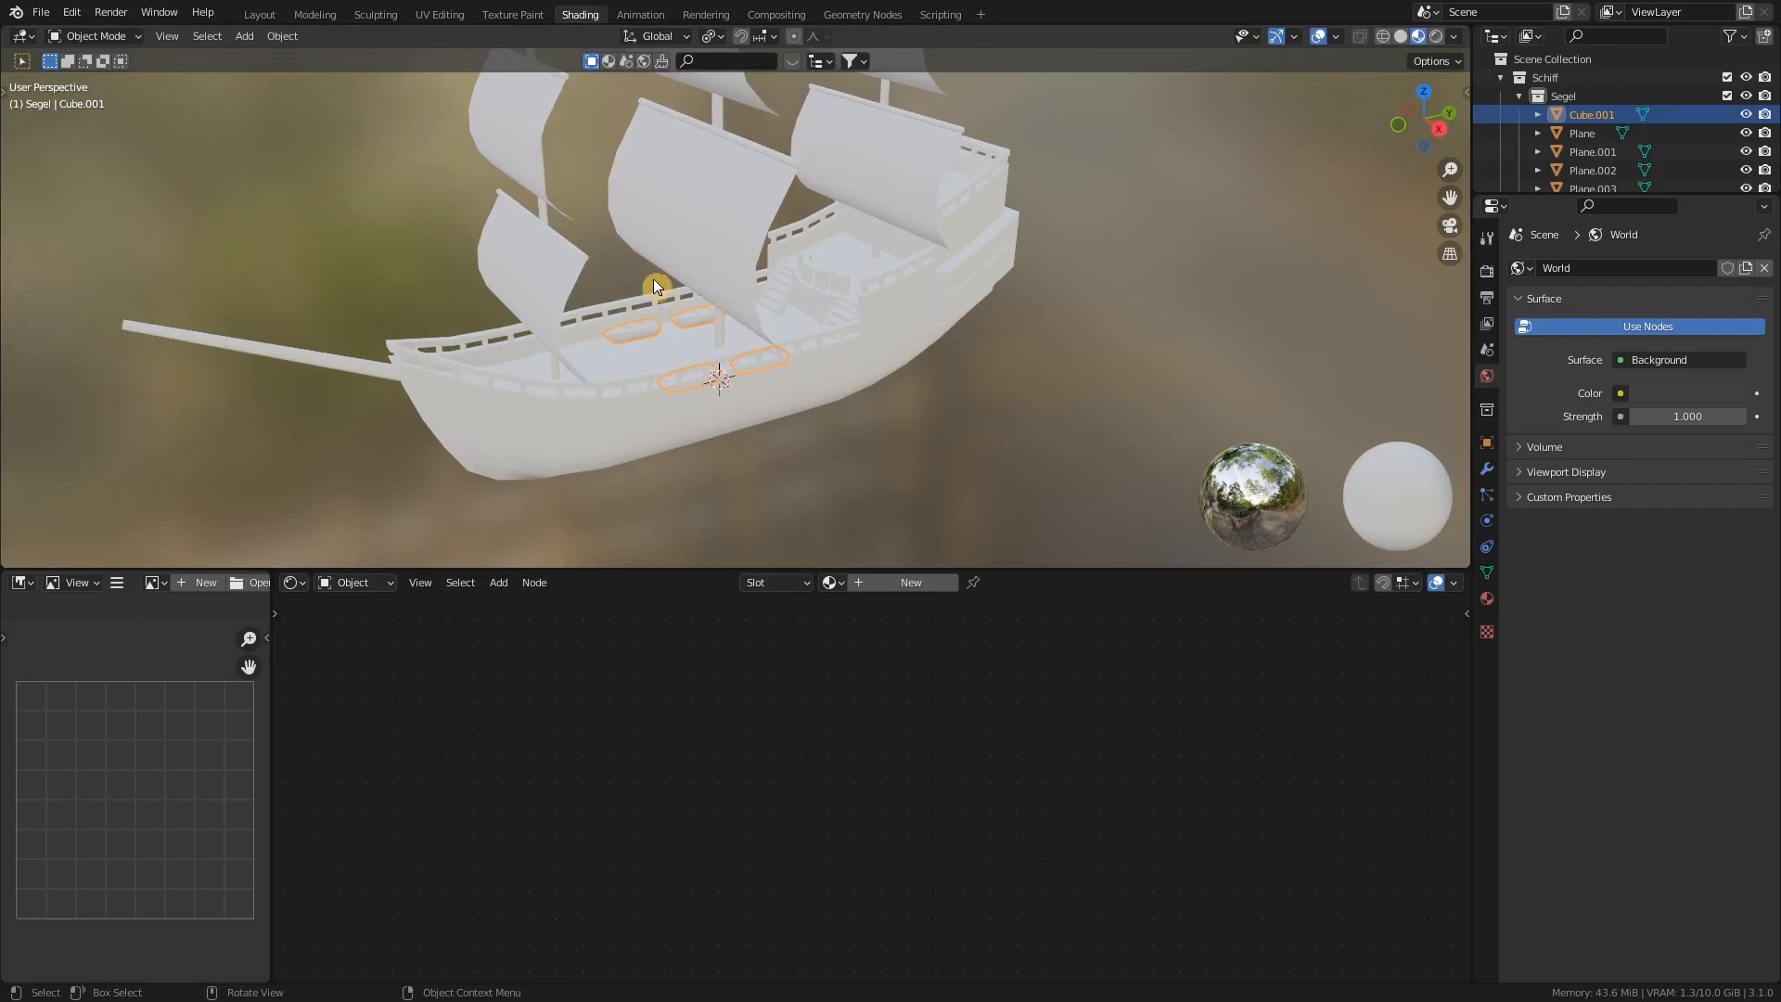
- Join the selected Cube.001 frames on the deck with the ship hull into one object
middle_click_drag(656, 287, 825, 449)
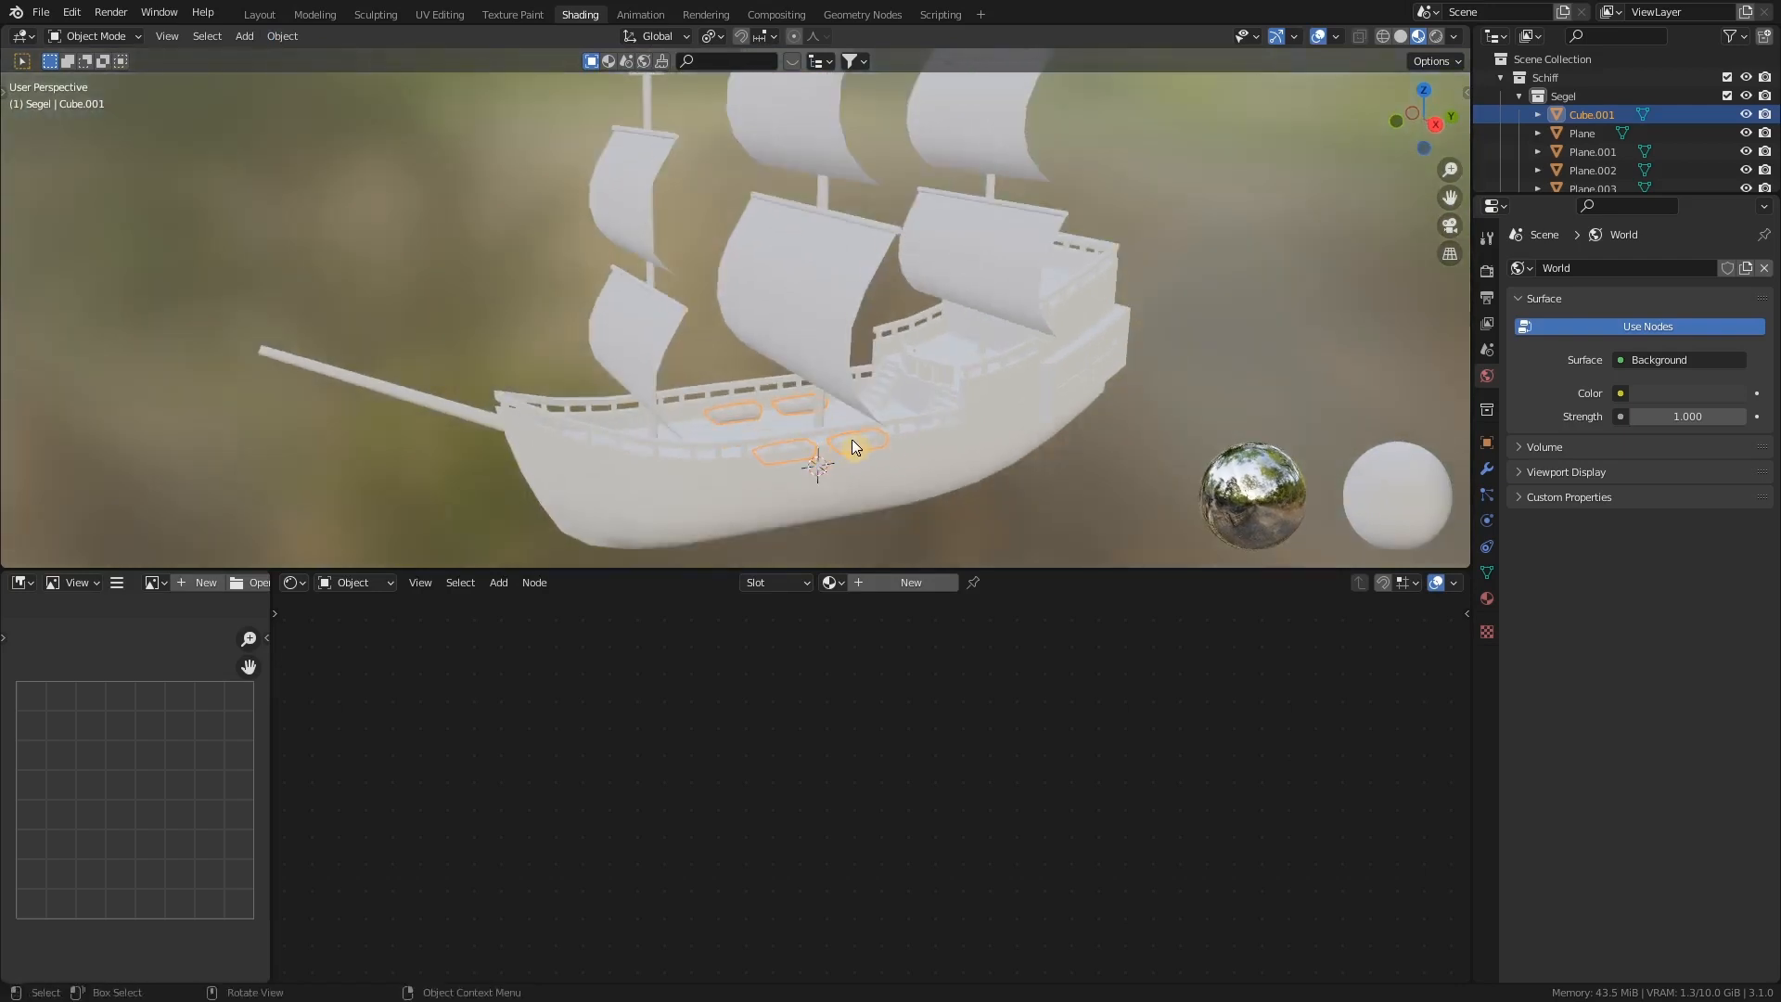
scroll(742, 418, "up", 1)
scroll(743, 417, "up", 1)
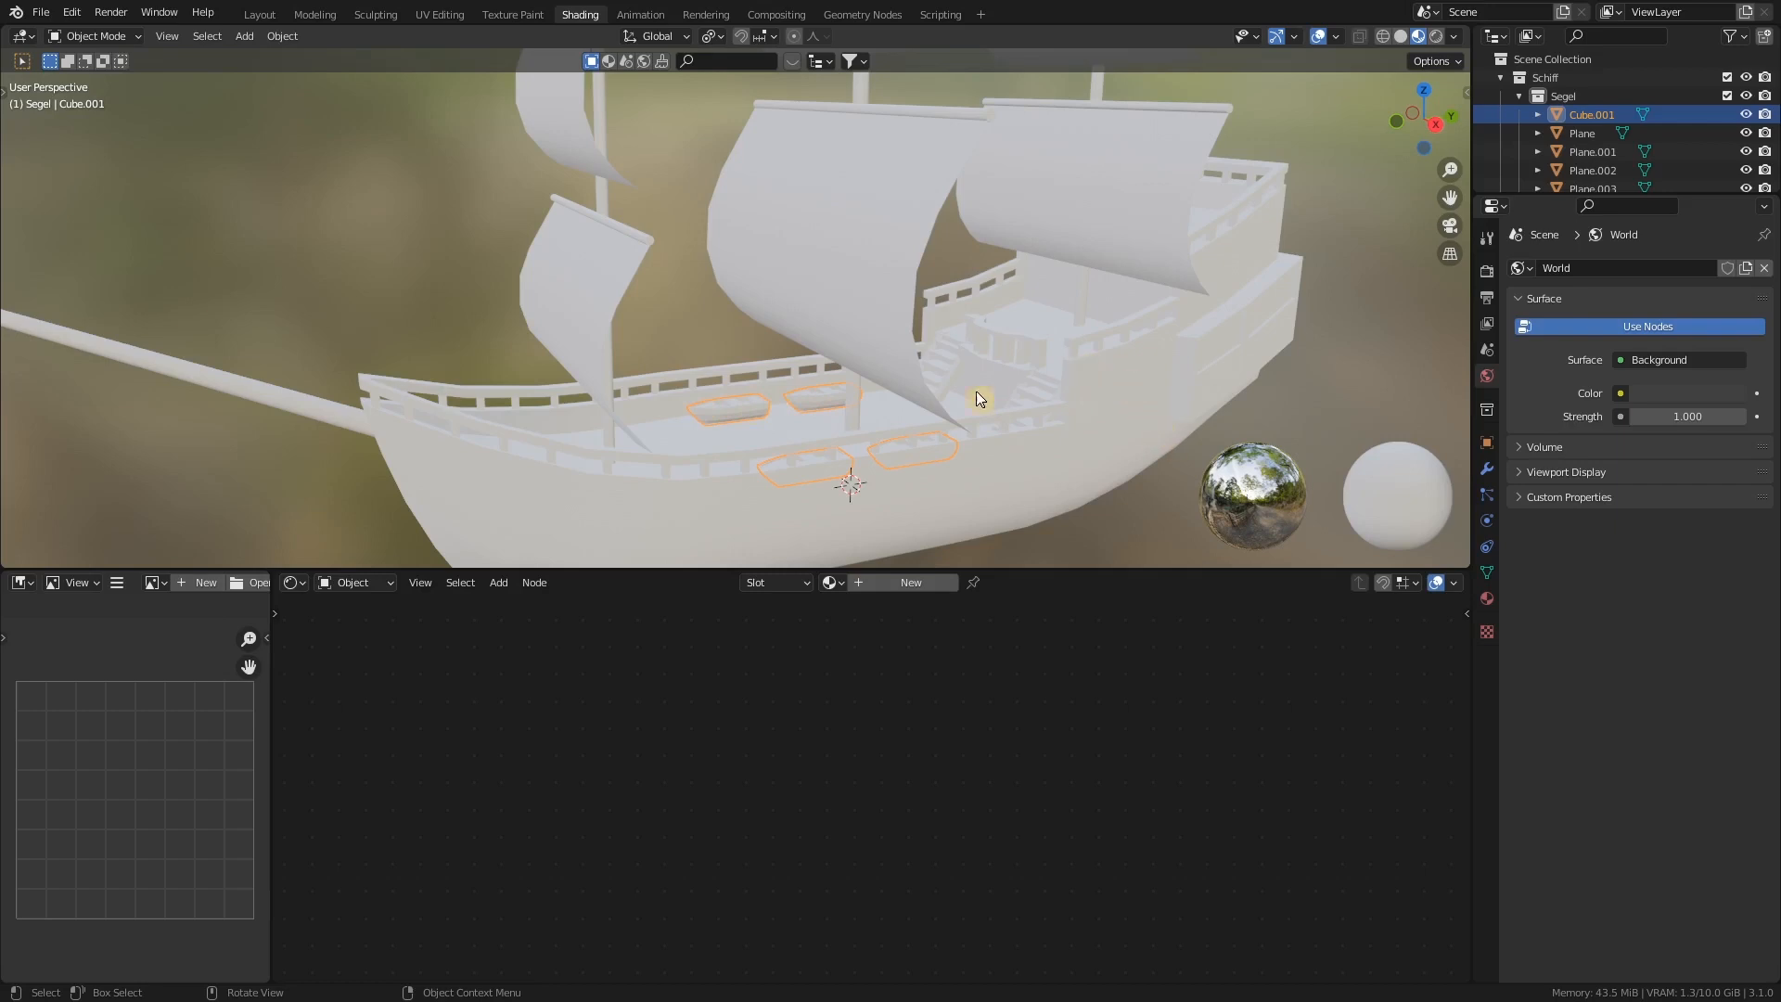
left_click(1121, 367)
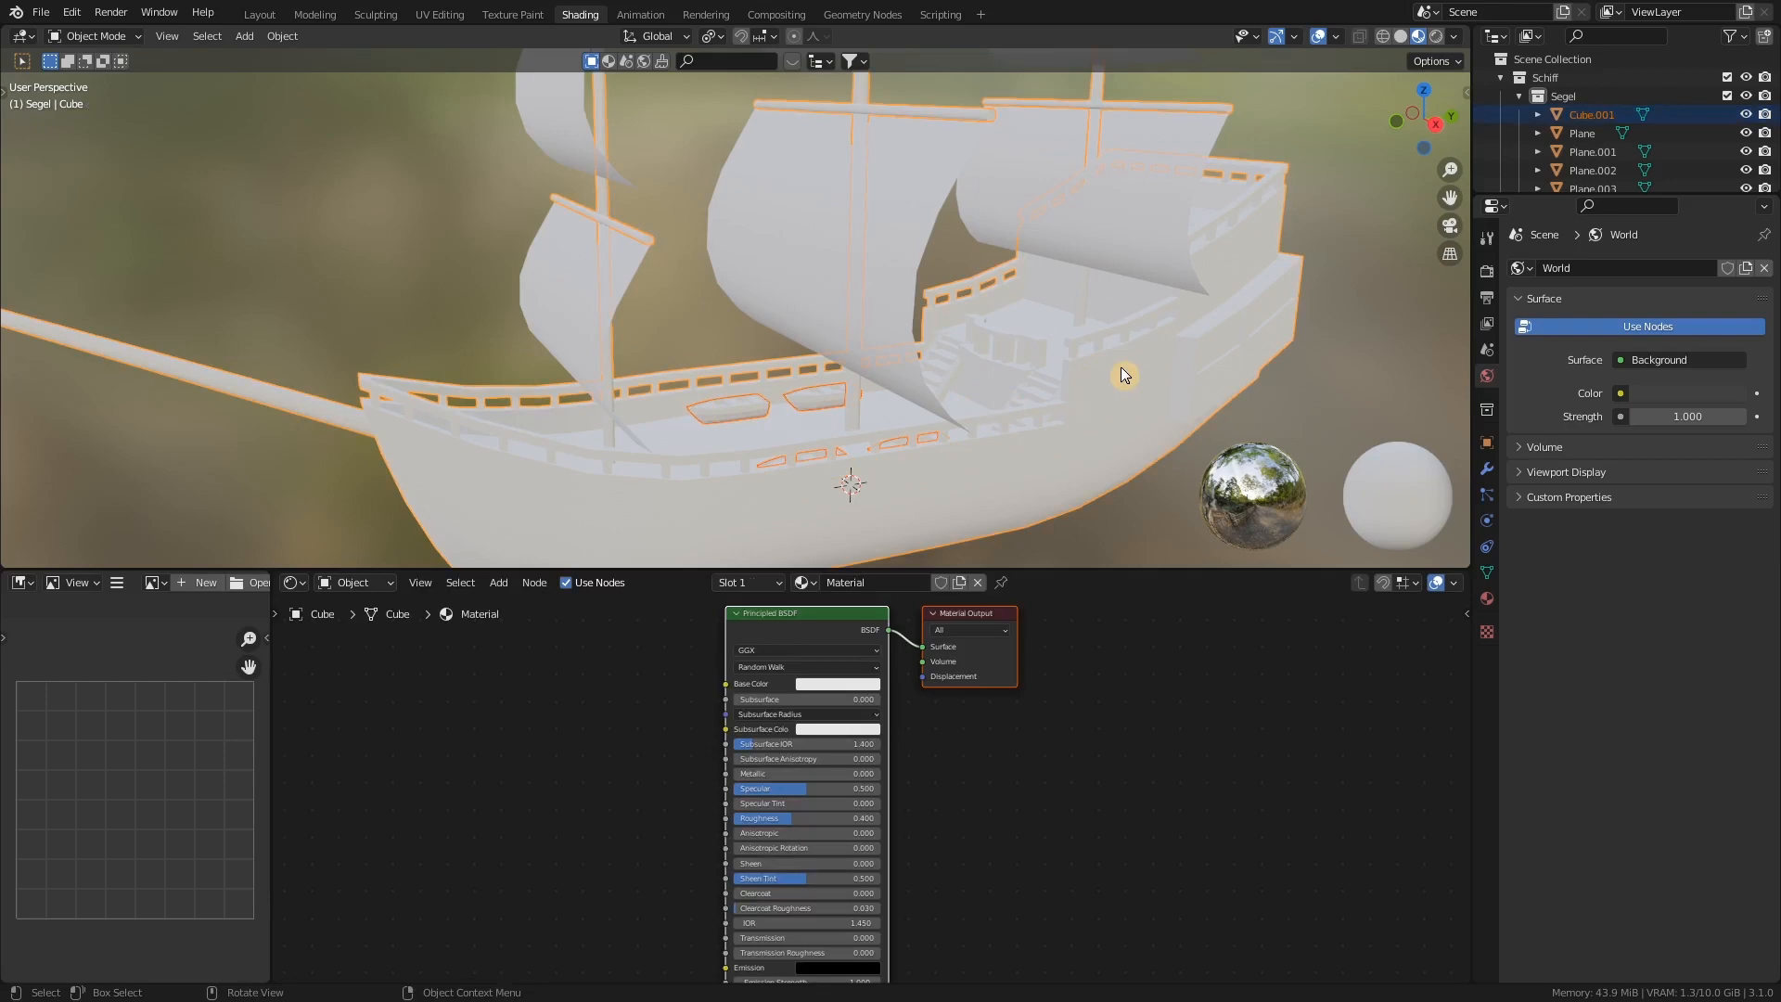
key("Delete")
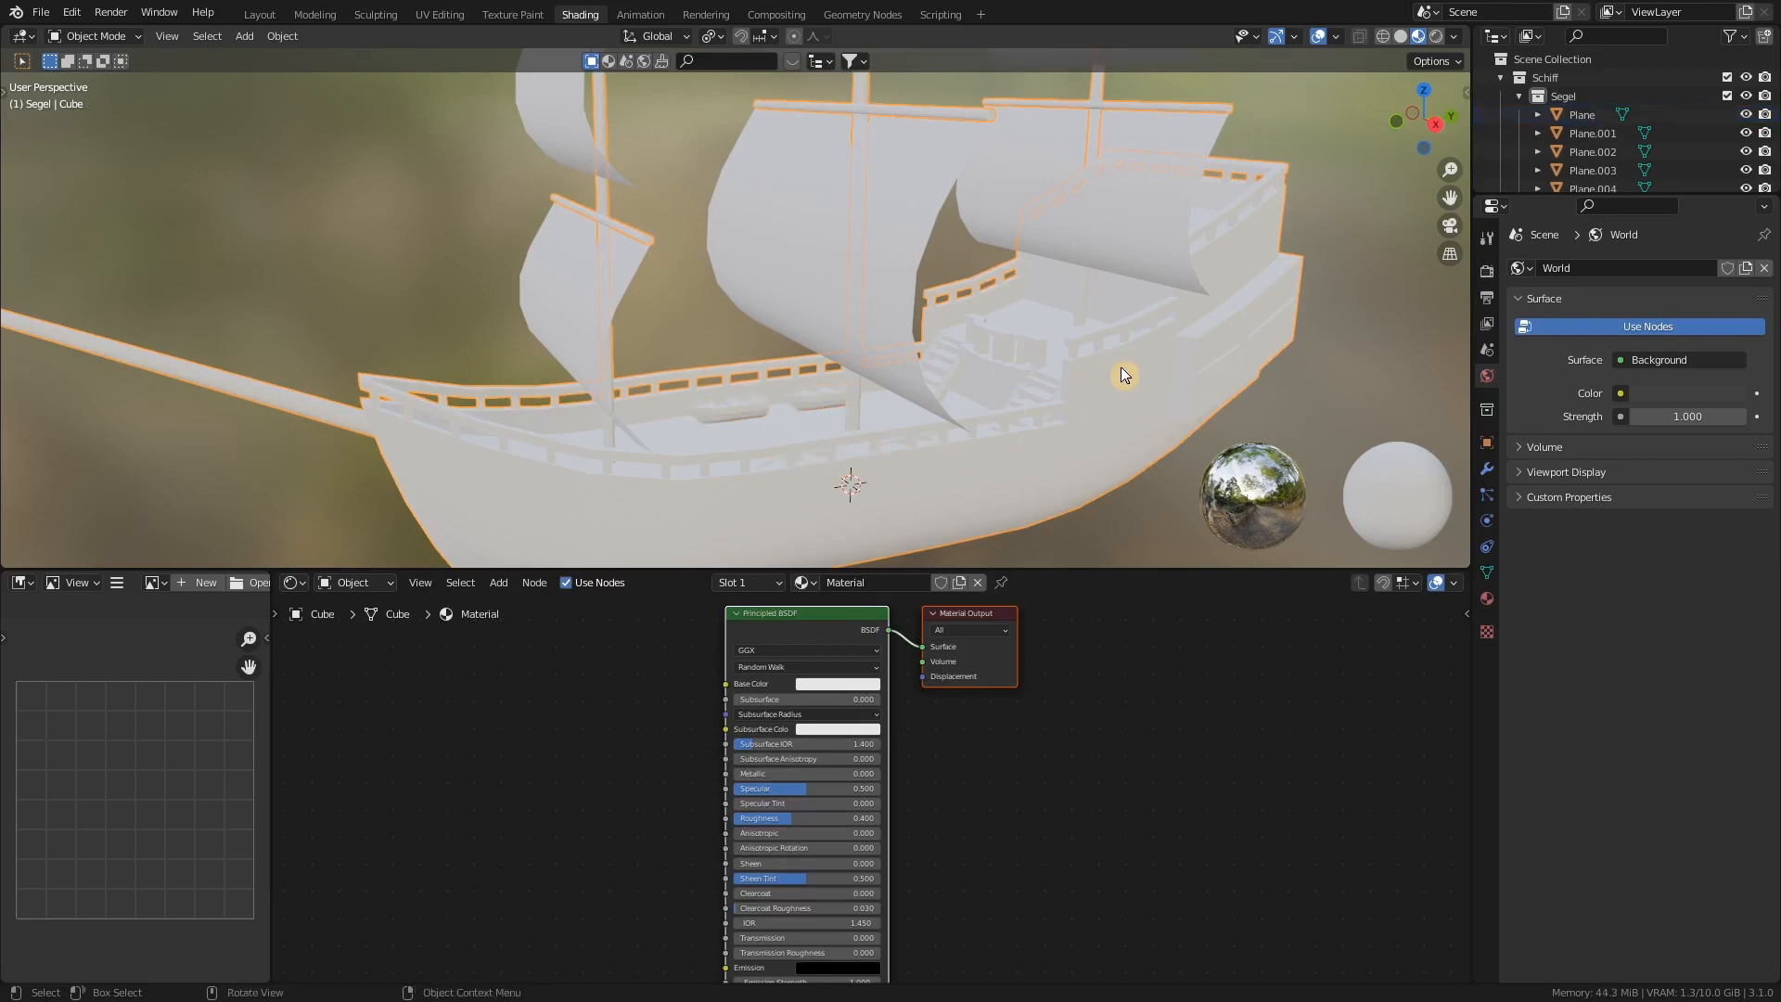
- Rename the ship's material to Holz Schiff
mouse_move(1117, 376)
middle_mouse_down()
mouse_move(1095, 382)
mouse_move(1148, 356)
mouse_move(1128, 390)
mouse_move(1115, 378)
mouse_move(1126, 394)
middle_mouse_up()
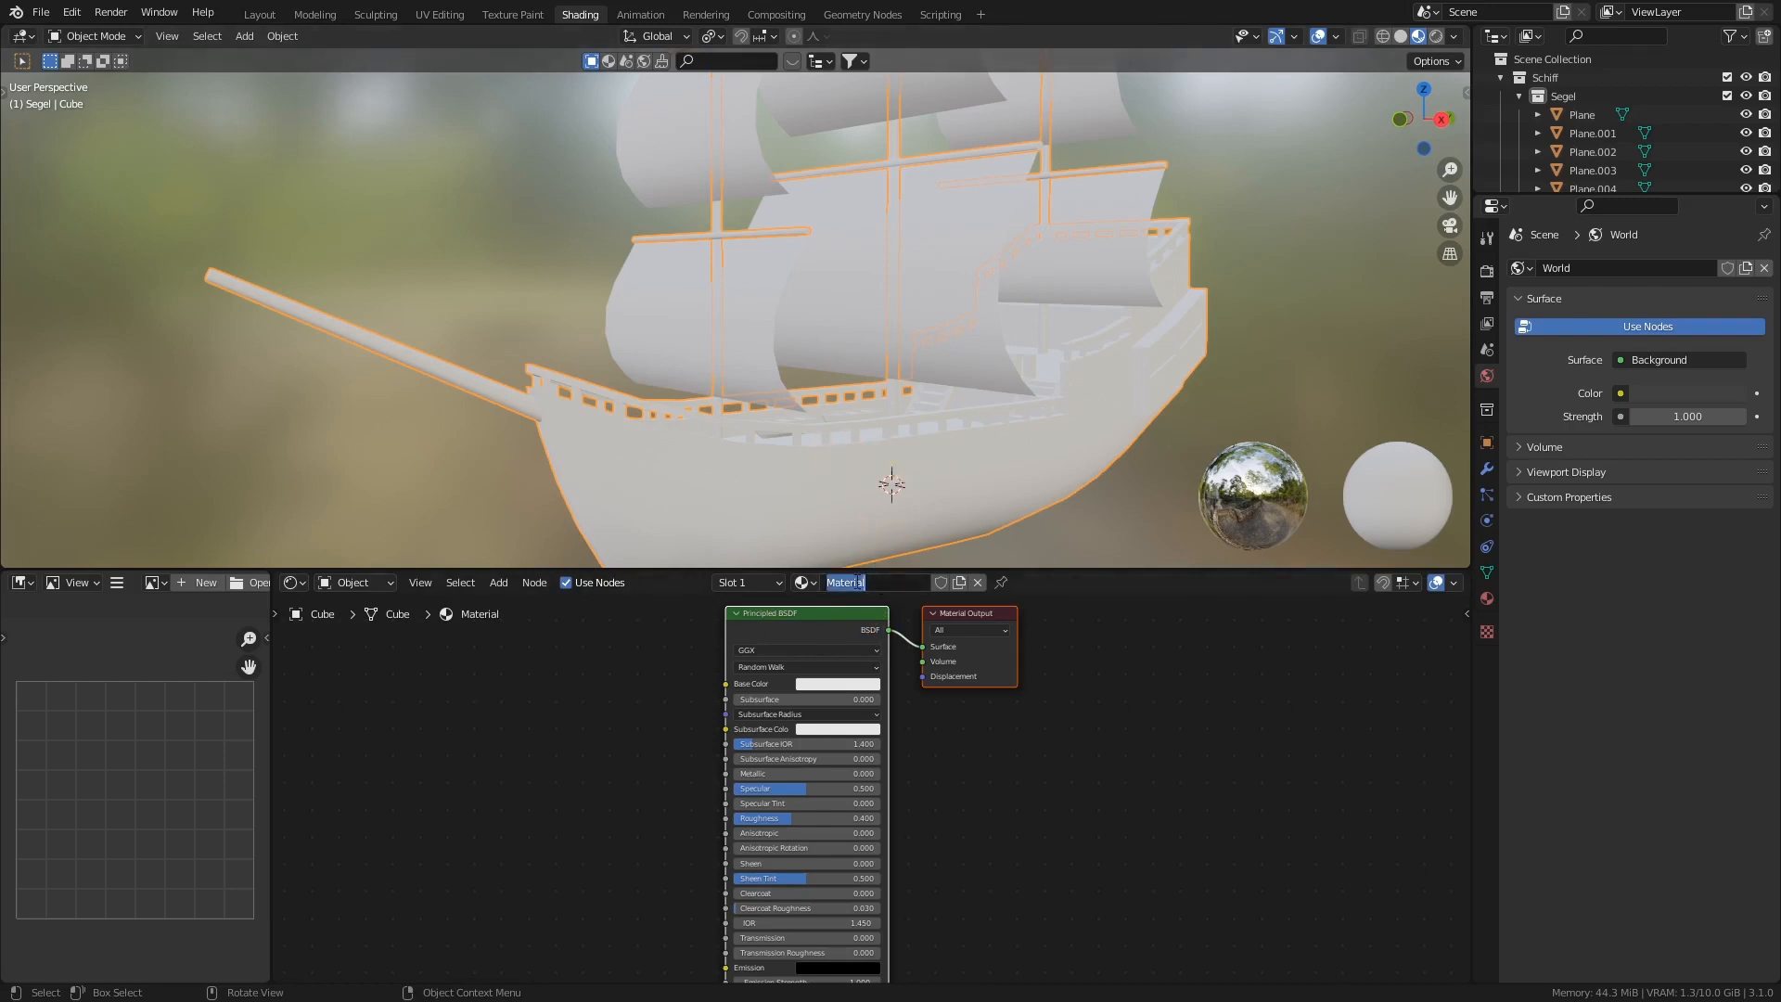
type("Holz Schiff")
key("Return")
- Add an Image Texture node to the ship's material and connect its Color output to the Principled BSDF's Base Color
middle_click_drag(545, 697, 655, 692)
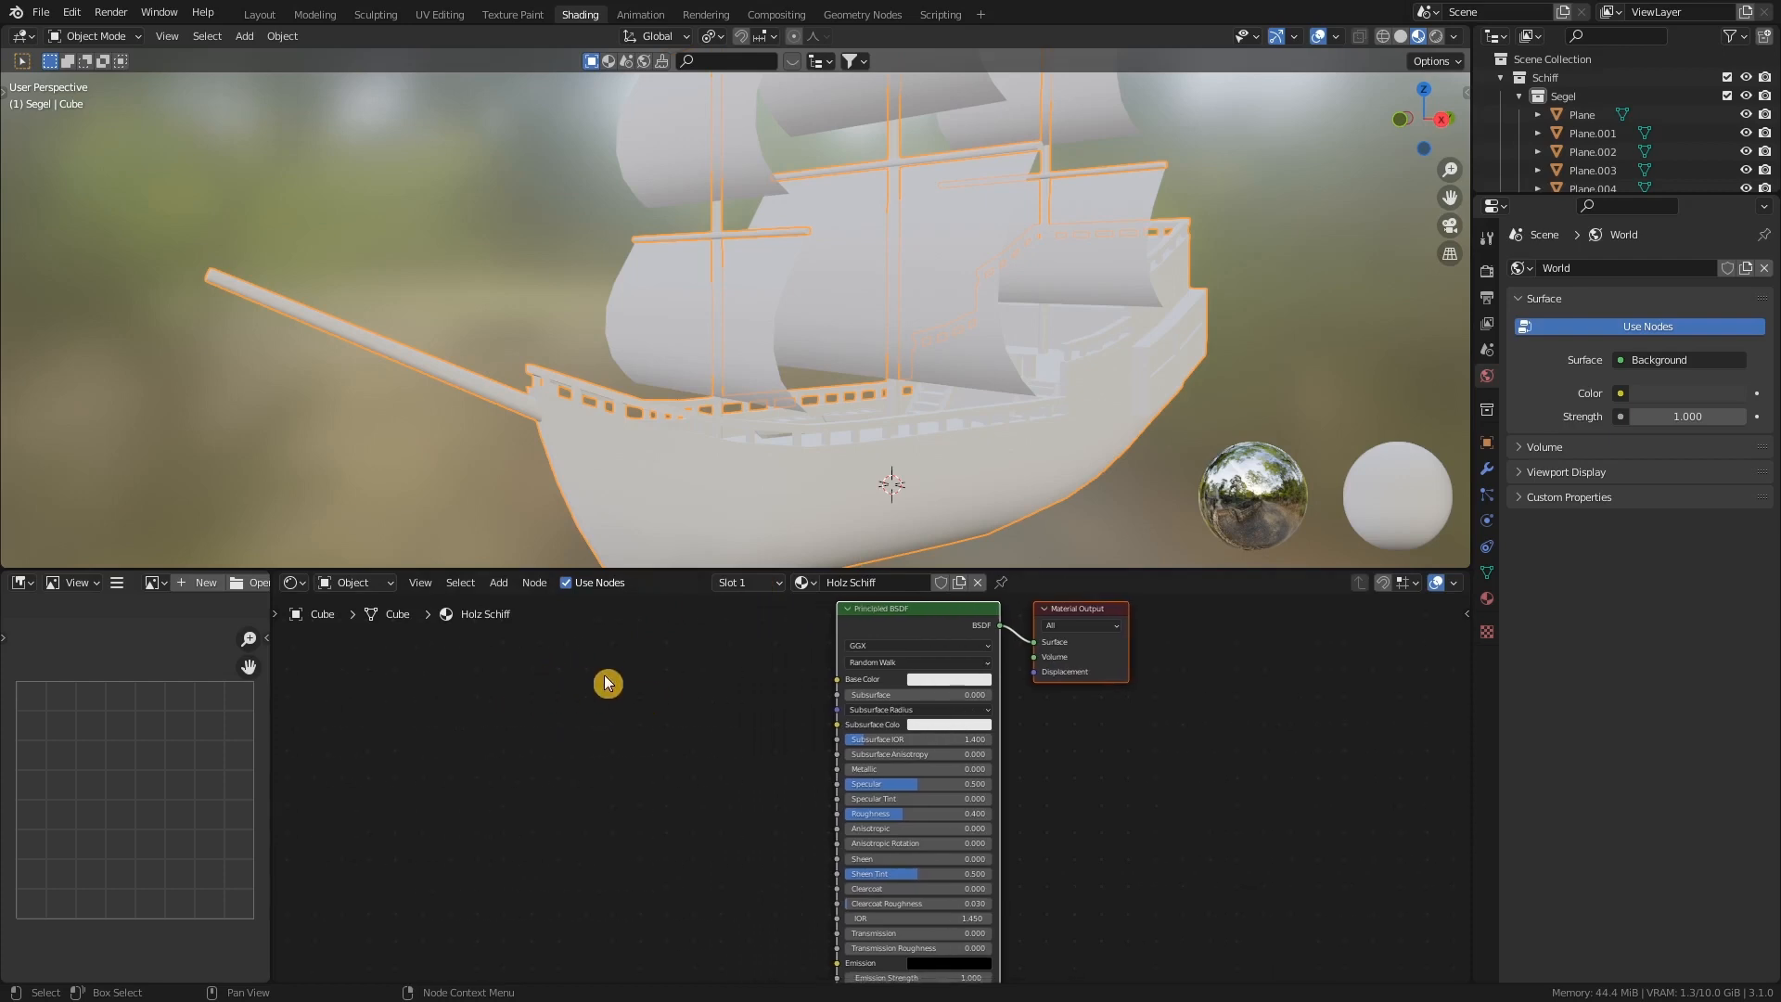
key("shift+a")
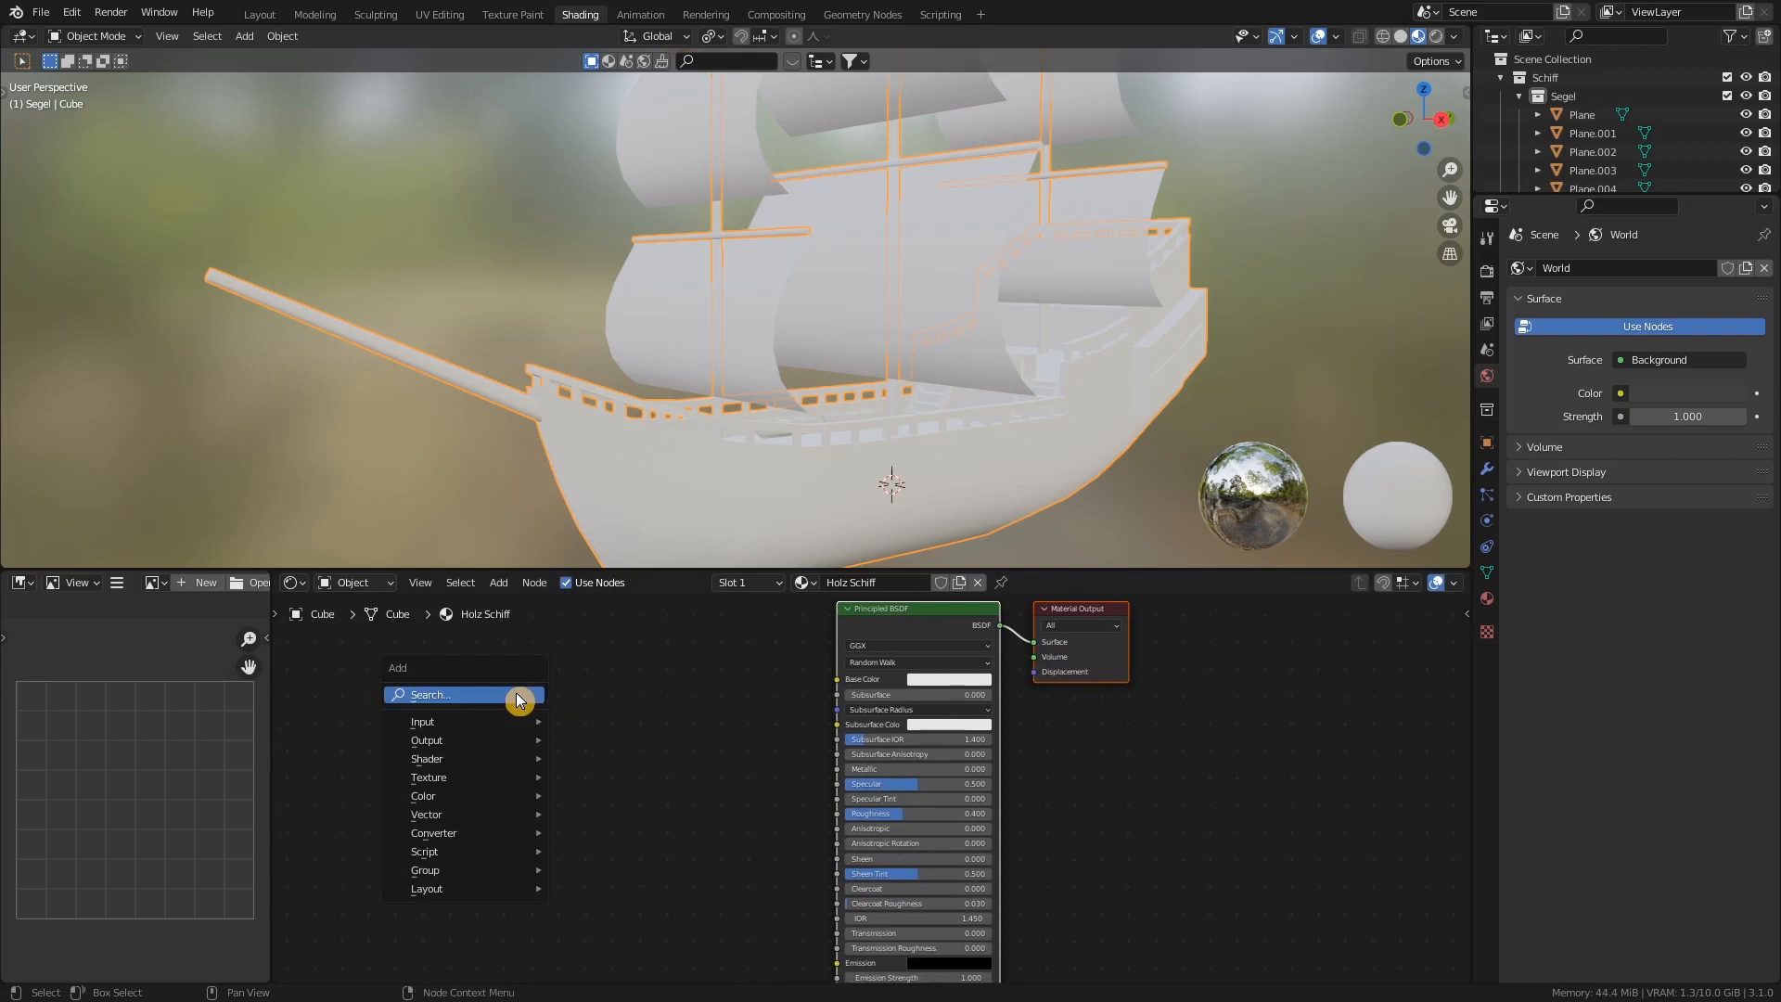
mouse_move(447, 777)
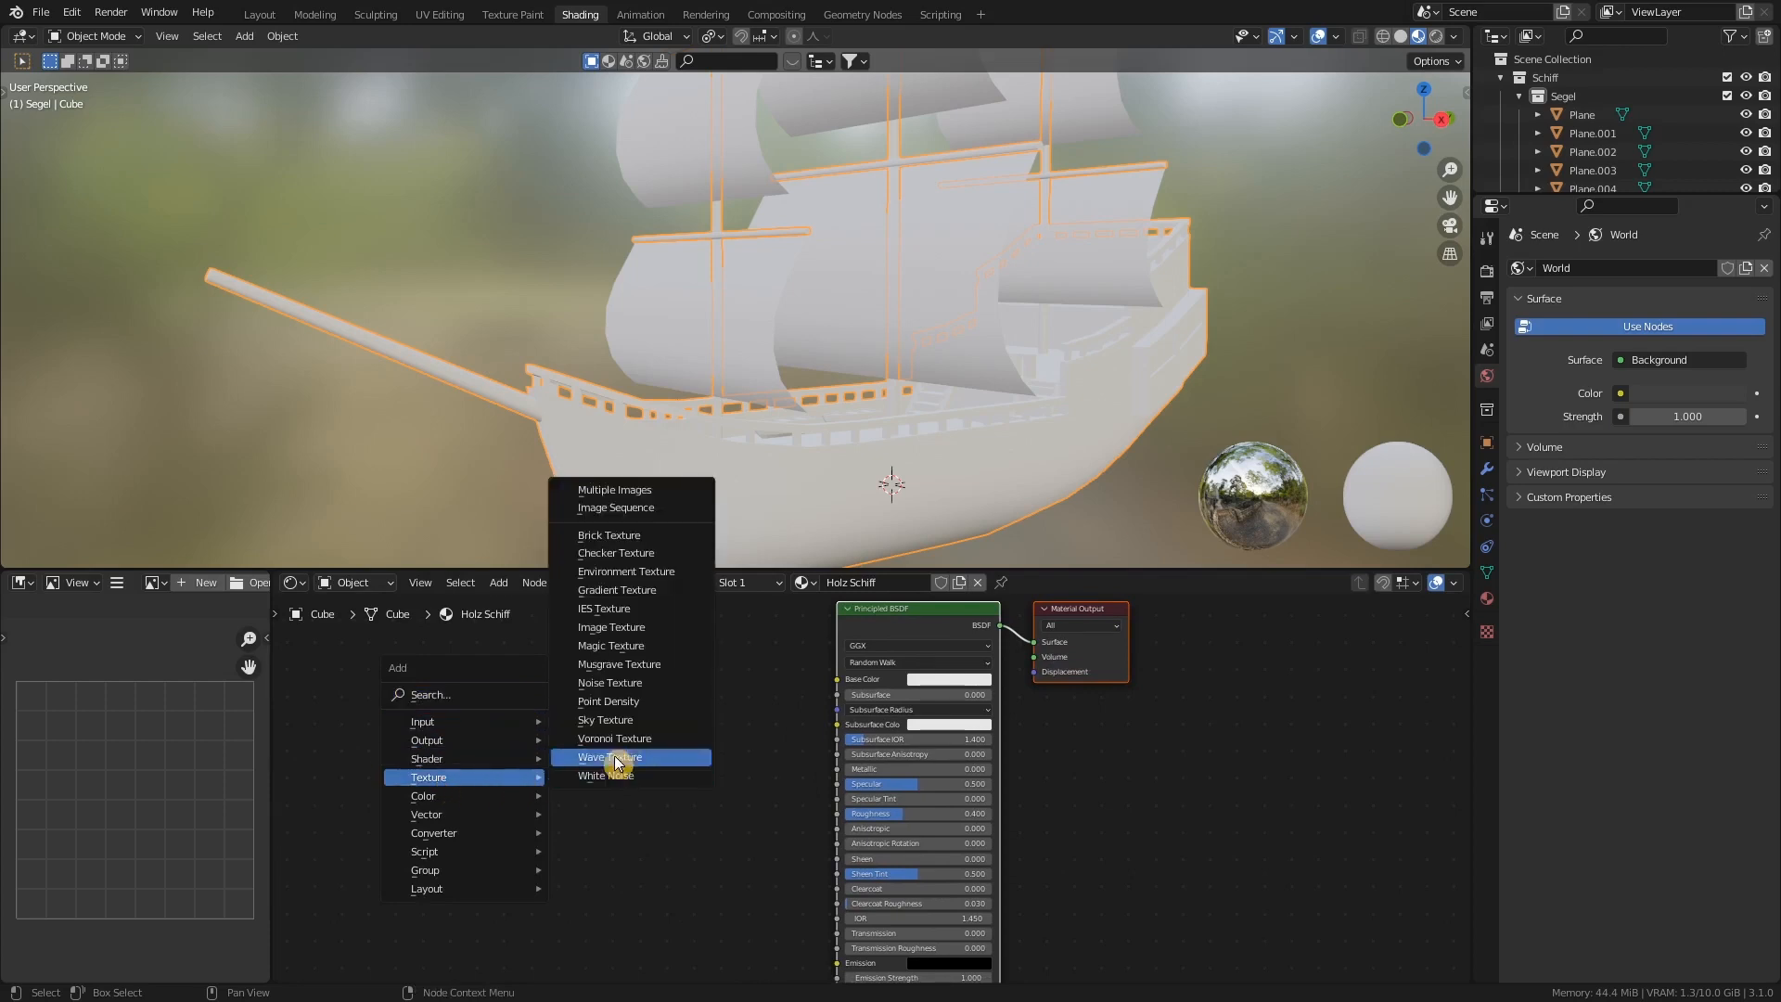
left_click(655, 631)
left_click(517, 662)
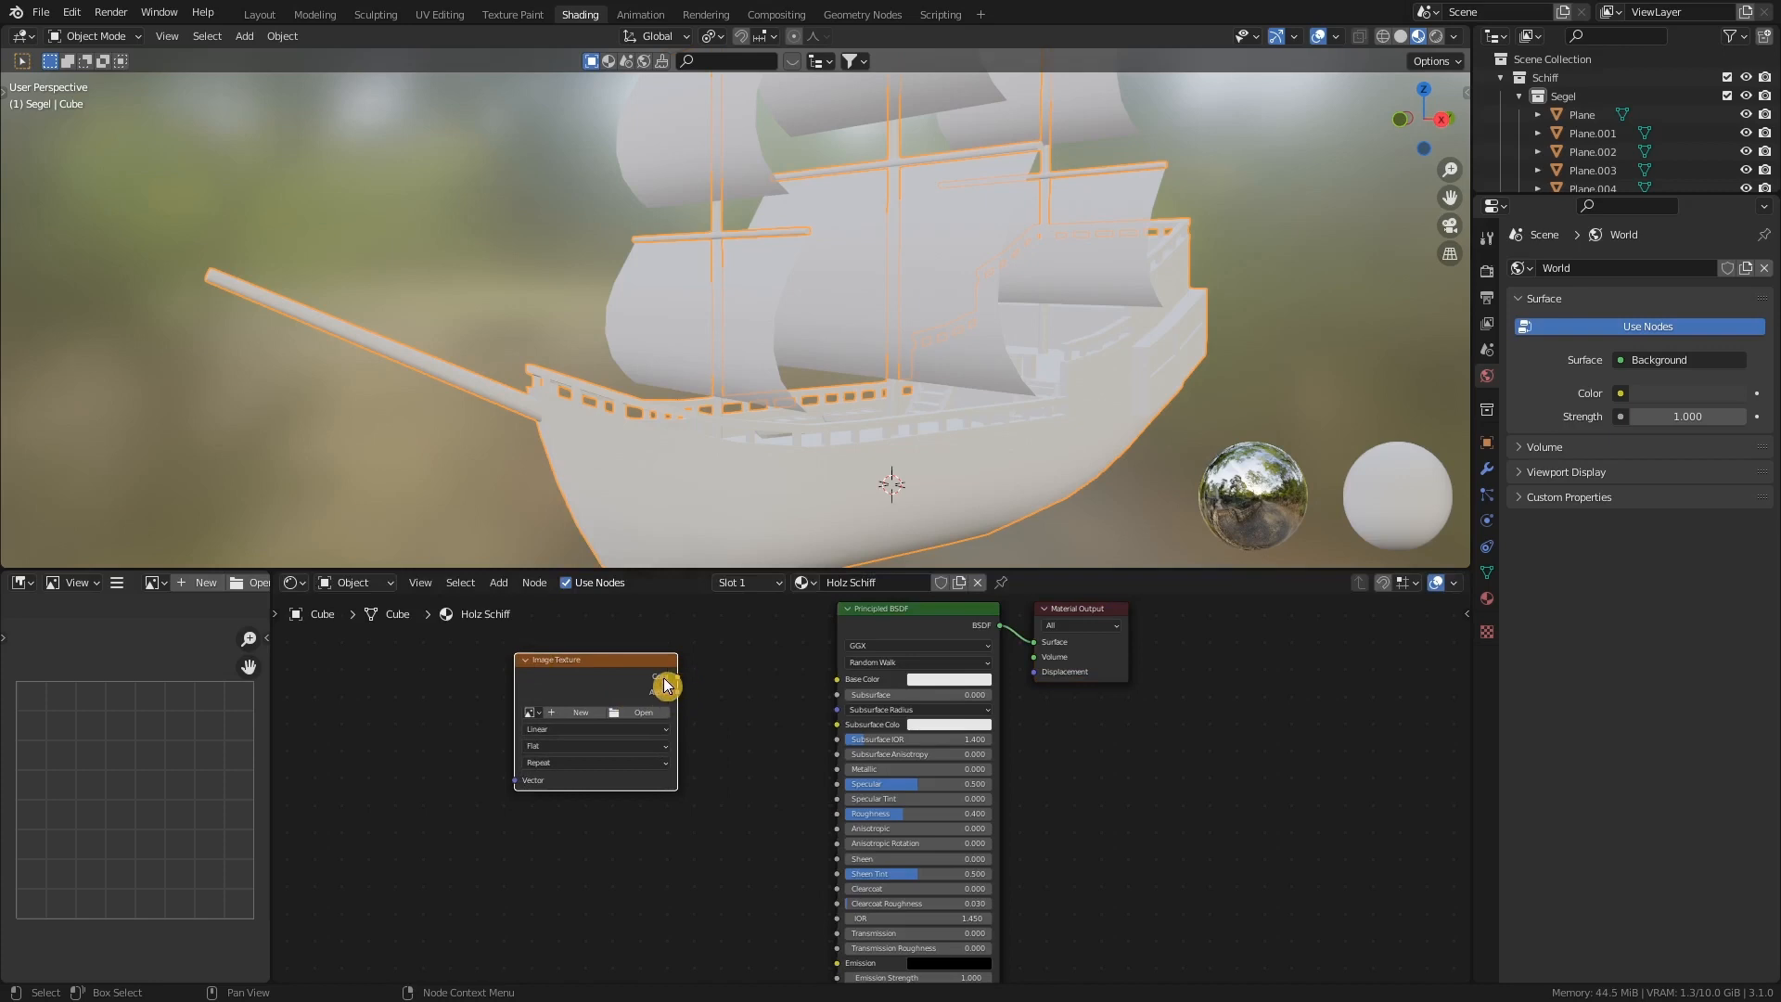
mouse_move(675, 681)
left_mouse_down()
mouse_move(791, 699)
mouse_move(833, 677)
left_mouse_up()
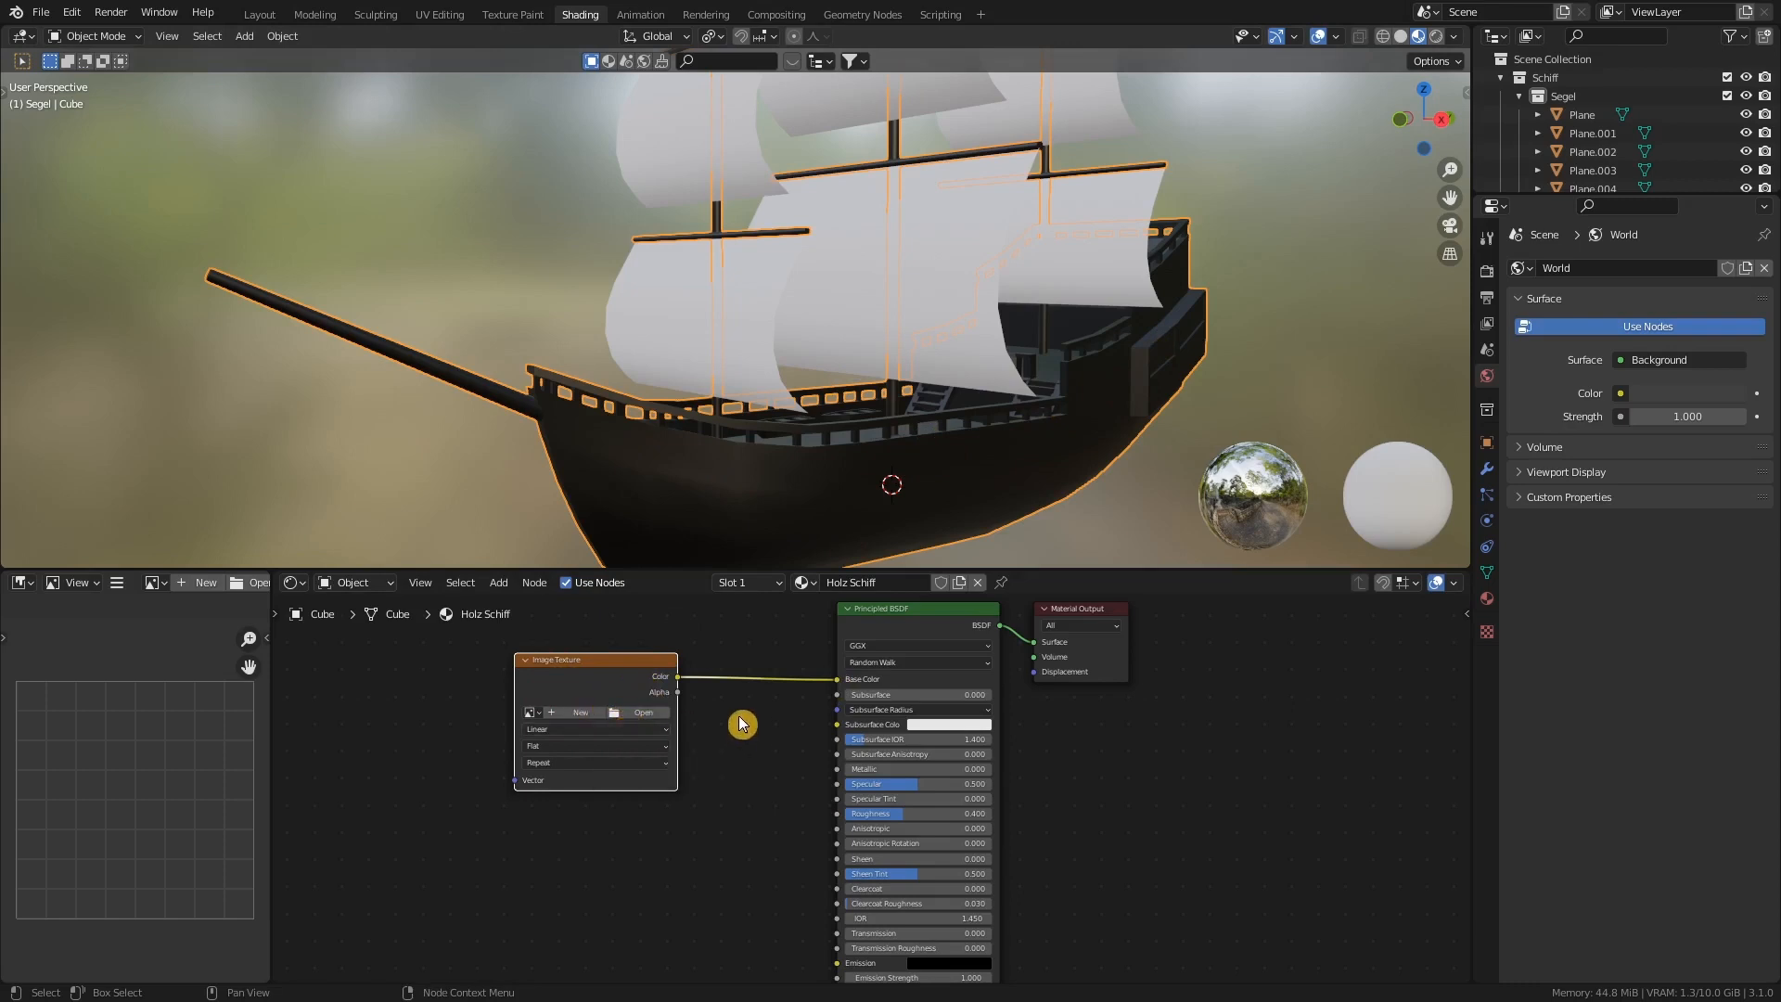
- Start a new image in the Image Texture node and name it Holz Schiff
left_click(596, 717)
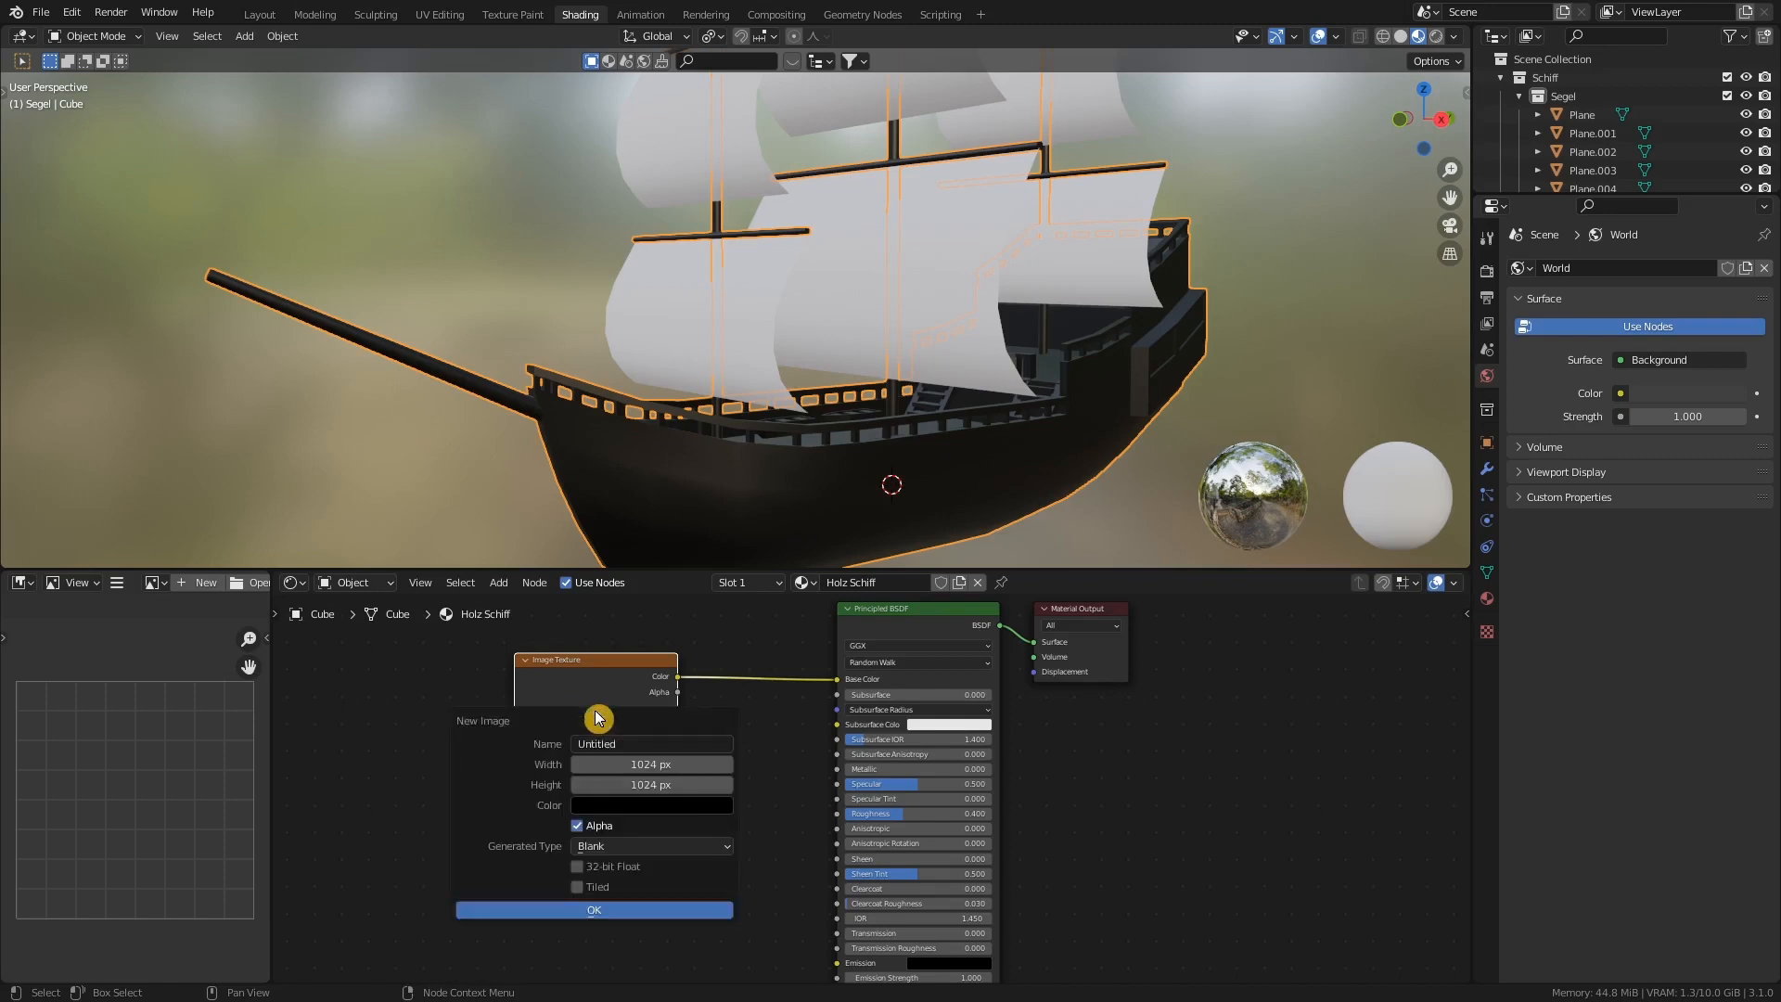
left_click(640, 743)
type("Holz Schiff")
left_click(642, 745)
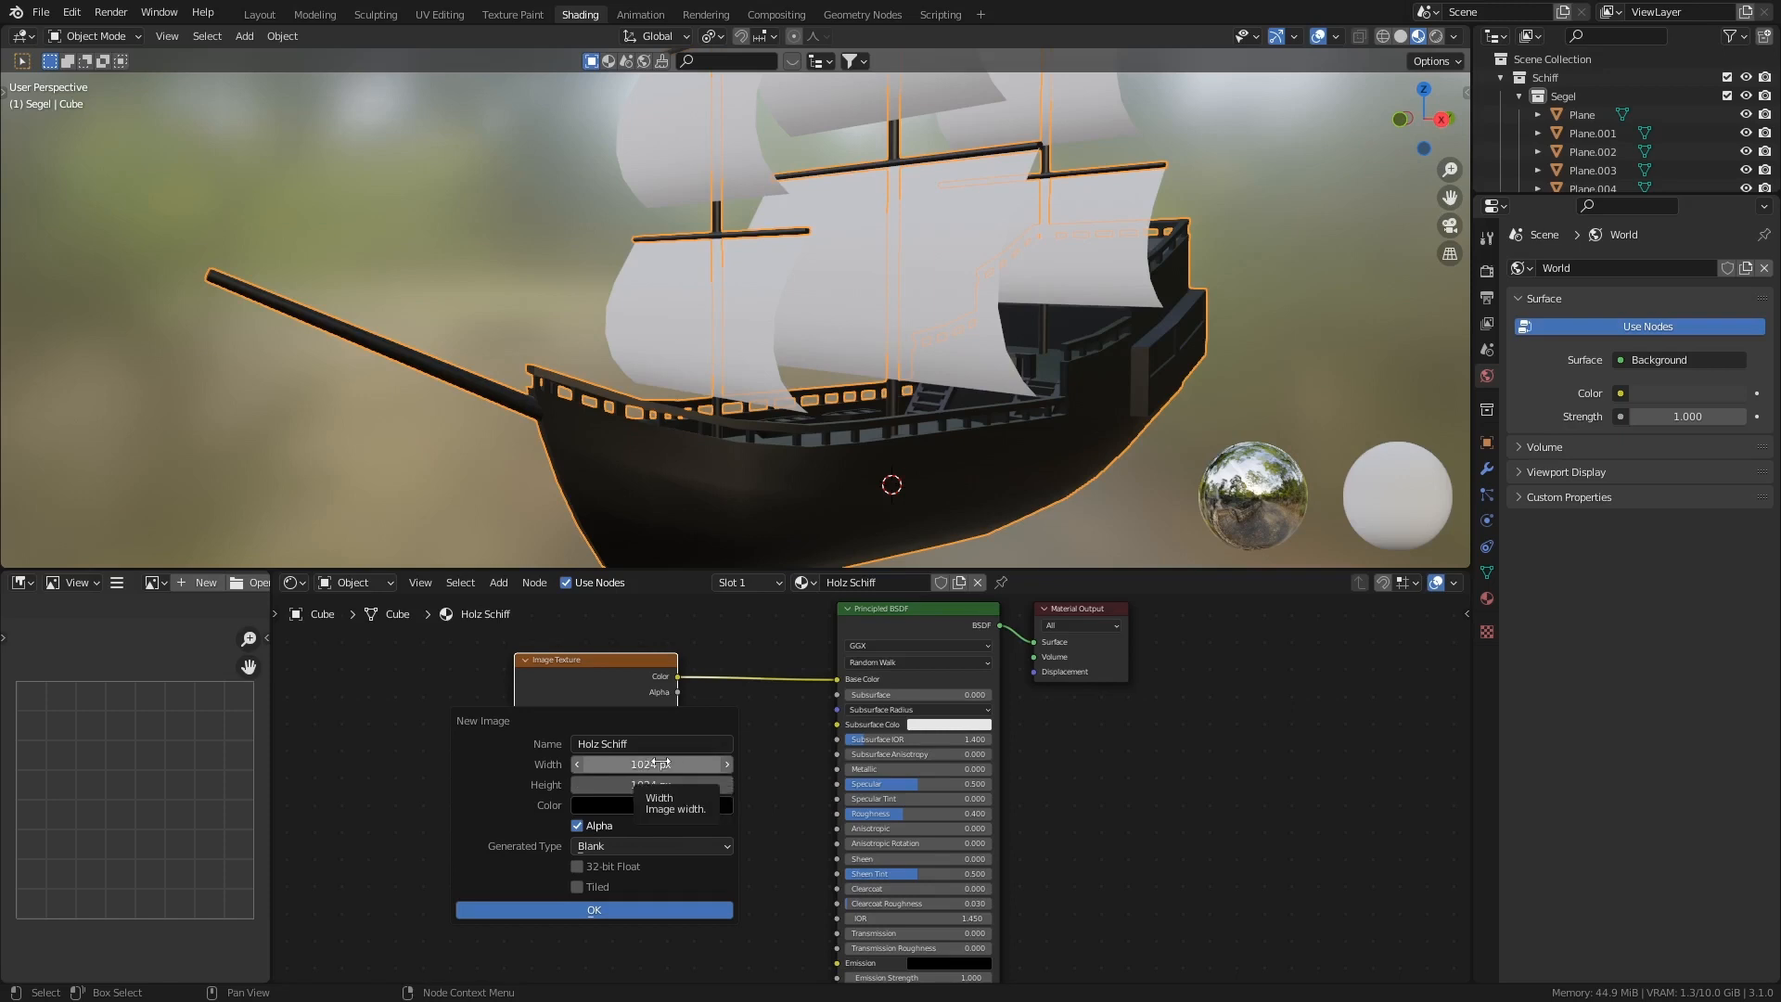
- Set the new image's width and height to 2048 px each and create it
left_click(664, 763)
left_click(629, 765)
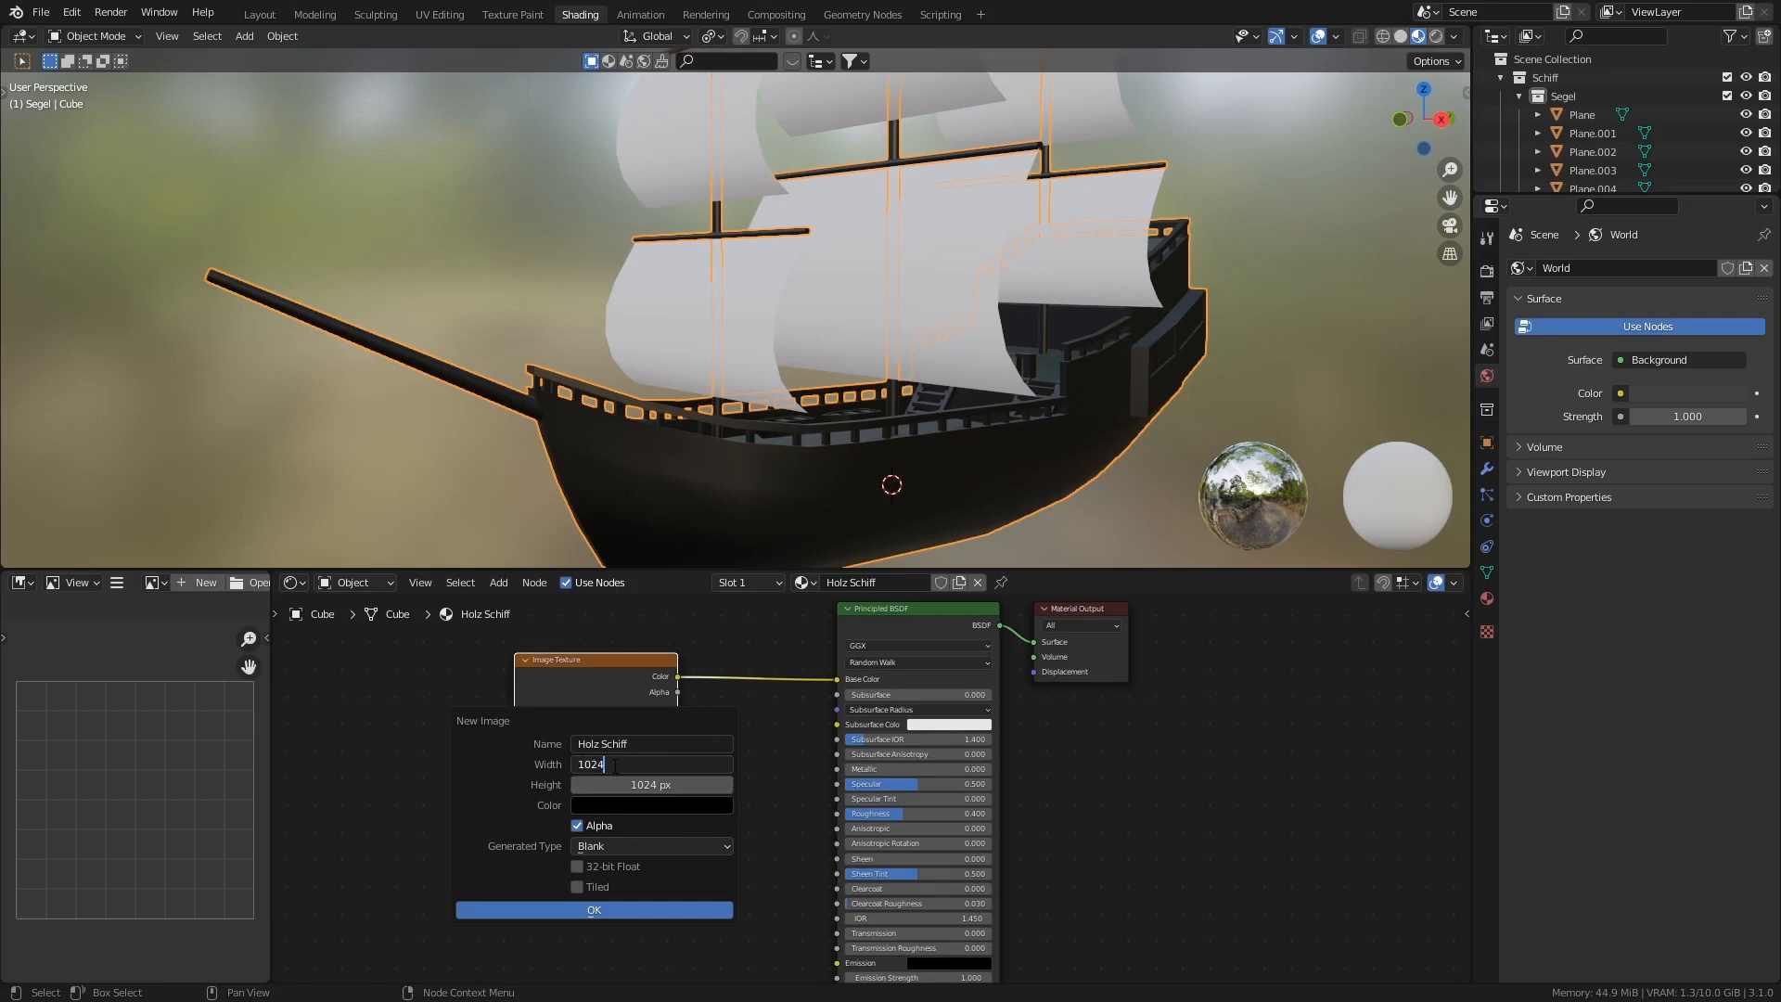
type("*2")
key("Return")
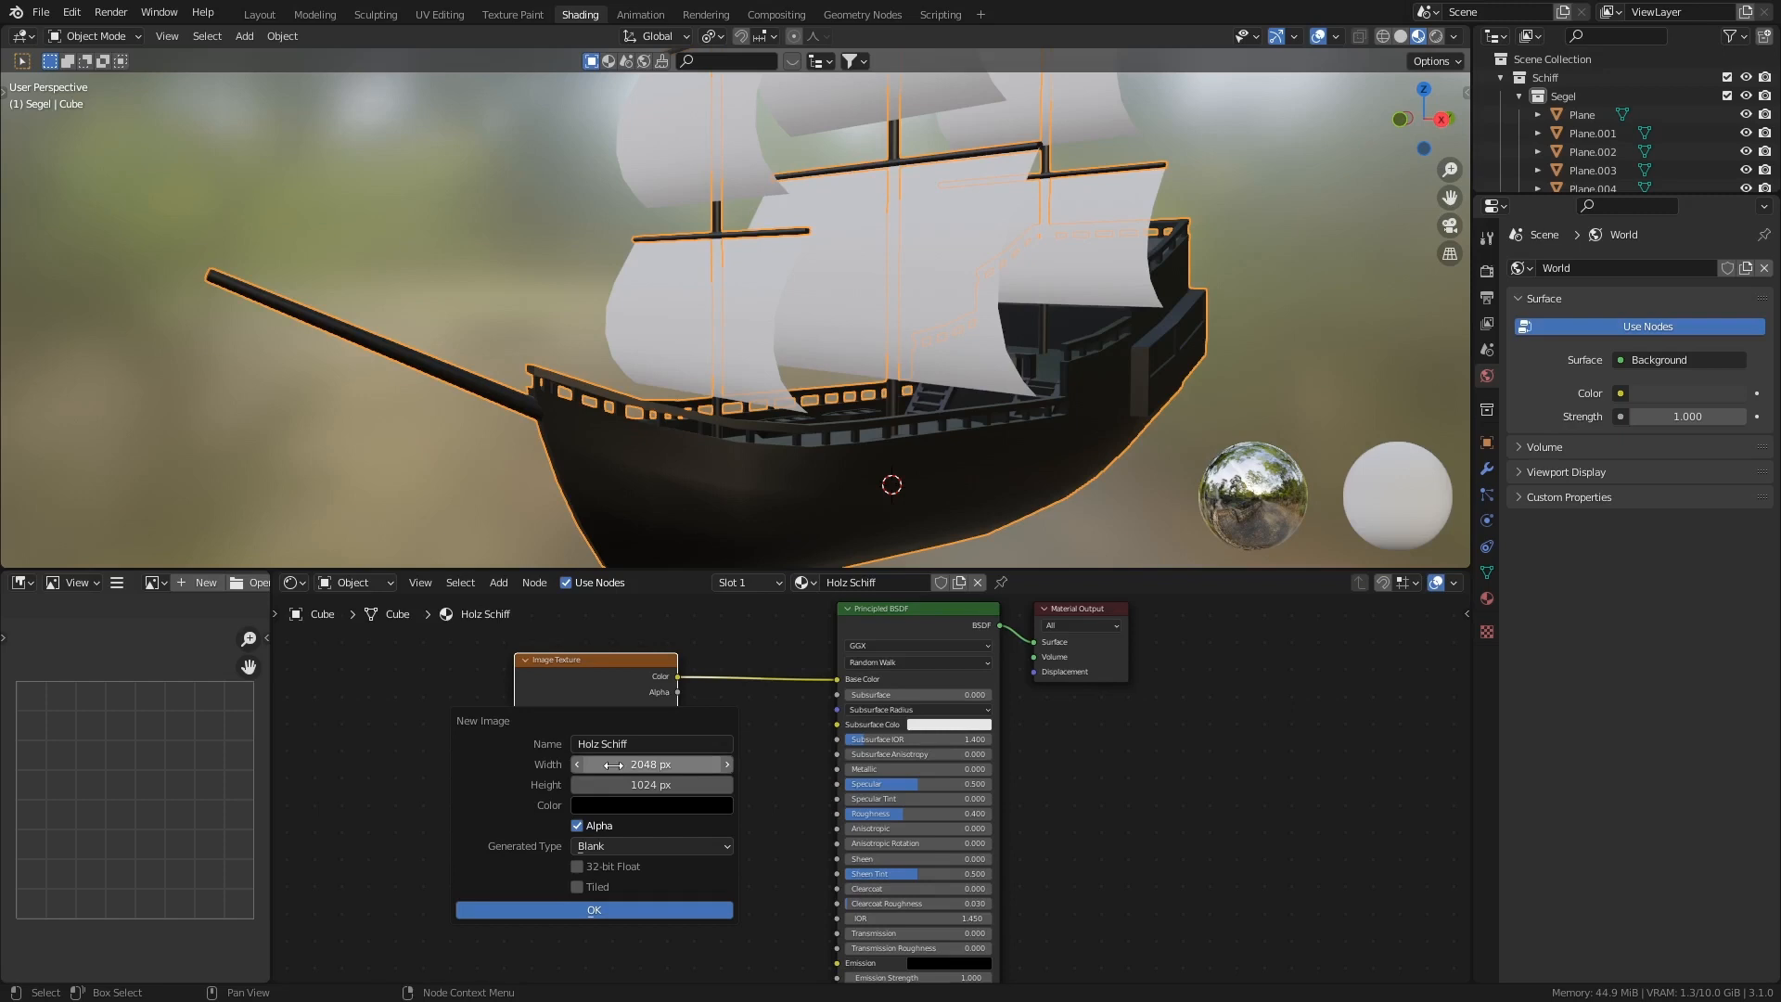
left_click(655, 784)
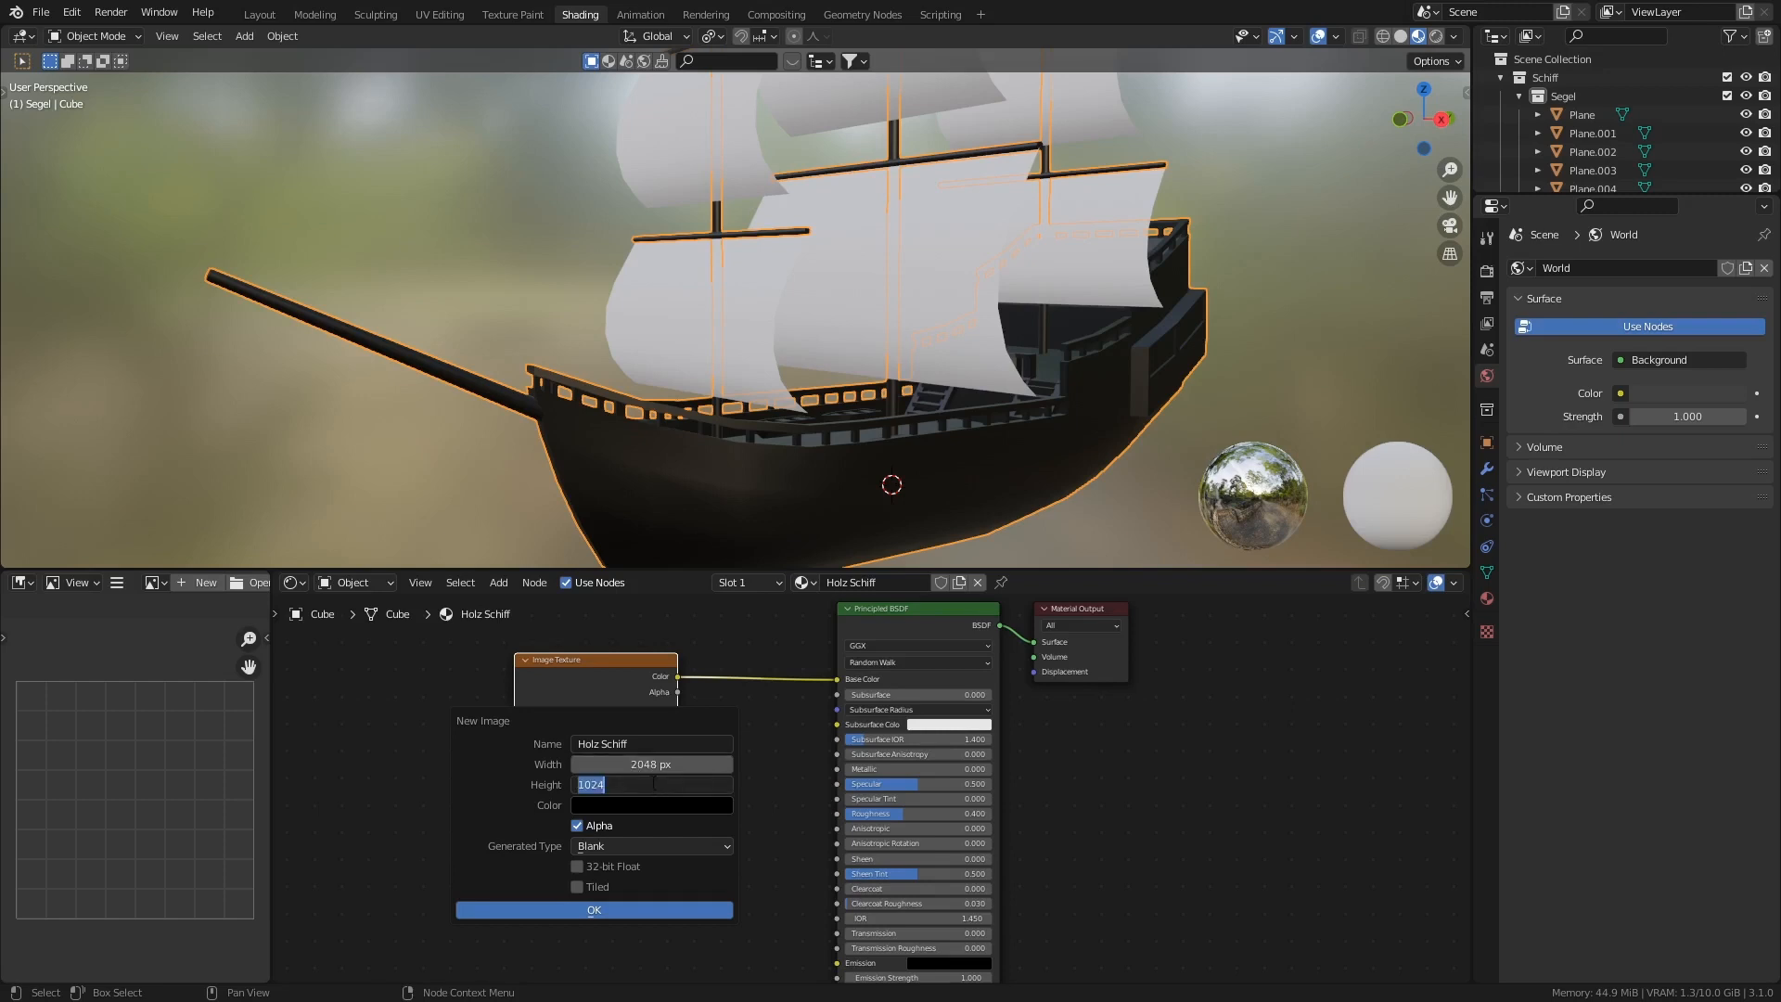
left_click(654, 783)
type("*2")
key("Return")
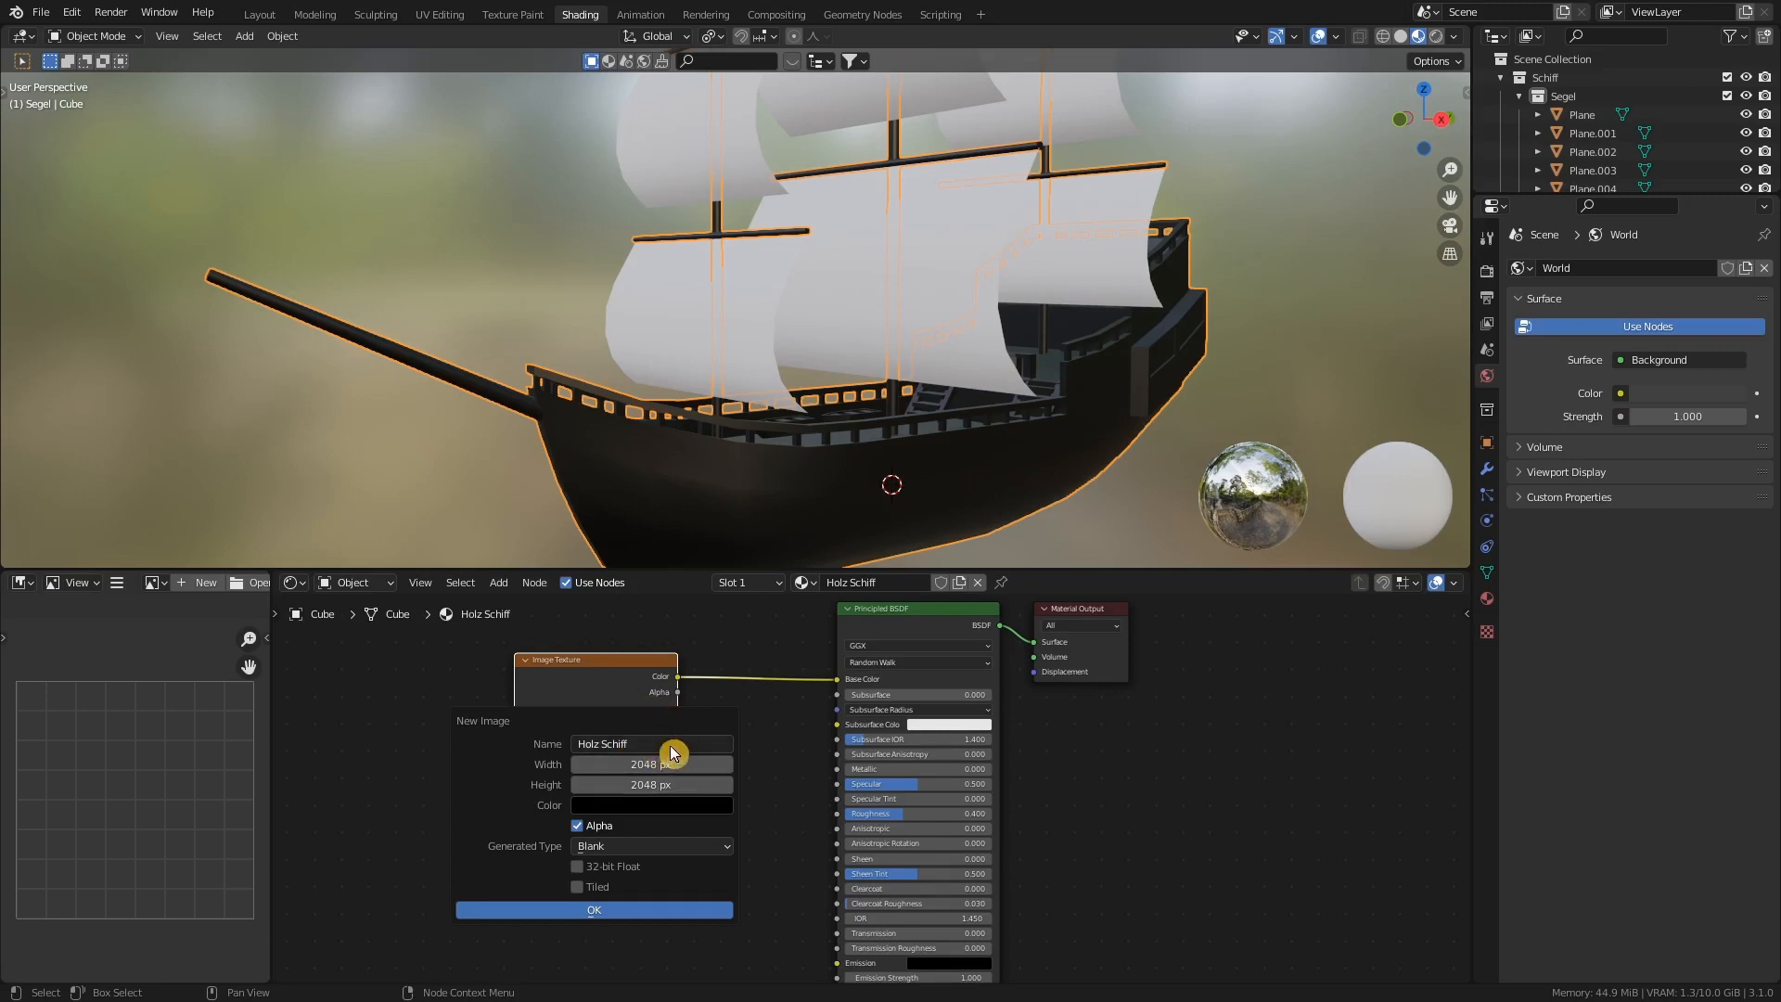
left_click(598, 909)
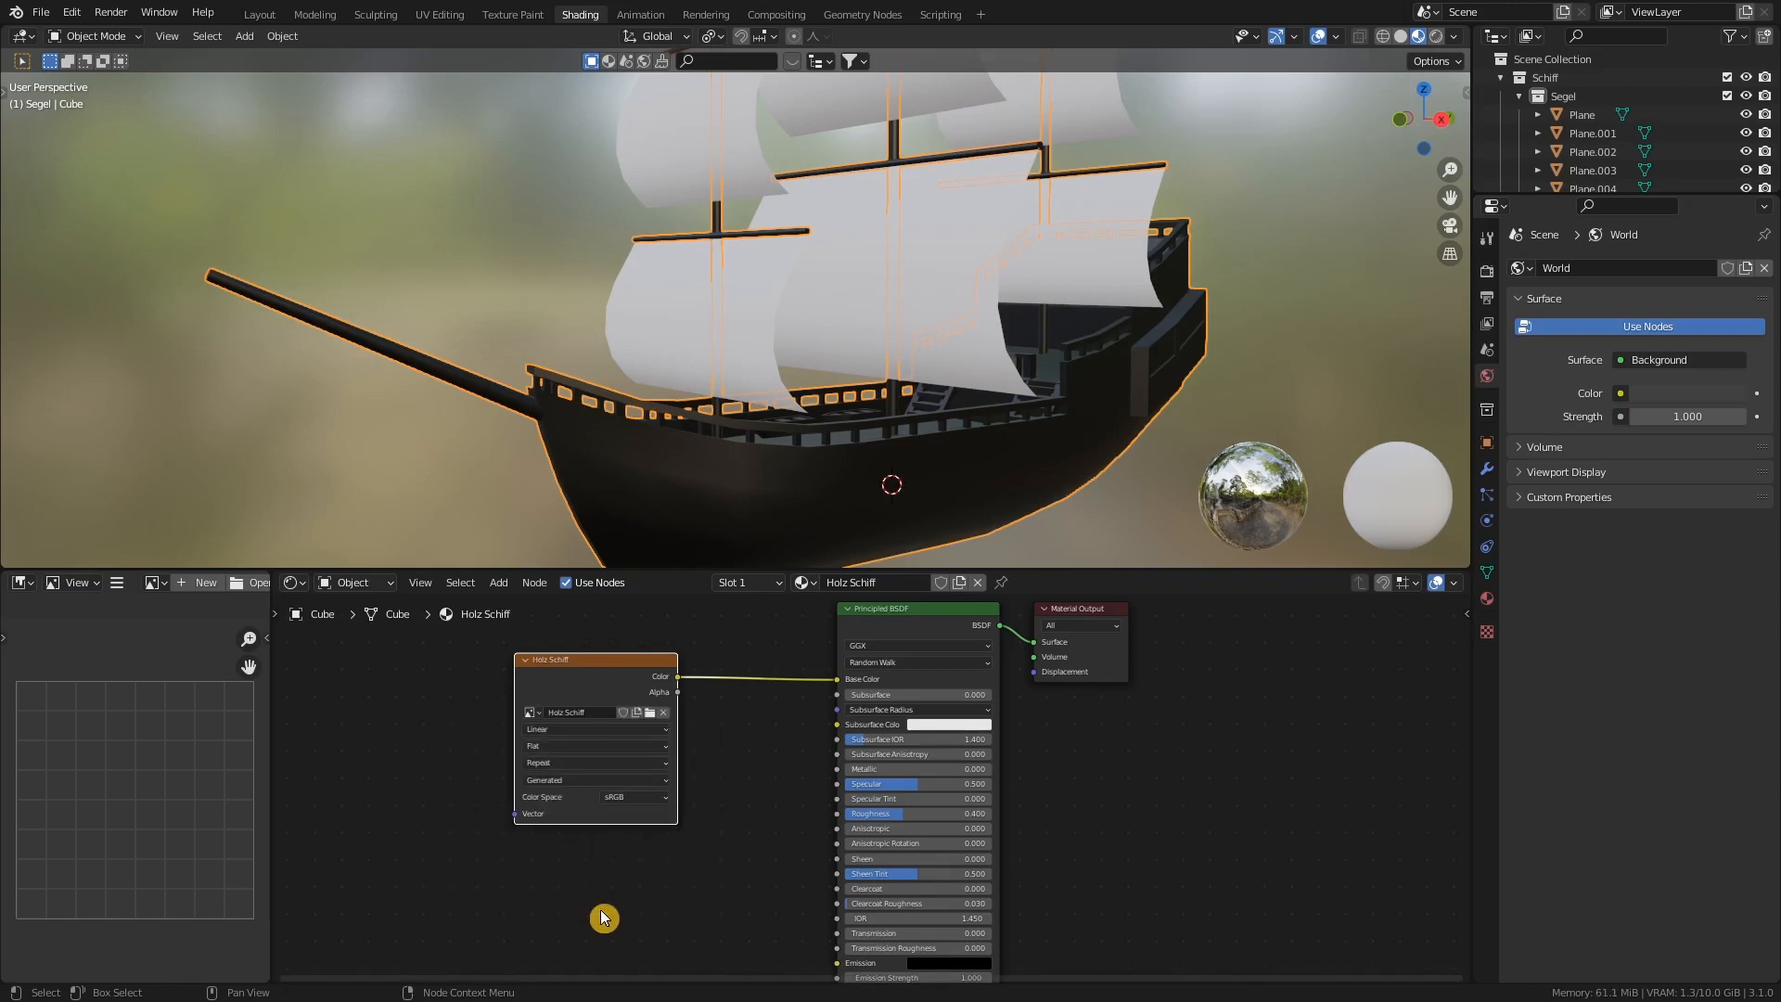
- Widen the image editor area beside the node editor
scroll(822, 779, "down", 1)
middle_click_drag(737, 782, 803, 776)
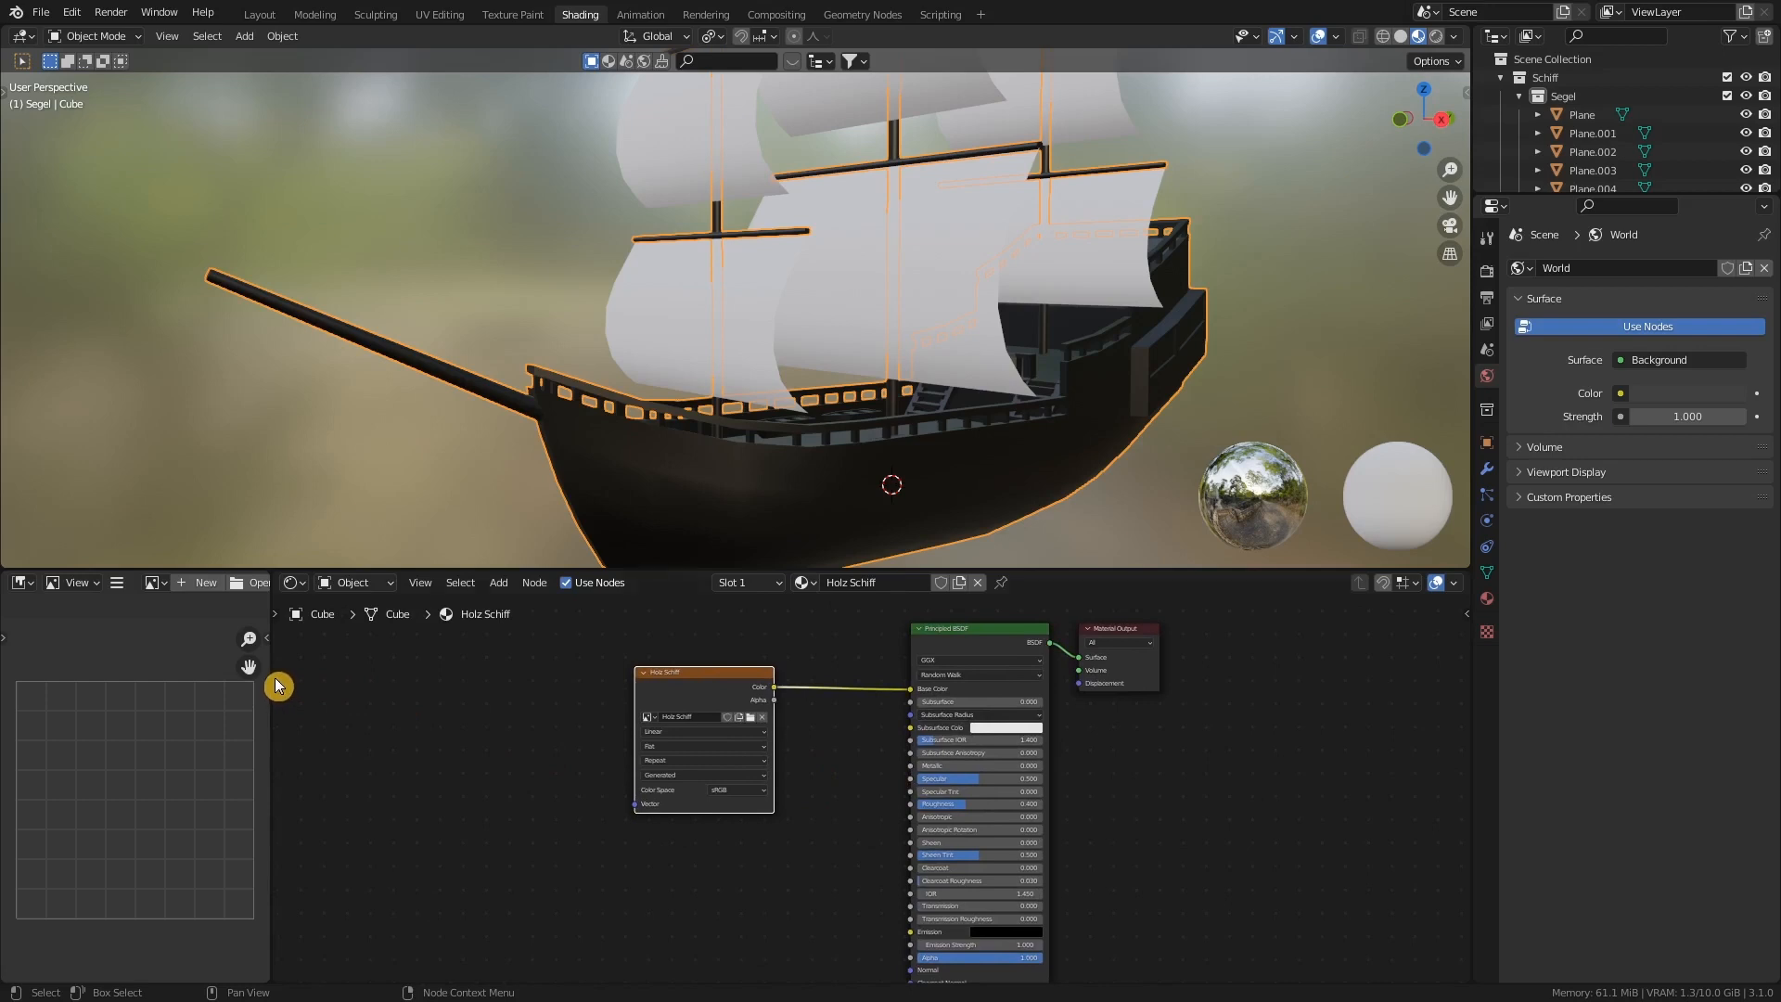
left_click_drag(273, 686, 422, 687)
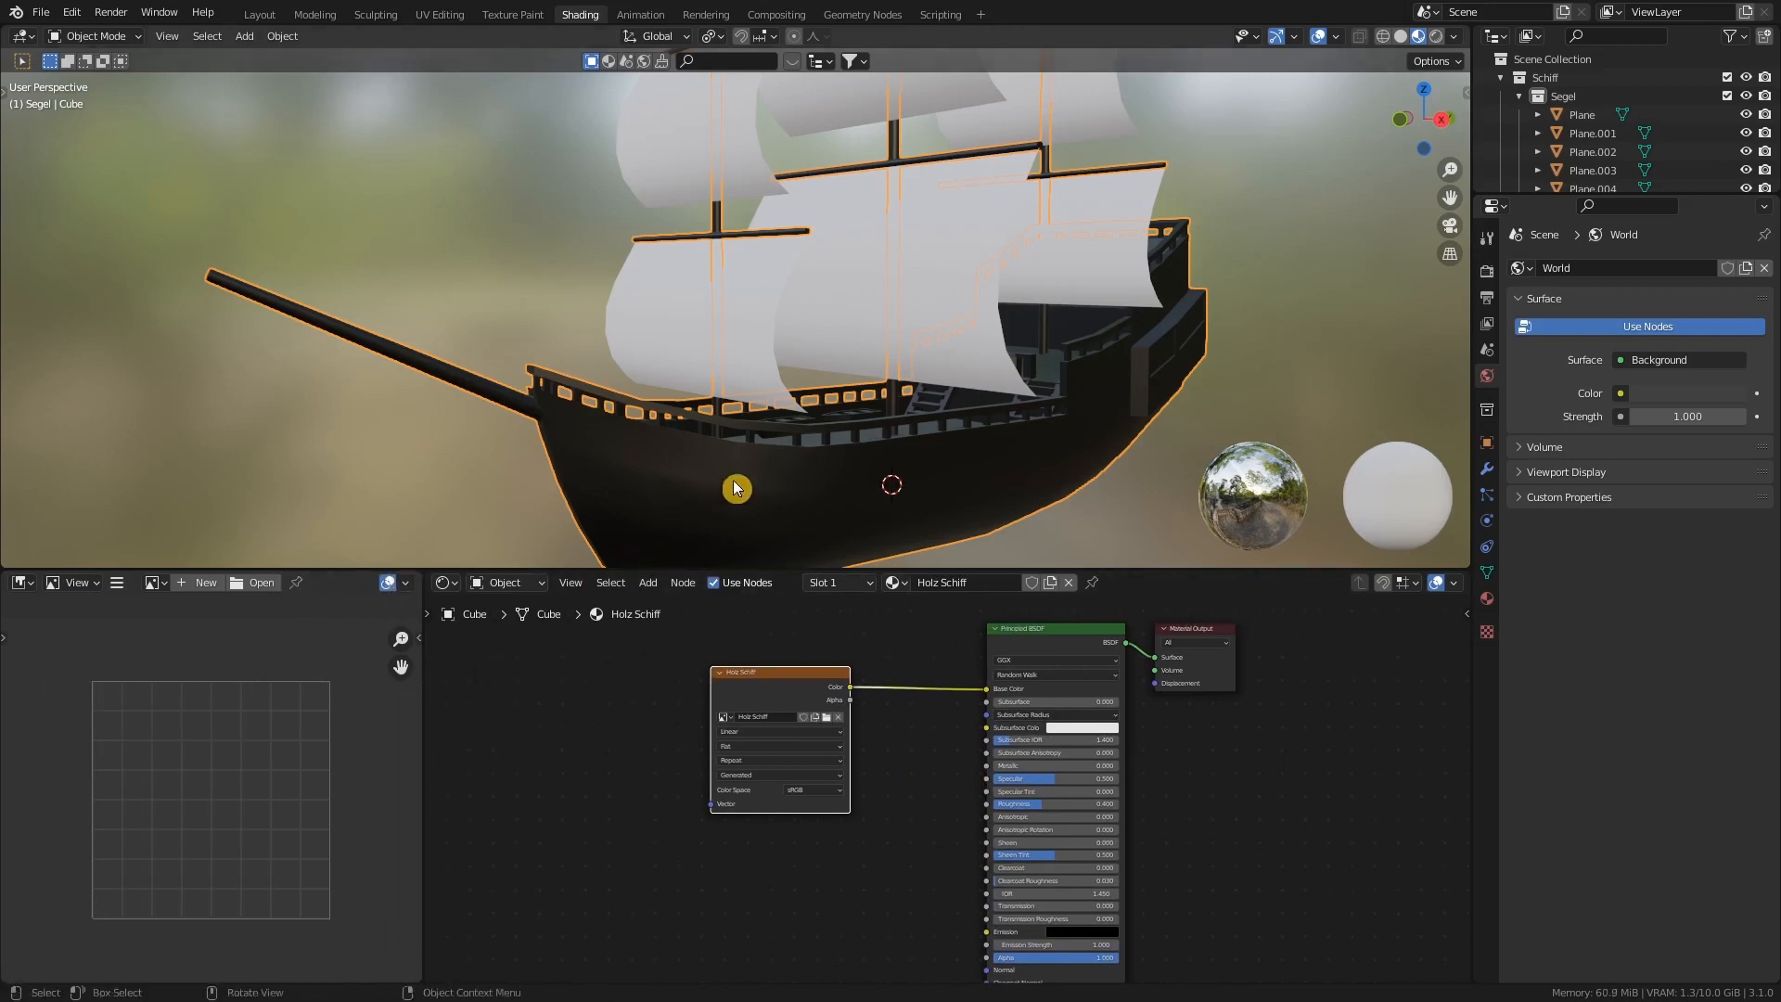
- Switch the ship to Texture Paint mode so that the Holz Schiff image loads in the image editor
middle_click_drag(736, 488, 823, 445)
middle_click_drag(899, 394, 976, 442)
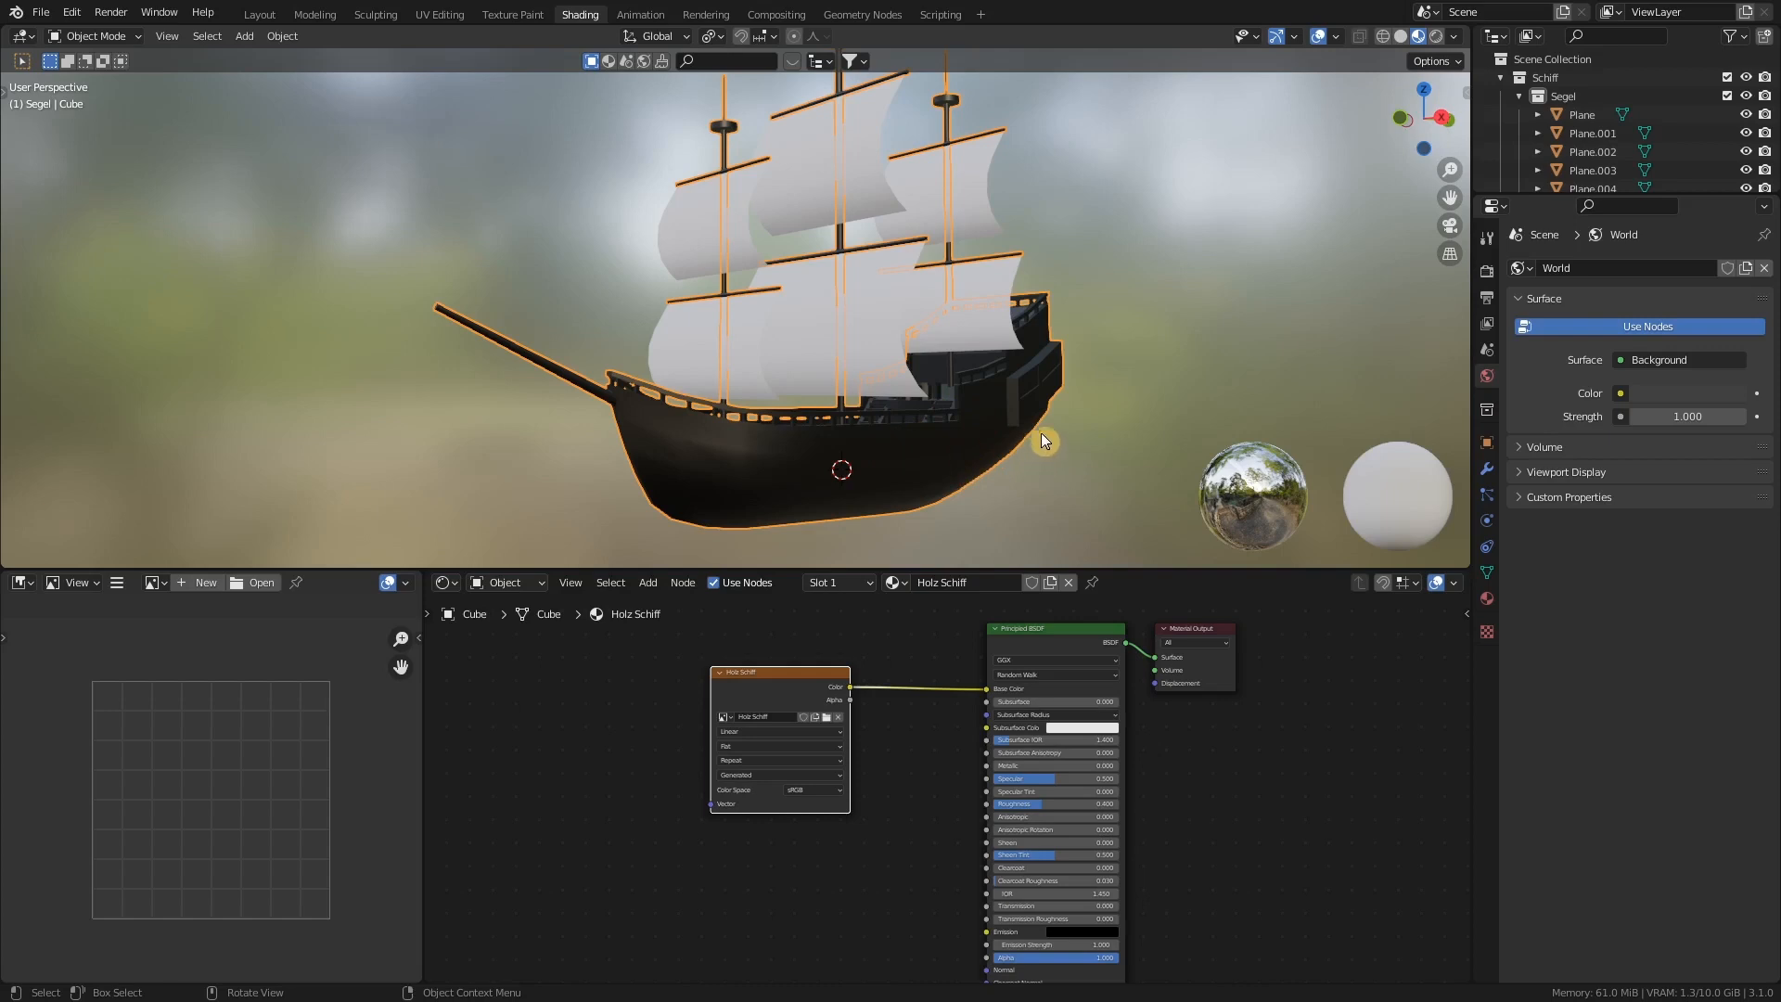
left_click(113, 37)
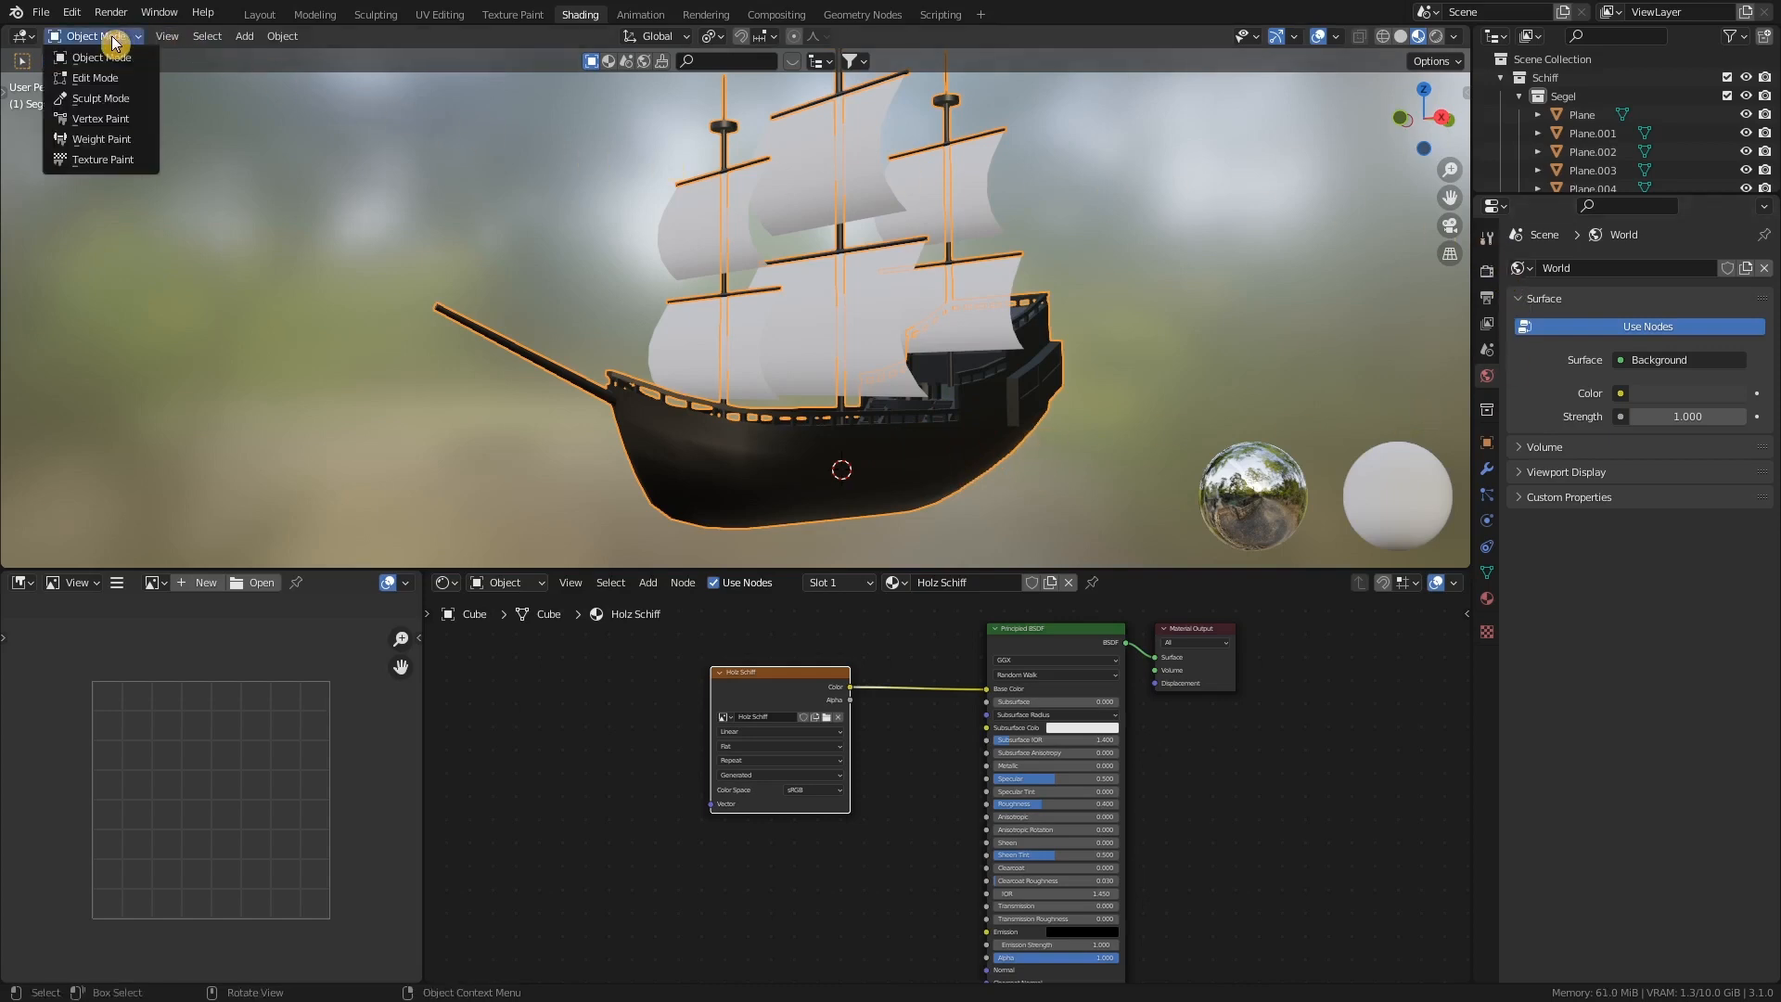
left_click(126, 160)
scroll(259, 718, "down", 6)
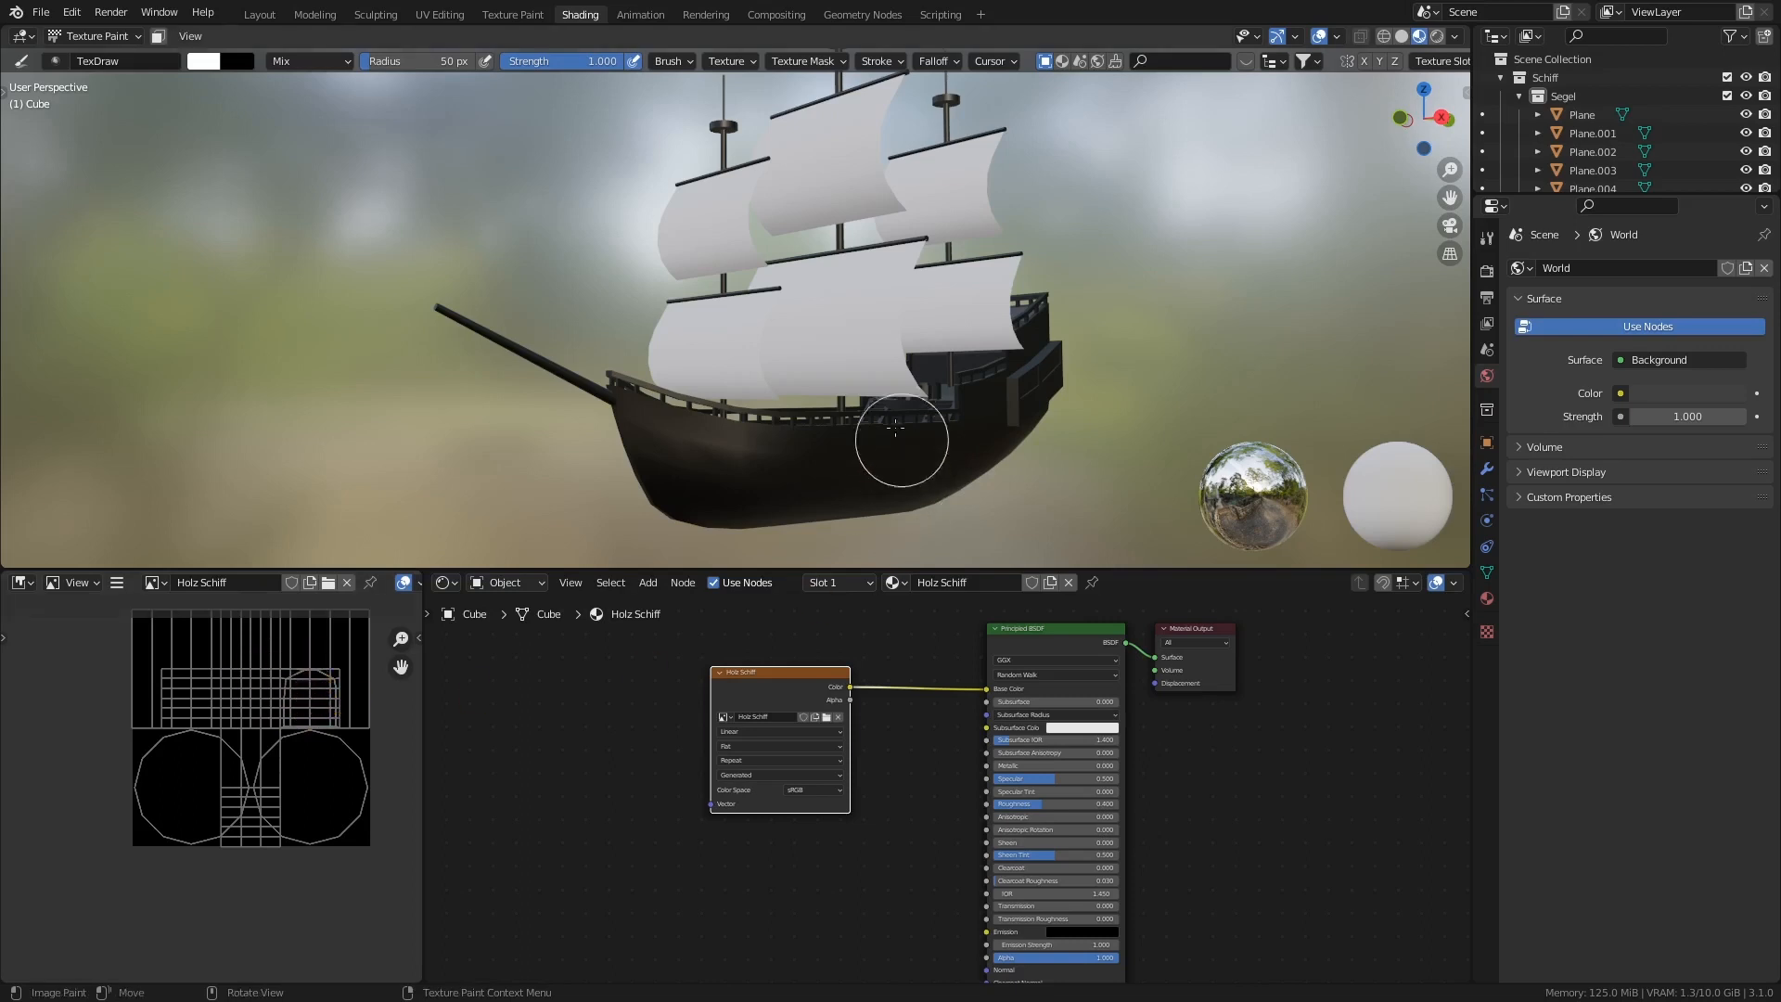
- Switch the ship from Texture Paint to Edit Mode and select its entire mesh
left_click(127, 46)
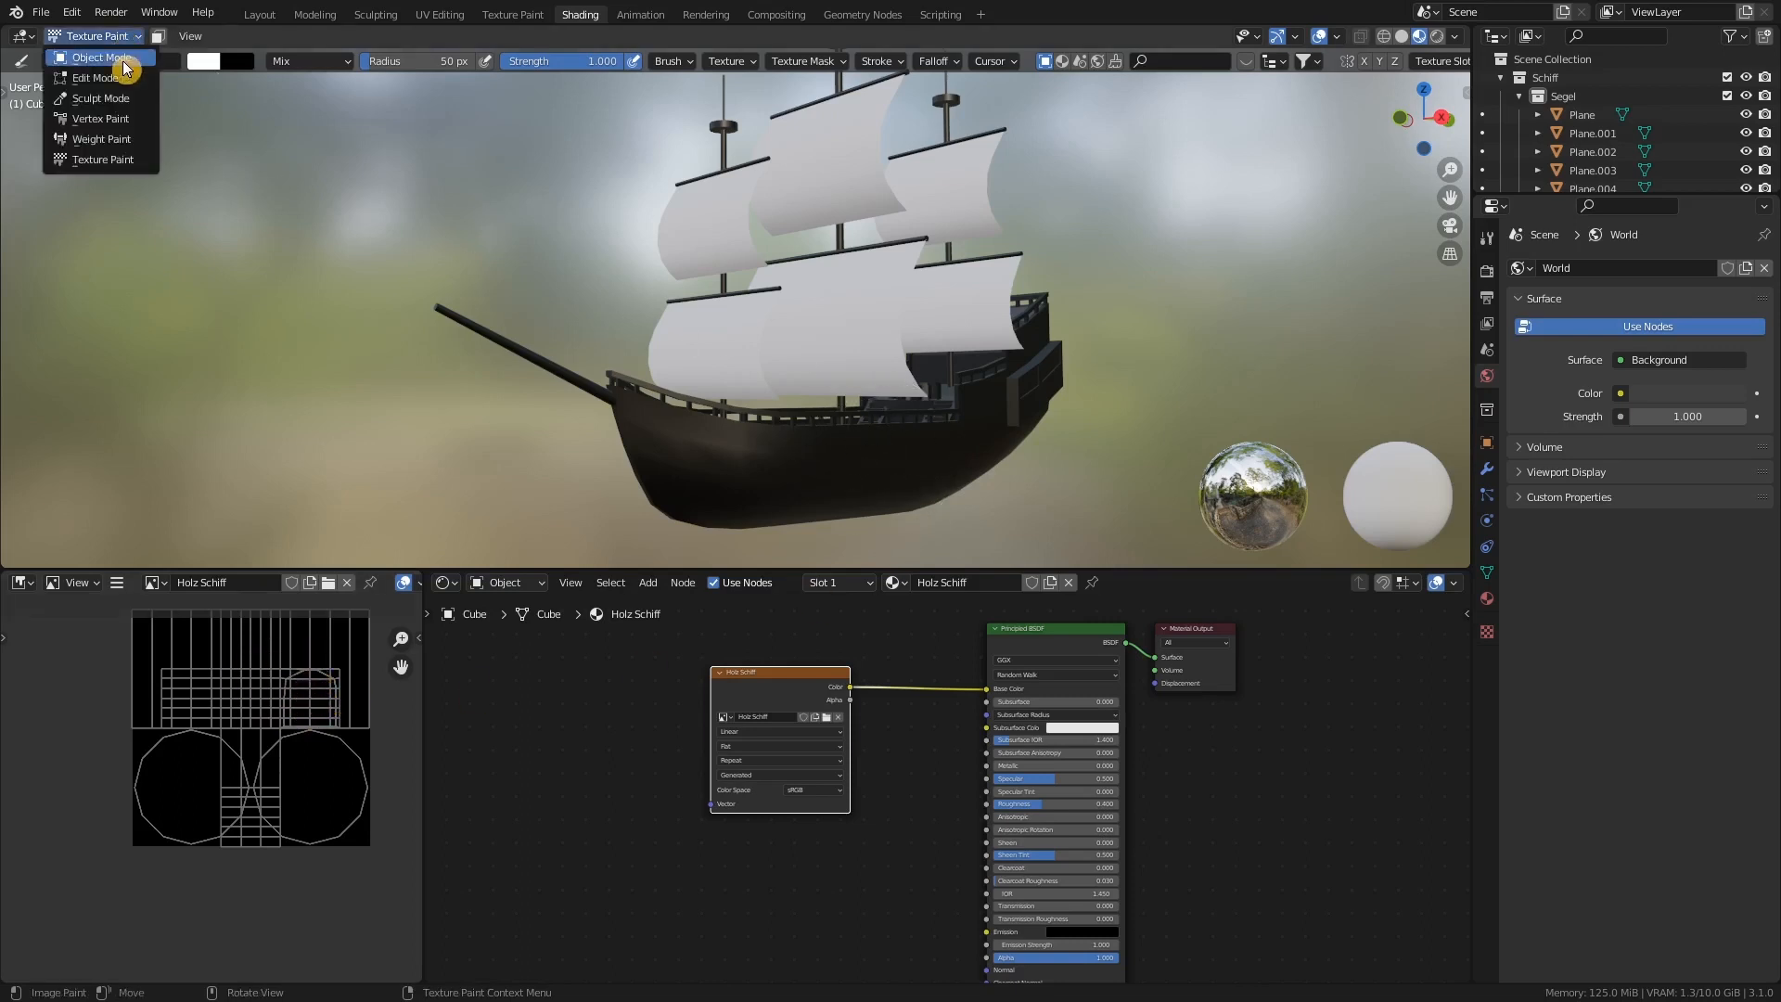
left_click(125, 43)
key("Tab")
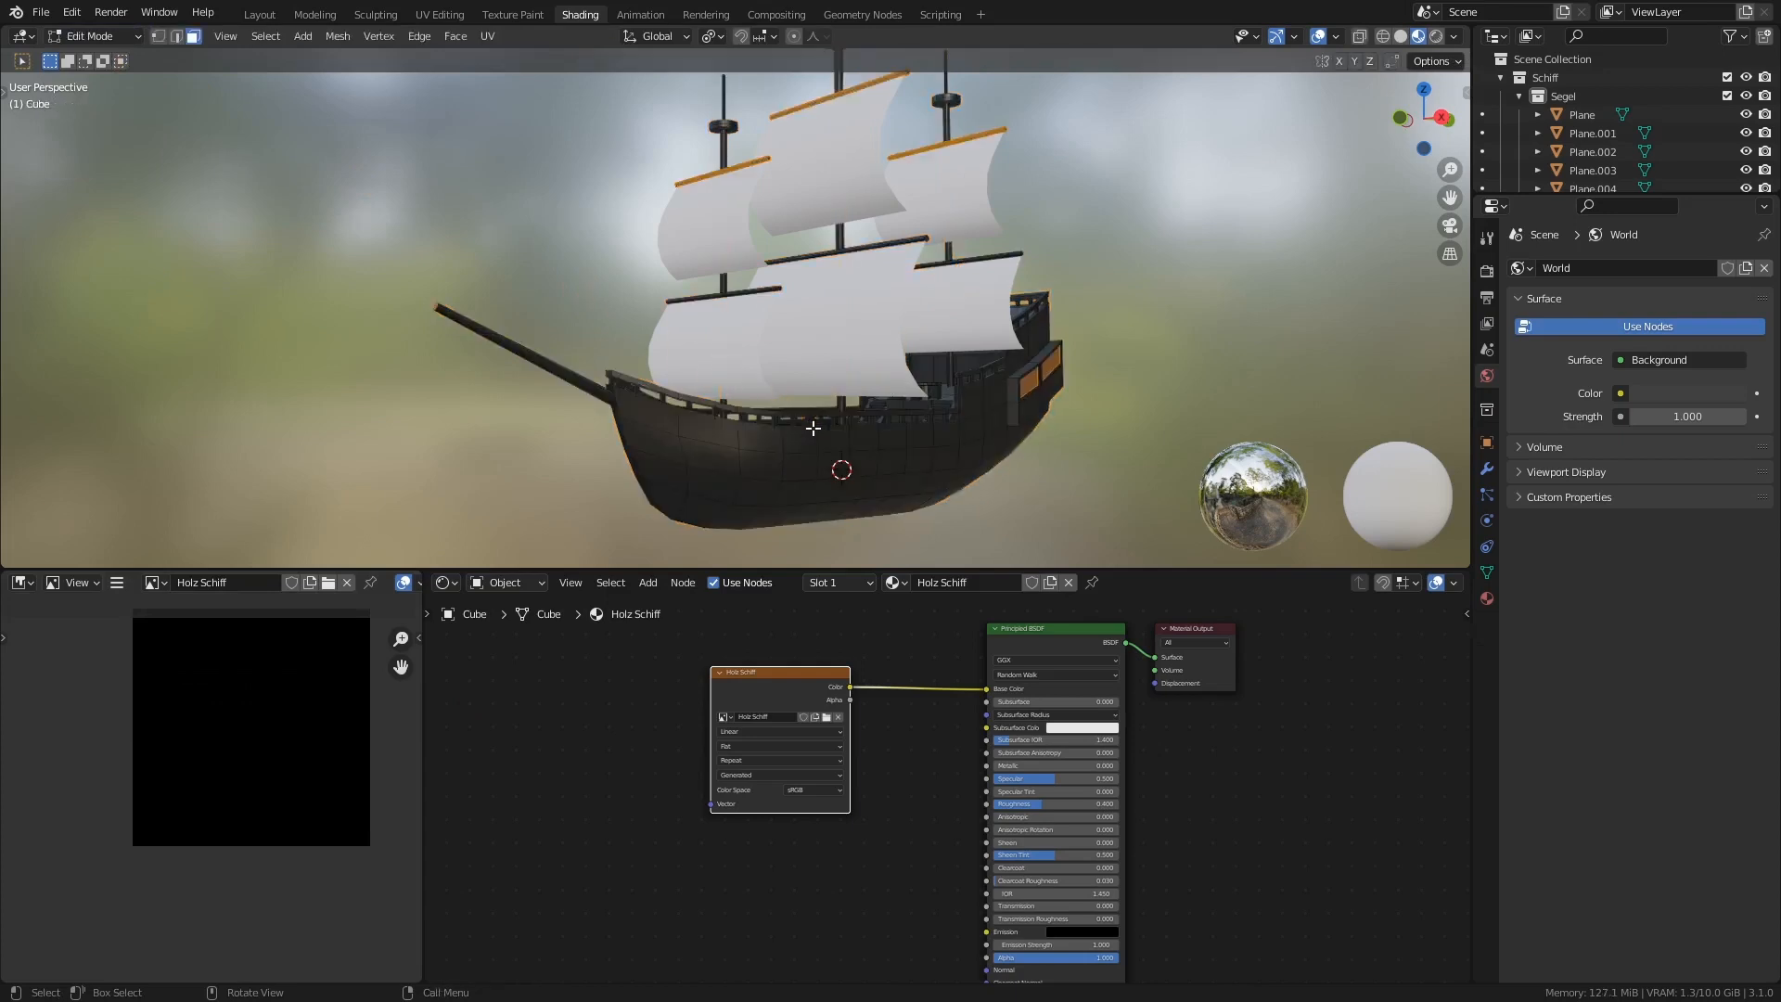
key("a")
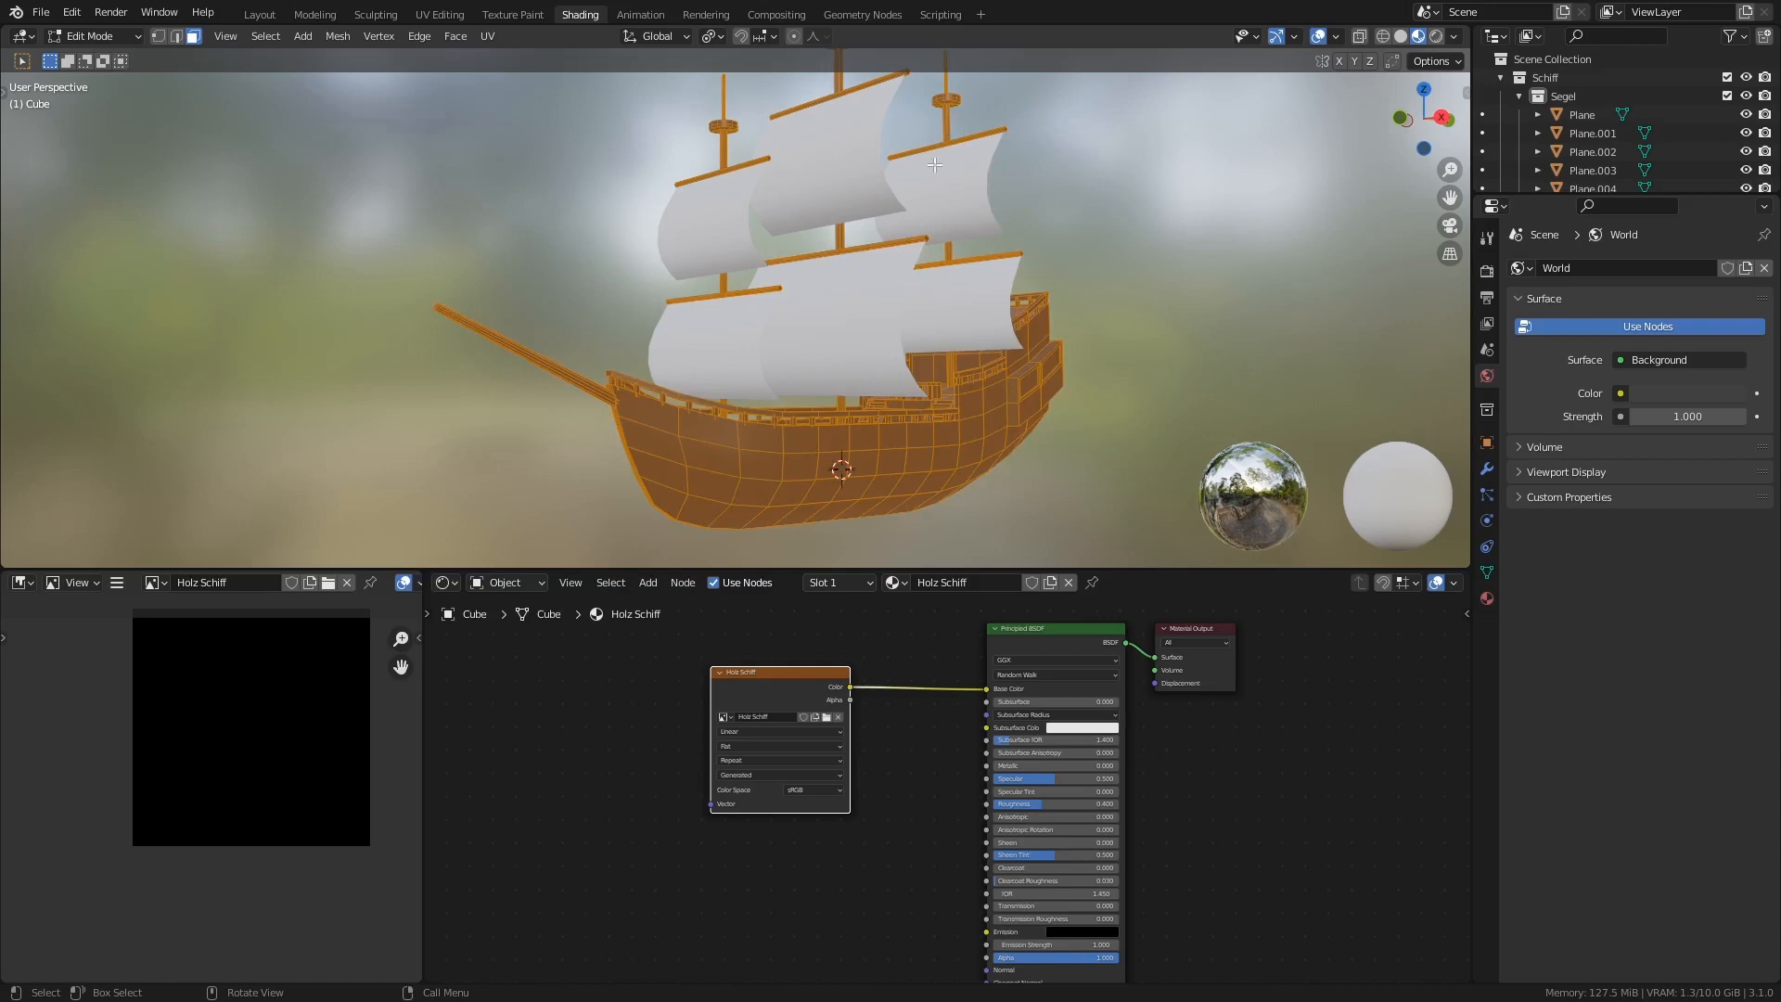
- Turn on the Screencast Keys overlay in the 3D viewport
key("u")
key("n")
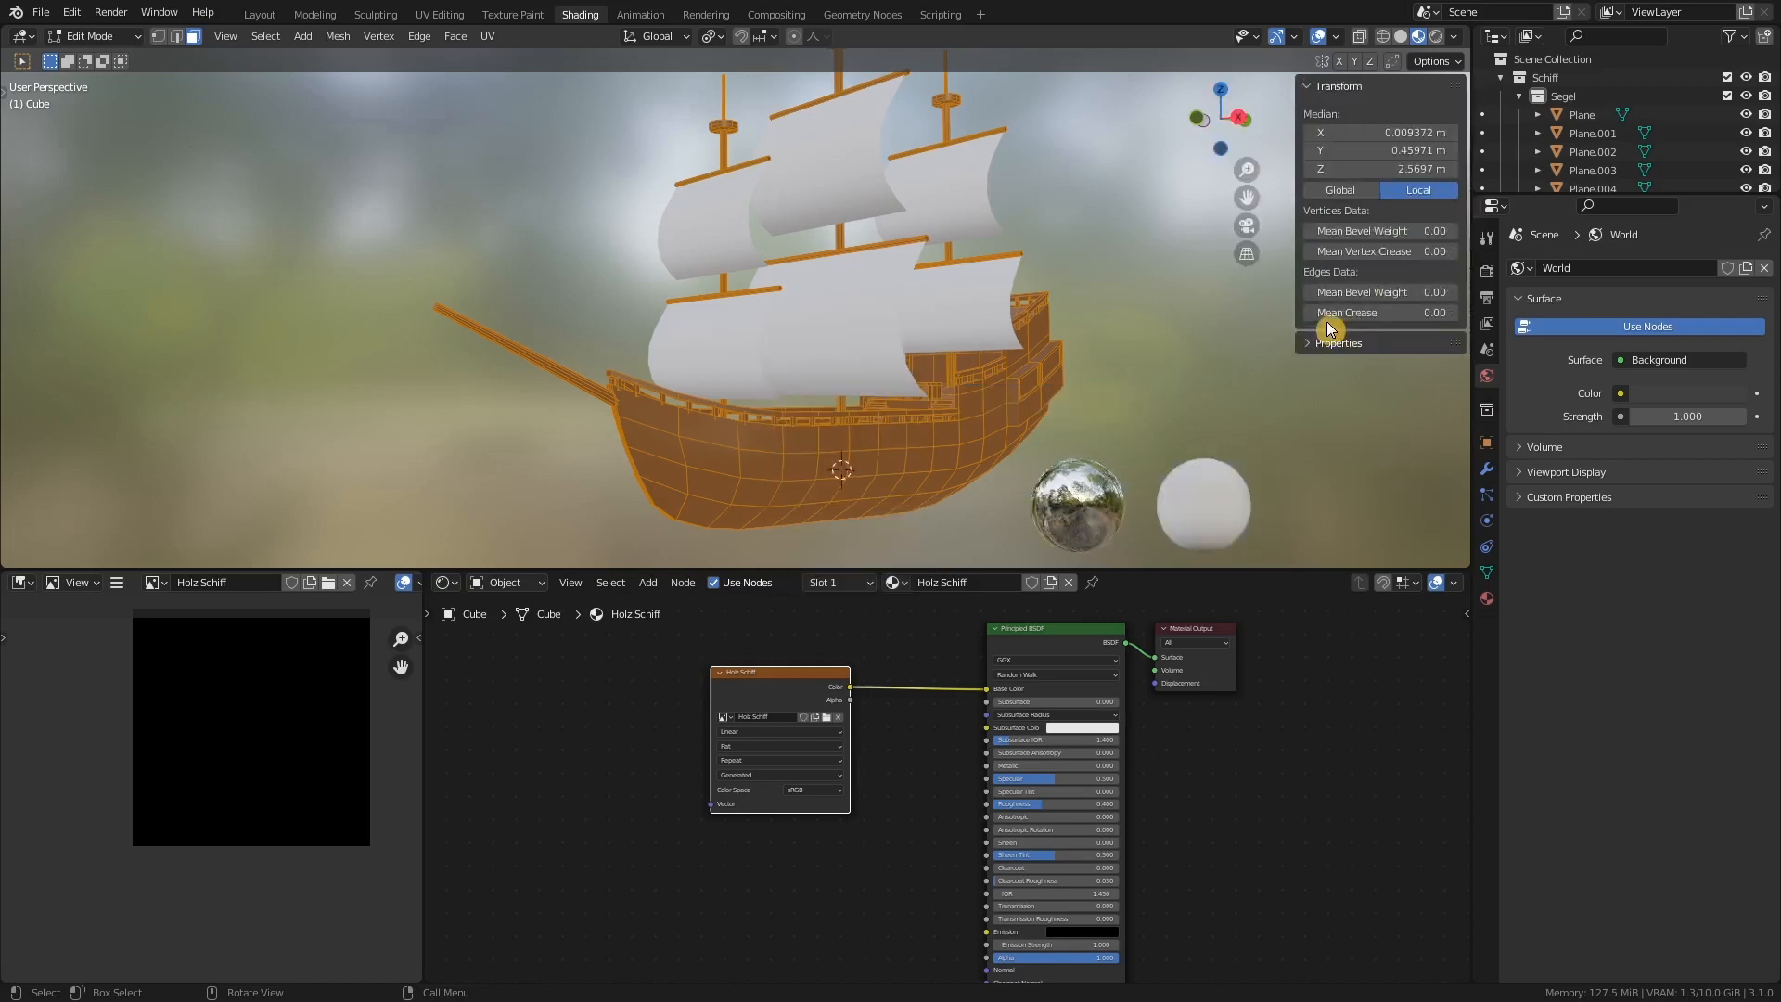
left_click(1459, 250)
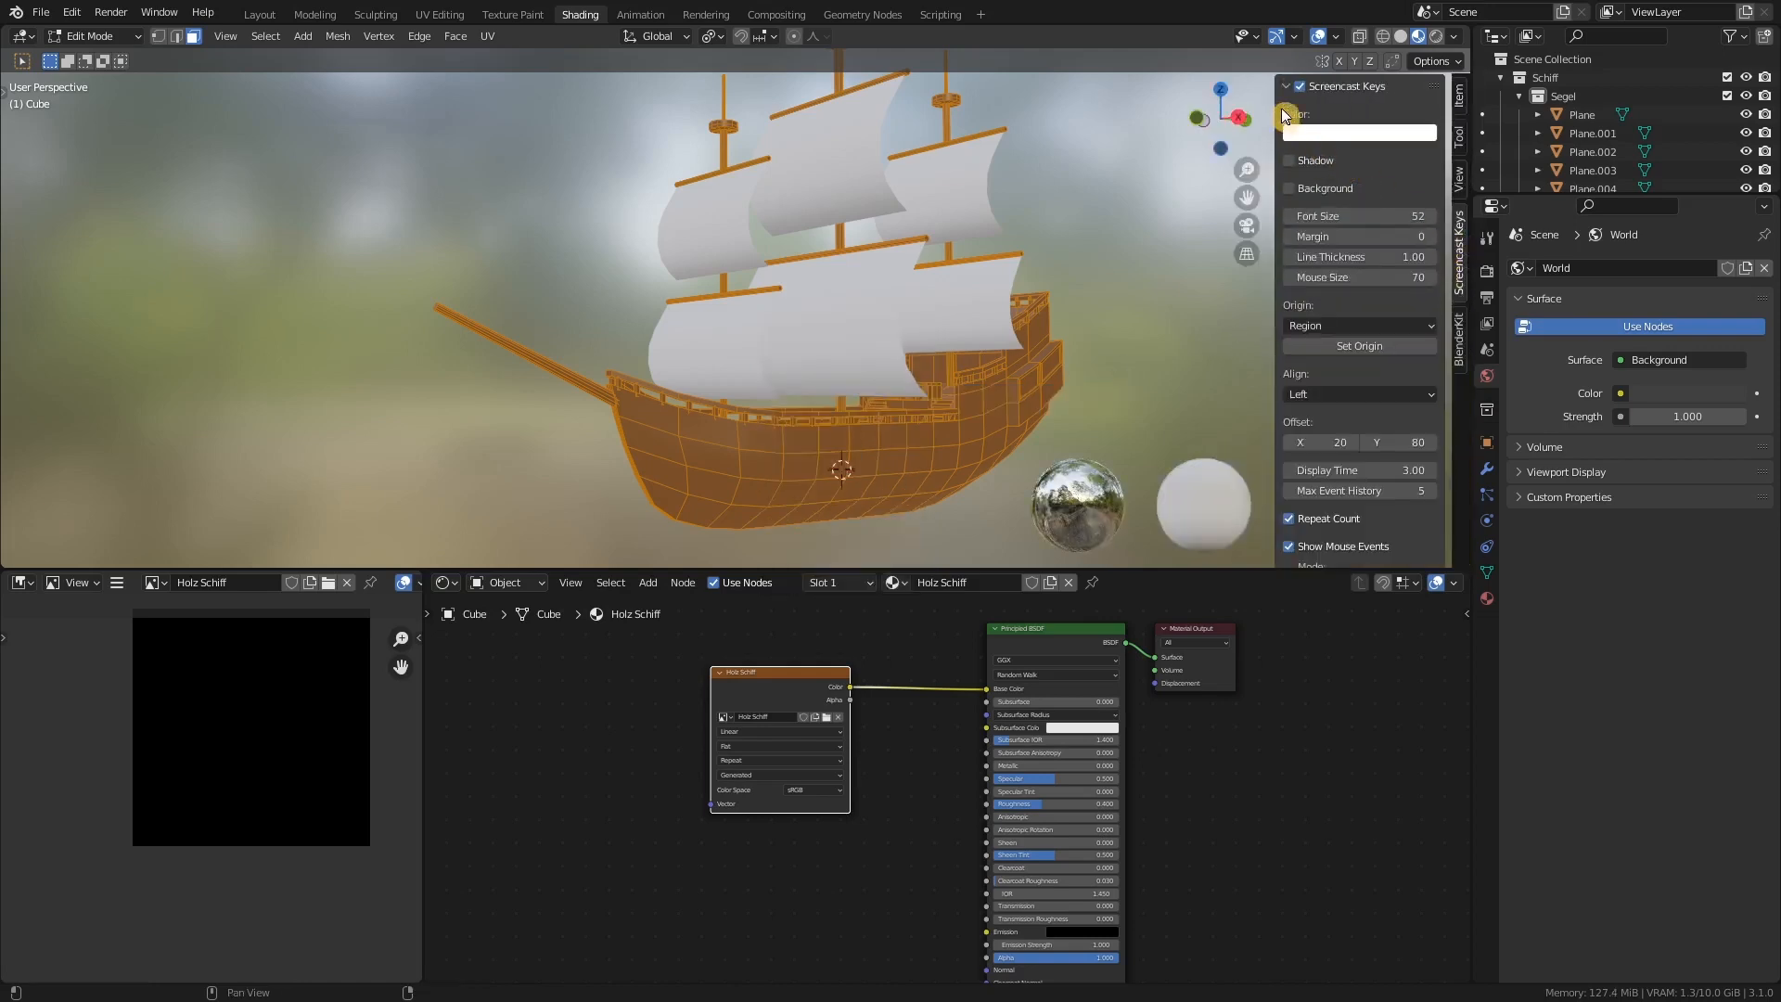
left_click(1300, 87)
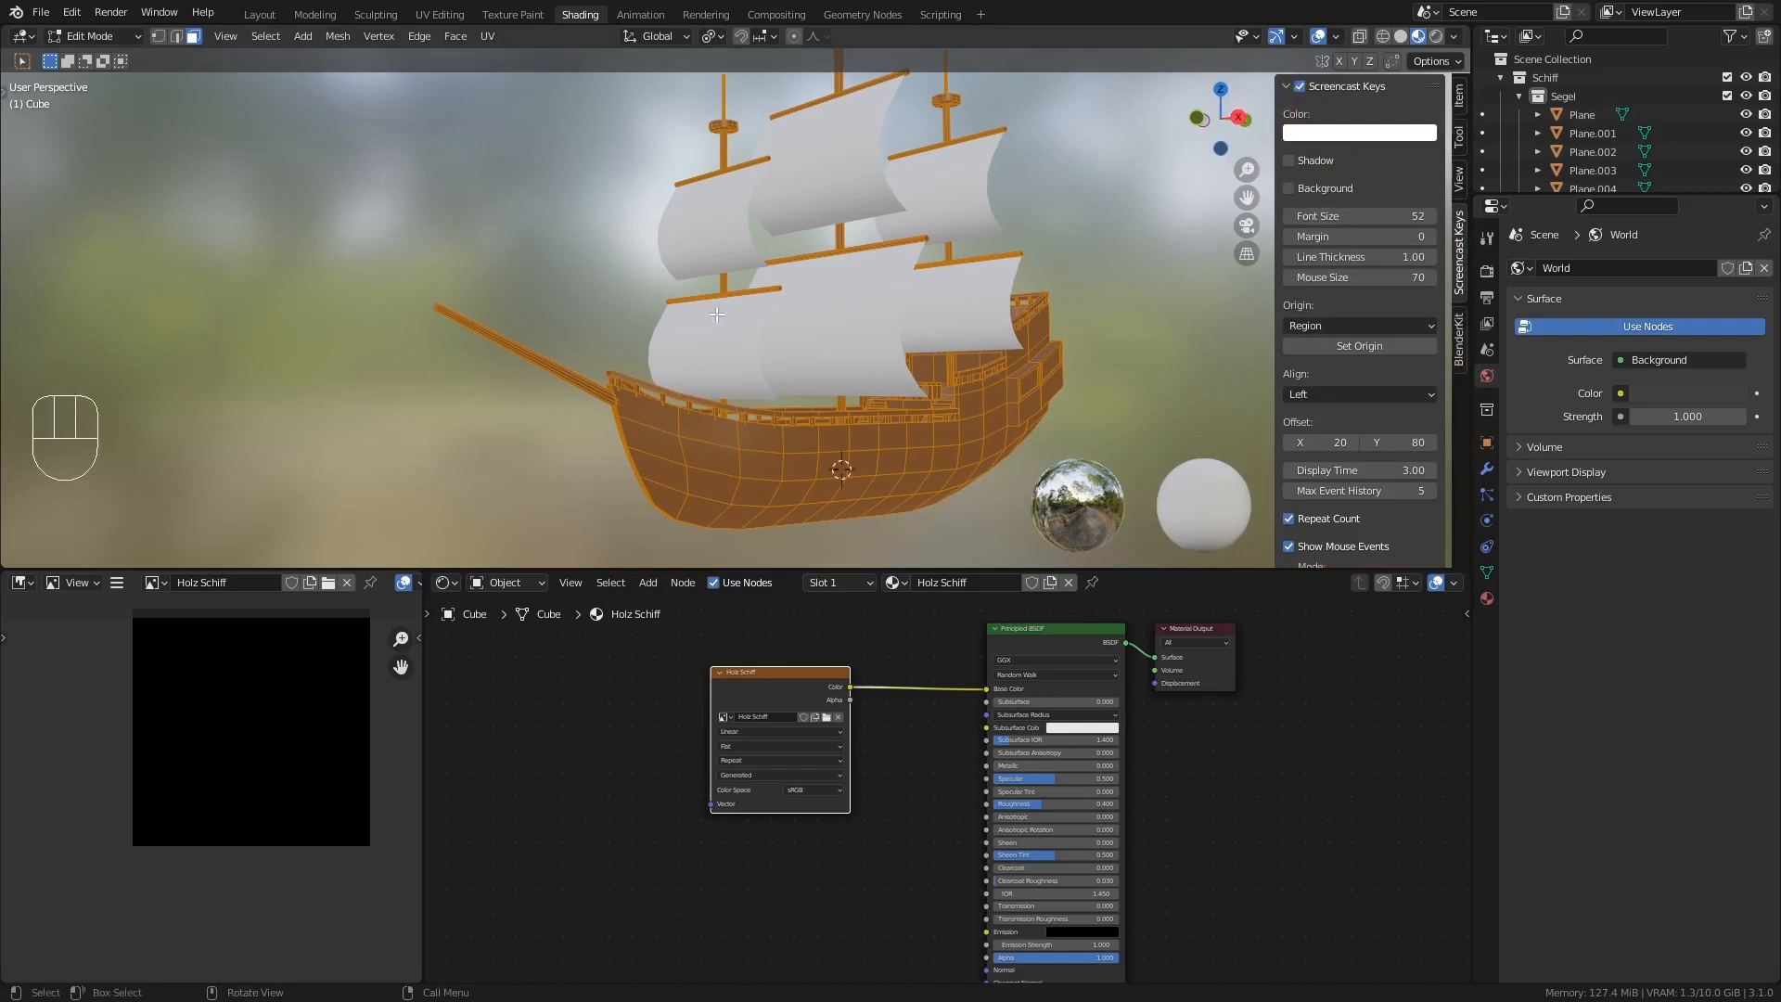
key("n")
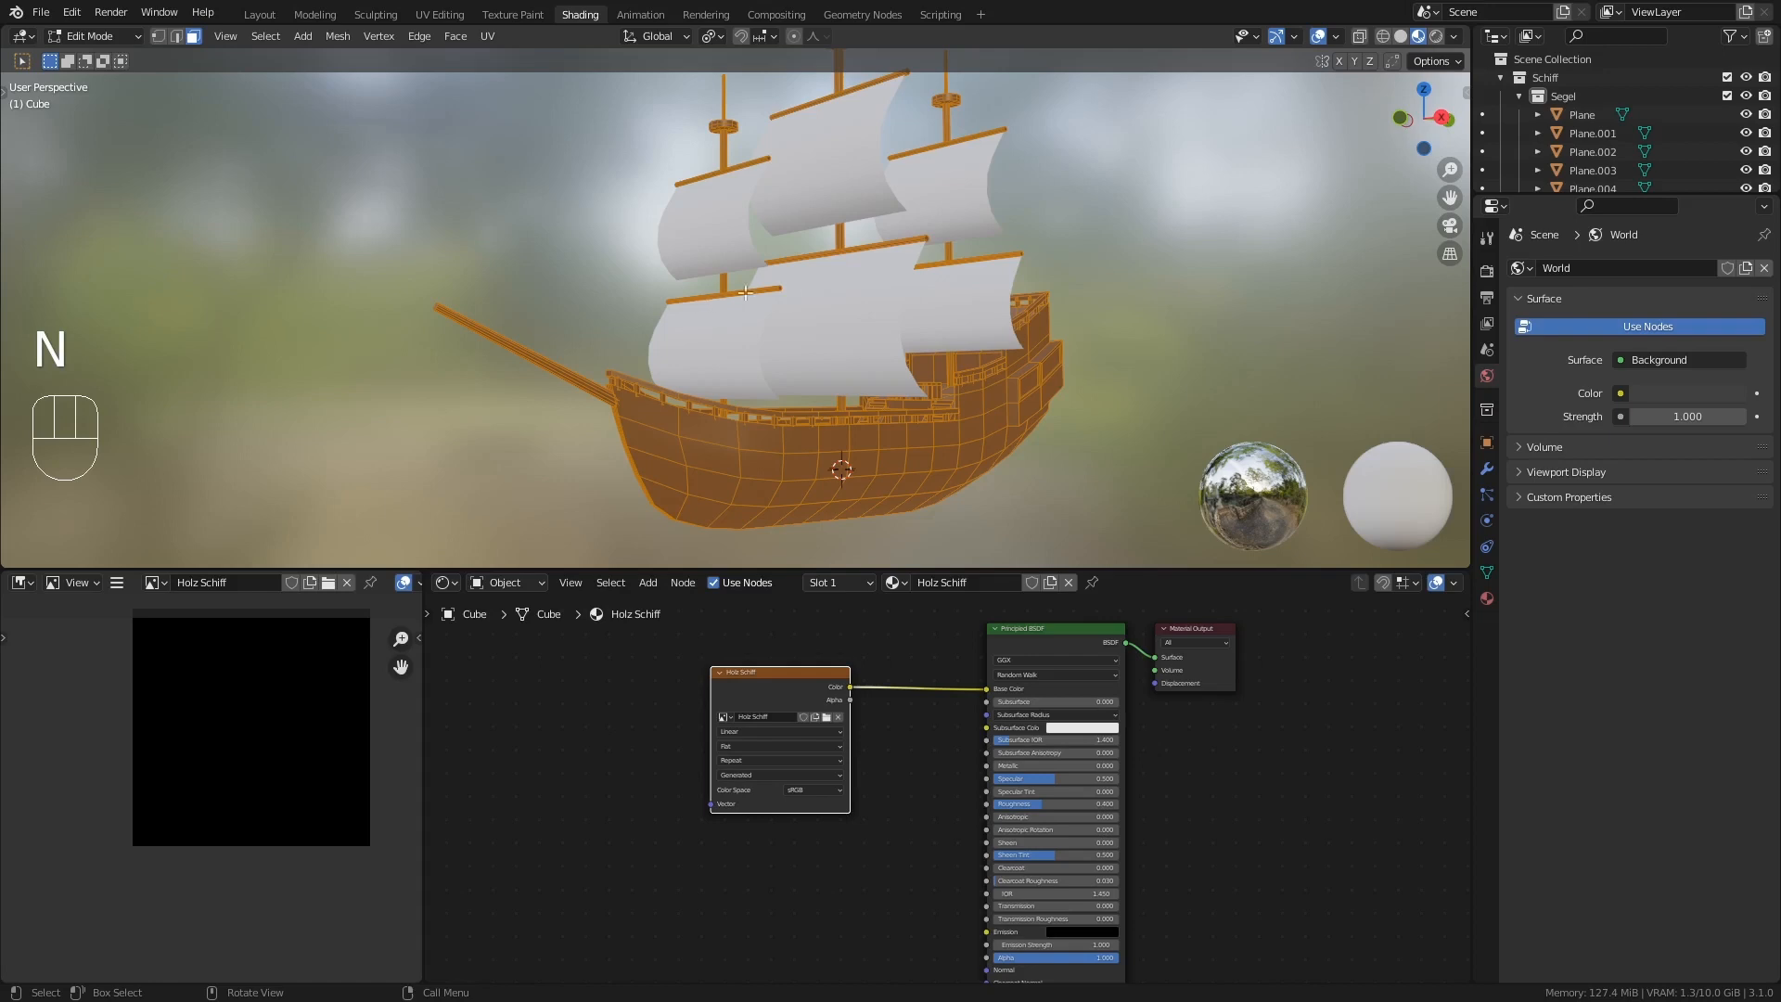
- Unwrap the whole ship mesh with Smart UV Project, keeping the default settings
key("u")
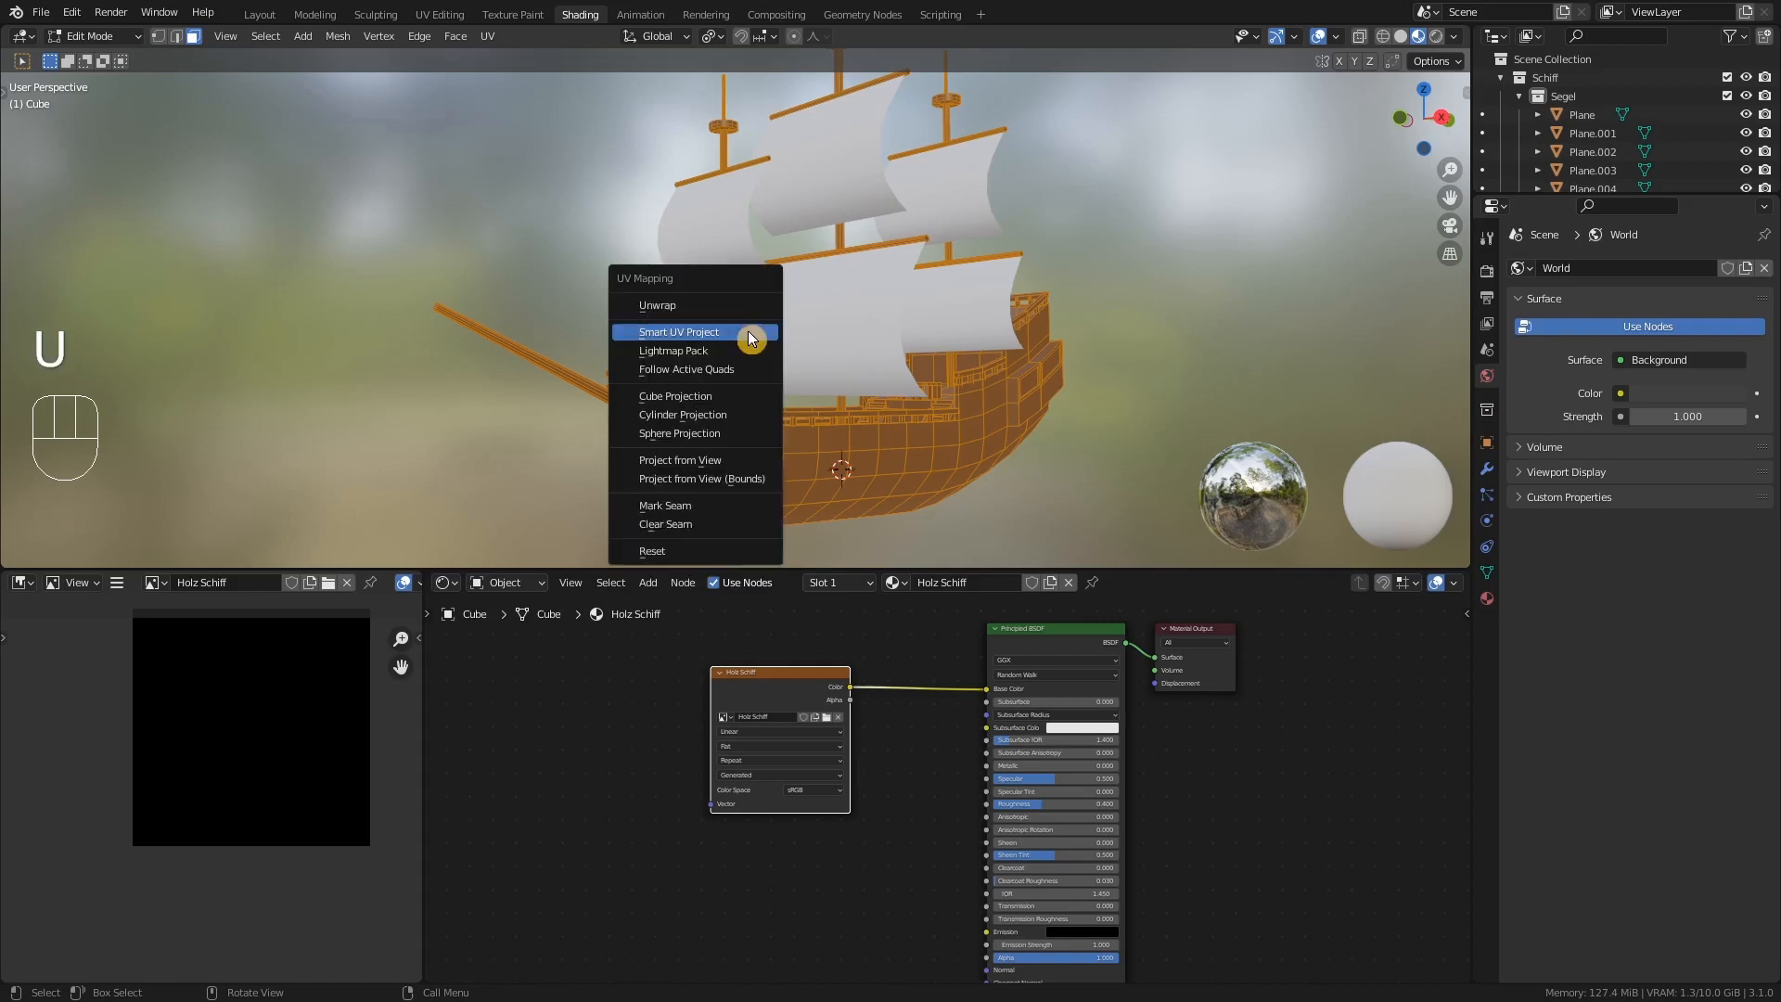
left_click(697, 331)
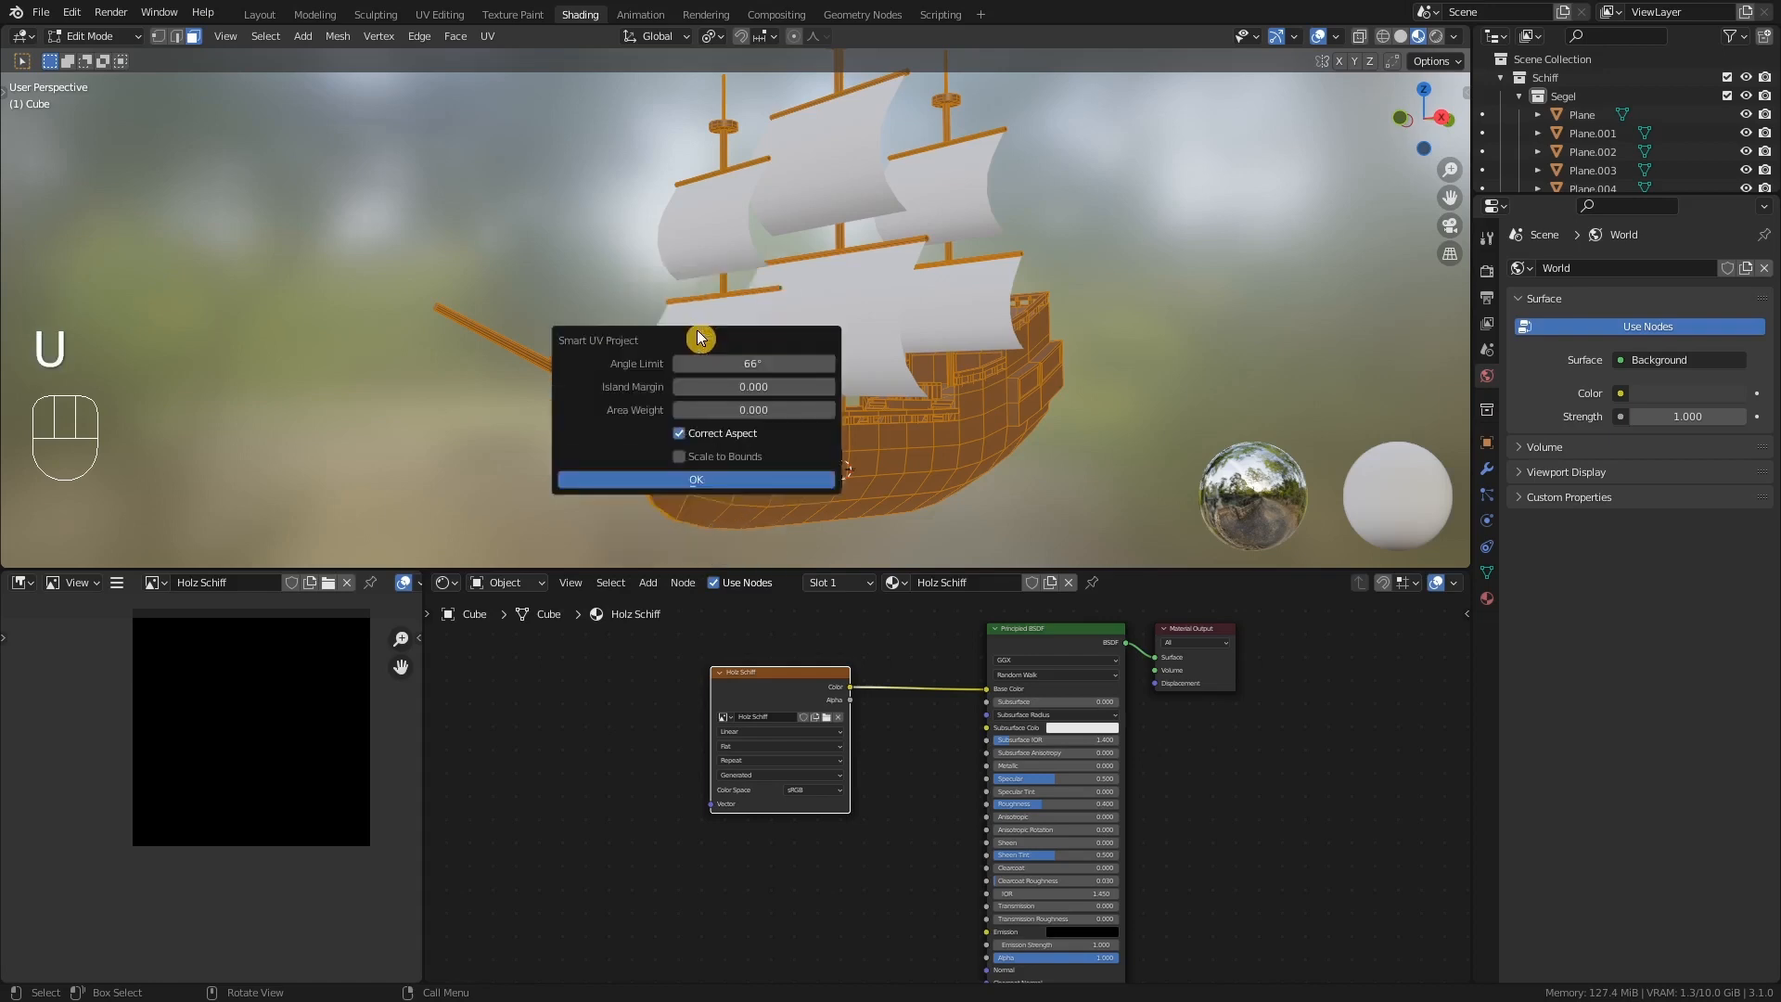
left_click(705, 471)
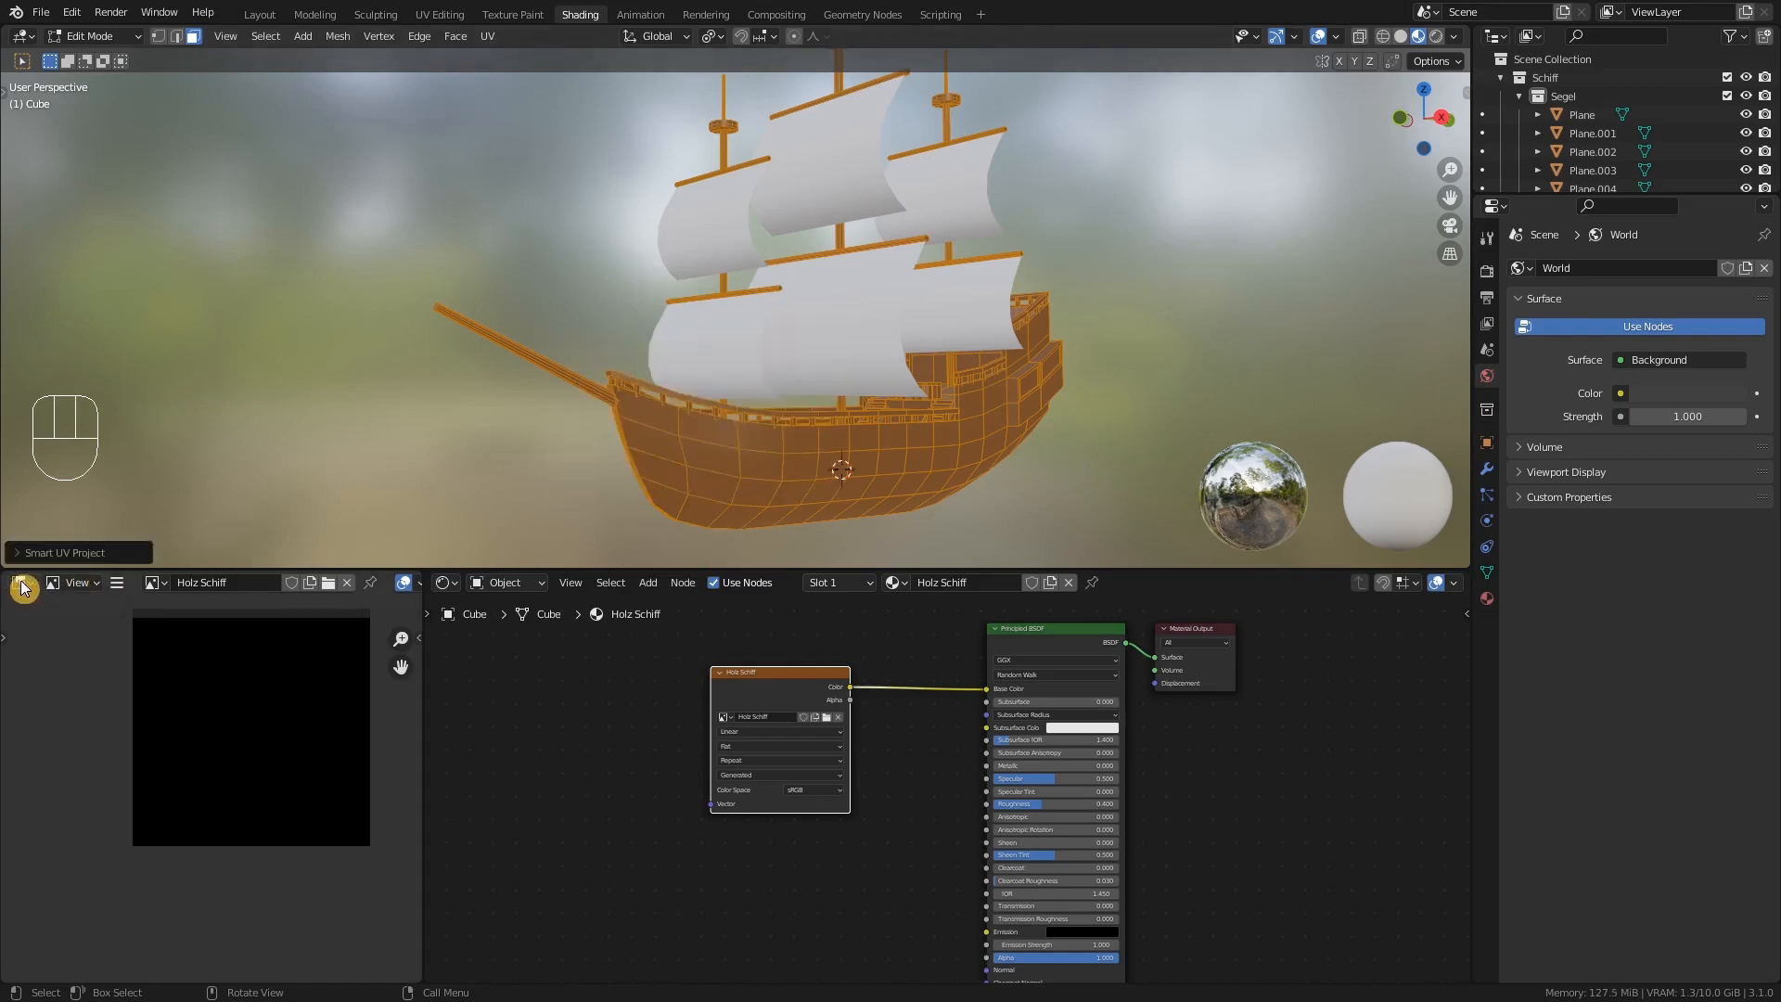
- Change the image editor to the UV Editor and select all of the ship's UV islands
left_click_drag(18, 585, 44, 674)
scroll(290, 680, "up", 1)
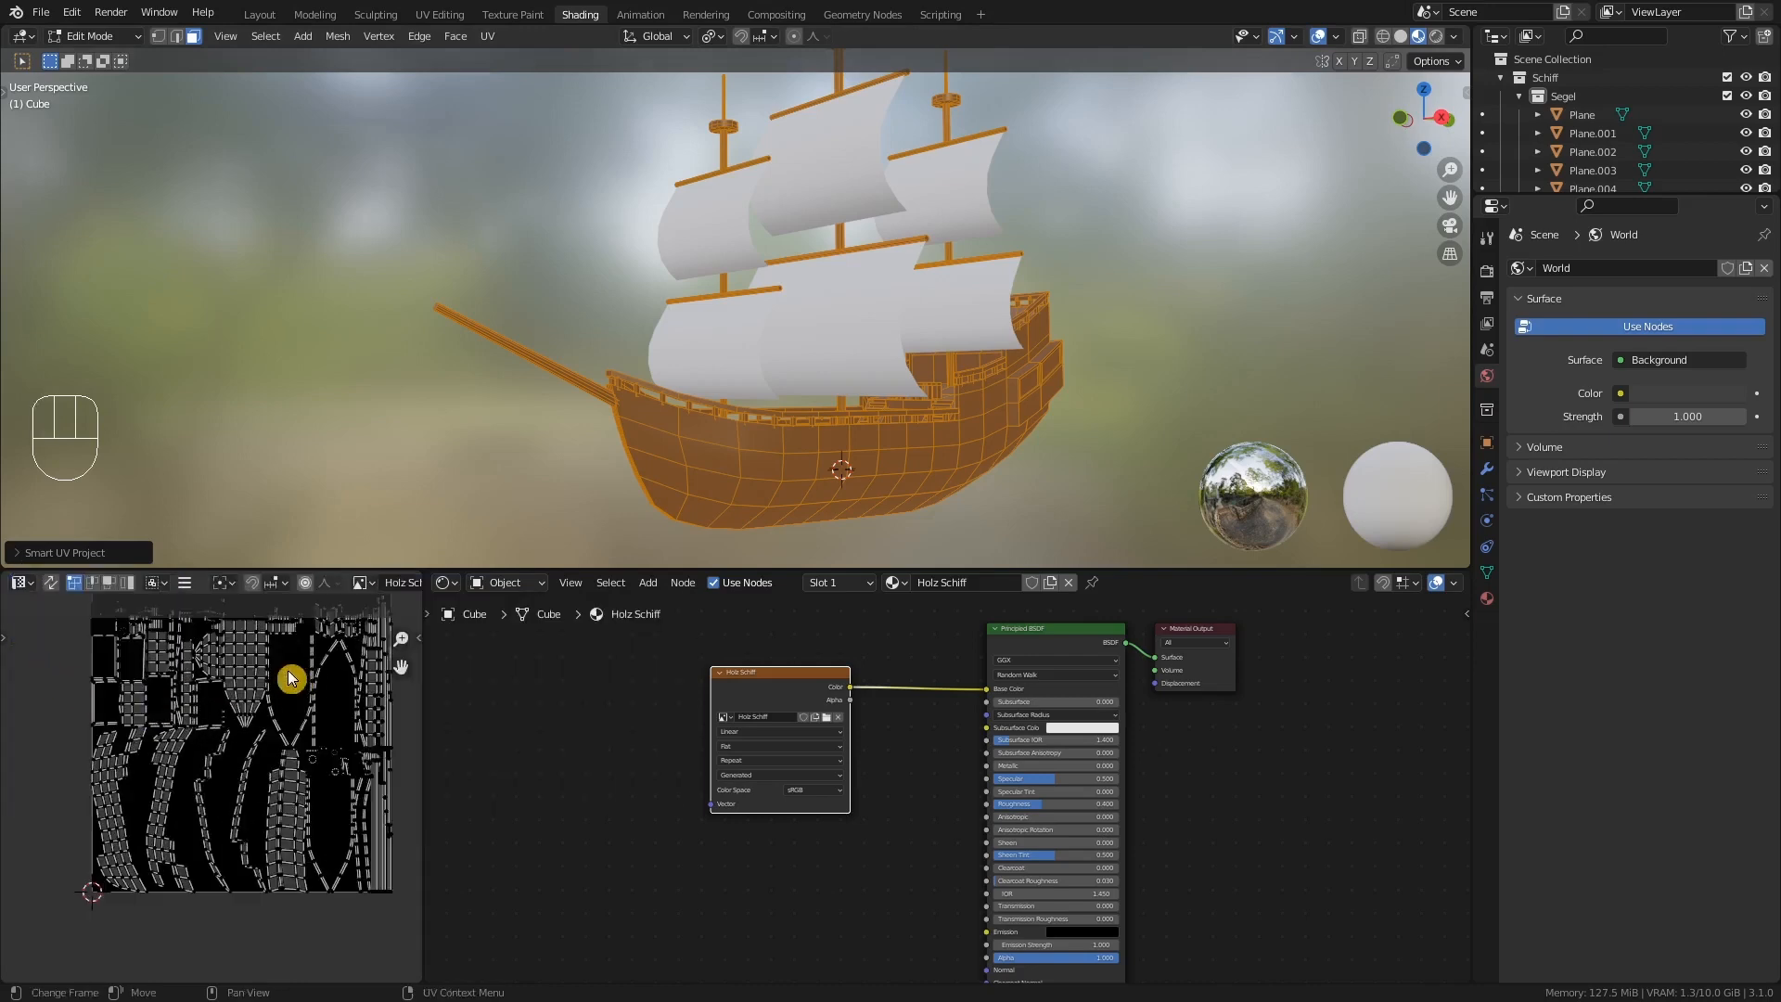
middle_click_drag(300, 682, 300, 730, "shift")
key("a")
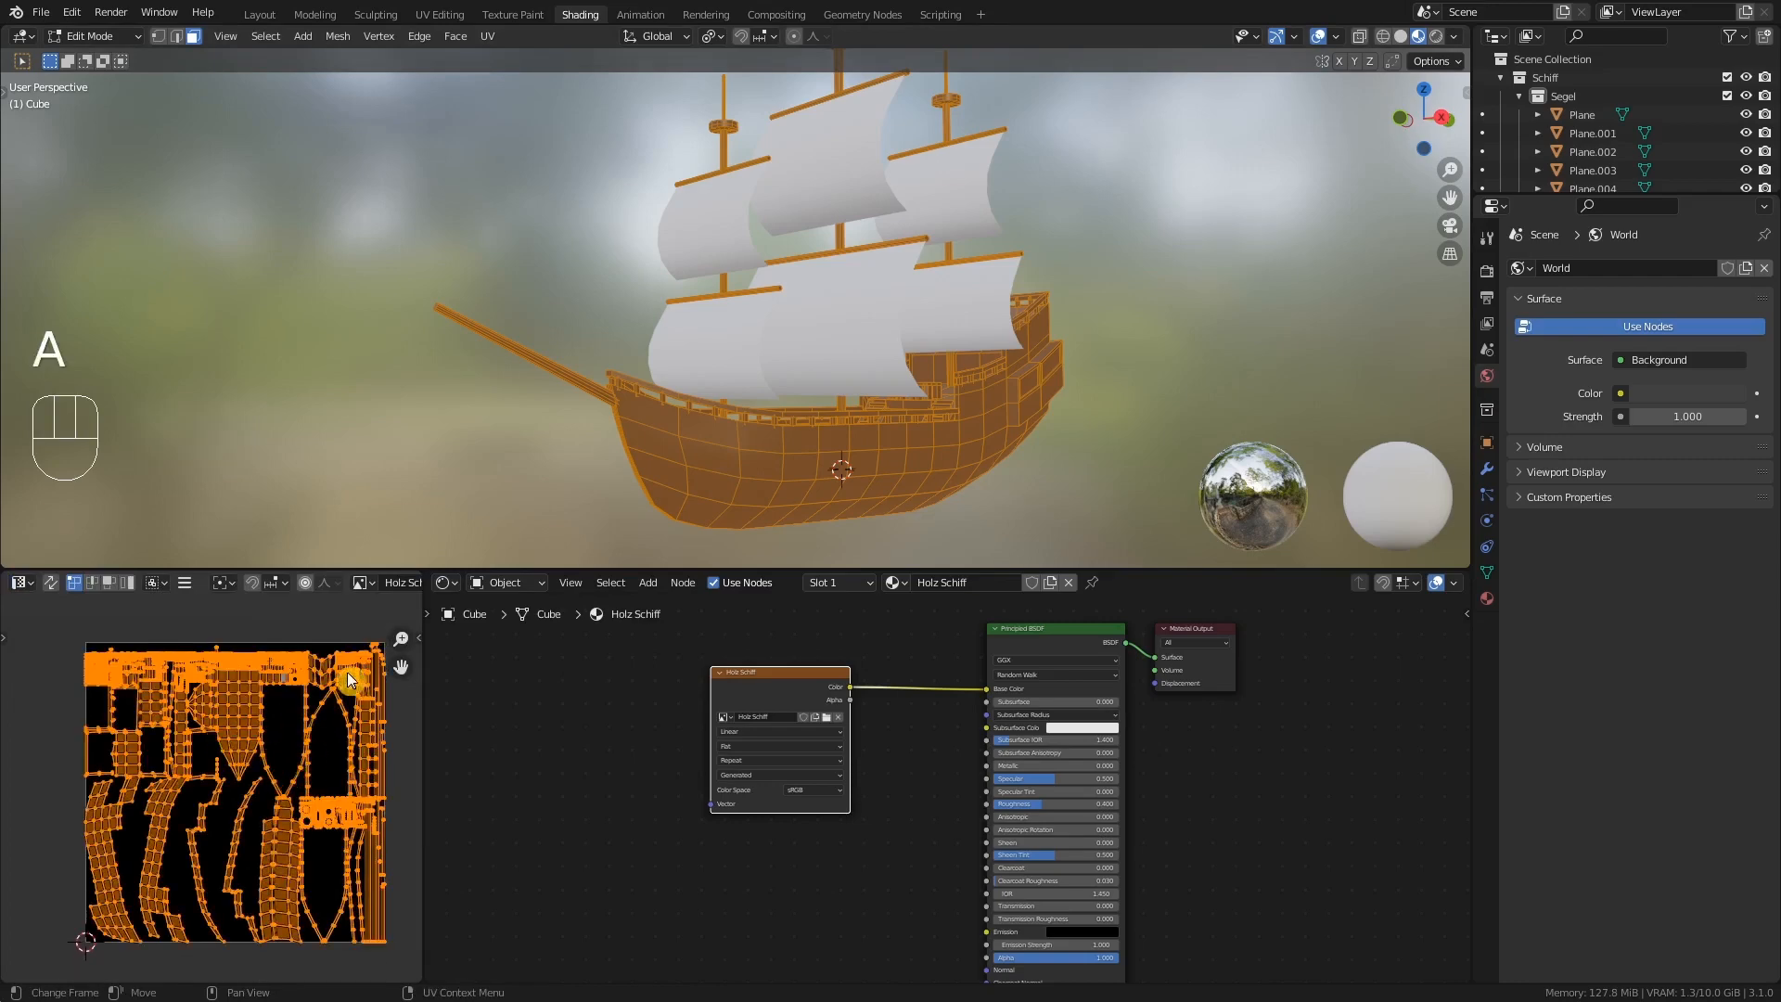
scroll(278, 719, "up", 3)
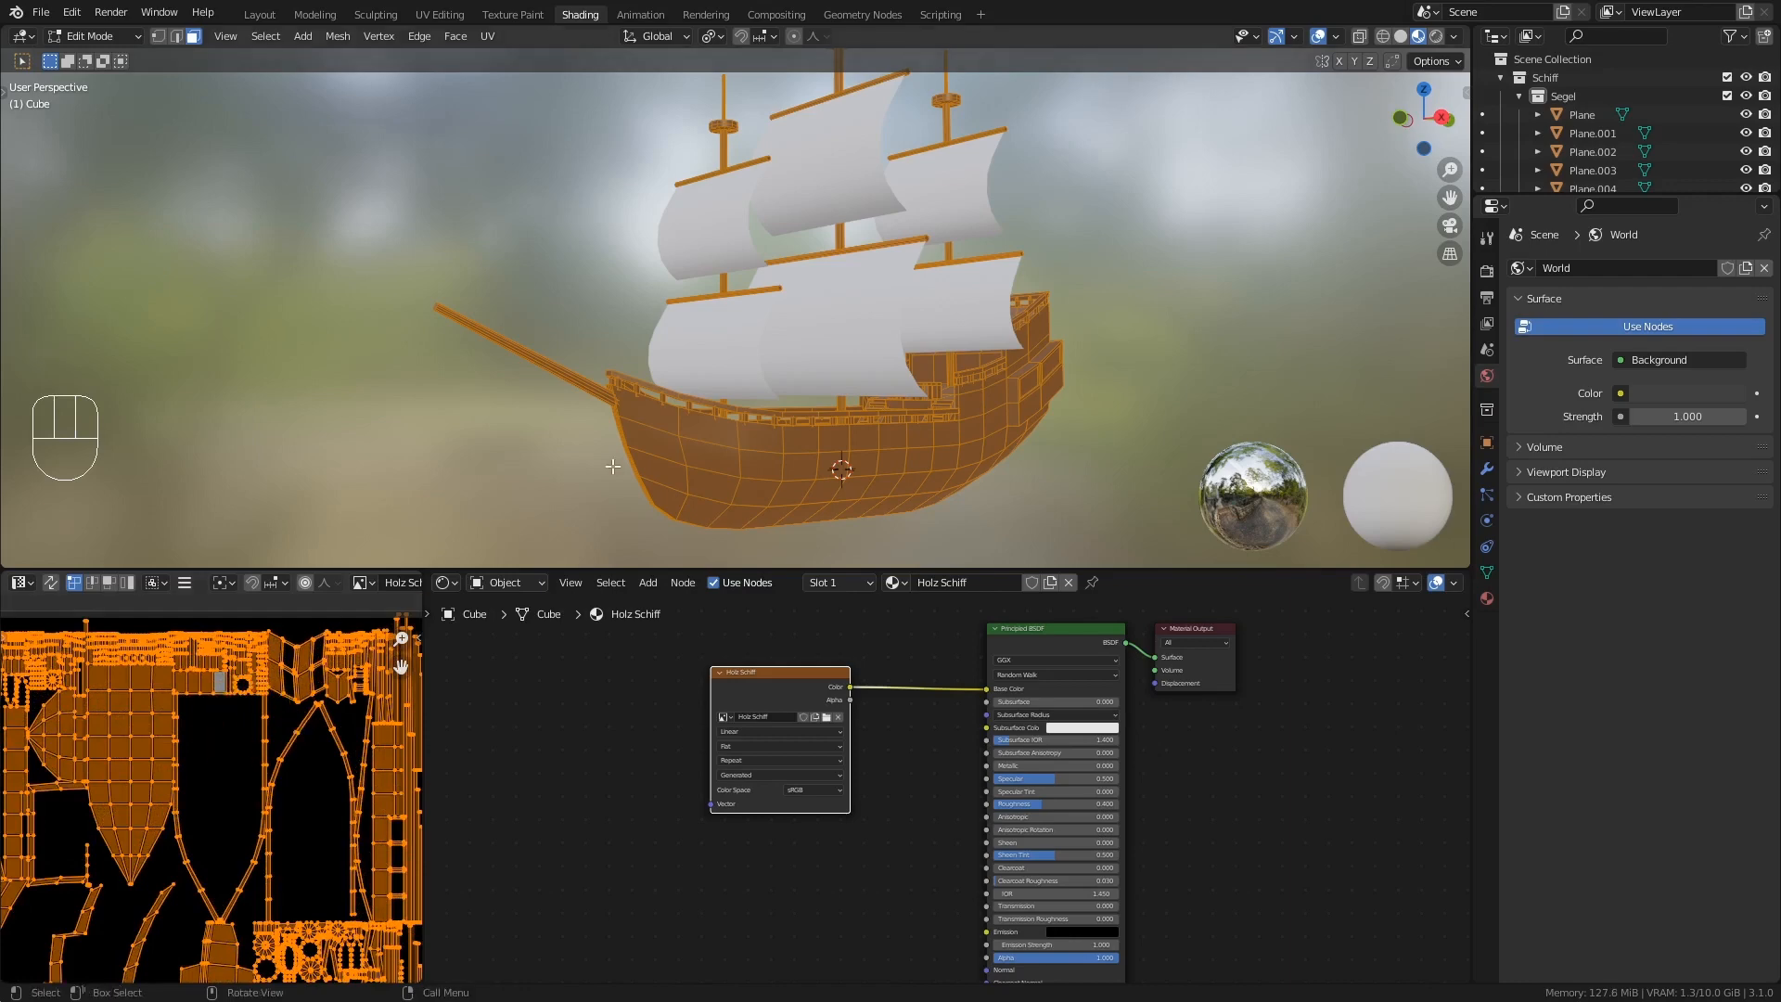
- Unwrap the whole ship mesh with Smart UV Project using an island margin of 0.05, and inspect the island spacing
scroll(177, 718, "up", 2)
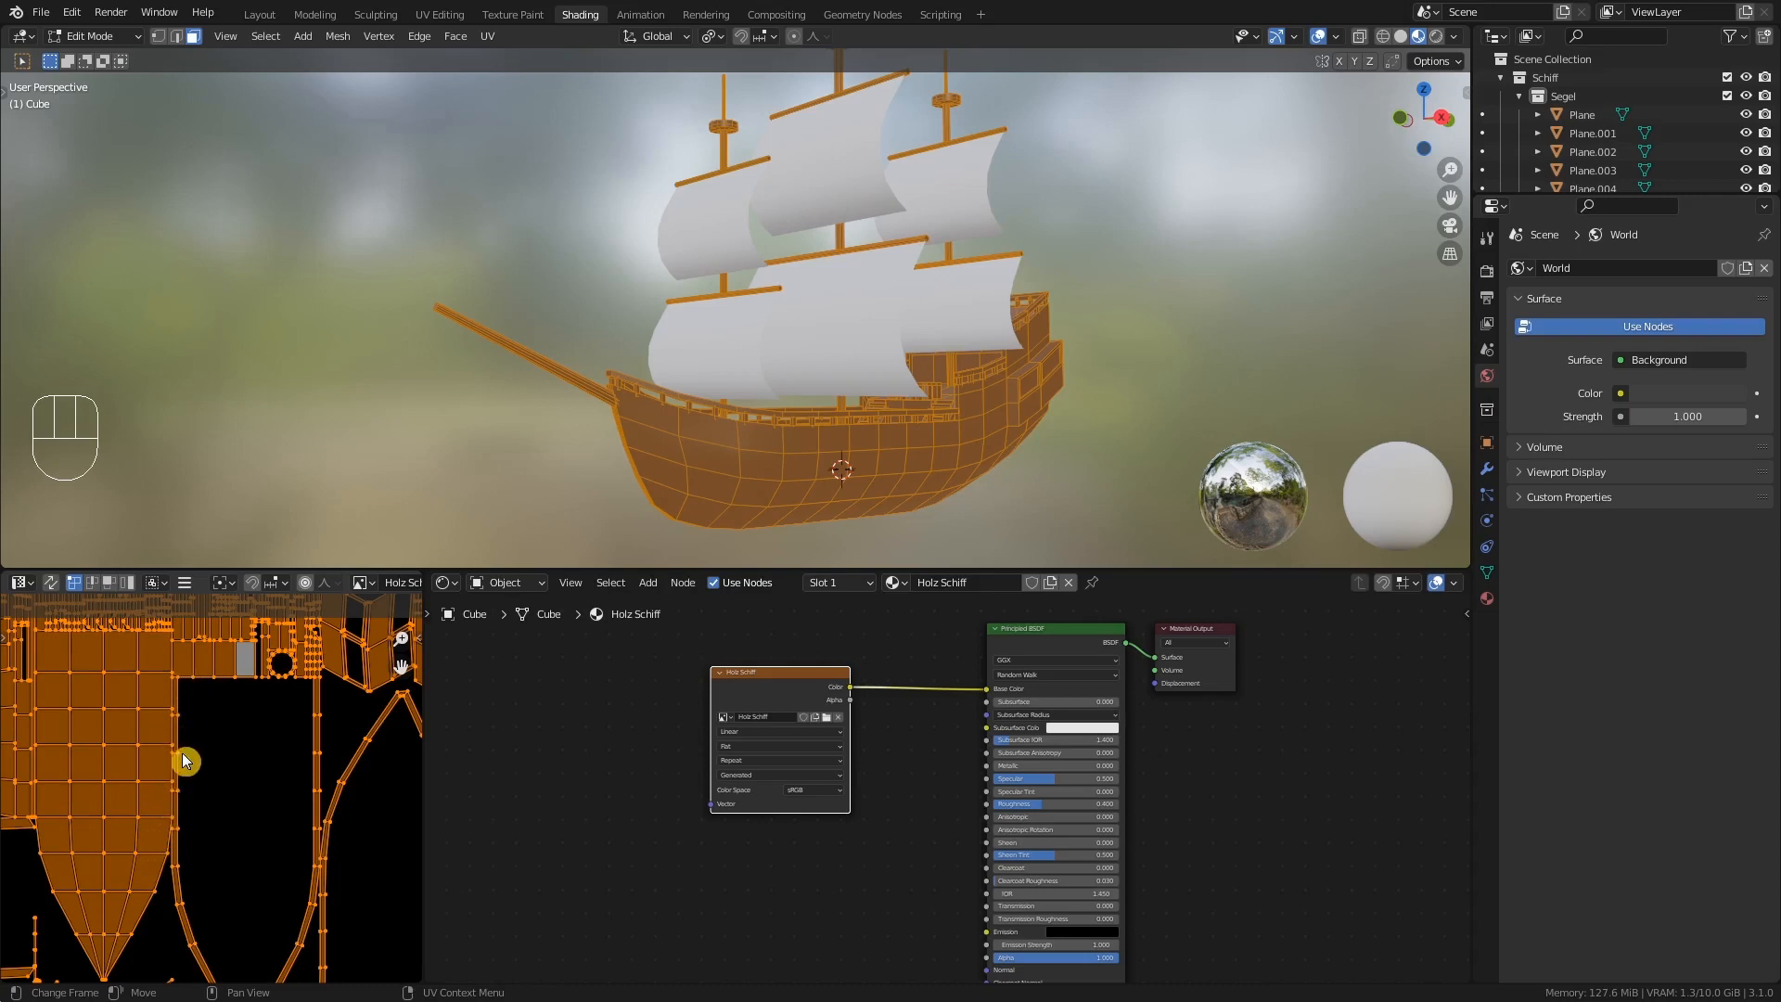
scroll(182, 753, "down", 3)
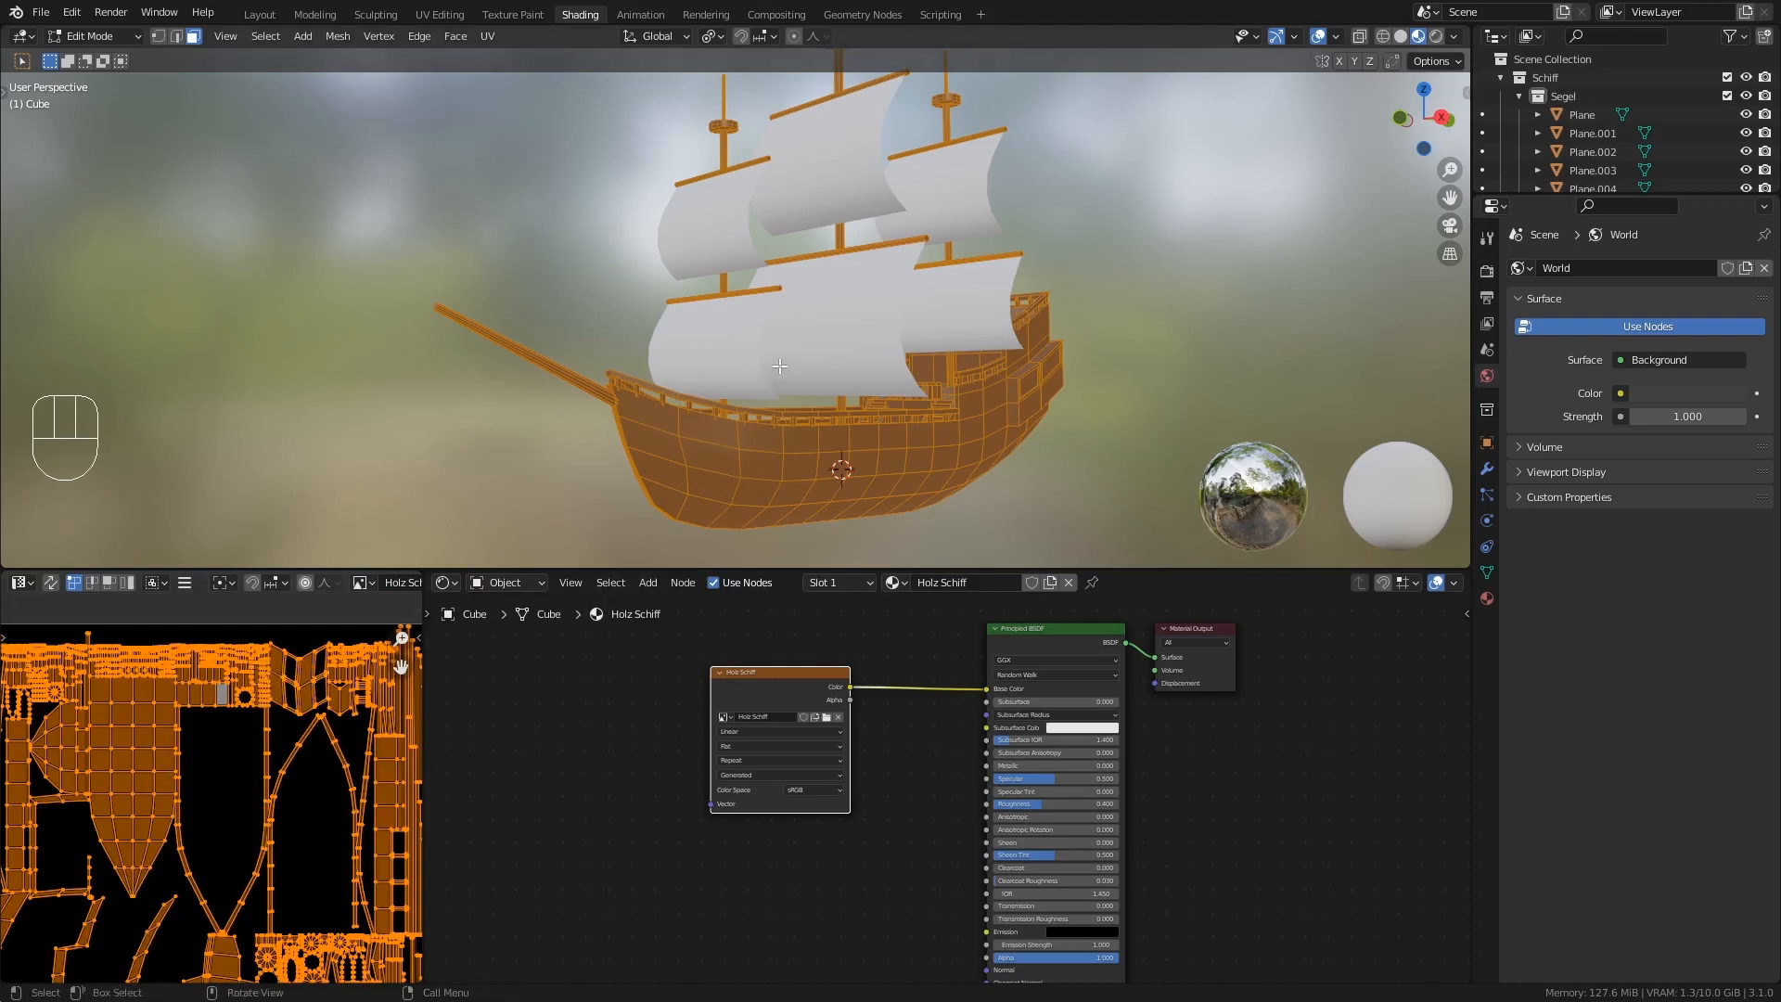
key("u")
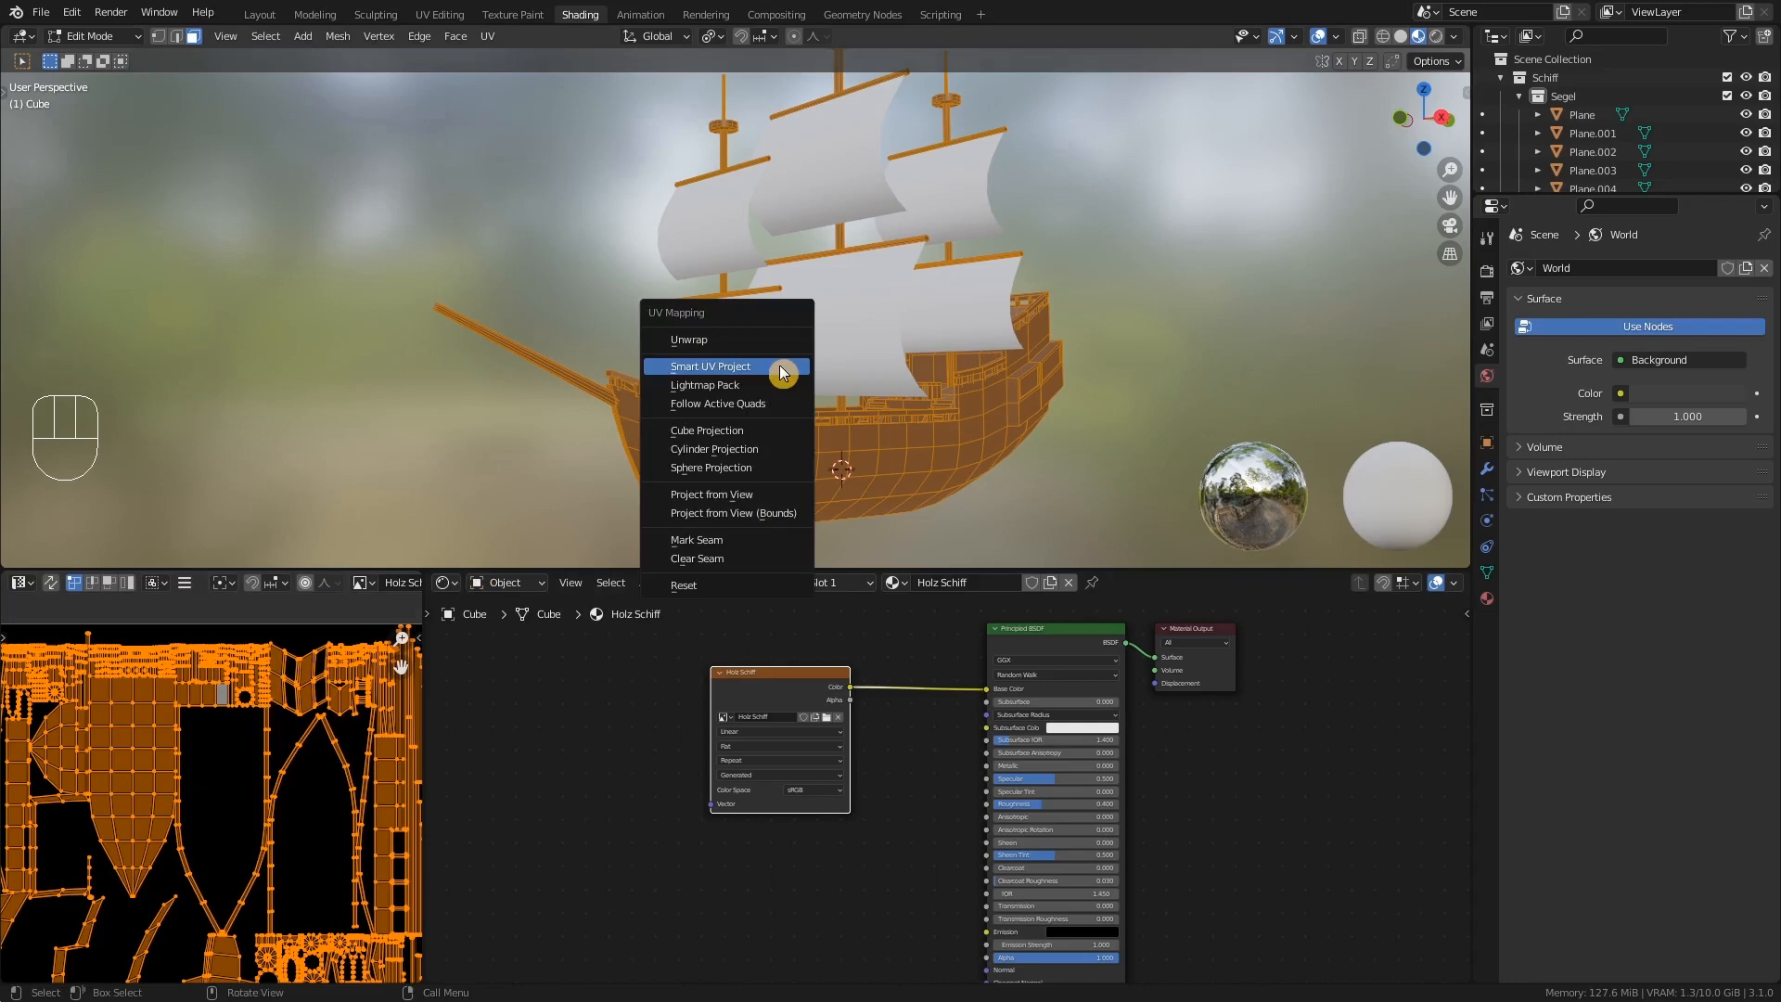
left_click(780, 371)
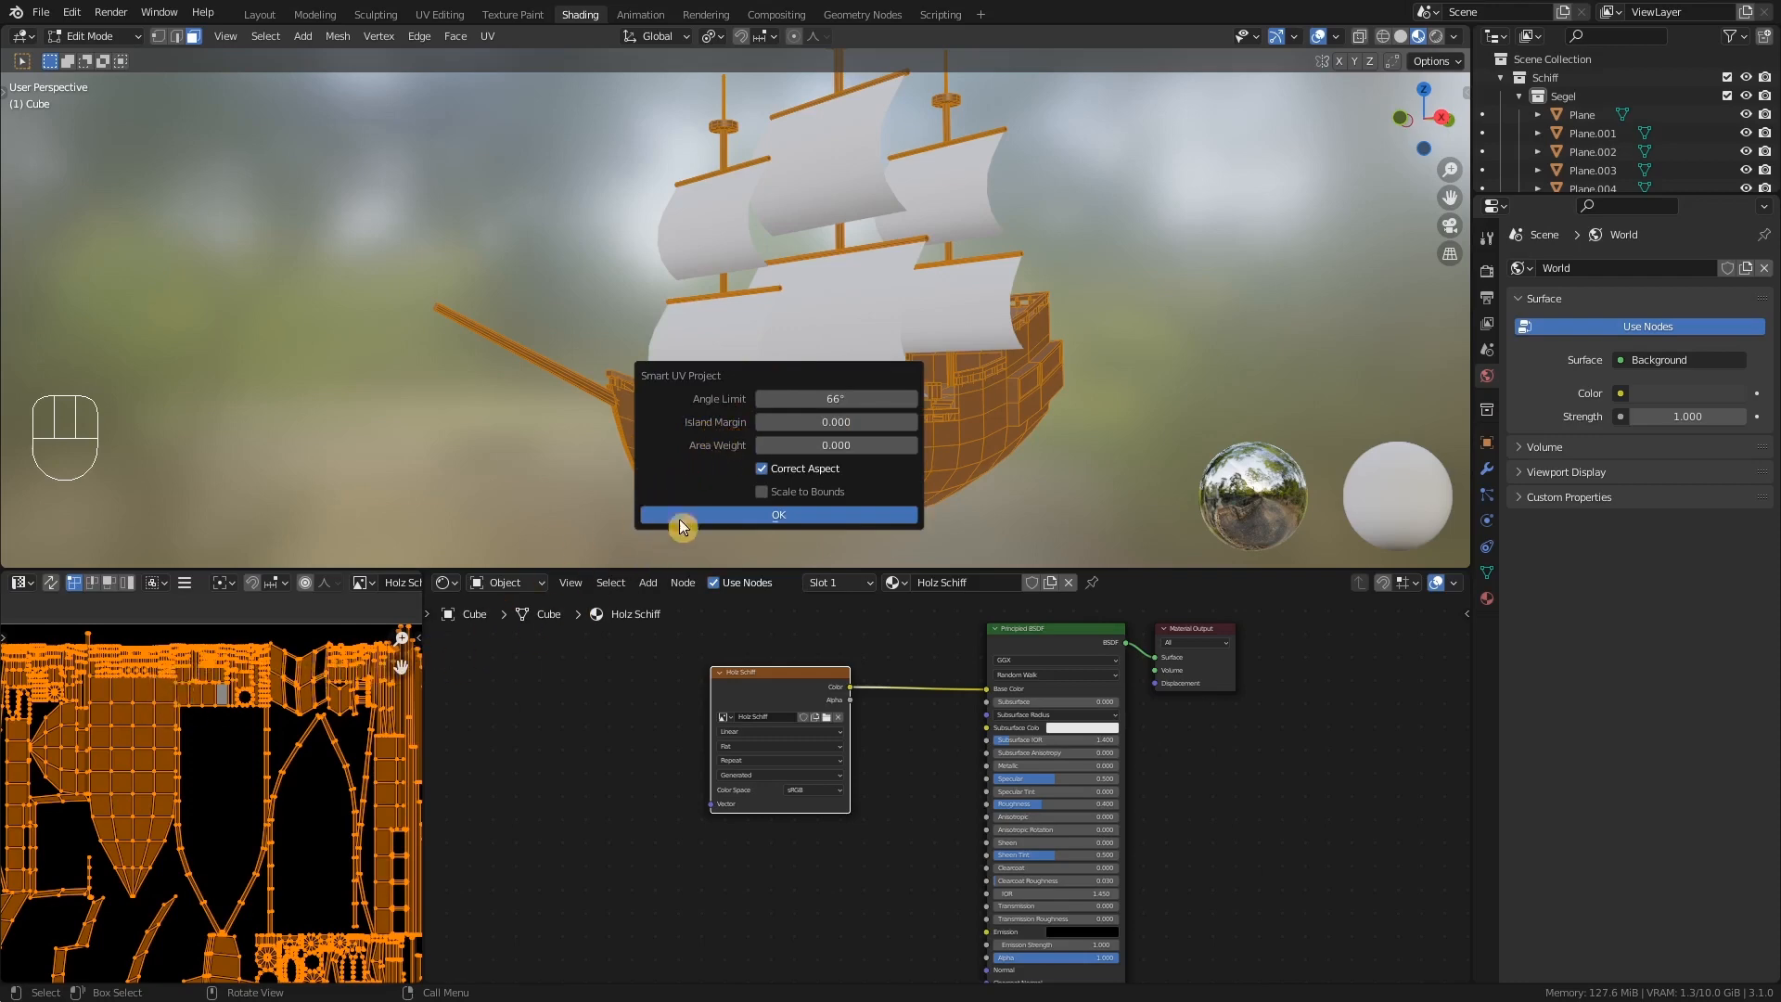
left_click(862, 423)
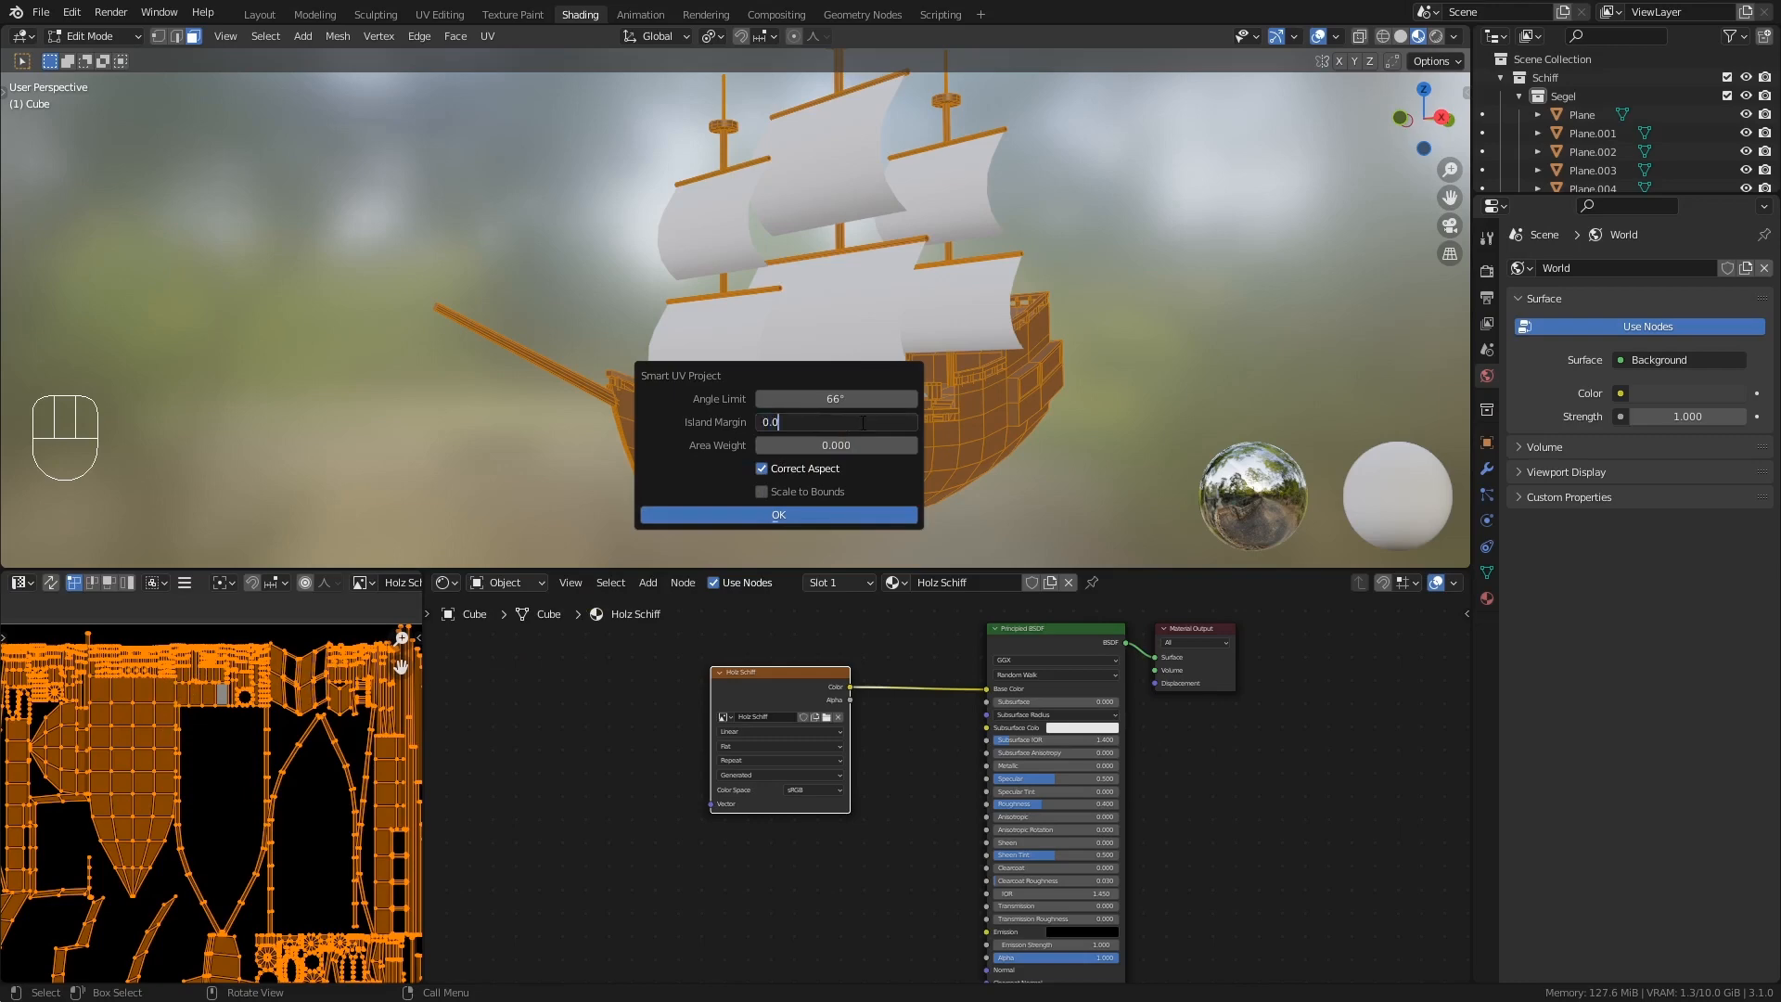
key("Return")
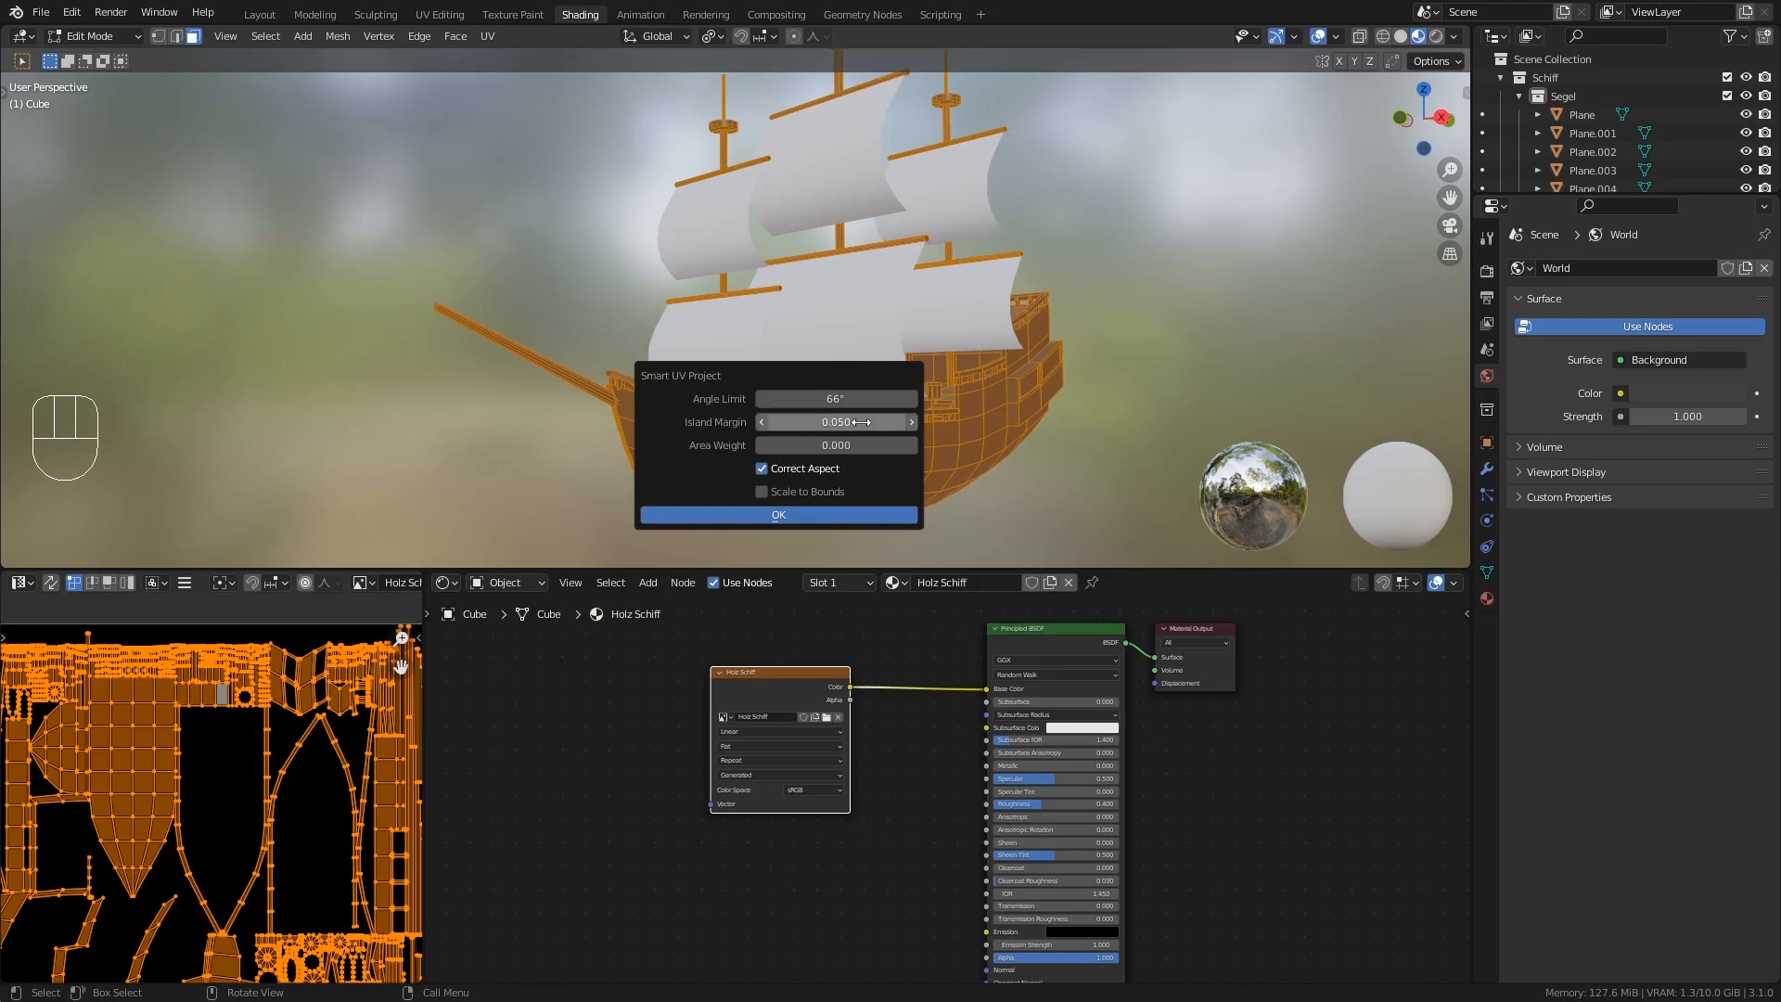
left_click(824, 514)
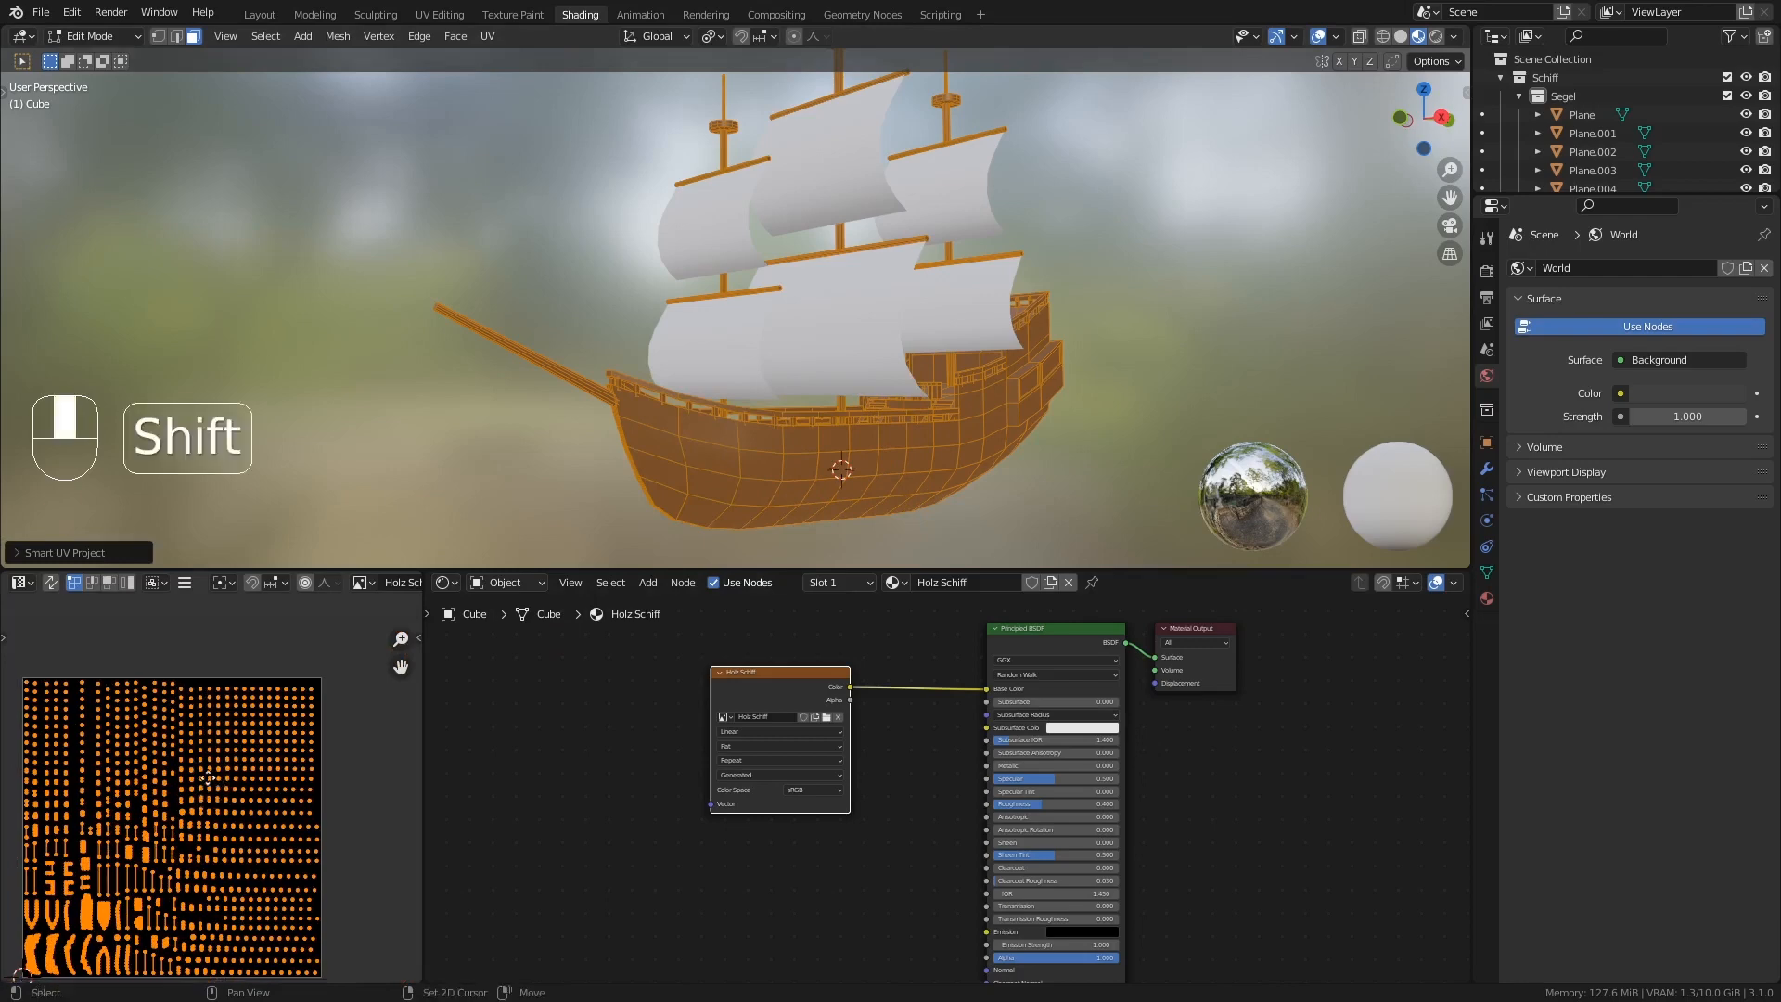
middle_click_drag(208, 775, 247, 729, "shift")
scroll(231, 716, "up", 3)
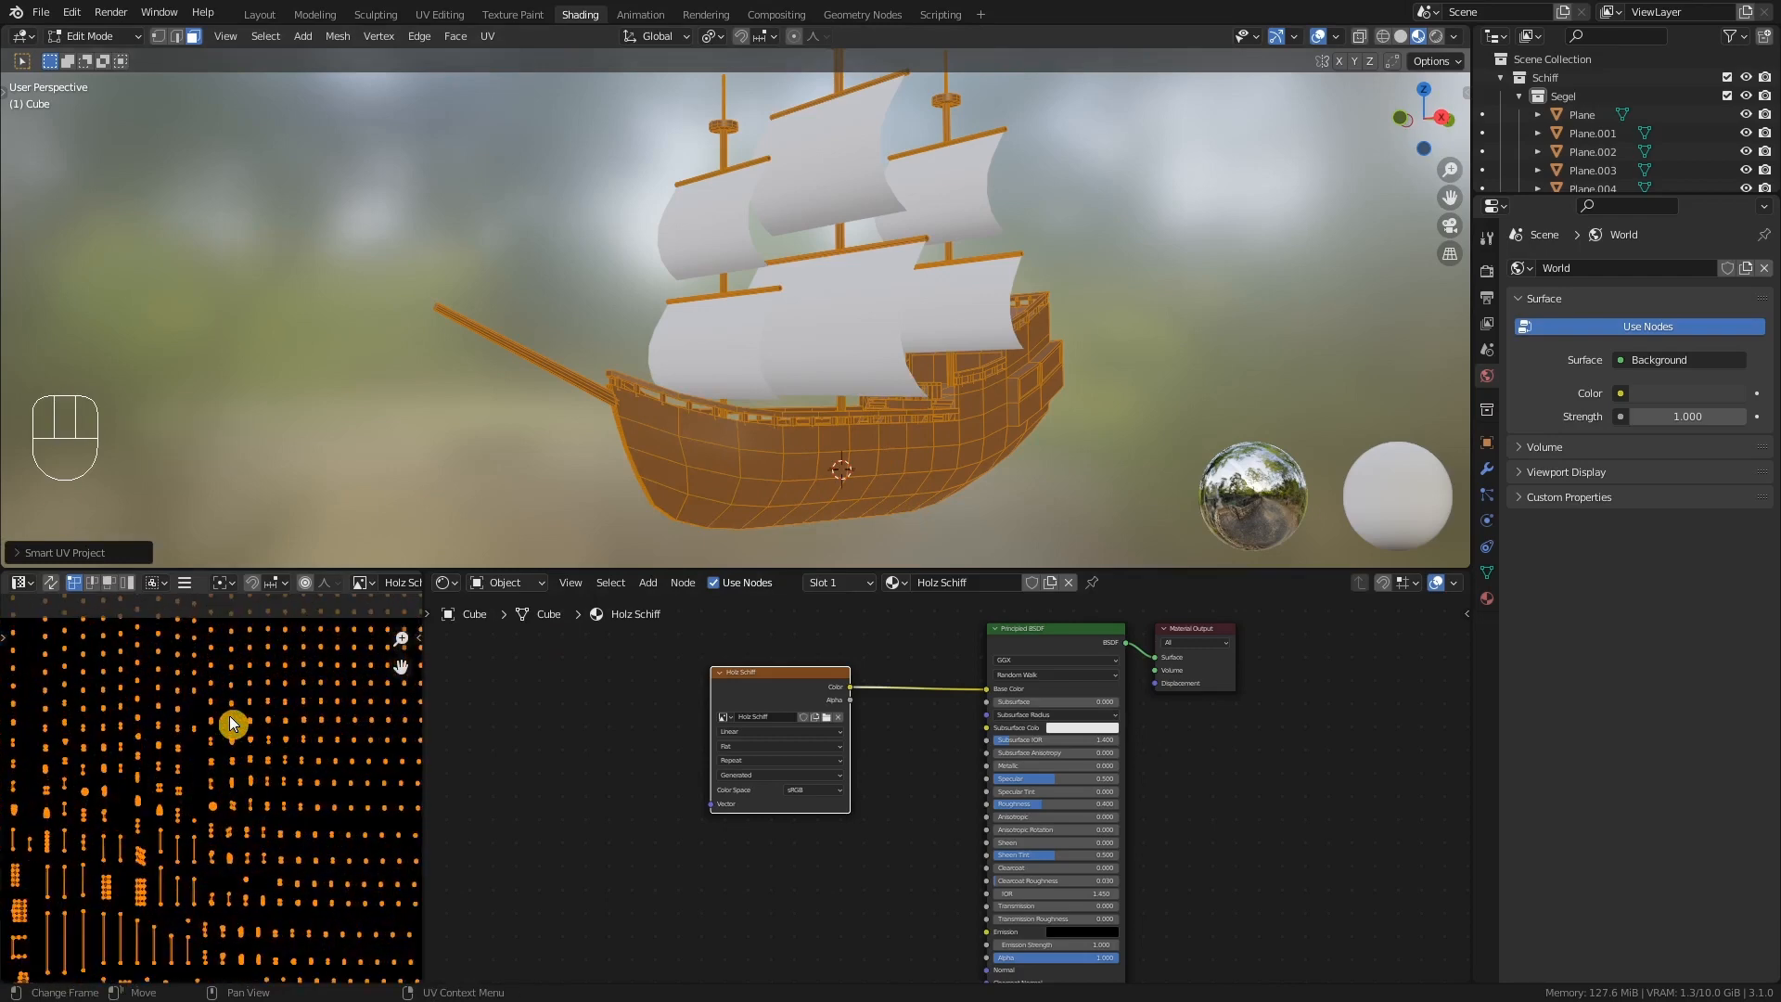
scroll(230, 715, "down", 3)
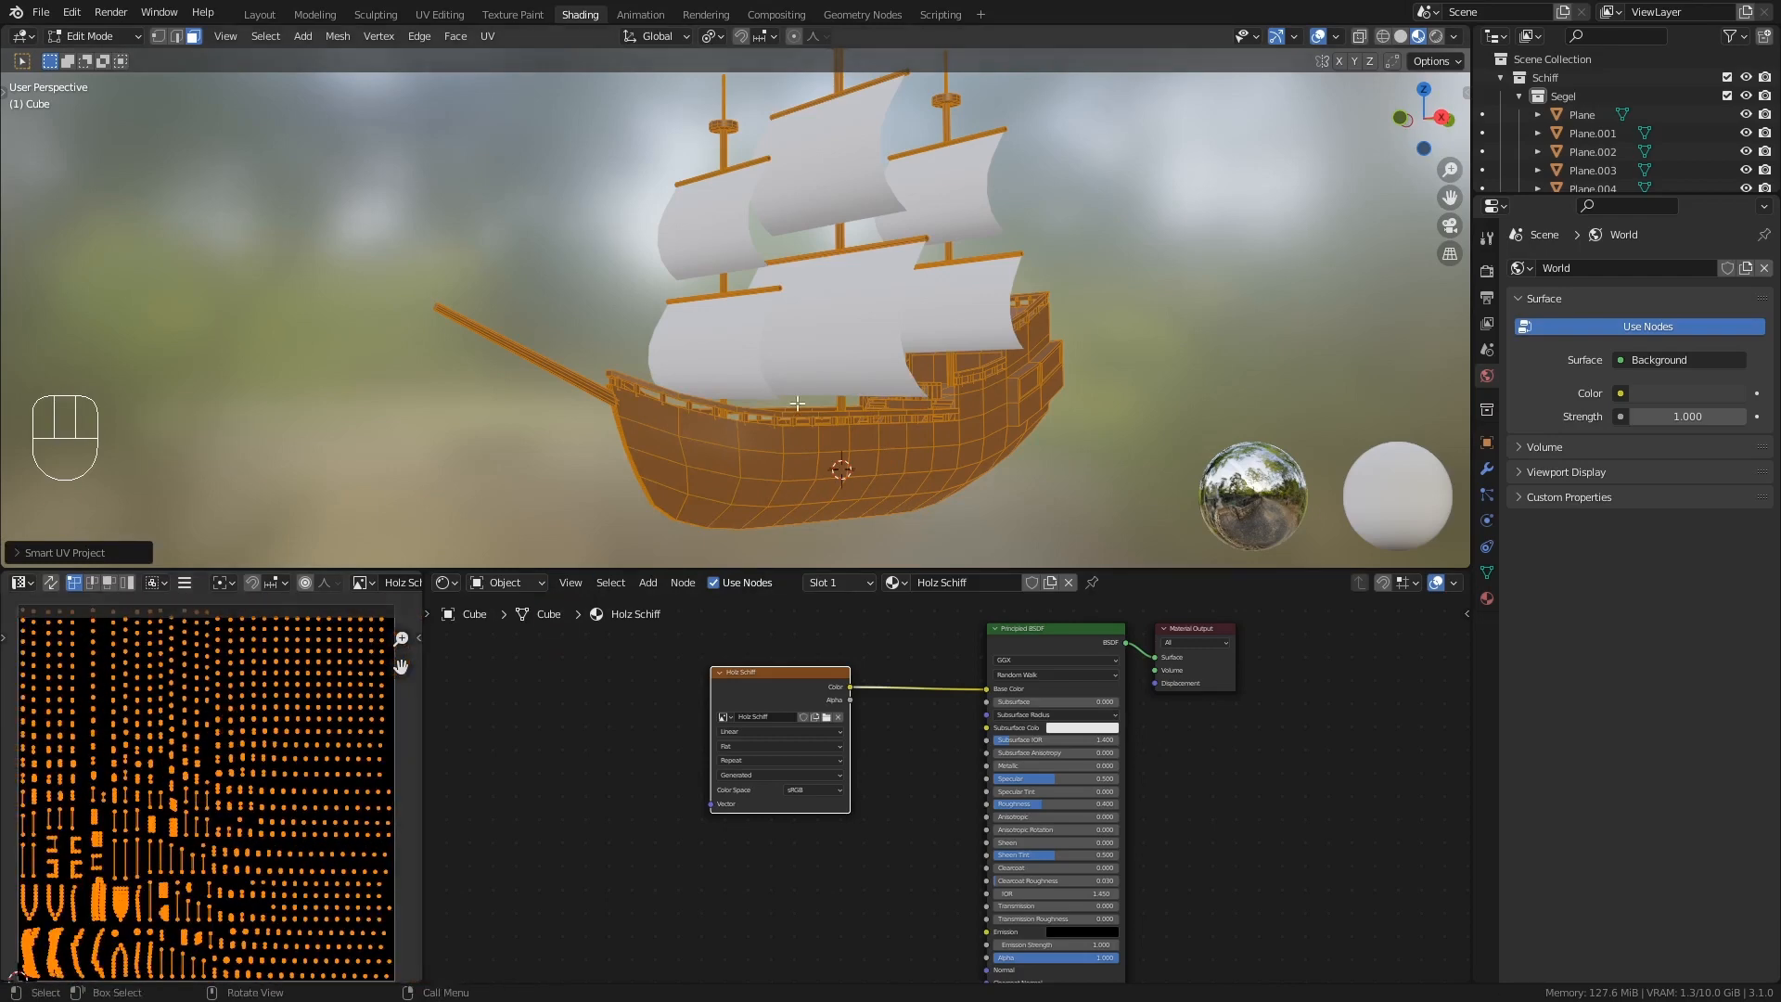
- Unwrap the ship mesh again with Smart UV Project using an island margin of 0.005
key("u")
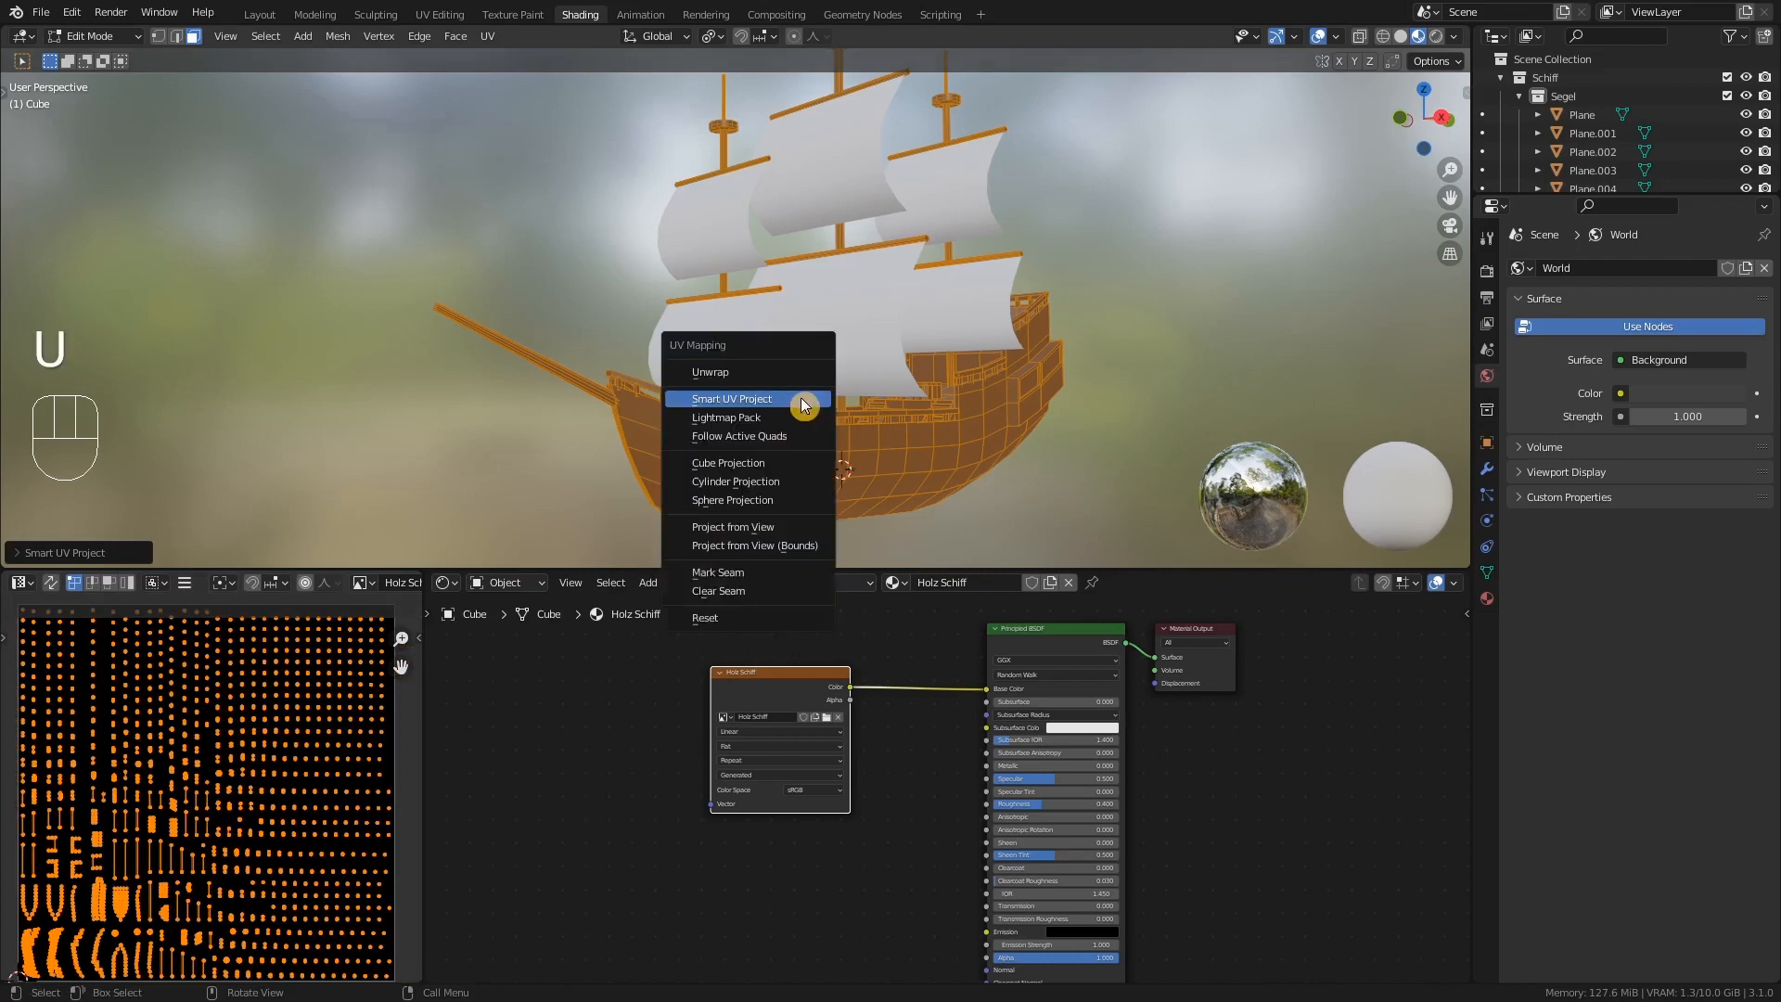
left_click(799, 399)
left_click(838, 453)
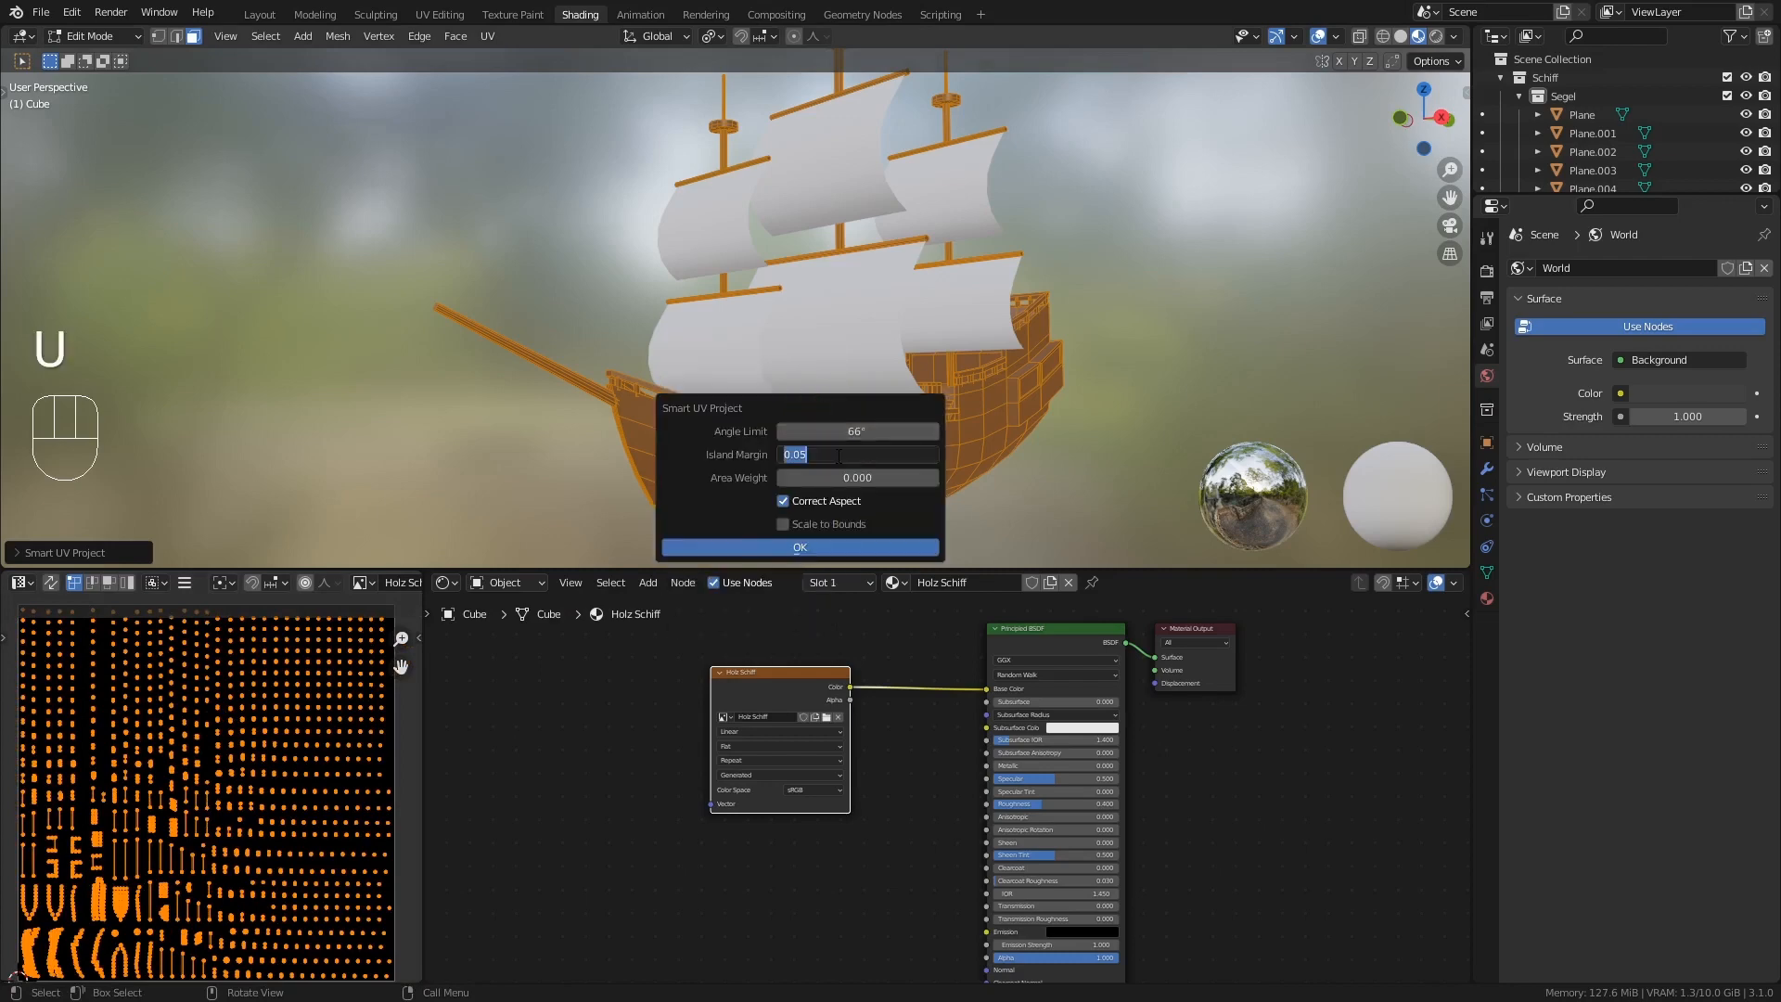
type("0.005")
key("Return")
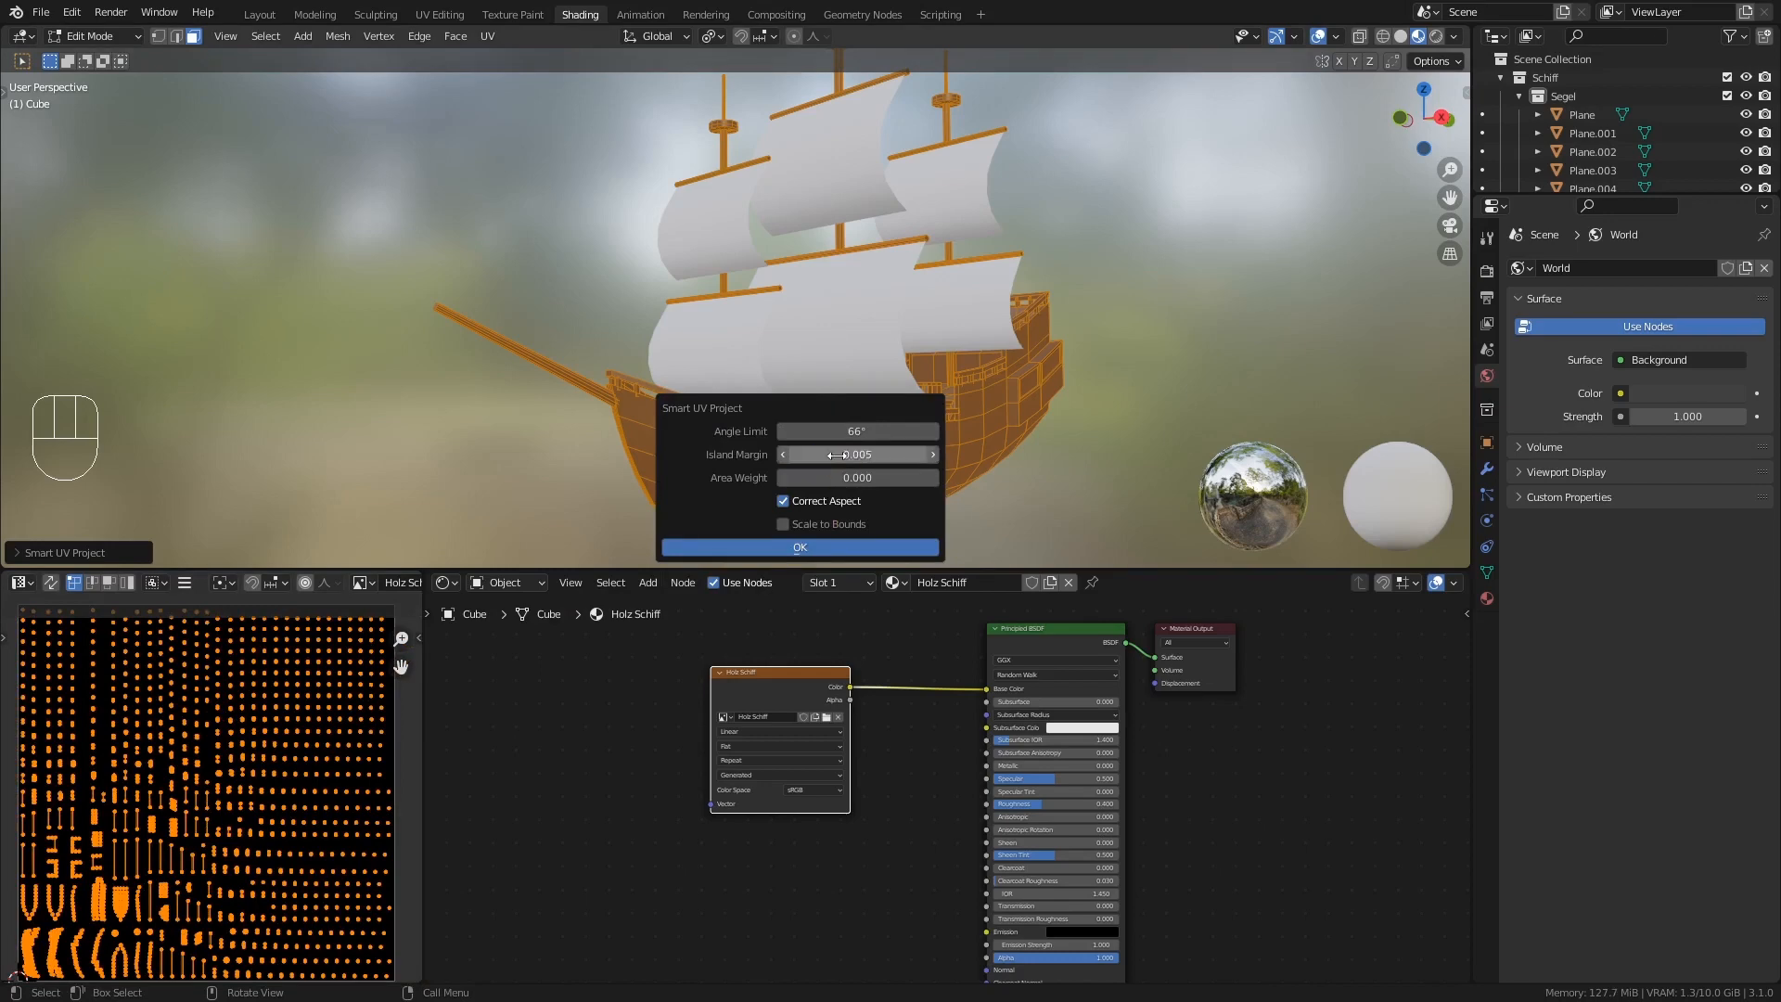
left_click(854, 544)
scroll(263, 728, "down", 2)
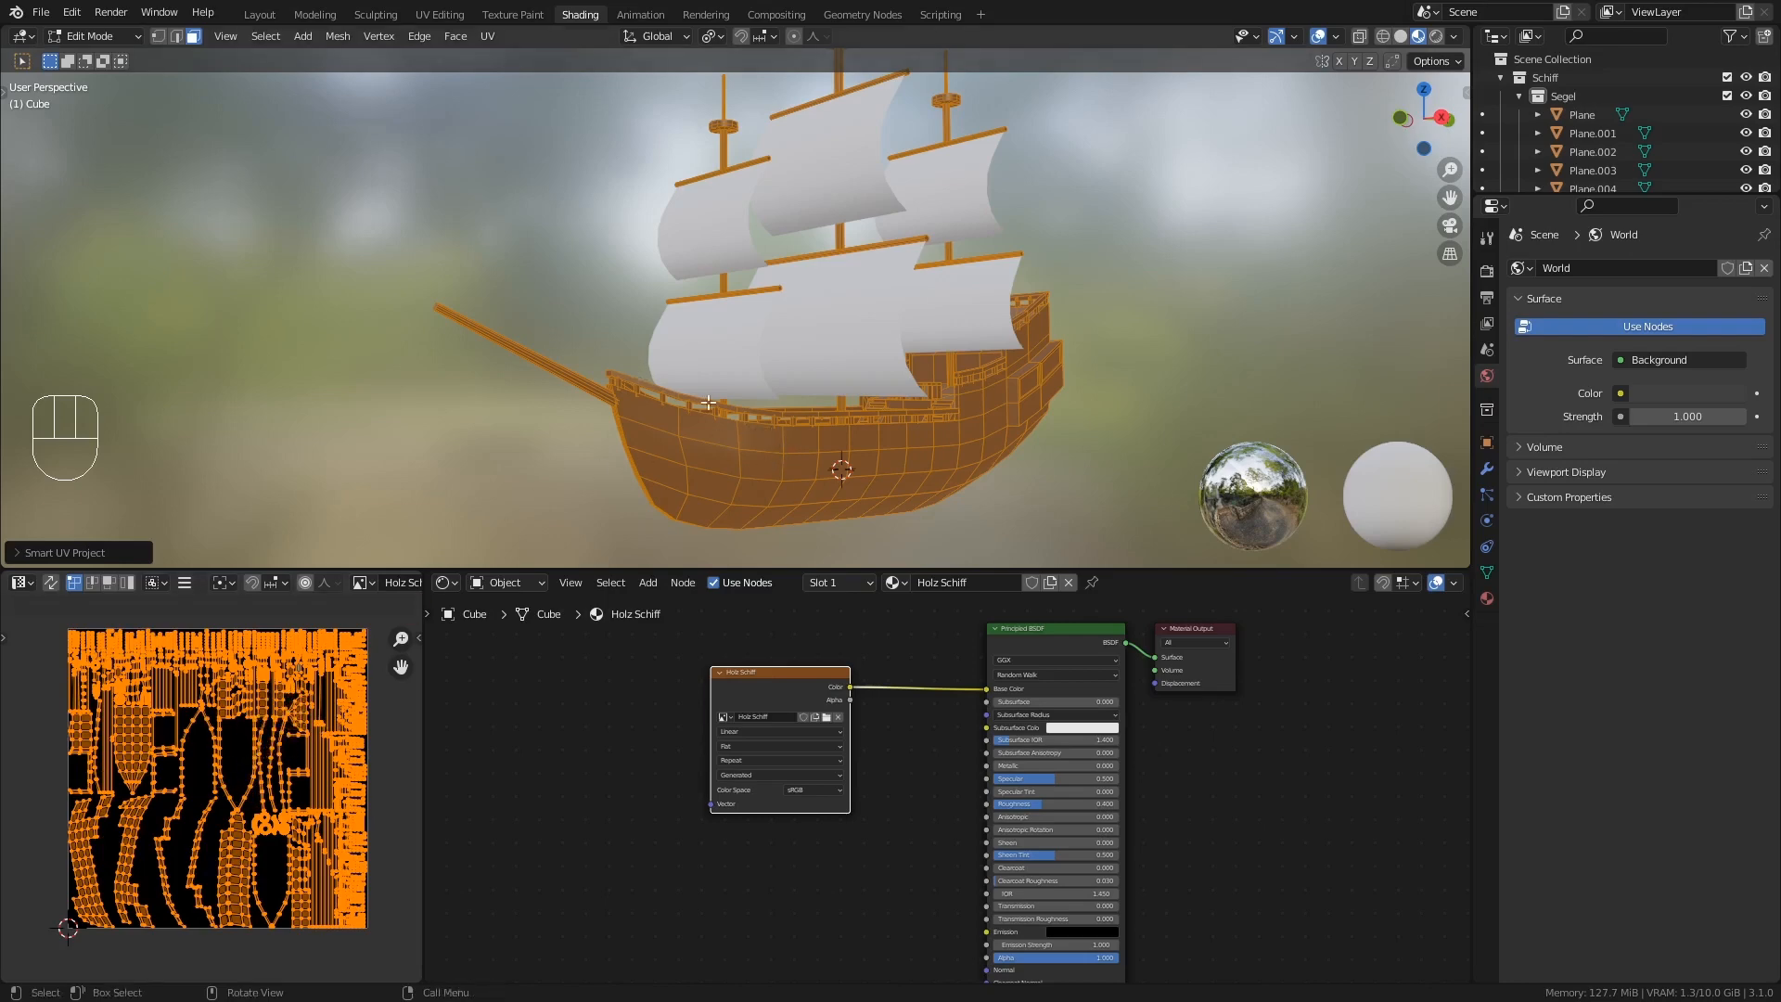
- Leave Edit Mode and switch the ship to Texture Paint mode
key("Tab")
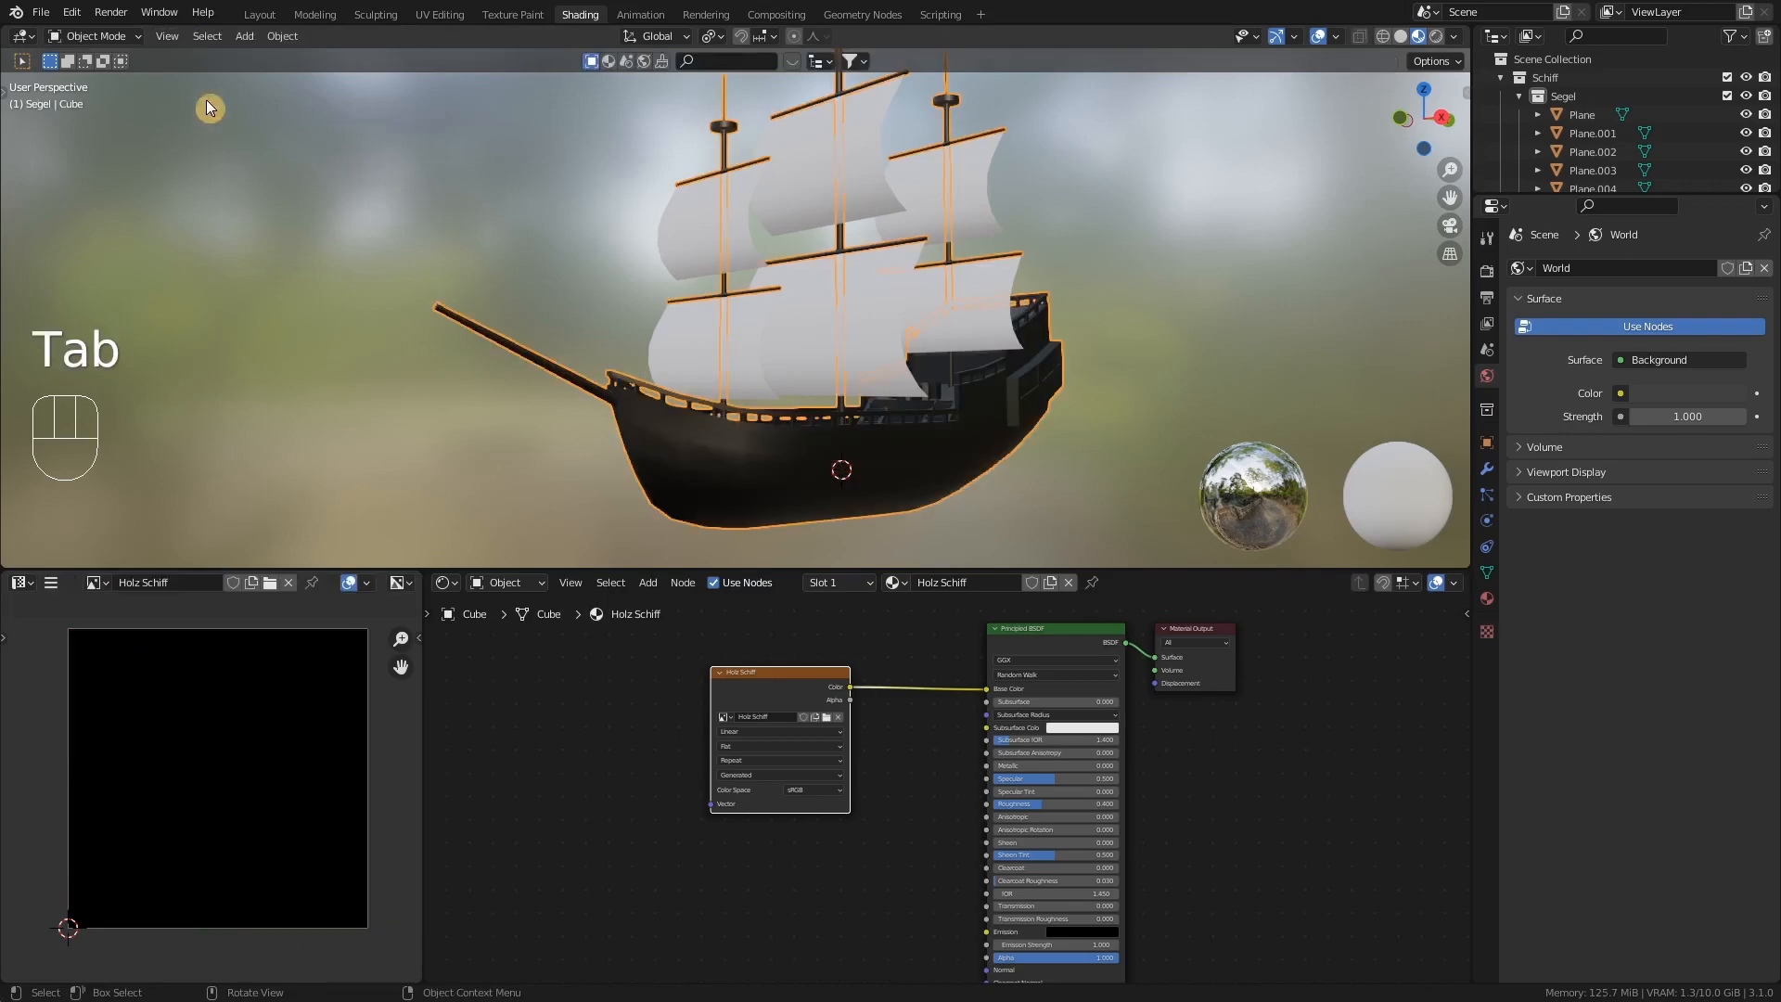
left_click(110, 36)
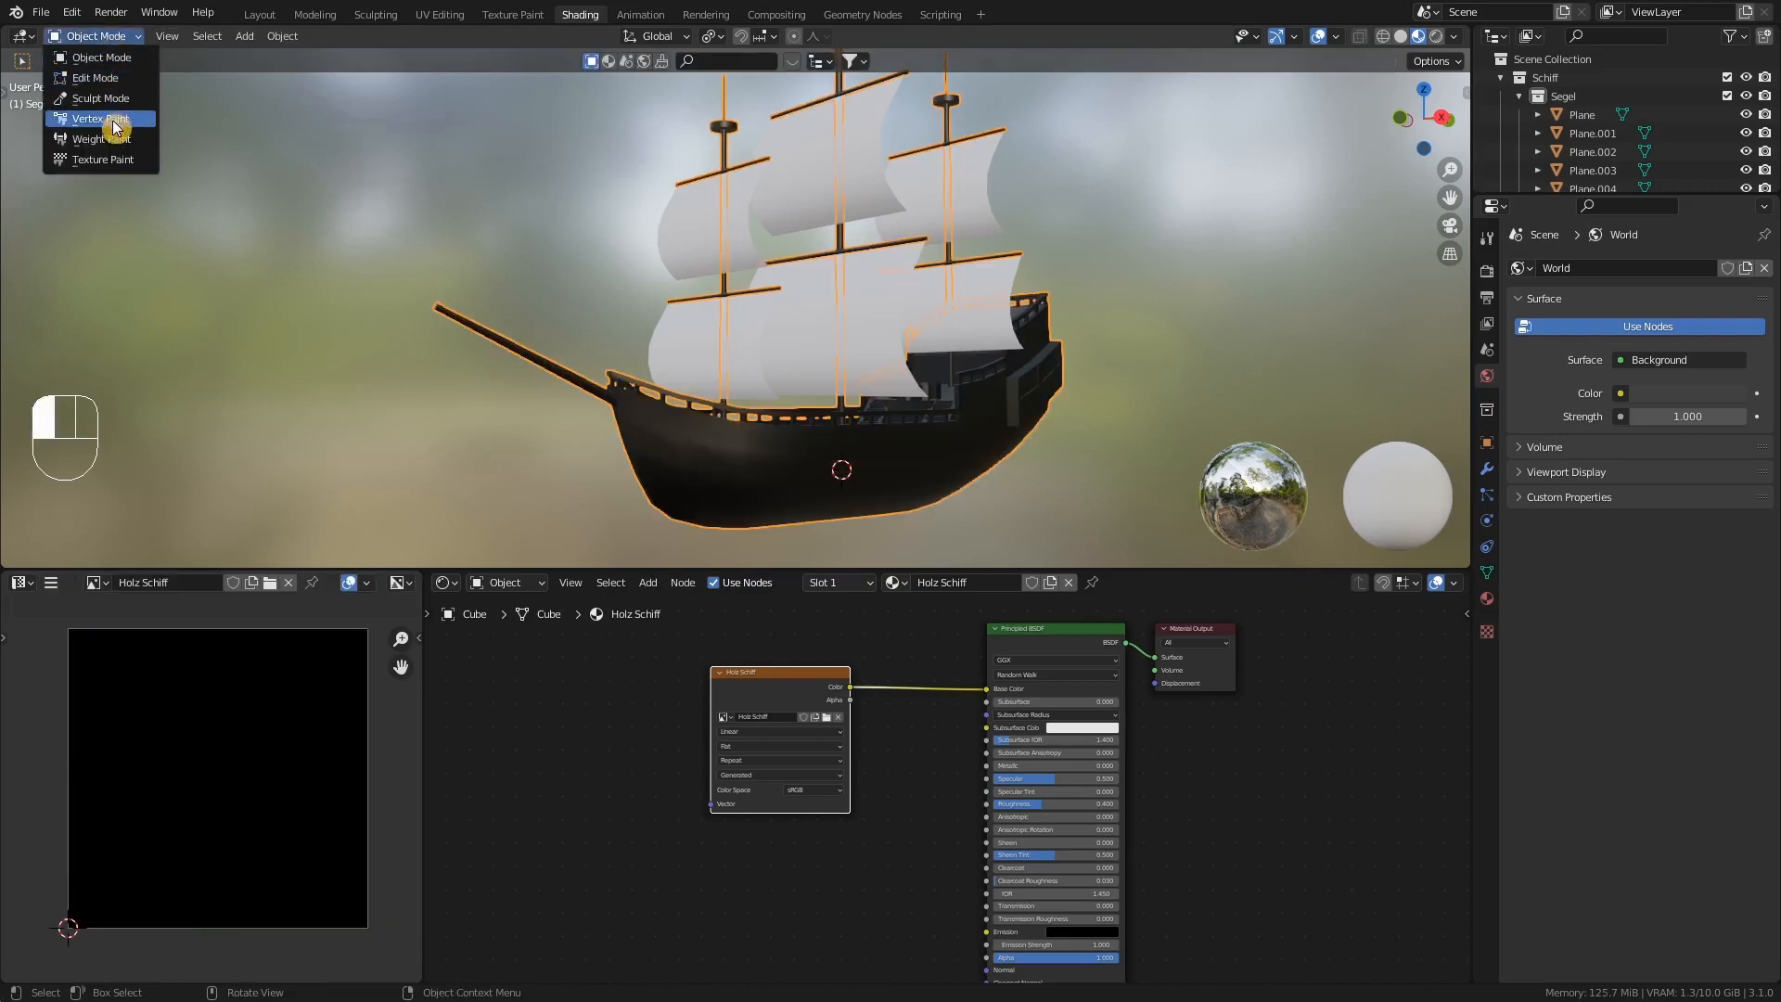
left_click(95, 160)
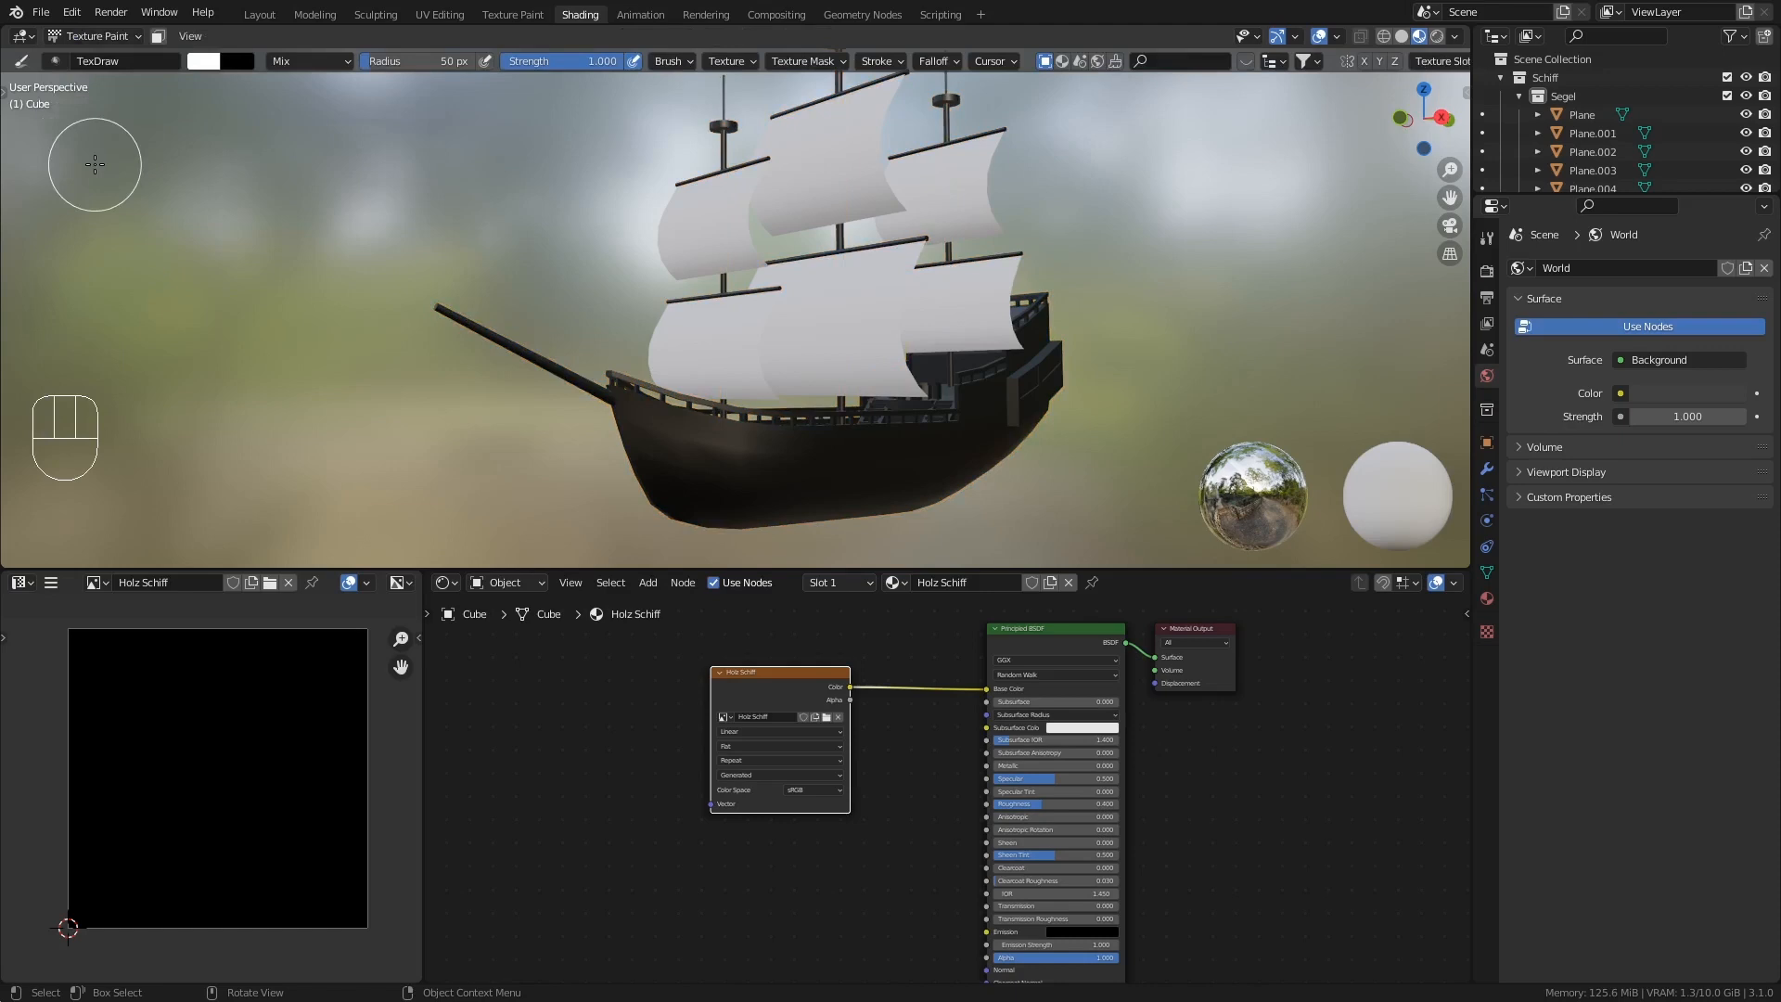
- Paint a white test stroke across the bow side of the hull, check it from other angles, and undo it
middle_click_drag(759, 373, 787, 422)
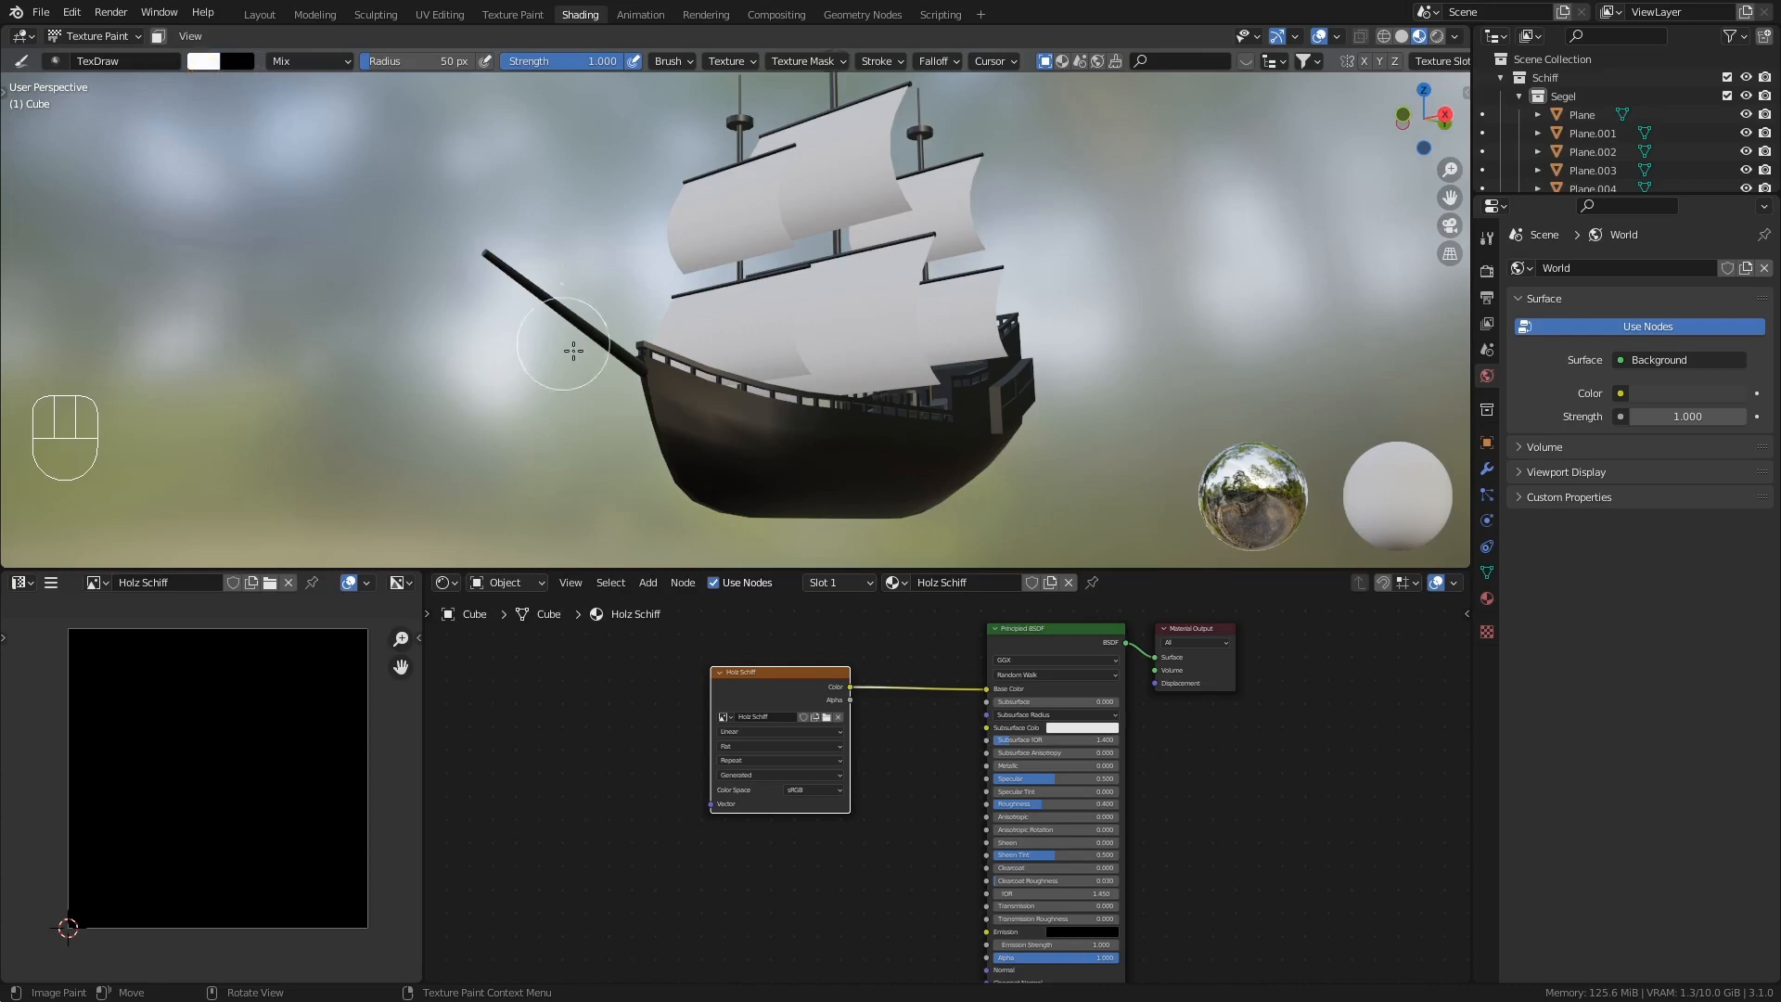
left_click_drag(650, 449, 783, 432)
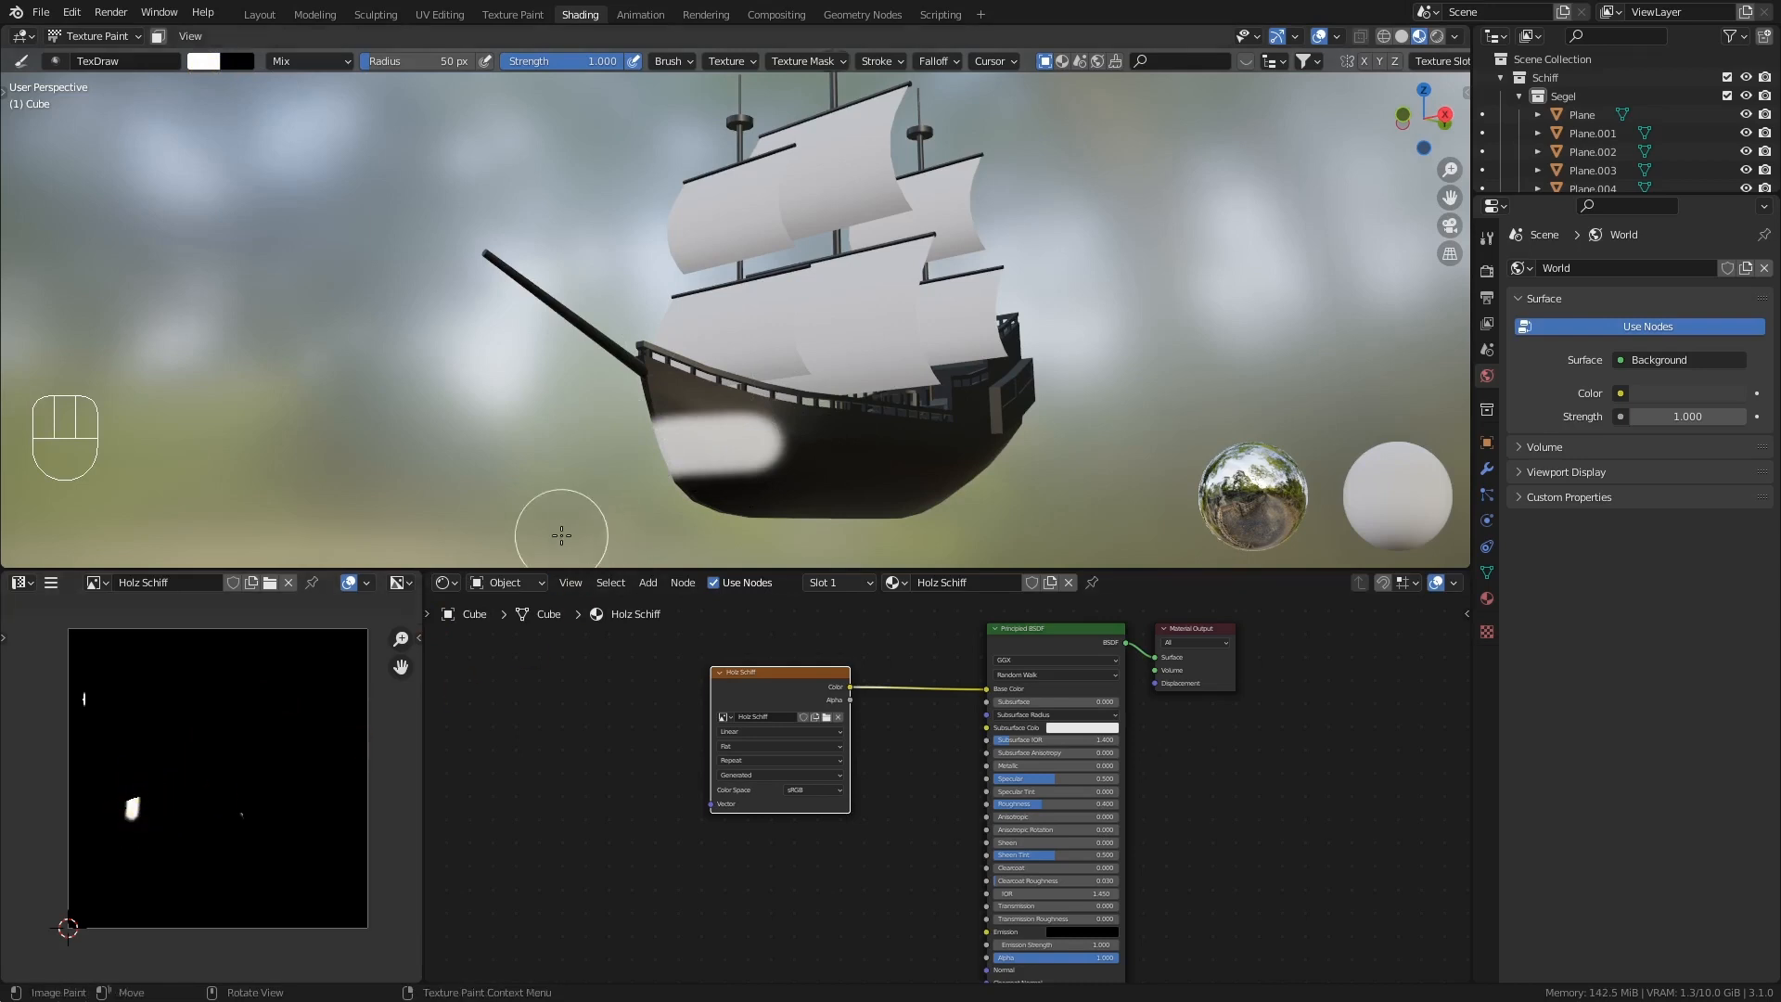
mouse_move(575, 491)
middle_mouse_down()
mouse_move(716, 492)
mouse_move(716, 459)
mouse_move(774, 468)
mouse_move(755, 459)
middle_mouse_up()
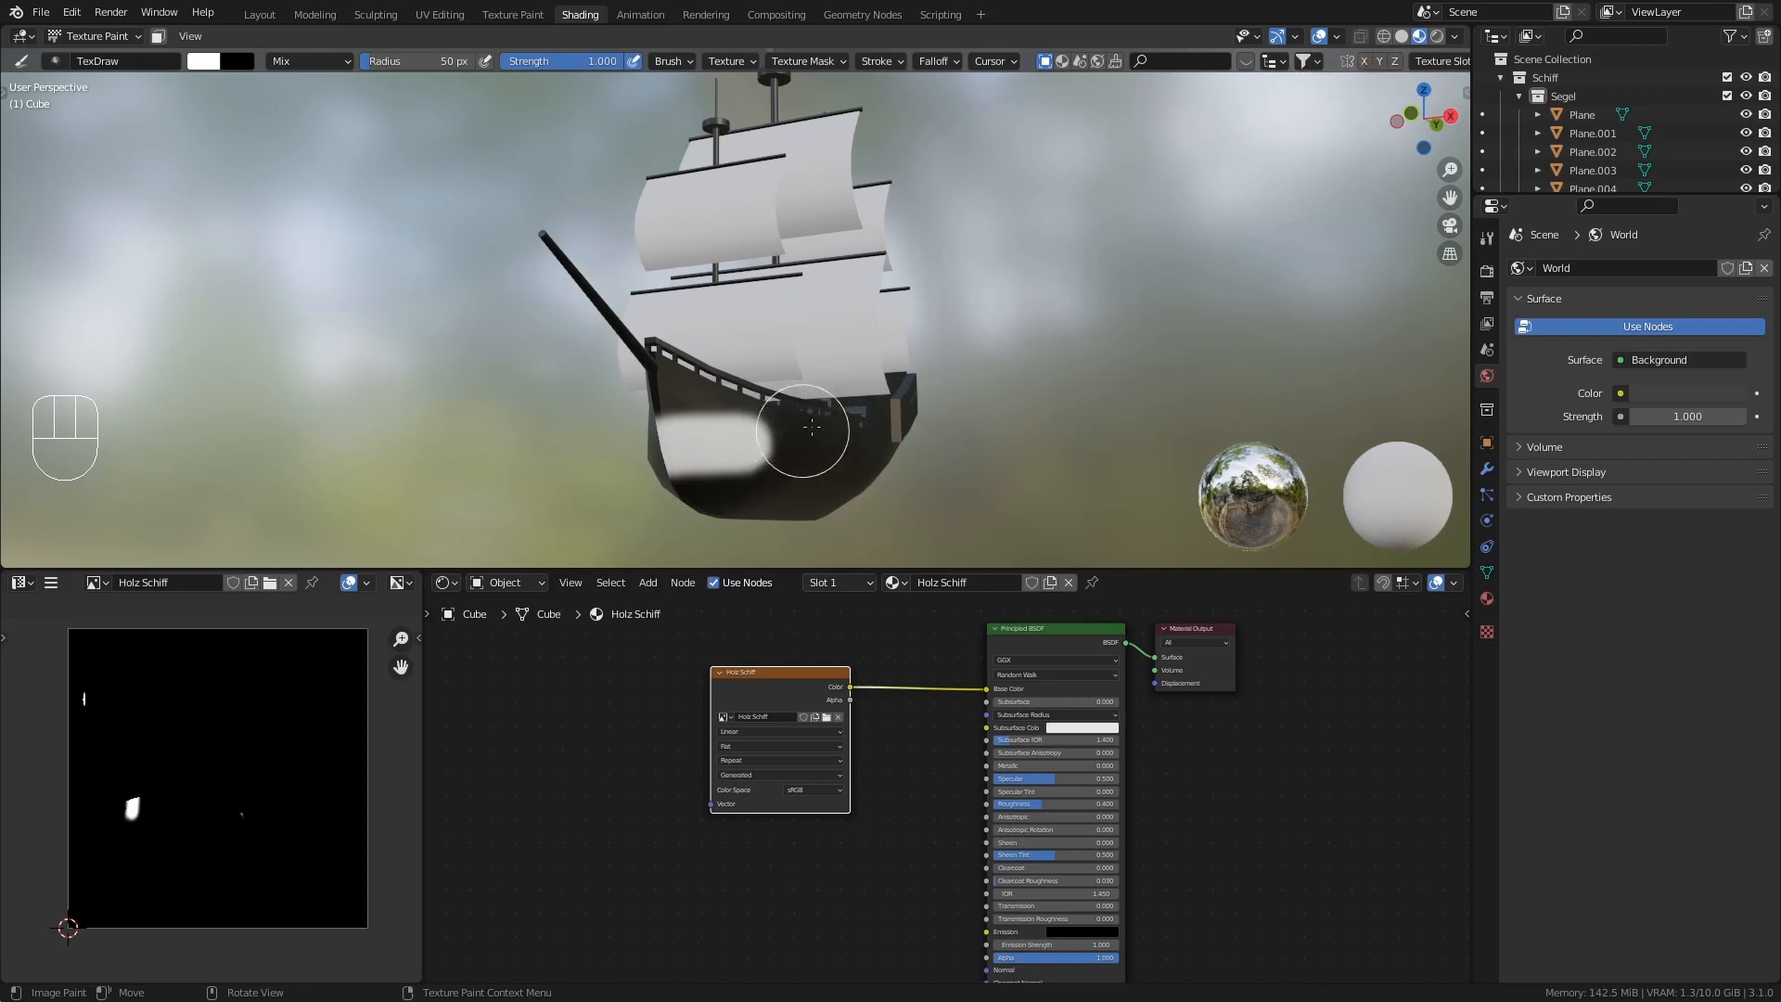
middle_click_drag(620, 371, 636, 429)
middle_click_drag(889, 382, 780, 404)
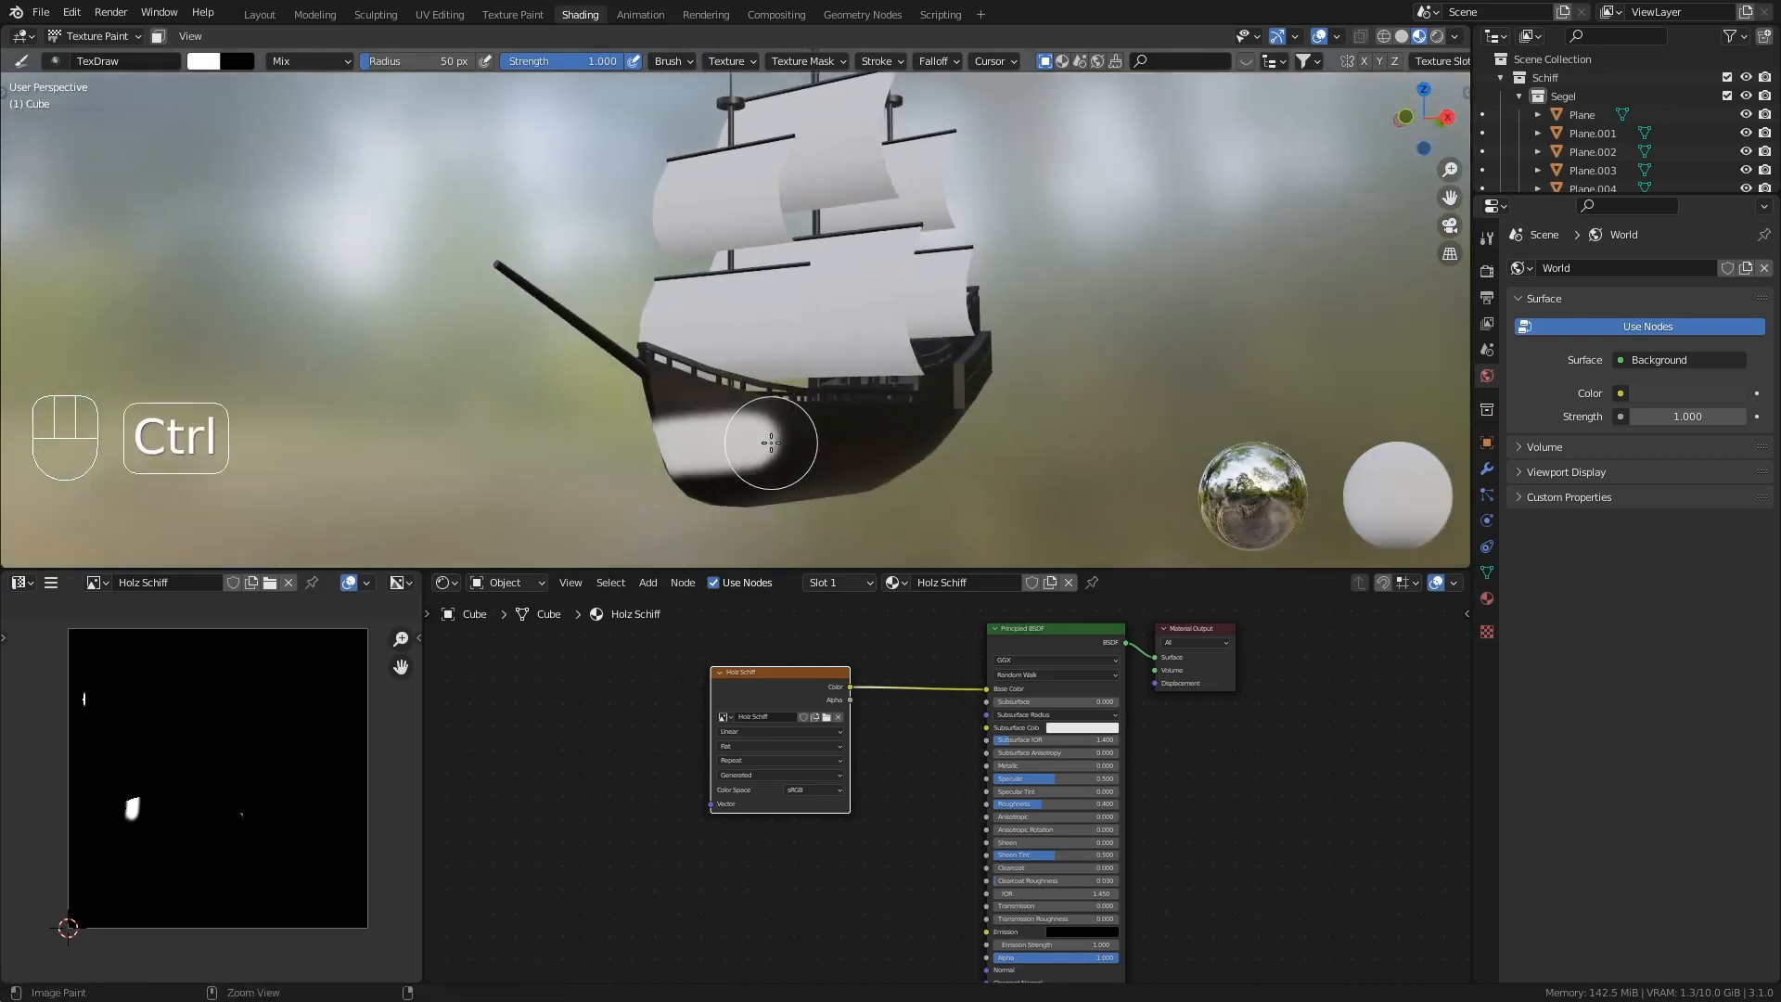
key("ctrl+z")
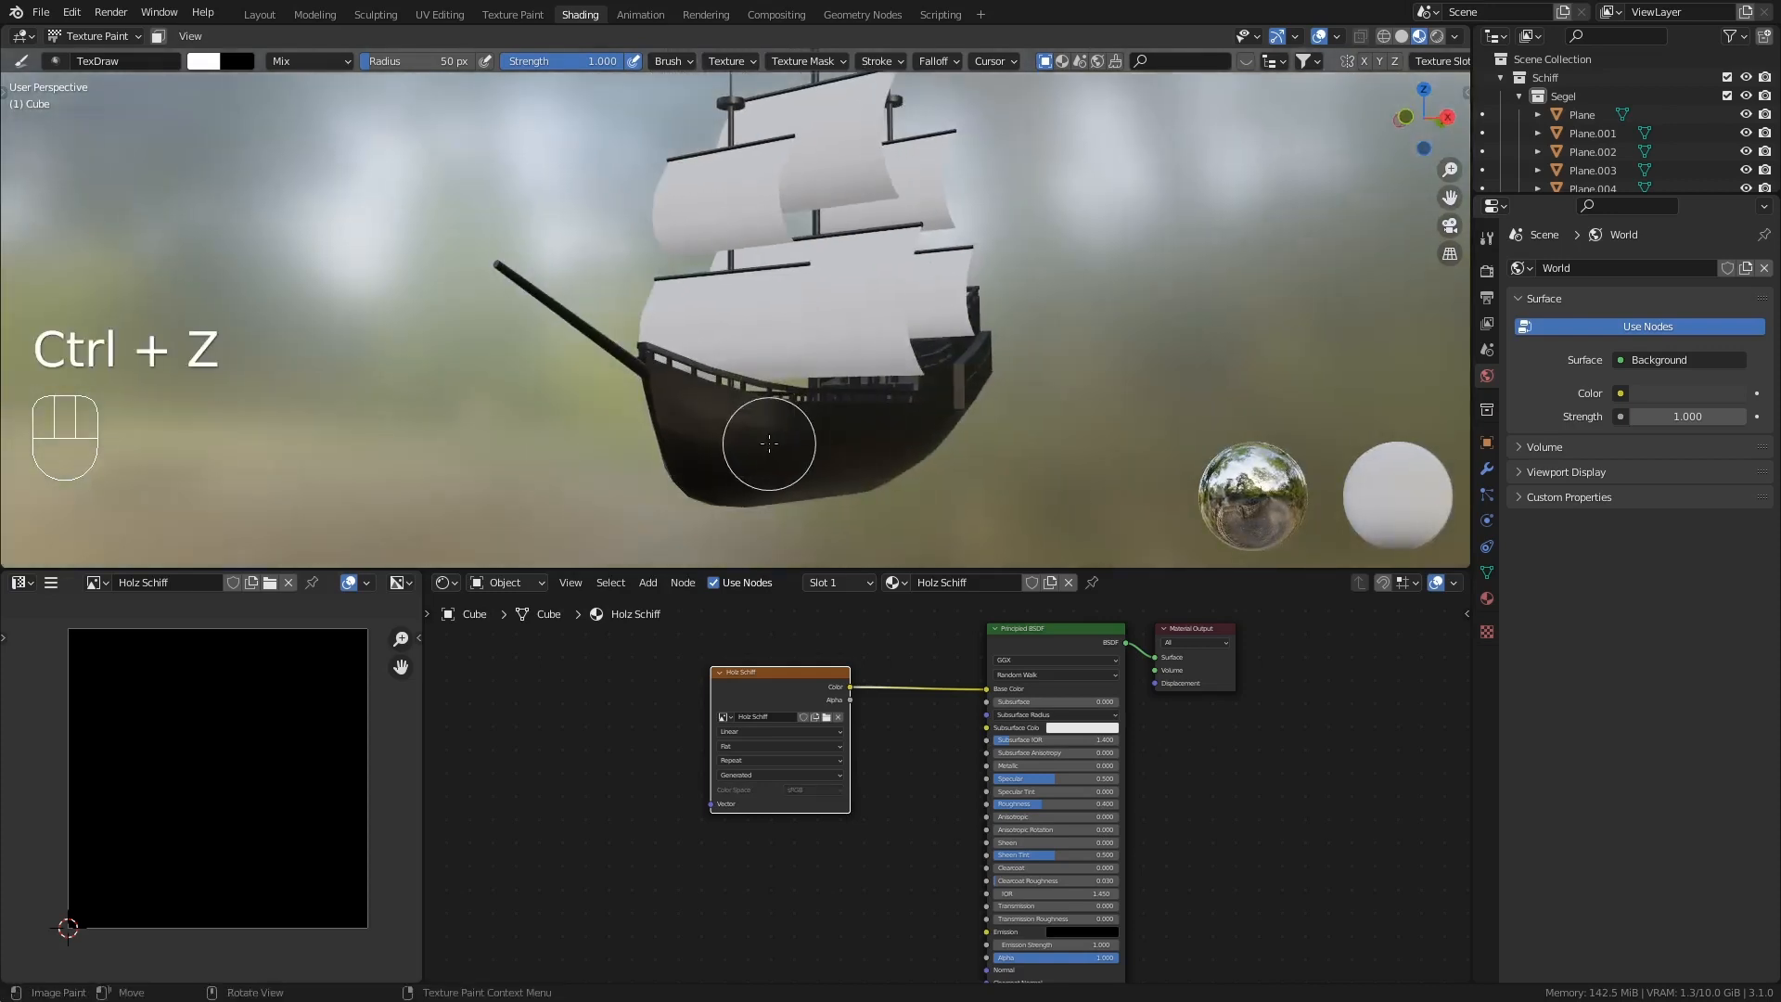
- Turn on X-axis mirroring for painting, test it with white strokes on the bow, and undo the test strokes
left_click(1365, 62)
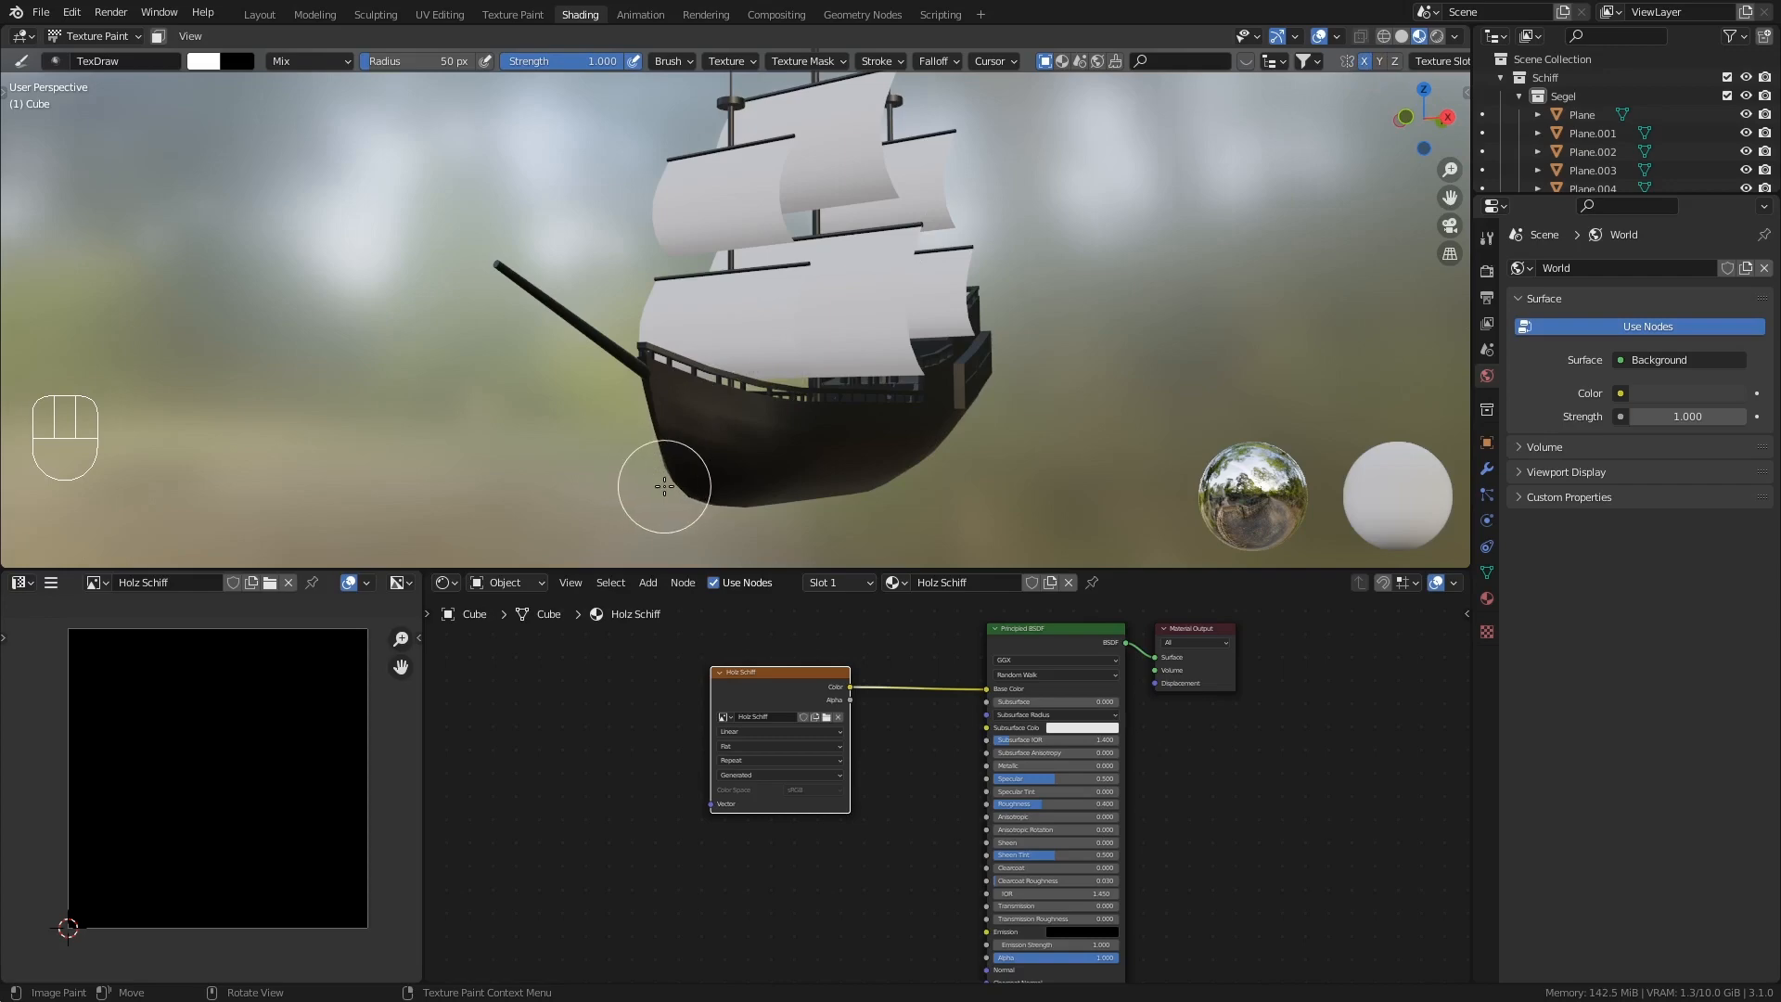
left_click_drag(659, 473, 771, 412)
middle_click_drag(928, 412, 797, 455)
left_click_drag(616, 412, 758, 474)
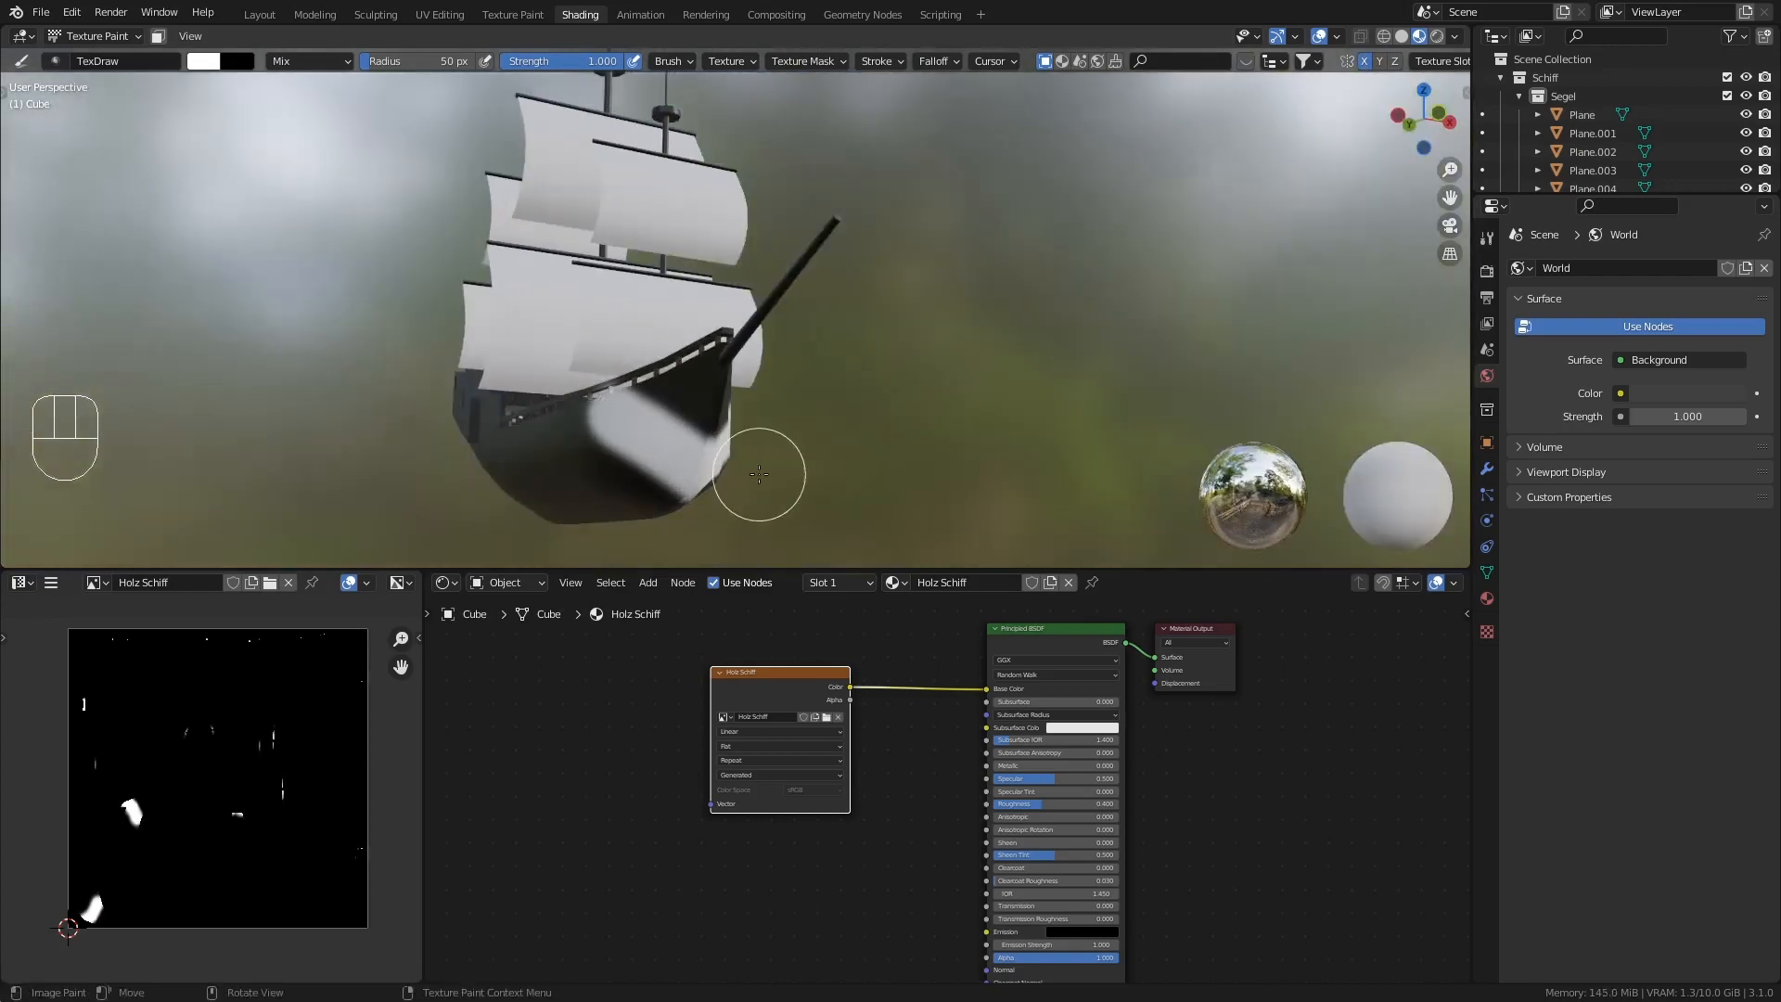
mouse_move(900, 452)
middle_mouse_down()
mouse_move(762, 456)
mouse_move(977, 464)
middle_mouse_up()
key("ctrl+z")
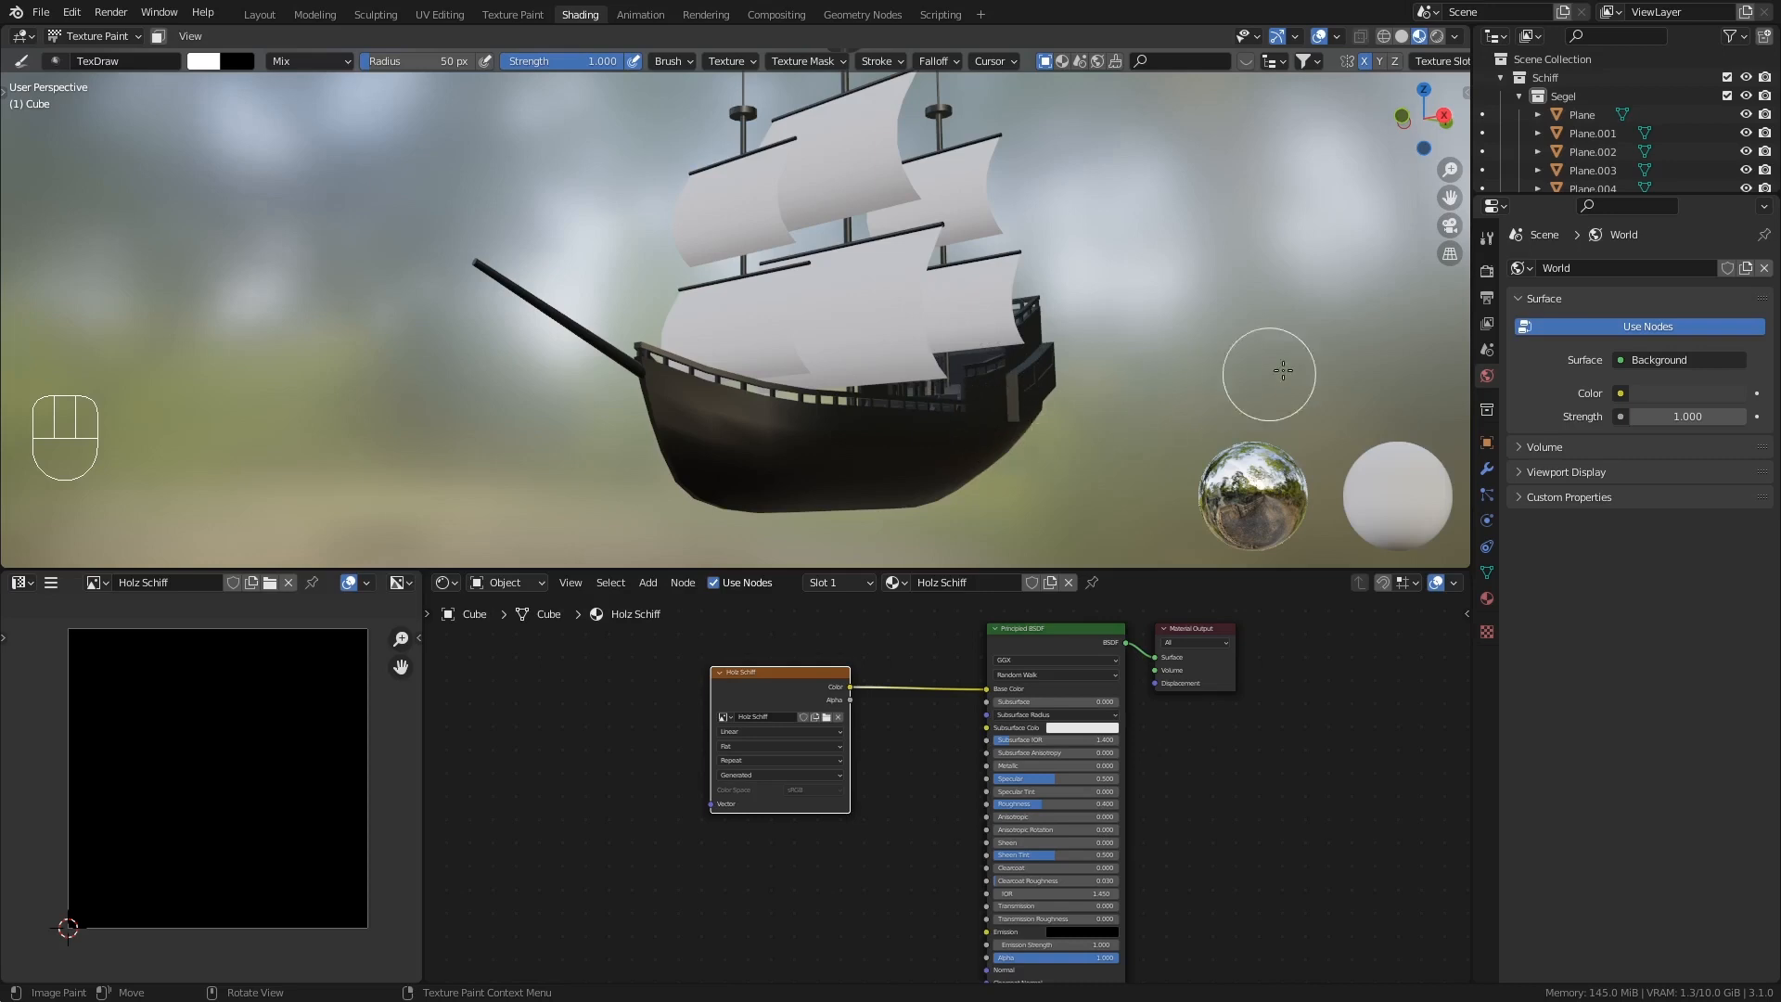
- Show the brush's tool settings and set the TexDraw brush color to a medium orange-brown
left_click(1488, 239)
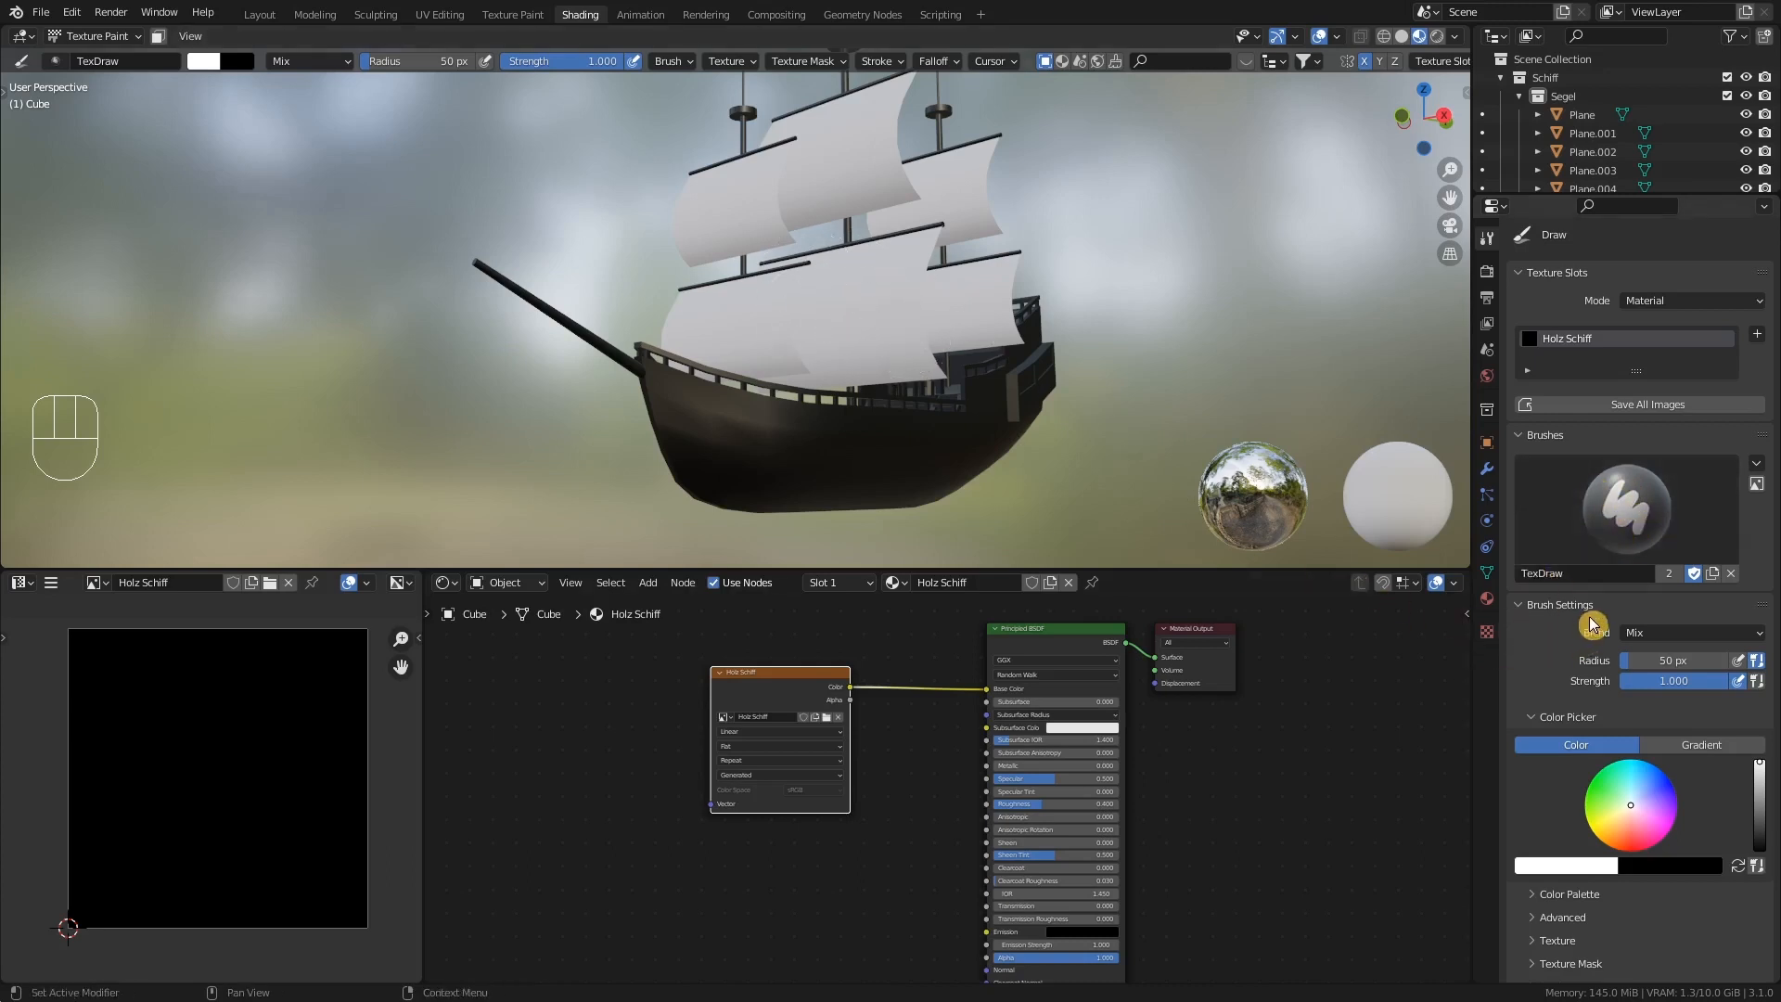
scroll(1588, 623, "down", 3)
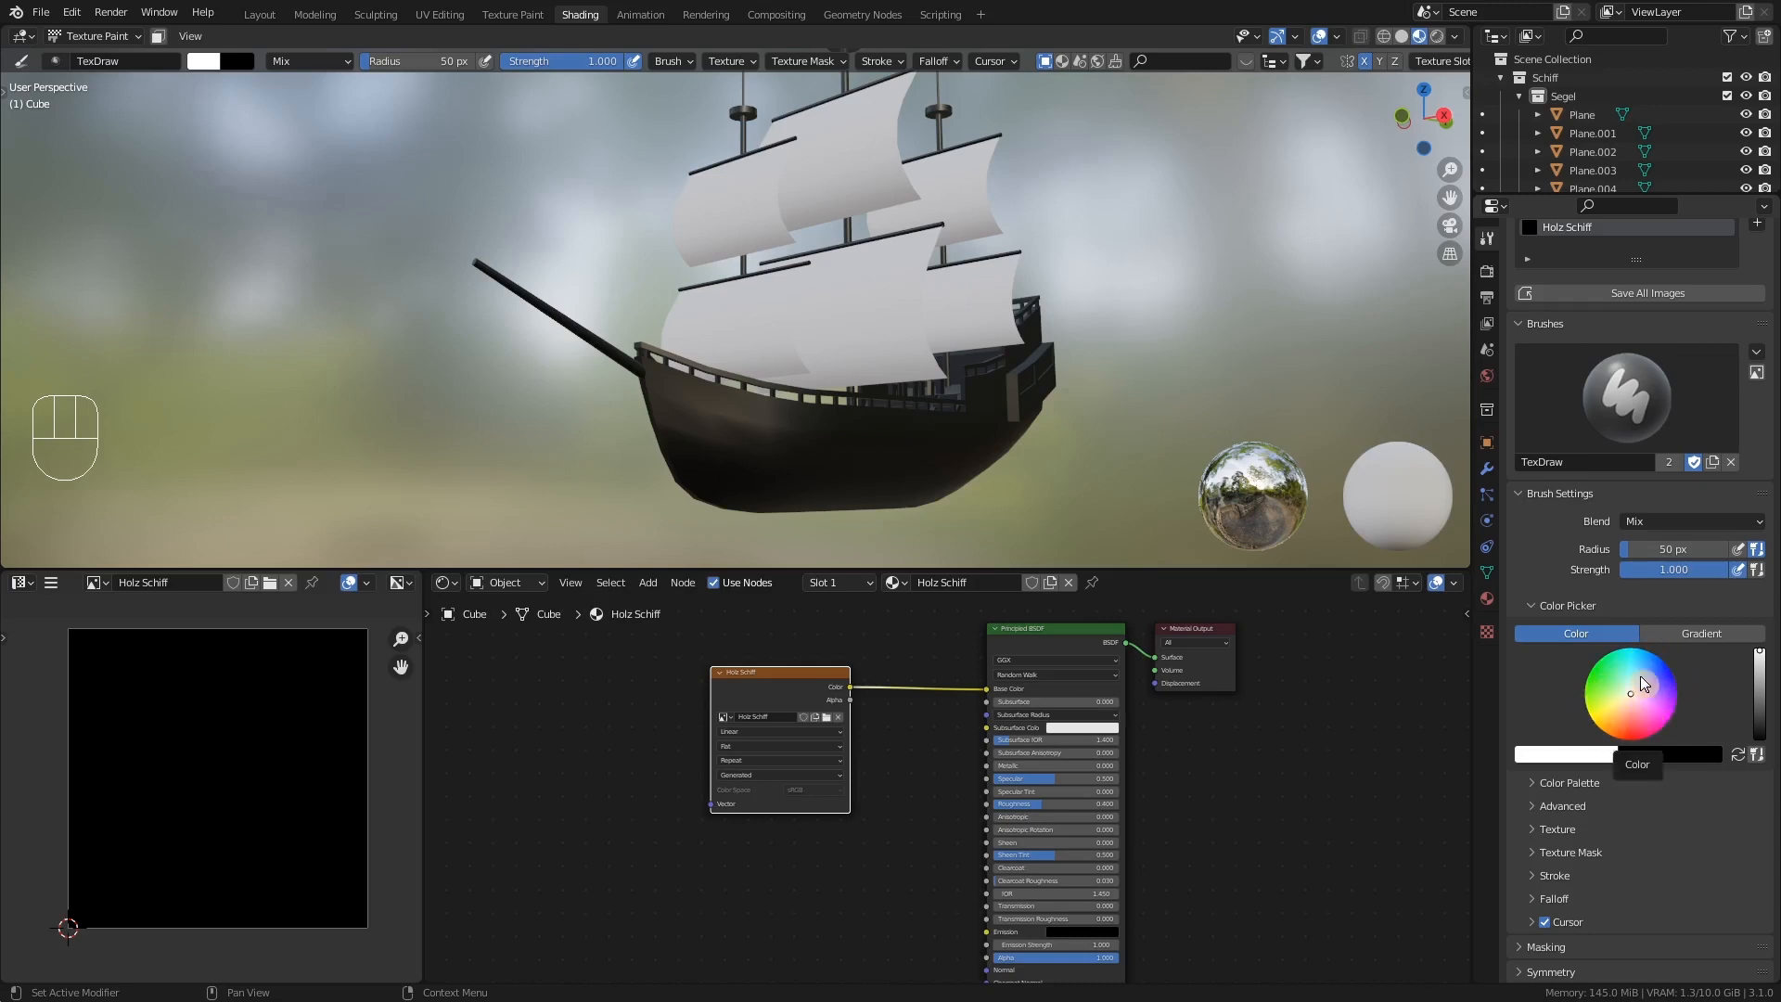
left_click_drag(1632, 702, 1611, 726)
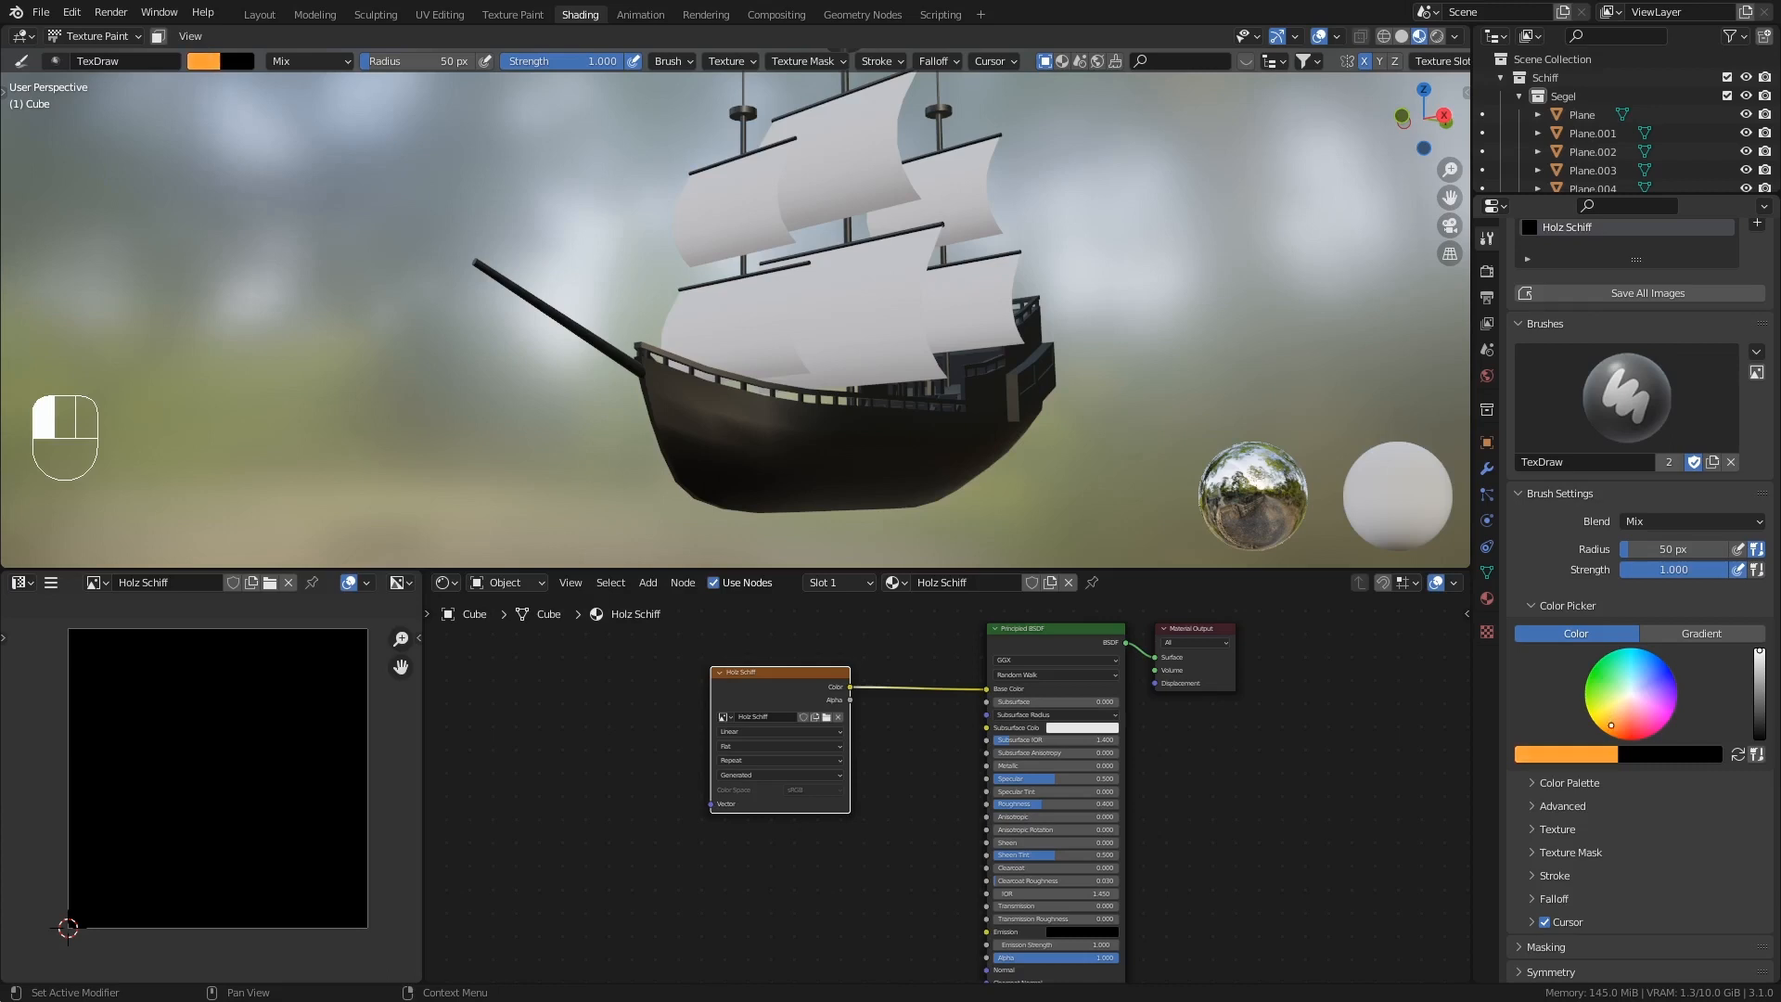
left_click(1760, 654)
left_click_drag(1759, 654, 1760, 687)
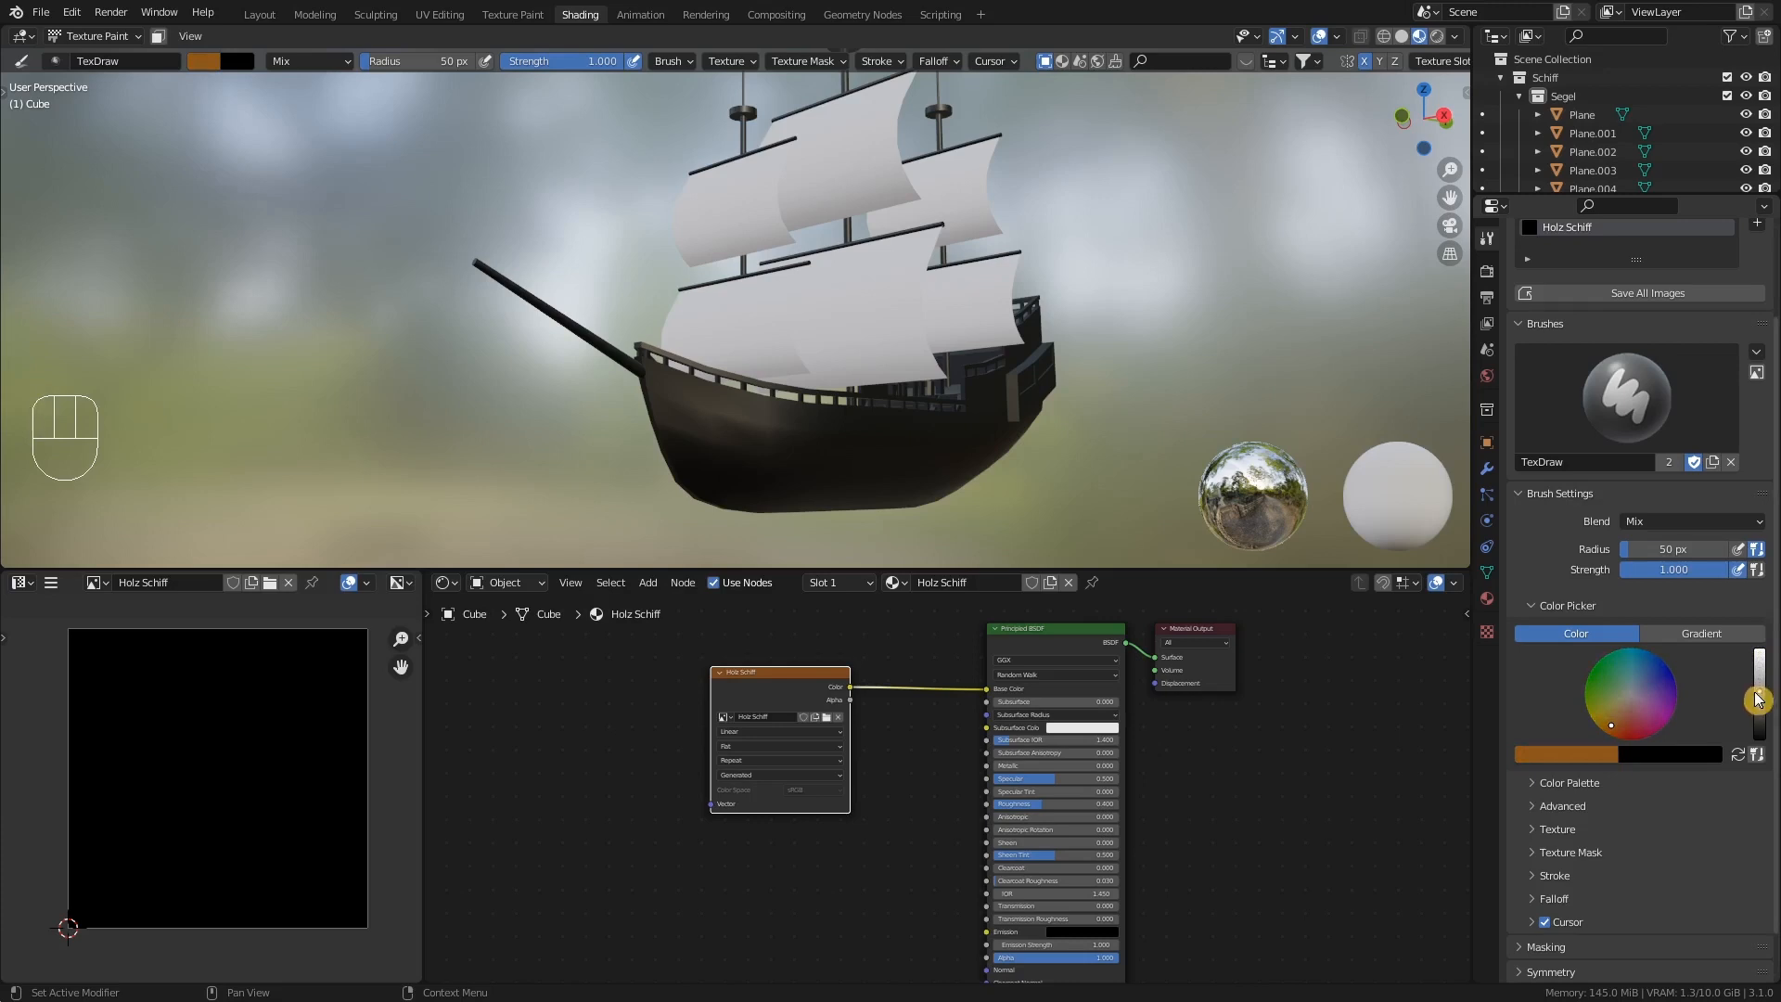
- Create a new color palette for the brush and name it Holz Schiff
left_click(1530, 785)
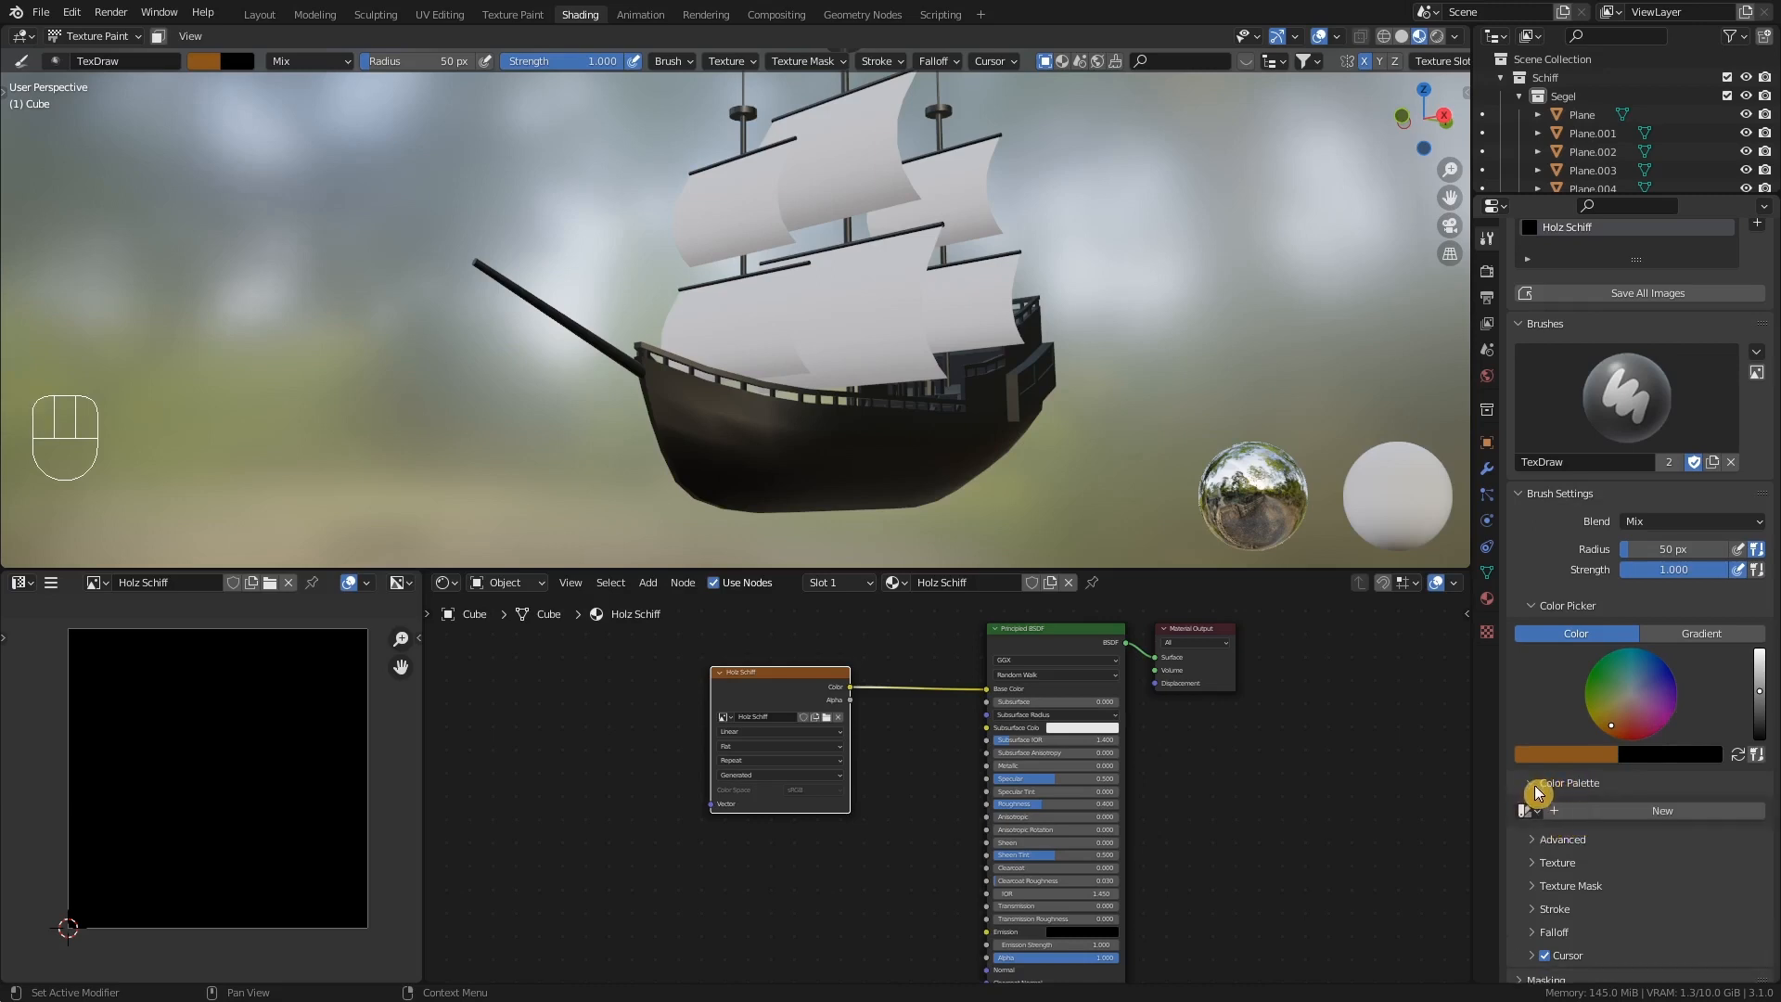
left_click(1660, 814)
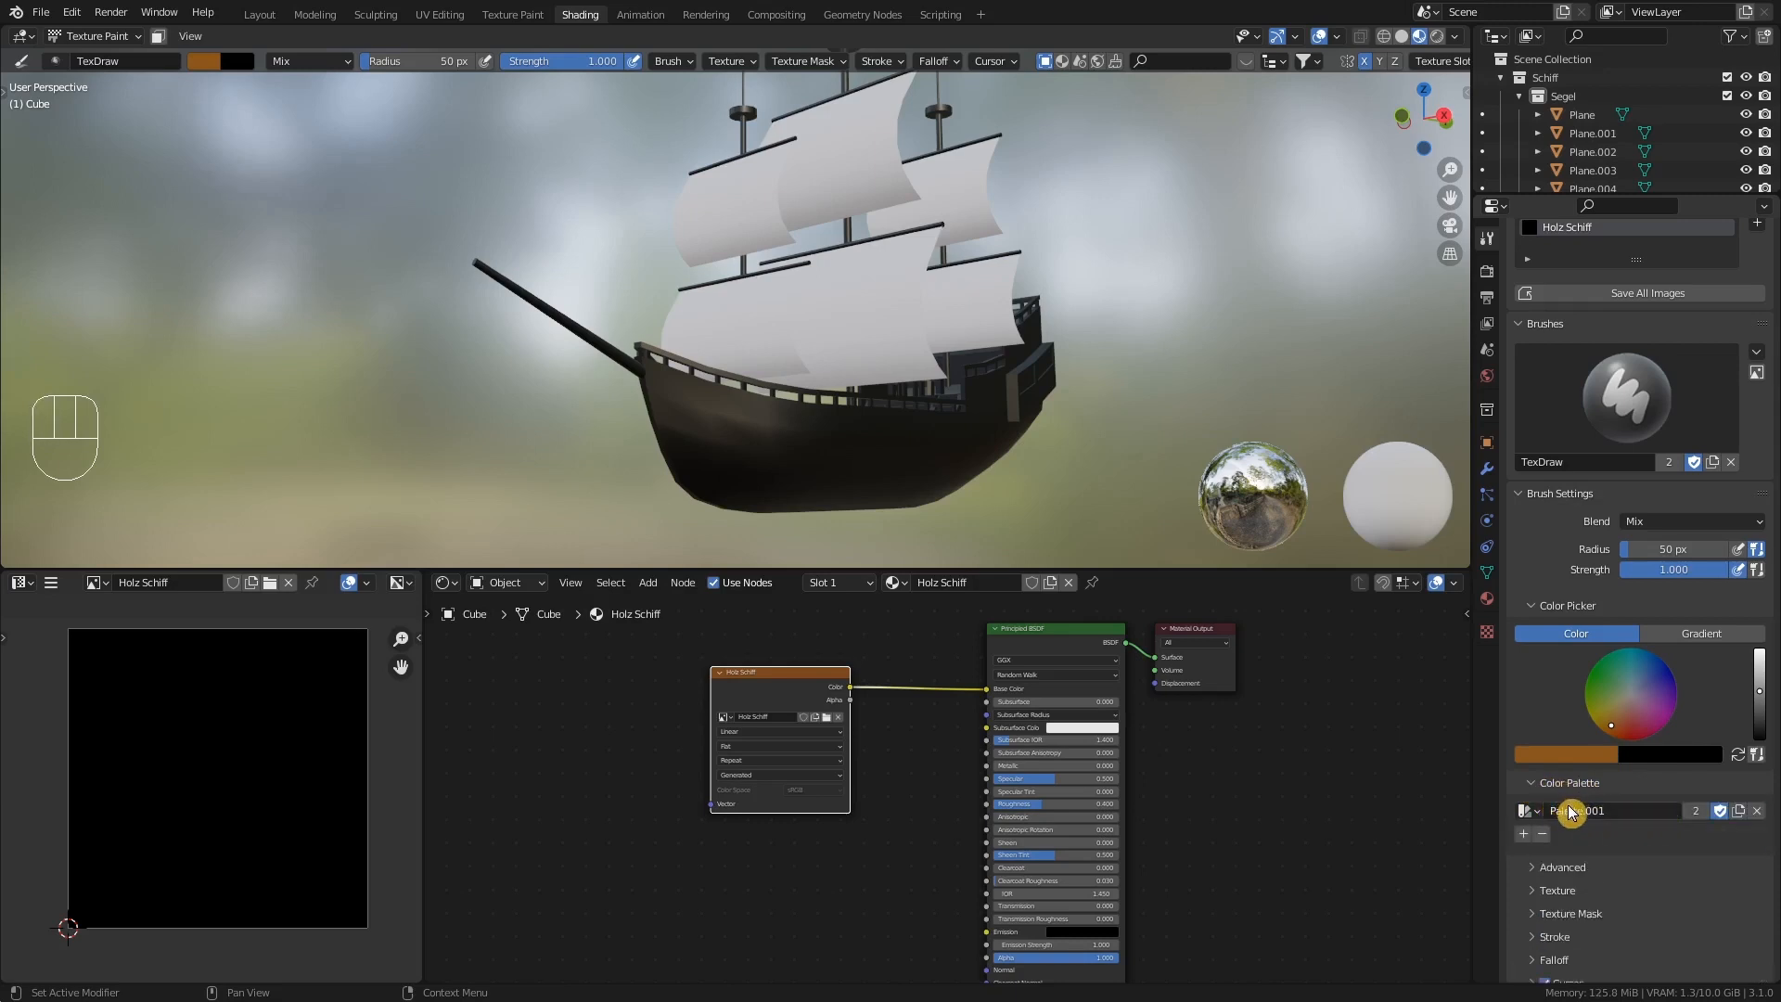
left_click(1622, 807)
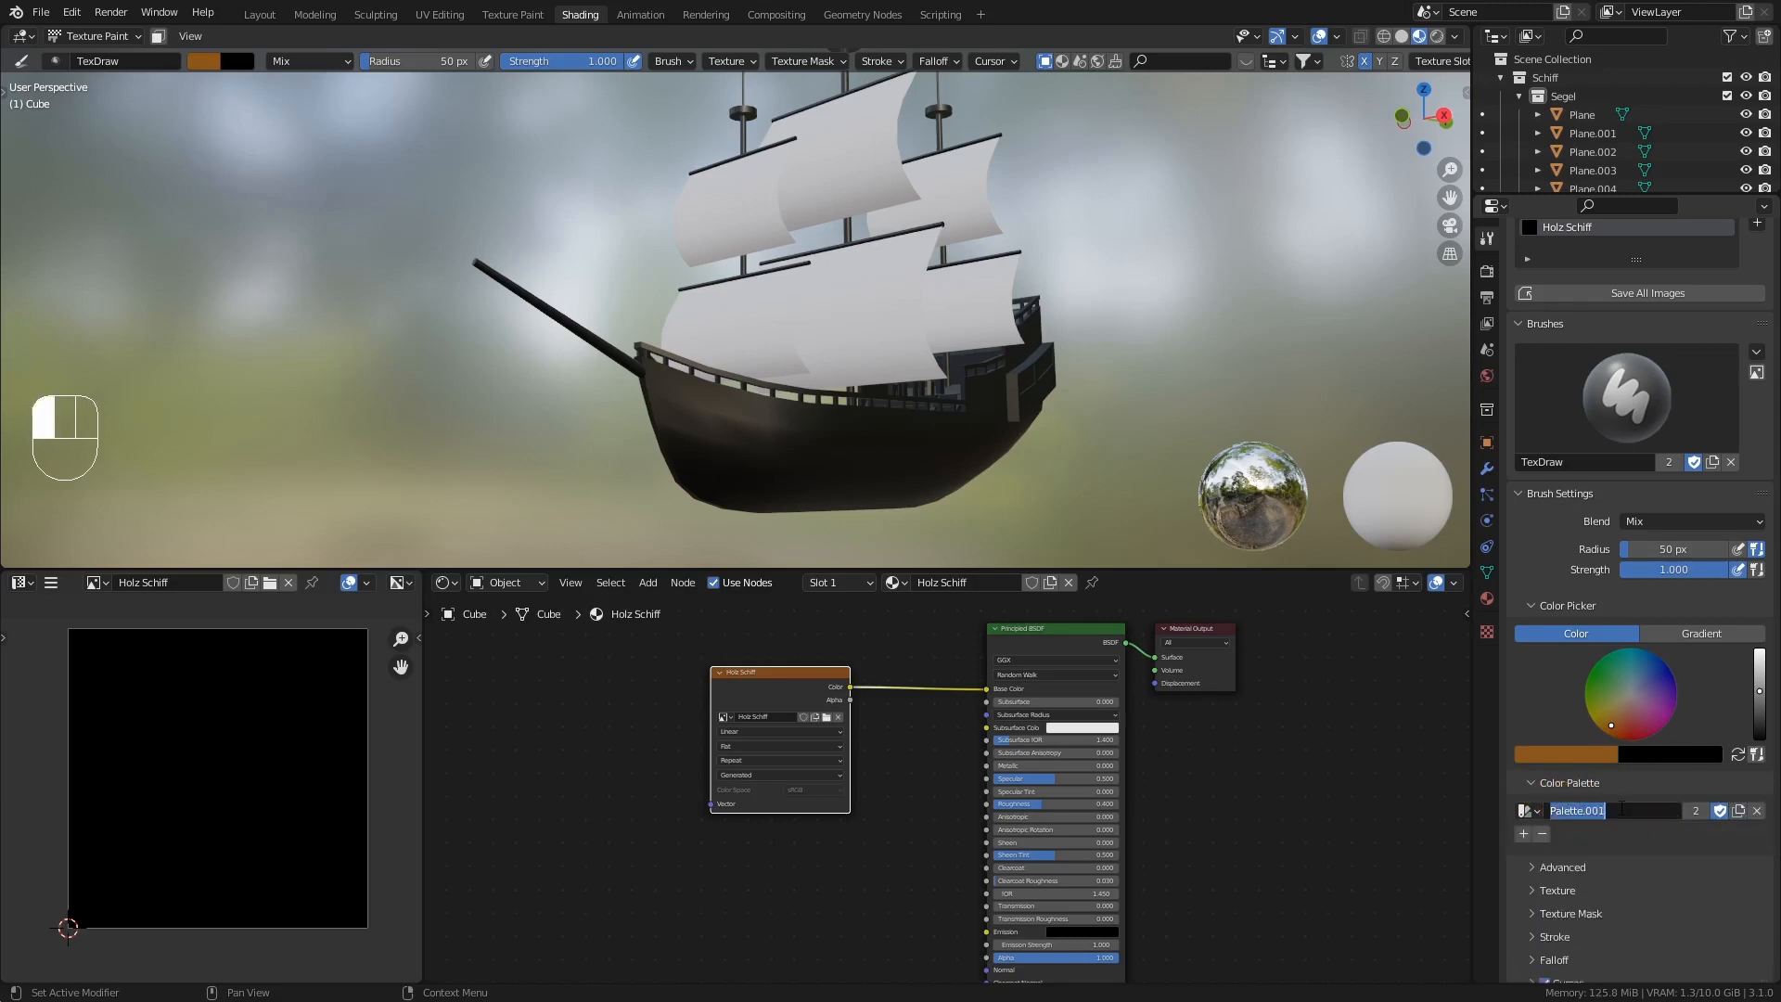
type("Holz Schiff")
key("Return")
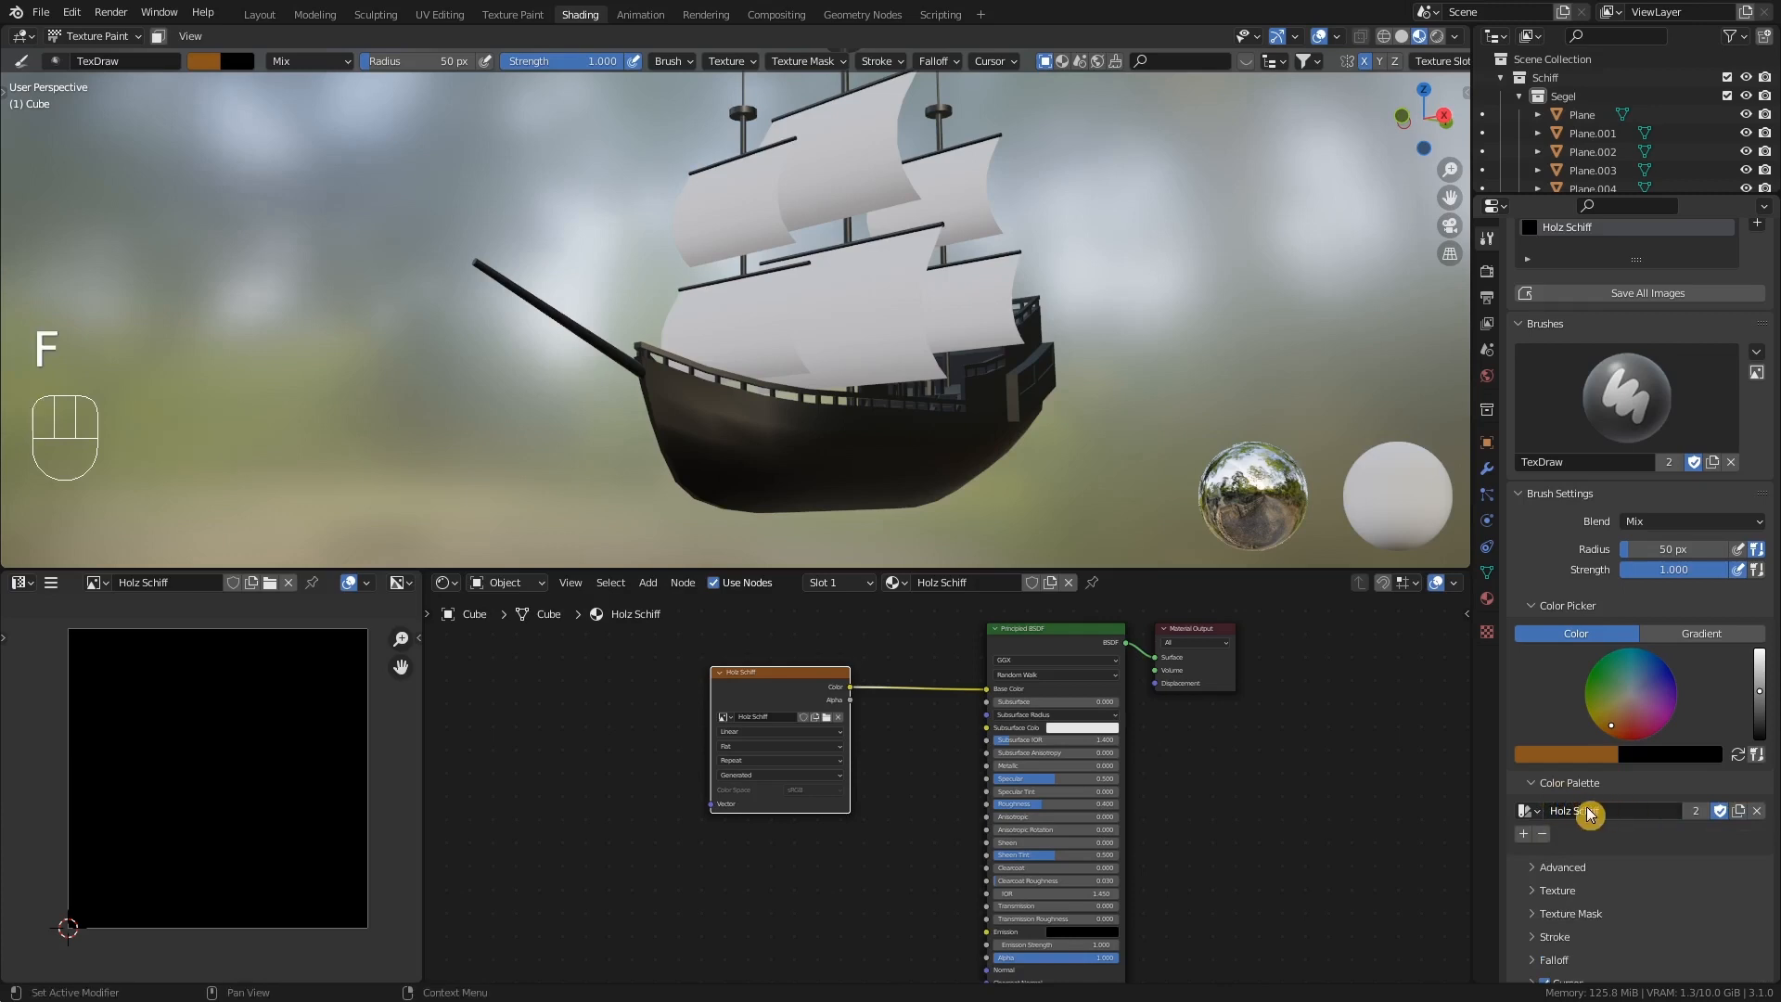
- Add the medium brown to the Holz Schiff palette, then darken the brush color and add the dark brown as a second swatch
left_click(1522, 835)
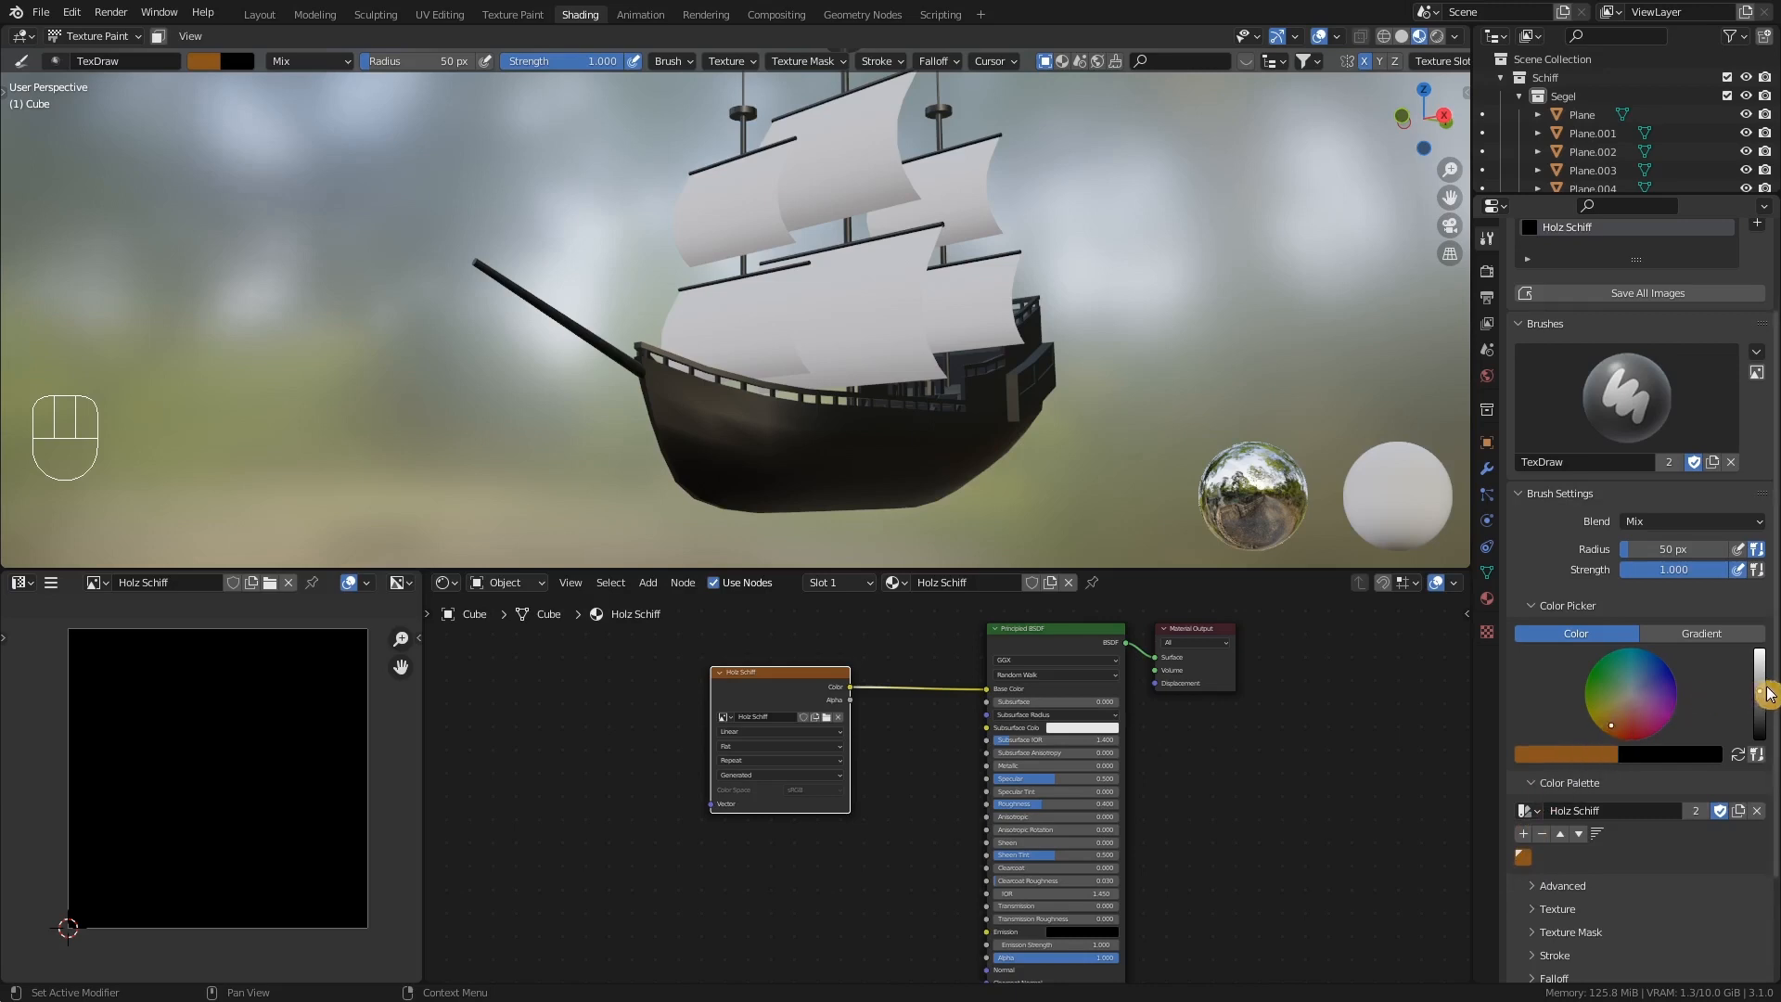
left_click_drag(1760, 696, 1761, 721)
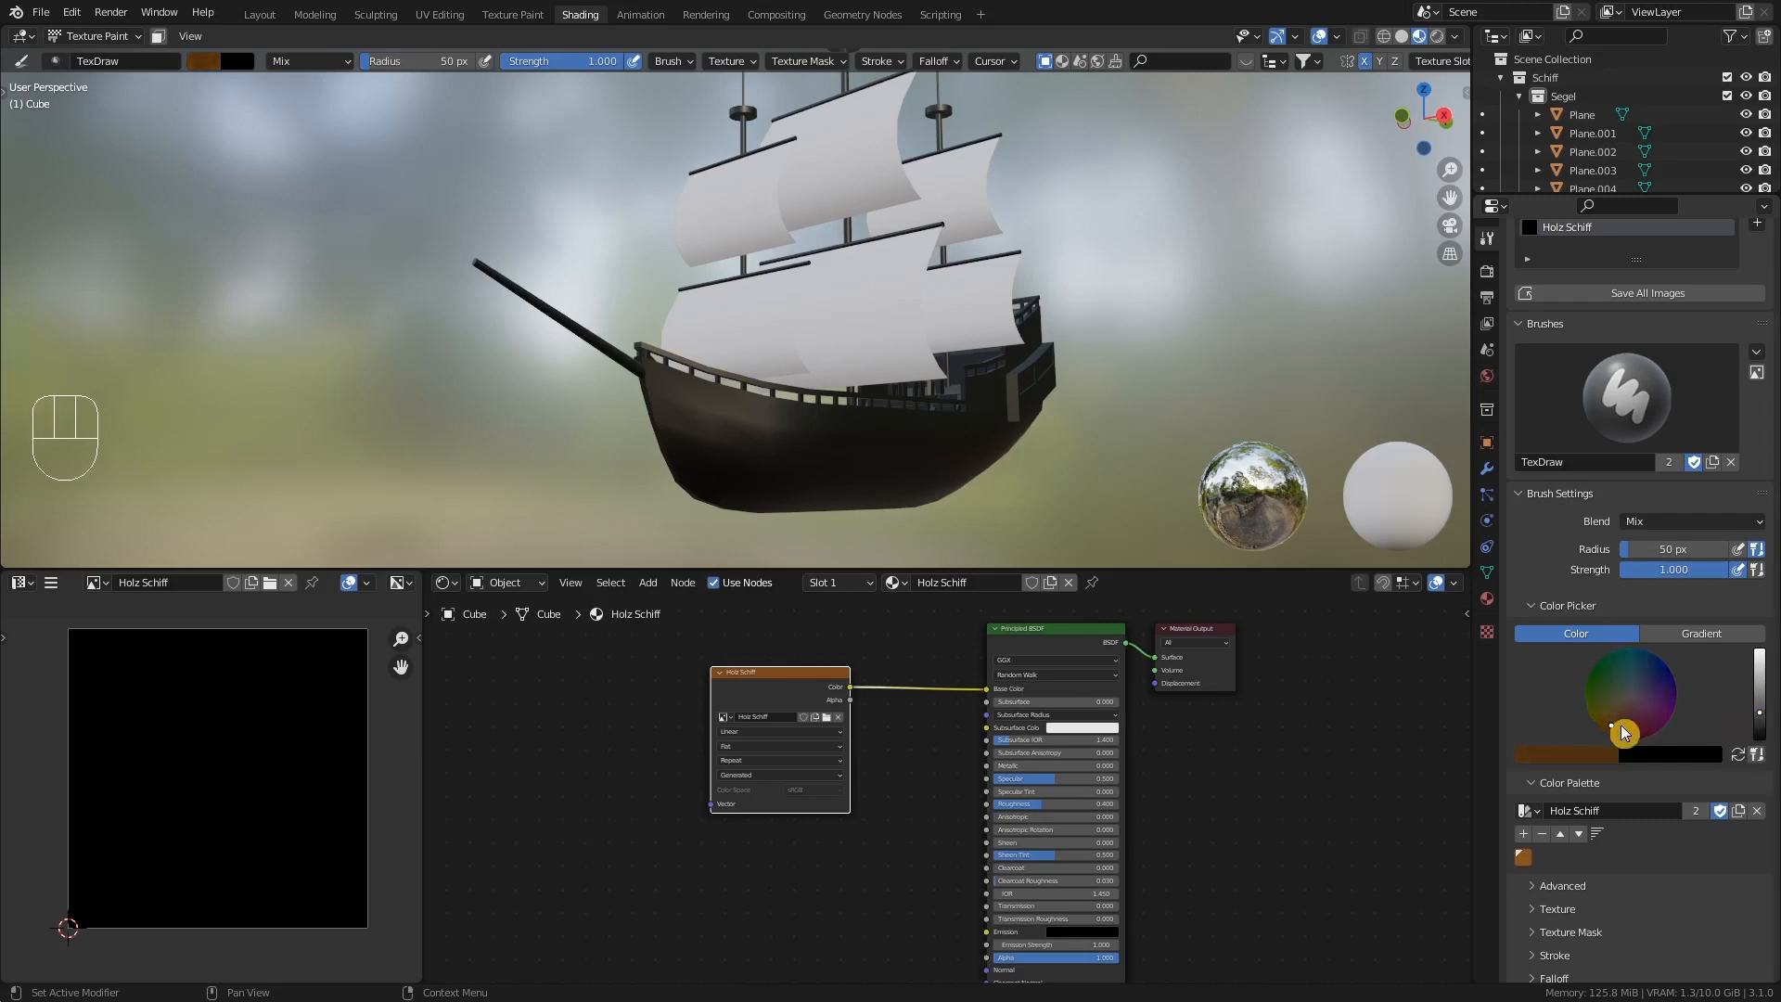
left_click(1524, 835)
left_click(1540, 855)
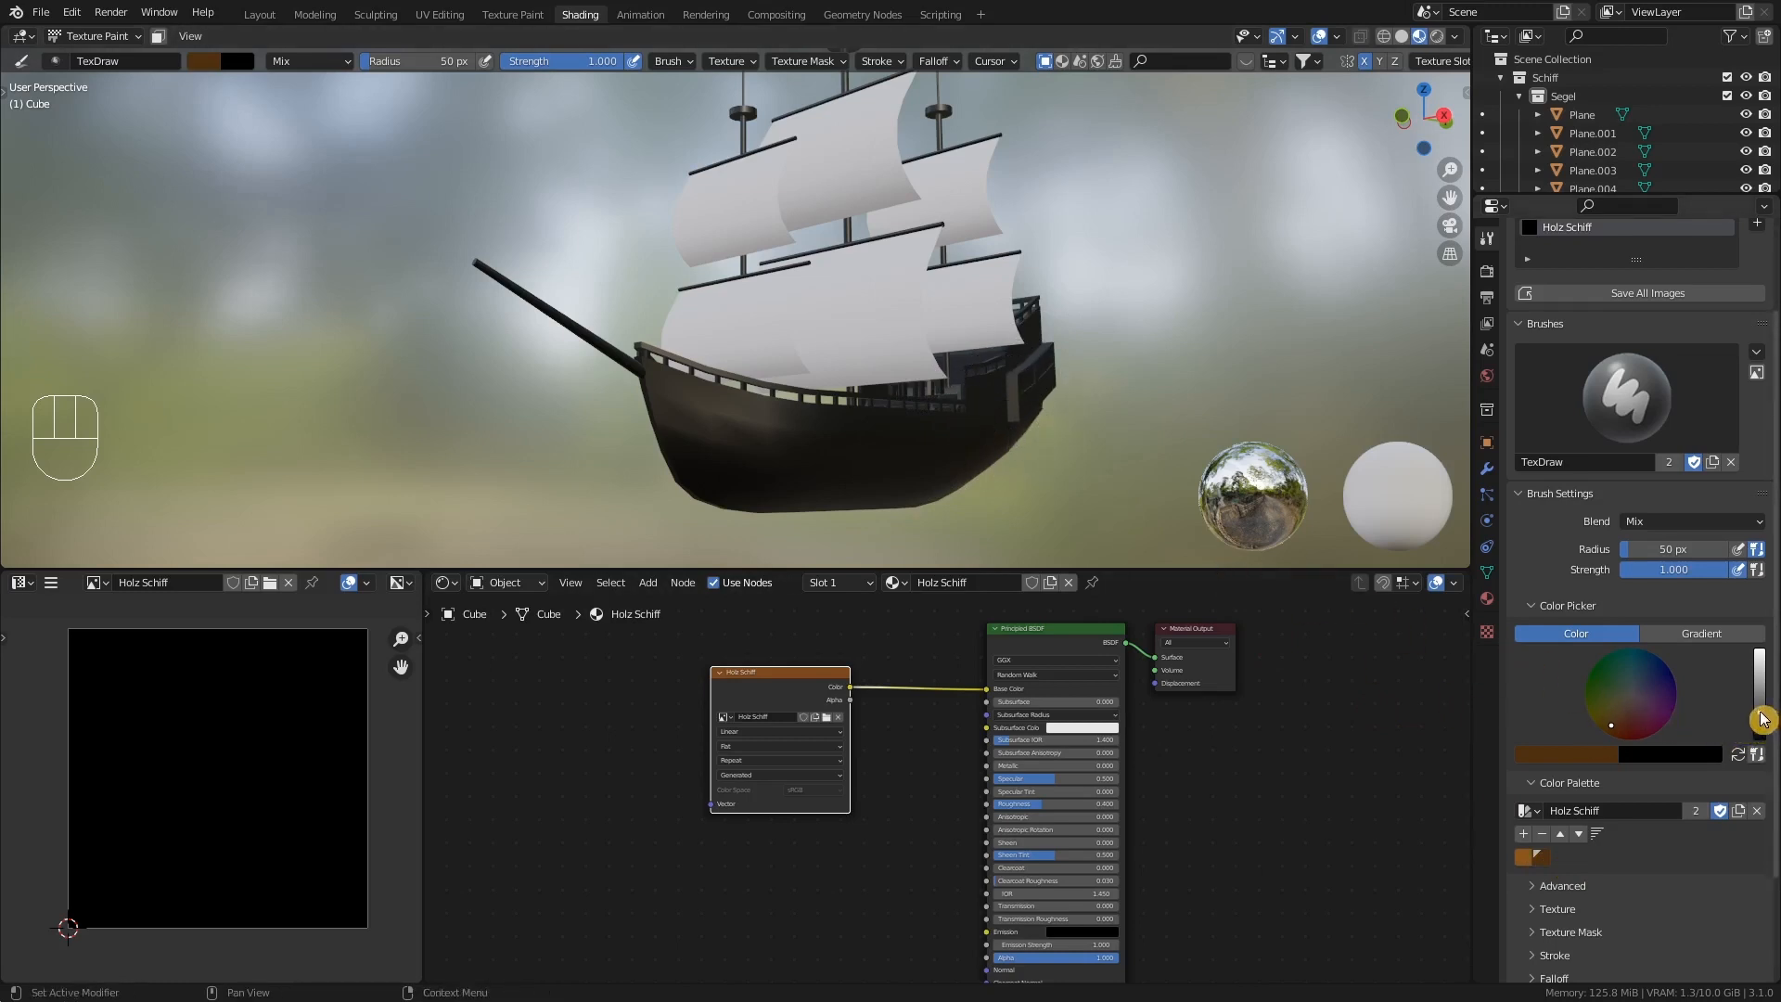
- Darken the brush color to a near-black brown, add it as the third Holz Schiff swatch, and reselect the medium brown
left_click_drag(1761, 719, 1760, 737)
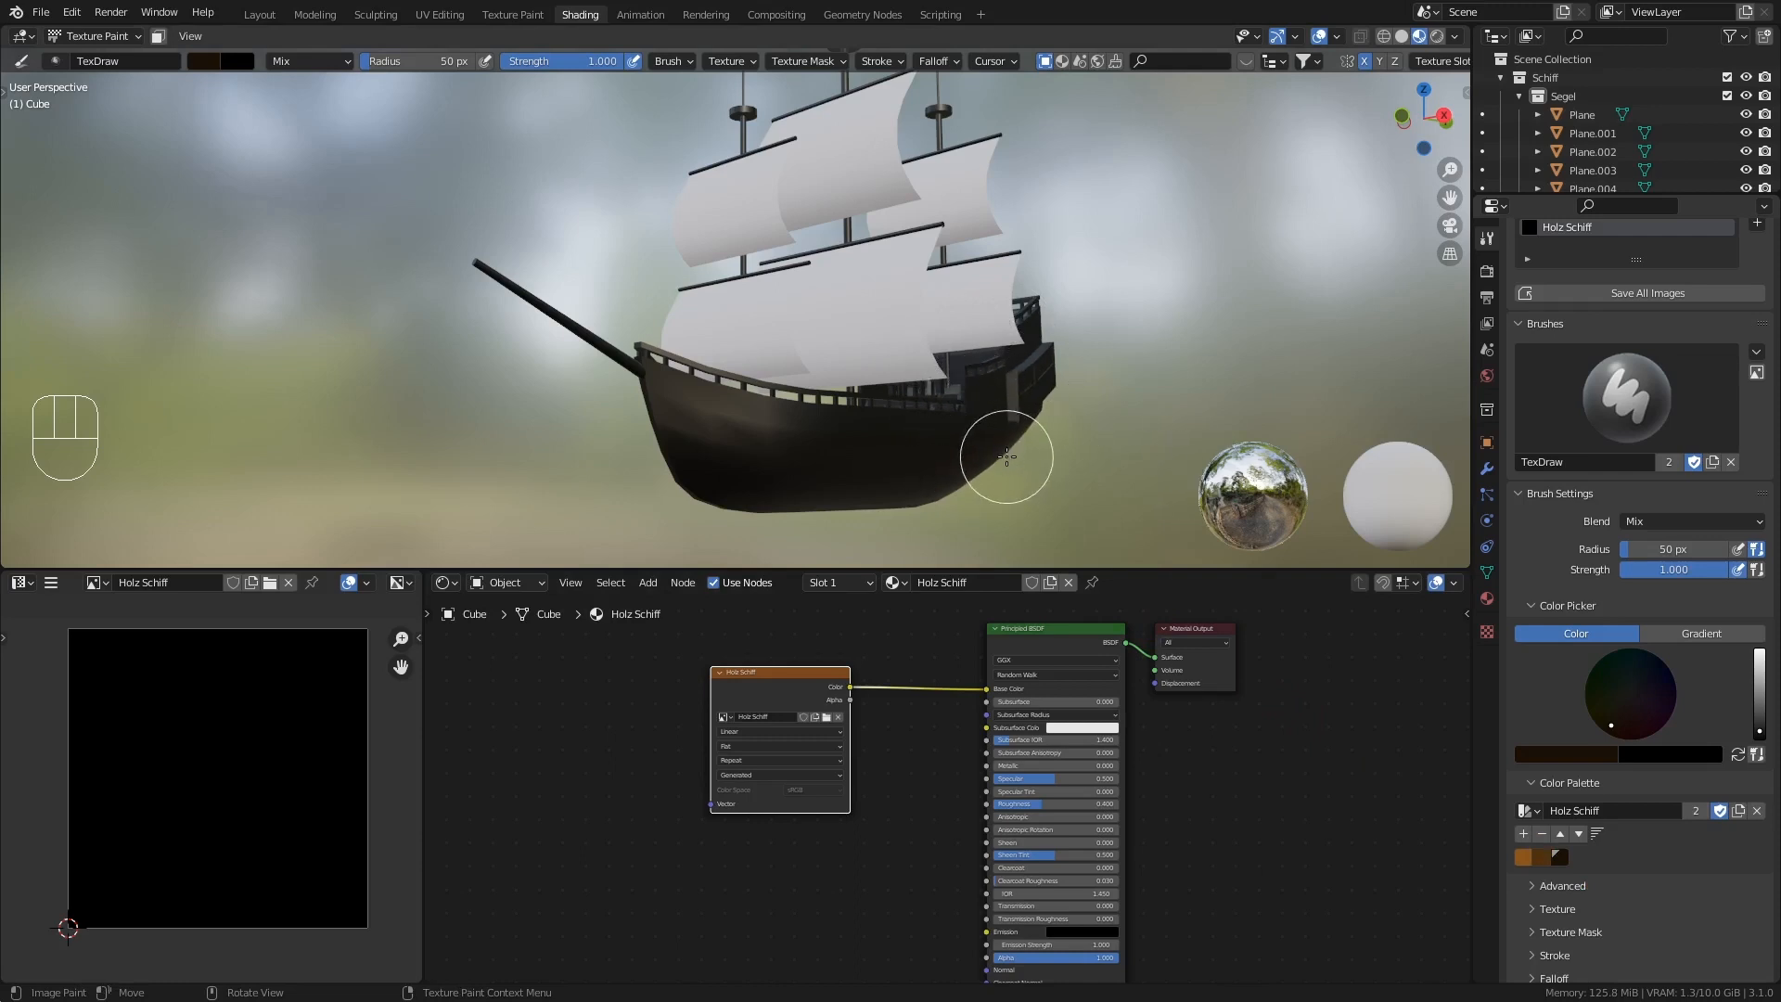
left_click(1532, 855)
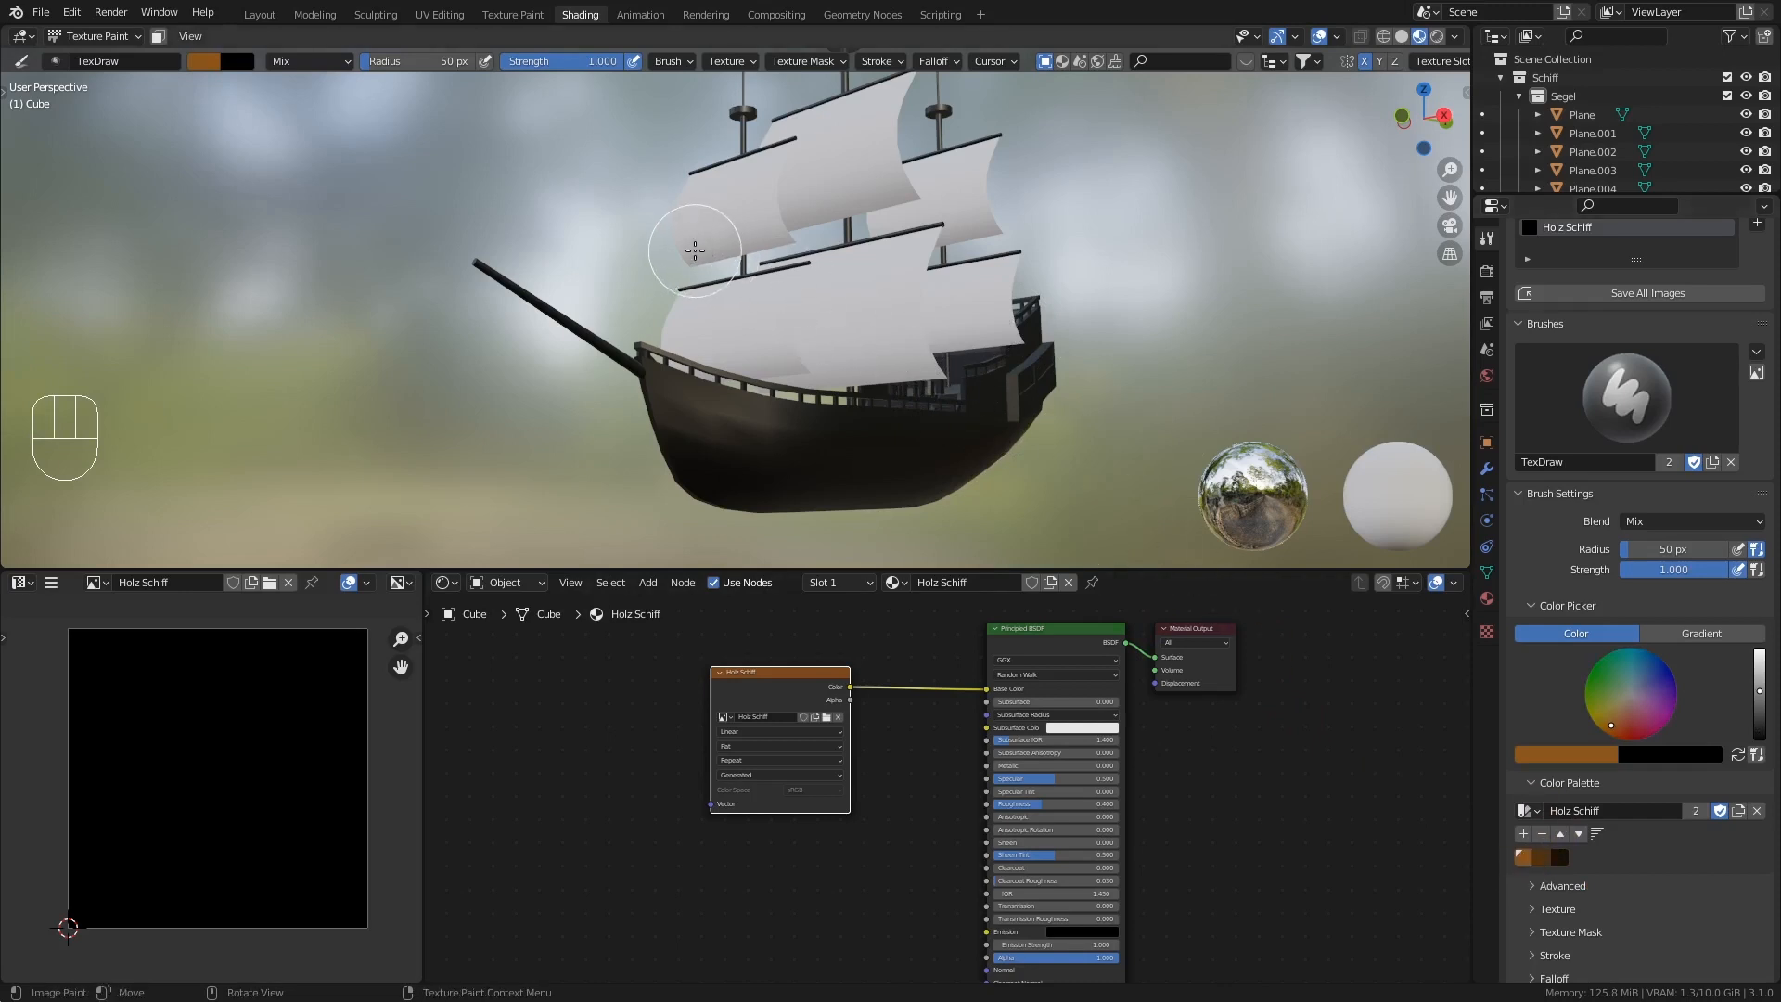
- Show the paint tools in the 3D view and activate the Fill tool
key("t")
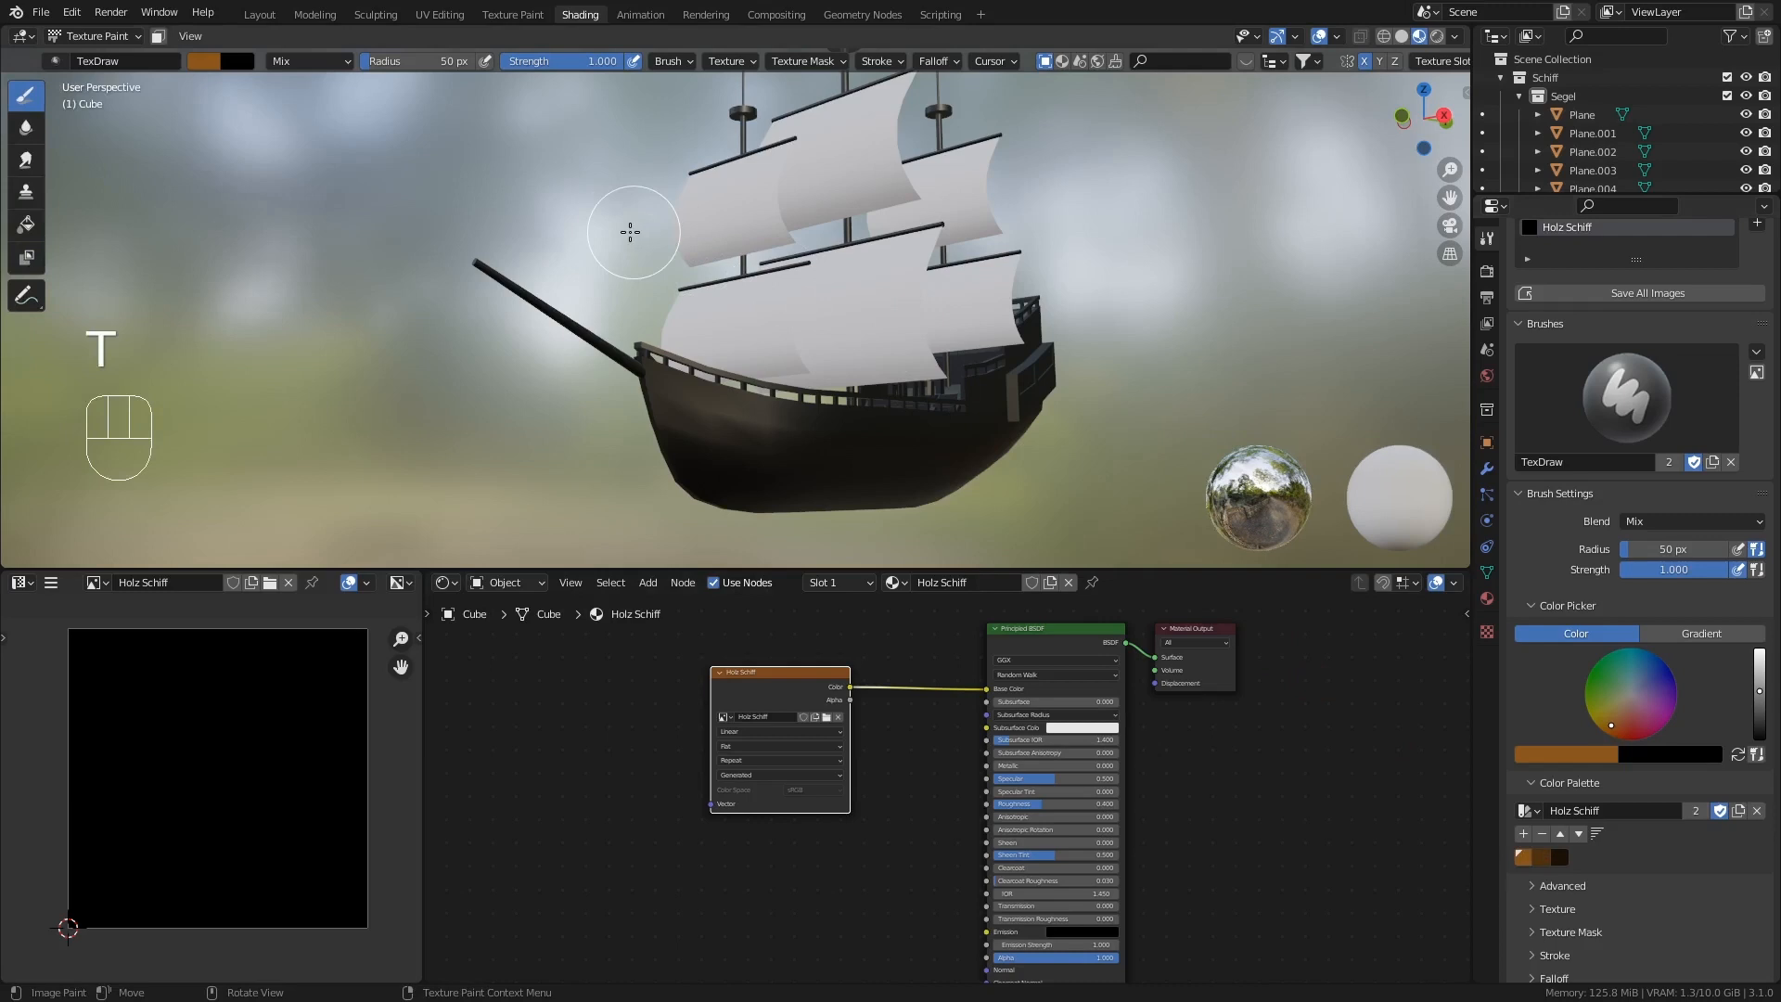
left_click(28, 257)
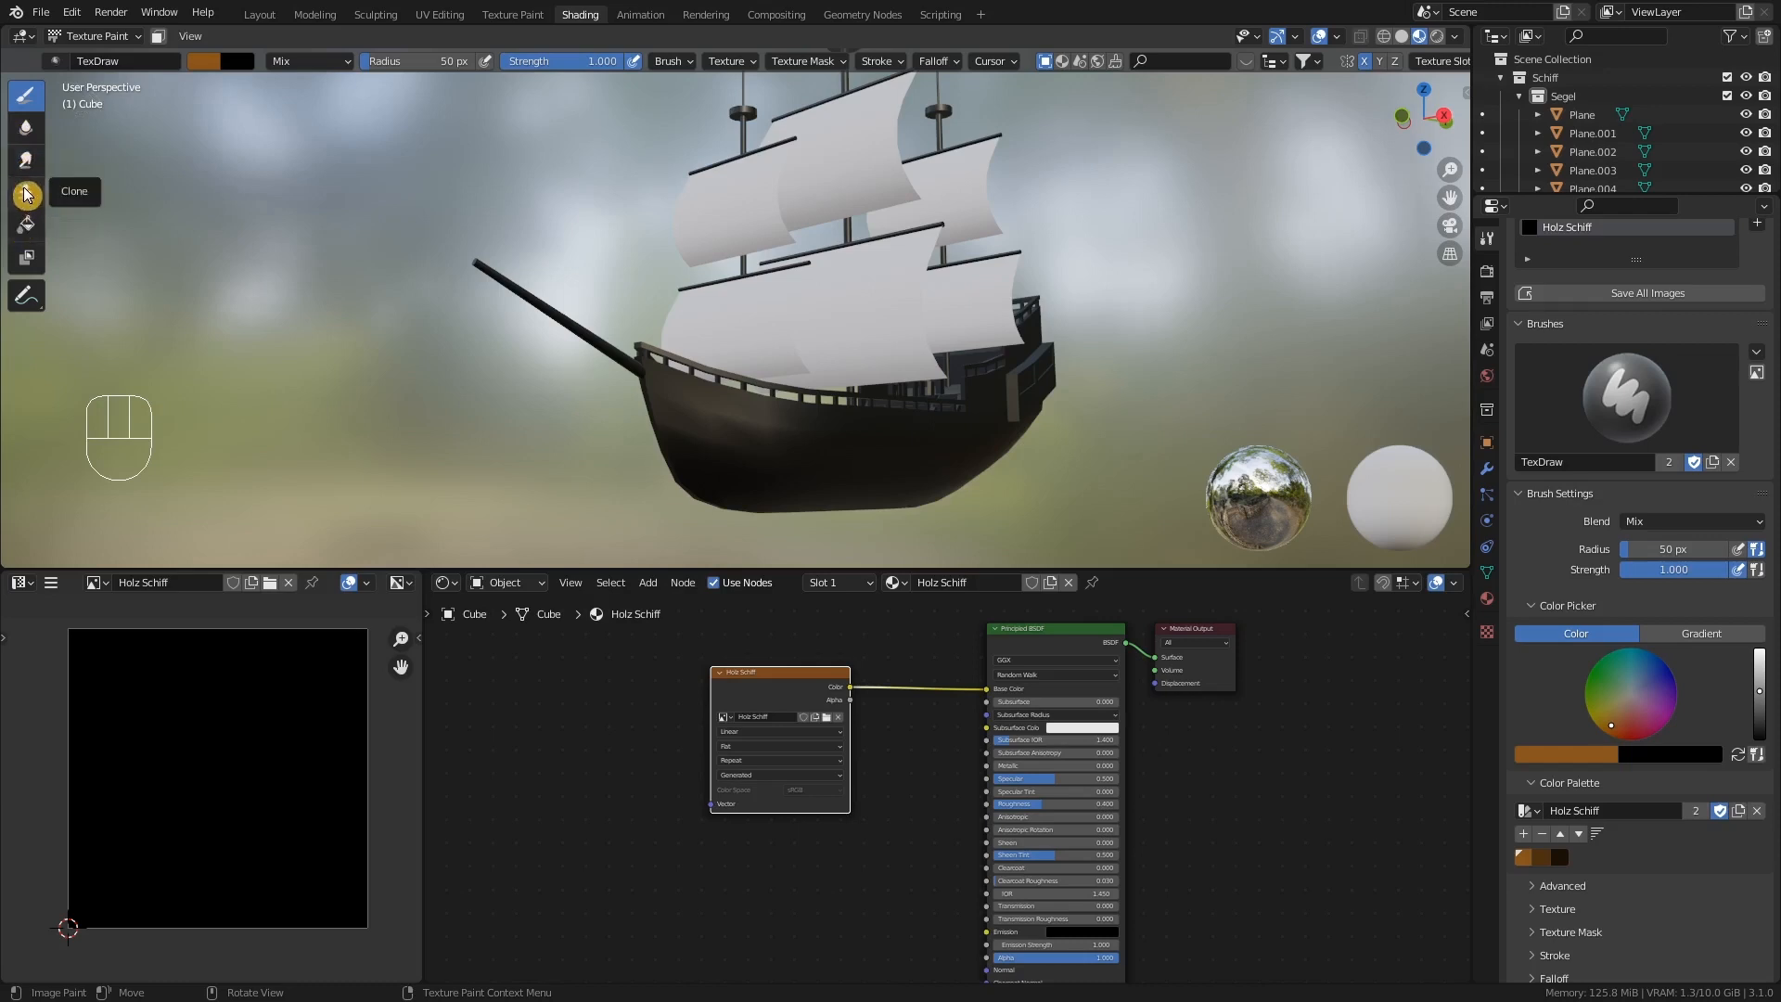
left_click(27, 234)
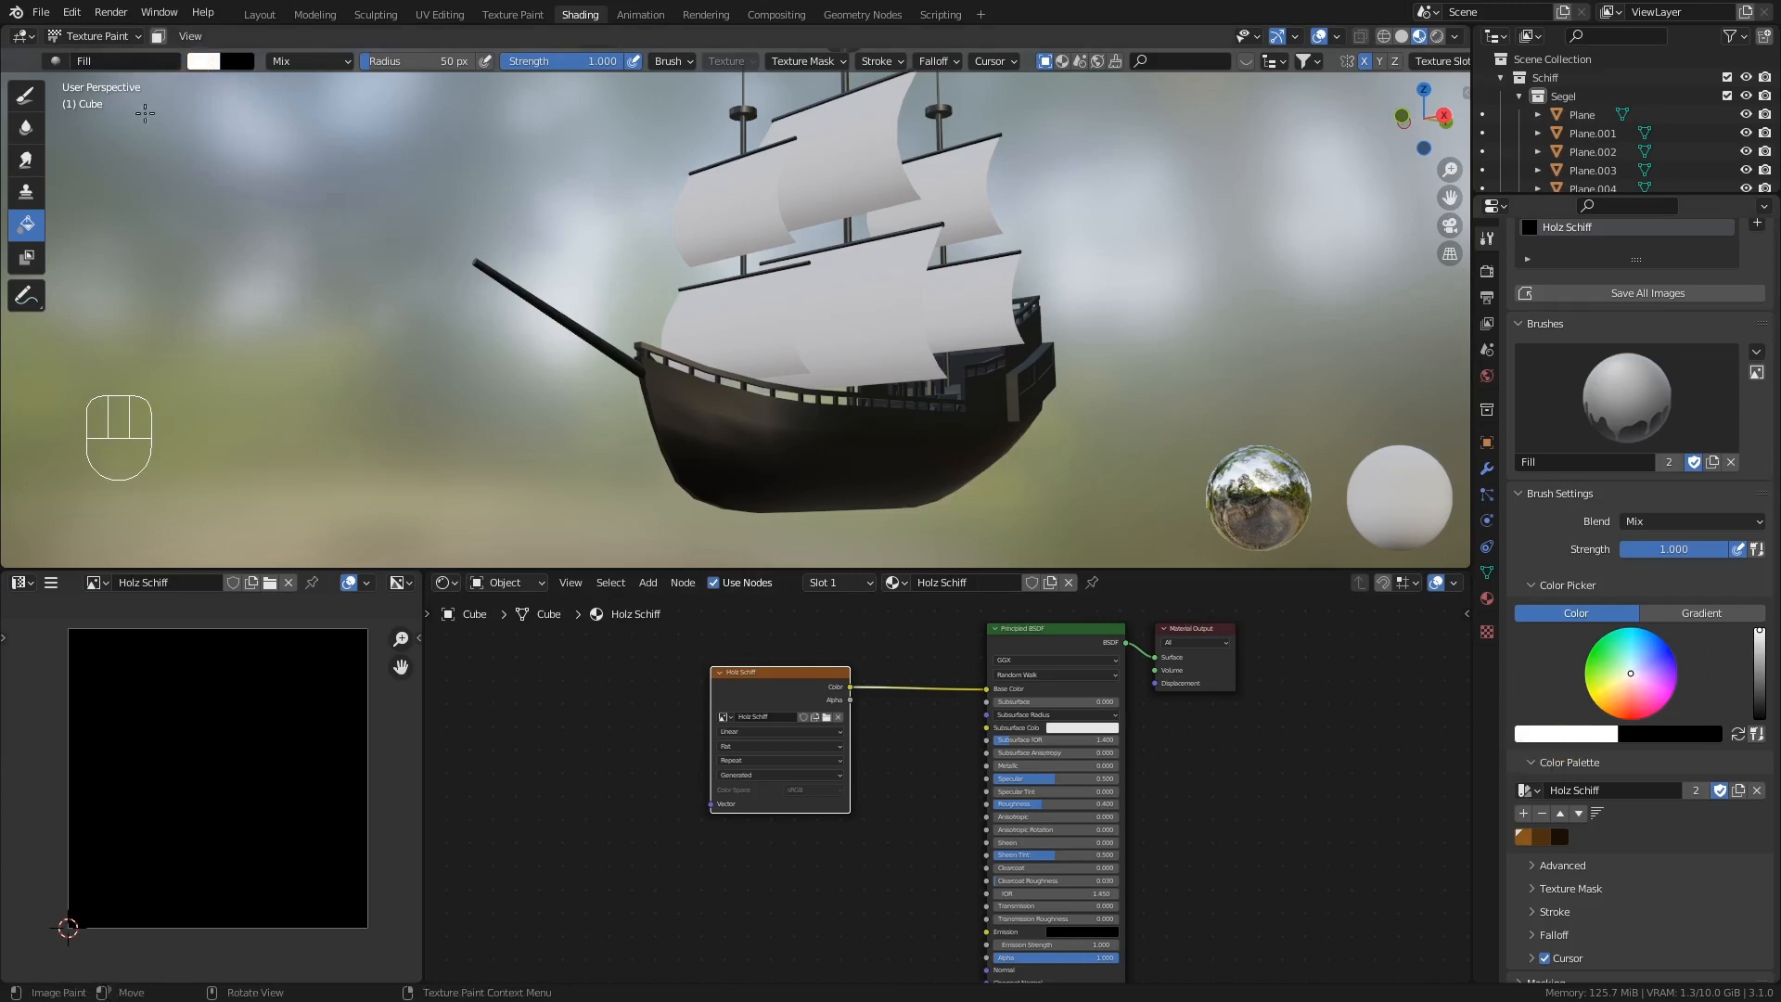
left_click(25, 159)
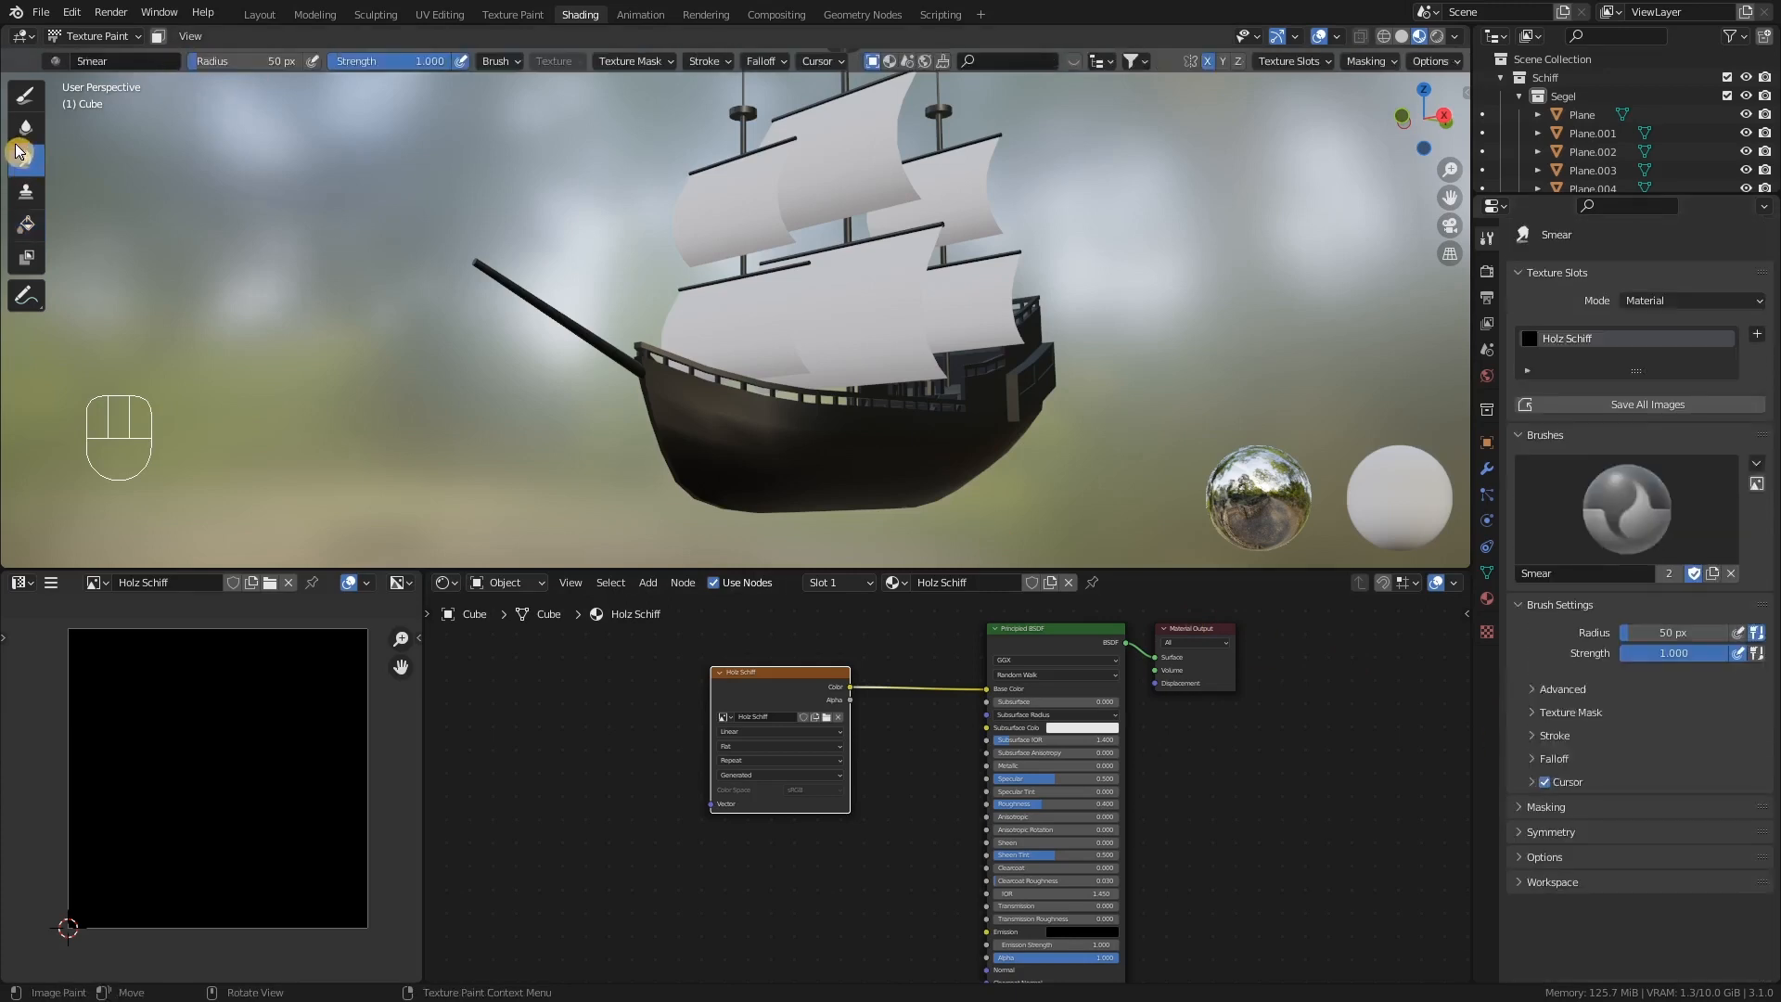
left_click(25, 94)
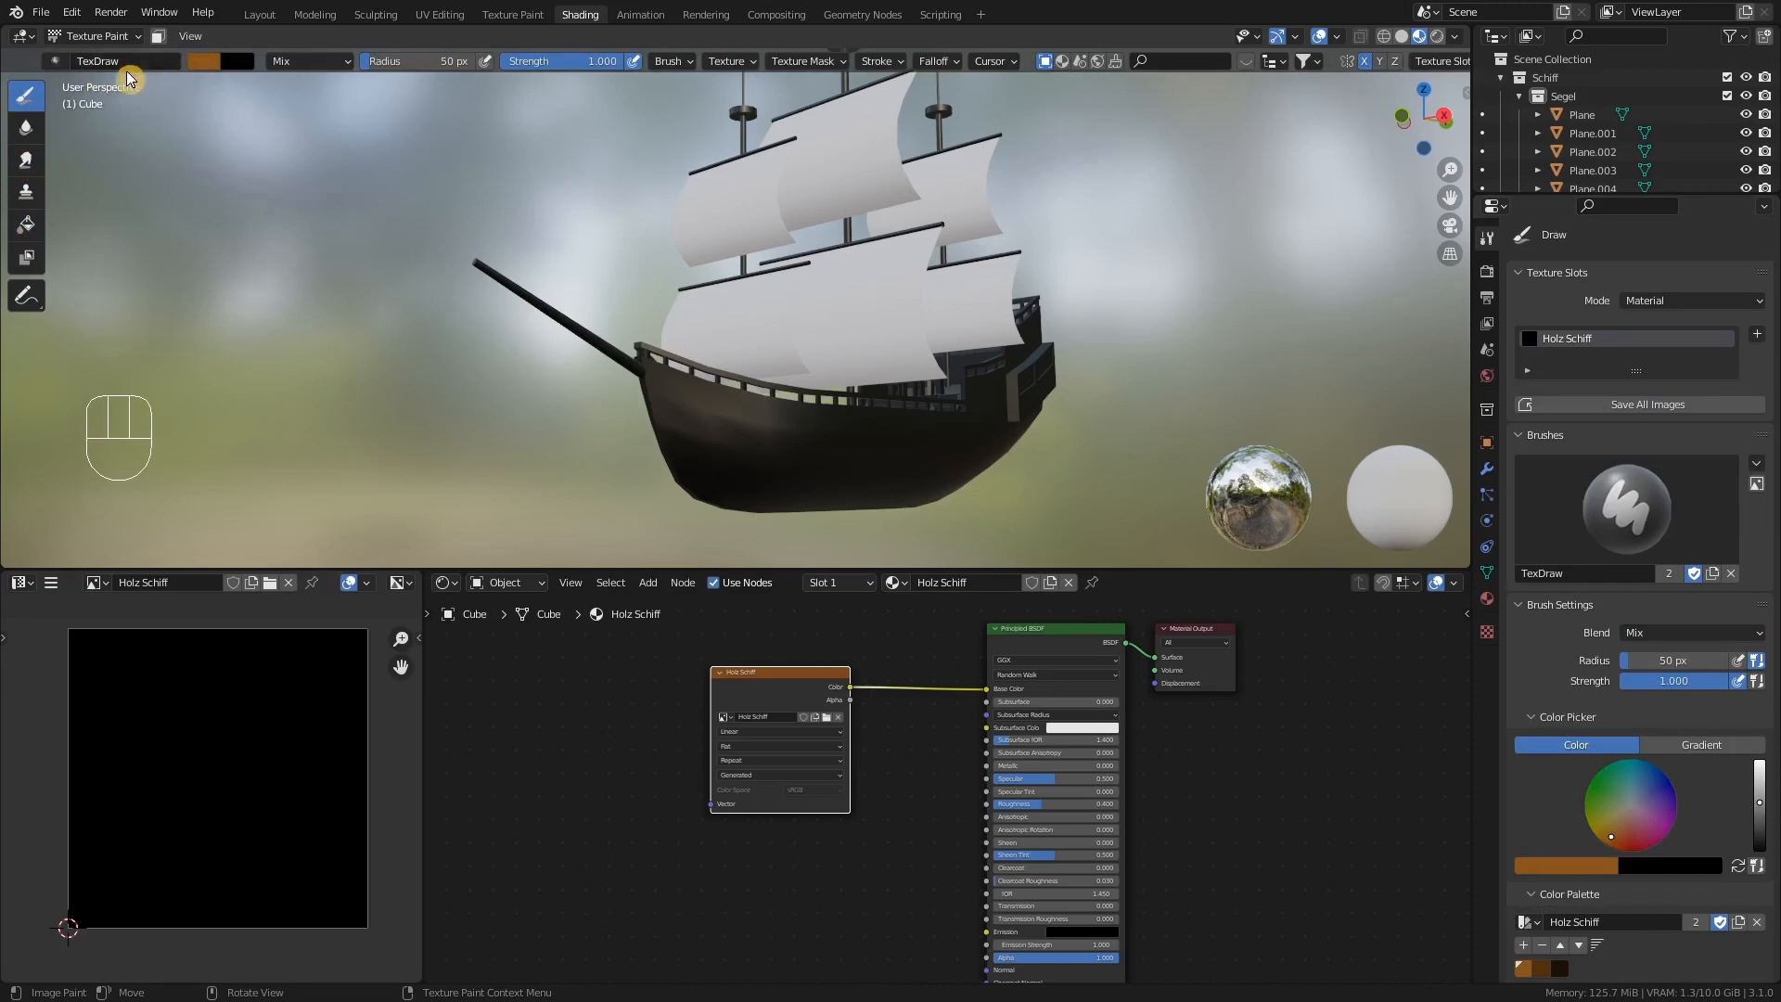
left_click(23, 160)
left_click(29, 215)
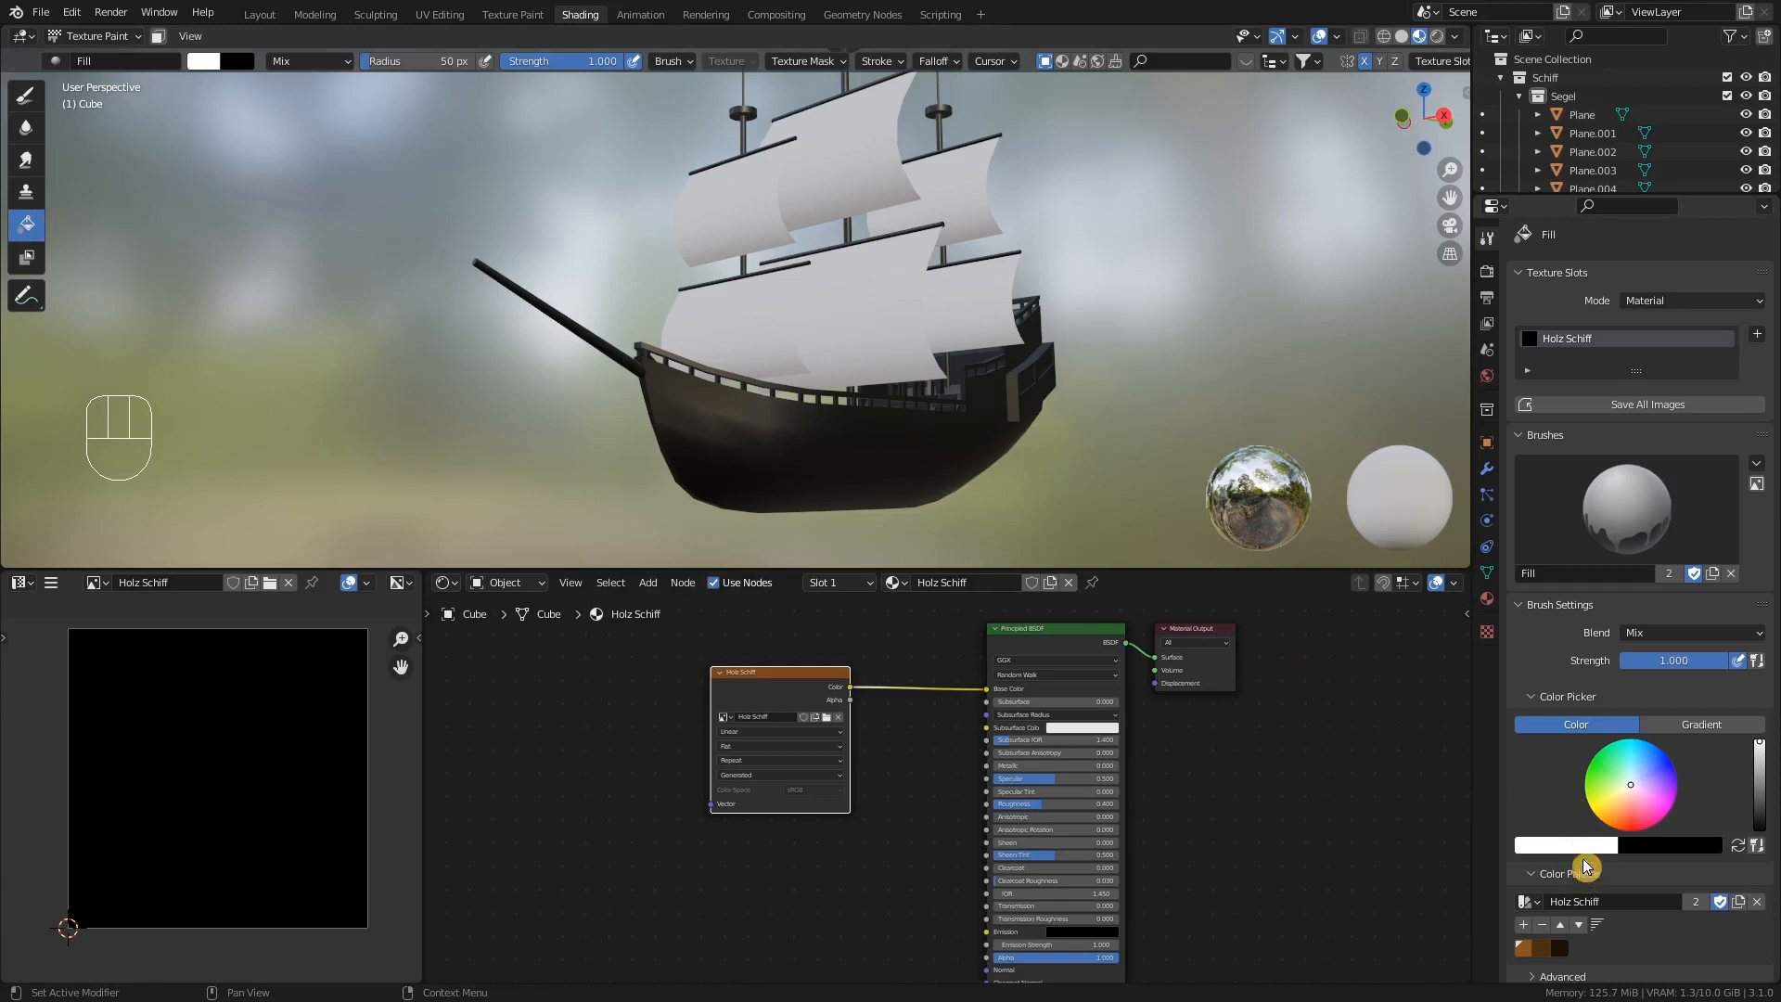
- Fill the whole ship's texture with the medium brown swatch from the Holz Schiff palette
scroll(1586, 864, "down", 1)
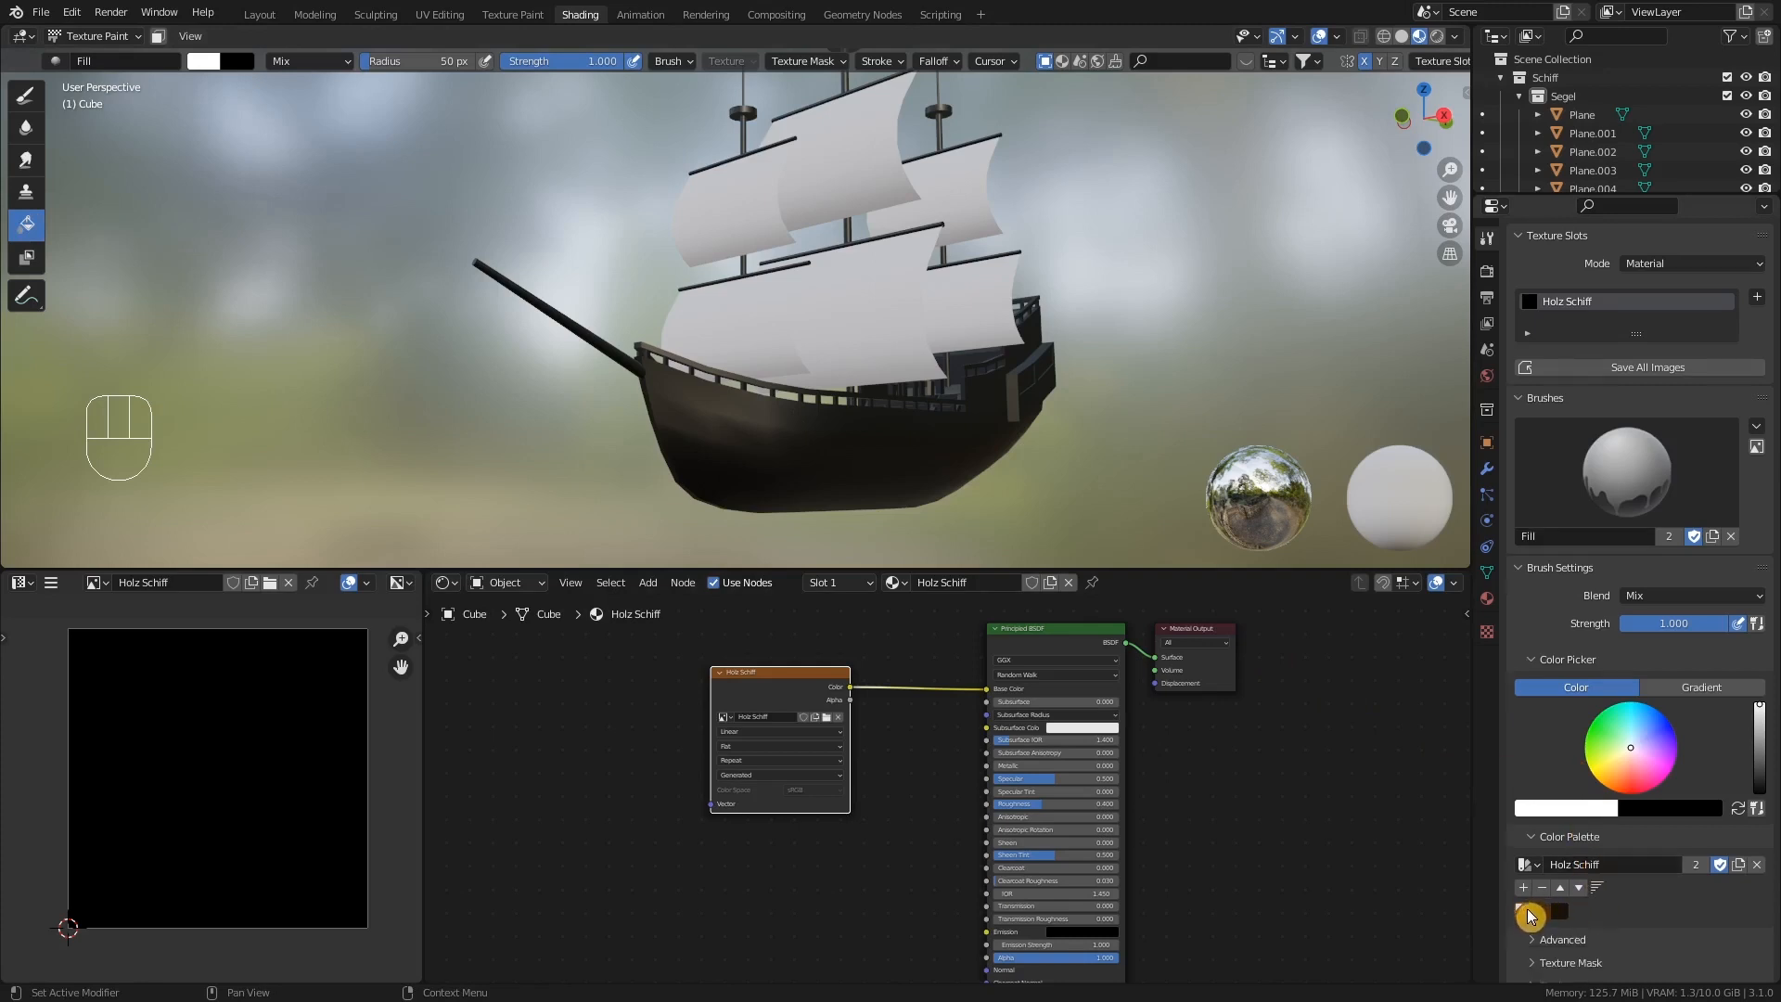
left_click(1528, 913)
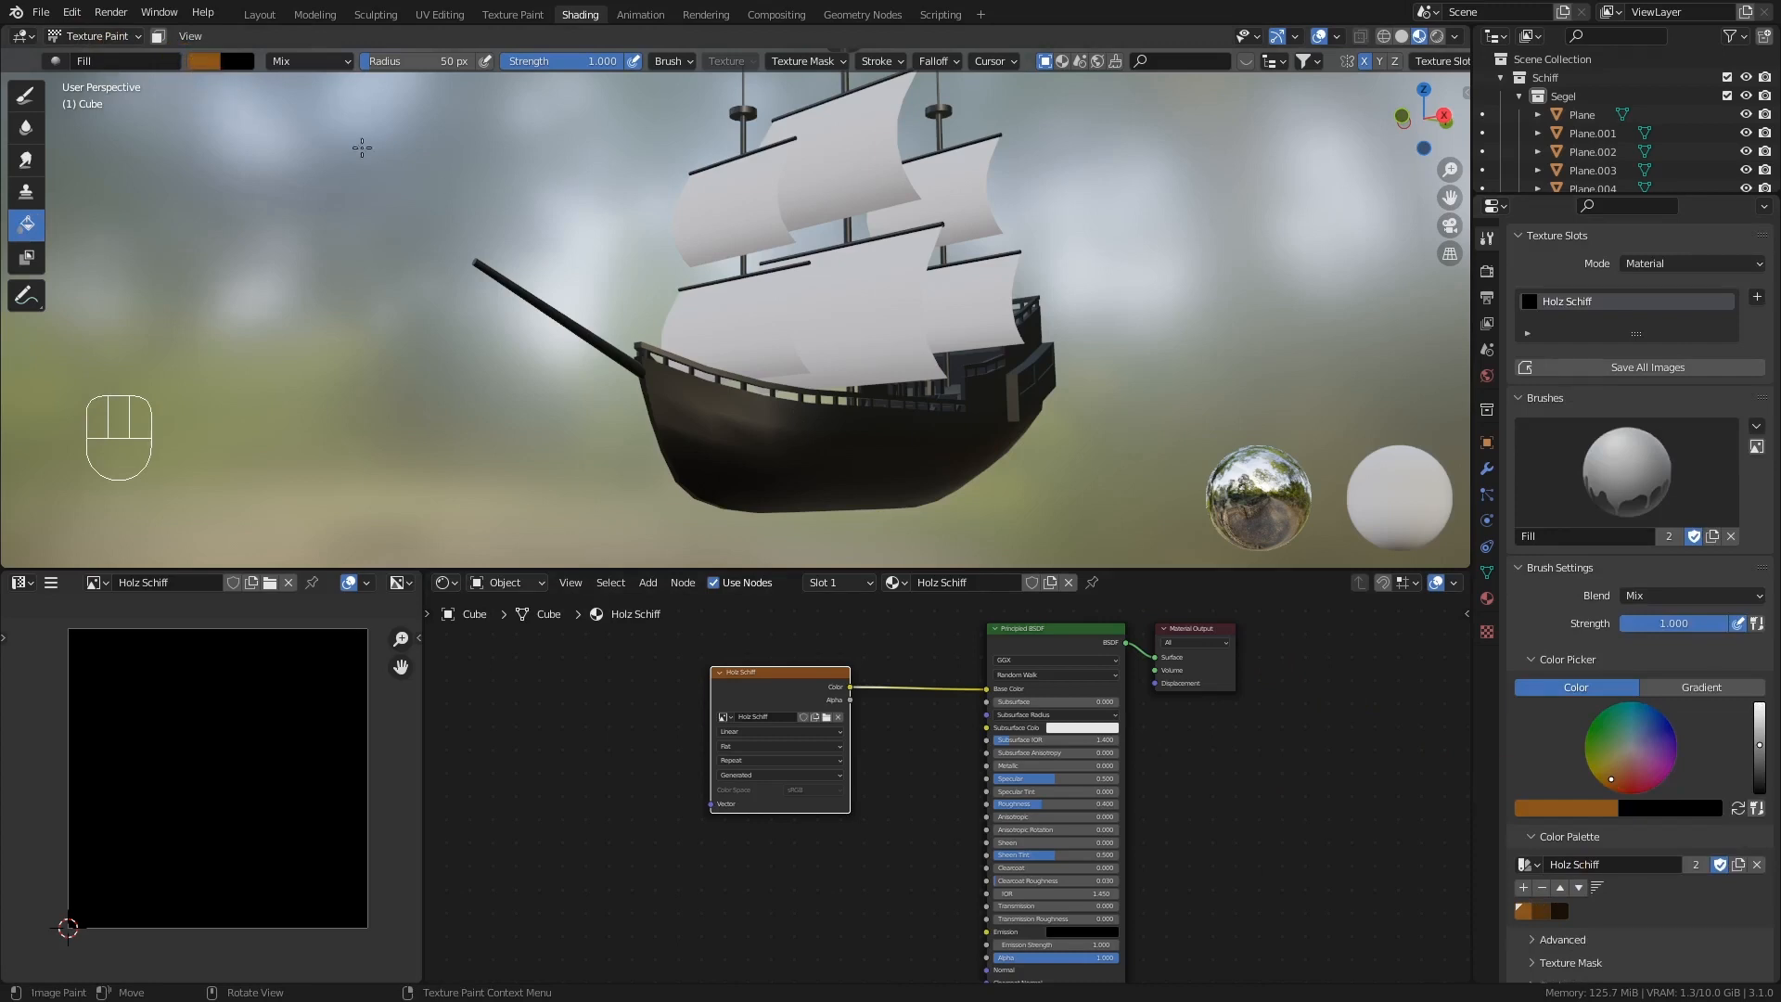
left_click(944, 433)
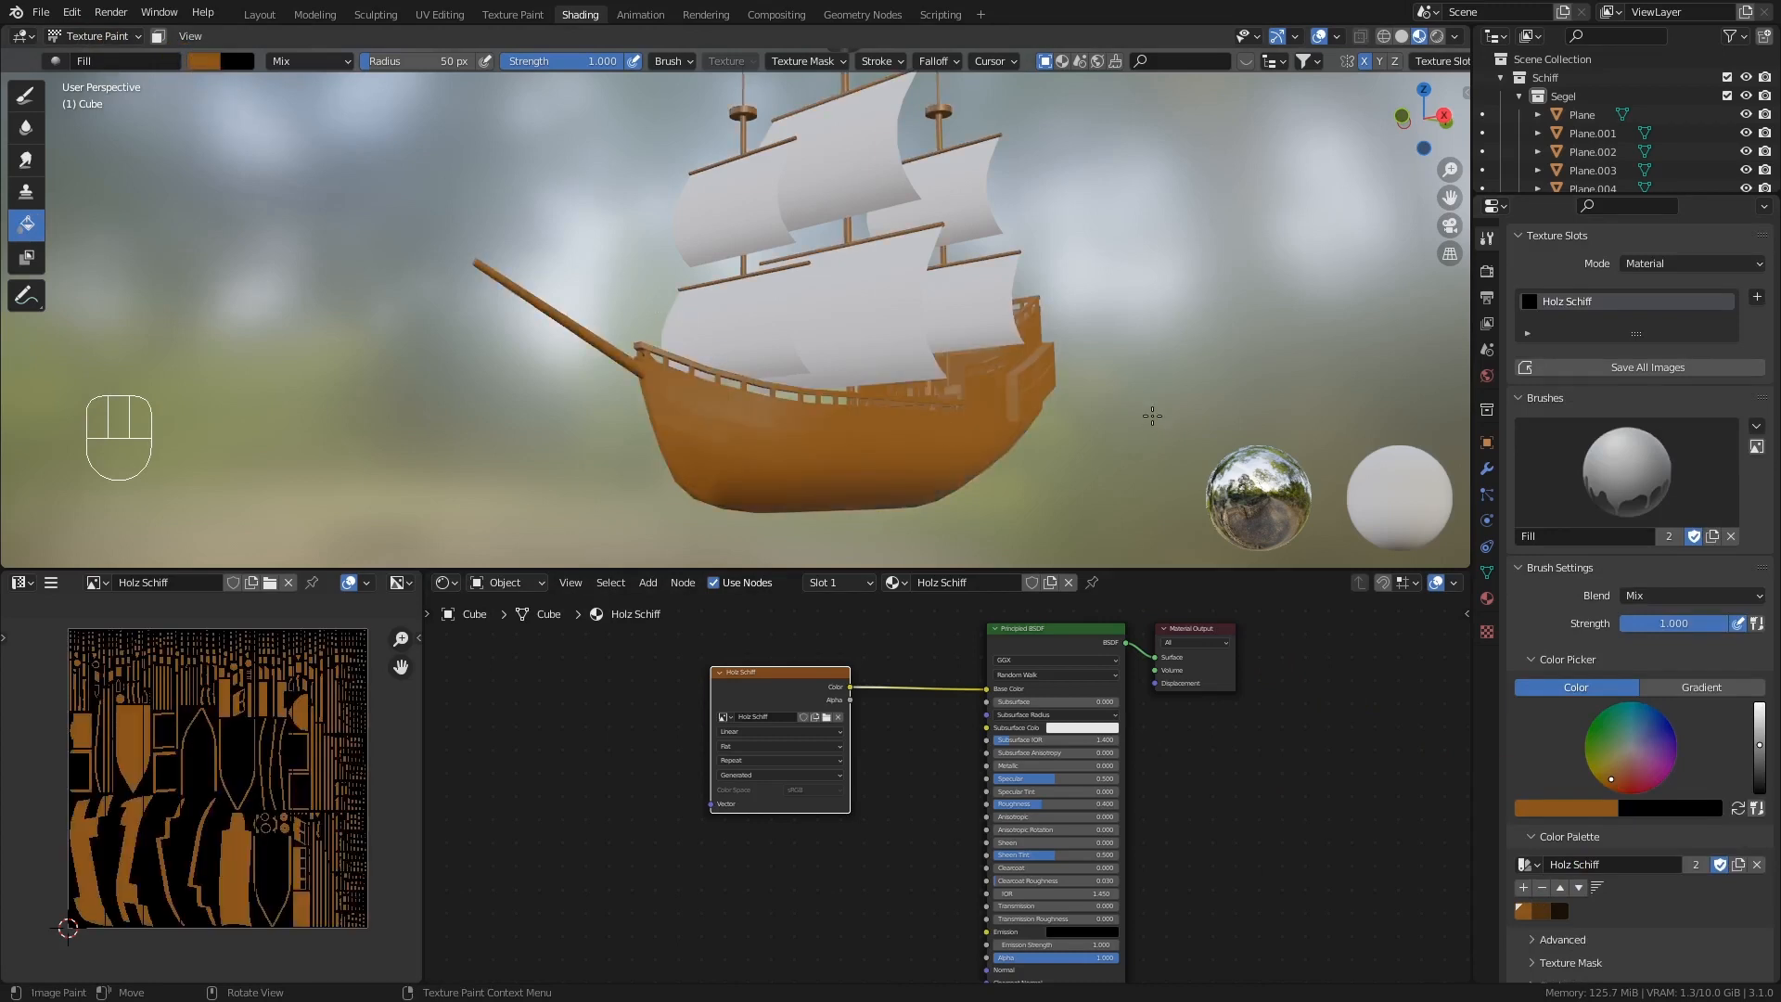
middle_click_drag(1152, 415, 1088, 367)
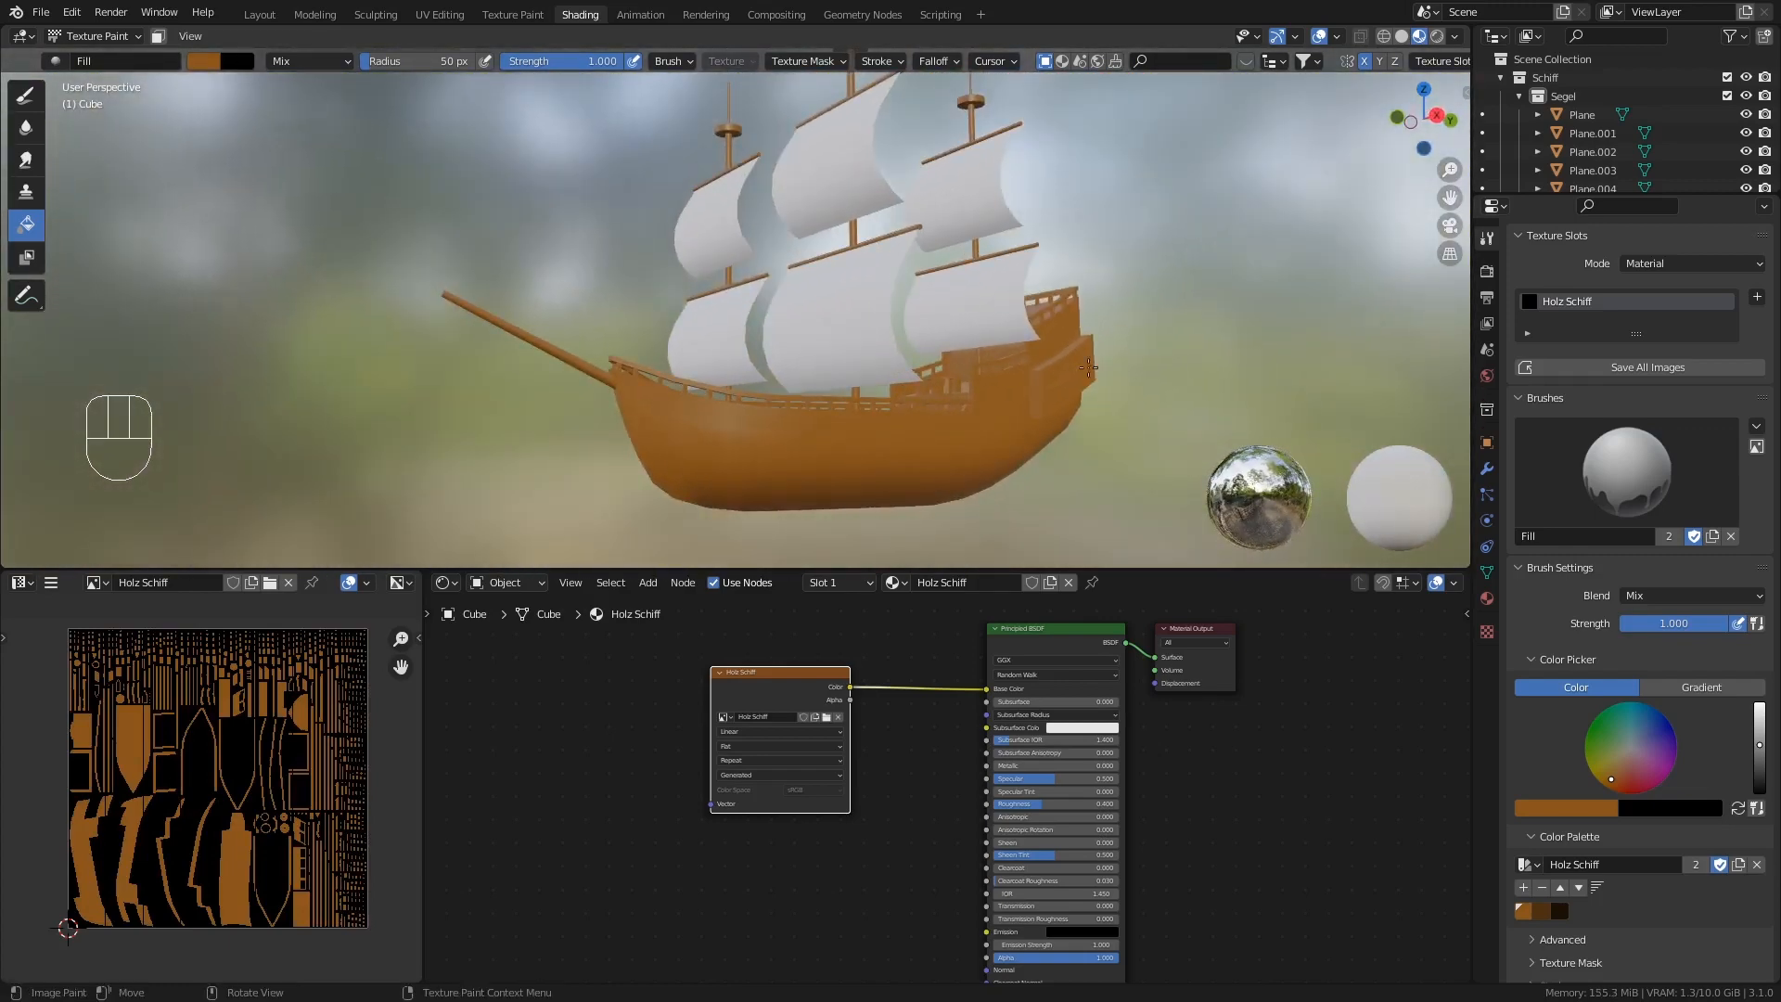
middle_click_drag(933, 409, 1016, 476)
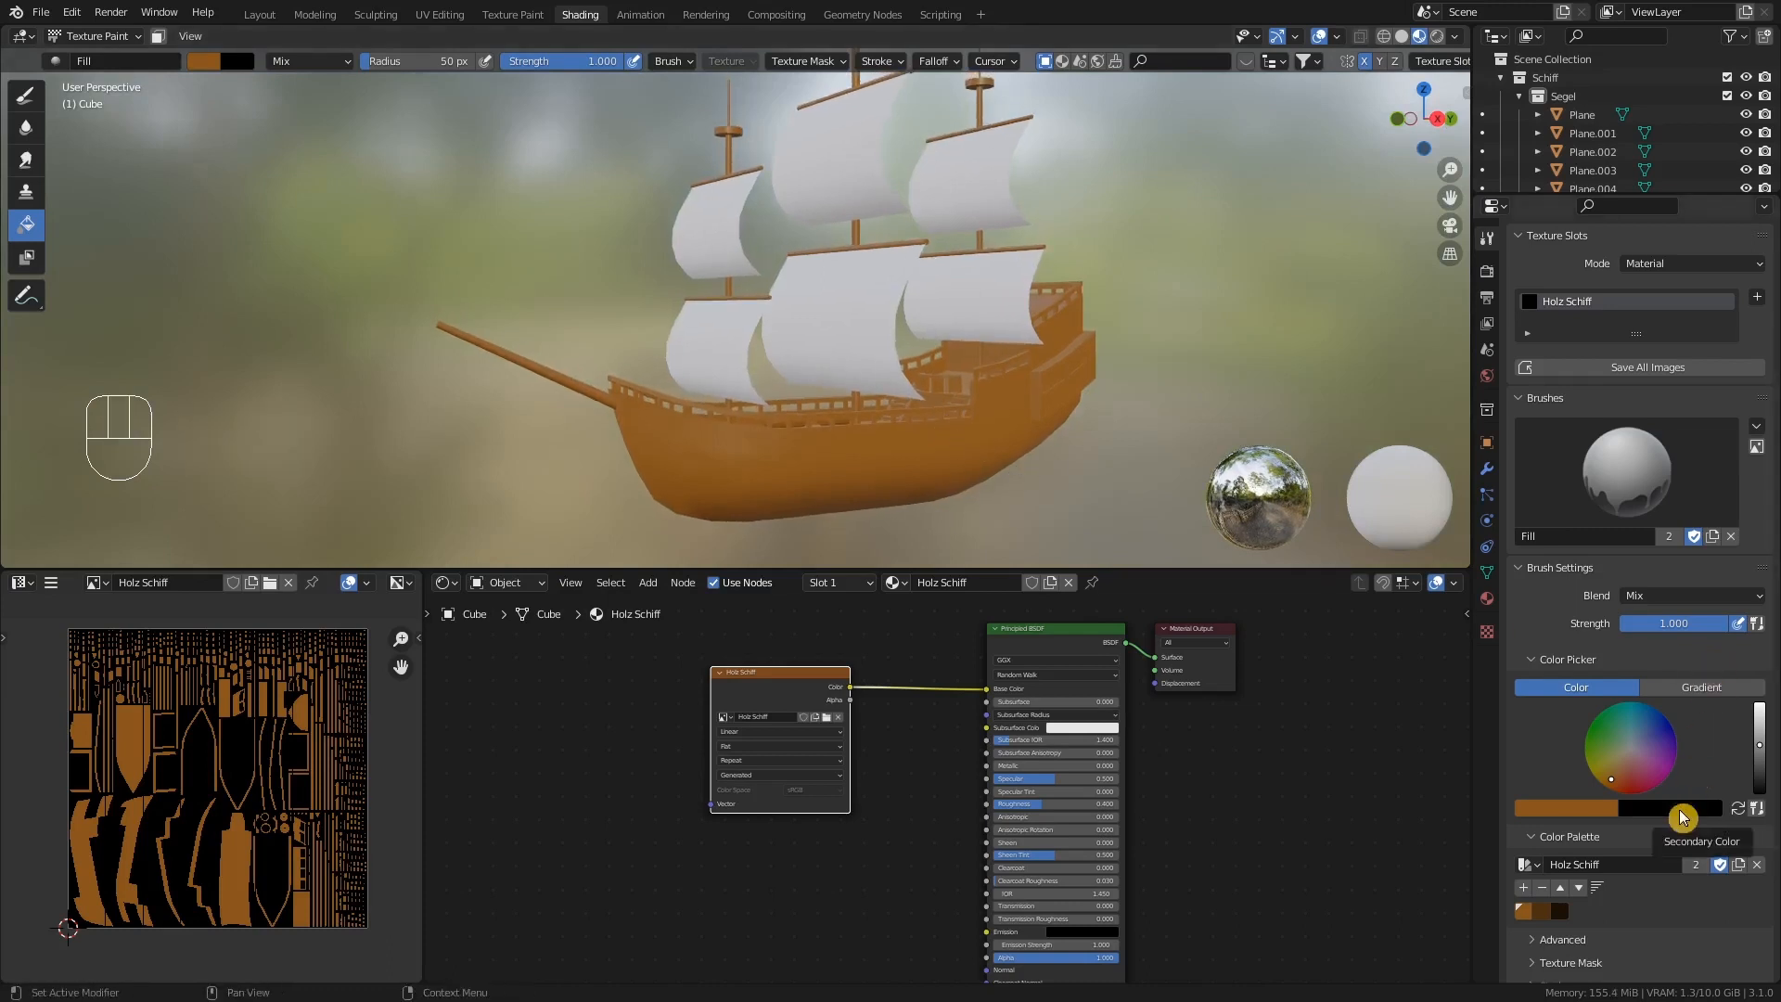
- Switch to the TexDraw brush and set its strength to 0.696
left_click(1544, 912)
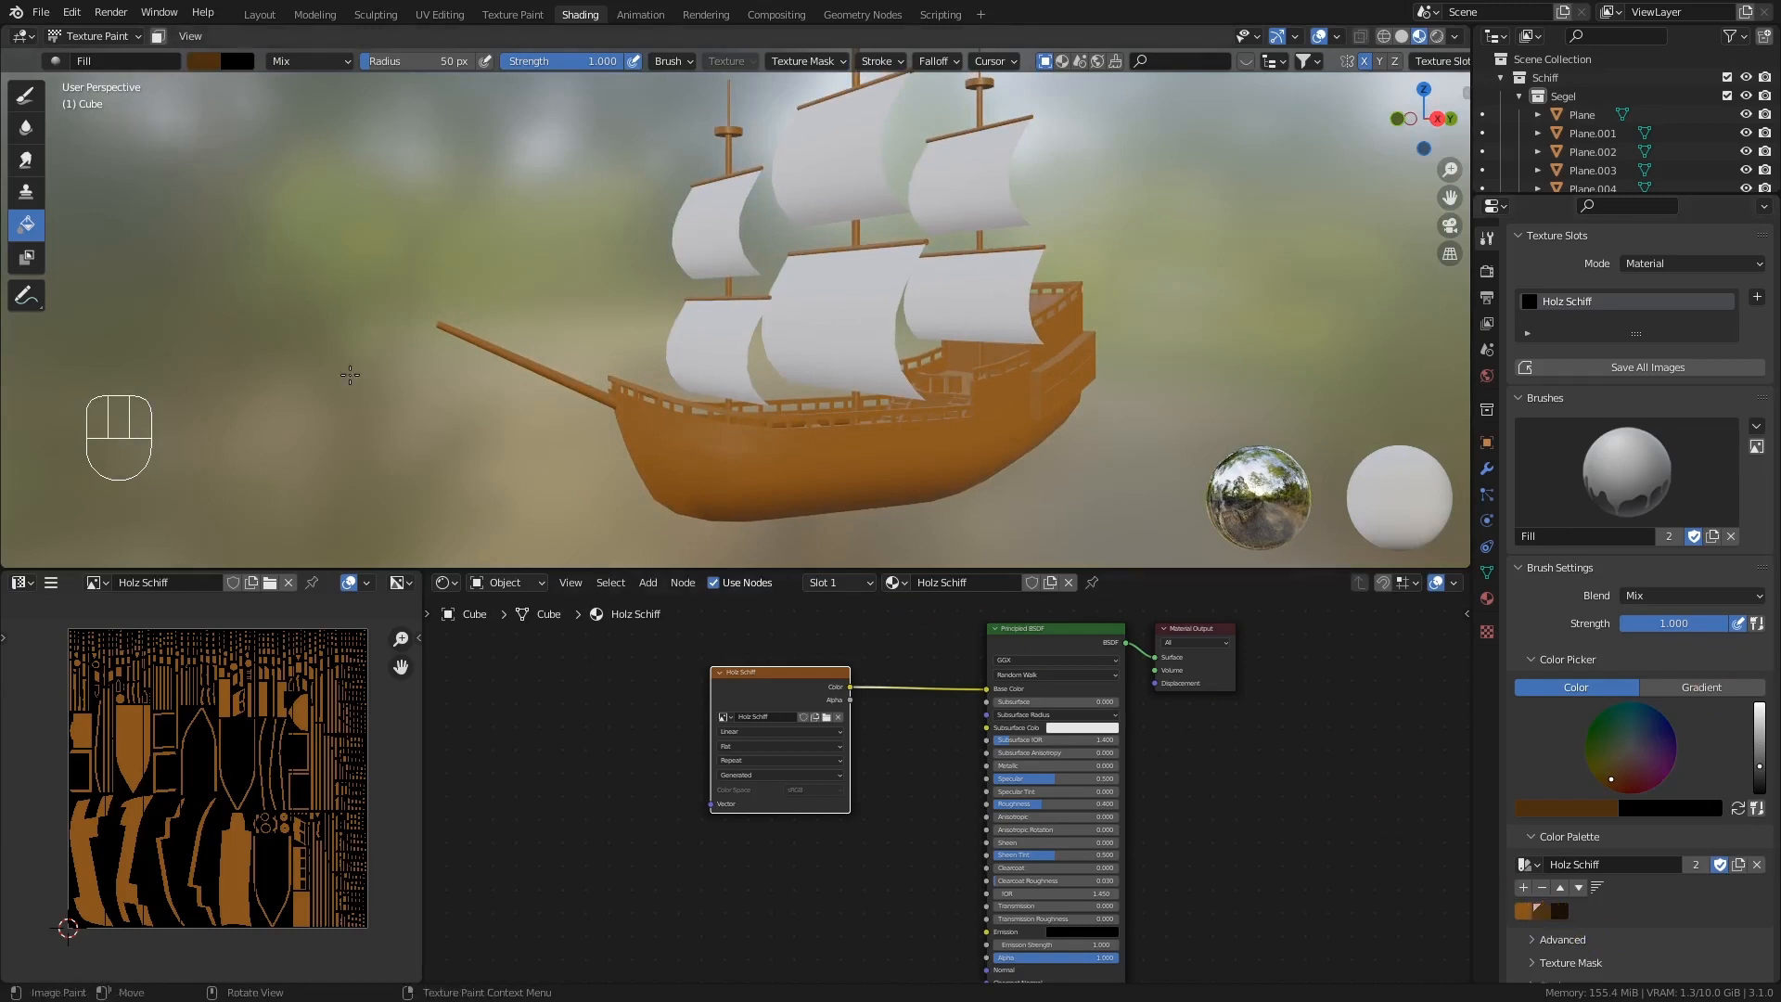
left_click(30, 100)
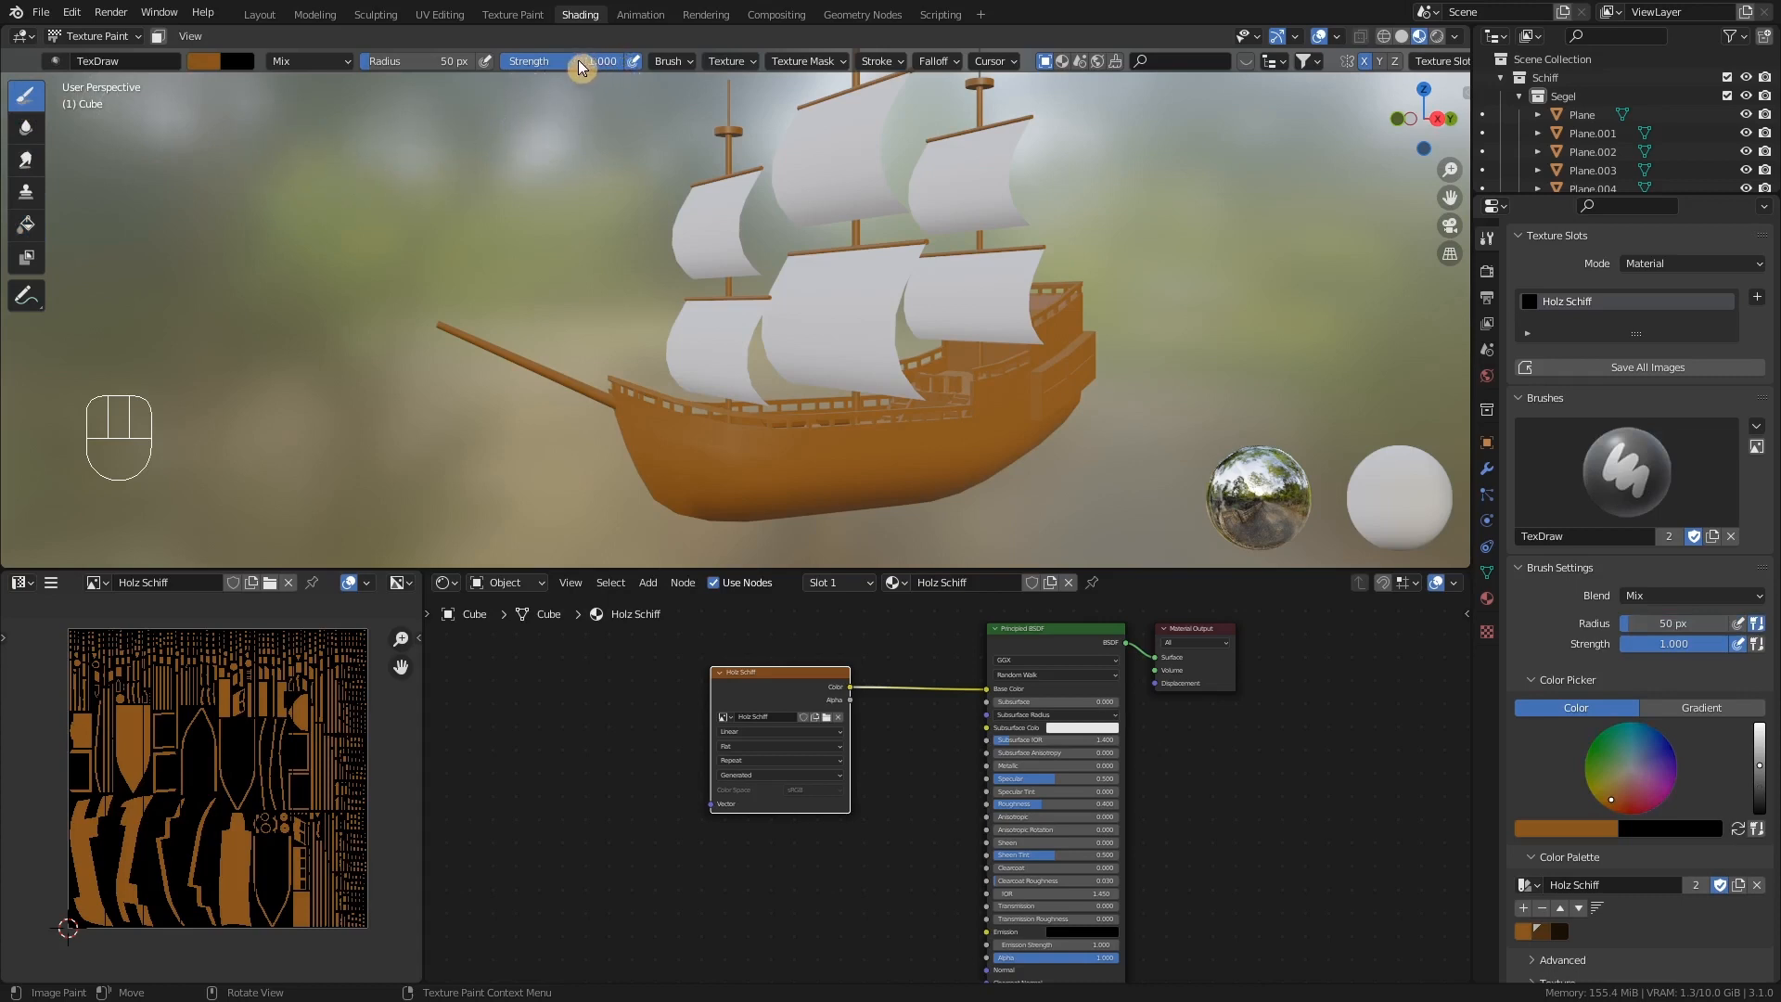
left_click_drag(612, 69, 612, 69)
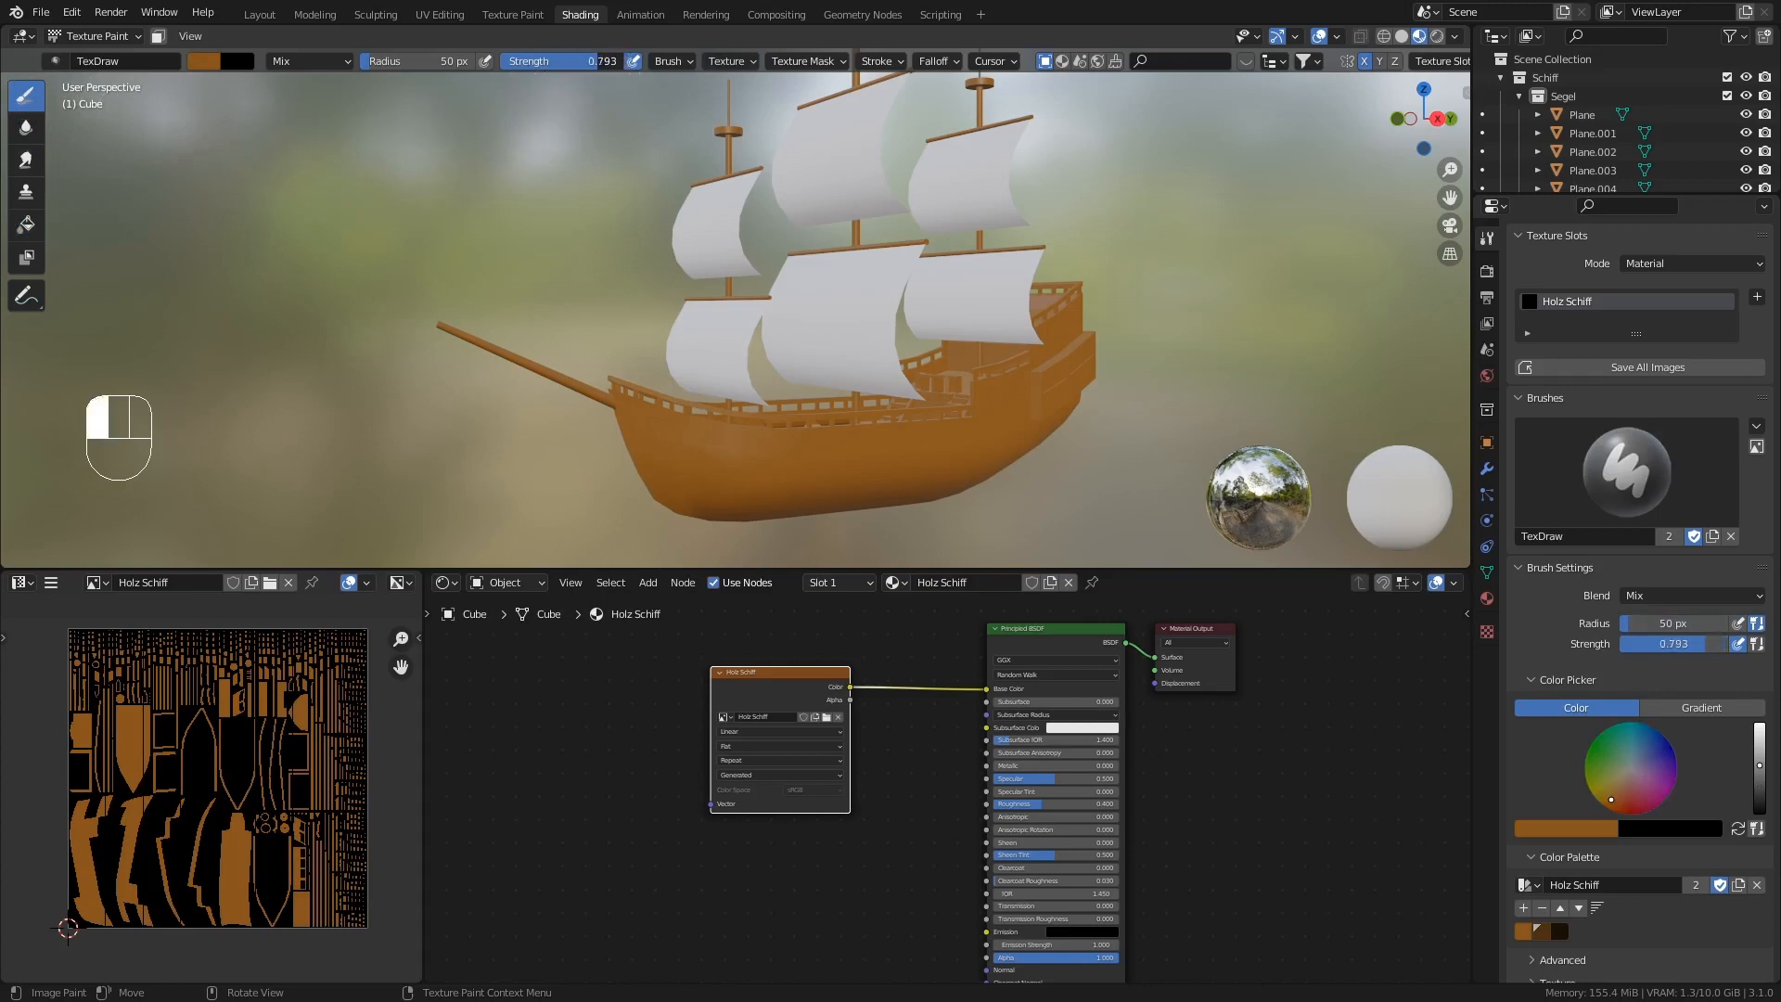
left_click_drag(613, 69, 603, 61)
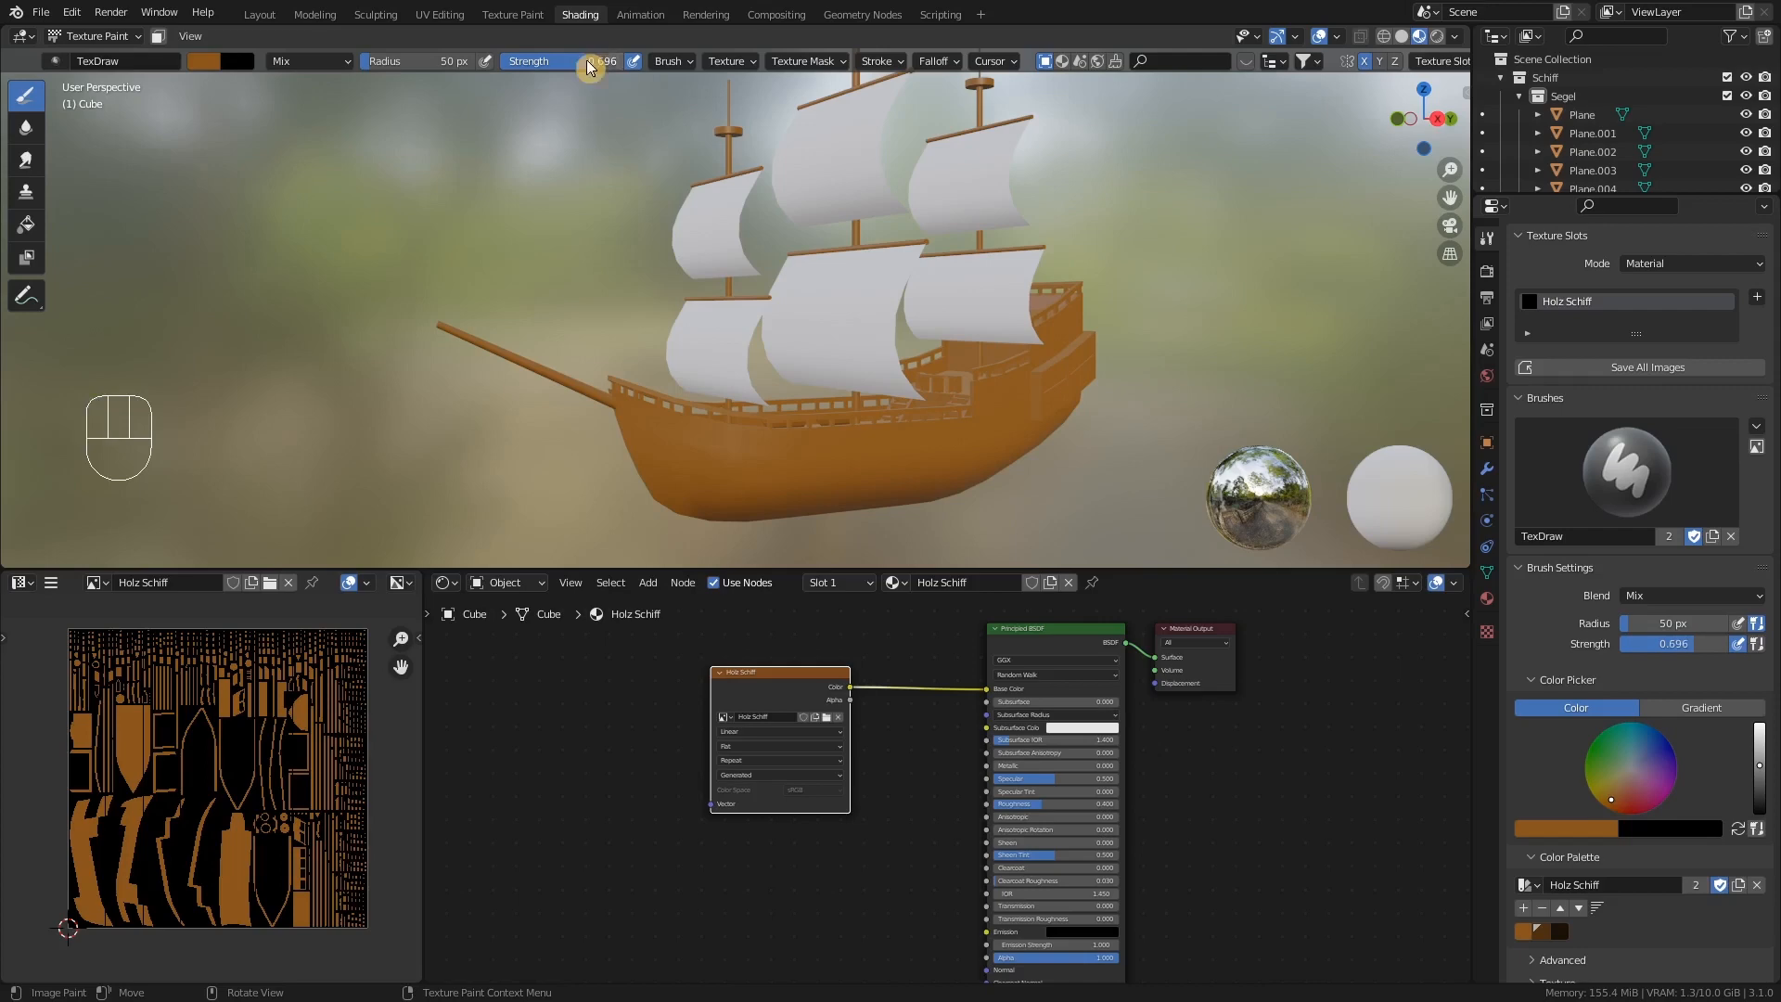
- Choose the dark brown swatch and shade the forward part of the hull's side with broad strokes
middle_click_drag(760, 326, 809, 287)
mouse_move(765, 345)
middle_mouse_down()
mouse_move(739, 354)
mouse_move(755, 398)
mouse_move(739, 389)
middle_mouse_up()
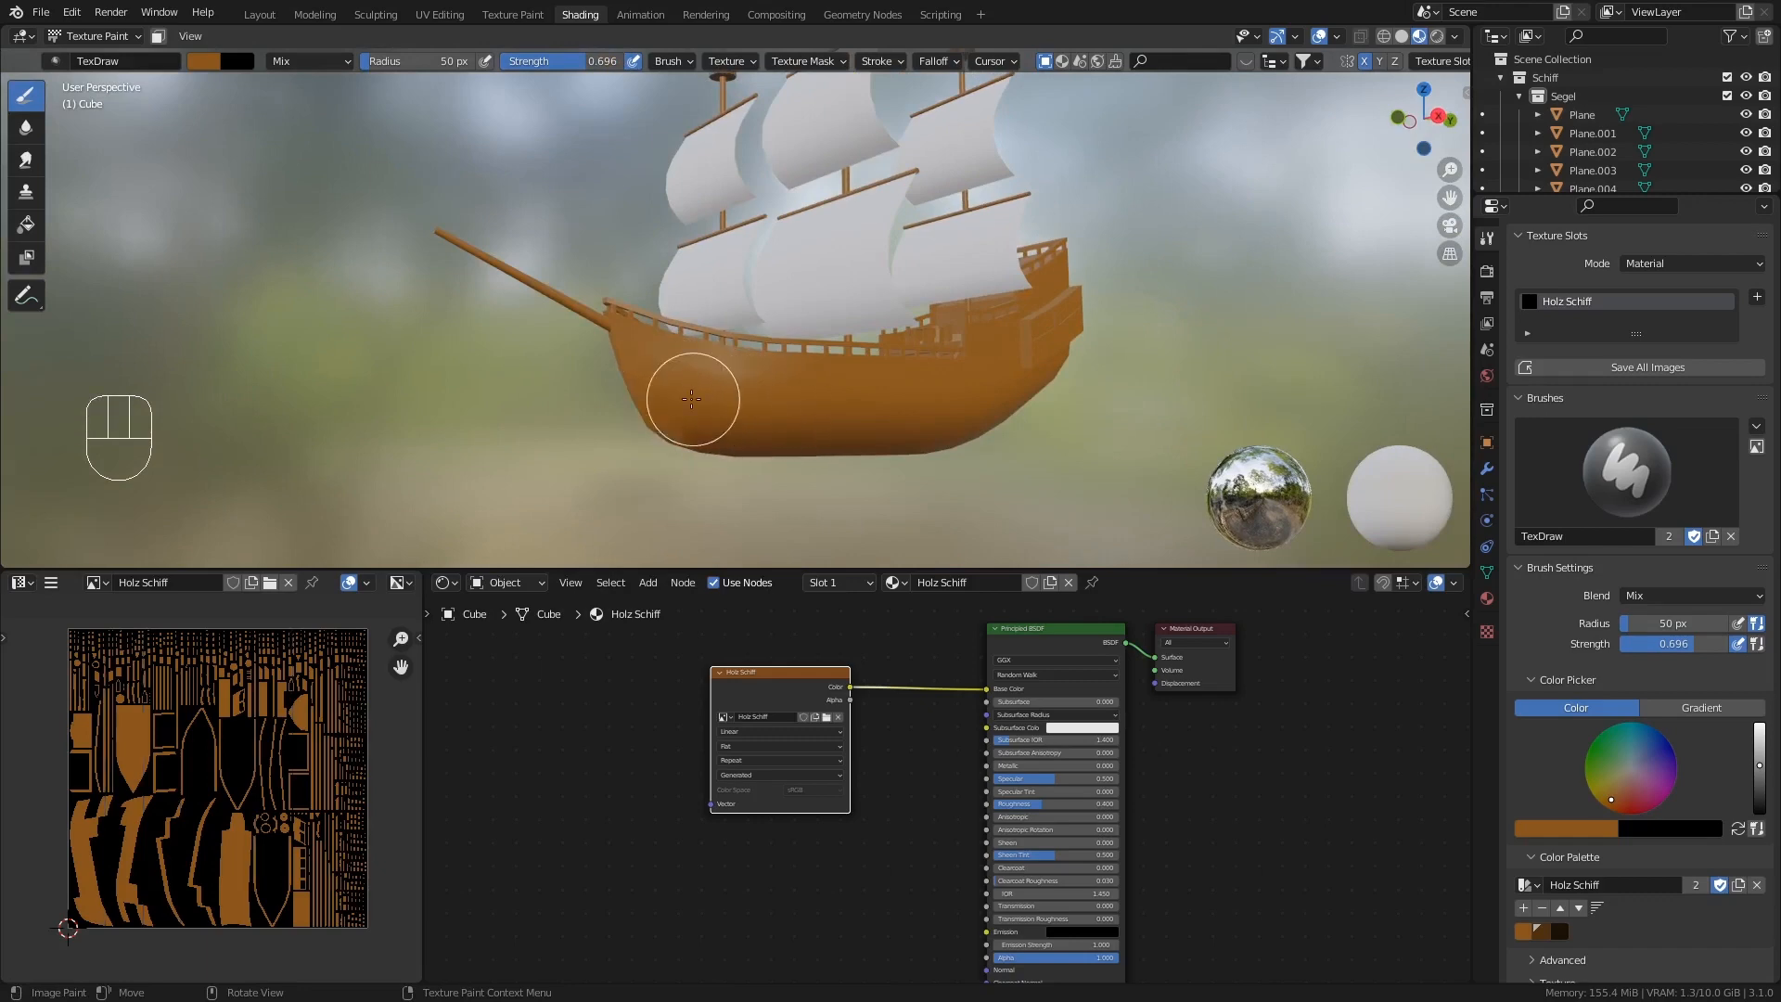
left_click(1524, 931)
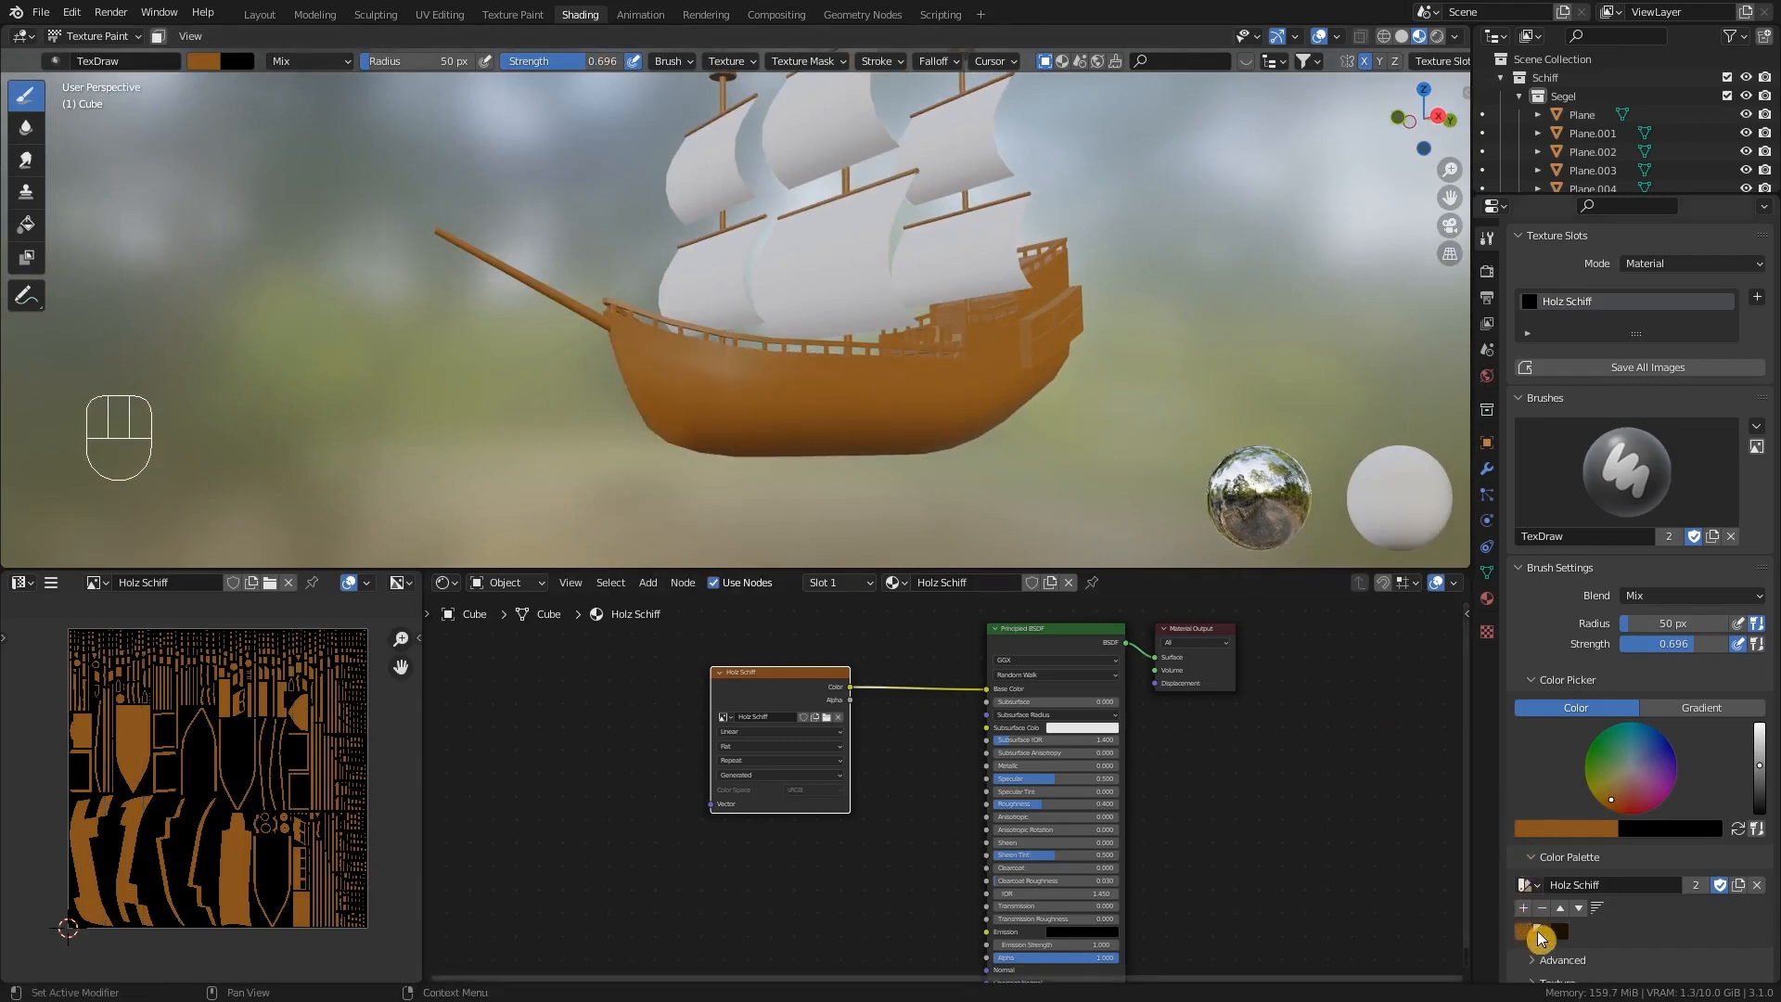
left_click(1539, 932)
left_click_drag(680, 378, 831, 410)
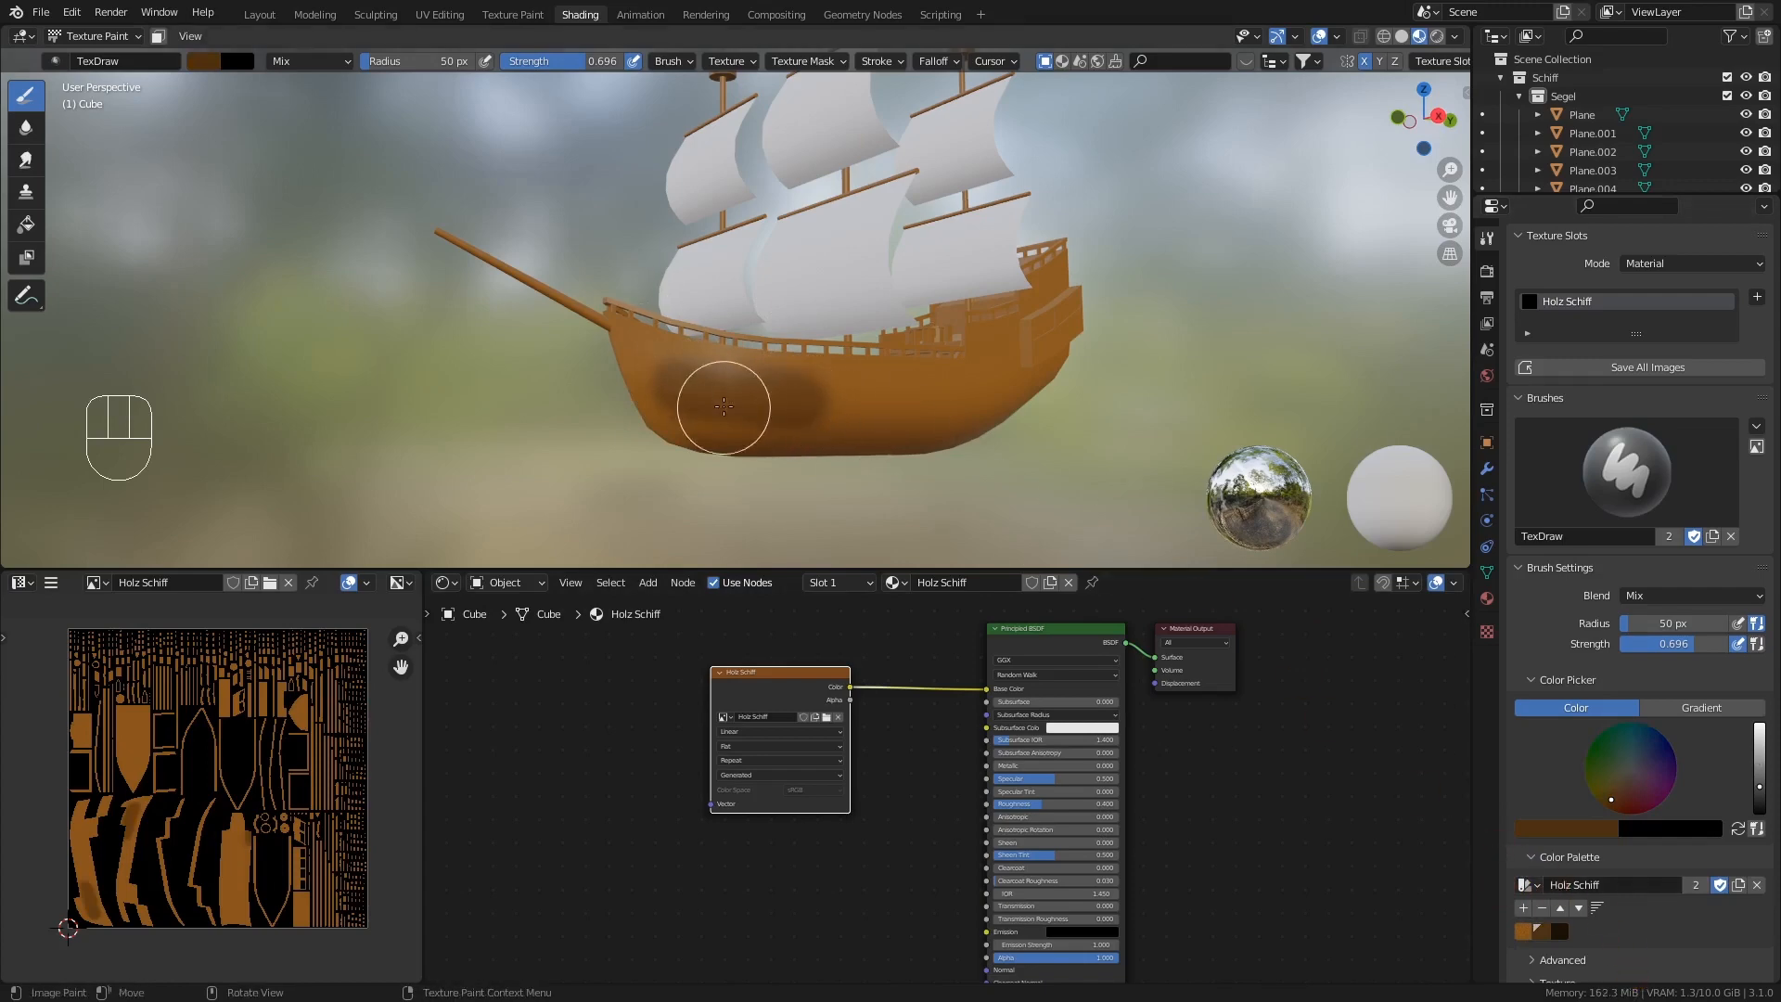
mouse_move(724, 405)
middle_mouse_down()
mouse_move(783, 405)
mouse_move(763, 402)
middle_mouse_up()
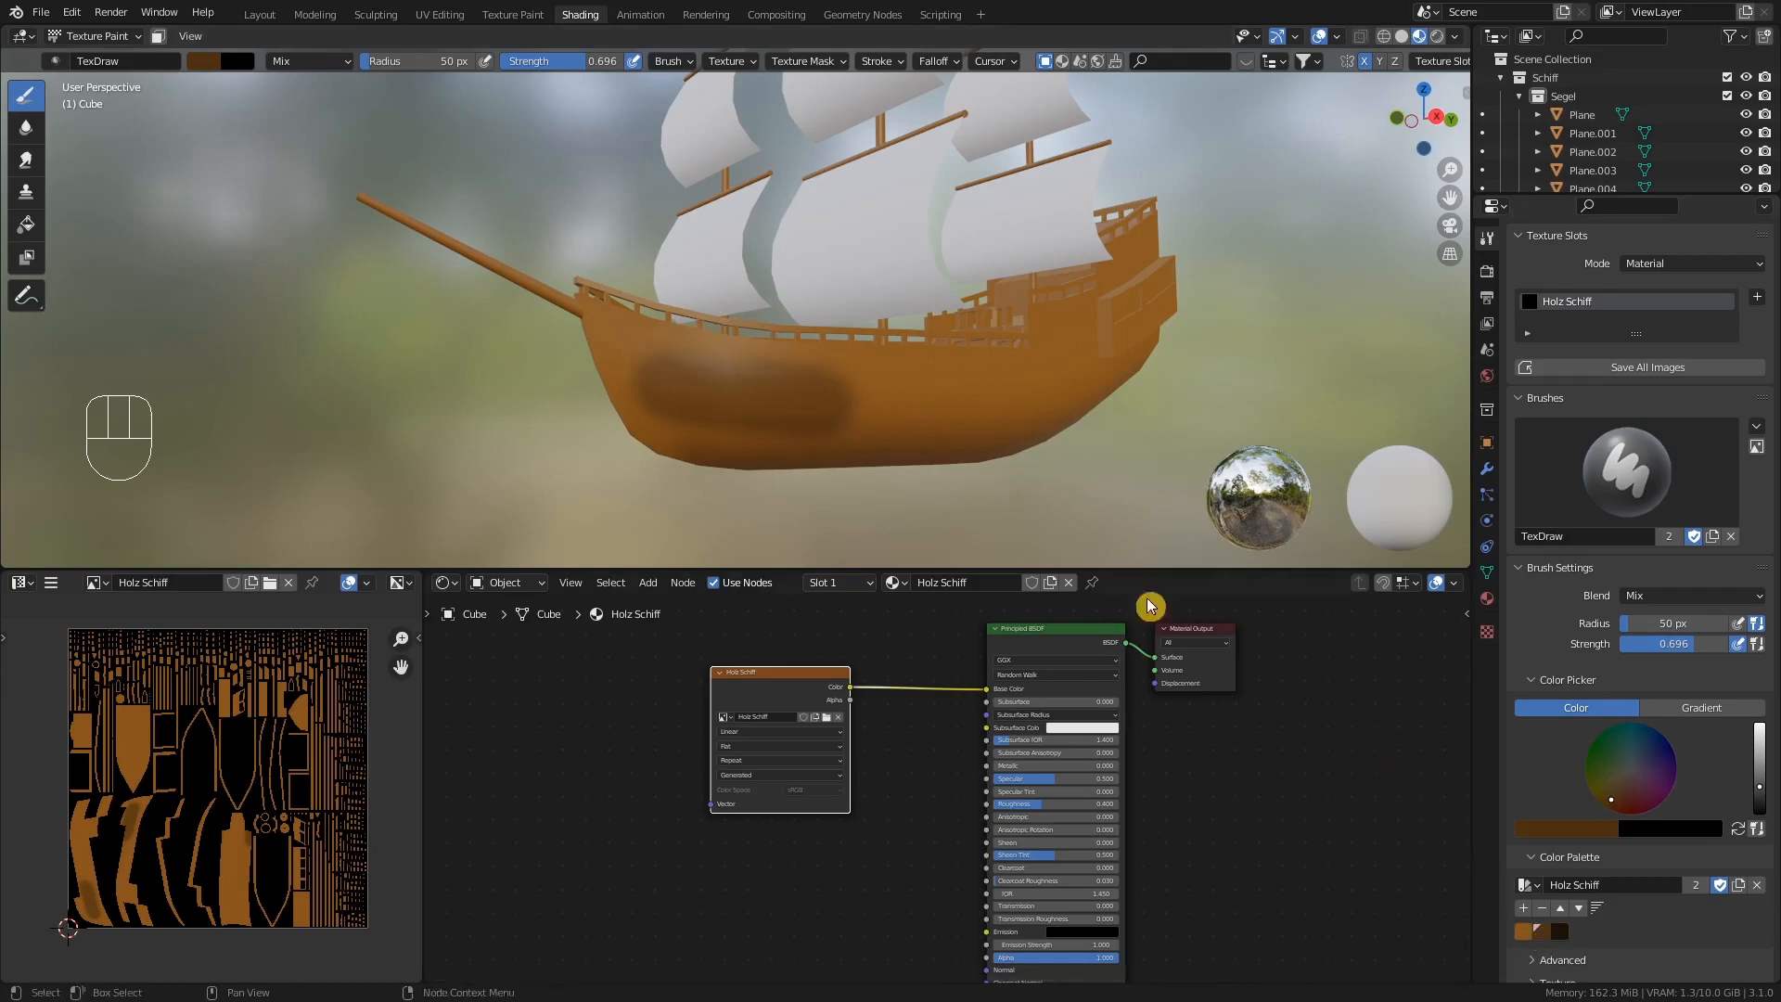
left_click_drag(889, 402, 675, 405)
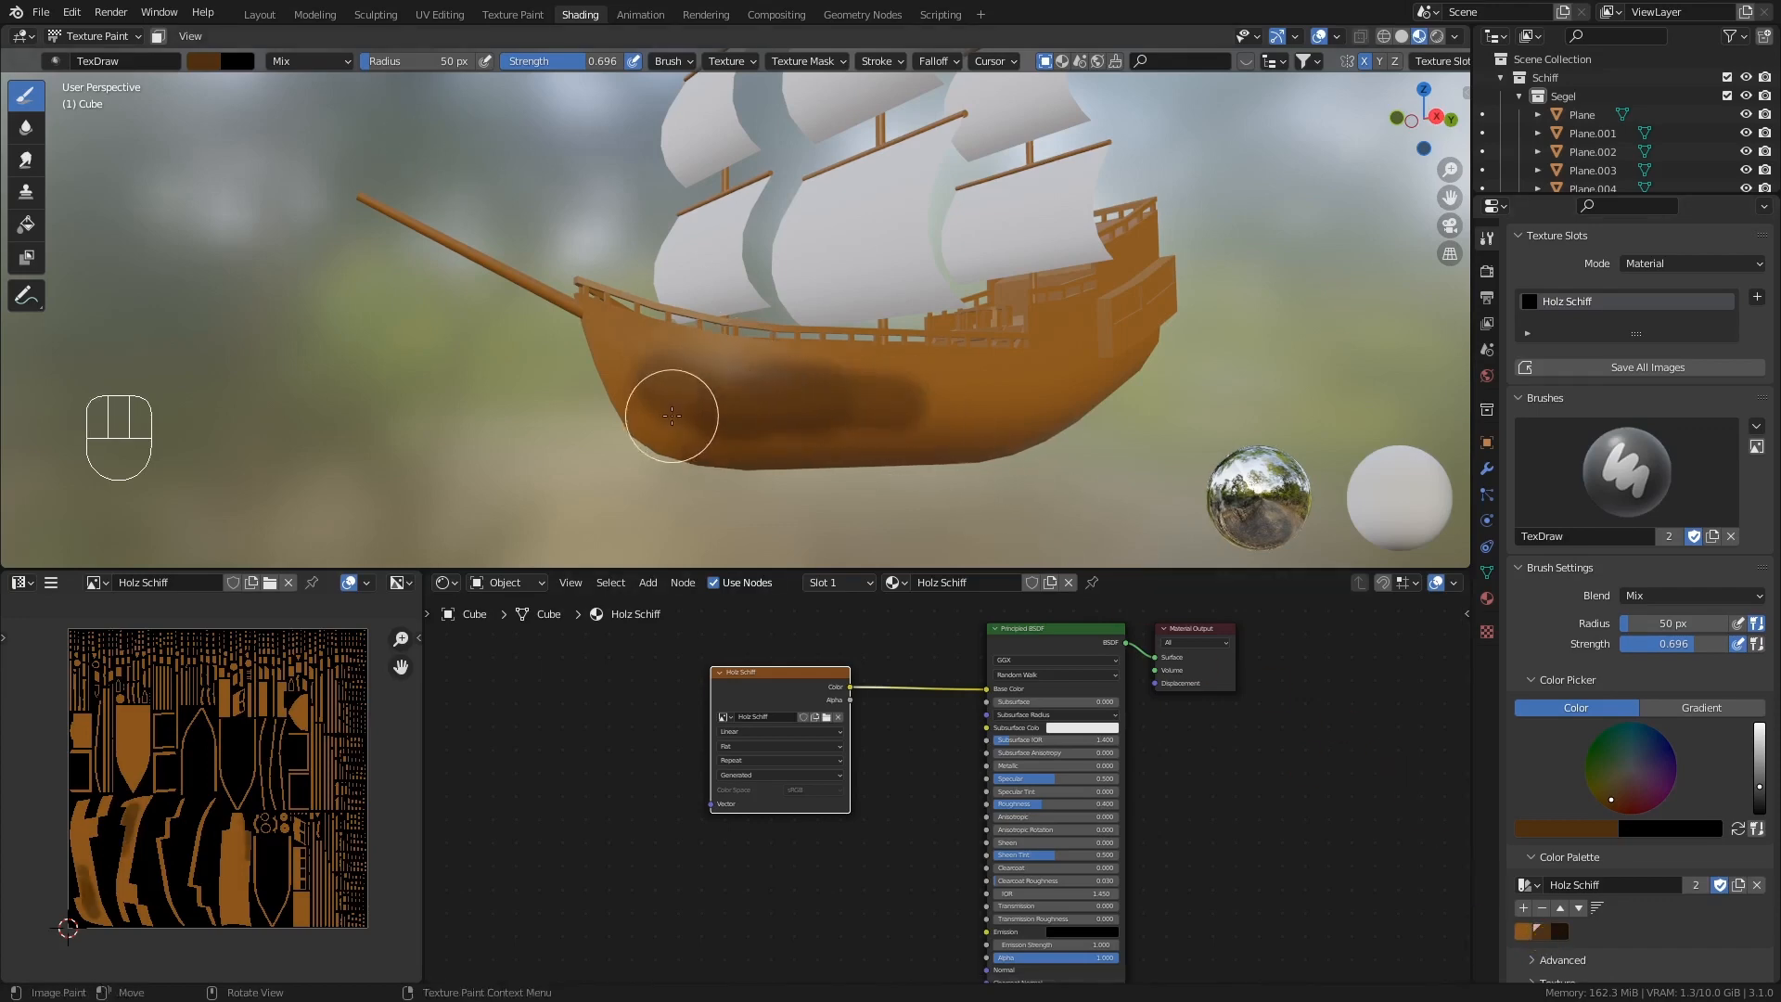
middle_click_drag(675, 405, 742, 394)
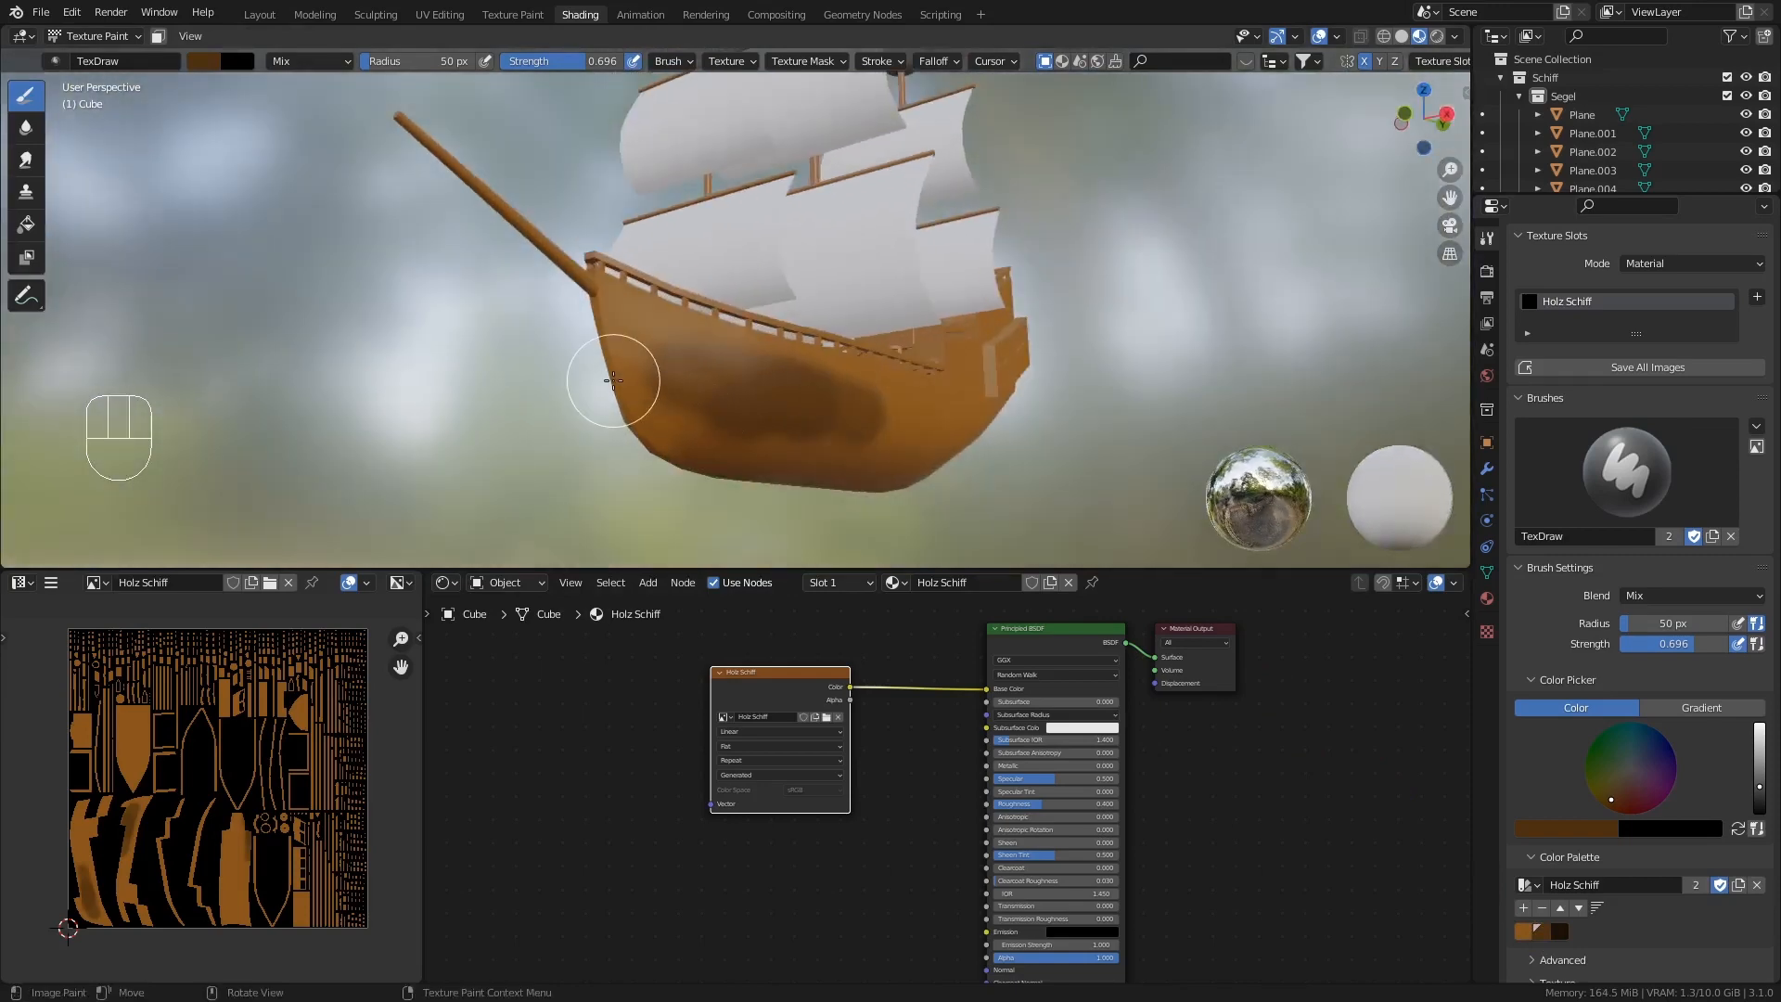
left_click_drag(614, 378, 686, 416)
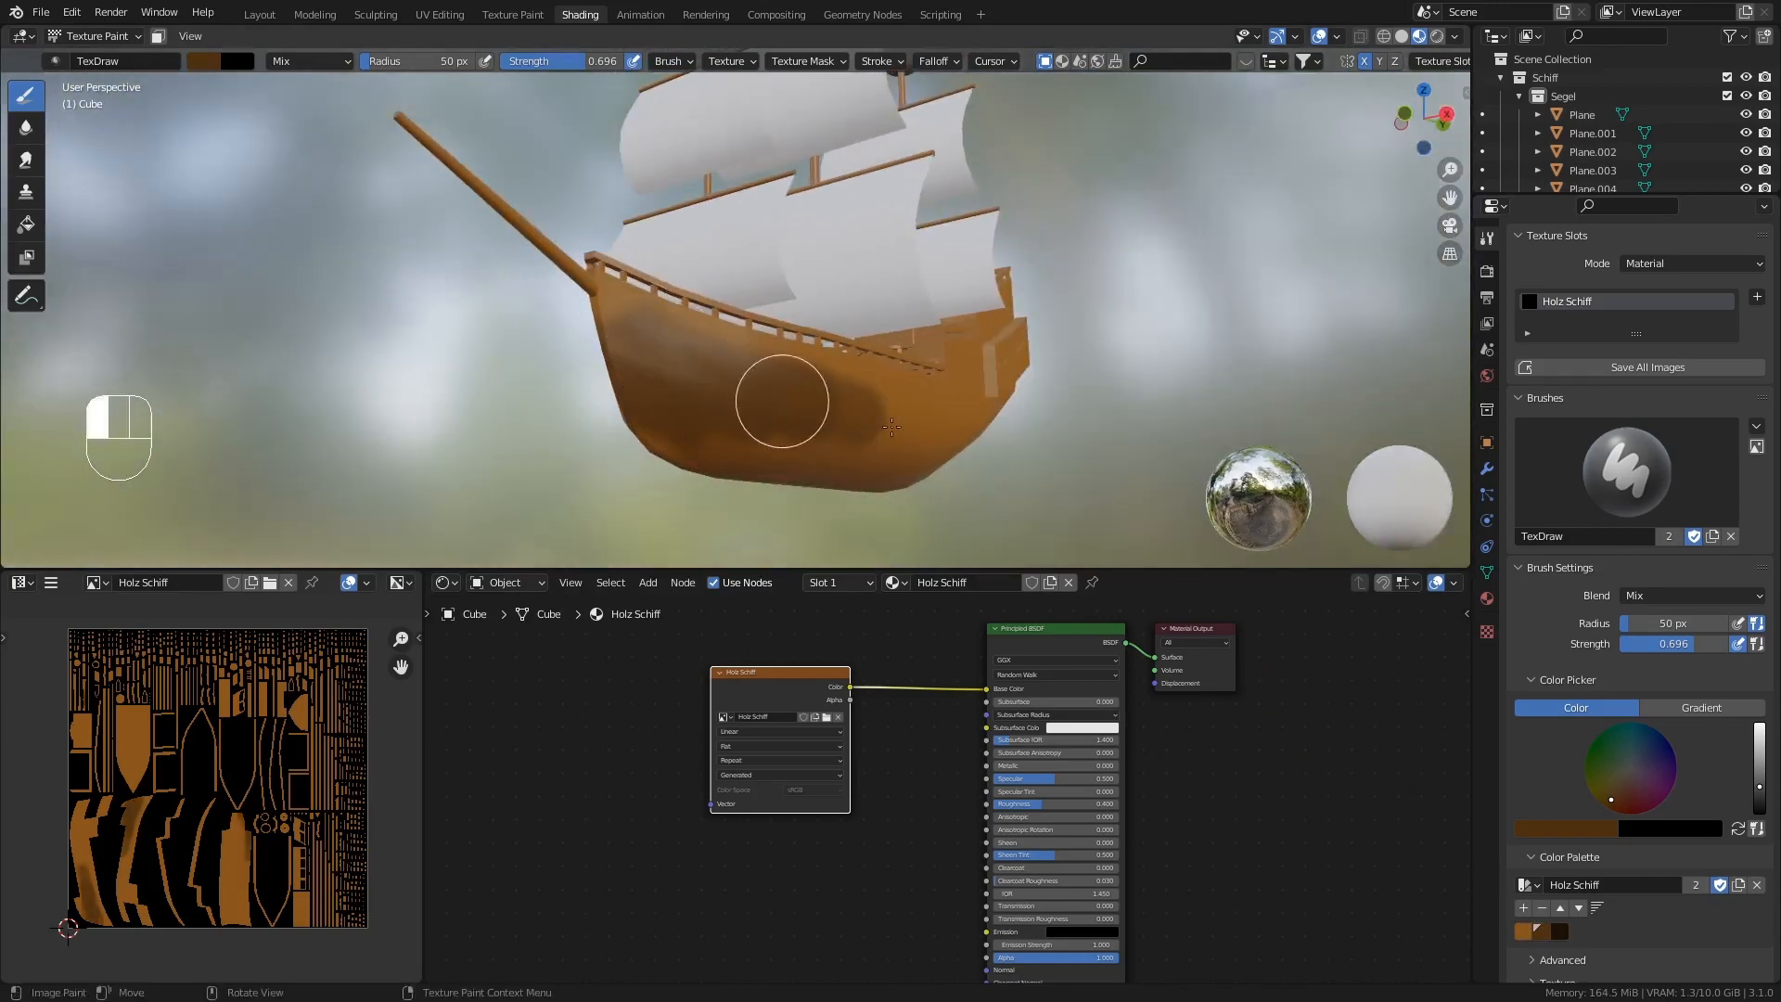
- Extend the dark brown shading along the middle of the hull and around to the stern
left_click_drag(891, 426, 934, 432)
middle_click_drag(1039, 430, 824, 424)
mouse_move(1176, 405)
left_mouse_down()
mouse_move(1037, 382)
mouse_move(1197, 347)
left_mouse_up()
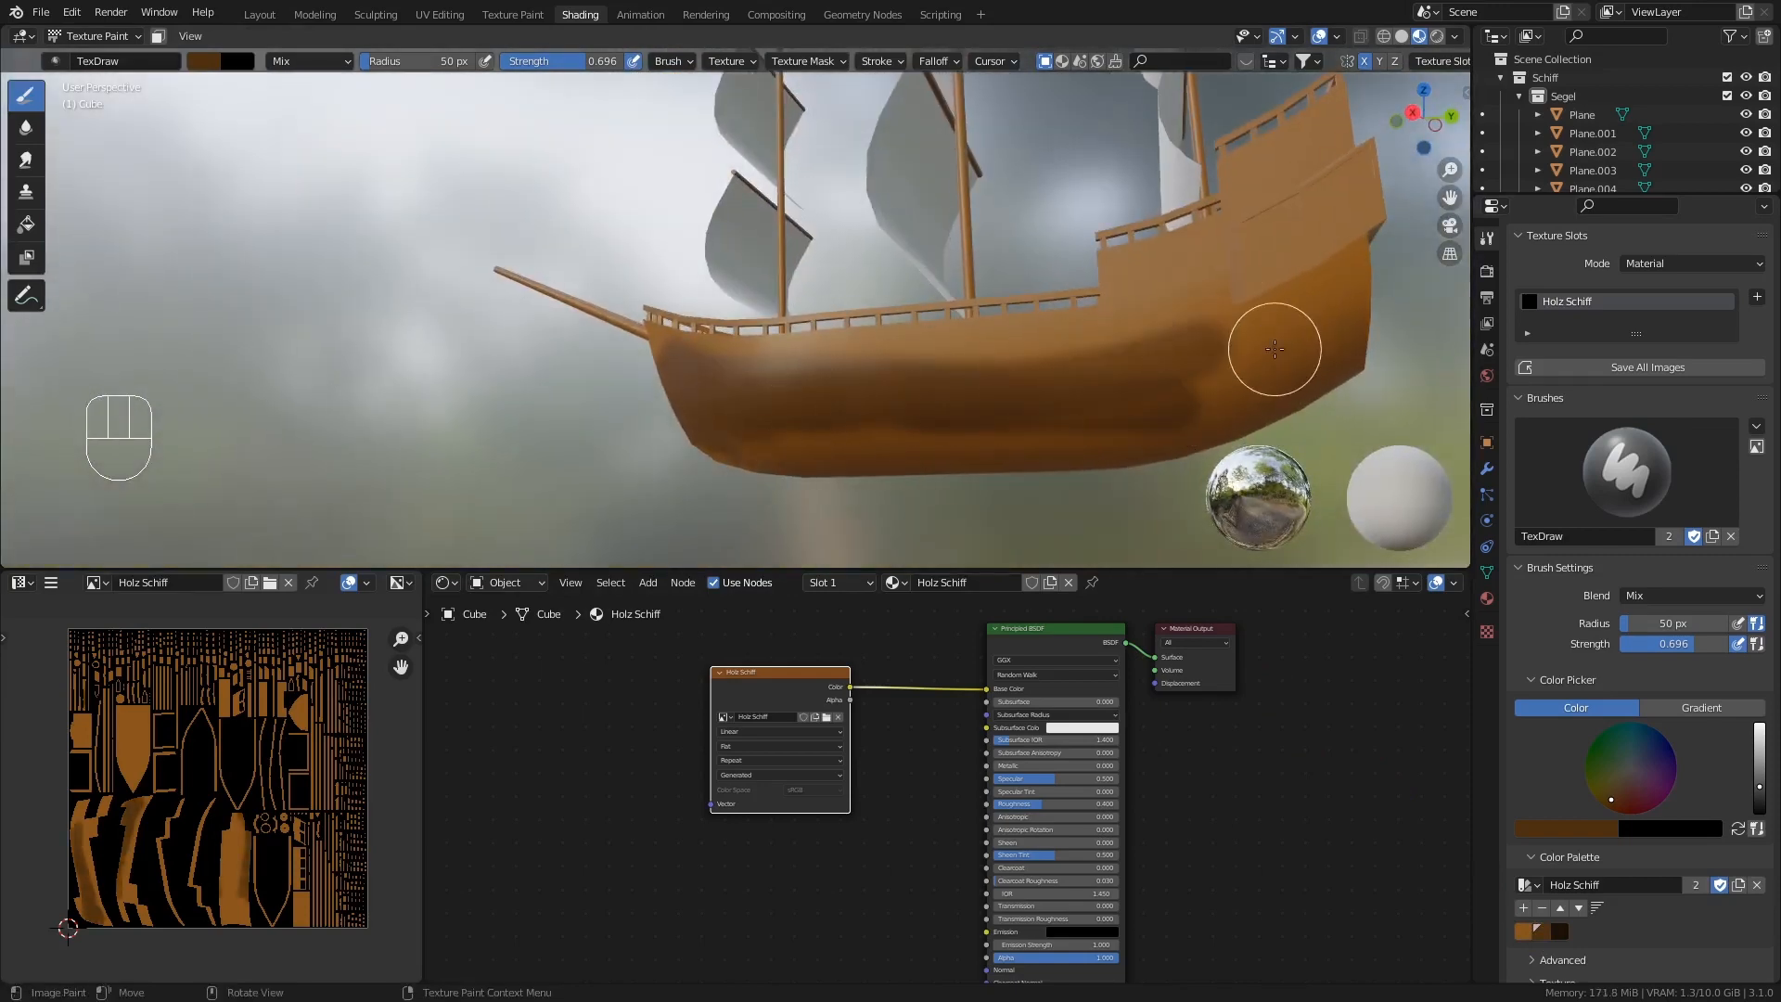
middle_click_drag(1274, 348, 1233, 358)
left_click_drag(1338, 326, 1252, 349)
mouse_move(1383, 260)
left_mouse_down()
mouse_move(1083, 399)
mouse_move(1328, 365)
mouse_move(680, 448)
left_mouse_up()
middle_click_drag(1396, 275, 1113, 386)
mouse_move(1365, 342)
left_mouse_down()
mouse_move(1165, 325)
mouse_move(1381, 355)
left_mouse_up()
middle_click_drag(1123, 411, 1264, 326)
left_click(1341, 285)
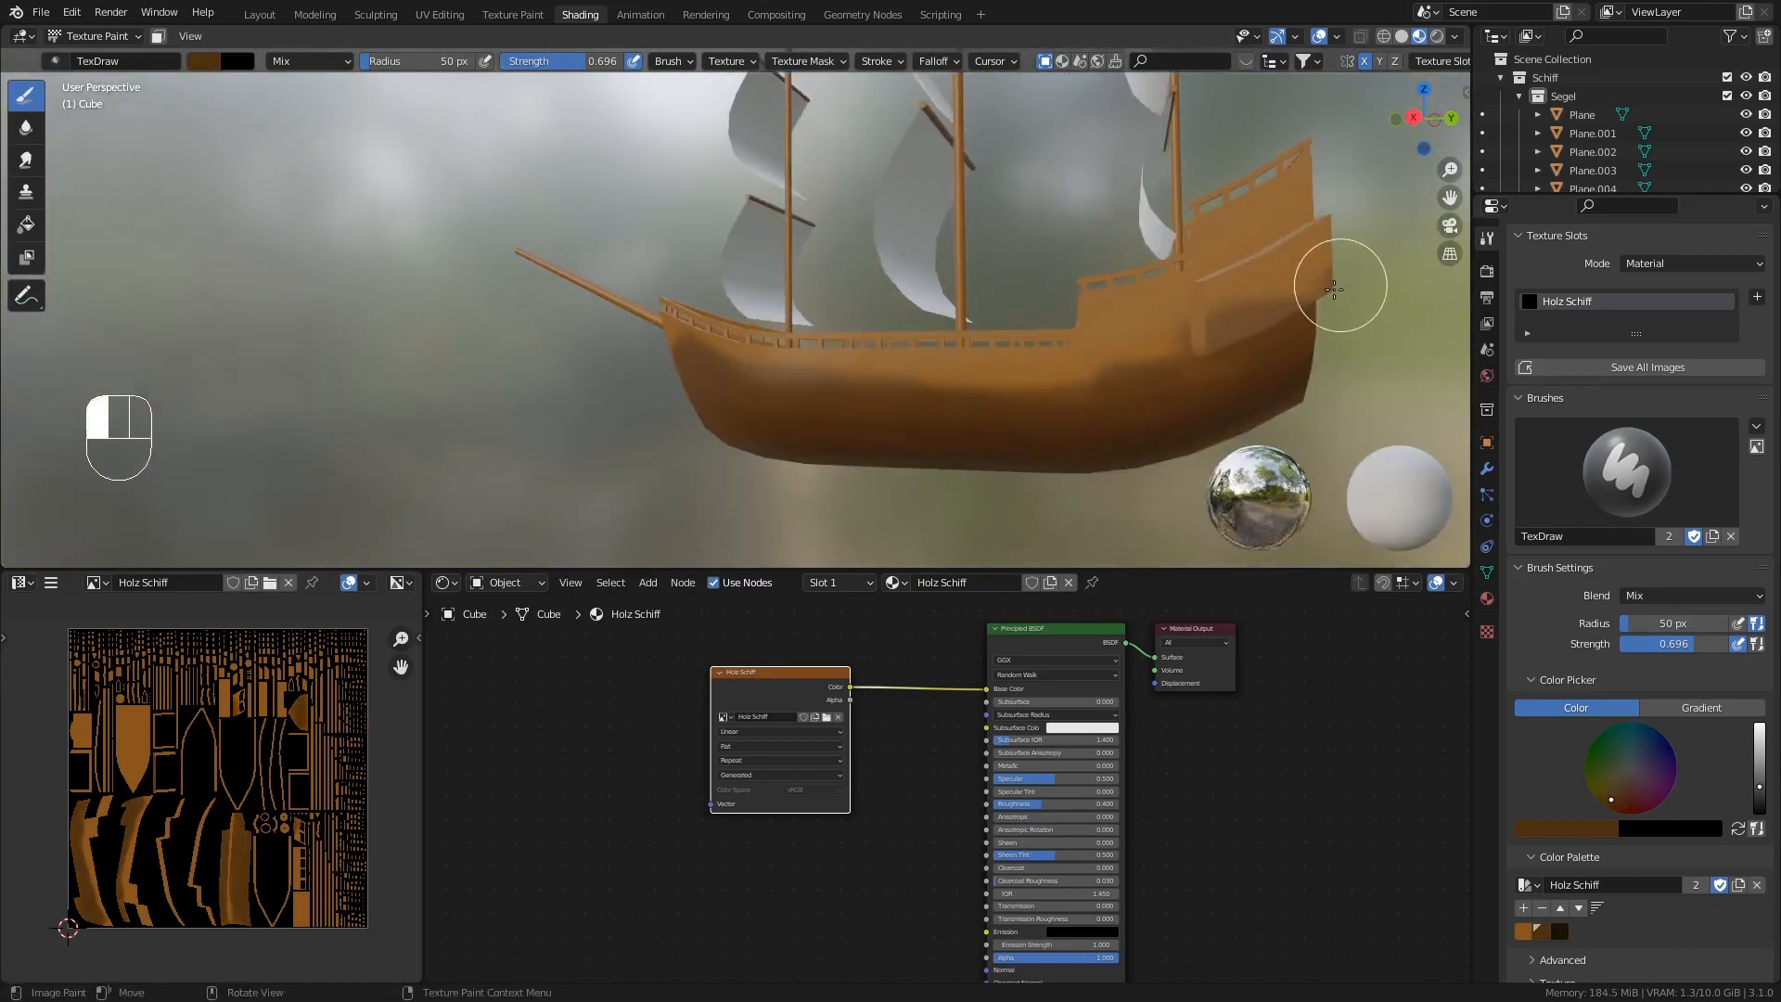
middle_click_drag(1071, 422, 1197, 414)
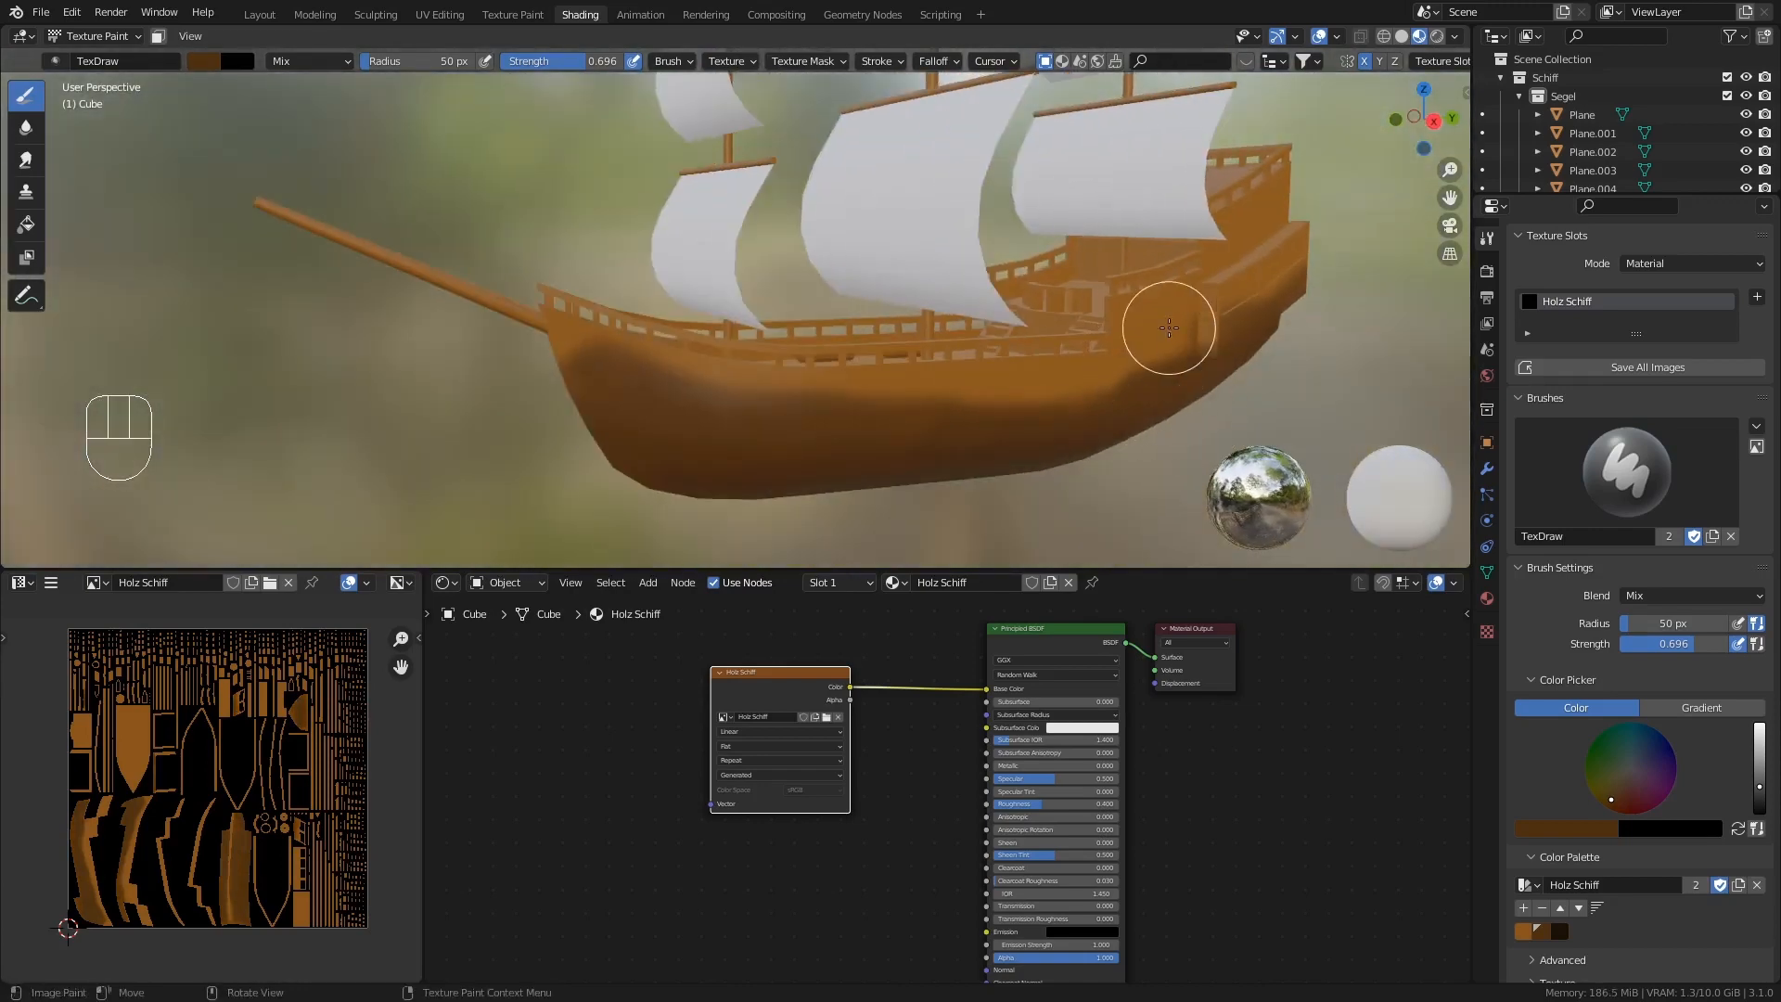
- Paint dark brown over the upper hull side below the stern deck and onto the bowsprit
mouse_move(1168, 327)
left_mouse_down()
mouse_move(1141, 374)
mouse_move(835, 402)
mouse_move(627, 365)
mouse_move(345, 262)
left_mouse_up()
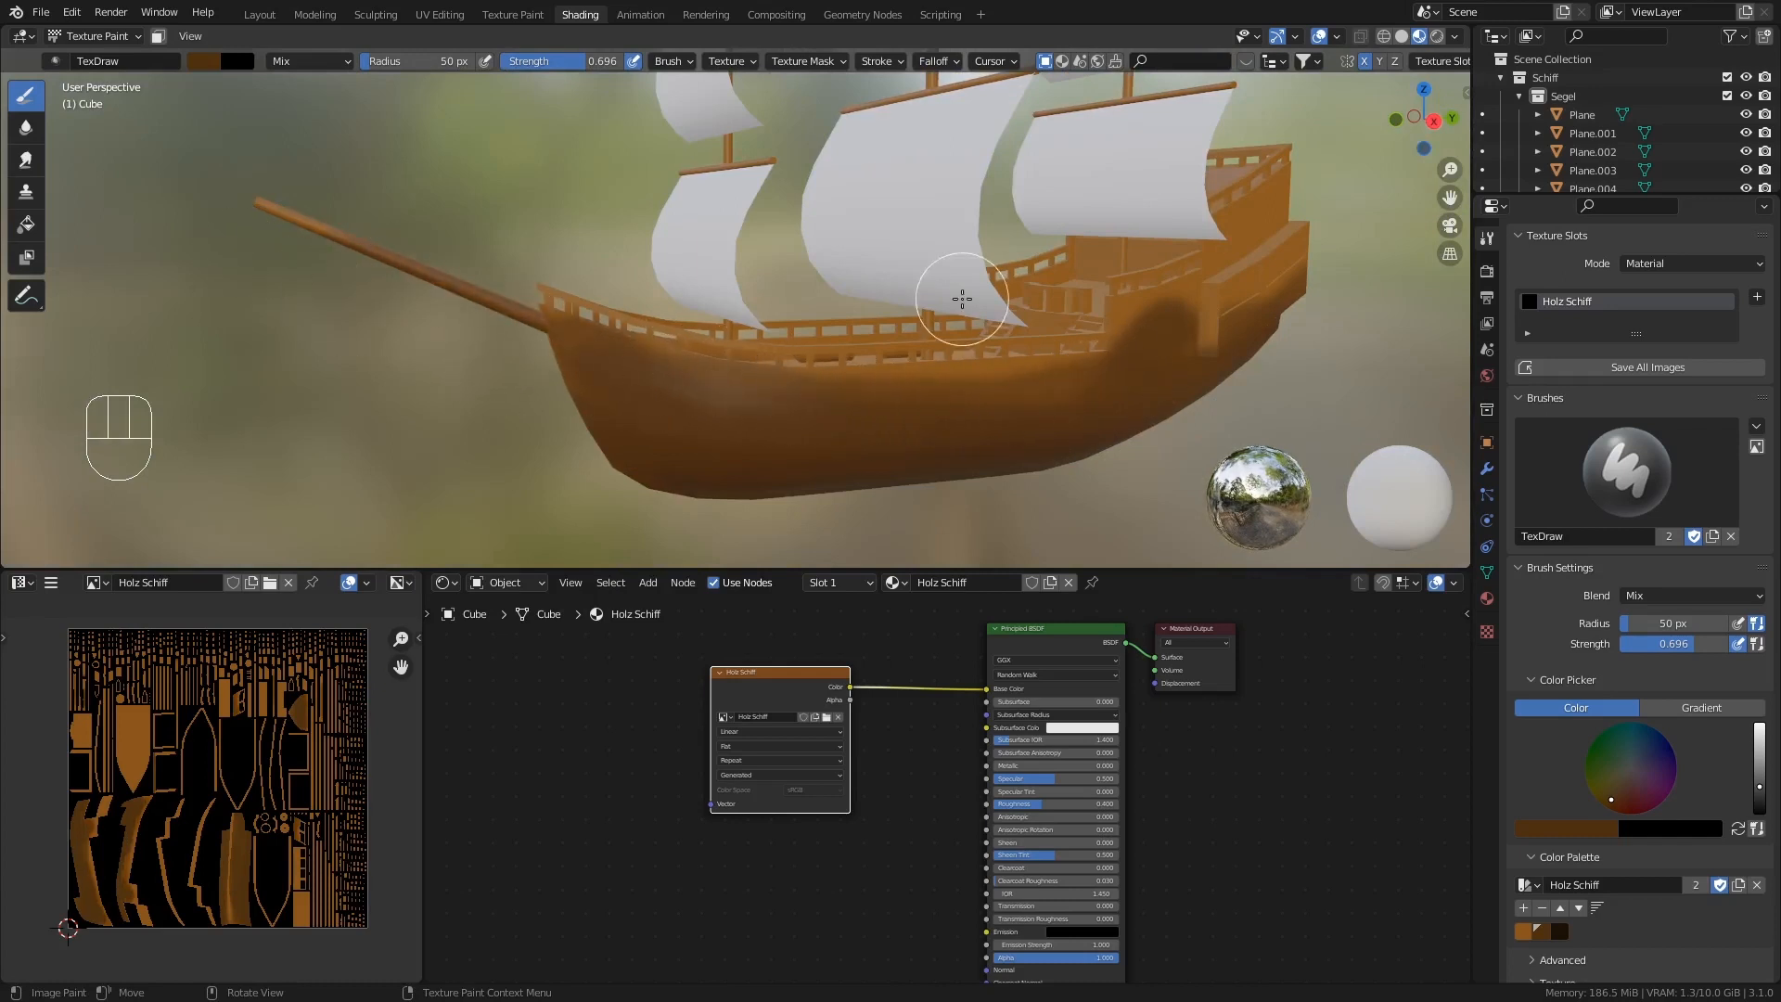
middle_click_drag(1262, 254, 1232, 269)
middle_click_drag(1232, 270, 1198, 293, "shift")
mouse_move(1229, 255)
left_mouse_down()
mouse_move(1188, 268)
mouse_move(1076, 395)
left_mouse_up()
mouse_move(1073, 385)
middle_mouse_down()
mouse_move(1142, 393)
mouse_move(1040, 368)
middle_mouse_up()
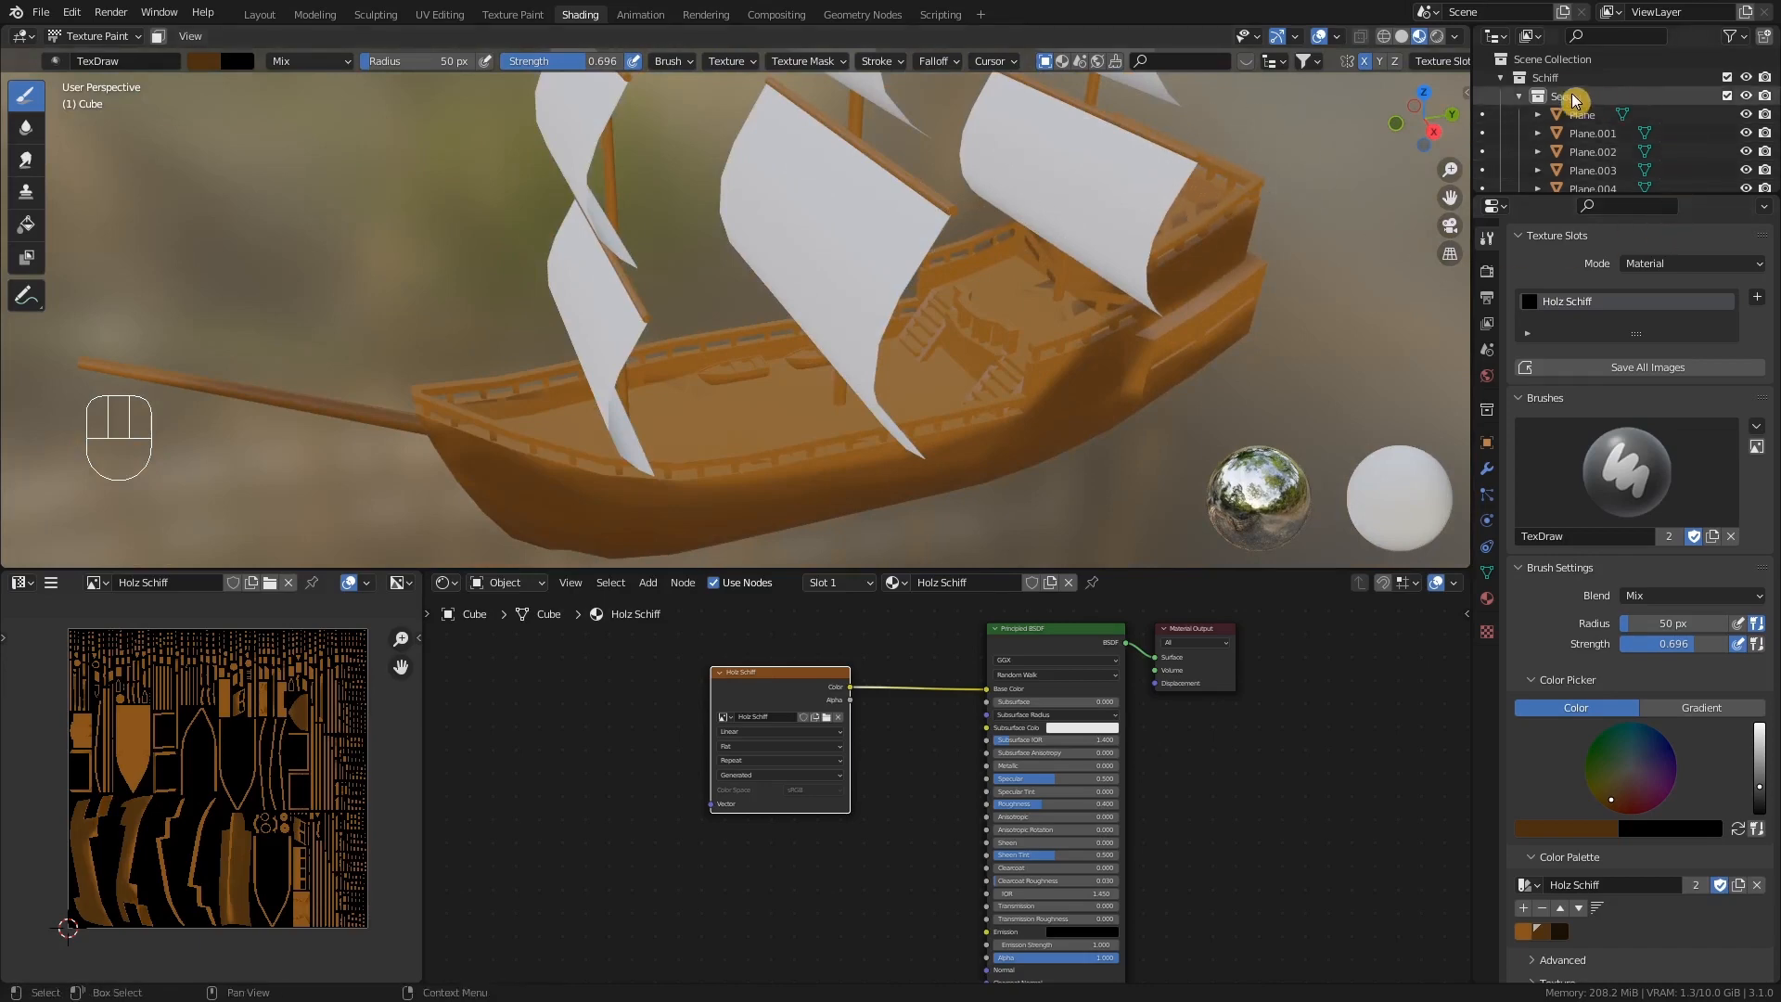
- Enlarge the outliner and hide the Segel collection to expose the ship's deck
left_click_drag(1574, 196, 1574, 334)
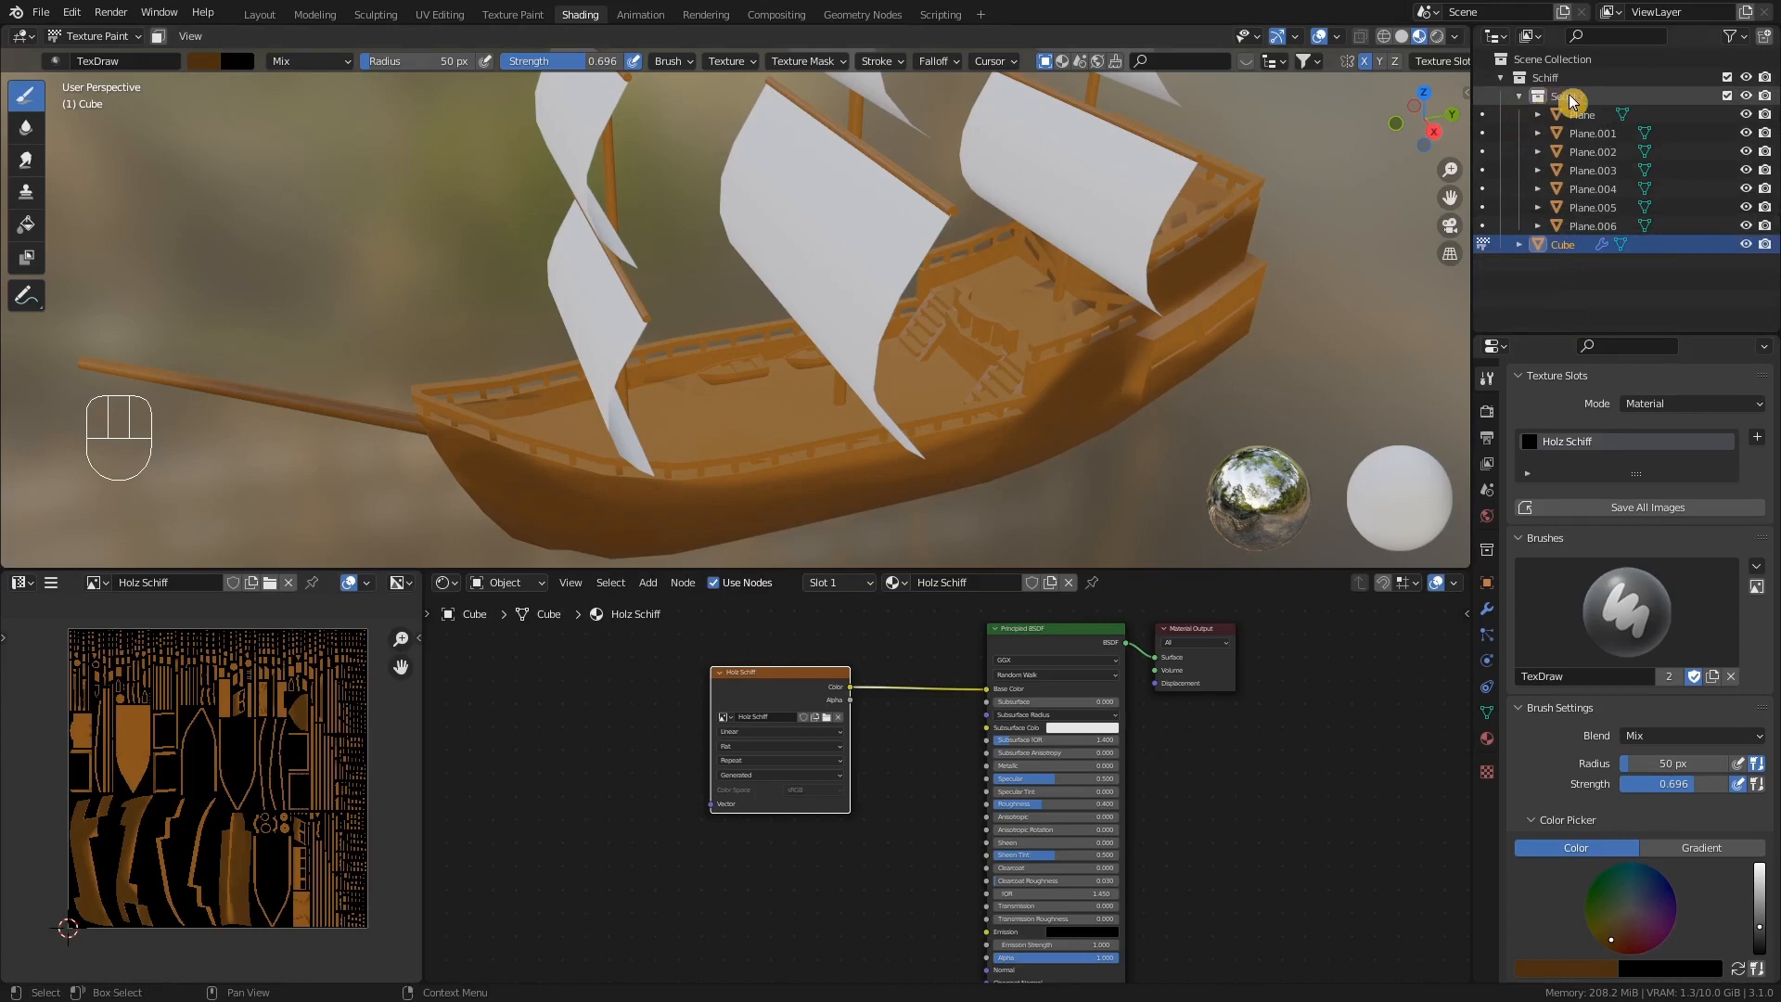
left_click(1746, 96)
middle_click_drag(1033, 320, 1038, 355)
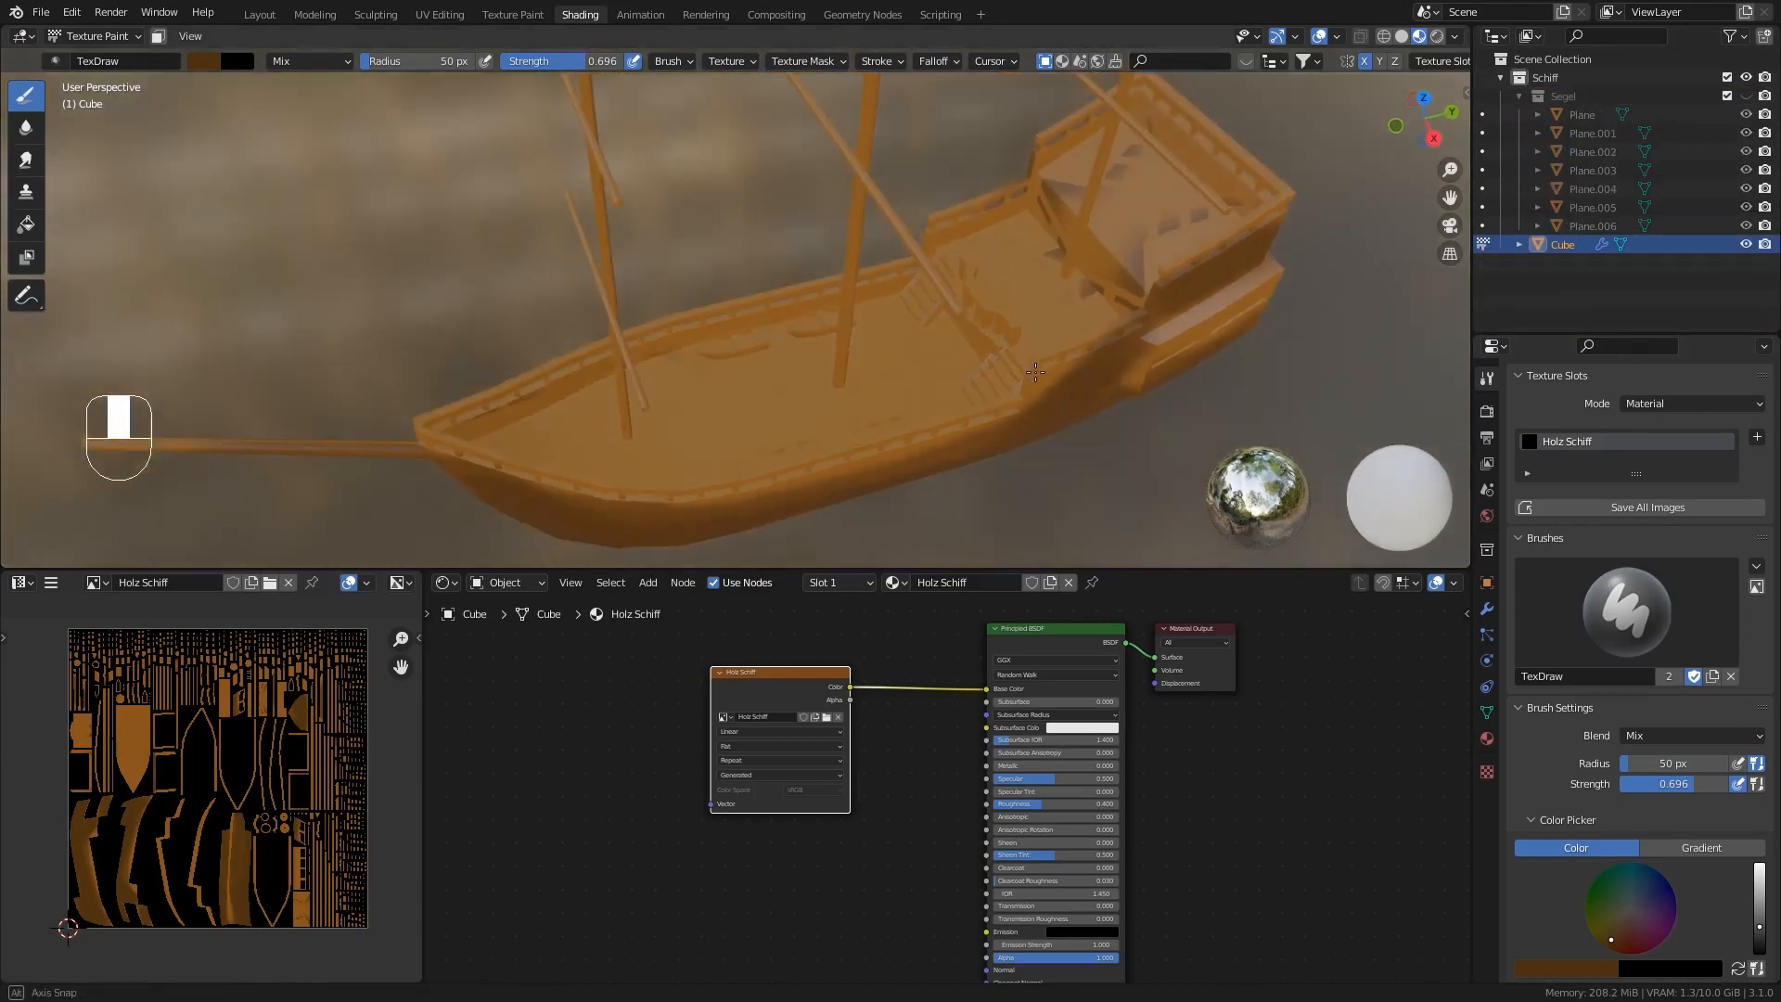
- Paint dark brown shading over the main deck and around the stairs
scroll(1054, 302, "up", 2)
mouse_move(1083, 249)
left_mouse_down()
mouse_move(1065, 214)
mouse_move(1169, 327)
mouse_move(1006, 179)
mouse_move(937, 259)
mouse_move(998, 267)
mouse_move(935, 348)
mouse_move(920, 406)
left_mouse_up()
mouse_move(920, 406)
middle_mouse_down()
mouse_move(919, 385)
mouse_move(1062, 294)
middle_mouse_up()
mouse_move(1061, 294)
left_mouse_down()
mouse_move(1011, 336)
mouse_move(930, 275)
mouse_move(498, 413)
mouse_move(644, 397)
left_mouse_up()
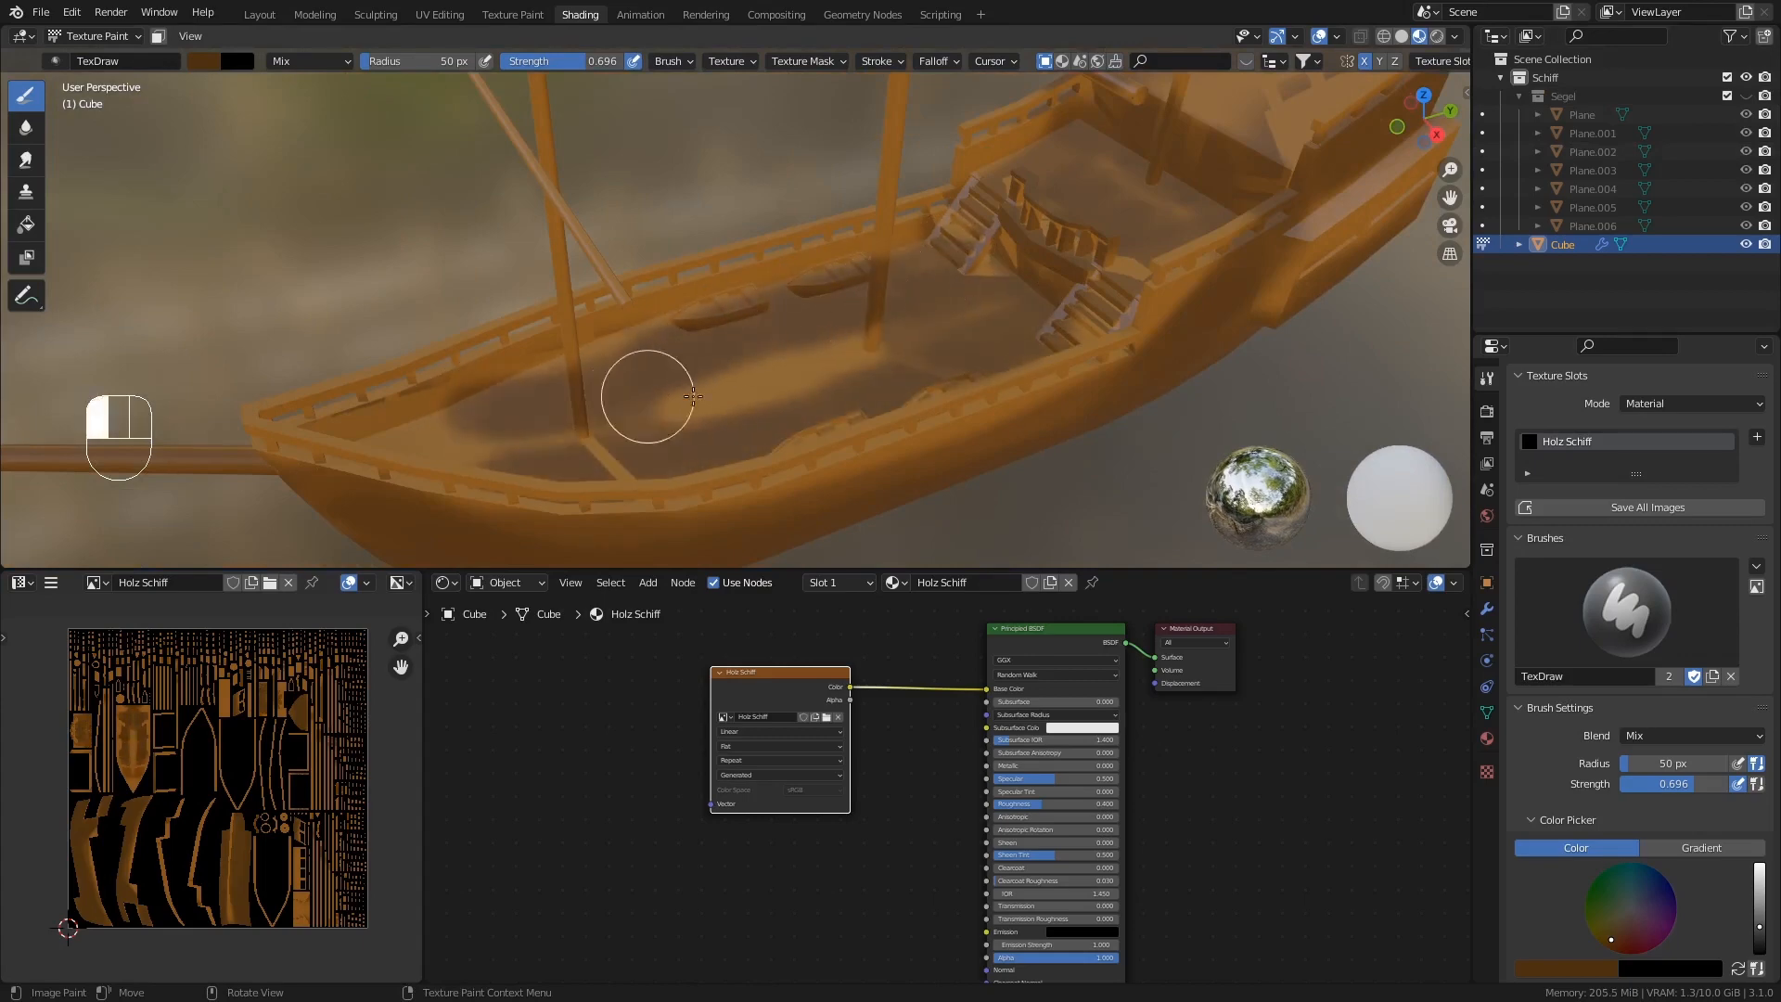
- Cover the remaining light patches on the foredeck and mid-deck with dark brown strokes
mouse_move(643, 397)
middle_mouse_down()
mouse_move(655, 457)
mouse_move(571, 412)
mouse_move(615, 336)
middle_mouse_up()
middle_click_drag(640, 237, 638, 265)
mouse_move(609, 192)
left_mouse_down()
mouse_move(596, 211)
mouse_move(665, 213)
left_mouse_up()
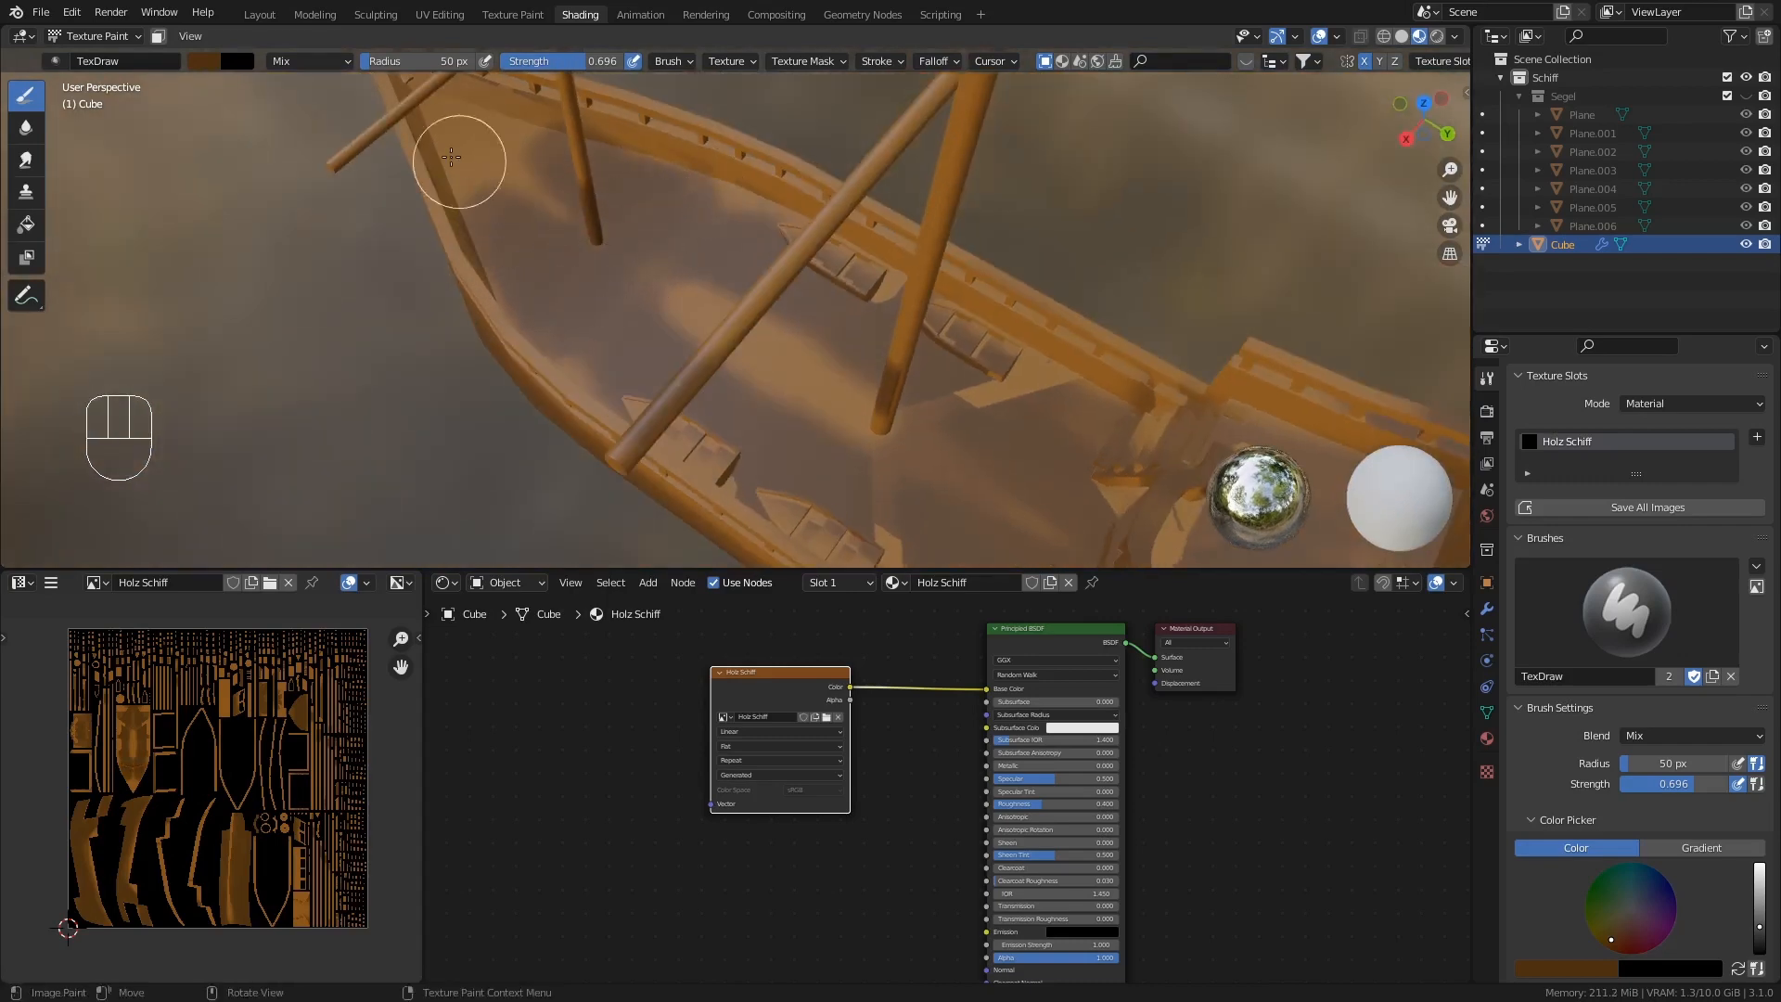
middle_click_drag(643, 254, 742, 230)
left_click_drag(746, 227, 746, 227)
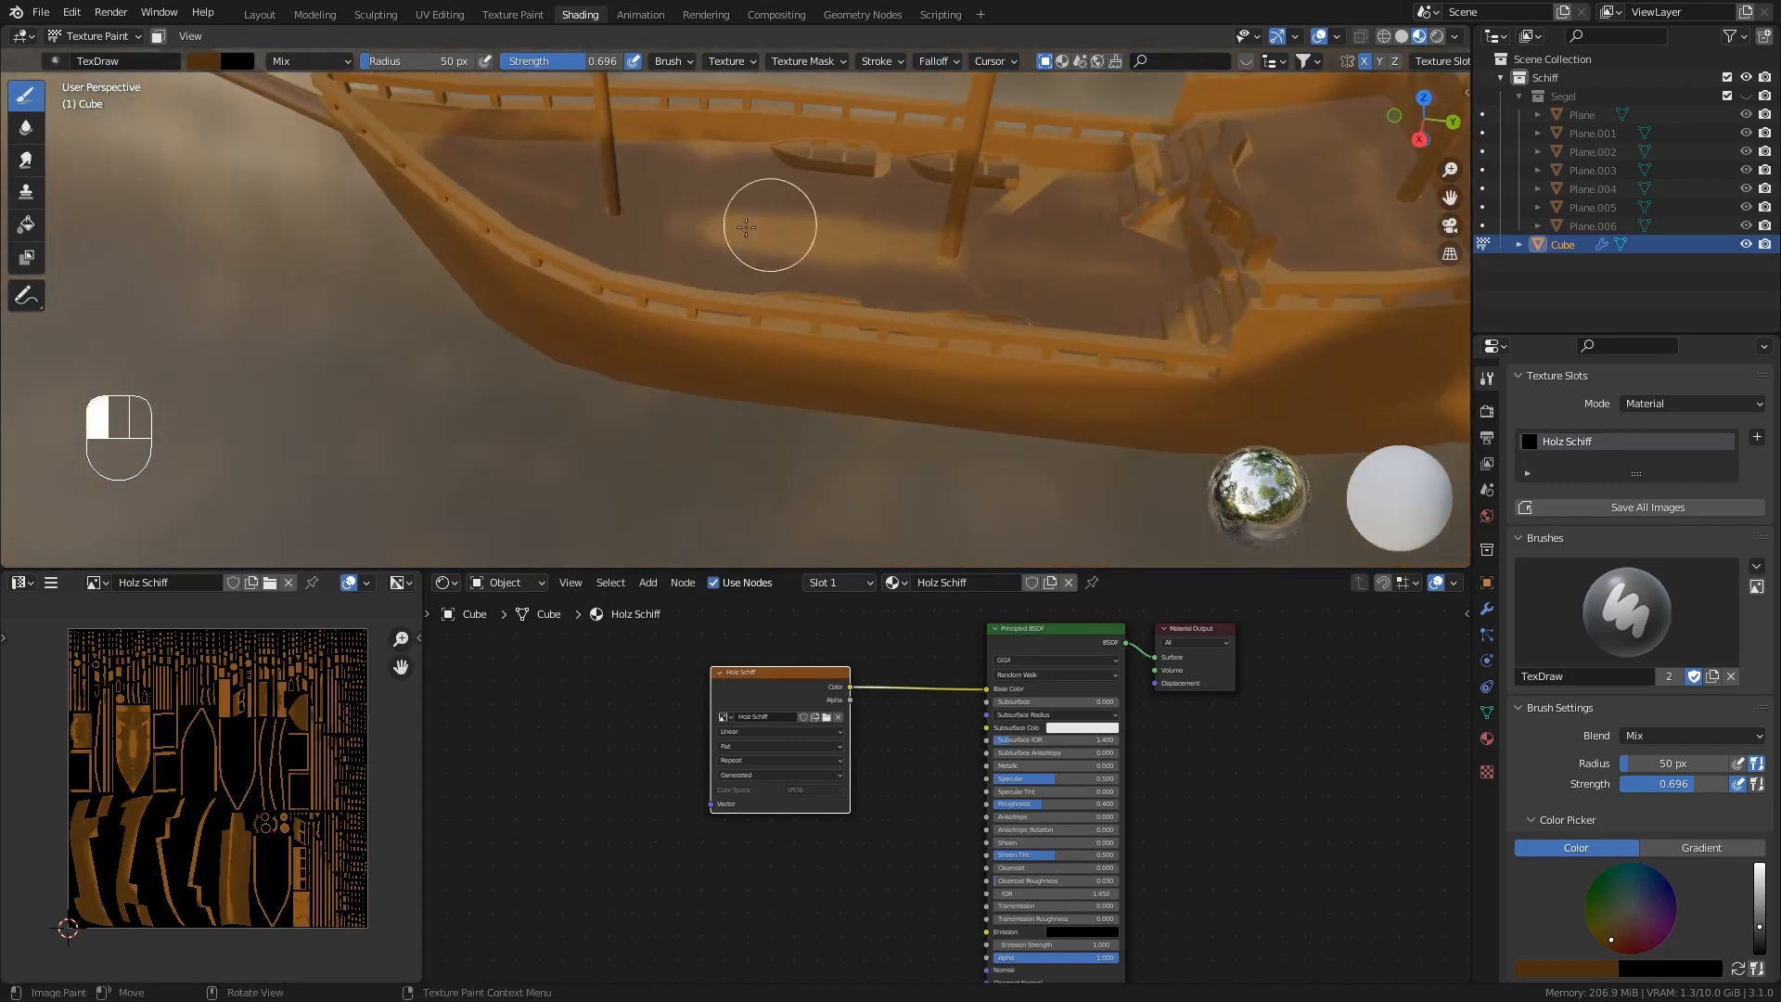
mouse_move(931, 270)
middle_mouse_down()
mouse_move(968, 216)
mouse_move(950, 333)
mouse_move(967, 255)
middle_mouse_up()
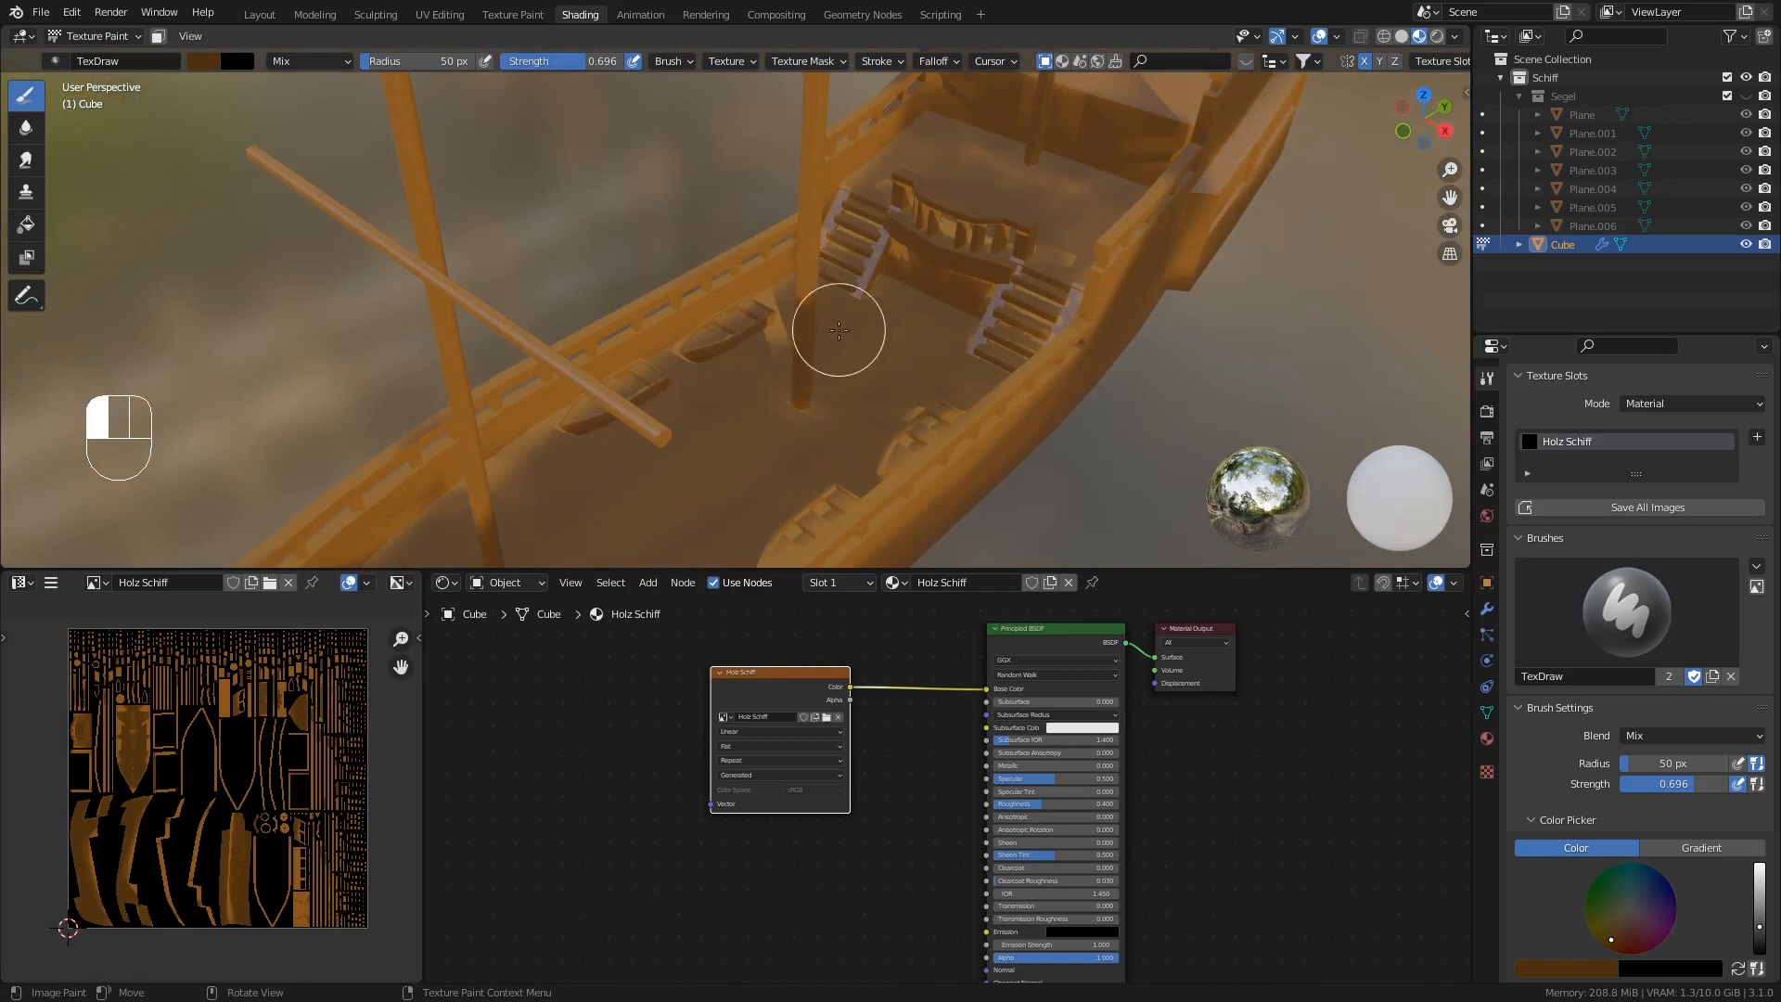
- Paint dark brown over the upper stern deck, the deck behind the stairs and the main deck edge beside the boats
middle_click_drag(892, 309, 922, 350, "shift")
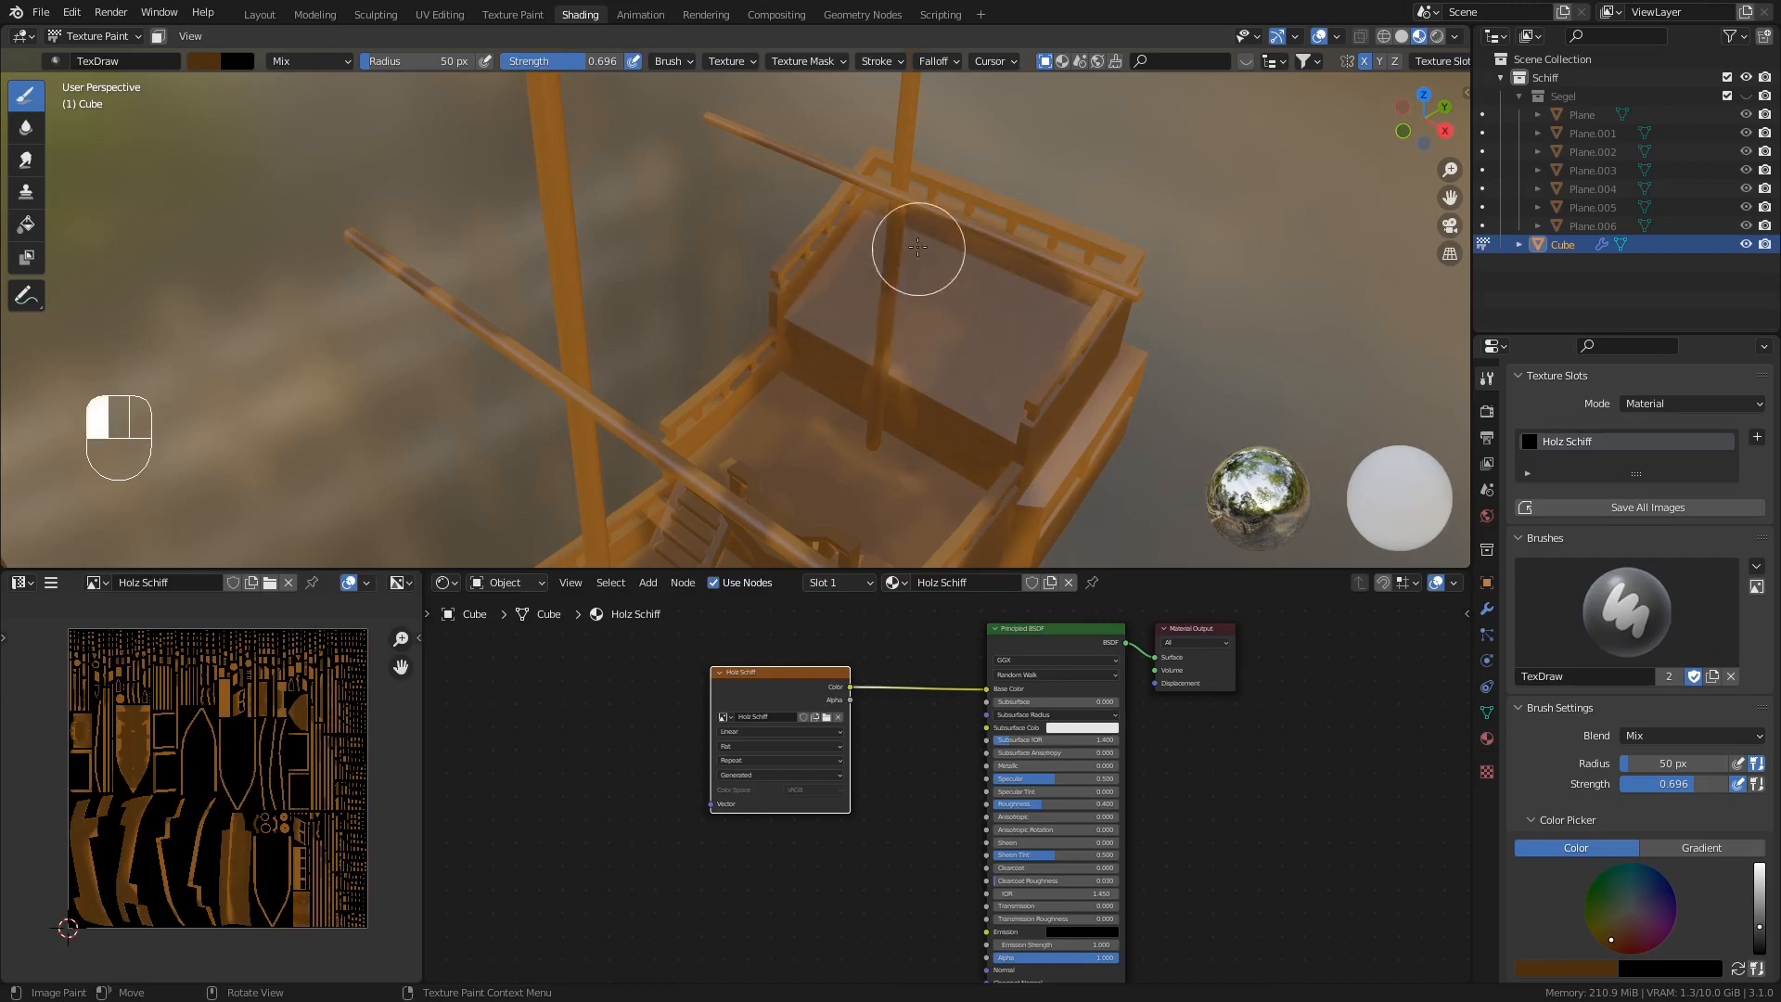
middle_click_drag(1080, 444, 922, 310)
scroll(922, 309, "down", 4)
middle_click_drag(789, 408, 819, 506)
scroll(936, 346, "up", 5)
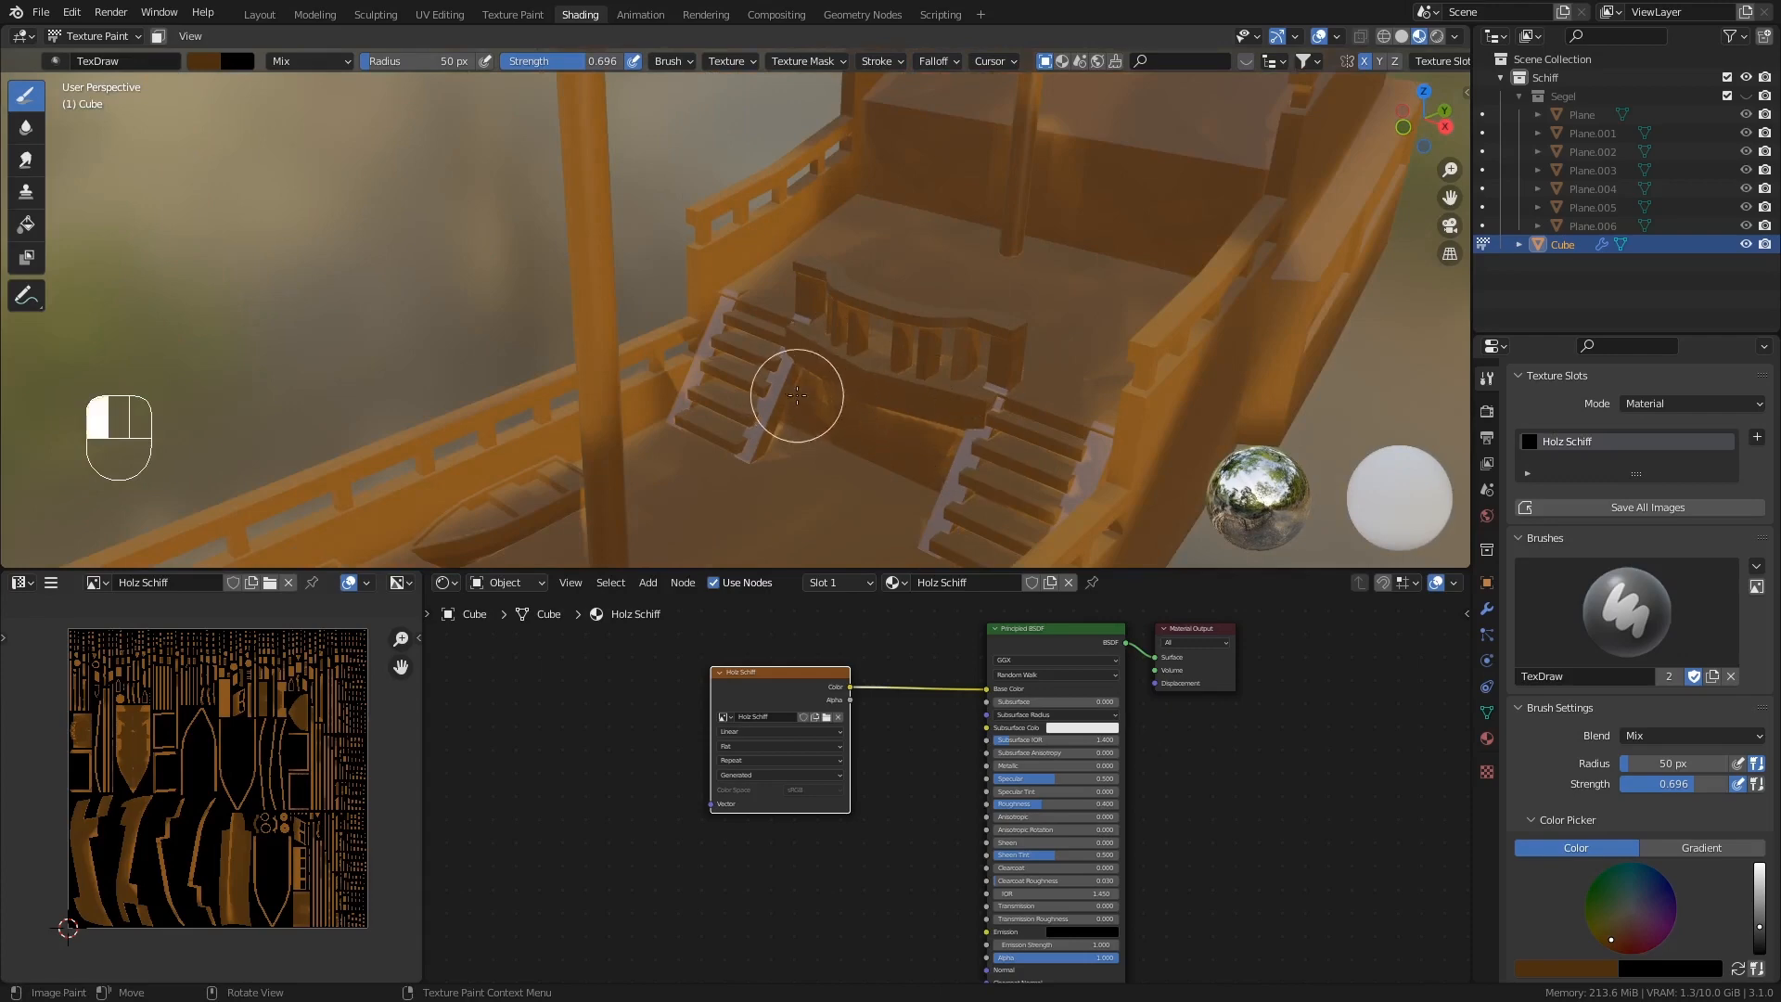
mouse_move(797, 395)
middle_mouse_down()
mouse_move(906, 378)
mouse_move(940, 406)
mouse_move(779, 403)
middle_mouse_up()
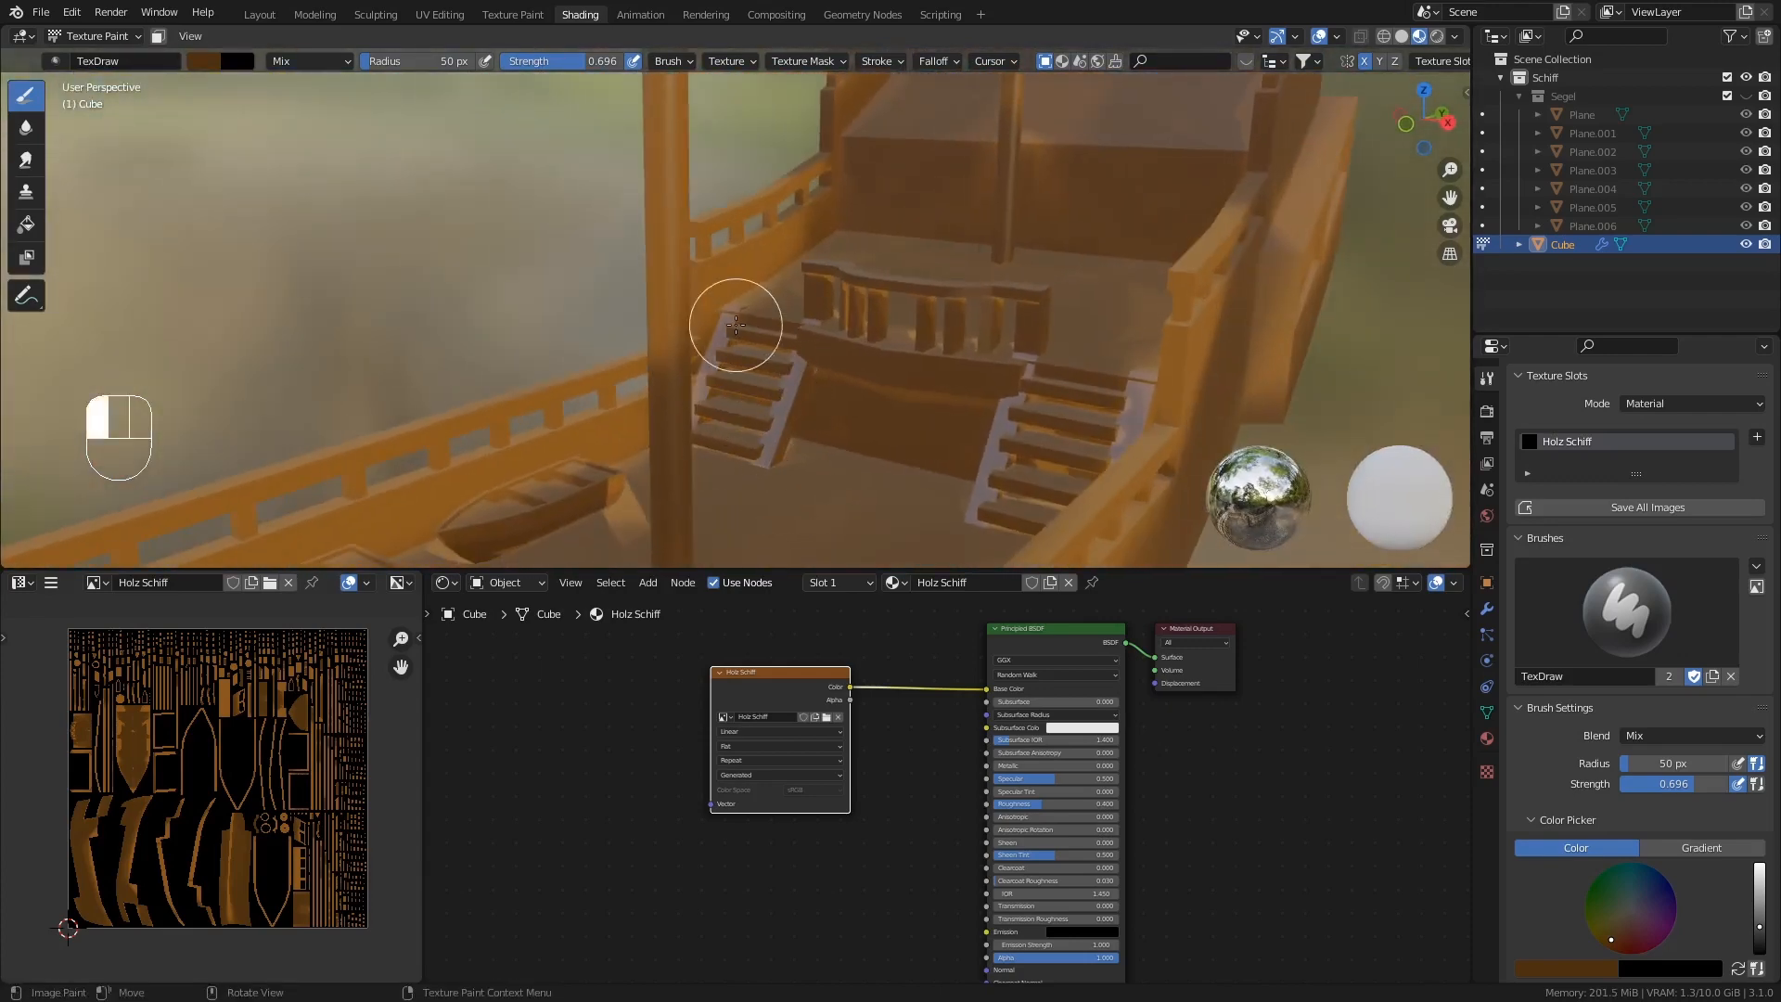
middle_click_drag(939, 433, 797, 350)
left_click_drag(822, 348, 444, 479)
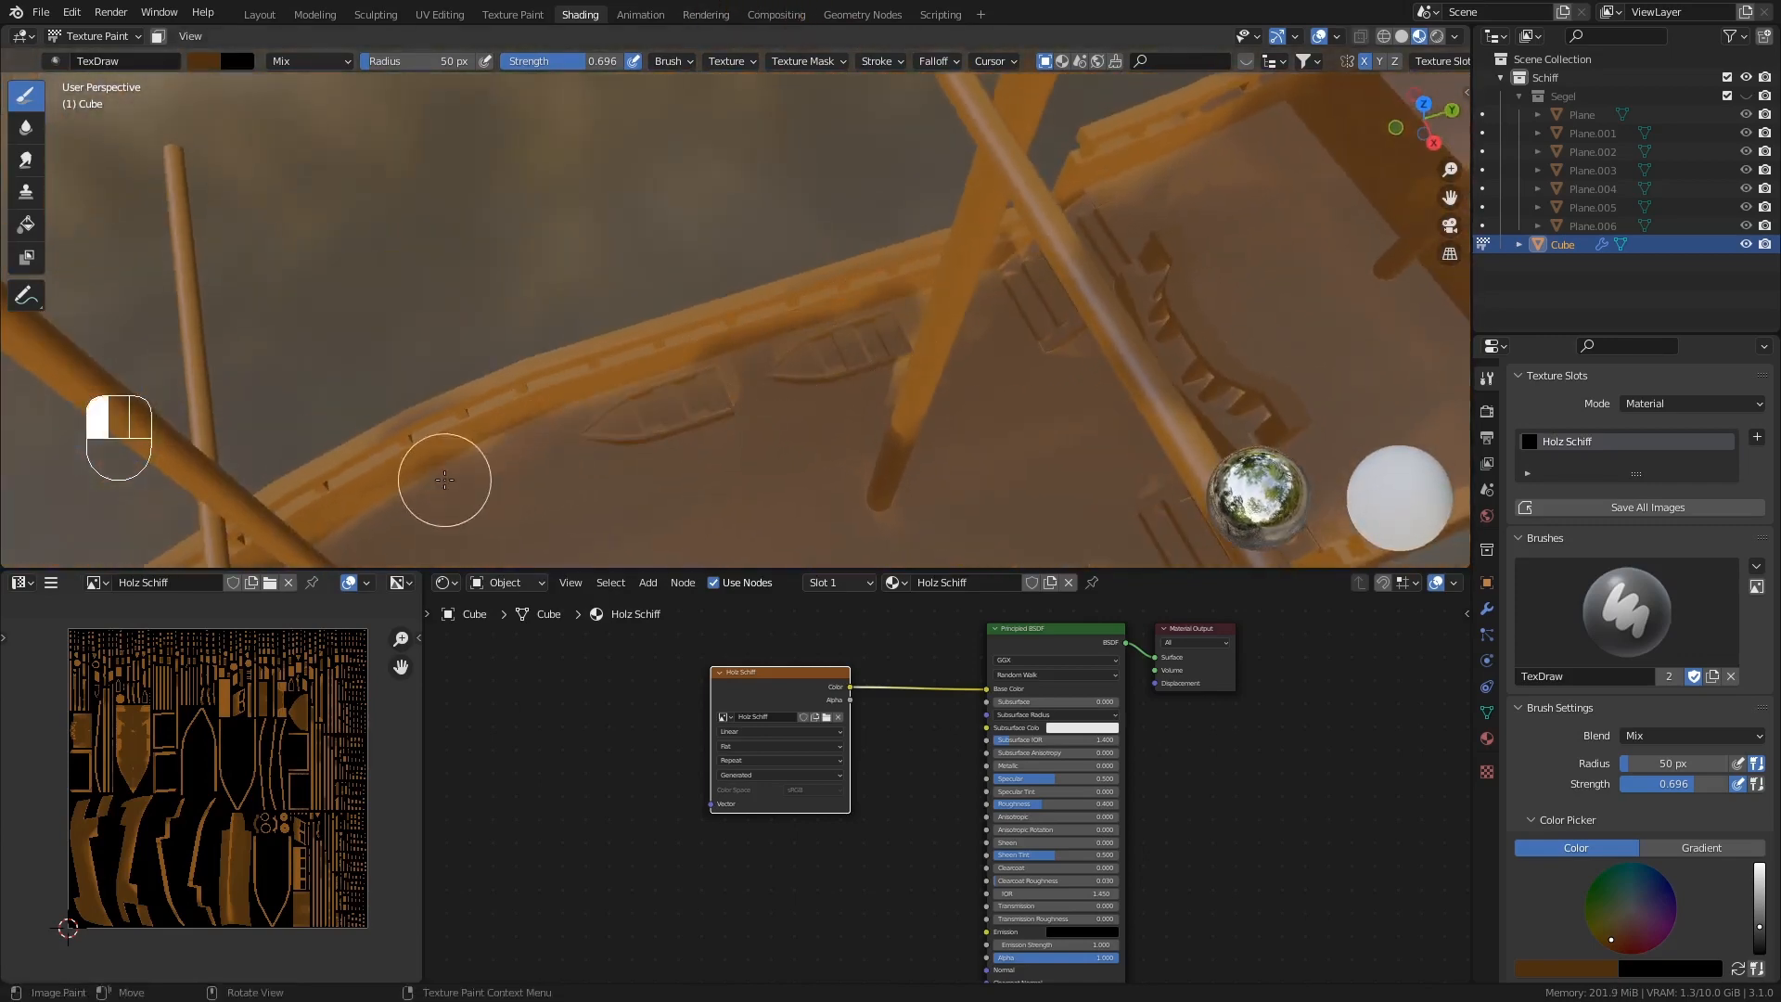
- Paint dark brown shading on the outer side wall of the raised stern above the ledge
scroll(831, 401, "down", 4)
middle_click_drag(831, 402, 825, 325)
middle_click_drag(826, 324, 881, 390, "shift")
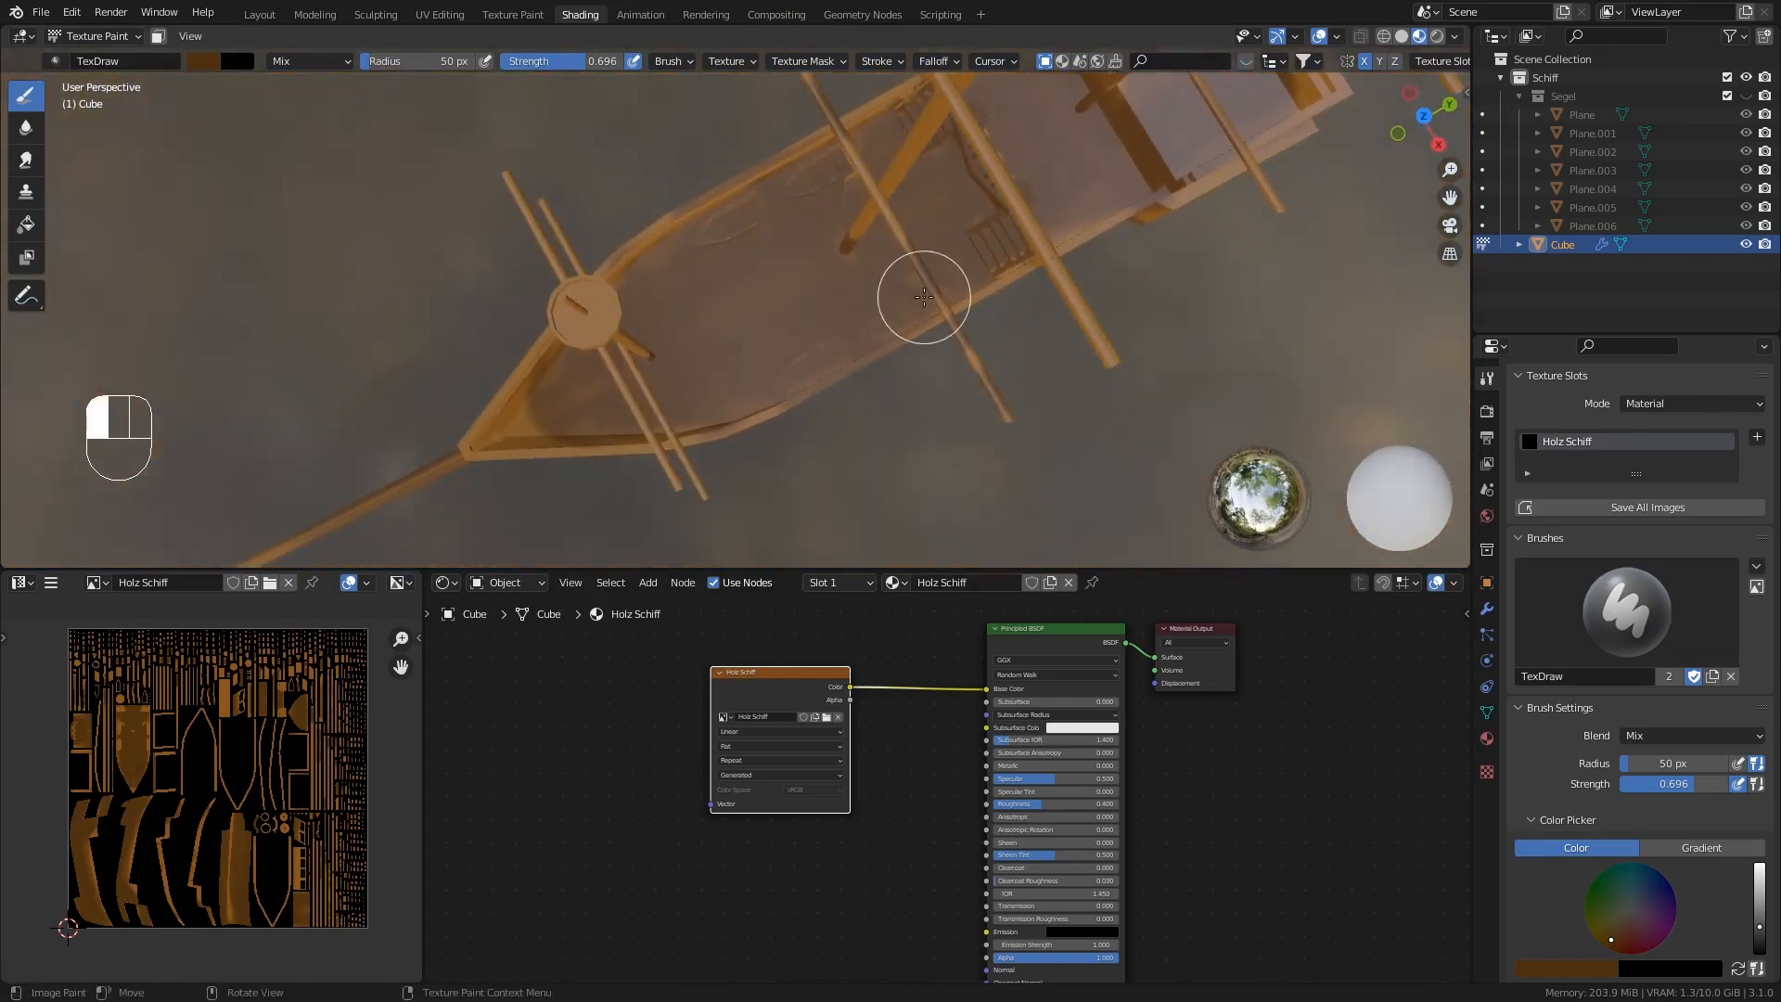
middle_click_drag(536, 420, 942, 412)
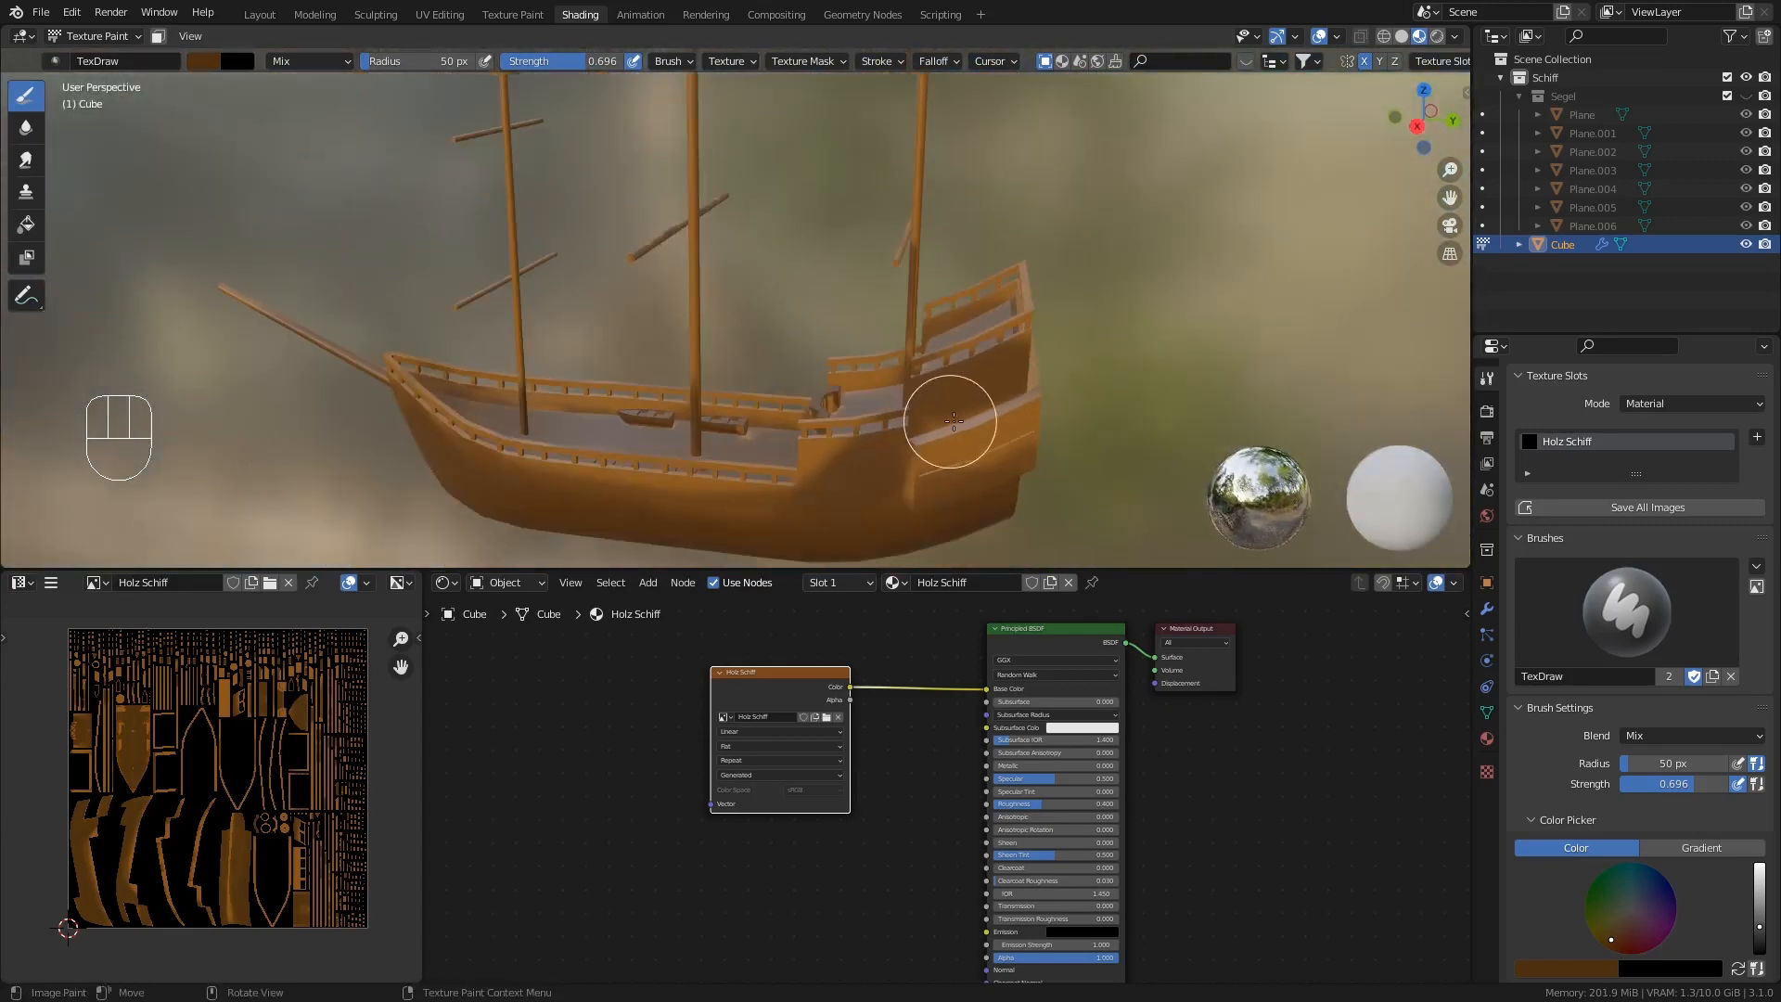
scroll(938, 419, "up", 4)
left_click_drag(1170, 323, 1034, 391)
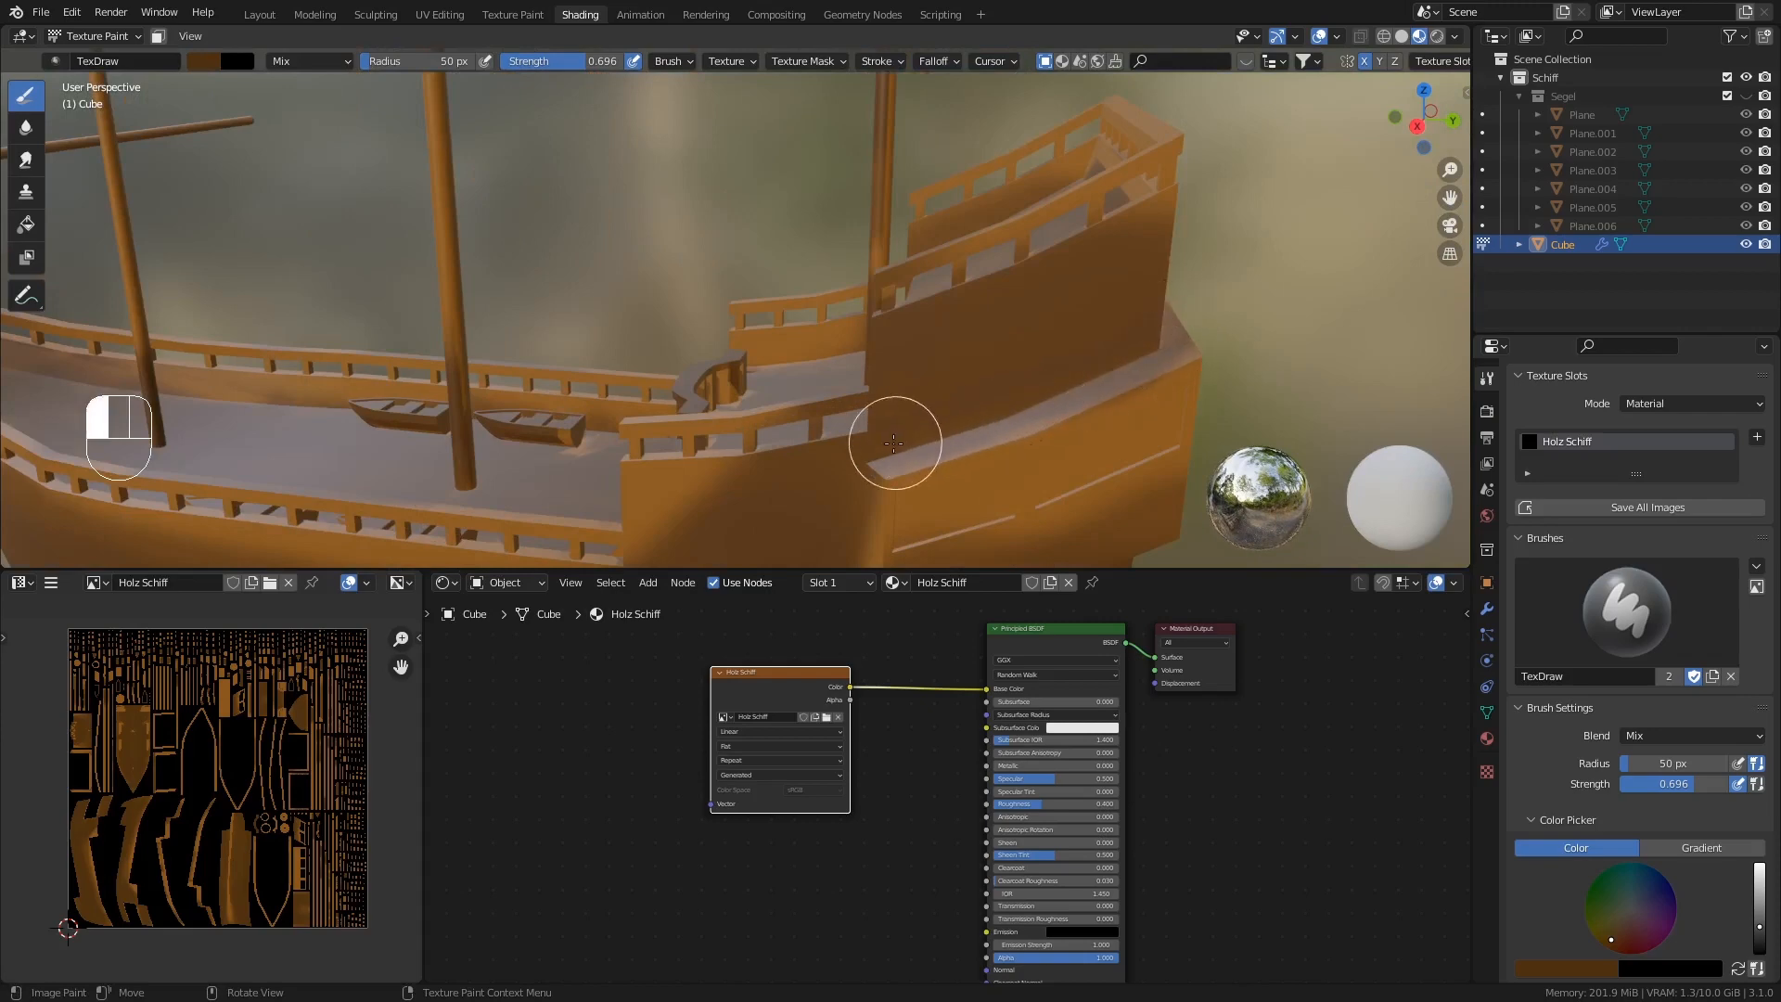
left_click_drag(894, 443, 881, 448)
- Shade the rear and opposite side walls of the raised stern with dark brown just above the ledge
mouse_move(1152, 369)
middle_mouse_down()
mouse_move(1031, 405)
mouse_move(1075, 388)
middle_mouse_up()
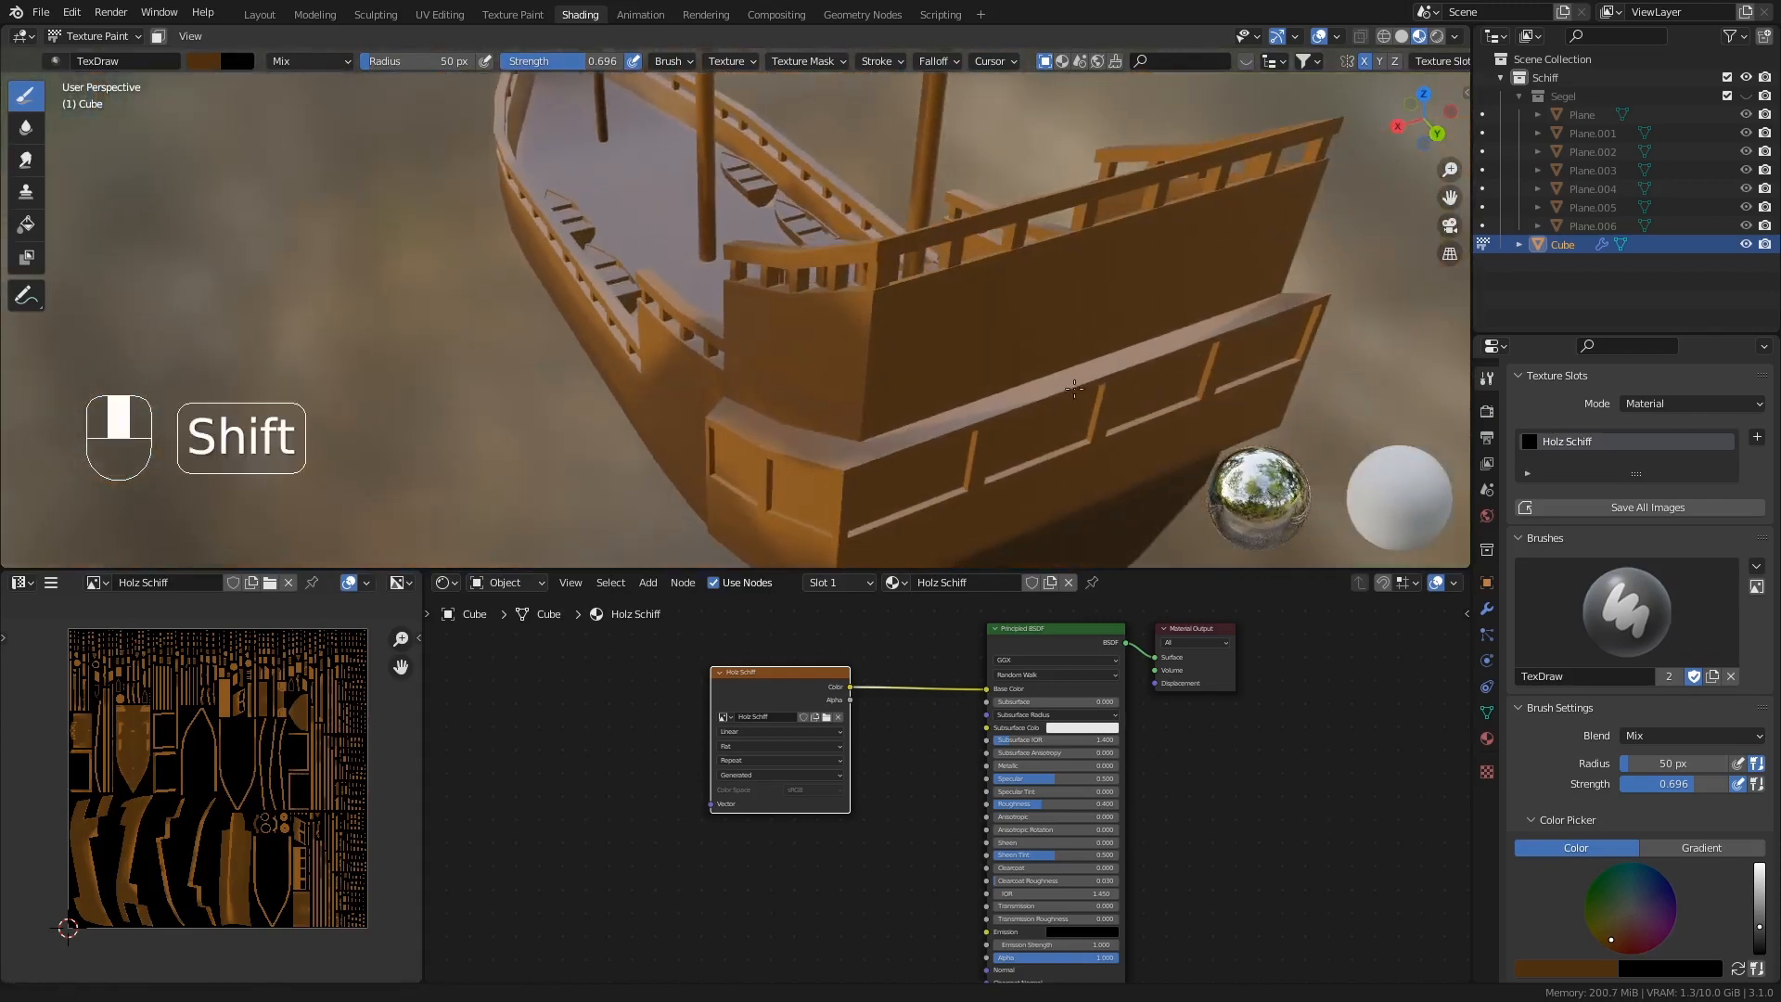
left_click_drag(1244, 291, 1096, 351)
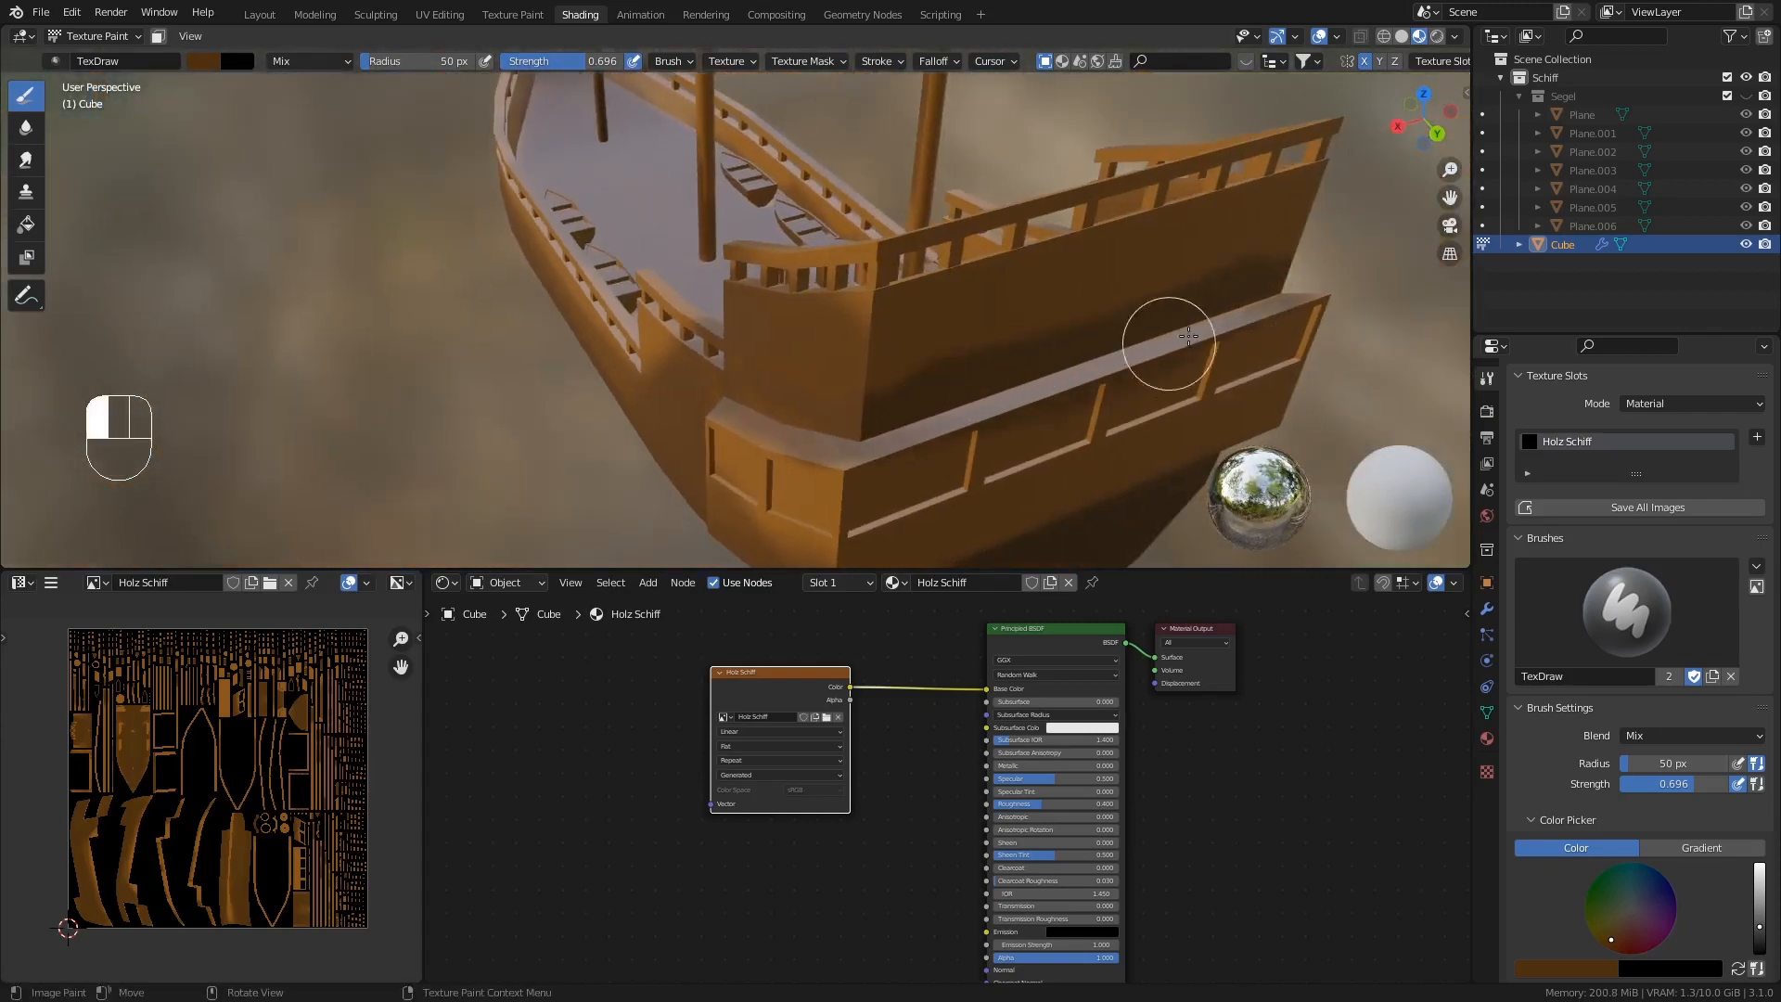
middle_click_drag(937, 486, 1023, 434)
left_click_drag(1018, 441, 1012, 445)
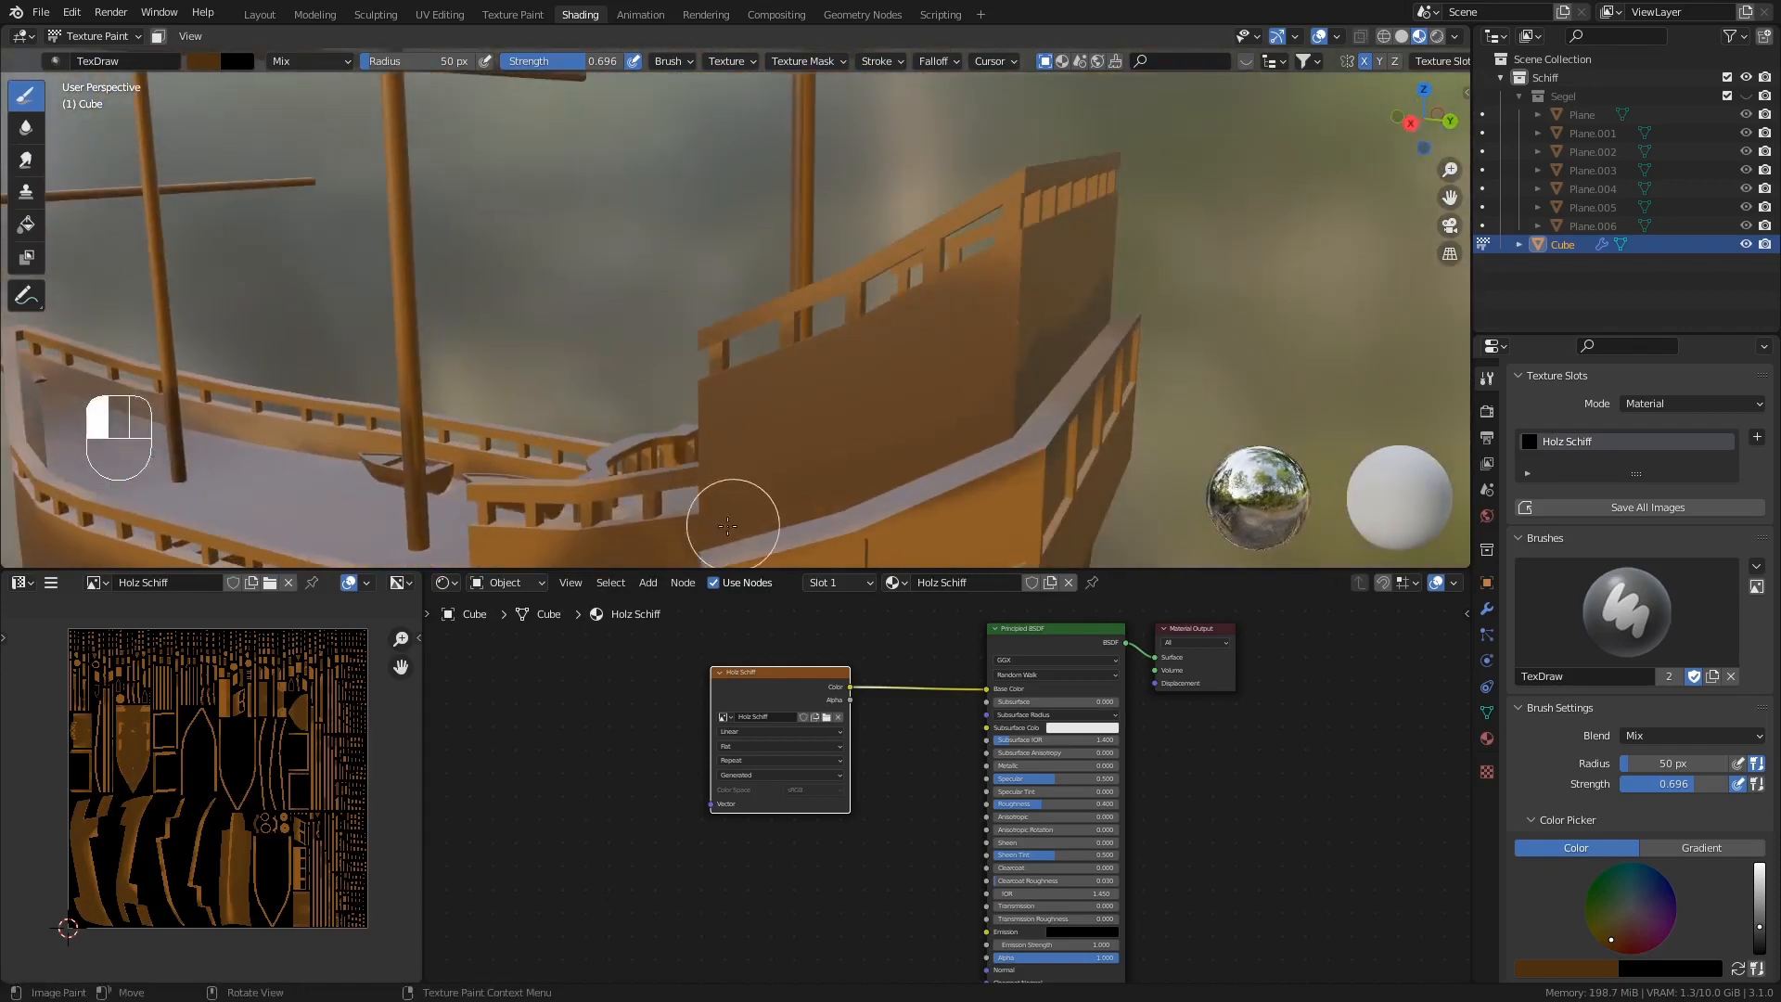
left_click_drag(795, 530, 785, 531)
- Paint dark brown shading on the hull side in front of the stern overhang
scroll(907, 343, "down", 4)
middle_click_drag(906, 343, 981, 309)
middle_click_drag(863, 412, 955, 320, "shift")
middle_click_drag(803, 335, 957, 358)
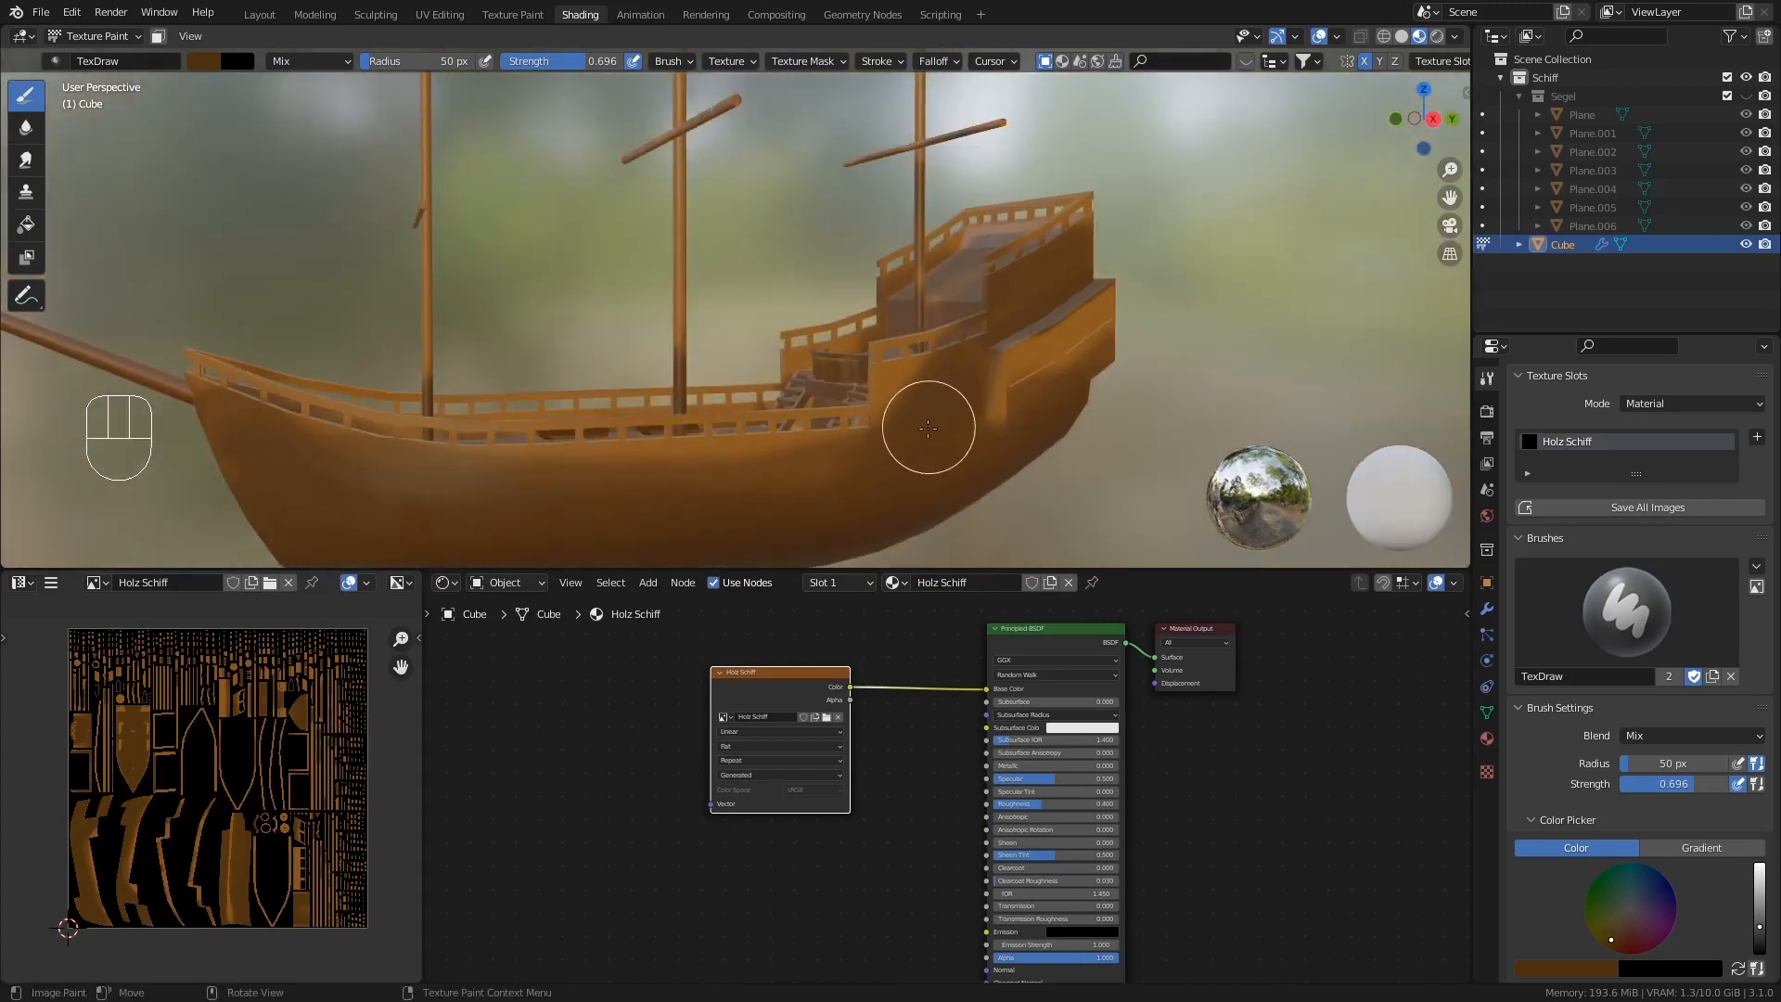
middle_click_drag(961, 436, 975, 379)
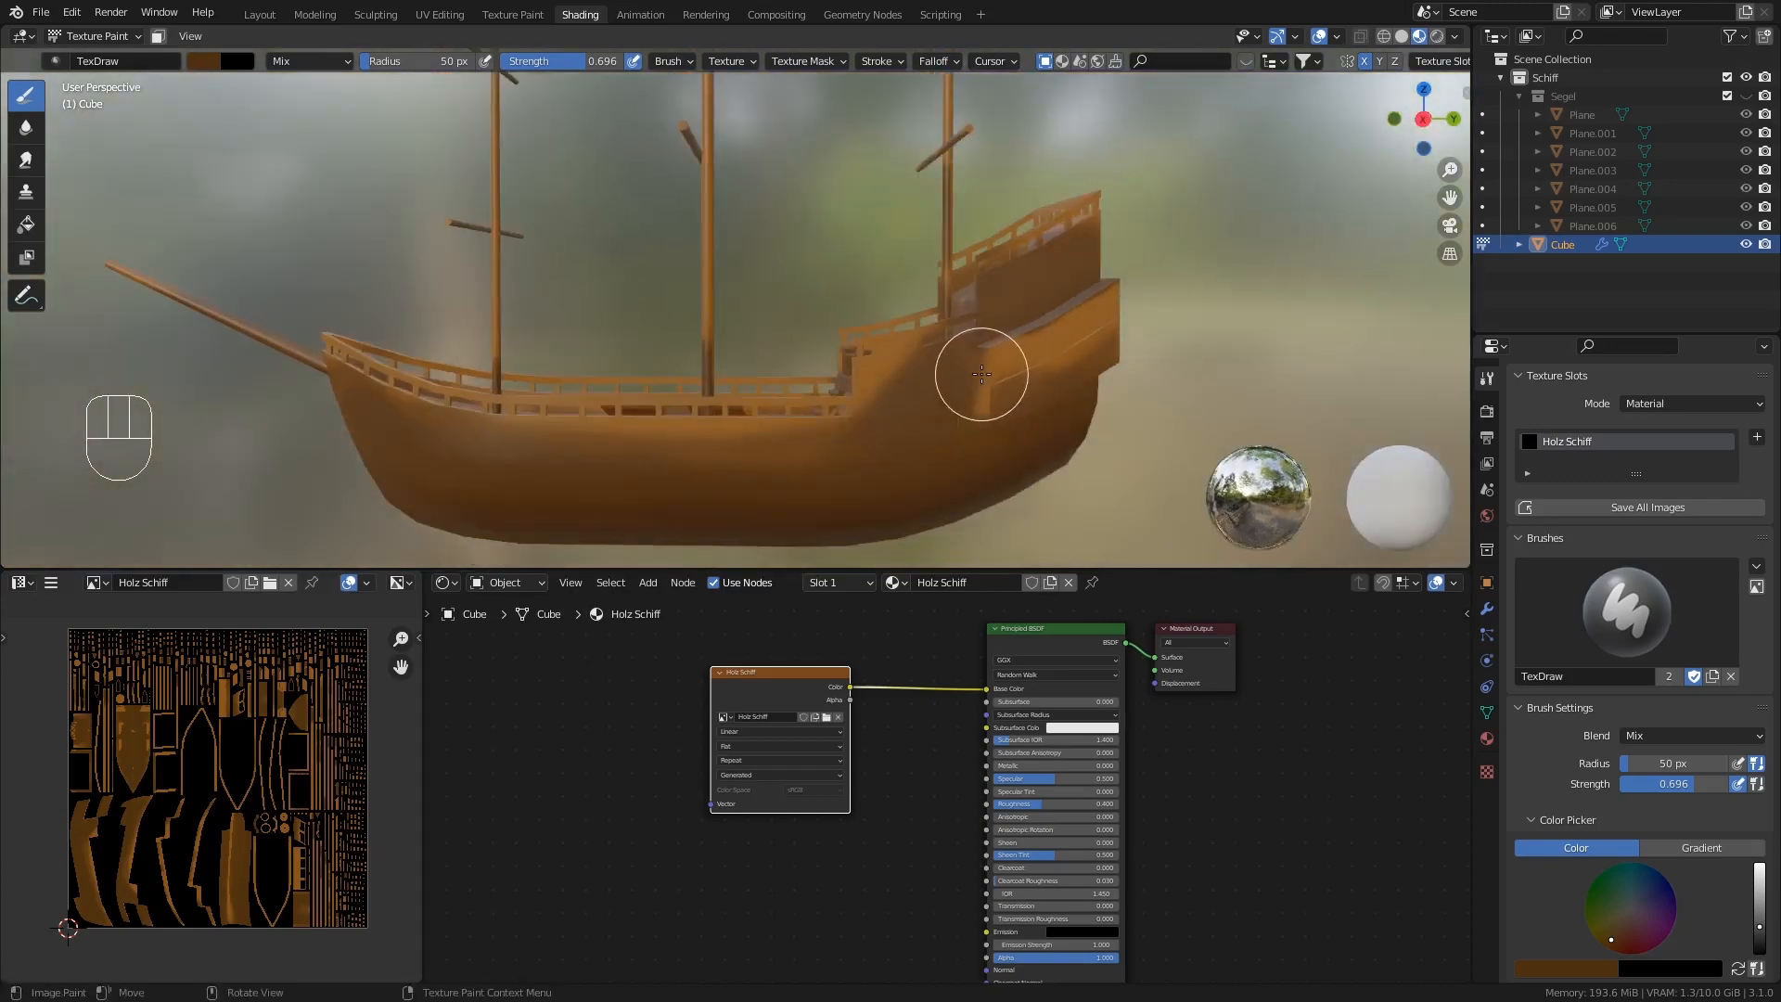
scroll(981, 374, "up", 1)
left_click_drag(975, 454, 975, 444)
middle_click_drag(793, 418, 847, 395)
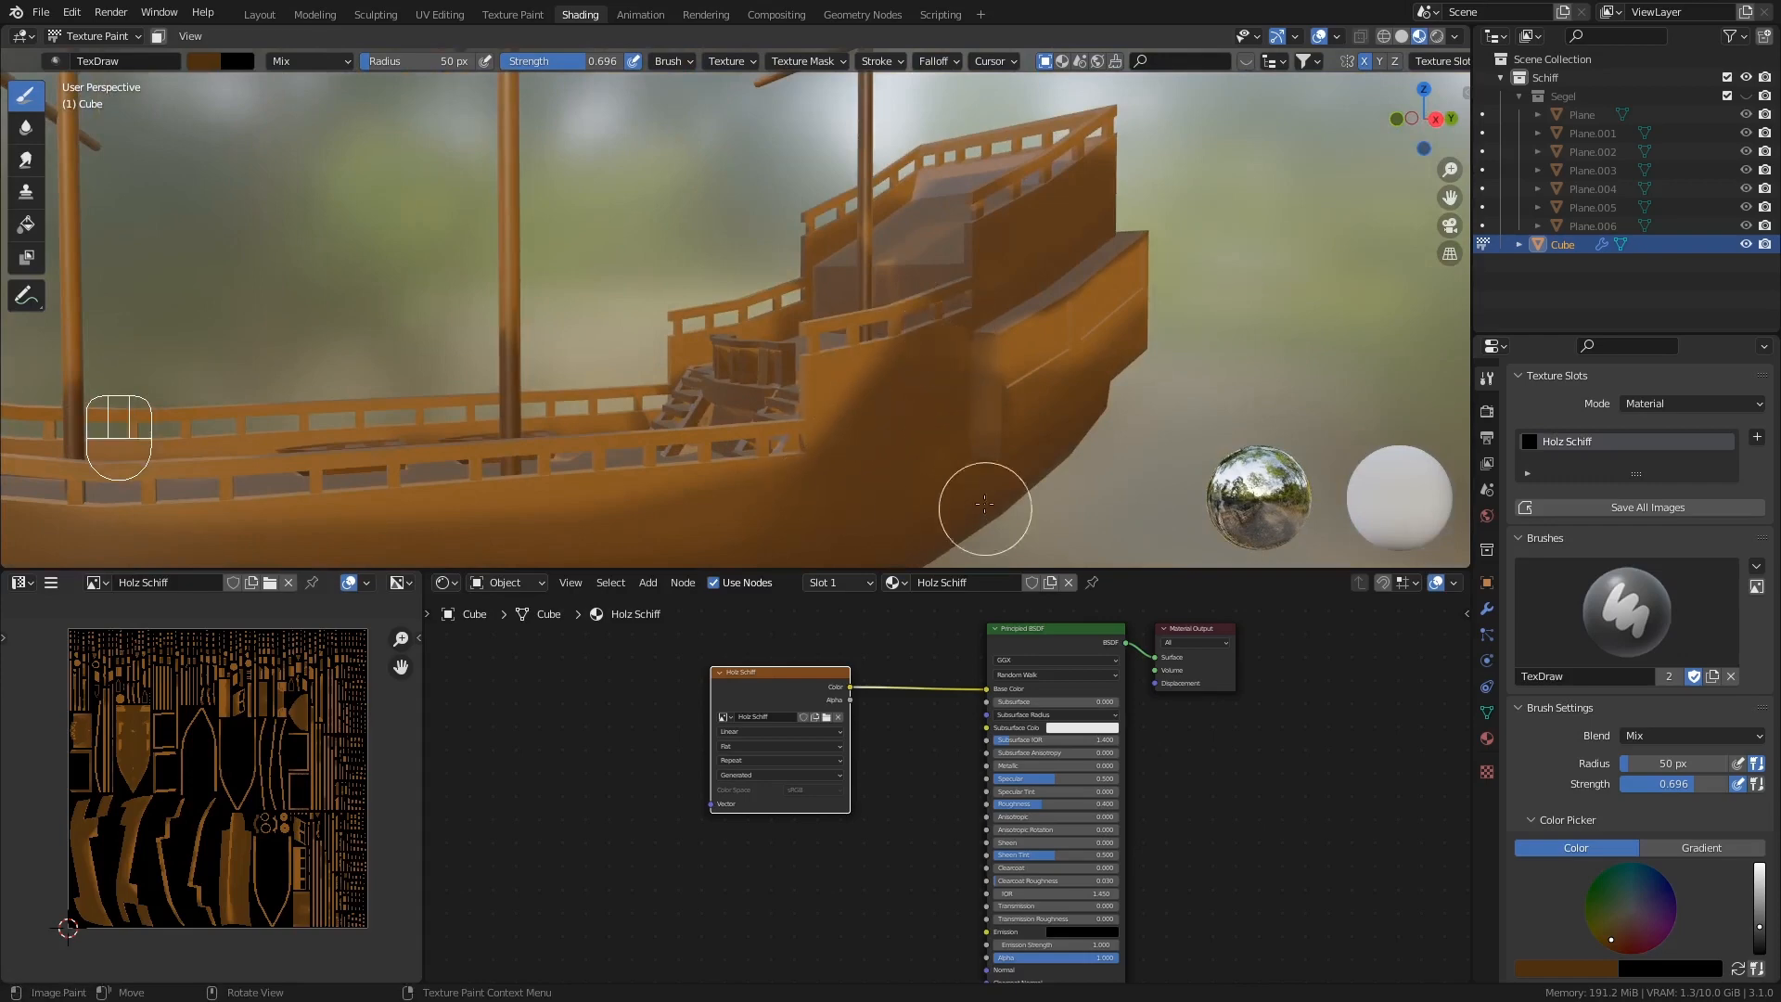
- Paint dark brown along the inner side of the bulwark between the stairs and the foremast
middle_click_drag(932, 337, 879, 264)
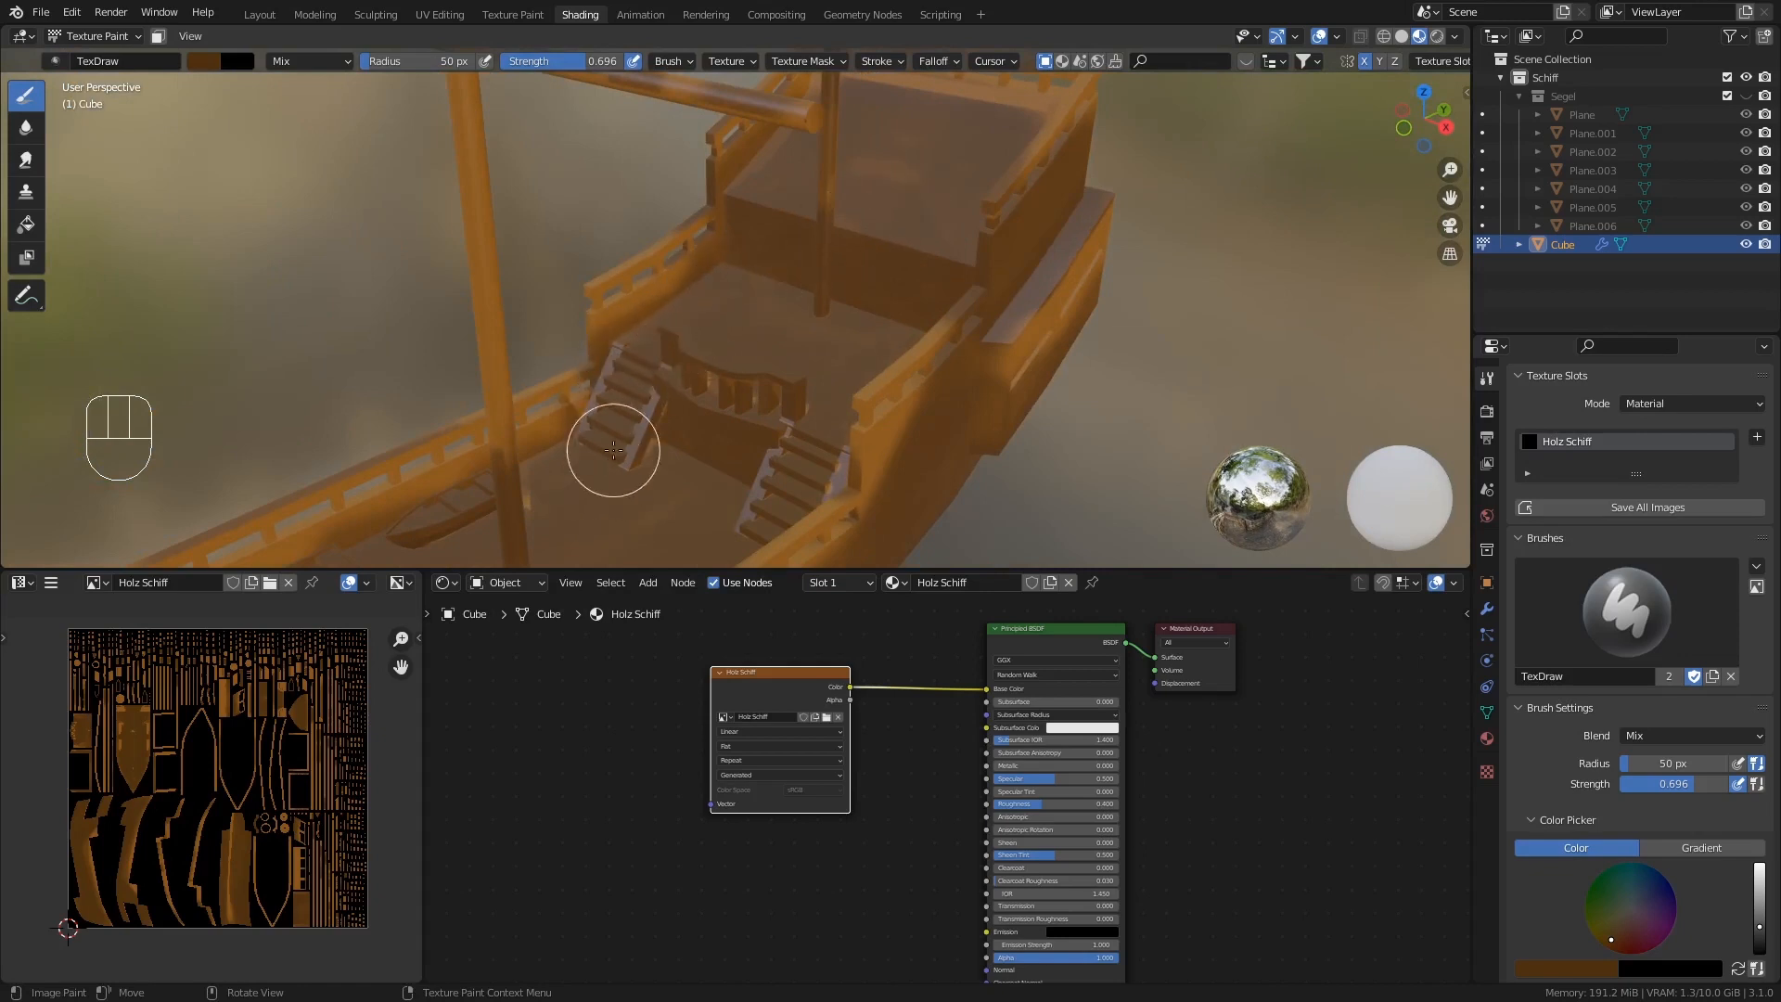
left_click_drag(663, 413, 503, 440)
middle_click_drag(503, 440, 473, 449)
mouse_move(515, 457)
left_mouse_down()
mouse_move(489, 489)
mouse_move(501, 479)
left_mouse_up()
mouse_move(538, 461)
middle_mouse_down("shift")
mouse_move(557, 473)
mouse_move(736, 414)
middle_mouse_up("shift")
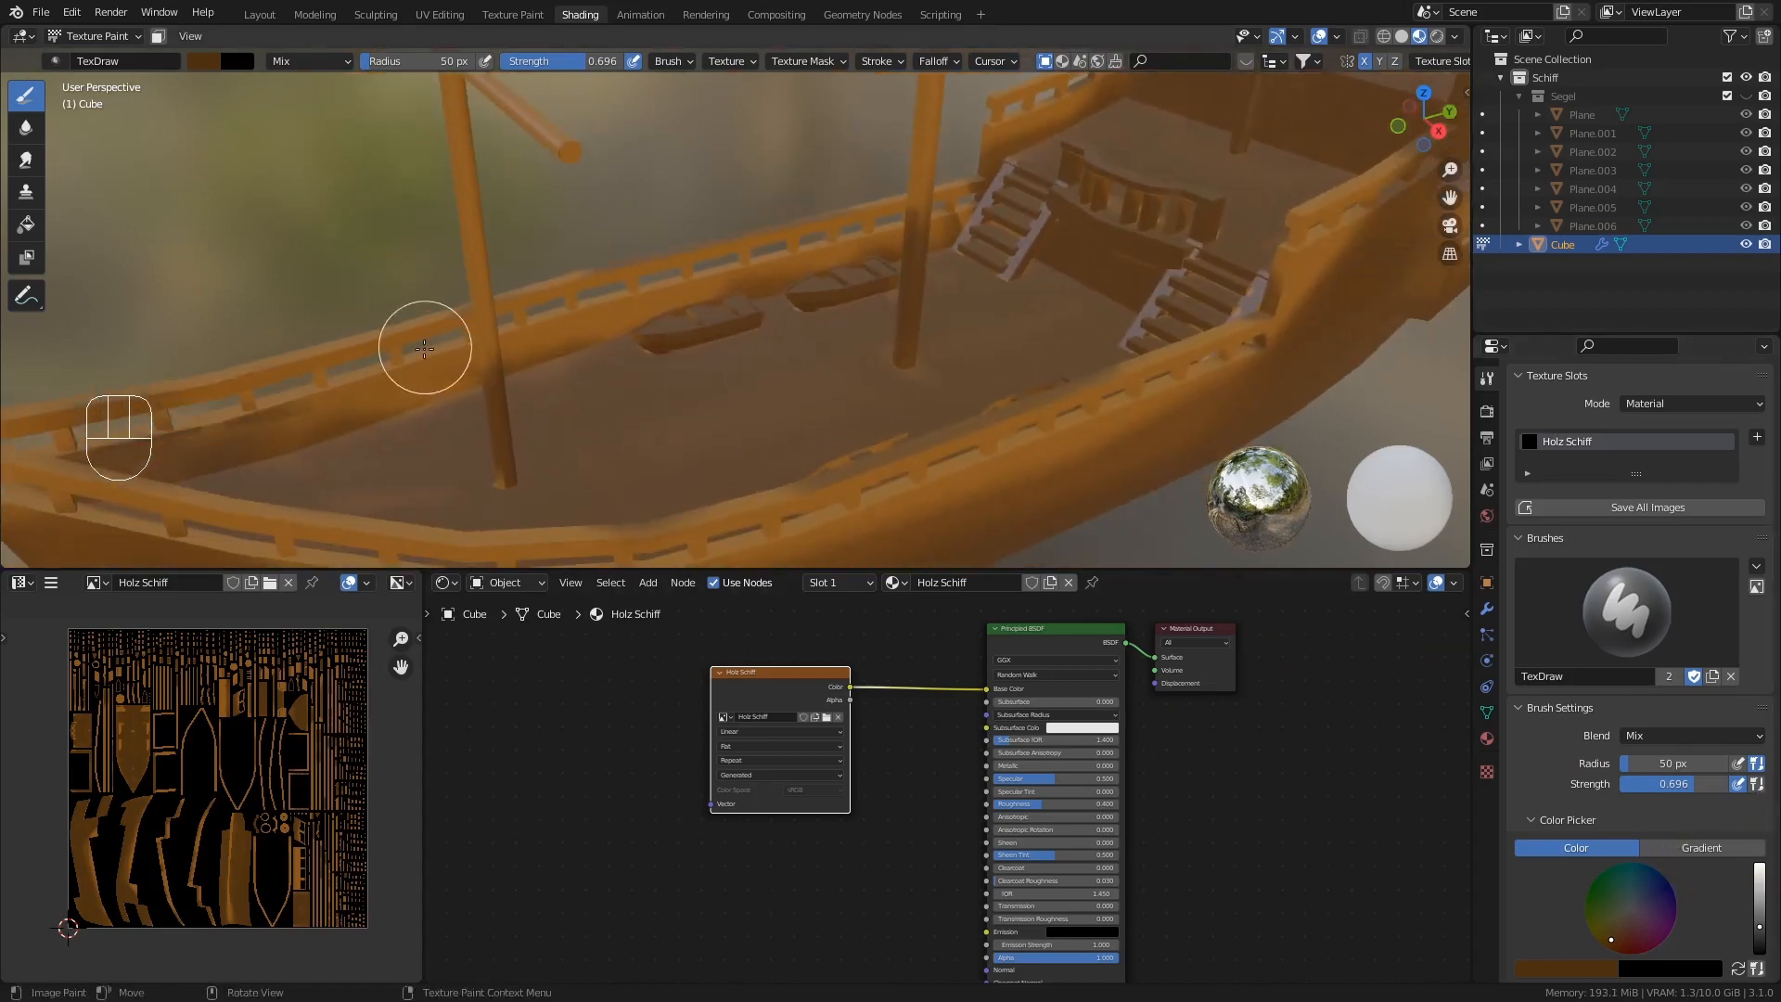
- Paint dark brown along the top of the far handrail on the forward part of the ship
middle_click_drag(791, 318, 763, 358)
middle_click_drag(762, 357, 786, 299, "shift")
middle_click_drag(704, 398, 694, 330)
scroll(633, 309, "up", 4)
mouse_move(917, 283)
left_mouse_down()
mouse_move(576, 345)
mouse_move(337, 336)
left_mouse_up()
scroll(503, 350, "down", 4)
middle_click_drag(503, 350, 793, 394, "shift")
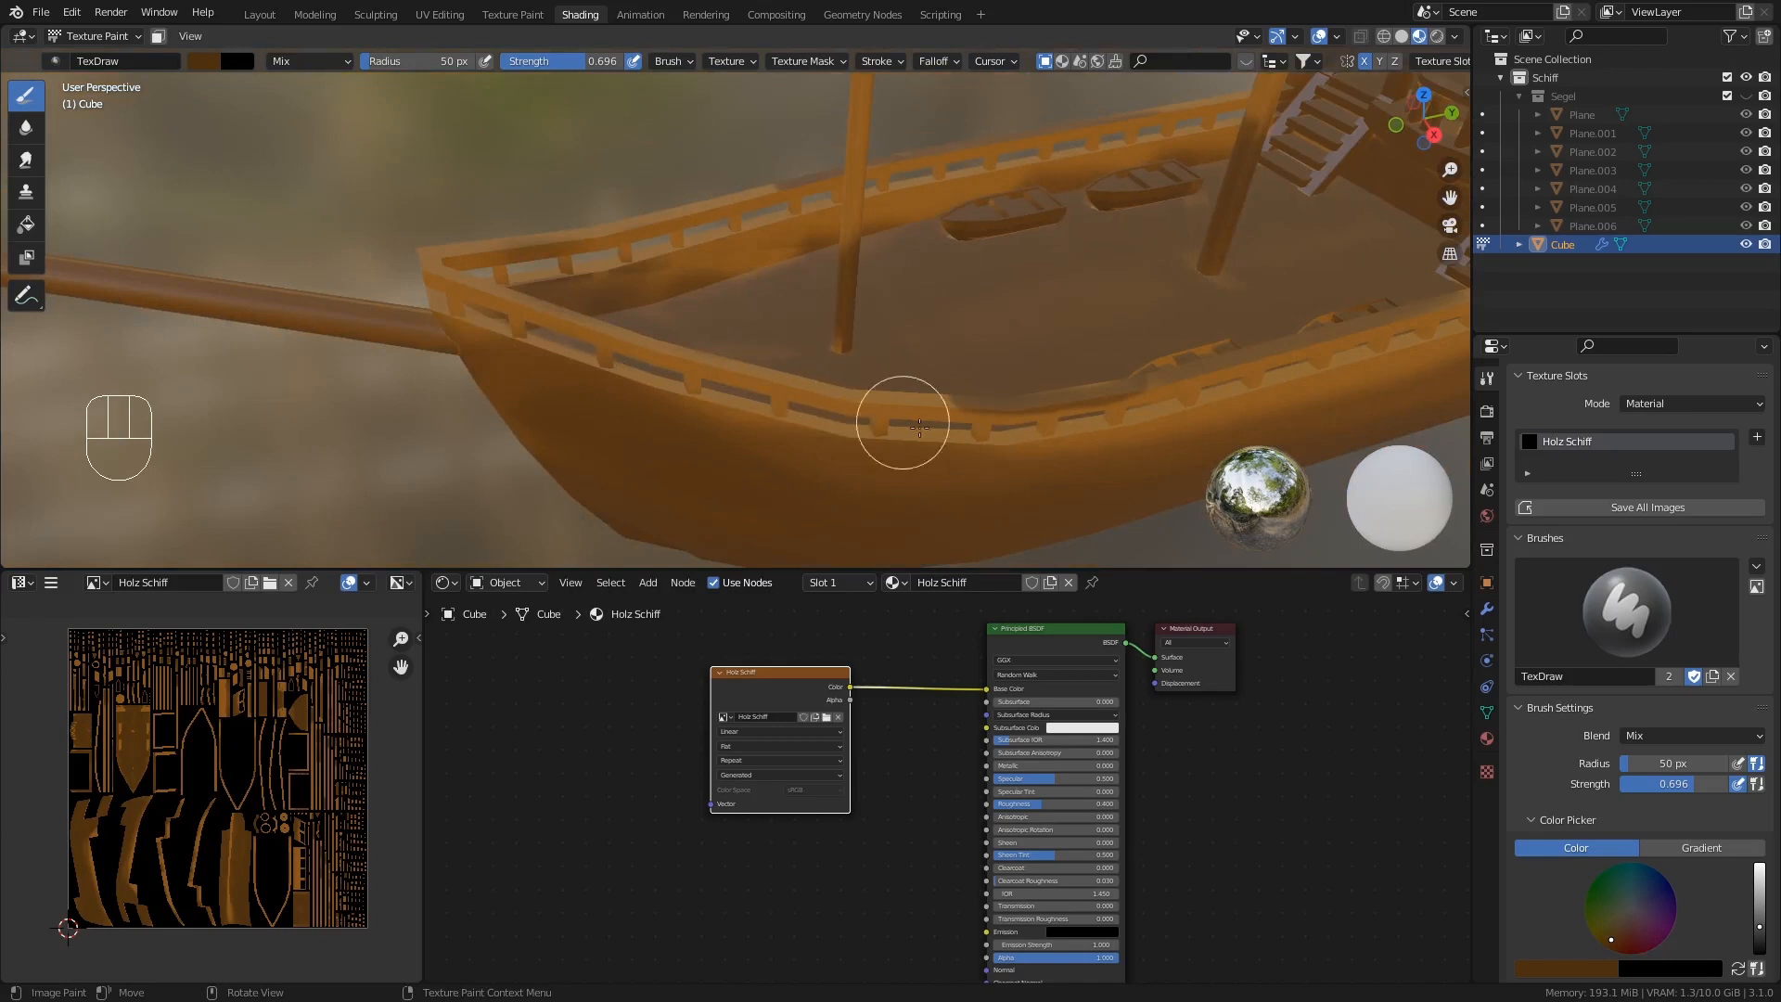
- Paint dark brown along the top of the near handrail around the bow
scroll(919, 427, "up", 5)
mouse_move(1038, 350)
left_mouse_down()
mouse_move(683, 329)
mouse_move(507, 282)
mouse_move(1251, 356)
left_mouse_up()
scroll(1035, 364, "down", 5)
middle_click_drag(594, 289, 783, 338, "shift")
scroll(782, 338, "up", 5)
mouse_move(462, 105)
left_mouse_down()
mouse_move(346, 139)
mouse_move(326, 191)
mouse_move(945, 378)
left_mouse_up()
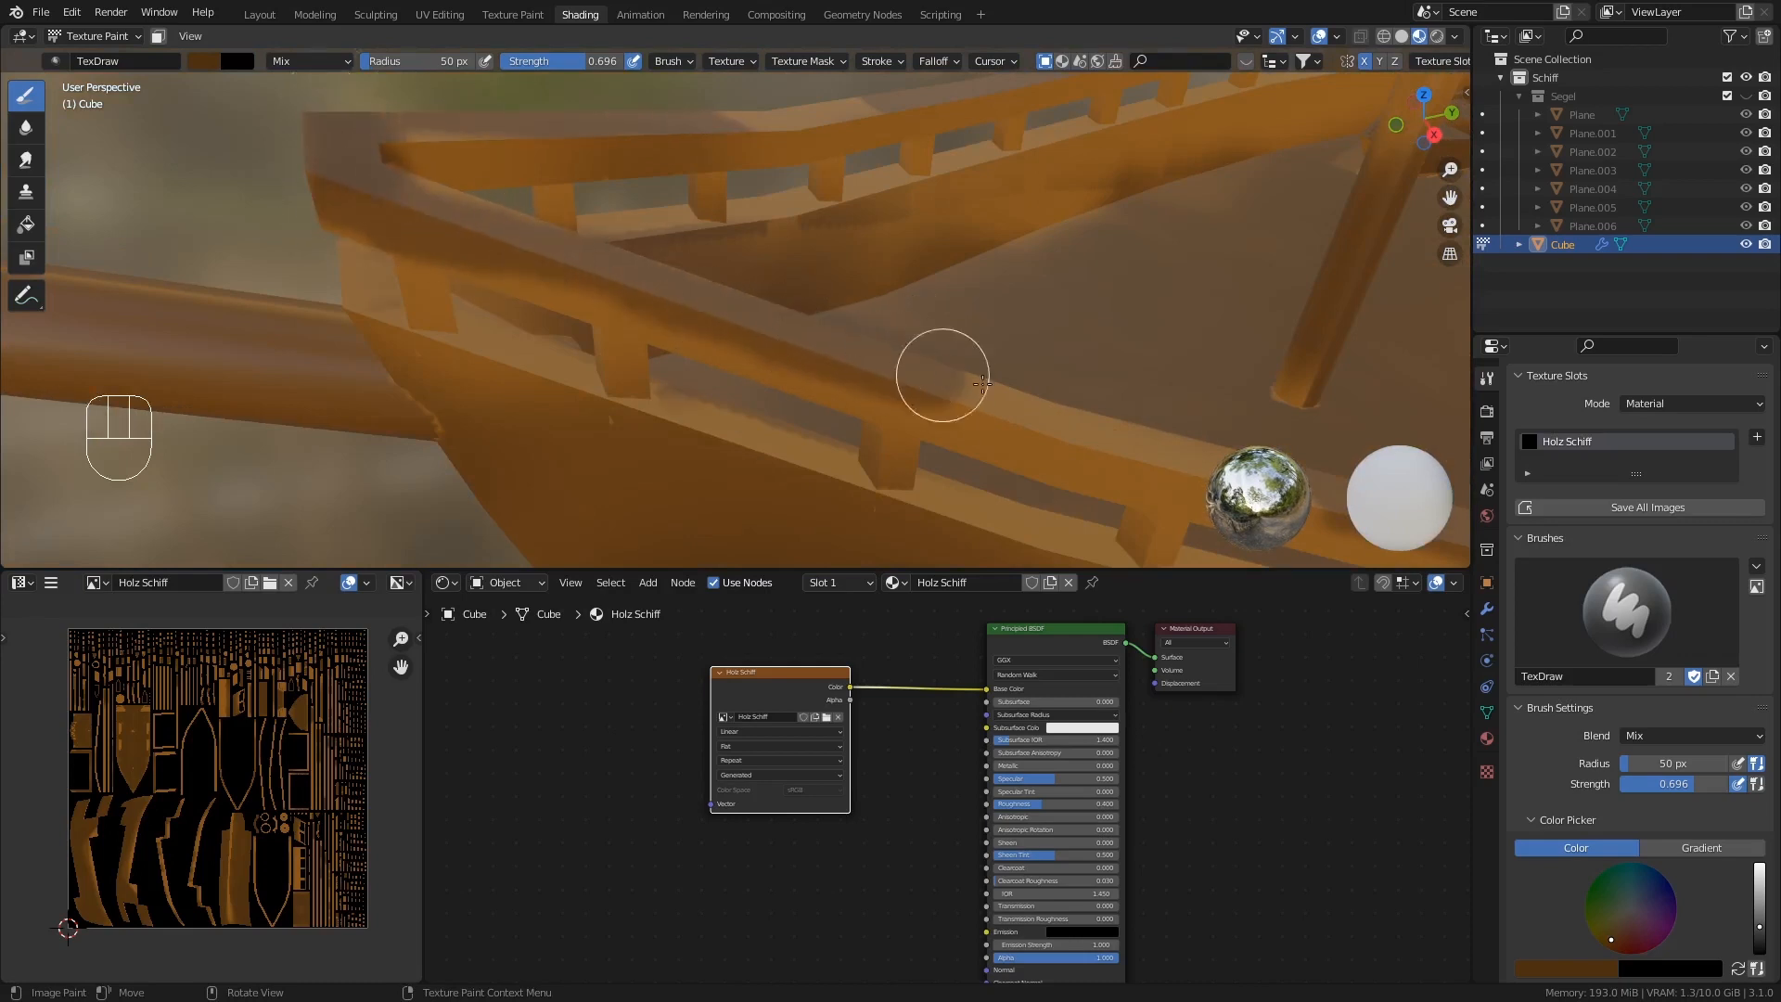
middle_click_drag(982, 383, 907, 356, "shift")
mouse_move(694, 214)
middle_mouse_down("ctrl")
mouse_move(685, 264)
mouse_move(557, 370)
middle_mouse_up("ctrl")
left_click_drag(557, 370, 691, 397)
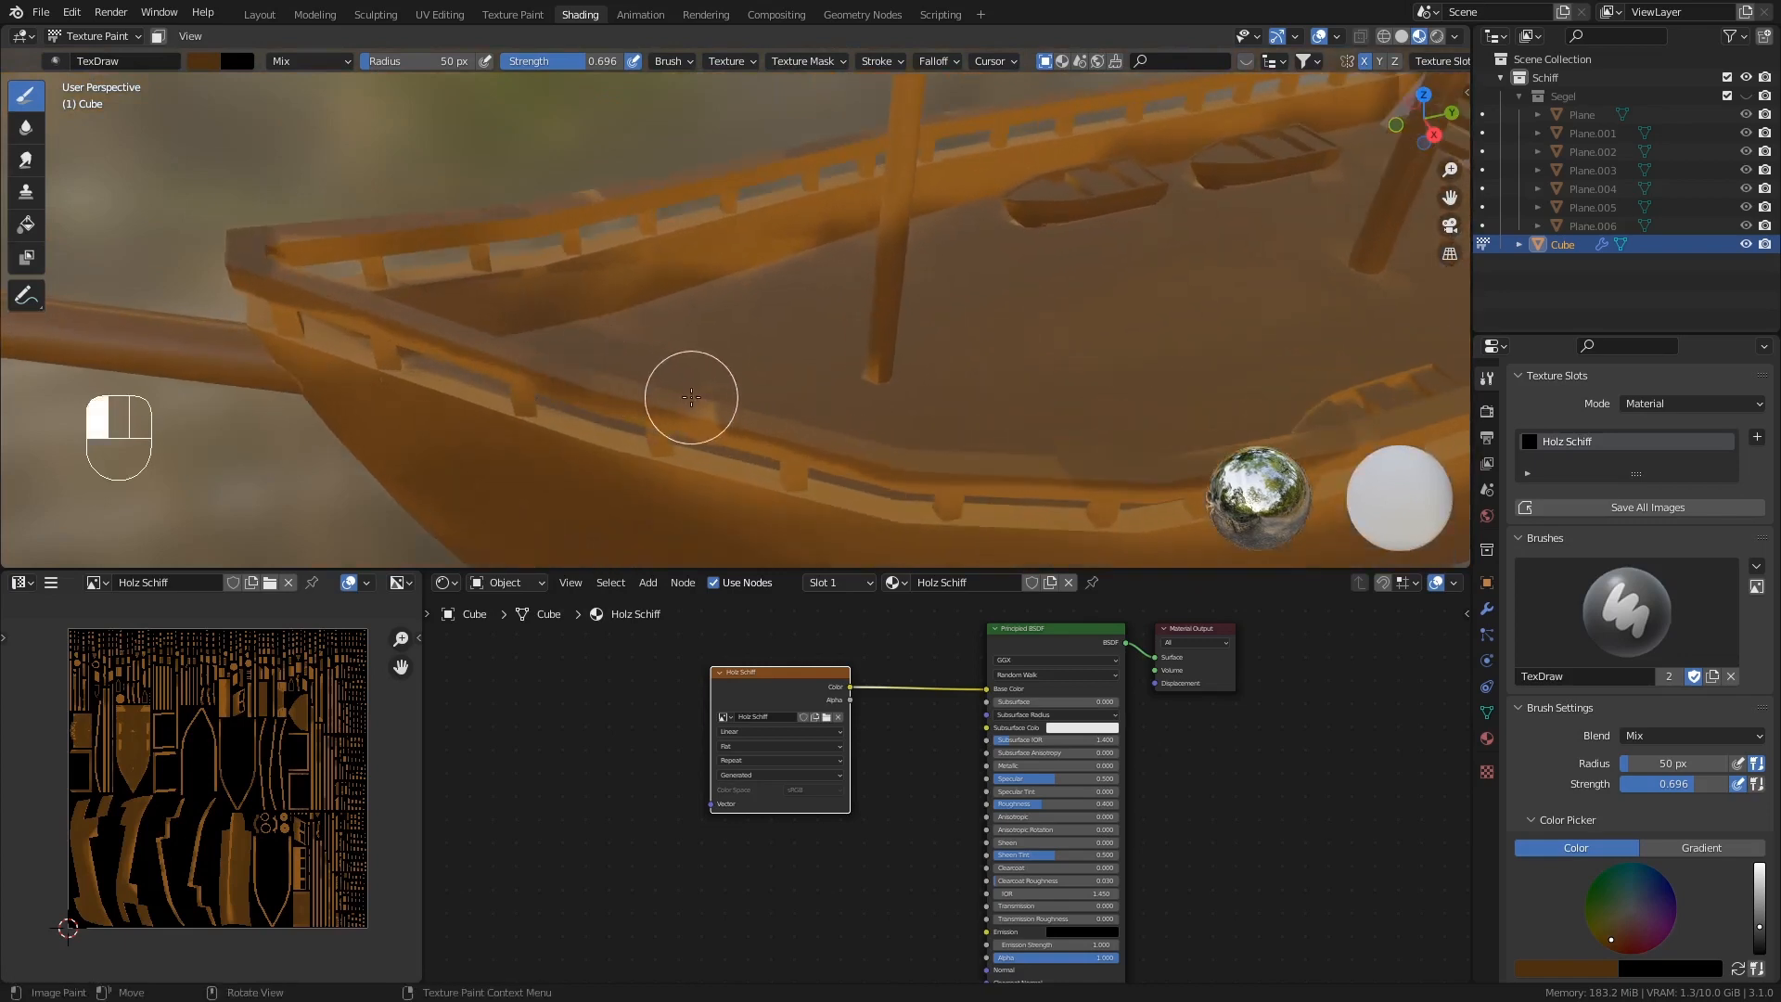
left_click_drag(1089, 465, 910, 442)
scroll(911, 440, "down", 7)
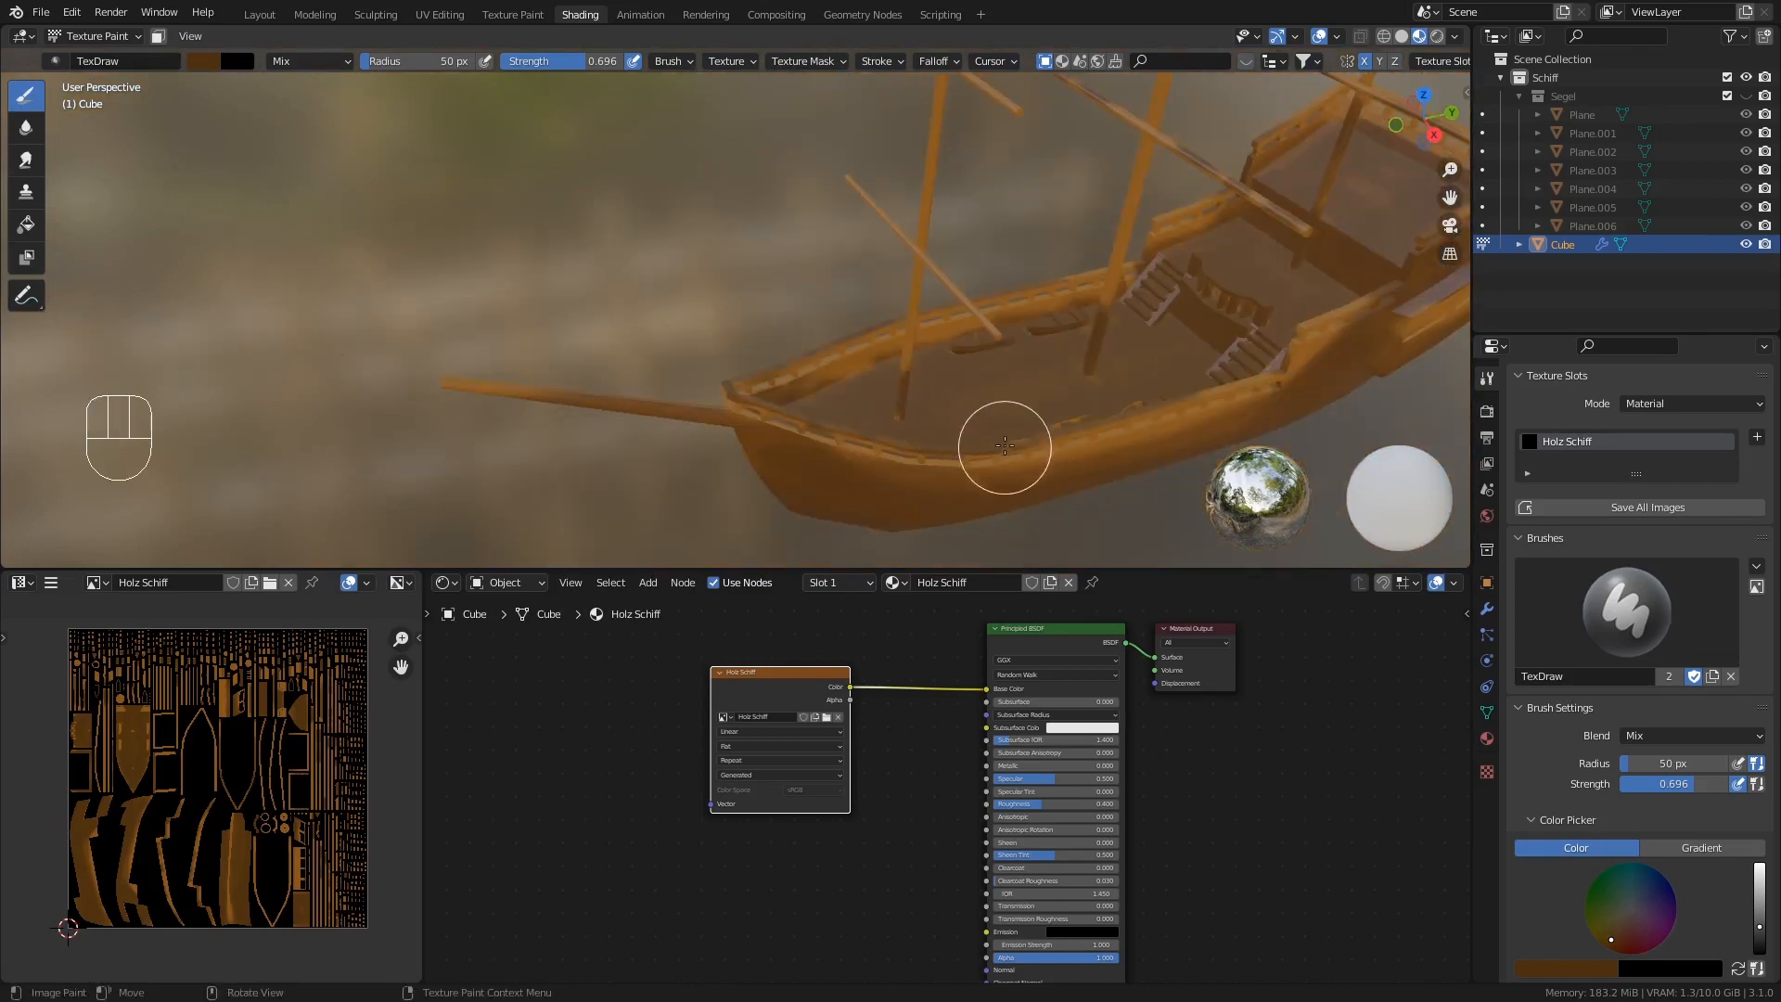
- Continue the dark brown along the near handrail amidships toward the stern
middle_click_drag(1002, 413, 998, 386)
mouse_move(1243, 389)
middle_mouse_down("shift")
mouse_move(1014, 366)
mouse_move(1005, 382)
mouse_move(1071, 415)
middle_mouse_up("shift")
scroll(1070, 414, "up", 2)
left_click_drag(1023, 431, 1090, 457)
mouse_move(1091, 457)
middle_mouse_down("shift")
mouse_move(1038, 377)
mouse_move(1057, 397)
mouse_move(1029, 402)
mouse_move(1281, 541)
middle_mouse_up("shift")
scroll(1009, 403, "down", 1)
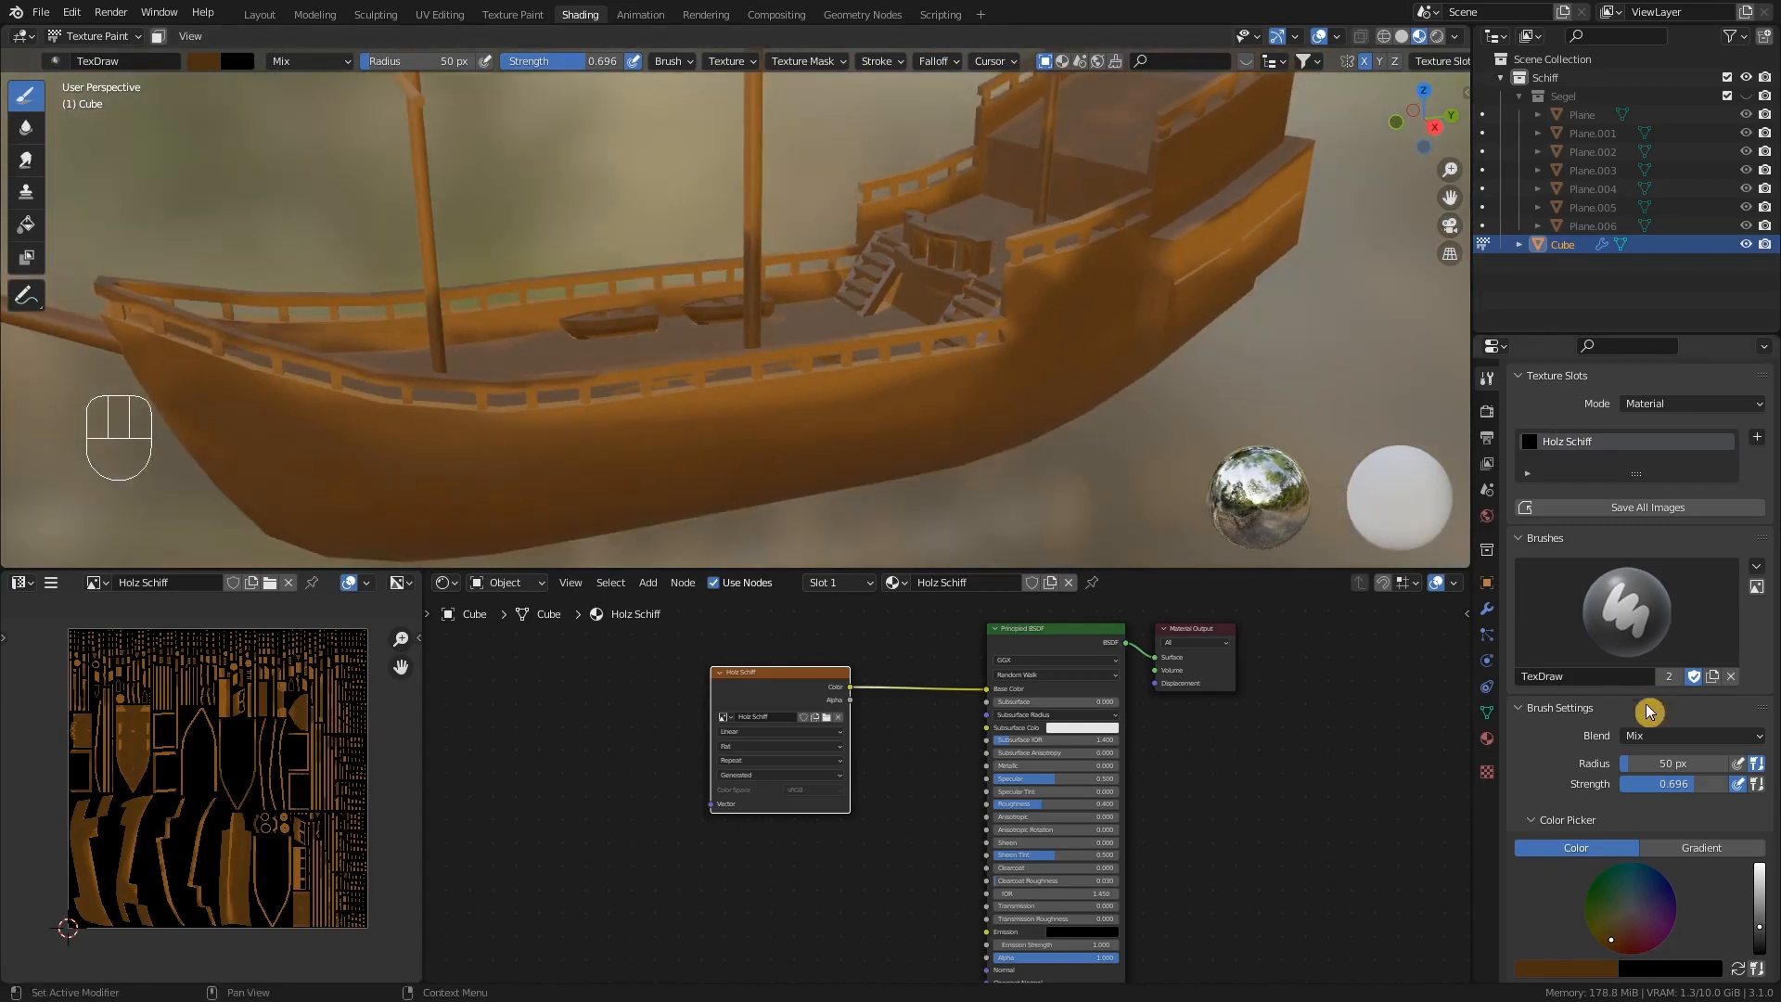
- Choose the near-black brown from the Holz Schiff palette and paint shadows behind the stairs and on the wall between them
scroll(1612, 820, "down", 3)
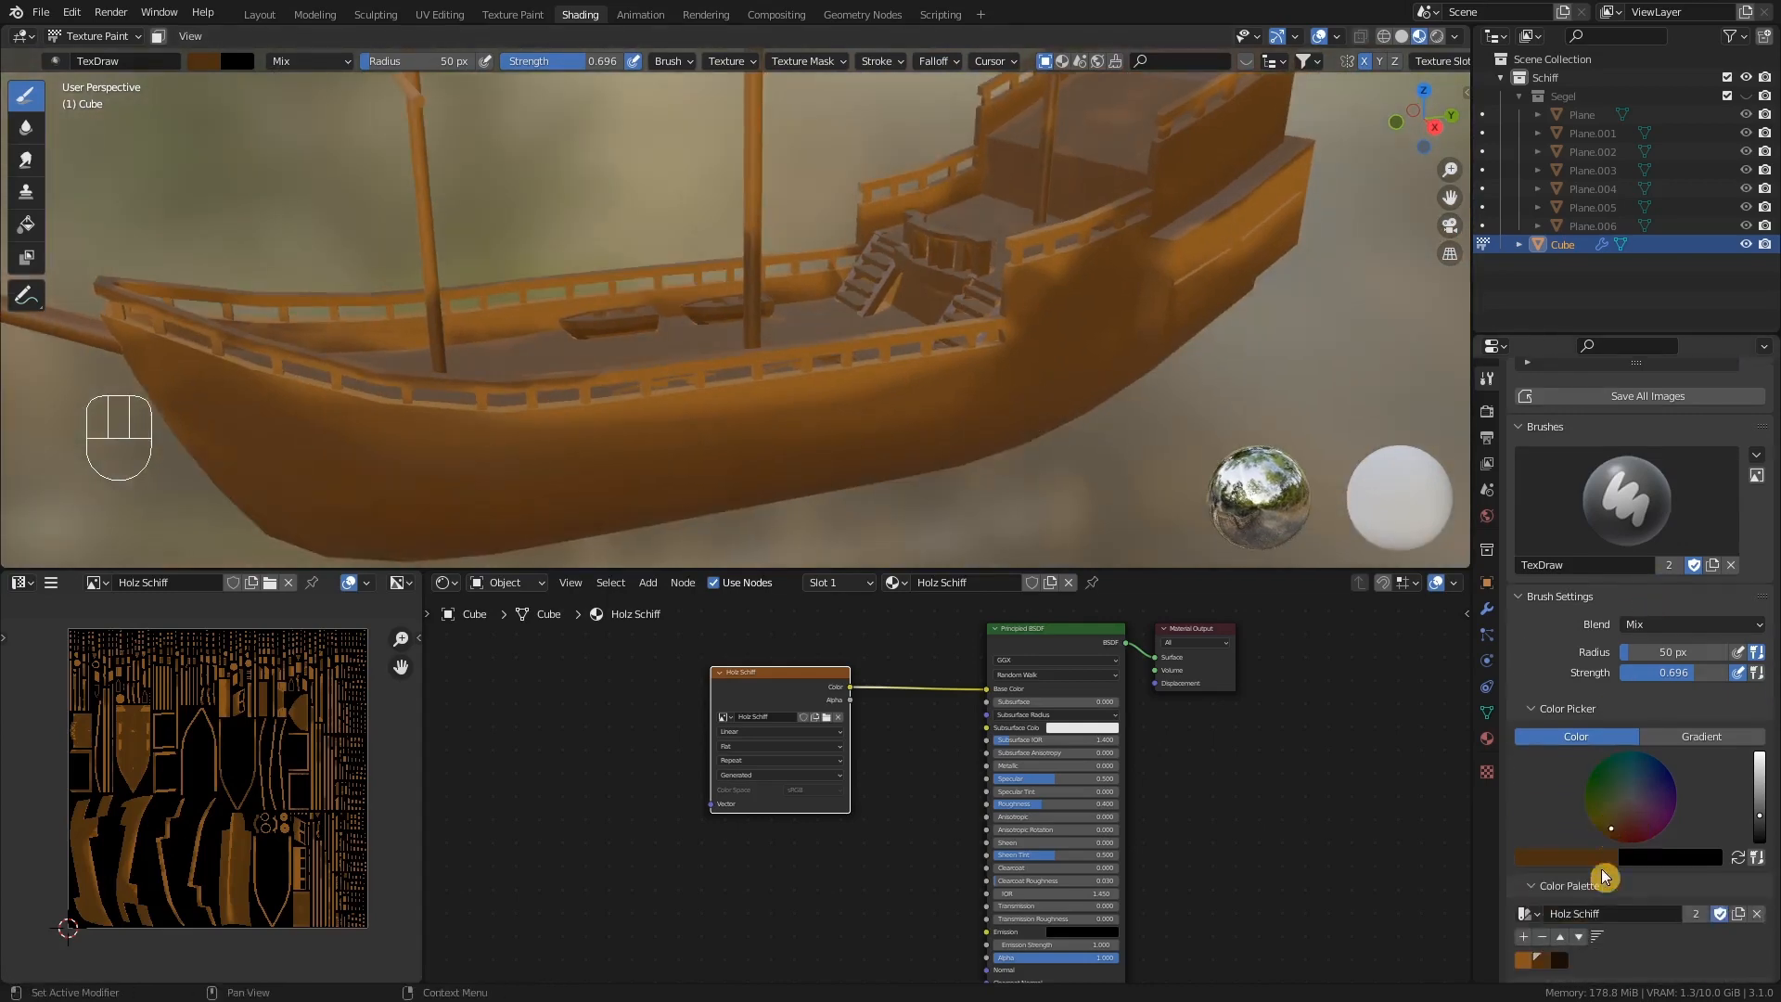
left_click(1561, 960)
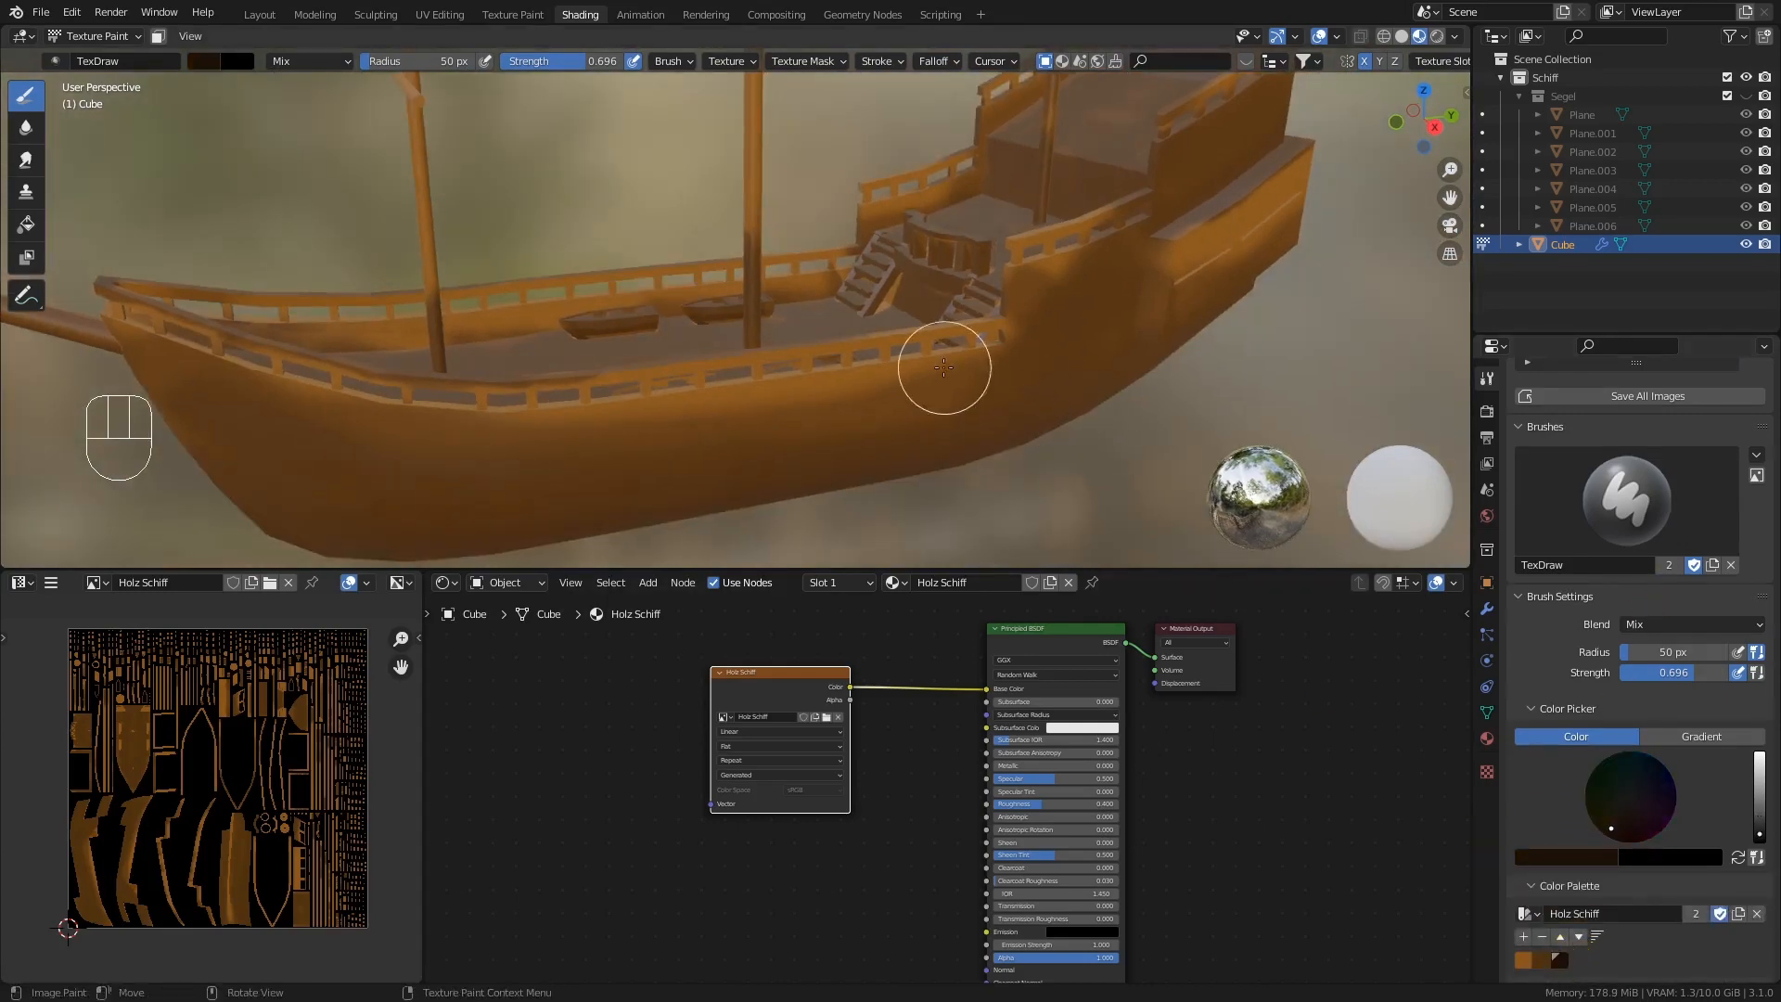
scroll(837, 292, "up", 6)
mouse_move(926, 295)
middle_mouse_down()
mouse_move(906, 270)
mouse_move(859, 294)
middle_mouse_up()
mouse_move(692, 384)
left_mouse_down()
mouse_move(697, 409)
mouse_move(705, 344)
left_mouse_up()
mouse_move(705, 344)
middle_mouse_down()
mouse_move(698, 321)
mouse_move(711, 334)
middle_mouse_up()
scroll(695, 354, "up", 5)
scroll(696, 355, "down", 5)
left_click_drag(712, 334, 712, 337)
left_click_drag(662, 416, 743, 246)
mouse_move(743, 247)
middle_mouse_down()
mouse_move(856, 318)
mouse_move(783, 251)
middle_mouse_up()
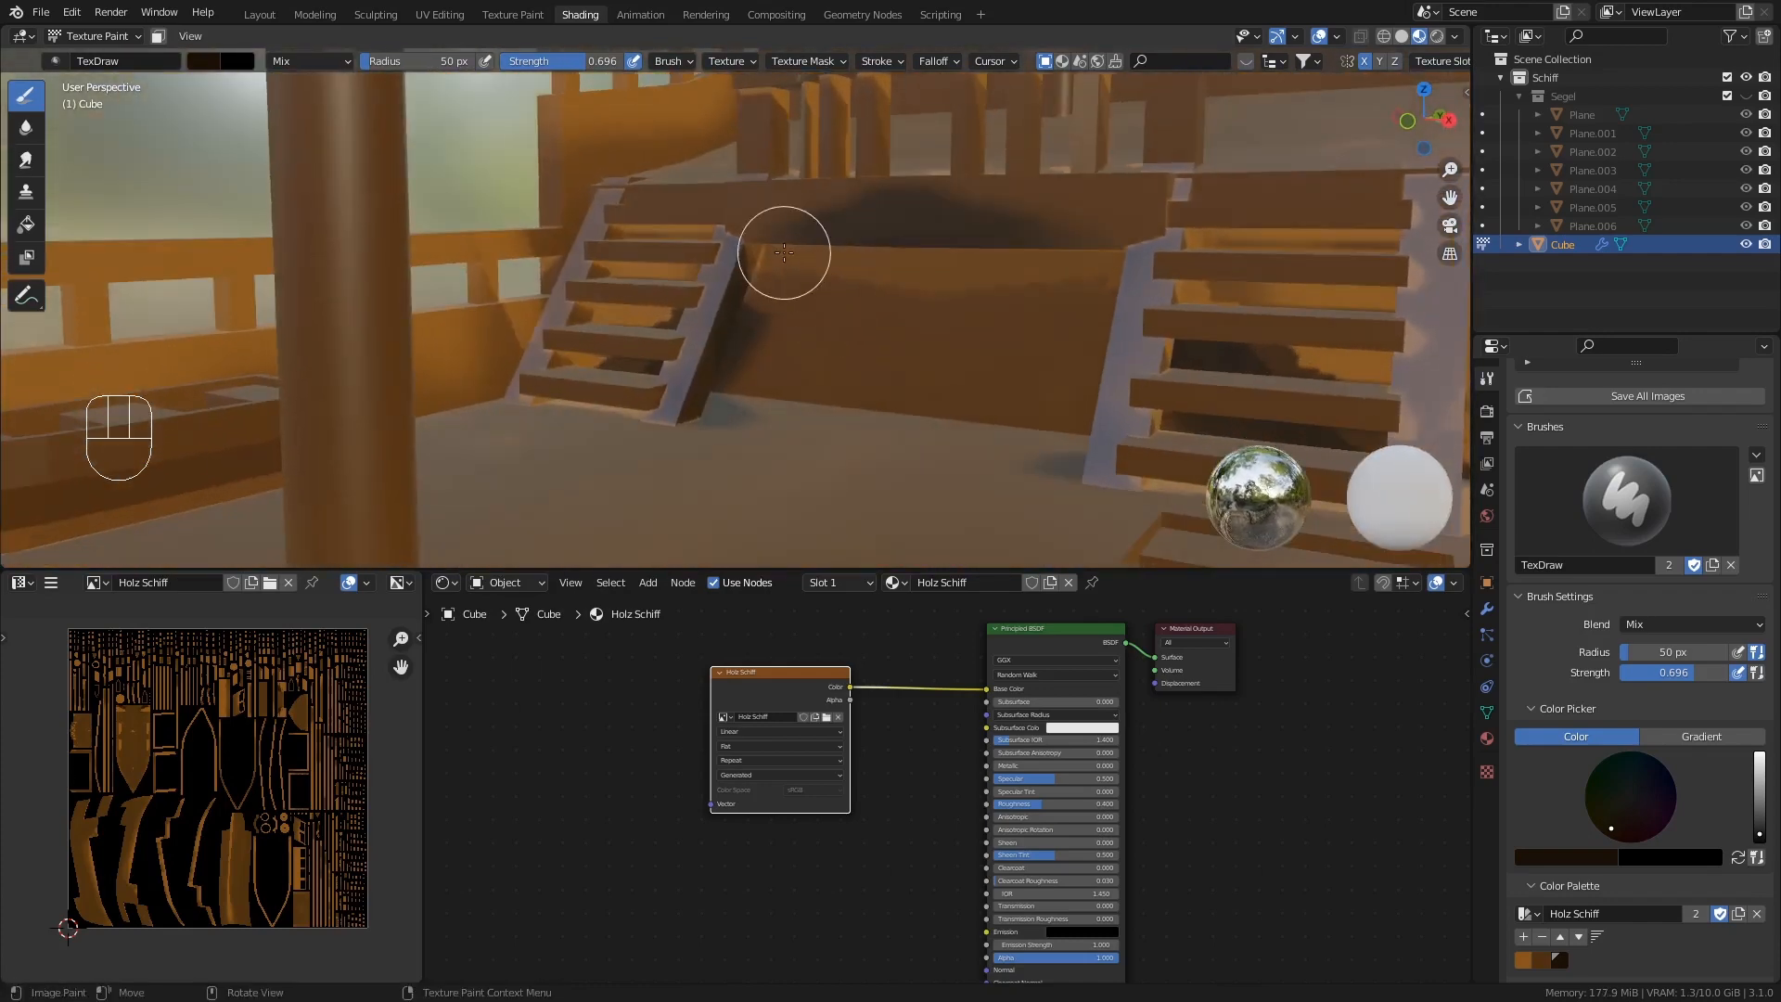
left_click_drag(782, 250, 769, 267)
- Paint near-black brown shadows into the gaps between the treads of the stairs near the far railing
scroll(643, 262, "up", 5)
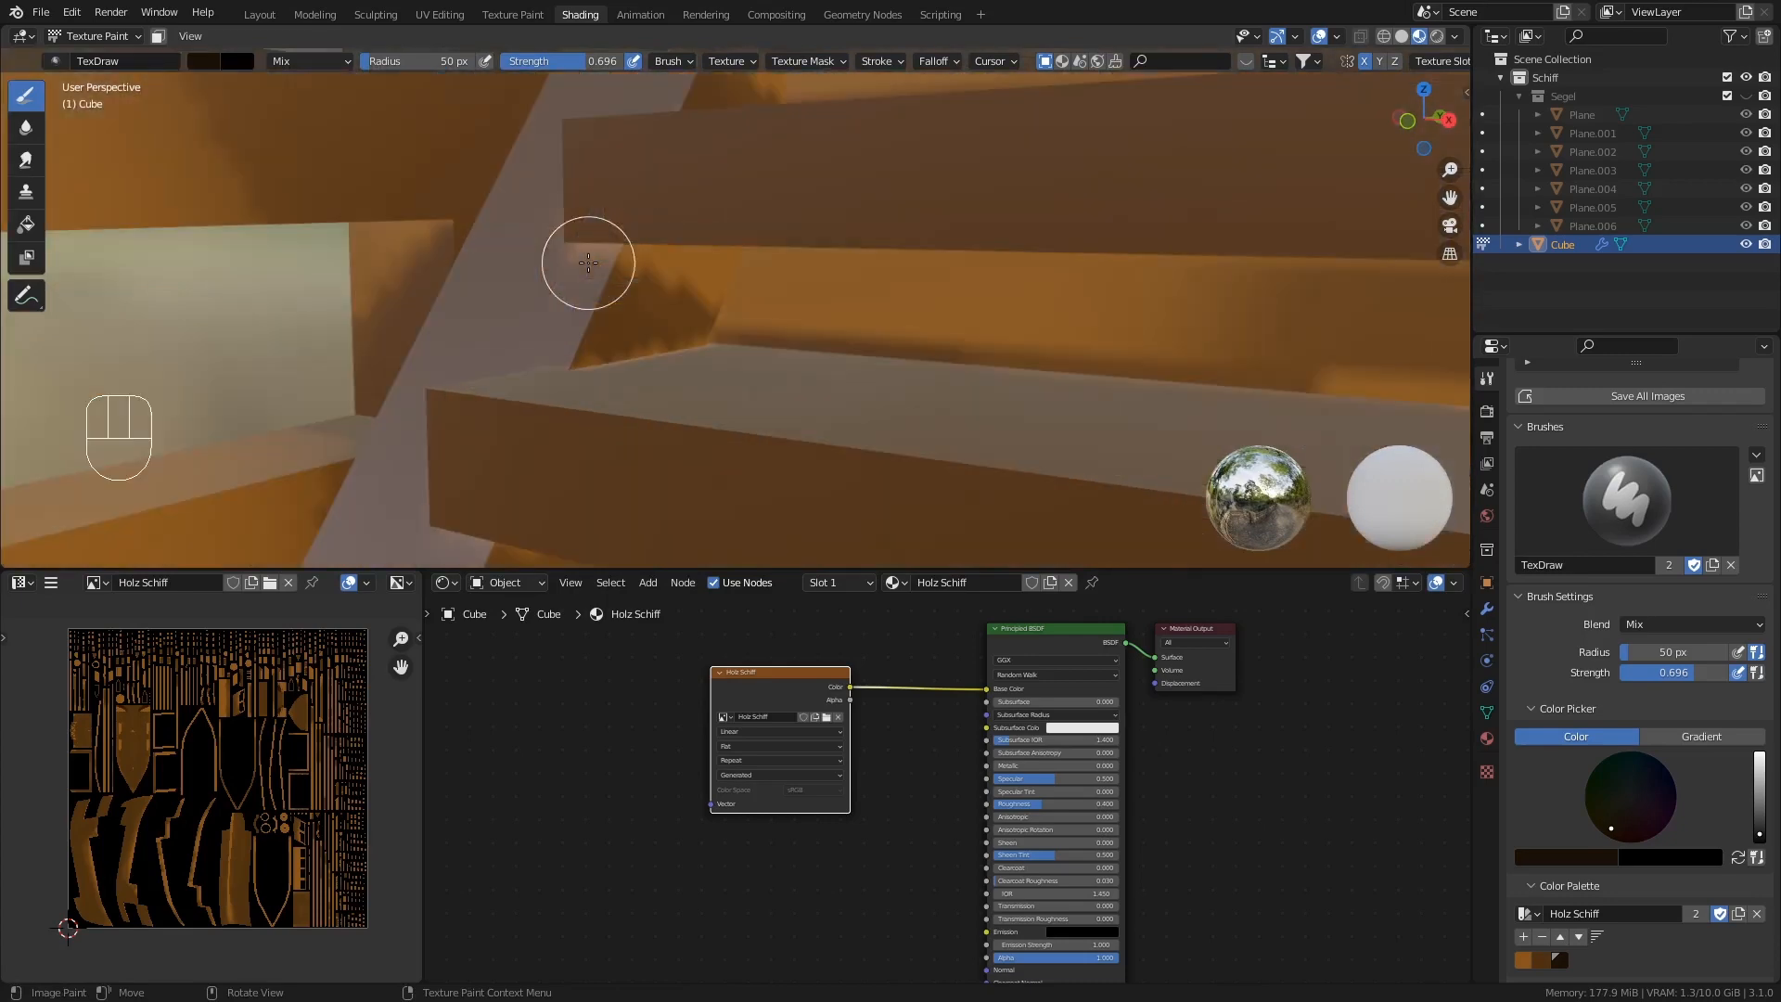
mouse_move(588, 258)
left_mouse_down()
mouse_move(723, 290)
mouse_move(1041, 282)
left_mouse_up()
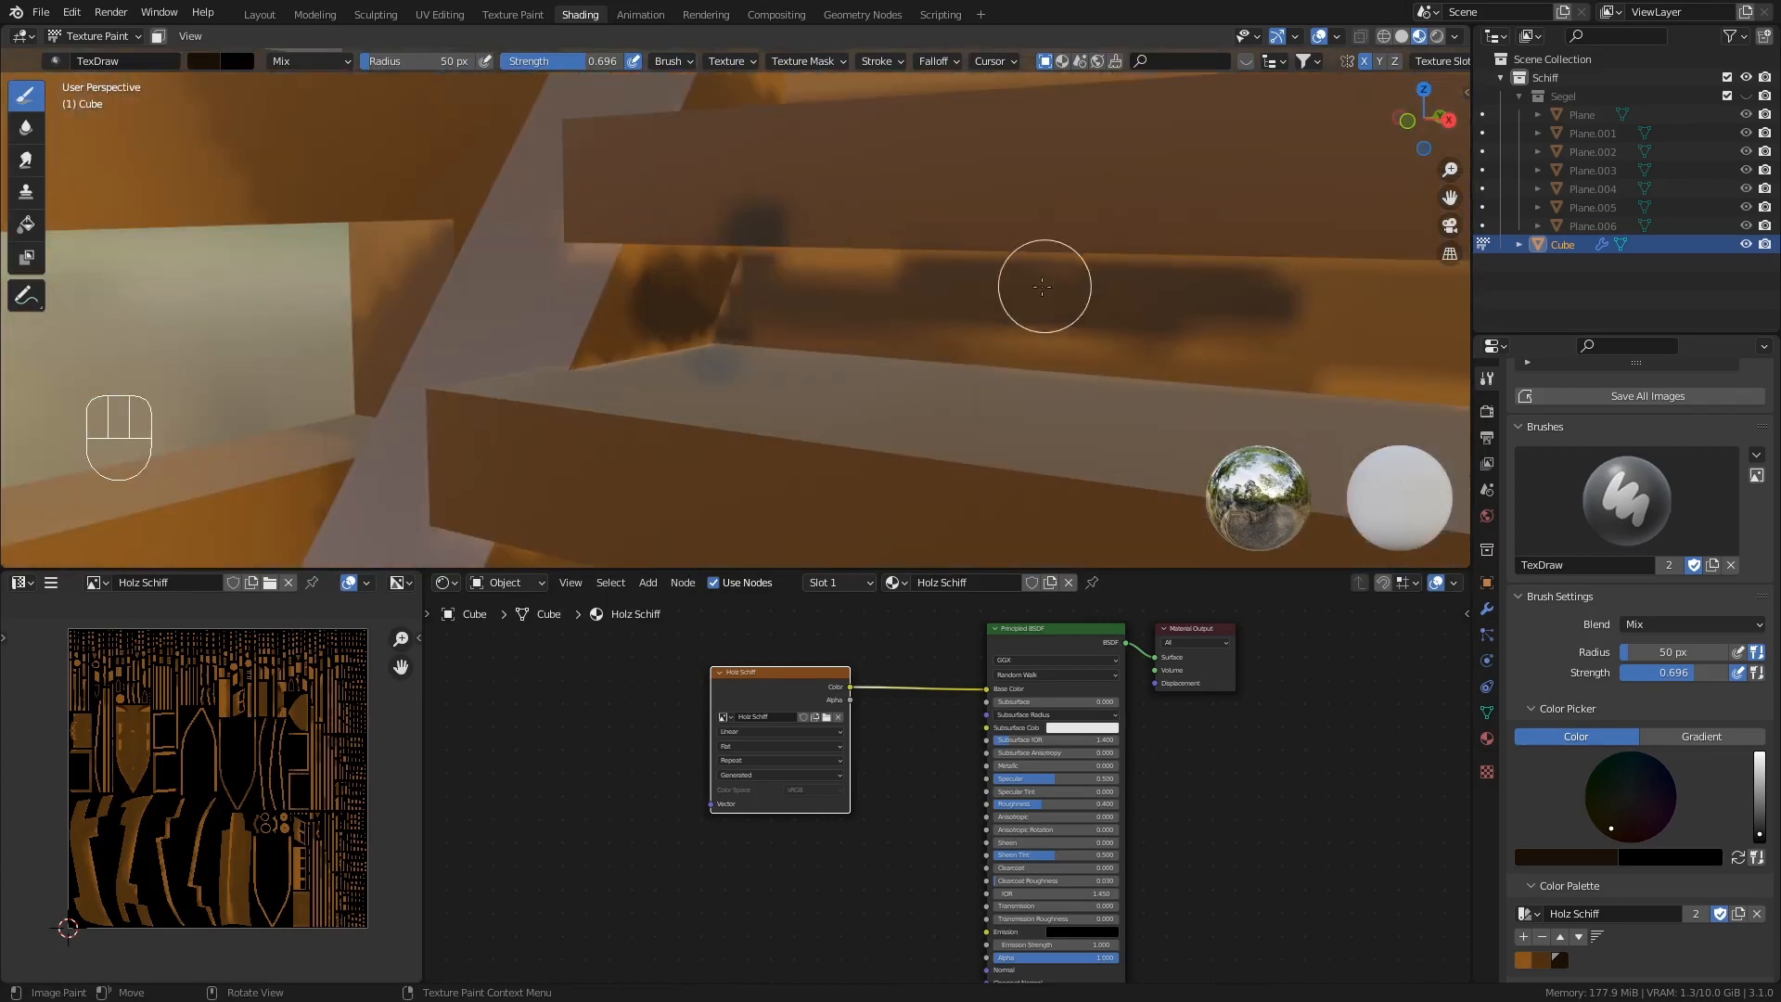
scroll(988, 310, "down", 5)
mouse_move(1015, 329)
middle_mouse_down()
mouse_move(923, 338)
mouse_move(1011, 334)
mouse_move(998, 319)
middle_mouse_up()
mouse_move(896, 278)
left_mouse_down()
mouse_move(964, 300)
mouse_move(914, 297)
left_mouse_up()
left_click_drag(1010, 151, 1096, 150)
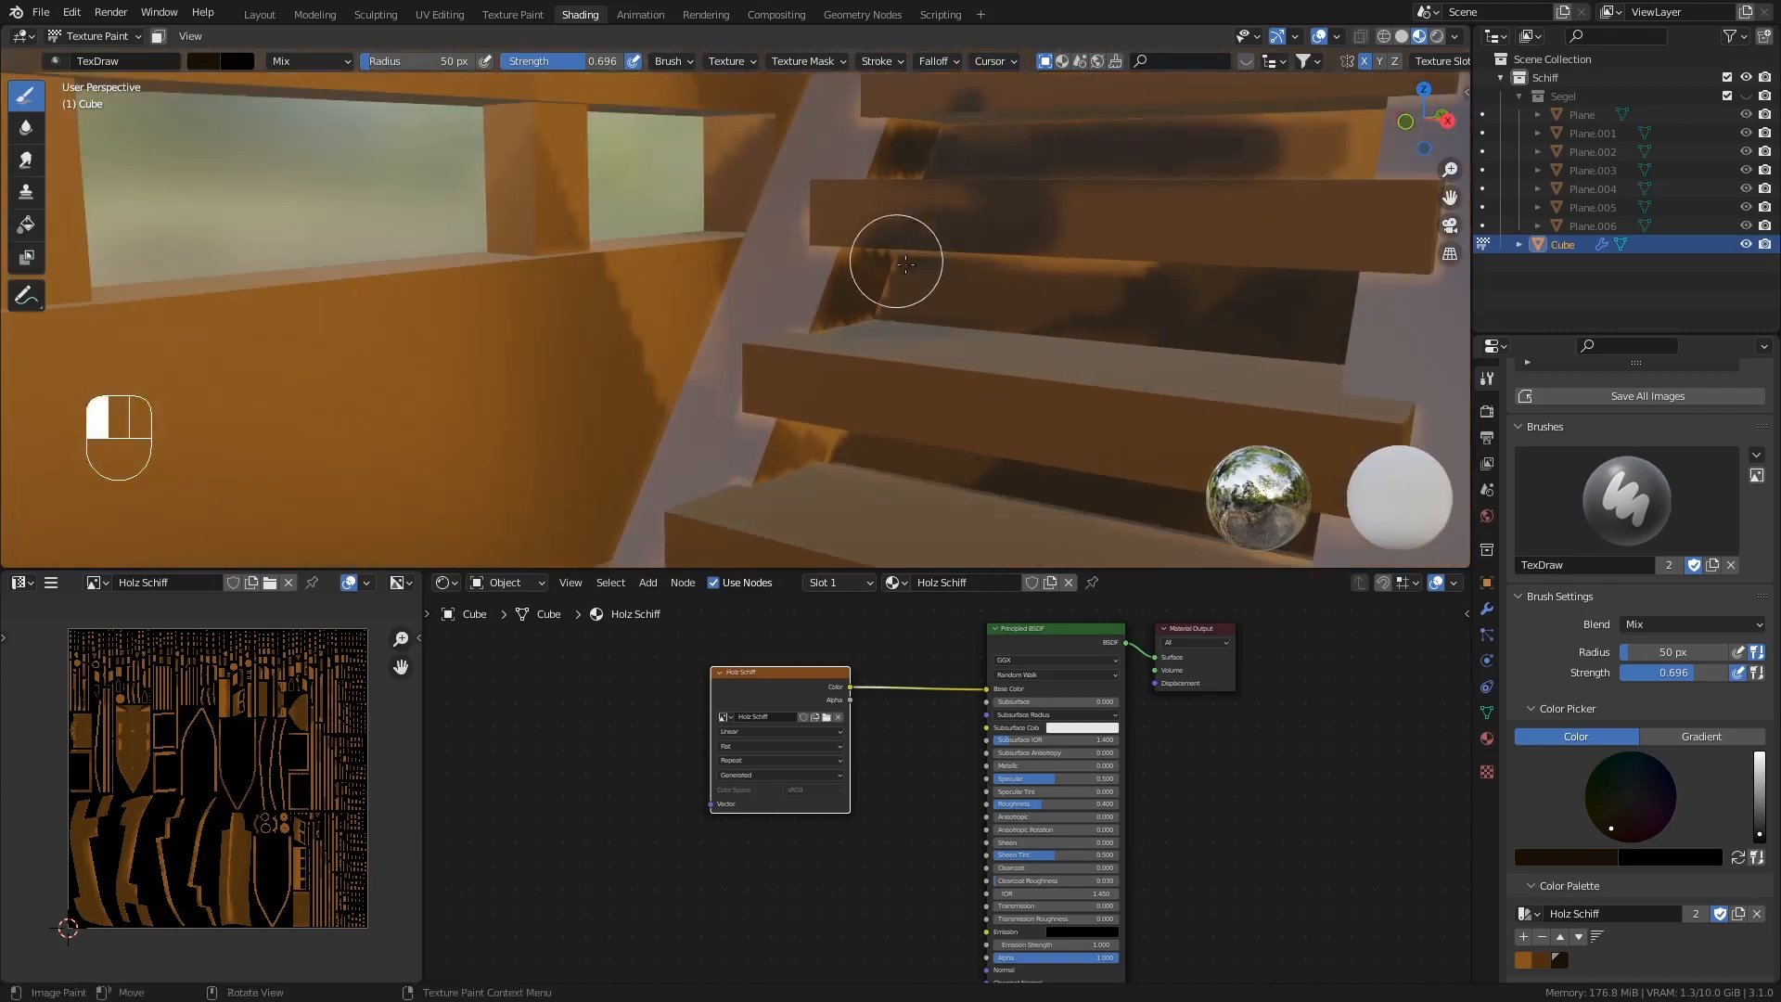
left_click_drag(842, 290, 1128, 326)
- Paint near-black shadows along the sides of the stairs and on the deck around their foot
scroll(1094, 322, "down", 6)
mouse_move(1094, 322)
middle_mouse_down()
mouse_move(965, 320)
mouse_move(1011, 311)
mouse_move(999, 256)
middle_mouse_up()
left_click_drag(1018, 130, 968, 357)
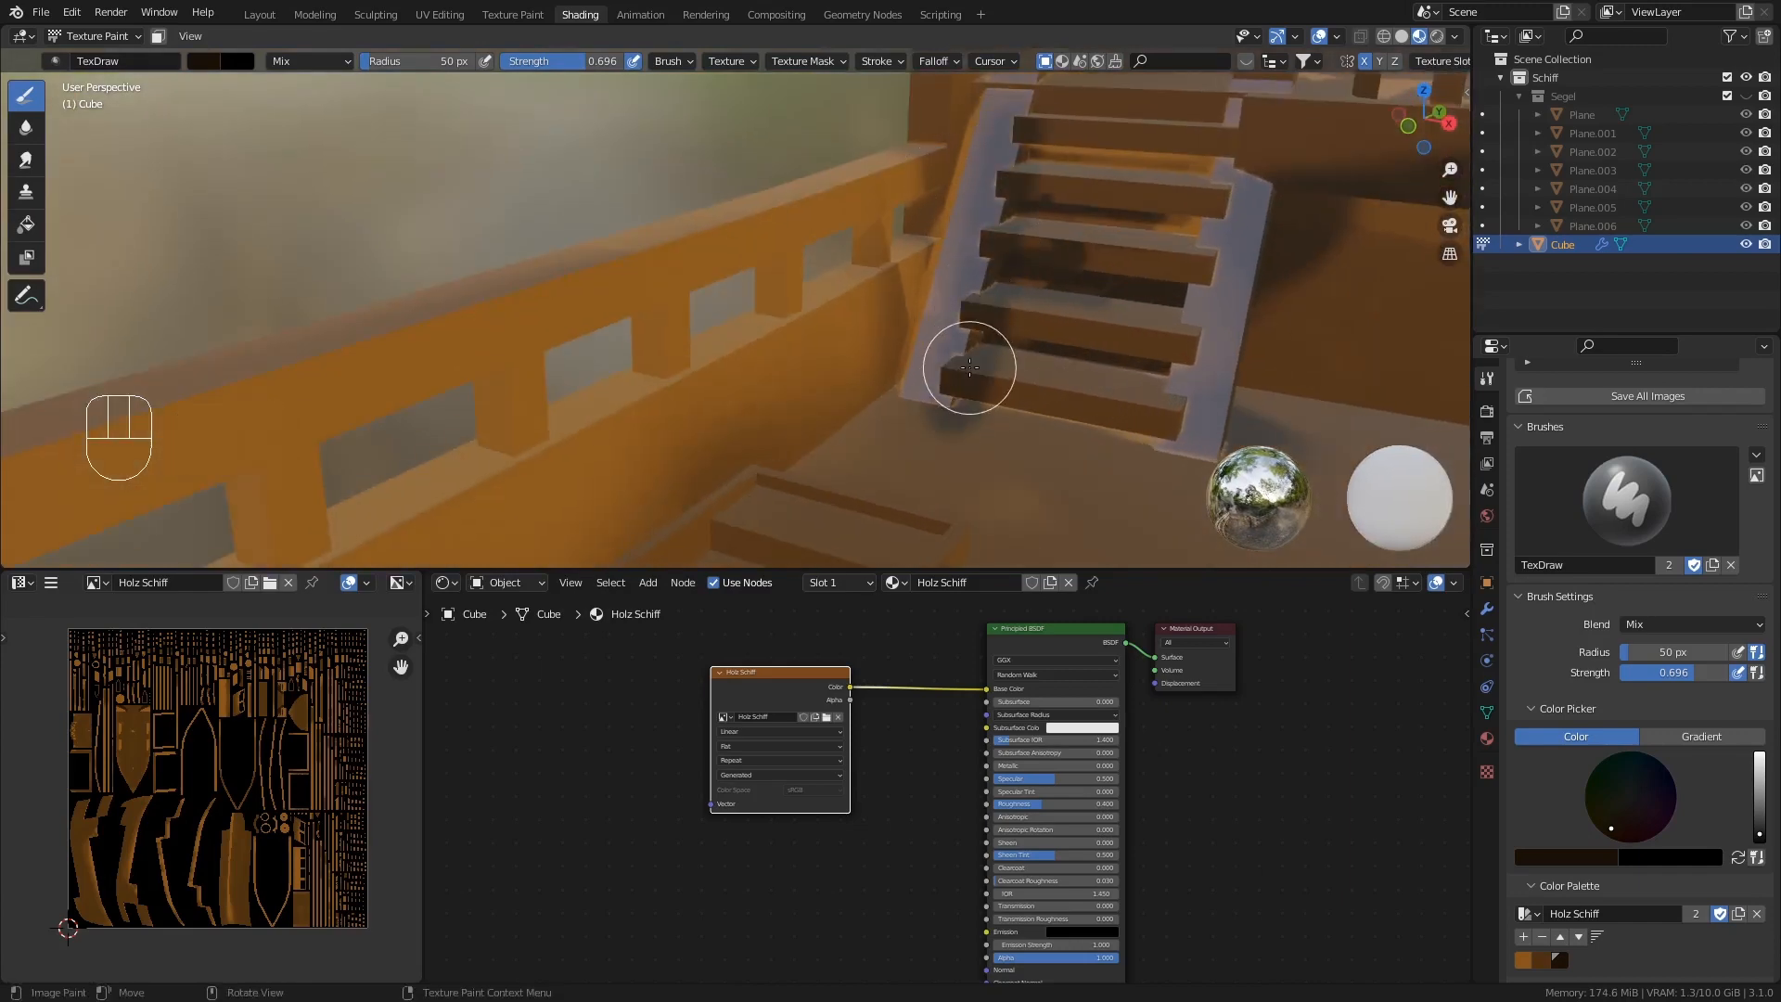
middle_click_drag(969, 368, 1151, 303)
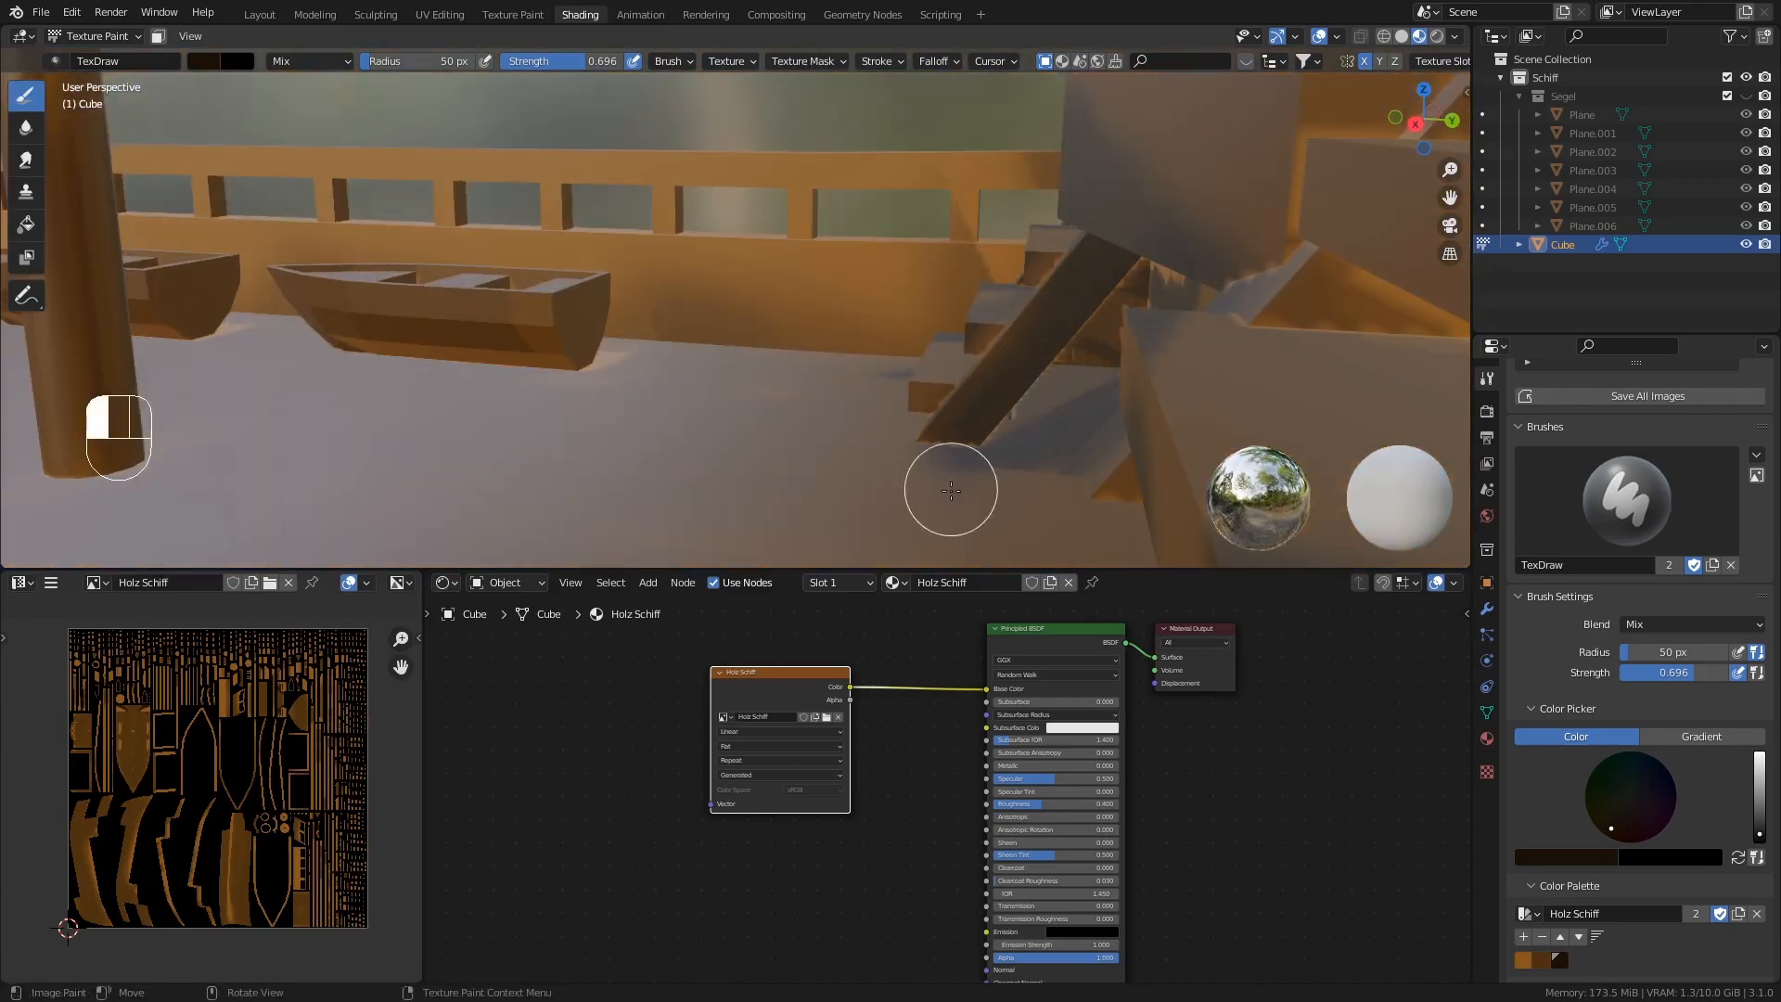
middle_click_drag(951, 490, 1118, 439)
middle_click_drag(991, 439, 989, 490)
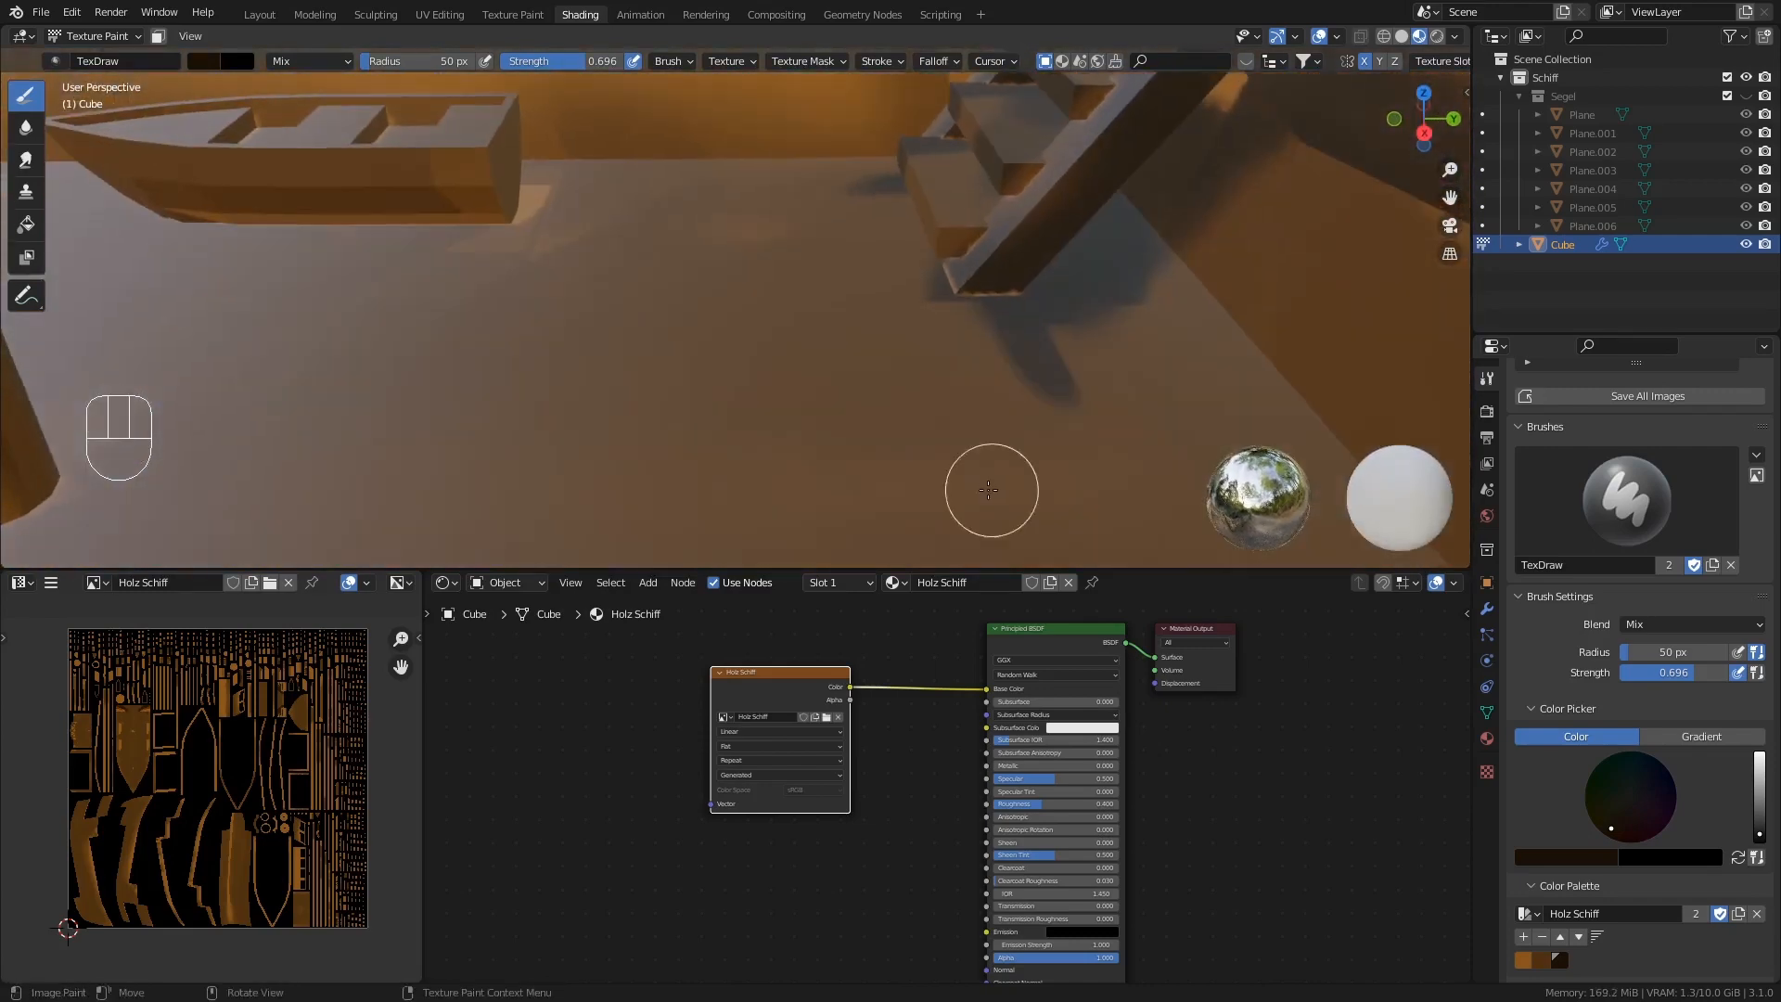
mouse_move(987, 269)
middle_mouse_down("shift")
mouse_move(1058, 519)
mouse_move(1080, 501)
mouse_move(1083, 316)
middle_mouse_up("shift")
left_click_drag(955, 243, 981, 220)
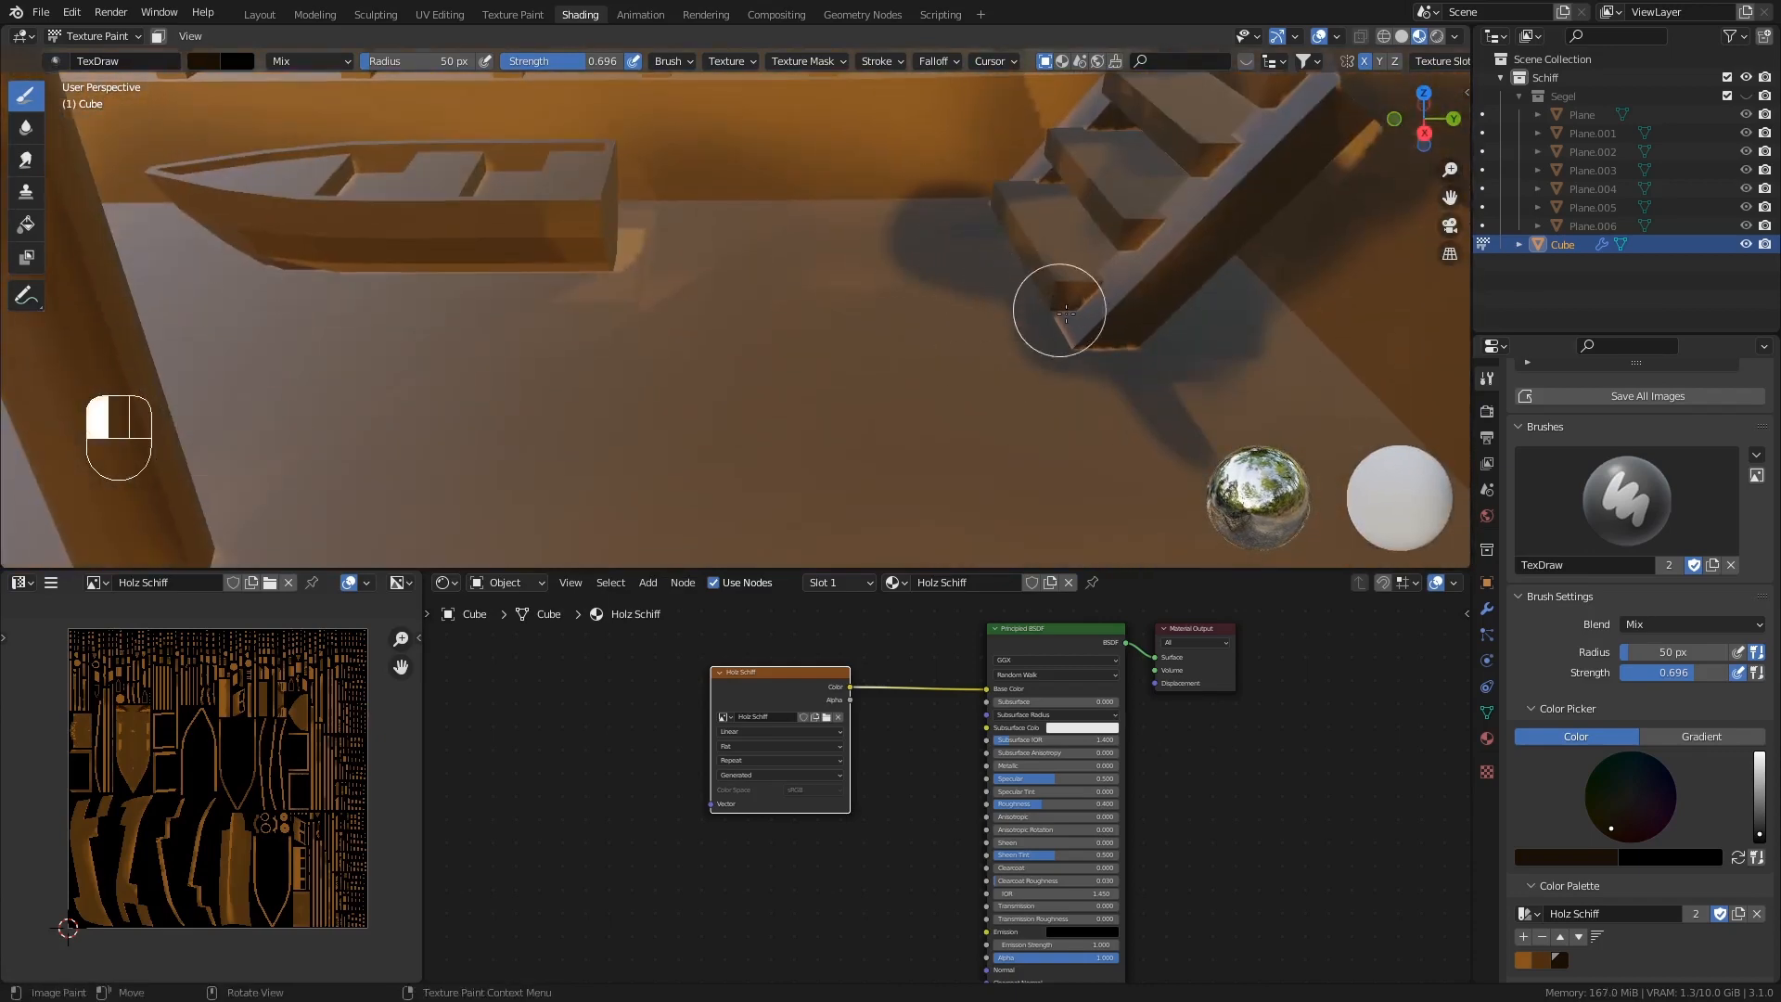
middle_click_drag(1067, 313, 1042, 363)
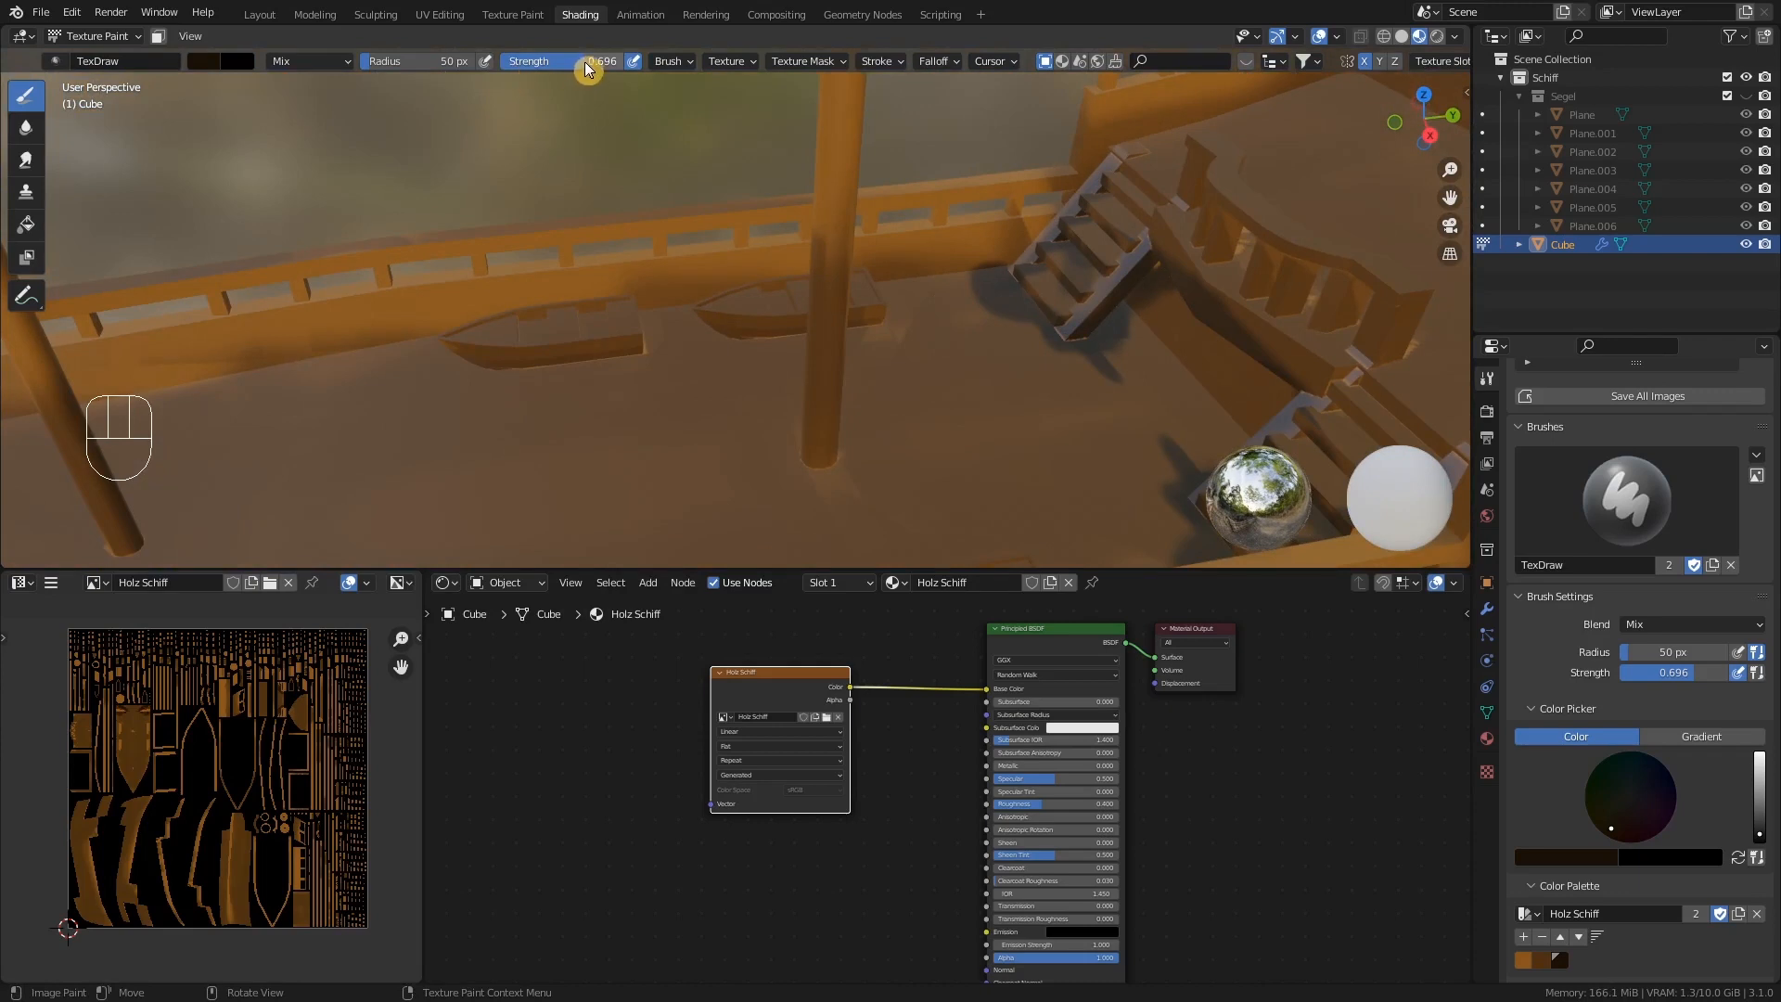
- Reduce the brush strength to 0.385 and paint soft dark shadows around the two boats along the far bulwark
left_click_drag(575, 72, 544, 60)
left_click_drag(1053, 252, 824, 297)
left_click_drag(1107, 246, 751, 291)
middle_click_drag(650, 347, 843, 315, "shift")
mouse_move(961, 250)
left_mouse_down()
mouse_move(942, 241)
mouse_move(847, 303)
left_mouse_up()
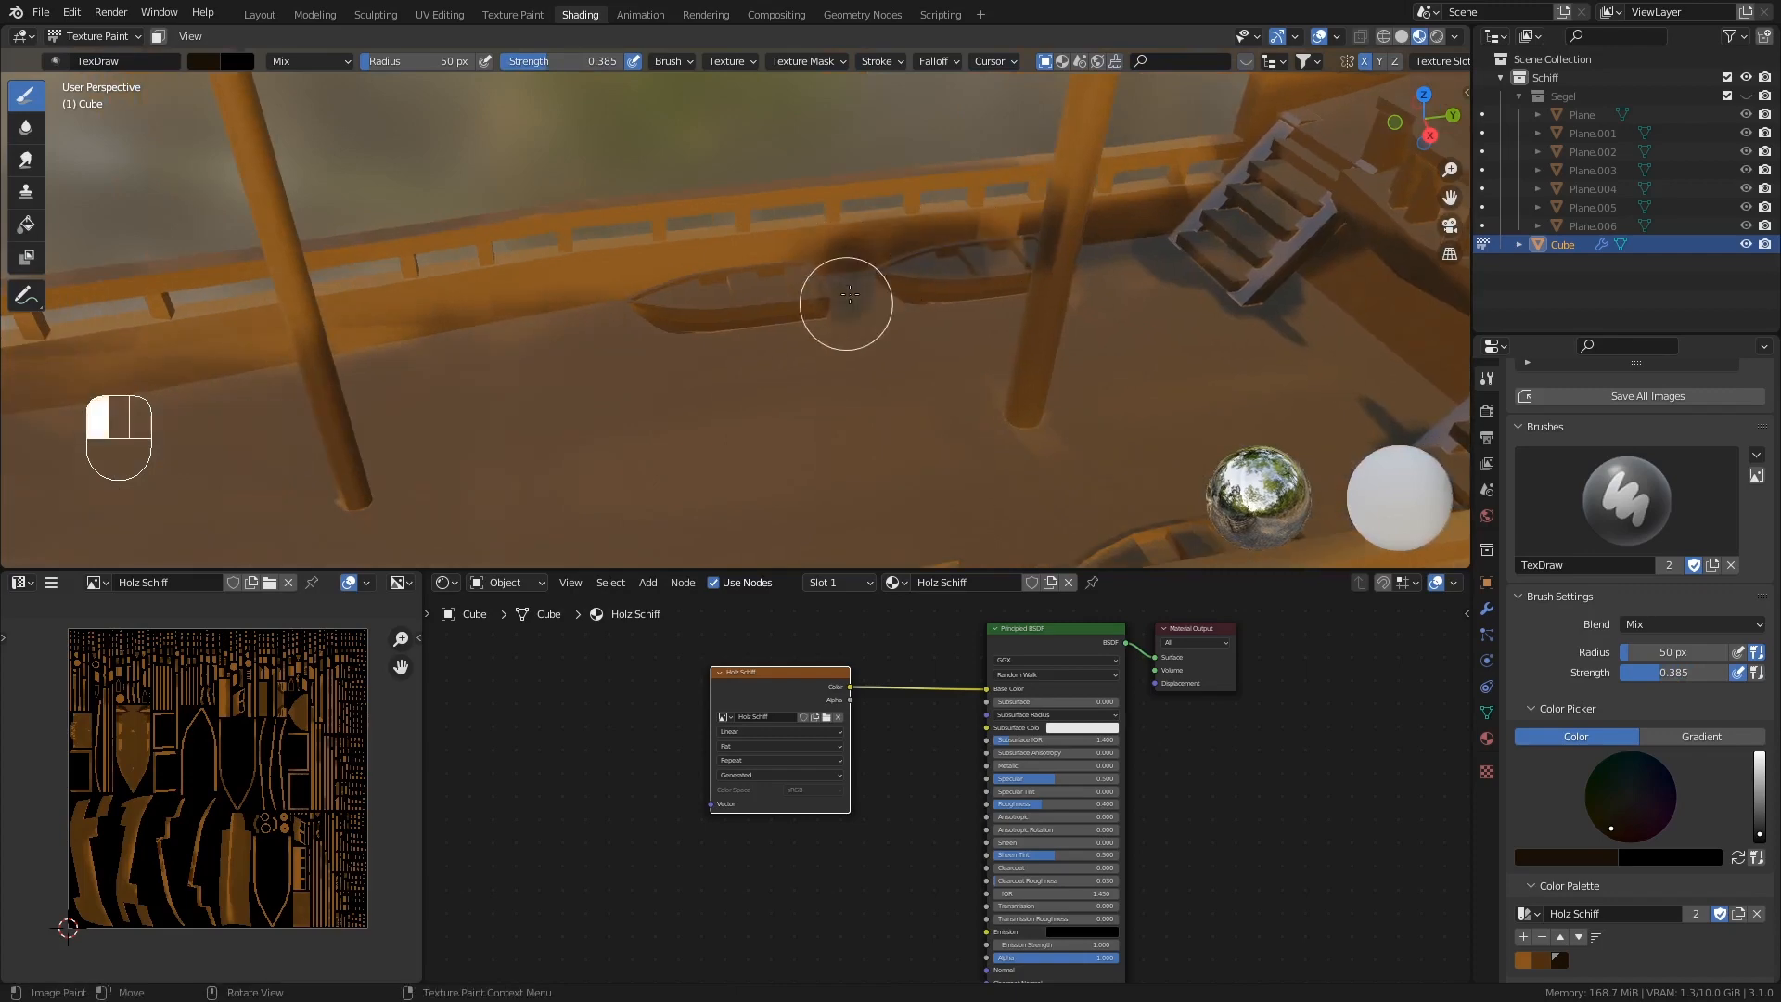
mouse_move(704, 270)
left_mouse_down()
mouse_move(409, 351)
mouse_move(700, 287)
mouse_move(881, 279)
left_mouse_up()
- Paint a soft dark shadow along the deck's far edge from the bow past the foremast to the boats
scroll(882, 286, "down", 5)
middle_click_drag(882, 287, 882, 360)
scroll(720, 329, "up", 4)
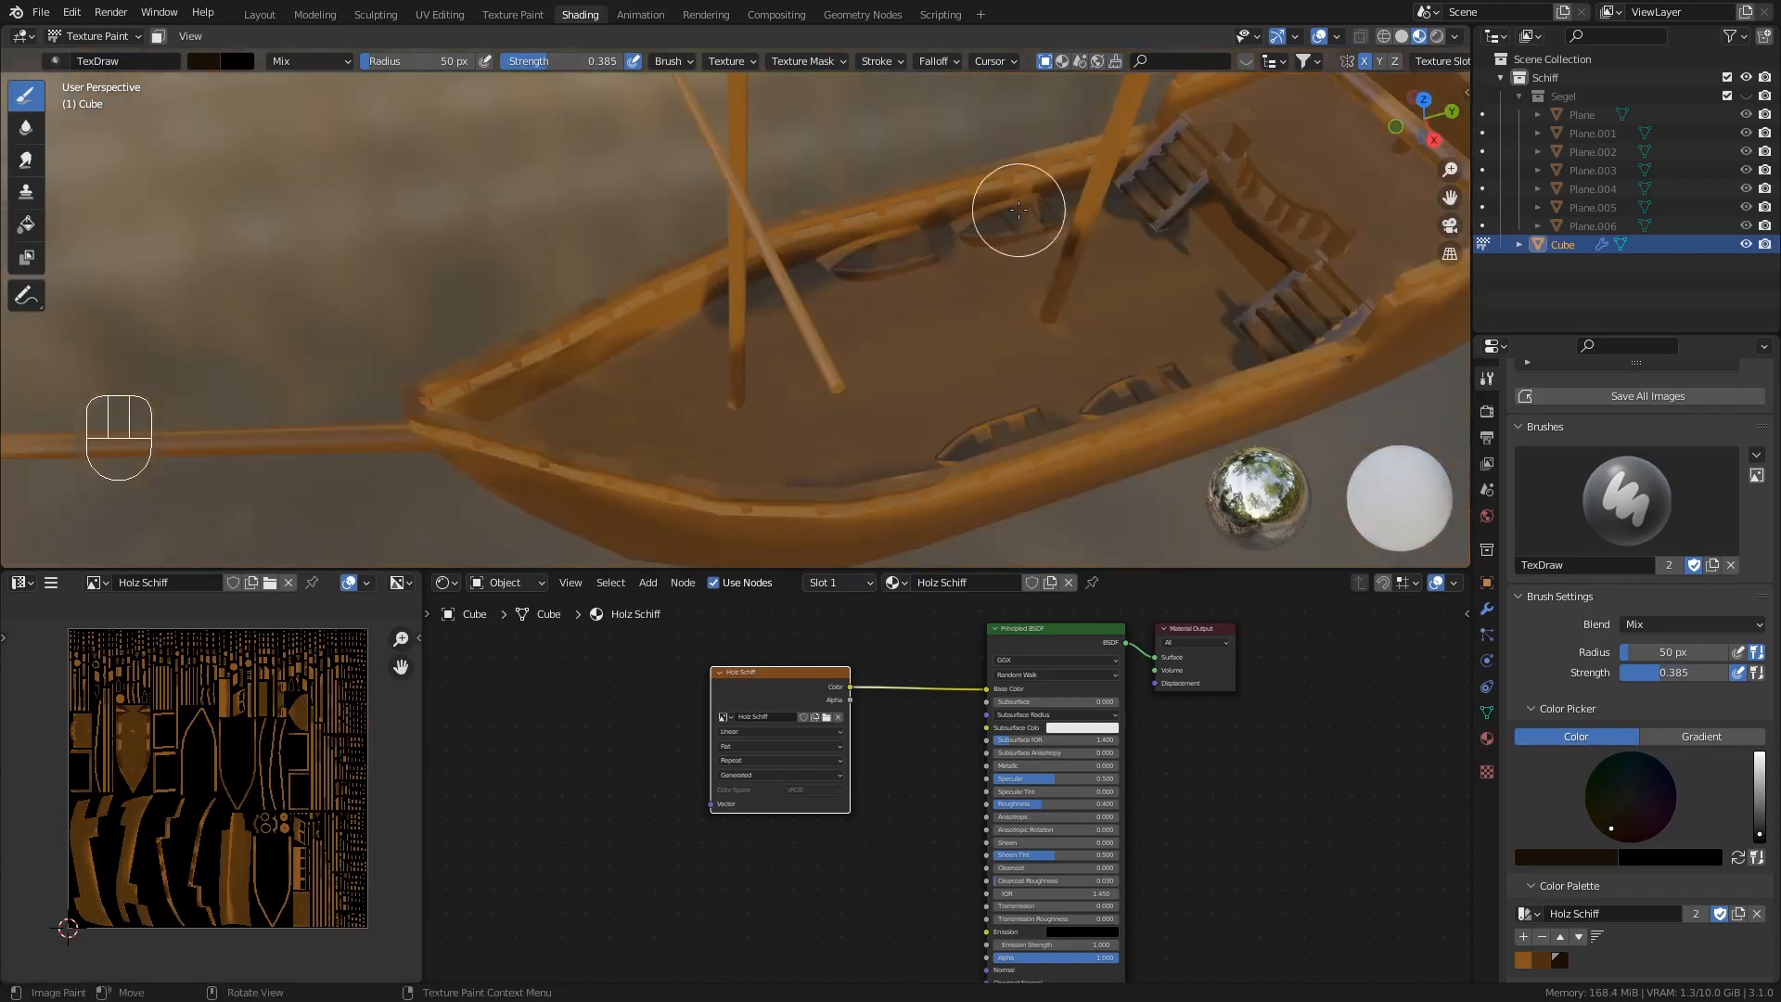
scroll(861, 277, "up", 3)
scroll(515, 383, "down", 3)
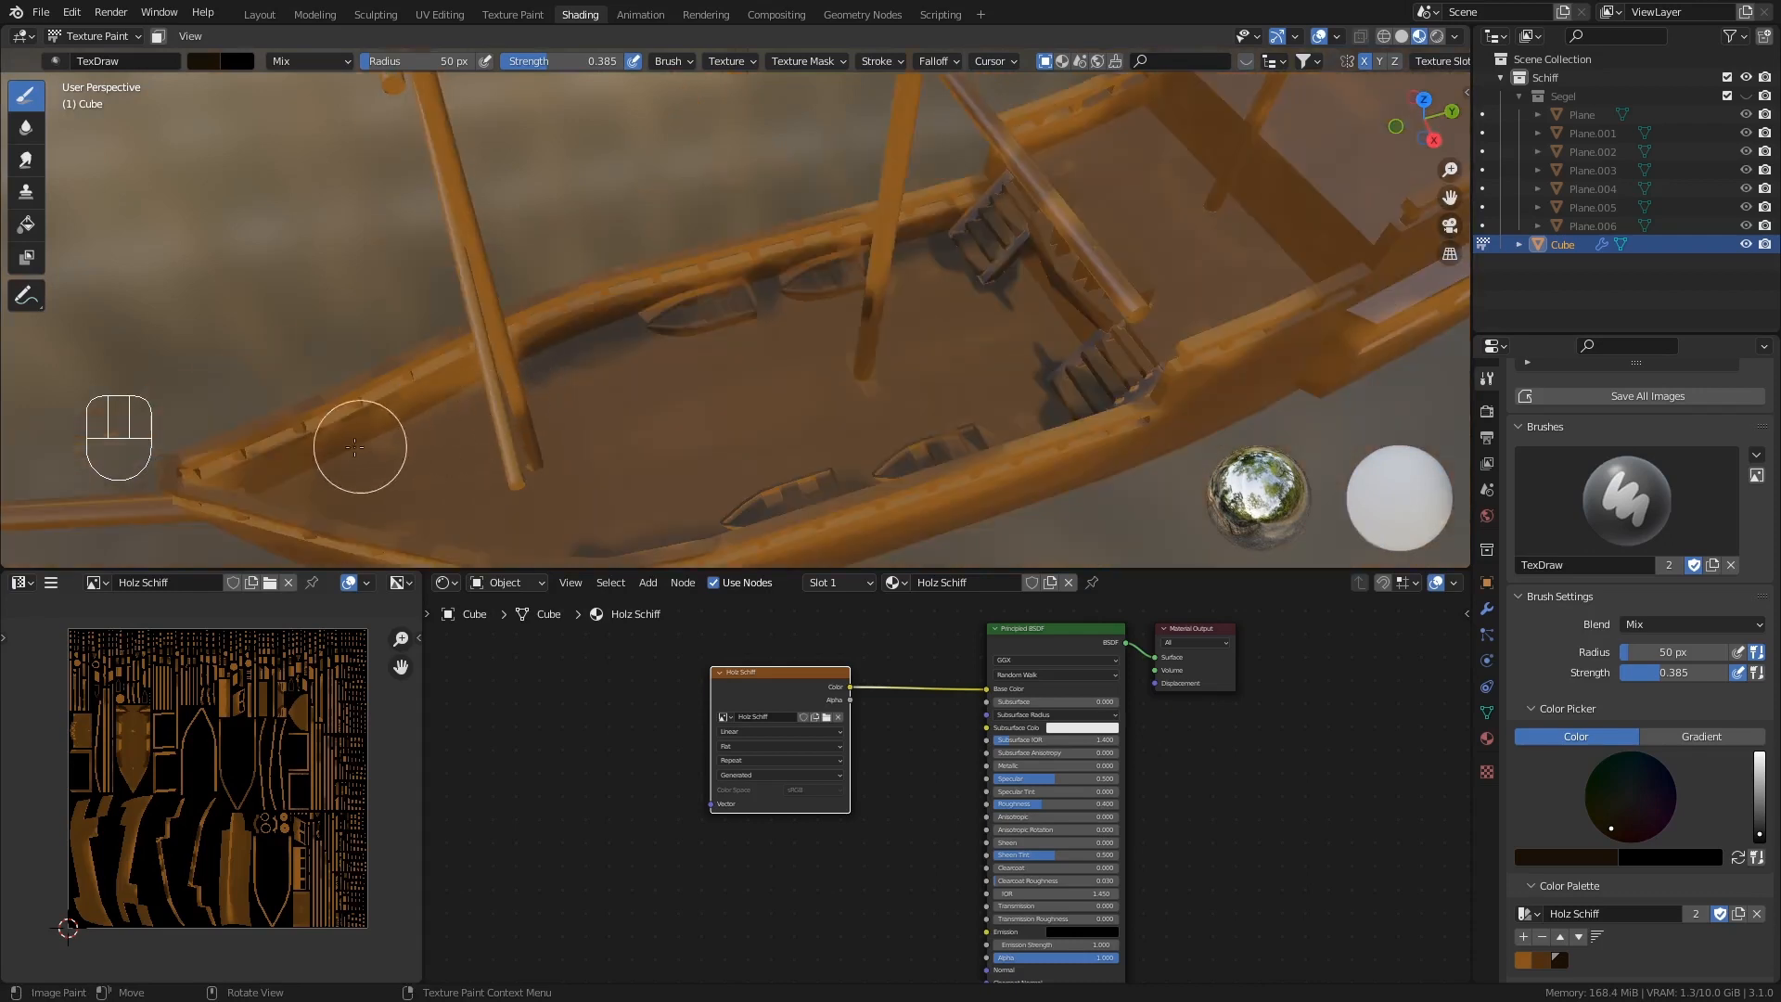
mouse_move(354, 447)
left_mouse_down()
mouse_move(517, 386)
mouse_move(469, 386)
mouse_move(247, 485)
mouse_move(819, 262)
left_mouse_up()
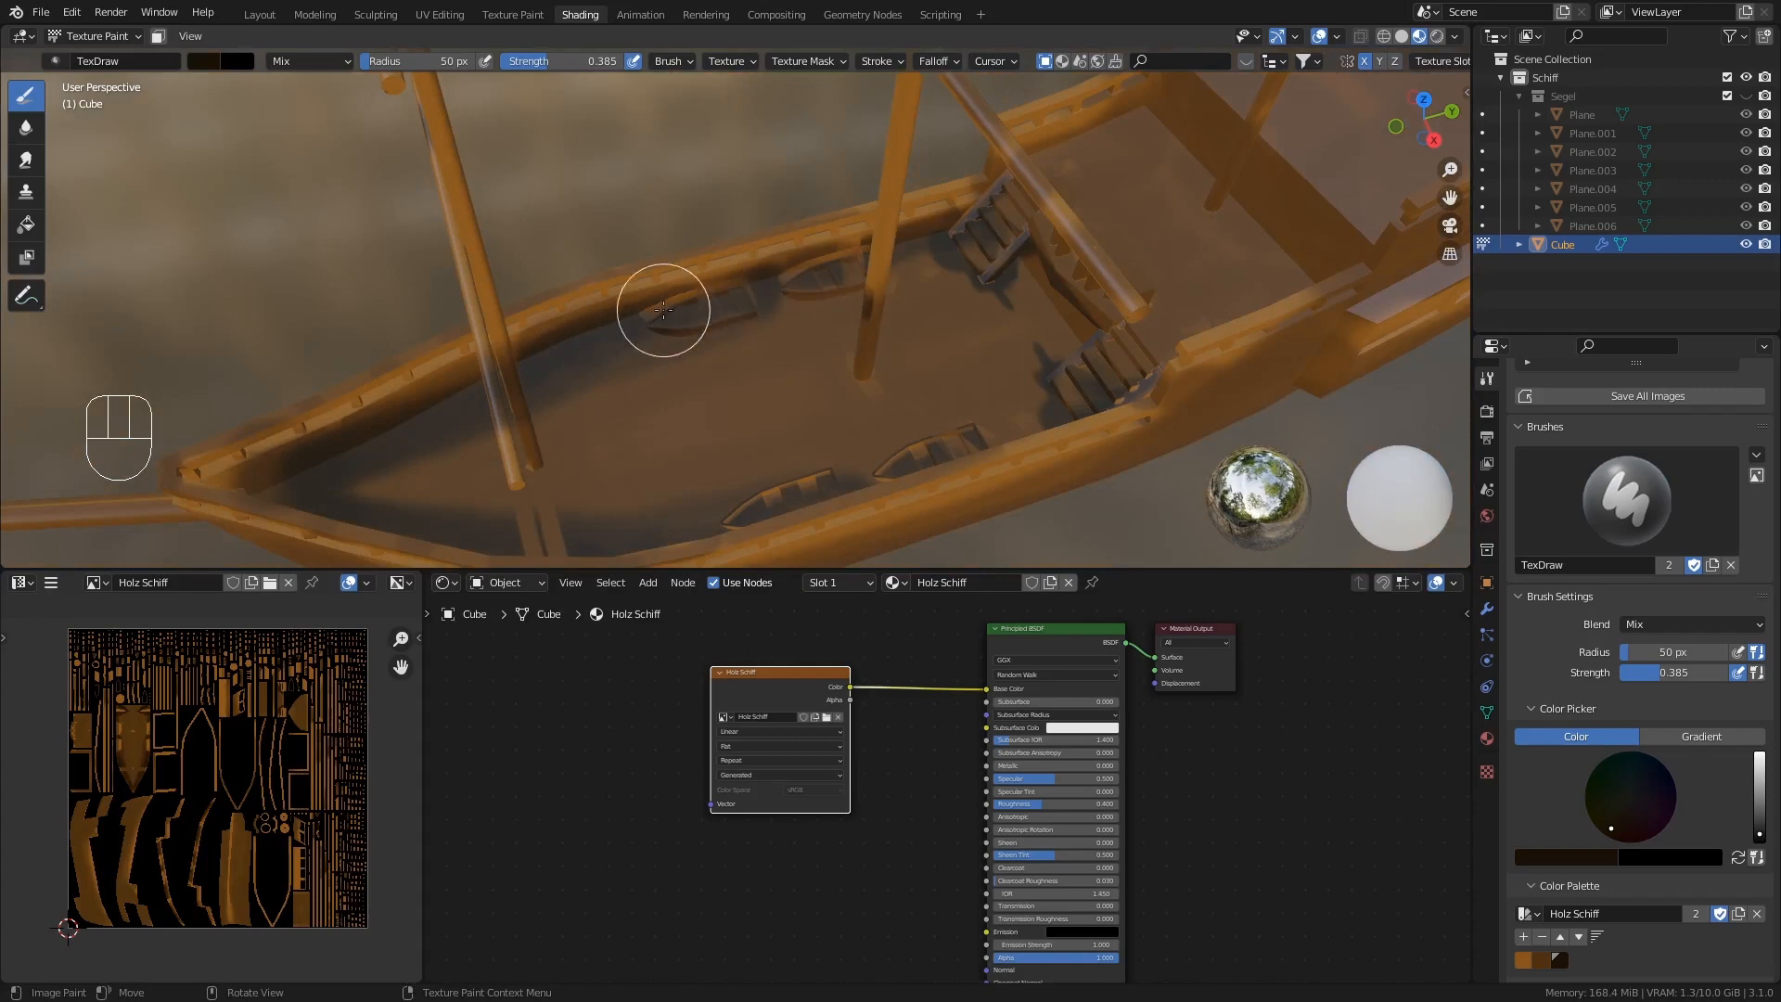
- Paint soft near-black shadows around the middle aft deck, along its far bulwark and the foot of the wall below the uppermost deck
middle_click_drag(1021, 250, 895, 274, "shift")
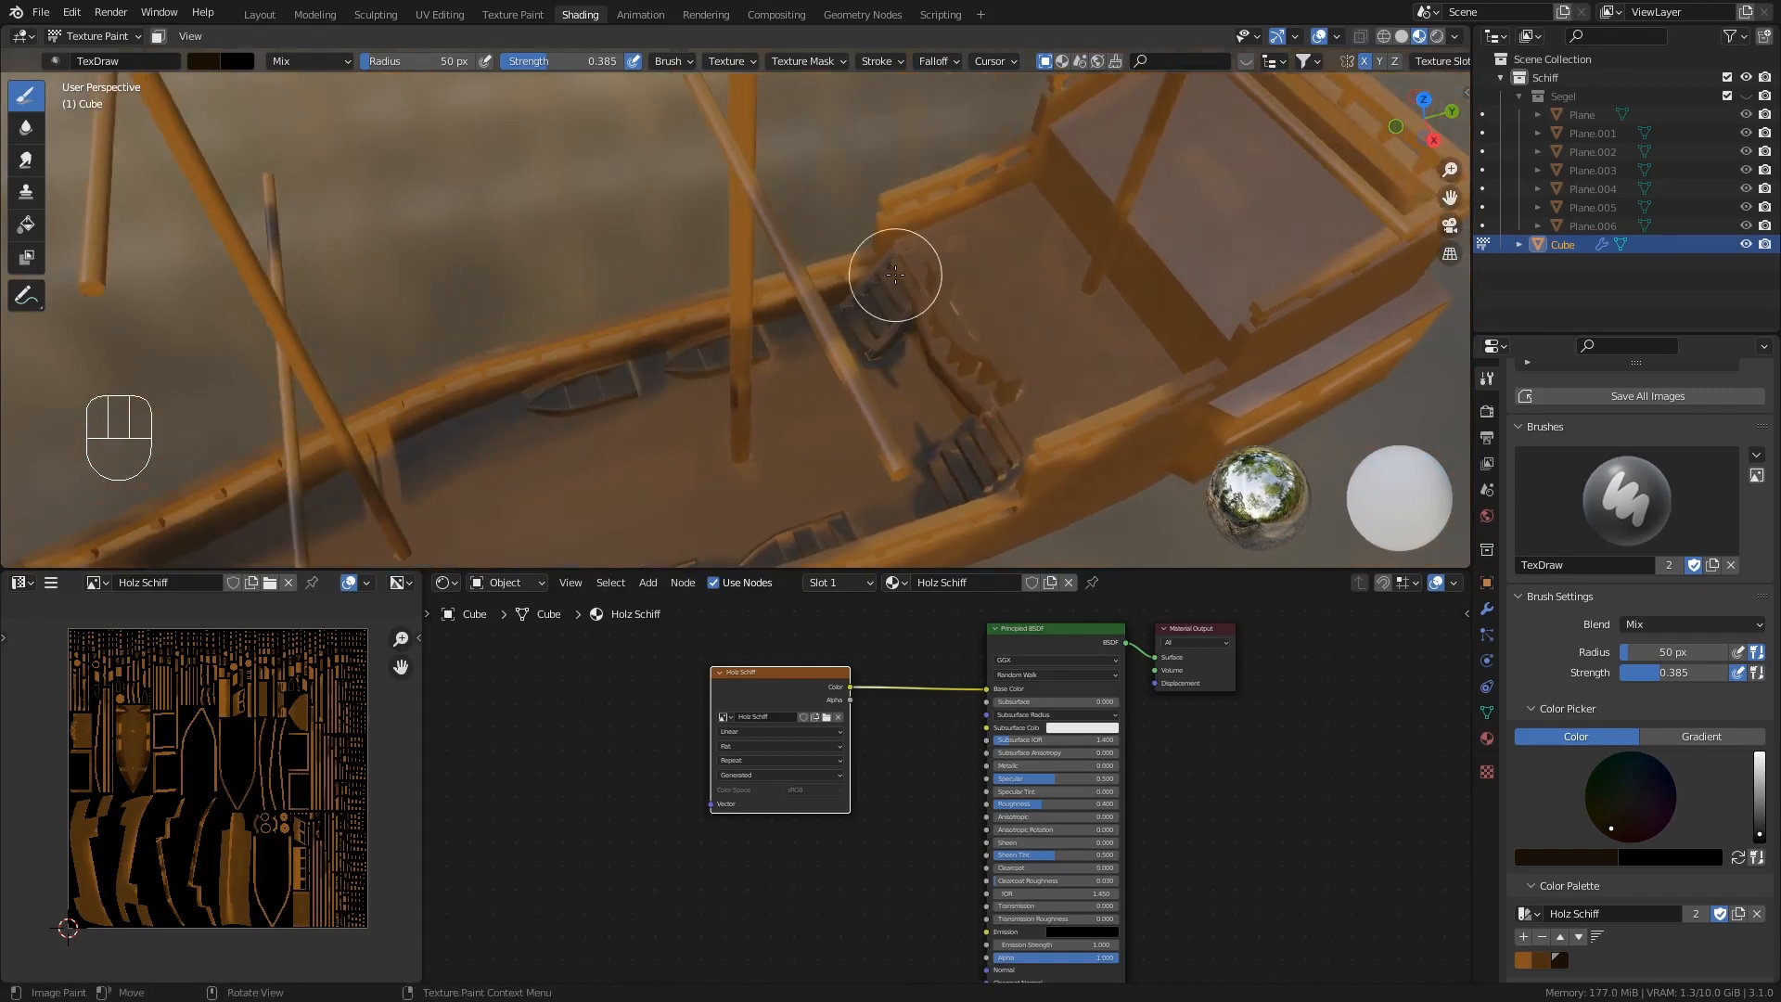
mouse_move(907, 261)
left_mouse_down()
mouse_move(871, 270)
mouse_move(983, 208)
mouse_move(1067, 197)
left_mouse_up()
middle_click_drag(1068, 258, 1061, 223)
scroll(1061, 228, "up", 3)
left_click_drag(1012, 149, 1364, 295)
- Set the brush radius to 31 px and paint dark shadows in the wall corner and along the inside of the uppermost deck's far railing
scroll(1296, 259, "down", 4)
middle_click_drag(1296, 259, 1237, 319, "shift")
scroll(1032, 290, "up", 4)
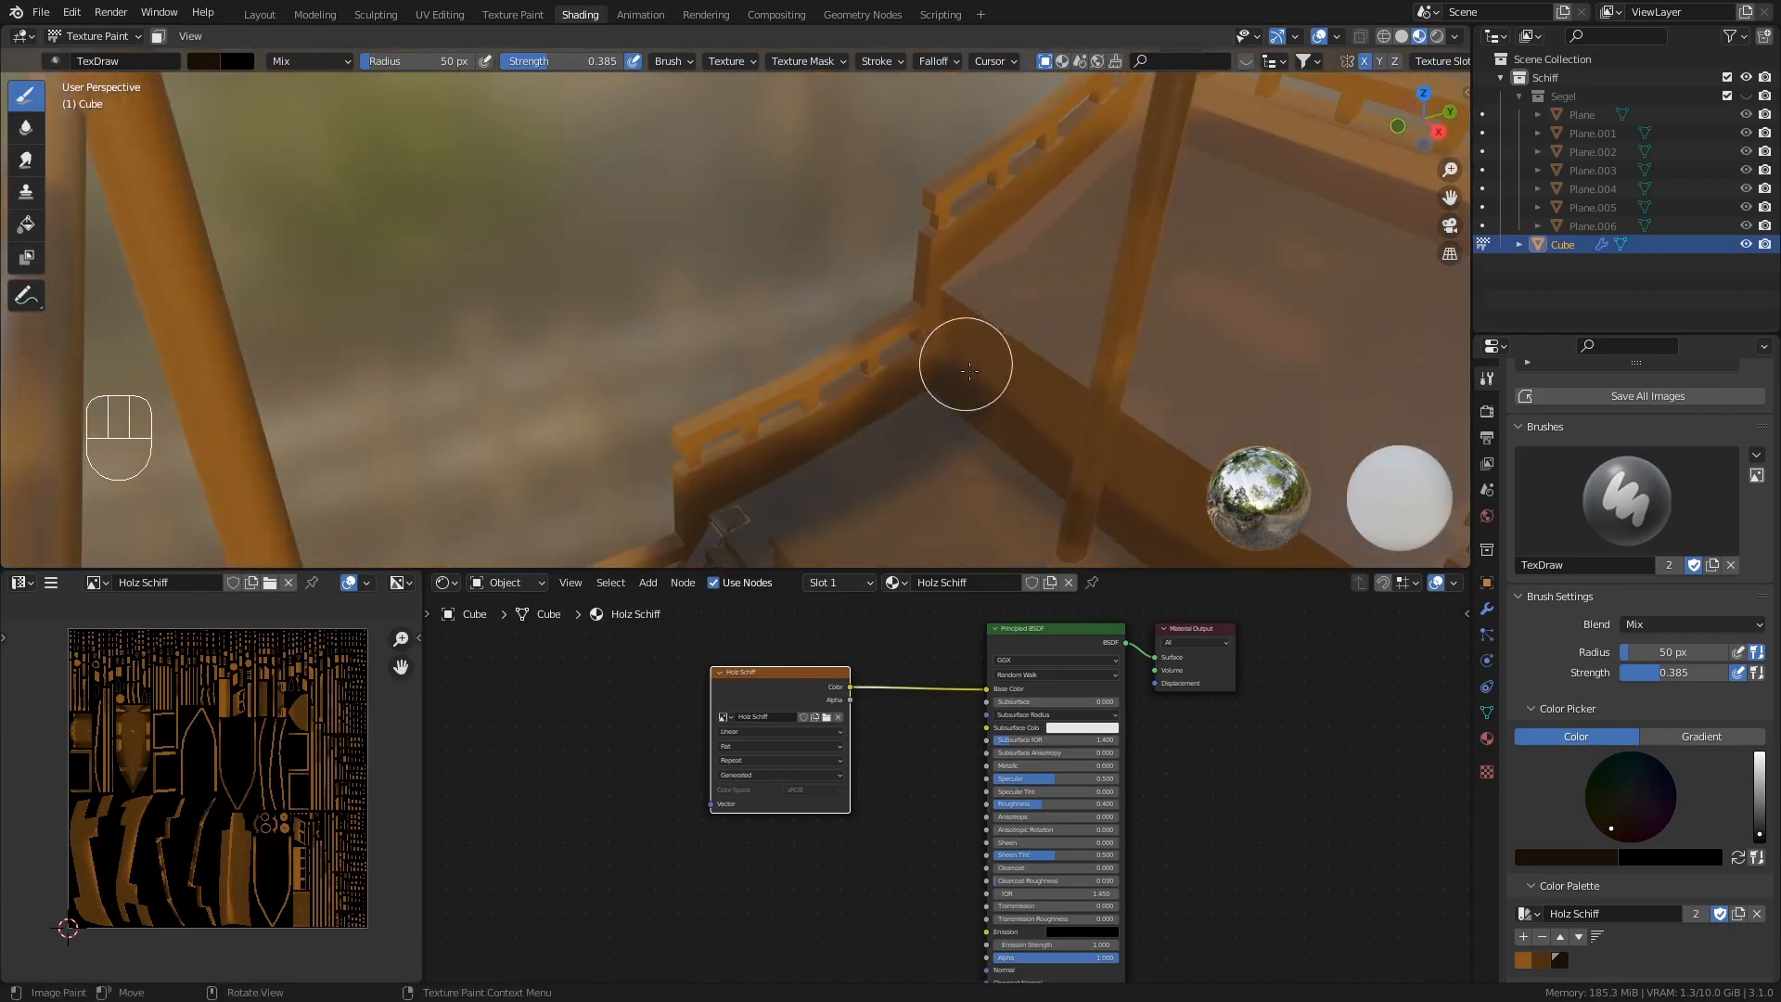
key("f")
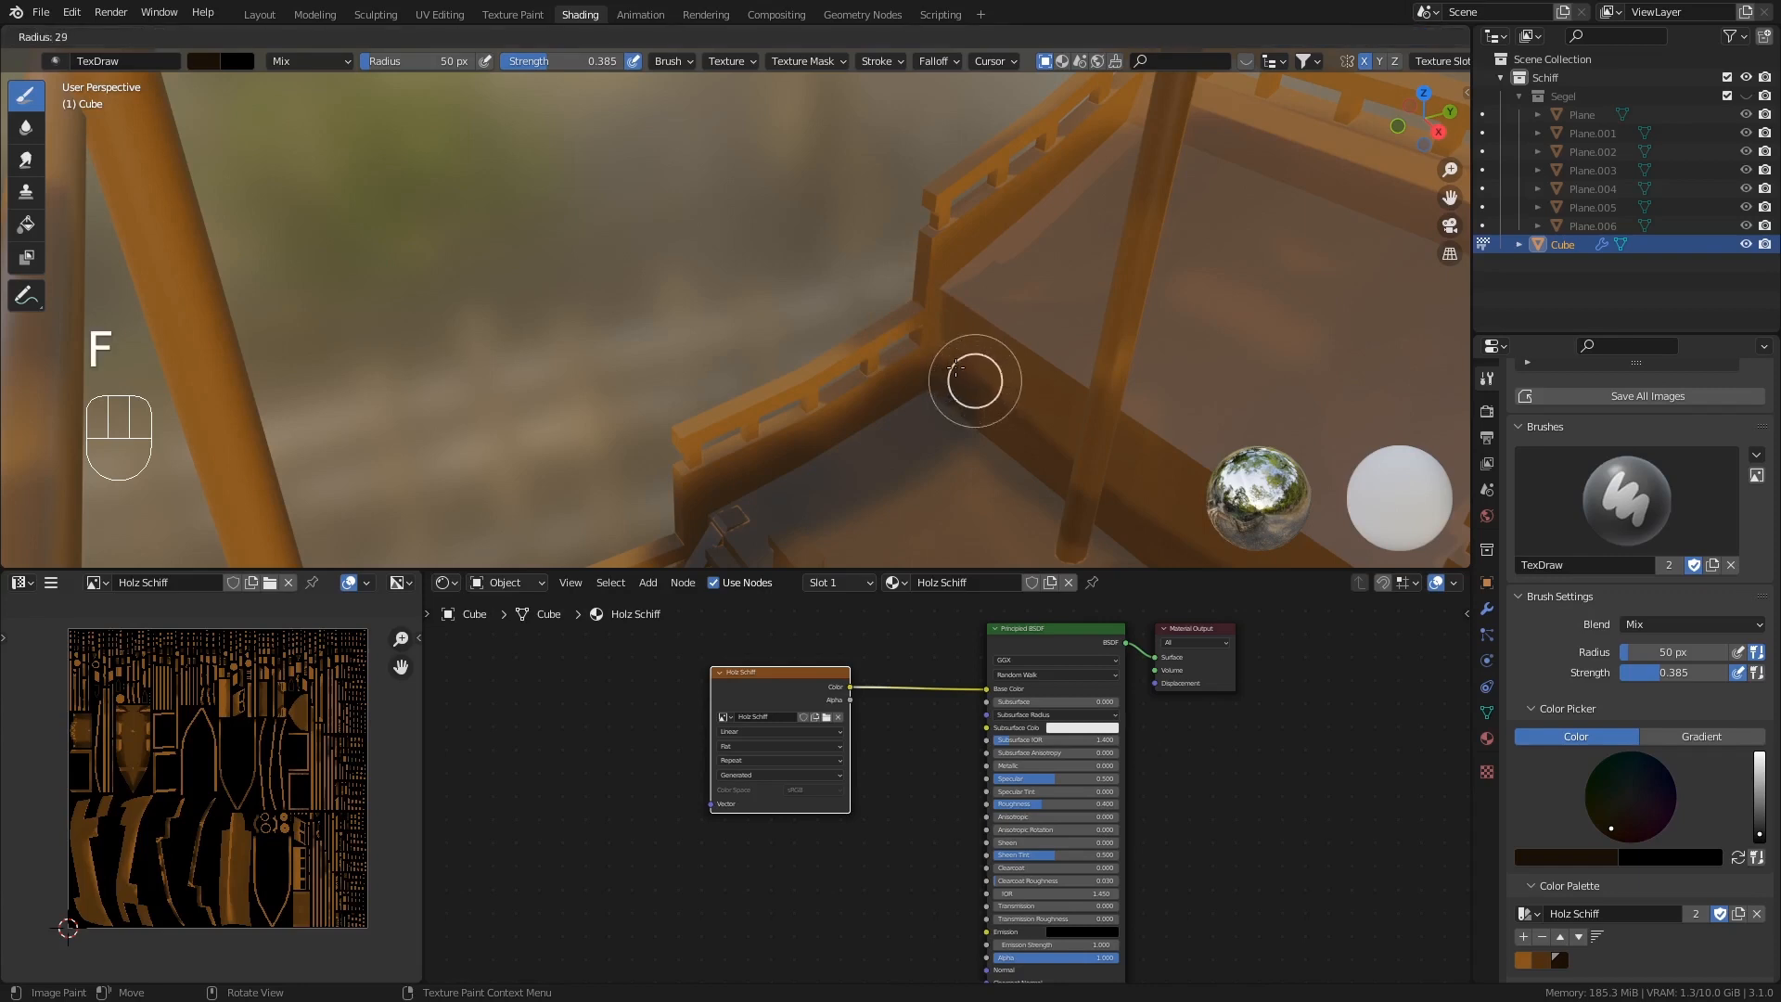
left_click(937, 334)
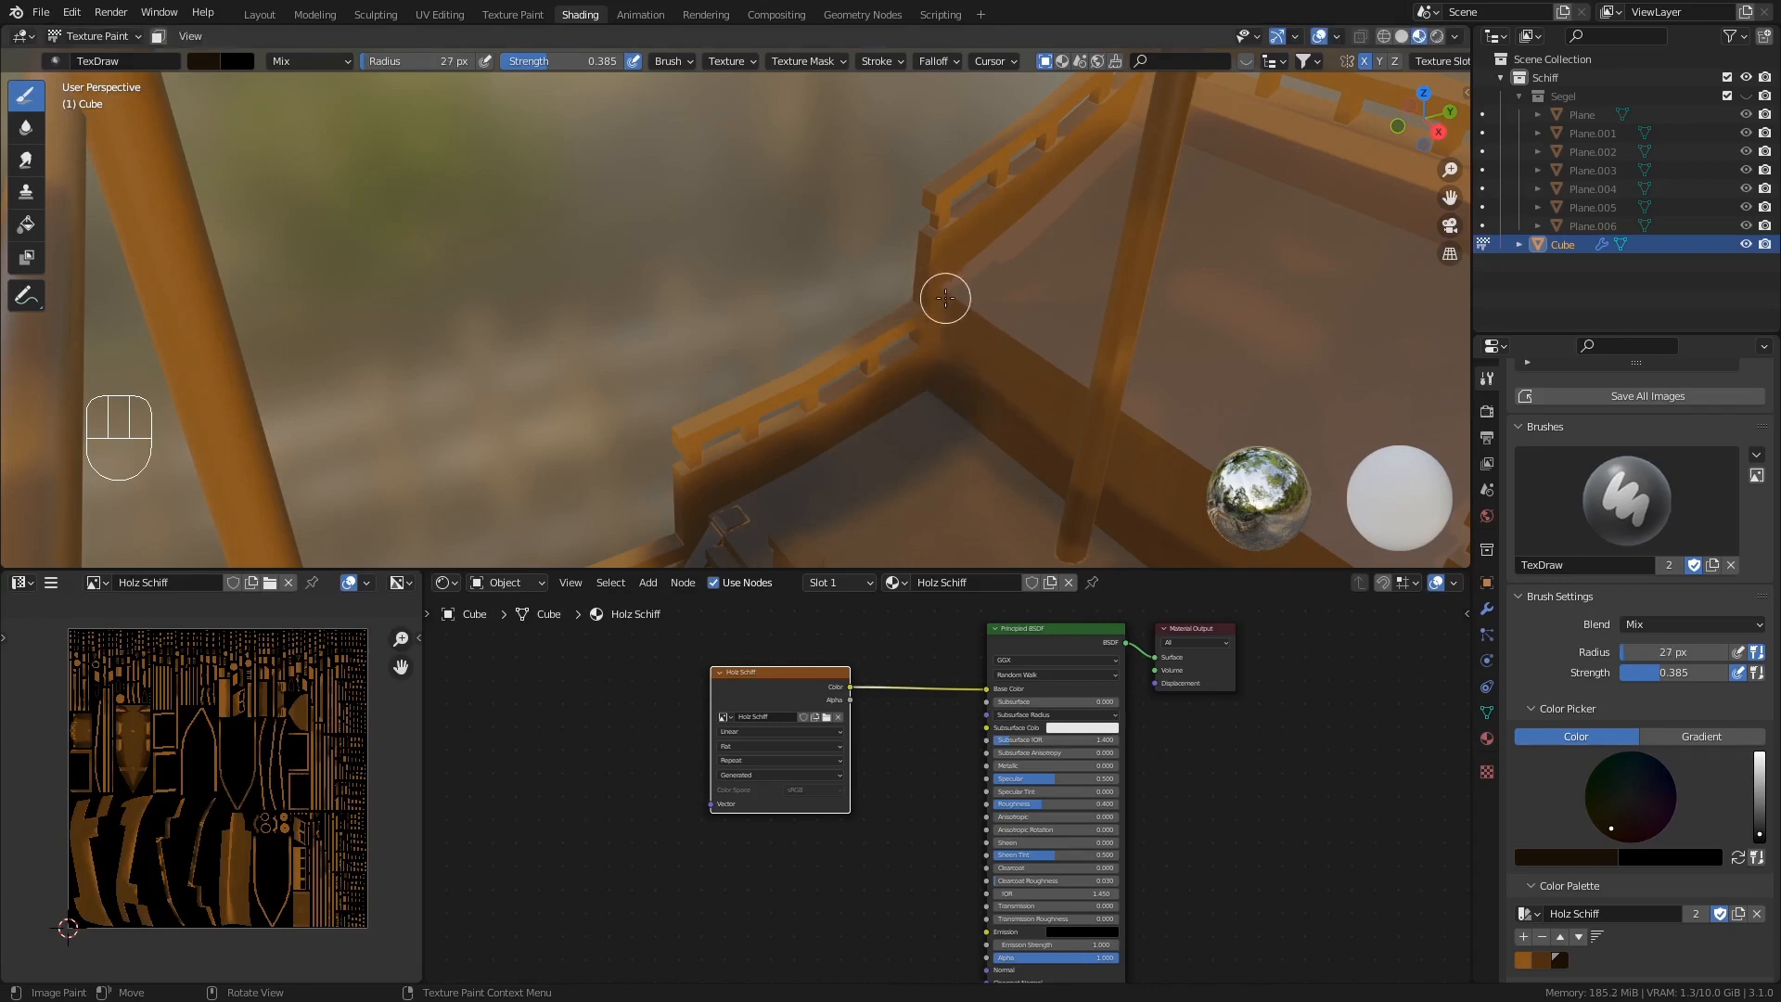
key("f")
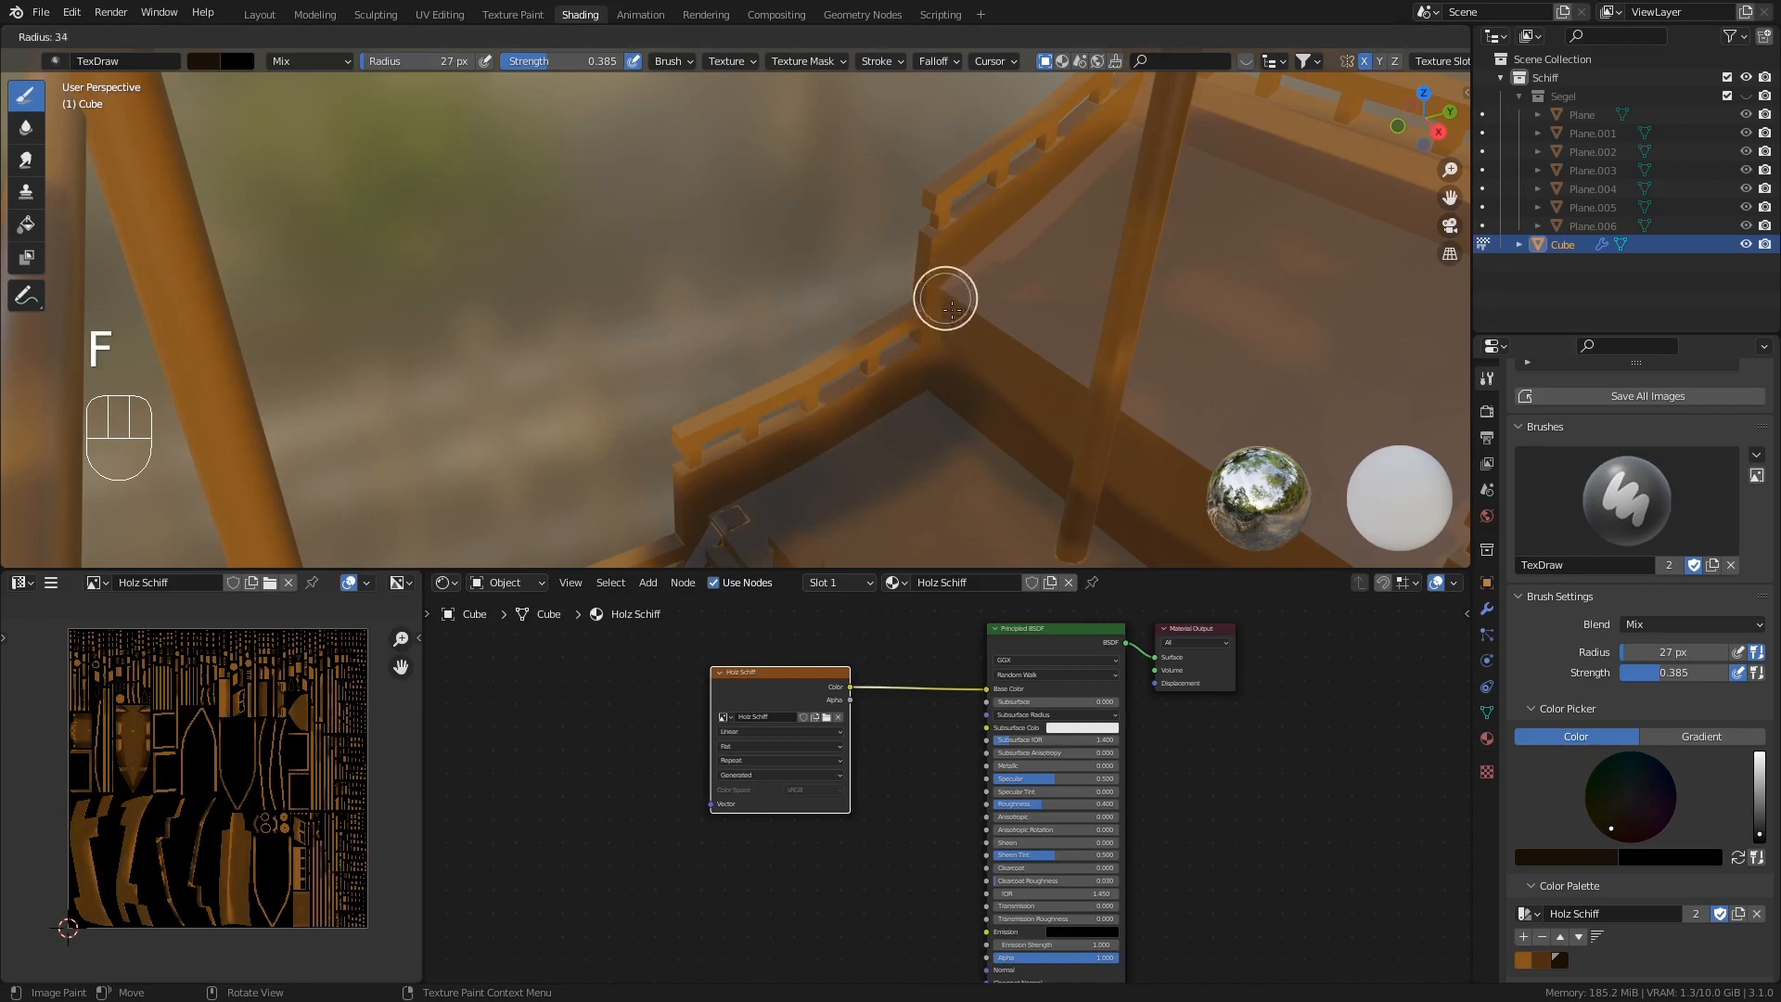
left_click(957, 311)
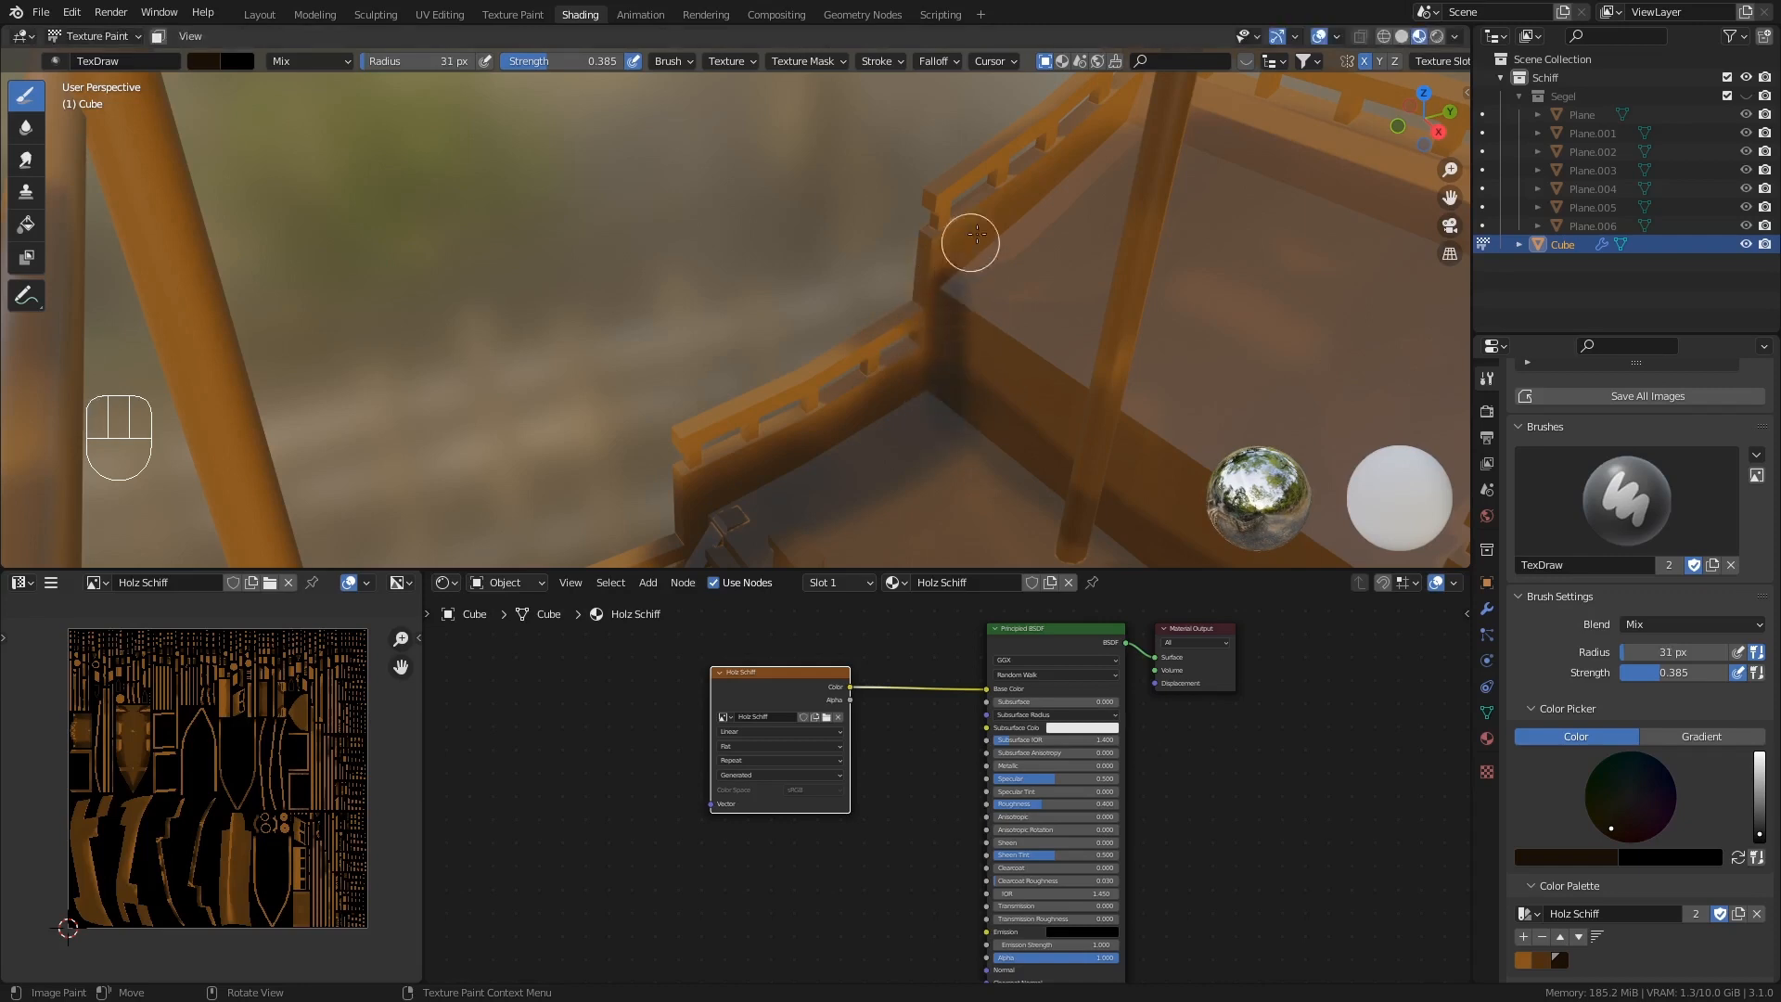
mouse_move(1139, 120)
left_mouse_down()
mouse_move(1026, 238)
mouse_move(966, 266)
mouse_move(1137, 115)
mouse_move(918, 312)
mouse_move(990, 341)
left_mouse_up()
- Paint a soft dark shadow band on the uppermost stern deck along its far side and rear edge beneath the railings
scroll(1001, 339, "down", 4)
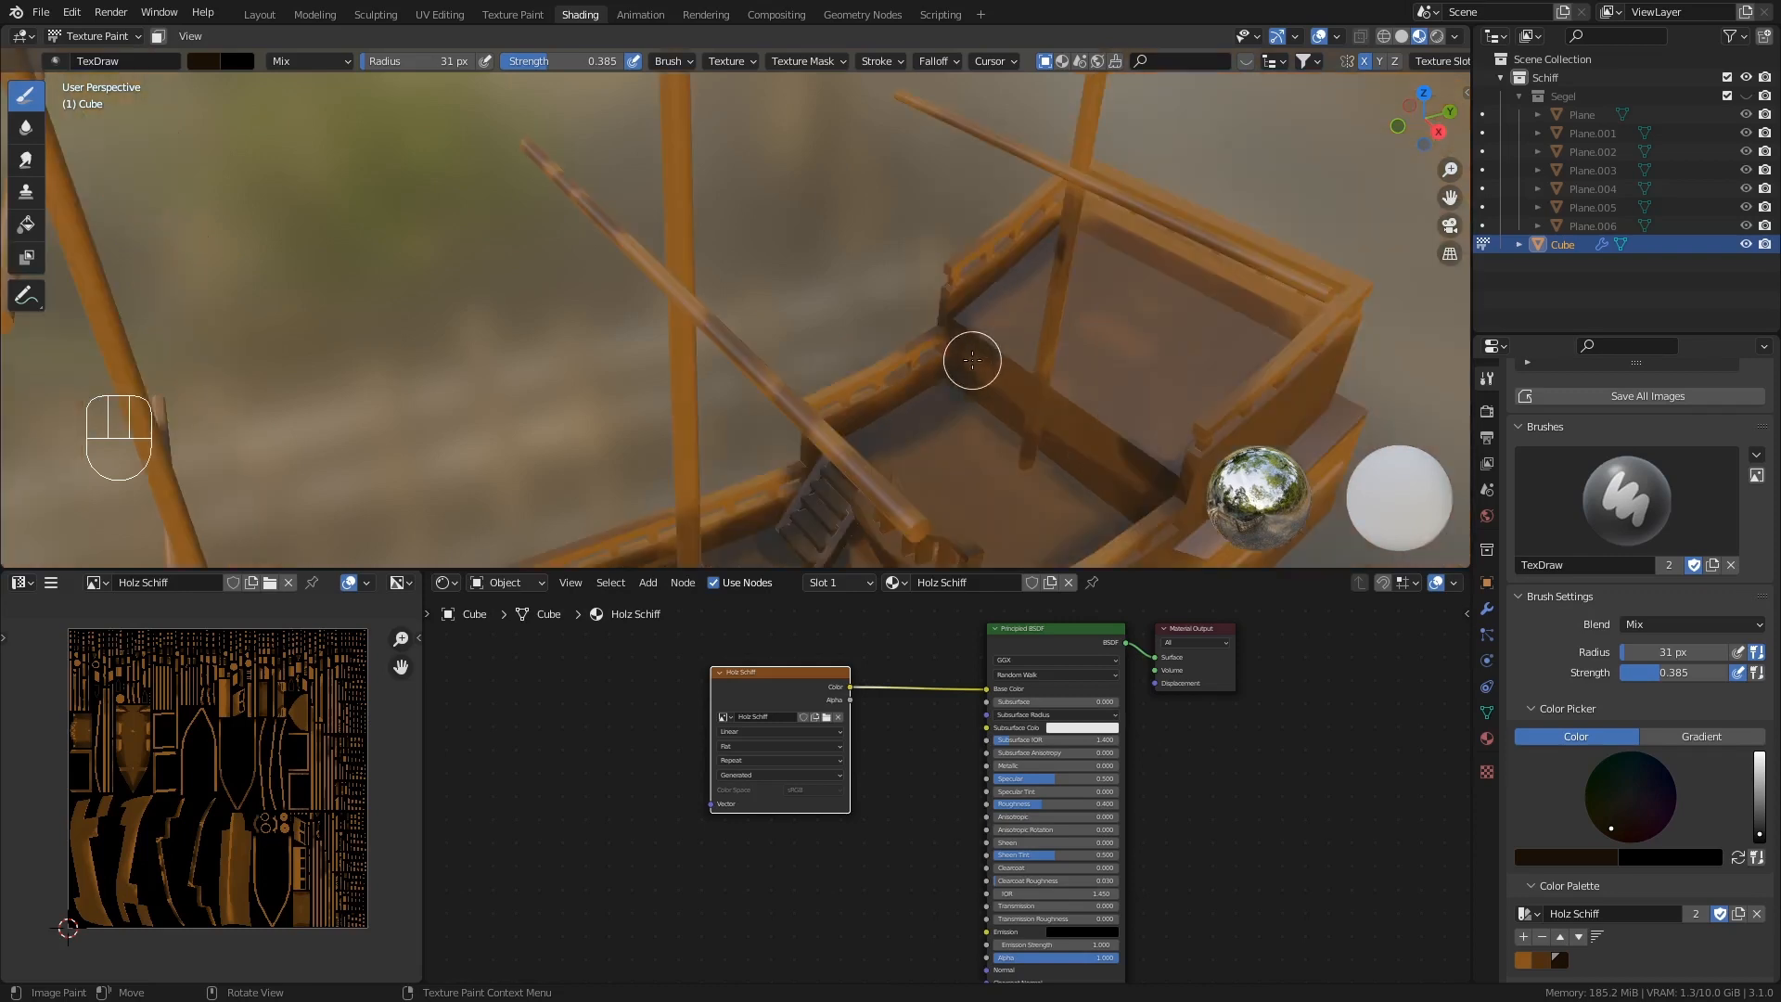
middle_click_drag(1114, 358, 920, 326, "shift")
scroll(896, 276, "up", 3)
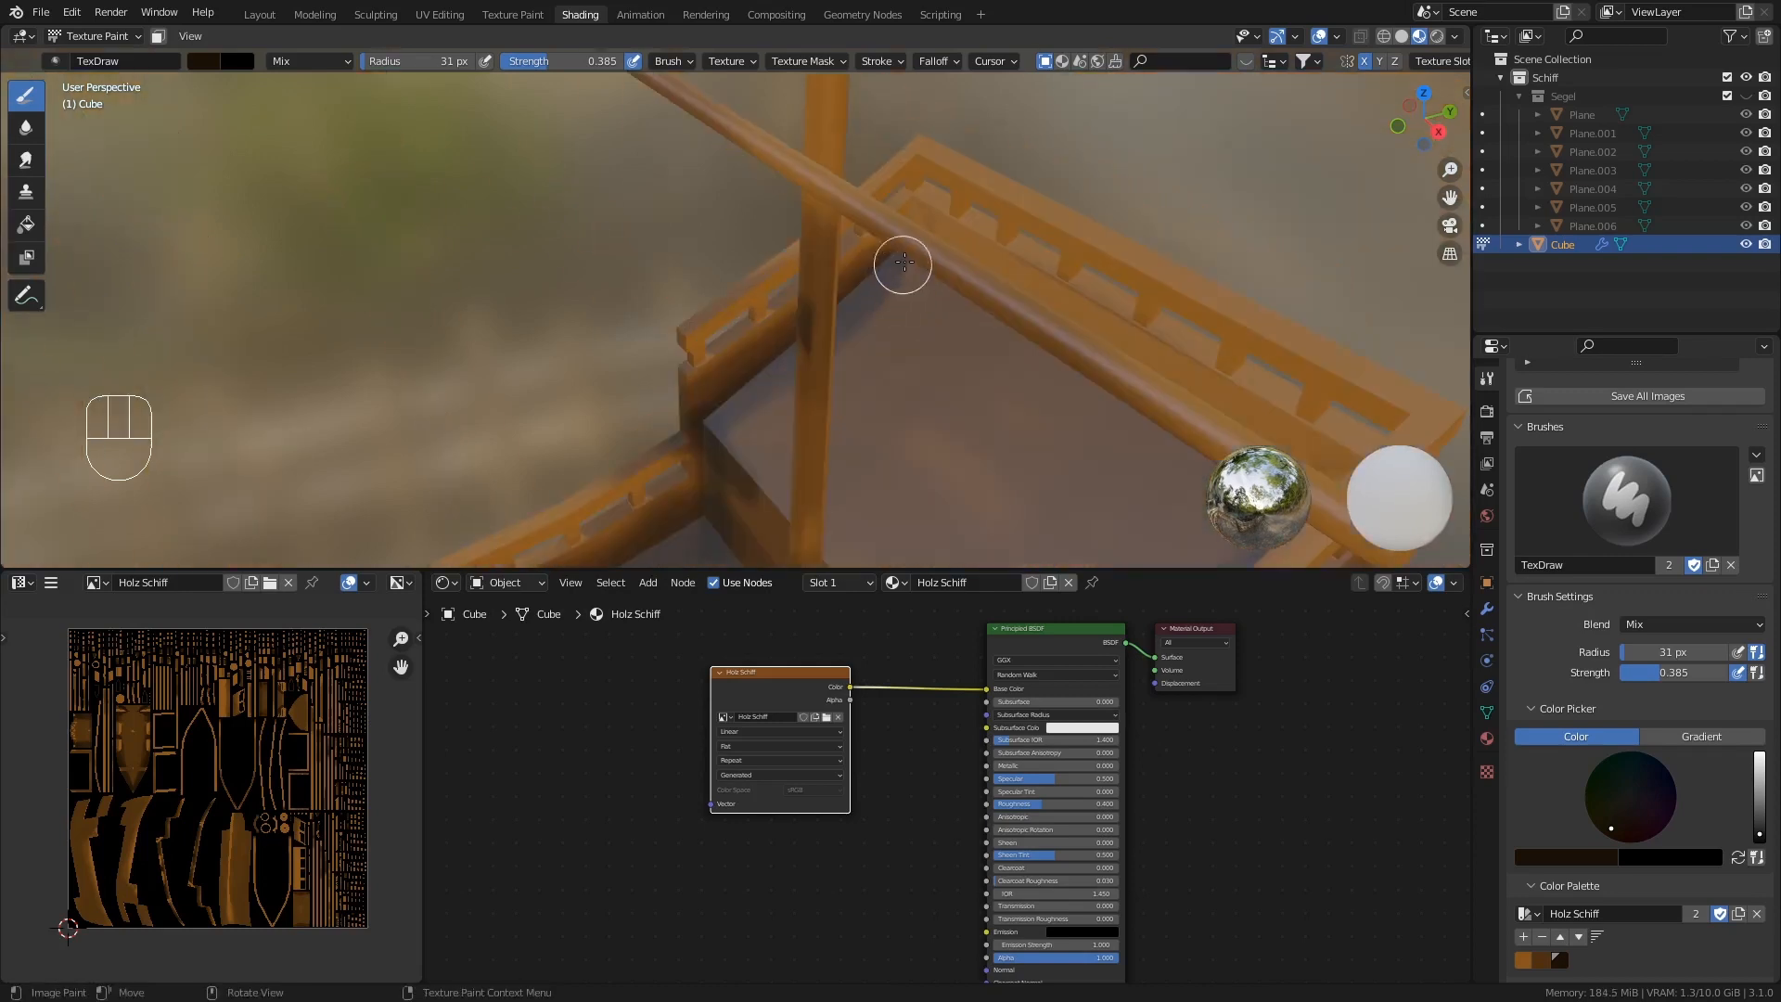
left_click_drag(902, 266, 1012, 276)
middle_click_drag(989, 269, 930, 206)
mouse_move(930, 206)
left_mouse_down()
mouse_move(1144, 358)
mouse_move(891, 167)
mouse_move(850, 254)
mouse_move(814, 238)
left_mouse_up()
scroll(894, 270, "down", 4)
middle_click_drag(904, 351, 965, 280)
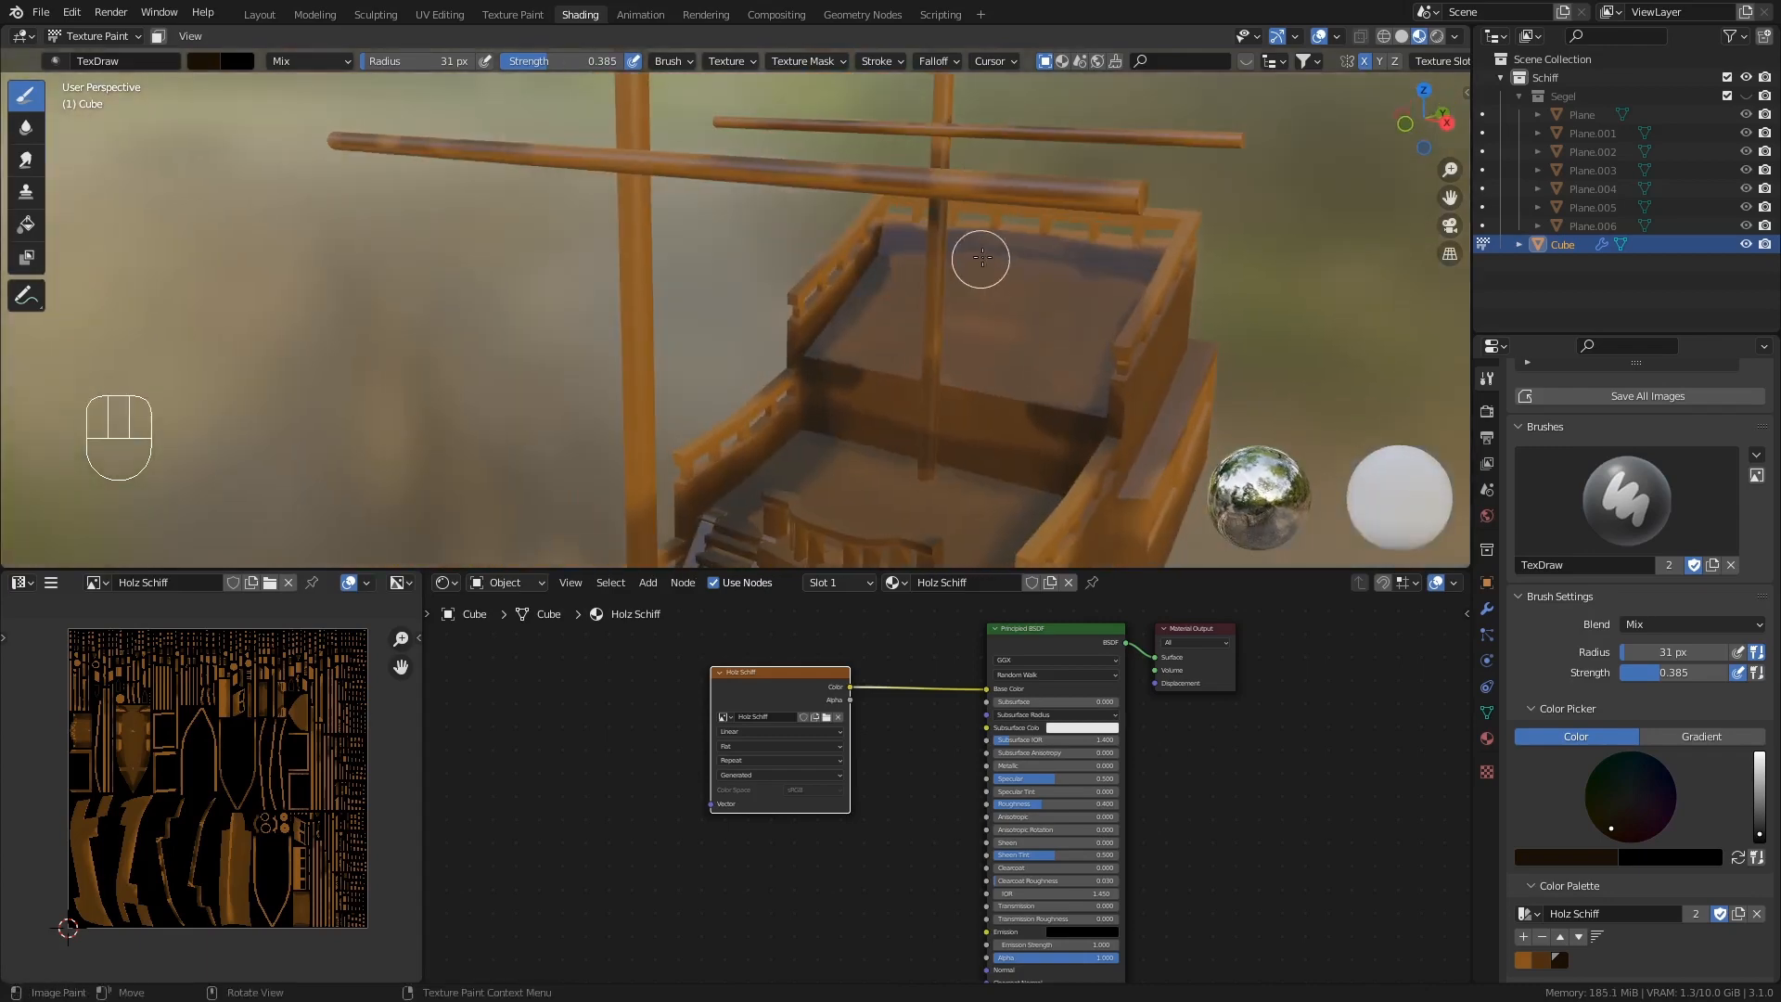
scroll(993, 243, "down", 2)
scroll(888, 262, "up", 4)
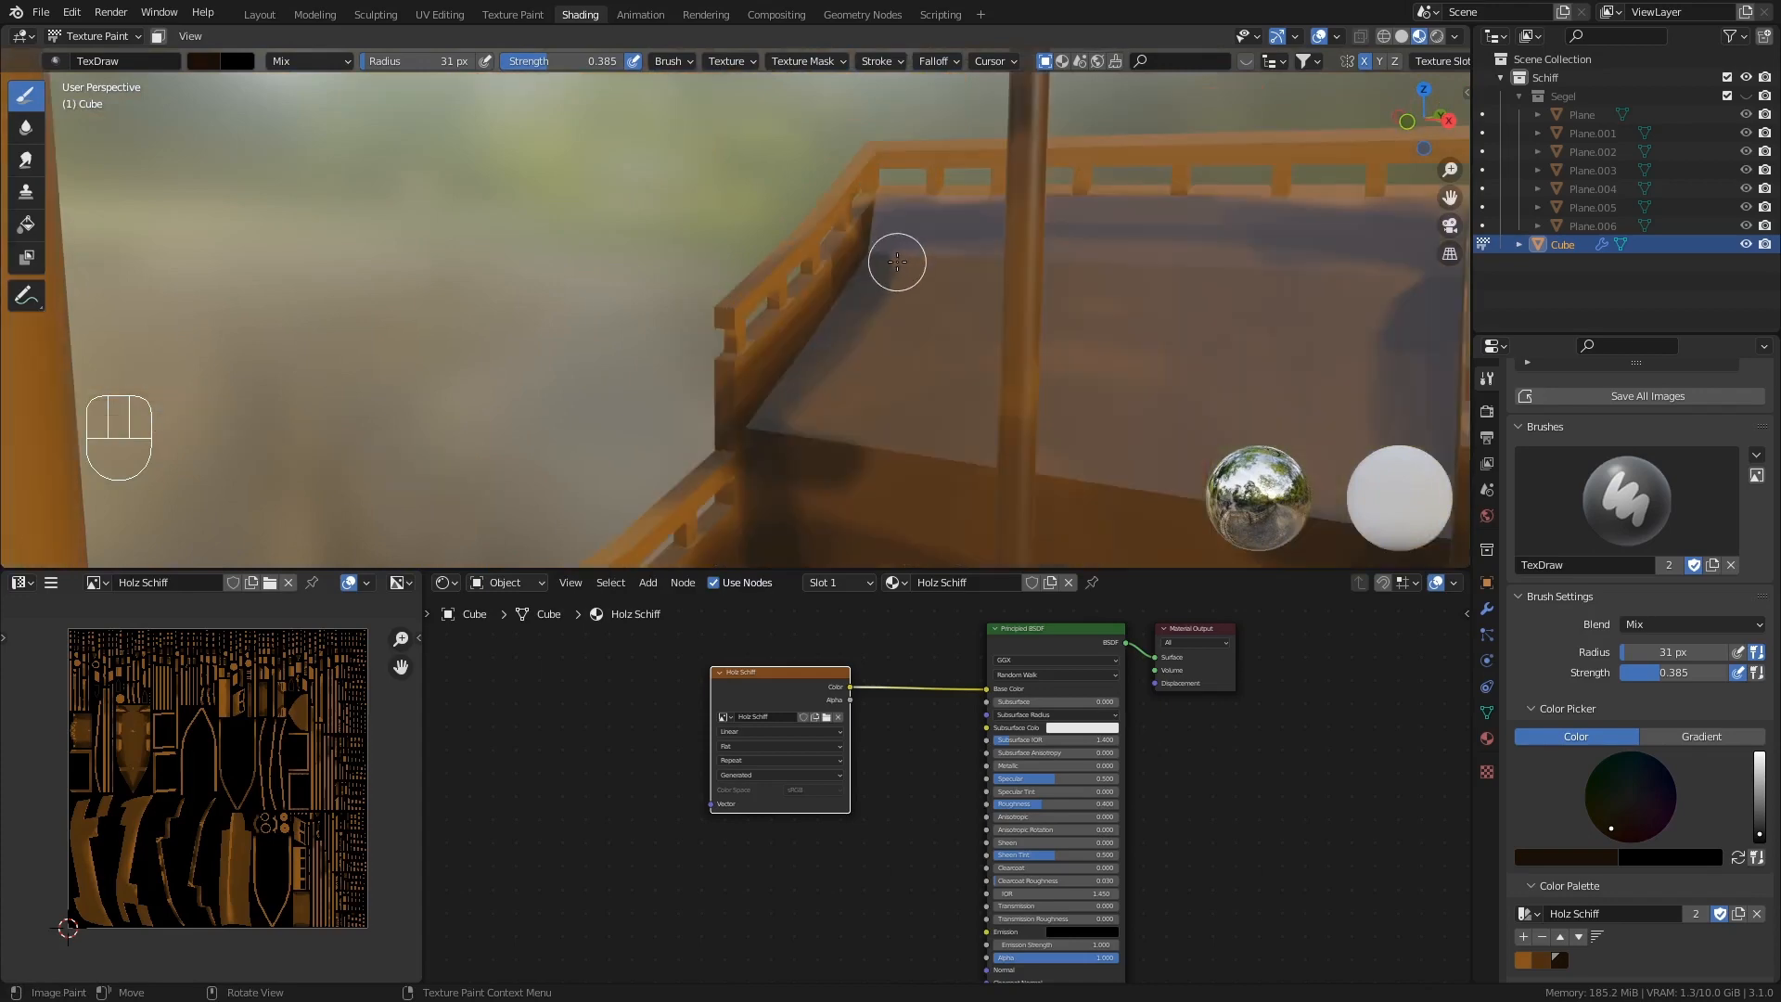
mouse_move(891, 254)
left_mouse_down()
mouse_move(1180, 250)
mouse_move(888, 254)
left_mouse_up()
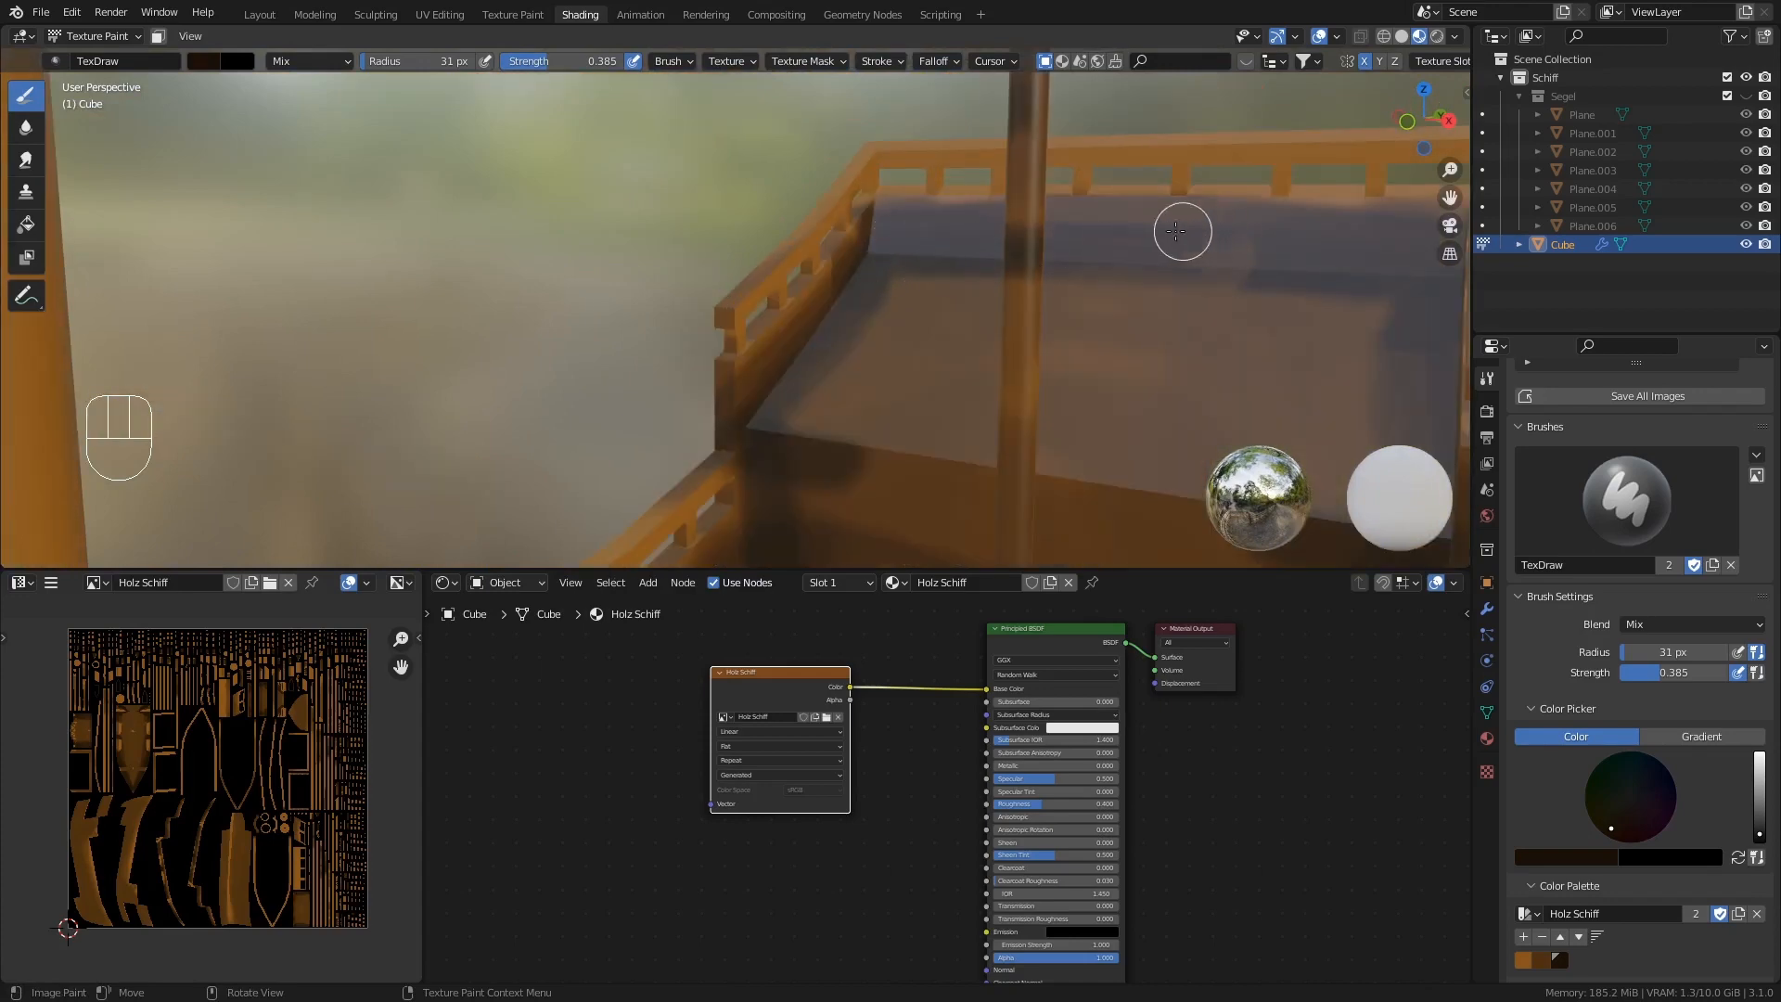
- Paint a dark shadow along the near outer side of the stern, where the upper wall meets the protruding ledge
scroll(1173, 250, "down", 3)
middle_click_drag(1171, 278, 1150, 256)
scroll(1060, 327, "up", 3)
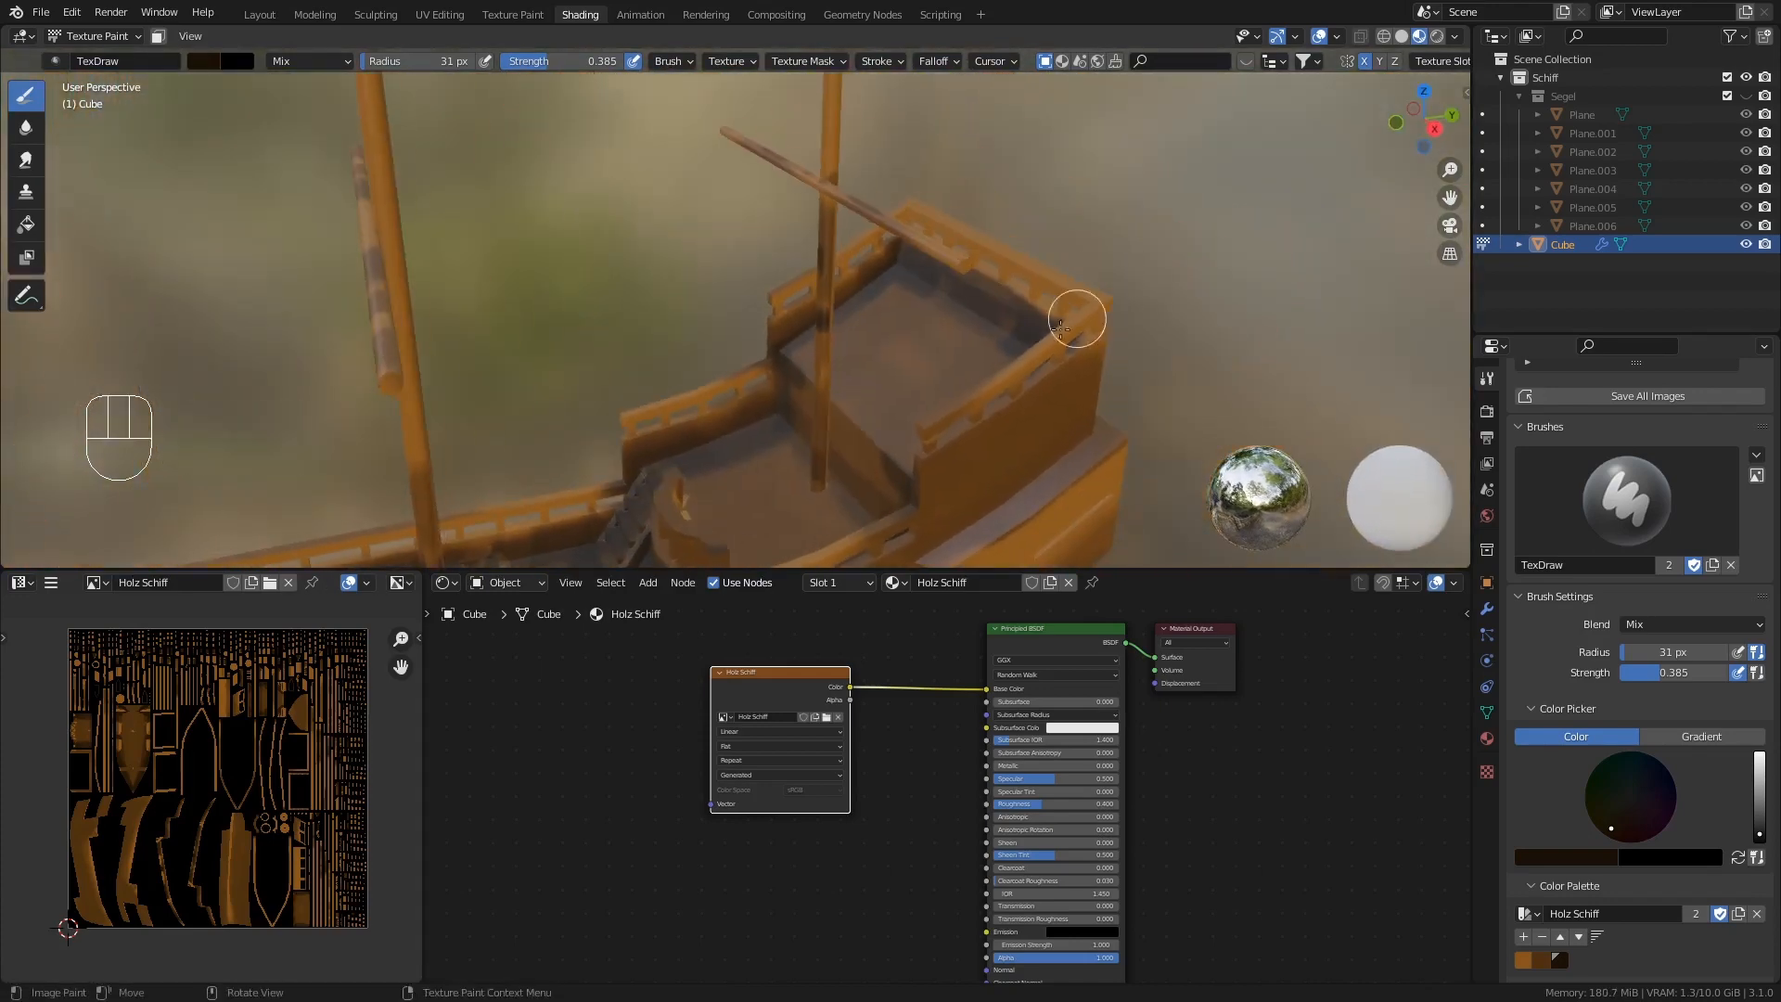
scroll(1049, 330, "up", 3)
middle_click_drag(1083, 388, 1129, 310, "shift")
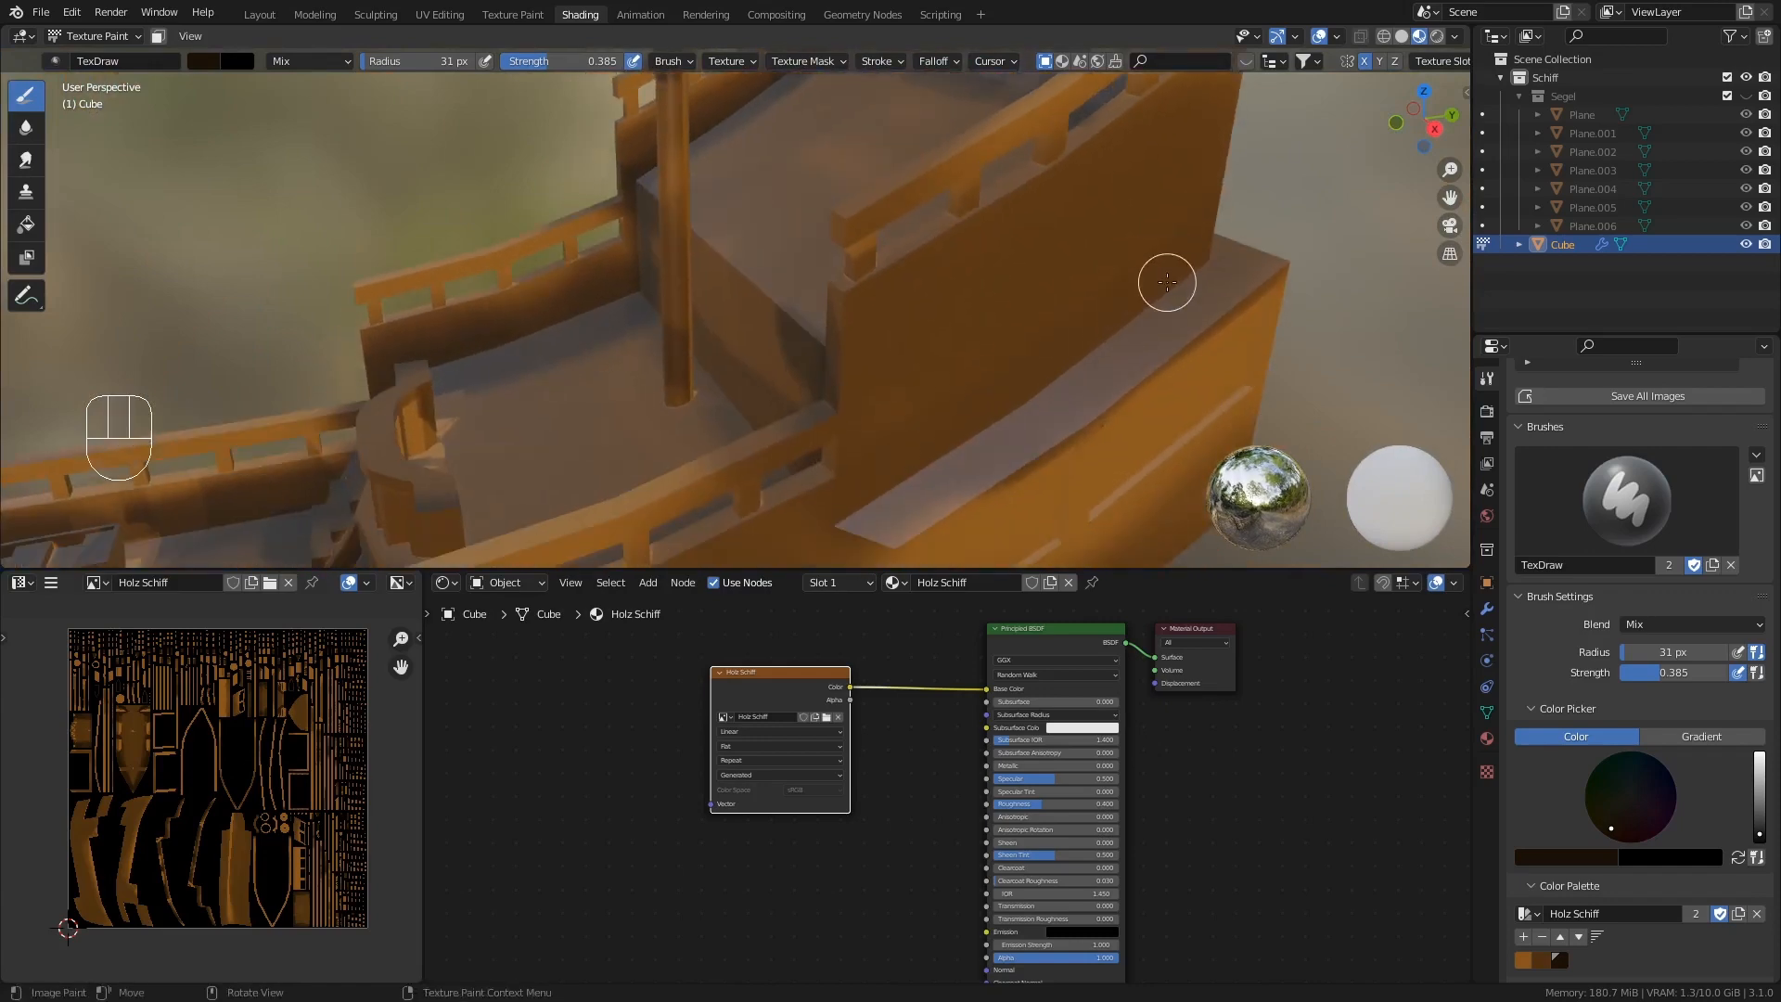
mouse_move(1199, 274)
left_mouse_down()
mouse_move(847, 509)
mouse_move(1131, 304)
left_mouse_up()
- Continue the dark shadow around the stern corner, along the base of the rear wall above the ledge
scroll(1228, 245, "down", 4)
middle_click_drag(1228, 246, 1169, 318)
scroll(1051, 348, "up", 3)
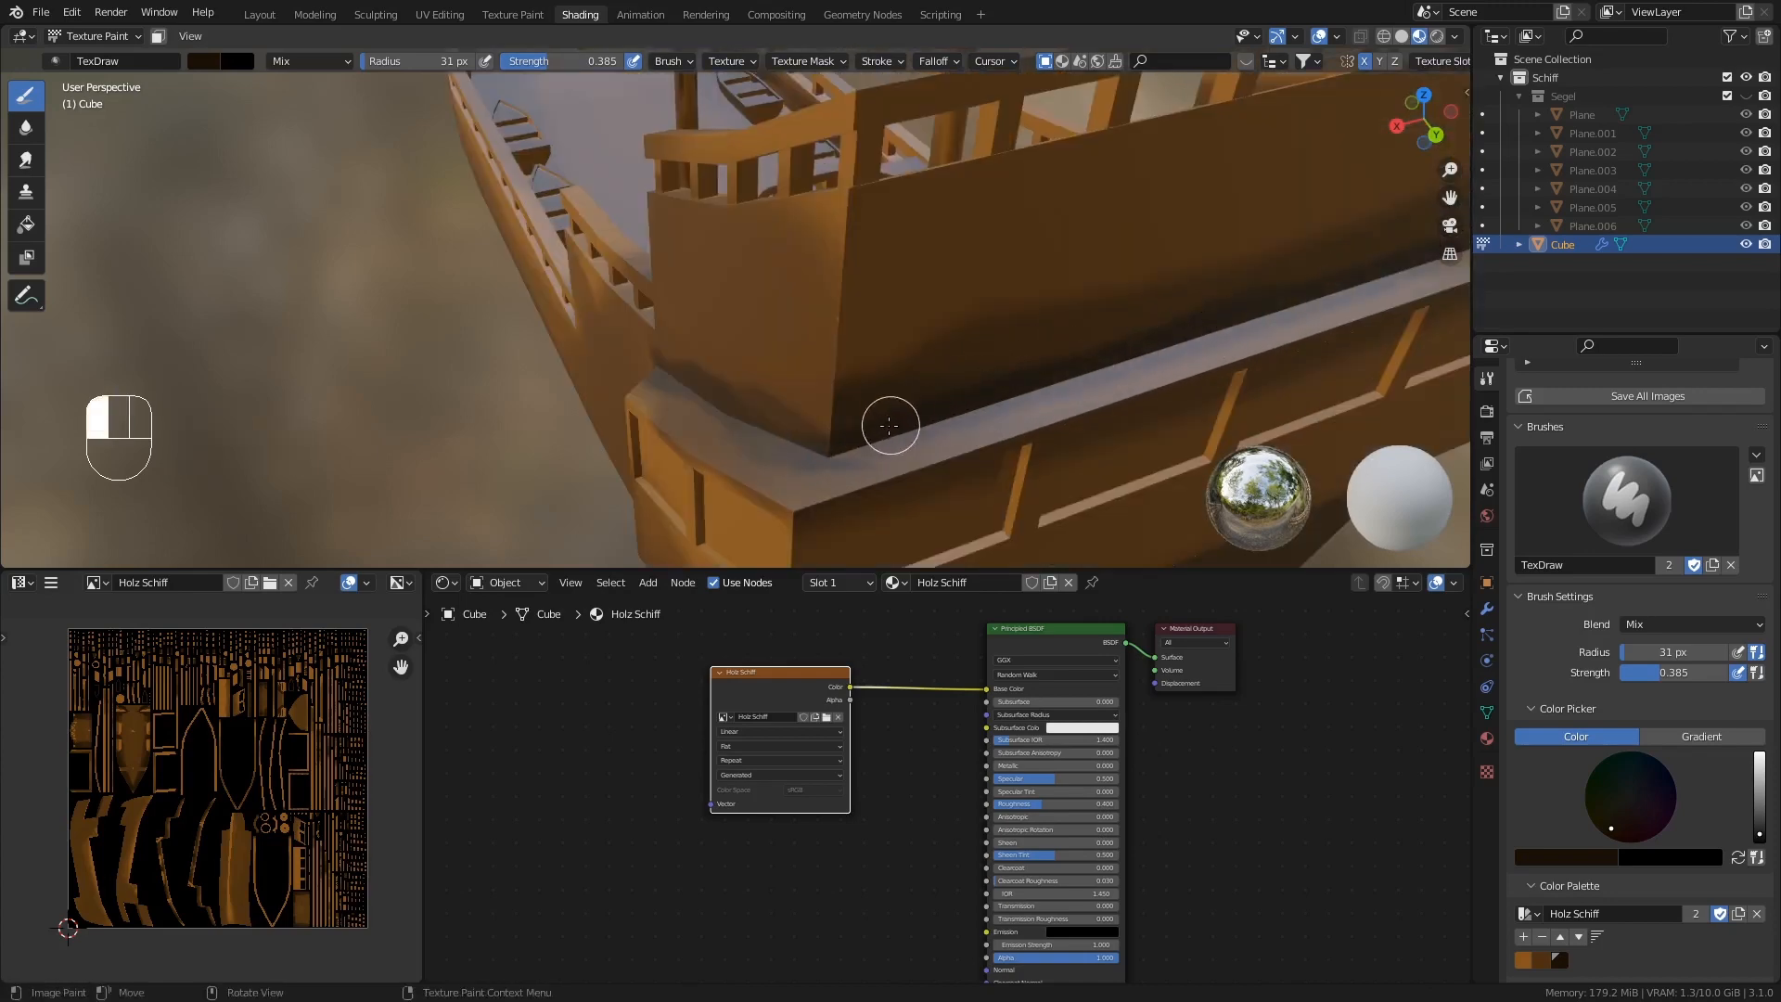
left_click_drag(889, 426, 844, 427)
- Paint near-black shading along the hull's curved edge beside the flat transom and under the stern overhang
mouse_move(844, 428)
middle_mouse_down()
mouse_move(1010, 409)
mouse_move(1002, 332)
middle_mouse_up()
scroll(1003, 357, "down", 3)
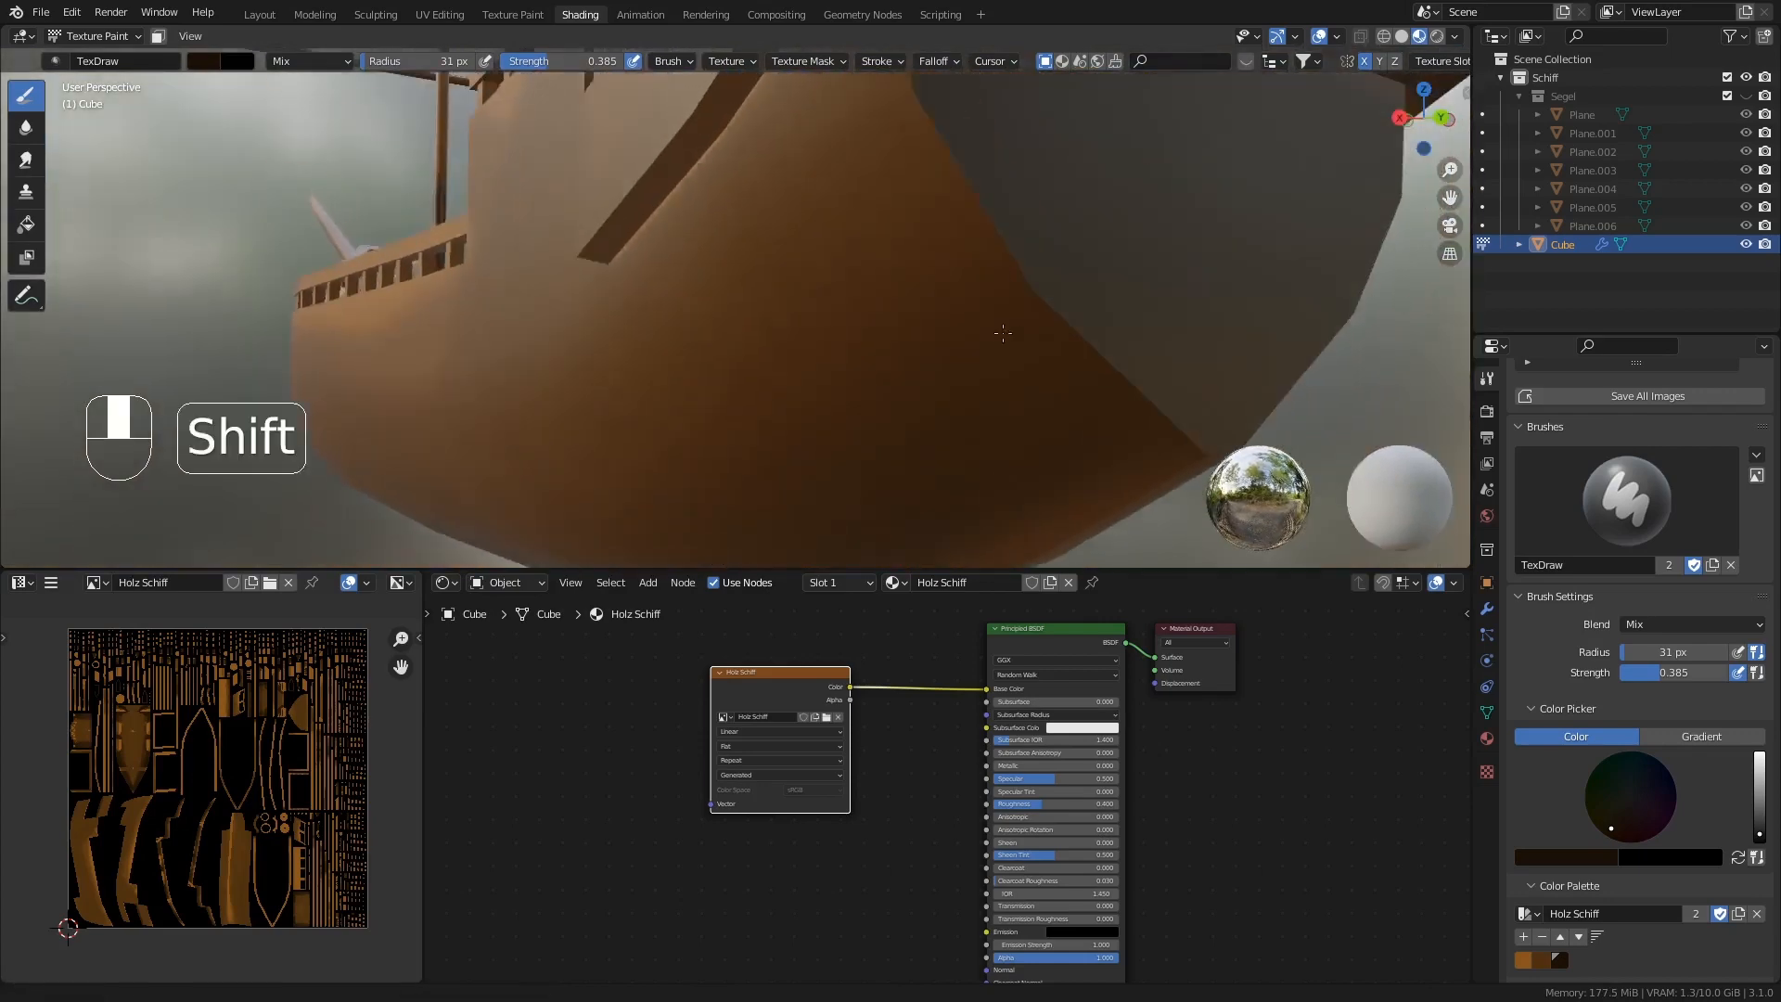
scroll(997, 325, "down", 2)
scroll(972, 288, "down", 1)
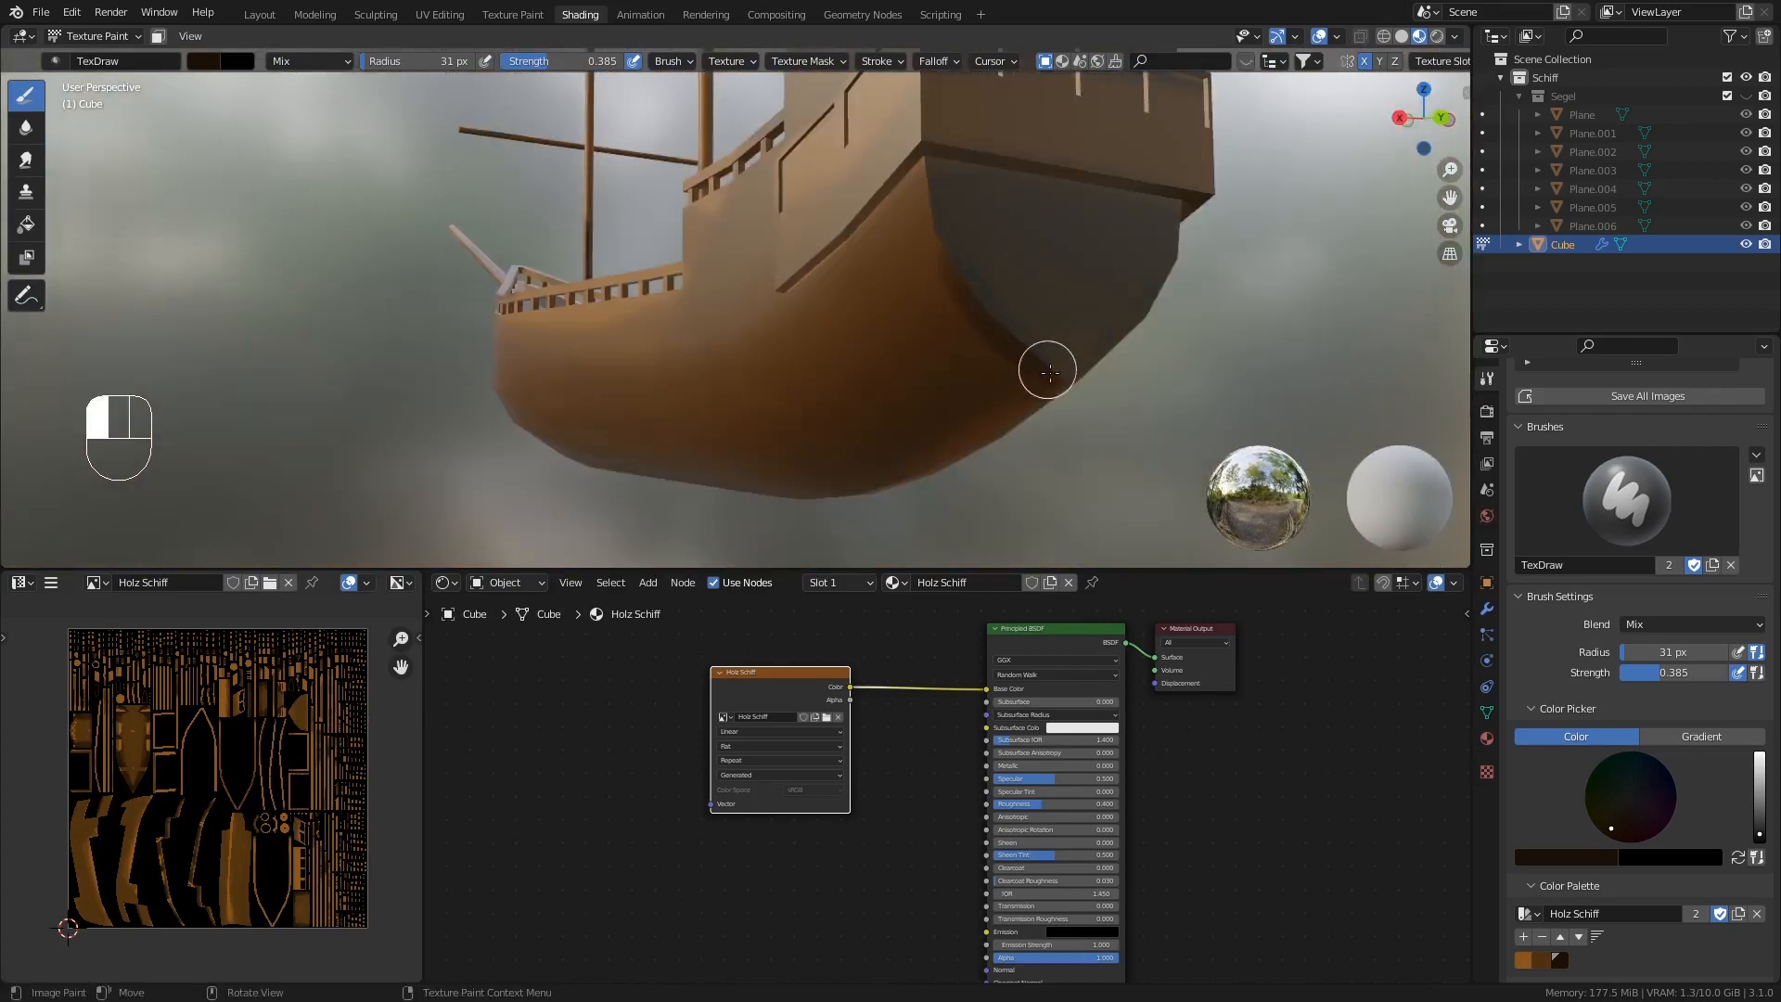
left_click_drag(947, 195, 926, 227)
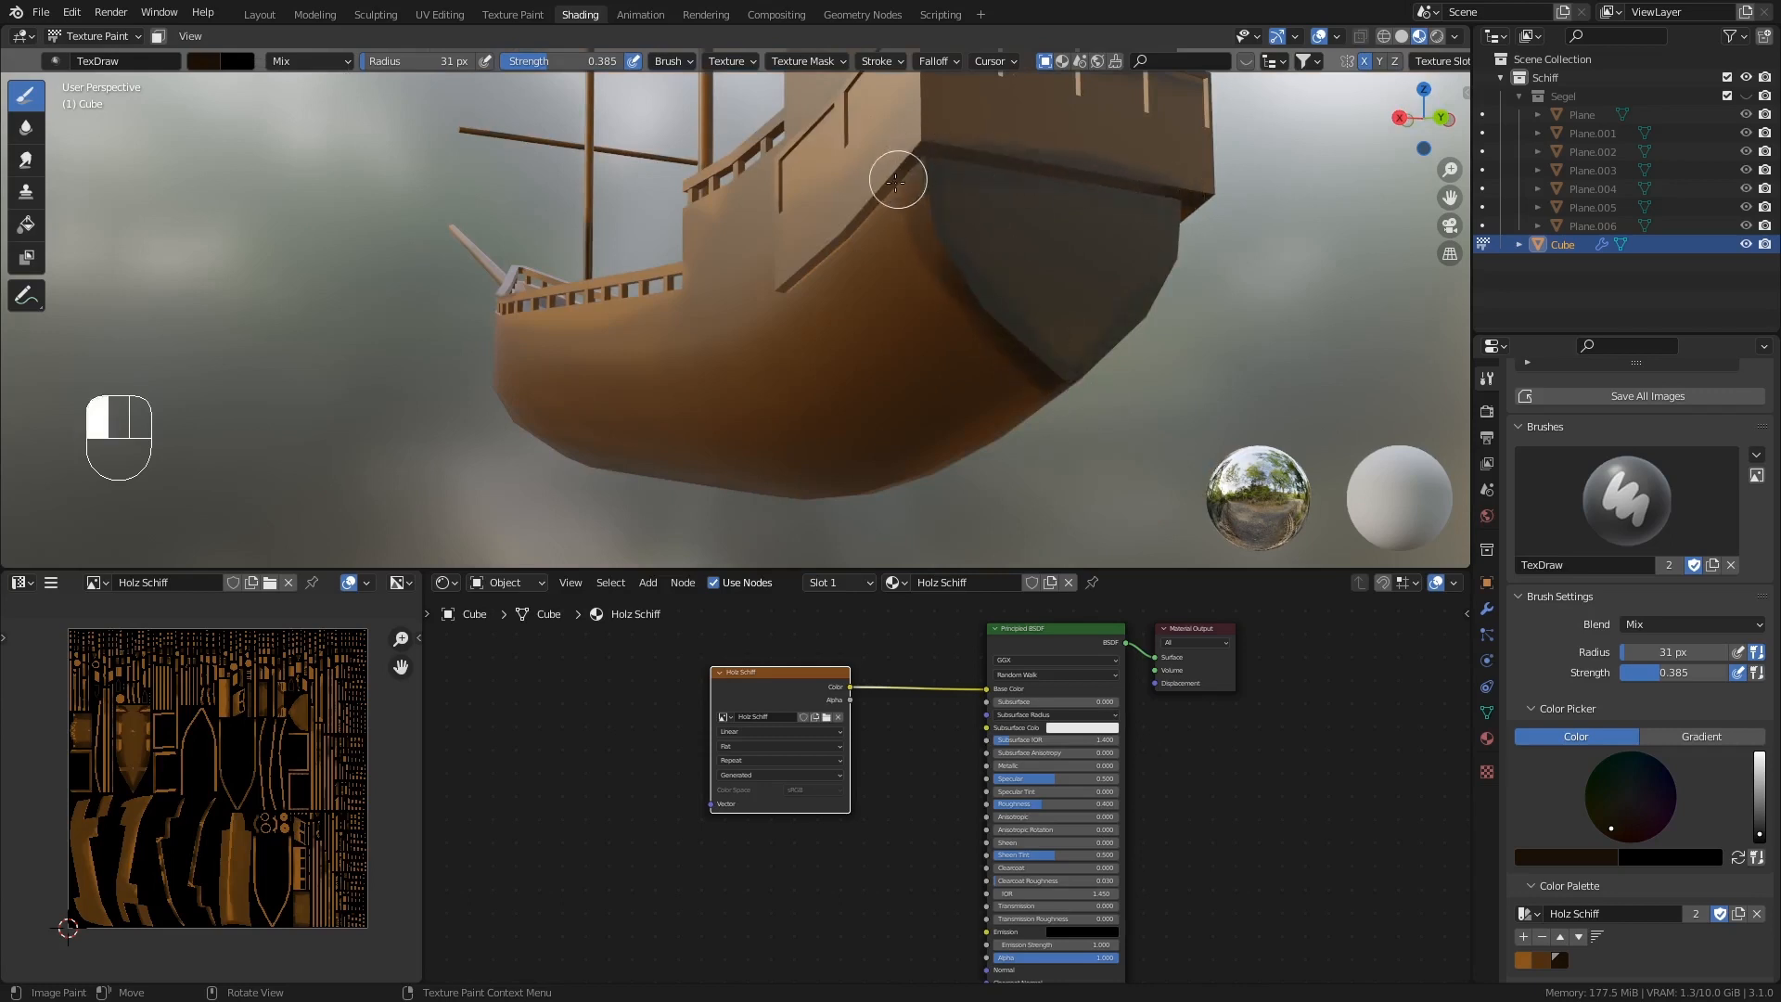
left_click_drag(914, 175, 914, 178)
- Paint a dark shadow along the hull's bottom edge from the stern toward the bow
scroll(906, 334, "down", 2)
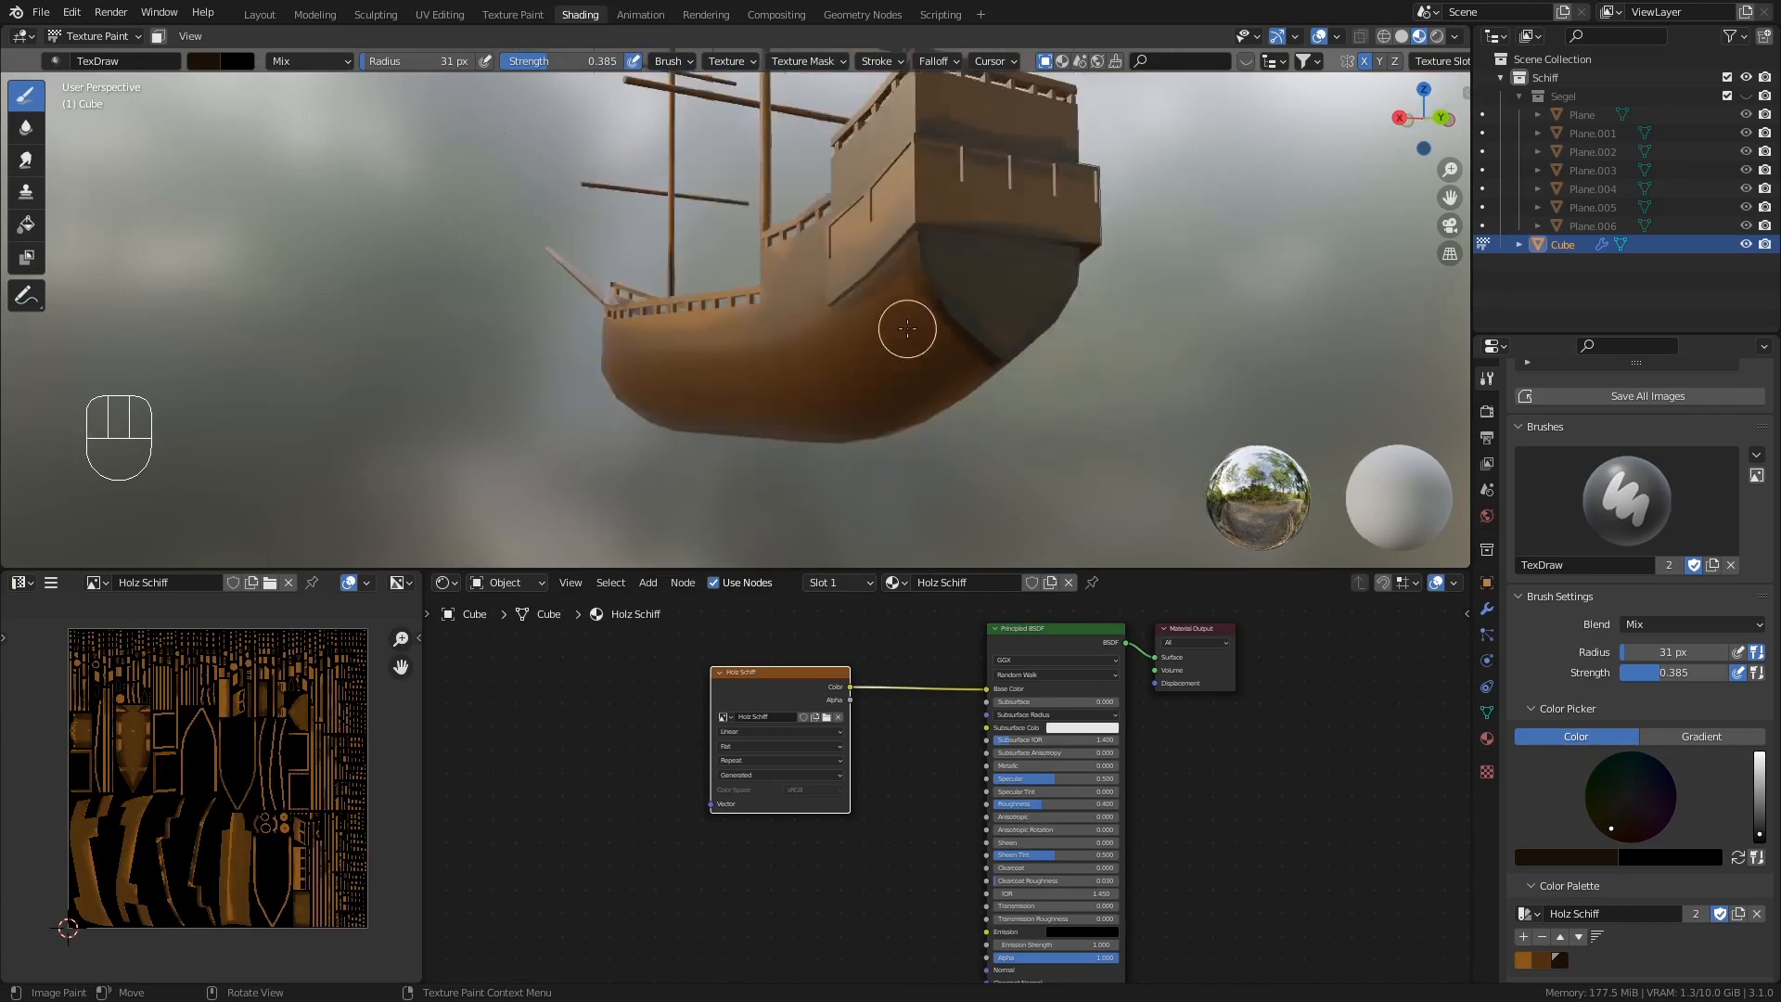
middle_click_drag(907, 334, 954, 367)
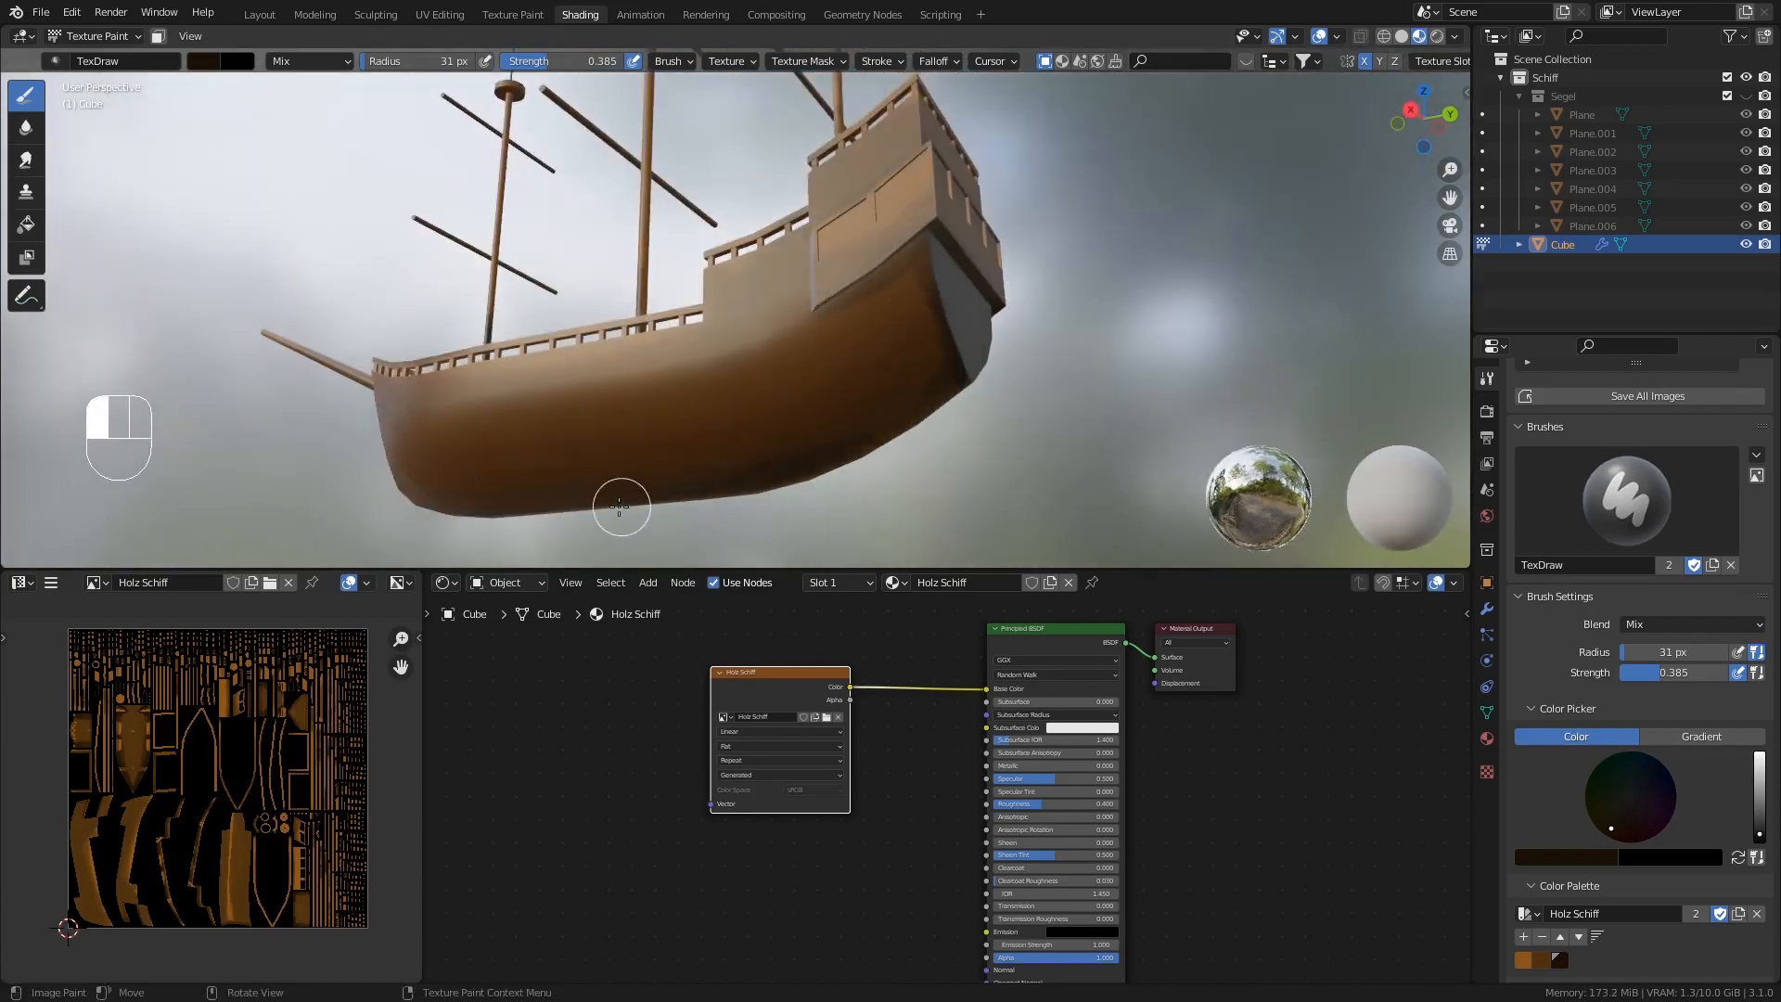
left_click_drag(808, 469, 780, 466)
mouse_move(725, 462)
middle_mouse_down("shift")
mouse_move(881, 455)
mouse_move(946, 492)
mouse_move(1057, 404)
middle_mouse_up("shift")
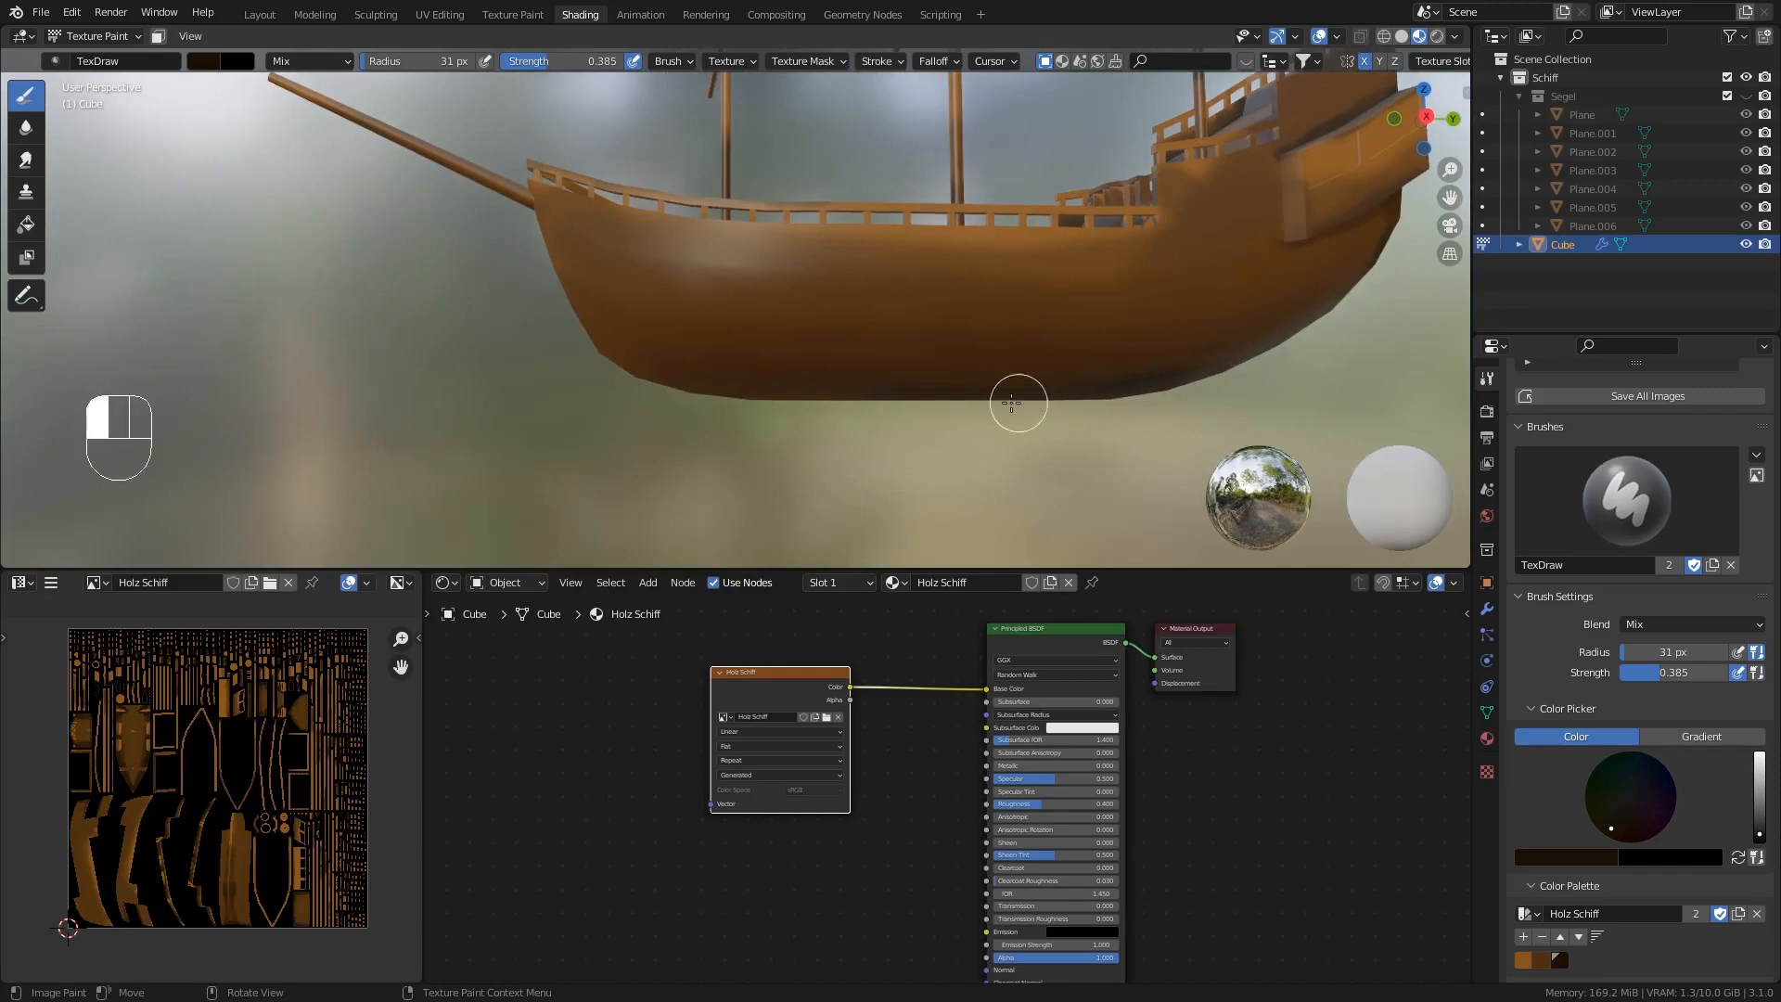
left_click_drag(667, 383, 612, 366)
- Paint dark shading down the front edge of the bow to the bottom of the hull
middle_click_drag(612, 367, 729, 364)
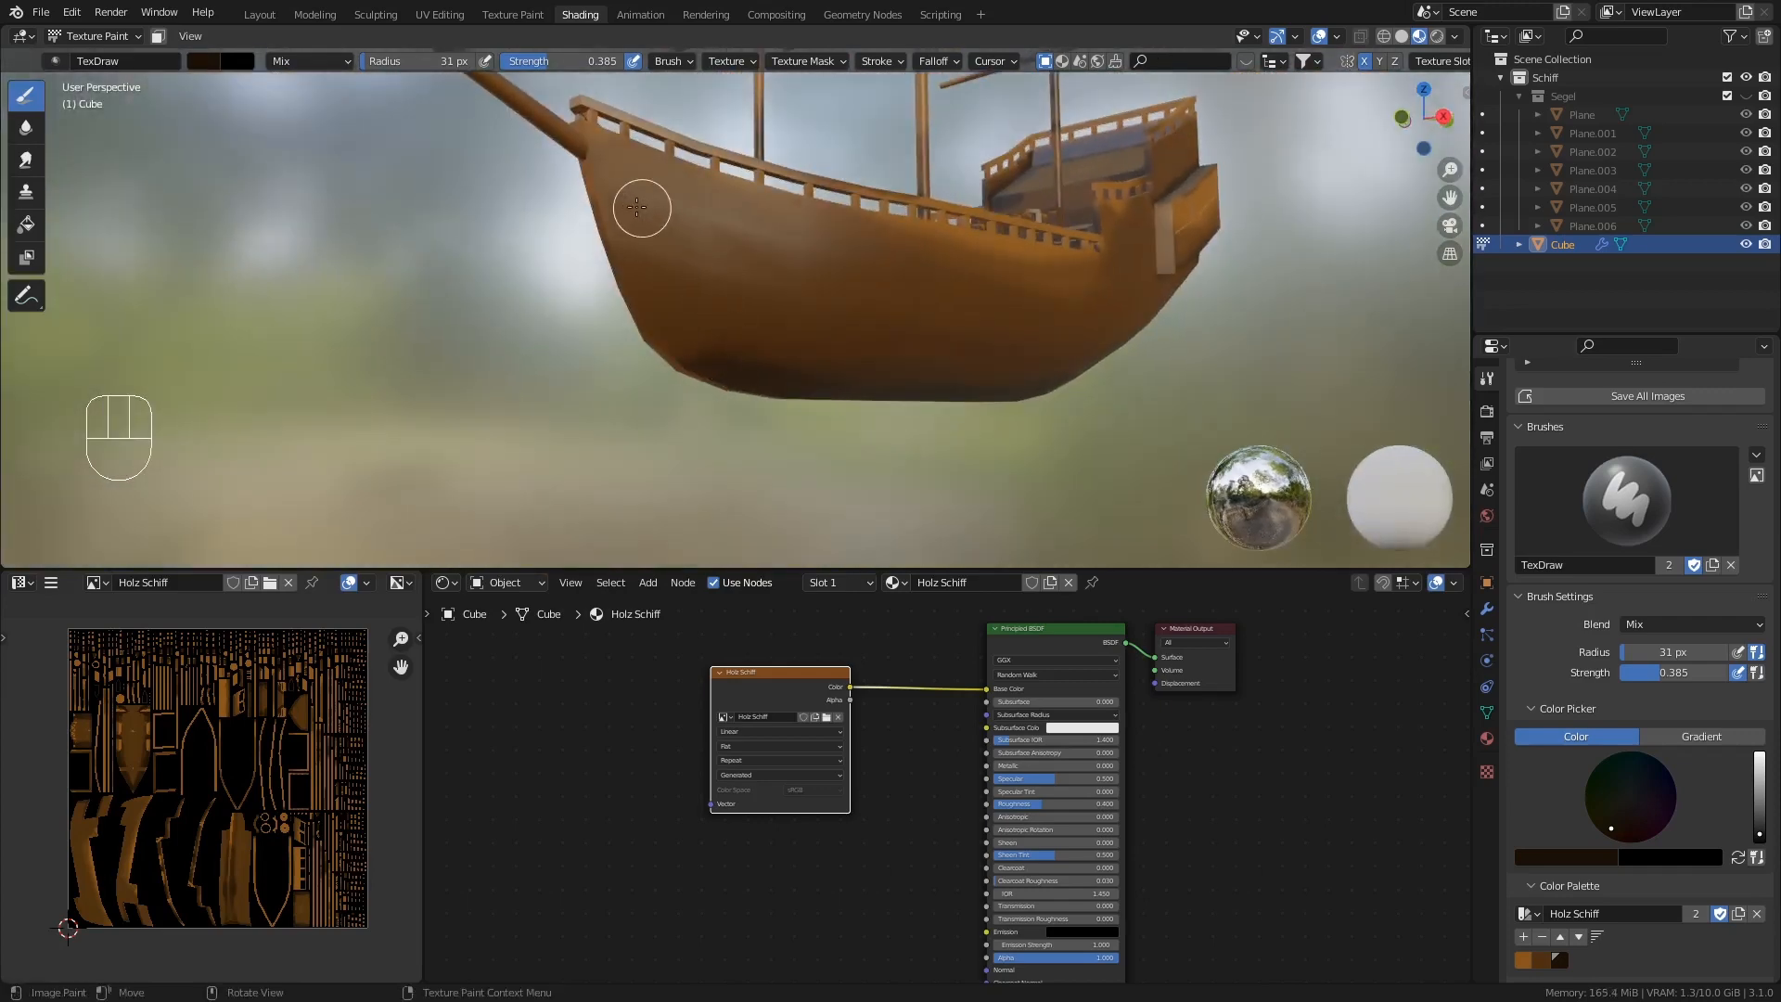
middle_click_drag(627, 211, 665, 206)
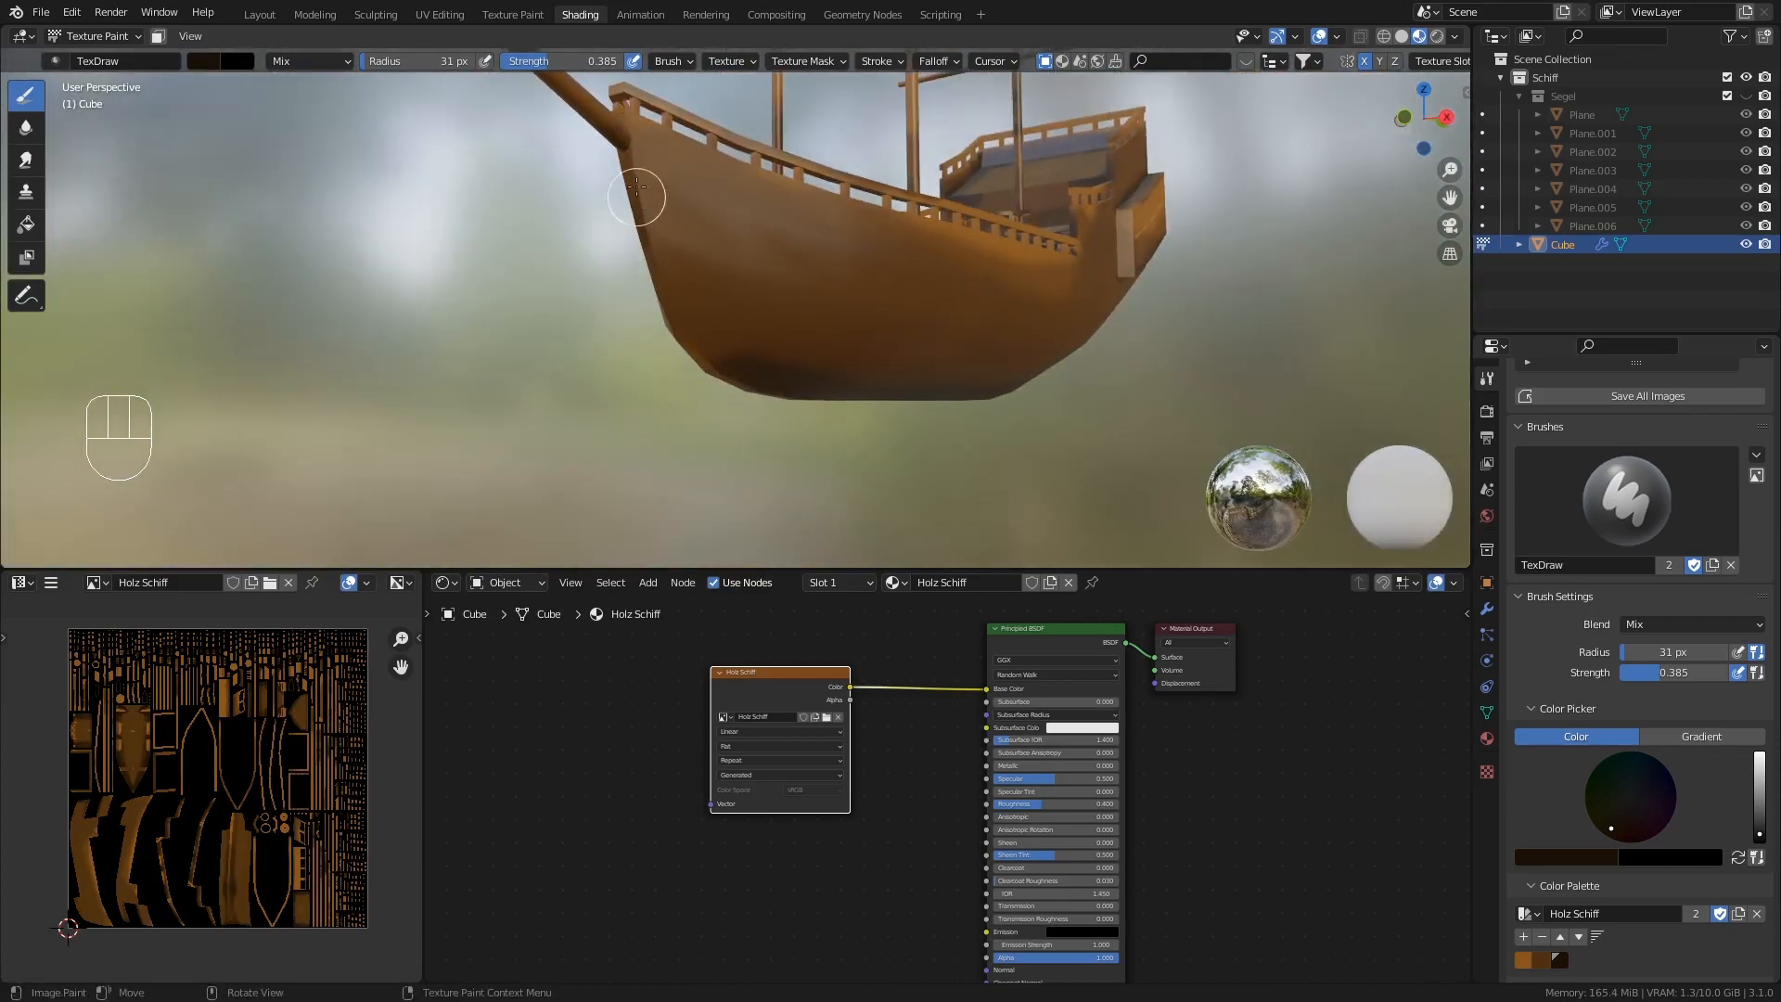
left_click_drag(636, 187, 637, 228)
left_click_drag(688, 345, 648, 309)
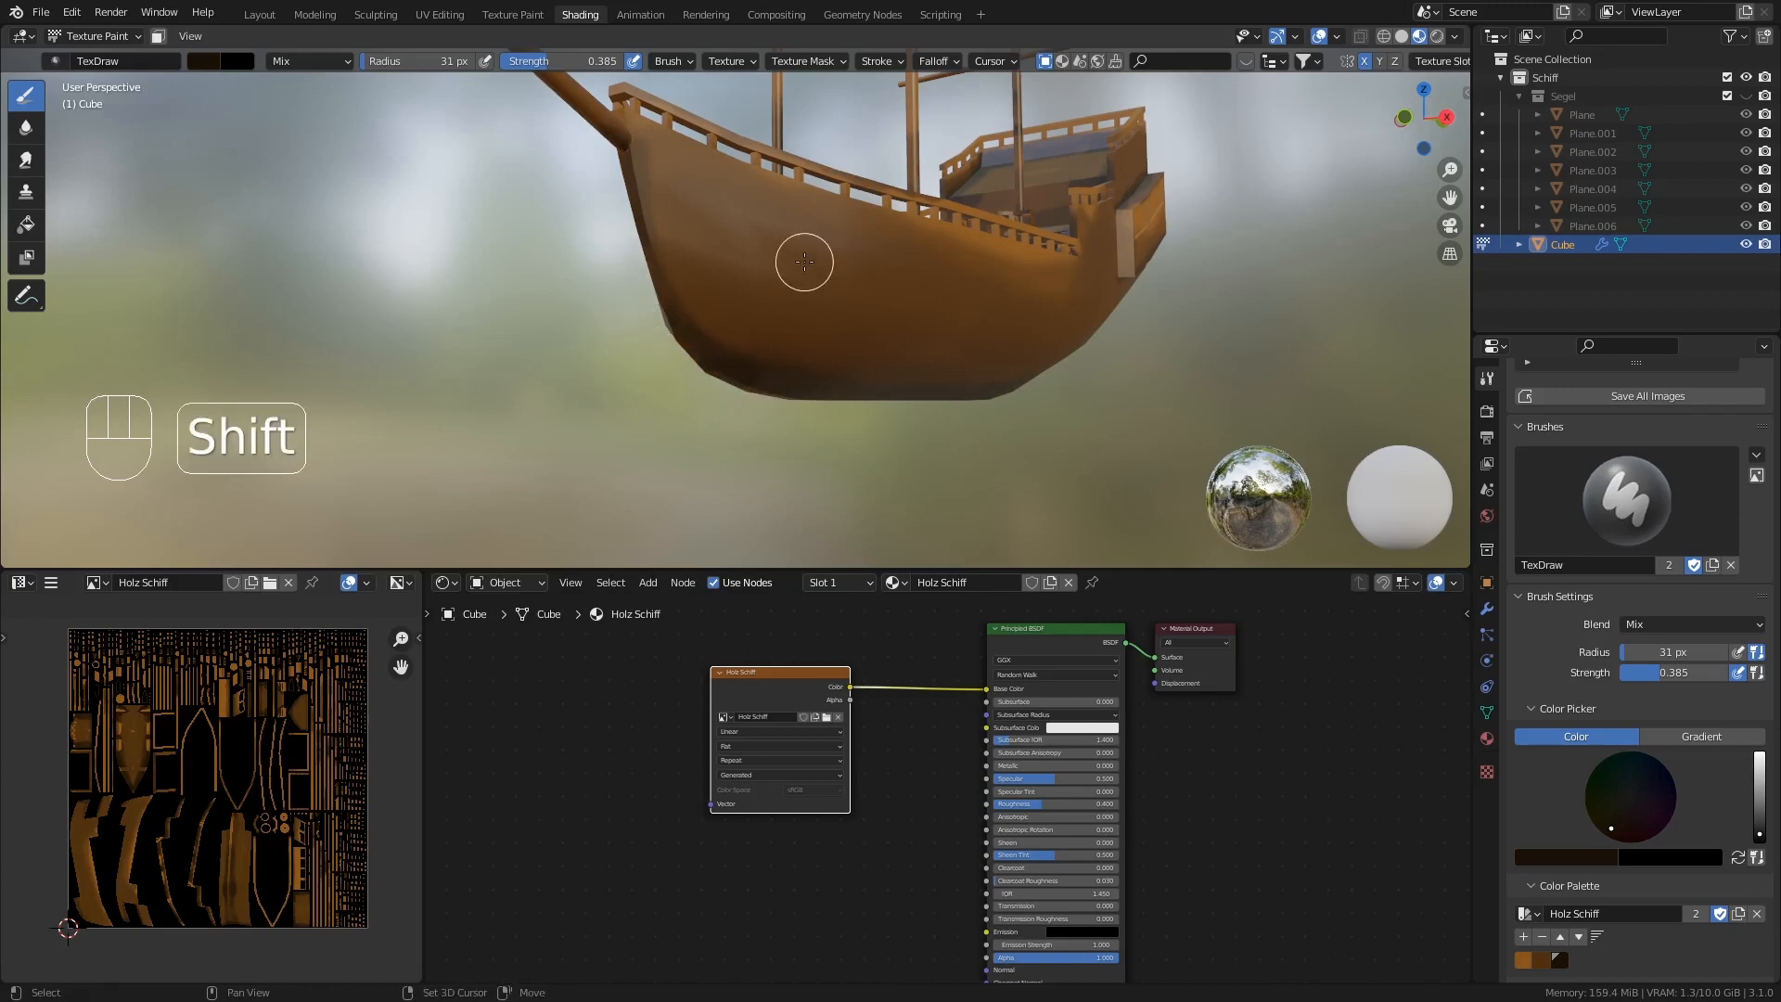
- Paint near-black shadows around the base of the bowsprit where it meets the bow
mouse_move(803, 259)
middle_mouse_down("shift")
mouse_move(819, 326)
mouse_move(737, 374)
middle_mouse_up("shift")
middle_click_drag(629, 375, 668, 249, "ctrl")
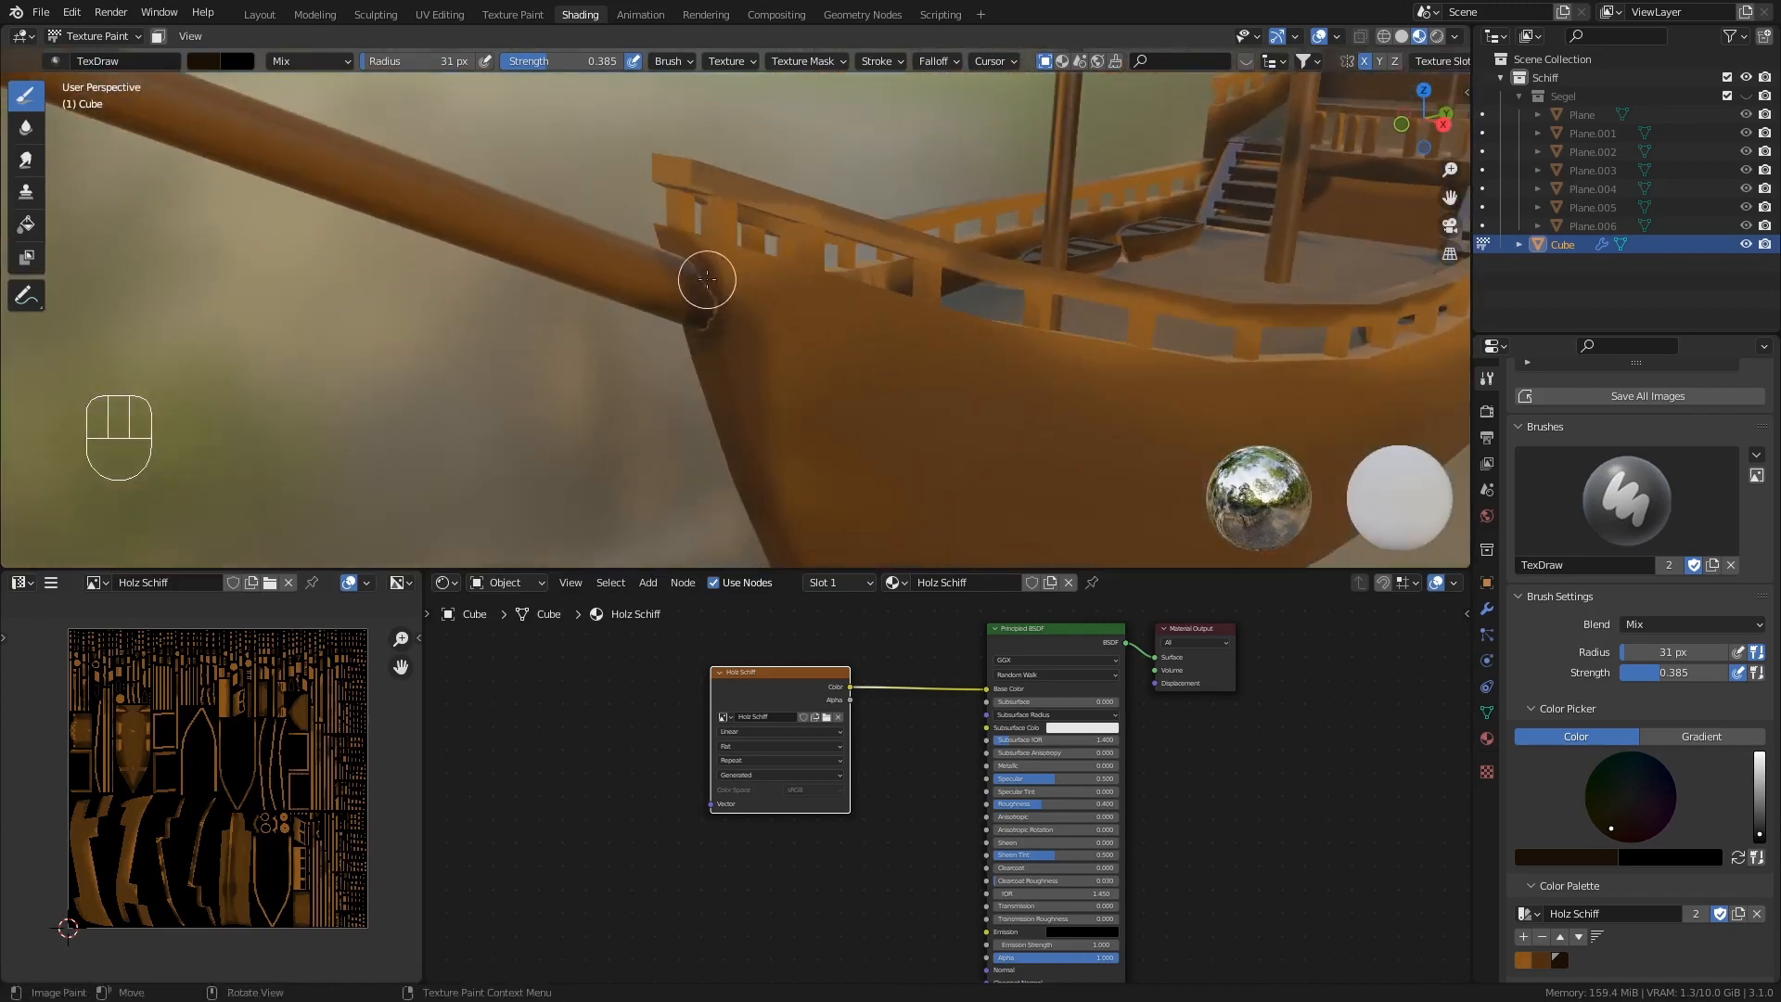
middle_click_drag(681, 323, 819, 303)
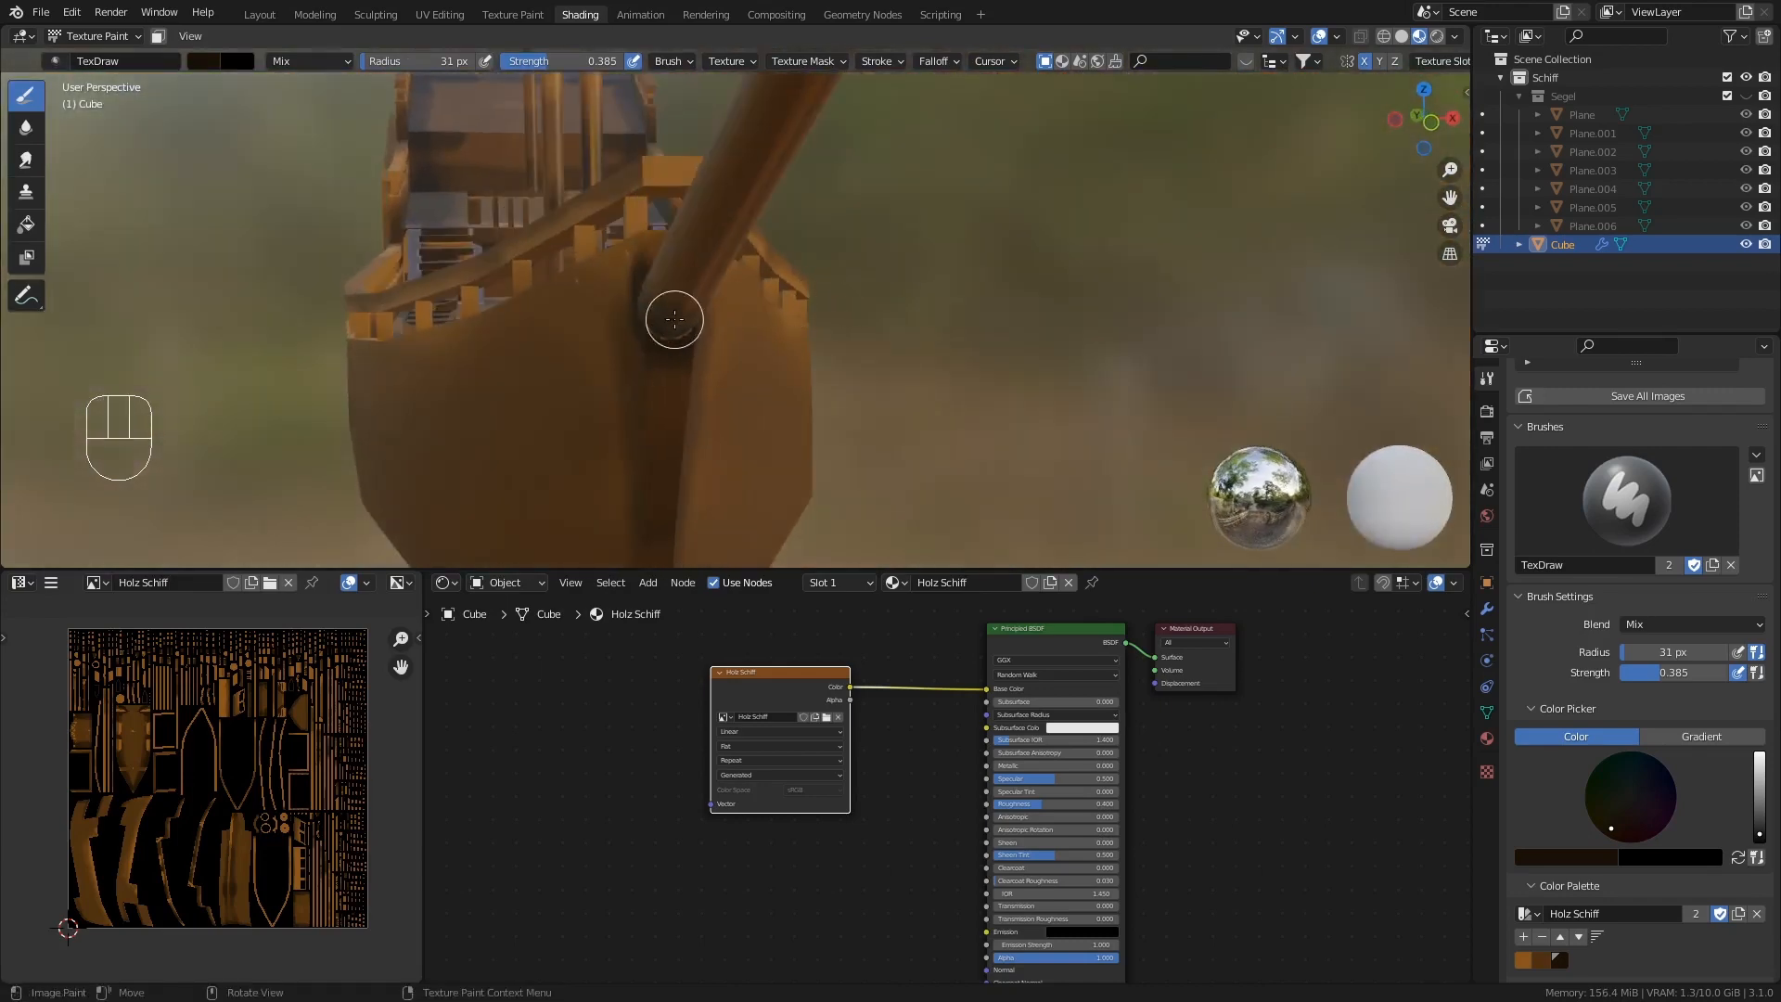
left_click(679, 352)
mouse_move(679, 352)
middle_mouse_down()
mouse_move(656, 315)
mouse_move(670, 377)
middle_mouse_up()
scroll(656, 316, "up", 2)
scroll(670, 348, "down", 1)
left_click(764, 244)
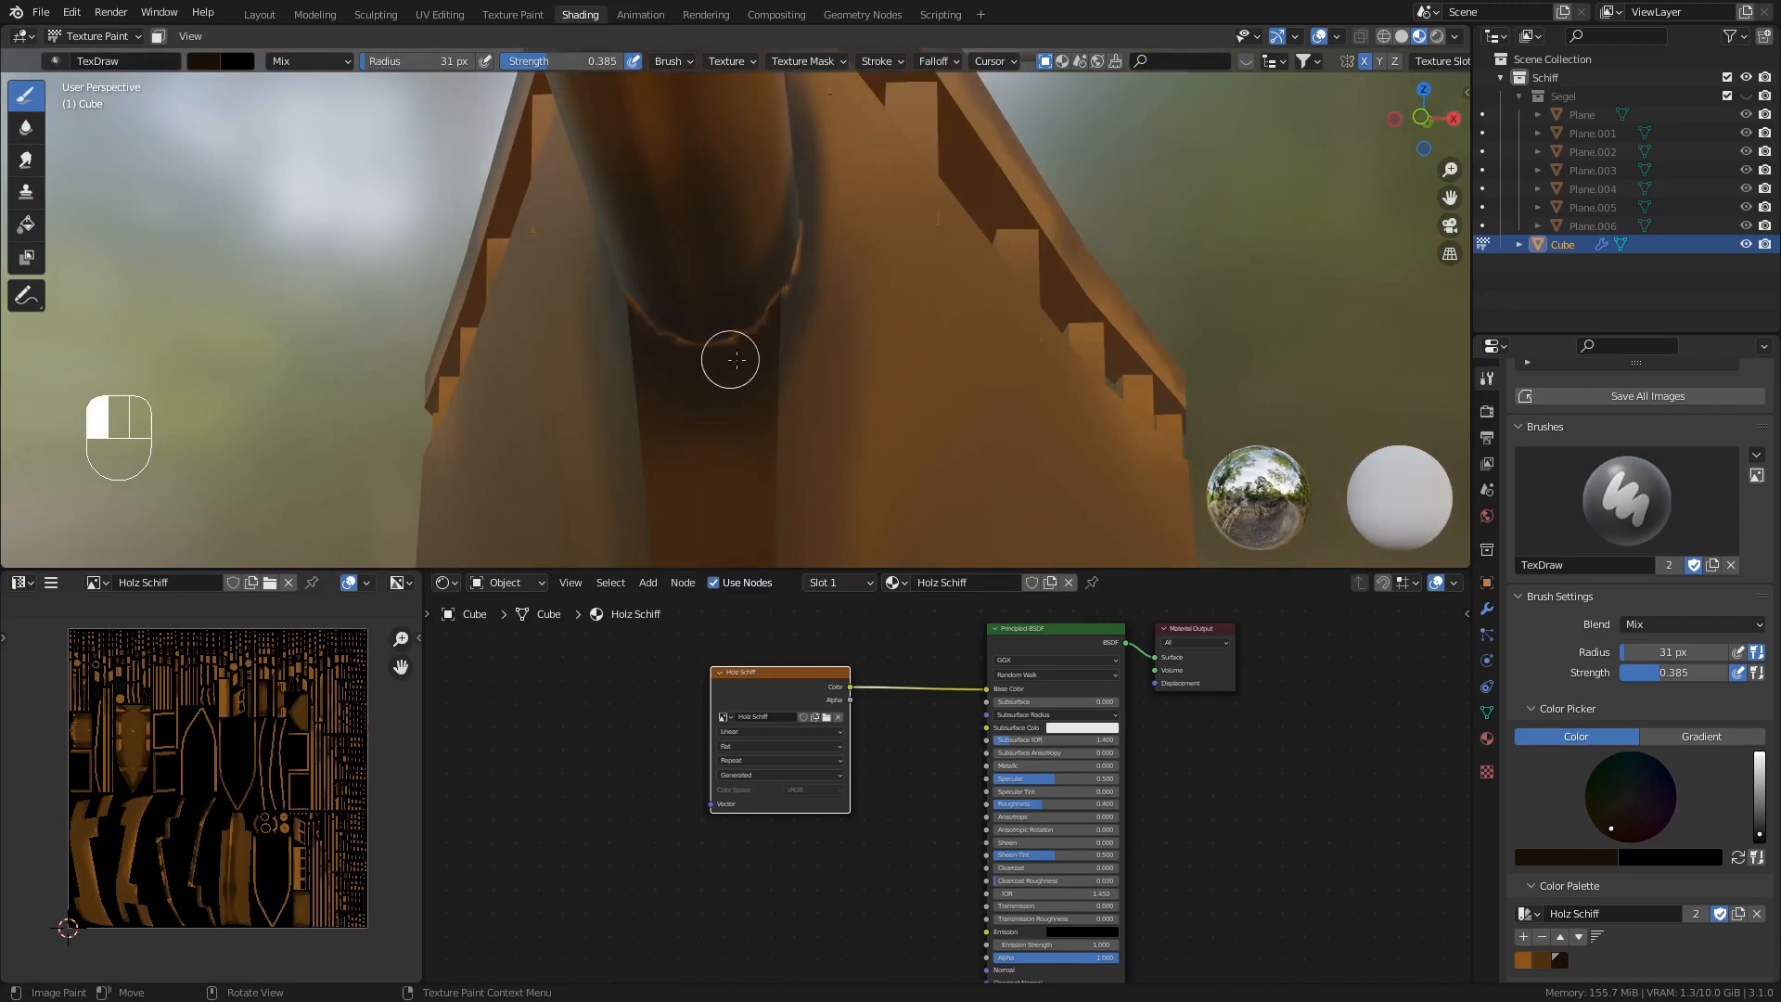
- Darken the bow's front edge below the bowsprit and paint dark patches along the bowsprit
scroll(806, 278, "down", 5)
middle_click_drag(806, 278, 723, 294)
scroll(716, 318, "up", 2)
middle_click_drag(893, 231, 781, 245)
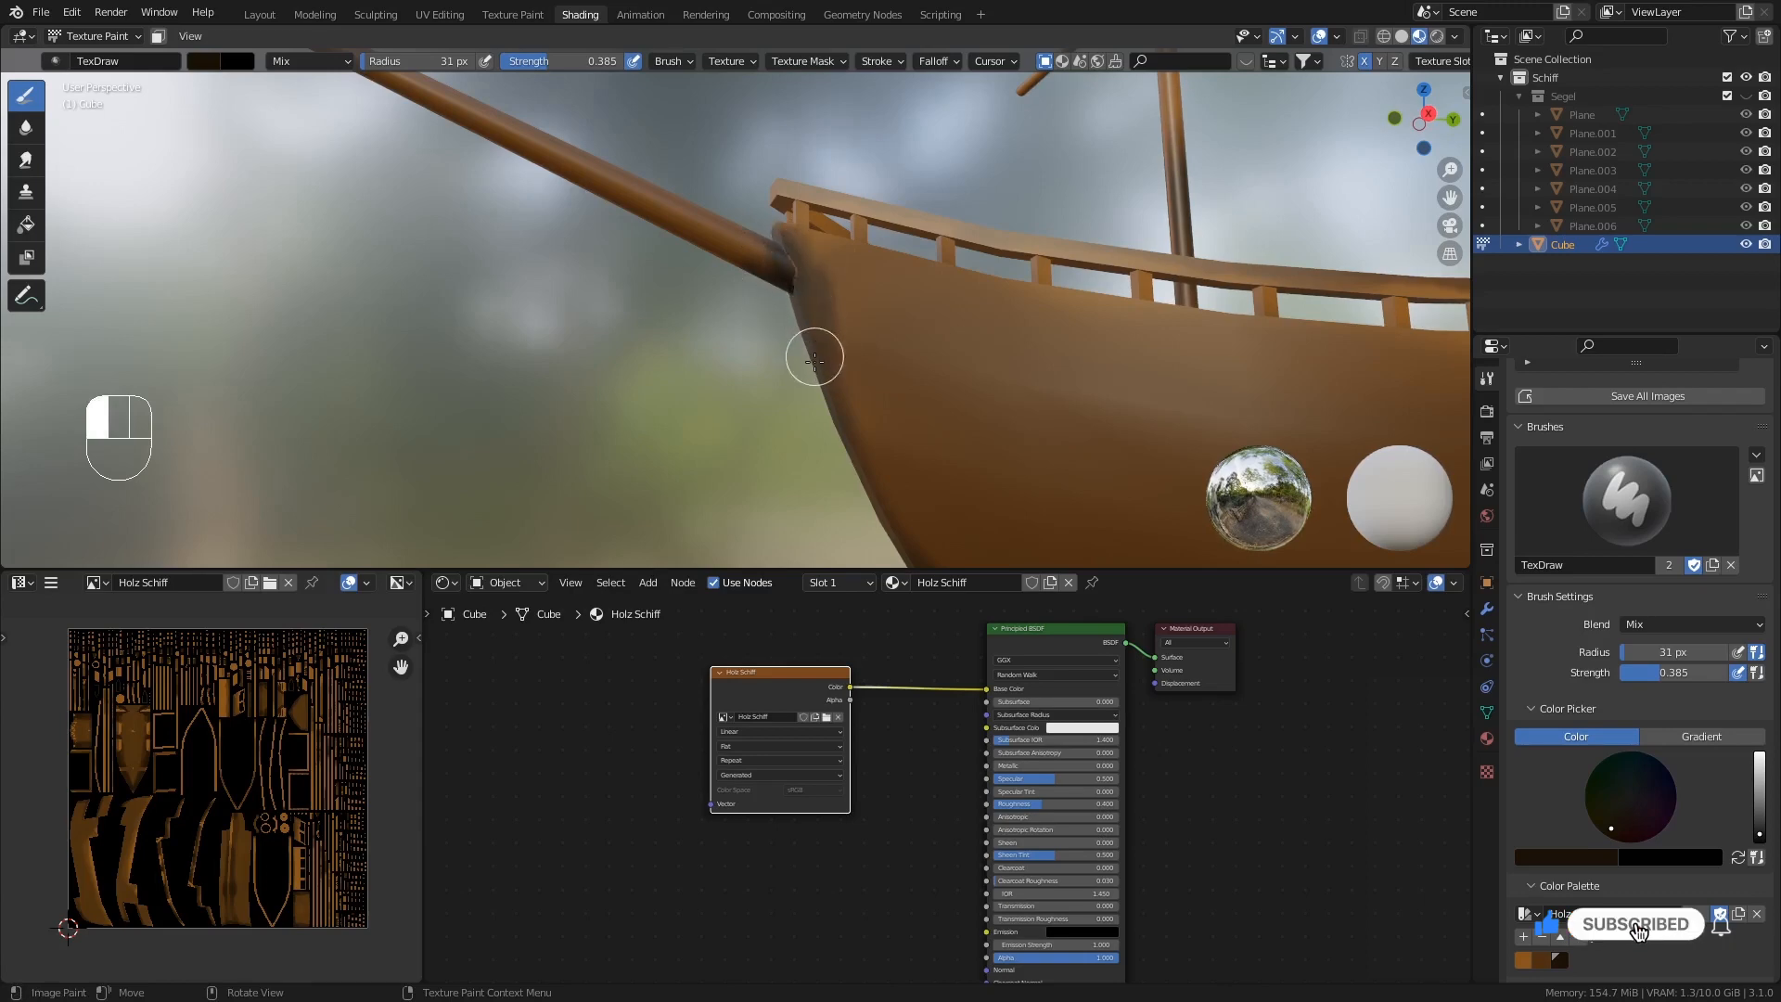
middle_click_drag(788, 268, 492, 192)
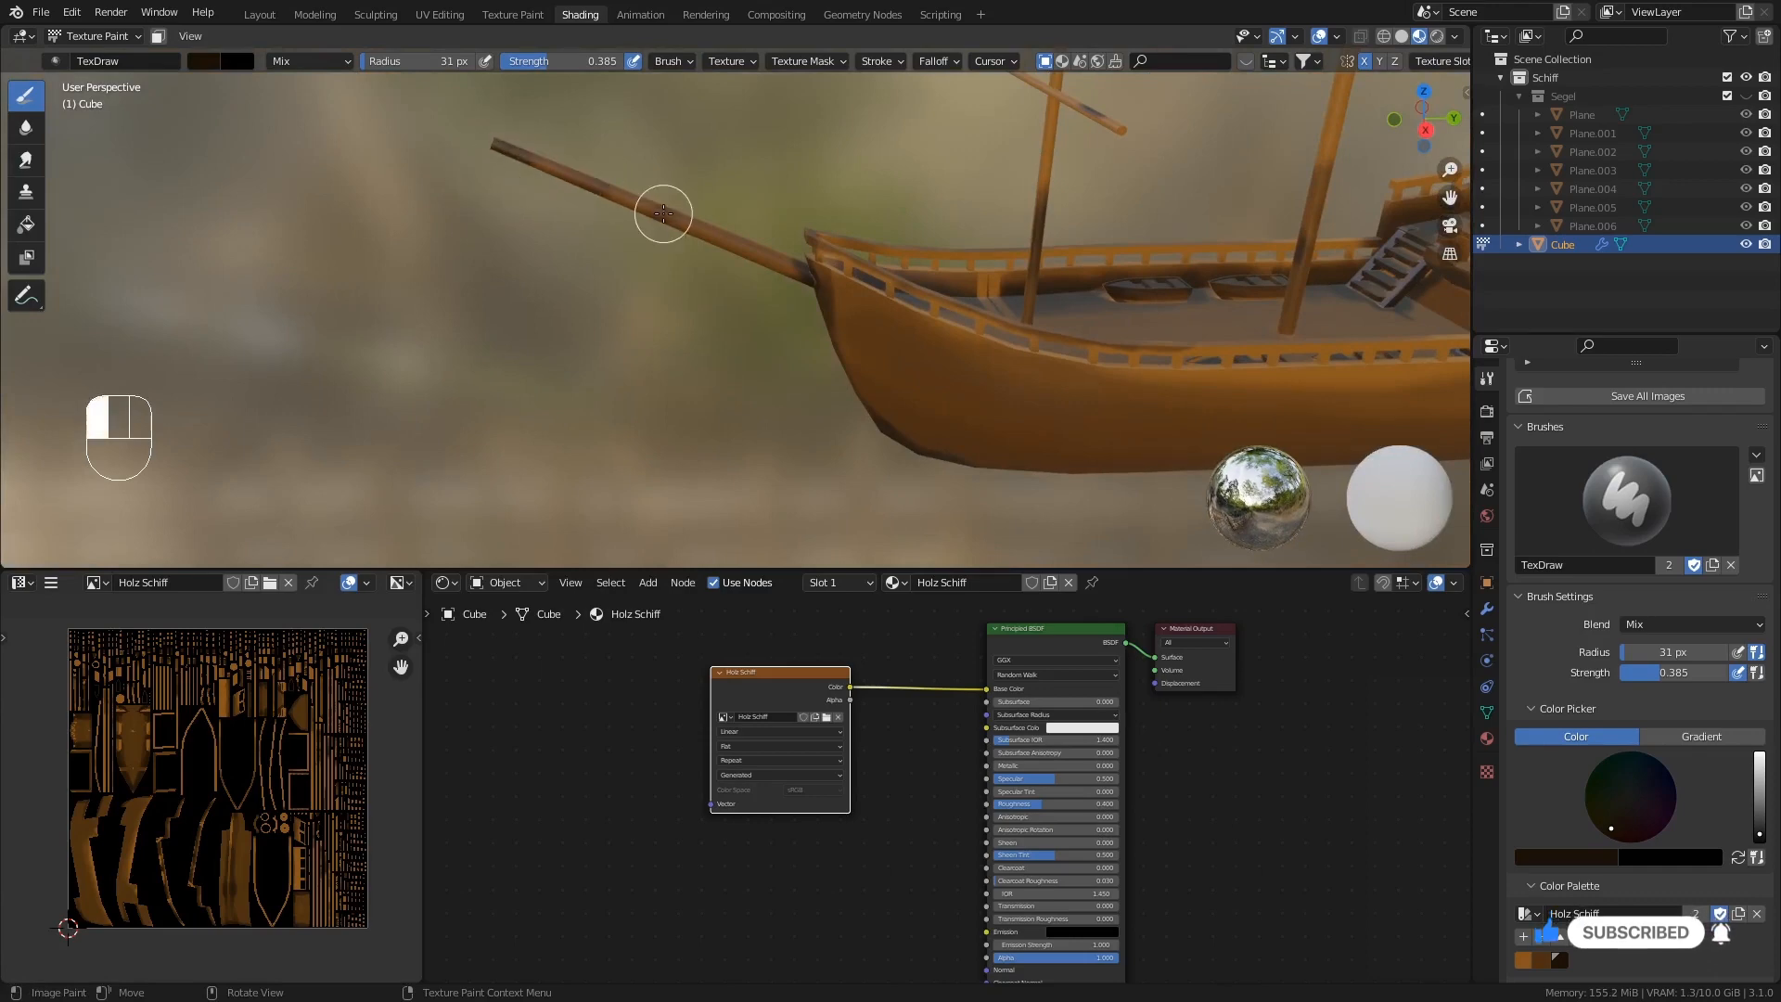
- Paint soft dark shadows over the planks beside the foremast and along the adjoining edges of the foredeck
middle_click_drag(1126, 362, 954, 382, "shift")
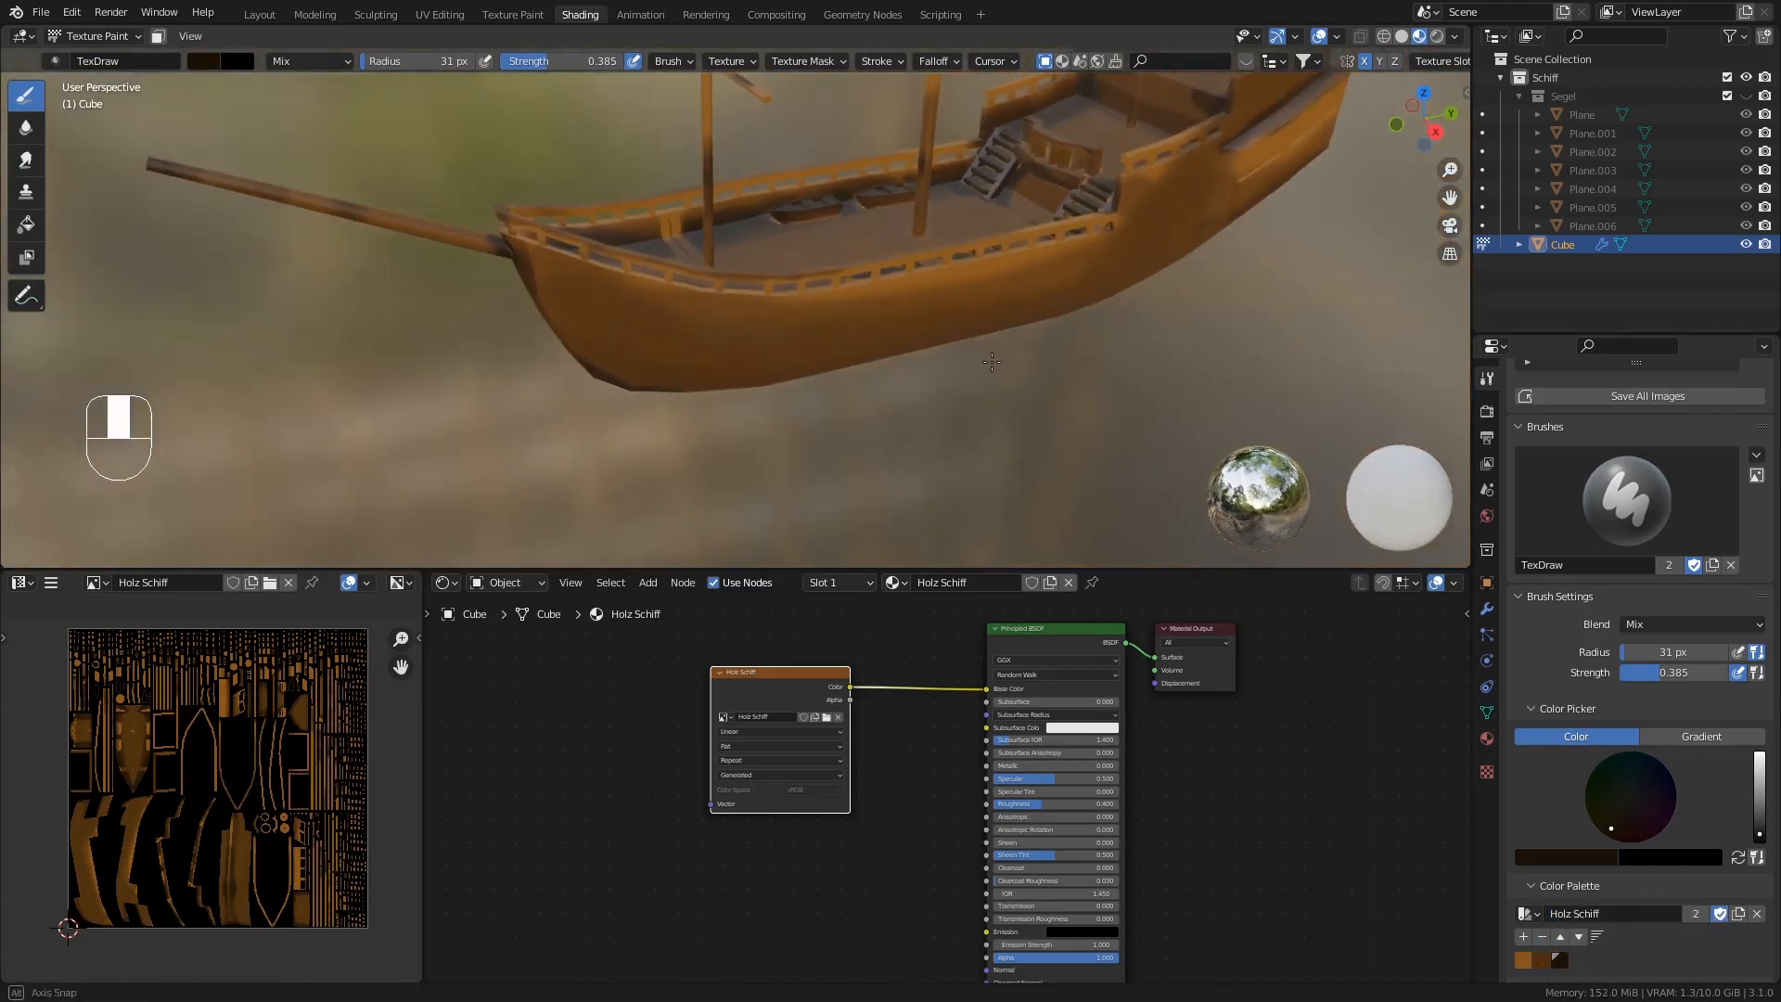
middle_click_drag(800, 307, 716, 449, "shift")
middle_click_drag(705, 449, 684, 211)
scroll(738, 197, "up", 3)
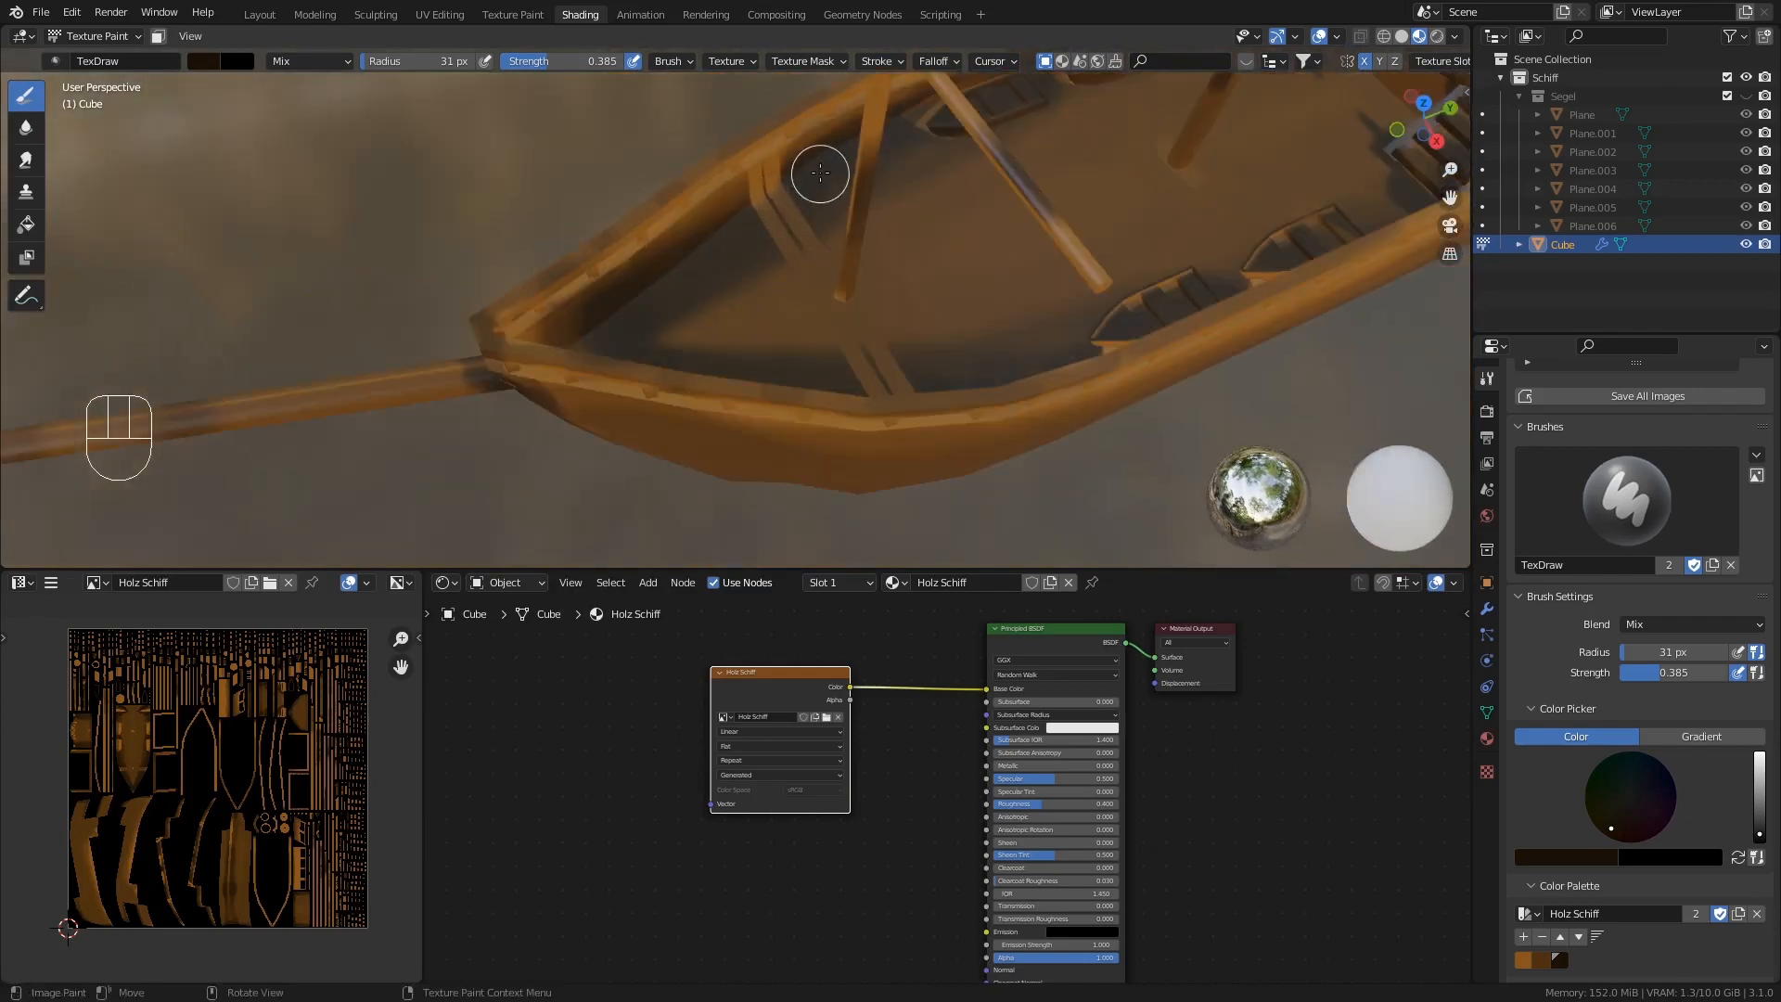
mouse_move(820, 172)
left_mouse_down()
mouse_move(721, 215)
mouse_move(739, 195)
mouse_move(693, 248)
left_mouse_up()
mouse_move(692, 248)
left_mouse_down()
mouse_move(851, 138)
mouse_move(742, 256)
left_mouse_up()
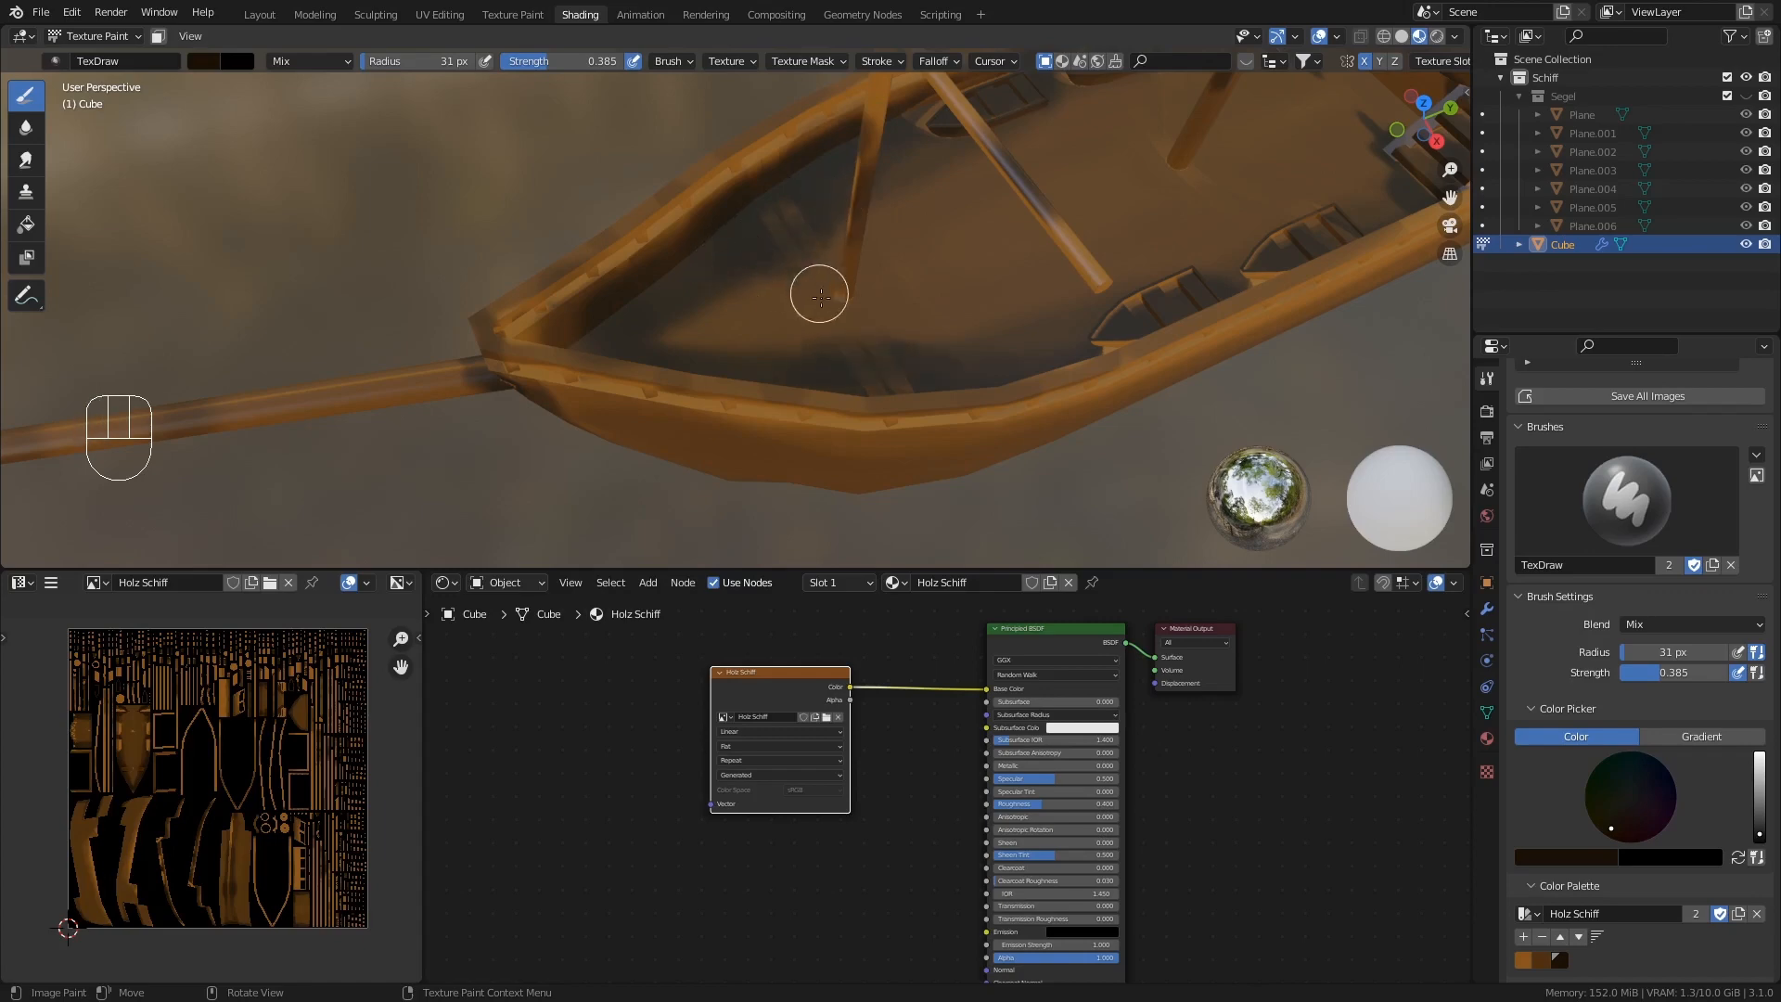
middle_click_drag(819, 295, 862, 276)
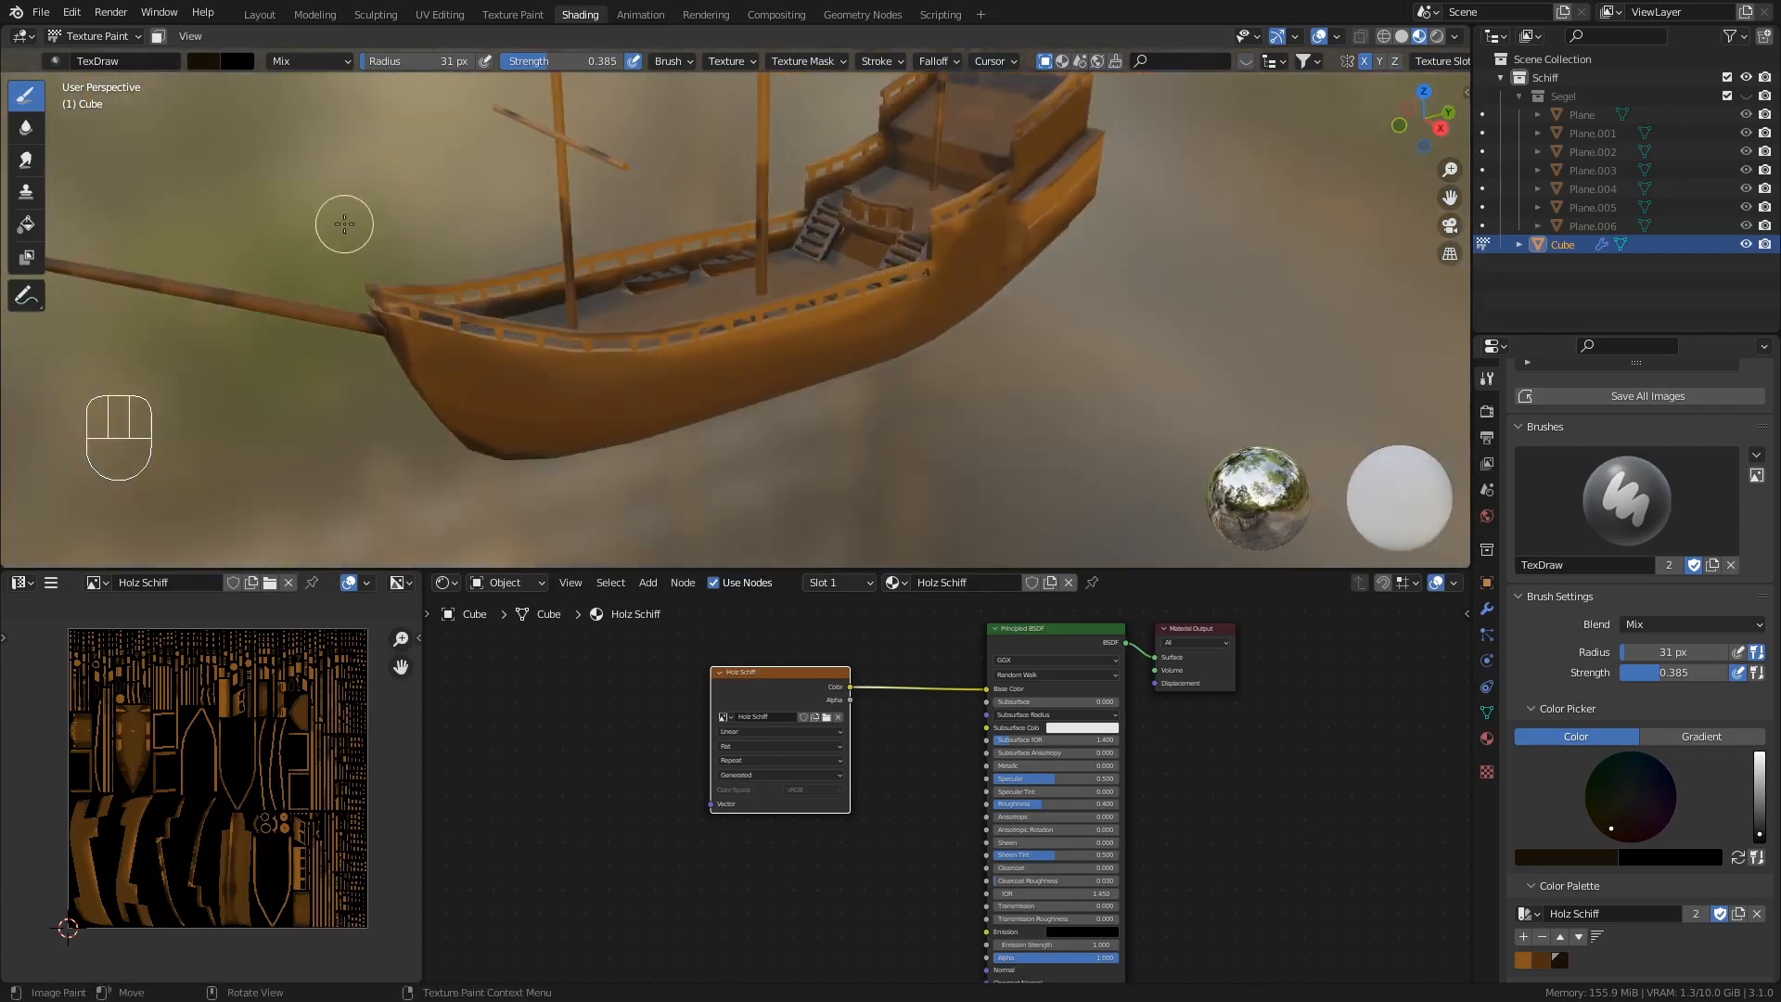
left_click(26, 138)
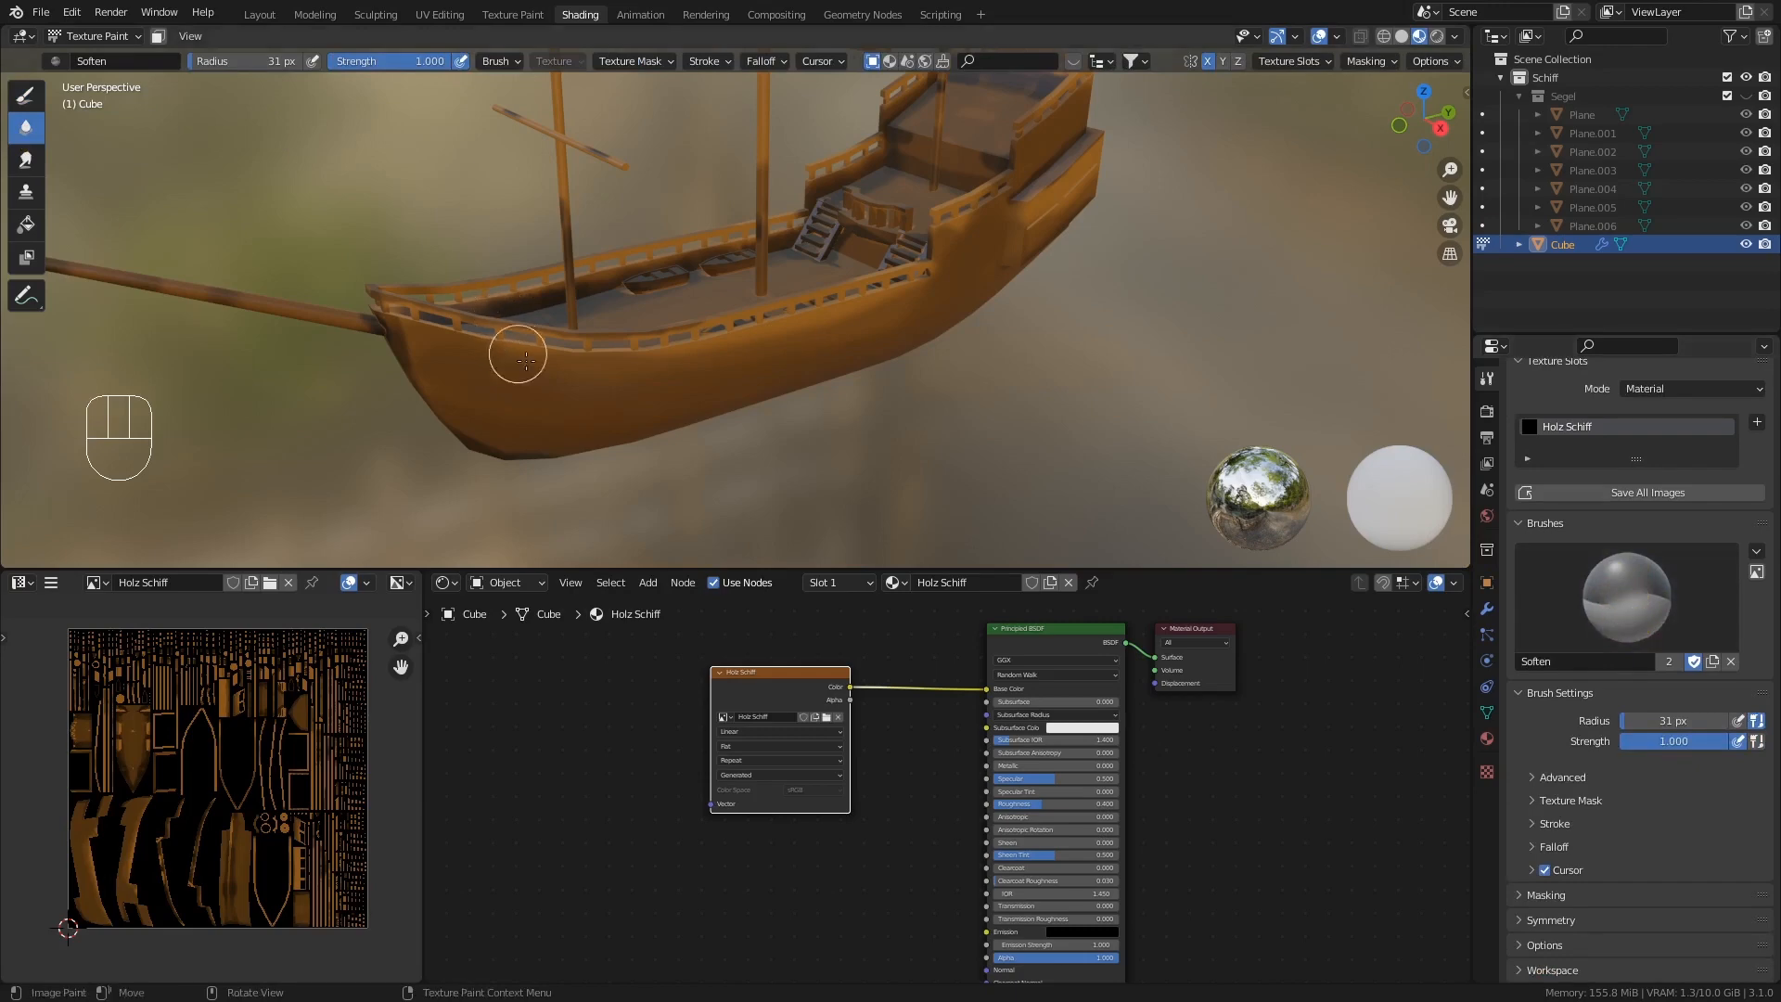
middle_click_drag(679, 410, 688, 375)
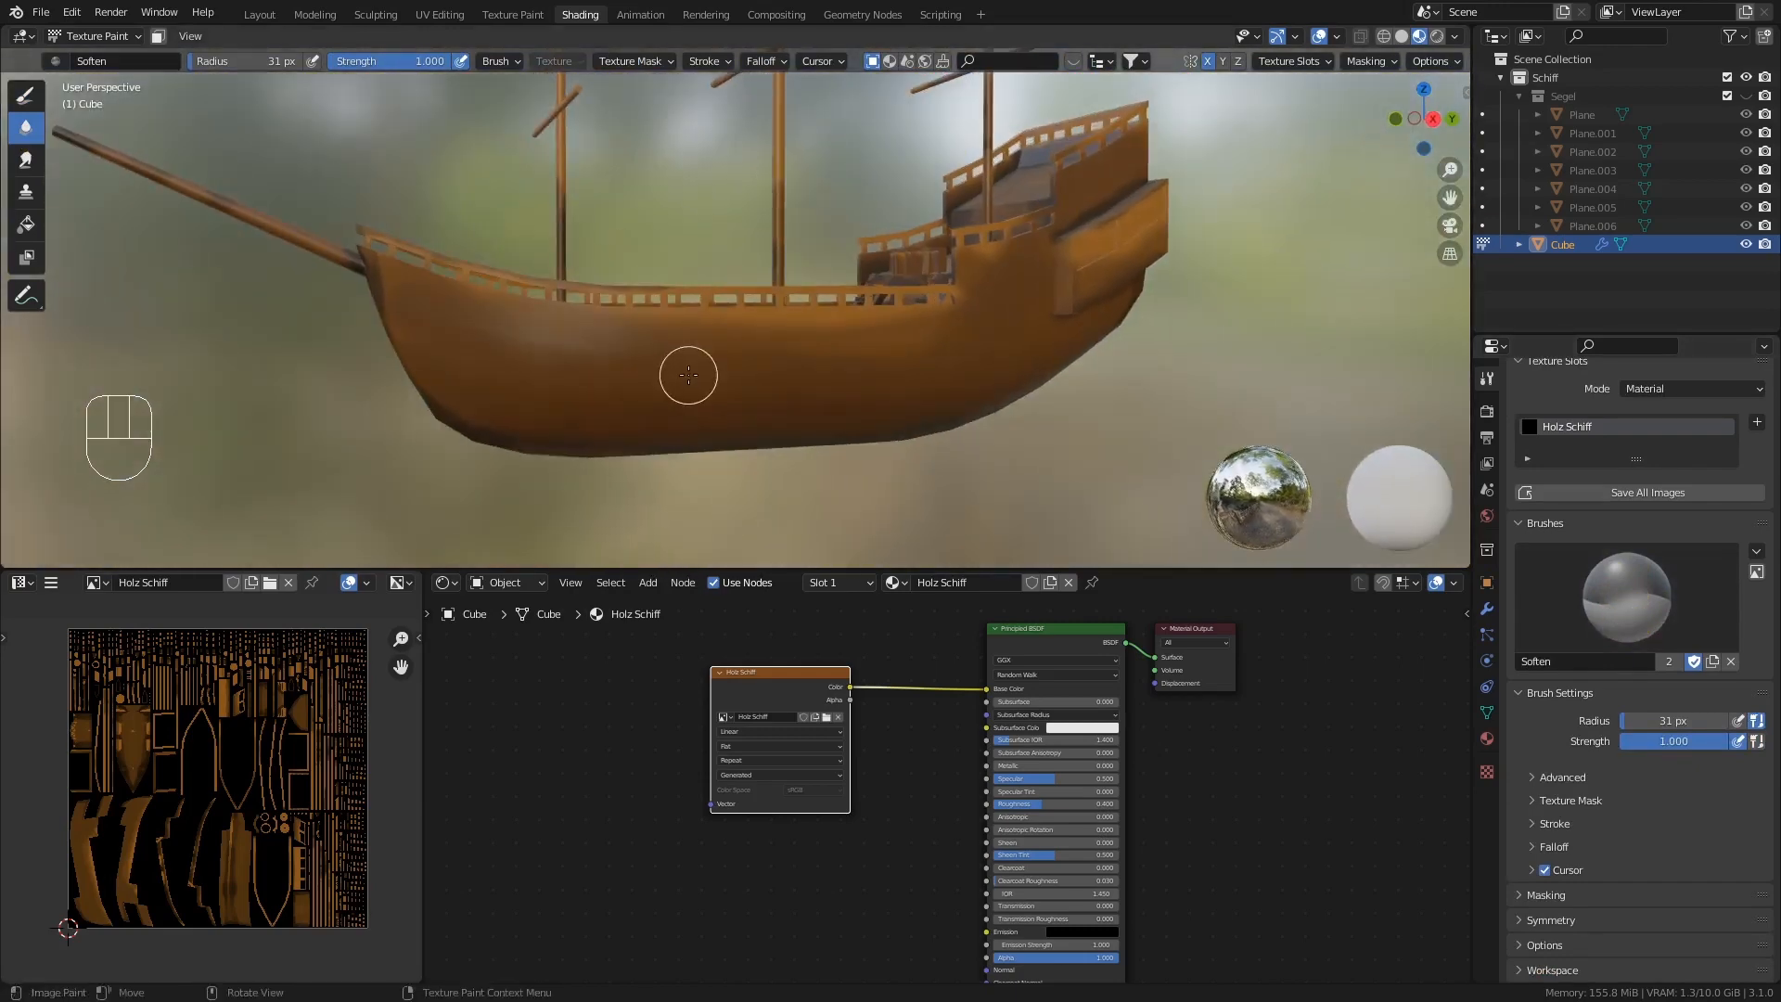
left_click(28, 107)
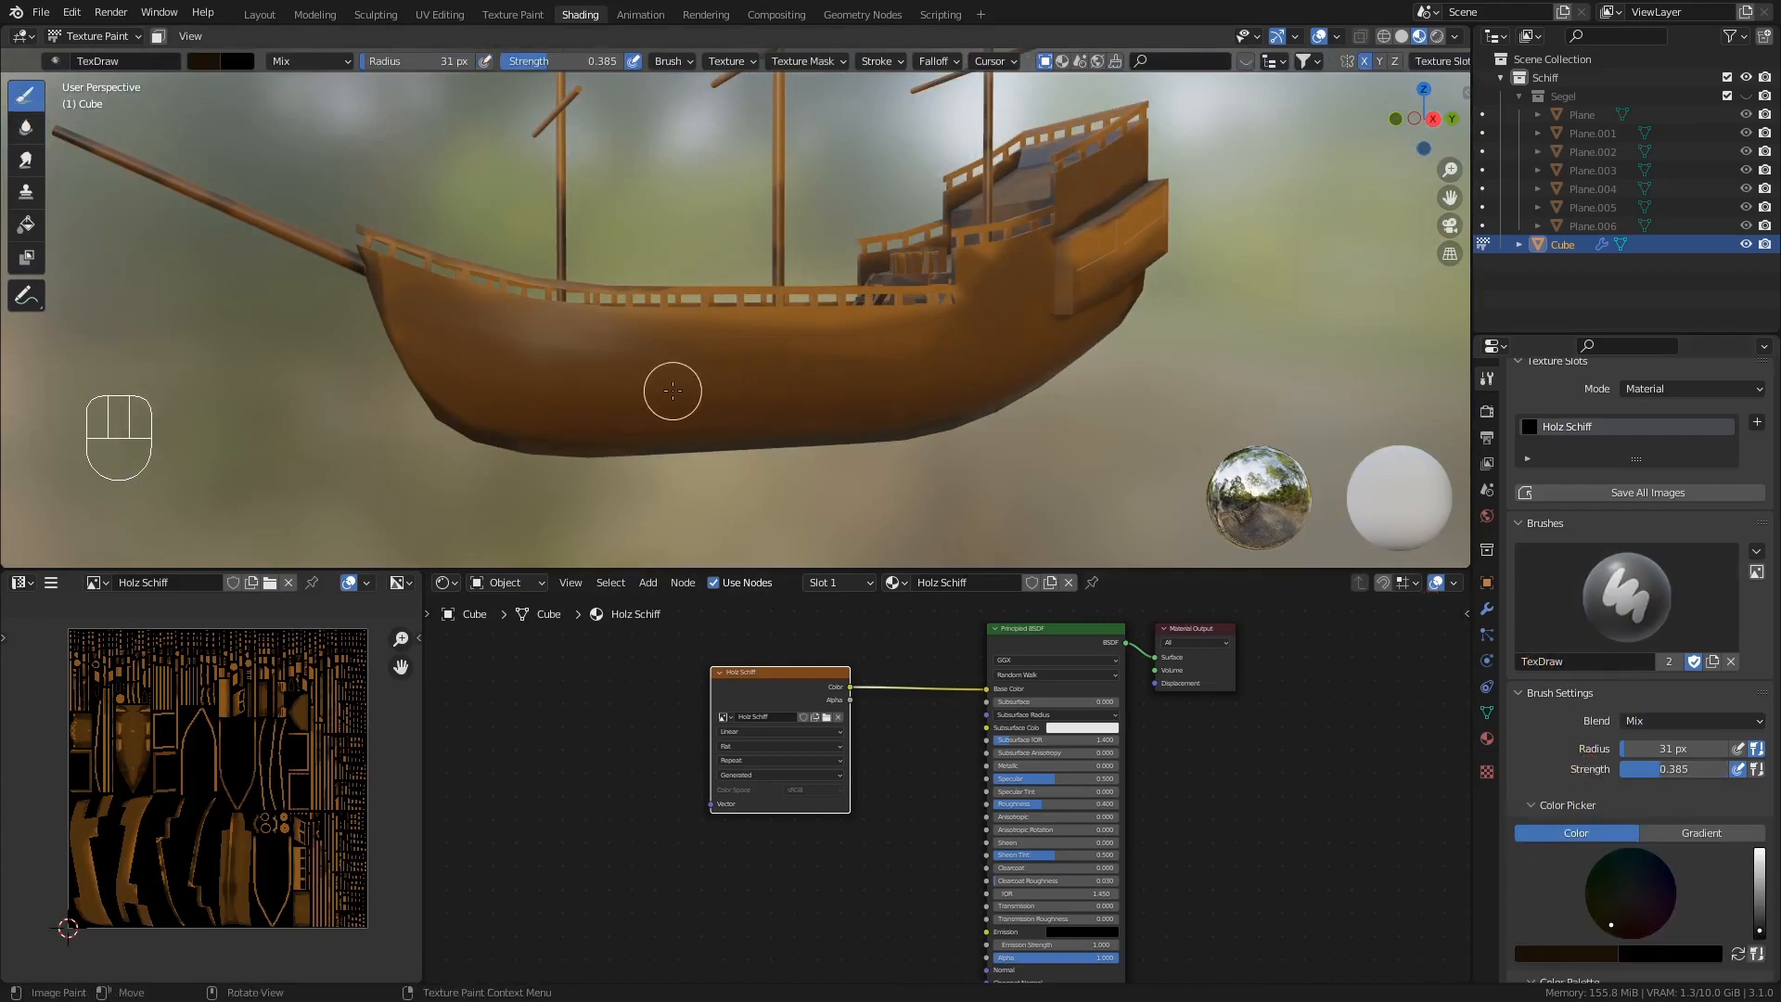
- Set the brush radius to 67 px and darken the lower side of the hull from bow to stern
middle_click_drag(672, 391, 678, 363)
key("f")
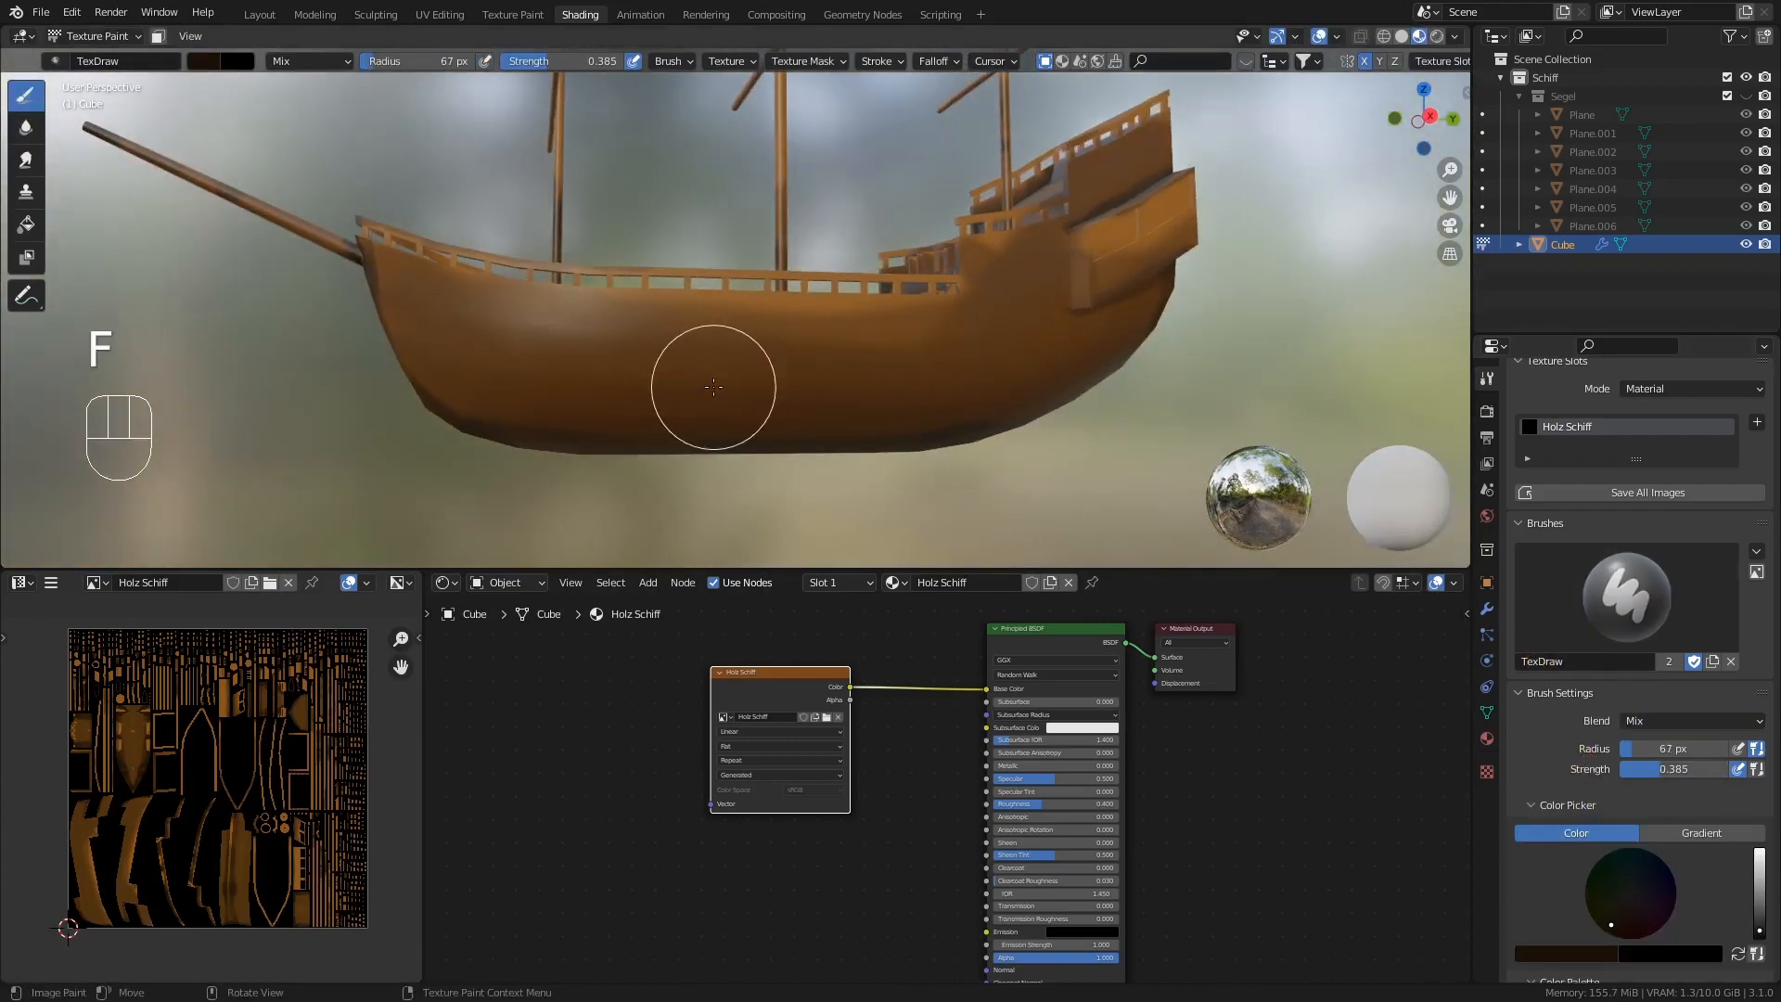
middle_click_drag(617, 372, 628, 364)
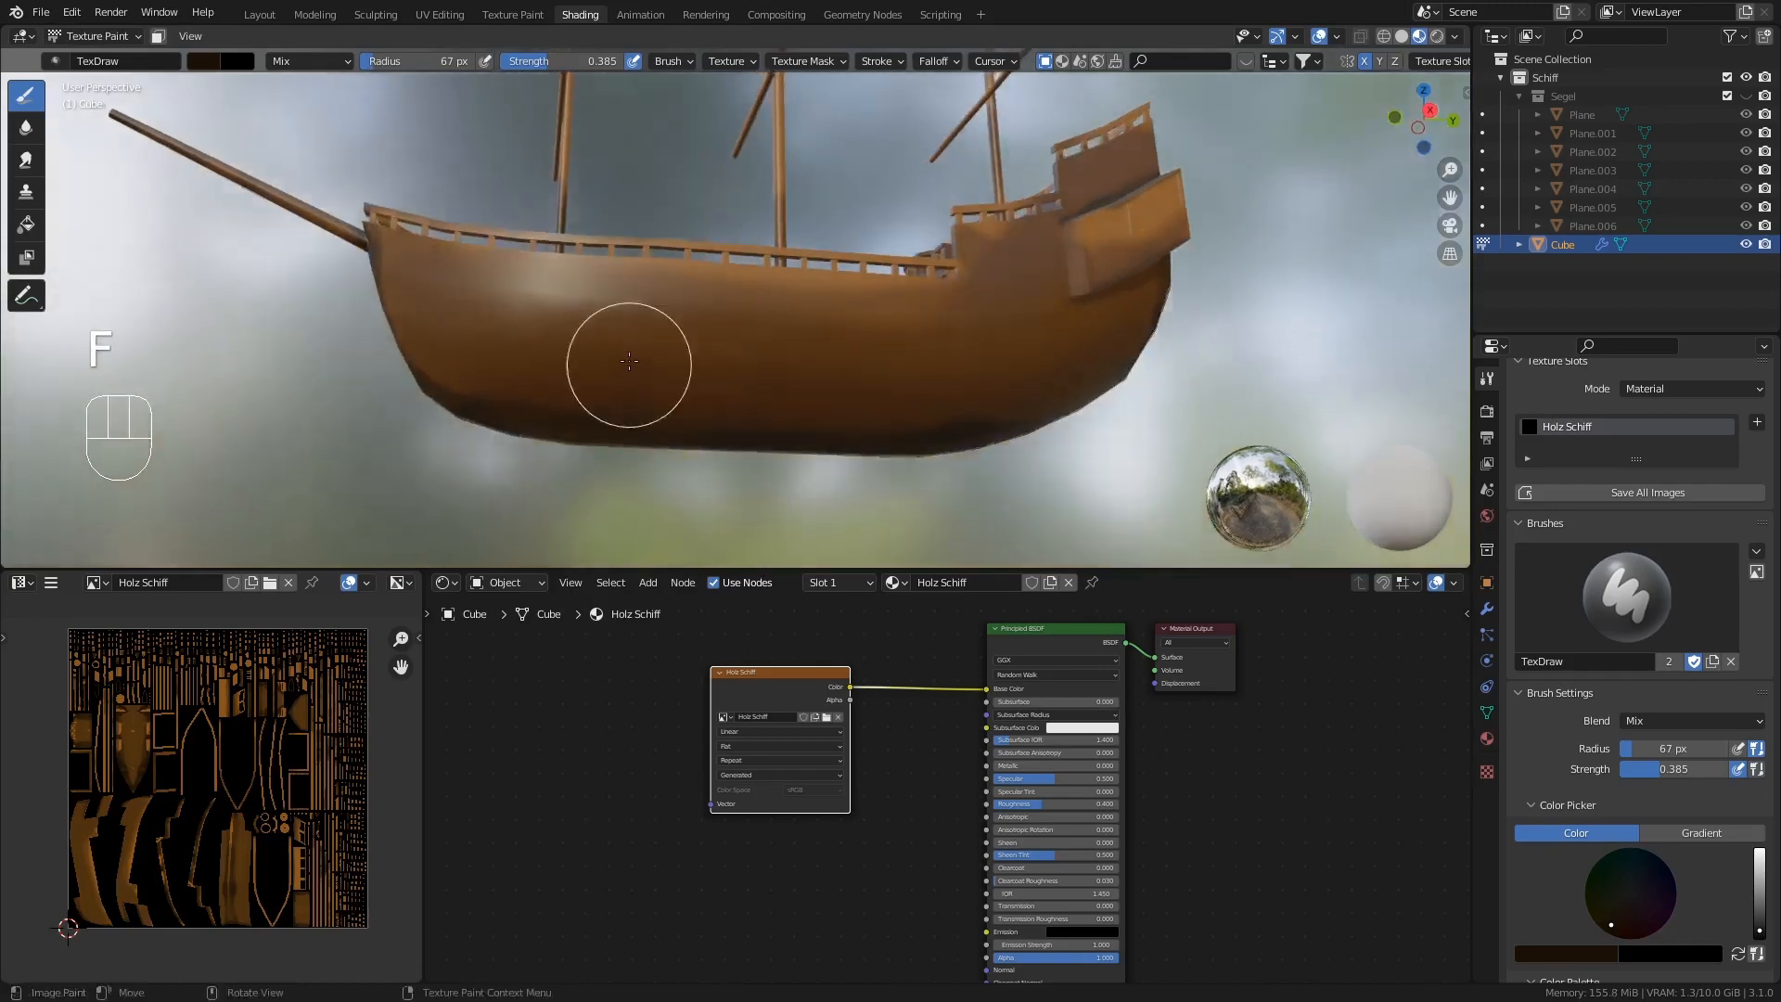
mouse_move(492, 398)
left_mouse_down()
mouse_move(778, 415)
mouse_move(1133, 372)
left_mouse_up()
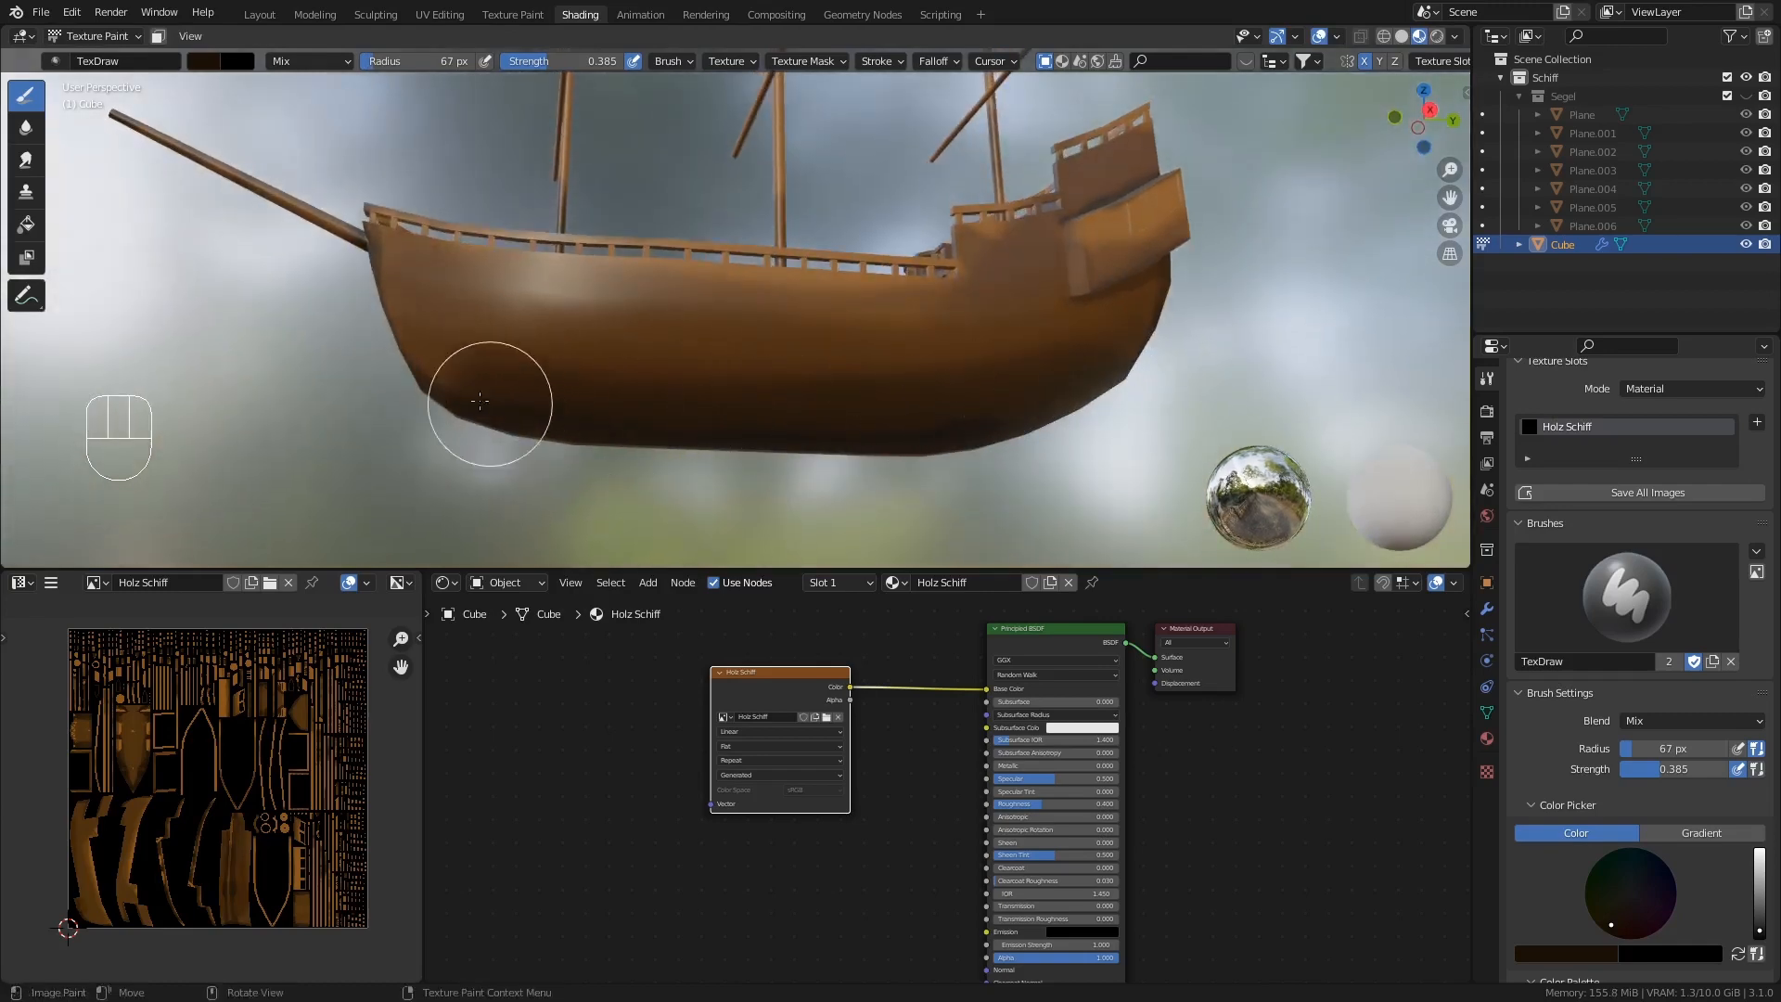
mouse_move(1228, 350)
middle_mouse_down()
mouse_move(906, 433)
mouse_move(232, 162)
middle_mouse_up()
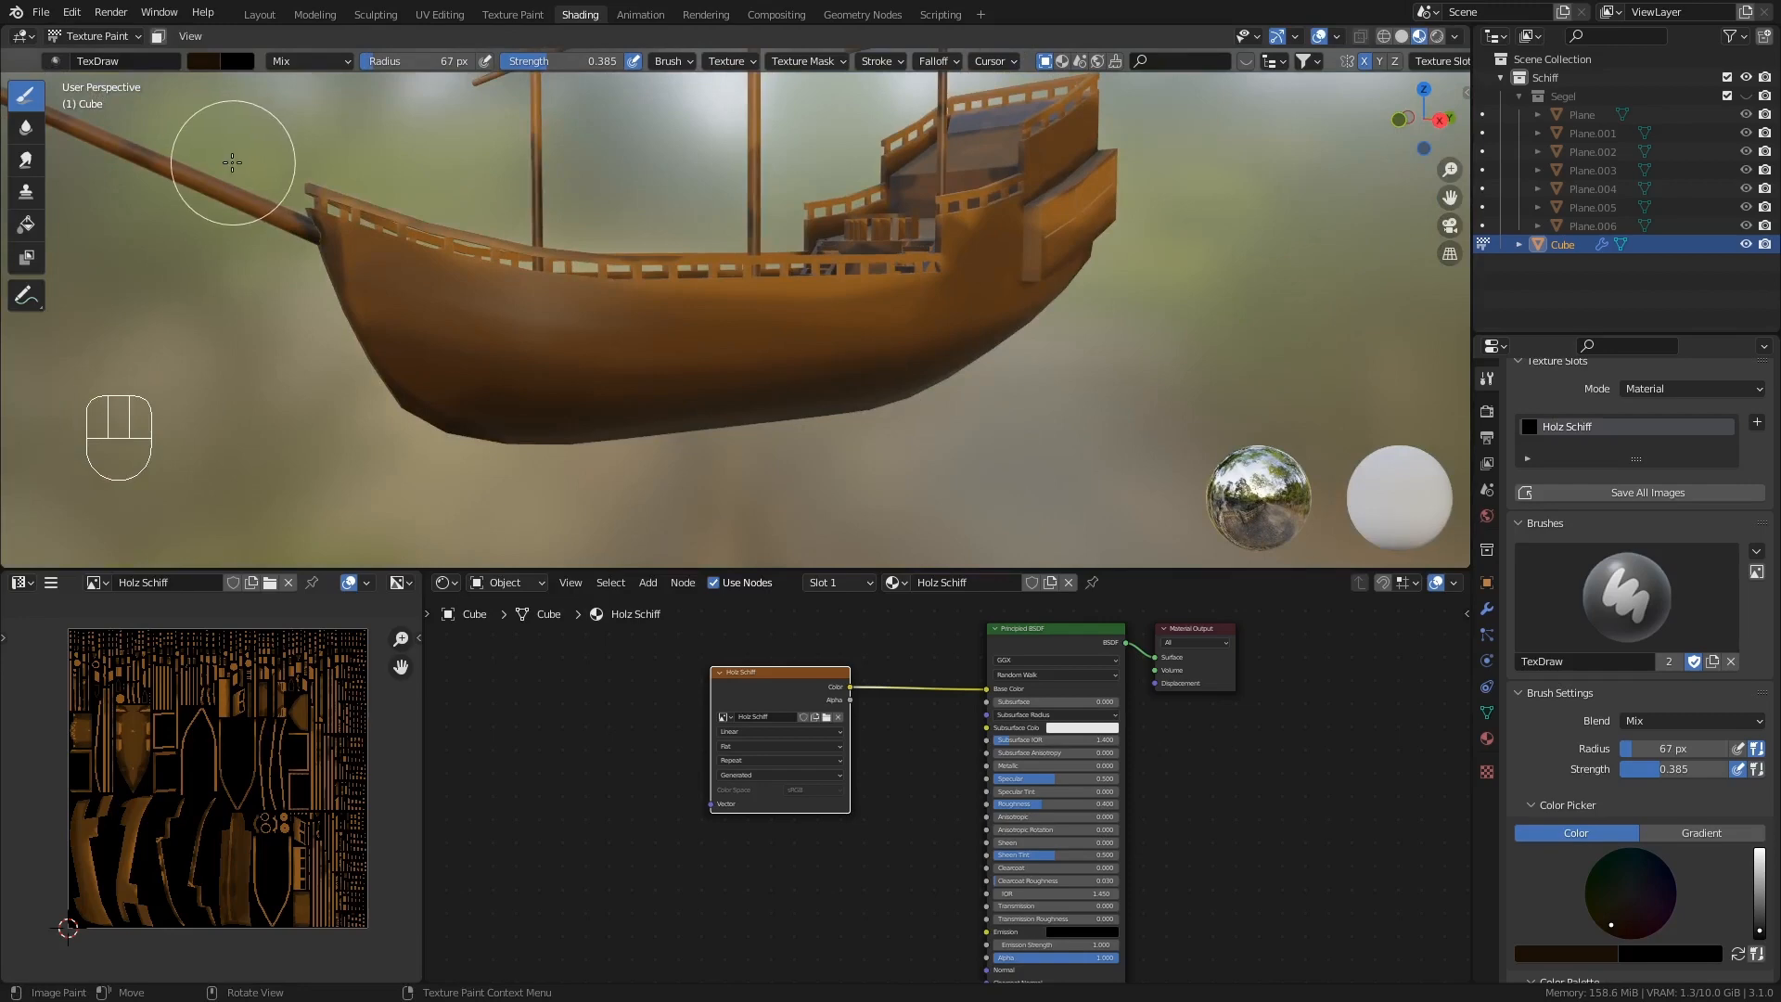
- Blend the painted shading along the hull side and up to the raised stern with the Soften brush
left_click(27, 135)
middle_click_drag(559, 299, 574, 302)
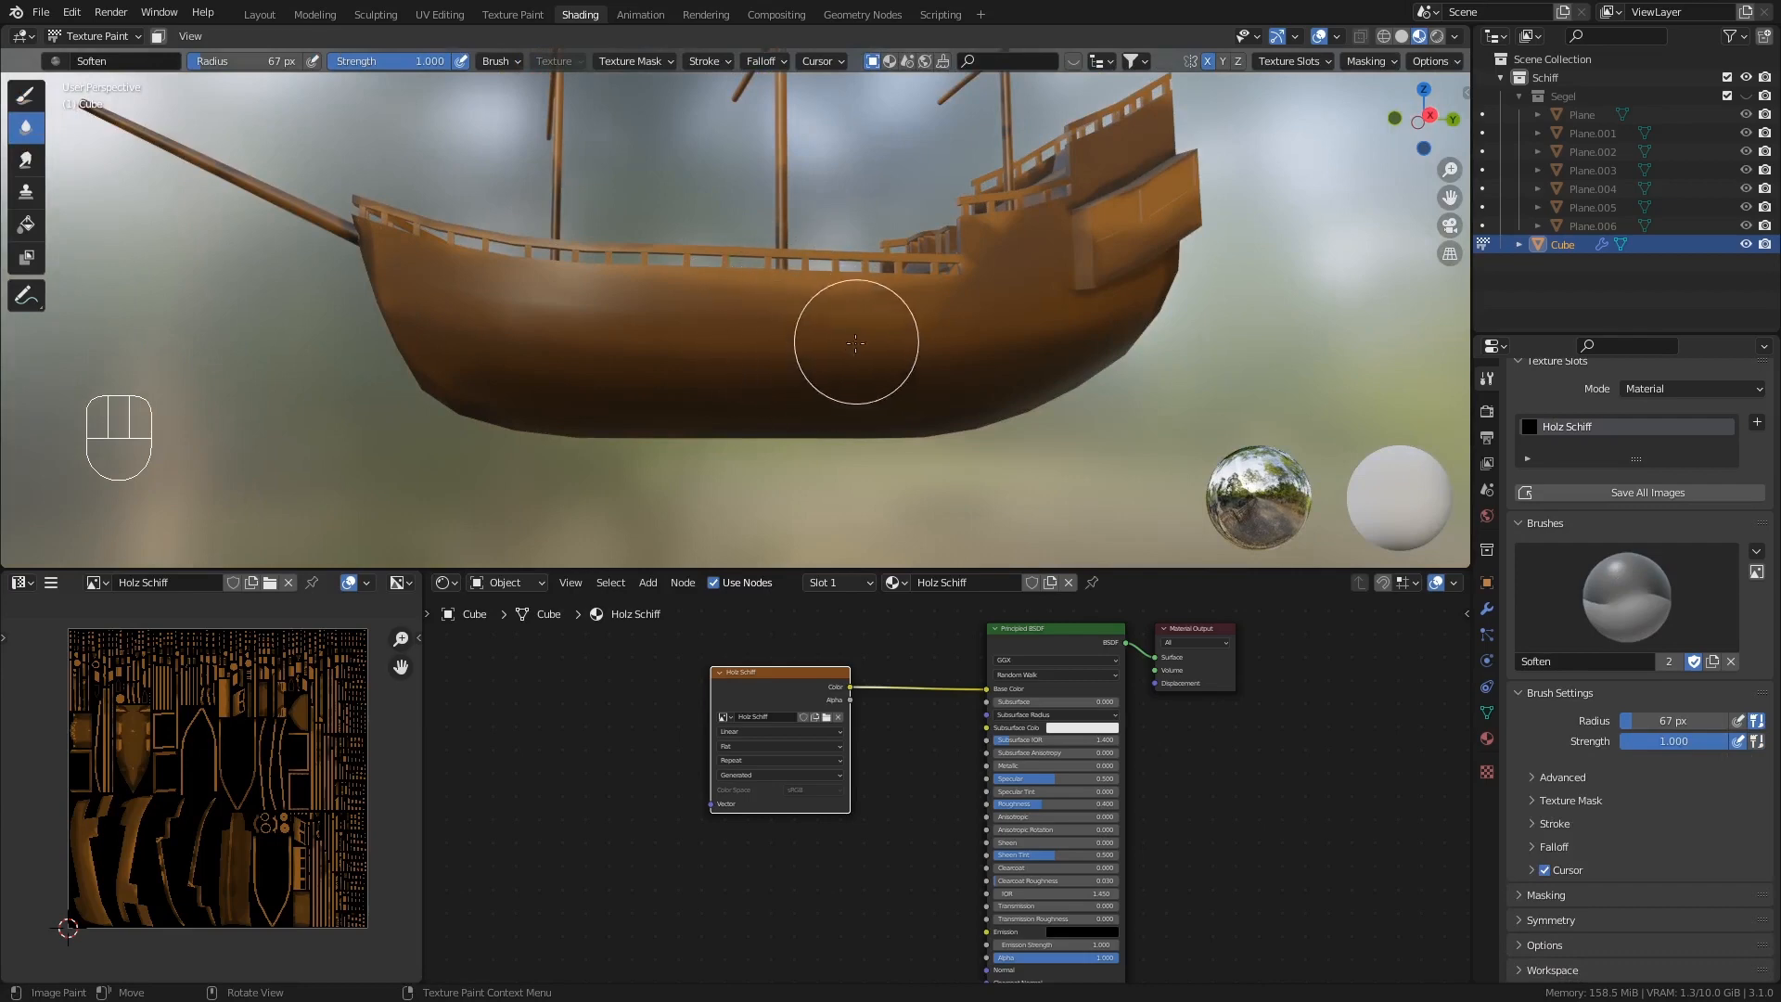
mouse_move(470, 348)
left_mouse_down()
mouse_move(769, 349)
mouse_move(696, 339)
left_mouse_up()
middle_click_drag(692, 321, 736, 330)
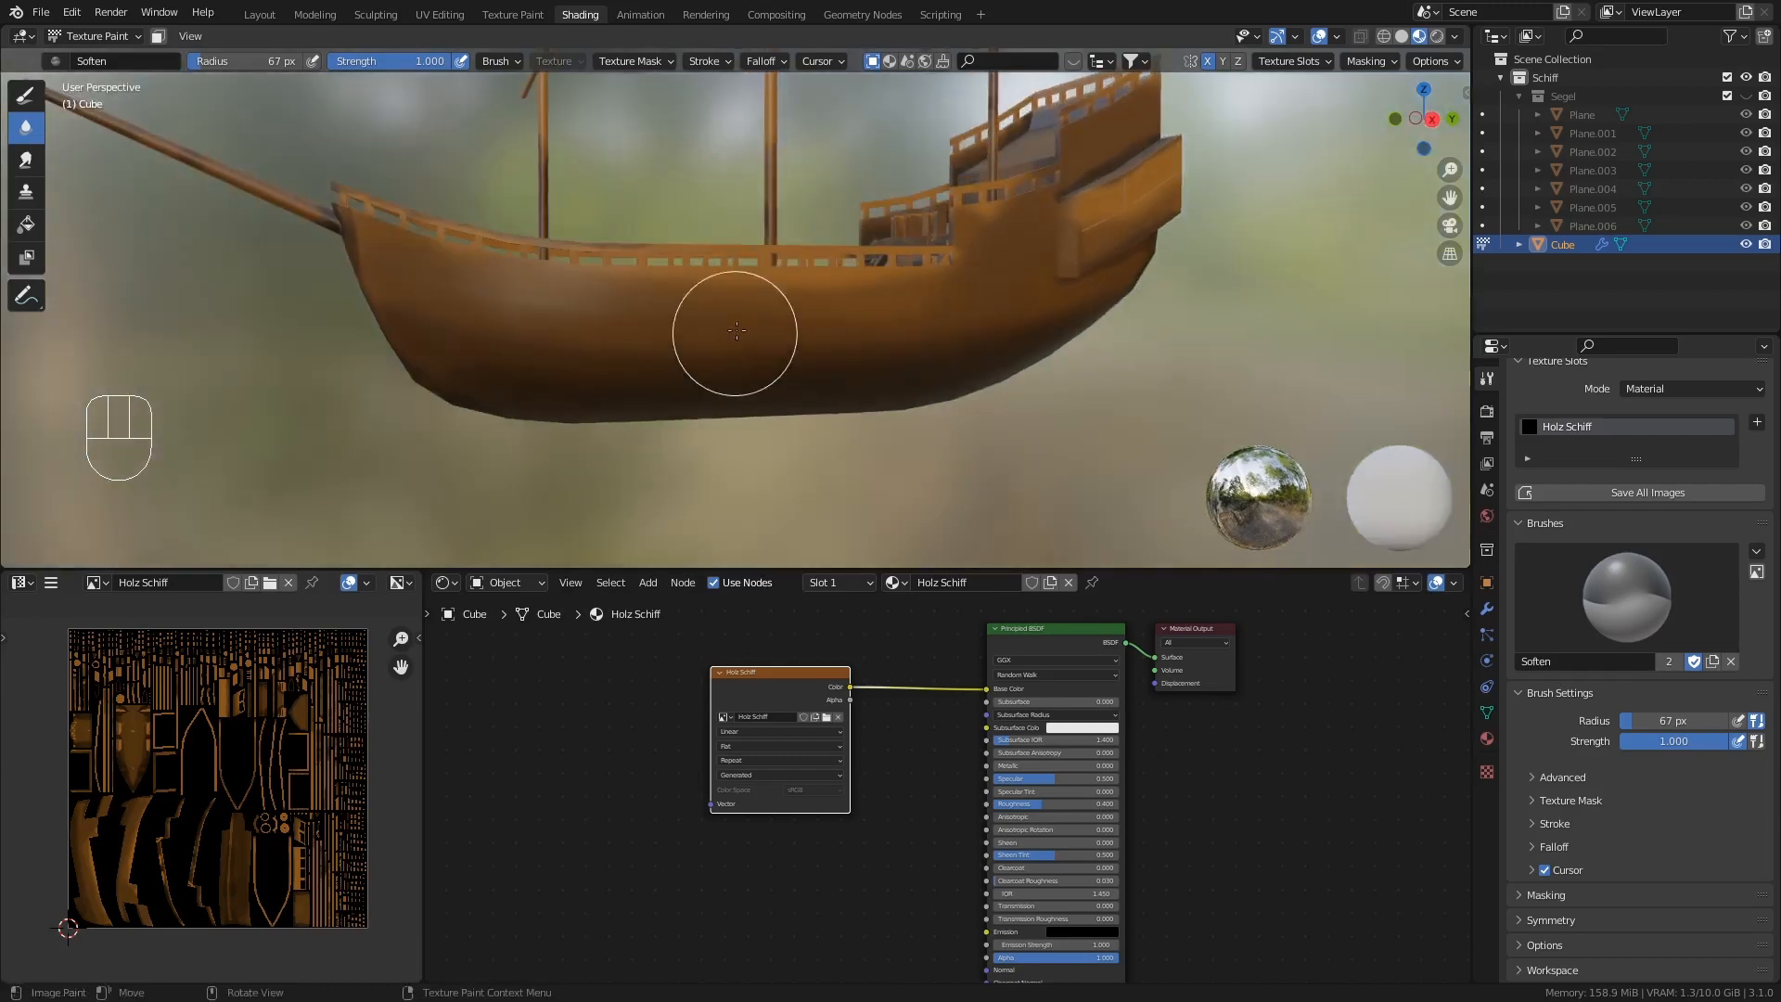
scroll(758, 283, "up", 3)
left_click_drag(653, 283, 1071, 263)
mouse_move(1122, 165)
left_mouse_down()
mouse_move(1156, 161)
mouse_move(1143, 152)
mouse_move(1117, 219)
mouse_move(1127, 210)
left_mouse_up()
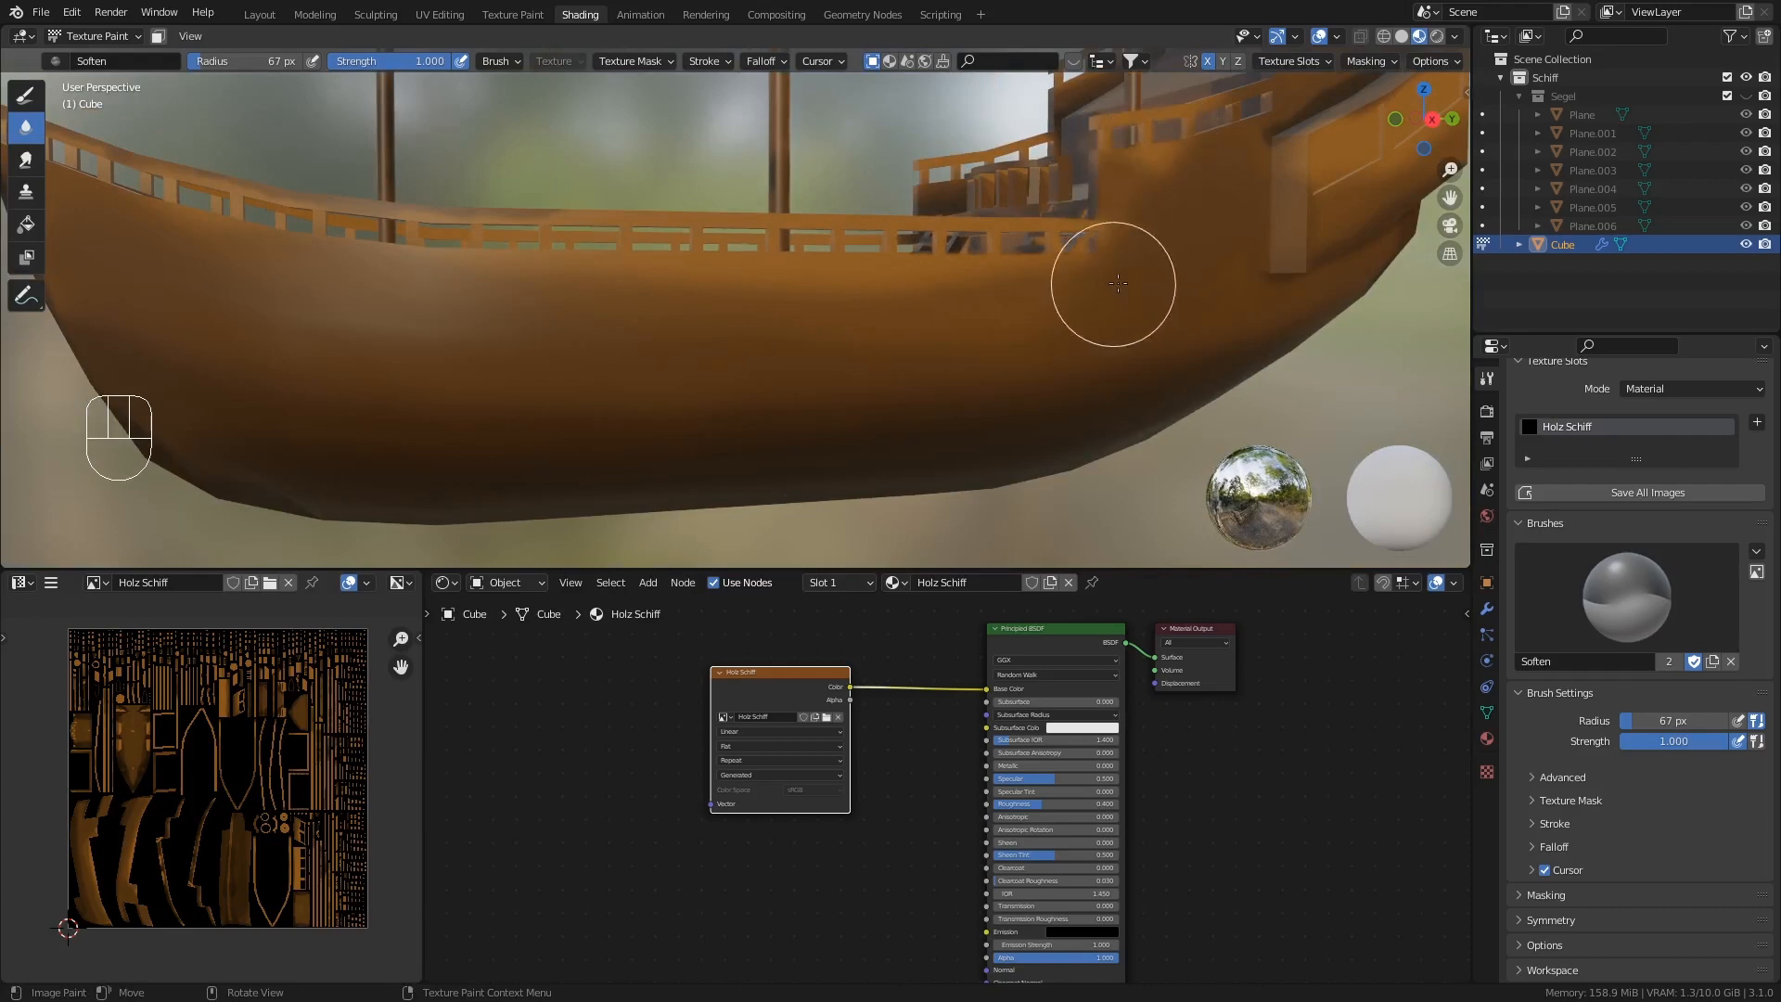
mouse_move(1113, 286)
middle_mouse_down("shift")
mouse_move(1138, 316)
mouse_move(1073, 297)
middle_mouse_up("shift")
mouse_move(1073, 298)
left_mouse_down()
mouse_move(986, 309)
mouse_move(1018, 231)
mouse_move(1002, 240)
left_mouse_up()
- Soften the dark shading on the side of the sterncastle above the projecting ledge
middle_click_drag(1002, 240, 1008, 346)
mouse_move(1008, 346)
left_mouse_down()
mouse_move(906, 363)
mouse_move(875, 398)
mouse_move(840, 361)
mouse_move(1042, 319)
mouse_move(1260, 159)
mouse_move(1079, 281)
left_mouse_up()
left_click_drag(979, 310, 1166, 250)
left_click_drag(932, 349, 1160, 251)
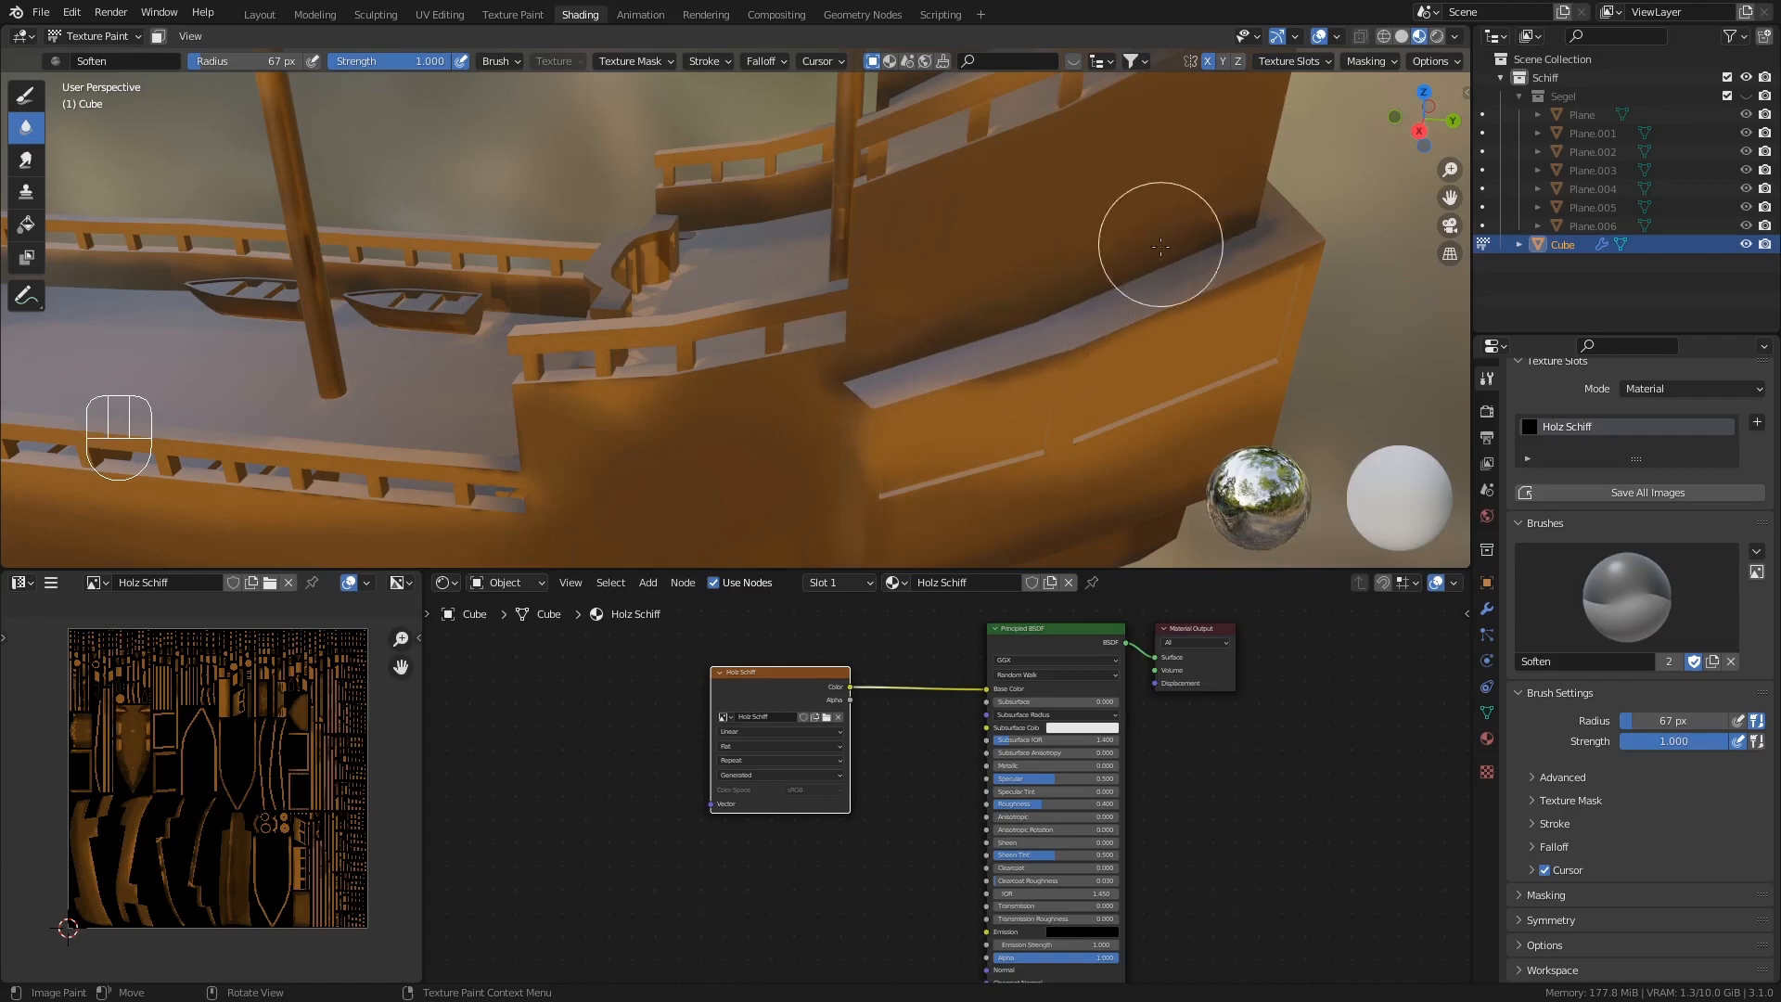
- Soften the shadows on the rear wall of the stern and around its vertical corner
middle_click_drag(1165, 269, 1037, 274)
middle_click_drag(1137, 209, 1180, 321, "shift")
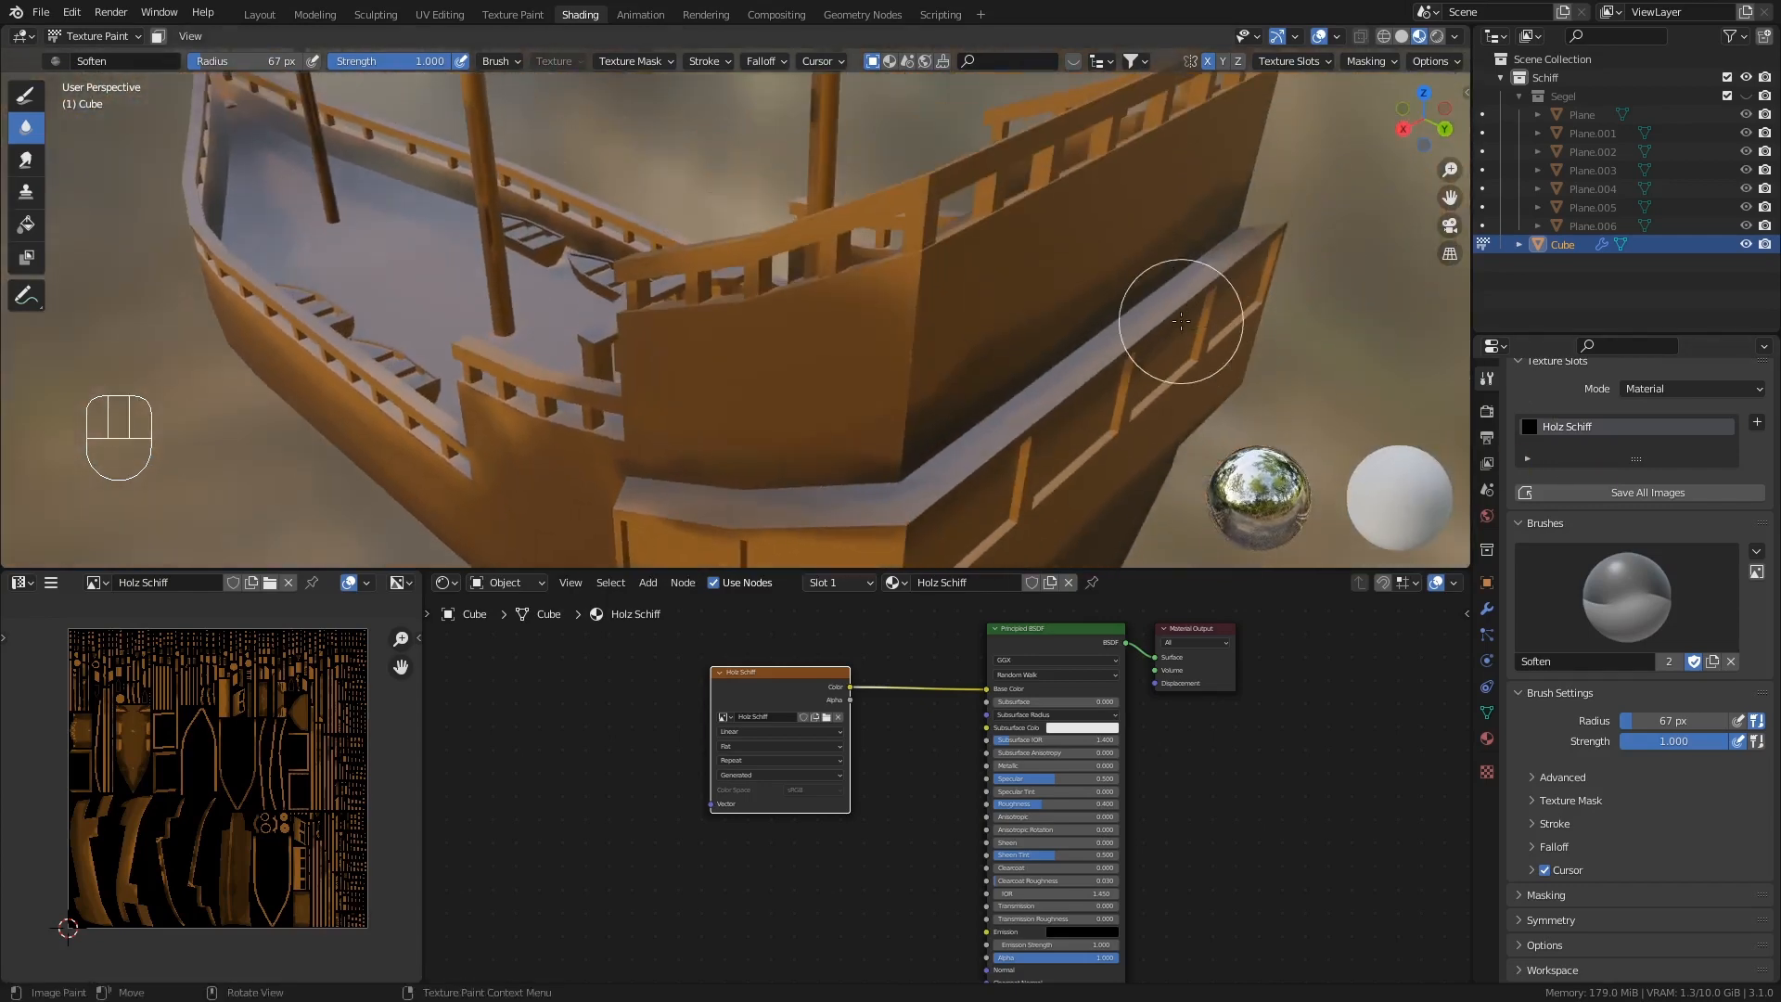
mouse_move(1128, 308)
left_mouse_down()
mouse_move(987, 409)
mouse_move(1077, 310)
left_mouse_up()
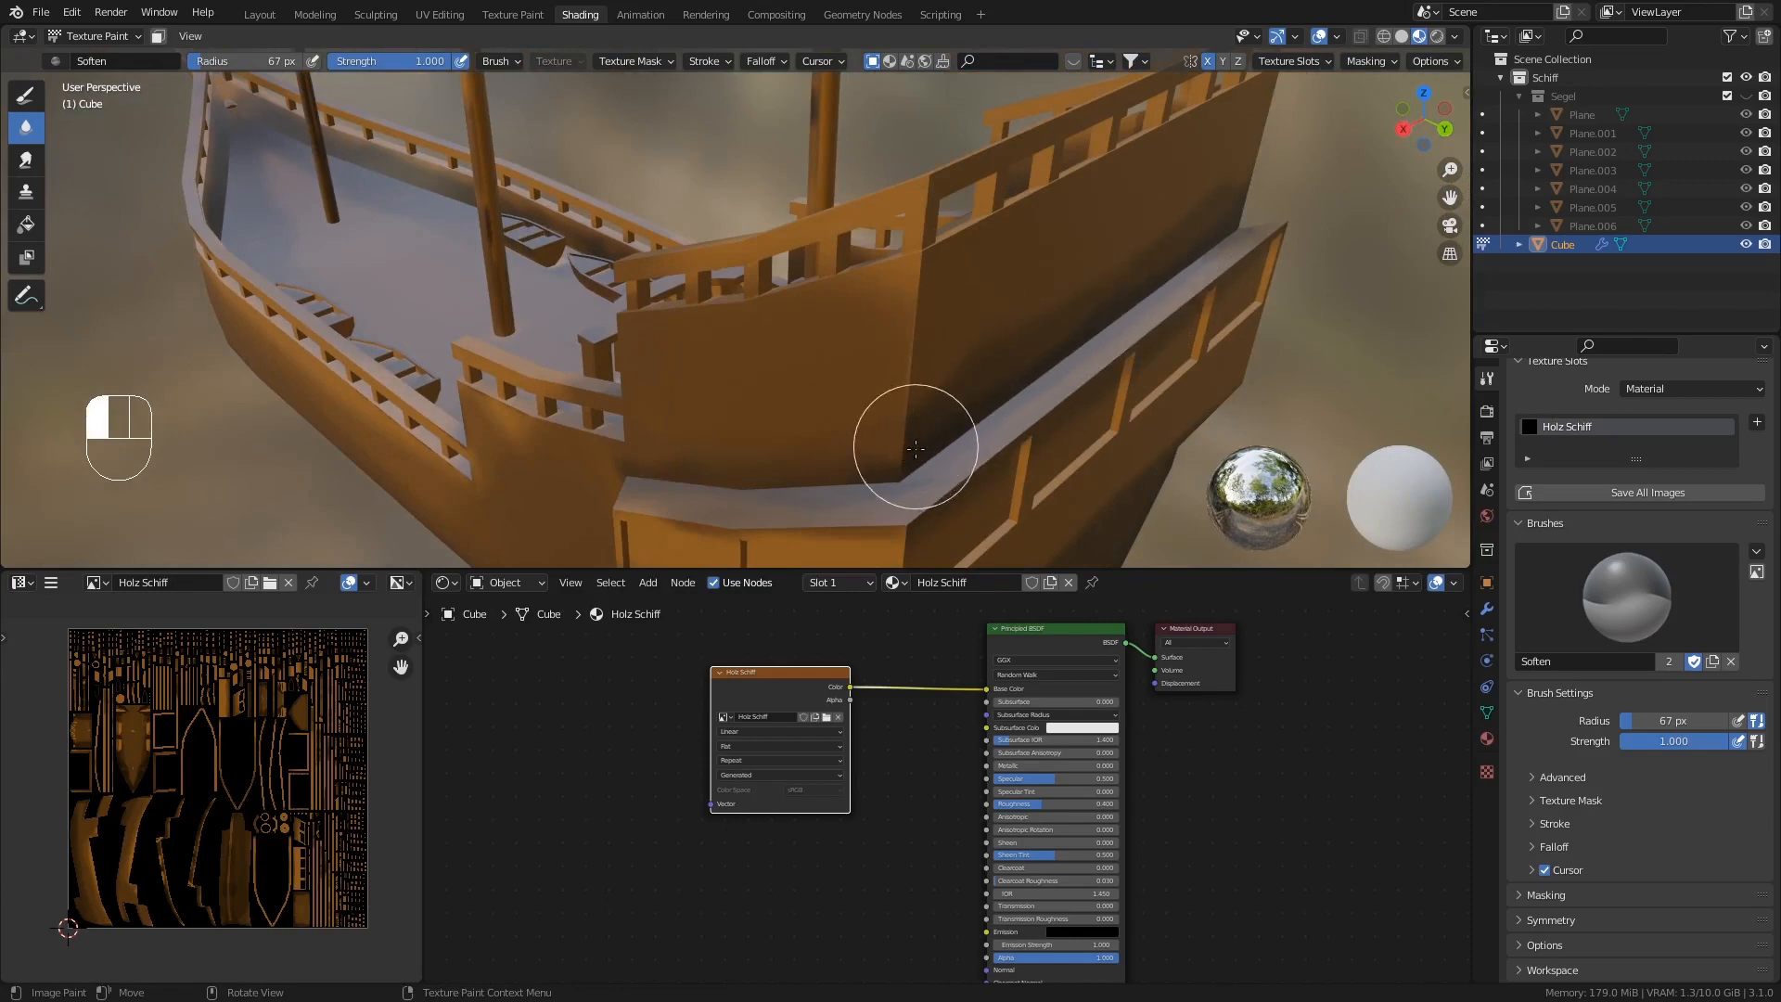
mouse_move(908, 326)
left_mouse_down()
mouse_move(927, 331)
mouse_move(948, 247)
mouse_move(971, 370)
left_mouse_up()
mouse_move(970, 370)
left_mouse_down()
mouse_move(946, 397)
mouse_move(905, 287)
left_mouse_up()
middle_click_drag(1169, 294, 1098, 263)
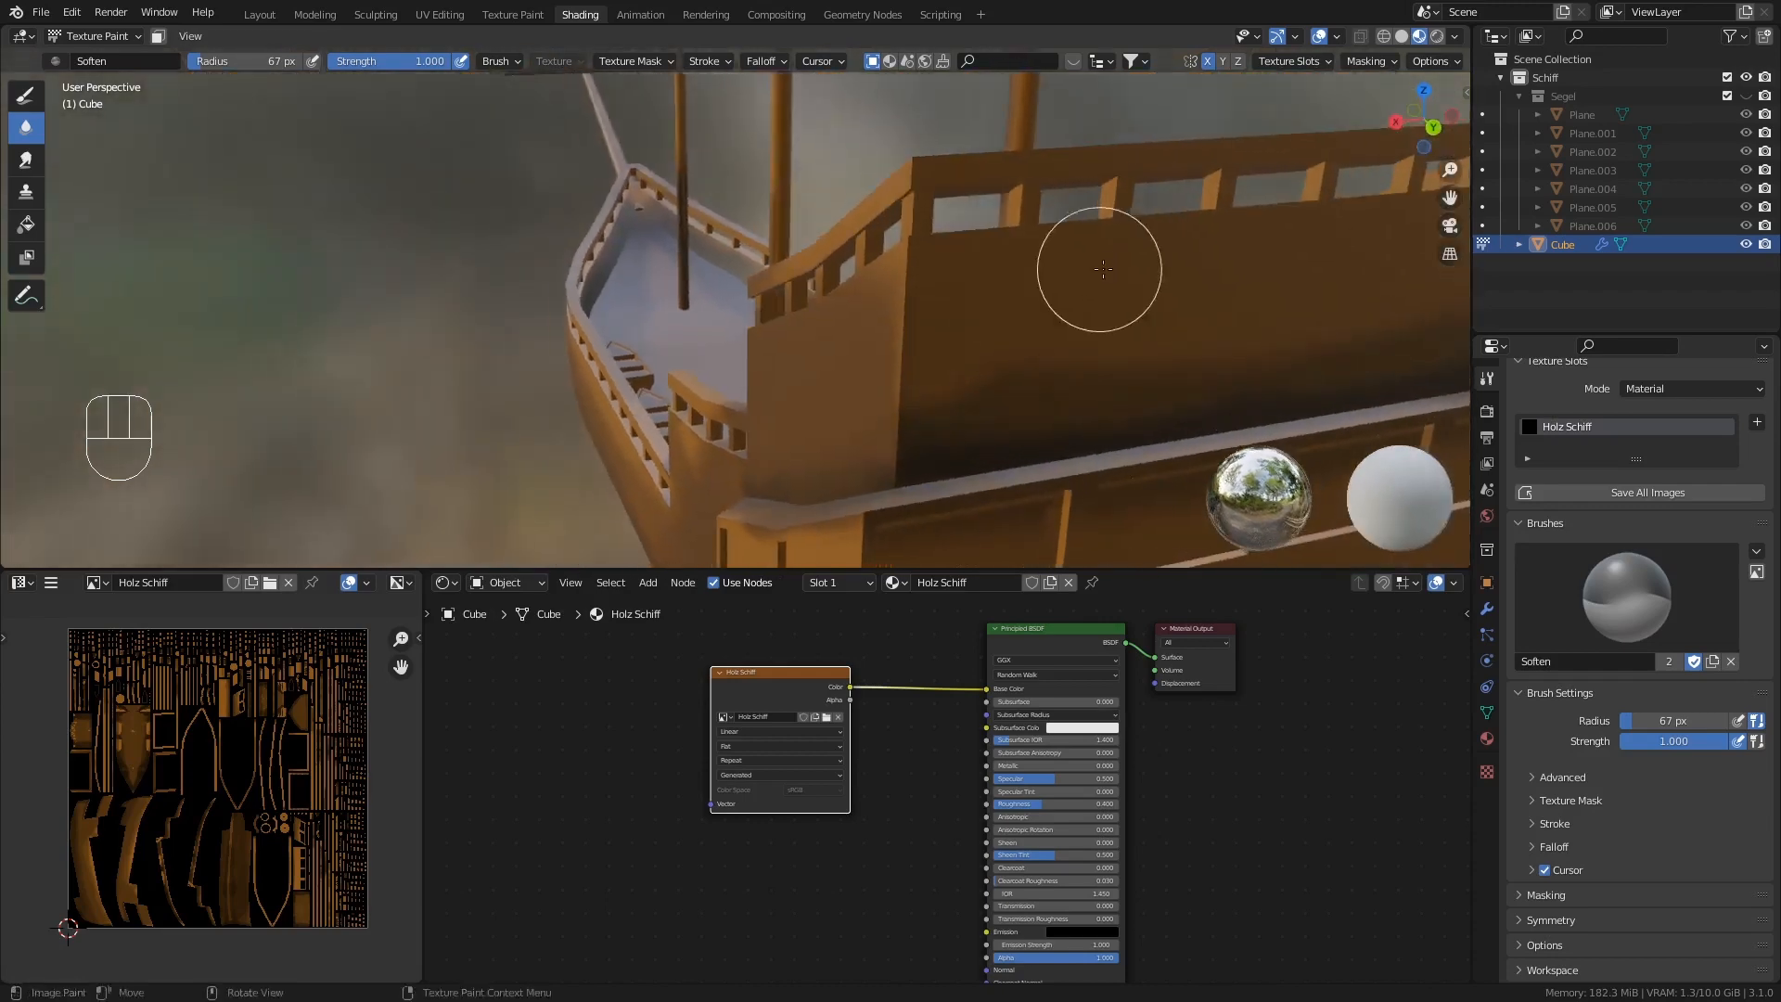
- Soften the dark shading beneath the stern overhang and across the flat transom below it
middle_click_drag(1233, 300, 963, 322, "shift")
mouse_move(963, 322)
left_mouse_down()
mouse_move(613, 381)
mouse_move(676, 334)
mouse_move(334, 349)
mouse_move(256, 403)
mouse_move(613, 386)
mouse_move(310, 366)
mouse_move(695, 430)
left_mouse_up()
mouse_move(696, 430)
middle_mouse_down("shift")
mouse_move(750, 370)
mouse_move(720, 318)
mouse_move(628, 258)
middle_mouse_up("shift")
left_click_drag(502, 239, 632, 271)
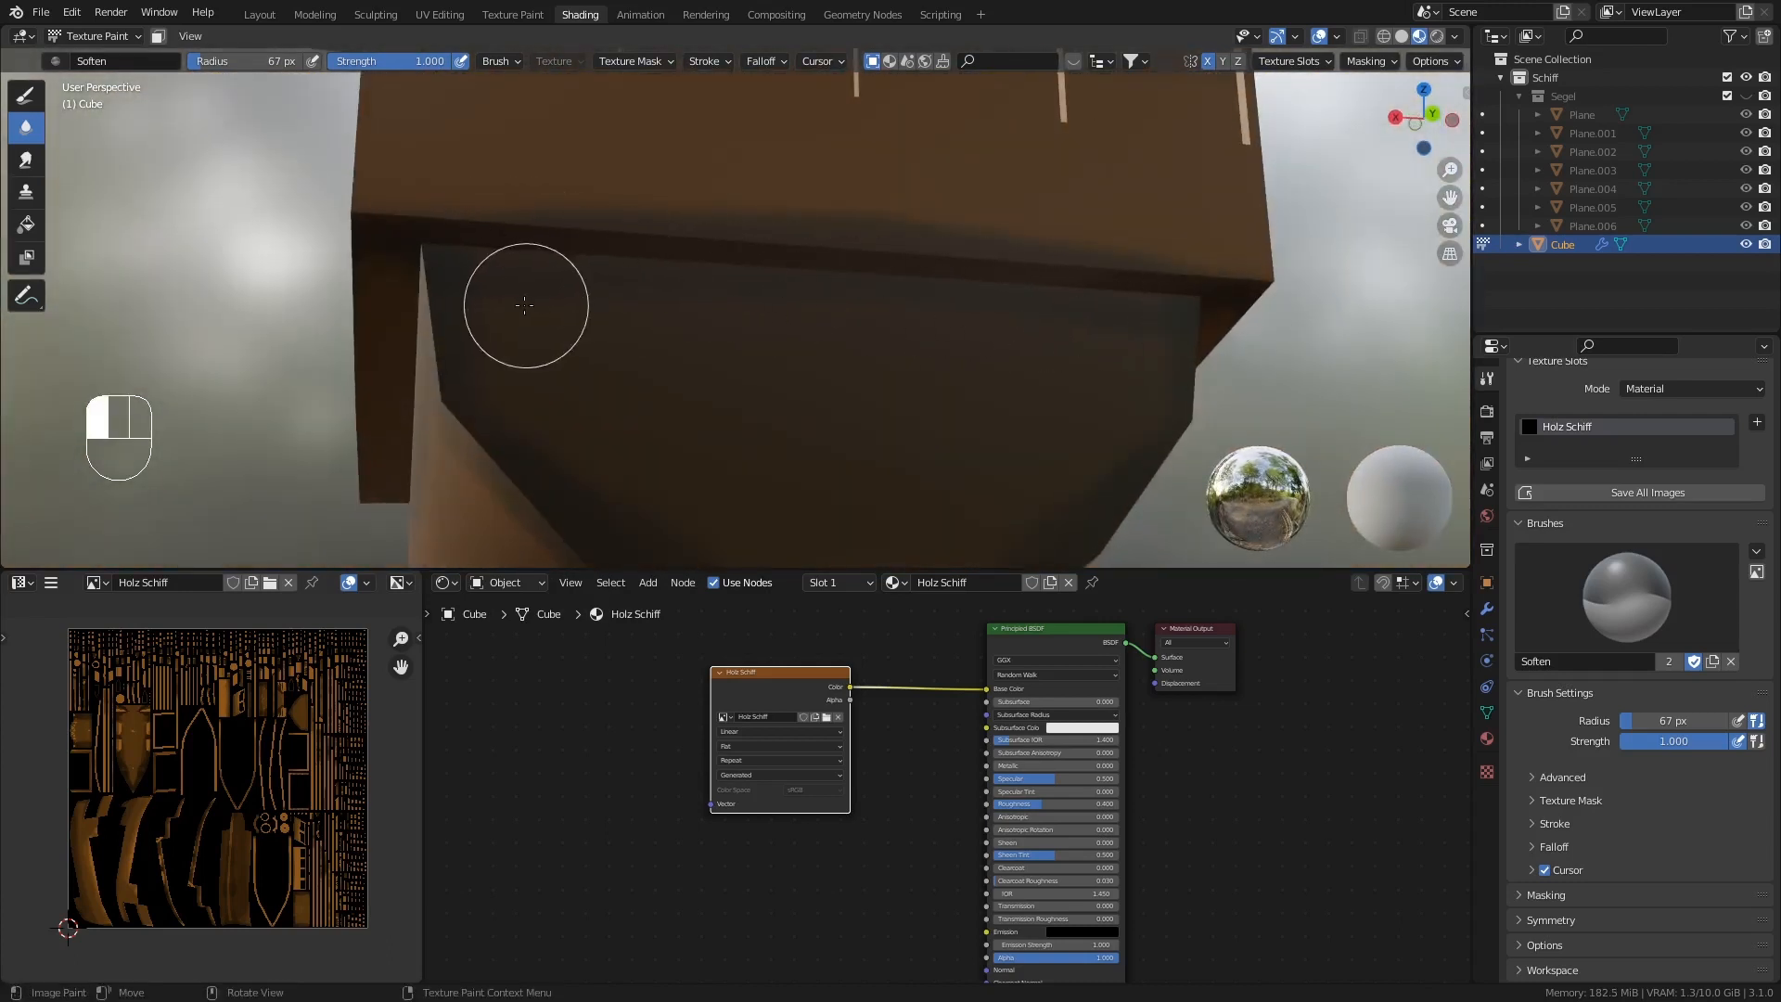
left_click_drag(1194, 340, 431, 322)
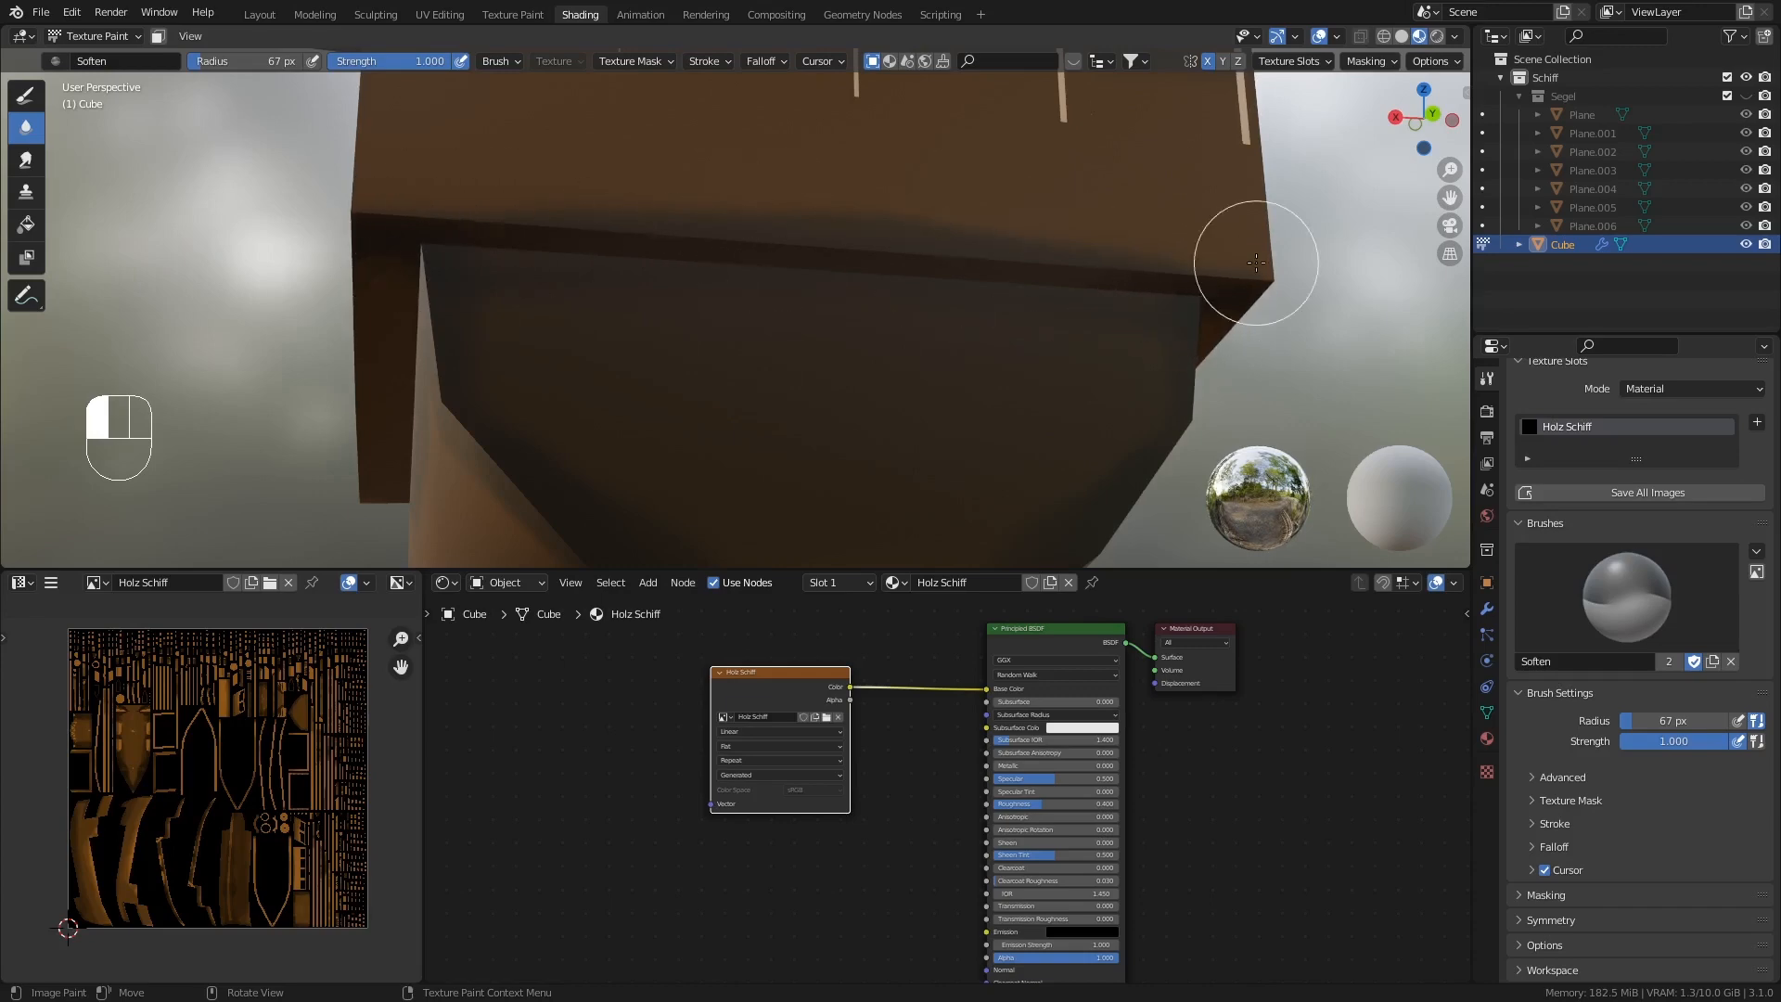
mouse_move(1255, 263)
left_mouse_down()
mouse_move(974, 233)
mouse_move(656, 249)
mouse_move(1231, 272)
left_mouse_up()
scroll(816, 265, "down", 8)
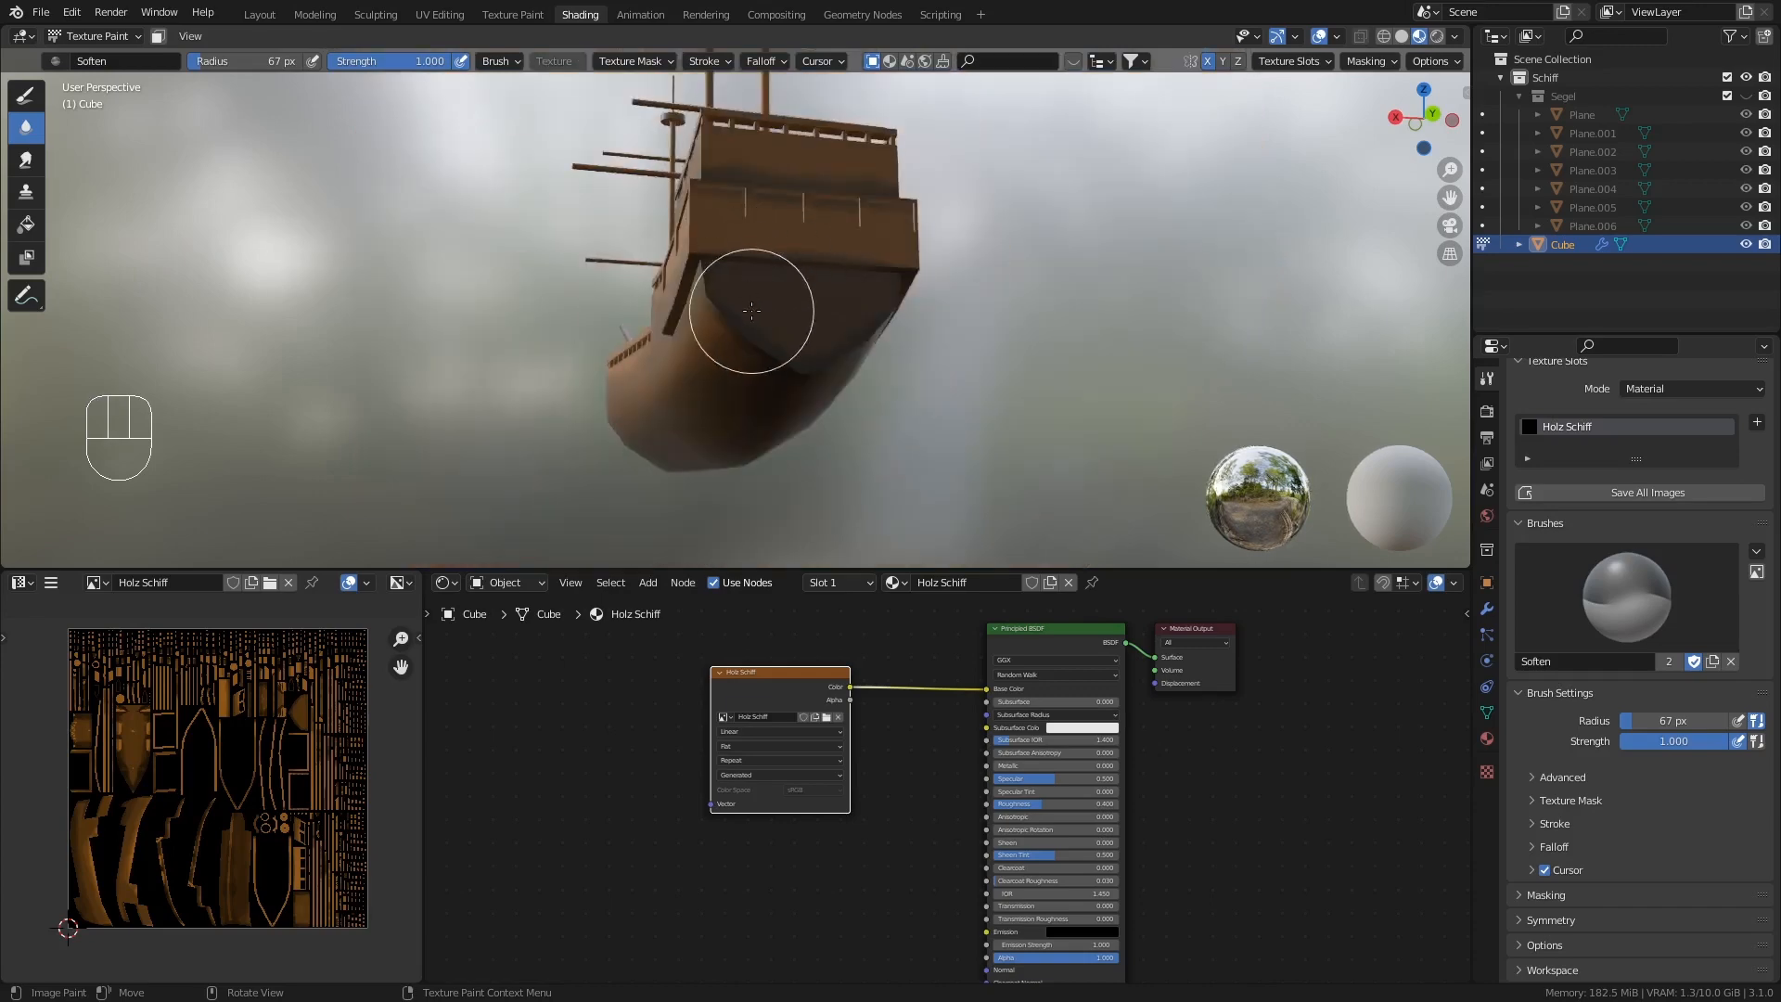
- Blend the shading on the hull side directly beneath the stern gallery
middle_click_drag(751, 311, 807, 306)
scroll(735, 305, "up", 4)
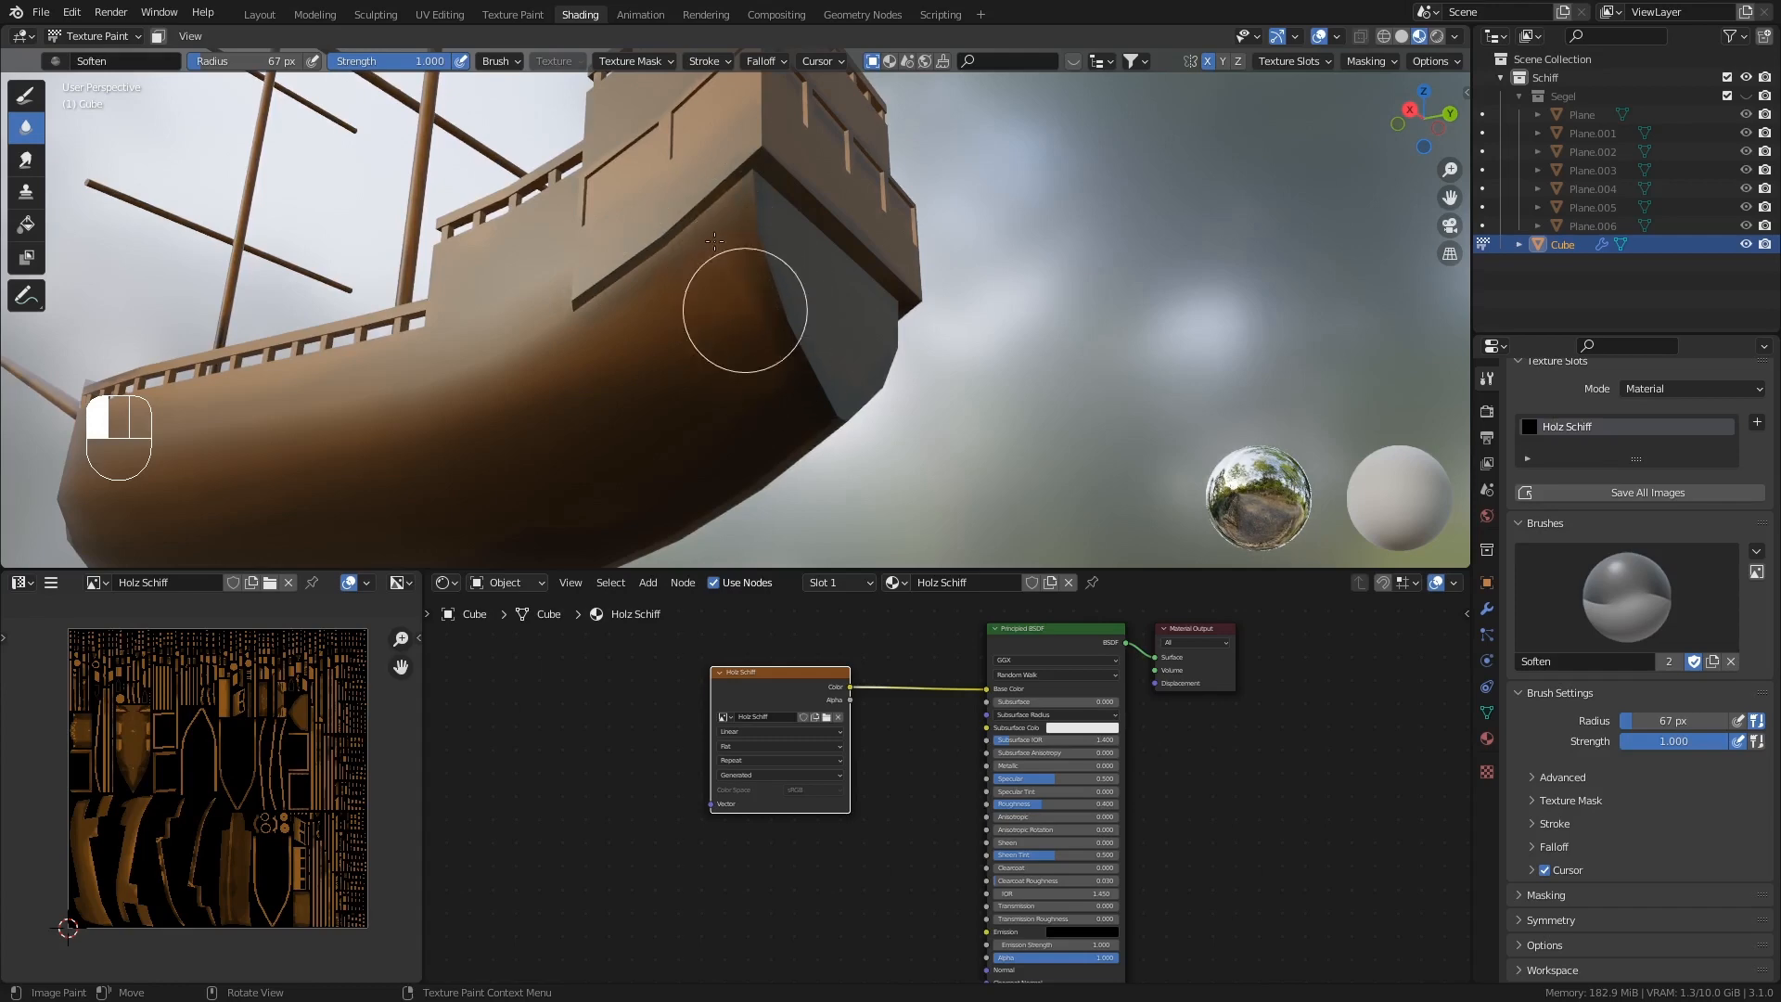
left_click_drag(714, 242, 670, 324)
middle_click_drag(664, 330, 770, 357)
- Soften the shadows on the aft cabin wall and along the edge of the raised deck
mouse_move(482, 259)
middle_mouse_down("shift")
mouse_move(827, 366)
mouse_move(763, 371)
mouse_move(740, 457)
middle_mouse_up("shift")
scroll(795, 325, "up", 4)
mouse_move(927, 162)
left_mouse_down()
mouse_move(860, 195)
mouse_move(986, 156)
mouse_move(1121, 196)
mouse_move(930, 151)
mouse_move(1063, 236)
mouse_move(905, 181)
mouse_move(1066, 223)
mouse_move(1116, 170)
left_mouse_up()
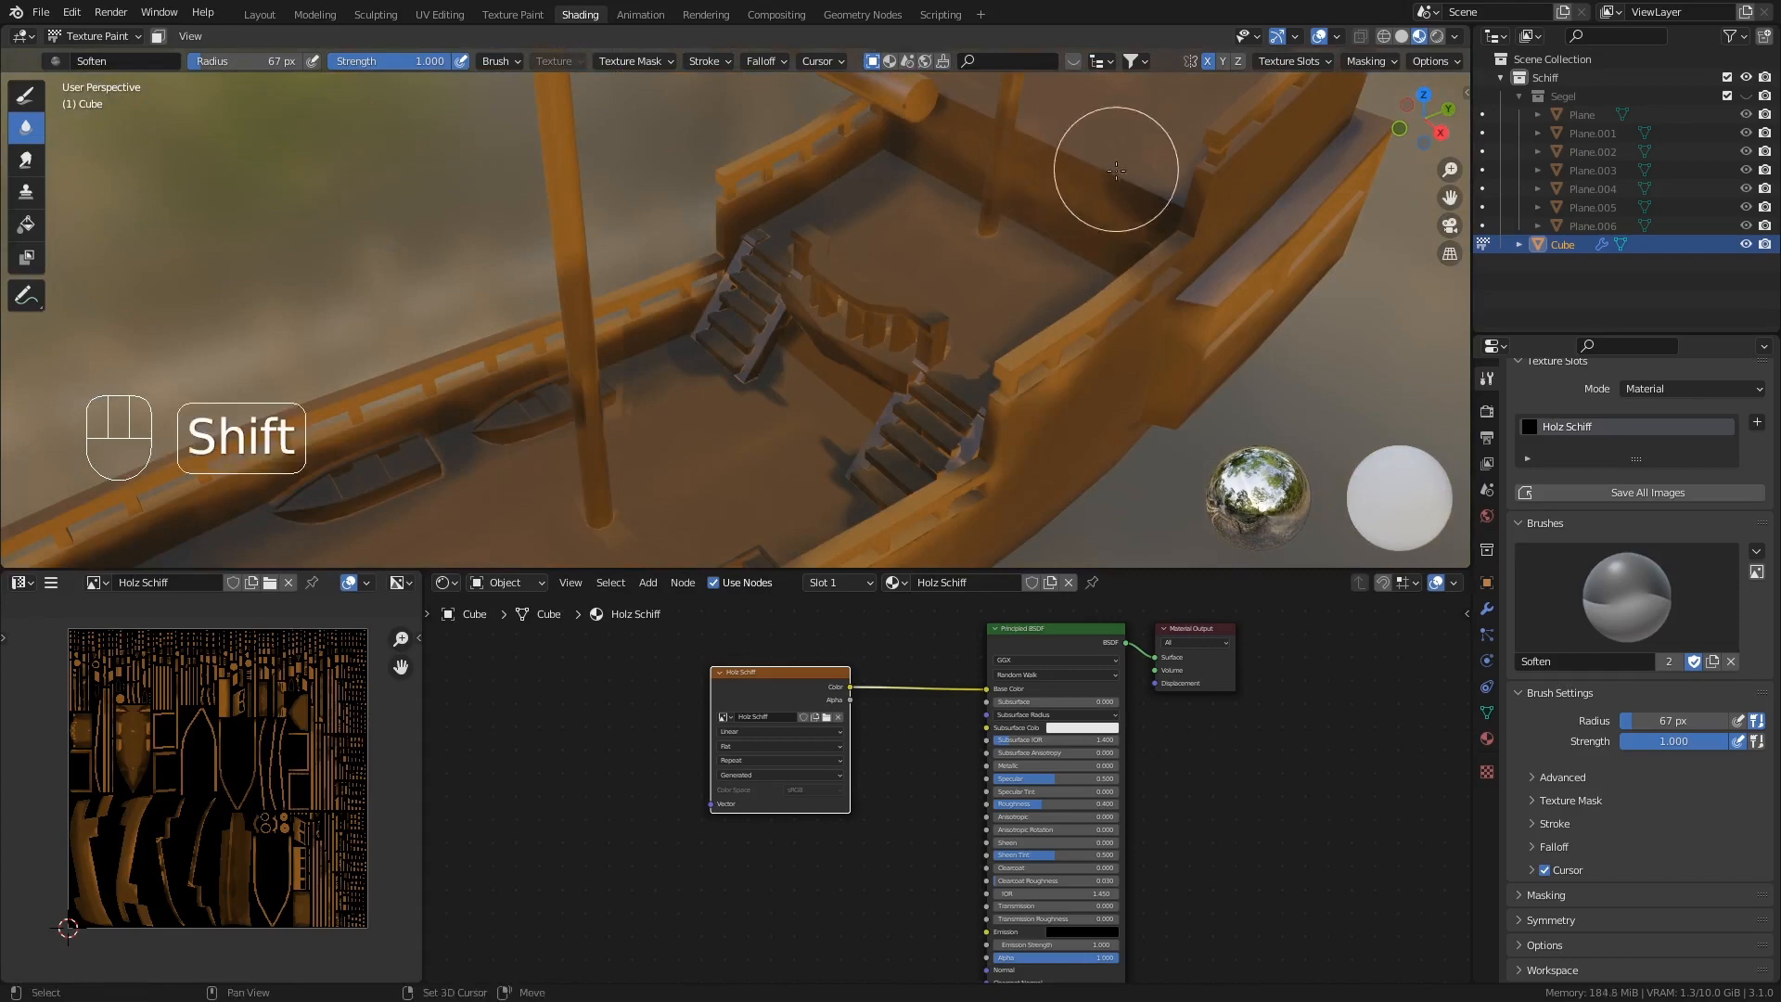
middle_click_drag(1116, 169, 1116, 324, "shift")
left_click_drag(1095, 149, 1251, 176)
middle_click_drag(1252, 175, 1251, 199)
mouse_move(1252, 199)
left_mouse_down()
mouse_move(1222, 166)
mouse_move(1108, 230)
left_mouse_up()
- Soften the shadows on the upper stern deck and down the side walls toward the stairs
mouse_move(1096, 231)
middle_mouse_down()
mouse_move(1082, 173)
mouse_move(1113, 137)
middle_mouse_up()
scroll(1083, 174, "up", 4)
left_click_drag(1113, 137, 1085, 121)
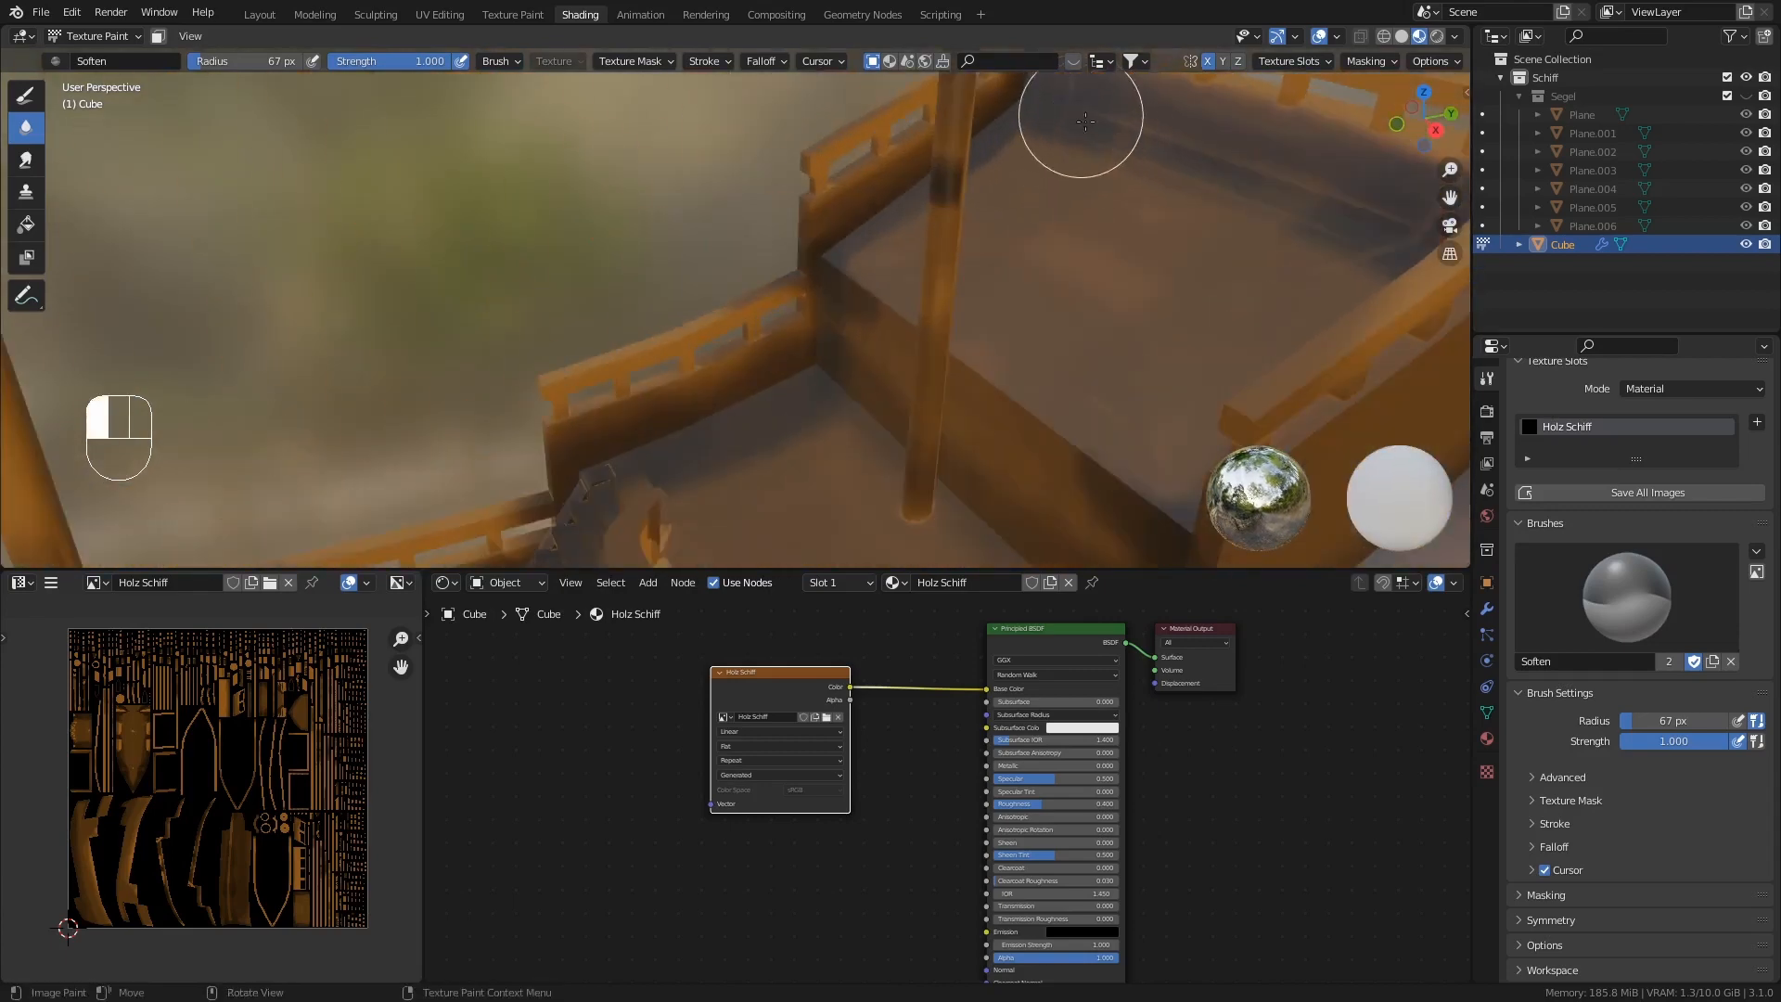
mouse_move(1292, 163)
left_mouse_down()
mouse_move(837, 242)
mouse_move(862, 237)
left_mouse_up()
middle_click_drag(862, 237, 912, 213)
left_click_drag(939, 146, 897, 216)
mouse_move(838, 298)
left_mouse_down()
mouse_move(810, 375)
mouse_move(815, 310)
mouse_move(791, 358)
mouse_move(658, 473)
left_mouse_up()
mouse_move(849, 334)
left_mouse_down()
mouse_move(890, 325)
mouse_move(835, 319)
mouse_move(1014, 386)
mouse_move(680, 530)
left_mouse_up()
middle_click_drag(680, 531, 798, 408, "shift")
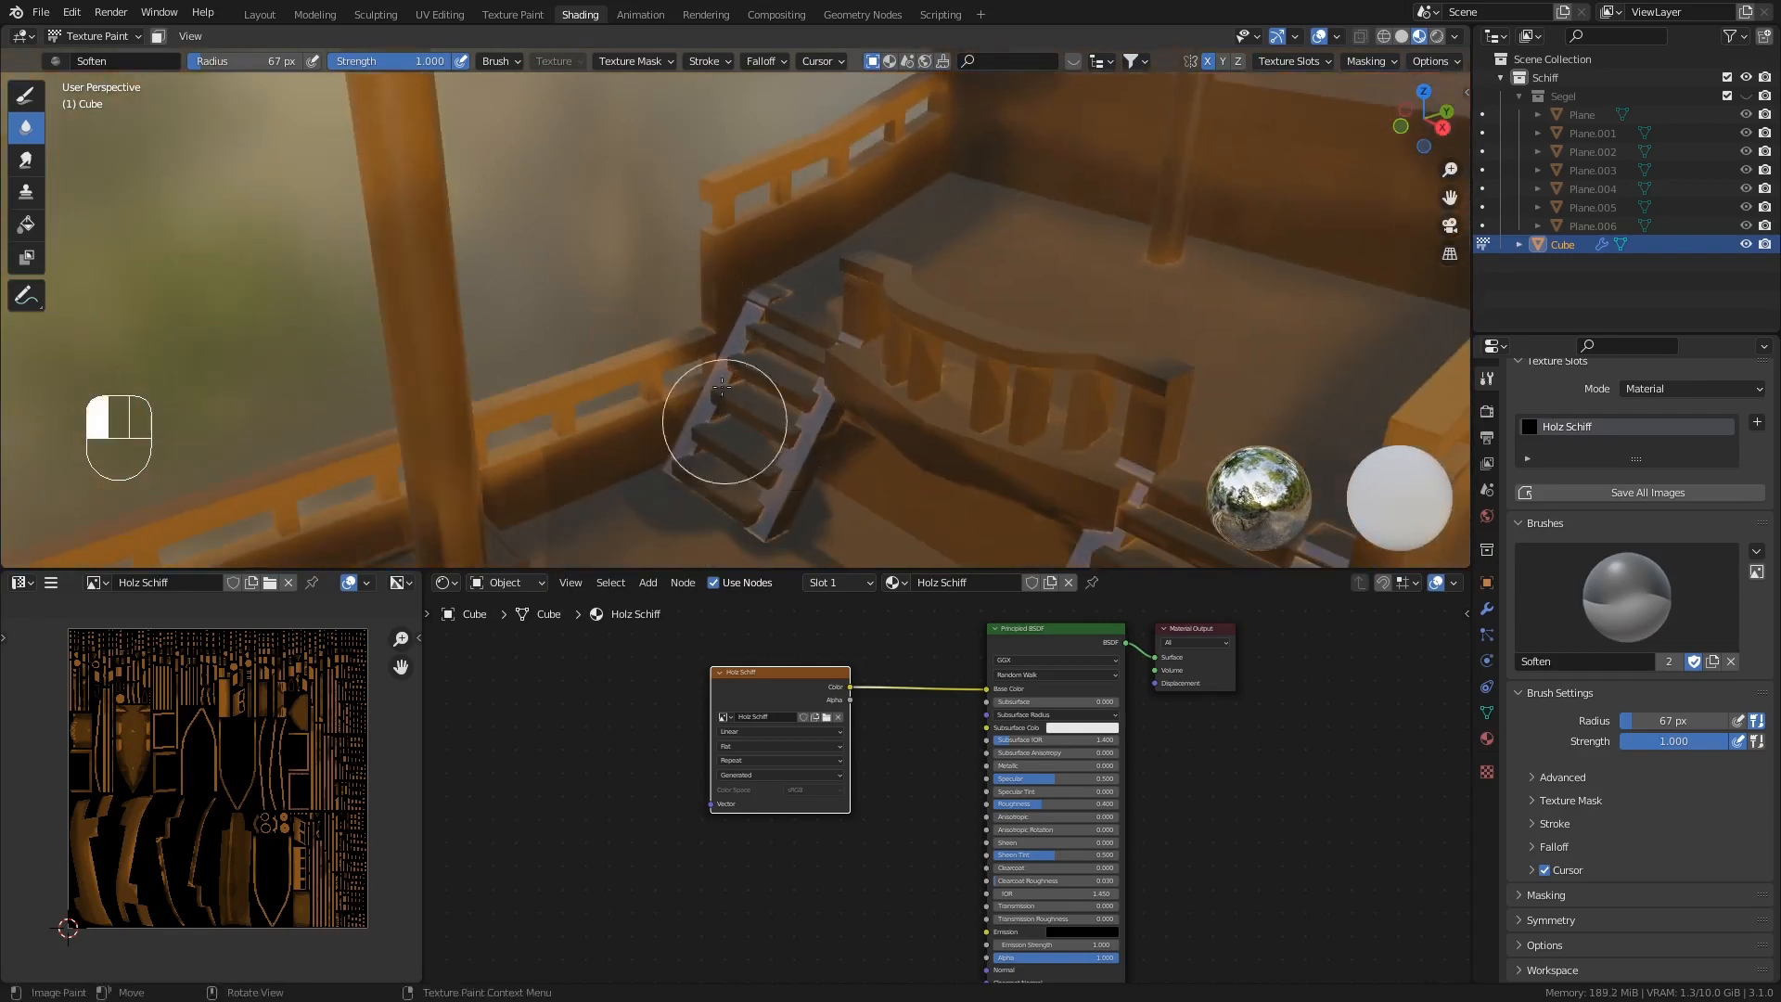
- Soften the dark paint on one staircase, its top landing and the adjoining side rail
left_click_drag(729, 486, 733, 467)
middle_click_drag(761, 408, 722, 476)
left_click_drag(776, 295, 730, 401)
mouse_move(746, 394)
middle_mouse_down()
mouse_move(833, 360)
mouse_move(775, 334)
mouse_move(758, 251)
middle_mouse_up()
mouse_move(741, 236)
left_mouse_down()
mouse_move(597, 425)
mouse_move(615, 527)
left_mouse_up()
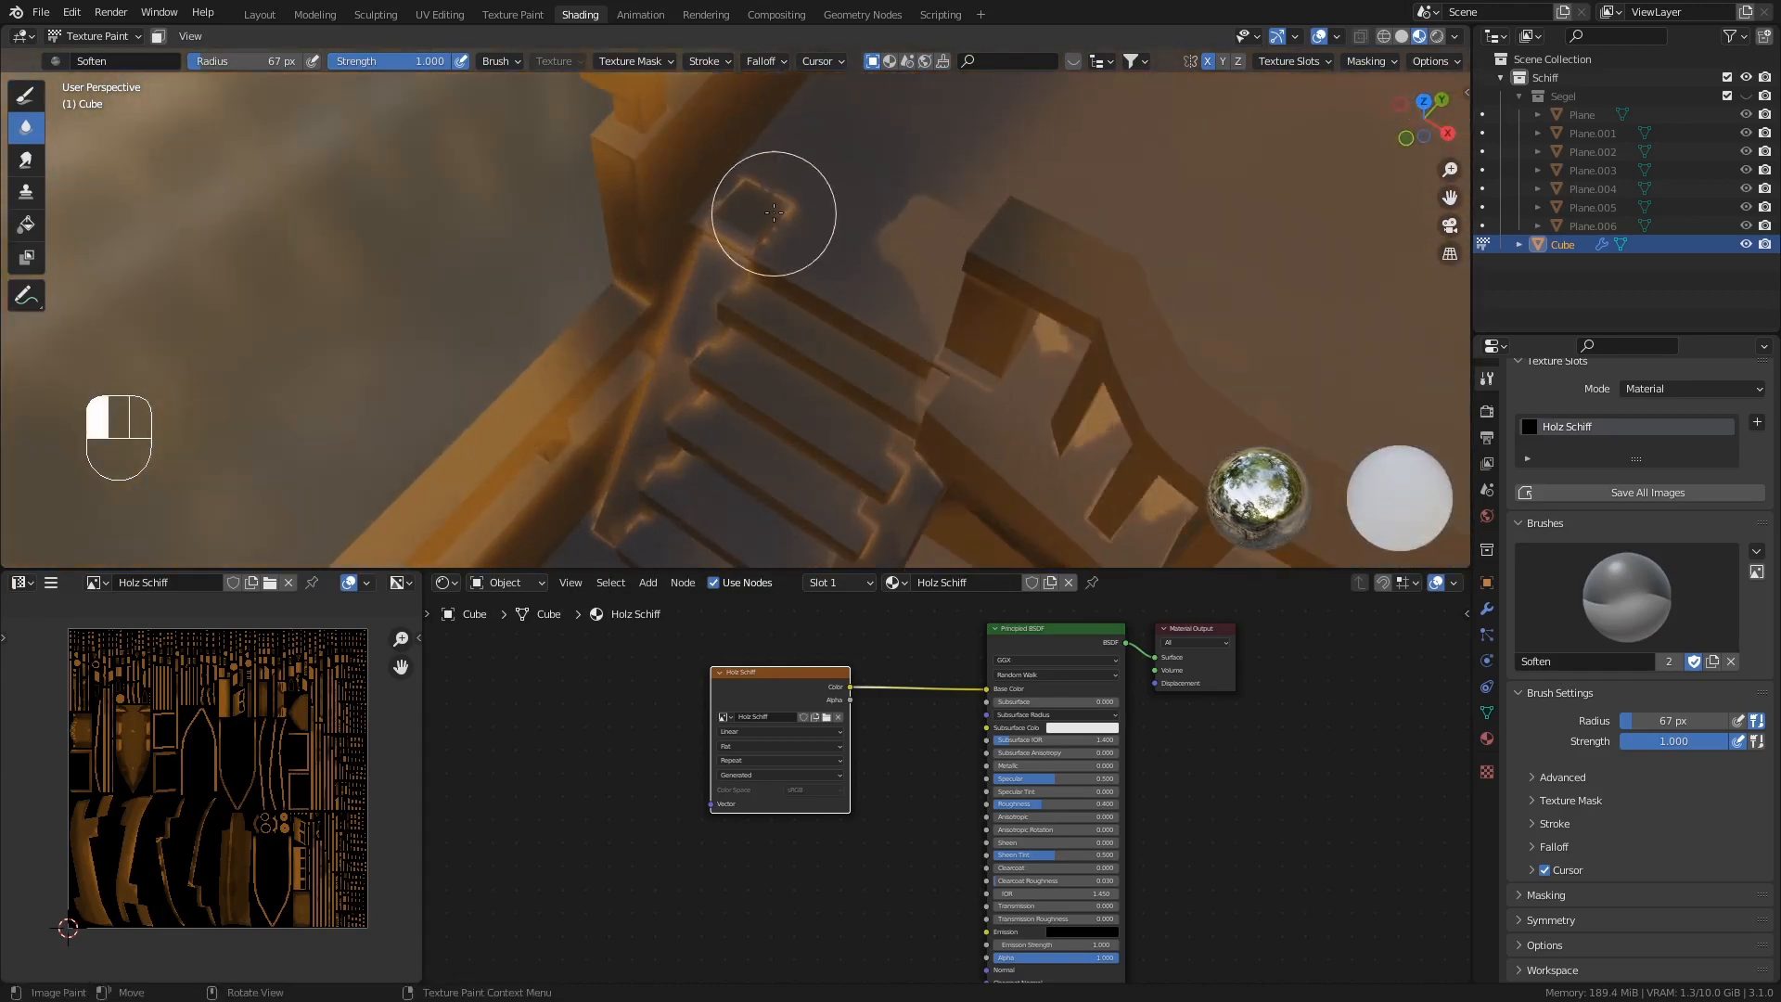
left_click_drag(743, 262, 649, 271)
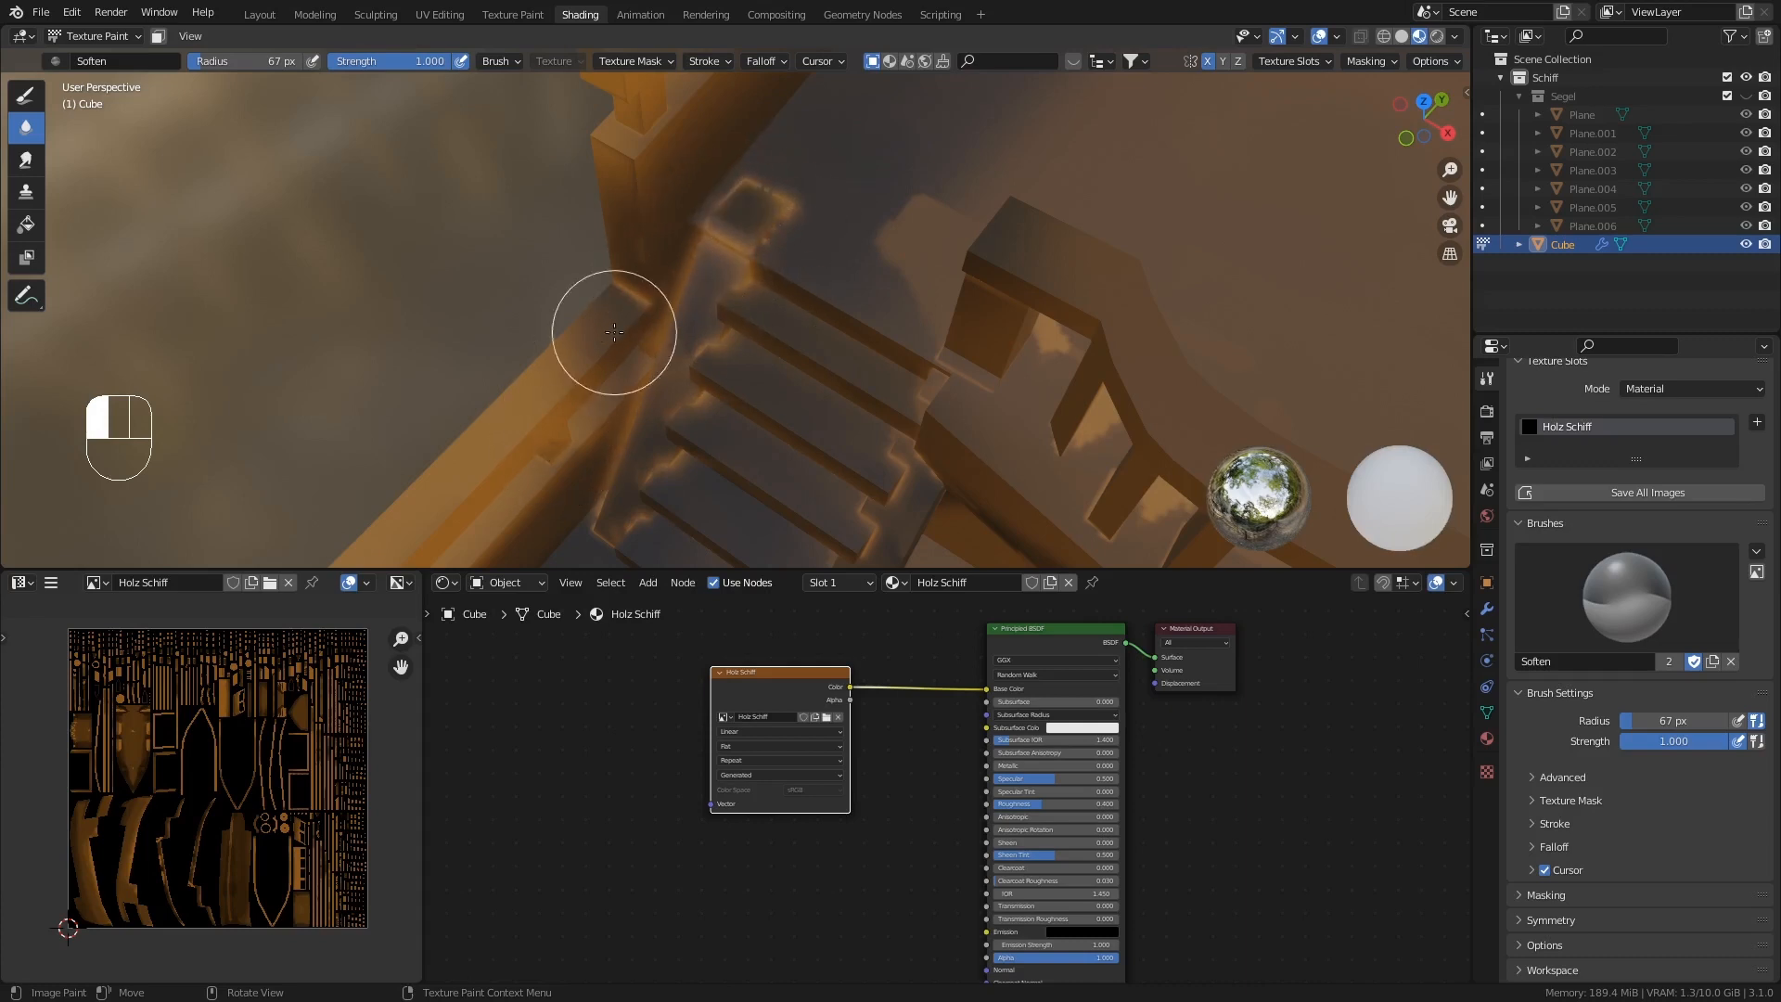
left_click_drag(614, 332, 728, 346)
- Soften the shading around the curved railing posts, both staircases and the wall between them
mouse_move(899, 398)
middle_mouse_down("ctrl")
mouse_move(965, 334)
mouse_move(944, 313)
mouse_move(716, 346)
mouse_move(713, 323)
middle_mouse_up("ctrl")
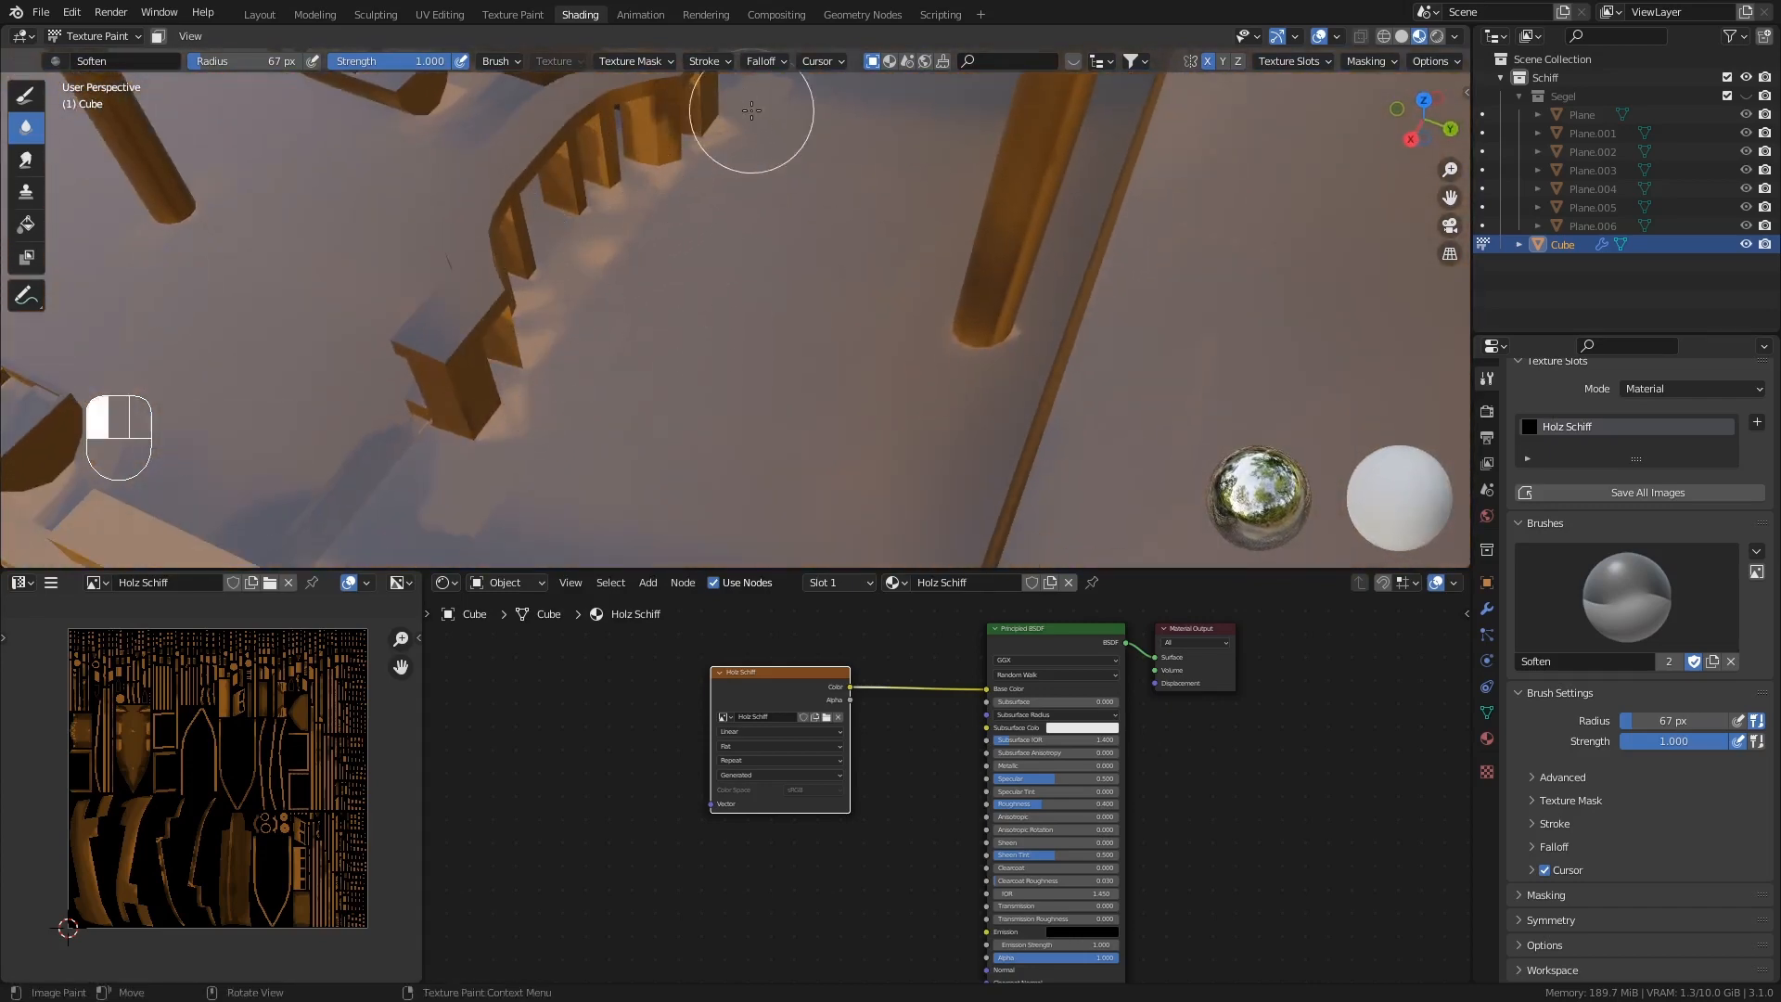
mouse_move(667, 115)
left_mouse_down()
mouse_move(510, 269)
mouse_move(451, 487)
mouse_move(358, 456)
mouse_move(556, 318)
mouse_move(683, 130)
left_mouse_up()
mouse_move(684, 131)
middle_mouse_down("ctrl")
mouse_move(636, 293)
mouse_move(743, 338)
middle_mouse_up("ctrl")
scroll(613, 372, "up", 4)
mouse_move(613, 372)
left_mouse_down()
mouse_move(628, 338)
mouse_move(350, 310)
mouse_move(338, 239)
mouse_move(375, 163)
mouse_move(317, 215)
left_mouse_up()
mouse_move(317, 216)
middle_mouse_down()
mouse_move(330, 148)
mouse_move(584, 306)
middle_mouse_up()
mouse_move(584, 306)
left_mouse_down()
mouse_move(776, 250)
mouse_move(605, 306)
mouse_move(854, 313)
mouse_move(899, 346)
mouse_move(1145, 377)
mouse_move(1084, 426)
left_mouse_up()
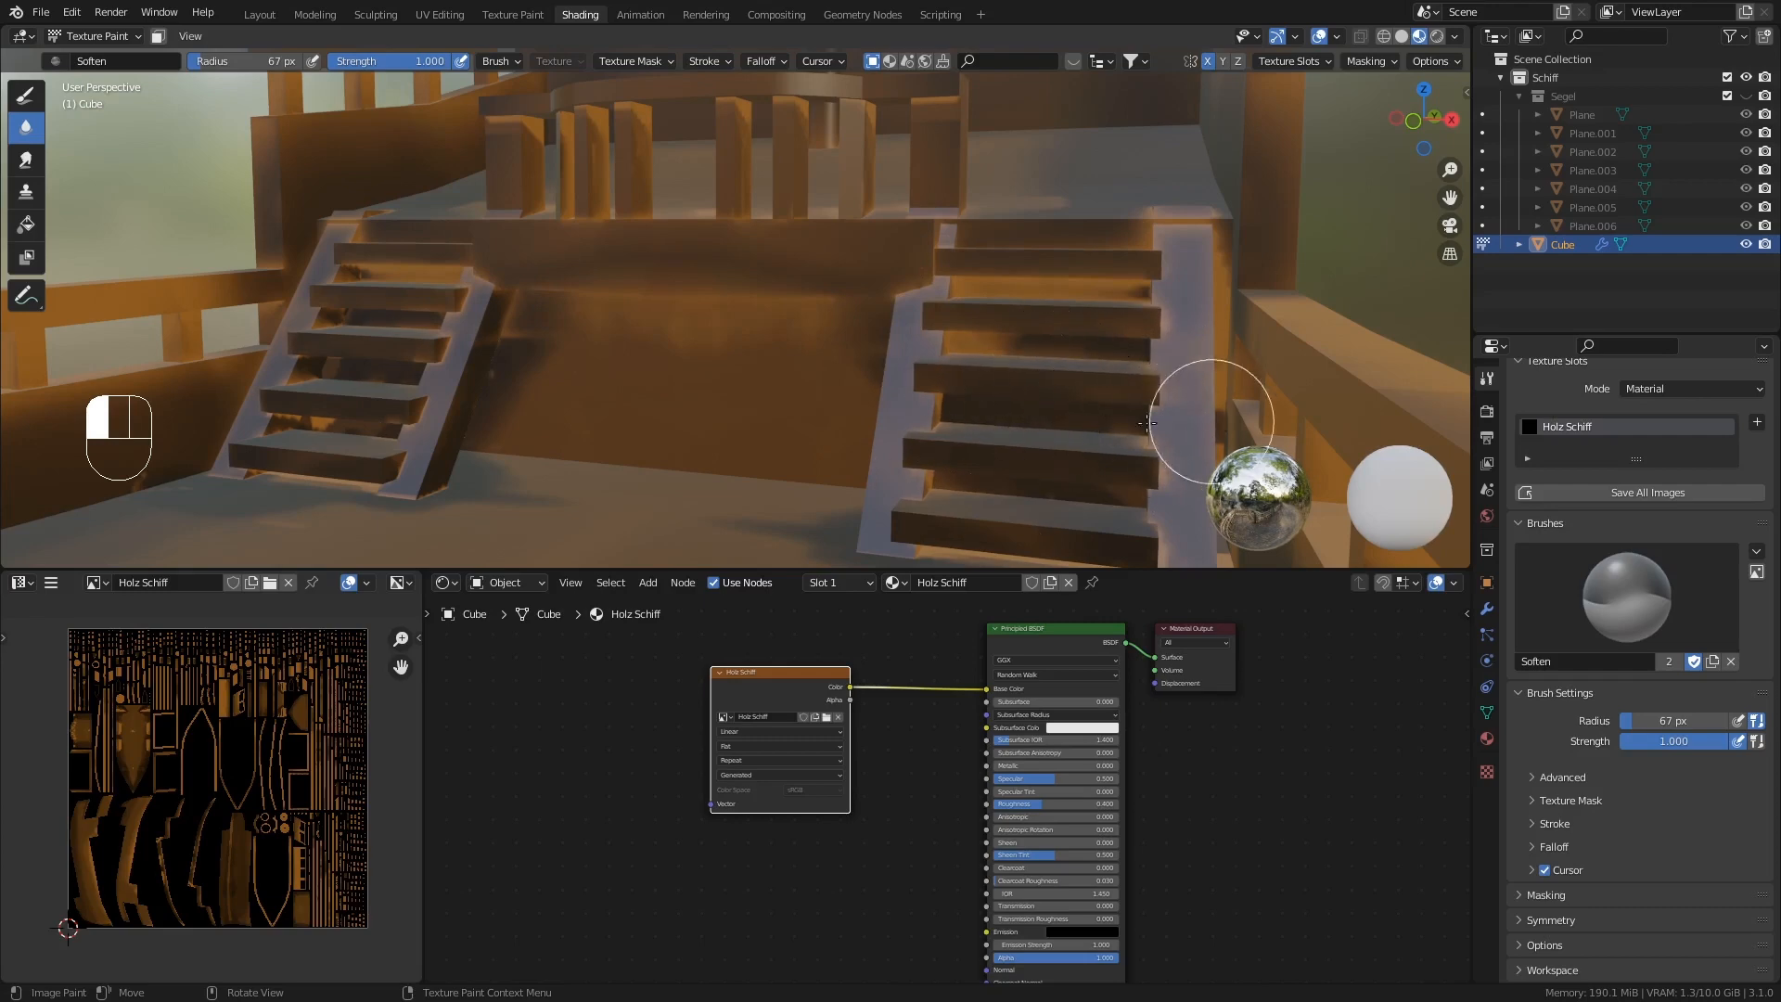
mouse_move(1178, 284)
left_mouse_down()
mouse_move(1168, 311)
mouse_move(1227, 247)
mouse_move(1129, 235)
mouse_move(1244, 213)
left_mouse_up()
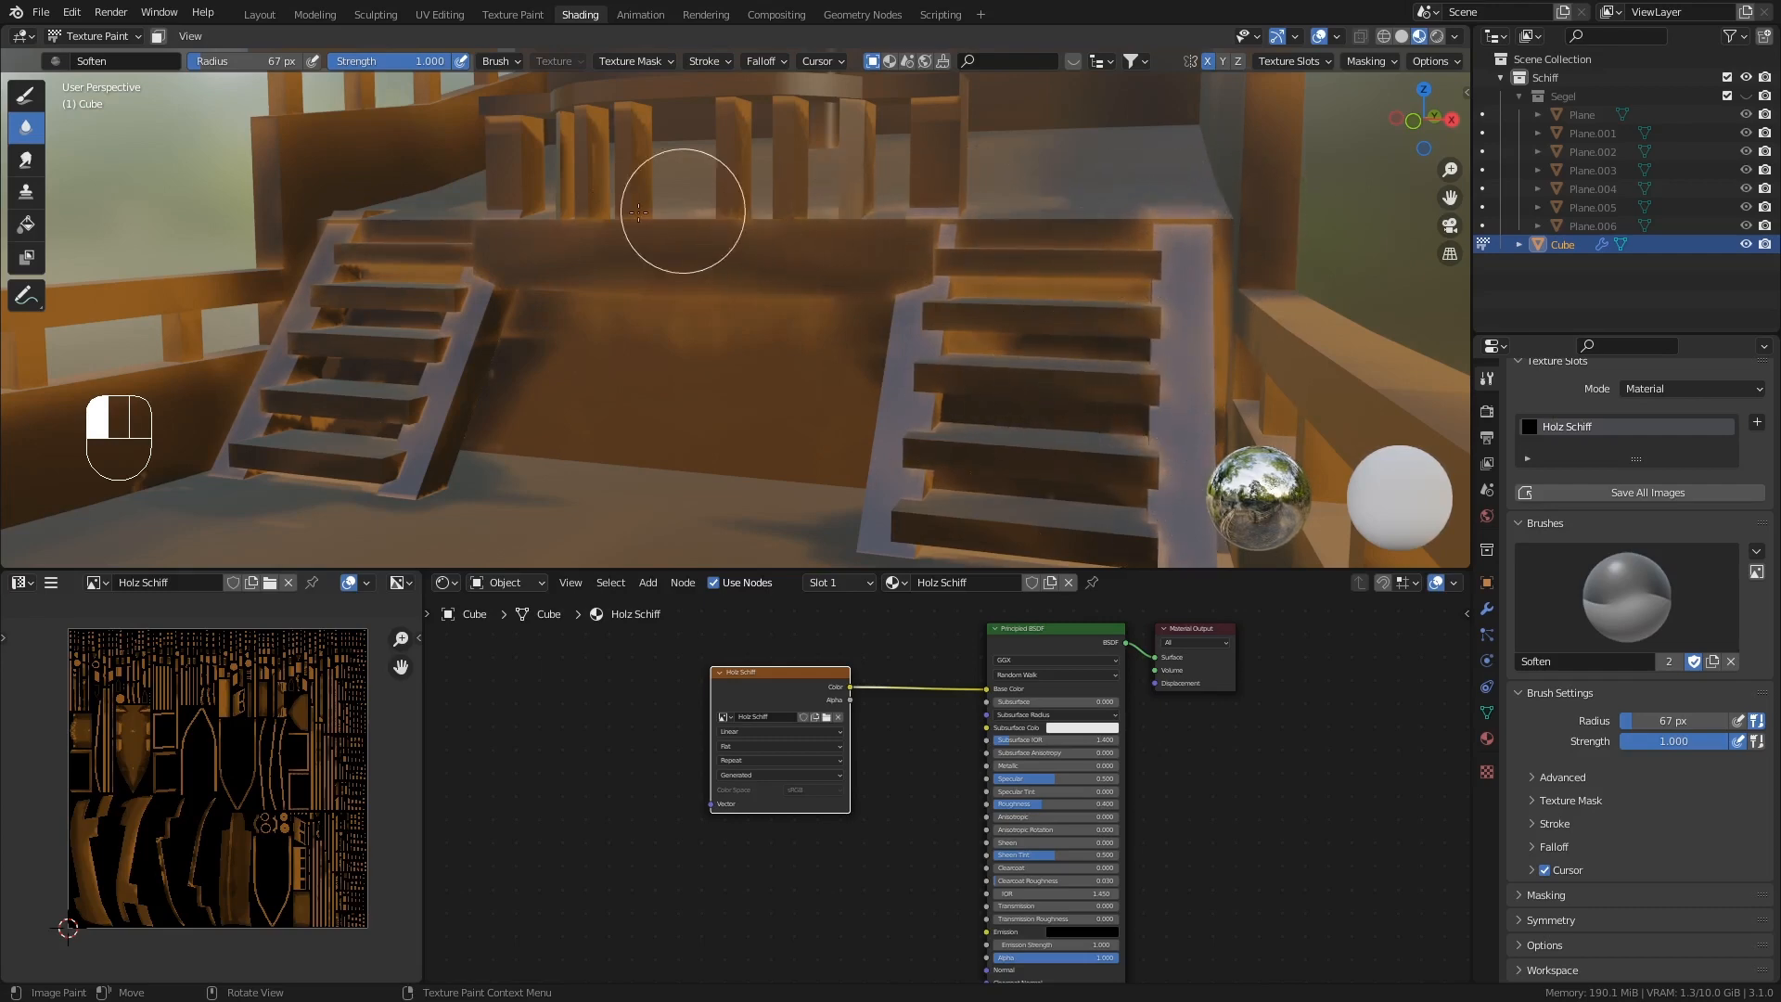
- Blend the main deck shadows beside the rowboats and around the base of the mast
mouse_move(708, 247)
middle_mouse_down("ctrl")
mouse_move(739, 278)
mouse_move(732, 318)
mouse_move(693, 319)
mouse_move(672, 357)
mouse_move(807, 467)
middle_mouse_up("ctrl")
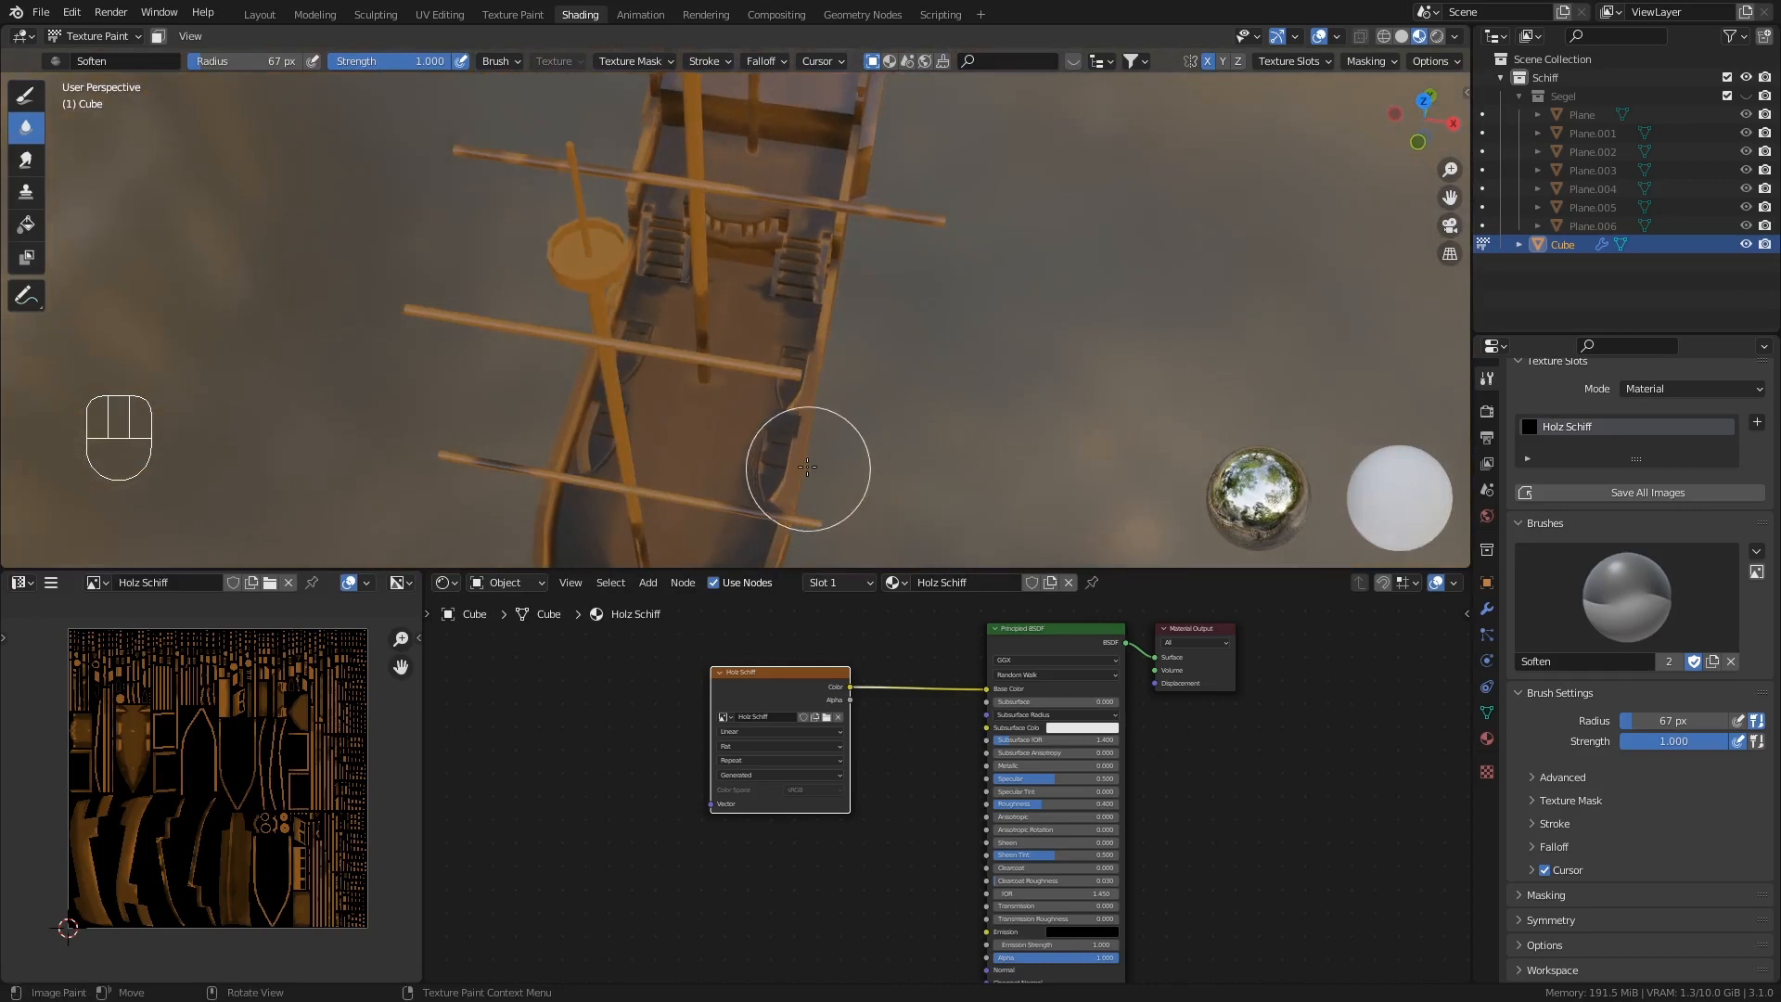
scroll(807, 466, "up", 4)
left_click_drag(735, 398, 718, 418)
mouse_move(710, 515)
left_mouse_down()
mouse_move(775, 386)
mouse_move(804, 242)
left_mouse_up()
left_click_drag(602, 339, 588, 311)
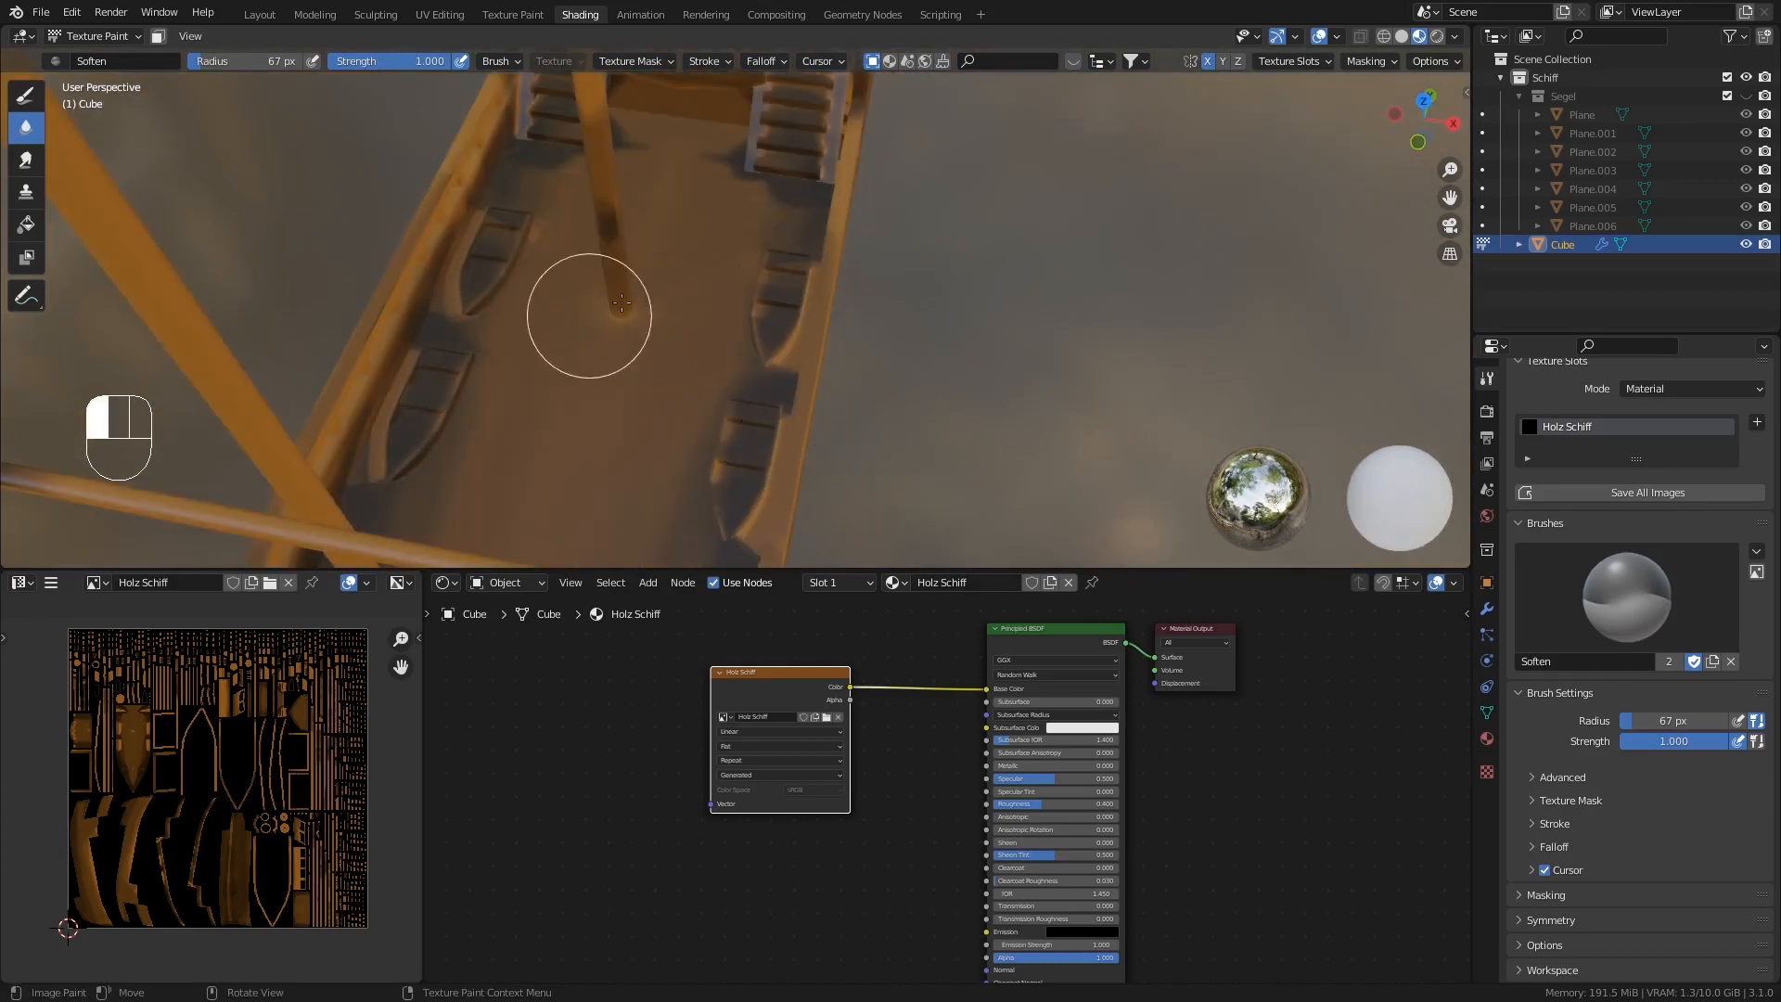
- Soften the dark shadows along both edges of the front deck near the bow
mouse_move(588, 311)
middle_mouse_down()
mouse_move(517, 353)
mouse_move(449, 337)
mouse_move(384, 393)
mouse_move(393, 427)
middle_mouse_up()
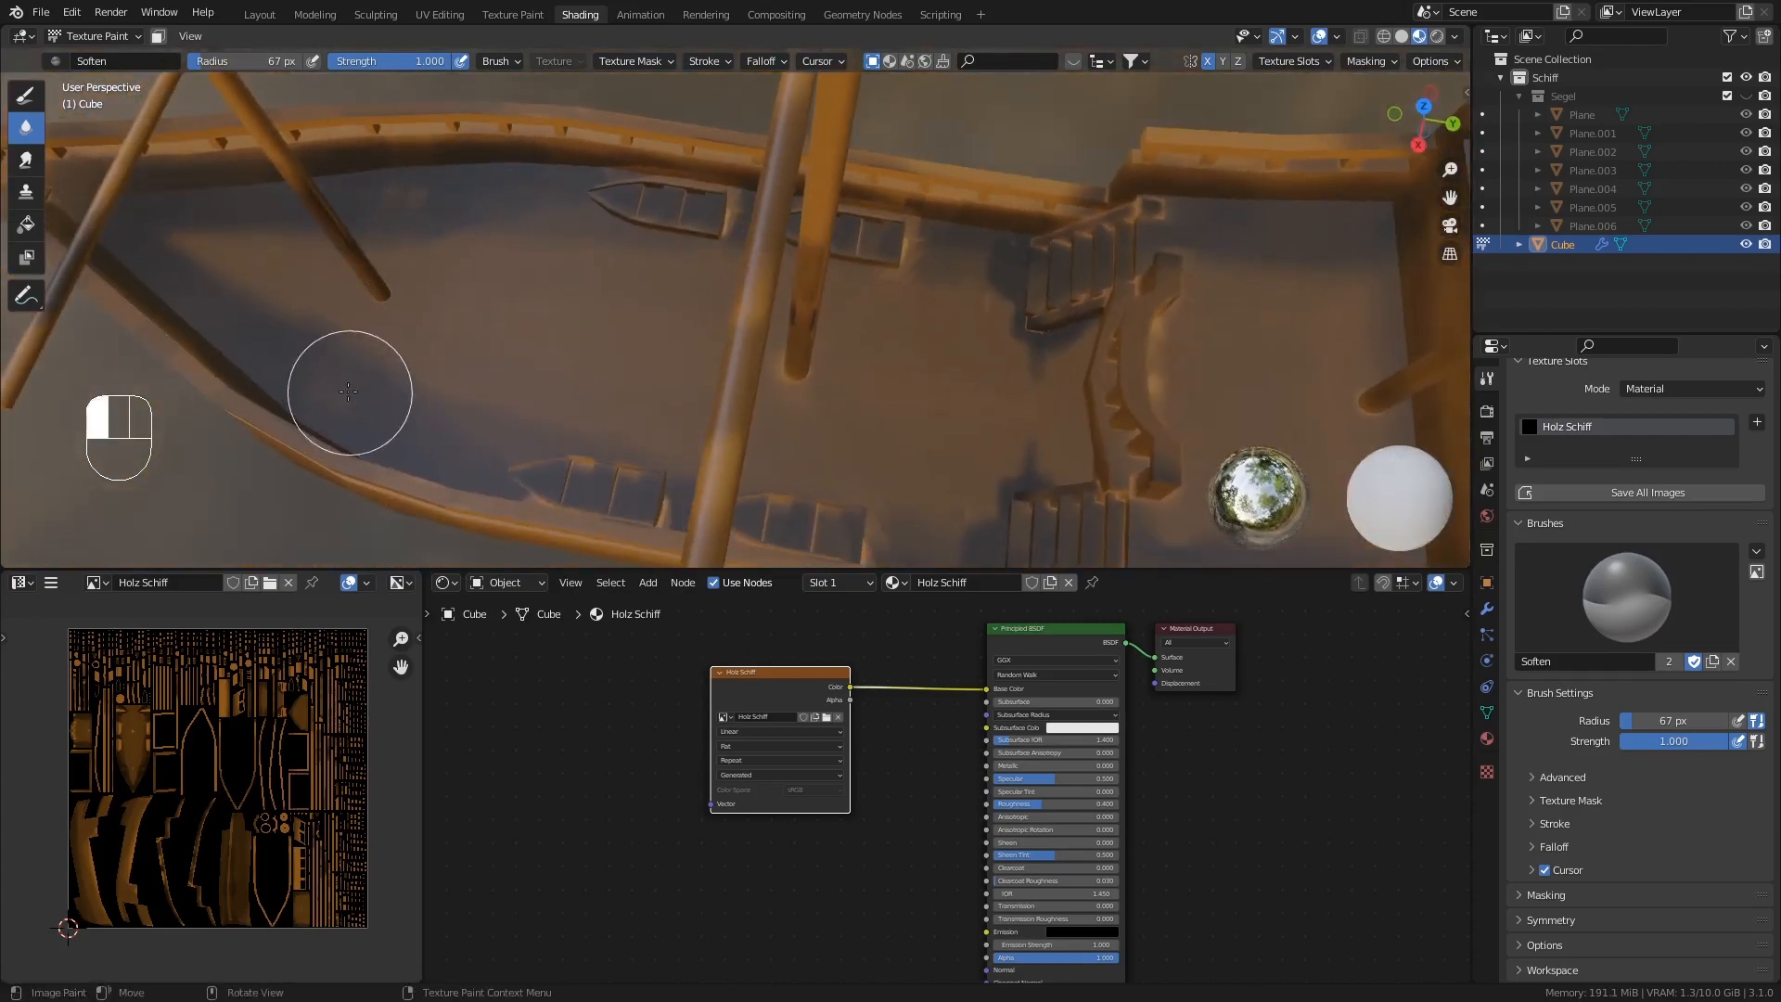
left_click_drag(380, 381, 432, 319)
mouse_move(473, 207)
left_mouse_down()
mouse_move(529, 179)
mouse_move(437, 179)
left_mouse_up()
- Soften the shadows around the two rowboats beside the railing and on the bulwark behind them
mouse_move(436, 179)
middle_mouse_down()
mouse_move(570, 191)
mouse_move(670, 289)
middle_mouse_up()
scroll(672, 288, "up", 5)
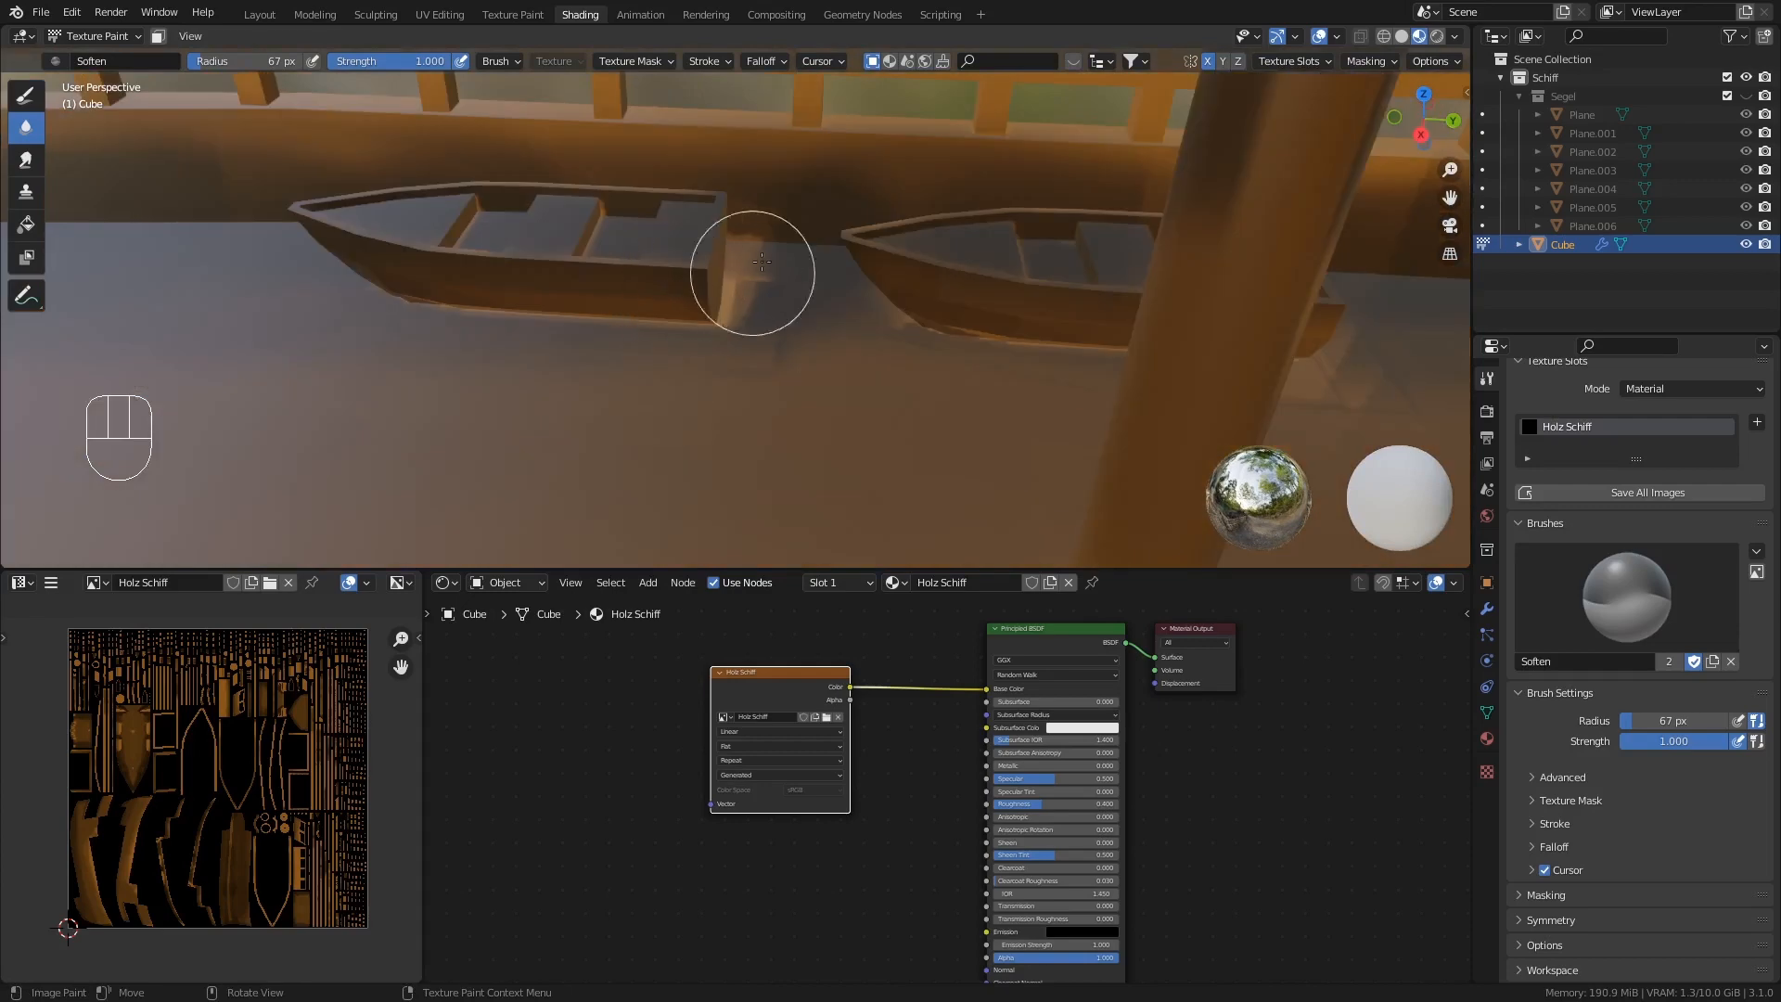
mouse_move(762, 261)
left_mouse_down()
mouse_move(755, 220)
mouse_move(668, 298)
mouse_move(441, 278)
mouse_move(645, 317)
mouse_move(328, 222)
left_mouse_up()
mouse_move(651, 252)
left_mouse_down()
mouse_move(1187, 331)
mouse_move(914, 334)
left_mouse_up()
middle_click_drag(914, 334, 655, 423, "shift")
mouse_move(775, 344)
left_mouse_down()
mouse_move(778, 409)
mouse_move(791, 275)
mouse_move(906, 220)
left_mouse_up()
mouse_move(1021, 236)
left_mouse_down()
mouse_move(625, 398)
mouse_move(658, 390)
mouse_move(823, 457)
mouse_move(777, 406)
left_mouse_up()
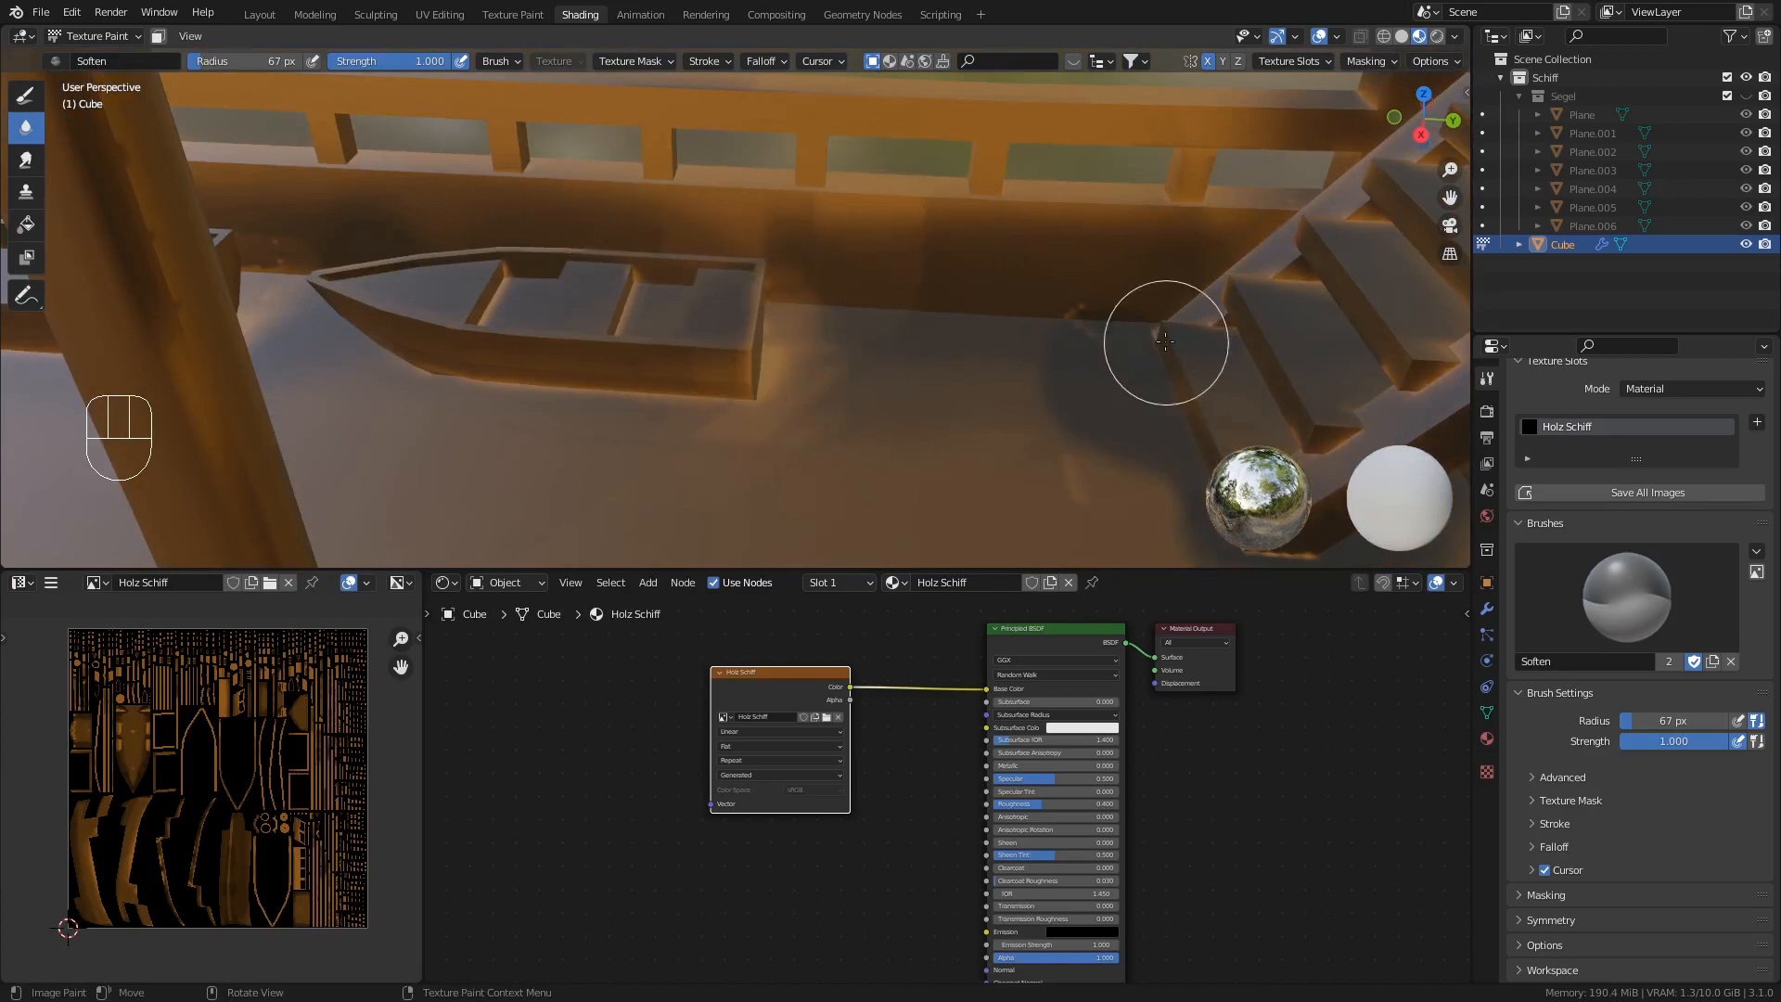
- Soften the deck shadow beside the staircase, the nearby bulwark and the inside of the adjacent rowboat
mouse_move(1156, 334)
left_mouse_down()
mouse_move(1098, 334)
mouse_move(1101, 371)
left_mouse_up()
left_click_drag(1110, 494, 1052, 451)
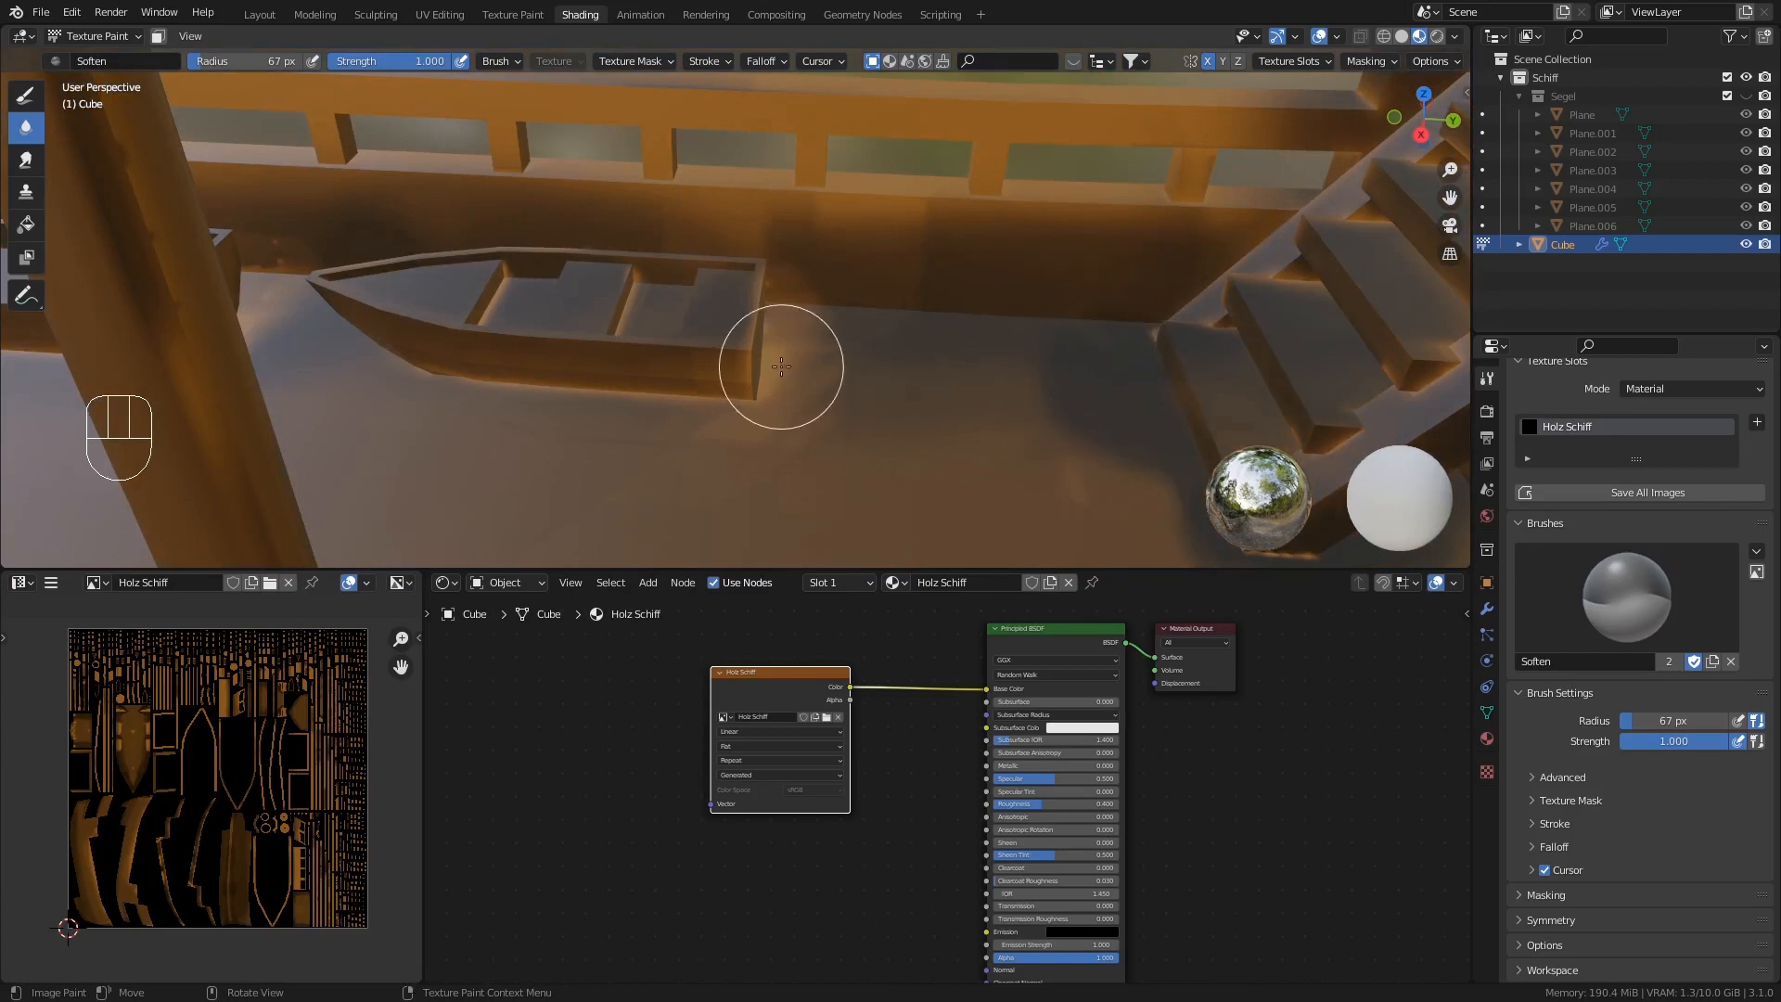
mouse_move(781, 367)
middle_mouse_down()
mouse_move(781, 426)
mouse_move(790, 373)
middle_mouse_up()
mouse_move(874, 193)
left_mouse_down()
mouse_move(771, 285)
mouse_move(810, 285)
left_mouse_up()
left_click_drag(605, 293, 676, 318)
- Soften the dark shadow on the deck around the foot of the staircase
mouse_move(676, 318)
middle_mouse_down()
mouse_move(624, 338)
mouse_move(597, 414)
mouse_move(704, 373)
middle_mouse_up()
middle_click_drag(796, 265, 766, 327, "shift")
scroll(819, 411, "up", 6)
mouse_move(929, 353)
left_mouse_down()
mouse_move(759, 422)
mouse_move(561, 298)
mouse_move(882, 390)
mouse_move(684, 276)
mouse_move(783, 302)
left_mouse_up()
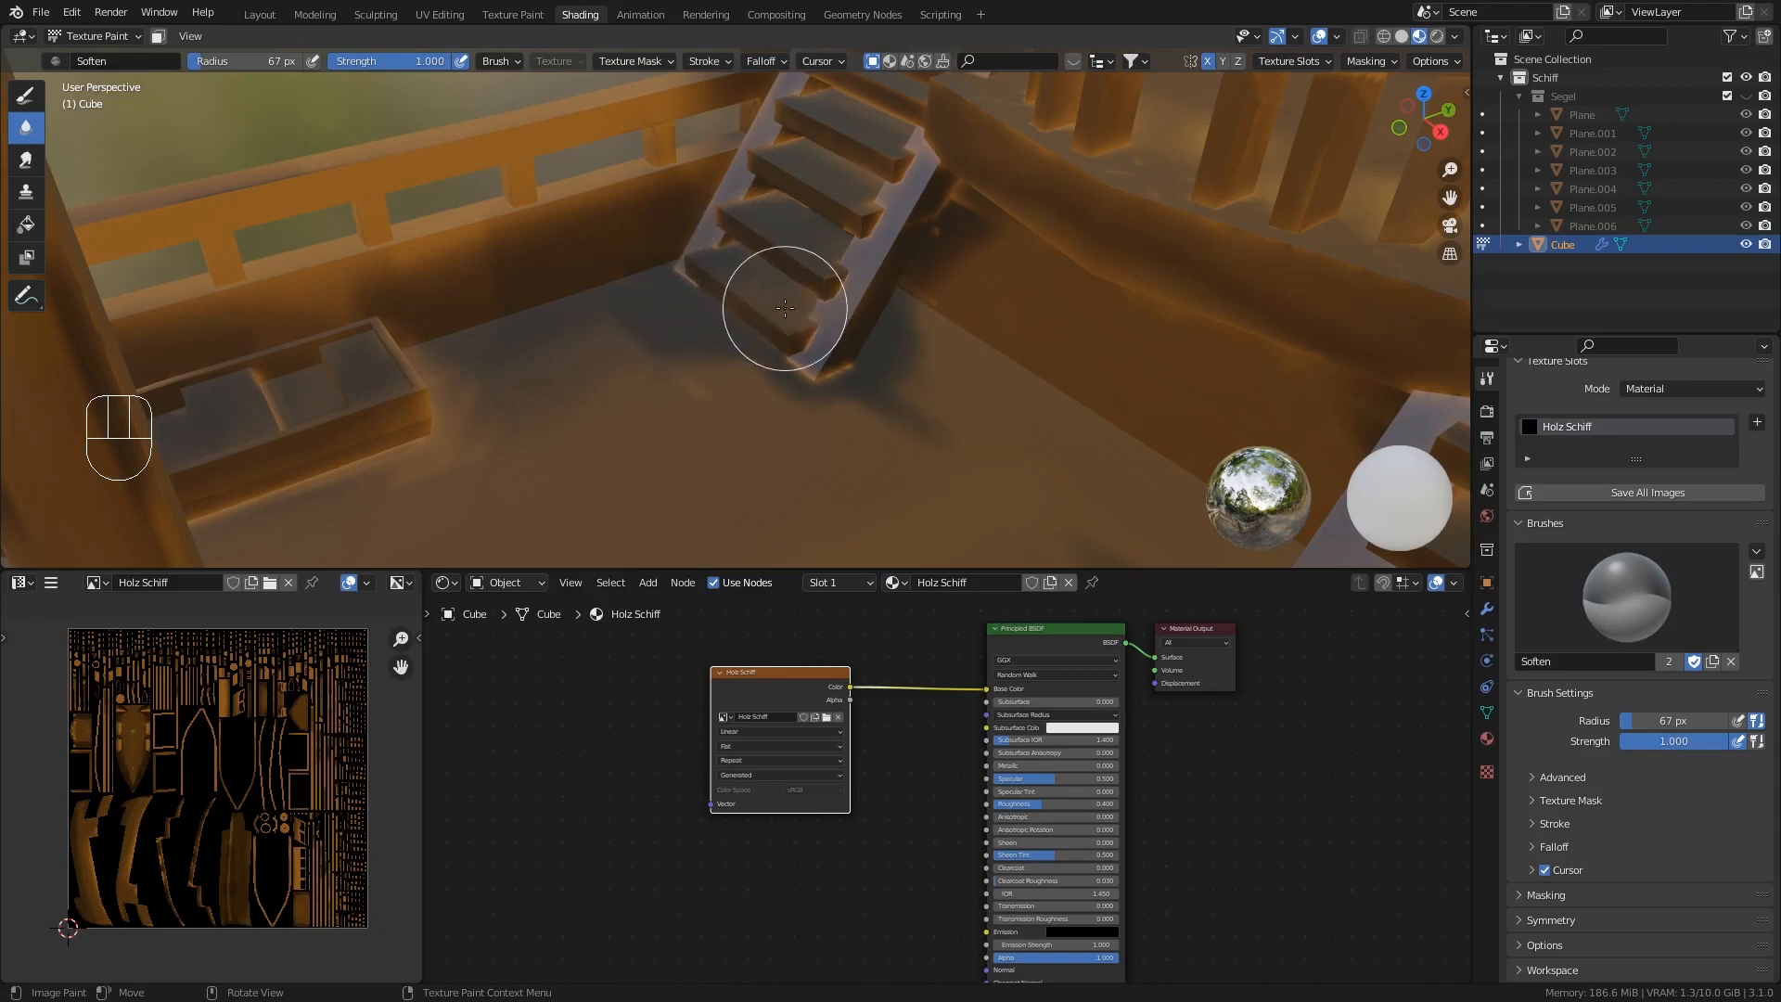
- Smear the shadow where the raised deck meets the aft wall near the mast, using a 36 px Smear brush
left_click(27, 164)
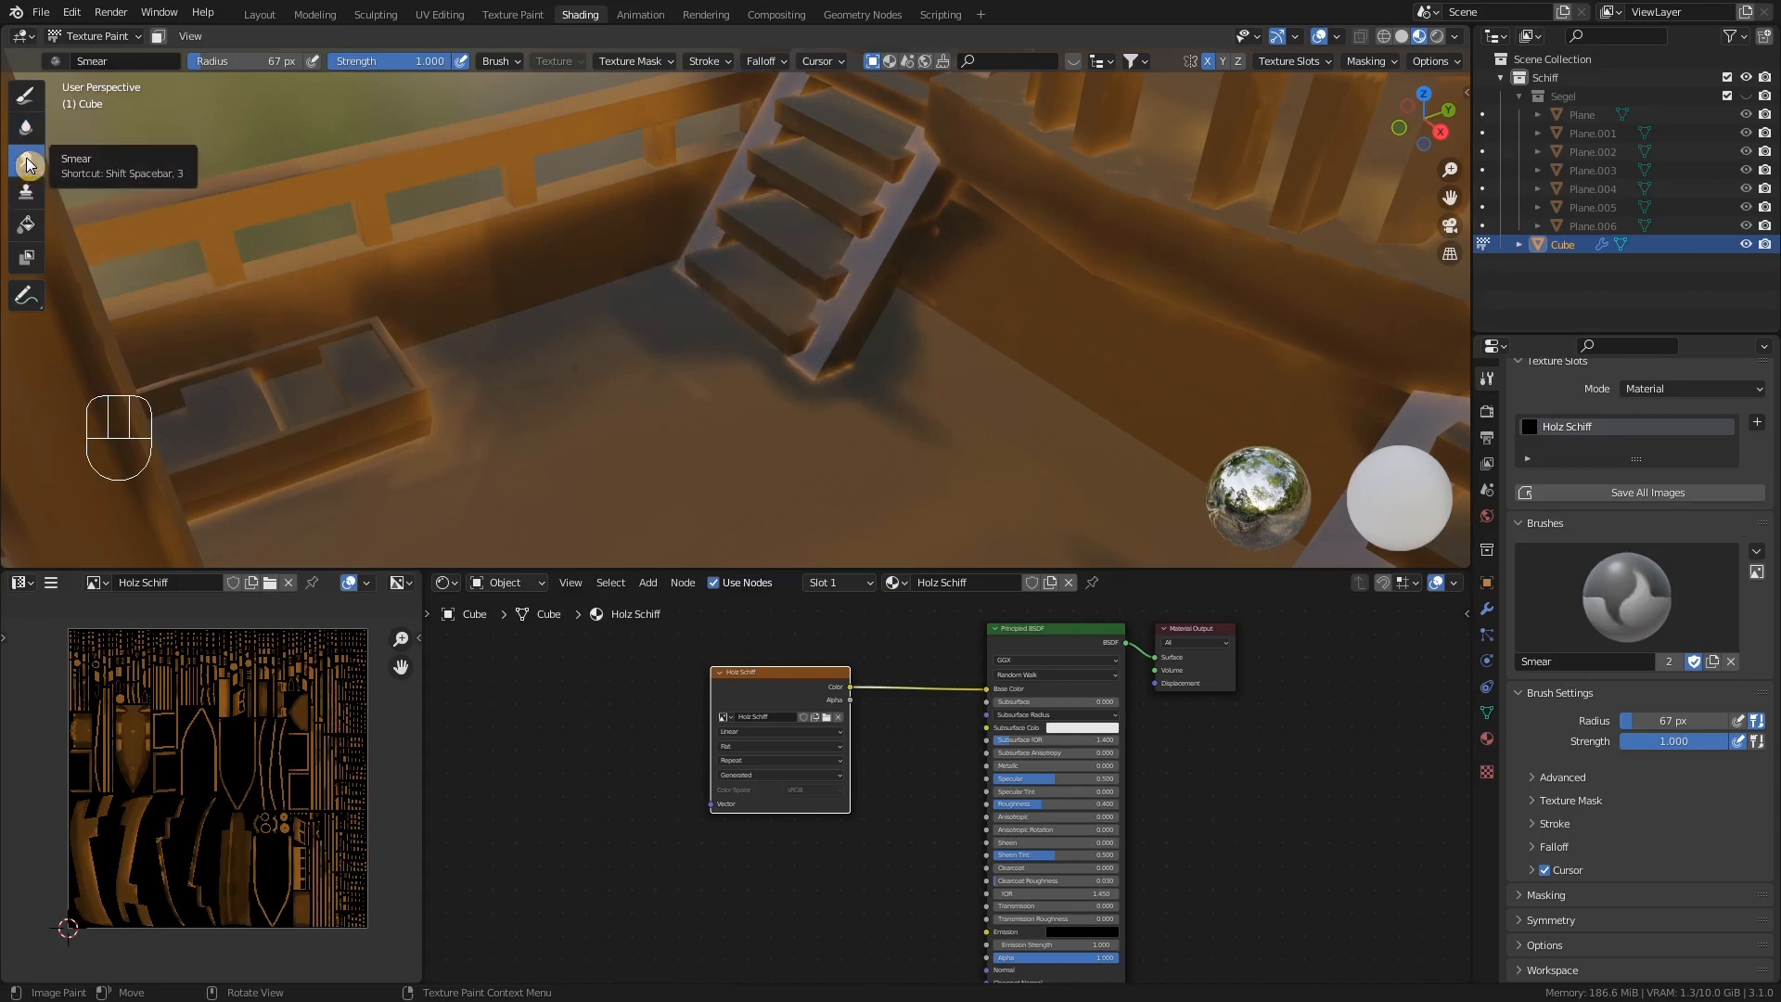
mouse_move(943, 228)
middle_mouse_down("shift")
mouse_move(884, 272)
mouse_move(847, 258)
mouse_move(929, 250)
middle_mouse_up("shift")
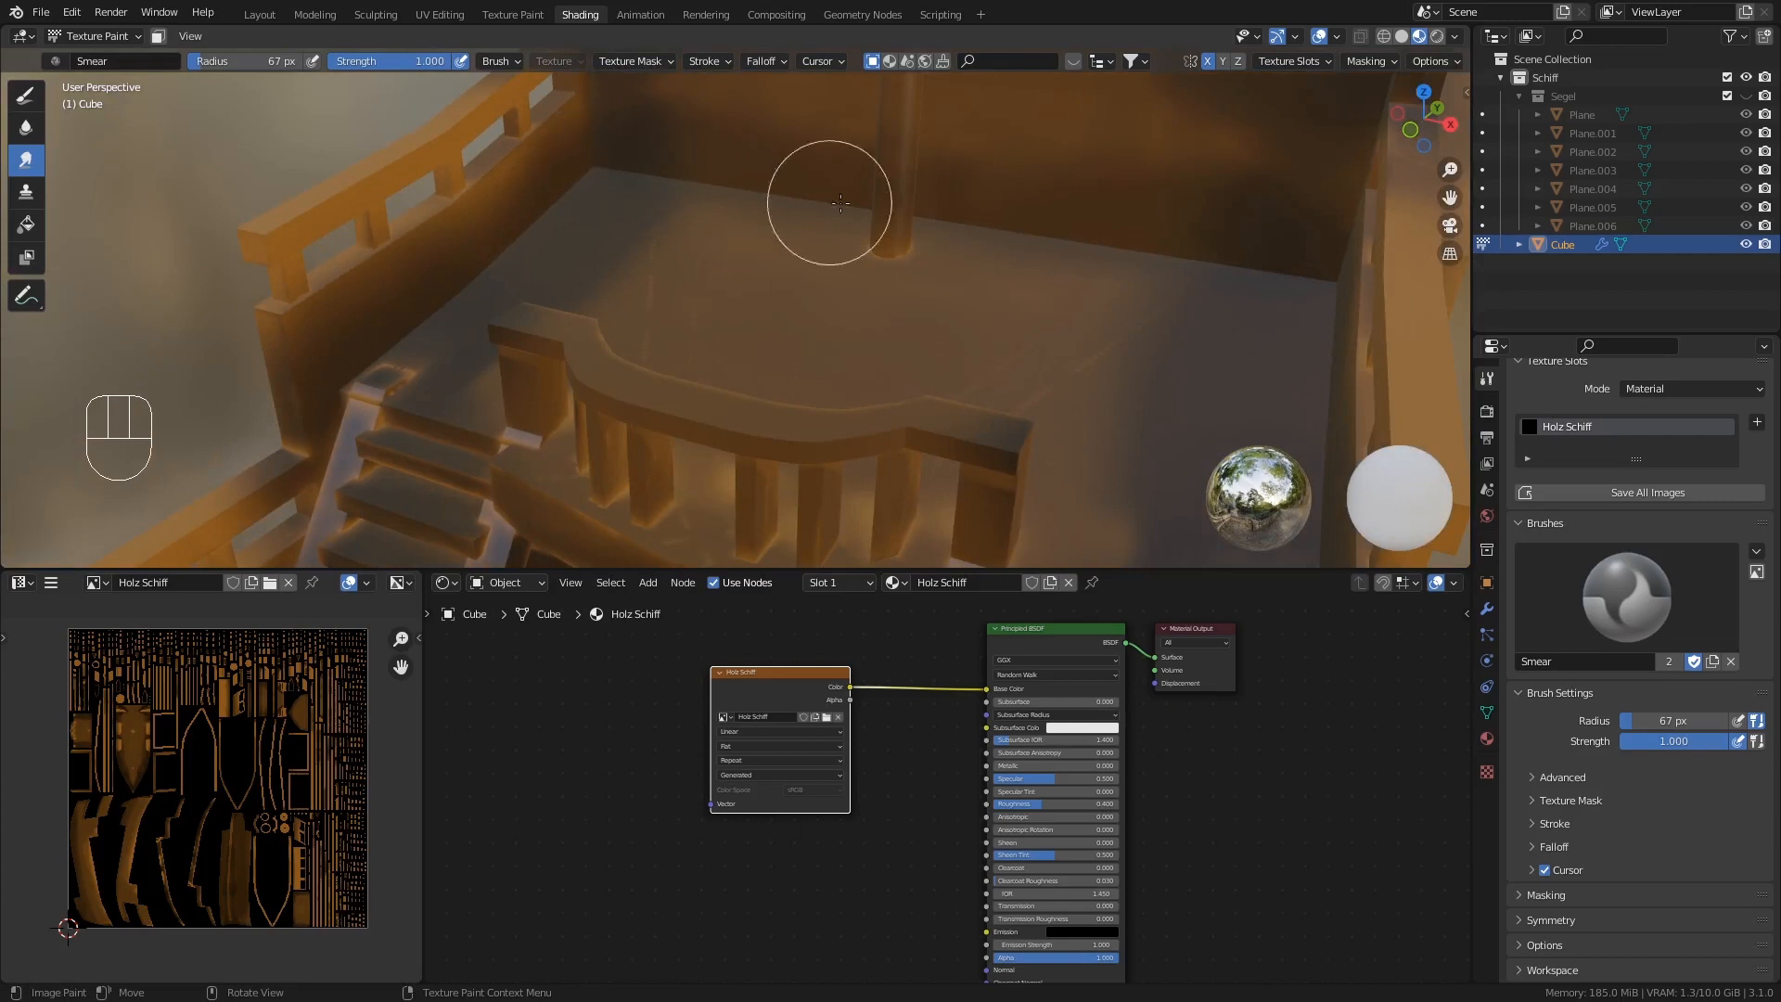
key("f")
left_click(659, 179)
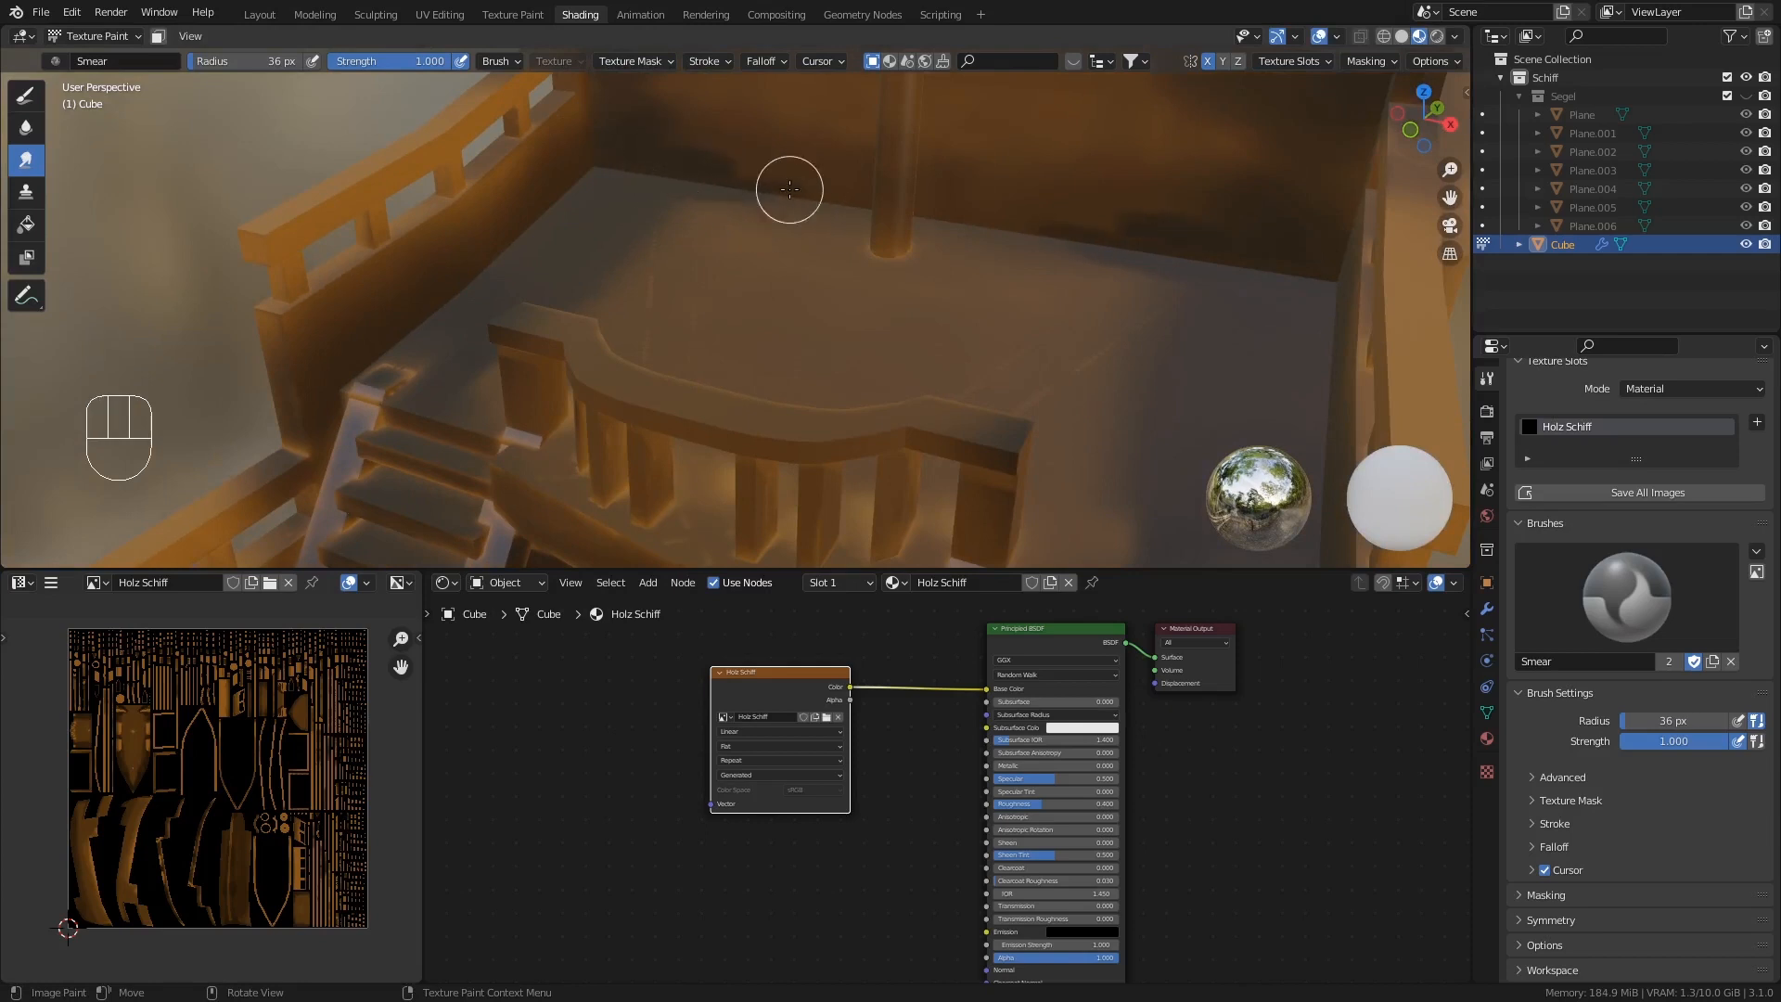
left_click_drag(672, 175, 814, 201)
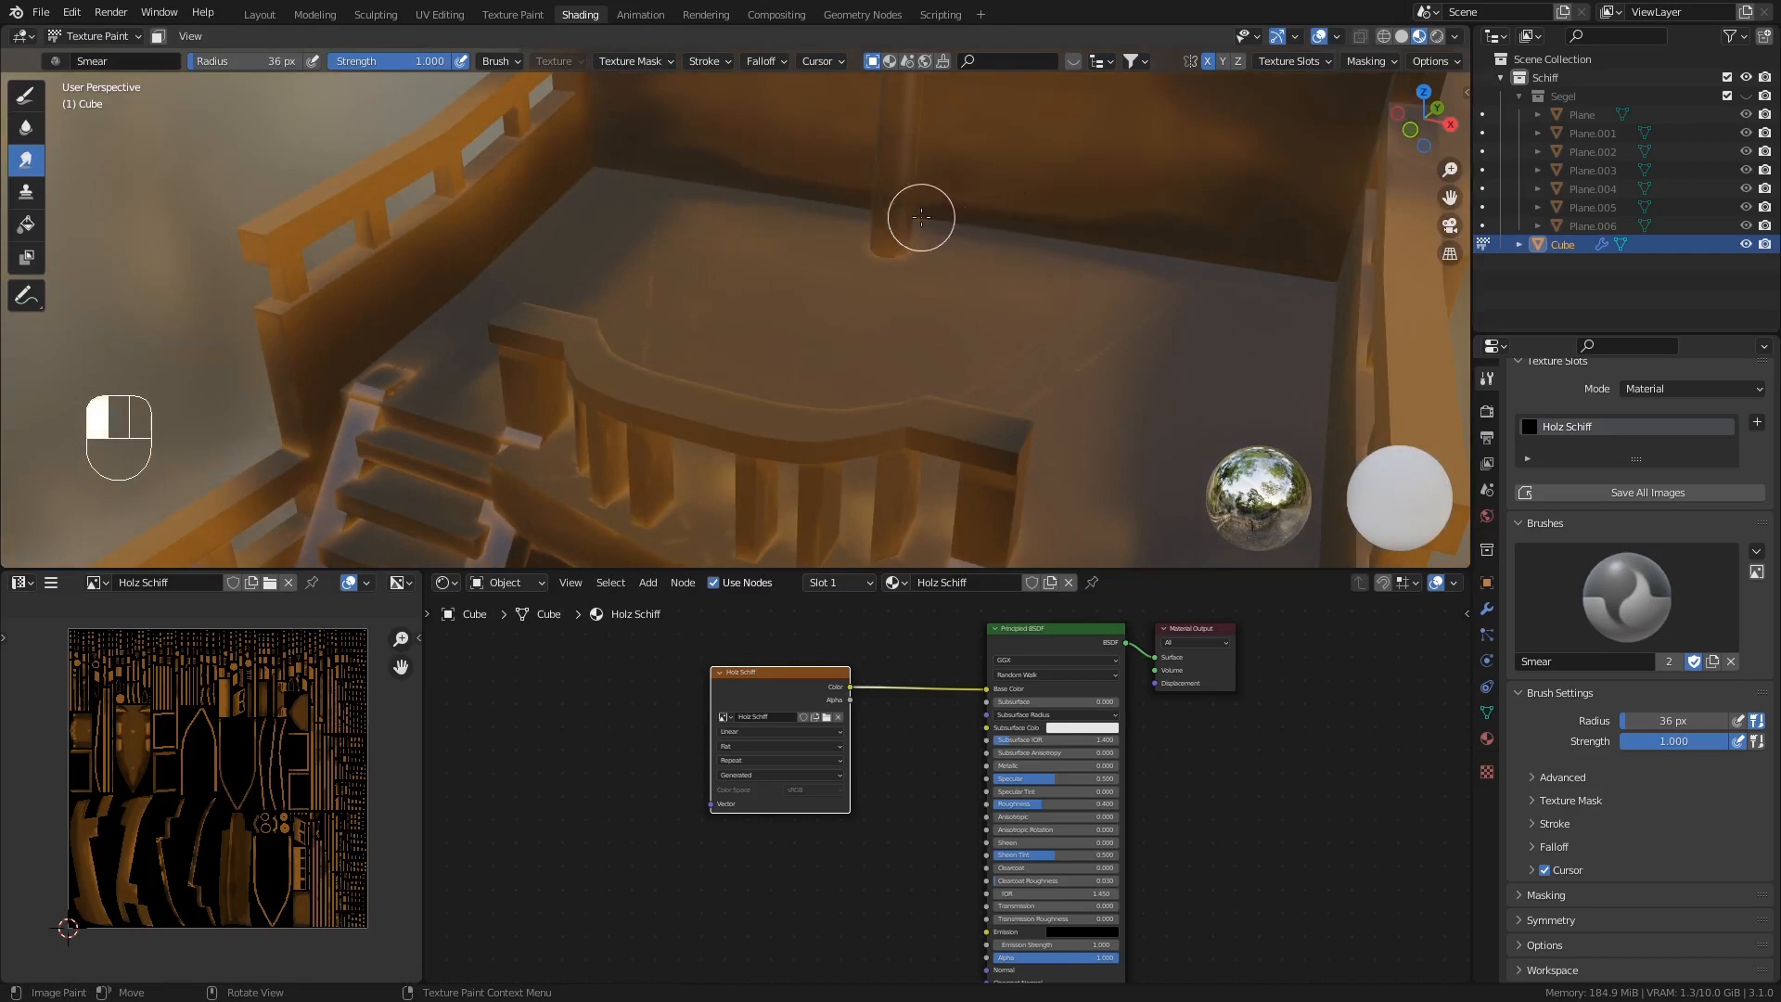
scroll(810, 223, "down", 5)
middle_click_drag(834, 231, 812, 259)
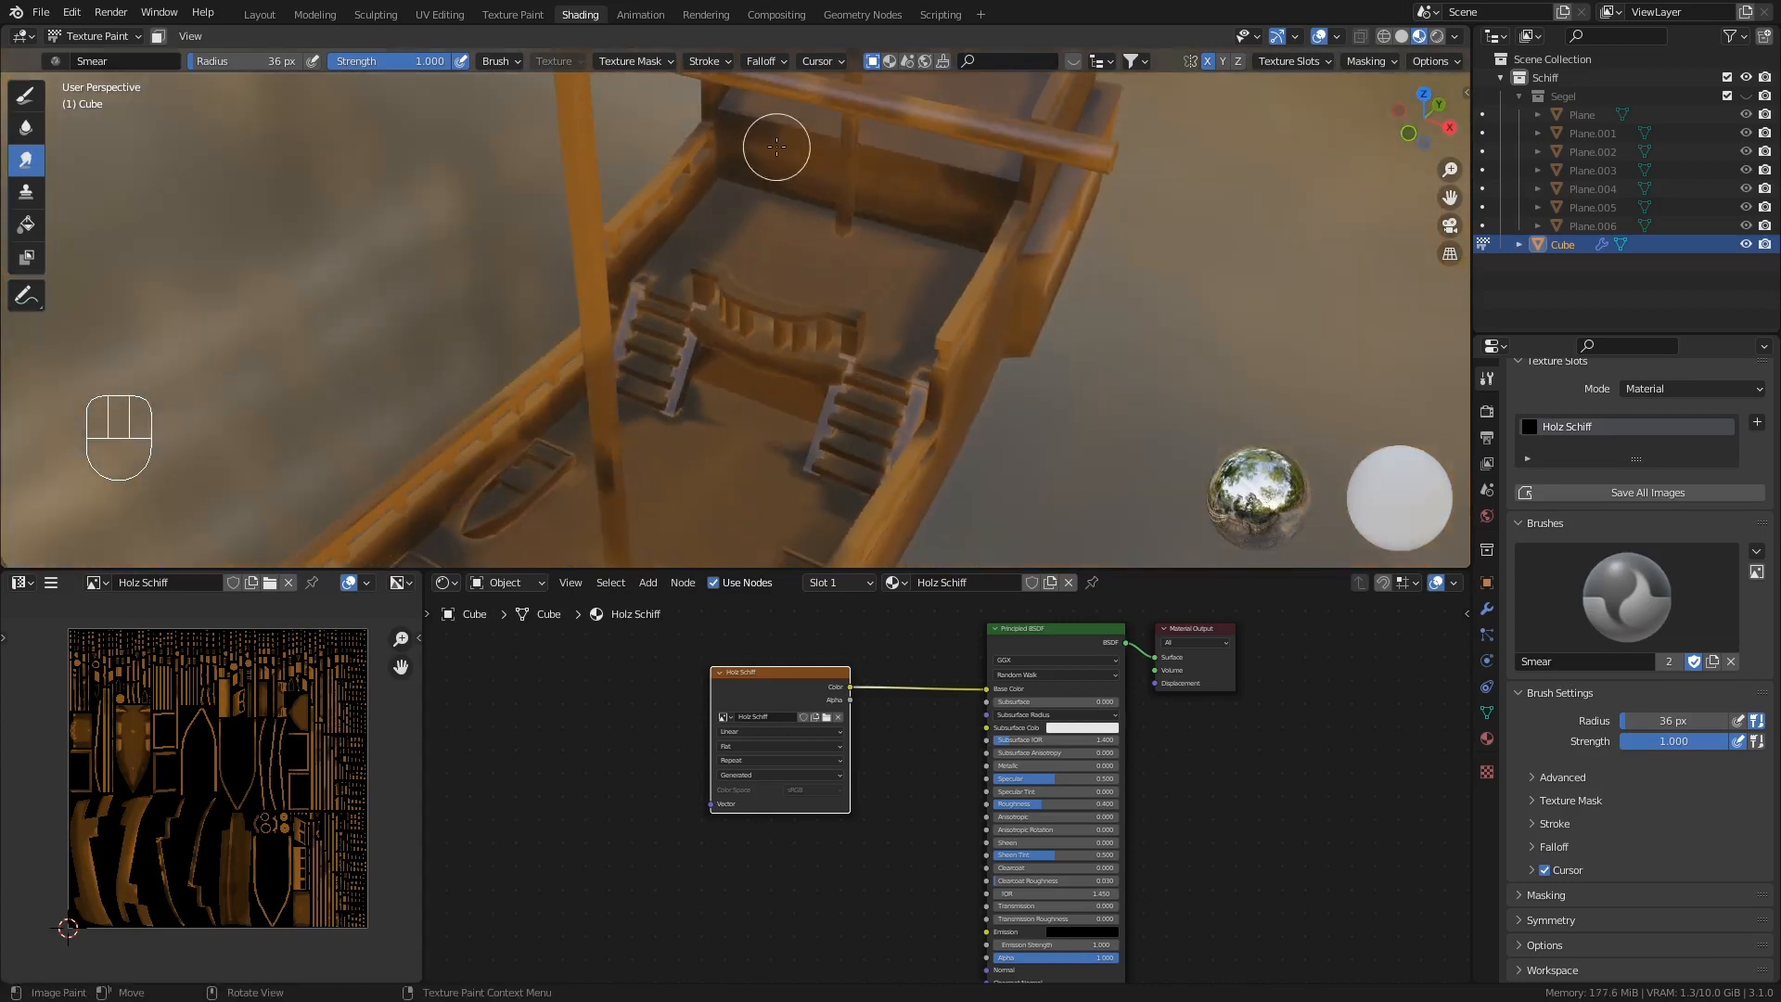
- Smear the shadow on the wall below the raised aft deck beside the mast, using a 58 px brush and raising strength to 0.578
scroll(778, 147, "up", 5)
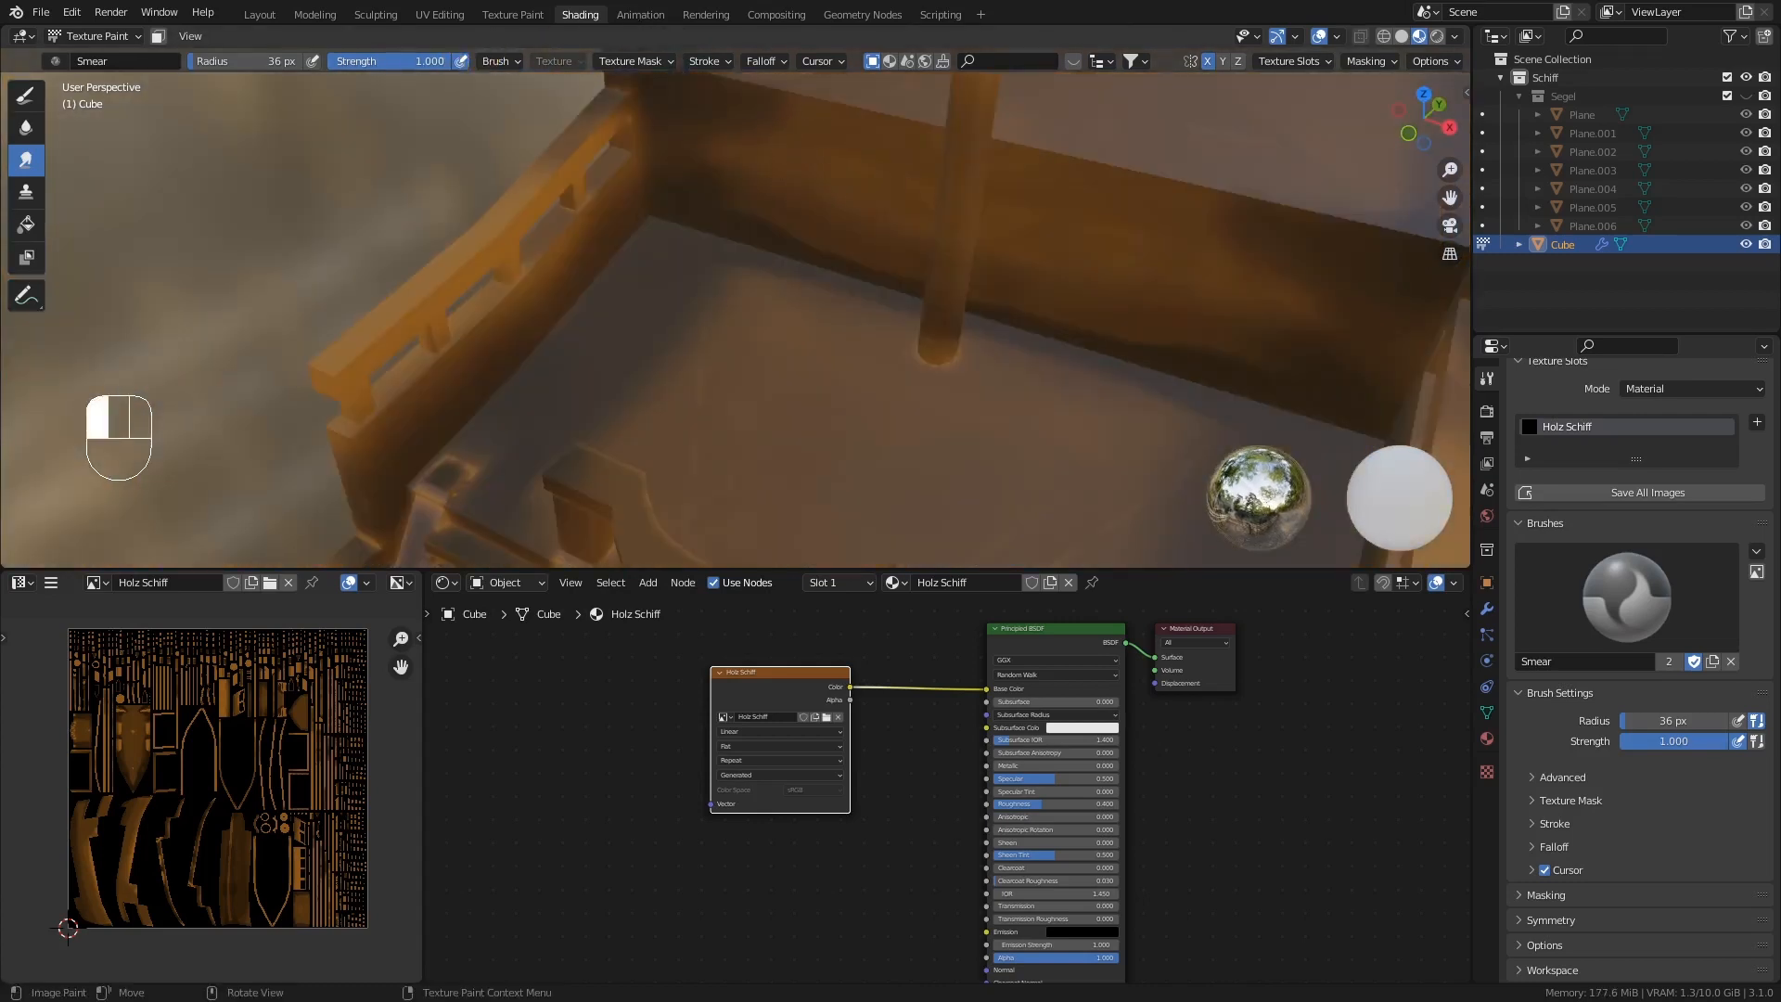
middle_click_drag(890, 231, 831, 286)
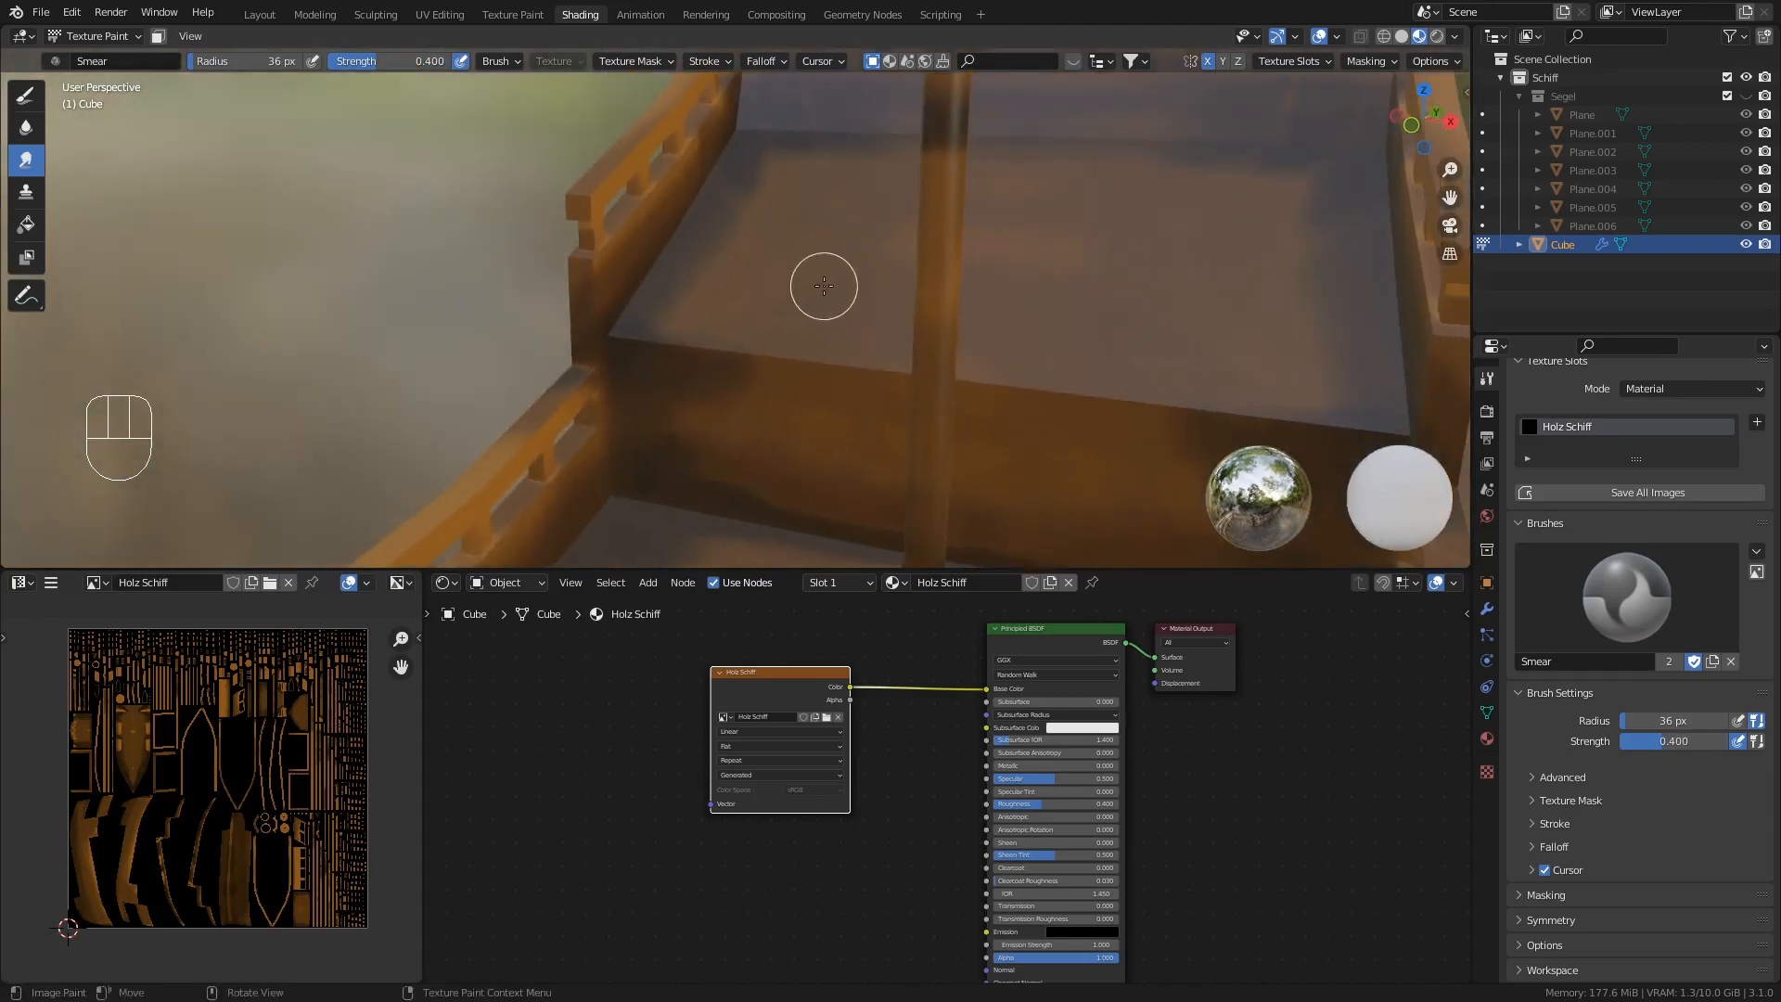
key("f")
left_click(844, 310)
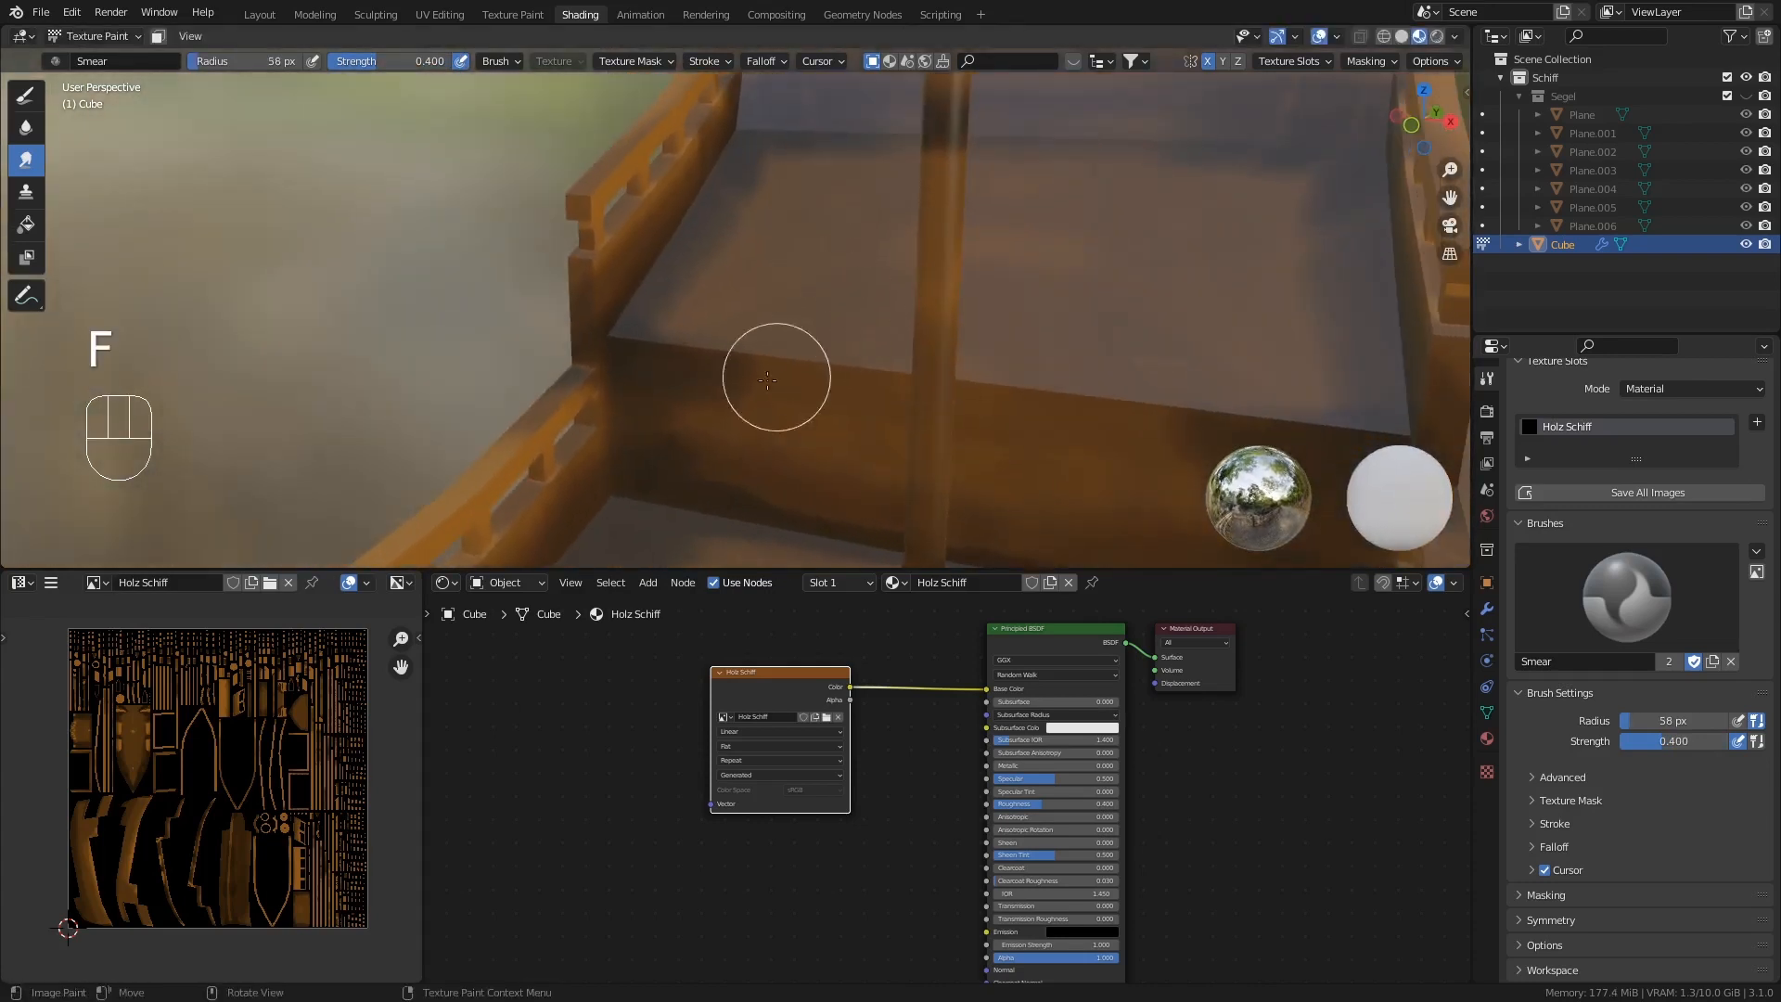
mouse_move(768, 379)
left_mouse_down()
mouse_move(739, 361)
mouse_move(821, 374)
left_mouse_up()
left_click_drag(704, 359, 794, 359)
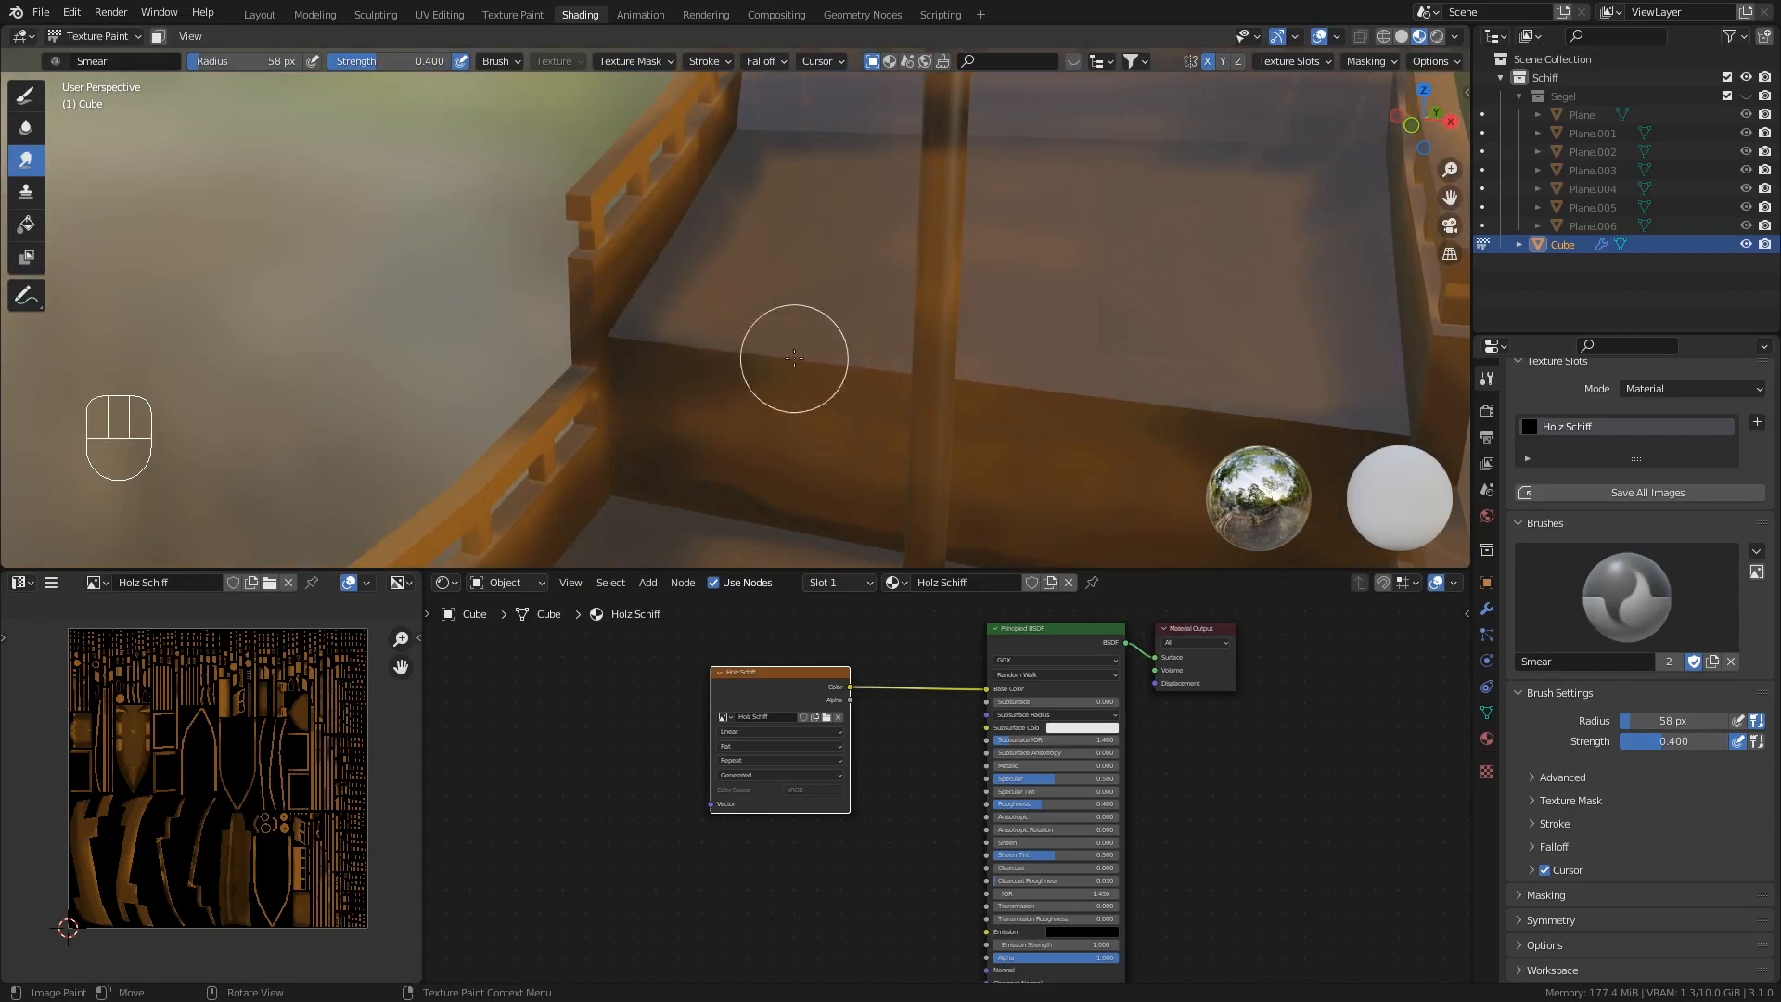
left_click_drag(670, 323, 892, 365)
mouse_move(696, 355)
left_mouse_down()
mouse_move(1021, 381)
mouse_move(739, 374)
mouse_move(913, 361)
left_mouse_up()
mouse_move(690, 363)
left_mouse_down()
mouse_move(859, 365)
mouse_move(891, 402)
mouse_move(858, 365)
mouse_move(1085, 409)
left_mouse_up()
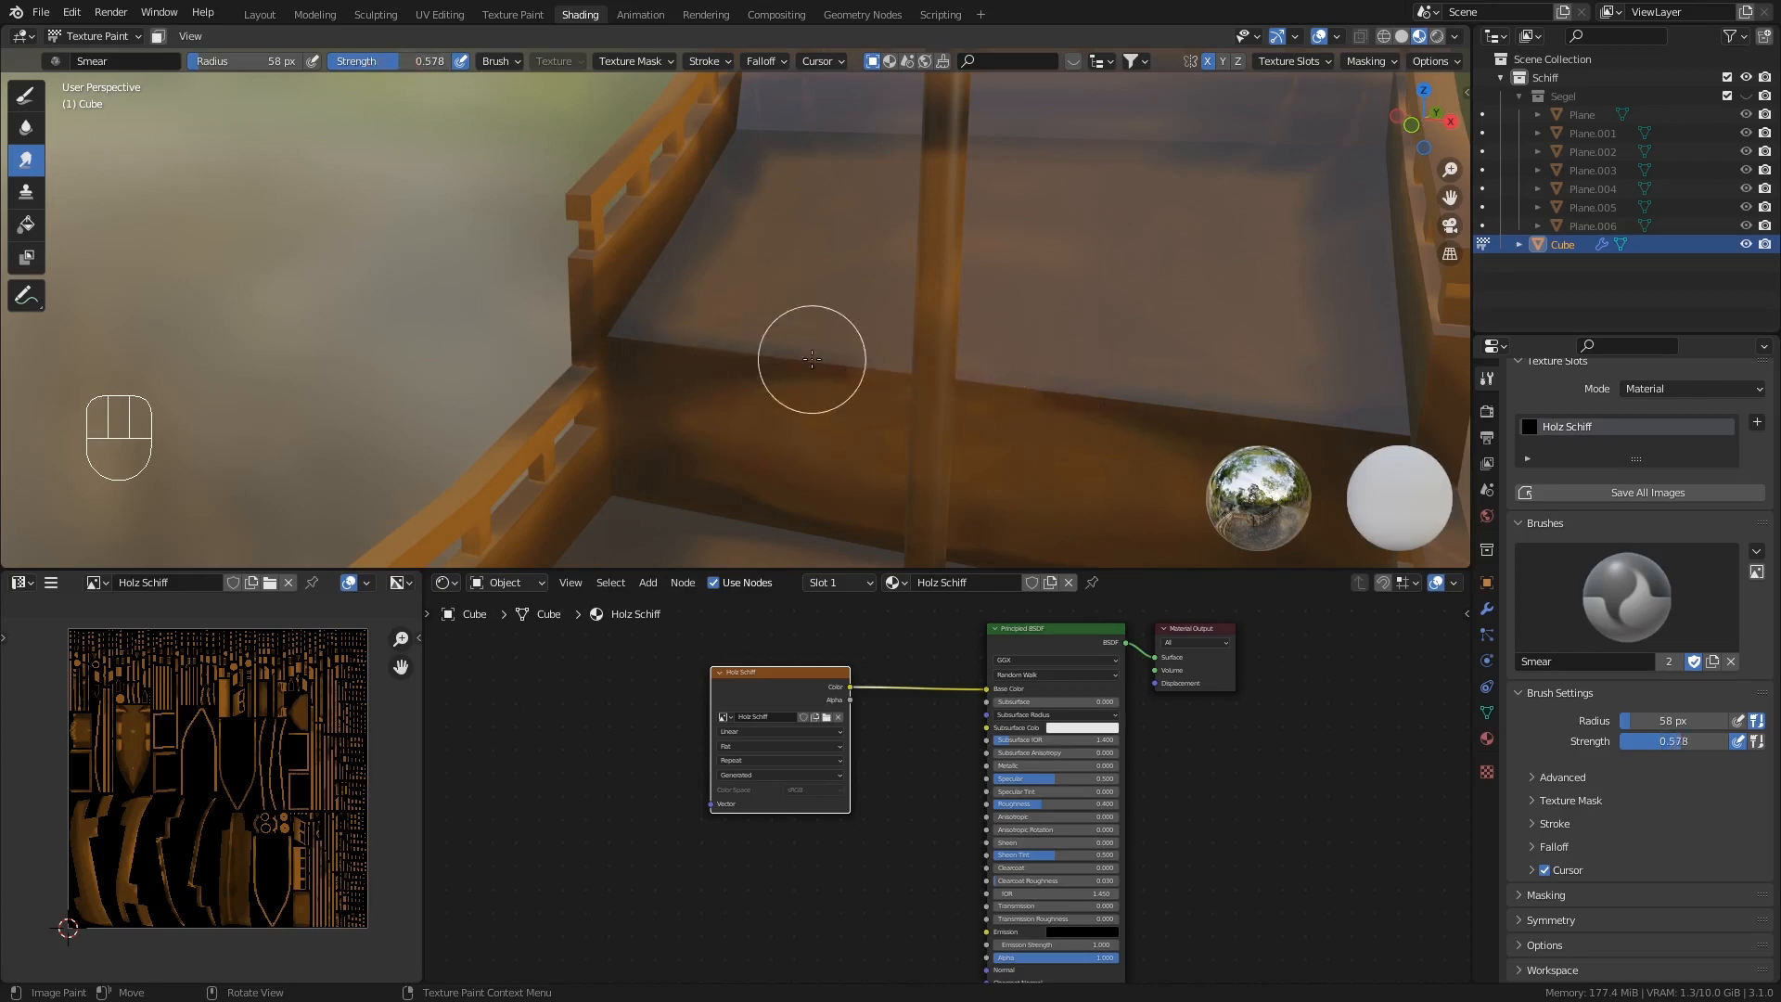
left_click_drag(811, 359, 928, 372)
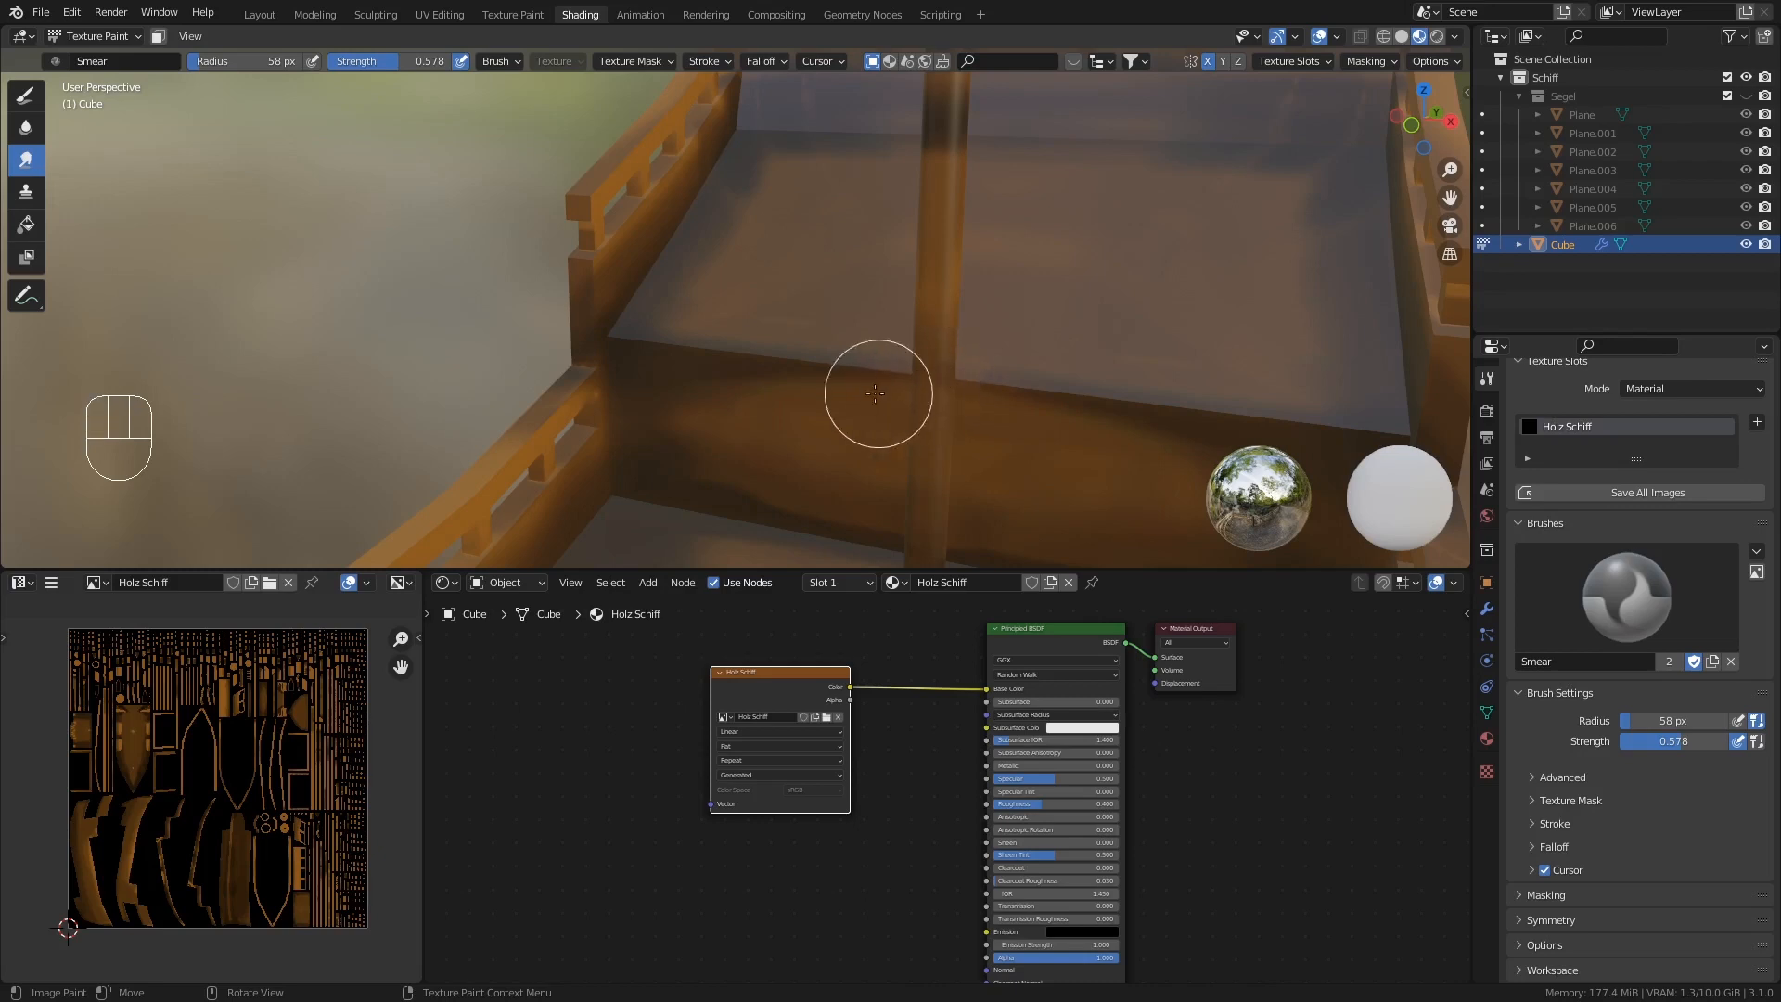
mouse_move(627, 381)
left_mouse_down()
mouse_move(624, 349)
mouse_move(612, 370)
left_mouse_up()
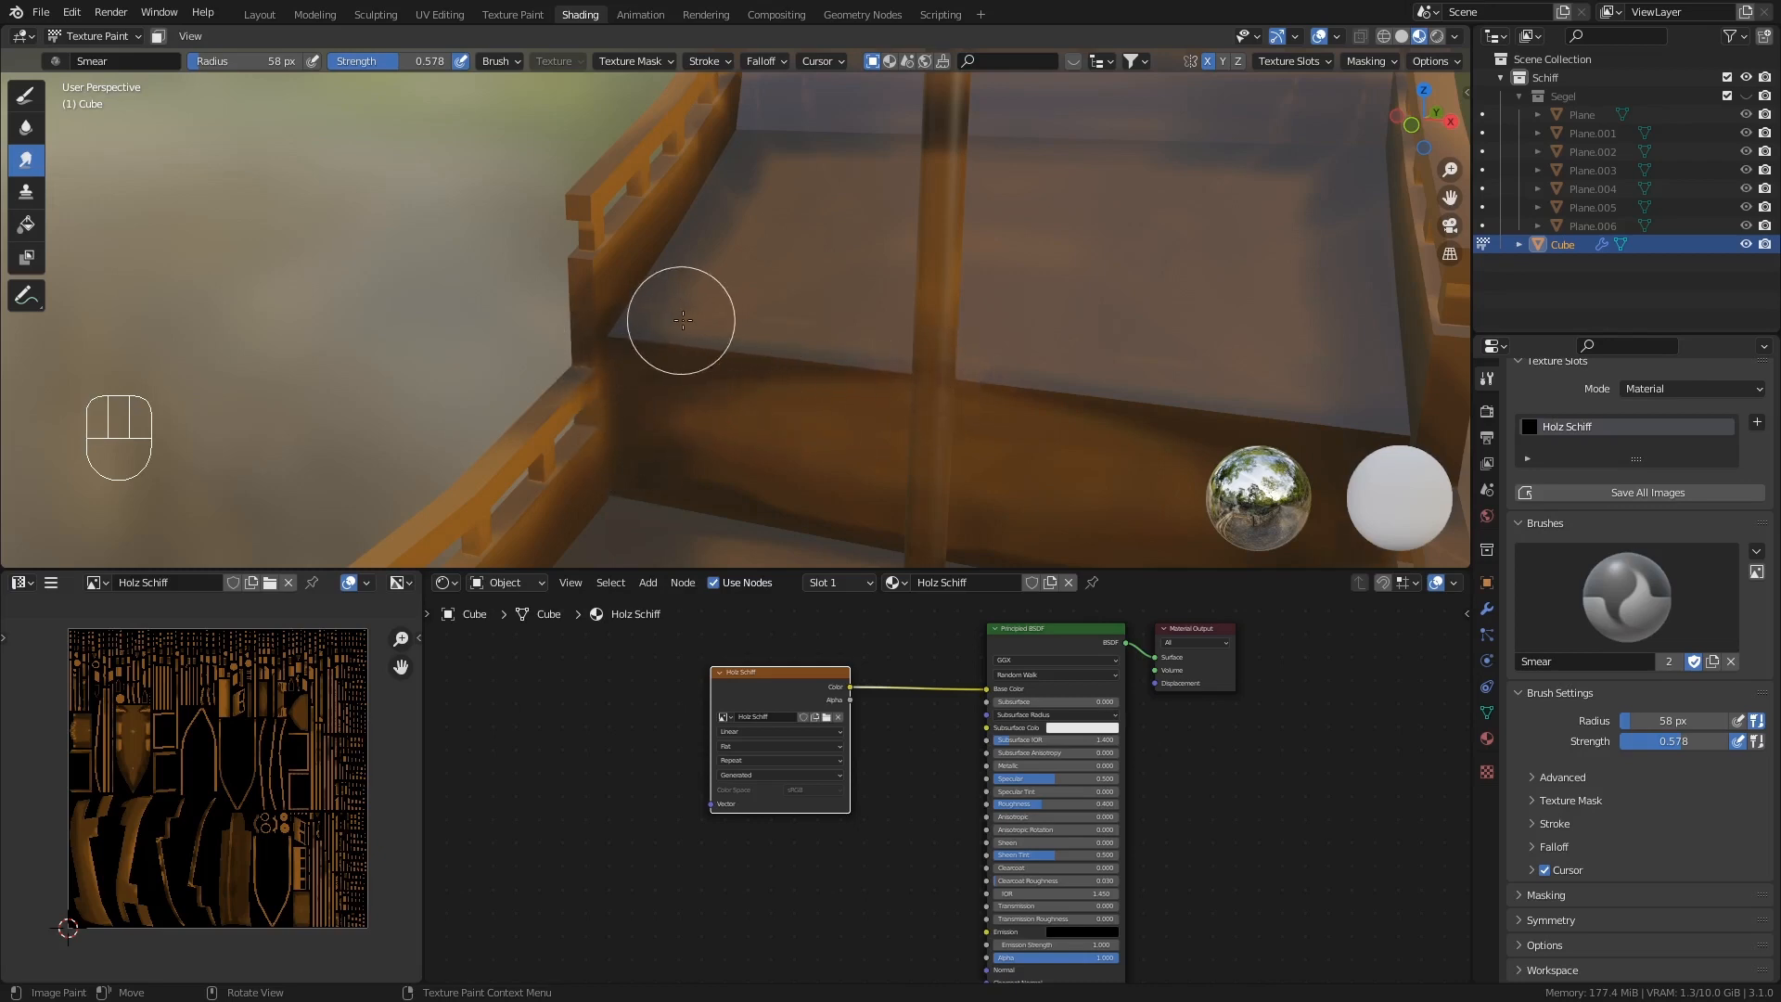
- Smear the shadow on the raised aft deck along the foot of the rear bulwark, on both sides of the mast
scroll(683, 321, "down", 5)
scroll(780, 261, "up", 3)
mouse_move(779, 247)
left_mouse_down()
mouse_move(727, 179)
mouse_move(699, 198)
mouse_move(954, 228)
left_mouse_up()
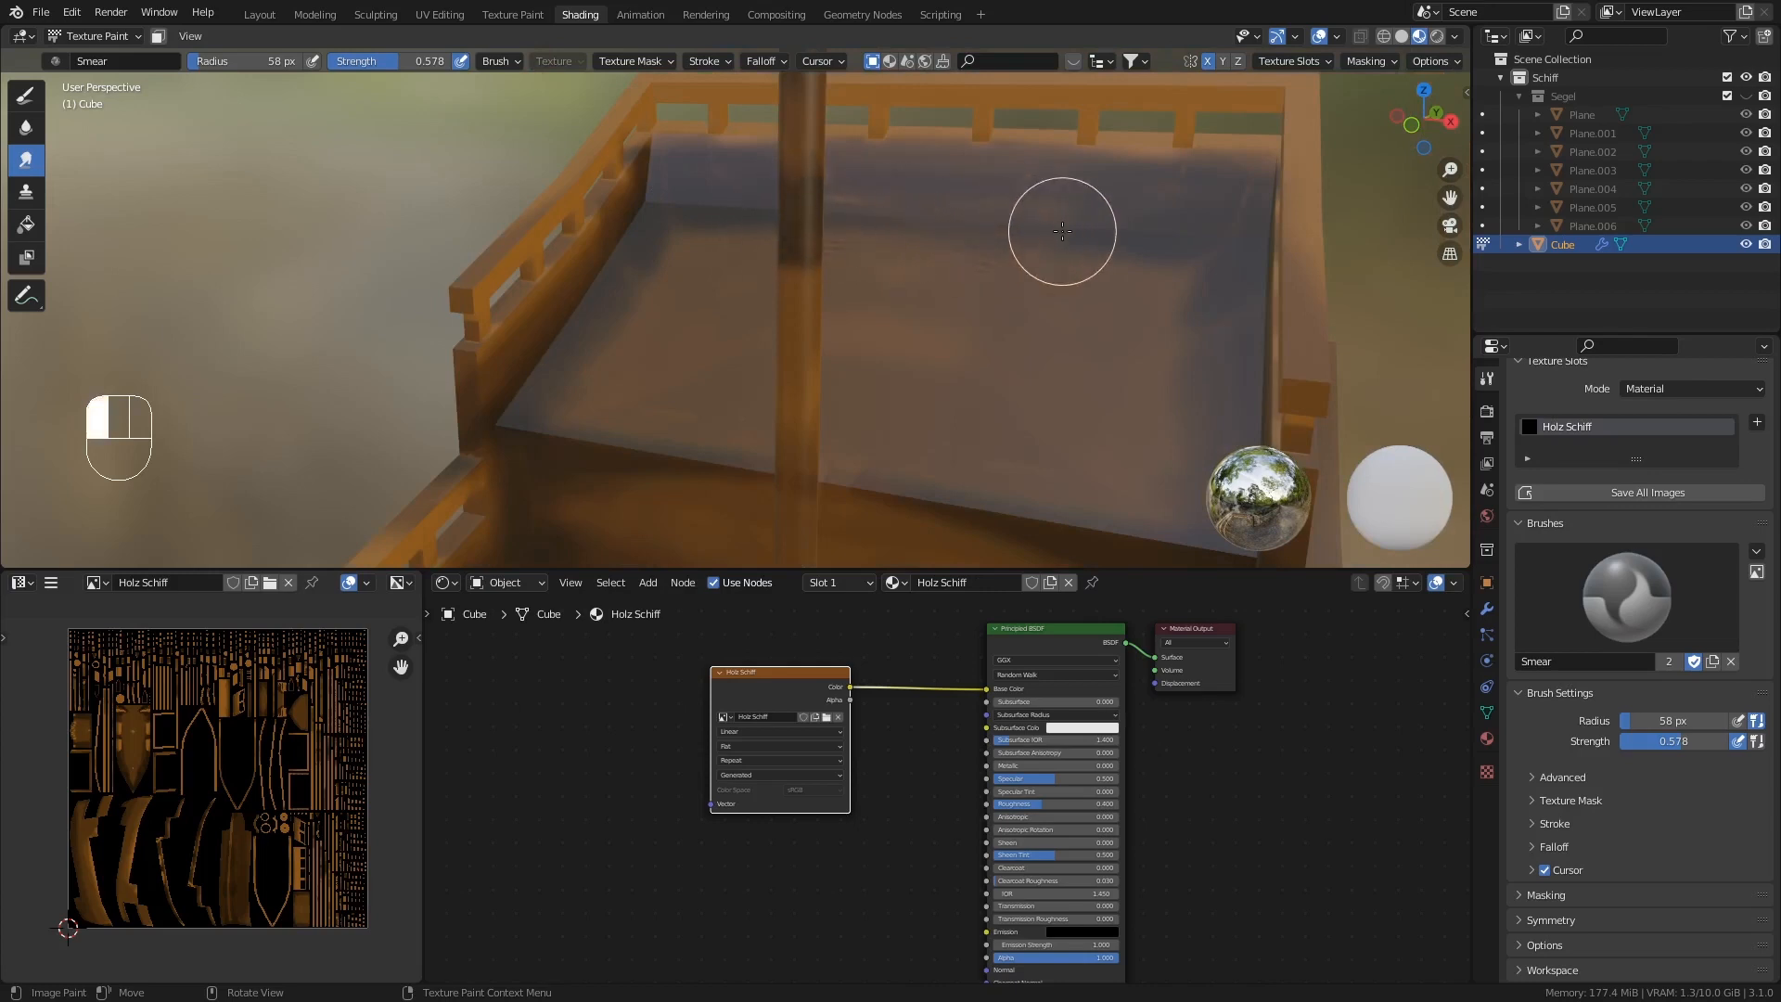
left_click_drag(1062, 230, 768, 227)
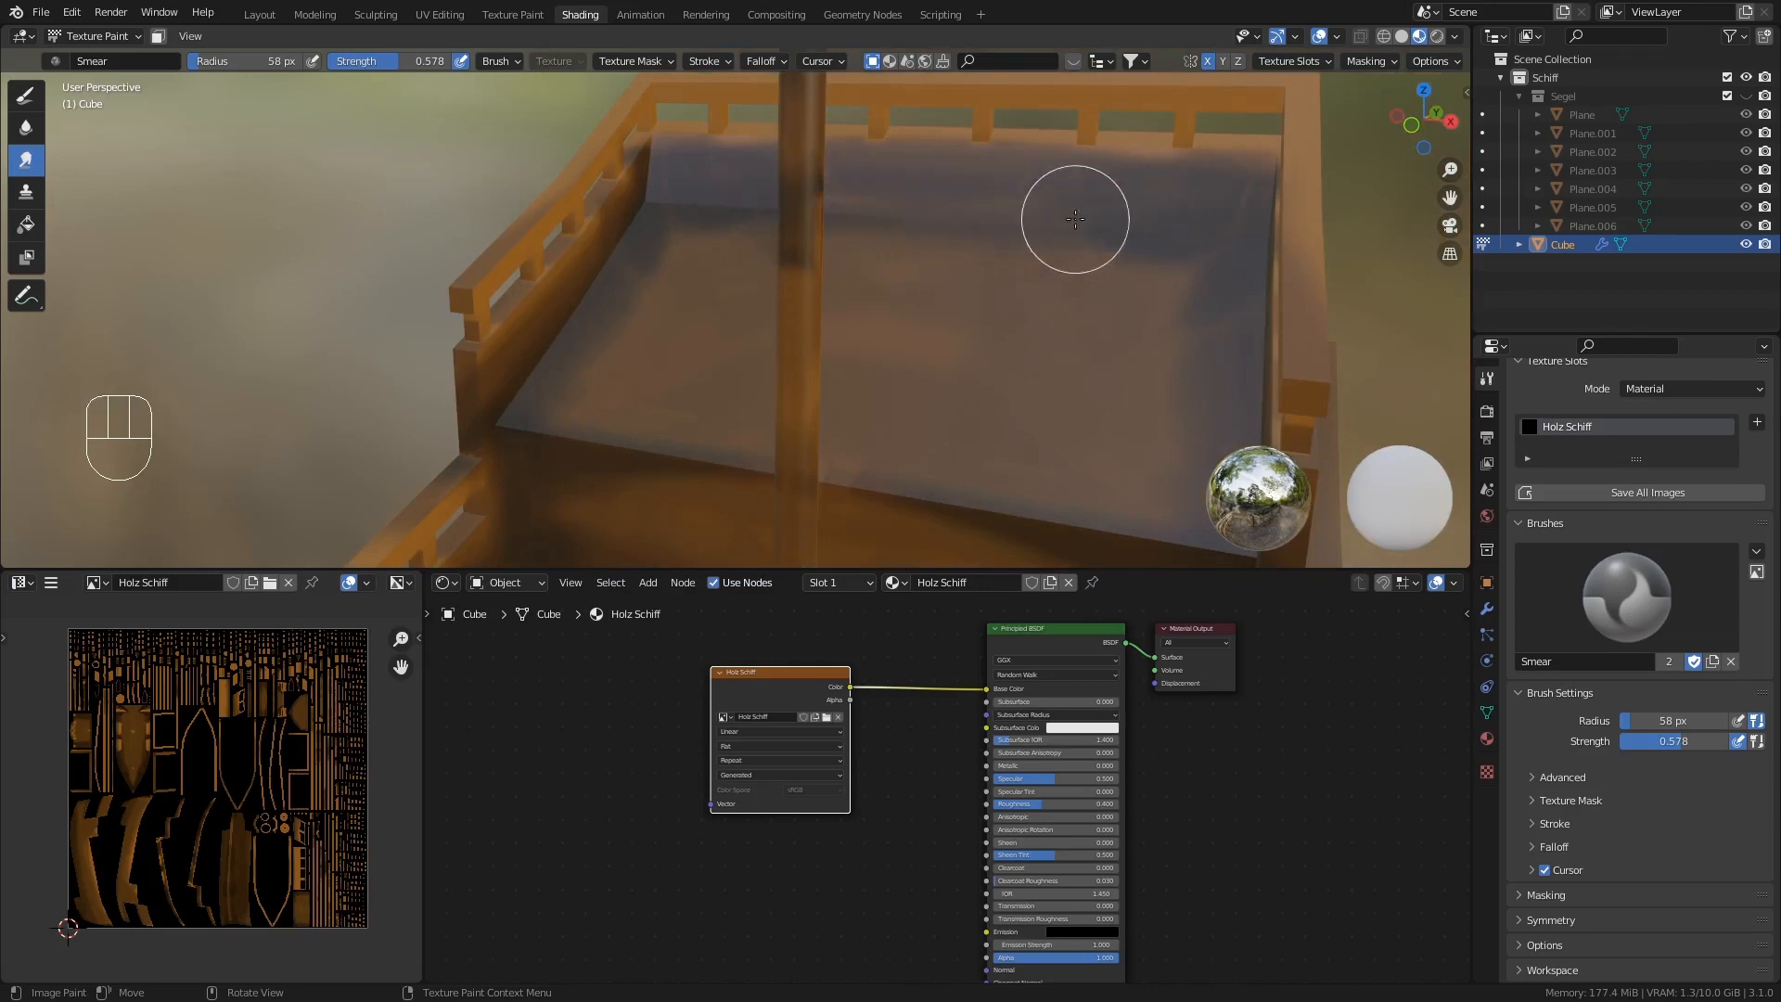
mouse_move(1065, 219)
left_mouse_down()
mouse_move(1021, 191)
mouse_move(1082, 186)
mouse_move(1117, 211)
mouse_move(934, 211)
mouse_move(913, 236)
left_mouse_up()
- Blend the shadow on the outer hull along the front edge and lower corner of the projecting side gallery
scroll(965, 286, "down", 5)
mouse_move(966, 286)
middle_mouse_down()
mouse_move(996, 431)
mouse_move(966, 429)
mouse_move(993, 373)
mouse_move(991, 321)
middle_mouse_up()
scroll(991, 322, "up", 3)
scroll(993, 274, "up", 4)
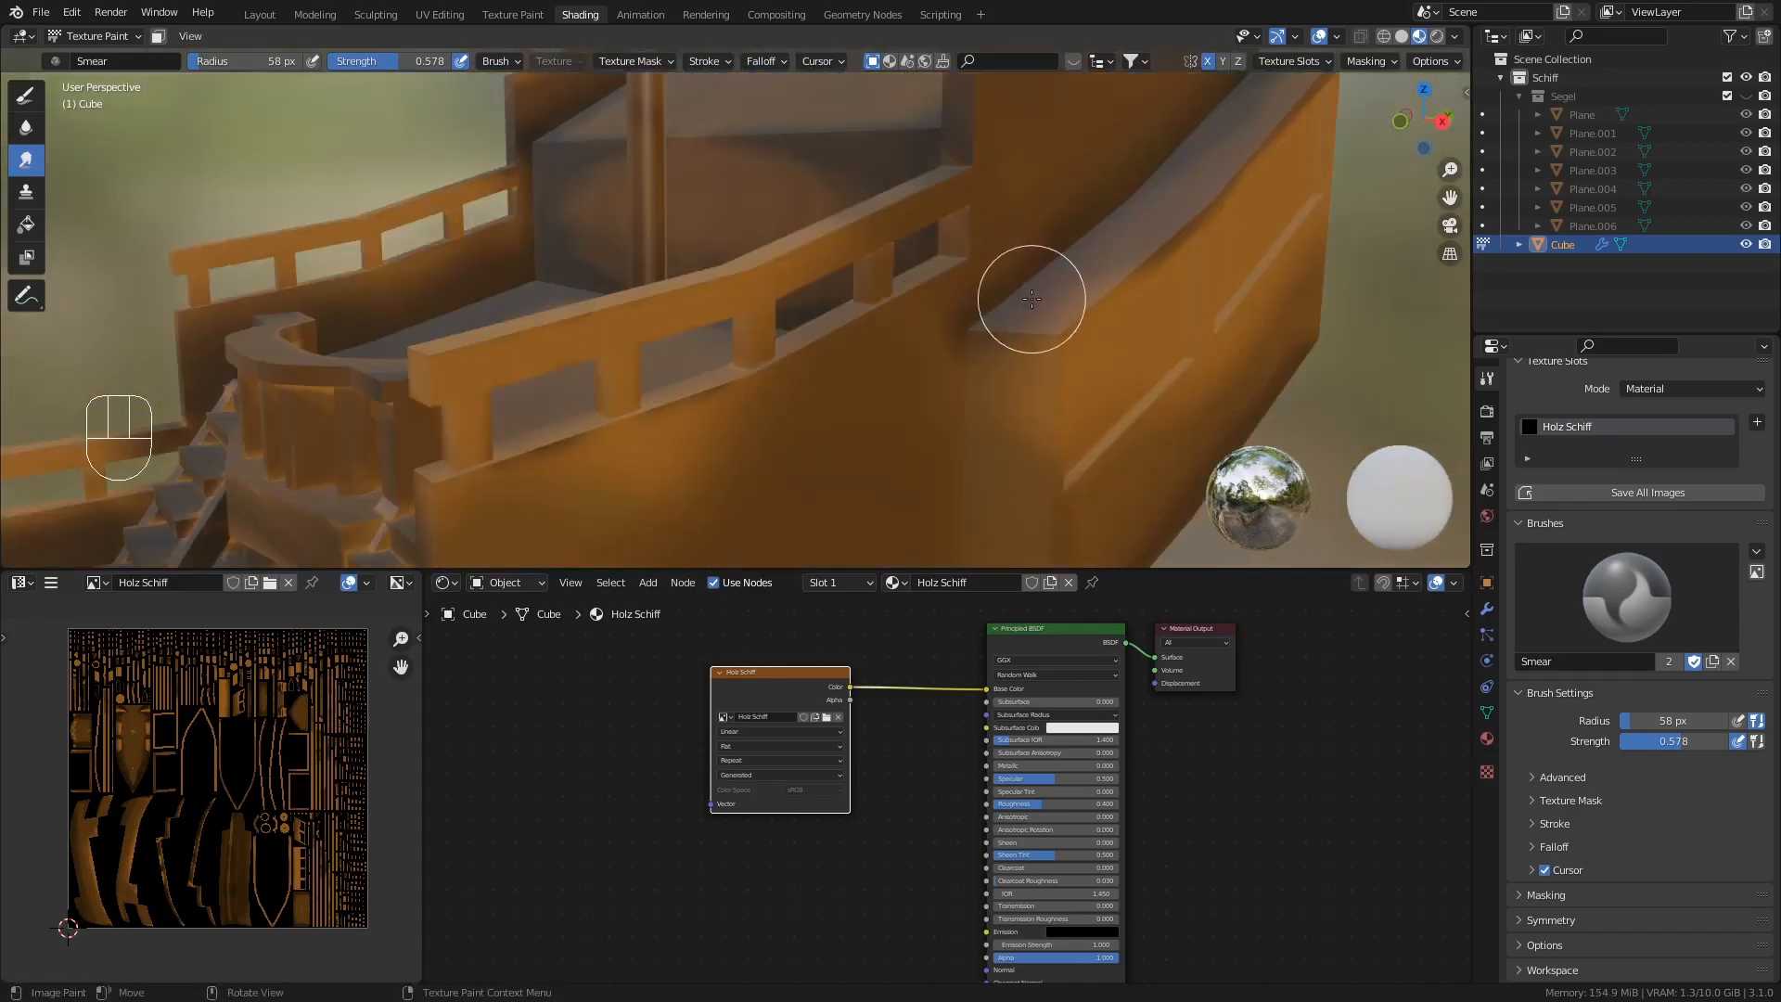
middle_click_drag(1030, 404, 1034, 287, "shift")
left_click_drag(1102, 131, 1097, 130)
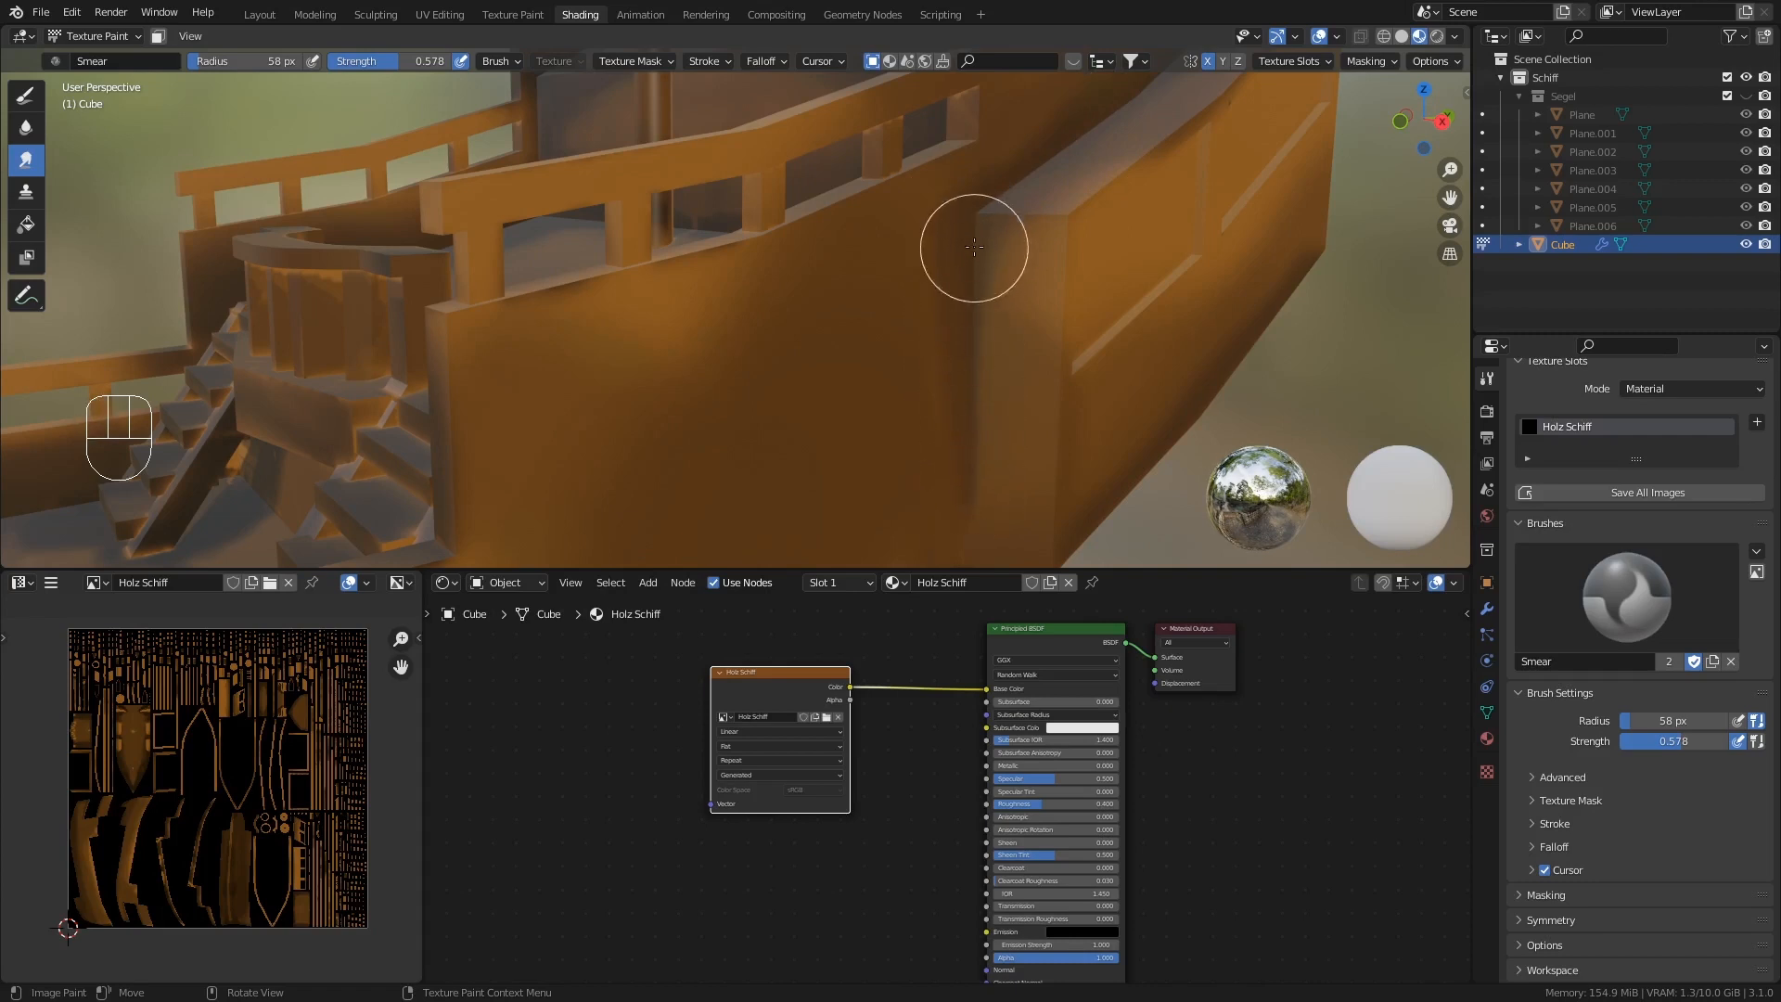
middle_click_drag(1020, 315, 1022, 281, "shift")
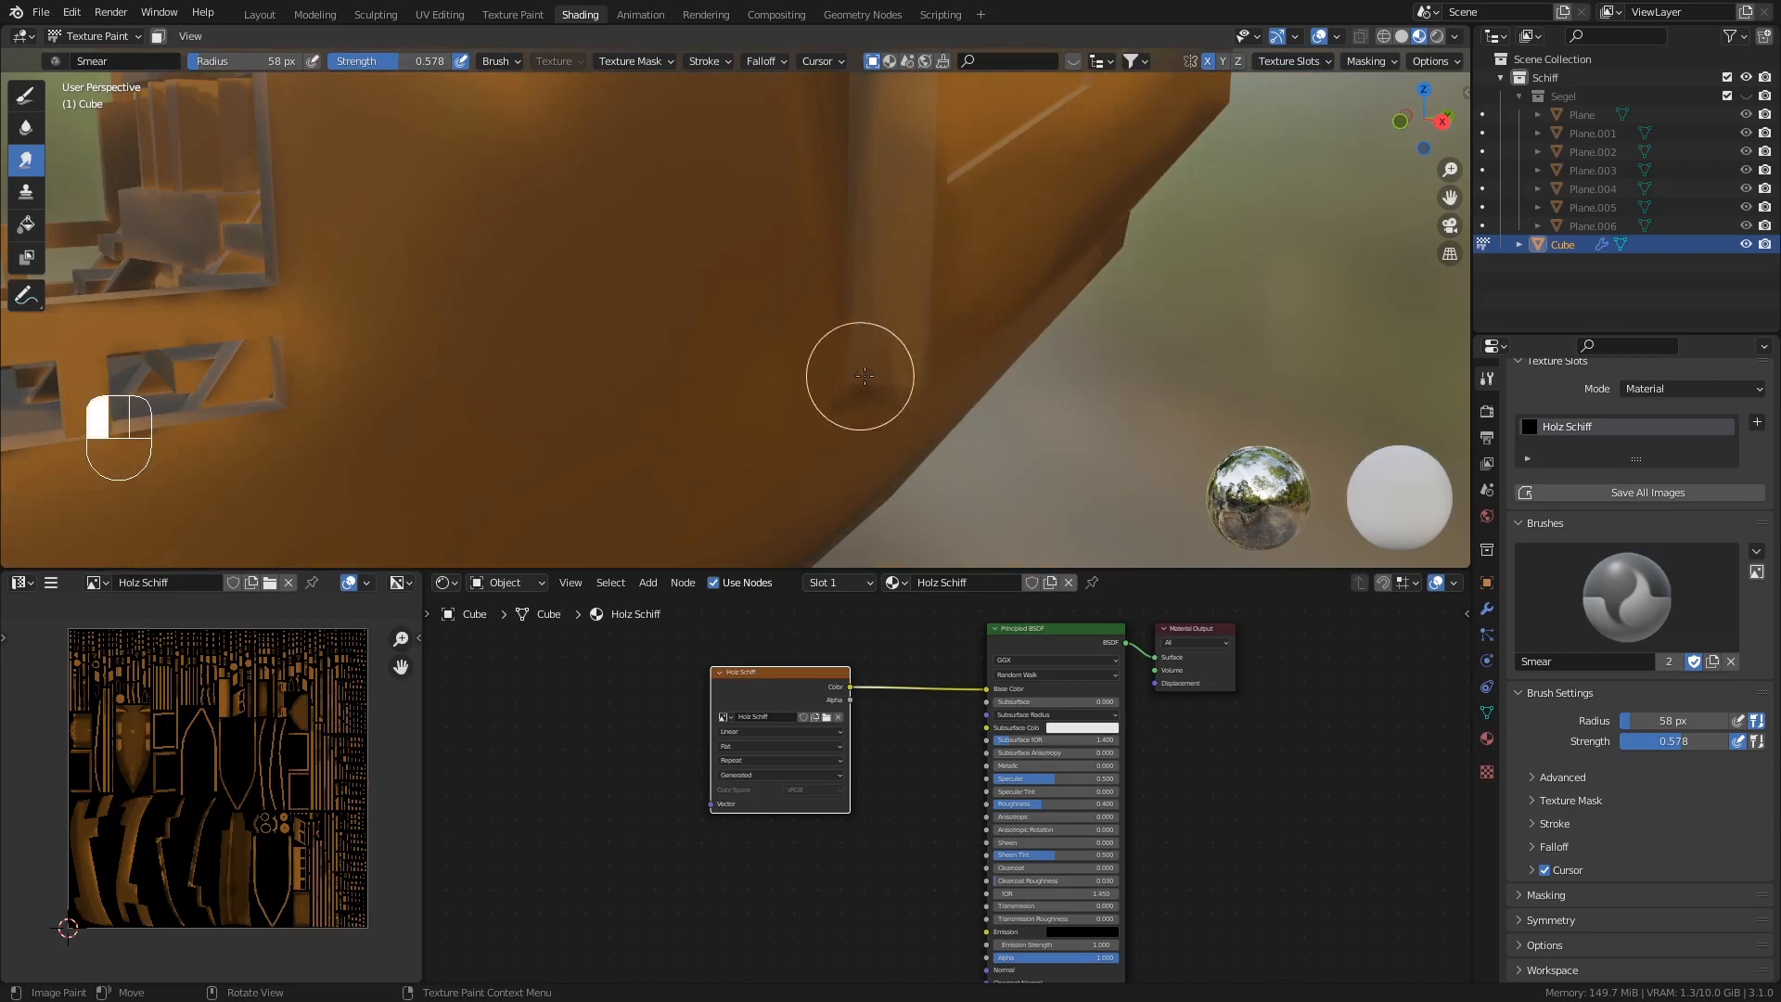
middle_click_drag(1018, 407, 1240, 242)
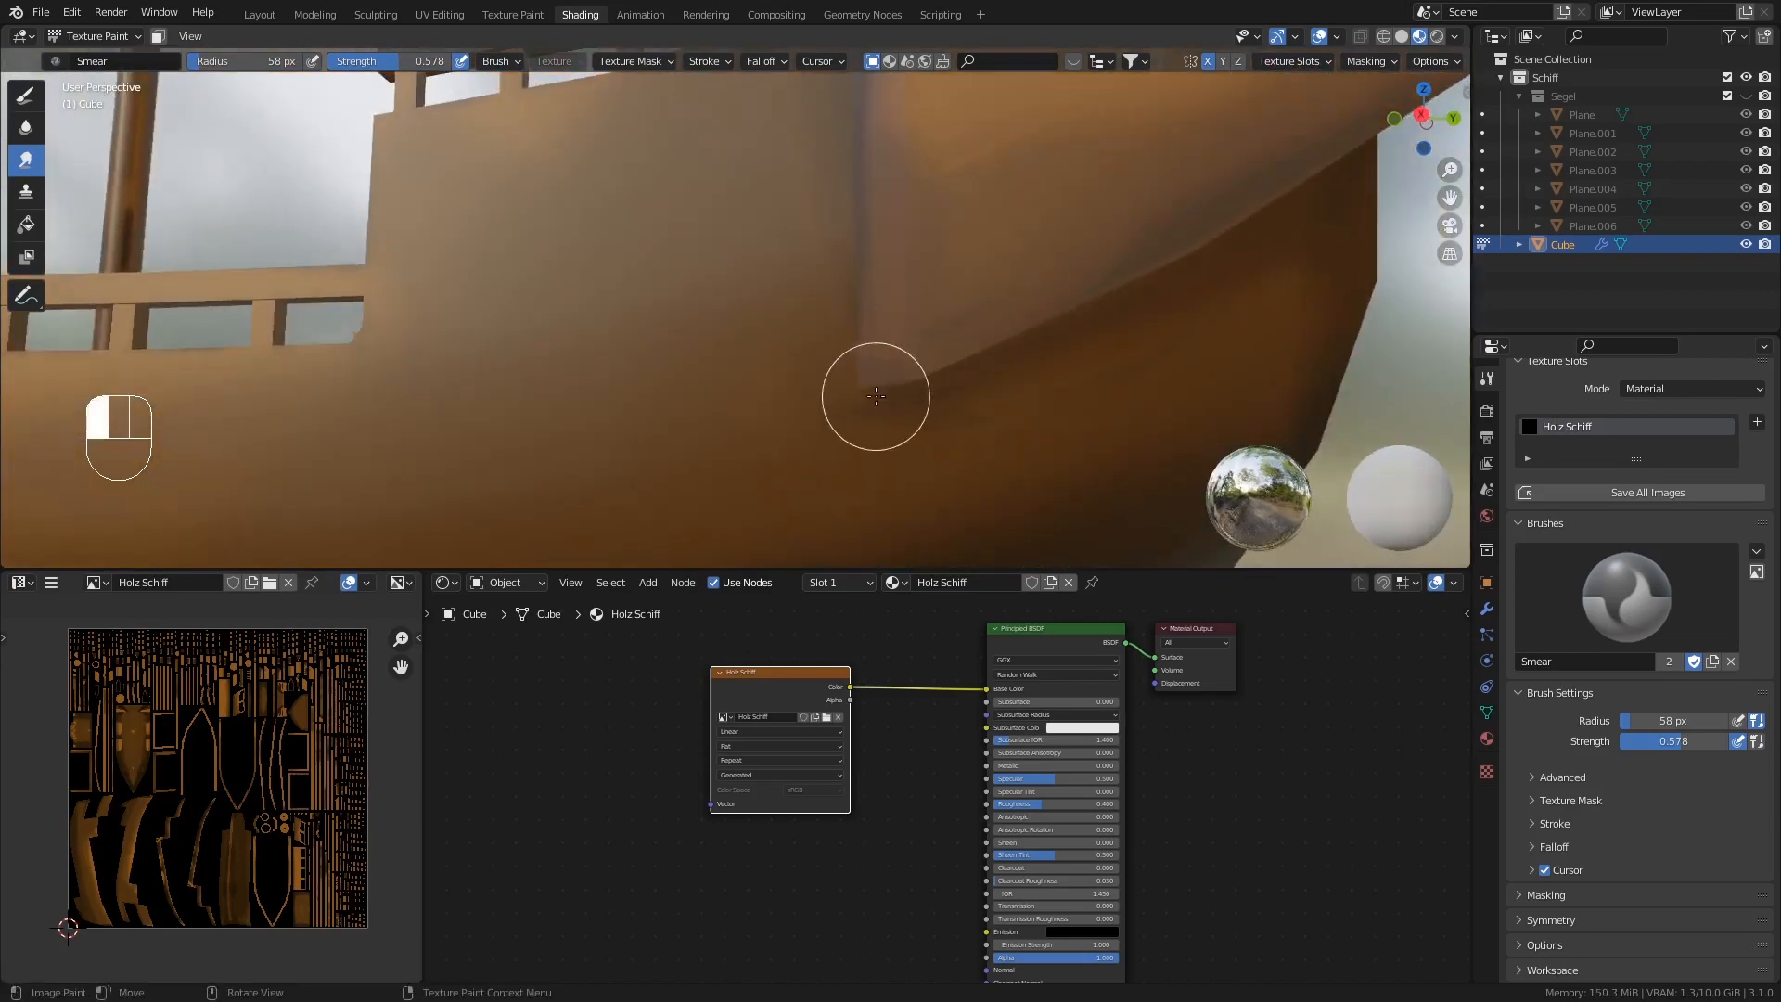
left_click_drag(875, 396, 933, 344)
- Soften the shading around the stern gallery's lower edge and the hull corner beneath its overhang
scroll(863, 352, "down", 5)
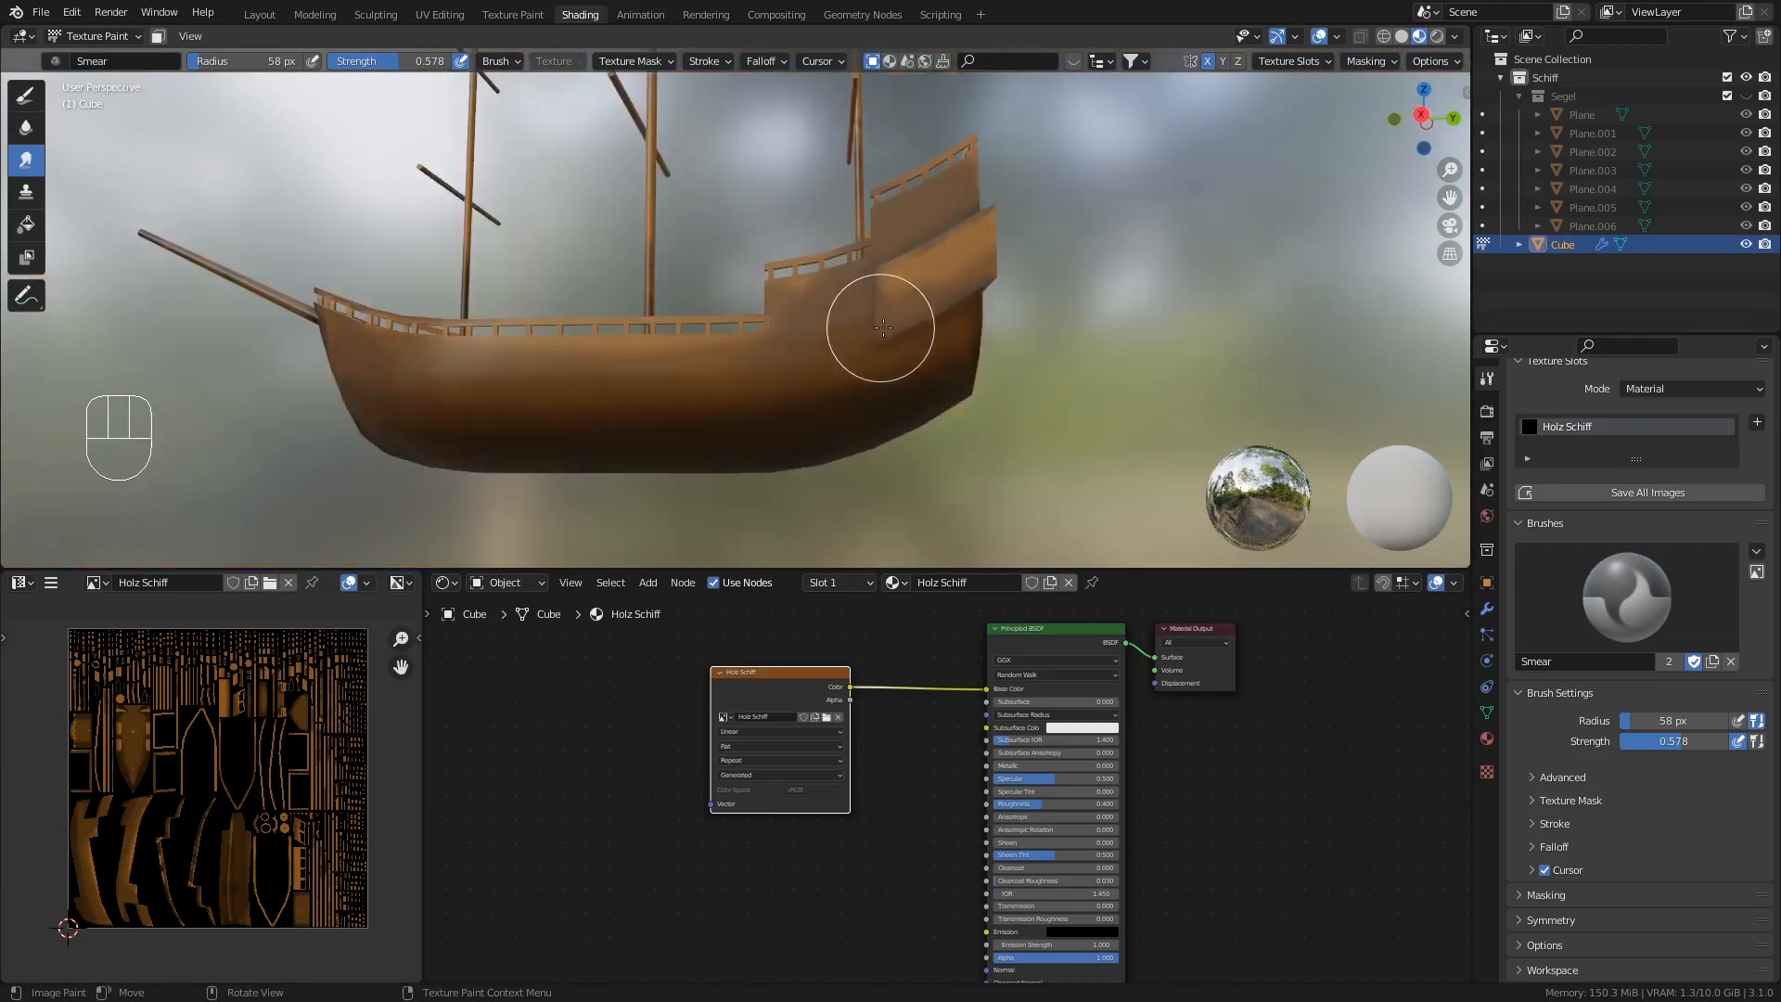
middle_click_drag(878, 326, 903, 310)
scroll(950, 270, "up", 5)
middle_click_drag(1000, 254, 985, 291, "shift")
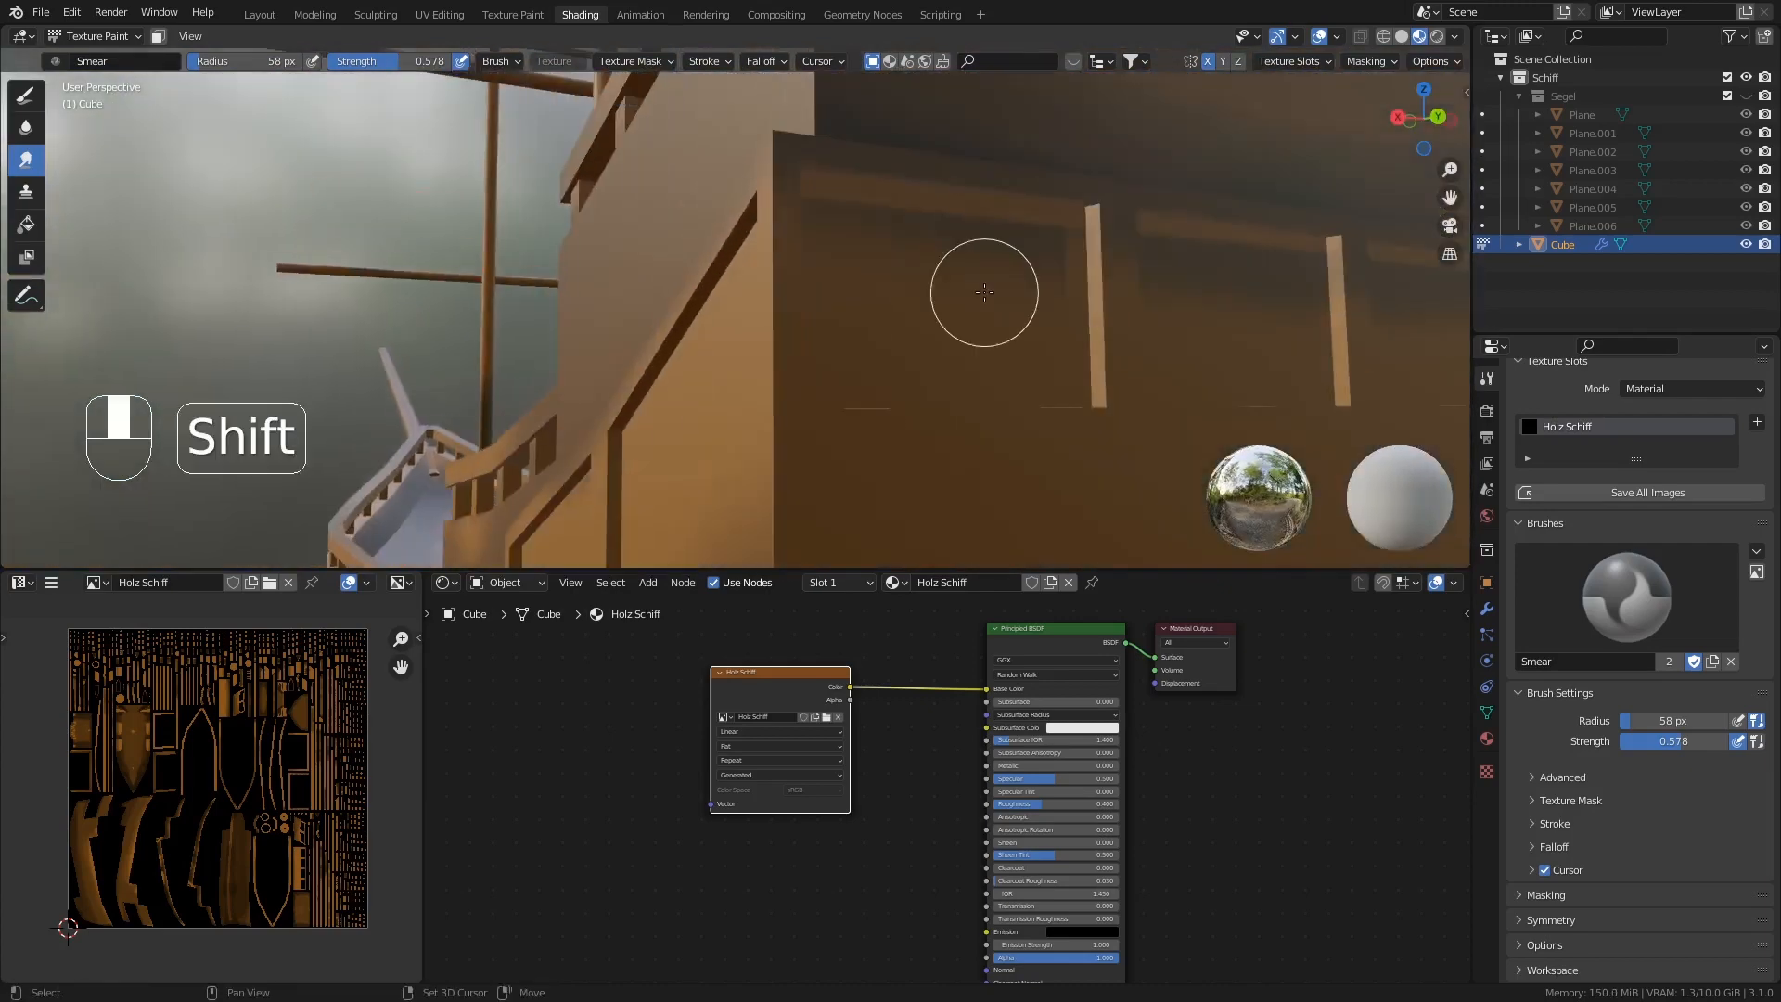
middle_click_drag(871, 274, 908, 464, "ctrl")
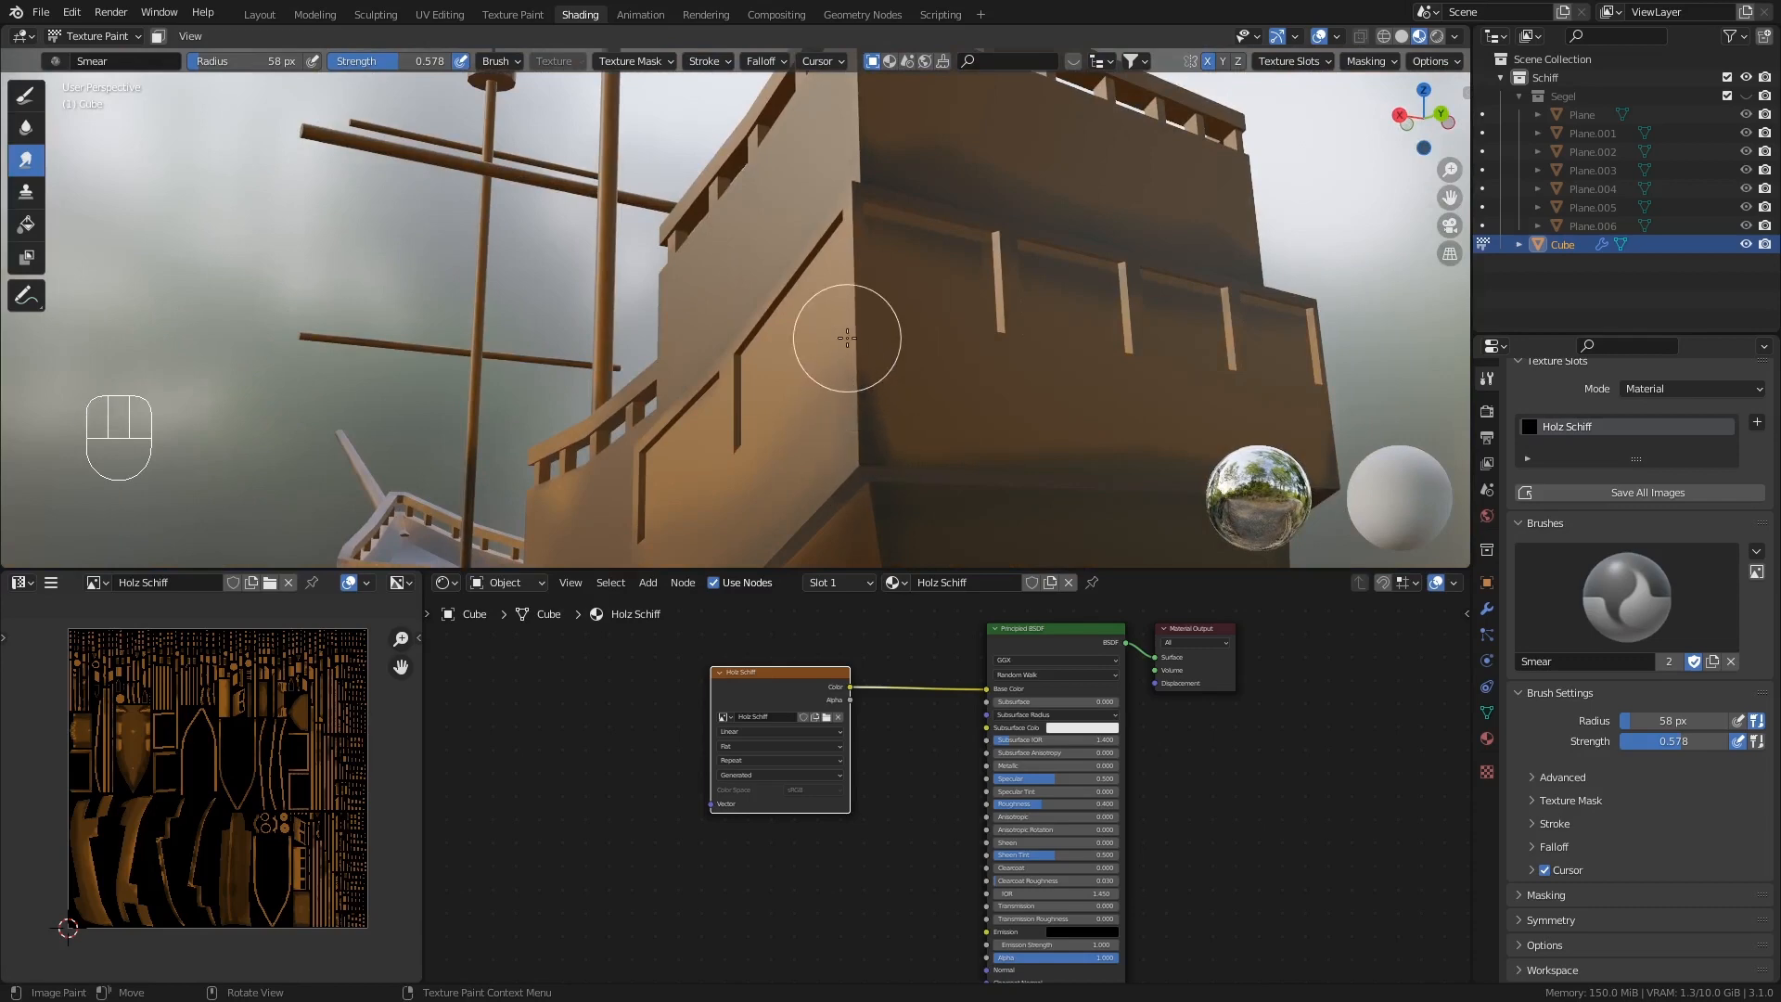
middle_click_drag(847, 337, 859, 395)
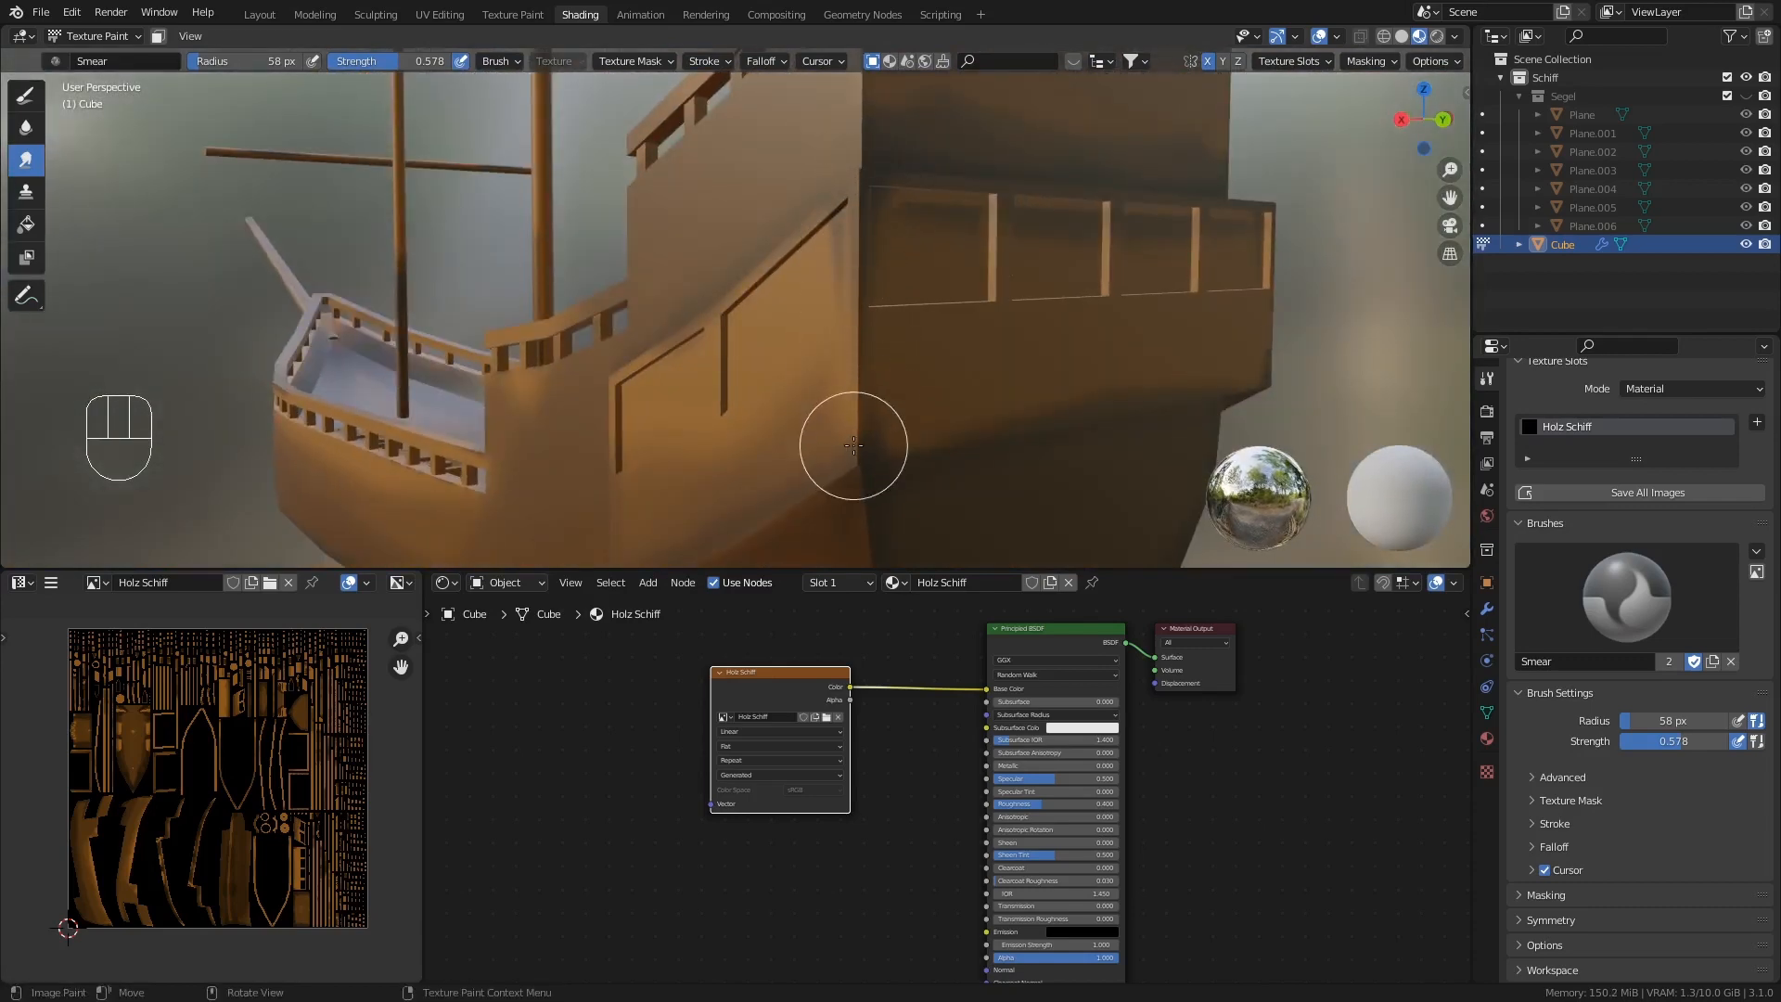
middle_click_drag(1065, 417, 997, 414)
middle_click_drag(1189, 395, 1095, 332, "ctrl")
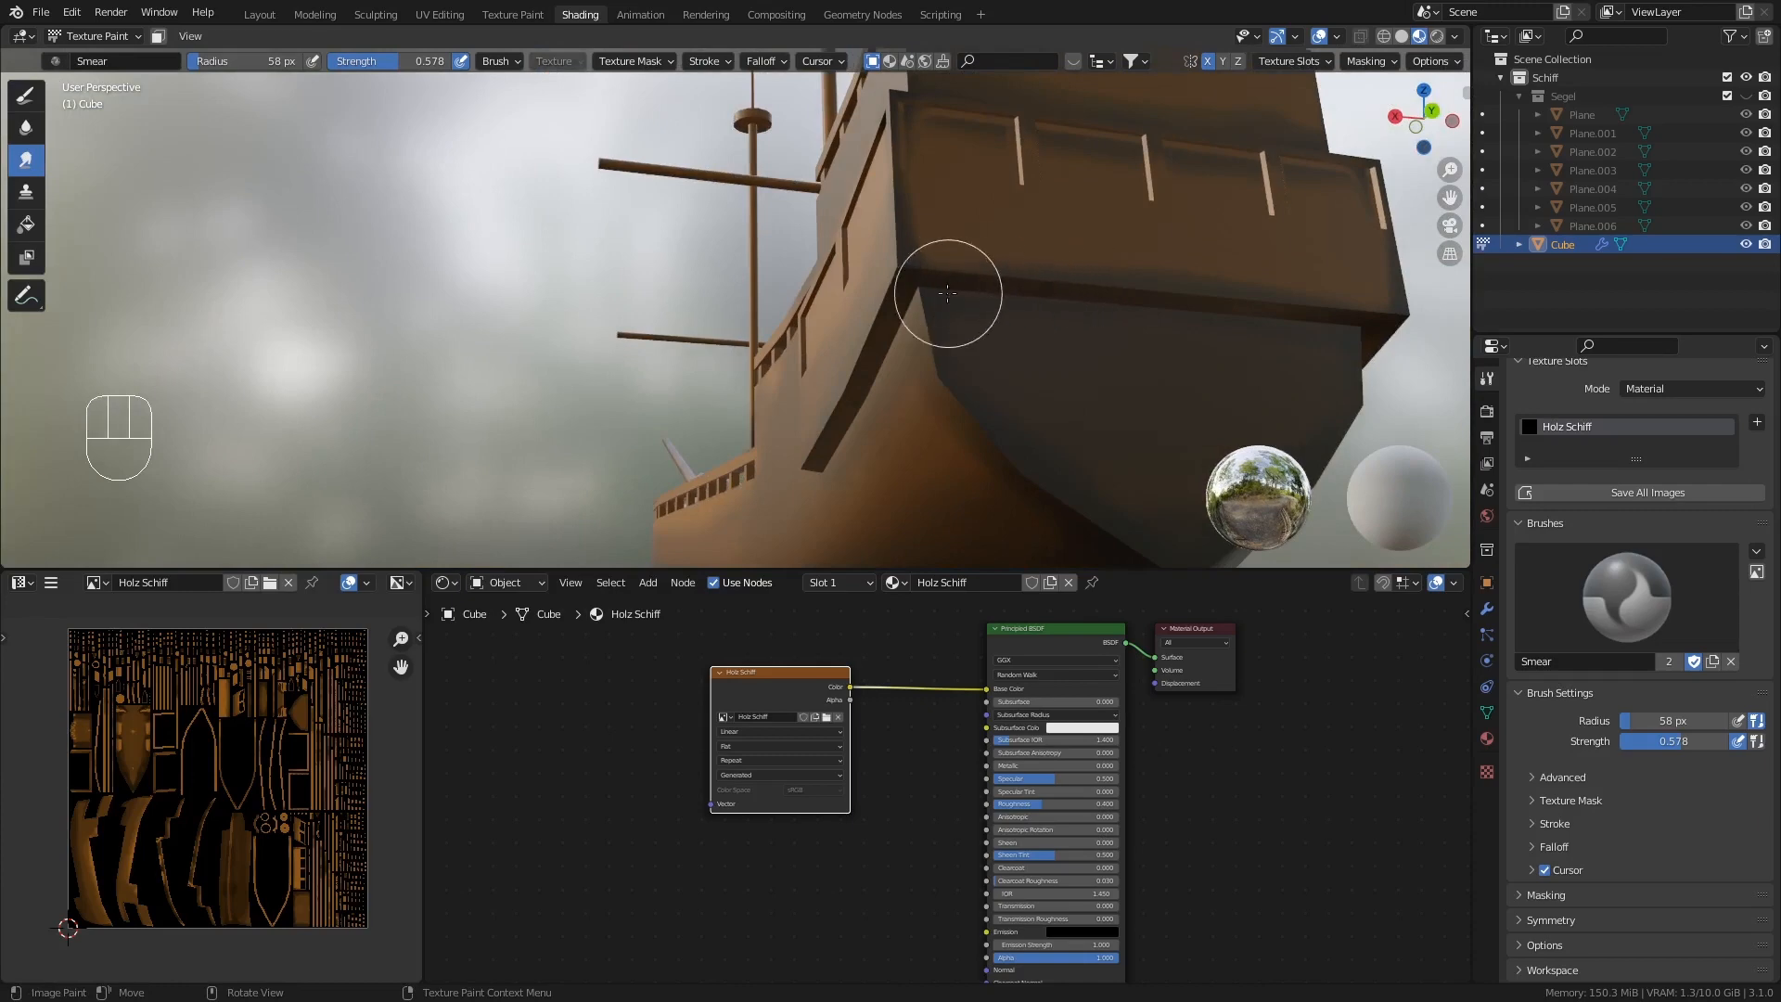
middle_click_drag(1201, 294, 992, 276)
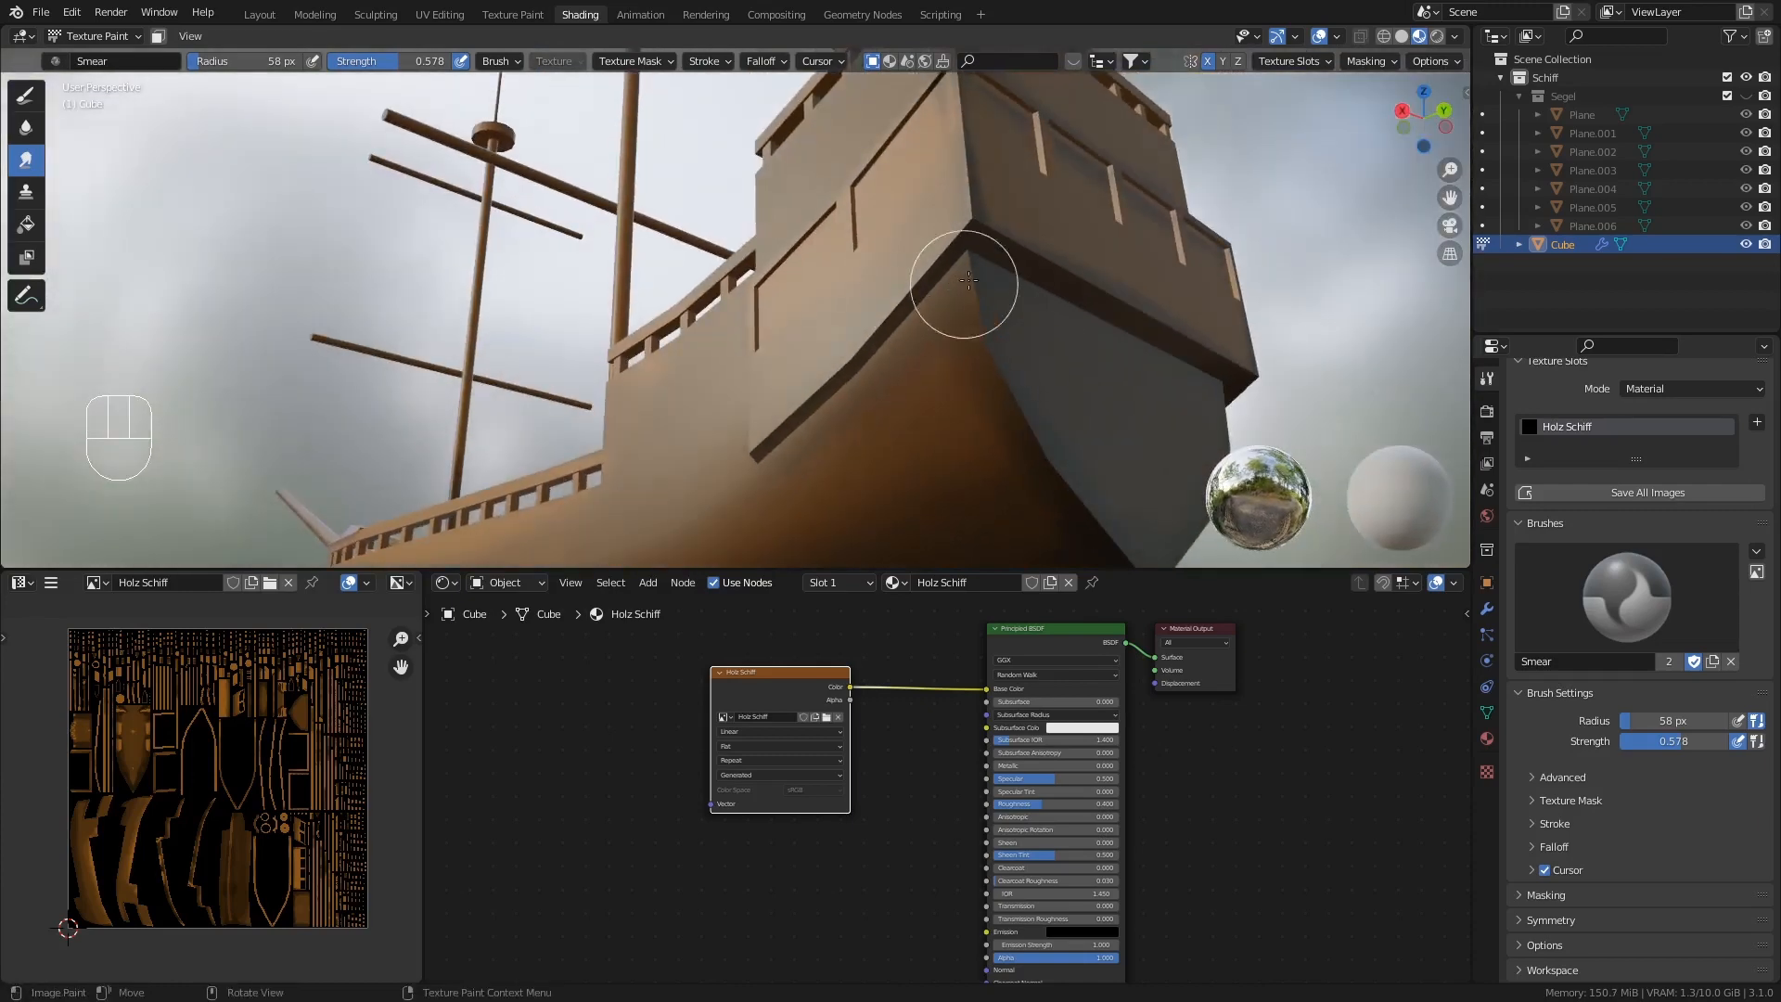
middle_click_drag(895, 330, 984, 315)
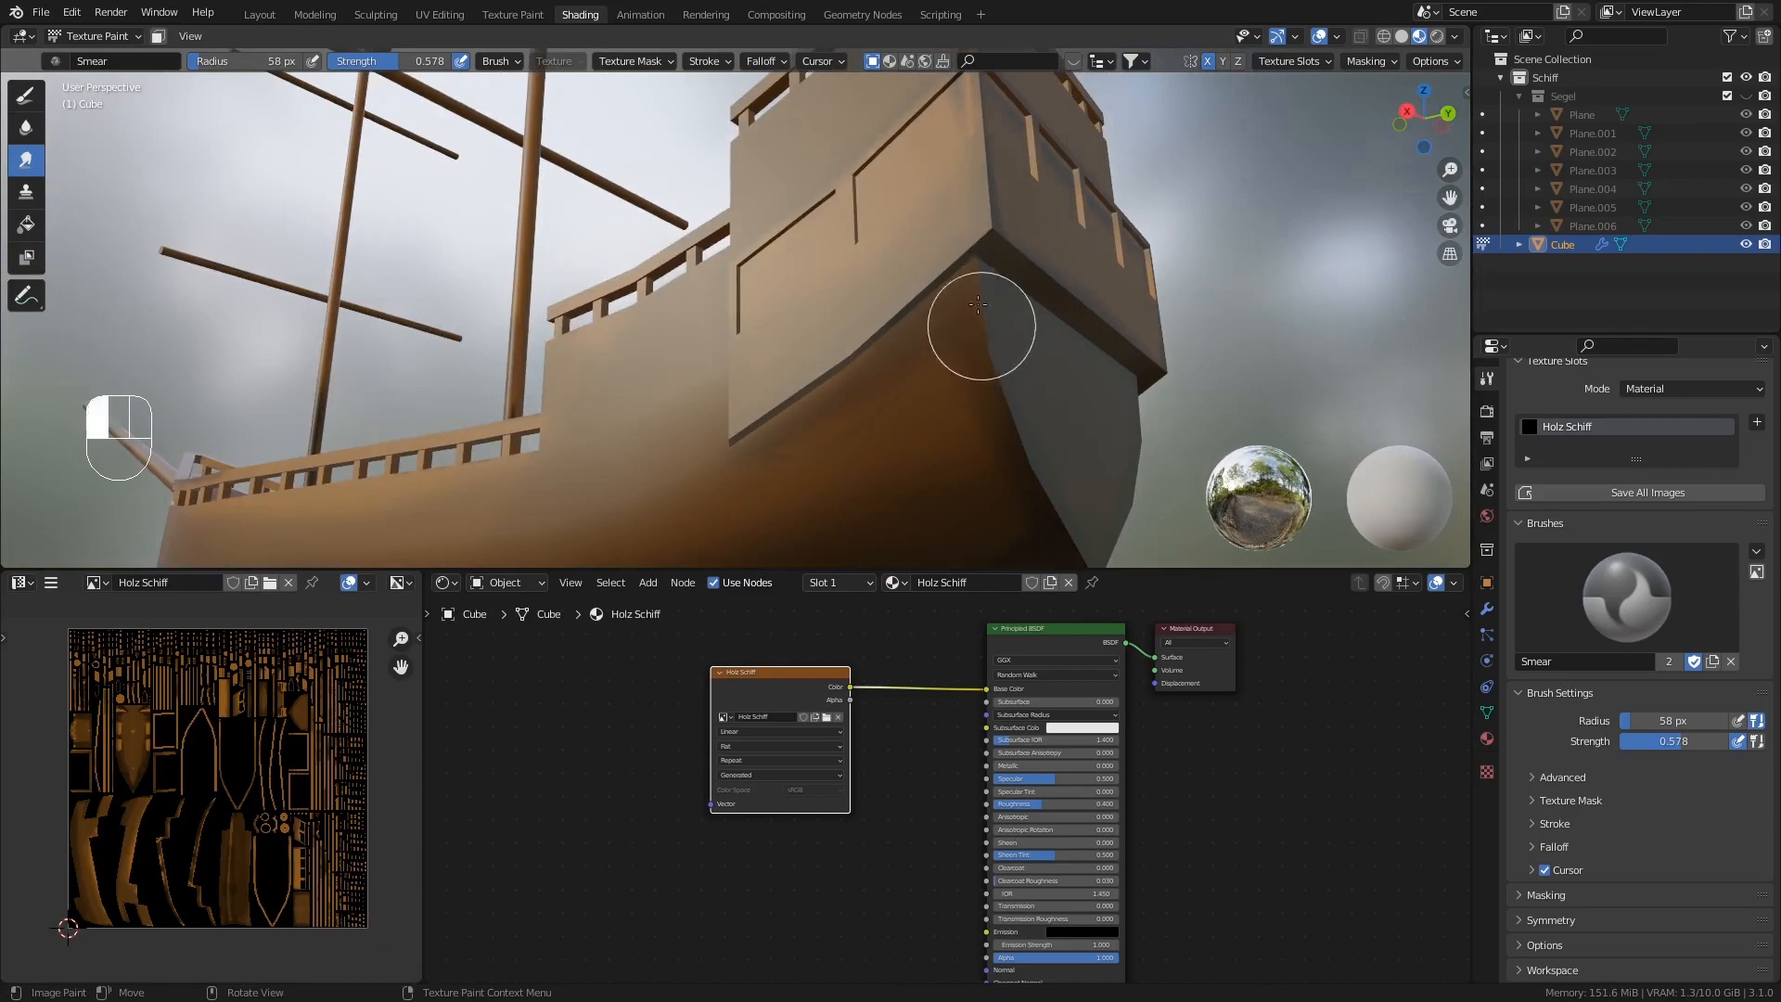
middle_click_drag(978, 304, 1009, 261)
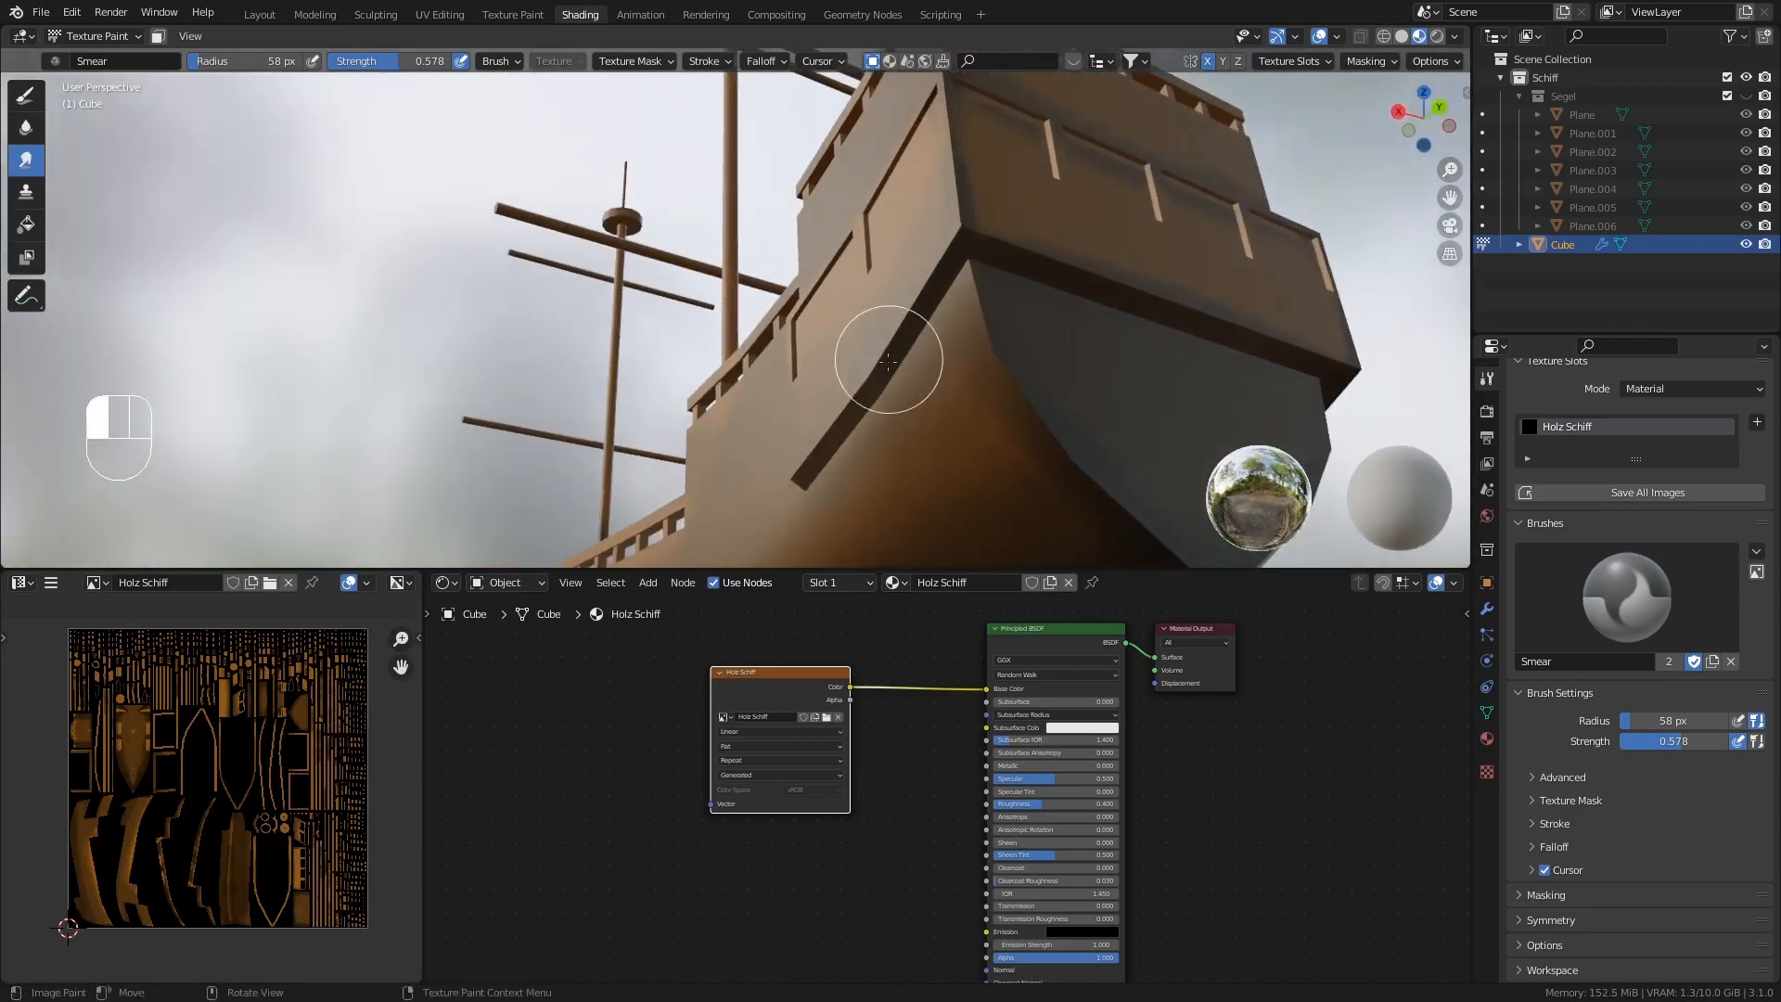
- Smear the bow's hull shading lengthwise from the stem toward midship, using the 58 px brush at 0.578 strength
middle_click_drag(888, 362, 808, 362)
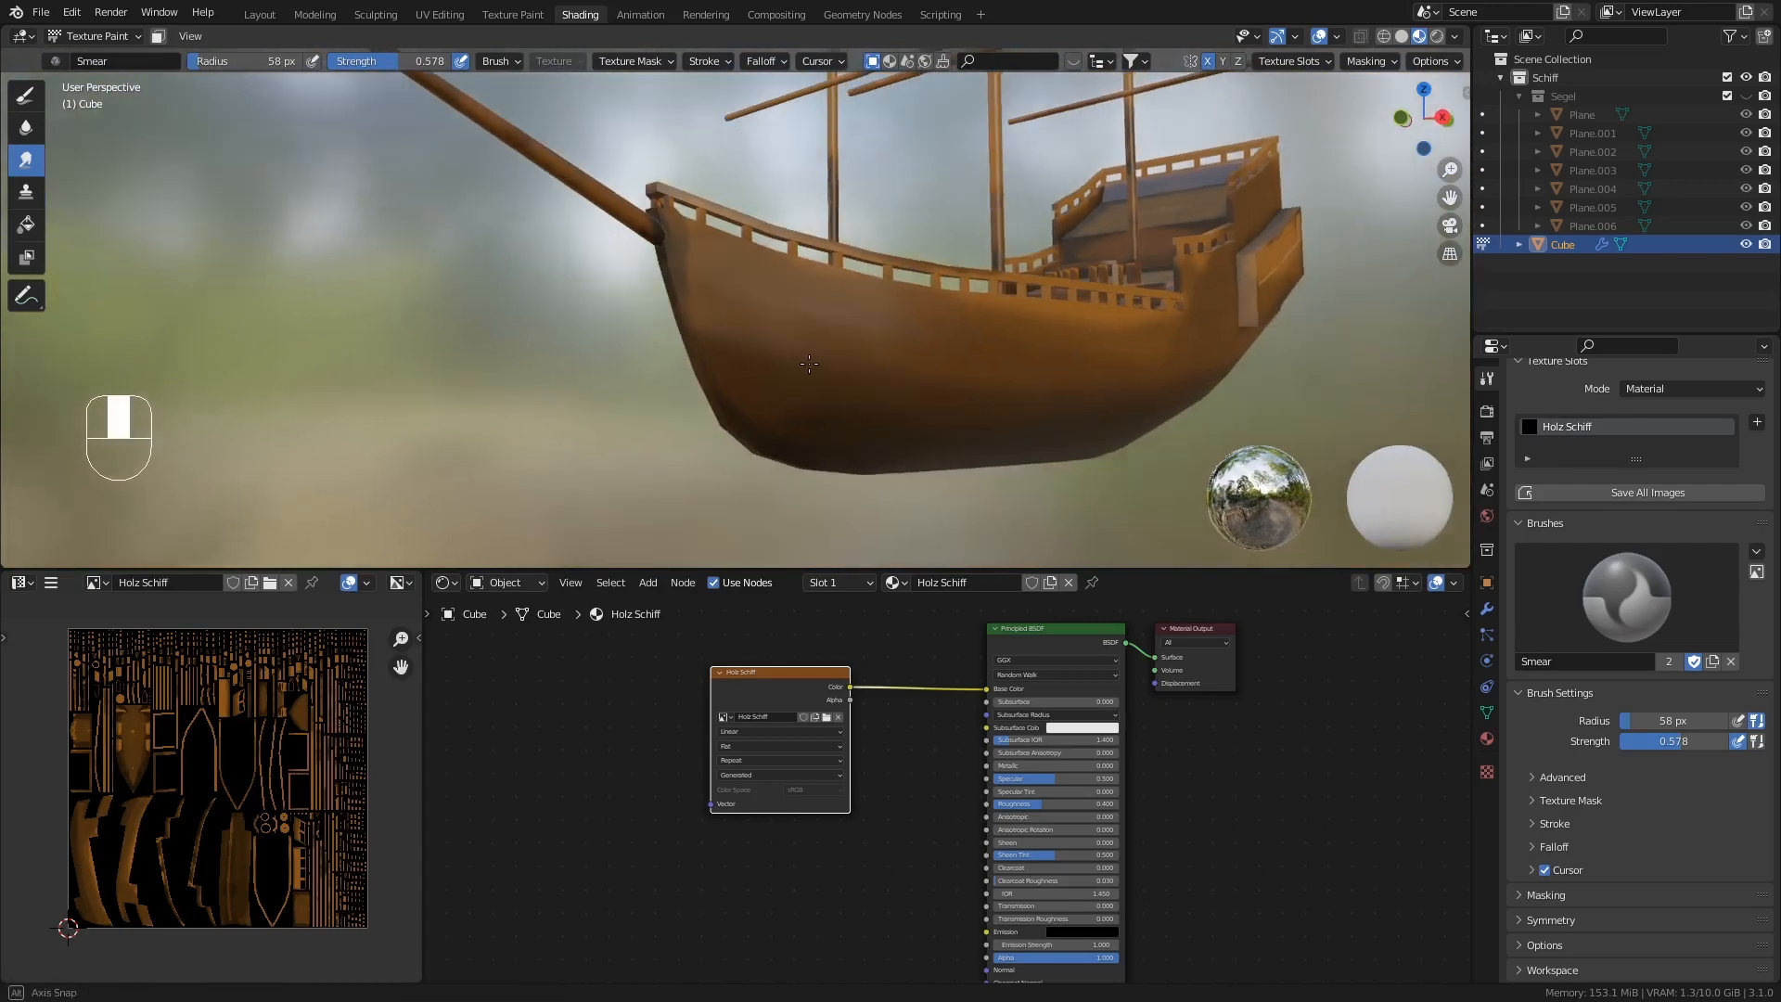
scroll(753, 348, "up", 4)
scroll(733, 278, "down", 2)
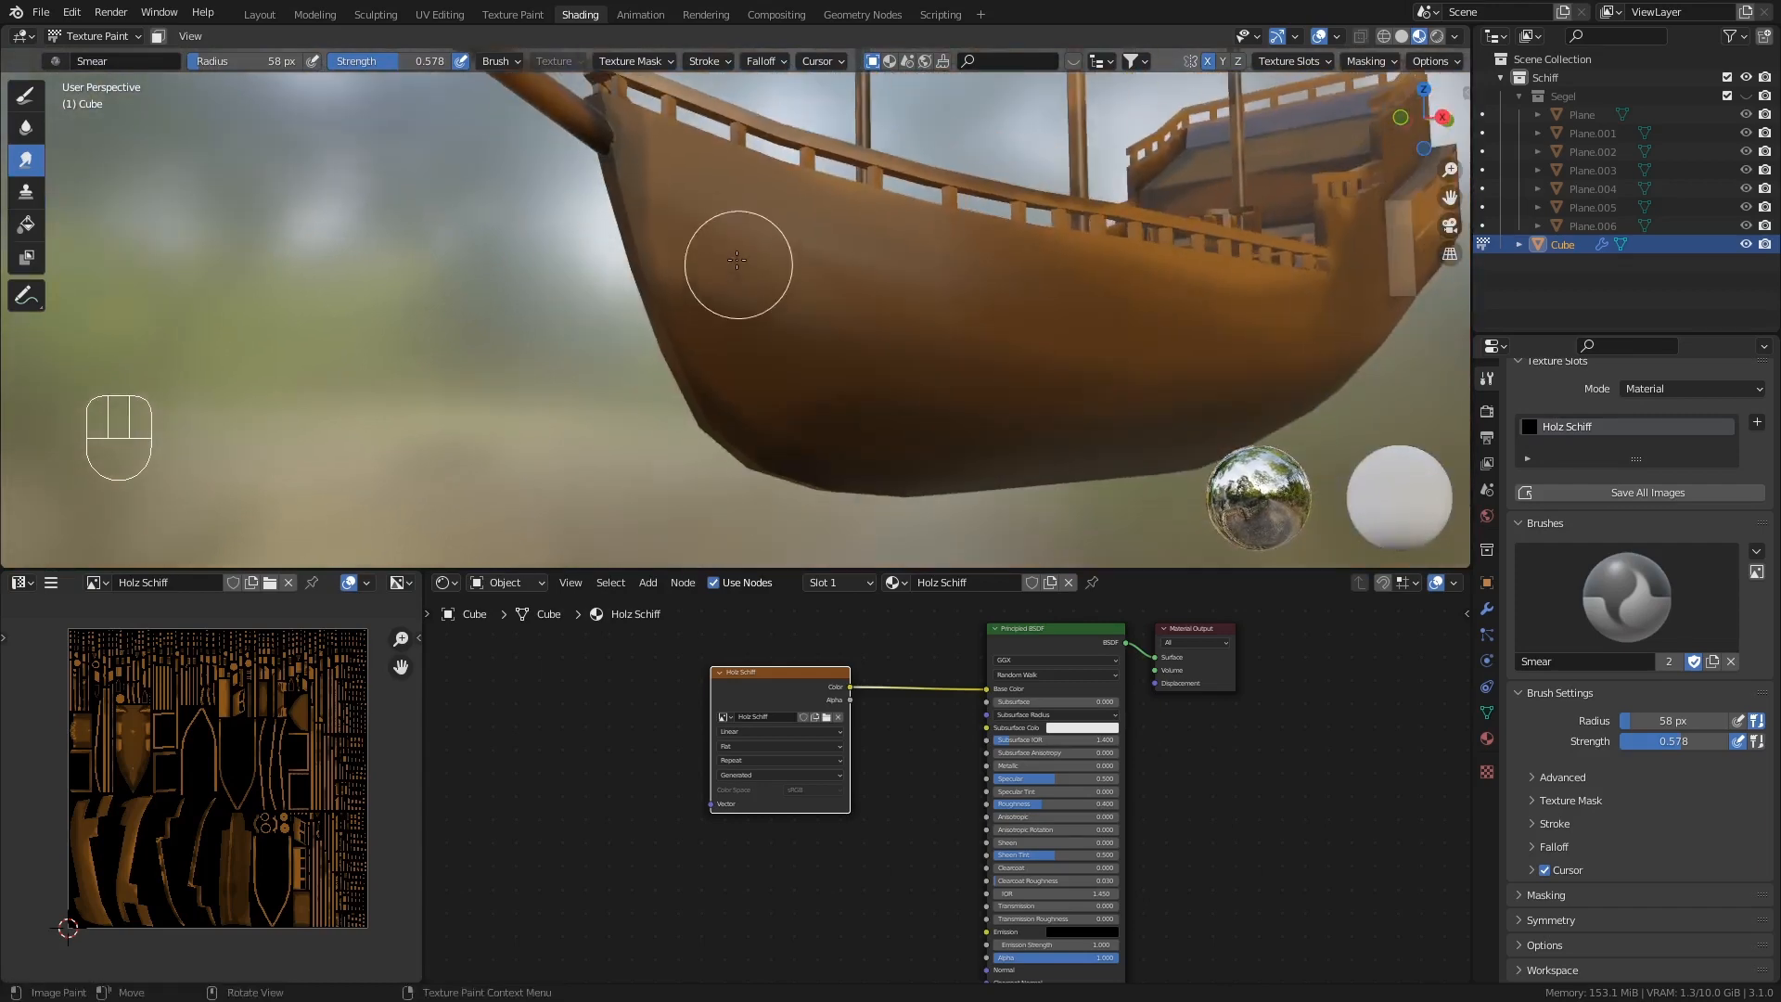
scroll(736, 261, "down", 2)
mouse_move(731, 283)
left_mouse_down()
mouse_move(684, 250)
mouse_move(703, 233)
mouse_move(707, 253)
mouse_move(815, 269)
mouse_move(775, 246)
mouse_move(906, 295)
mouse_move(1030, 311)
left_mouse_up()
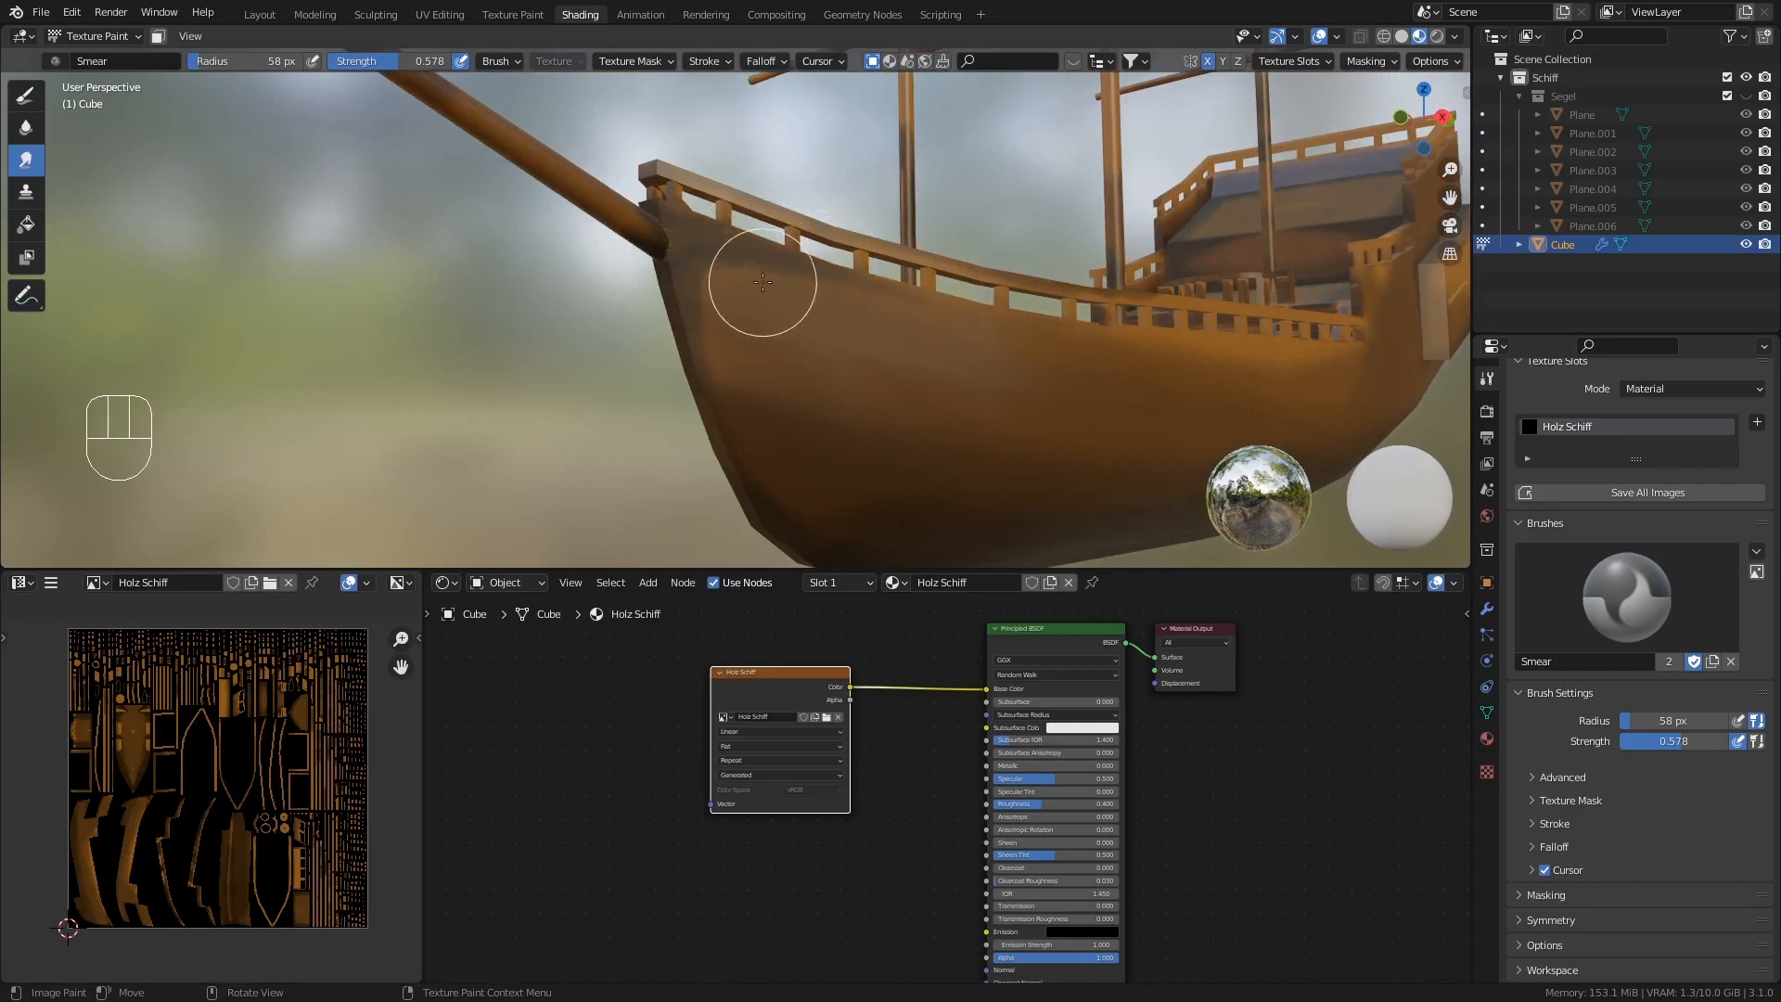
mouse_move(707, 279)
left_mouse_down()
mouse_move(788, 294)
mouse_move(783, 318)
mouse_move(894, 370)
left_mouse_up()
mouse_move(700, 323)
left_mouse_down()
mouse_move(1087, 414)
mouse_move(747, 325)
mouse_move(1001, 398)
left_mouse_up()
mouse_move(720, 365)
left_mouse_down()
mouse_move(865, 412)
mouse_move(863, 429)
mouse_move(783, 414)
mouse_move(823, 377)
mouse_move(929, 388)
left_mouse_up()
left_click_drag(735, 312, 854, 333)
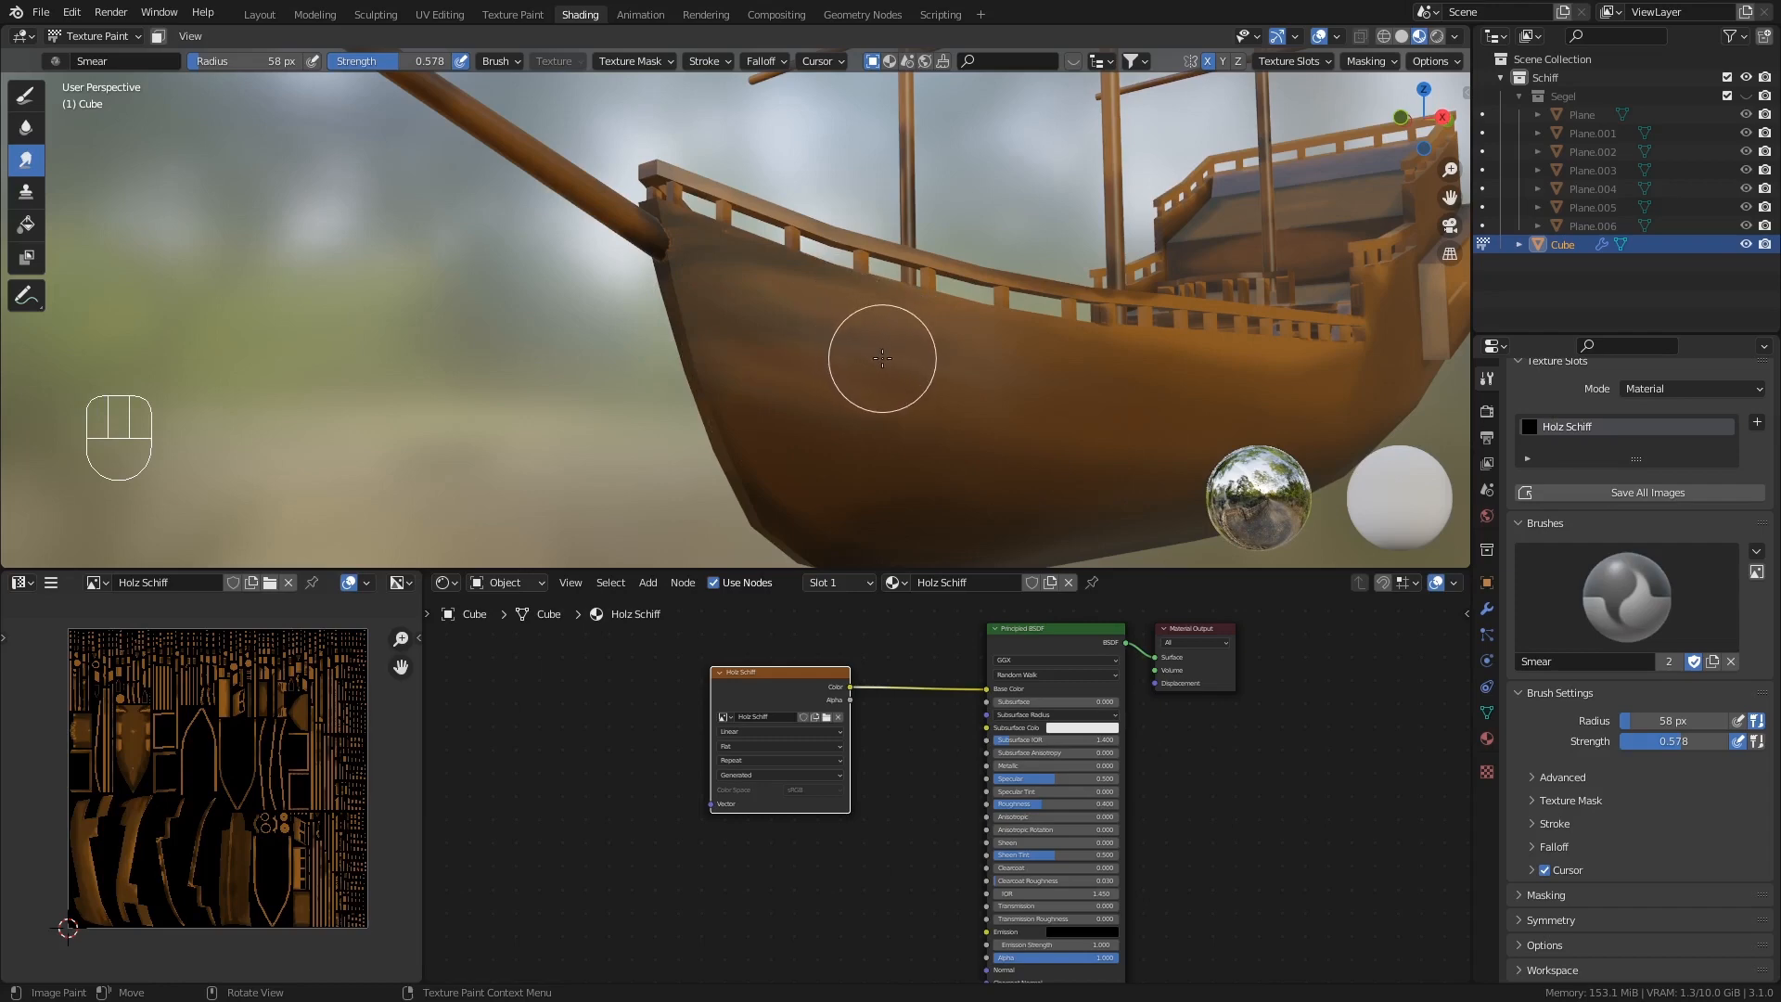
- Reduce the Smear brush radius to 38 px and streak the lower hull shading from the bow toward midship
key("f")
key("f")
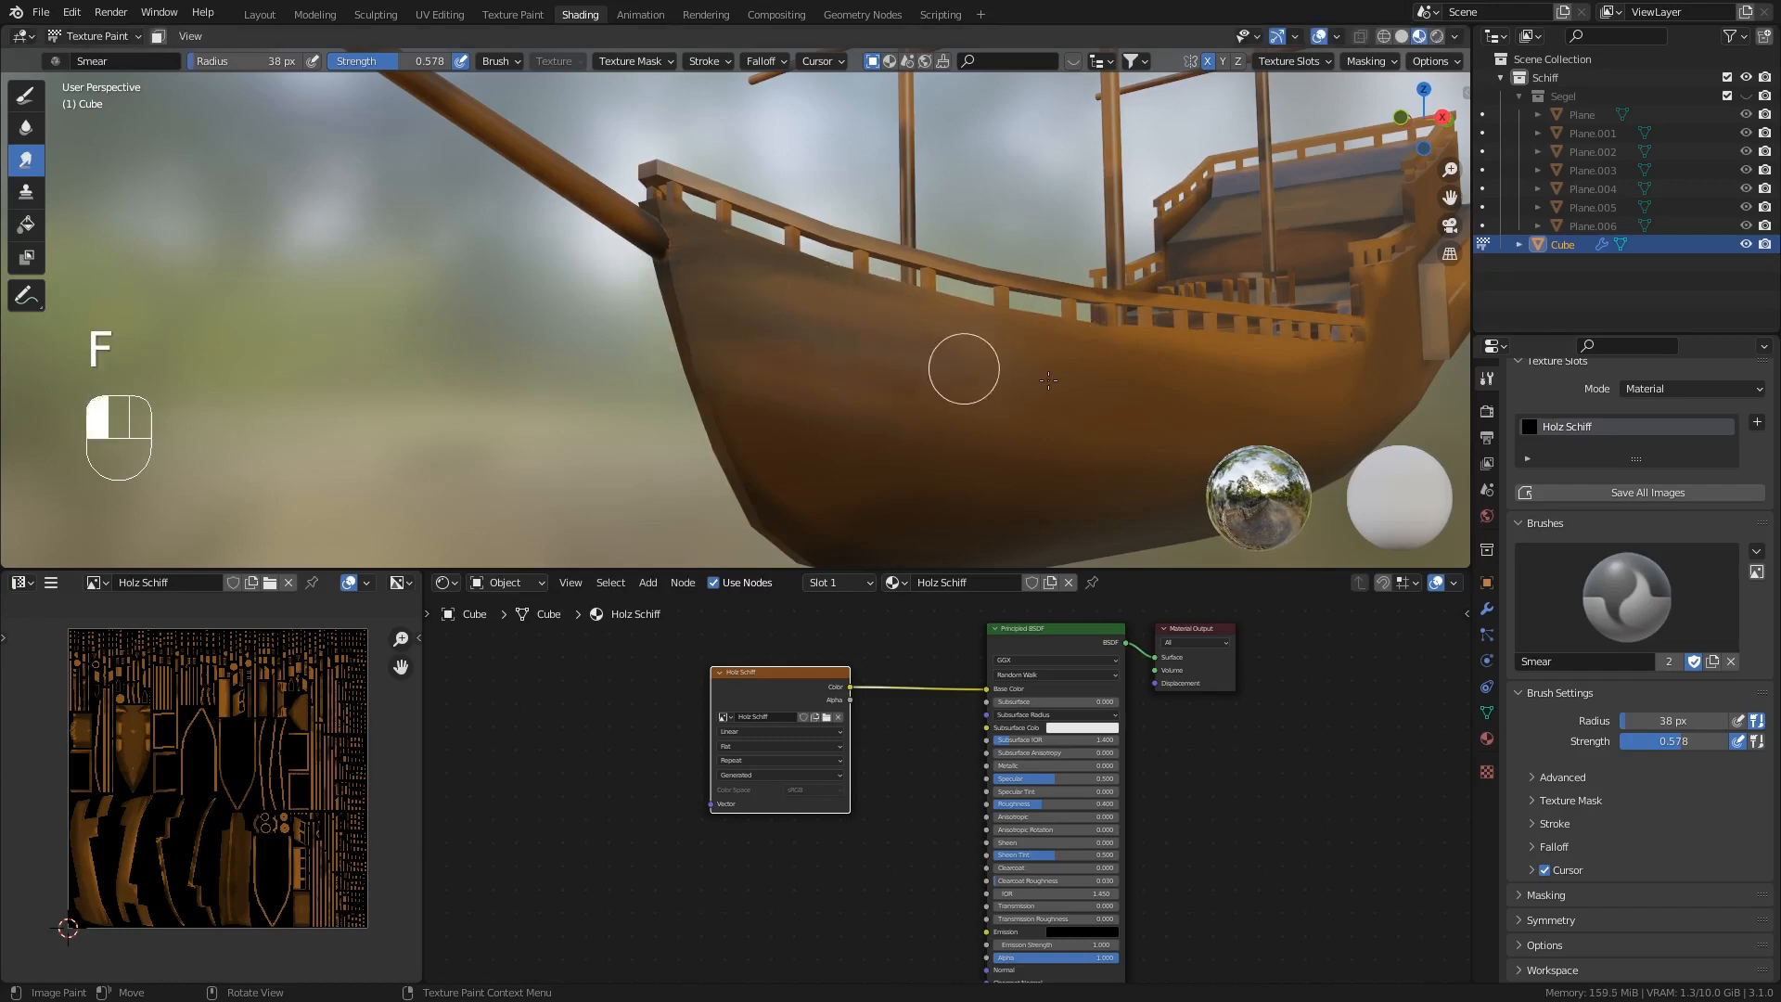
left_click(868, 403)
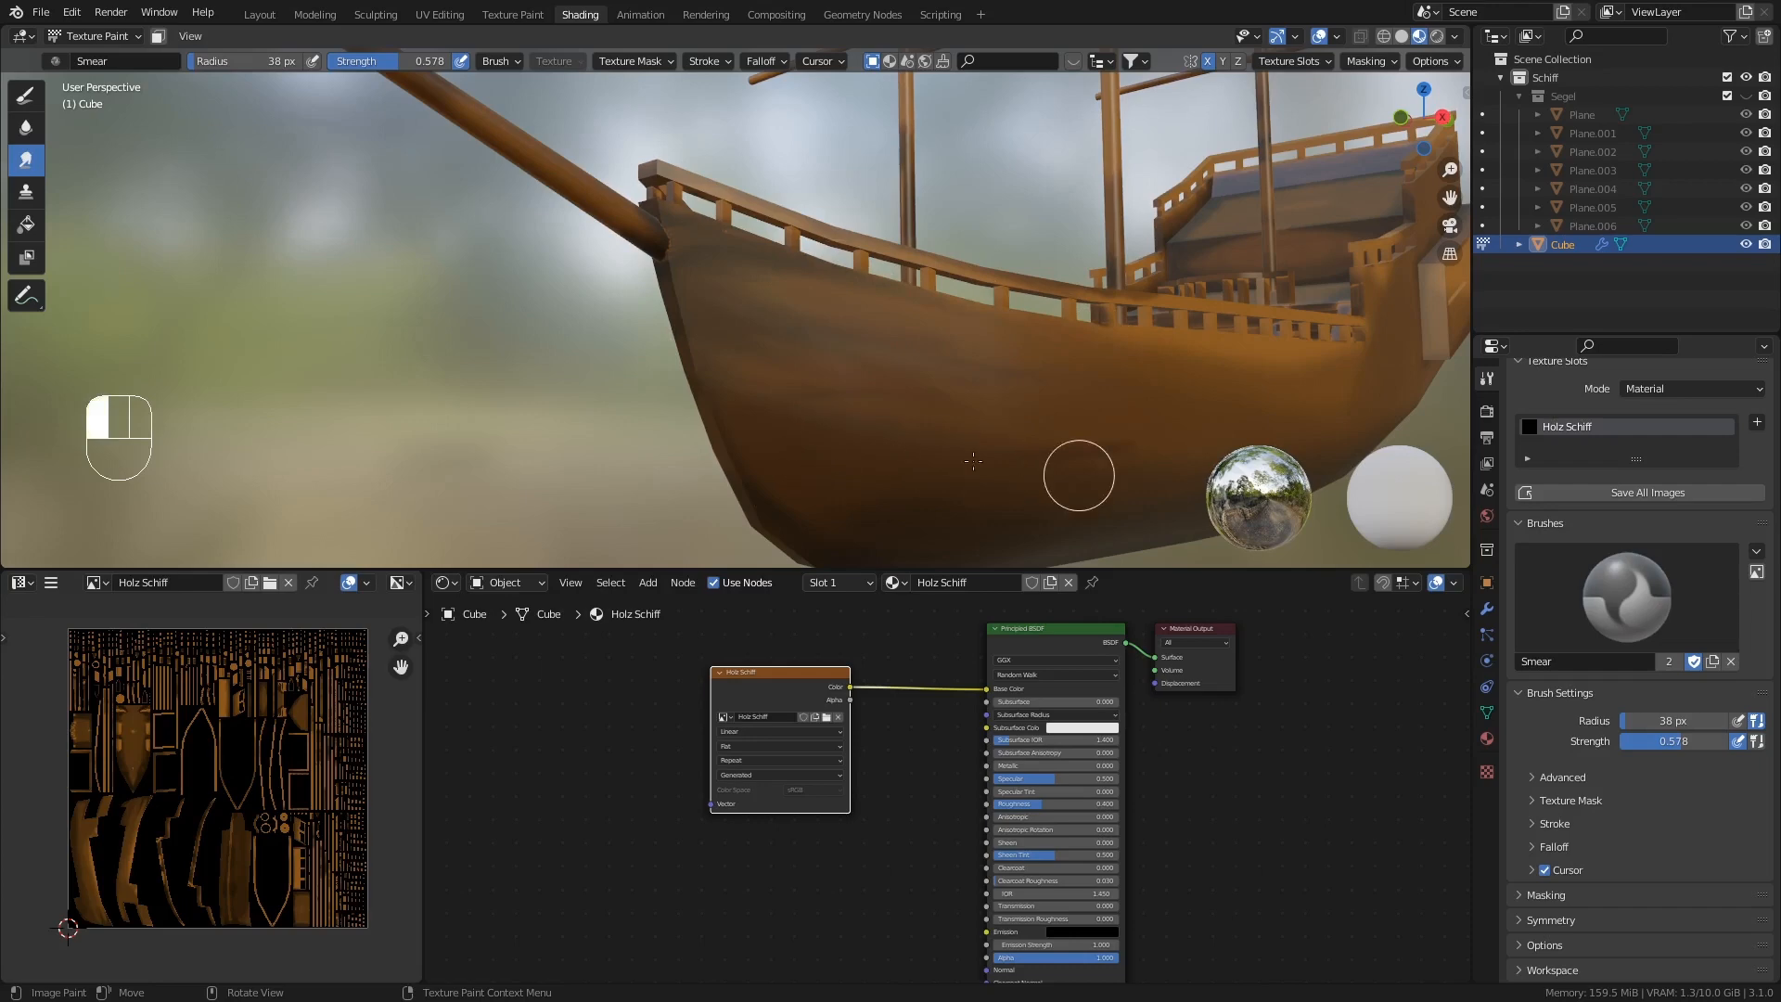
left_click_drag(843, 399, 1161, 453)
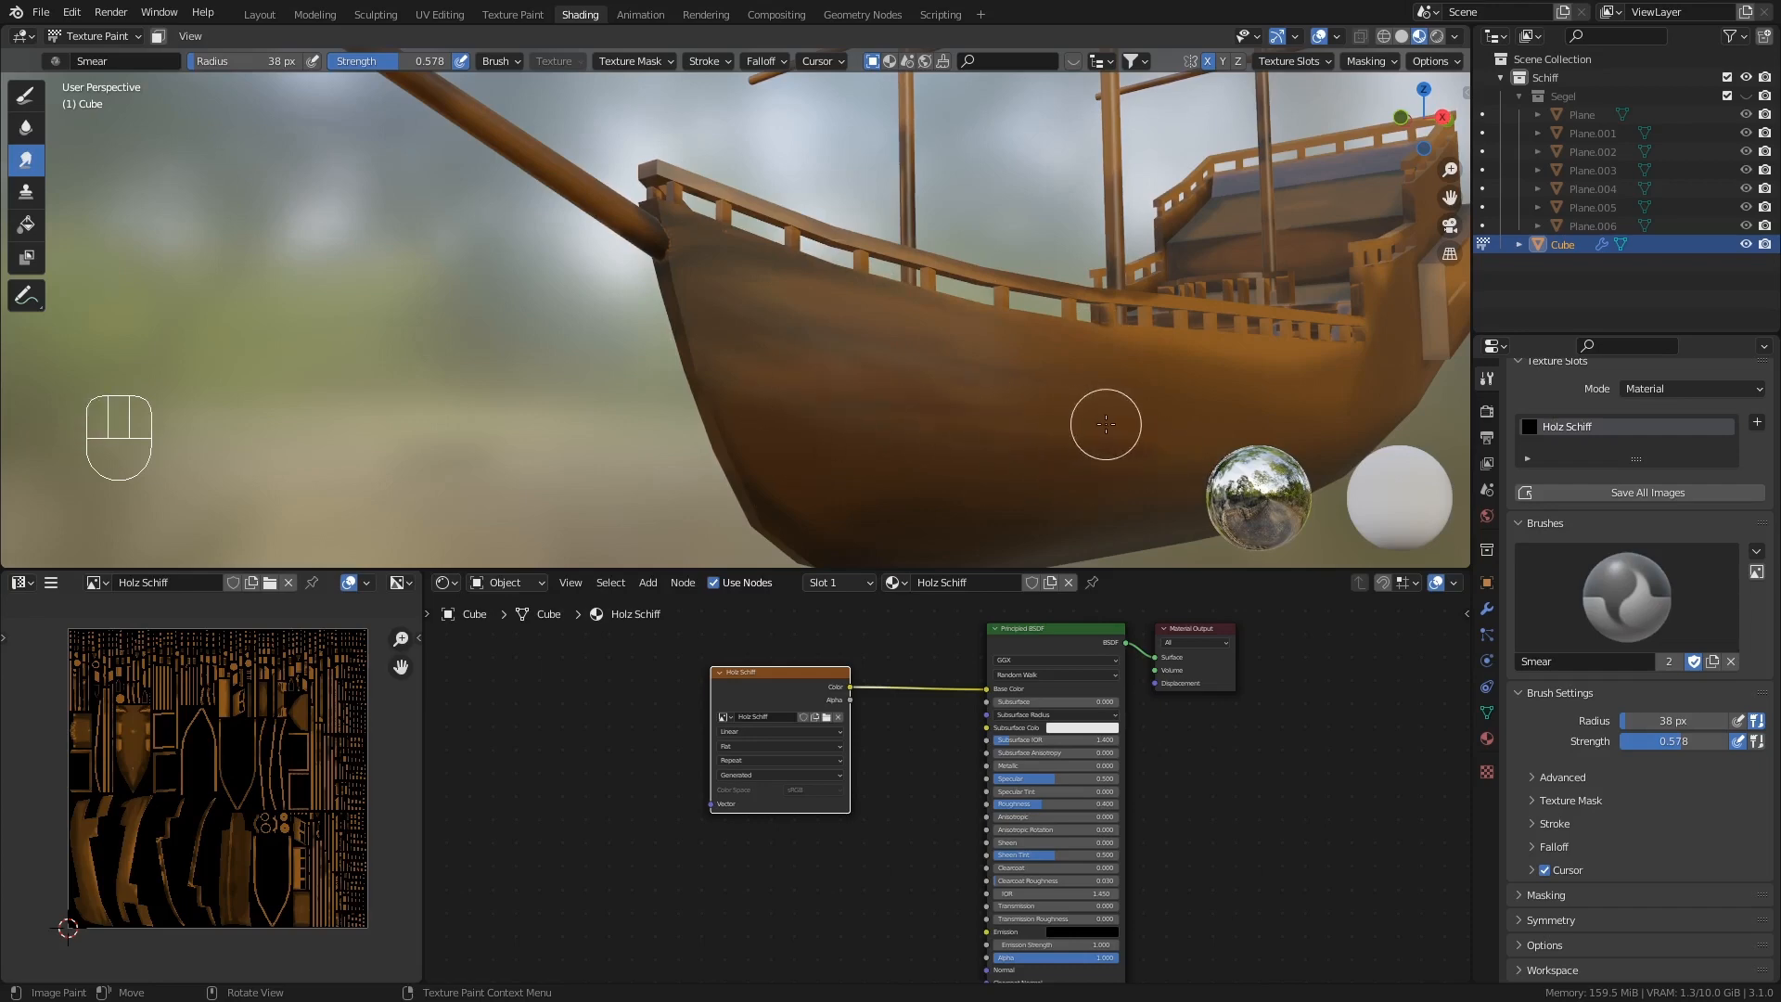
- Smear the shading on the upper hull just below the aft end of the midship railing
scroll(1066, 380, "down", 4)
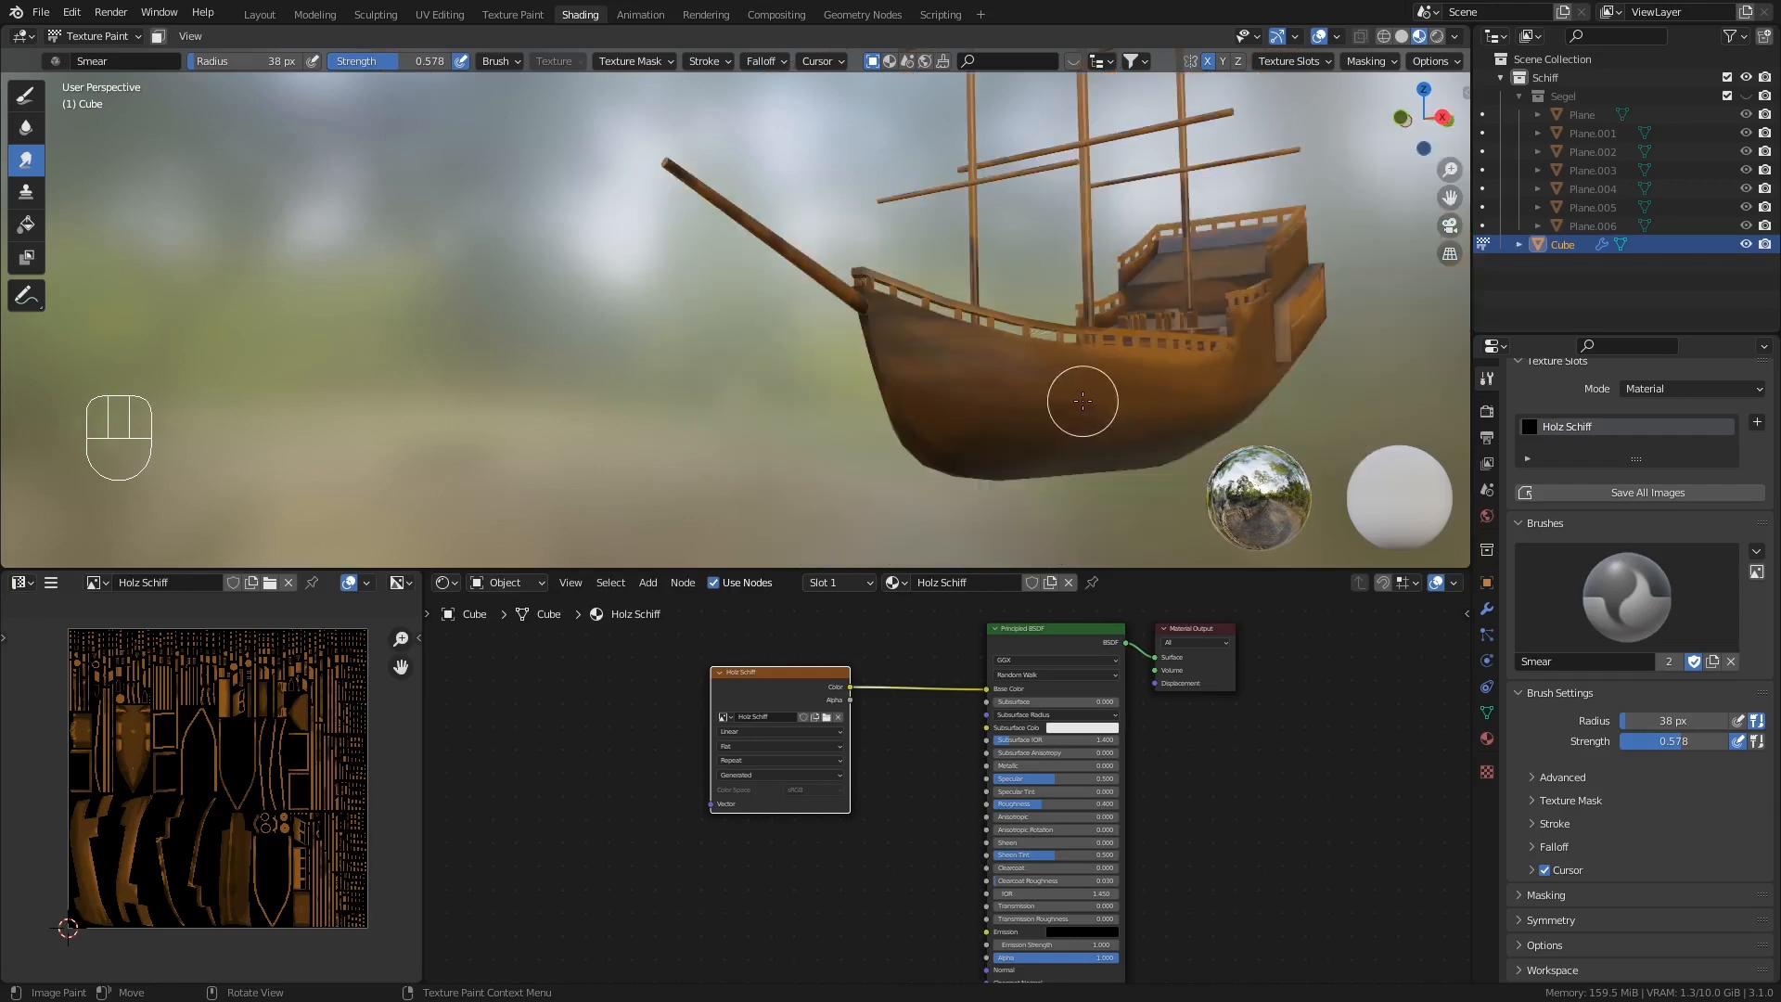
middle_click_drag(1081, 398, 1030, 415)
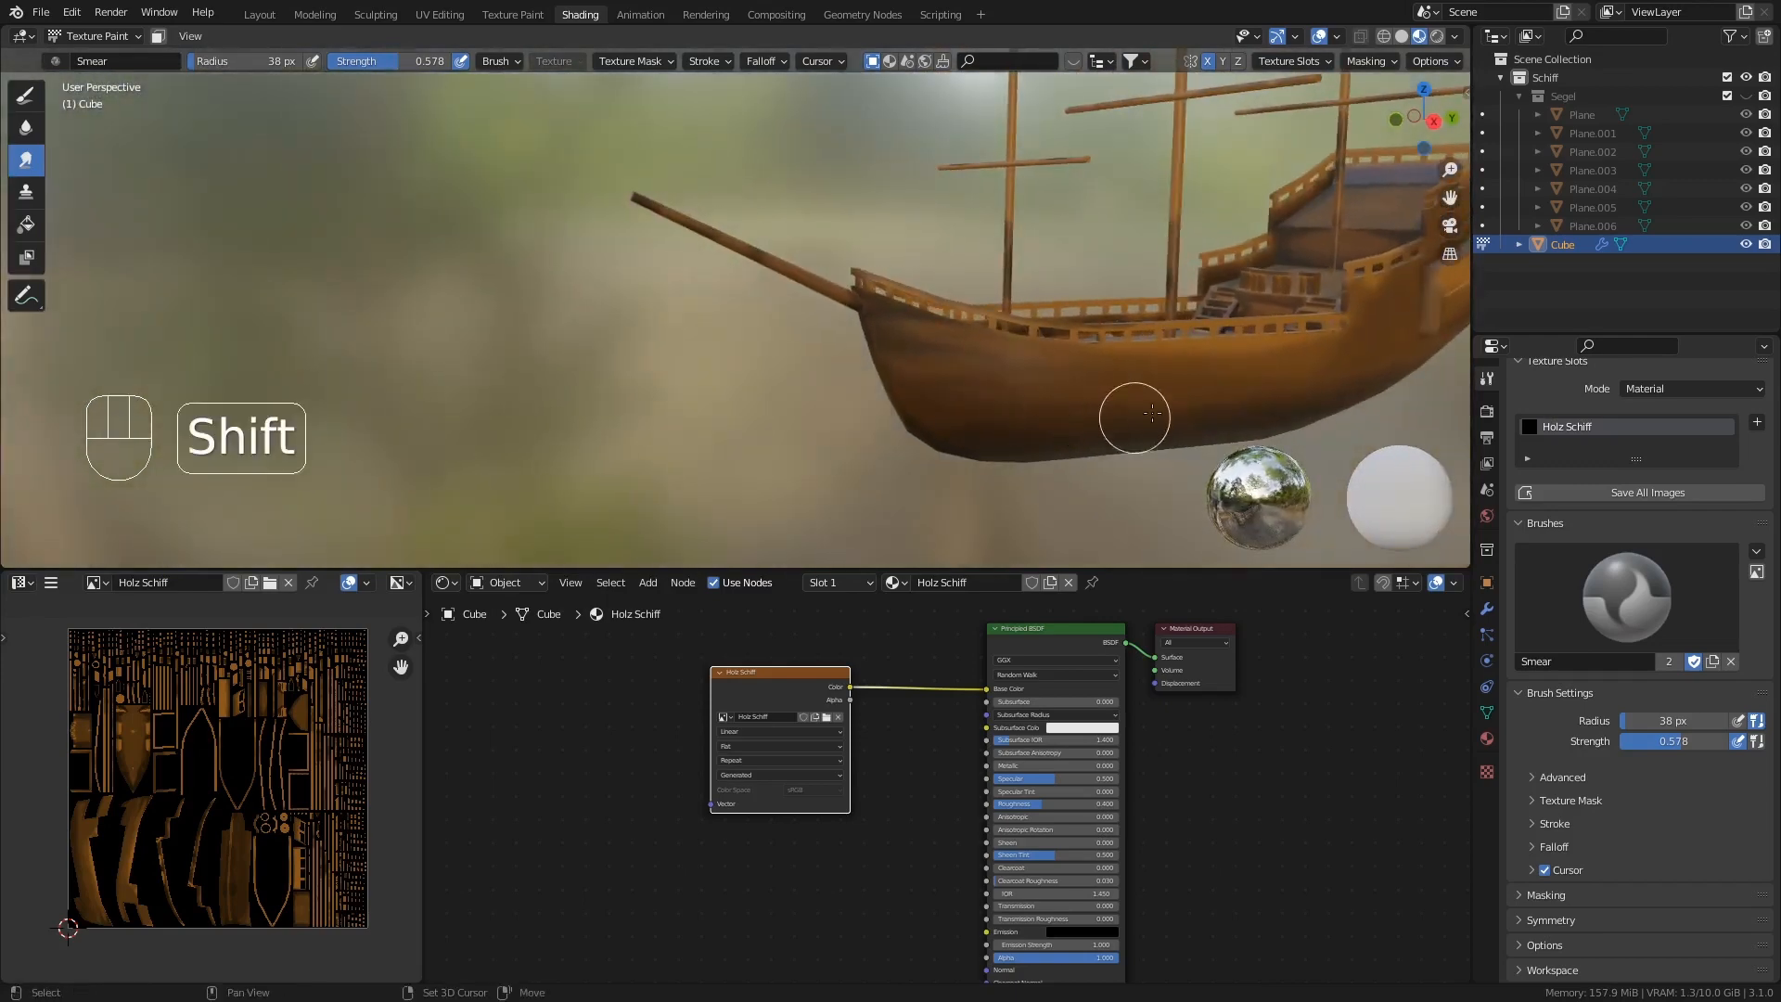
middle_click_drag(1270, 408, 1052, 459, "shift")
middle_click_drag(1053, 459, 997, 409)
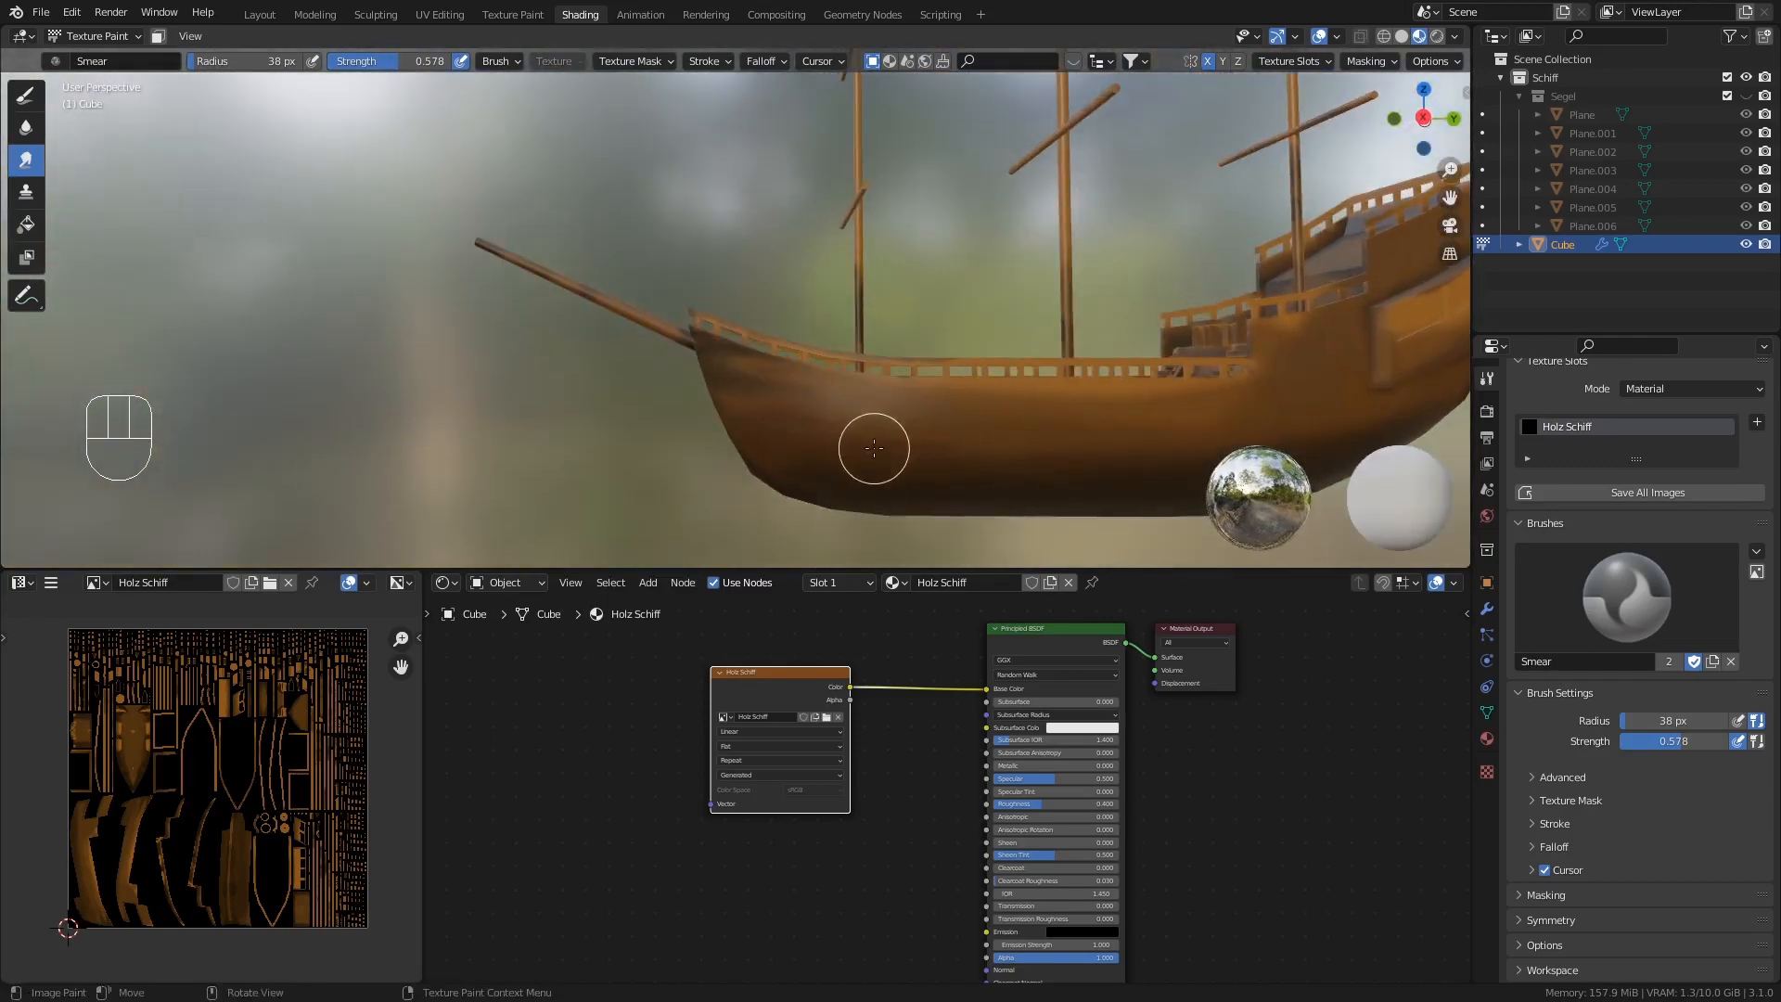
middle_click_drag(873, 448, 820, 405)
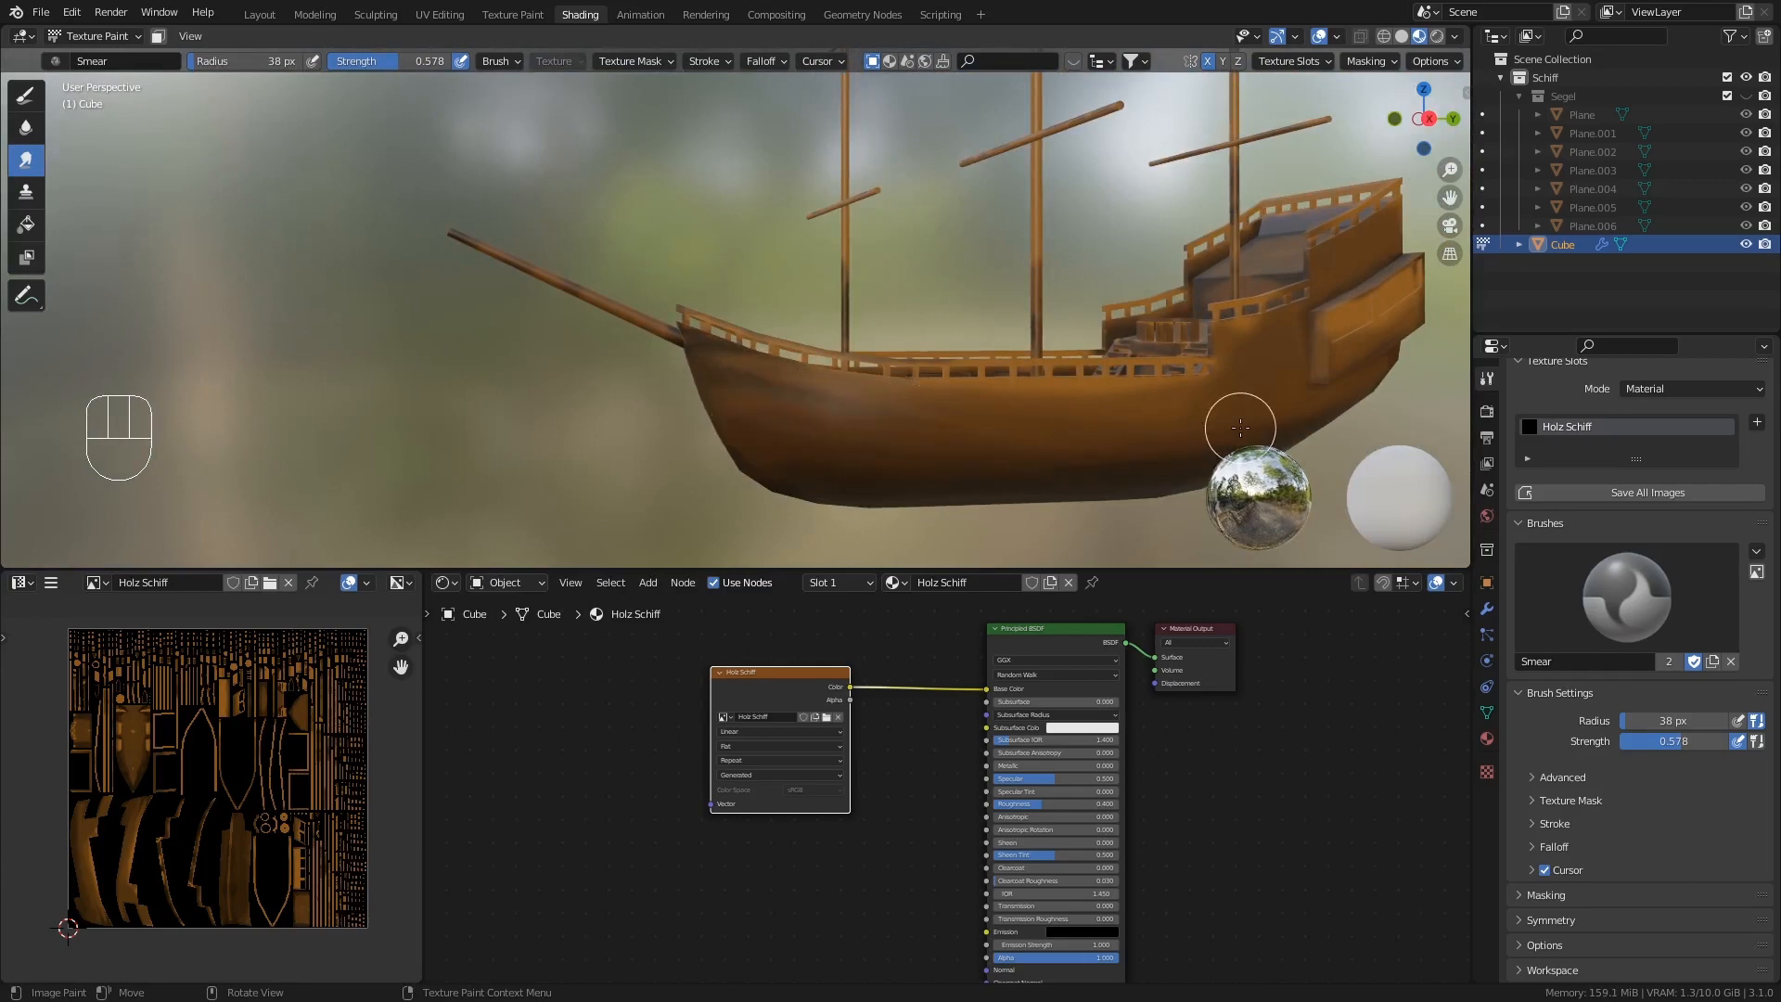
middle_click_drag(1240, 427, 1026, 377)
scroll(1042, 378, "up", 4)
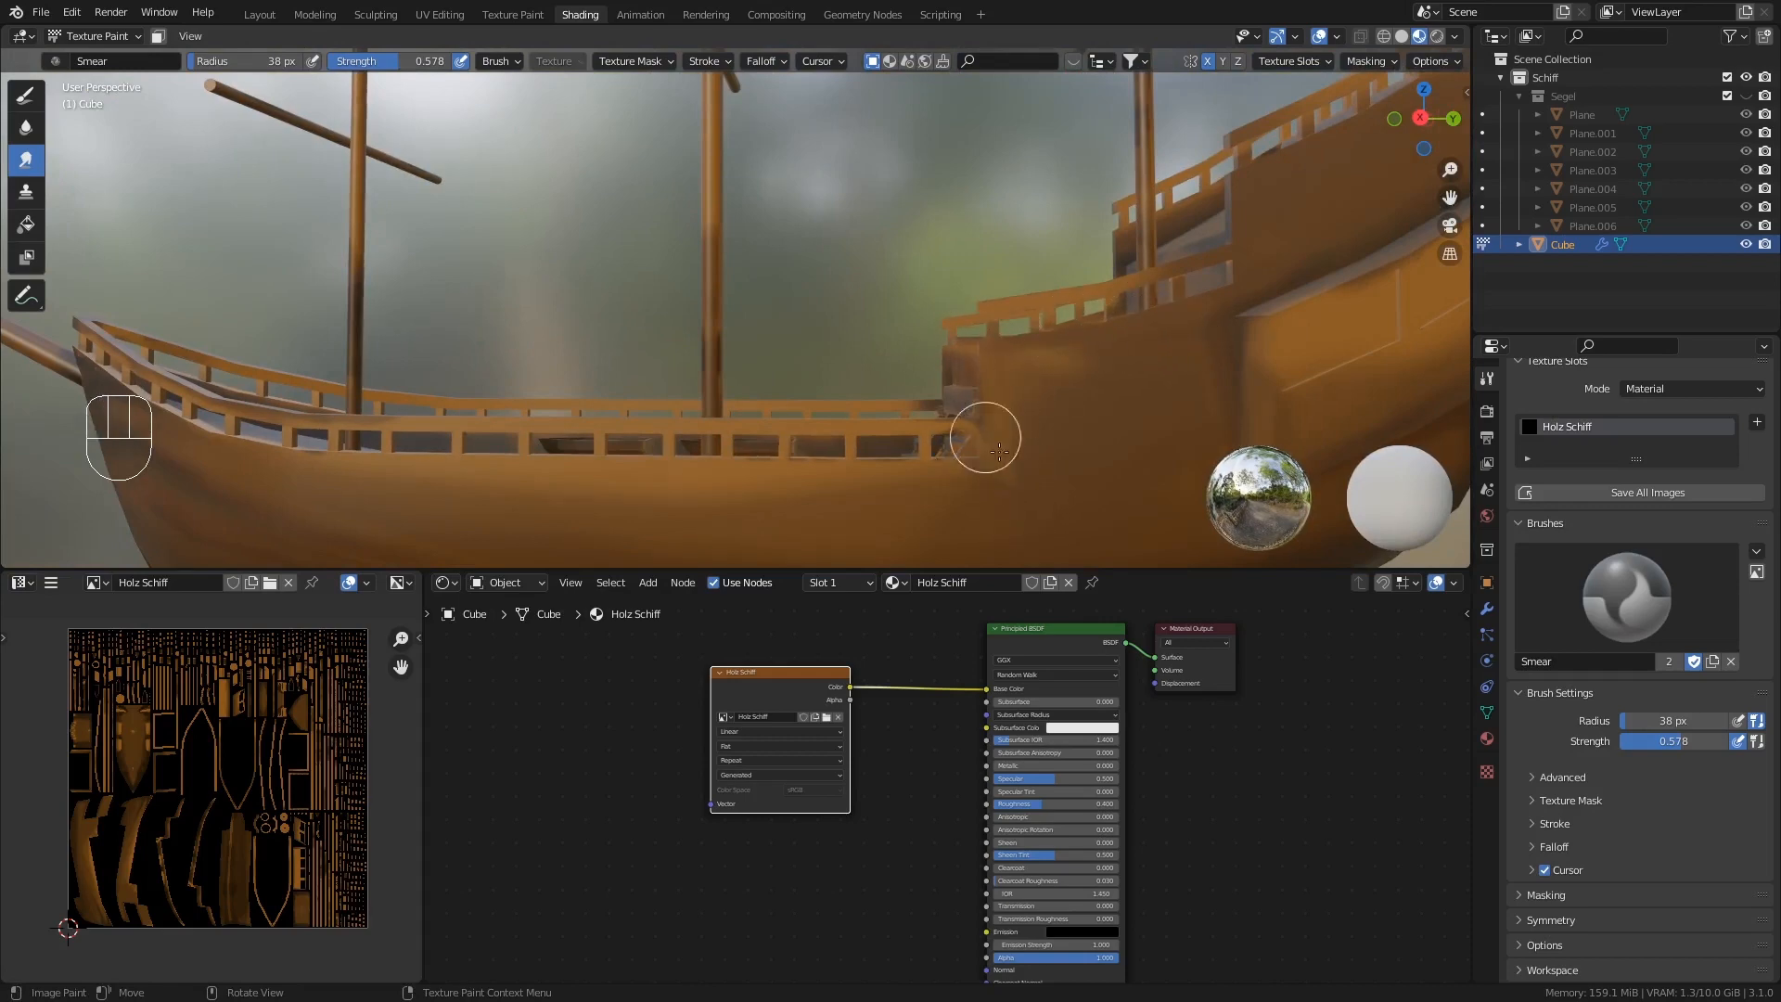
middle_click_drag(1008, 426, 1024, 457)
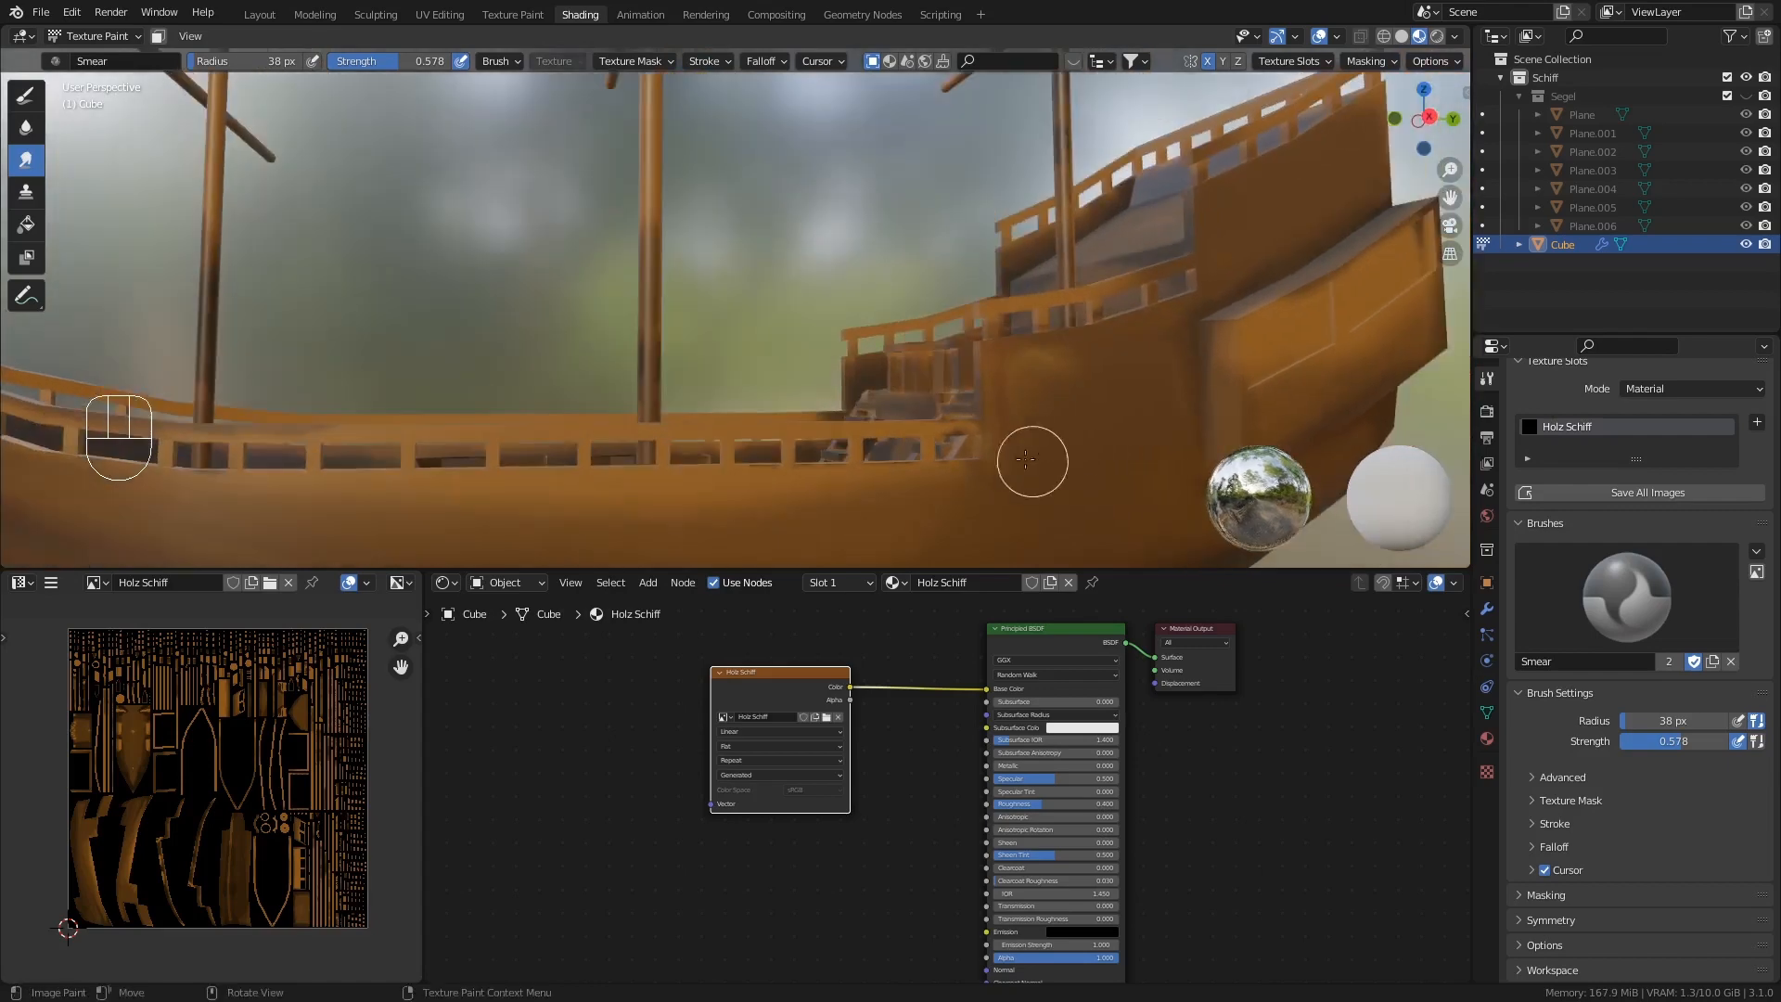
left_click_drag(937, 474, 864, 469)
- Smear the aft end of the midship railing and its lower edge where they meet the raised stern side
middle_click_drag(865, 469, 1012, 366)
scroll(970, 448, "up", 10)
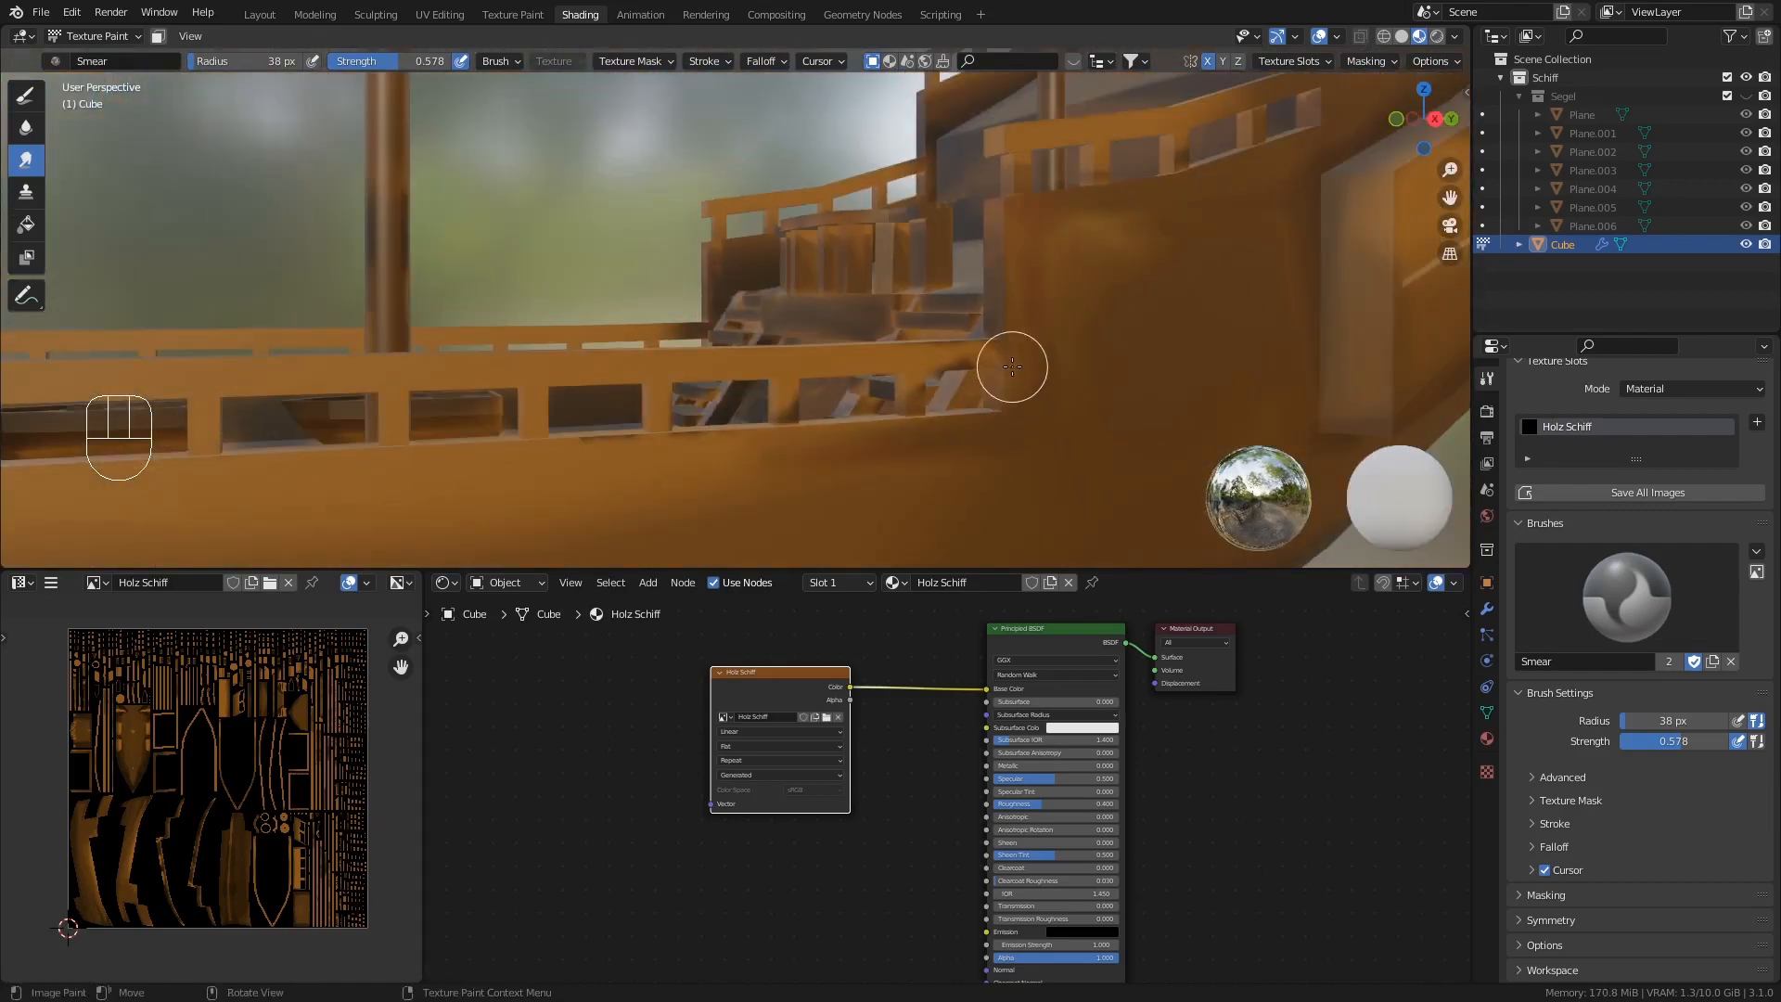
left_click_drag(982, 354, 765, 355)
left_click_drag(1053, 352, 856, 360)
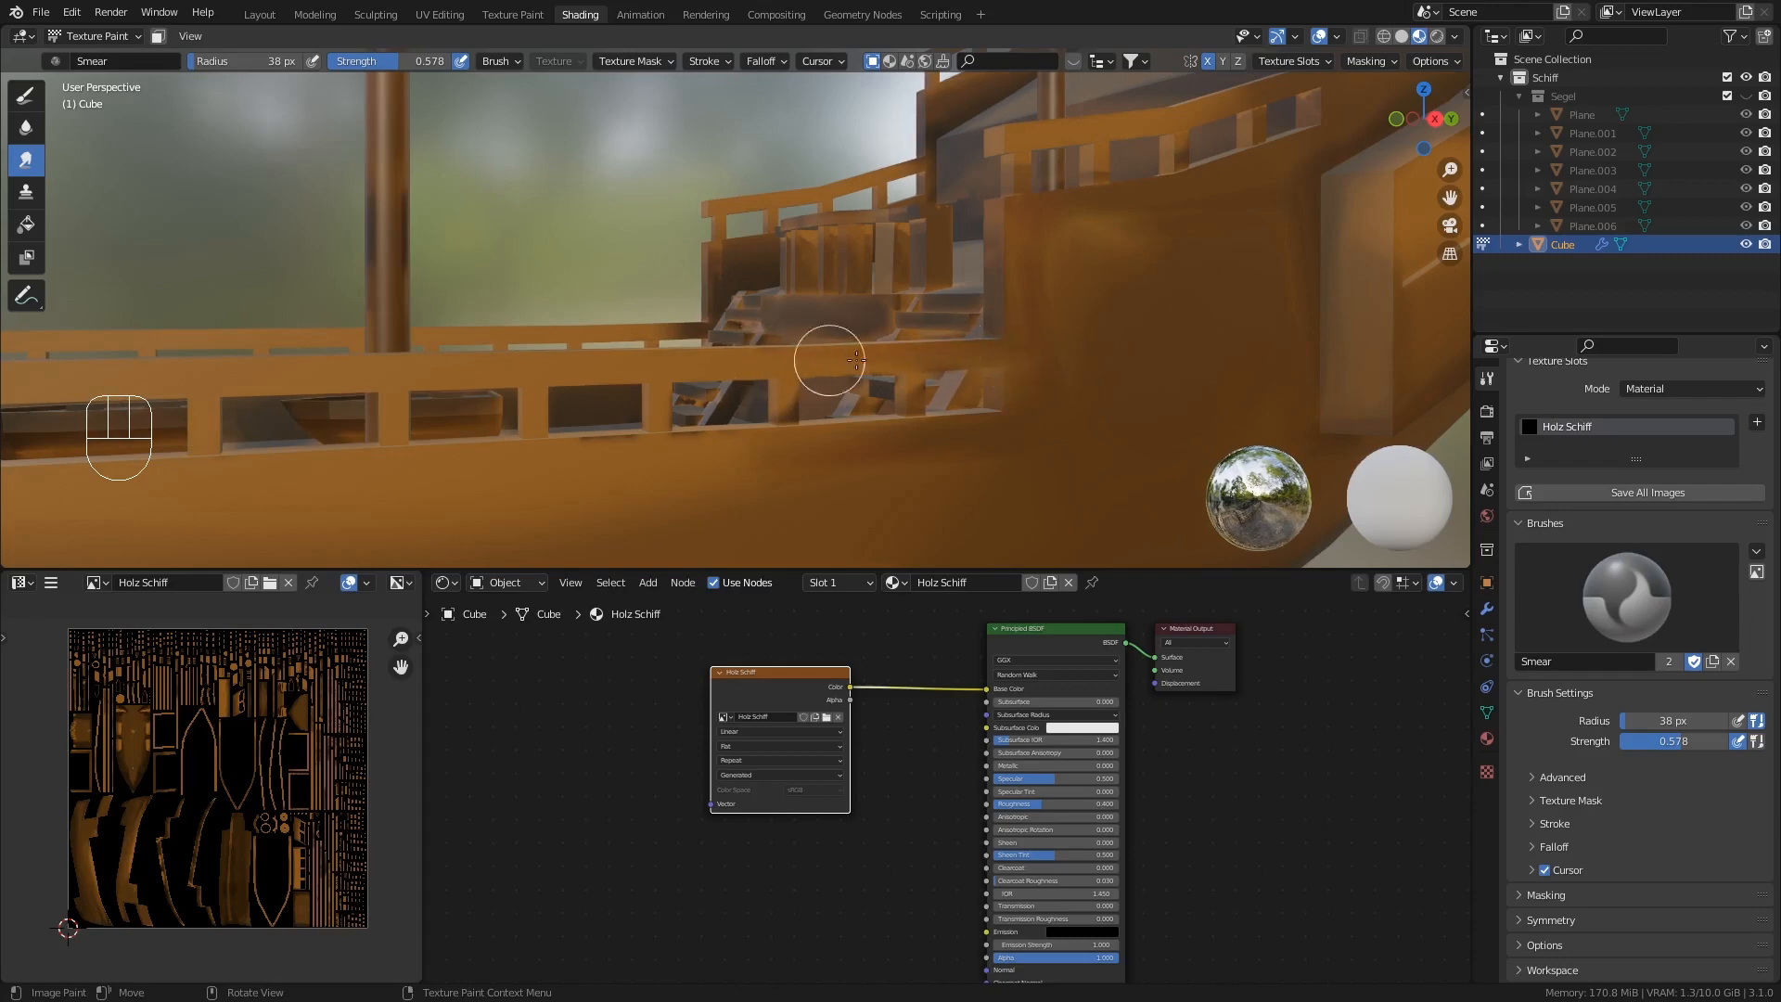
left_click_drag(892, 448, 675, 414)
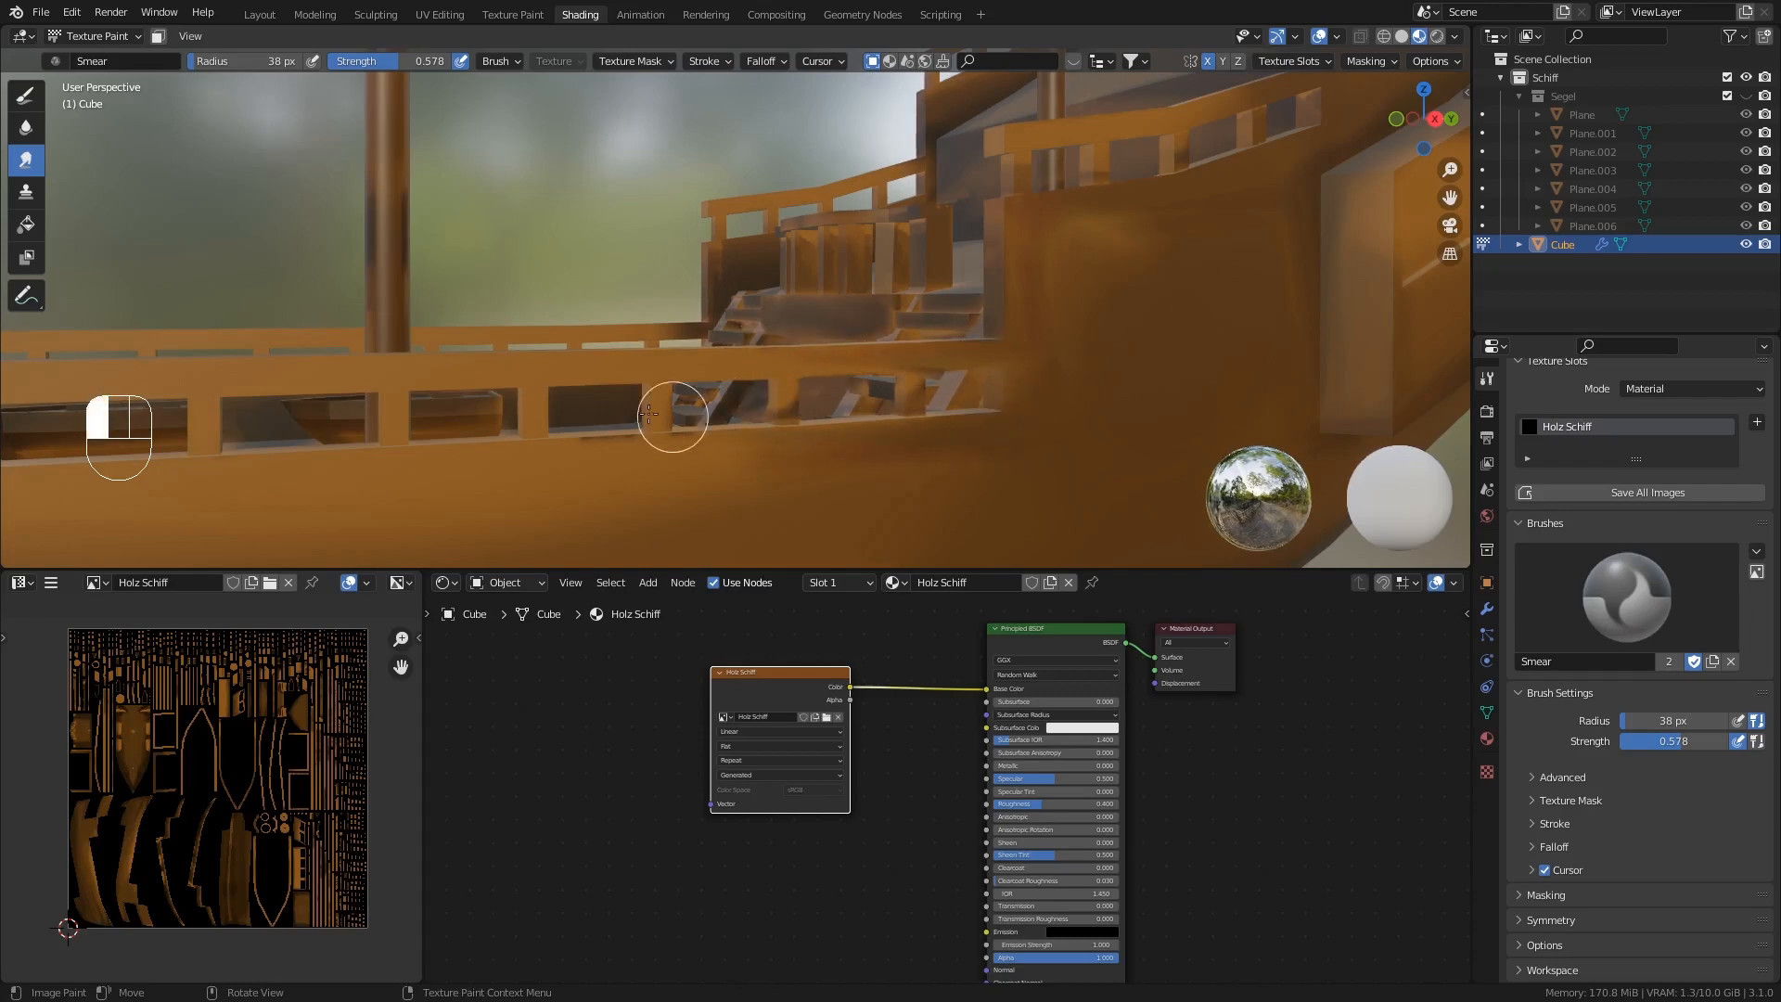
- Smear the shading lengthwise along the main deck's near railing toward the stern stairs
middle_click_drag(875, 413, 884, 449, "ctrl")
mouse_move(767, 469)
middle_mouse_down()
mouse_move(680, 476)
mouse_move(548, 421)
middle_mouse_up()
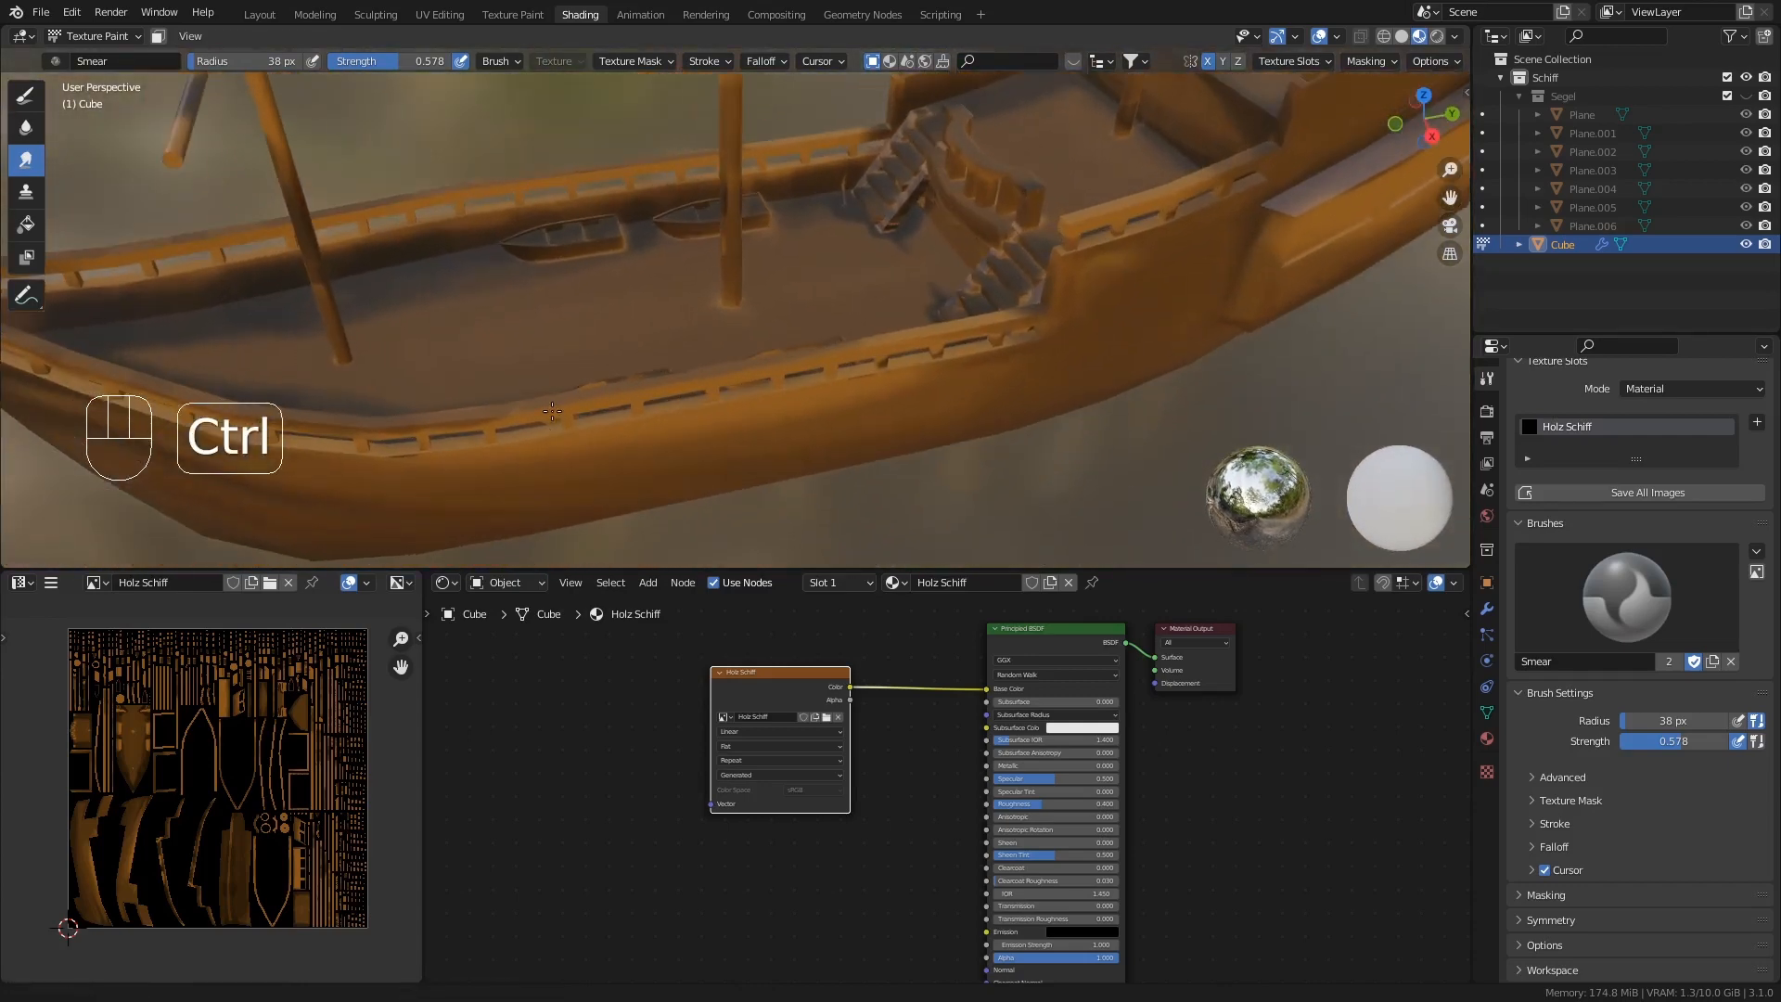
left_click_drag(508, 413, 698, 384)
mouse_move(579, 404)
left_mouse_down()
mouse_move(788, 350)
mouse_move(1030, 318)
mouse_move(916, 331)
mouse_move(1021, 294)
mouse_move(962, 330)
left_mouse_up()
mouse_move(962, 330)
middle_mouse_down()
mouse_move(942, 384)
mouse_move(975, 372)
middle_mouse_up()
- Smear the shading along the outer side rail of the stairs beside the bulwark
middle_click_drag(840, 315, 840, 293, "ctrl")
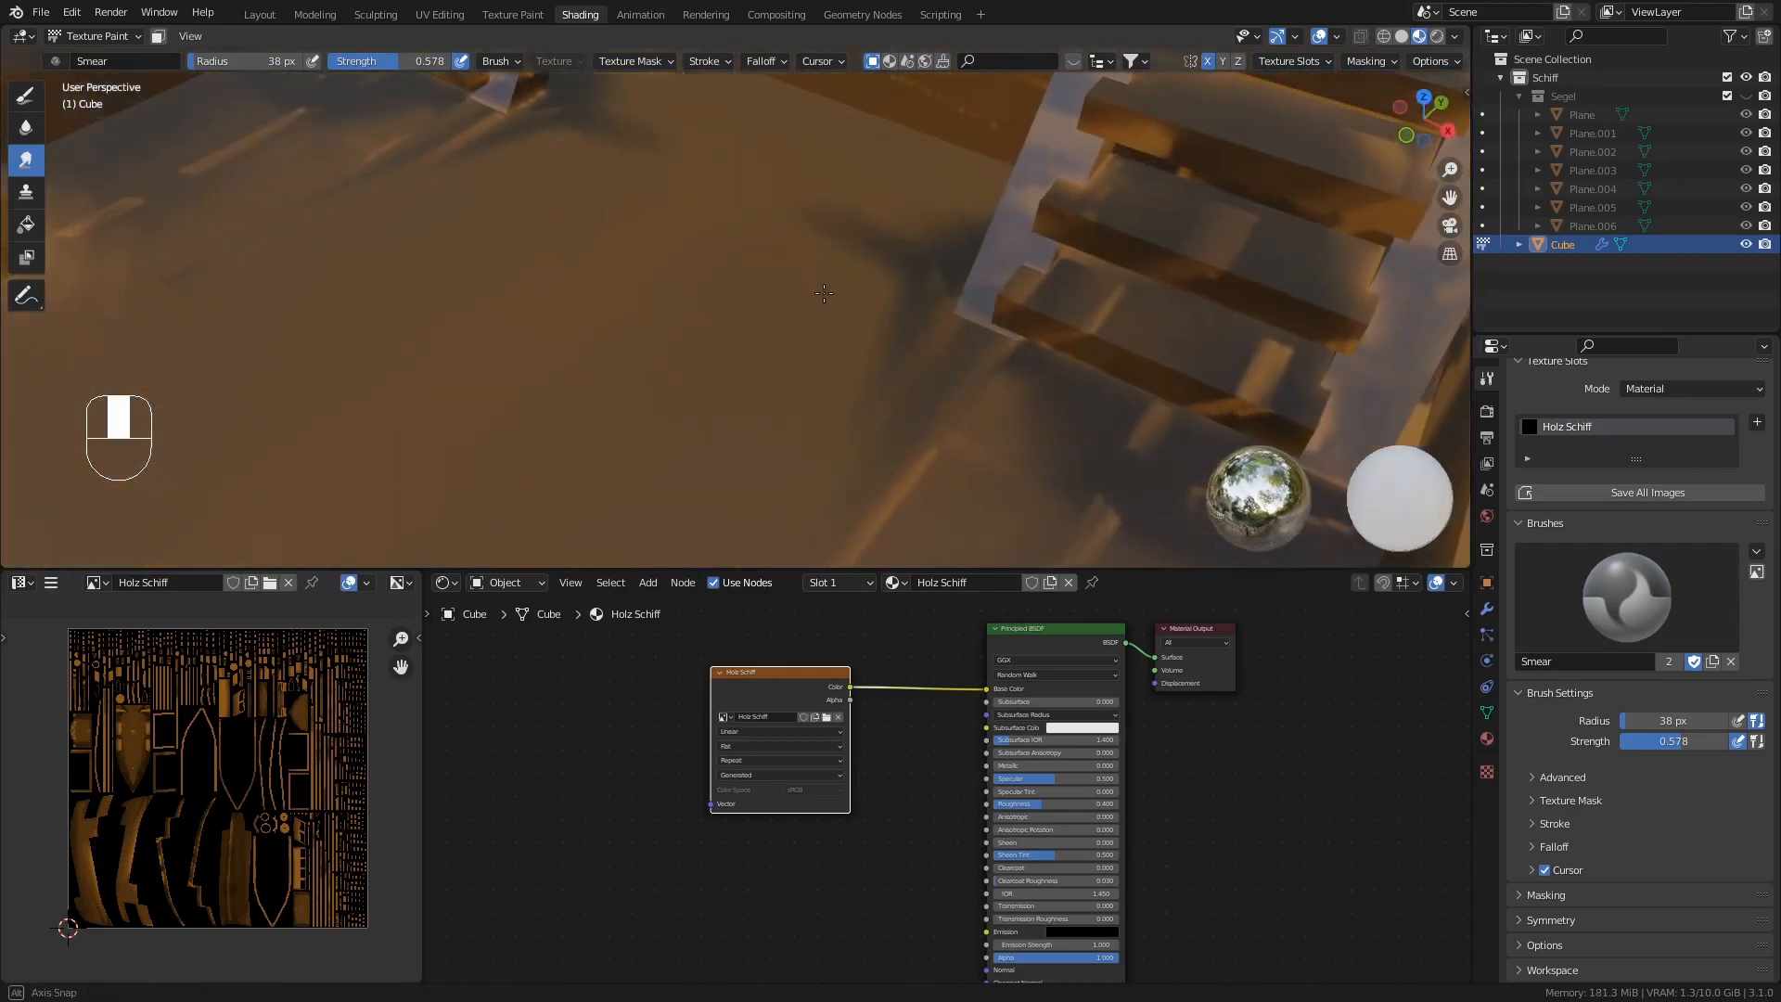
middle_click_drag(1007, 359, 1051, 389, "ctrl")
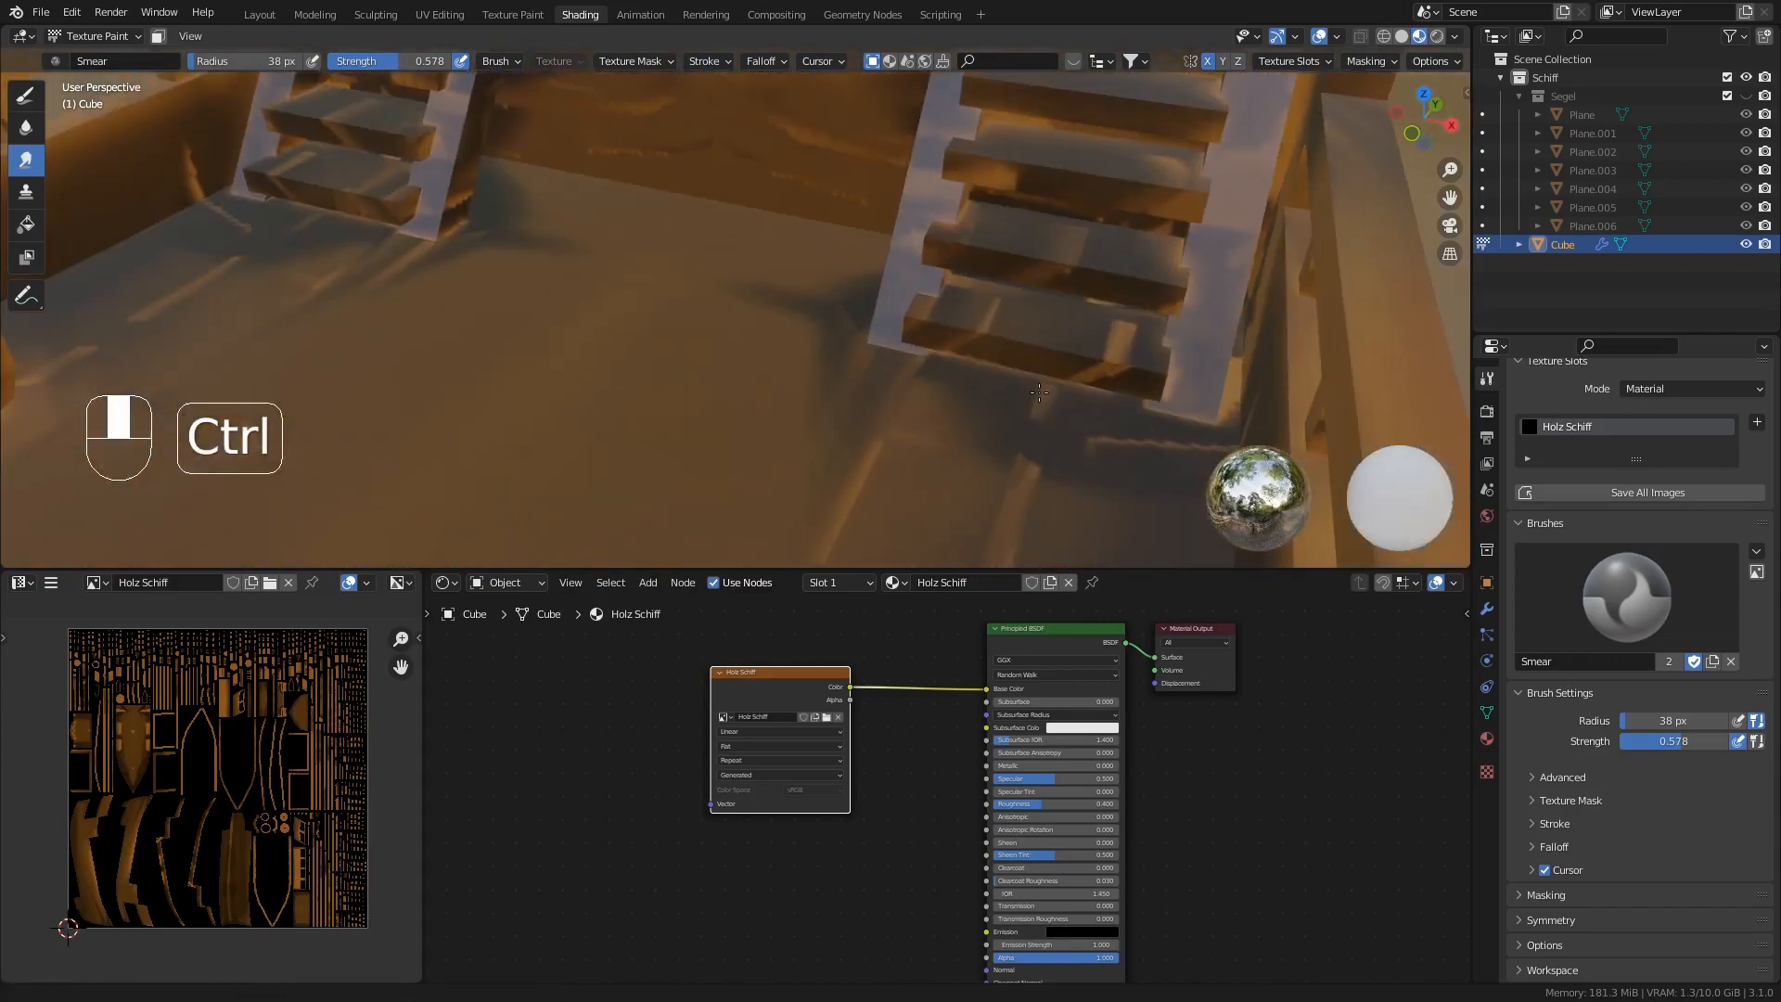
mouse_move(1158, 352)
left_mouse_down()
mouse_move(982, 306)
mouse_move(946, 325)
mouse_move(1098, 370)
mouse_move(1137, 358)
mouse_move(1097, 270)
mouse_move(954, 232)
mouse_move(936, 190)
mouse_move(899, 227)
mouse_move(887, 365)
mouse_move(1259, 253)
left_mouse_up()
left_click_drag(1222, 154, 1202, 342)
middle_click_drag(1322, 159, 1216, 303, "shift")
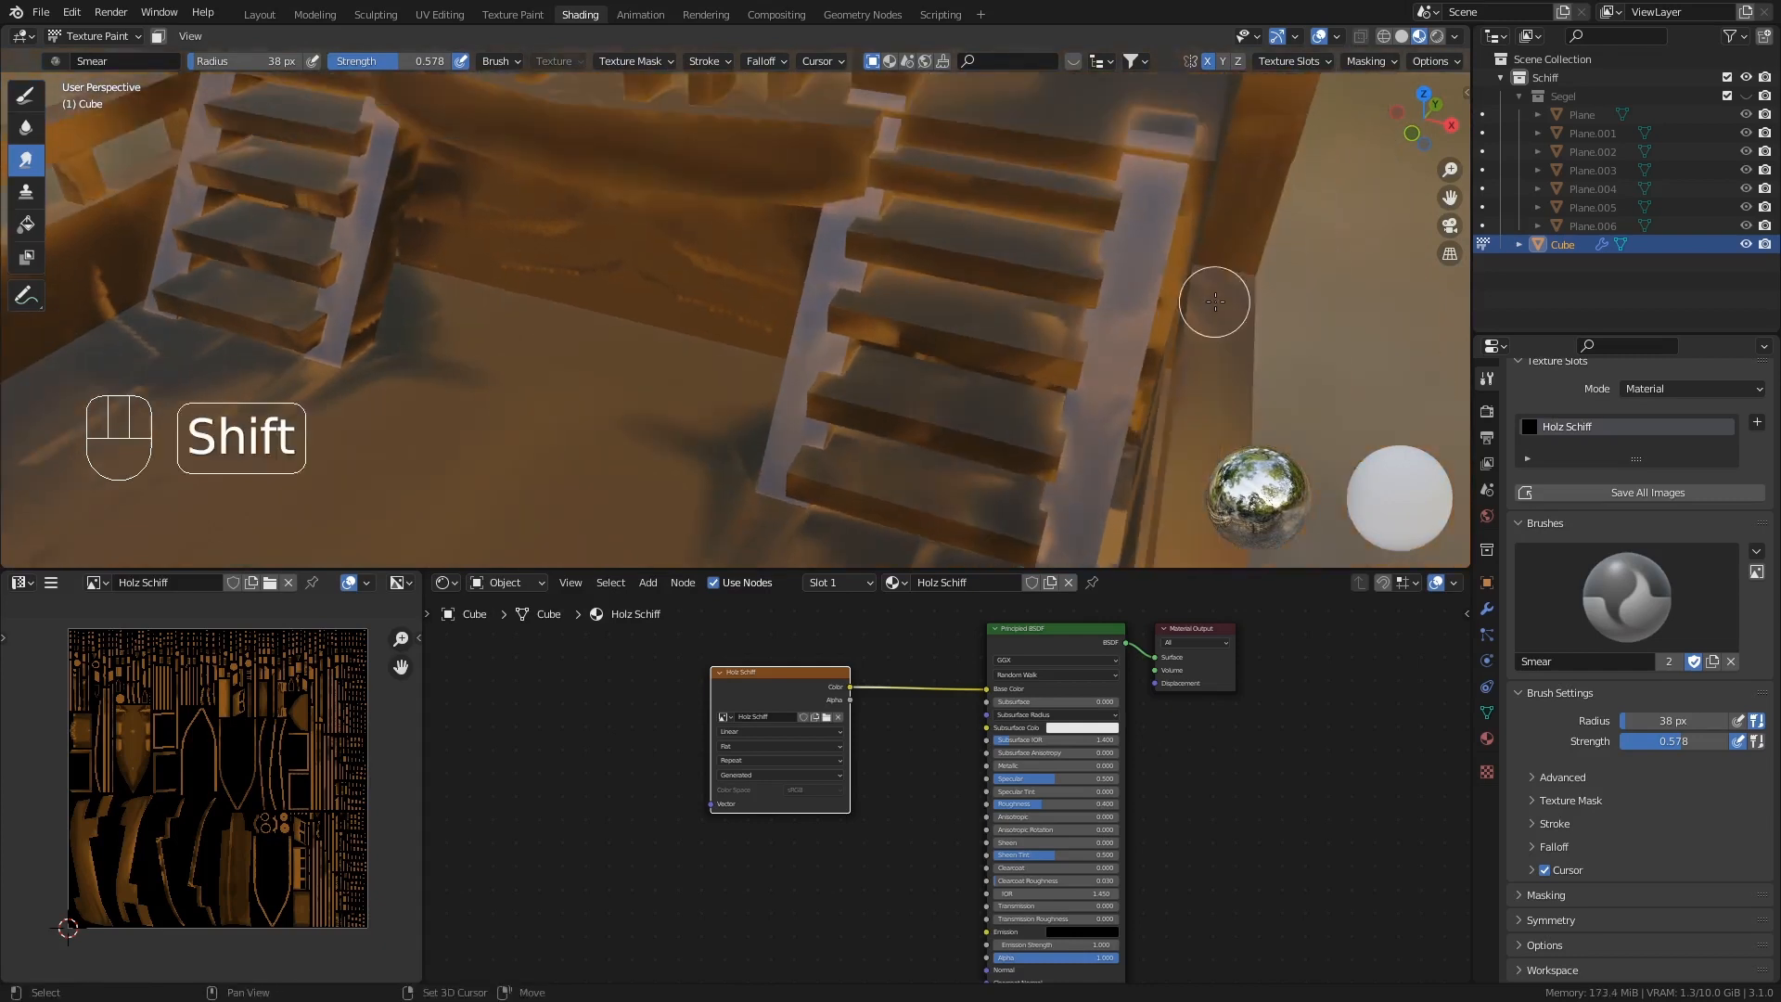
mouse_move(1159, 197)
left_mouse_down()
mouse_move(1154, 159)
mouse_move(1084, 514)
mouse_move(1083, 466)
left_mouse_up()
- Smear the dark deck patch and bulwark edge at the foot of the same stairs
middle_click_drag(1088, 464, 1089, 276, "shift")
left_click_drag(1058, 341, 1089, 348)
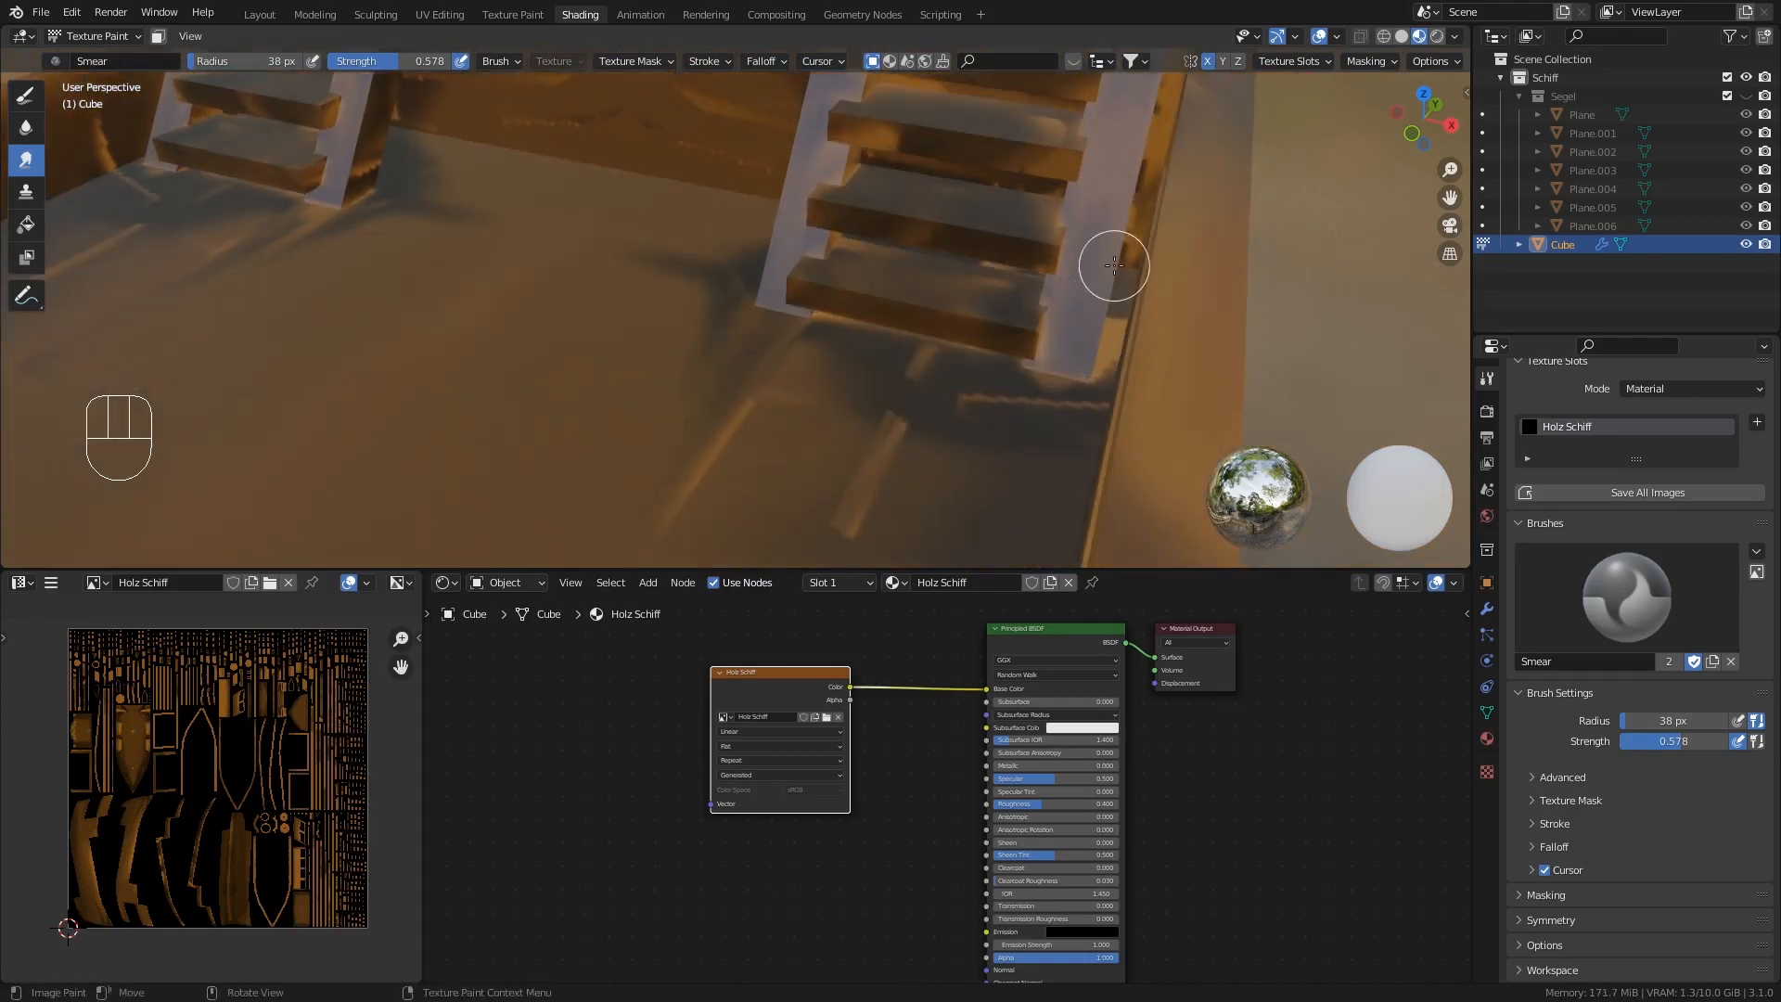
mouse_move(1100, 455)
left_mouse_down()
mouse_move(1113, 270)
mouse_move(1068, 314)
left_mouse_up()
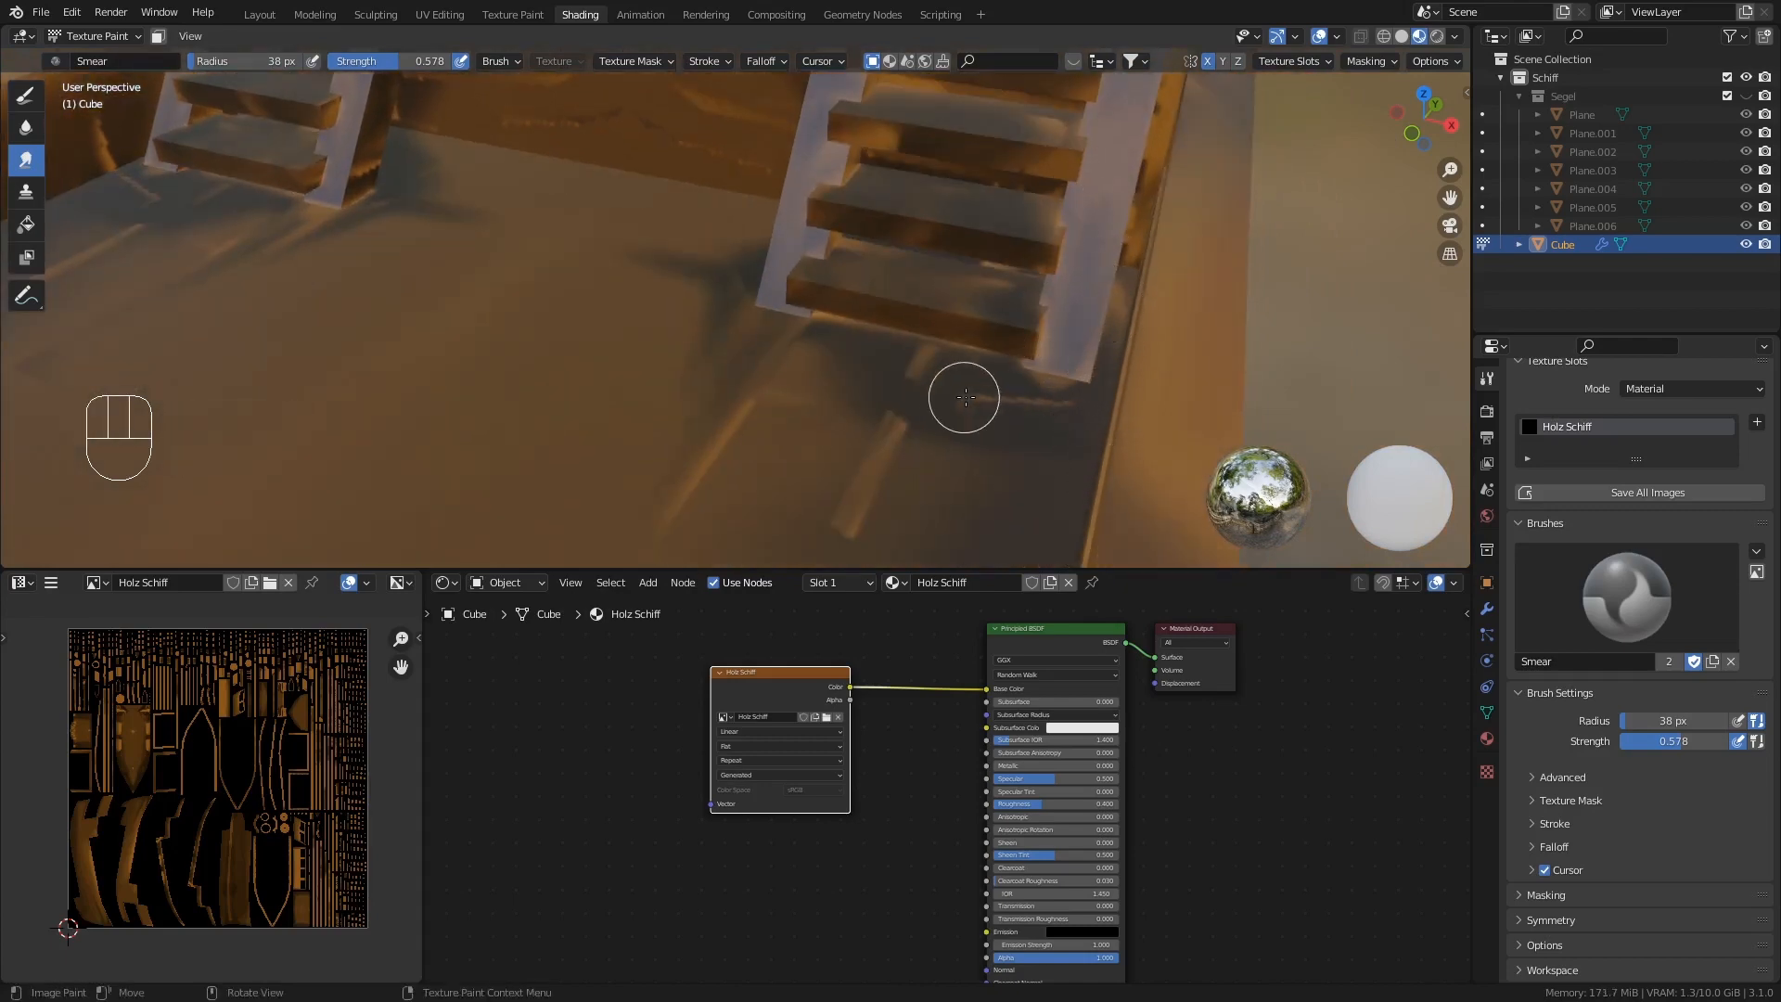
- Switch to the Soften brush at strength 1.000 and blur the shadows on the deck and treads around the stairs
mouse_move(968, 413)
middle_mouse_down()
mouse_move(858, 408)
mouse_move(994, 402)
mouse_move(978, 419)
mouse_move(928, 399)
mouse_move(970, 394)
middle_mouse_up()
left_click(25, 129)
mouse_move(970, 393)
left_mouse_down()
mouse_move(1035, 351)
mouse_move(1026, 308)
mouse_move(1097, 295)
mouse_move(1039, 393)
mouse_move(897, 441)
left_mouse_up()
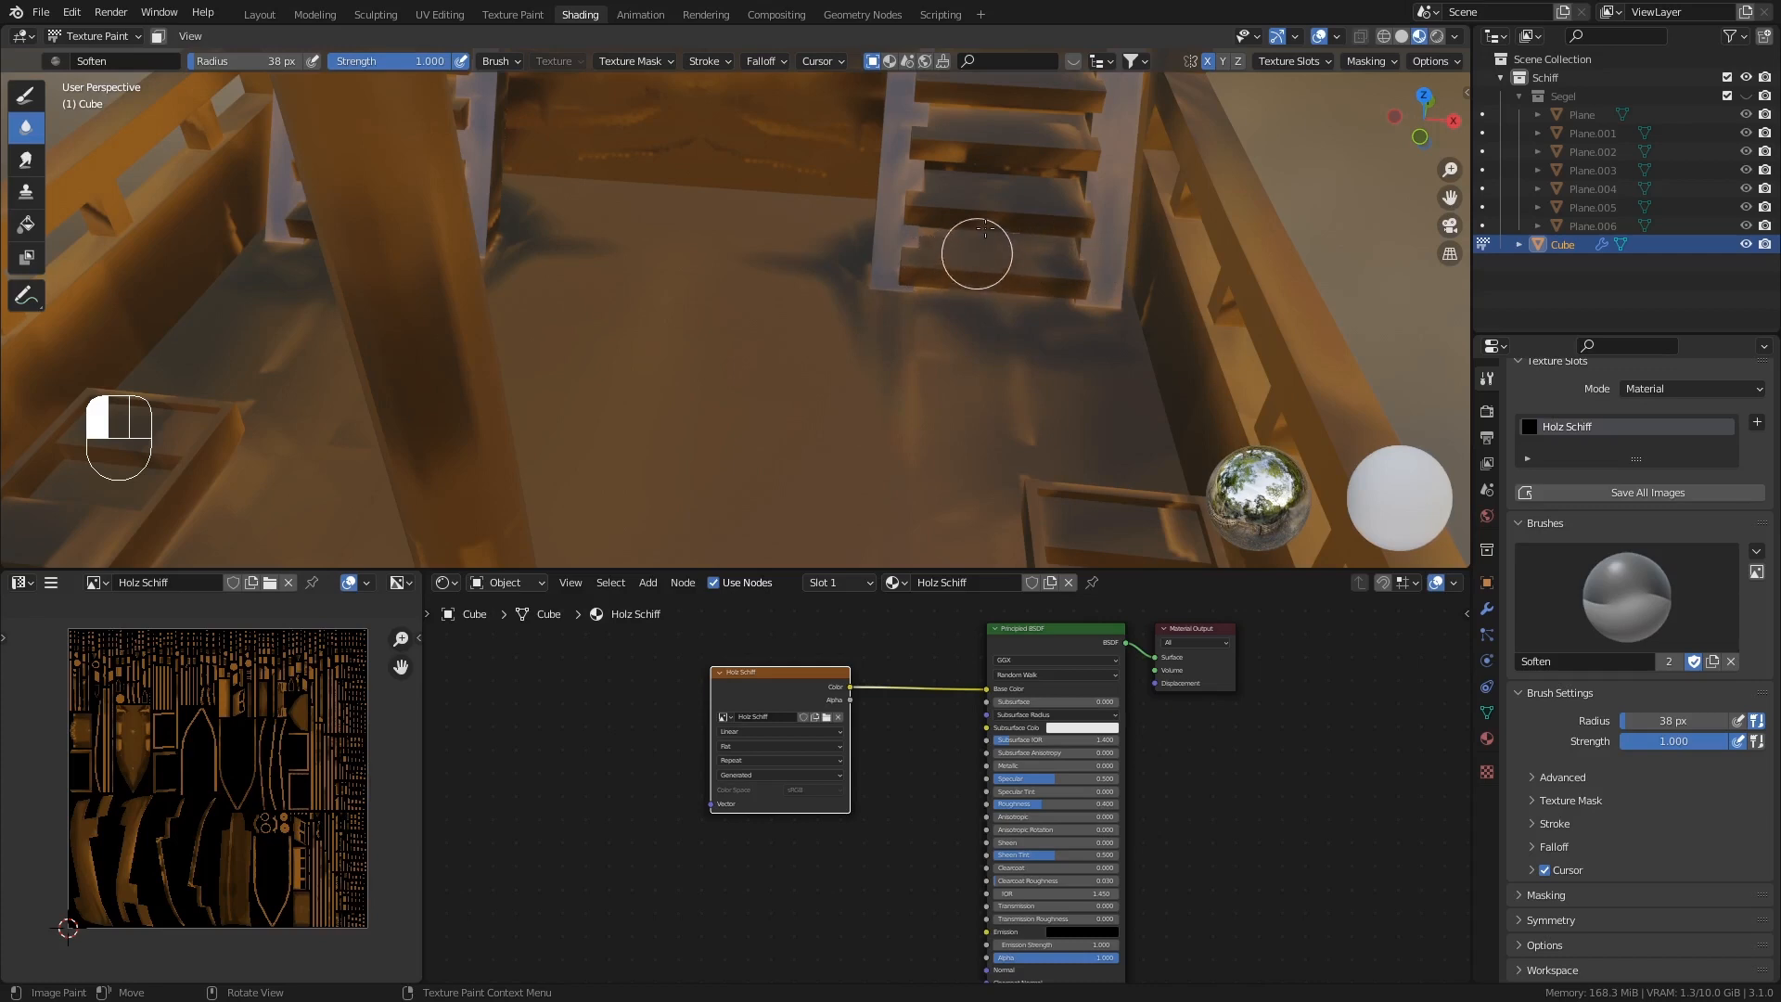
left_click_drag(977, 253, 977, 255)
middle_click_drag(977, 255, 966, 290, "shift")
mouse_move(965, 290)
left_mouse_down()
mouse_move(890, 350)
mouse_move(899, 383)
mouse_move(942, 343)
left_mouse_up()
mouse_move(888, 291)
left_mouse_down()
mouse_move(852, 336)
mouse_move(866, 315)
left_mouse_up()
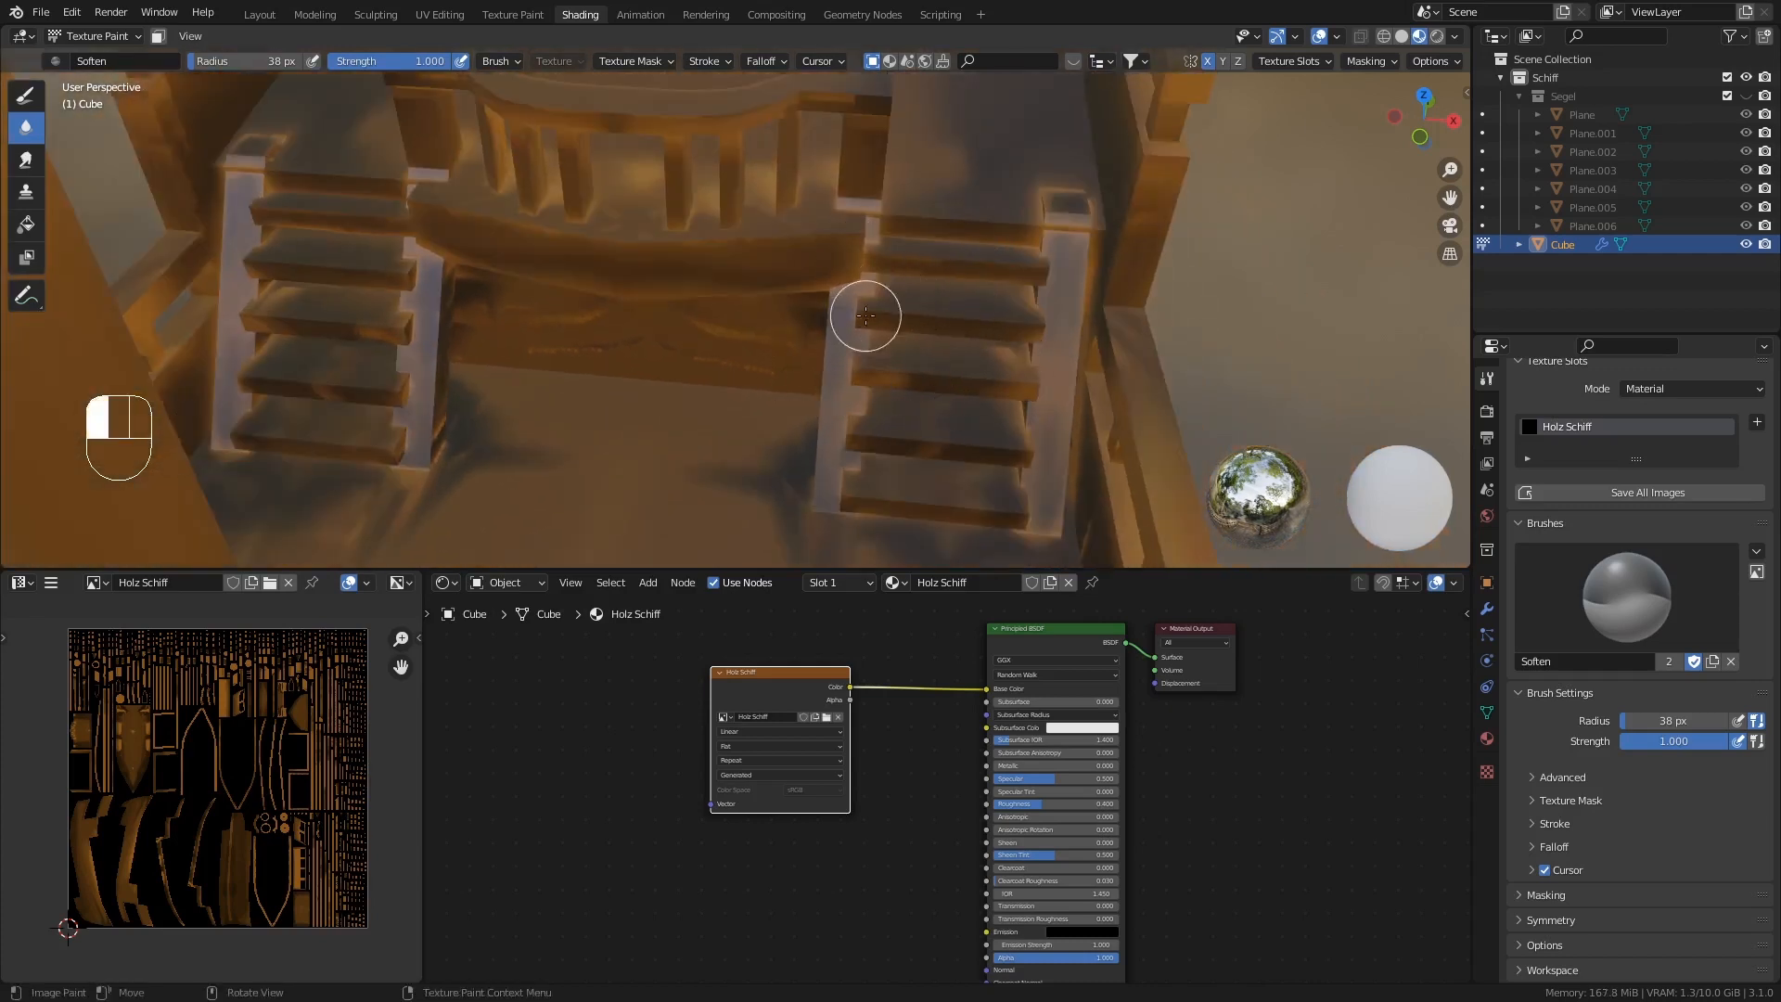
left_click_drag(885, 482, 954, 422)
- Soften the remaining shadow edges on the main deck in front of the two stern stairs
middle_click_drag(913, 354, 798, 475, "ctrl")
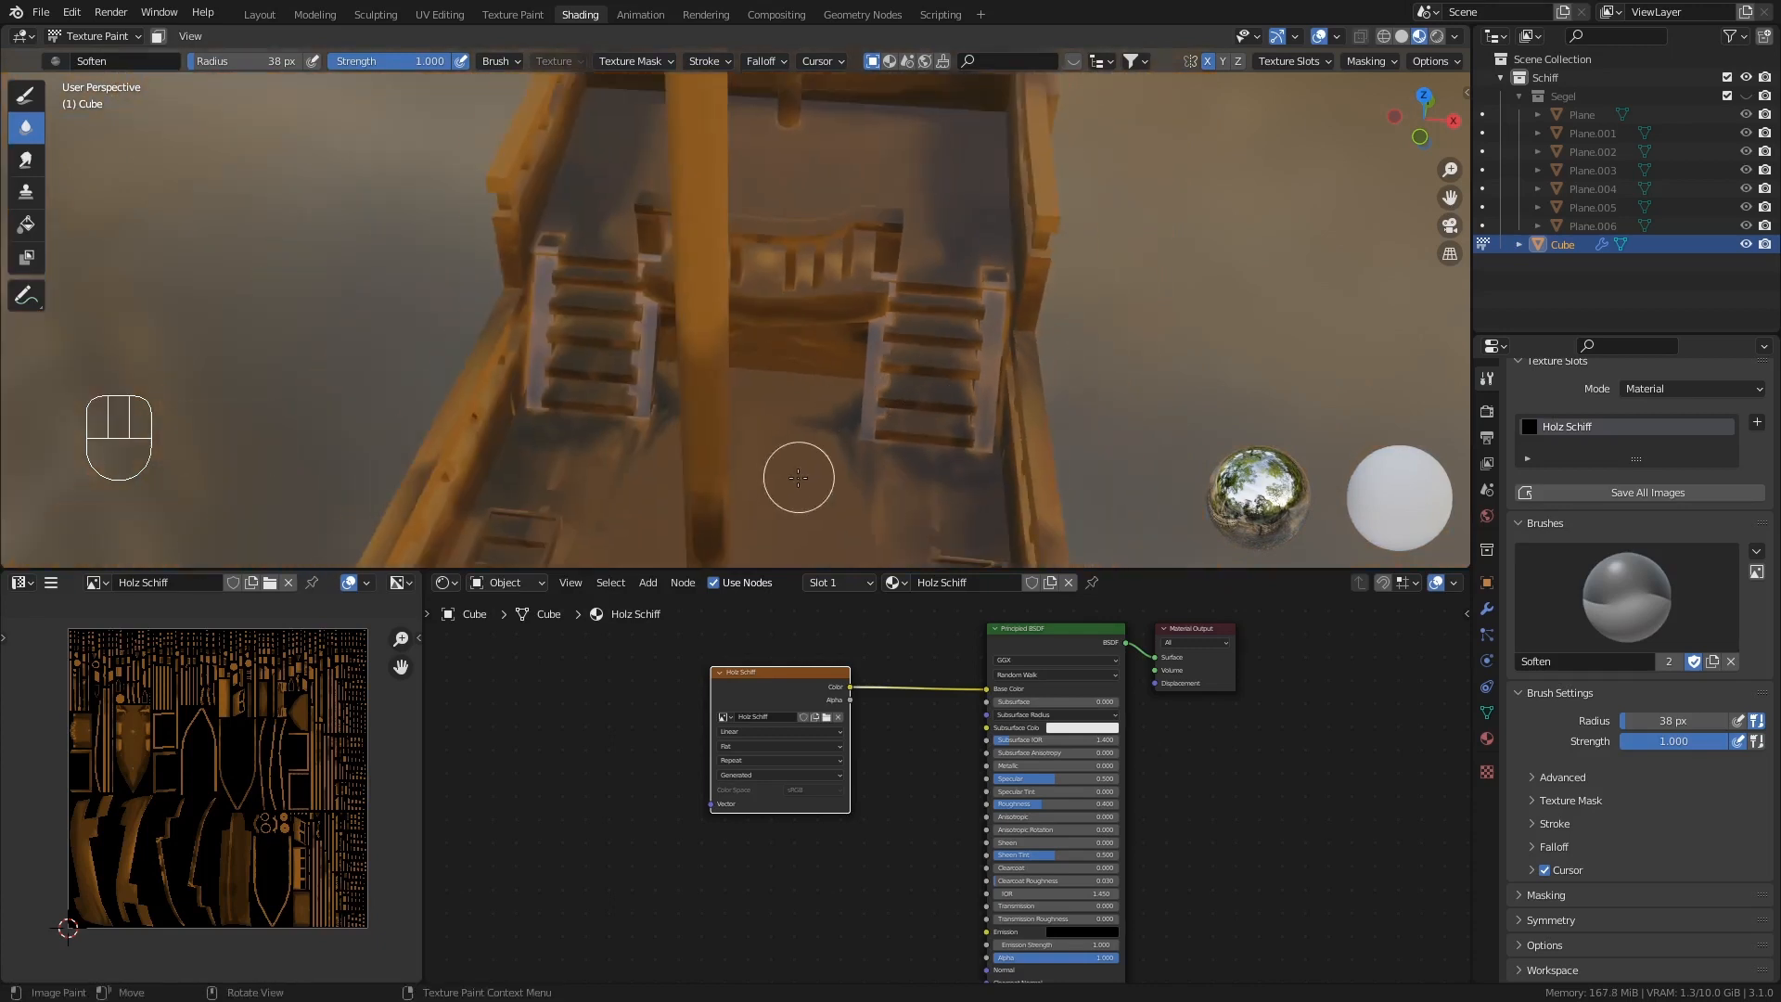
mouse_move(814, 431)
left_mouse_down()
mouse_move(832, 381)
mouse_move(837, 438)
left_mouse_up()
middle_click_drag(837, 437, 707, 370)
left_click_drag(707, 370, 670, 384)
mouse_move(670, 385)
middle_mouse_down()
mouse_move(649, 371)
mouse_move(745, 316)
middle_mouse_up()
- Switch to the Smear brush at strength 0.578 and streak the dark patches sideways across the bulkhead between the two stairs
left_click(25, 167)
mouse_move(757, 298)
left_mouse_down()
mouse_move(796, 291)
mouse_move(775, 300)
mouse_move(988, 340)
left_mouse_up()
mouse_move(782, 285)
left_mouse_down()
mouse_move(942, 330)
mouse_move(919, 322)
left_mouse_up()
mouse_move(919, 322)
middle_mouse_down()
mouse_move(942, 233)
mouse_move(894, 266)
mouse_move(844, 248)
mouse_move(869, 284)
mouse_move(869, 259)
middle_mouse_up()
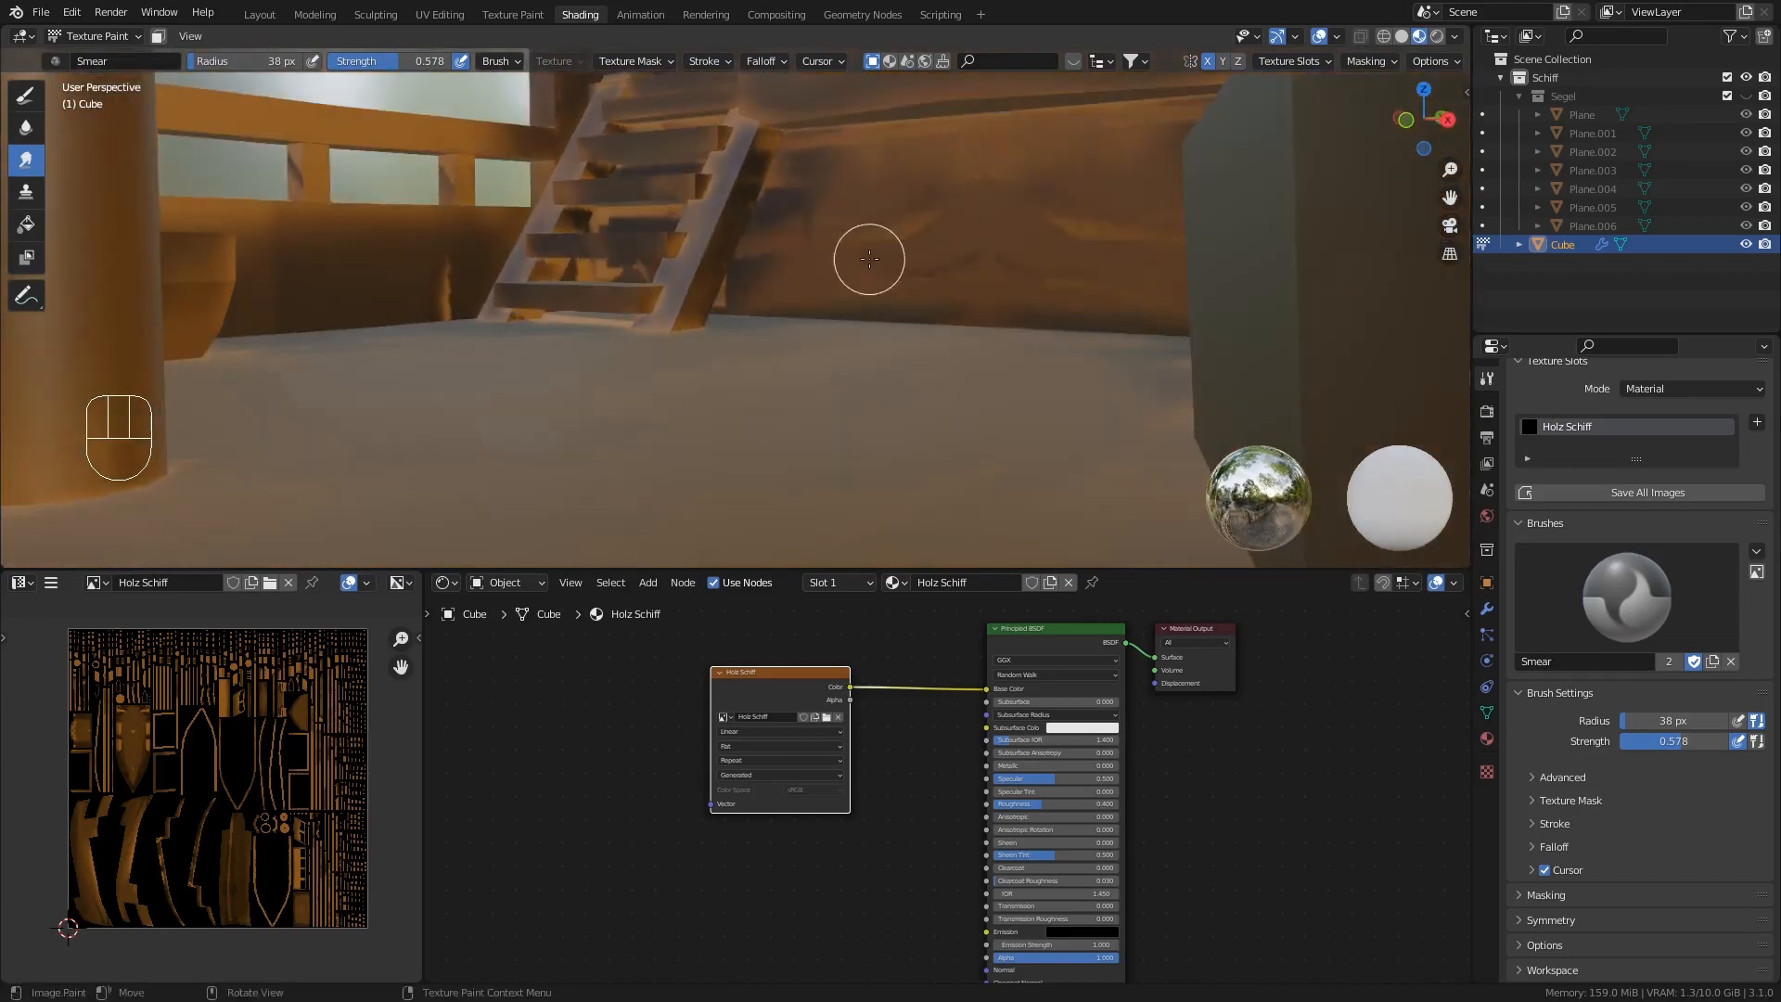
mouse_move(768, 199)
left_mouse_down()
mouse_move(755, 211)
mouse_move(906, 143)
mouse_move(892, 135)
left_mouse_up()
middle_click_drag(850, 178, 843, 225)
mouse_move(755, 189)
left_mouse_down()
mouse_move(1013, 202)
mouse_move(993, 200)
left_mouse_up()
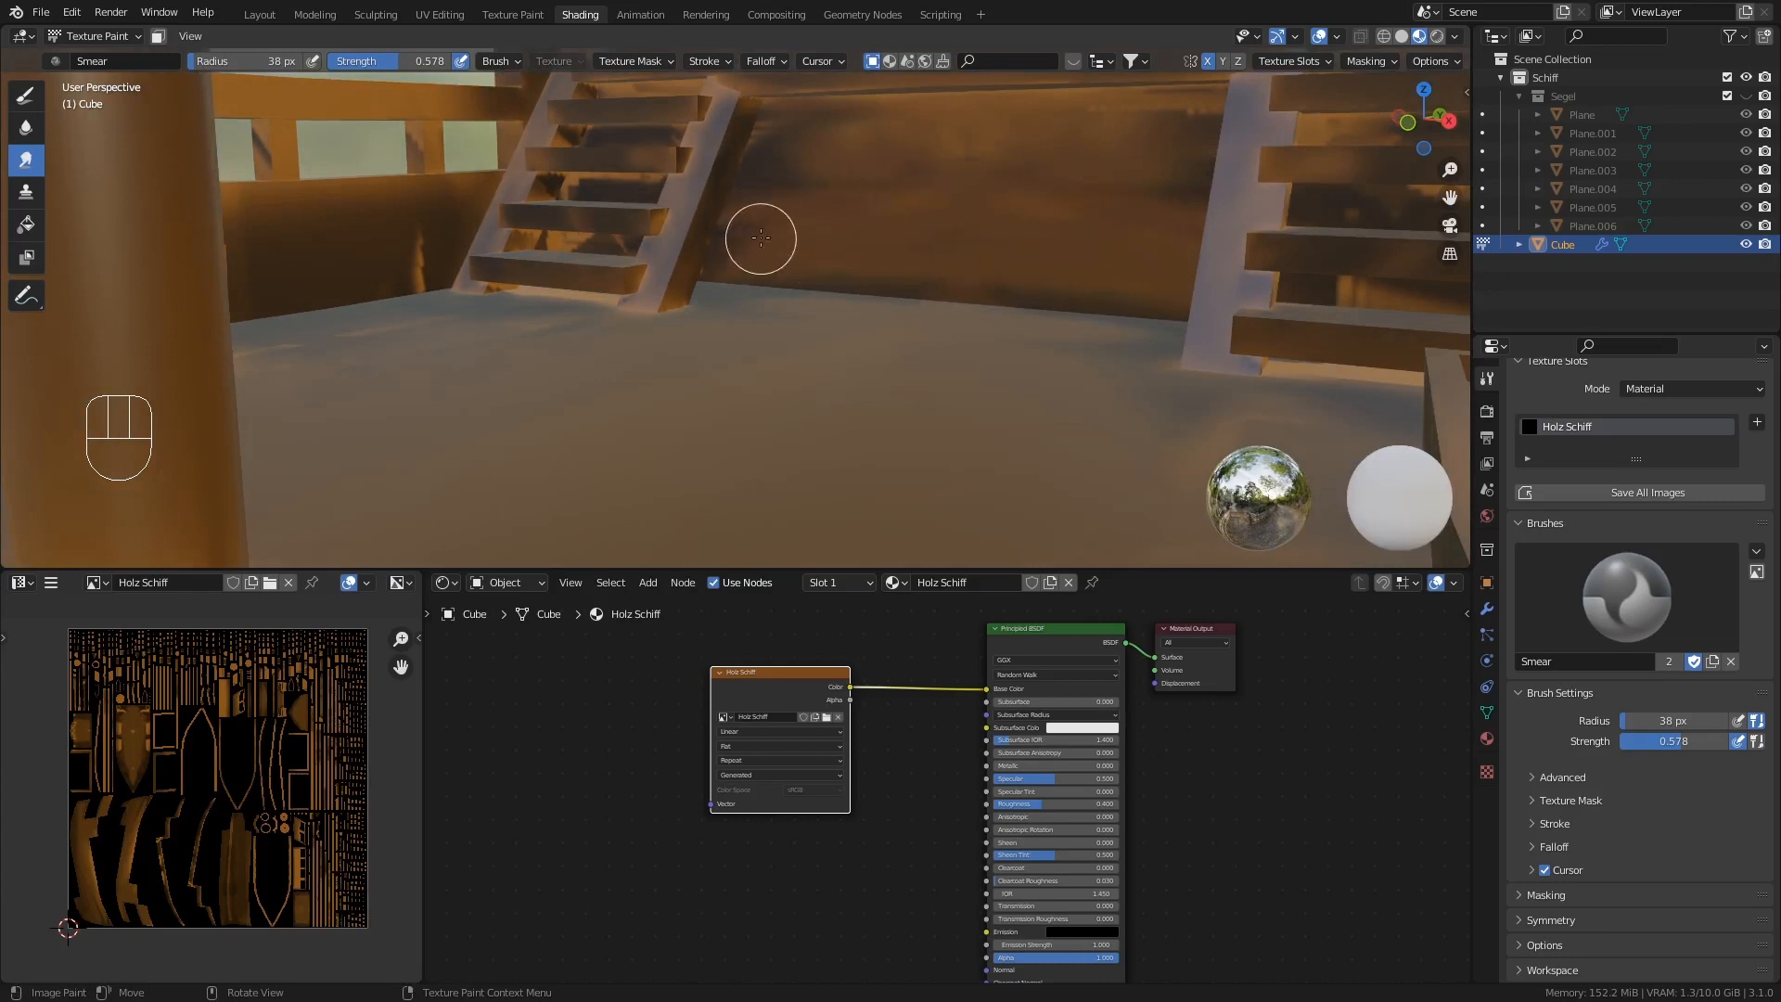
mouse_move(823, 146)
left_mouse_down()
mouse_move(791, 115)
mouse_move(904, 124)
left_mouse_up()
- Switch to the TexDraw brush with a dark brown and shade the main mast where its two yards cross it
scroll(909, 139, "down", 4)
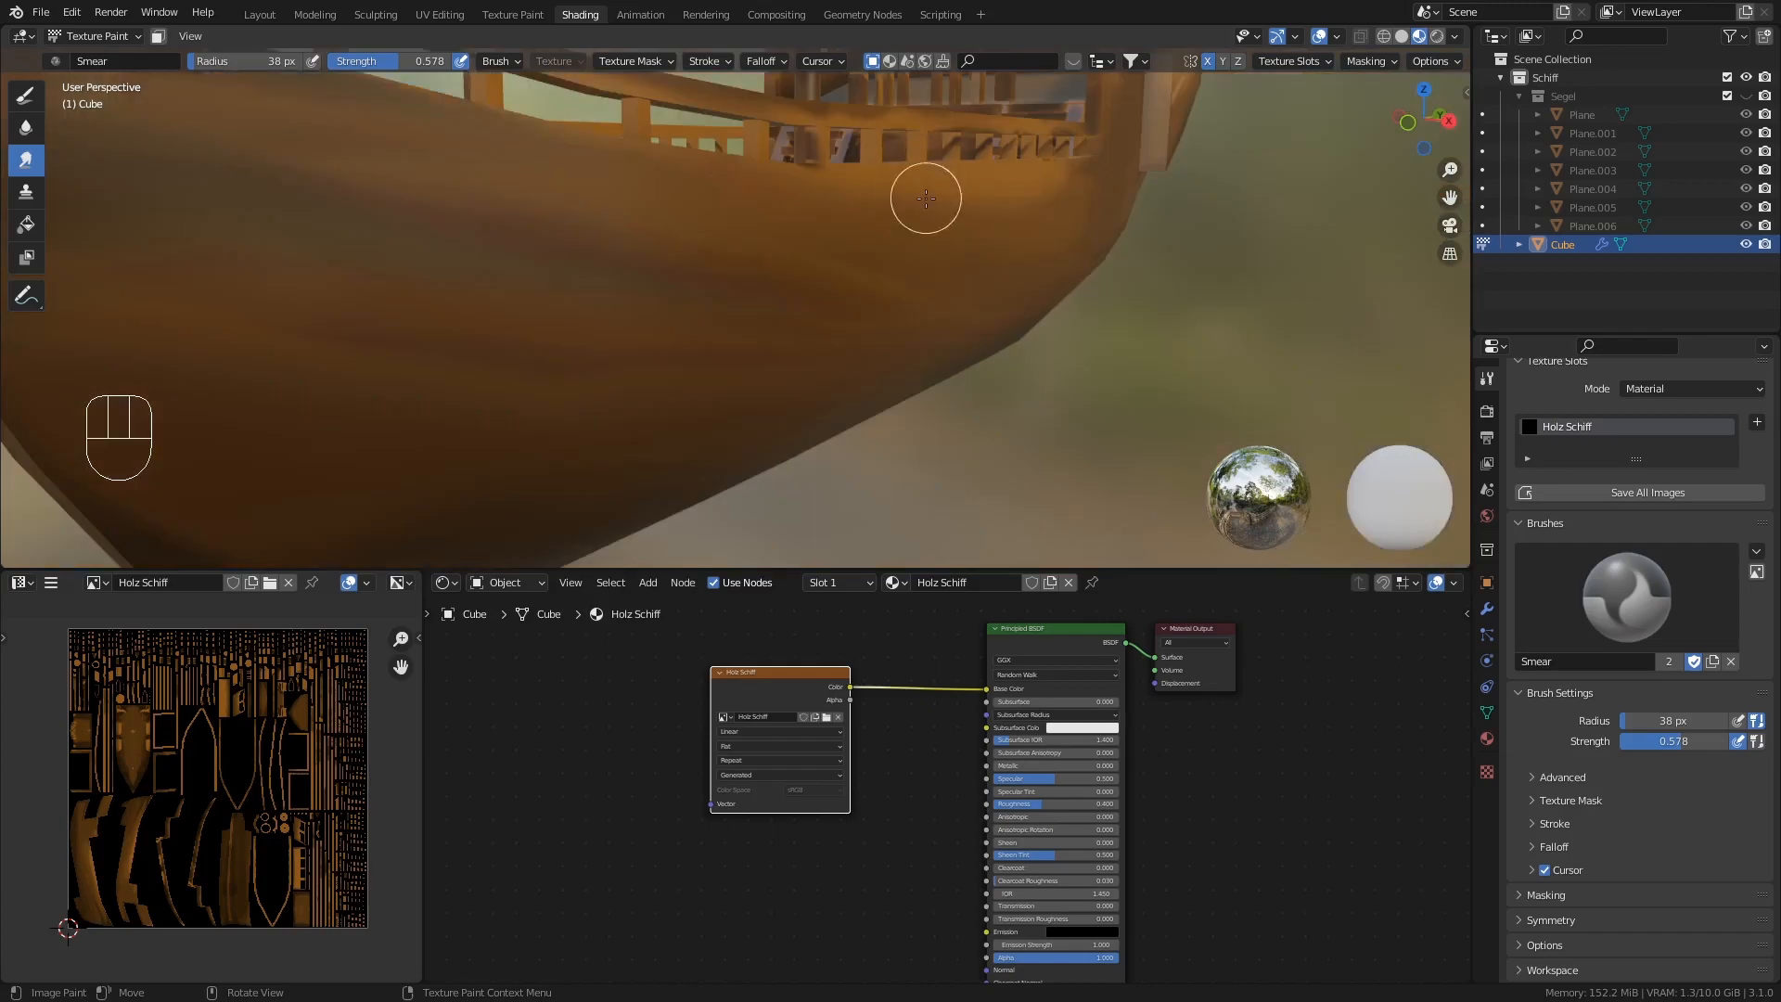
mouse_move(927, 206)
middle_mouse_down()
mouse_move(904, 256)
mouse_move(982, 299)
mouse_move(954, 318)
mouse_move(982, 390)
mouse_move(971, 354)
mouse_move(877, 336)
mouse_move(906, 340)
middle_mouse_up()
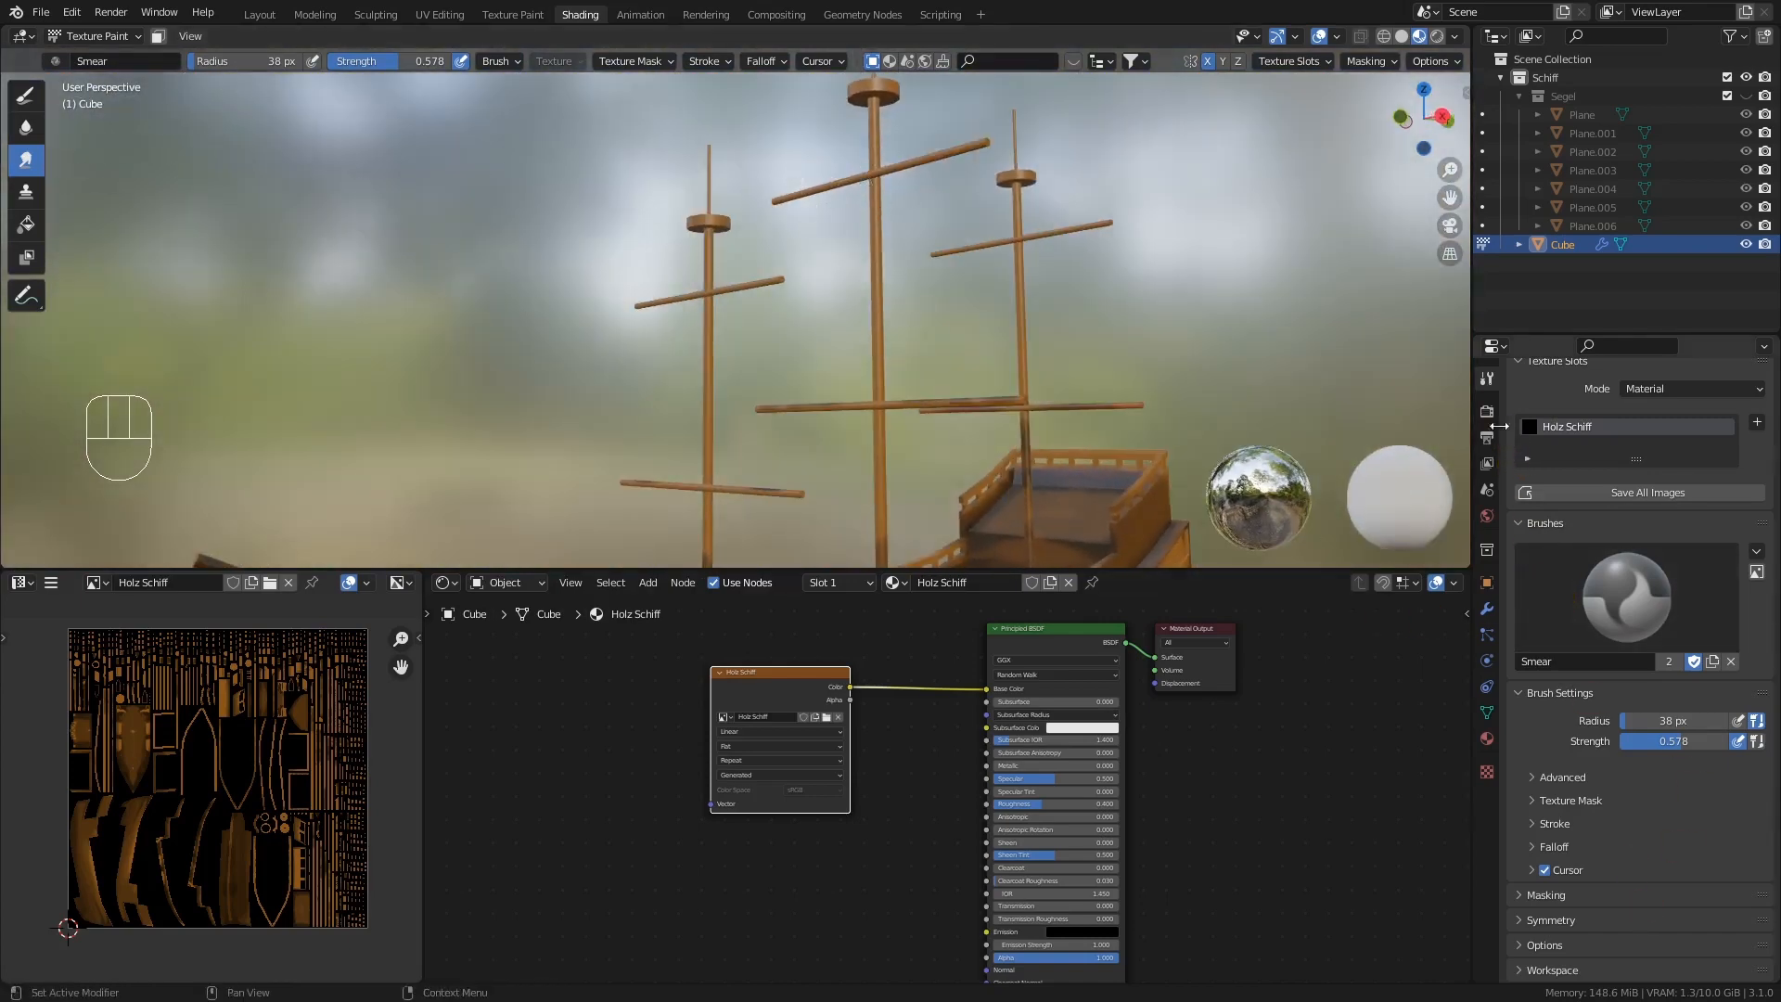
left_click(30, 106)
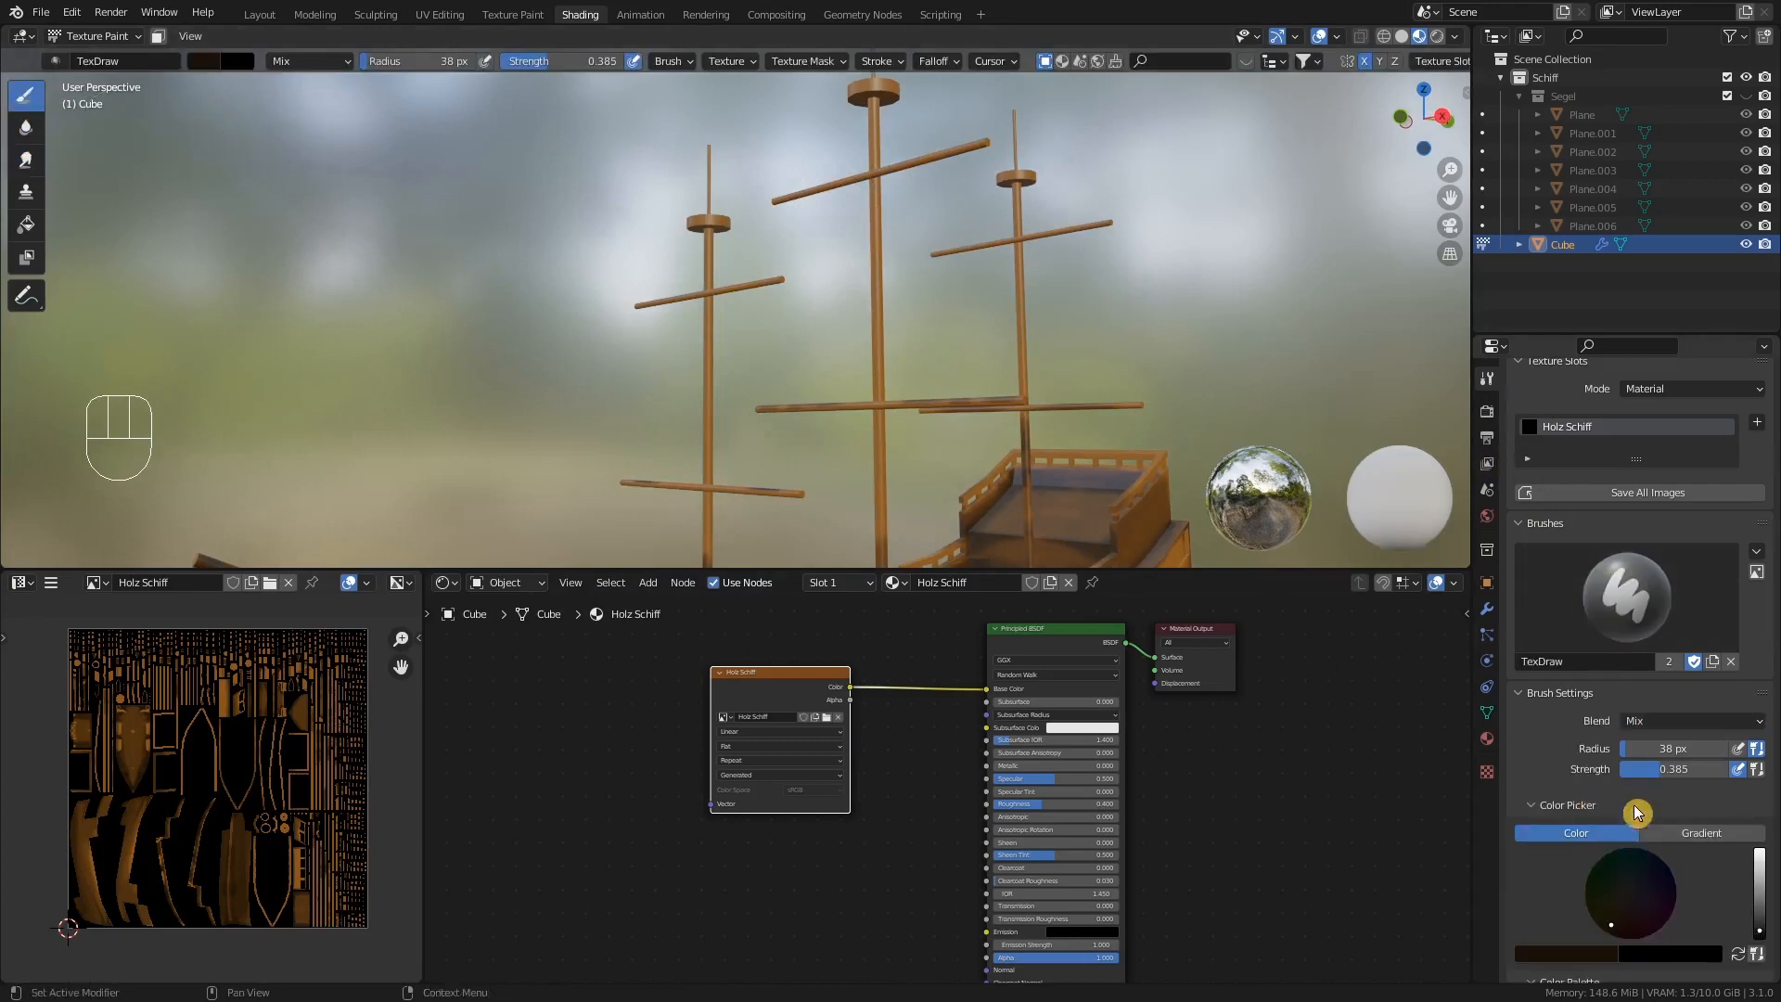
scroll(1627, 816, "down", 3)
left_click(1540, 948)
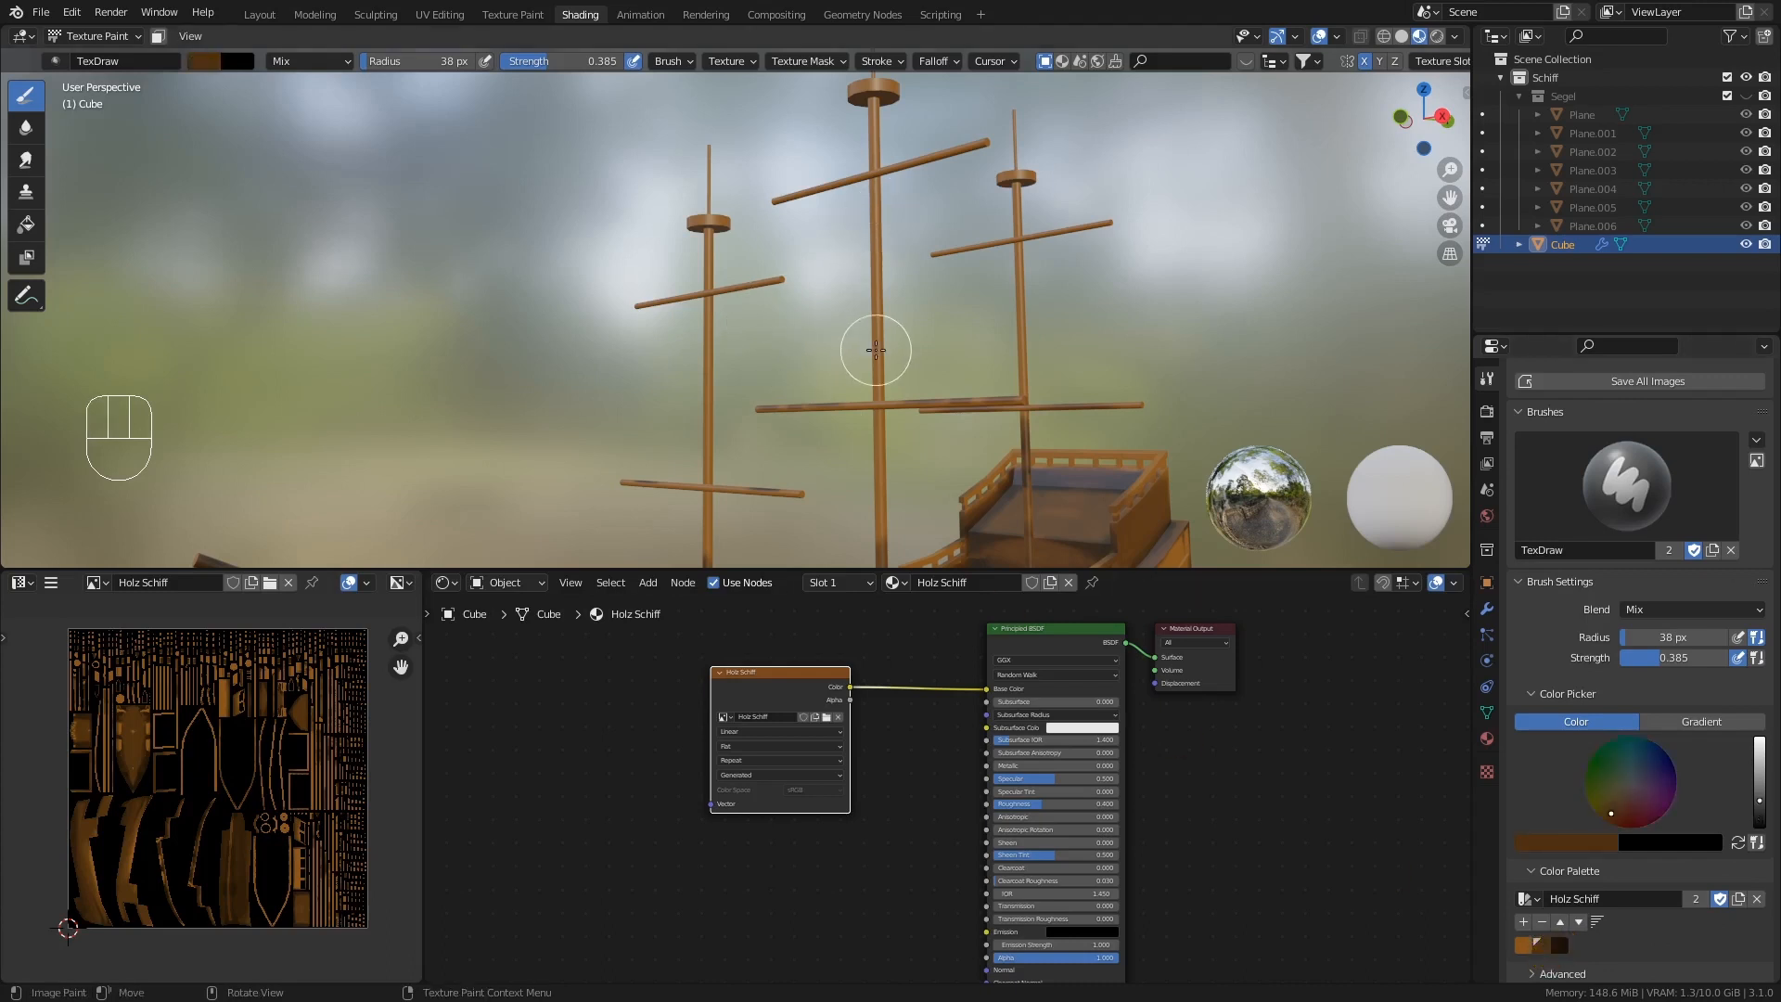
left_click(876, 402)
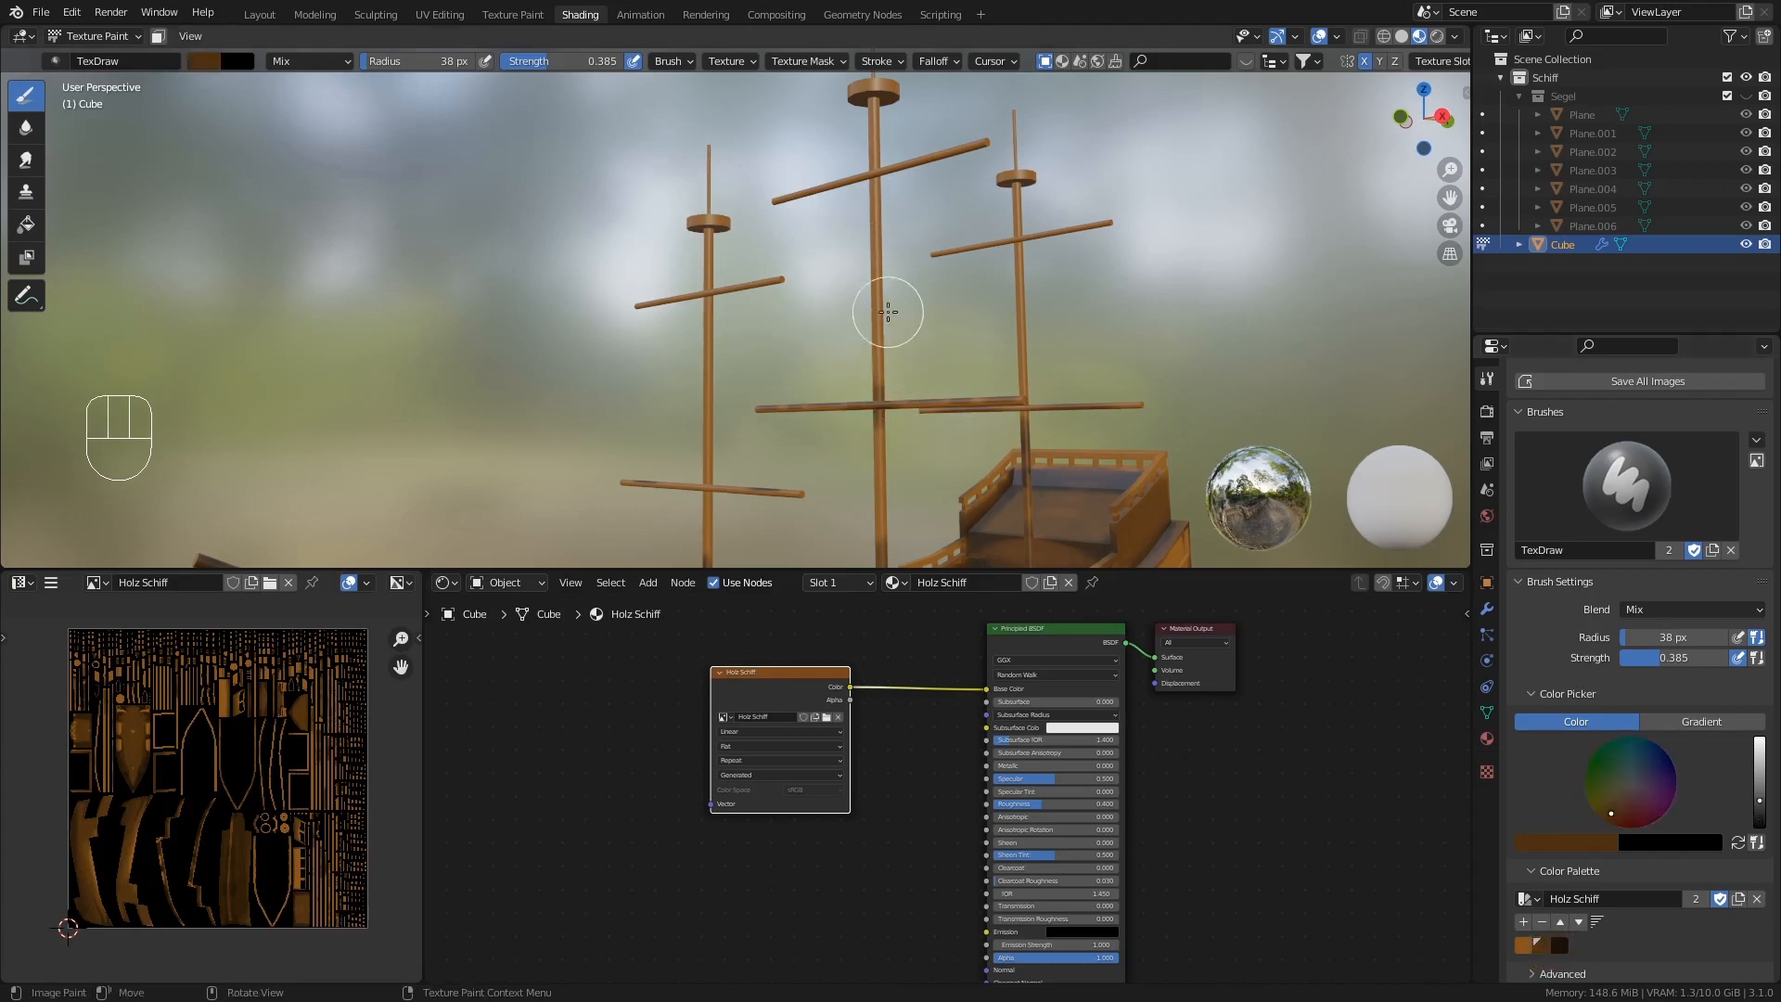
left_click(874, 176)
left_click(886, 165)
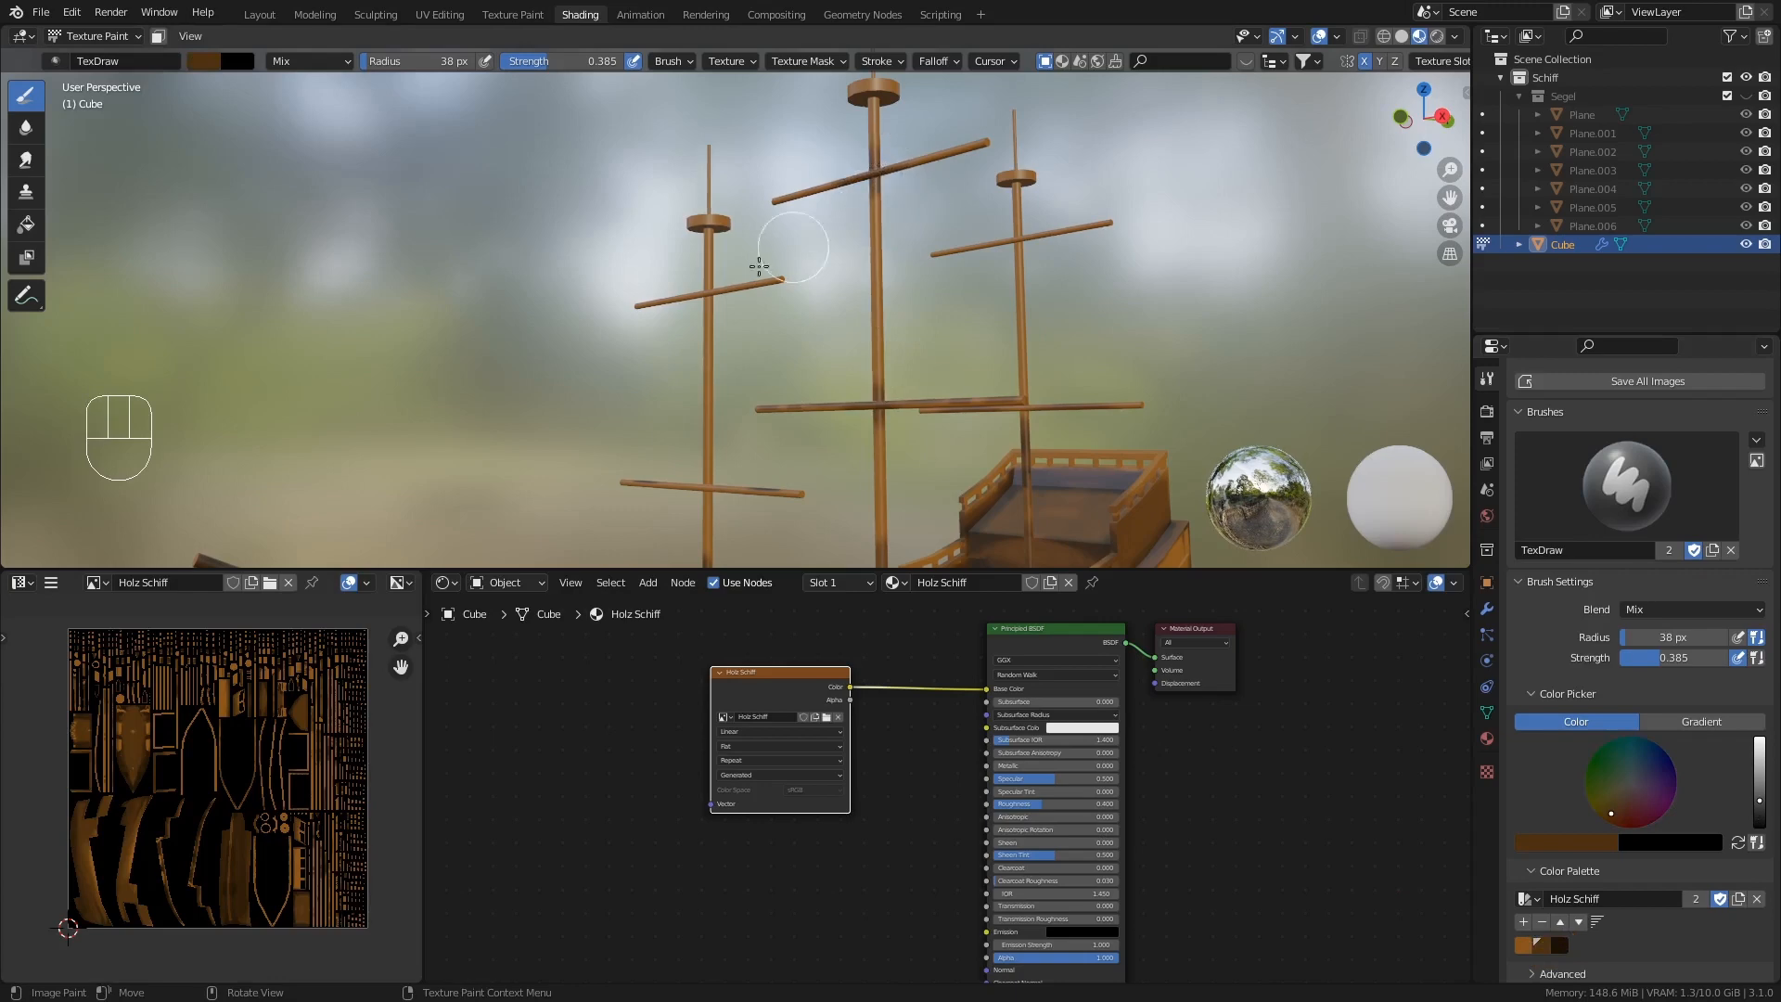
- Shade the foremast's yard crossings with dark brown, raising the brush strength to 0.711
left_click_drag(709, 294, 713, 296)
mouse_move(706, 301)
middle_mouse_down()
mouse_move(759, 430)
mouse_move(752, 401)
middle_mouse_up()
left_click_drag(726, 362, 728, 345)
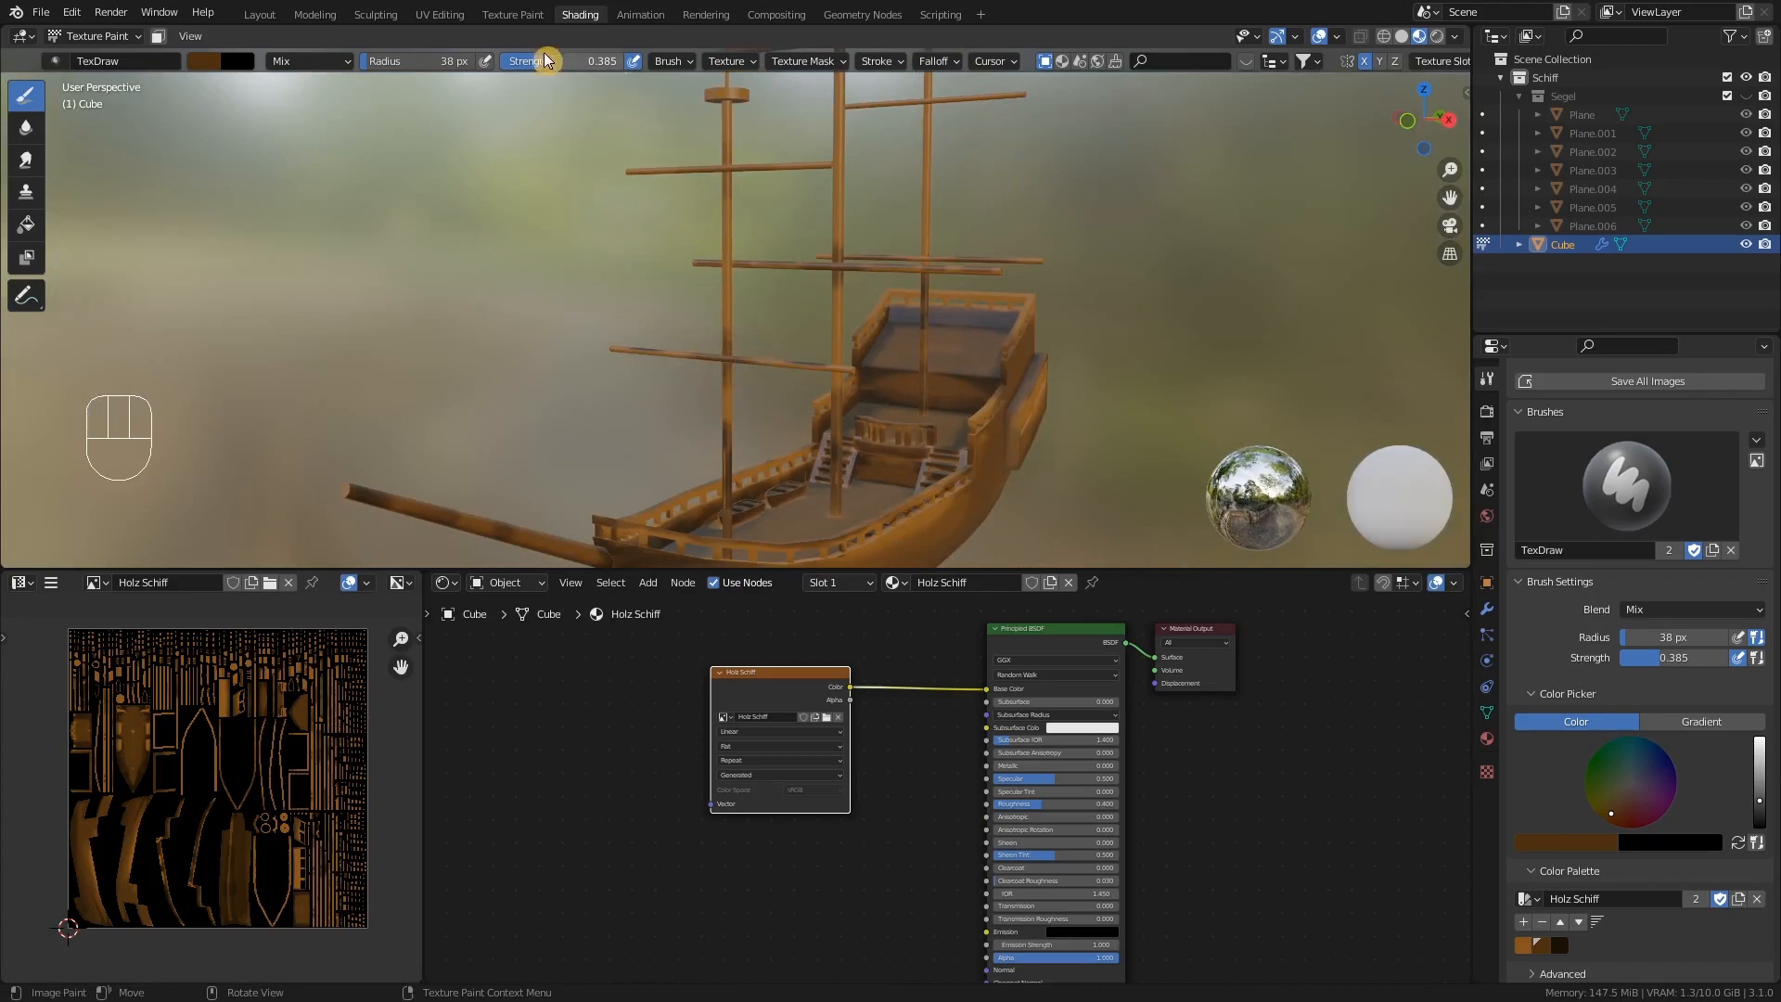
left_click_drag(545, 60, 590, 60)
left_click_drag(730, 345, 720, 350)
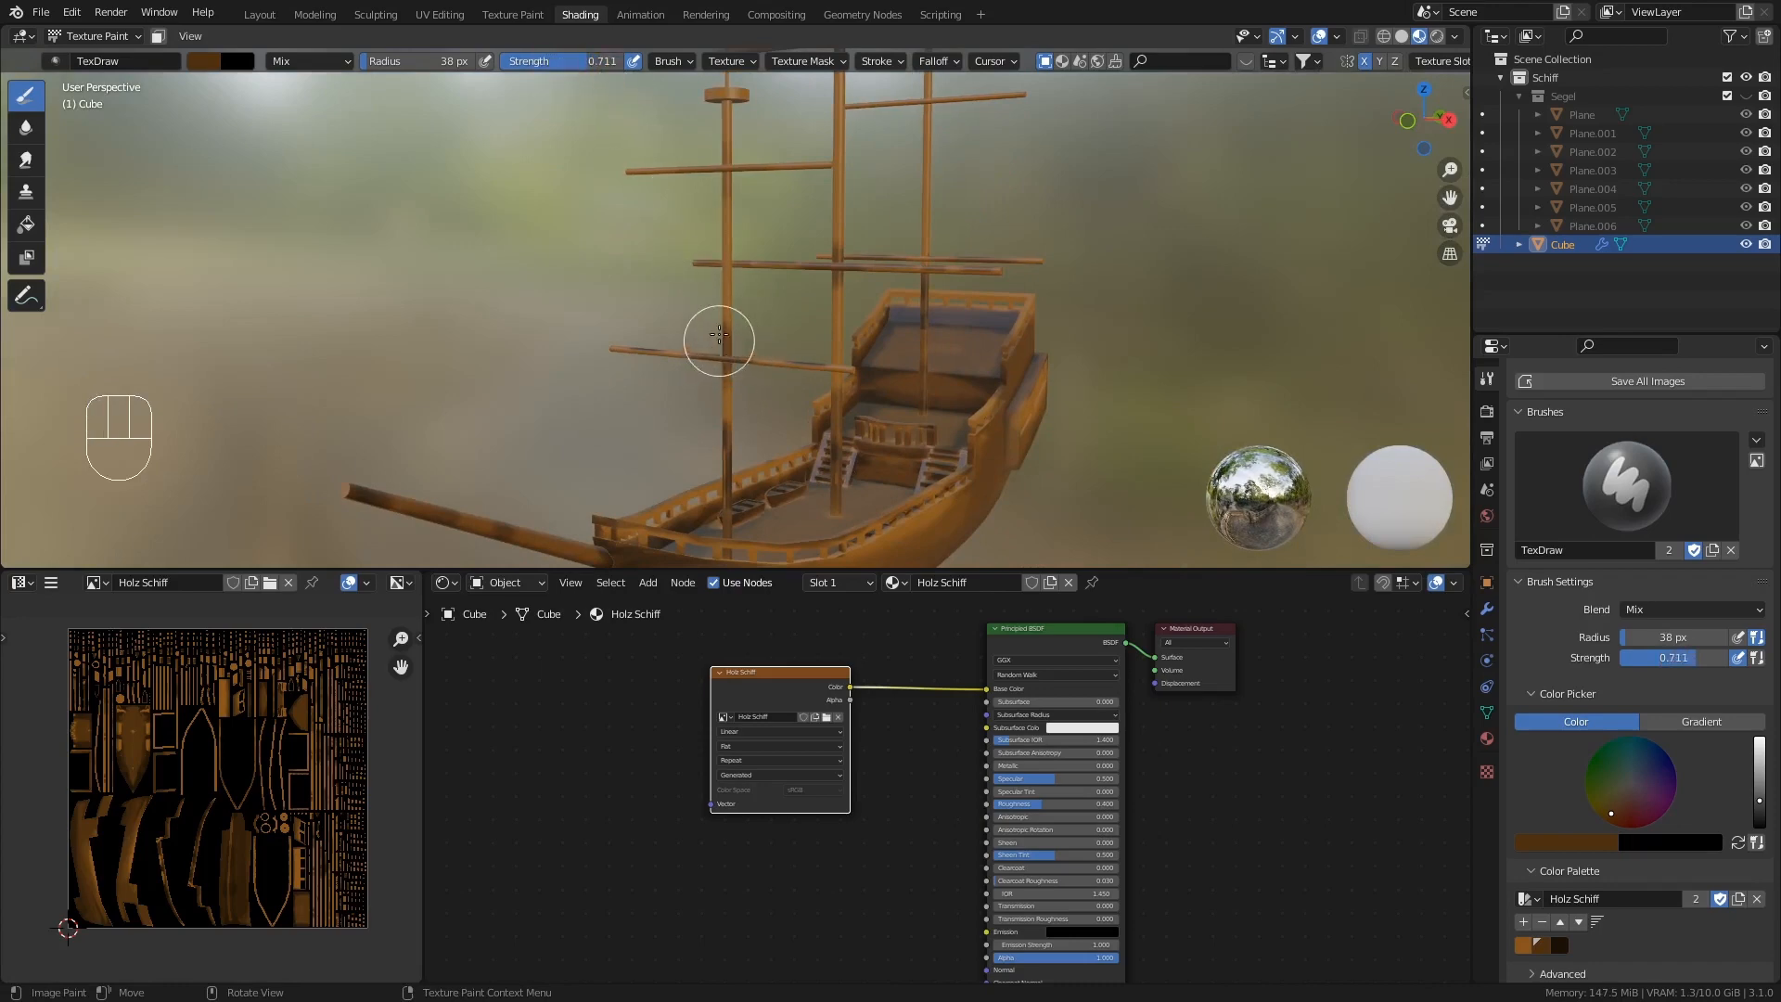
- Paint dark brown shading where the yards cross the rear mast
middle_click_drag(788, 183, 806, 269, "shift")
middle_click_drag(925, 331, 906, 349)
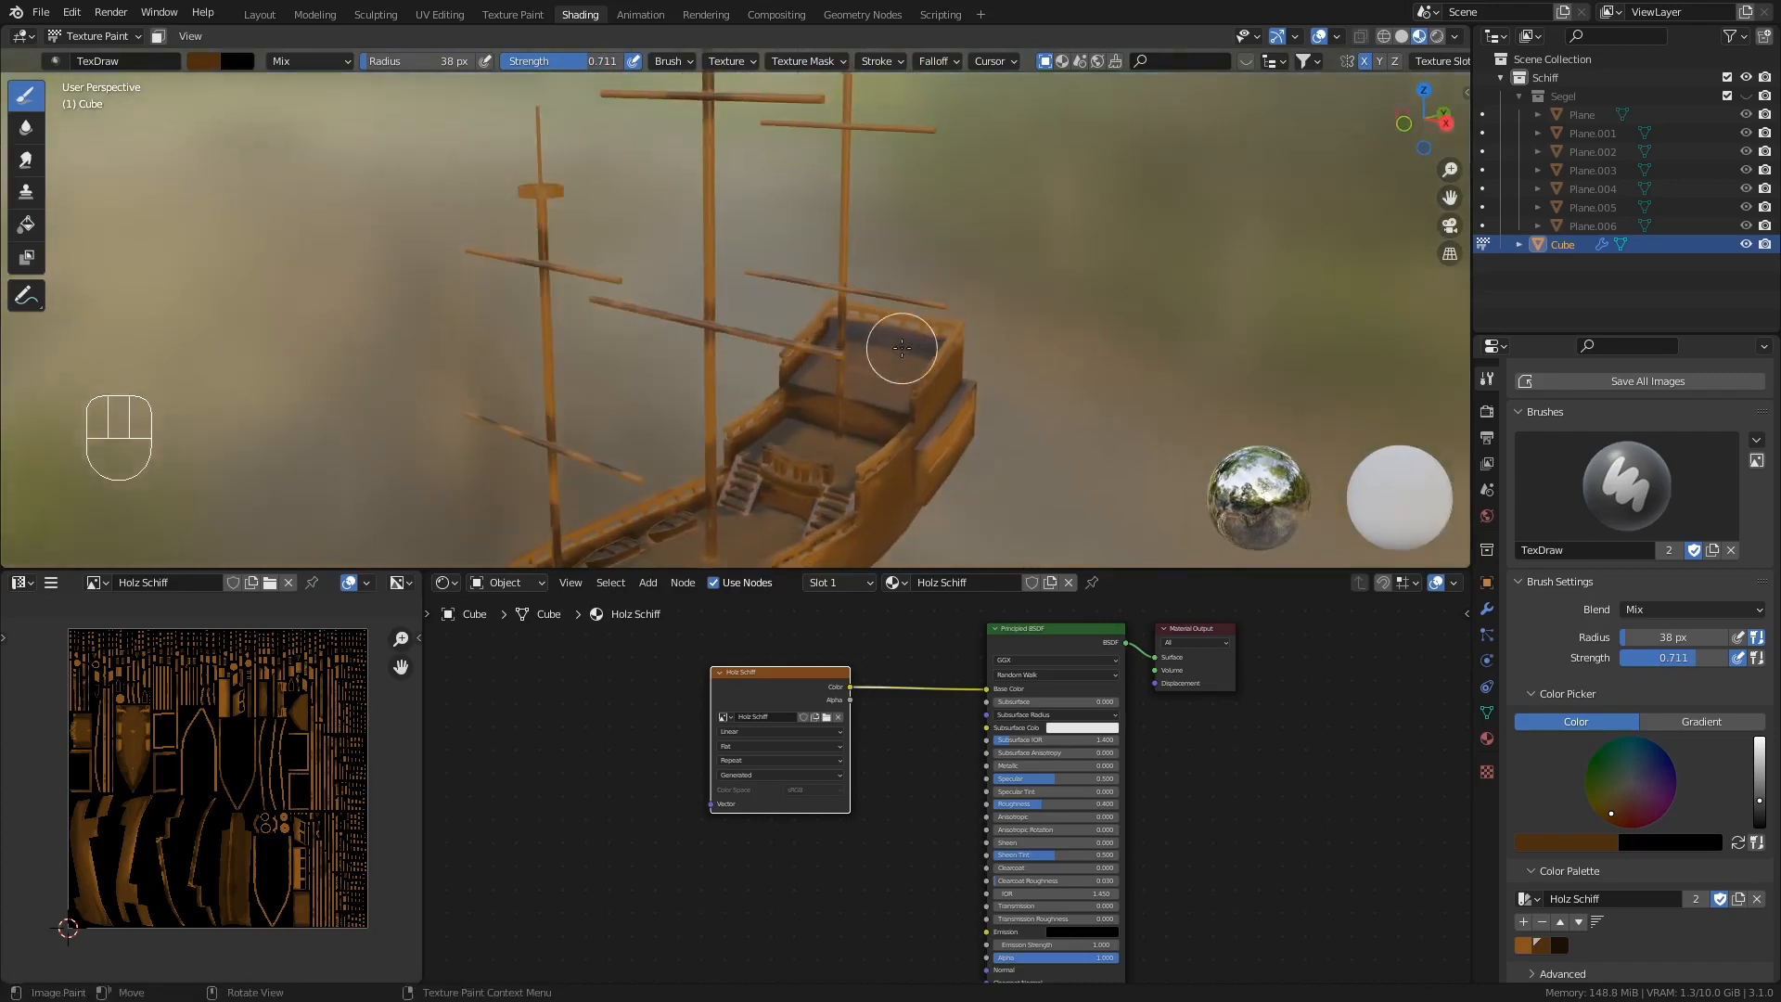
scroll(889, 308, "up", 2)
middle_click_drag(827, 263, 799, 280)
left_click_drag(781, 290, 773, 292)
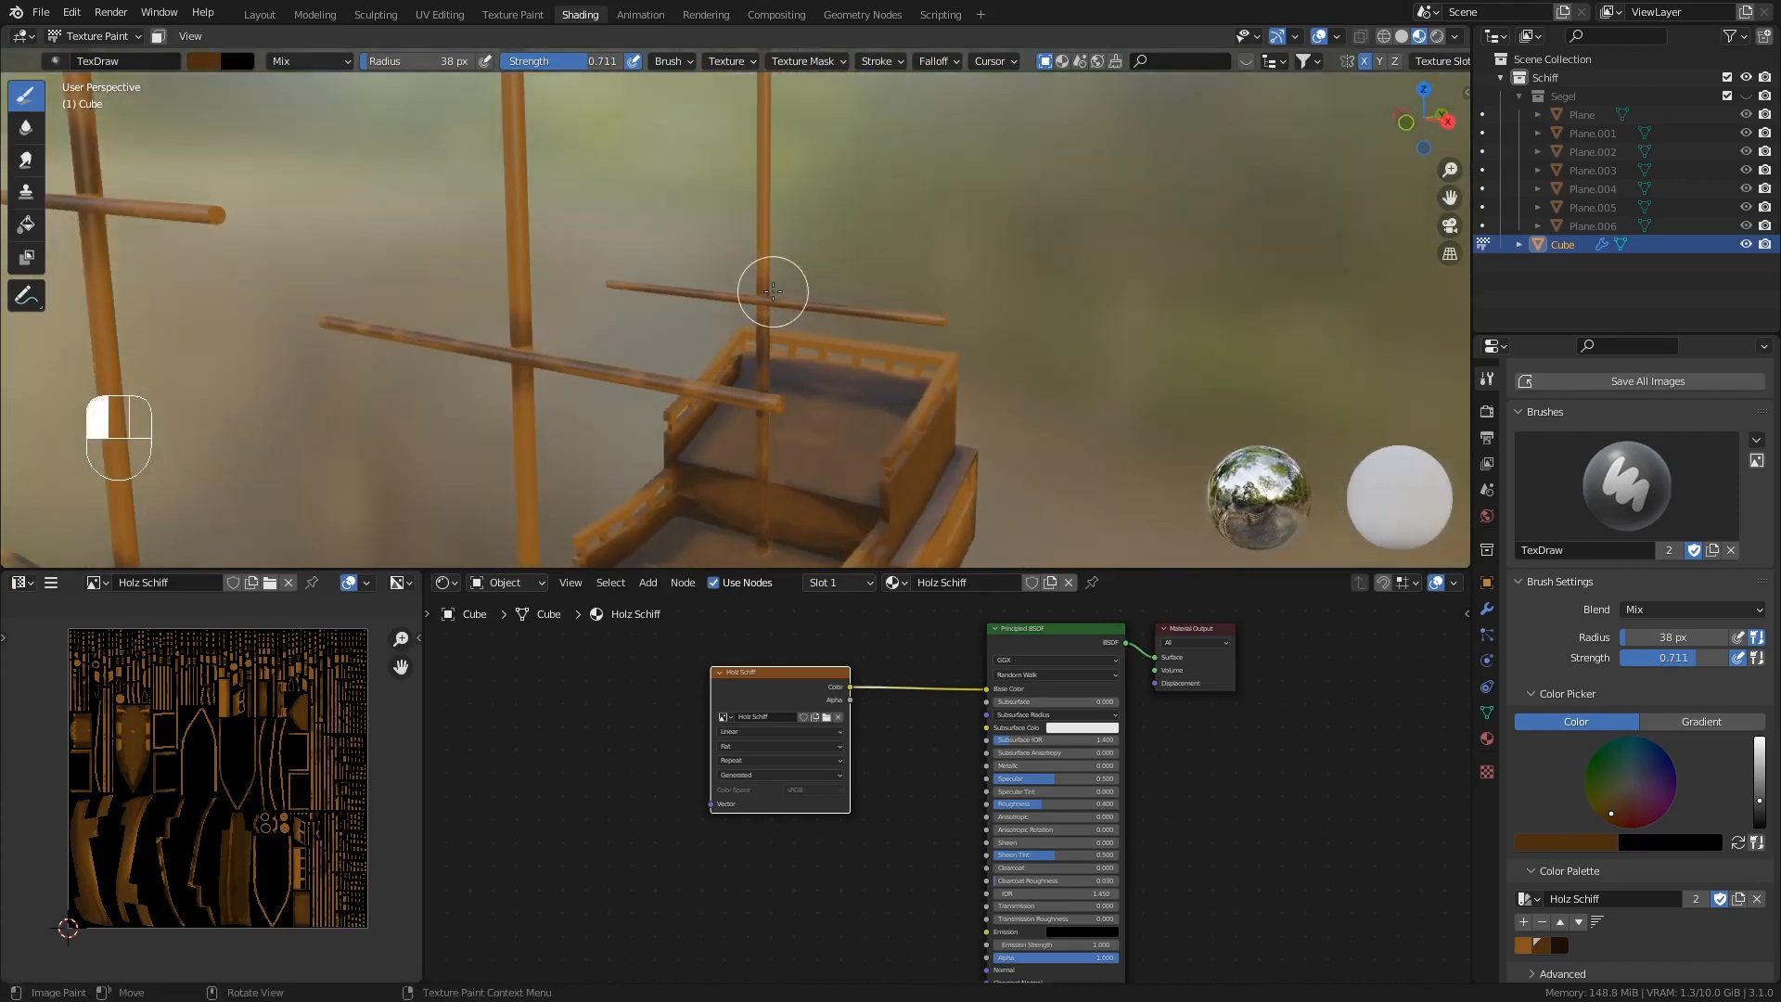
mouse_move(831, 198)
middle_mouse_down("shift")
mouse_move(809, 259)
mouse_move(785, 214)
middle_mouse_up("shift")
mouse_move(785, 215)
left_mouse_down()
mouse_move(814, 209)
mouse_move(792, 230)
left_mouse_up()
- Paint a dark brown shadow on the underside of the rear mast's crow's nest
middle_click_drag(790, 202, 809, 378, "shift")
middle_click_drag(798, 310, 835, 242)
scroll(811, 309, "up", 4)
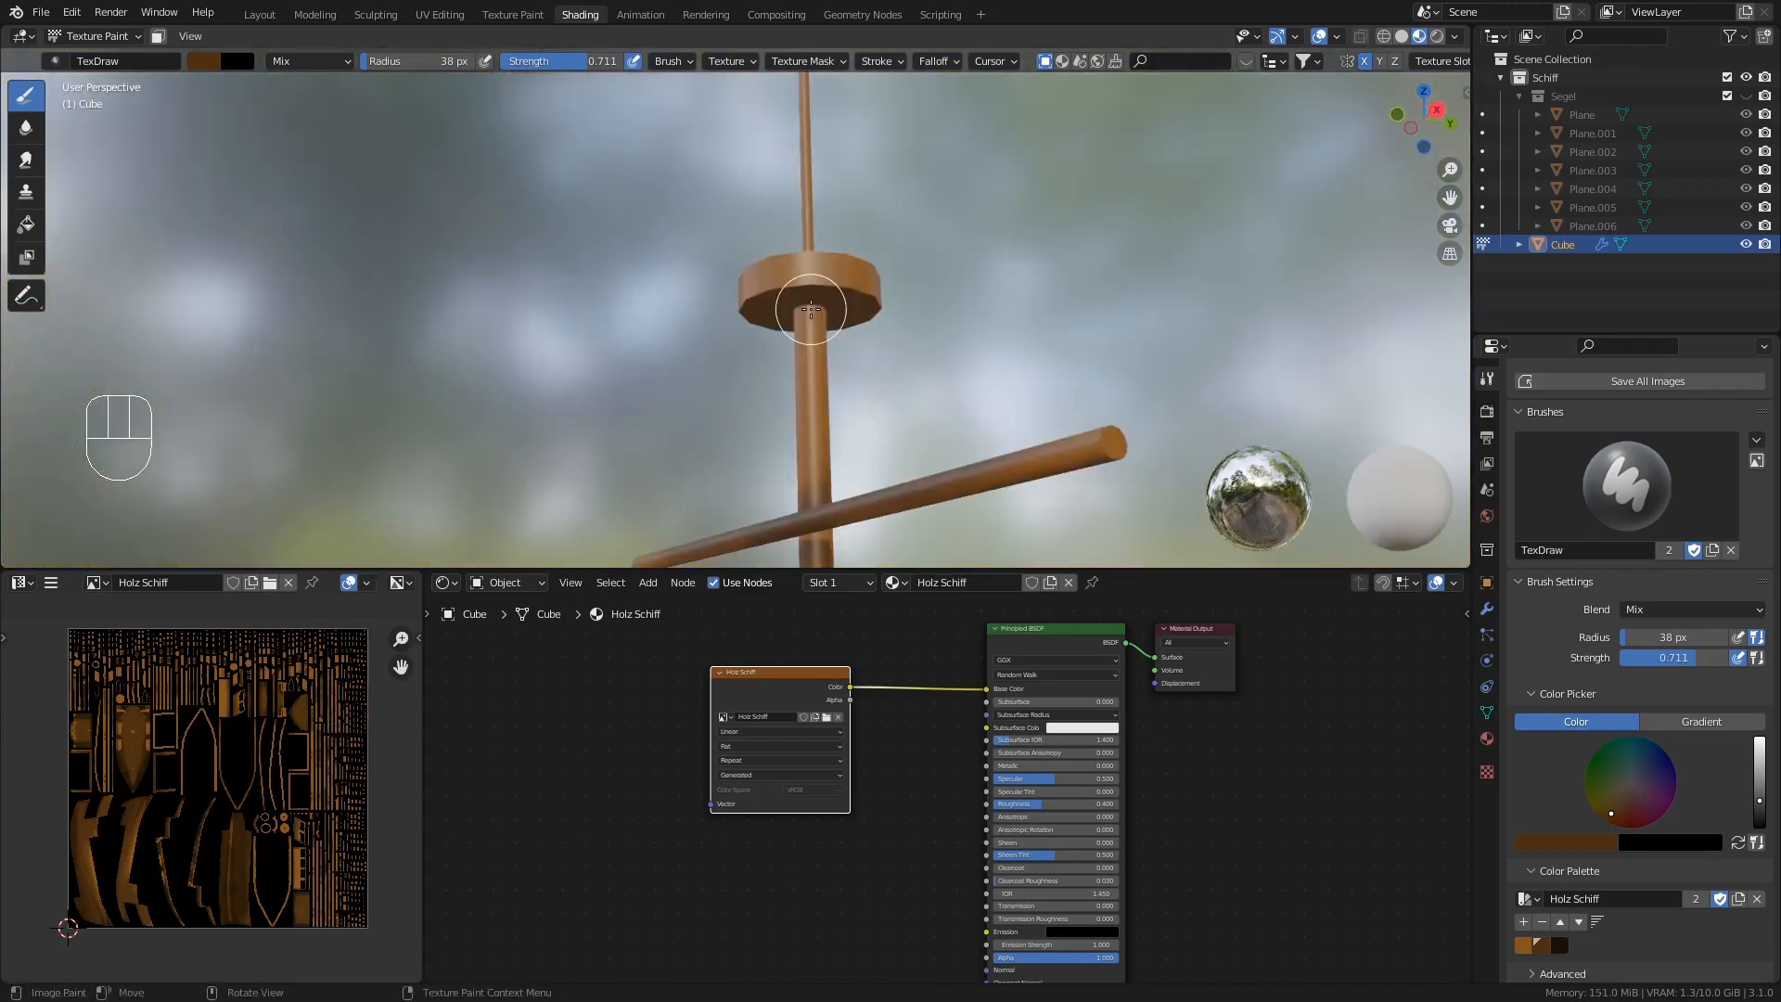
mouse_move(765, 298)
left_mouse_down()
mouse_move(868, 288)
mouse_move(779, 309)
left_mouse_up()
- Paint a dark brown shadow beneath the main mast's crow's nest, around the top of the mast
middle_click_drag(770, 287, 686, 334, "ctrl")
middle_click_drag(679, 320, 712, 317)
middle_click_drag(607, 240, 702, 197, "shift")
middle_click_drag(702, 196, 705, 237, "shift")
middle_click_drag(664, 160, 652, 203, "ctrl")
left_click(610, 182)
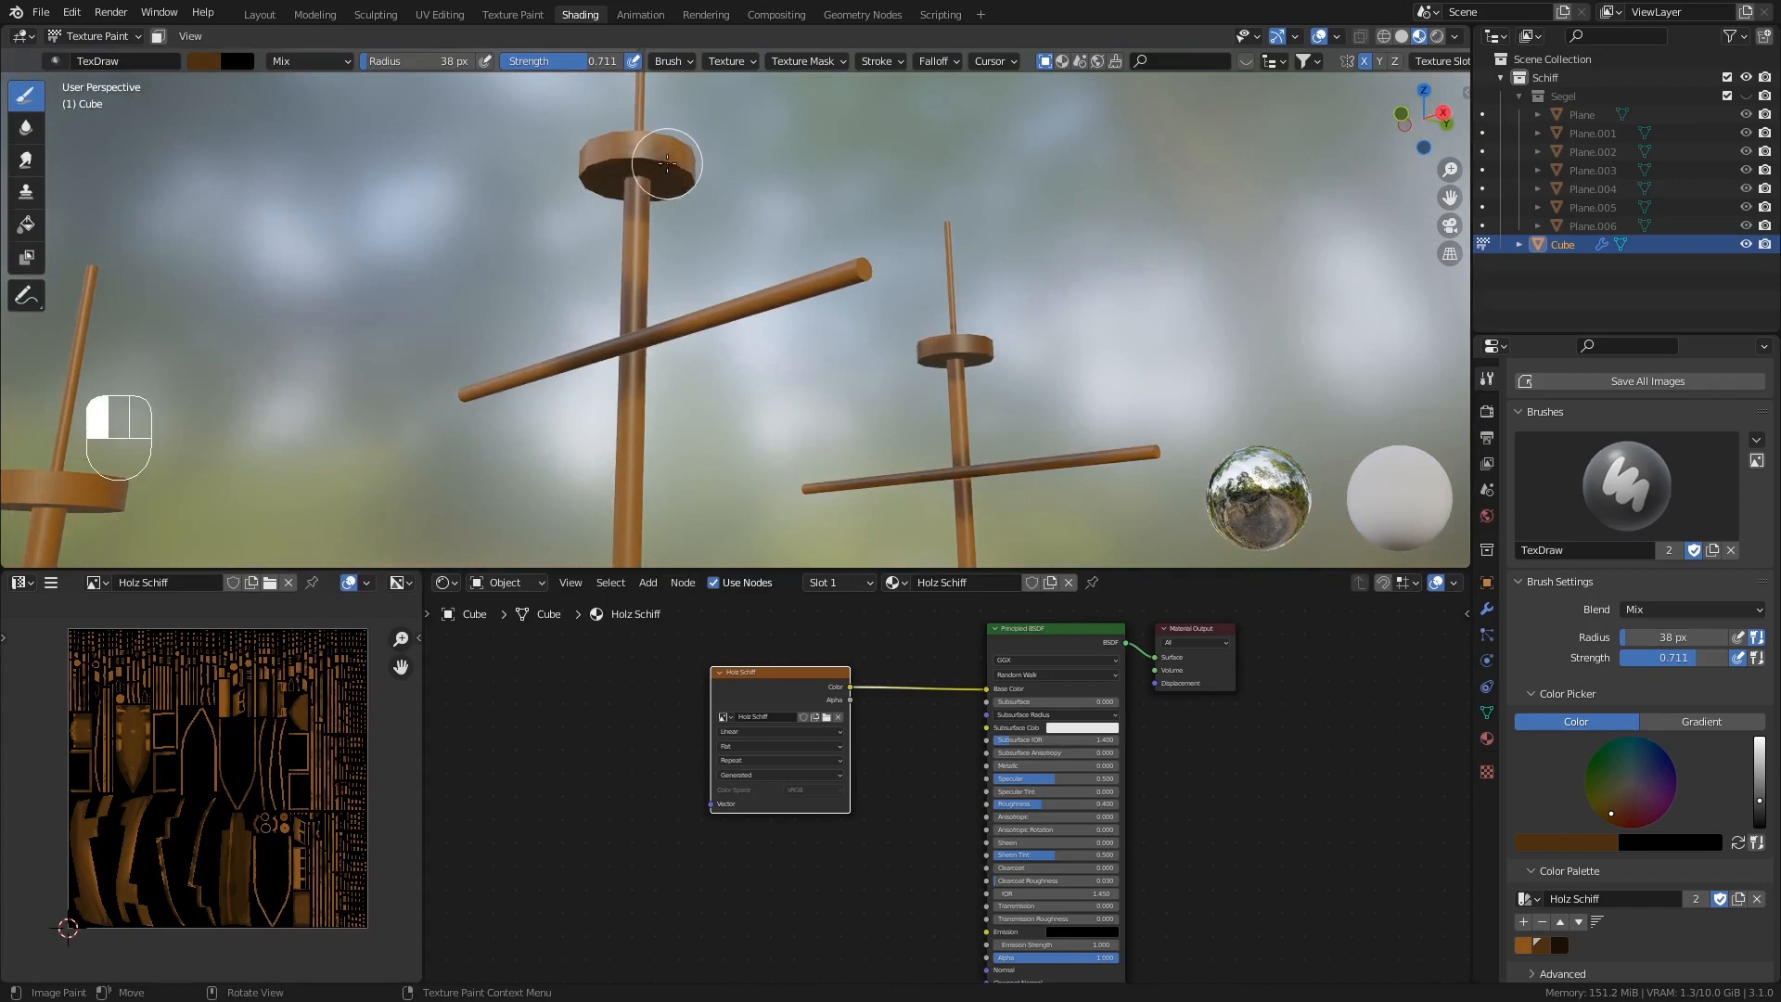
- Paint a dark brown shadow beneath the foremast's crow's nest, where the mast meets it
middle_click_drag(563, 253, 583, 302, "ctrl")
middle_click_drag(445, 303, 603, 243)
middle_click_drag(526, 294, 577, 224, "ctrl")
left_click_drag(597, 196, 618, 215)
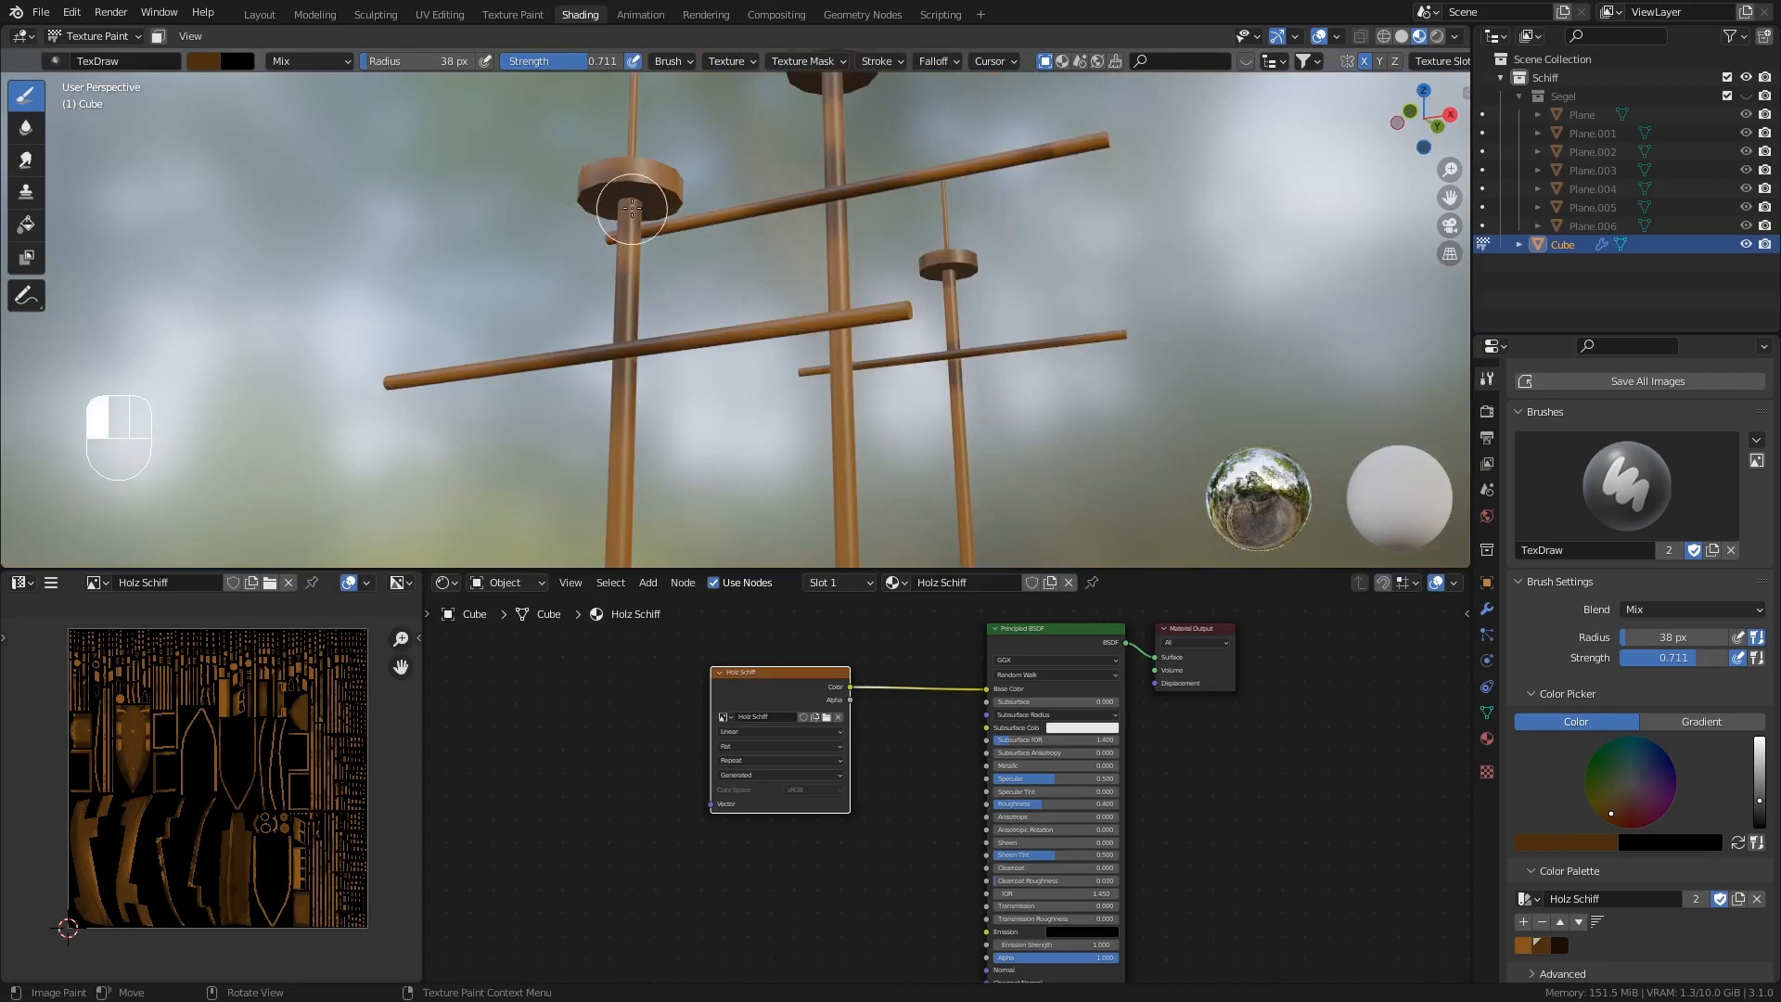
middle_click_drag(769, 311, 742, 394)
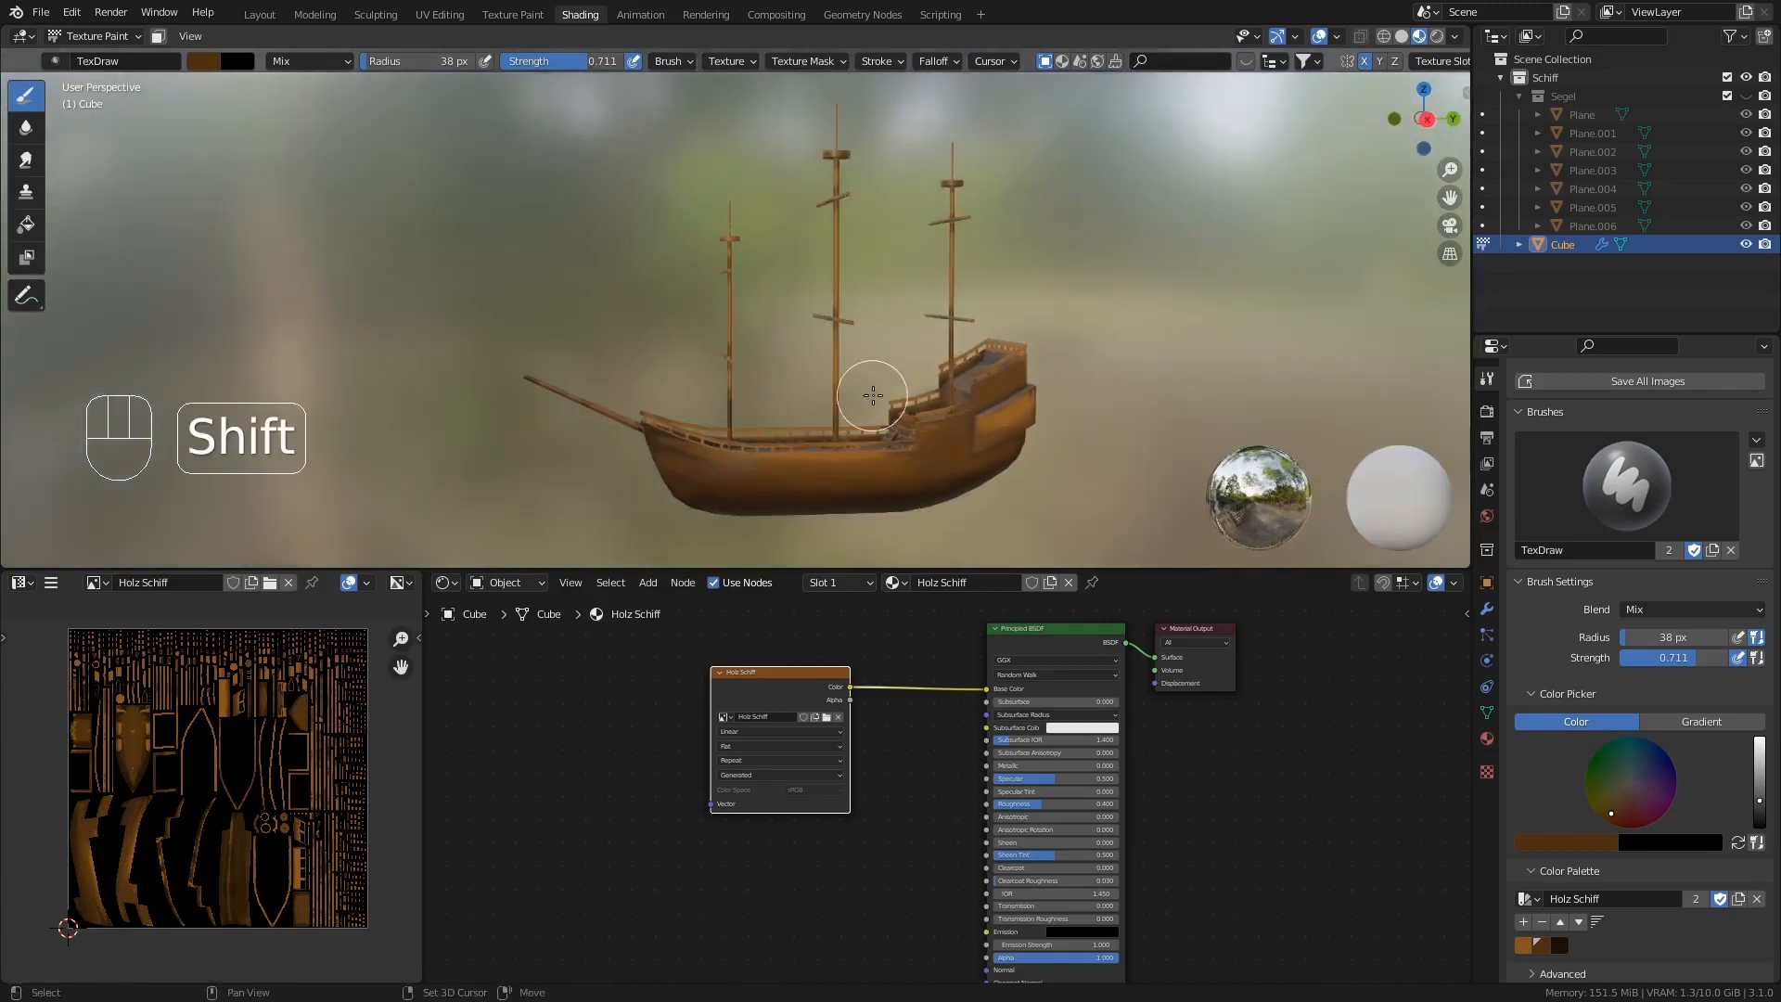
mouse_move(870, 398)
middle_mouse_down("shift")
mouse_move(791, 387)
mouse_move(829, 377)
mouse_move(790, 440)
mouse_move(756, 446)
mouse_move(680, 406)
middle_mouse_up("shift")
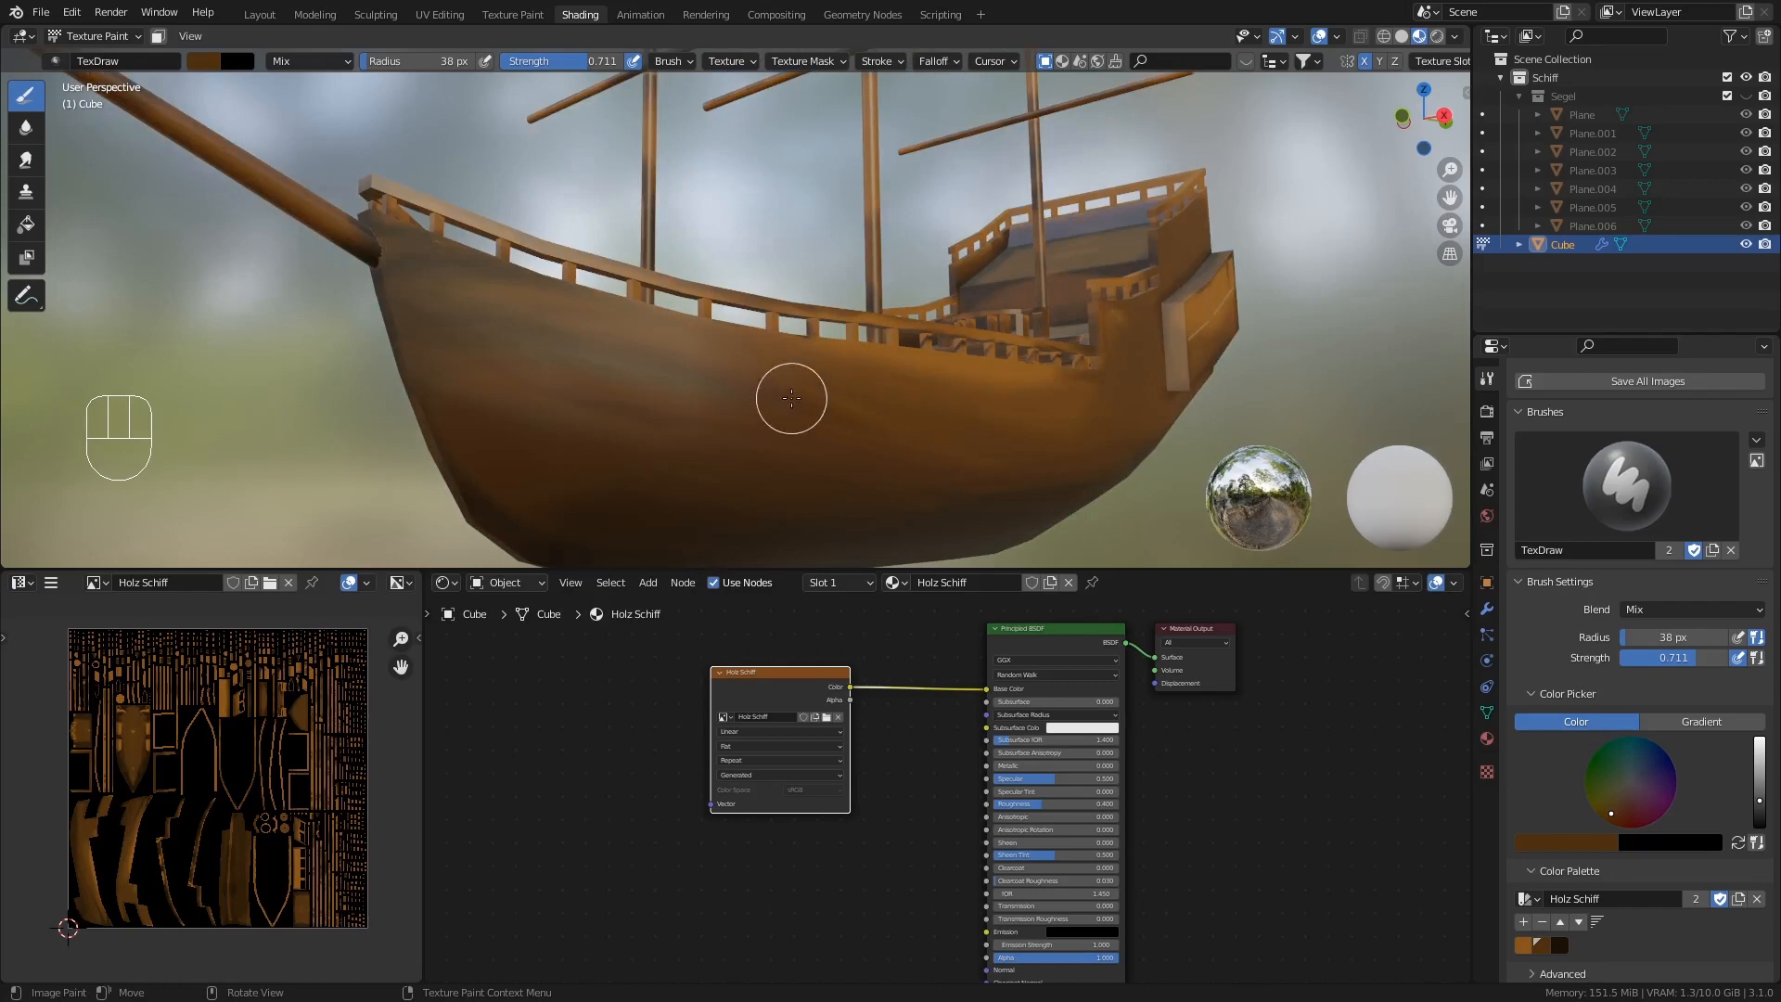
- Smear the light and dark shading along the upper hull side near the bow with a 61 px brush
key("f")
left_click(820, 408)
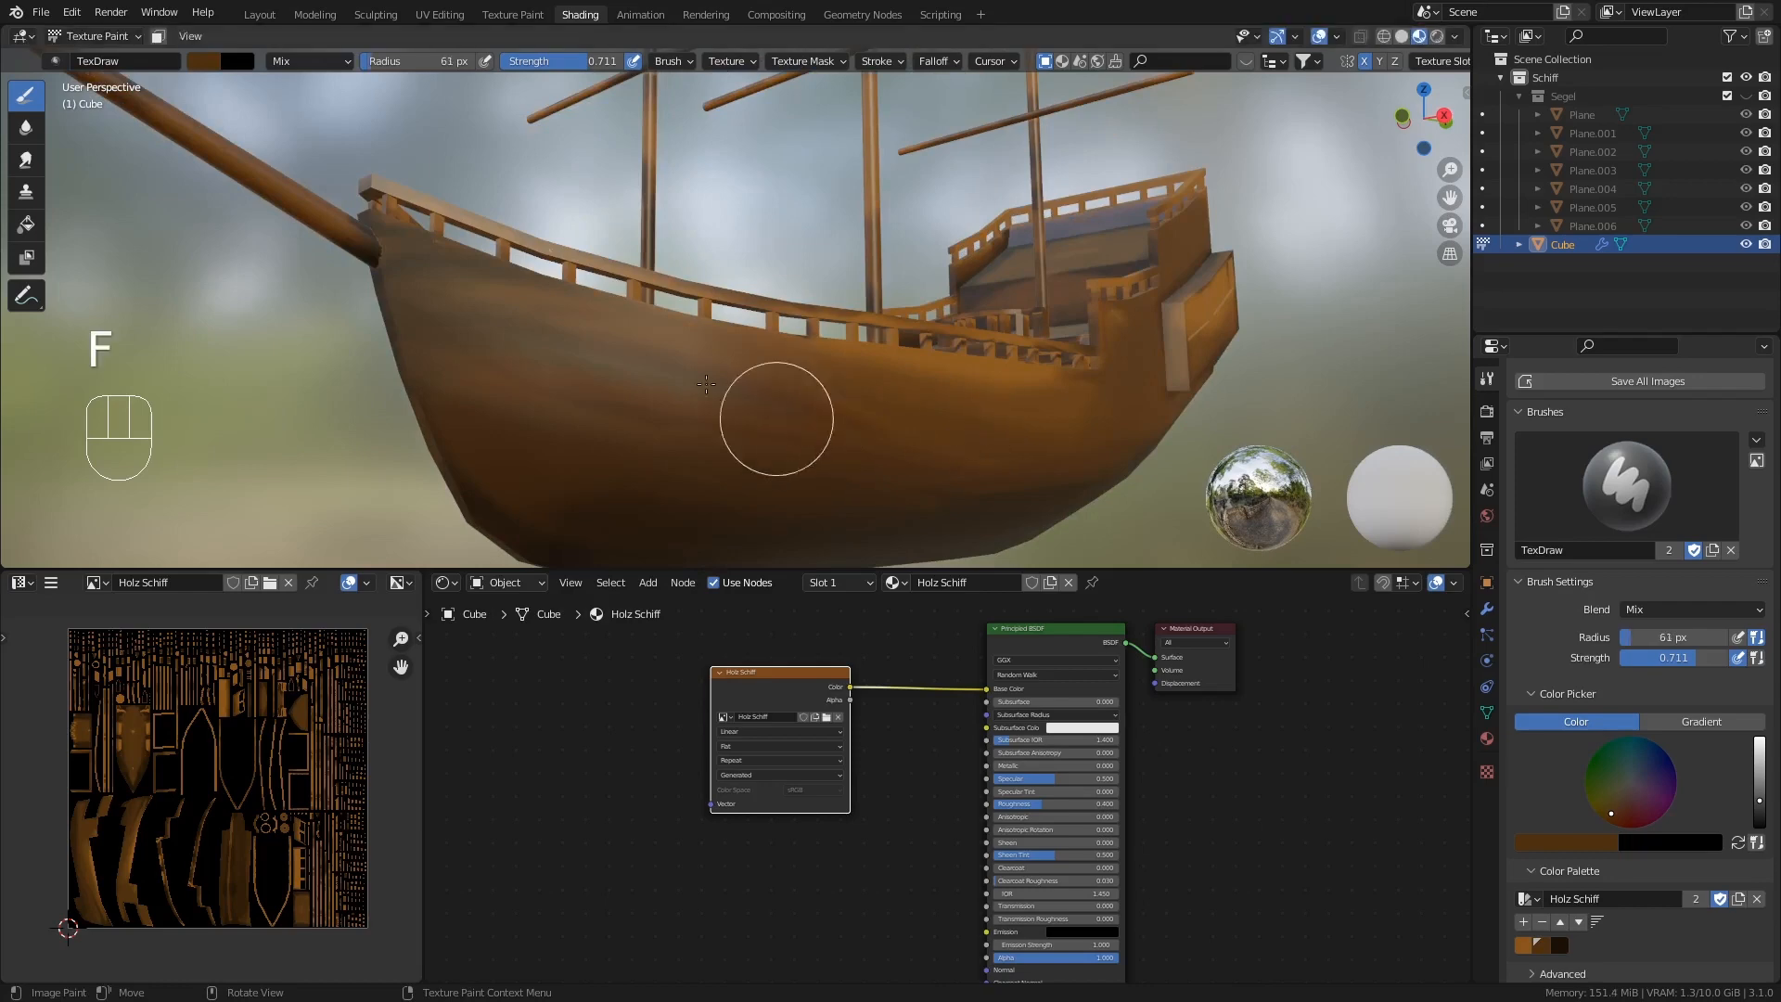
left_click(25, 127)
left_click(25, 159)
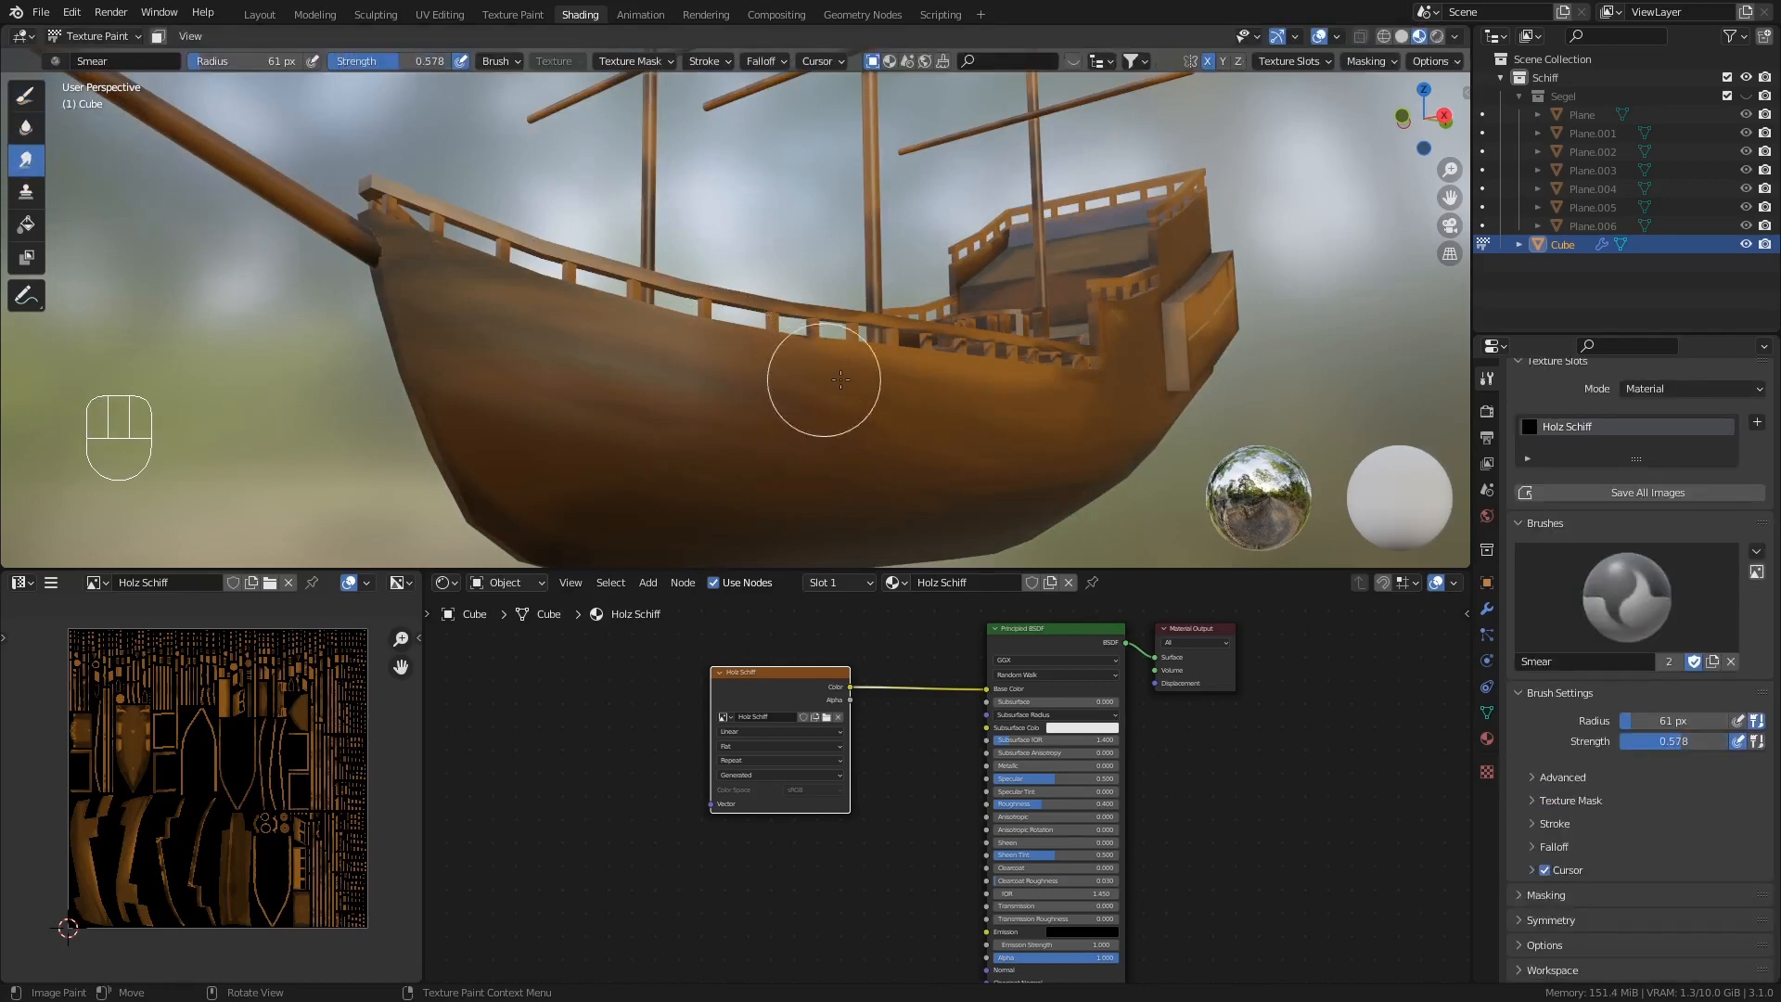
mouse_move(835, 382)
left_mouse_down()
mouse_move(537, 330)
mouse_move(555, 357)
left_mouse_up()
mouse_move(570, 371)
left_mouse_down()
mouse_move(975, 442)
mouse_move(660, 401)
left_mouse_up()
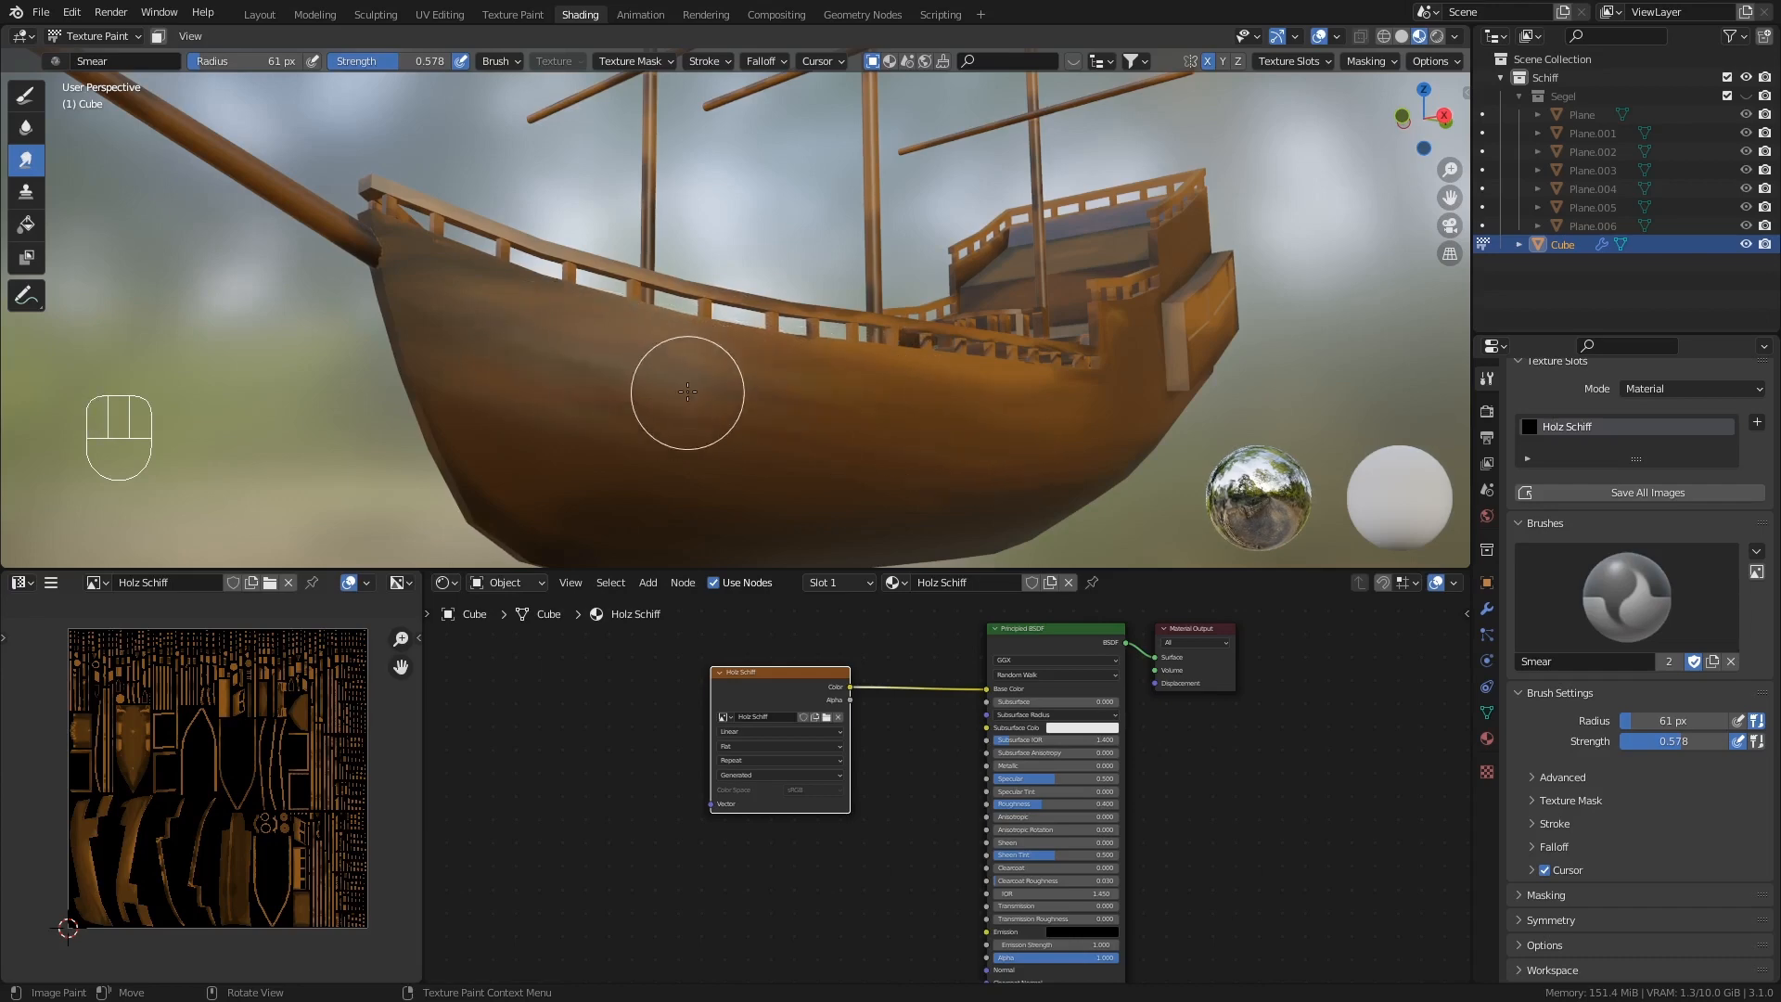
- Smear the dark shading along the lower hull side from the bow towards the stern
middle_click_drag(687, 391, 692, 398)
mouse_move(750, 388)
left_mouse_down()
mouse_move(476, 346)
mouse_move(525, 326)
mouse_move(457, 310)
mouse_move(628, 370)
mouse_move(510, 366)
mouse_move(576, 409)
mouse_move(704, 442)
mouse_move(537, 430)
mouse_move(727, 477)
mouse_move(561, 469)
mouse_move(853, 428)
mouse_move(826, 402)
mouse_move(1066, 449)
mouse_move(813, 444)
left_mouse_up()
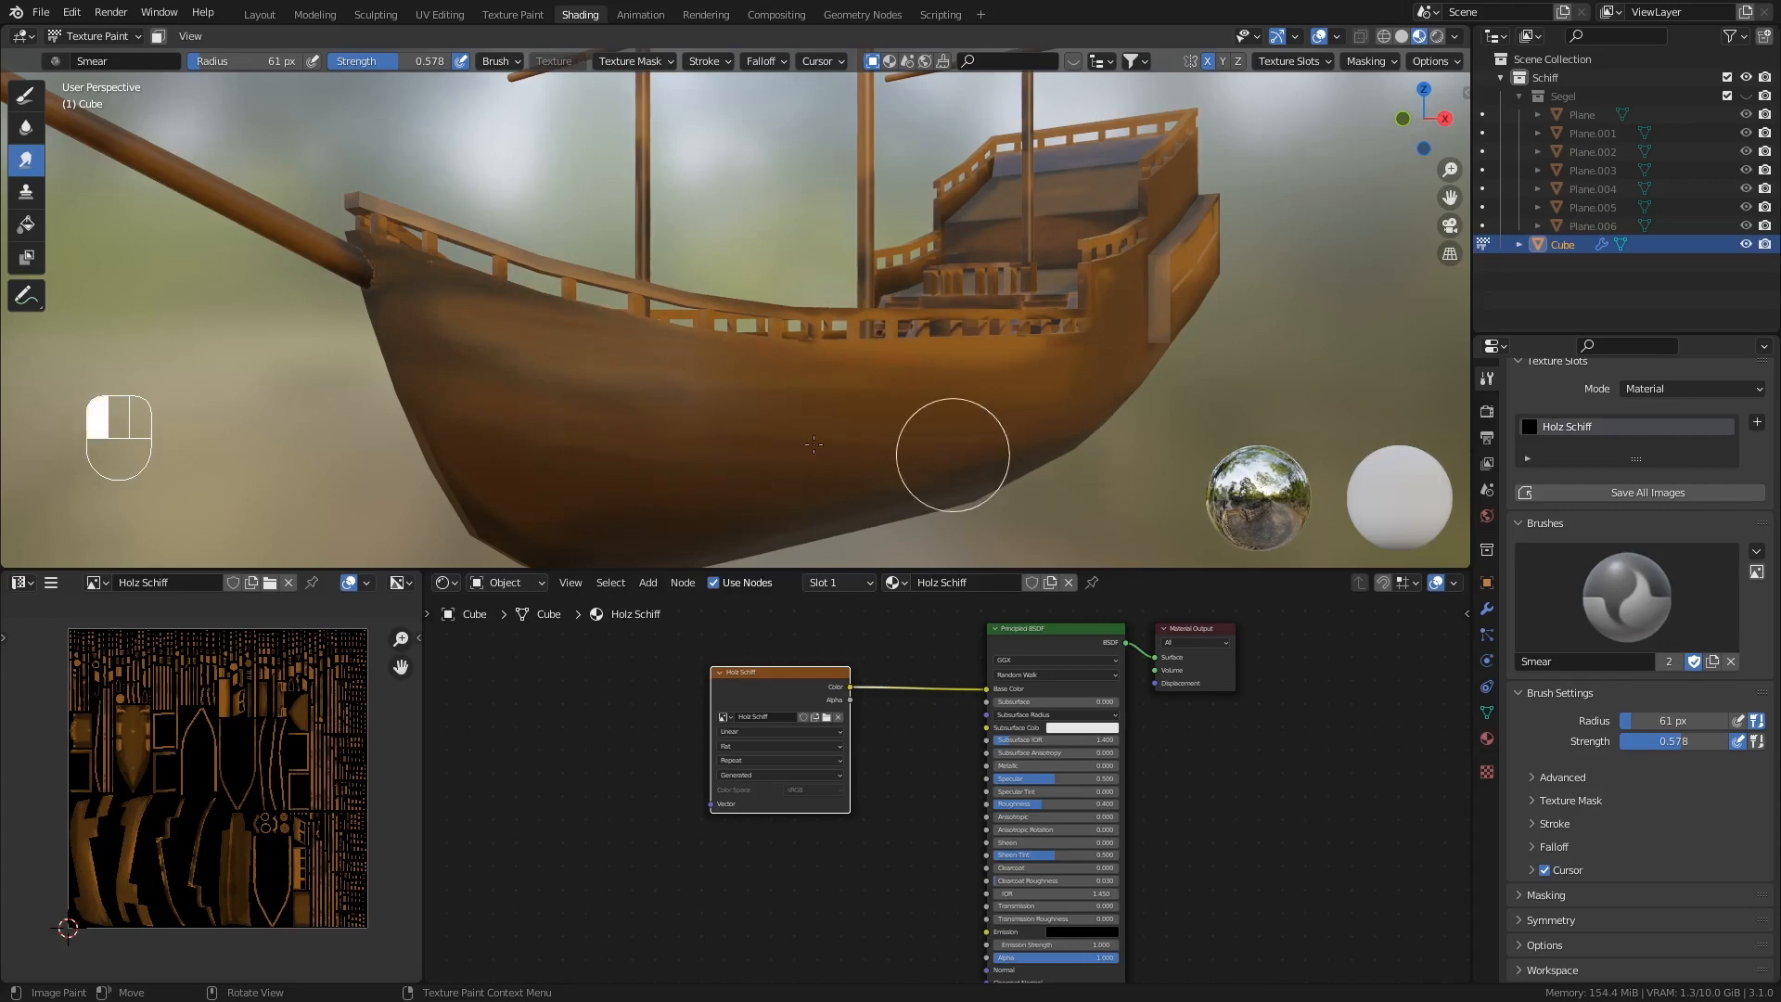
middle_click_drag(934, 437, 883, 469)
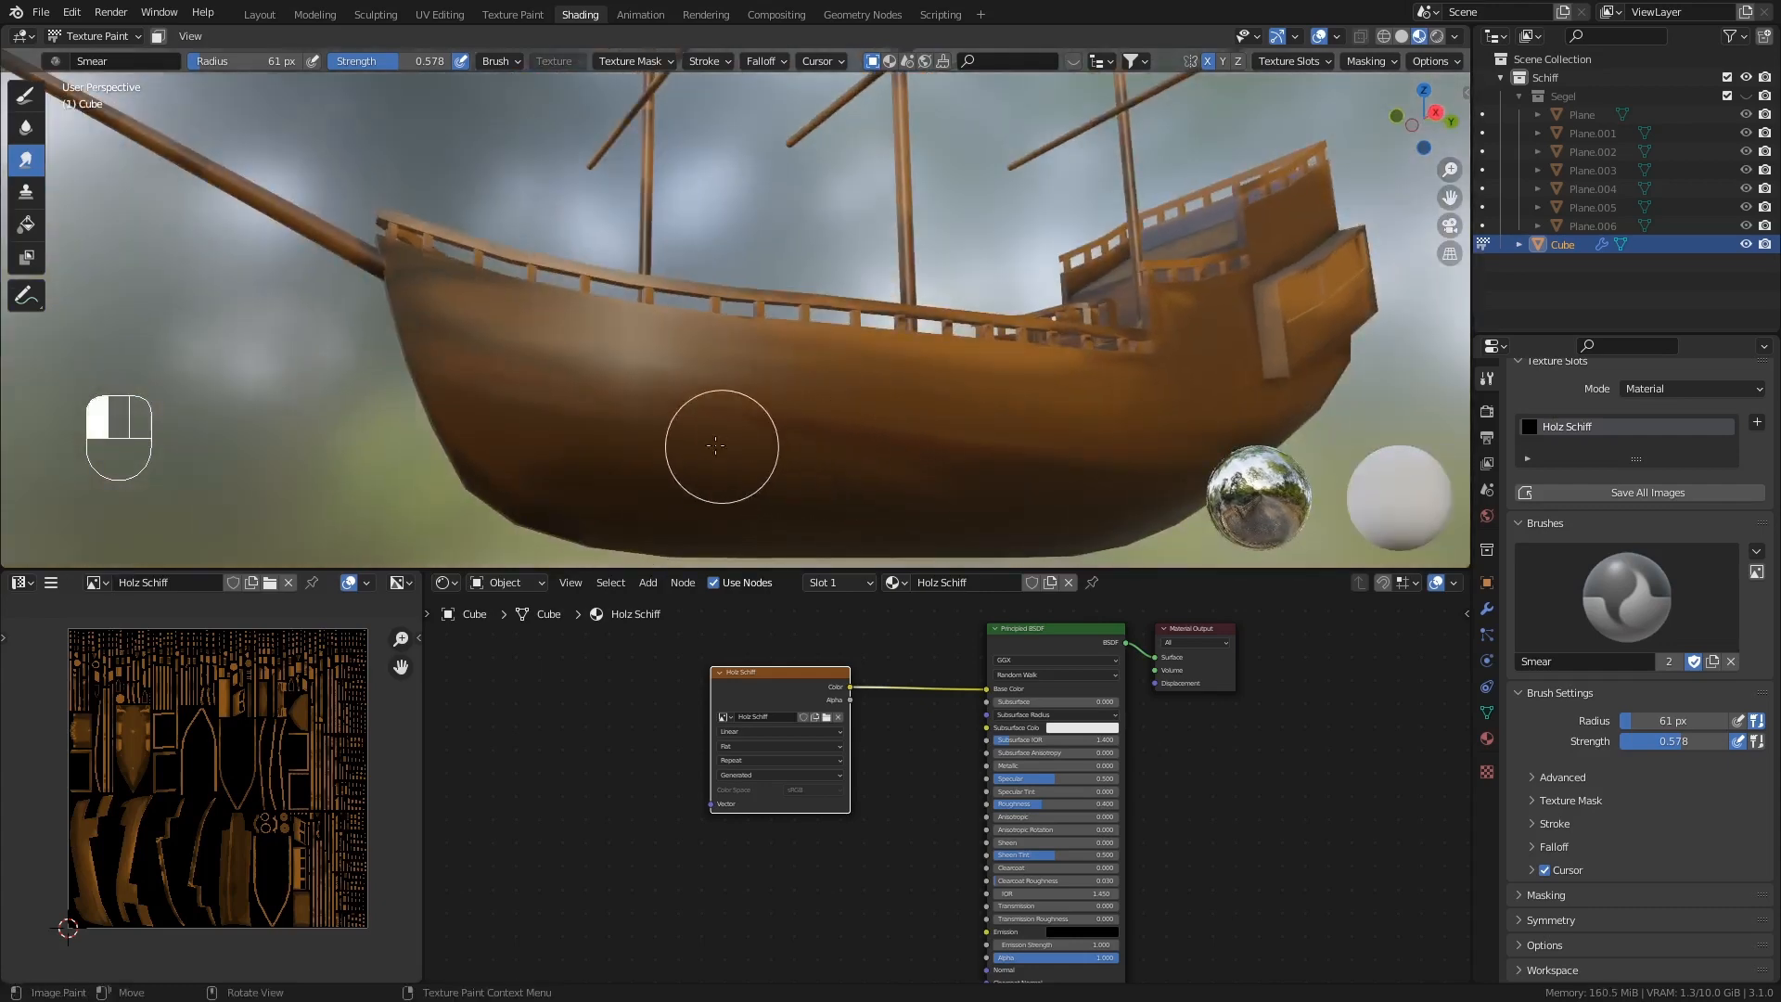
mouse_move(715, 445)
left_mouse_down()
mouse_move(696, 417)
mouse_move(1017, 430)
mouse_move(903, 446)
mouse_move(1039, 456)
left_mouse_up()
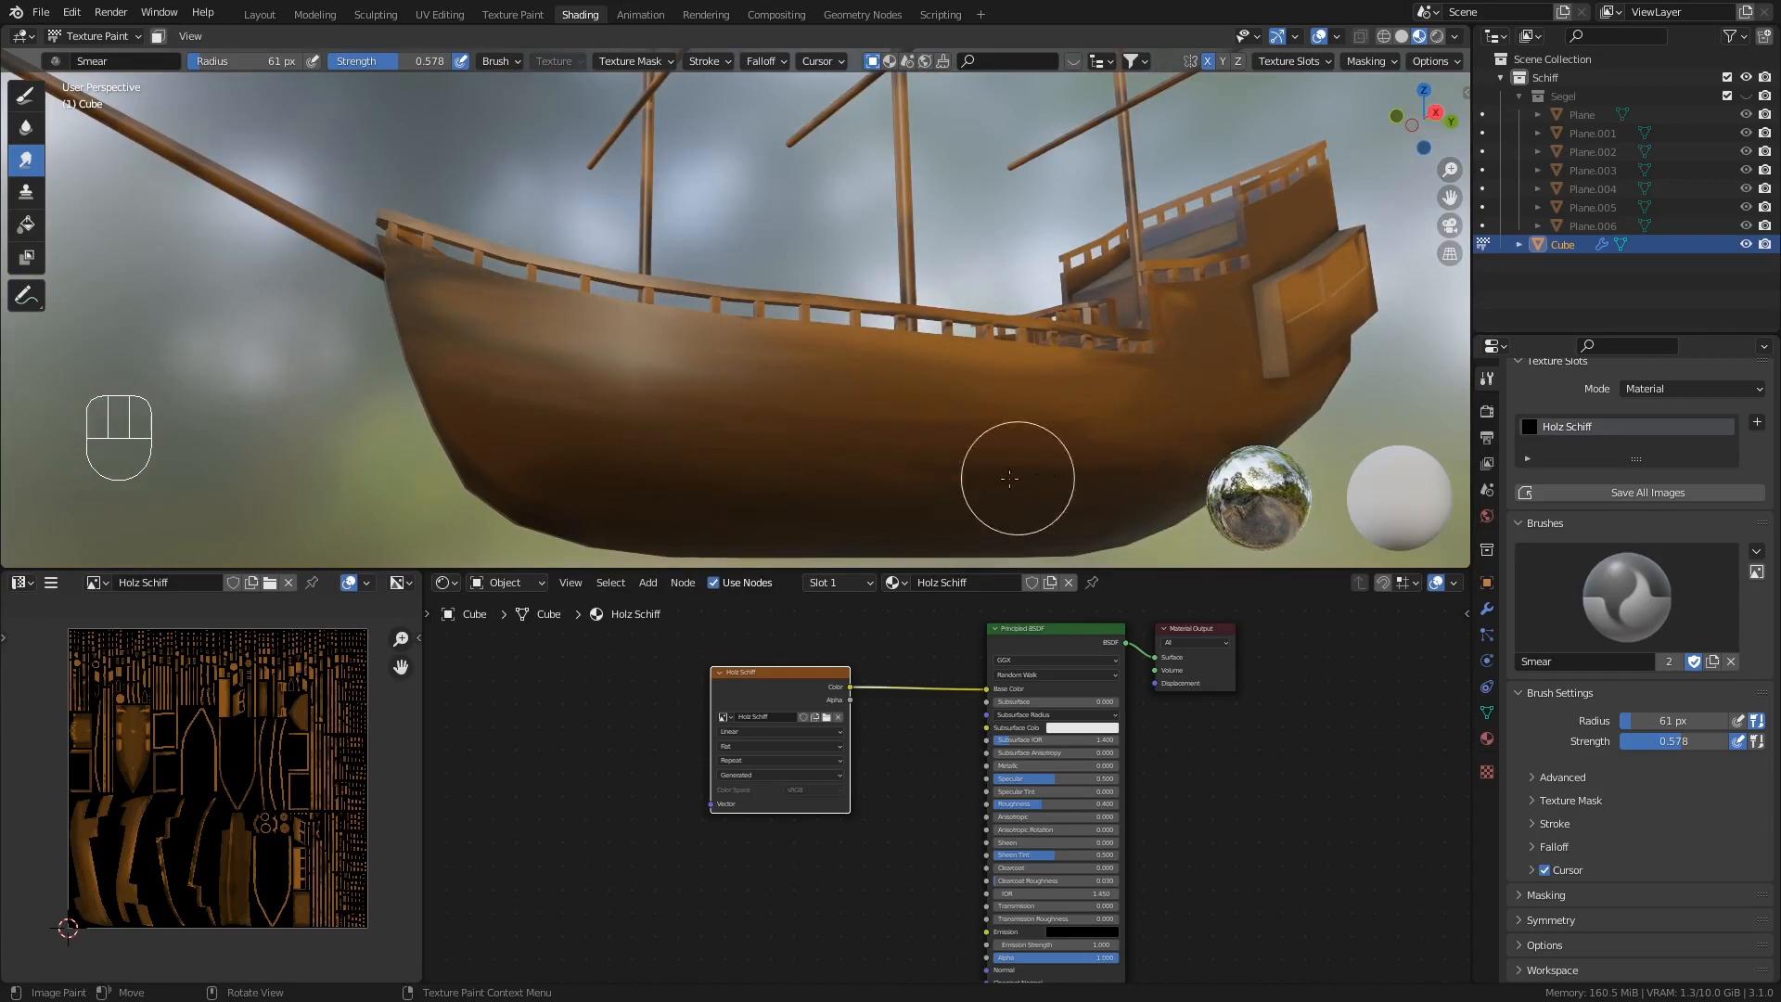
- Select the front window face on the side of the stern gallery in Edit Mode
mouse_move(1101, 437)
middle_mouse_down()
mouse_move(839, 425)
mouse_move(842, 409)
mouse_move(794, 451)
mouse_move(780, 436)
mouse_move(835, 371)
mouse_move(878, 399)
mouse_move(843, 417)
mouse_move(803, 397)
middle_mouse_up()
middle_click_drag(890, 319, 884, 437, "shift")
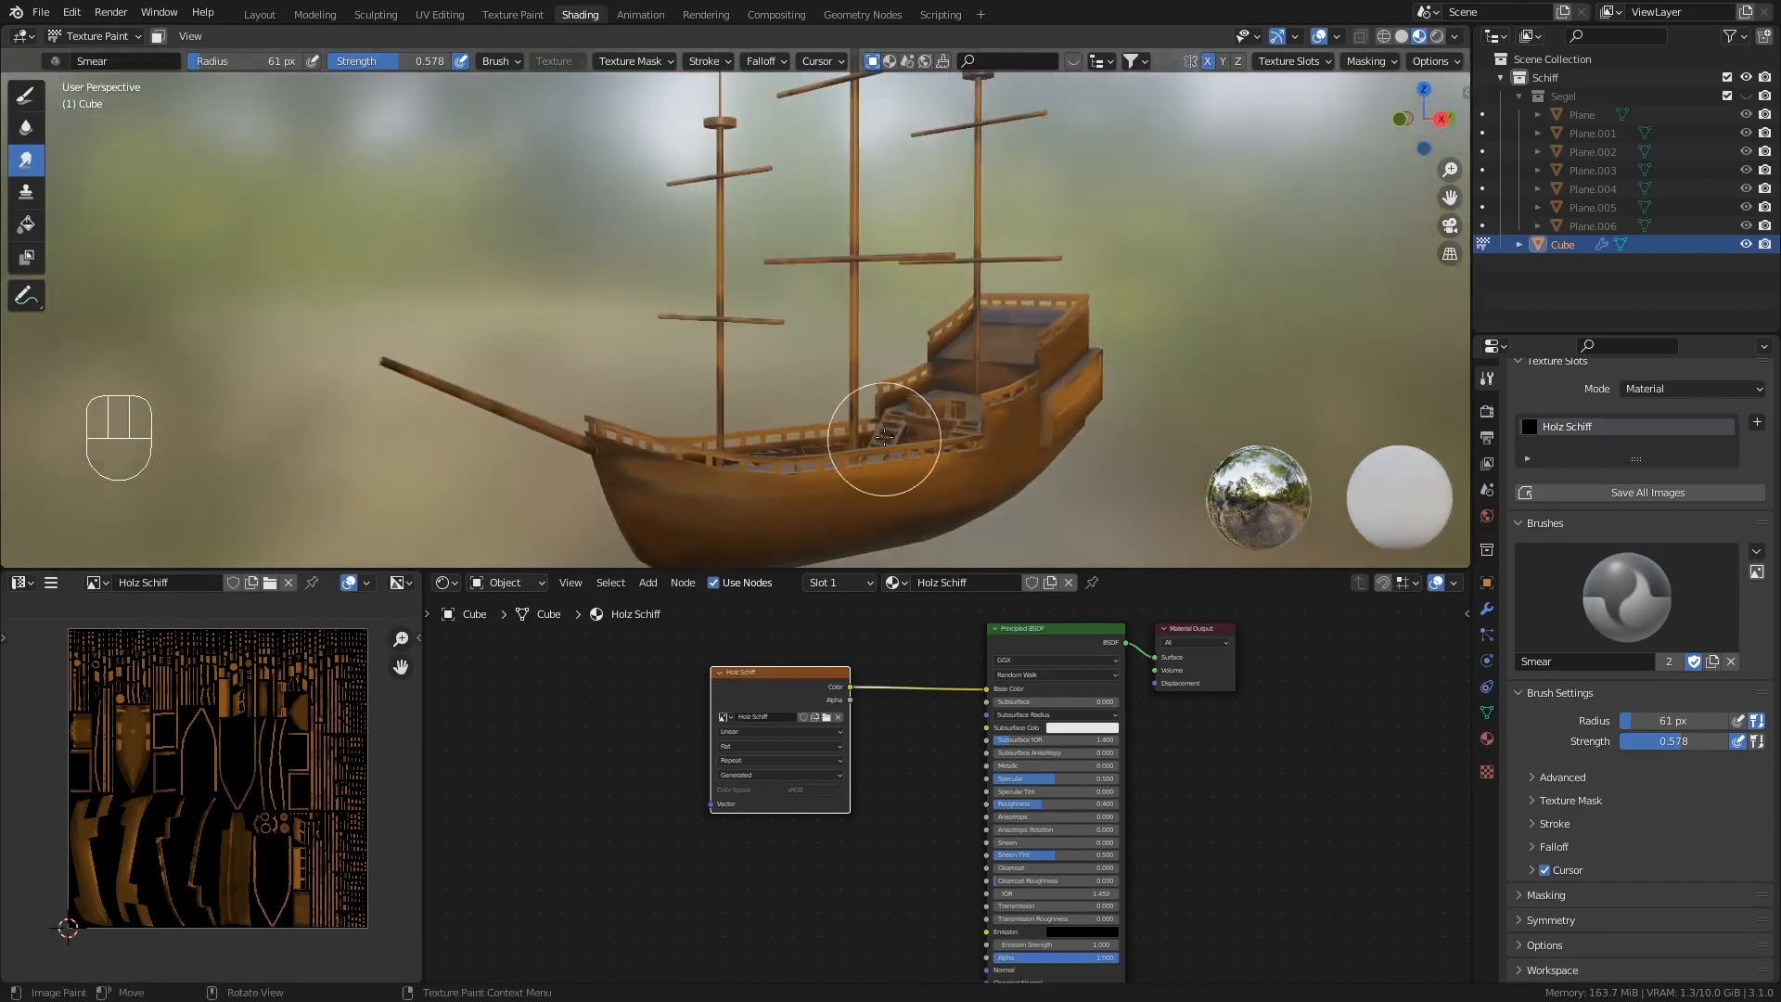
mouse_move(1129, 402)
middle_mouse_down()
mouse_move(1037, 398)
mouse_move(1035, 432)
mouse_move(1018, 426)
mouse_move(1139, 375)
mouse_move(1106, 406)
mouse_move(1120, 420)
middle_mouse_up()
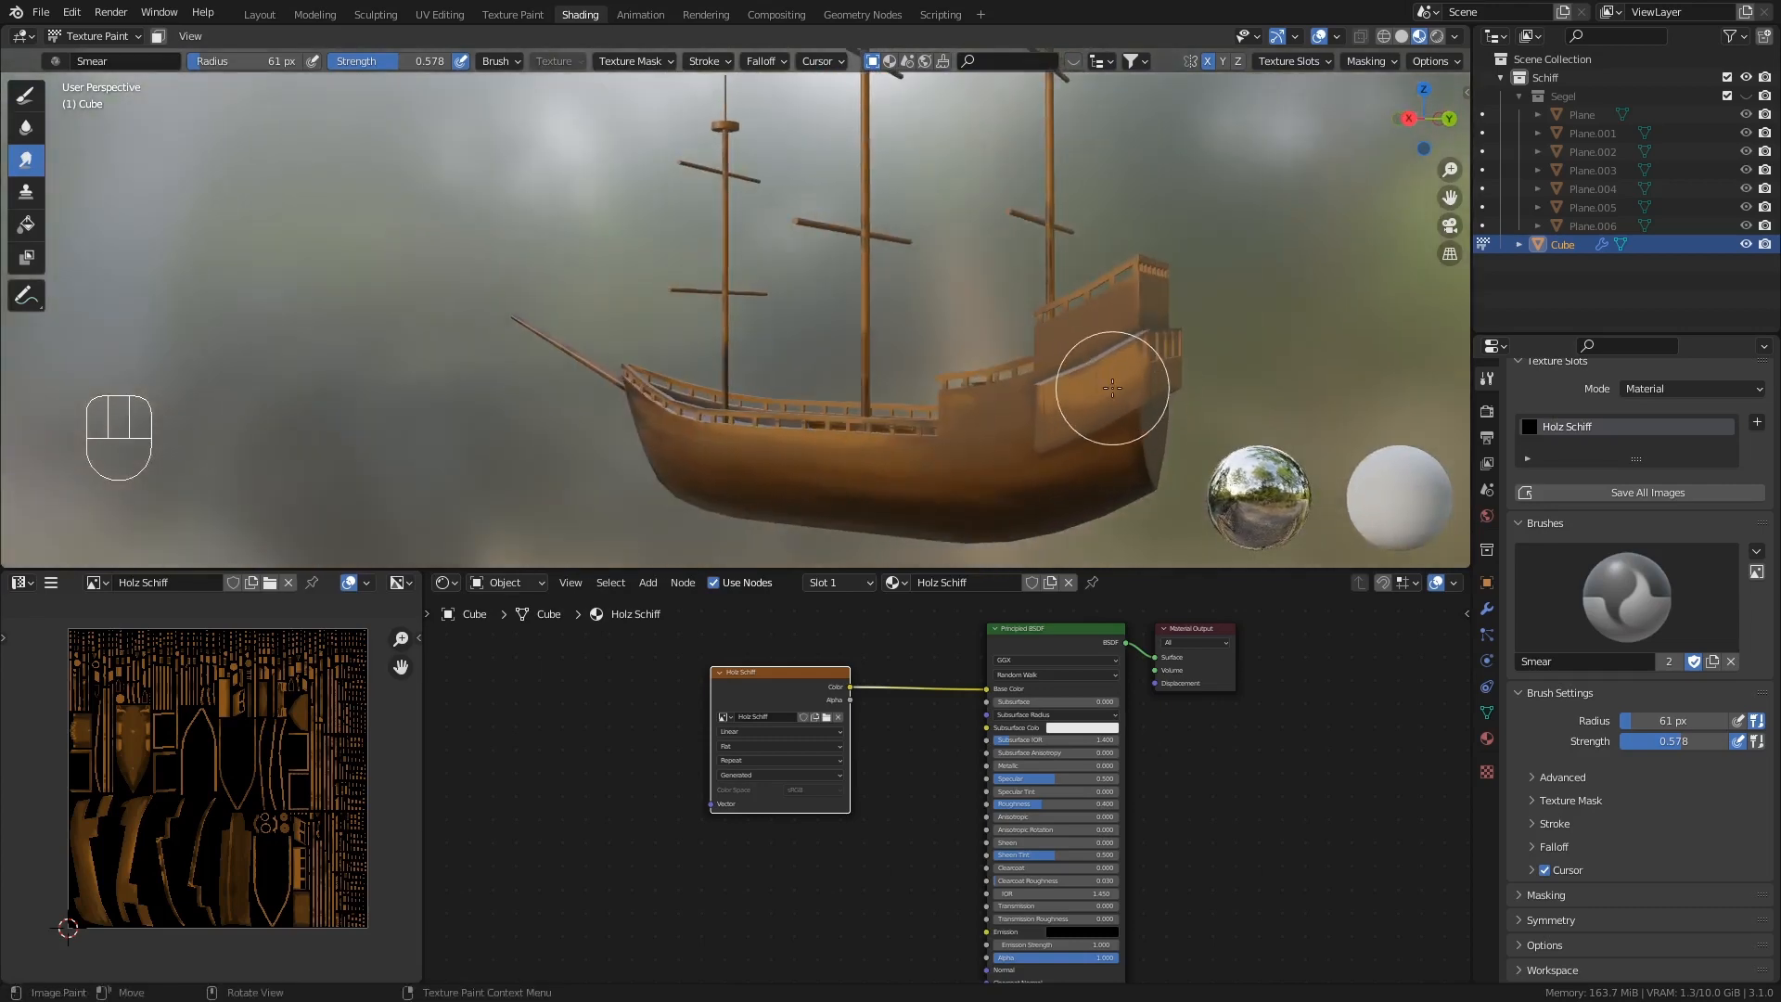
scroll(1137, 388, "up", 2)
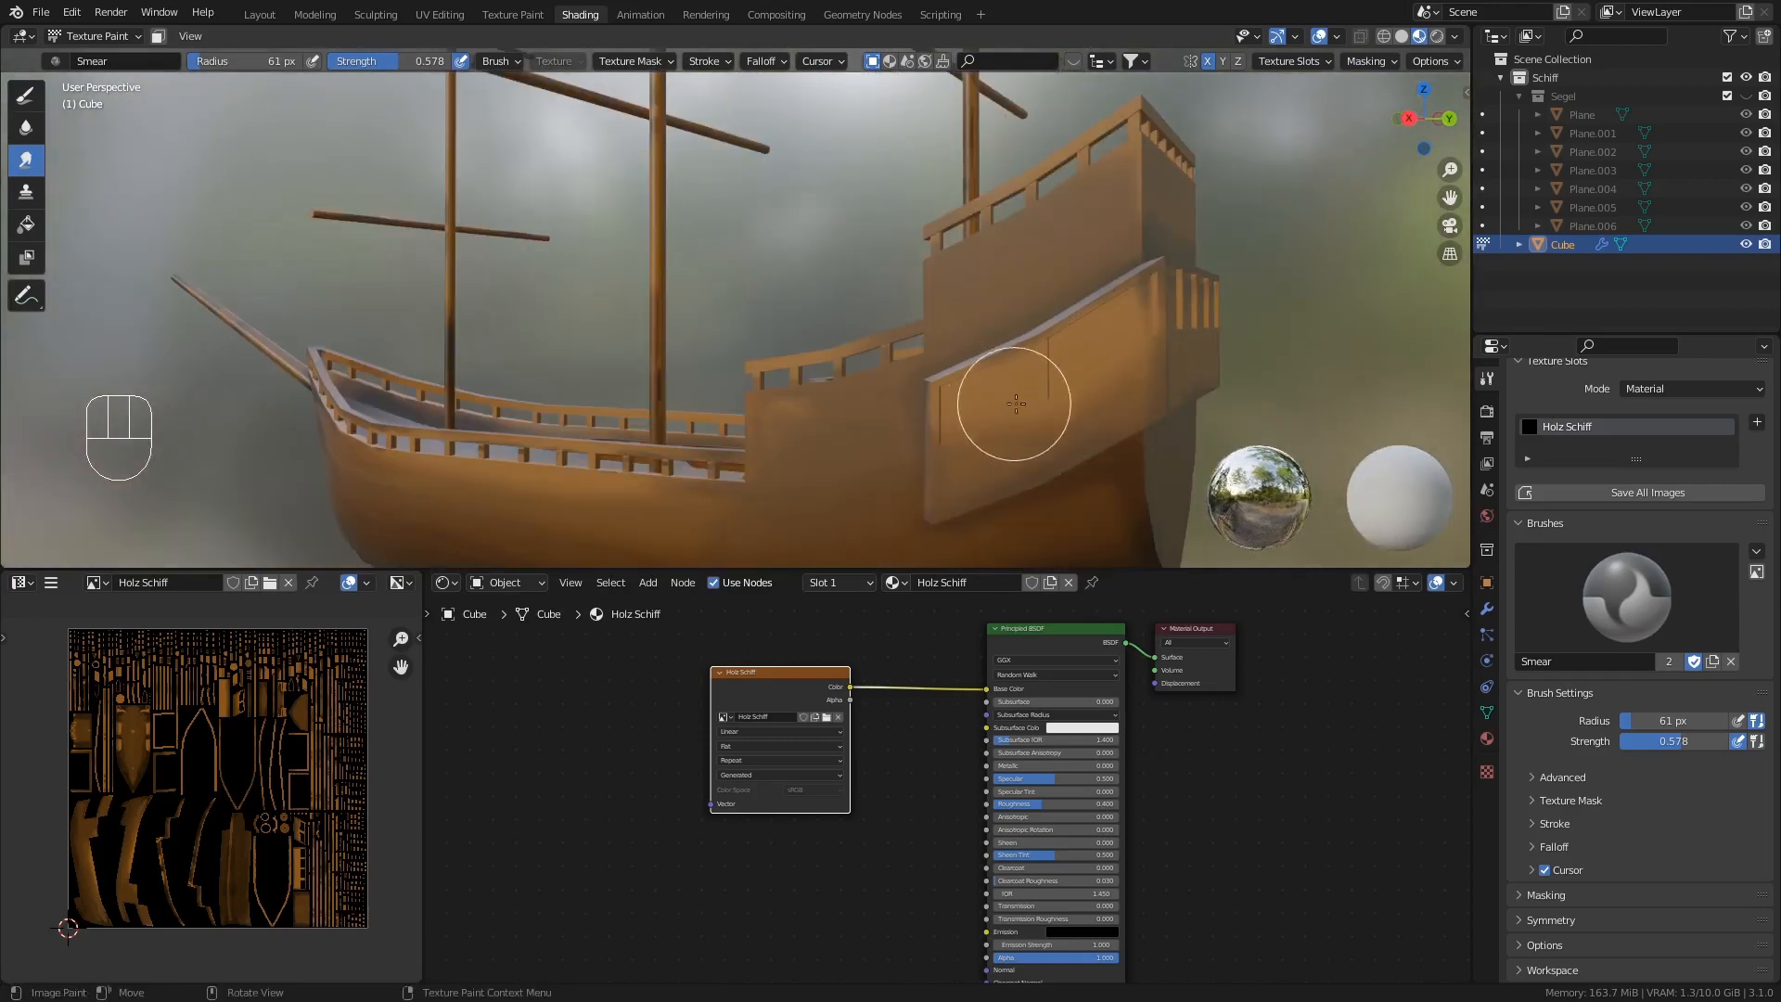
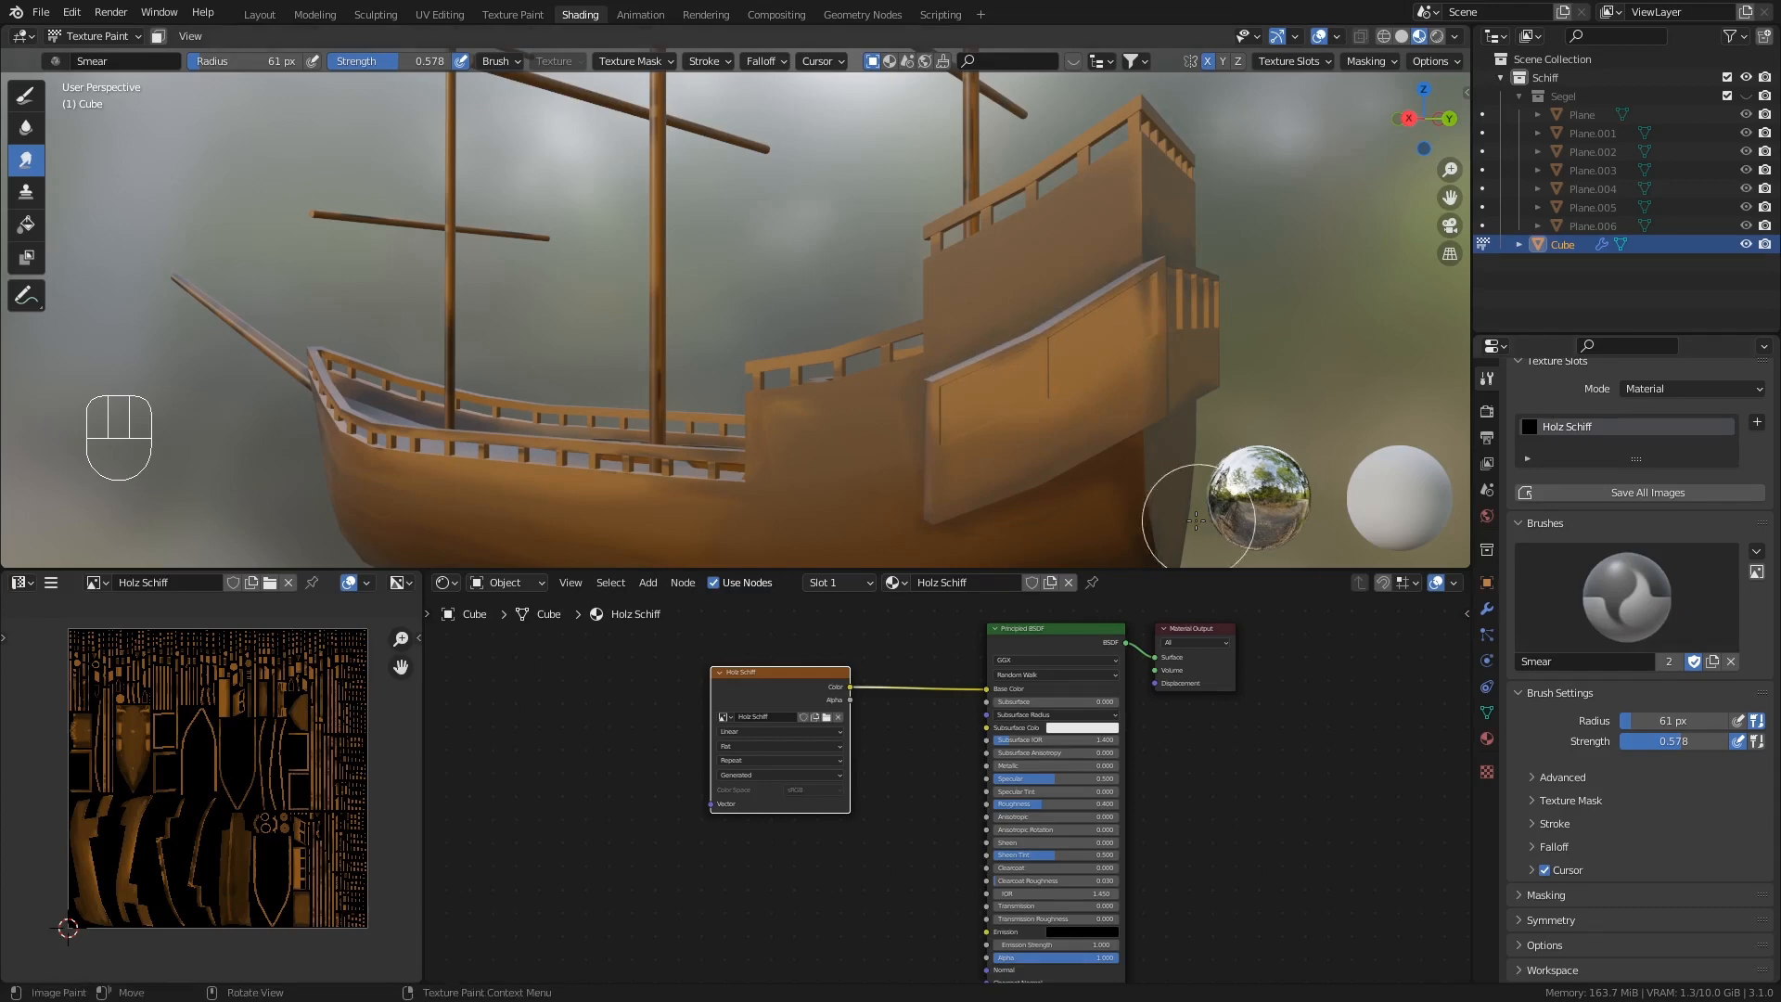
mouse_move(1022, 386)
middle_mouse_down()
mouse_move(970, 367)
mouse_move(981, 338)
middle_mouse_up()
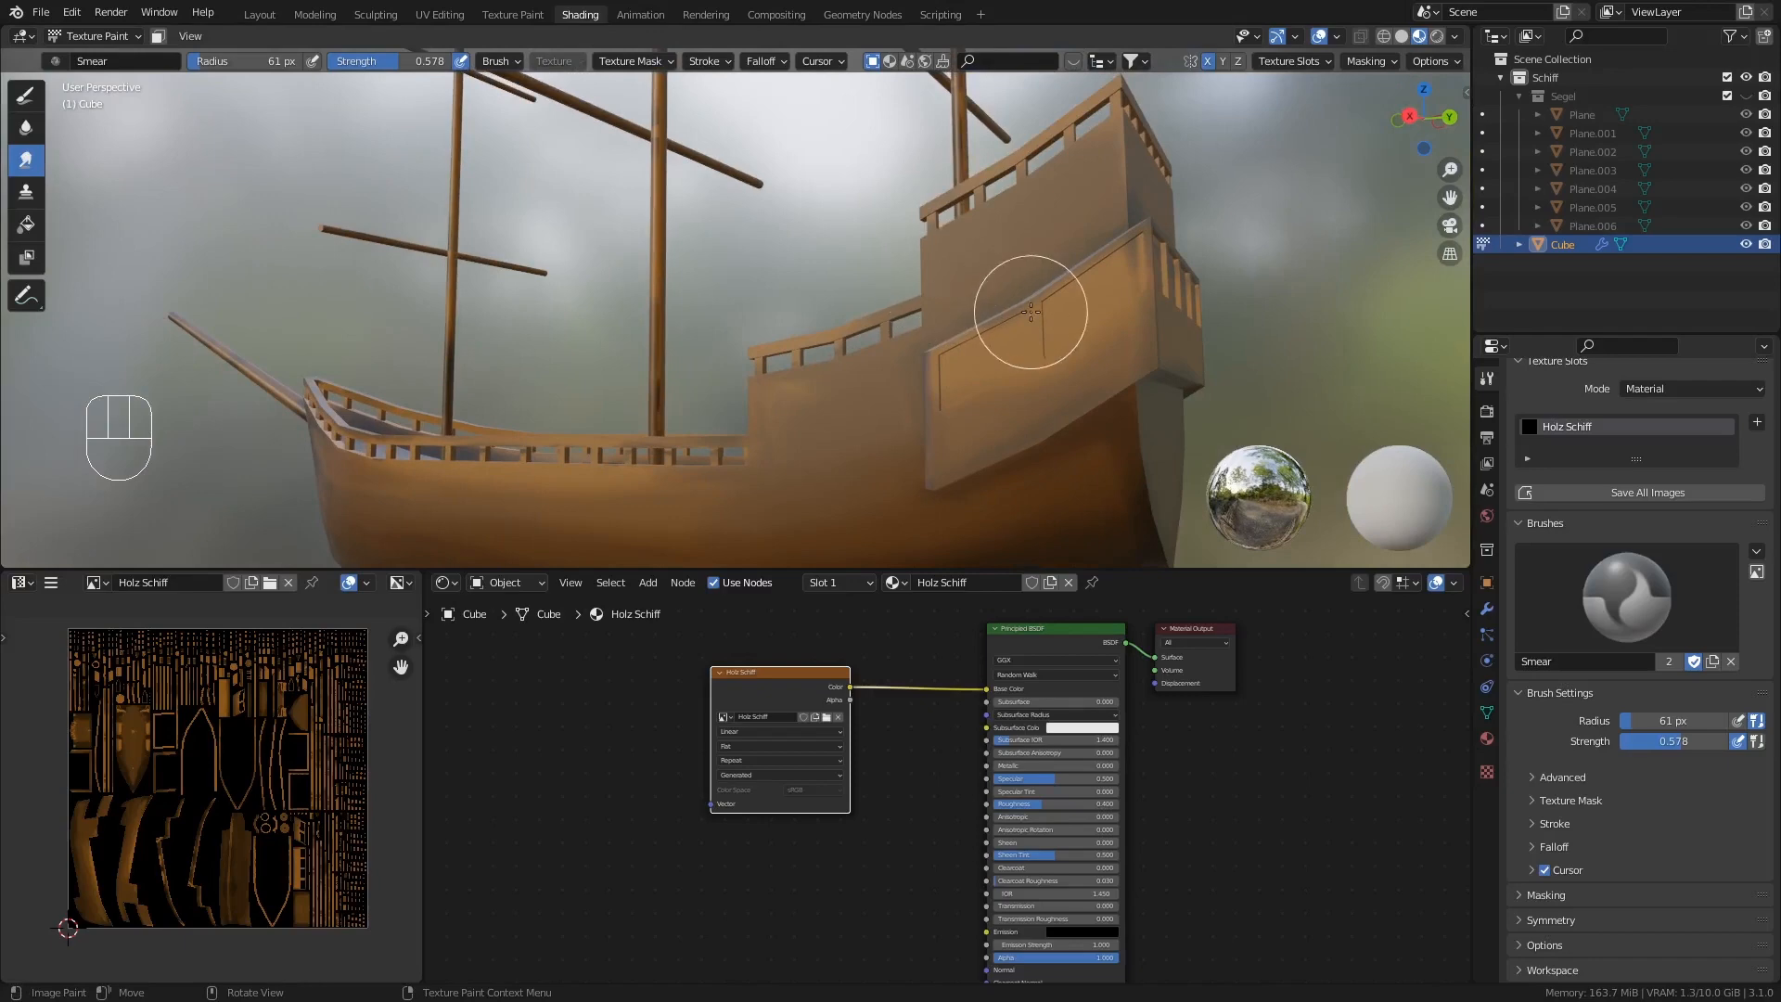
key("Tab")
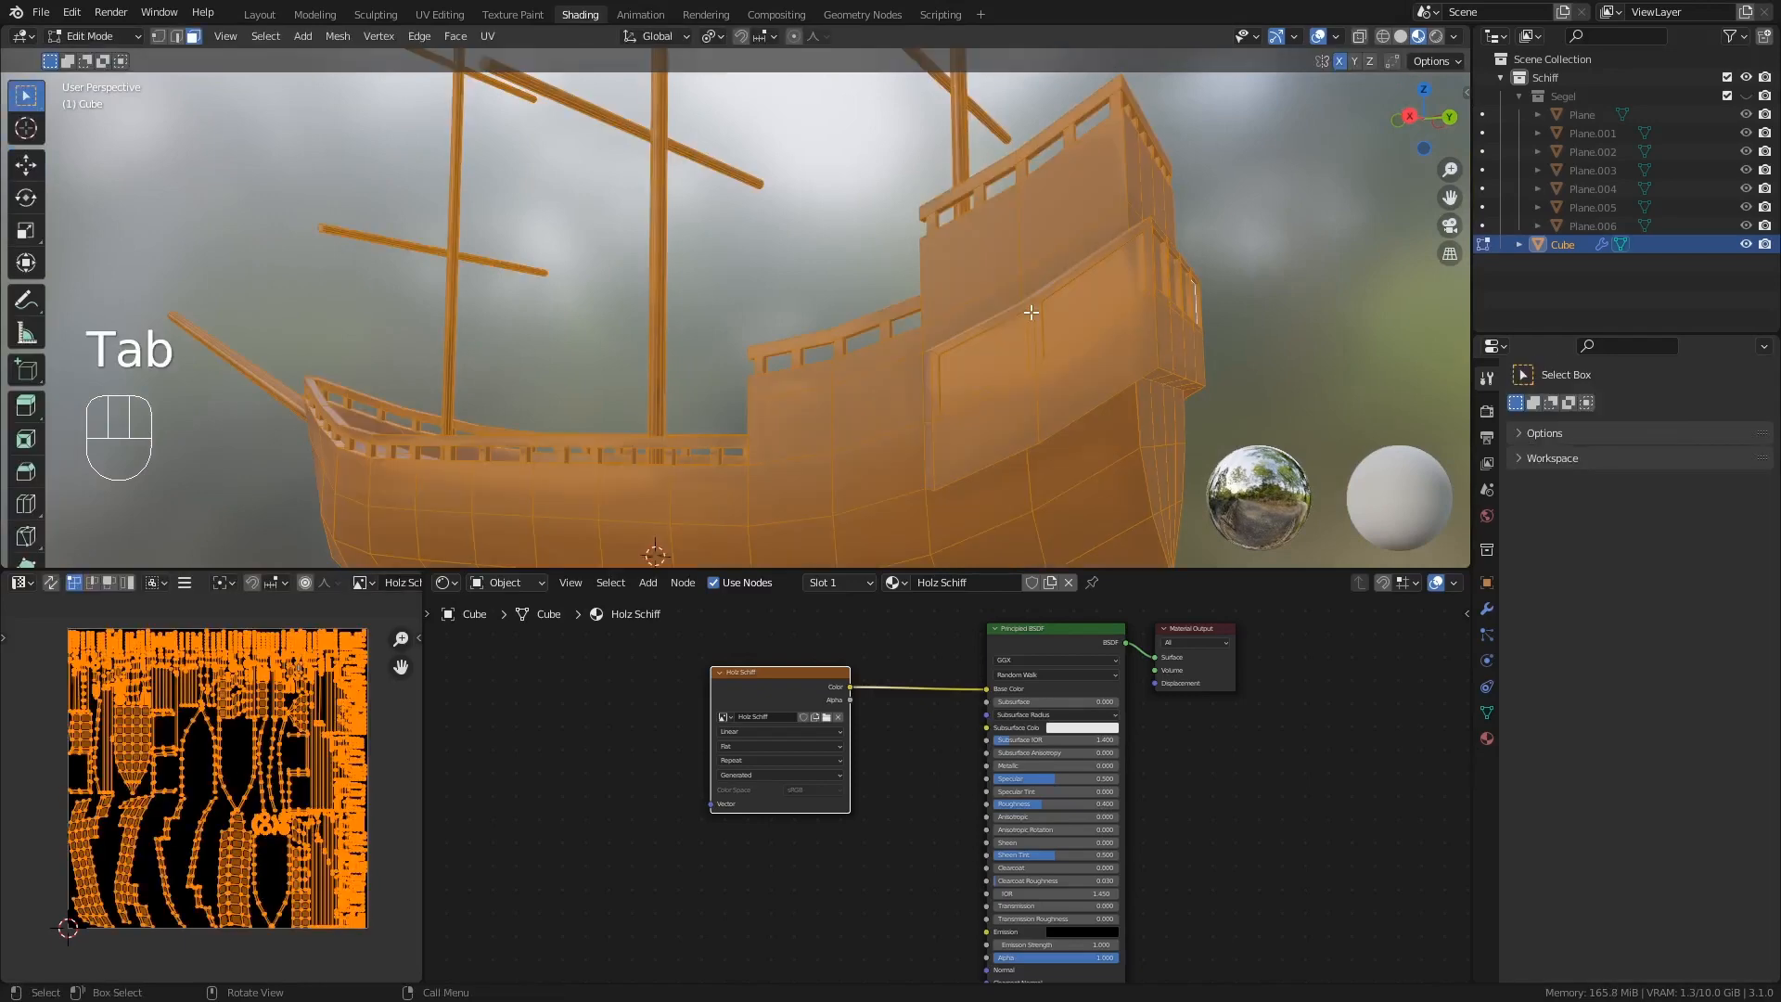
left_click(975, 348)
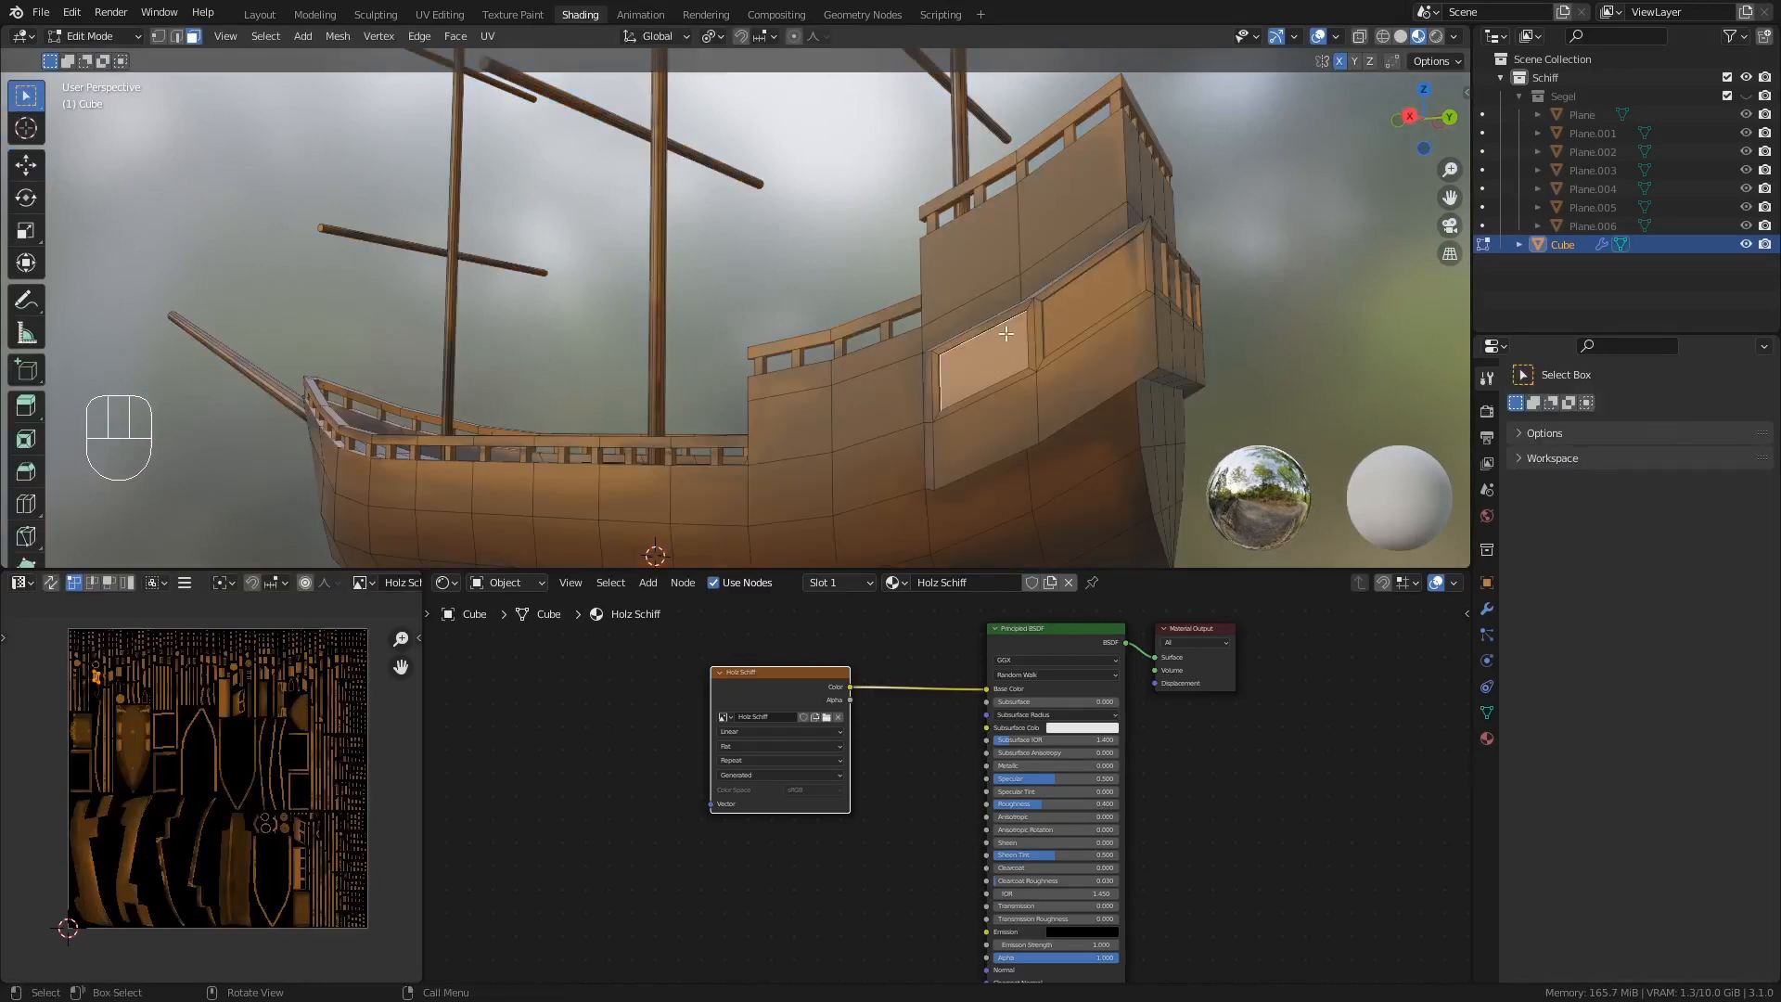
middle_click_drag(983, 369, 1039, 331)
key("KP_Decimal")
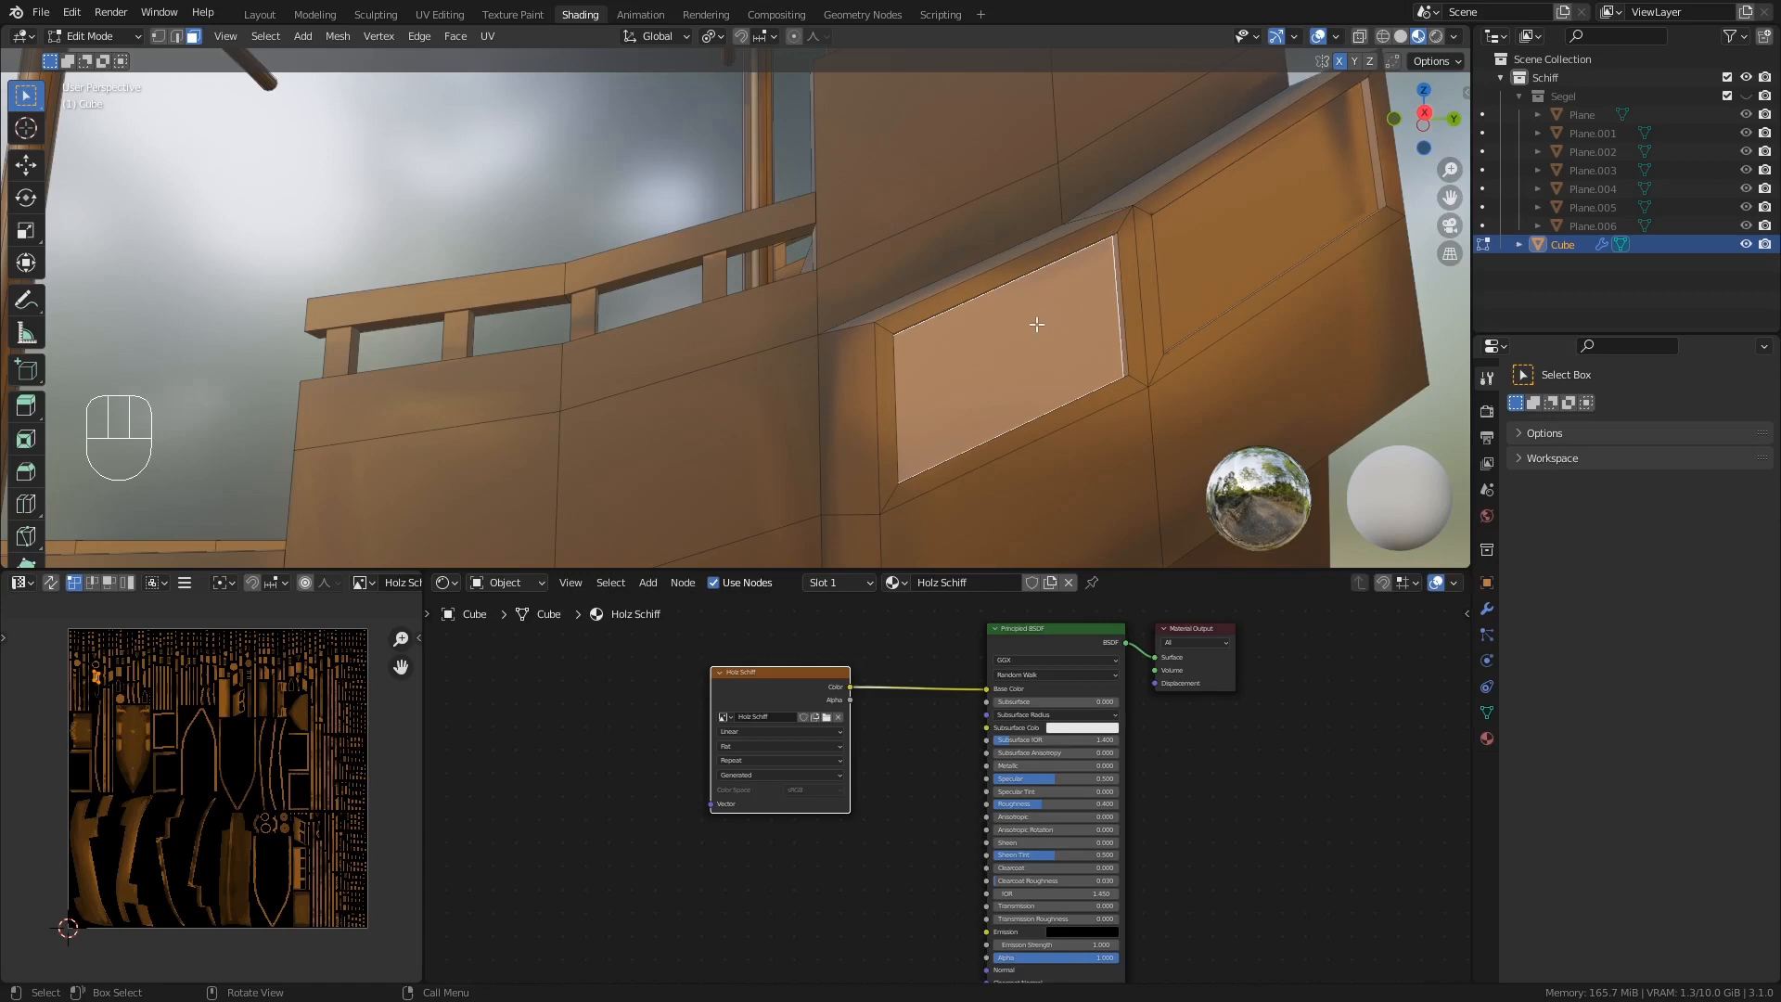
- Return to Texture Paint mode and restrict painting to the selected window face with the Paint Mask
key("Tab")
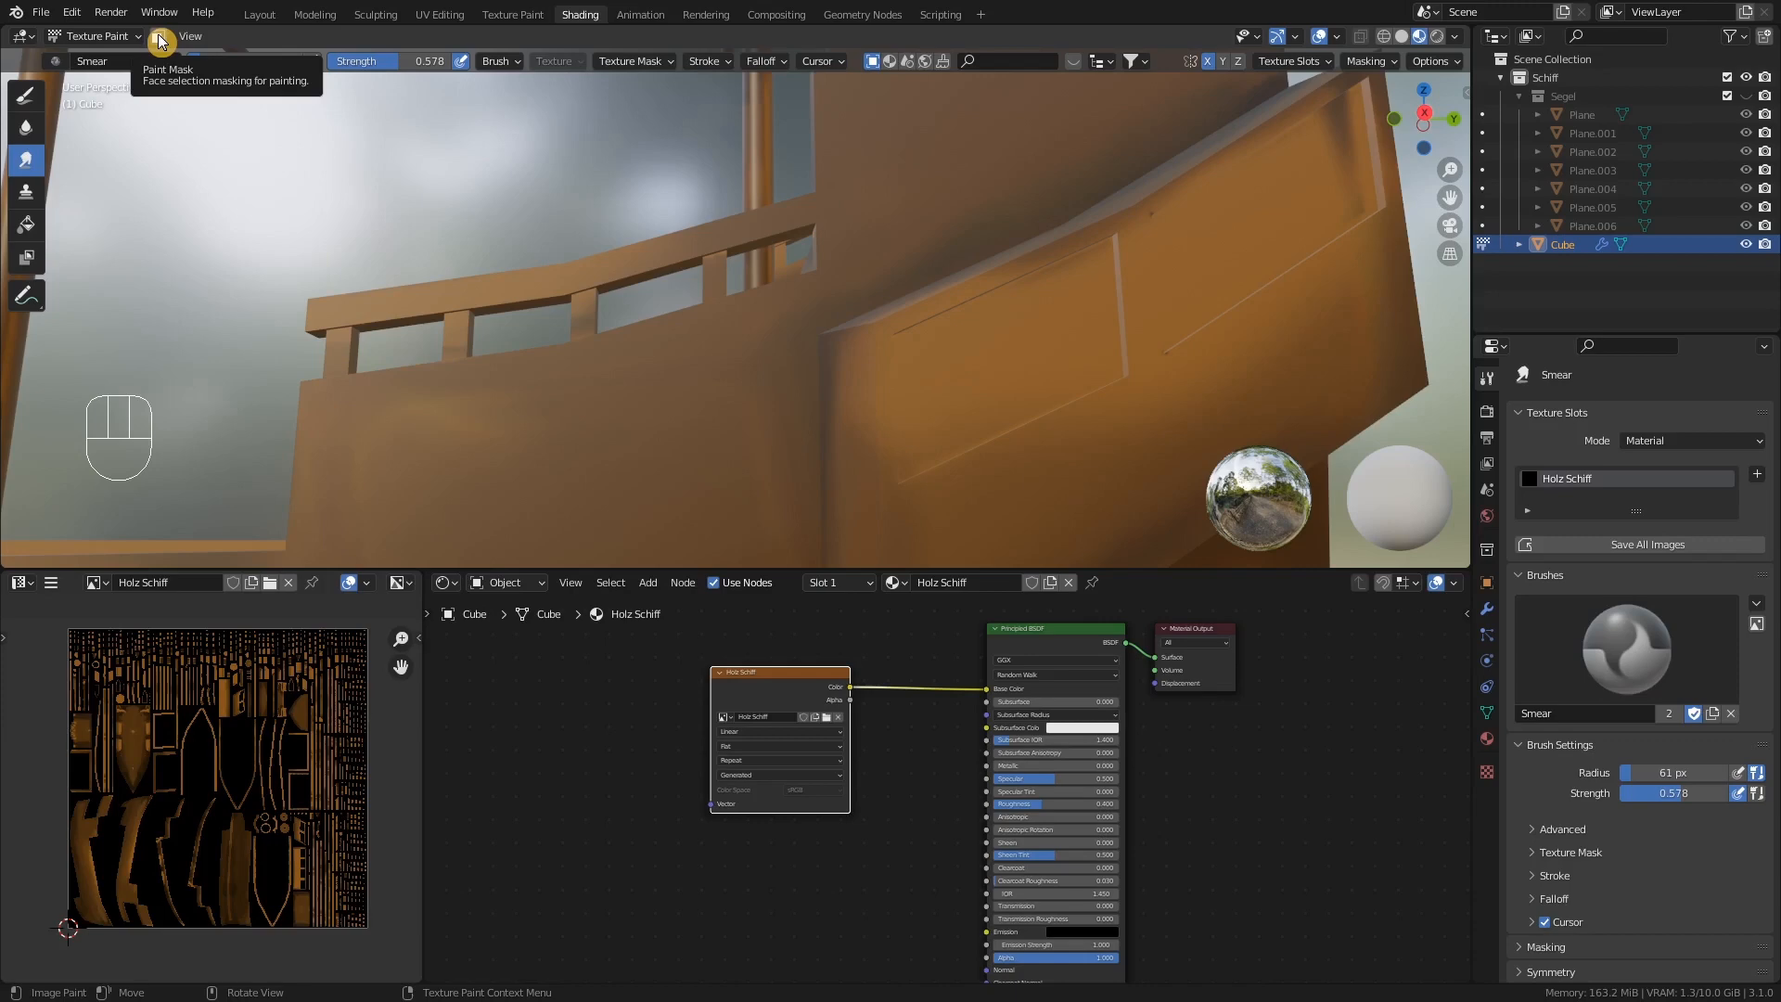
left_click(159, 39)
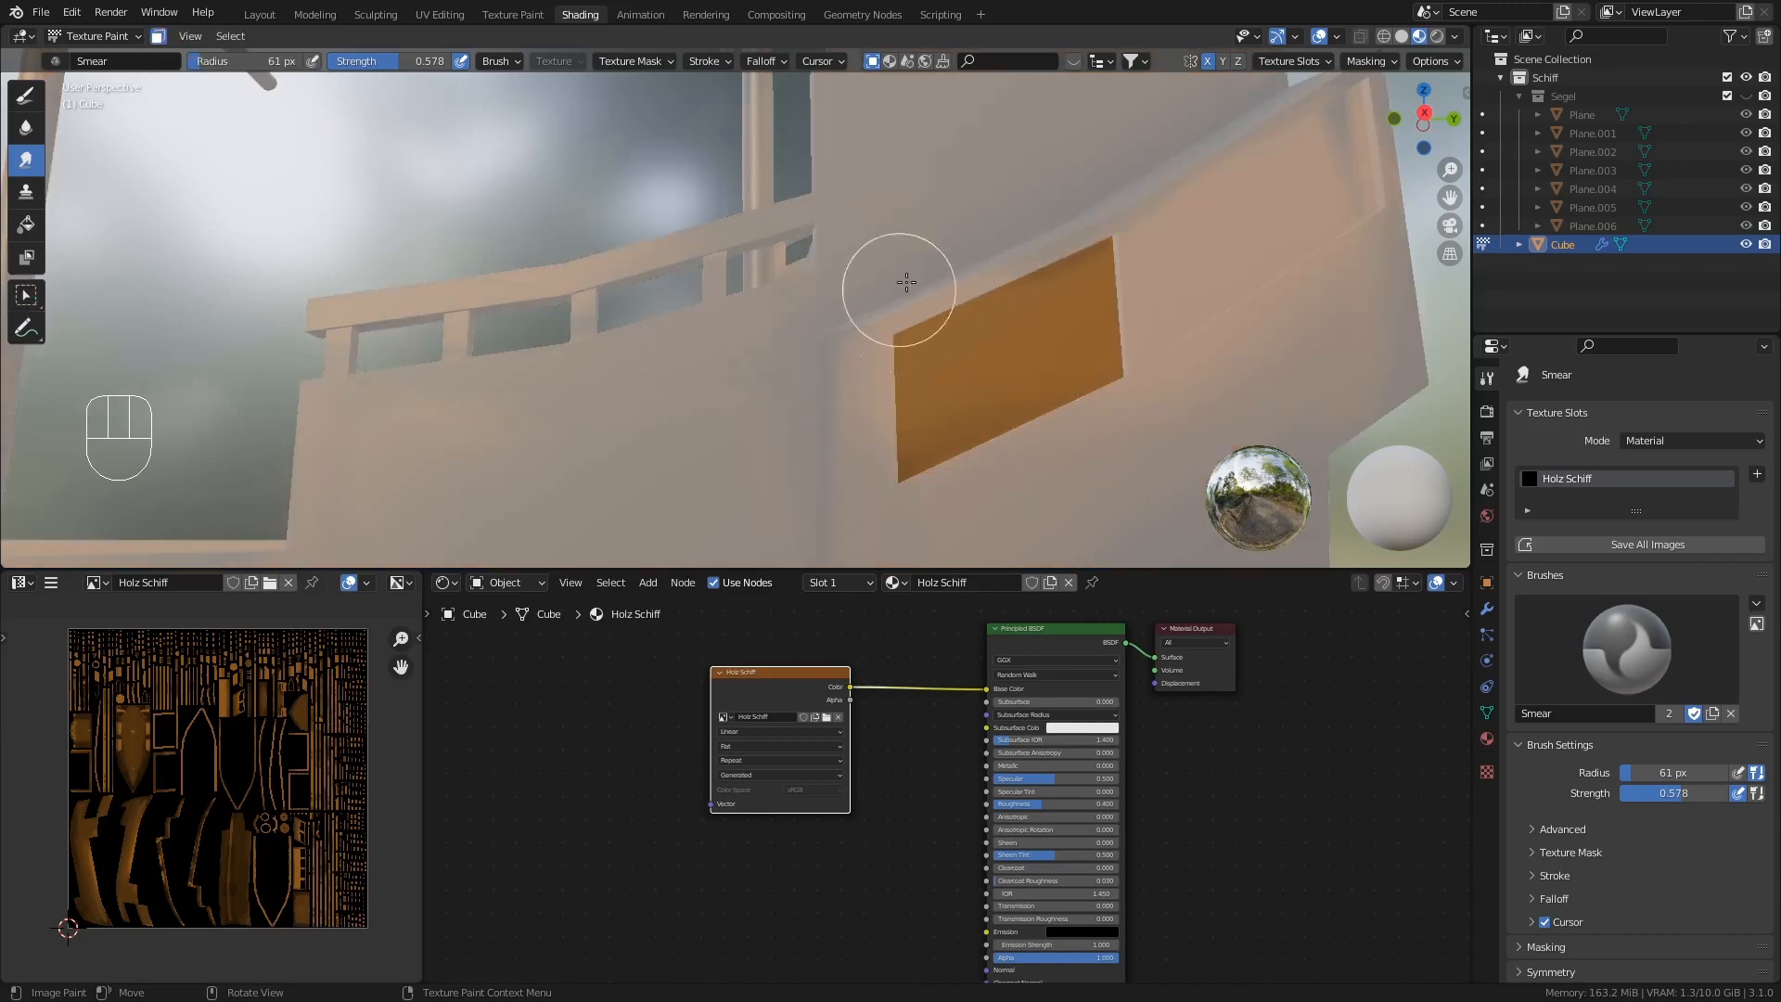
scroll(906, 282, "down", 5)
scroll(938, 310, "up", 5)
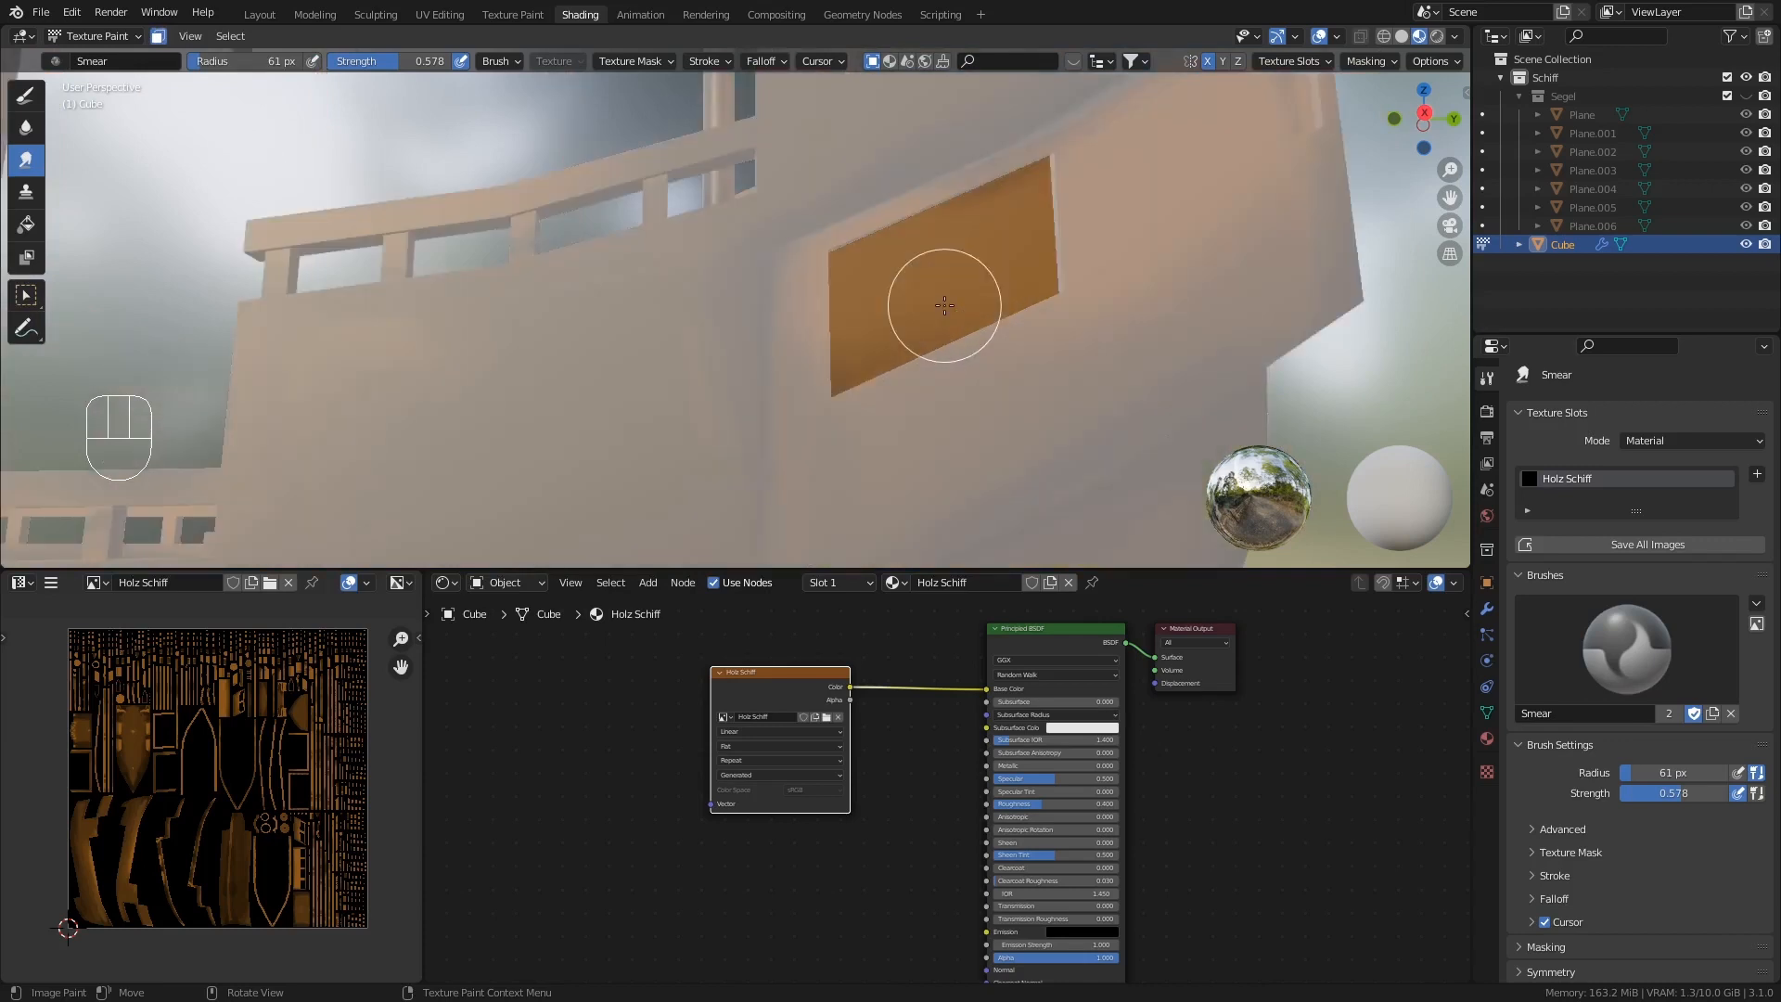
mouse_move(919, 315)
middle_mouse_down()
mouse_move(963, 297)
mouse_move(984, 311)
middle_mouse_up()
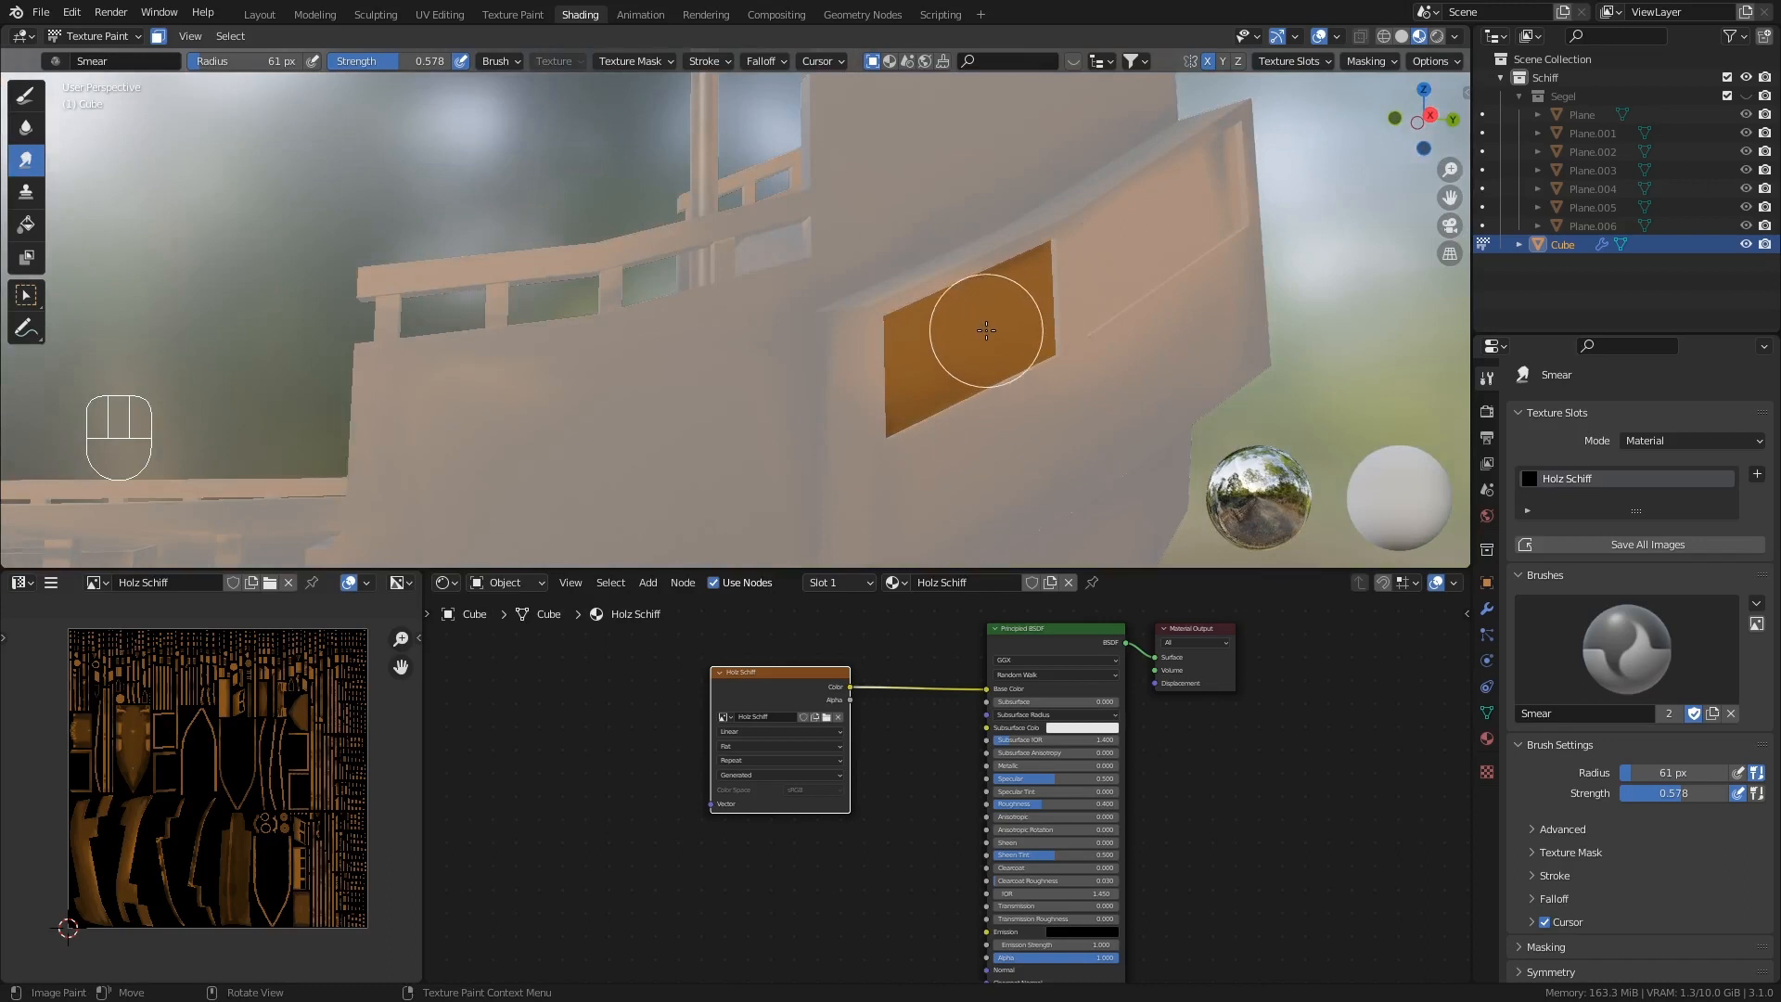
middle_click_drag(983, 330, 966, 330)
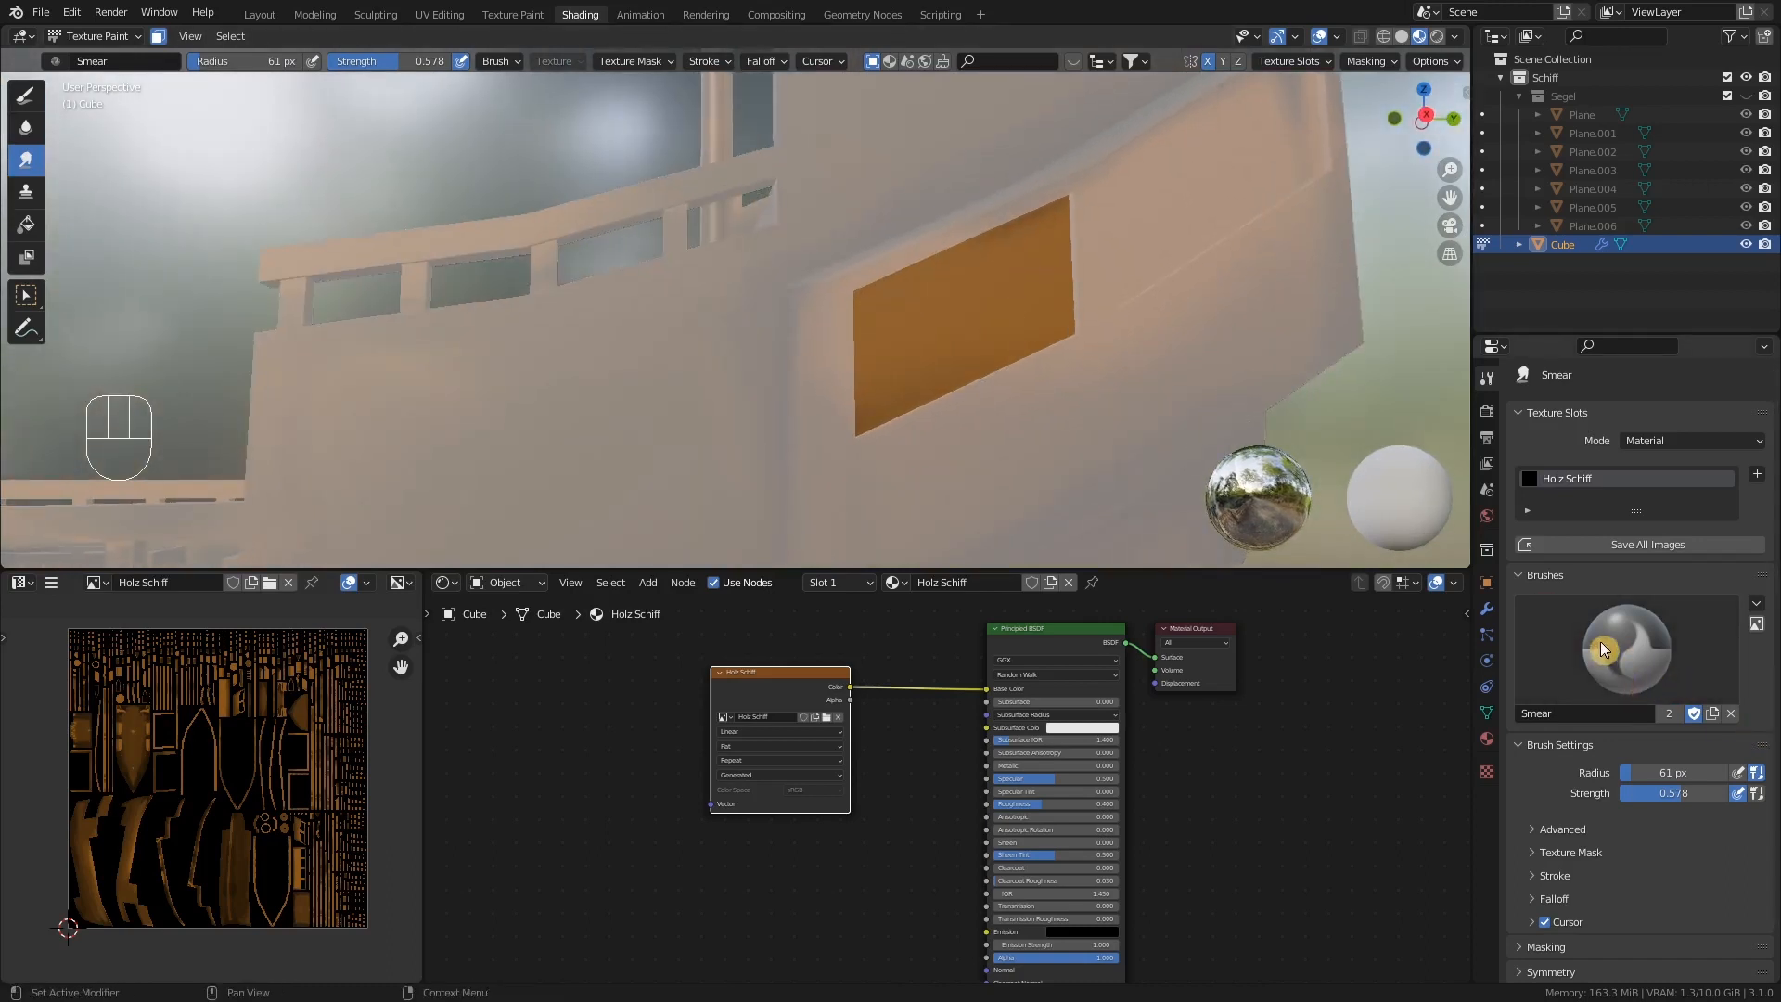
- Switch to the Draw brush and create a new colour palette named glas
left_click(21, 105)
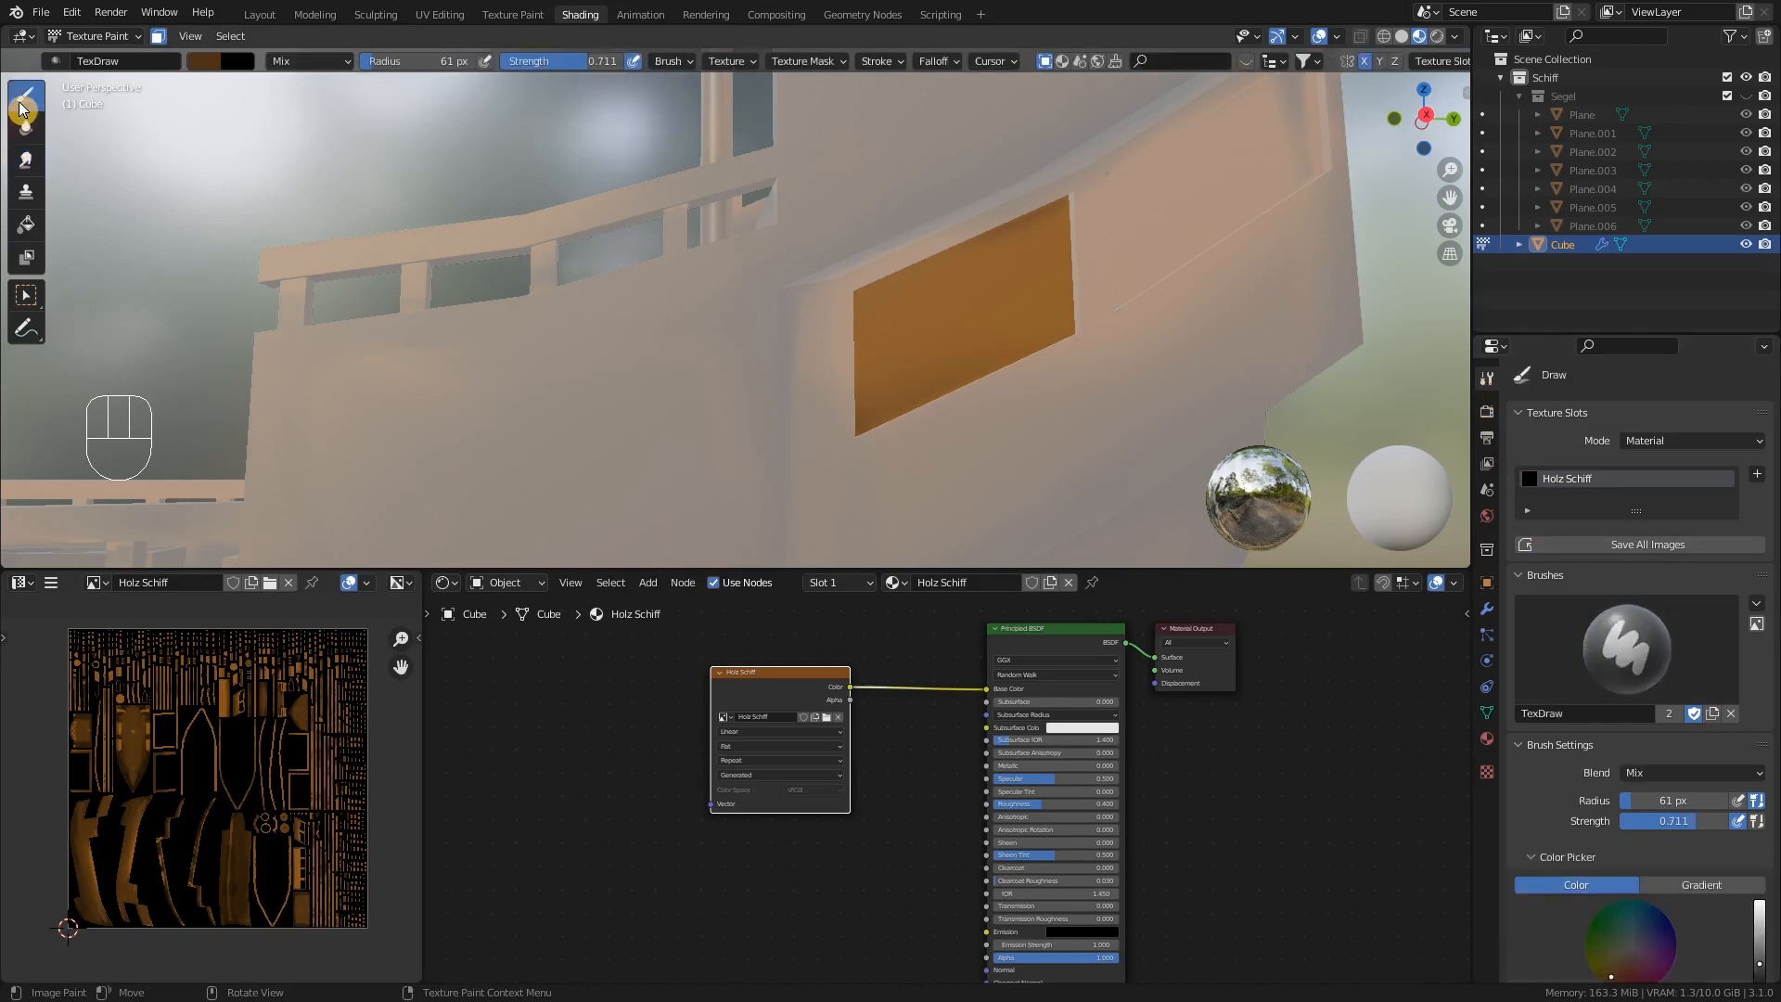
scroll(1654, 815, "down", 4)
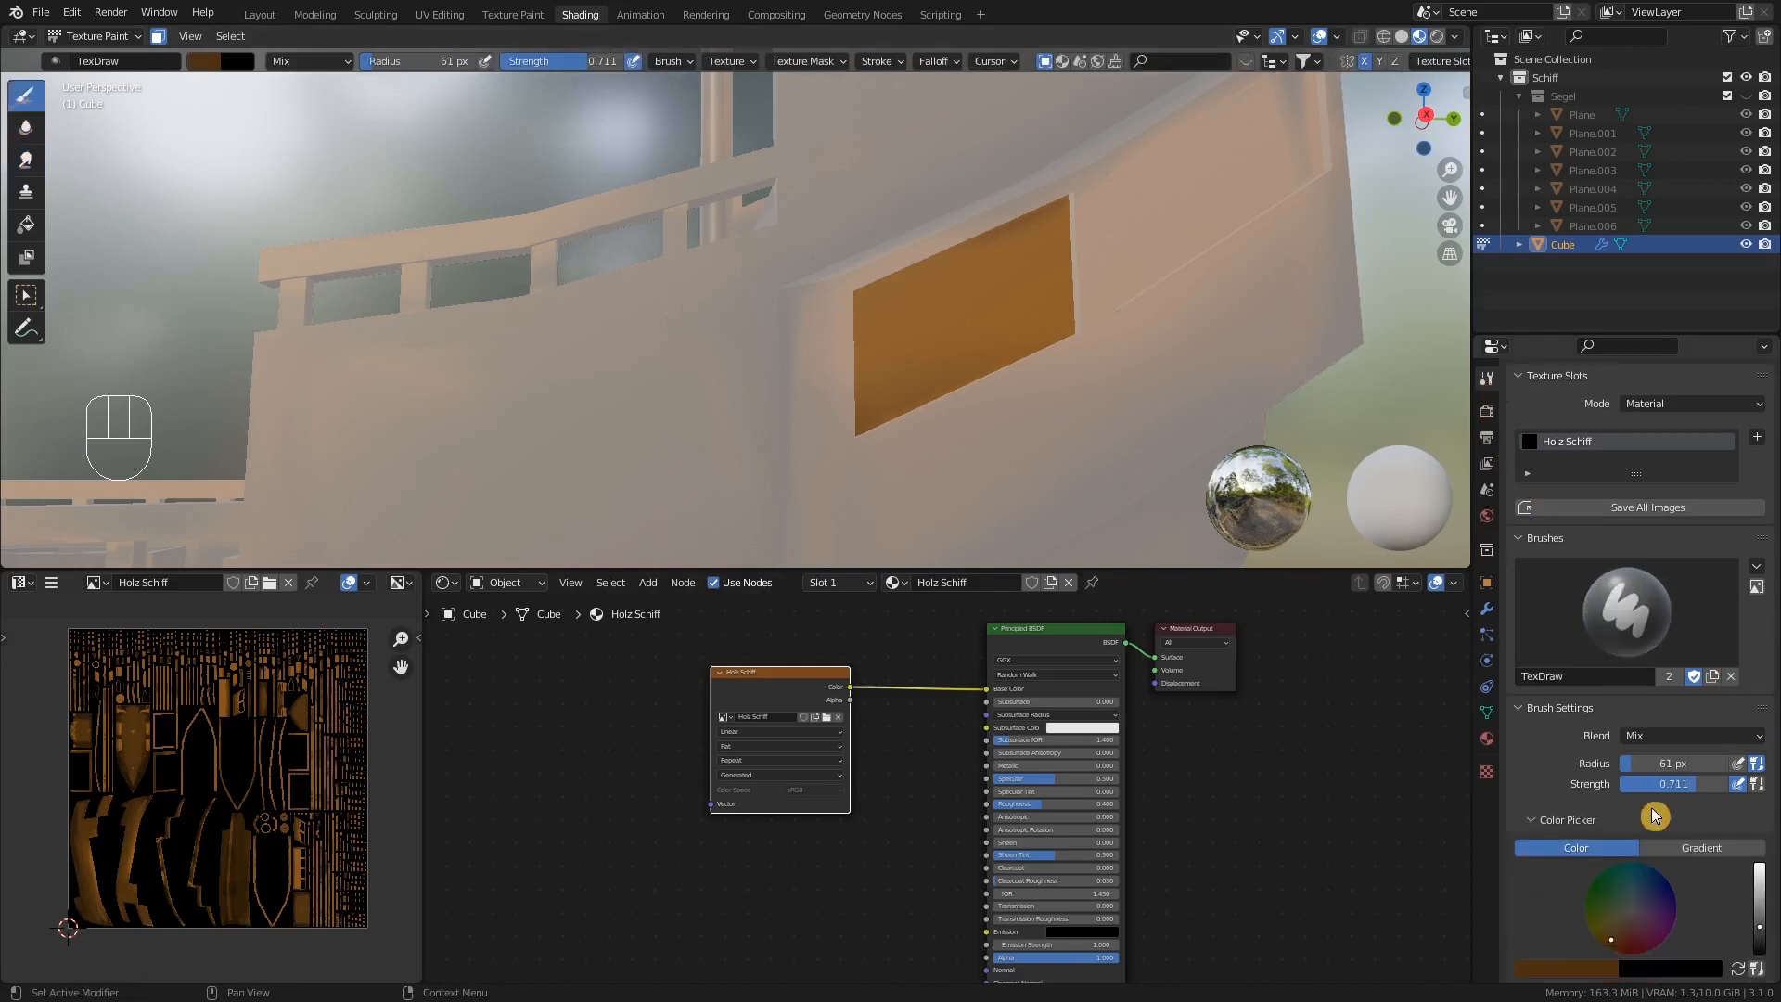
scroll(1654, 815, "down", 3)
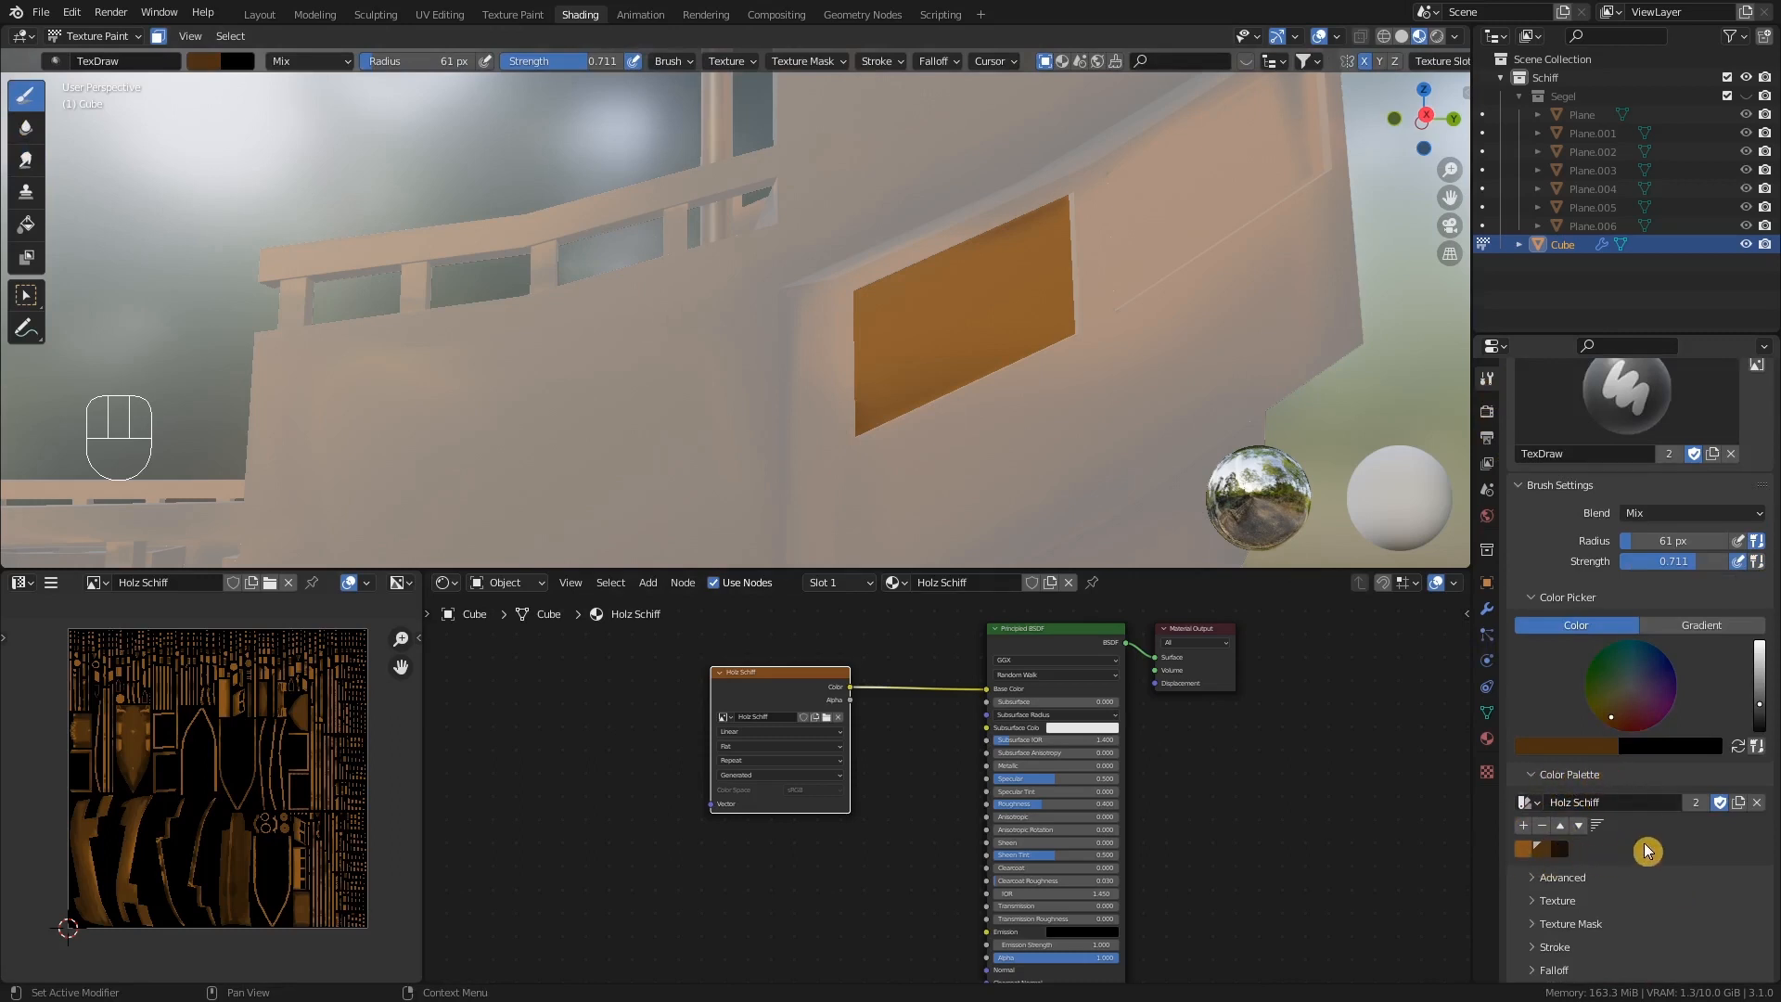
left_click(1532, 803)
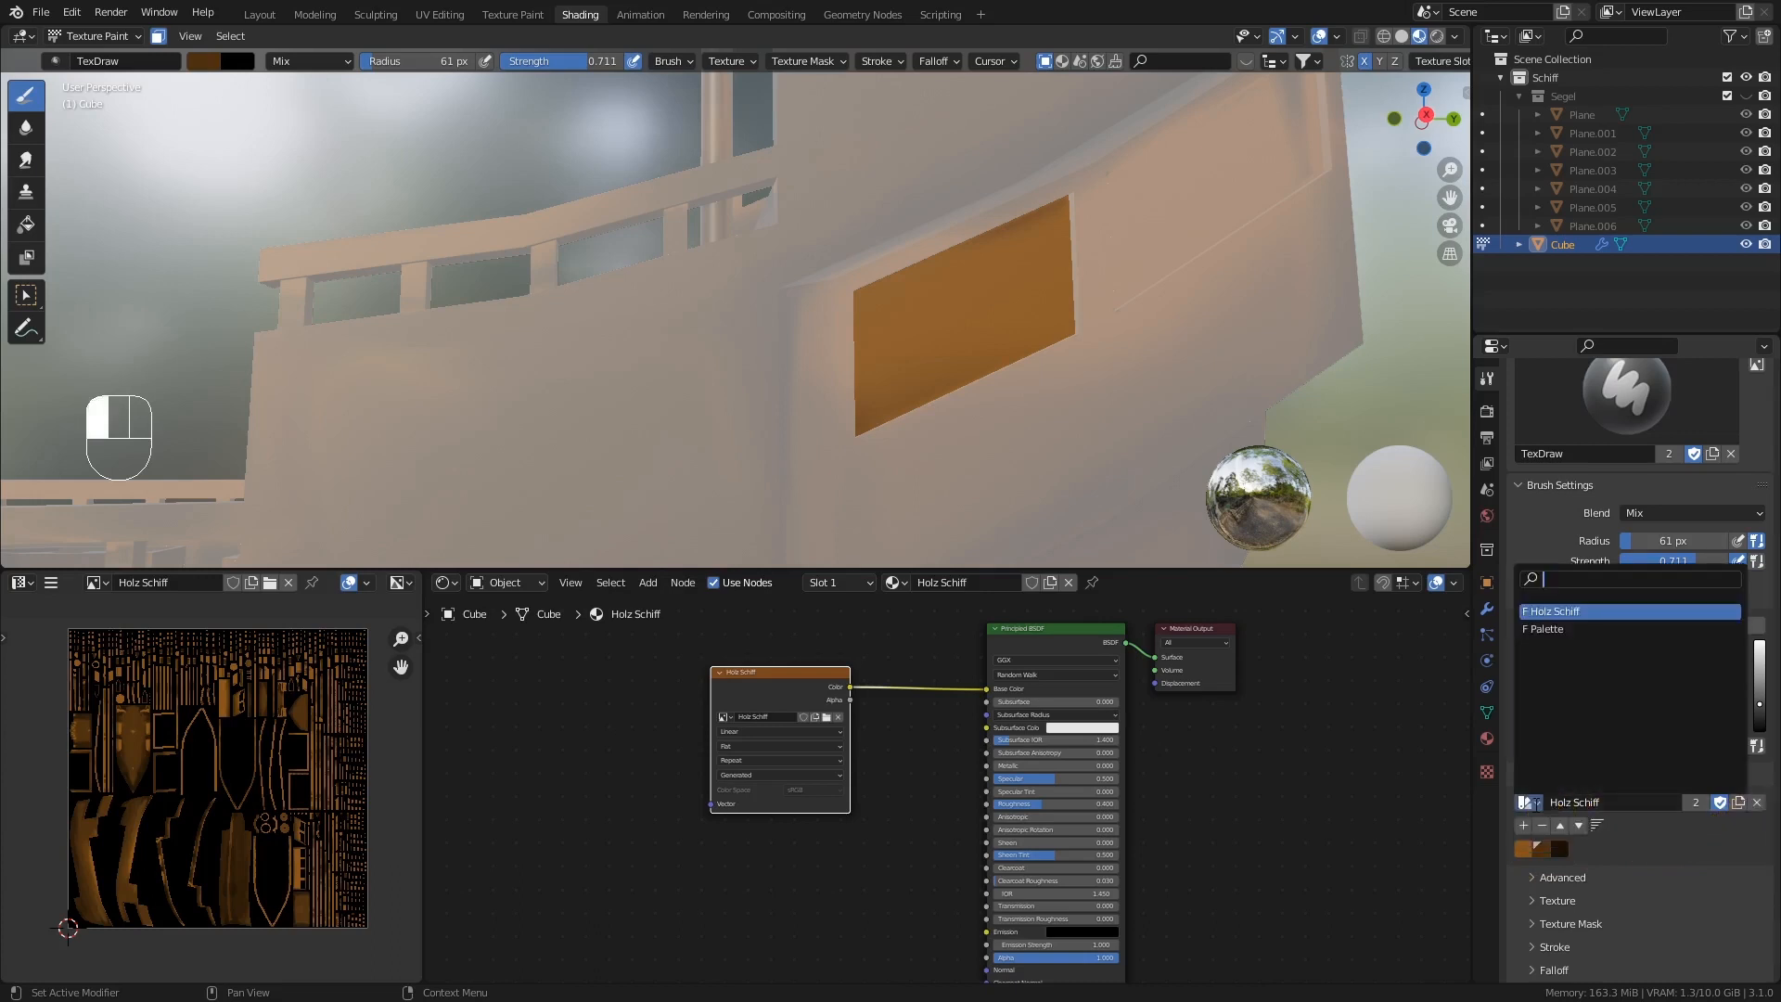
left_click(1666, 840)
left_click(1740, 804)
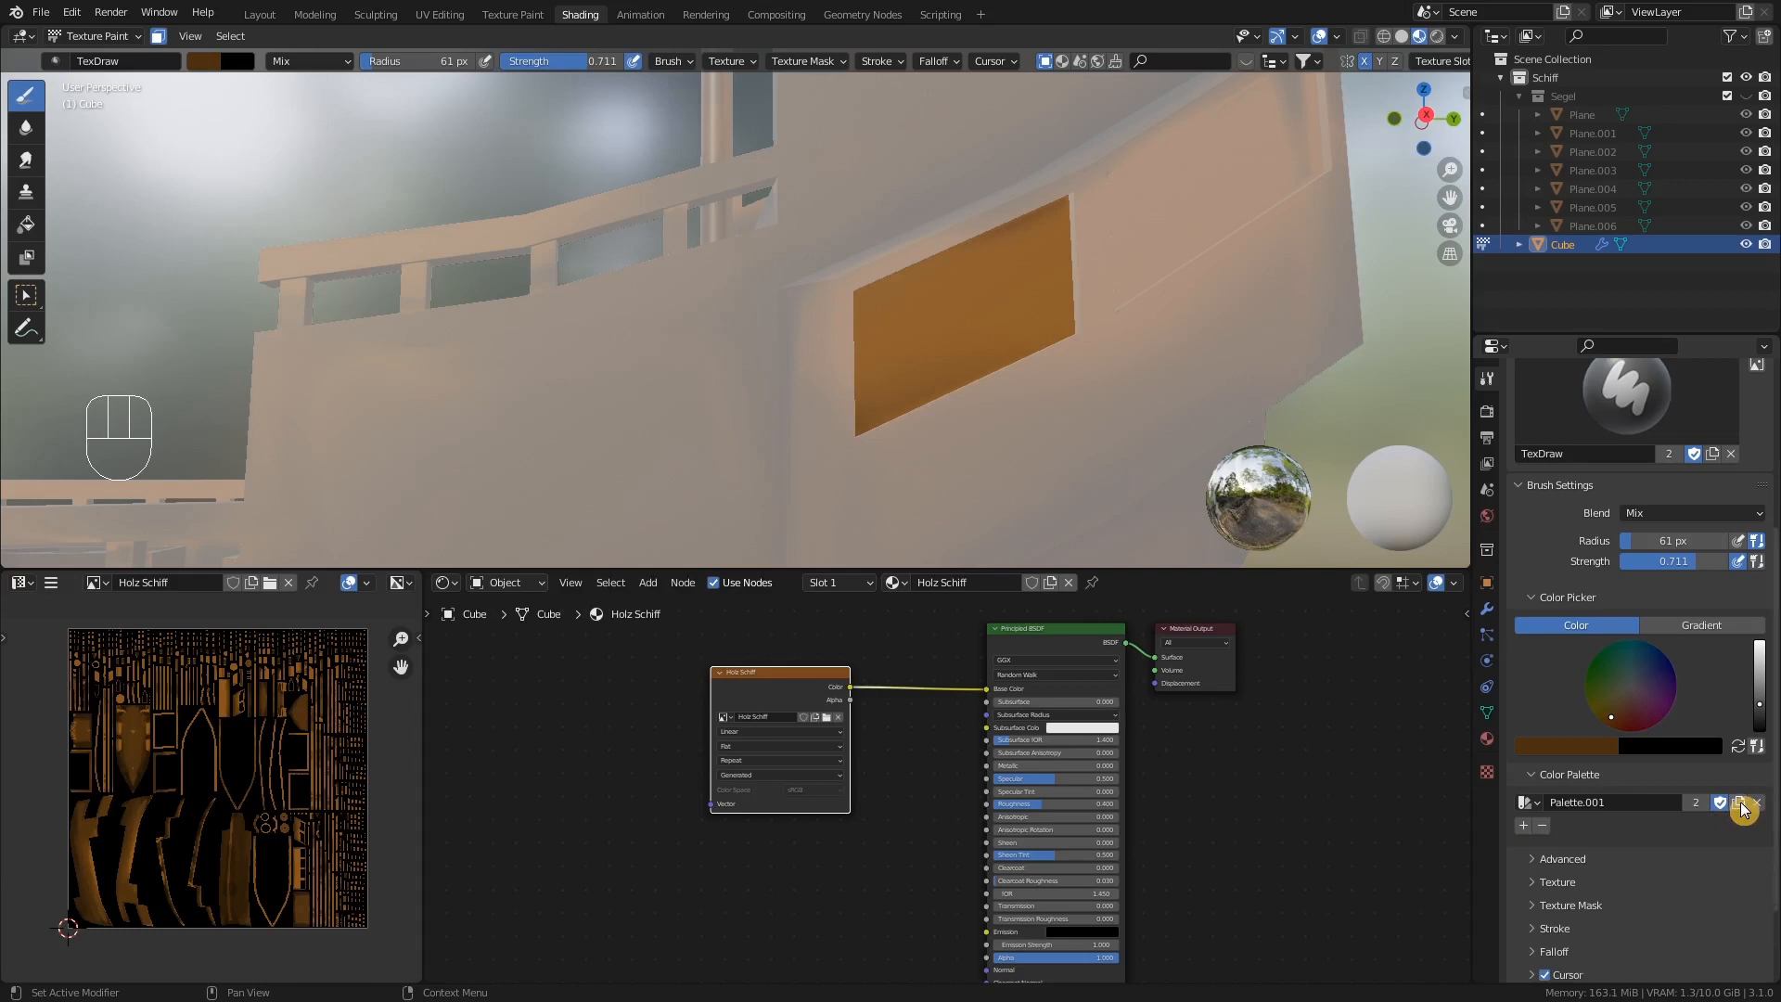
left_click(1616, 803)
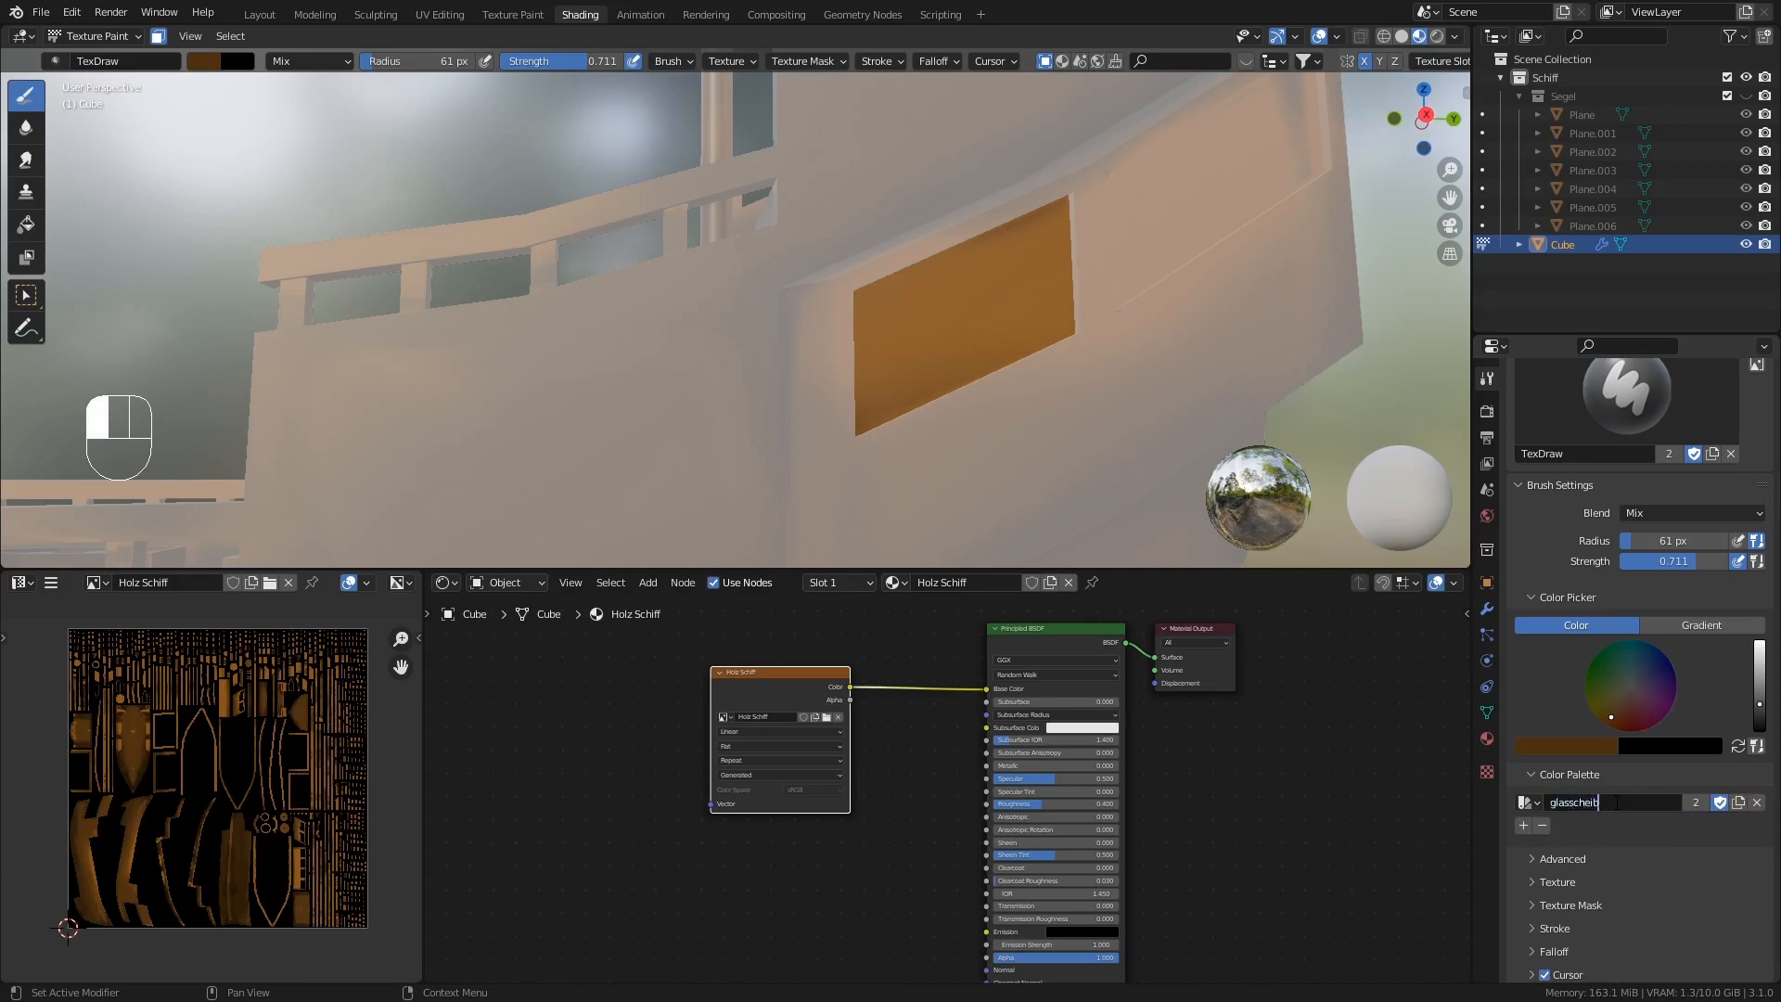
key("BackSpace")
key("BackSpace")
key("BackSpace")
key("BackSpace")
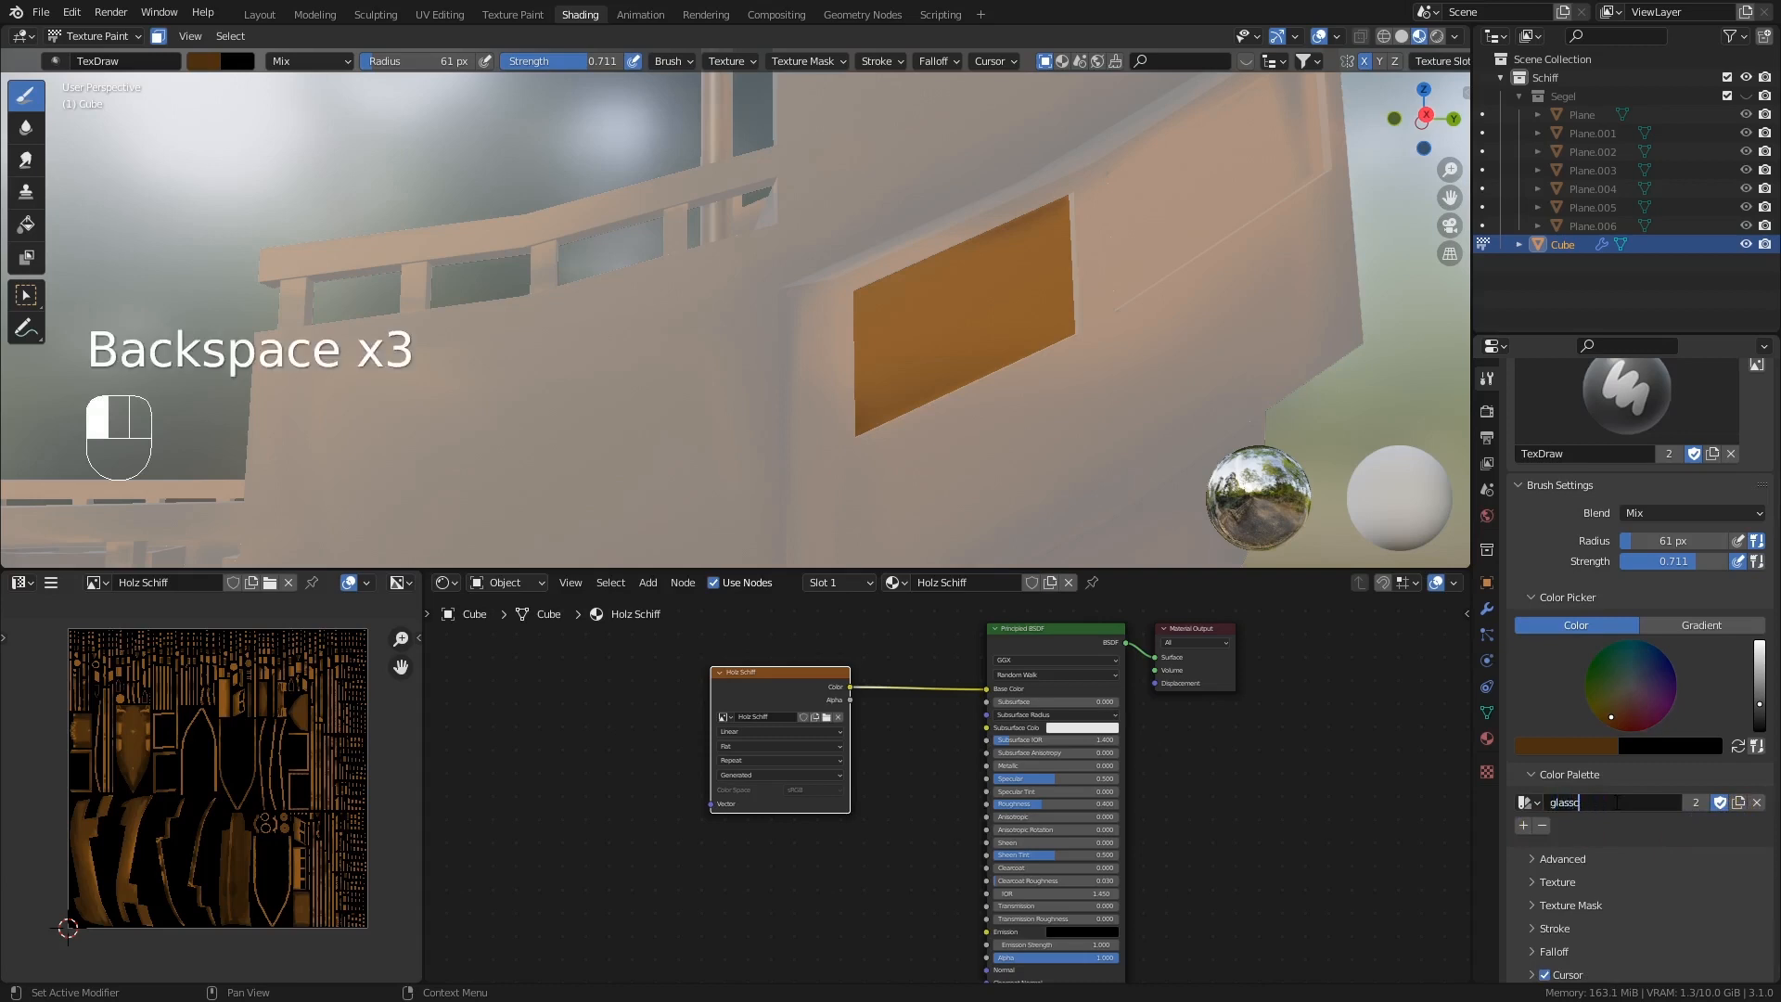
left_click(1619, 809)
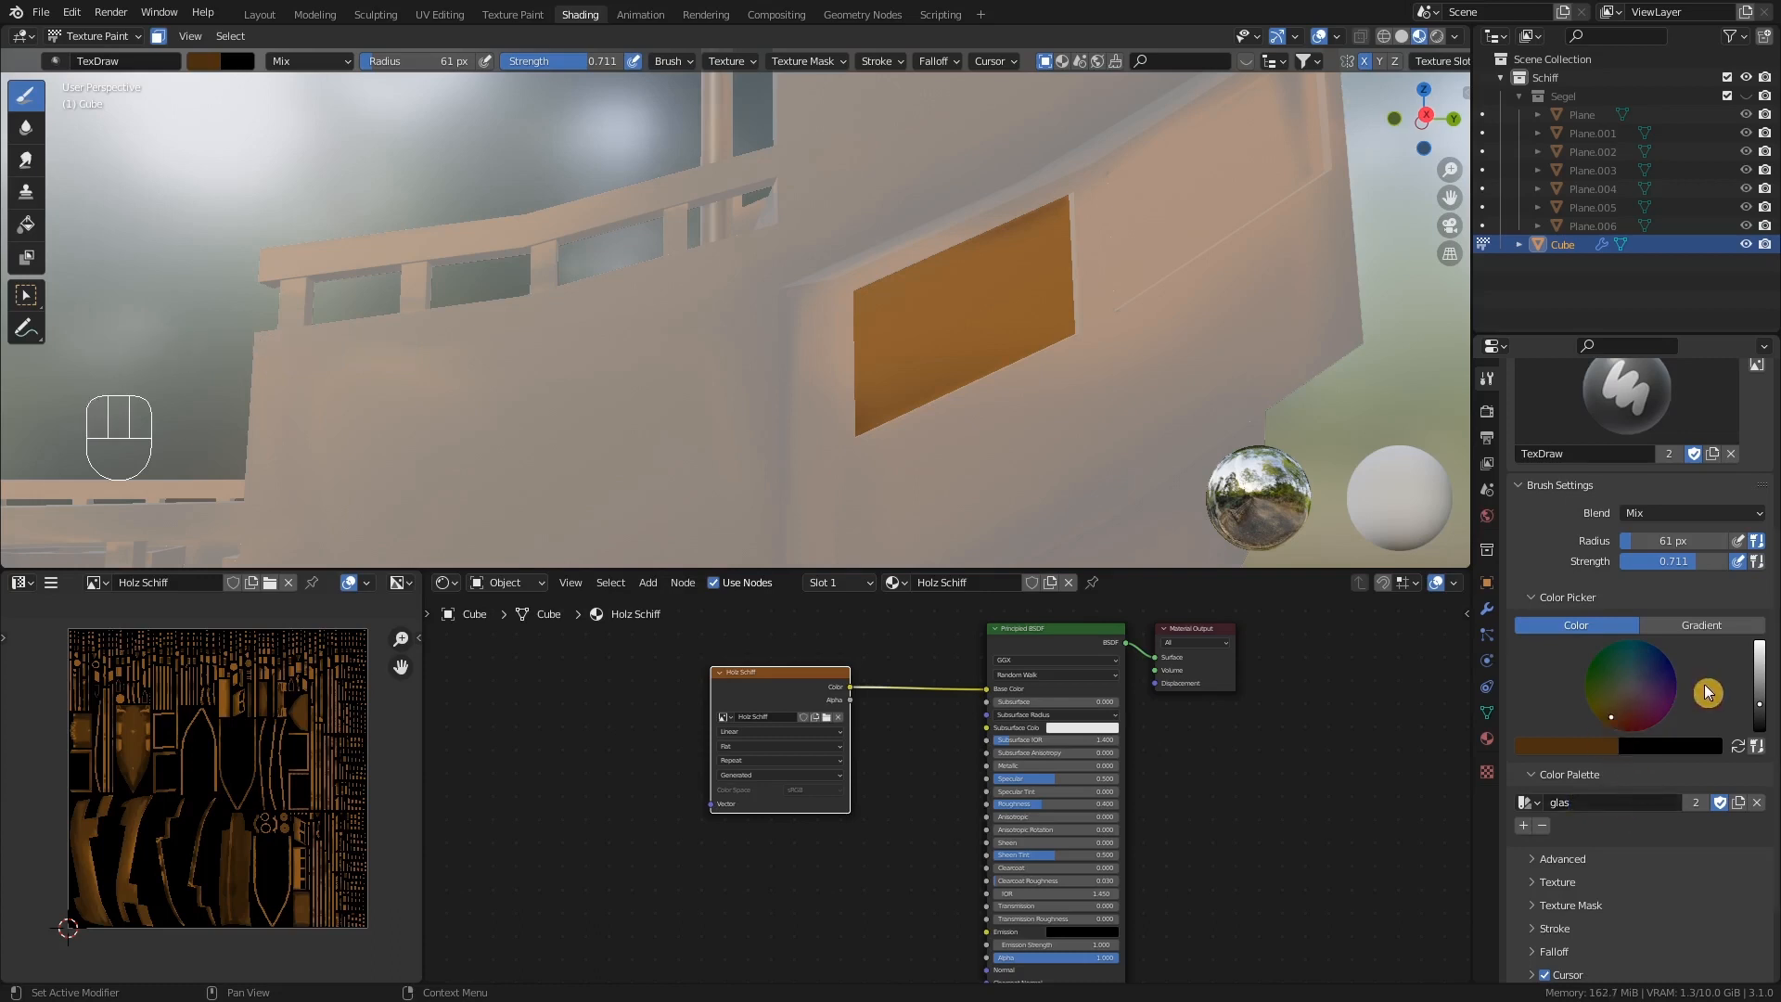
- Mix a bright light yellow and add it to the glas palette
left_click_drag(1758, 704, 1759, 640)
left_click_drag(1624, 704, 1613, 697)
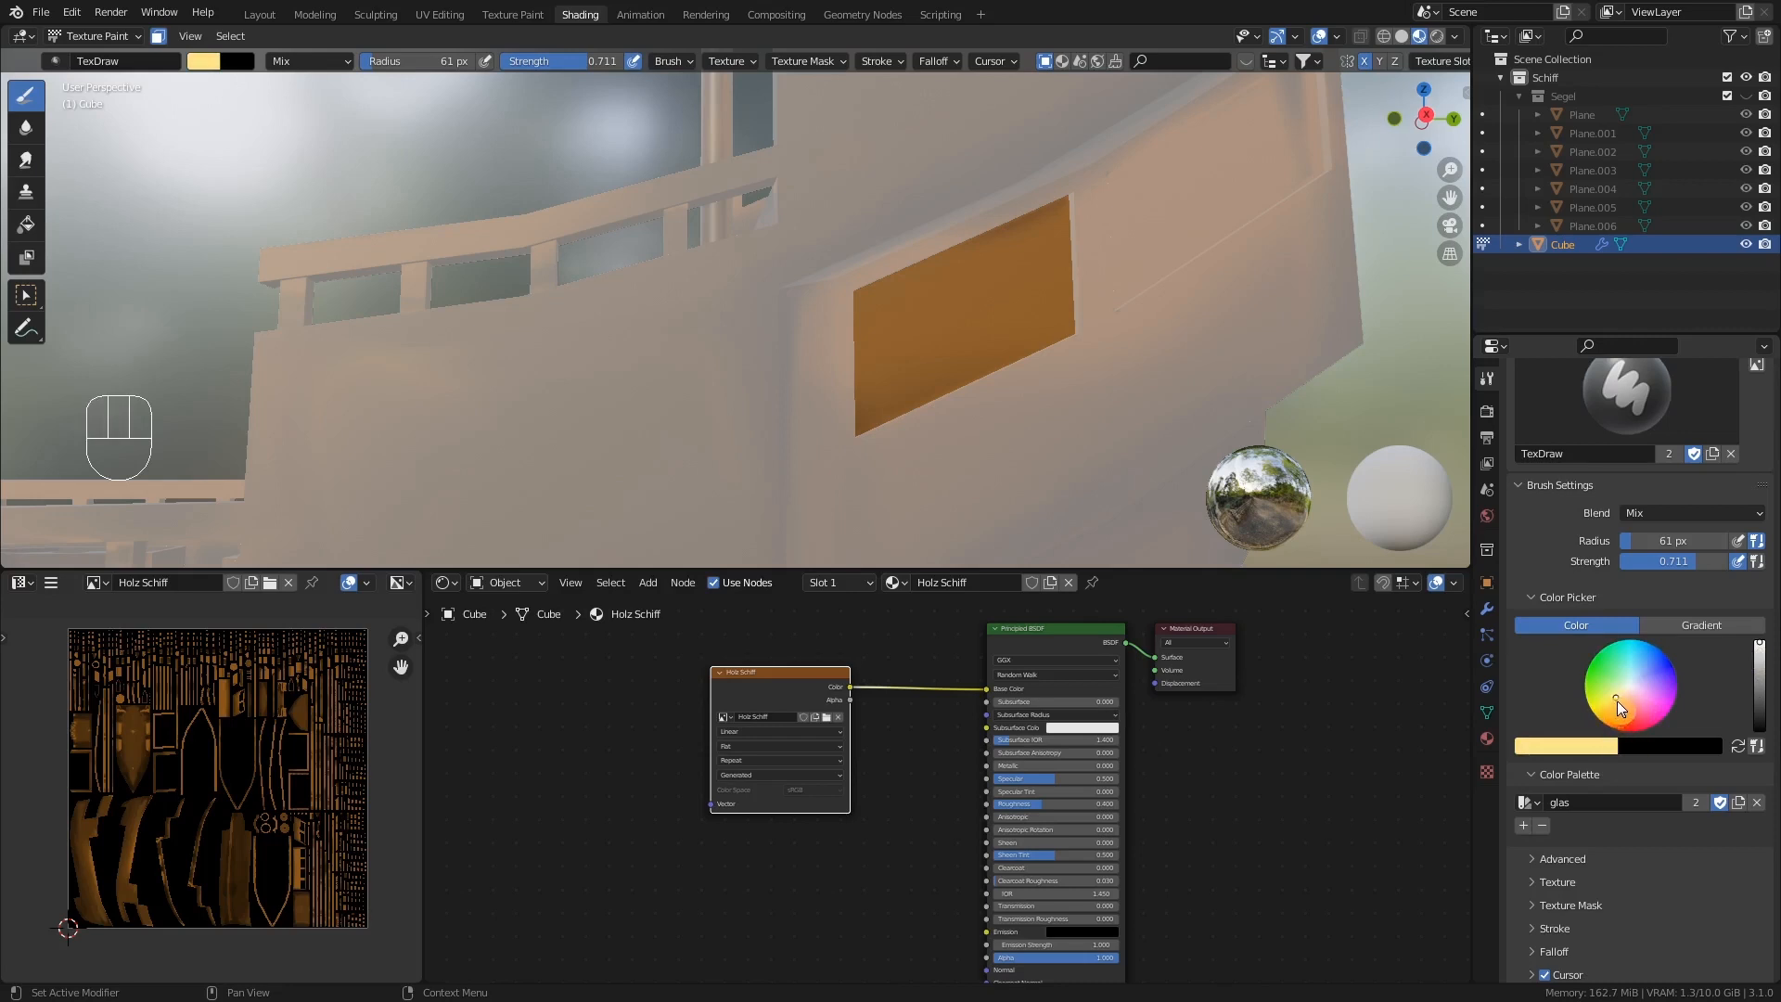
left_click(1523, 824)
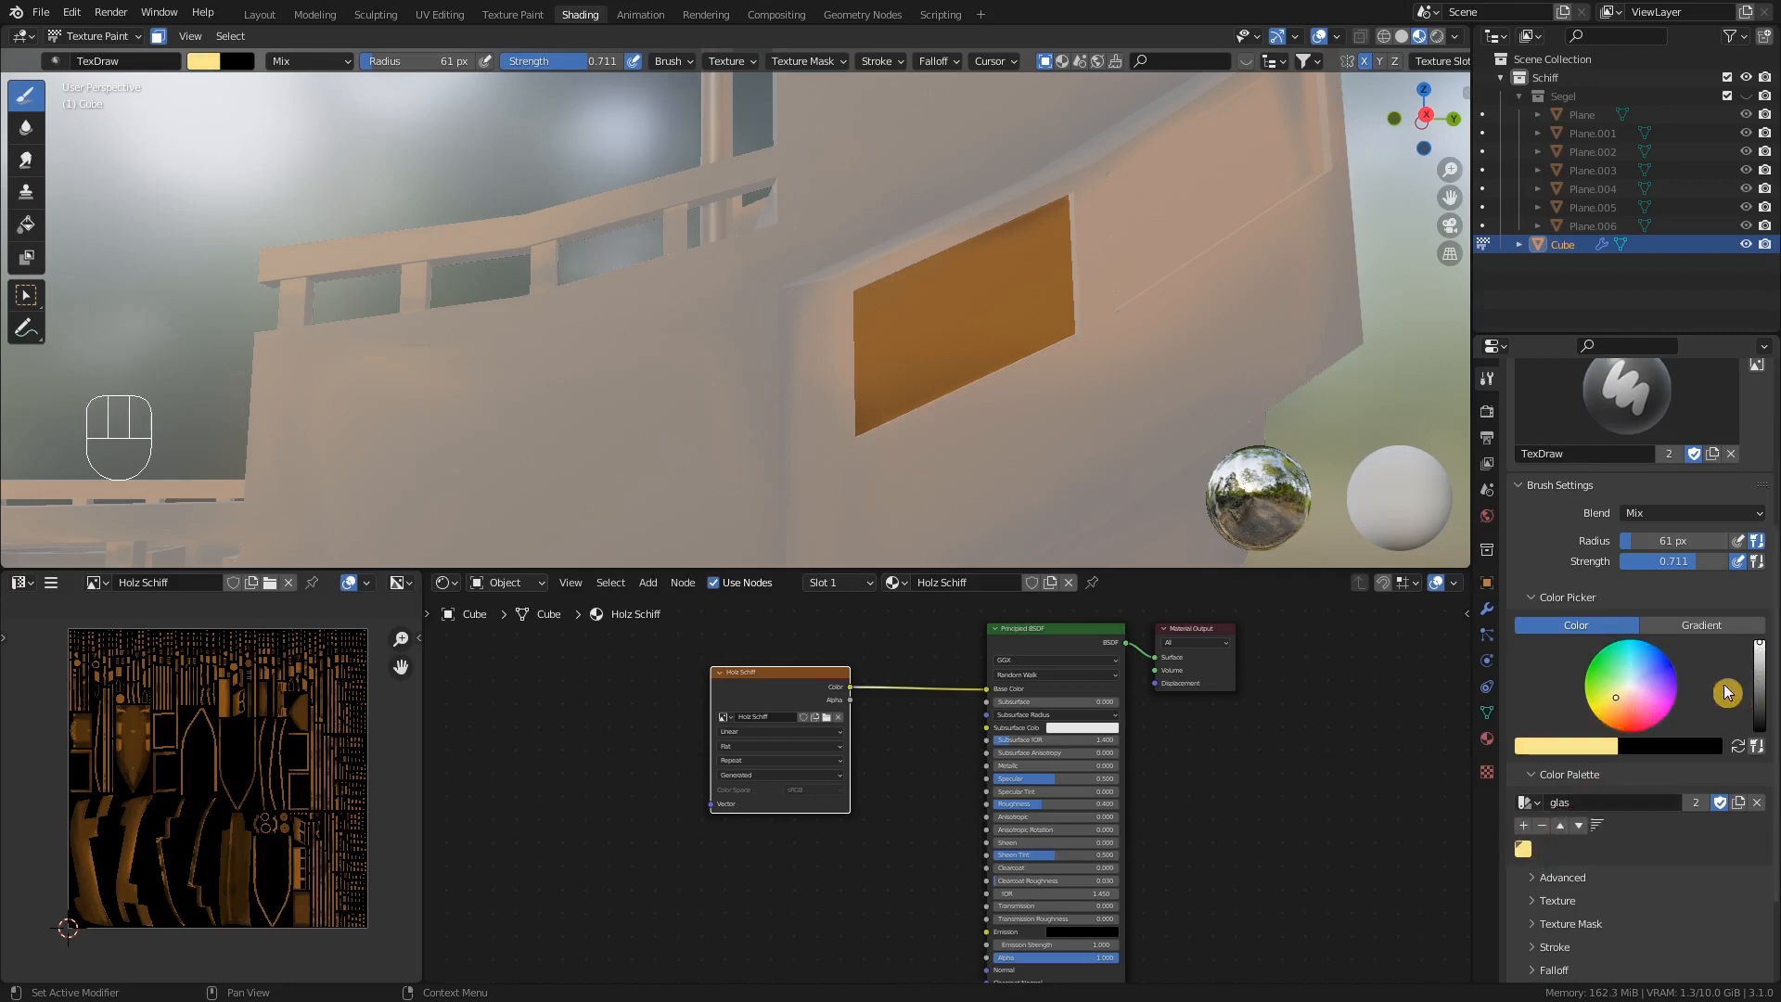
- Shift the brush colour to a light orange and add it to the glas palette
left_click(1612, 696)
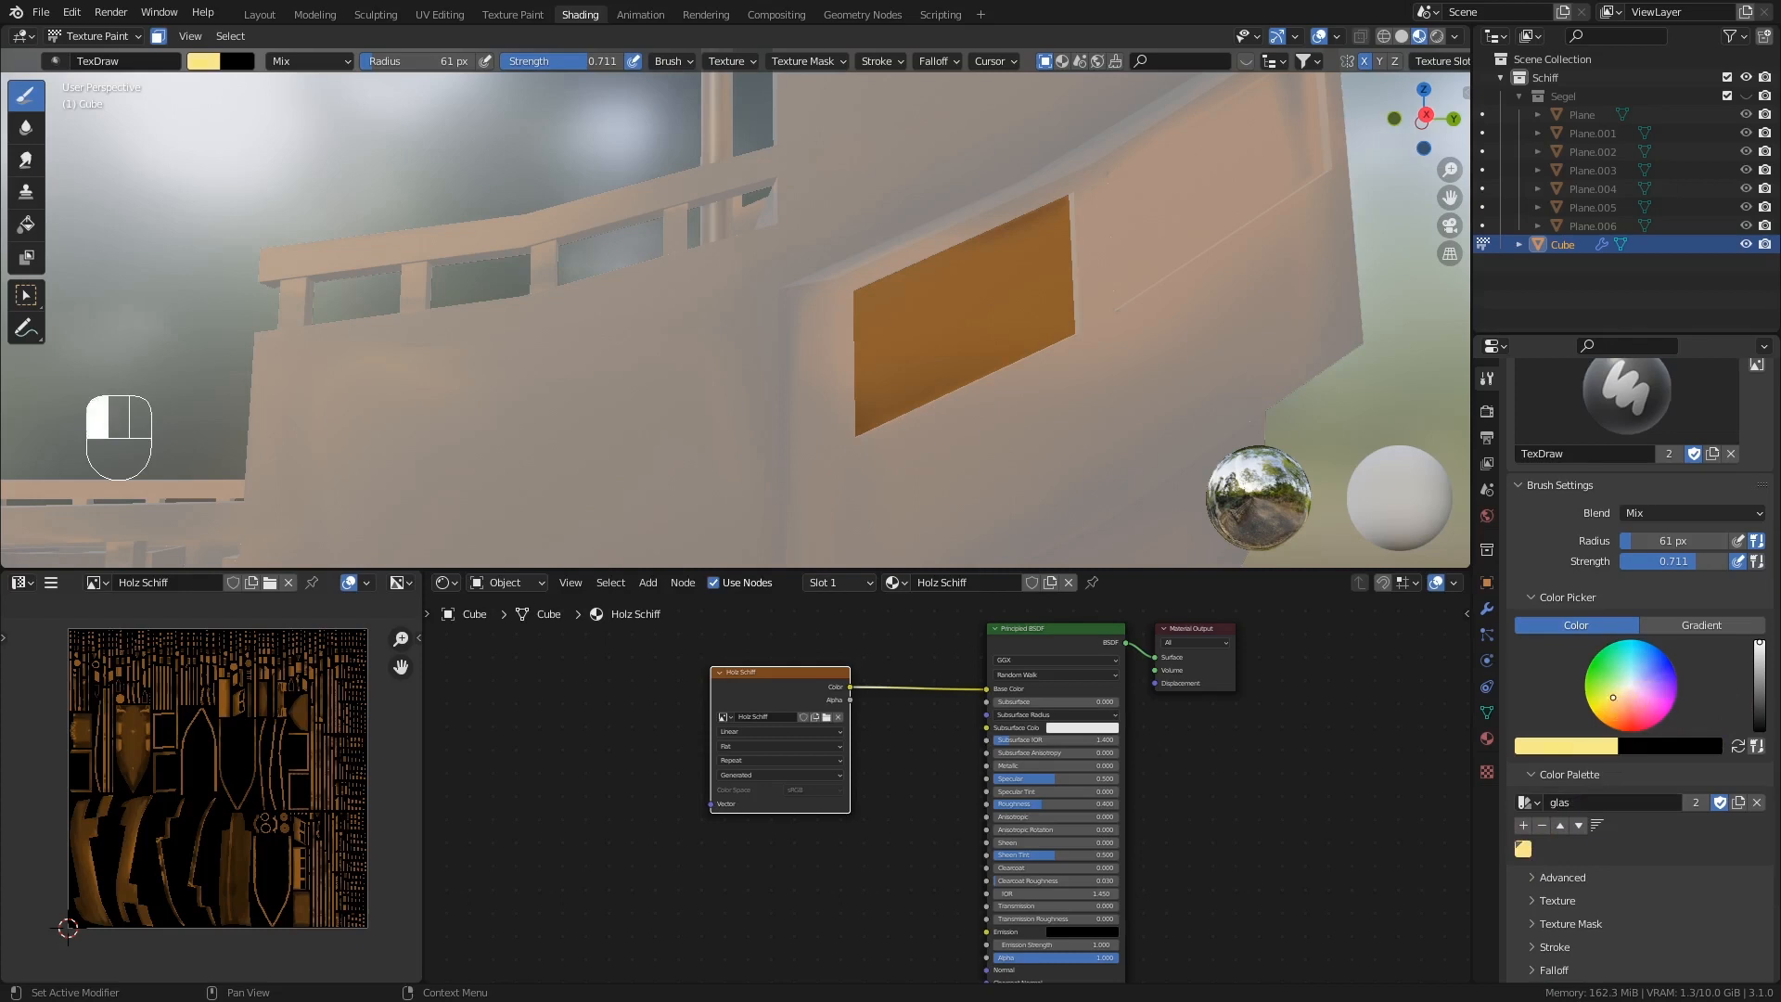
left_click_drag(1612, 701, 1616, 714)
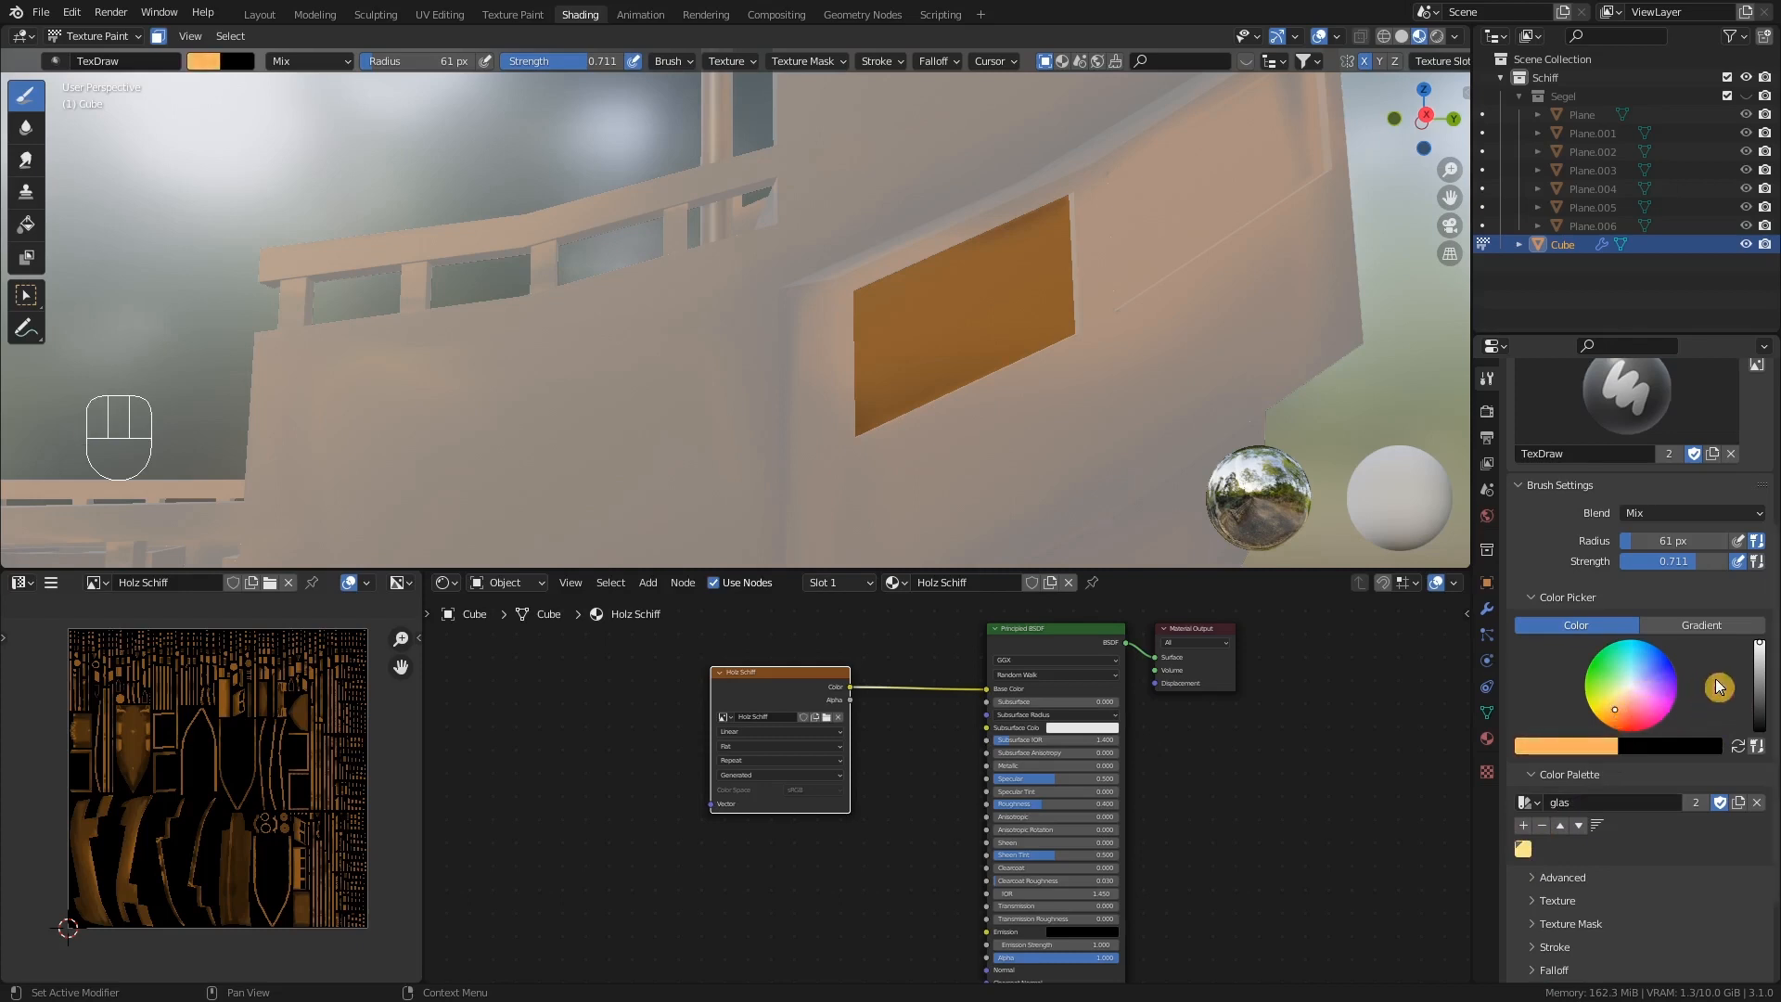
left_click(1523, 825)
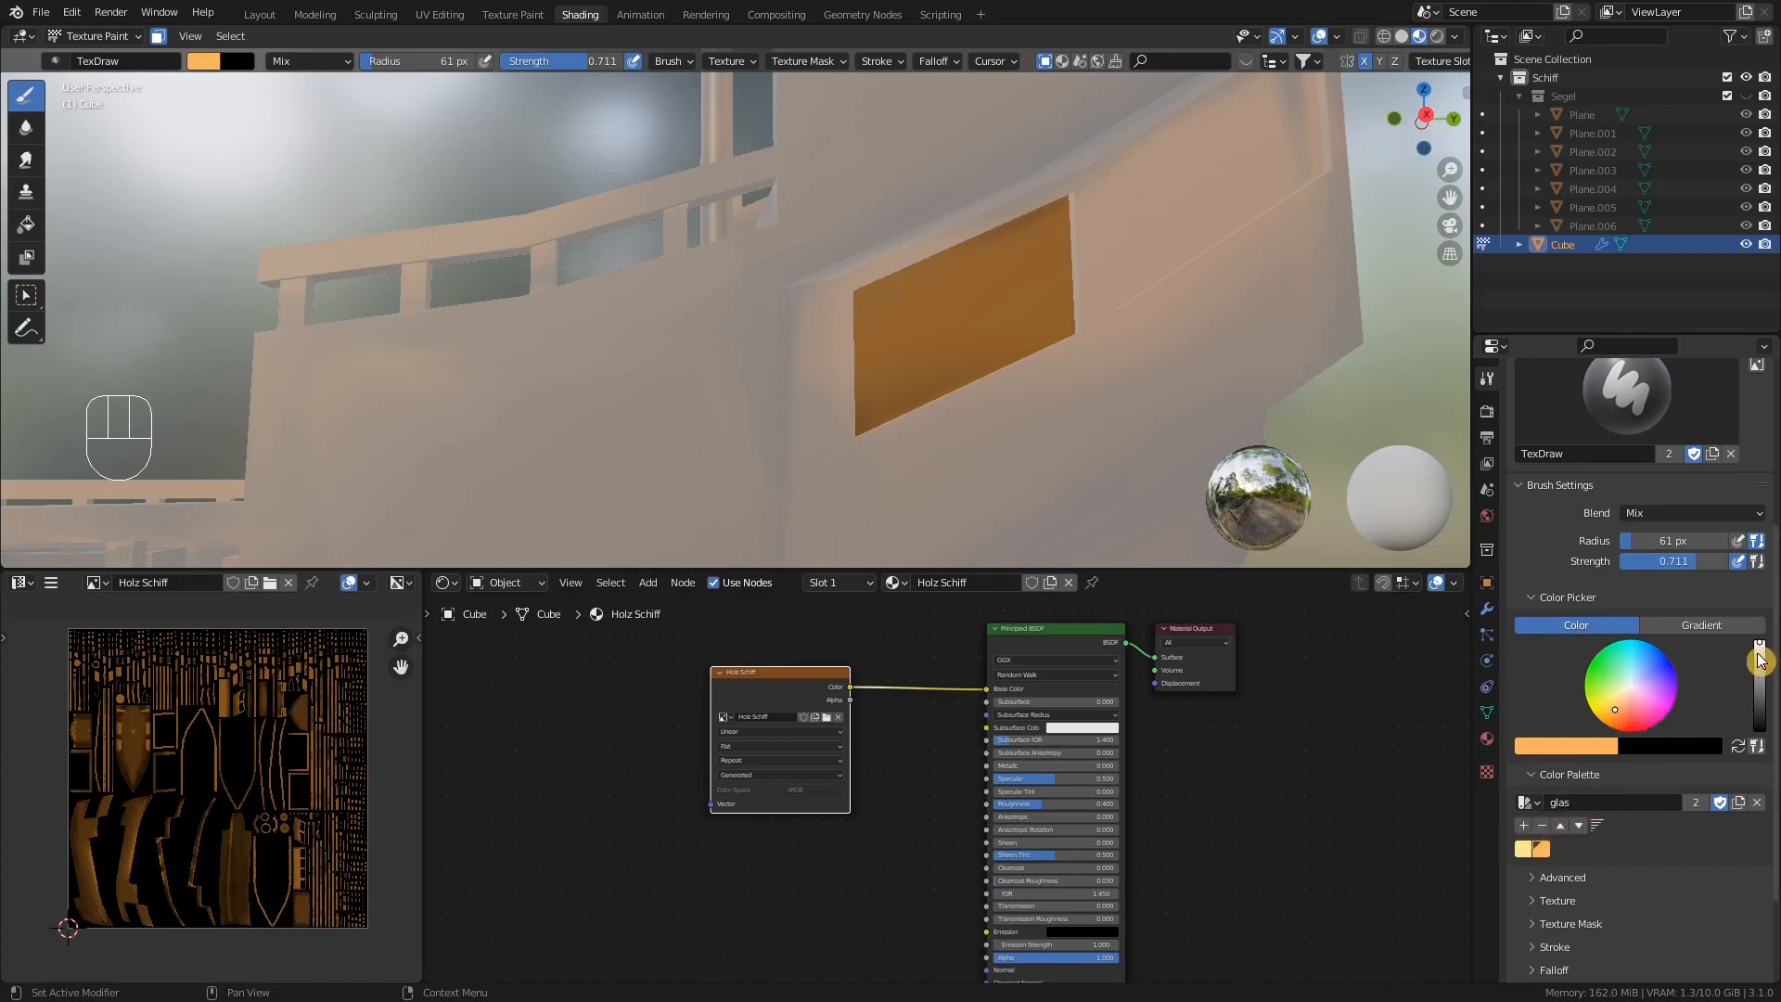
- Darken the colour to a reddish brown, add it to the glas palette, and pick the light yellow swatch for painting
left_click_drag(1759, 643, 1759, 688)
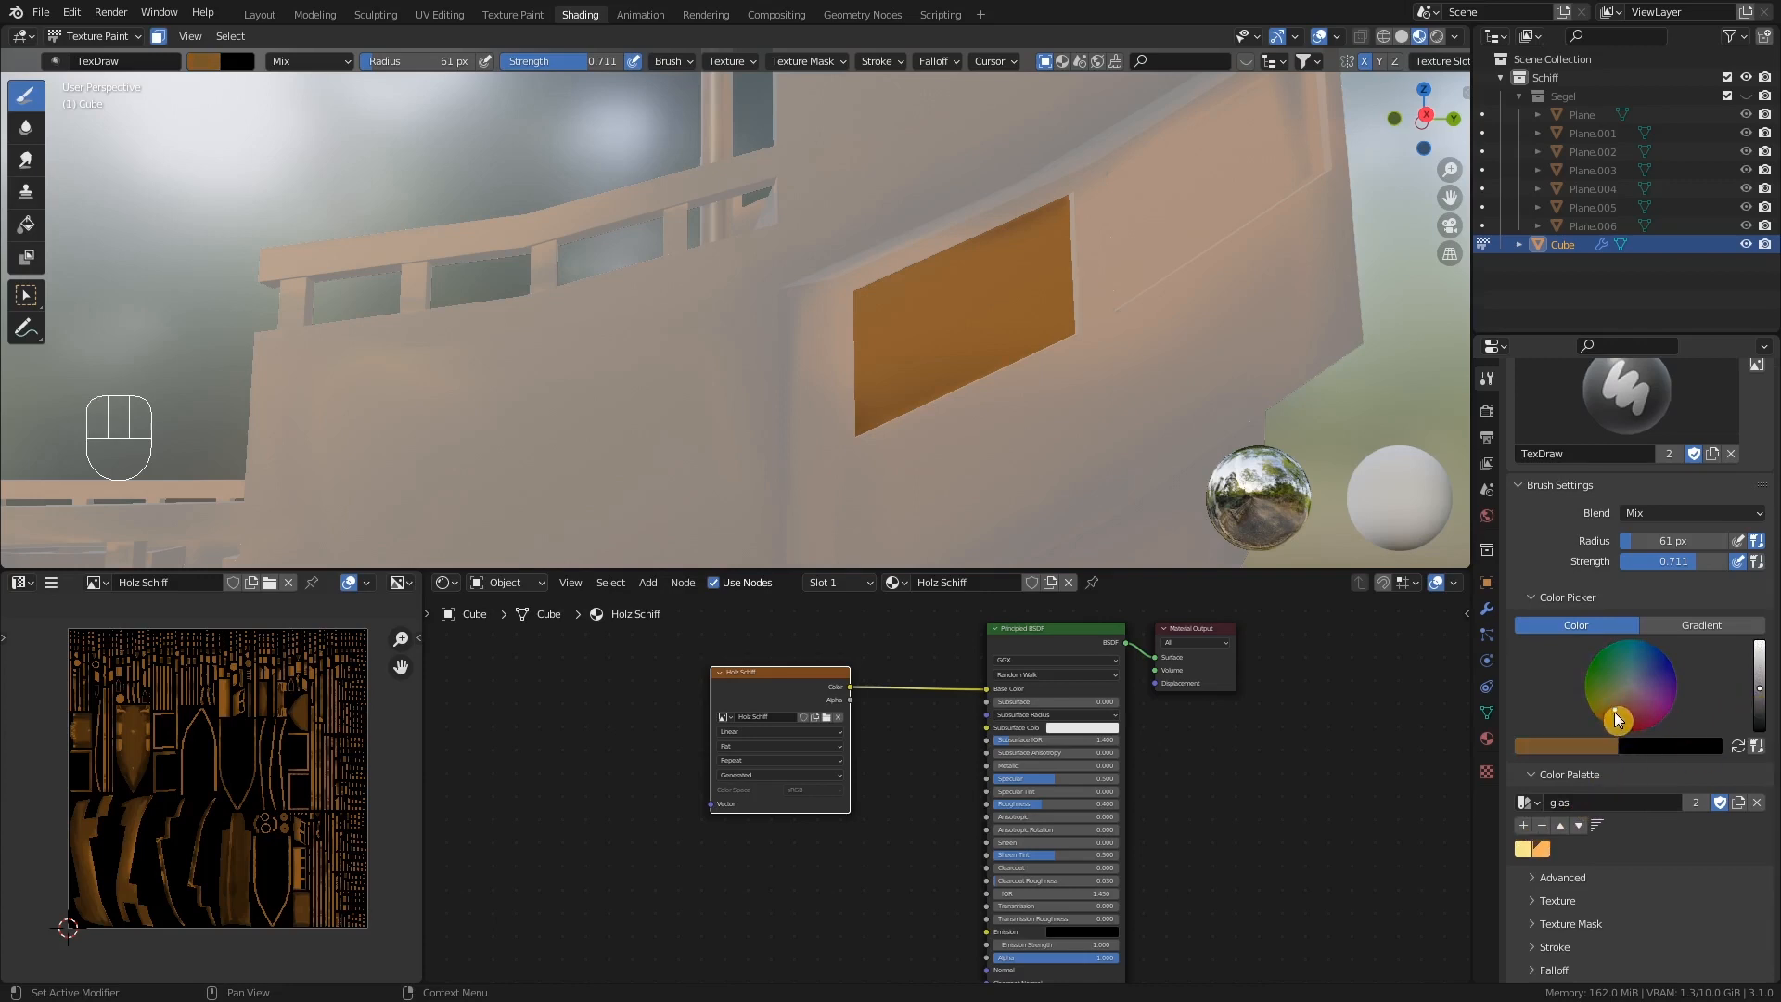
left_click(1608, 713)
left_click(1523, 825)
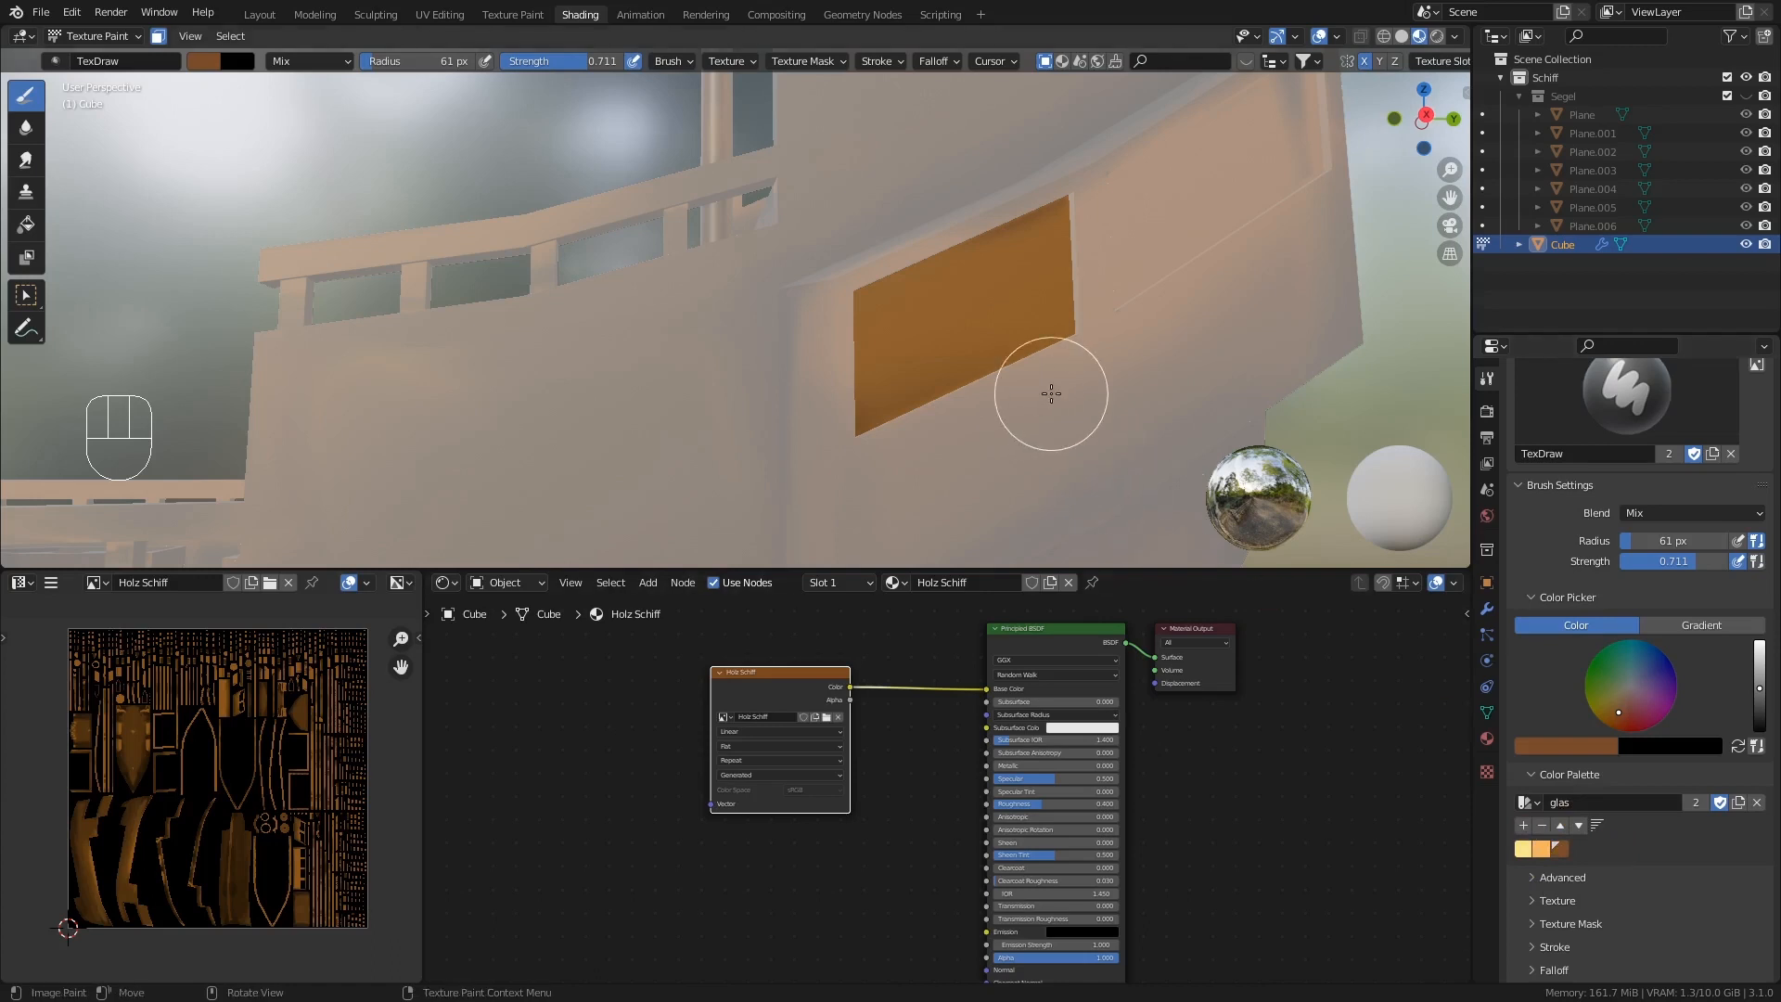
left_click(1523, 845)
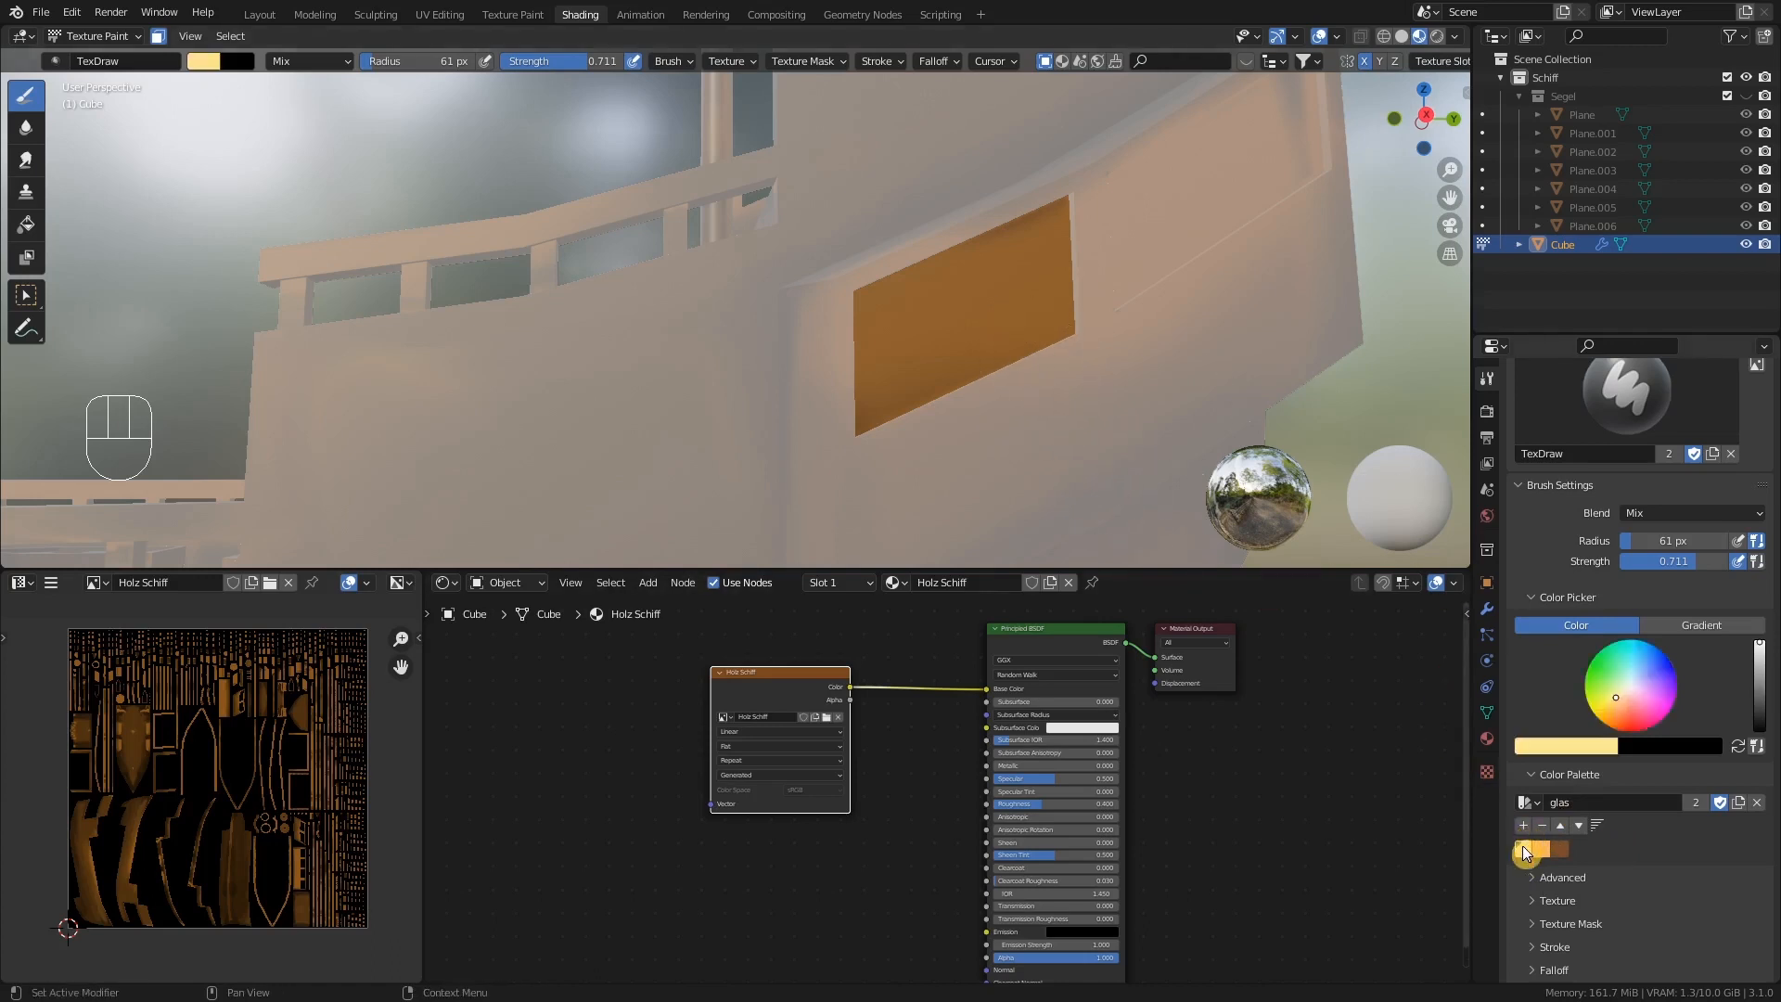
- Fill the side gallery window pane with the light yellow from the glas palette
left_click(25, 227)
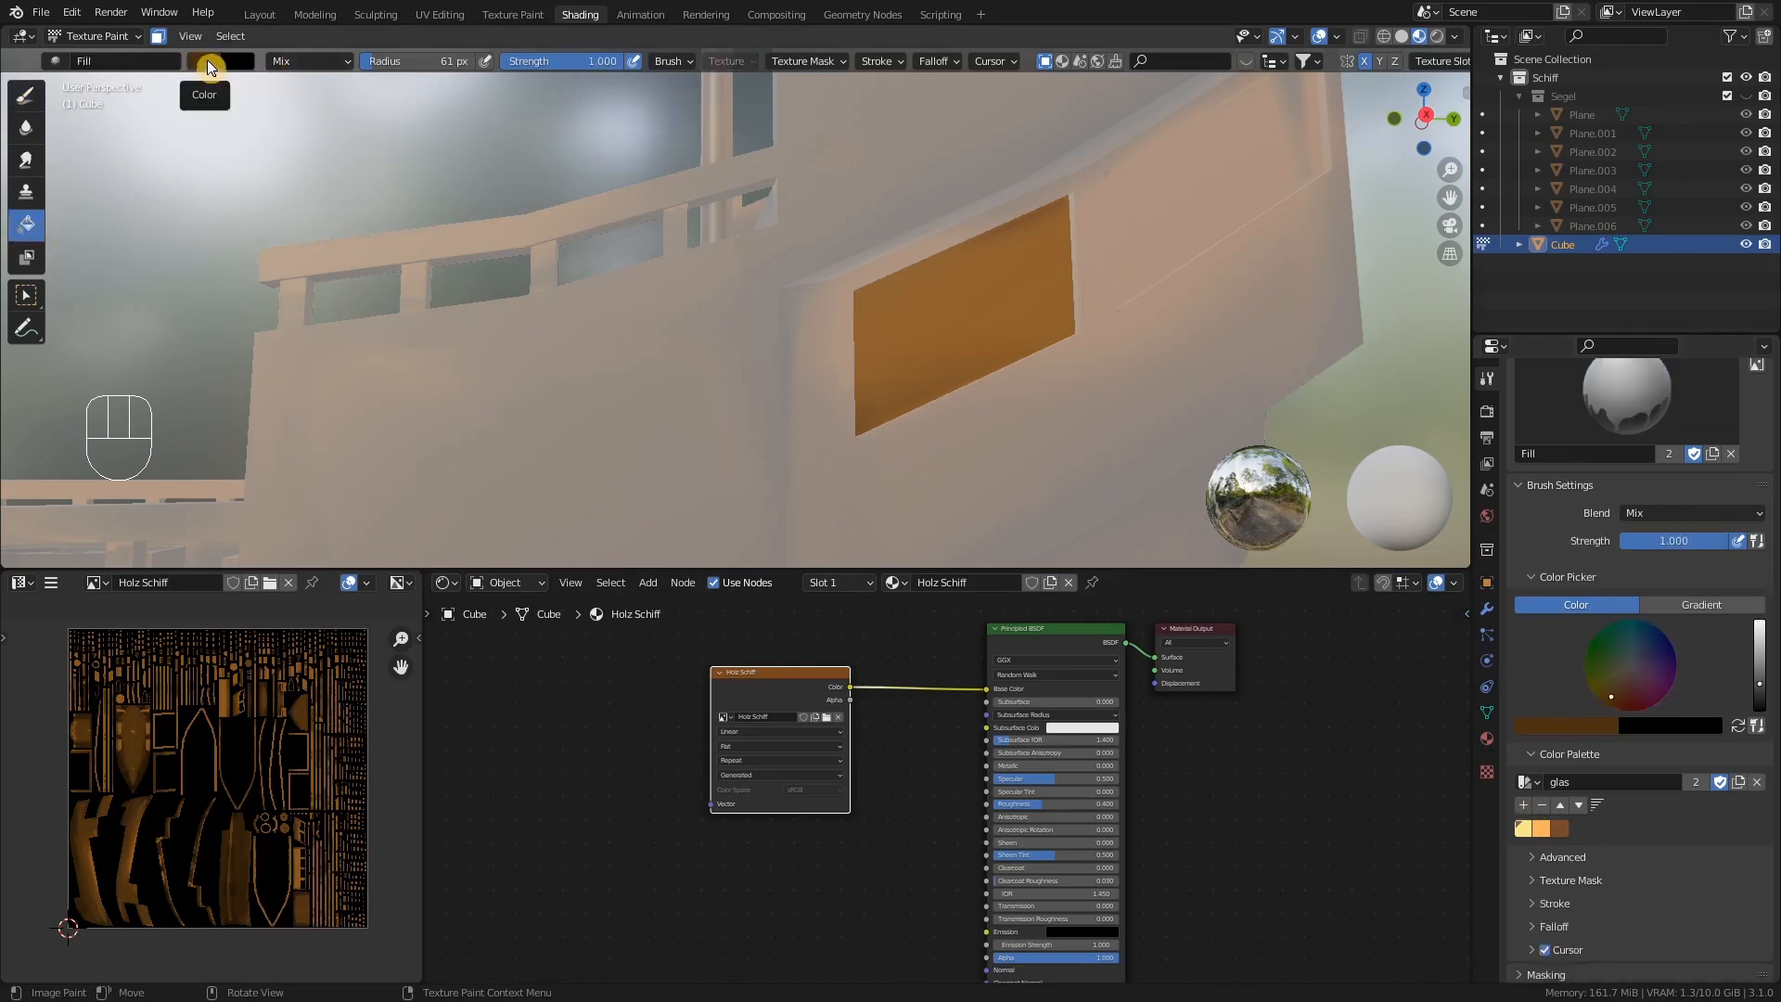
left_click(1523, 829)
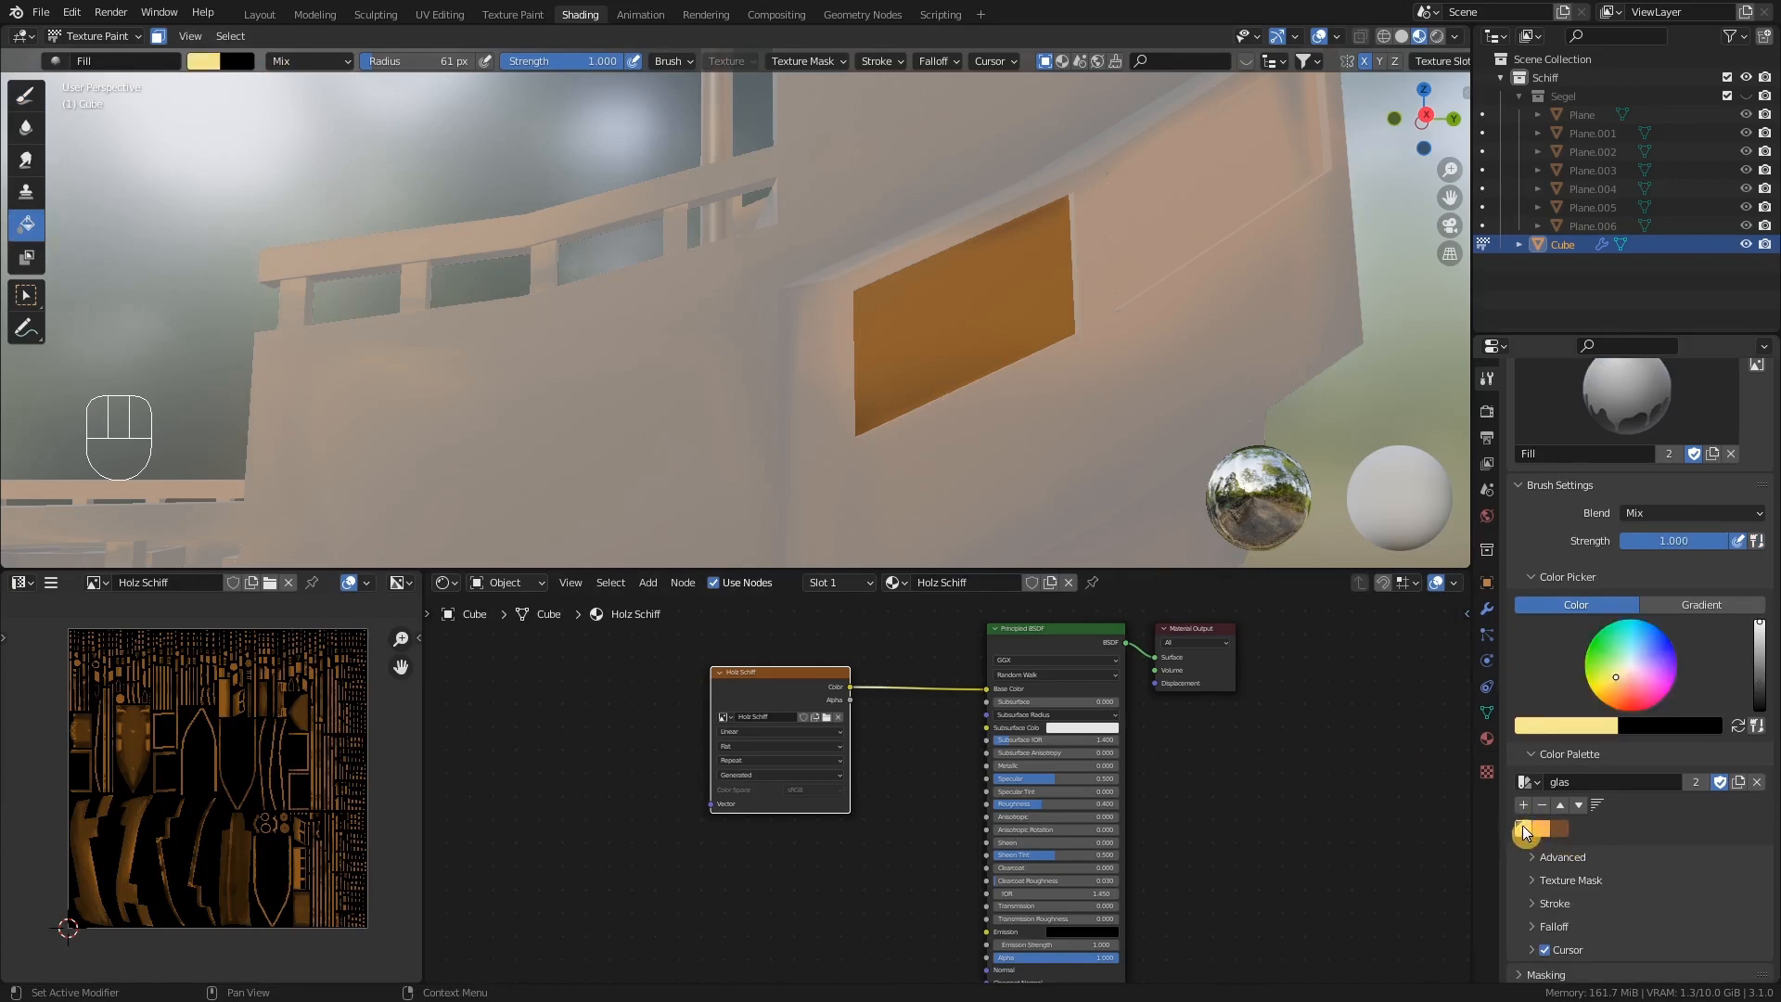
left_click(990, 311)
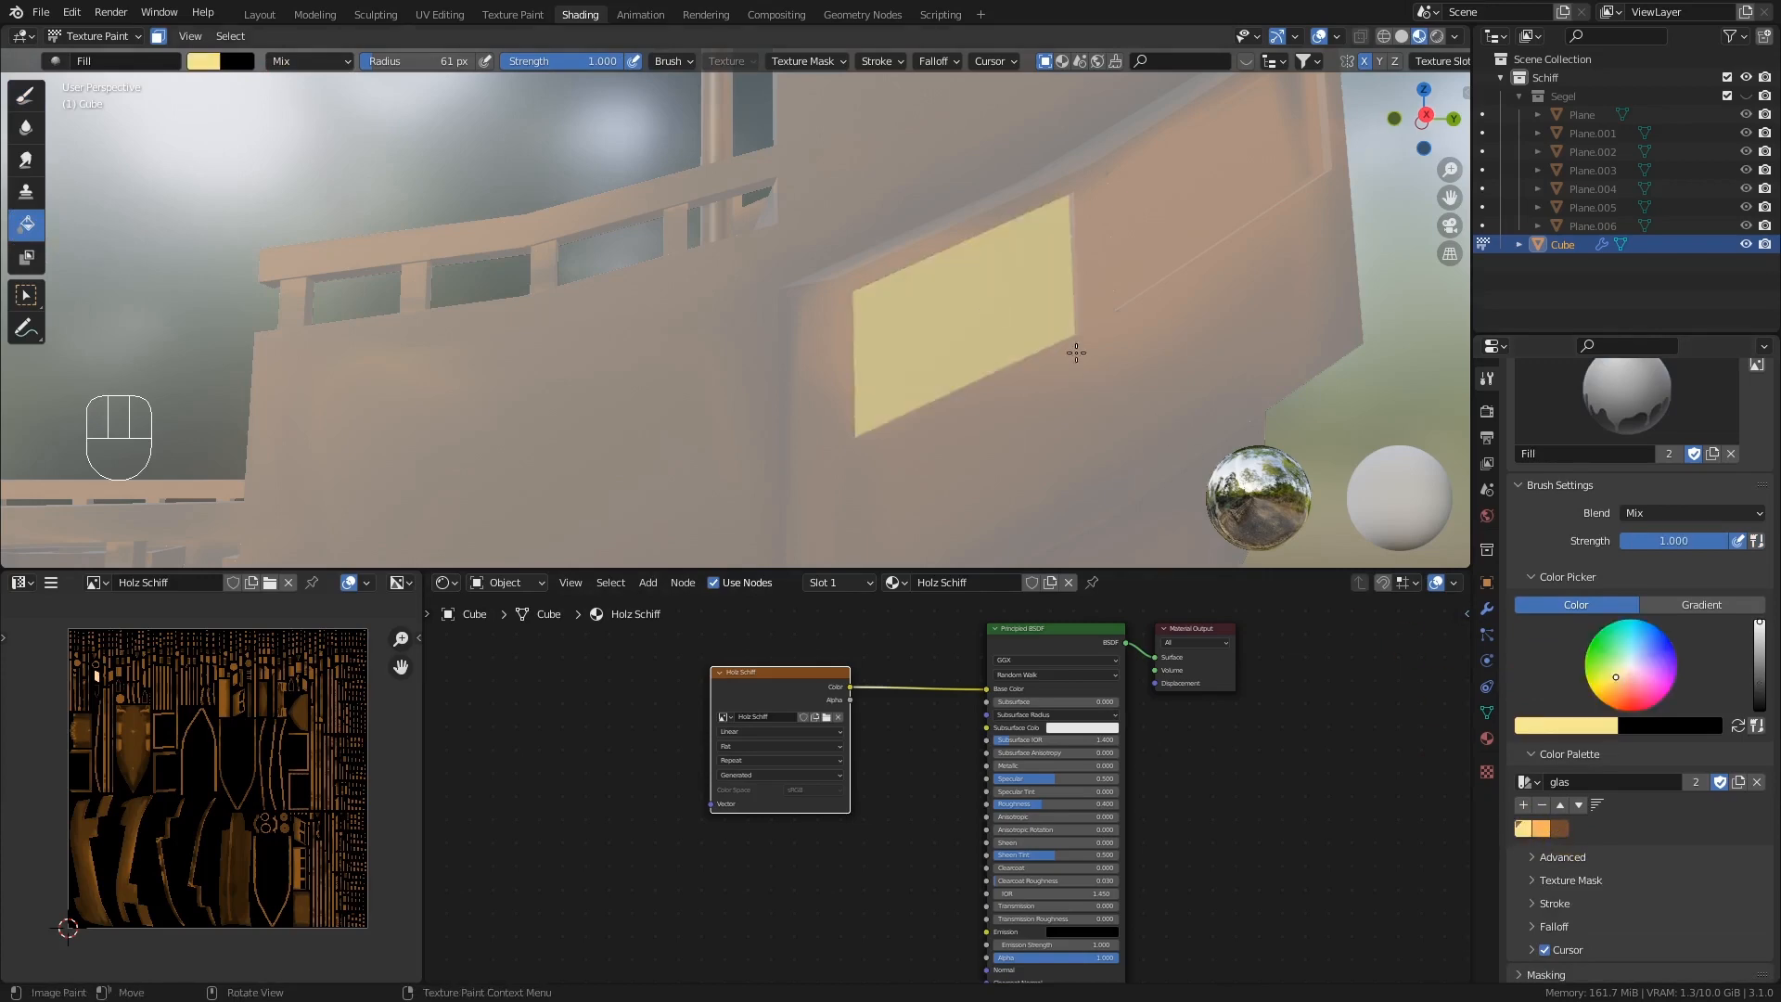
mouse_move(1074, 350)
middle_mouse_down()
mouse_move(985, 310)
mouse_move(1076, 332)
mouse_move(1060, 334)
middle_mouse_up()
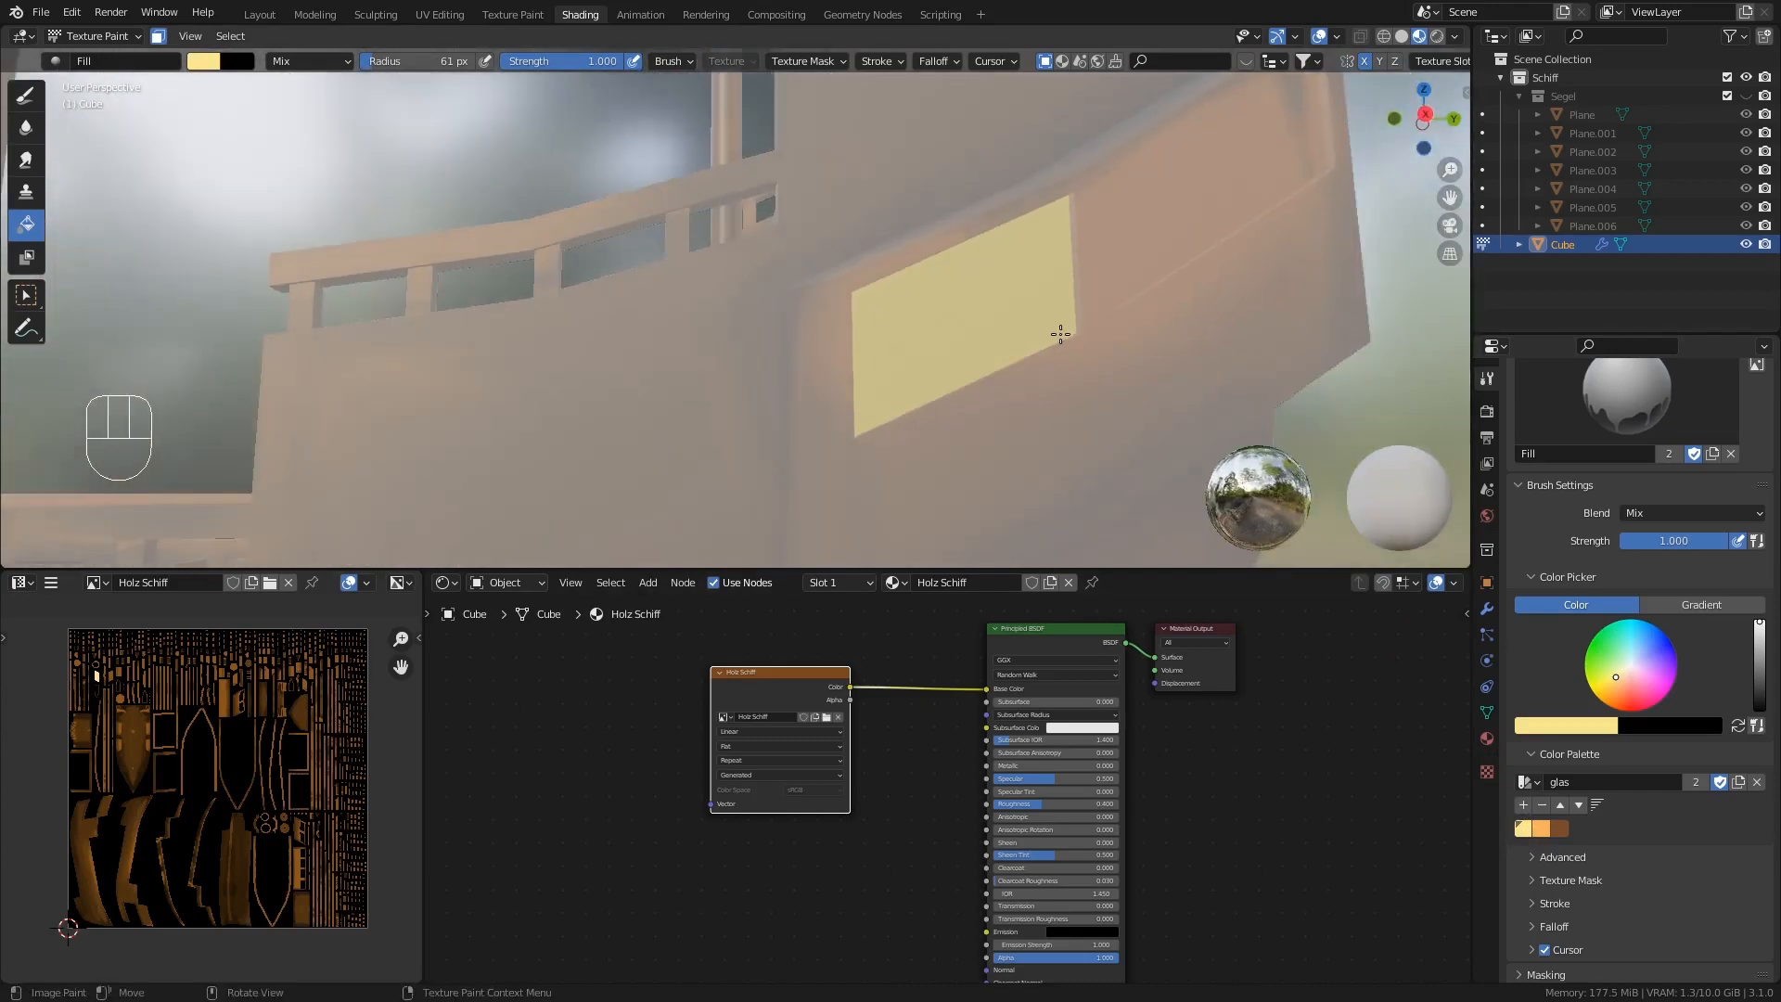
- Paint the window's left edge light orange with the Draw brush at a 26 px radius
left_click(25, 96)
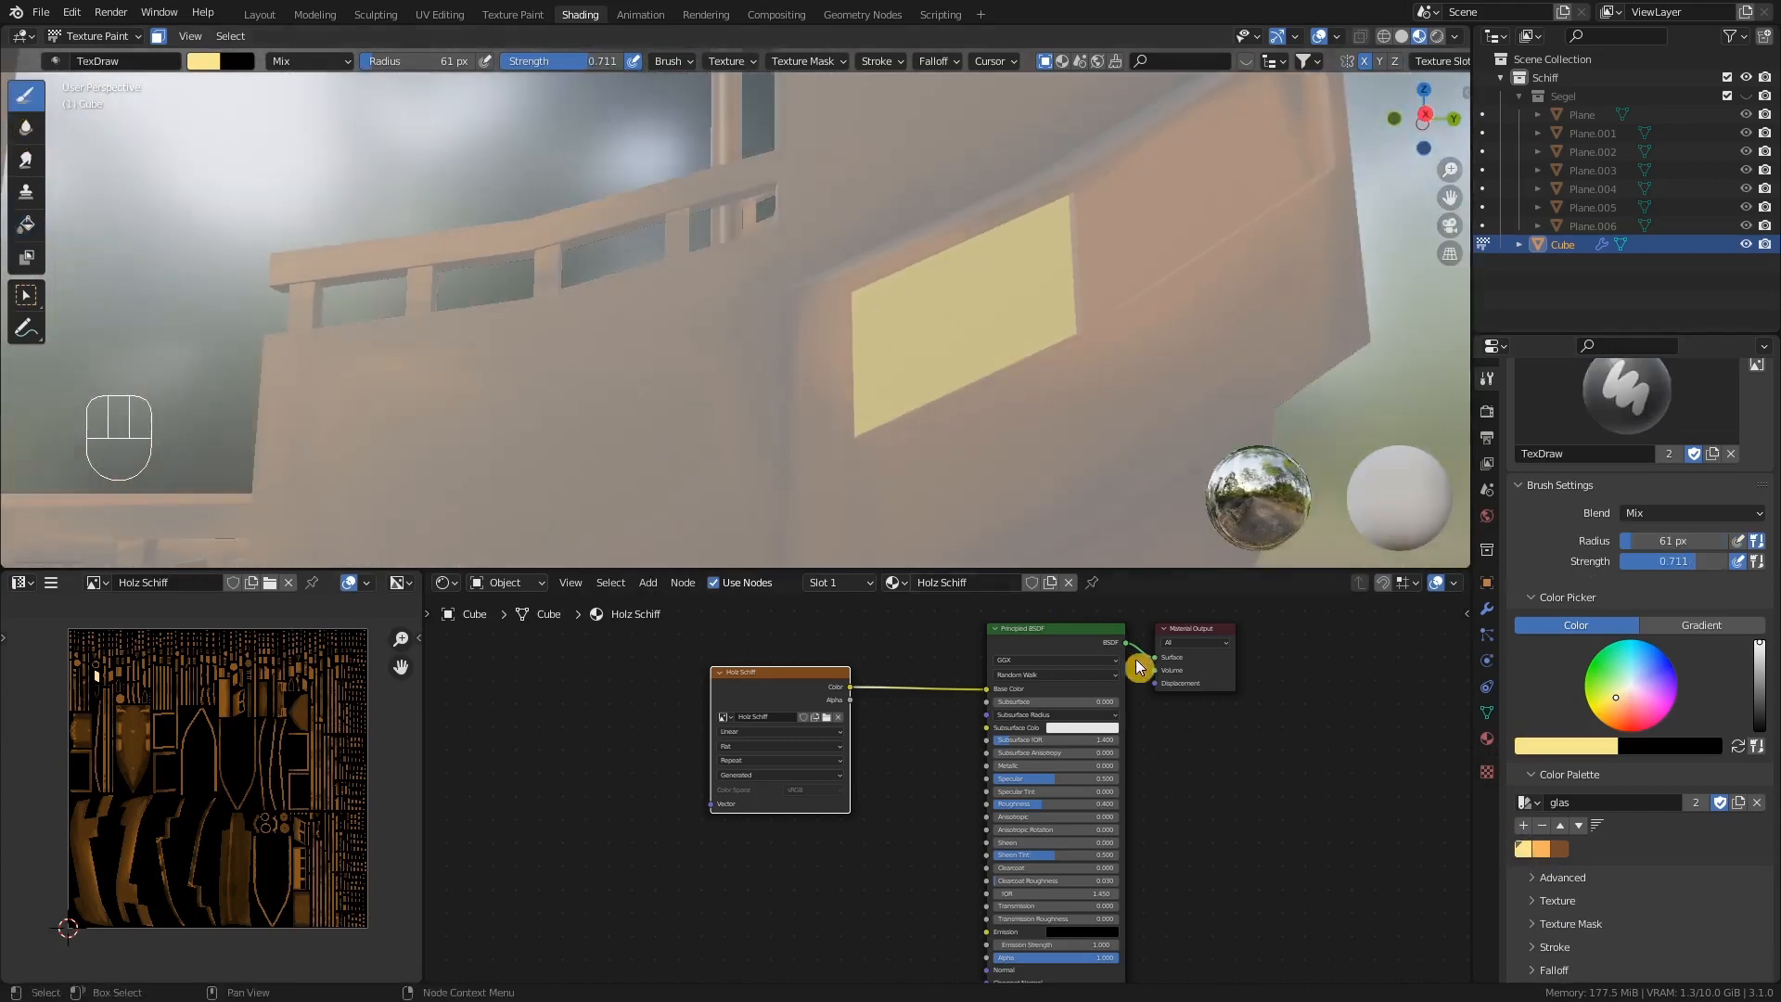
left_click(1544, 852)
middle_click_drag(1039, 464, 974, 376)
key("f")
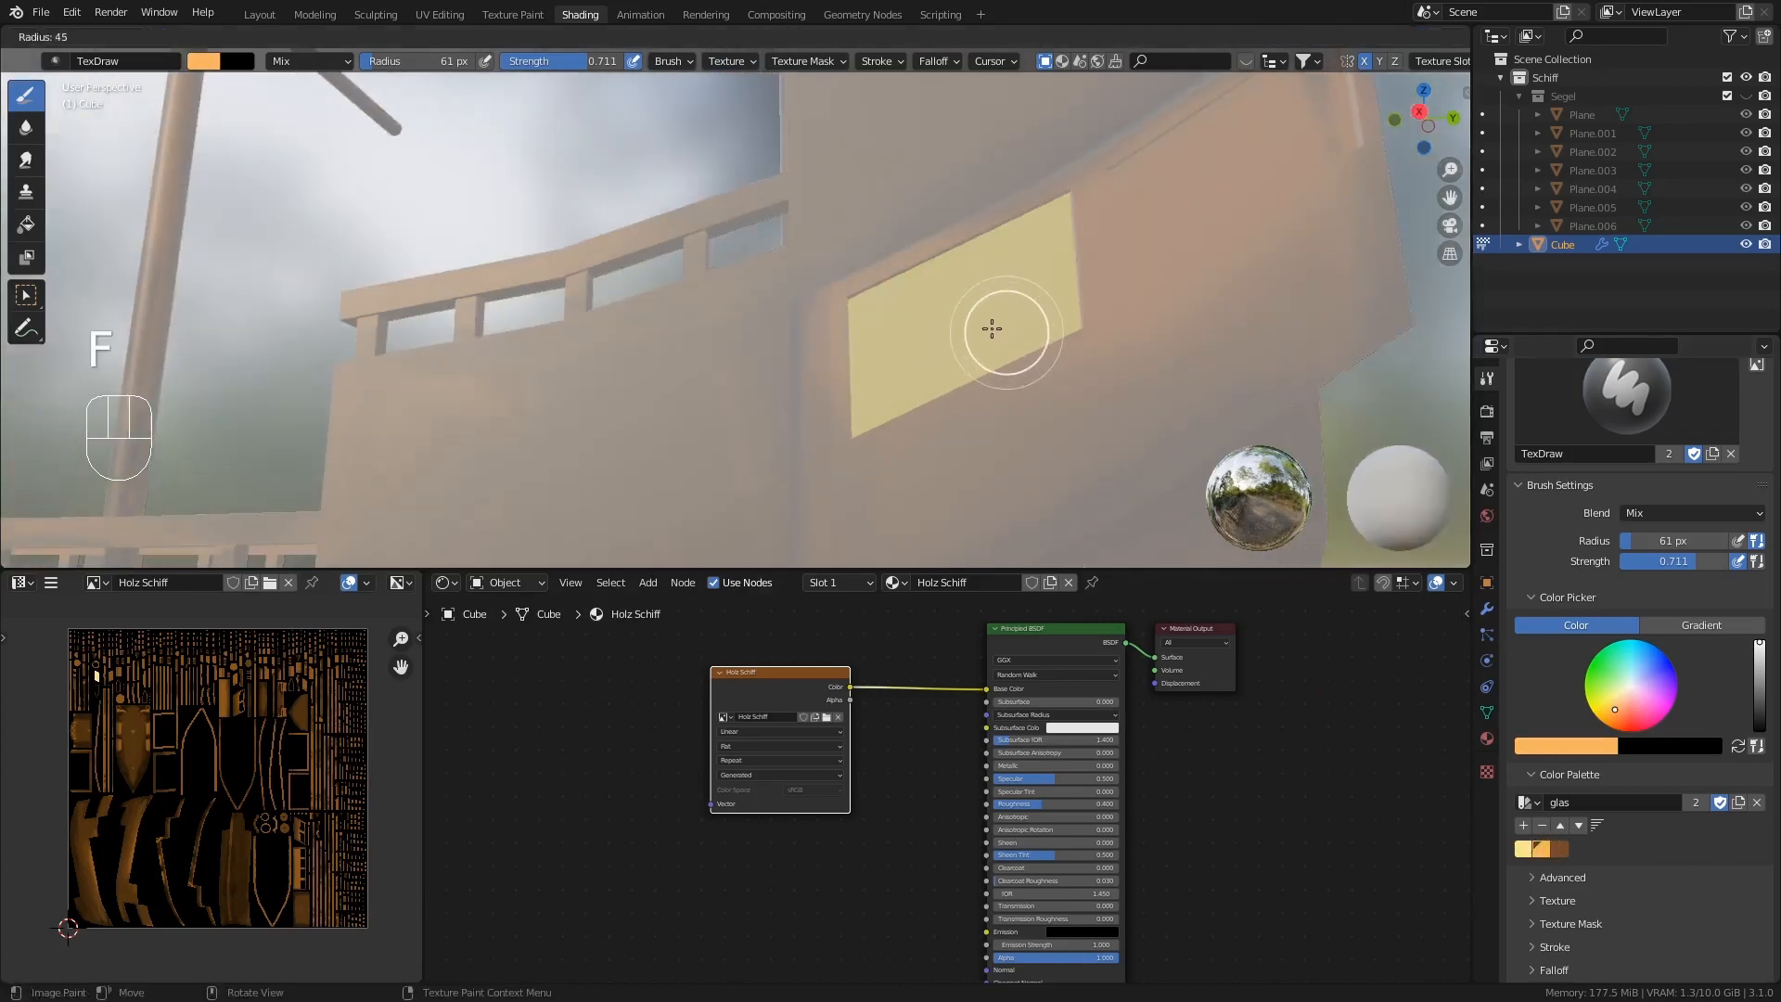
left_click(974, 324)
mouse_move(942, 343)
middle_mouse_down()
mouse_move(891, 382)
mouse_move(861, 336)
middle_mouse_up()
mouse_move(875, 311)
left_mouse_down()
mouse_move(866, 298)
mouse_move(872, 397)
left_mouse_up()
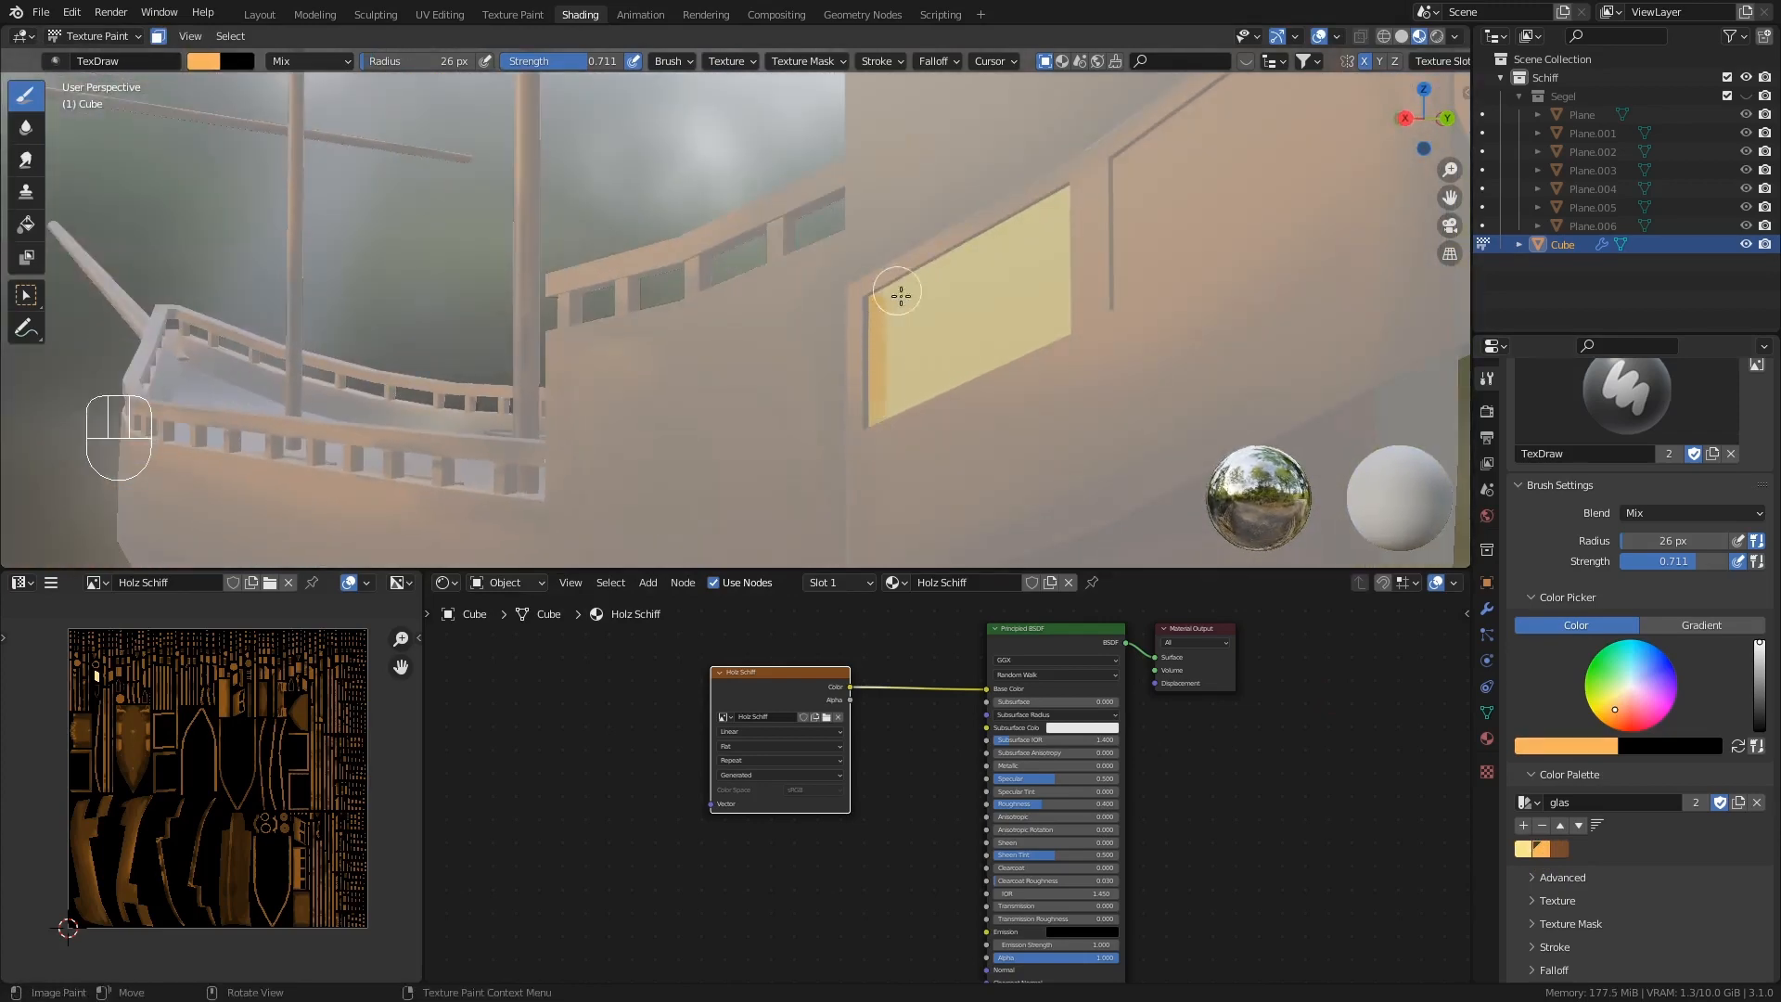
- Continue the light orange border along the window's upper, lower and right edges
middle_click_drag(900, 295, 934, 268)
left_click_drag(863, 297, 1029, 186)
left_click_drag(1030, 185, 1024, 190)
mouse_move(1025, 190)
middle_mouse_down()
mouse_move(954, 262)
mouse_move(993, 409)
mouse_move(883, 377)
middle_mouse_up()
left_click_drag(849, 357, 1039, 276)
mouse_move(1039, 276)
middle_mouse_down()
mouse_move(1058, 269)
mouse_move(1044, 185)
middle_mouse_up()
left_click_drag(1019, 187, 1019, 273)
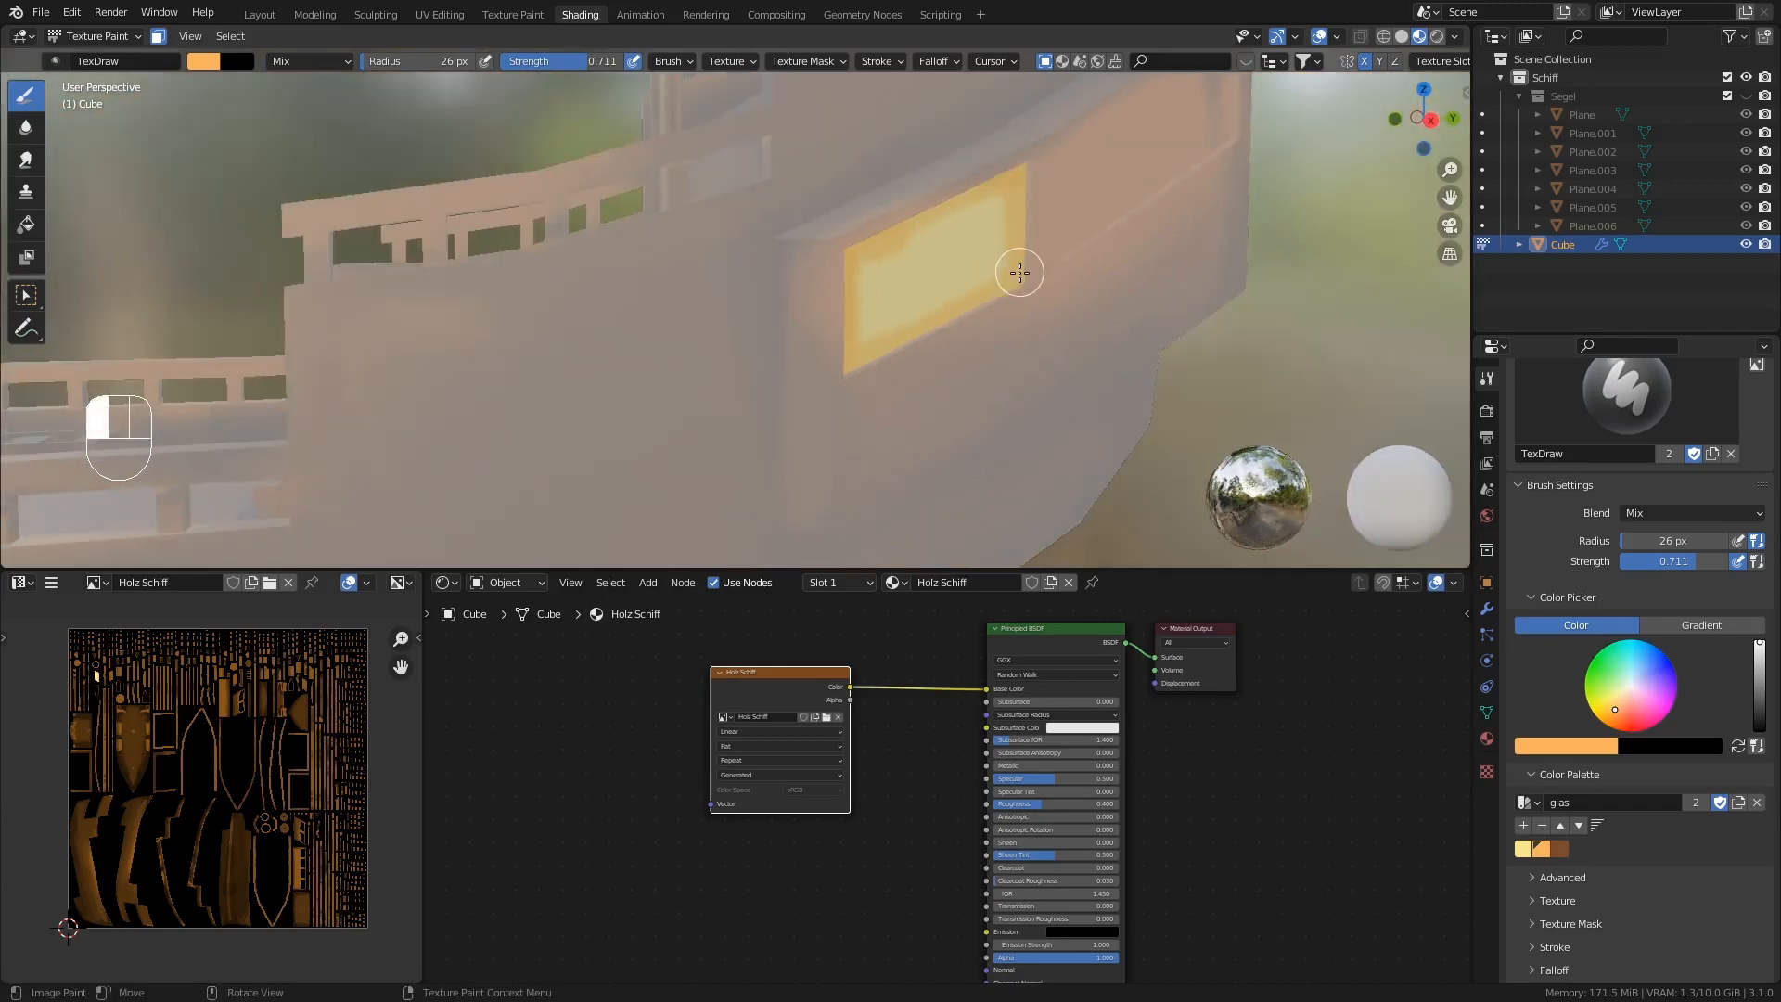
- Go over the orange band along the window's upper and left edges to widen it
middle_click_drag(1008, 321, 971, 319)
middle_click_drag(627, 352, 671, 291)
mouse_move(875, 397)
middle_mouse_down()
mouse_move(925, 412)
mouse_move(826, 370)
middle_mouse_up()
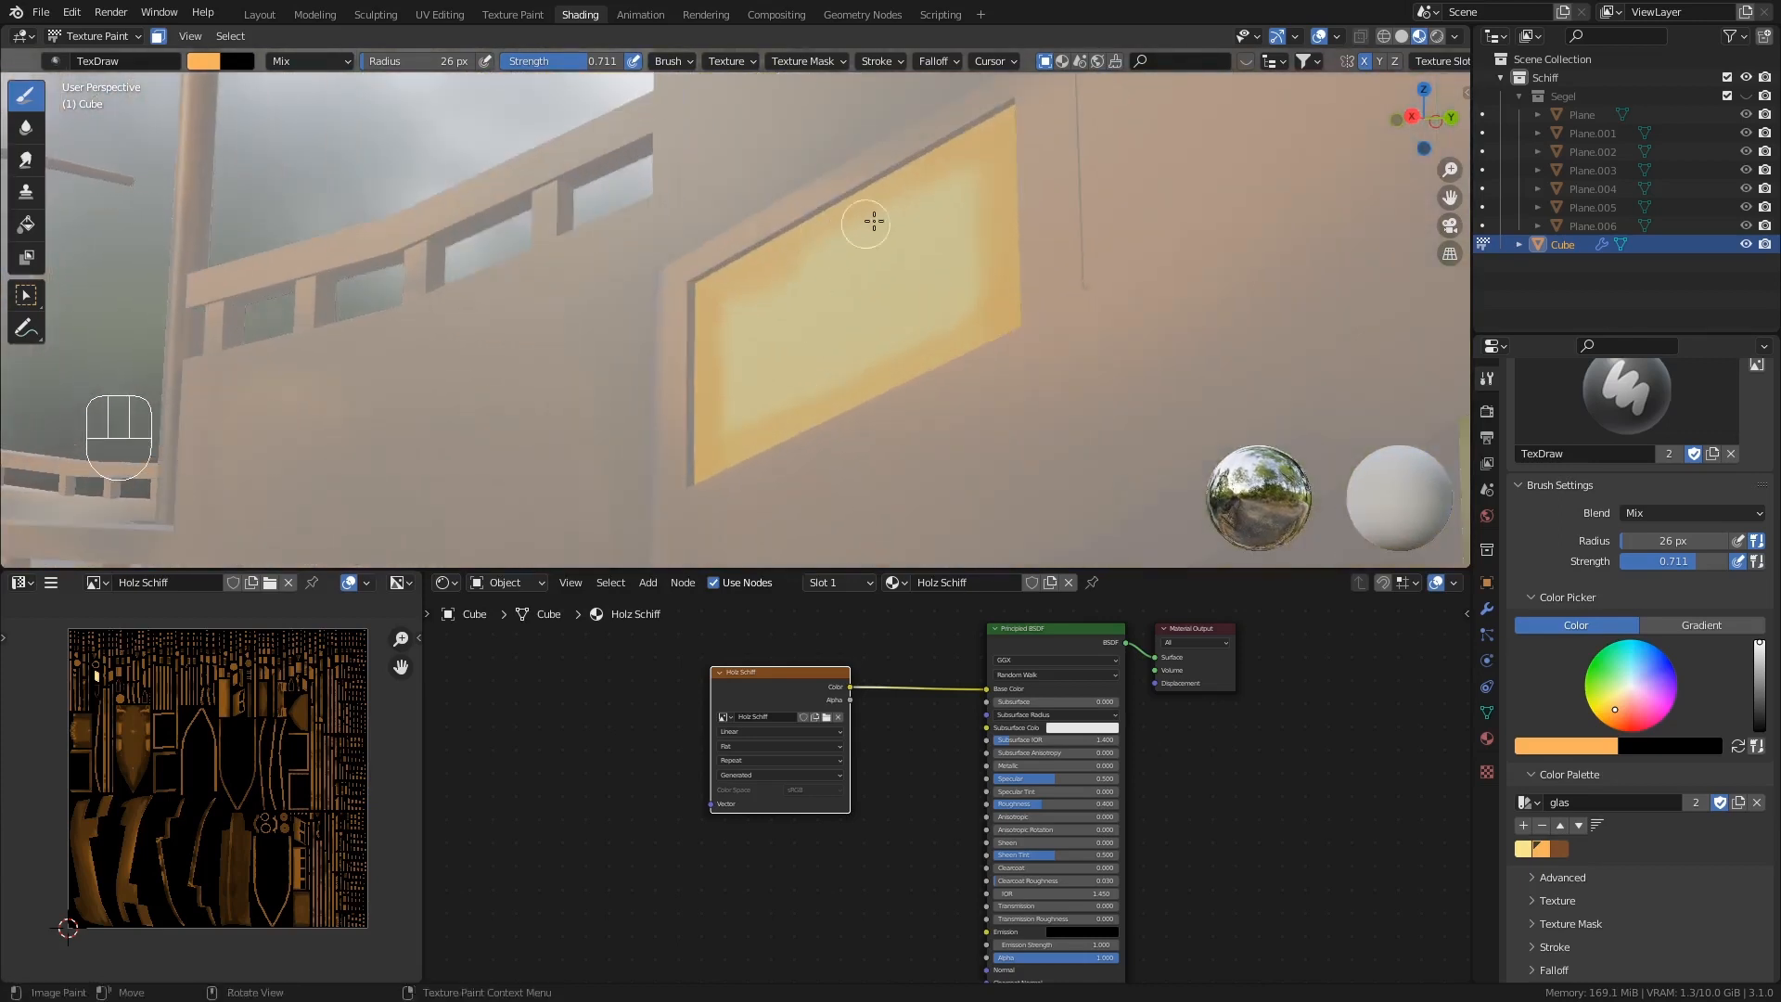
mouse_move(943, 178)
left_mouse_down()
mouse_move(974, 148)
mouse_move(926, 153)
mouse_move(778, 236)
left_mouse_up()
mouse_move(878, 187)
left_mouse_down()
mouse_move(698, 295)
mouse_move(693, 453)
left_mouse_up()
left_click_drag(708, 346, 708, 468)
- Strengthen the orange band along the lower edge and touch up the upper right and lower left corners
middle_click_drag(708, 468, 823, 470)
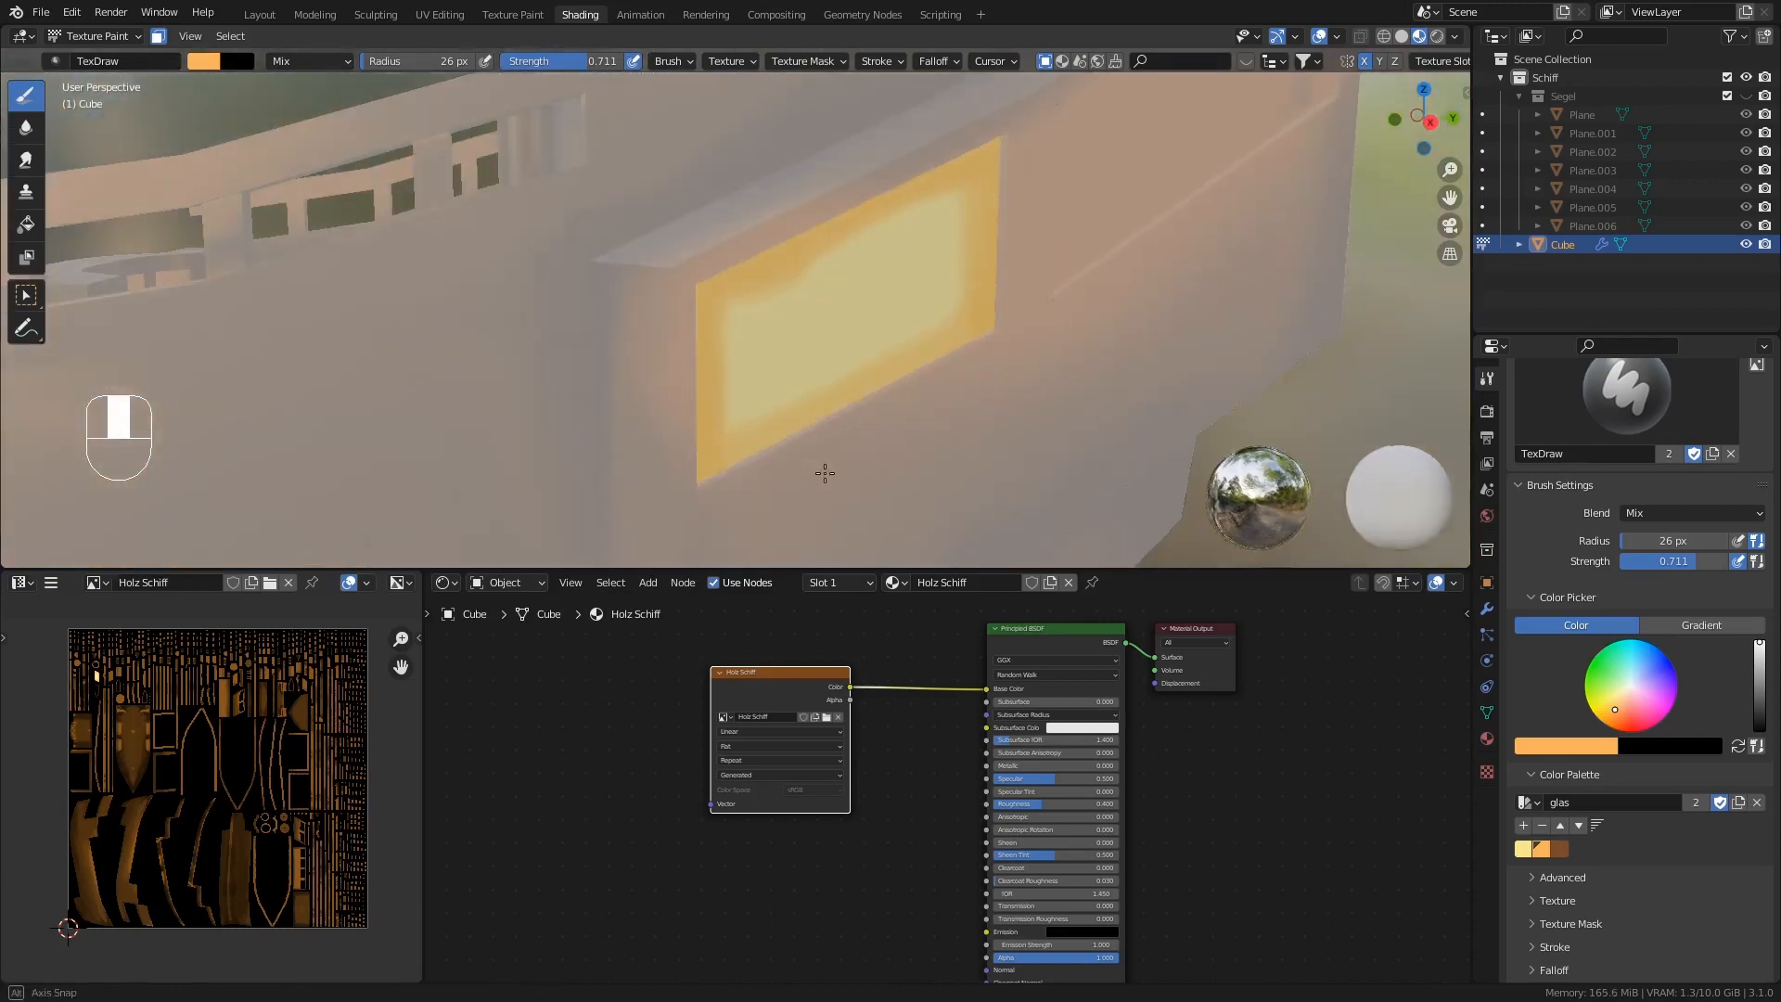
left_click_drag(962, 330, 777, 431)
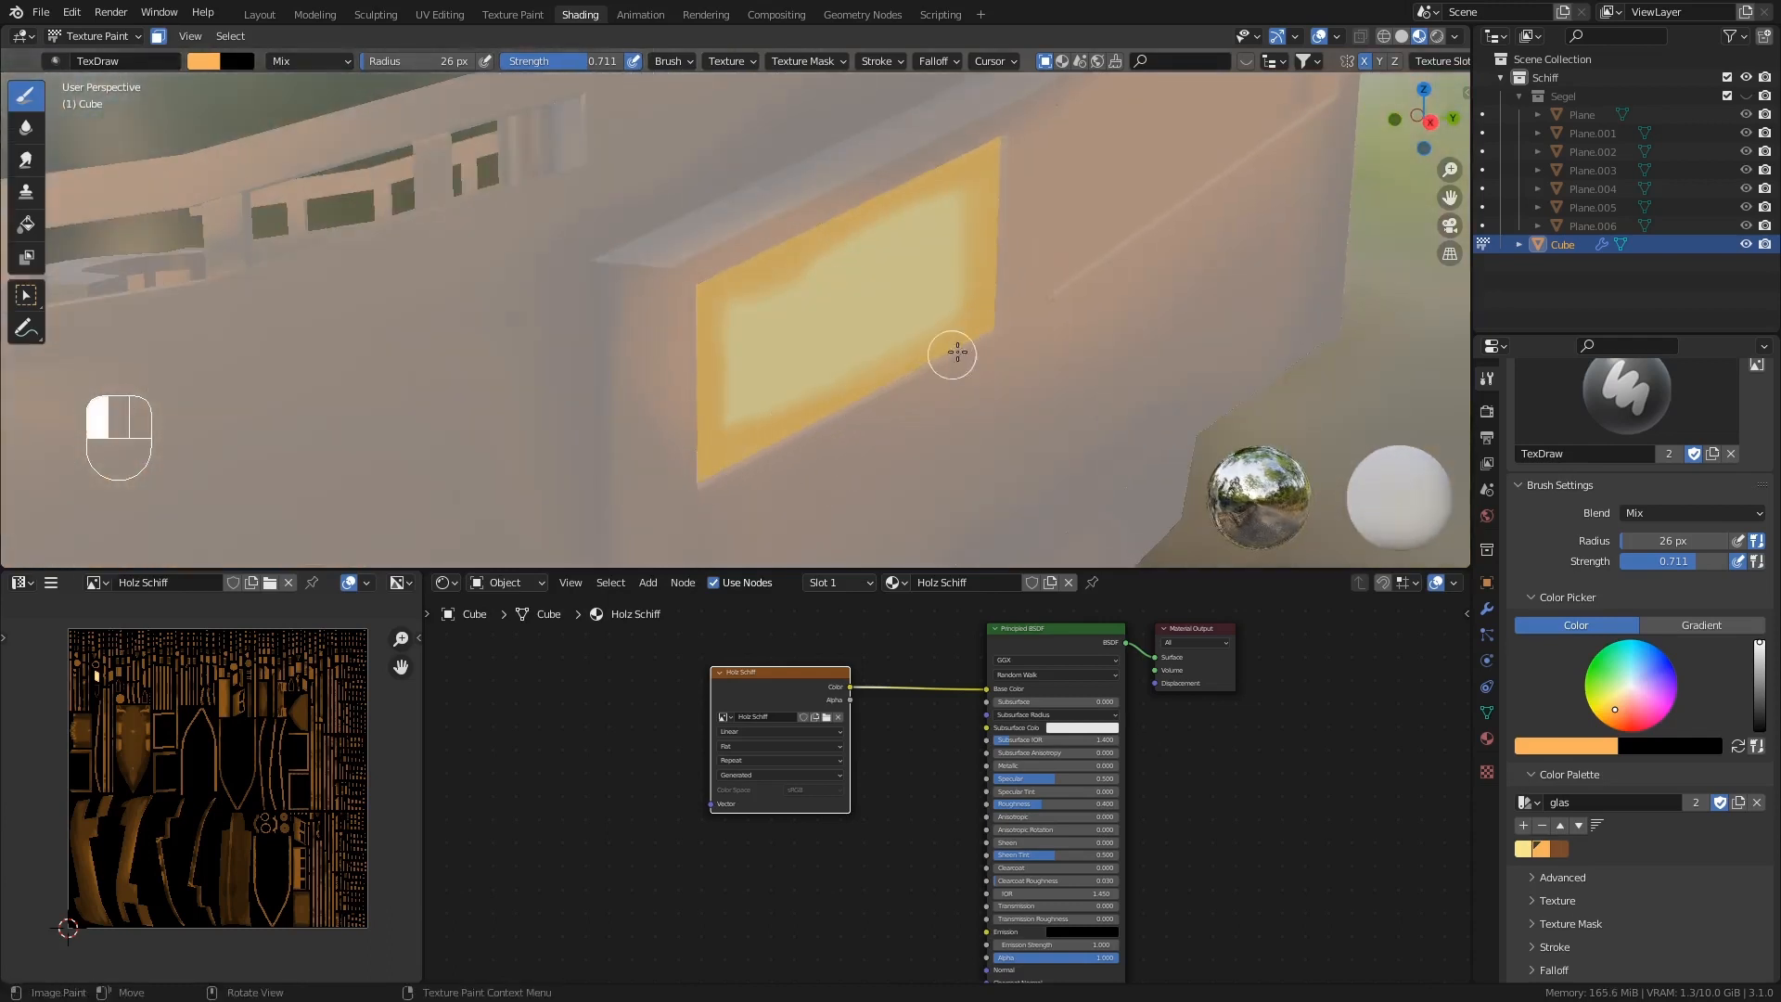
middle_click_drag(957, 352, 857, 247)
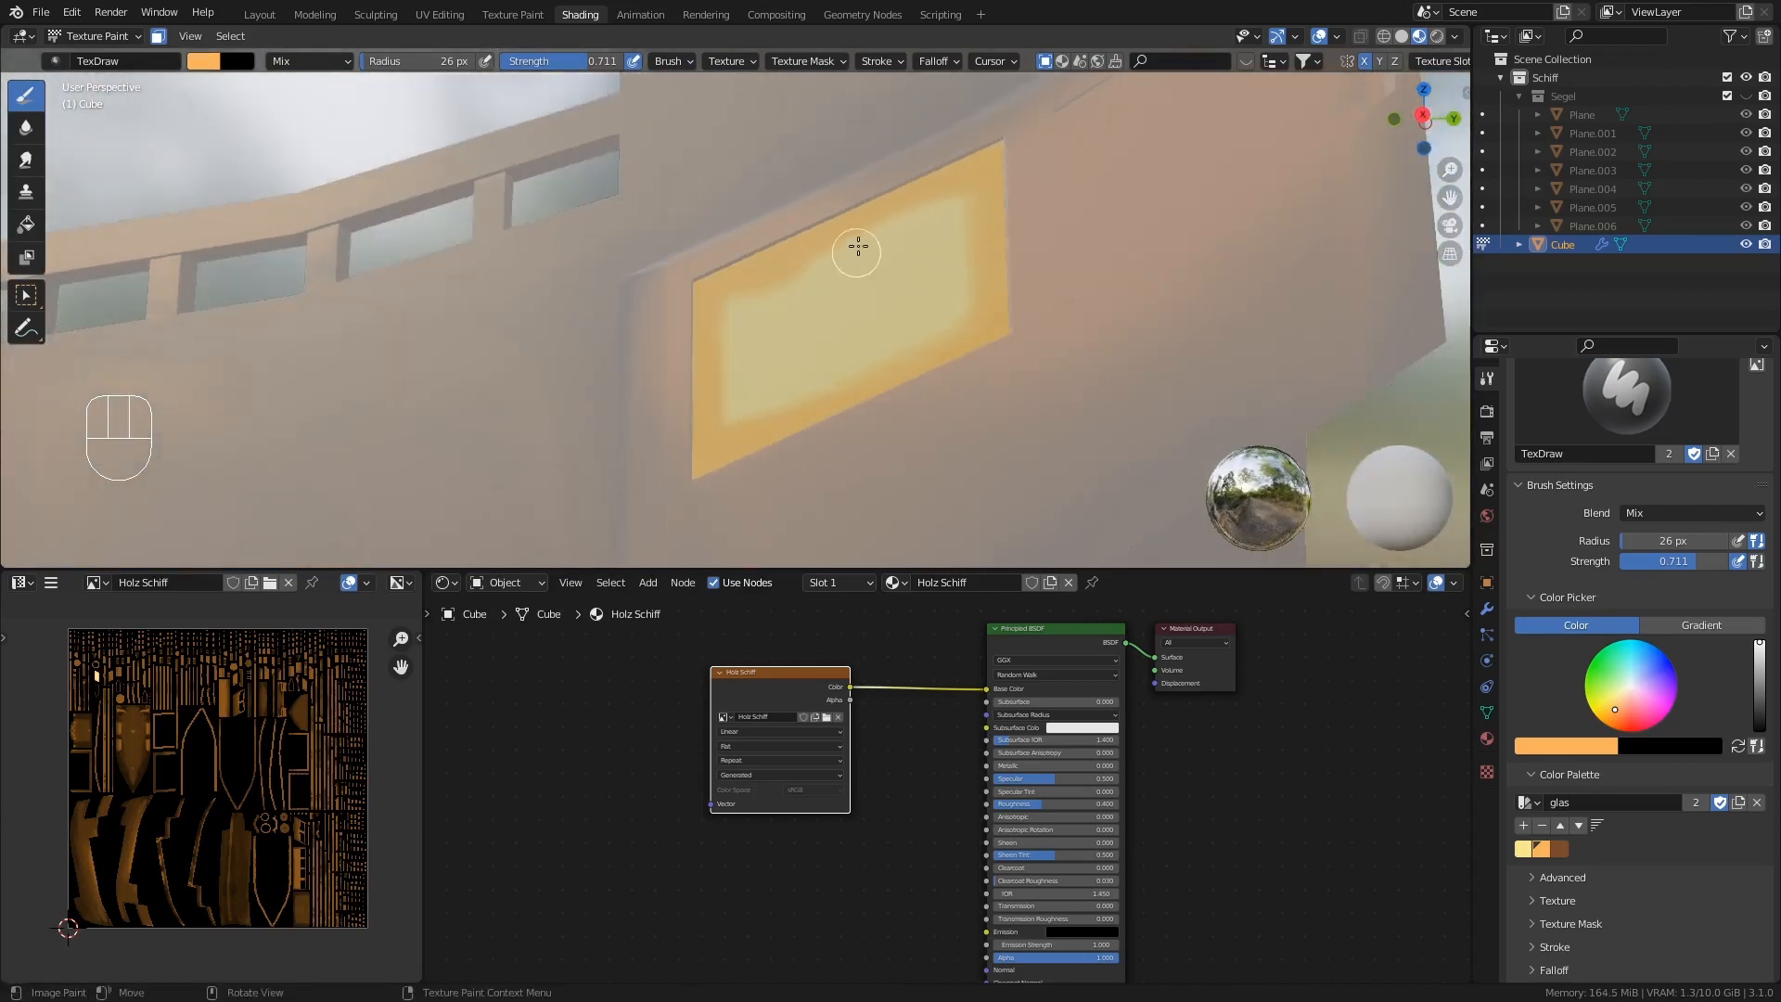
left_click_drag(961, 189, 882, 215)
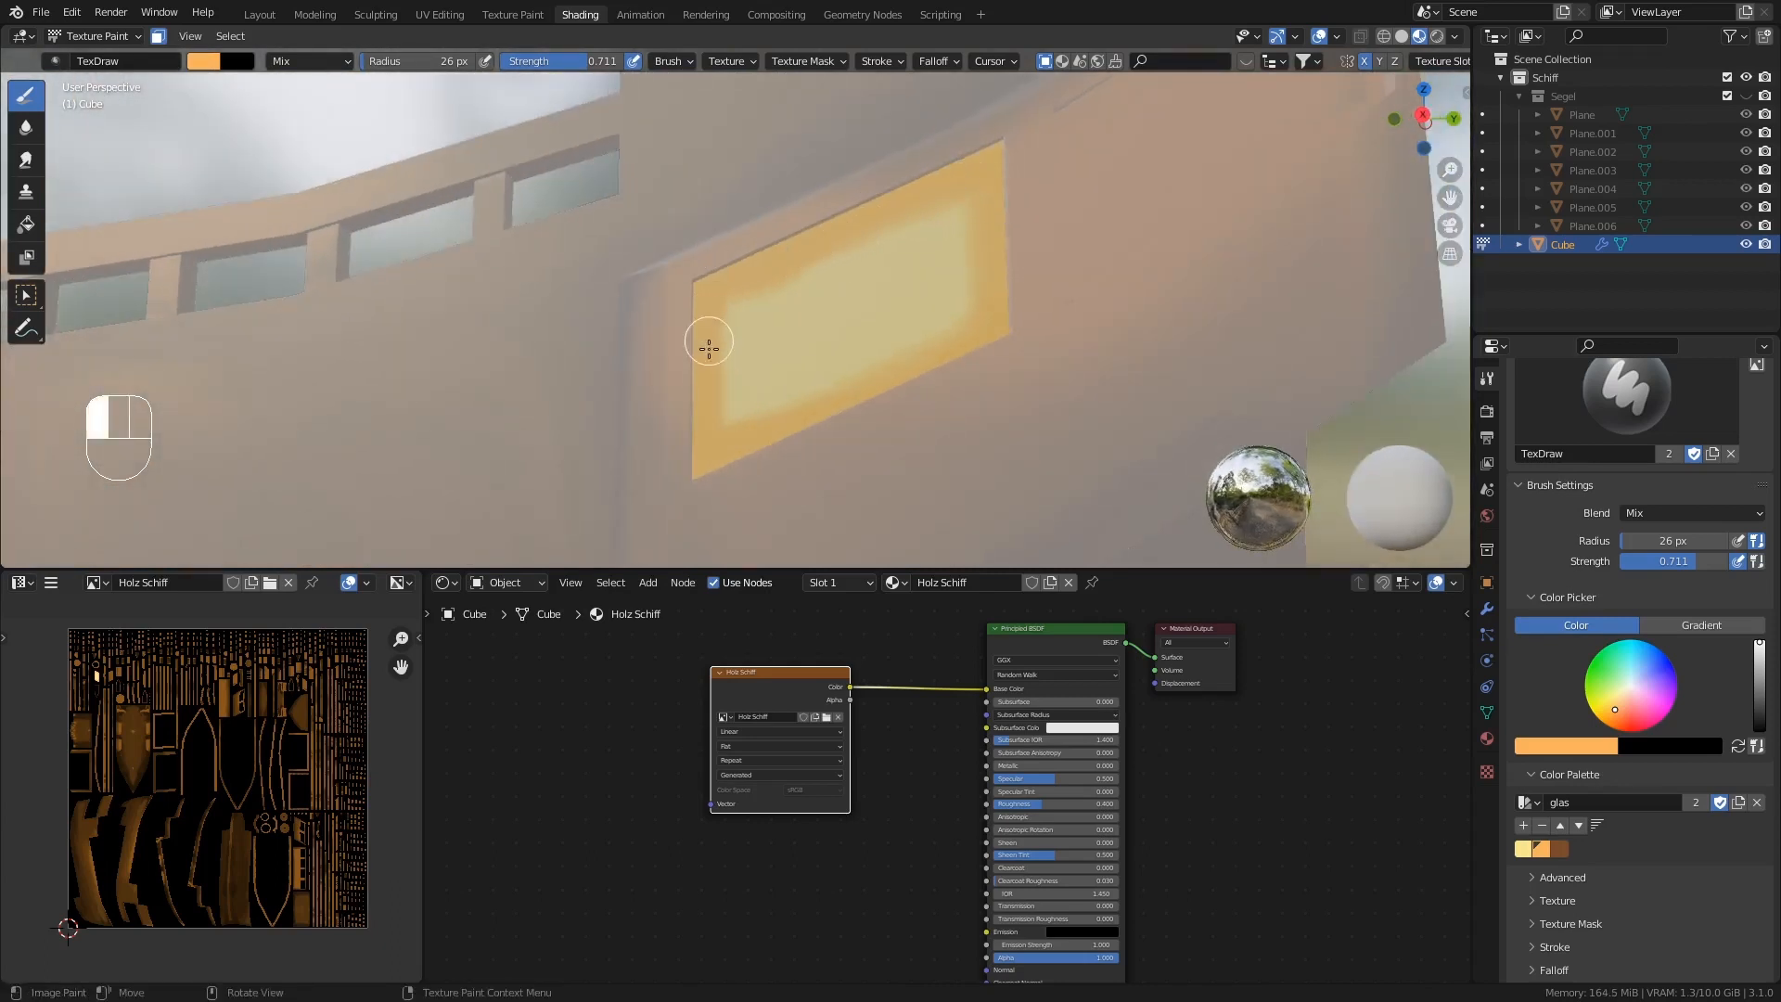
left_click_drag(708, 343, 747, 469)
mouse_move(795, 398)
middle_mouse_down()
mouse_move(870, 401)
mouse_move(845, 401)
middle_mouse_up()
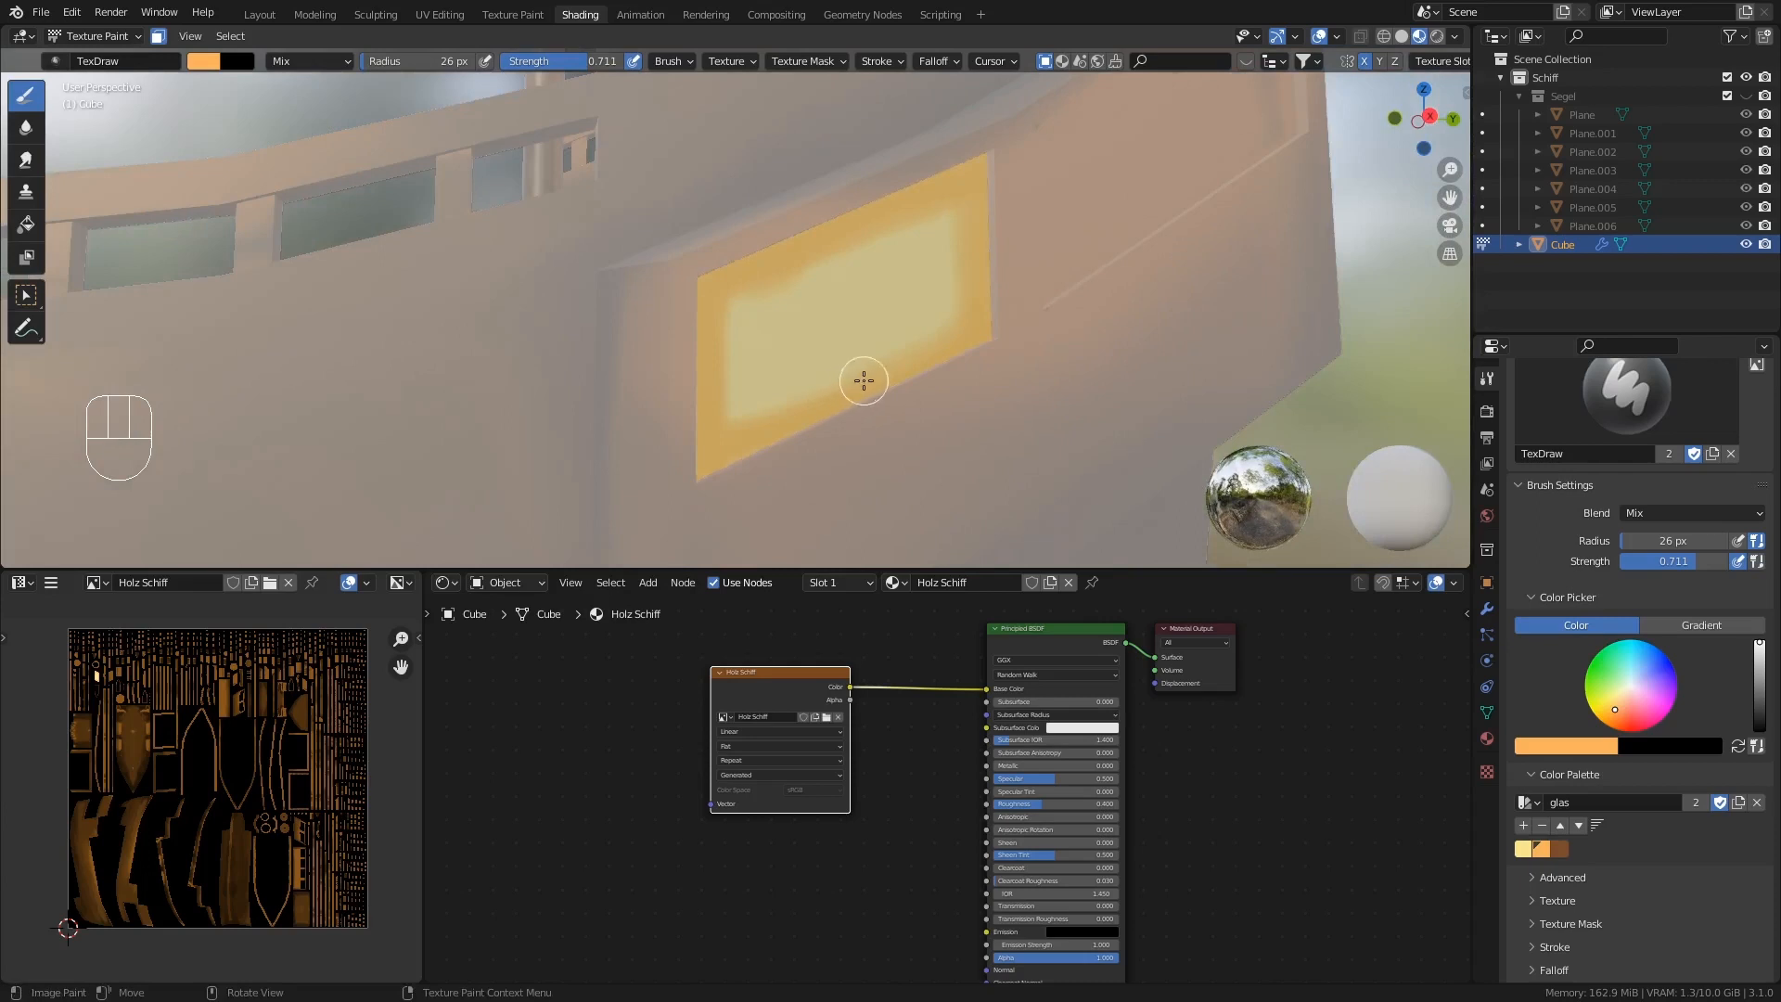
- Pick the reddish brown swatch, reduce the brush radius to 18 px, and paint a thin line down the window's right edge
left_click(1561, 849)
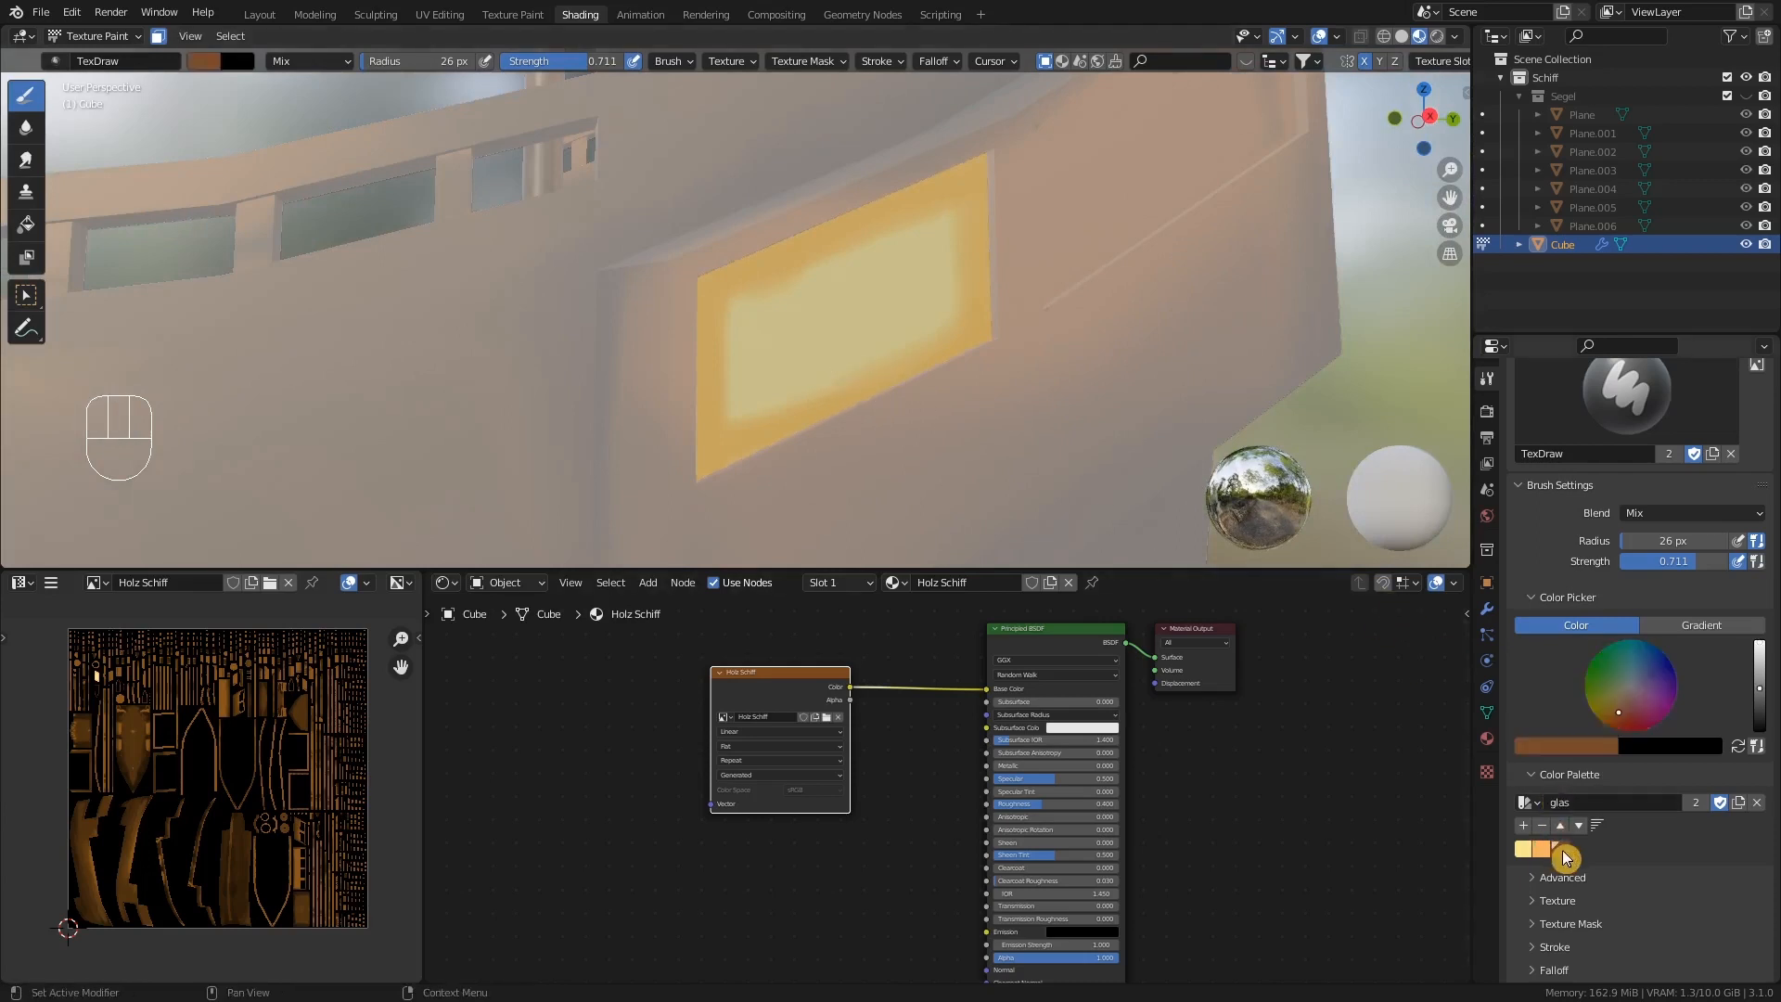
mouse_move(915, 291)
middle_mouse_down()
mouse_move(969, 260)
mouse_move(950, 239)
middle_mouse_up()
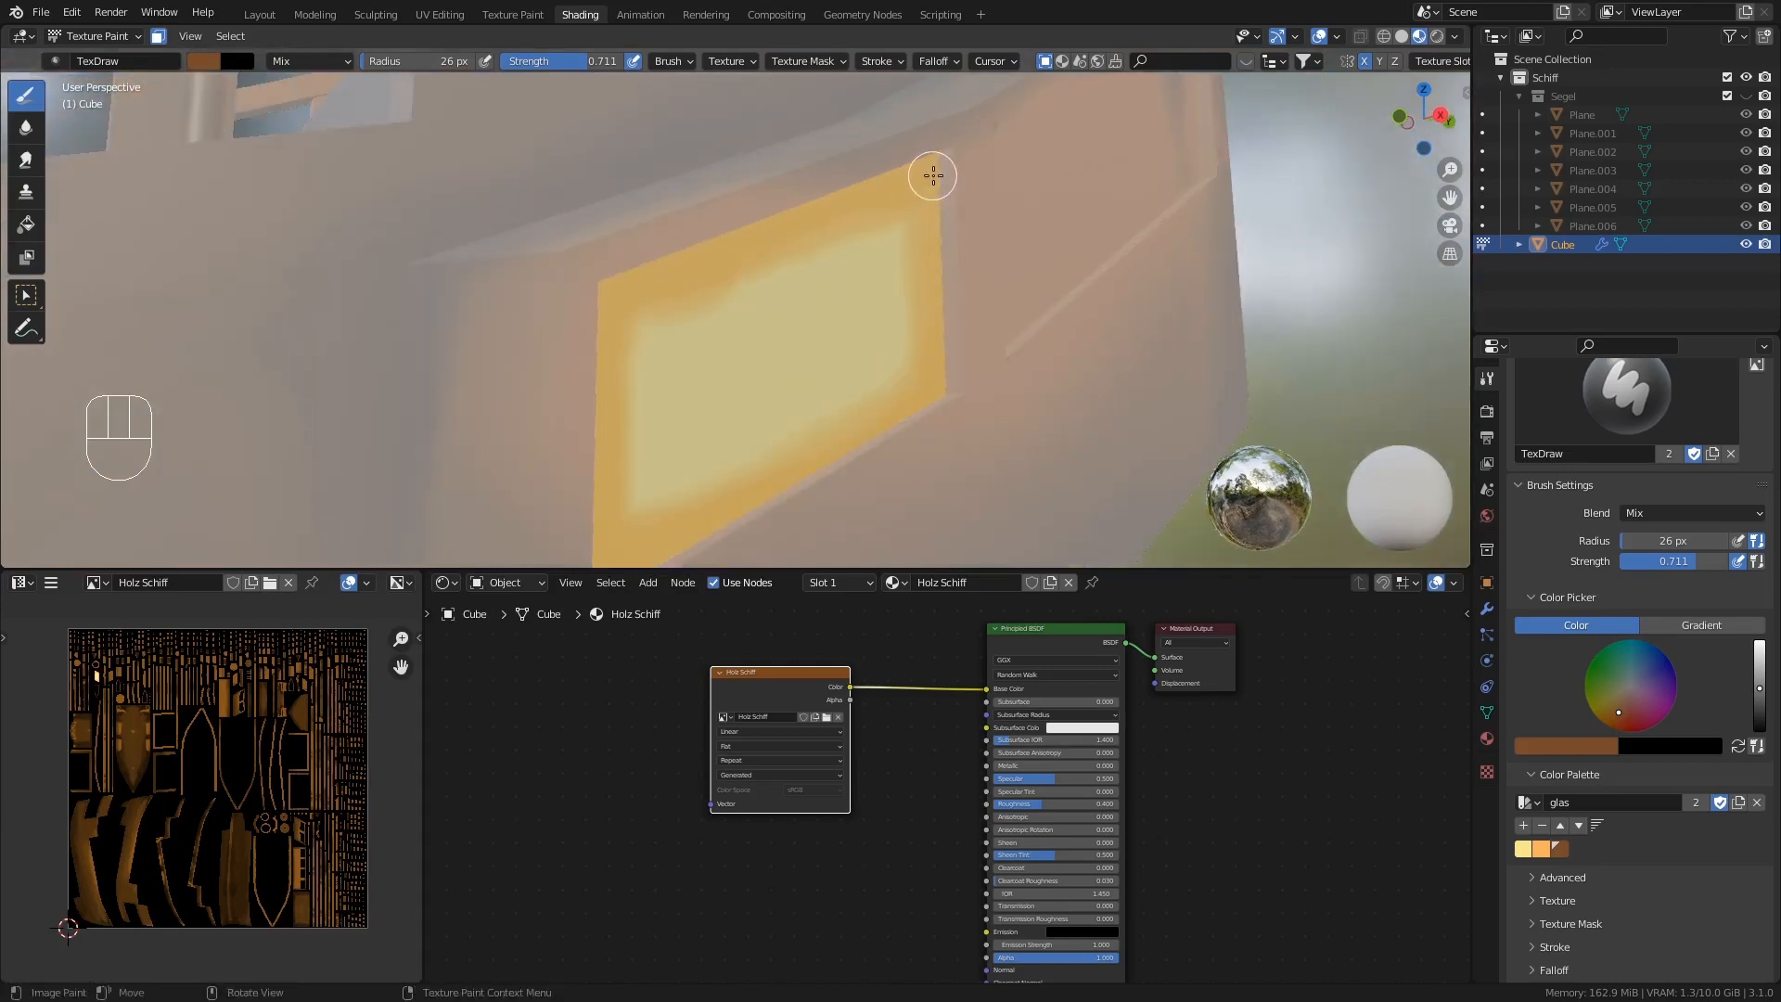
key("f")
left_click(937, 181)
left_click_drag(934, 191, 940, 173)
left_click_drag(941, 173, 941, 248)
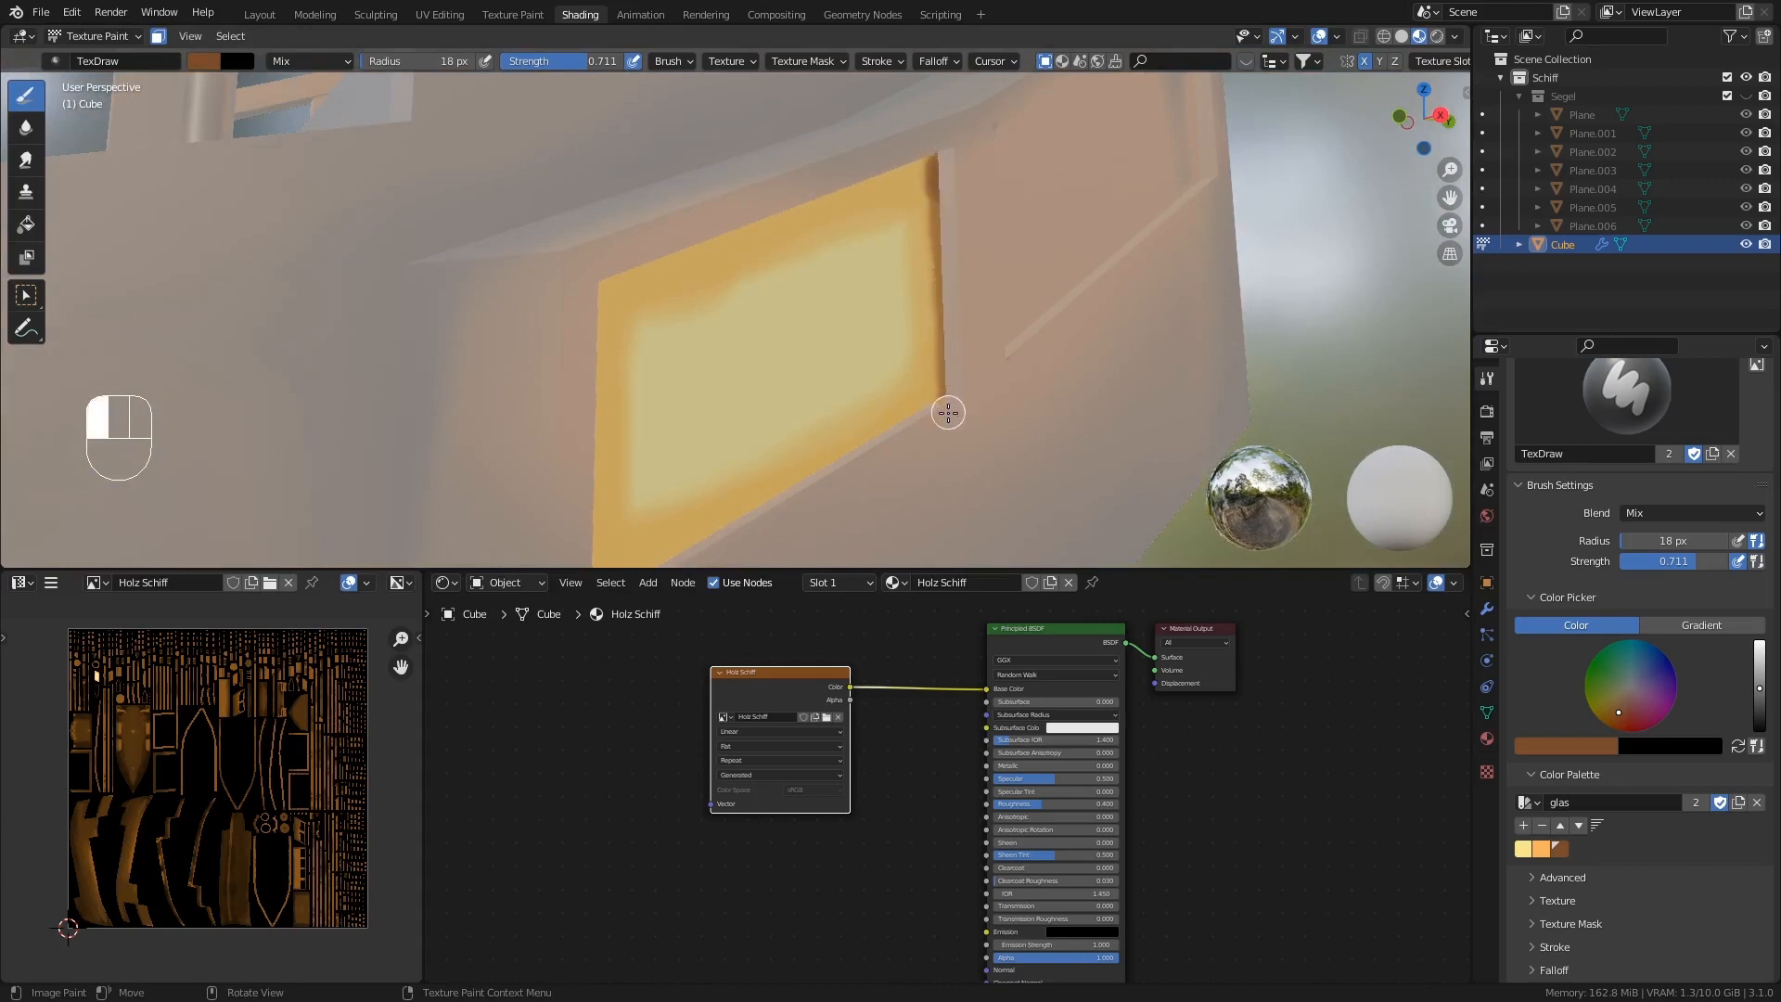
- Paint the thin brown outline along the window's upper and left edges
middle_click_drag(948, 412, 839, 291)
left_click_drag(913, 157, 910, 166)
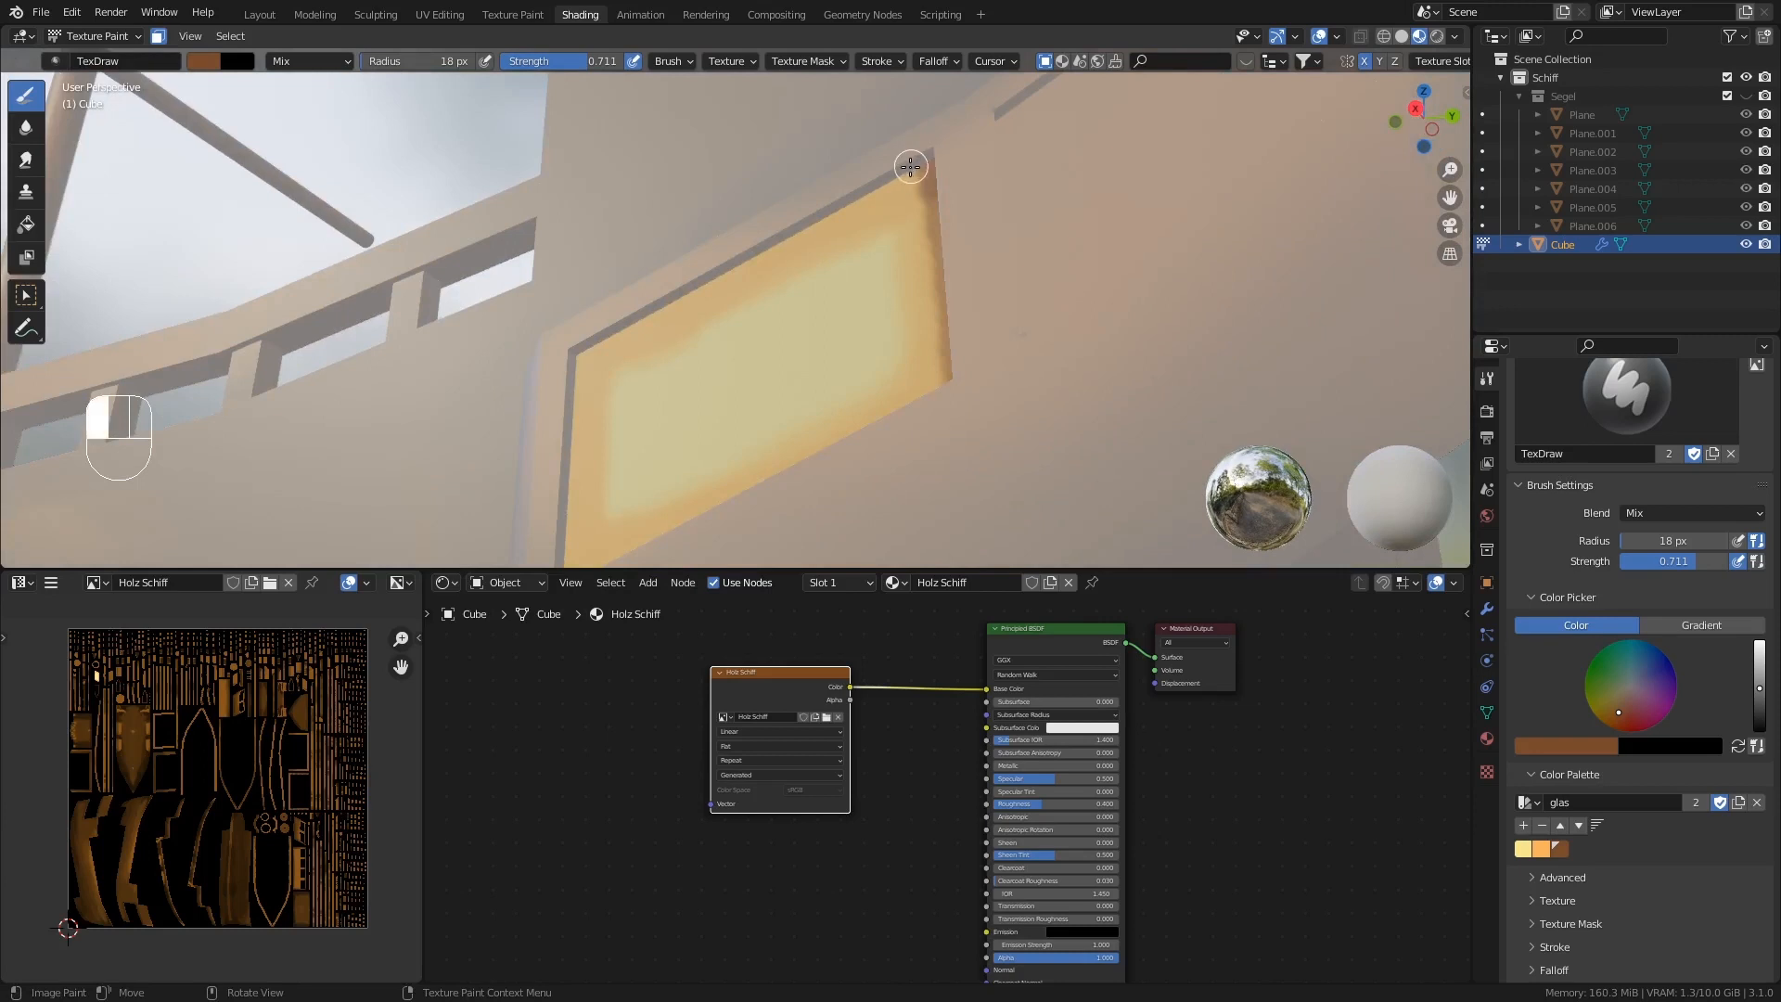
left_click_drag(822, 218, 573, 361)
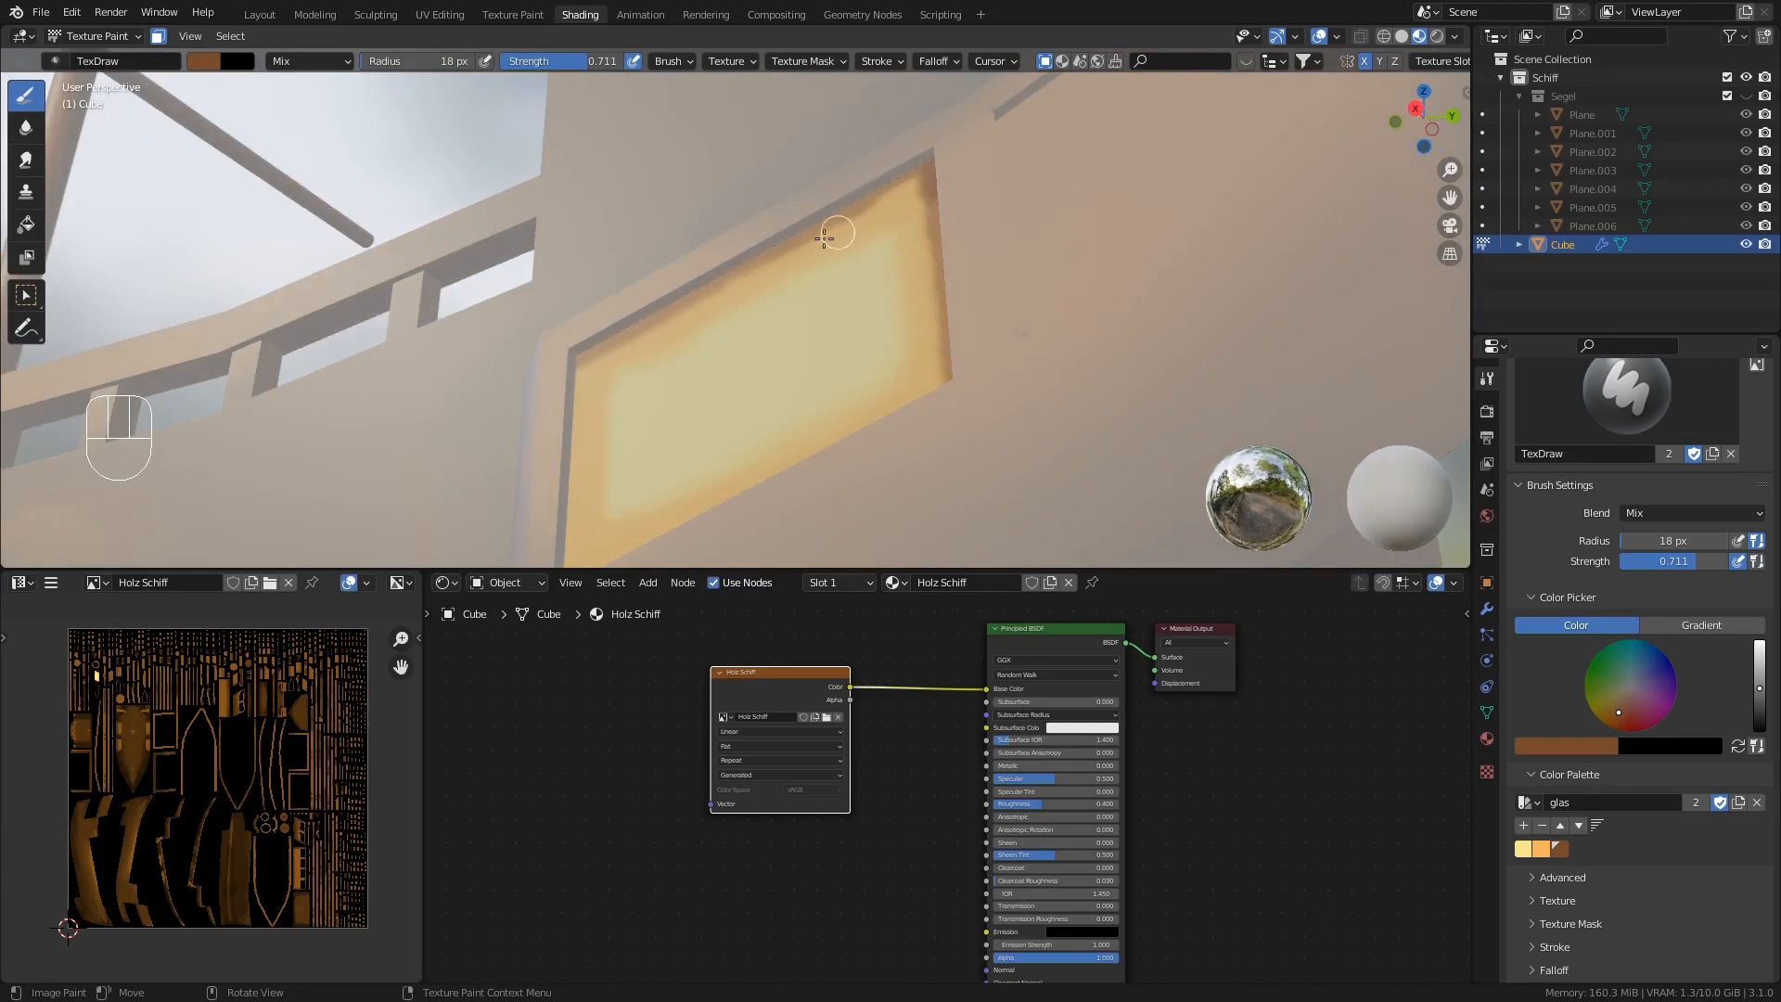
mouse_move(644, 359)
middle_mouse_down()
mouse_move(628, 414)
mouse_move(608, 382)
middle_mouse_up()
left_click_drag(601, 335, 610, 485)
- Close the brown outline along the window's lower edge
mouse_move(610, 485)
middle_mouse_down()
mouse_move(624, 520)
mouse_move(750, 493)
middle_mouse_up()
left_click_drag(896, 388, 879, 397)
left_click_drag(879, 397, 647, 507)
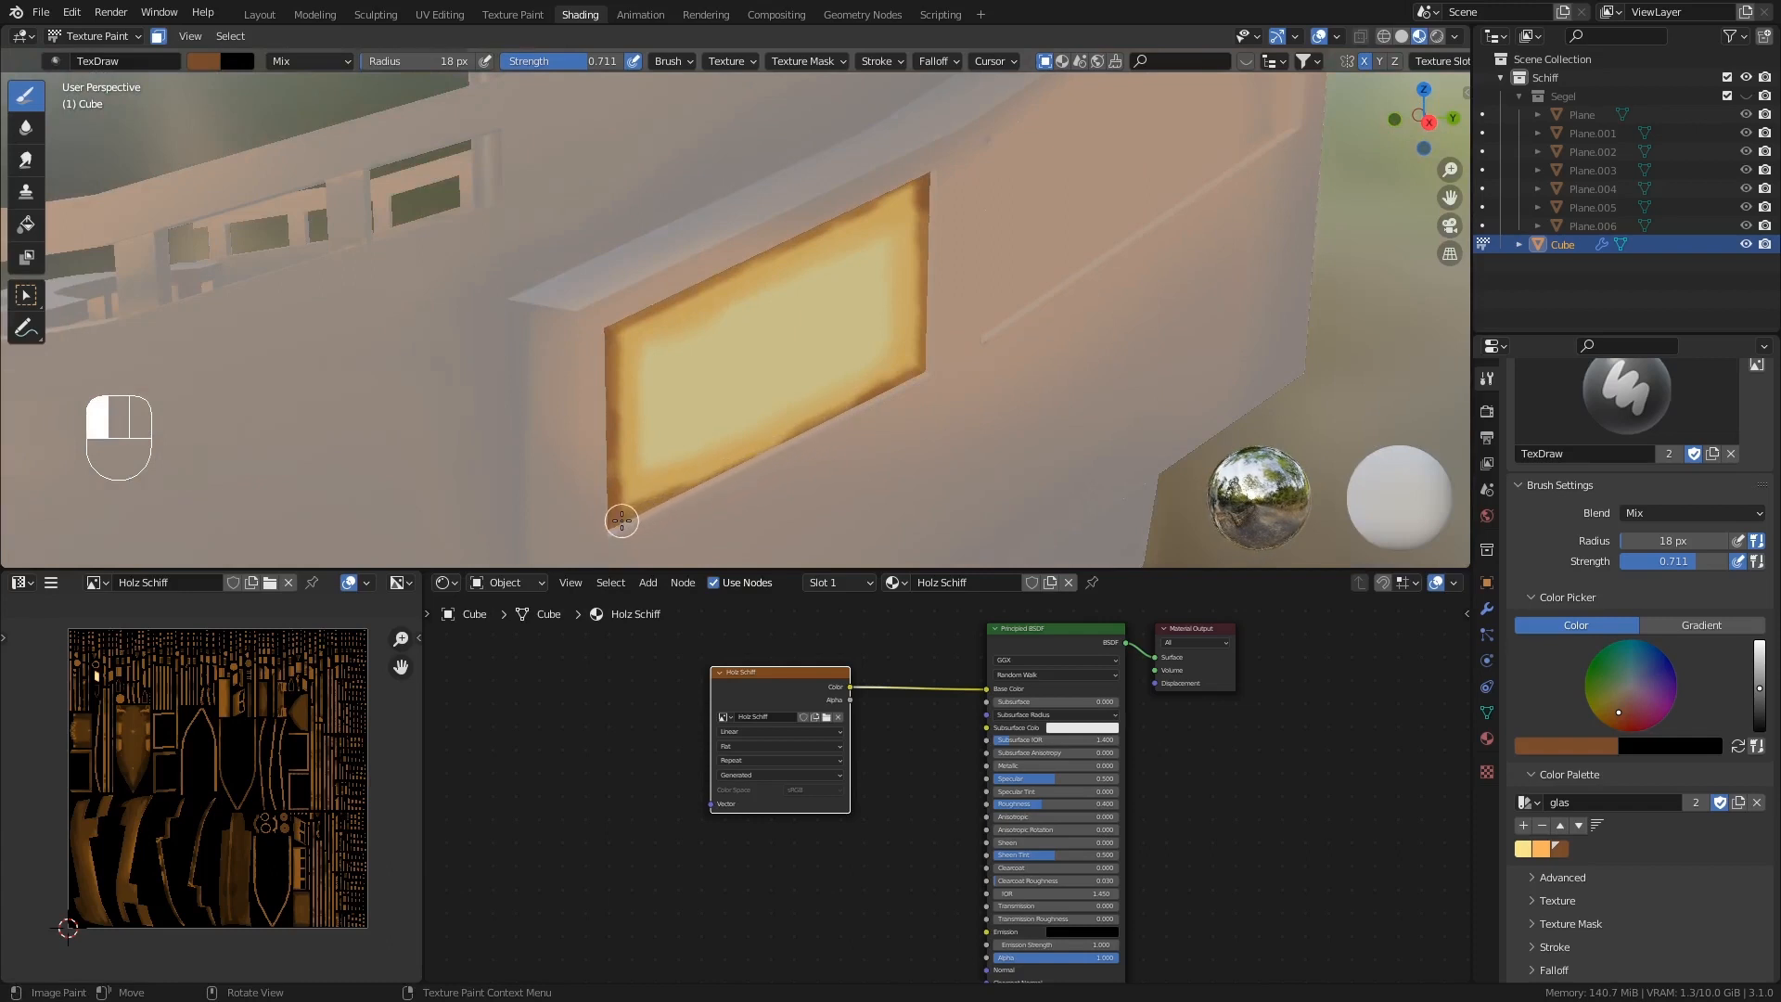
left_click_drag(864, 399, 642, 504)
mouse_move(780, 425)
middle_mouse_down()
mouse_move(704, 411)
mouse_move(736, 398)
middle_mouse_up()
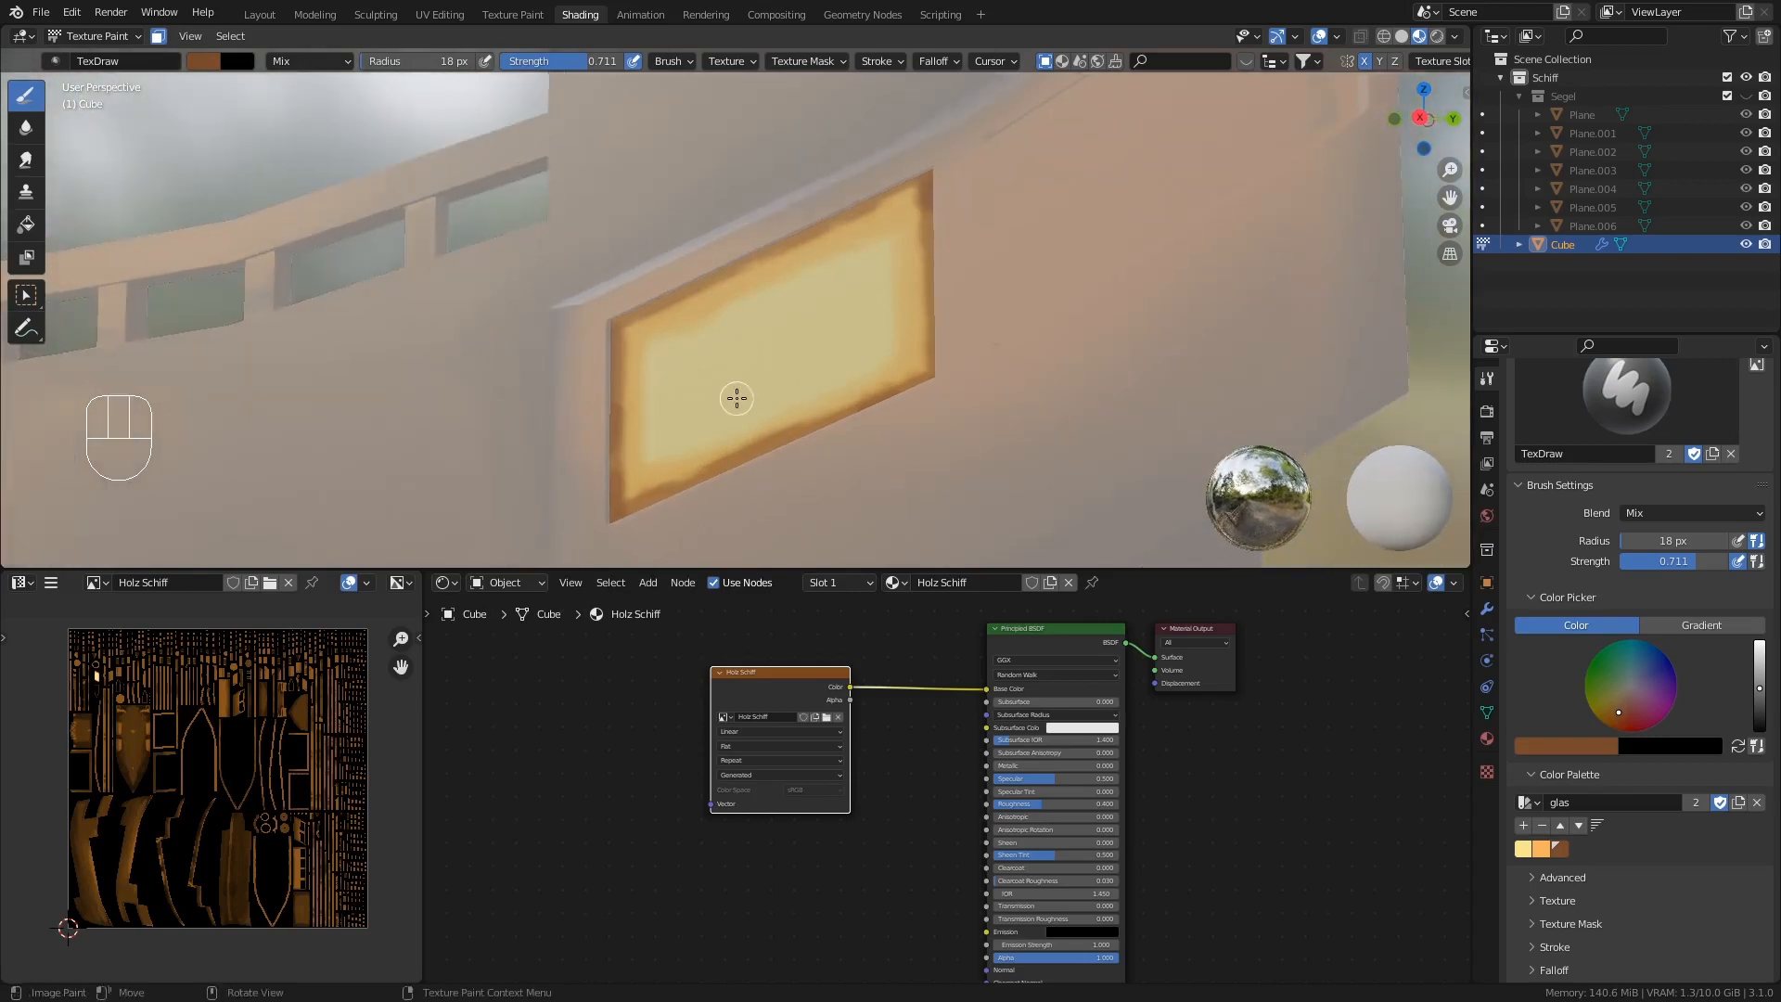
- Switch to the Soften brush at a 36 px radius and blend the brown outline into the orange band around the window
left_click(29, 130)
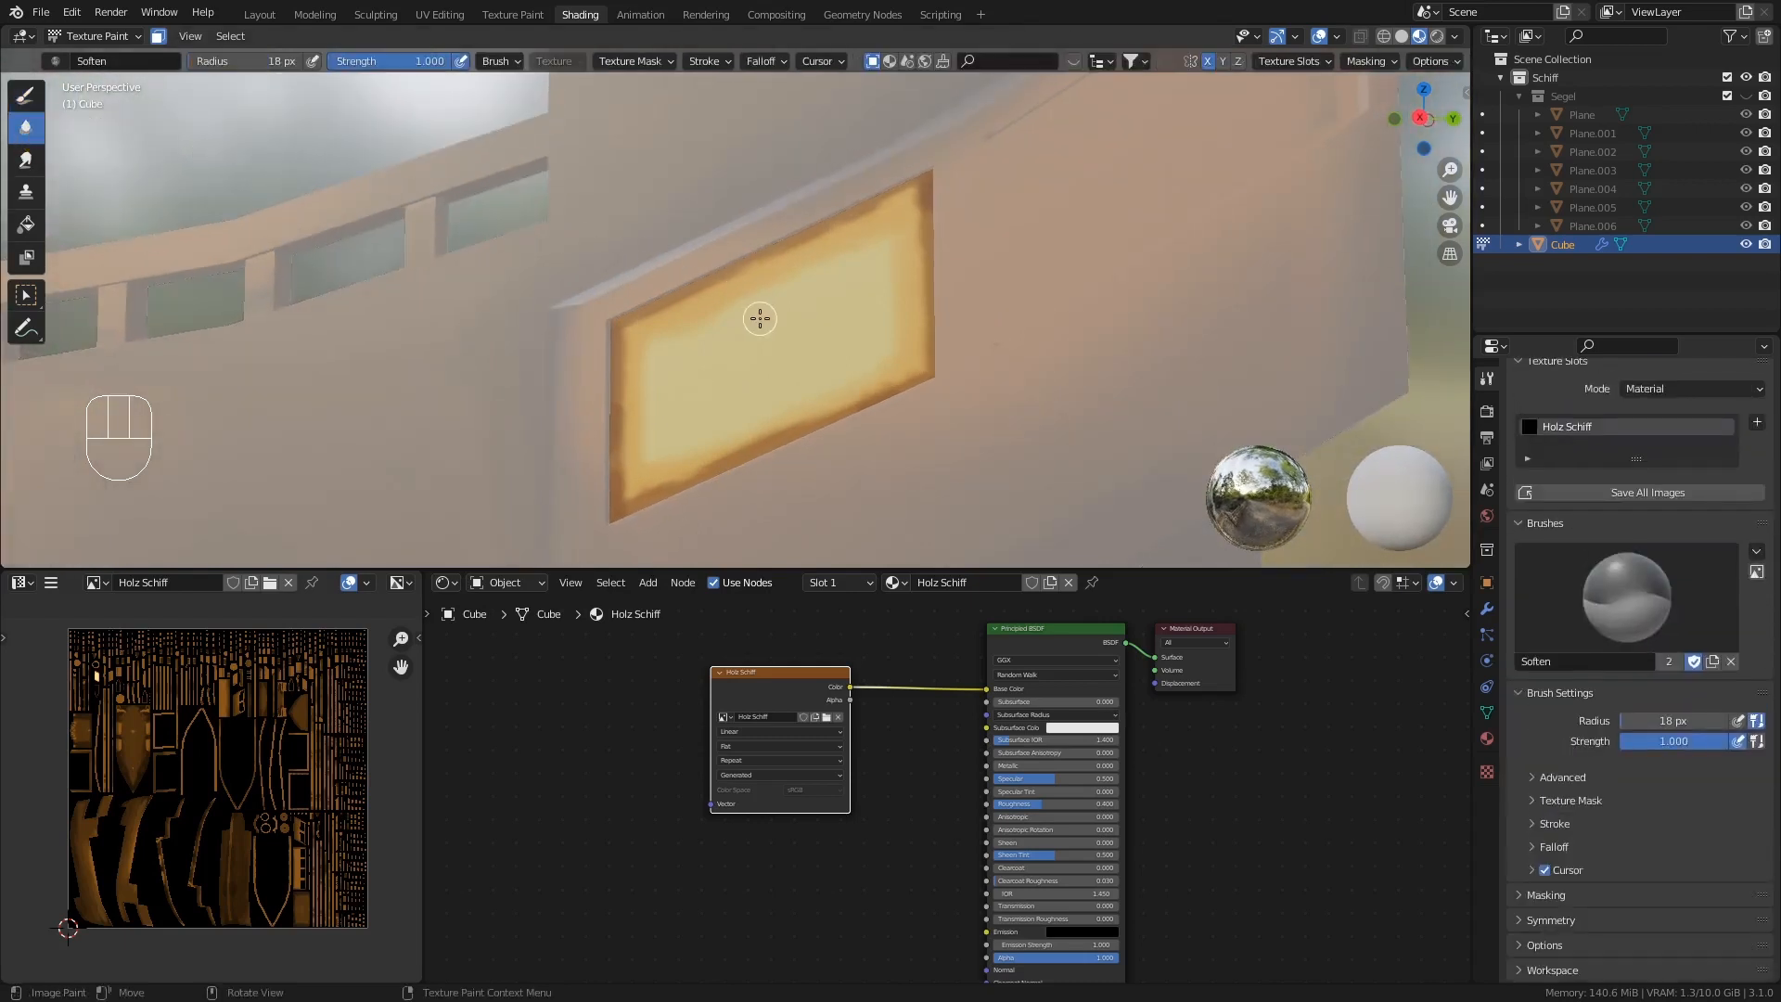
key("f")
left_click(891, 221)
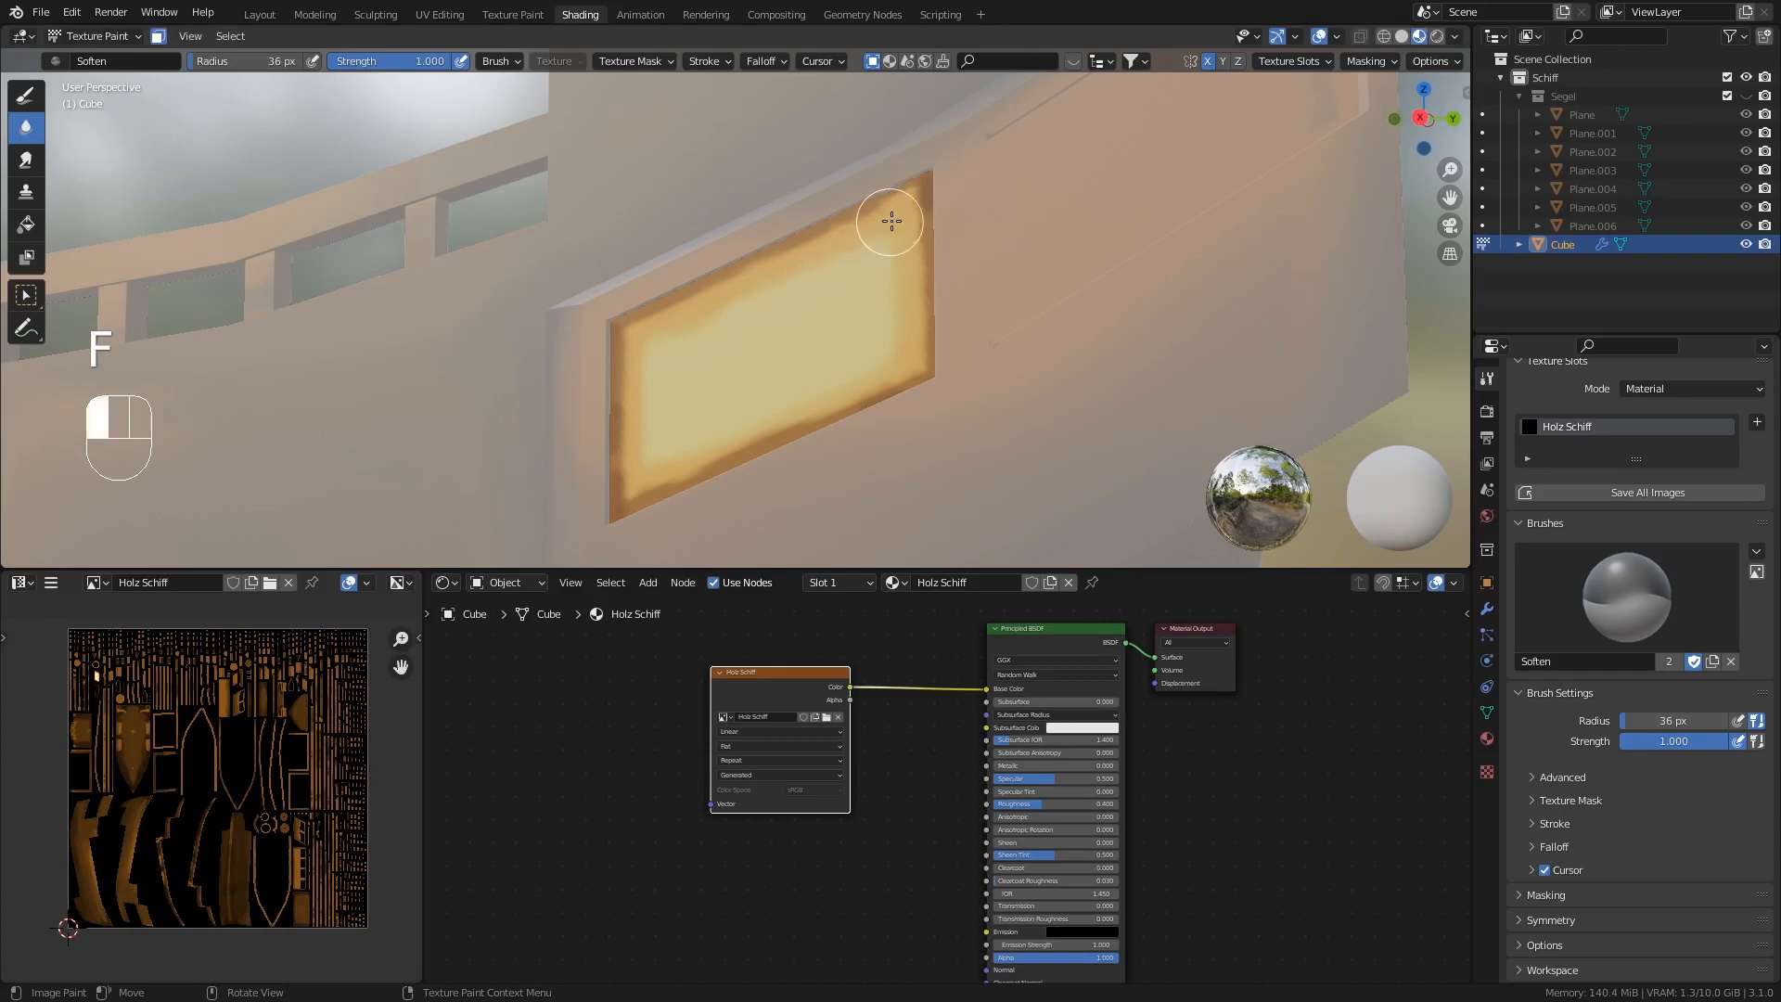
mouse_move(891, 221)
left_mouse_down()
mouse_move(622, 334)
mouse_move(644, 341)
mouse_move(636, 482)
left_mouse_up()
mouse_move(616, 402)
left_mouse_down()
mouse_move(616, 346)
mouse_move(621, 399)
left_mouse_up()
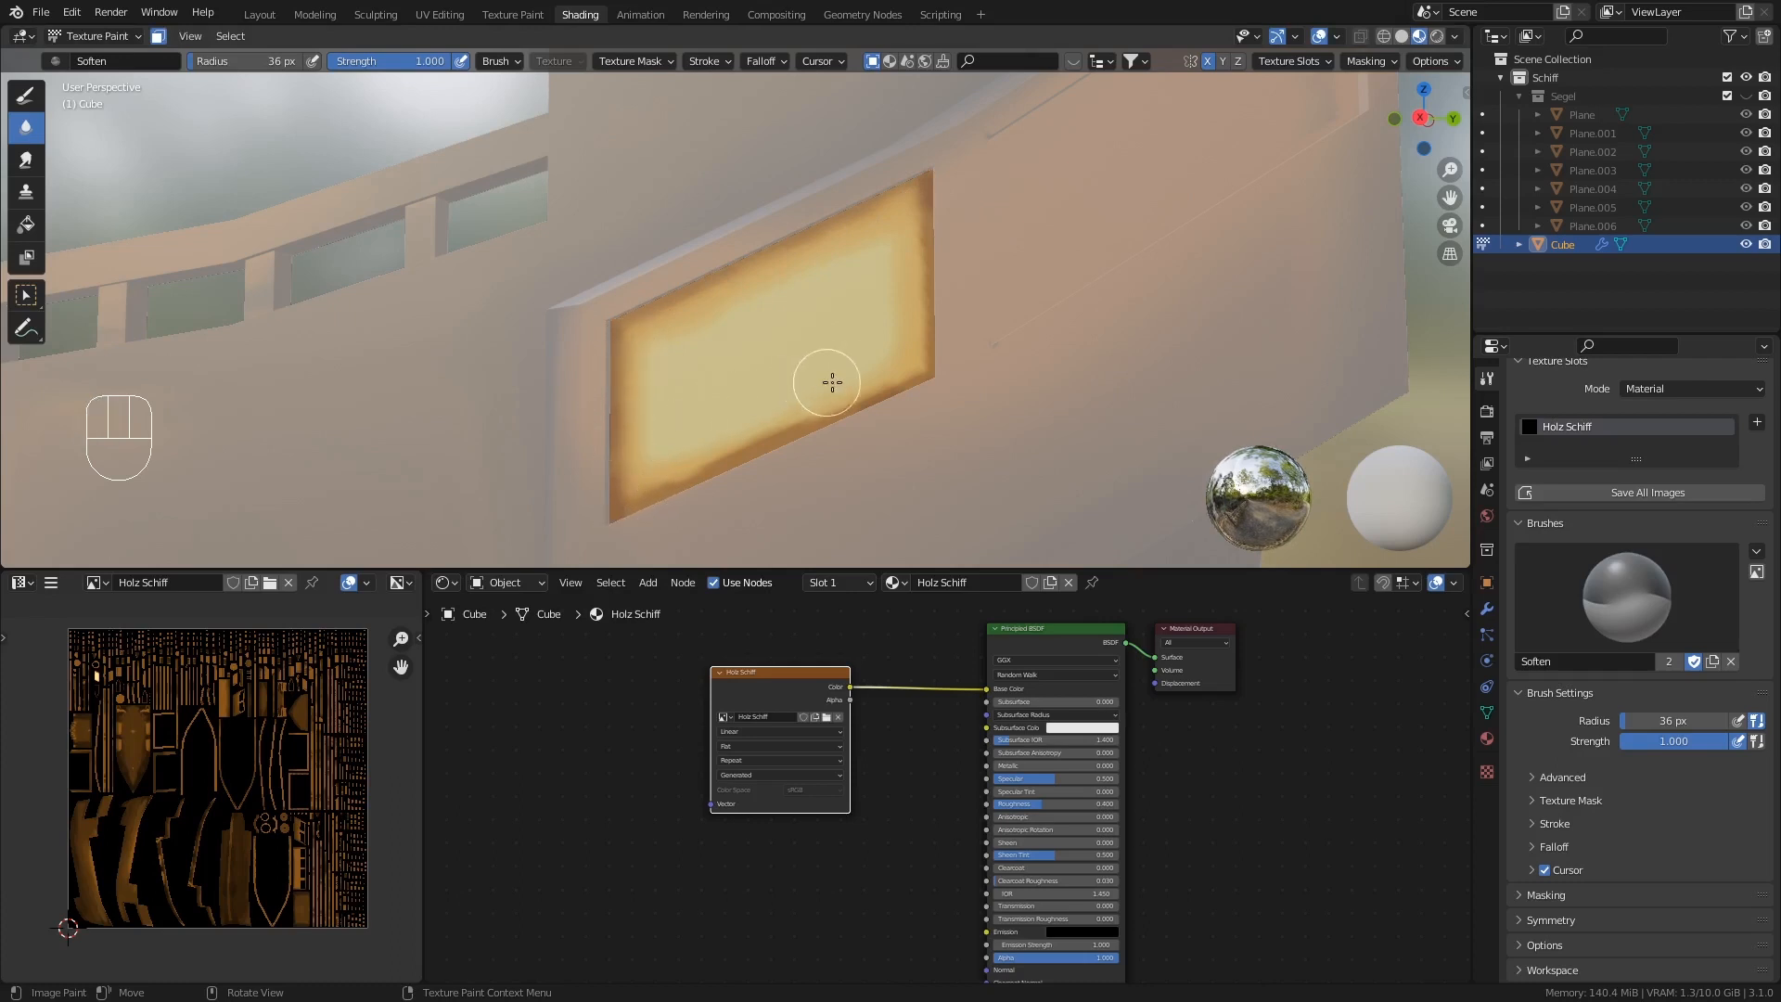
mouse_move(877, 382)
left_mouse_down()
mouse_move(648, 490)
mouse_move(935, 354)
left_mouse_up()
left_click_drag(935, 355, 784, 433)
left_click_drag(902, 207, 902, 373)
- Soften the transition from the orange band to the yellow centre on all sides of the window
middle_click_drag(903, 373, 816, 404)
left_click_drag(843, 235, 657, 339)
mouse_move(666, 330)
left_mouse_down()
mouse_move(656, 492)
mouse_move(670, 486)
left_mouse_up()
mouse_move(701, 470)
middle_mouse_down()
mouse_move(772, 495)
mouse_move(813, 480)
middle_mouse_up()
left_click_drag(688, 479, 890, 366)
mouse_move(894, 364)
left_mouse_down()
mouse_move(875, 379)
mouse_move(874, 357)
left_mouse_up()
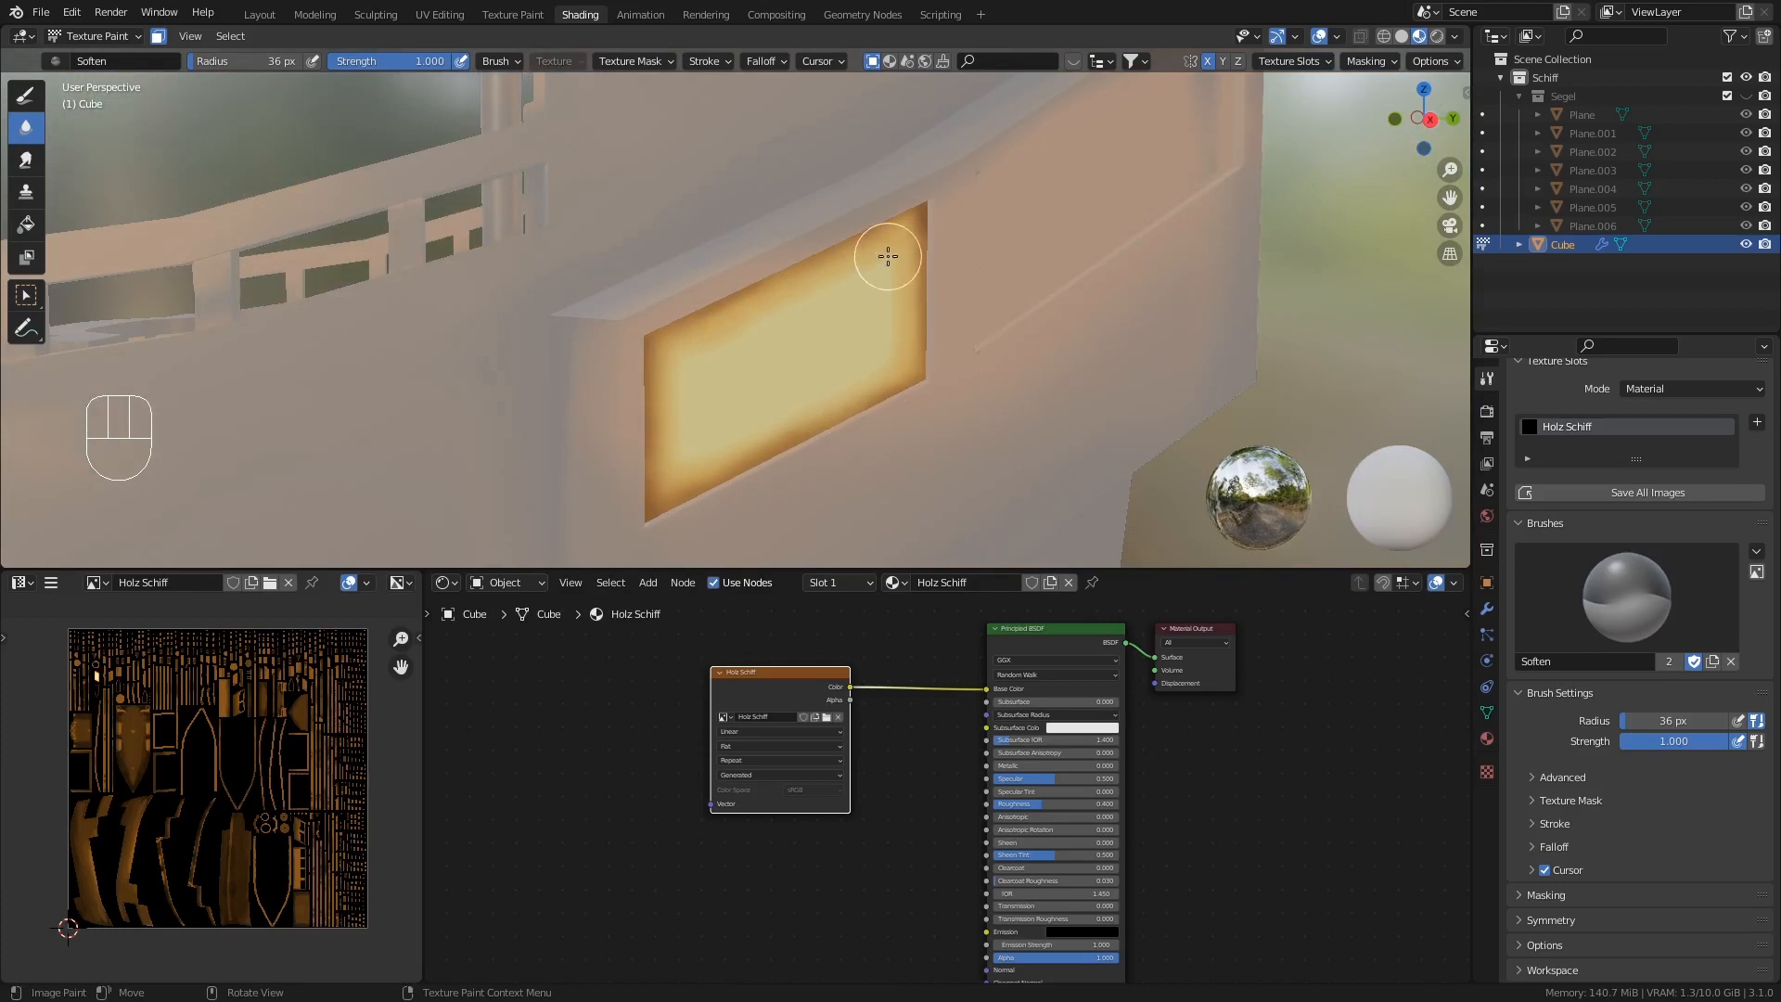
mouse_move(888, 256)
left_mouse_down()
mouse_move(886, 348)
mouse_move(712, 319)
mouse_move(793, 297)
mouse_move(708, 406)
mouse_move(782, 353)
mouse_move(831, 365)
left_mouse_up()
mouse_move(831, 366)
middle_mouse_down()
mouse_move(779, 345)
mouse_move(918, 338)
mouse_move(843, 409)
mouse_move(871, 411)
mouse_move(835, 369)
middle_mouse_up()
scroll(886, 334, "down", 6)
scroll(835, 370, "up", 6)
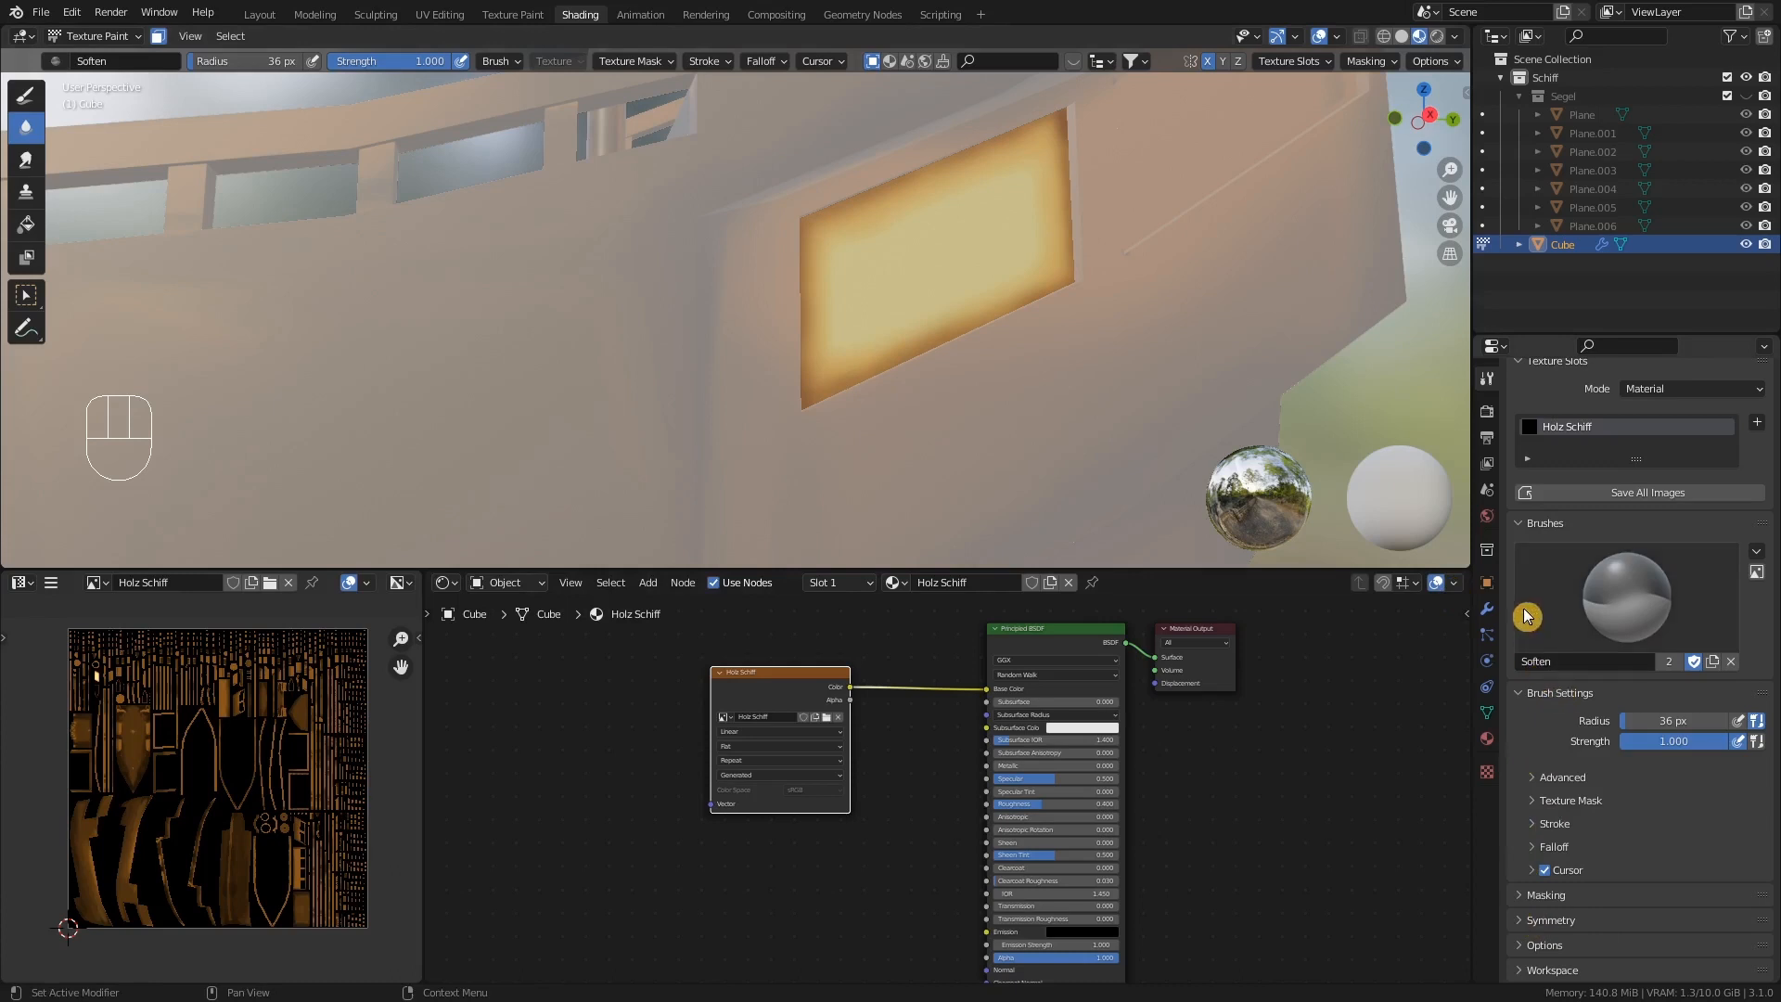
- With the Draw brush, lighten the palette's yellow to a pale cream, add it to the glas palette, and move it to the front
left_click(27, 97)
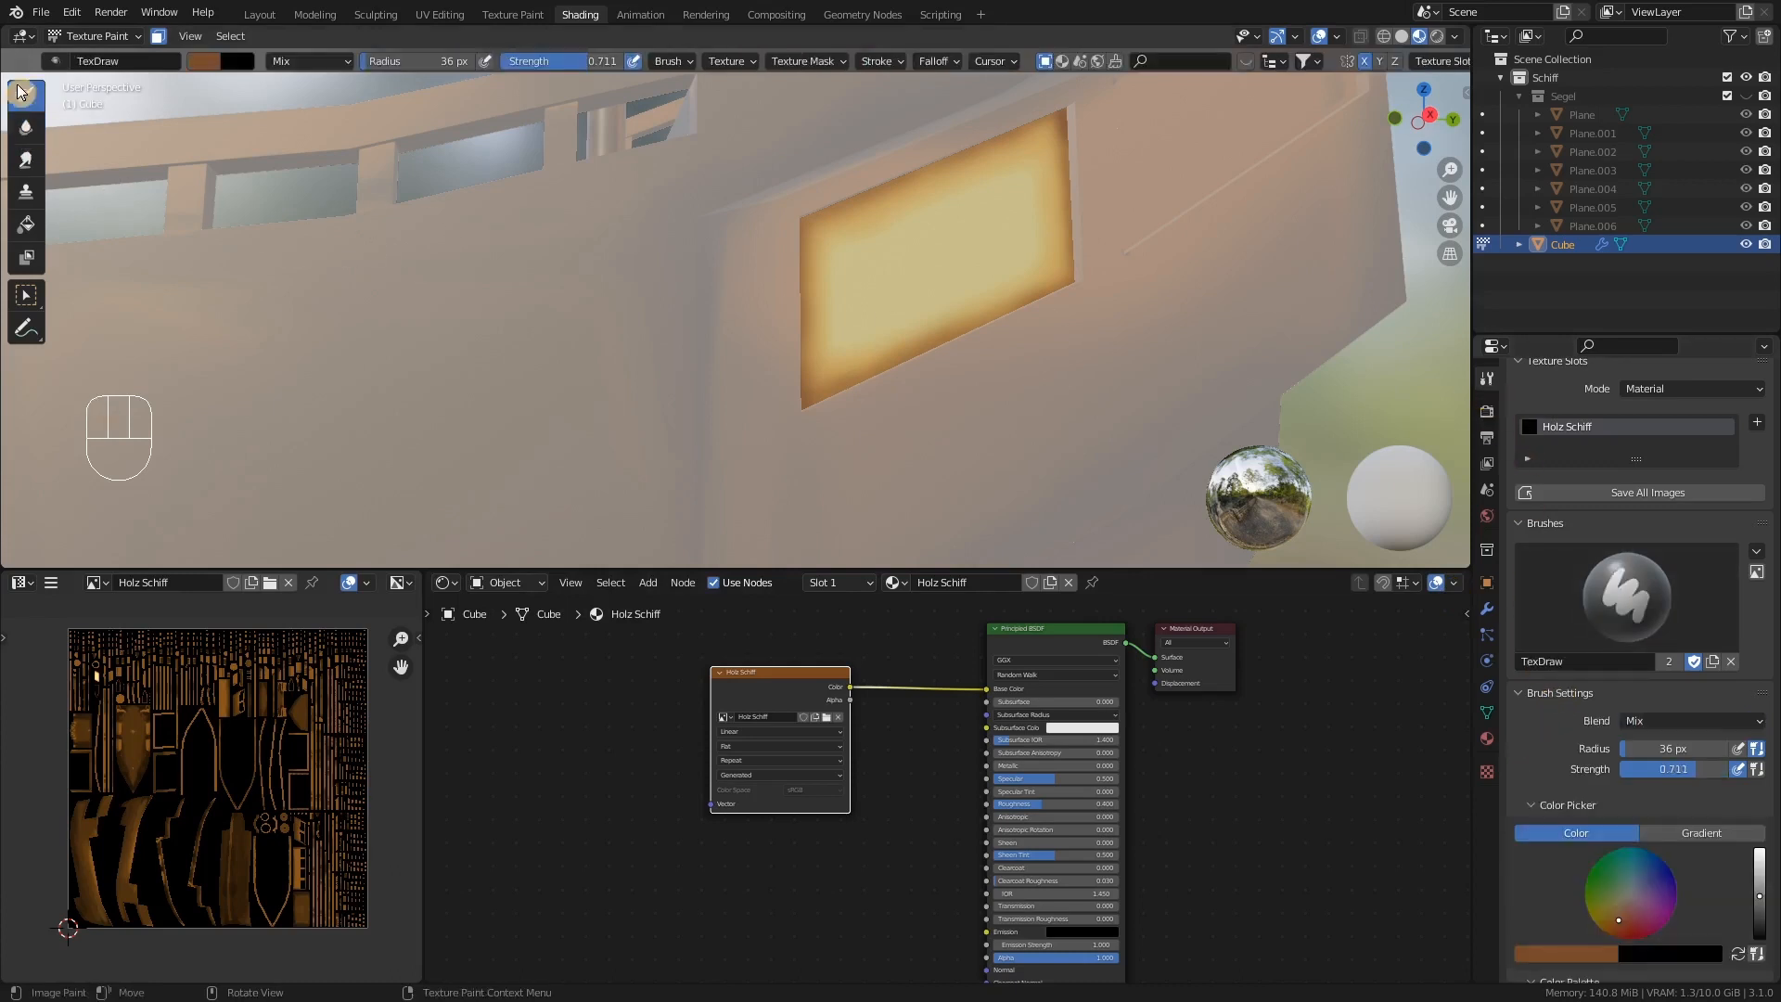
scroll(1705, 854, "down", 3)
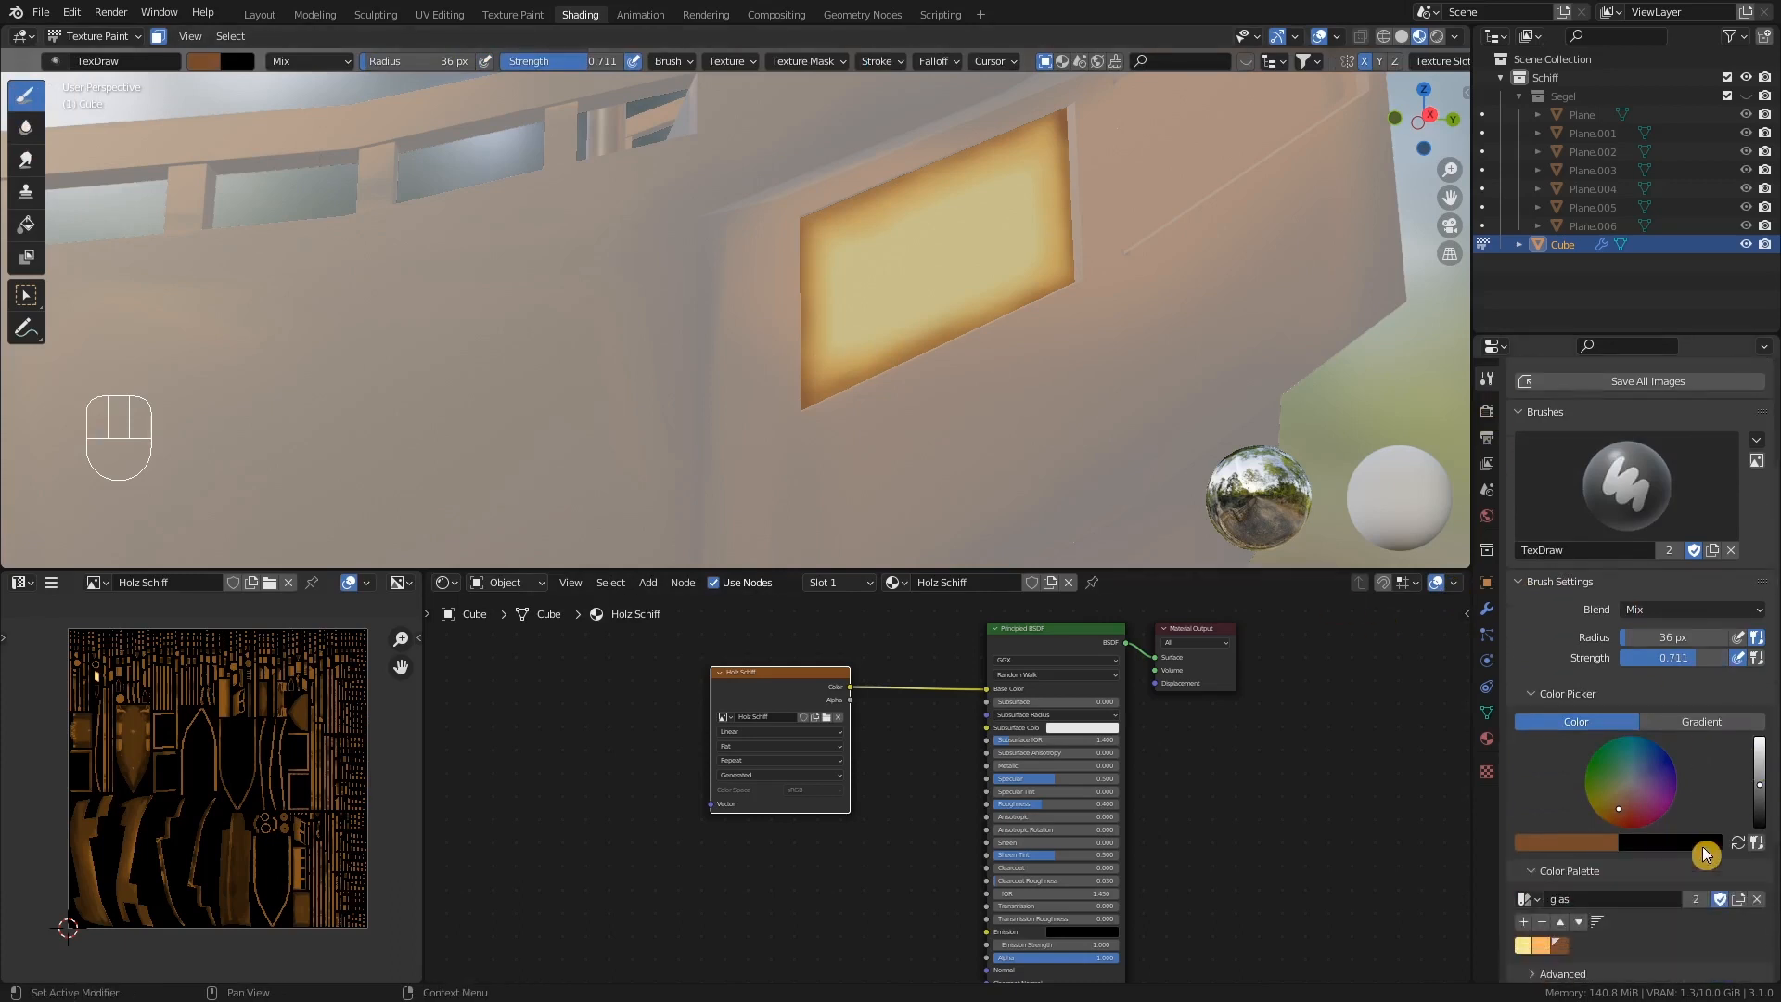
scroll(1703, 849, "down", 2)
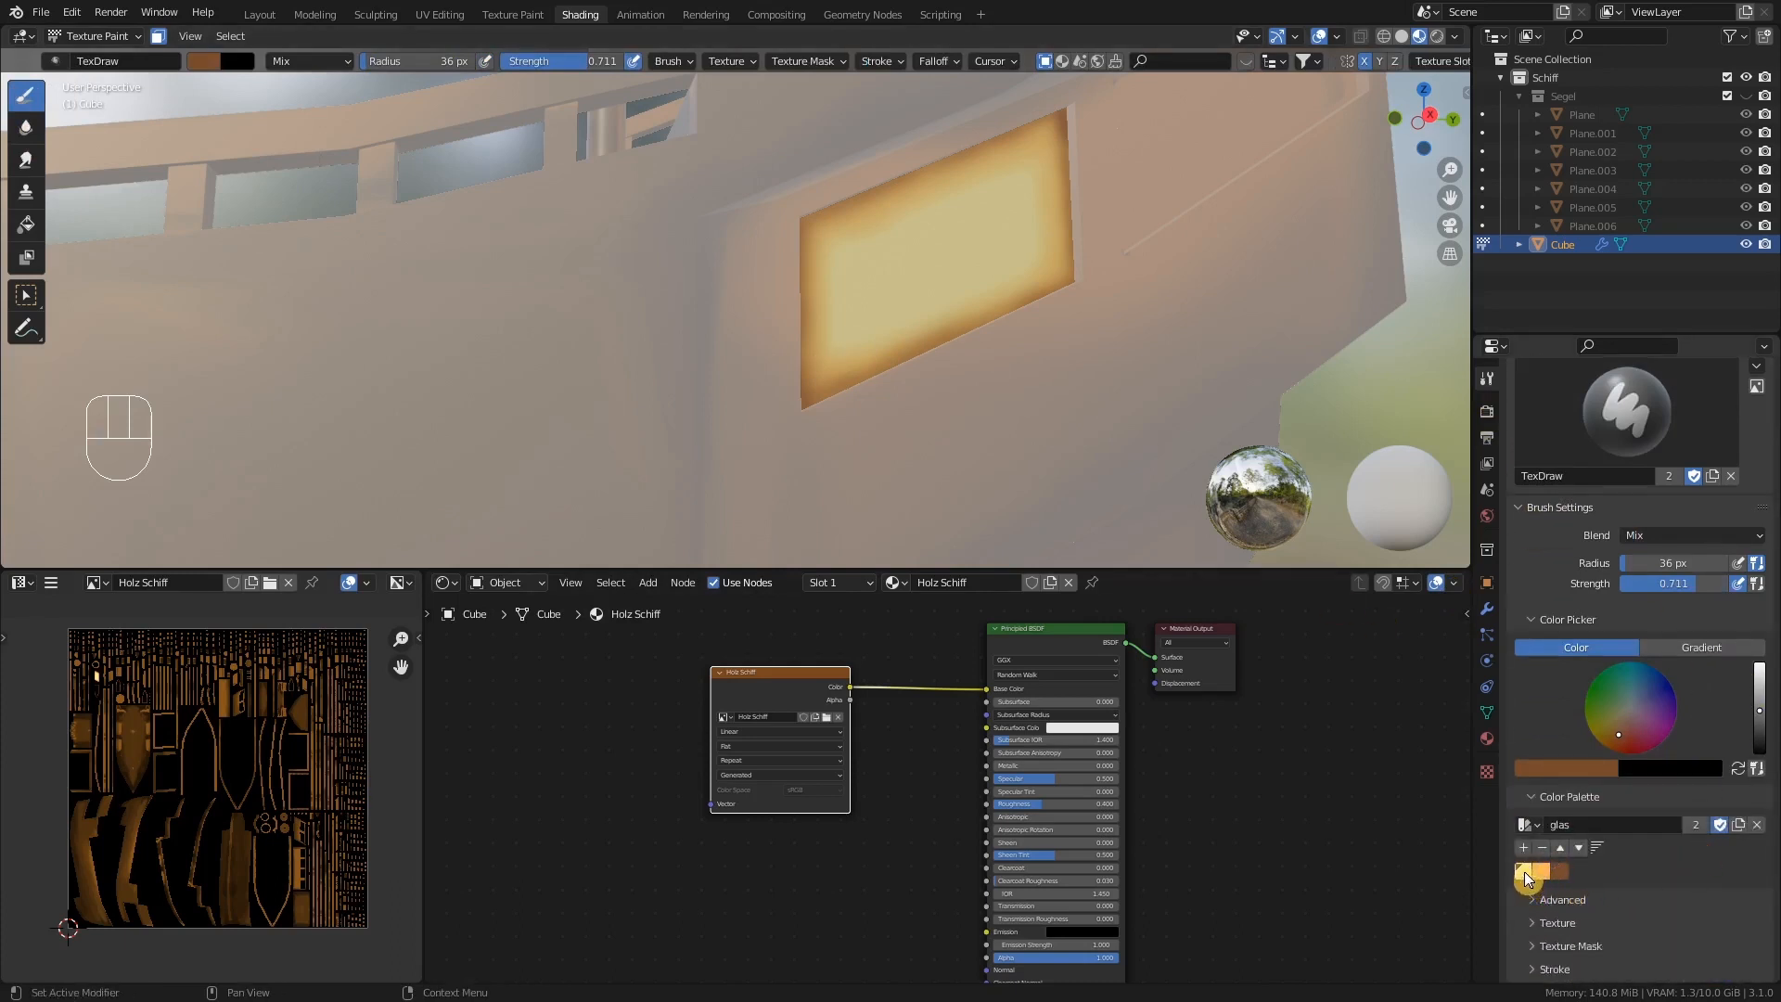
left_click(1522, 871)
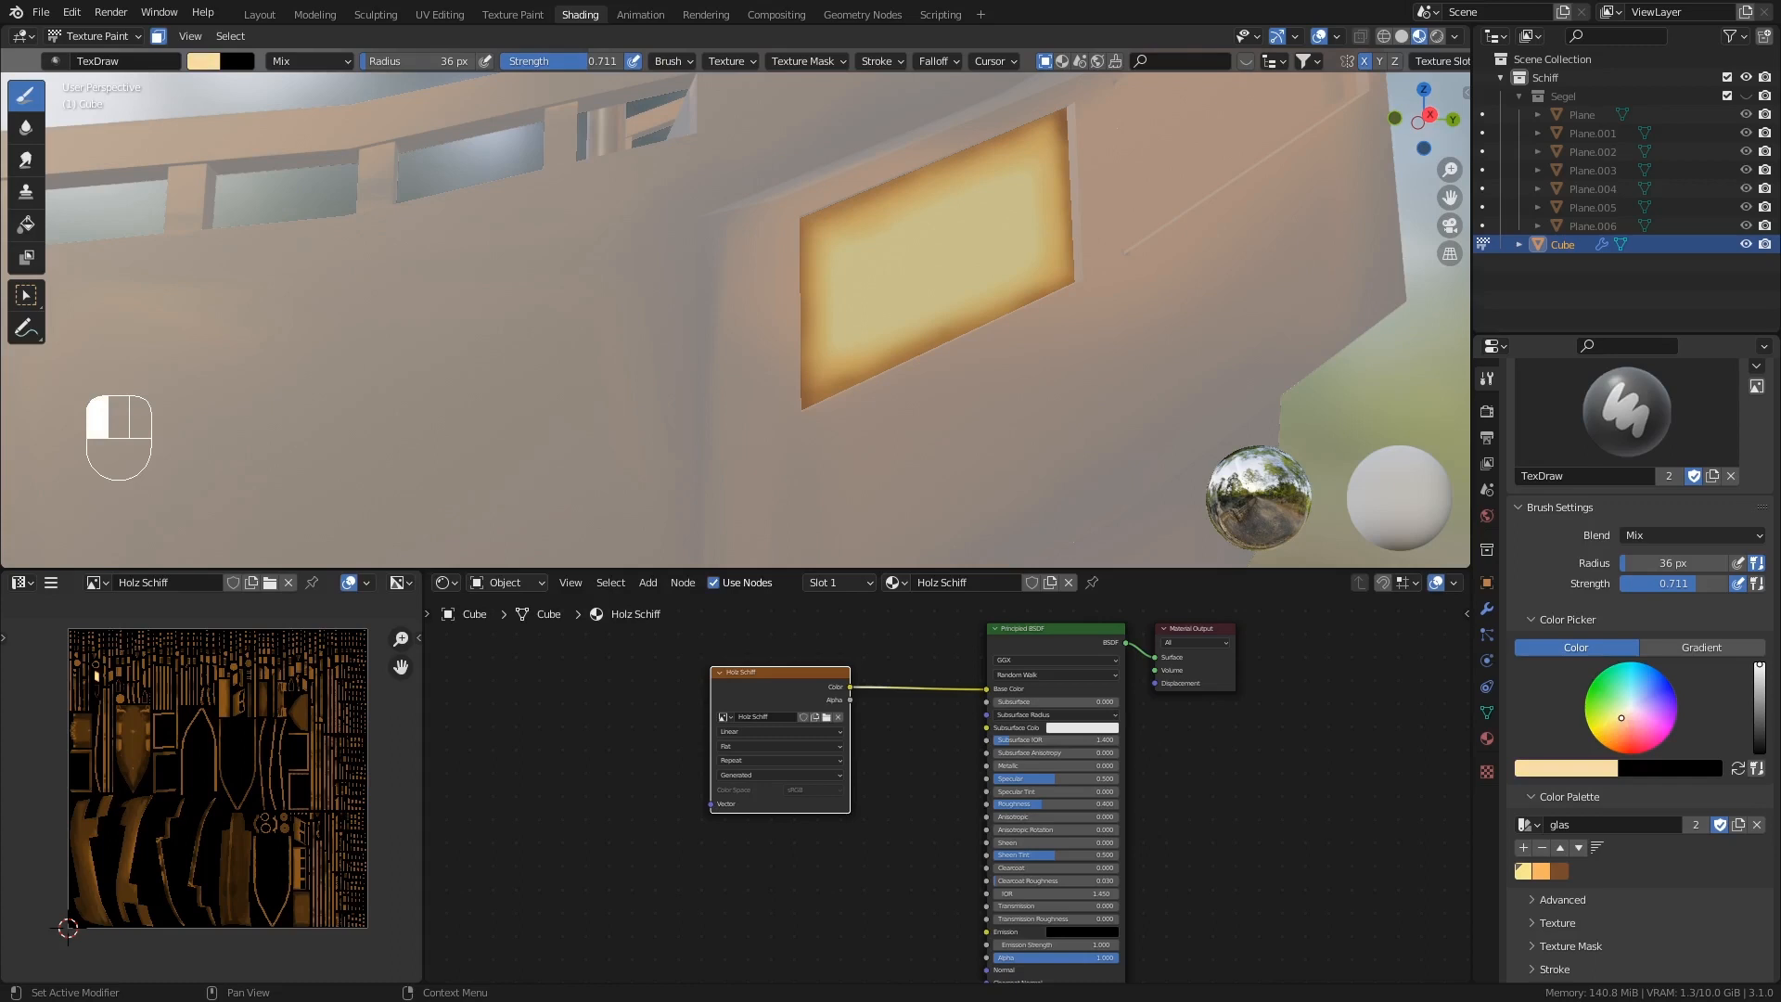
left_click_drag(1622, 718, 1621, 715)
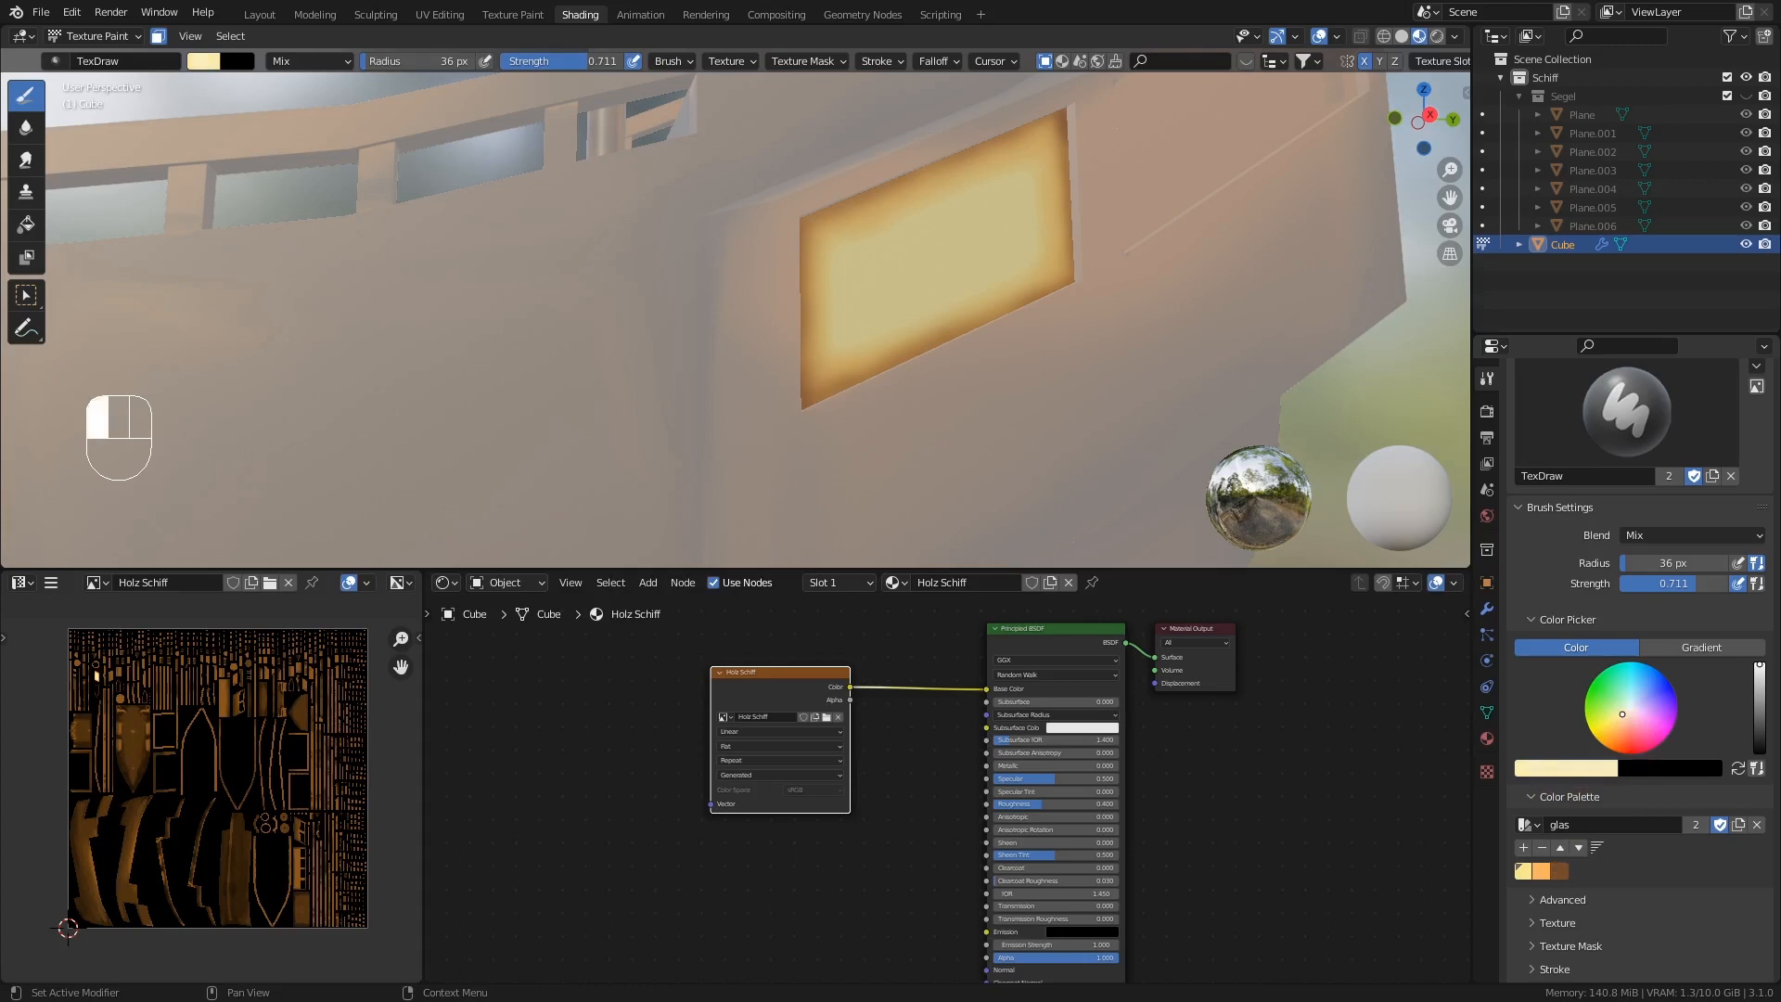
left_click(1526, 847)
left_click(1560, 846)
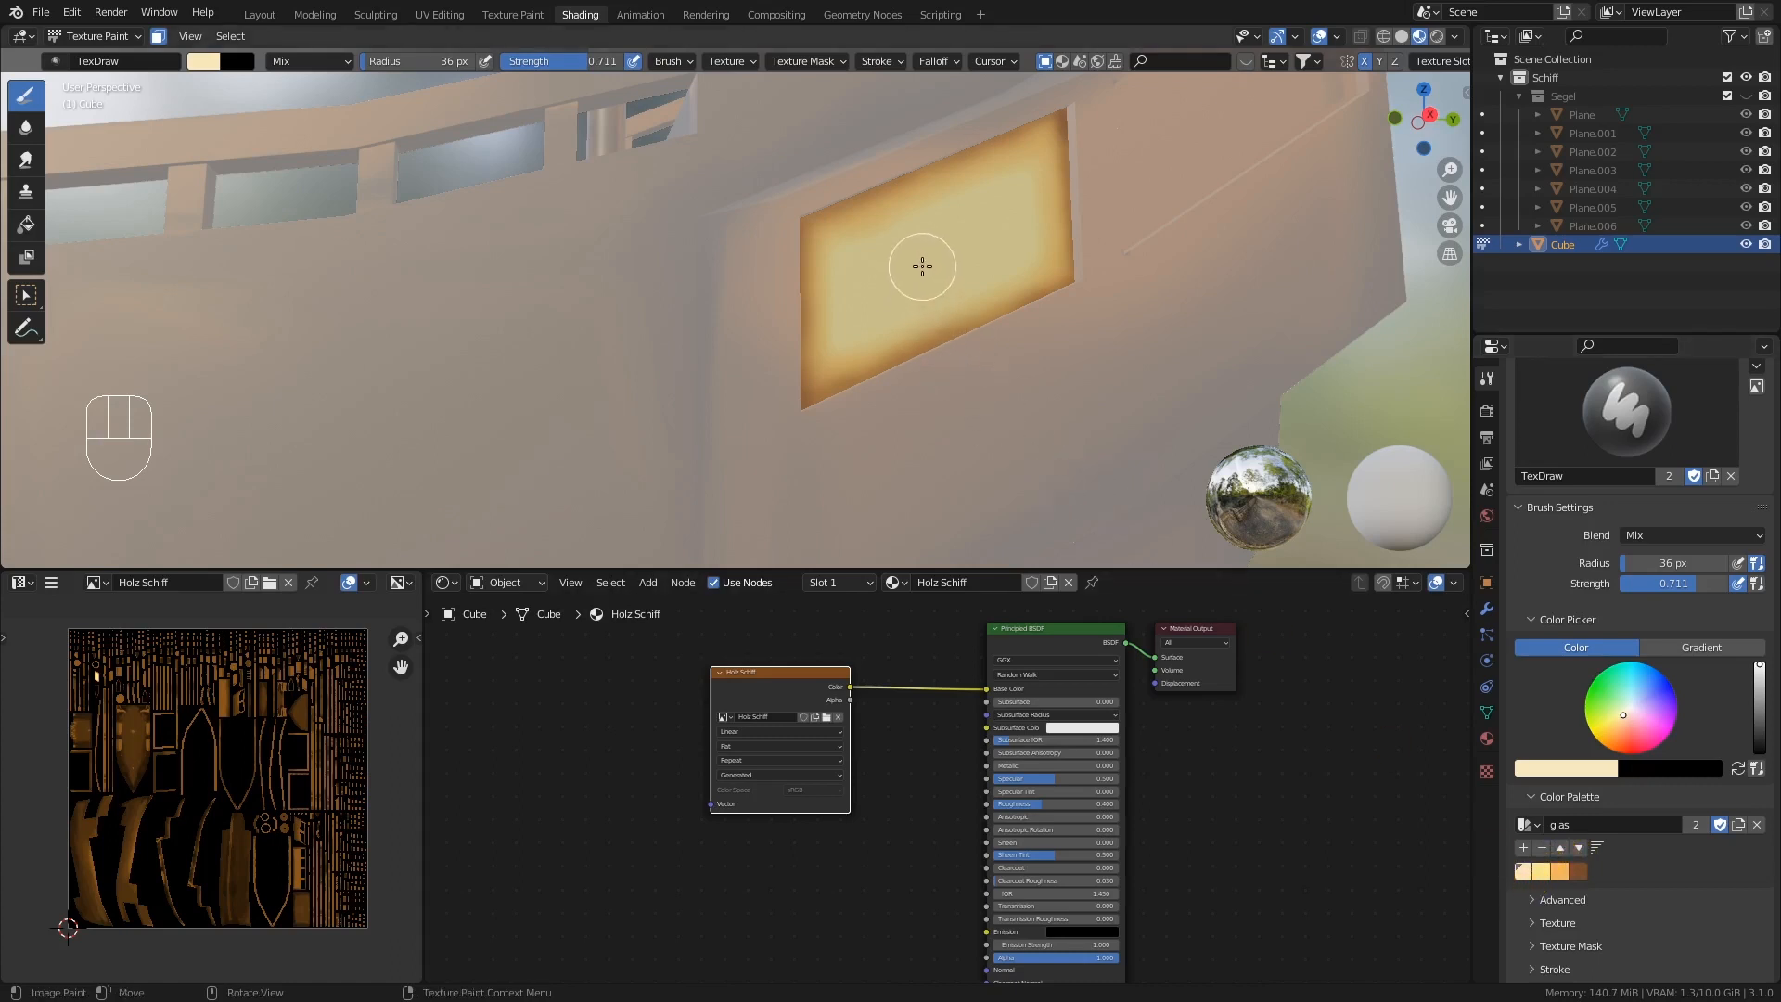
- Paint a cream highlight in the centre of the window and blend it into the yellow with the Soften brush
mouse_move(922, 266)
left_mouse_down()
mouse_move(958, 242)
mouse_move(860, 300)
mouse_move(942, 227)
mouse_move(994, 207)
mouse_move(906, 290)
mouse_move(1002, 210)
mouse_move(993, 258)
mouse_move(866, 322)
mouse_move(960, 224)
left_mouse_up()
mouse_move(869, 299)
left_mouse_down()
mouse_move(891, 235)
mouse_move(998, 195)
mouse_move(1017, 242)
mouse_move(884, 300)
mouse_move(946, 231)
mouse_move(954, 270)
left_mouse_up()
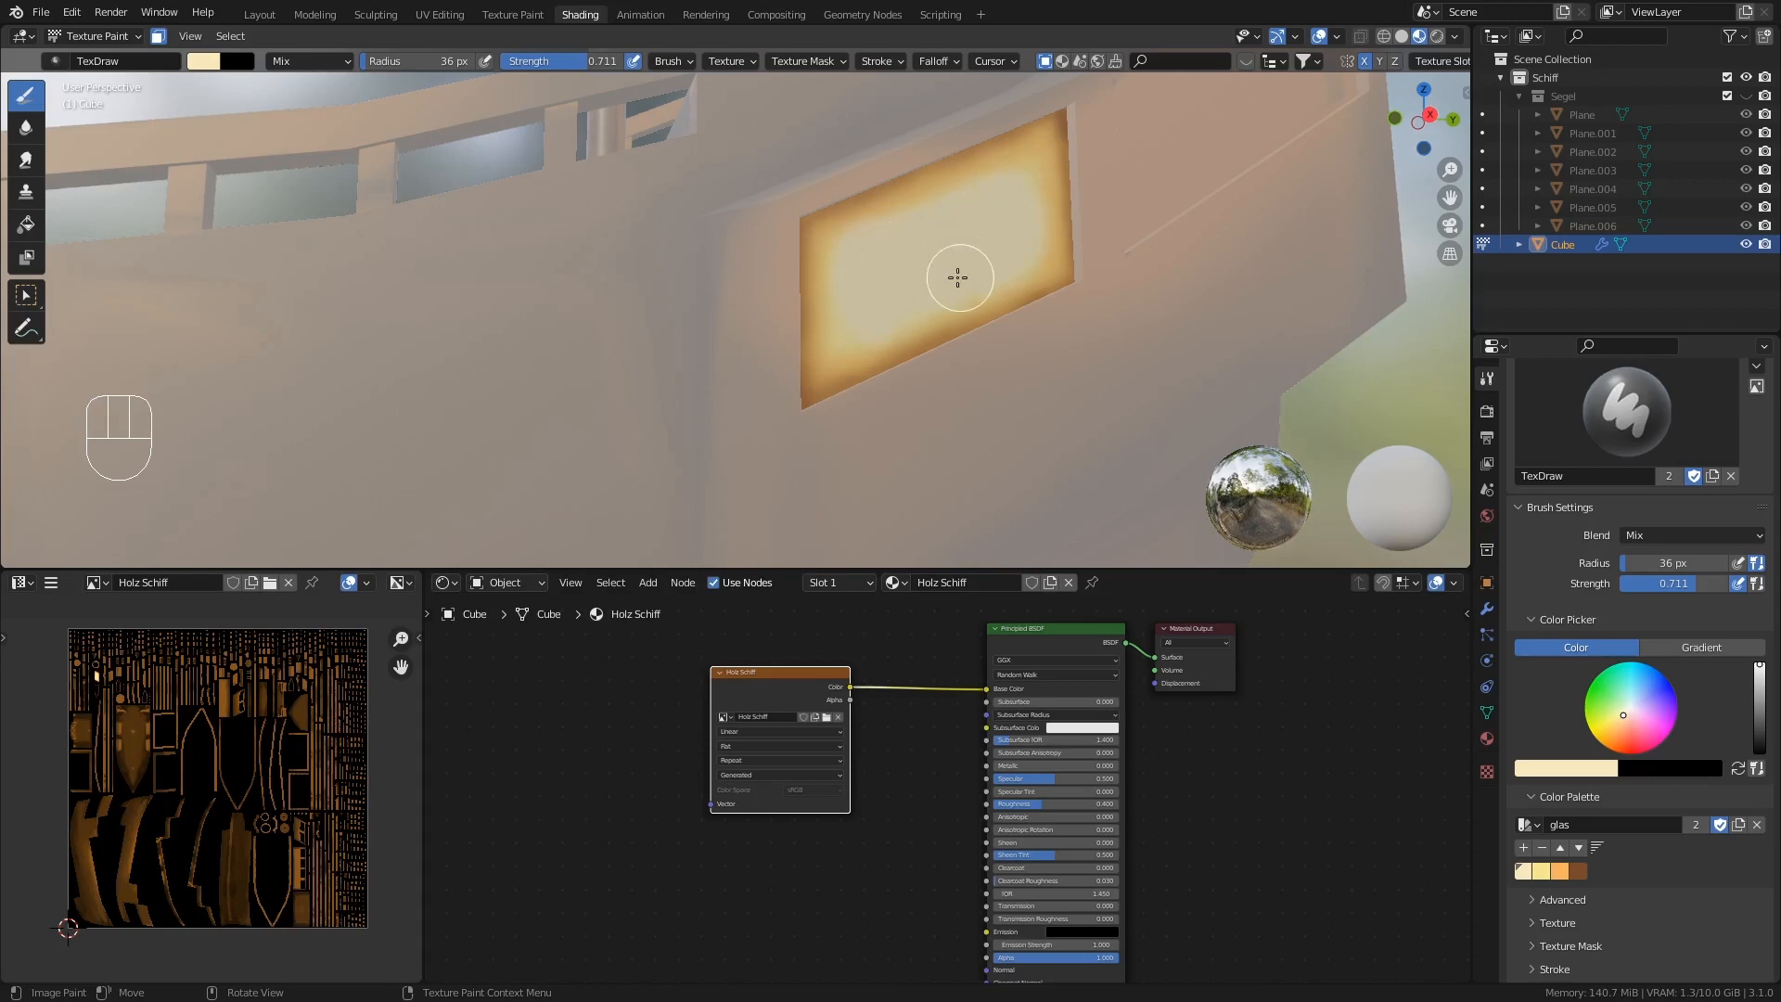
left_click(26, 128)
left_click_drag(849, 234, 850, 239)
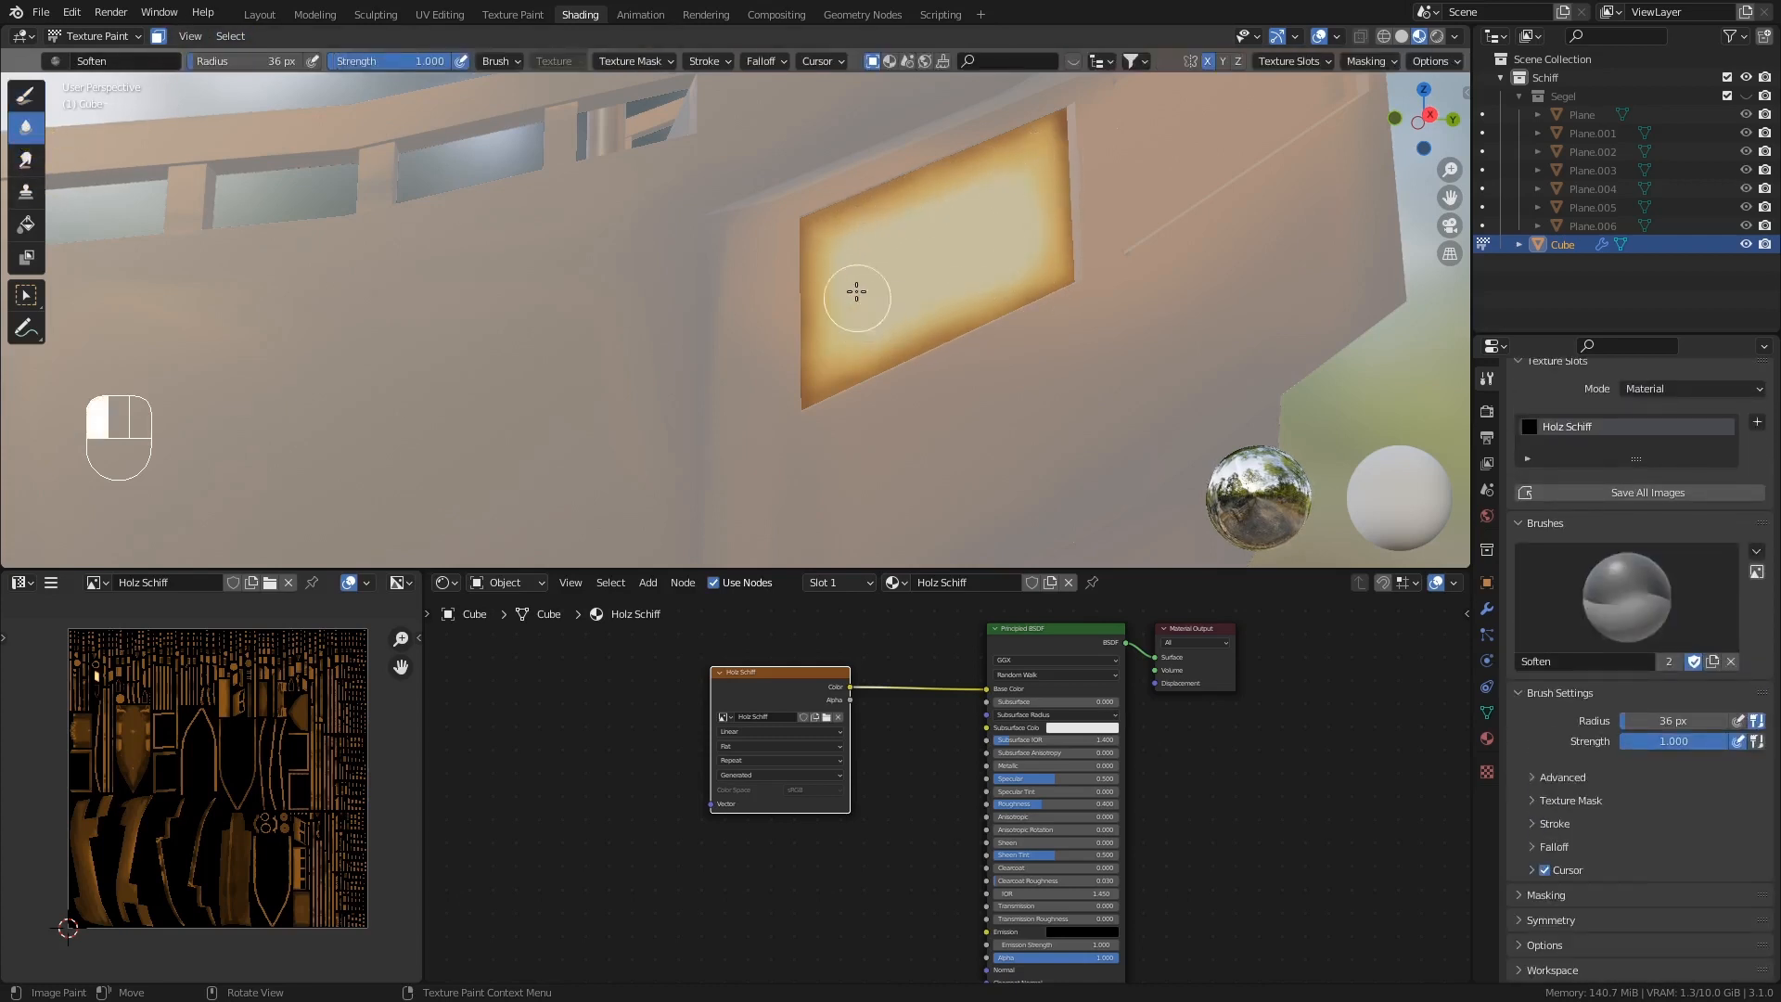
mouse_move(856, 292)
left_mouse_down()
mouse_move(1081, 151)
mouse_move(1066, 177)
left_mouse_up()
mouse_move(1048, 324)
middle_mouse_down()
mouse_move(937, 328)
mouse_move(1049, 314)
mouse_move(1016, 301)
middle_mouse_up()
scroll(1039, 313, "down", 5)
scroll(1029, 312, "up", 2)
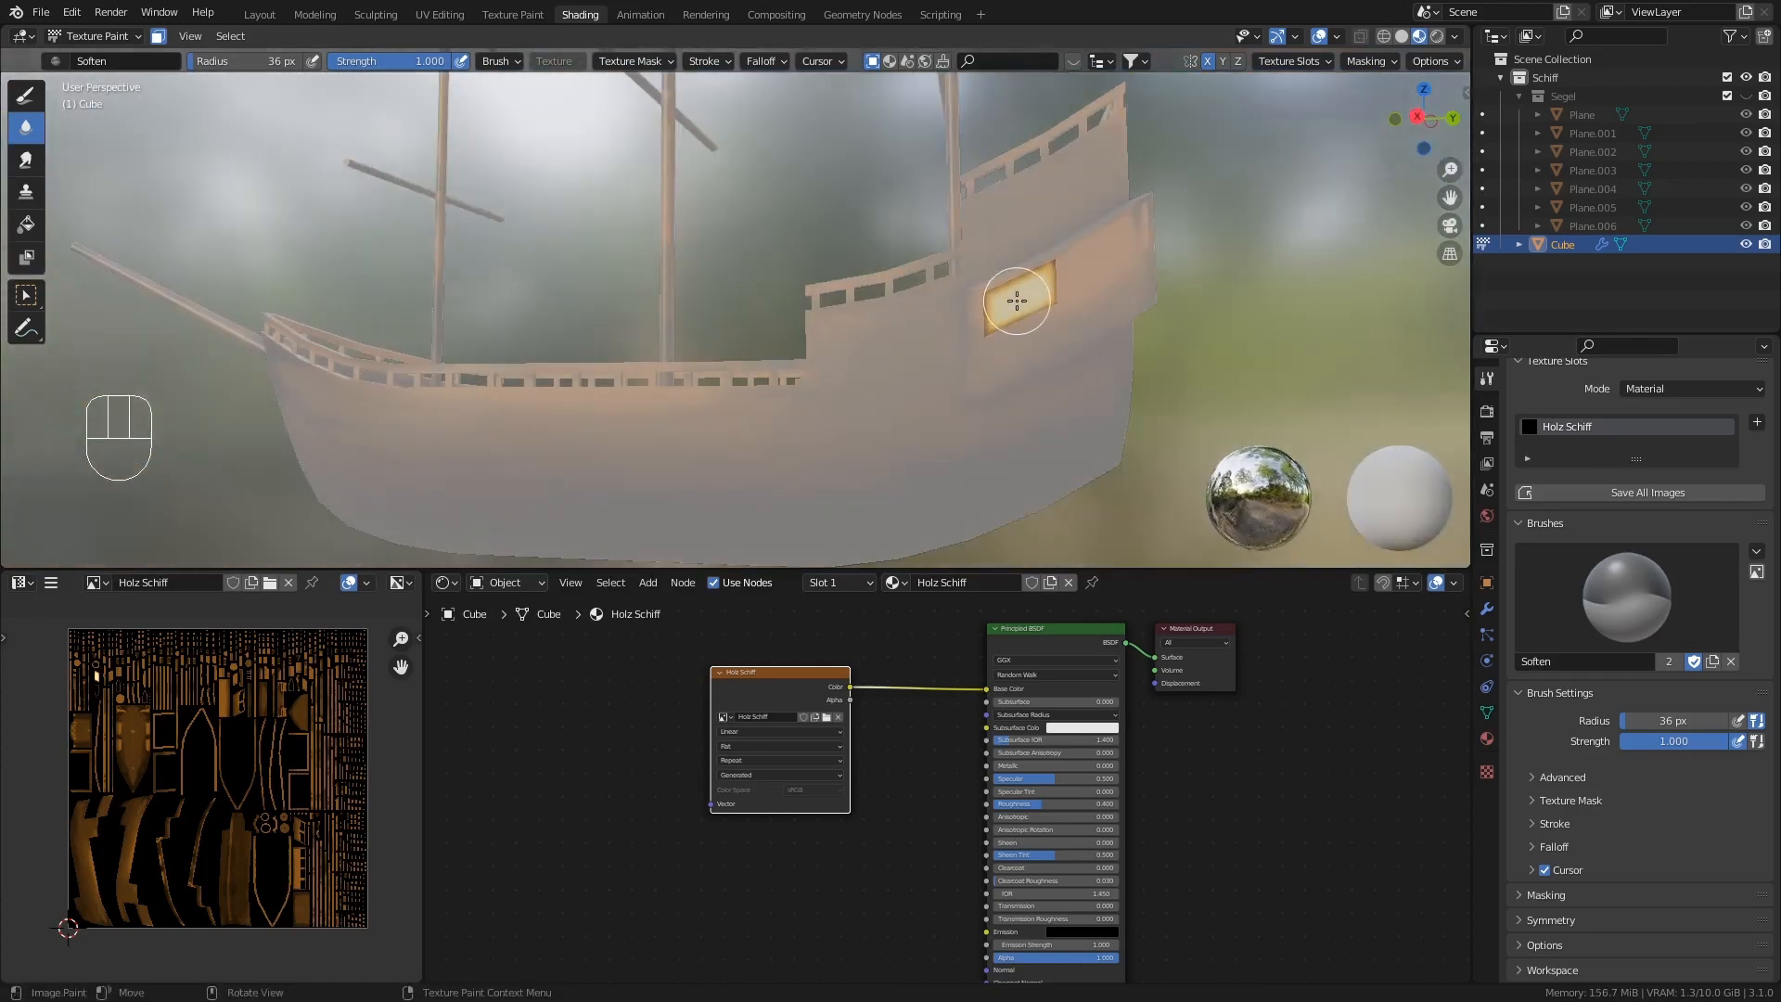
- Turn off face-selection masking and inspect the painted window and the stern from several angles
left_click(158, 37)
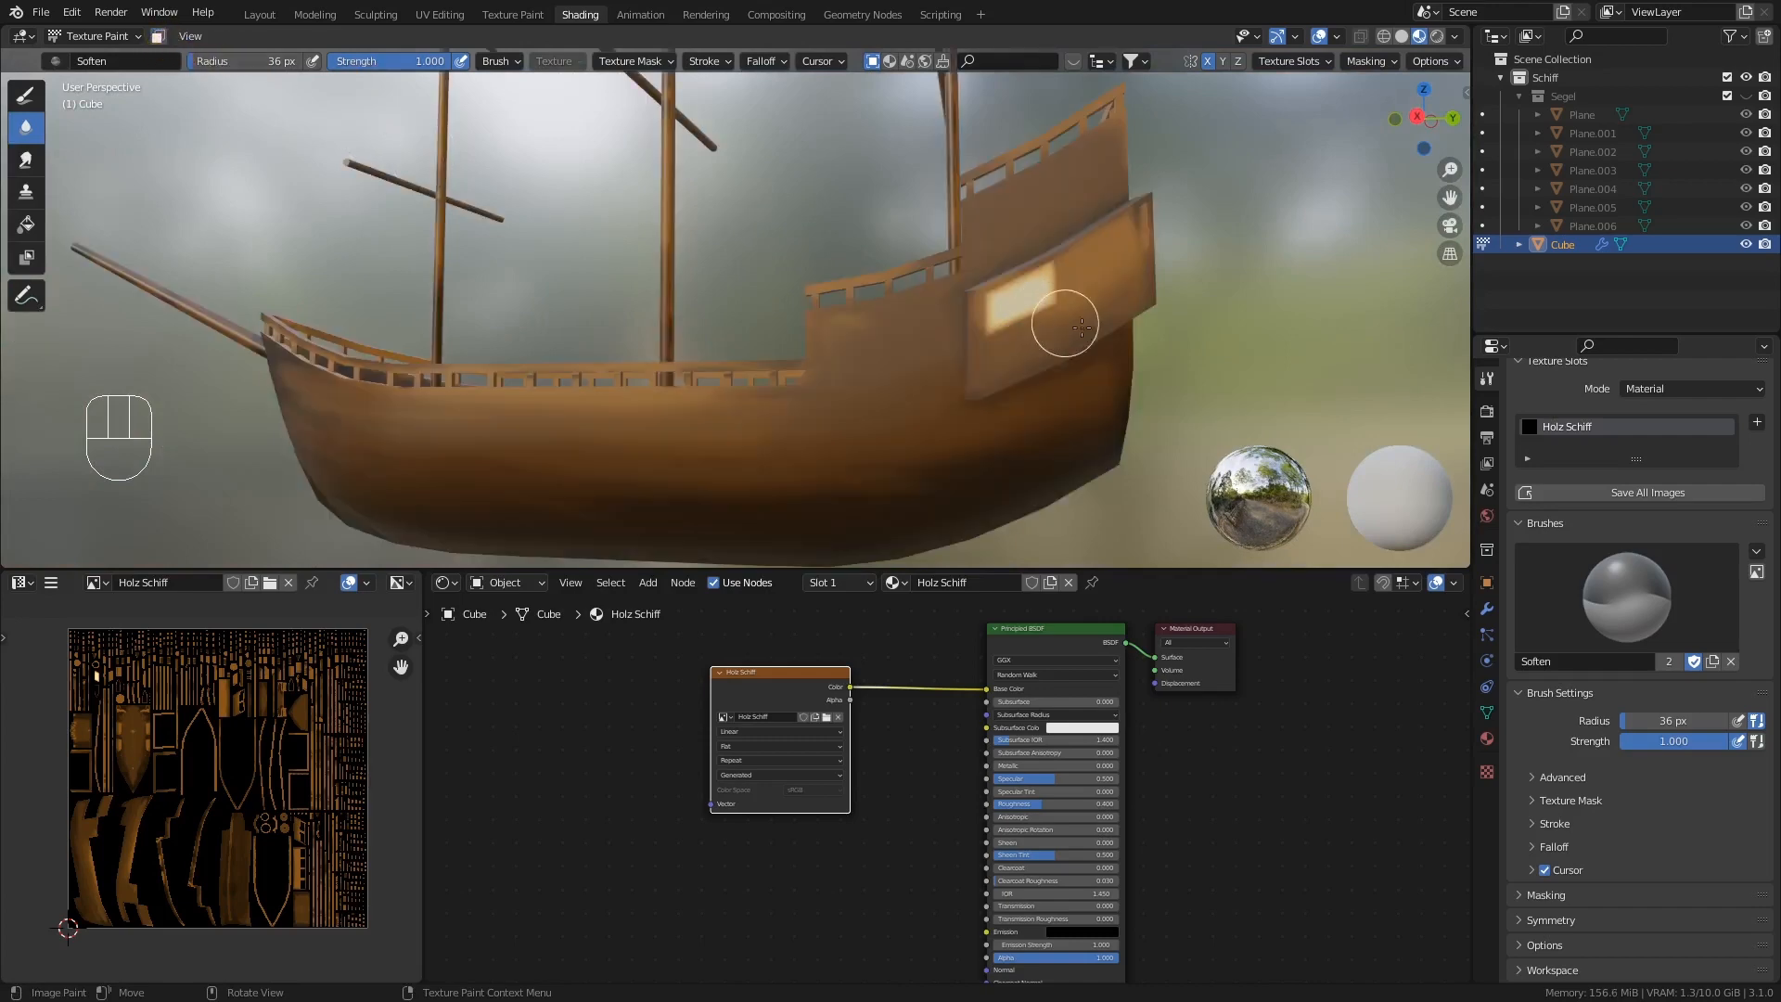
mouse_move(1065, 310)
middle_mouse_down()
mouse_move(1010, 345)
mouse_move(1196, 330)
mouse_move(1092, 346)
mouse_move(1054, 330)
mouse_move(961, 359)
middle_mouse_up()
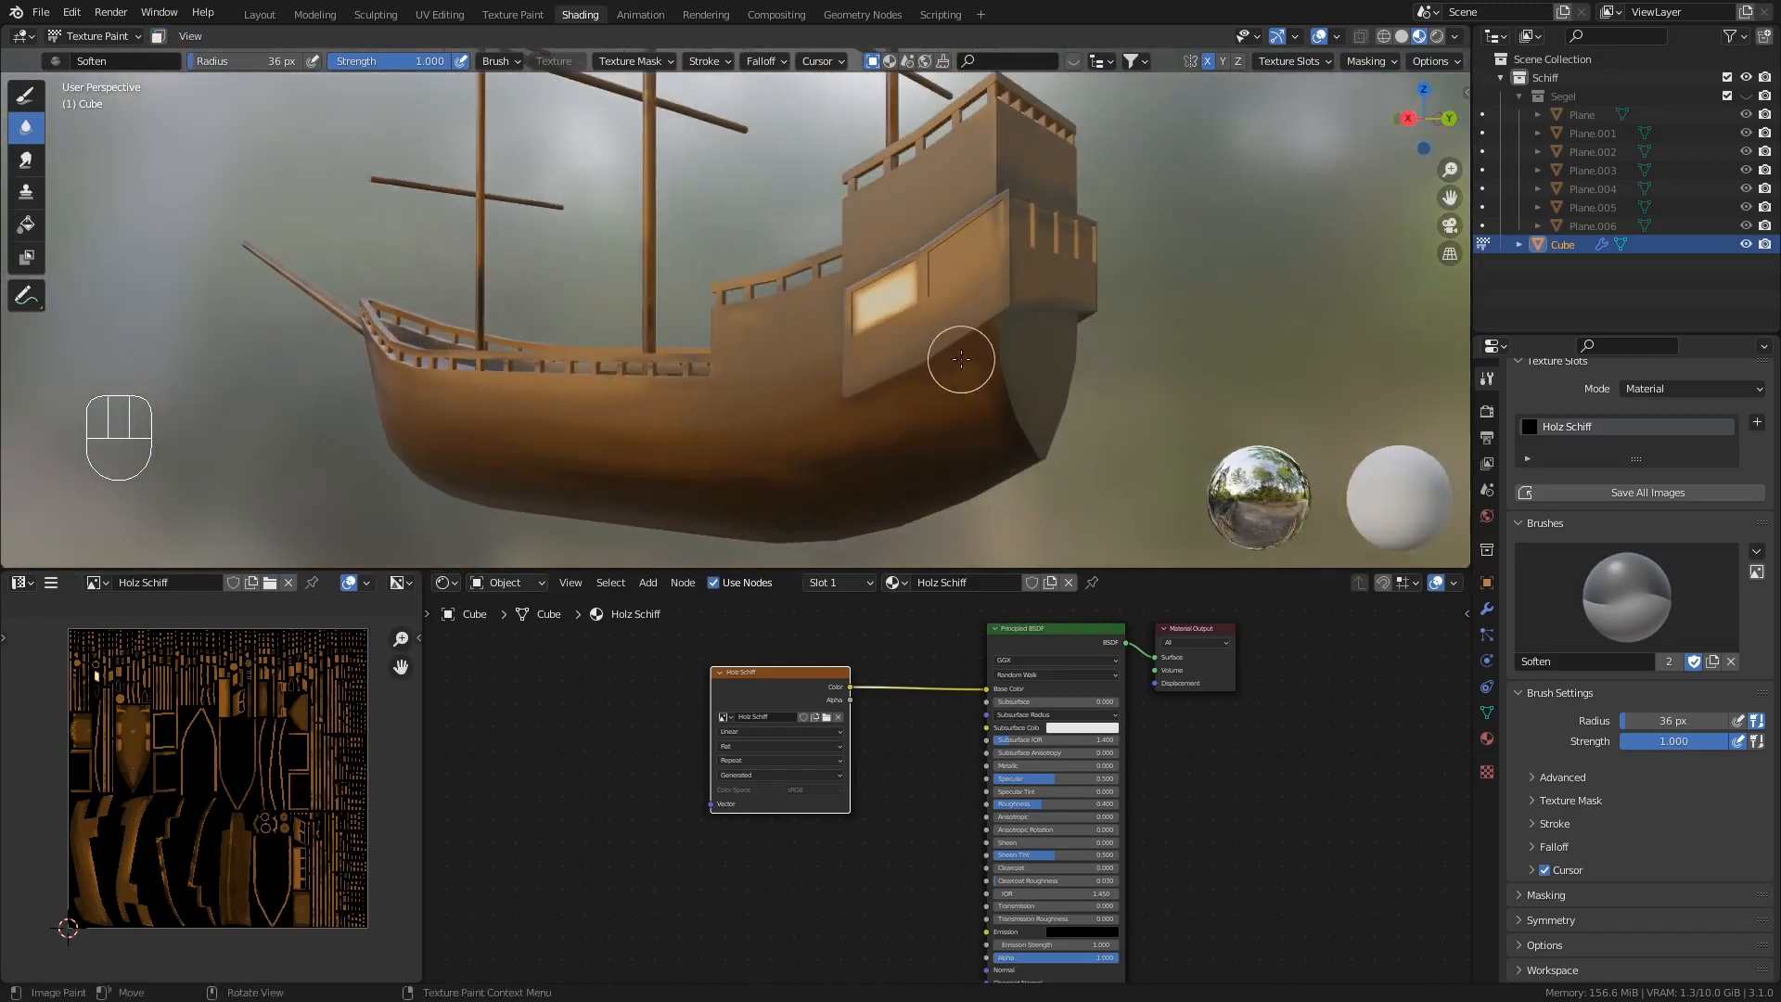
middle_click_drag(1069, 206, 1003, 332)
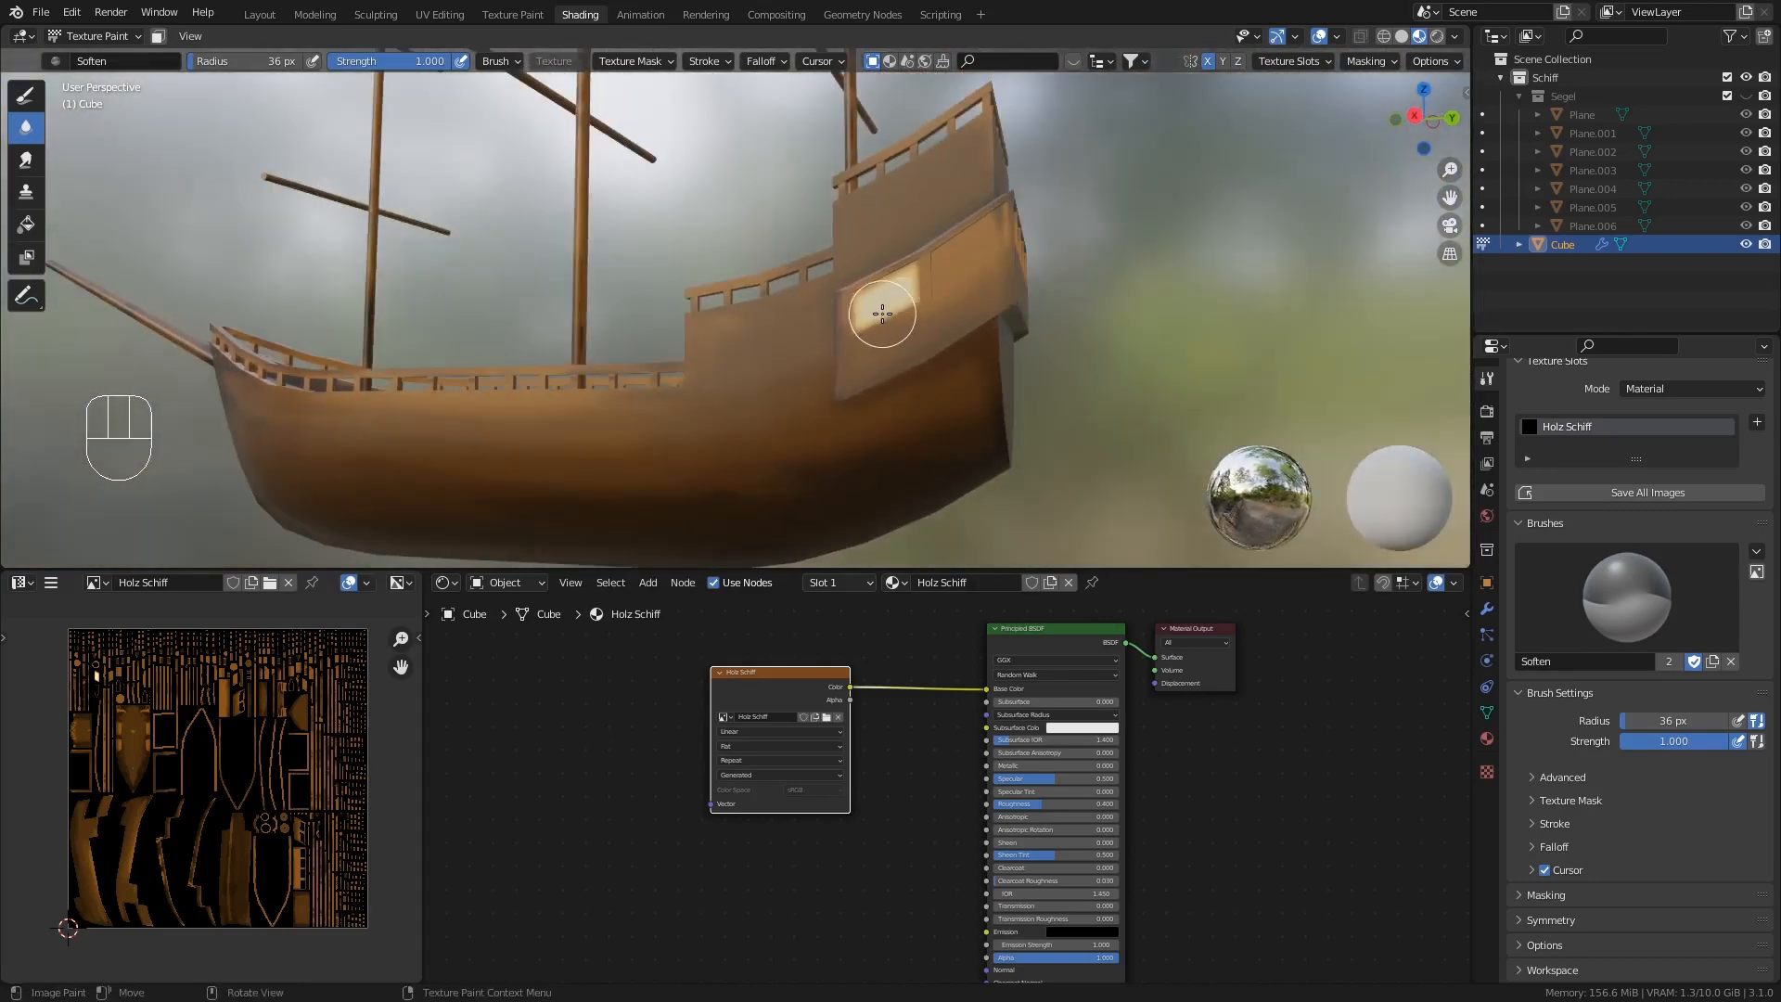
left_click_drag(882, 314, 890, 289)
middle_click_drag(909, 289, 1293, 279)
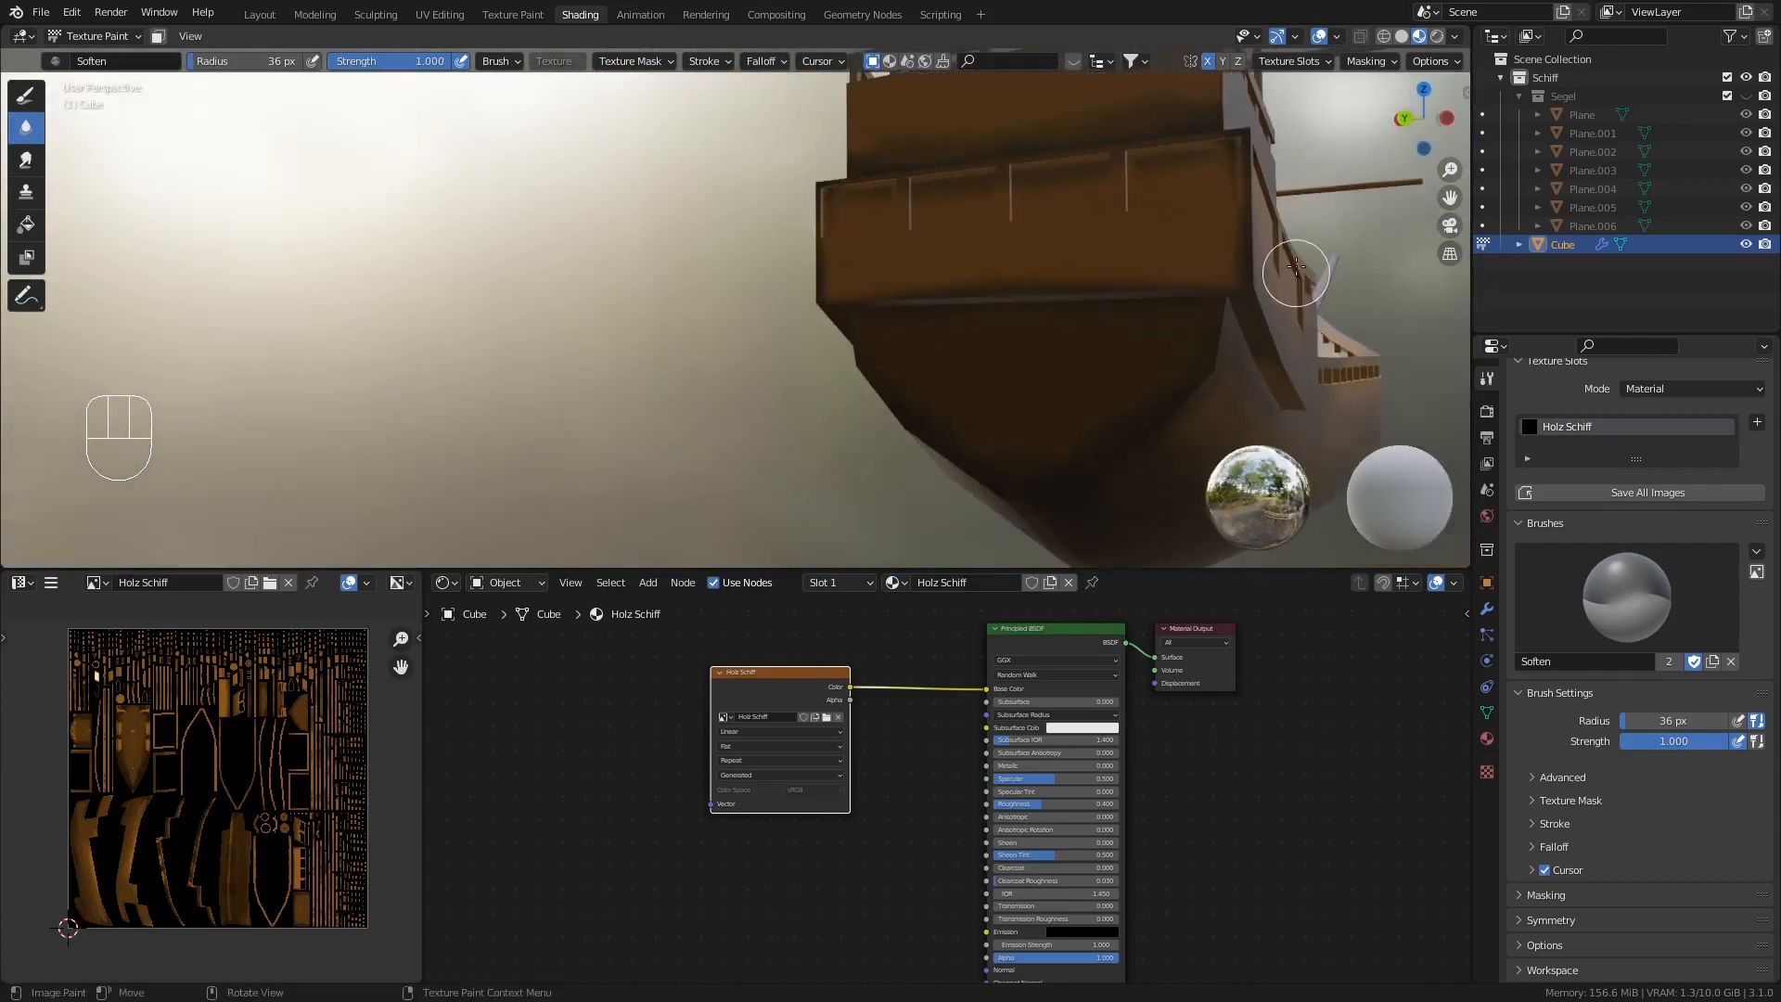
middle_click_drag(1055, 291, 1073, 307)
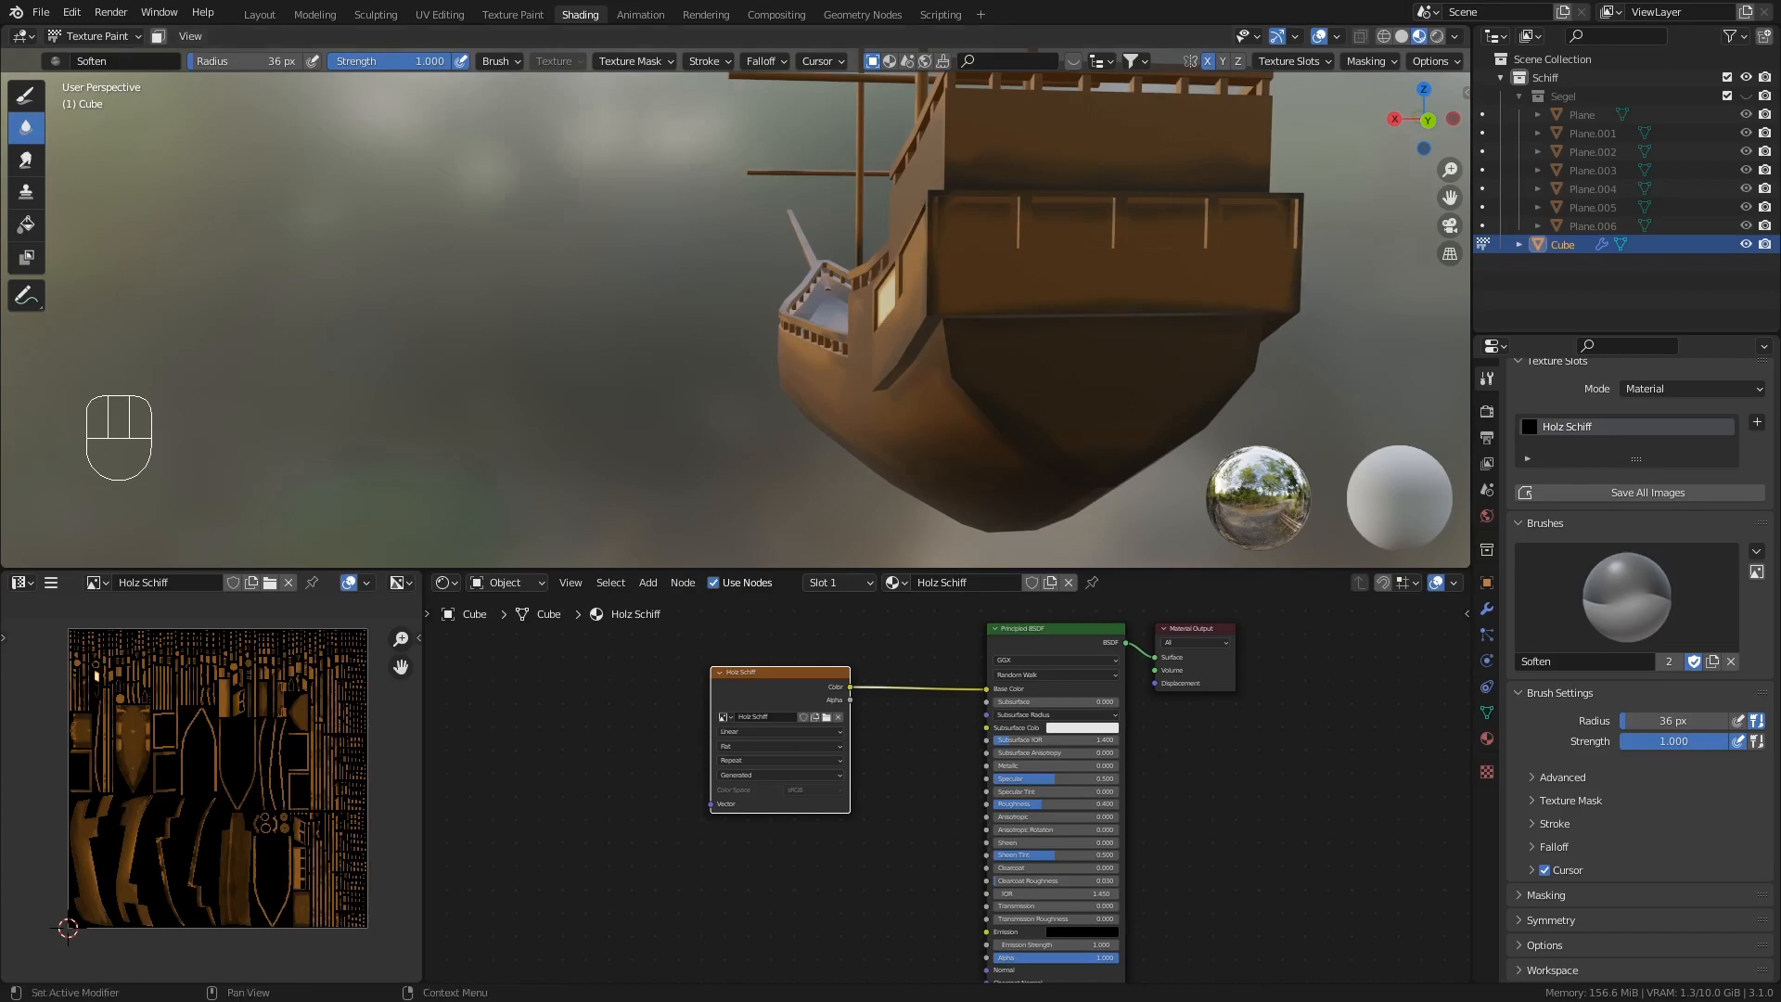
middle_click_drag(1141, 298, 1187, 287)
- Select the large side window and the first two stern window faces in Edit Mode, then mask texture painting to those faces
scroll(994, 230, "up", 6)
middle_click_drag(893, 221, 849, 230)
key("Tab")
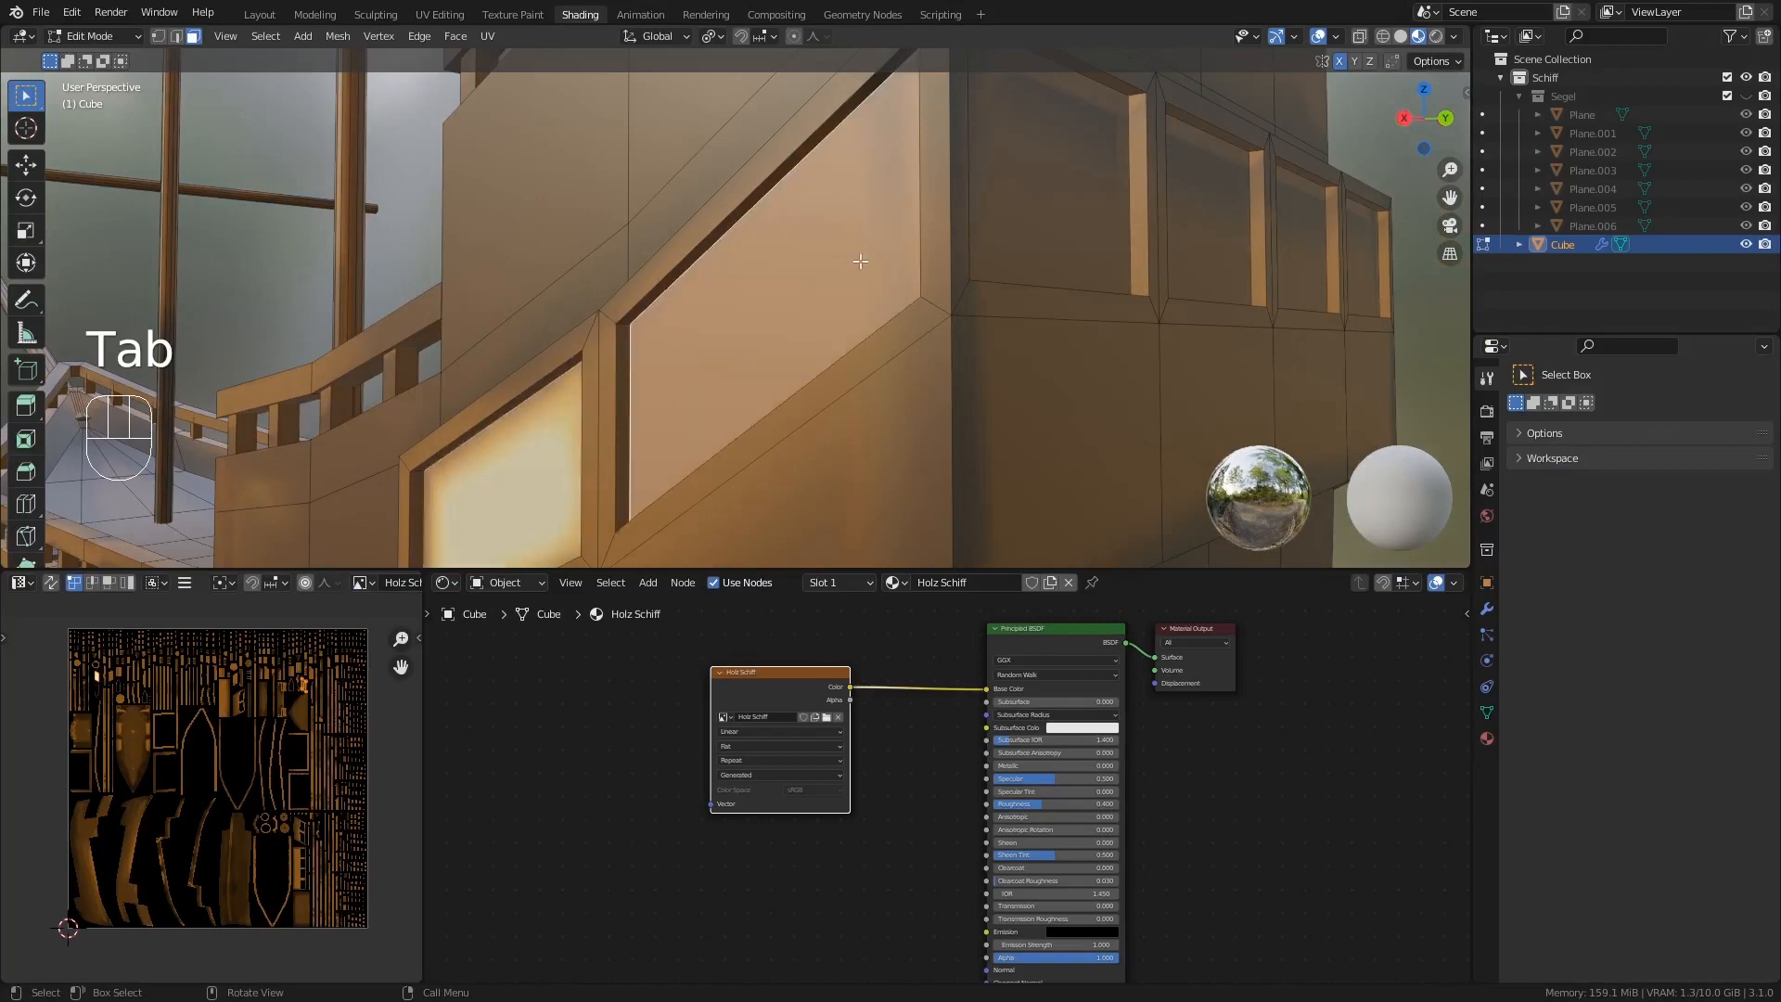
mouse_move(1069, 203)
middle_mouse_down("shift")
mouse_move(1283, 198)
mouse_move(1264, 252)
mouse_move(1098, 238)
middle_mouse_up("shift")
scroll(1263, 252, "down", 7)
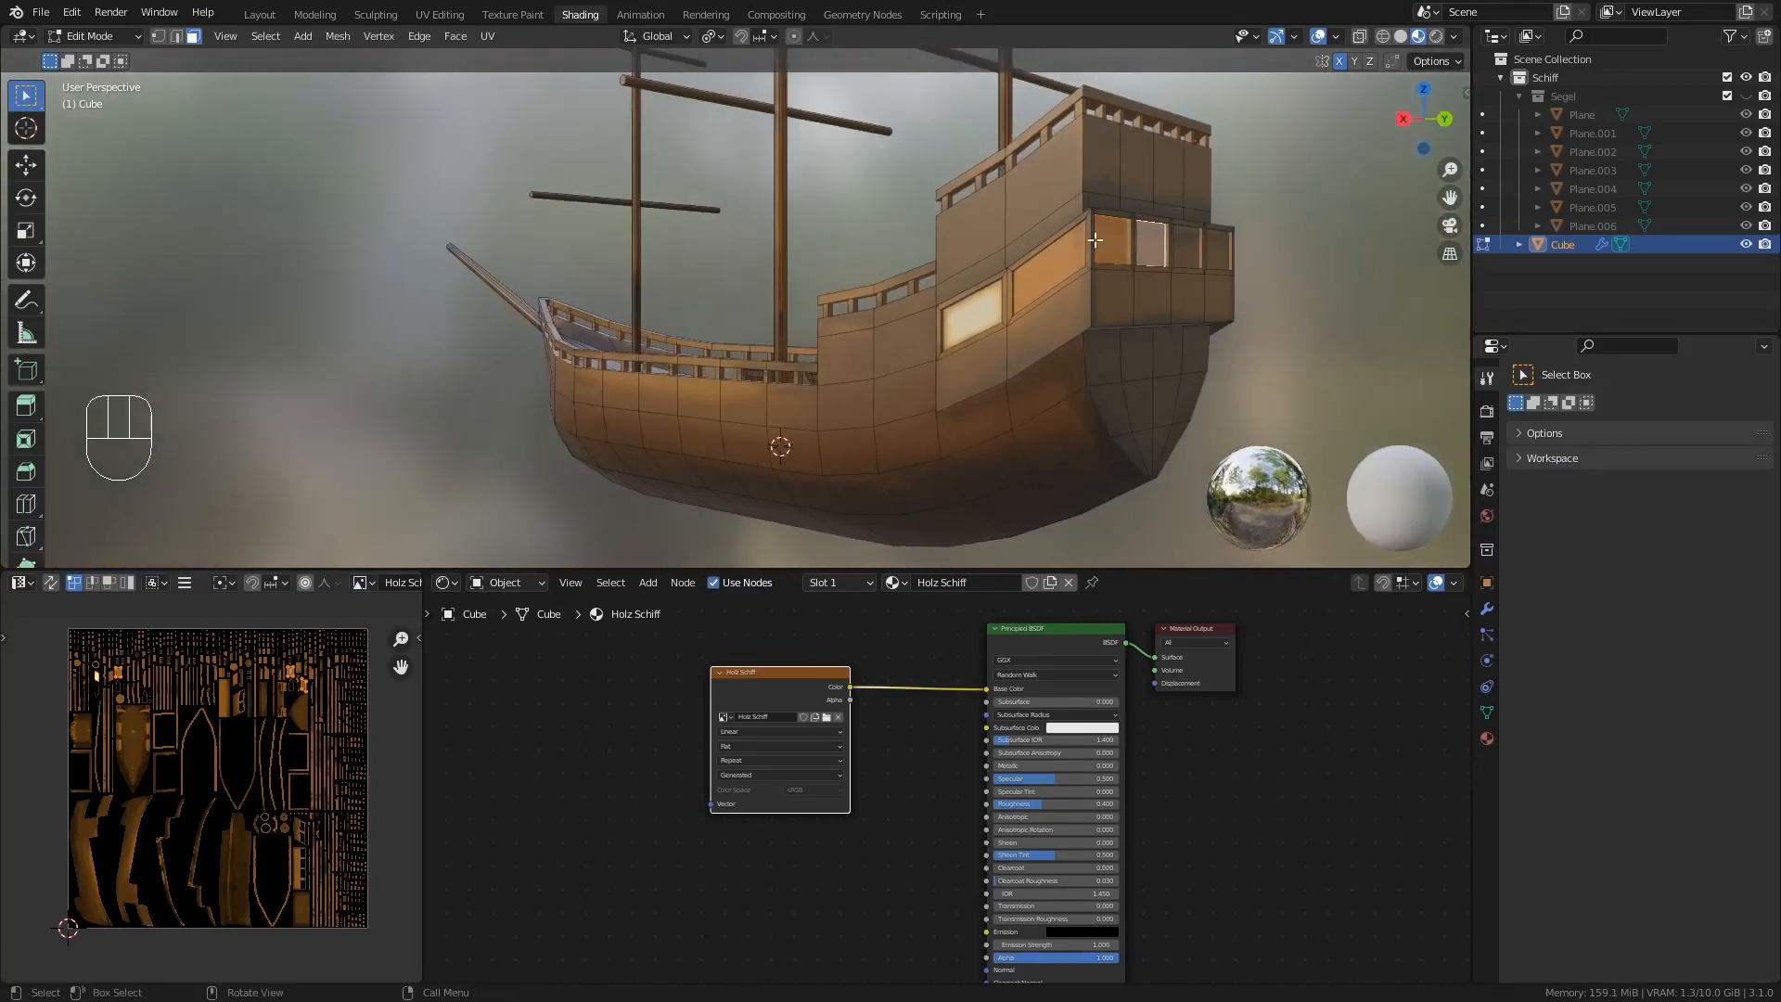
scroll(1097, 238, "up", 7)
key("Tab")
mouse_move(972, 243)
middle_mouse_down()
mouse_move(994, 259)
mouse_move(966, 261)
middle_mouse_up()
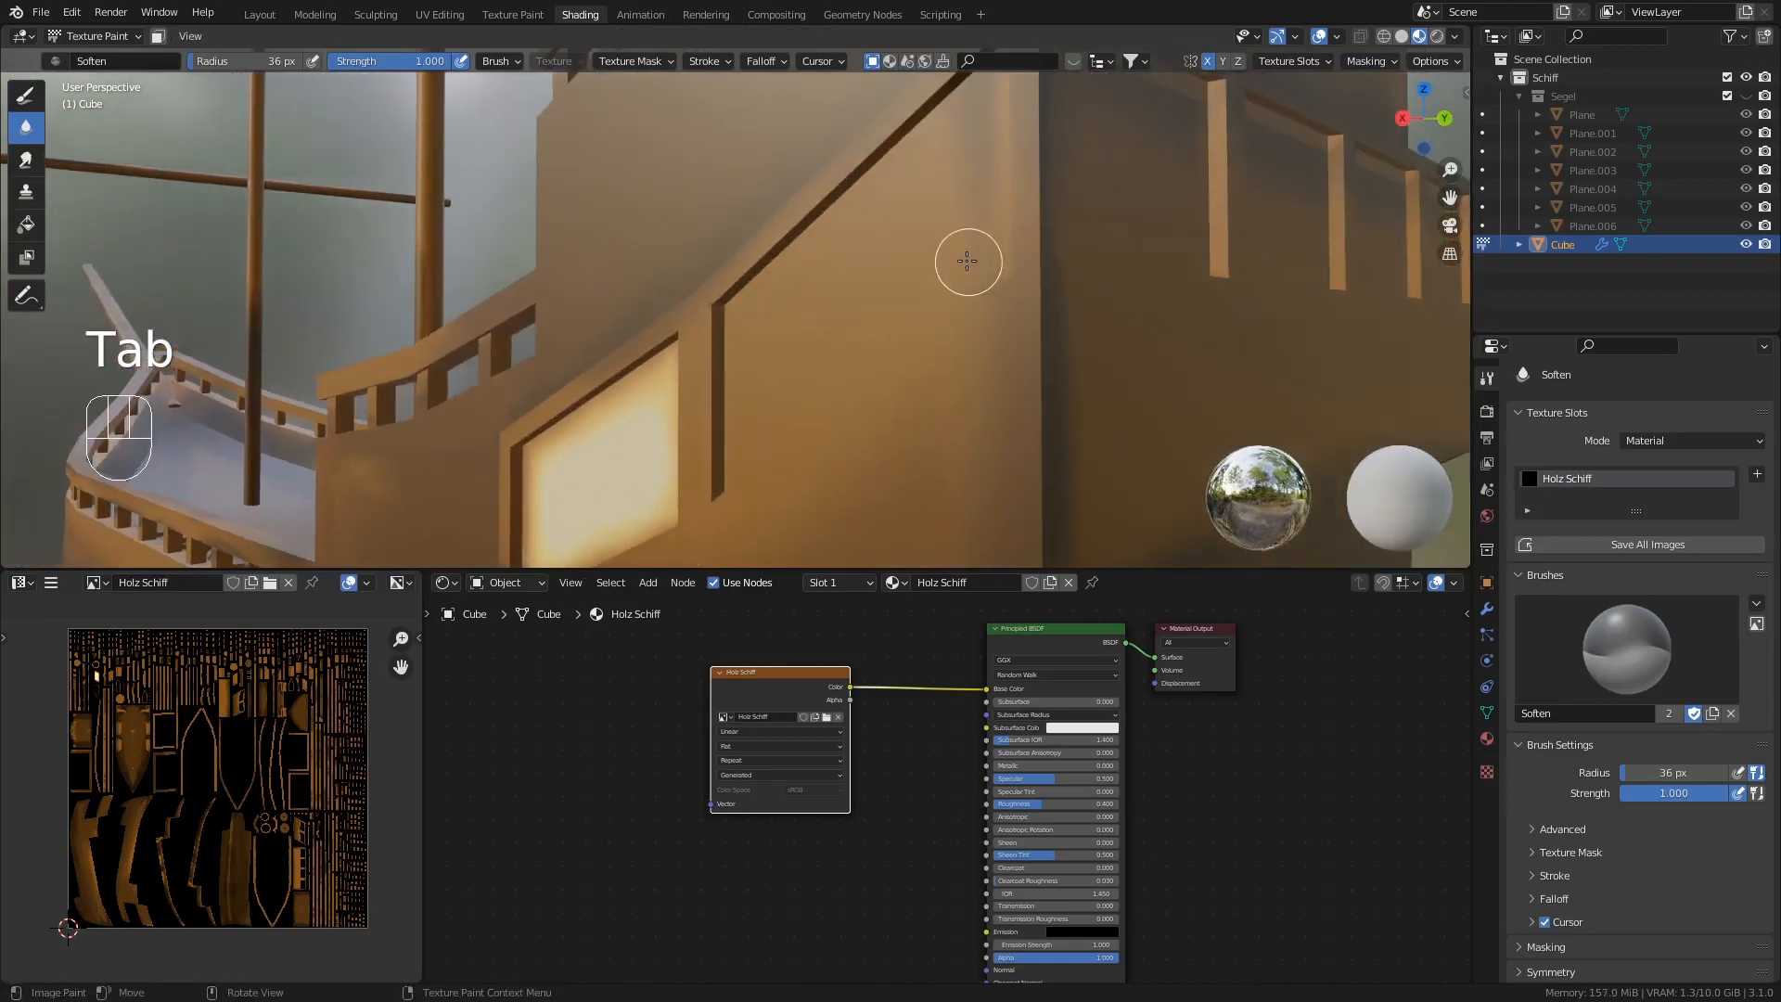
left_click(162, 39)
- With the Fill tool, flood the selected window faces with the cream colour from the glas palette
middle_click_drag(914, 343, 785, 306)
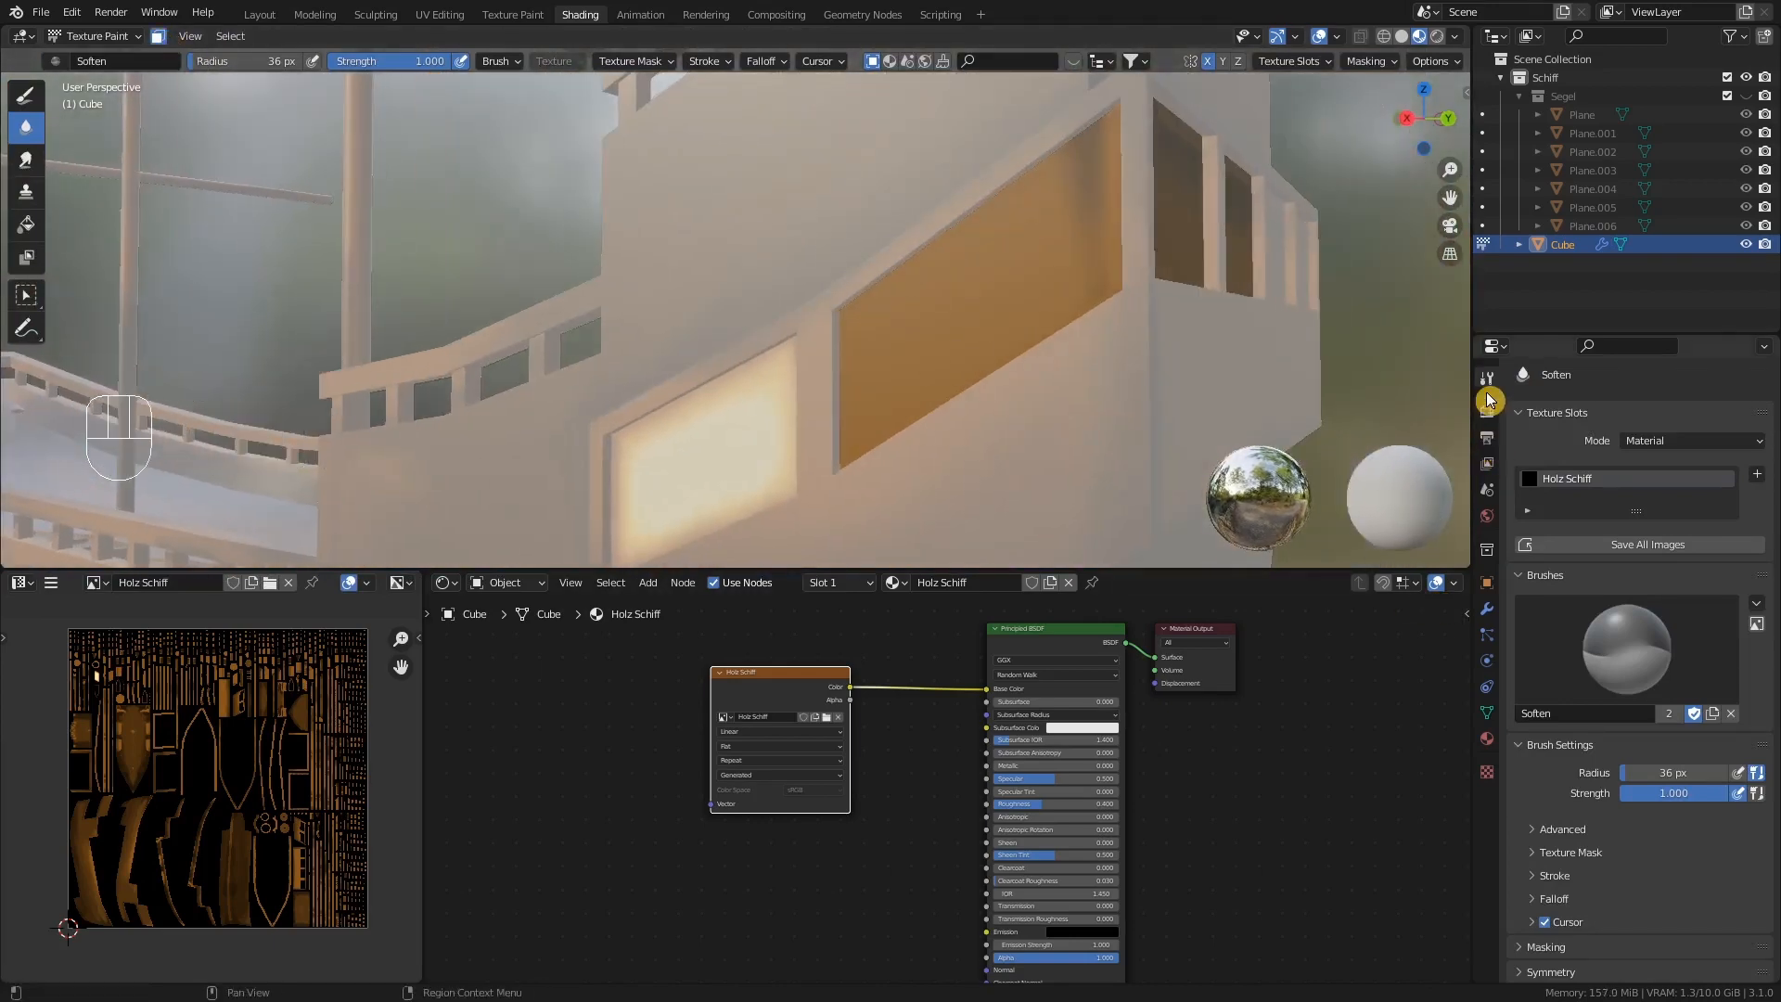
left_click(27, 96)
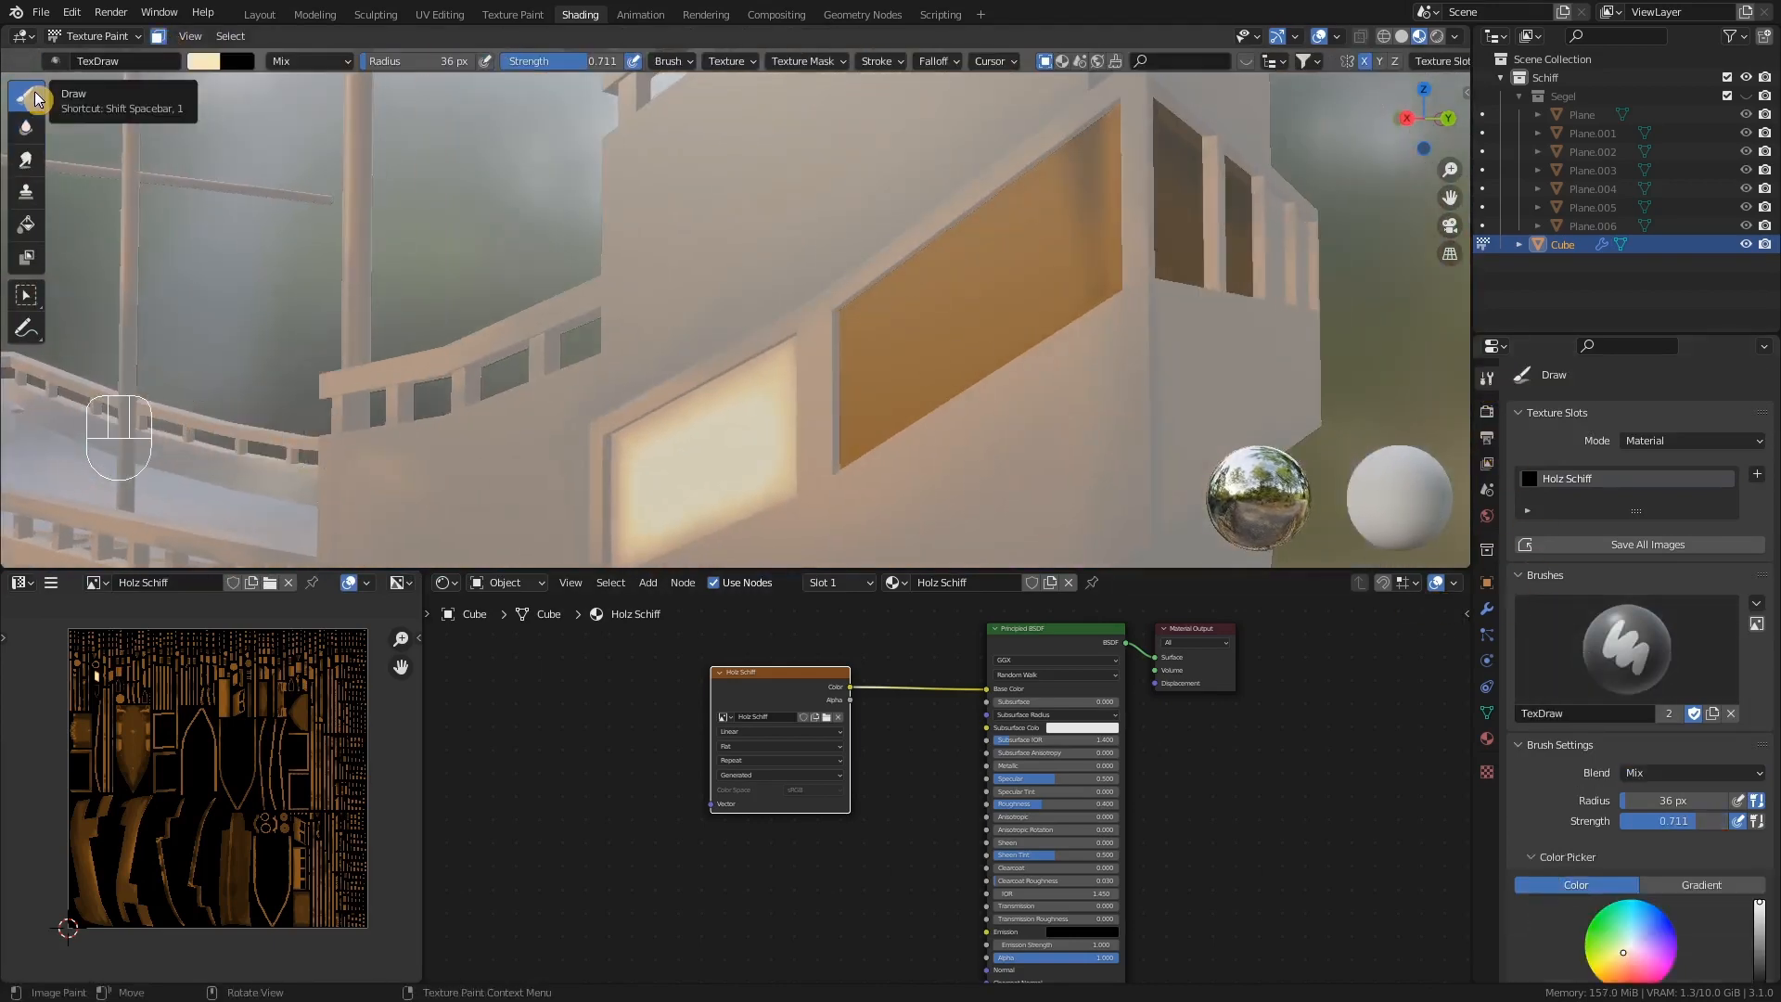
scroll(1609, 696, "down", 5)
scroll(1609, 695, "down", 2)
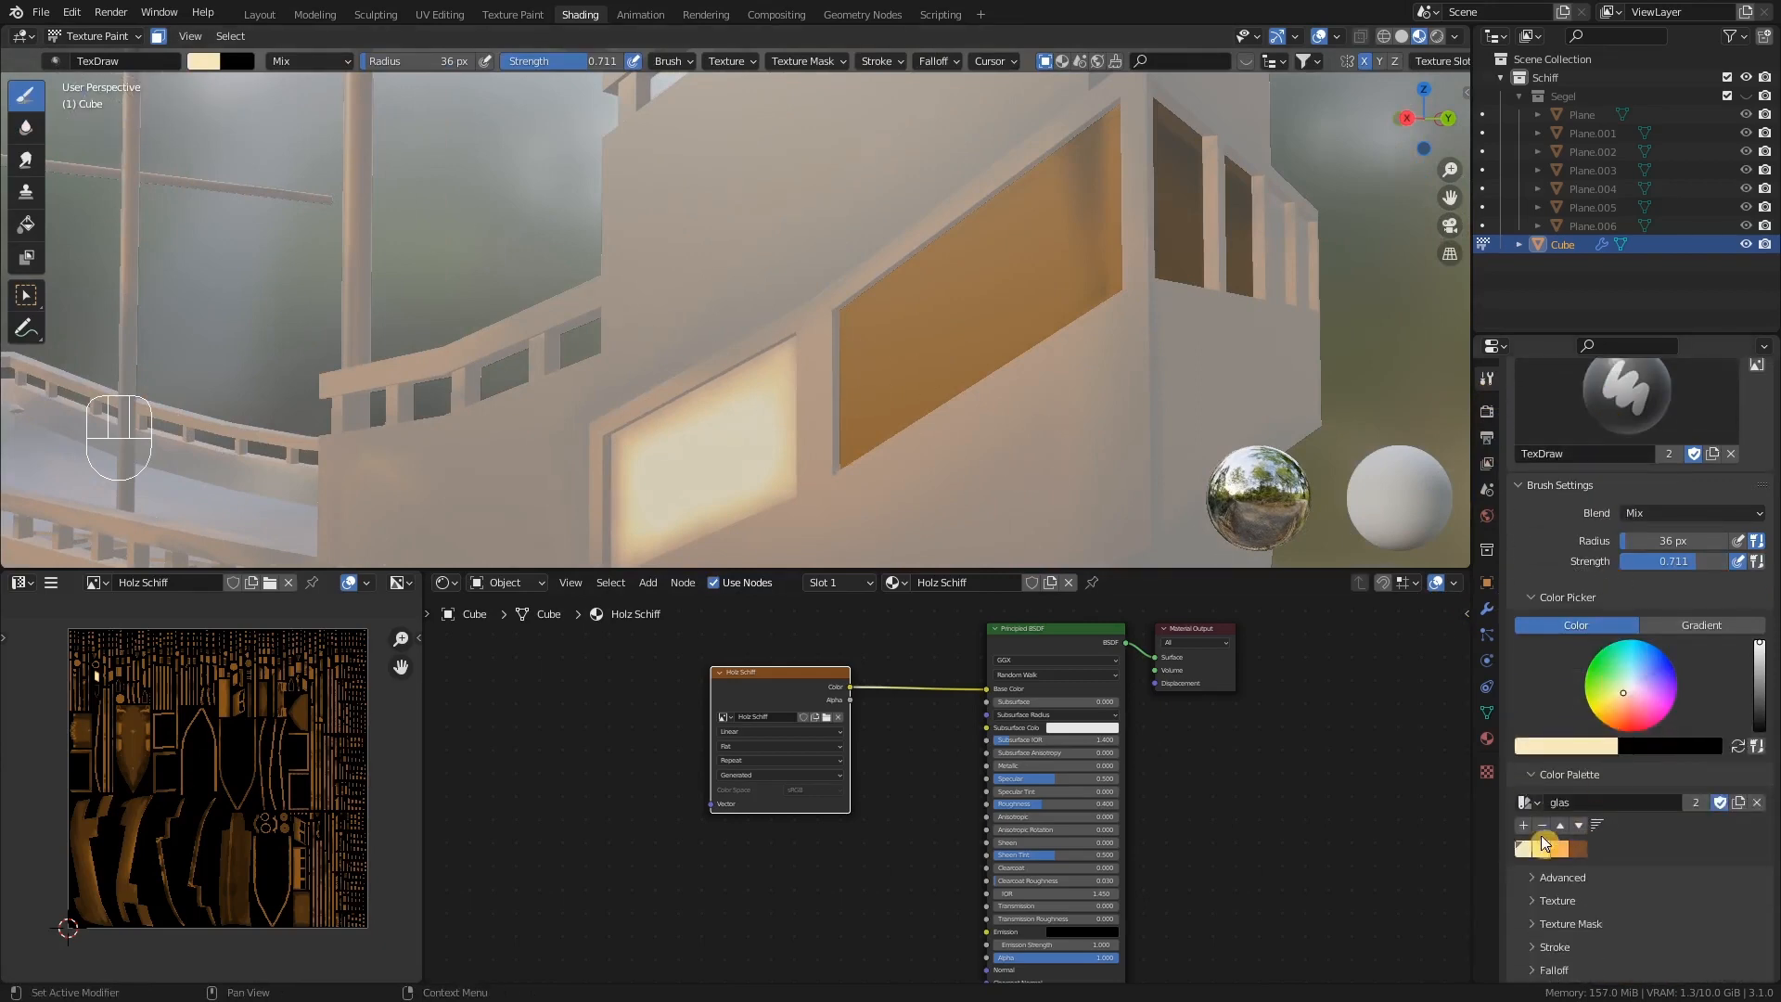
left_click(26, 224)
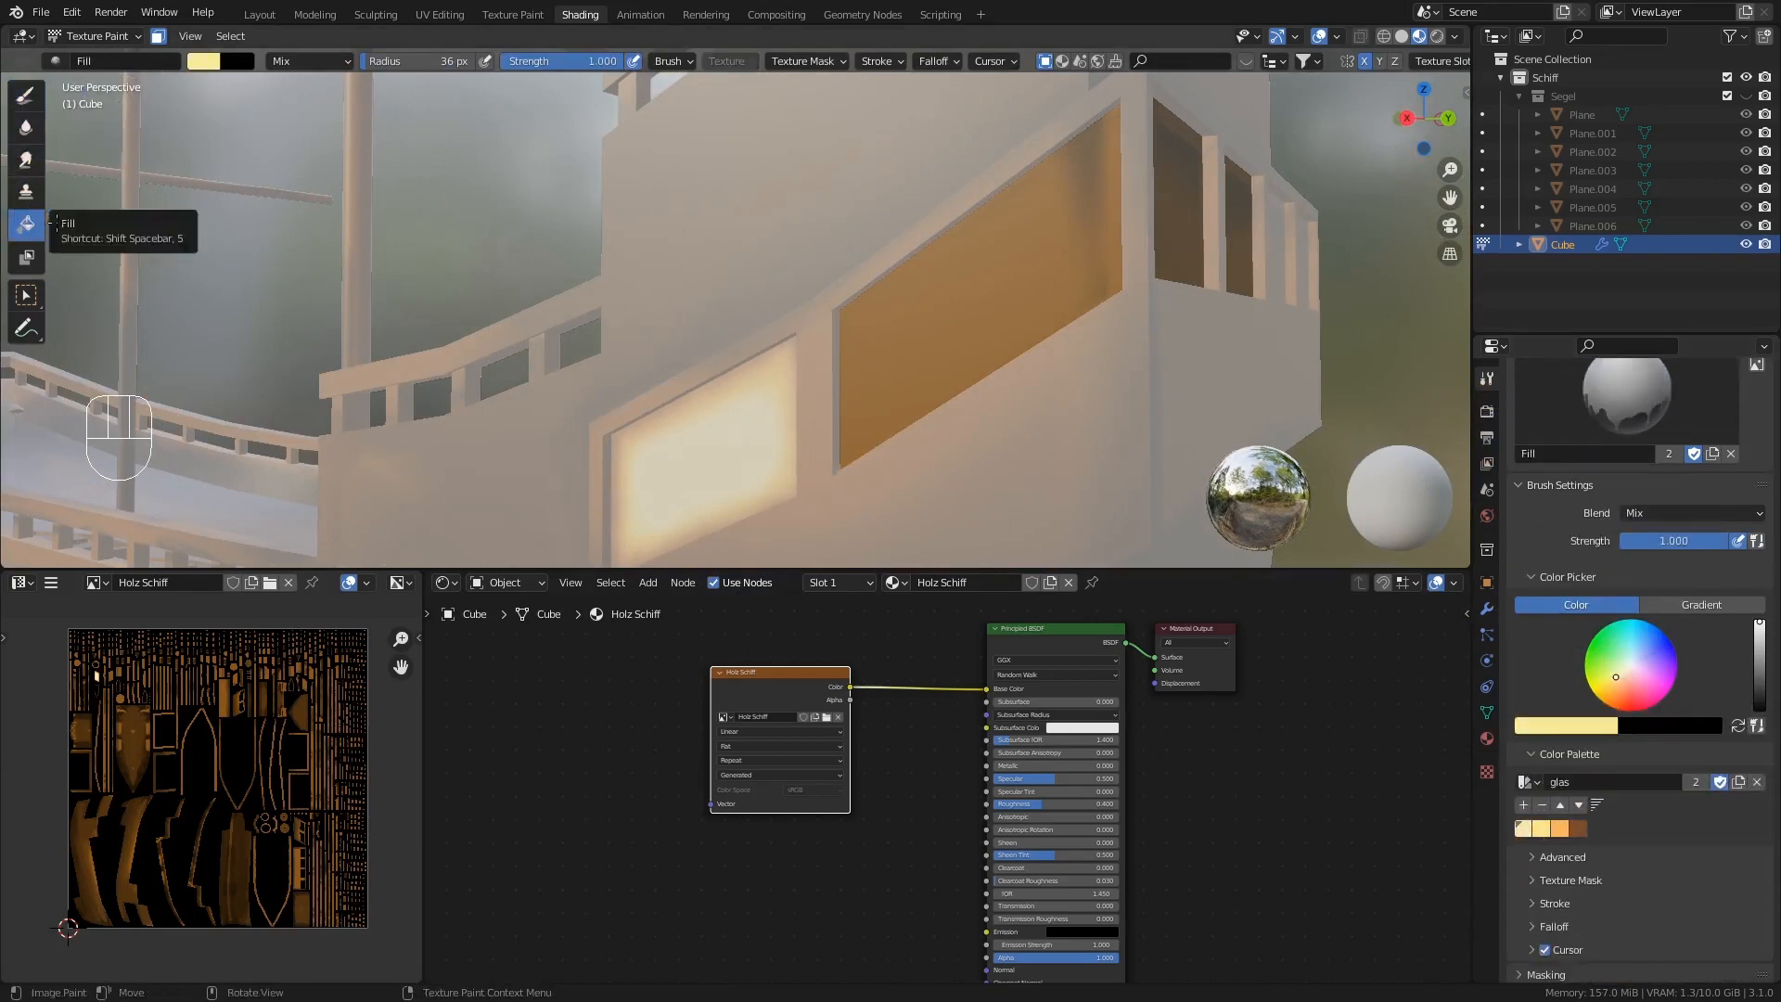
left_click(1542, 823)
left_click(1522, 828)
left_click(1107, 238)
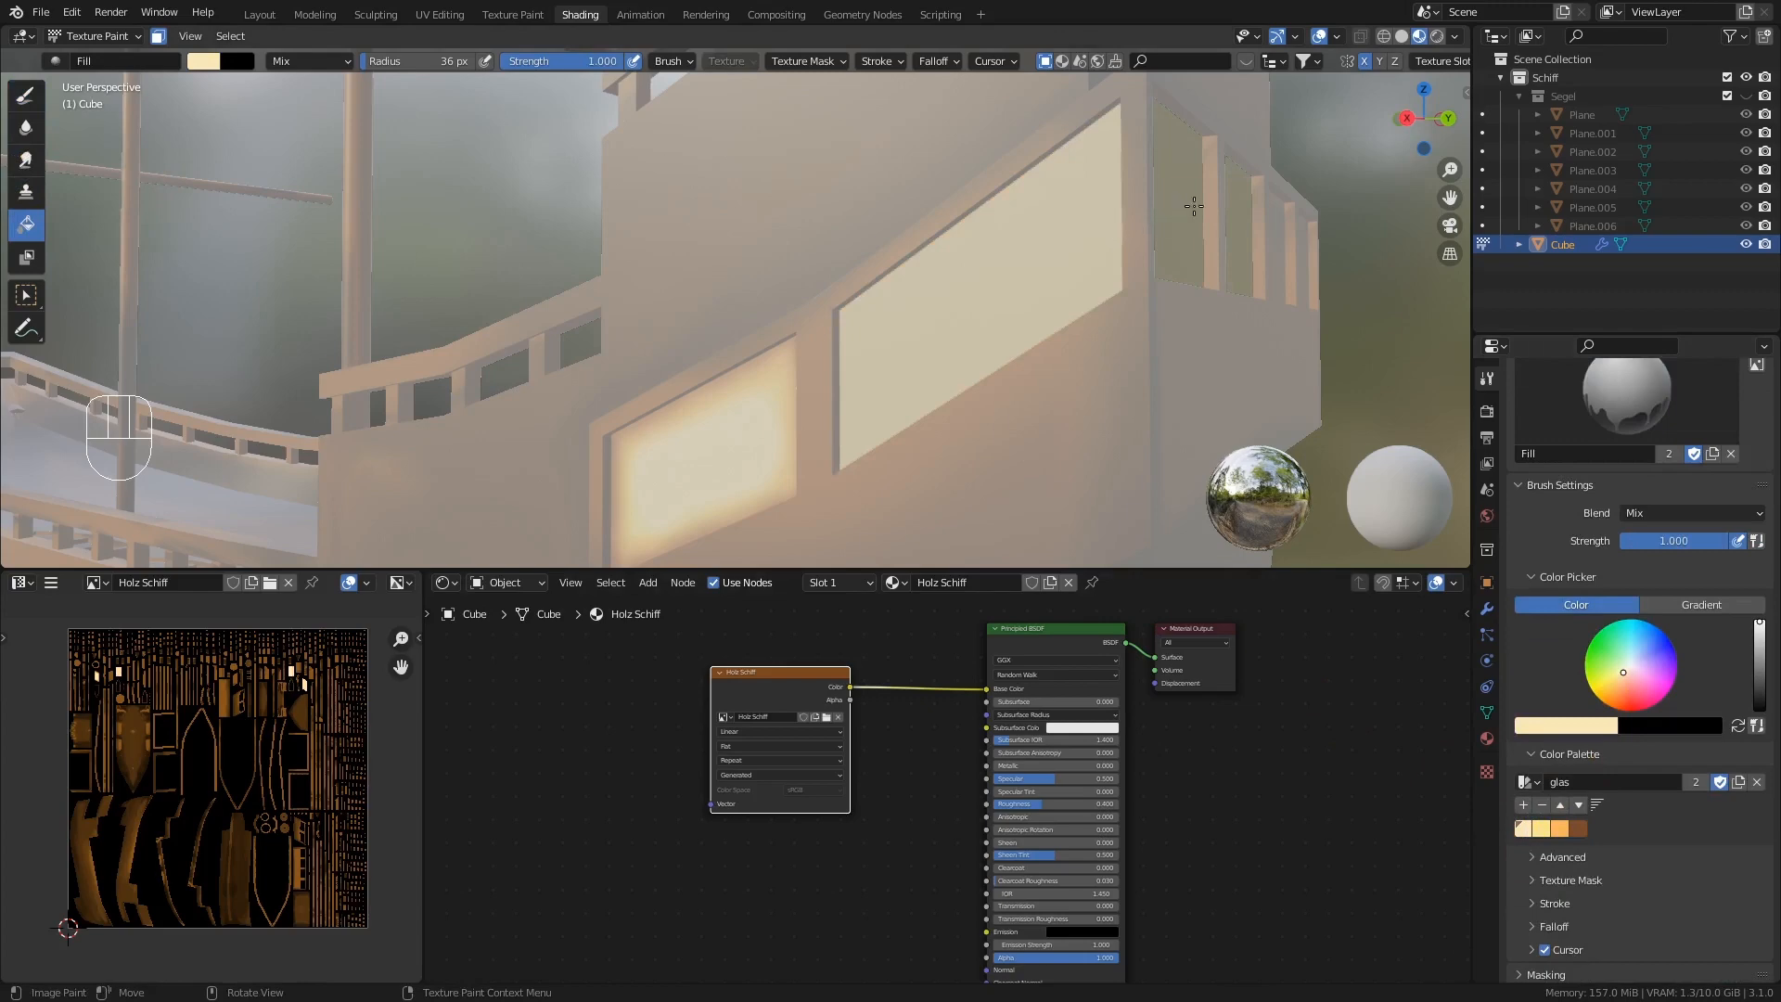
- With the Draw brush and the palette's yellow, paint a broad border inside the large side window around its cream centre
middle_click_drag(1164, 255, 1077, 266)
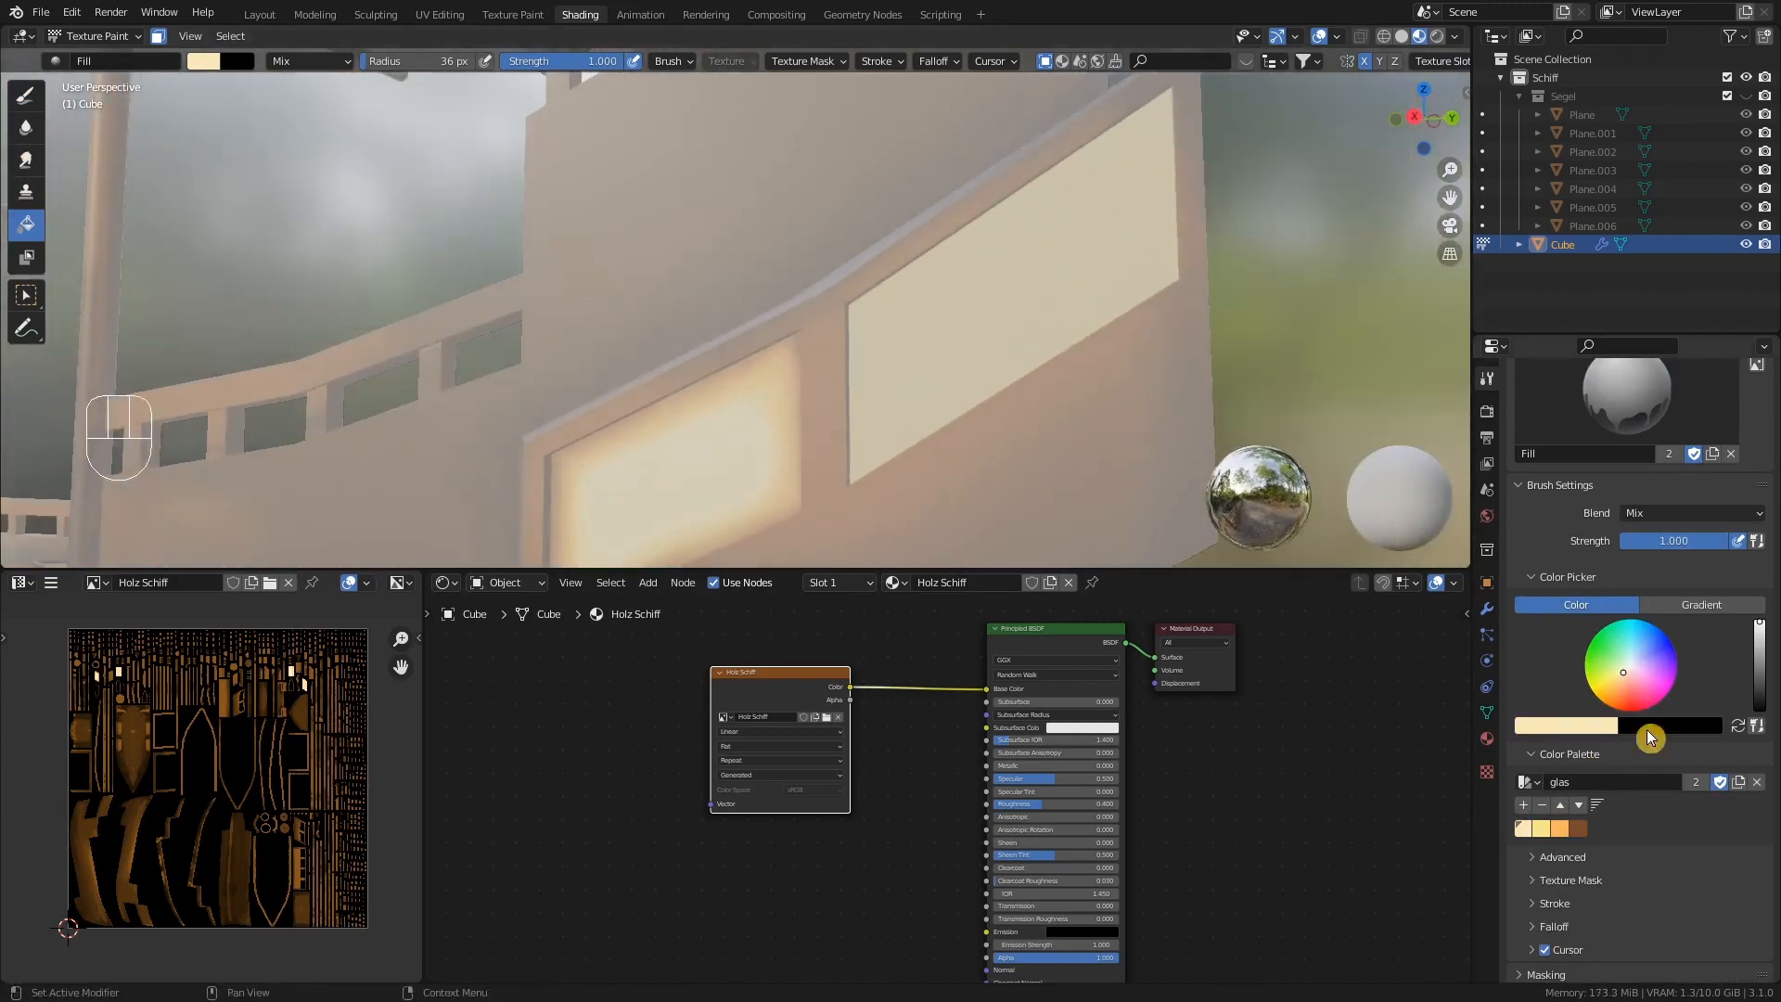
left_click(31, 100)
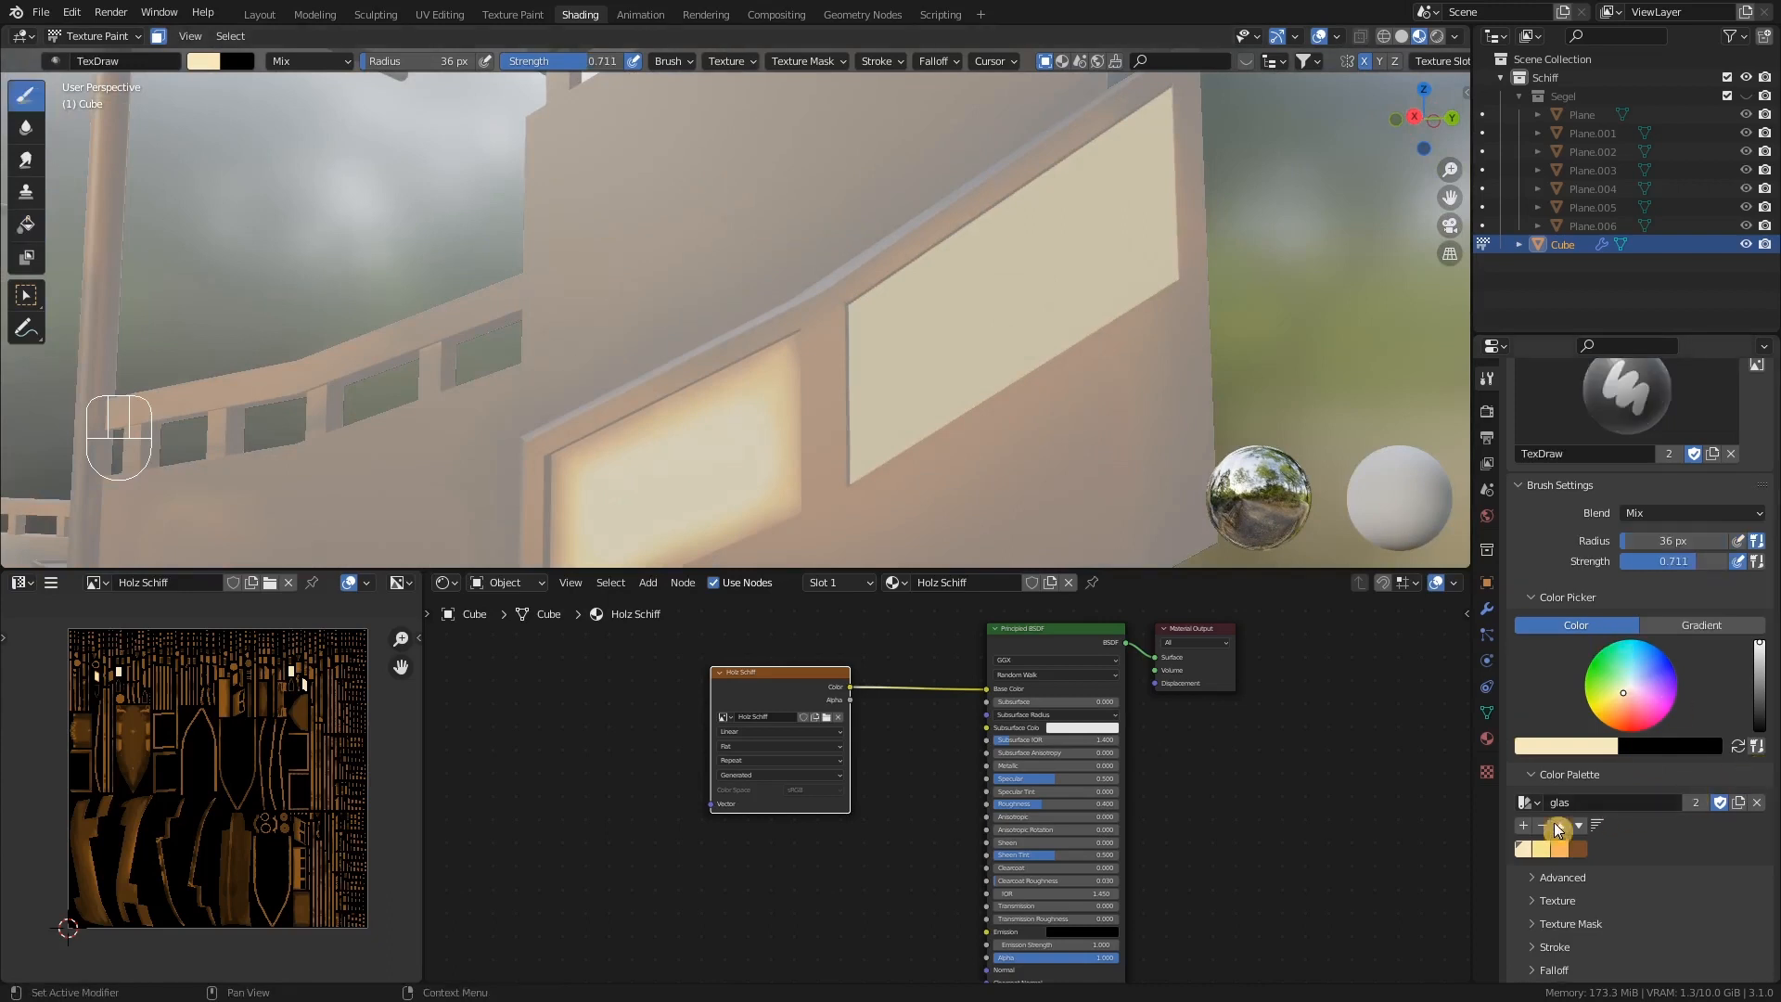
left_click(1540, 848)
left_click_drag(886, 273, 889, 306)
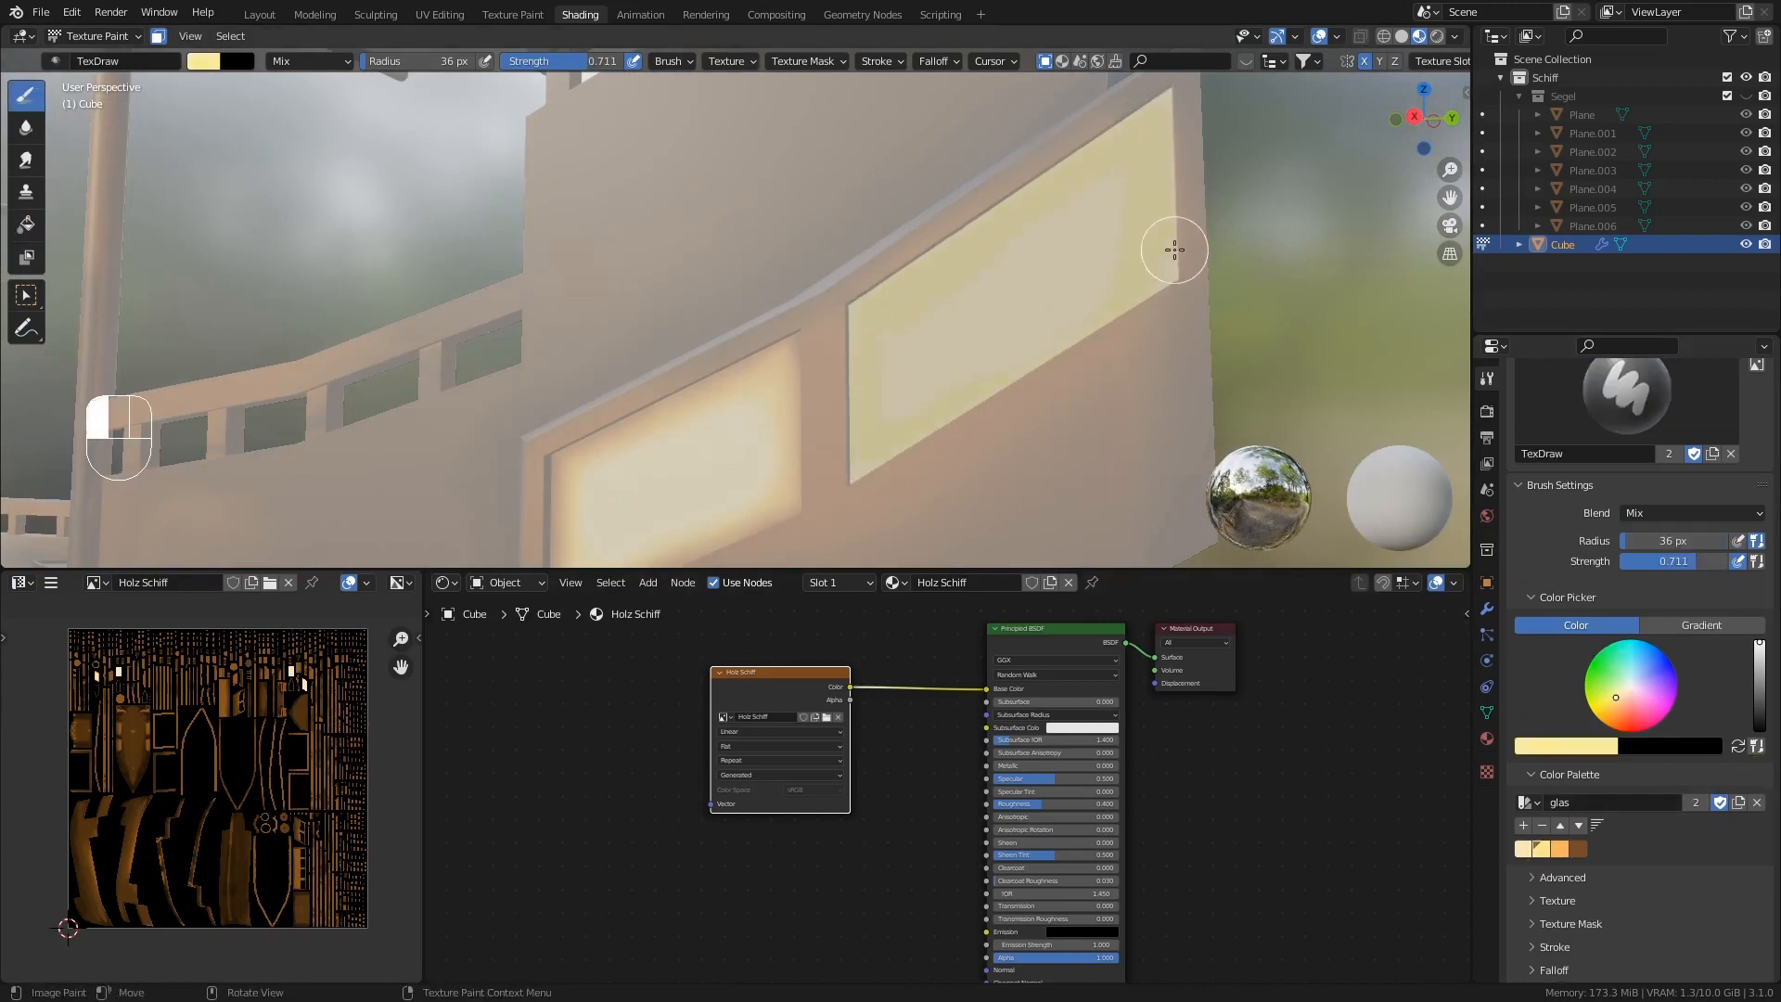
left_click_drag(858, 432, 861, 437)
mouse_move(1159, 285)
left_mouse_down()
mouse_move(1046, 331)
mouse_move(1180, 271)
left_mouse_up()
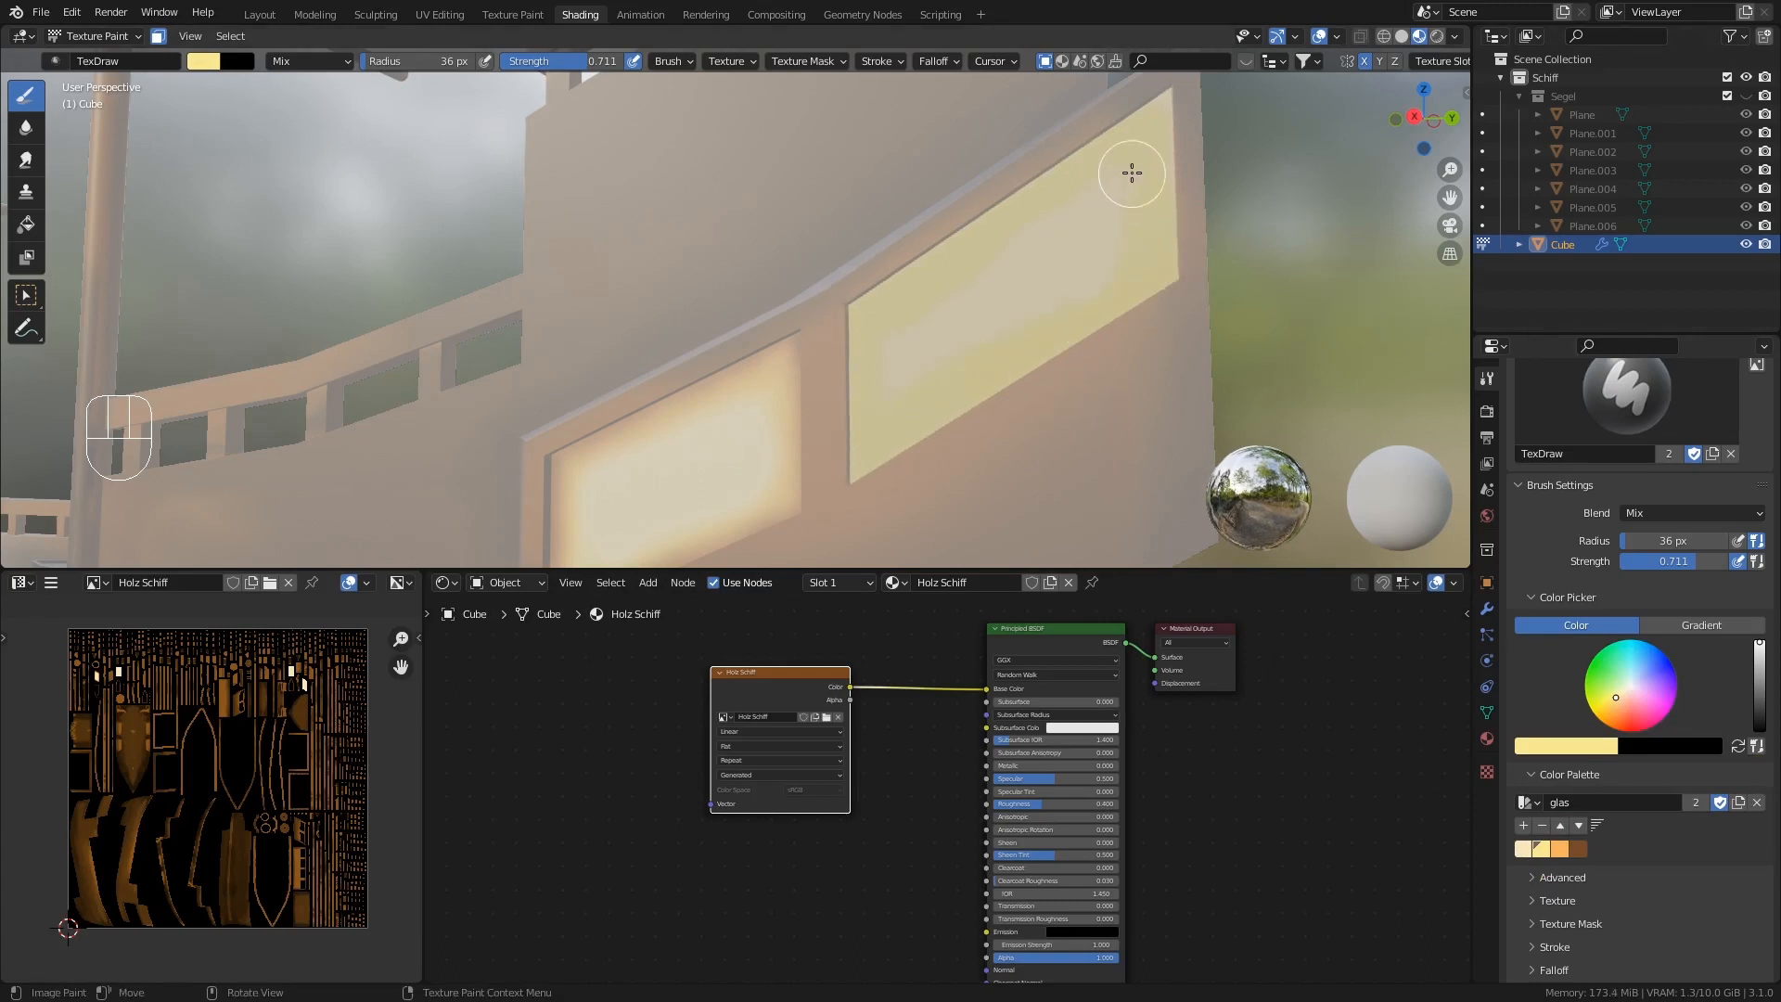
- Paint an orange band from the glas palette along all edges of the large side window
left_click(1558, 848)
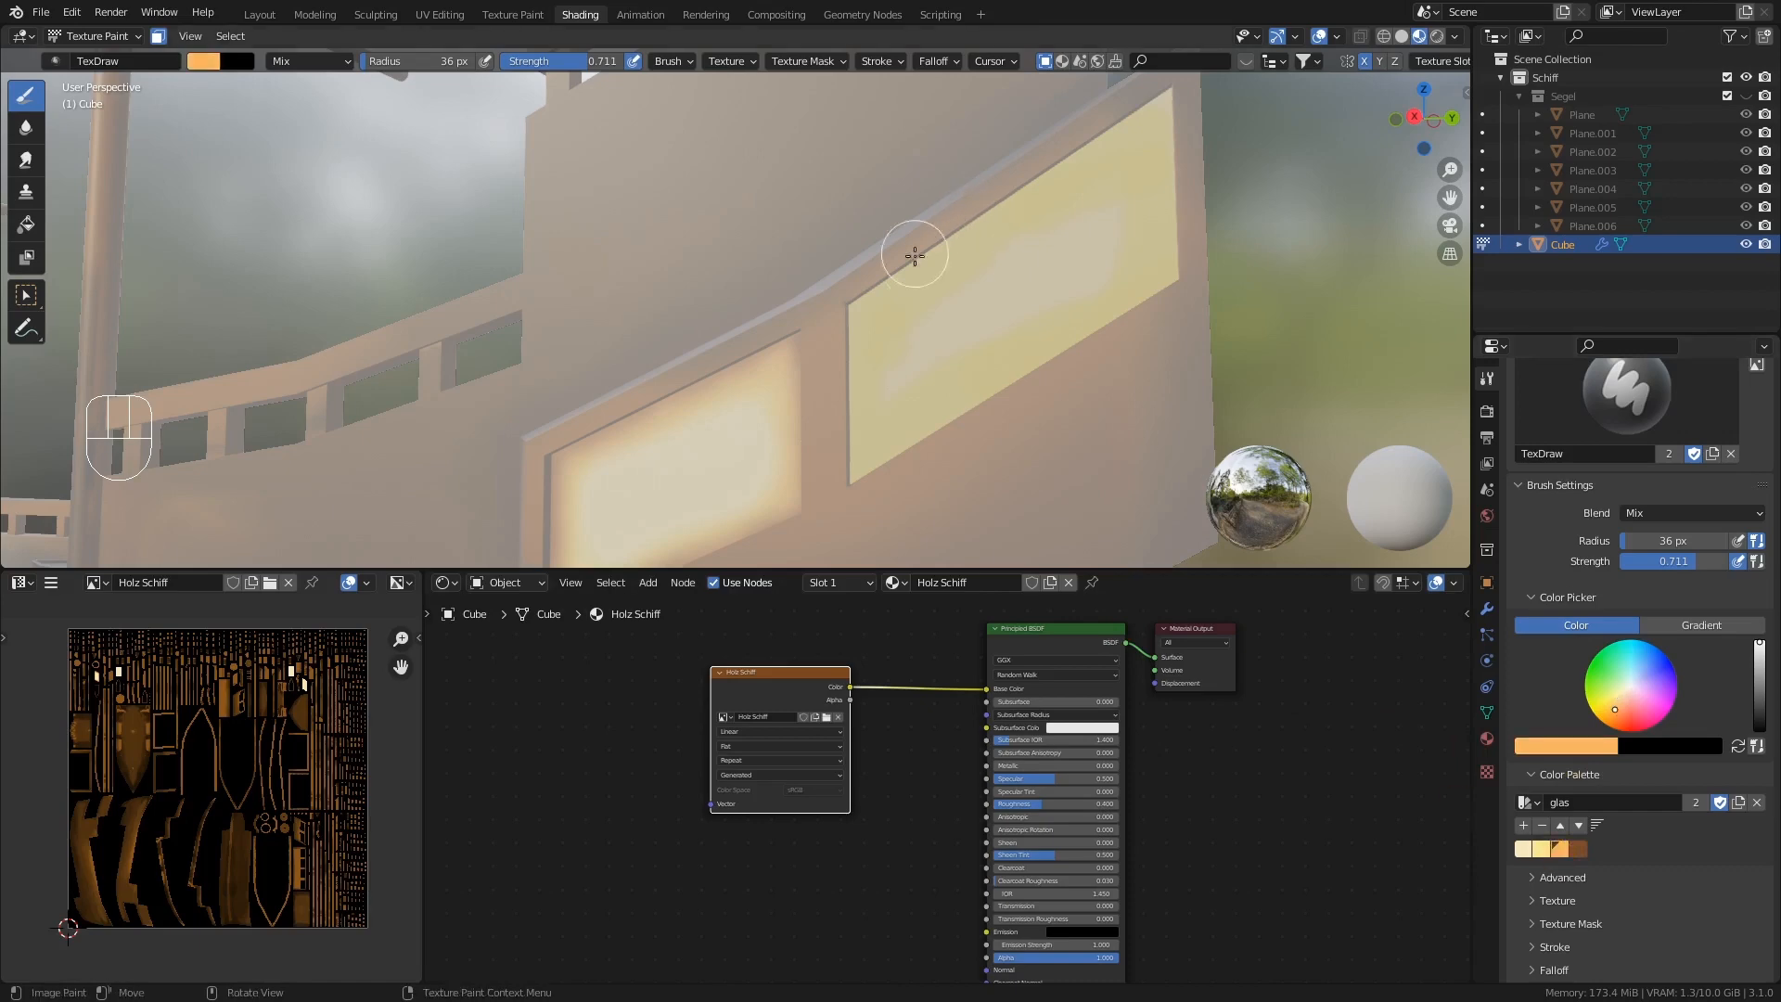
mouse_move(862, 302)
left_mouse_down()
mouse_move(1153, 111)
mouse_move(1161, 278)
left_mouse_up()
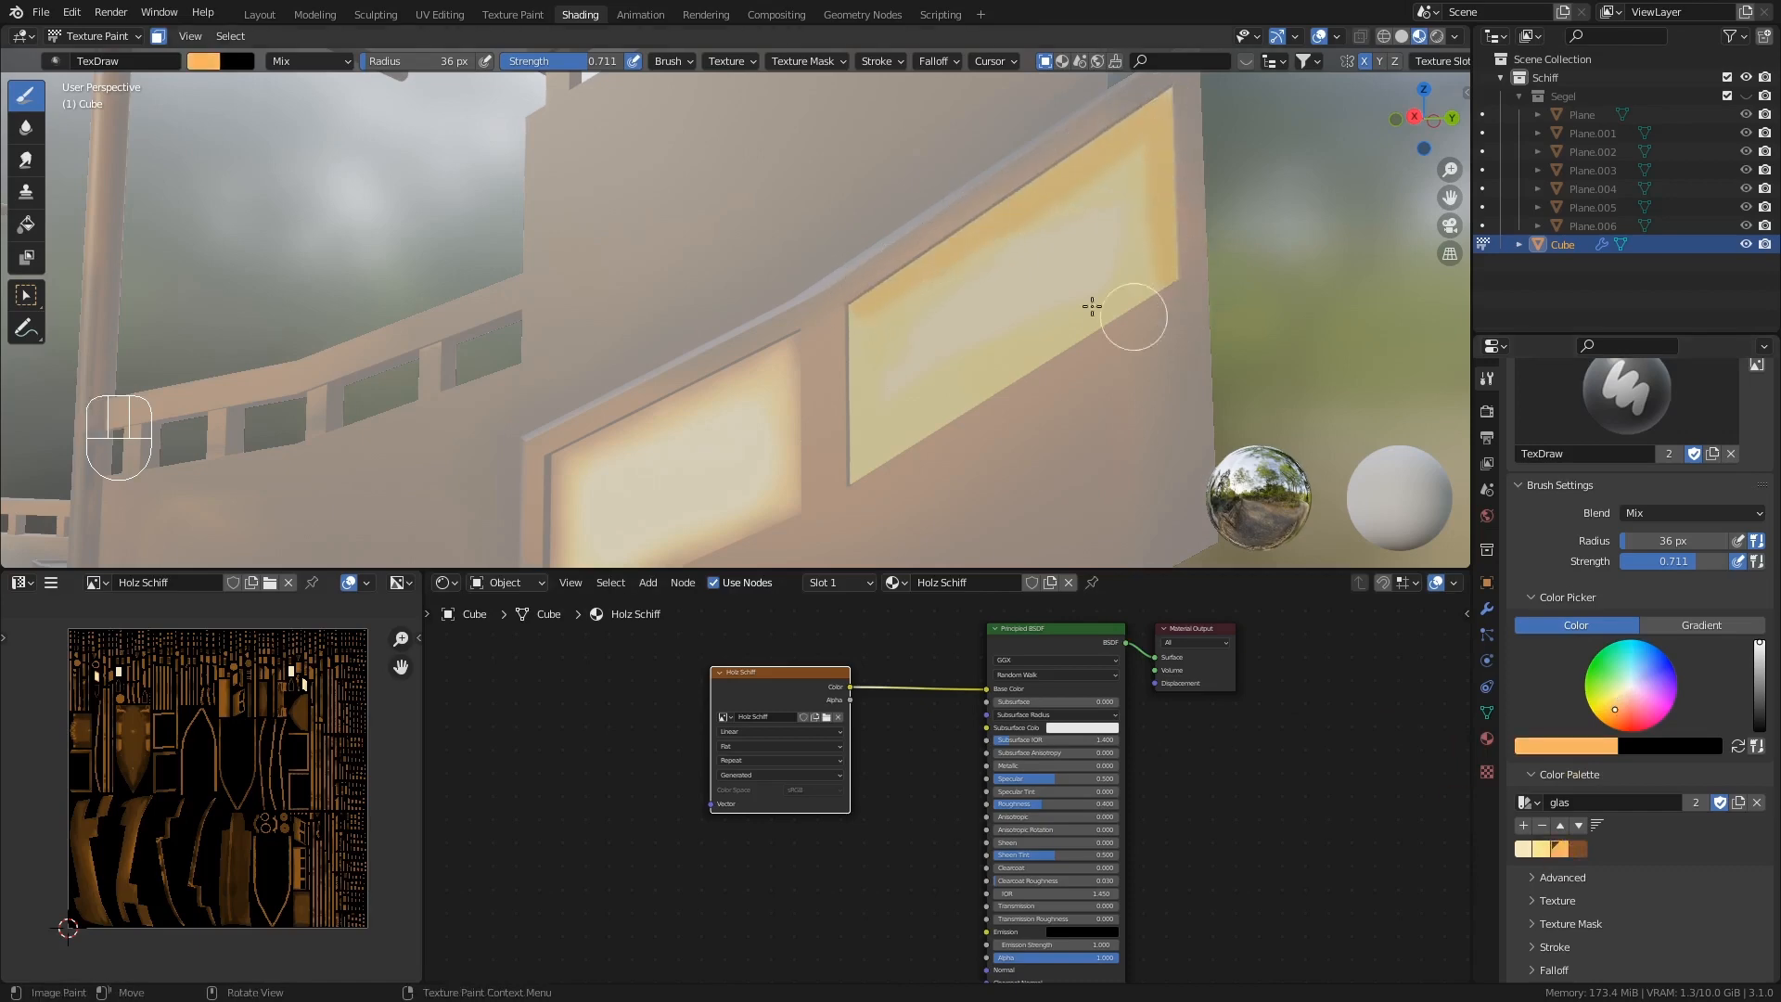
mouse_move(858, 344)
left_mouse_down()
mouse_move(859, 477)
mouse_move(1185, 282)
left_mouse_up()
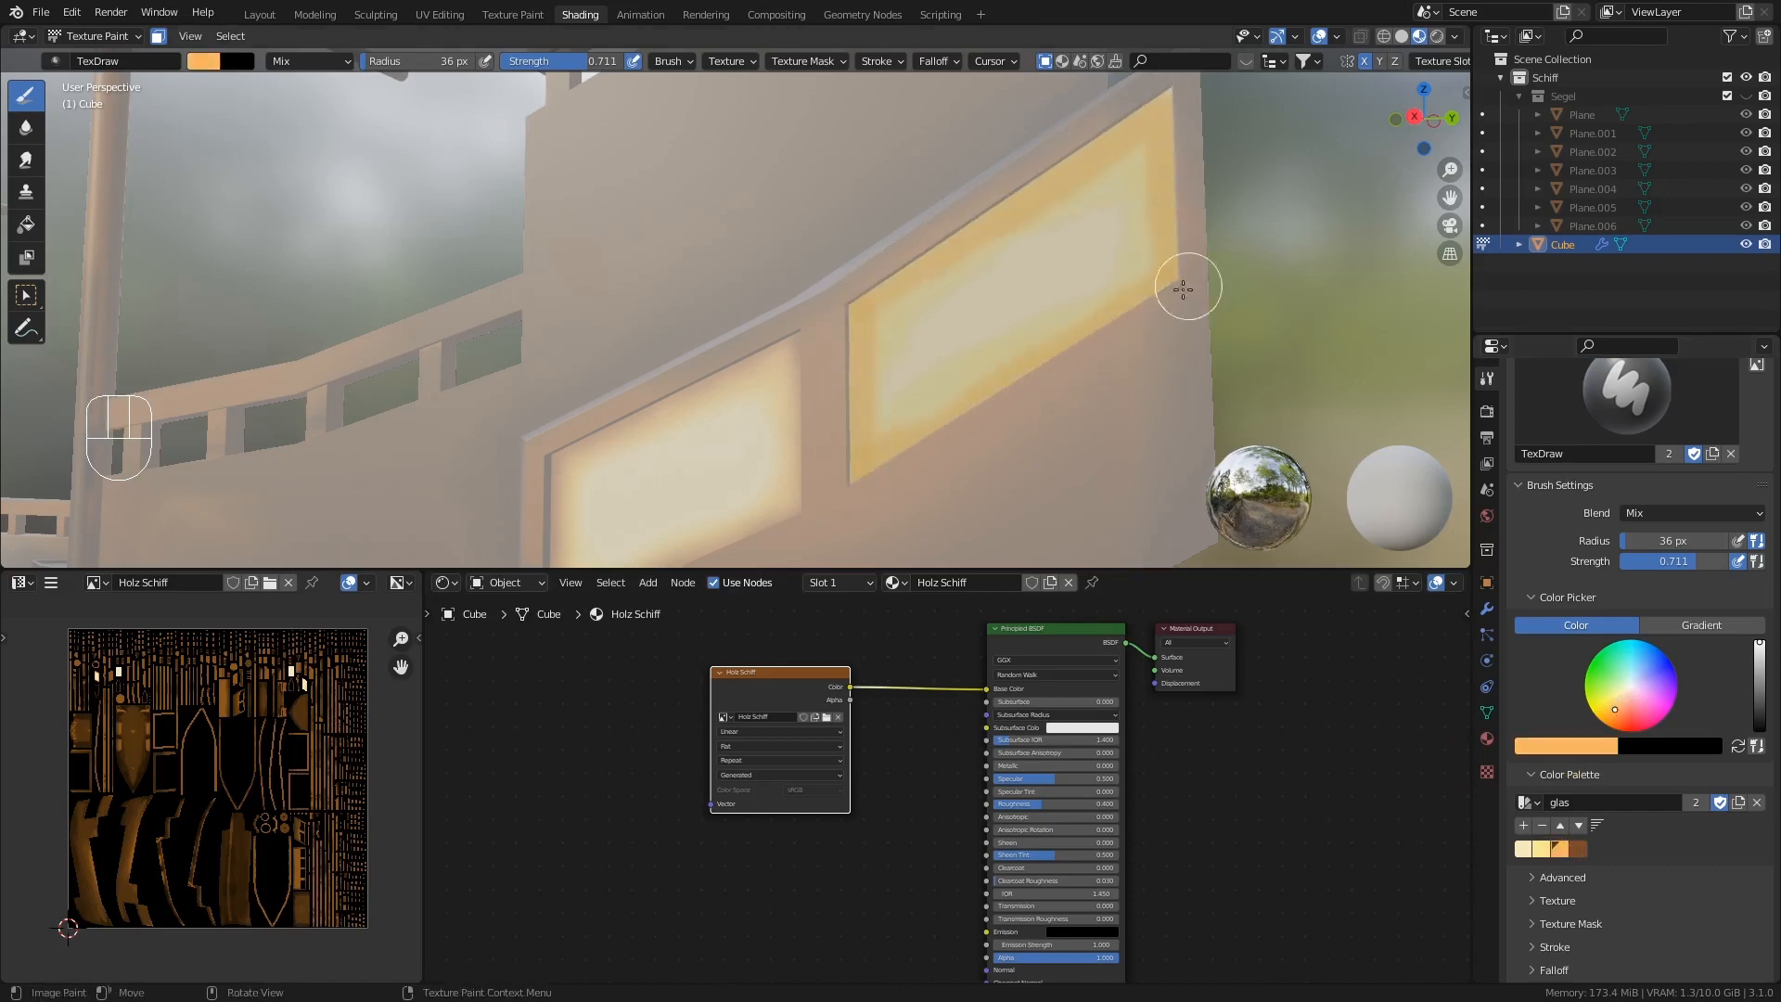
- Reduce the Draw brush radius to 27 px and outline all four edges of the large side window in the palette's brown
mouse_move(1184, 281)
middle_mouse_down()
mouse_move(1113, 340)
mouse_move(1113, 370)
middle_mouse_up()
left_click(1577, 848)
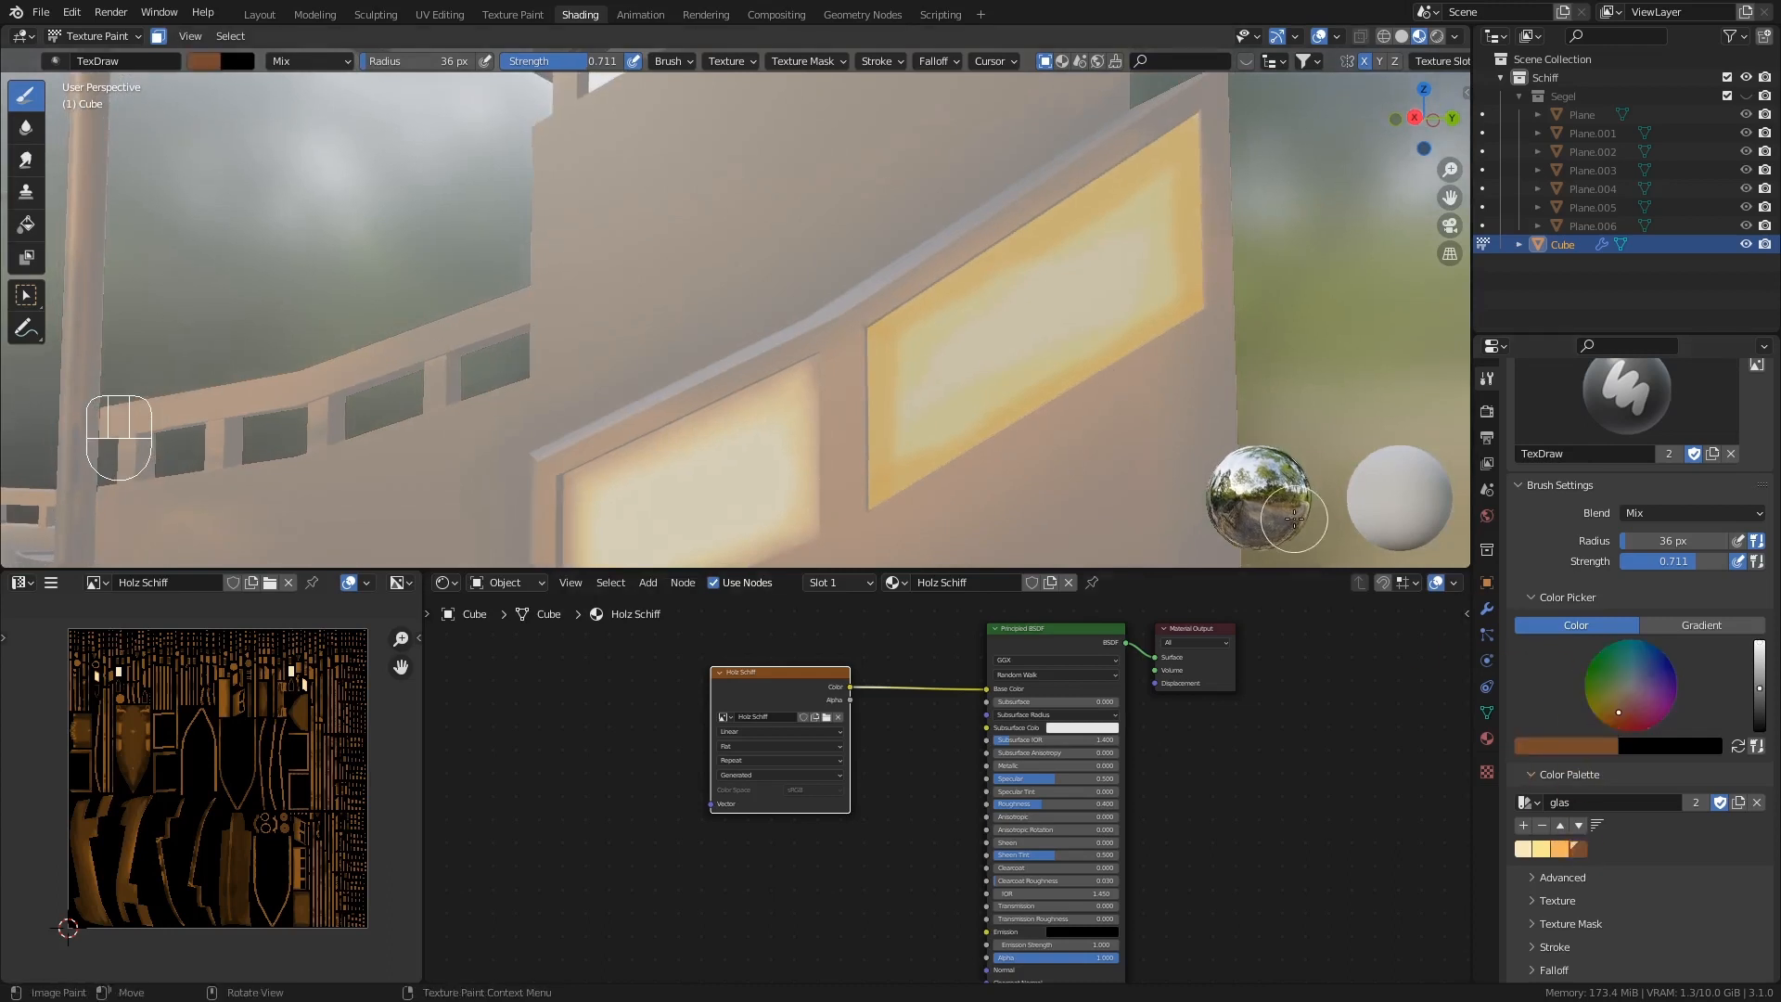
middle_click_drag(1085, 257, 1133, 242)
key("f")
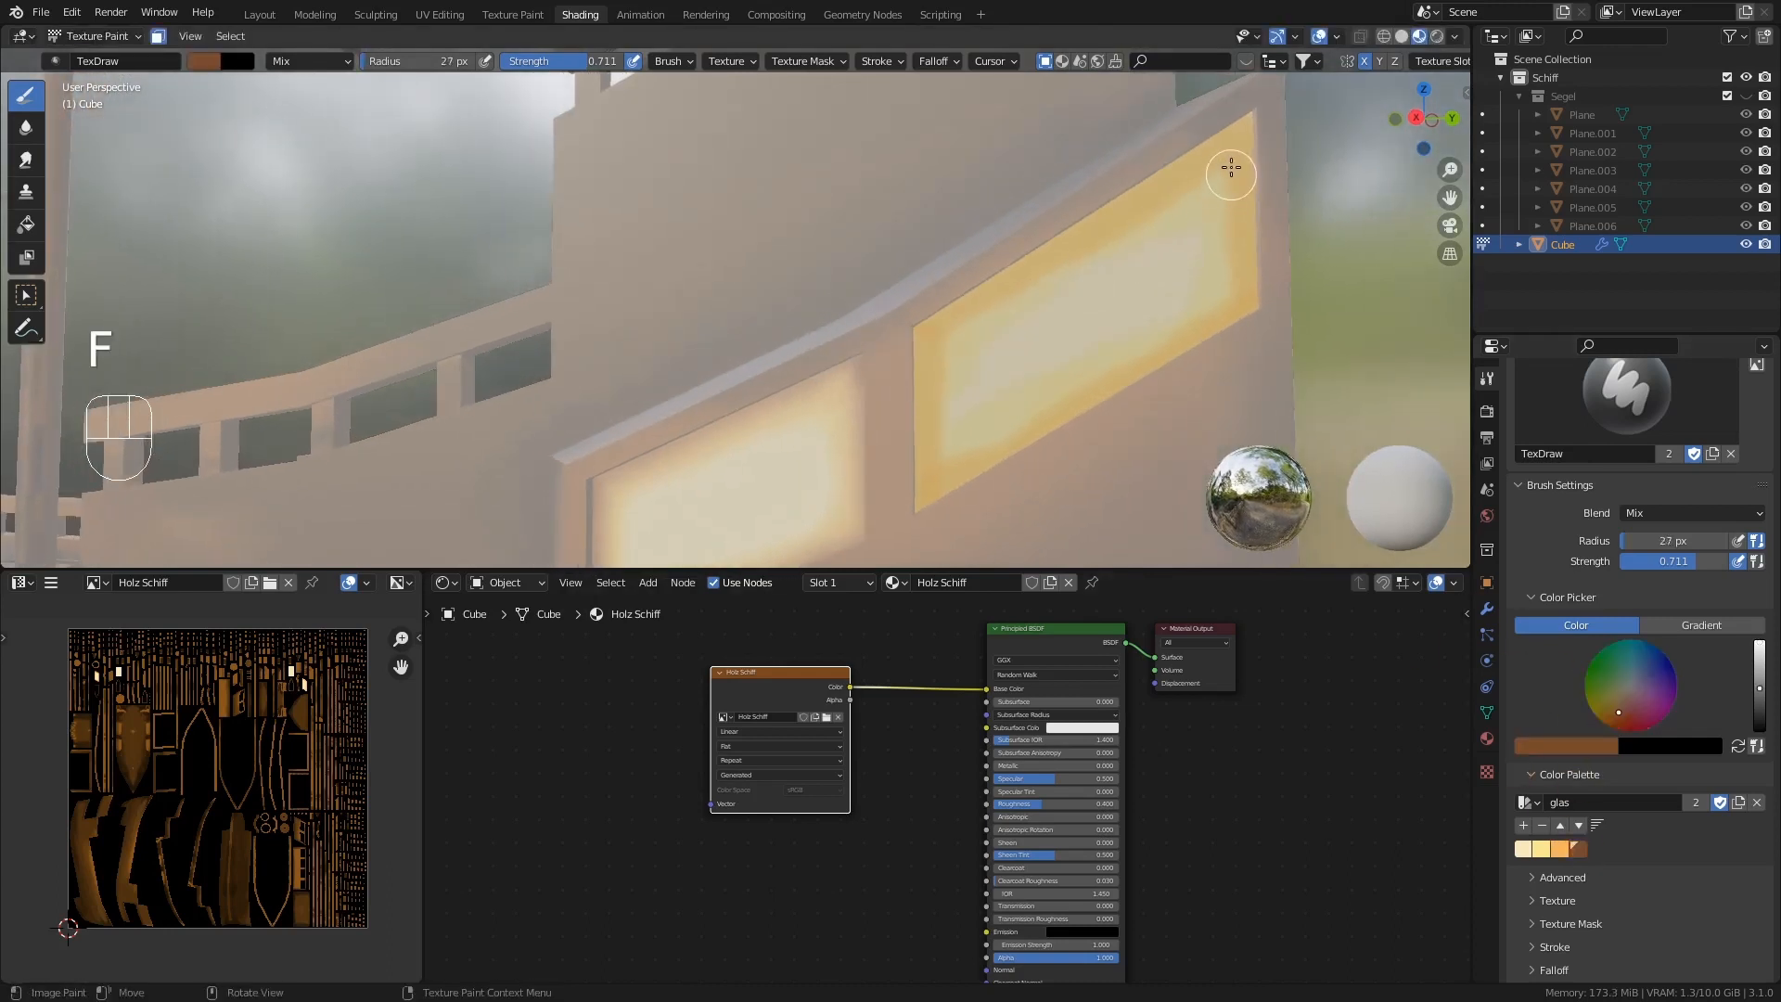
left_click(1258, 116)
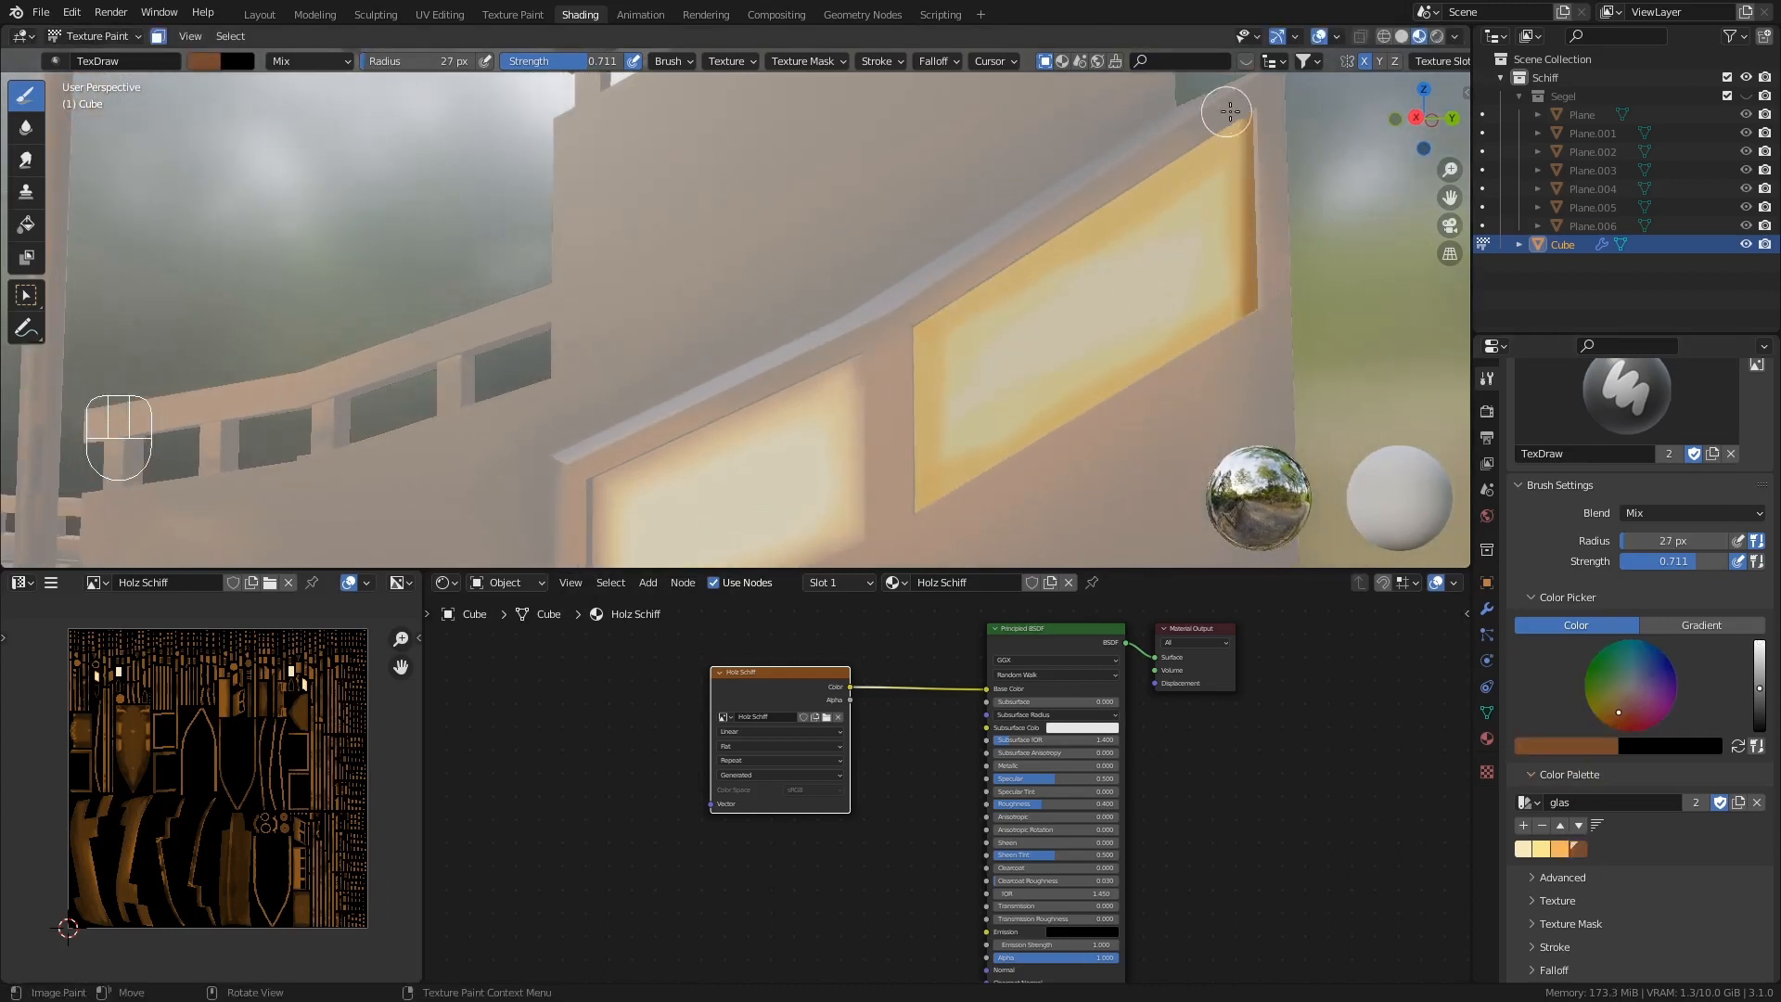
middle_click_drag(1224, 121, 1193, 166)
left_click_drag(921, 342, 932, 549)
left_click_drag(1246, 109, 937, 325)
middle_click_drag(1049, 361, 1165, 346)
left_click_drag(1210, 314, 898, 454)
- With the Soften brush, blend the brown outline into the orange and yellow bands along every edge of the large side window
middle_click_drag(1264, 325, 1152, 259)
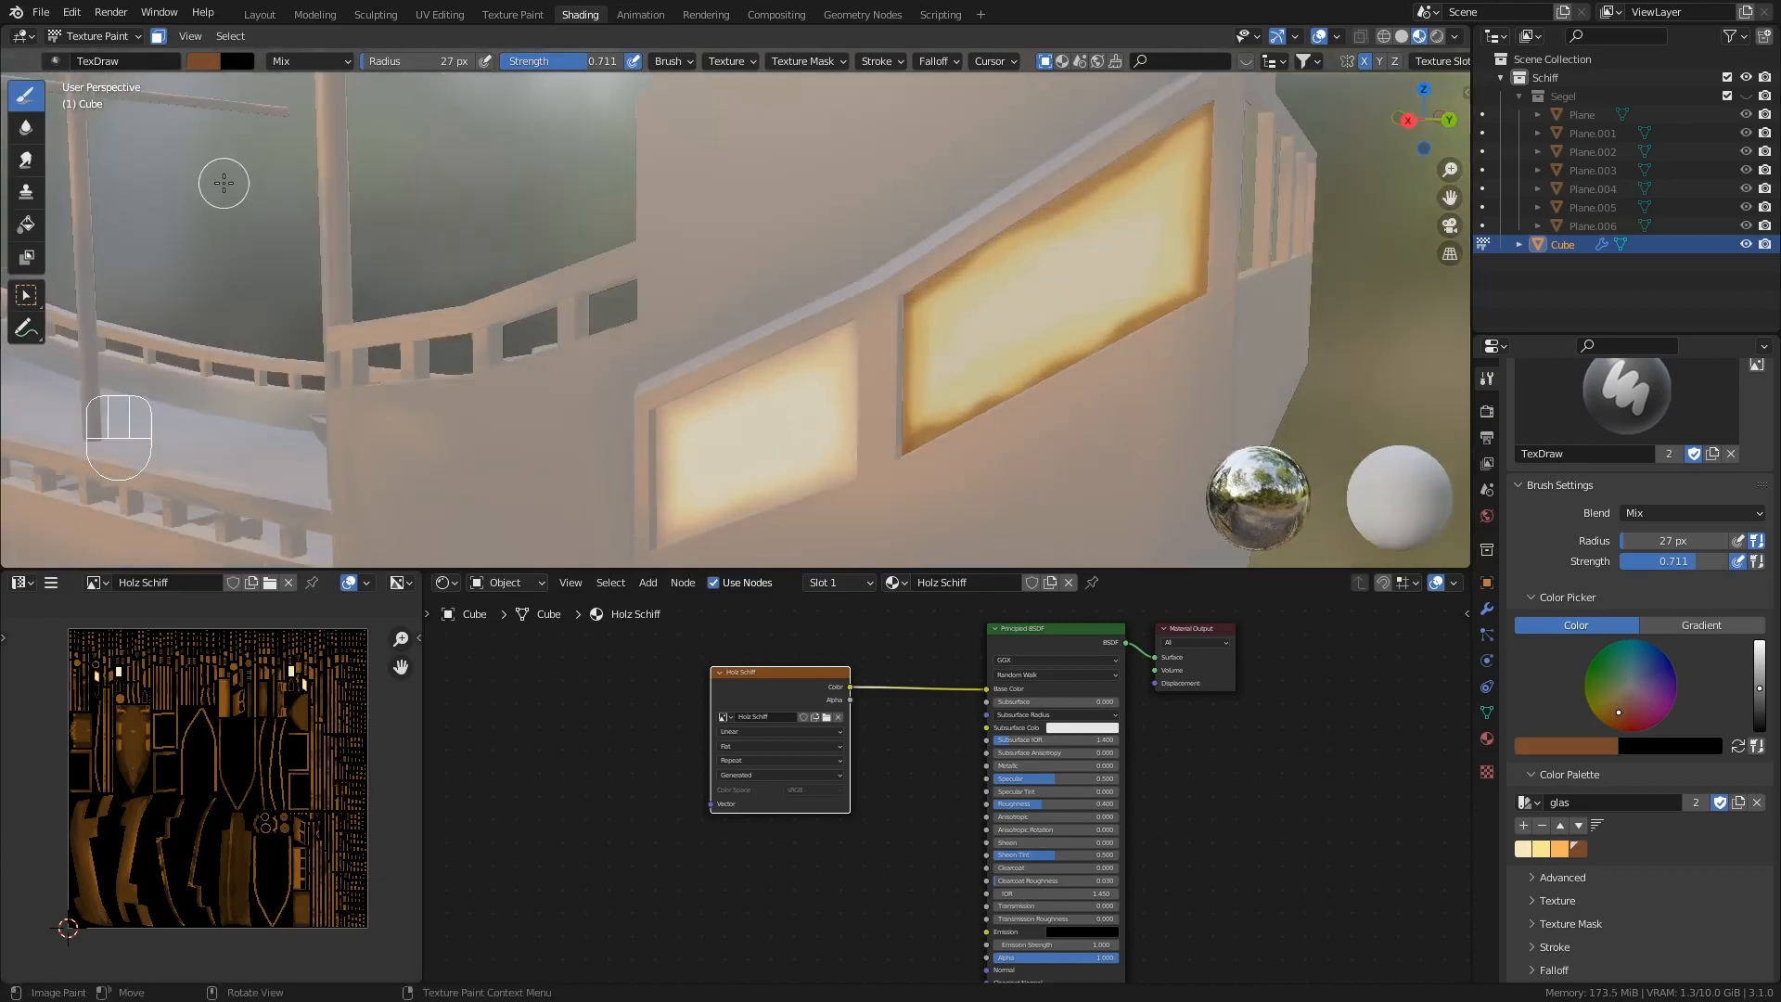
left_click(25, 127)
left_click_drag(918, 290, 995, 260)
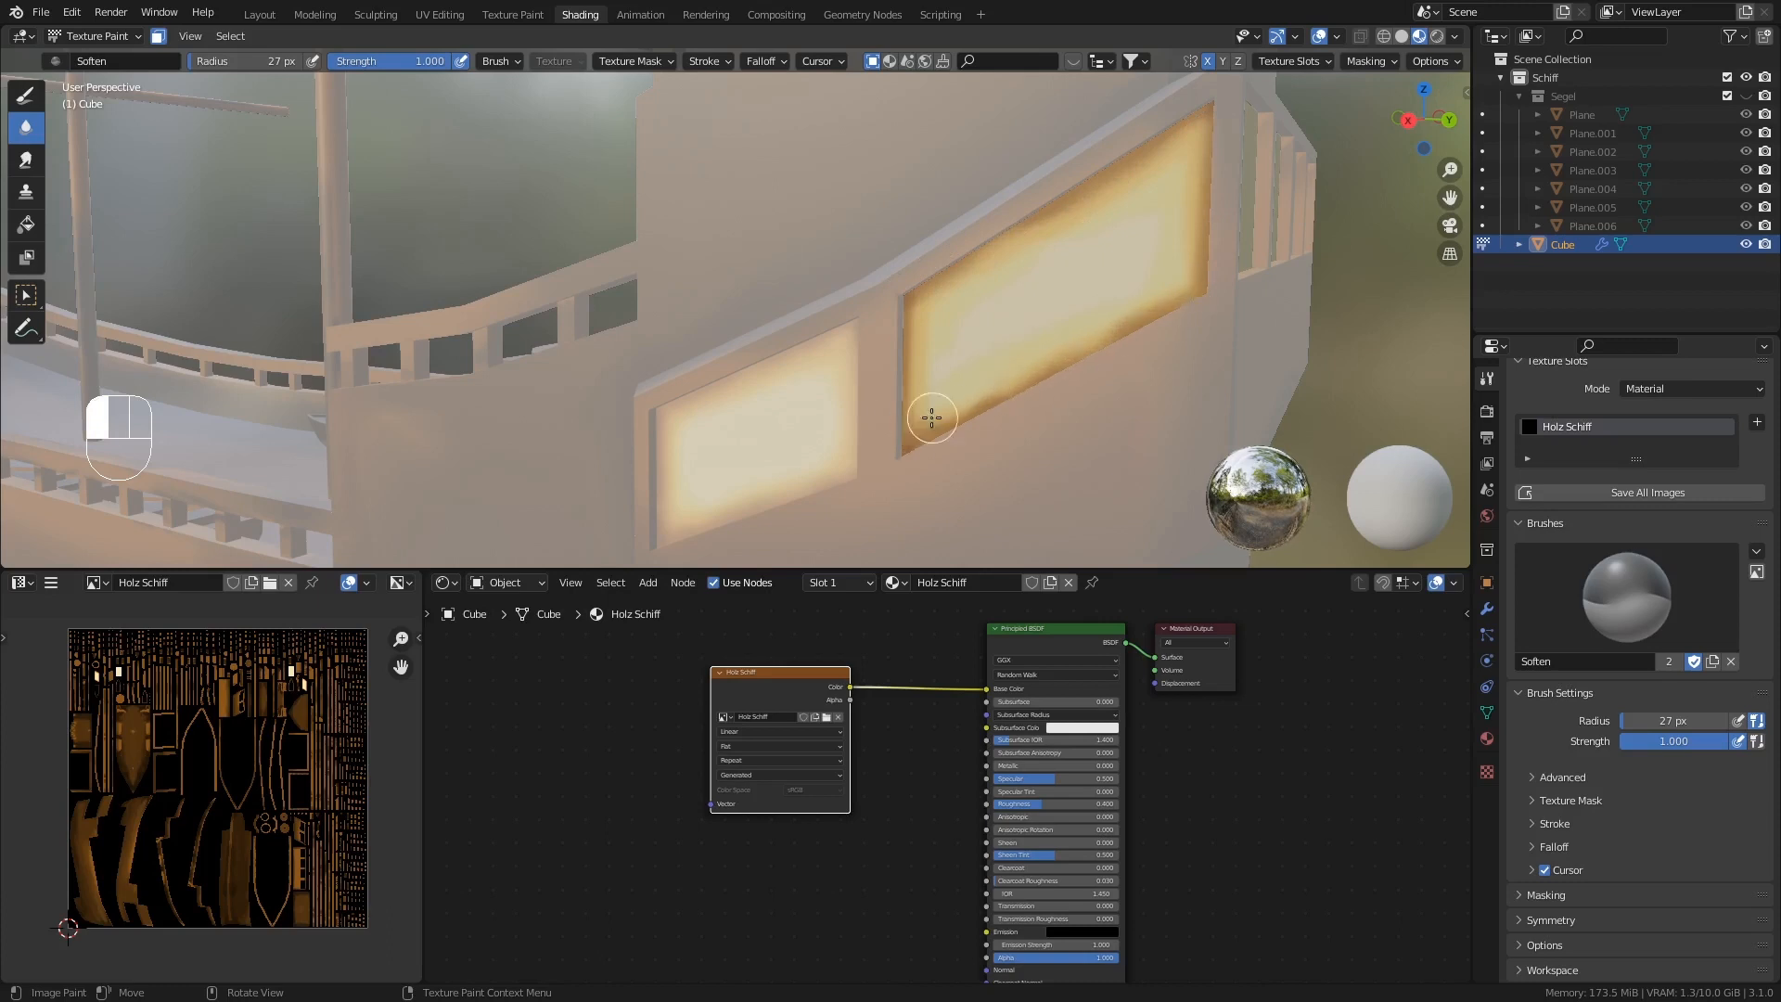
left_click_drag(973, 423, 914, 447)
left_click_drag(911, 306, 910, 435)
left_click_drag(911, 461, 914, 307)
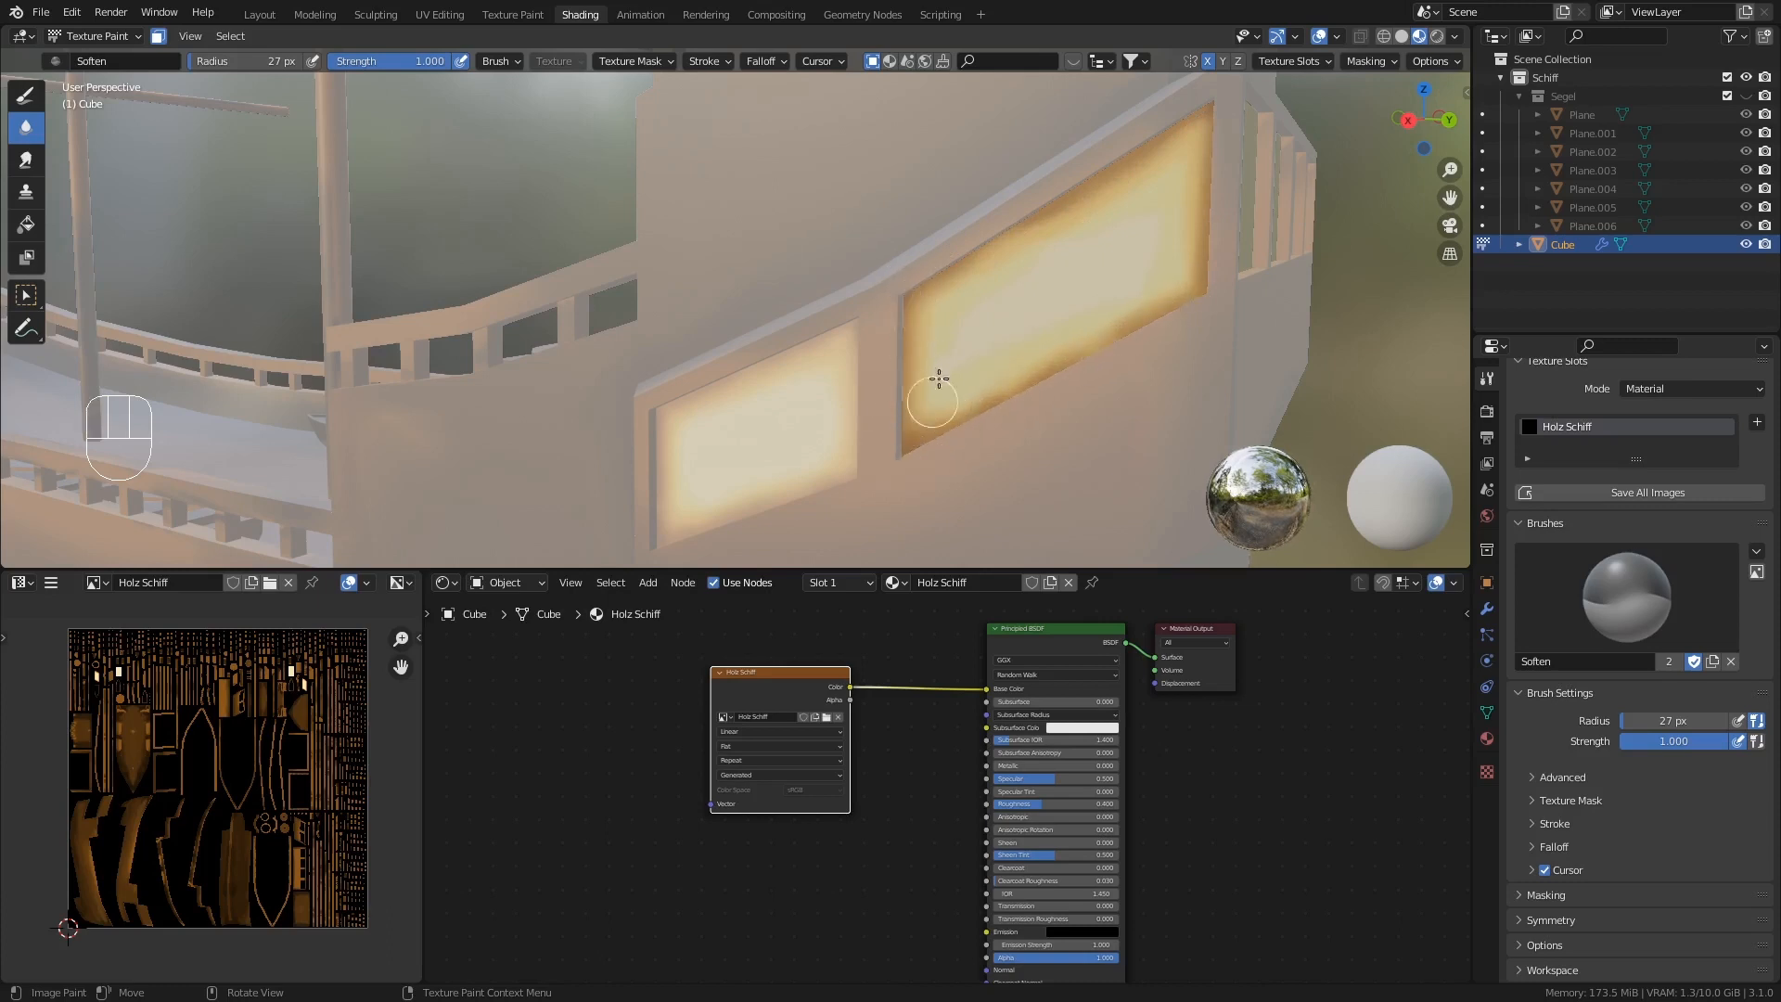
mouse_move(1205, 138)
left_mouse_down()
mouse_move(1057, 290)
mouse_move(928, 353)
left_mouse_up()
left_click_drag(930, 431, 1208, 252)
mouse_move(1163, 161)
left_mouse_down()
mouse_move(1181, 283)
mouse_move(1101, 378)
left_mouse_up()
- Select only the first stern window face next to the side gallery in Edit Mode and mask texture painting to it
middle_click_drag(1101, 378, 941, 311)
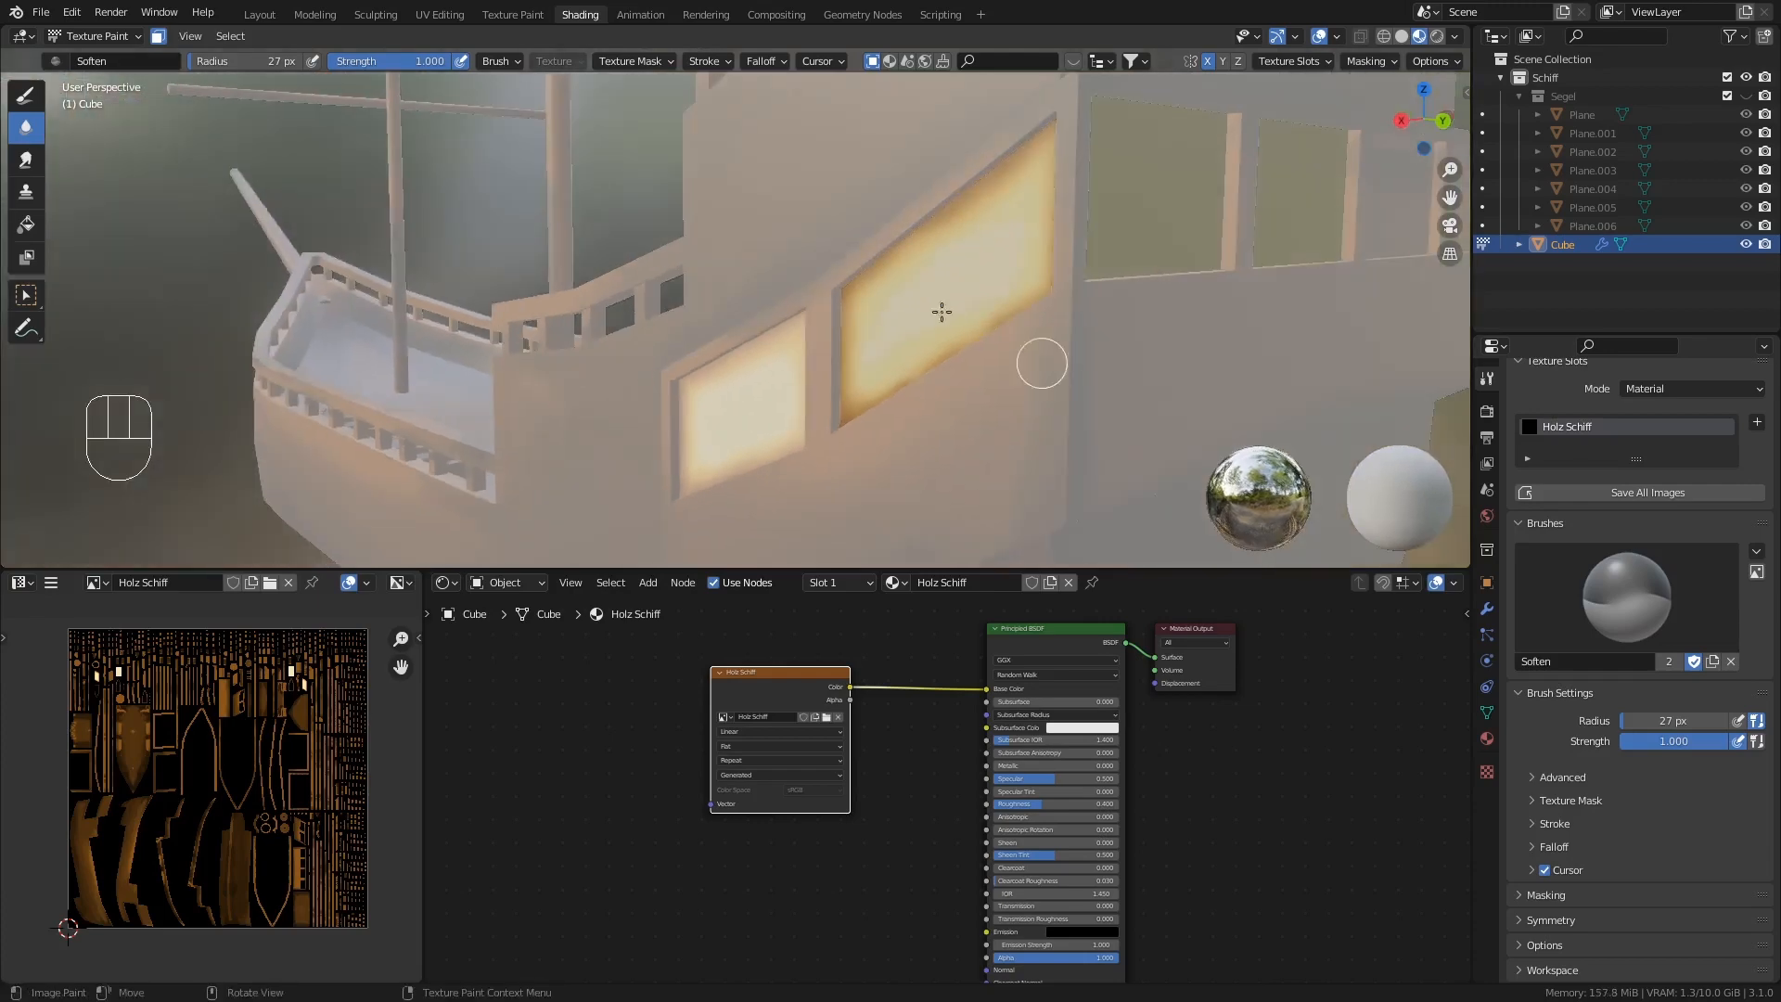
left_click(159, 37)
mouse_move(1125, 371)
middle_mouse_down()
mouse_move(876, 357)
mouse_move(1135, 392)
middle_mouse_up()
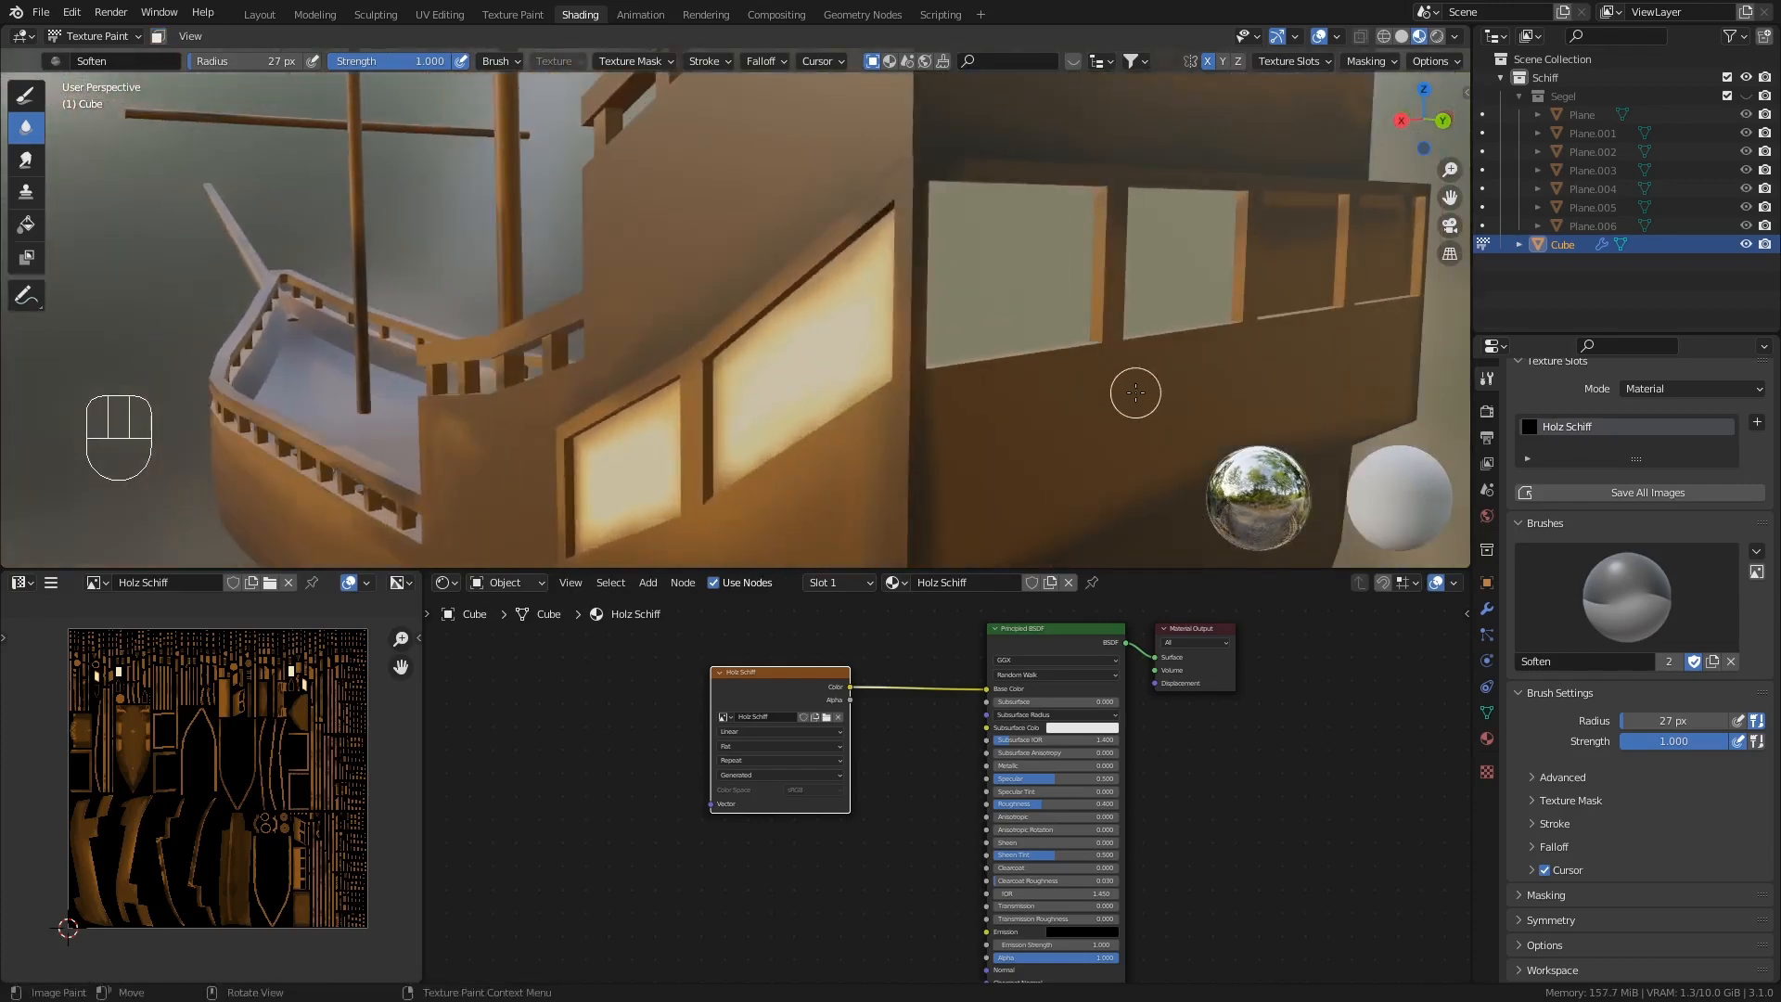
key("Tab")
mouse_move(1016, 269)
middle_mouse_down()
mouse_move(954, 286)
mouse_move(974, 262)
middle_mouse_up()
key("Tab")
left_click(159, 36)
middle_click_drag(791, 280, 783, 282)
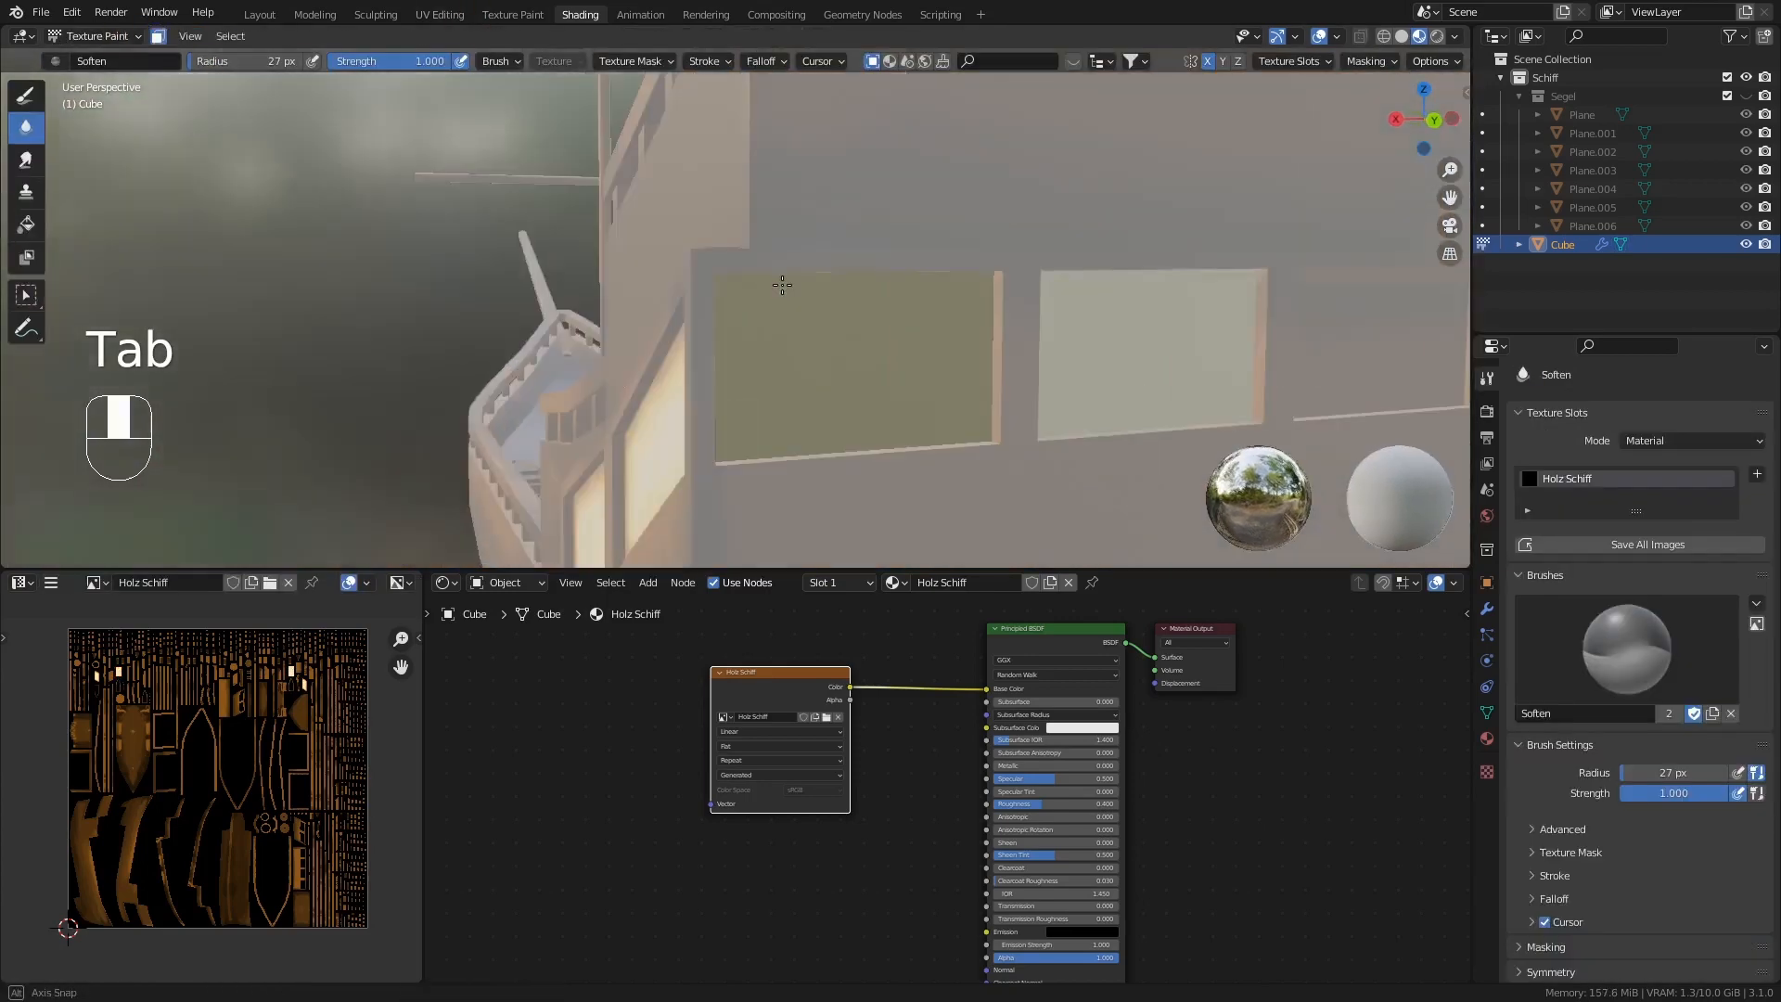
- Choose the Fill brush and reselect only the first stern window face in Edit Mode as the texture painting mask
left_click(24, 219)
scroll(1558, 938, "down", 4)
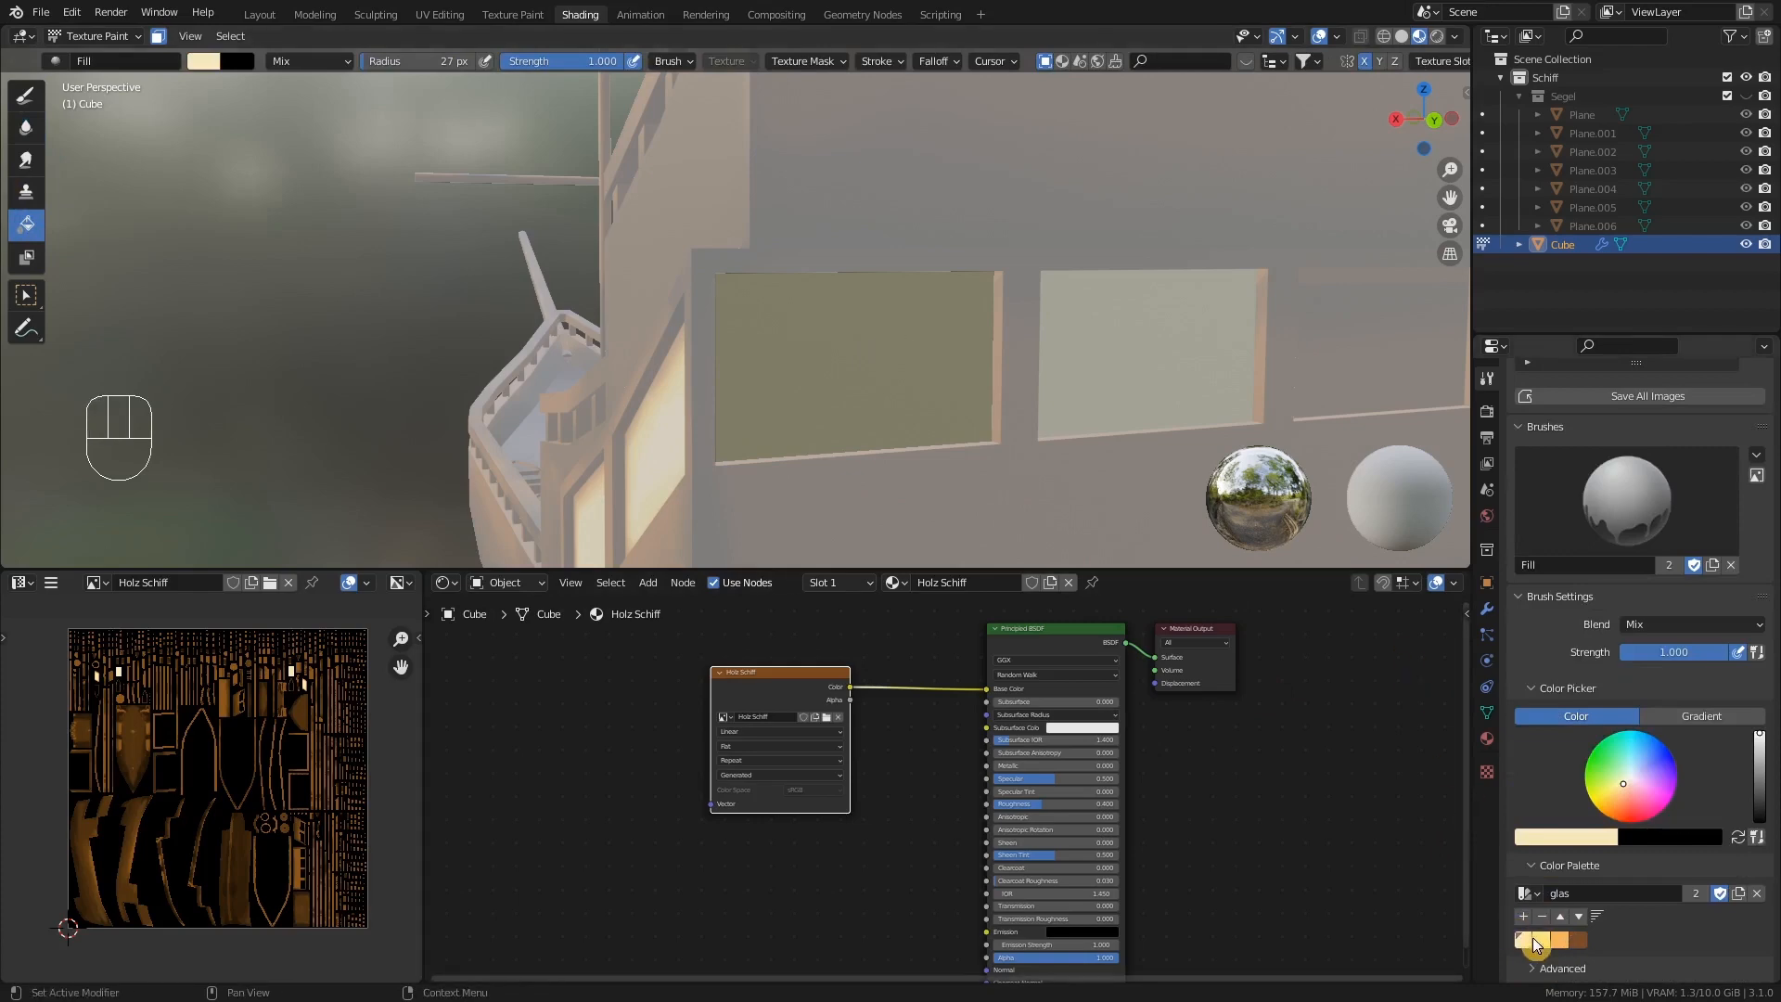
middle_click_drag(862, 371, 882, 366)
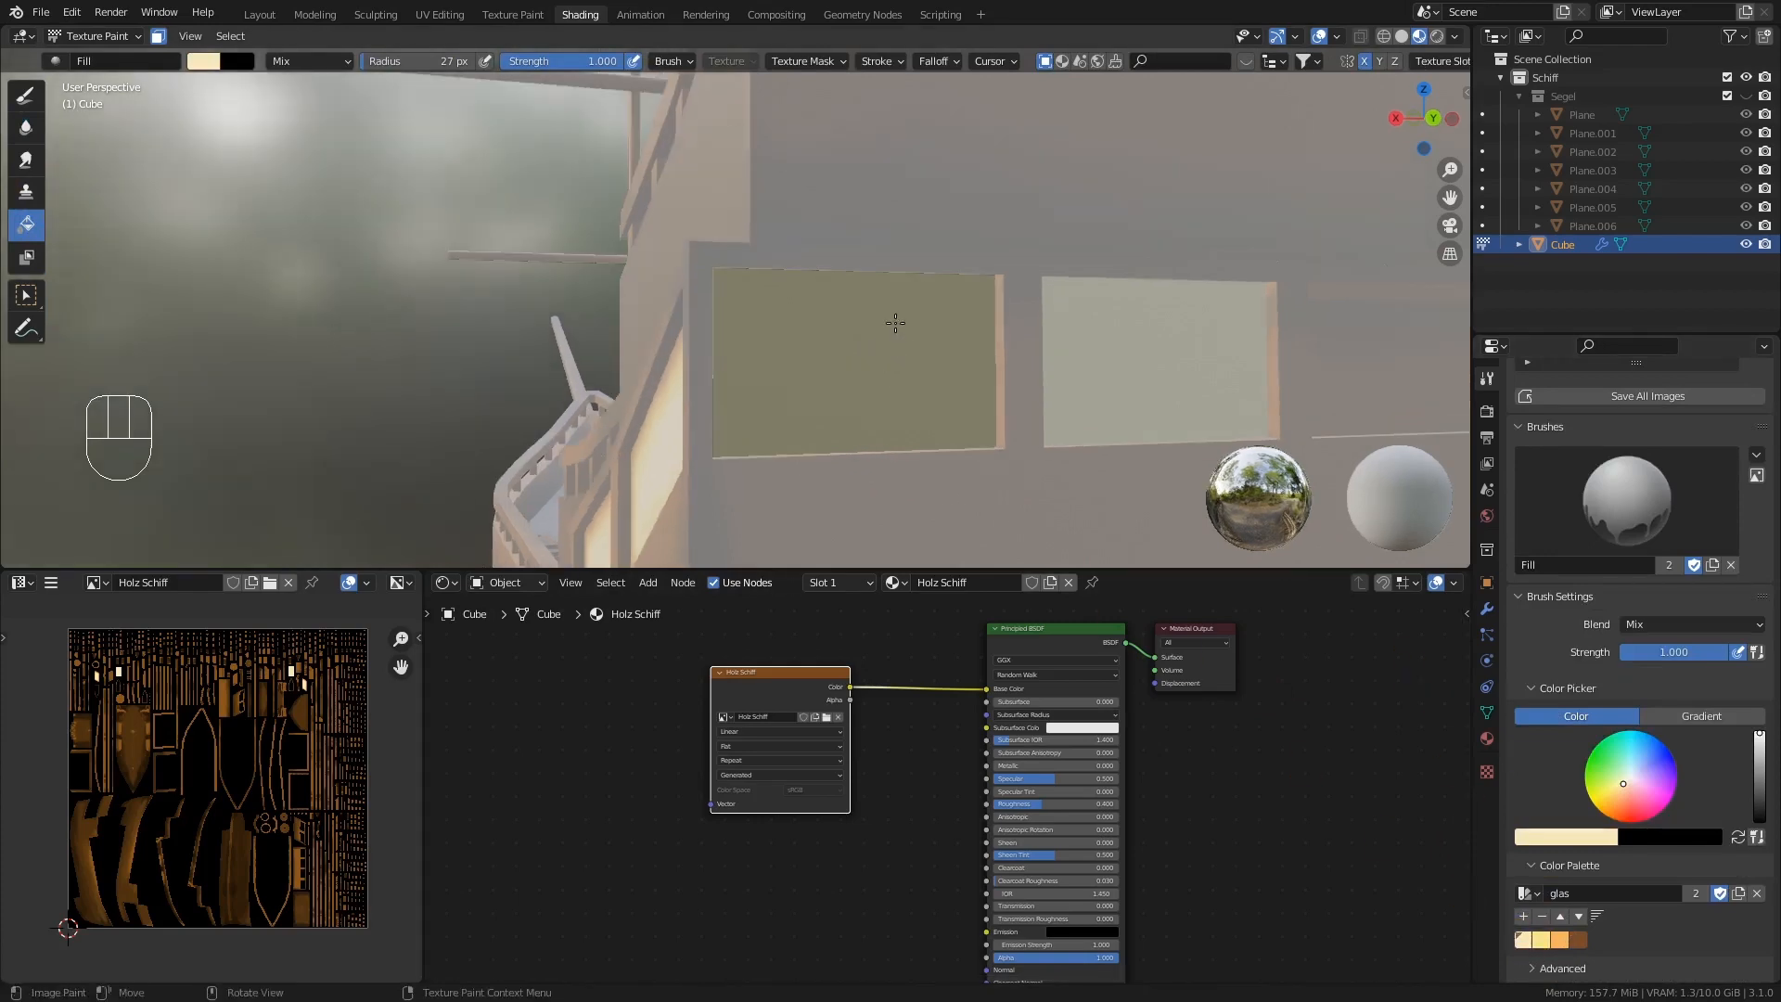
key("Tab")
left_click(1094, 351)
left_click(879, 343)
key("Tab")
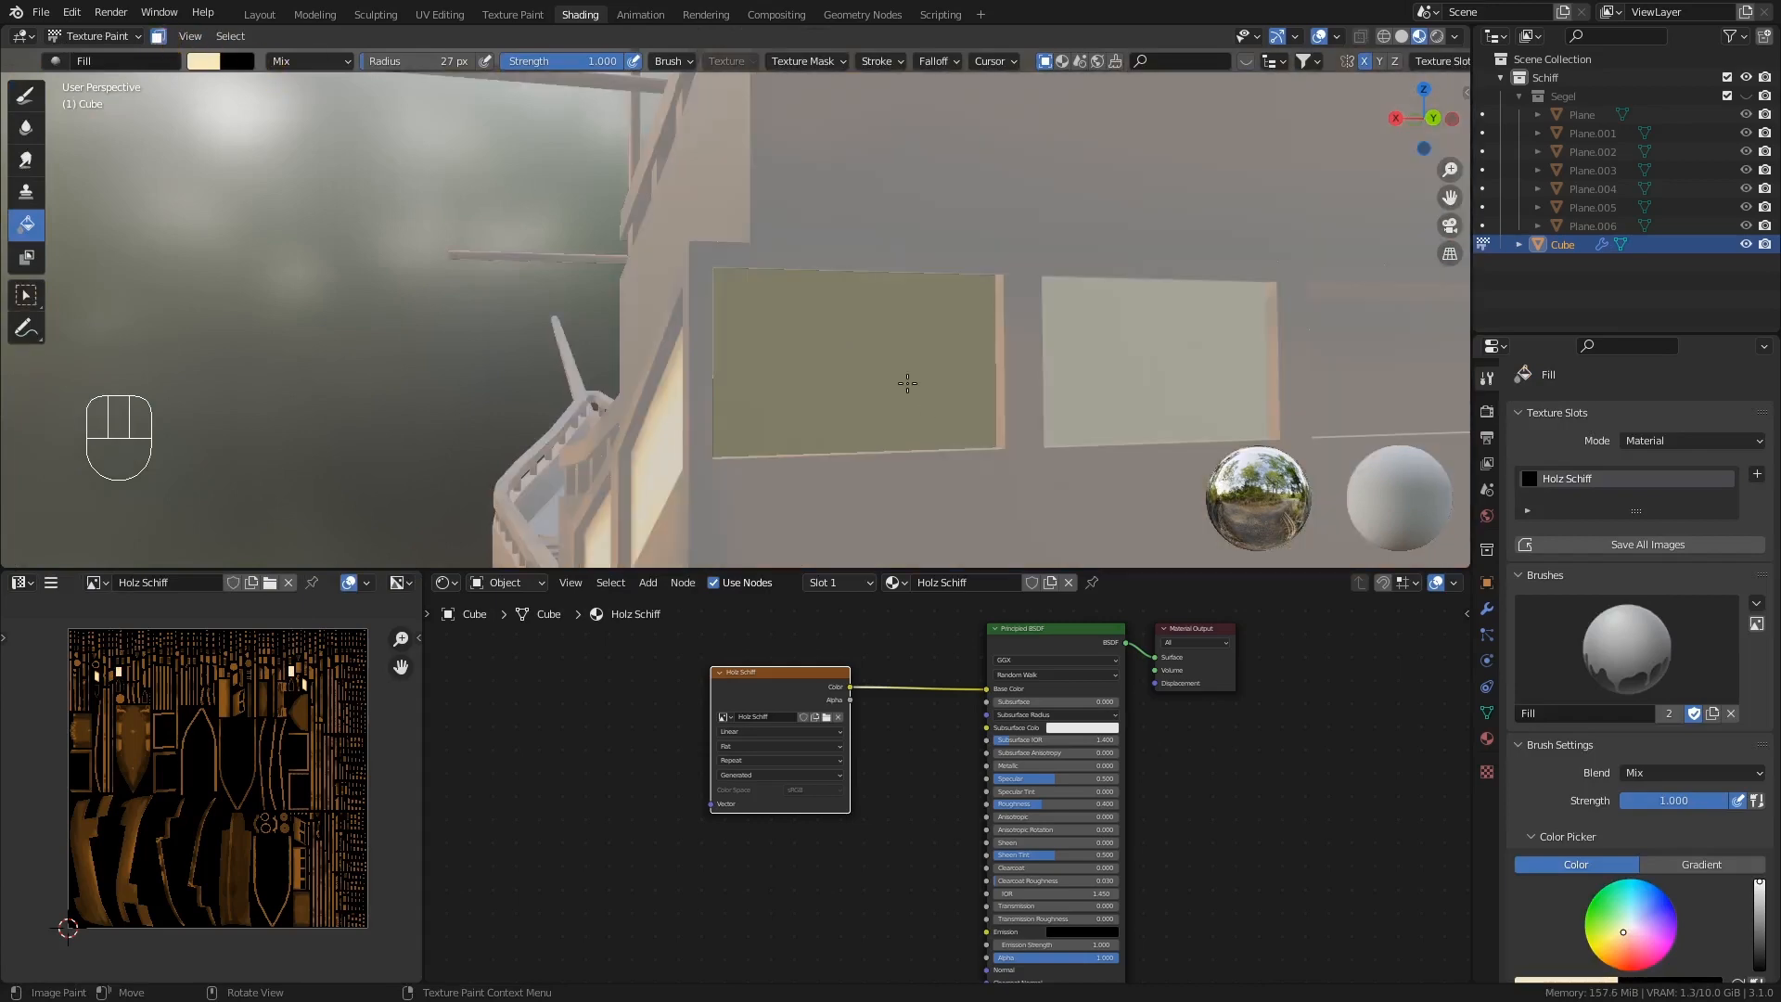
- With the Draw brush at 38 px, paint the glas palette's yellow around the border of the first stern window
middle_click_drag(906, 386, 1154, 361)
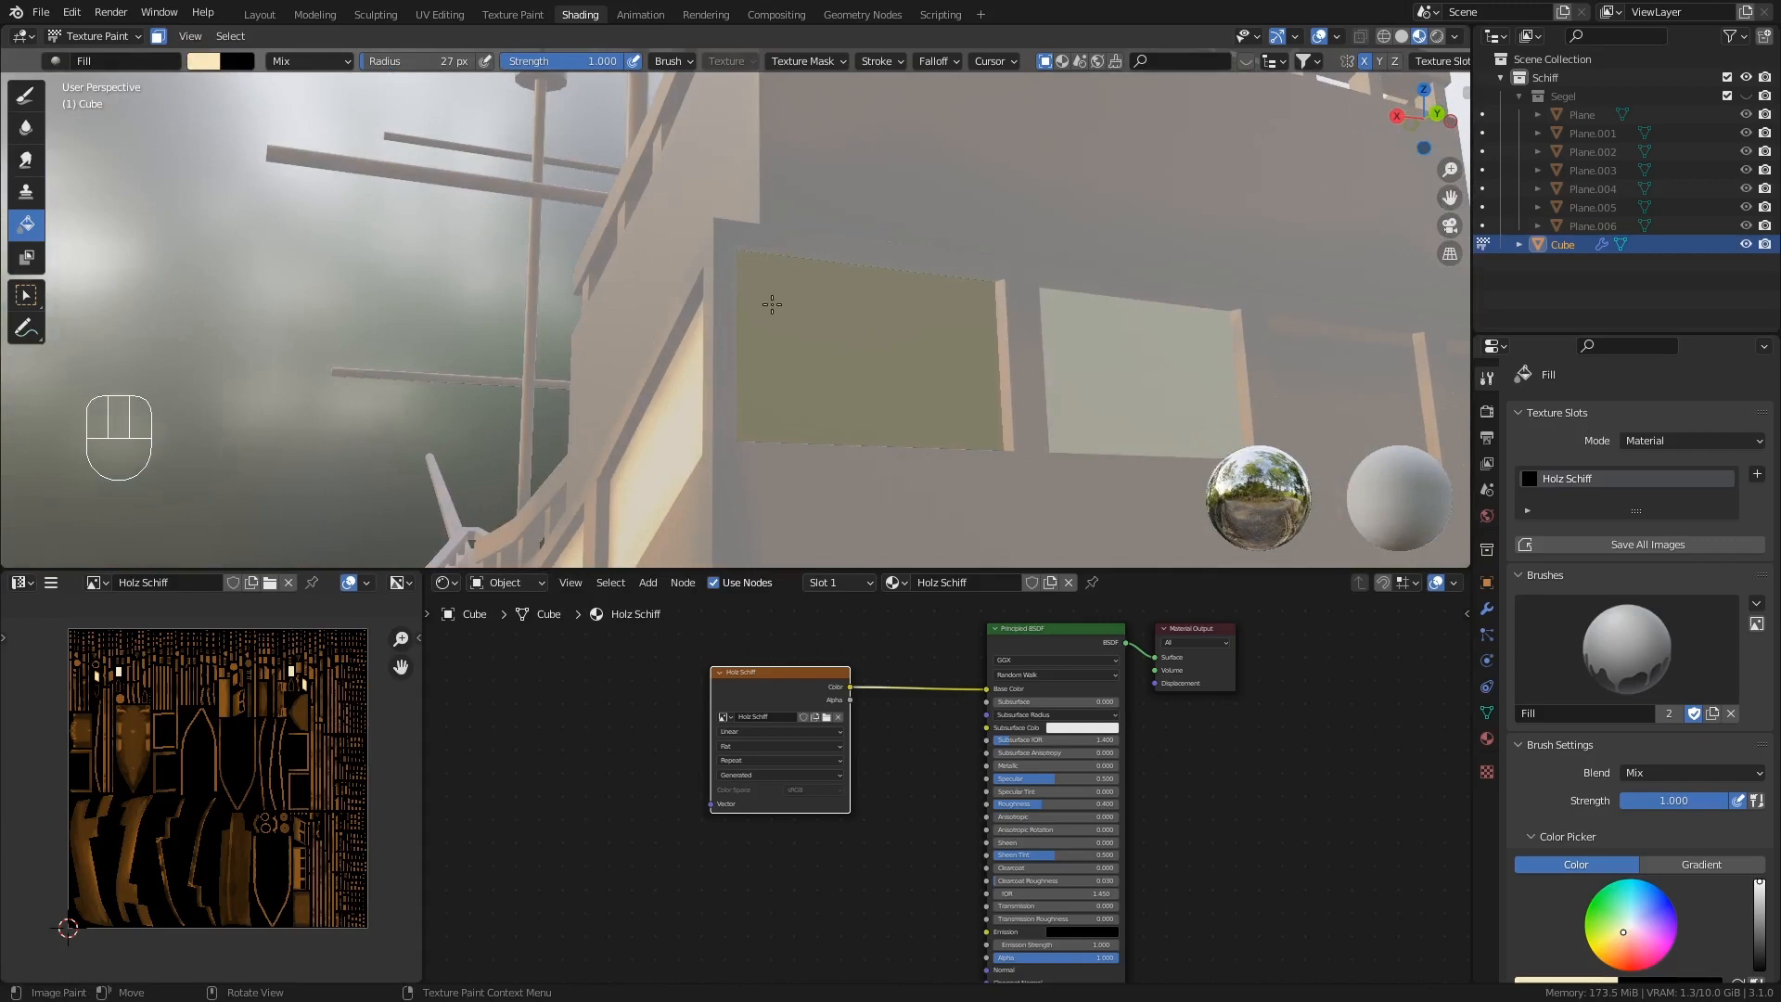
scroll(1697, 783, "down", 3)
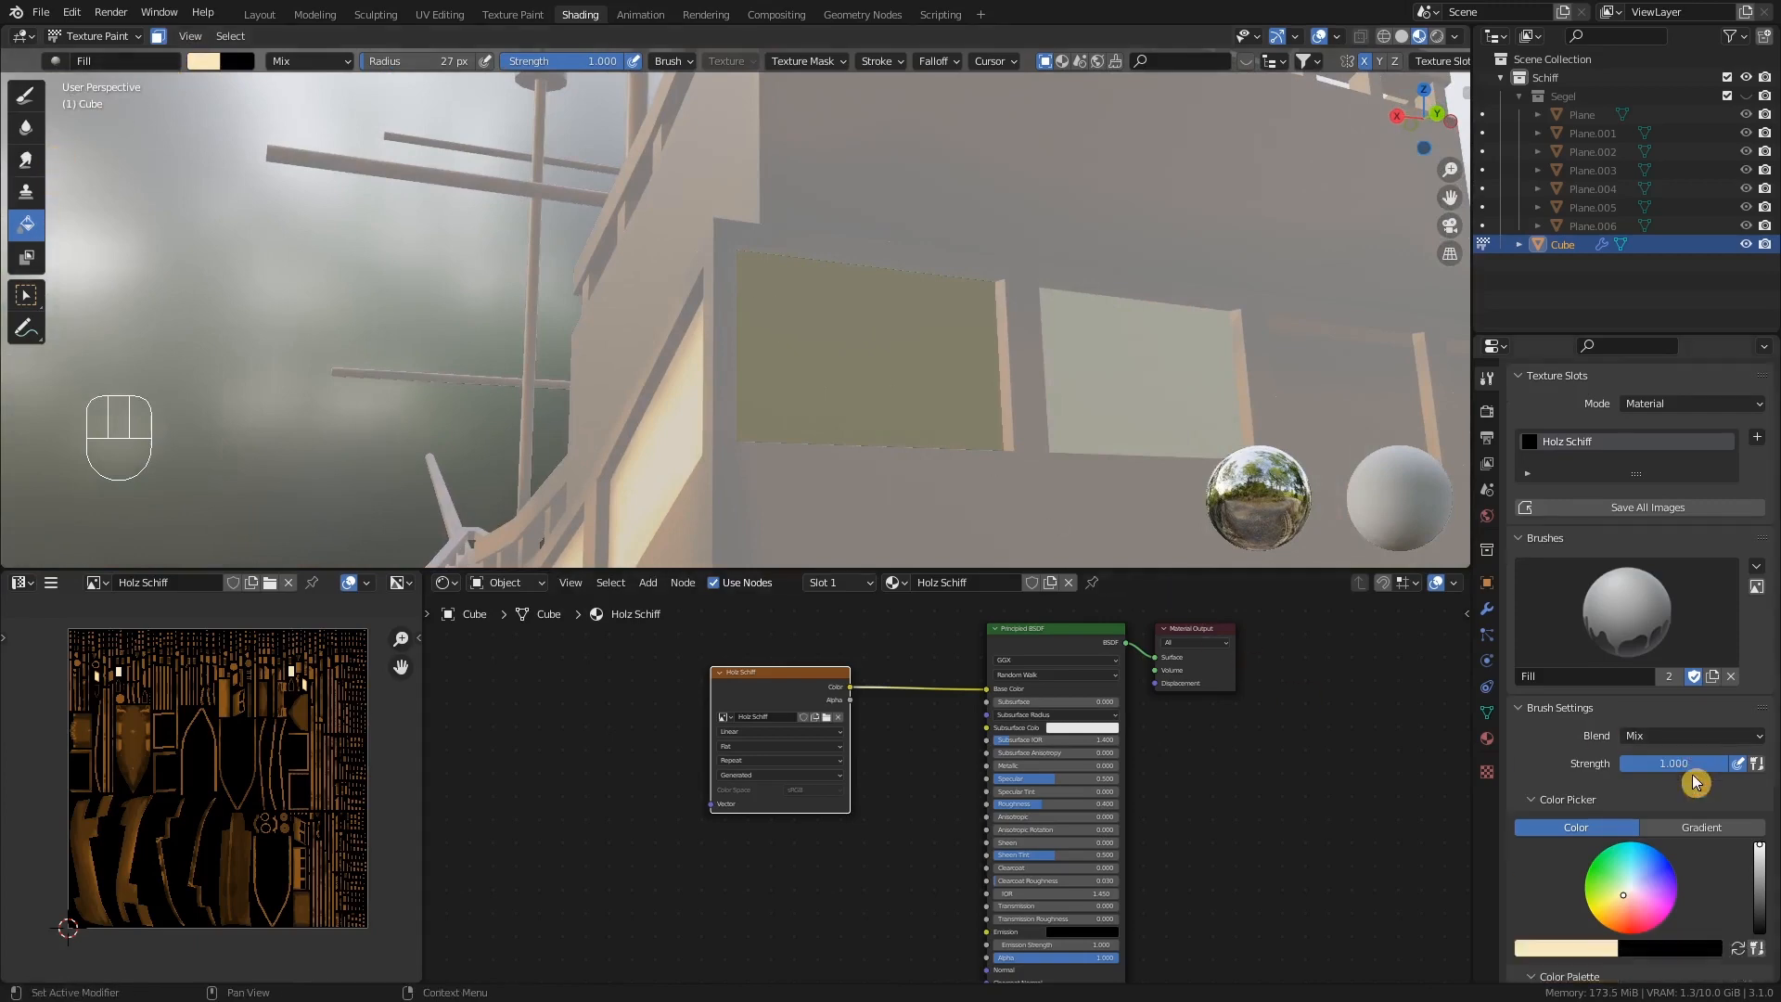
key("Tab")
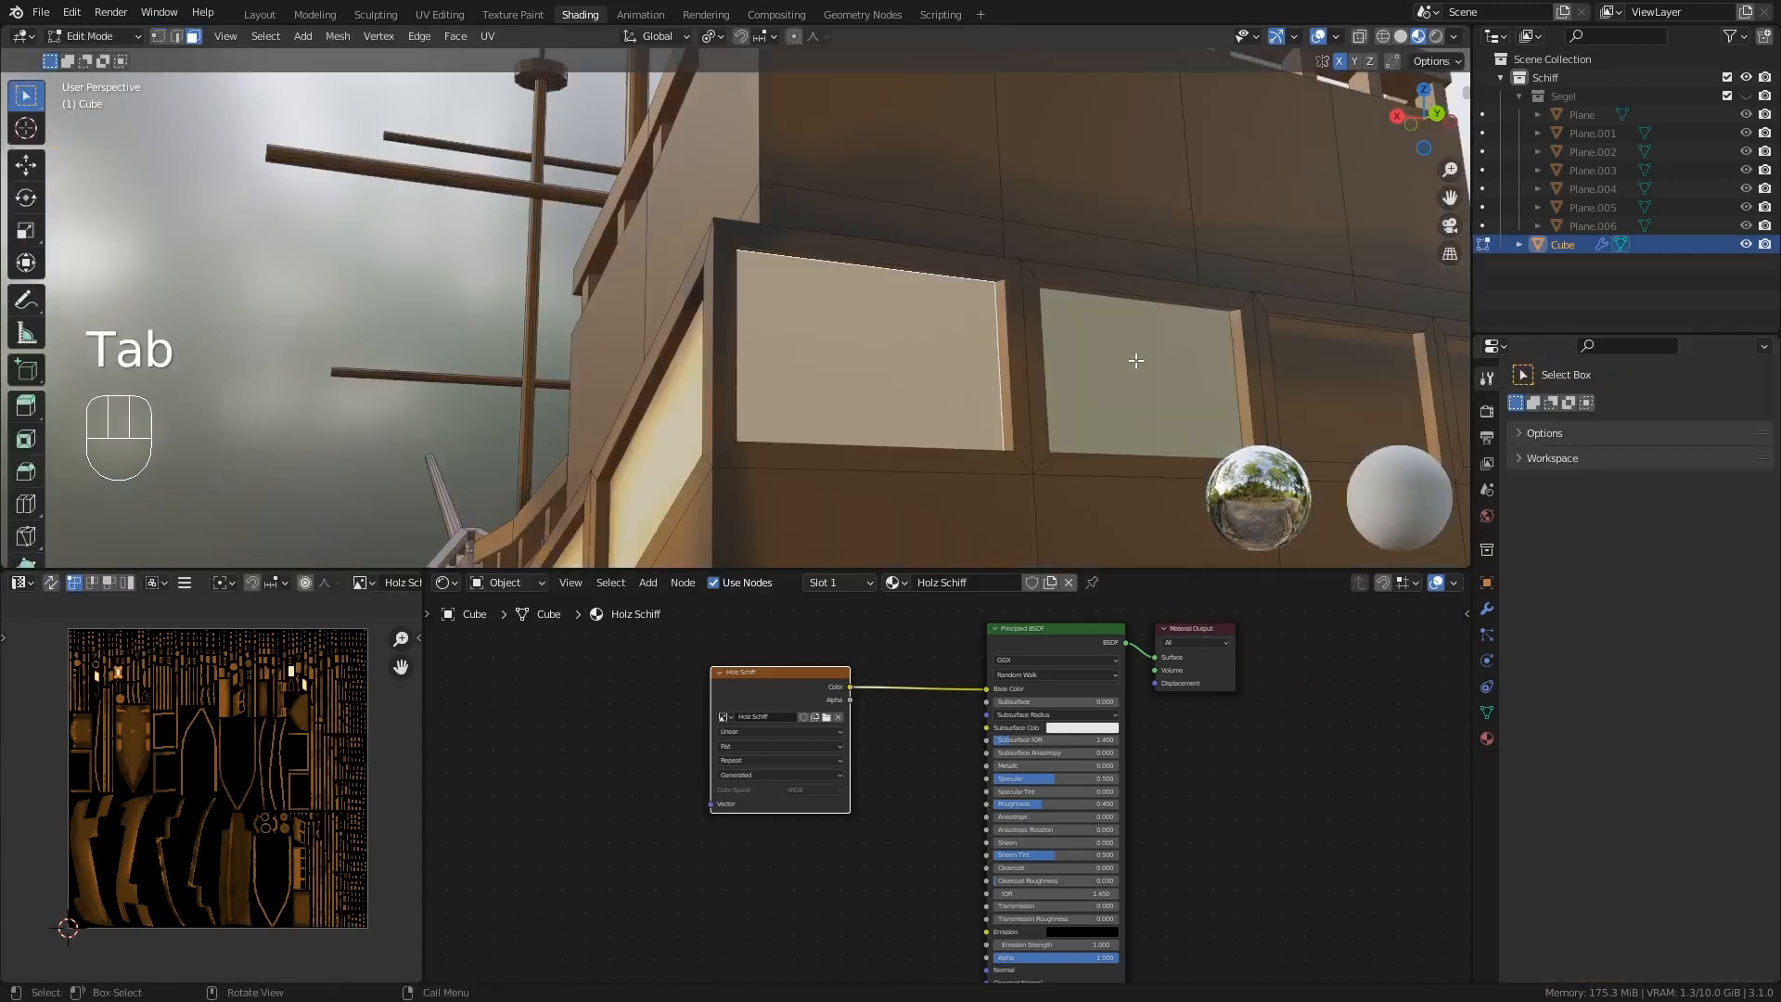
key("Tab")
mouse_move(998, 458)
middle_mouse_down()
mouse_move(966, 469)
mouse_move(1101, 453)
mouse_move(1070, 370)
mouse_move(1066, 408)
middle_mouse_up()
middle_click_drag(1067, 408, 1072, 387)
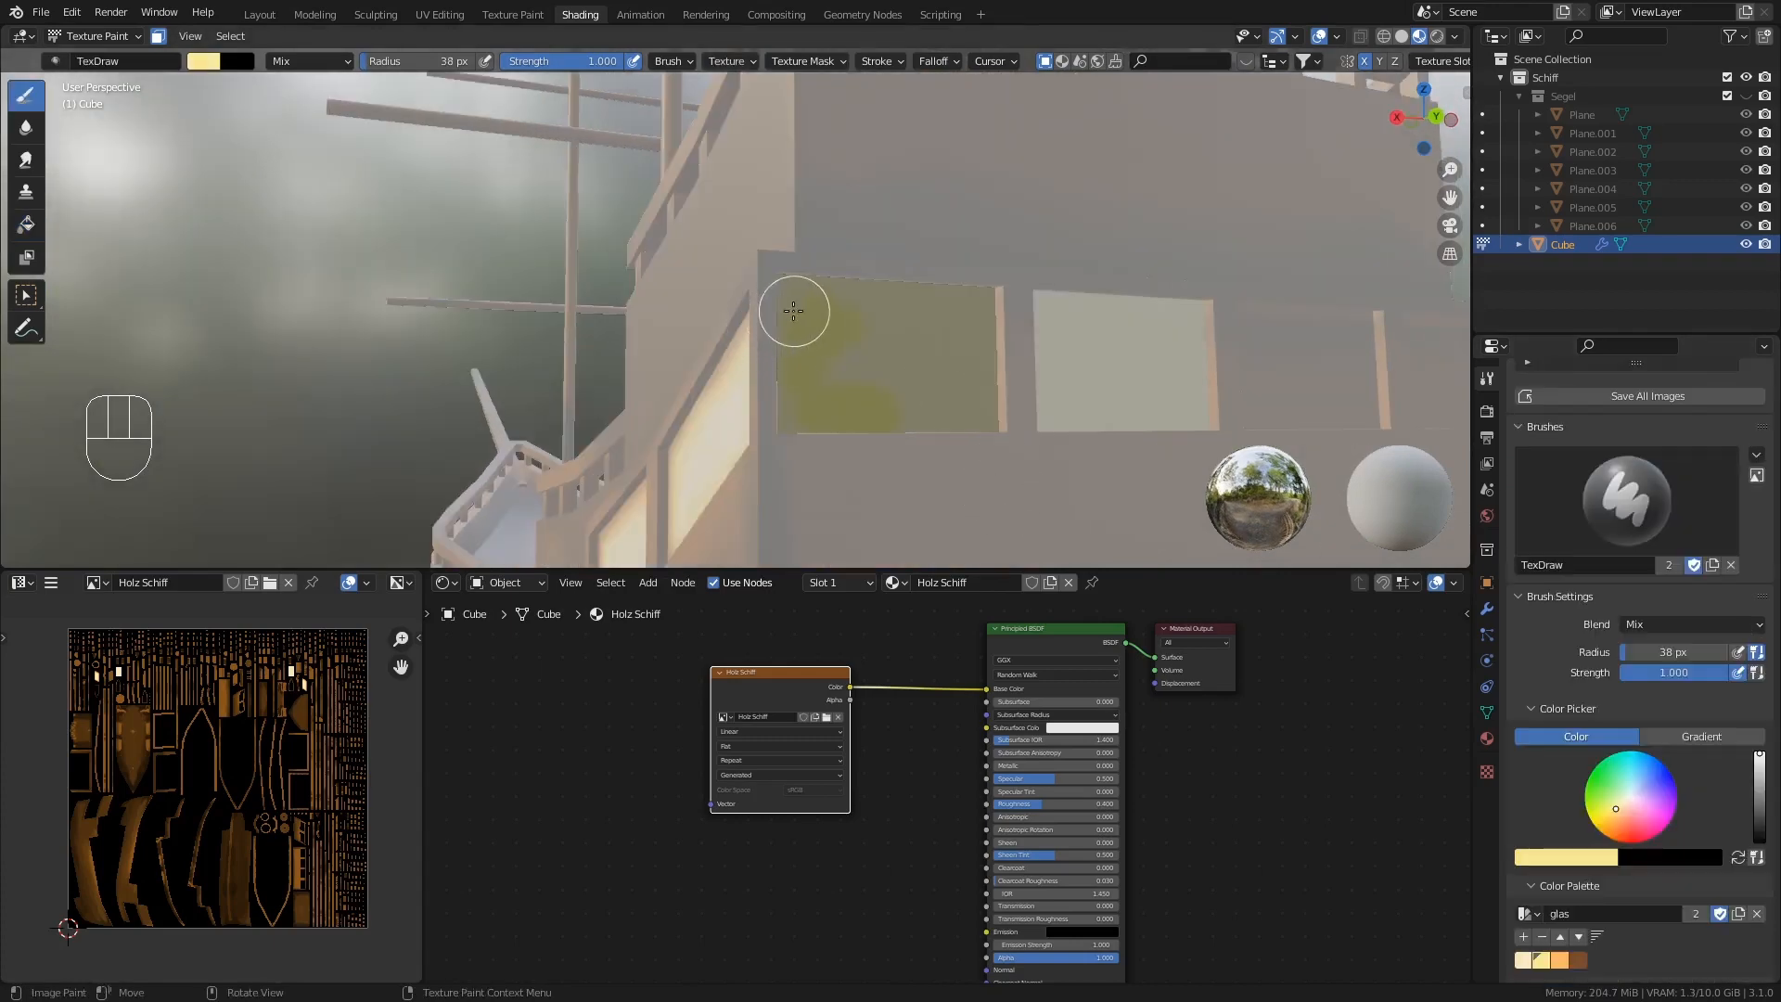
mouse_move(880, 394)
left_mouse_down()
mouse_move(843, 297)
mouse_move(990, 297)
mouse_move(983, 412)
left_mouse_up()
- Repaint the middle of the first stern window in the palette's cream, and touch up its yellow border
left_click(1529, 961)
left_click_drag(844, 342, 939, 367)
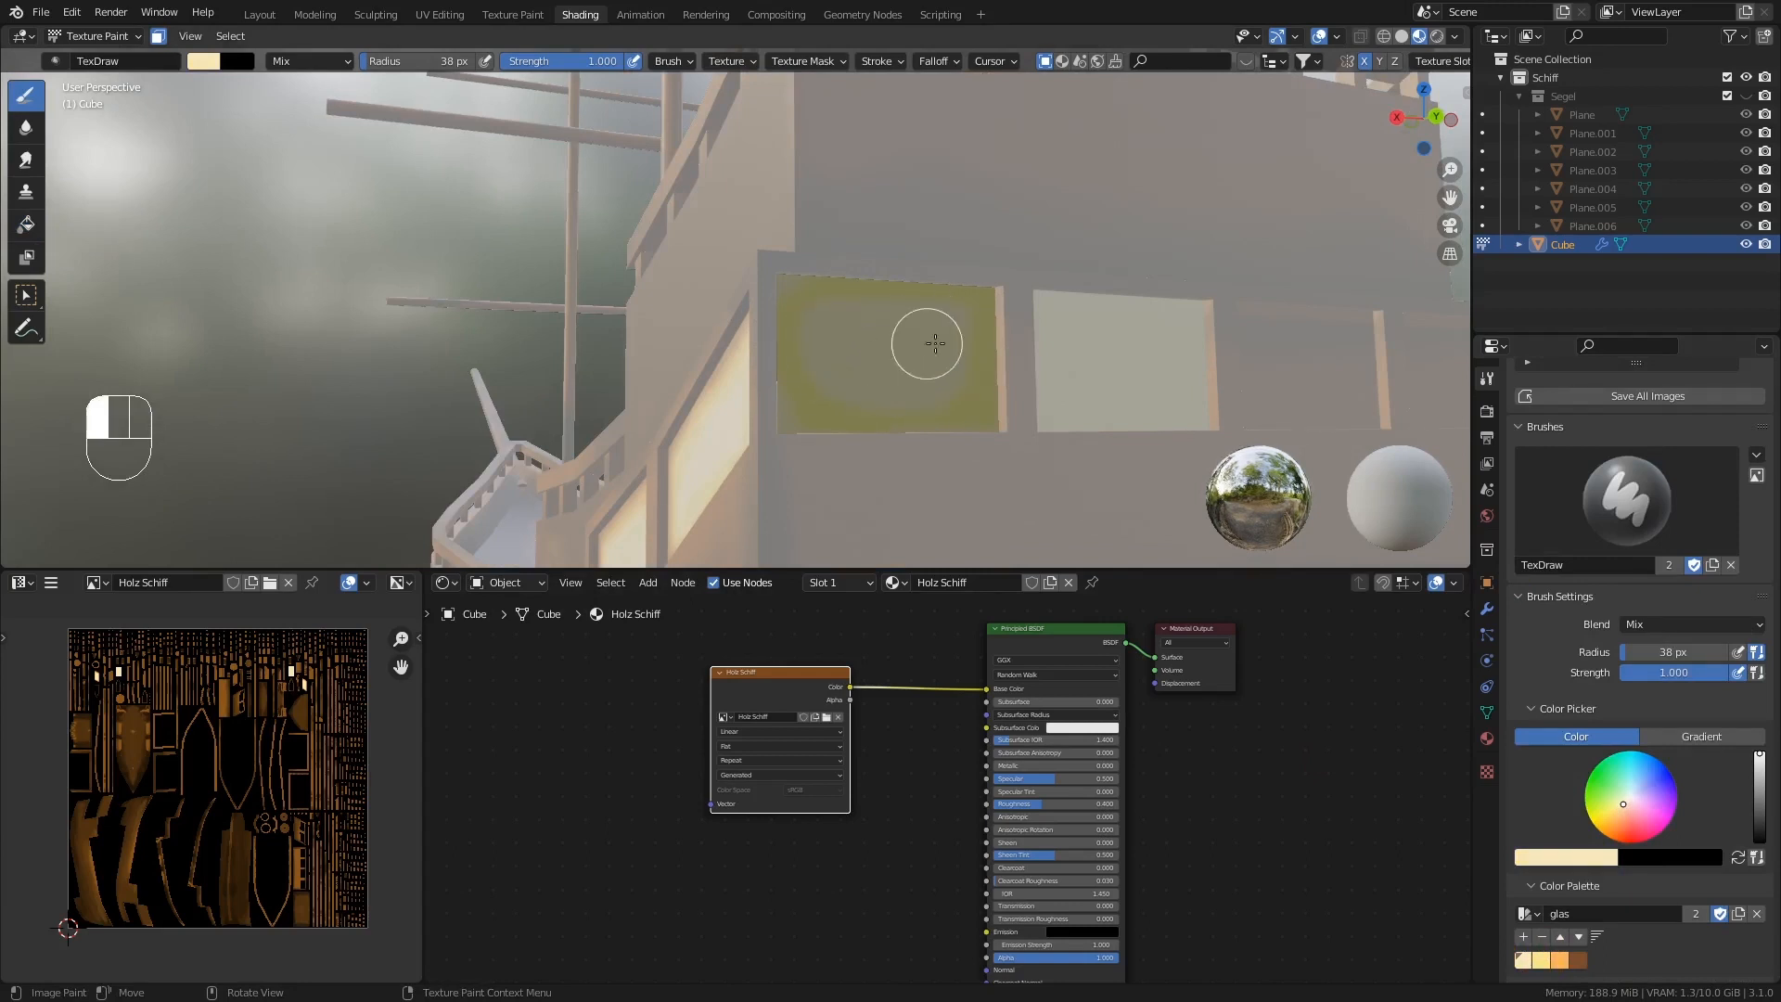
left_click(1543, 961)
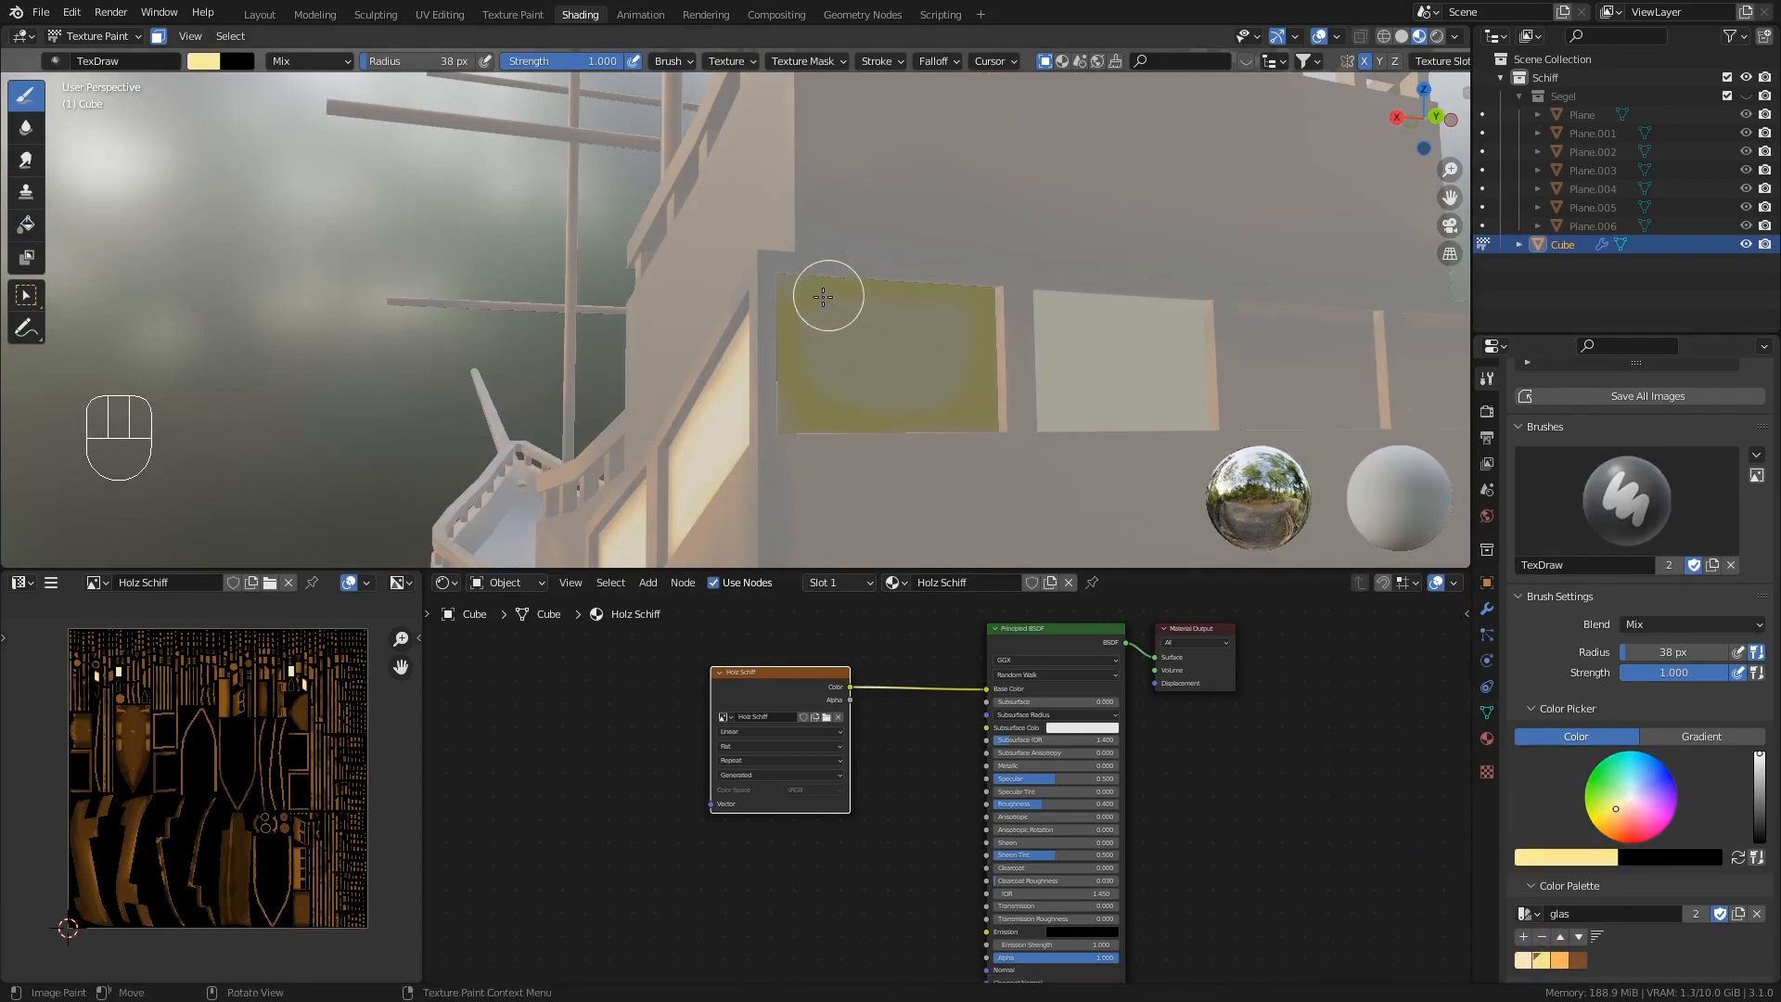
left_click_drag(830, 318, 817, 415)
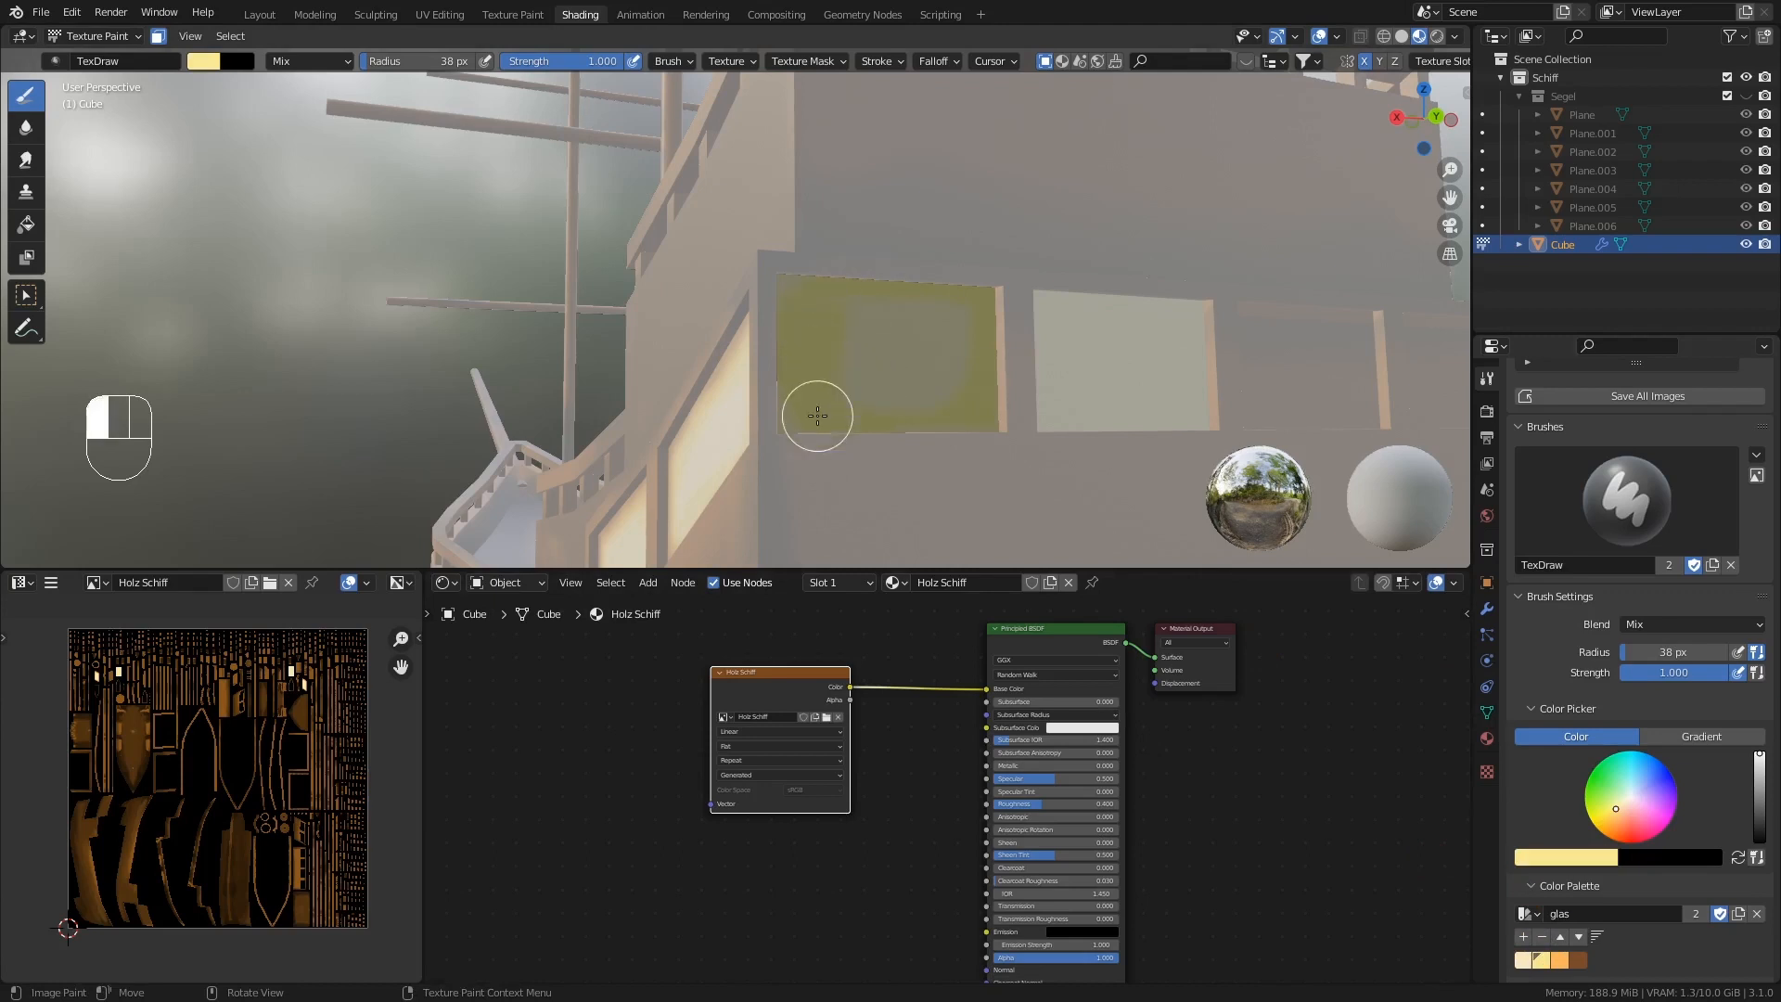
- Paint an orange band from the glas palette along all edges of the first stern window
left_click(1559, 961)
middle_click_drag(977, 362, 1001, 302, "ctrl")
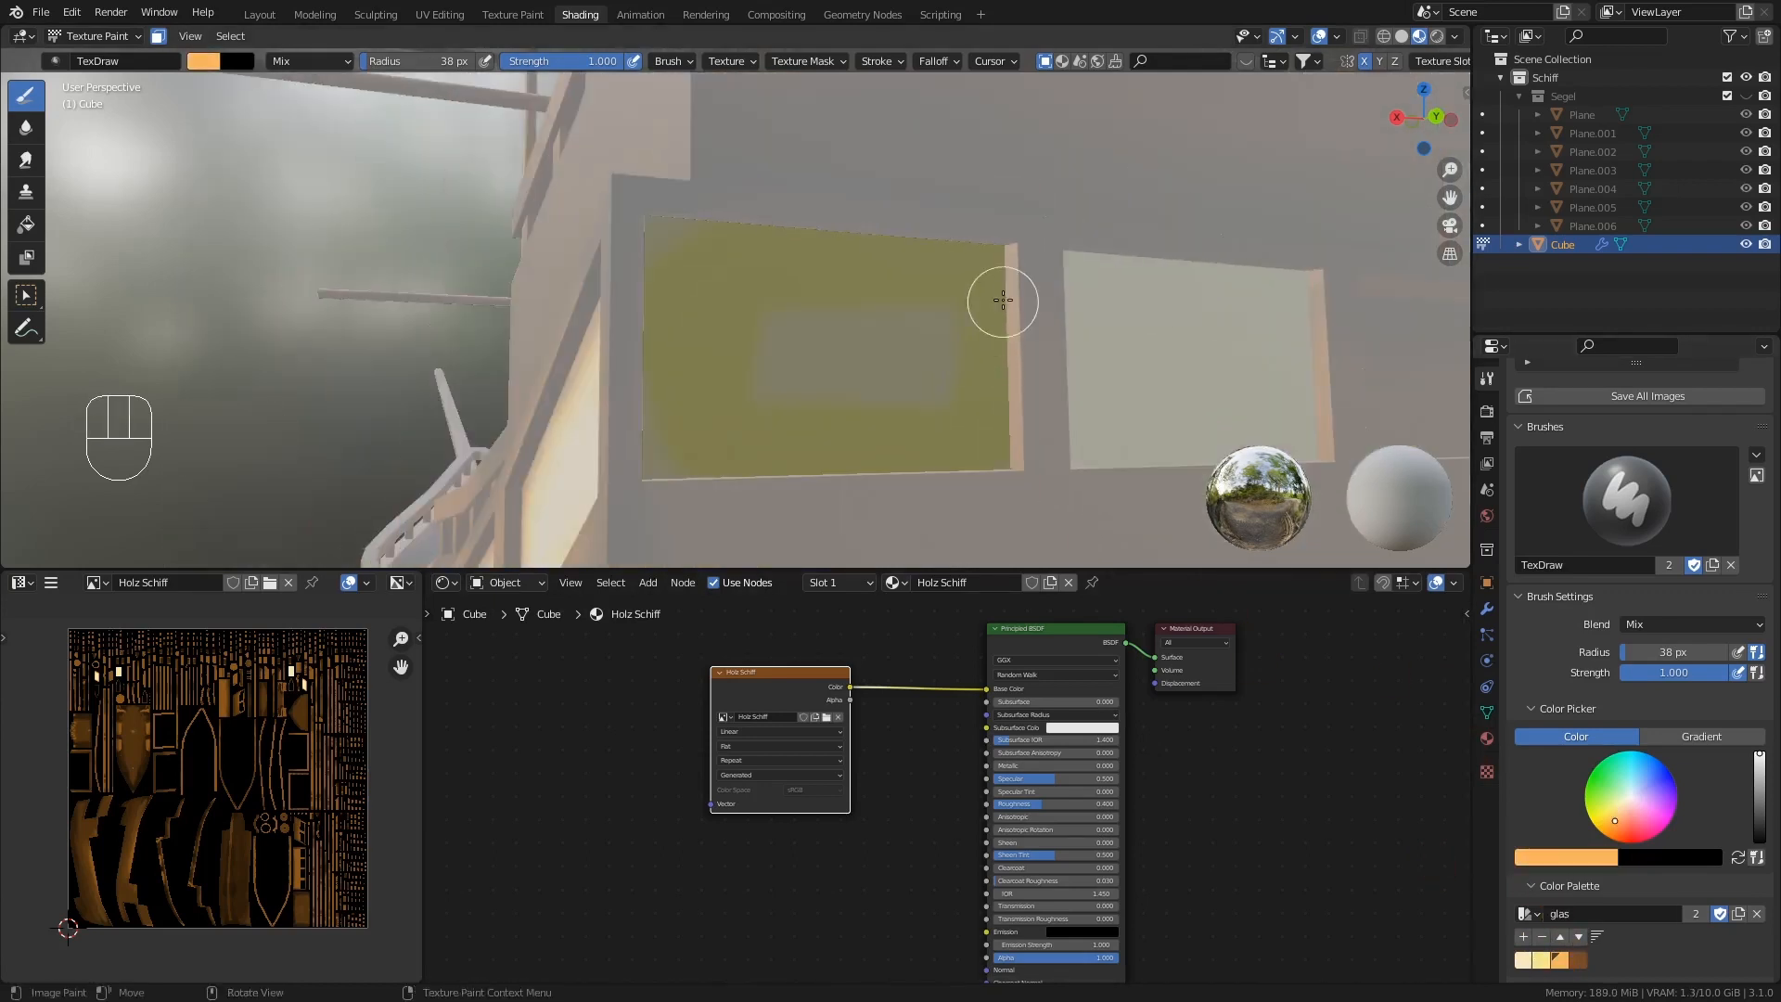
left_click_drag(1005, 245, 1005, 441)
mouse_move(819, 374)
middle_mouse_down()
mouse_move(704, 370)
mouse_move(624, 318)
mouse_move(668, 301)
middle_mouse_up()
mouse_move(667, 301)
left_mouse_down()
mouse_move(655, 266)
mouse_move(882, 287)
mouse_move(676, 270)
mouse_move(686, 288)
left_mouse_up()
middle_click_drag(687, 288, 737, 409)
mouse_move(662, 475)
left_mouse_down()
mouse_move(938, 429)
mouse_move(707, 446)
mouse_move(683, 463)
left_mouse_up()
mouse_move(682, 470)
middle_mouse_down()
mouse_move(844, 432)
mouse_move(837, 390)
mouse_move(853, 417)
mouse_move(937, 417)
mouse_move(899, 279)
middle_mouse_up()
- Paint the first stern window's vertical edge nearest the second window in the palette's brown at 38 px
left_click(1576, 961)
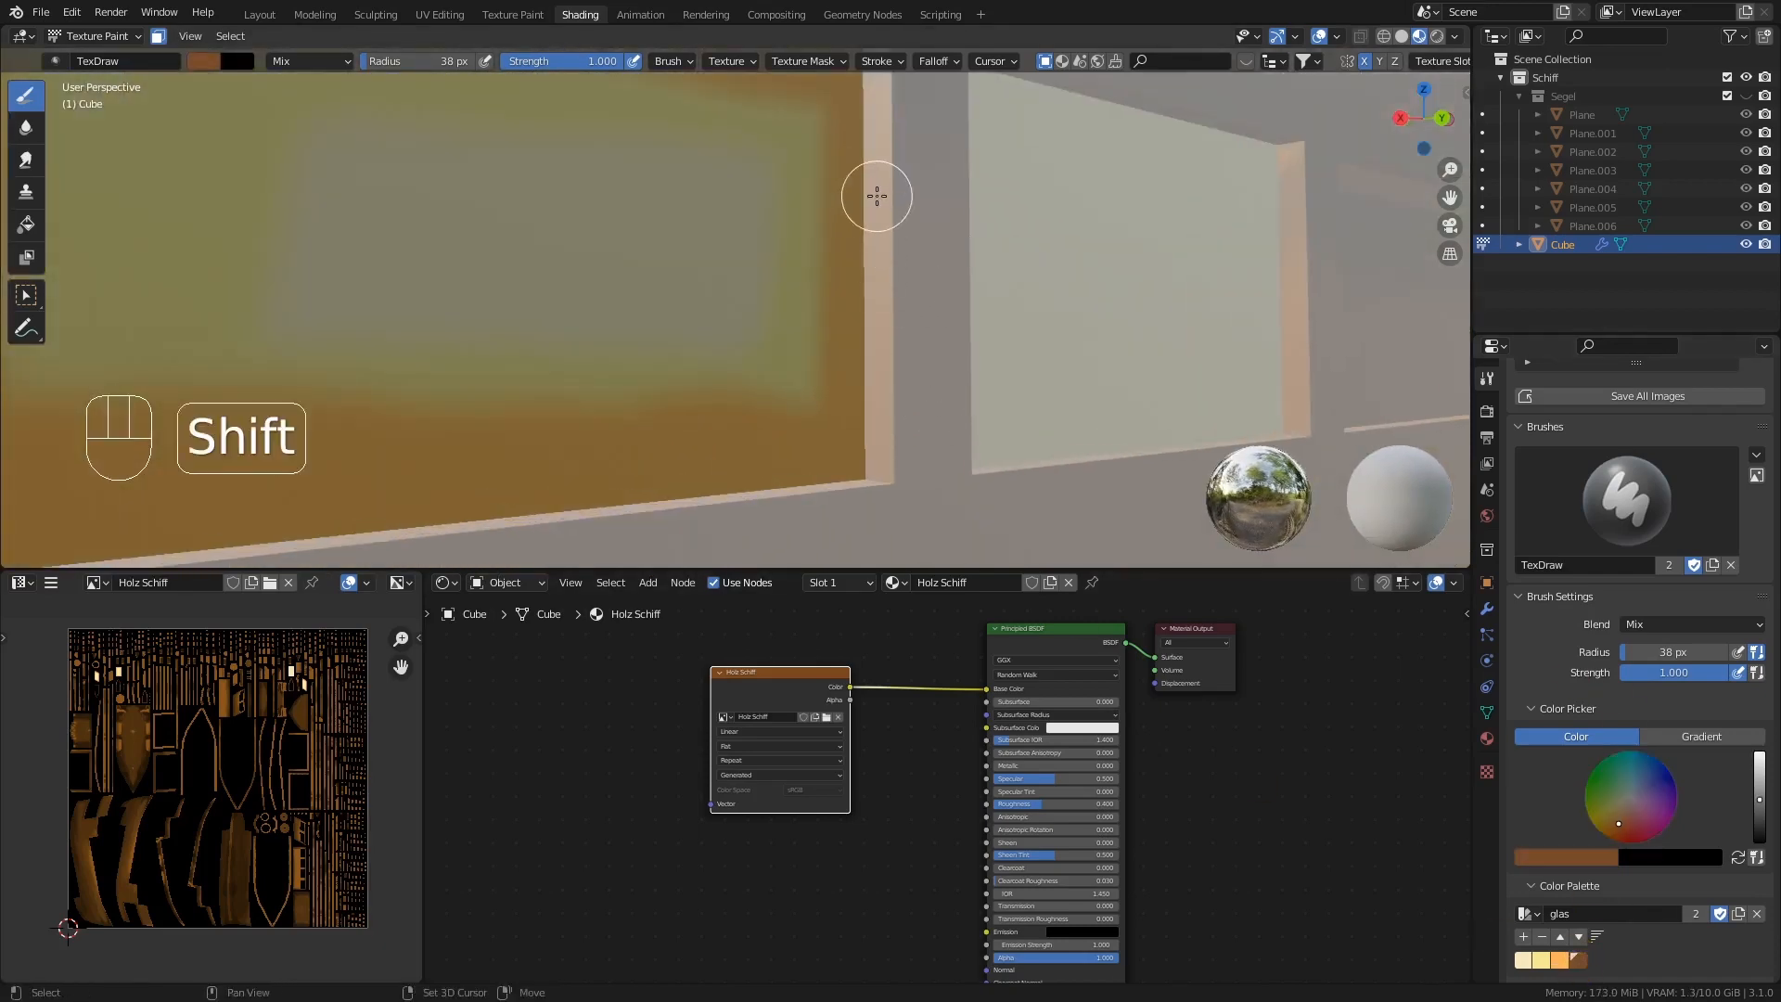
mouse_move(874, 195)
middle_mouse_down("shift")
mouse_move(922, 186)
mouse_move(923, 157)
middle_mouse_up("shift")
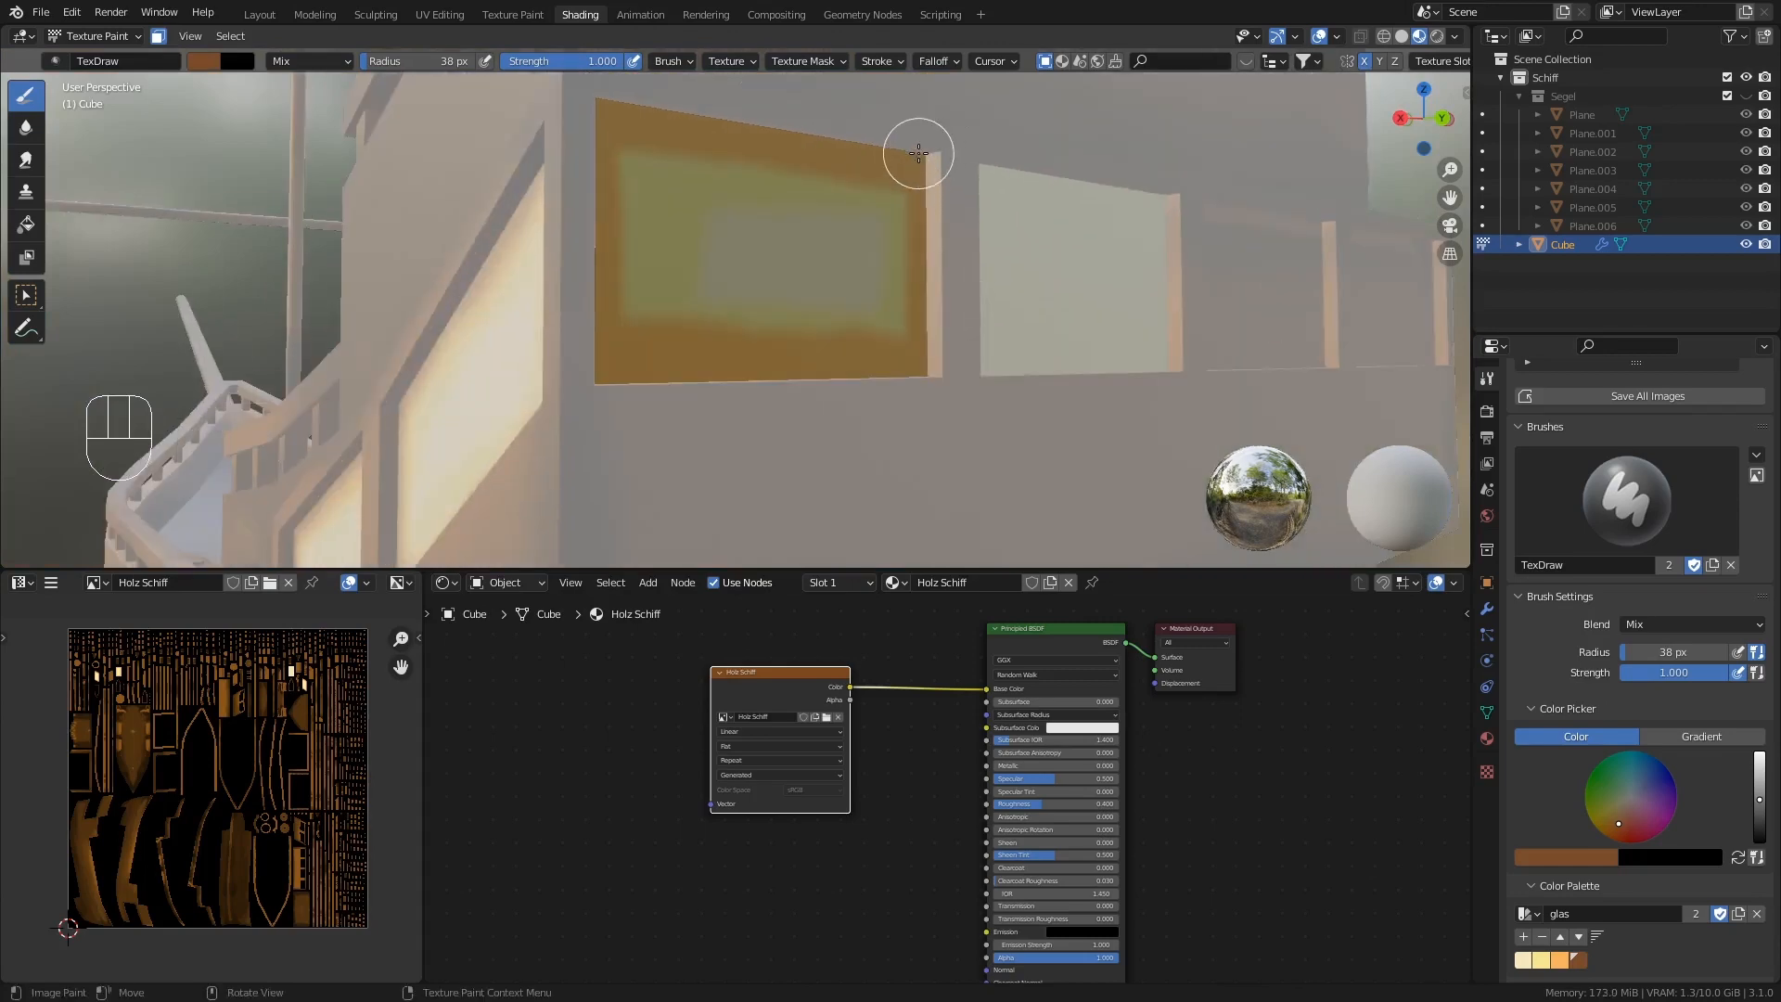
key("KP_Decimal")
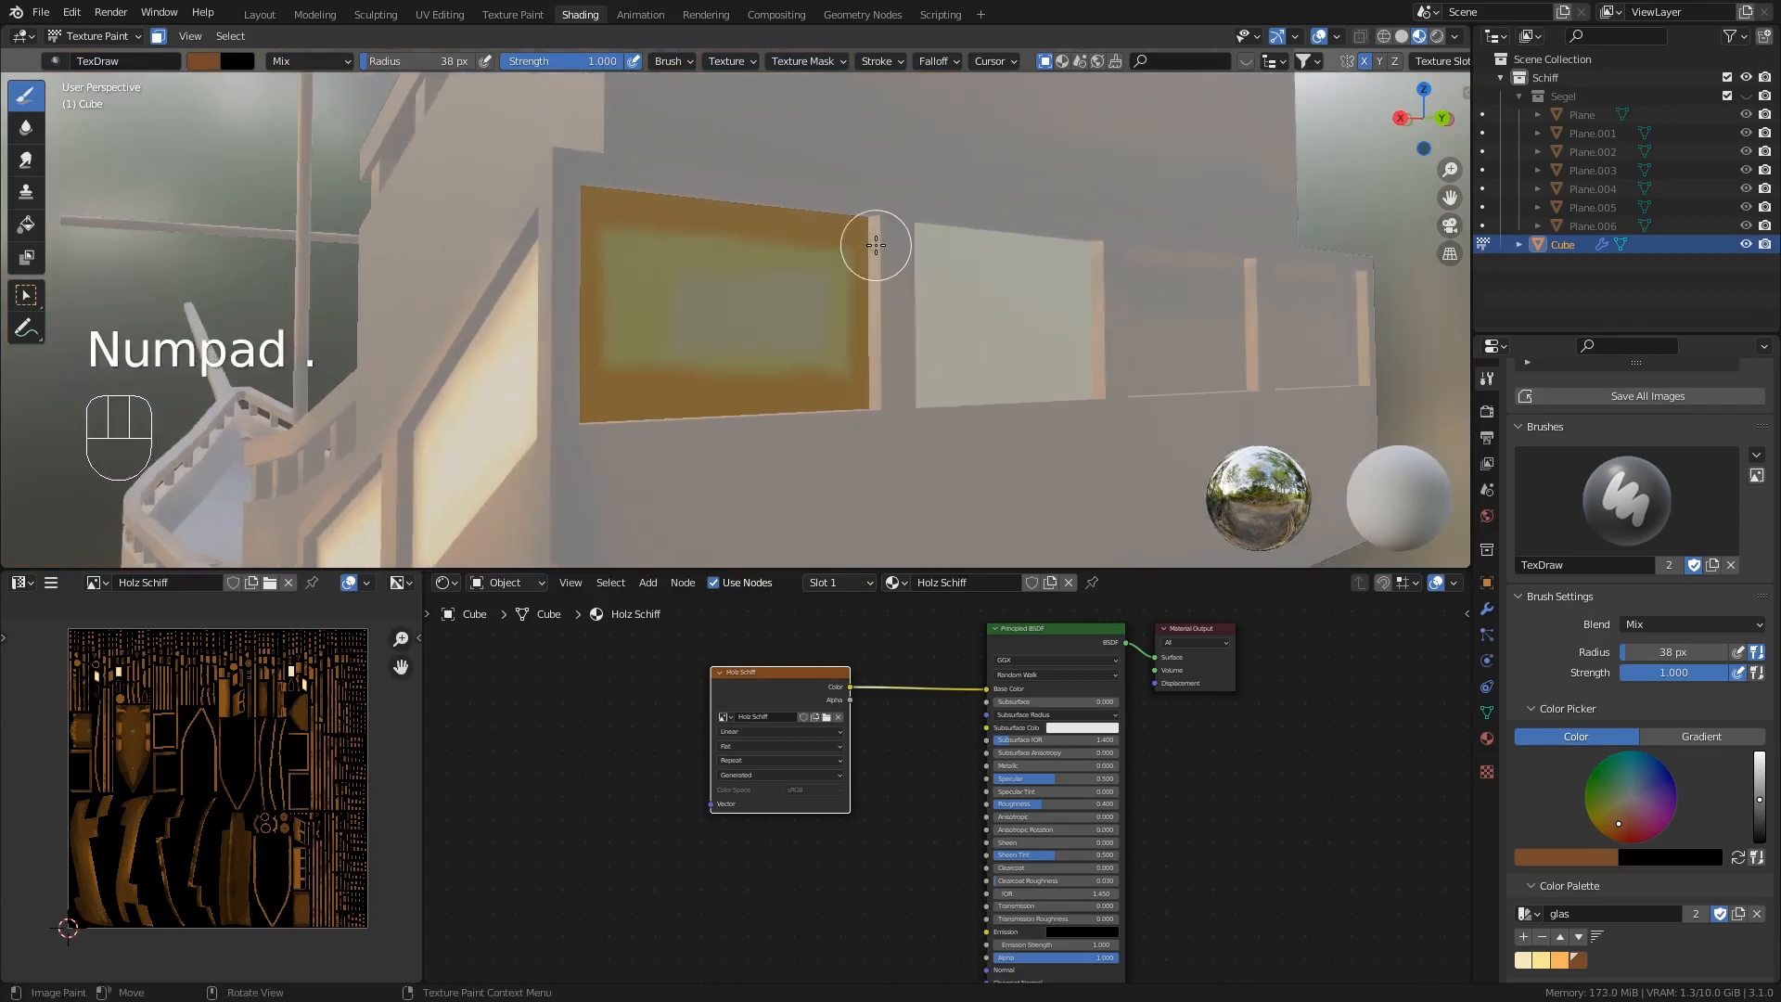
middle_click_drag(874, 238, 872, 191, "ctrl")
left_click_drag(875, 185, 871, 532)
middle_click_drag(879, 306, 809, 238)
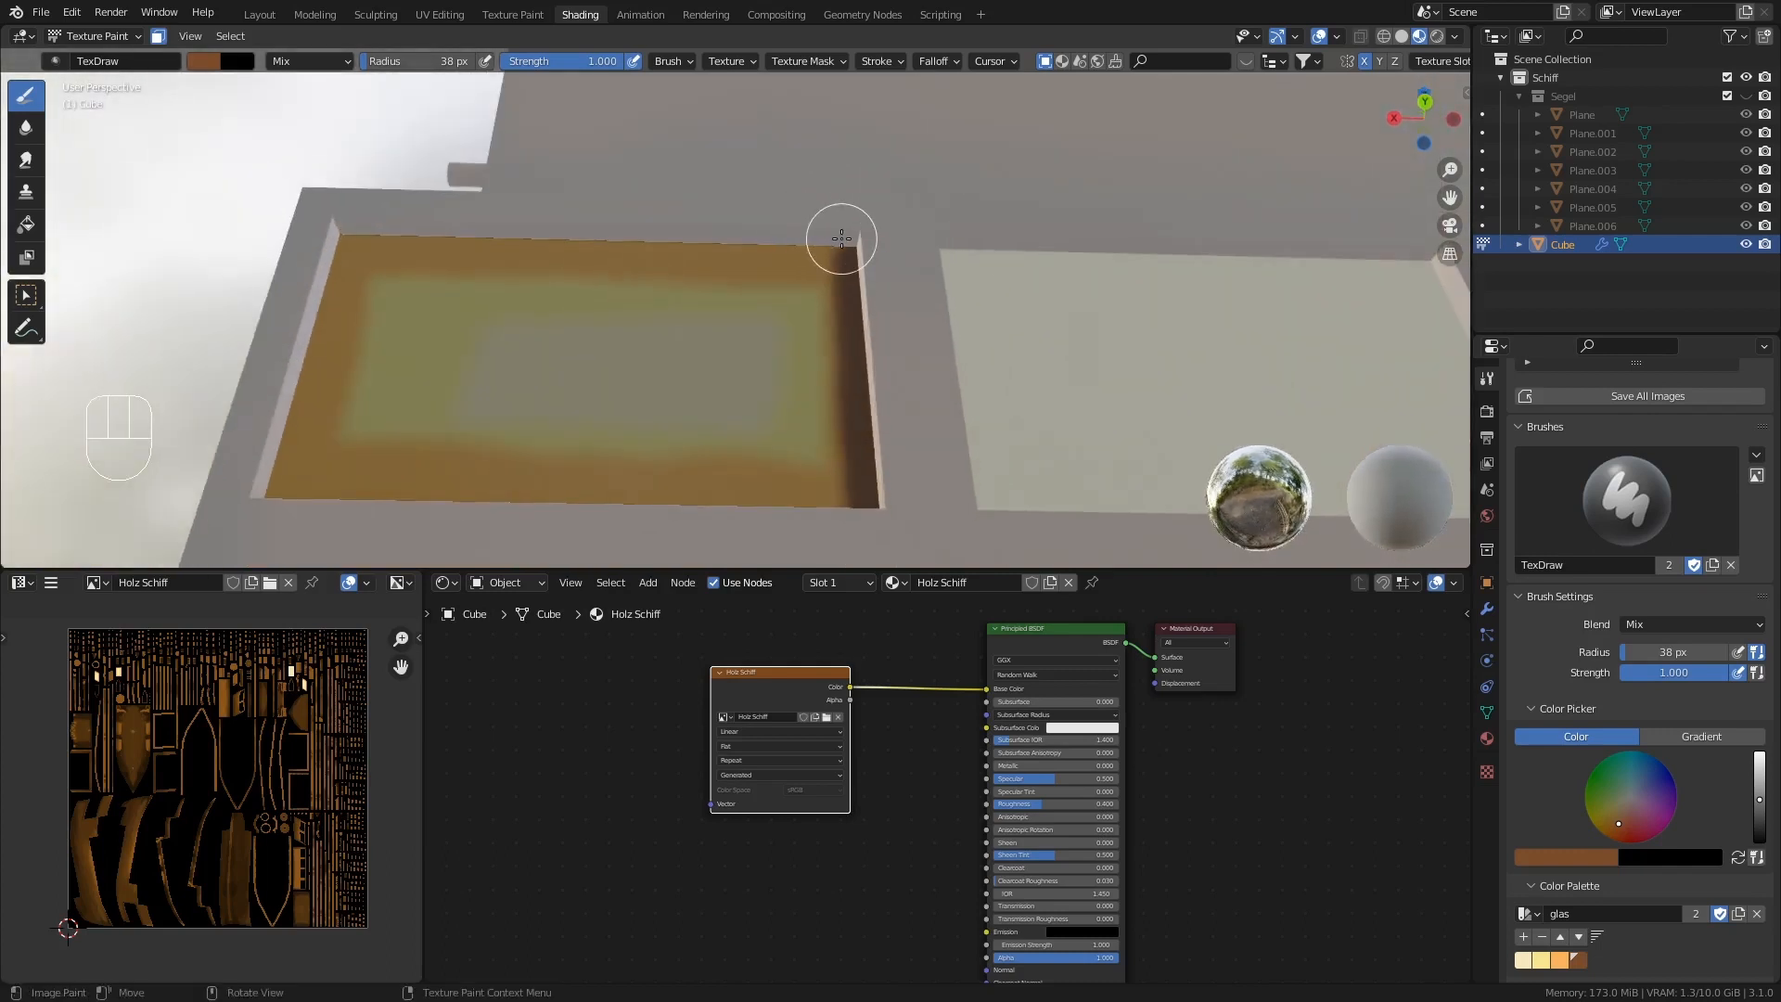
- Reduce the Draw brush radius to 22 px and continue the brown outline along the window's upper edge and the side edge nearest the gallery
key("f")
left_click(421, 237)
key("f")
left_click(370, 239)
mouse_move(350, 236)
left_mouse_down()
mouse_move(720, 231)
mouse_move(858, 248)
mouse_move(330, 259)
mouse_move(279, 489)
left_mouse_up()
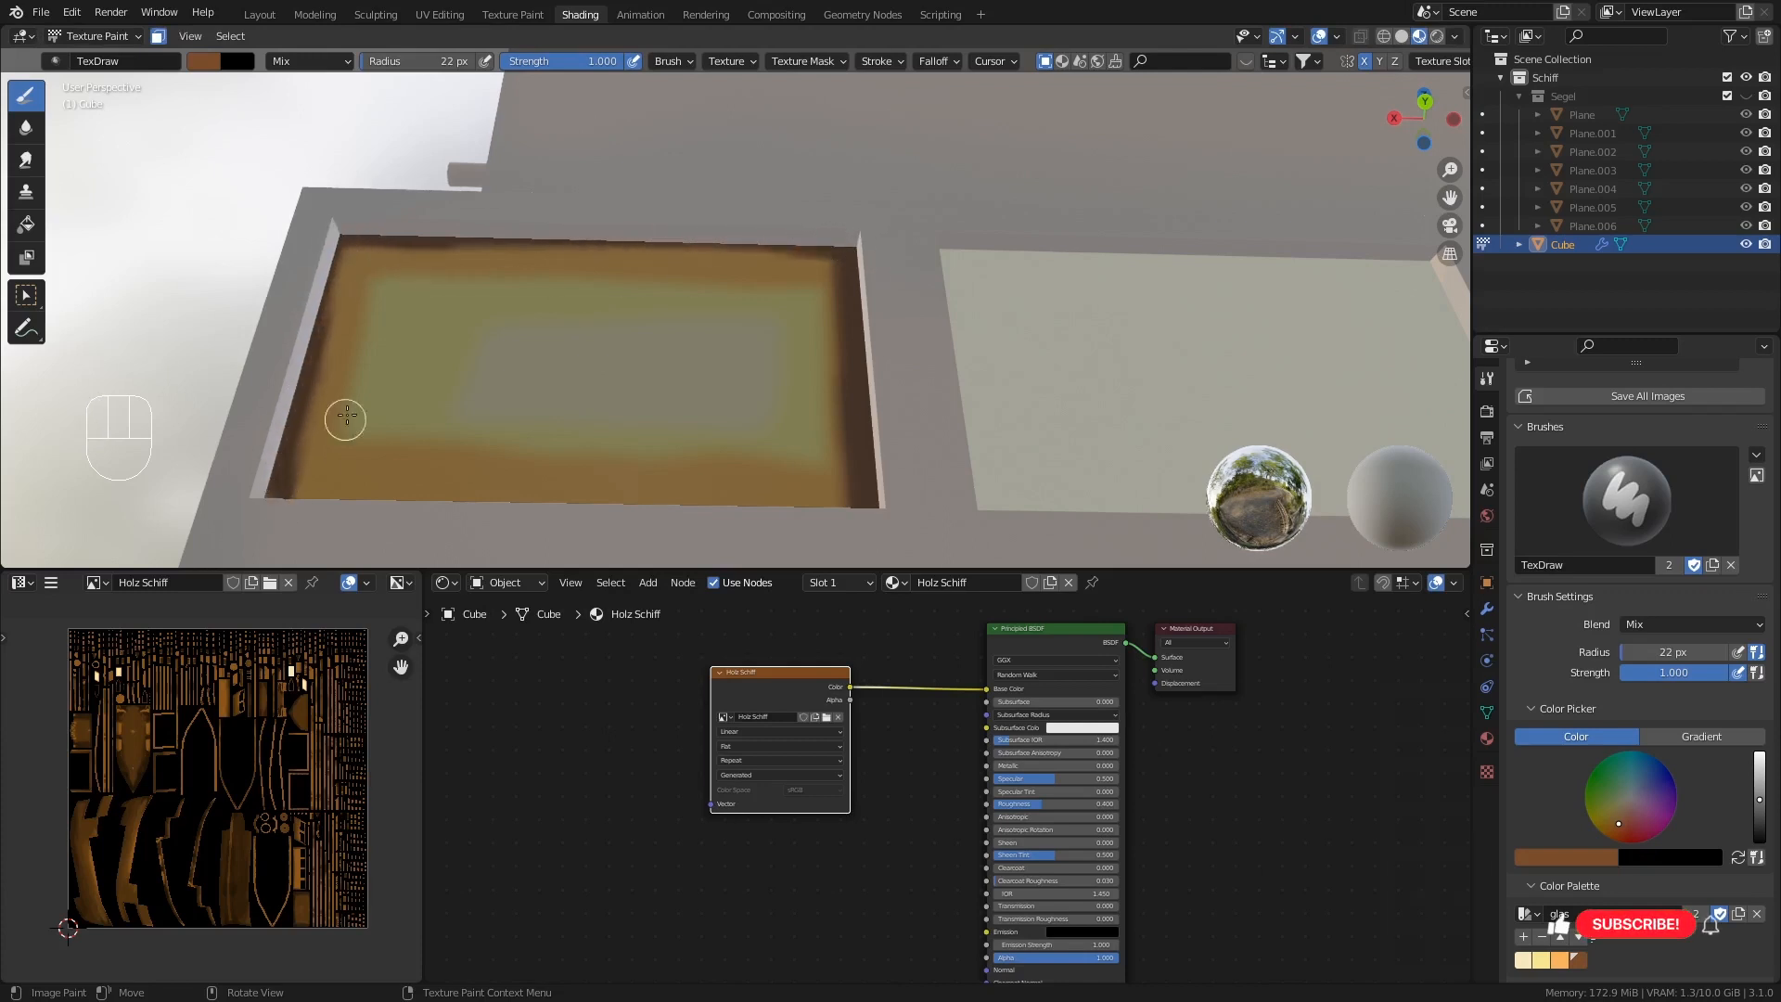
- Paint dark brown along the lower edge of the first window pane with the TexDraw brush
middle_click_drag(345, 417, 353, 525)
mouse_move(305, 508)
left_mouse_down()
mouse_move(807, 465)
mouse_move(796, 429)
left_mouse_up()
middle_click_drag(796, 429, 644, 298)
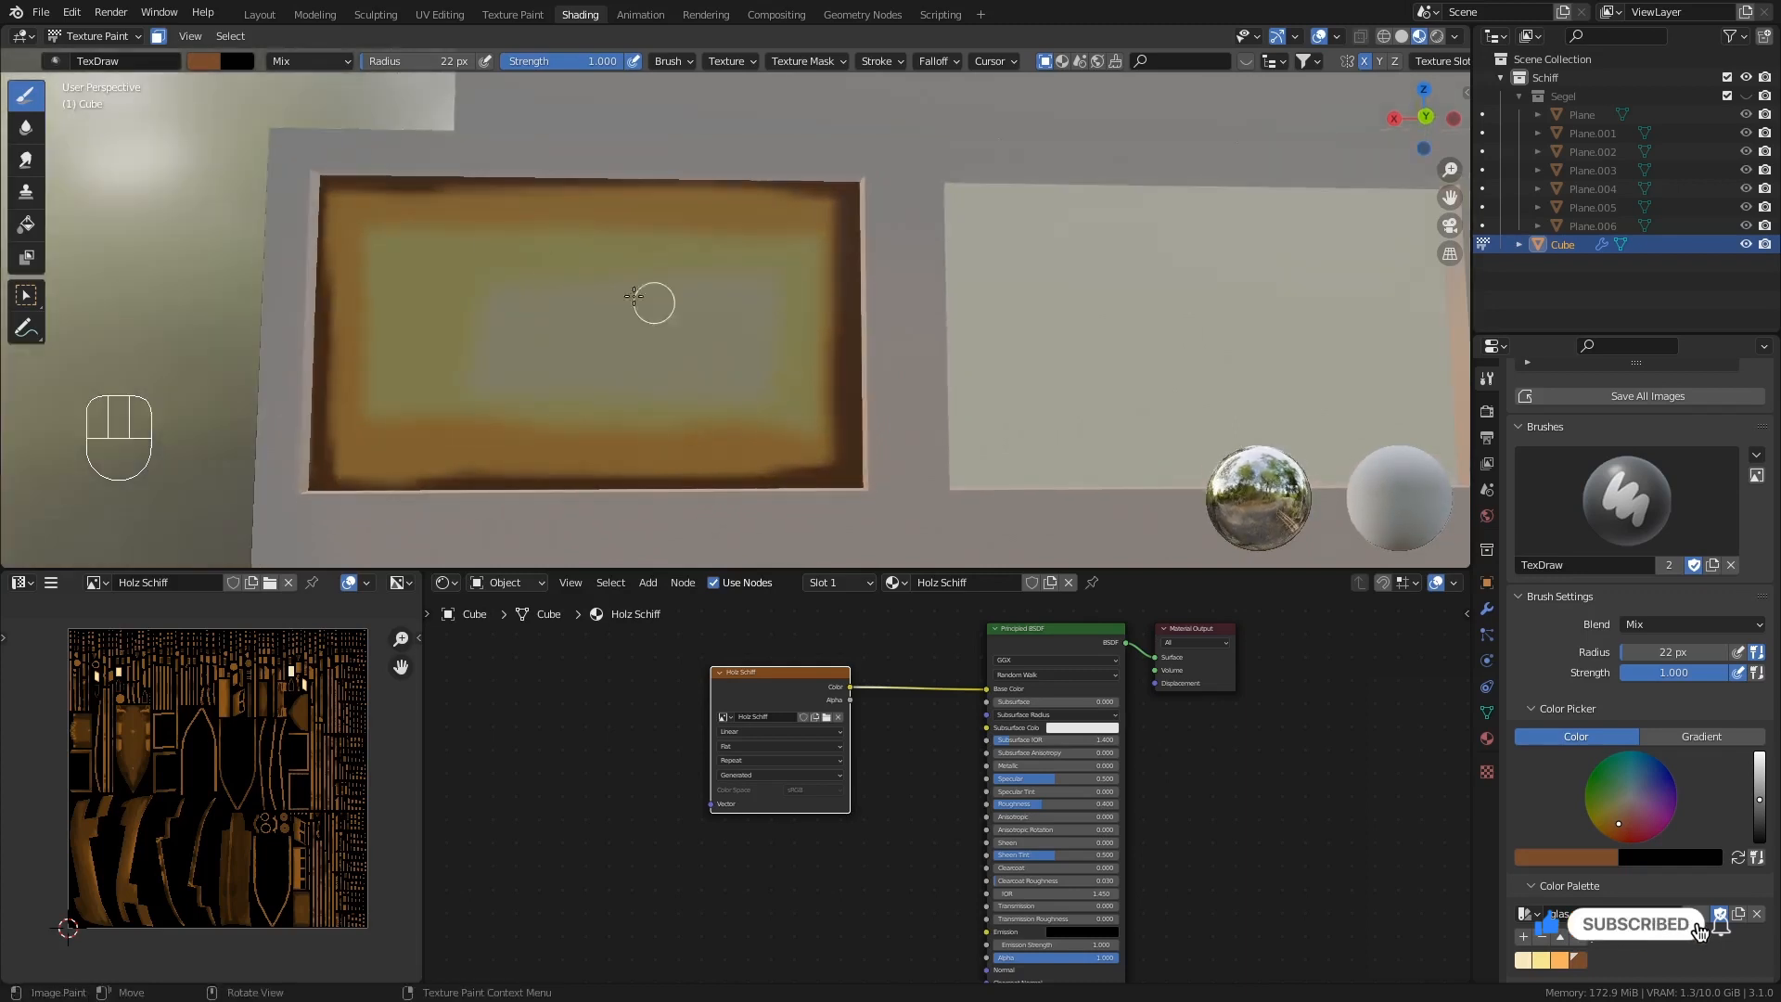
- Blend the painted colour bands on the first window pane using the Soften brush at a 39 px radius
left_click(25, 127)
key("f")
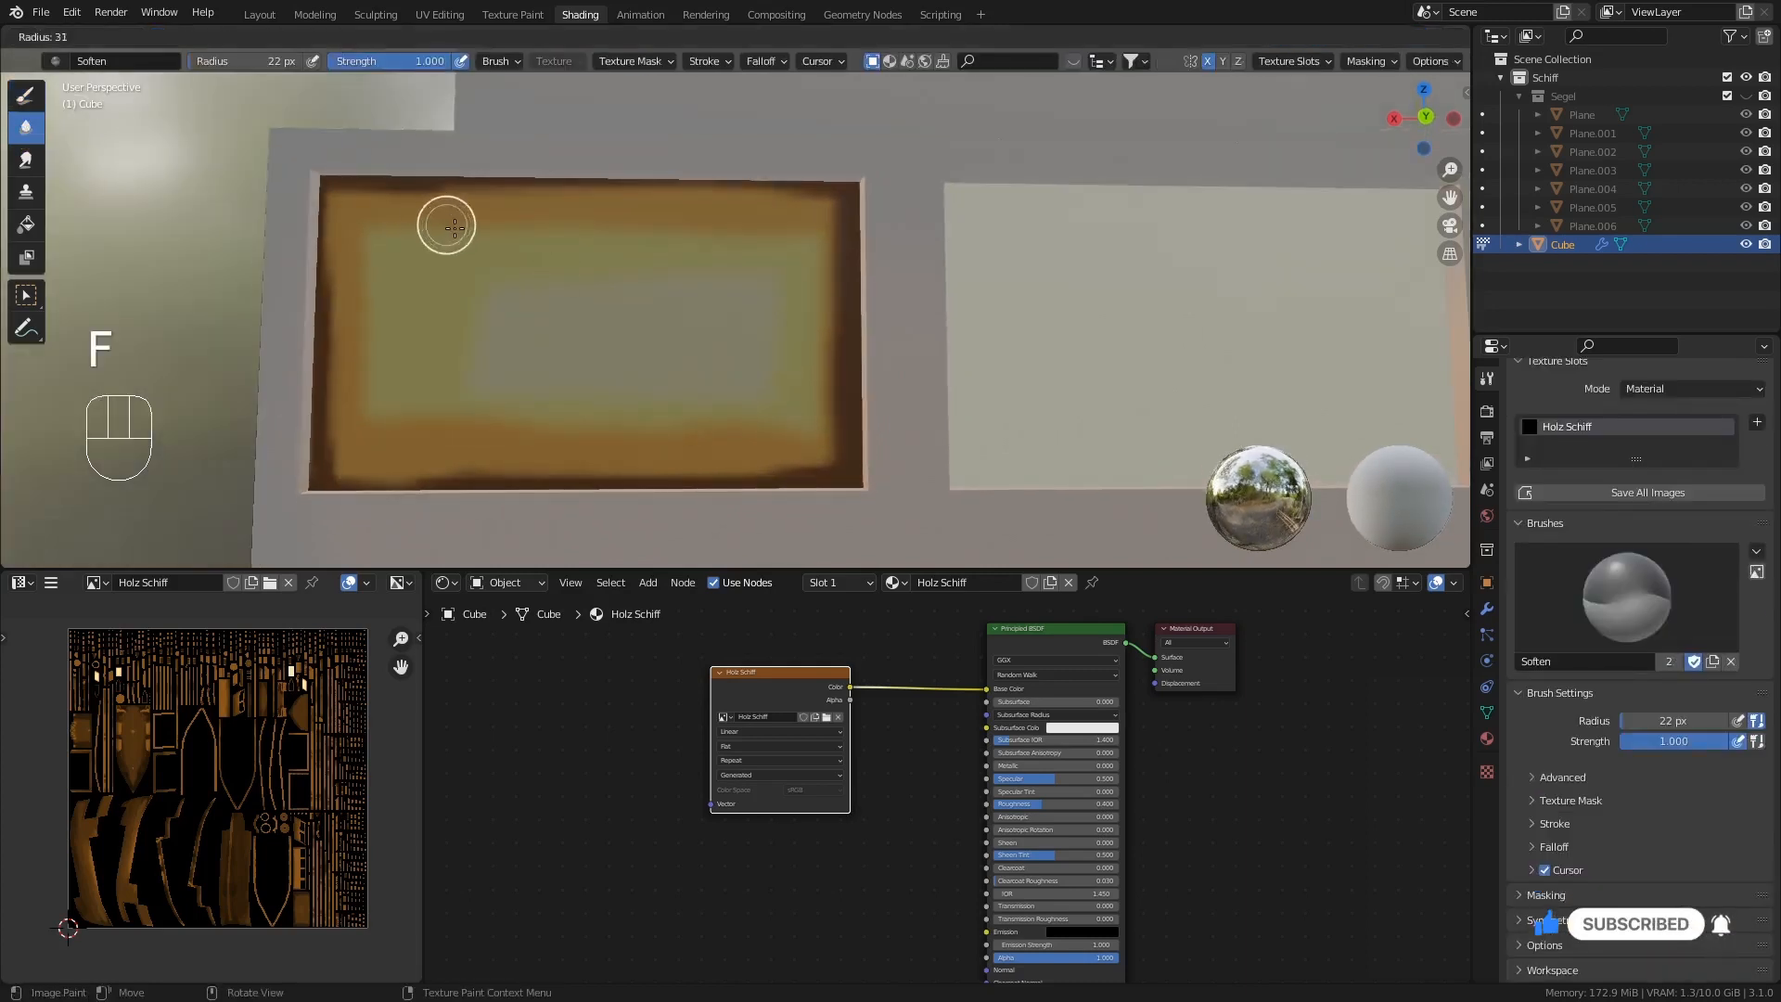
left_click(371, 200)
mouse_move(529, 203)
left_mouse_down()
mouse_move(341, 286)
mouse_move(302, 178)
mouse_move(328, 459)
mouse_move(588, 473)
mouse_move(689, 439)
left_mouse_up()
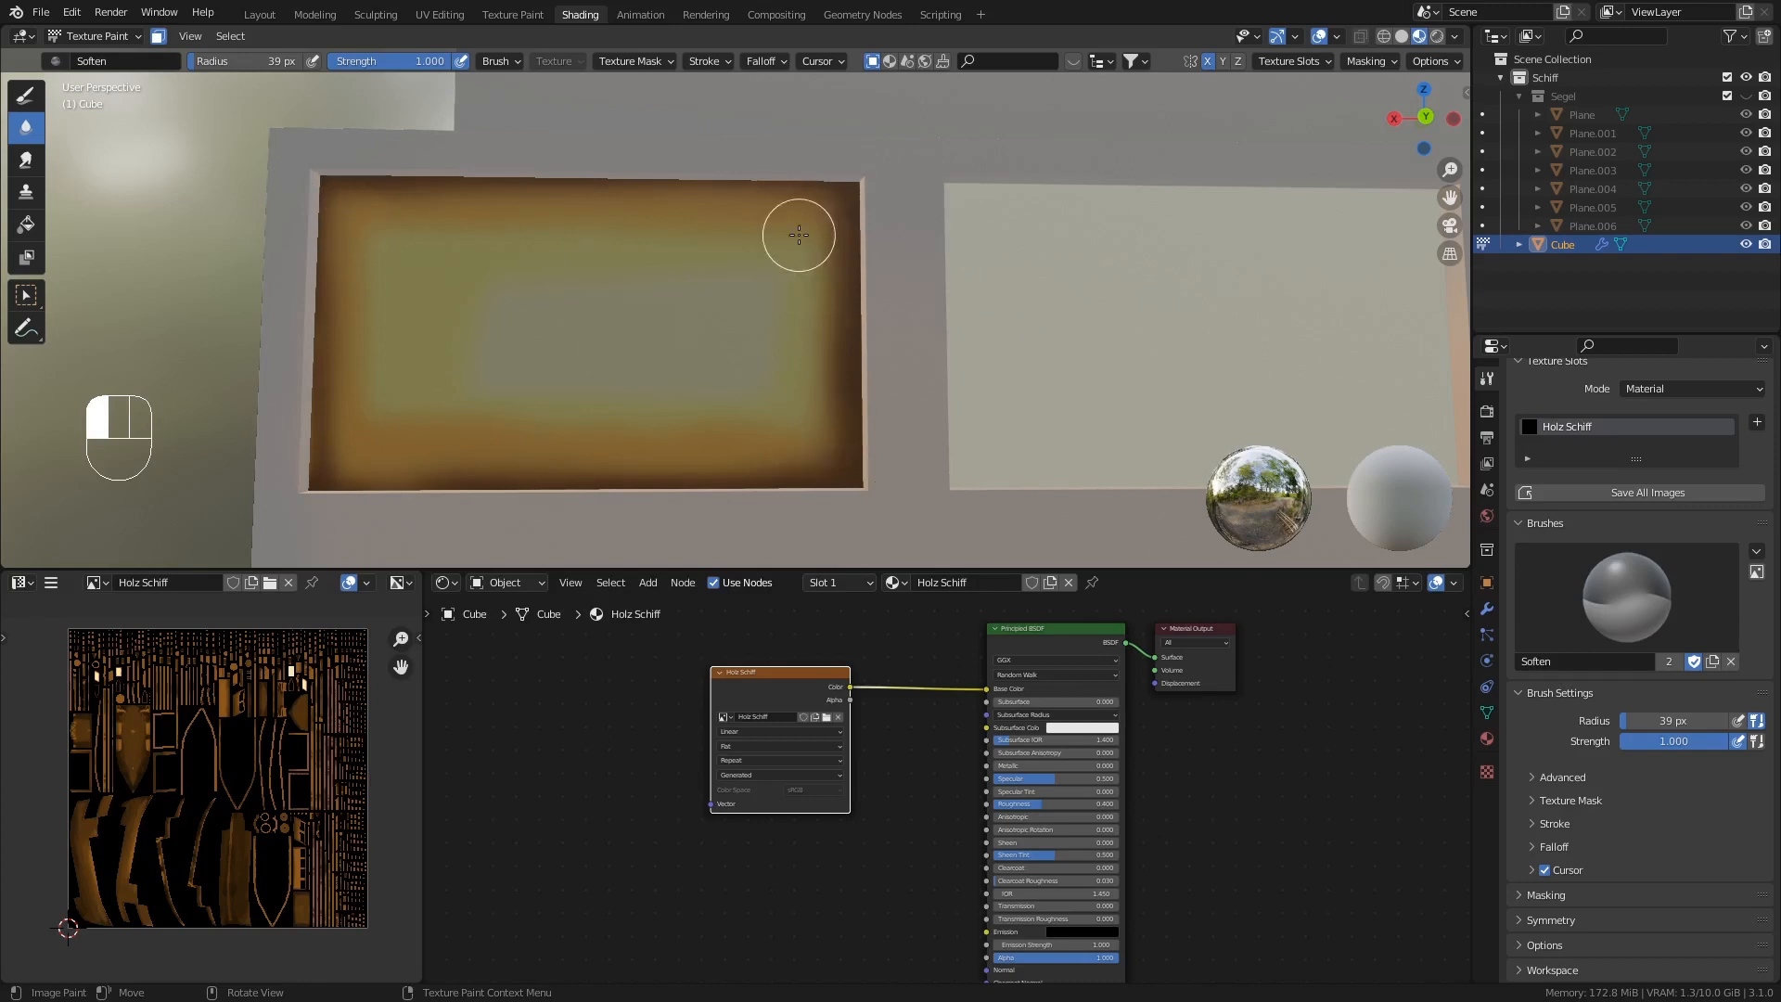
left_click_drag(585, 229, 524, 248)
- Limit texture painting to the face of the second window pane by selecting it in Edit Mode
scroll(588, 322, "down", 1)
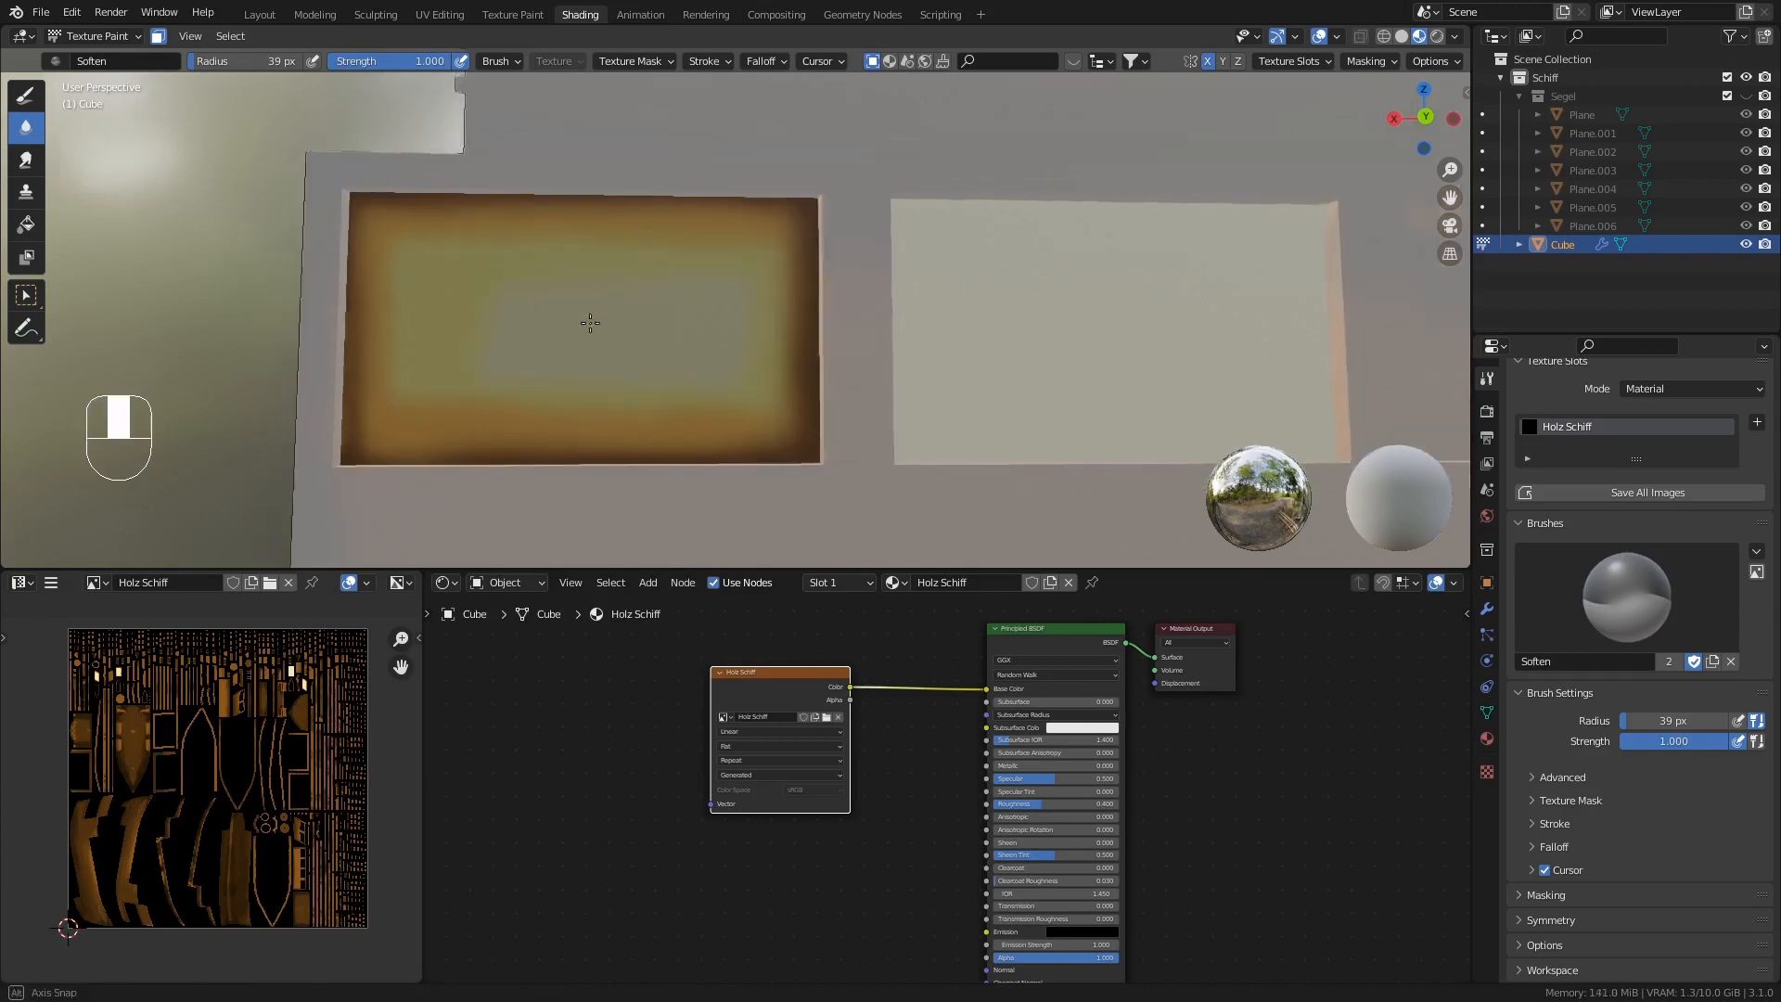
mouse_move(588, 322)
middle_mouse_down()
mouse_move(662, 322)
mouse_move(590, 322)
middle_mouse_up()
middle_click_drag(737, 327, 351, 319, "shift")
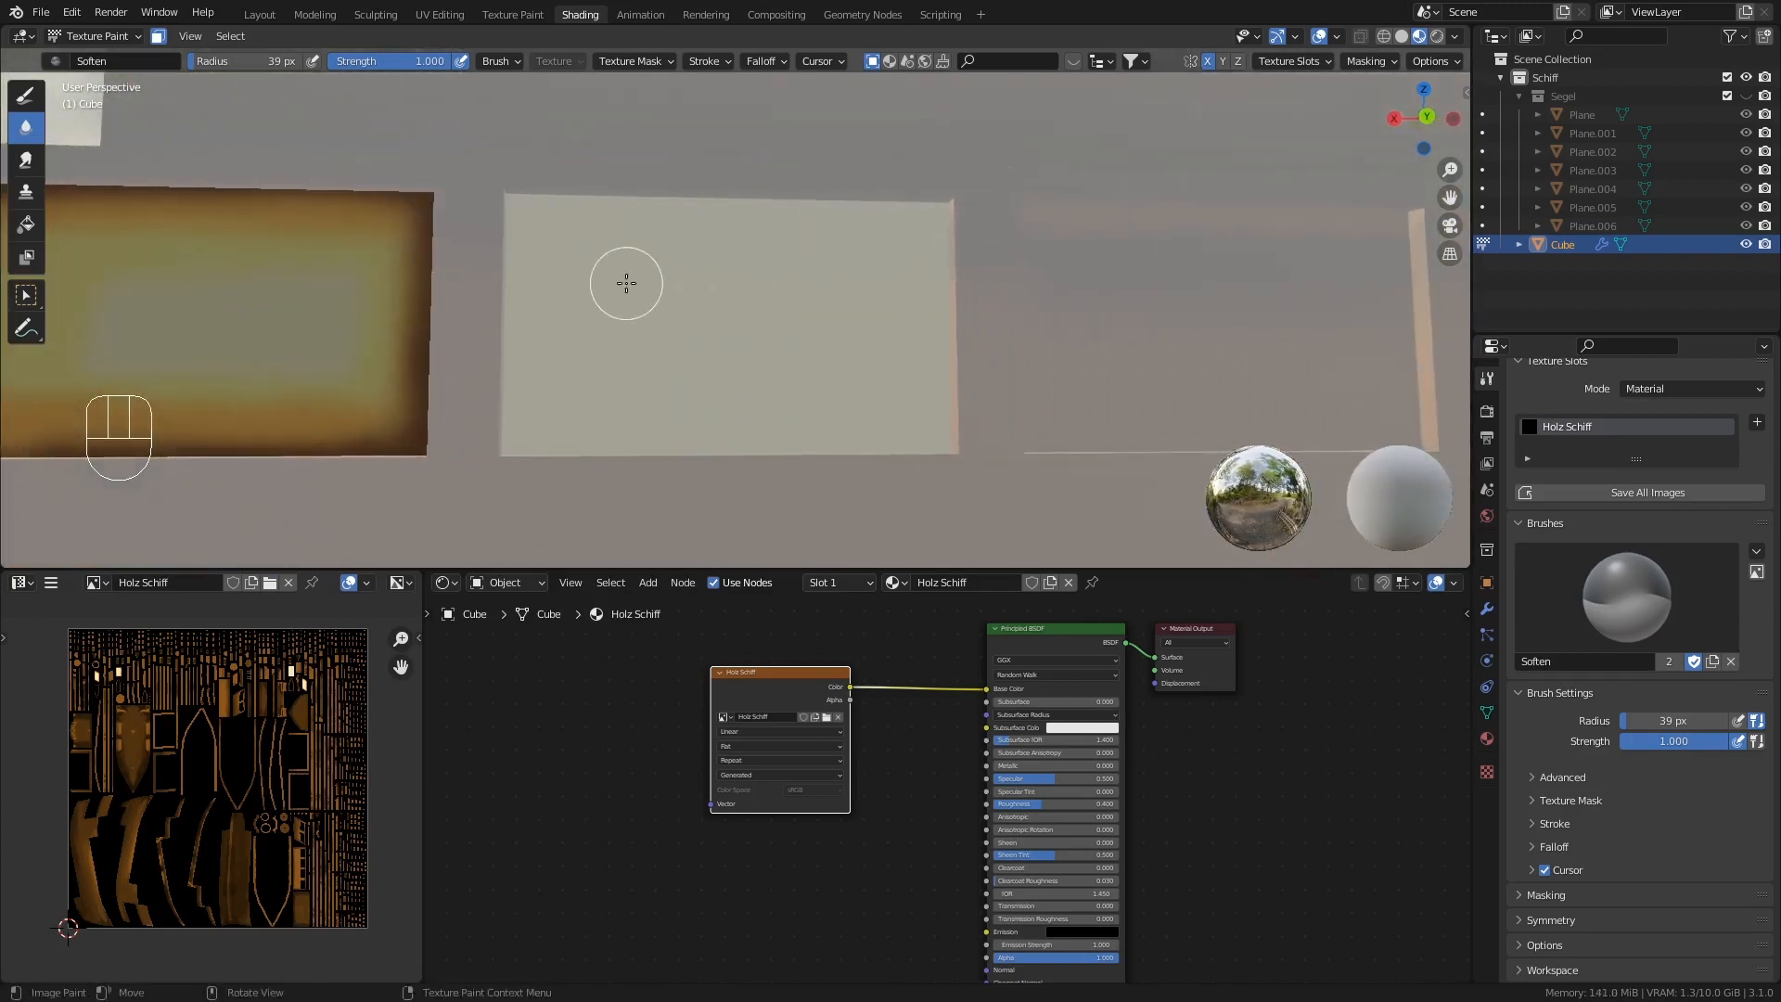
key("Tab")
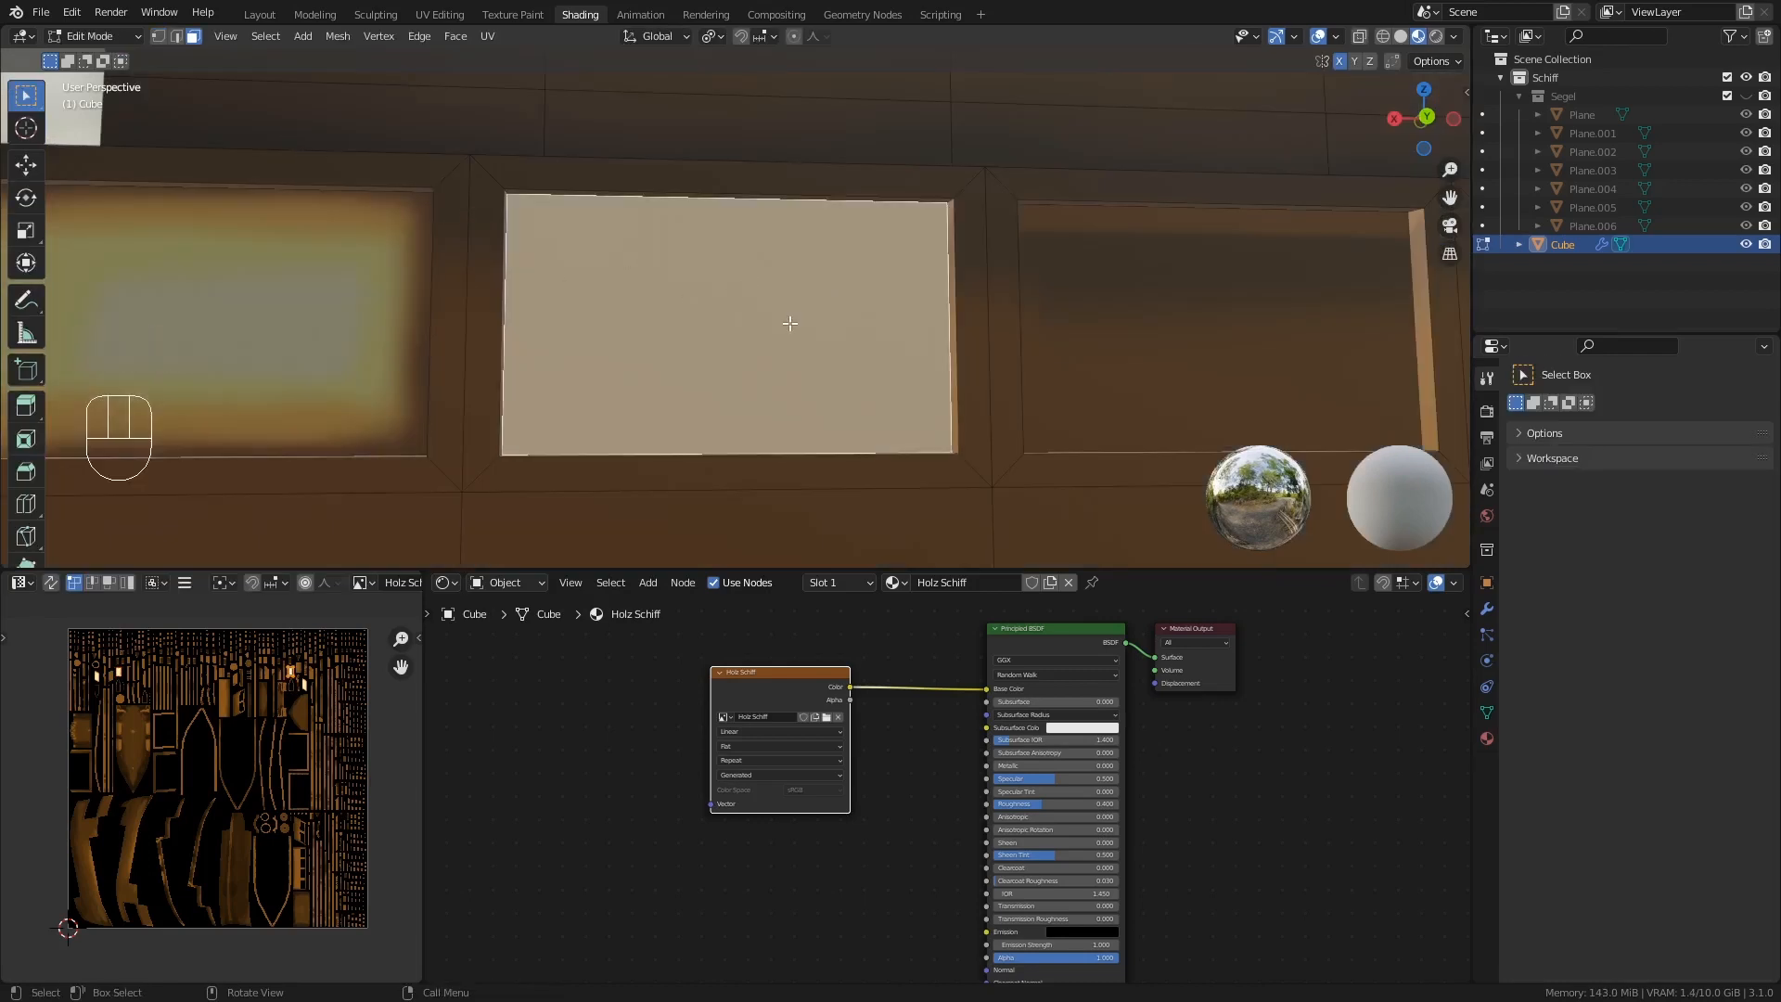
key("Tab")
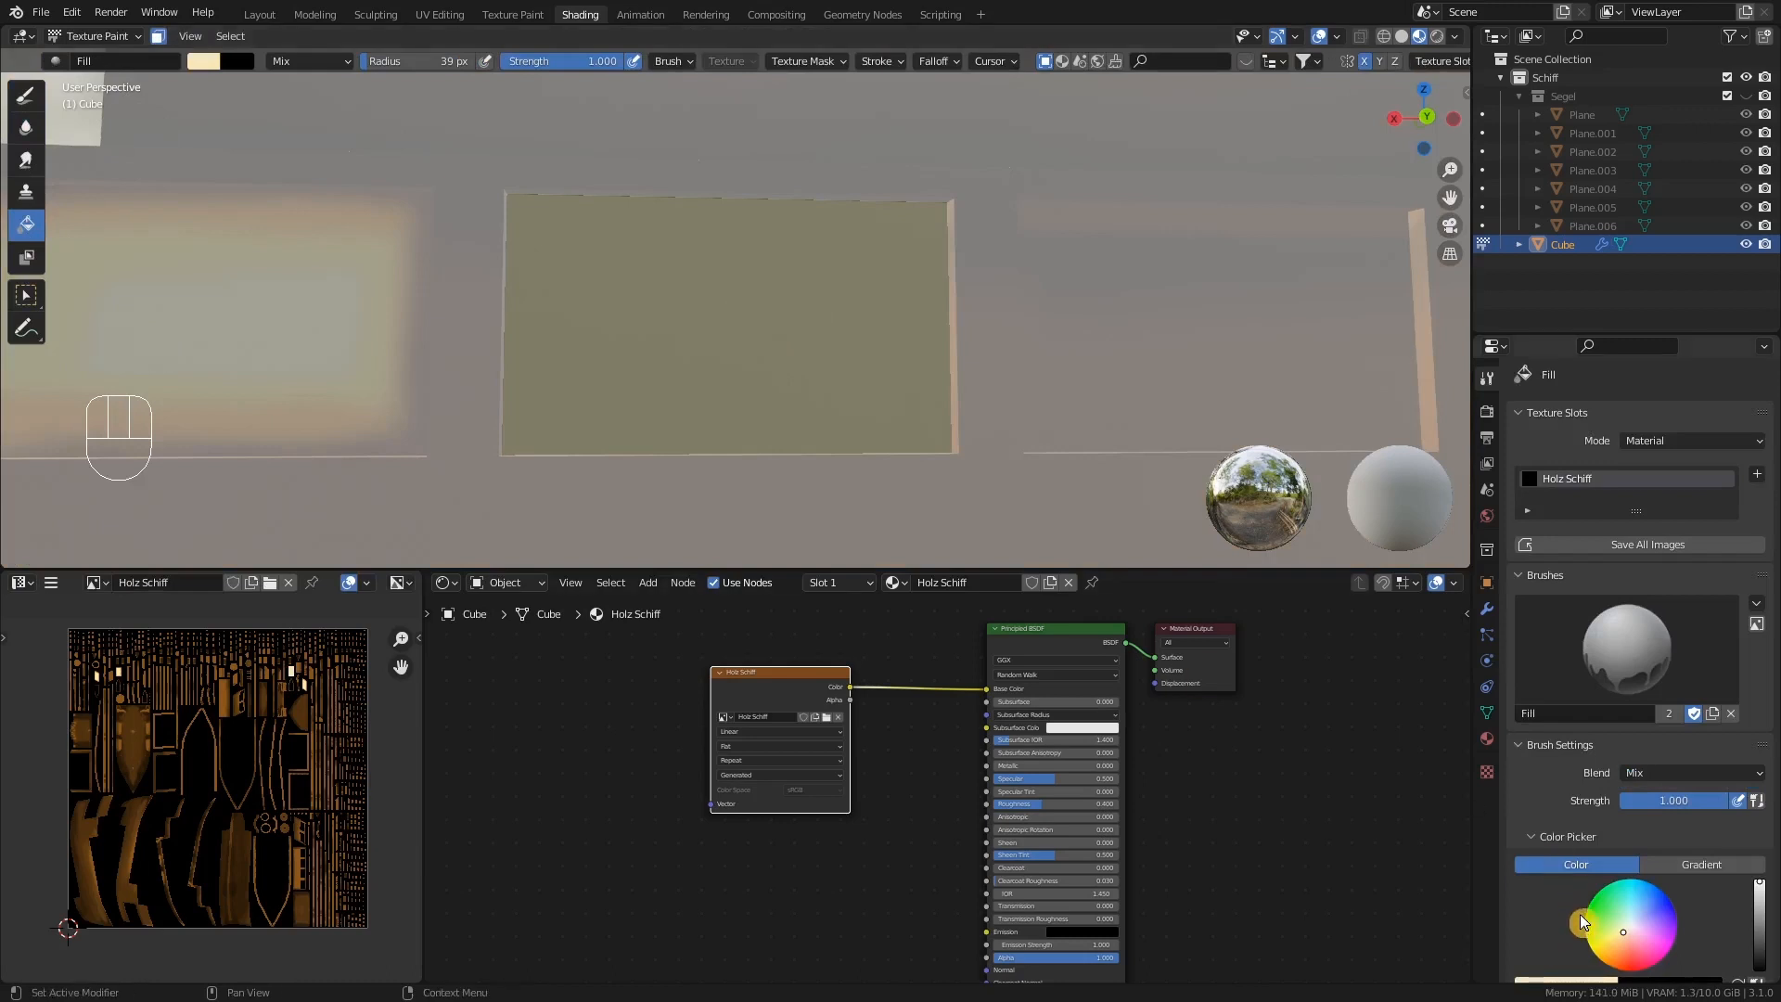
- Paint a yellow border around the second window pane with the TexDraw brush at a 55 px radius
scroll(1529, 965, "down", 3)
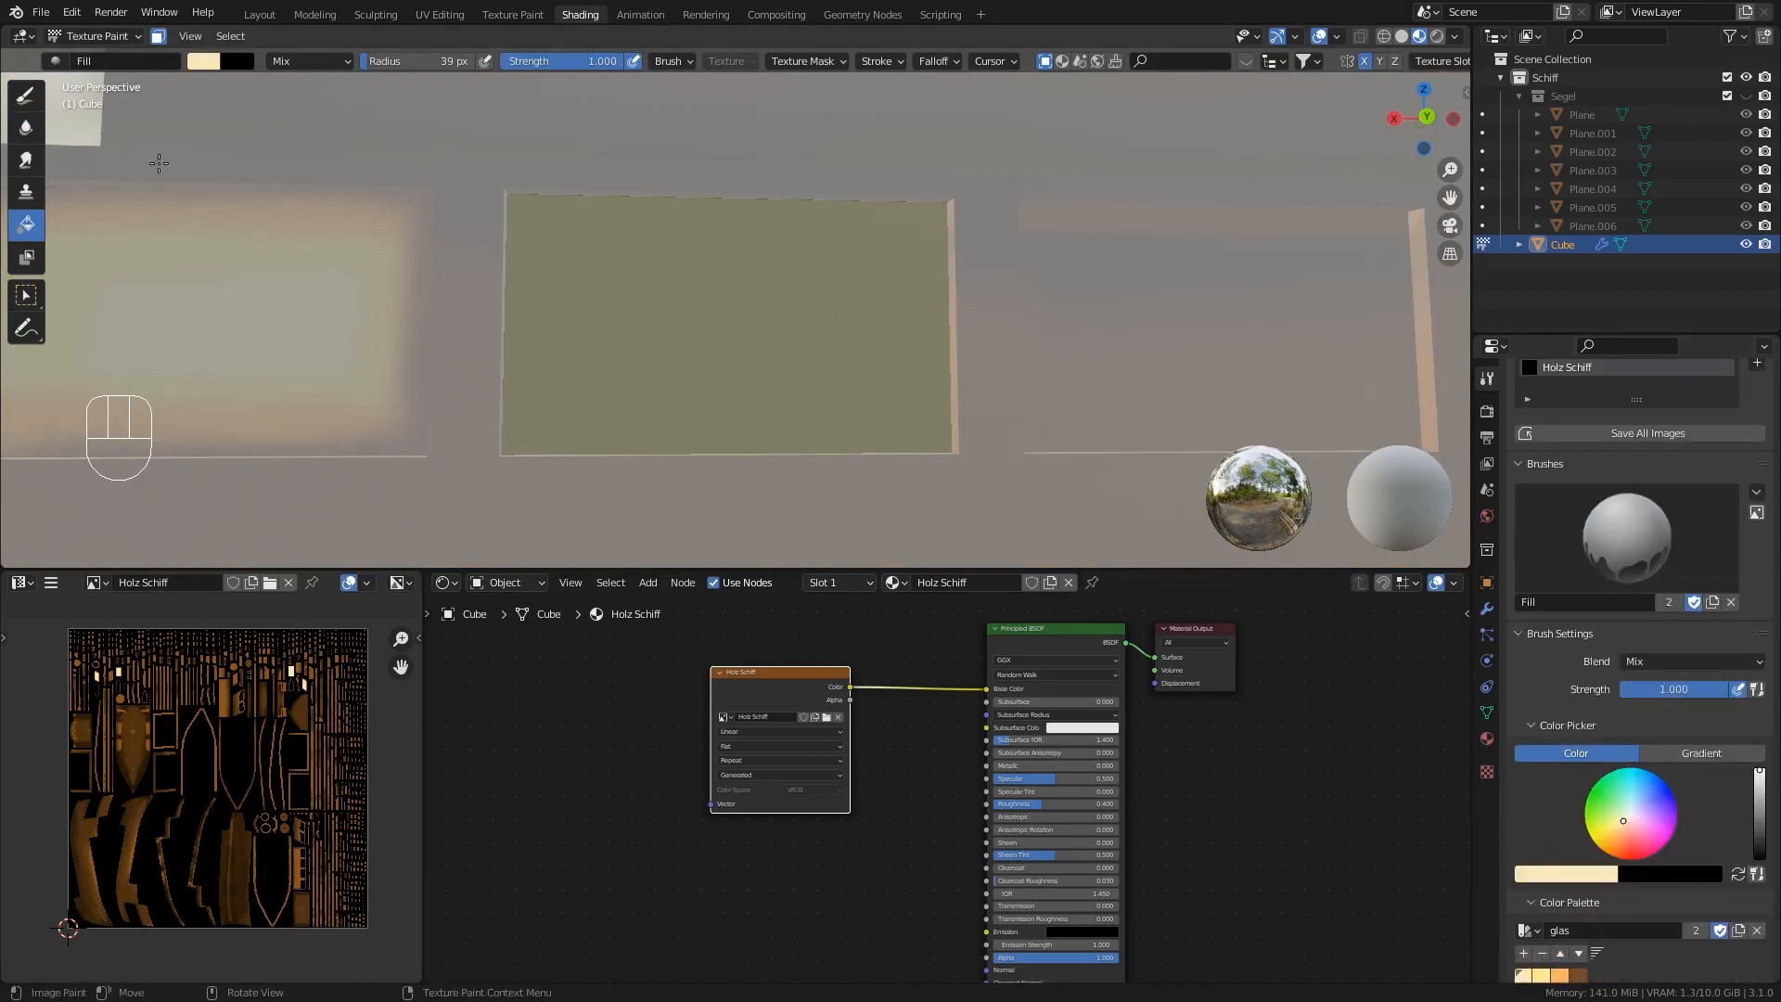
left_click(27, 99)
left_click(1564, 889)
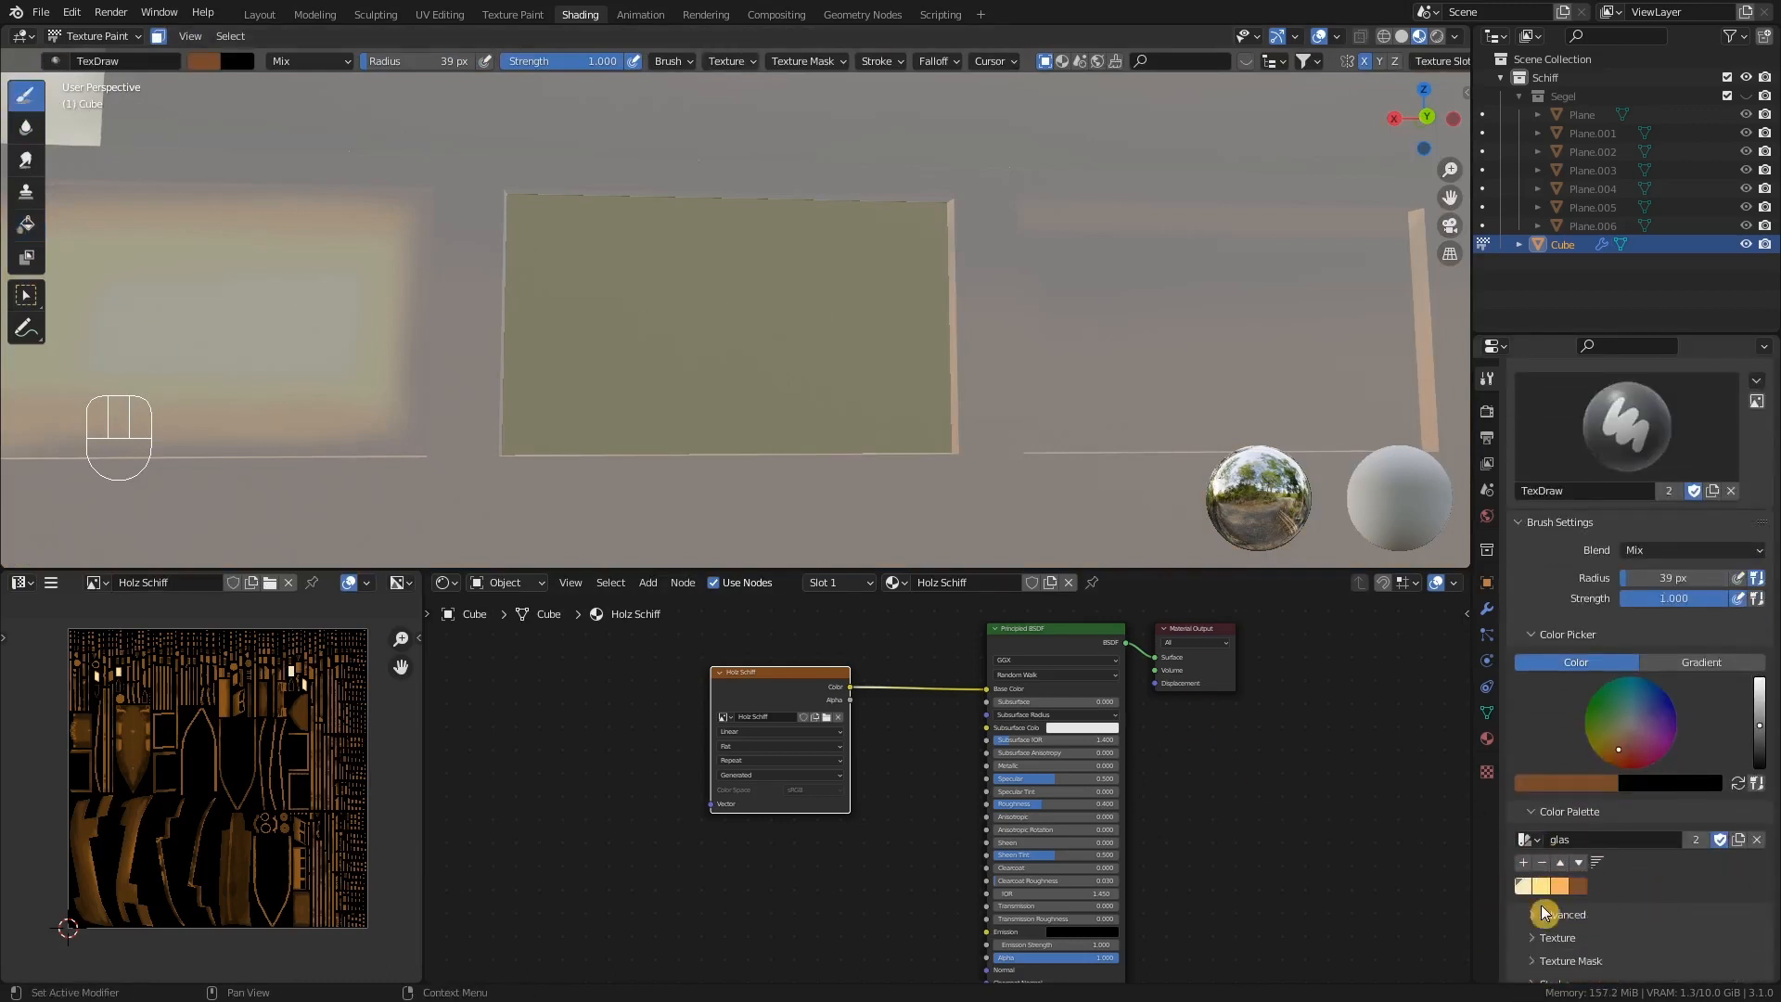
left_click(1541, 886)
key("f")
left_click(576, 259)
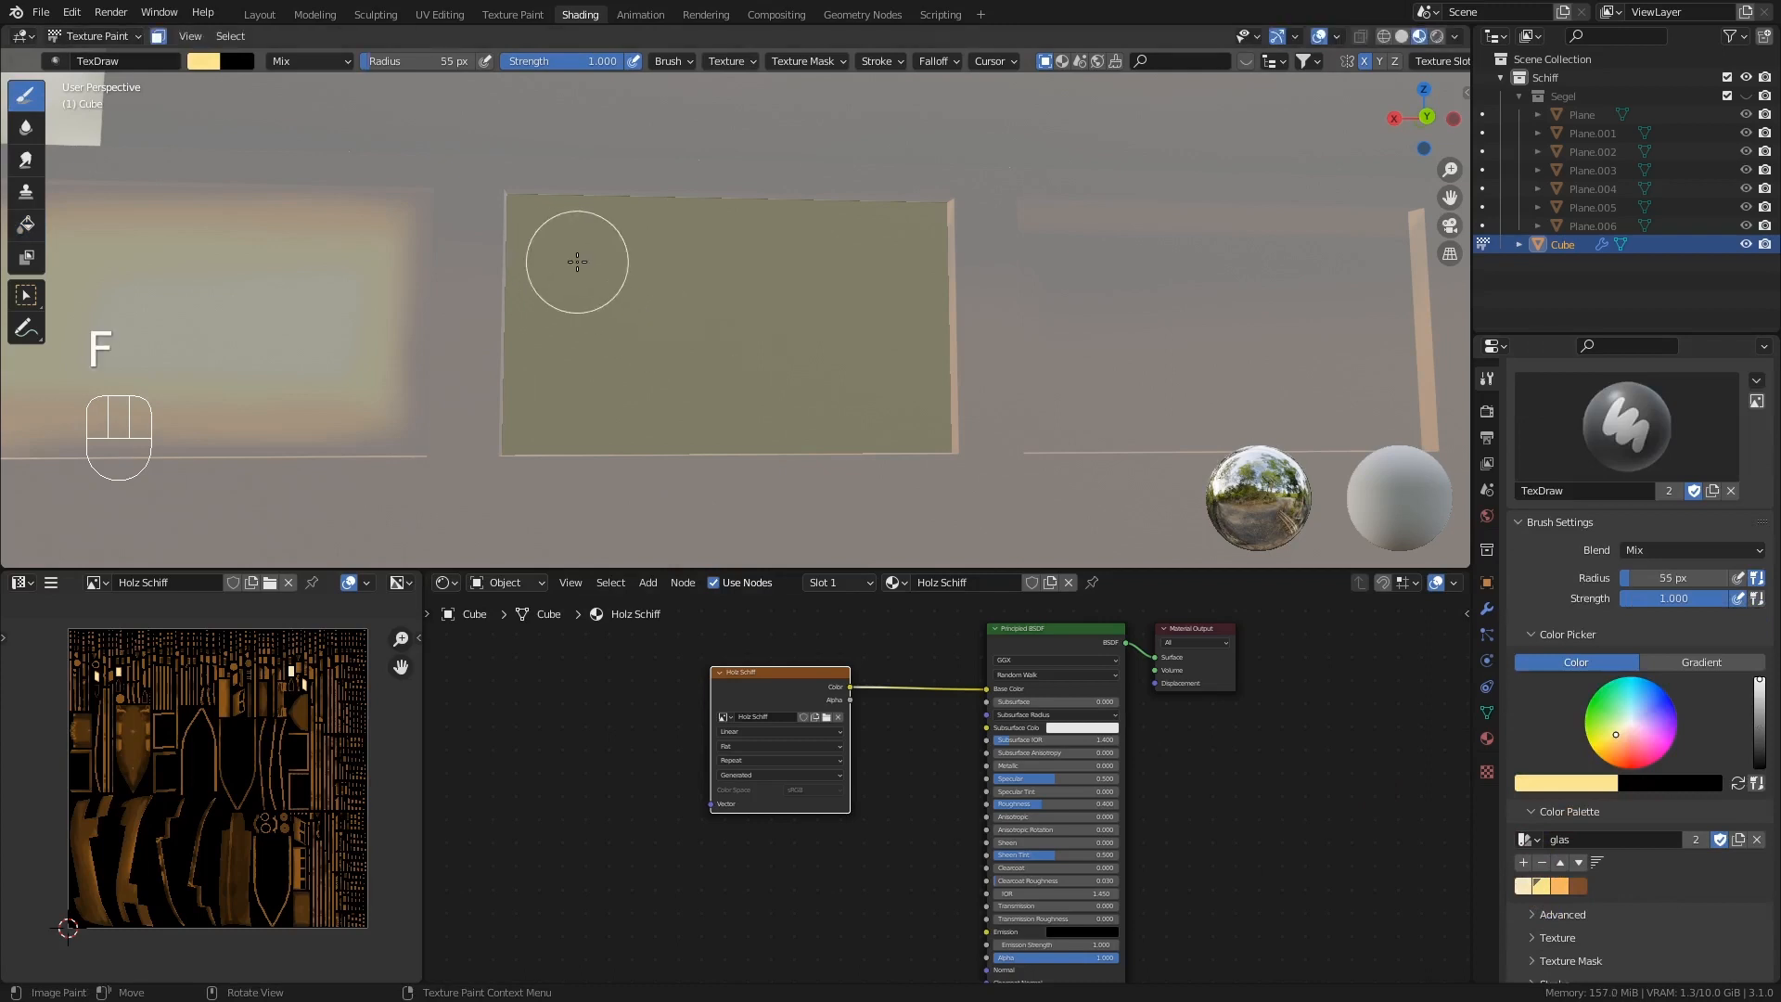
mouse_move(576, 259)
left_mouse_down()
mouse_move(663, 294)
mouse_move(603, 286)
mouse_move(564, 409)
mouse_move(910, 425)
mouse_move(517, 409)
mouse_move(522, 487)
mouse_move(954, 222)
mouse_move(538, 223)
mouse_move(898, 426)
mouse_move(953, 394)
left_mouse_up()
key("ctrl+z")
- Paint an orange border along all four edges of the second pane using the orange from the glas palette
left_click(1560, 885)
left_click_drag(942, 199, 946, 459)
mouse_move(505, 185)
left_mouse_down()
mouse_move(497, 266)
mouse_move(509, 183)
left_mouse_up()
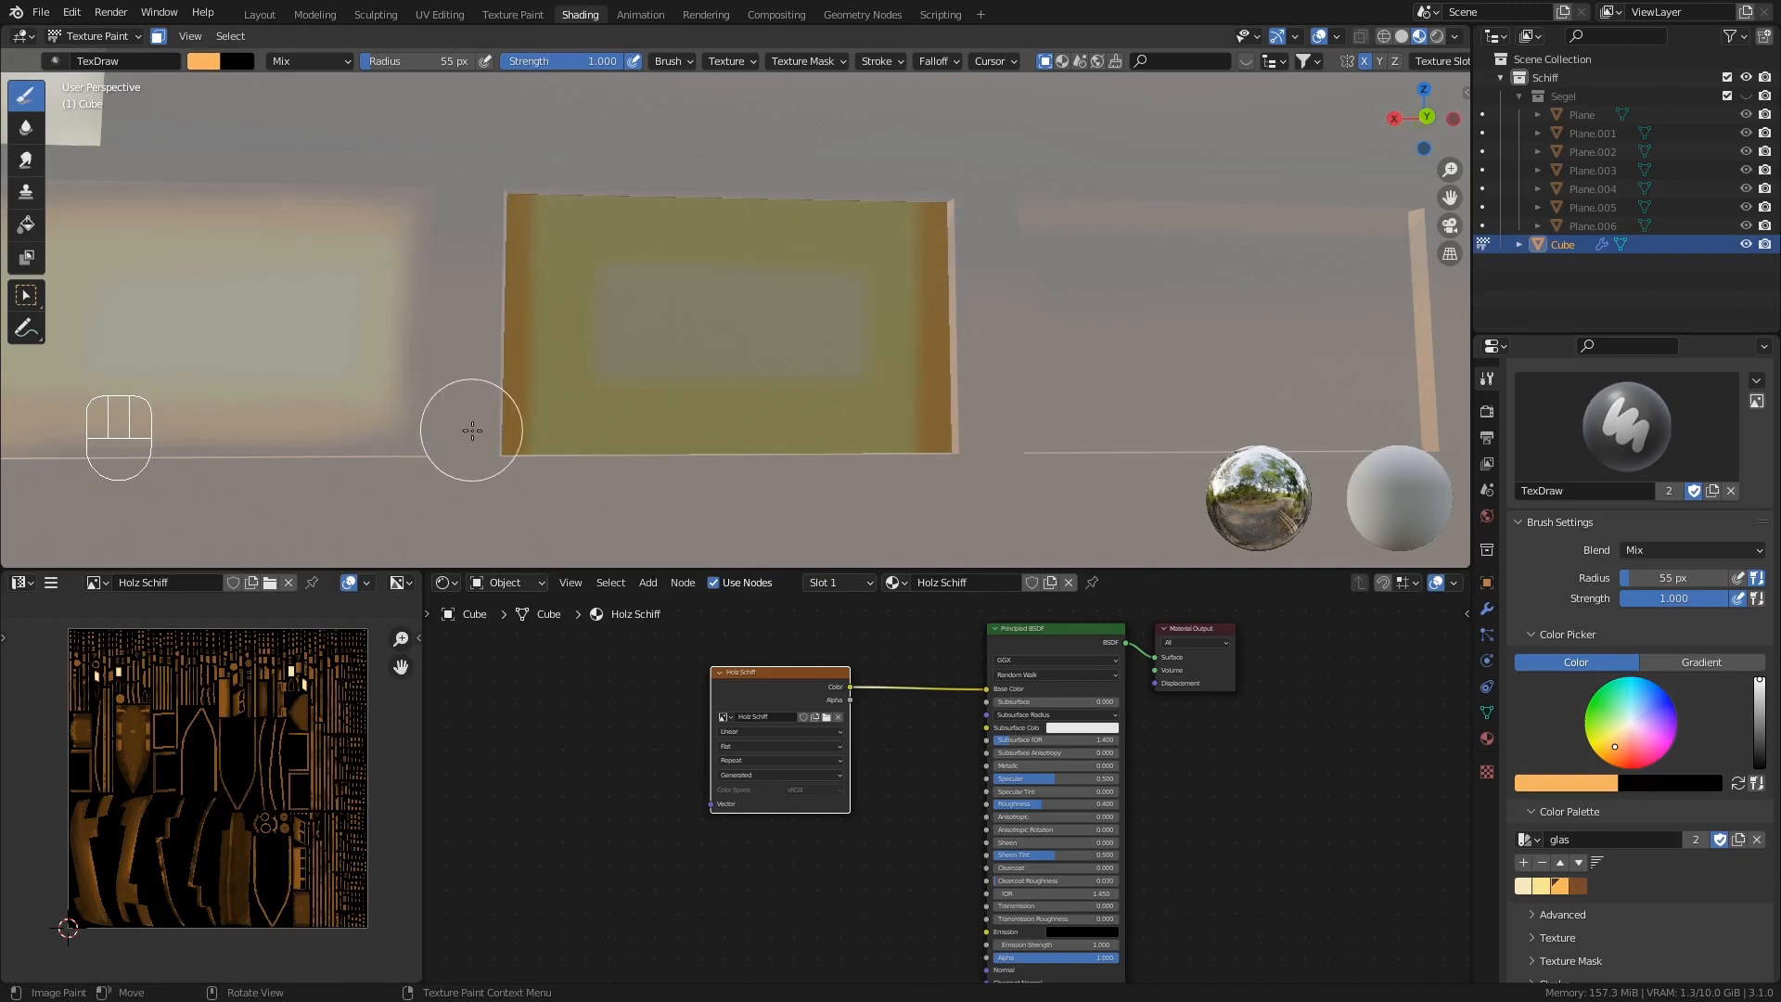
left_click_drag(470, 427, 883, 470)
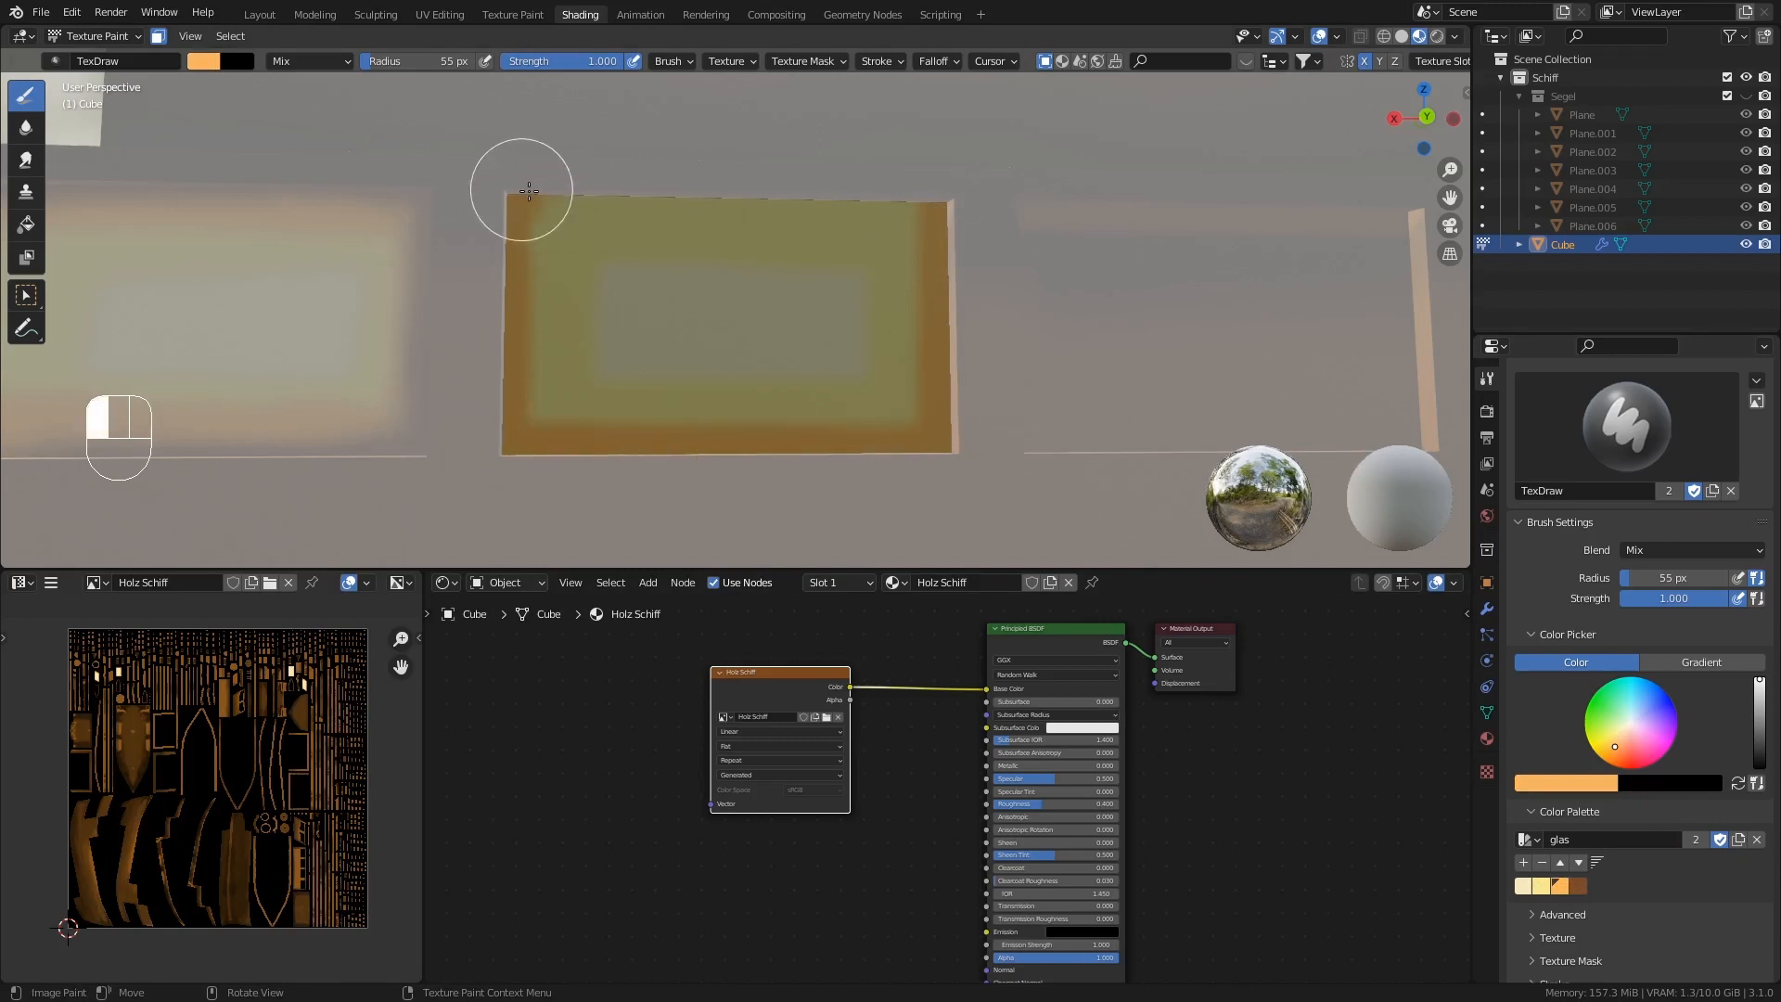
mouse_move(520, 186)
left_mouse_down()
mouse_move(947, 204)
mouse_move(643, 238)
left_mouse_up()
- Paint brown along the right and top edges of the second pane with a 34 px brush
left_click(1578, 884)
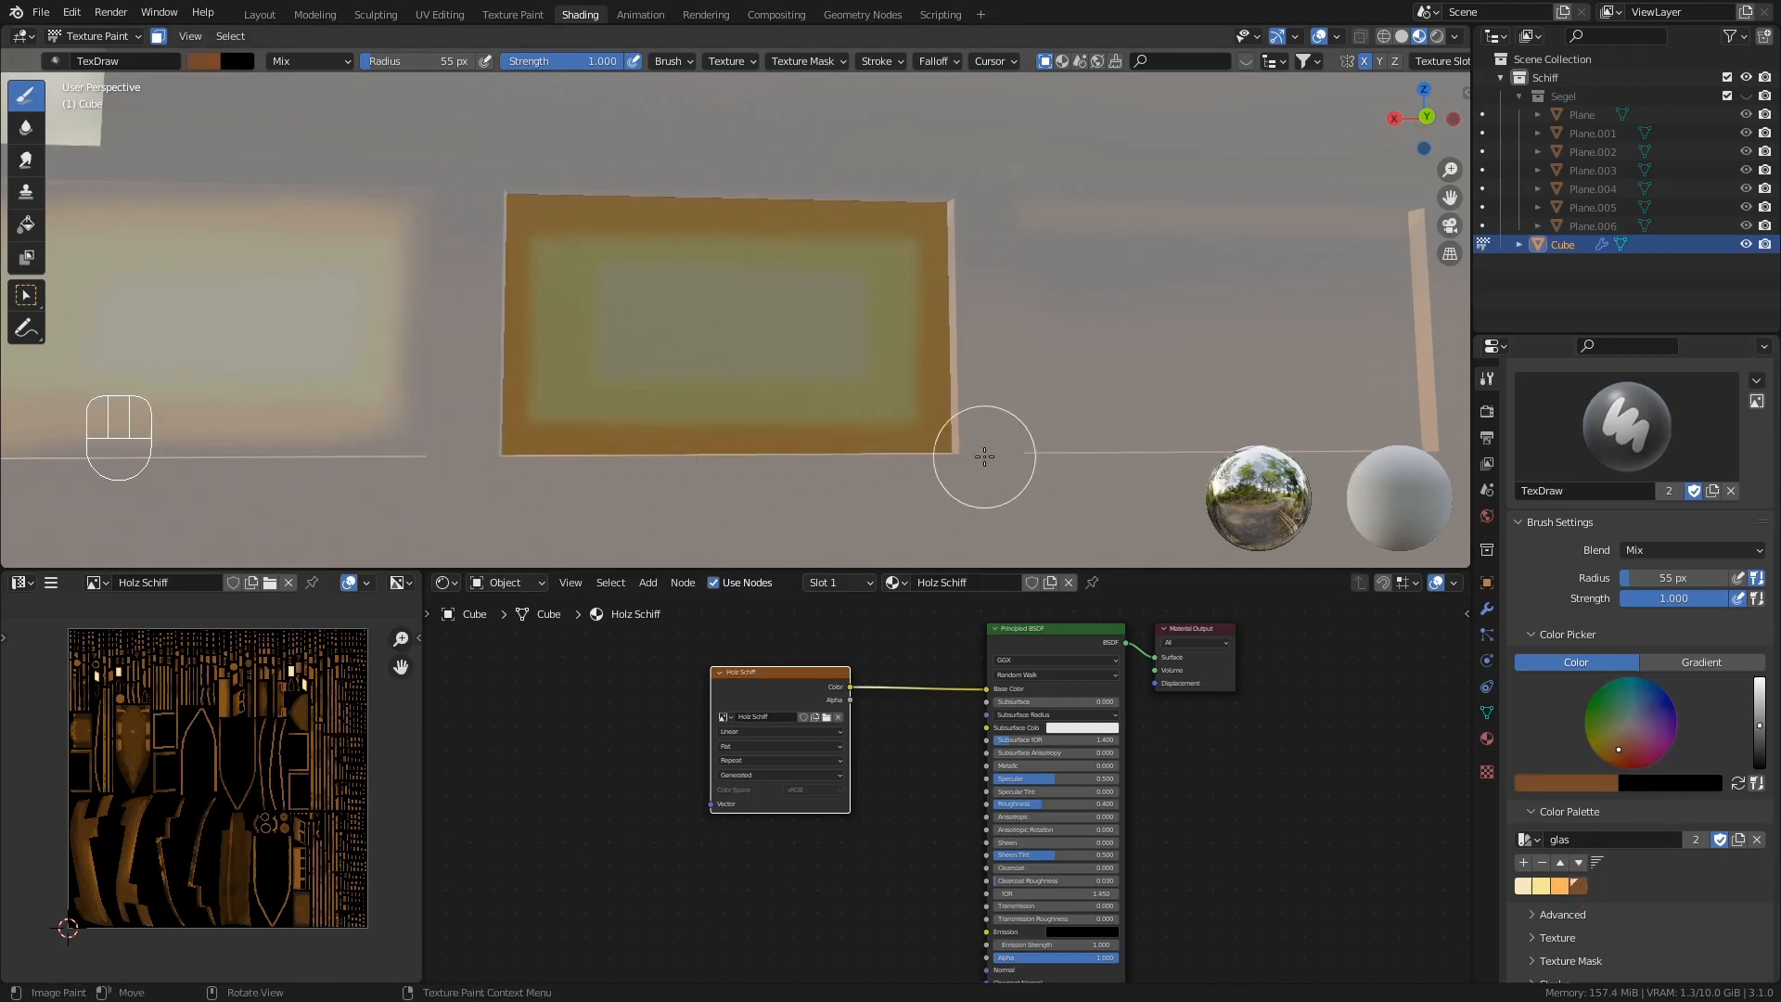
mouse_move(986, 449)
middle_mouse_down()
mouse_move(1008, 438)
mouse_move(940, 239)
middle_mouse_up()
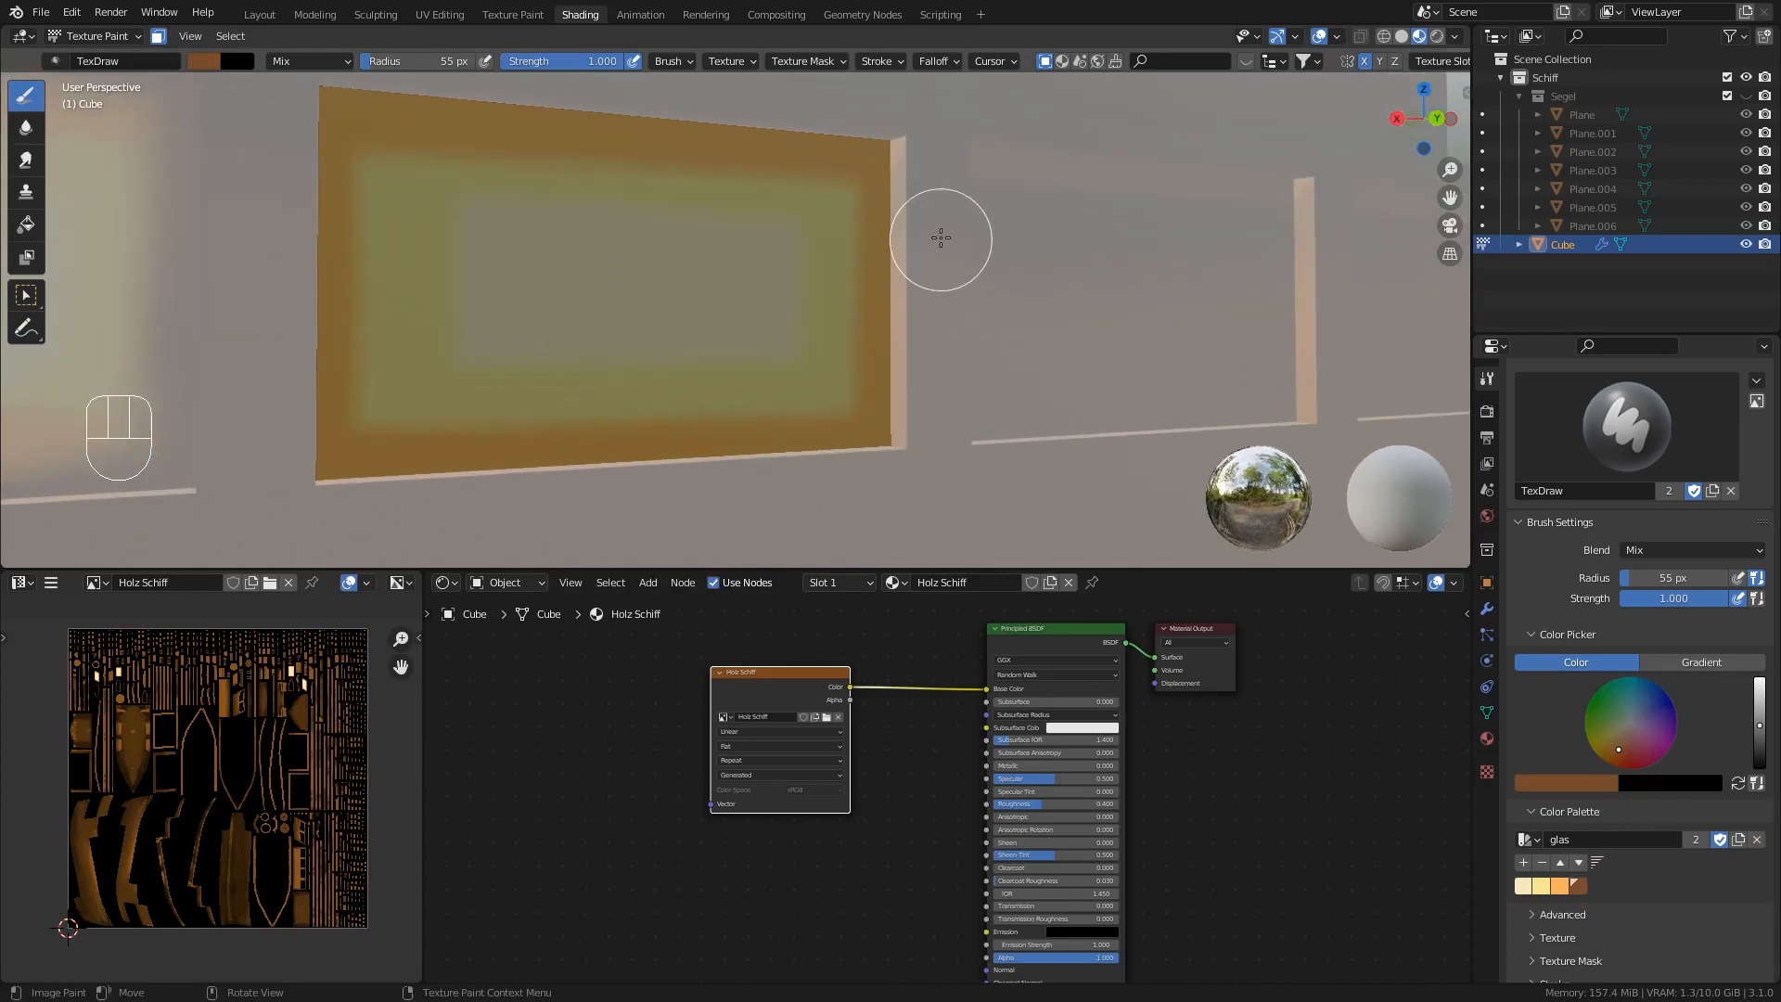
key("f")
left_click(923, 236)
left_click_drag(883, 114, 896, 457)
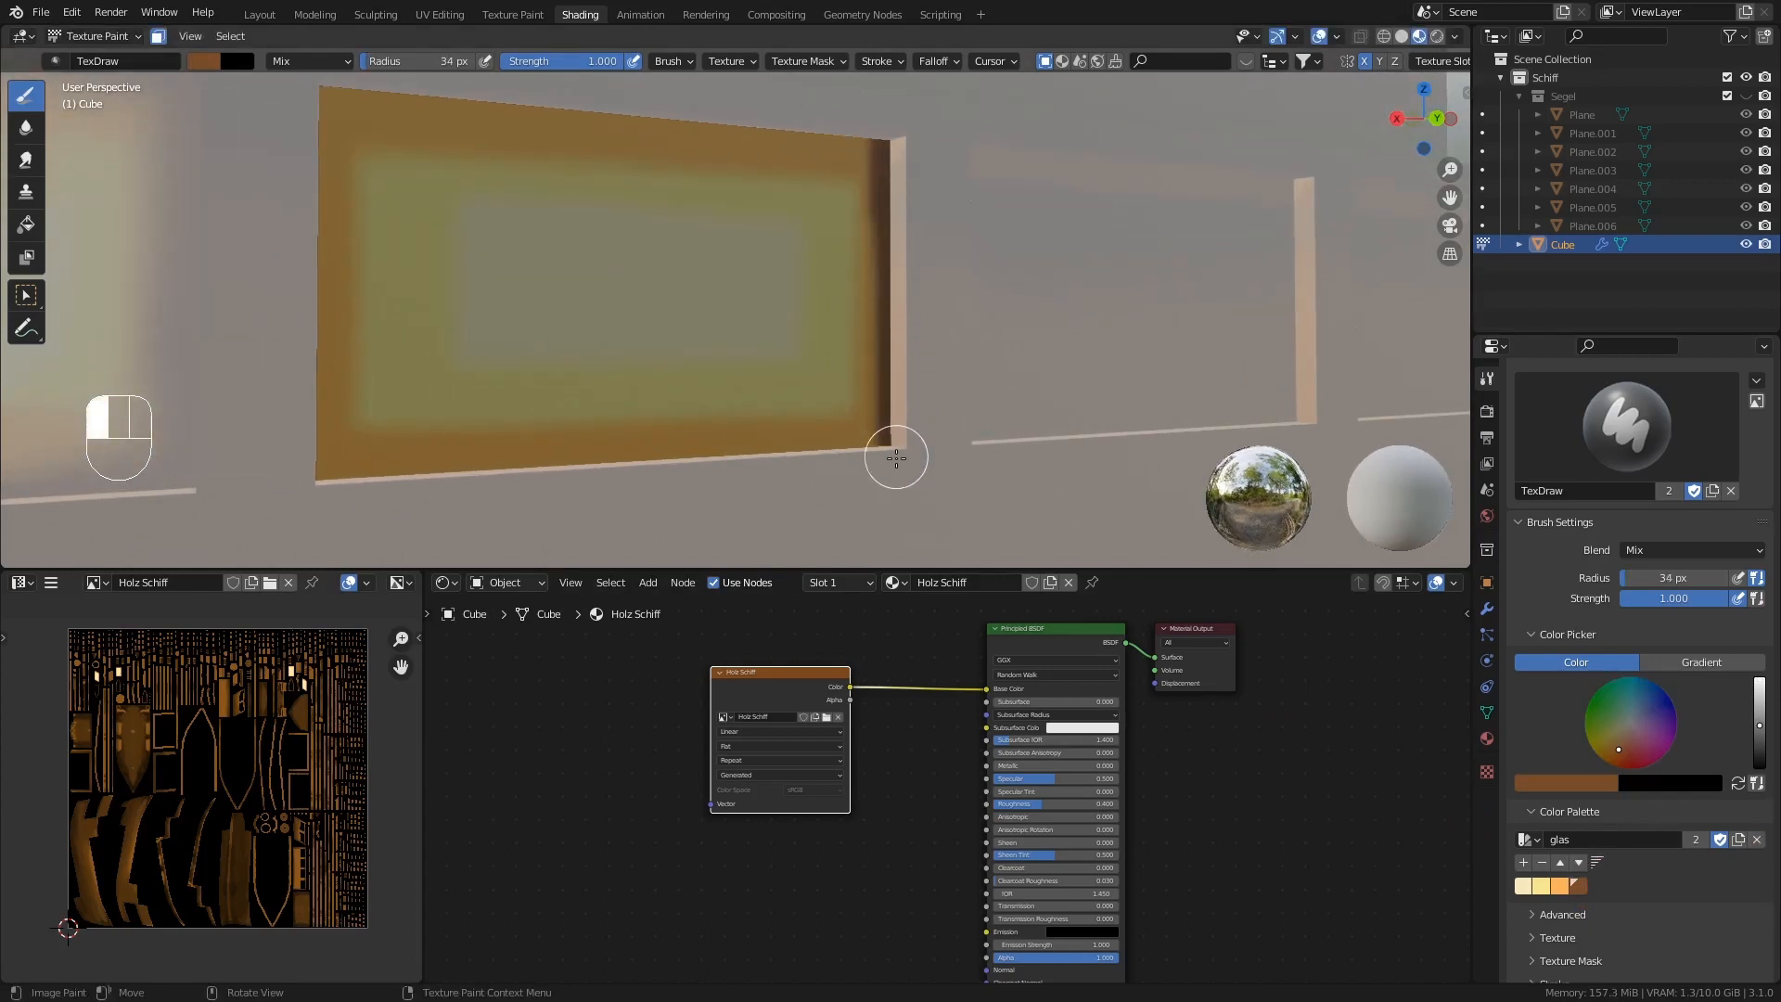
mouse_move(896, 457)
middle_mouse_down()
mouse_move(835, 218)
mouse_move(874, 147)
middle_mouse_up()
left_click_drag(881, 141, 374, 167)
- Extend the brown edge shading along the left and lower edges of the second window pane
middle_click_drag(374, 167, 346, 207)
scroll(445, 241, "down", 1)
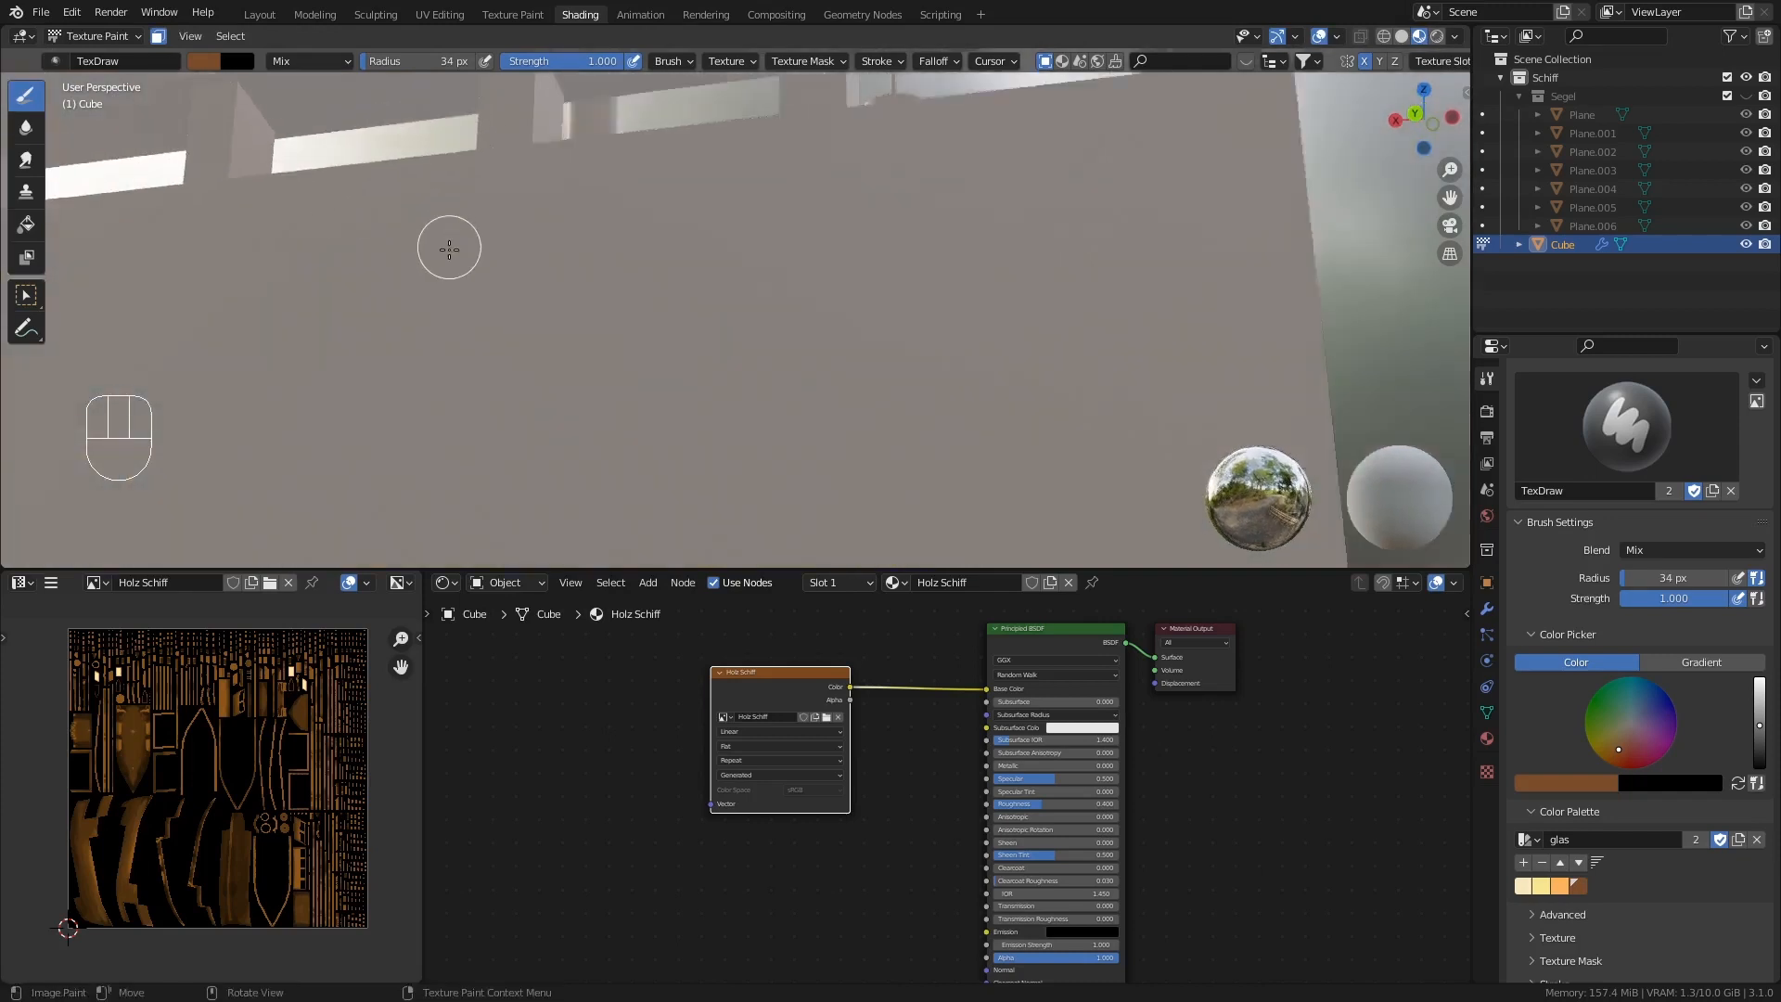
mouse_move(449, 249)
middle_mouse_down("shift")
mouse_move(465, 381)
mouse_move(440, 415)
mouse_move(469, 386)
mouse_move(449, 378)
mouse_move(449, 219)
middle_mouse_up("shift")
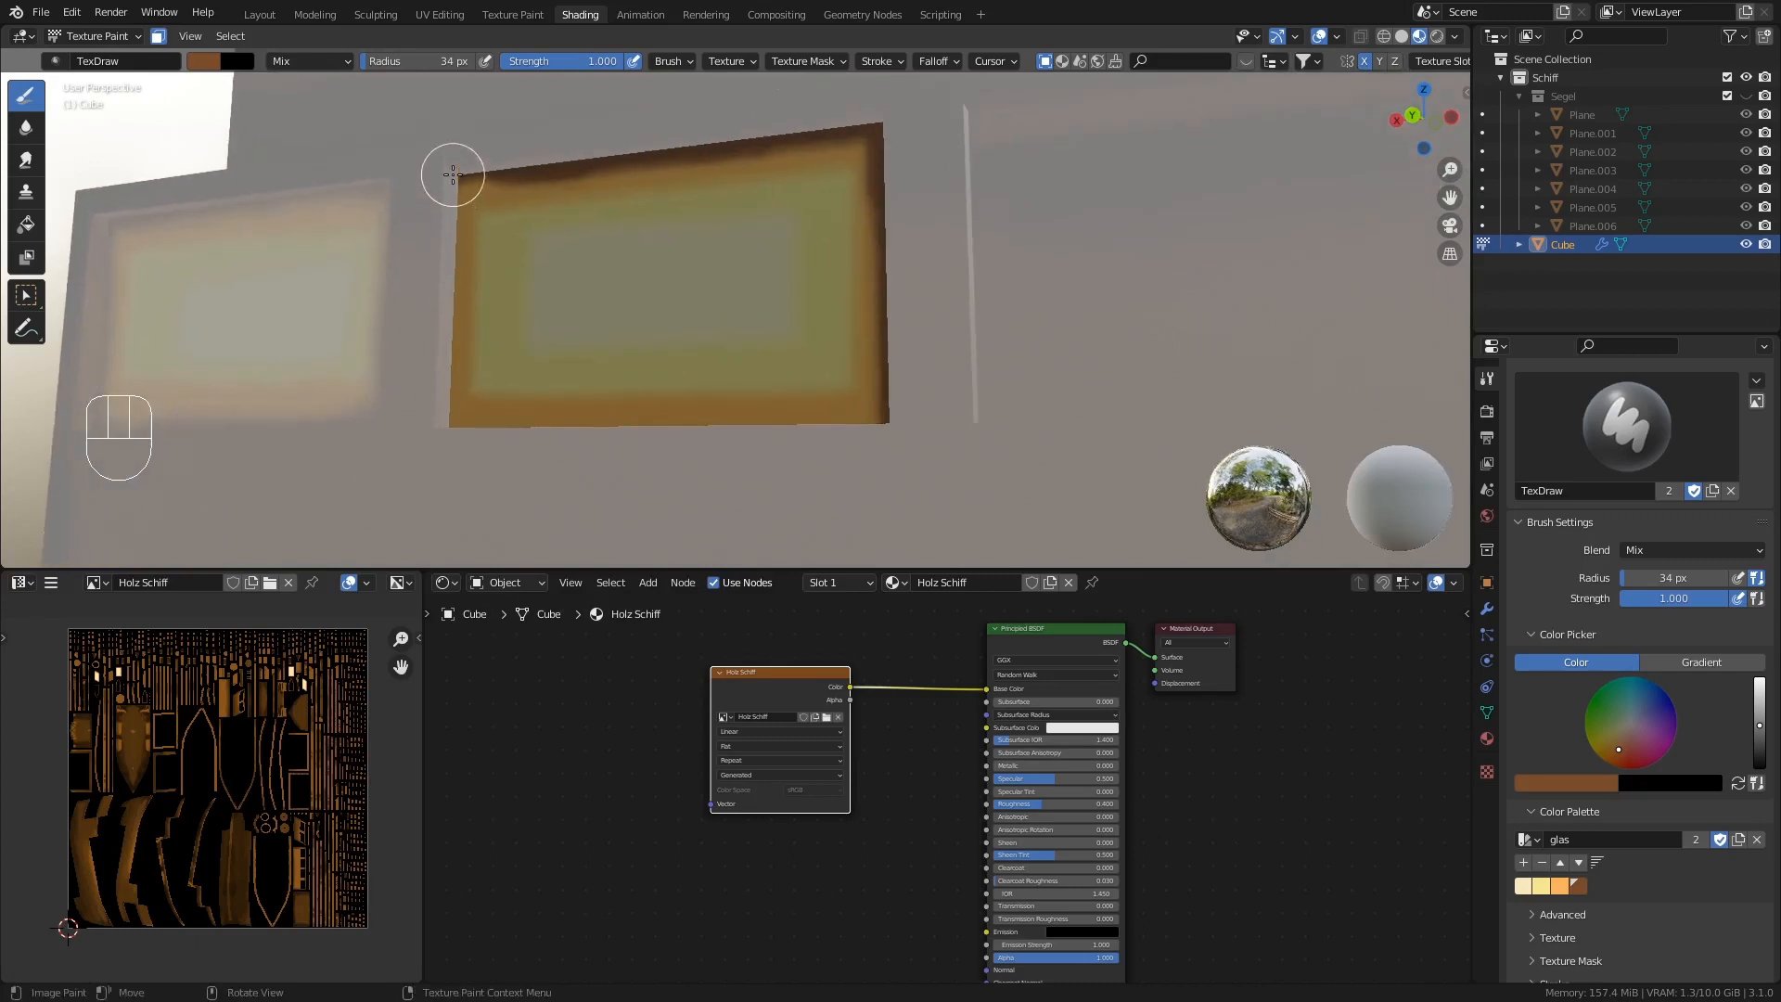
left_click_drag(452, 174, 439, 316)
left_click_drag(438, 448, 448, 473)
middle_click_drag(458, 478, 520, 491)
mouse_move(834, 464)
middle_mouse_down("shift")
mouse_move(859, 430)
mouse_move(520, 167)
middle_mouse_up("shift")
mouse_move(659, 226)
middle_mouse_down("ctrl")
mouse_move(767, 302)
mouse_move(835, 464)
mouse_move(761, 442)
middle_mouse_up("ctrl")
left_click_drag(620, 436, 1190, 435)
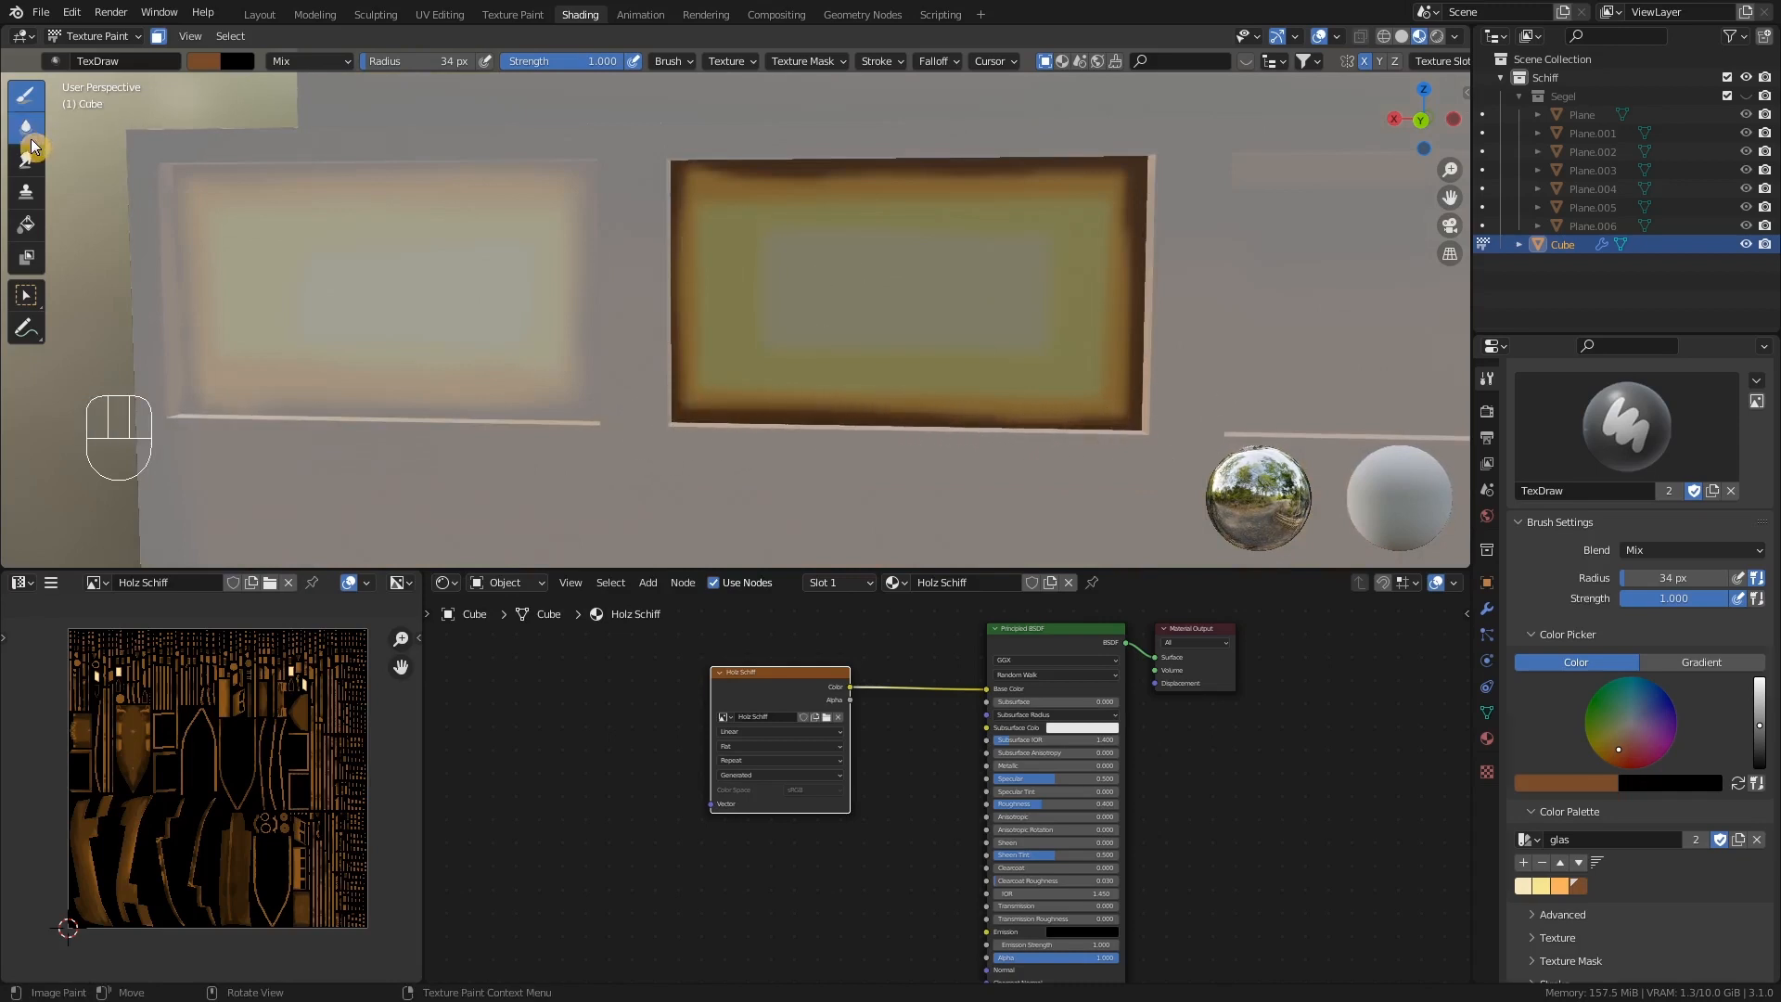
- Blend the colour bands on the second window pane using the Soften brush at a 59 px radius
key("f")
left_click(838, 244)
left_click_drag(708, 204, 731, 189)
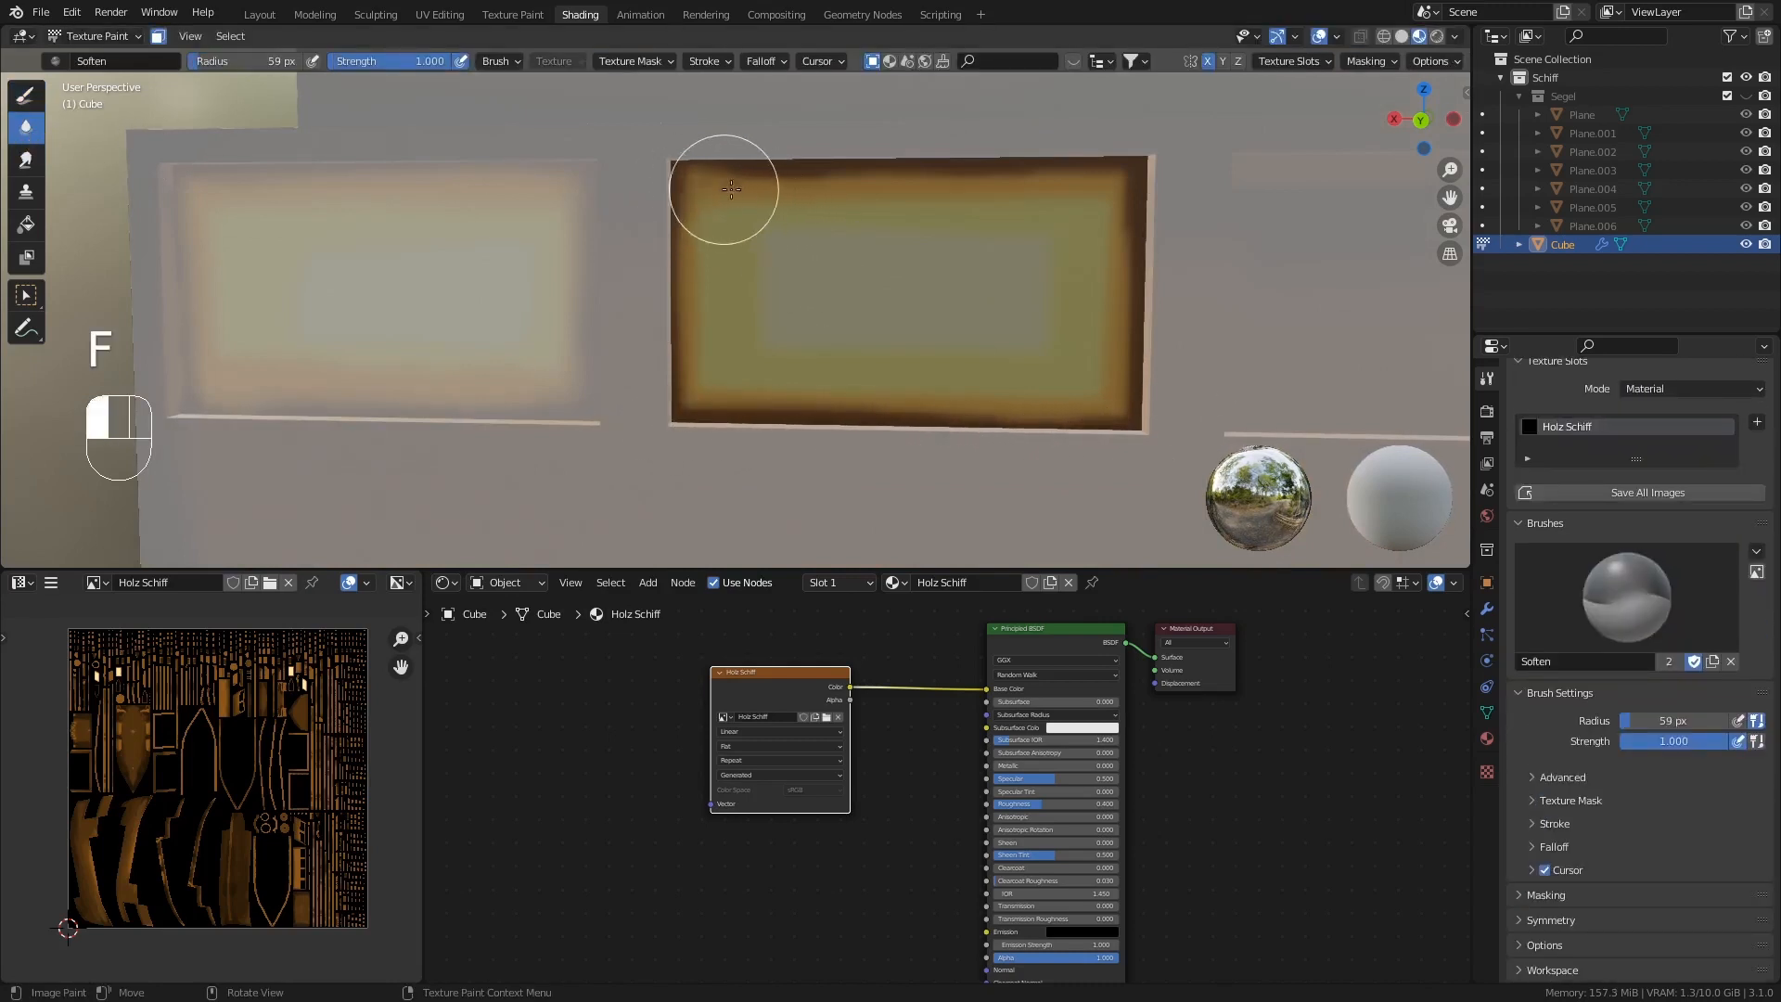
left_click_drag(932, 177, 1081, 176)
mouse_move(1132, 335)
left_mouse_down()
mouse_move(1103, 210)
mouse_move(1113, 255)
mouse_move(773, 336)
left_mouse_up()
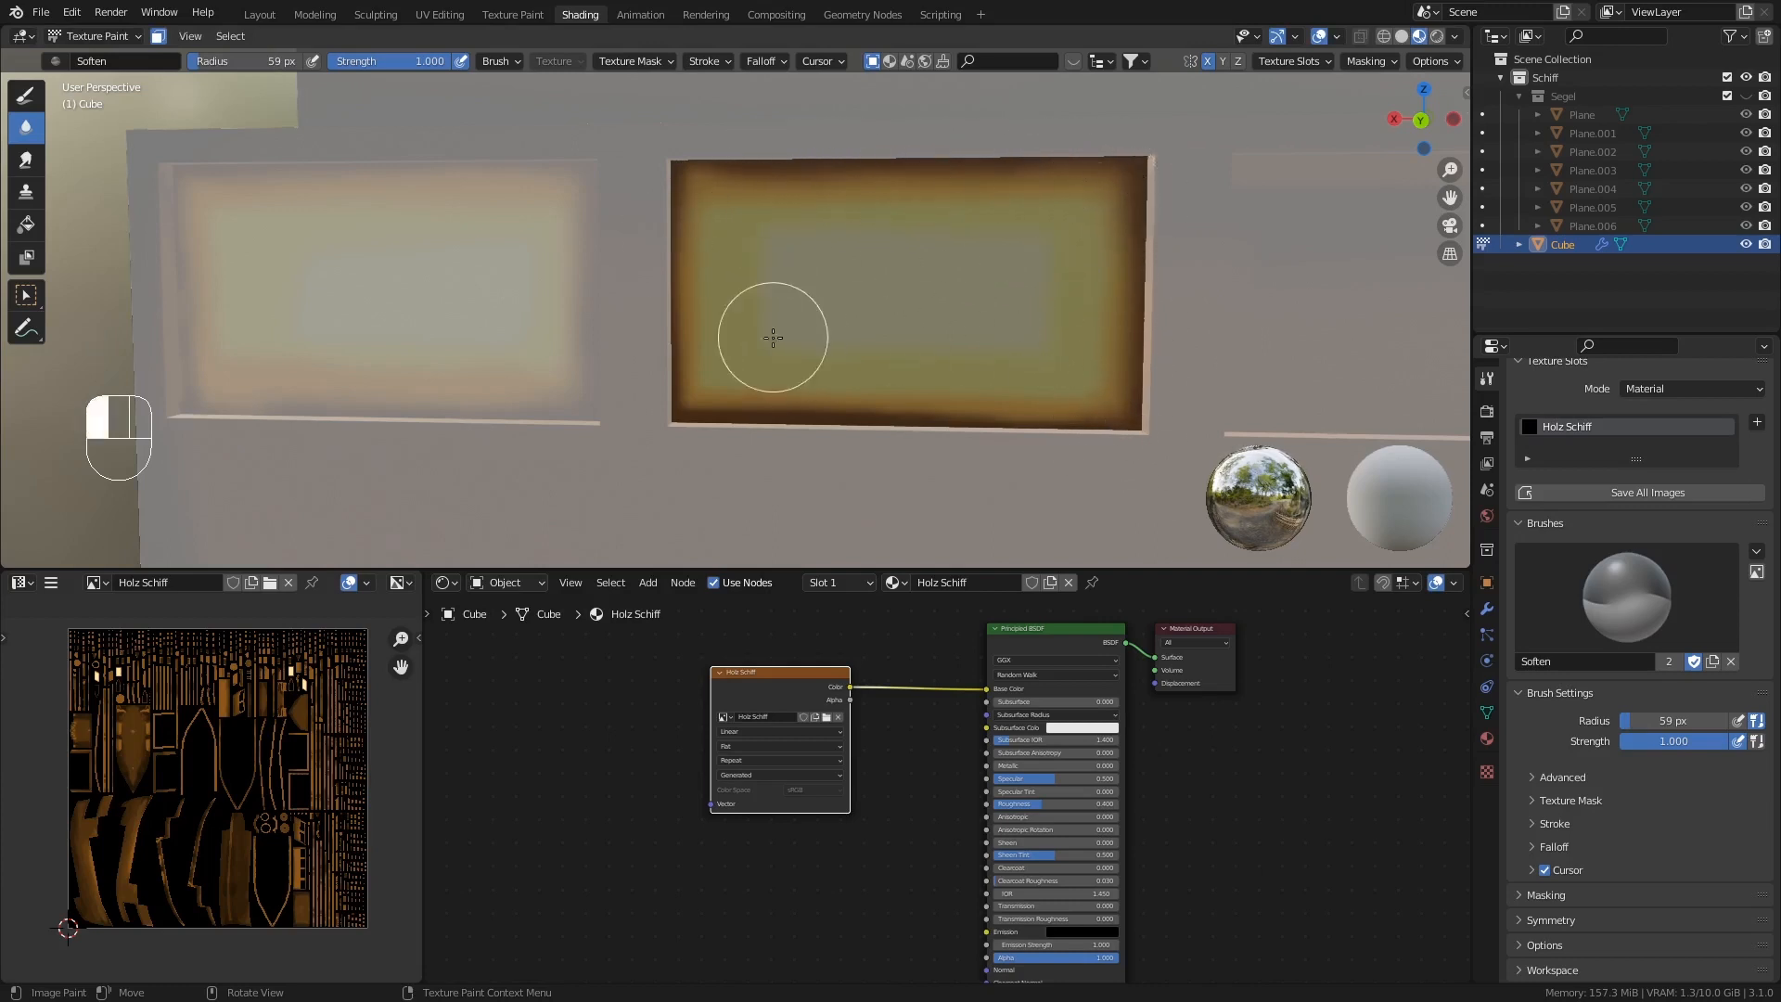
mouse_move(1024, 275)
left_mouse_down()
mouse_move(768, 203)
mouse_move(720, 337)
left_mouse_up()
mouse_move(697, 149)
left_mouse_down()
mouse_move(1092, 190)
mouse_move(1145, 365)
mouse_move(921, 376)
left_mouse_up()
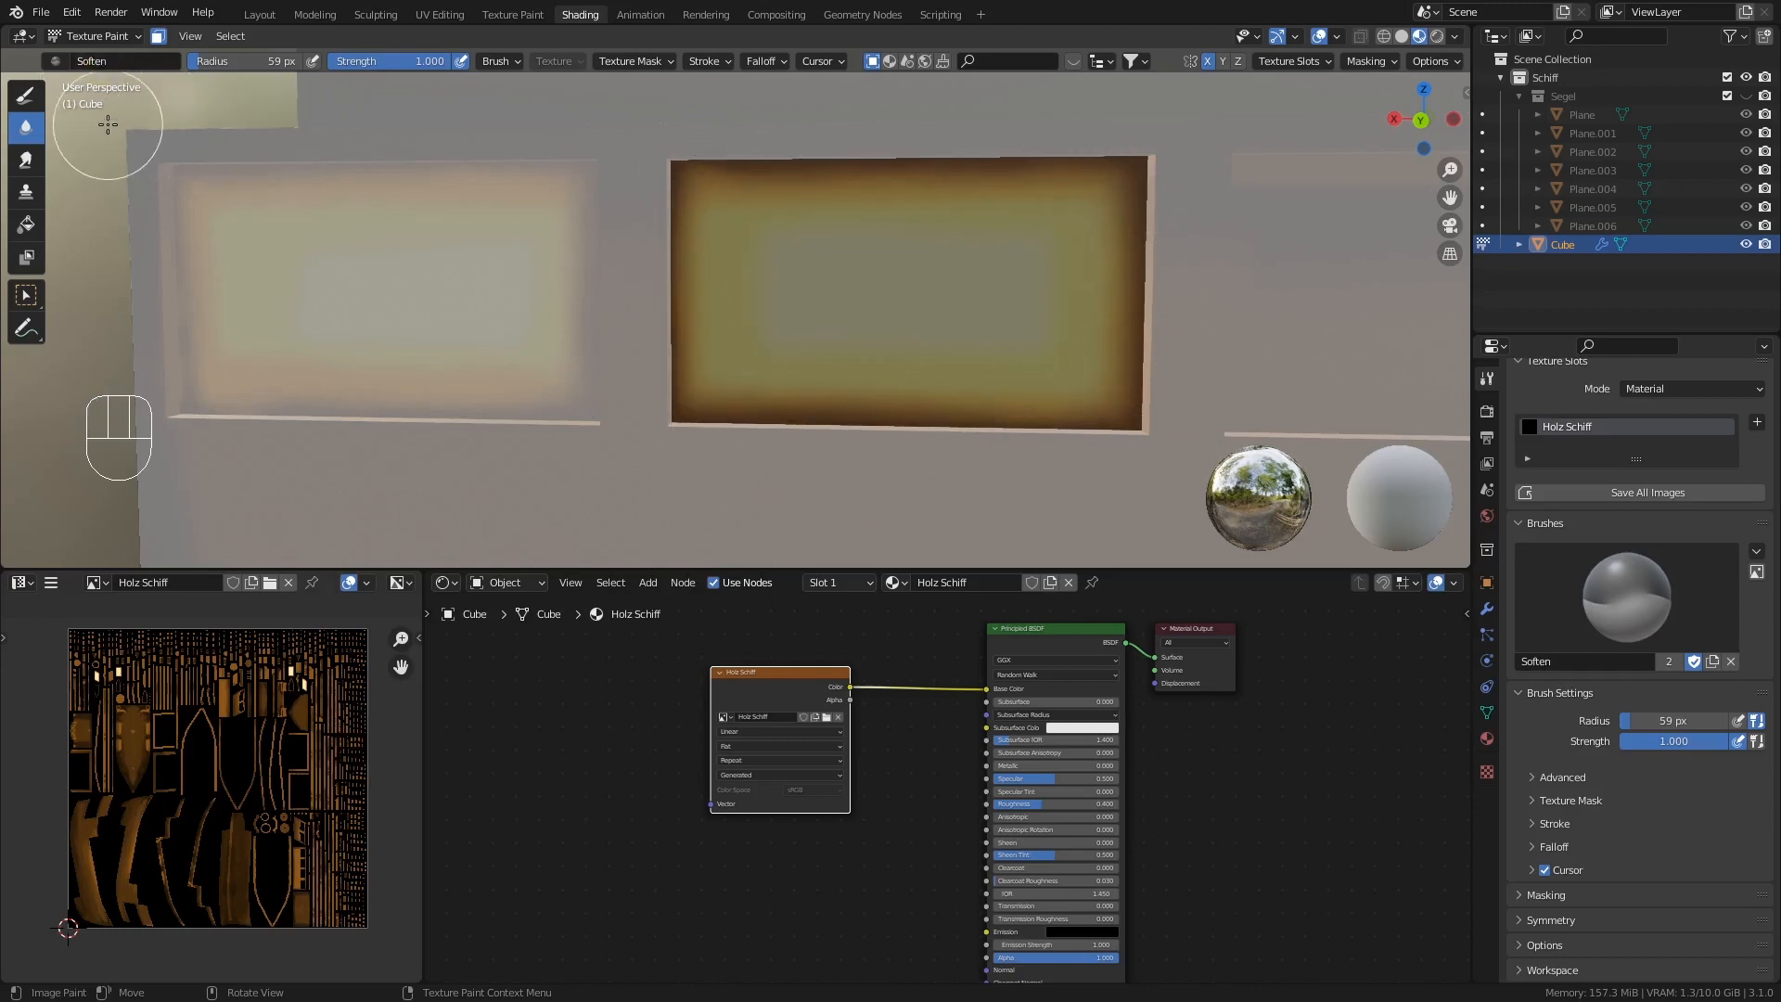
- Select the third window pane's face in Edit Mode and return to Texture Paint to mask painting to it
scroll(705, 241, "down", 6)
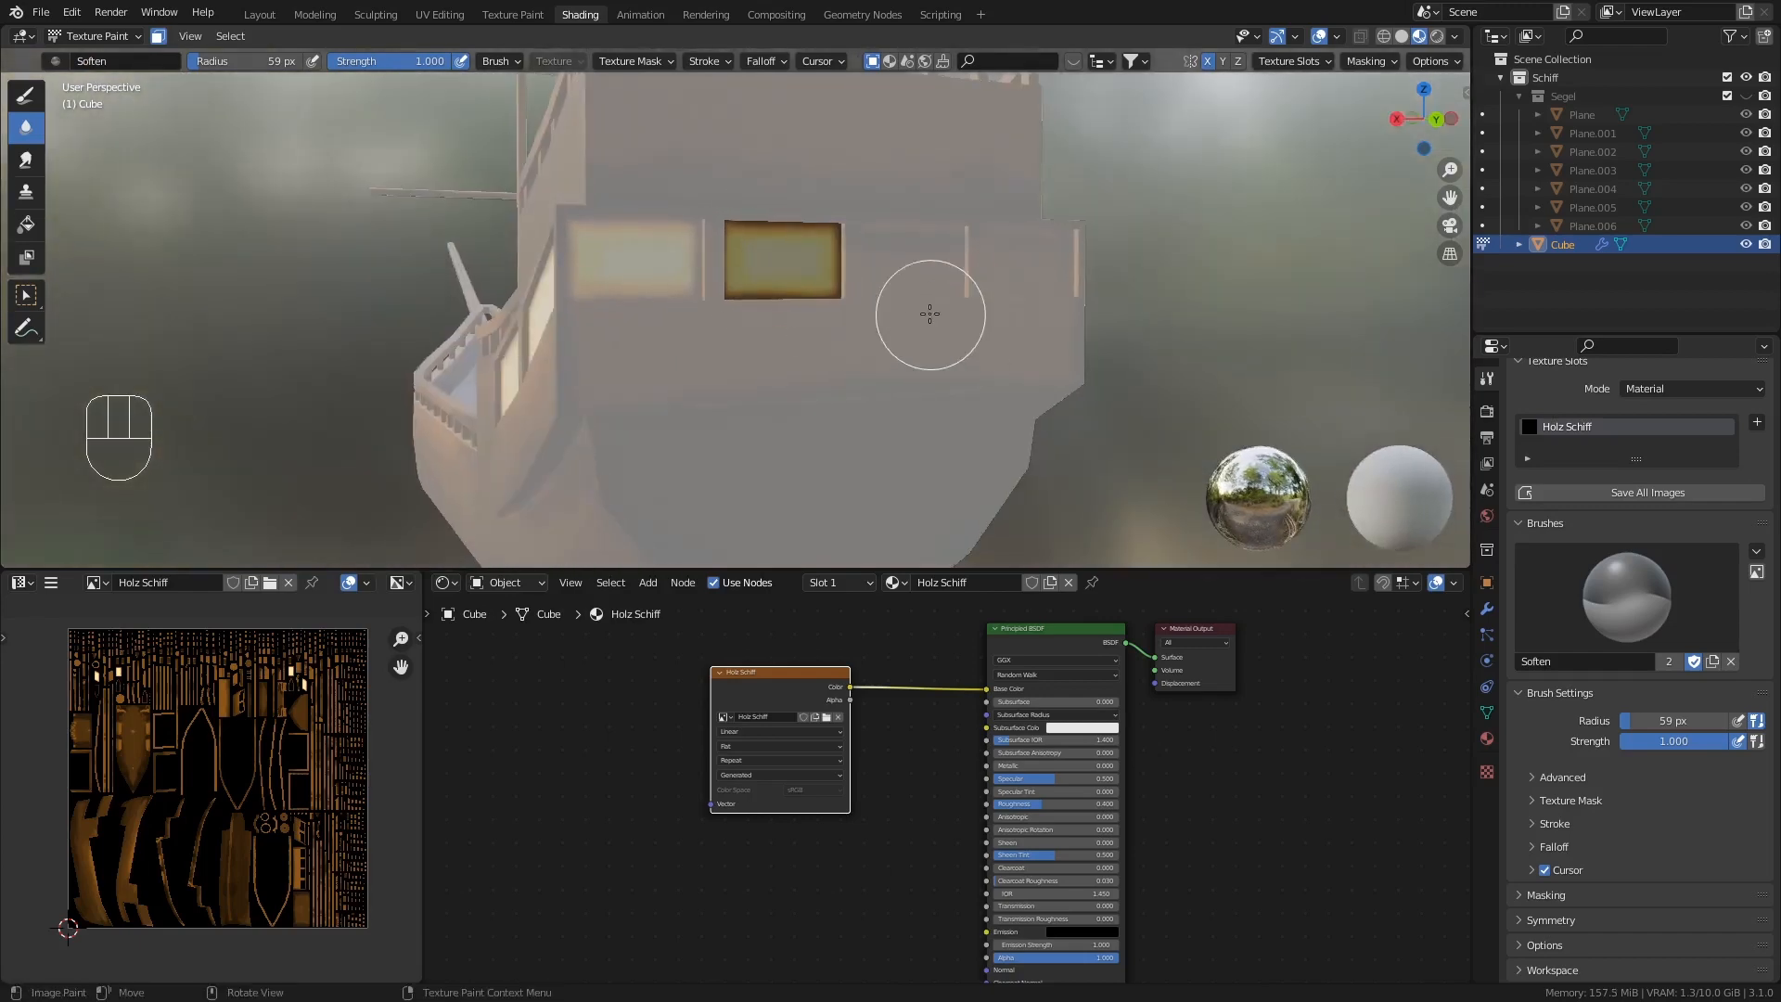
key("Tab")
middle_click_drag(915, 352, 921, 210)
left_click(921, 209)
key("Tab")
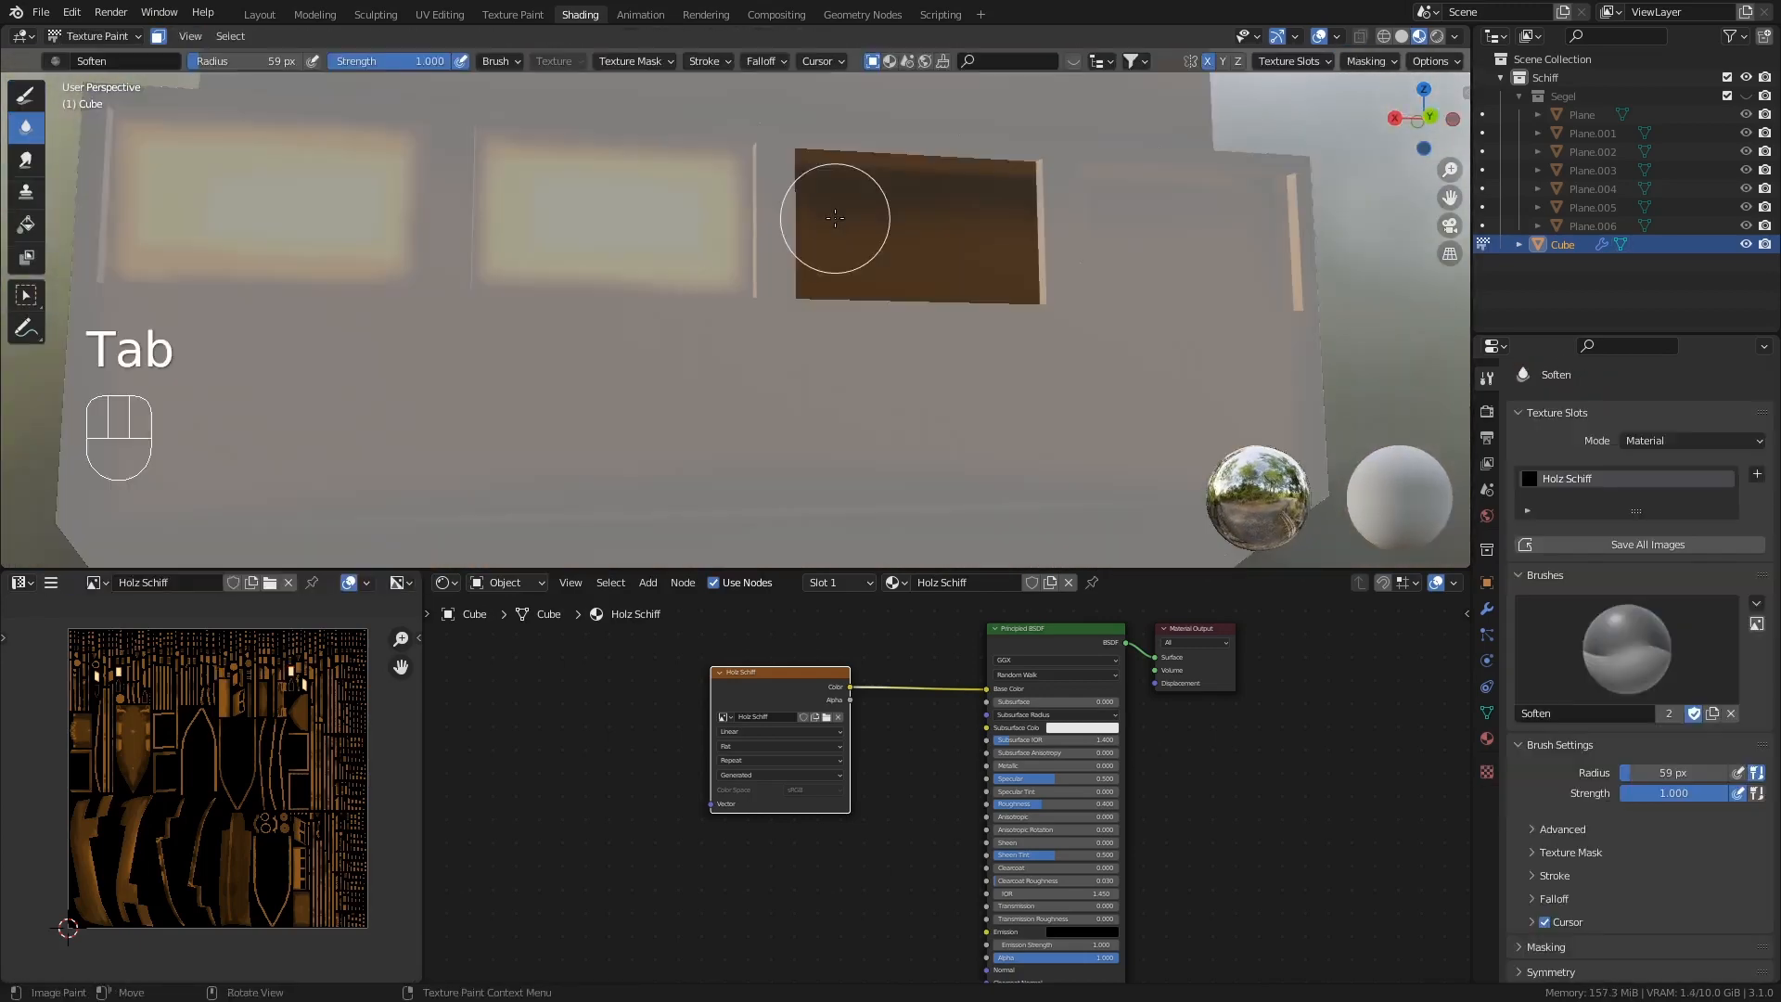
- Fill the third window pane with the pale cream colour
left_click(17, 226)
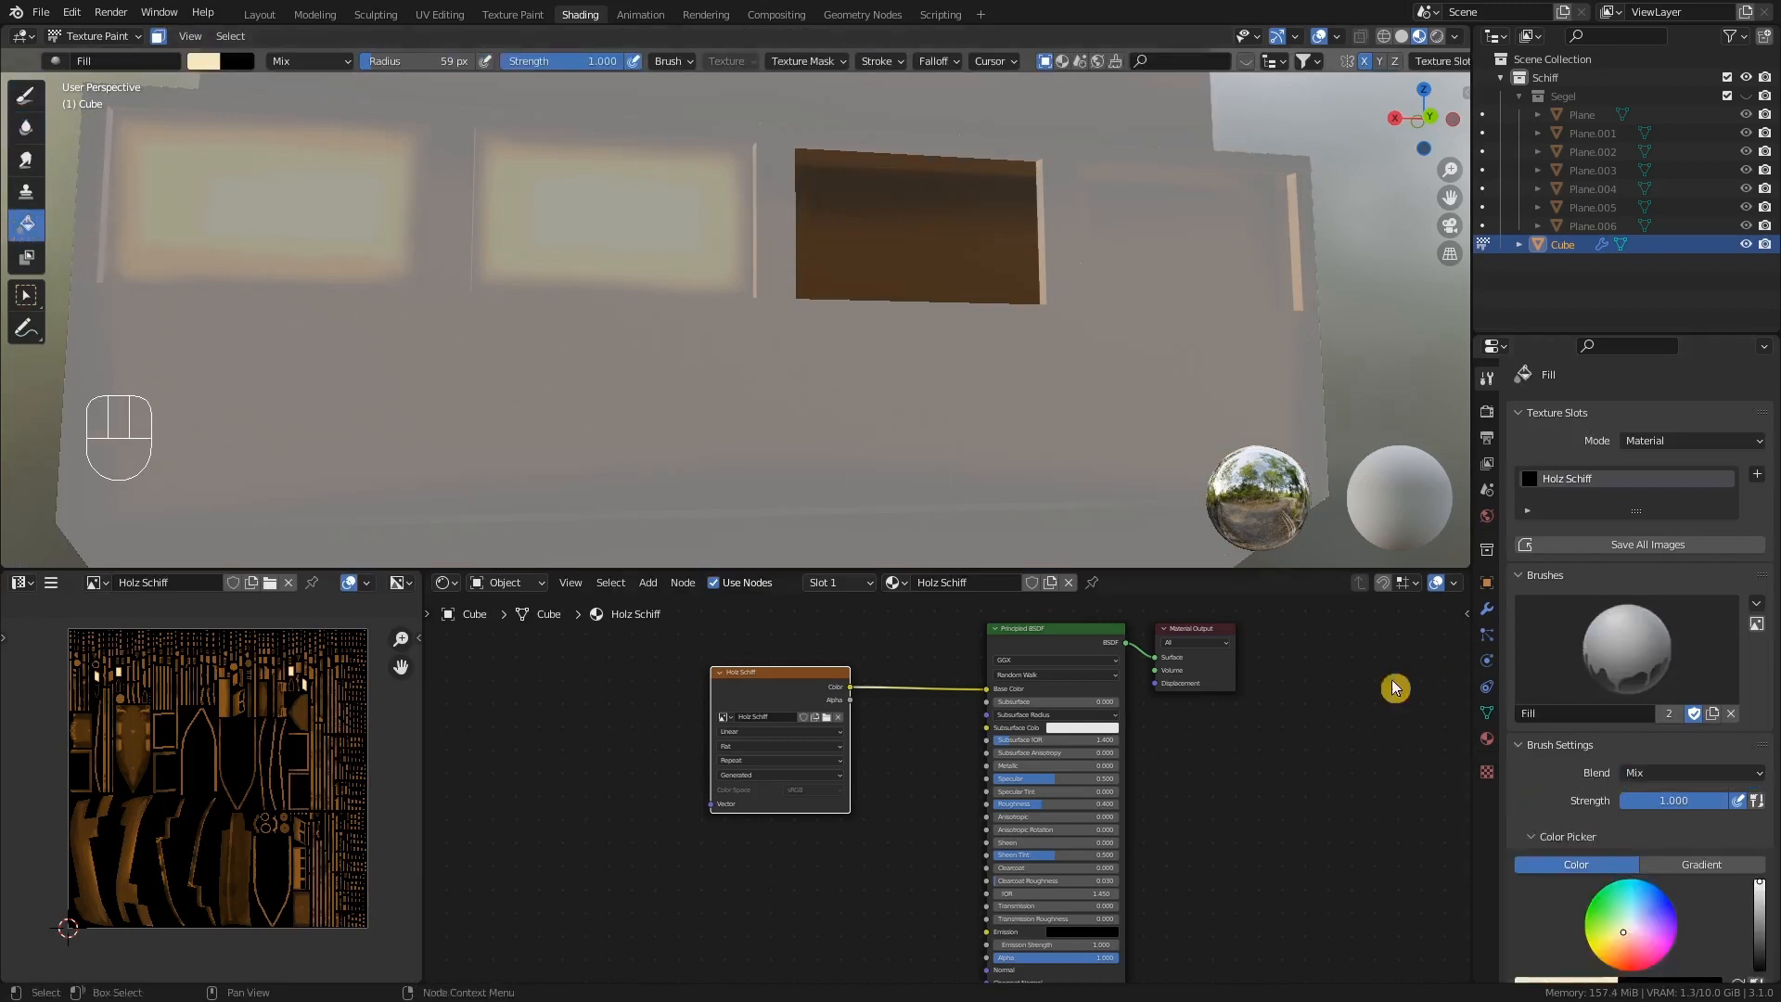
scroll(1639, 811, "down", 6)
left_click(930, 220)
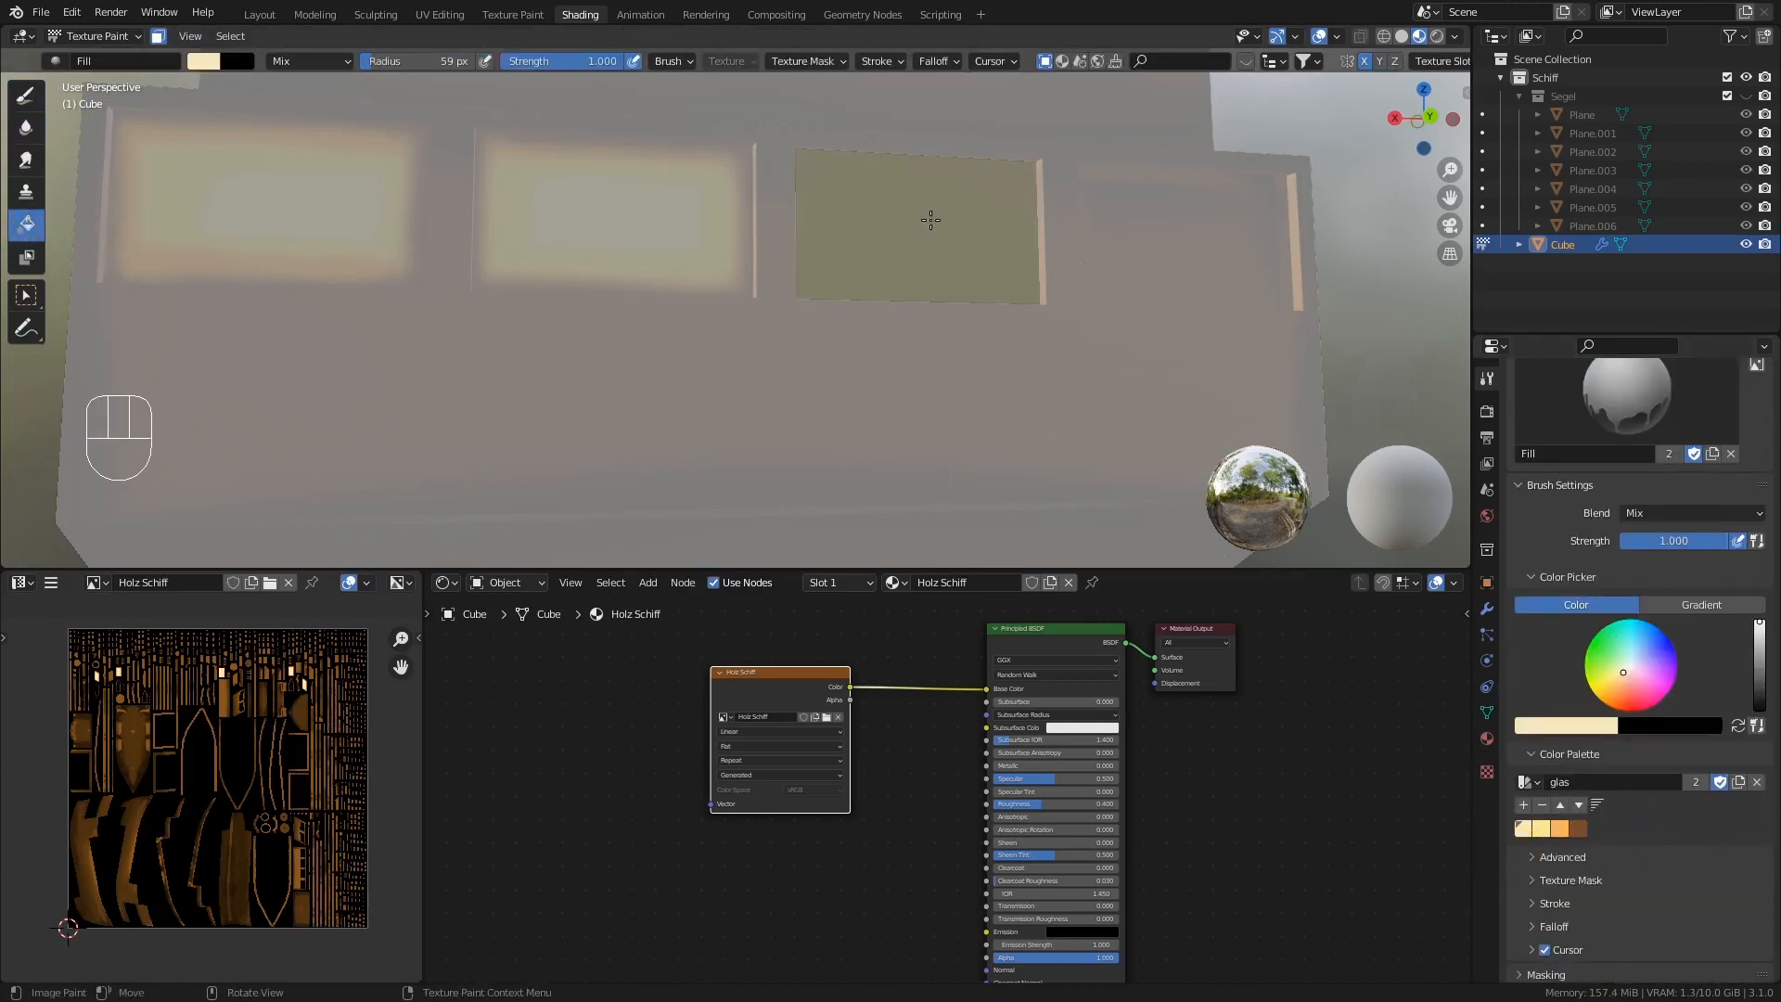
- Paint a yellow border around the third pane with the TexDraw brush, leaving its centre pale
left_click(28, 96)
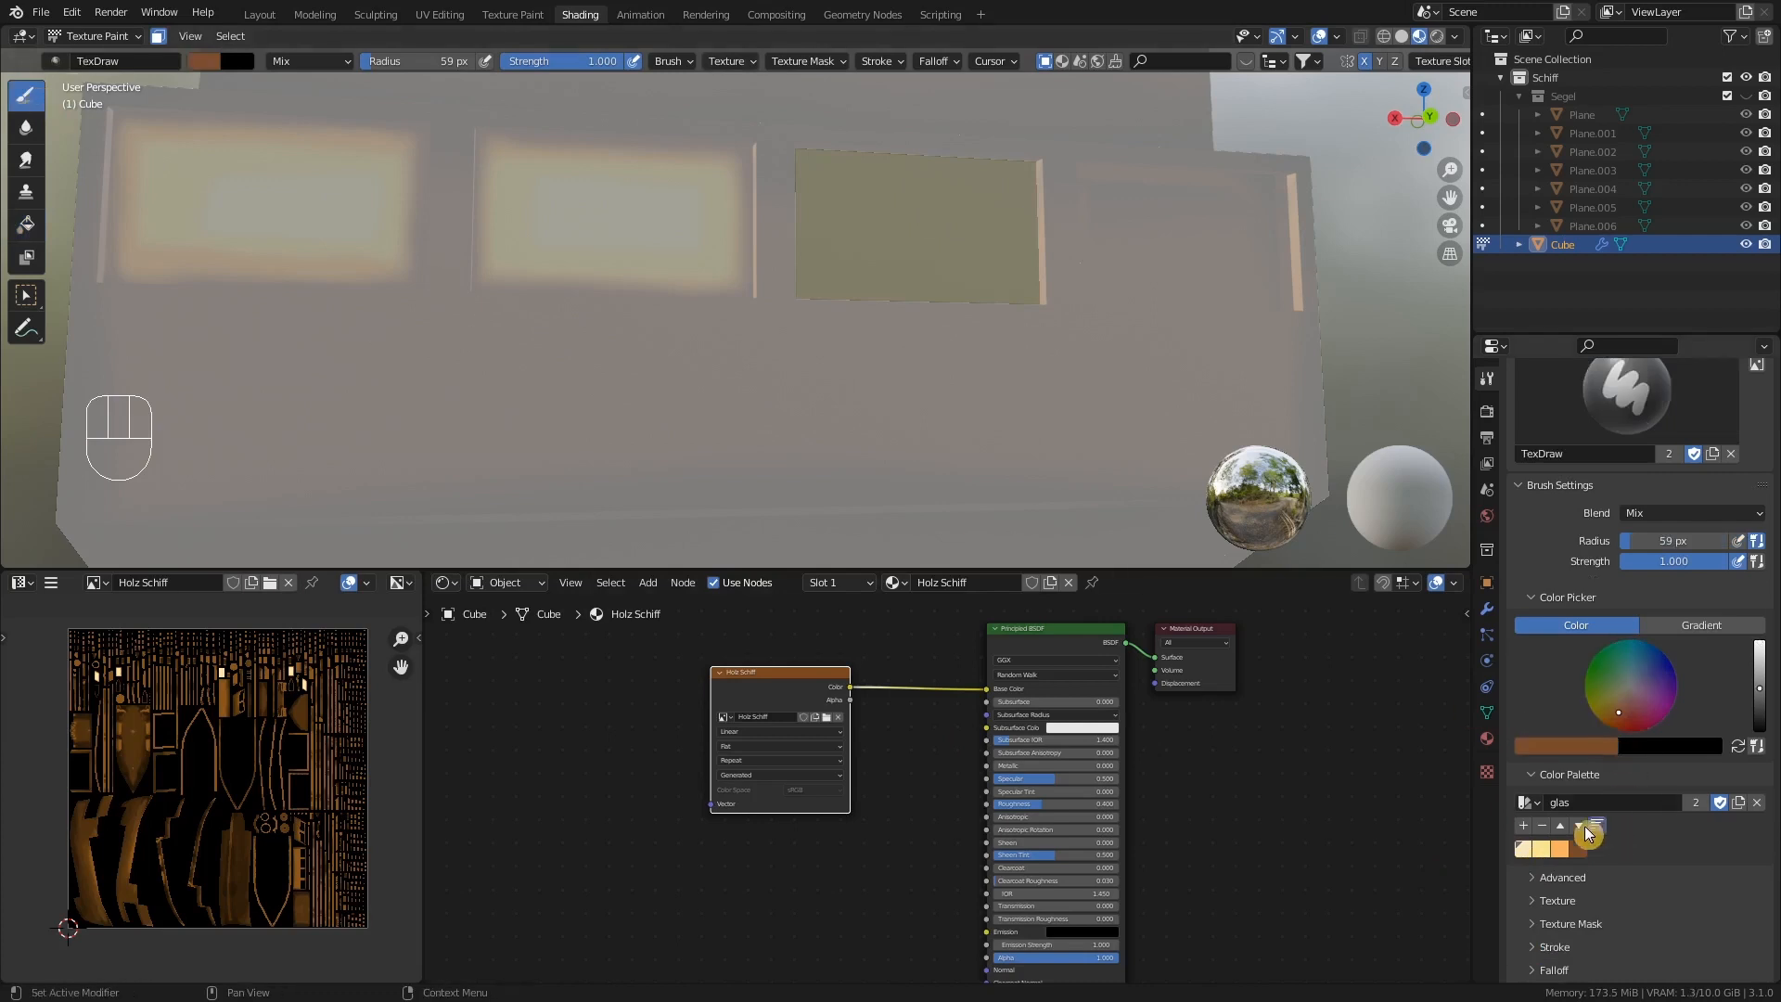
left_click(1541, 849)
mouse_move(810, 325)
left_mouse_down()
mouse_move(810, 183)
mouse_move(1030, 162)
left_mouse_up()
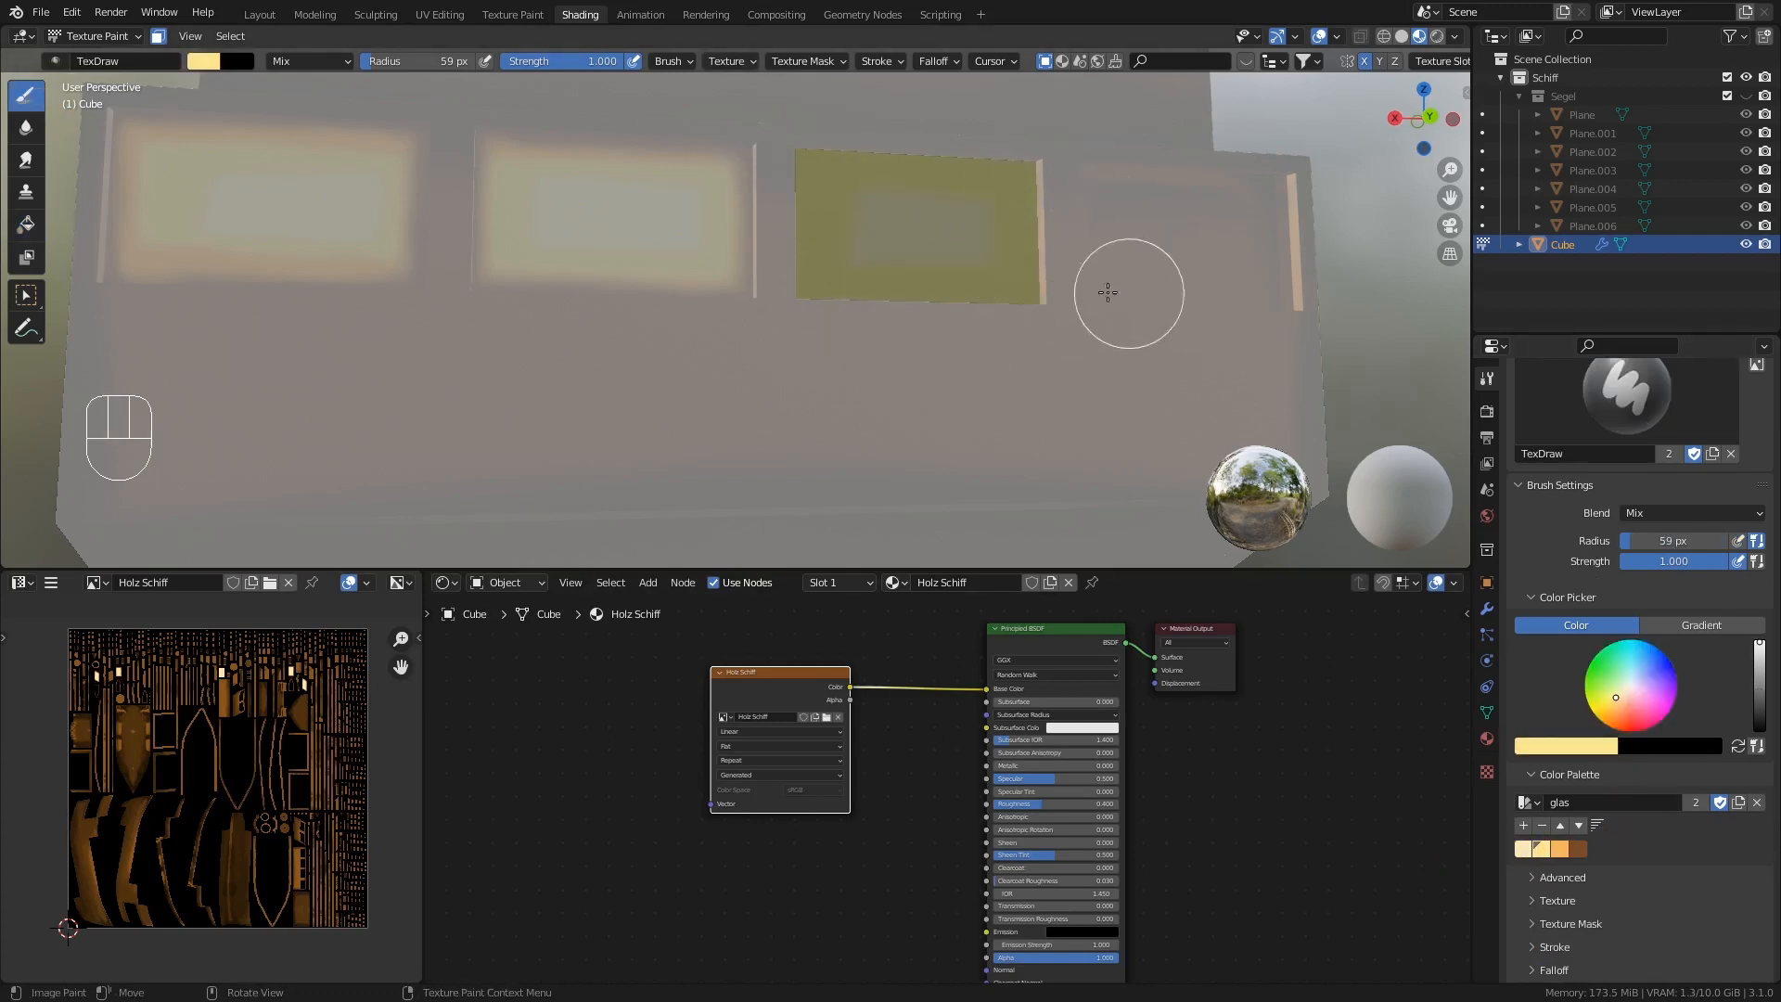
- Paint an orange band along the outer edges of the third window pane
left_click(1559, 848)
mouse_move(1026, 290)
middle_mouse_down("ctrl")
mouse_move(1026, 266)
mouse_move(1054, 353)
middle_mouse_up("ctrl")
mouse_move(1069, 198)
left_mouse_down()
mouse_move(1073, 459)
mouse_move(1038, 501)
left_mouse_up()
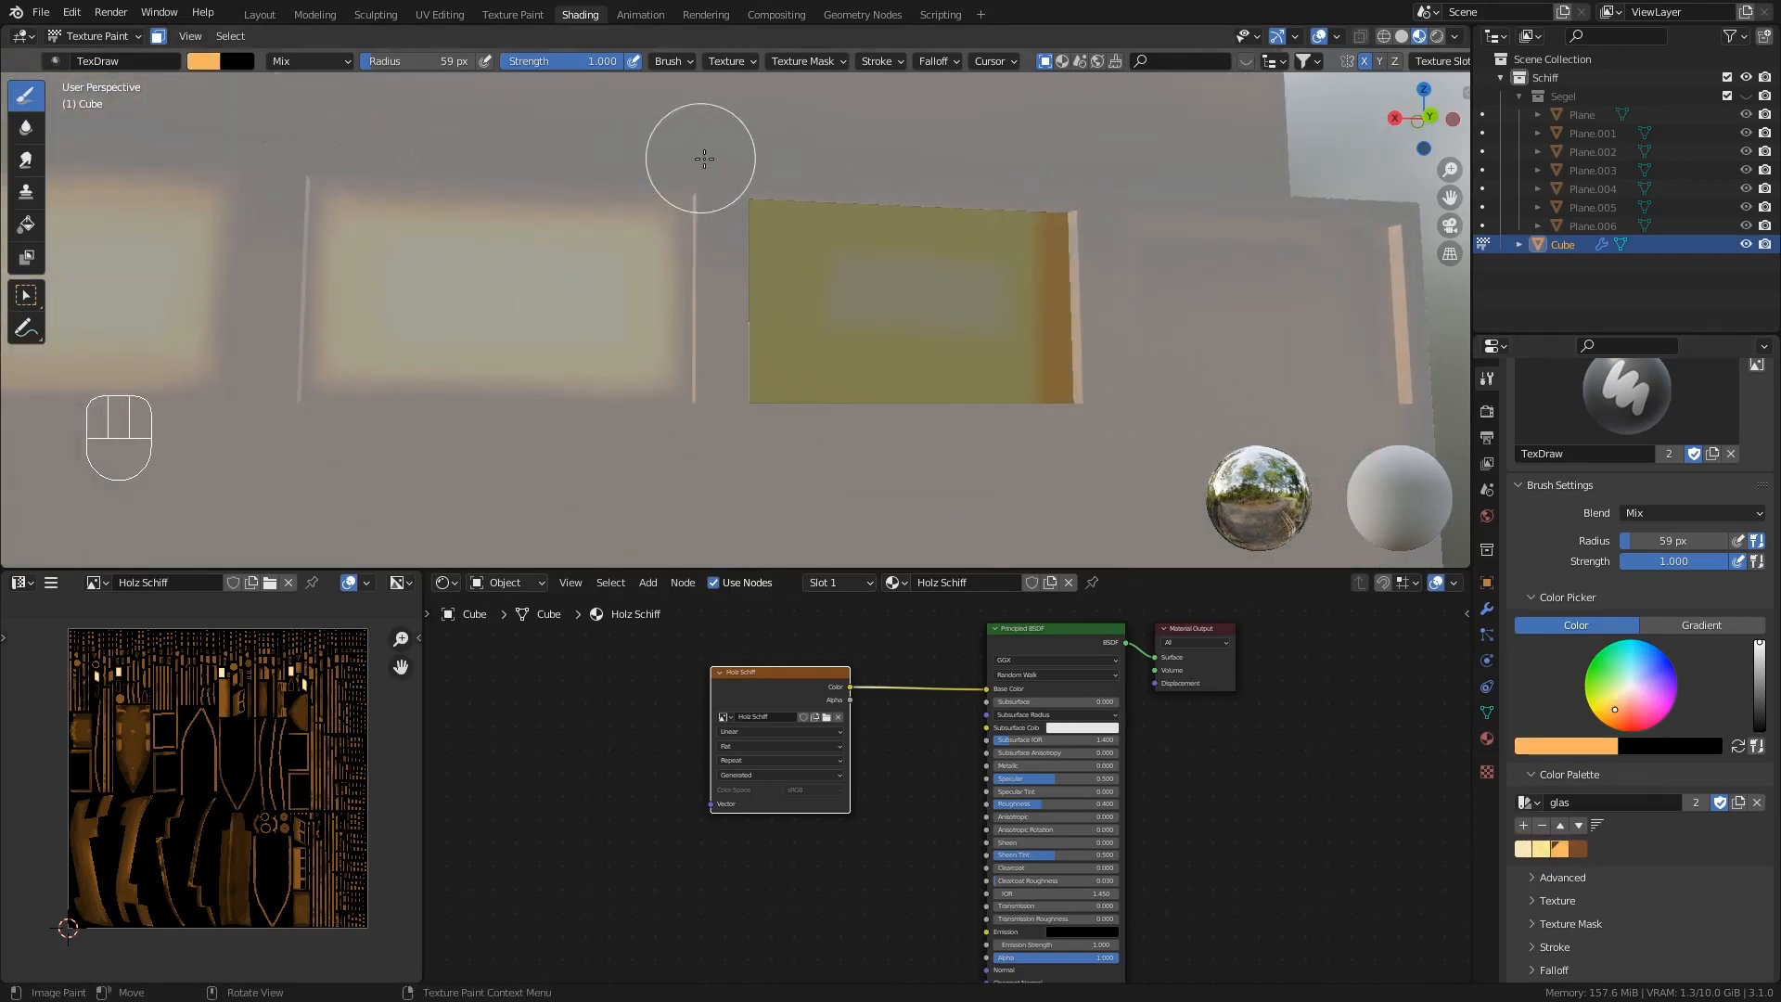
mouse_move(704, 158)
left_mouse_down()
mouse_move(763, 441)
mouse_move(946, 409)
mouse_move(1125, 214)
mouse_move(868, 181)
left_mouse_up()
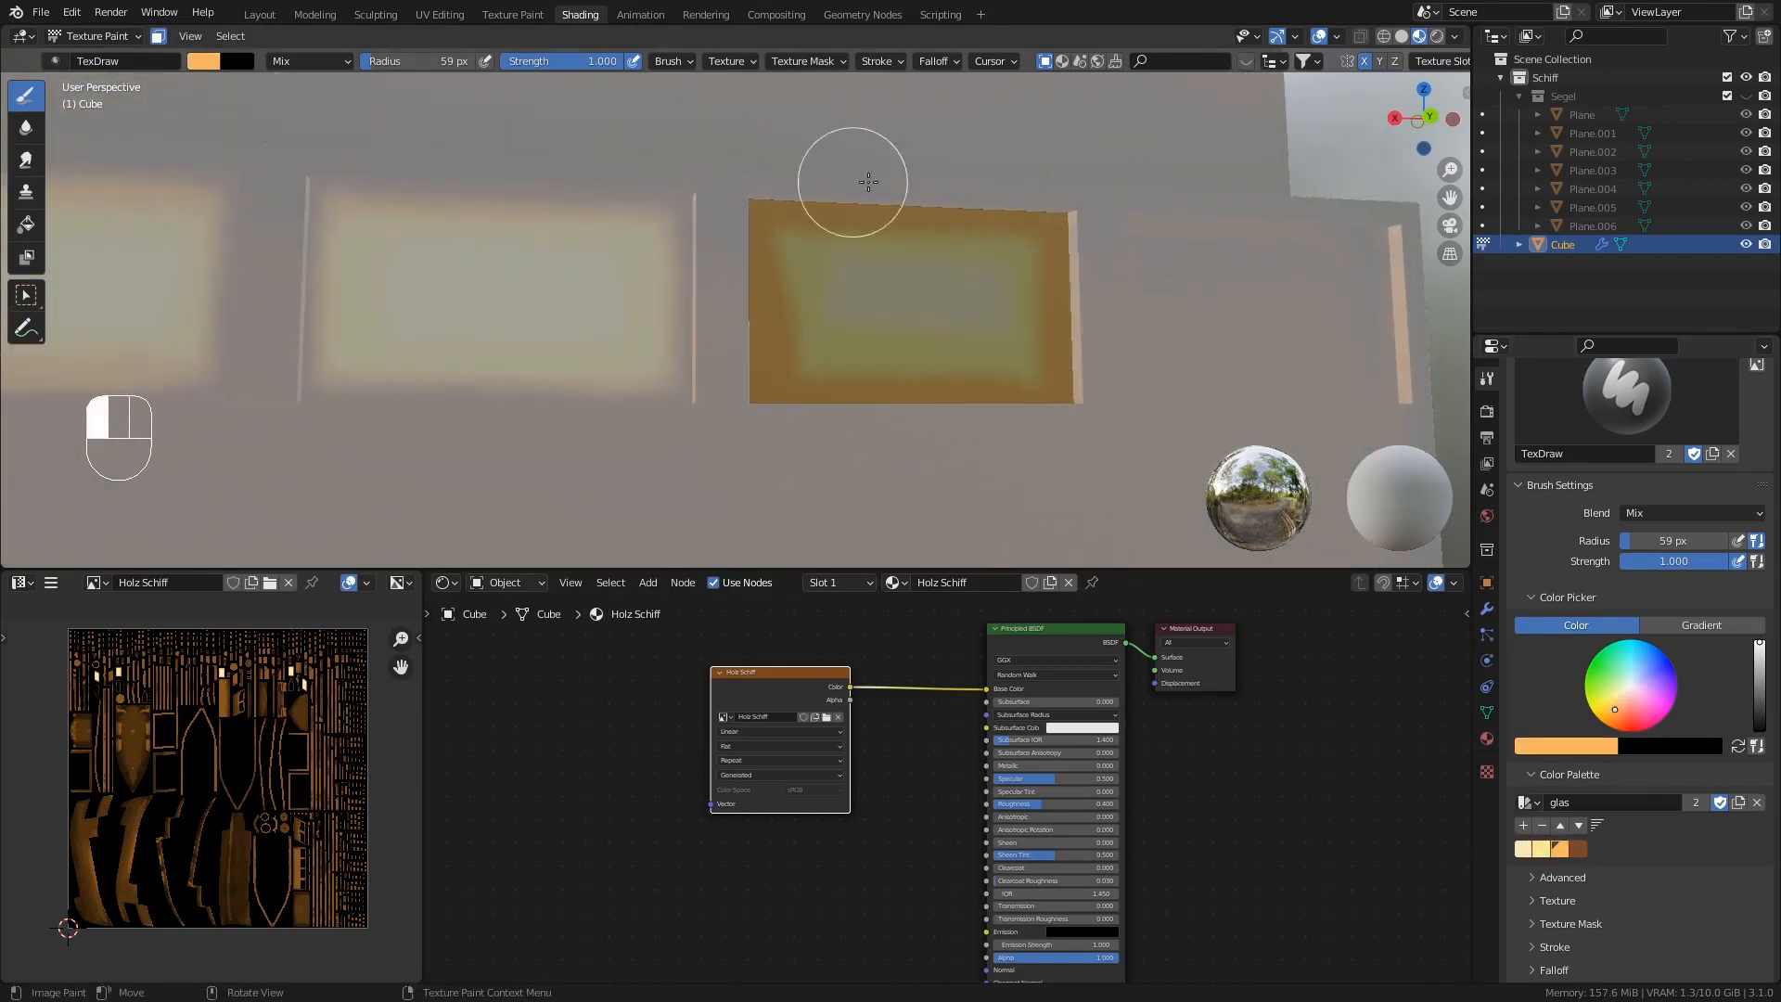
- Paint brown shading along the outermost edges of the third pane with a 21 px brush
left_click(1577, 849)
middle_click_drag(1121, 427, 1220, 295)
key("f")
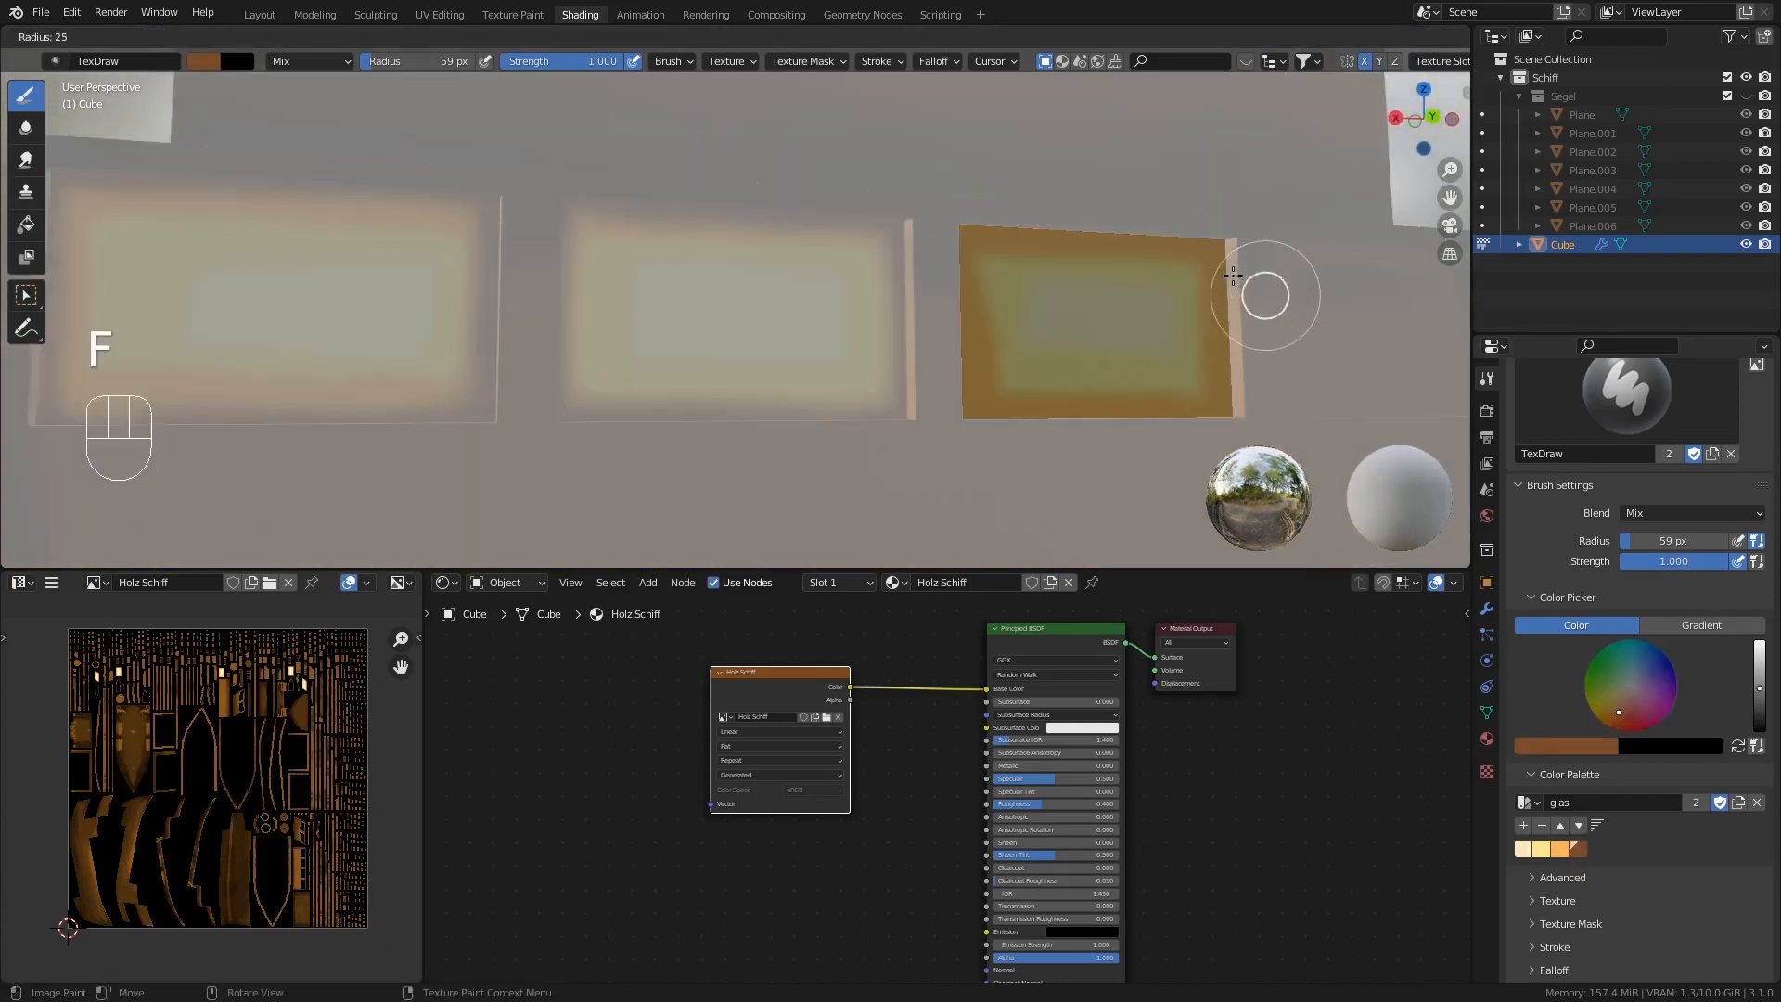
left_click(1234, 273)
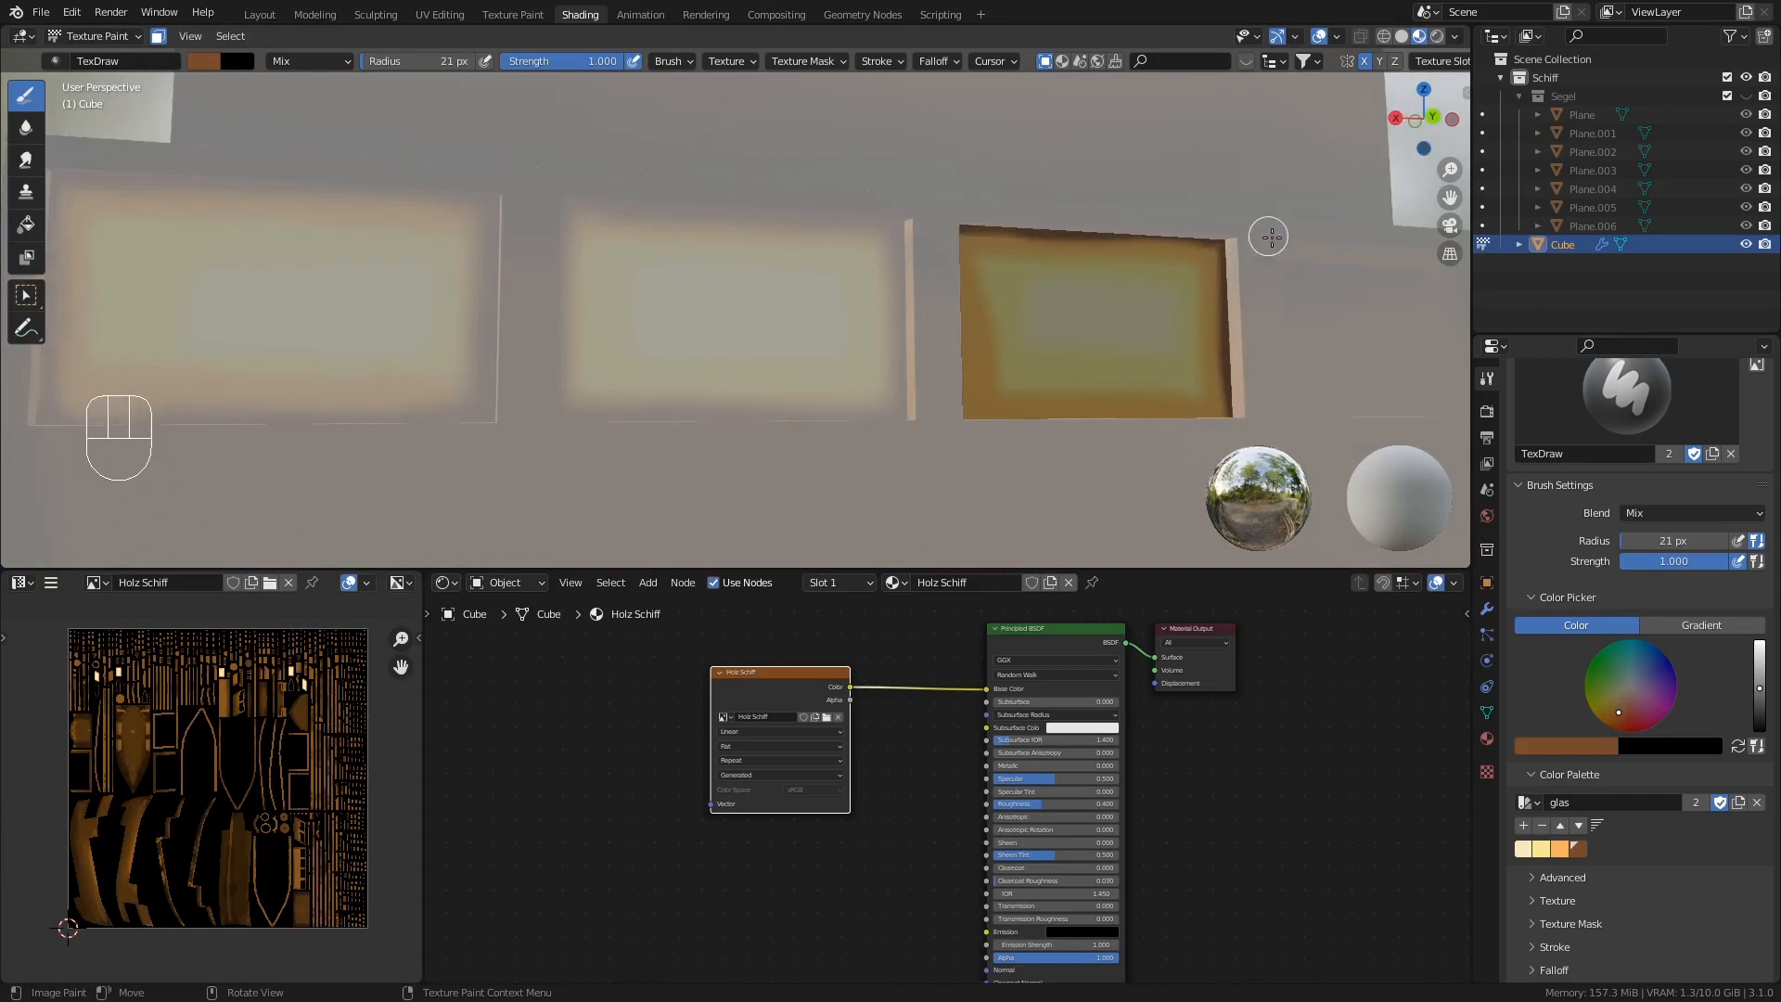
middle_click_drag(1237, 325, 1136, 222)
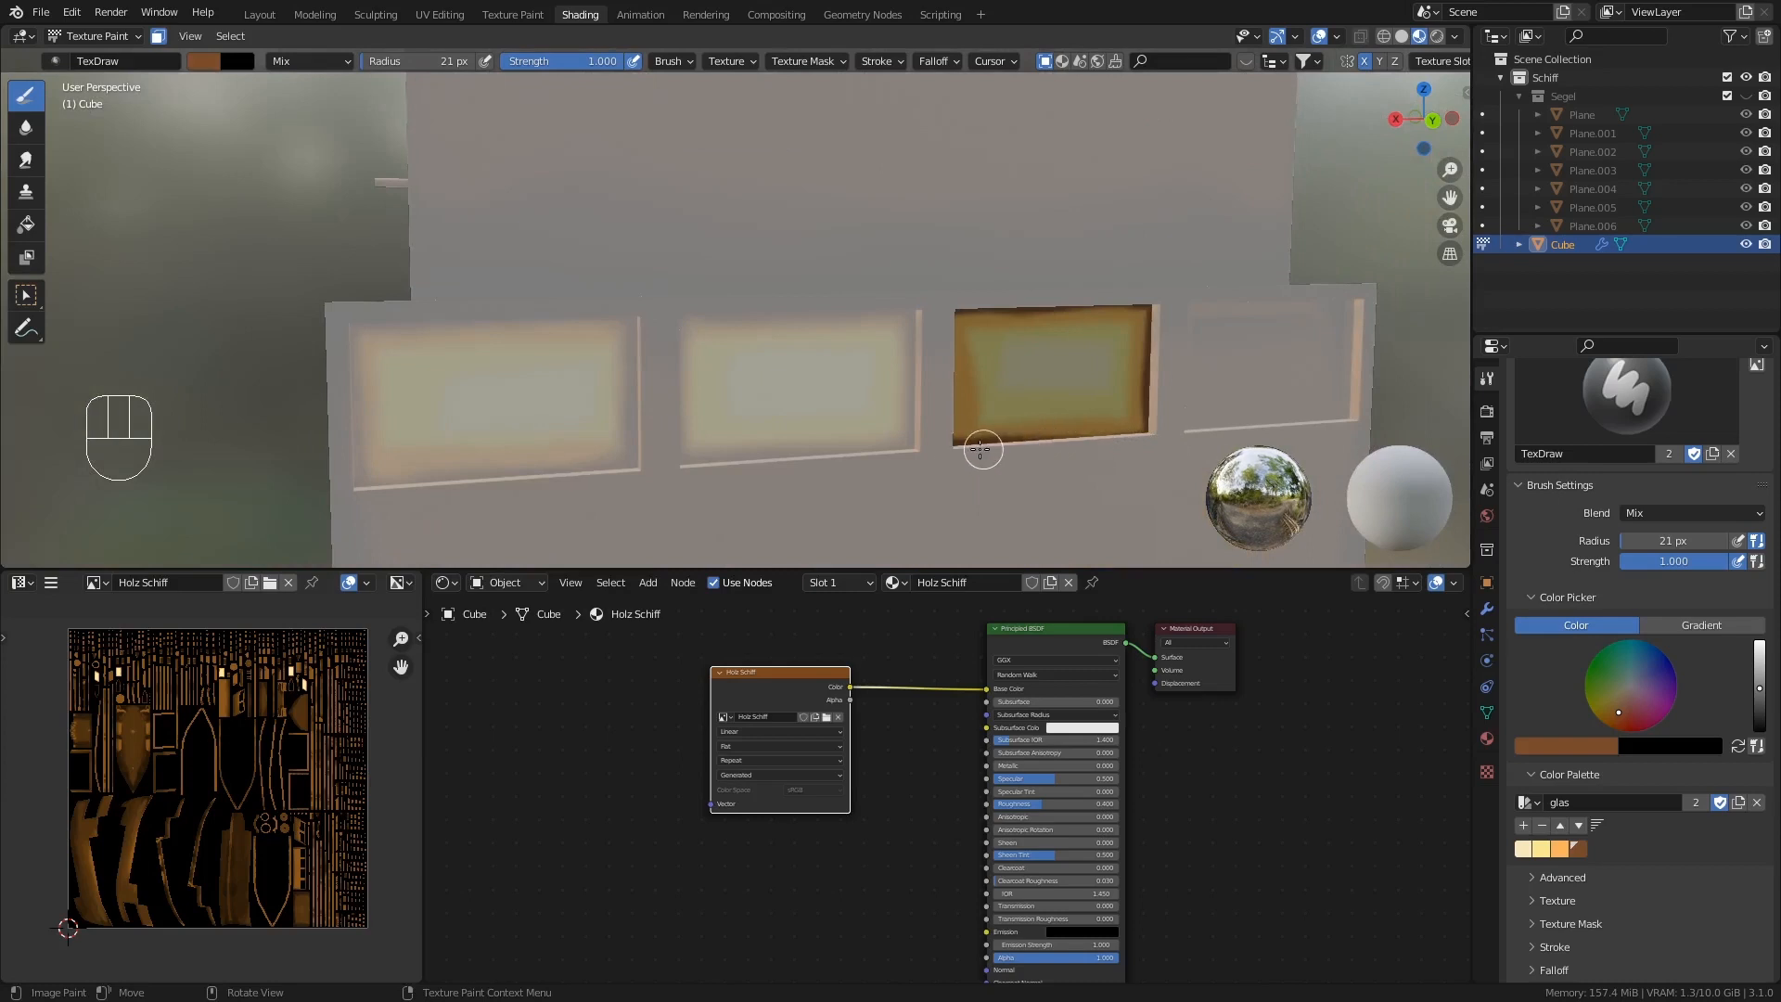
middle_click_drag(1008, 400, 525, 239)
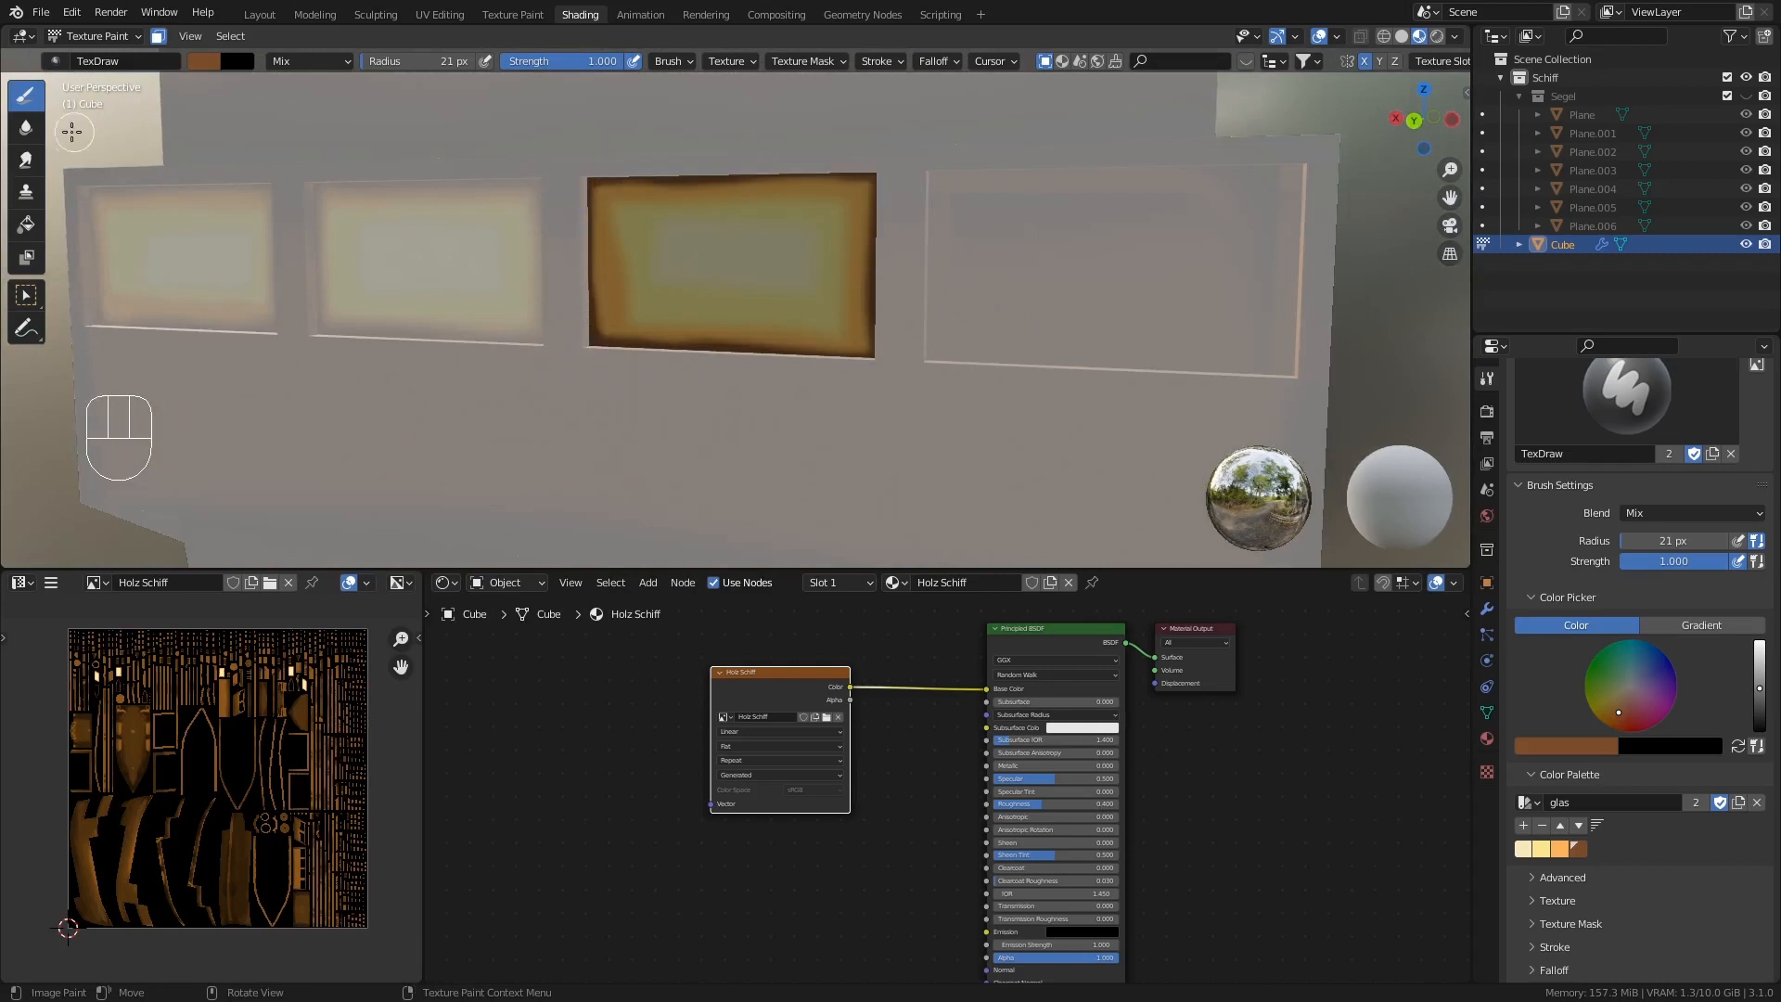
- Blend the third pane's colour transitions with the Soften brush at a 53 px radius
left_click(26, 127)
key("f")
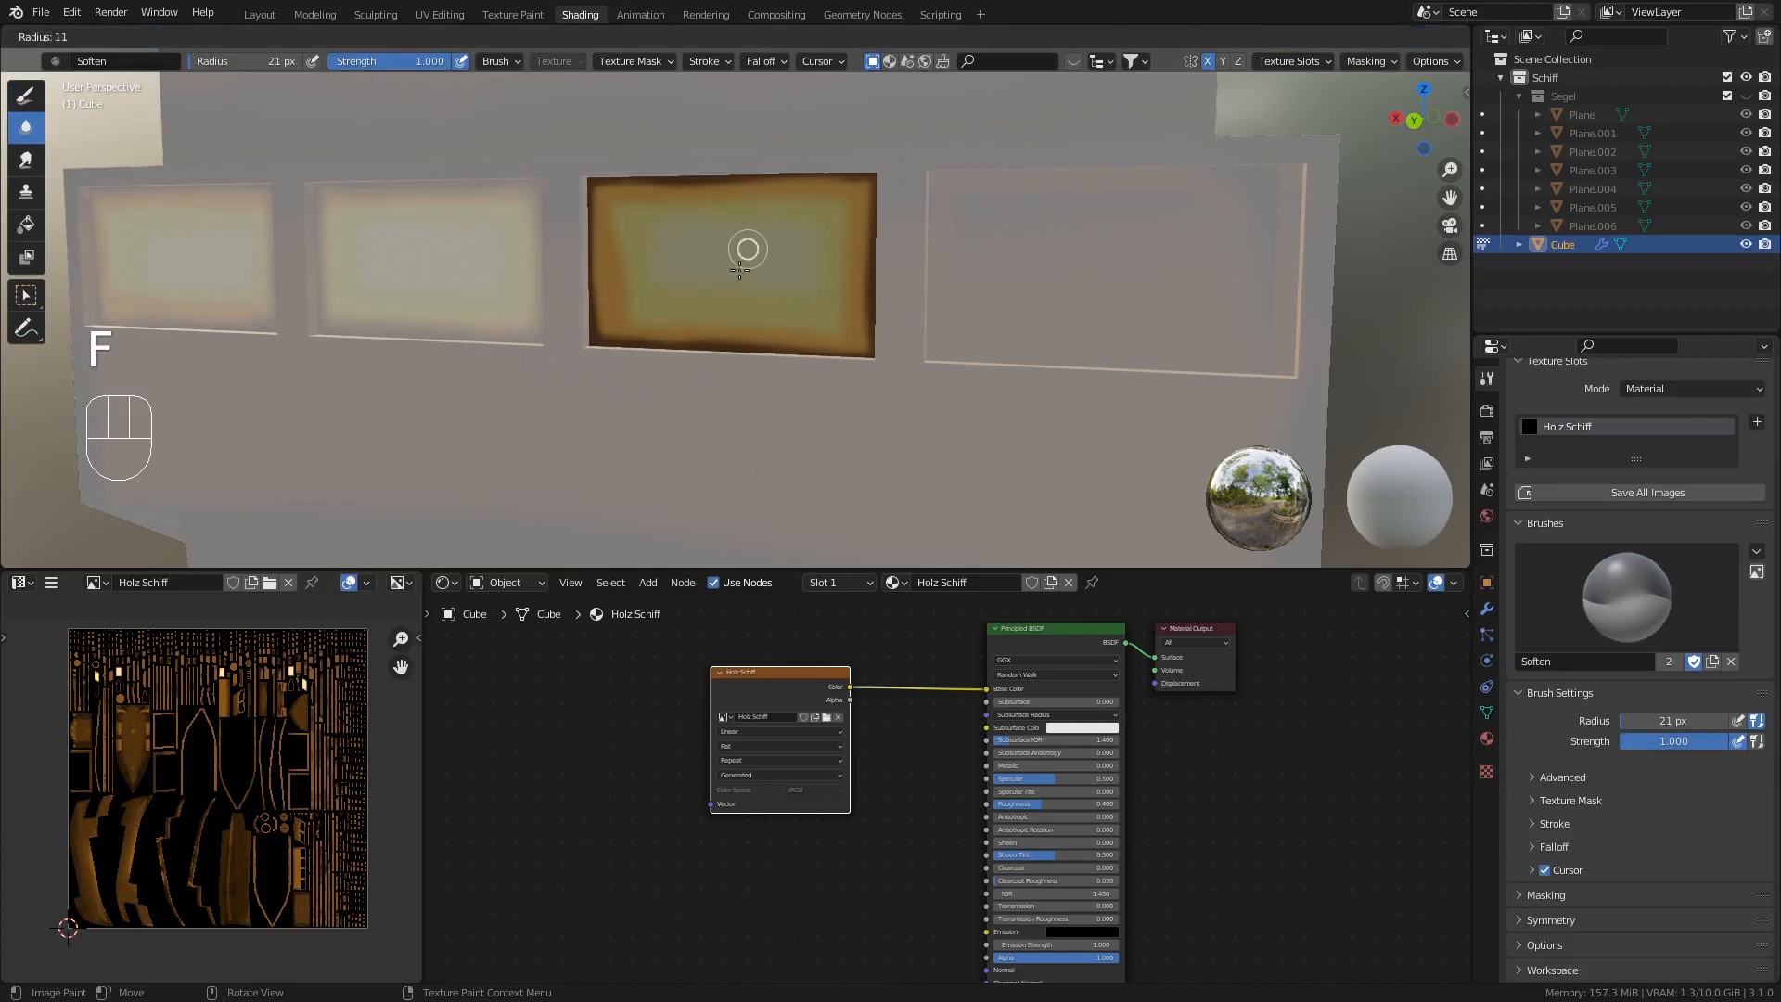
left_click(588, 286)
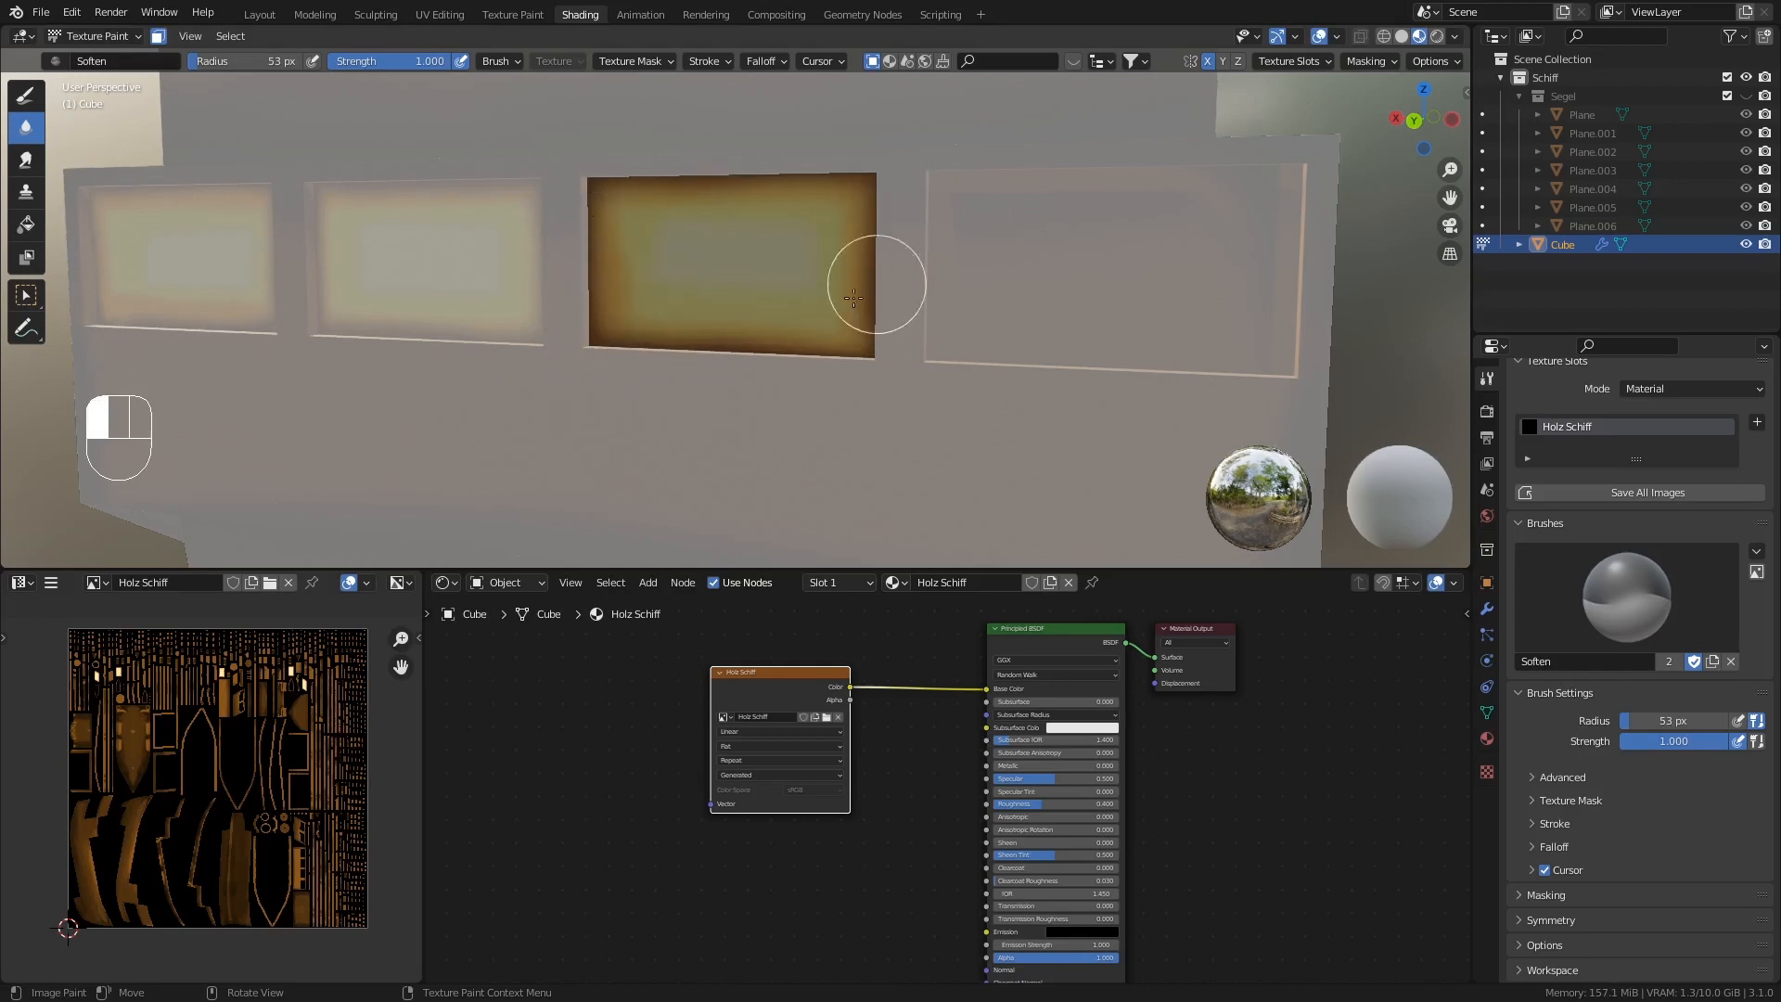
left_click_drag(709, 301, 854, 435)
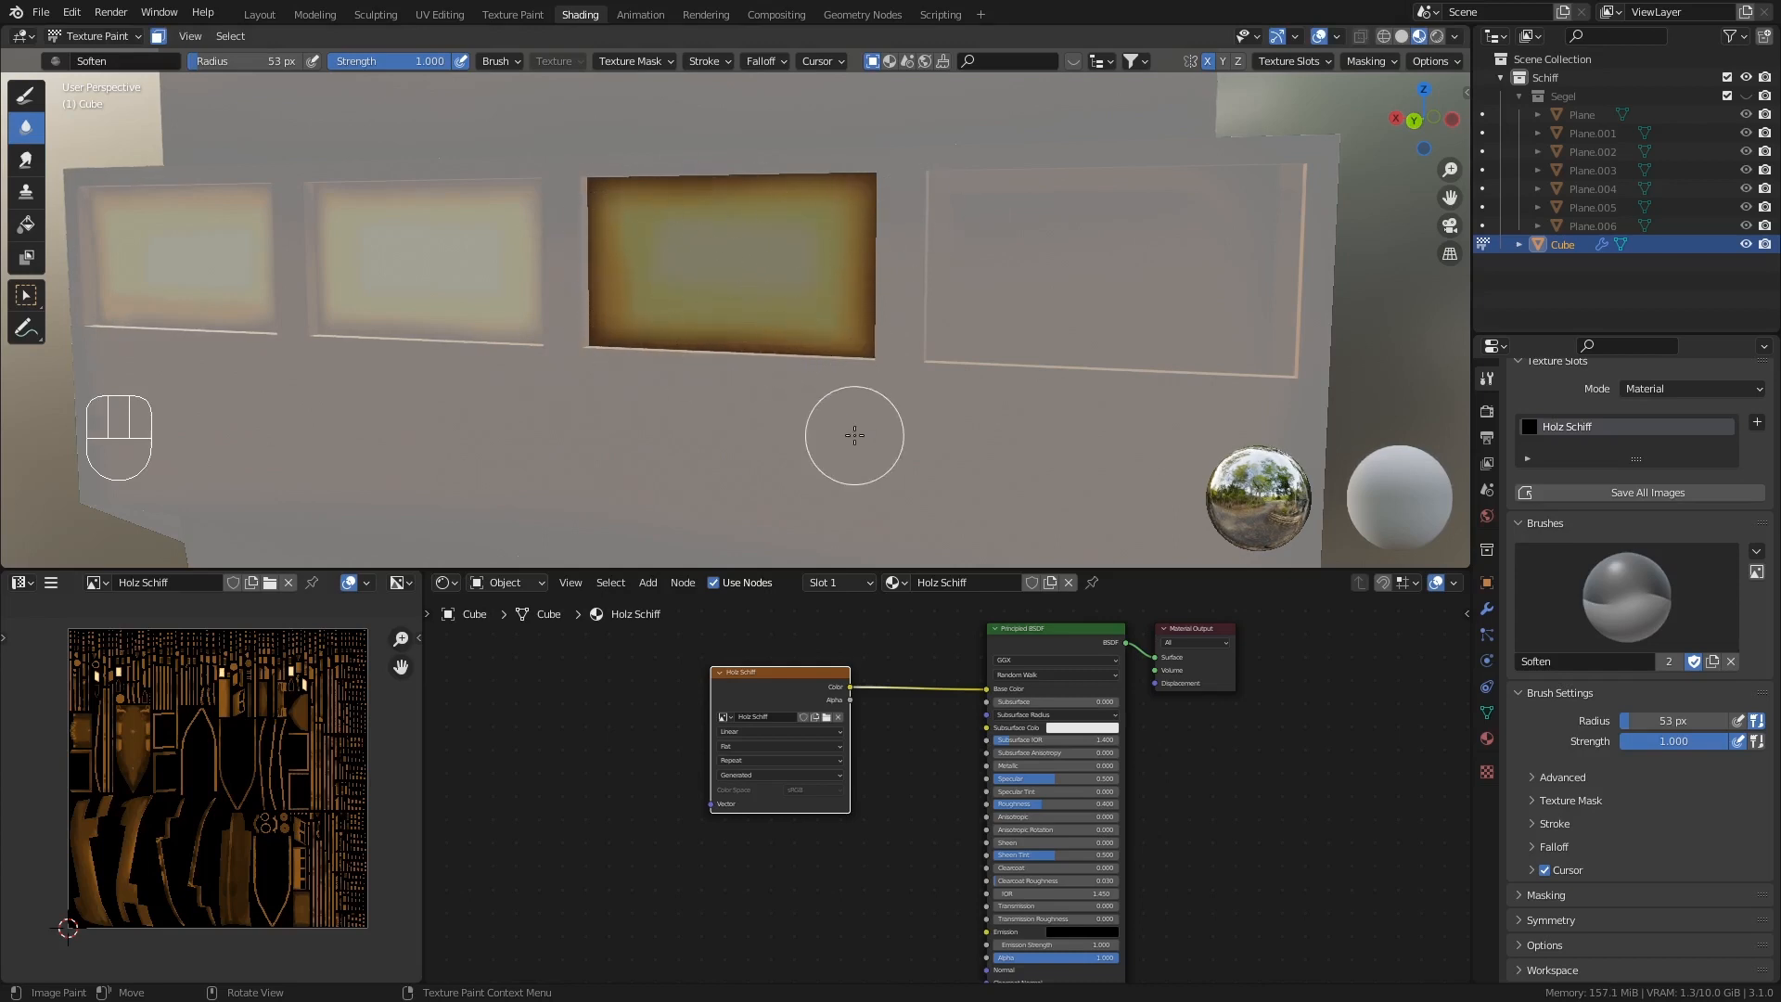
- Switch the face mask to the fourth window pane and fill it with the pale cream palette colour
key("Tab")
key("Tab")
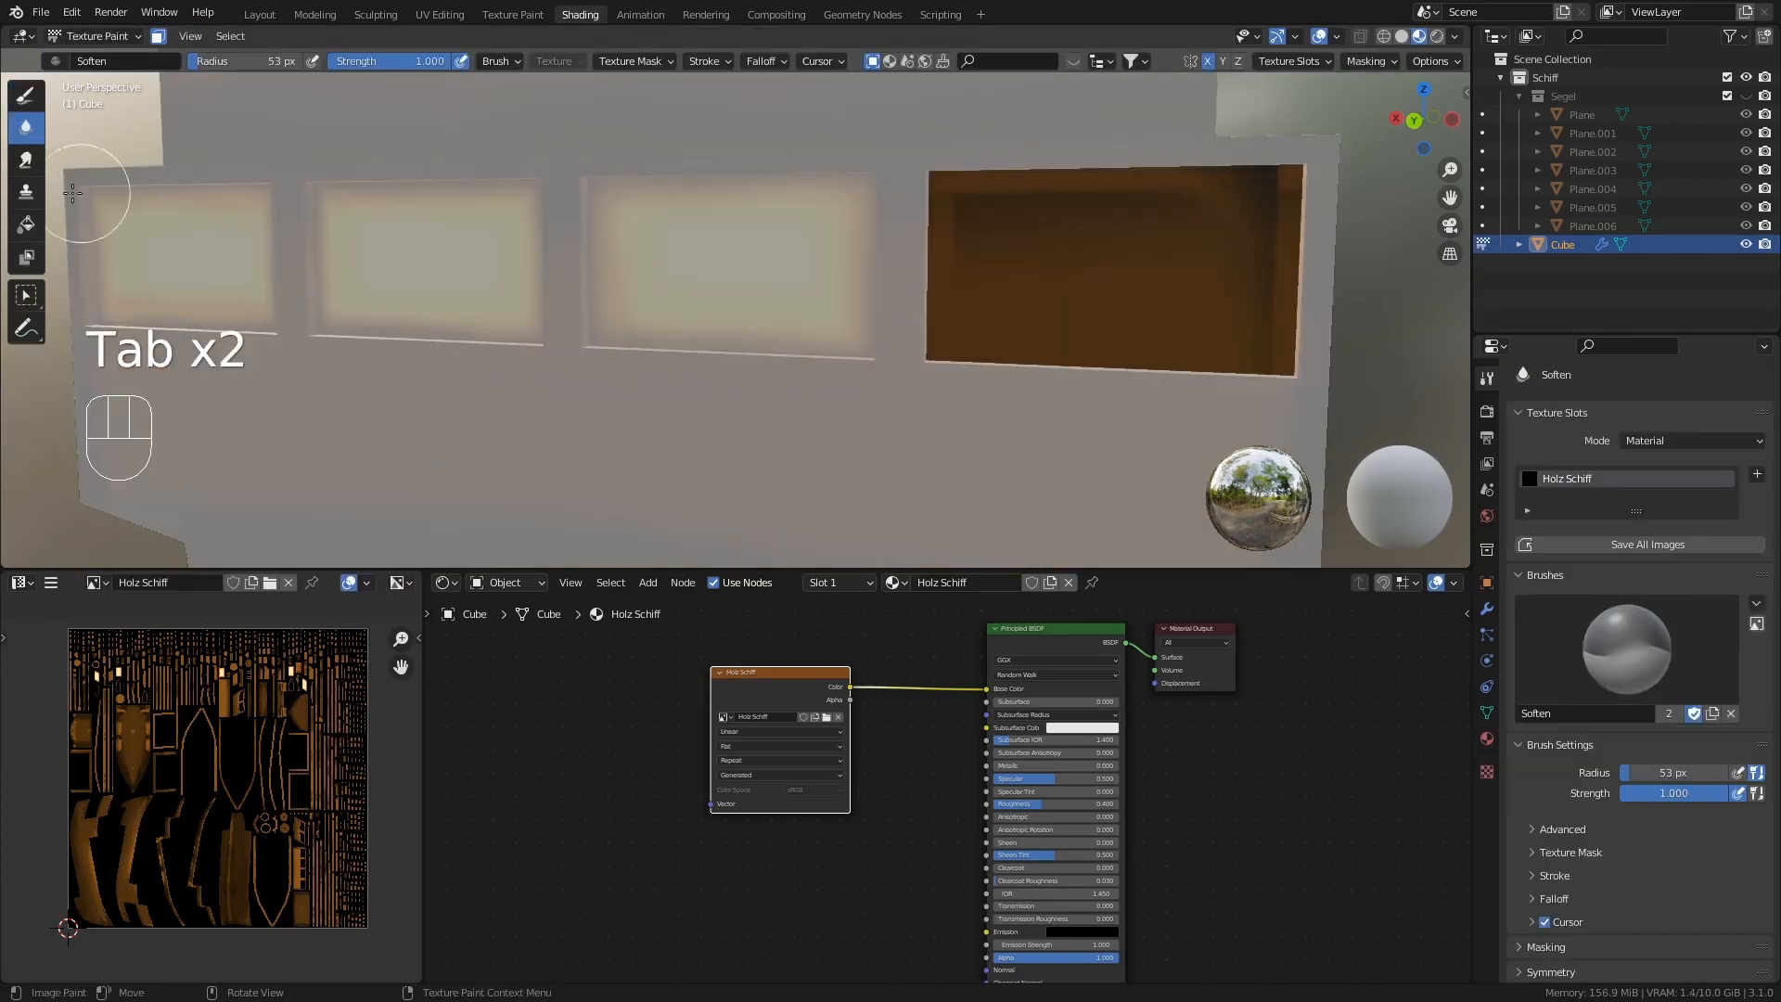
scroll(1545, 846, "down", 5)
left_click(1522, 903)
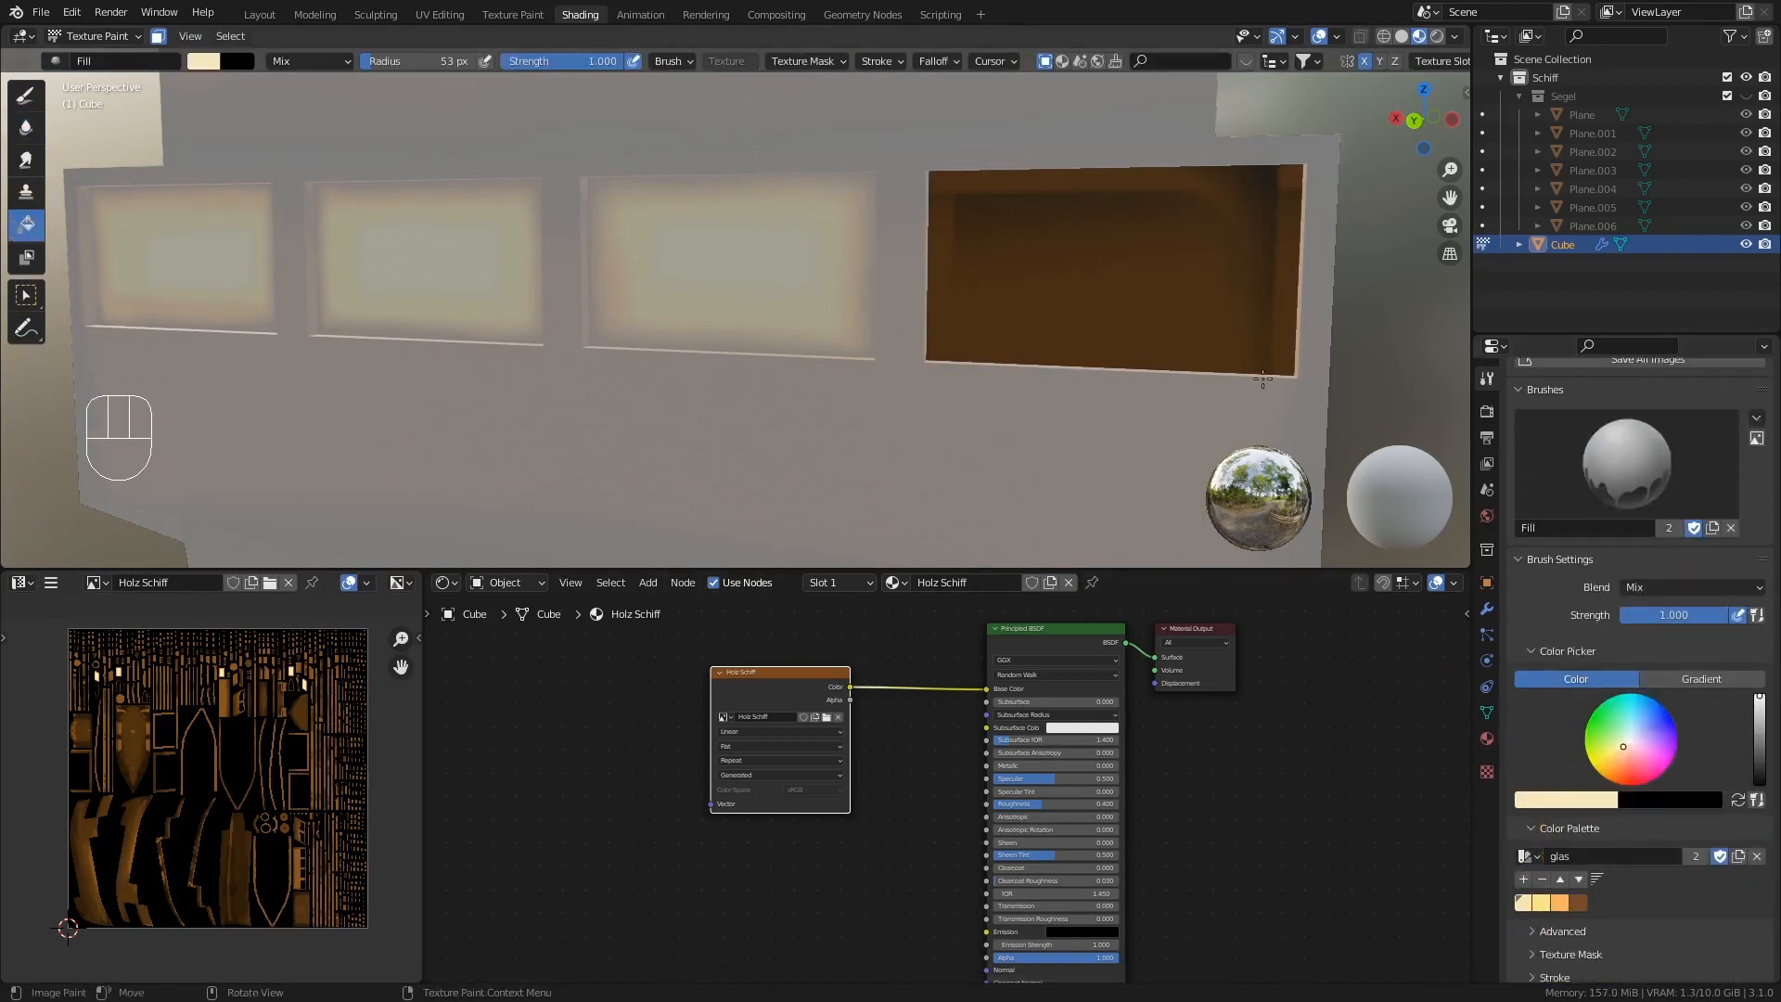
left_click(1048, 276)
- Paint a yellow border and an orange outer band around the fourth pane with TexDraw, keeping its centre pale cream
left_click(25, 95)
left_click(1539, 921)
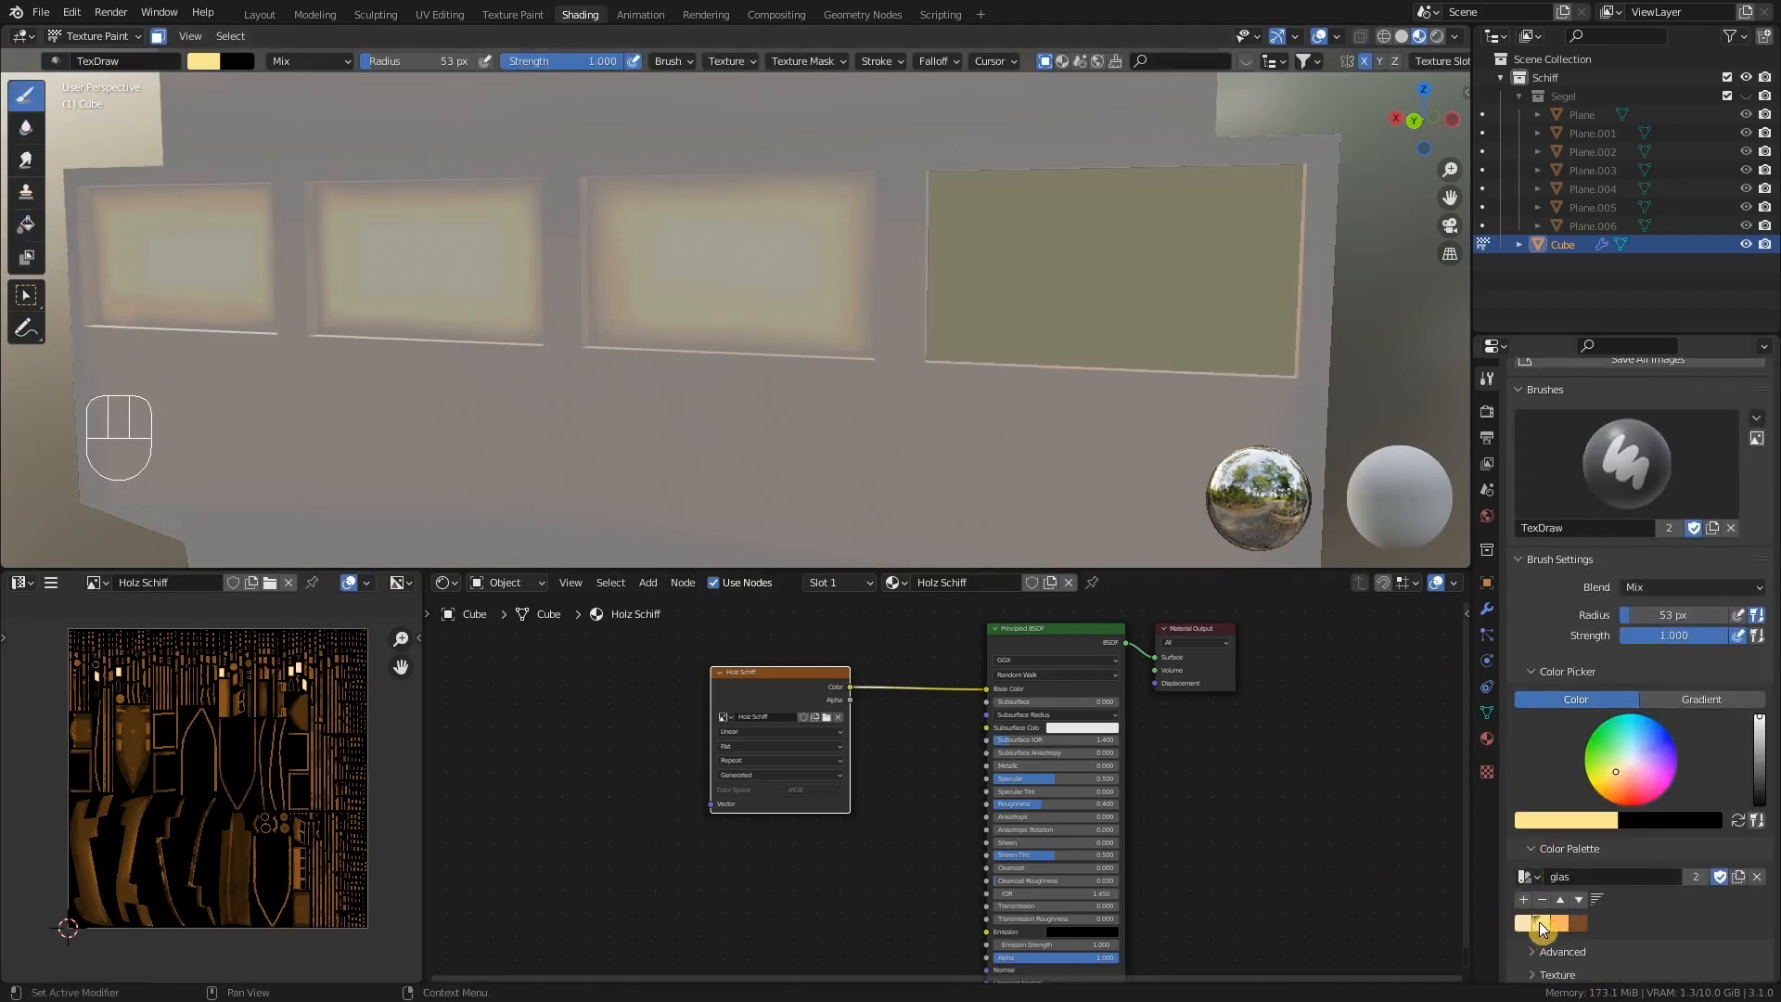
mouse_move(970, 204)
left_mouse_down()
mouse_move(952, 211)
mouse_move(990, 183)
mouse_move(1165, 370)
mouse_move(993, 321)
left_mouse_up()
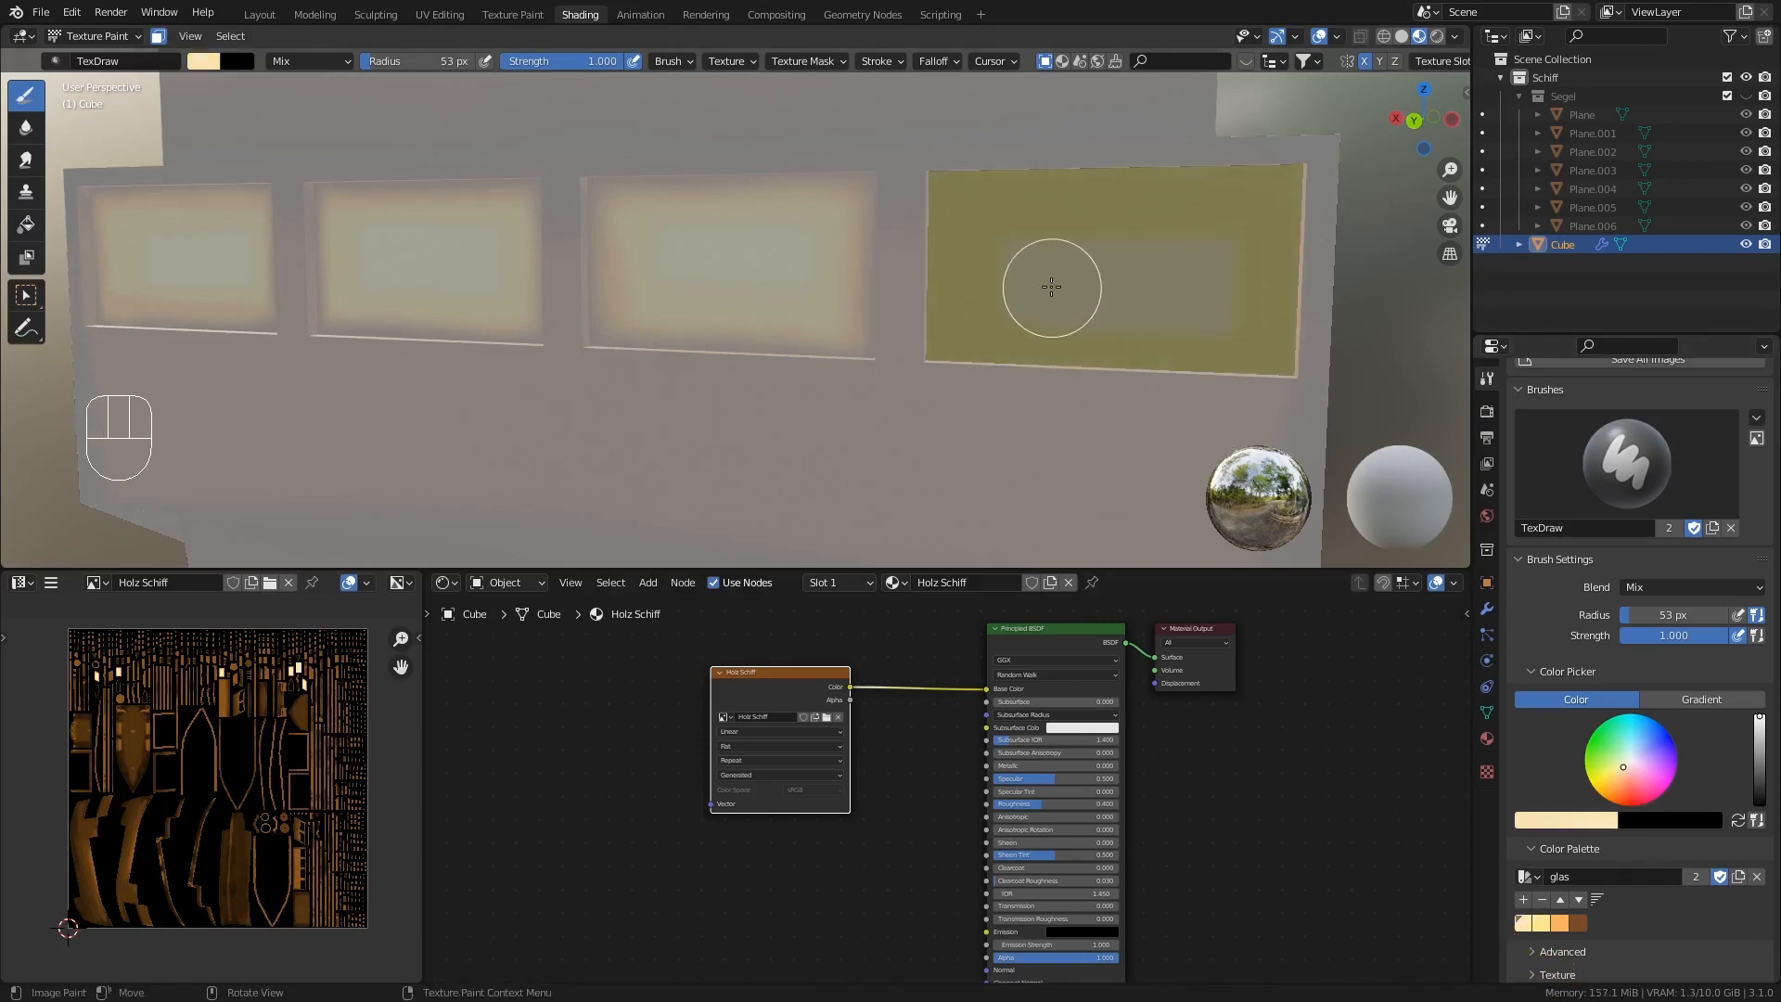
left_click_drag(1051, 287, 1154, 244)
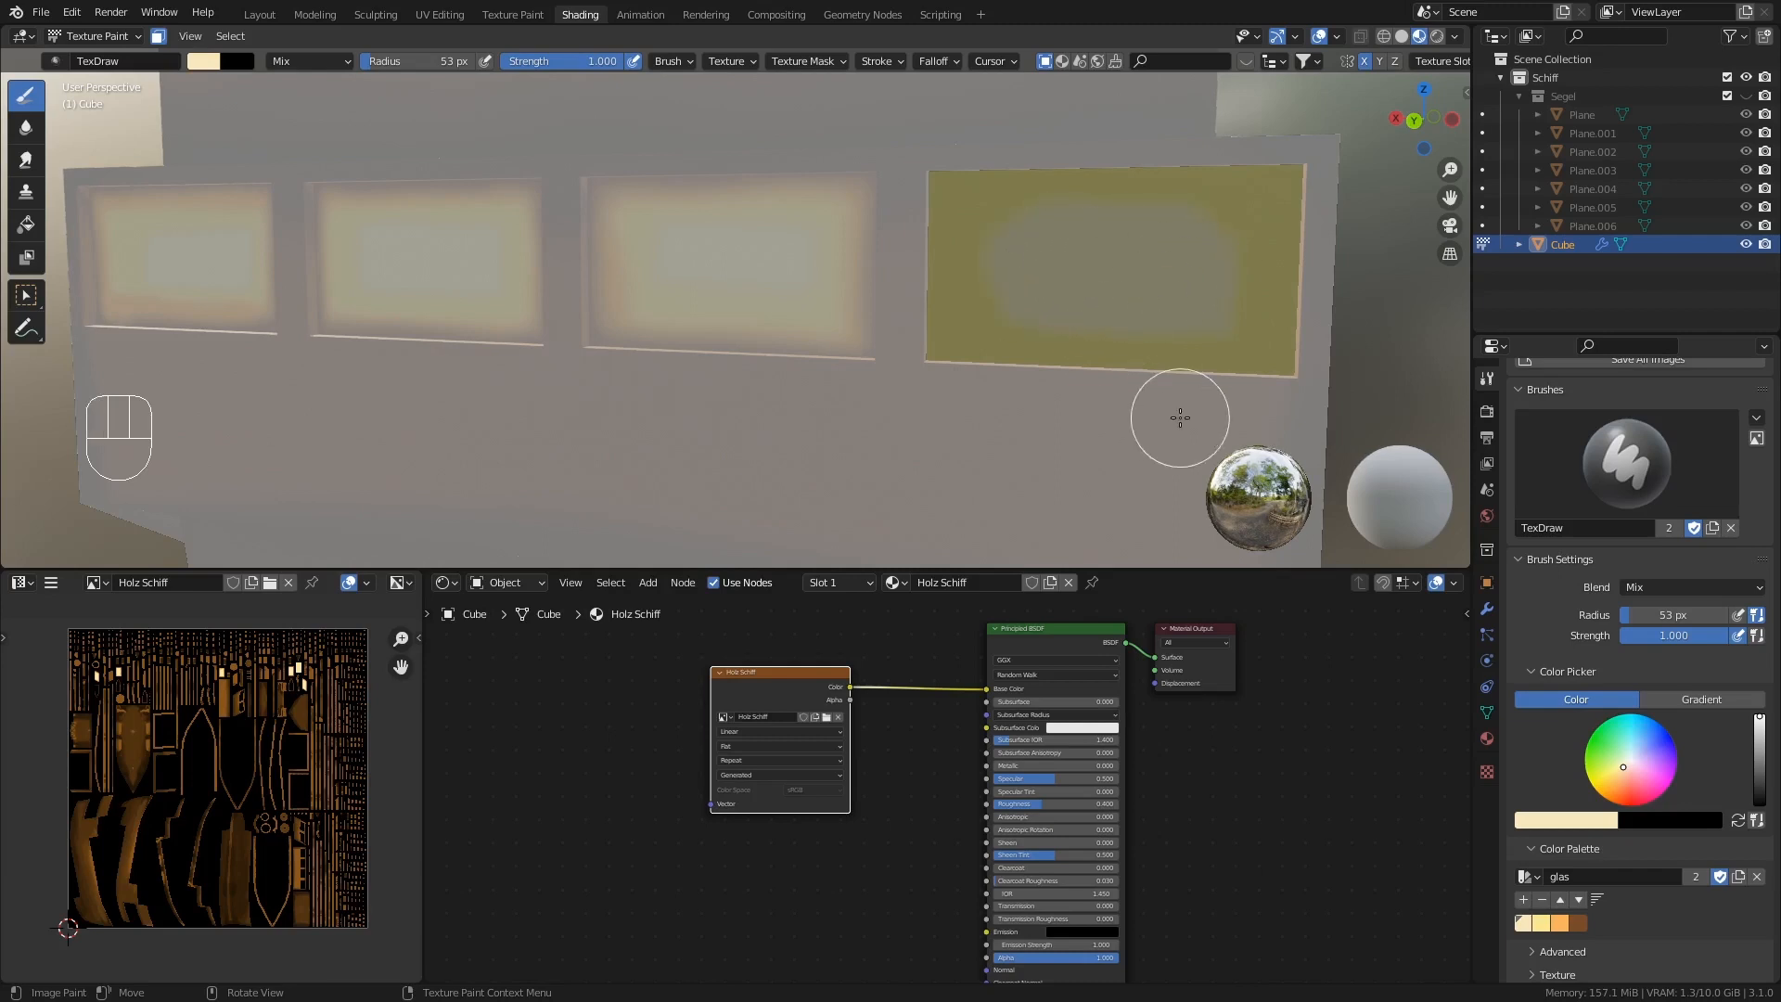
left_click(1561, 922)
mouse_move(911, 177)
left_mouse_down()
mouse_move(930, 247)
mouse_move(1121, 167)
mouse_move(1288, 158)
mouse_move(1289, 430)
mouse_move(1054, 381)
mouse_move(1312, 370)
mouse_move(922, 297)
mouse_move(935, 360)
mouse_move(993, 380)
left_mouse_up()
- Paint brown shading along the outermost edges of the fourth pane with a 26 px brush
left_click(1578, 923)
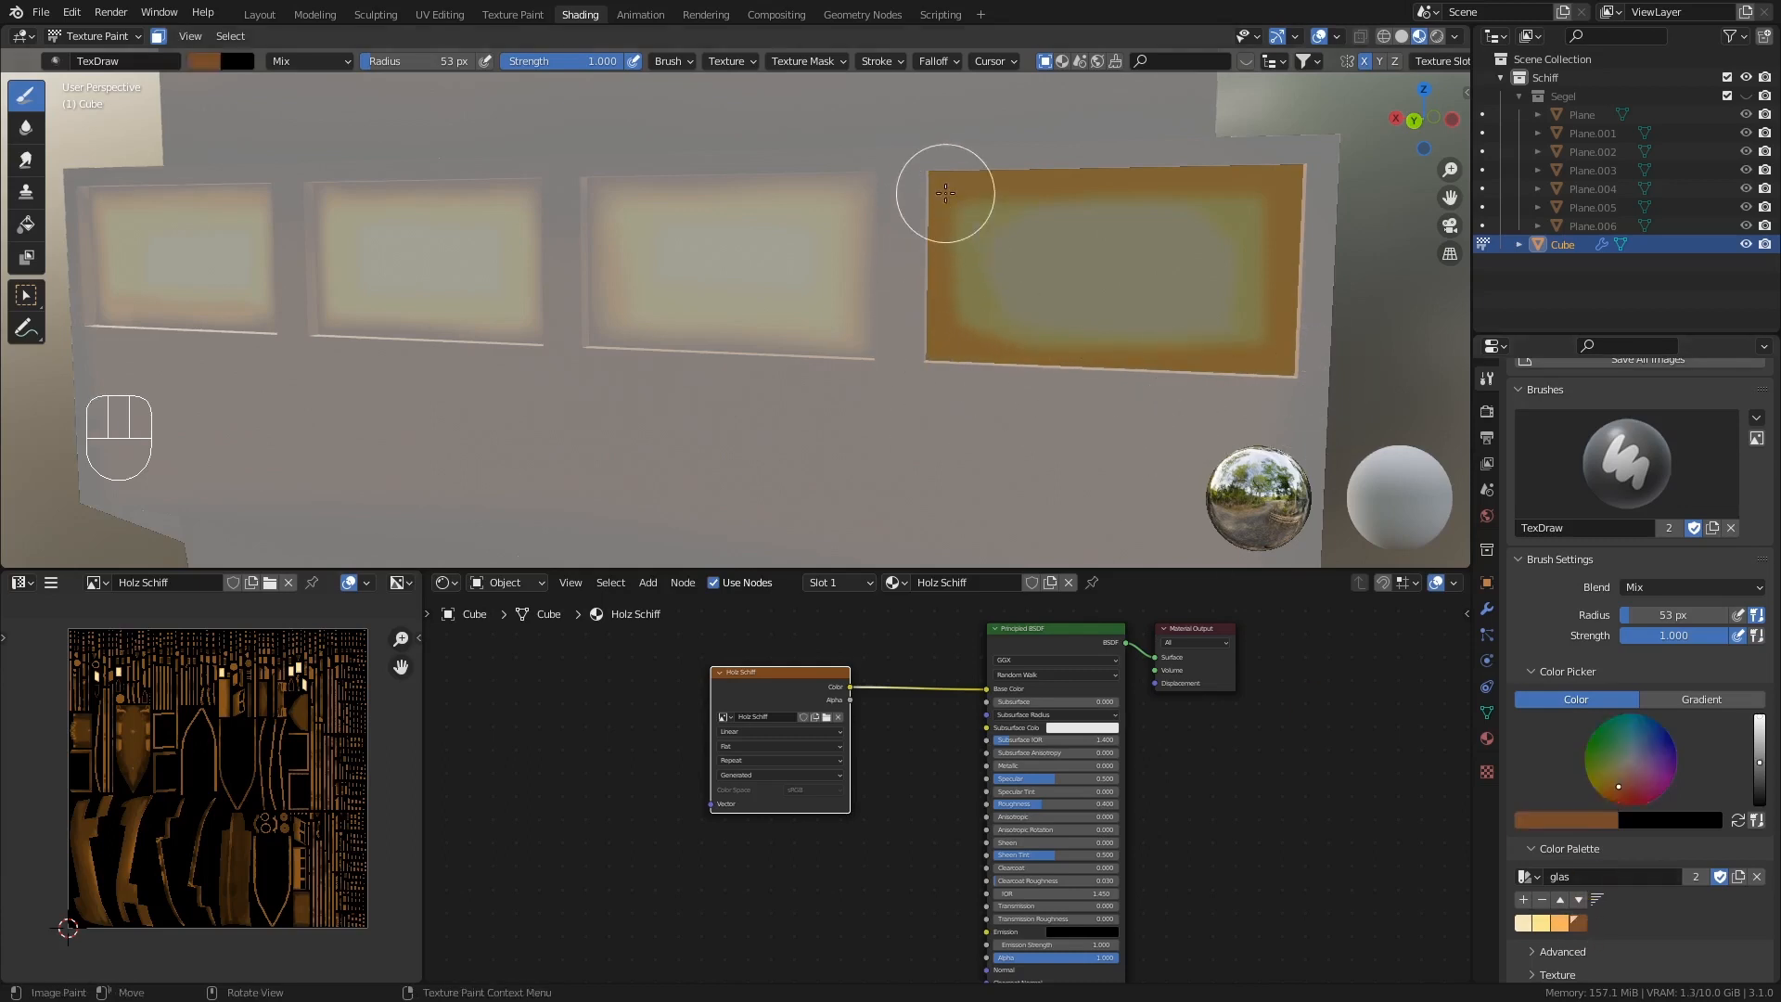
key("f")
left_click(923, 175)
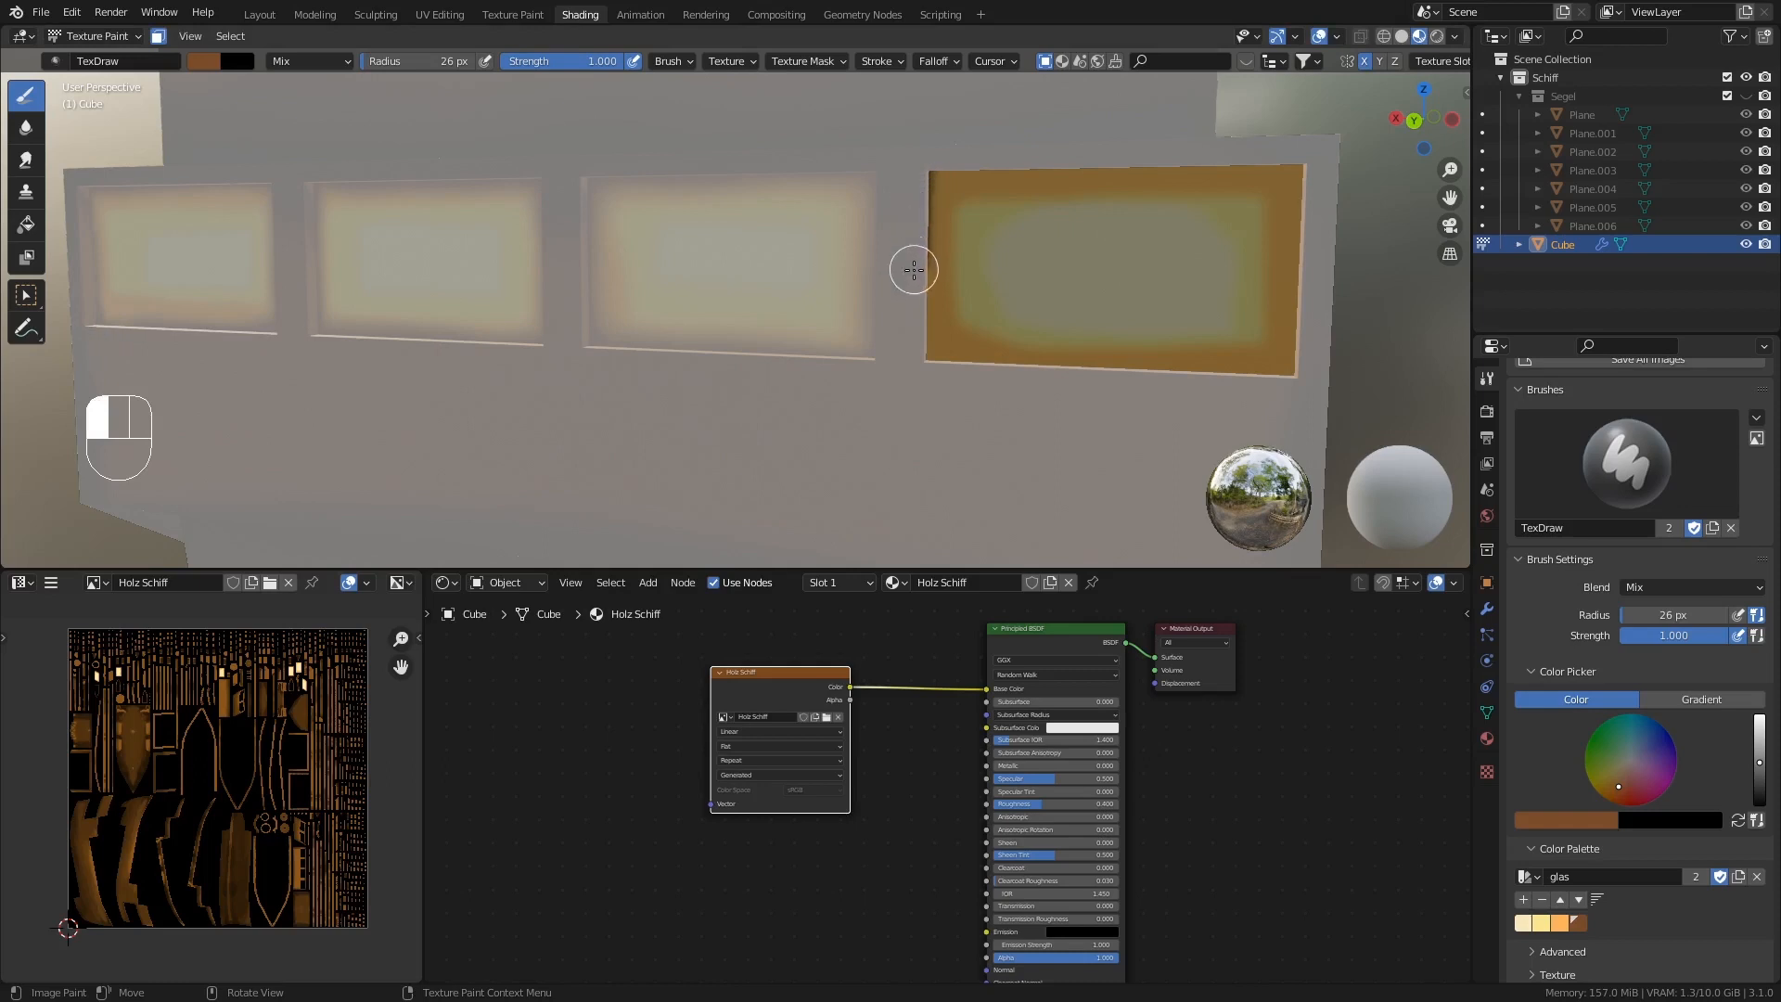
left_click_drag(954, 369, 1098, 371)
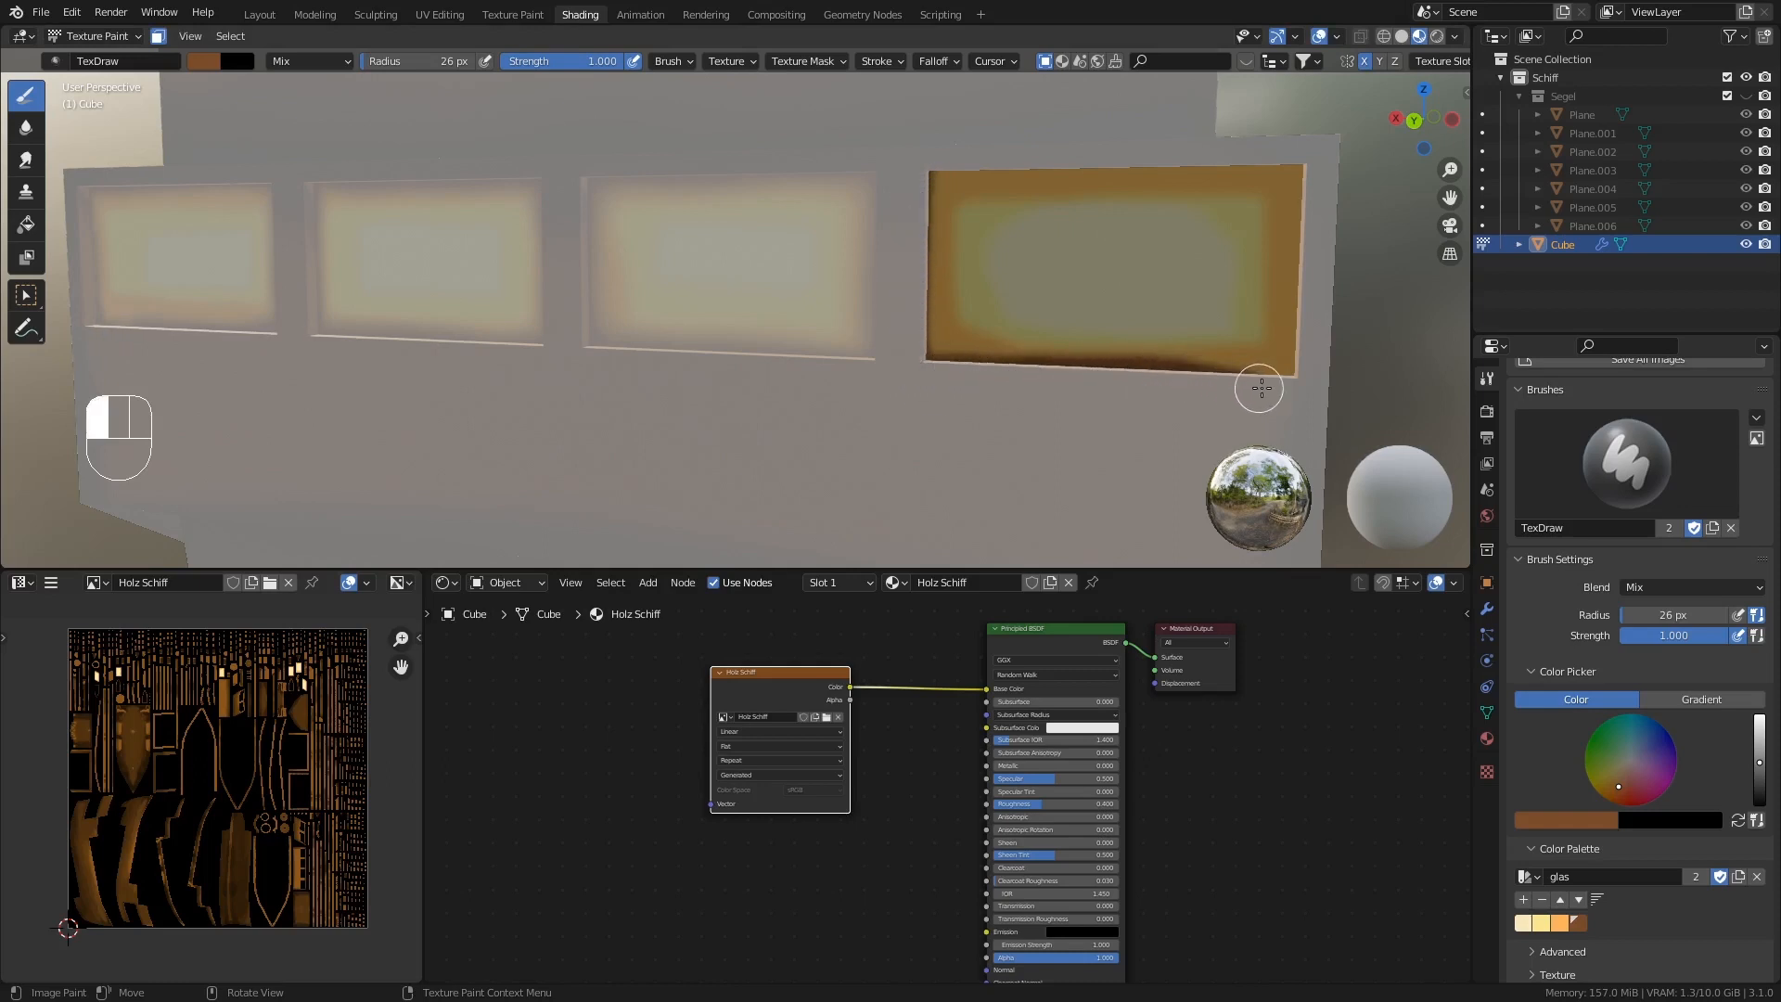
left_click_drag(1308, 156, 1299, 372)
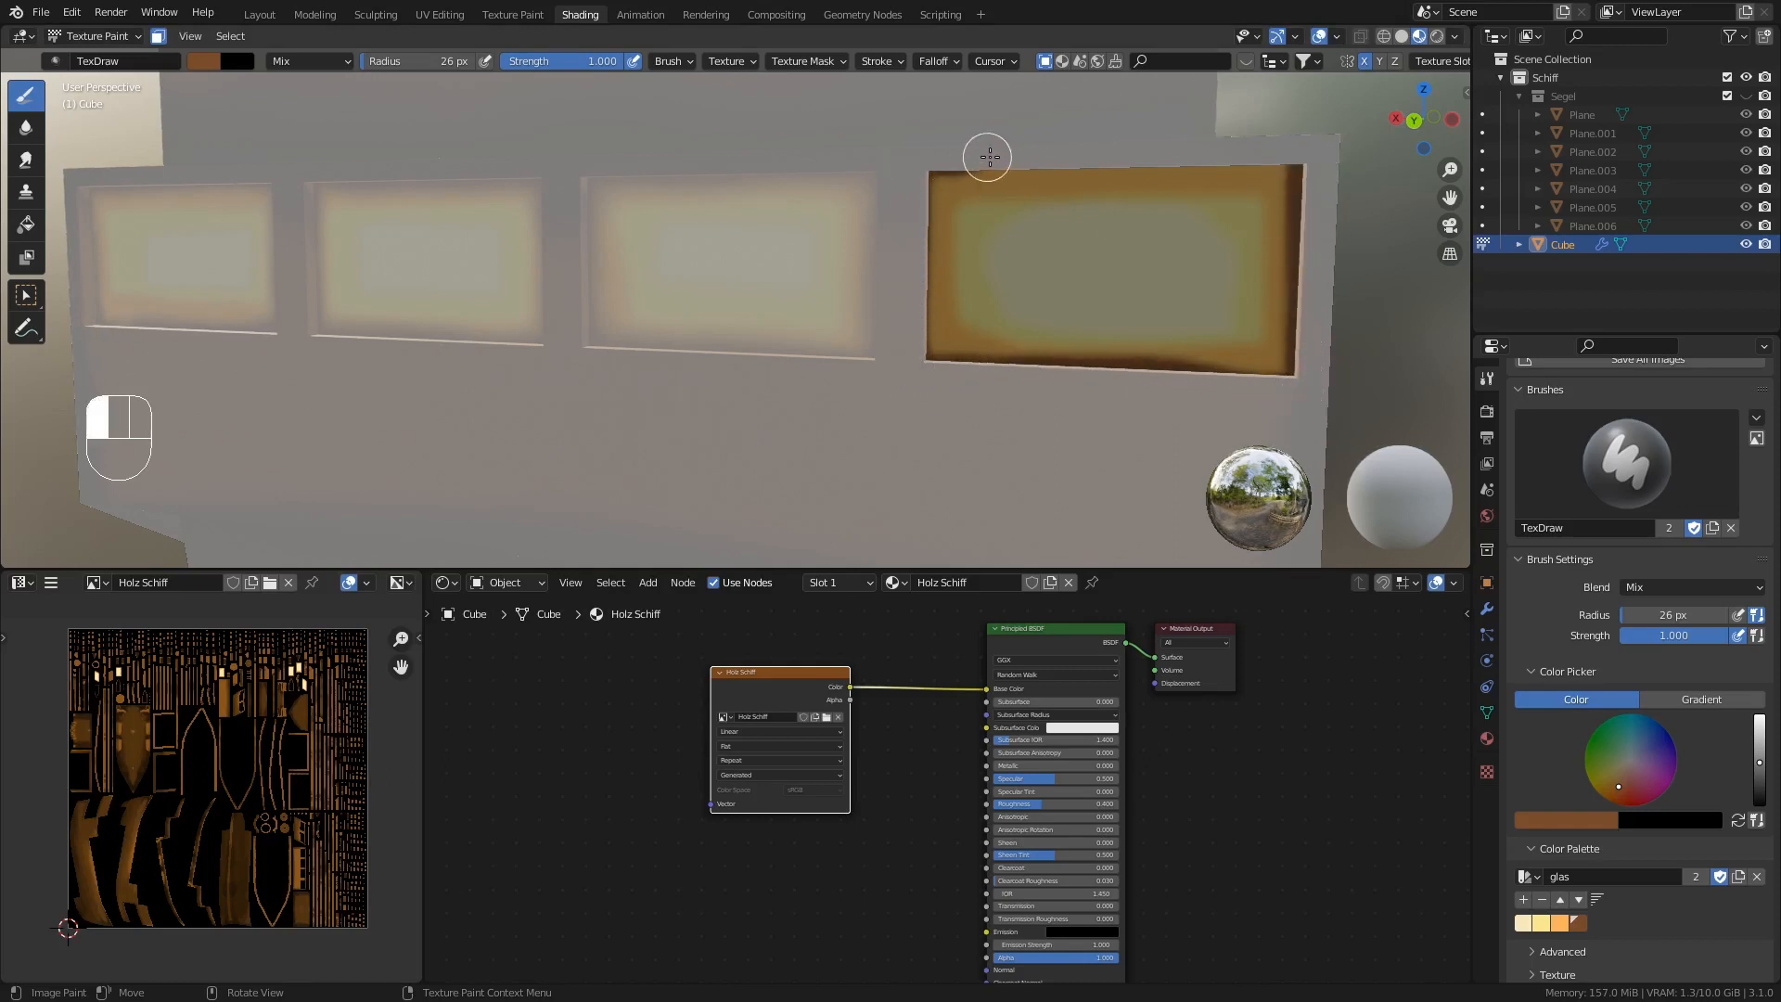
- Blend the fourth pane's colour transitions with the Soften brush at a 51 px radius
left_click(26, 127)
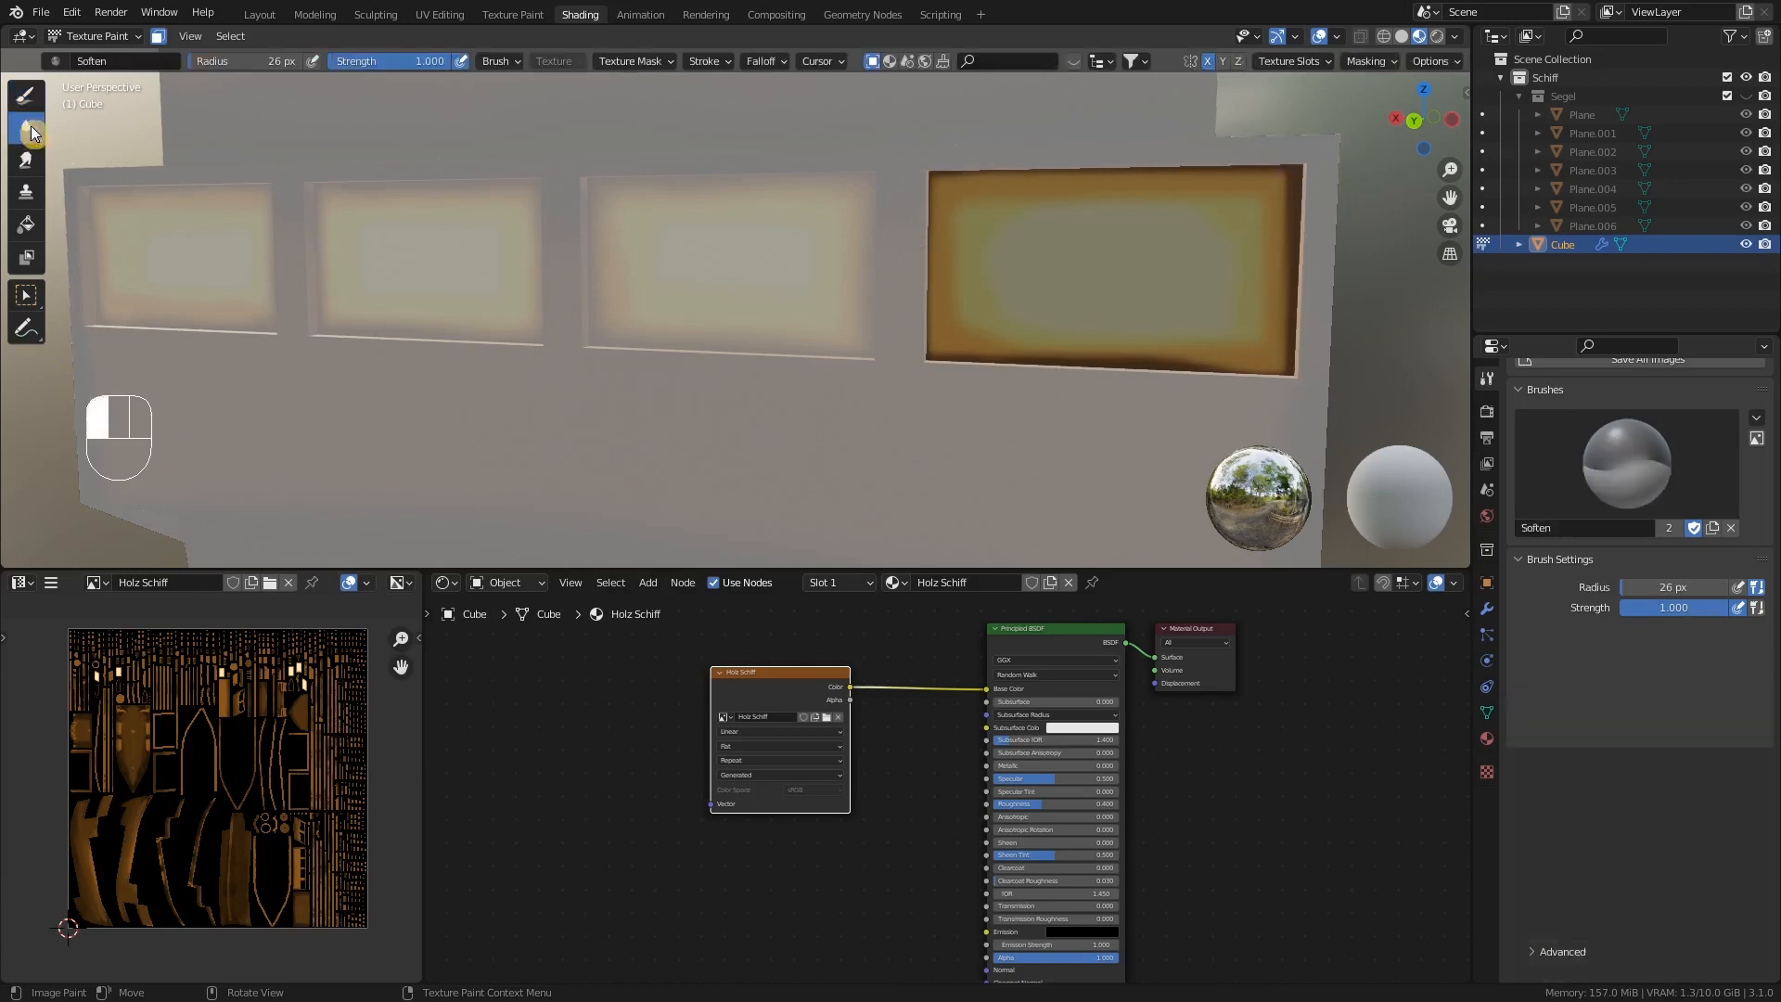
key("f")
left_click(1005, 203)
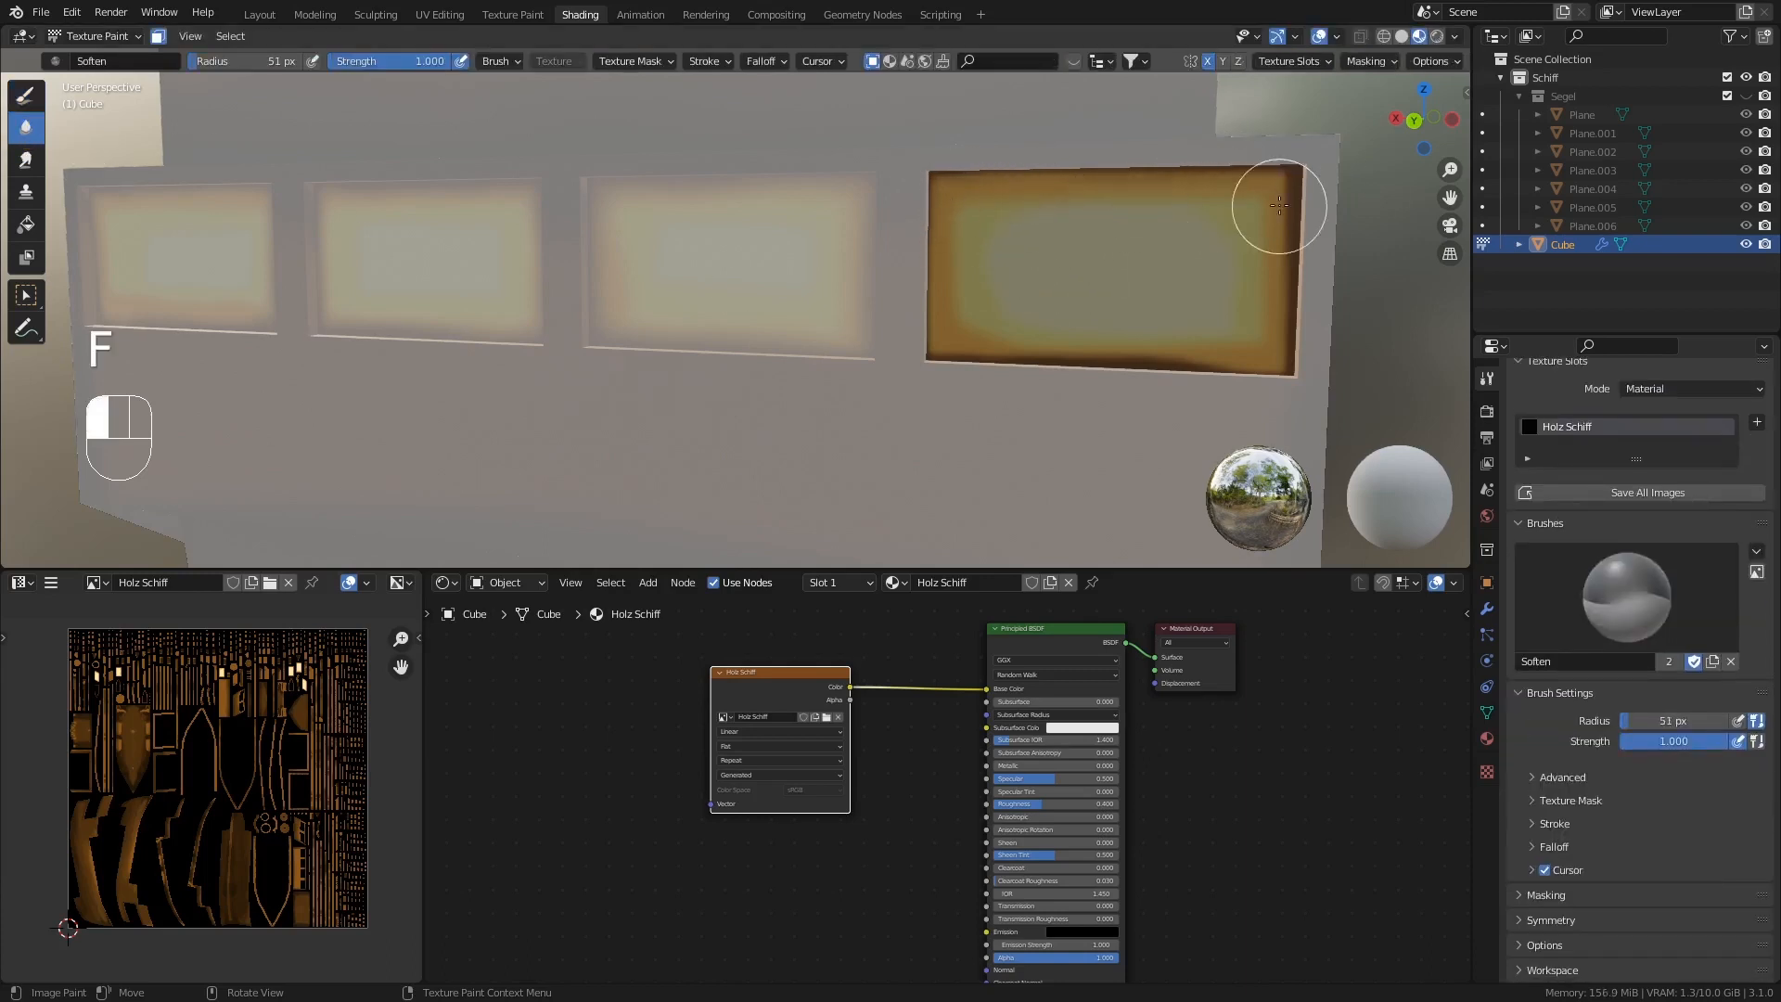
mouse_move(1263, 320)
left_mouse_down()
mouse_move(1181, 393)
mouse_move(1111, 362)
mouse_move(1395, 352)
mouse_move(985, 332)
mouse_move(889, 232)
mouse_move(950, 197)
left_mouse_up()
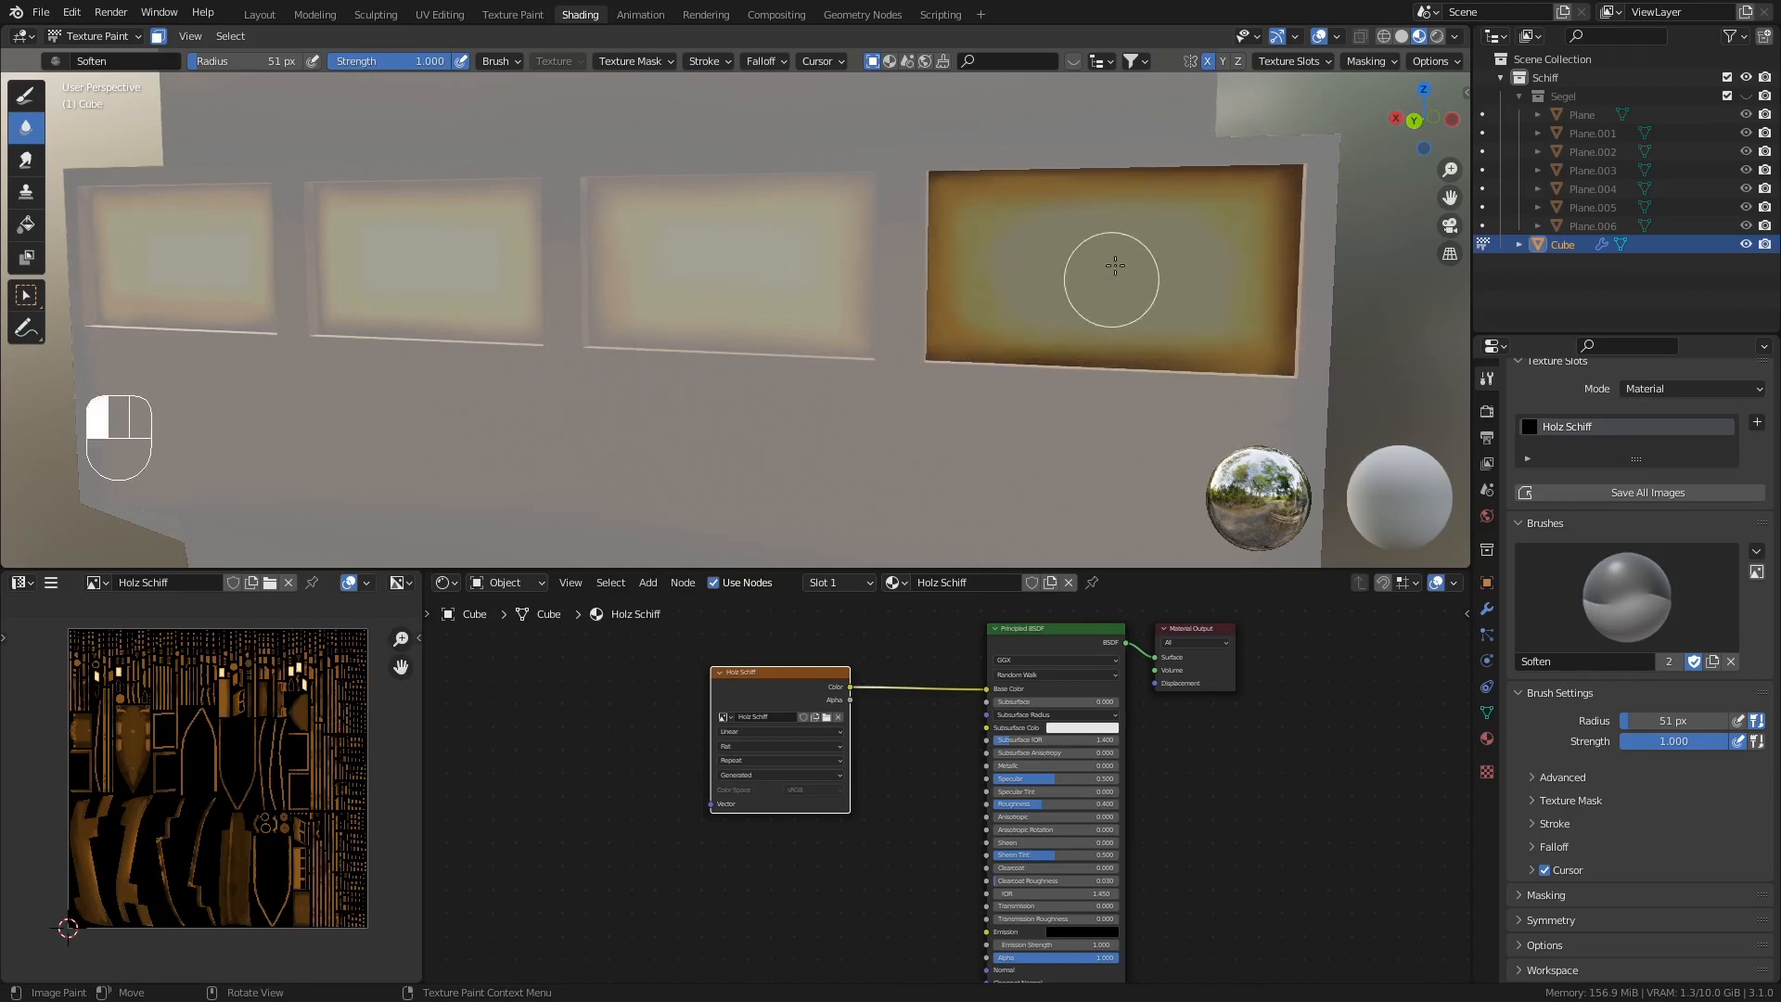
mouse_move(1228, 189)
left_mouse_down()
mouse_move(1185, 310)
mouse_move(947, 250)
mouse_move(1279, 231)
left_mouse_up()
left_click_drag(991, 225, 983, 221)
- Mask the slanted window face on the ship's side next to the stern windows and fill it with pale cream
key("Tab")
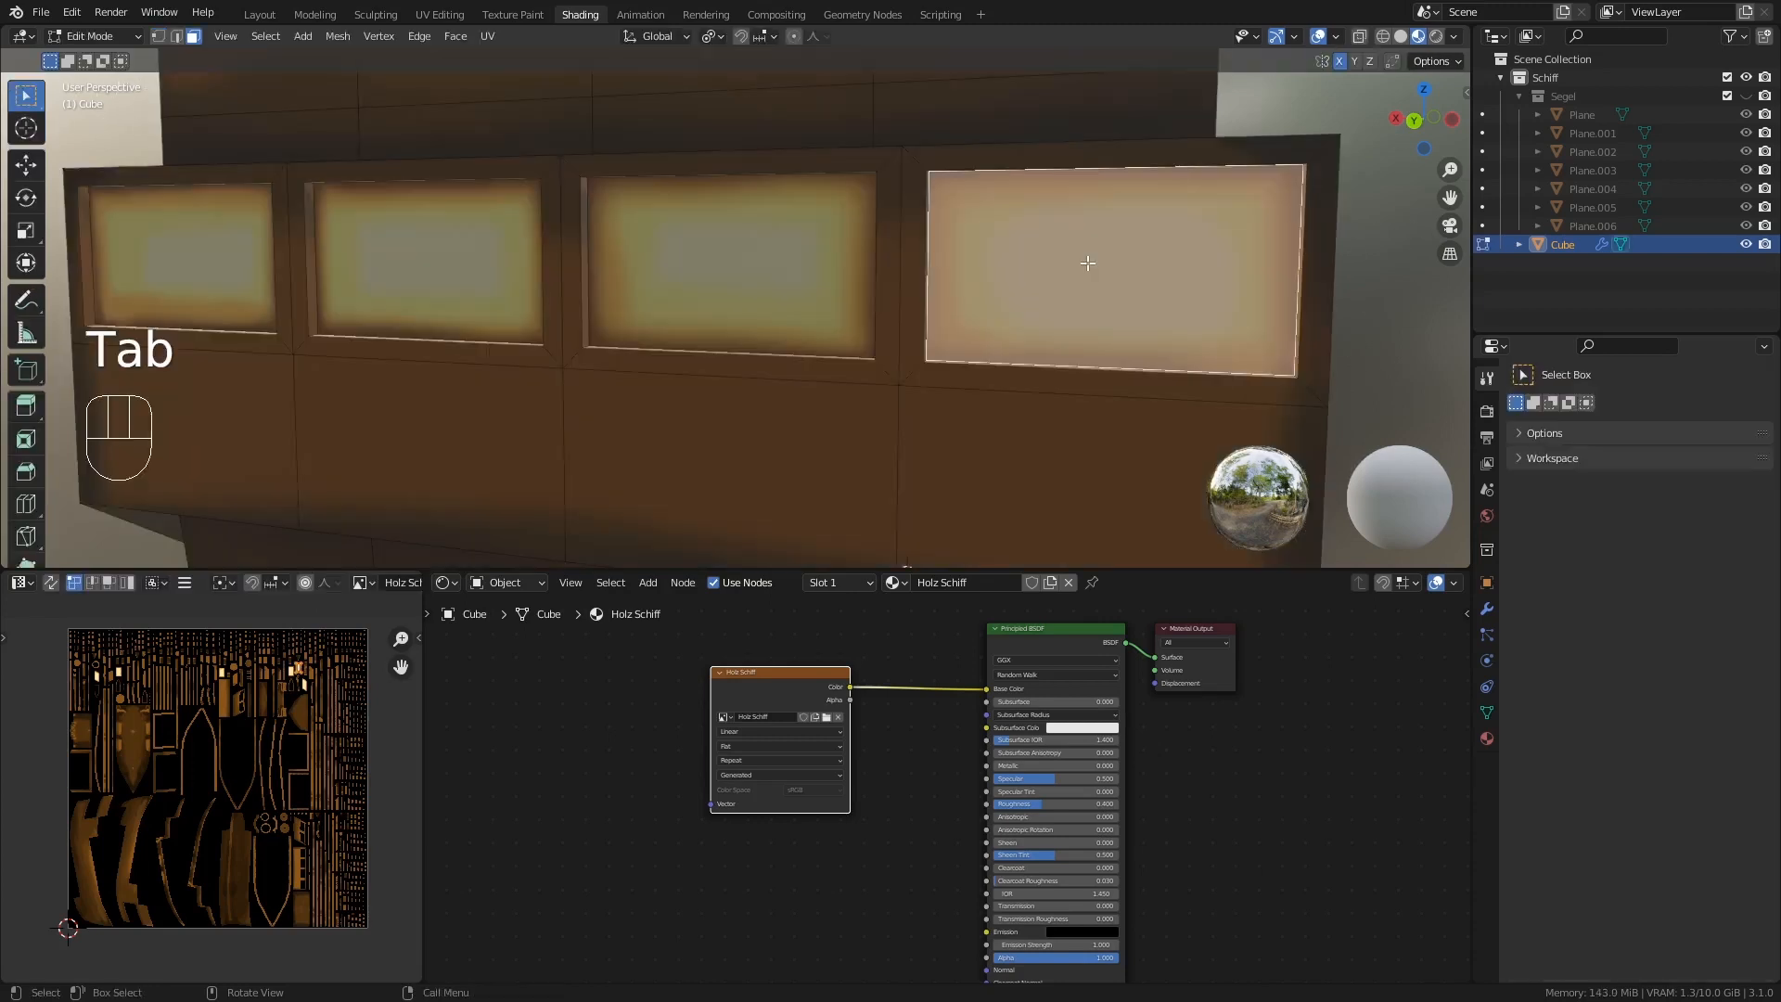
mouse_move(1066, 255)
middle_mouse_down("ctrl")
mouse_move(938, 509)
mouse_move(1016, 316)
mouse_move(890, 310)
middle_mouse_up("ctrl")
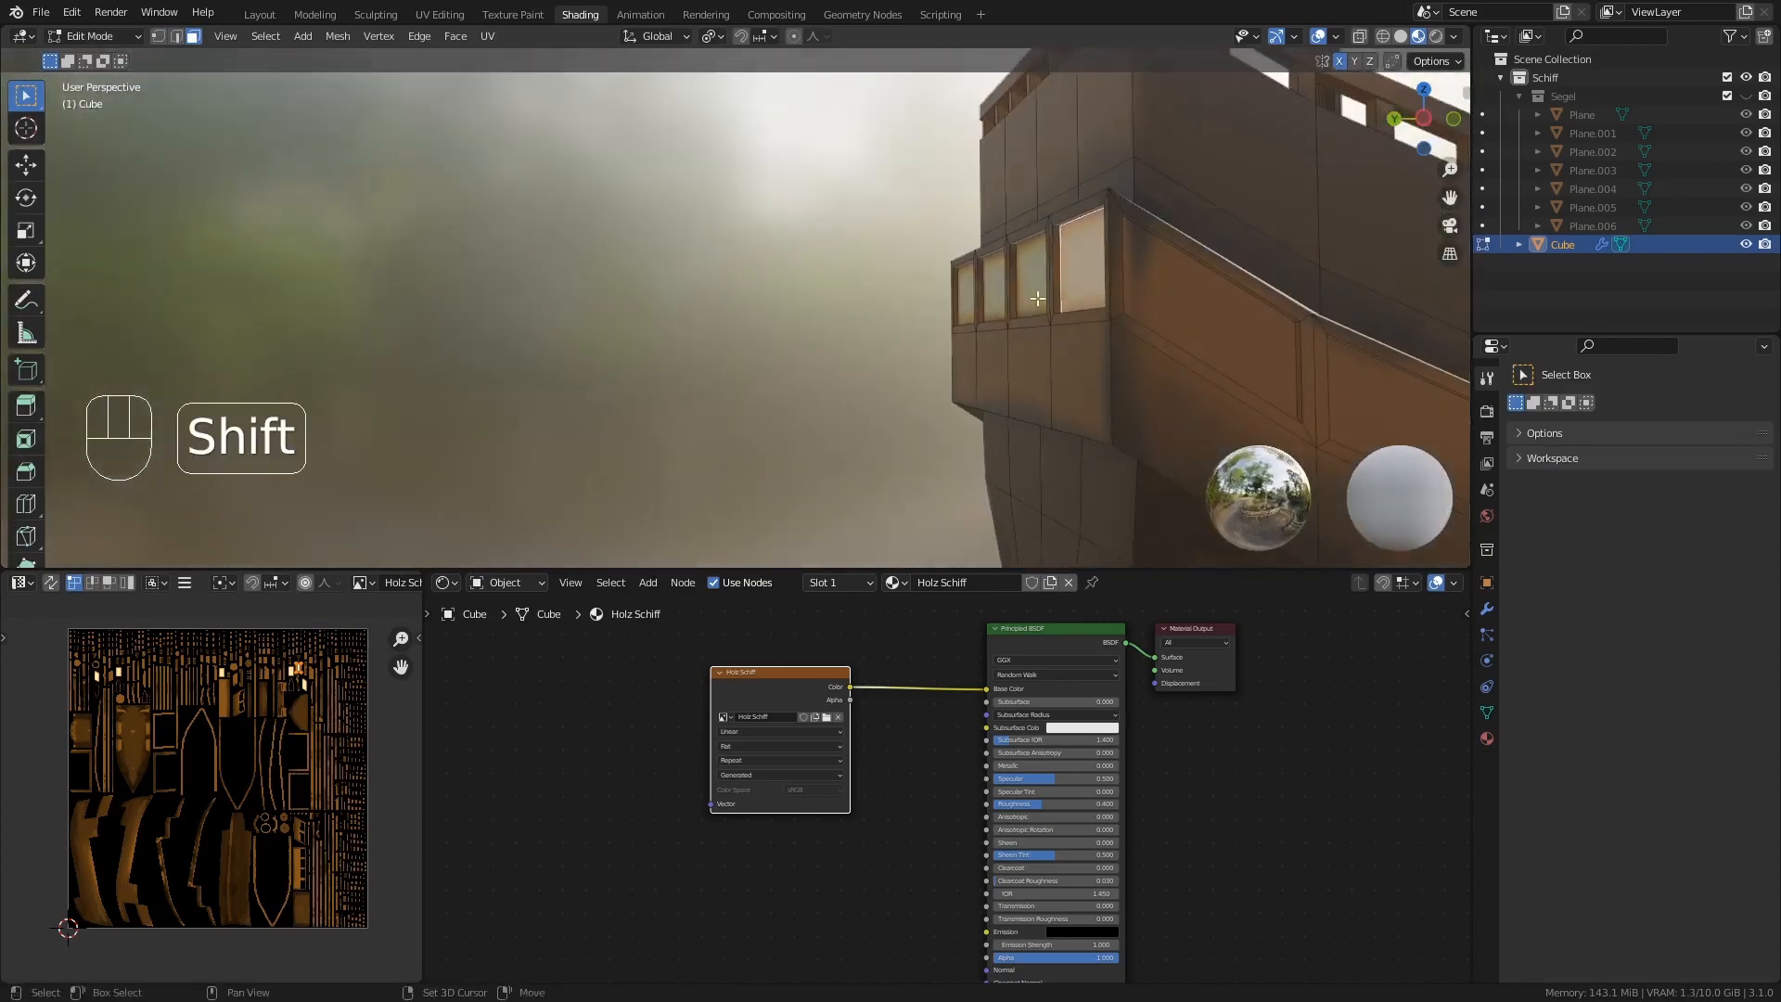
mouse_move(1025, 318)
middle_mouse_down("shift")
mouse_move(875, 270)
mouse_move(1024, 287)
mouse_move(982, 270)
mouse_move(959, 316)
middle_mouse_up("shift")
left_click(918, 278)
key("Tab")
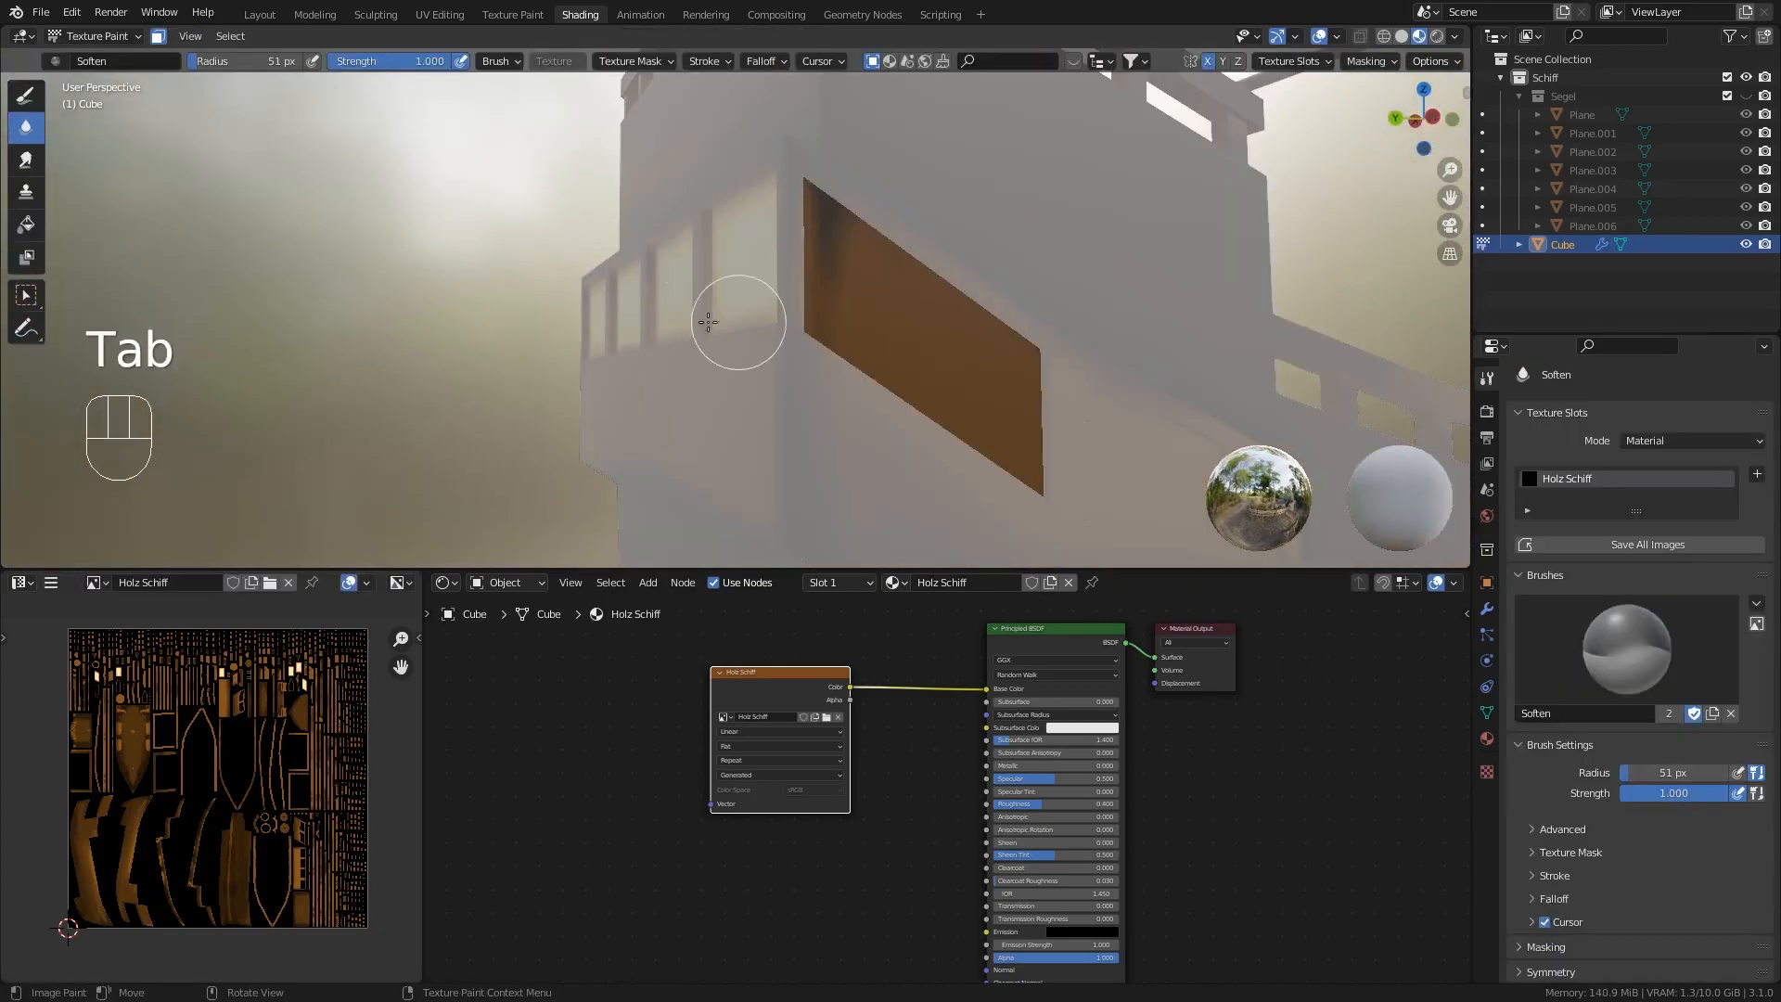
left_click(25, 225)
scroll(1525, 910, "down", 5)
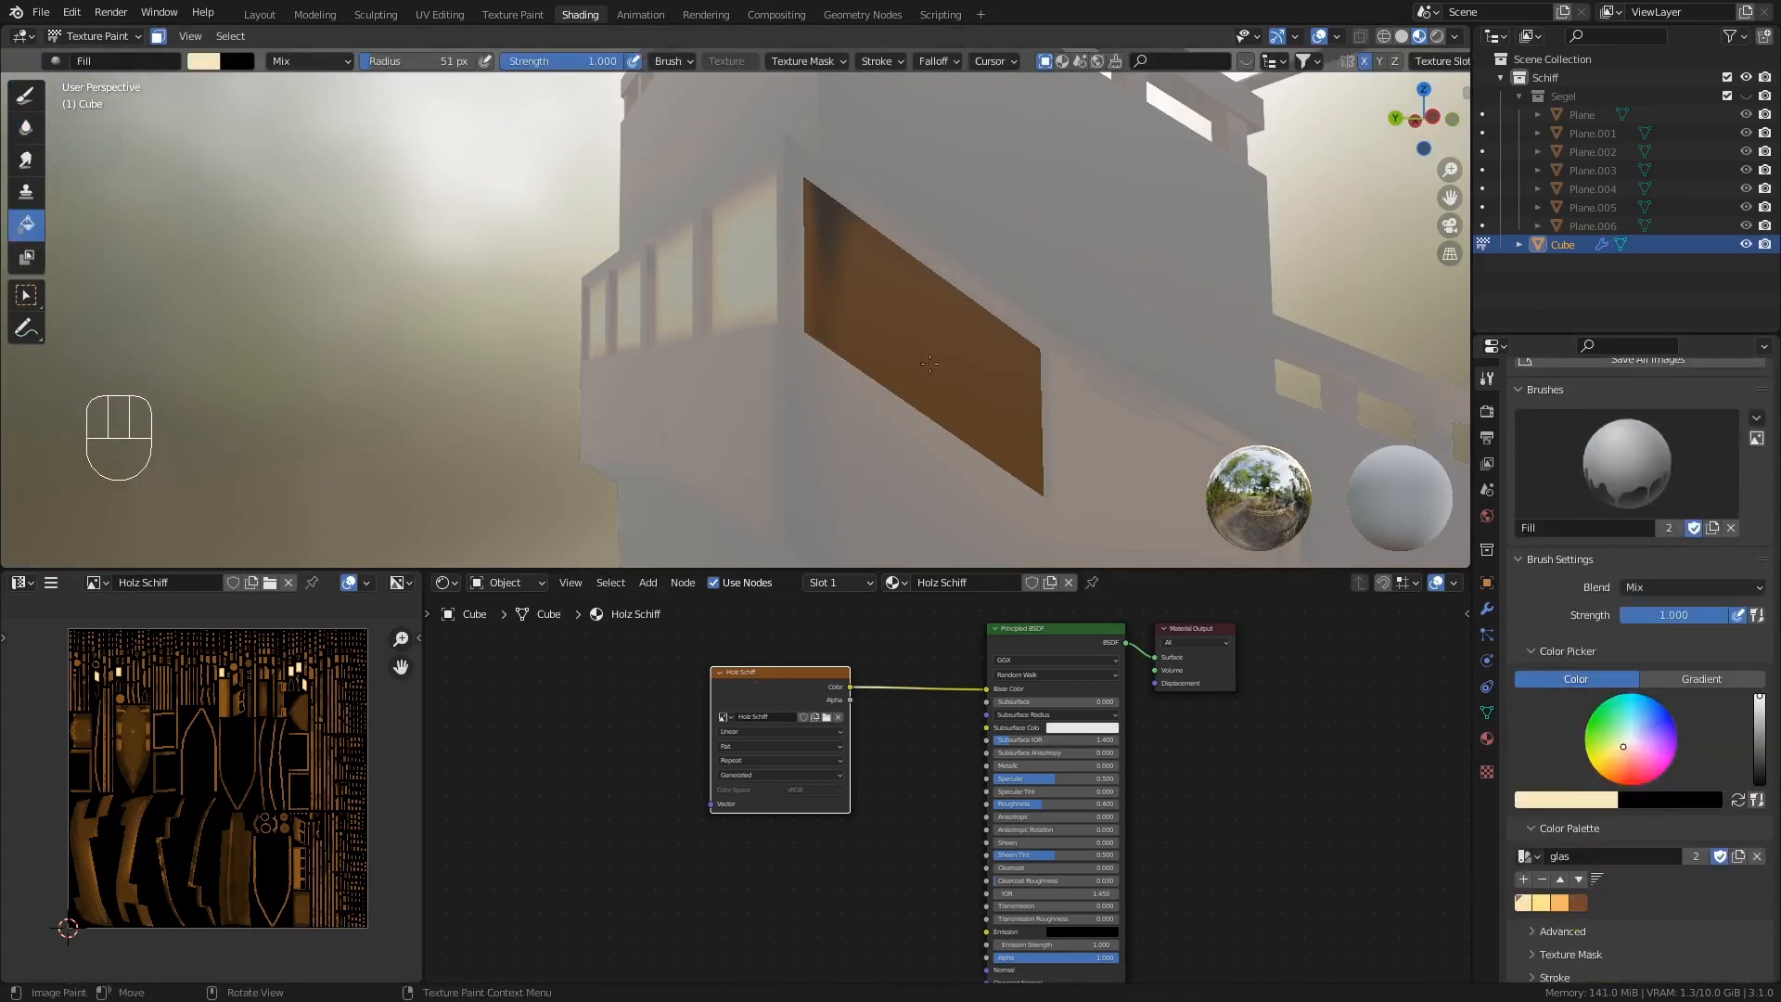
left_click(929, 363)
- Paint a yellow border around the slanted side pane with the TexDraw brush, leaving its centre pale
left_click(27, 96)
left_click(1541, 922)
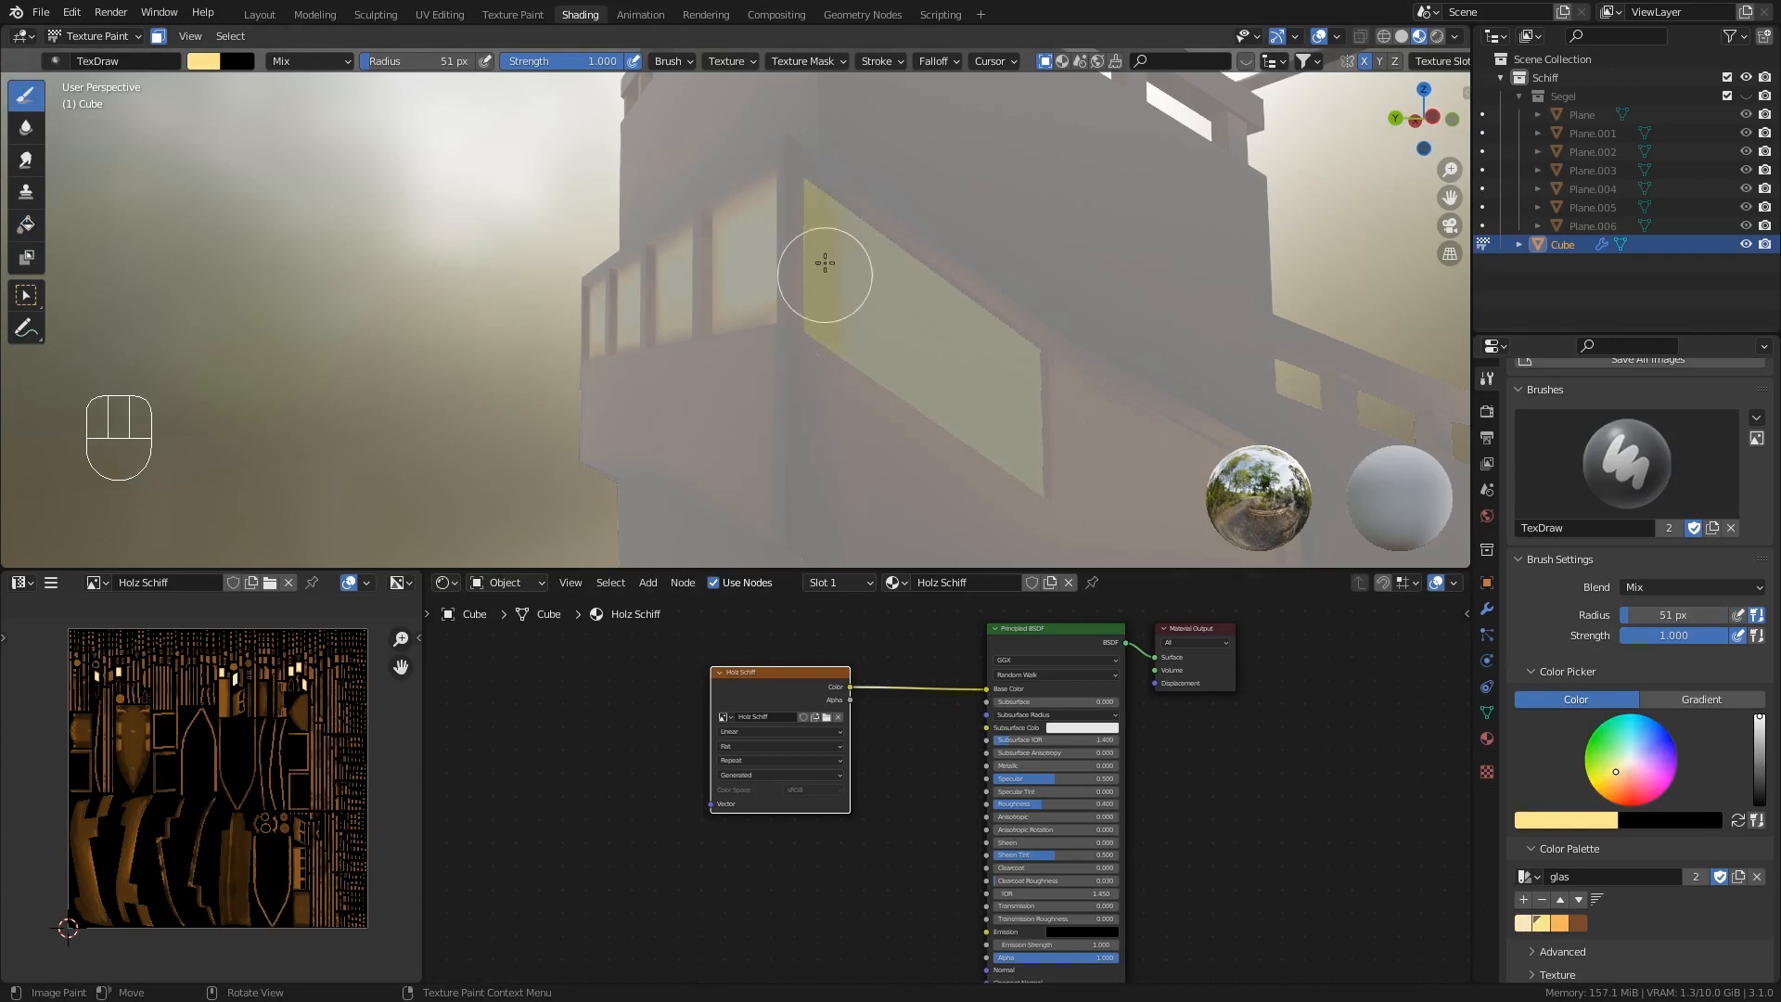
mouse_move(825, 263)
left_mouse_down()
mouse_move(1029, 307)
mouse_move(1018, 509)
mouse_move(979, 458)
left_mouse_up()
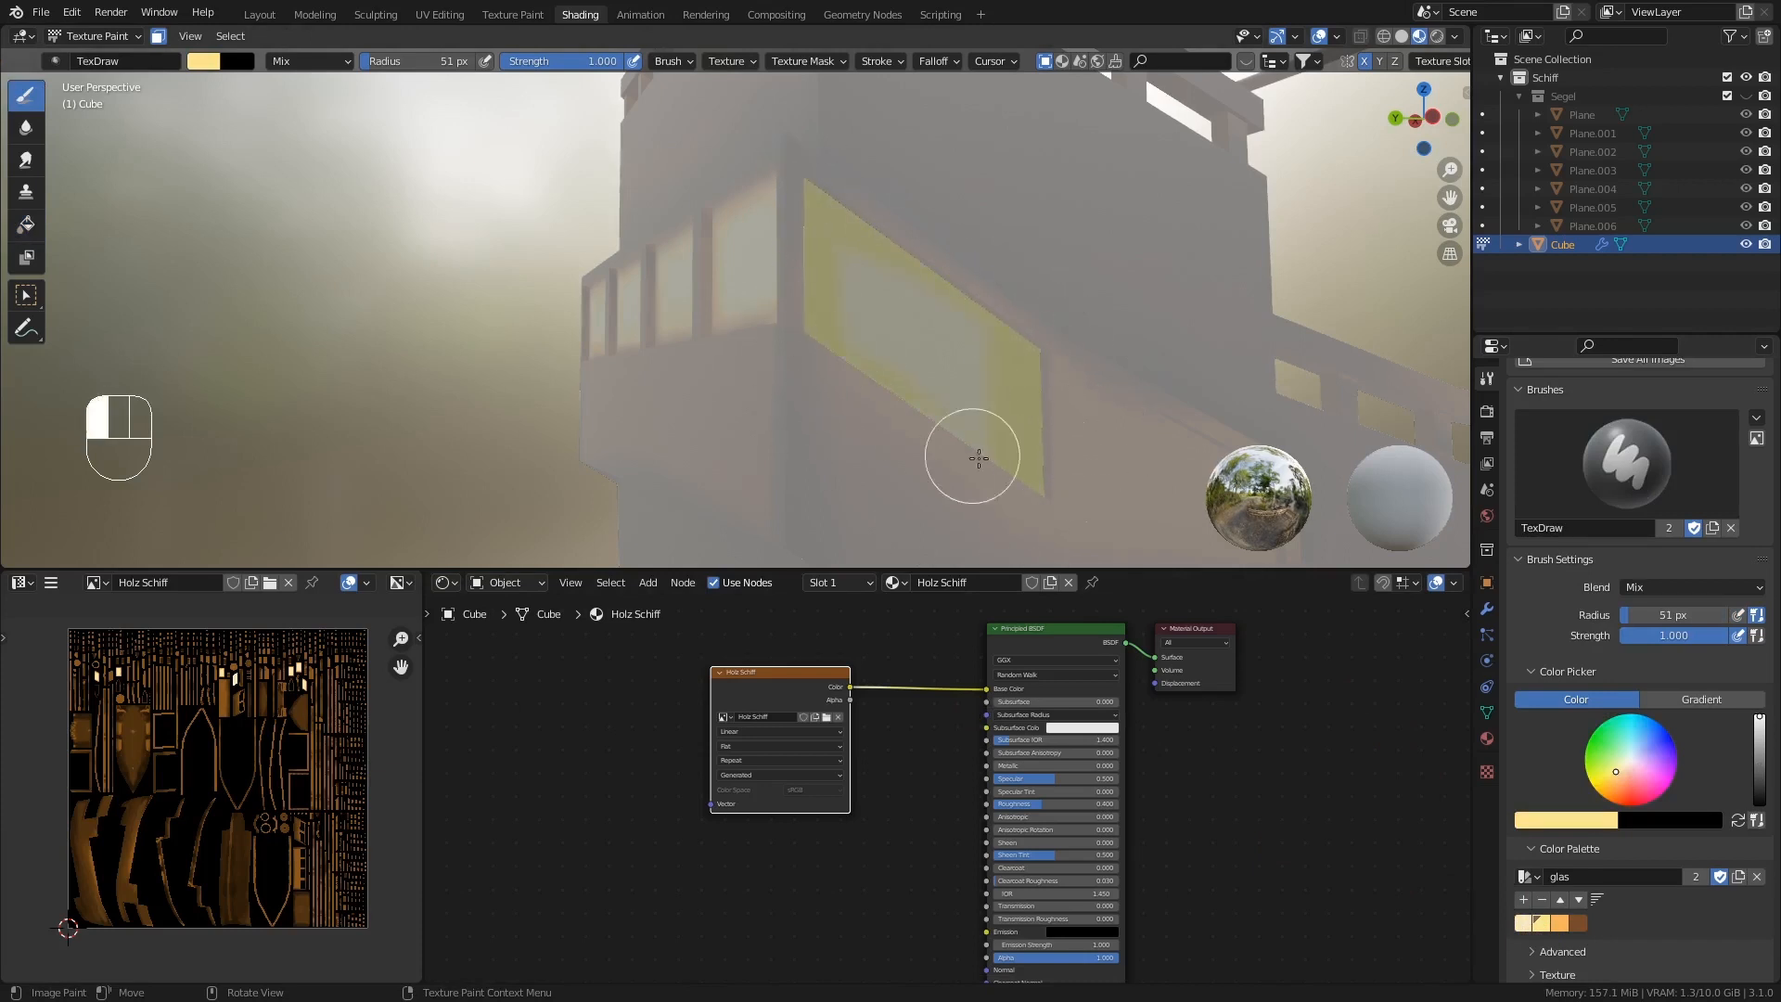
- Paint an orange band along all outer edges of the slanted side pane
mouse_move(727, 315)
middle_mouse_down()
mouse_move(931, 461)
mouse_move(910, 470)
middle_mouse_up()
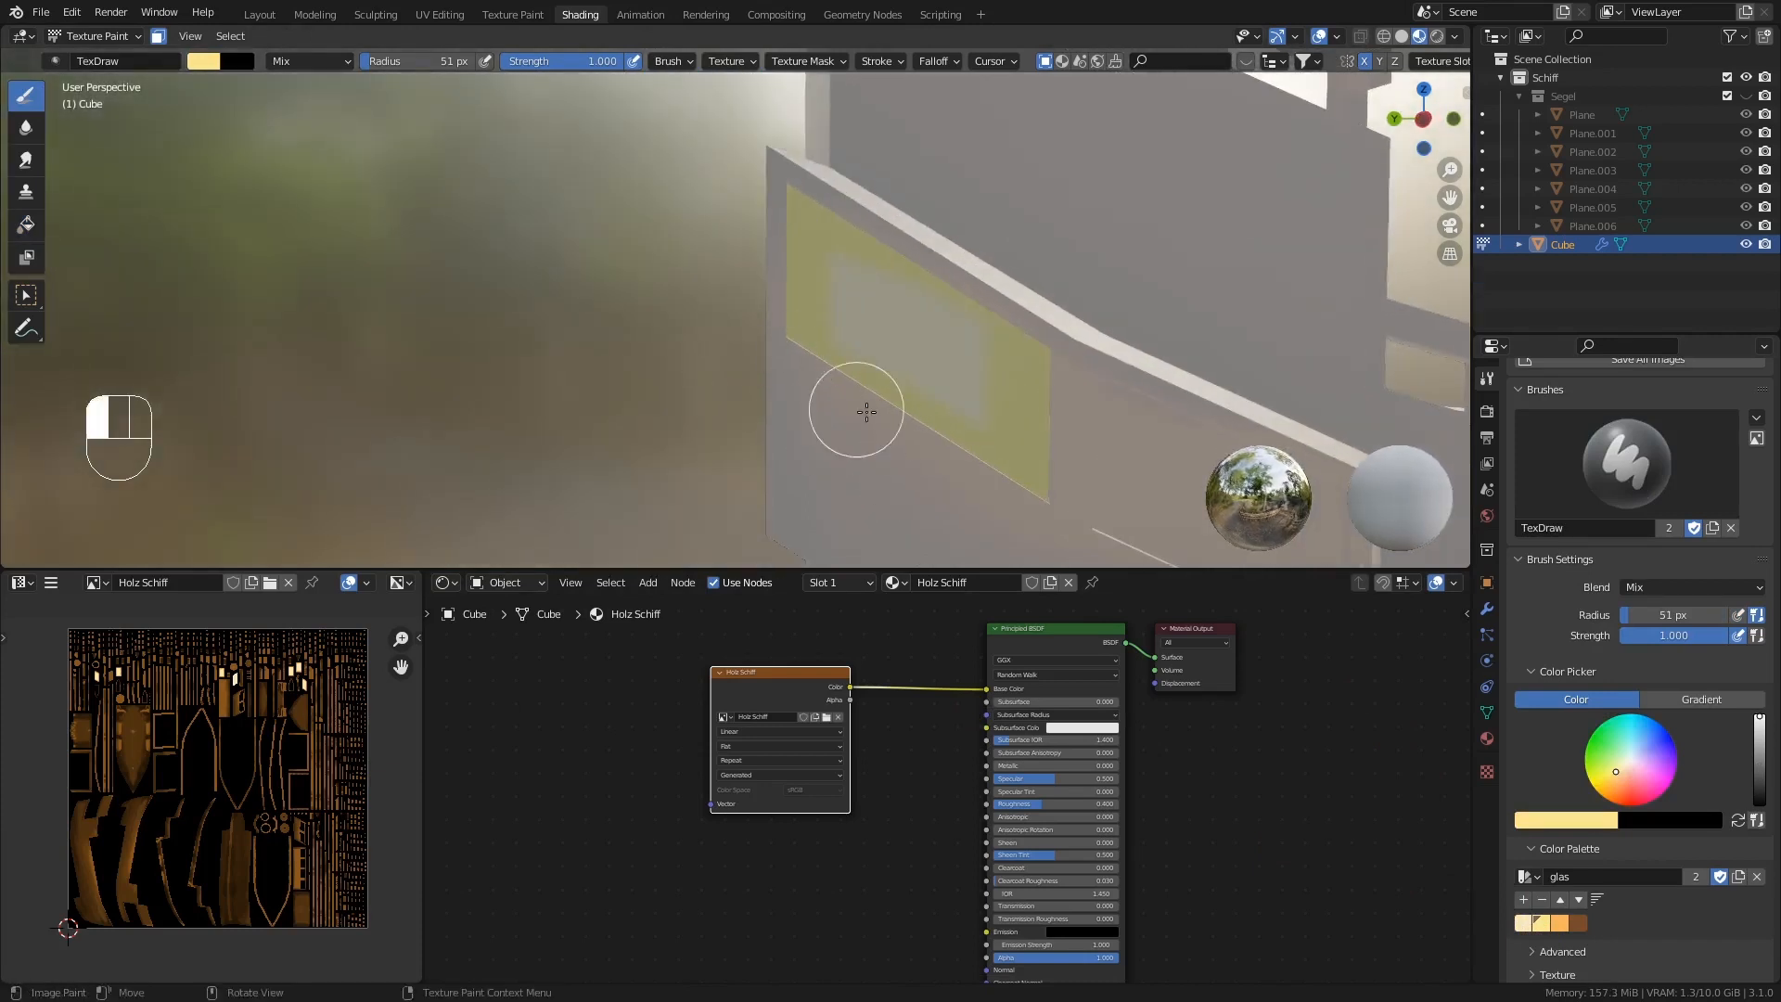
left_click(1559, 922)
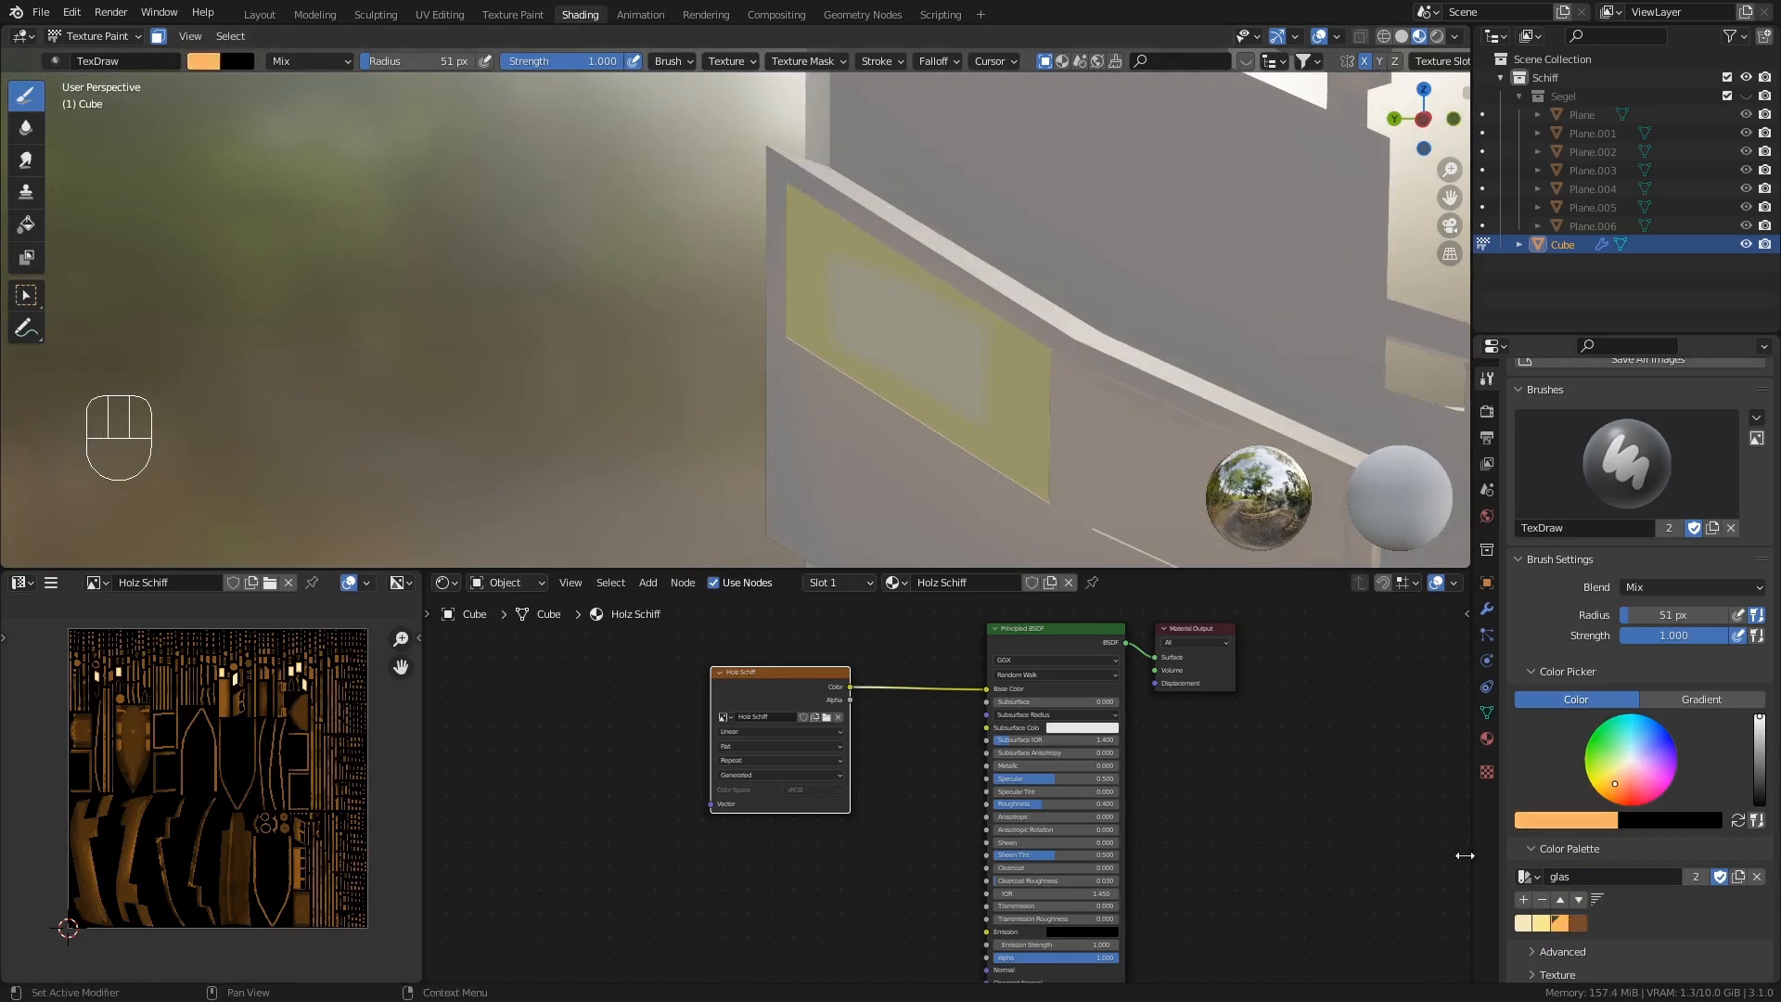
left_click_drag(1044, 351, 1055, 543)
mouse_move(767, 176)
left_mouse_down()
mouse_move(771, 390)
mouse_move(1003, 484)
left_mouse_up()
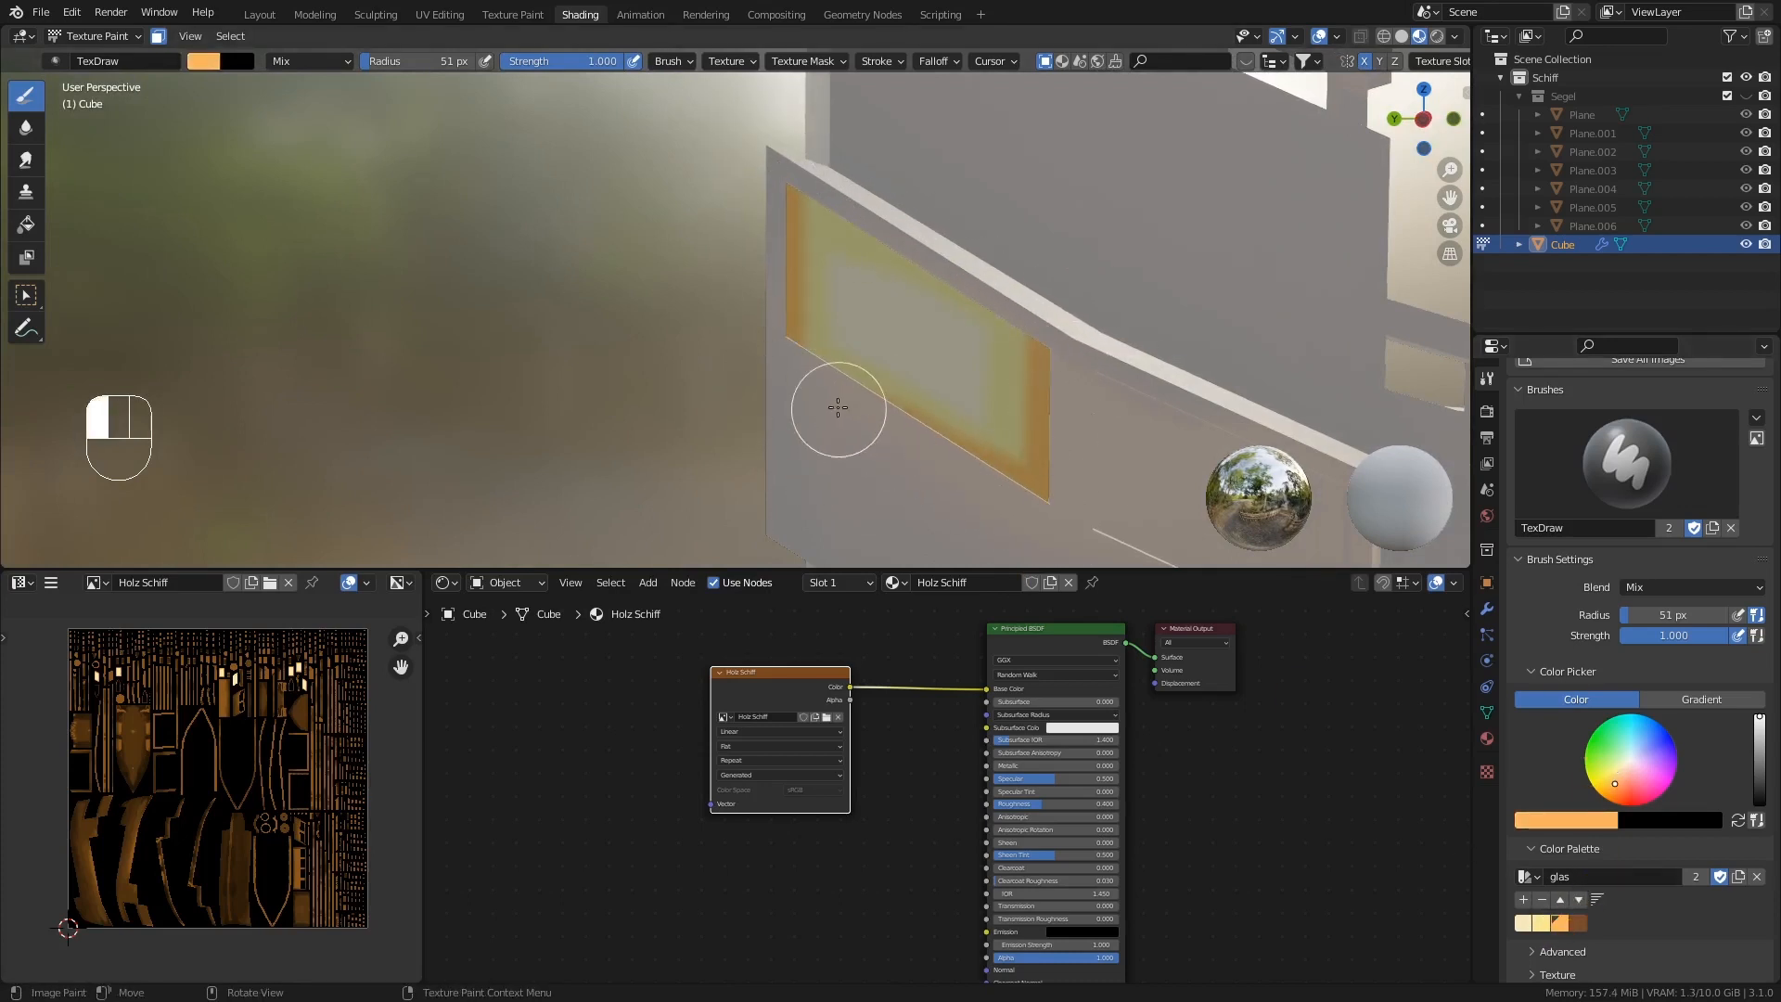
left_click_drag(911, 427, 1029, 476)
middle_click_drag(989, 337, 1054, 275)
left_click_drag(1033, 322, 839, 187)
middle_click_drag(1065, 390, 1066, 387)
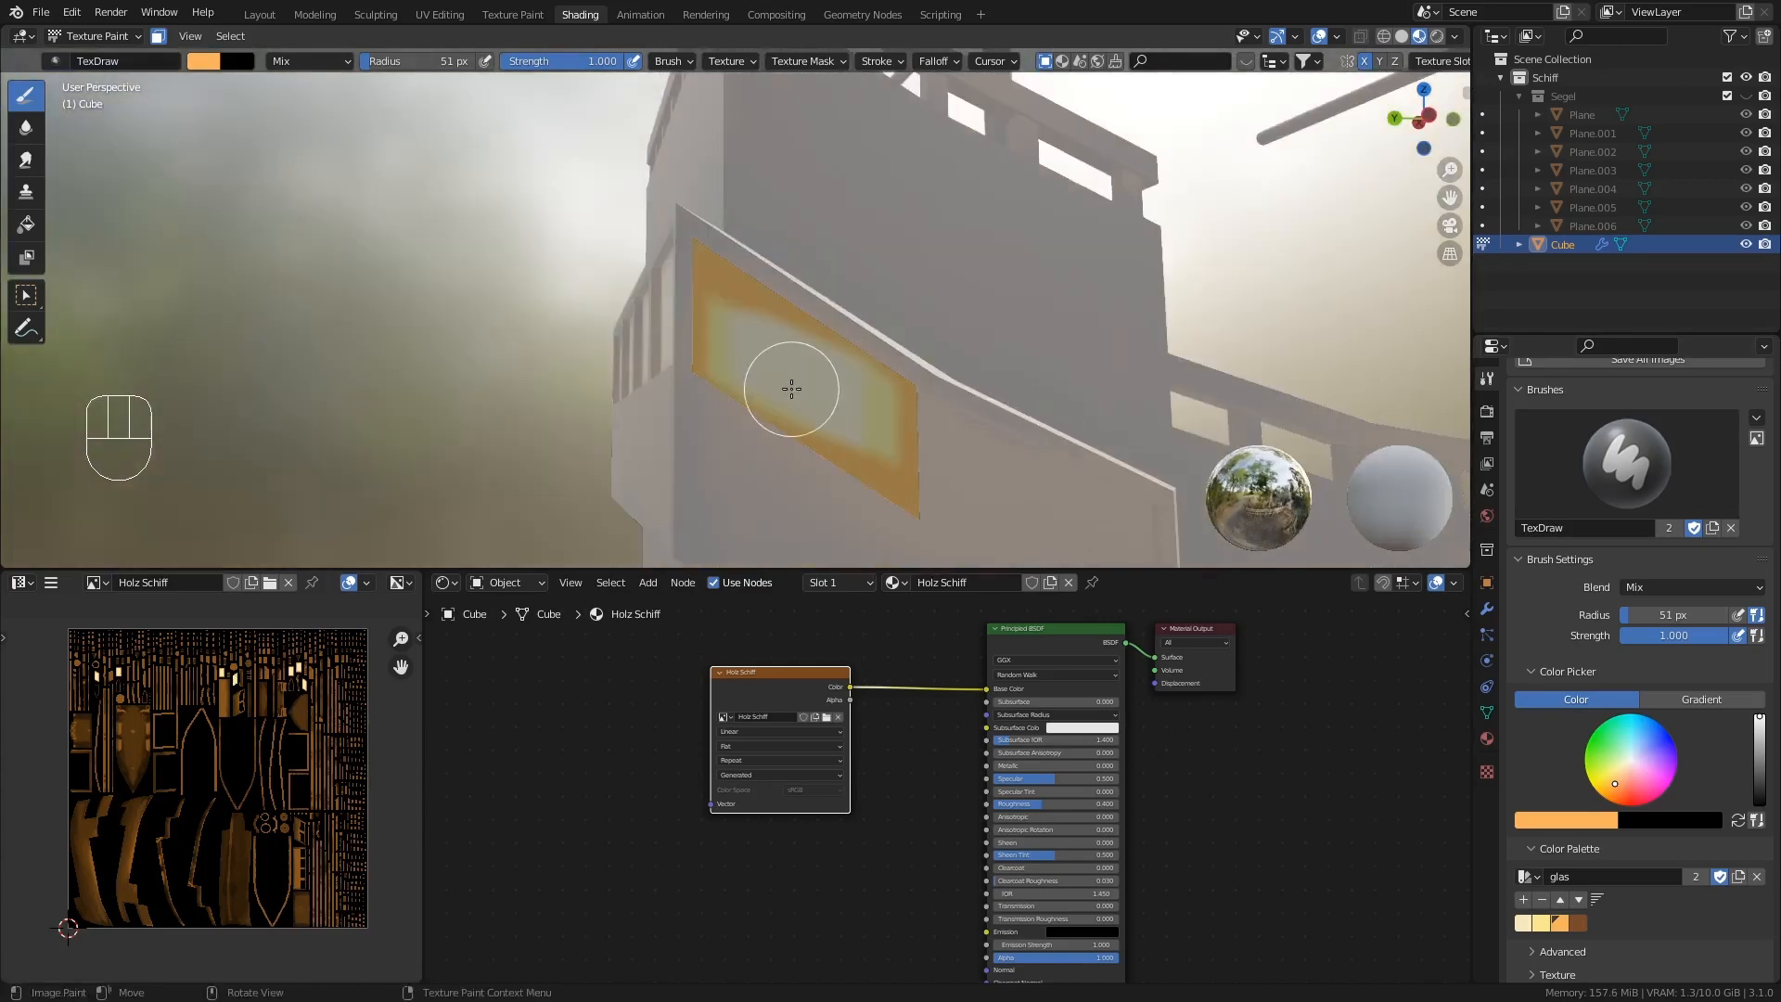
- Repaint the yellow ring inside the side pane's orange band and widen its centre with pale cream
left_click(1540, 922)
mouse_move(739, 330)
middle_mouse_down("ctrl")
mouse_move(727, 345)
mouse_move(716, 286)
middle_mouse_up("ctrl")
left_click(719, 259)
left_click_drag(823, 328, 971, 441)
mouse_move(970, 442)
middle_mouse_down()
mouse_move(1002, 476)
mouse_move(944, 491)
middle_mouse_up()
left_click_drag(945, 490, 894, 473)
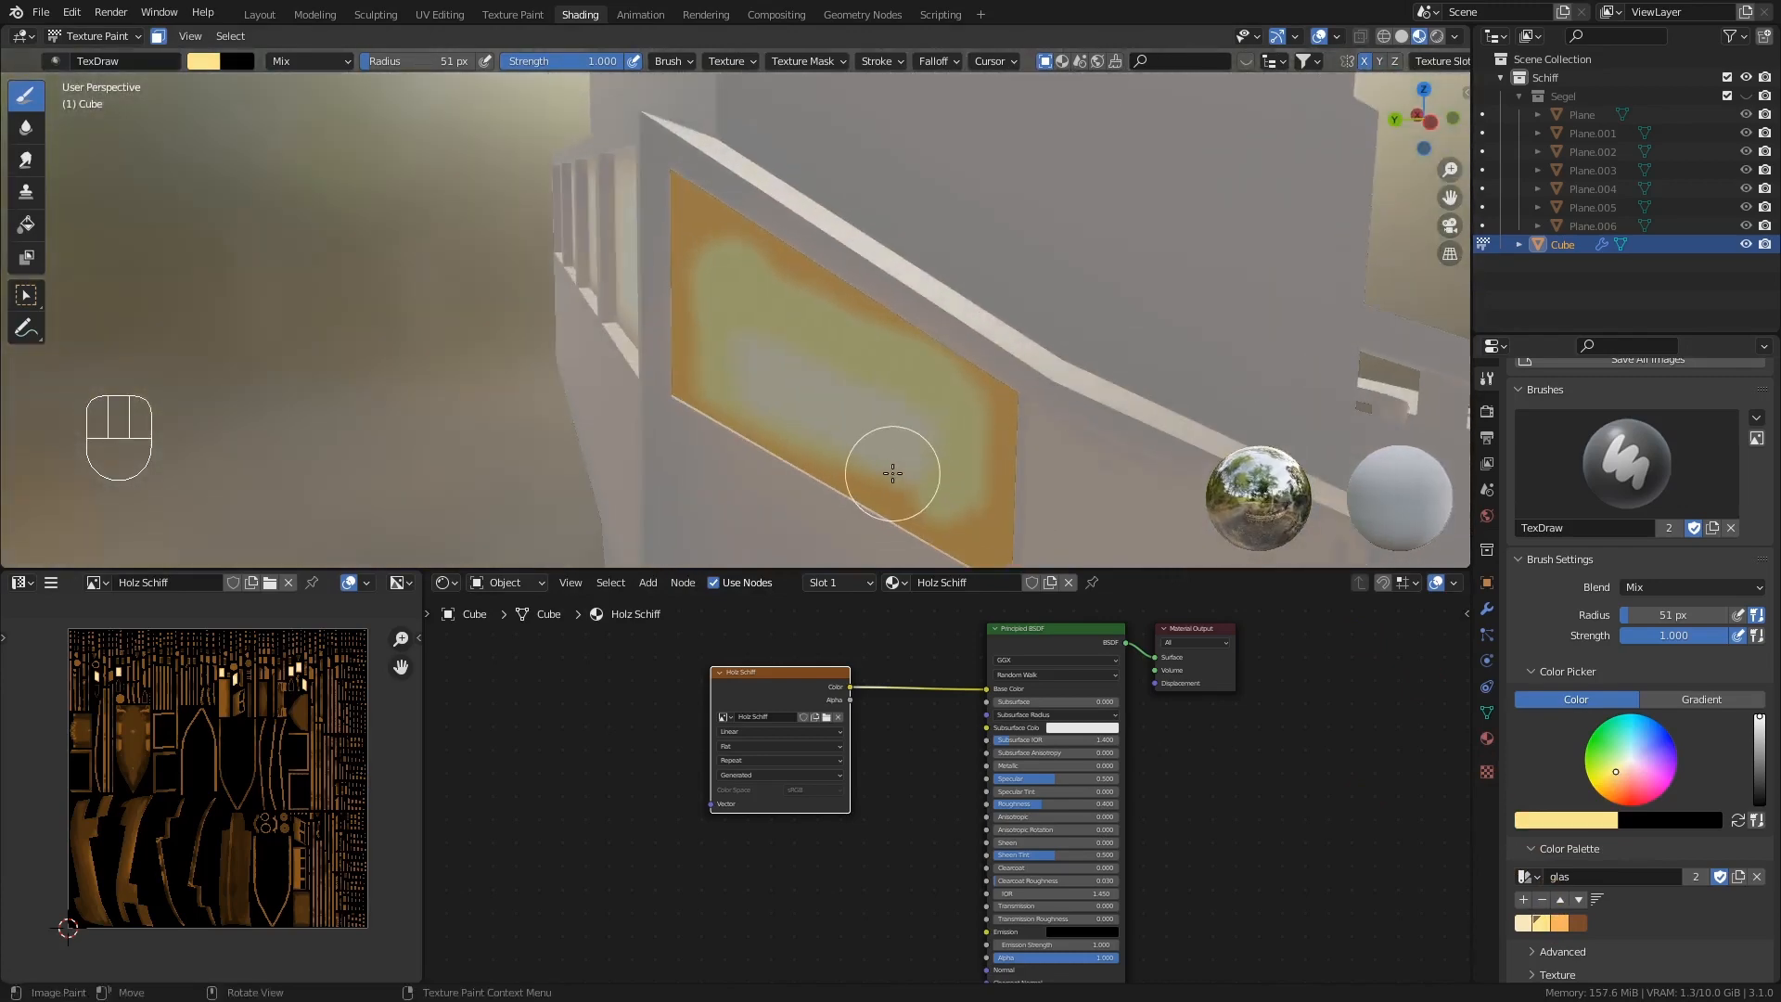
middle_click_drag(985, 502, 943, 494)
left_click_drag(943, 495, 826, 431)
middle_click_drag(949, 498, 939, 487)
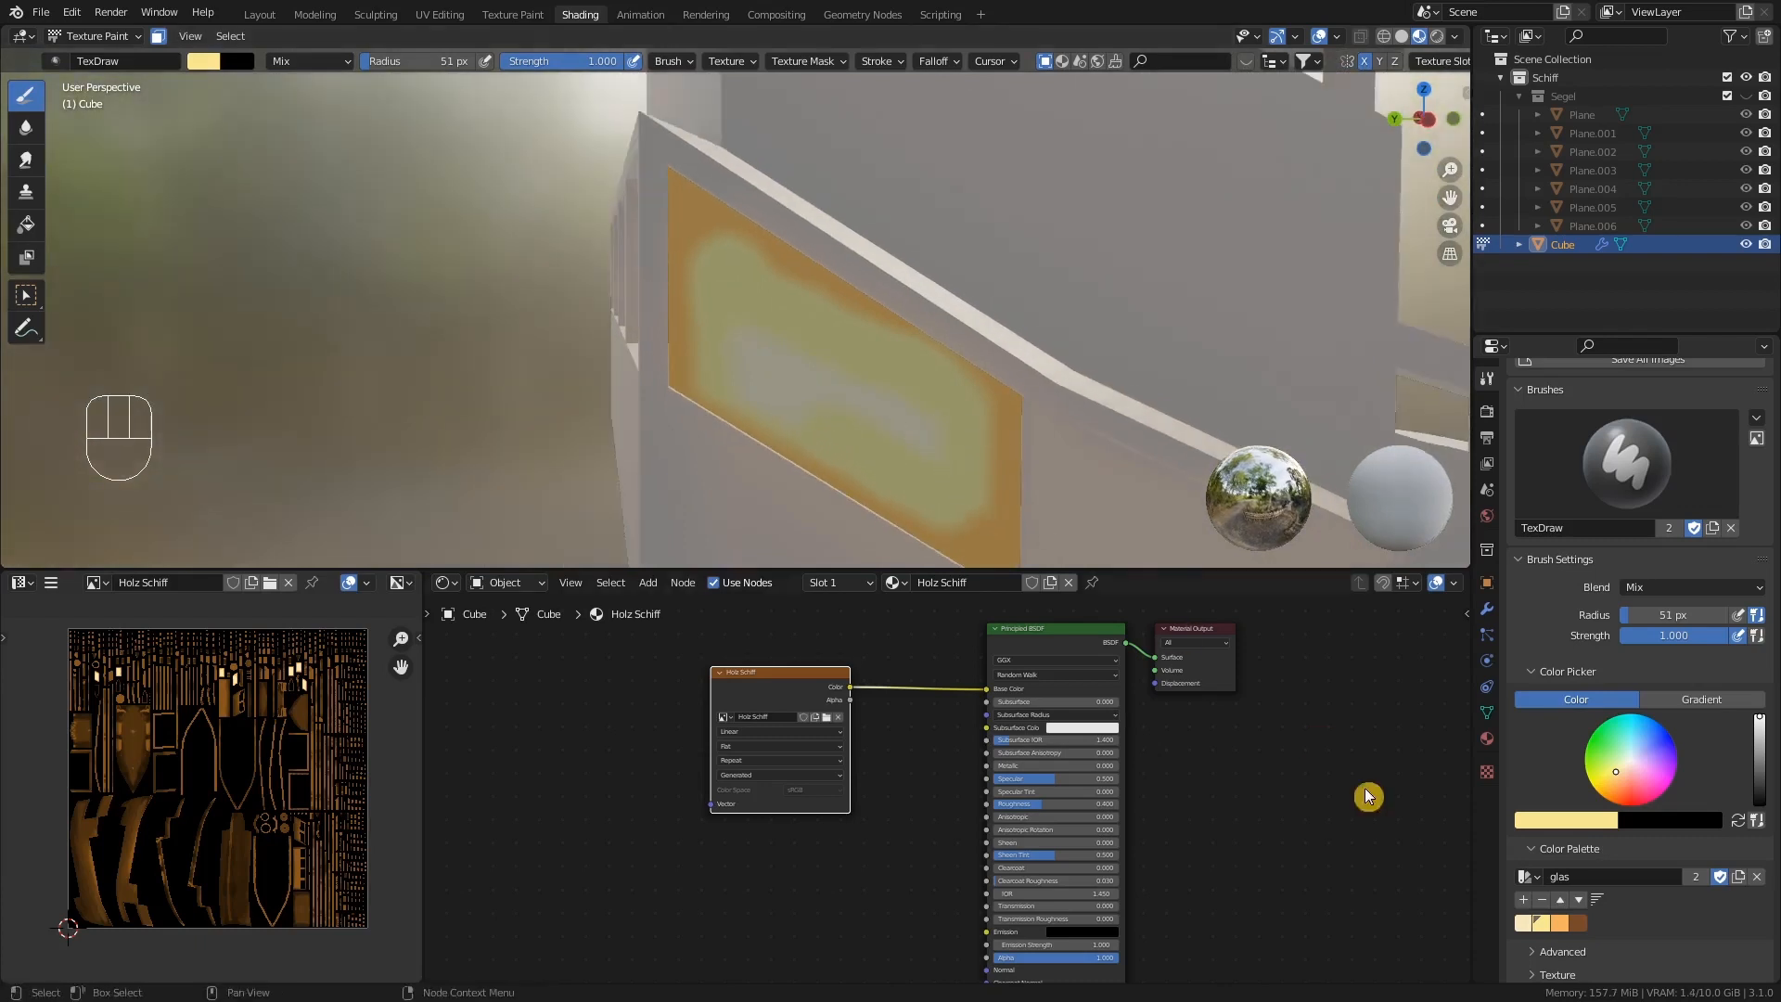
left_click(1524, 920)
mouse_move(800, 355)
left_mouse_down()
mouse_move(855, 391)
mouse_move(727, 334)
mouse_move(811, 334)
left_mouse_up()
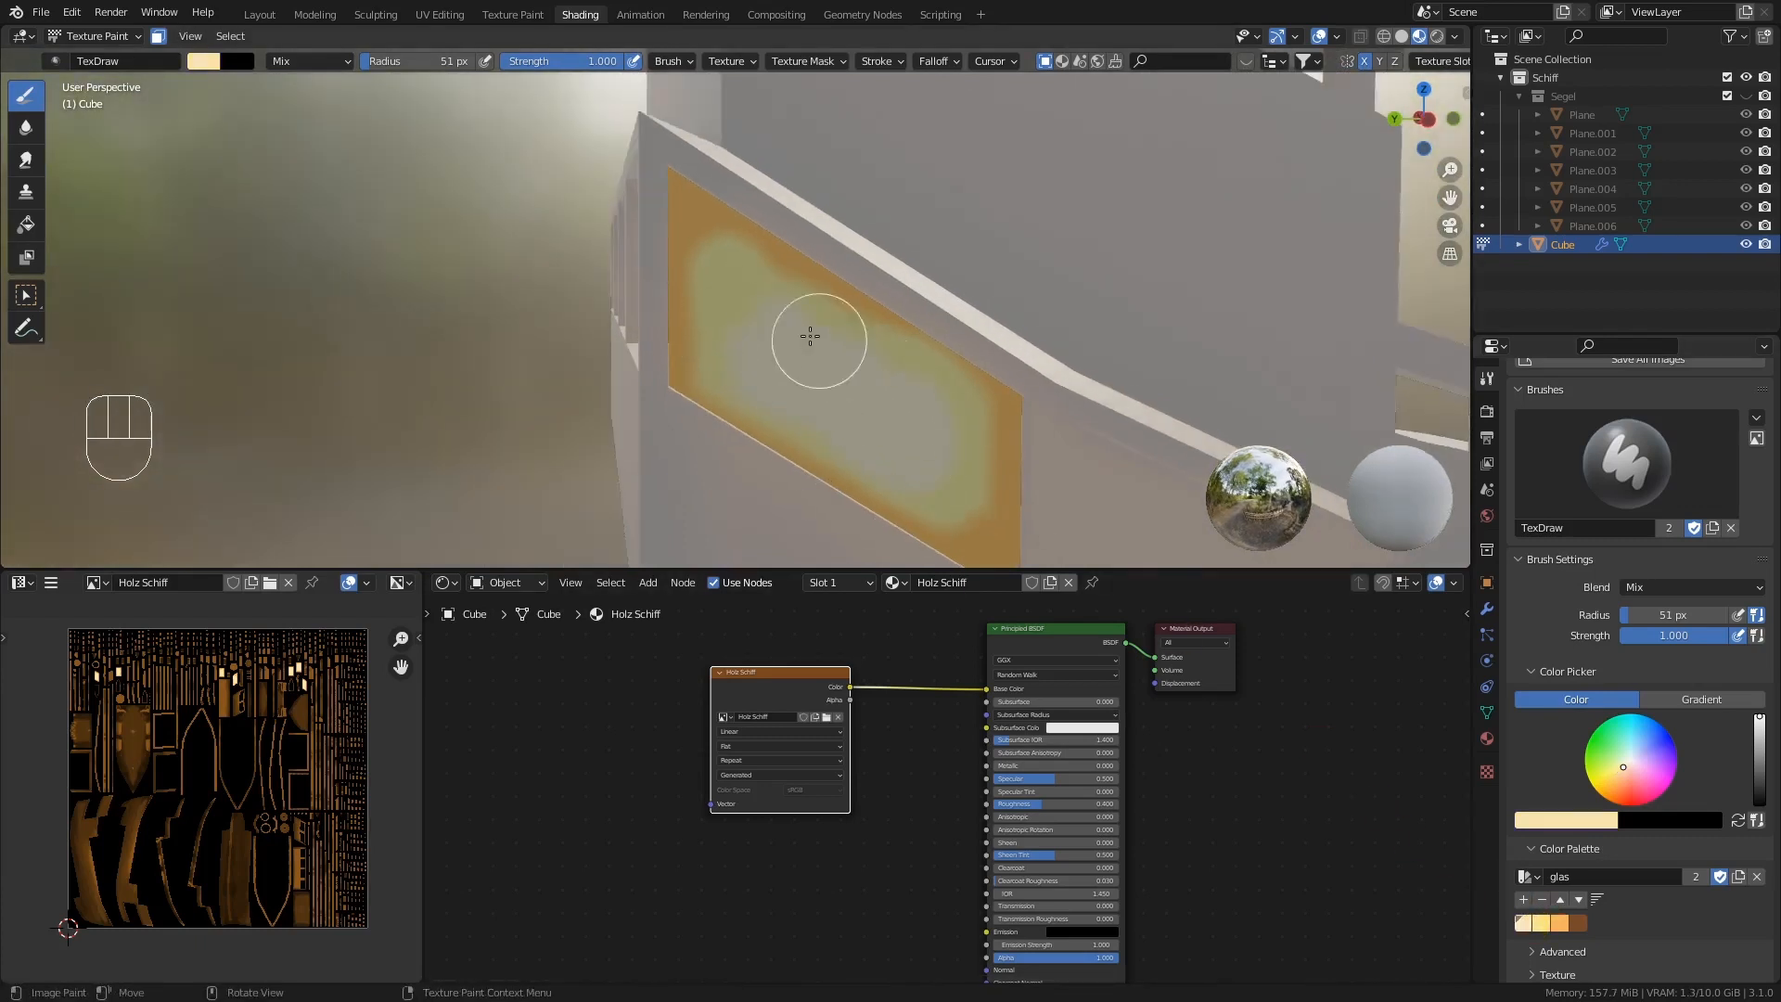
- Paint brown shading along the side pane's vertical edge nearest the stern with a 27 px brush
left_click(1582, 923)
key("f")
left_click(733, 286)
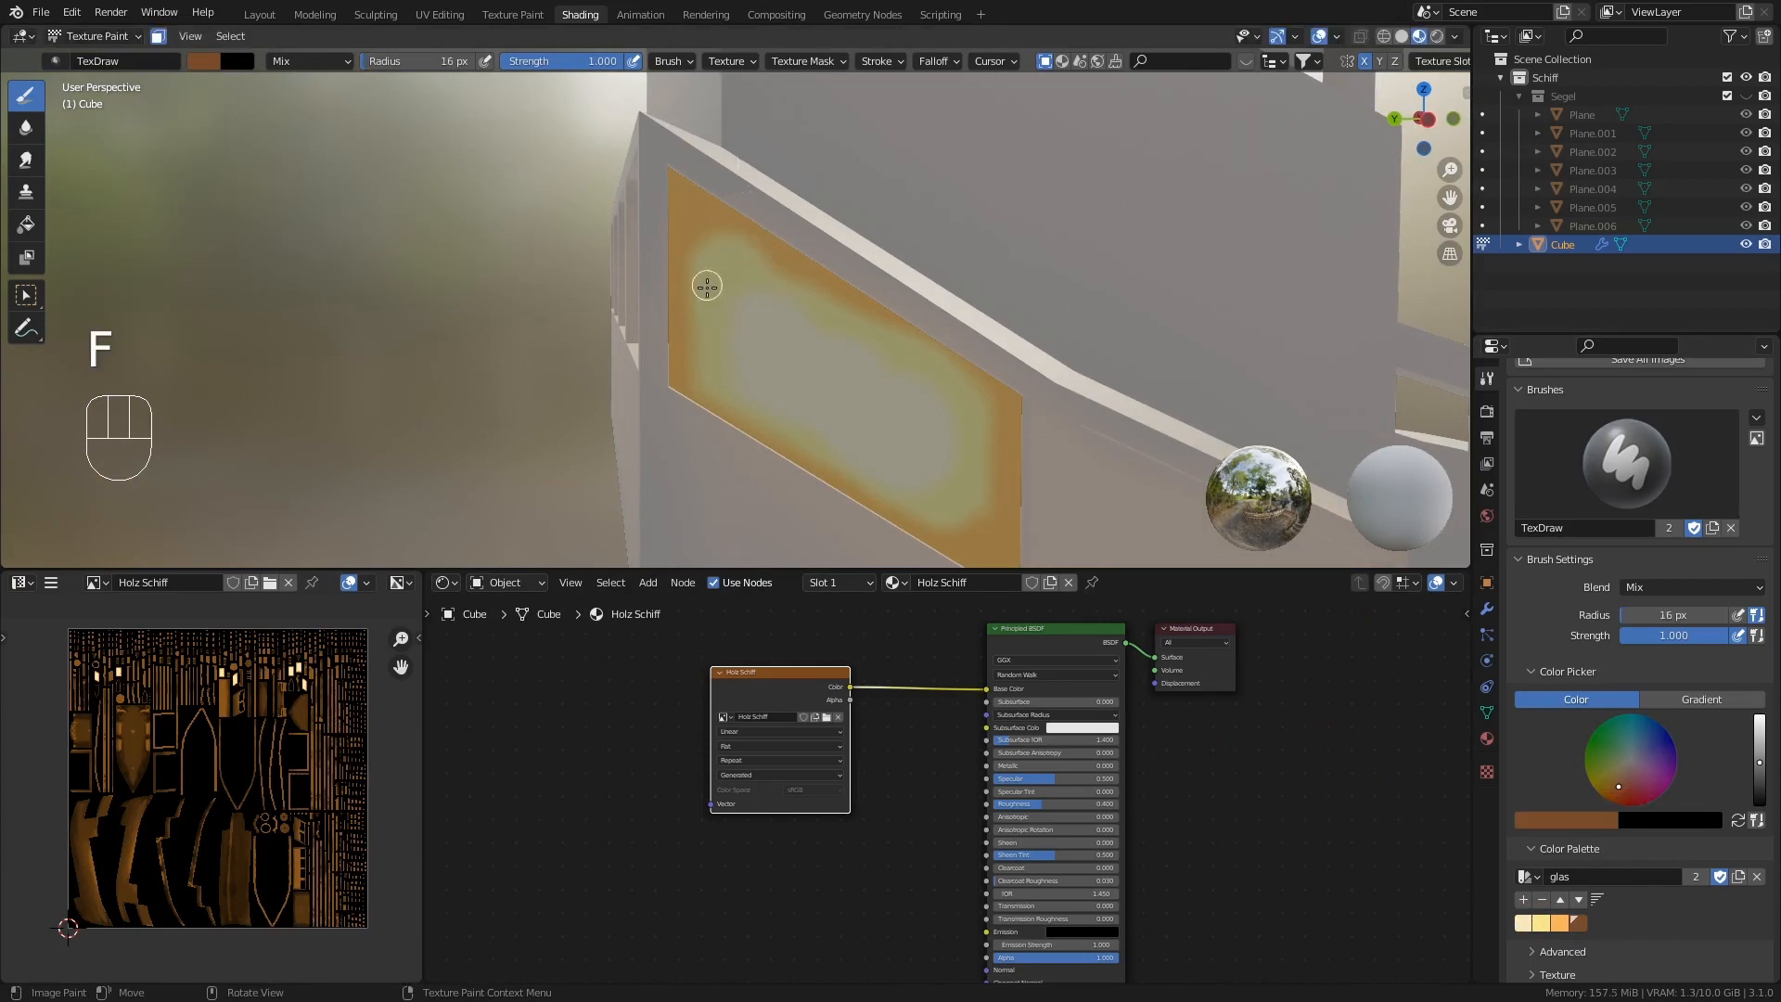
middle_click_drag(707, 287, 676, 262)
key("f")
left_click(686, 271)
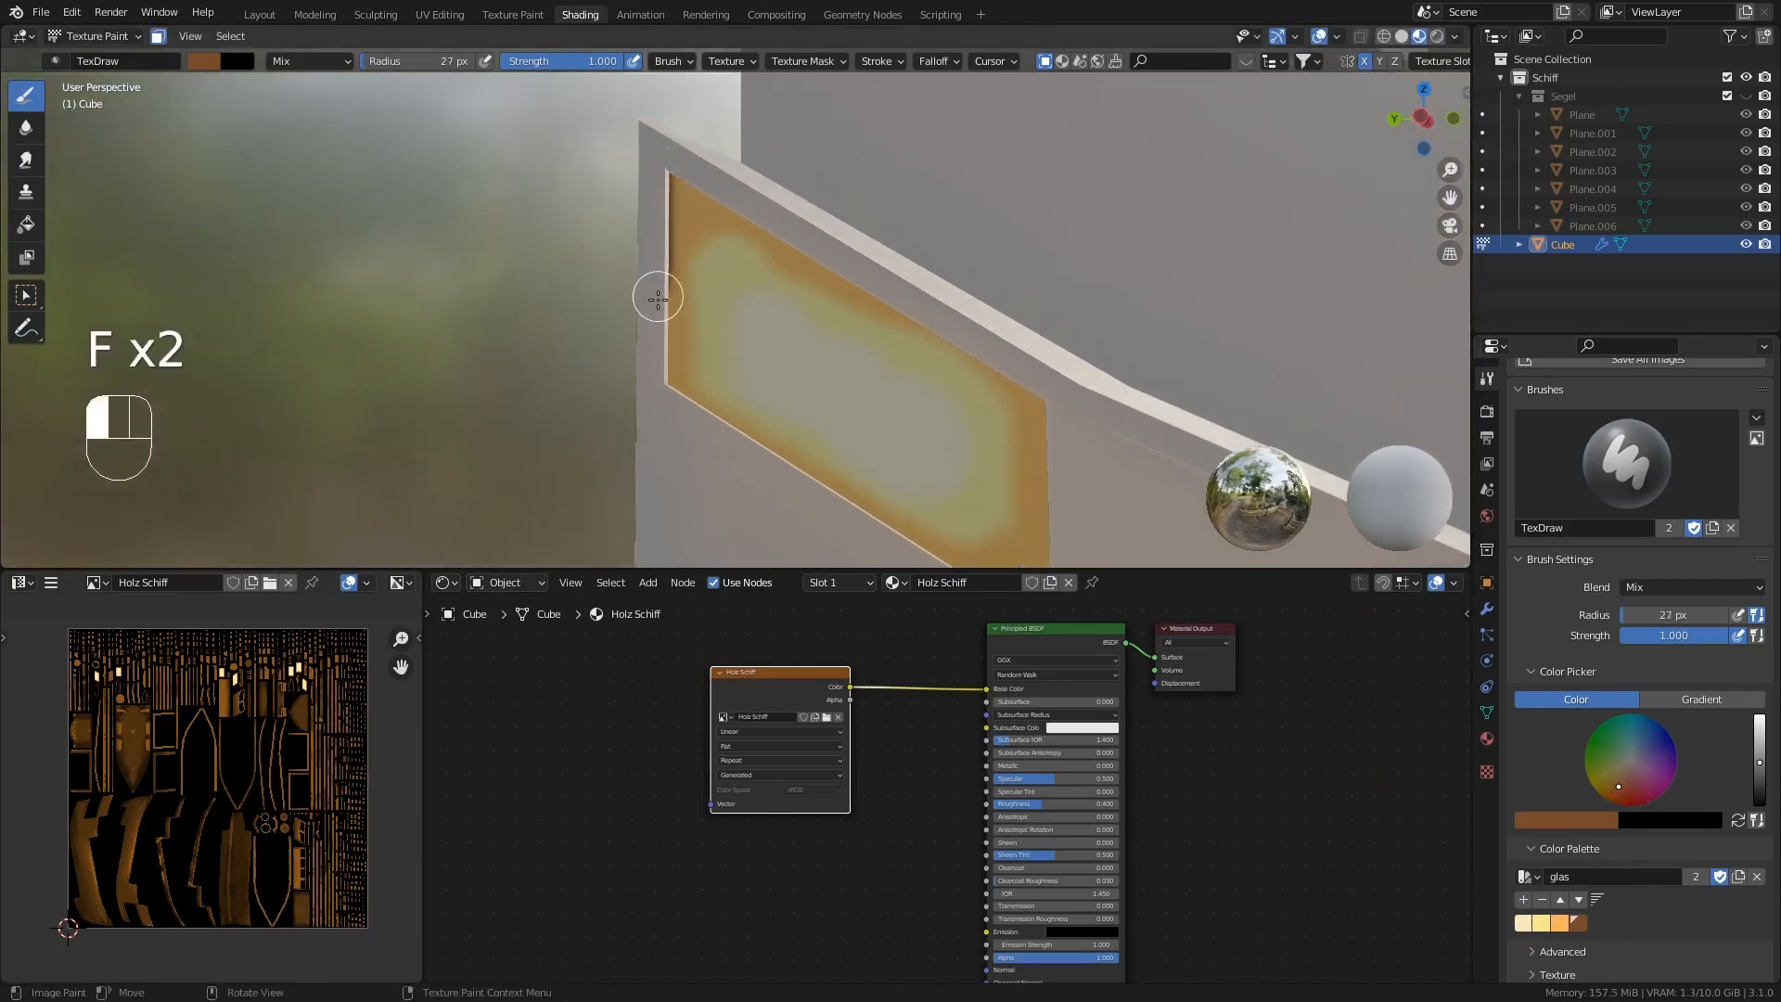
left_click_drag(657, 299, 662, 164)
- Continue the brown shading along the side pane's far vertical edge, lower edge and upper edge
mouse_move(910, 517)
middle_mouse_down()
mouse_move(934, 509)
mouse_move(942, 253)
mouse_move(1088, 358)
mouse_move(1264, 370)
mouse_move(1243, 284)
middle_mouse_up()
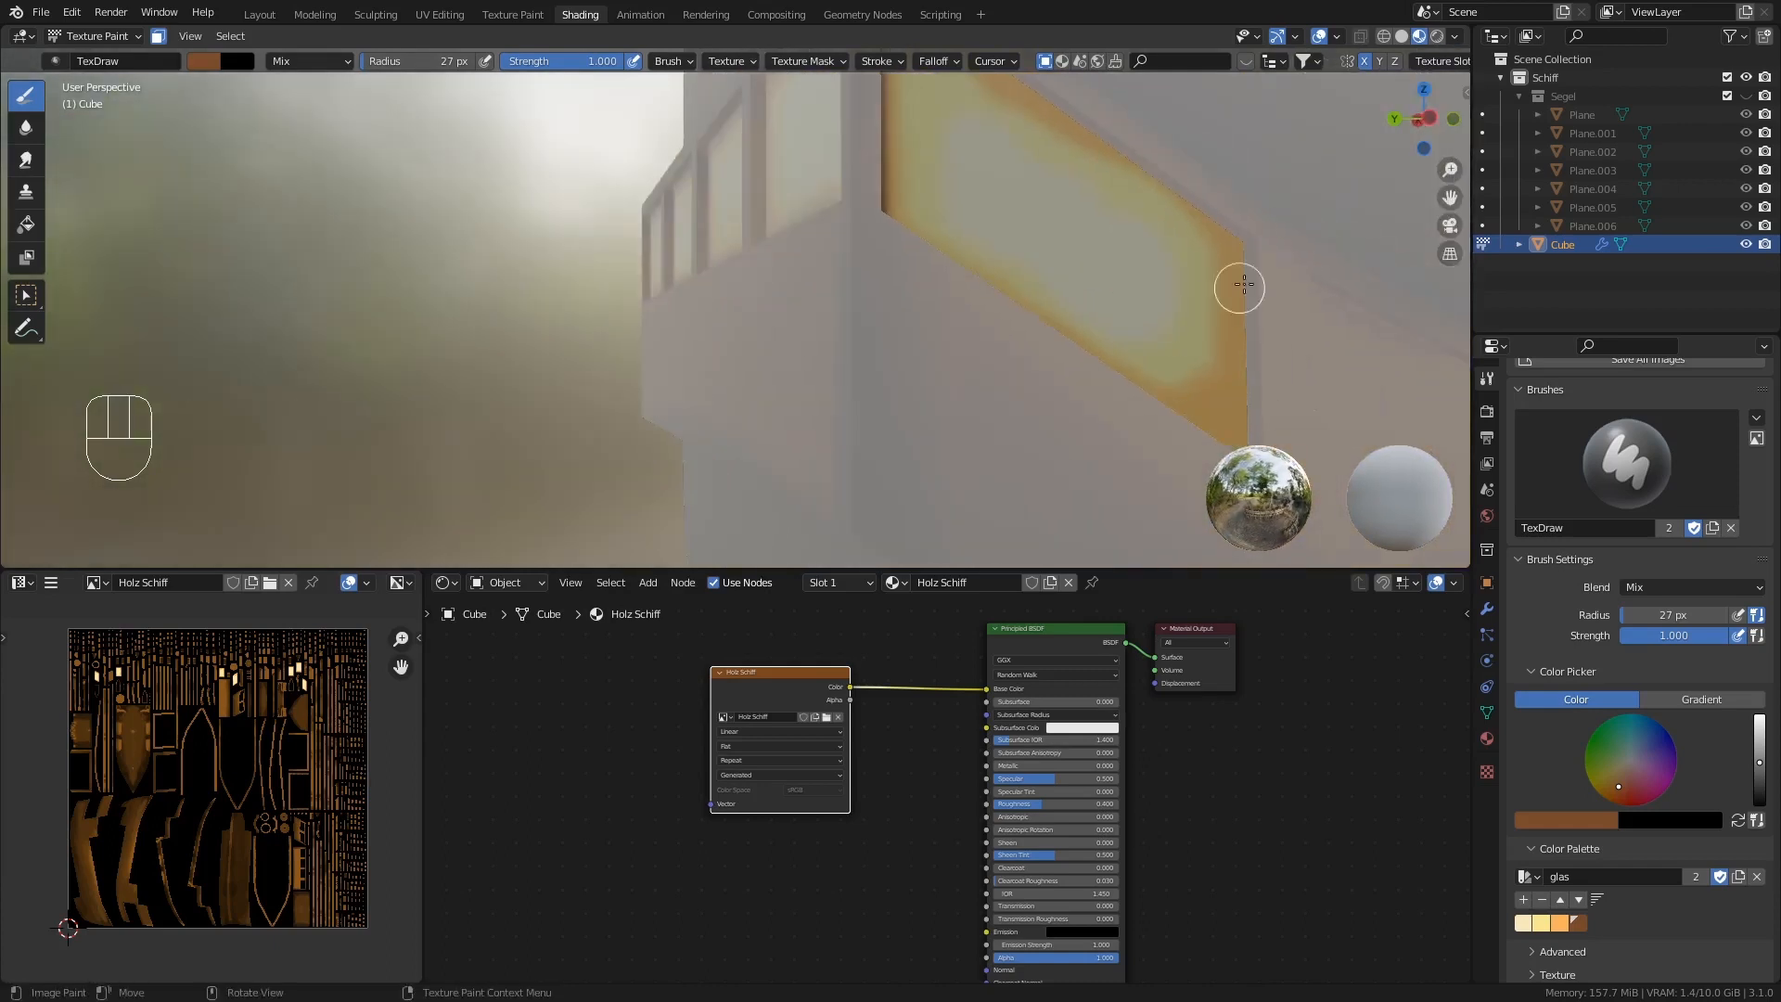
left_click_drag(1244, 284, 1248, 429)
mouse_move(1247, 429)
middle_mouse_down()
mouse_move(1193, 397)
mouse_move(1221, 452)
middle_mouse_up()
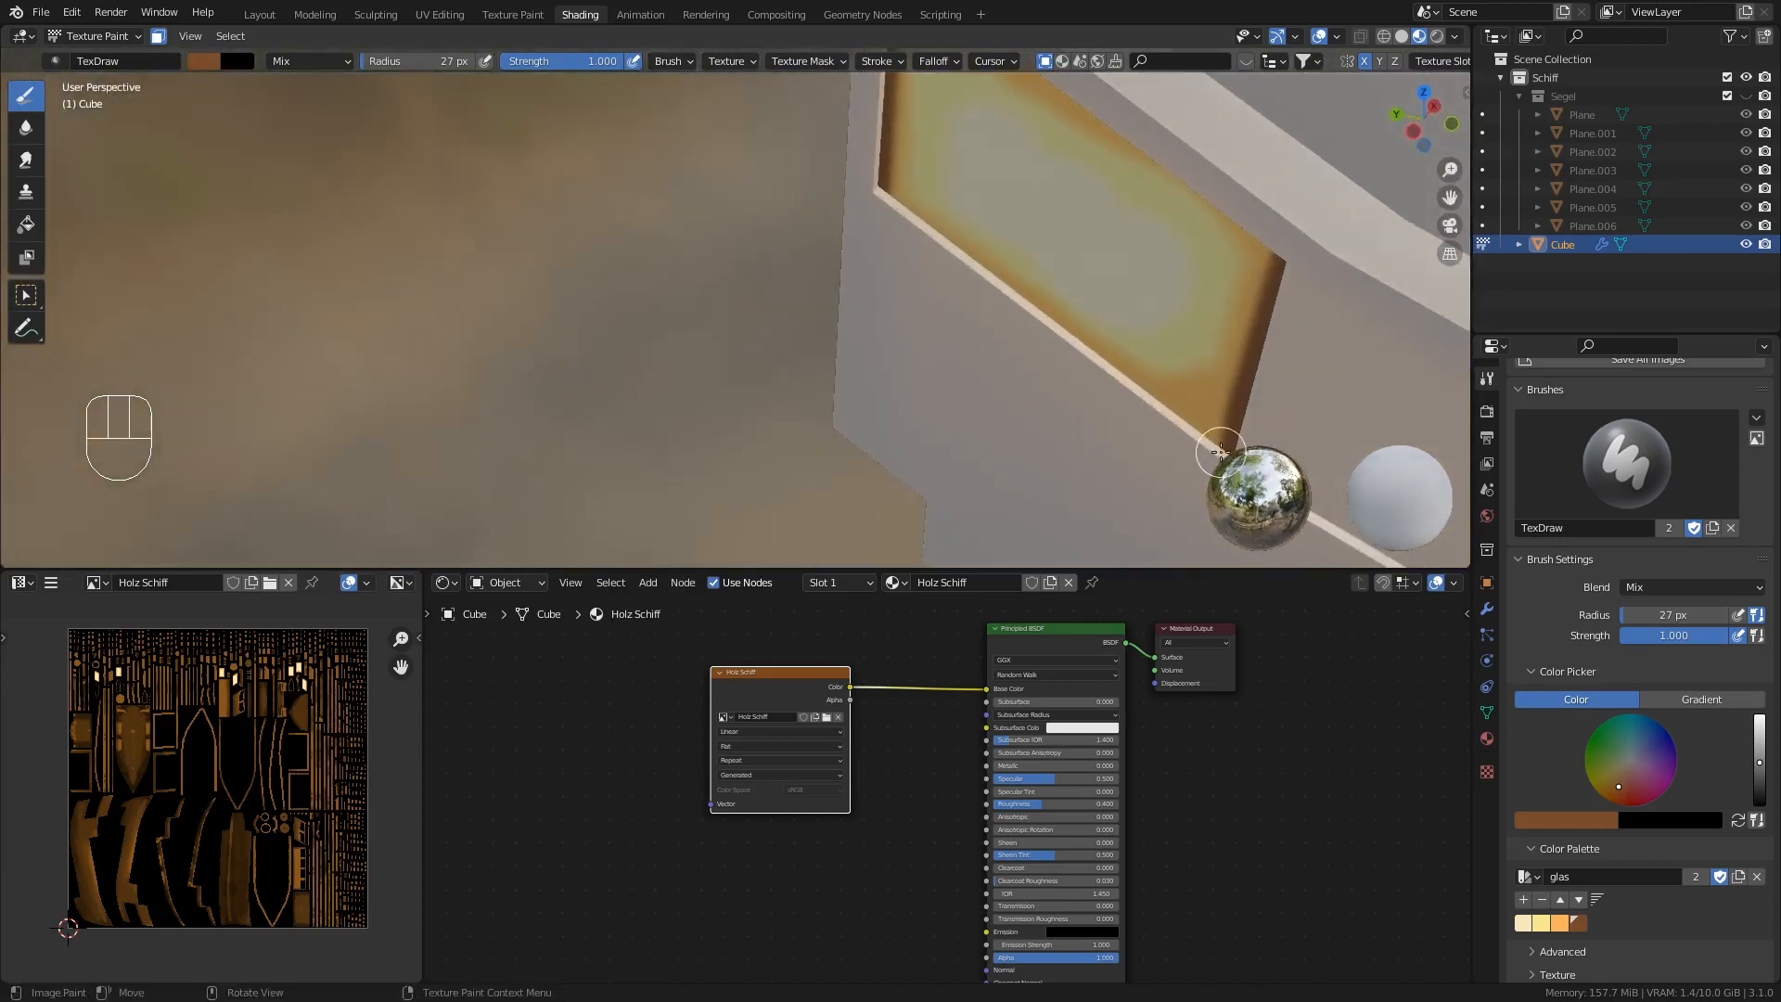
left_click_drag(1221, 452, 1151, 401)
left_click_drag(849, 181, 909, 217)
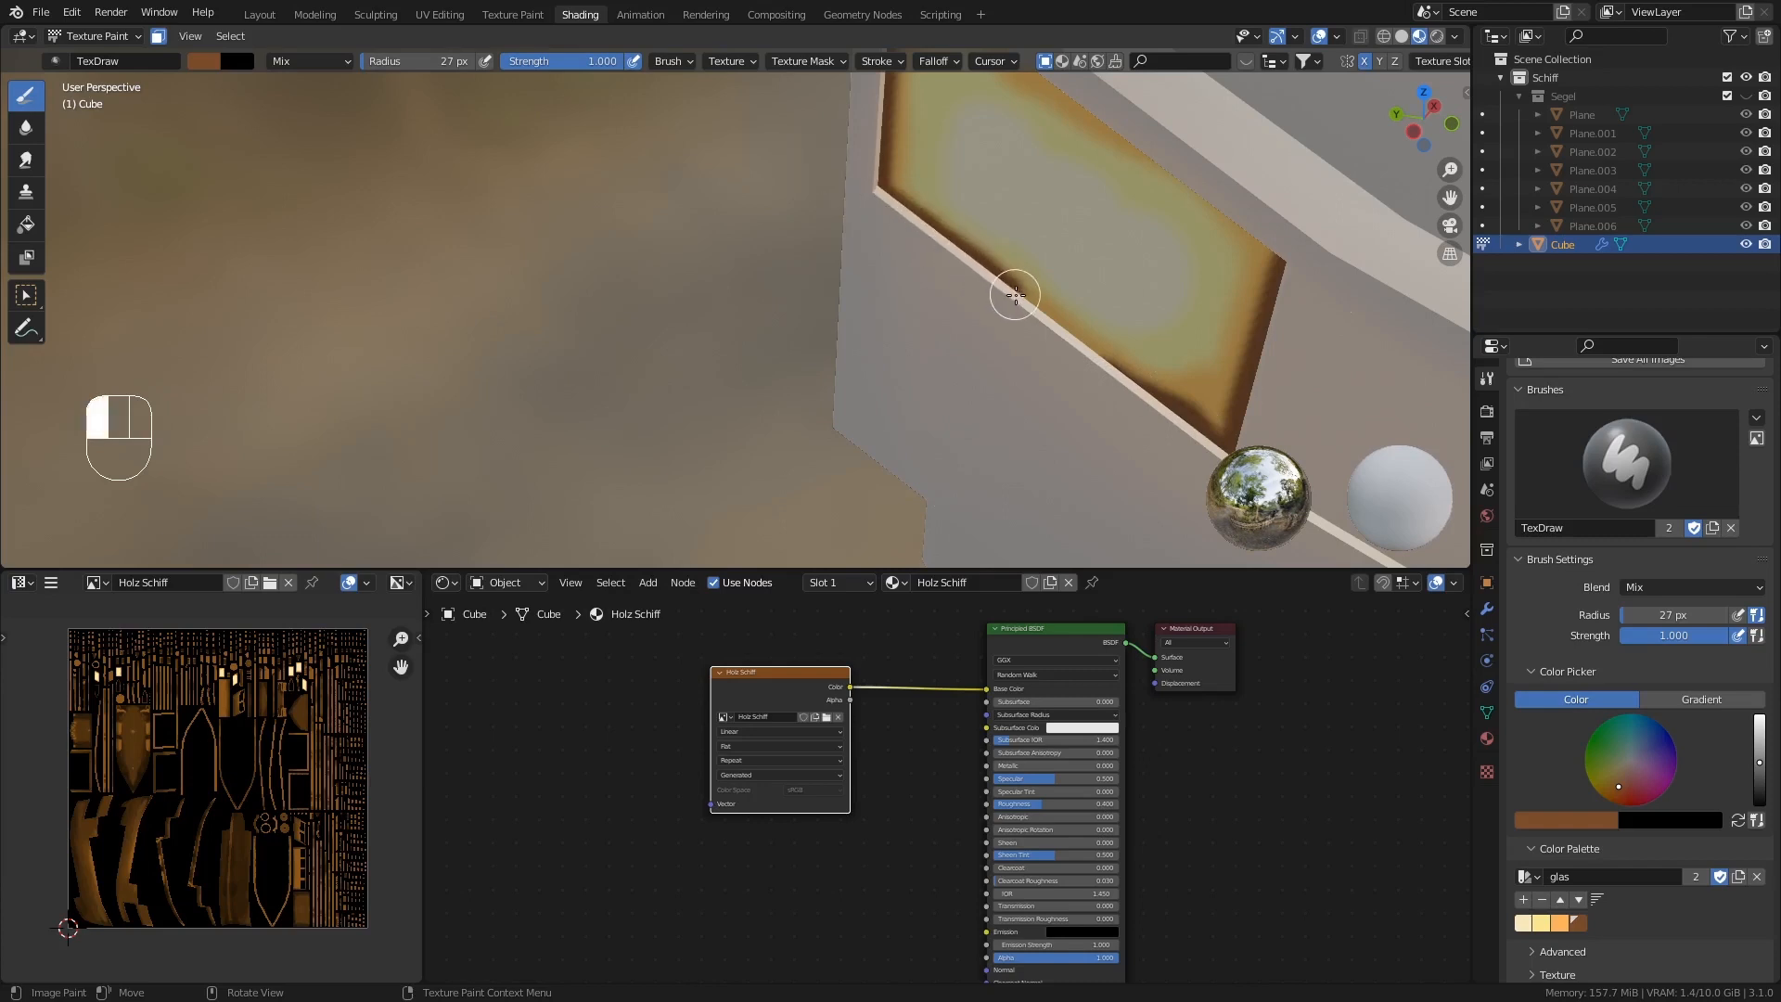
middle_click_drag(1104, 377, 1162, 361)
mouse_move(1150, 246)
middle_mouse_down("shift")
mouse_move(1029, 318)
mouse_move(1102, 323)
middle_mouse_up("shift")
mouse_move(1101, 323)
left_mouse_down()
mouse_move(1117, 318)
mouse_move(882, 237)
left_mouse_up()
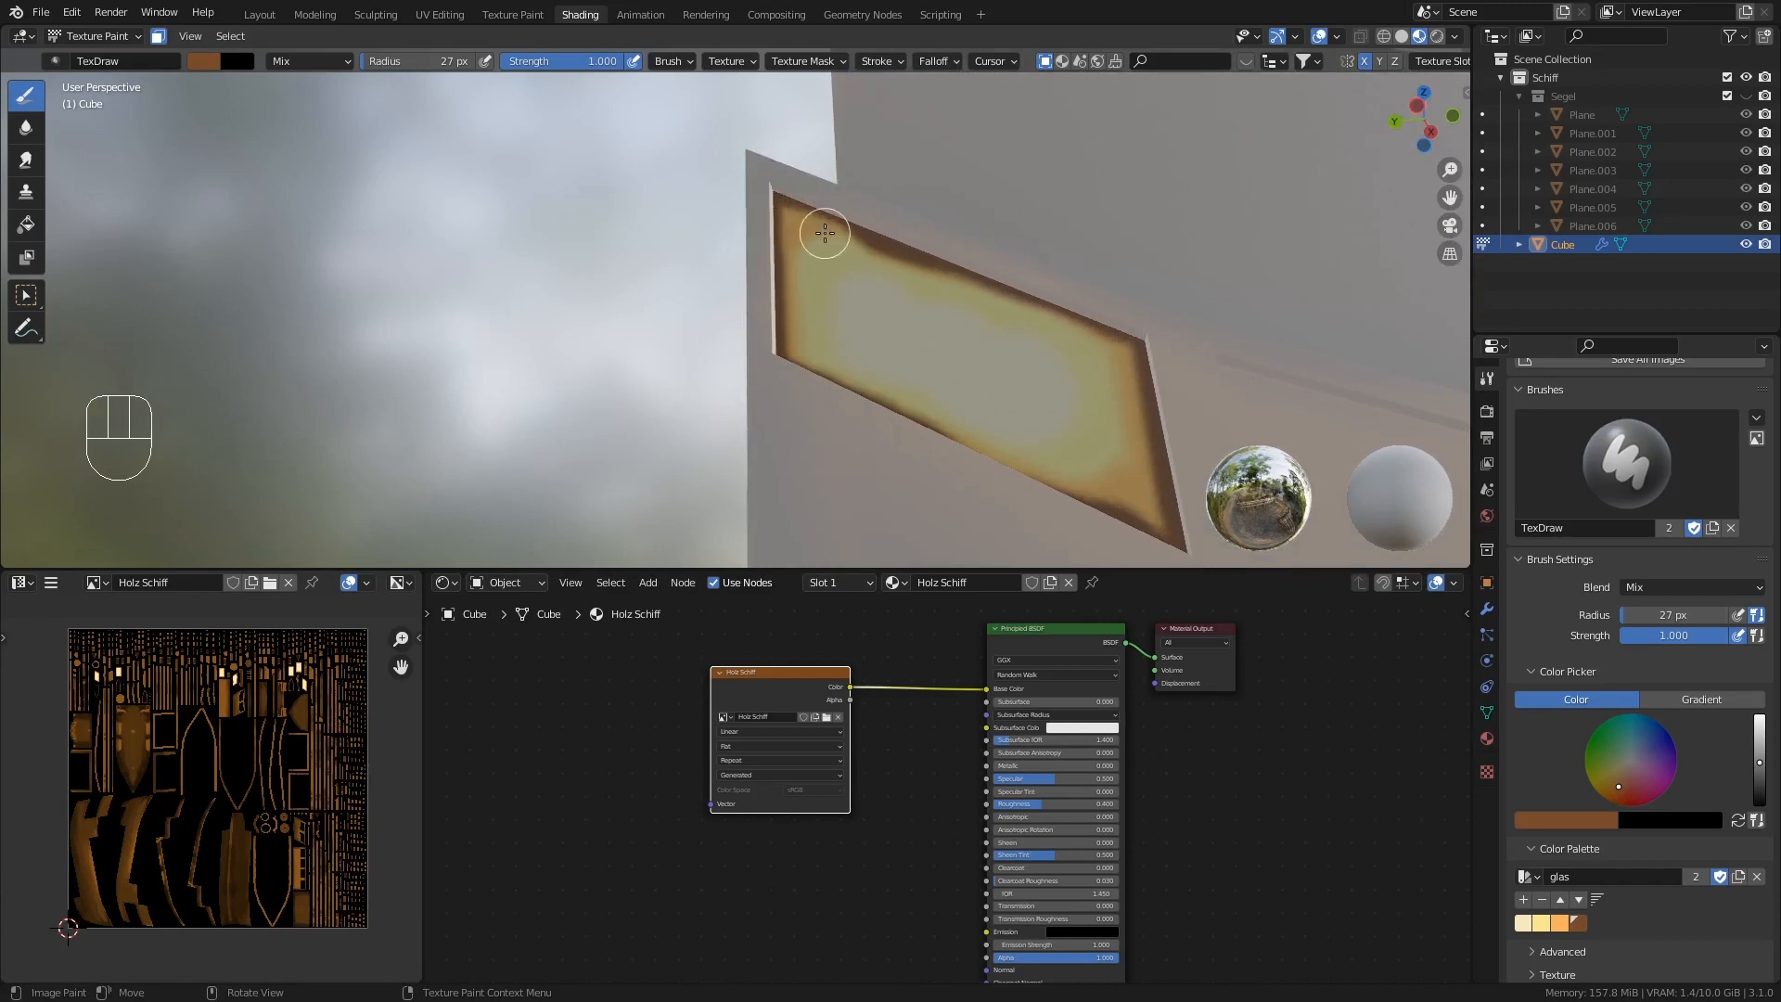
- Blend the first slanted side pane's colour bands into a soft gradient using the Soften brush at 79 px
middle_click_drag(825, 233, 861, 326)
left_click(31, 130)
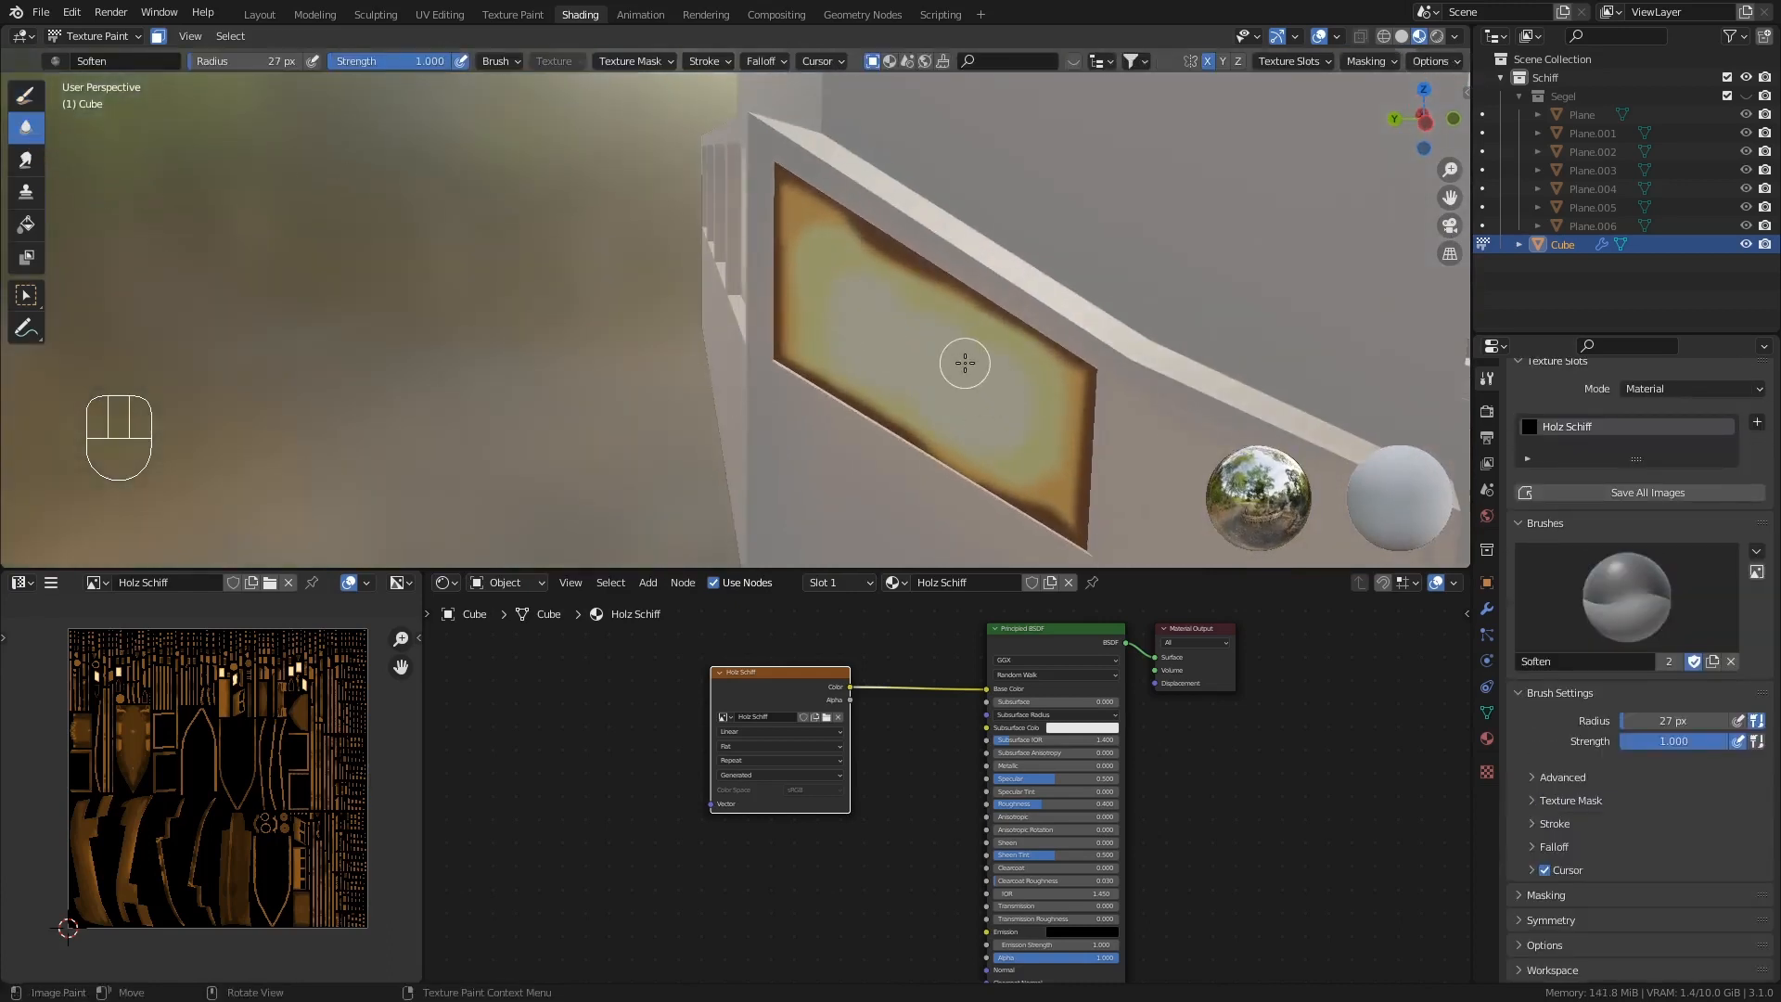
key("f")
left_click(927, 343)
mouse_move(841, 221)
left_mouse_down()
mouse_move(793, 199)
mouse_move(784, 260)
mouse_move(1025, 468)
mouse_move(1029, 496)
mouse_move(1087, 426)
mouse_move(1066, 487)
mouse_move(1034, 412)
mouse_move(863, 242)
mouse_move(797, 225)
mouse_move(909, 334)
left_mouse_up()
mouse_move(909, 334)
middle_mouse_down()
mouse_move(870, 254)
mouse_move(826, 227)
middle_mouse_up()
mouse_move(826, 226)
left_mouse_down()
mouse_move(818, 263)
mouse_move(1068, 358)
mouse_move(1054, 417)
mouse_move(775, 231)
left_mouse_up()
mouse_move(855, 279)
middle_mouse_down()
mouse_move(898, 371)
mouse_move(1026, 466)
mouse_move(812, 334)
mouse_move(856, 339)
middle_mouse_up()
- Isolate the second side pane for painting and fill it with pale cream from the glas palette
key("Tab")
key("Tab")
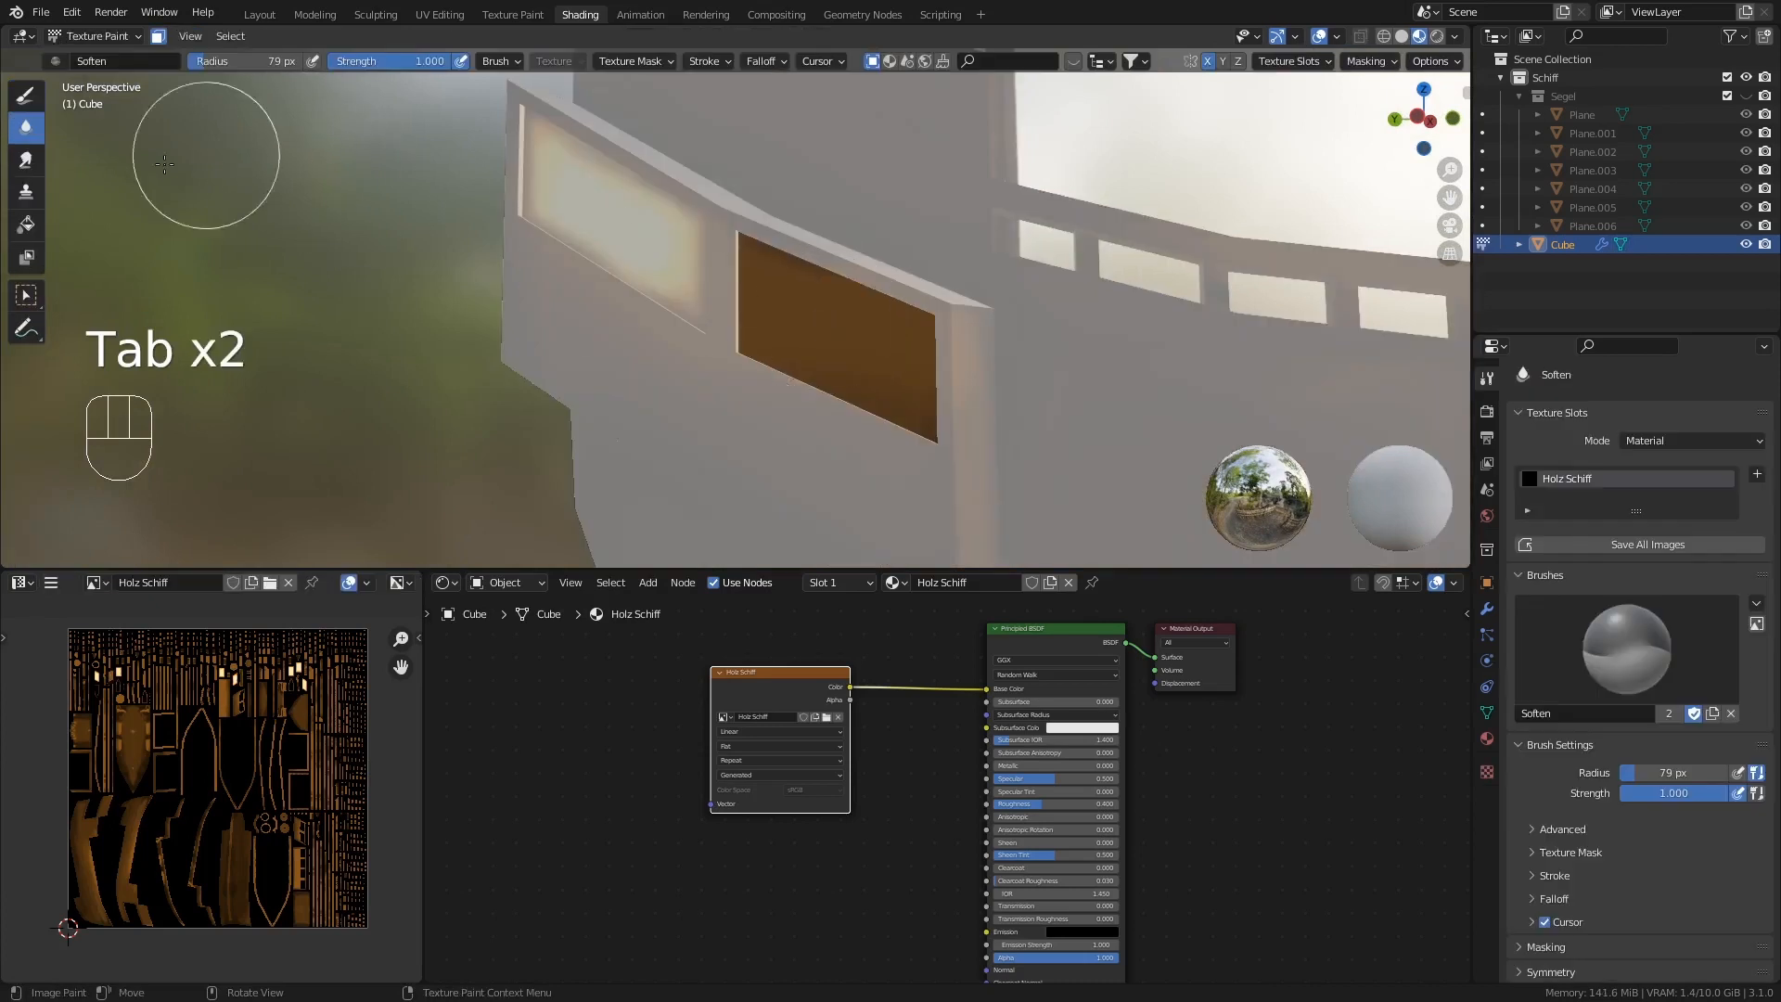
left_click(26, 224)
scroll(1526, 890, "down", 5)
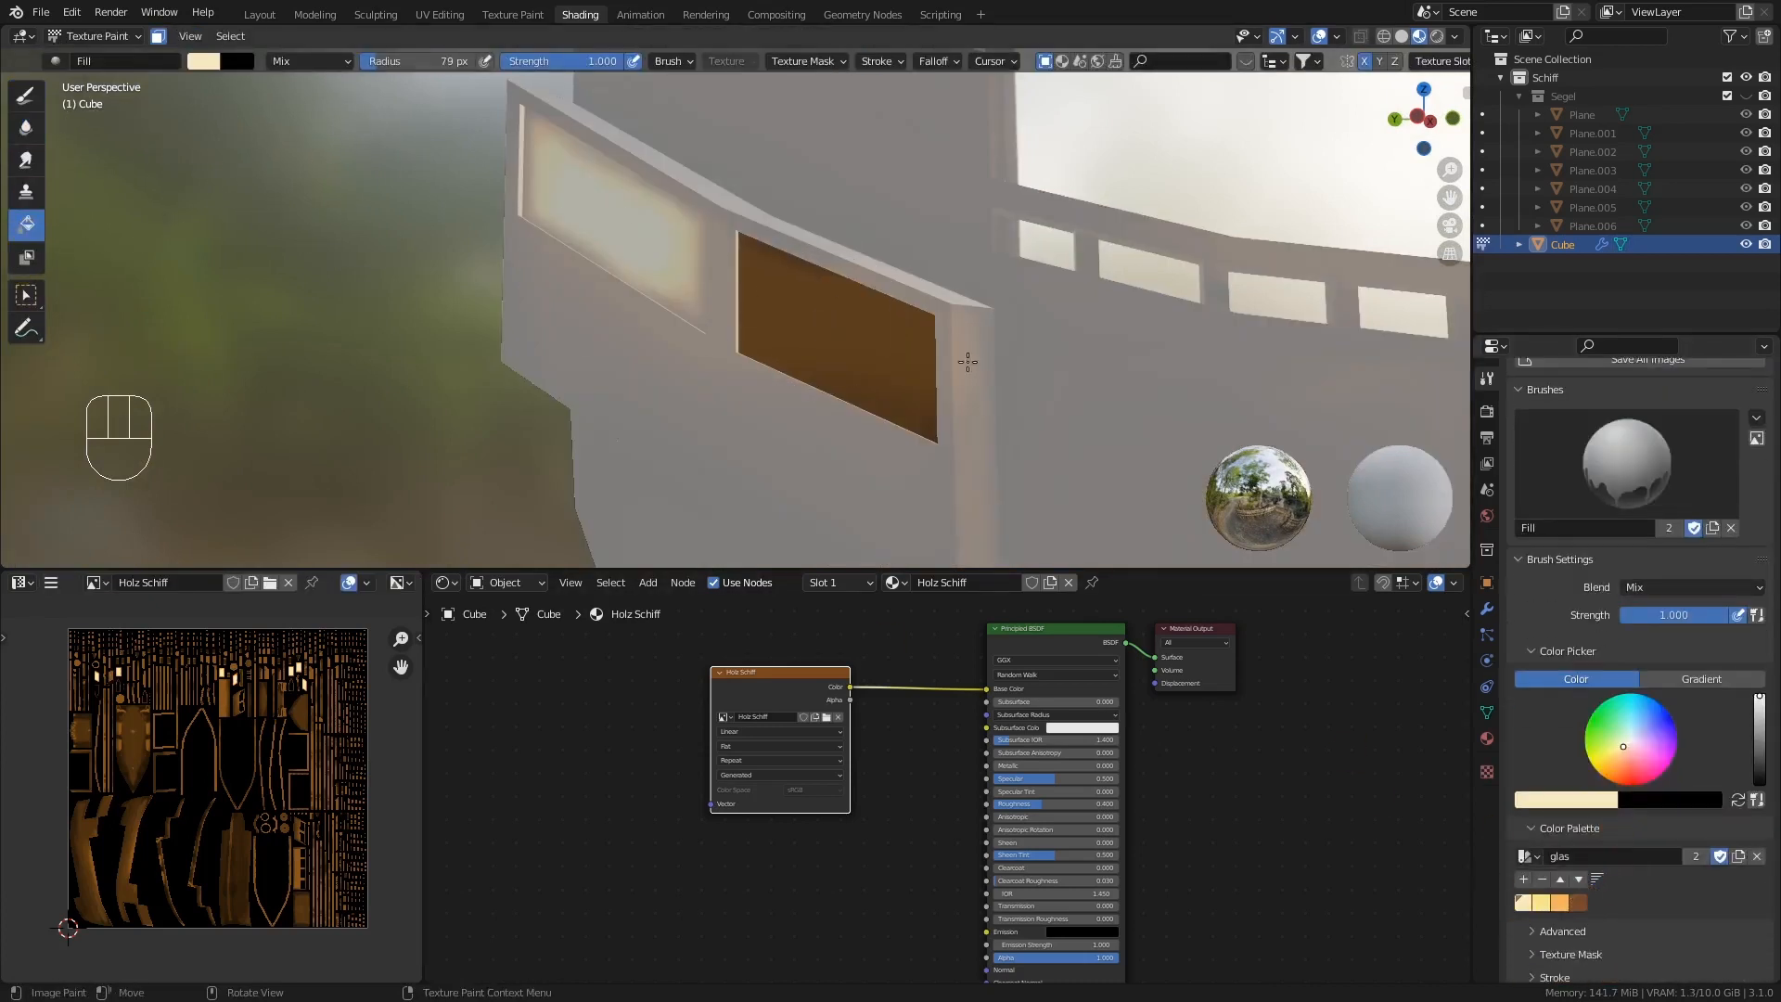
left_click(816, 267)
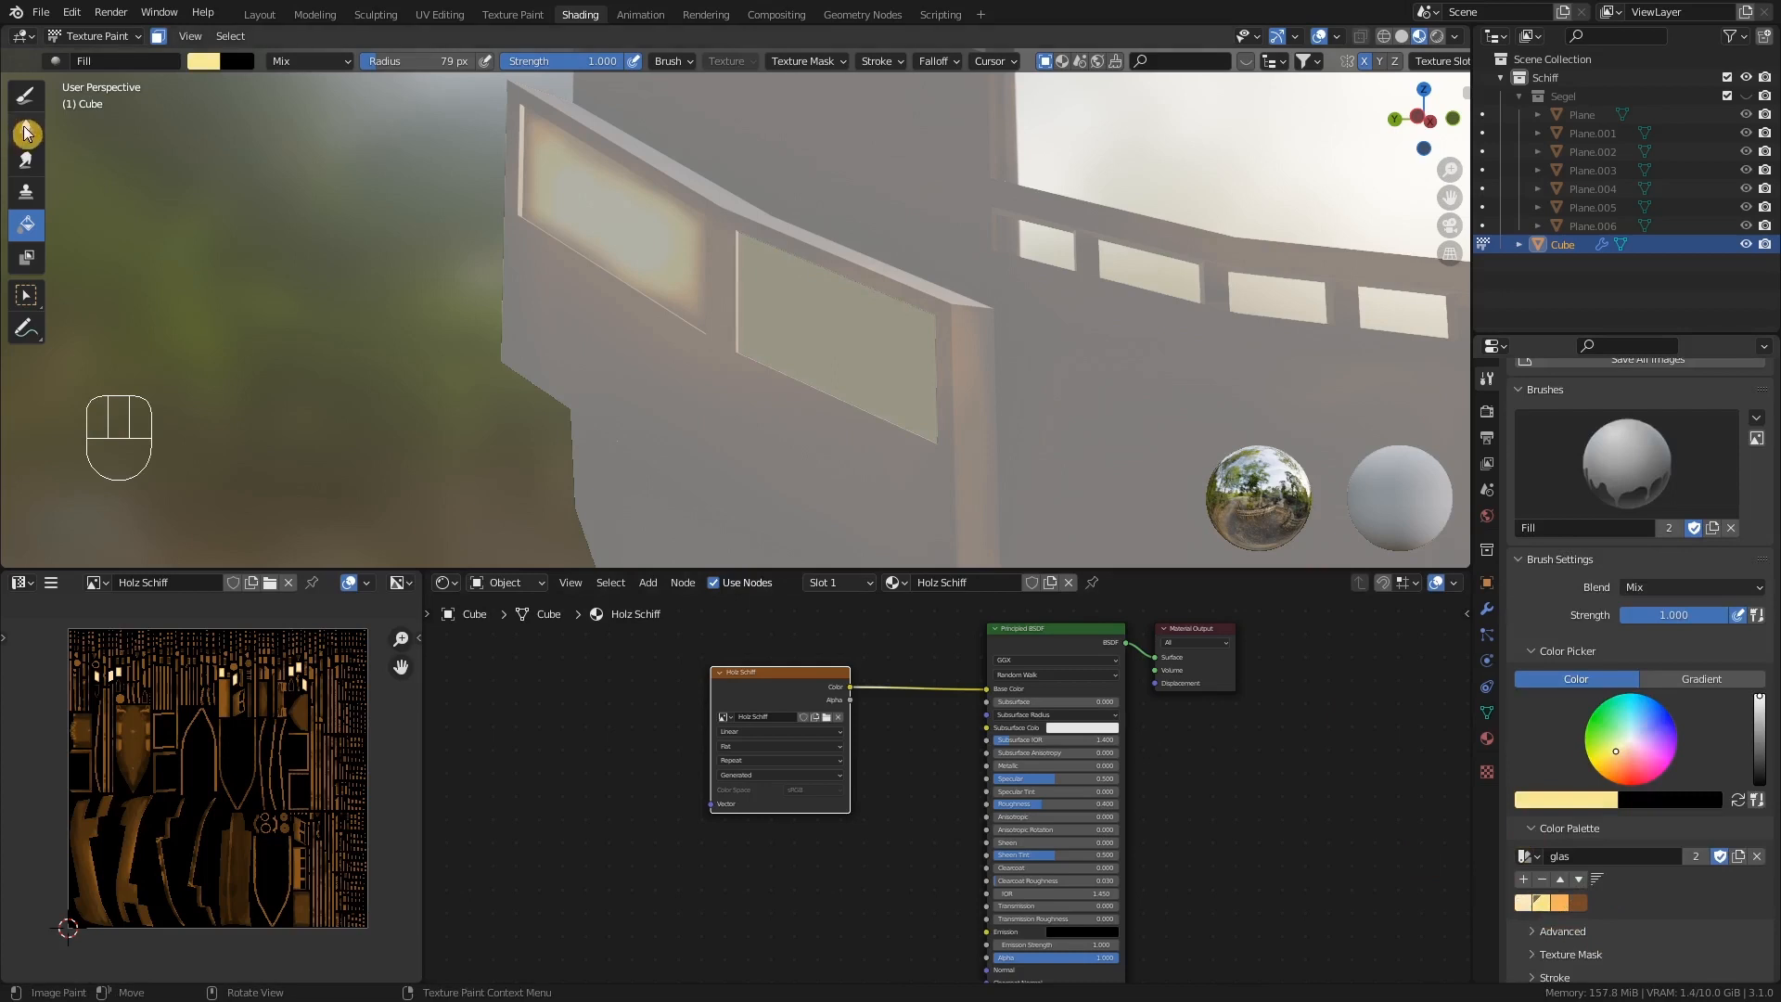
- Paint a yellow band along all edges of the second side pane with the TexDraw brush at 44 px
left_click(26, 94)
middle_click_drag(568, 269, 636, 286)
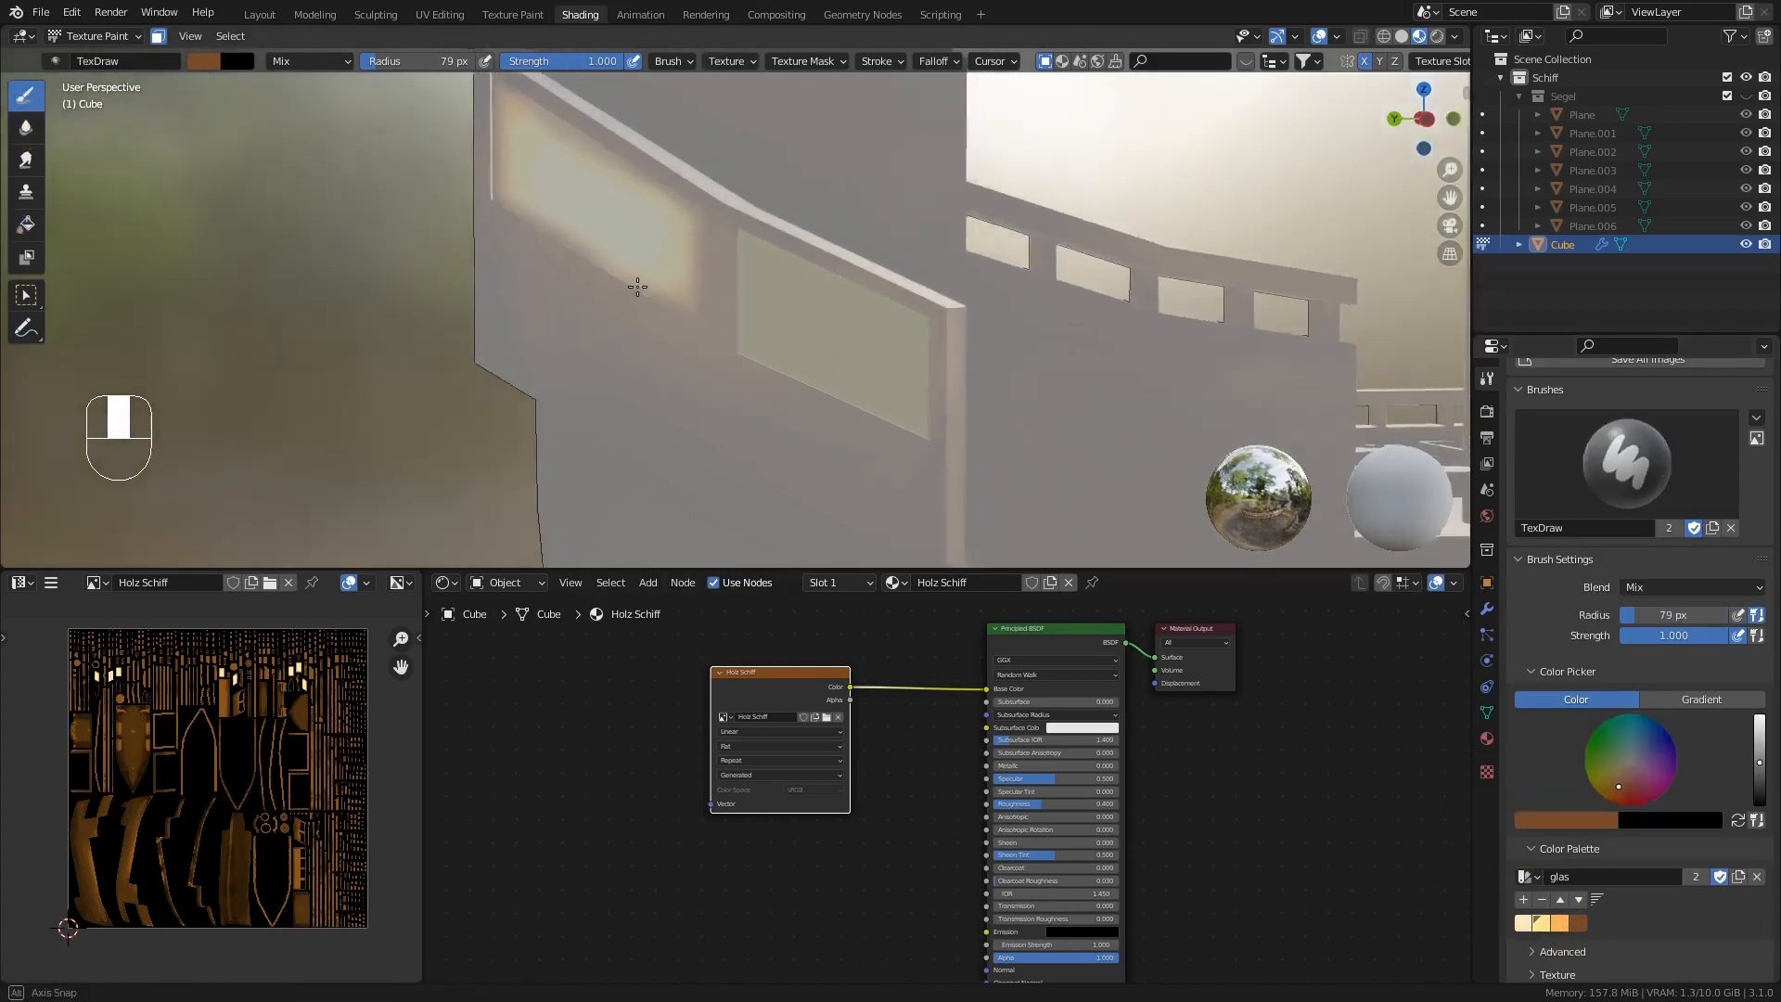
key("f")
left_click(782, 312)
left_click_drag(747, 232, 748, 356)
key("ctrl+z")
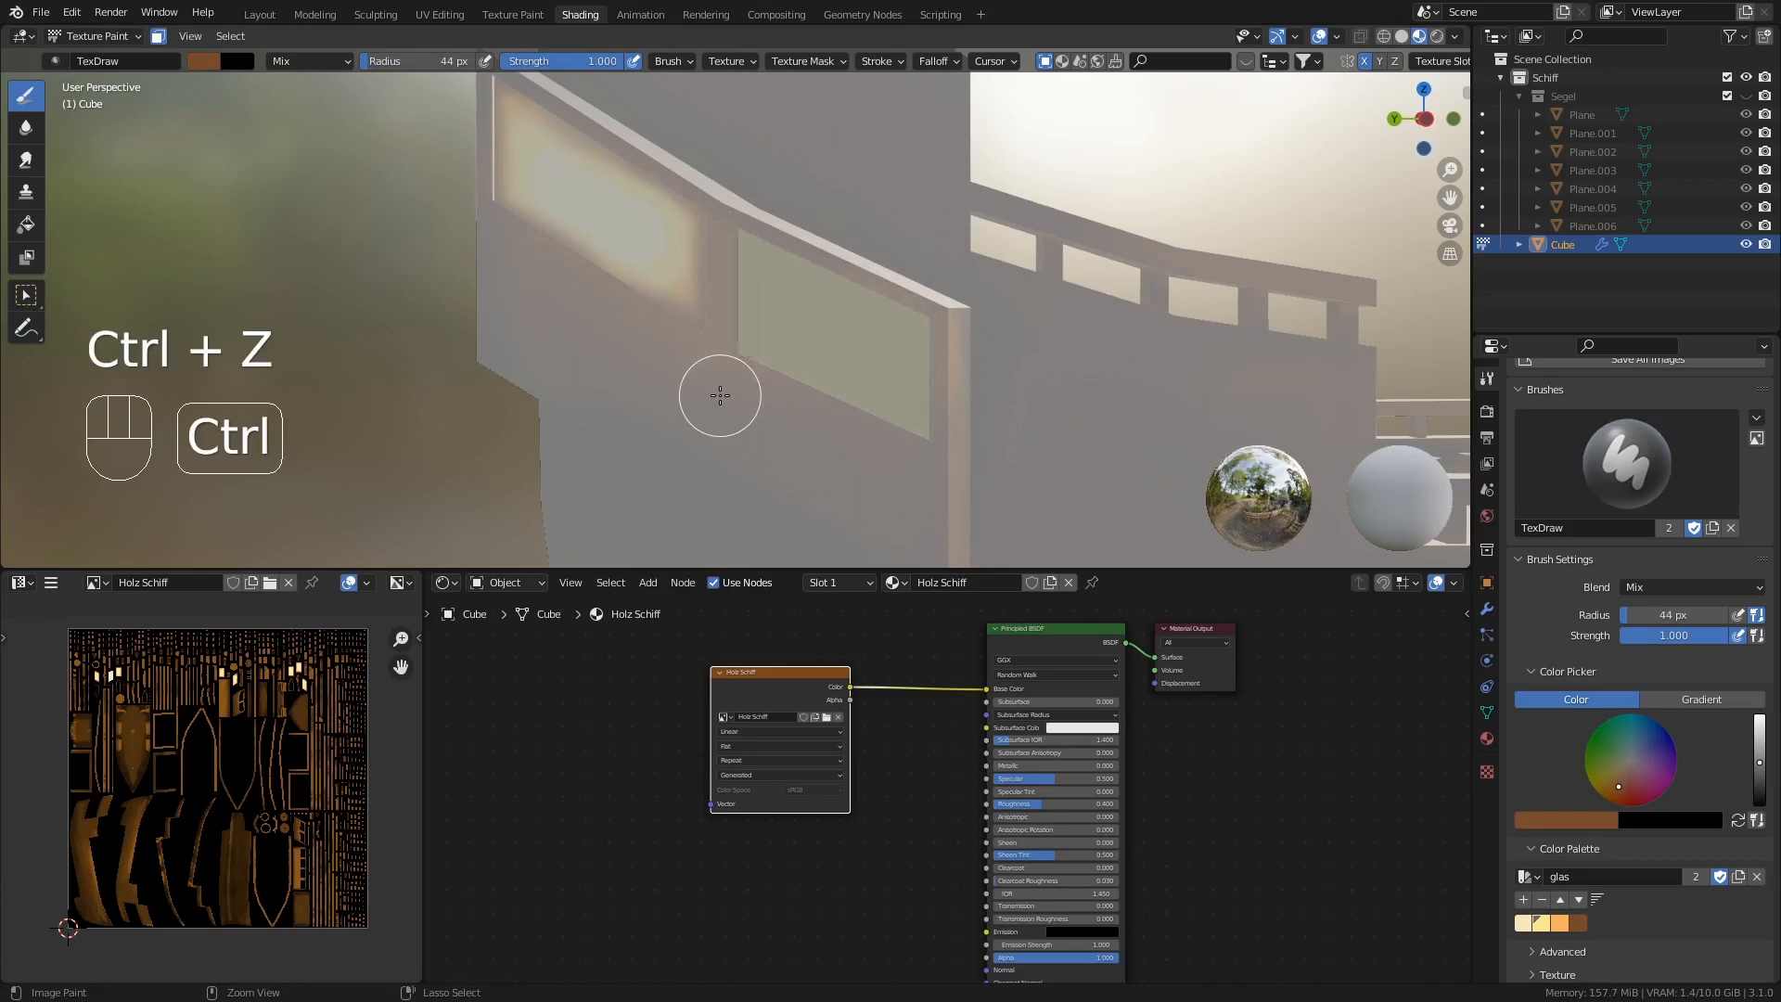
left_click(1547, 923)
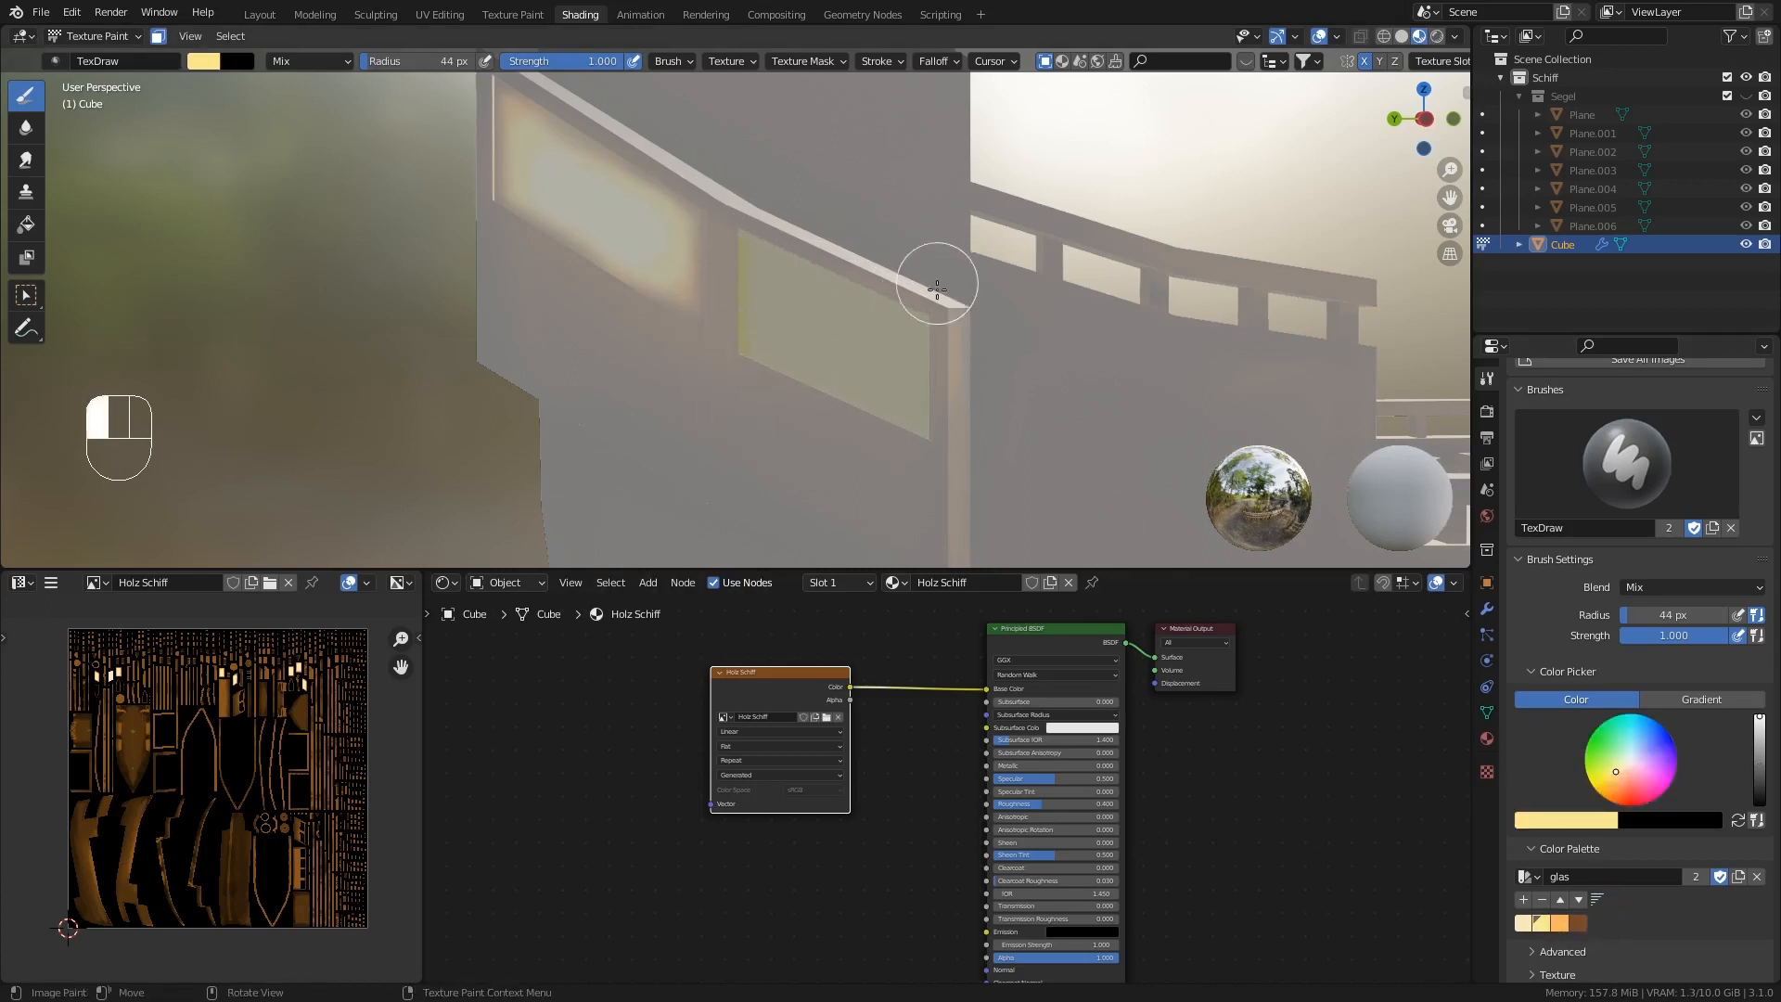
left_click_drag(902, 268, 868, 471)
left_click_drag(712, 197, 932, 298)
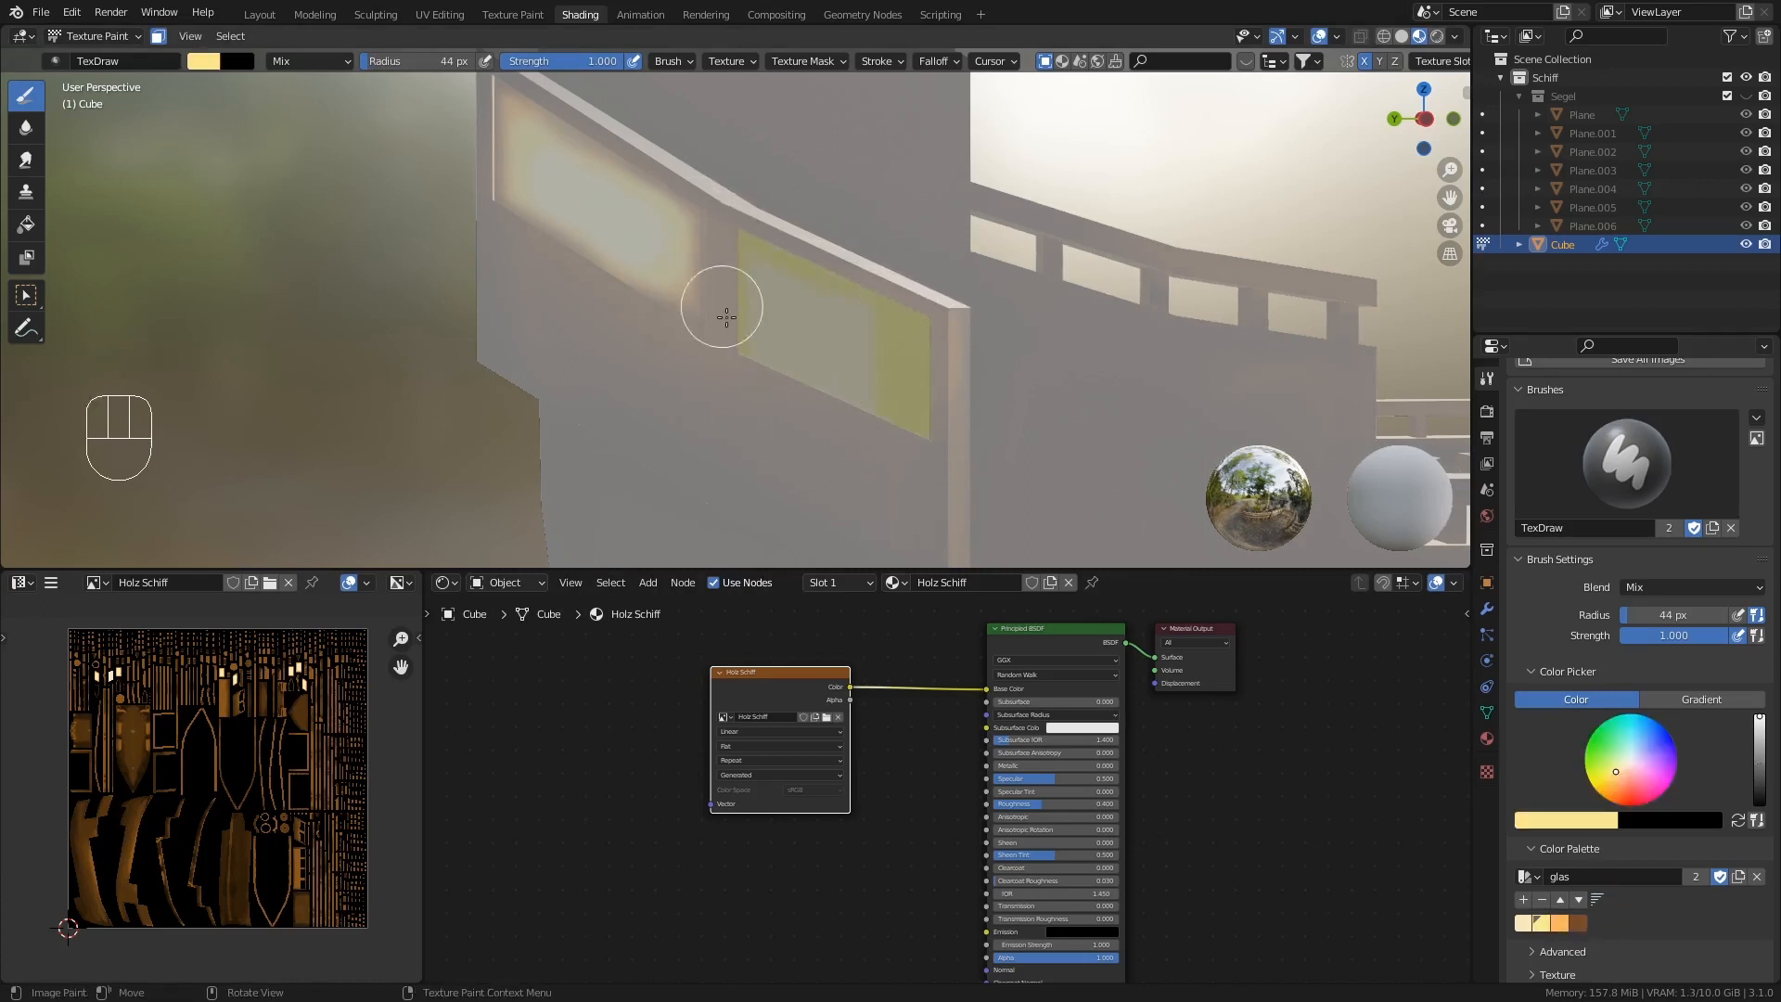
mouse_move(721, 318)
left_mouse_down()
mouse_move(949, 451)
mouse_move(677, 363)
left_mouse_up()
left_click_drag(724, 238, 736, 492)
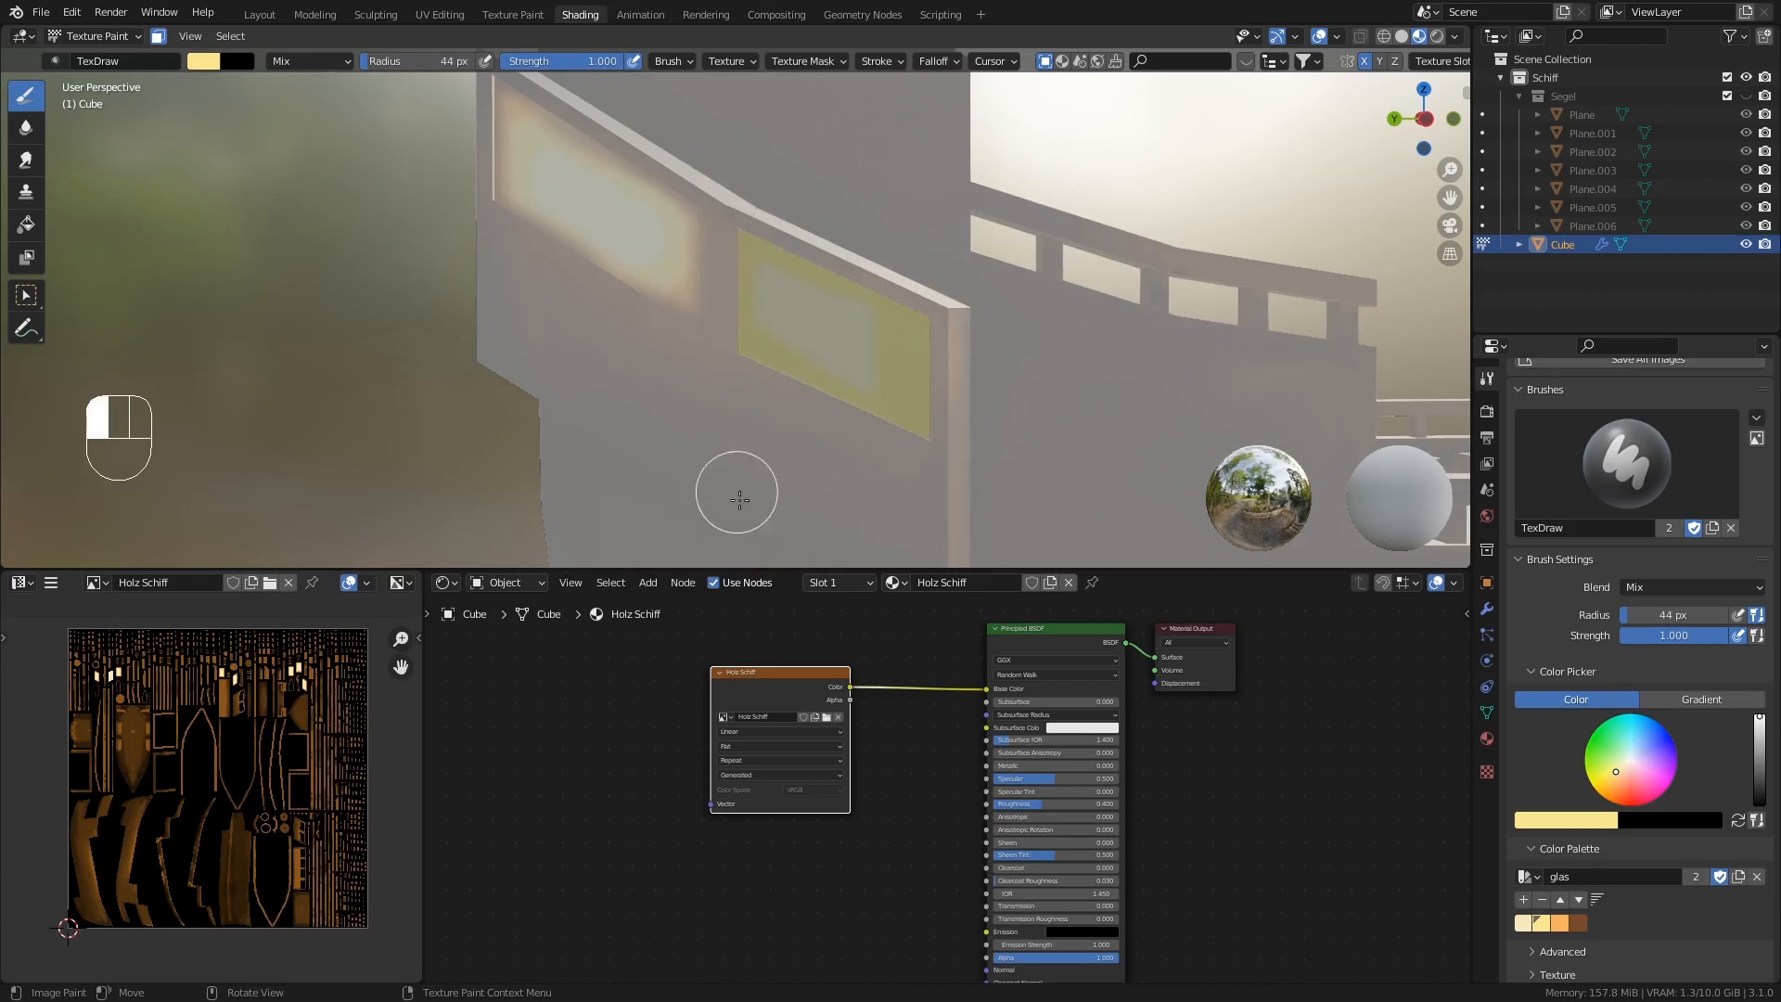
left_click_drag(738, 280, 737, 307)
- Paint a thinner orange band along the second side pane's outer edges, outside the yellow
left_click(1559, 923)
left_click_drag(927, 274, 928, 436)
mouse_move(718, 212)
left_mouse_down()
mouse_move(723, 337)
mouse_move(722, 243)
mouse_move(816, 416)
mouse_move(929, 429)
mouse_move(841, 421)
left_mouse_up()
middle_click_drag(791, 292, 834, 263)
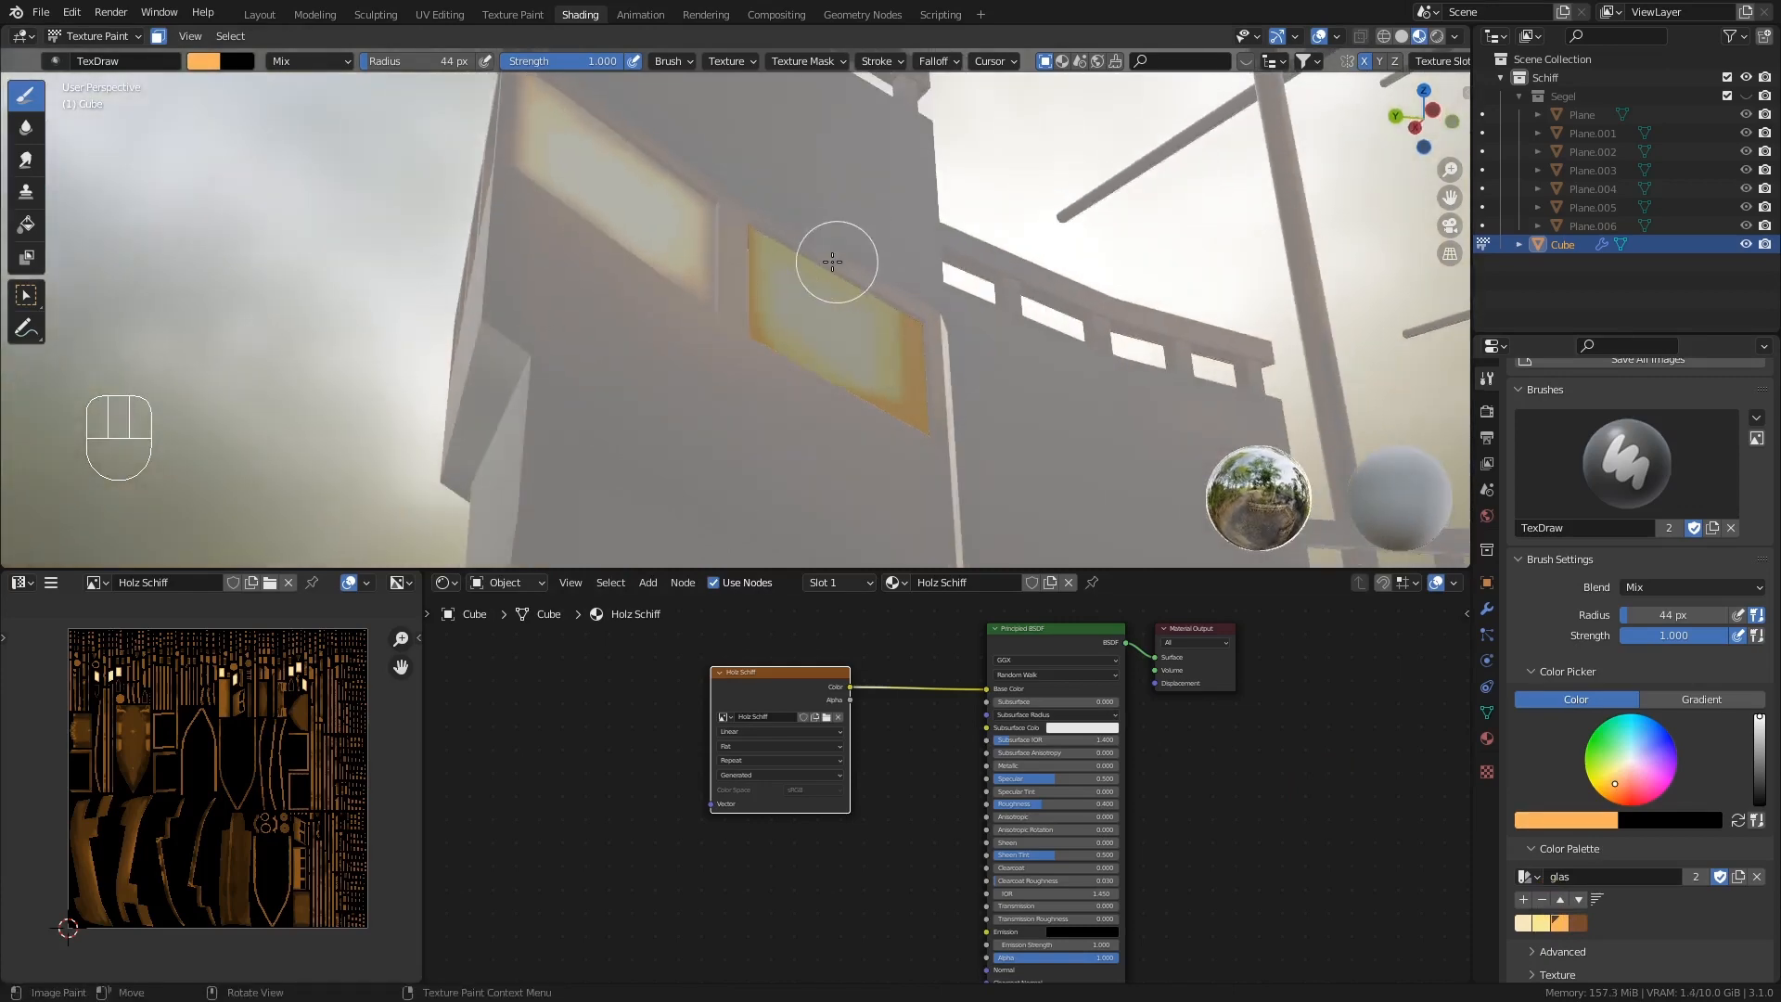
mouse_move(782, 256)
left_mouse_down()
mouse_move(764, 234)
mouse_move(914, 318)
left_mouse_up()
- Paint brown shading along the second side pane's vertical edge farthest from the stern with a 24 px brush
left_click(1578, 923)
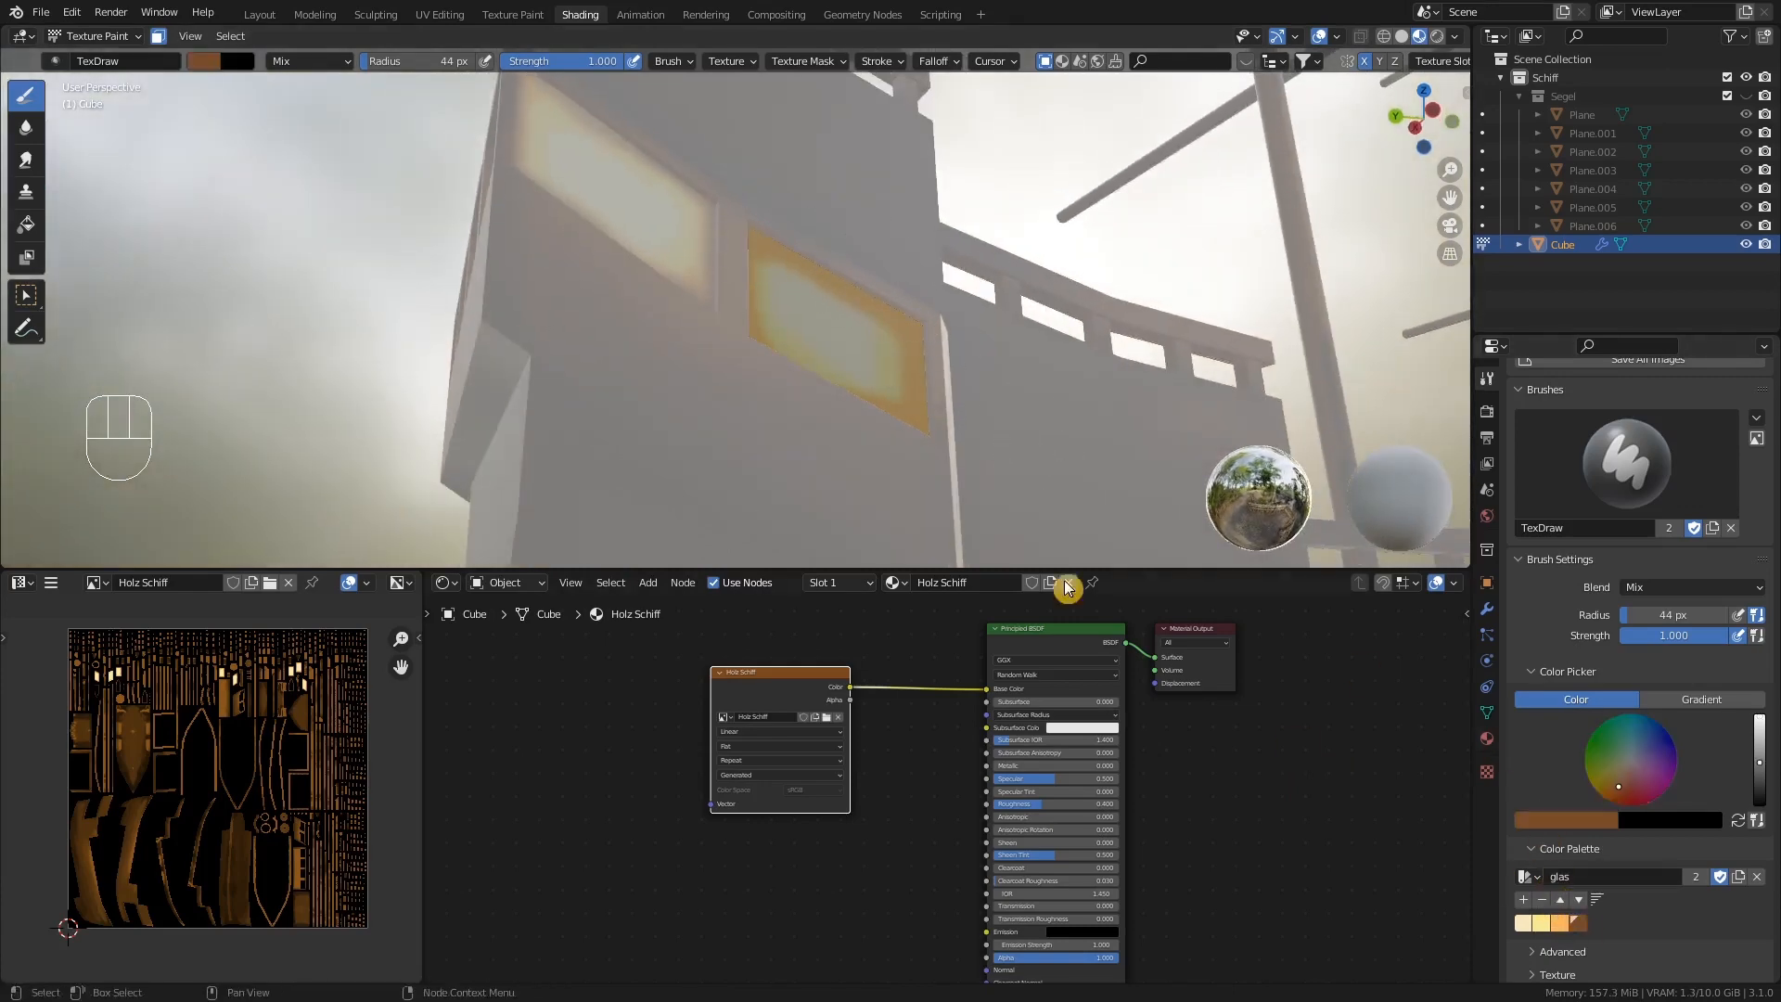
middle_click_drag(1021, 417, 933, 465)
scroll(923, 408, "up", 3)
middle_click_drag(915, 378, 891, 356)
middle_click_drag(890, 356, 883, 350, "shift")
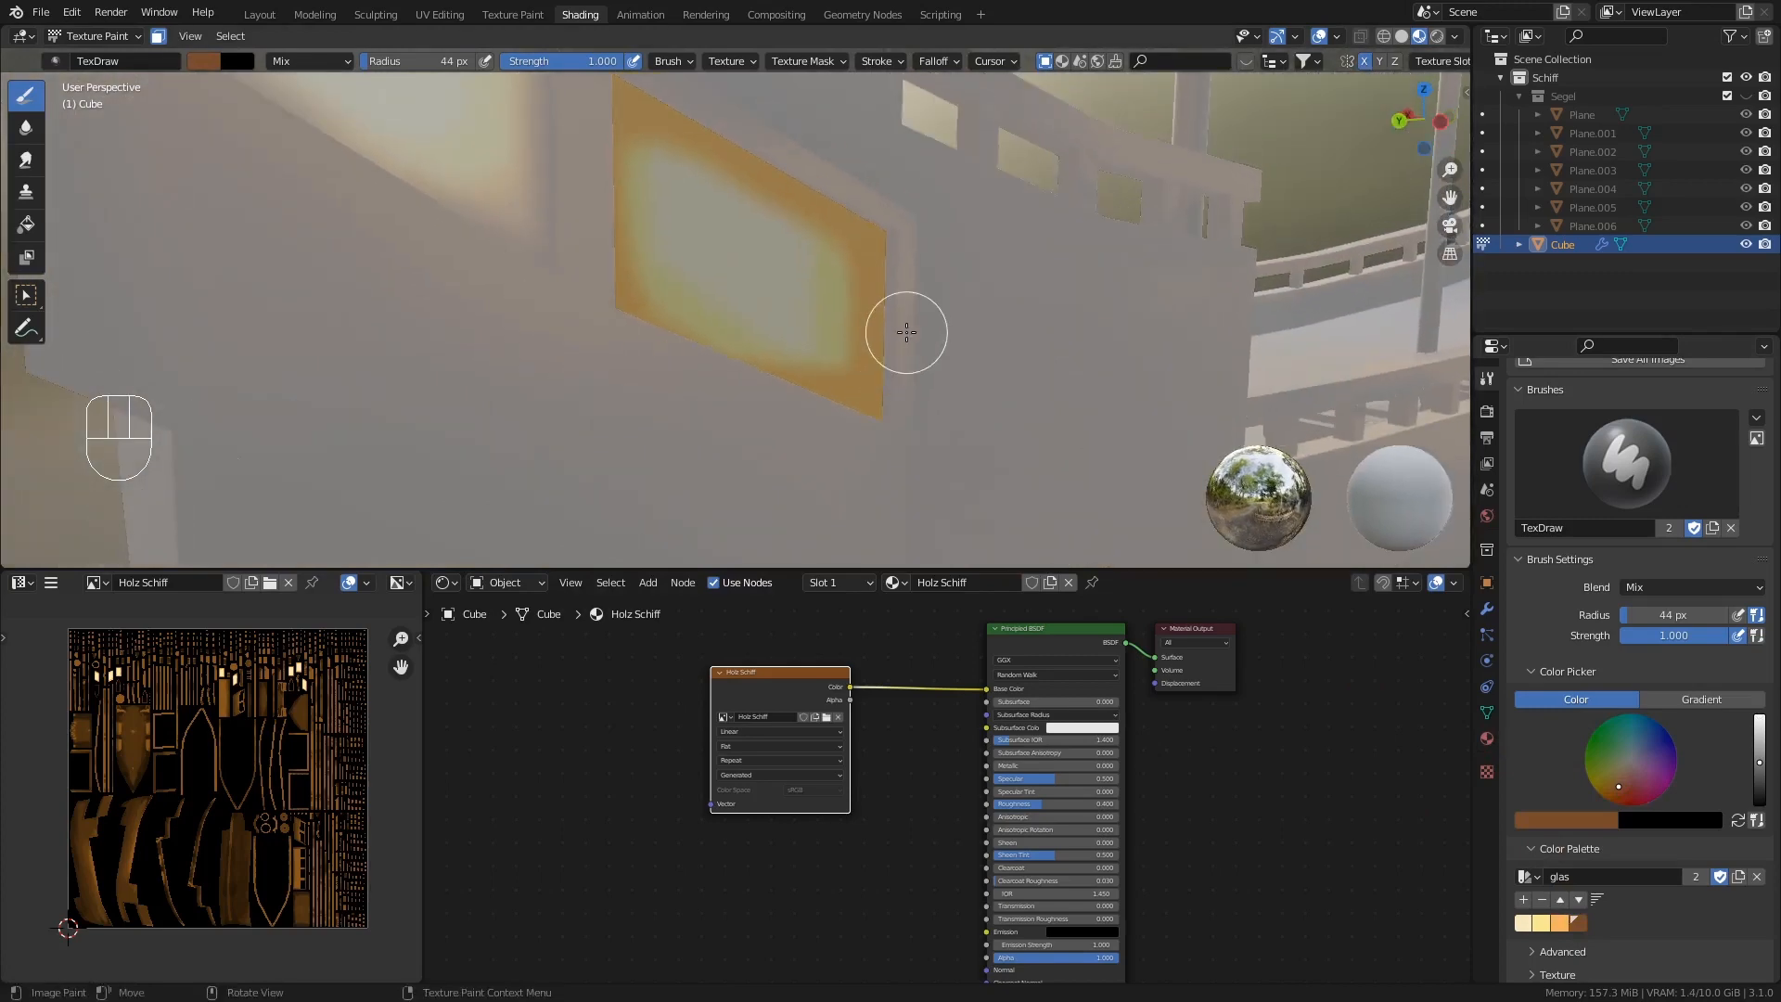
key("f")
left_click(887, 313)
left_click_drag(882, 199, 896, 318)
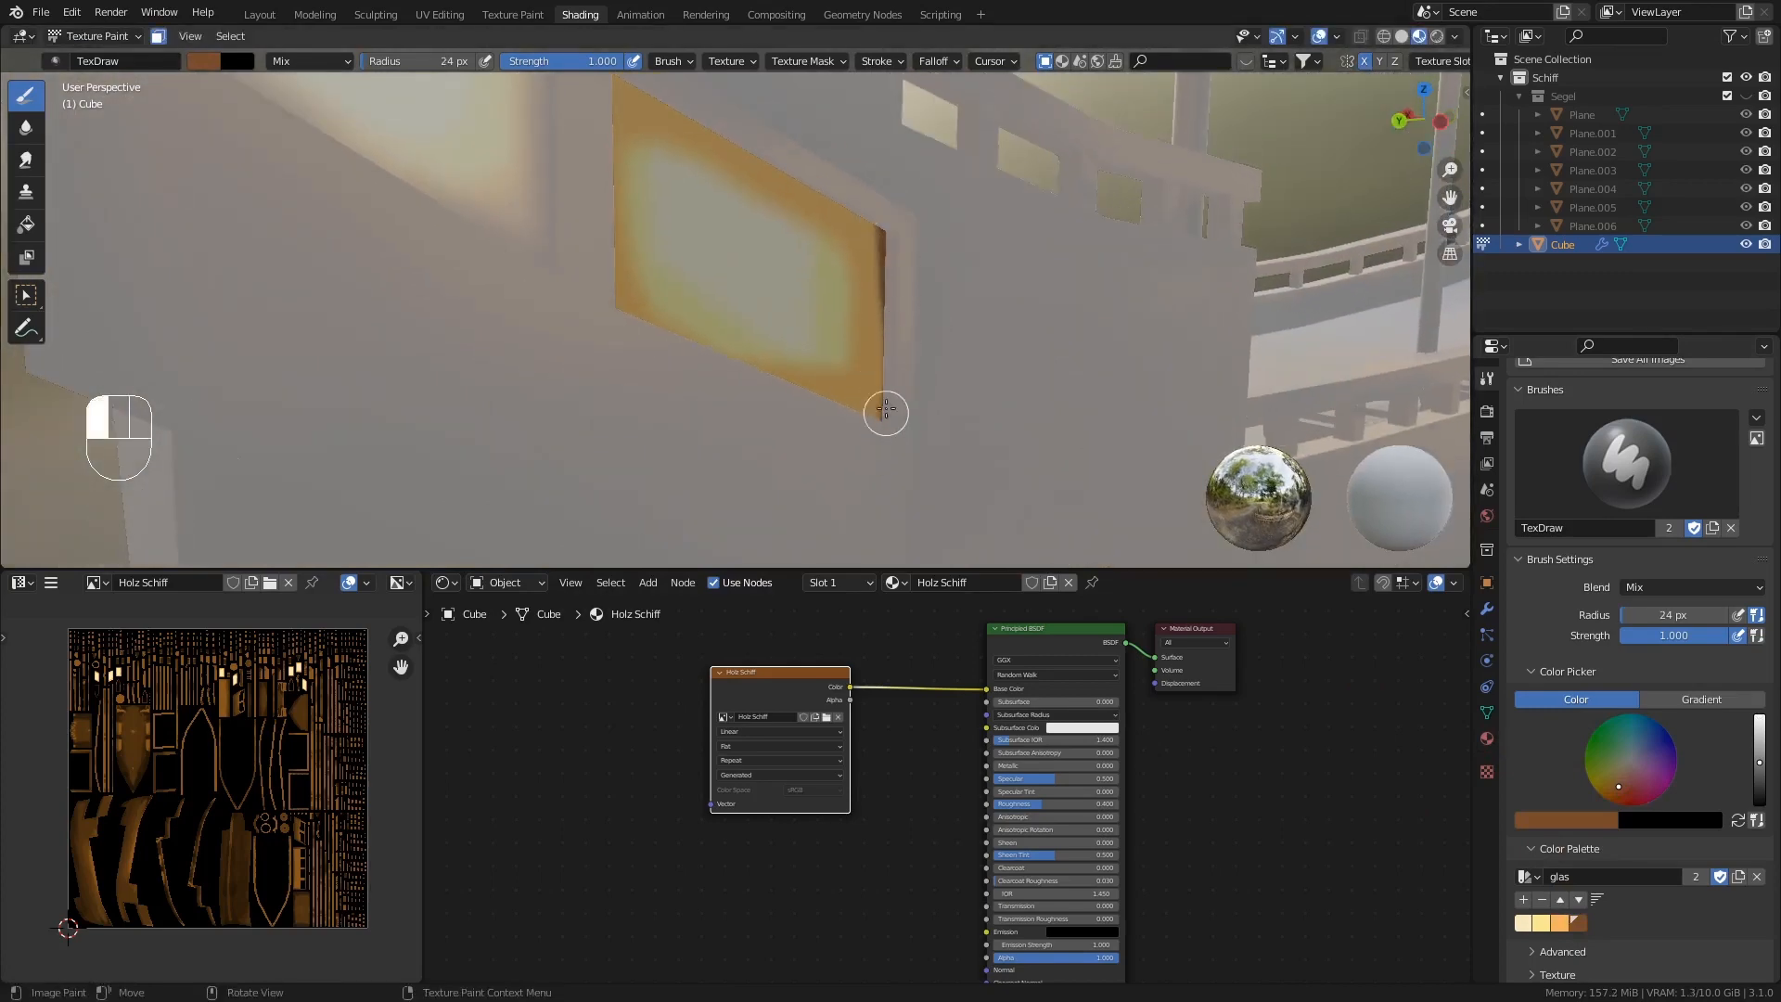
left_click_drag(885, 409, 894, 307)
- Continue the brown shading along the second side pane's vertical edge nearest the stern, lower edge and upper edge
mouse_move(899, 306)
middle_mouse_down()
mouse_move(831, 286)
mouse_move(636, 319)
mouse_move(672, 212)
middle_mouse_up()
left_click_drag(676, 89, 670, 209)
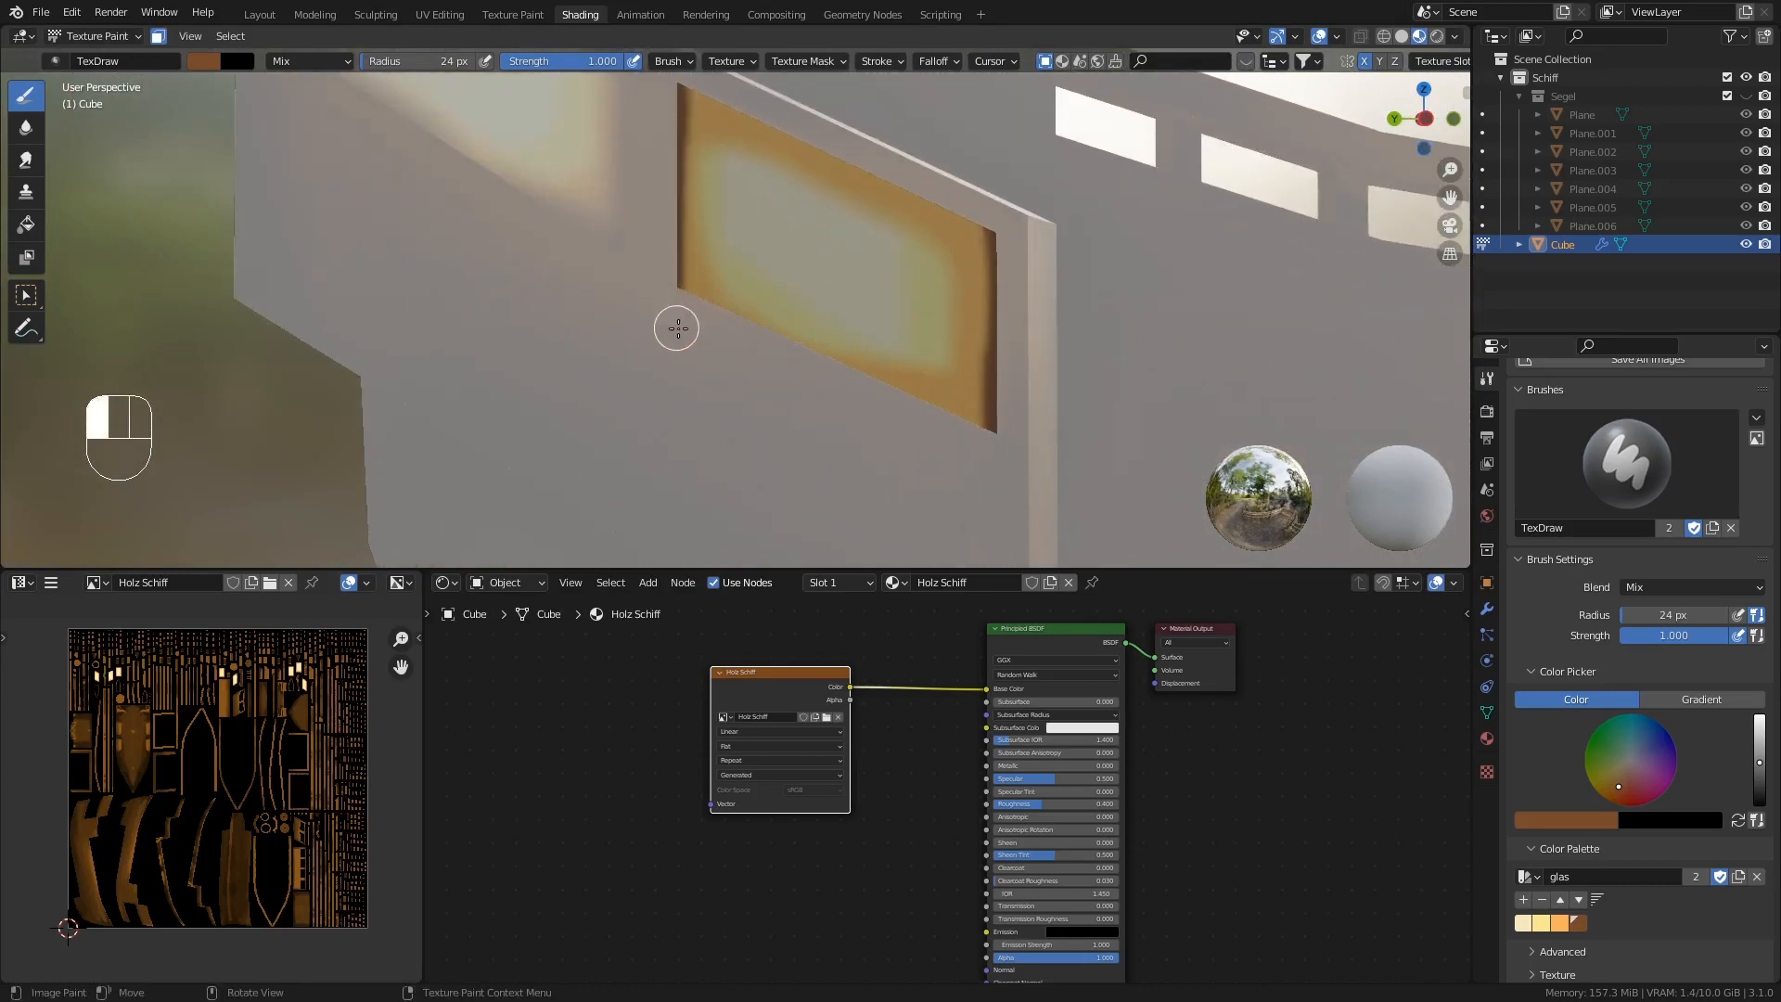
left_click_drag(714, 307, 887, 383)
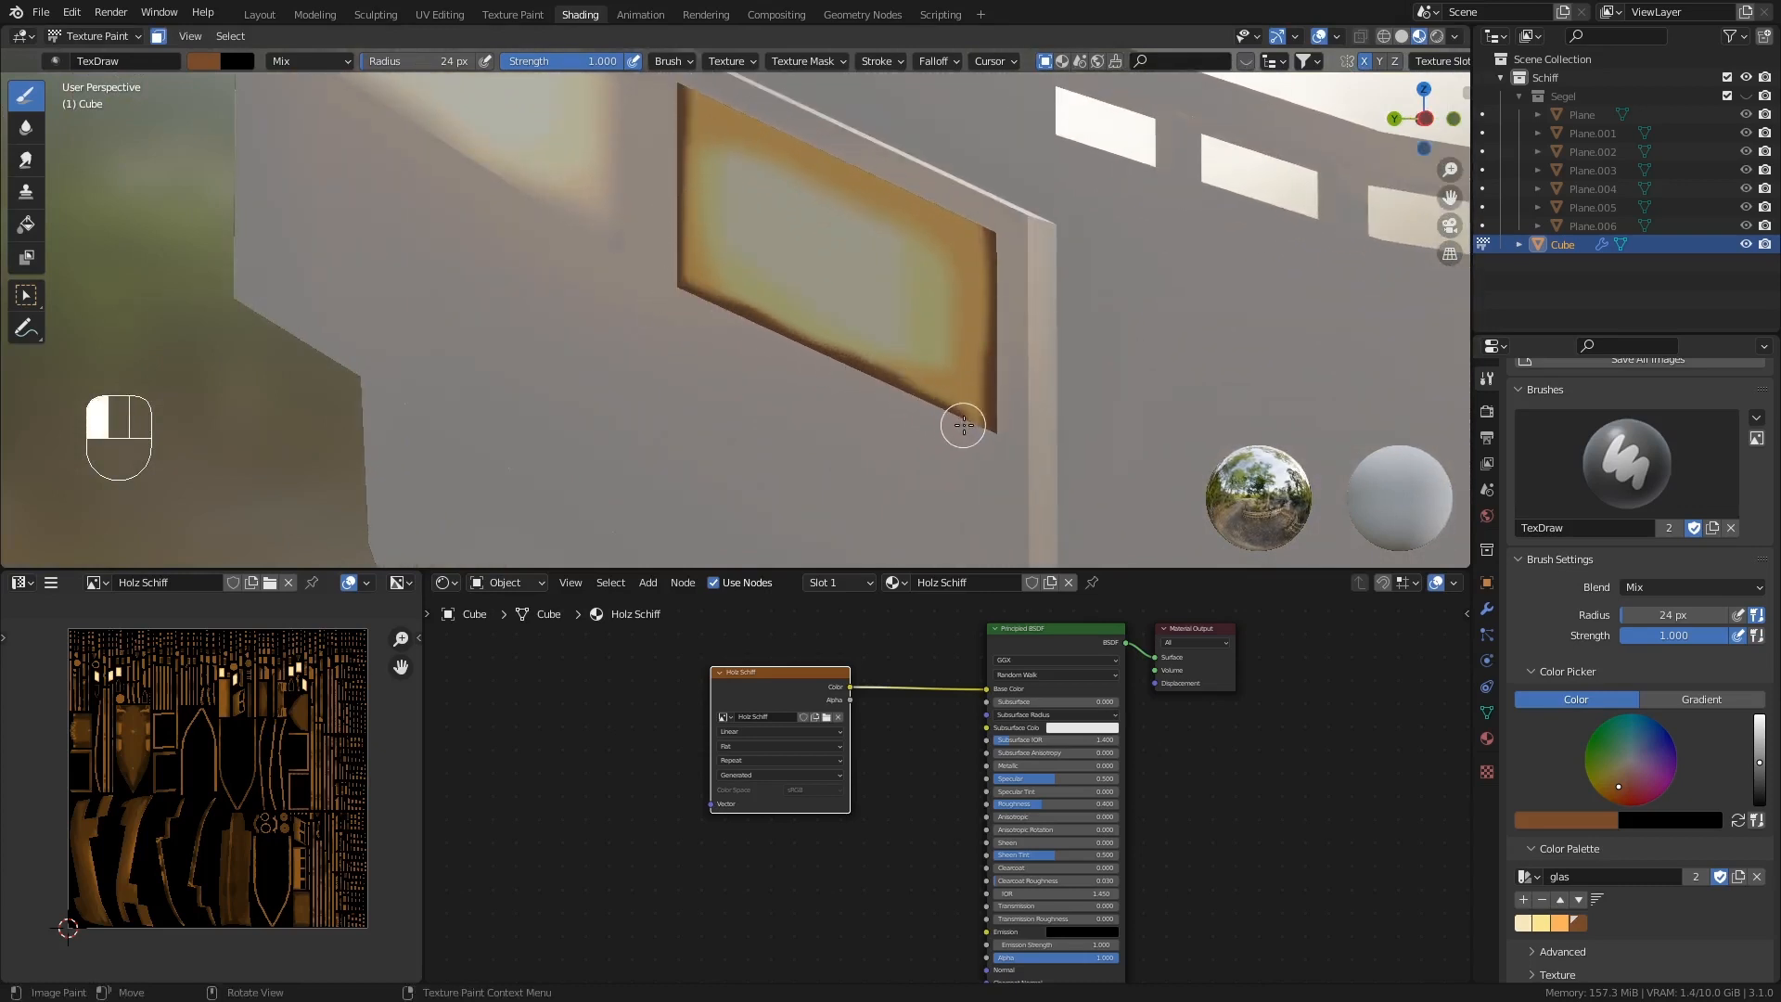
left_click_drag(964, 425, 1001, 439)
mouse_move(1001, 439)
middle_mouse_down()
mouse_move(962, 219)
mouse_move(1020, 446)
mouse_move(1057, 463)
middle_mouse_up()
left_click_drag(1082, 308, 1001, 273)
left_click_drag(794, 182, 1043, 294)
- Blend the second side pane's colour bands with the Soften brush at 58 px
left_click(25, 127)
key("f")
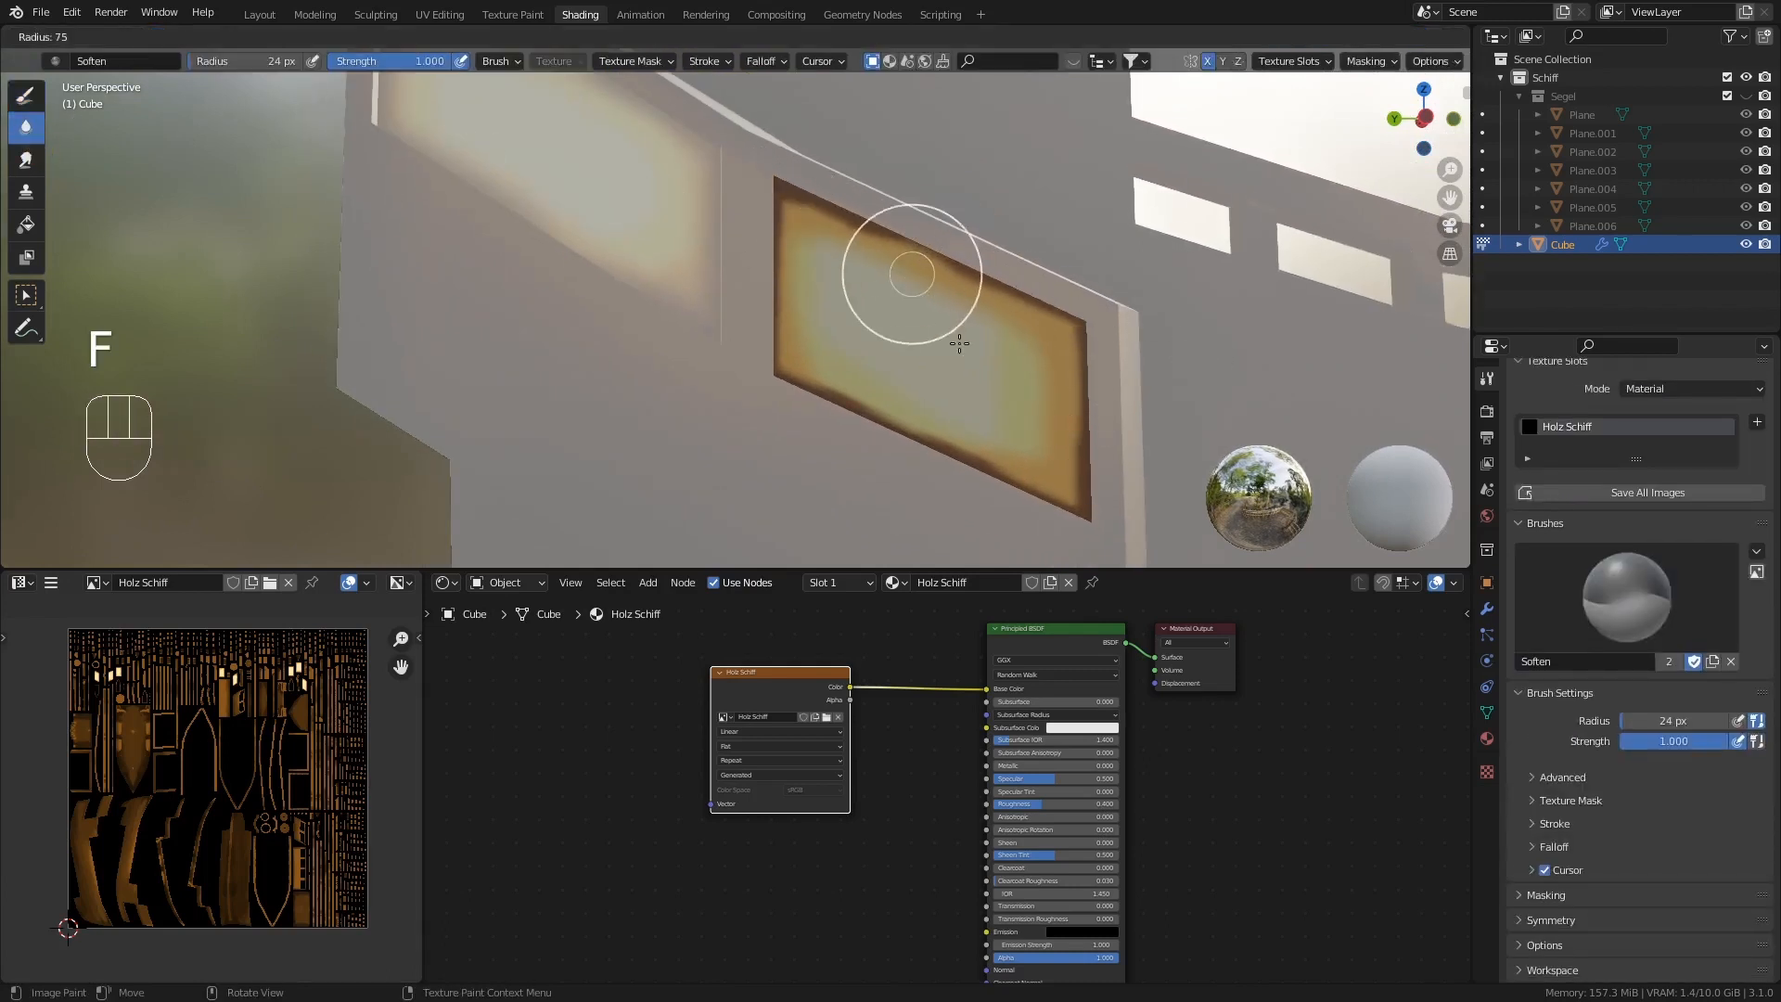
left_click(790, 210)
mouse_move(789, 210)
left_mouse_down()
mouse_move(900, 253)
mouse_move(794, 207)
mouse_move(828, 221)
mouse_move(825, 383)
mouse_move(1066, 504)
mouse_move(807, 370)
mouse_move(1101, 441)
mouse_move(1062, 329)
mouse_move(899, 269)
mouse_move(915, 259)
mouse_move(966, 497)
mouse_move(848, 416)
left_mouse_up()
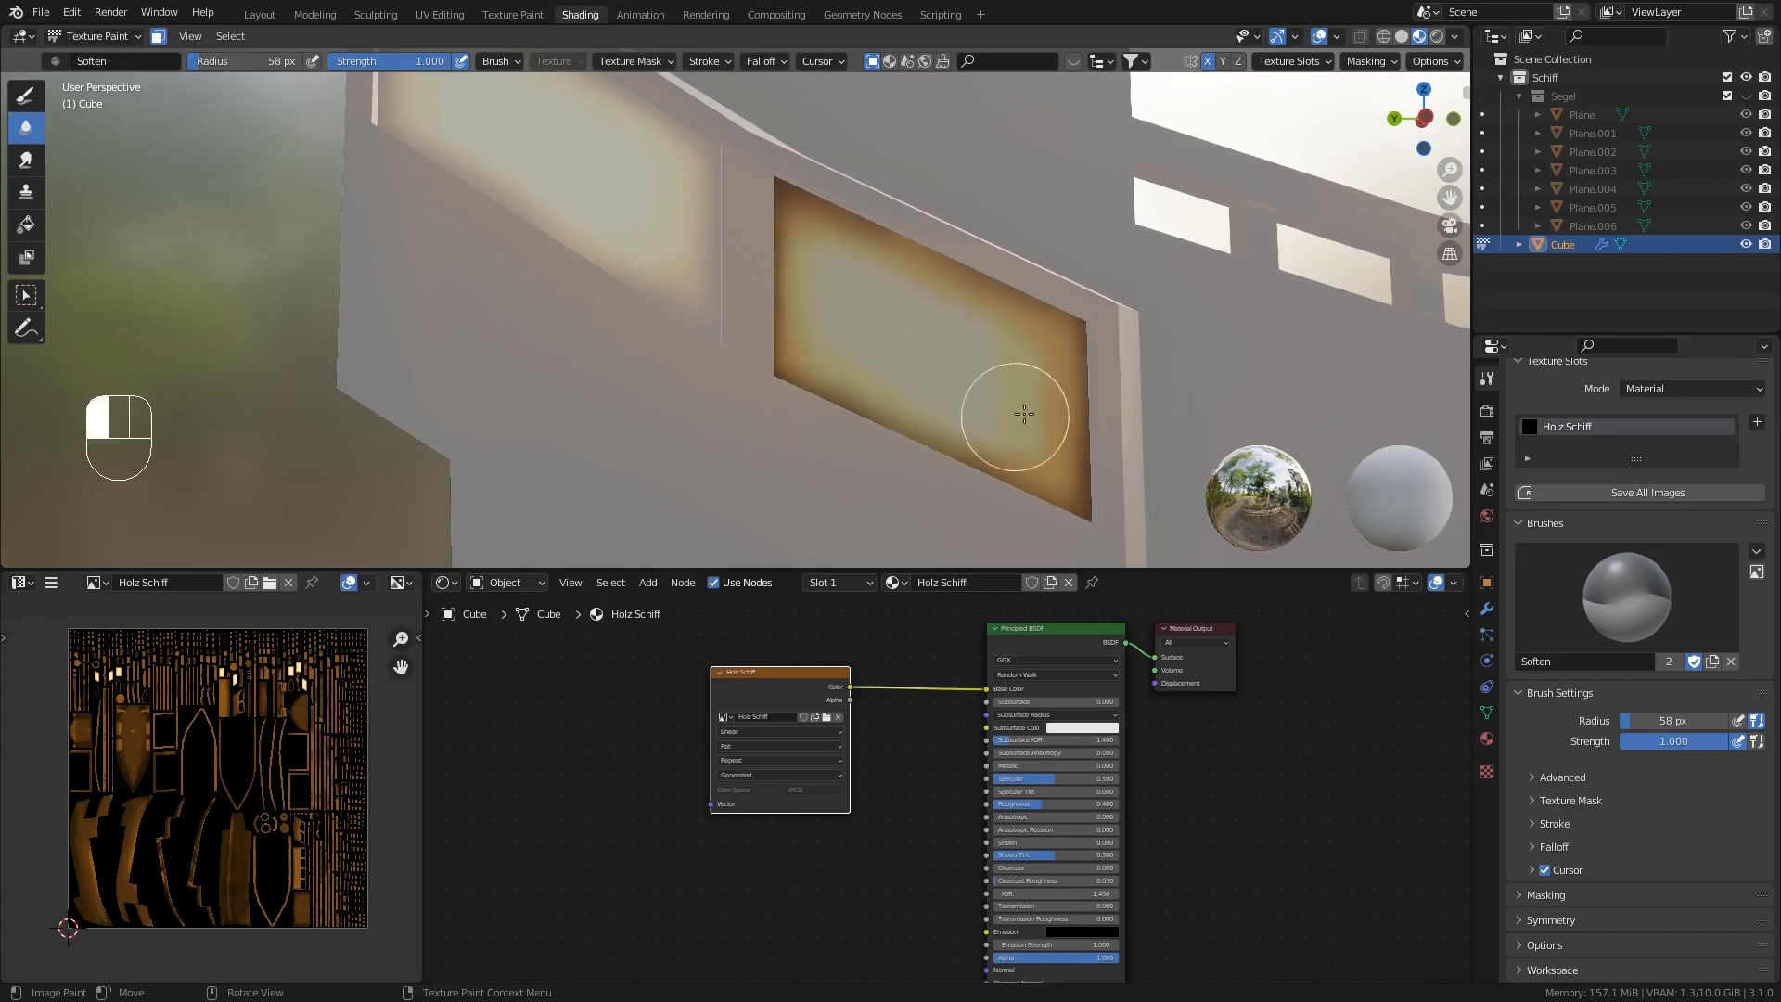
- Leave texture painting, switch the ship to Object Mode and inspect the whole textured model
scroll(912, 317, "down", 1)
scroll(912, 316, "down", 3)
key("Tab")
mouse_move(859, 310)
middle_mouse_down()
mouse_move(847, 405)
mouse_move(782, 452)
mouse_move(1104, 461)
middle_mouse_up()
middle_click_drag(887, 401, 1067, 338, "shift")
middle_click_drag(1066, 338, 928, 231)
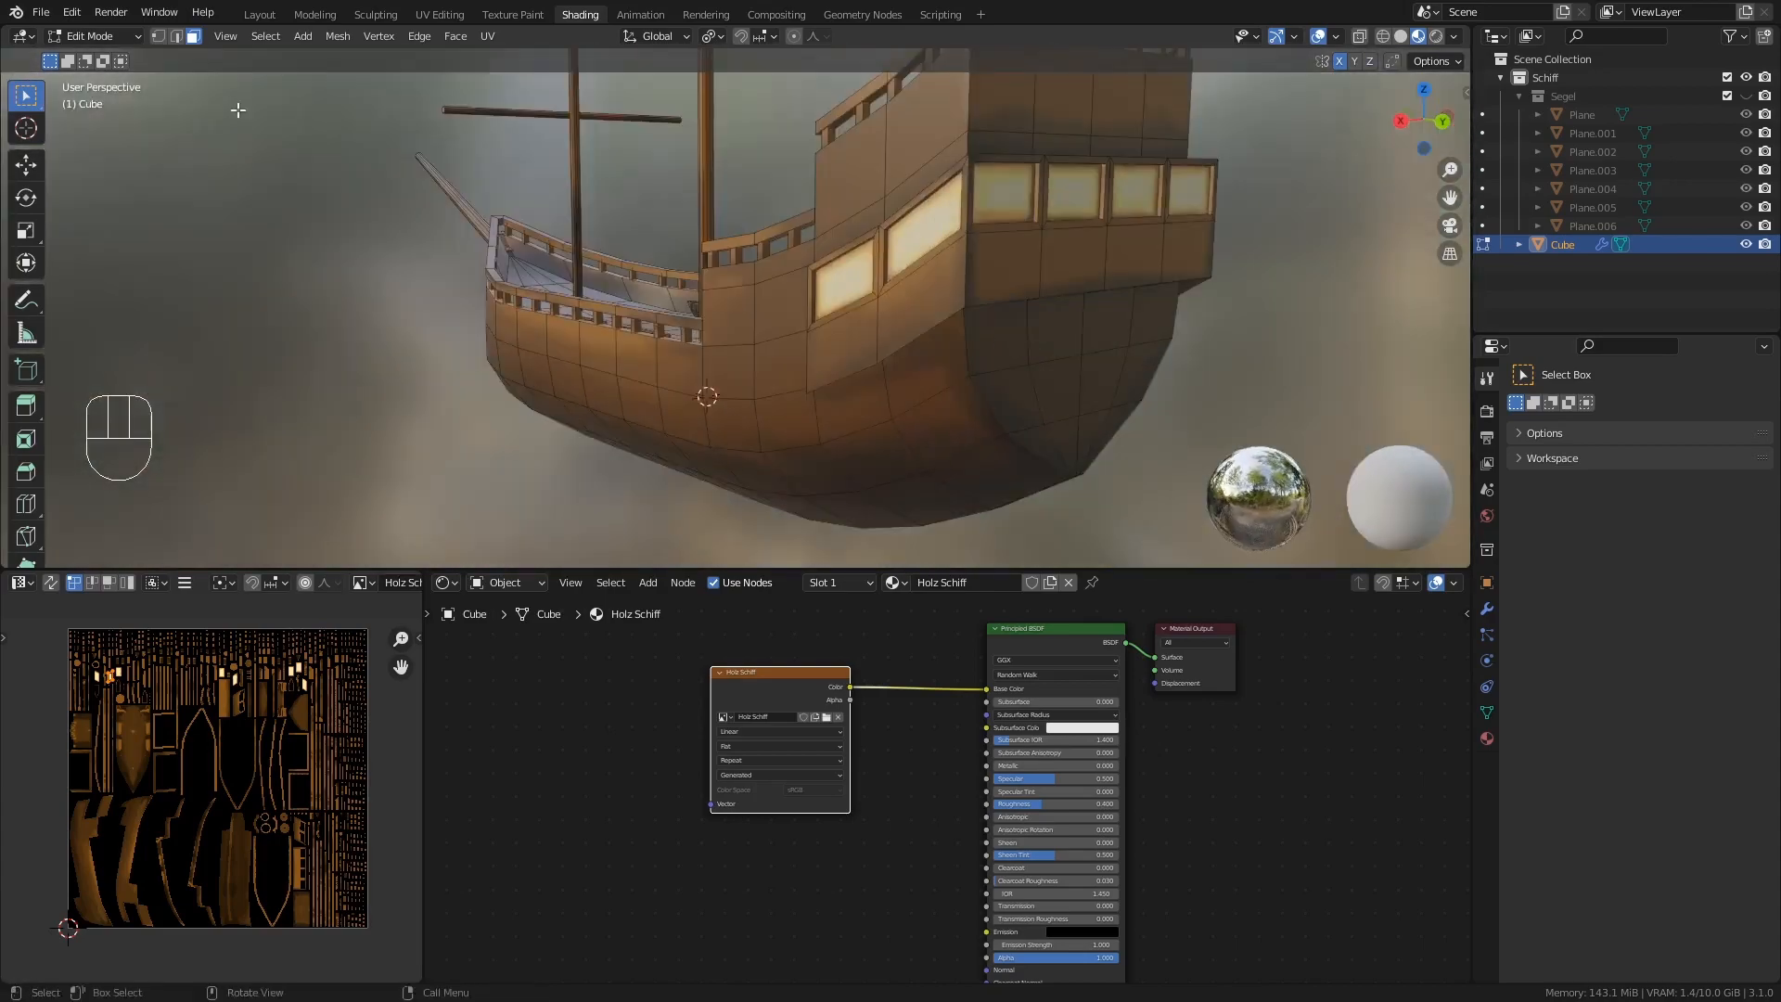
left_click(93, 36)
left_click(92, 55)
middle_click_drag(607, 218, 885, 455)
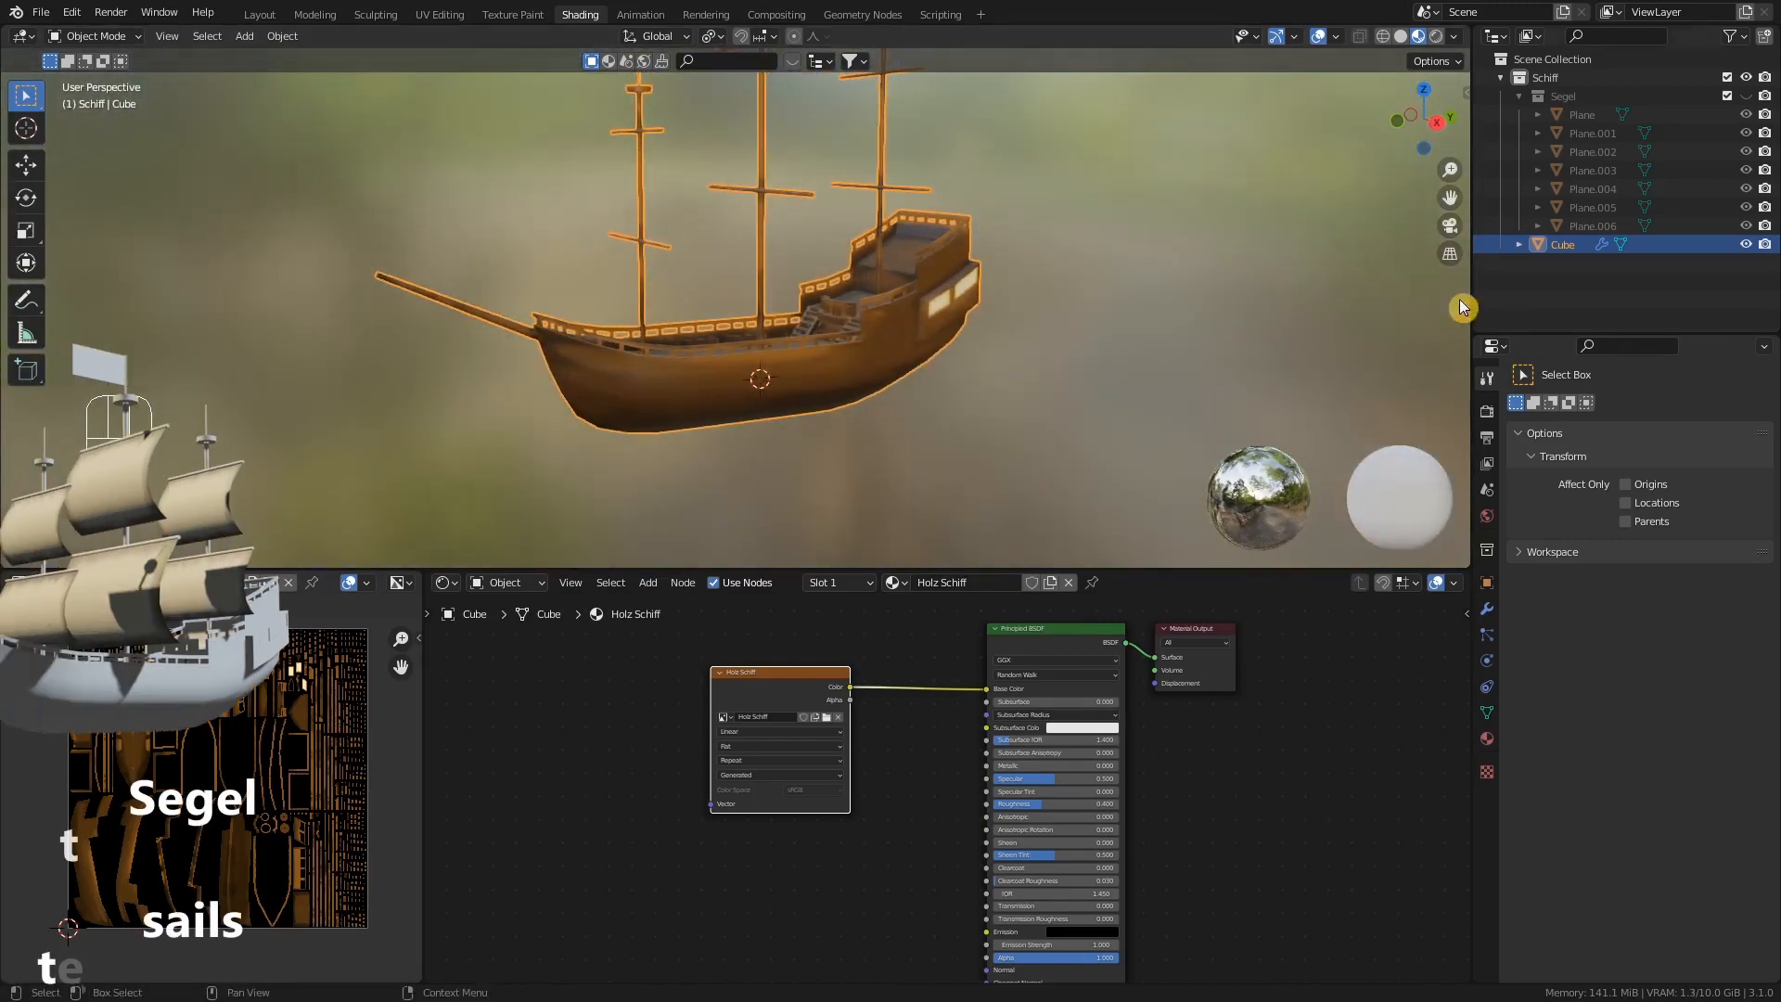
middle_click_drag(839, 409, 830, 343)
middle_click_drag(926, 256, 950, 357)
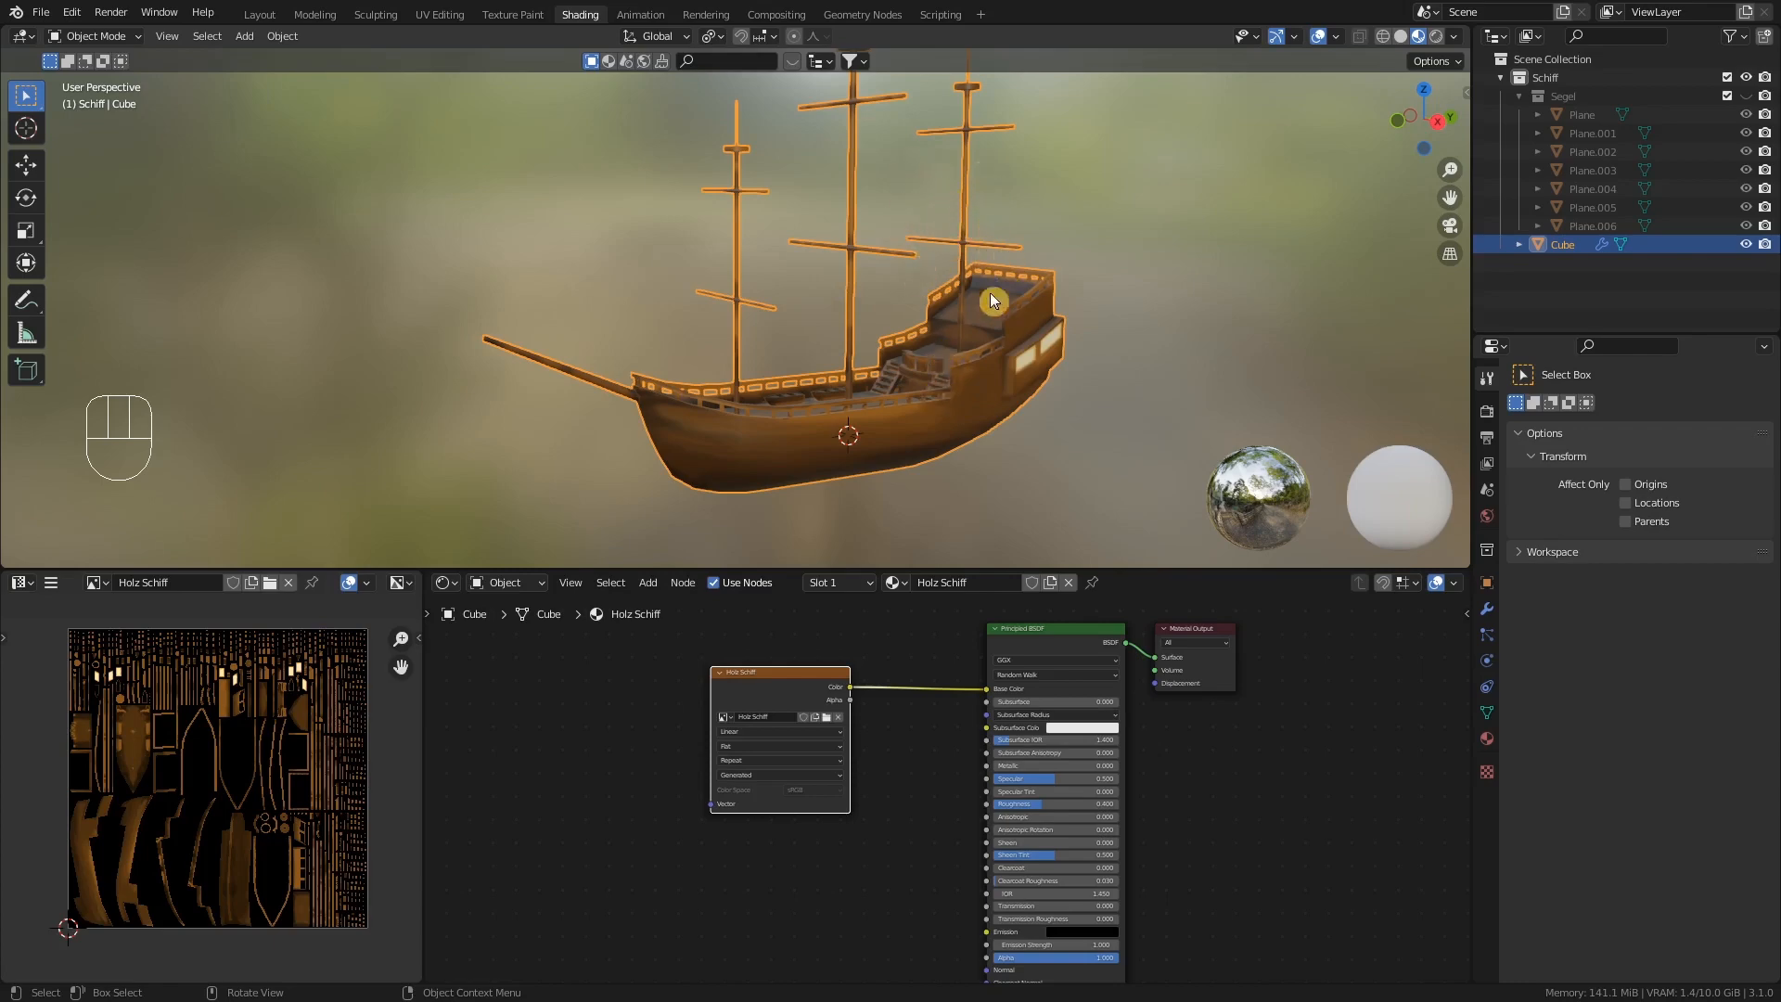
middle_click_drag(981, 285, 838, 470)
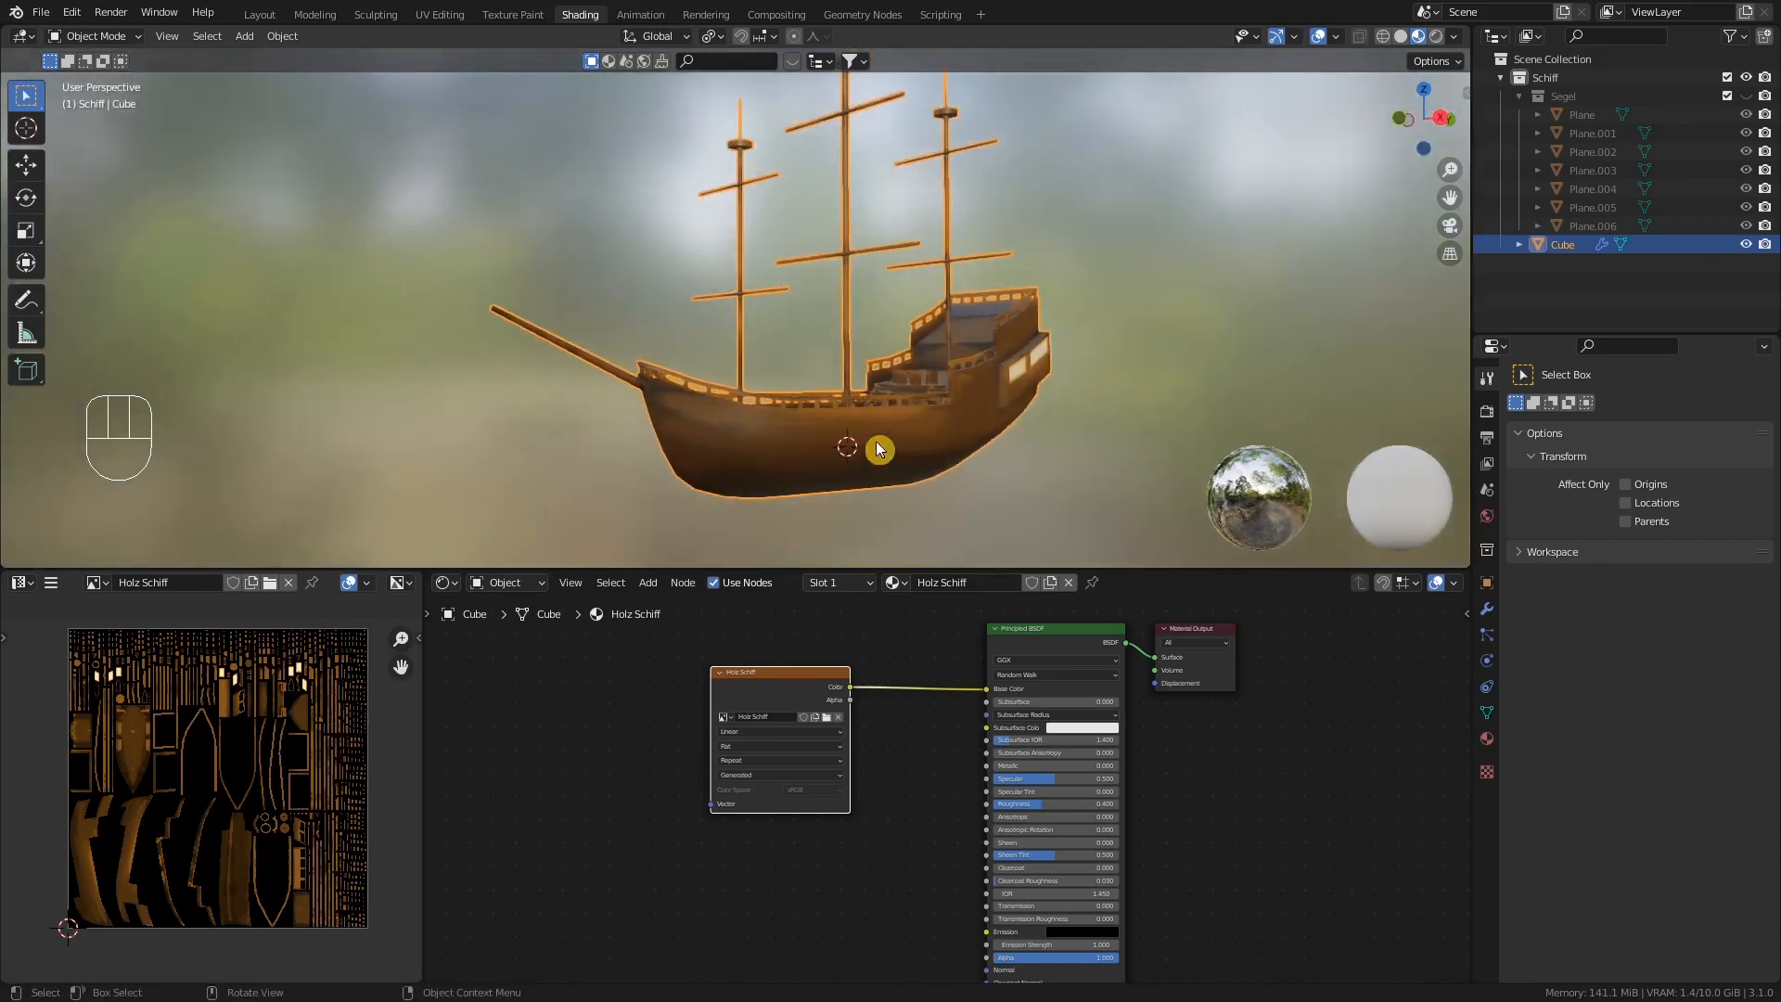
middle_click_drag(947, 420, 965, 429)
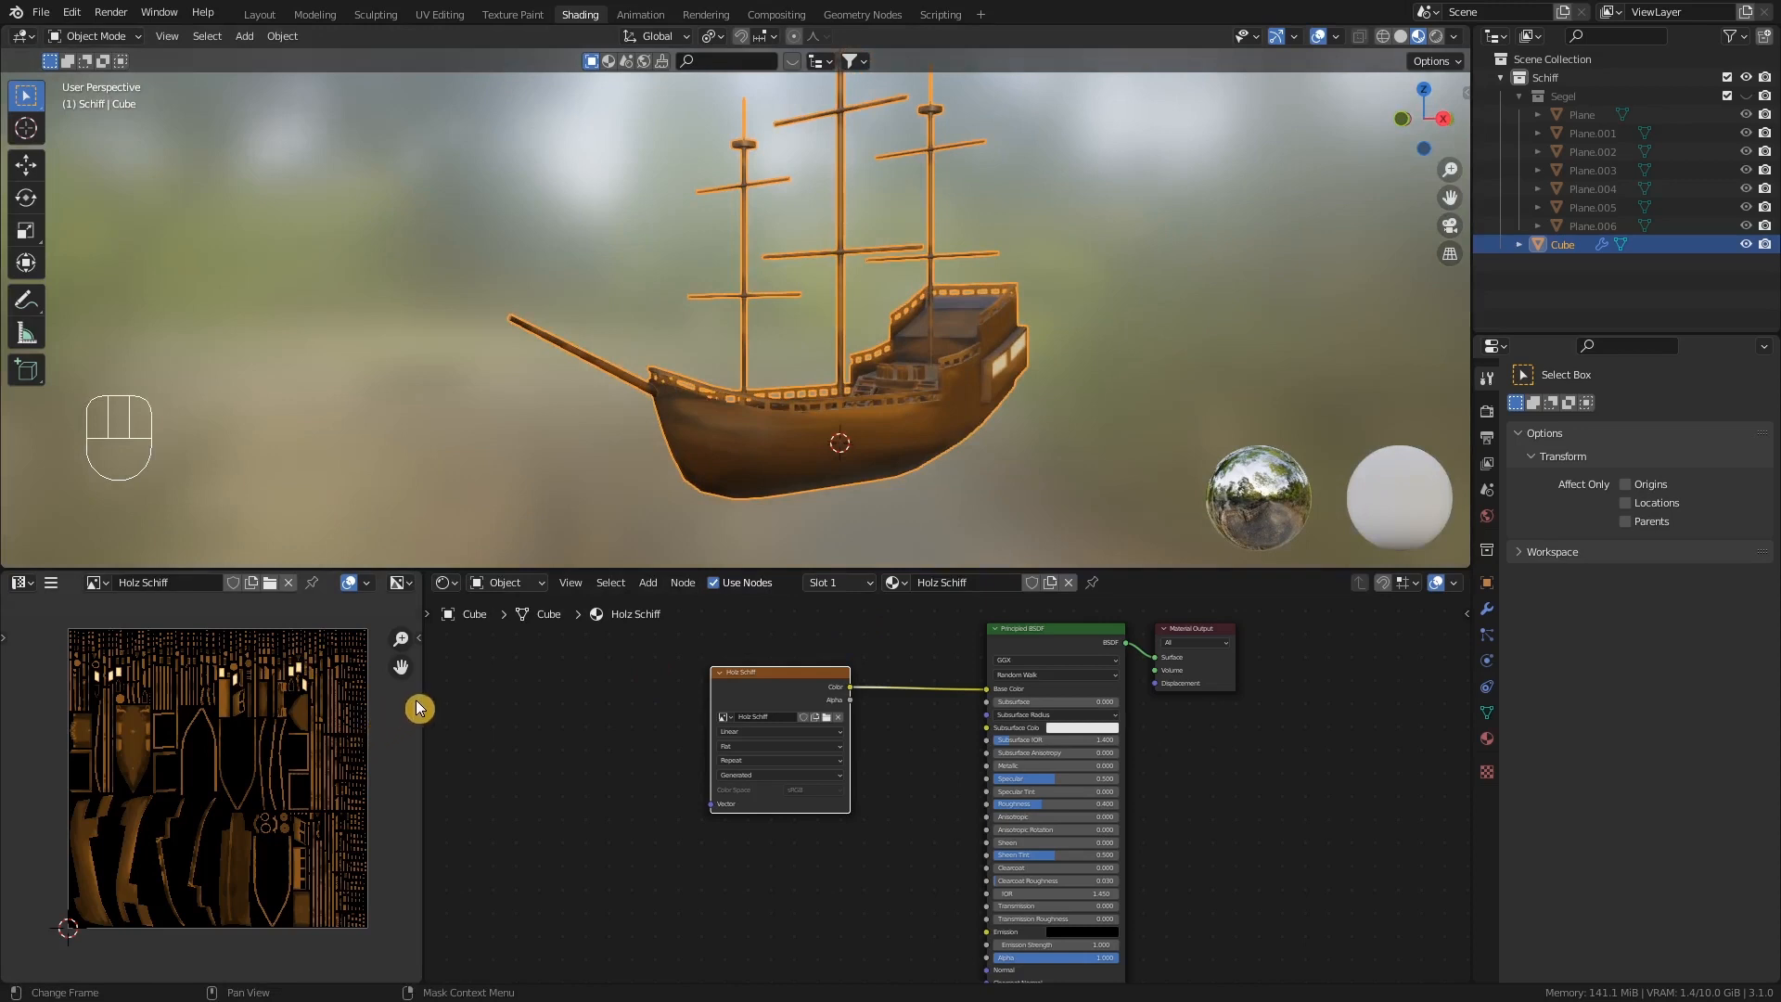
- Widen the area showing the Holz Schiff texture and make it an Image Editor
left_click_drag(422, 703, 601, 694)
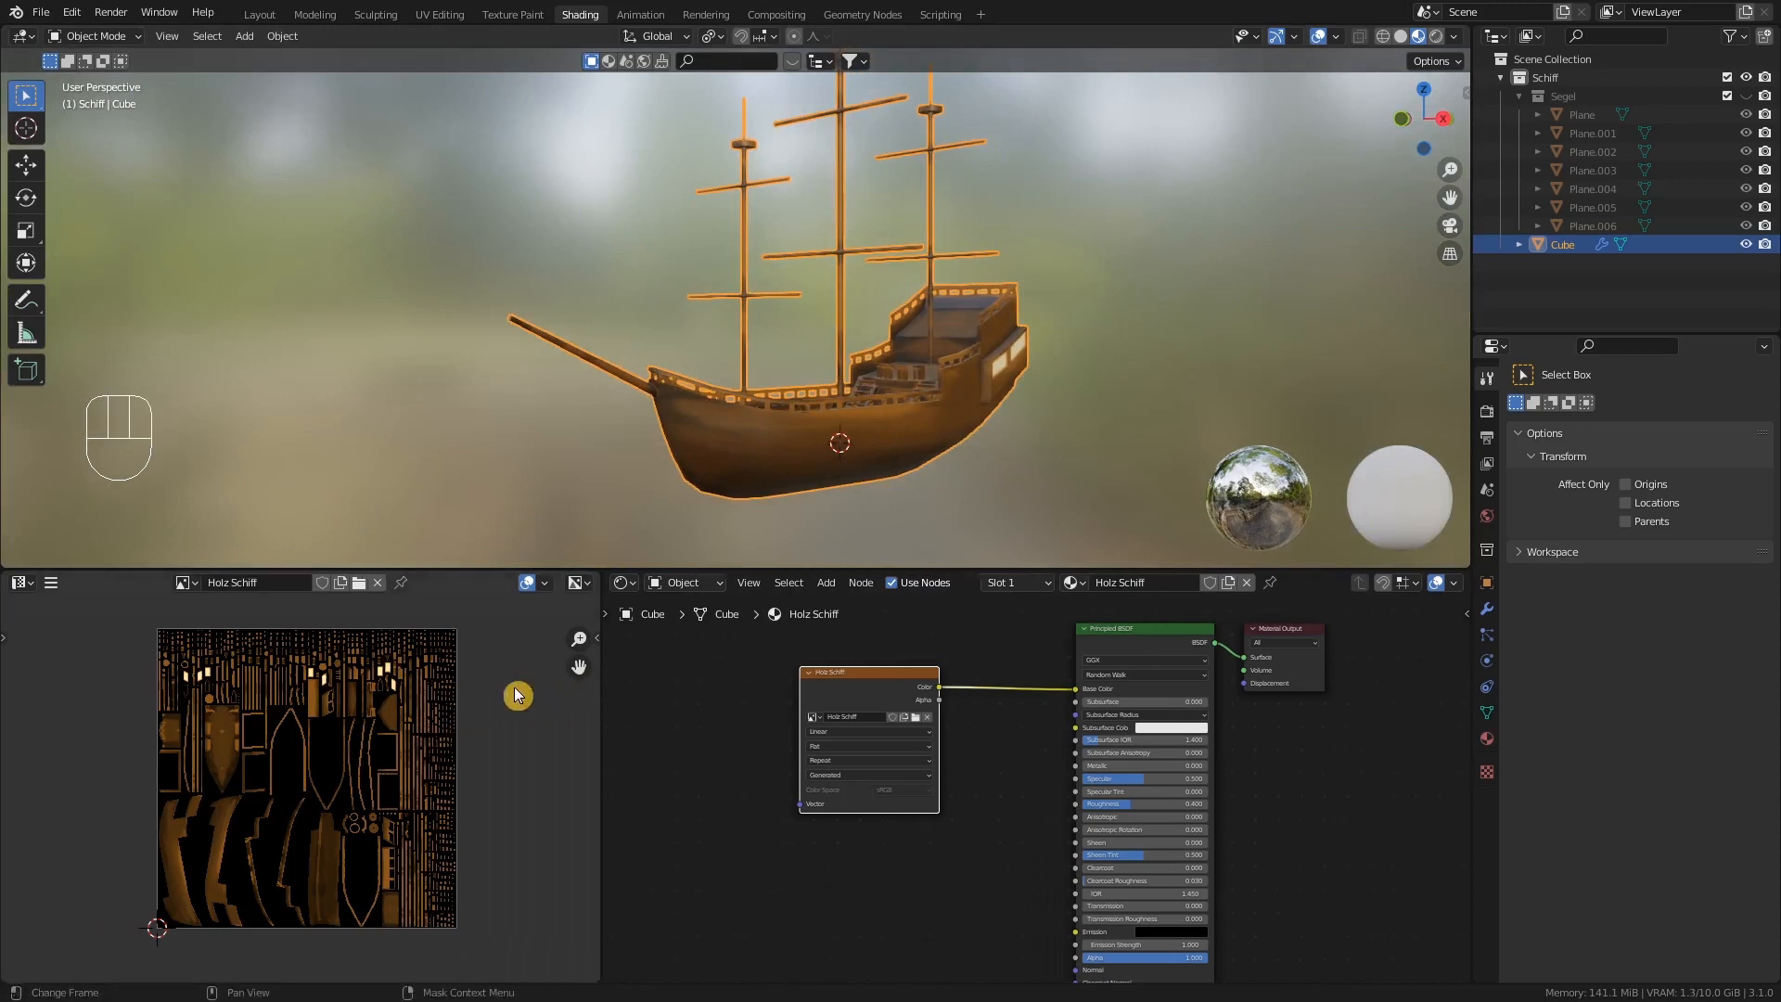
left_click(18, 585)
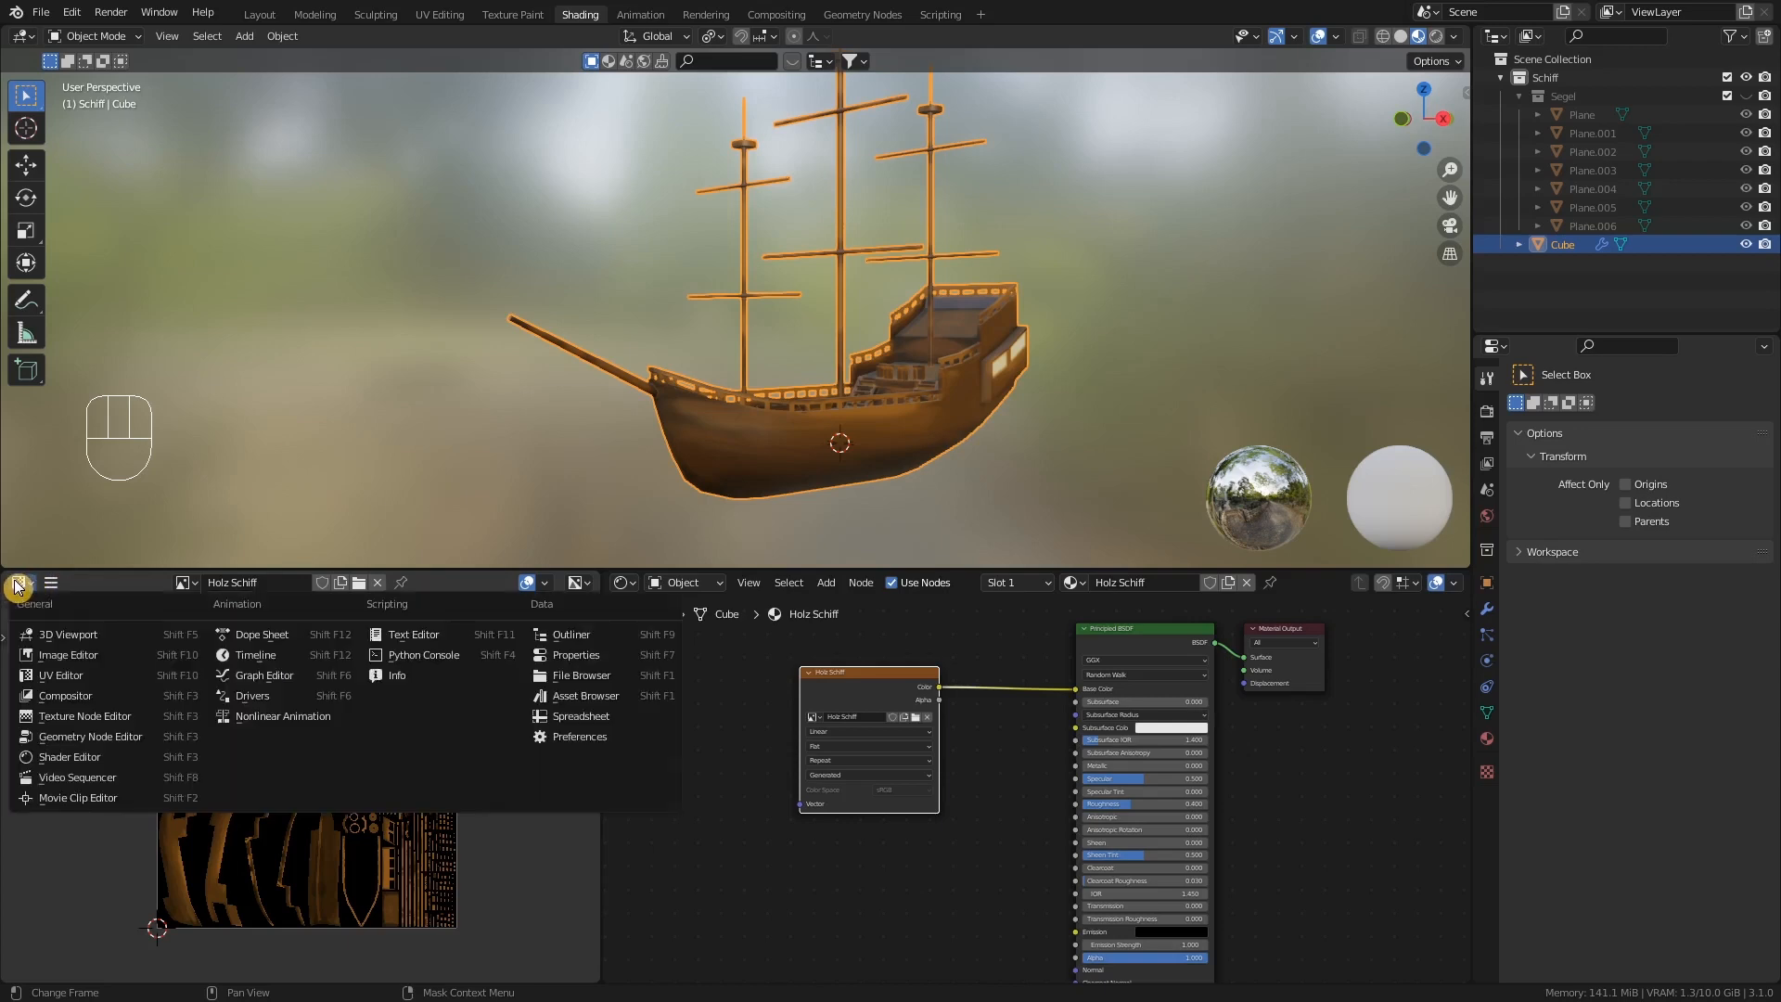
left_click(75, 654)
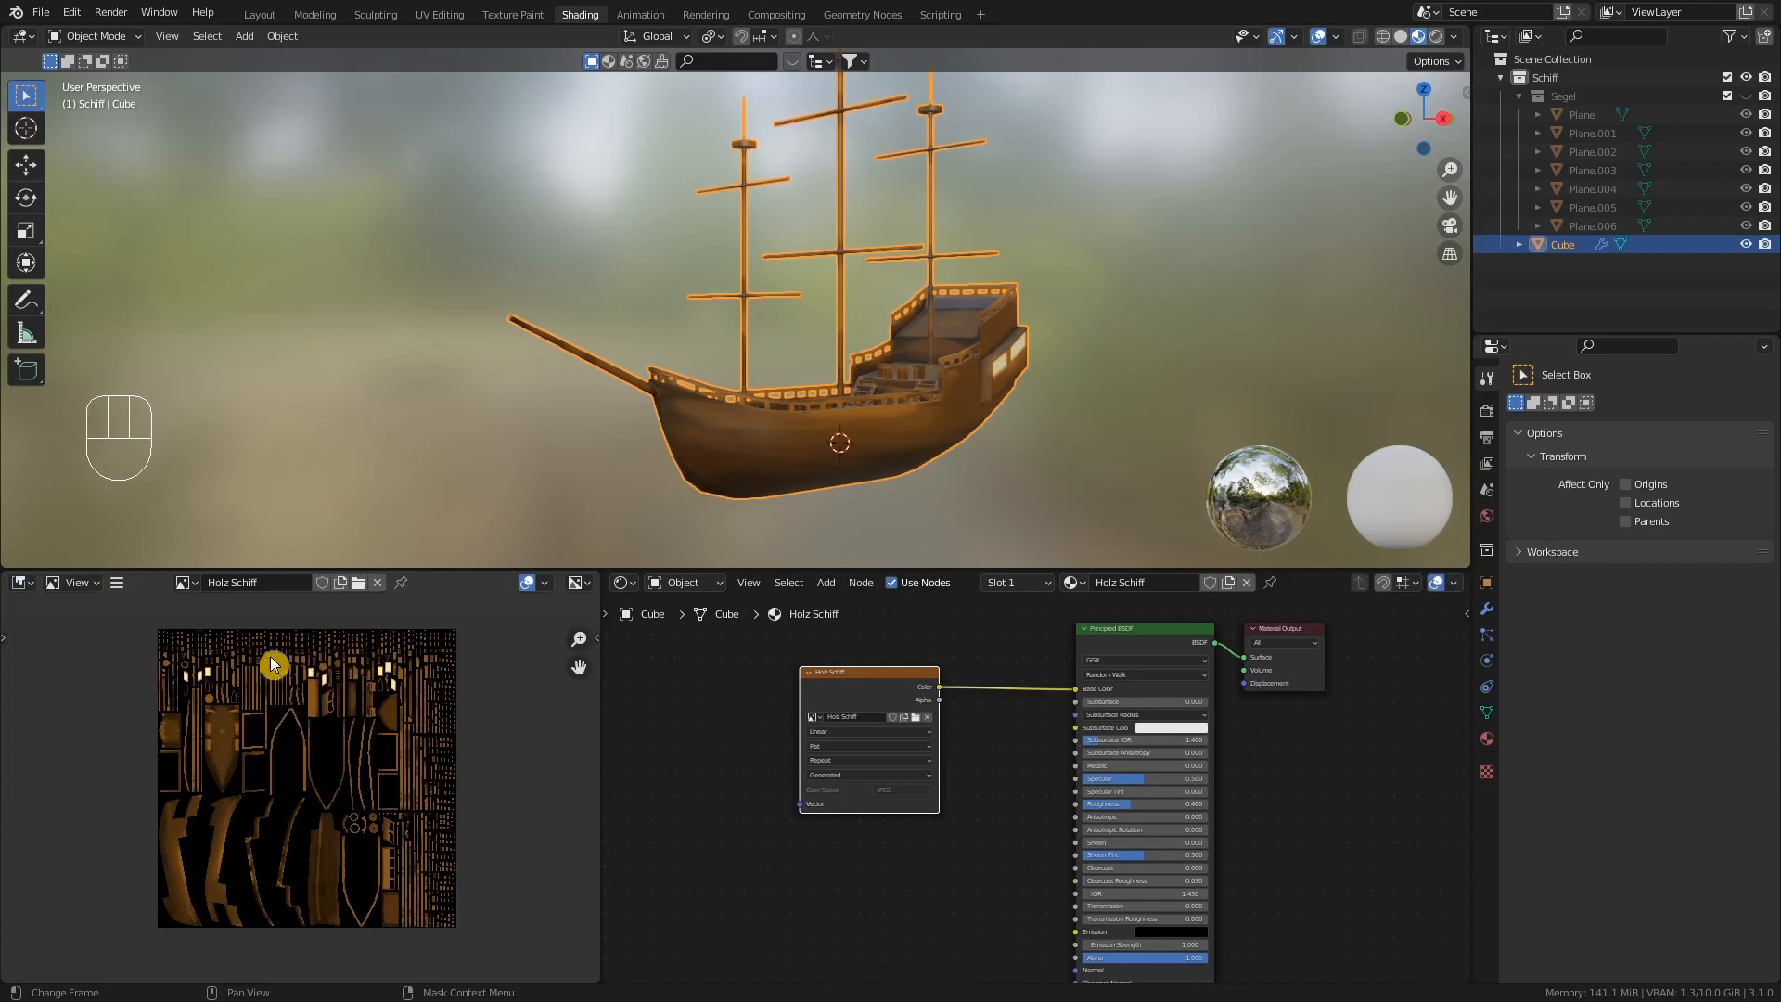
left_click(21, 583)
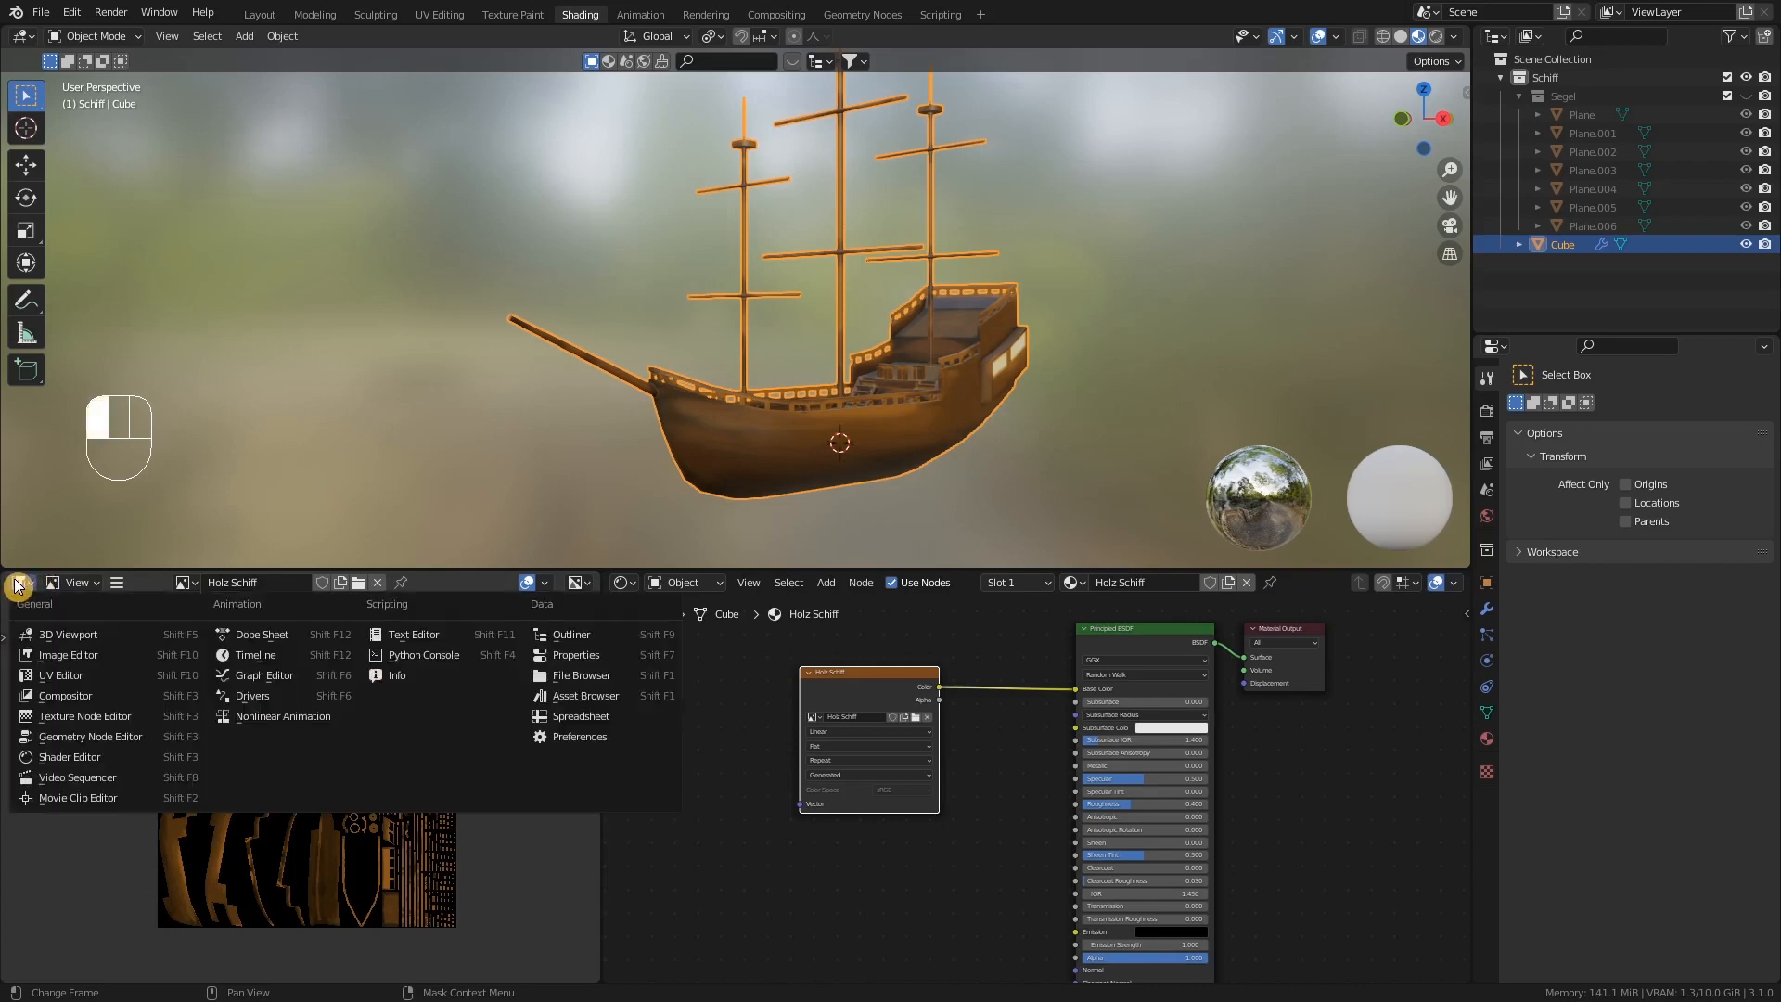
left_click(91, 657)
- Save the painted texture as the image Holz Schiff.png in the D:\Blender Tutorials\Low Poly Ship folder
left_click(118, 585)
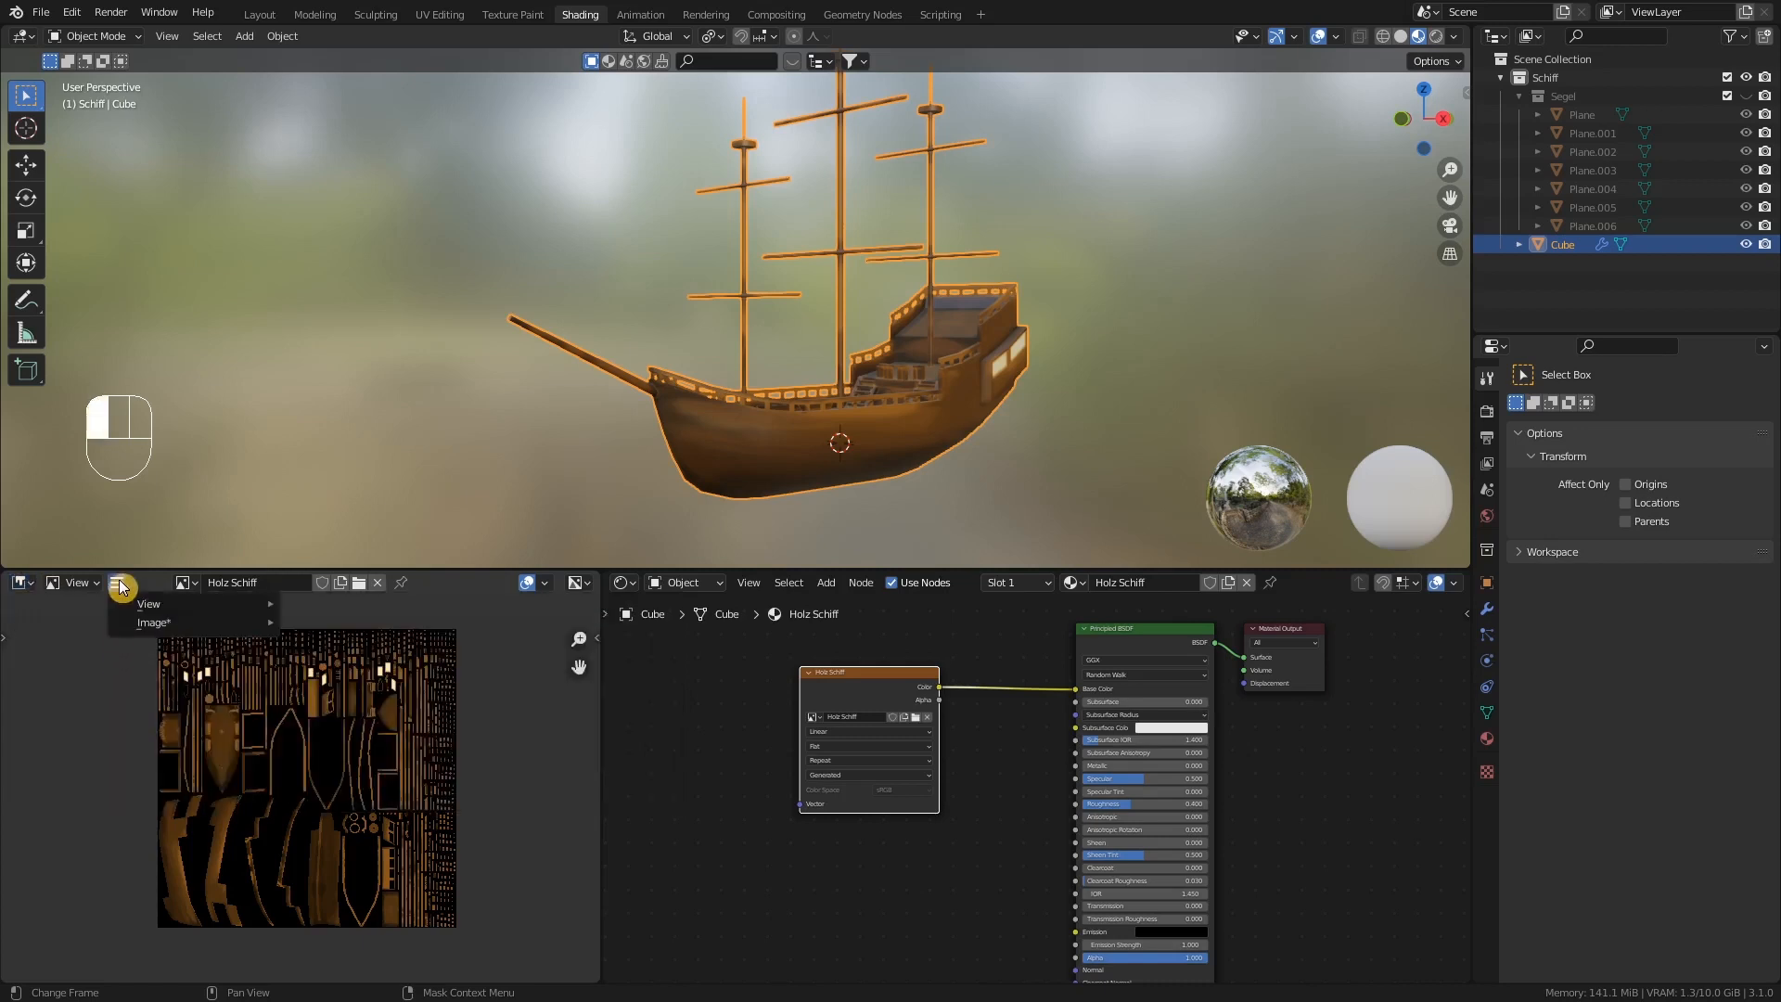
left_click_drag(119, 586, 216, 711)
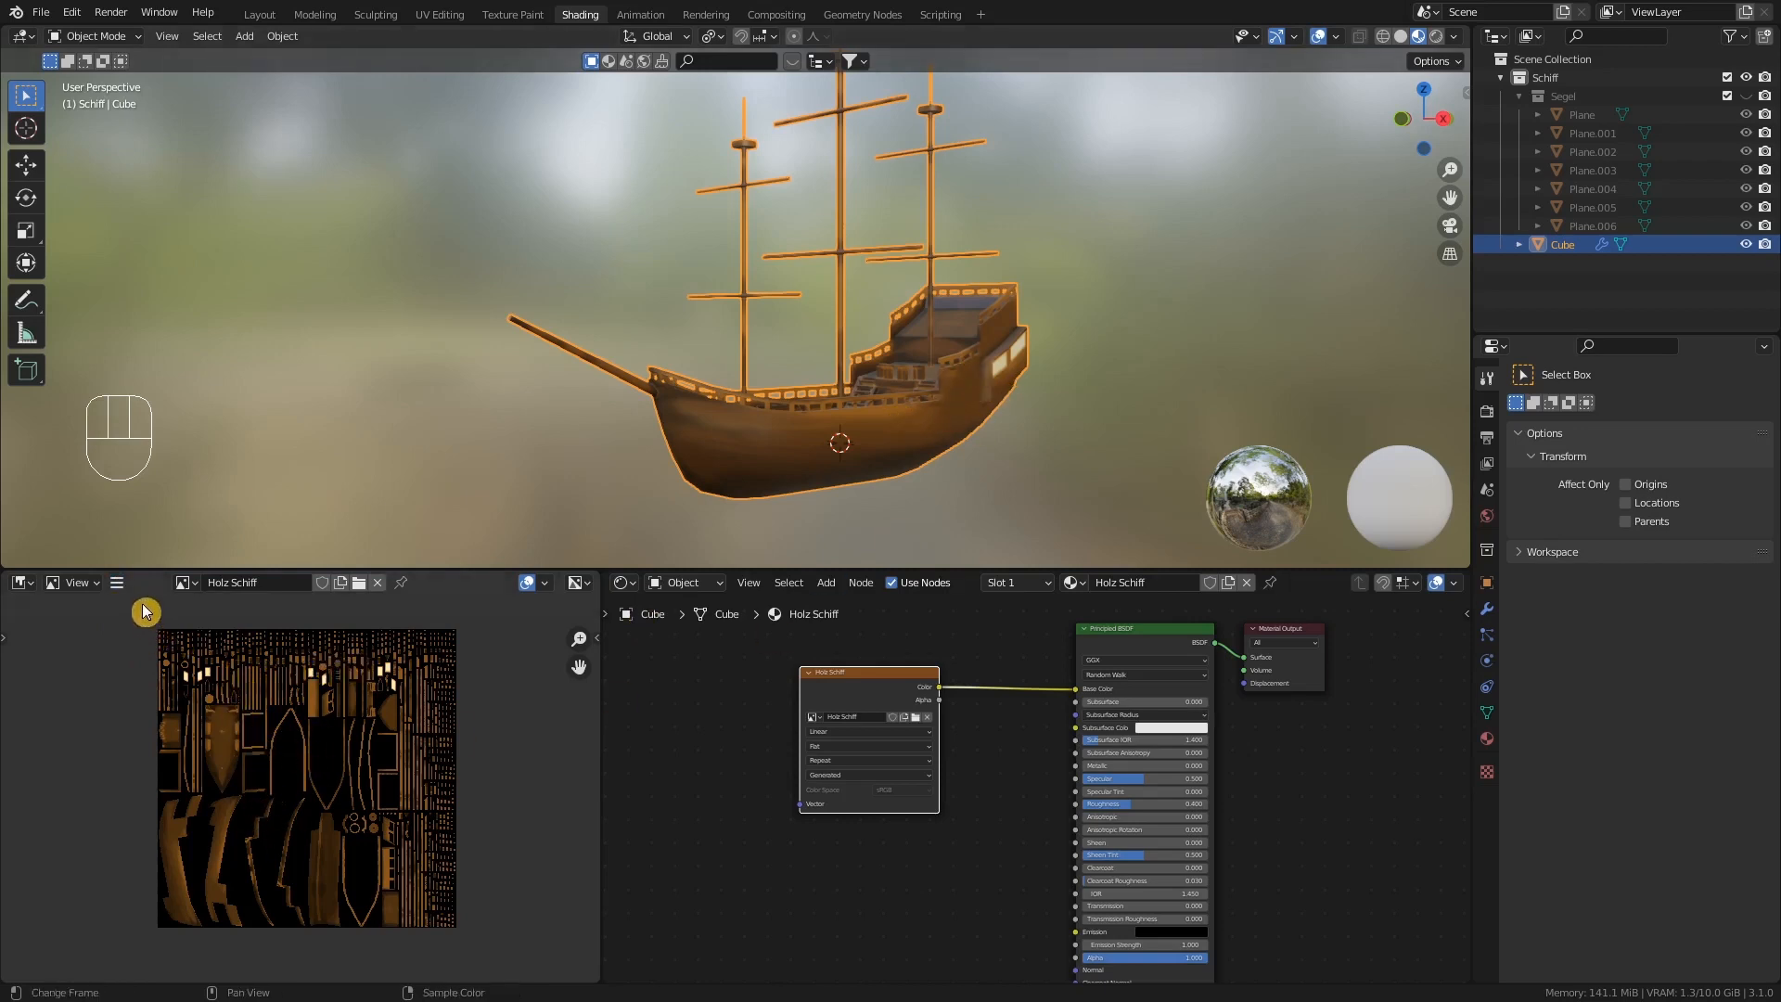
left_click(117, 588)
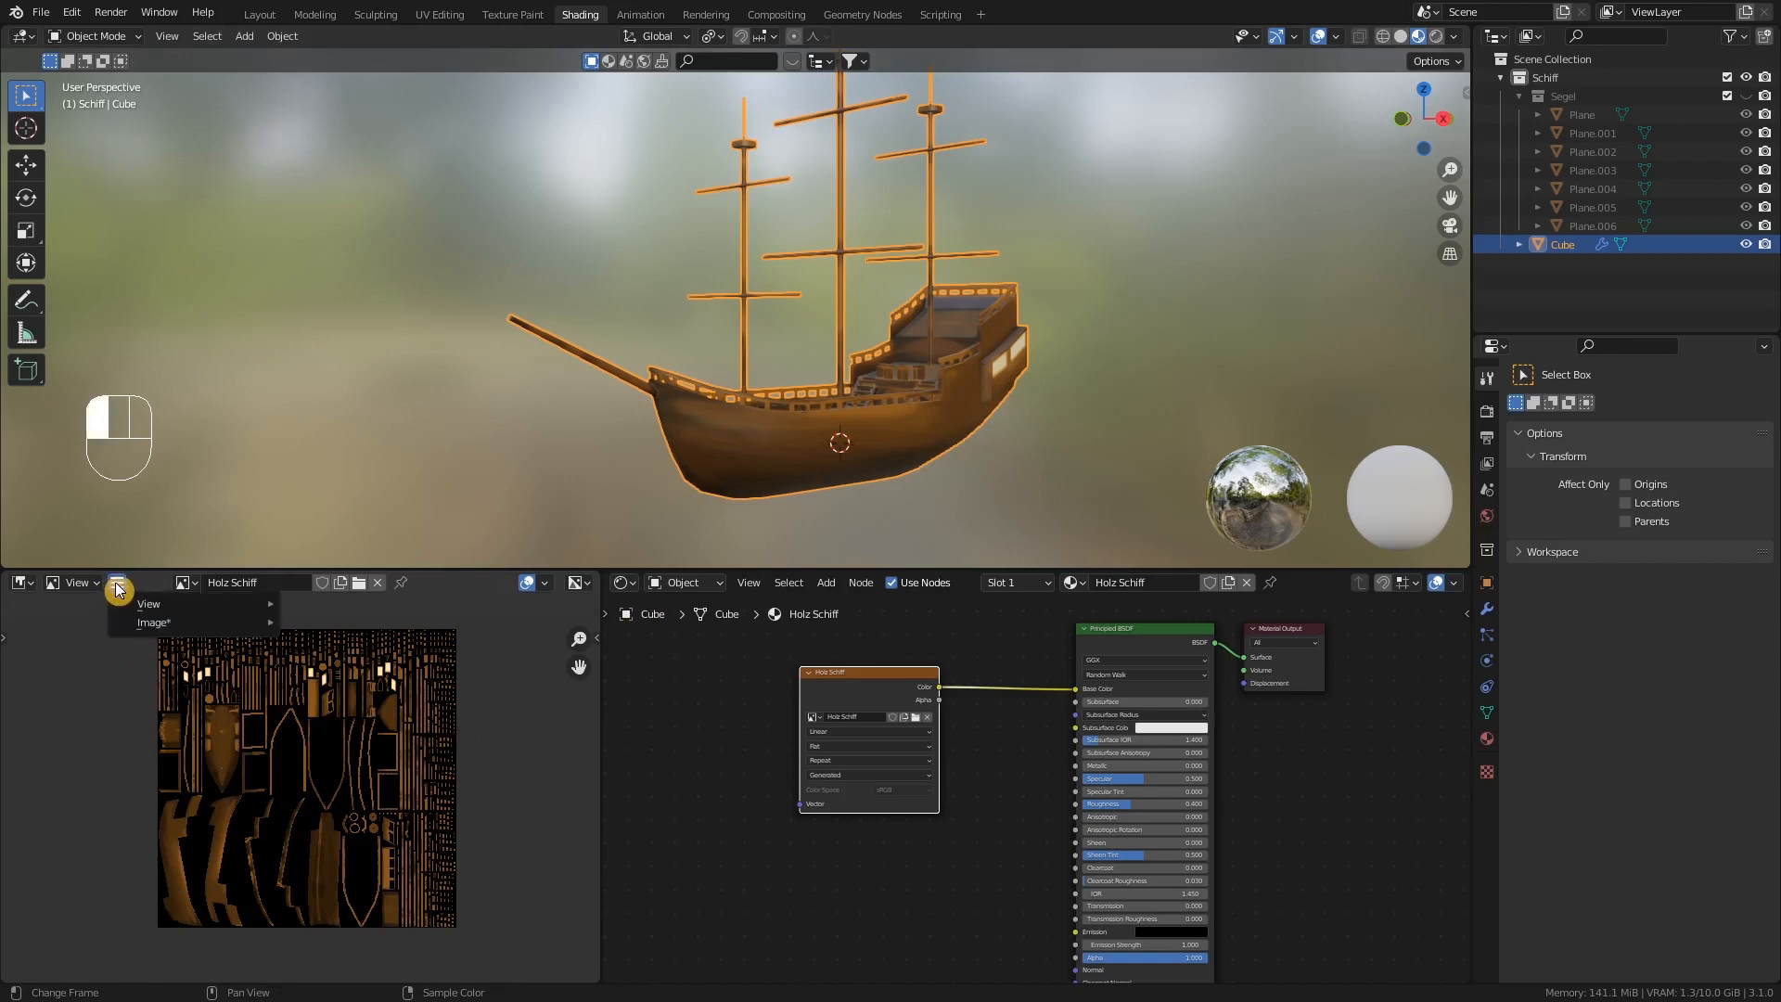
mouse_move(146, 623)
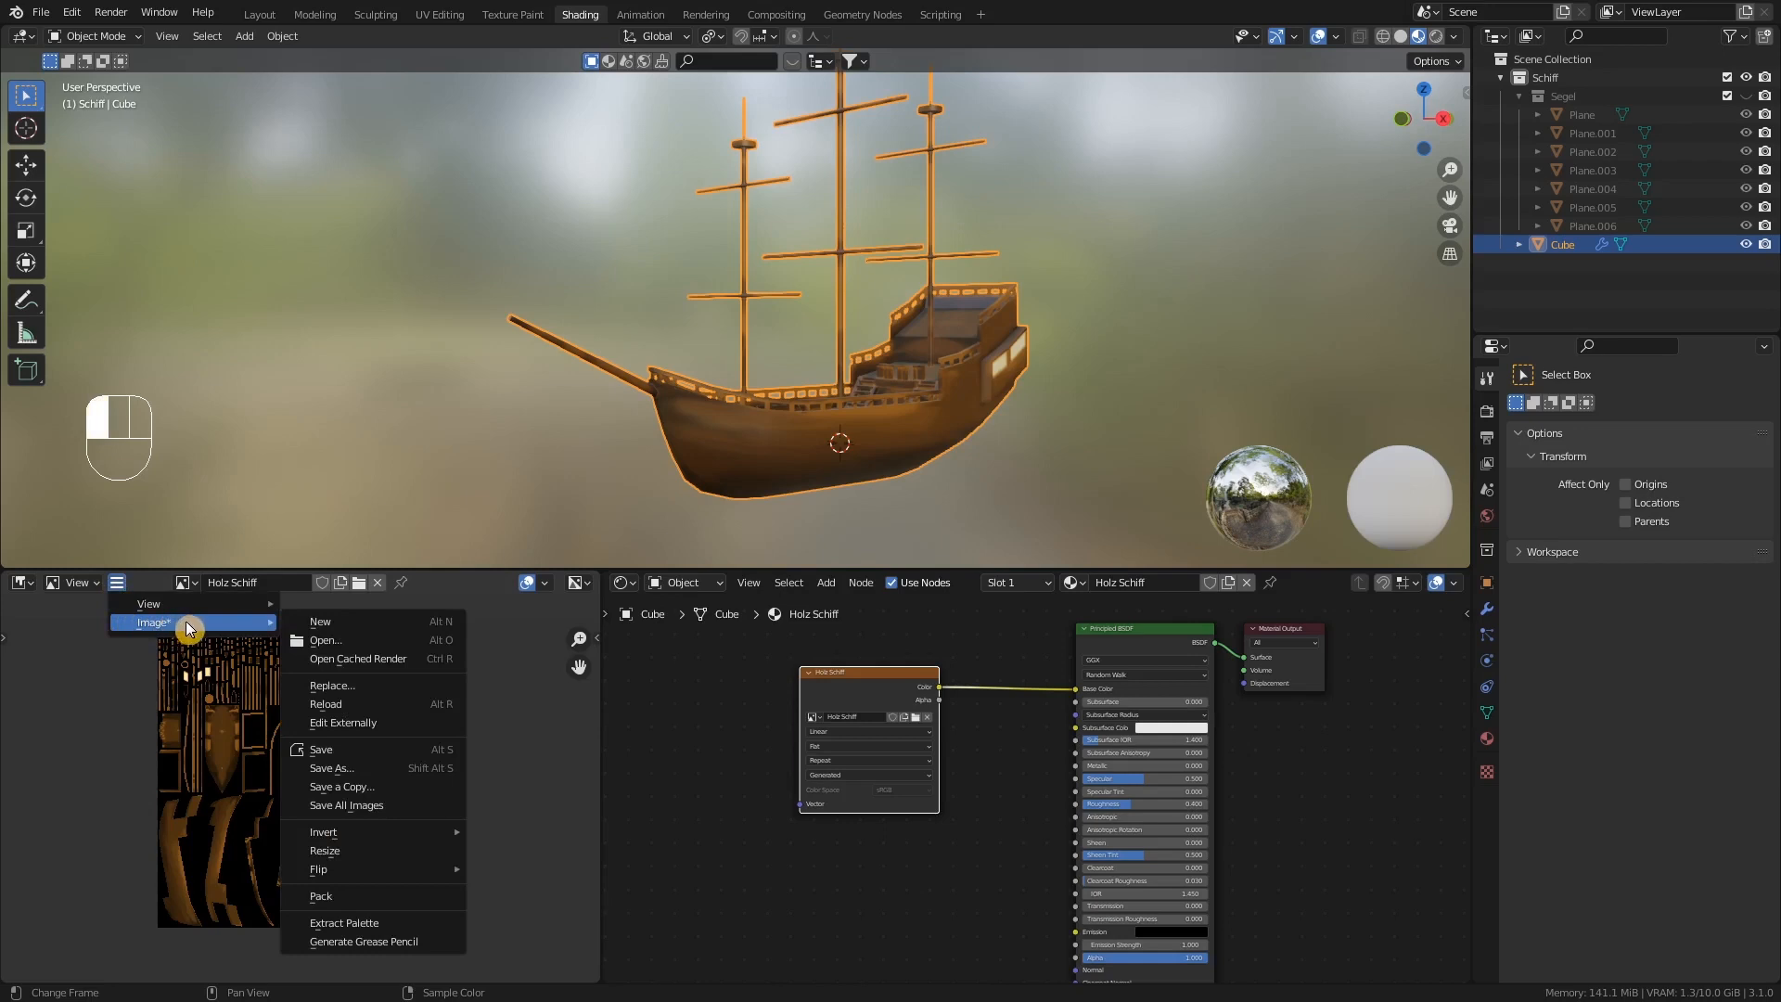
left_click(371, 770)
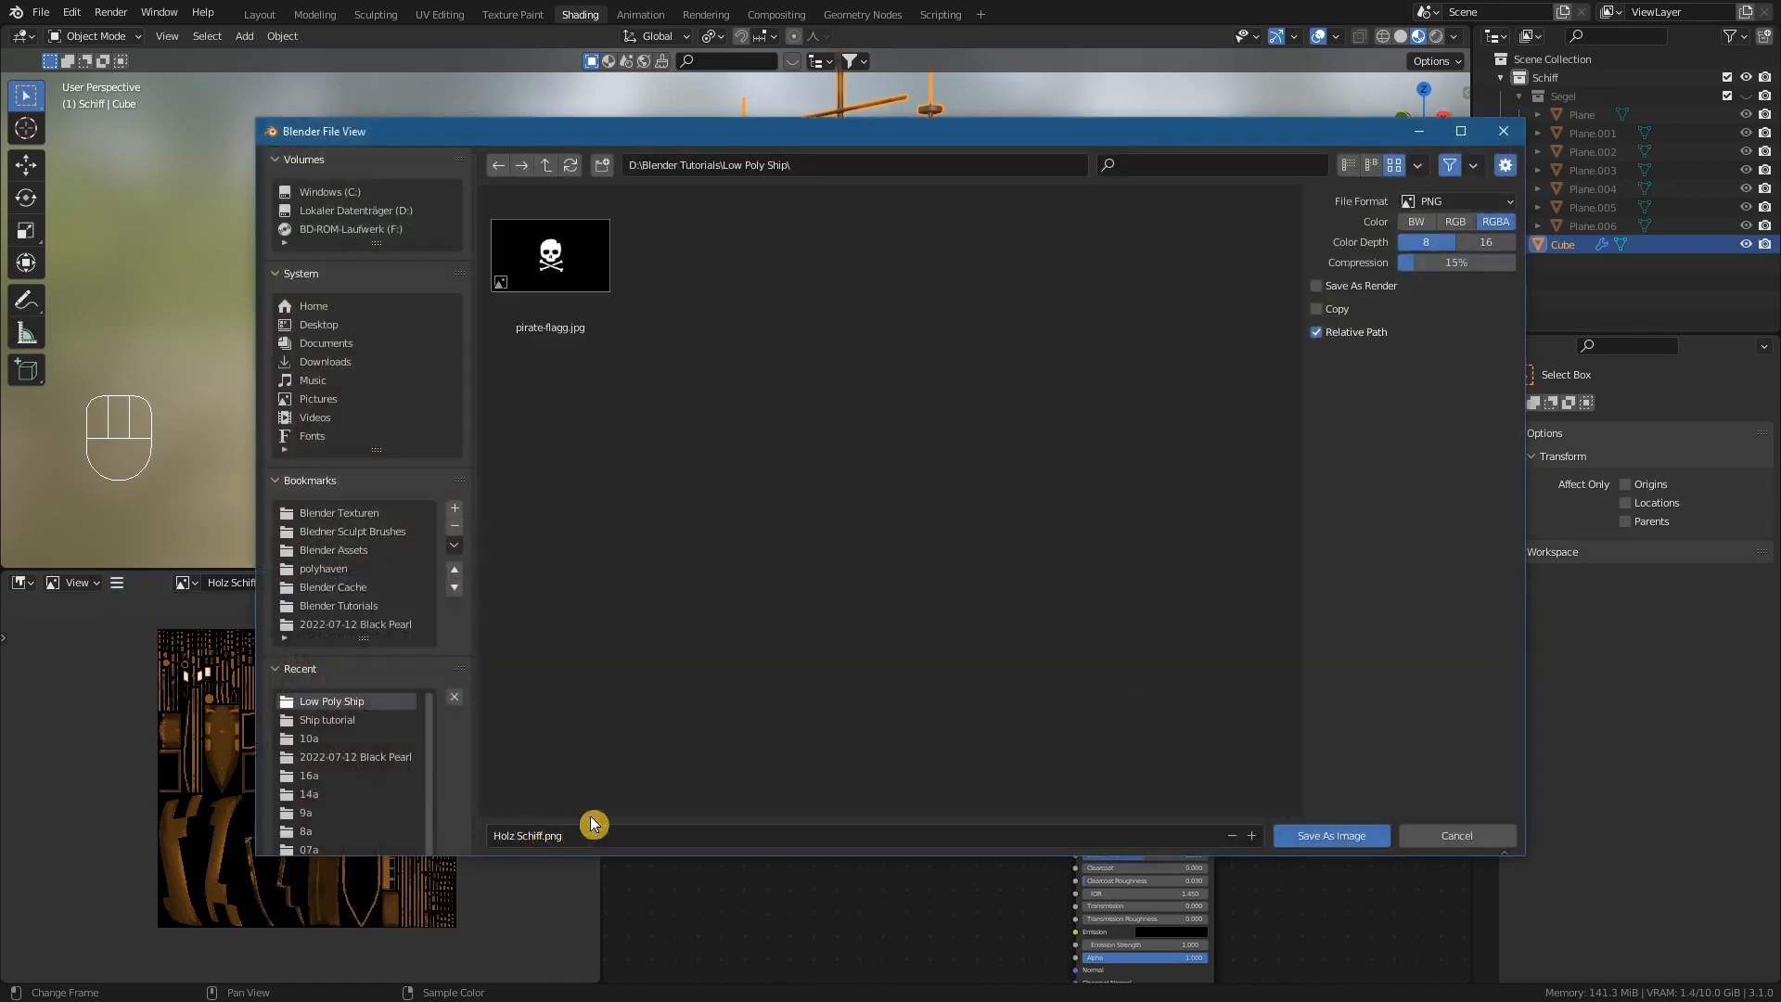
left_click(618, 835)
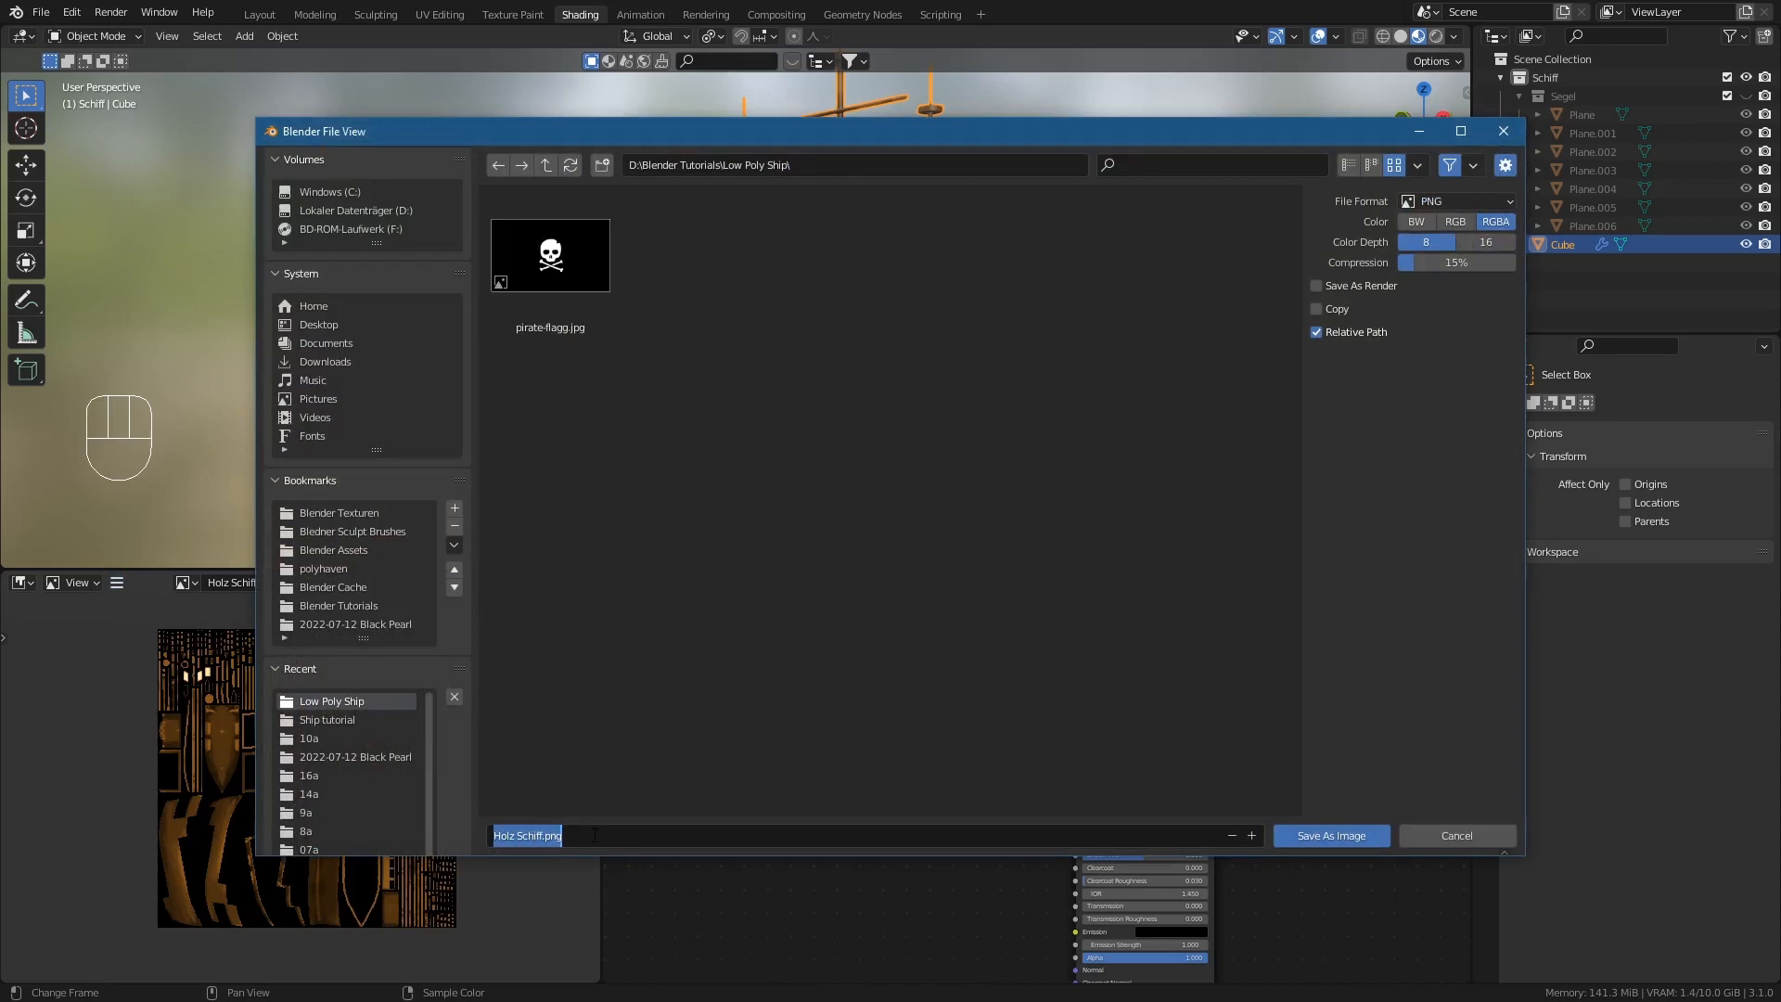
left_click(1351, 835)
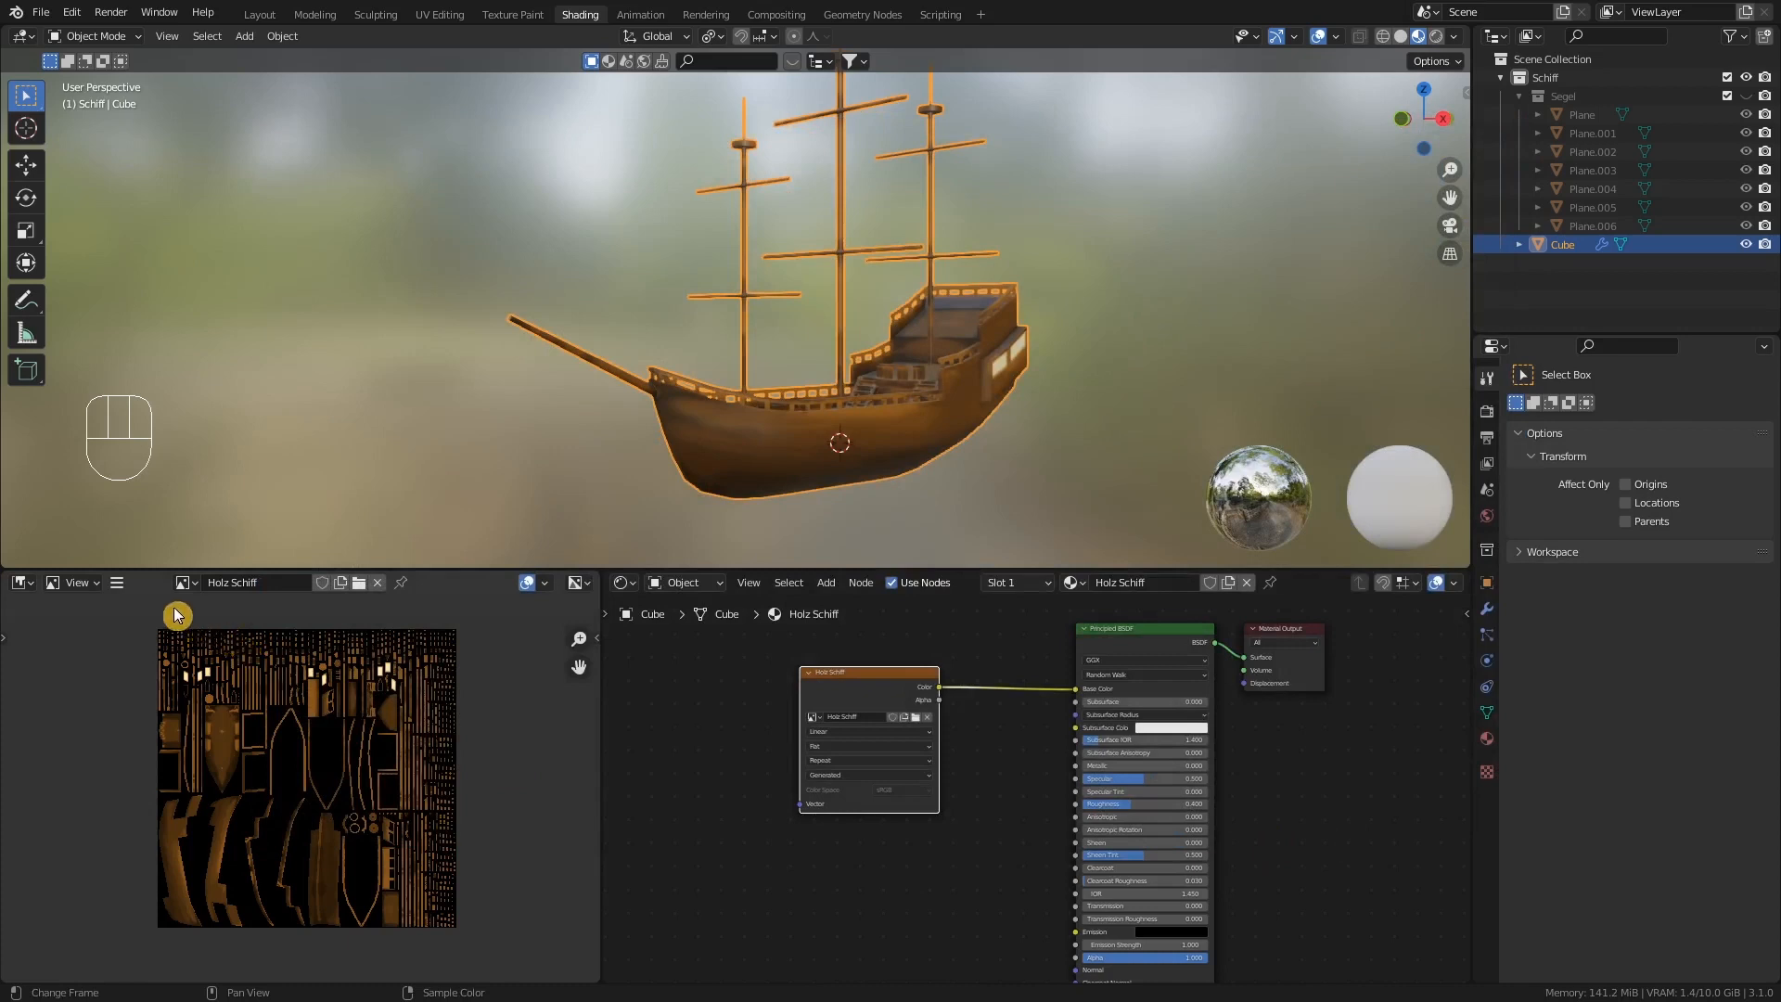
- Widen the image editor area and save the project as the new file ship5.blend in the Low Poly Ship folder
left_click_drag(603, 692, 679, 708)
left_click(118, 584)
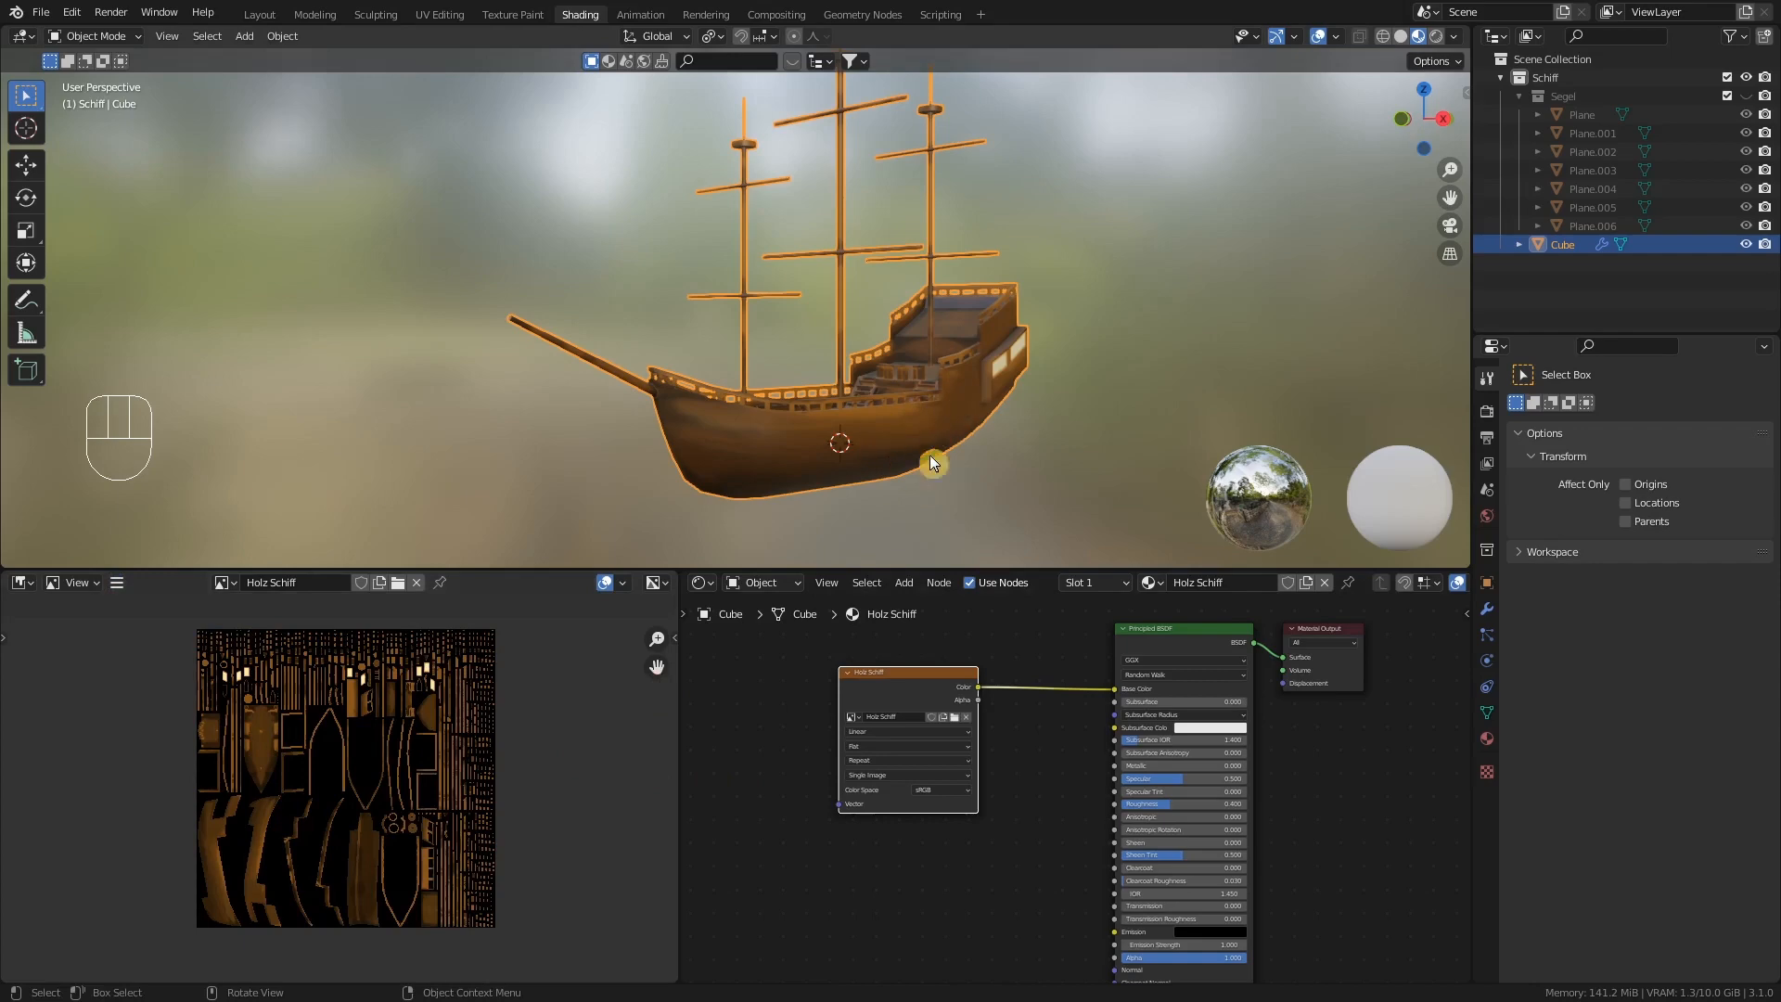
left_click(39, 15)
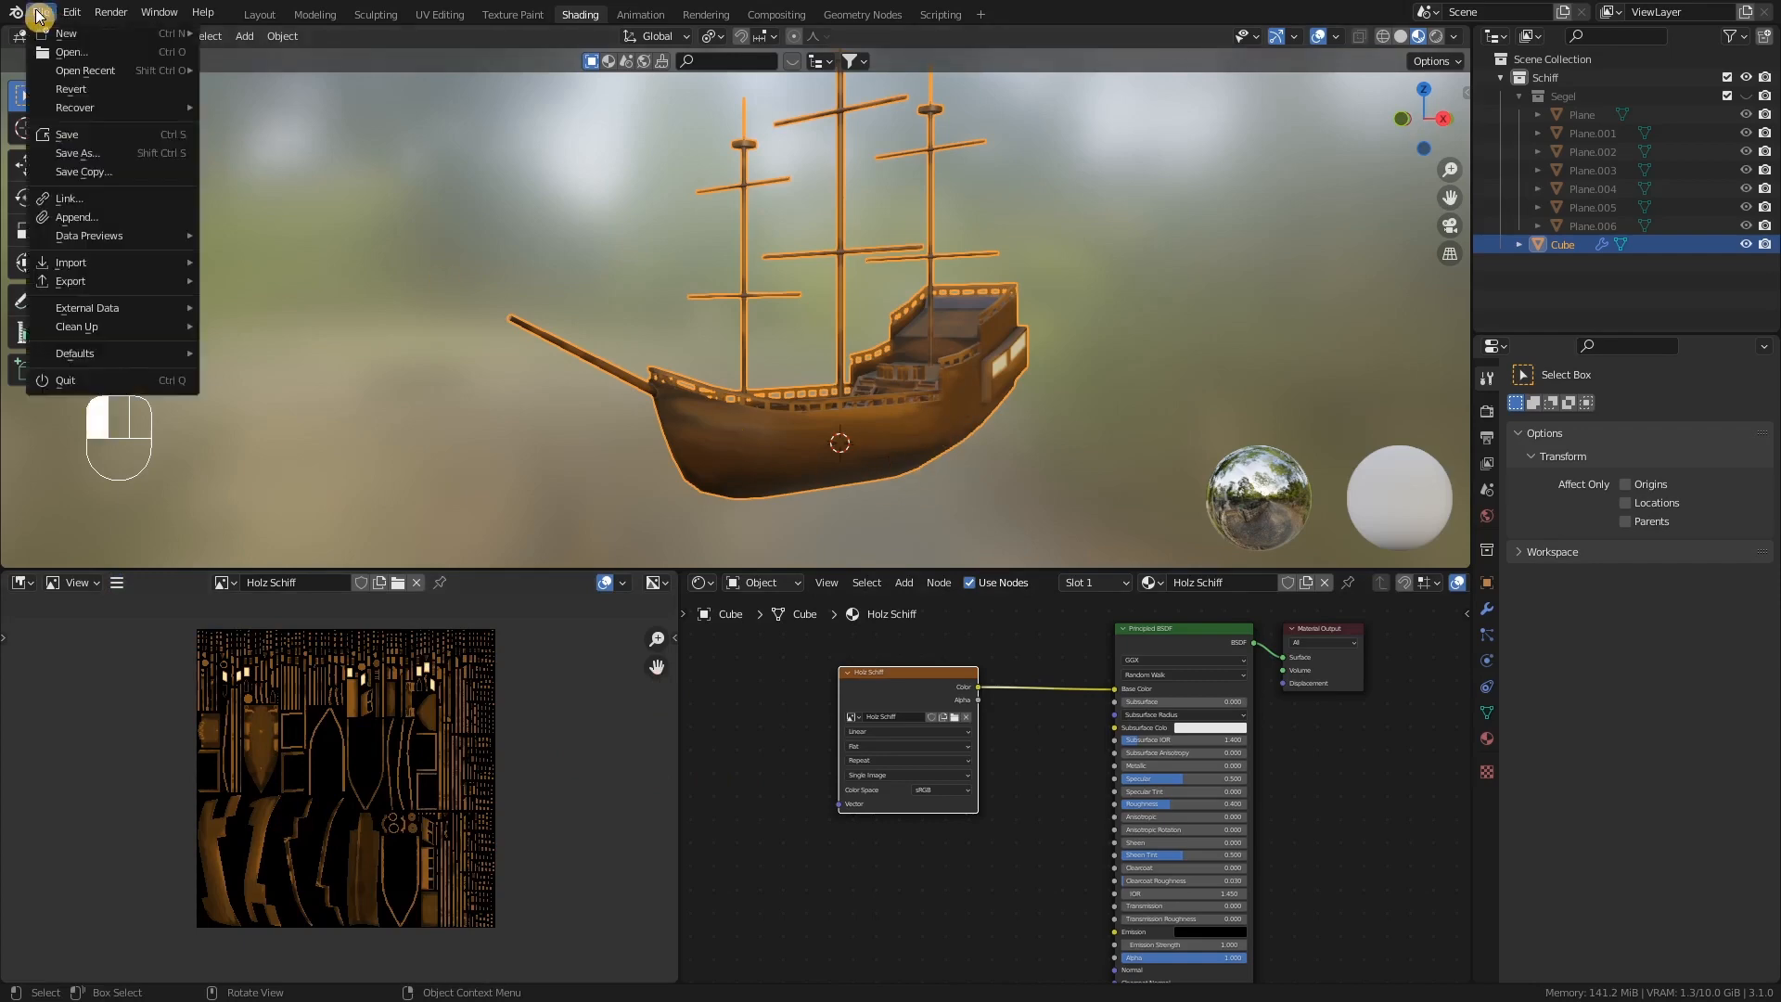
left_click(108, 151)
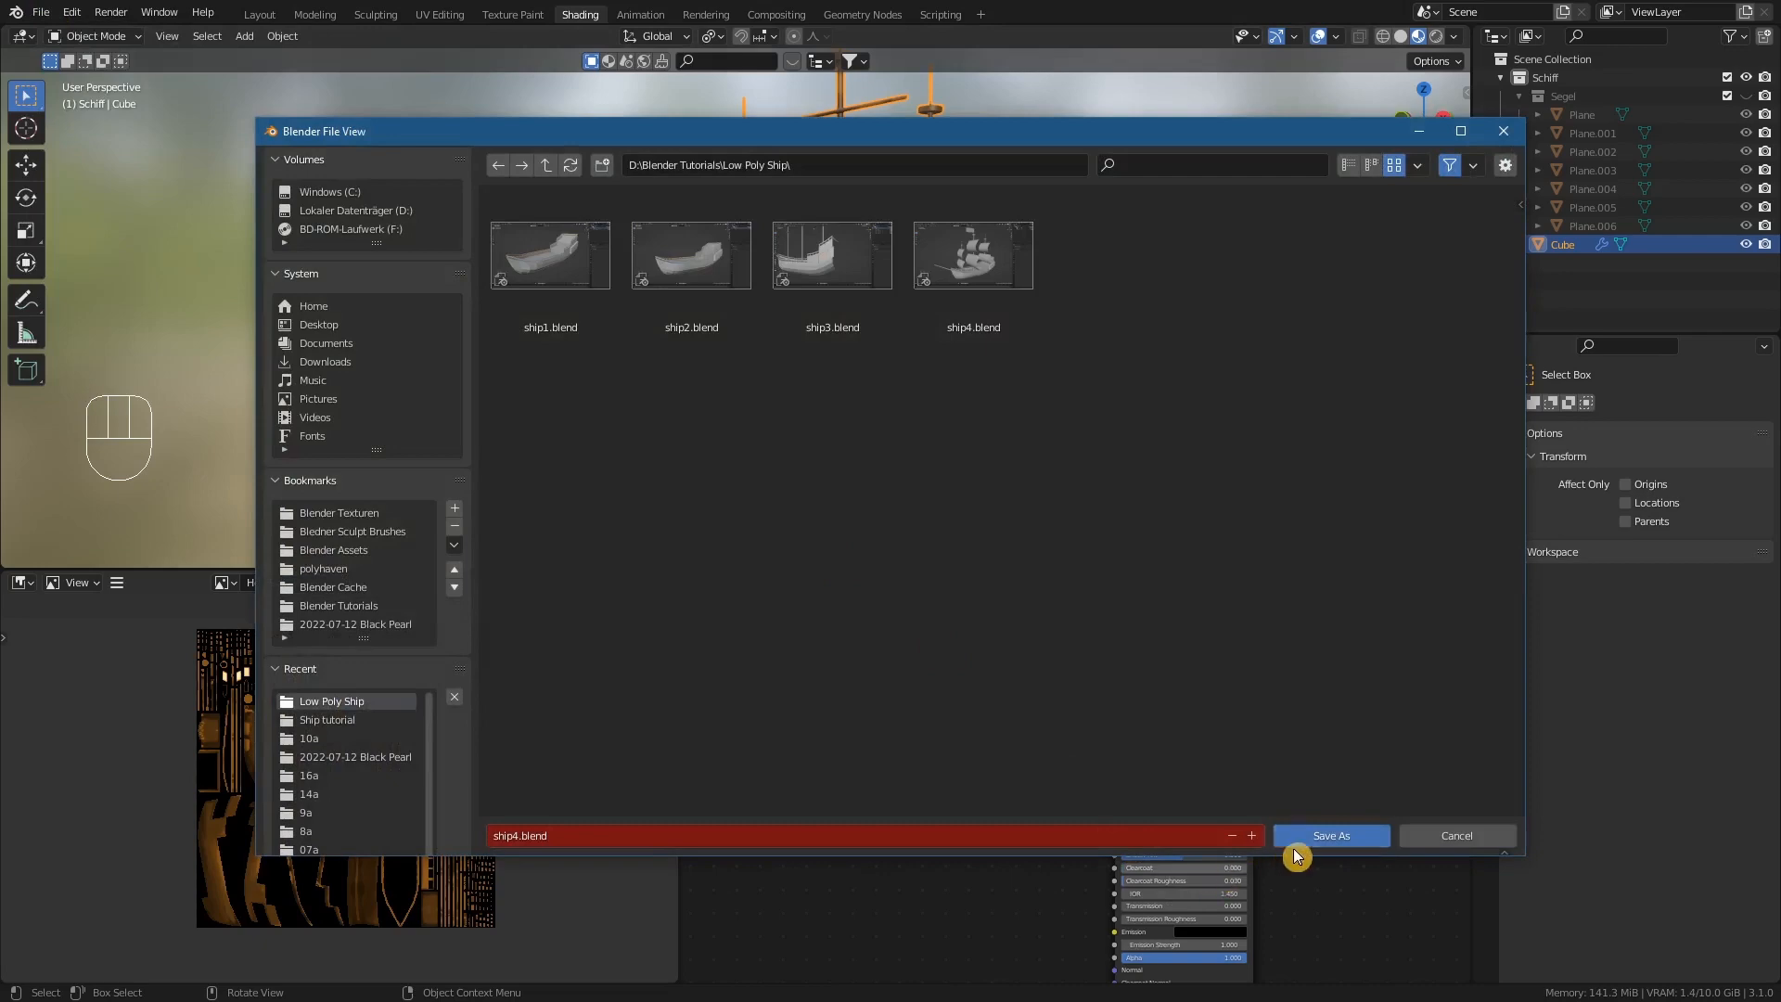
left_click(1253, 837)
left_click(1310, 838)
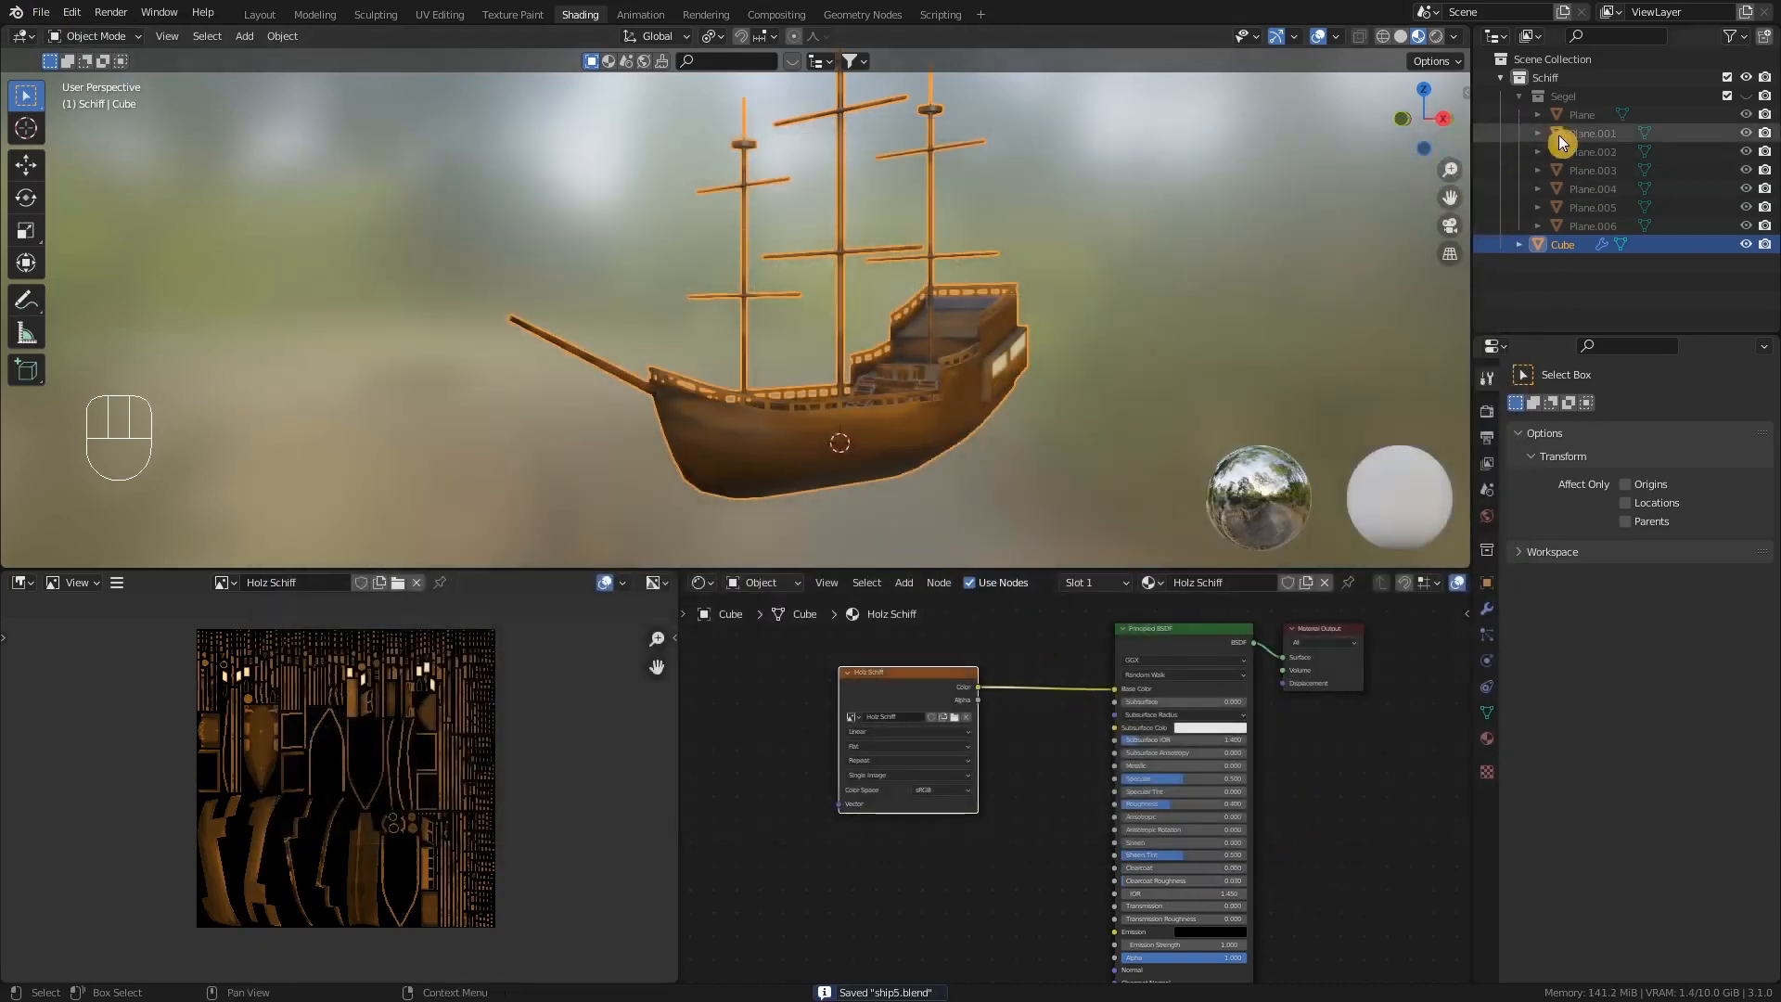
- Make the Segel collection visible again and collapse it in the scene hierarchy
left_click(1744, 97)
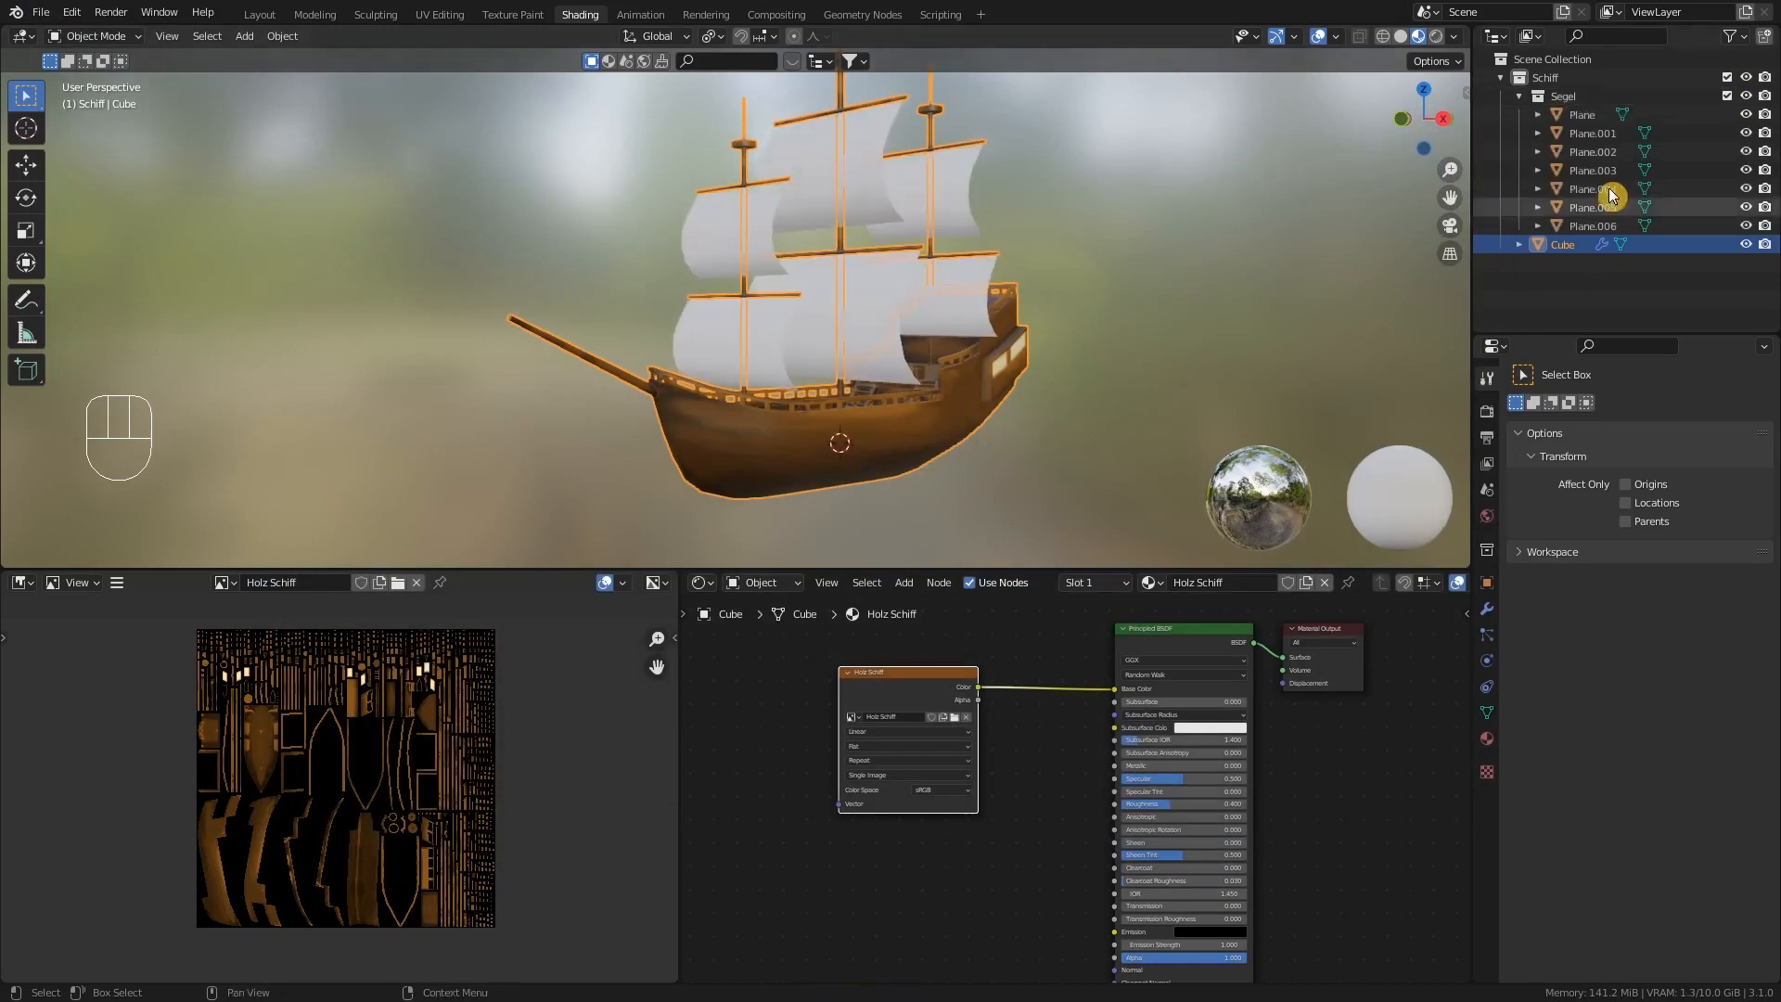
left_click(1519, 96)
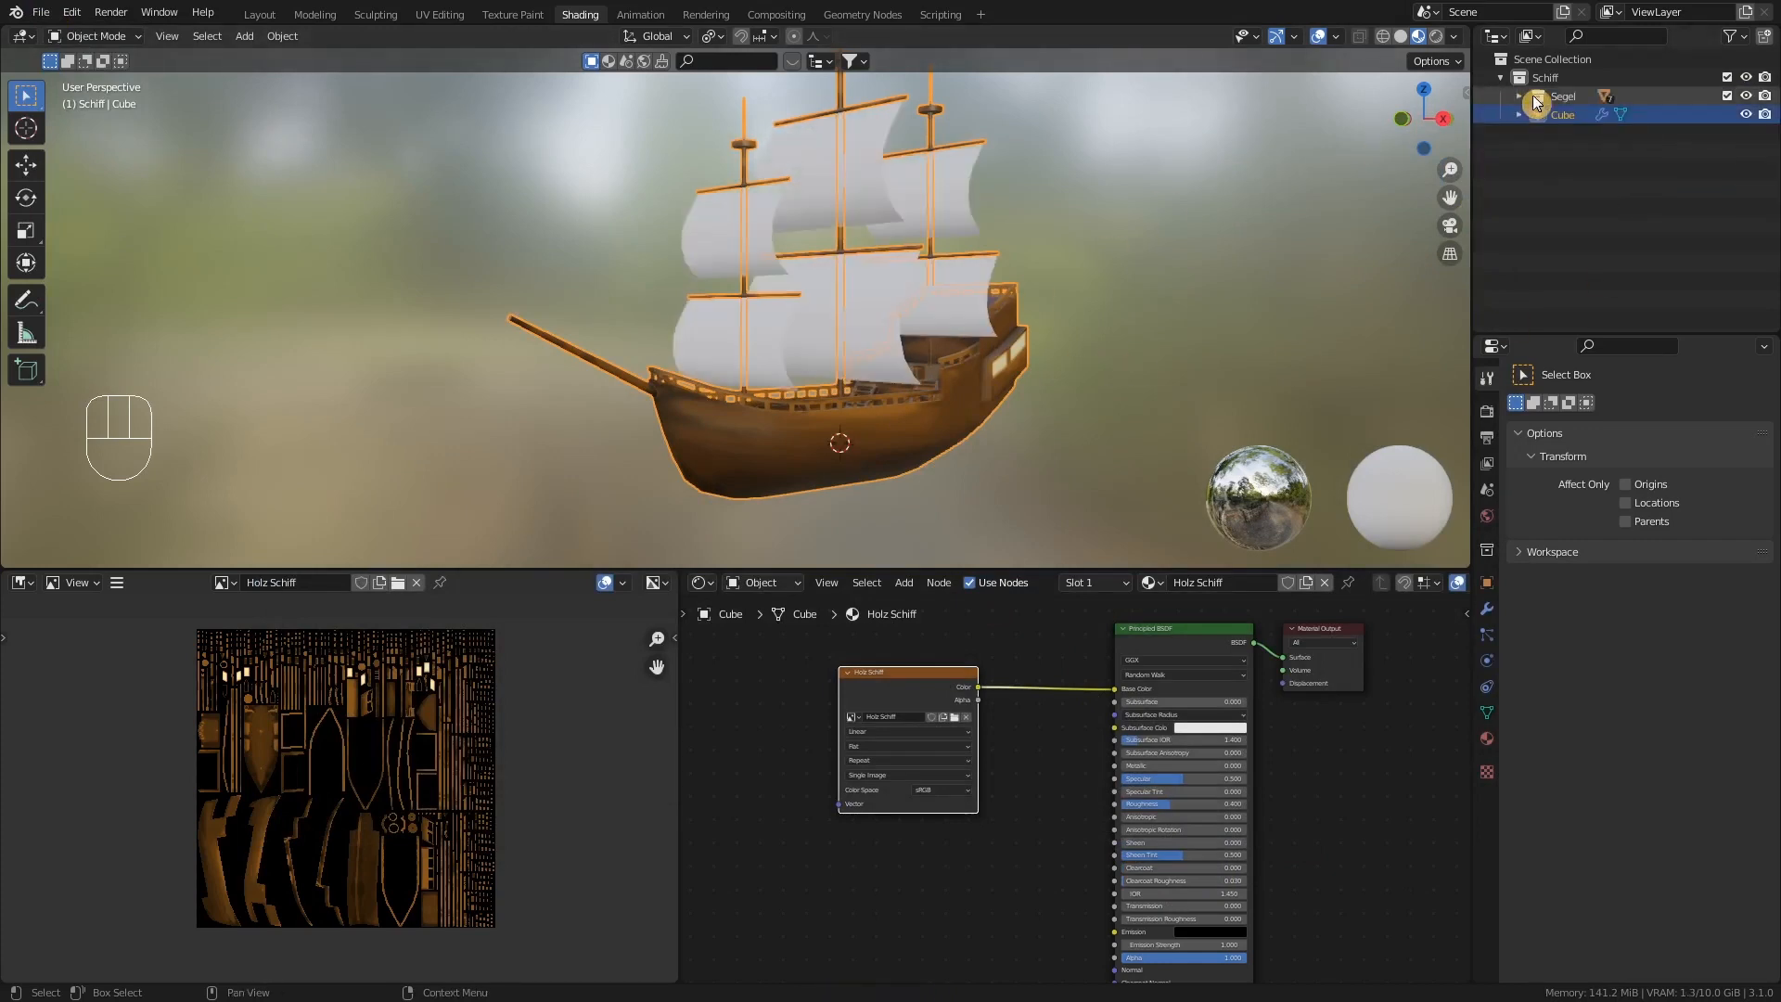
middle_click_drag(785, 143, 766, 184)
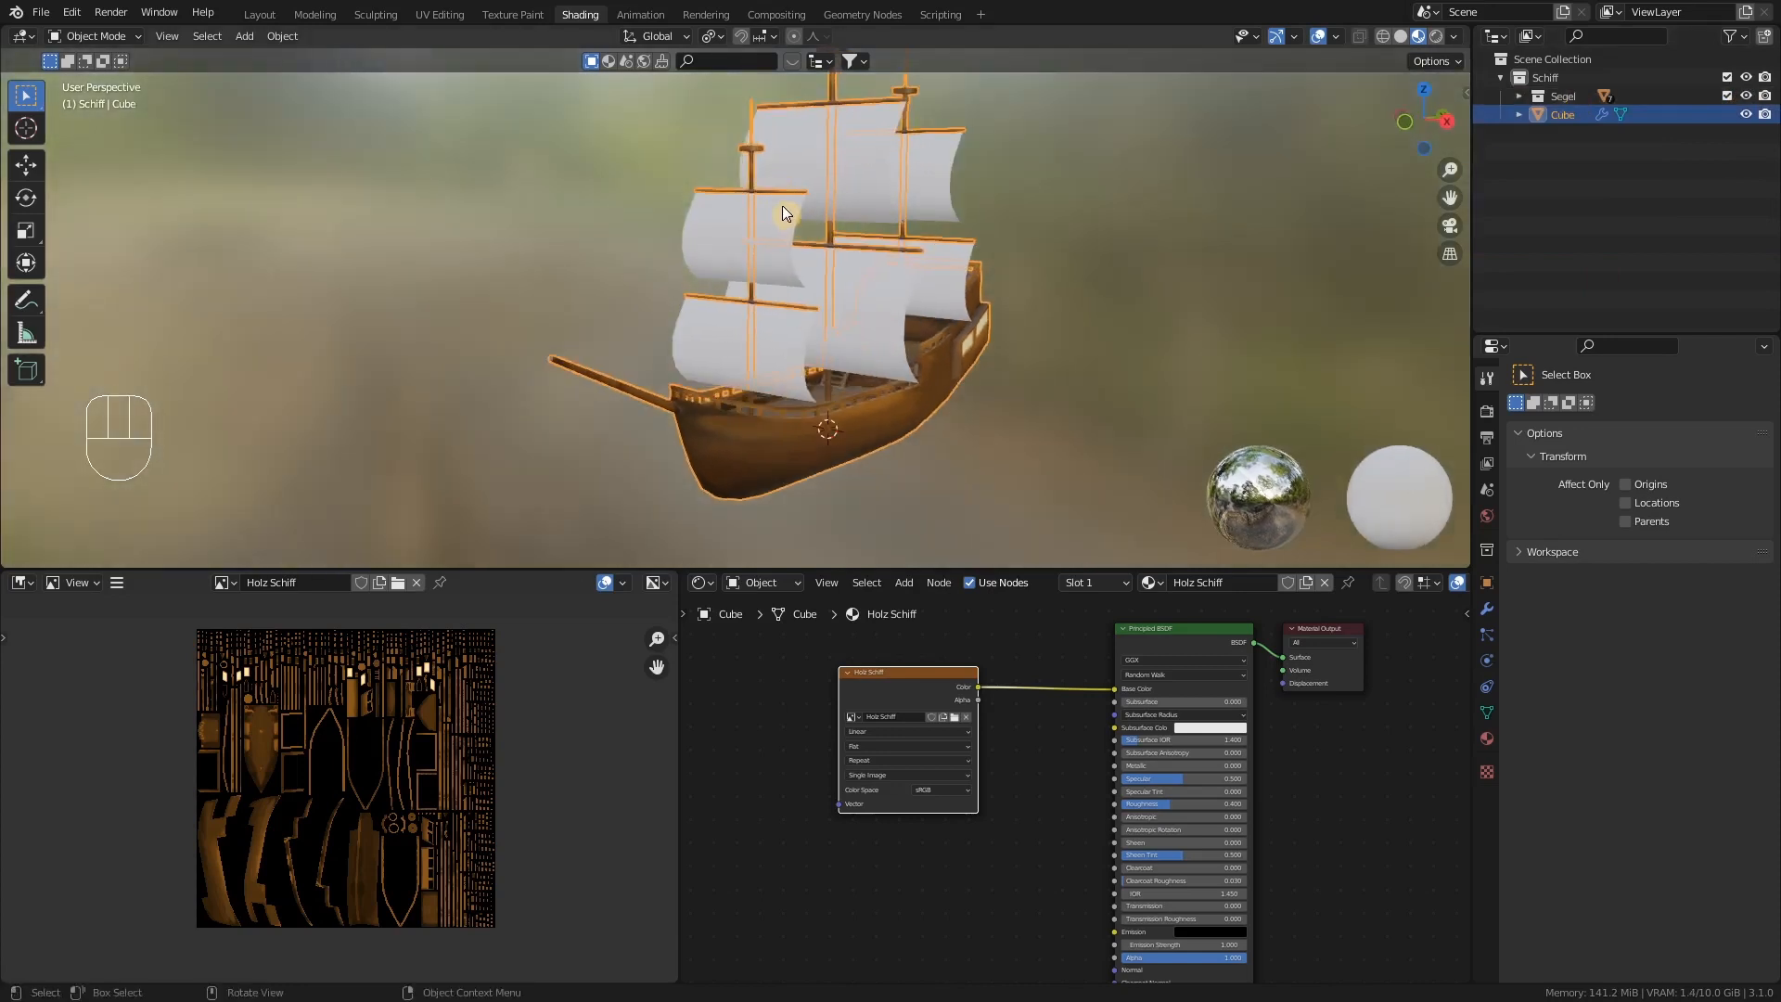
- Select the six sails without the flag and join them into one object
left_click(783, 216)
mouse_move(793, 309)
middle_mouse_down()
mouse_move(765, 286)
mouse_move(807, 348)
mouse_move(805, 306)
middle_mouse_up()
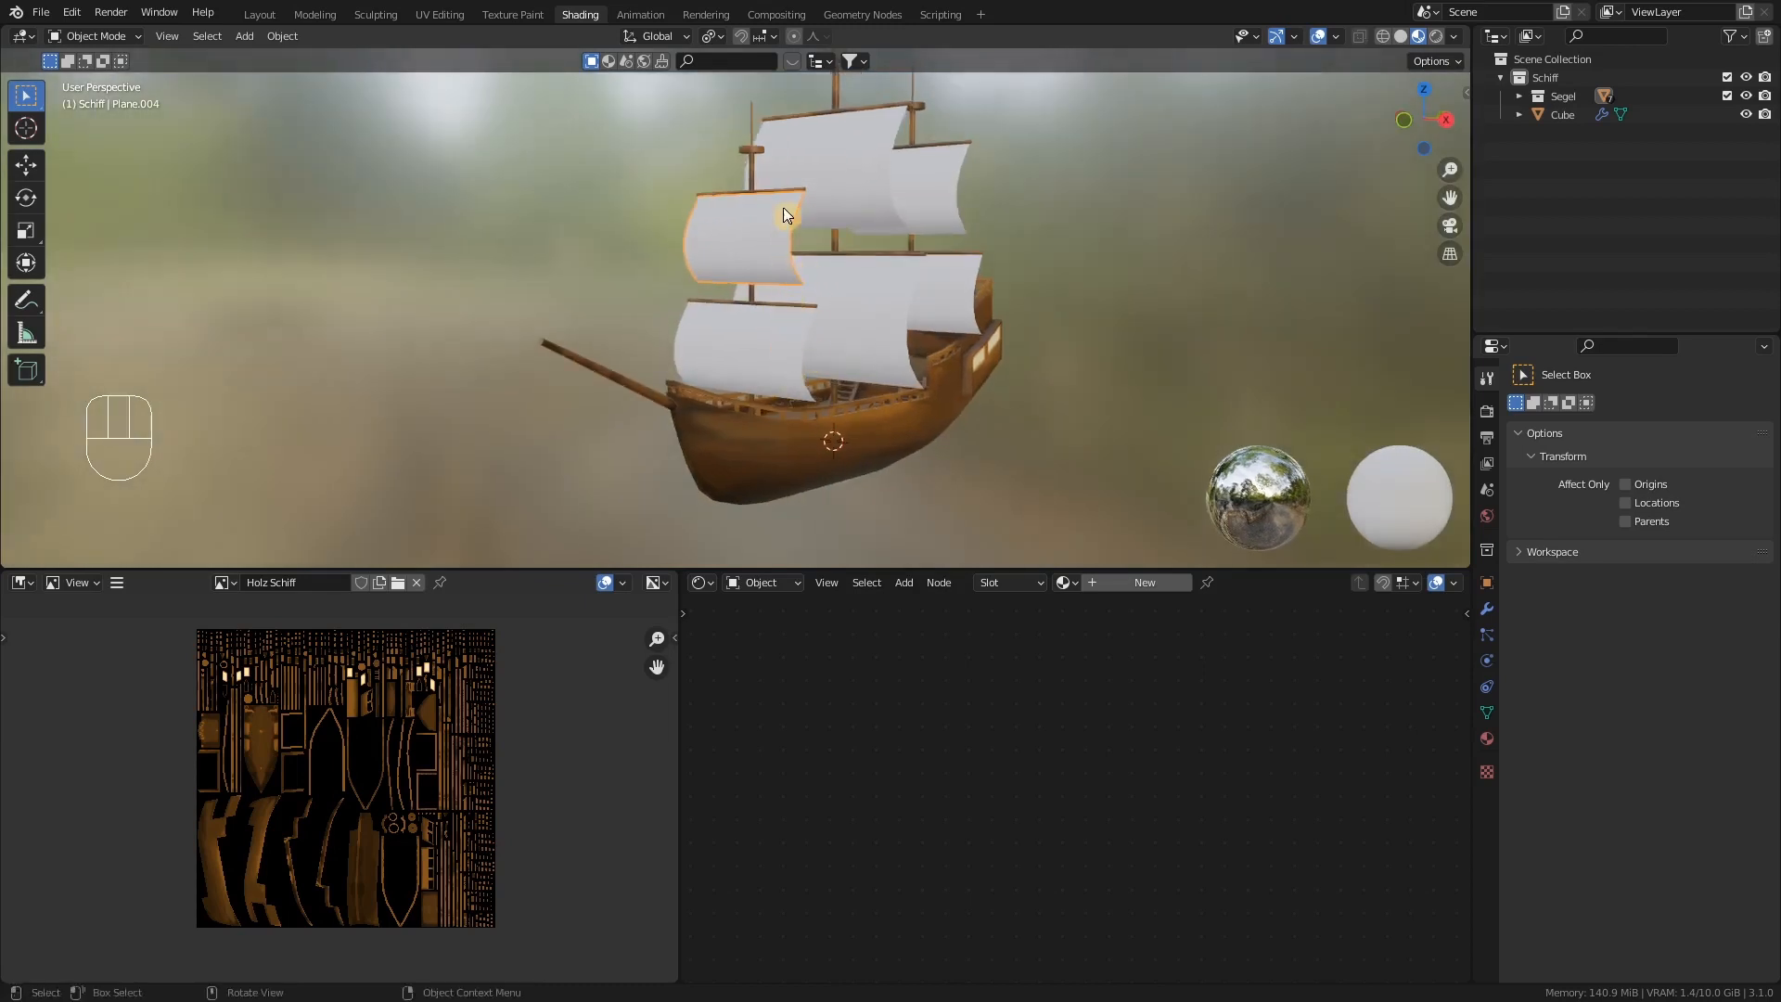
middle_click_drag(837, 226, 813, 412, "shift")
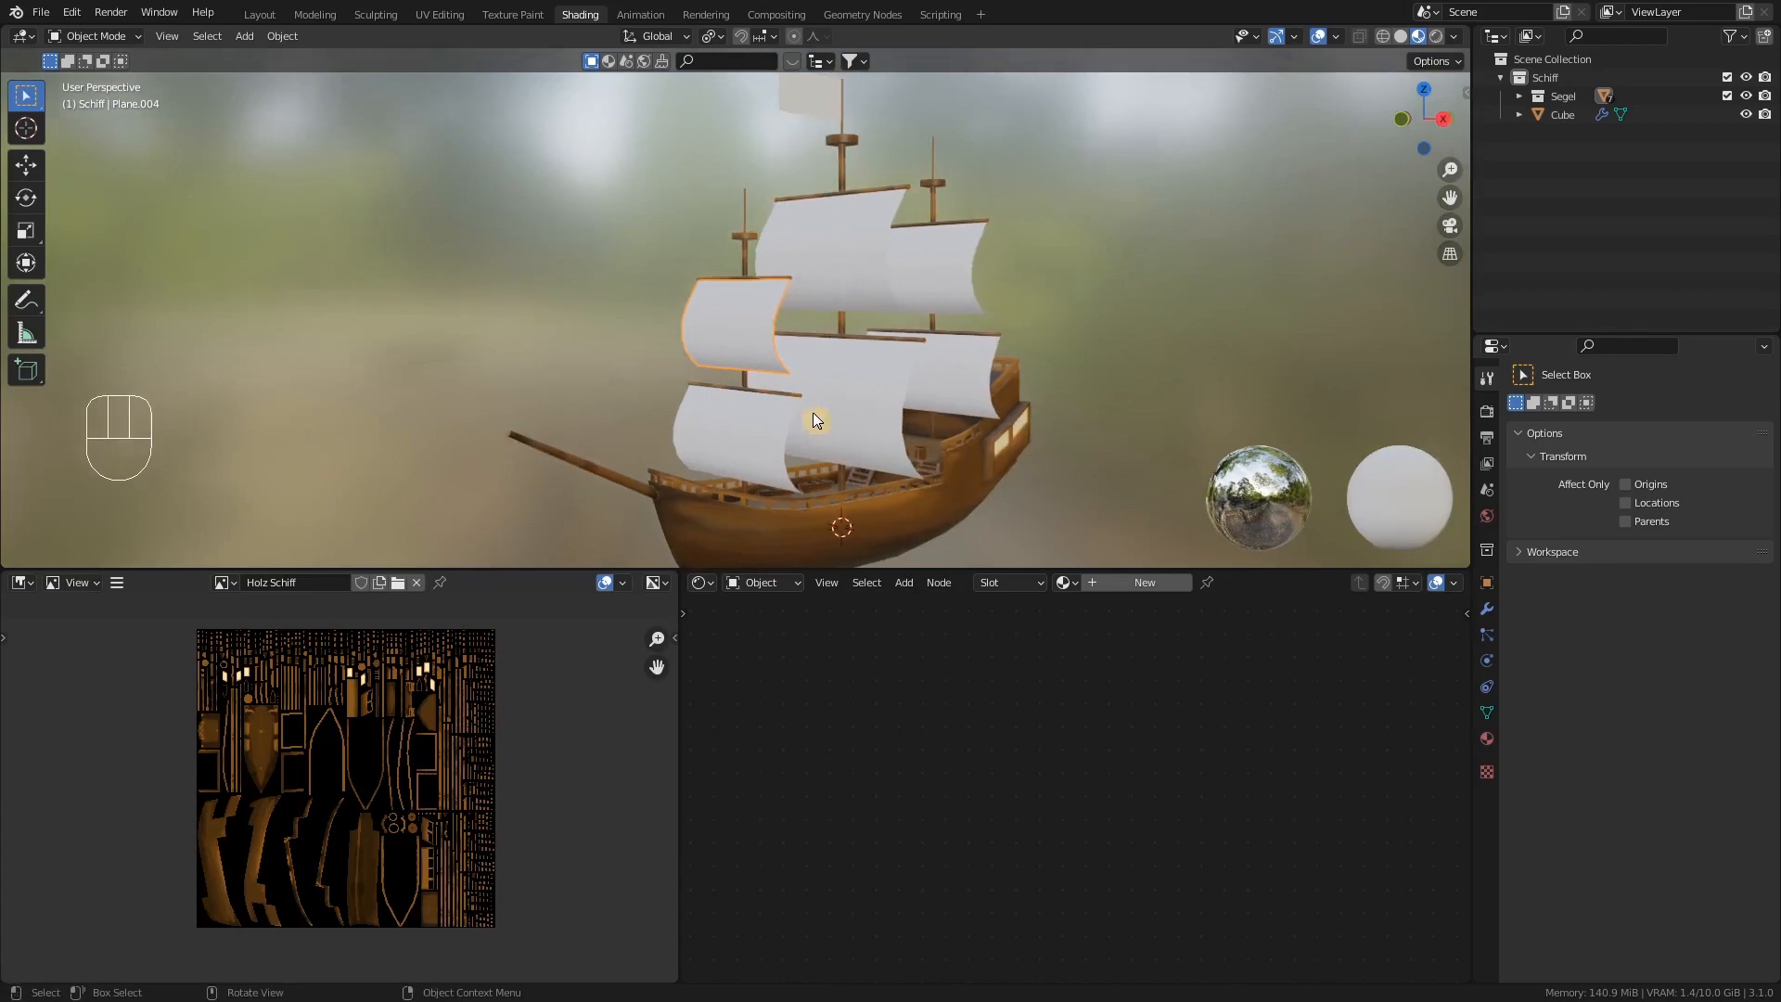
left_click(753, 409, "shift")
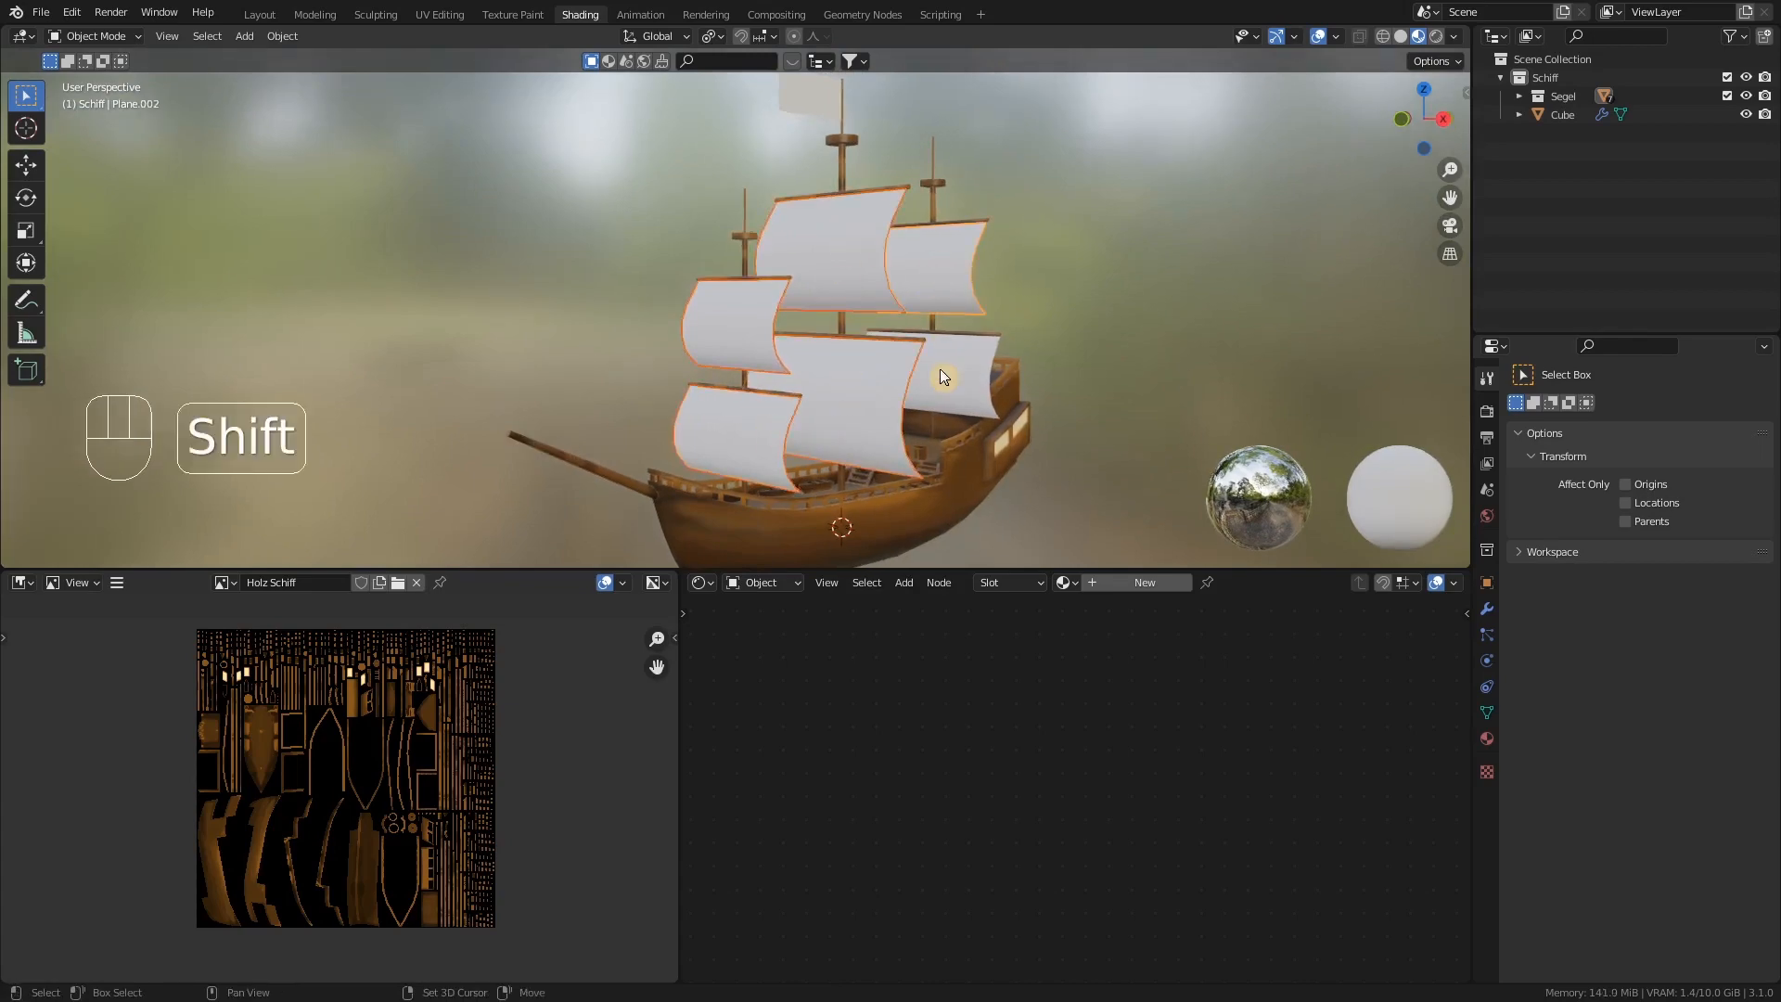
left_click(941, 375, "shift")
mouse_move(941, 376)
middle_mouse_down()
mouse_move(970, 364)
mouse_move(926, 349)
mouse_move(978, 354)
mouse_move(1002, 379)
mouse_move(869, 375)
mouse_move(970, 372)
mouse_move(955, 373)
middle_mouse_up()
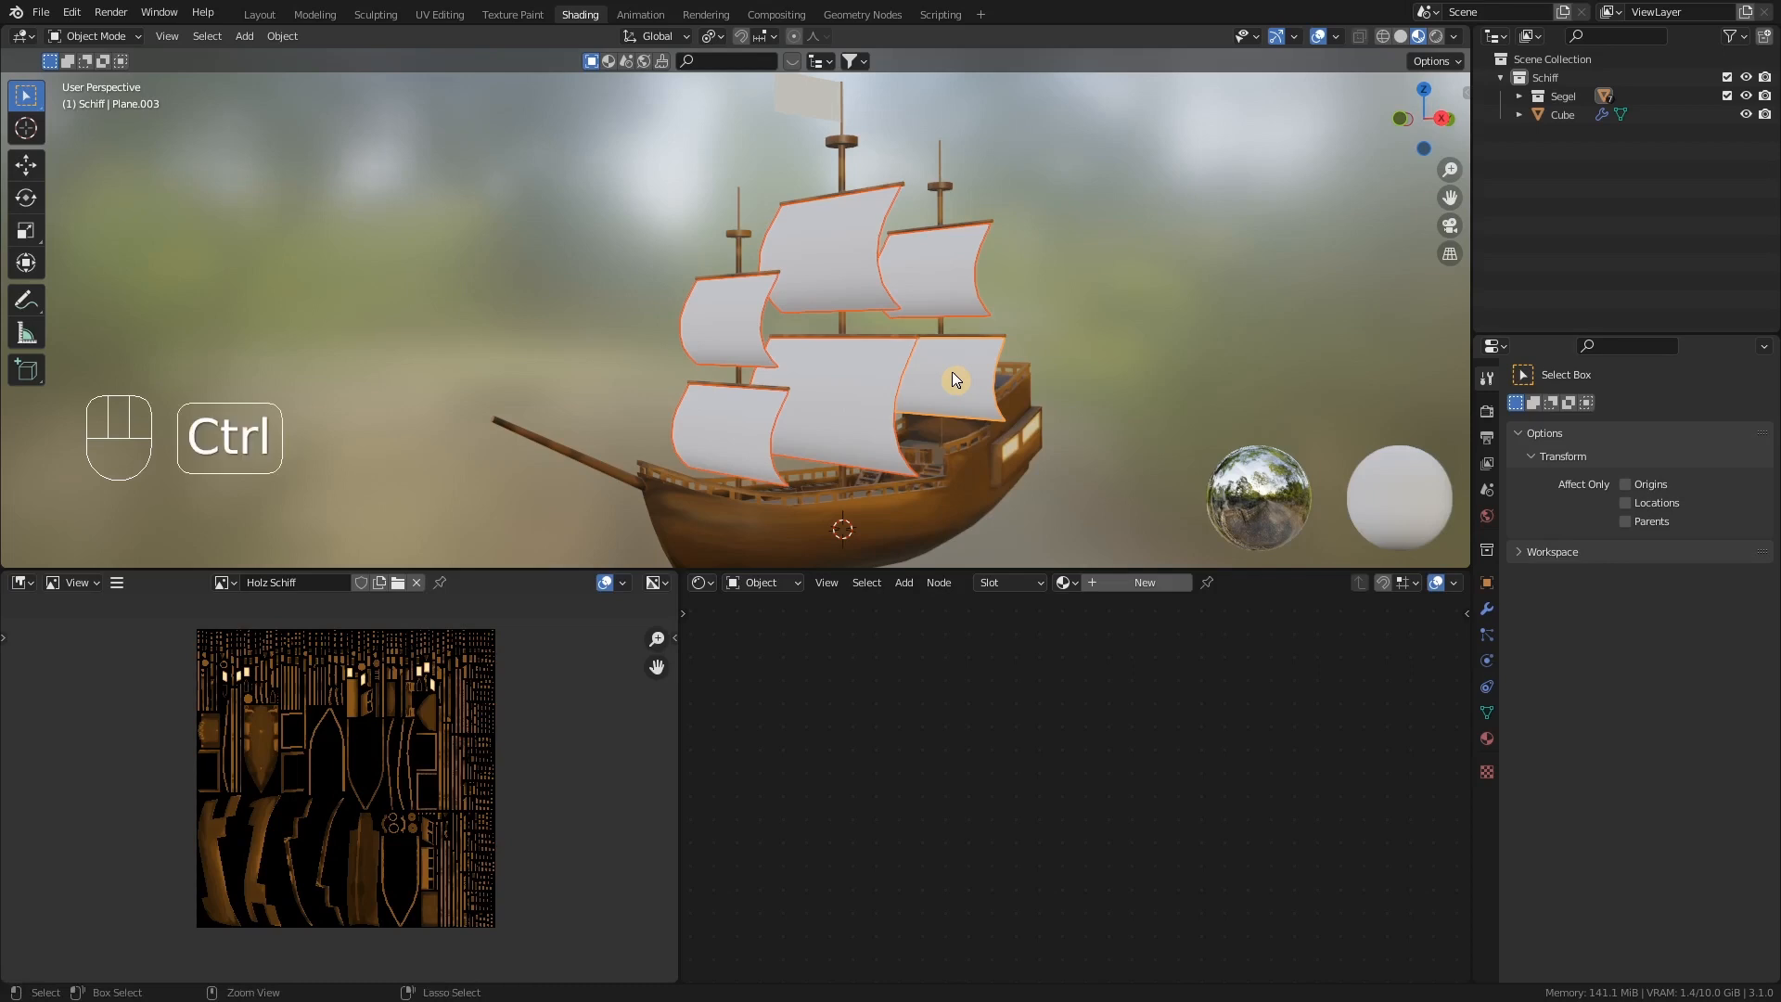
key("ctrl+j")
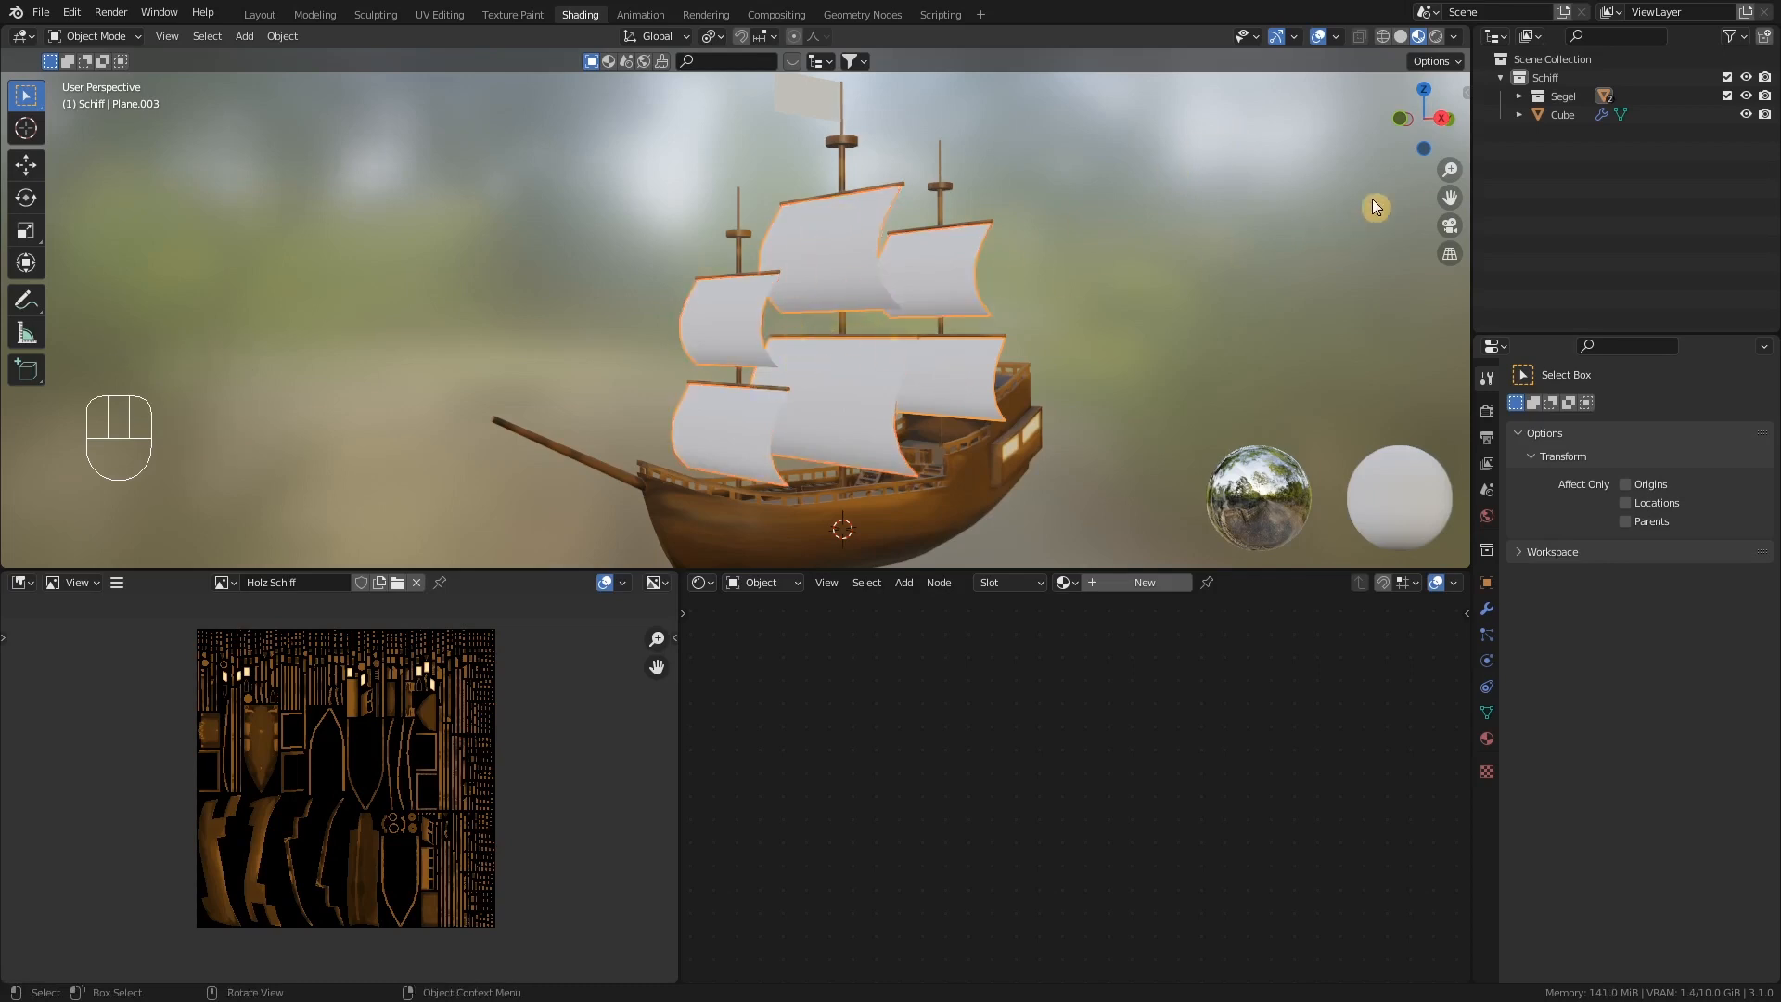
- Expand the Segel collection and rename the flag object Plane.006 to Fahne
left_click(1520, 96)
left_click(1604, 111)
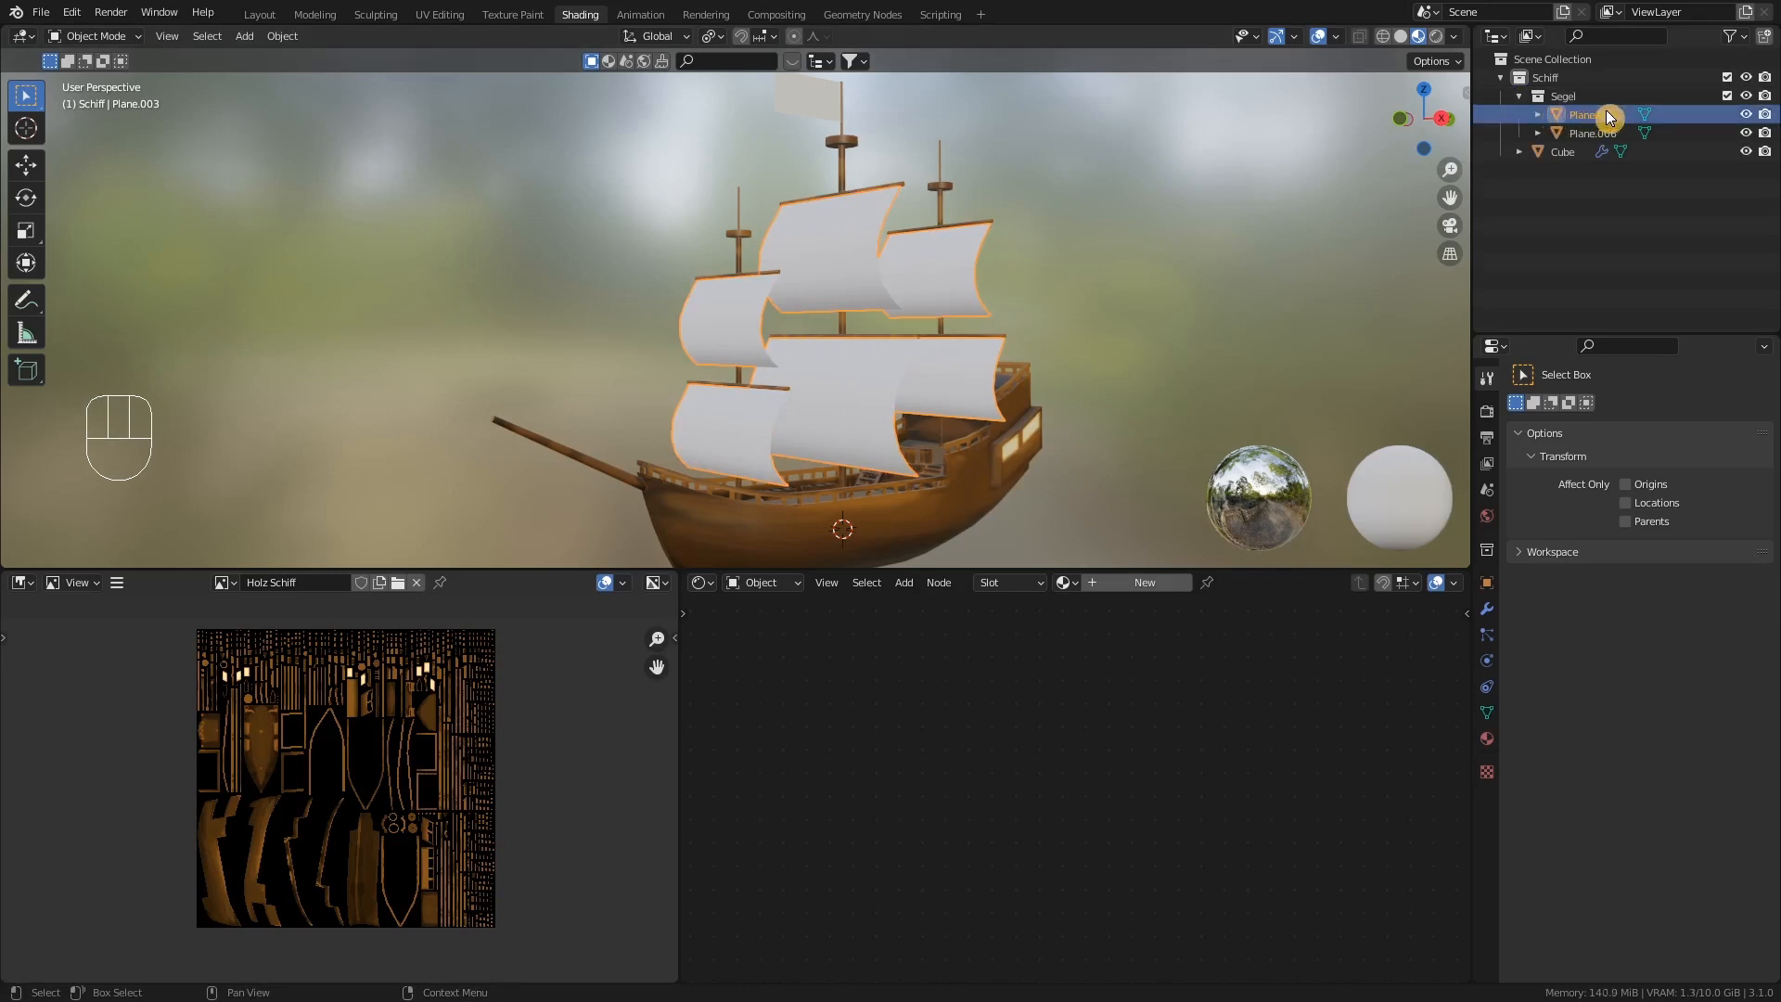
left_click(1592, 135)
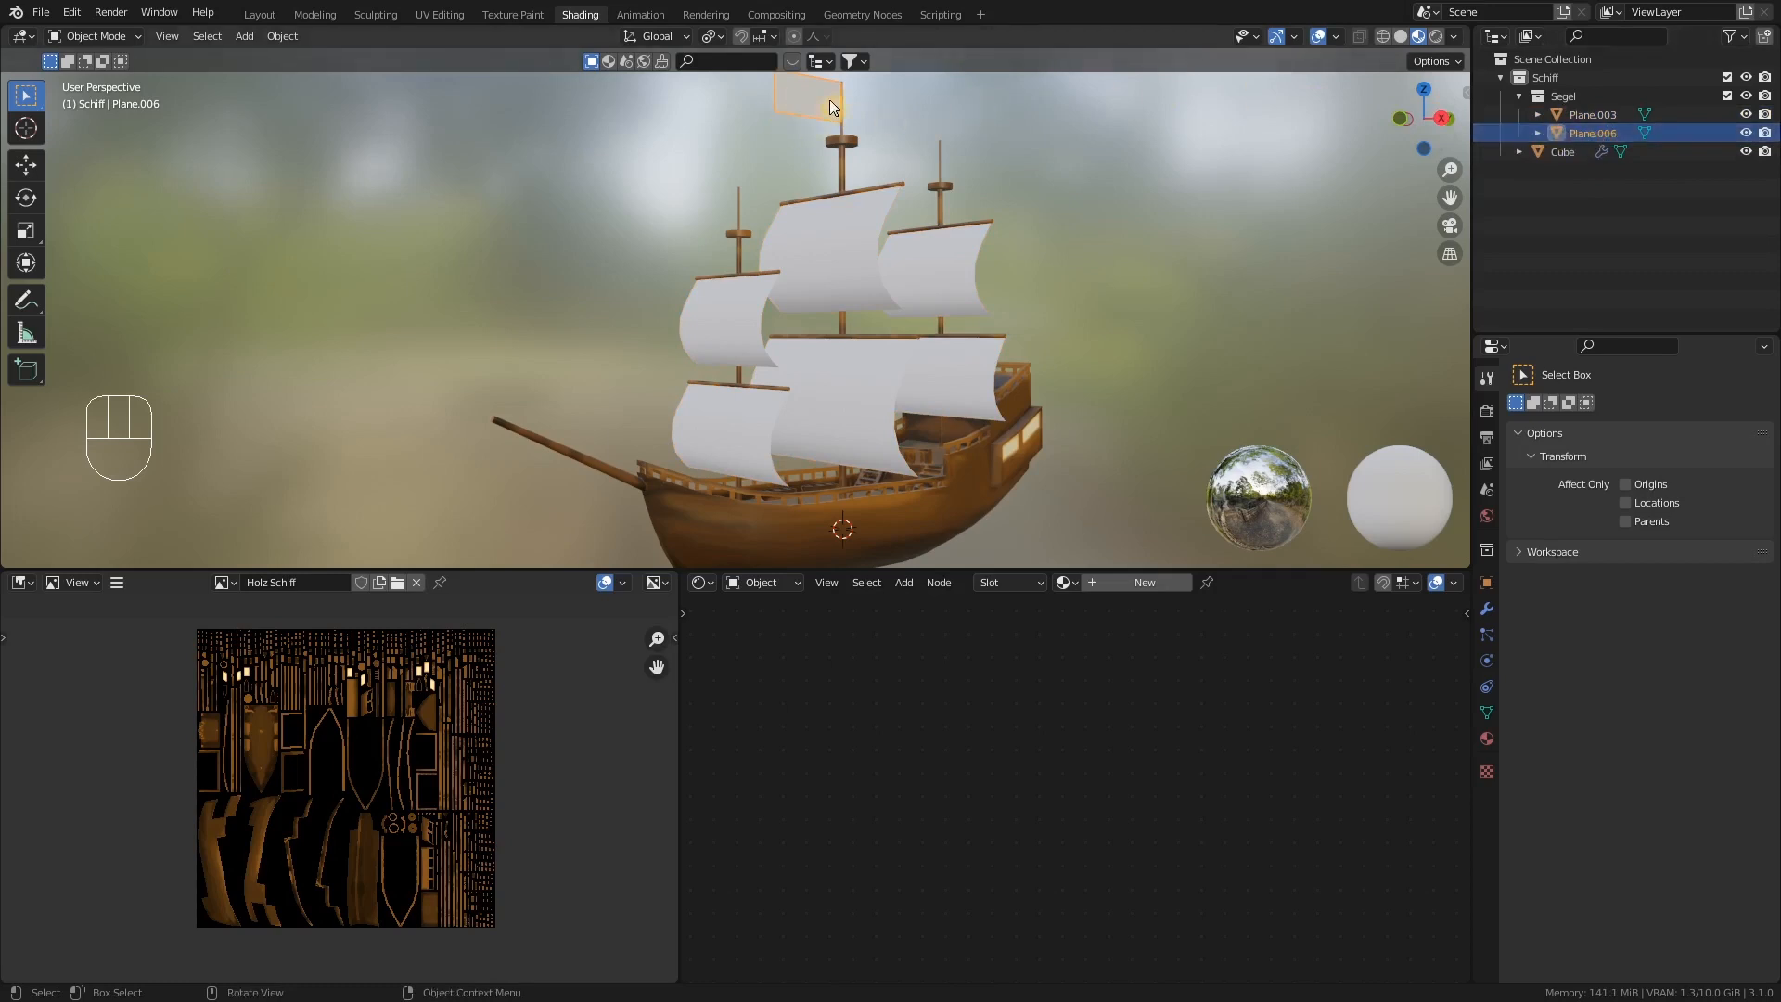
double_click(1597, 132)
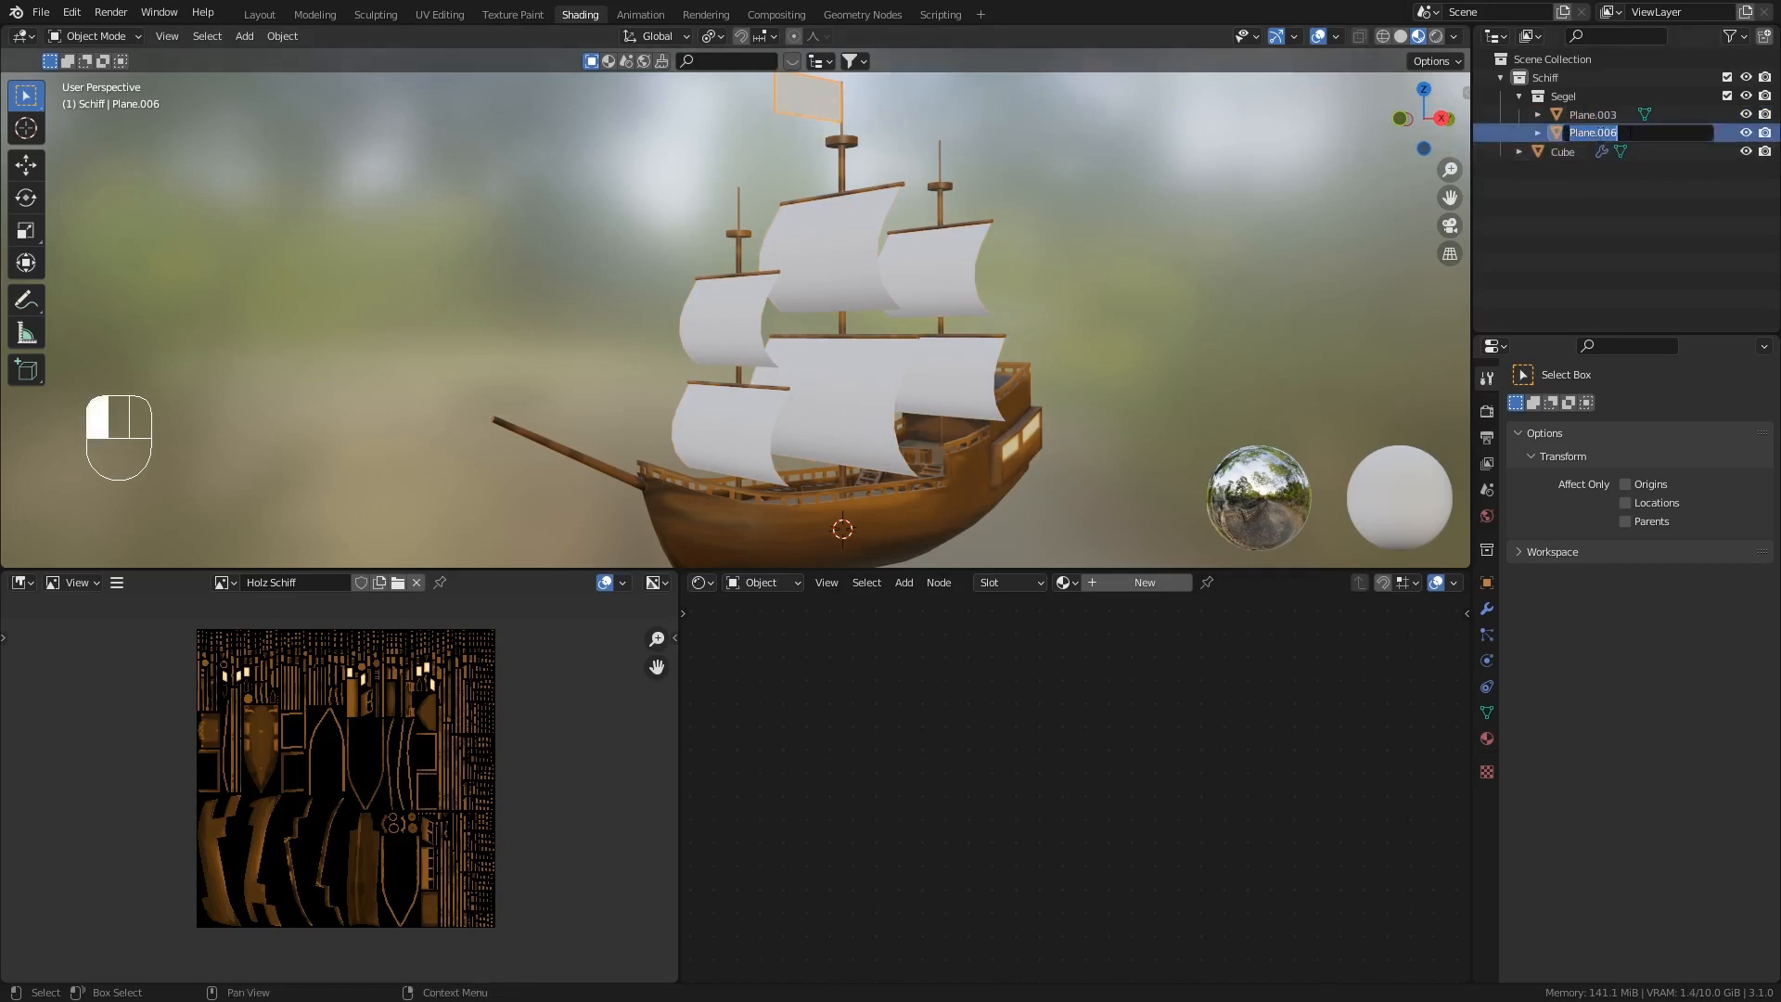
type("Sege")
key("BackSpace")
key("BackSpace")
key("BackSpace")
key("BackSpace")
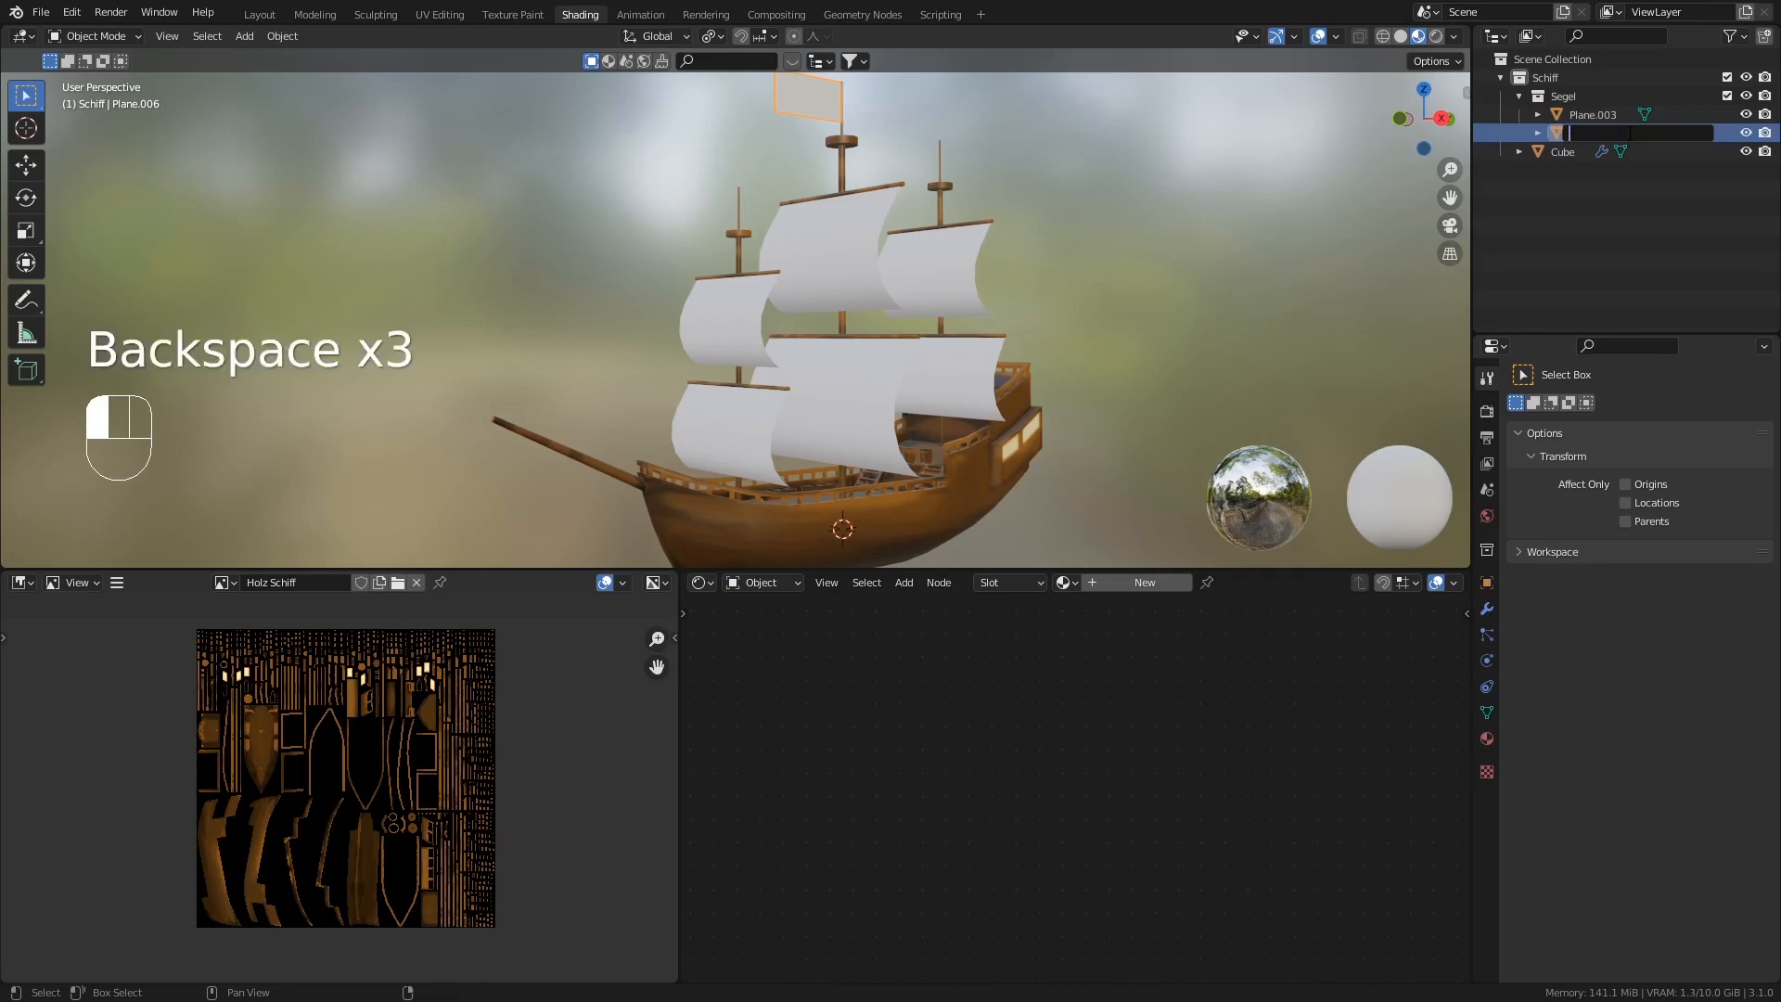
type("Fahne")
key("Return")
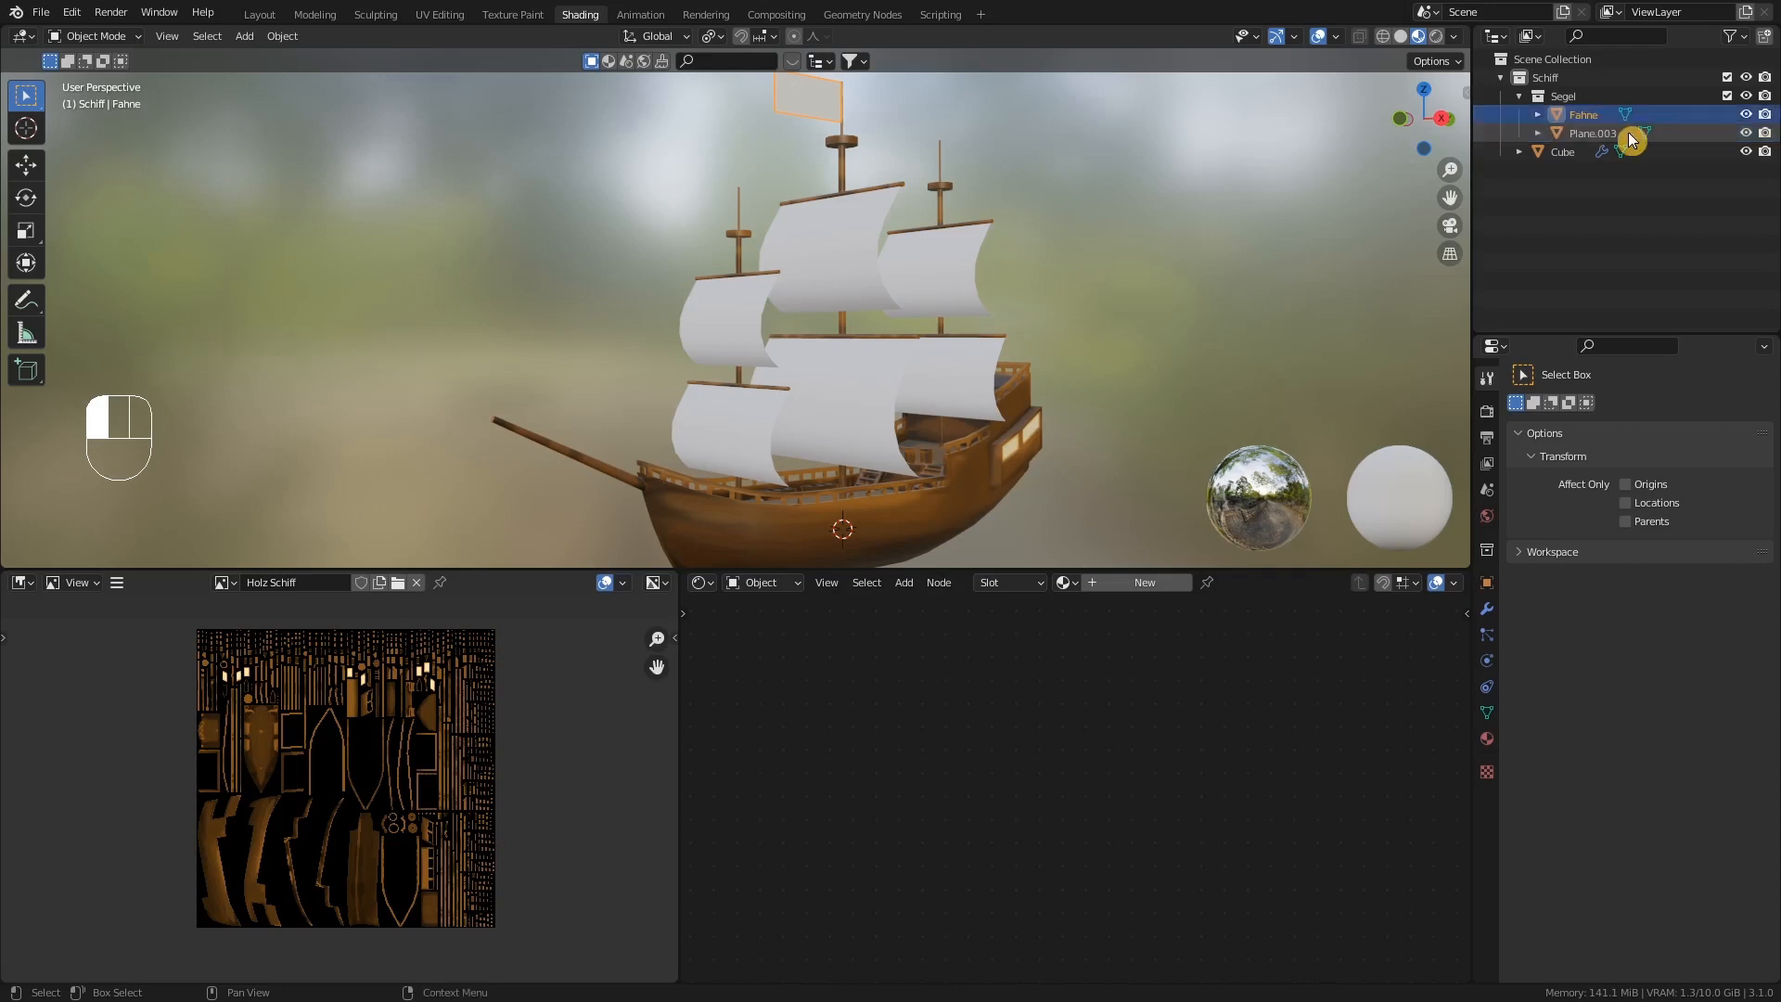
- Rename the joined sails object Plane.003 to Segel
left_click(1565, 131)
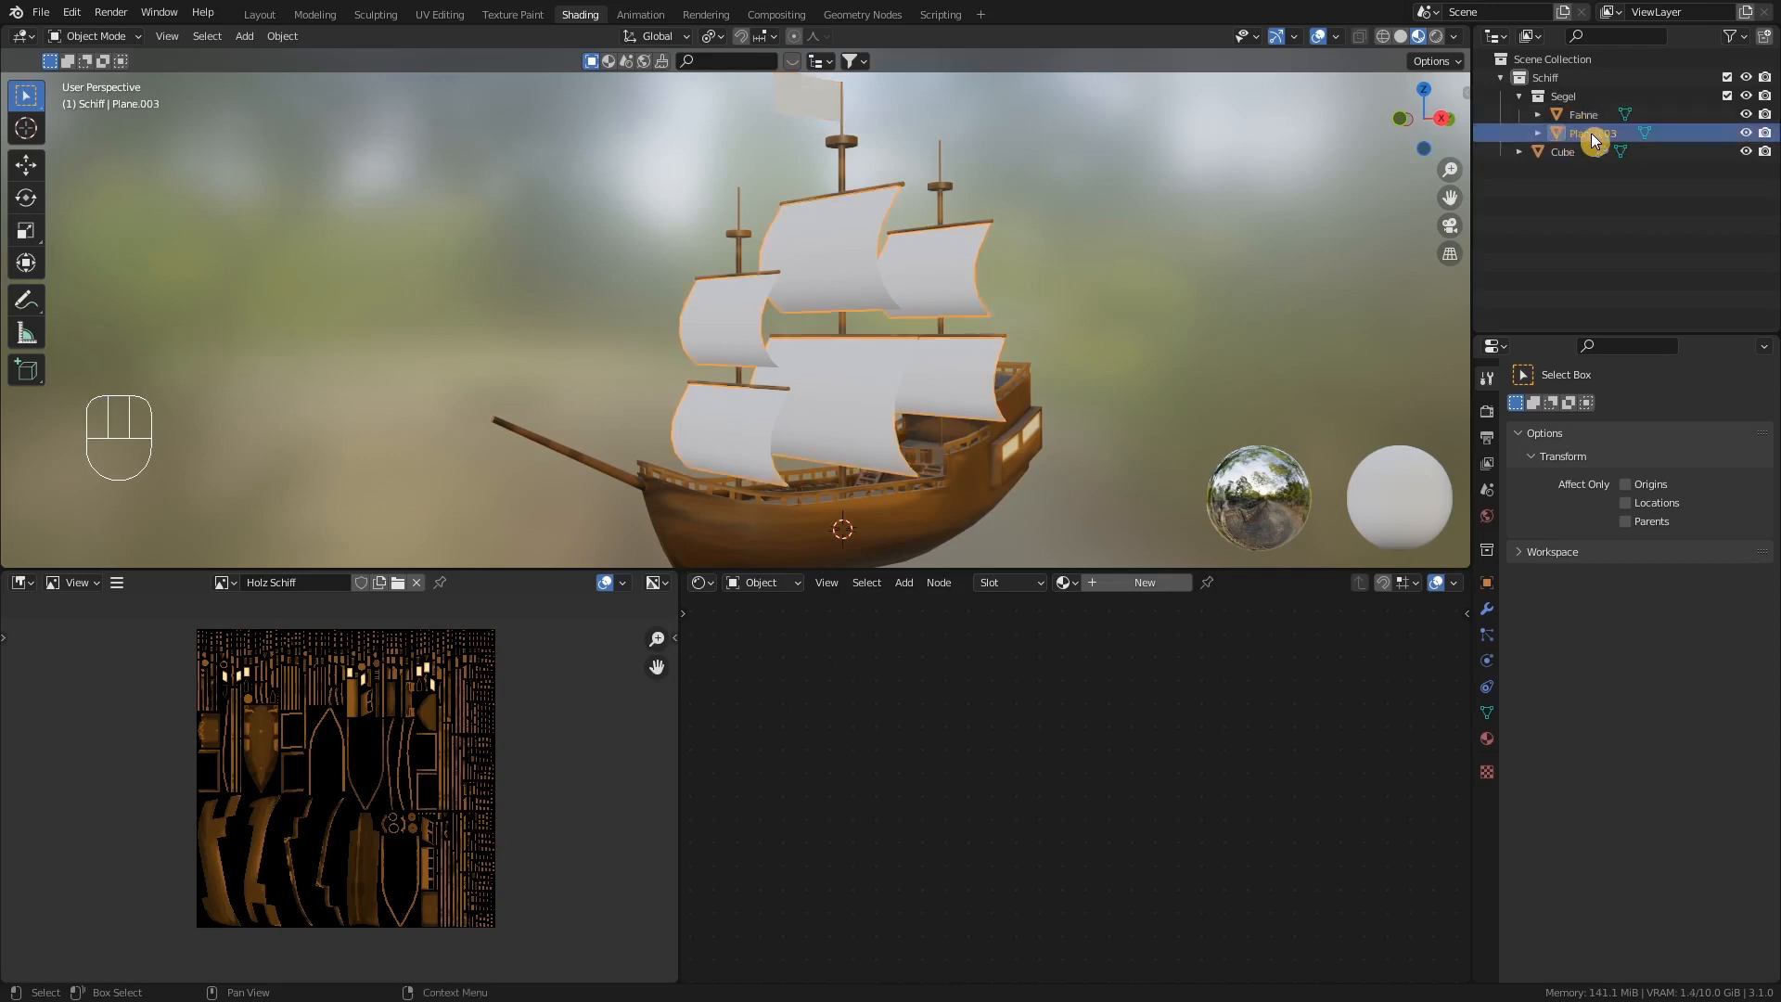
double_click(1590, 131)
type("S")
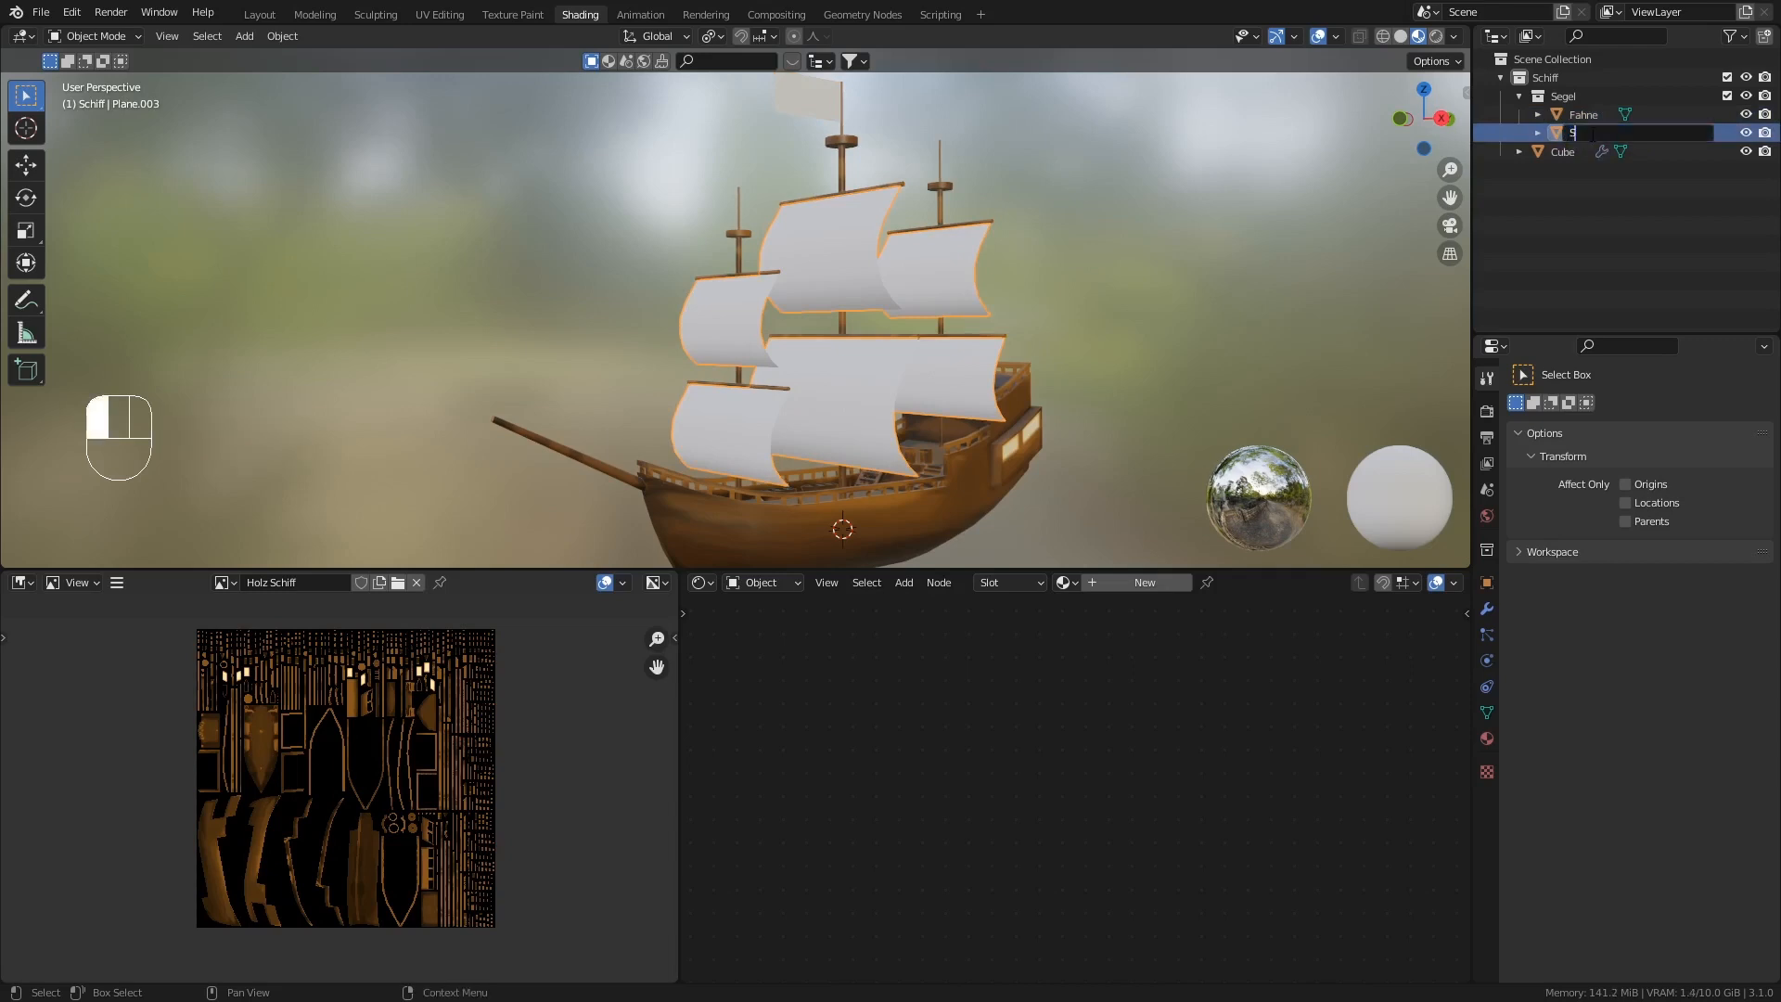
type("egel")
key("Return")
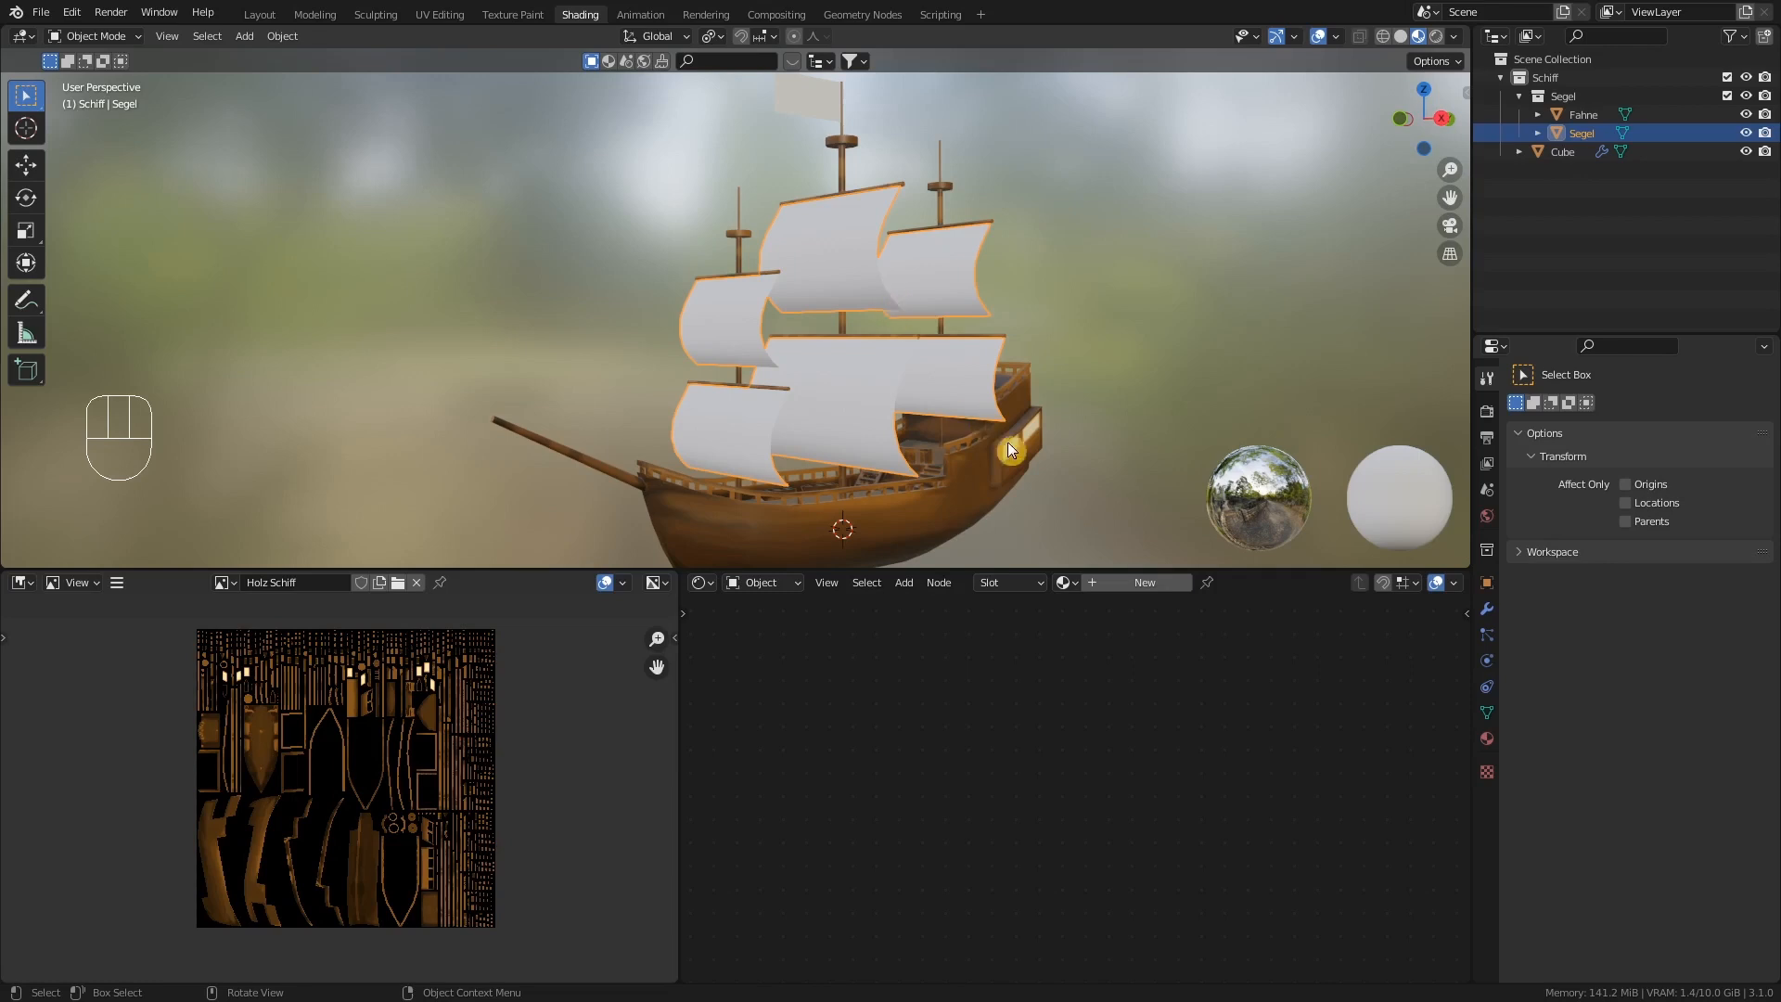
- Create a new material for the sails and name it Segel
left_click(1132, 581)
left_click(1225, 582)
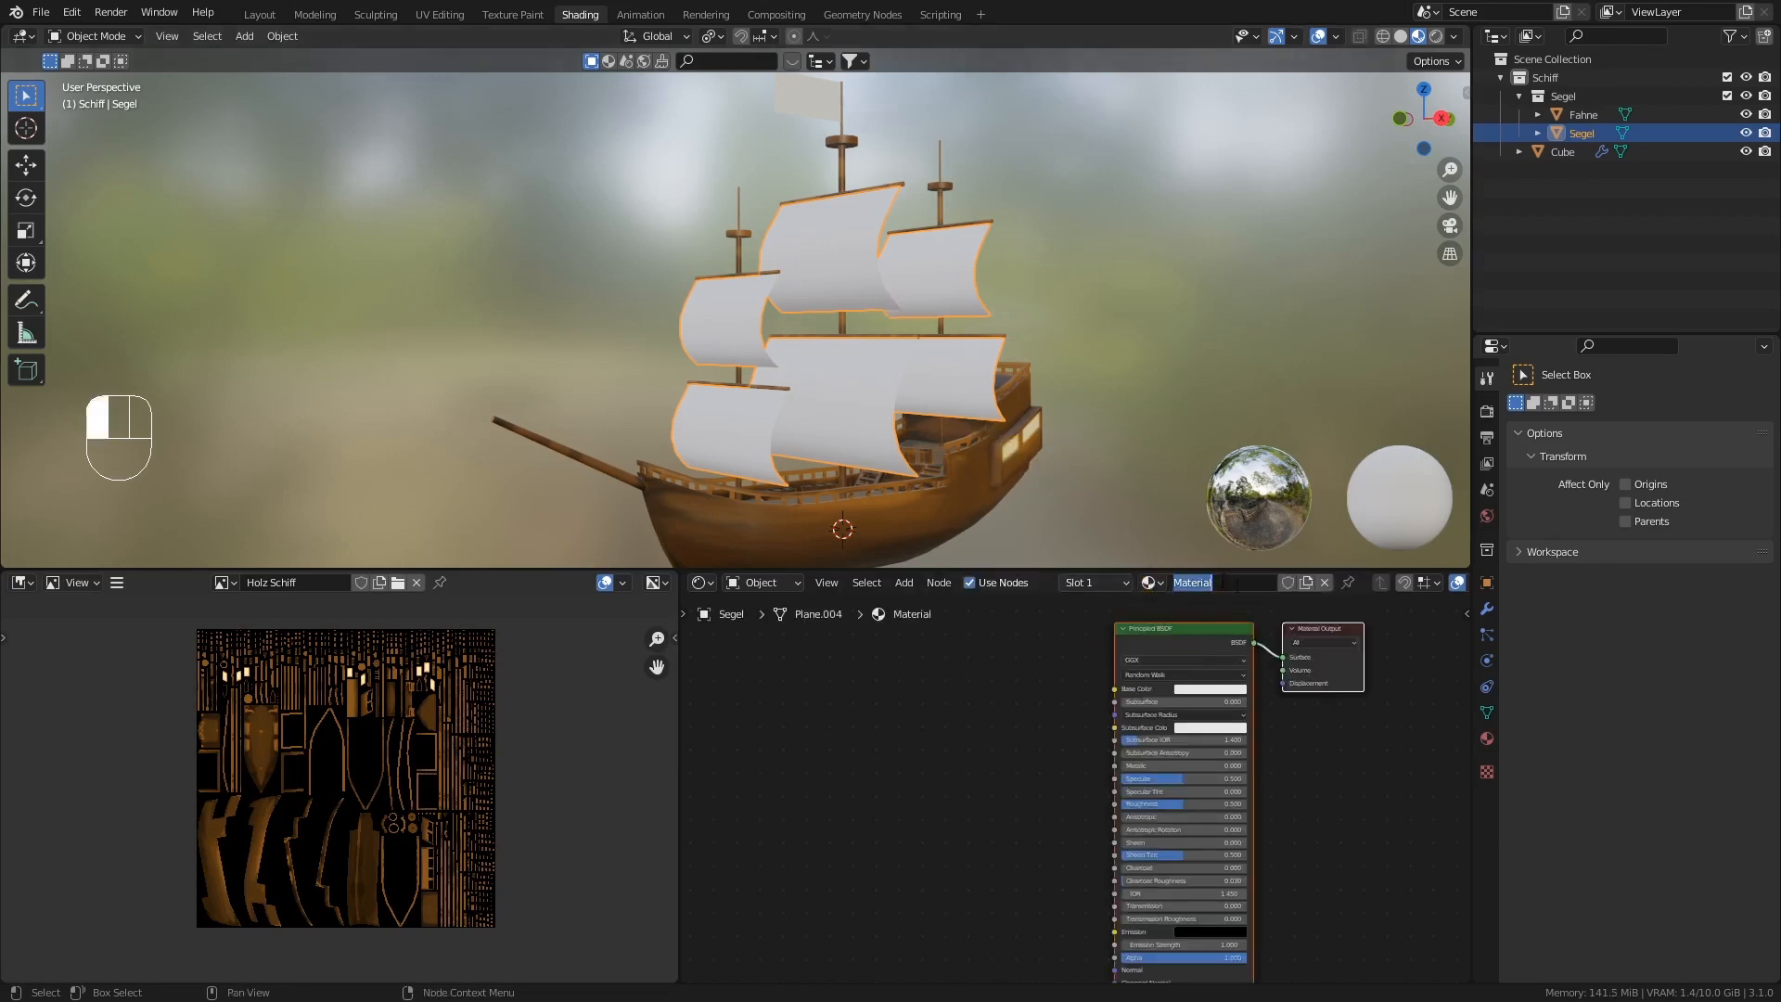
type("Segel")
key("Return")
- Add an Image Texture node to the Segel material and connect its Color output to the Principled BSDF's Base Color
scroll(1043, 657, "down", 1)
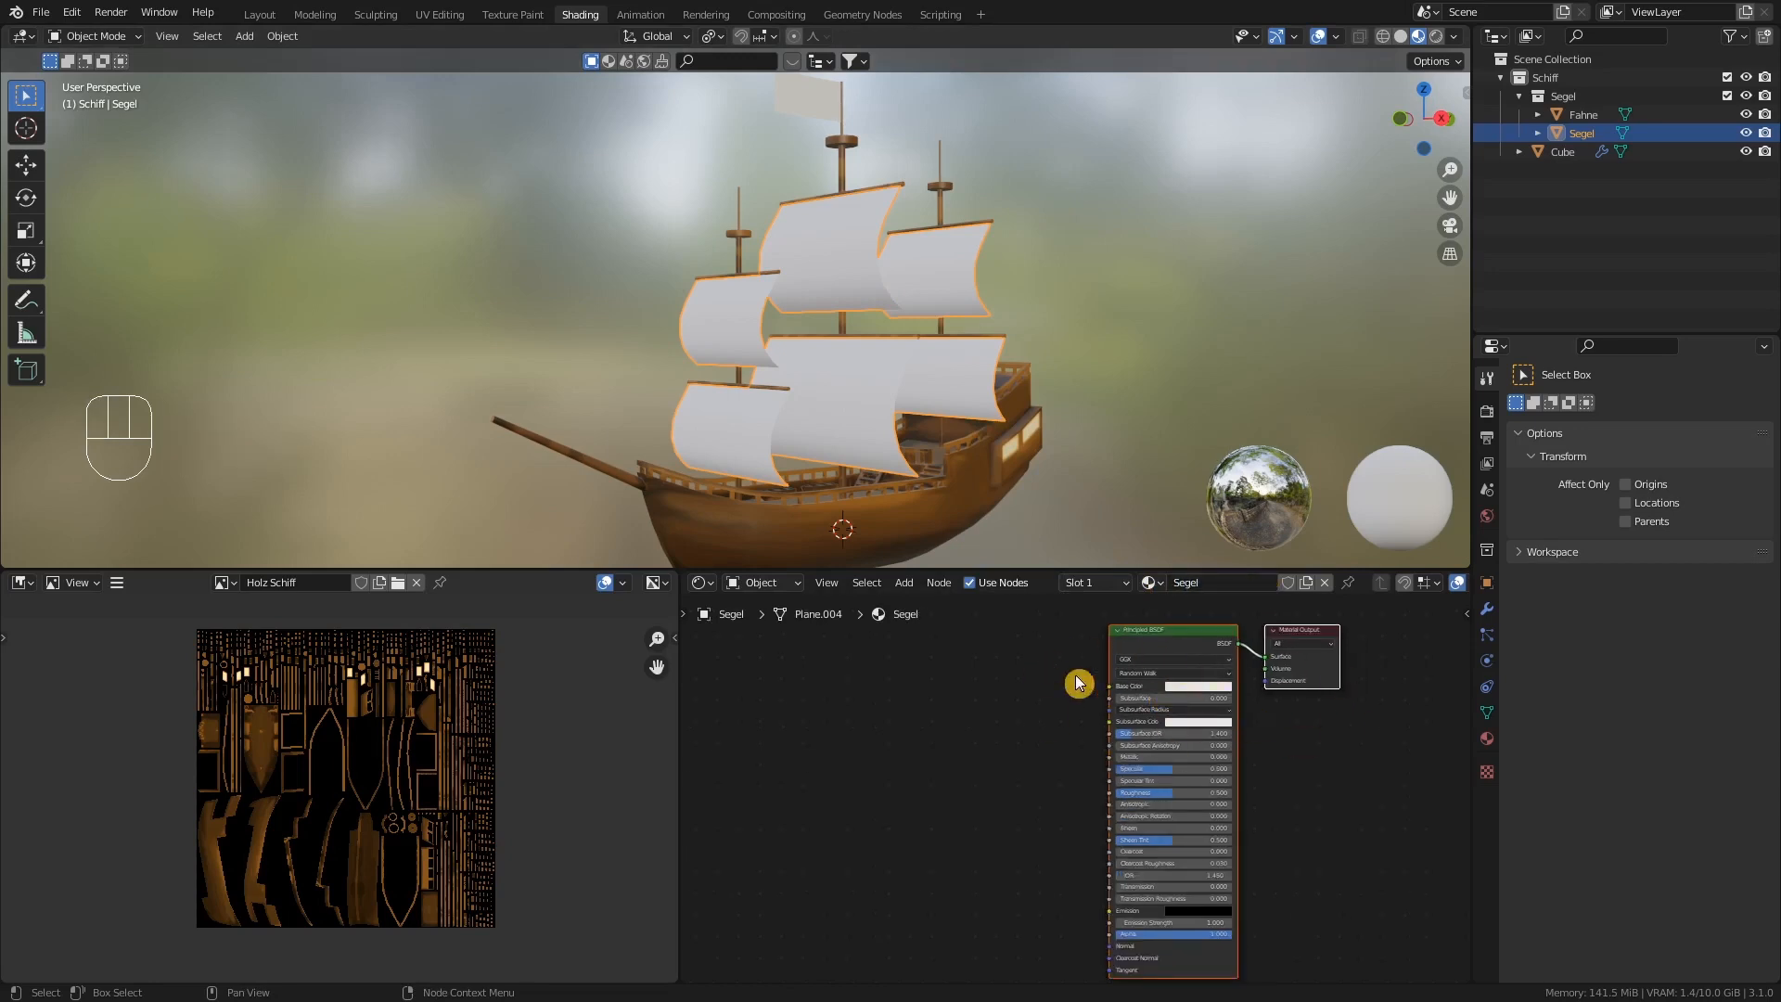
key("shift+a")
mouse_move(820, 724)
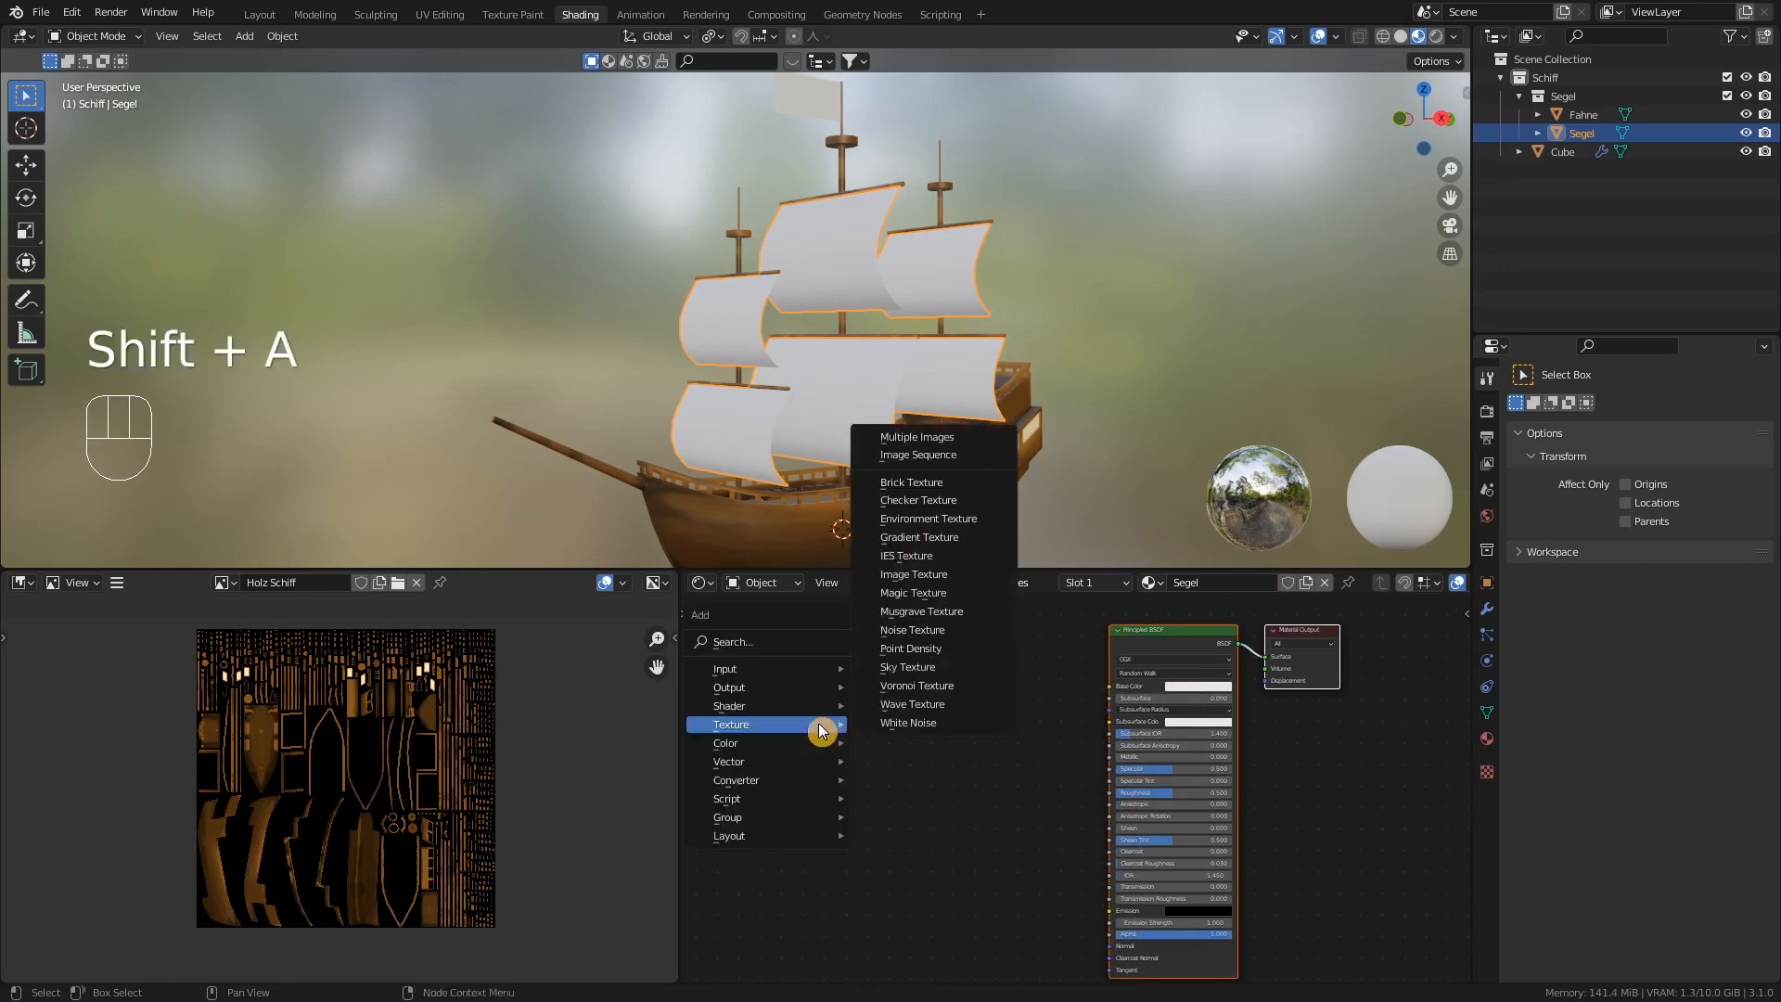
left_click(913, 574)
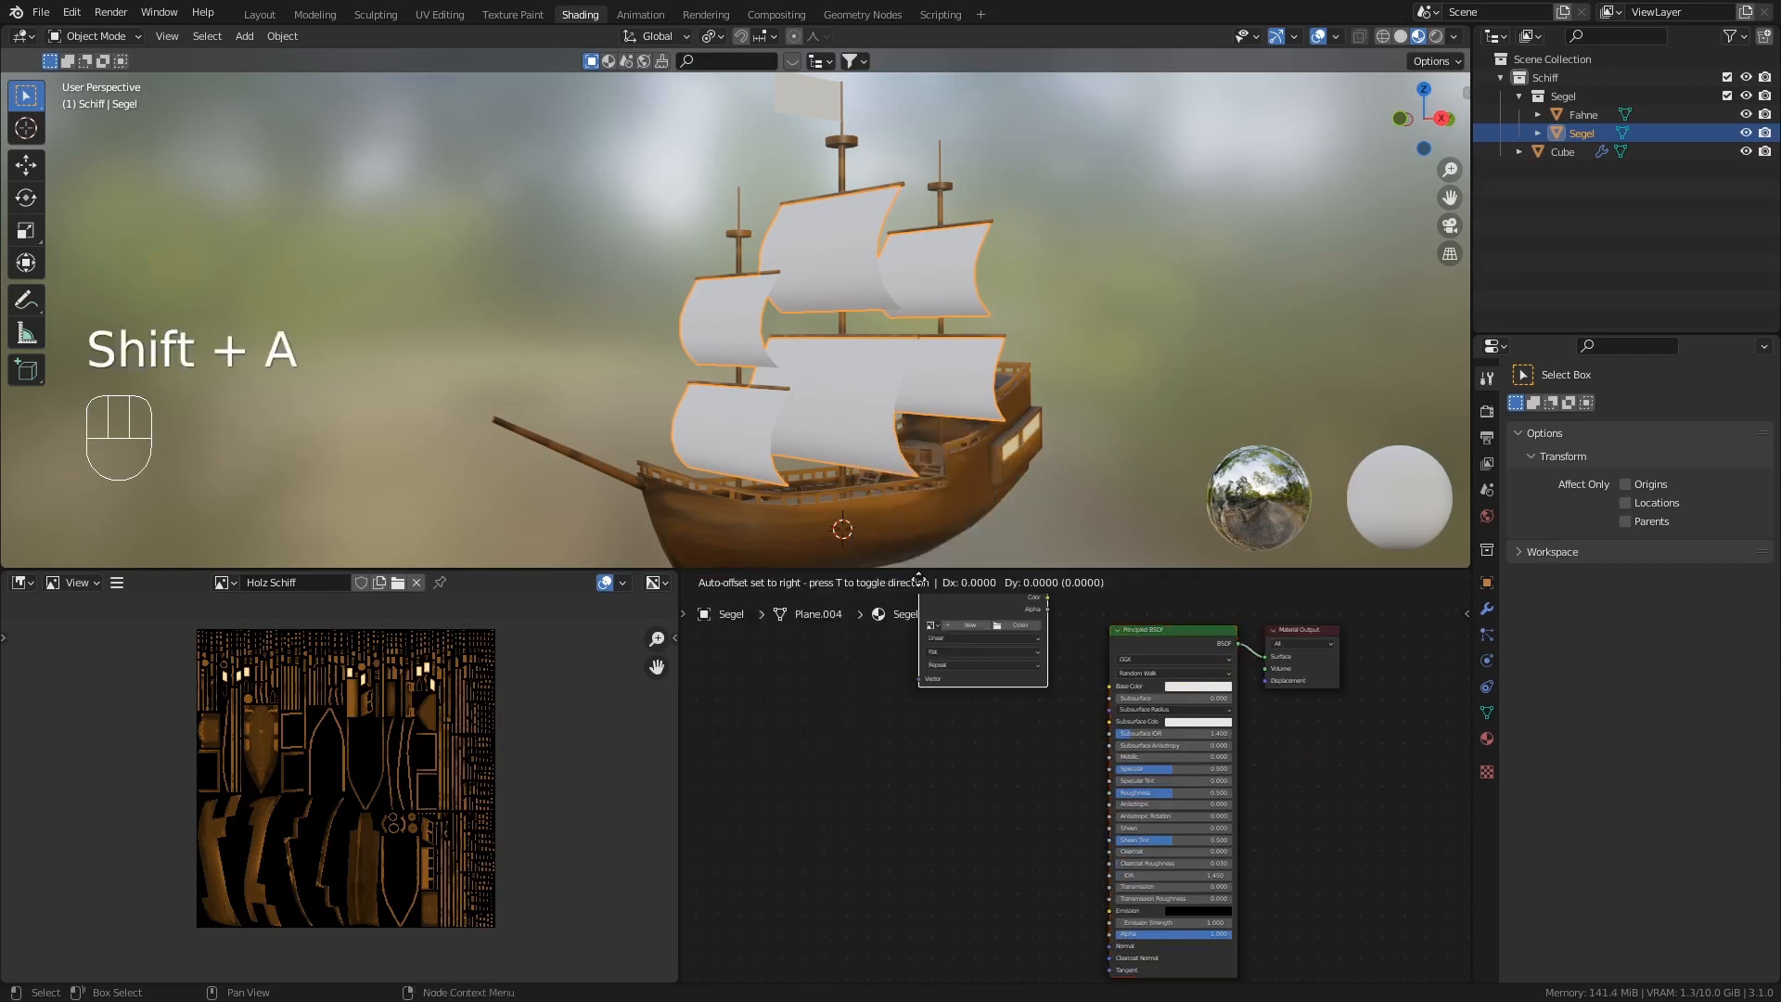
left_click(854, 655)
left_click(951, 672)
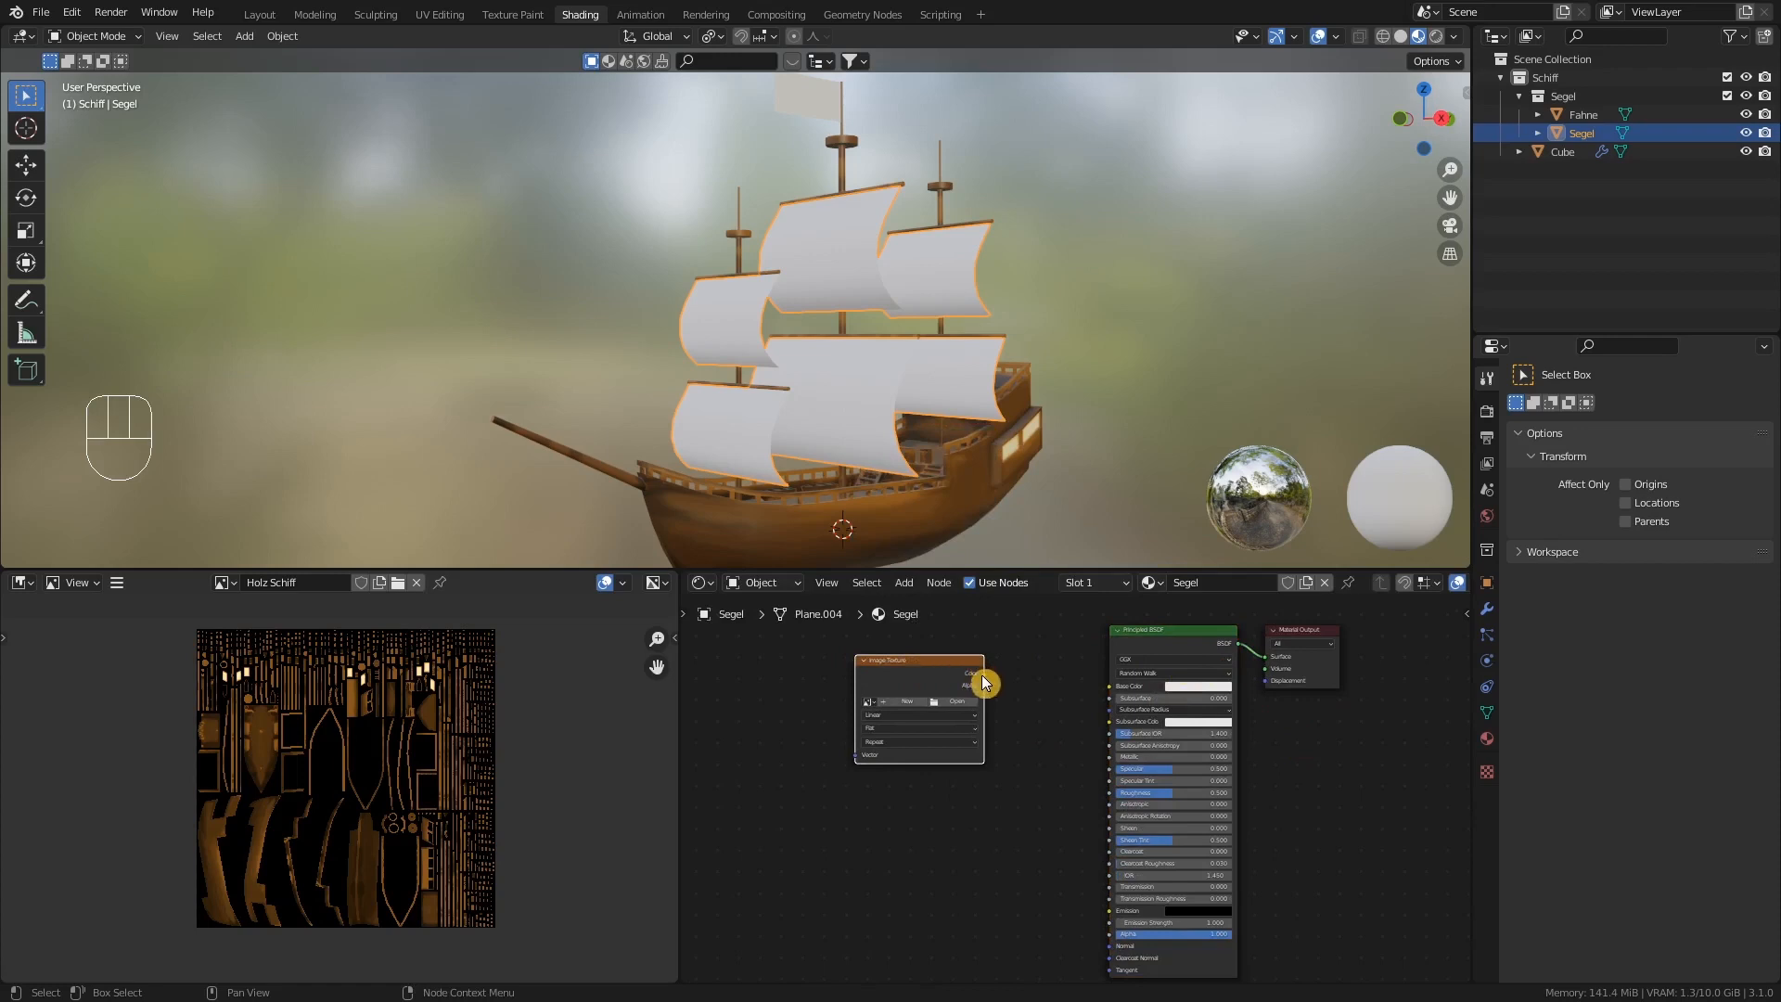
left_click_drag(982, 673, 1109, 691)
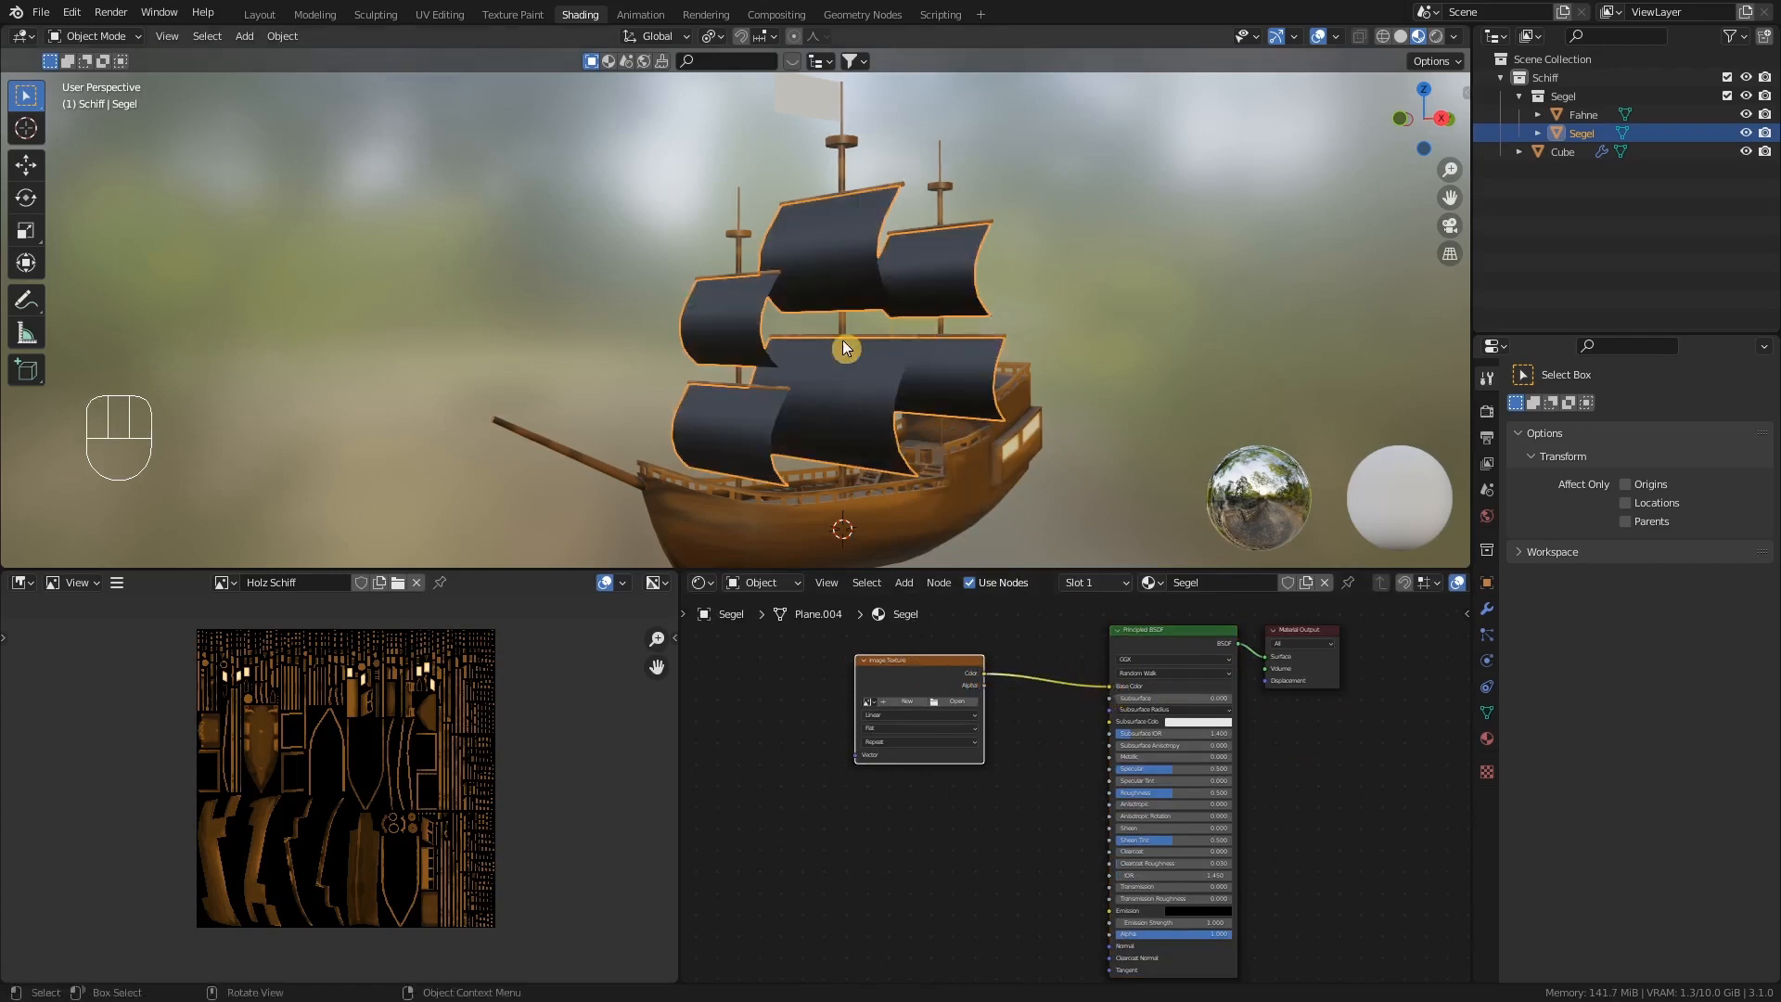
- Create a blank black 2048 × 2048 px image named Segel in the Image Texture node
left_click(898, 706)
left_click(920, 732)
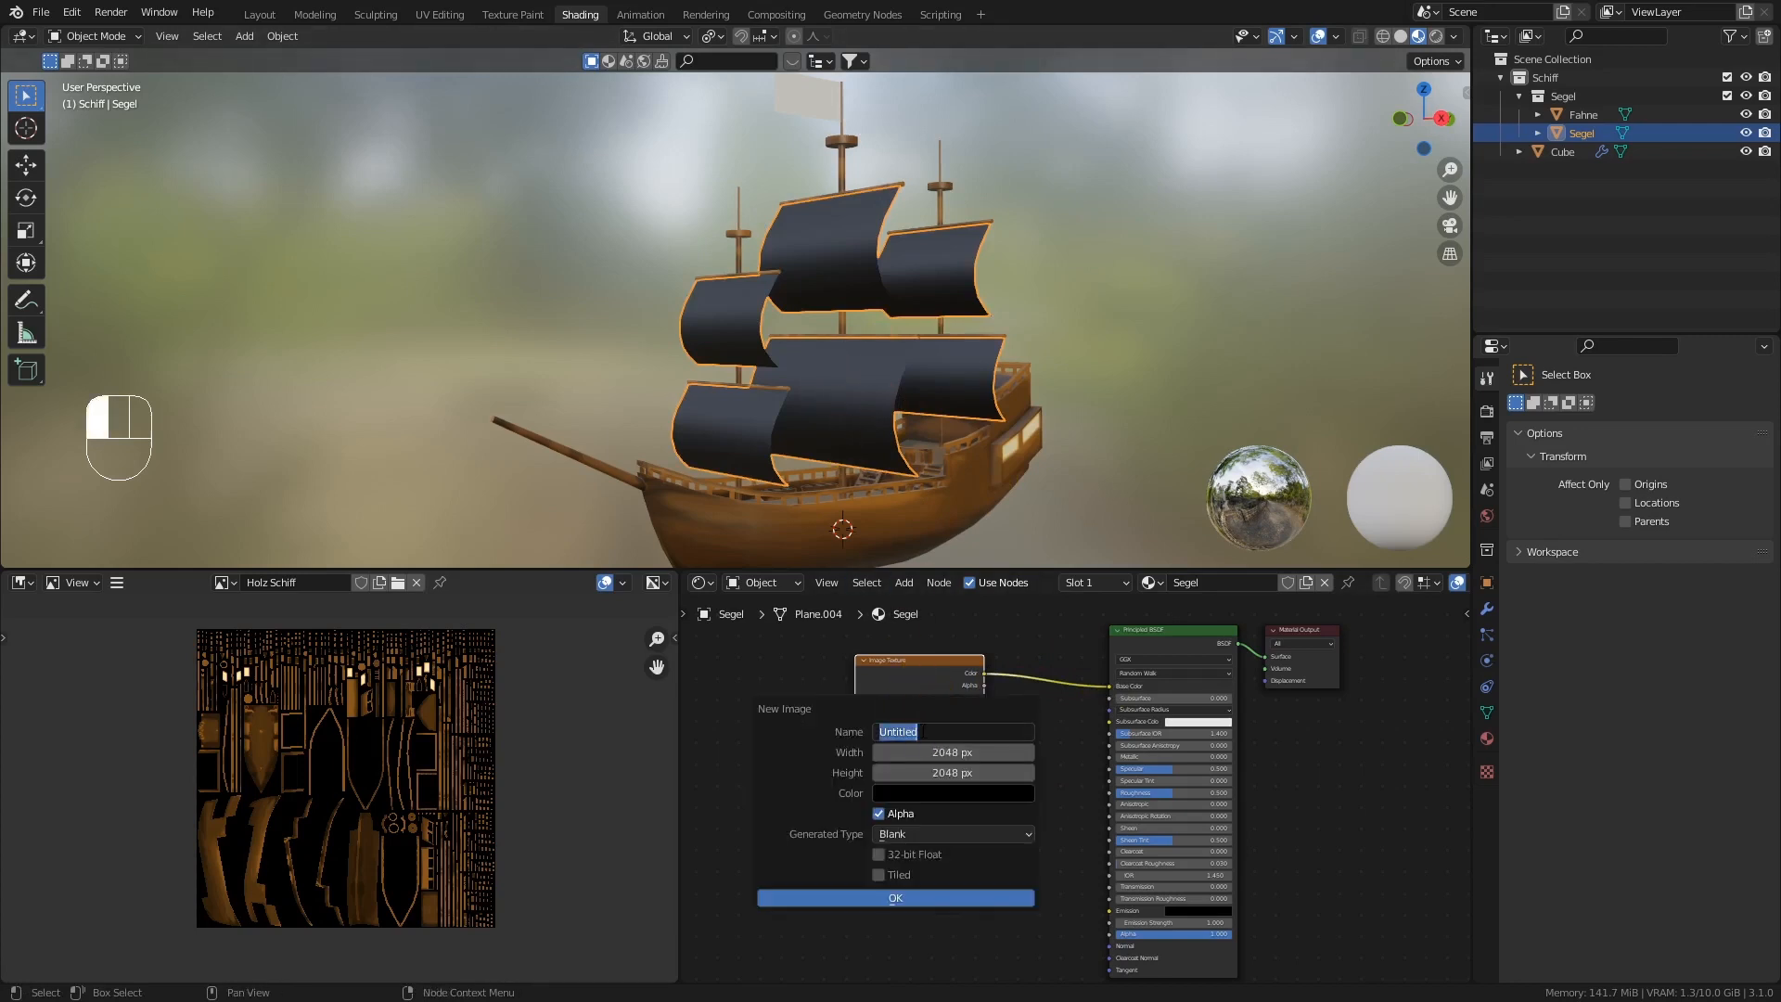
type("Segel")
left_click(921, 730)
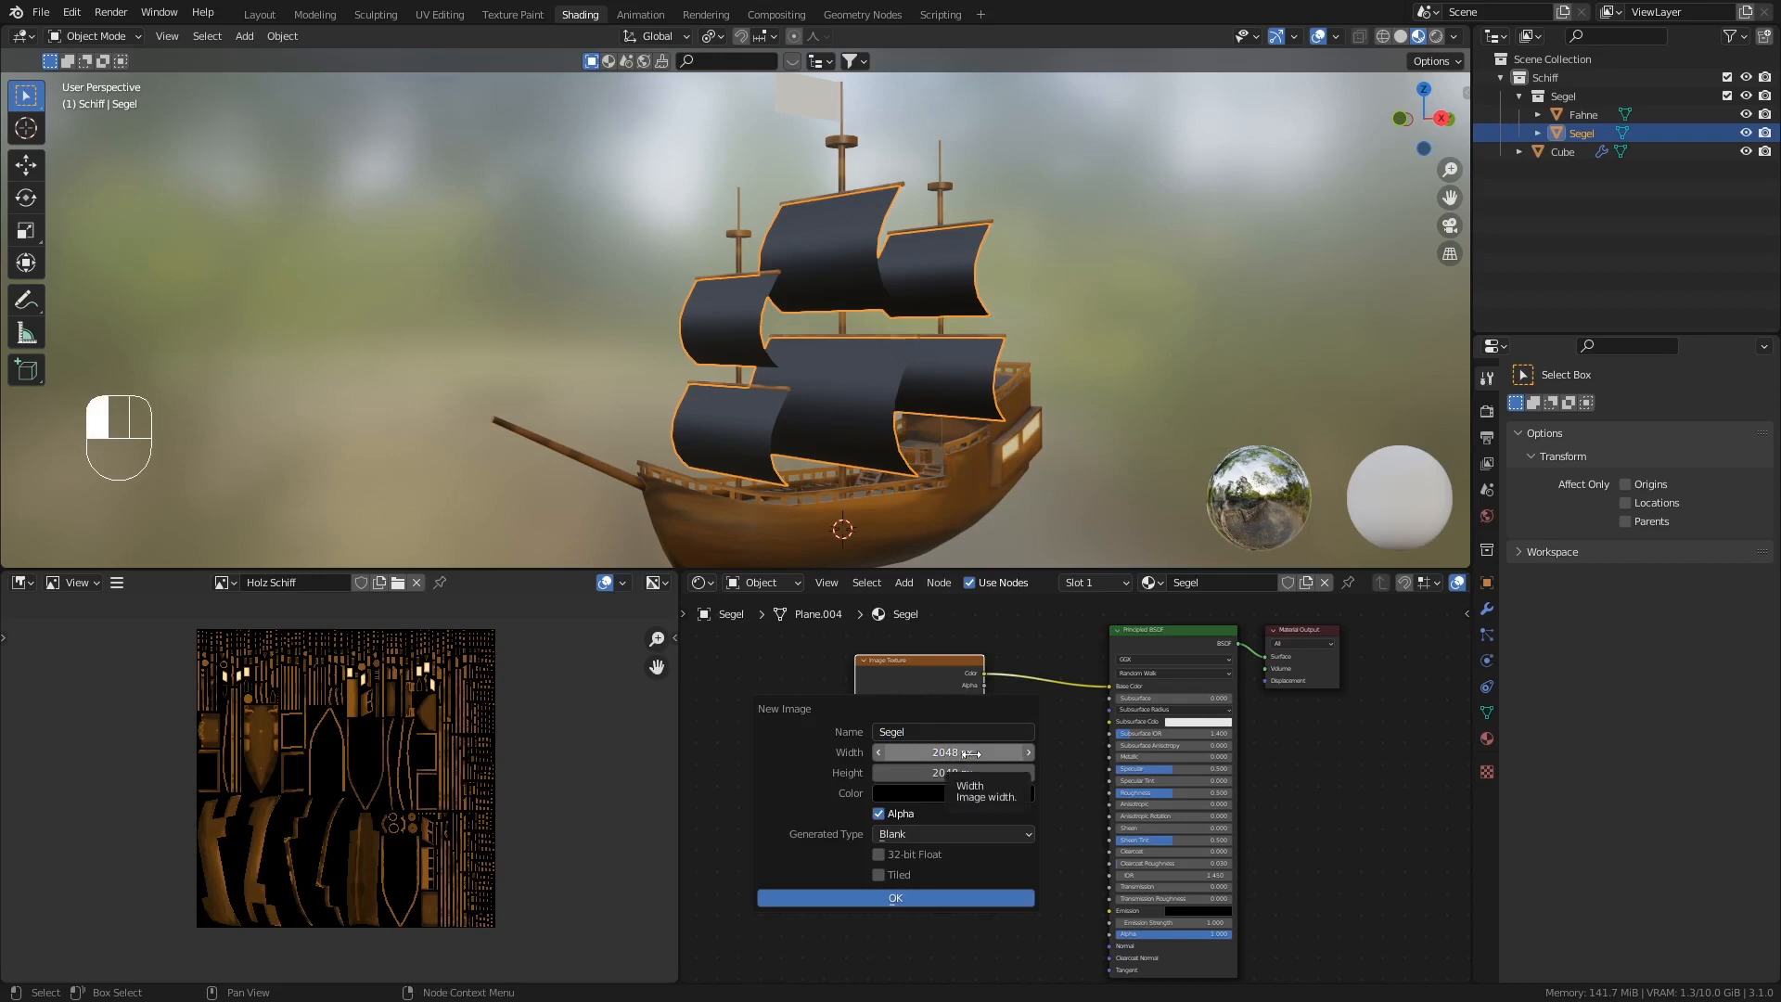
left_click(939, 894)
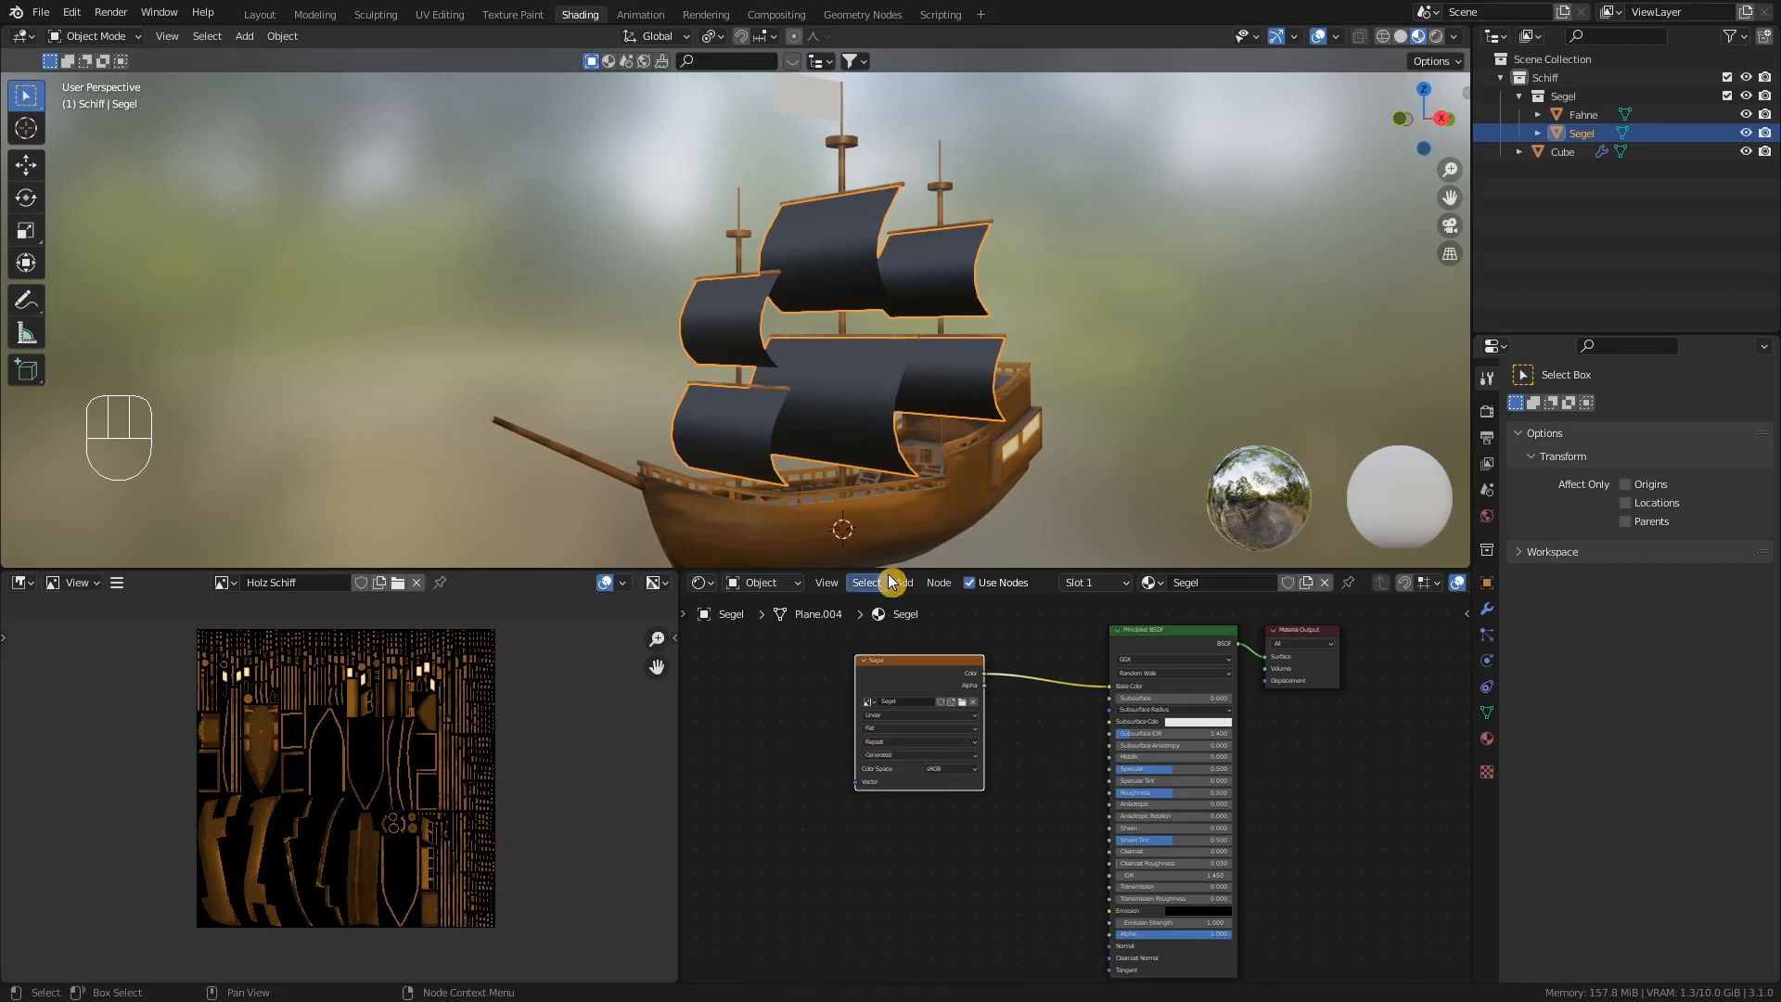
- Display the Segel image in the image editor in place of the Holz Schiff texture
middle_click_drag(894, 470, 884, 397)
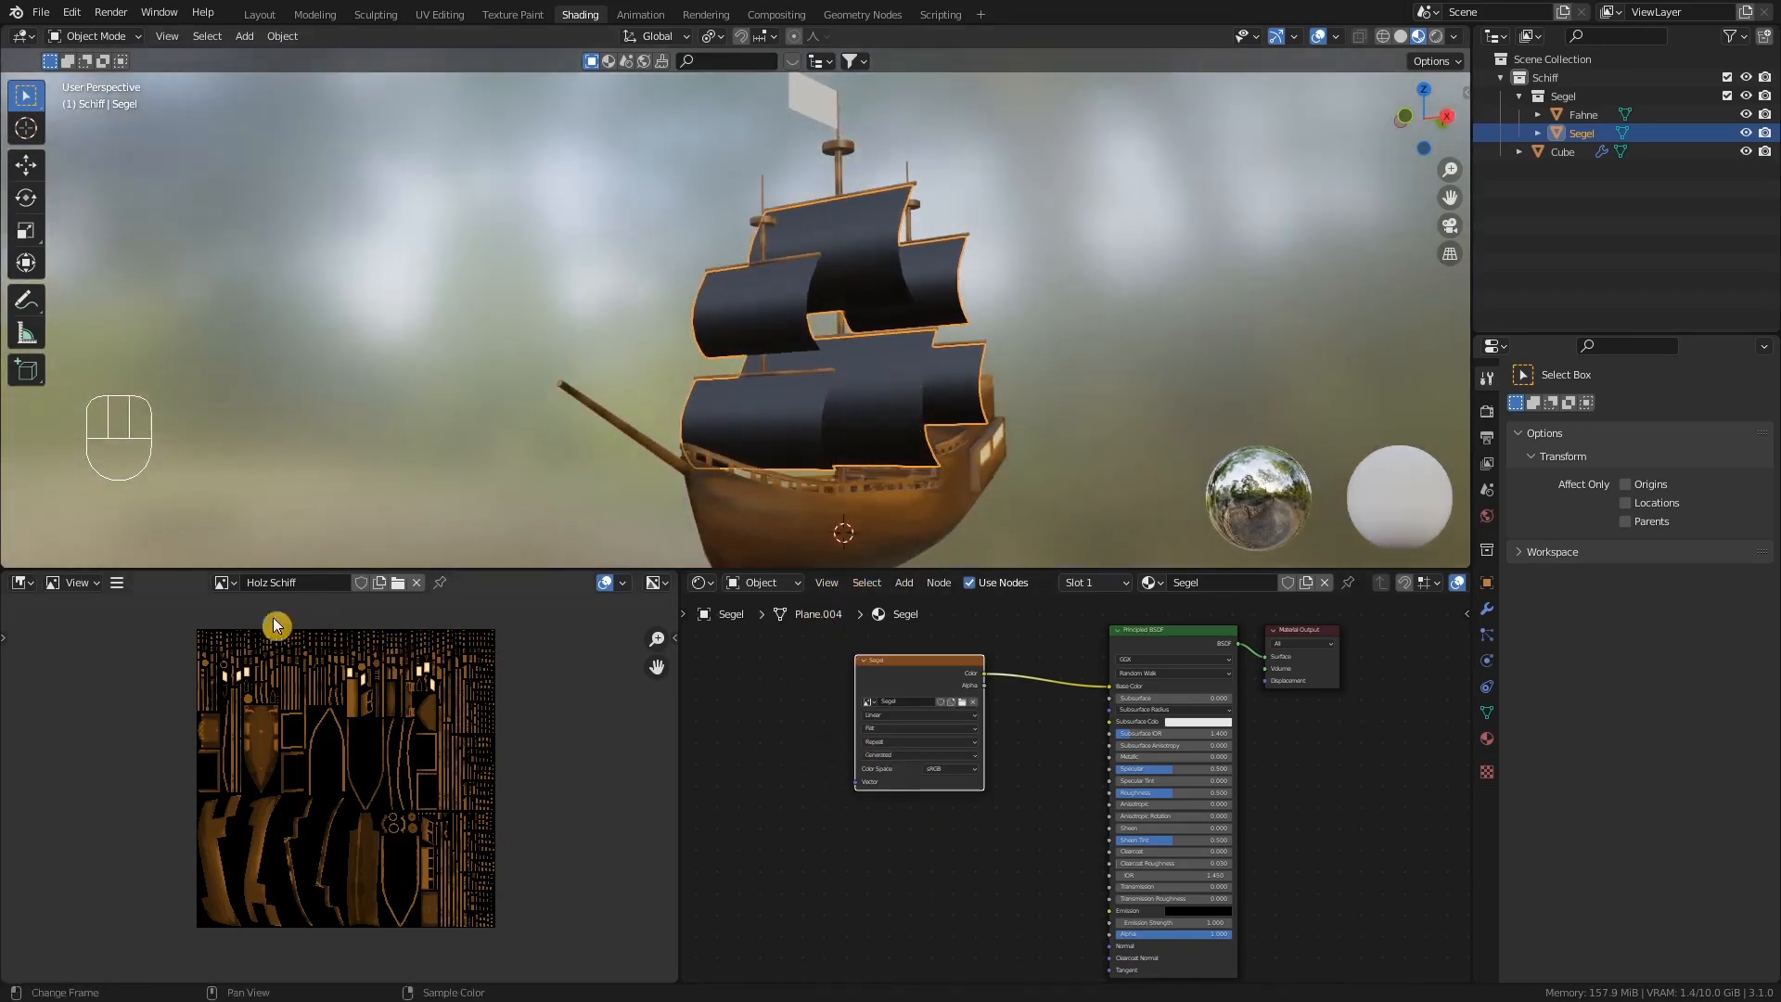
left_click(221, 582)
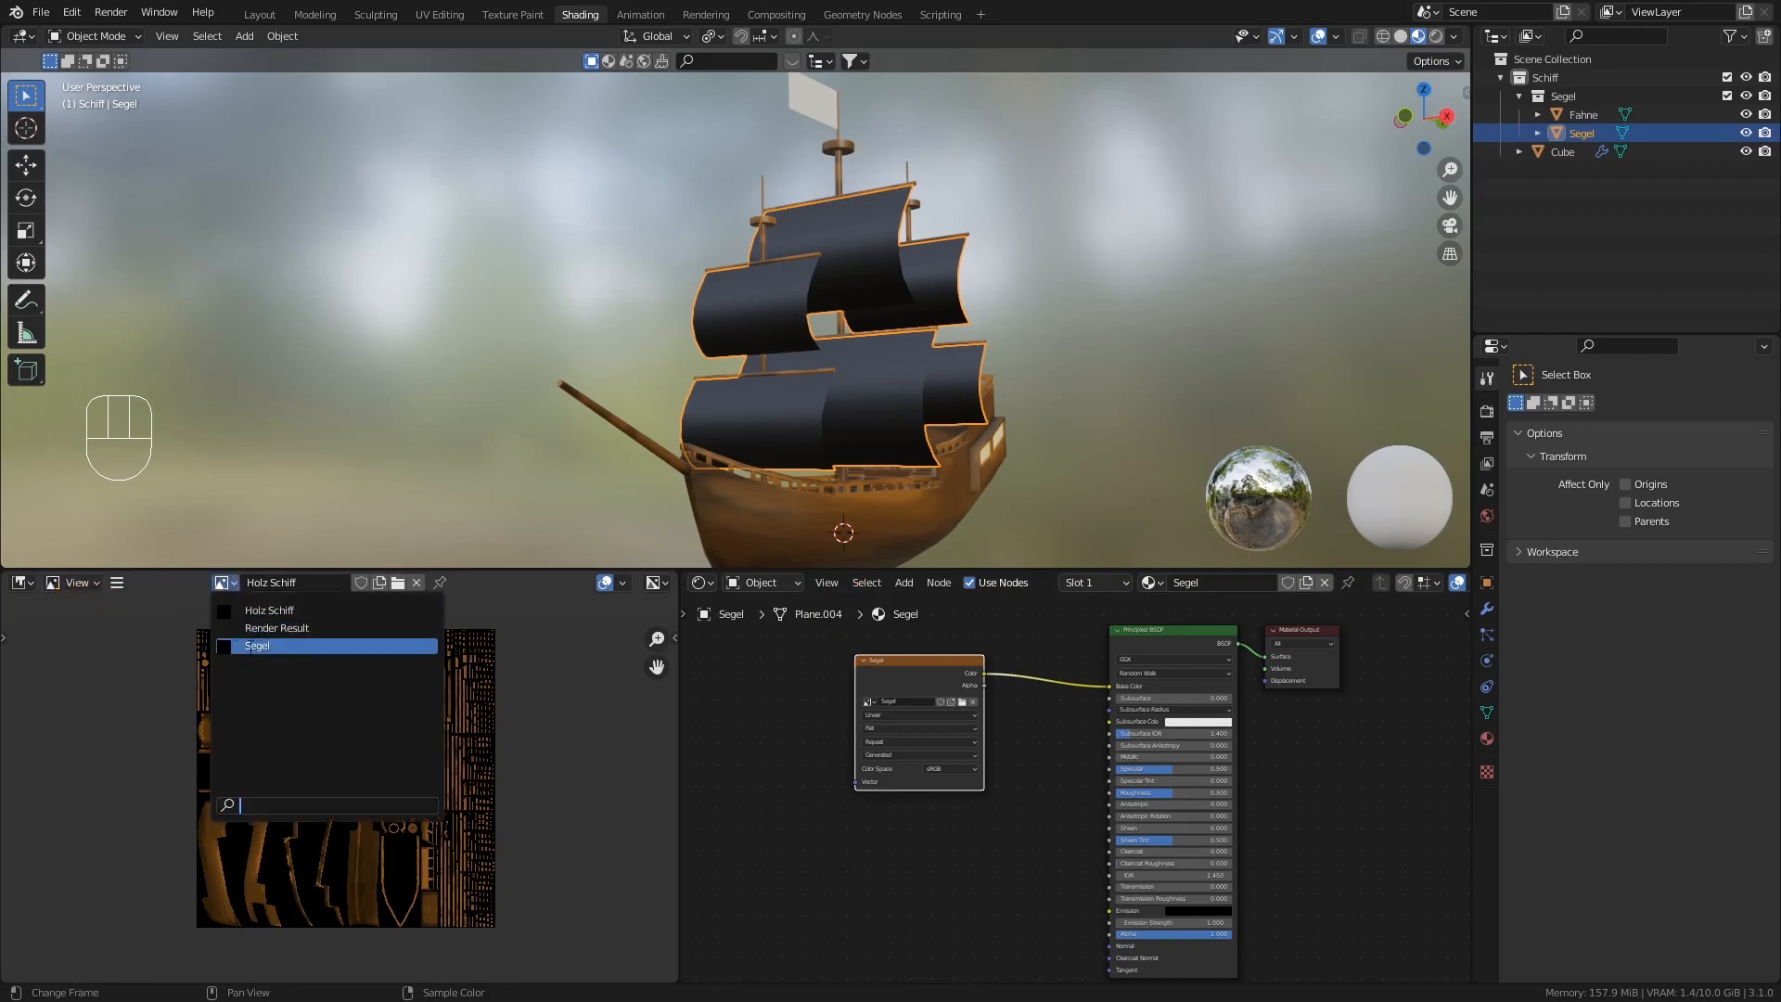
left_click(251, 647)
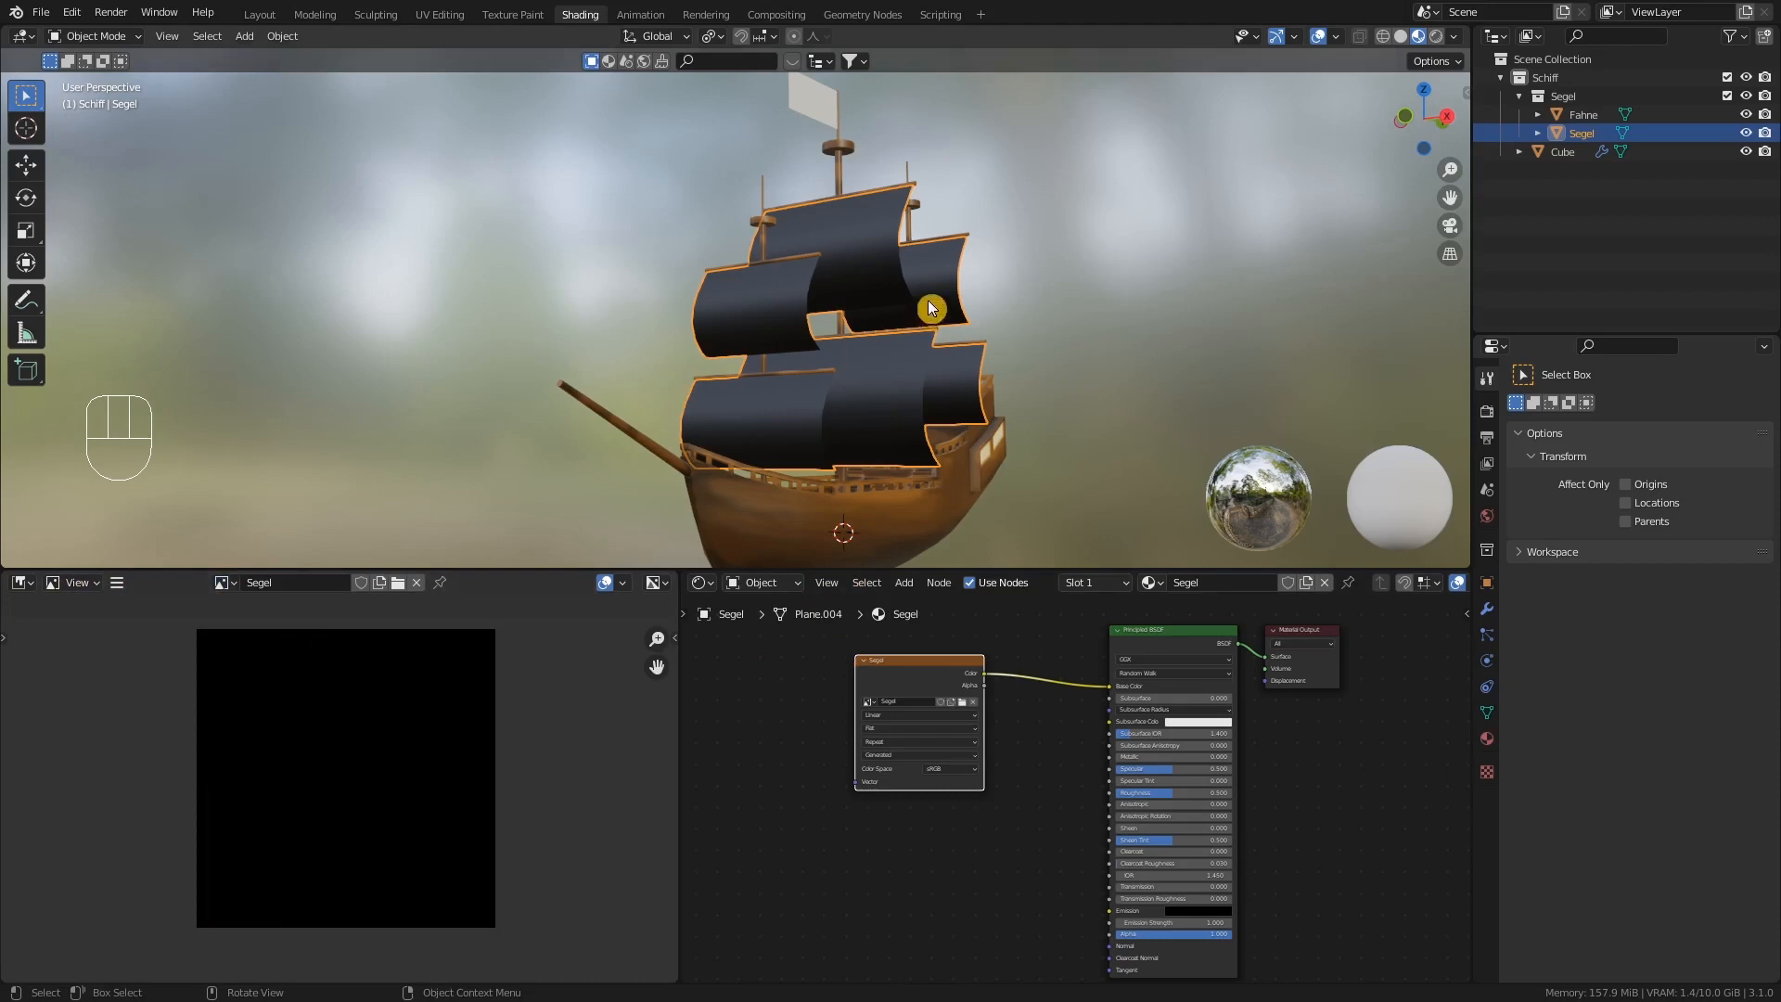
- Unwrap all the sail faces with Smart UV Project and show their layout over the Segel image in the UV Editor
key("Tab")
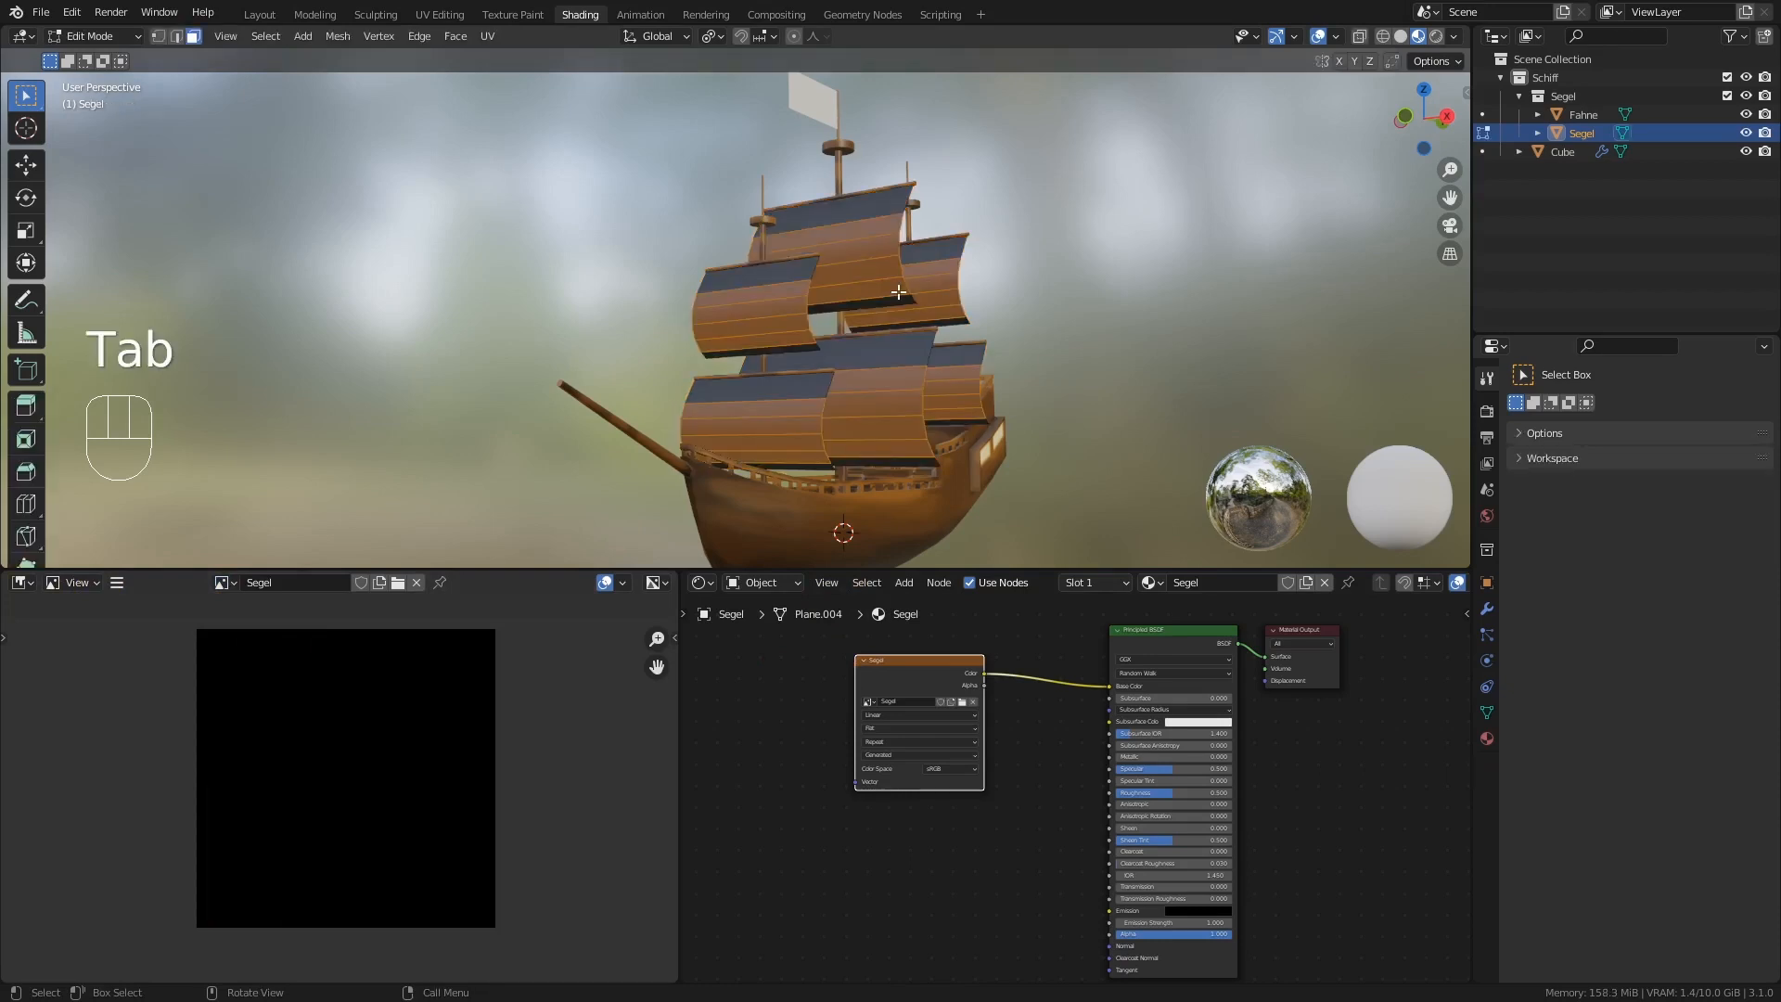
key("a")
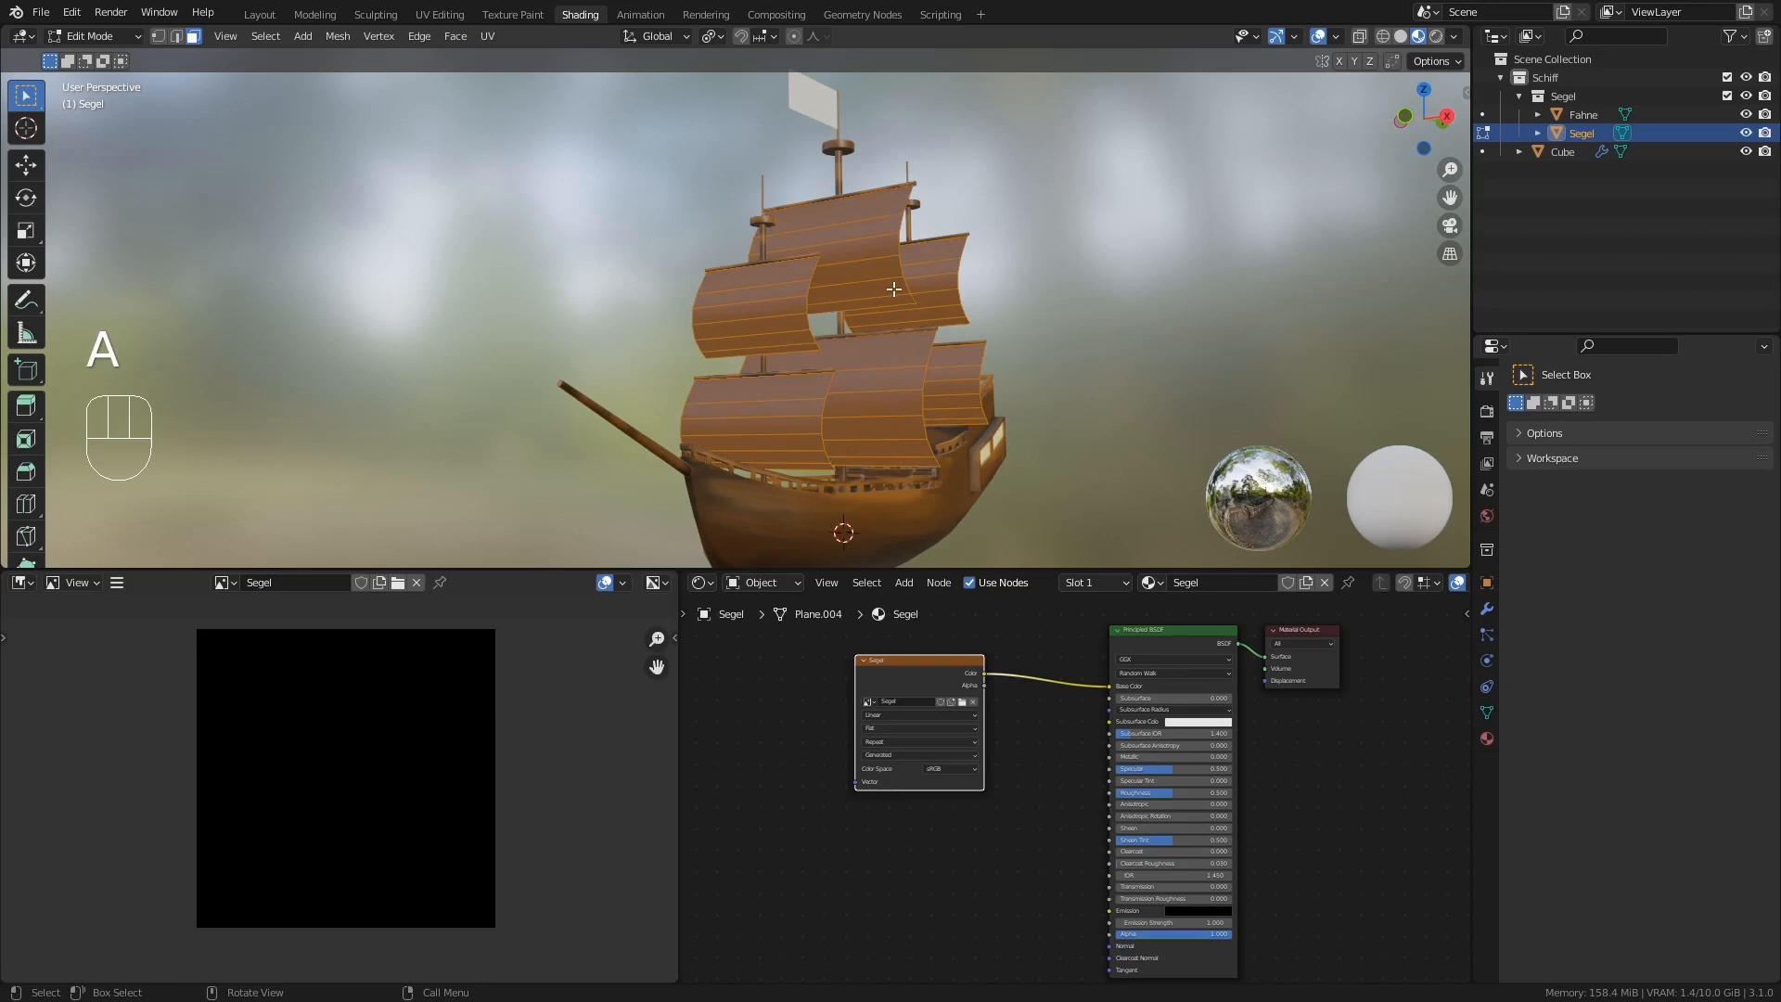
key("u")
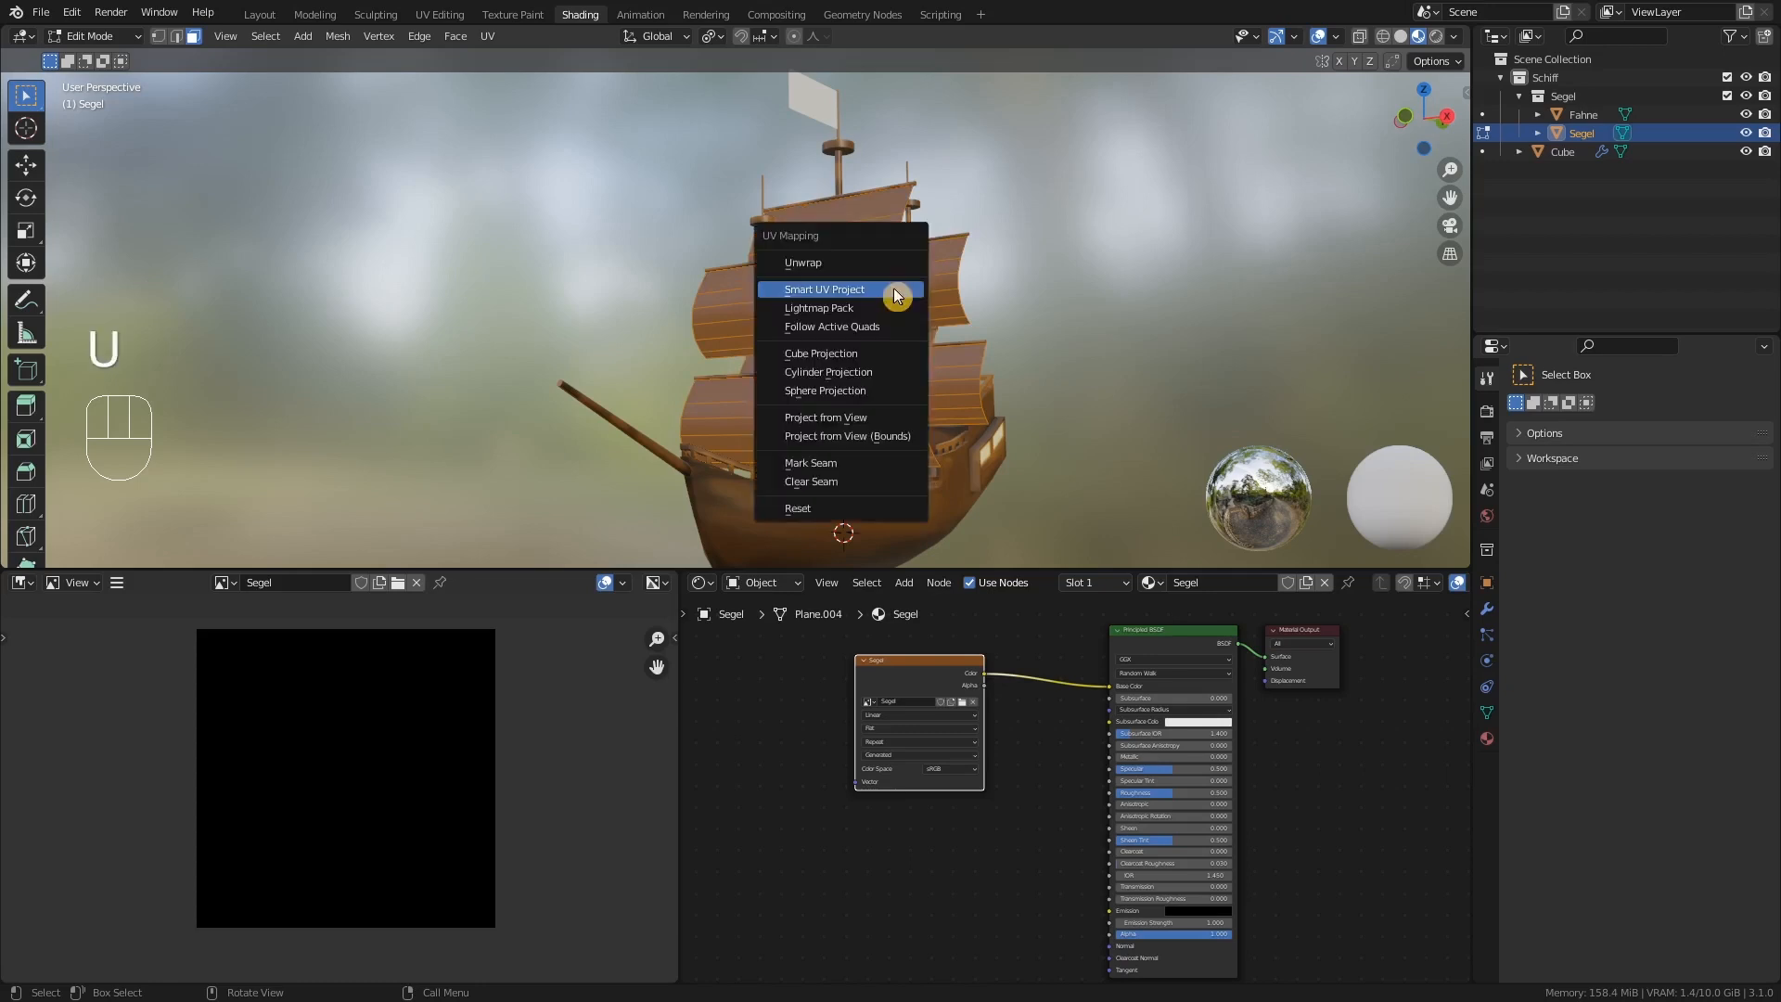
left_click(893, 289)
left_click(896, 436)
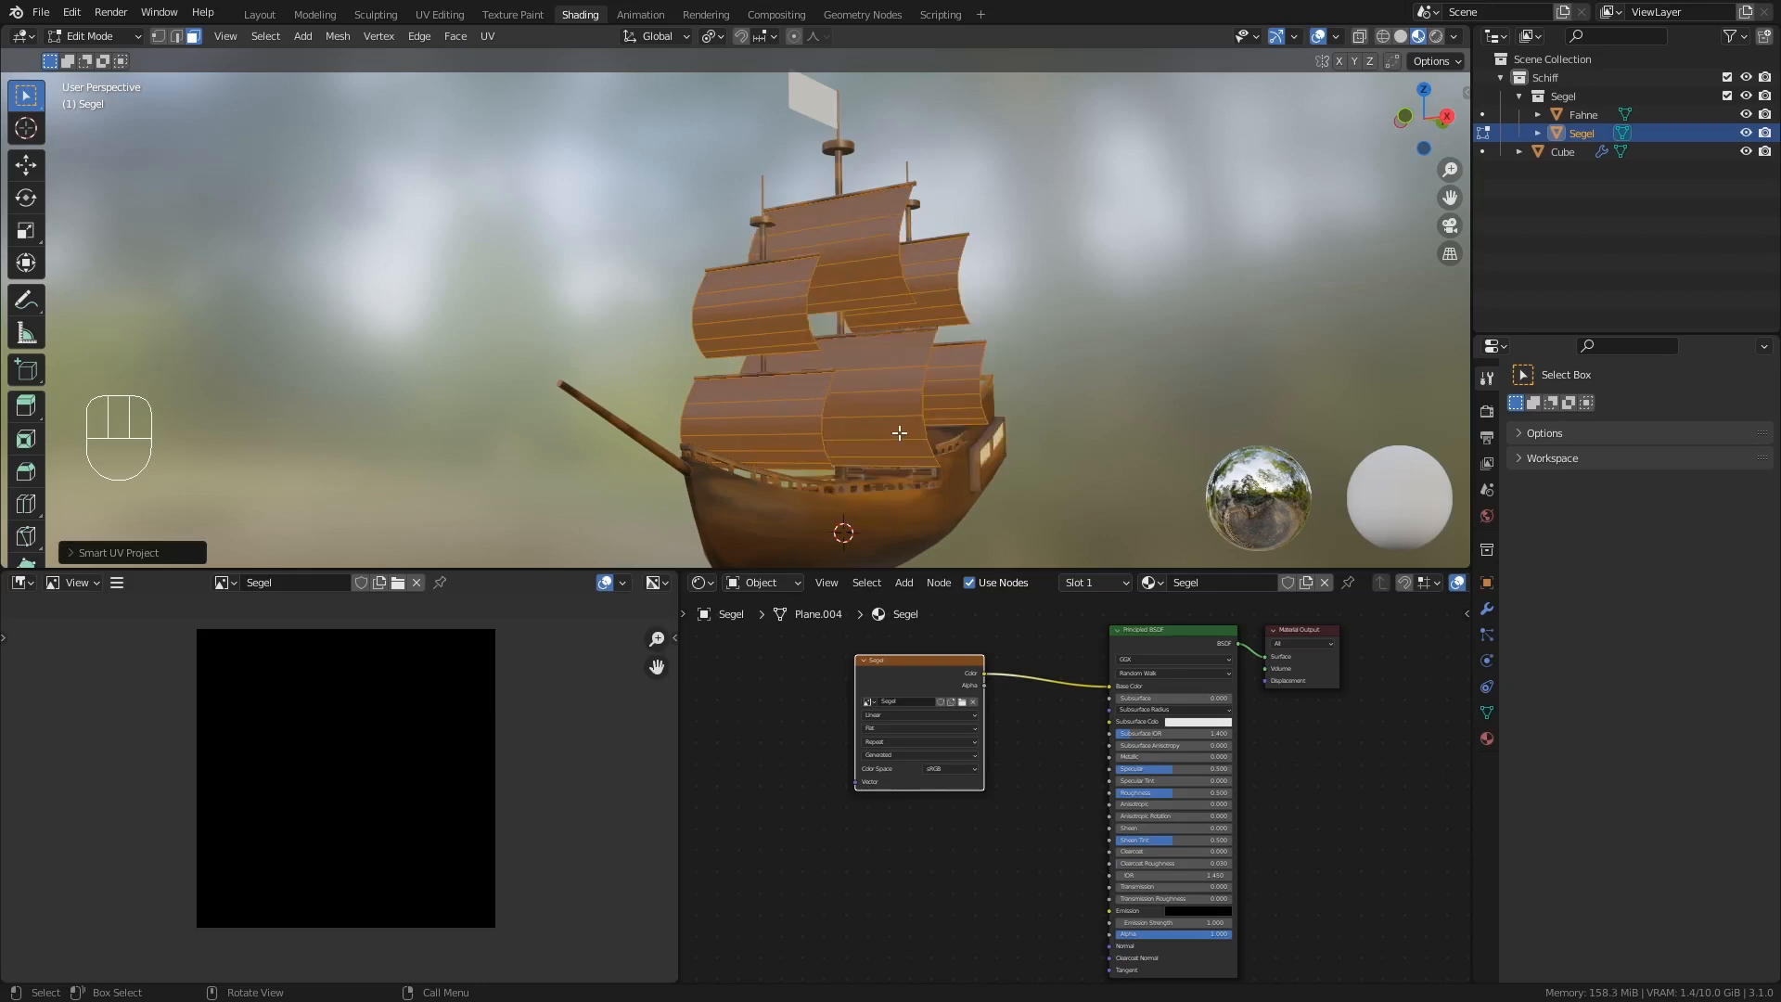
left_click(35, 582)
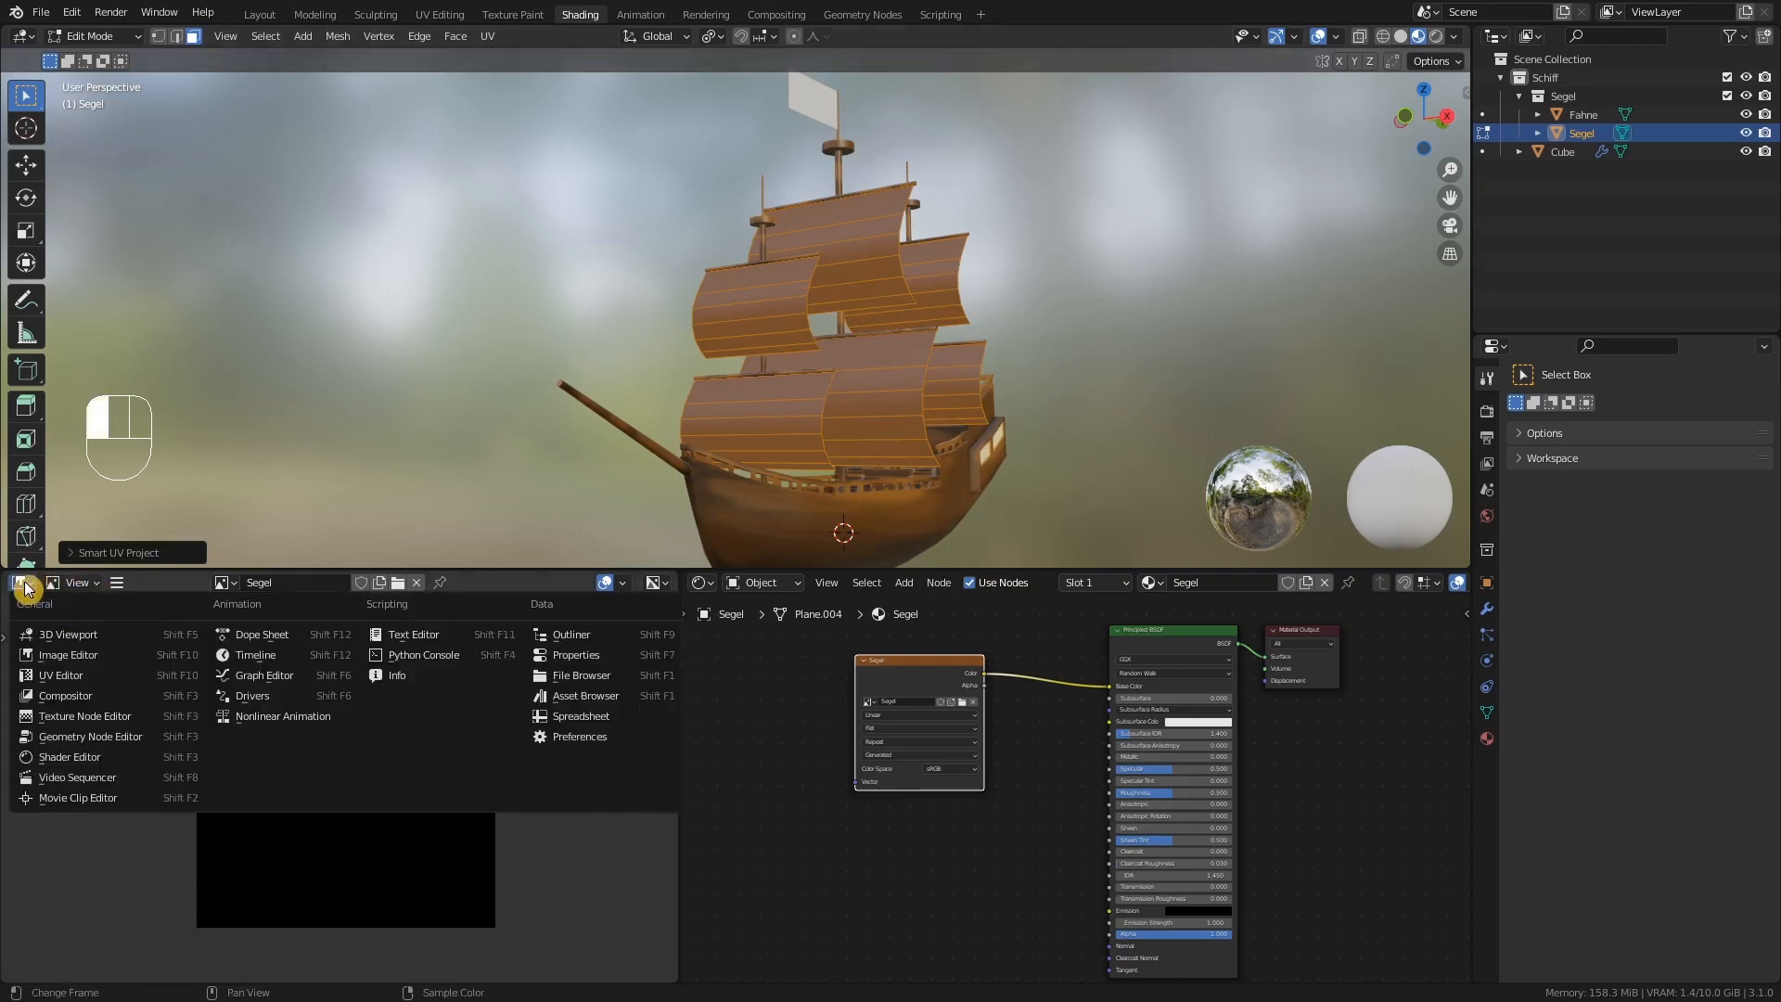
left_click(51, 657)
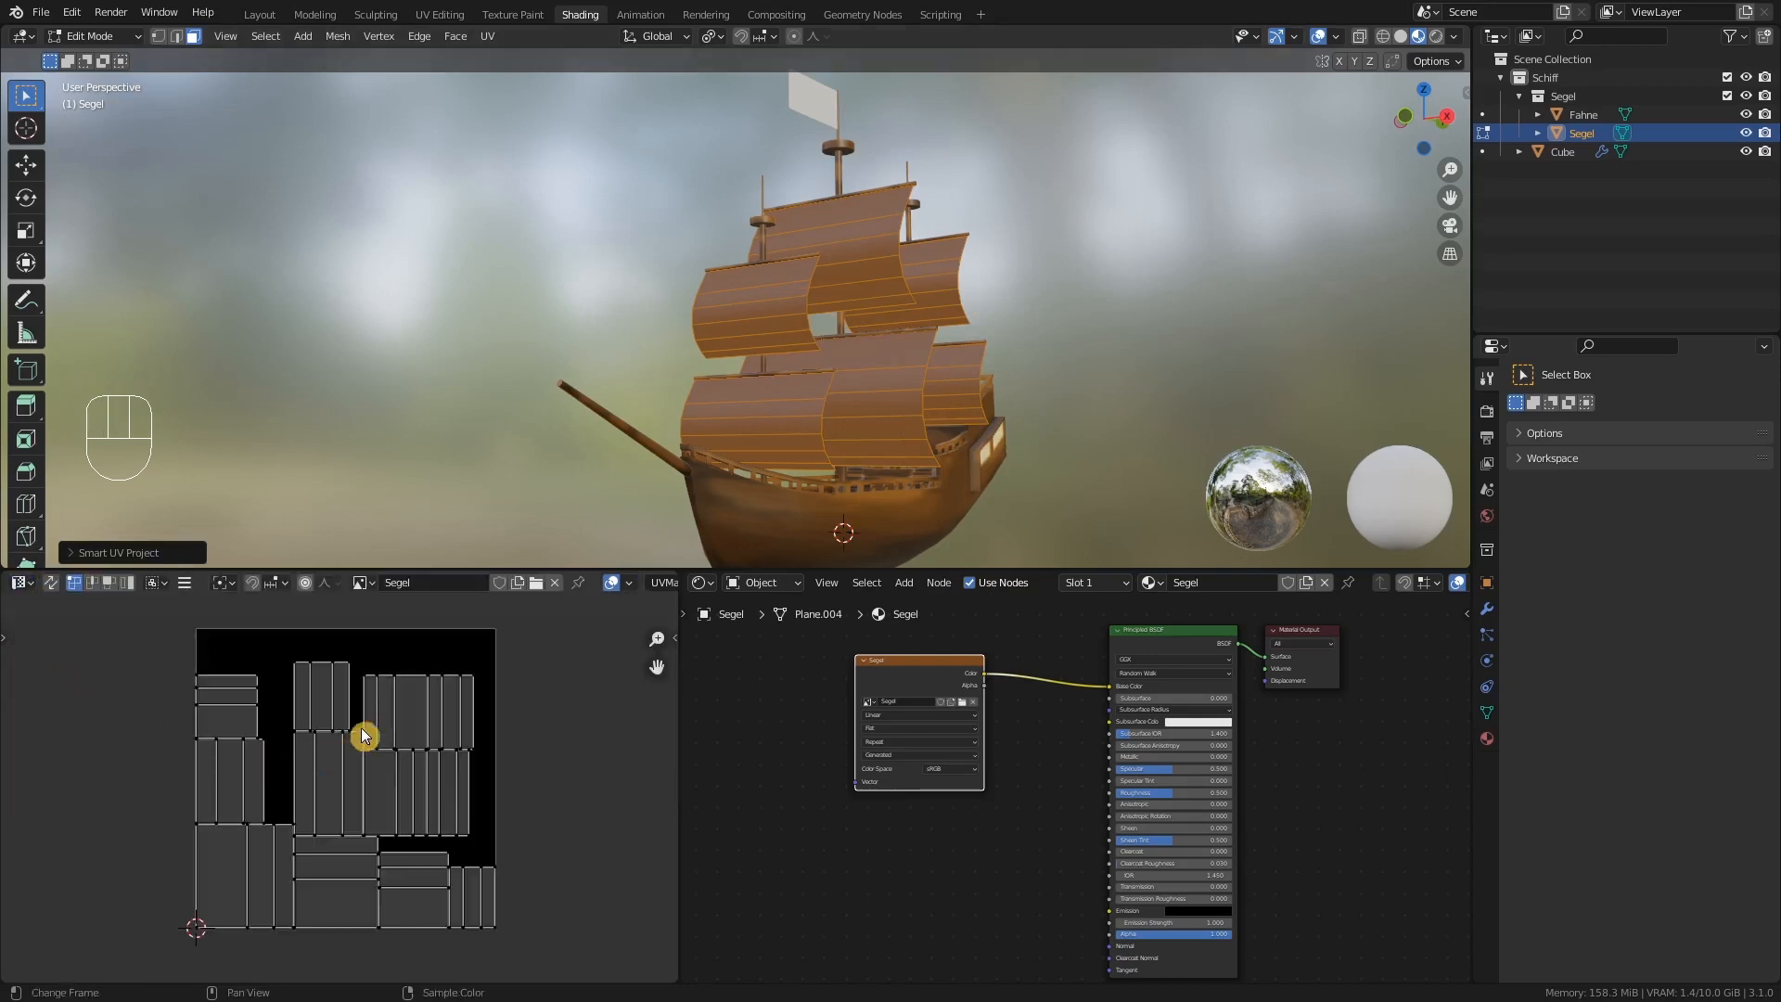
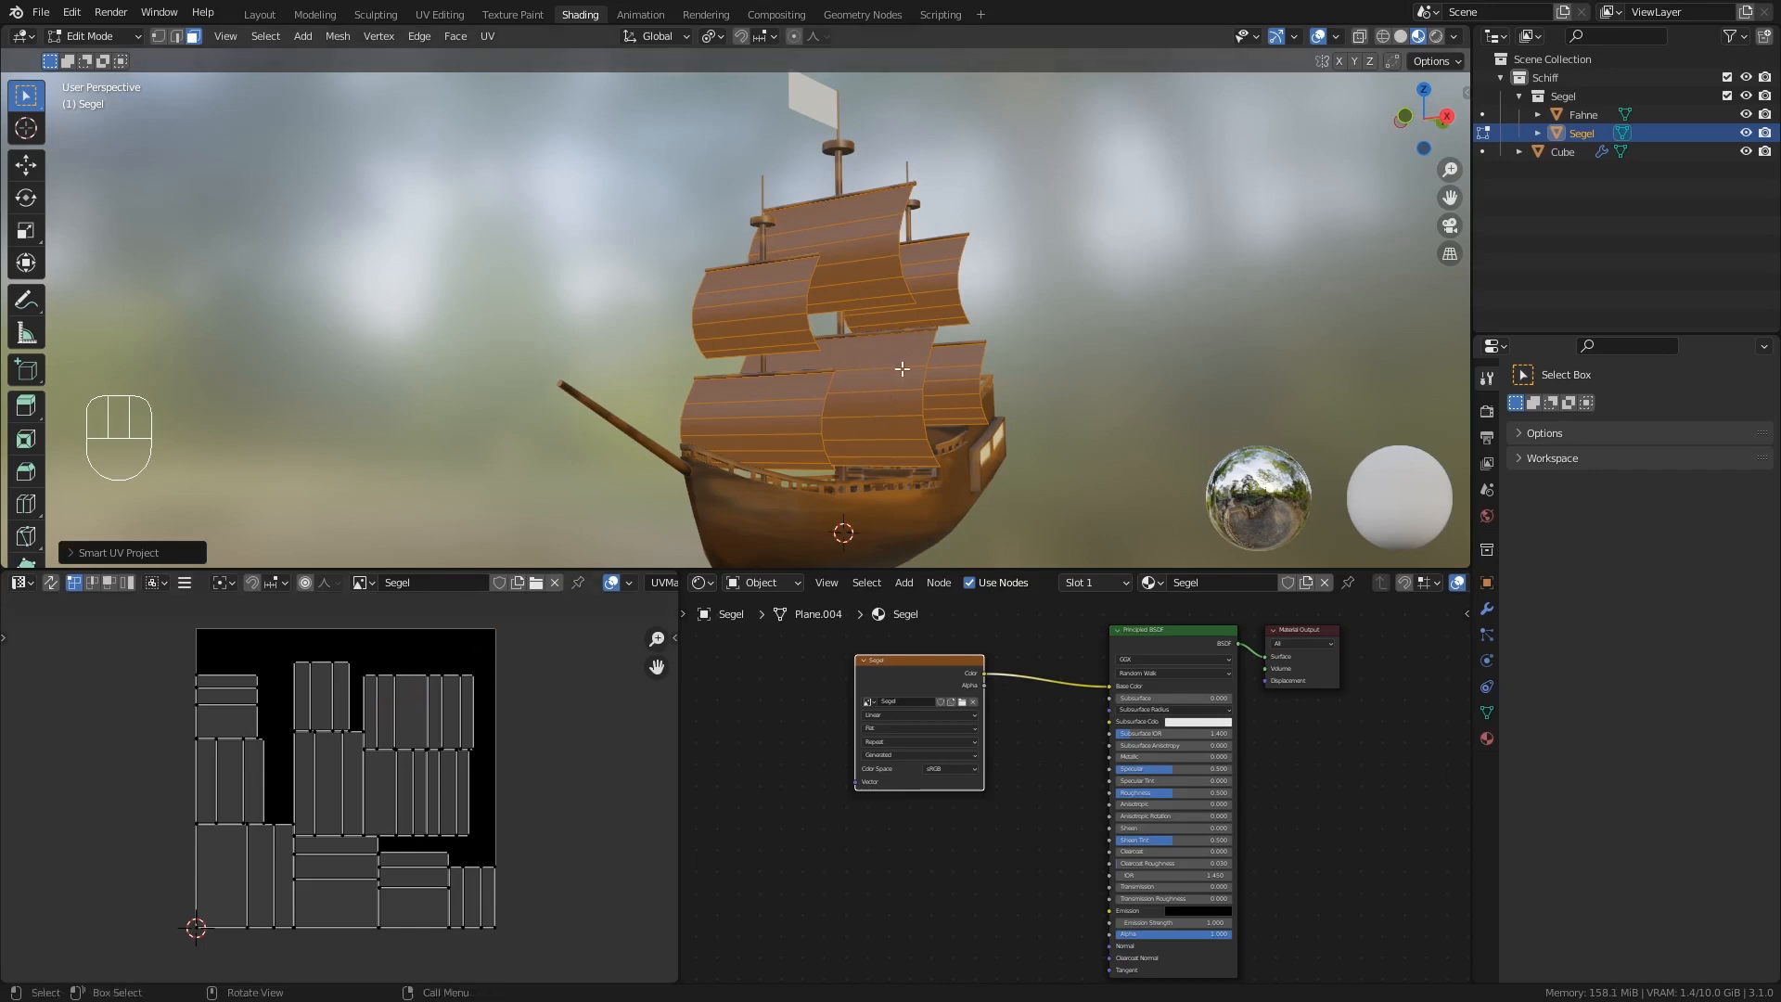
- Add five evenly spaced vertical loop cuts to the lower sail on the main mast
key("ctrl")
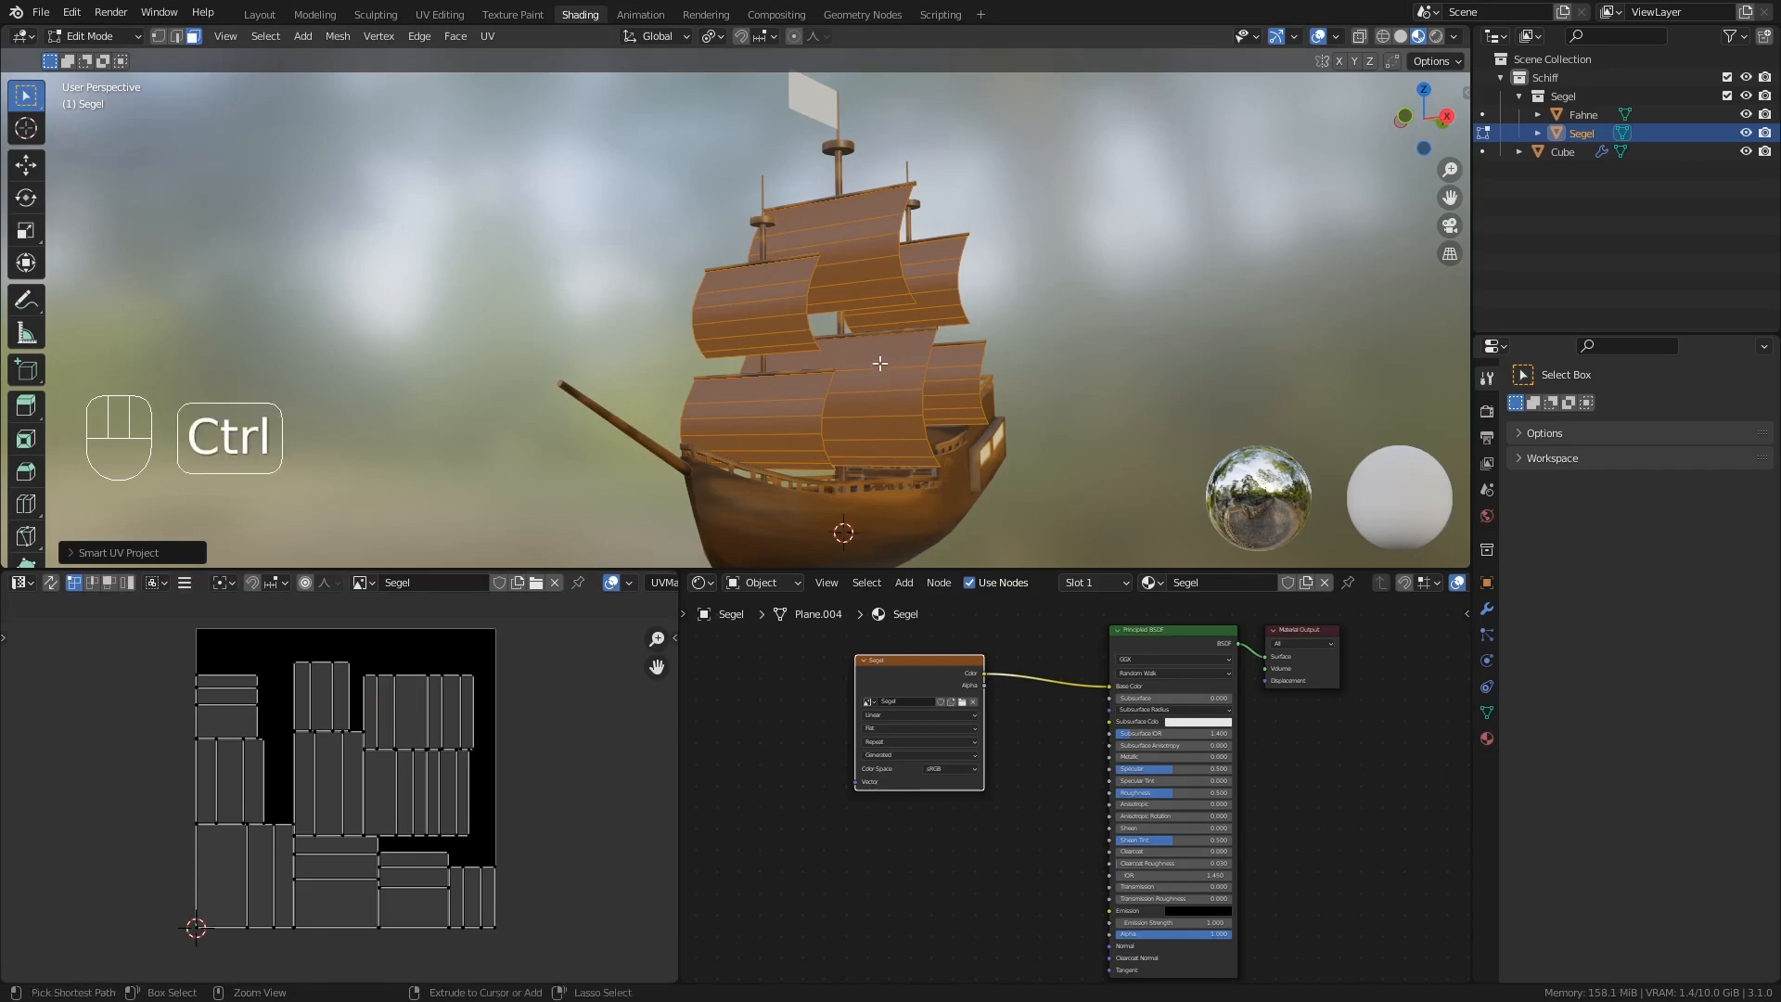
key("ctrl+r")
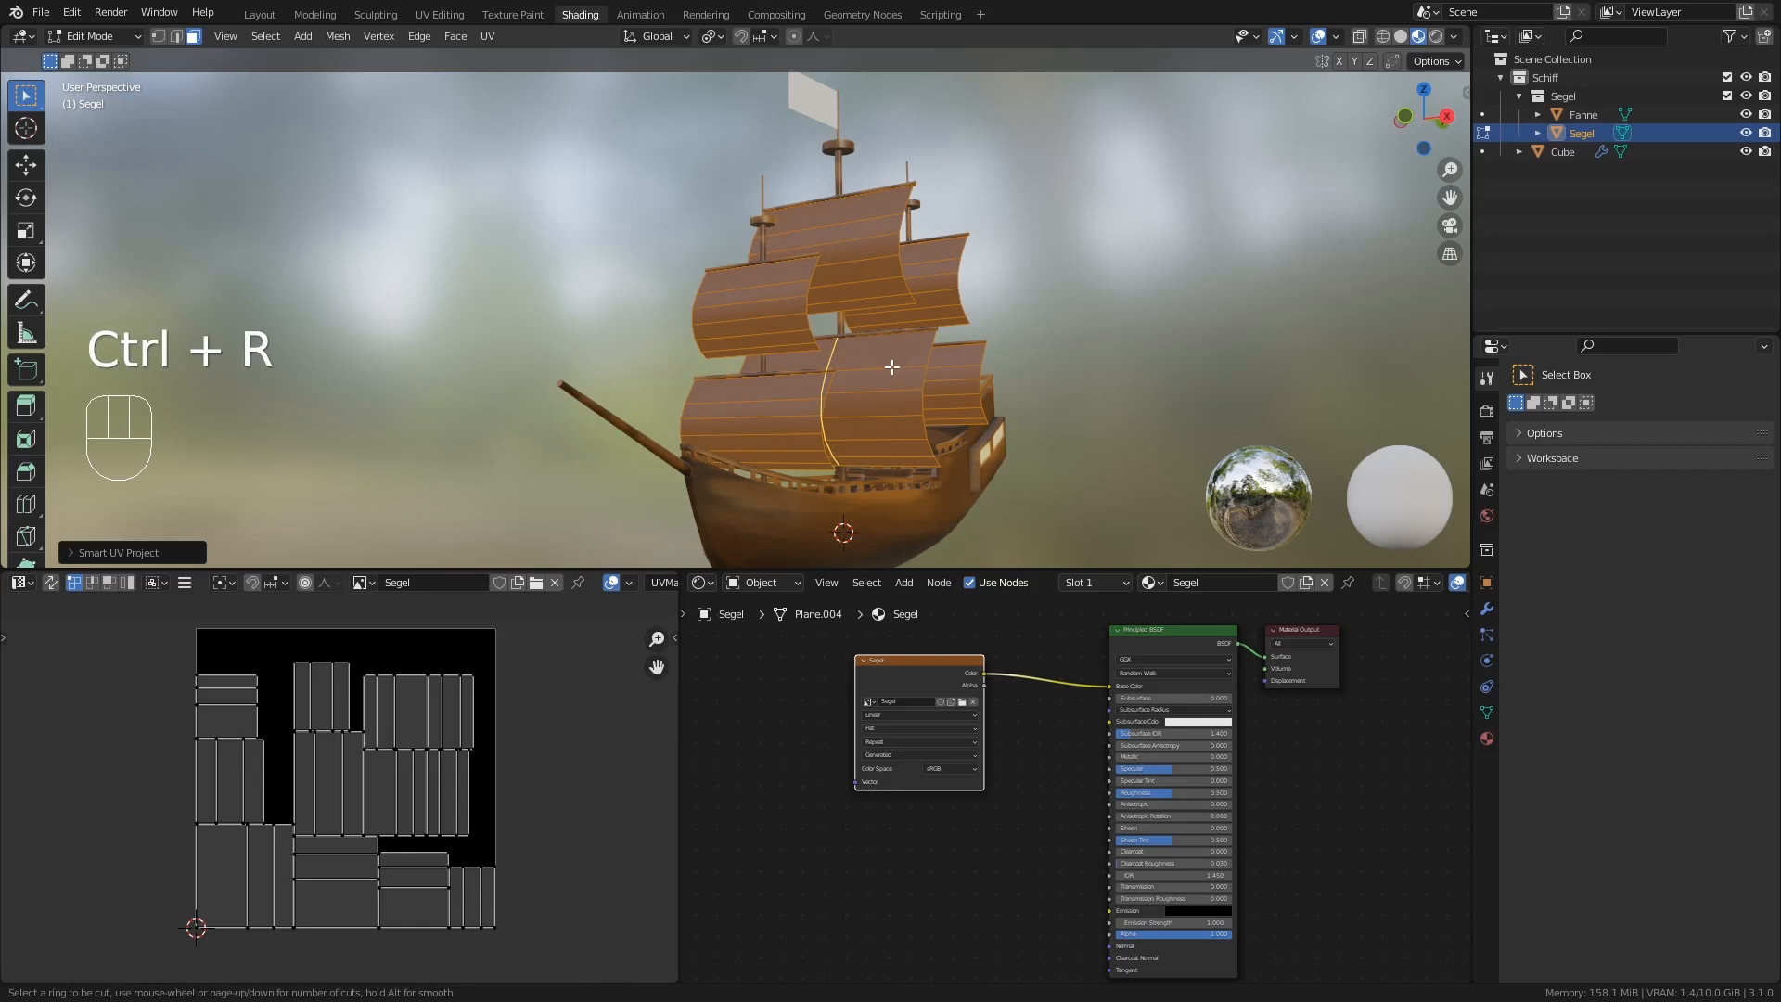
scroll(892, 367, "up", 1)
scroll(891, 367, "up", 1)
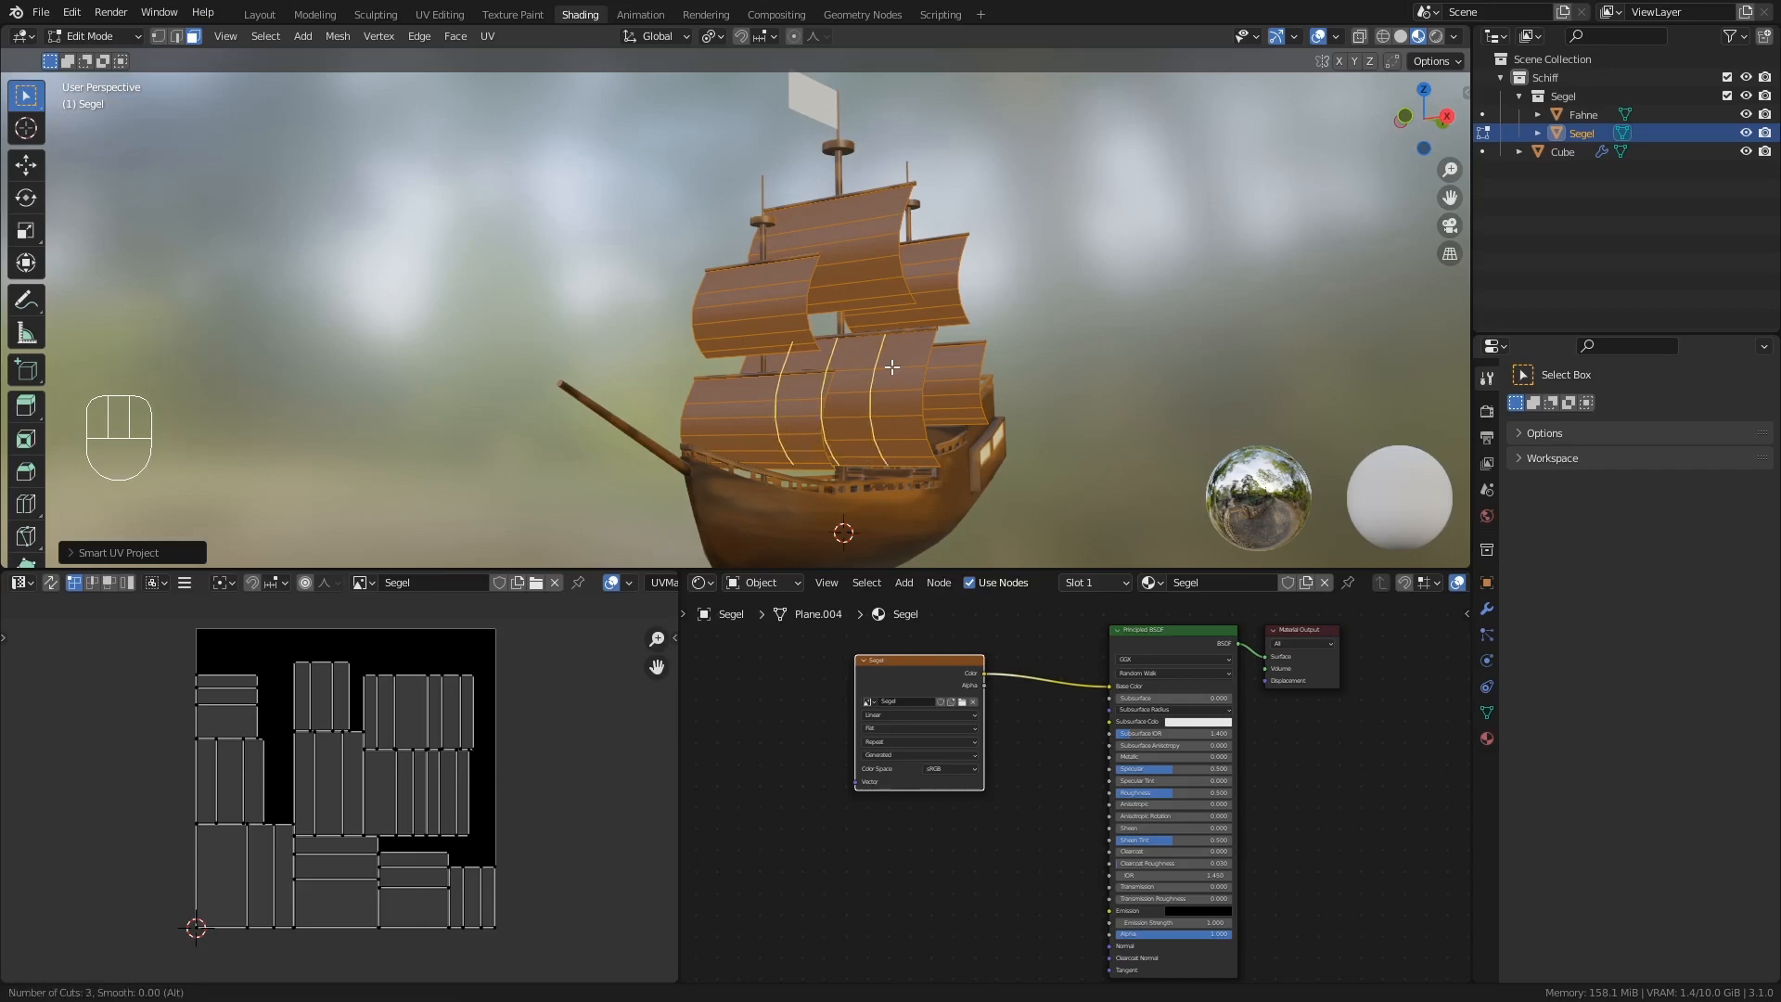
scroll(892, 367, "up", 2)
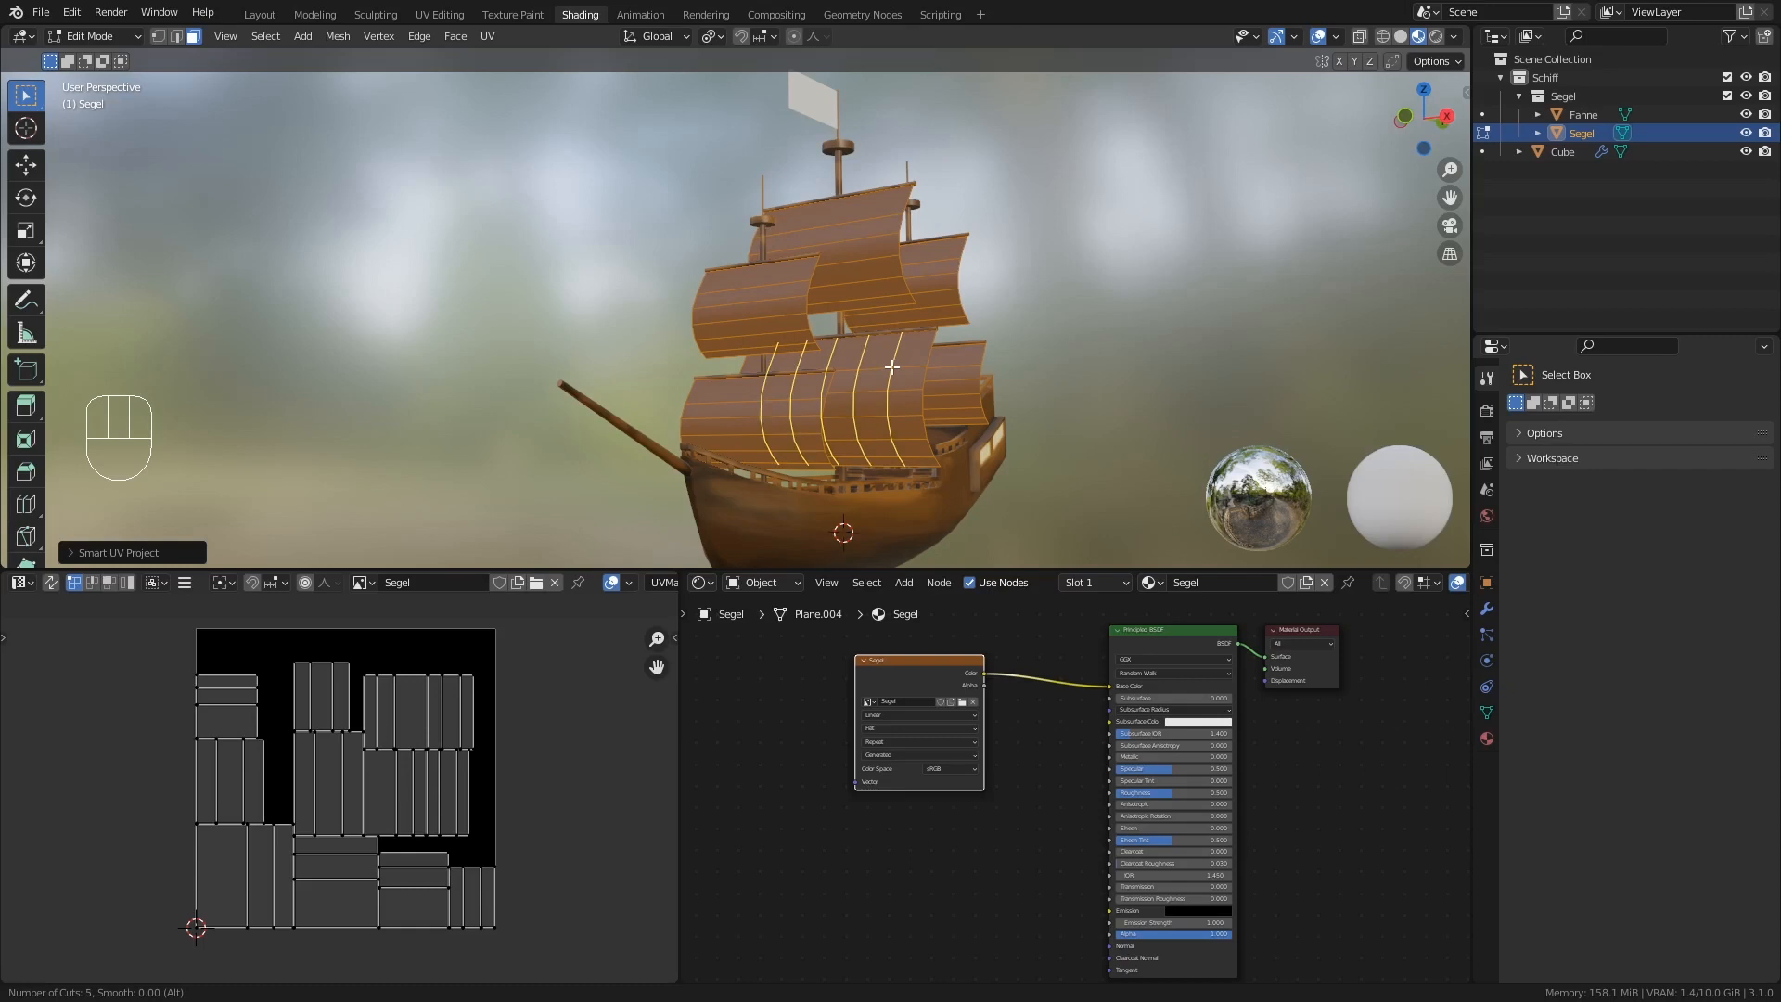
left_click(892, 368)
right_click(891, 368)
- Add five vertical loop cuts each to the upper sails on the main mast and the foremast, keeping them evenly spaced
key("ctrl+r")
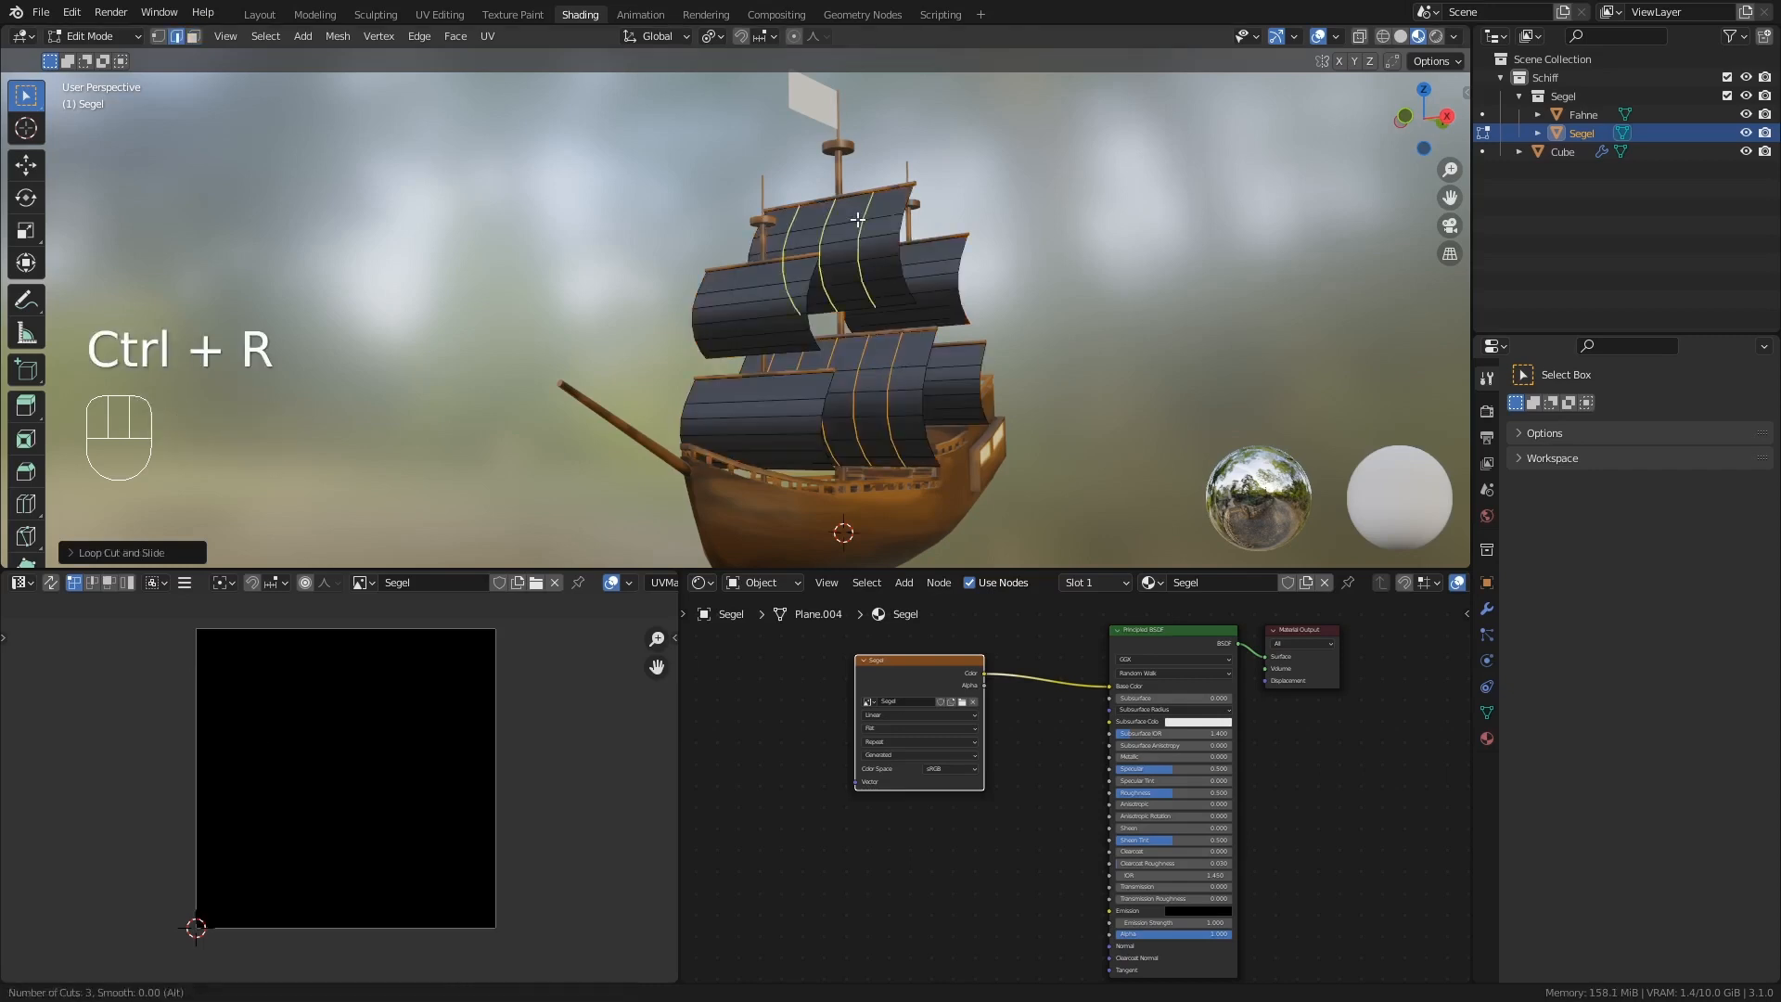
left_click(858, 220)
right_click(858, 220)
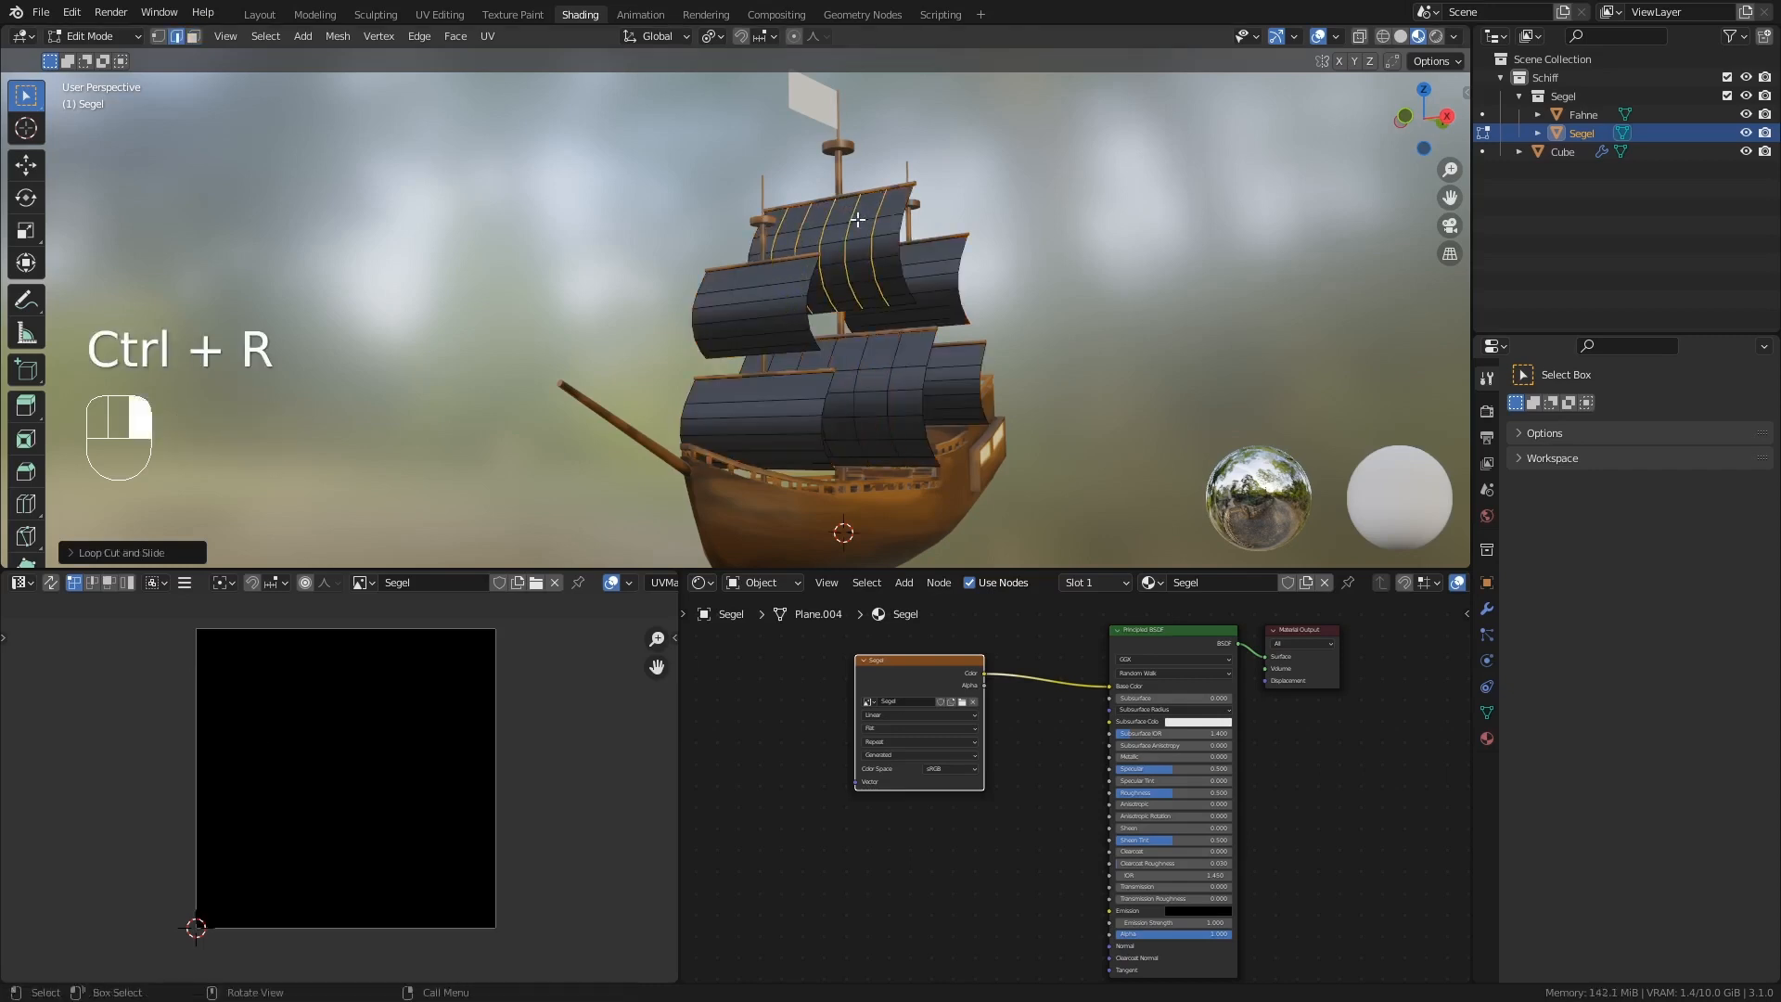
key("ctrl+r")
left_click(761, 292)
right_click(760, 292)
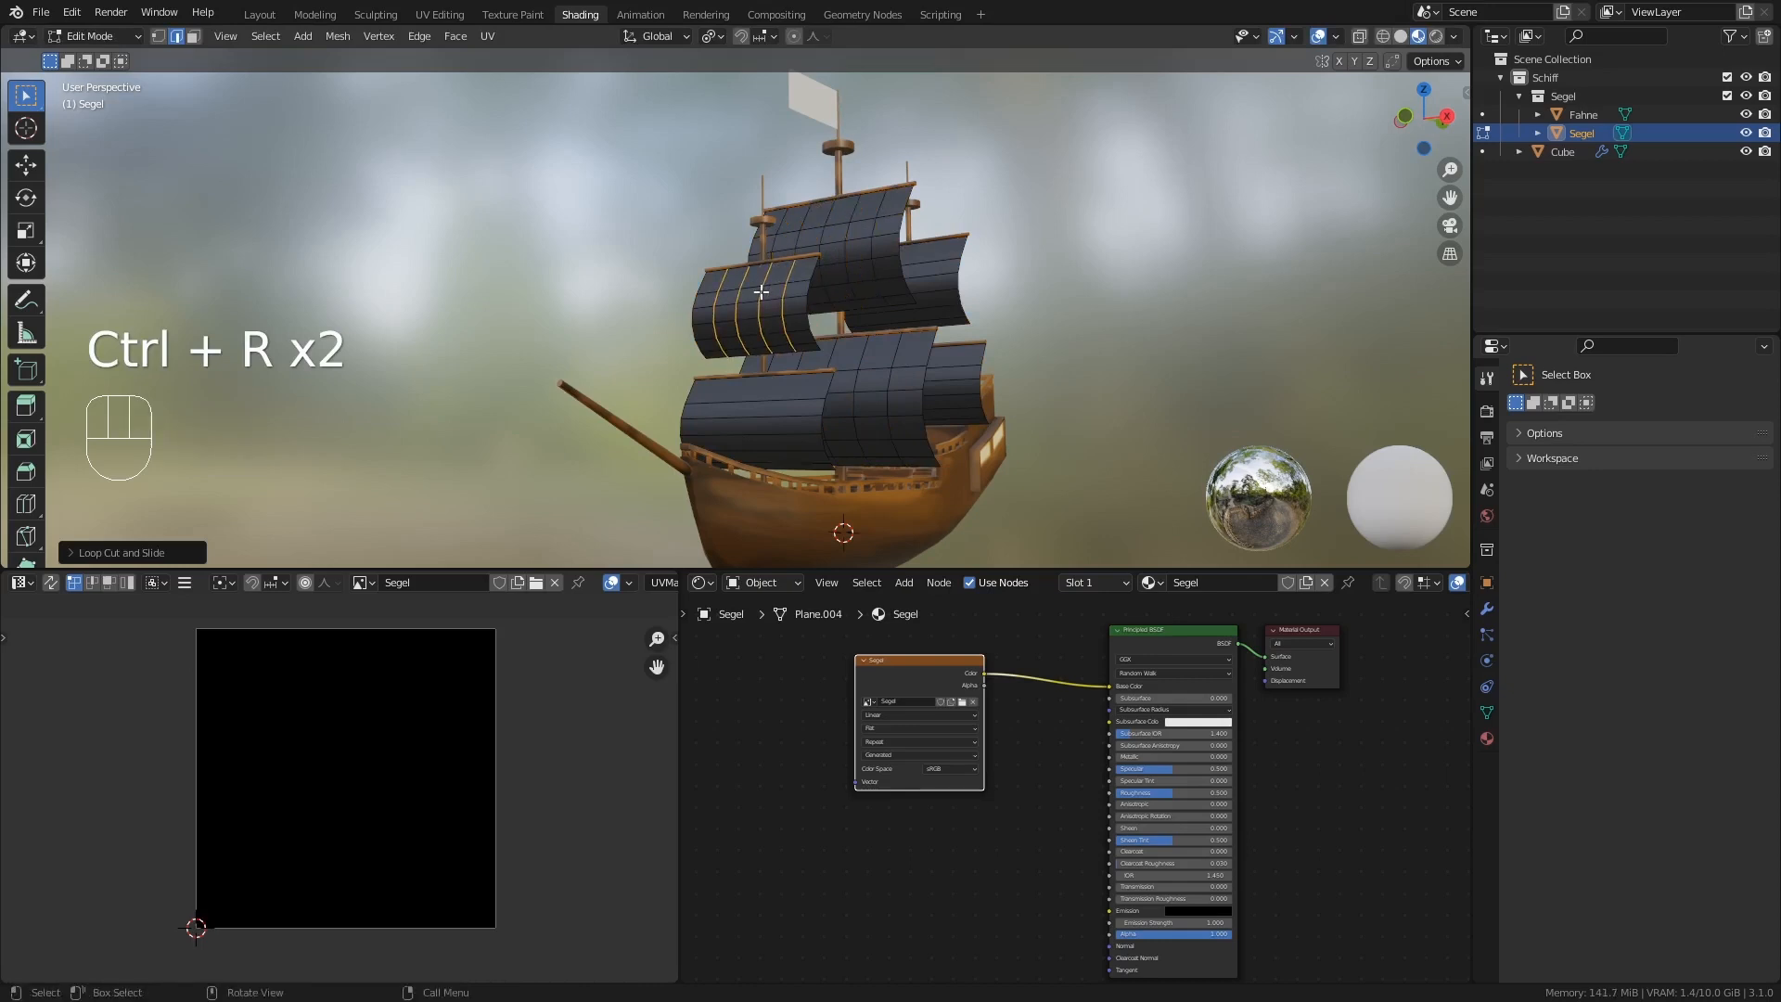
- Add five evenly spaced vertical loop cuts to the foremast's lower sail
key("ctrl+r")
scroll(761, 409, "up", 2)
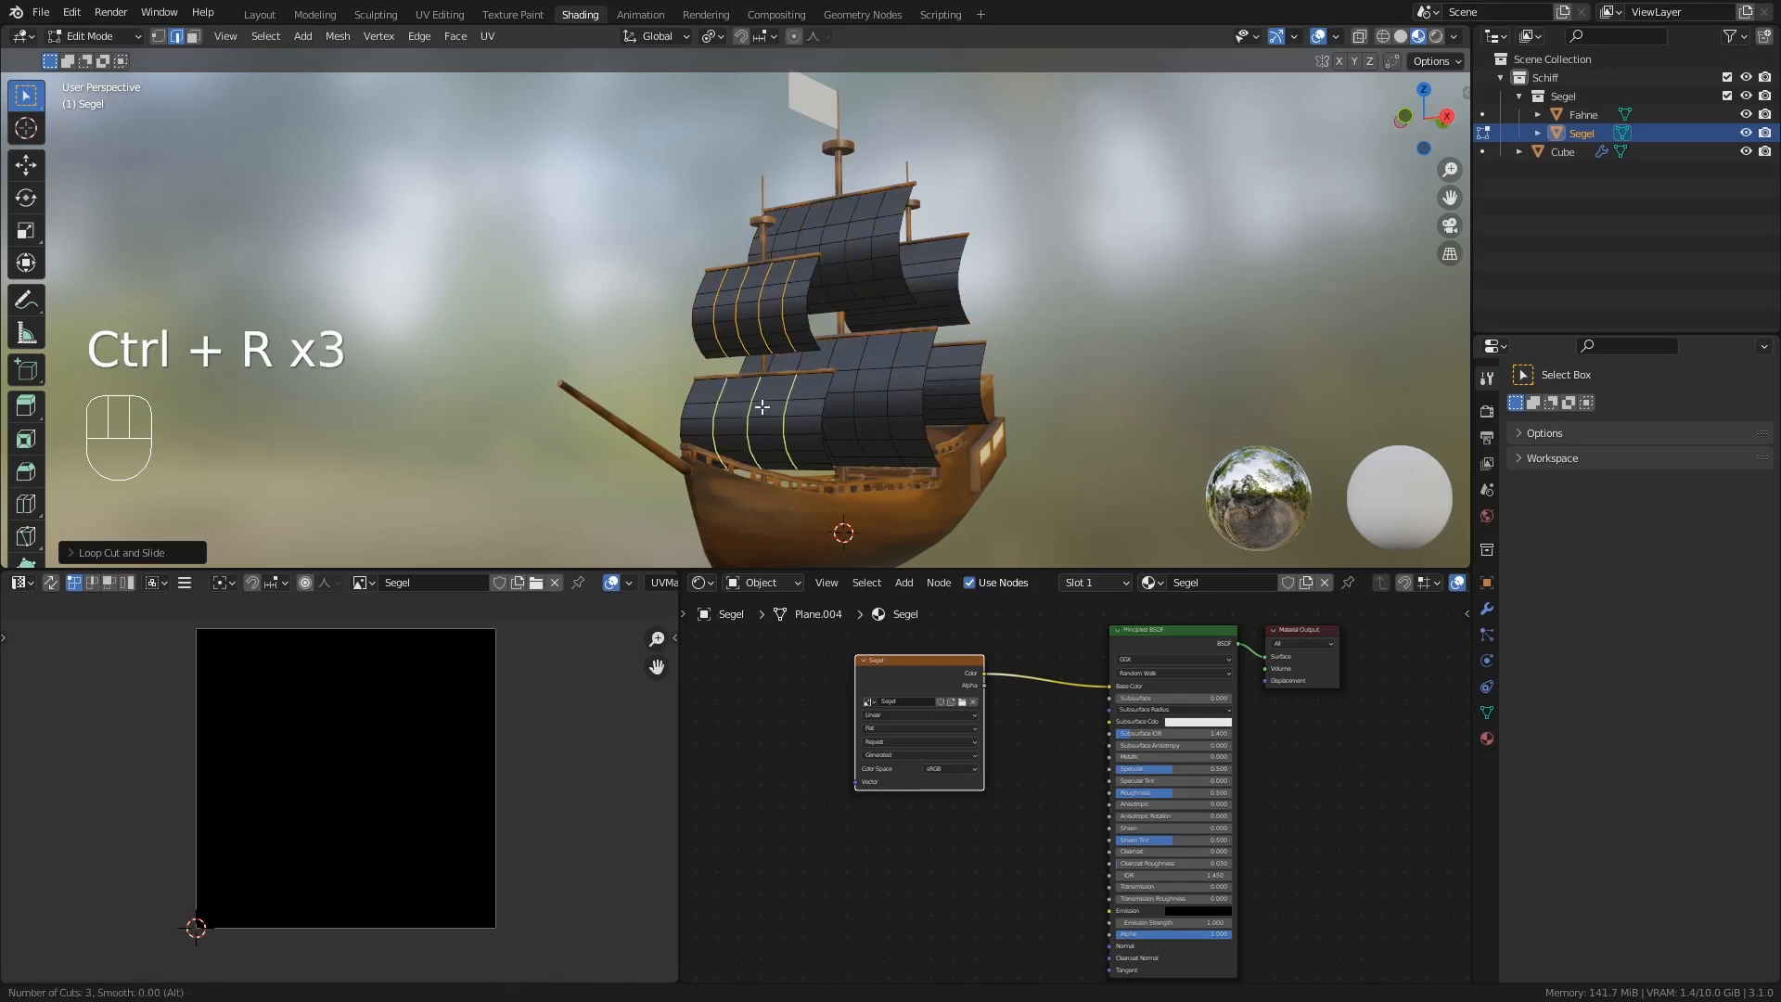
scroll(762, 406, "up", 2)
left_click(761, 406)
right_click(761, 406)
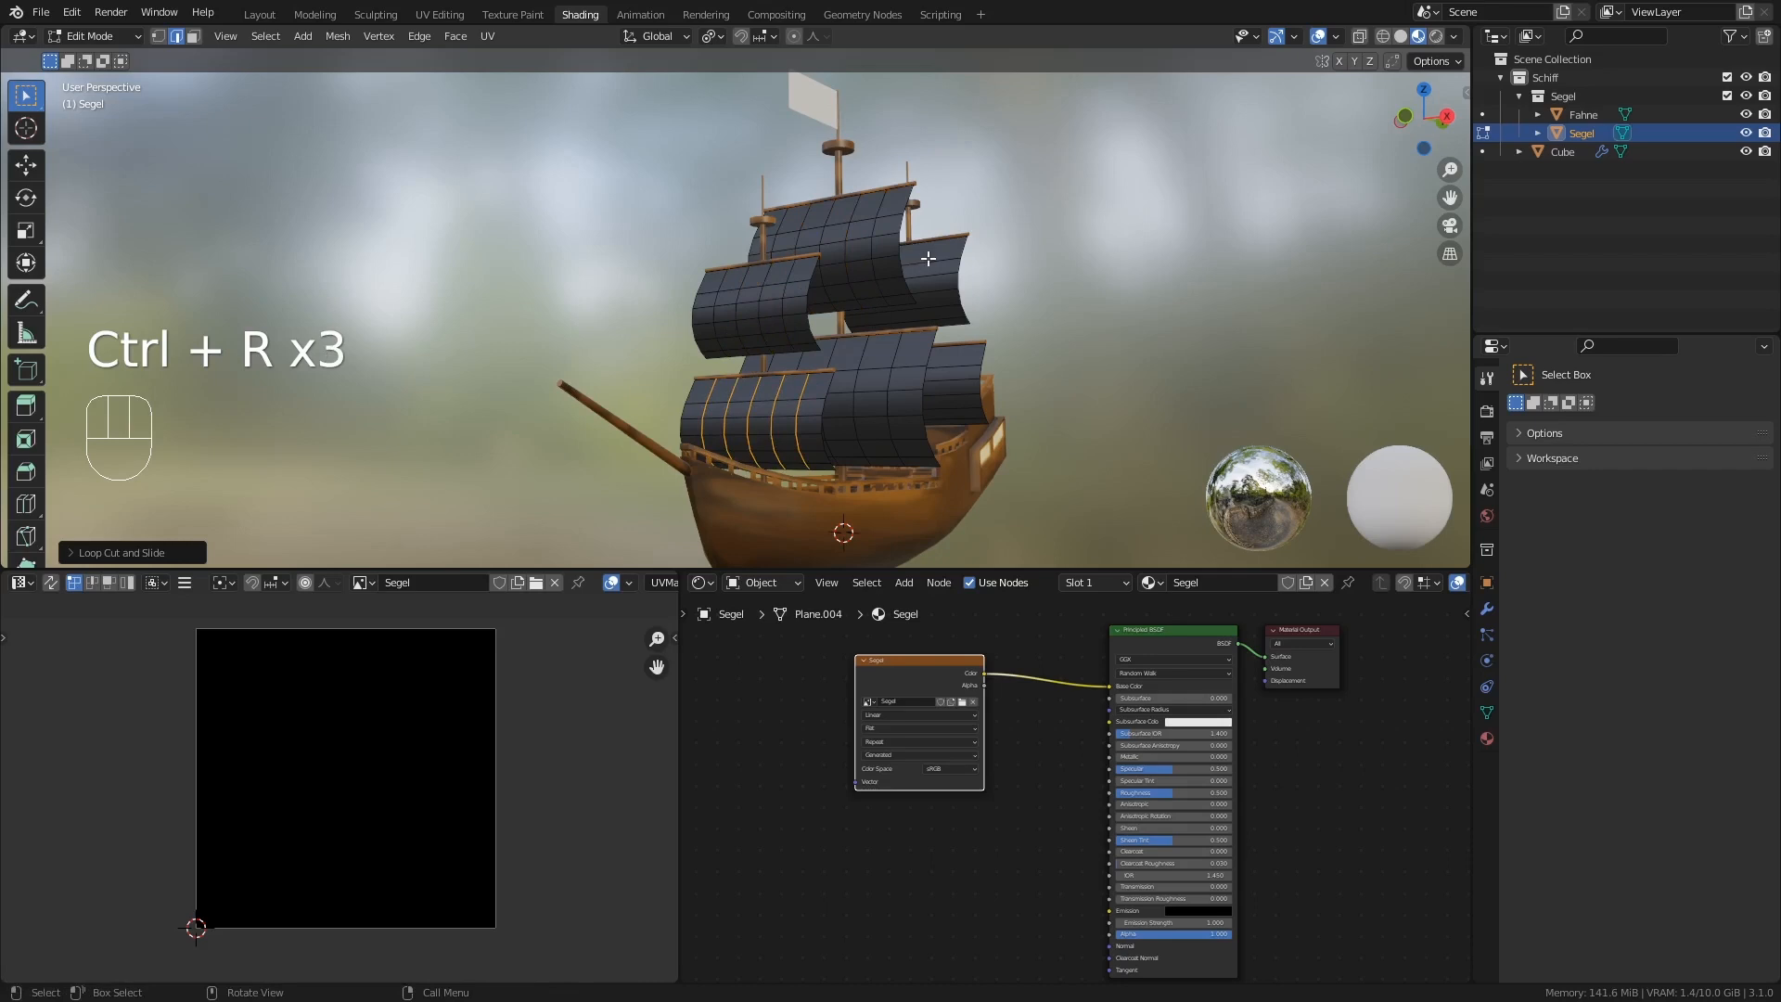
- Add five evenly spaced vertical loop cuts each to the upper and lower sails on the rear mast
key("ctrl+r")
scroll(927, 258, "up", 4)
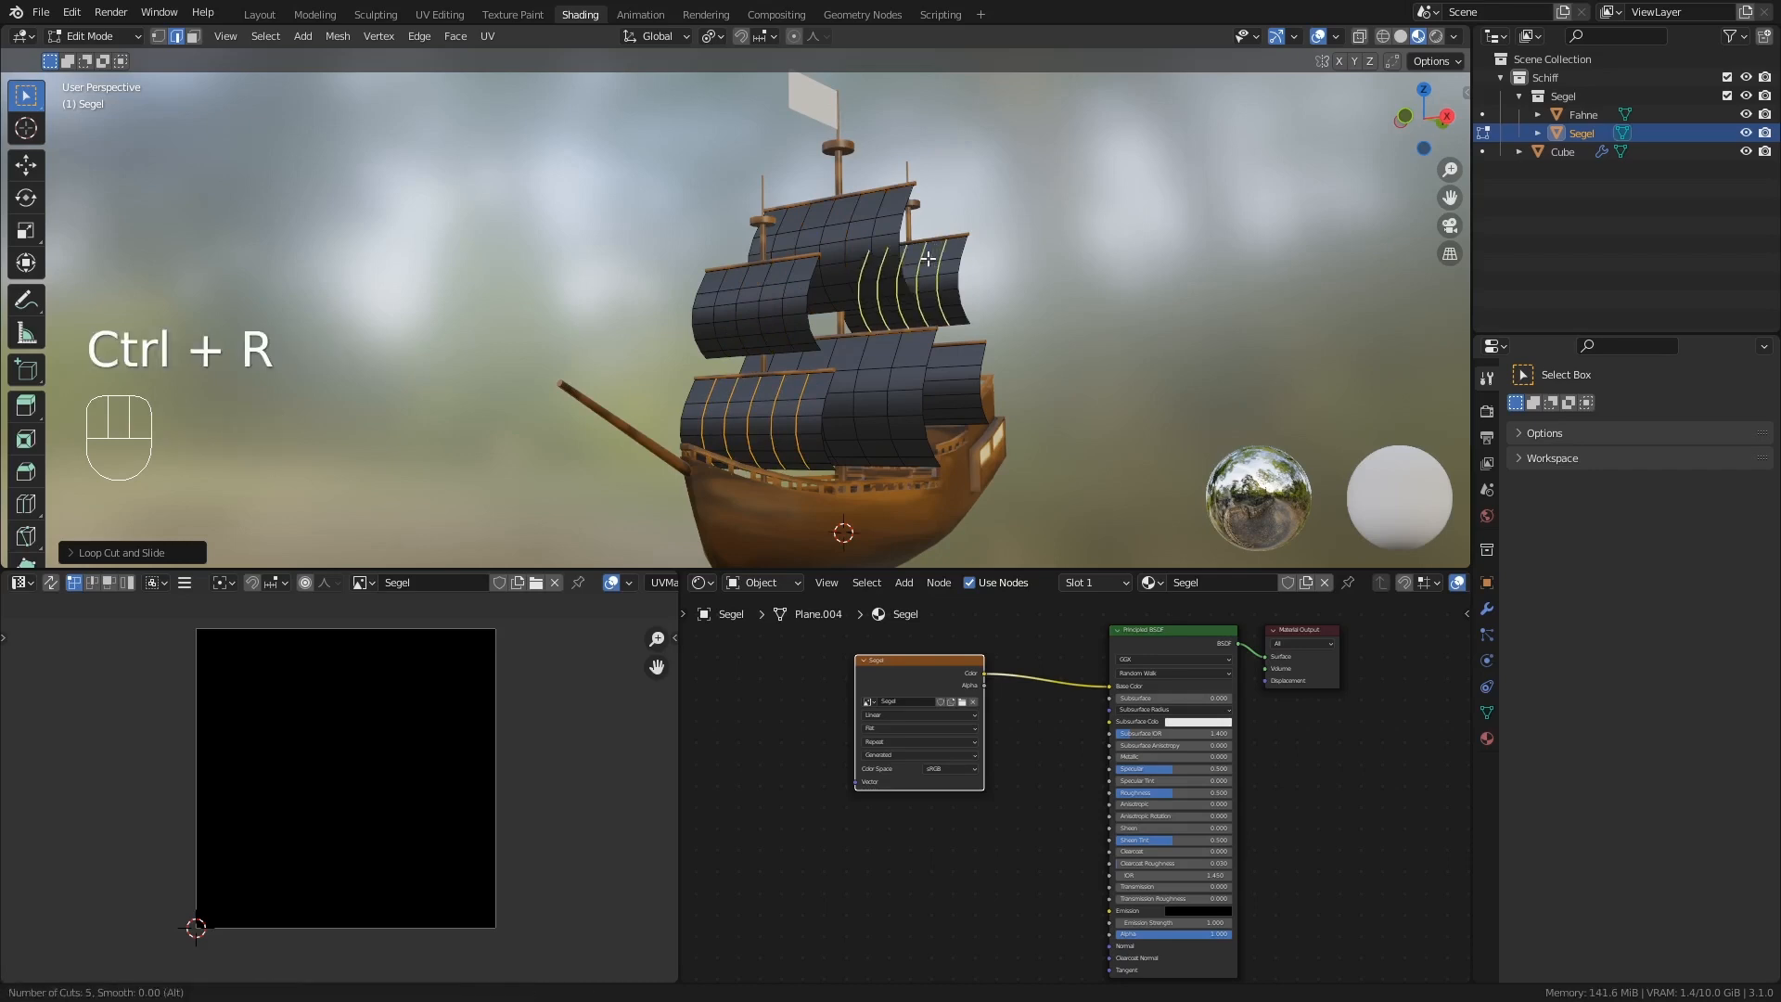
left_click(927, 259)
right_click(928, 259)
key("ctrl+r")
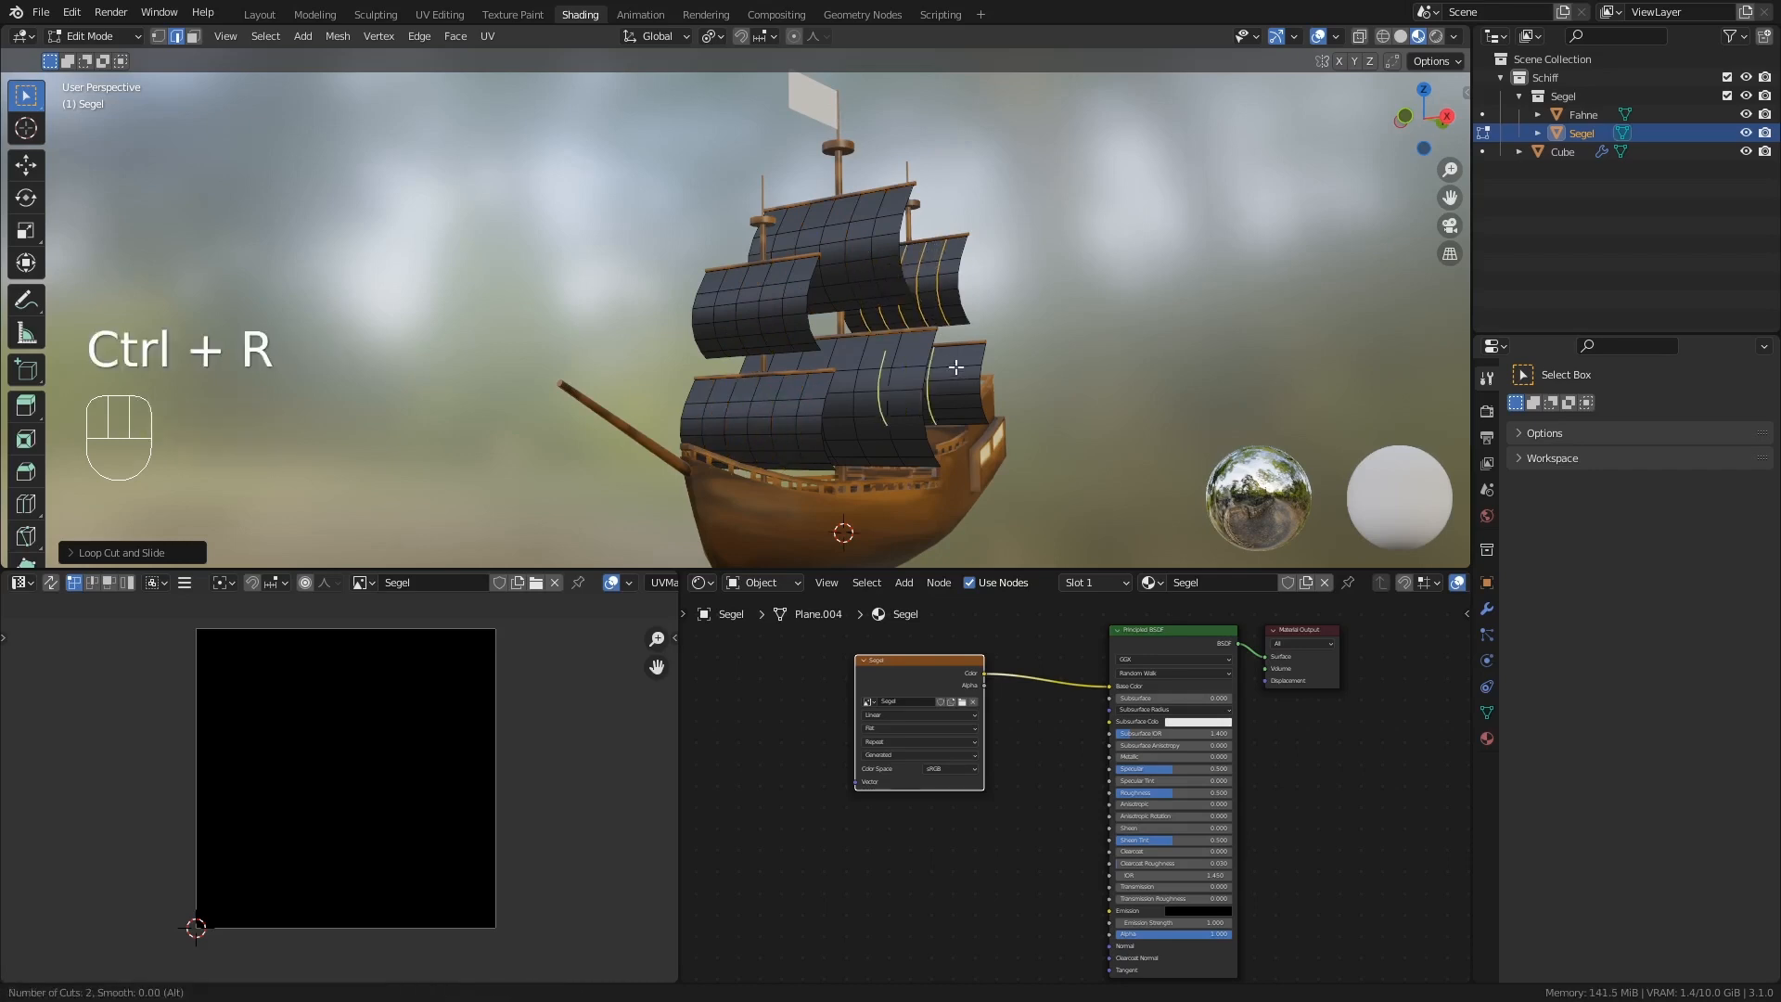
scroll(955, 366, "up", 3)
left_click(955, 367)
right_click(955, 367)
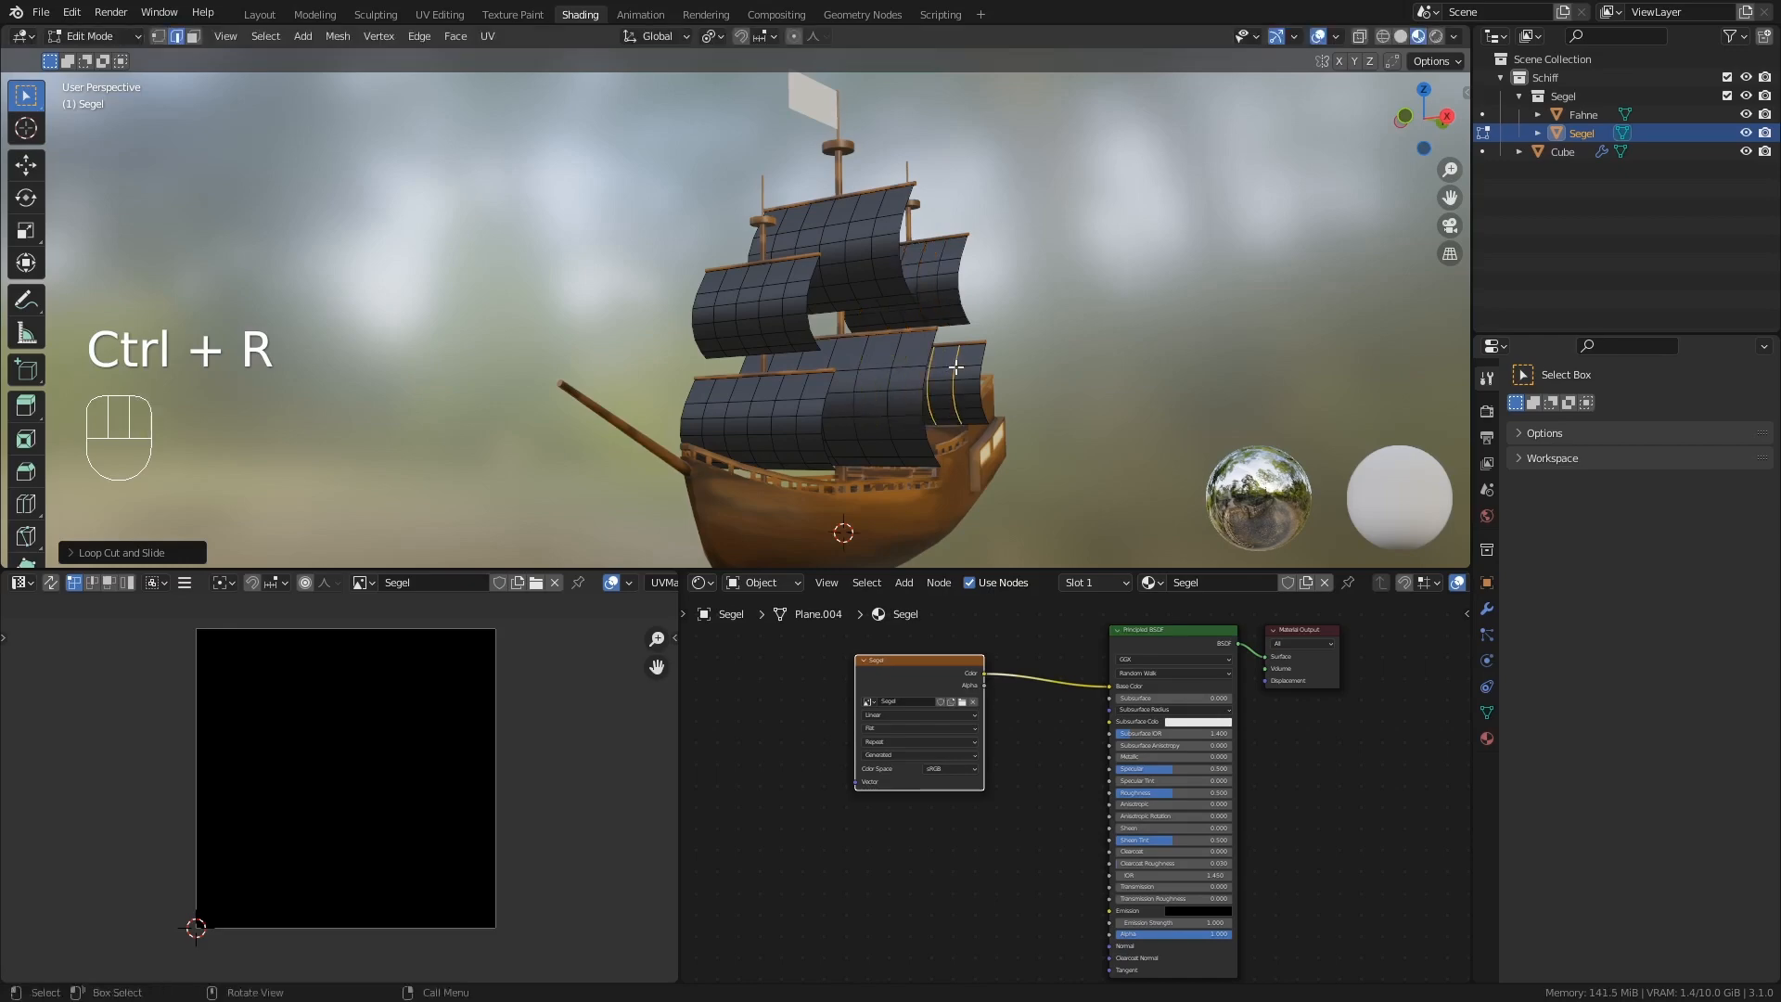
- Select all the subdivided sail geometry and unwrap it again with Smart UV Project, using a 66° angle limit and 0.005 island margin
middle_click_drag(968, 405, 909, 381)
key("Tab")
key("Tab")
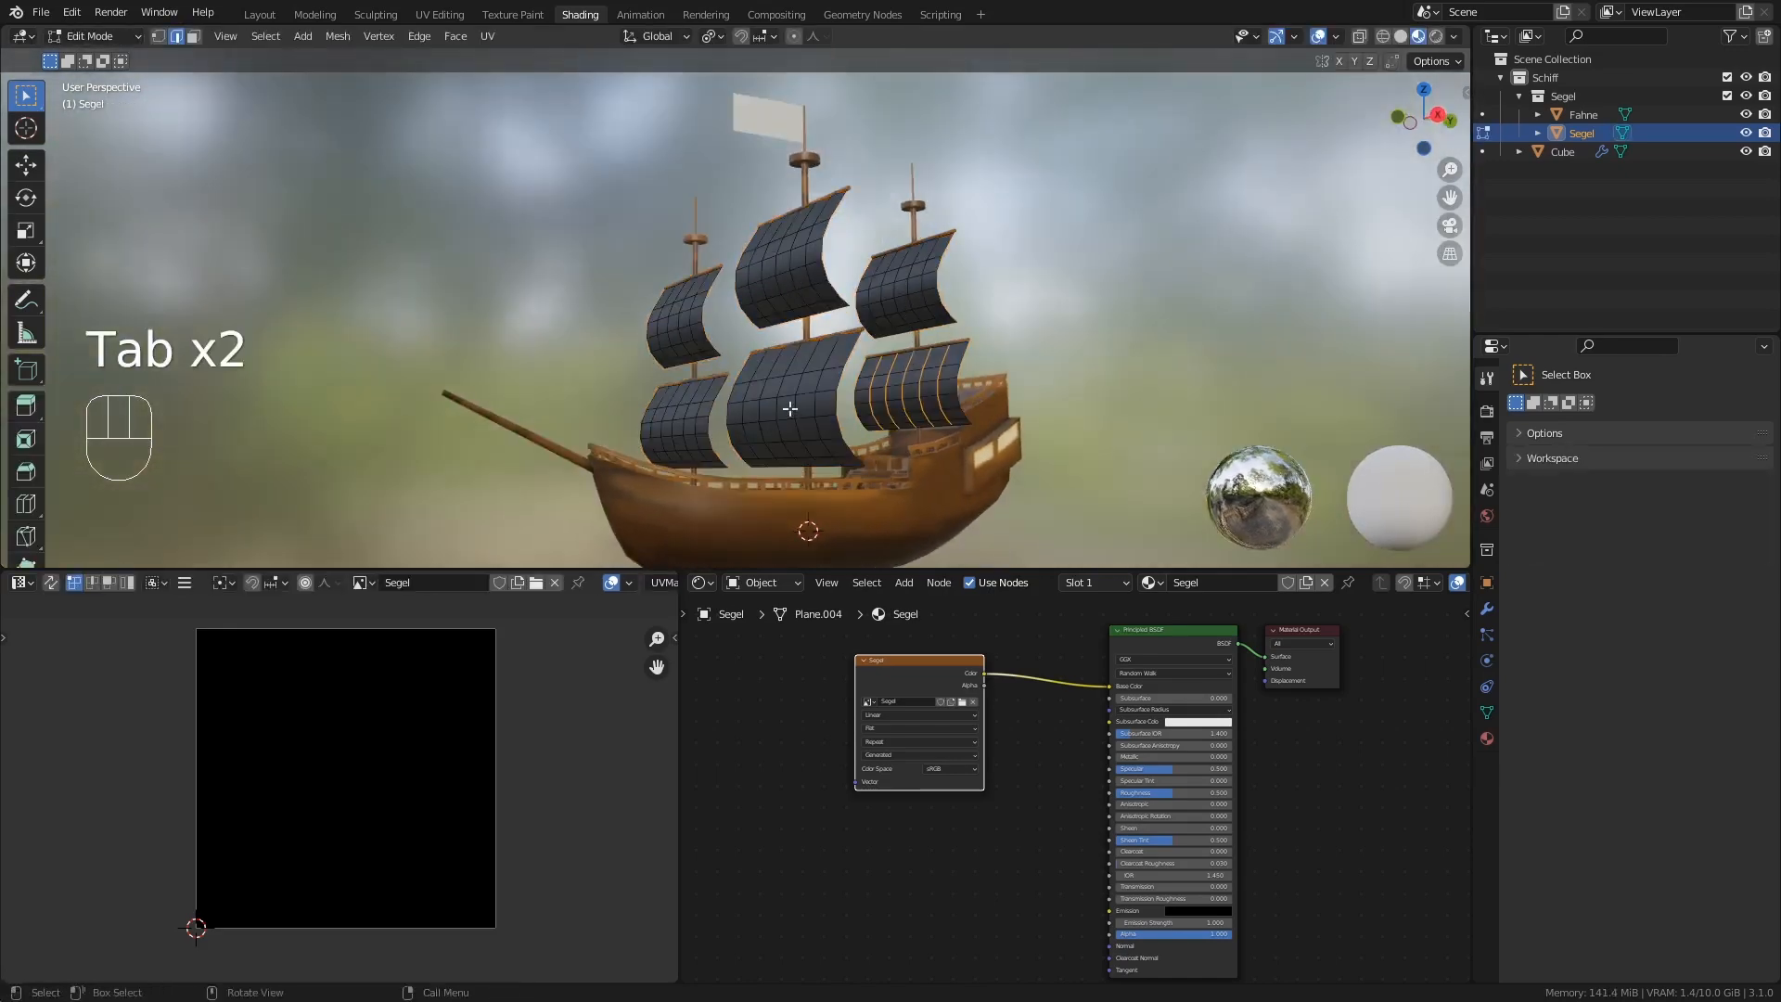
middle_click_drag(905, 292, 930, 297)
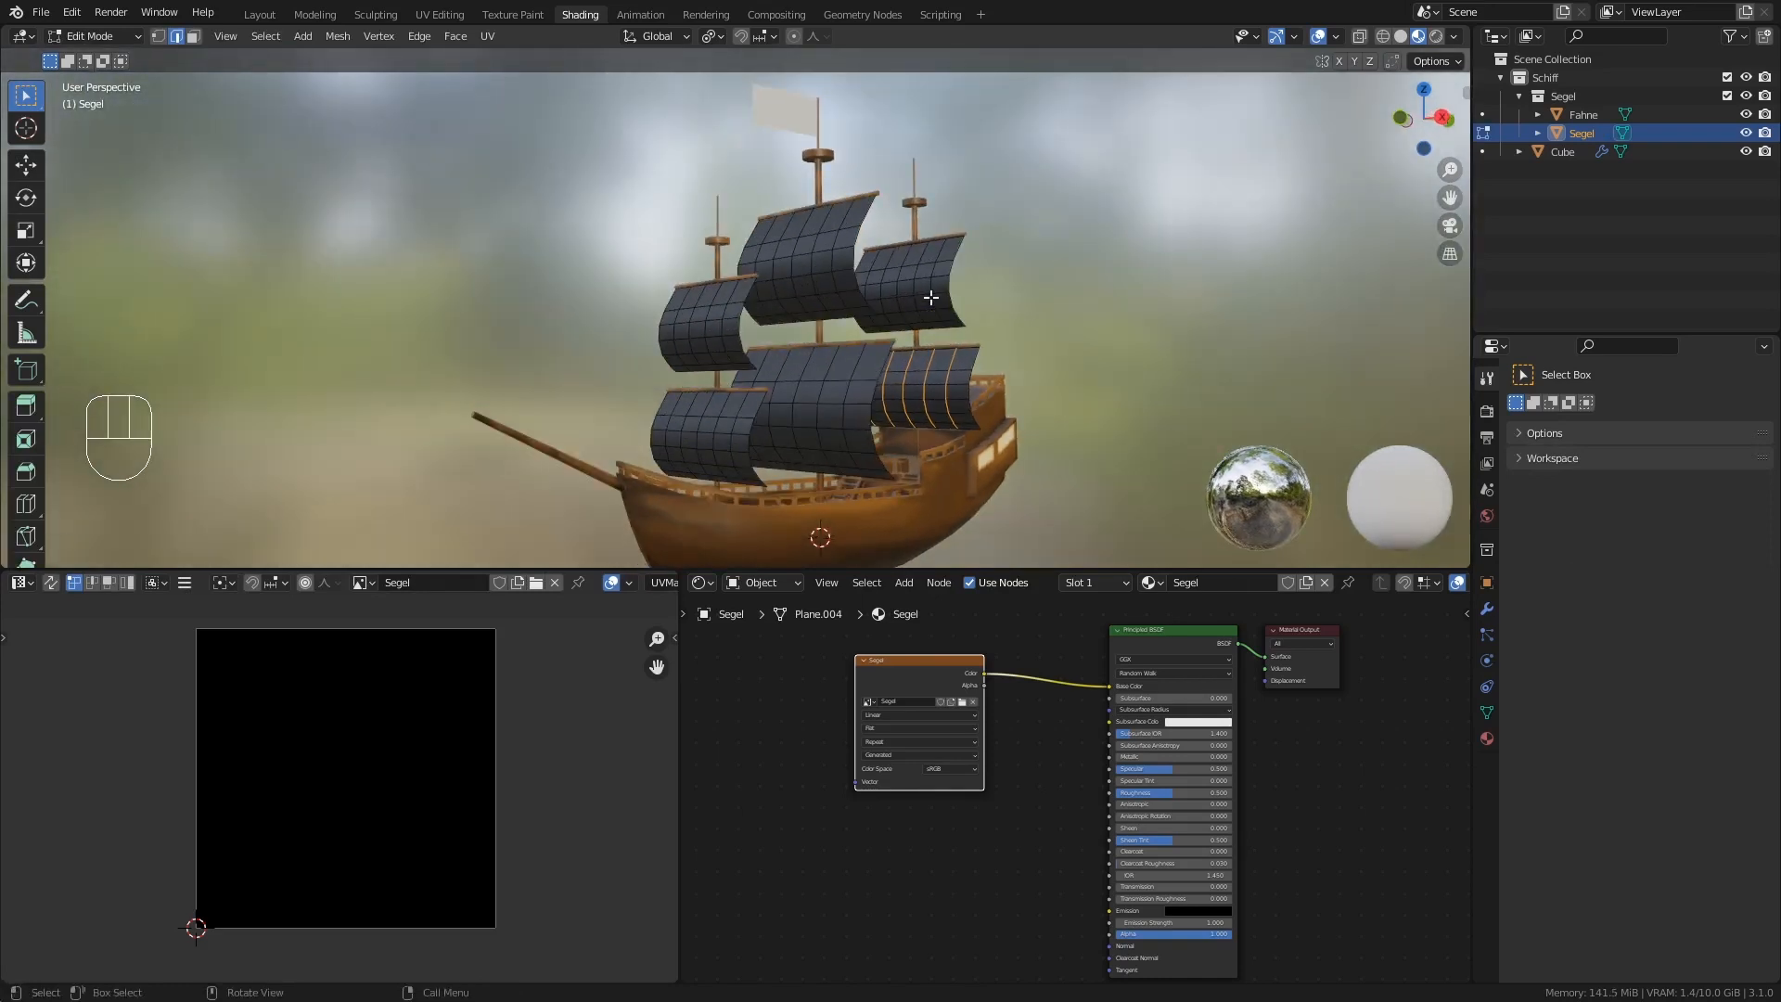
key("a")
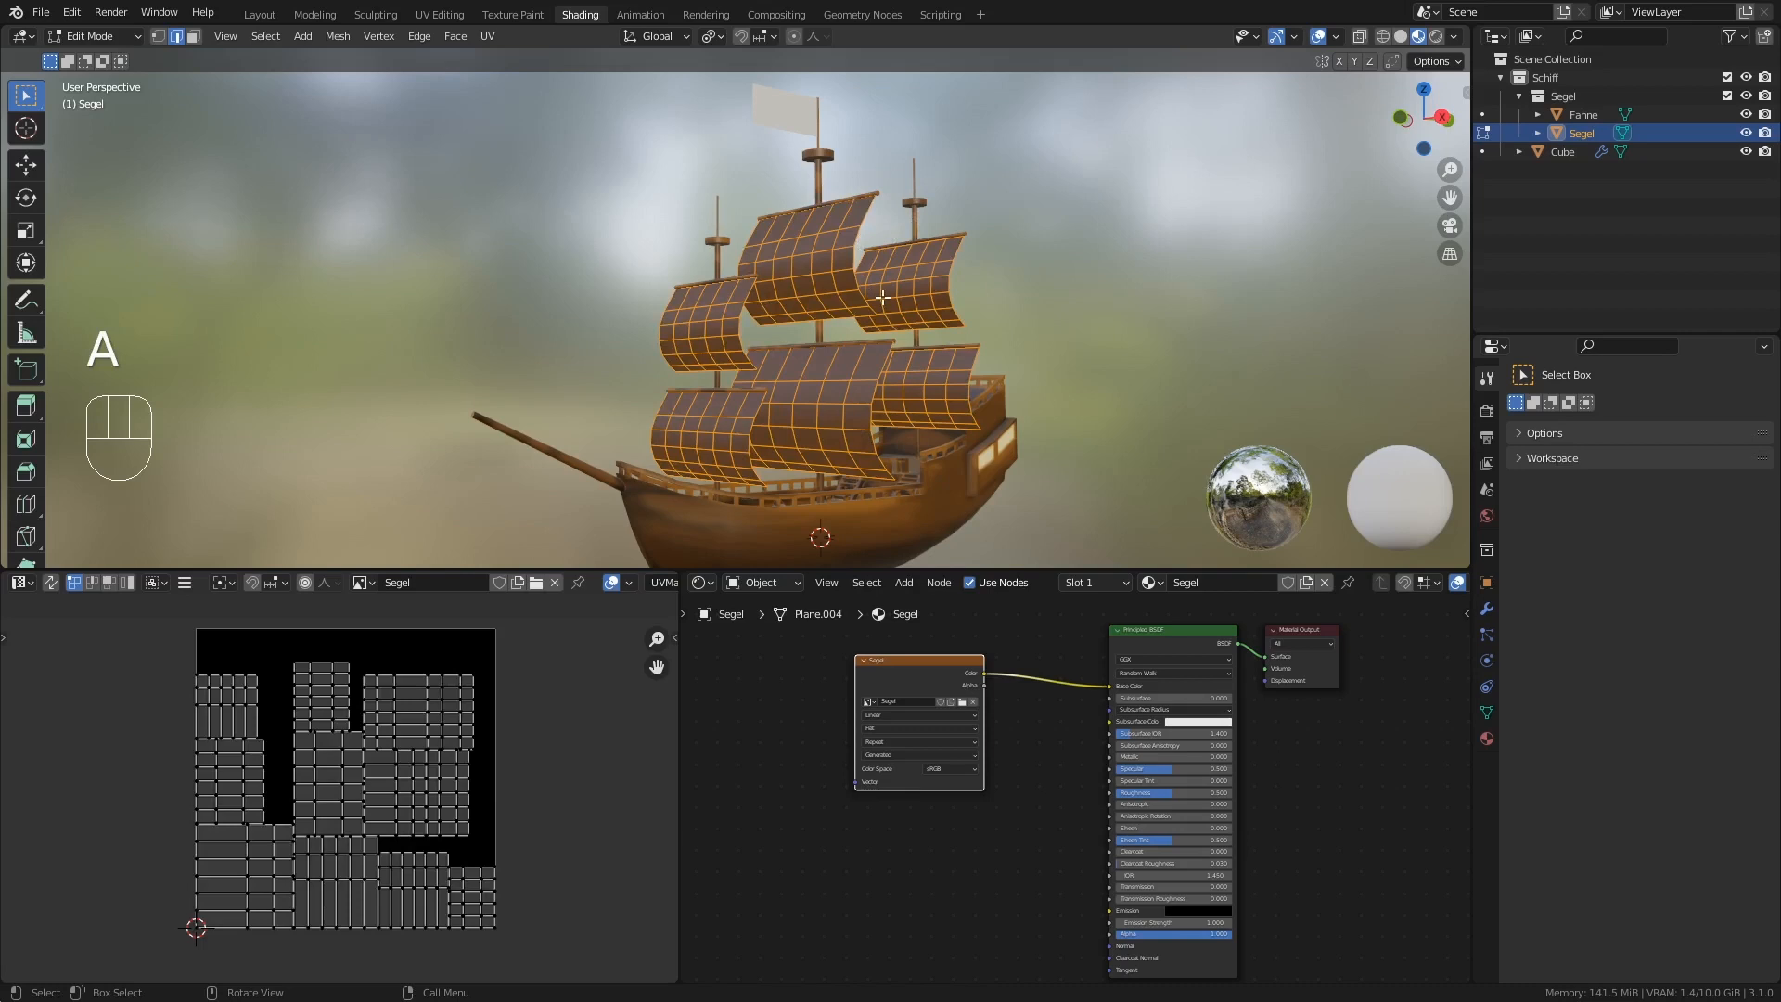
key("u")
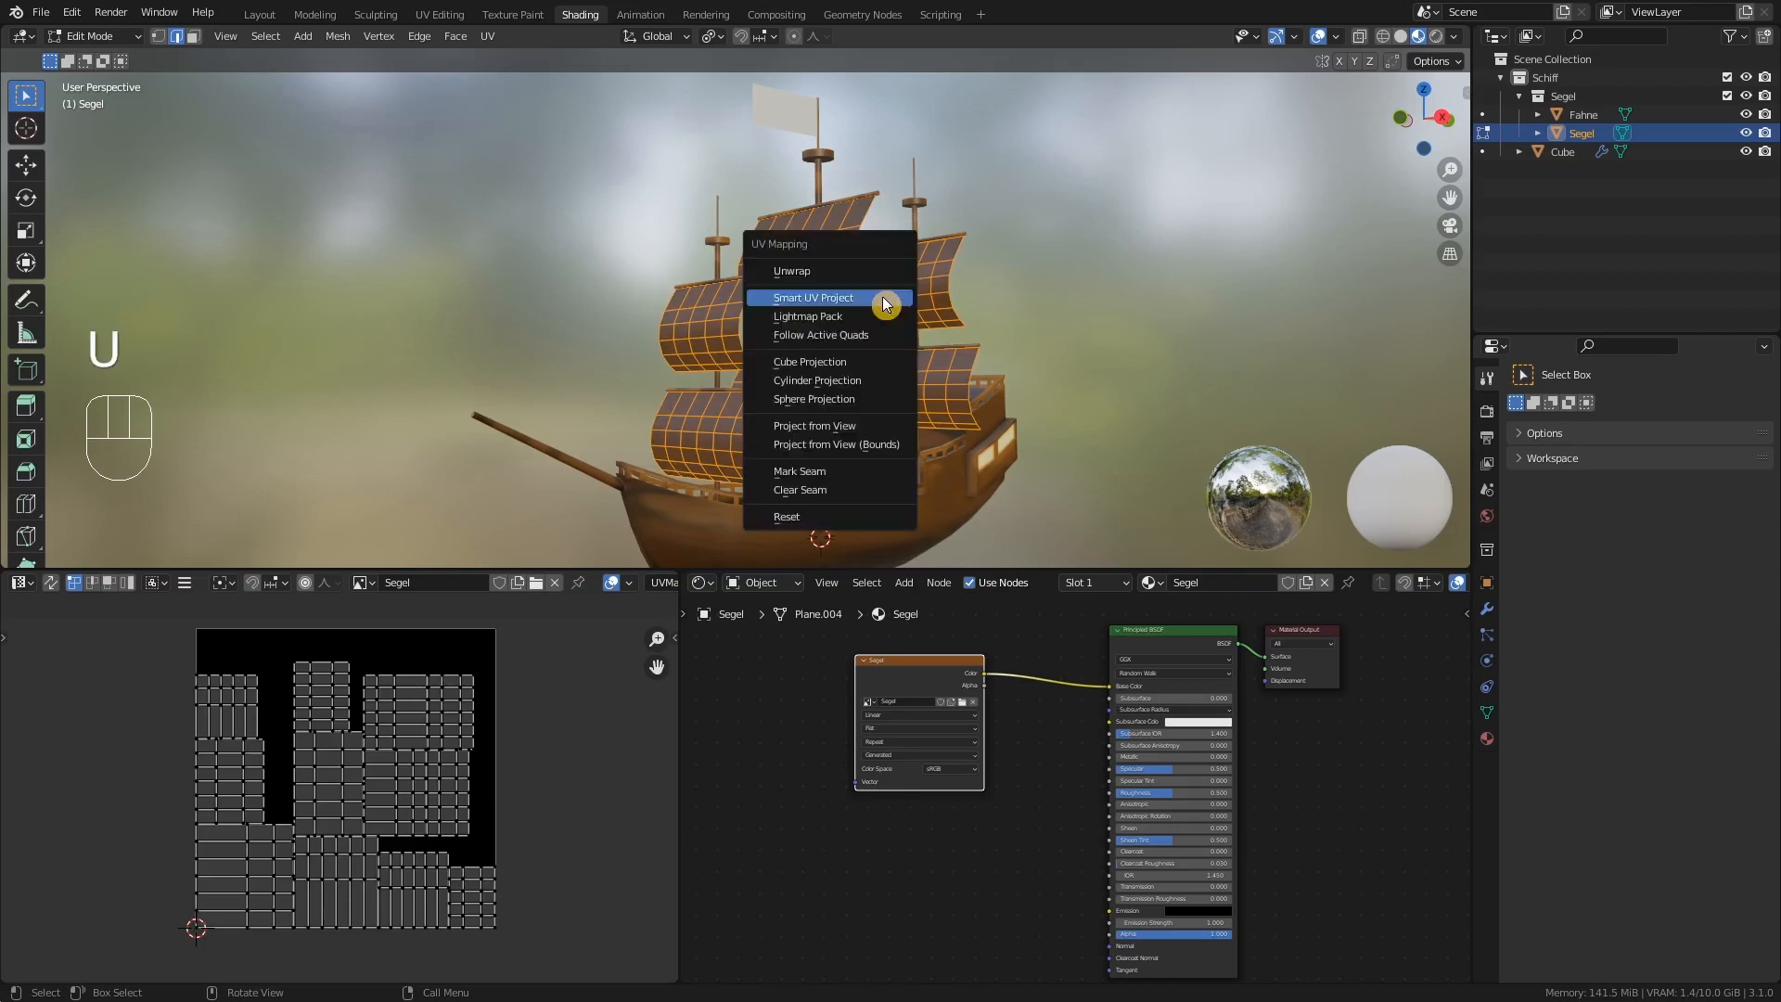
left_click(882, 297)
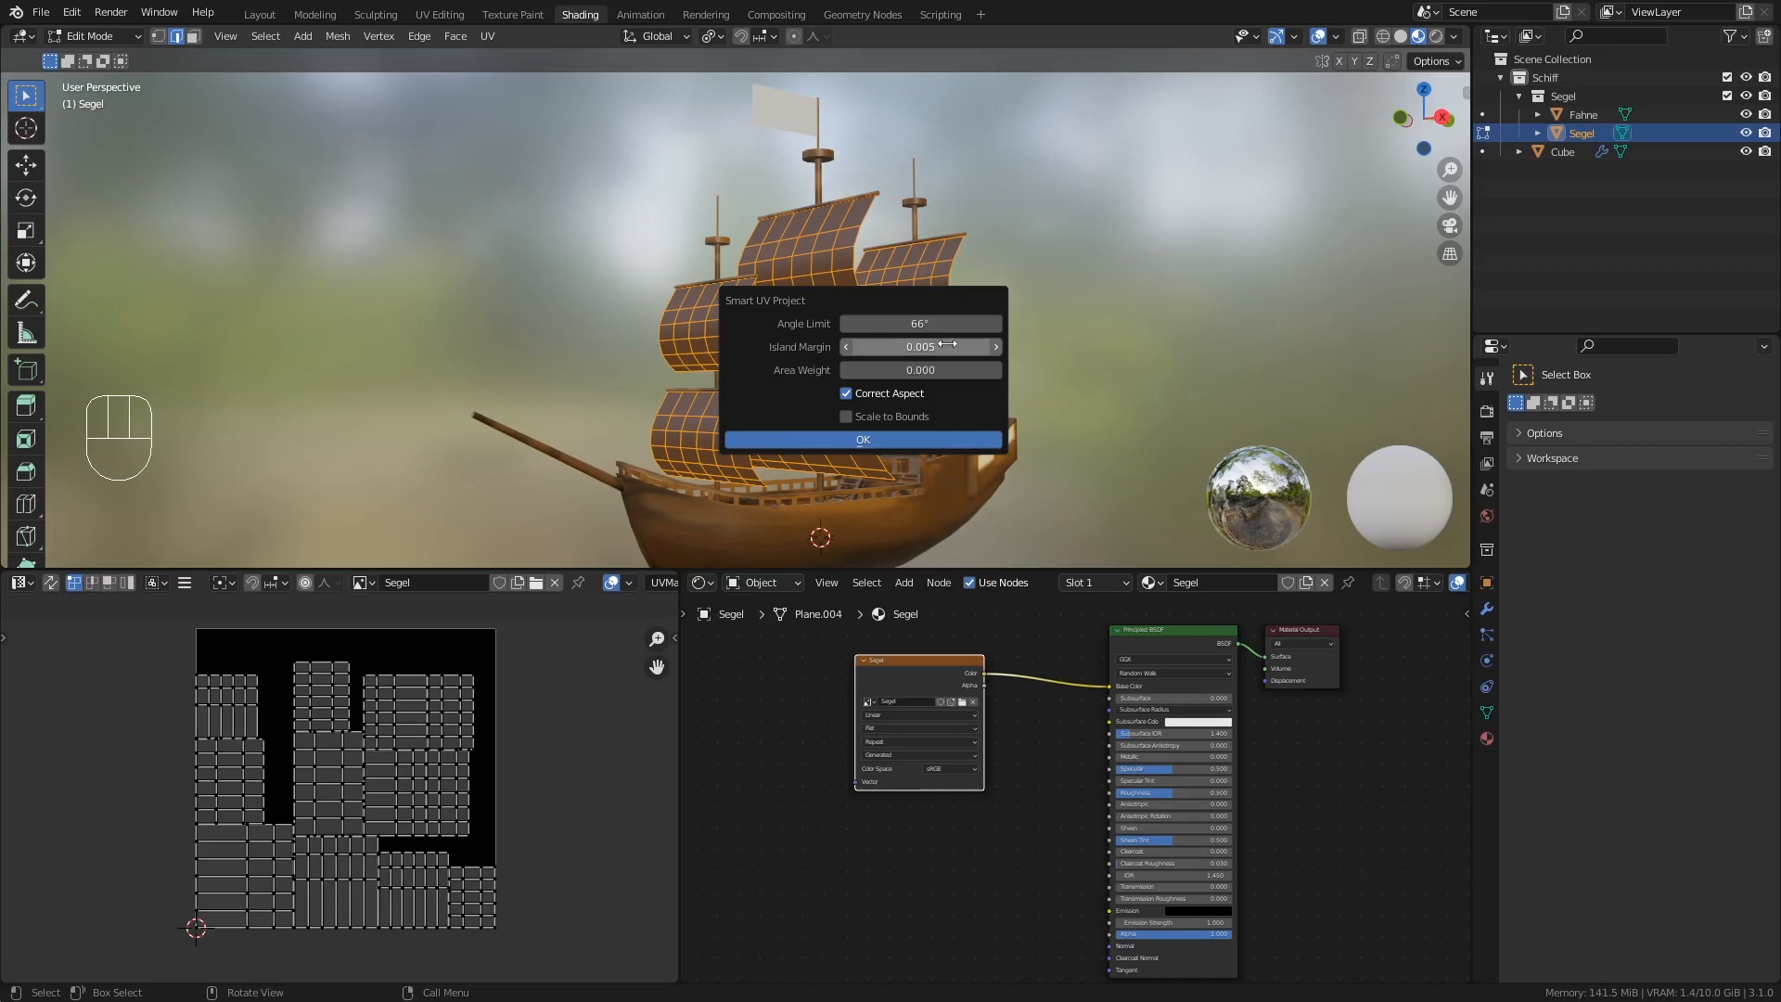
left_click(917, 441)
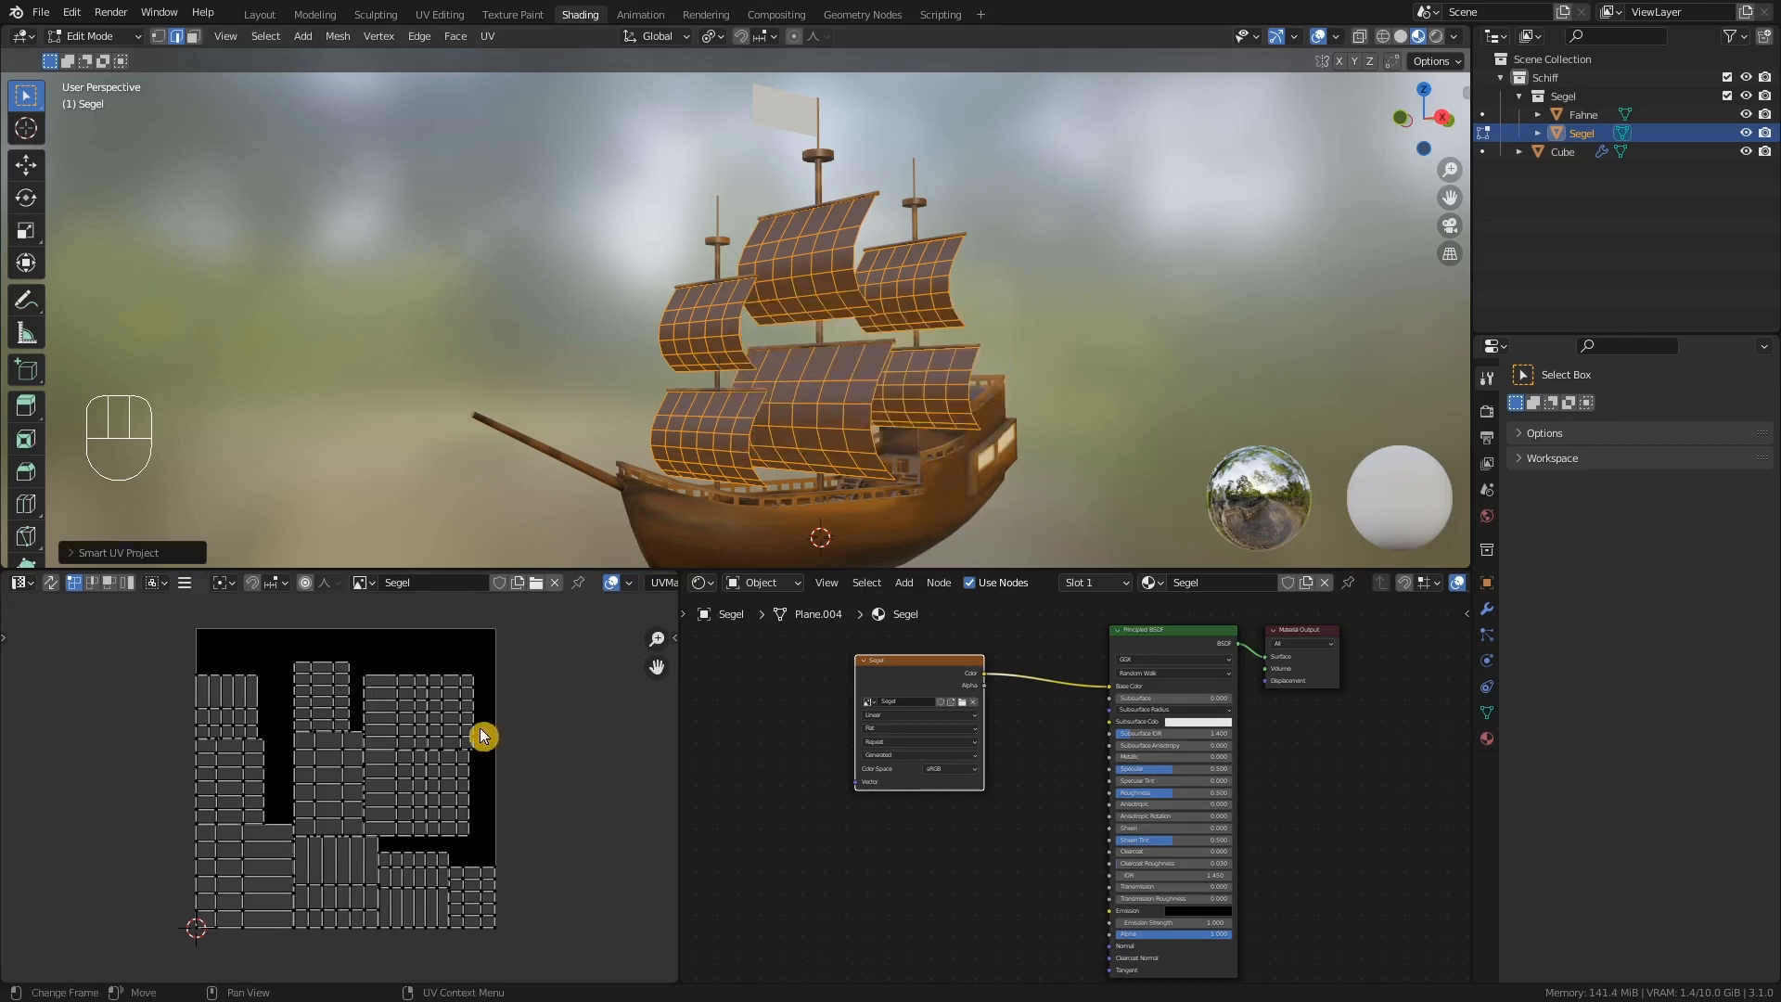
- Leave mesh editing, put the sails into Texture Paint mode and activate the Draw brush
key("Tab")
middle_click_drag(788, 399, 785, 388)
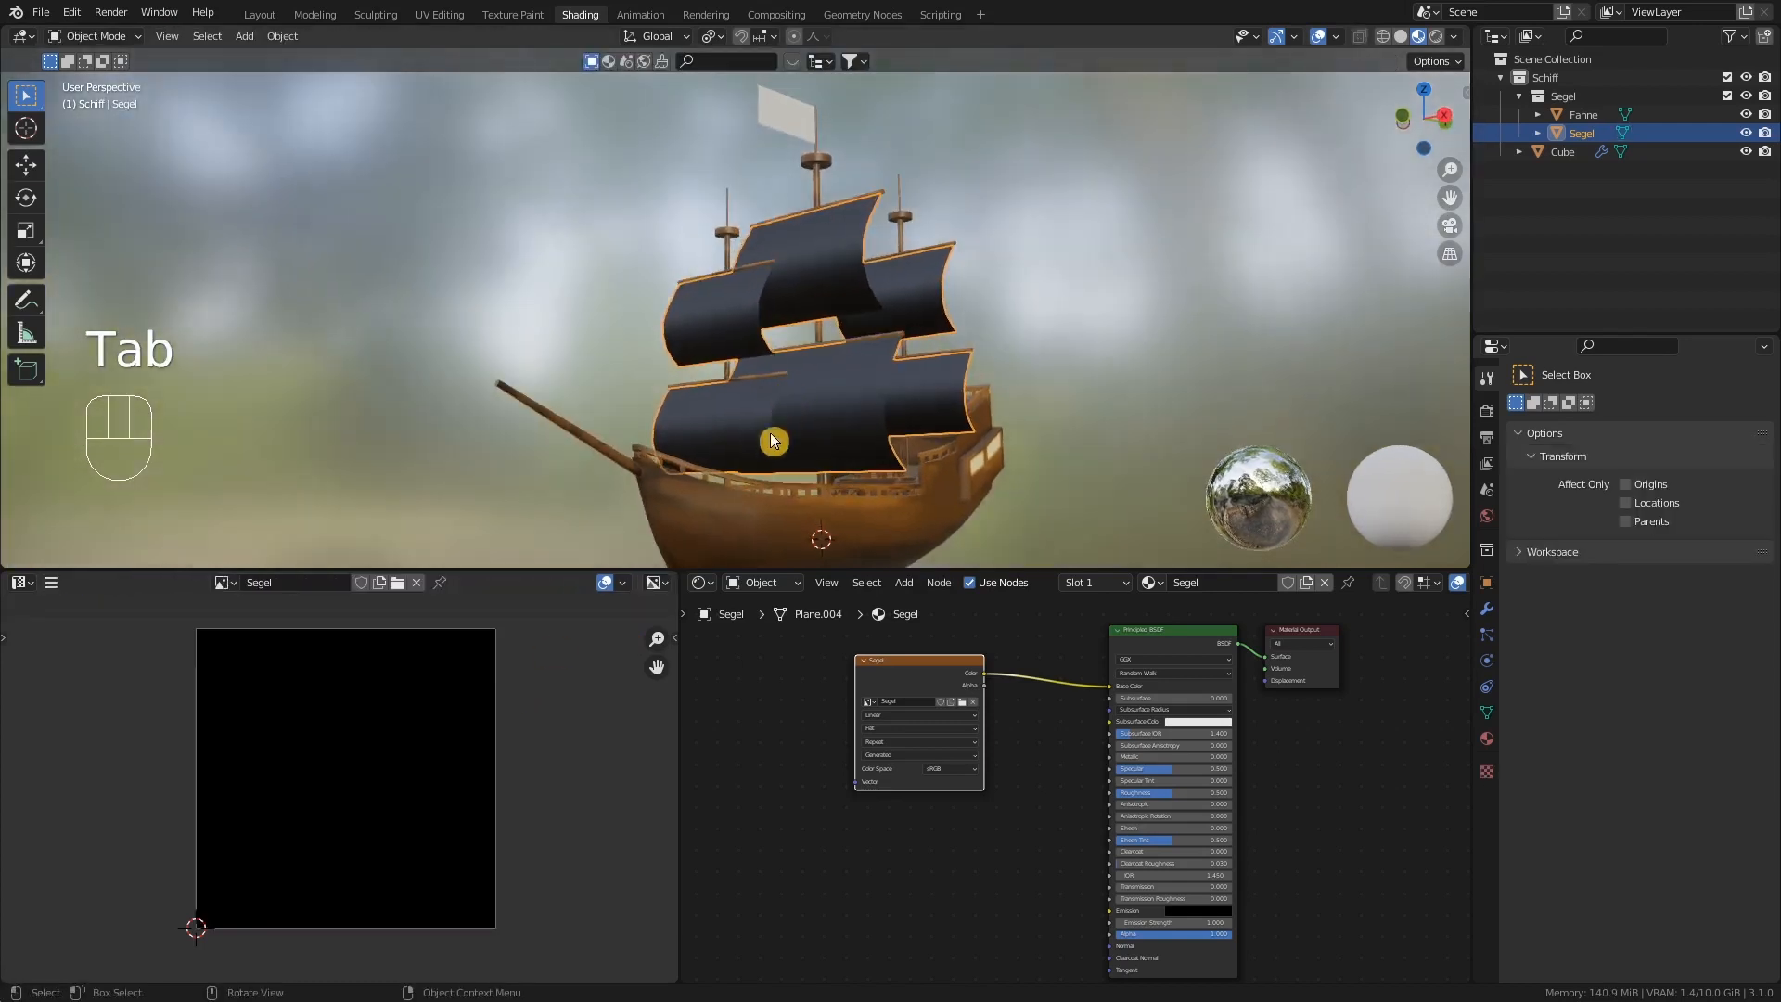
left_click(93, 35)
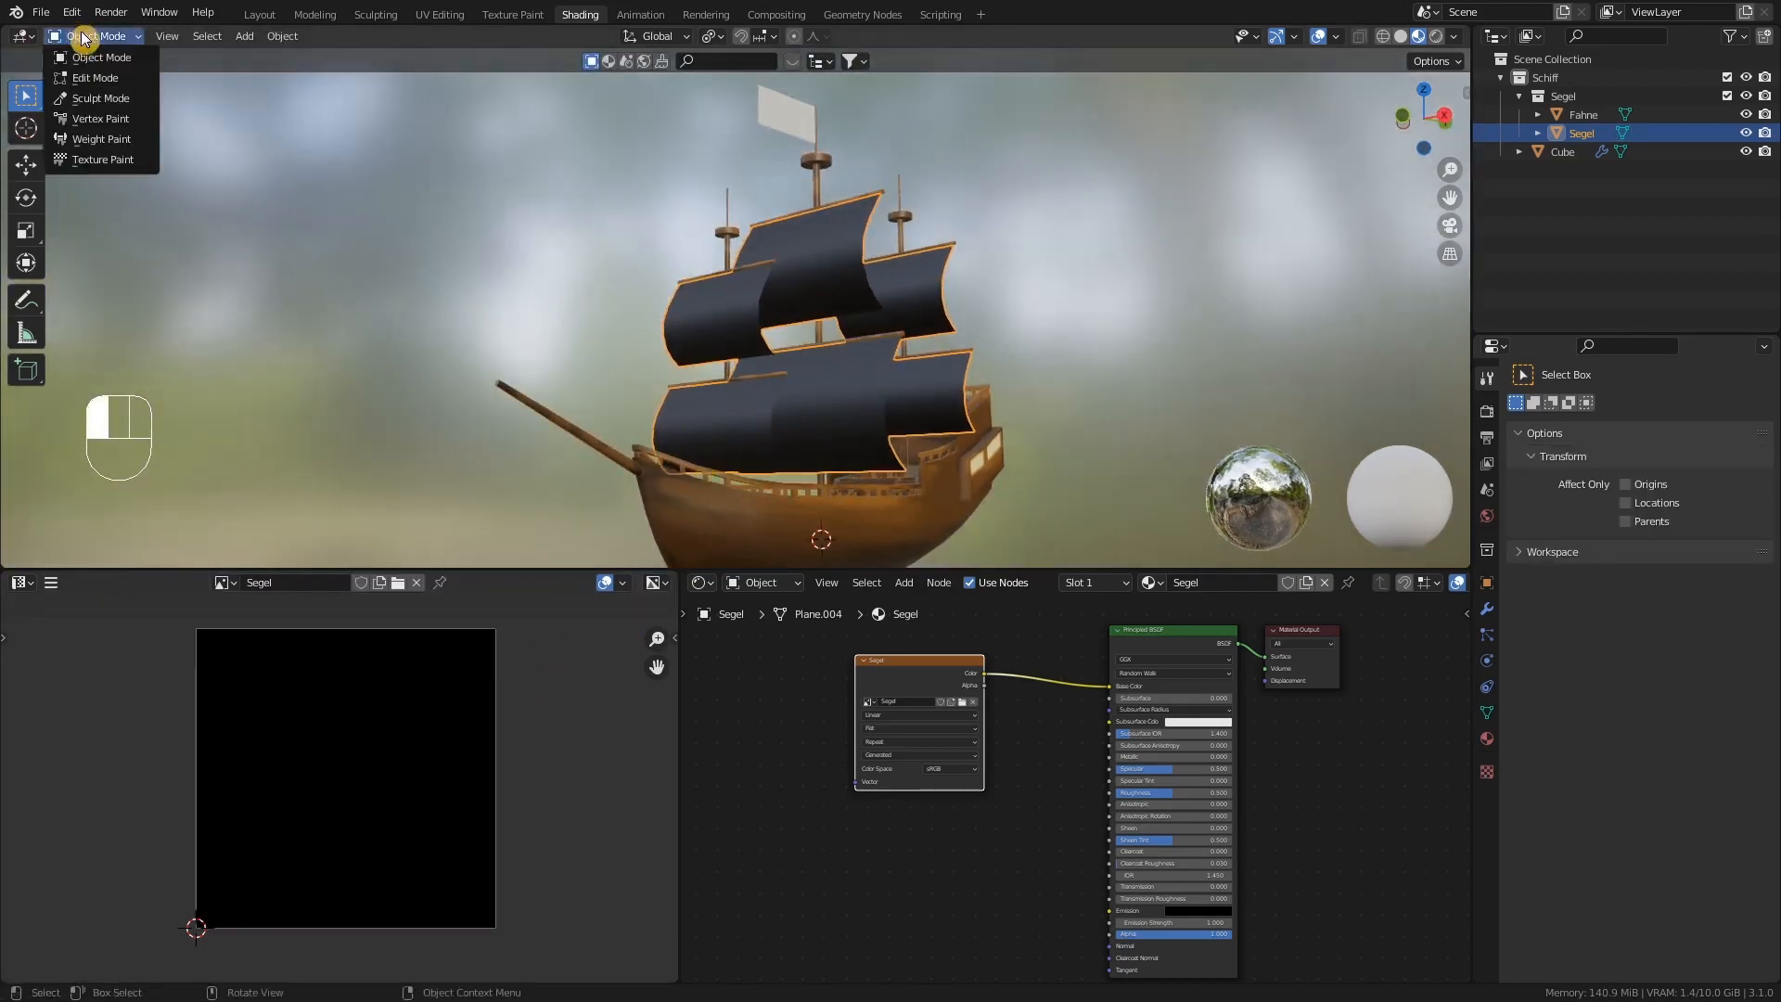
left_click(110, 167)
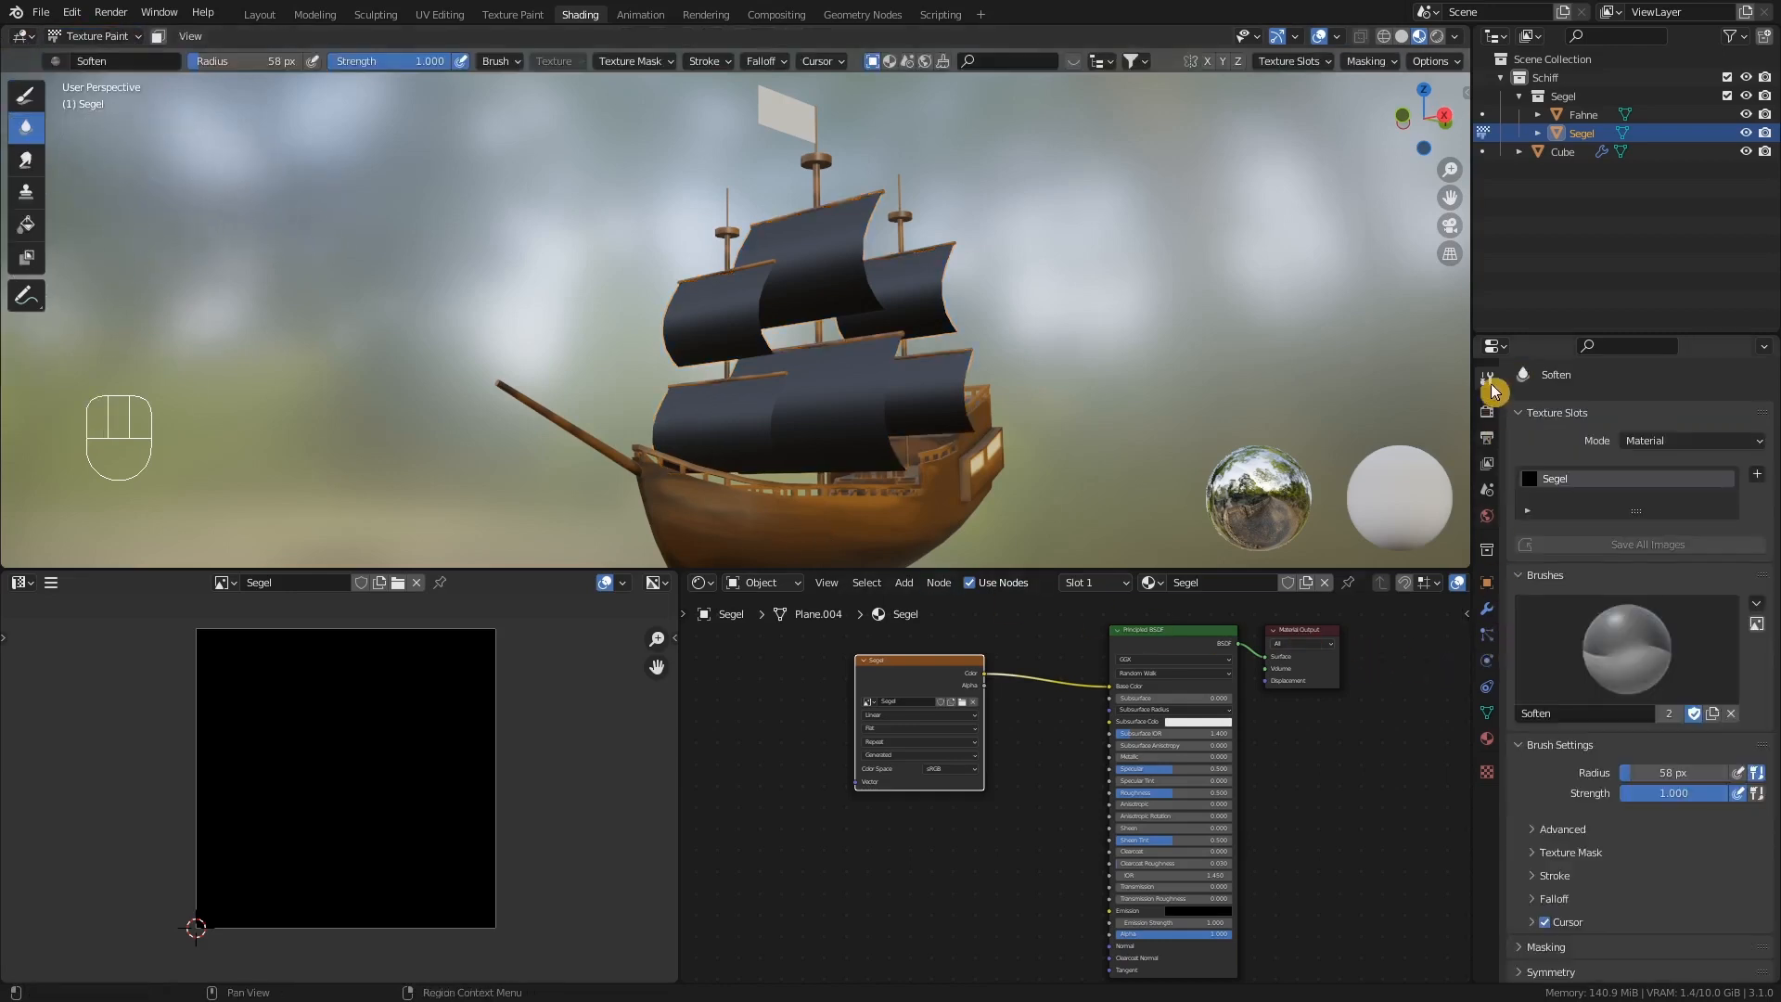
scroll(1606, 617, "down", 1)
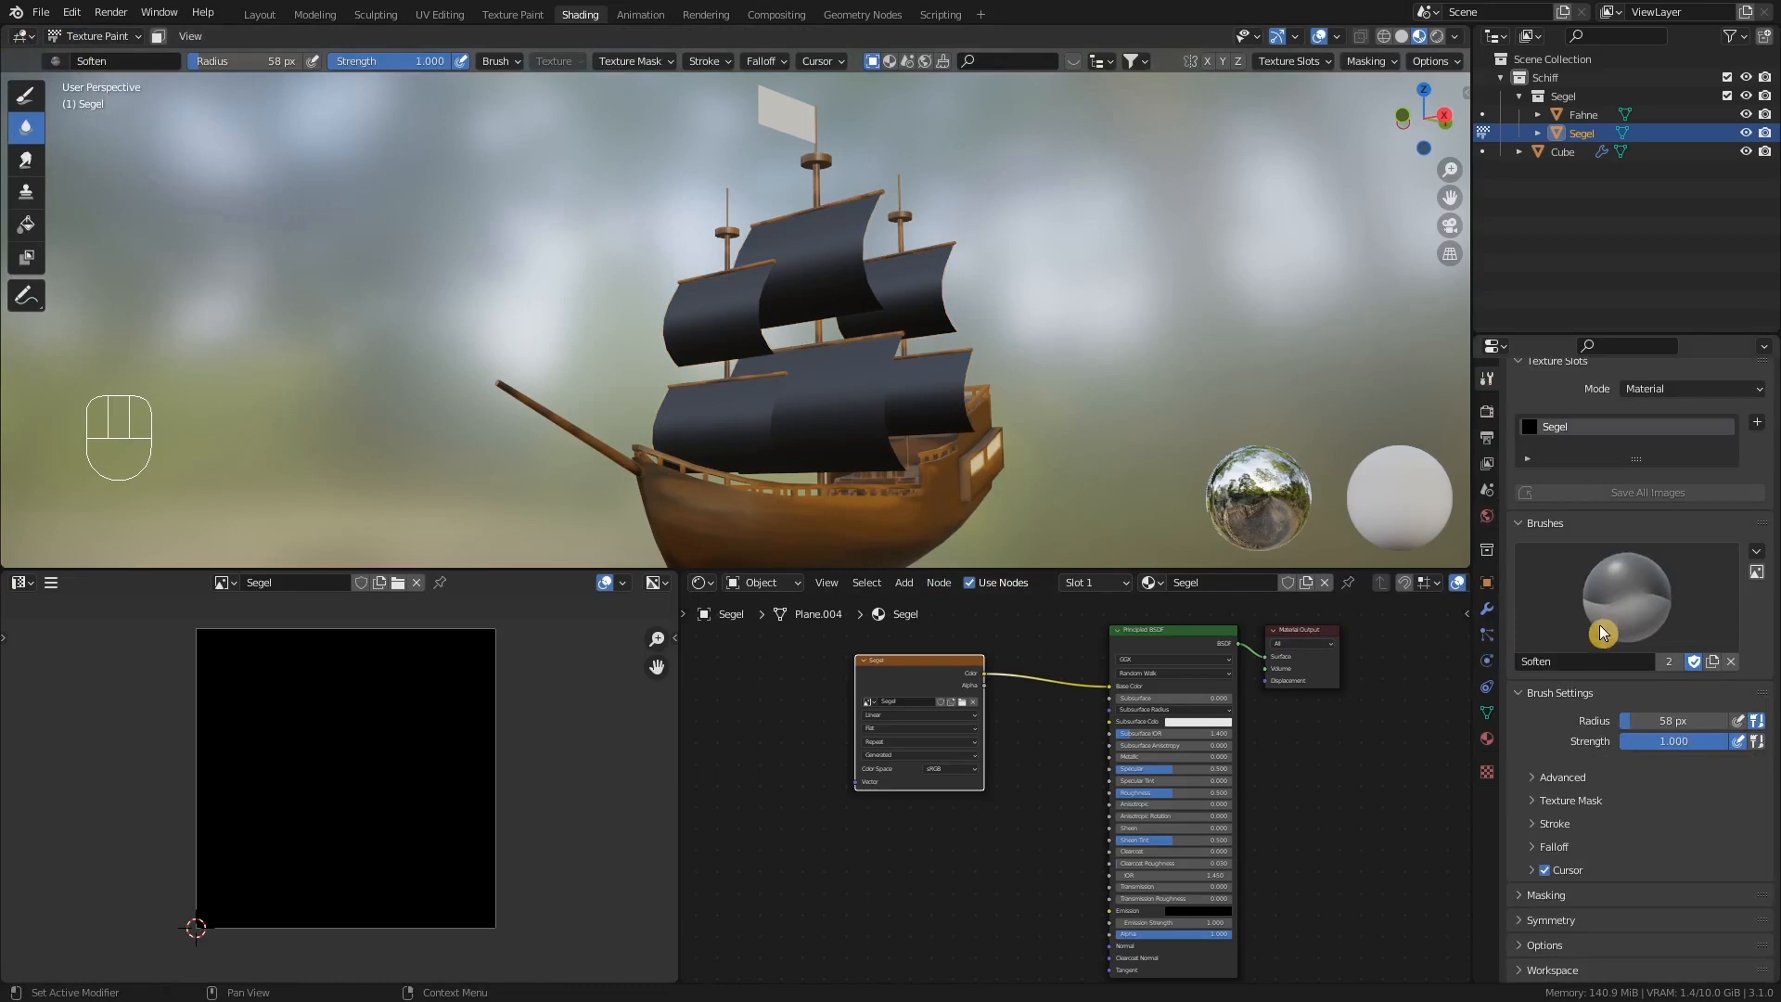
left_click(28, 97)
- Create a new color palette named Segel and set the brush color to a bright, slightly warm off-white
scroll(1690, 777, "down", 3)
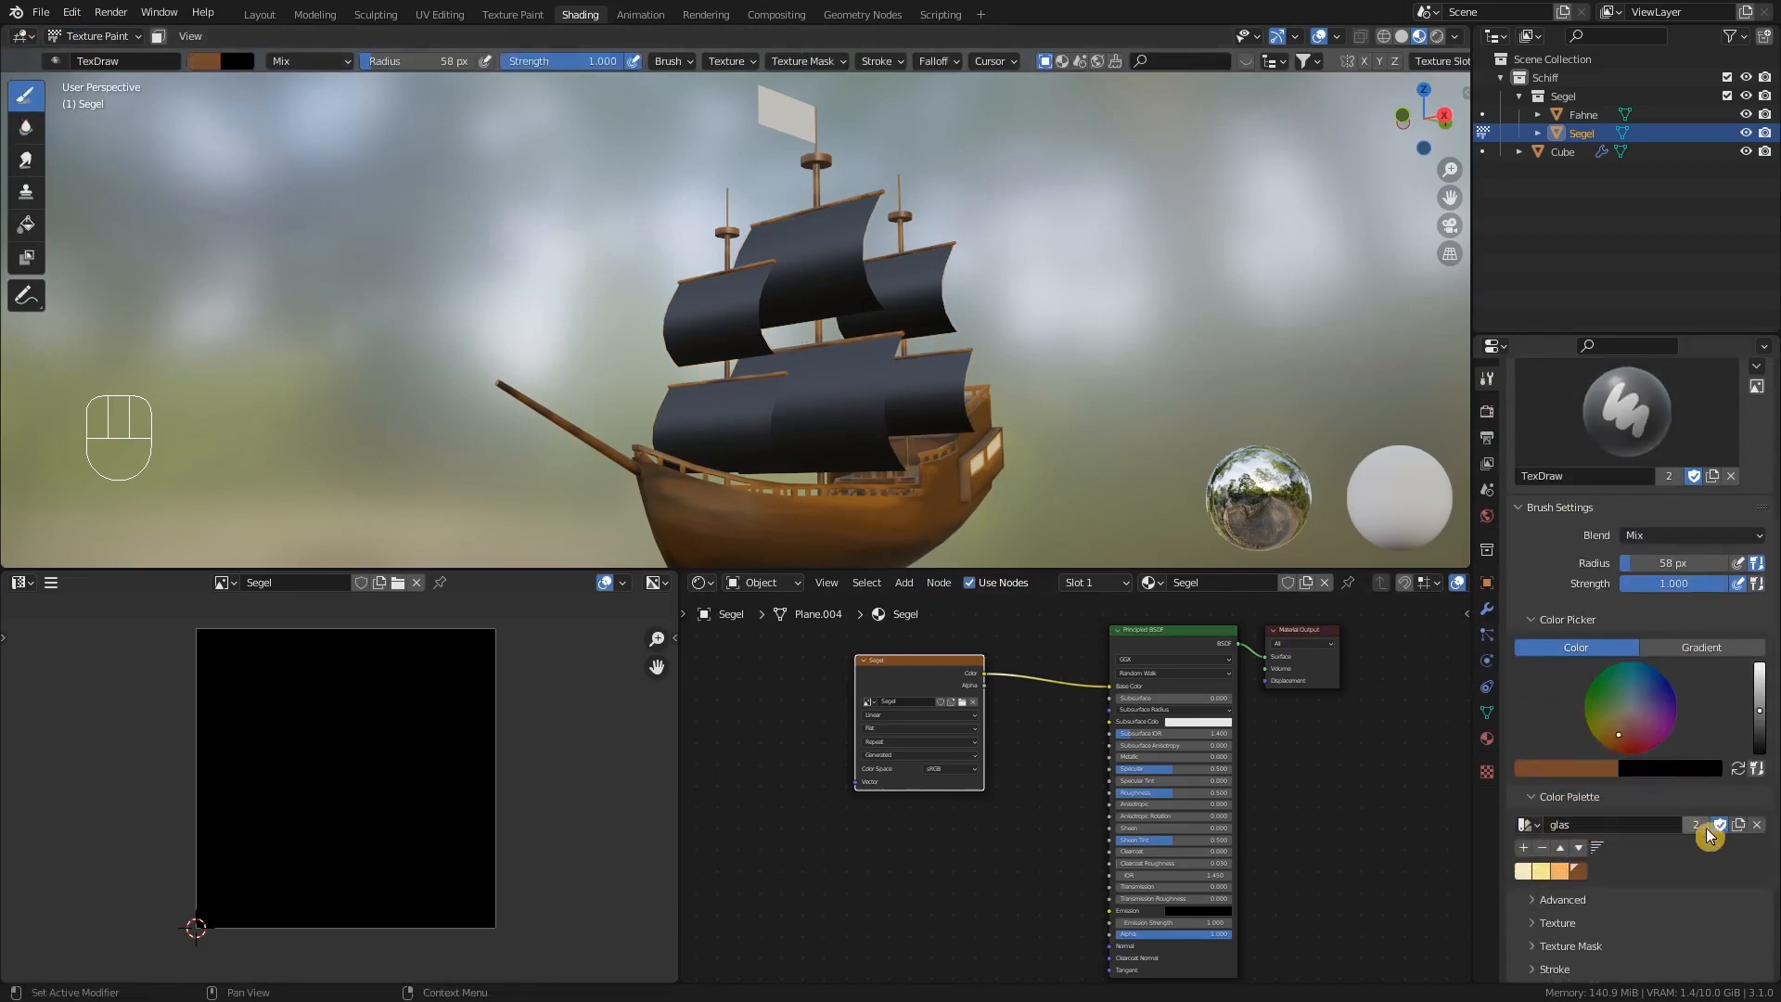
left_click(1739, 824)
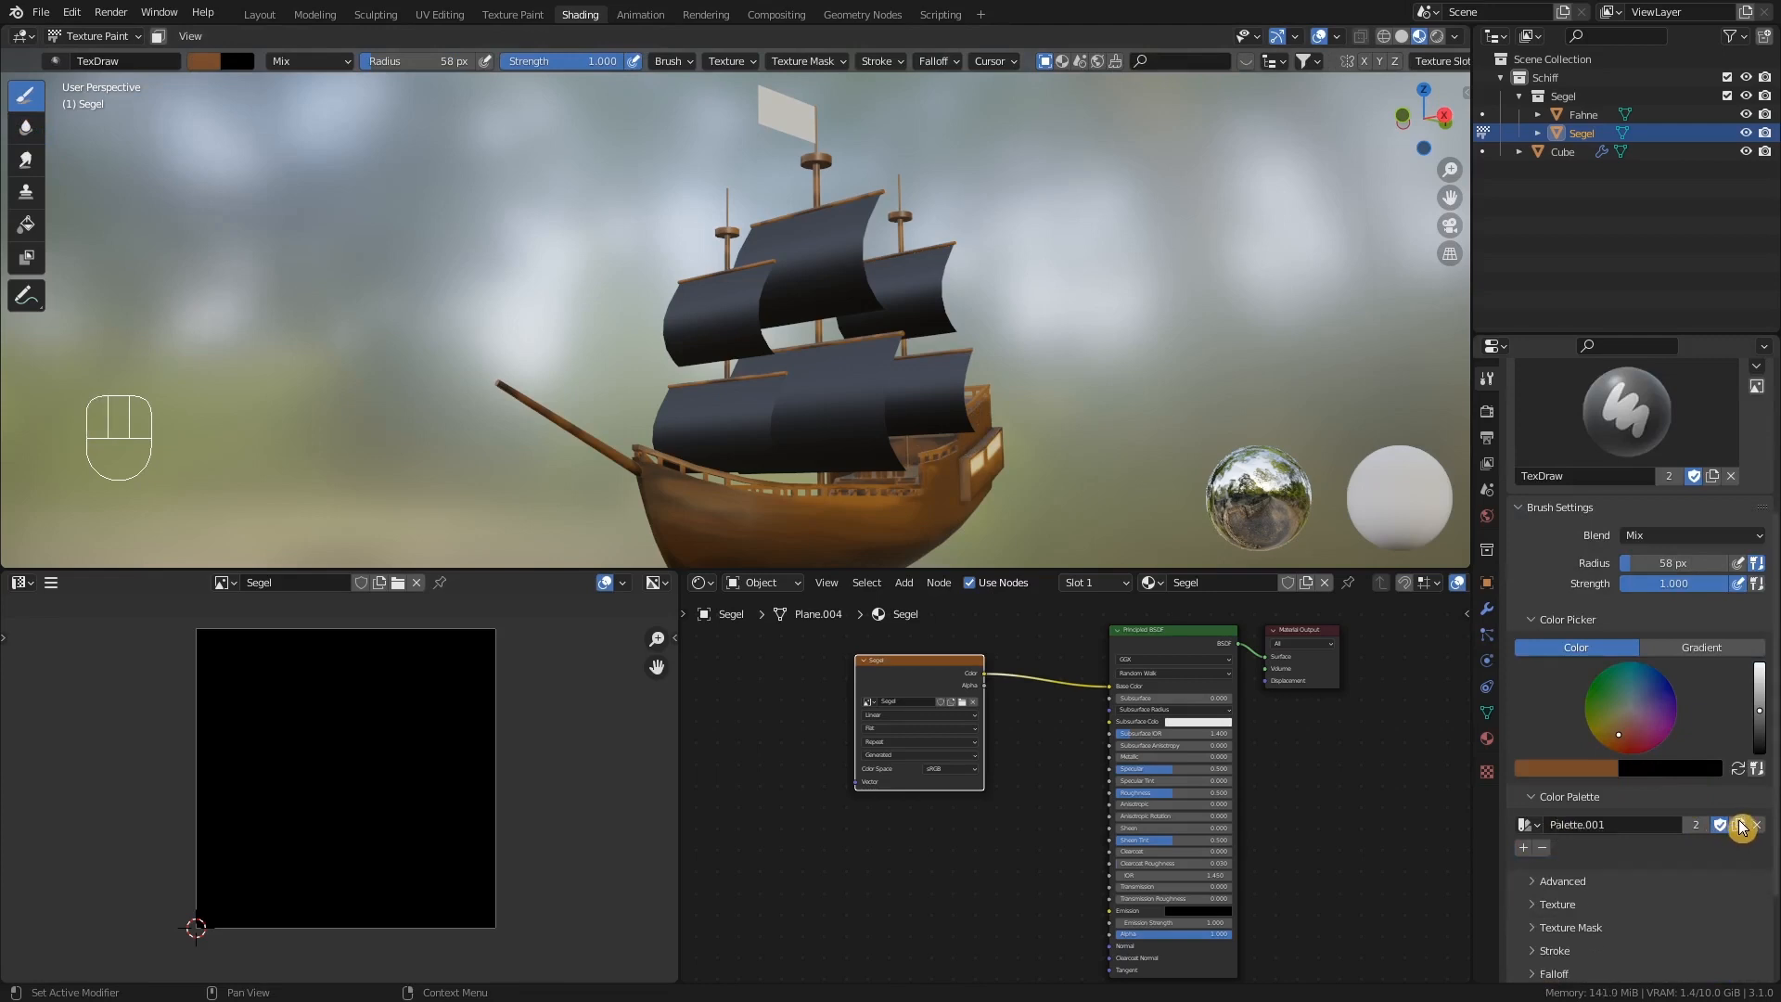
left_click(1640, 824)
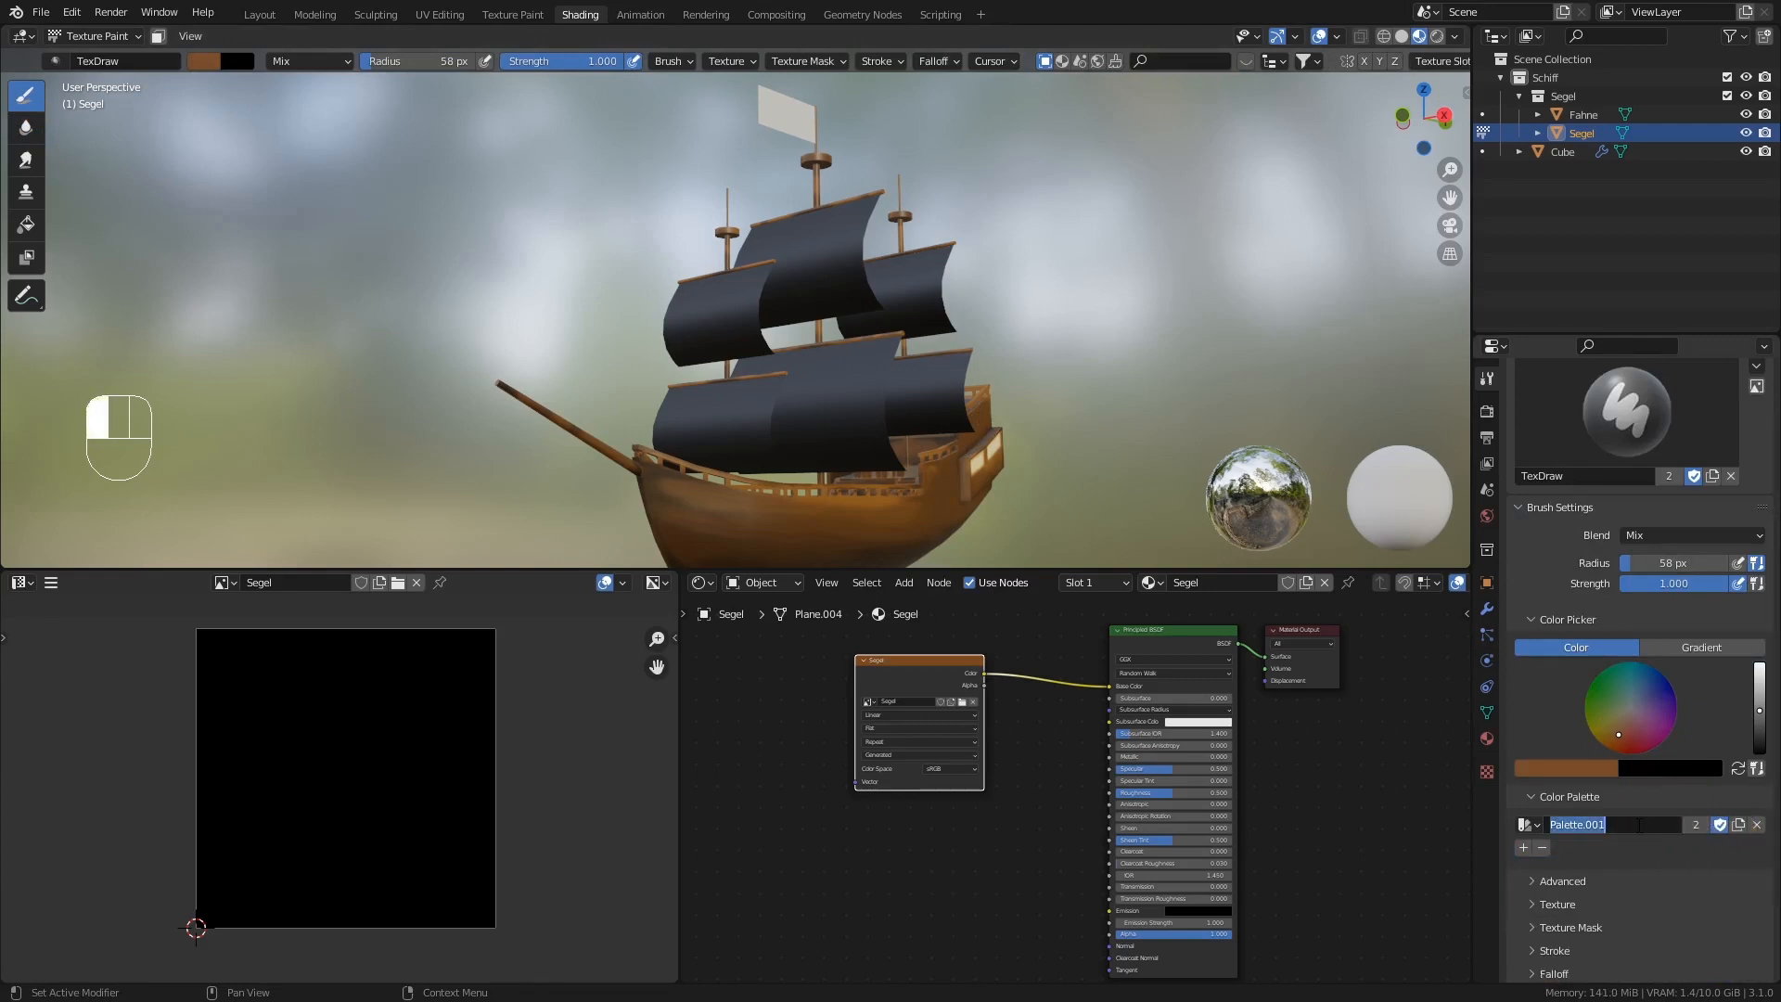
type("Segel")
left_click(1640, 830)
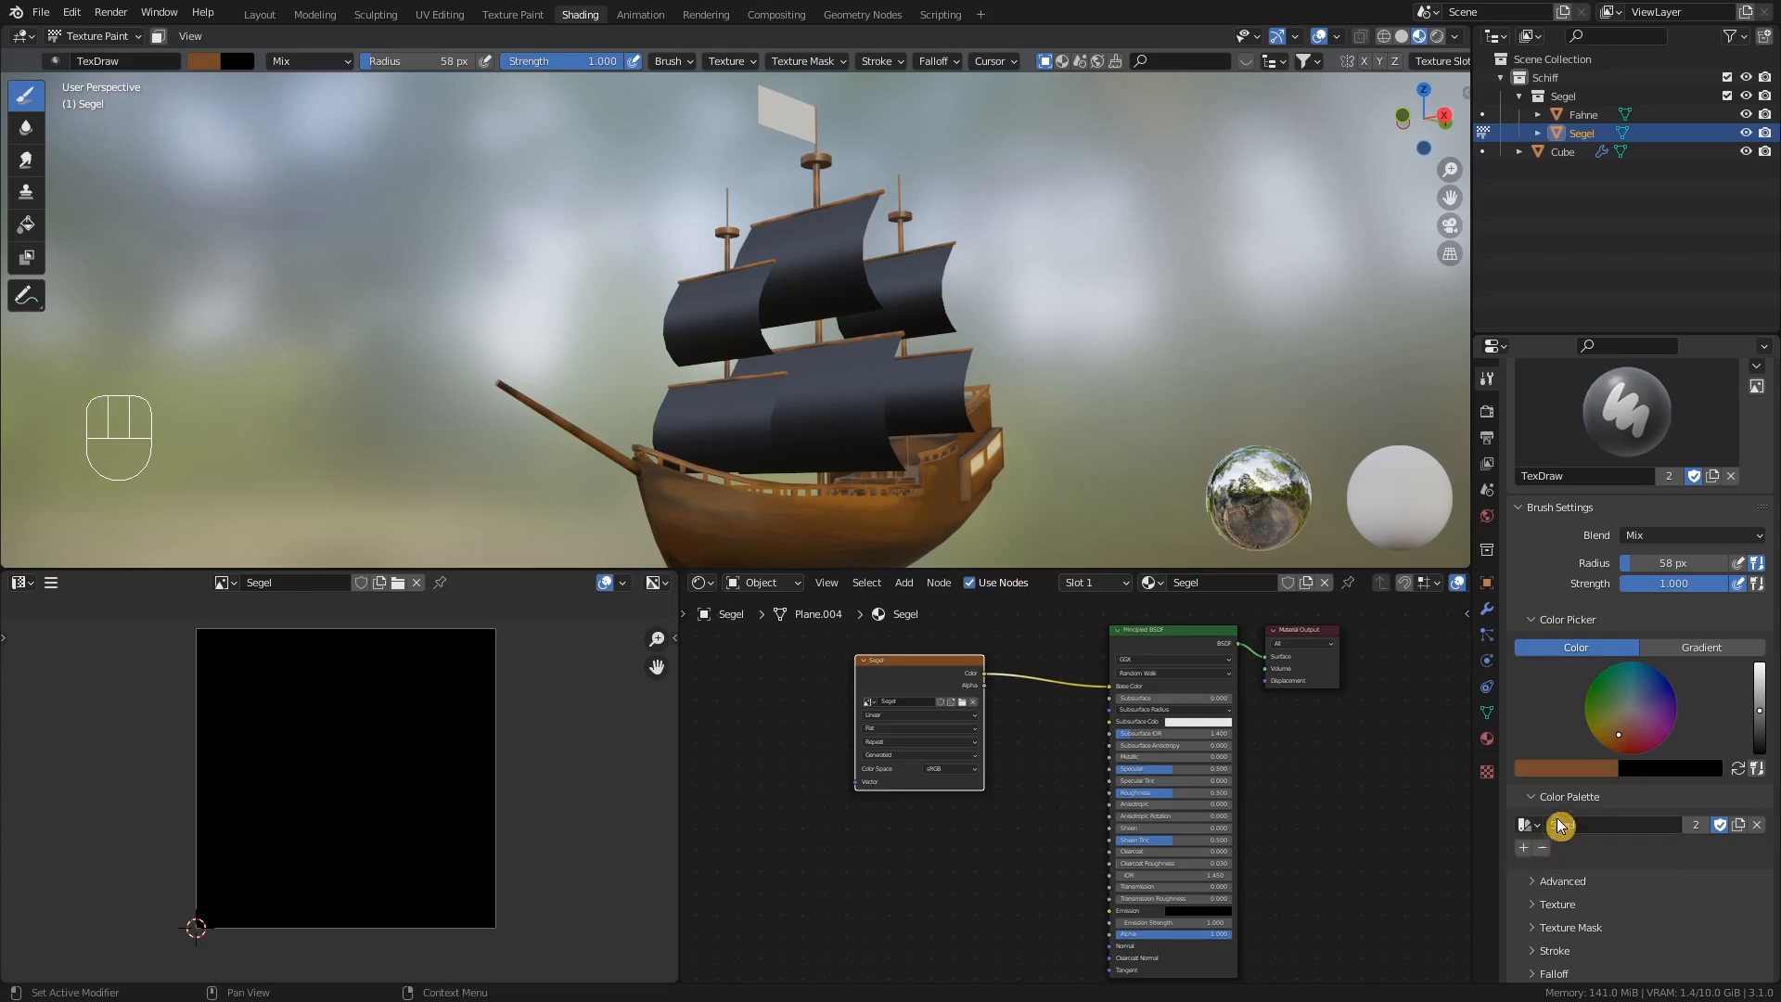
left_click(1631, 711)
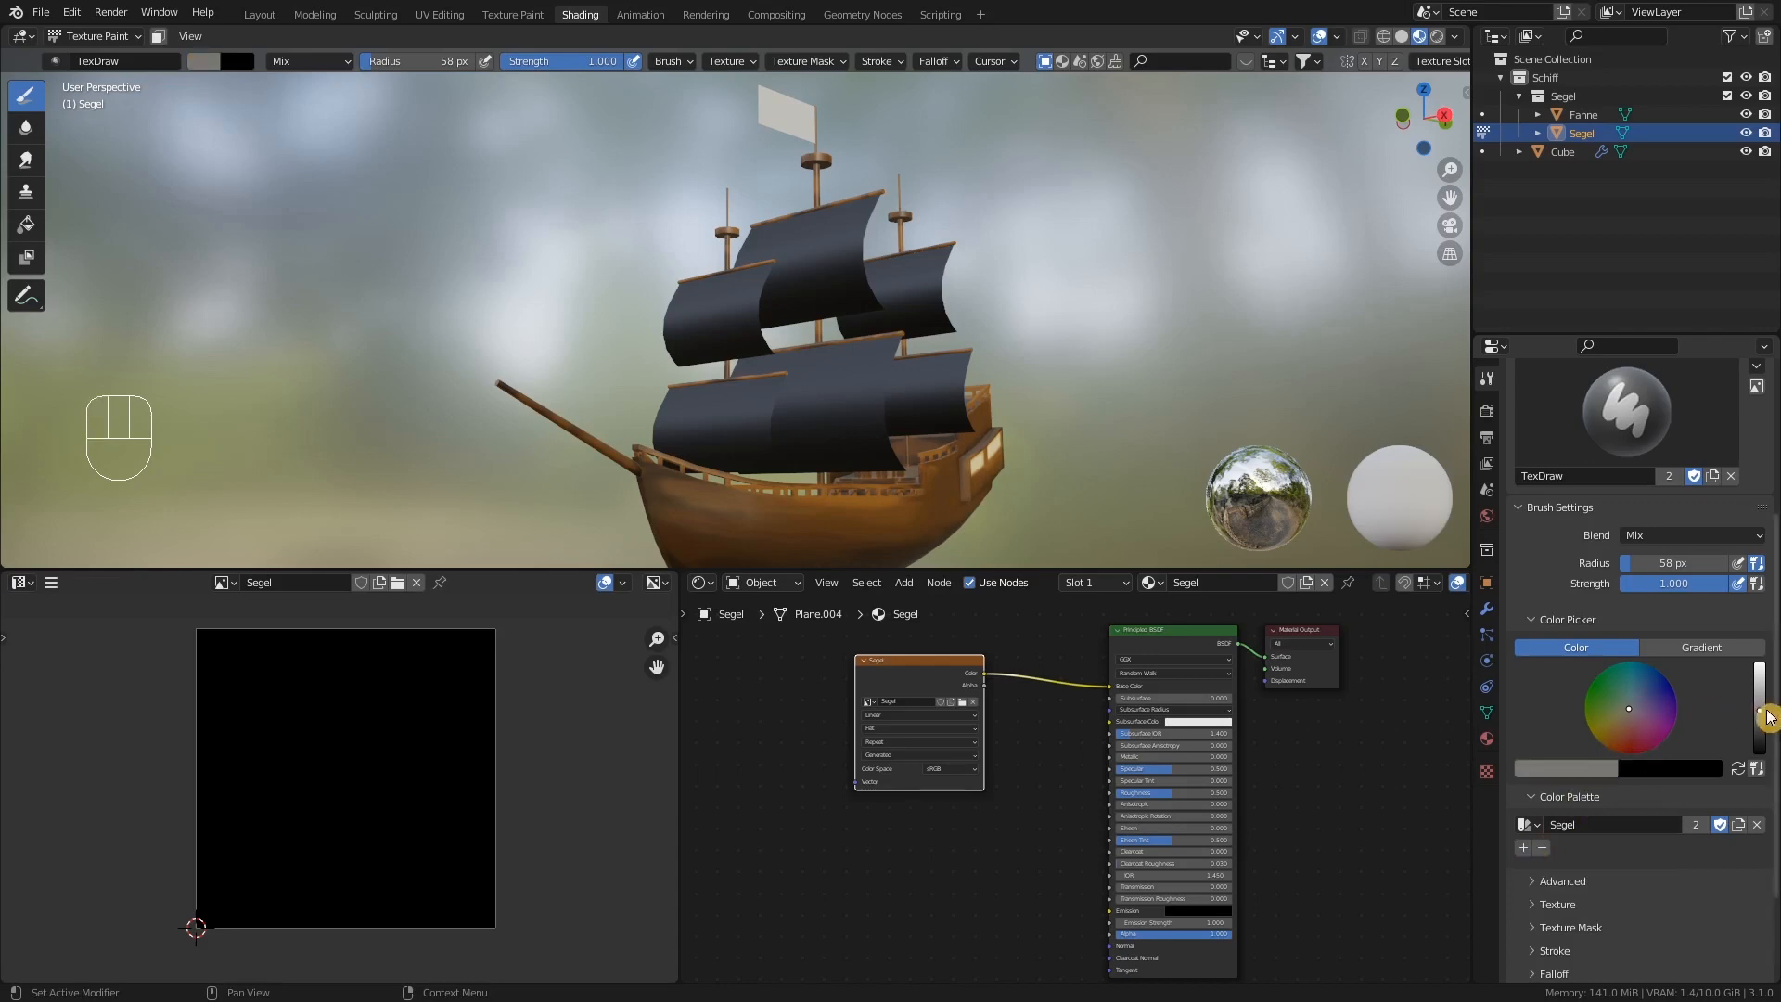
left_click_drag(1768, 712, 1760, 669)
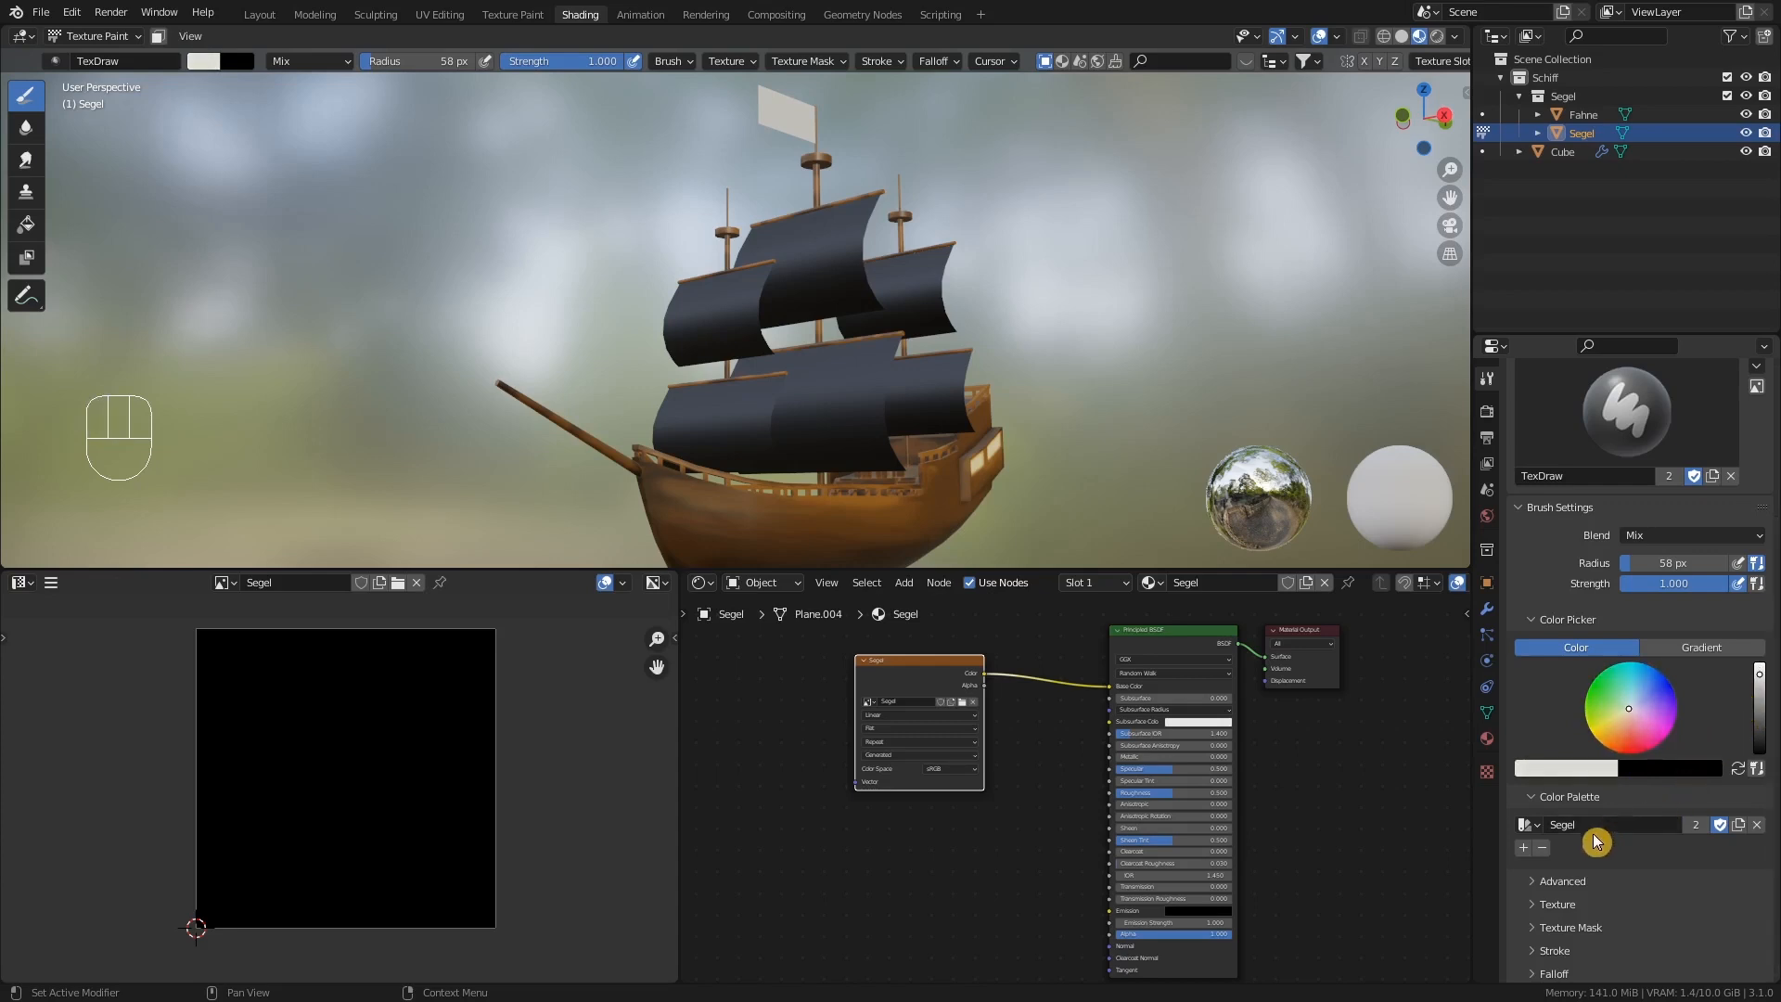
- Add the off-white, a medium grey and a dark grey version of it to the Segel color palette
left_click(1523, 847)
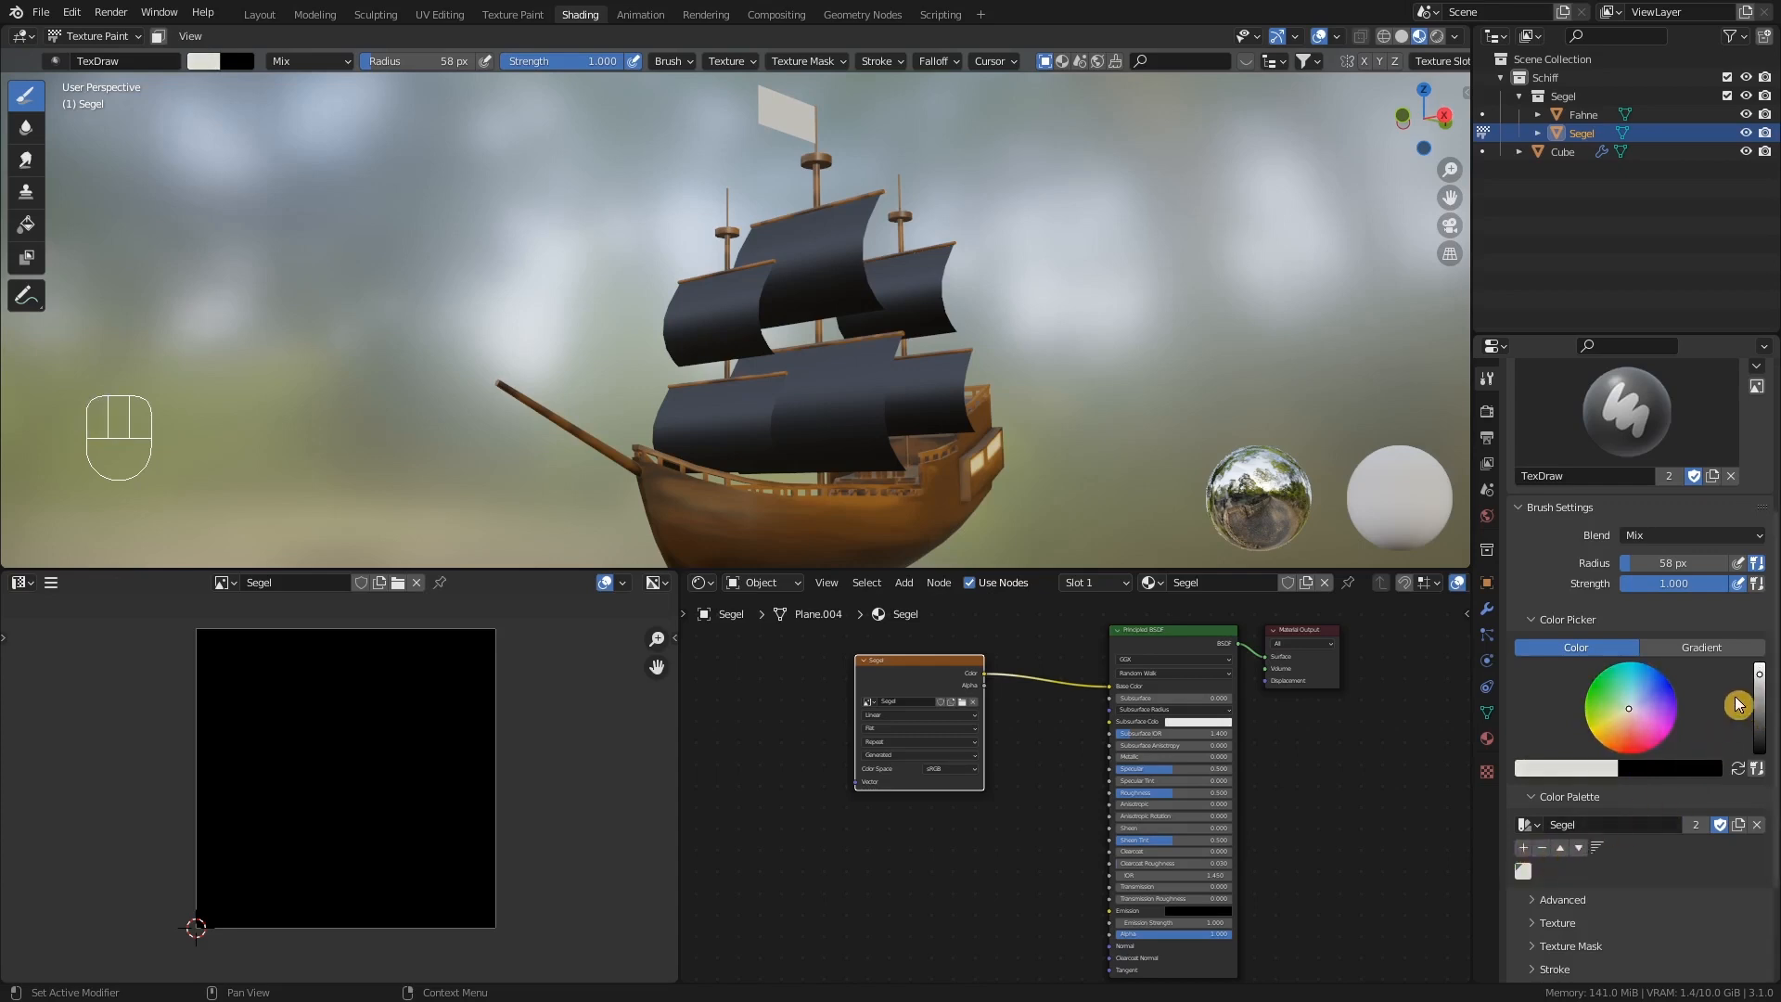
left_click_drag(1762, 684, 1762, 700)
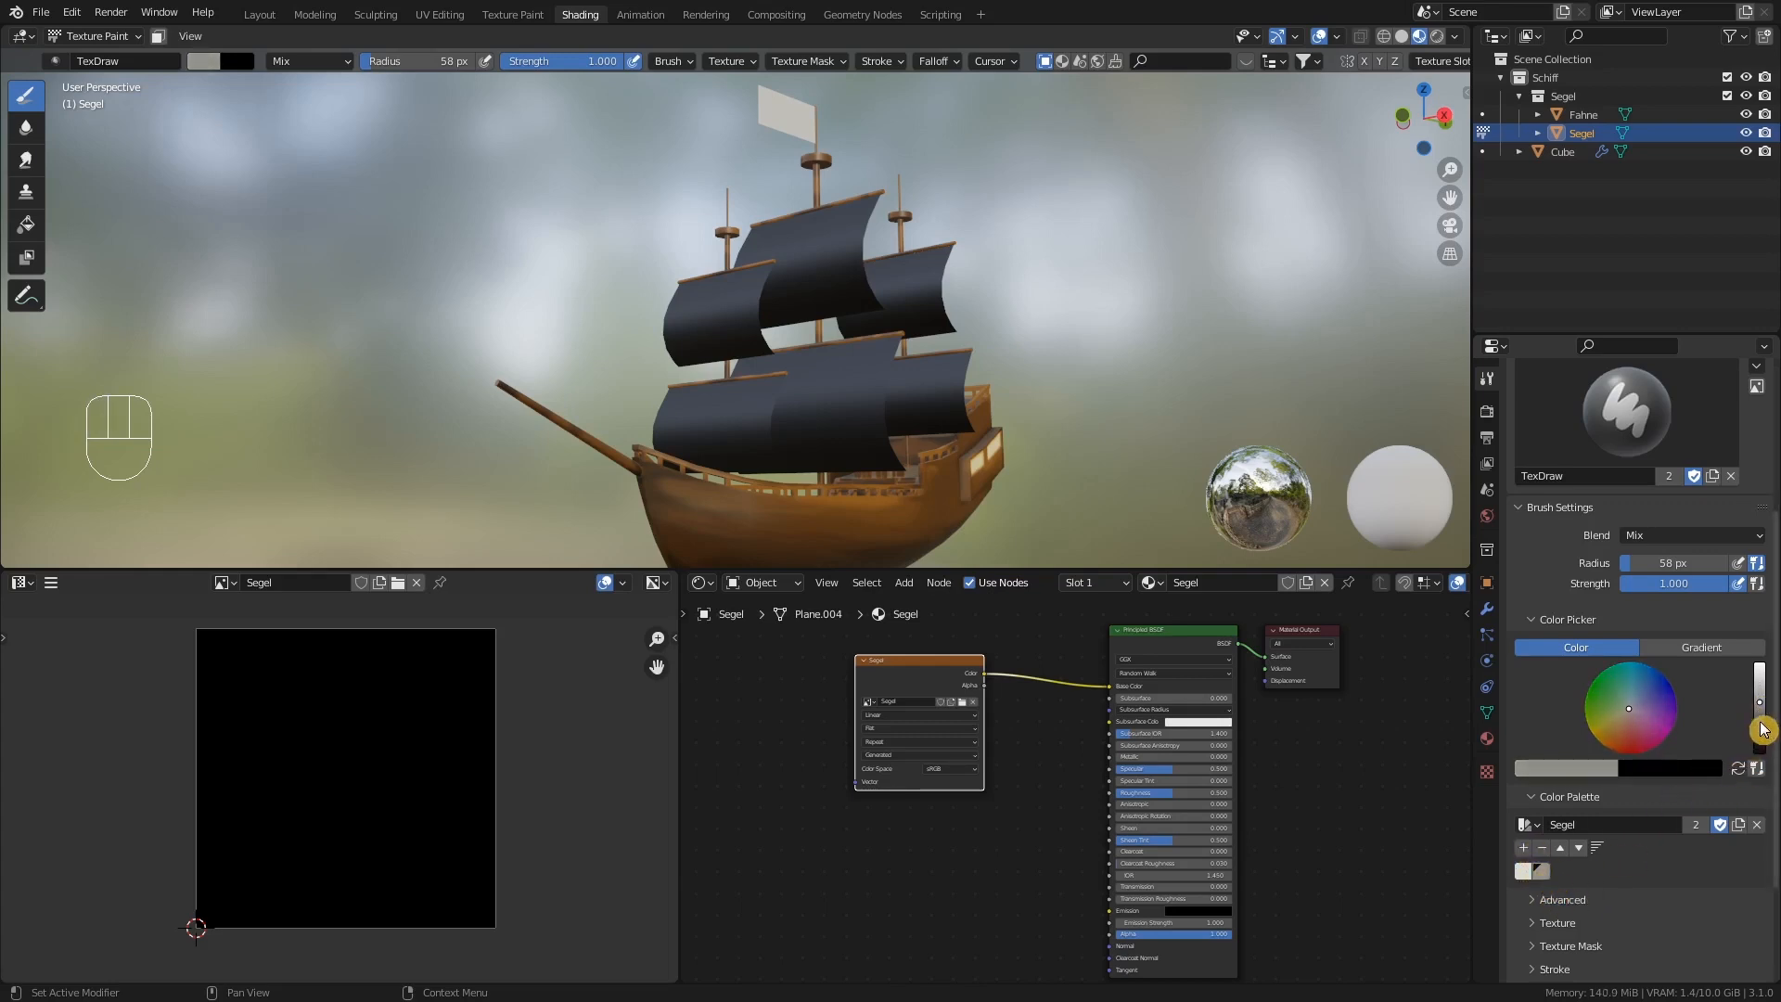
left_click(1544, 872)
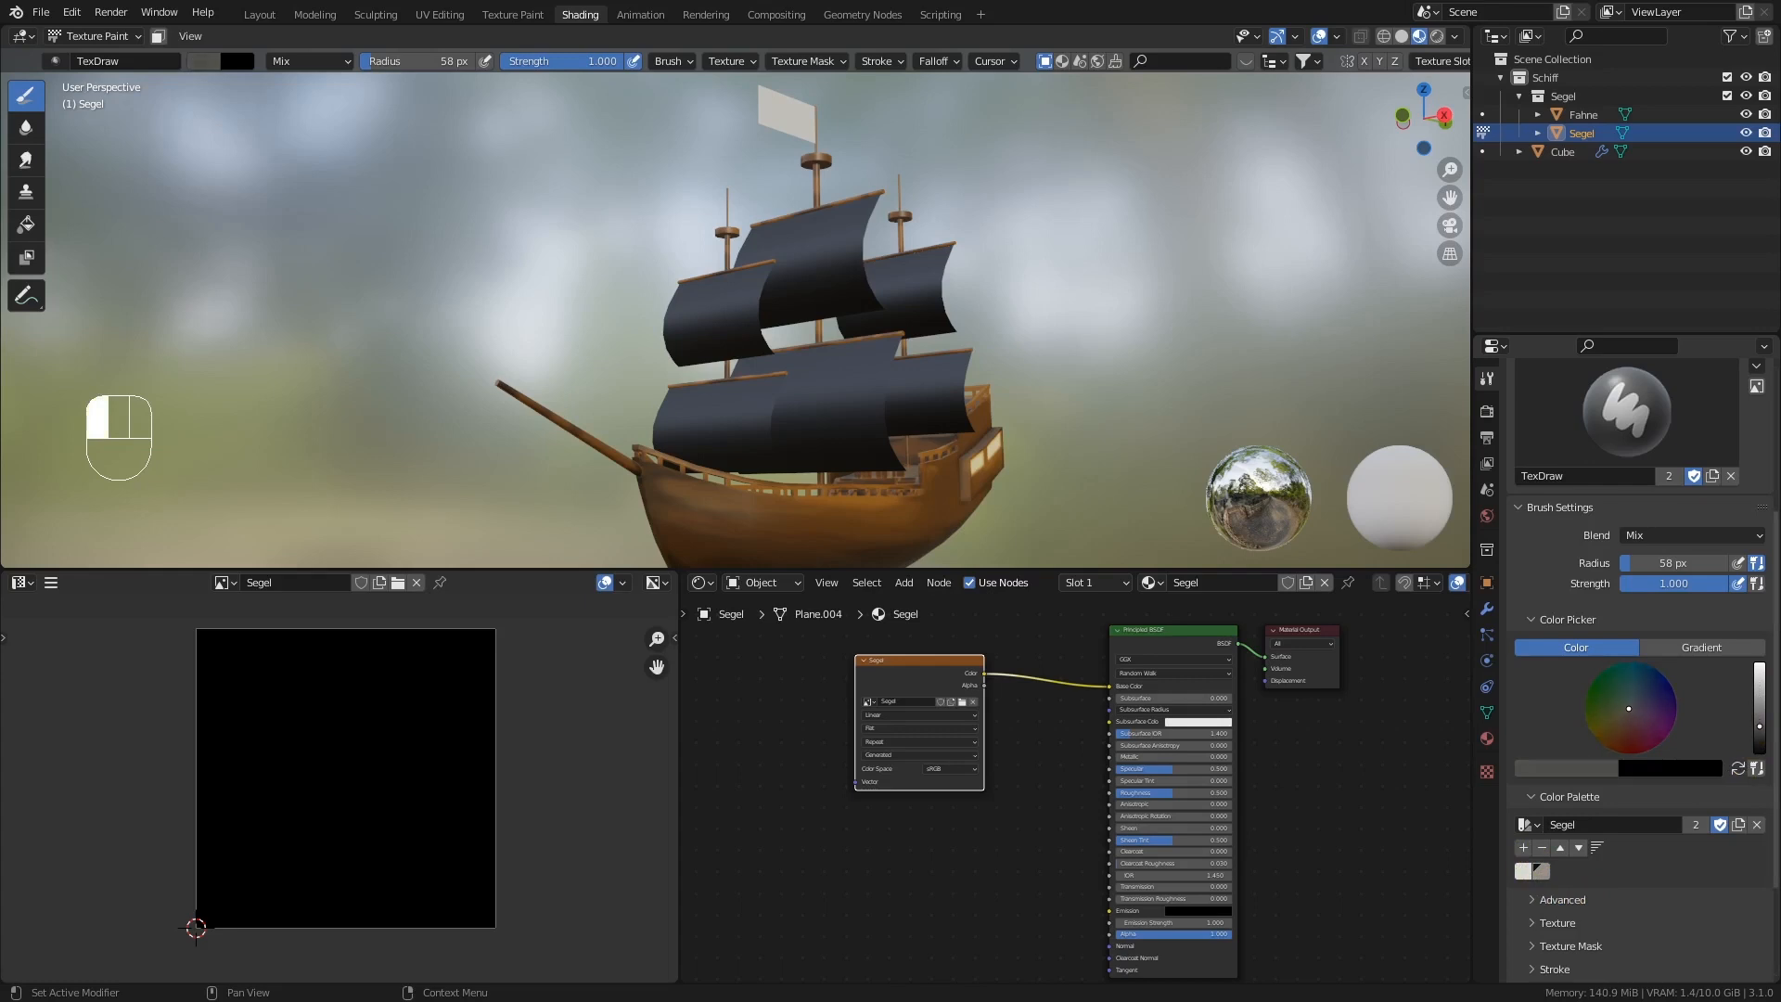
left_click(1524, 848)
left_click(1524, 848)
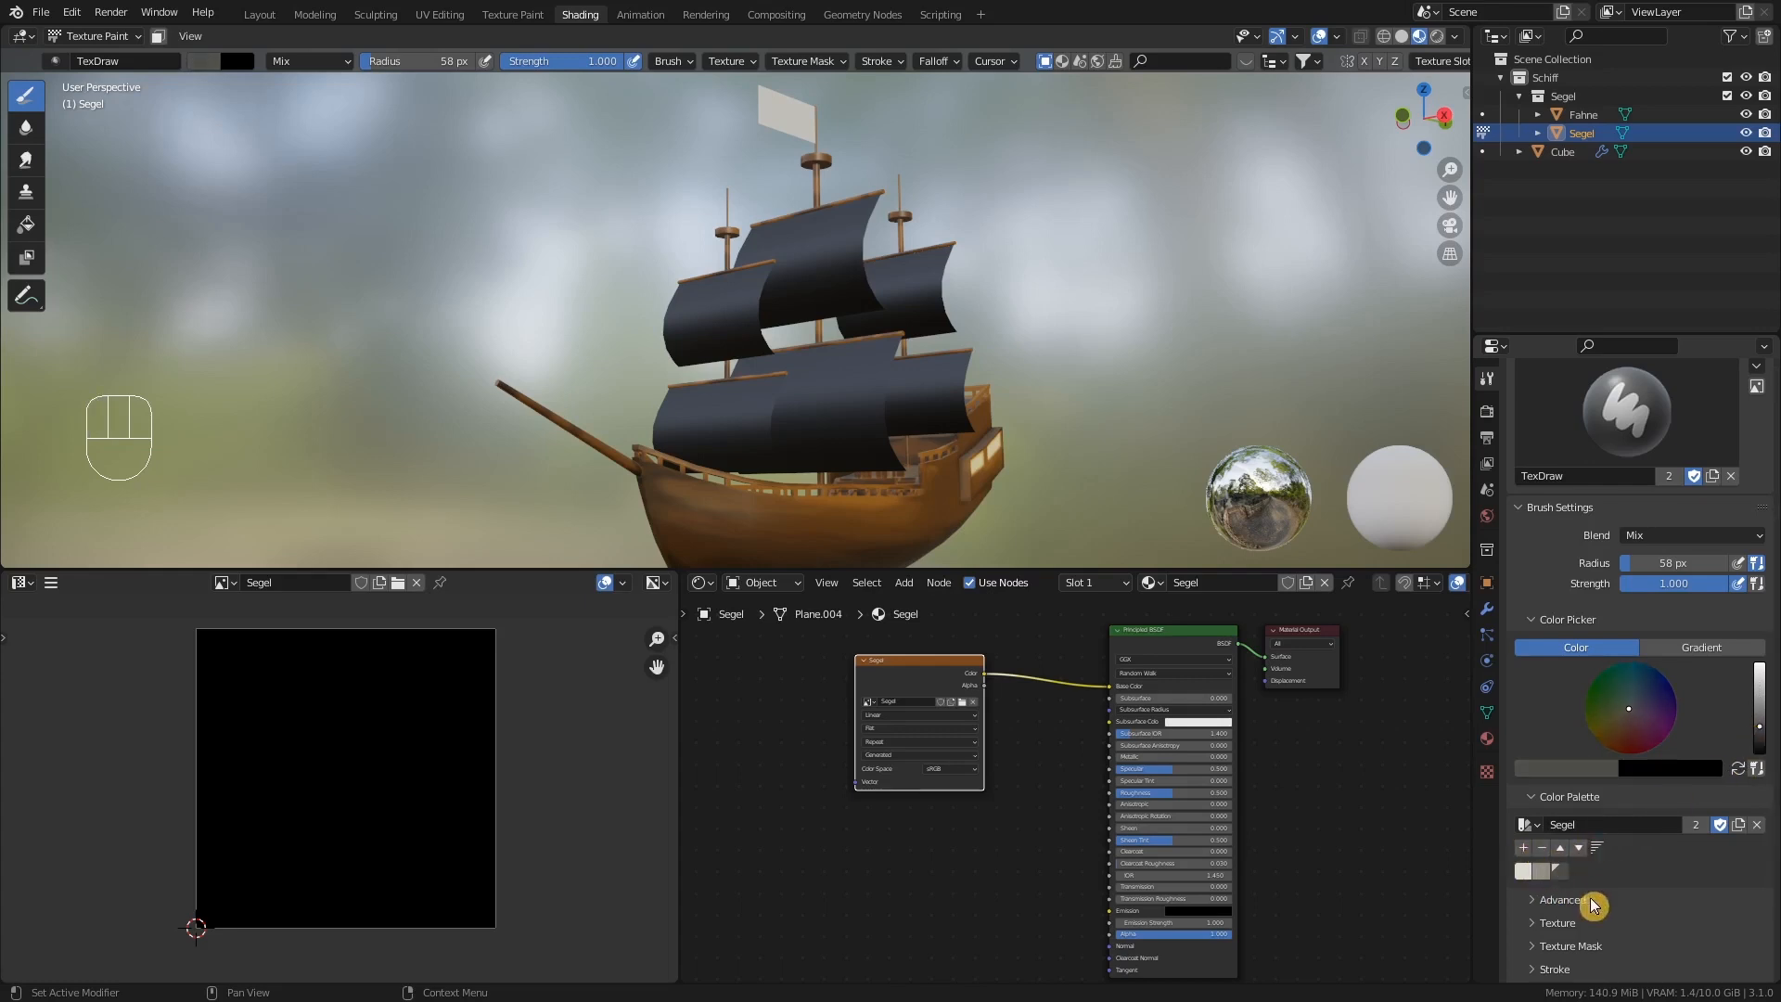
- Fill all the sails with the off-white palette color using the Fill tool
left_click(1523, 871)
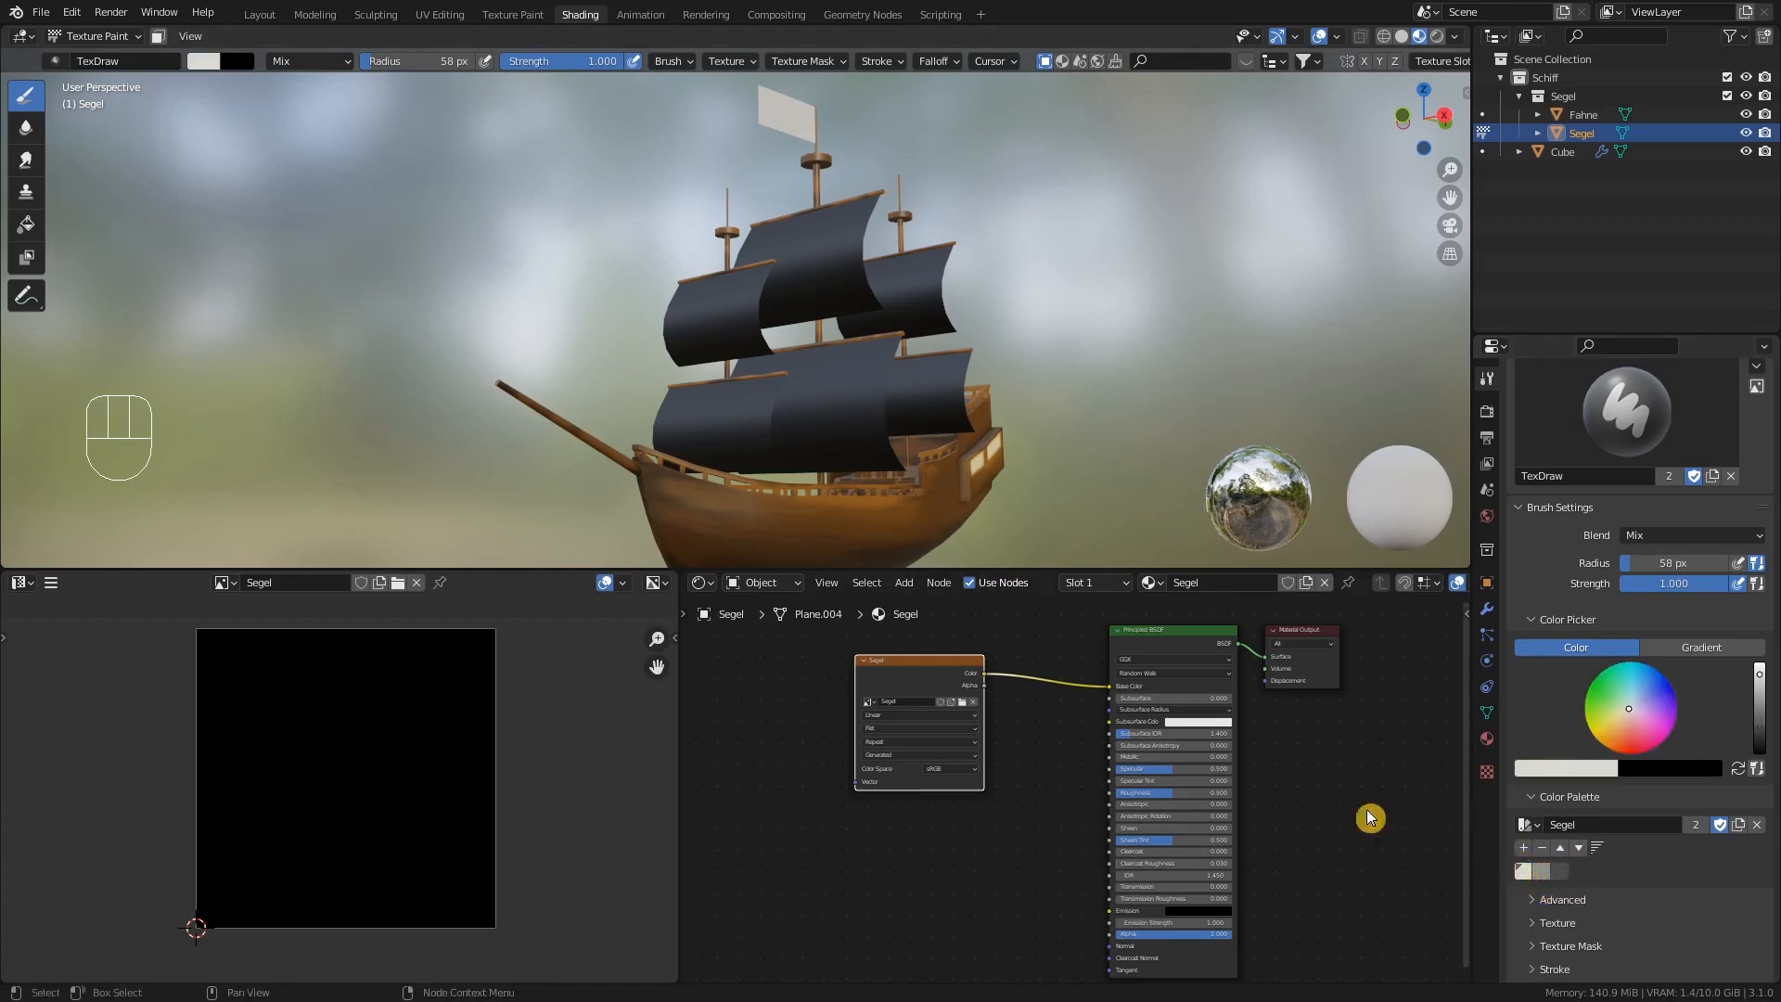
left_click(25, 227)
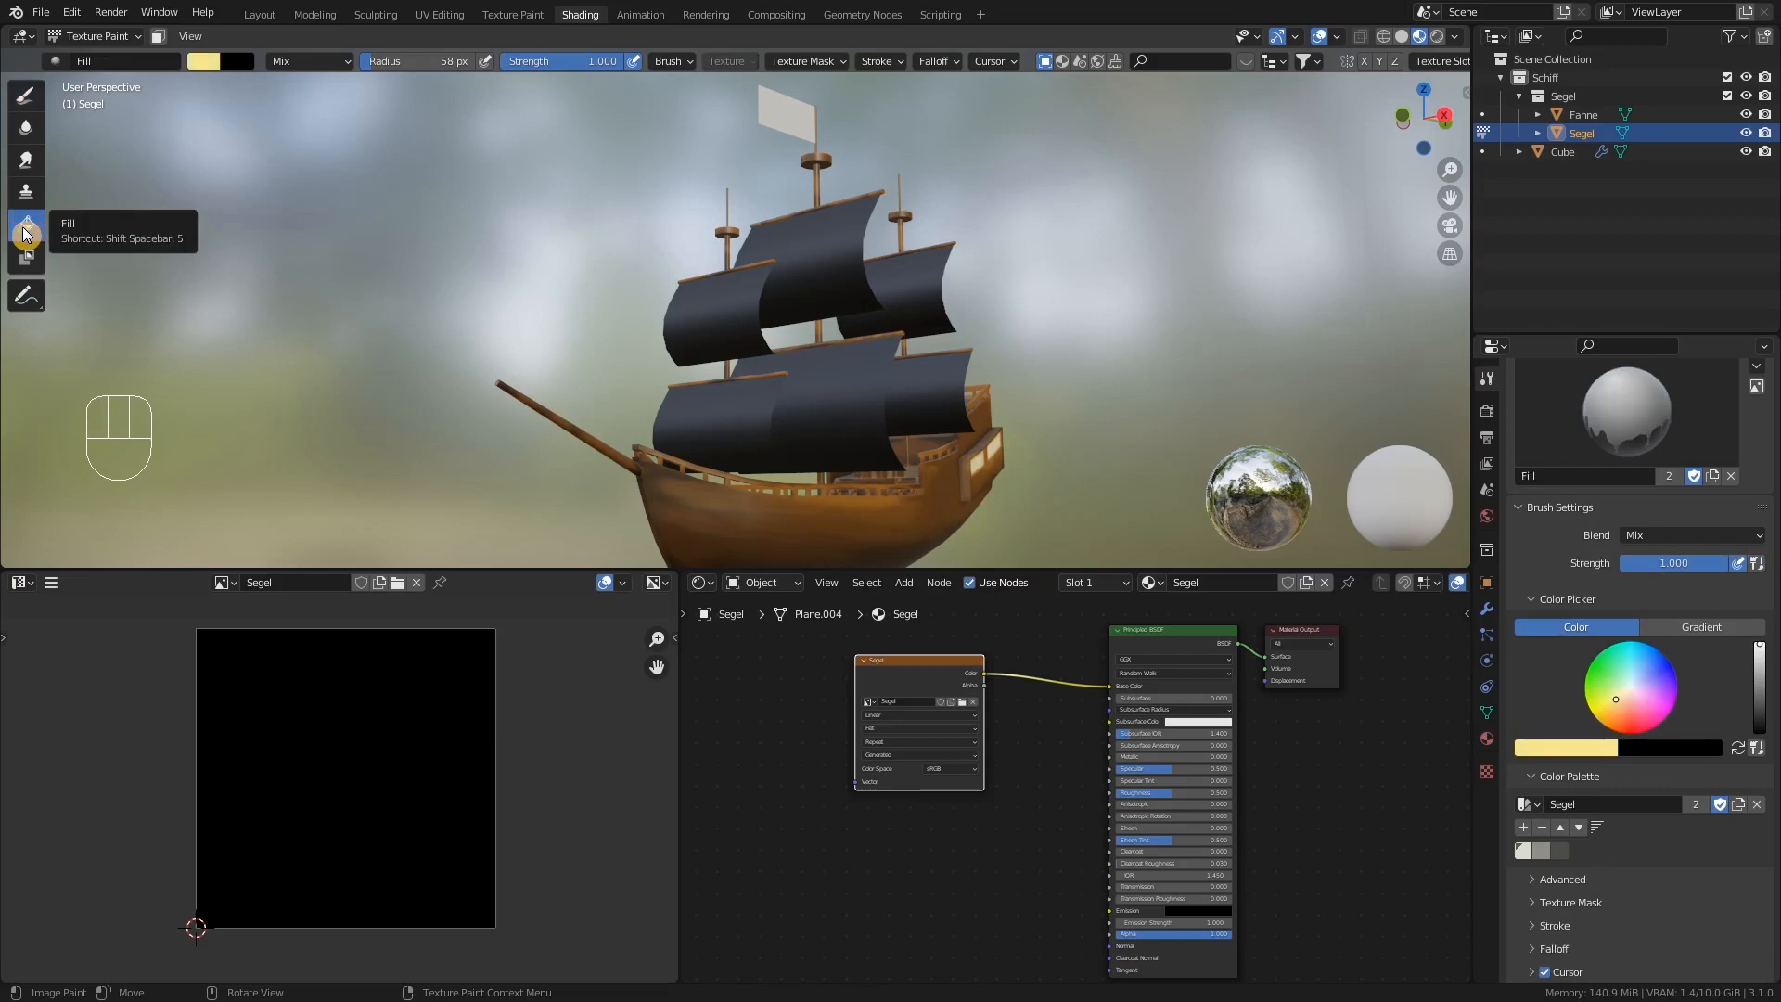
left_click(1524, 851)
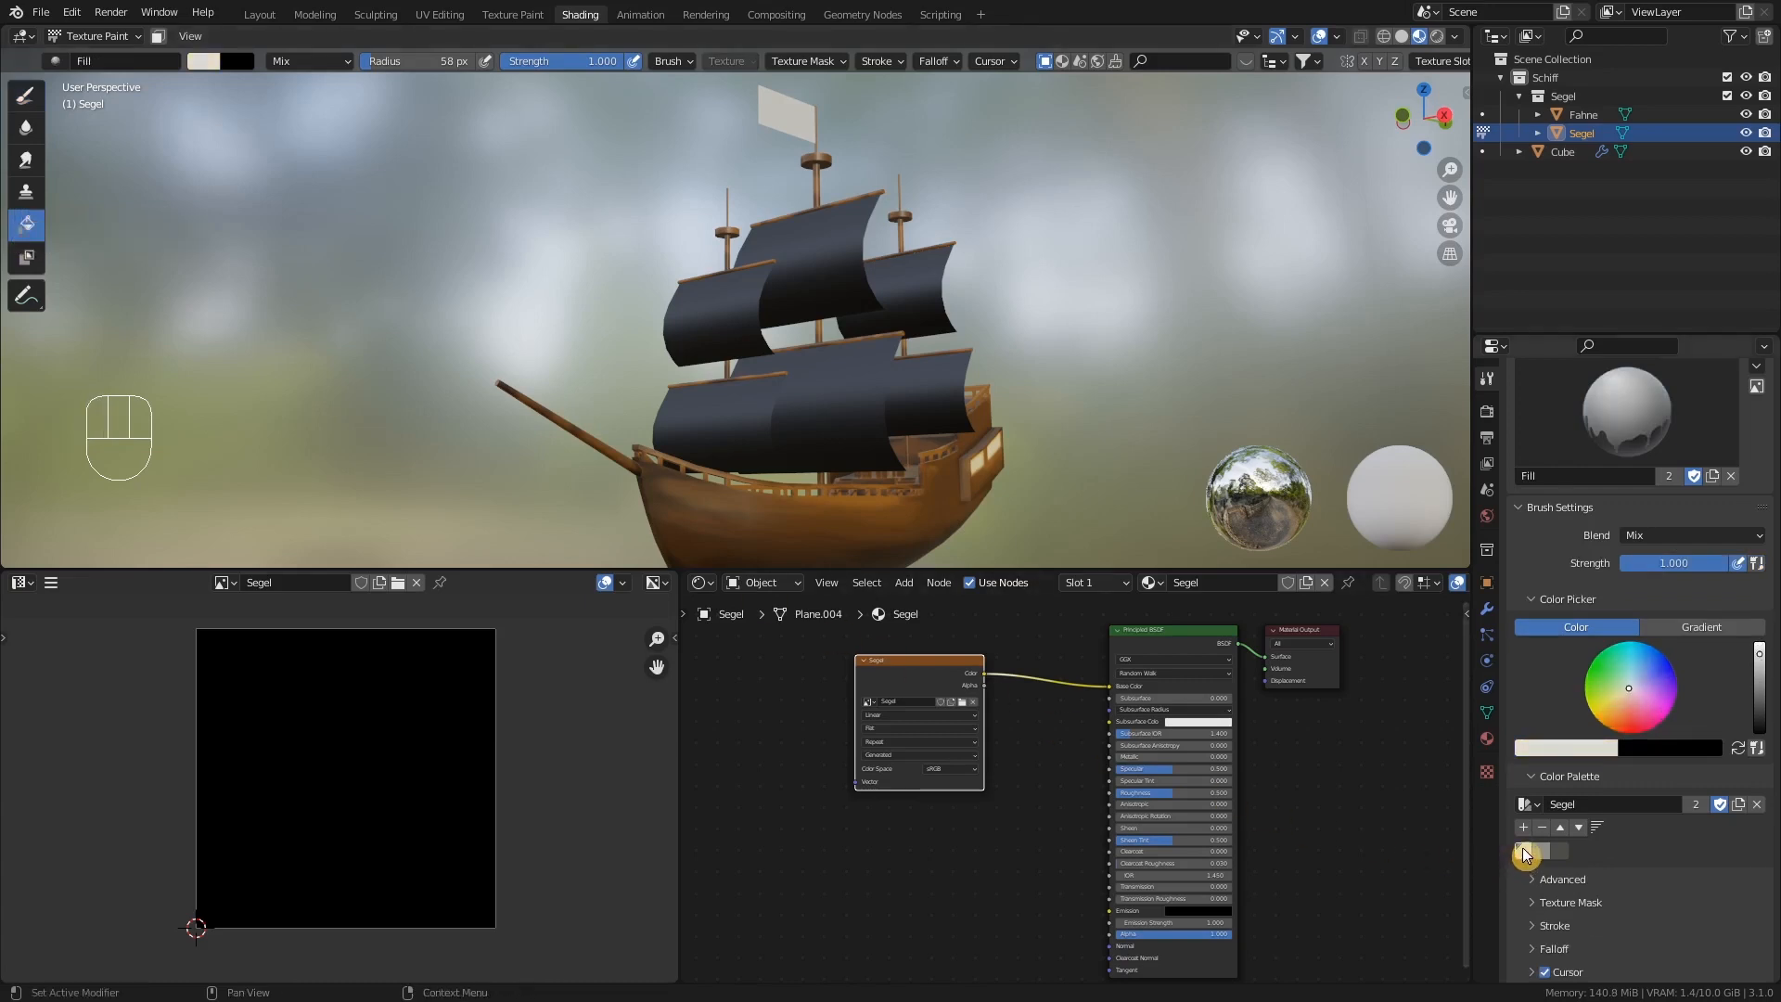
left_click(836, 379)
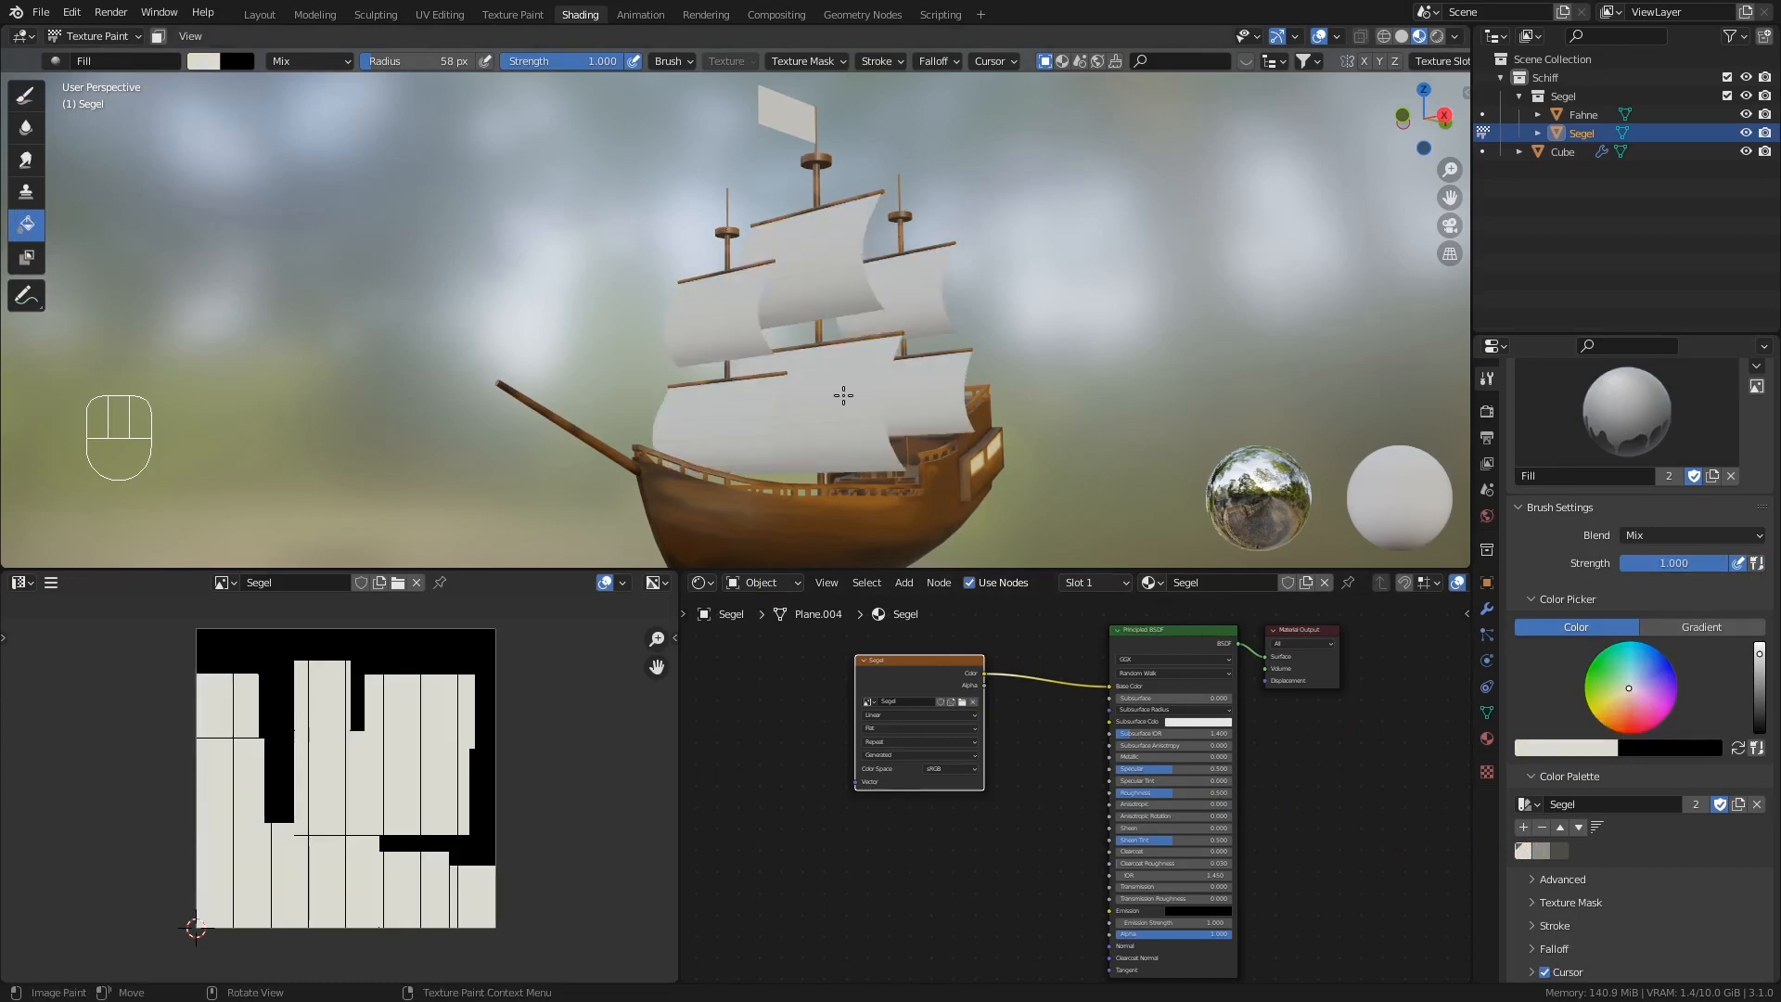
middle_click_drag(843, 395, 853, 357)
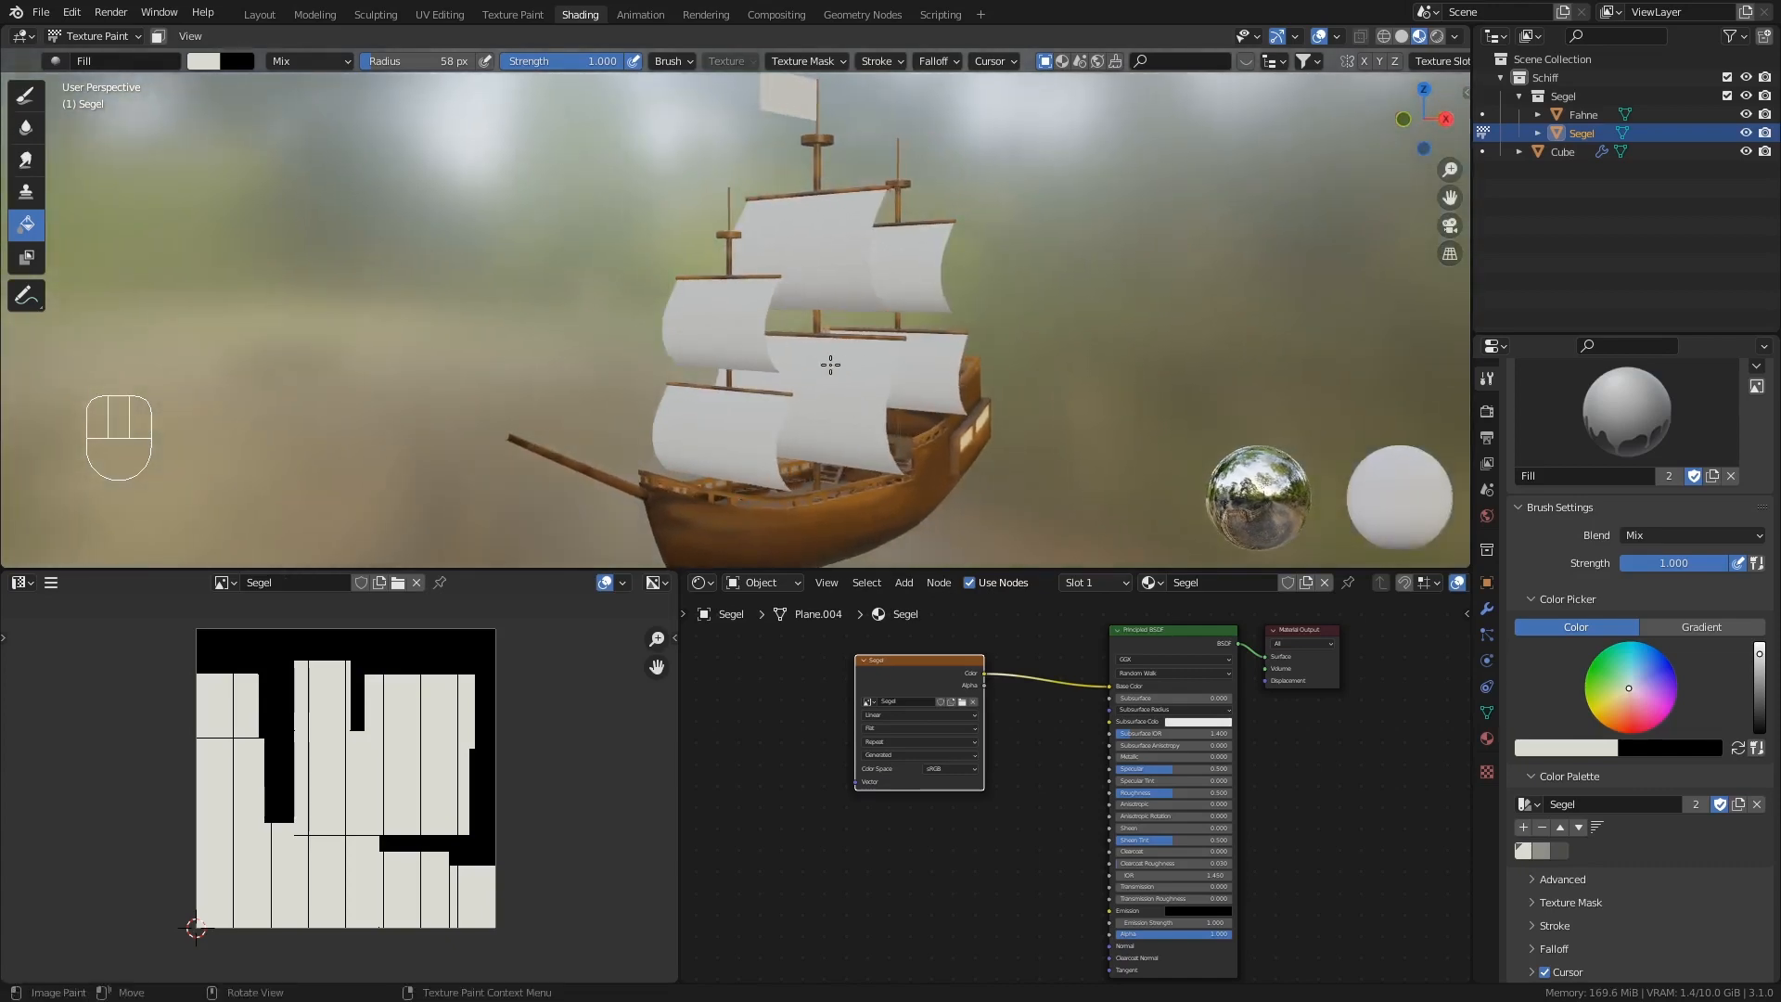
- Return to the Draw brush with the medium grey palette color and enable X-axis mirroring for painting
left_click(27, 97)
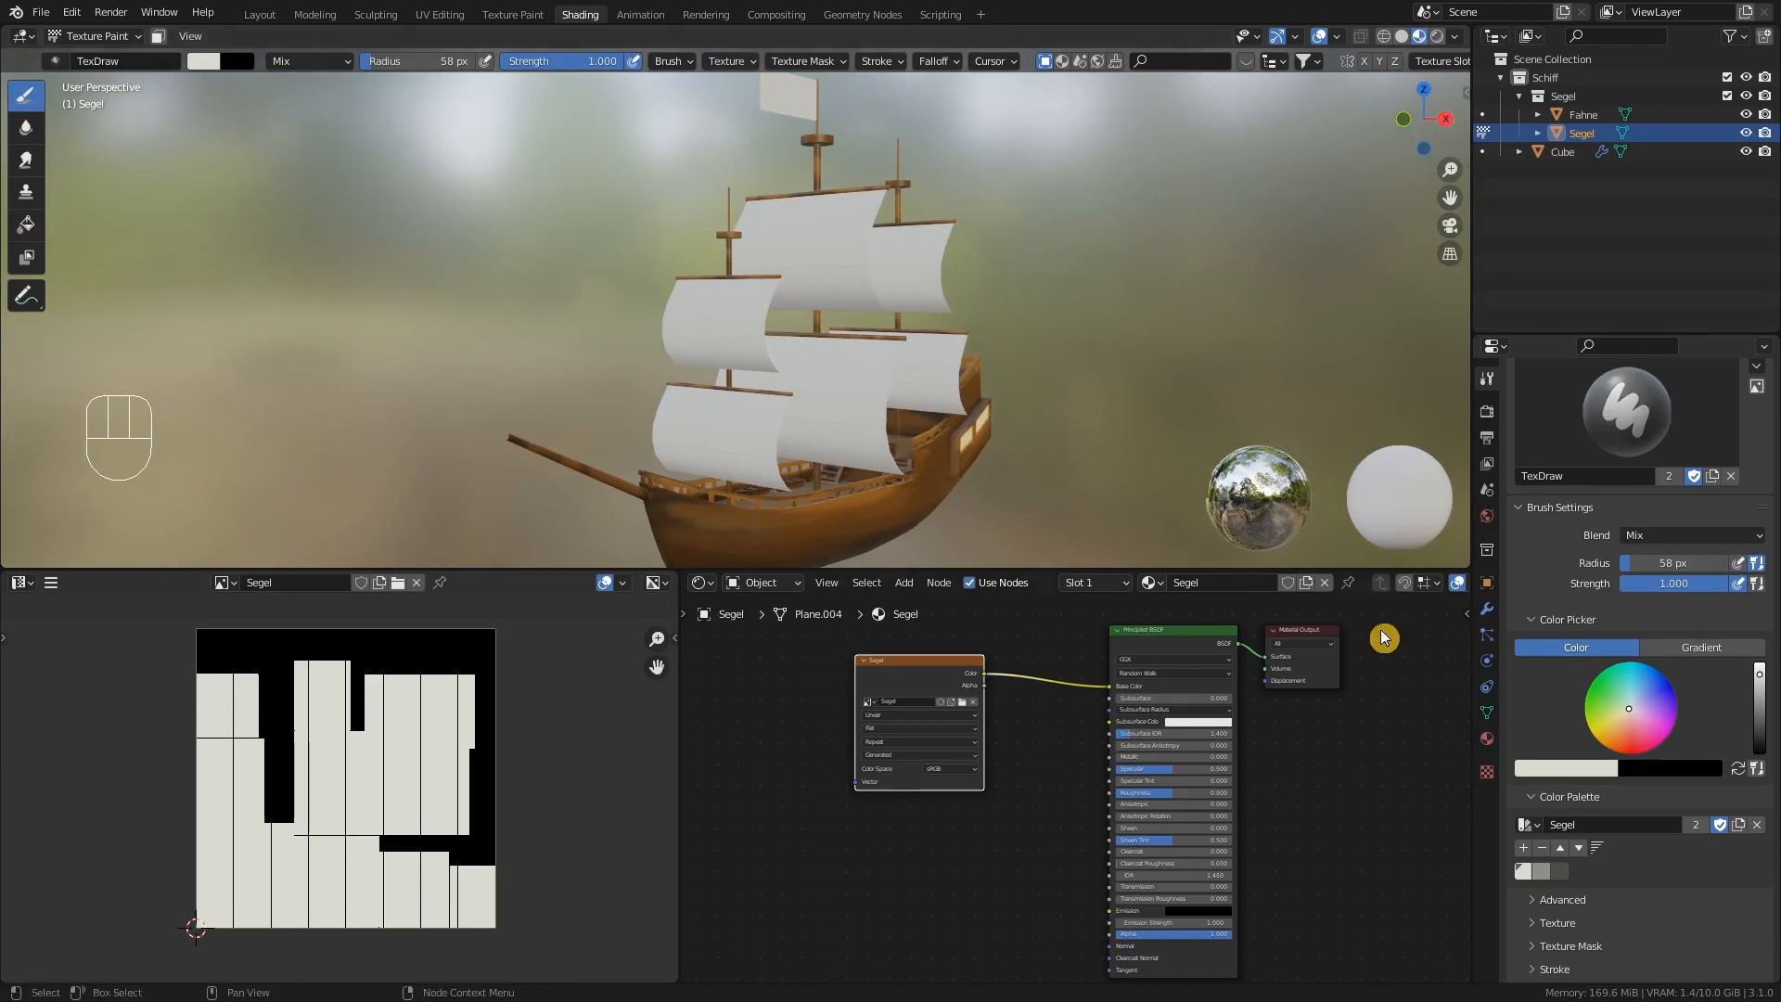
left_click(1545, 872)
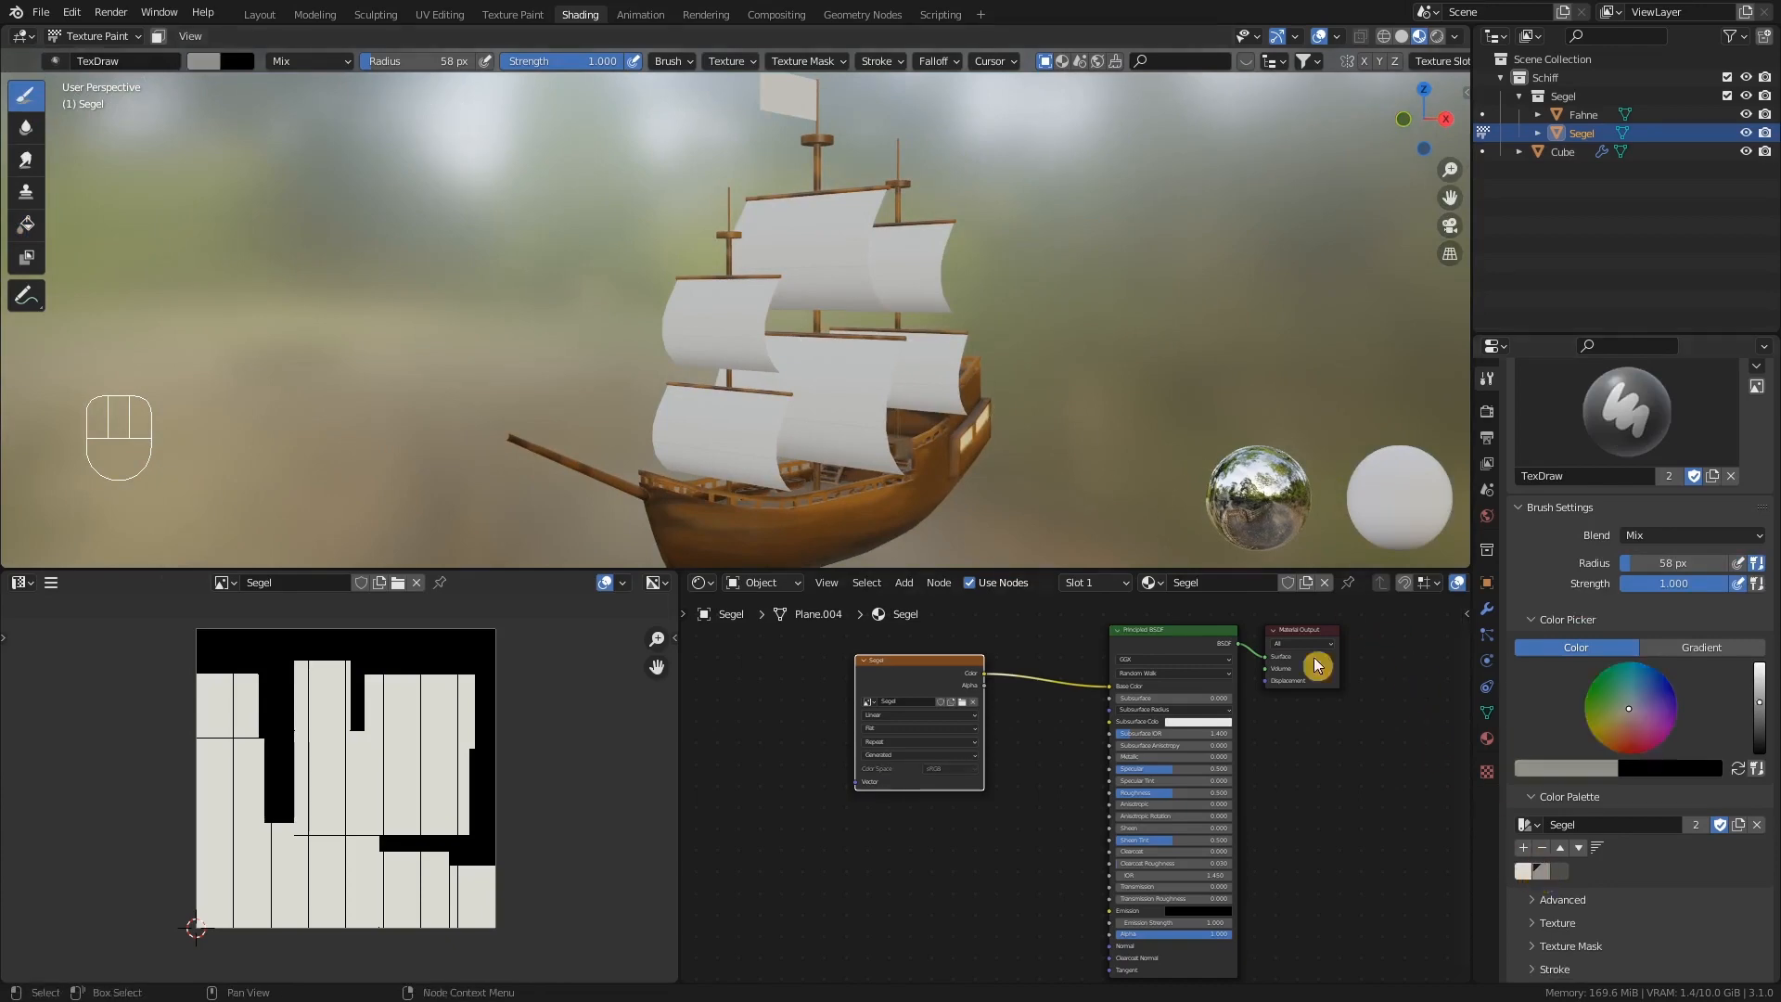
mouse_move(835, 377)
middle_mouse_down()
mouse_move(815, 467)
mouse_move(838, 365)
mouse_move(872, 321)
middle_mouse_up()
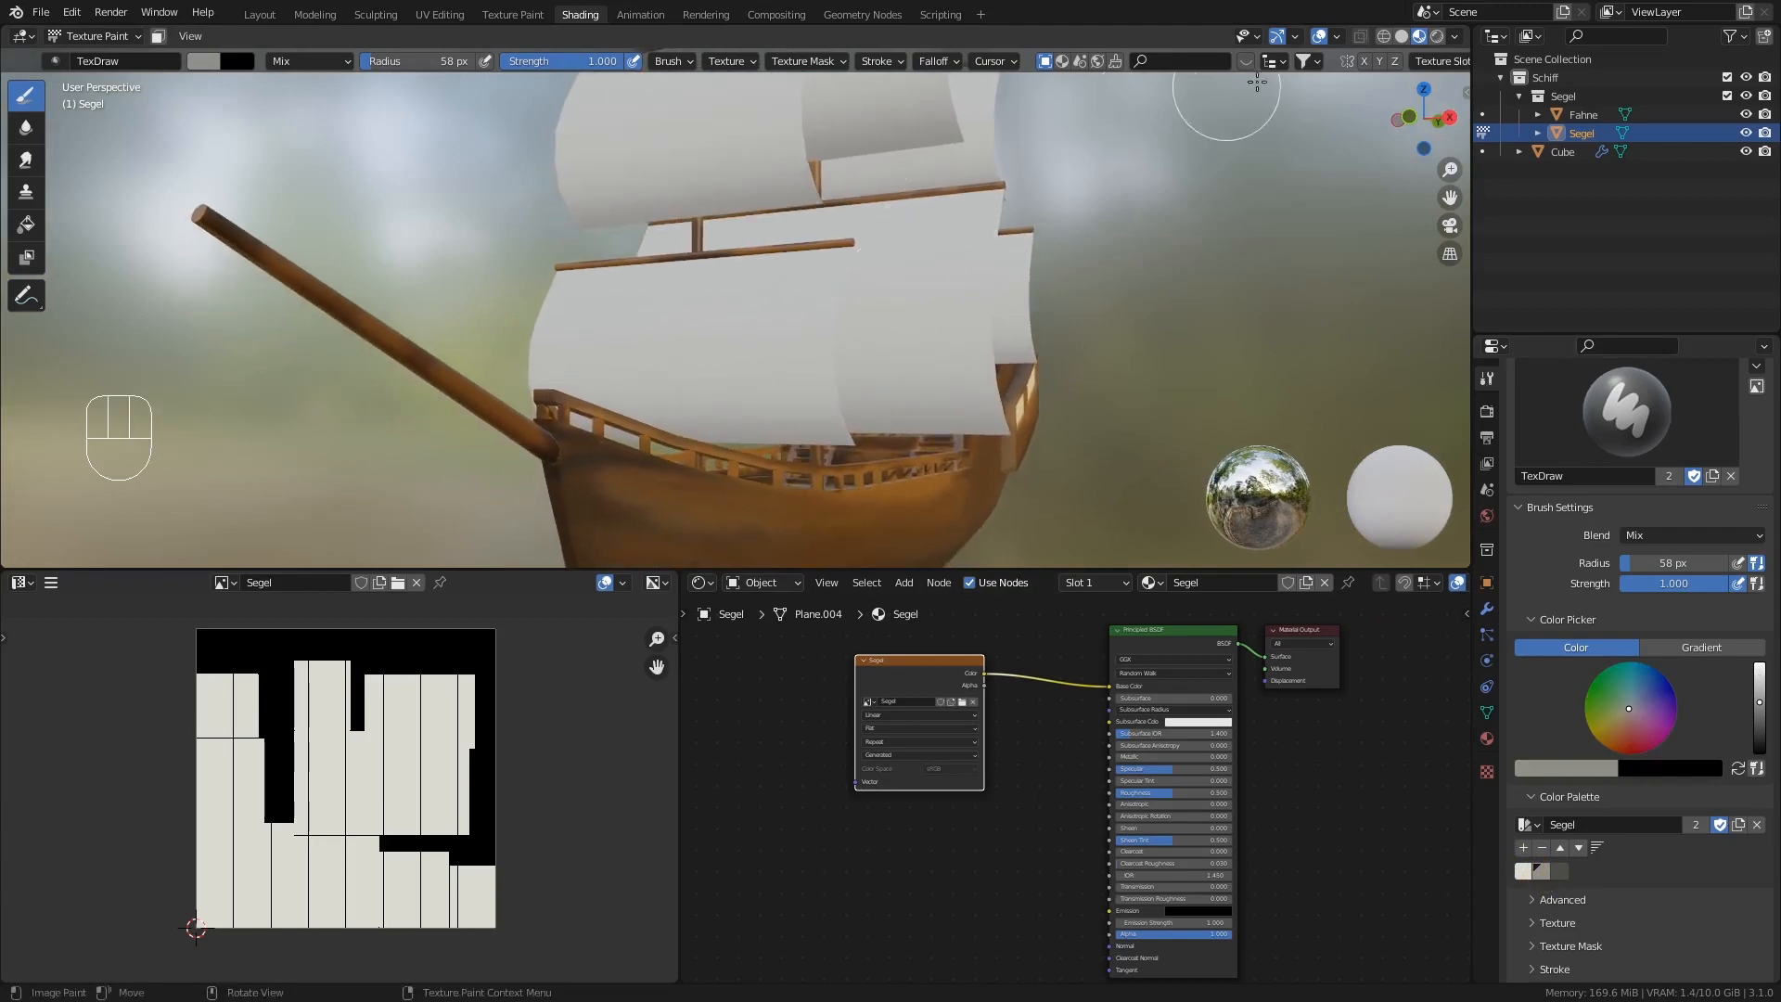
left_click(1362, 62)
- Try shading the side edge of the front lower sail in medium grey without masking, and undo the strokes
mouse_move(834, 269)
left_mouse_down()
mouse_move(835, 247)
mouse_move(823, 398)
mouse_move(852, 471)
mouse_move(877, 422)
left_mouse_up()
middle_click_drag(876, 422, 863, 397)
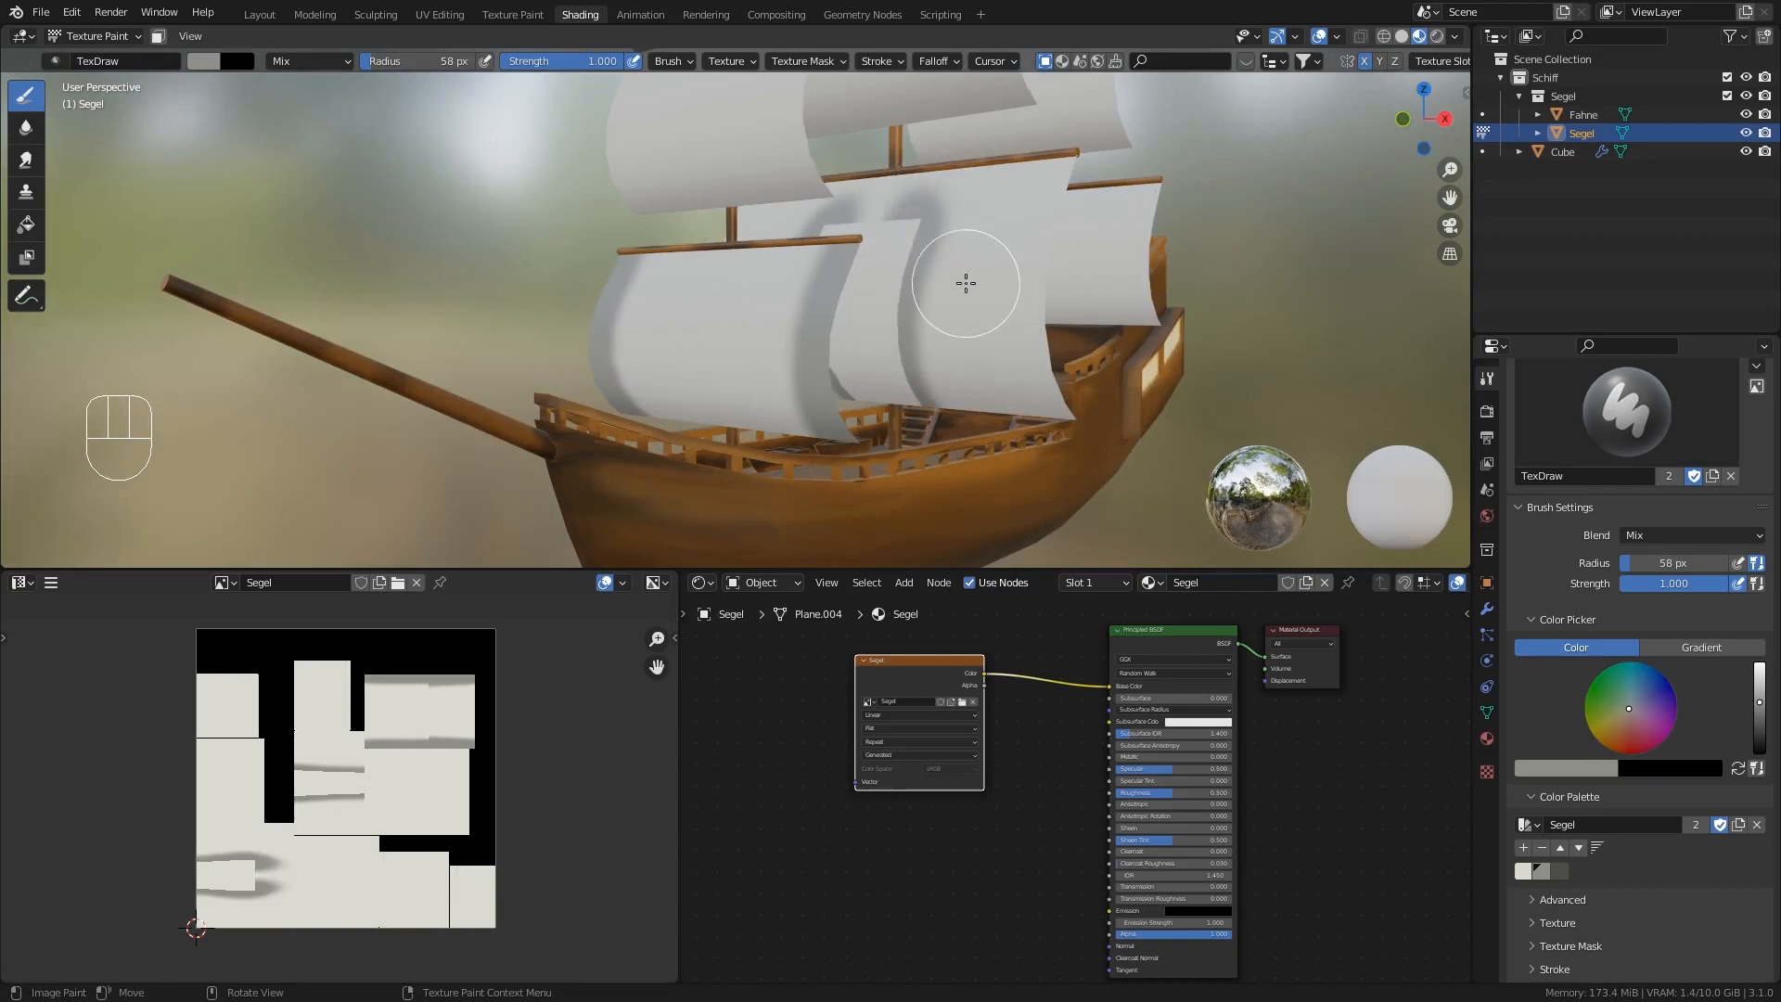
key("ctrl+z")
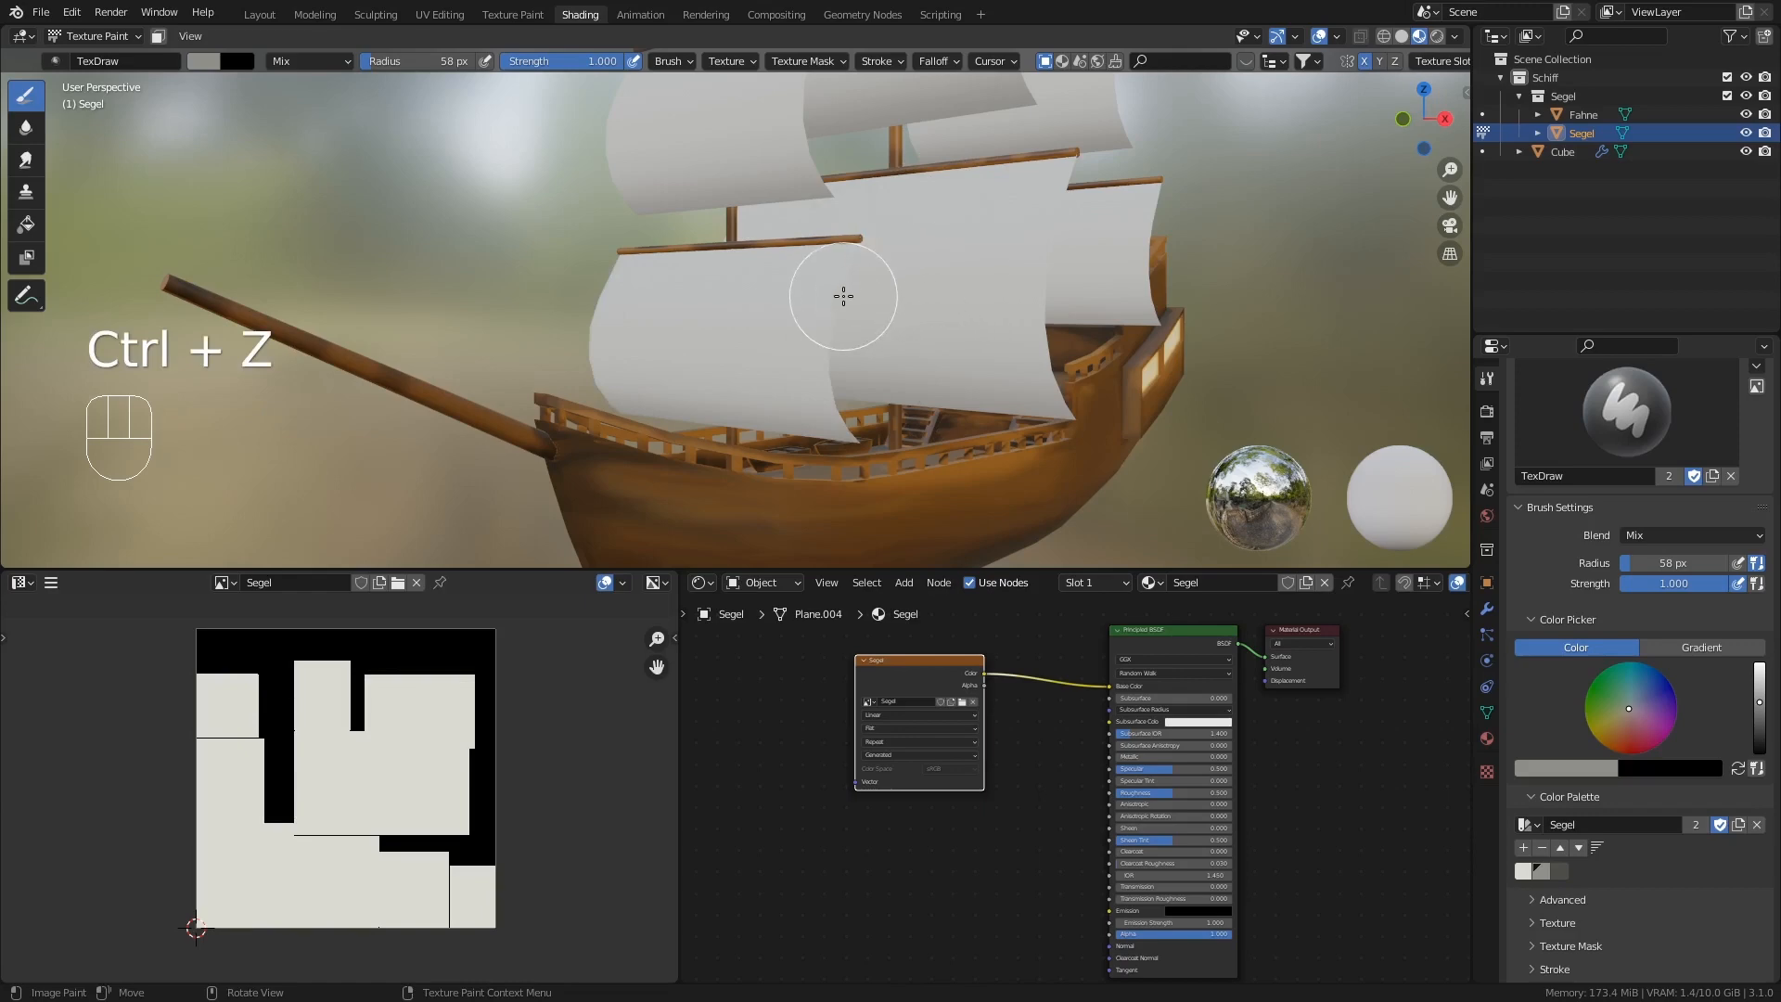
- Select only the linked faces of the front lower sail in face select mode, and enable the face paint mask in Texture Paint
key("Tab")
key("alt+a")
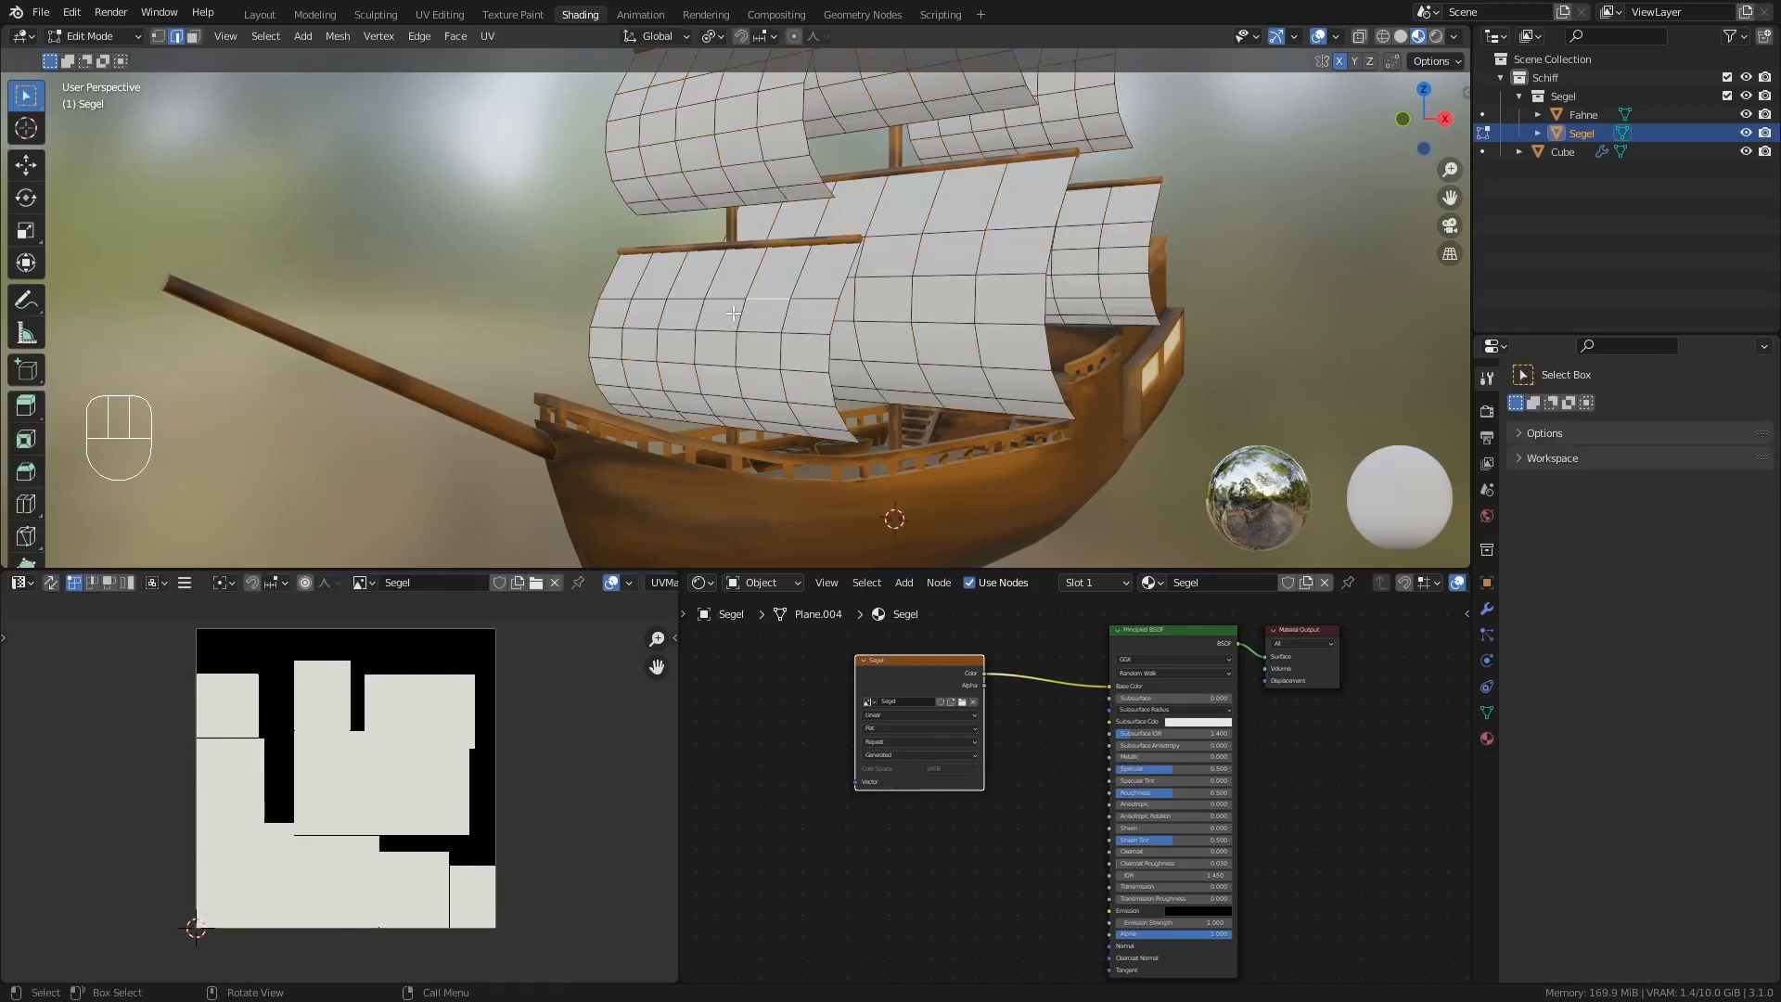
key("l")
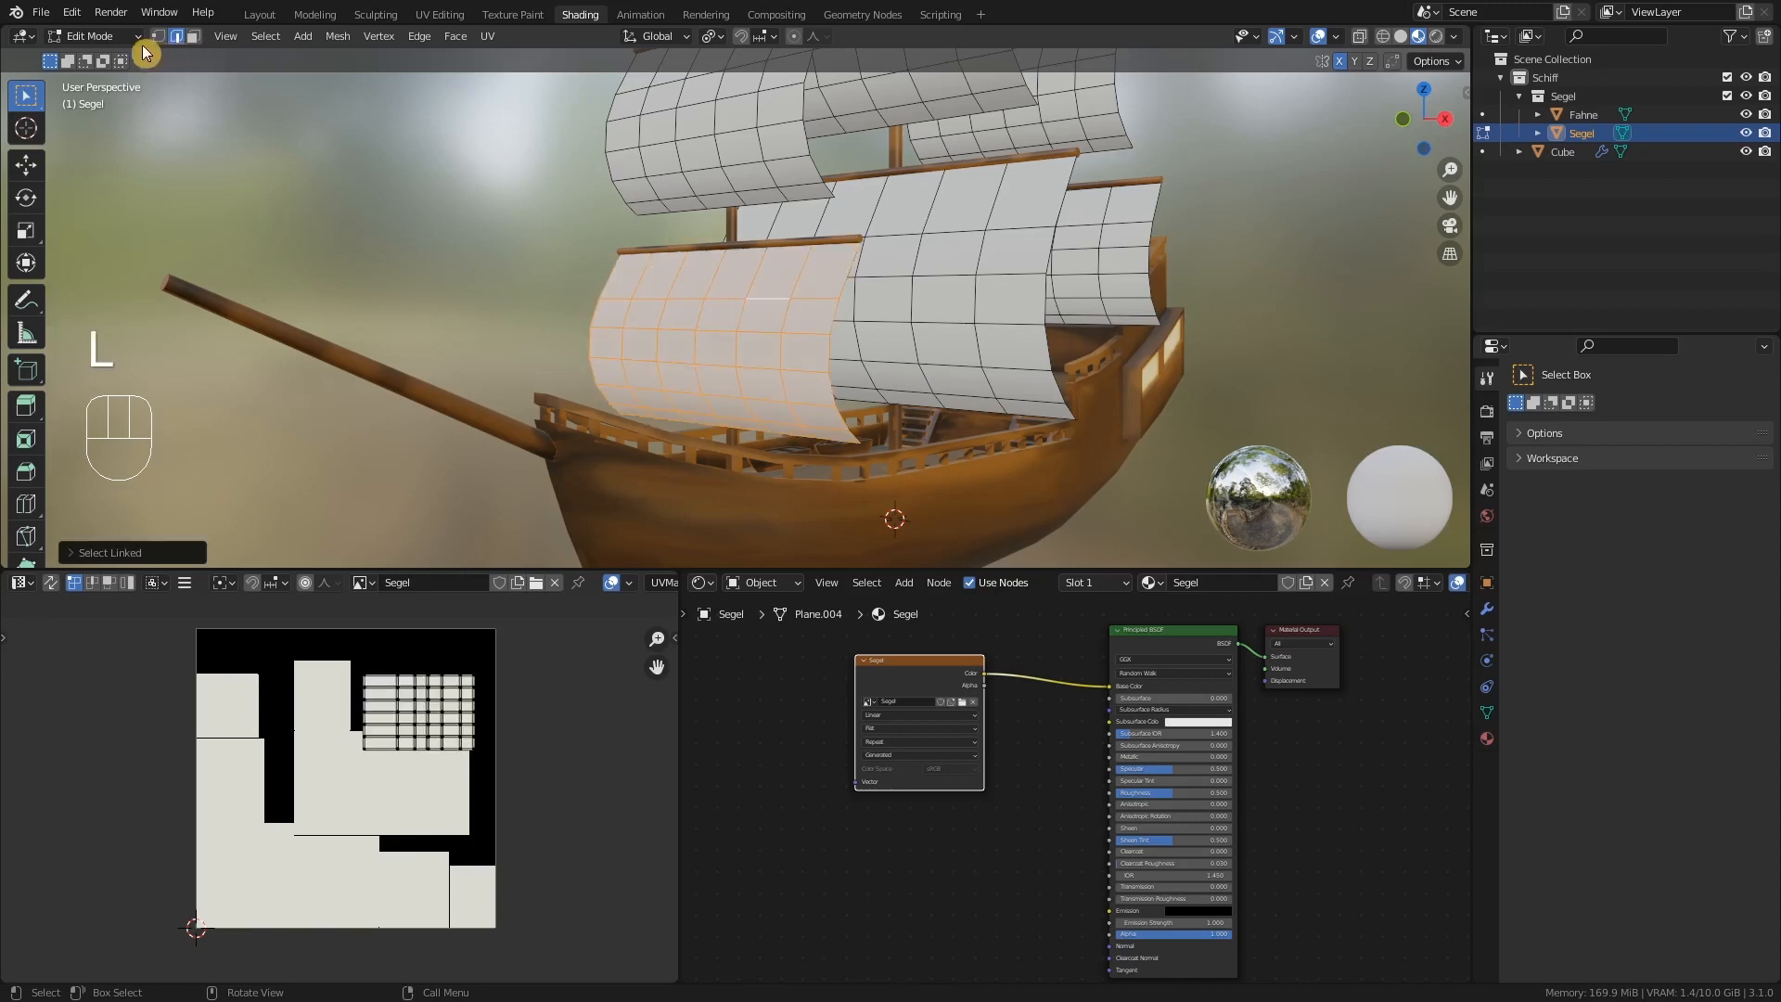
left_click(193, 39)
left_click(189, 41)
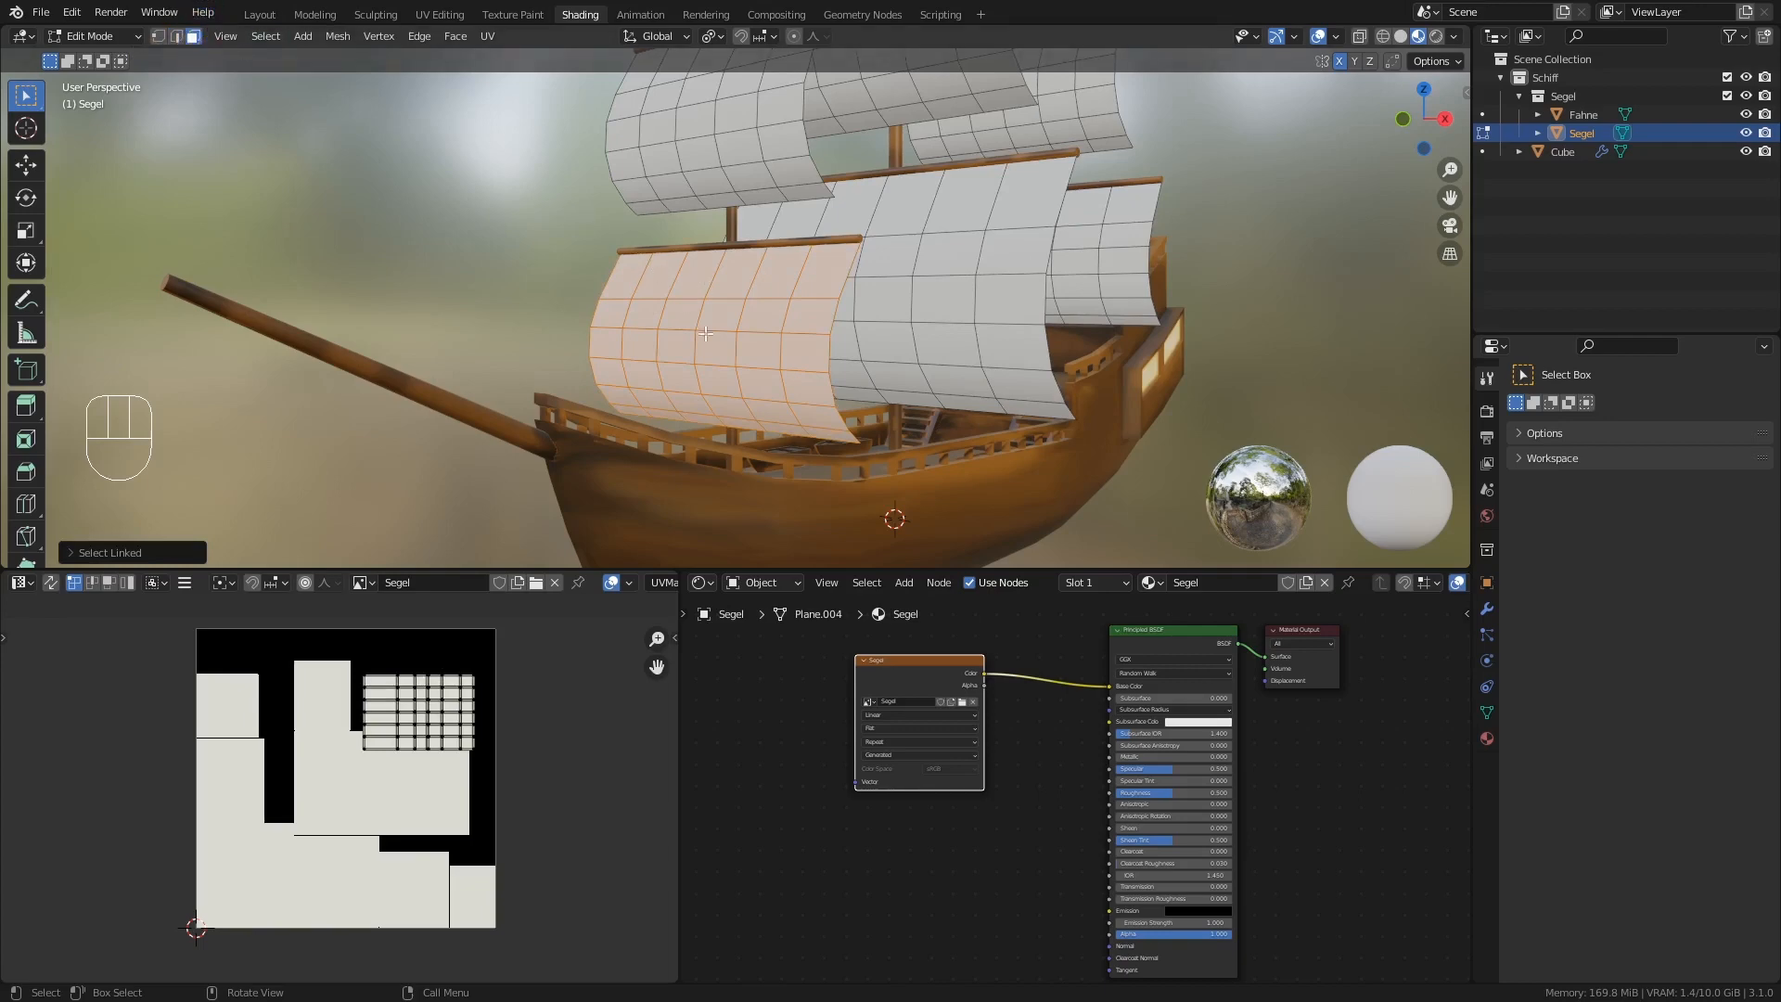
middle_click_drag(705, 333, 782, 311)
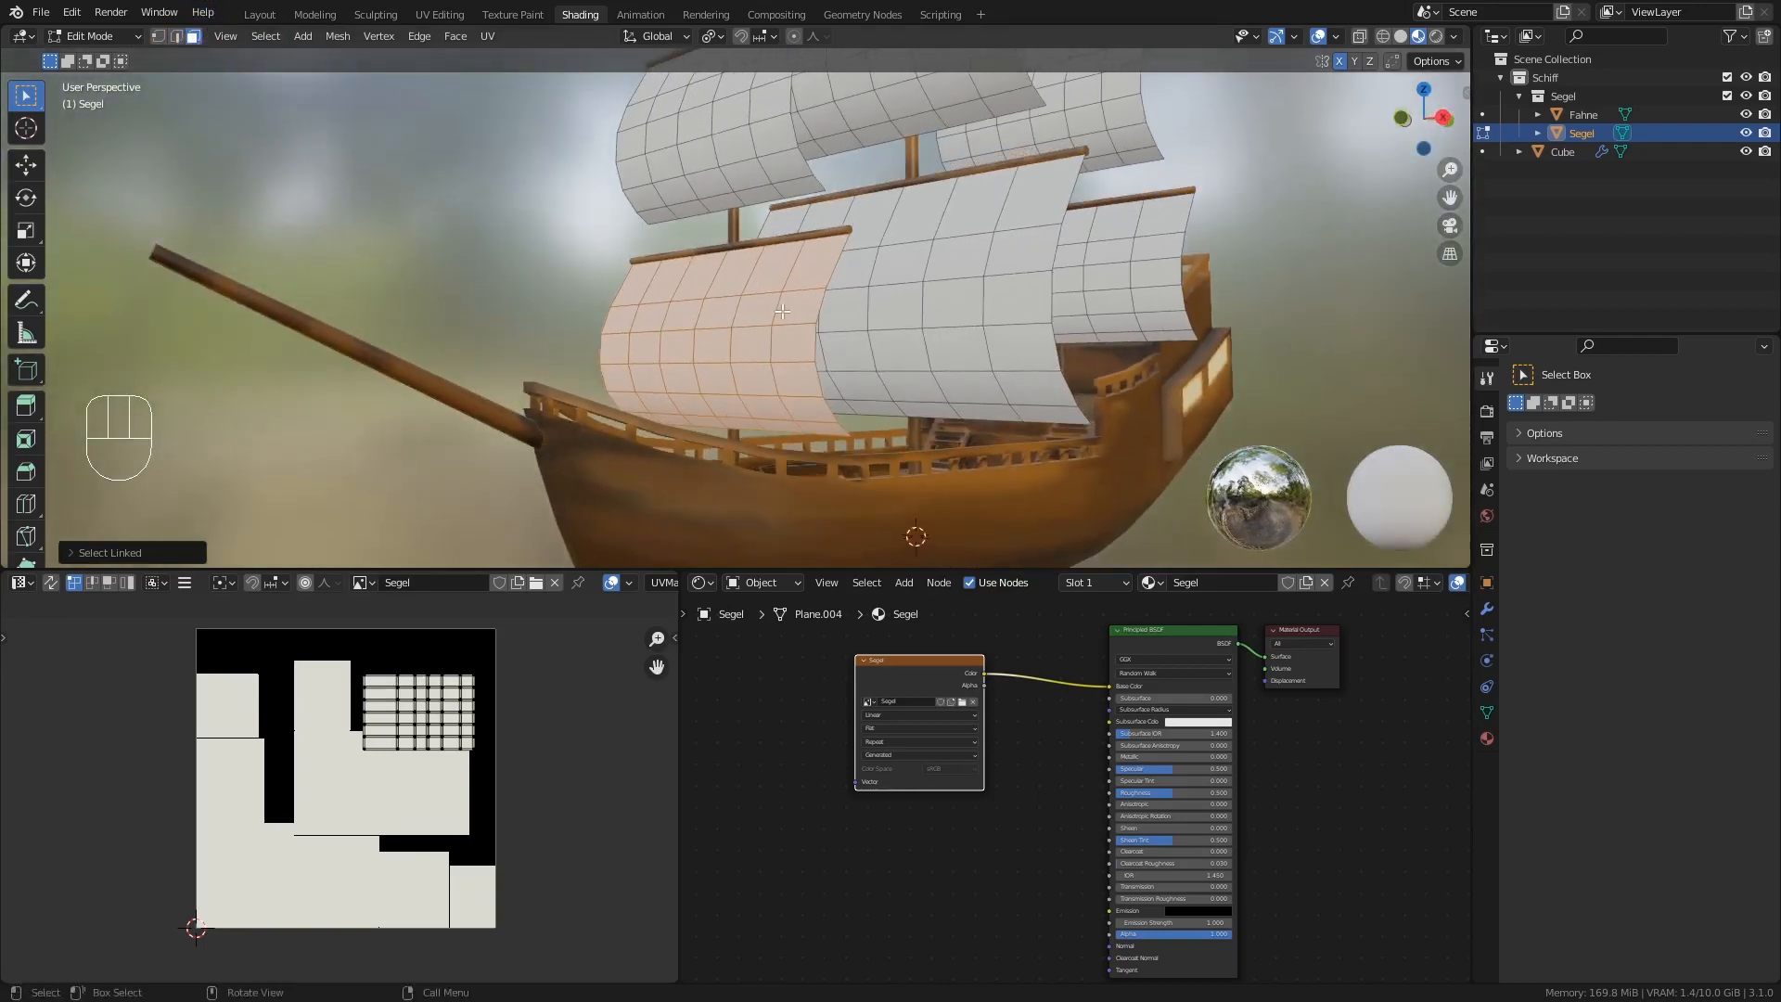
key("Tab")
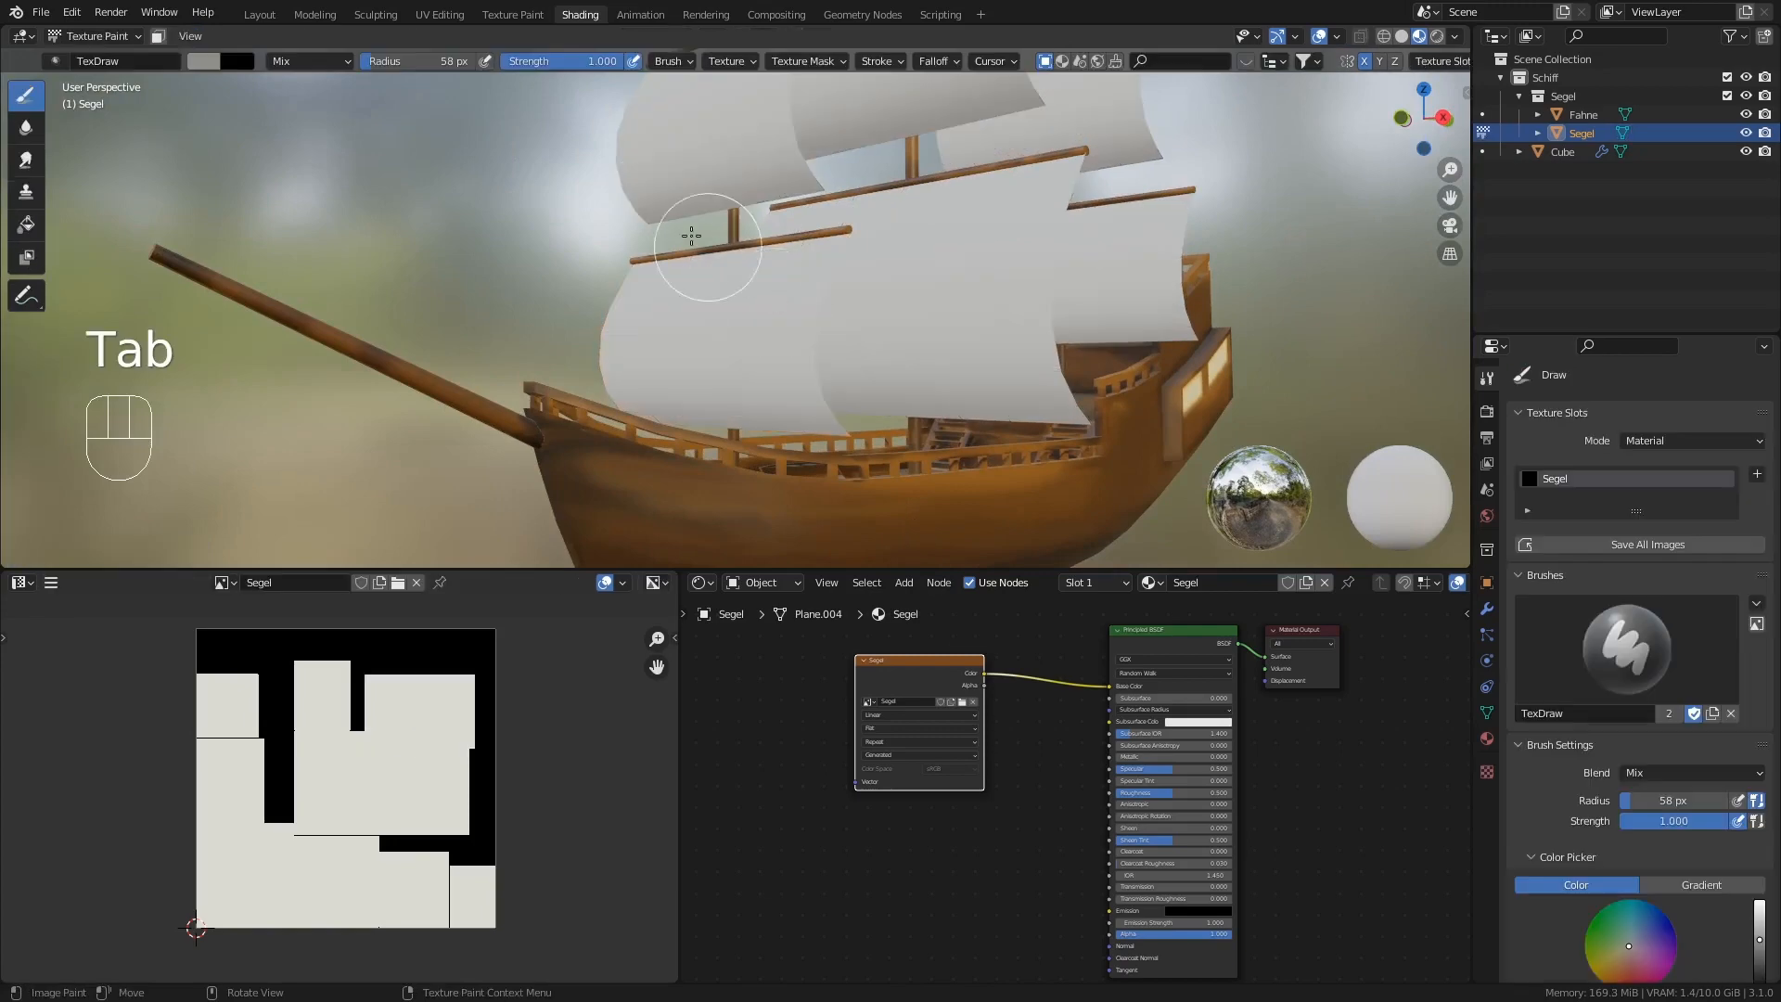
left_click(160, 37)
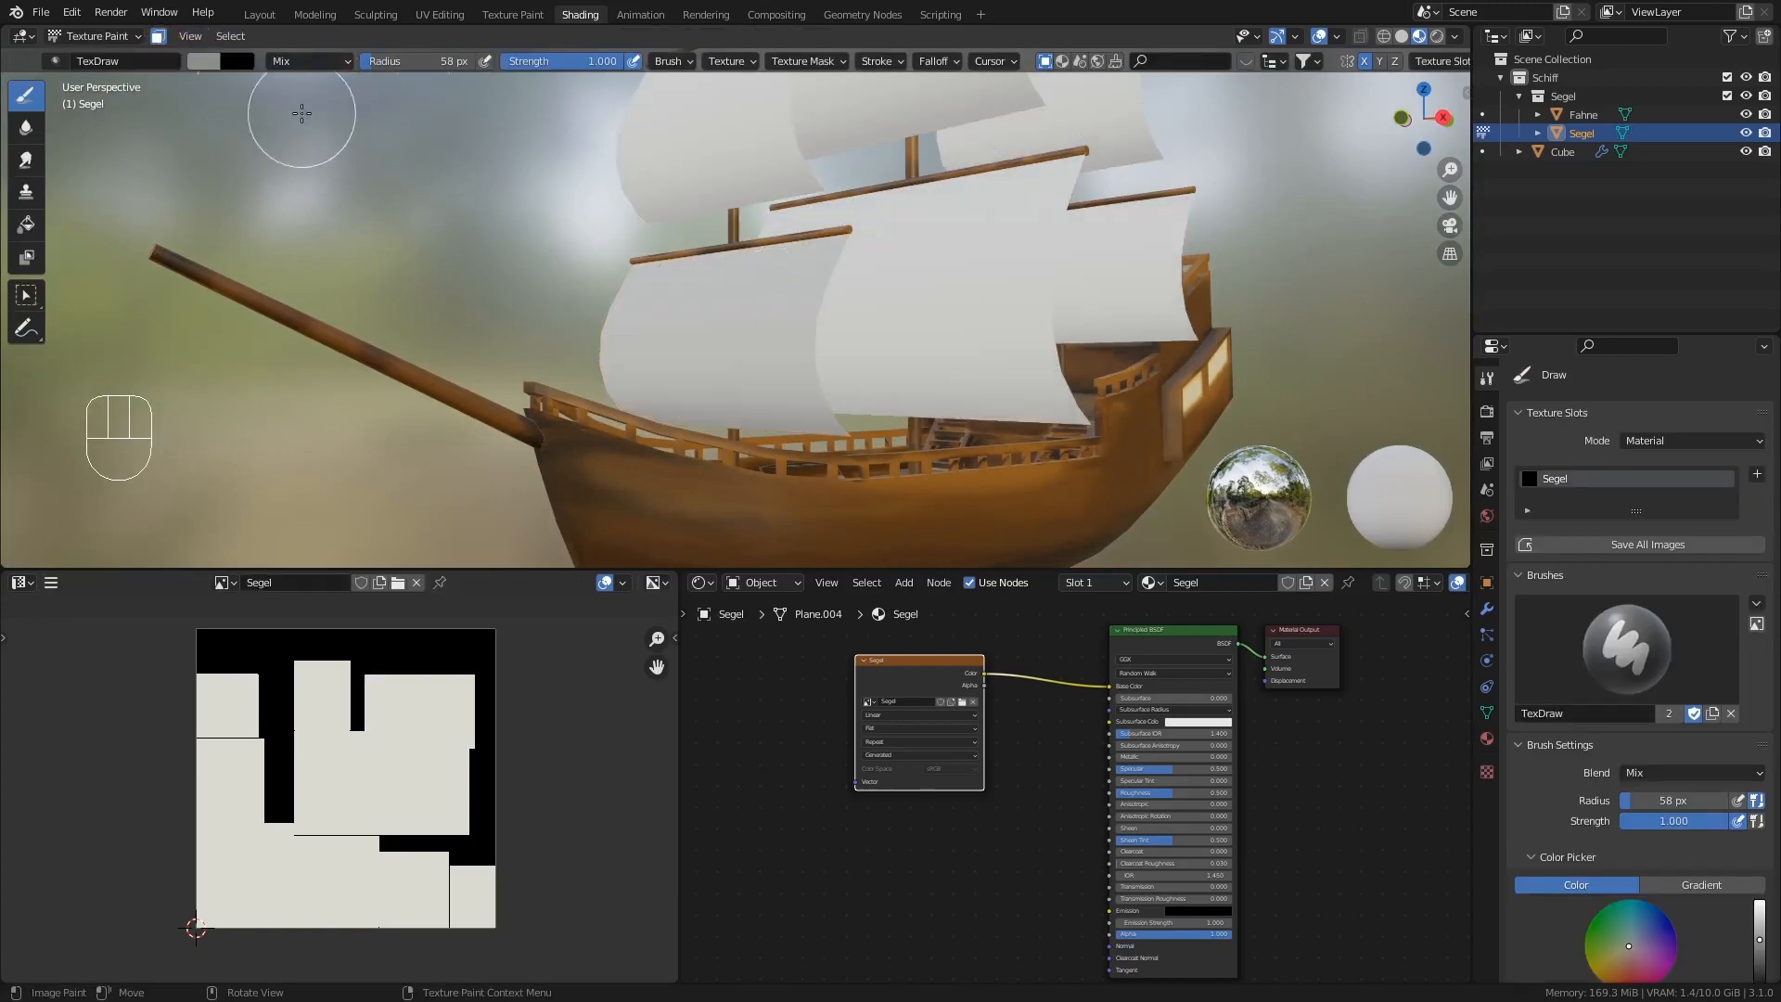
- Try shading the masked sail's side edges in medium grey at full brush strength, and undo the stroke
middle_click_drag(699, 247, 827, 312)
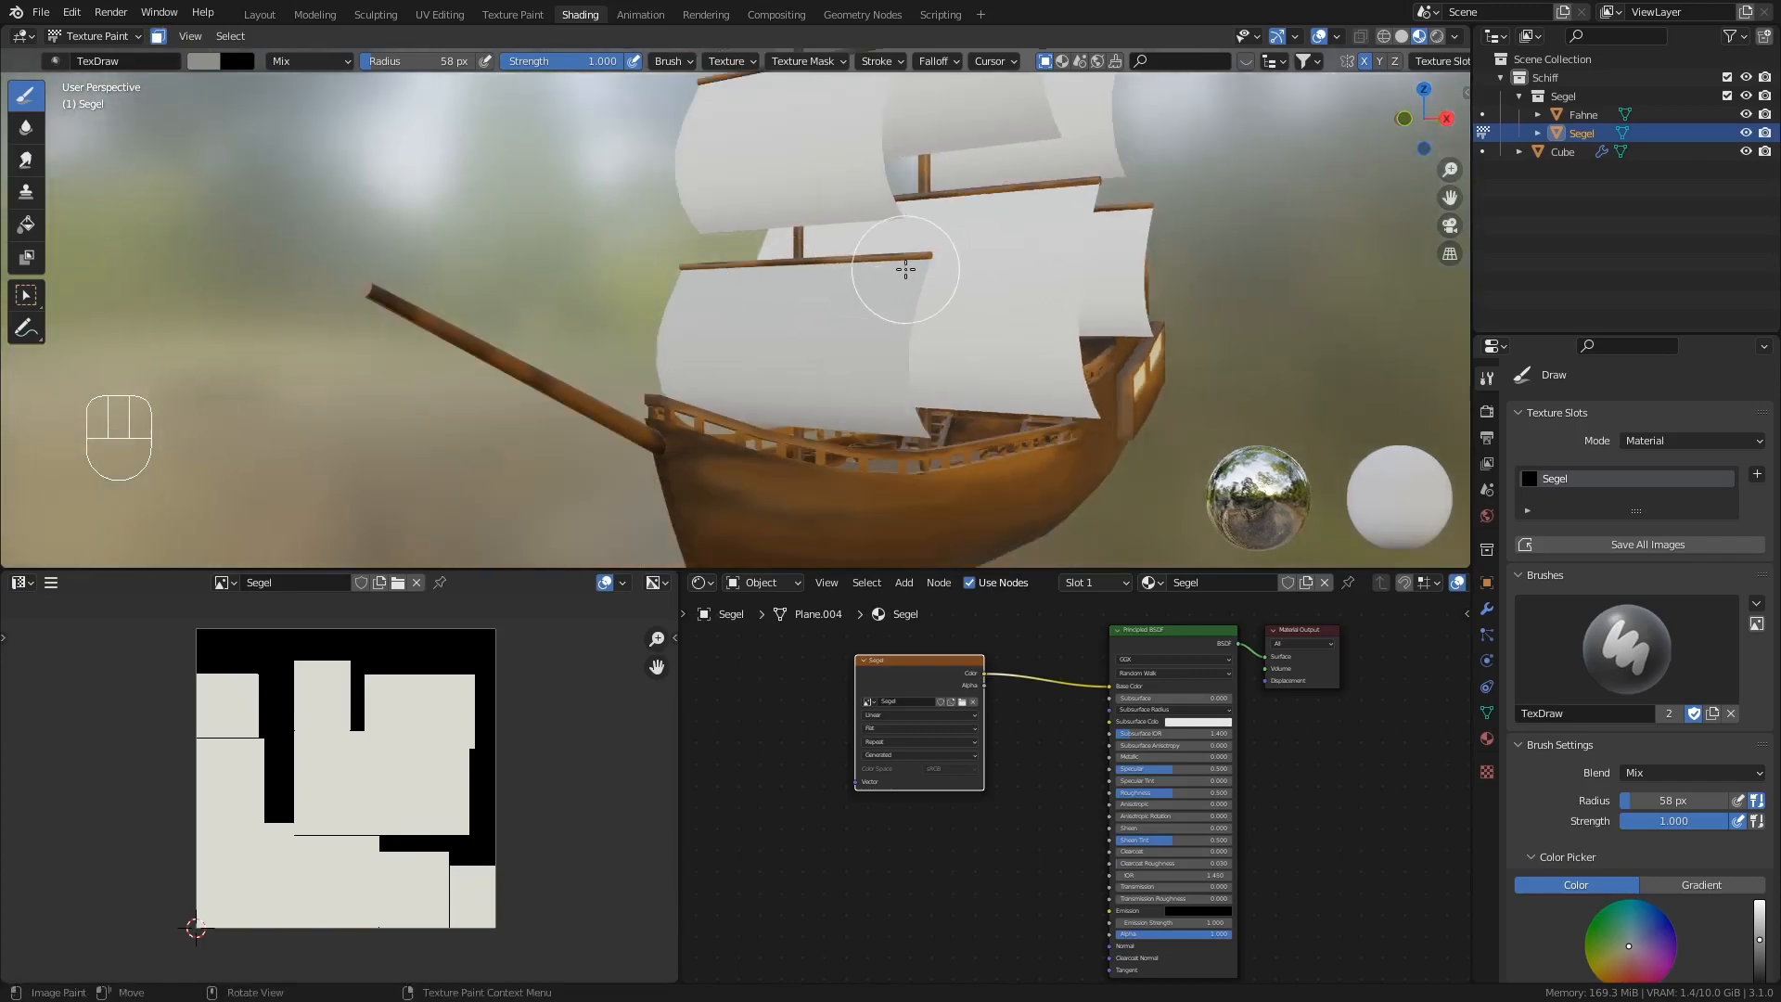
mouse_move(906, 269)
left_mouse_down()
mouse_move(911, 418)
mouse_move(934, 457)
left_mouse_up()
middle_click_drag(934, 458, 965, 401)
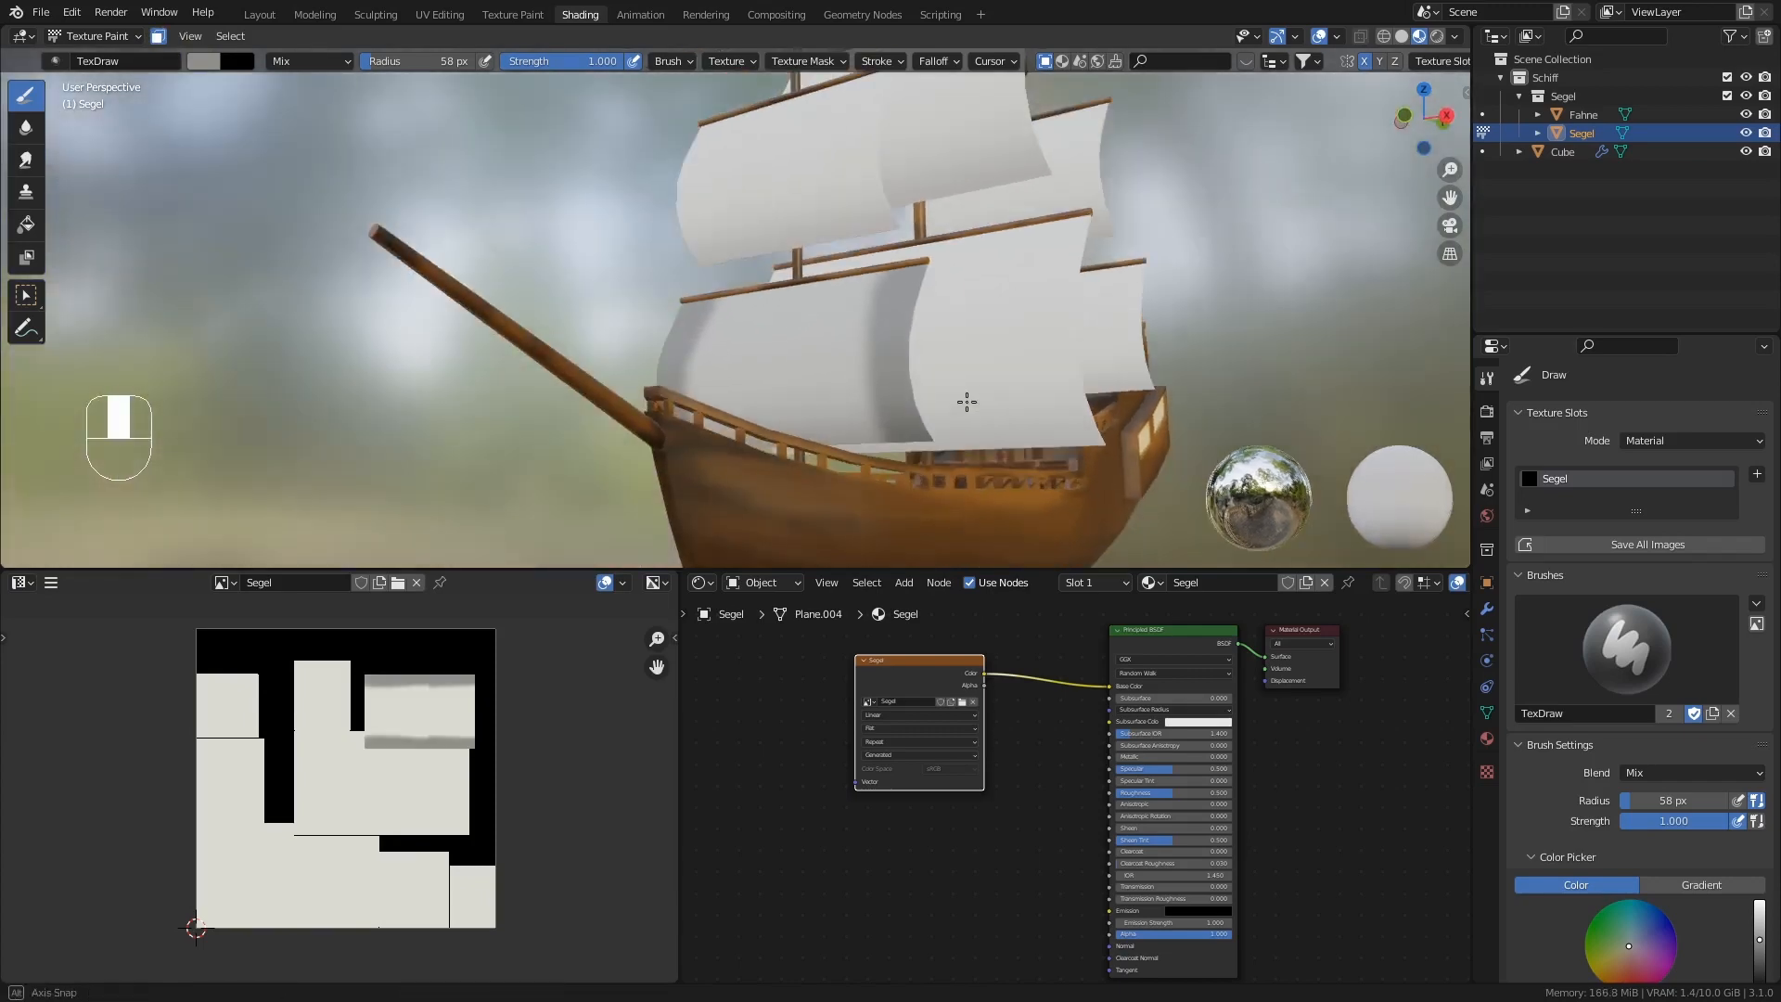
scroll(819, 244, "up", 2)
middle_click_drag(819, 244, 902, 278)
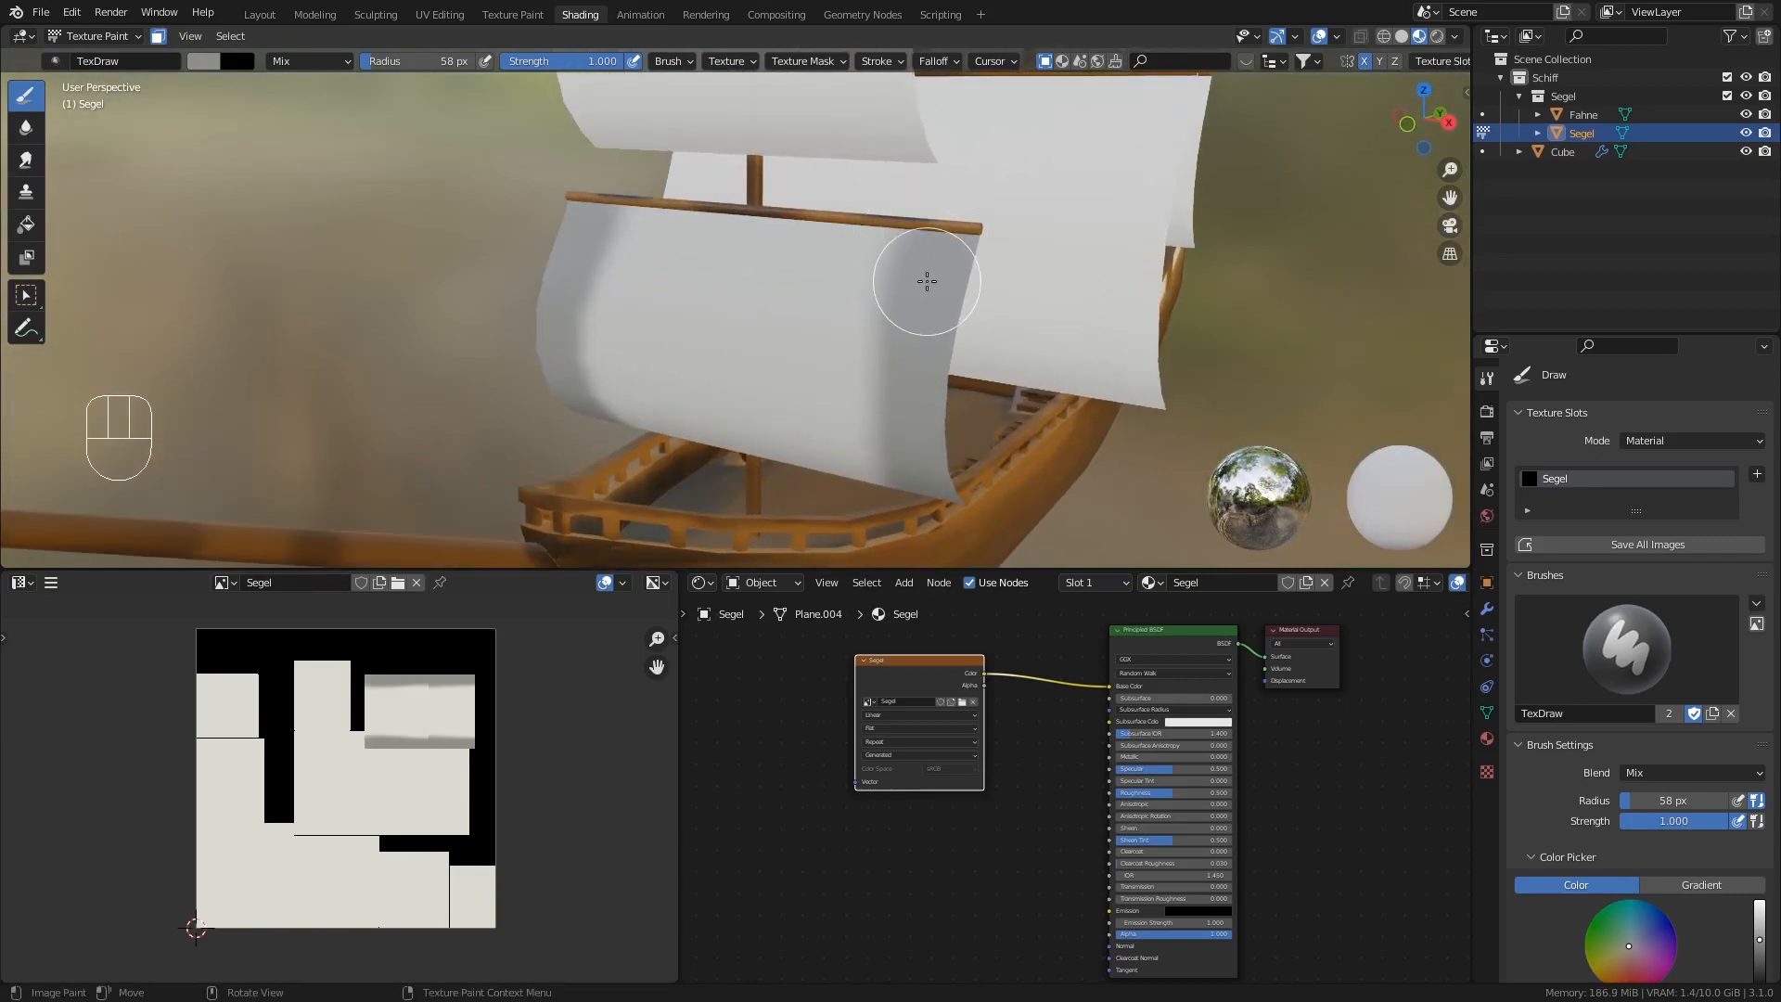
key("ctrl+z")
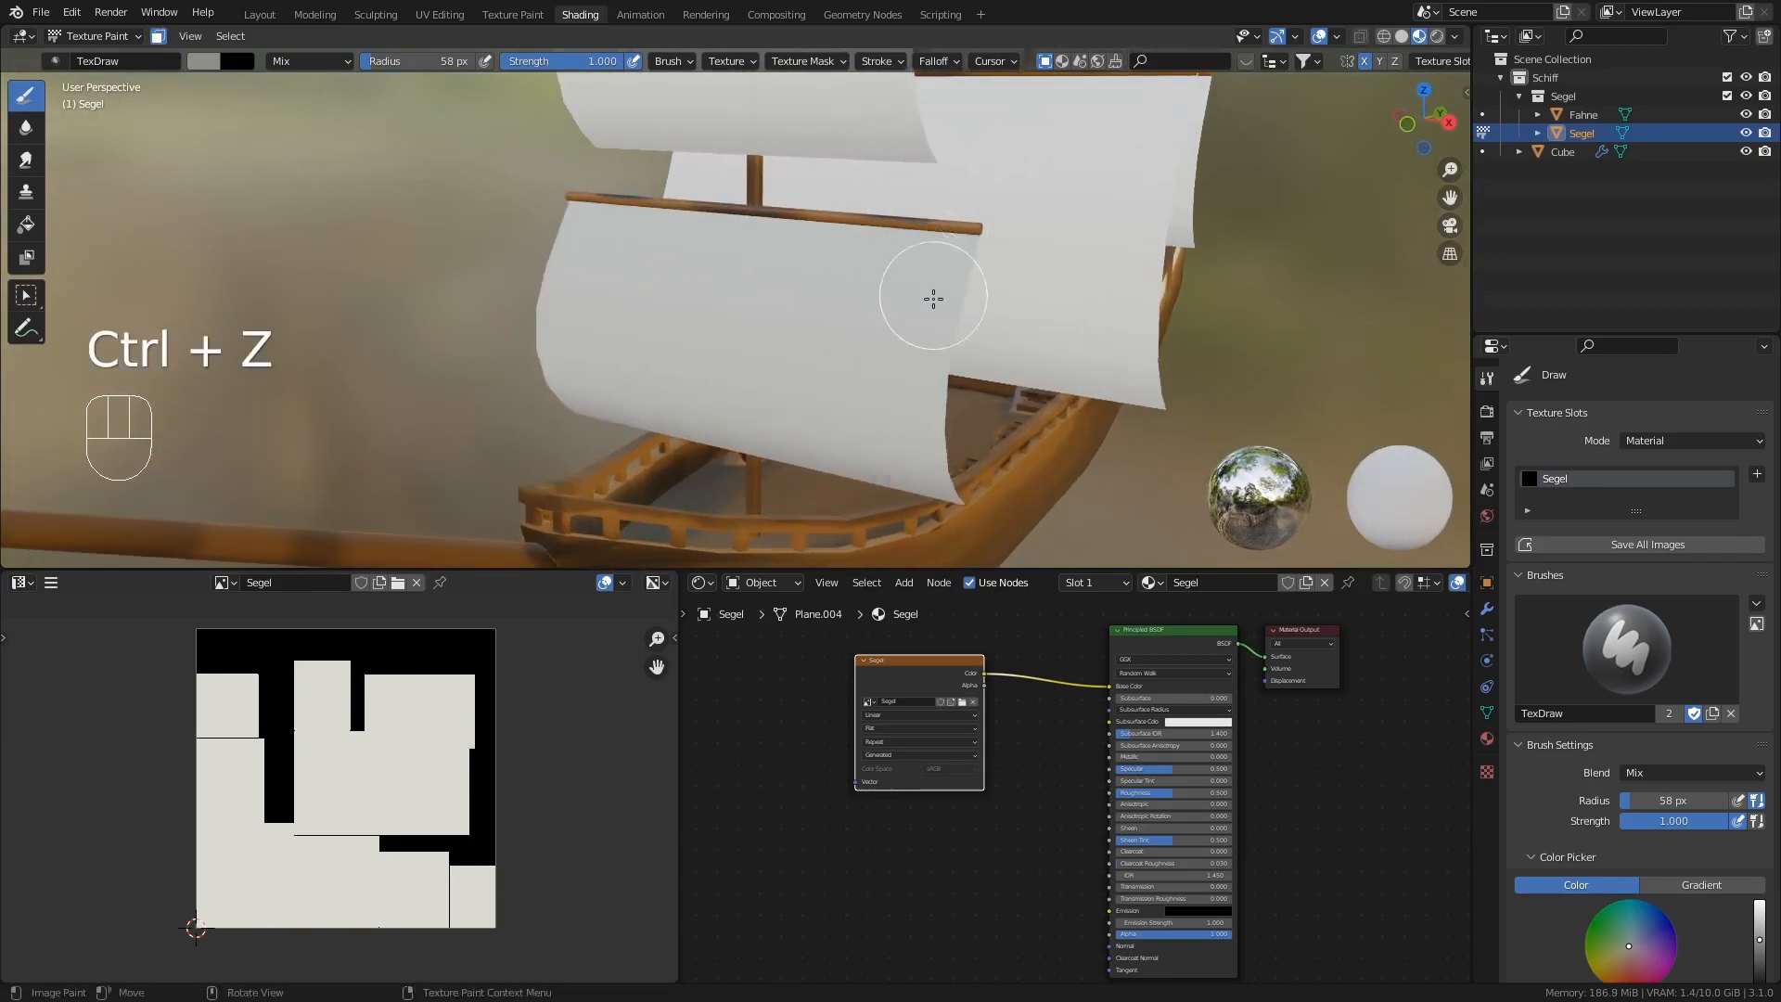
- Lower the brush strength to 0.733 and shade the side edges of the front lower sail in medium grey
left_click(614, 63)
left_click_drag(613, 62, 587, 61)
mouse_move(991, 237)
left_mouse_down()
mouse_move(958, 231)
mouse_move(961, 505)
left_mouse_up()
middle_click_drag(962, 506, 926, 318)
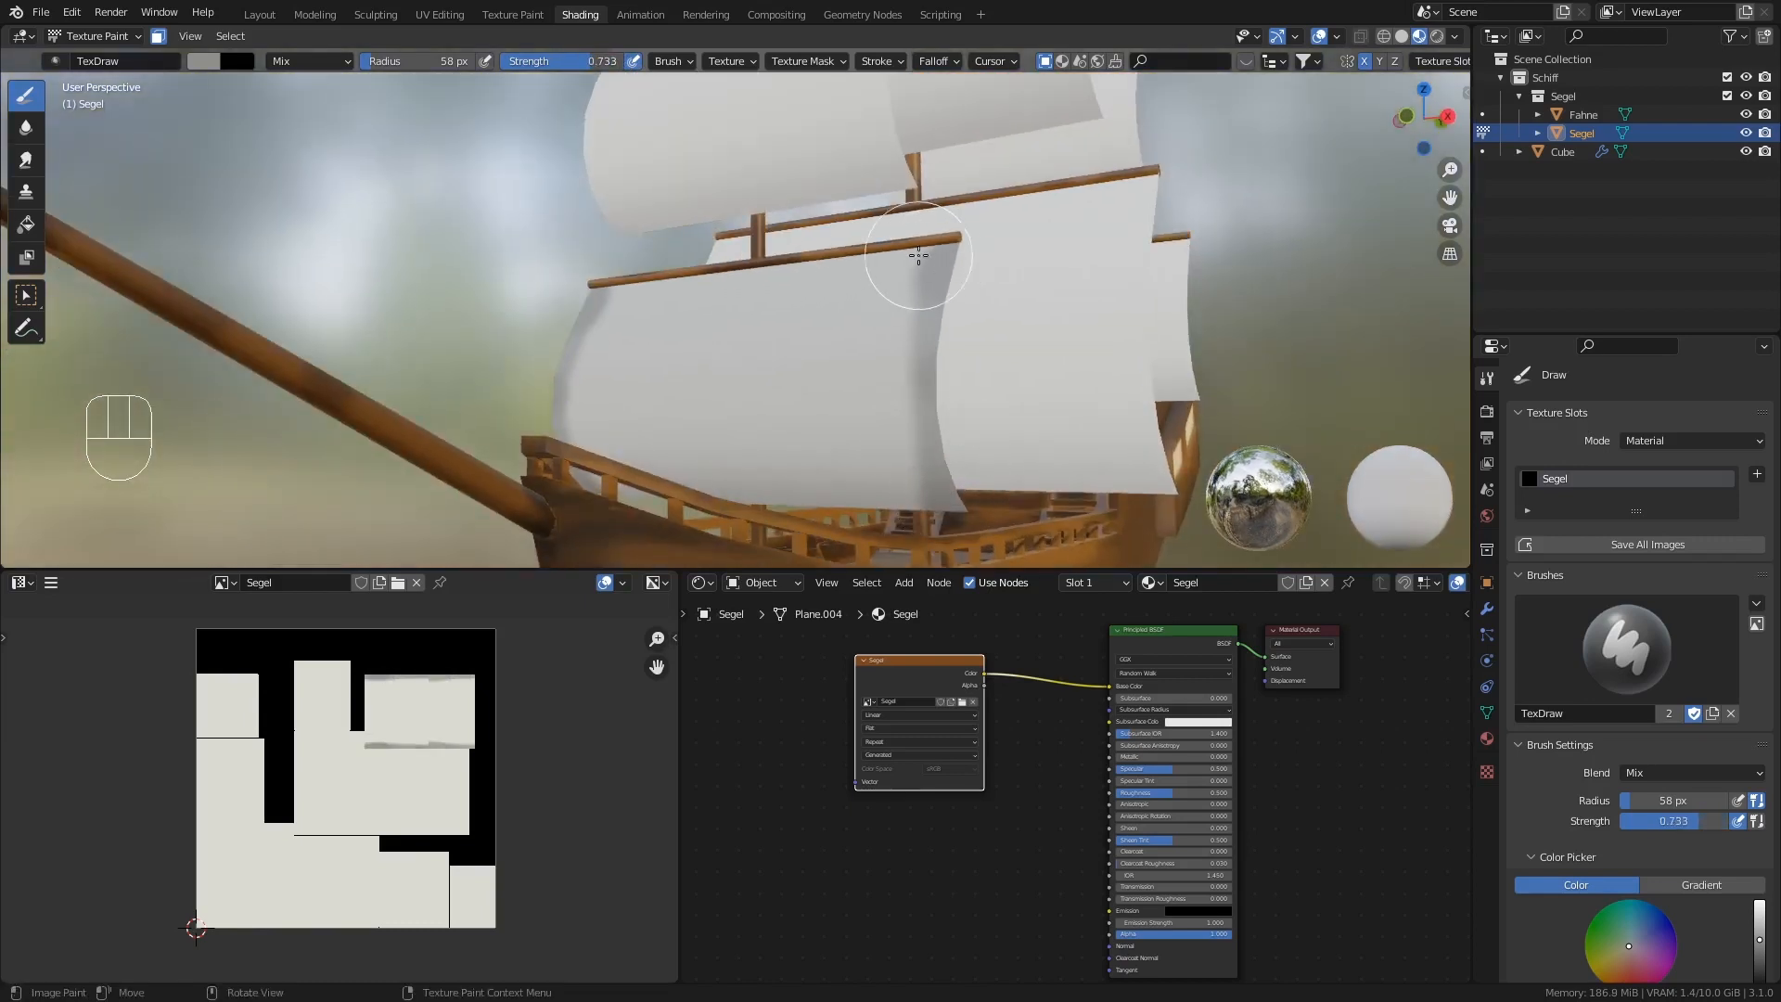
- Shade the upper and lower edges of the front lower sail with soft medium grey strokes
left_click_drag(913, 297, 877, 265)
mouse_move(863, 255)
left_mouse_down()
mouse_move(833, 231)
mouse_move(779, 252)
mouse_move(727, 243)
left_mouse_up()
middle_click_drag(820, 224, 833, 349)
middle_click_drag(912, 461, 897, 279, "shift")
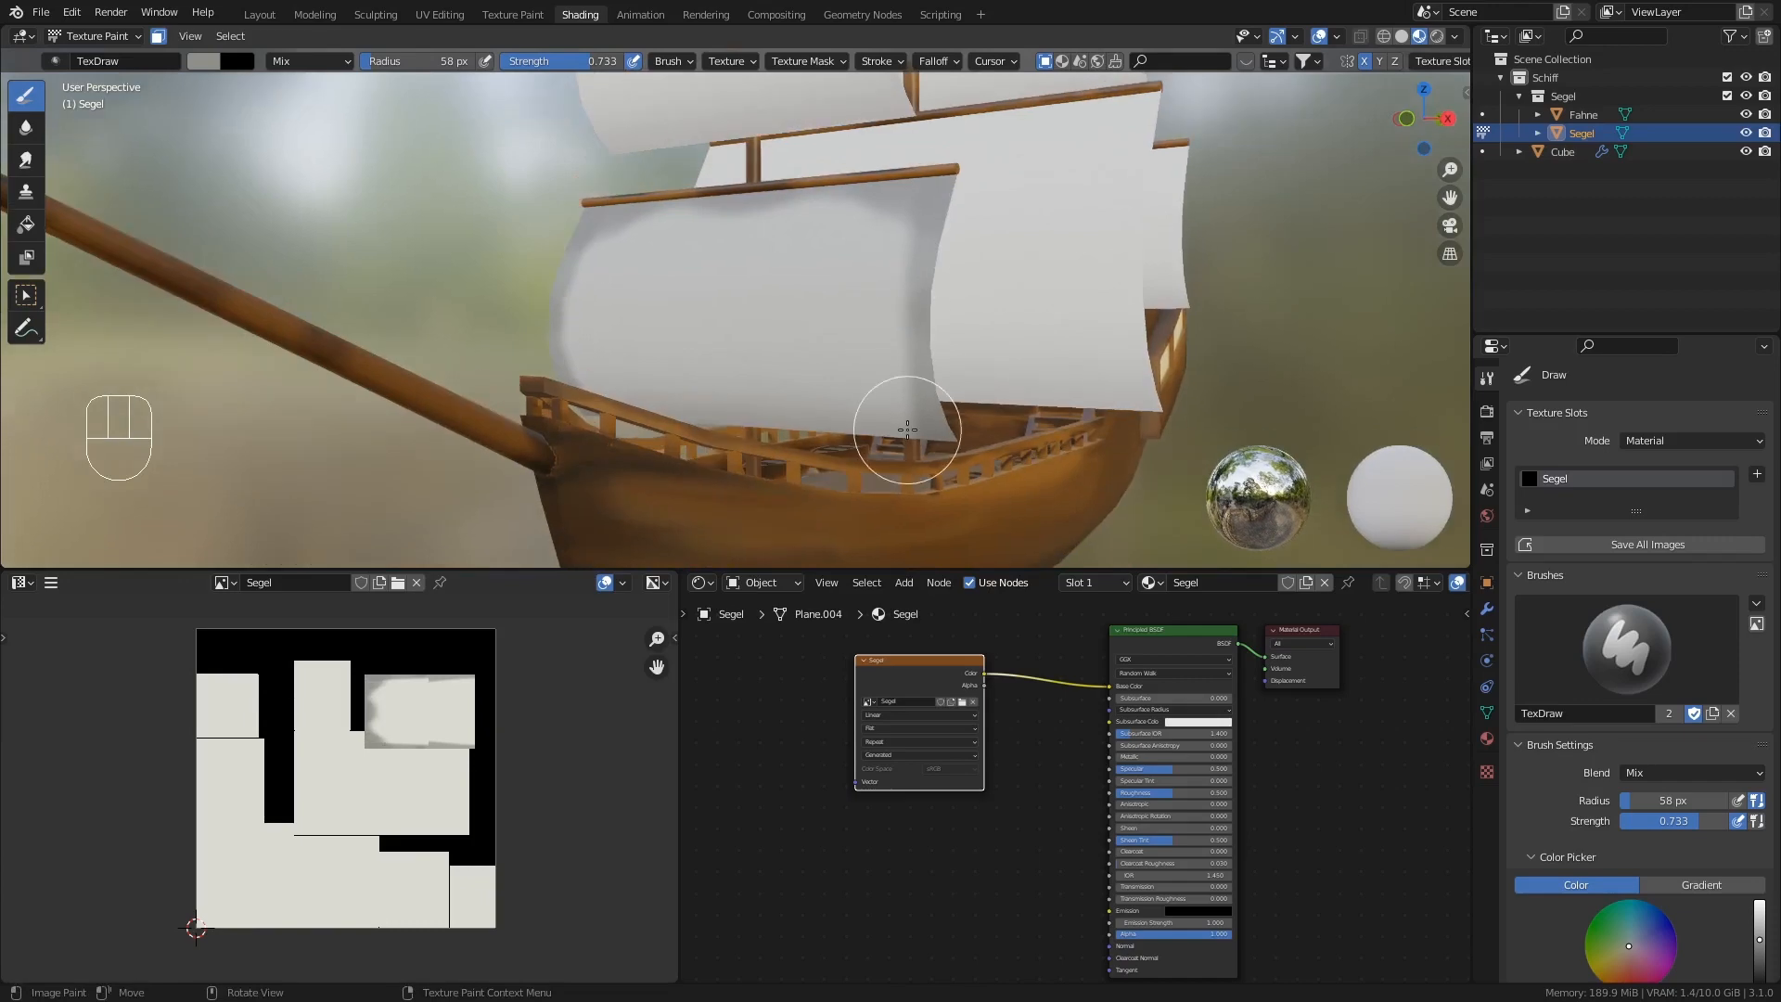
left_click_drag(881, 417, 774, 453)
middle_click_drag(960, 436, 882, 456)
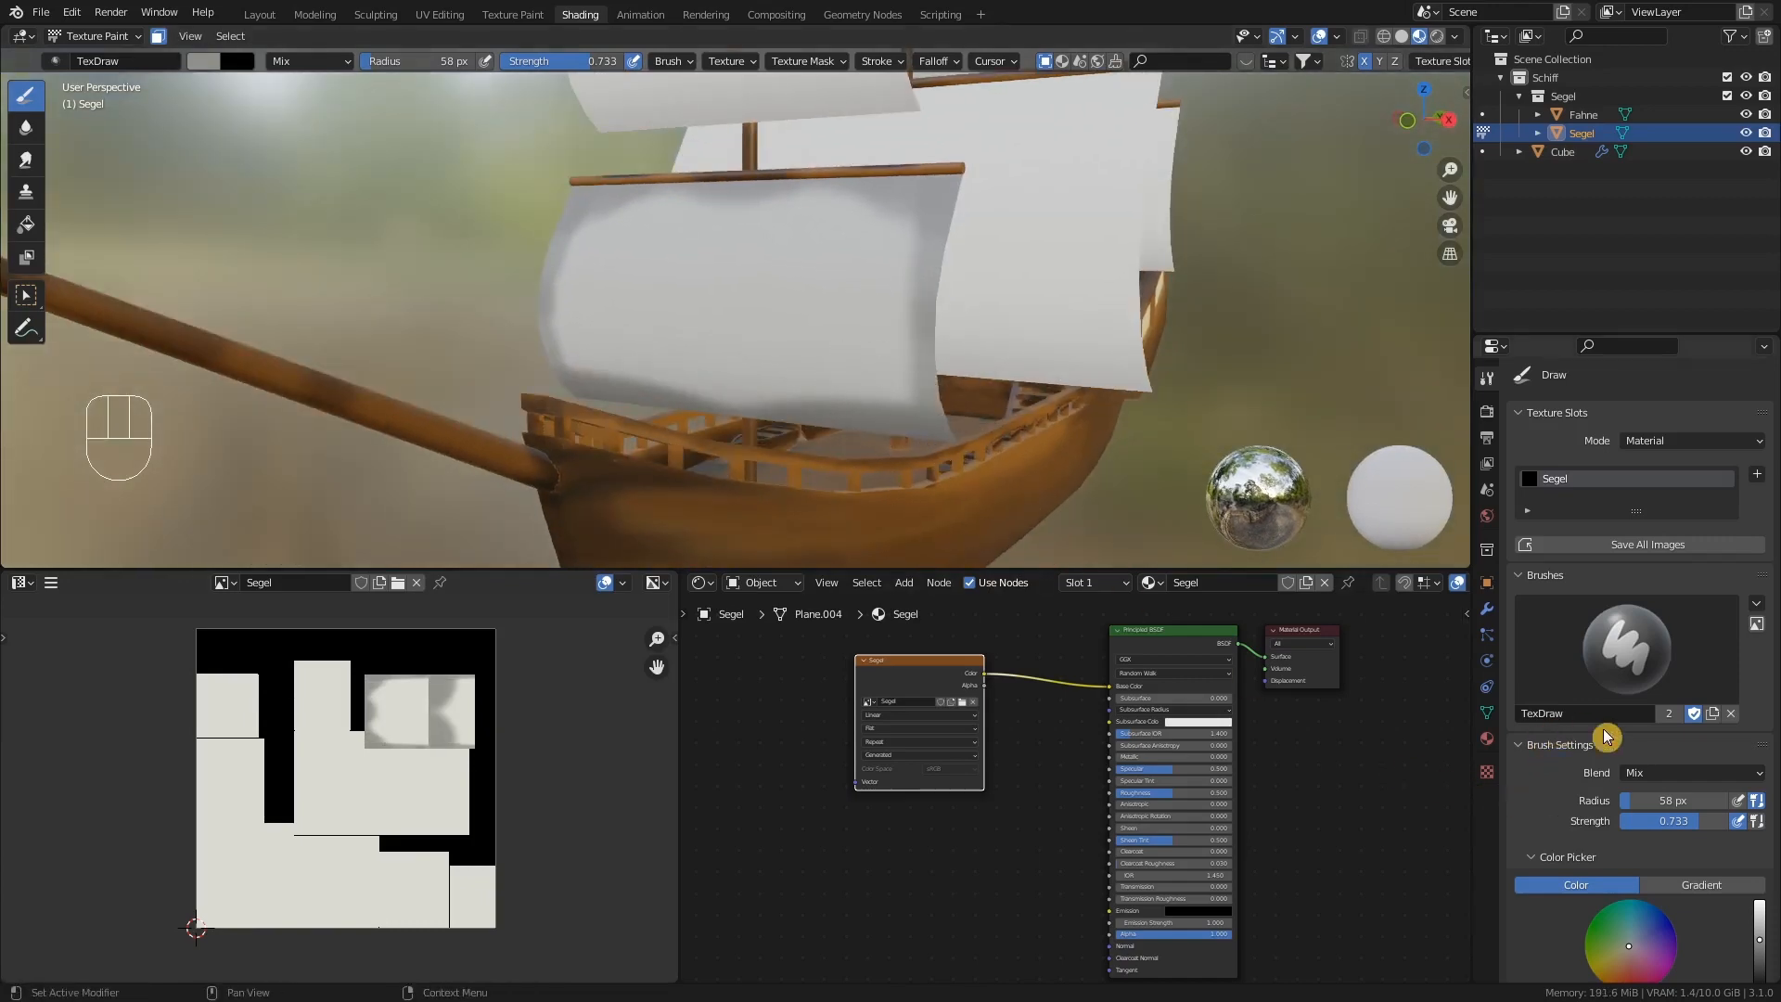
left_click_drag(868, 177, 728, 175)
left_click_drag(655, 175, 914, 177)
mouse_move(954, 338)
middle_mouse_down()
mouse_move(937, 326)
mouse_move(955, 356)
middle_mouse_up()
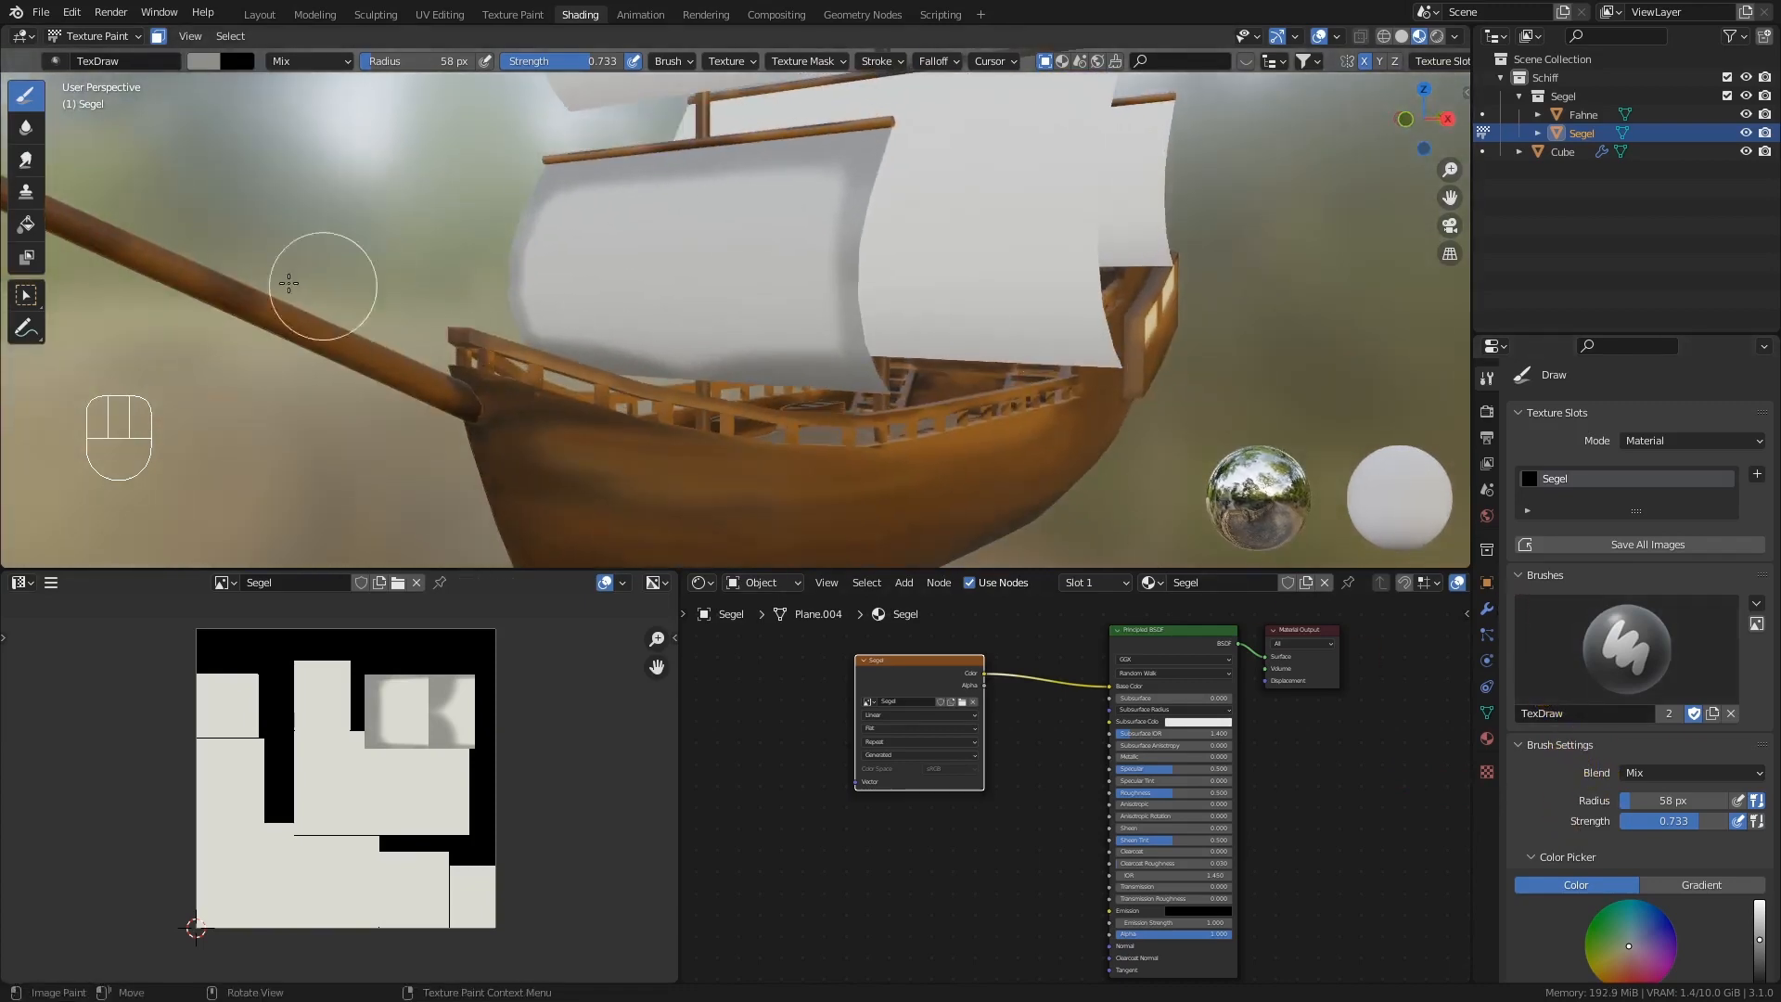
- Paint a narrower dark grey rim along the edges of the front lower sail, using a 31 px brush radius
scroll(1616, 742, "down", 4)
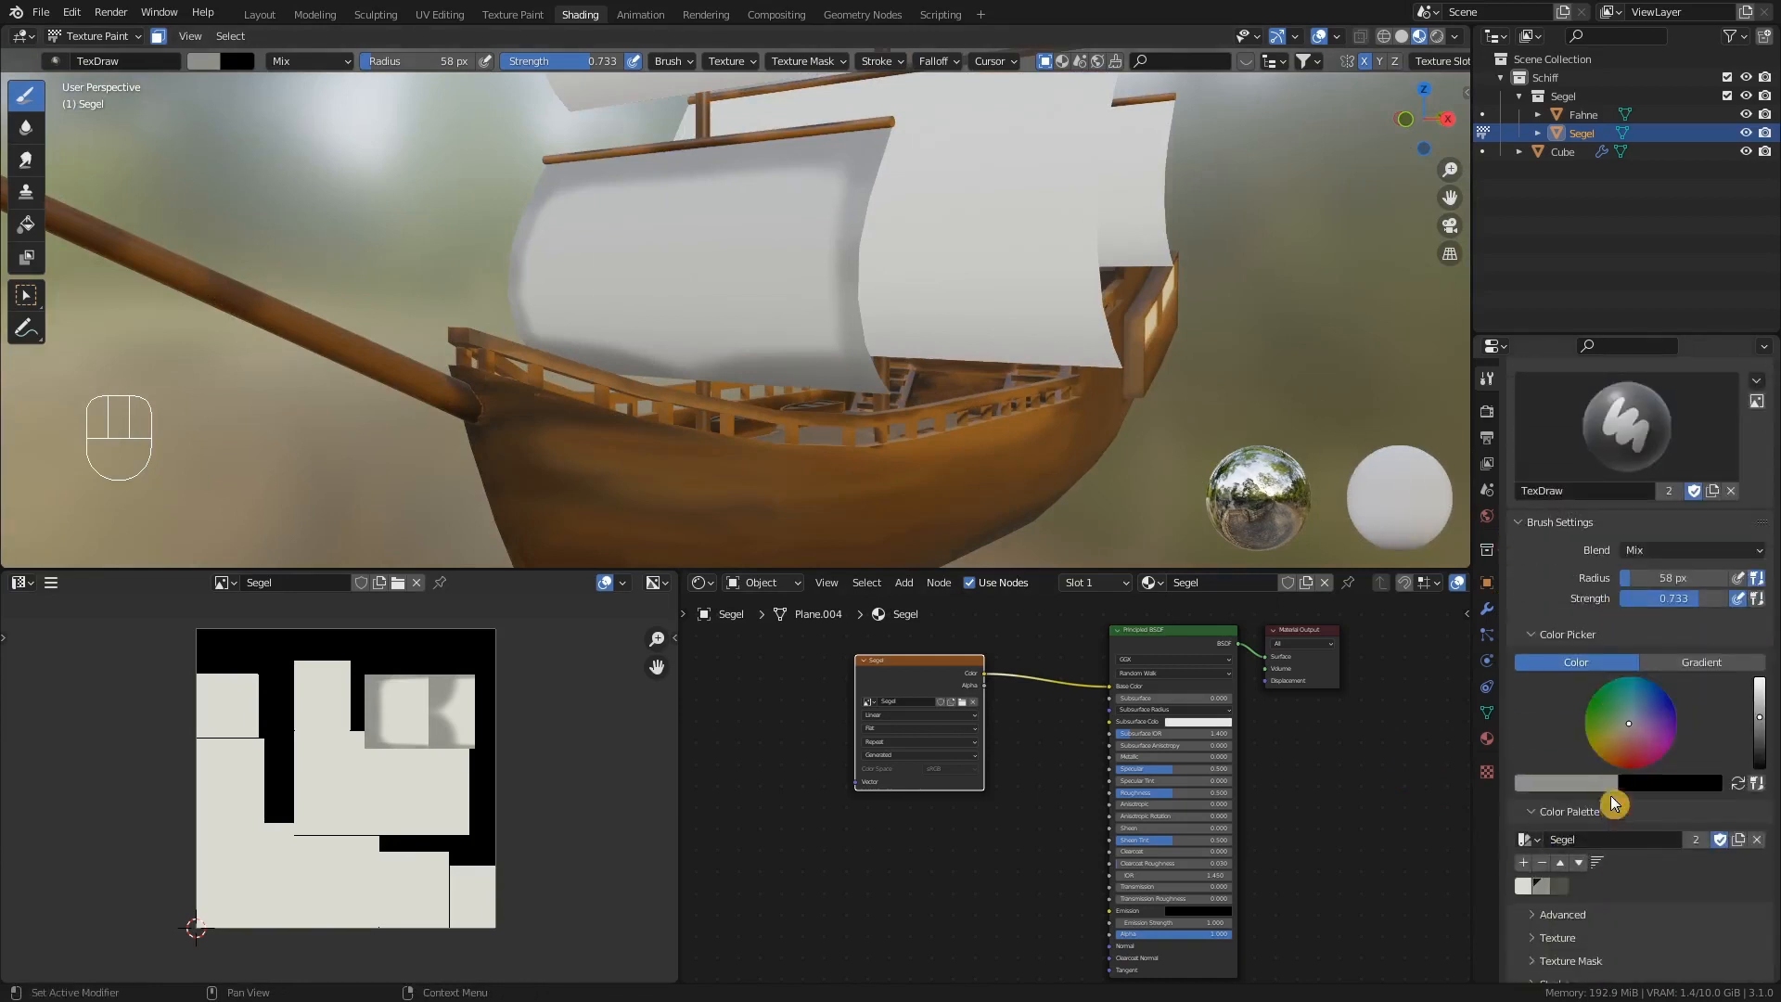
left_click(1554, 887)
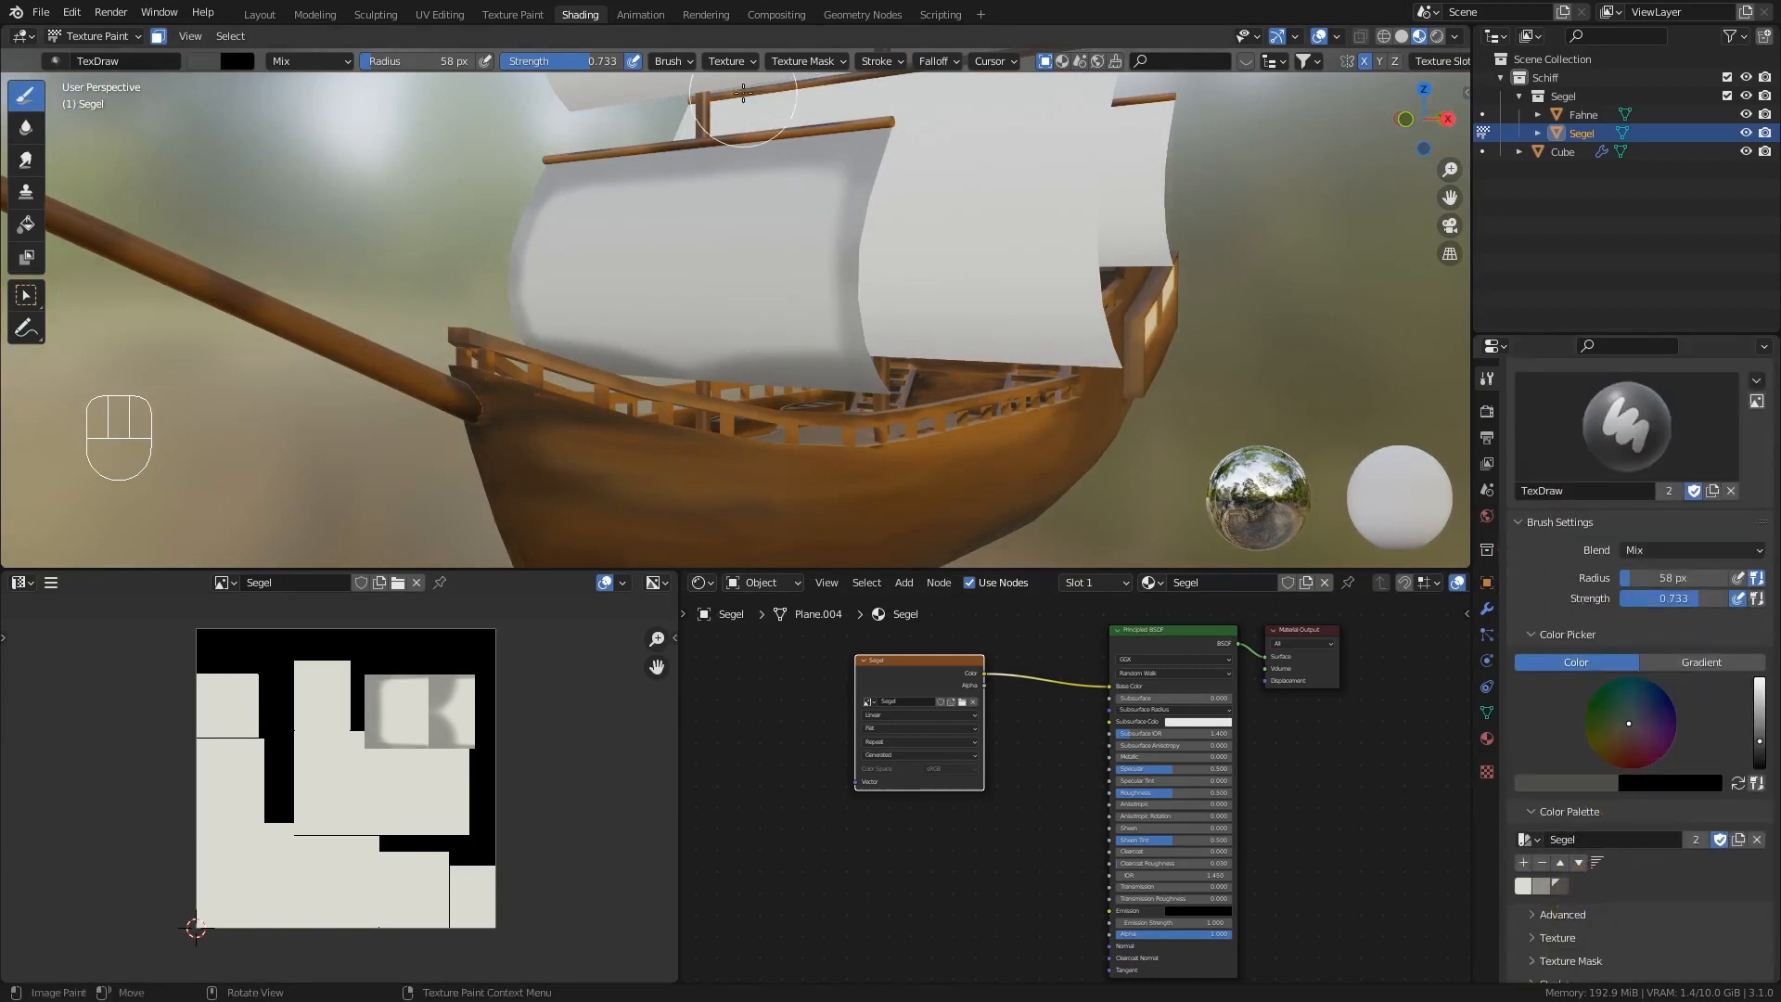
mouse_move(803, 231)
middle_mouse_down("ctrl")
mouse_move(811, 182)
mouse_move(835, 362)
middle_mouse_up("ctrl")
key("f")
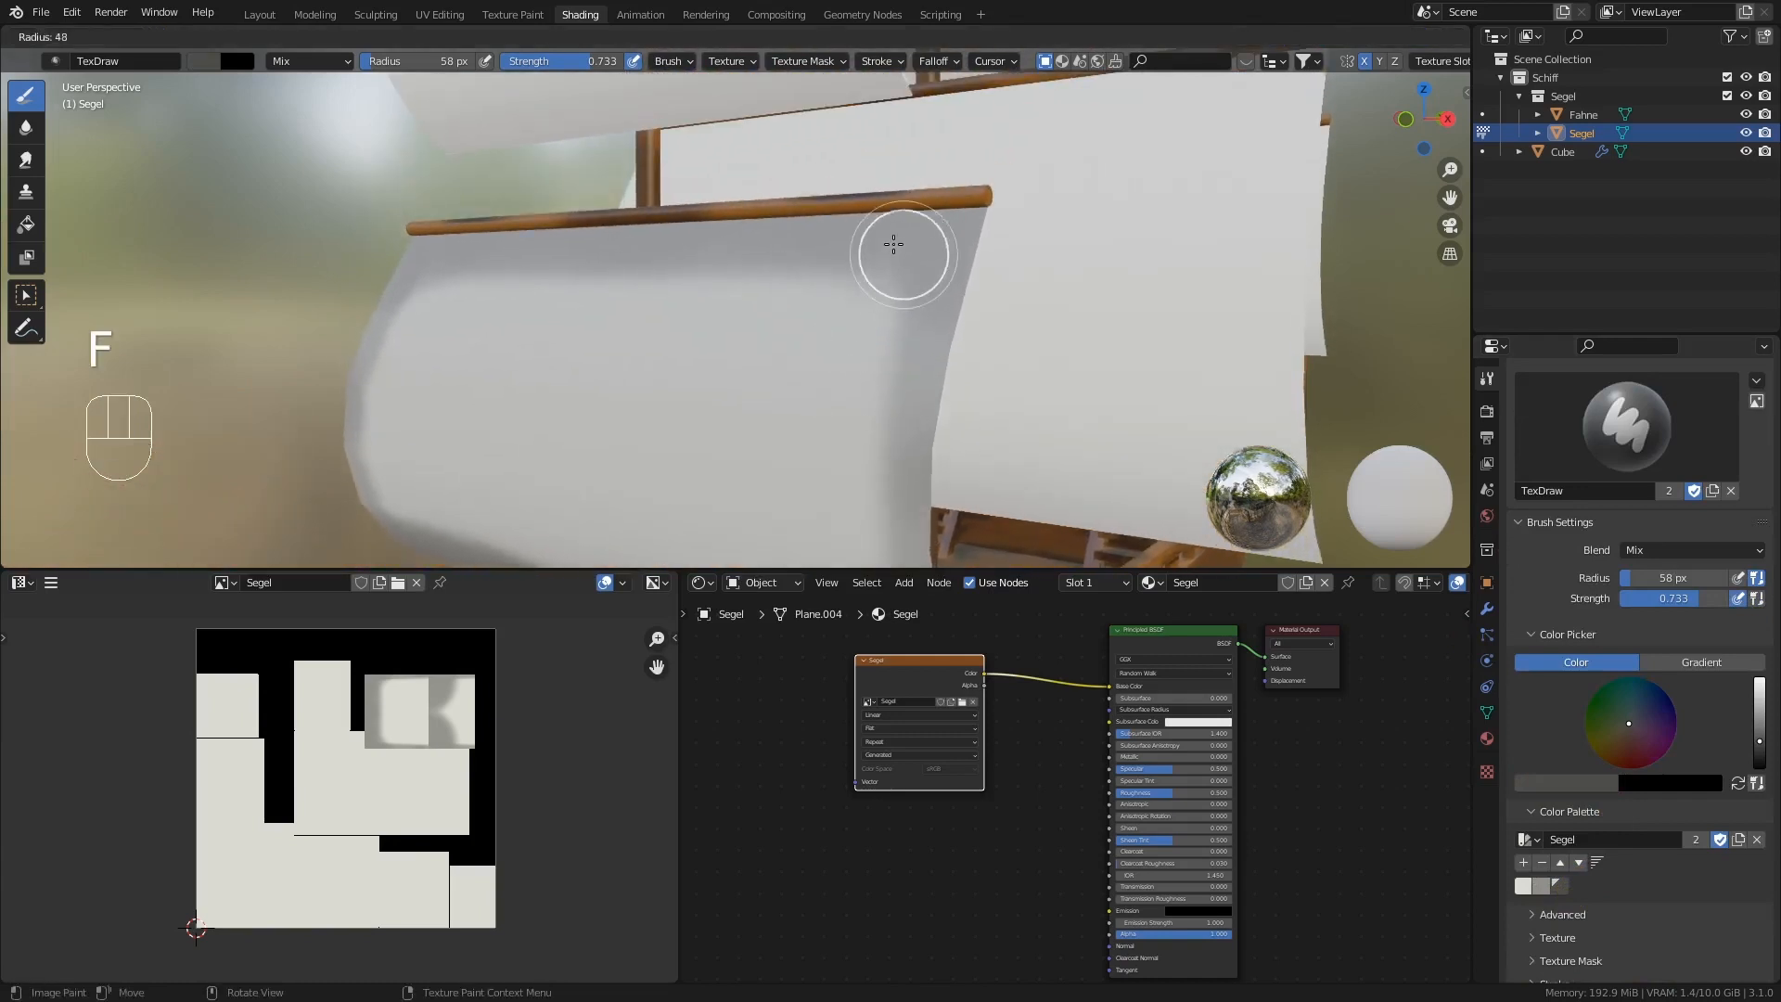
left_click(879, 237)
mouse_move(713, 215)
left_mouse_down()
mouse_move(983, 195)
mouse_move(544, 228)
mouse_move(986, 223)
mouse_move(815, 226)
left_mouse_up()
mouse_move(815, 226)
middle_mouse_down()
mouse_move(903, 287)
mouse_move(934, 338)
mouse_move(940, 191)
middle_mouse_up()
mouse_move(964, 103)
left_mouse_down()
mouse_move(926, 306)
mouse_move(1013, 501)
left_mouse_up()
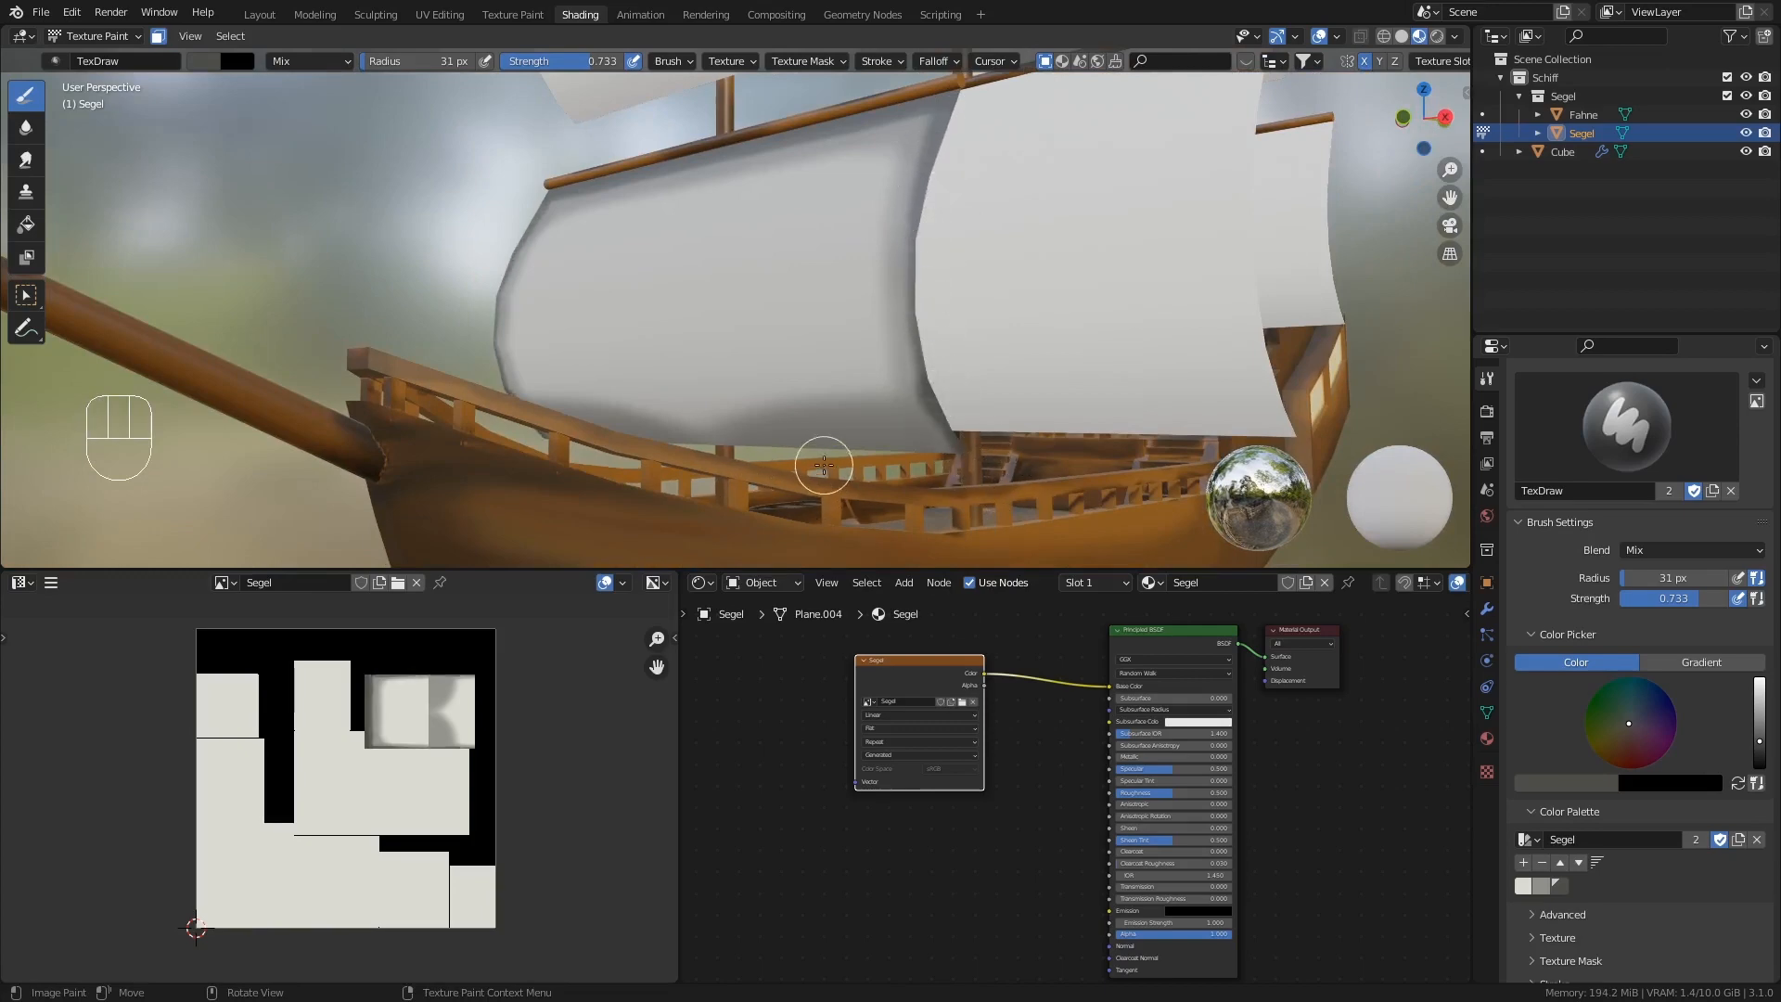
mouse_move(730, 454)
left_mouse_down()
mouse_move(993, 487)
mouse_move(965, 478)
left_mouse_up()
left_click_drag(829, 470, 1020, 477)
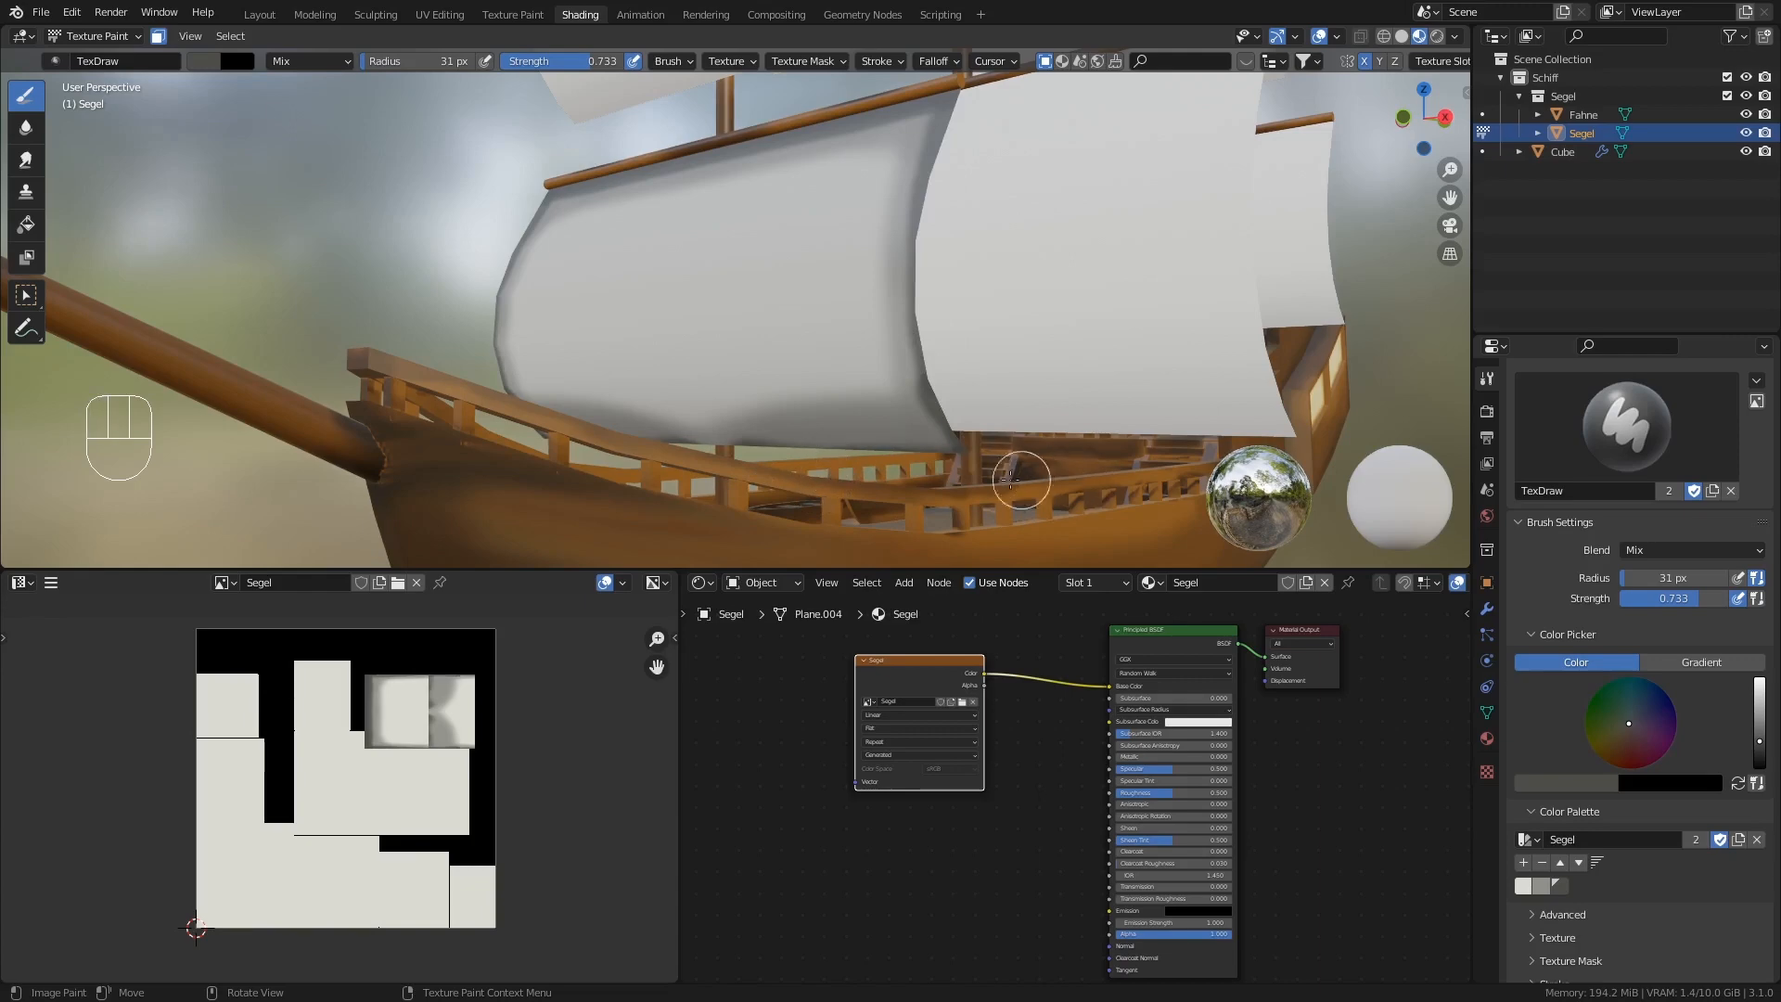
- Soften the grey shading along the upper and side edges of the front lower sail at strength 1.000
scroll(926, 310, "up", 2)
middle_click_drag(982, 325, 809, 248, "shift")
left_click(26, 127)
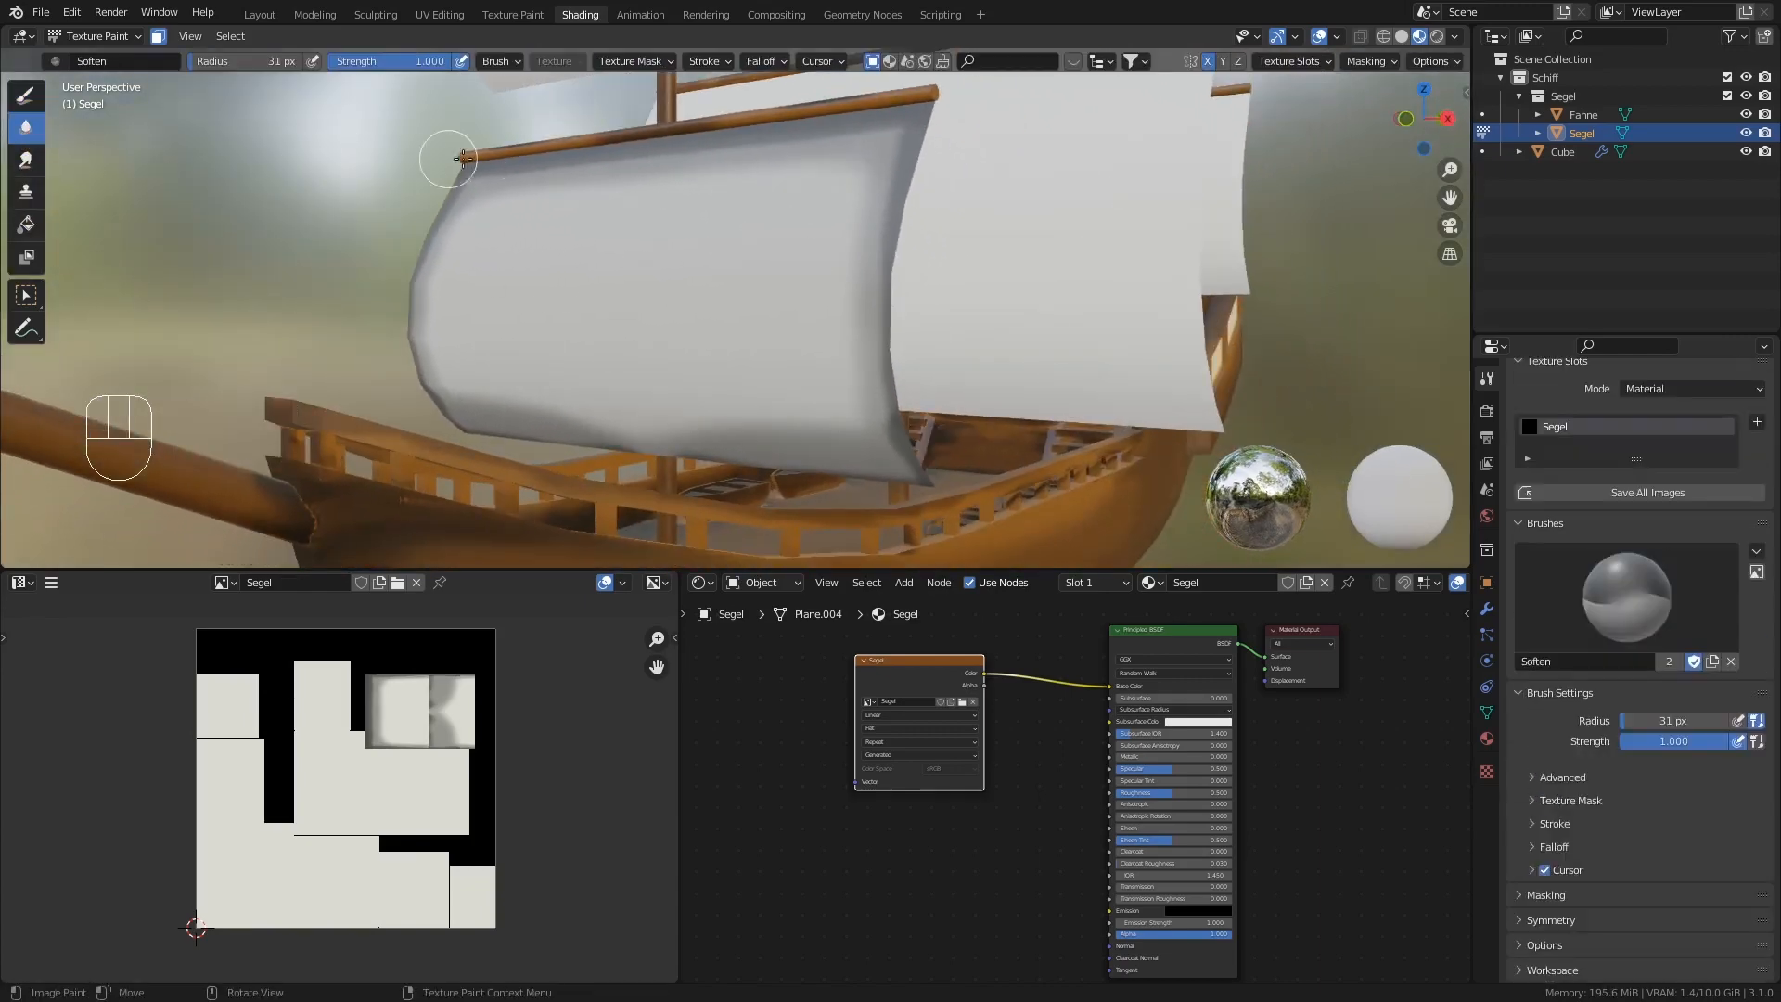
left_click_drag(671, 176, 811, 161)
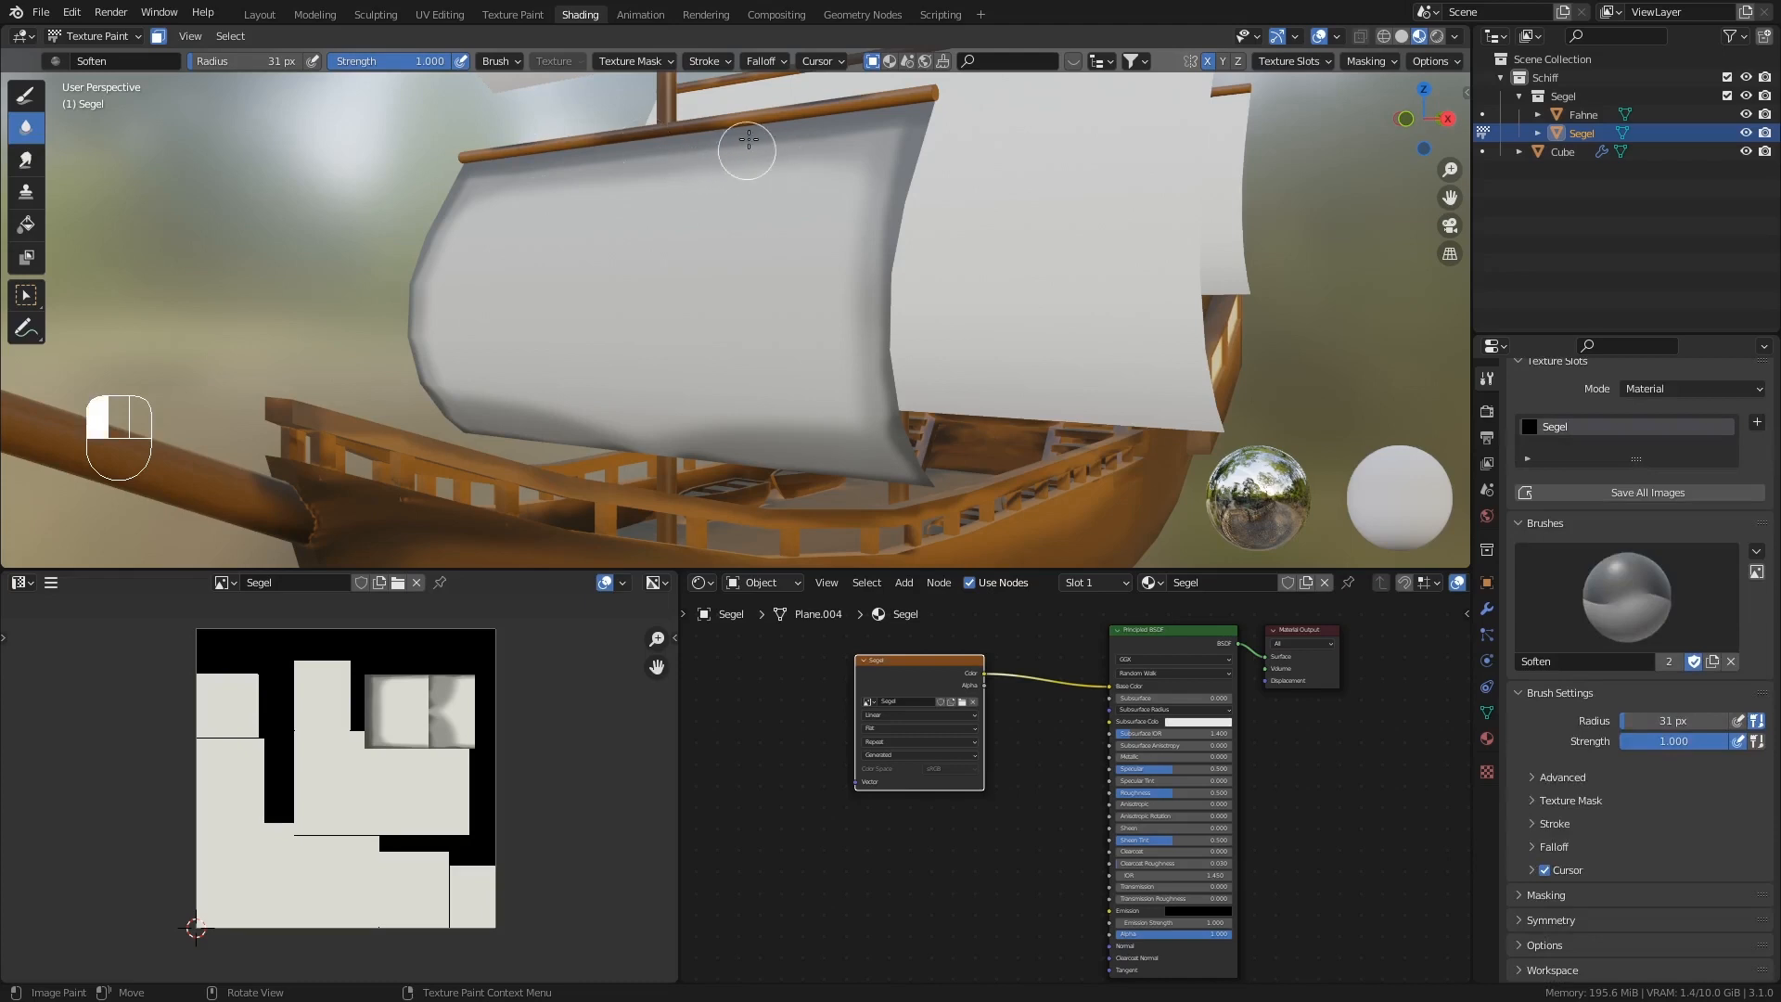
mouse_move(747, 140)
middle_mouse_down()
mouse_move(803, 214)
mouse_move(834, 127)
middle_mouse_up()
left_click_drag(835, 127, 803, 155)
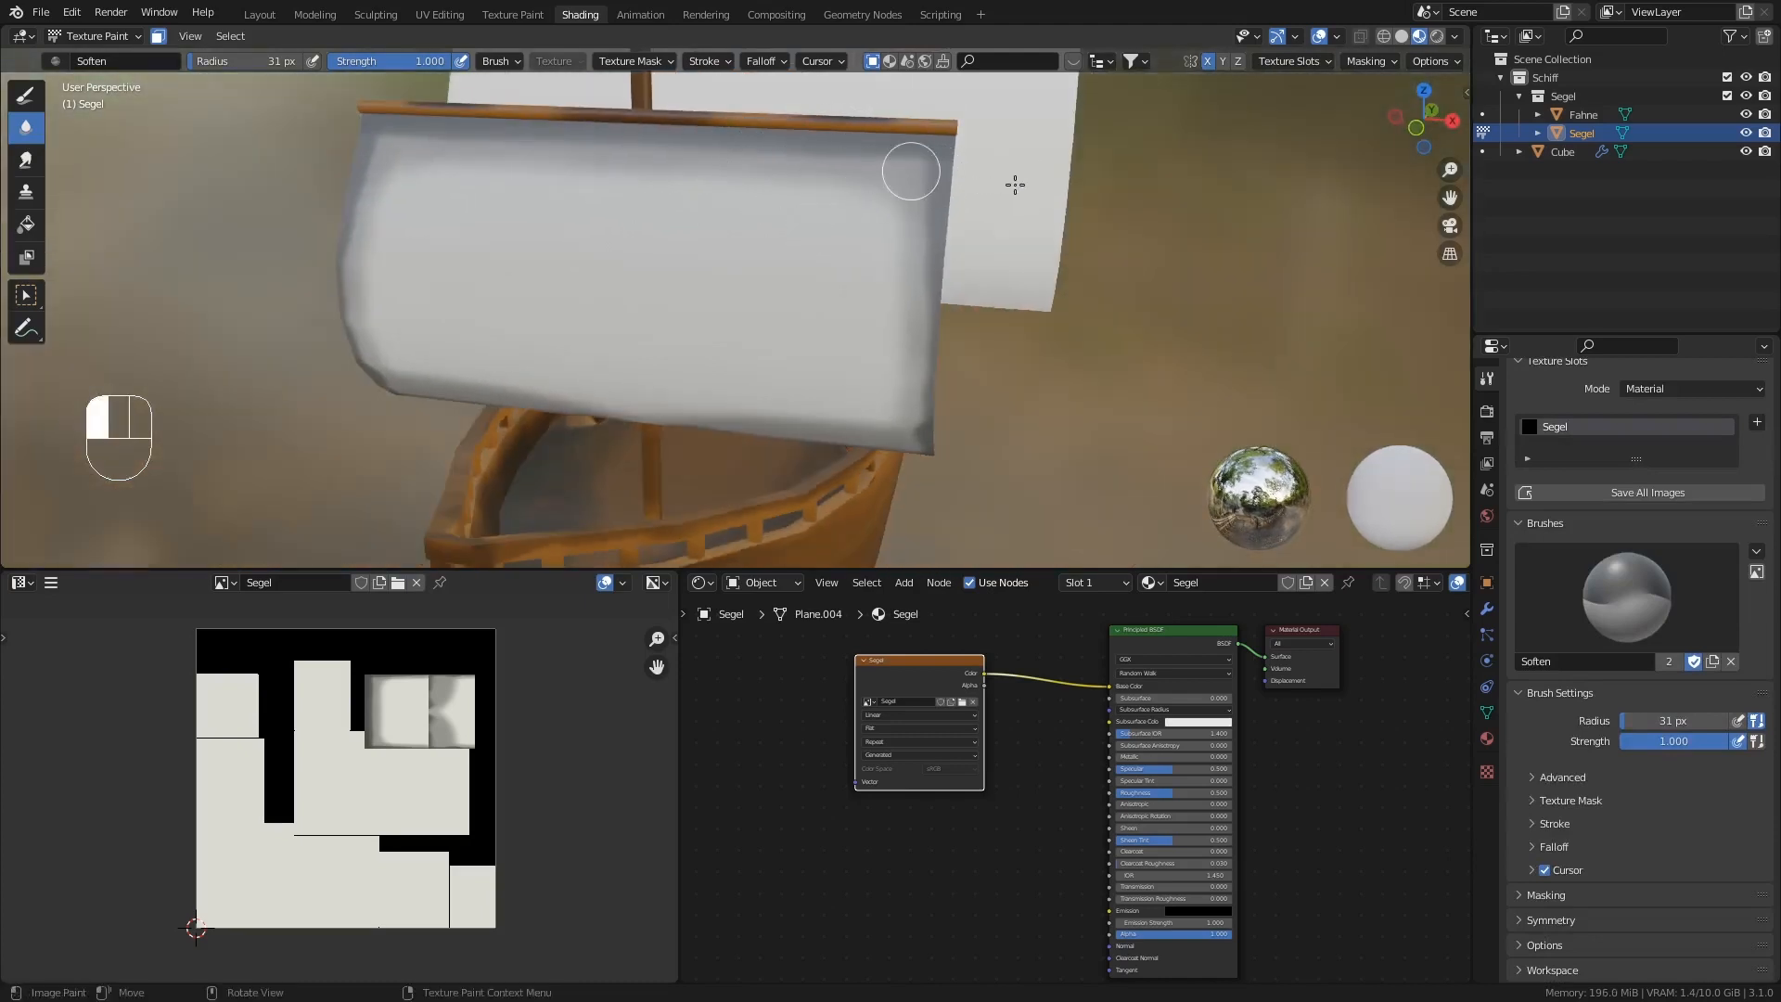
left_click_drag(986, 185, 981, 186)
mouse_move(982, 186)
middle_mouse_down()
mouse_move(955, 231)
mouse_move(916, 184)
middle_mouse_up()
left_click_drag(916, 184, 915, 253)
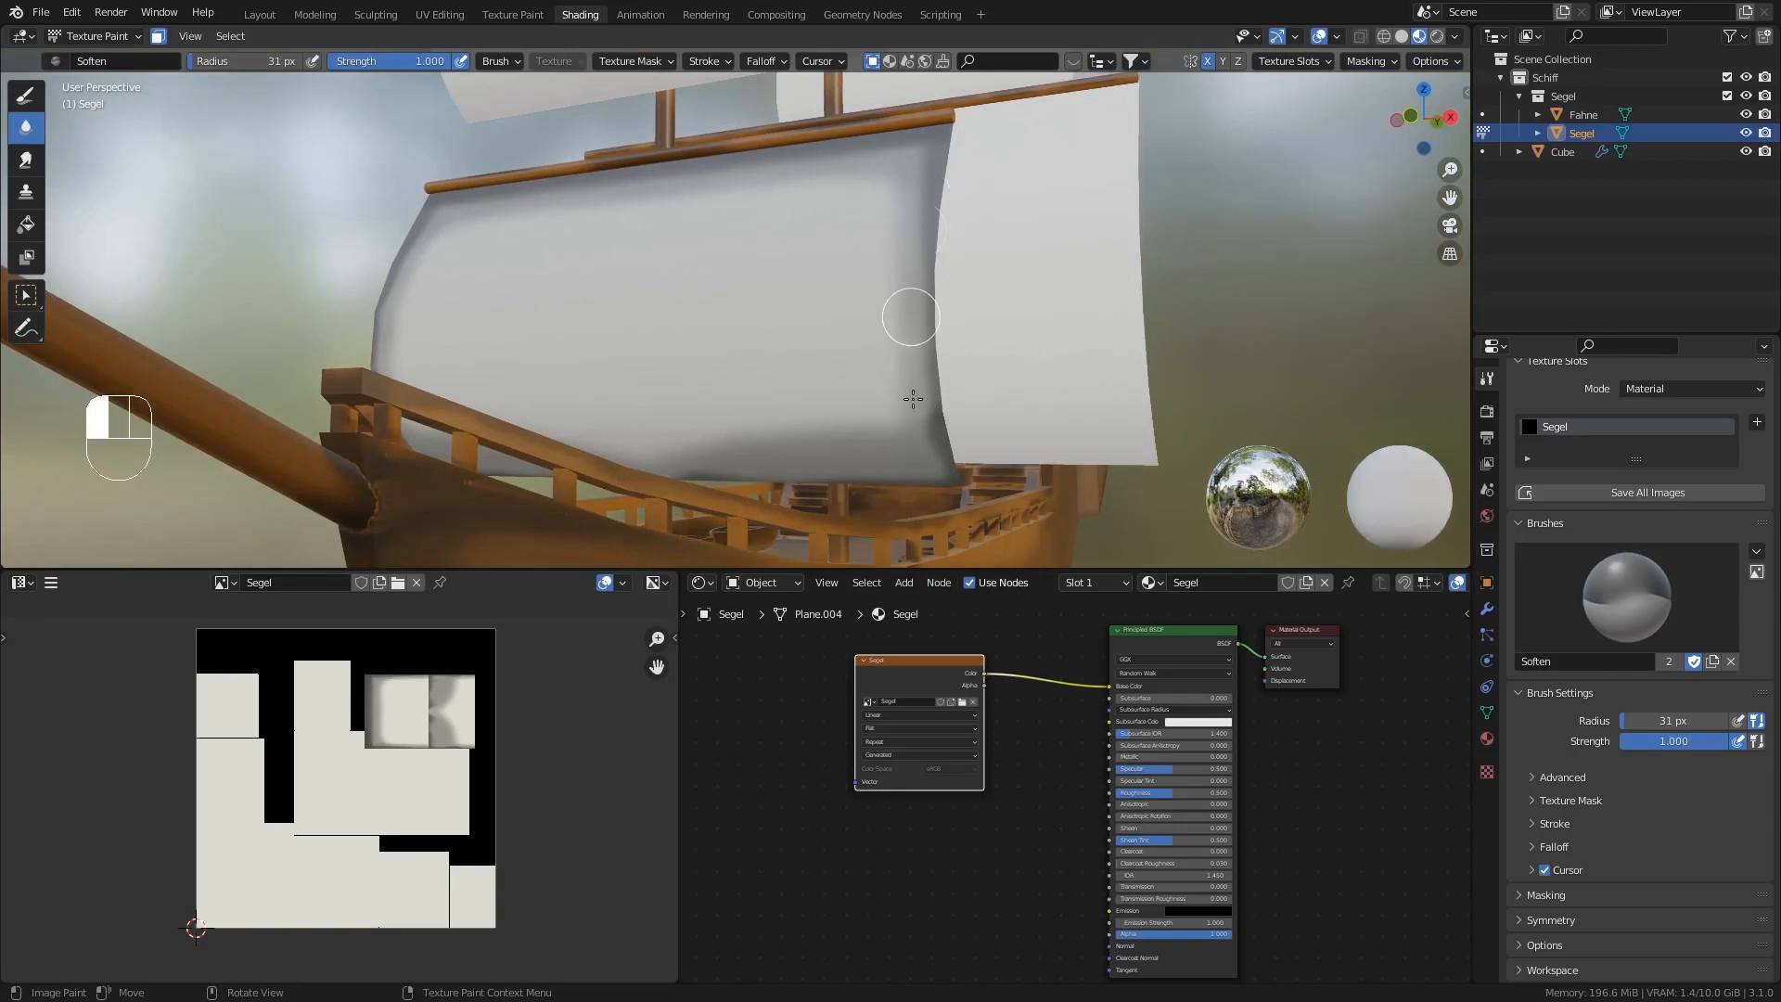
- Soften the shading along the front lower sail's bottom edge and blend its corners
mouse_move(686, 447)
left_mouse_down()
mouse_move(707, 422)
mouse_move(784, 408)
left_mouse_up()
middle_click_drag(785, 408, 851, 414)
left_click_drag(853, 413, 876, 418)
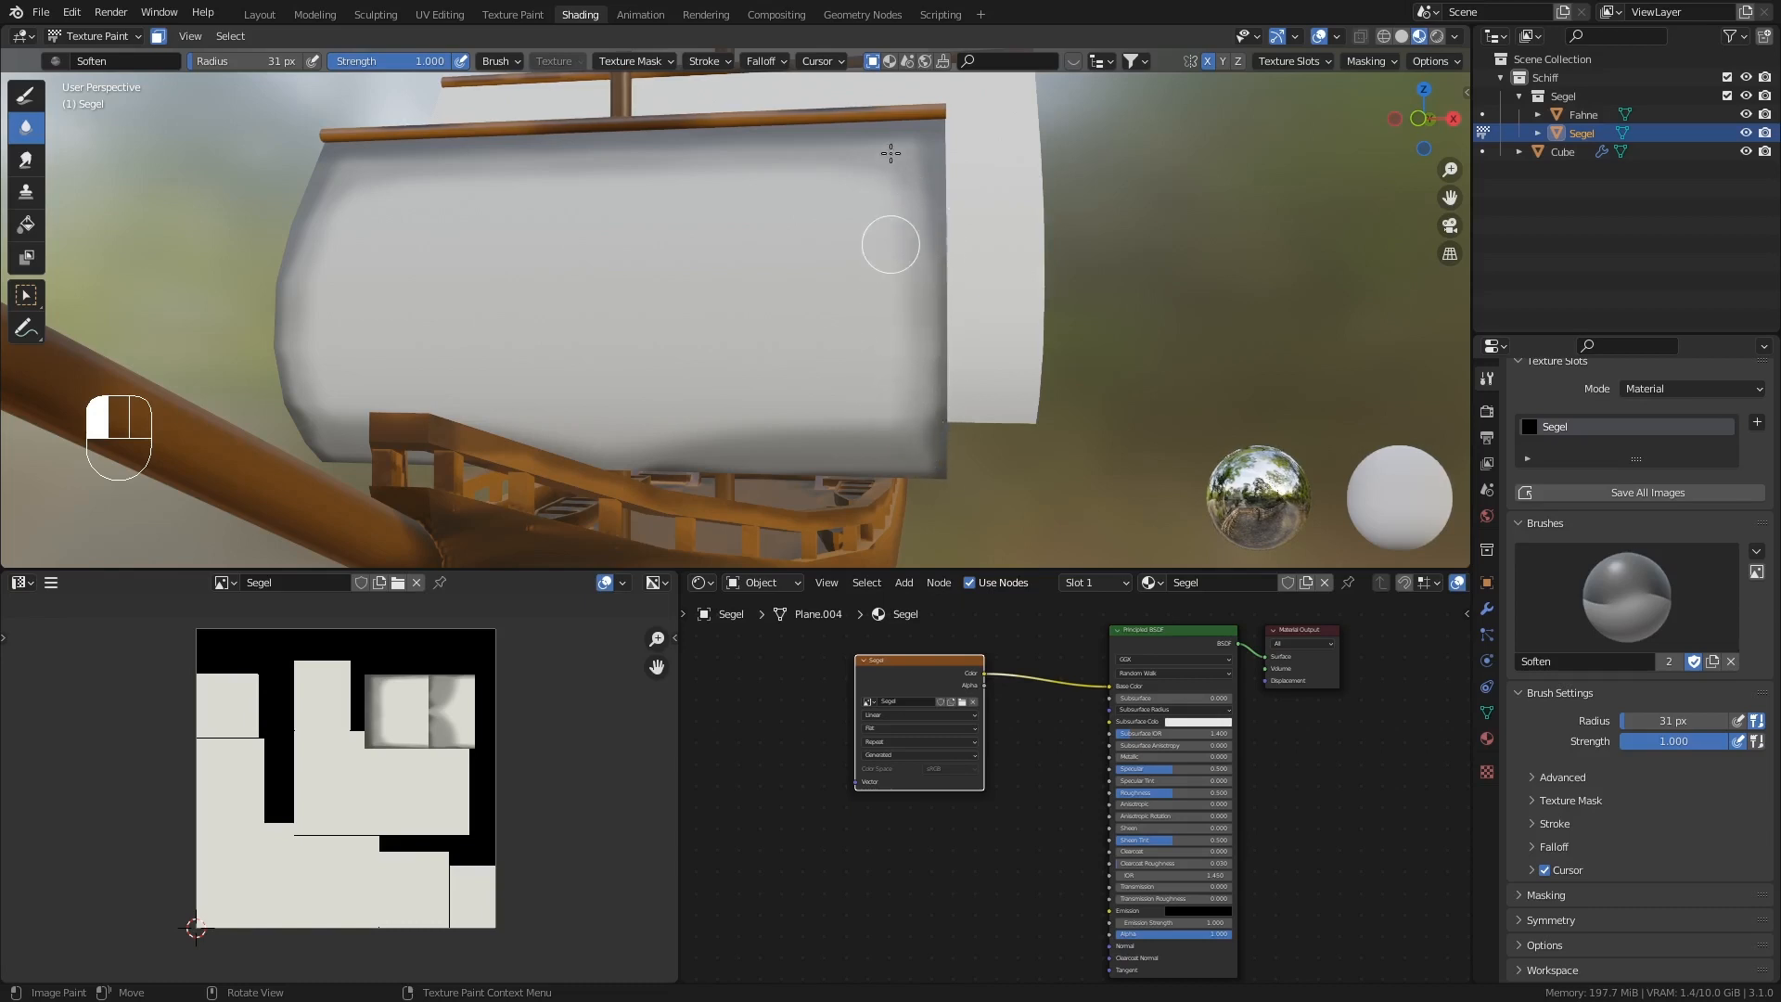
mouse_move(891, 153)
left_mouse_down()
mouse_move(930, 122)
mouse_move(920, 147)
left_mouse_up()
left_click_drag(904, 180, 906, 164)
left_click_drag(835, 280, 779, 315)
middle_click_drag(779, 314, 578, 398)
left_click_drag(579, 398, 578, 398)
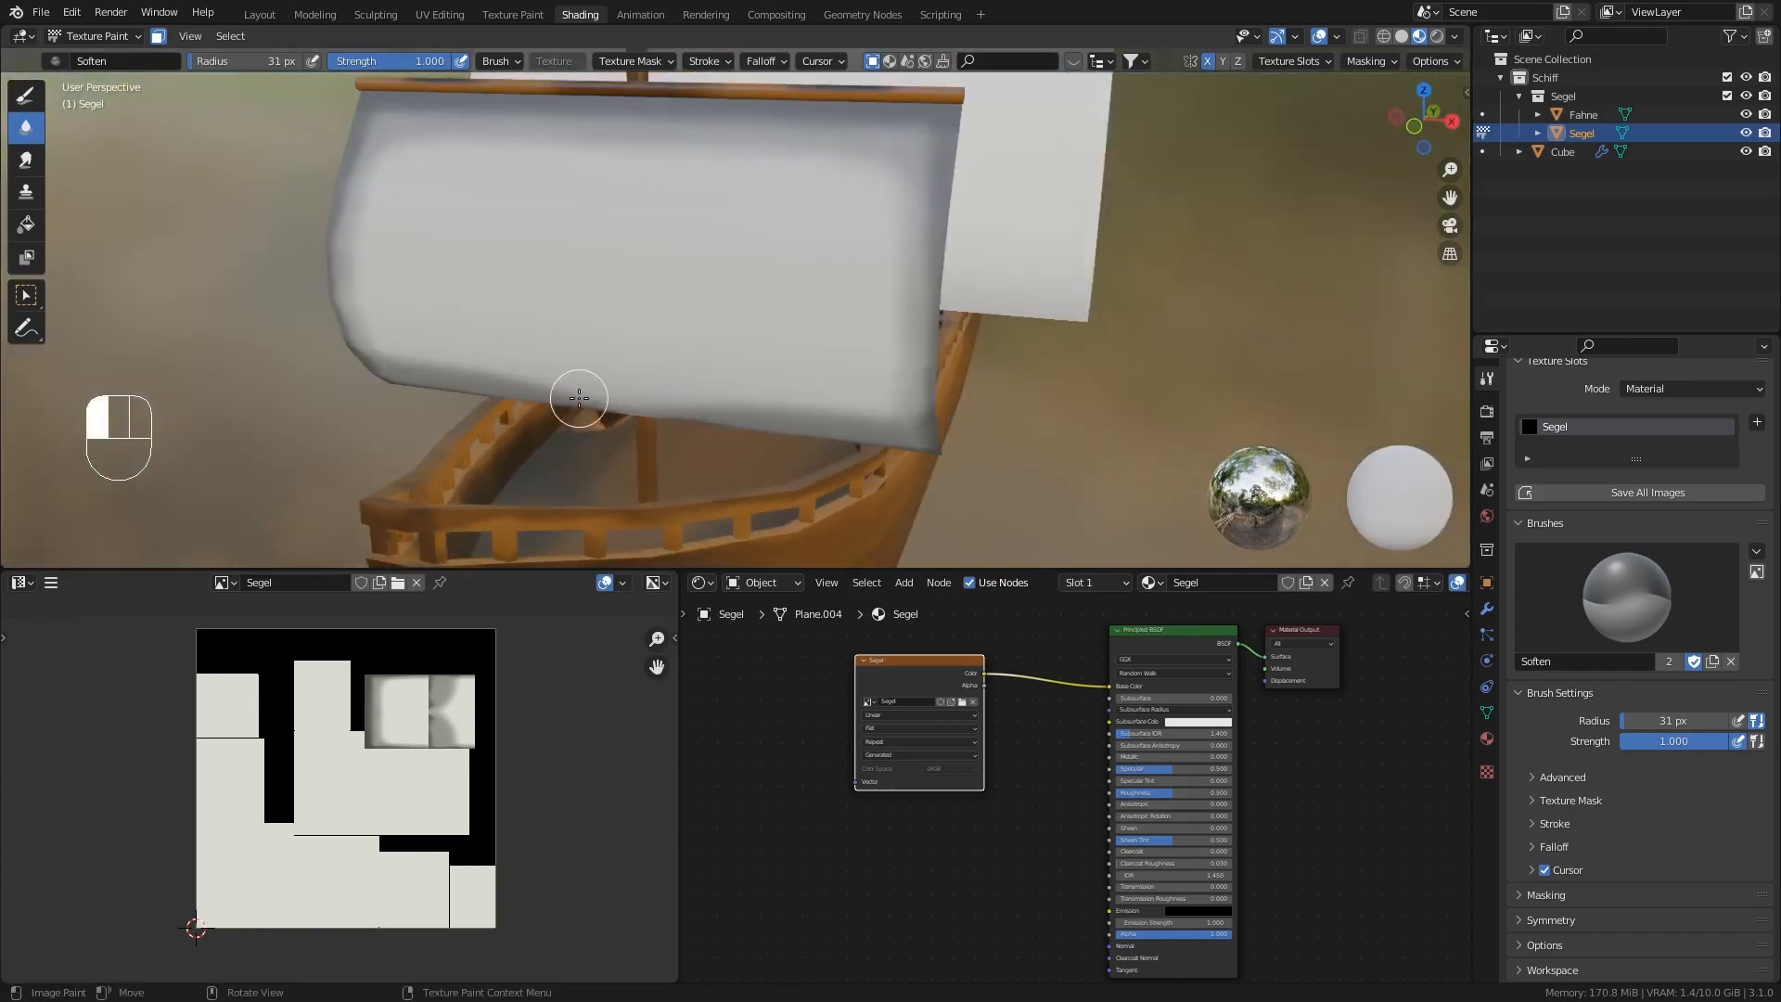
- Smooth the dark patch near the front lower sail's bottom corner with broad Soften strokes
left_click_drag(685, 408, 685, 408)
middle_click_drag(685, 408, 659, 358)
scroll(683, 398, "up", 6)
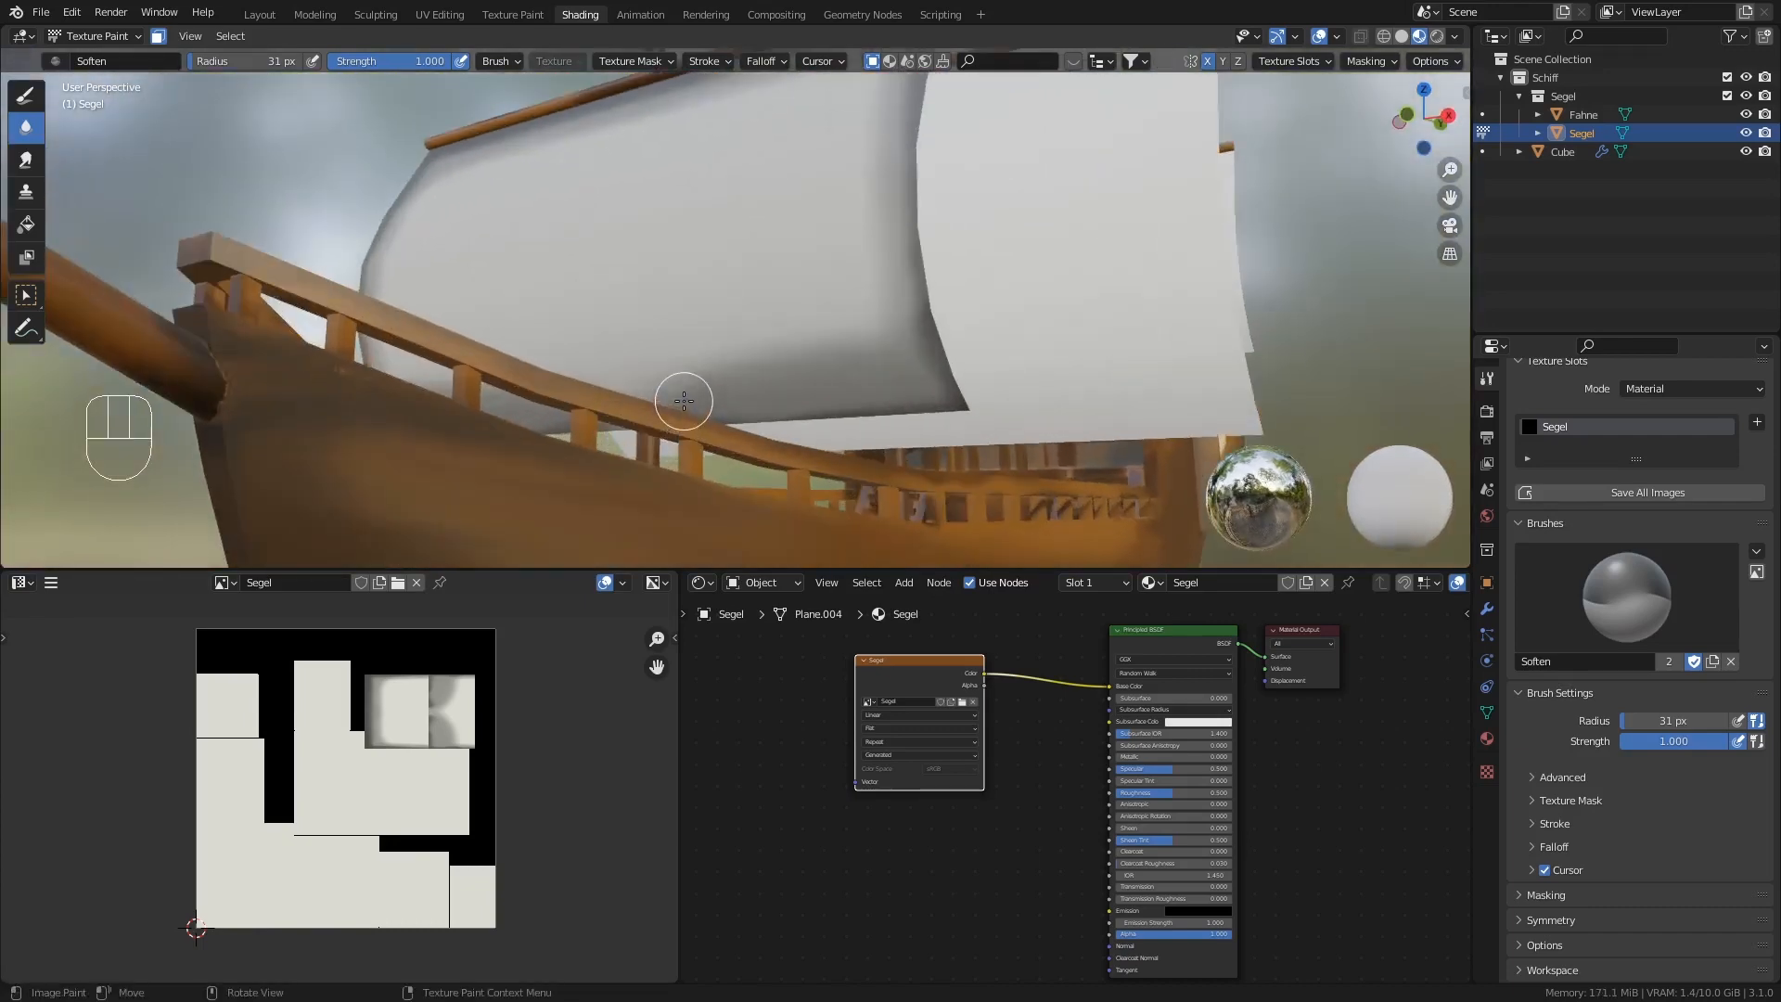
left_click_drag(742, 352, 1144, 268)
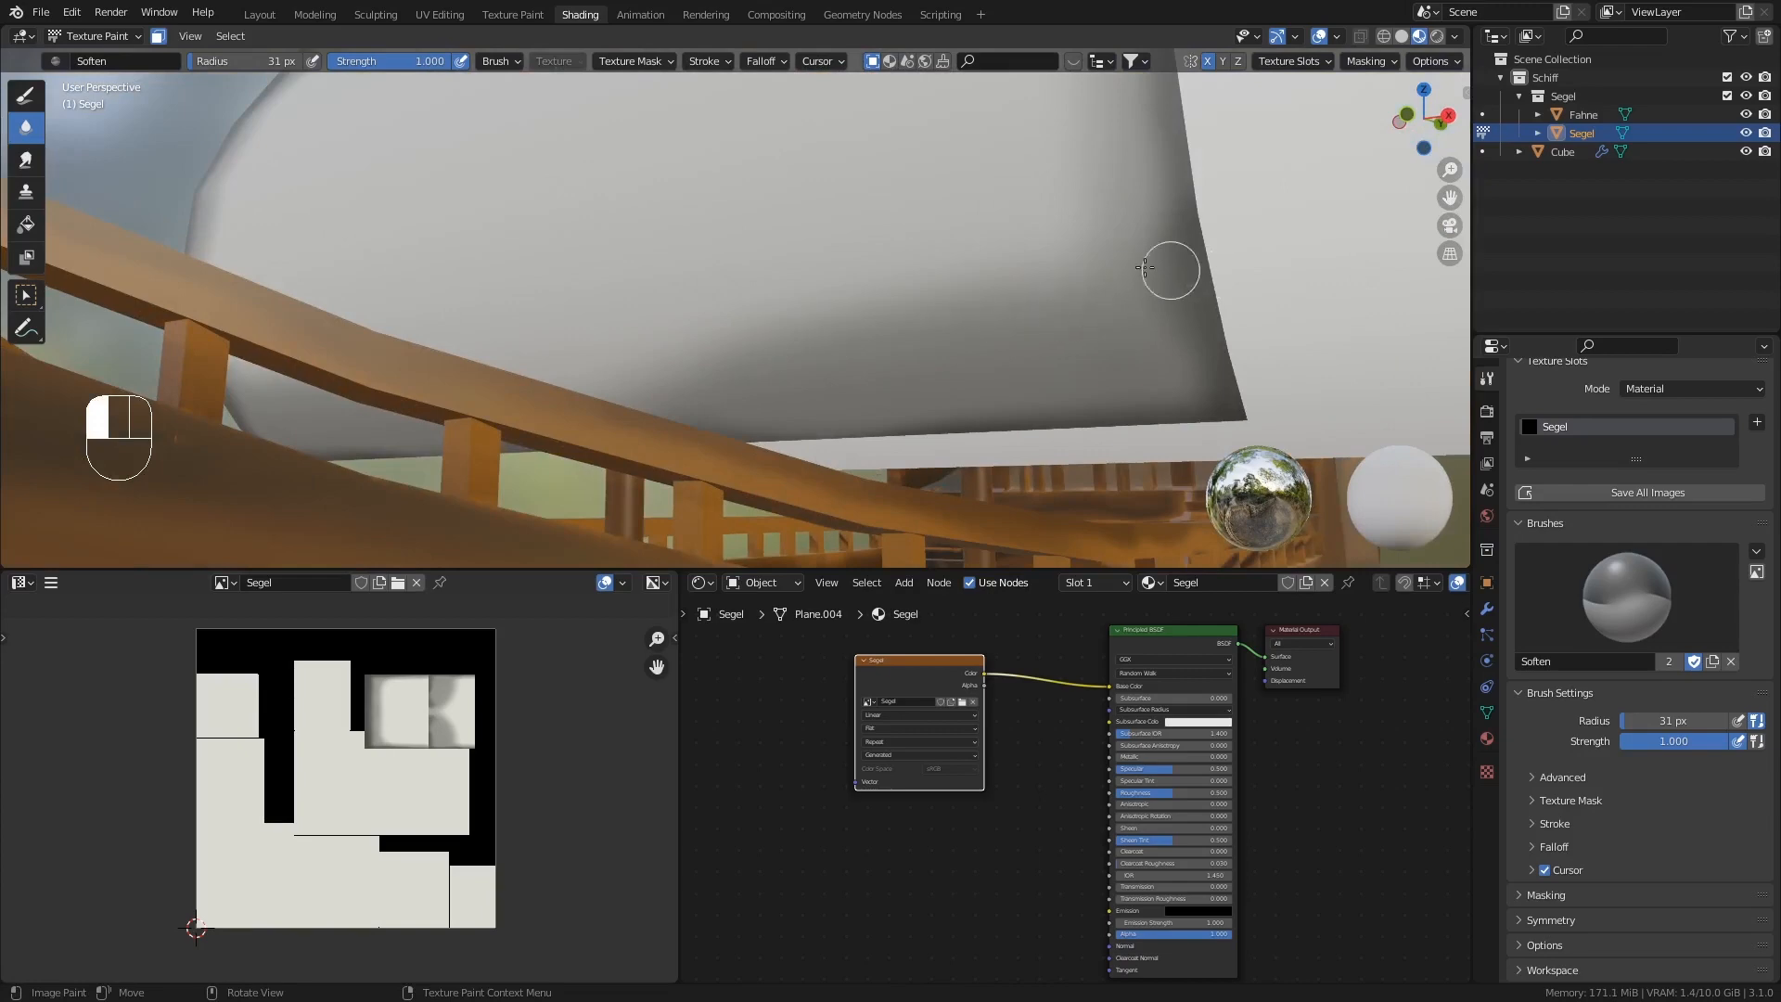
left_click_drag(791, 323, 609, 395)
scroll(676, 365, "down", 4)
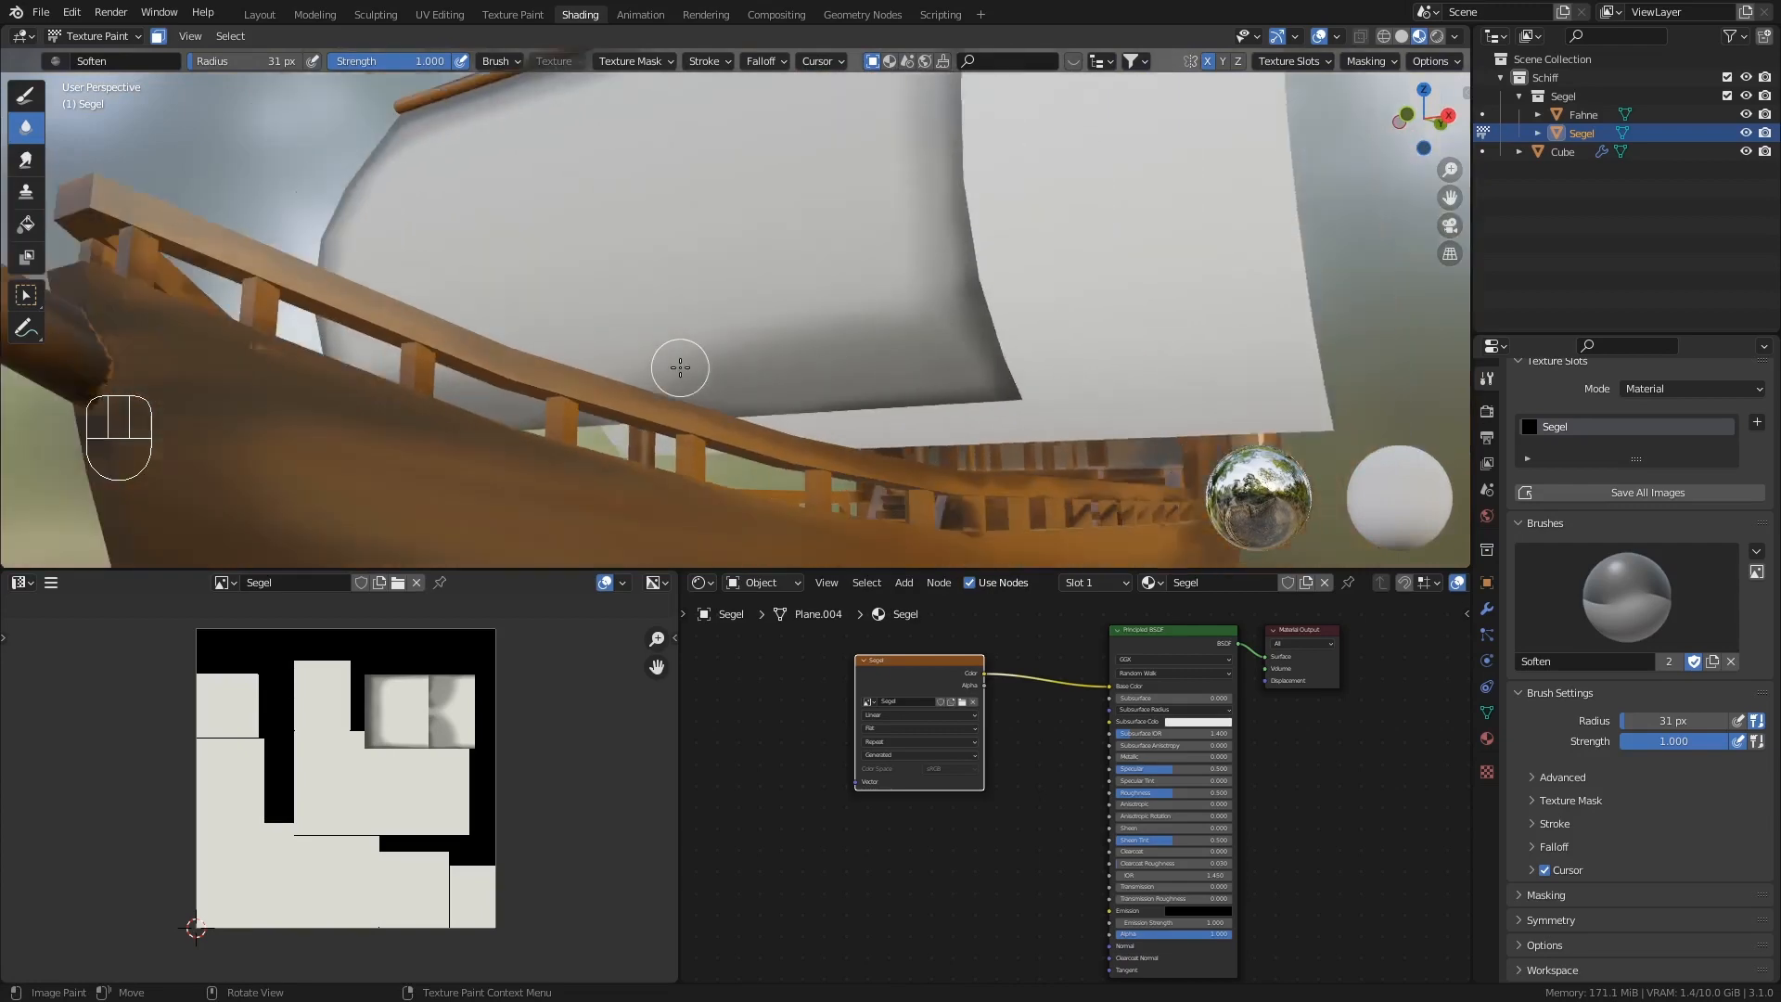
mouse_move(807, 303)
middle_mouse_down("ctrl")
mouse_move(808, 373)
mouse_move(823, 322)
mouse_move(664, 406)
mouse_move(673, 425)
middle_mouse_up("ctrl")
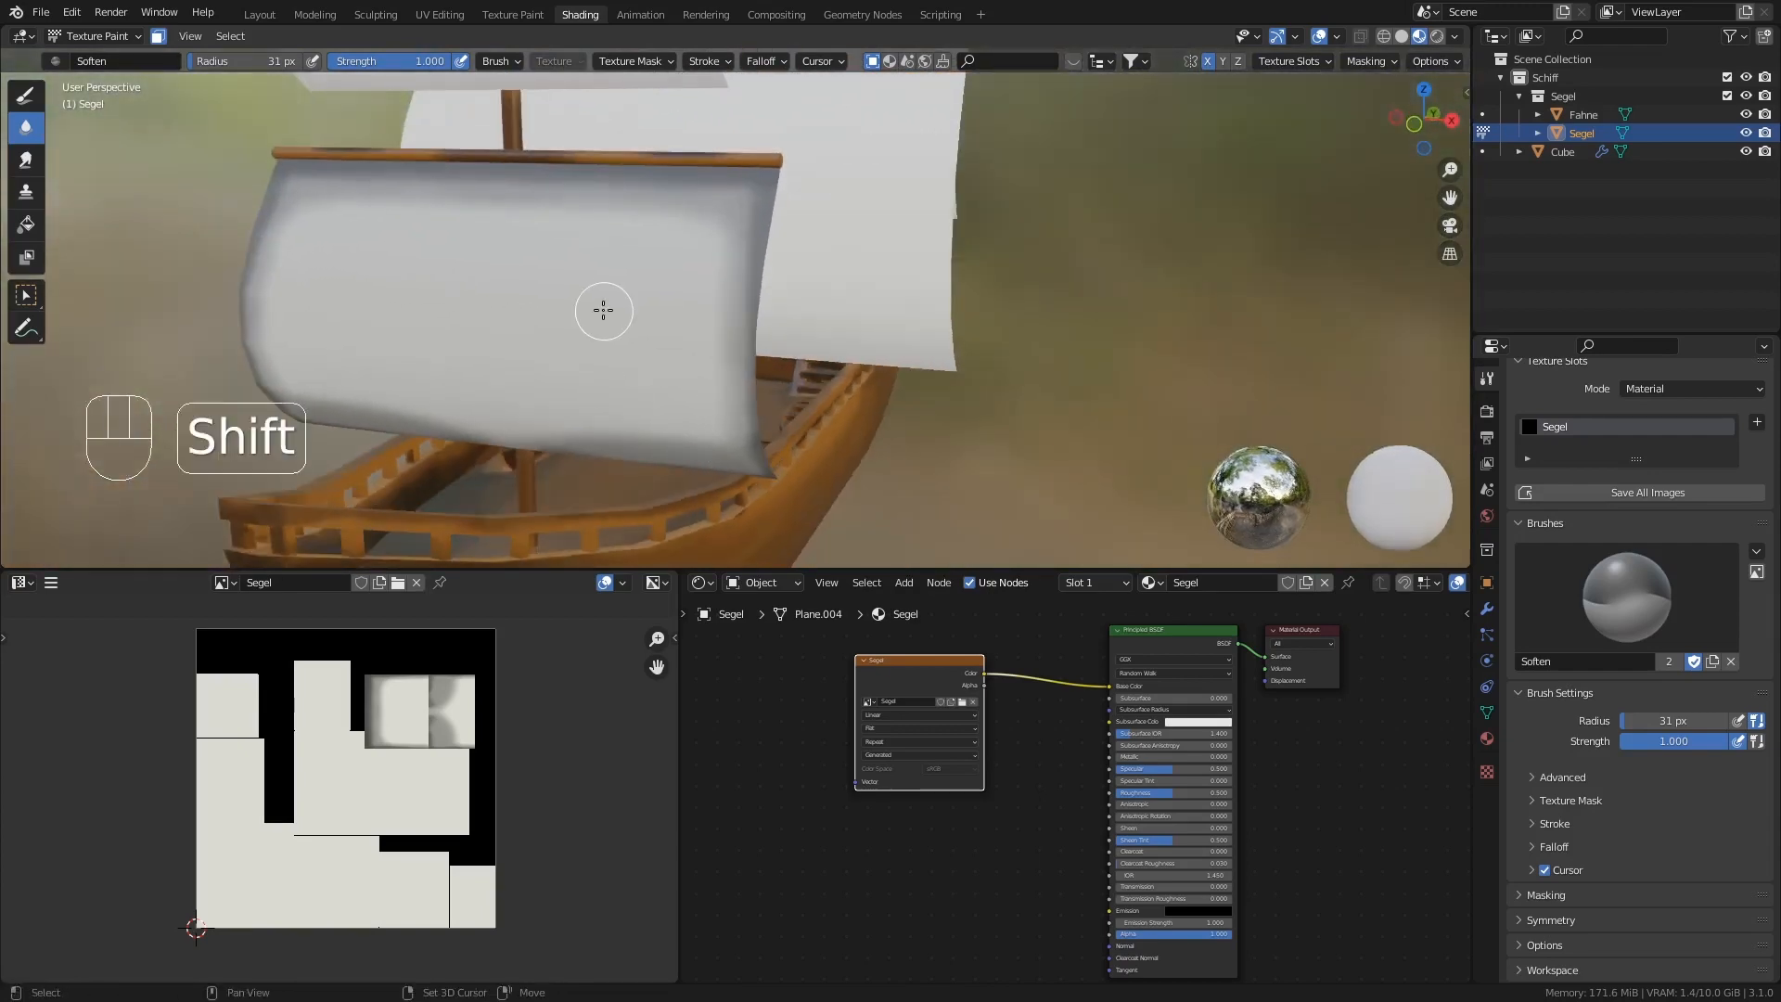
- Soften the shading beneath the yard along the front lower sail's upper edge and upper corner
middle_click_drag(602, 311, 675, 351, "shift")
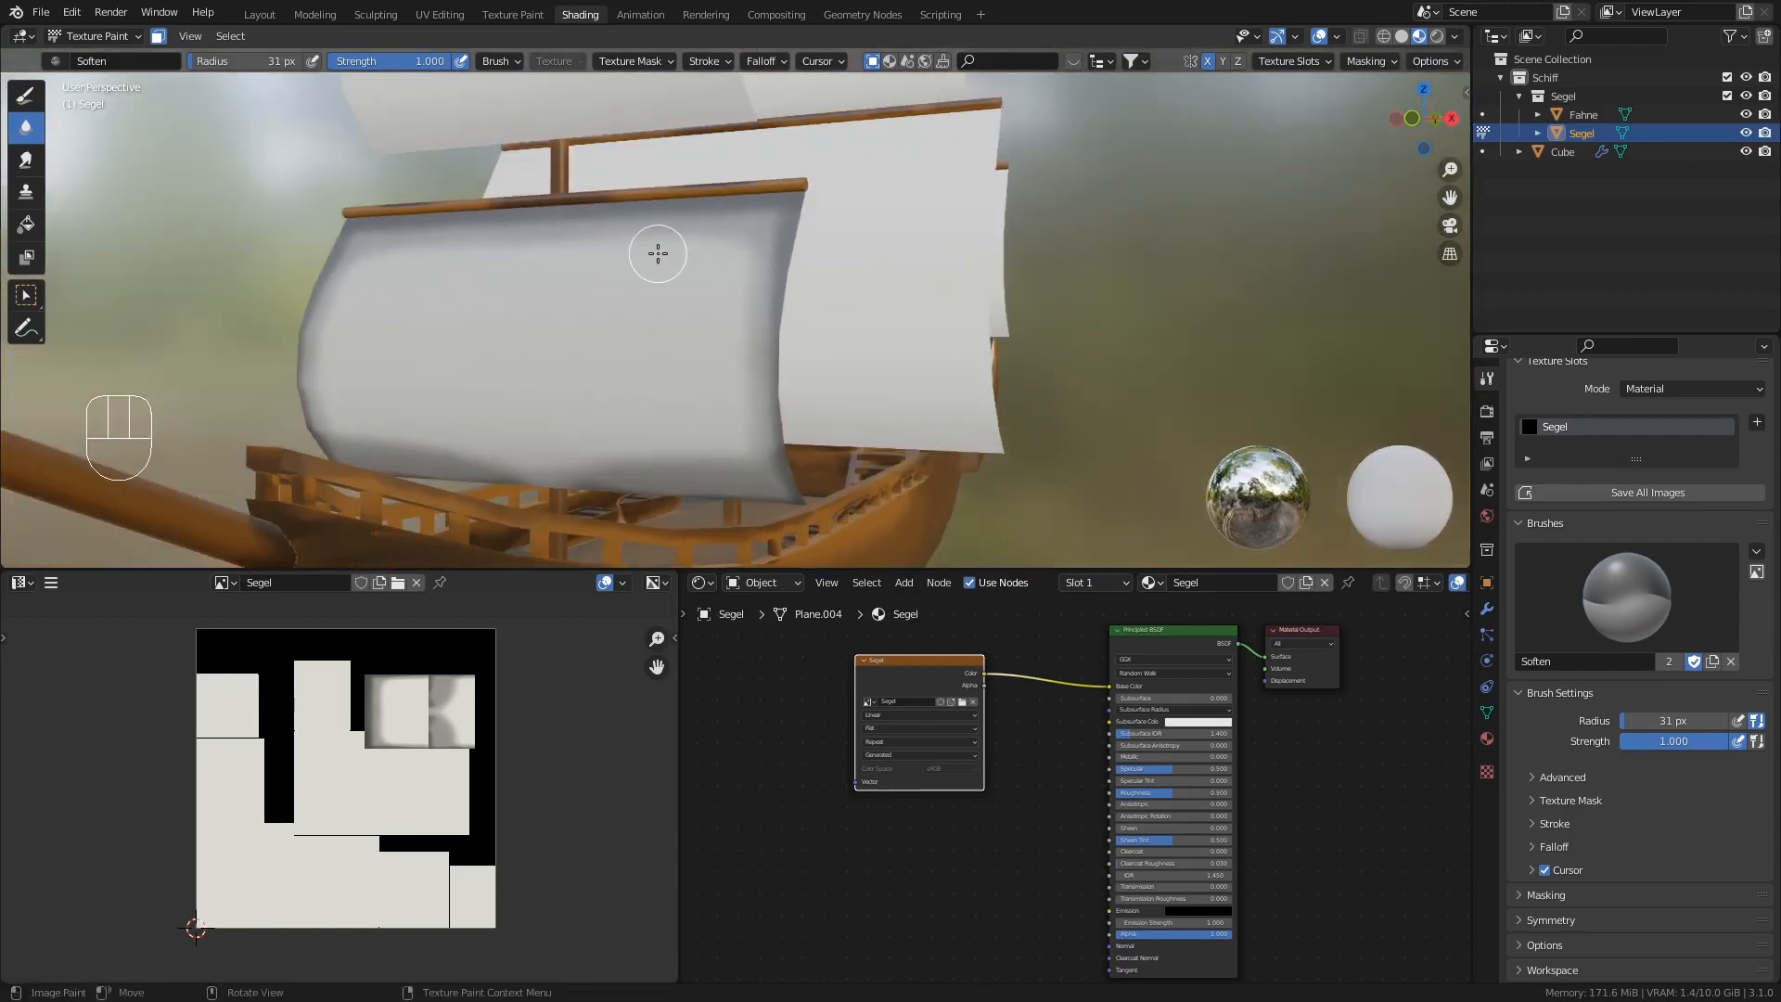
mouse_move(656, 250)
middle_mouse_down()
mouse_move(707, 280)
mouse_move(652, 270)
middle_mouse_up()
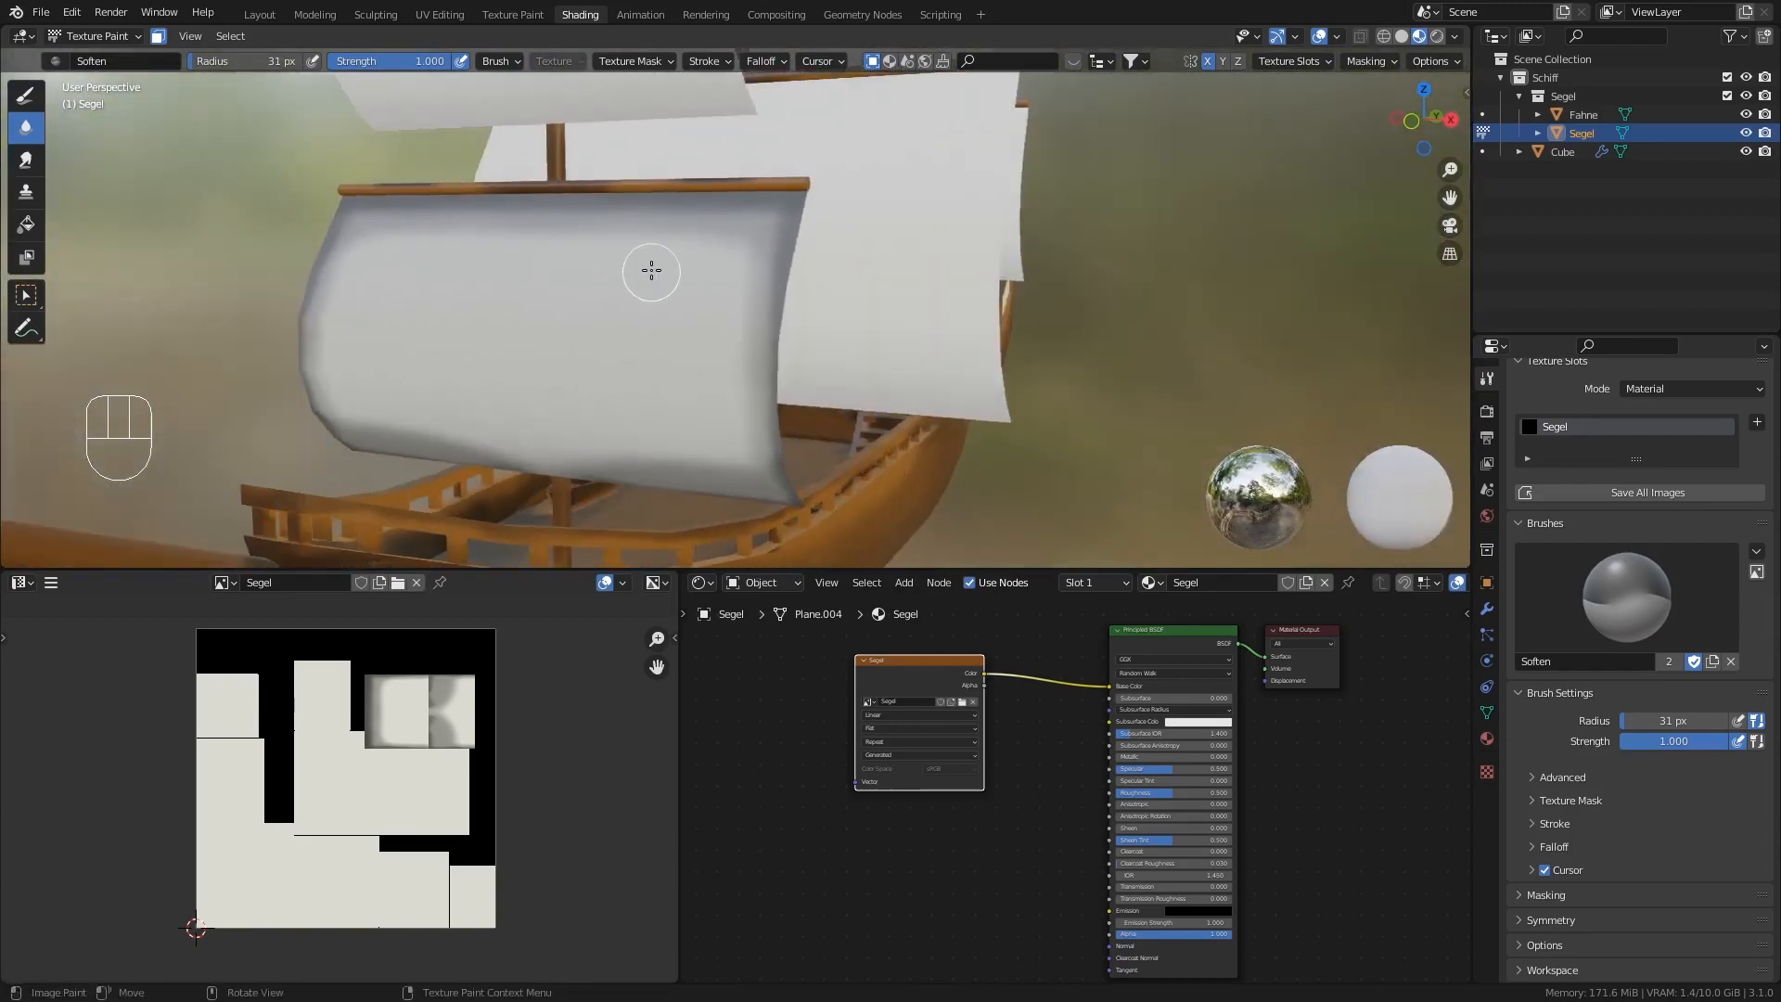
left_click_drag(639, 229, 596, 220)
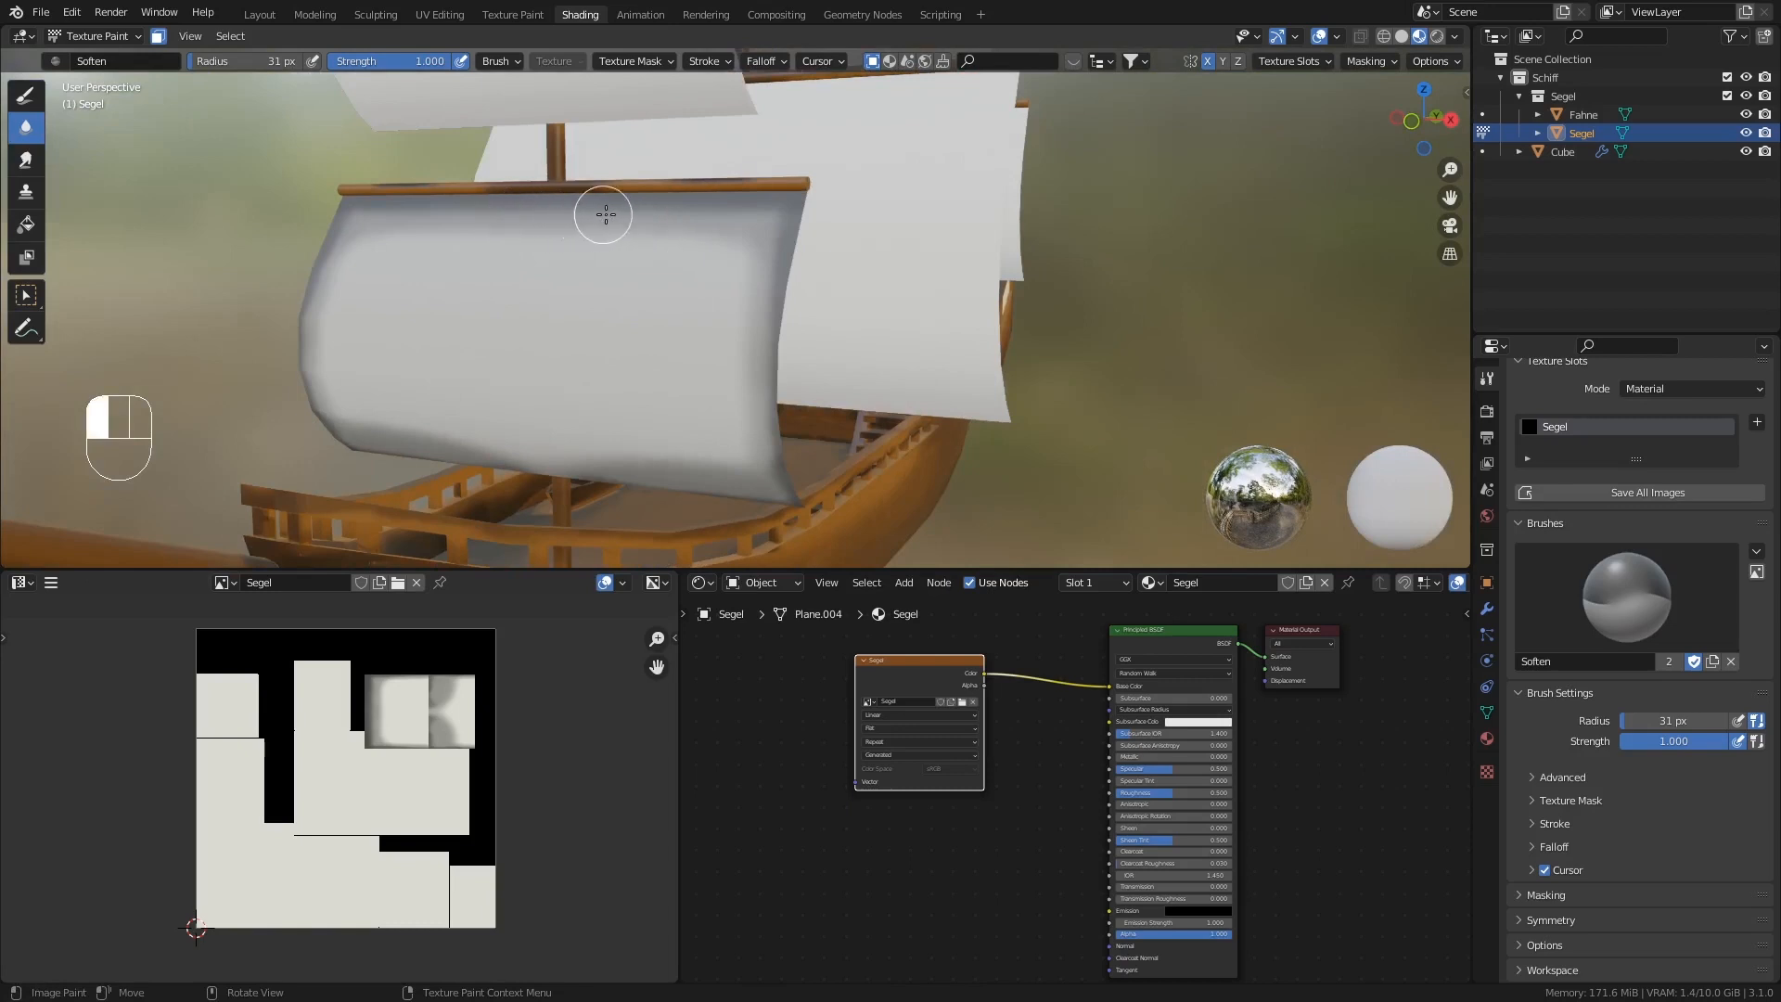
left_click_drag(768, 216, 497, 207)
mouse_move(497, 207)
middle_mouse_down()
mouse_move(589, 244)
mouse_move(537, 219)
middle_mouse_up()
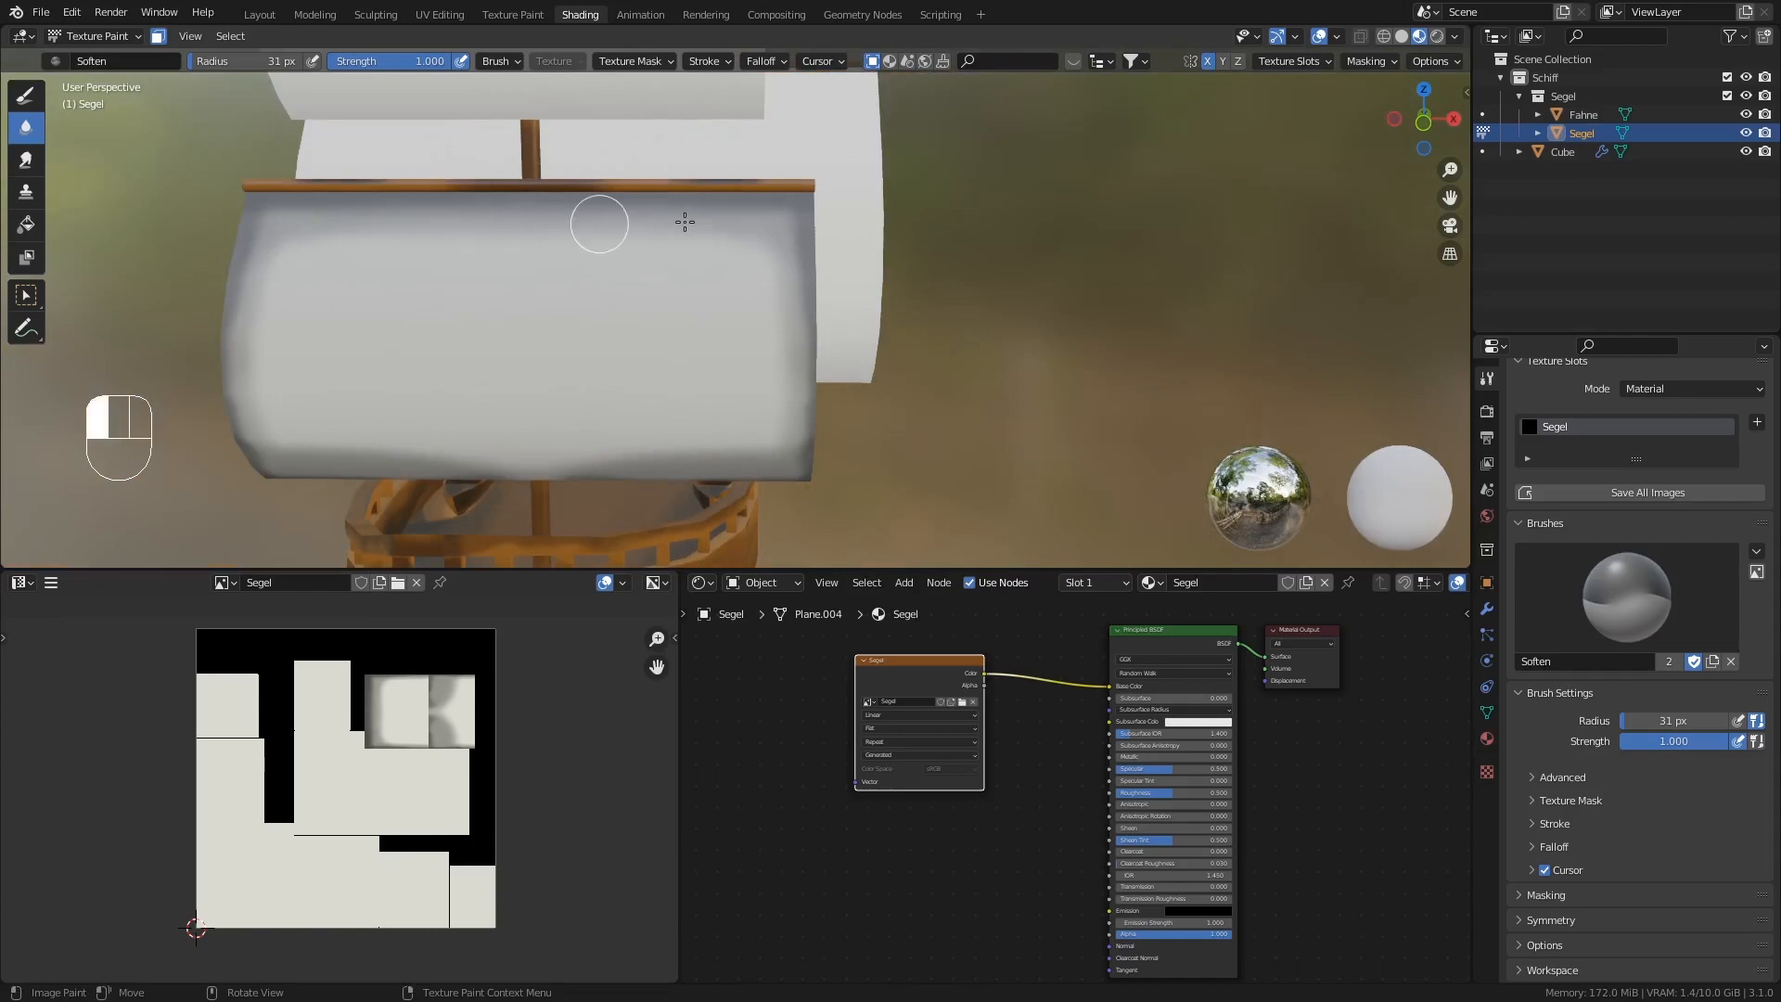
left_click_drag(755, 223, 776, 240)
mouse_move(737, 378)
middle_mouse_down()
mouse_move(656, 339)
mouse_move(704, 337)
mouse_move(676, 349)
mouse_move(695, 444)
mouse_move(689, 388)
middle_mouse_up()
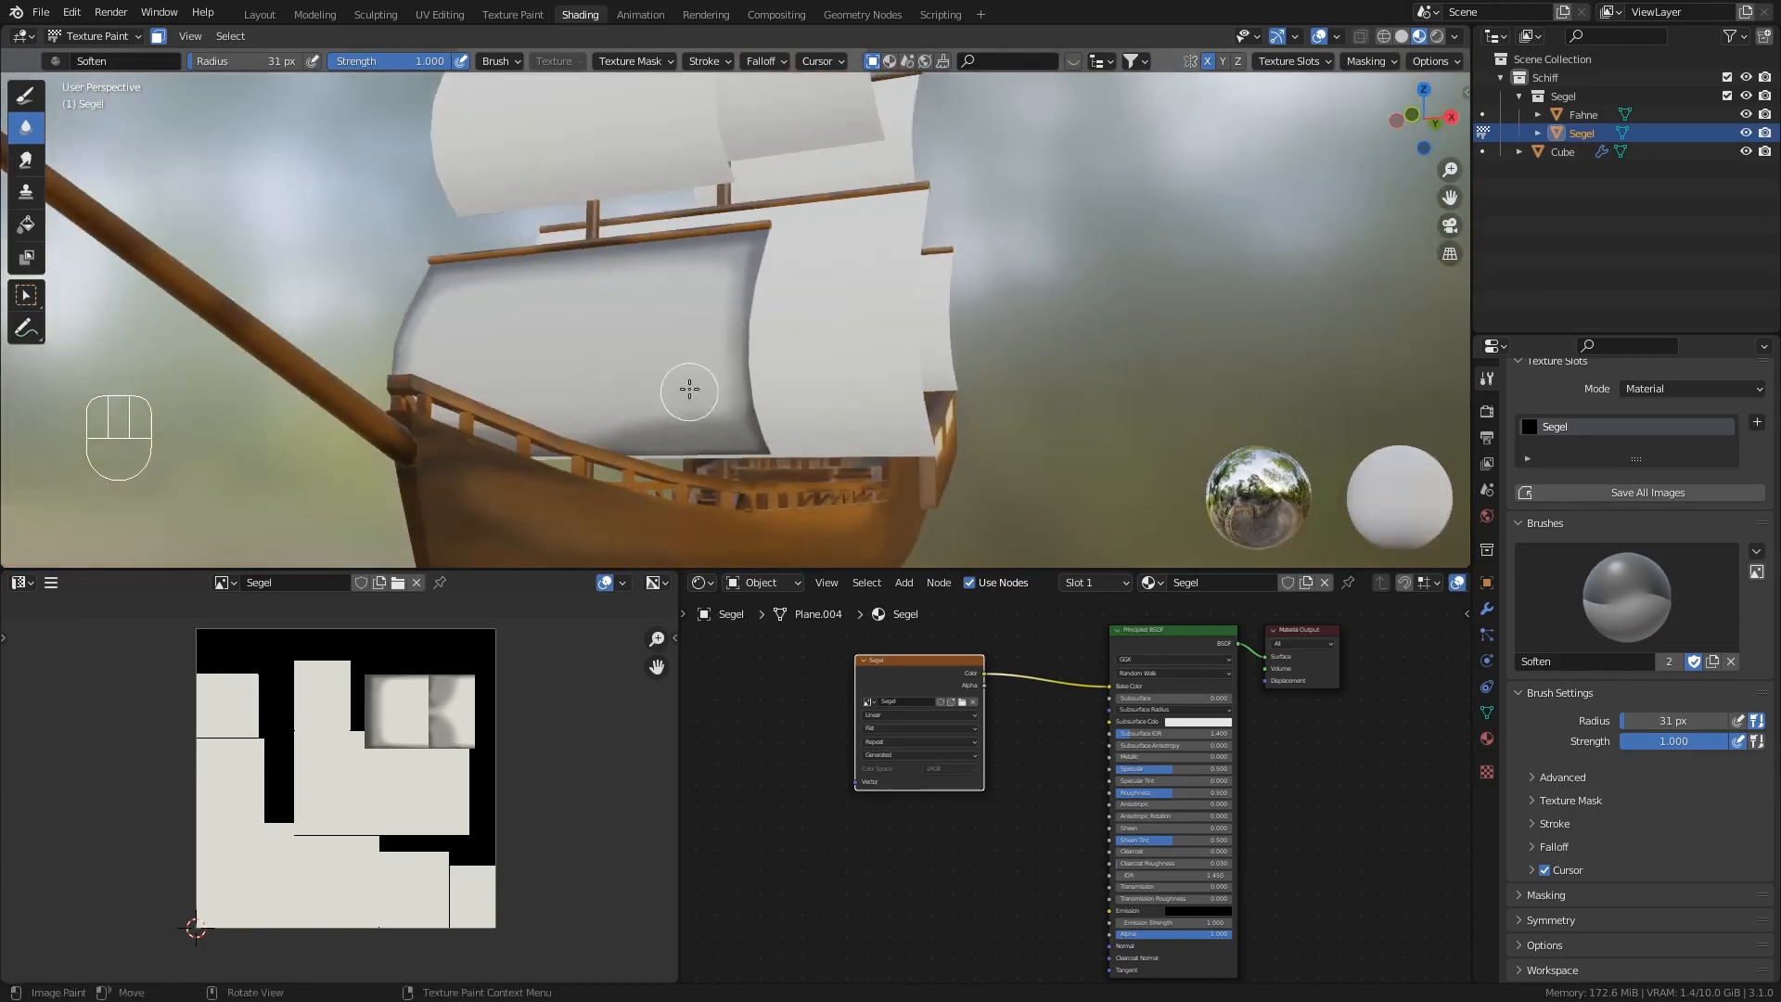
- Paint off-white over the front lower sail's centre with a 57 px Draw brush, narrowing the grey border
left_click(24, 97)
scroll(1632, 788, "down", 5)
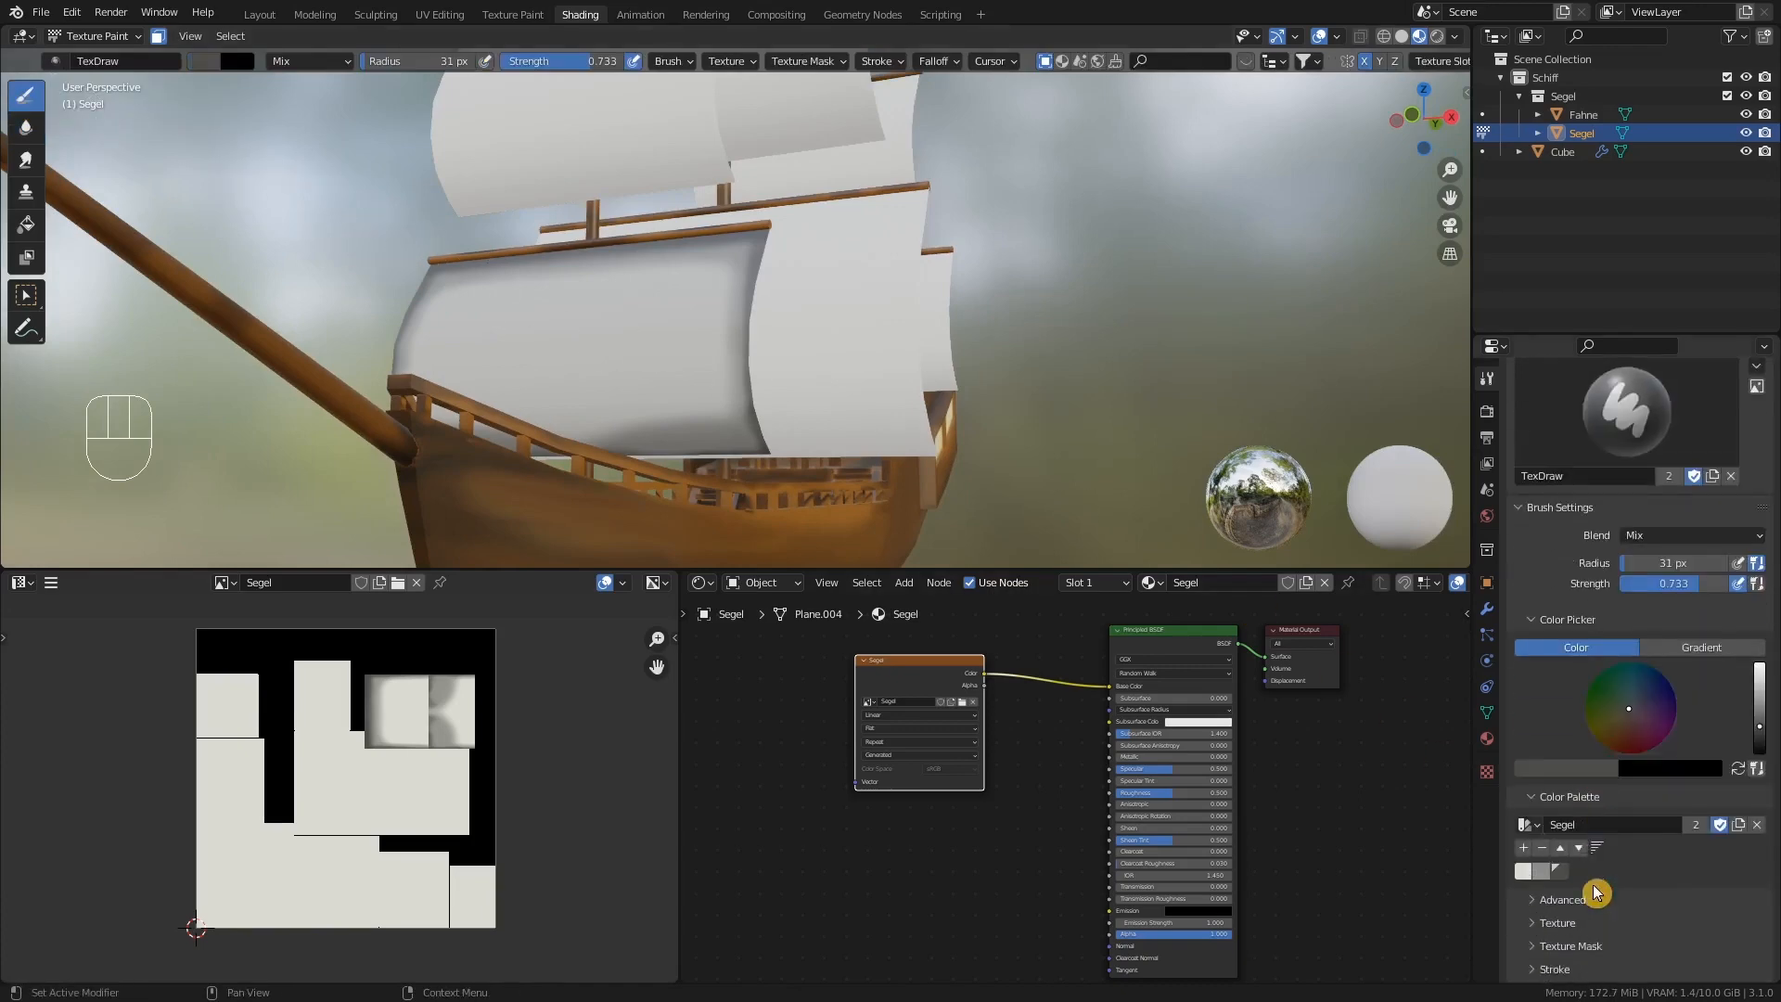
left_click(1526, 872)
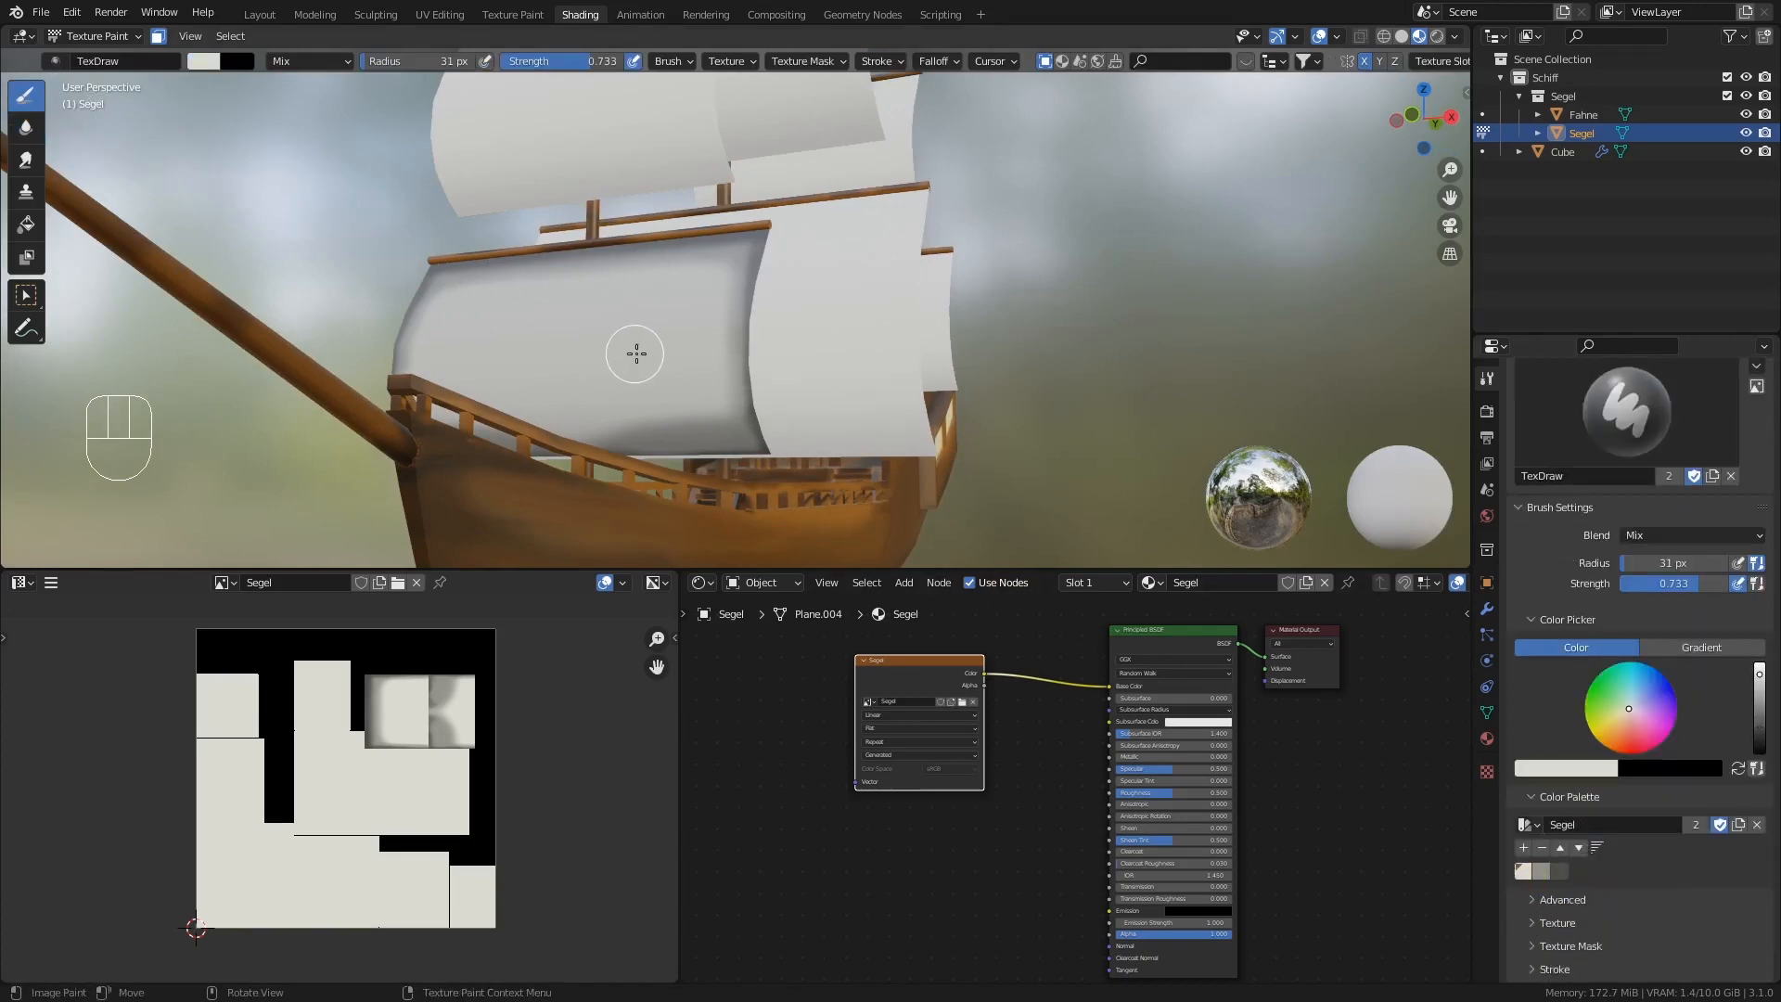
key("f")
left_click(655, 384)
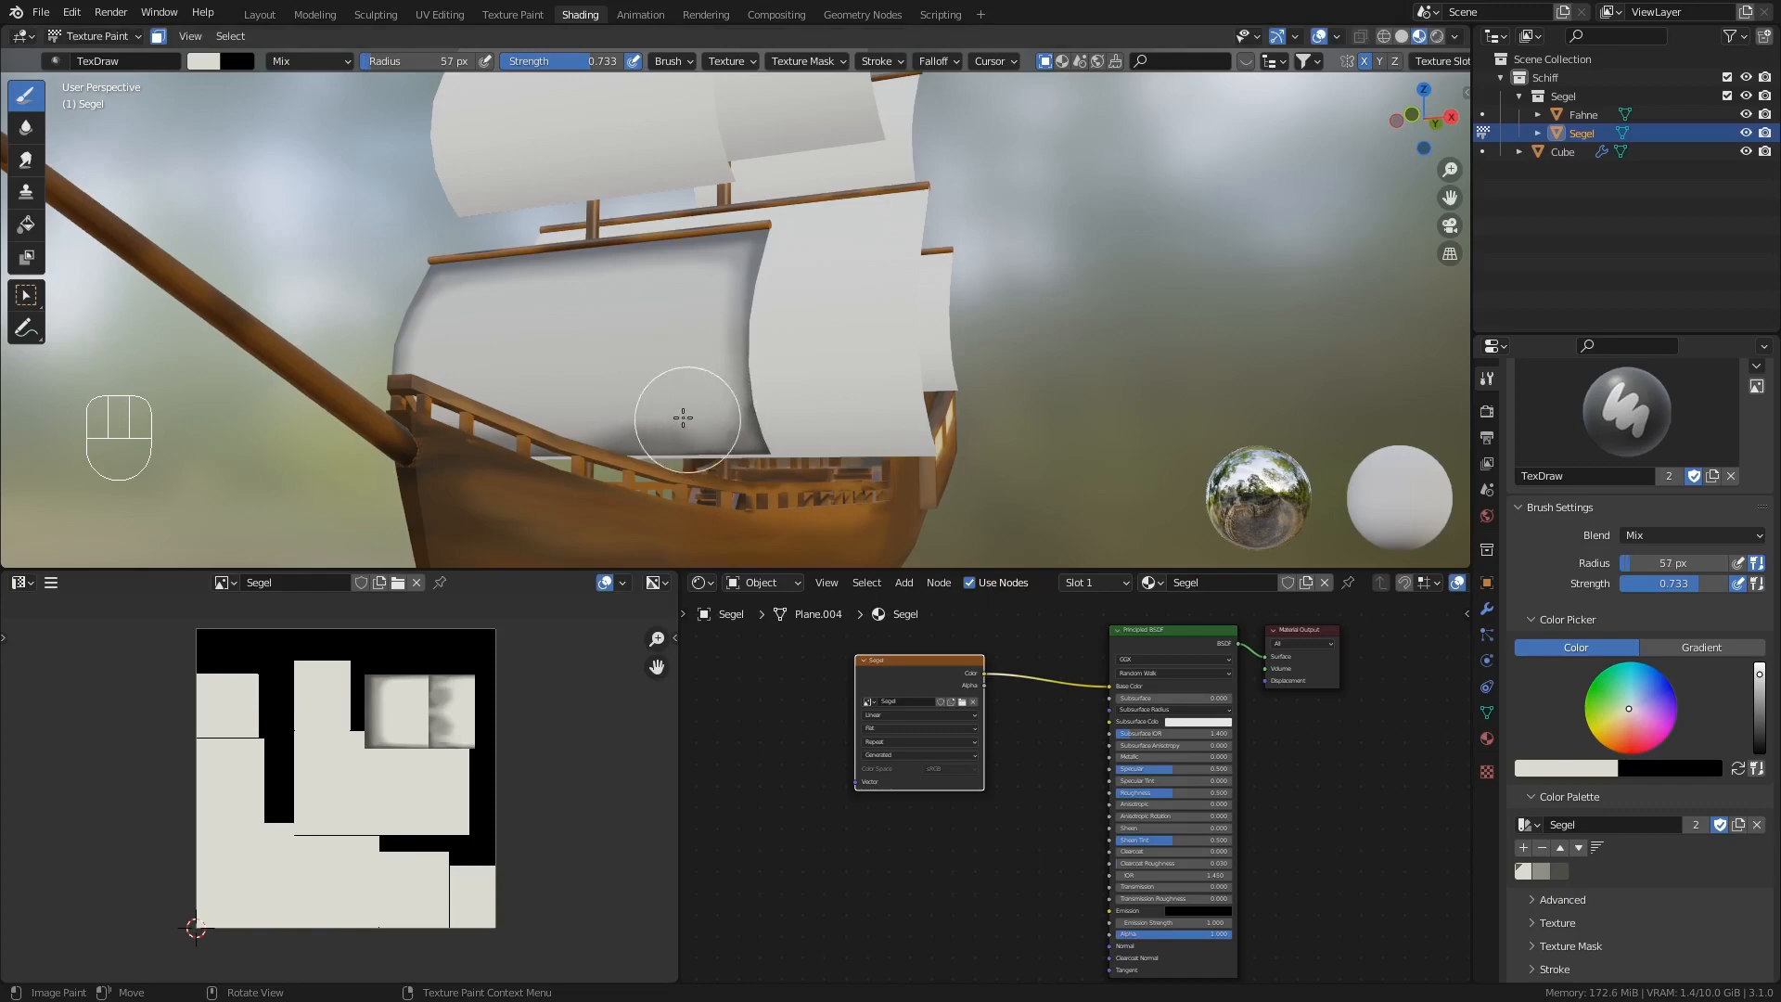
mouse_move(662, 371)
middle_mouse_down()
mouse_move(671, 388)
mouse_move(668, 373)
middle_mouse_up()
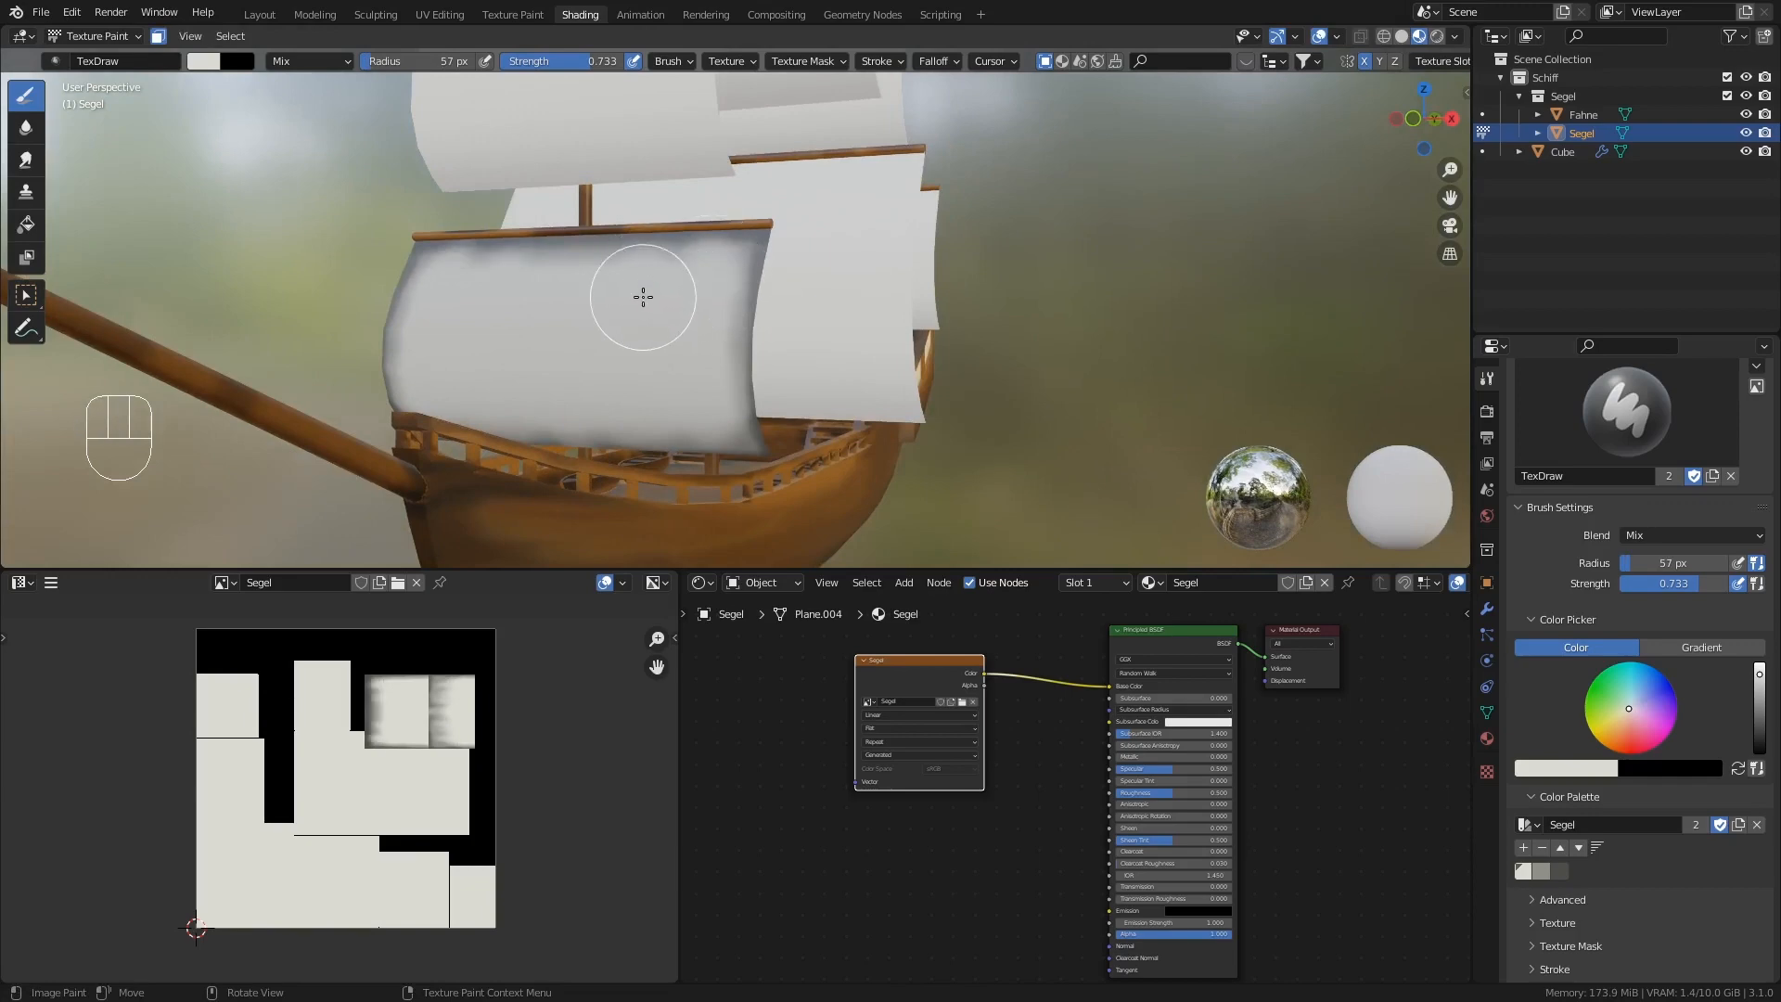
left_click_drag(612, 276, 577, 284)
mouse_move(690, 414)
middle_mouse_down()
mouse_move(648, 398)
mouse_move(704, 405)
mouse_move(668, 410)
mouse_move(681, 416)
mouse_move(644, 358)
mouse_move(719, 377)
mouse_move(640, 346)
mouse_move(668, 350)
mouse_move(643, 386)
mouse_move(659, 402)
mouse_move(644, 393)
mouse_move(676, 411)
mouse_move(679, 224)
mouse_move(717, 224)
middle_mouse_up()
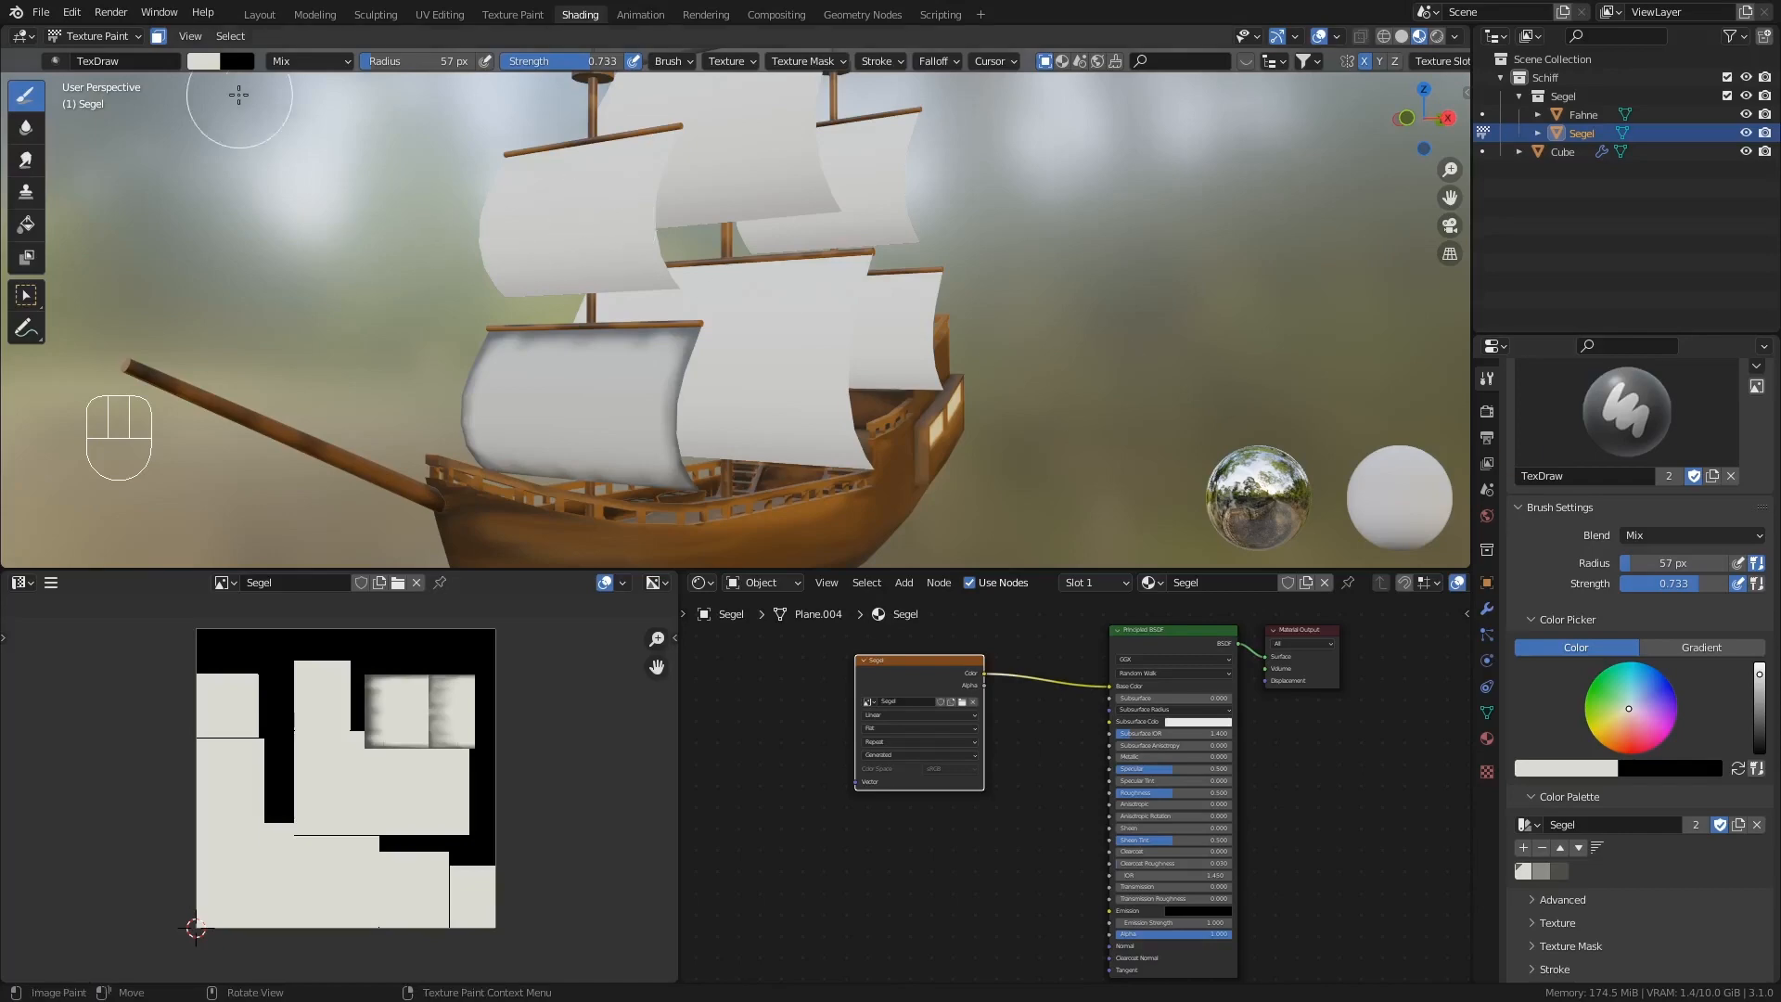
- Mask painting to the foremast's upper sail by selecting its linked faces, and return to Texture Paint mode
key("Tab")
left_click(596, 192)
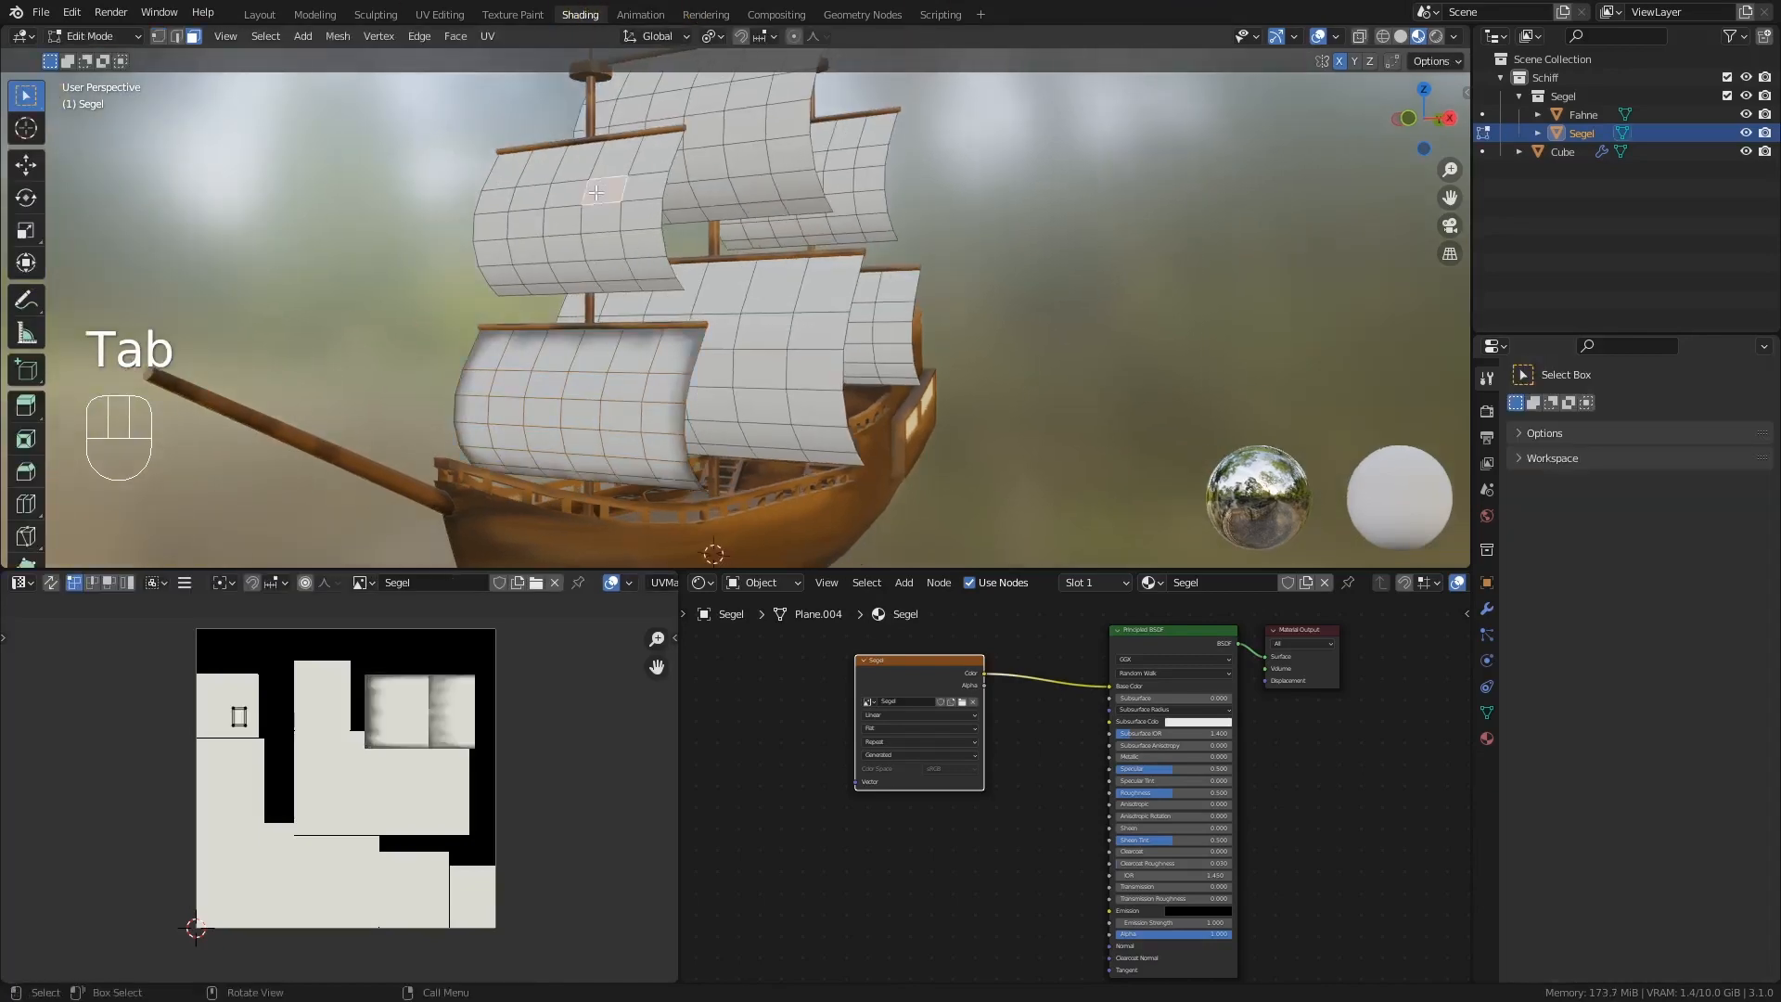
key("l")
key("Tab")
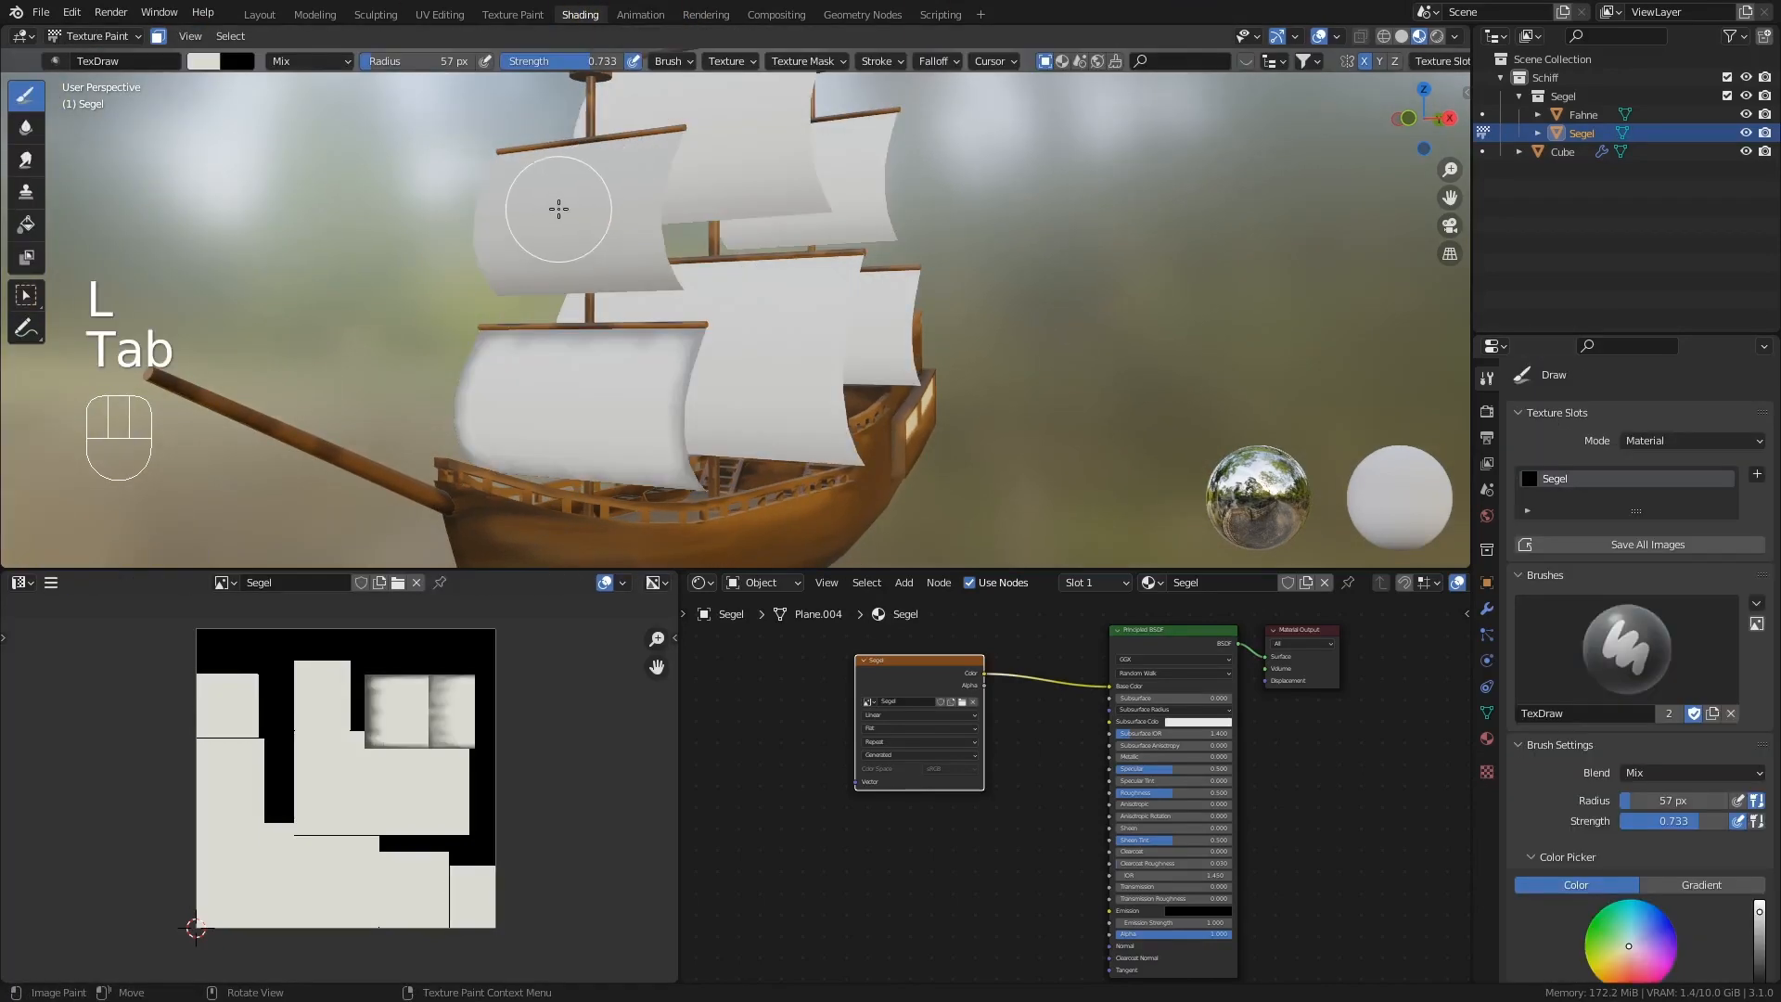
middle_click_drag(556, 203, 218, 227)
left_click(26, 224)
scroll(1630, 882, "down", 5)
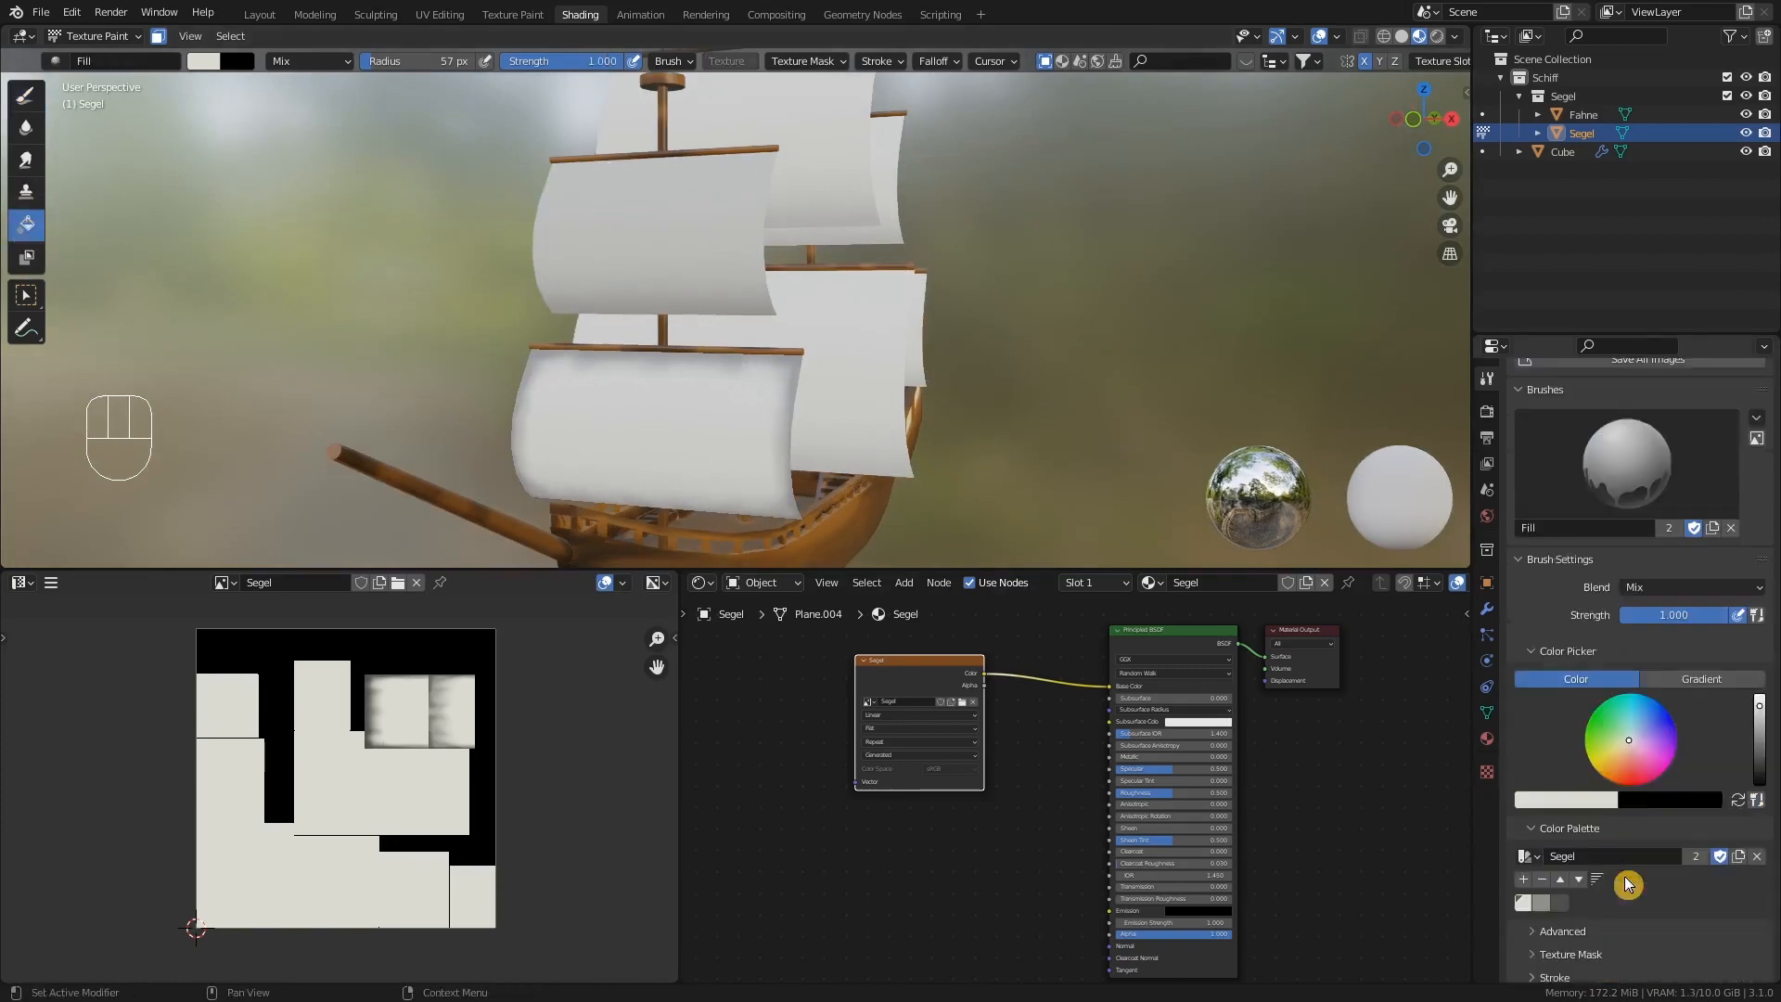
left_click(1522, 865)
mouse_move(715, 282)
middle_mouse_down("shift")
mouse_move(683, 369)
mouse_move(657, 328)
mouse_move(649, 362)
mouse_move(684, 353)
mouse_move(694, 254)
mouse_move(683, 268)
middle_mouse_up("shift")
left_click(1542, 867)
- Shade the edges of the foremast's upper sail in medium grey with a 57 px Draw brush
left_click(27, 98)
left_click(1541, 886)
middle_click_drag(684, 268, 715, 179, "ctrl")
mouse_move(716, 179)
left_mouse_down()
mouse_move(786, 179)
mouse_move(715, 158)
mouse_move(601, 165)
mouse_move(776, 179)
mouse_move(800, 498)
mouse_move(826, 513)
mouse_move(660, 160)
mouse_move(915, 182)
left_mouse_up()
- Paint a narrow dark grey rim along the edges of the foremast's upper sail, using a 24 px brush radius
left_click(1559, 886)
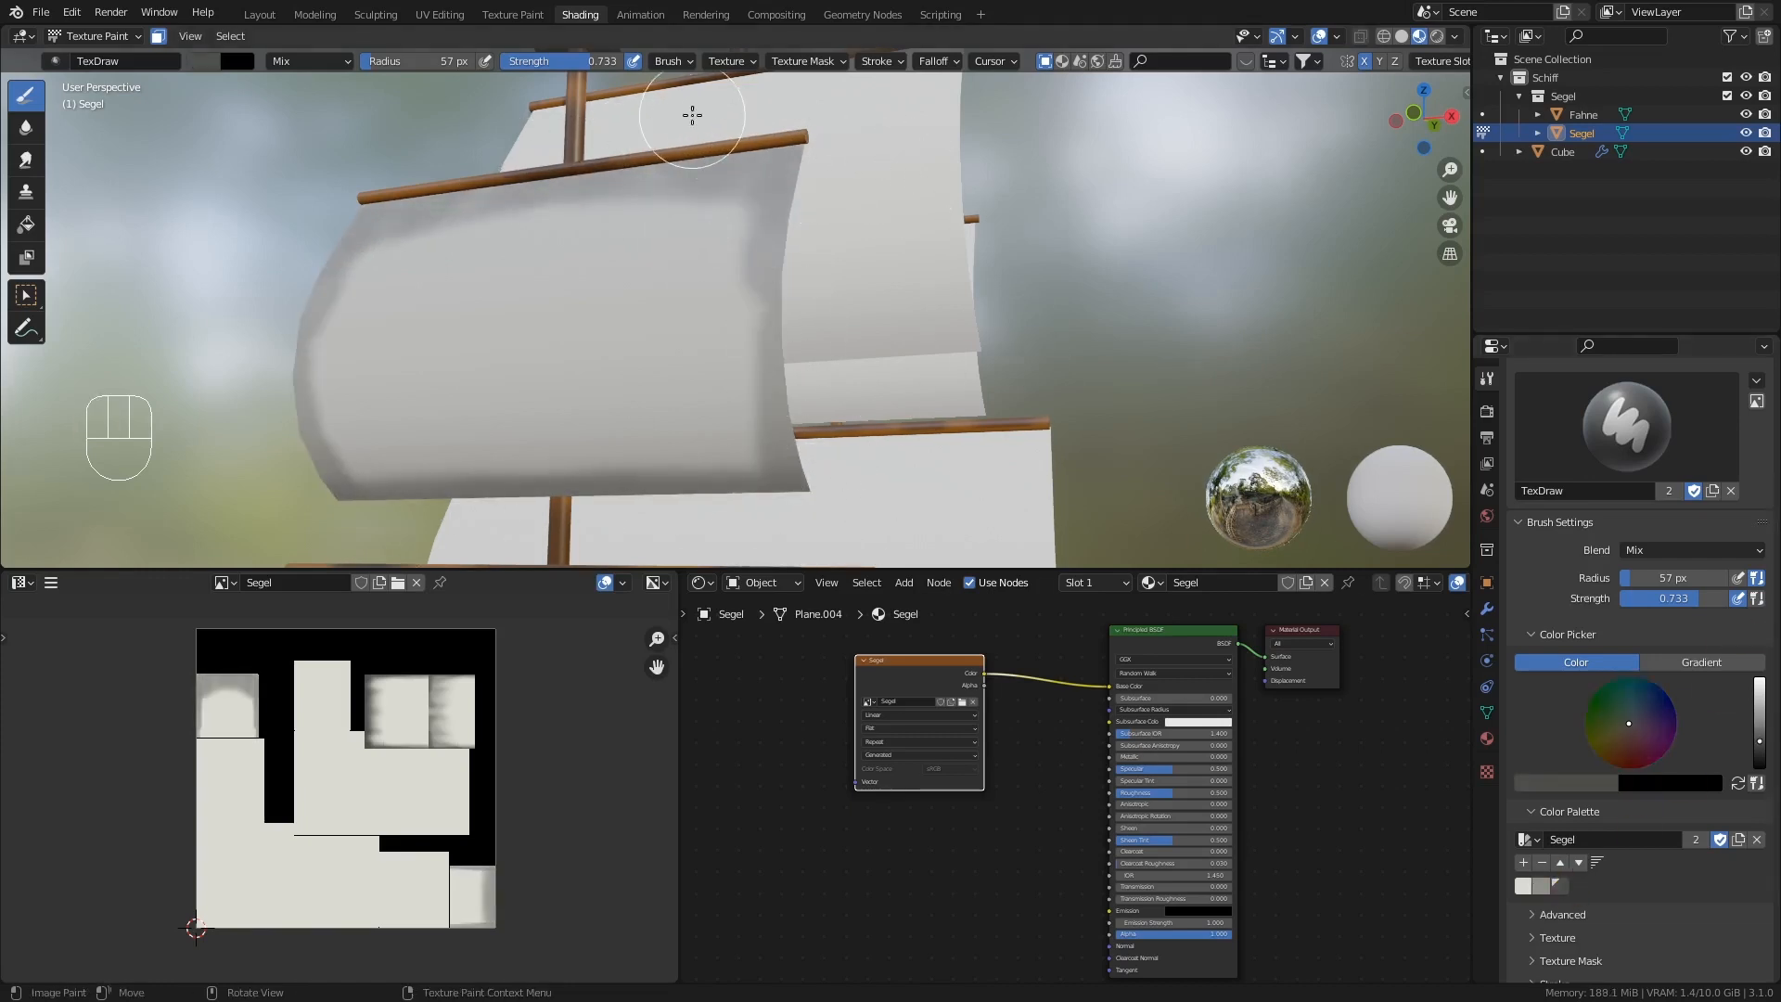
key("f")
left_click(711, 189)
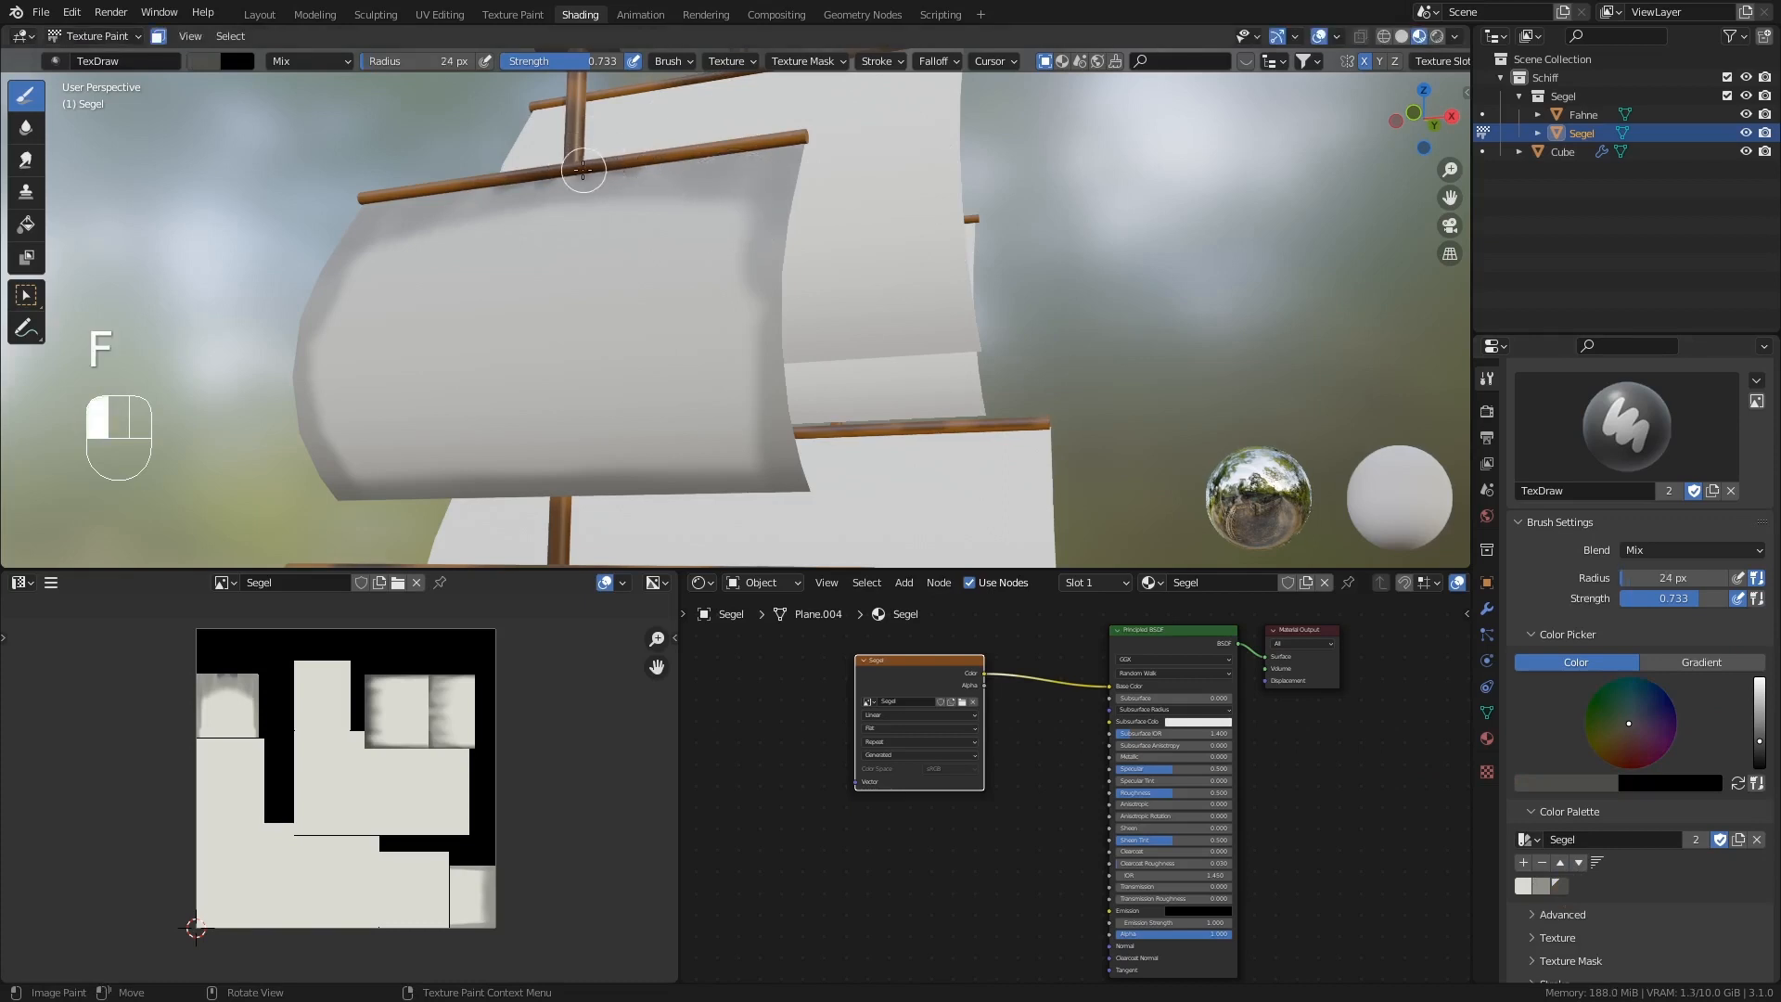
mouse_move(582, 170)
left_mouse_down()
mouse_move(875, 139)
mouse_move(843, 181)
mouse_move(570, 165)
left_mouse_up()
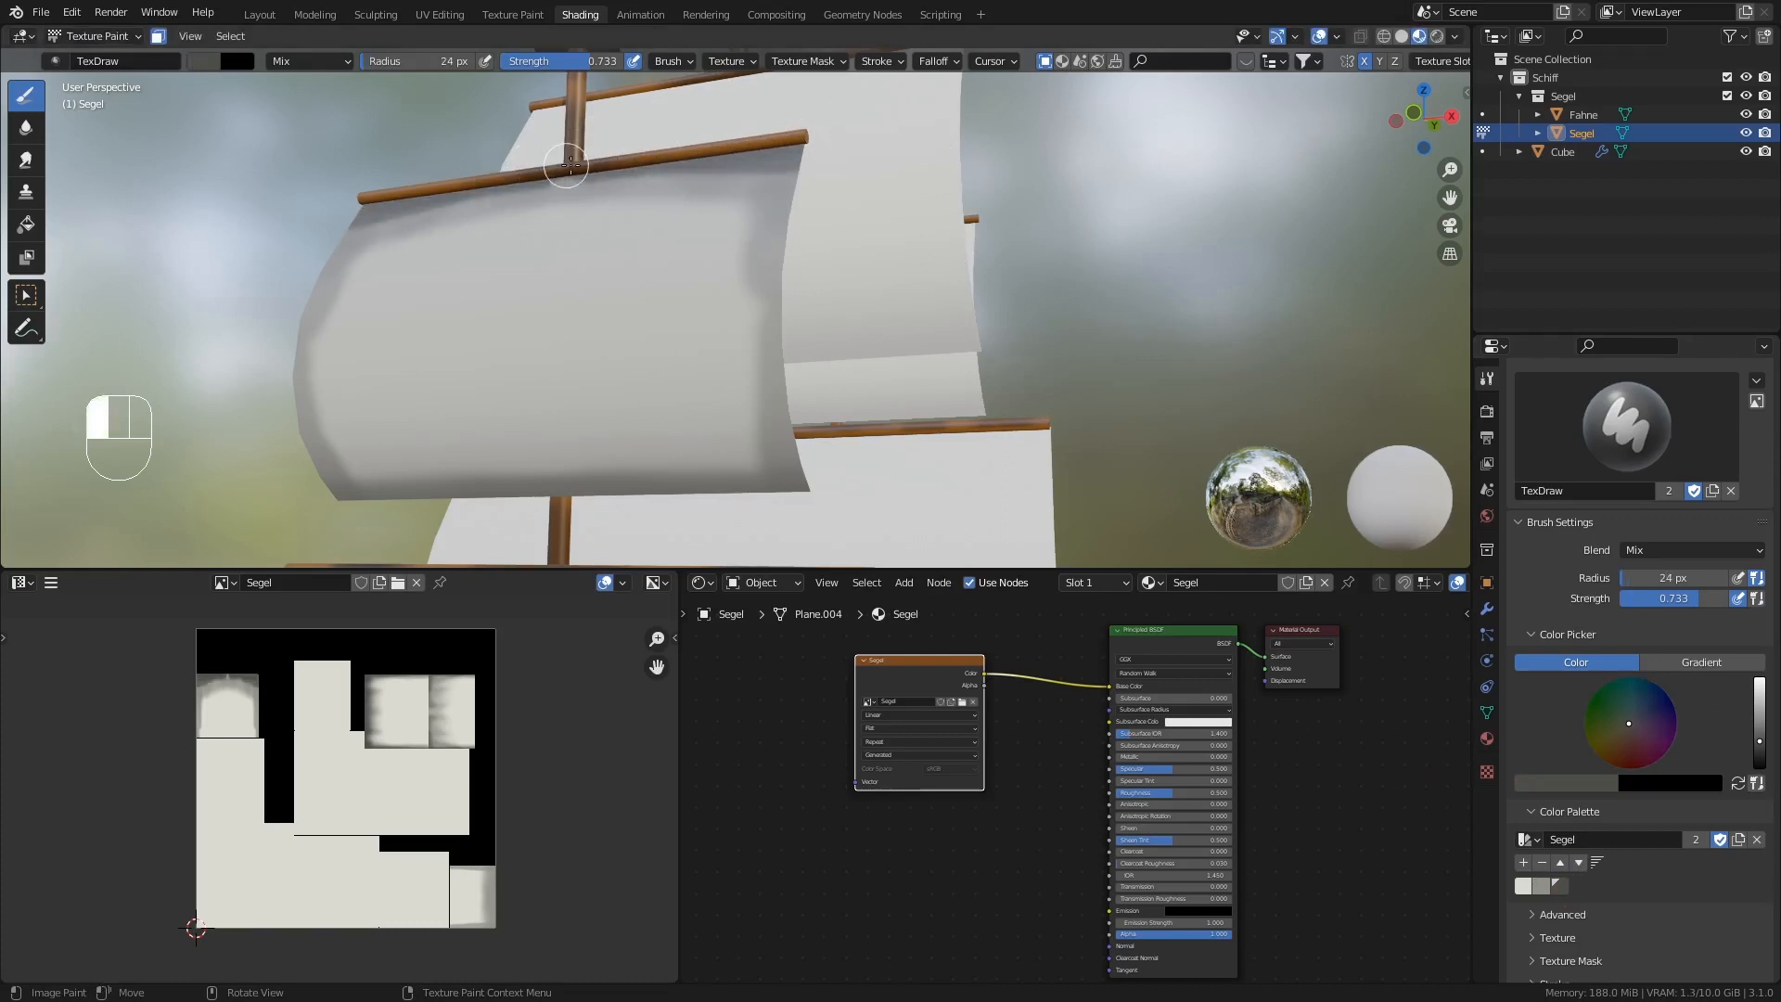
mouse_move(817, 176)
left_mouse_down()
mouse_move(787, 343)
mouse_move(851, 532)
mouse_move(709, 512)
left_mouse_up()
left_click_drag(548, 517, 667, 495)
- Soften the grey shading along the upper and side edges of the foremast's upper sail
left_click(30, 136)
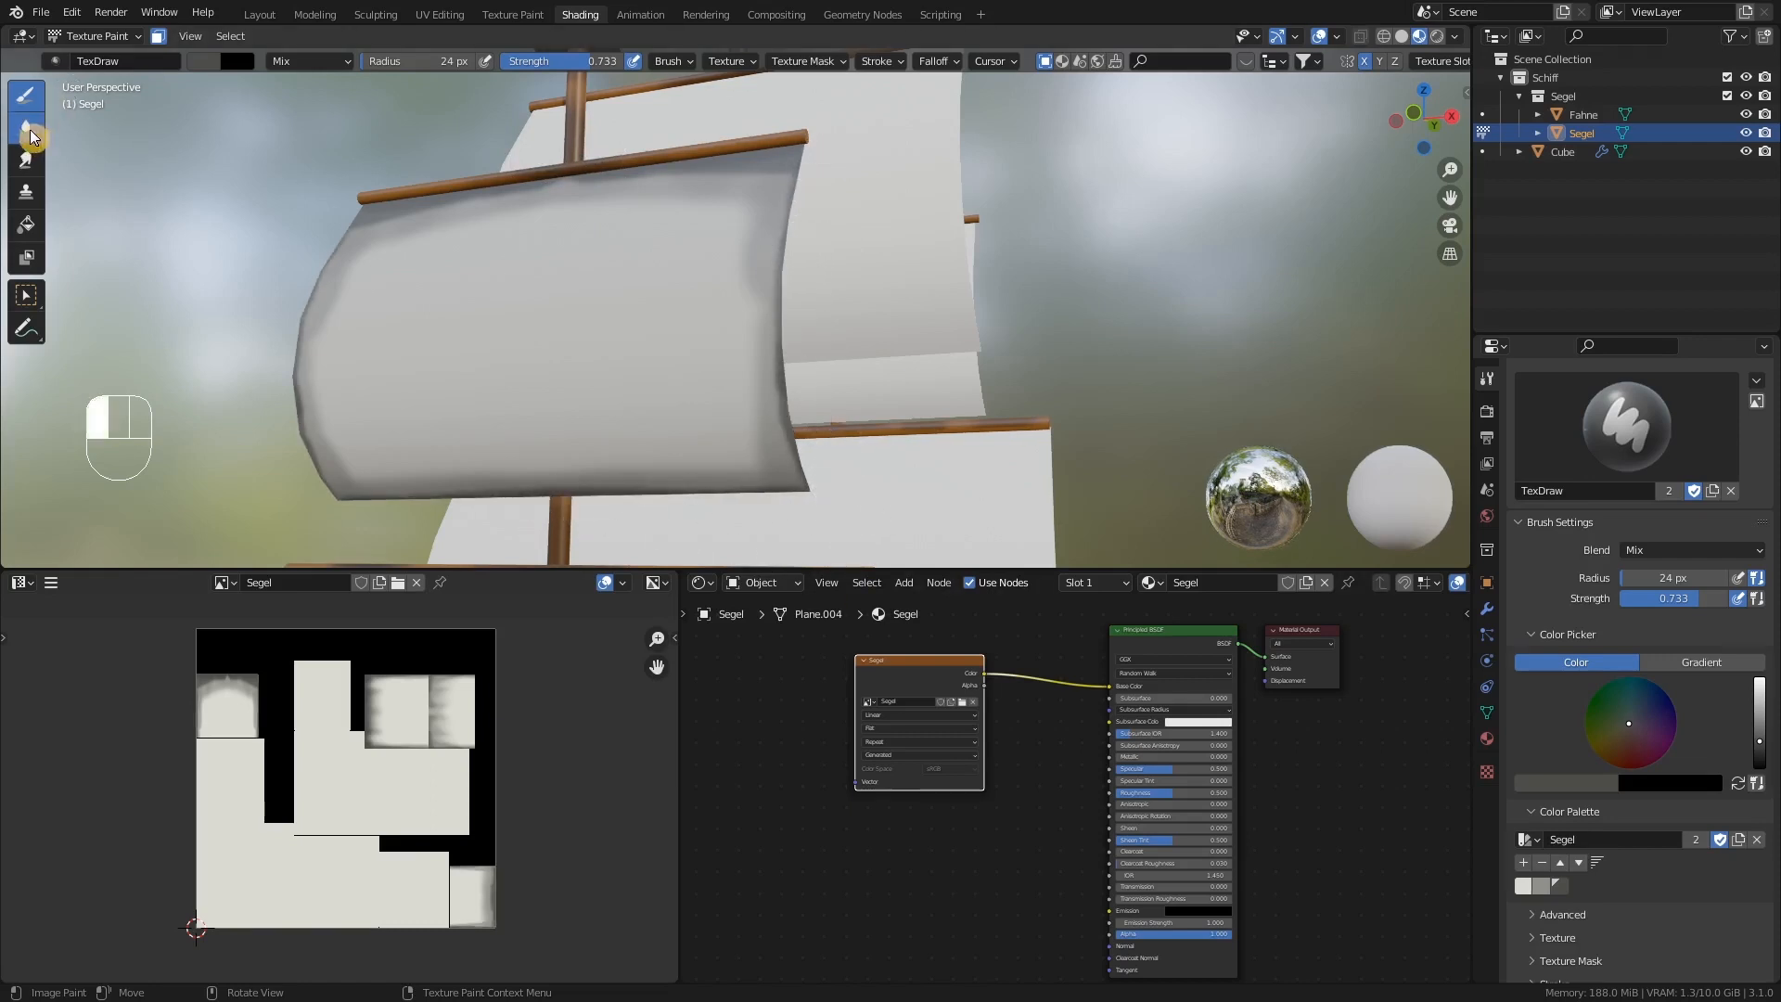
middle_click_drag(580, 188, 713, 276)
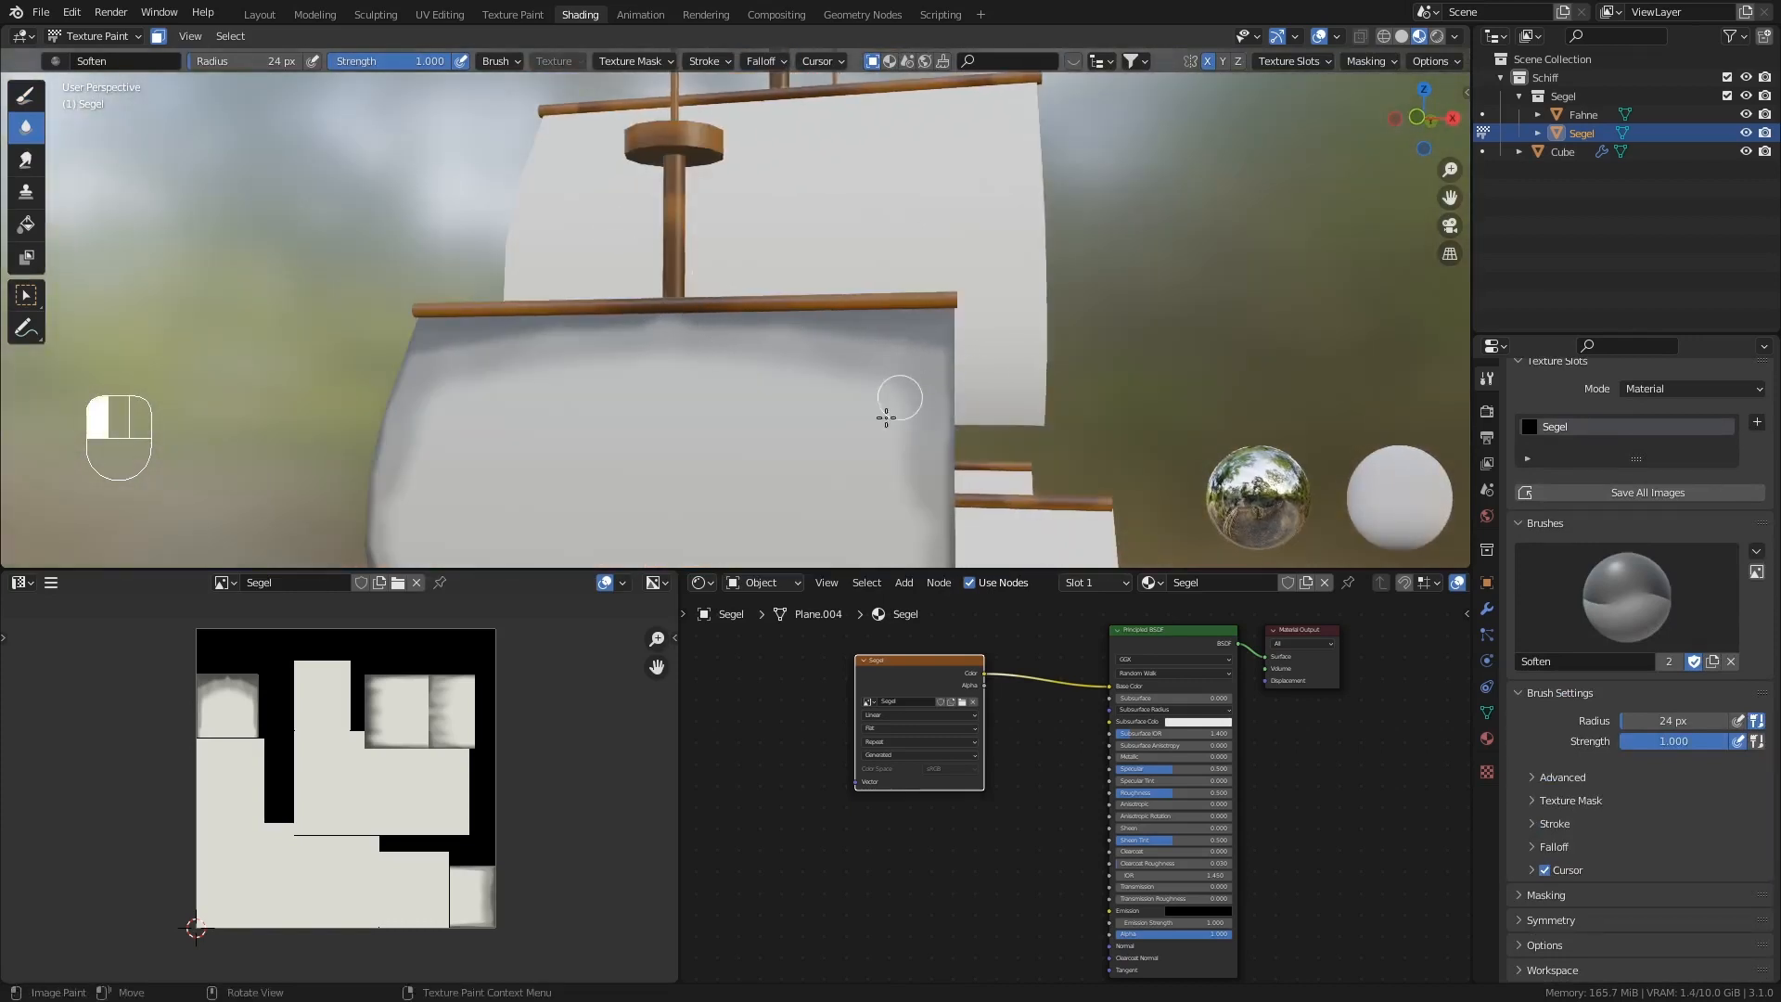
left_click_drag(927, 528, 940, 454)
middle_click_drag(942, 444, 941, 469)
middle_click_drag(941, 468, 884, 295, "shift")
left_click_drag(887, 267, 890, 324)
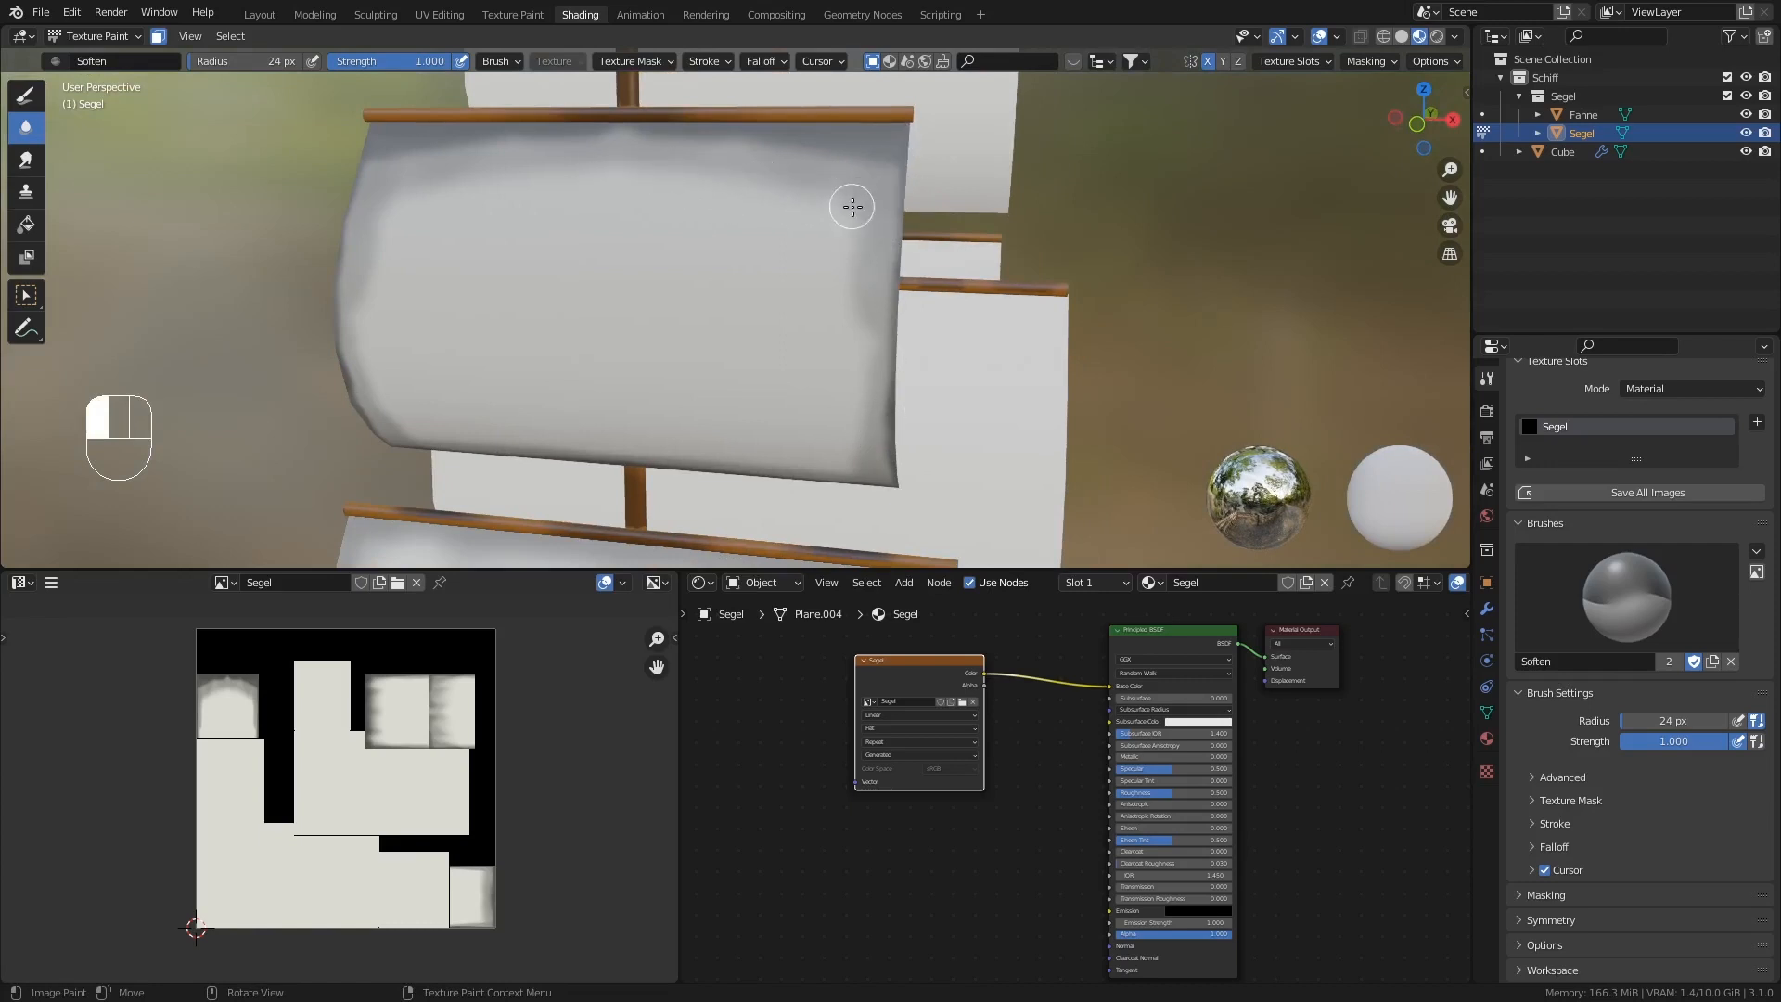
- Soften the shading along the bottom edge and lower corners of the foremast's upper sail
middle_click_drag(887, 503, 862, 487)
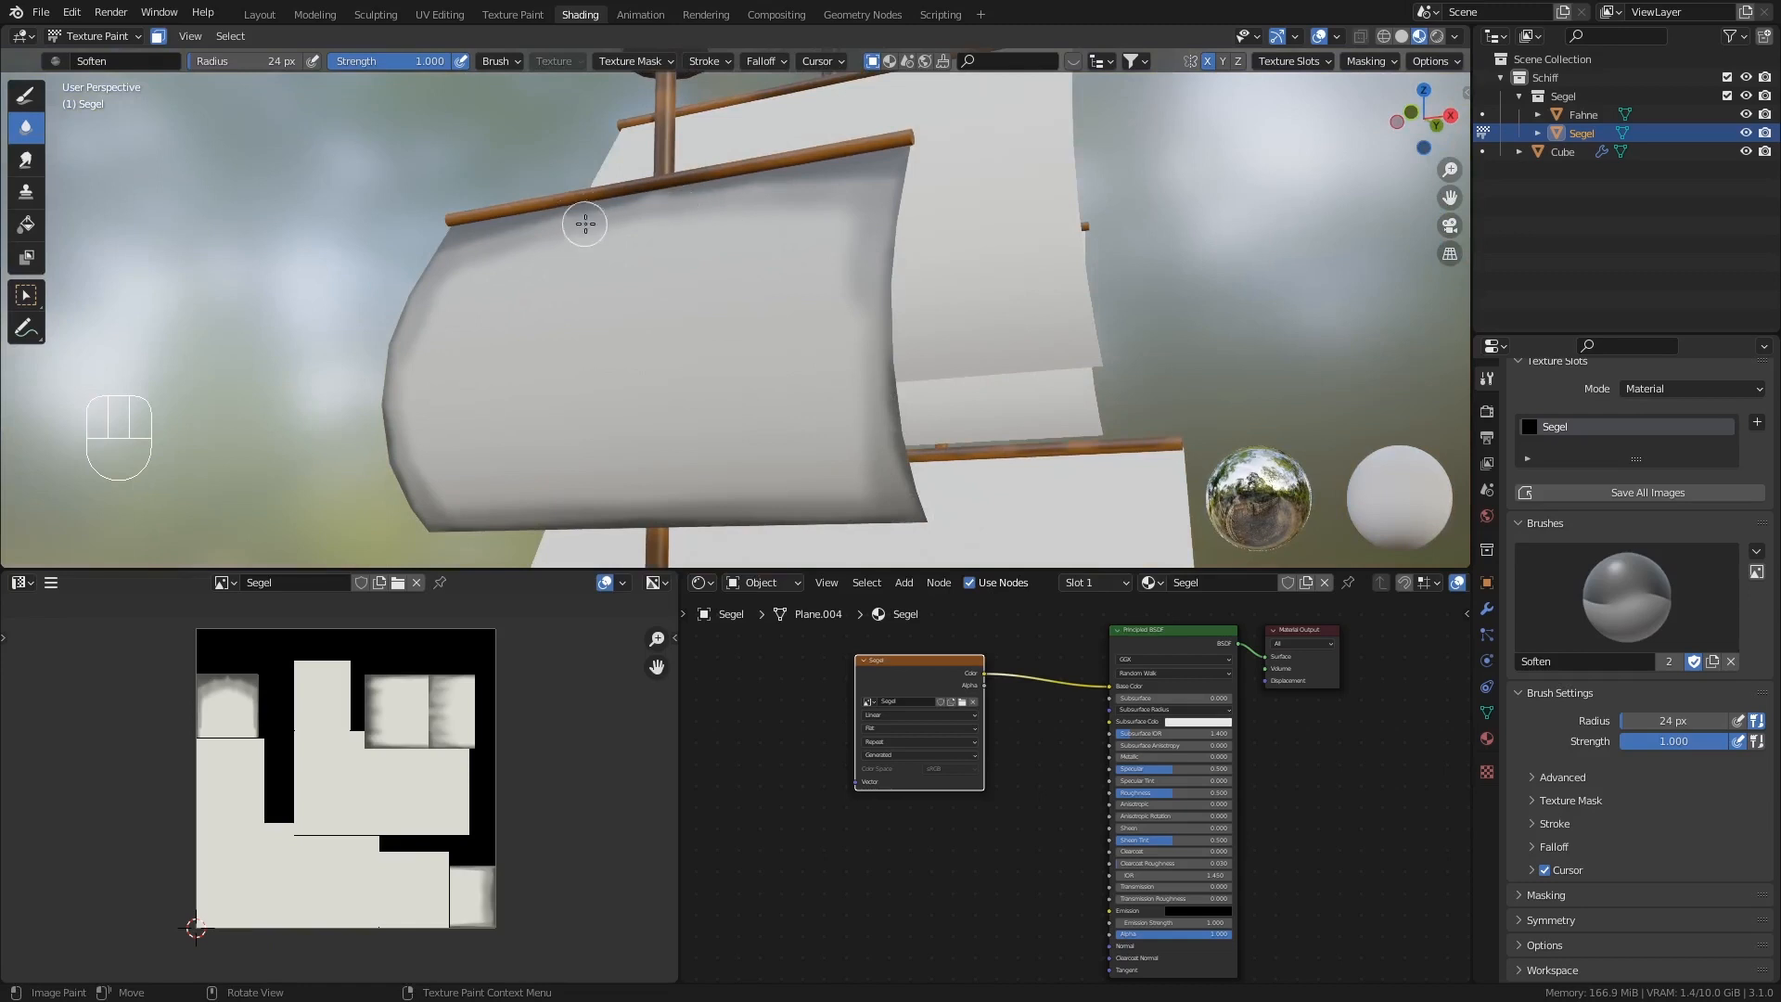
middle_click_drag(584, 219, 588, 159)
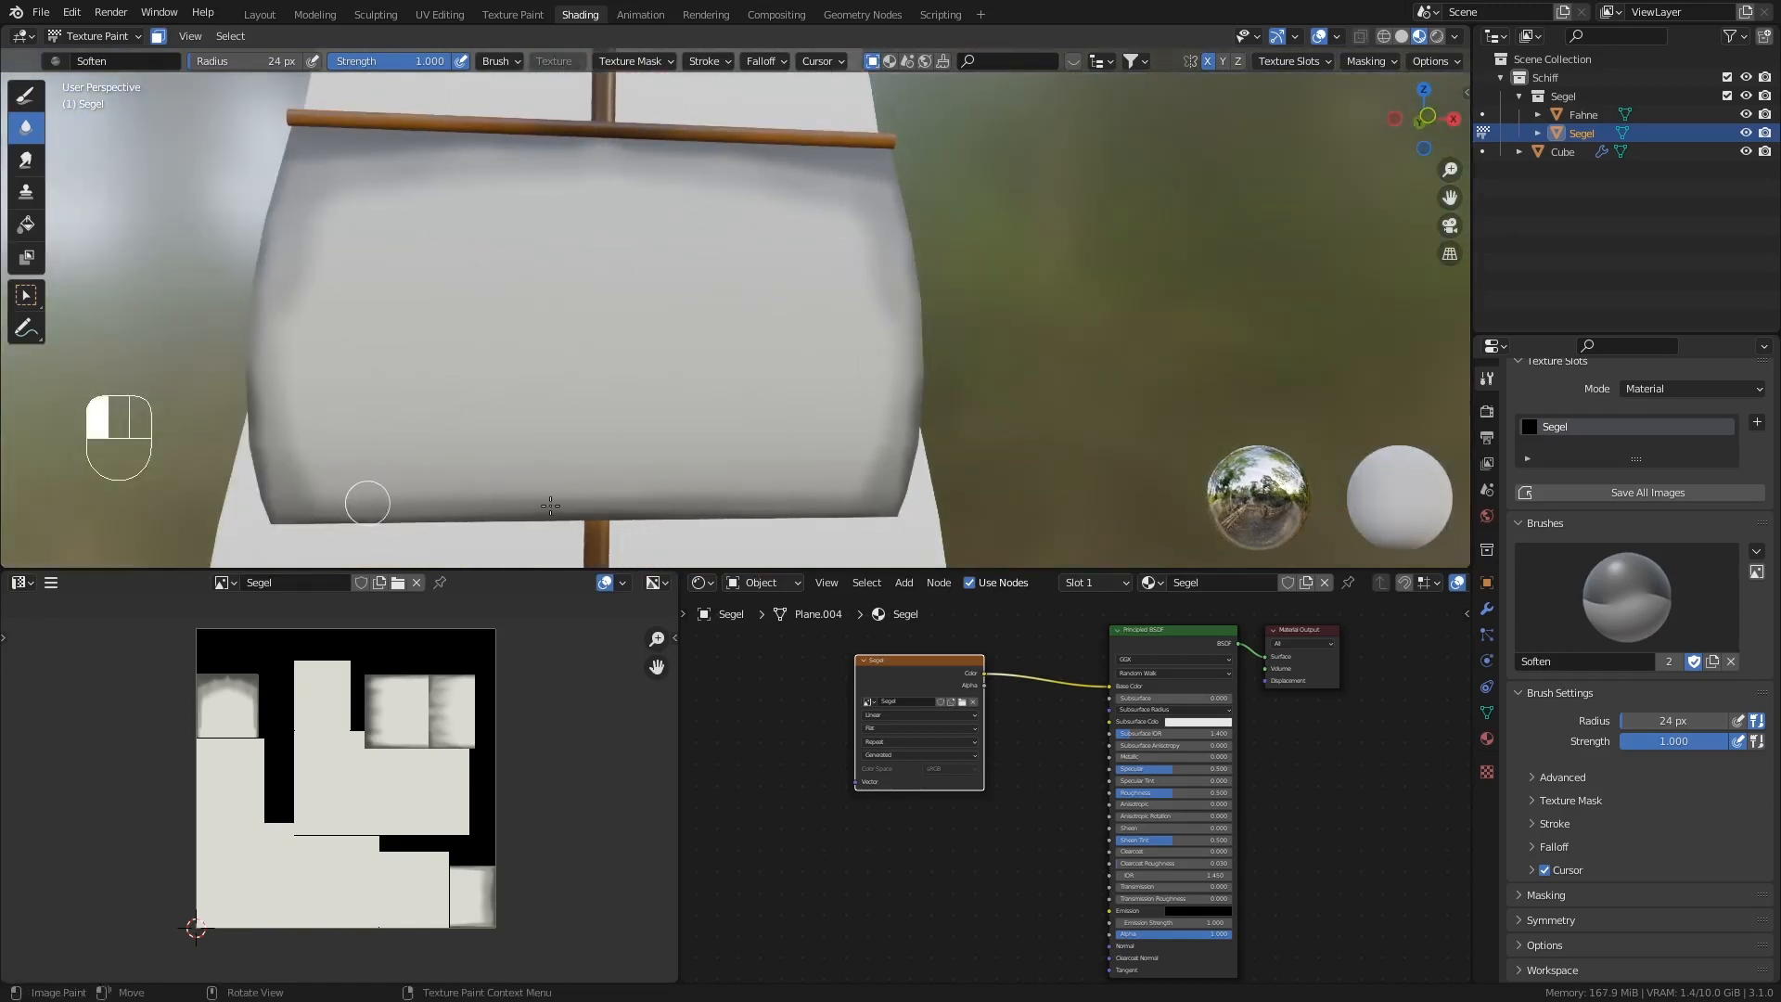
left_click_drag(861, 469, 884, 466)
middle_click_drag(850, 318, 705, 302)
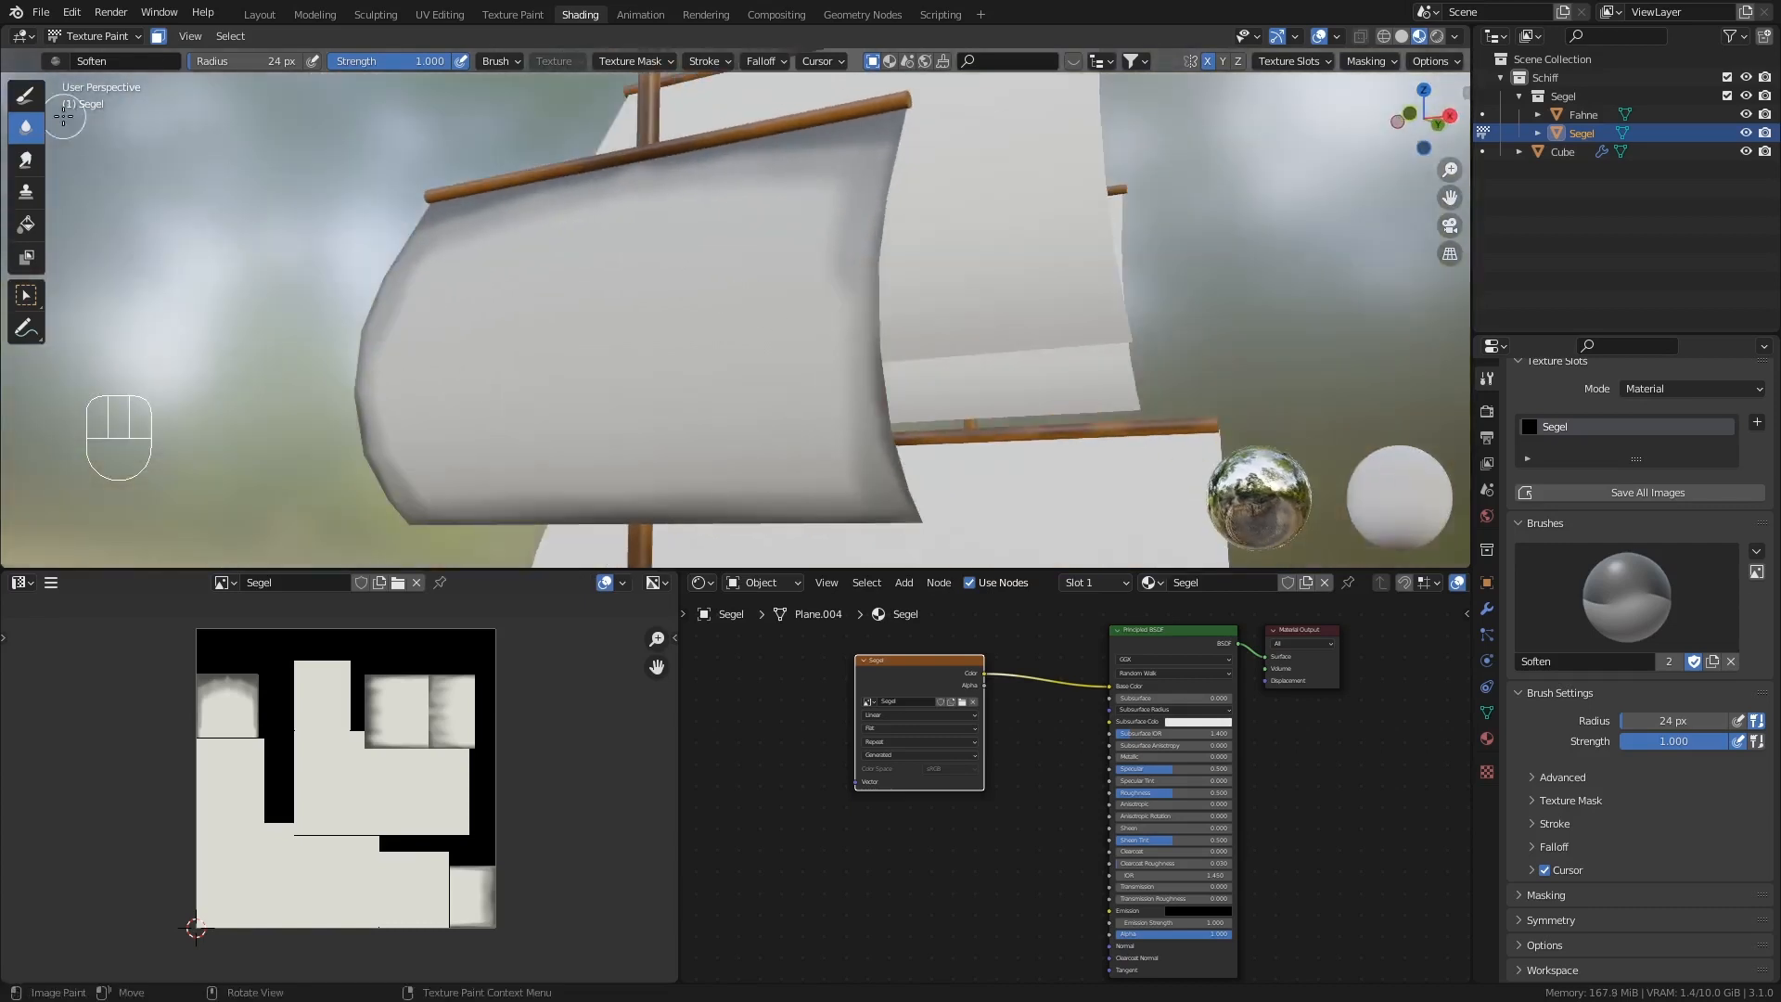
- Paint off-white over the centre of the foremast's upper sail with a 77 px Draw brush, narrowing the grey border
left_click(32, 98)
scroll(1595, 770, "down", 5)
left_click(1524, 909)
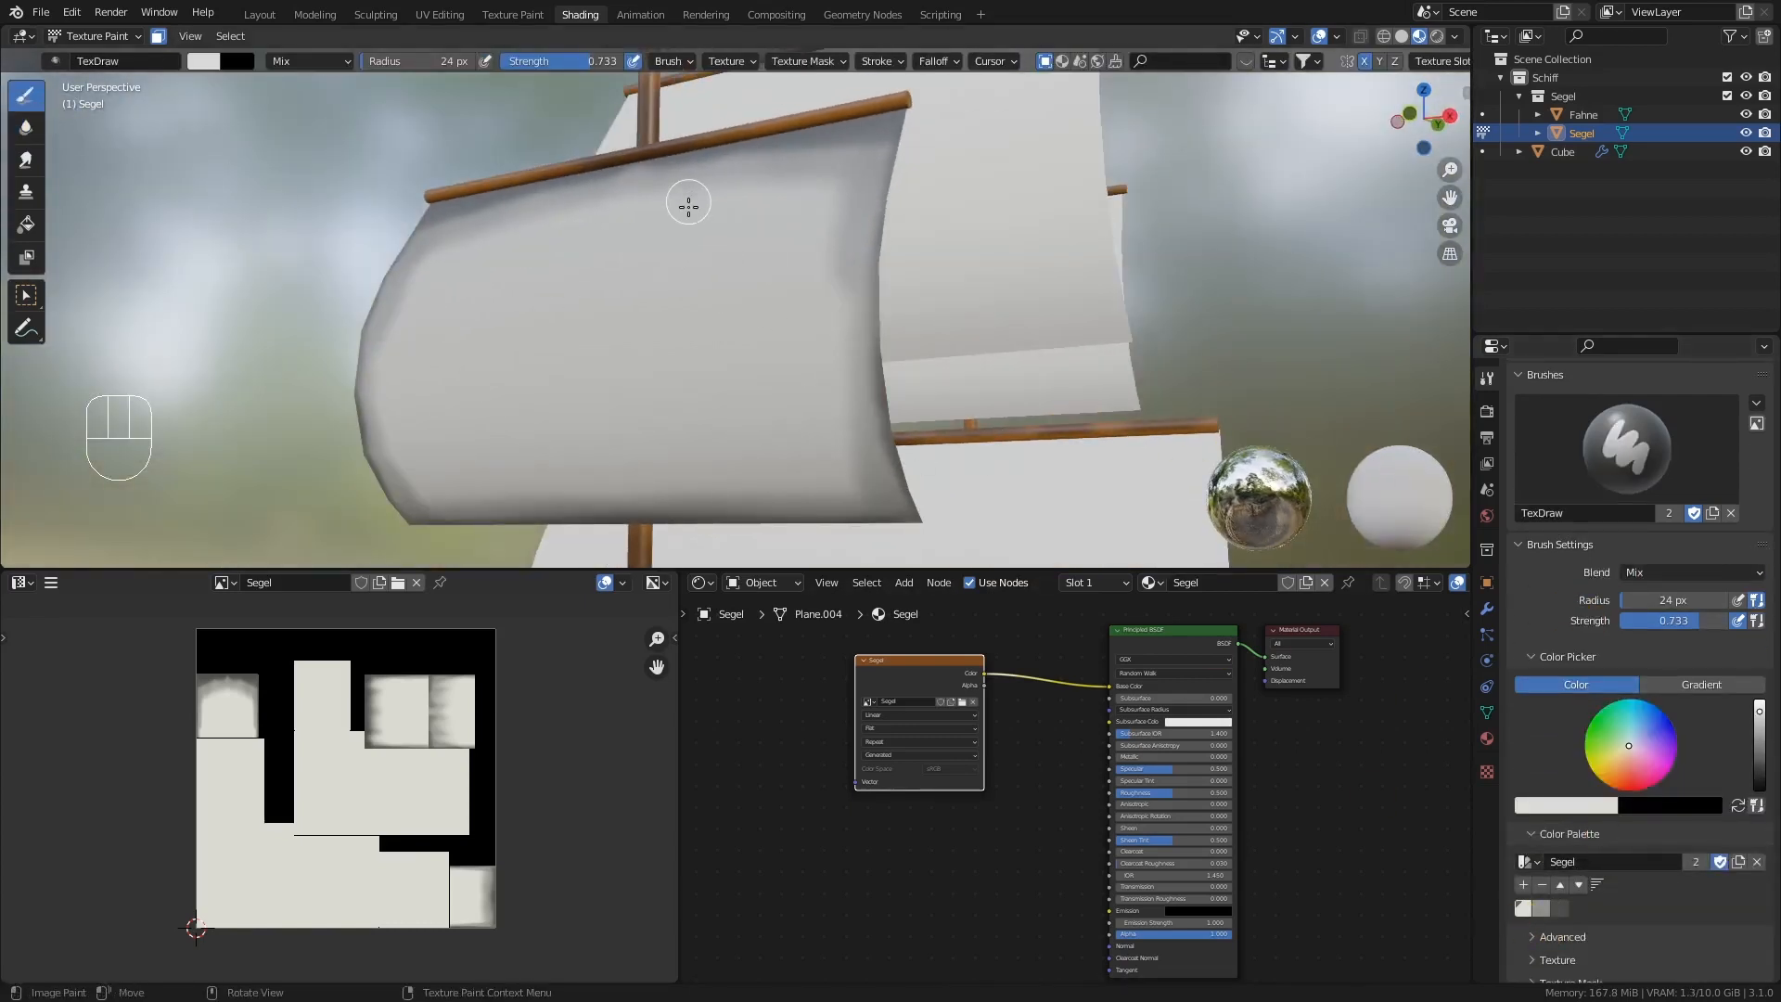
middle_click_drag(684, 199, 708, 241)
key("f")
left_click(742, 245)
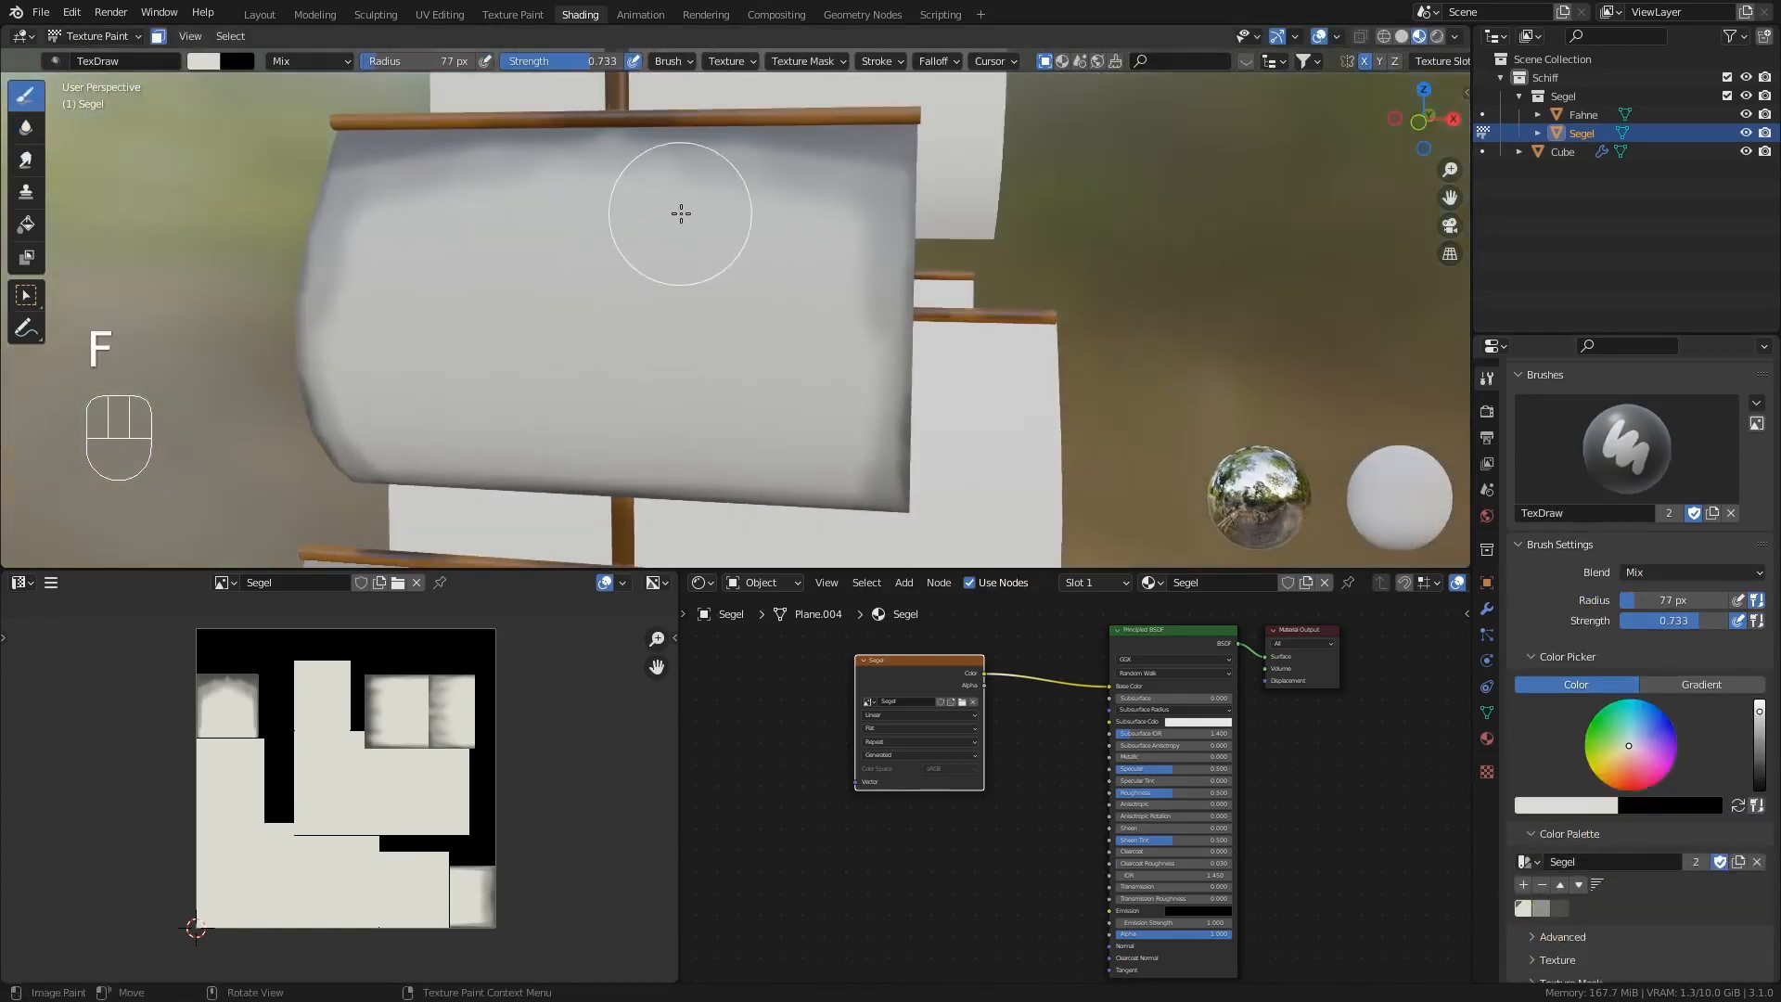
mouse_move(739, 235)
left_mouse_down()
mouse_move(811, 246)
mouse_move(839, 176)
mouse_move(847, 287)
left_mouse_up()
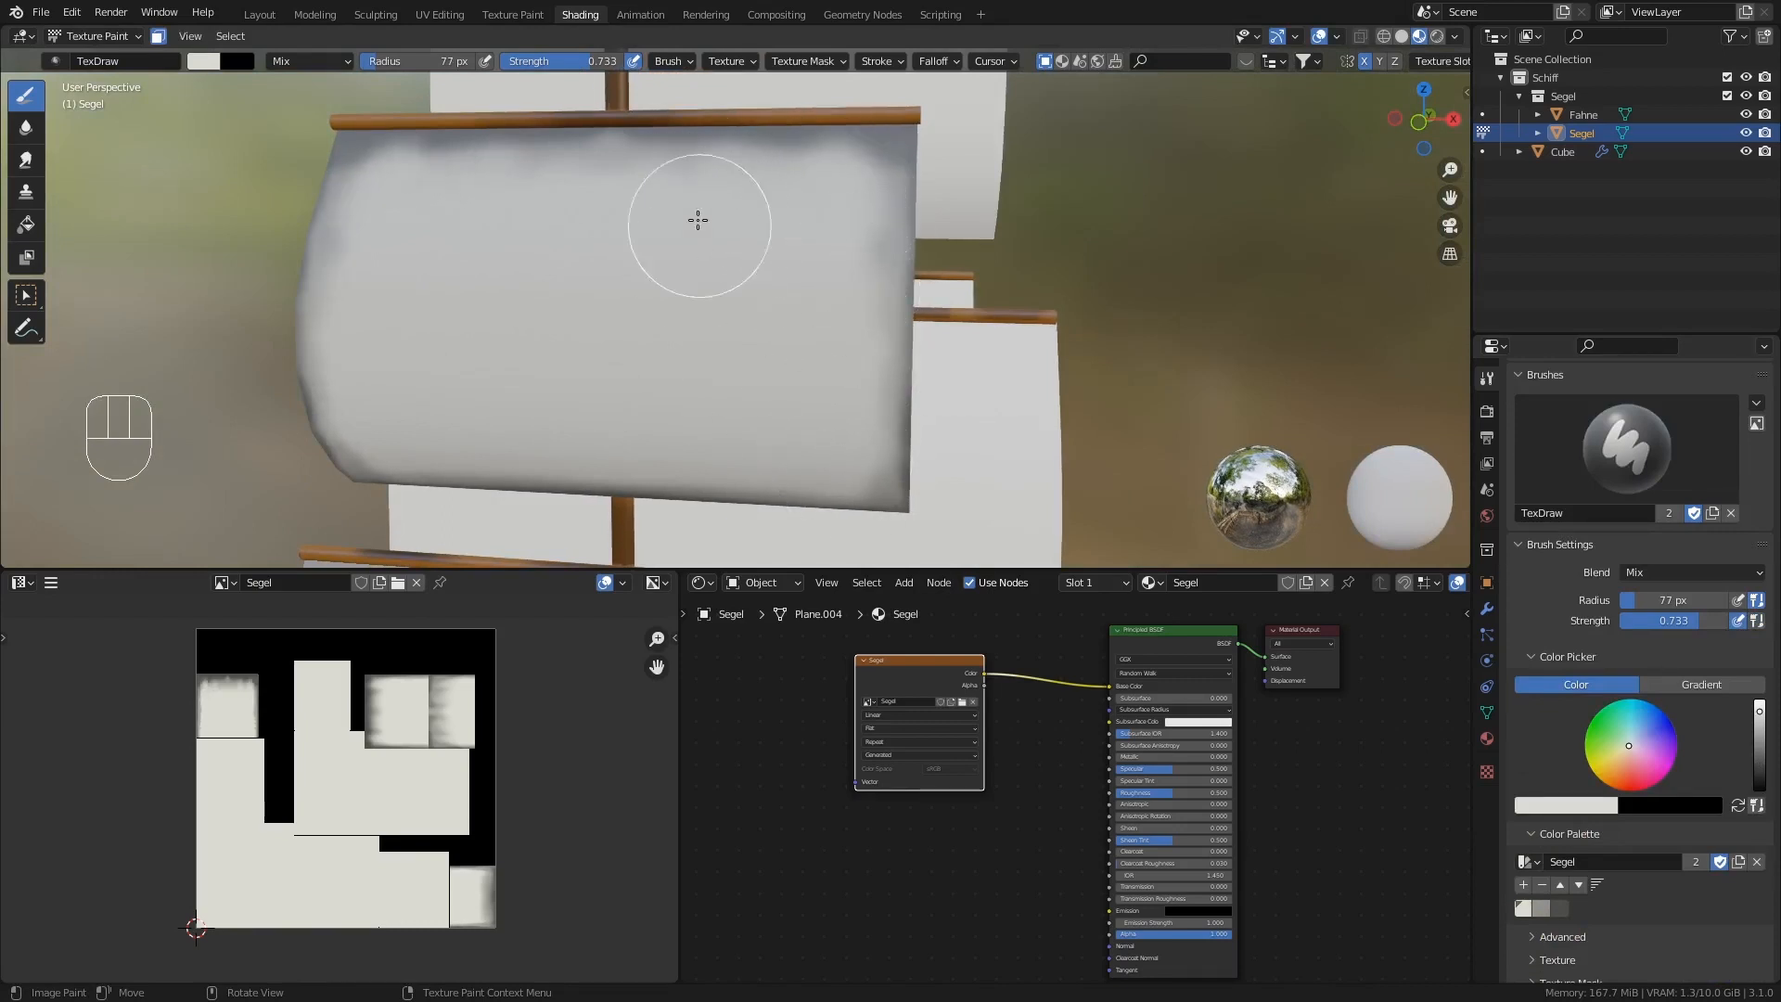
- Paint off-white just below the top edge of the foremast's upper sail with a 77 px Draw brush at 0.511 strength
mouse_move(699, 219)
middle_mouse_down()
mouse_move(653, 263)
mouse_move(701, 210)
middle_mouse_up()
left_click_drag(654, 193, 705, 186)
mouse_move(770, 249)
middle_mouse_down()
mouse_move(691, 302)
mouse_move(743, 235)
middle_mouse_up()
scroll(771, 325, "down", 1)
scroll(743, 235, "down", 6)
middle_click_drag(743, 325, 740, 282, "shift")
middle_click_drag(740, 283, 714, 241)
scroll(708, 219, "up", 5)
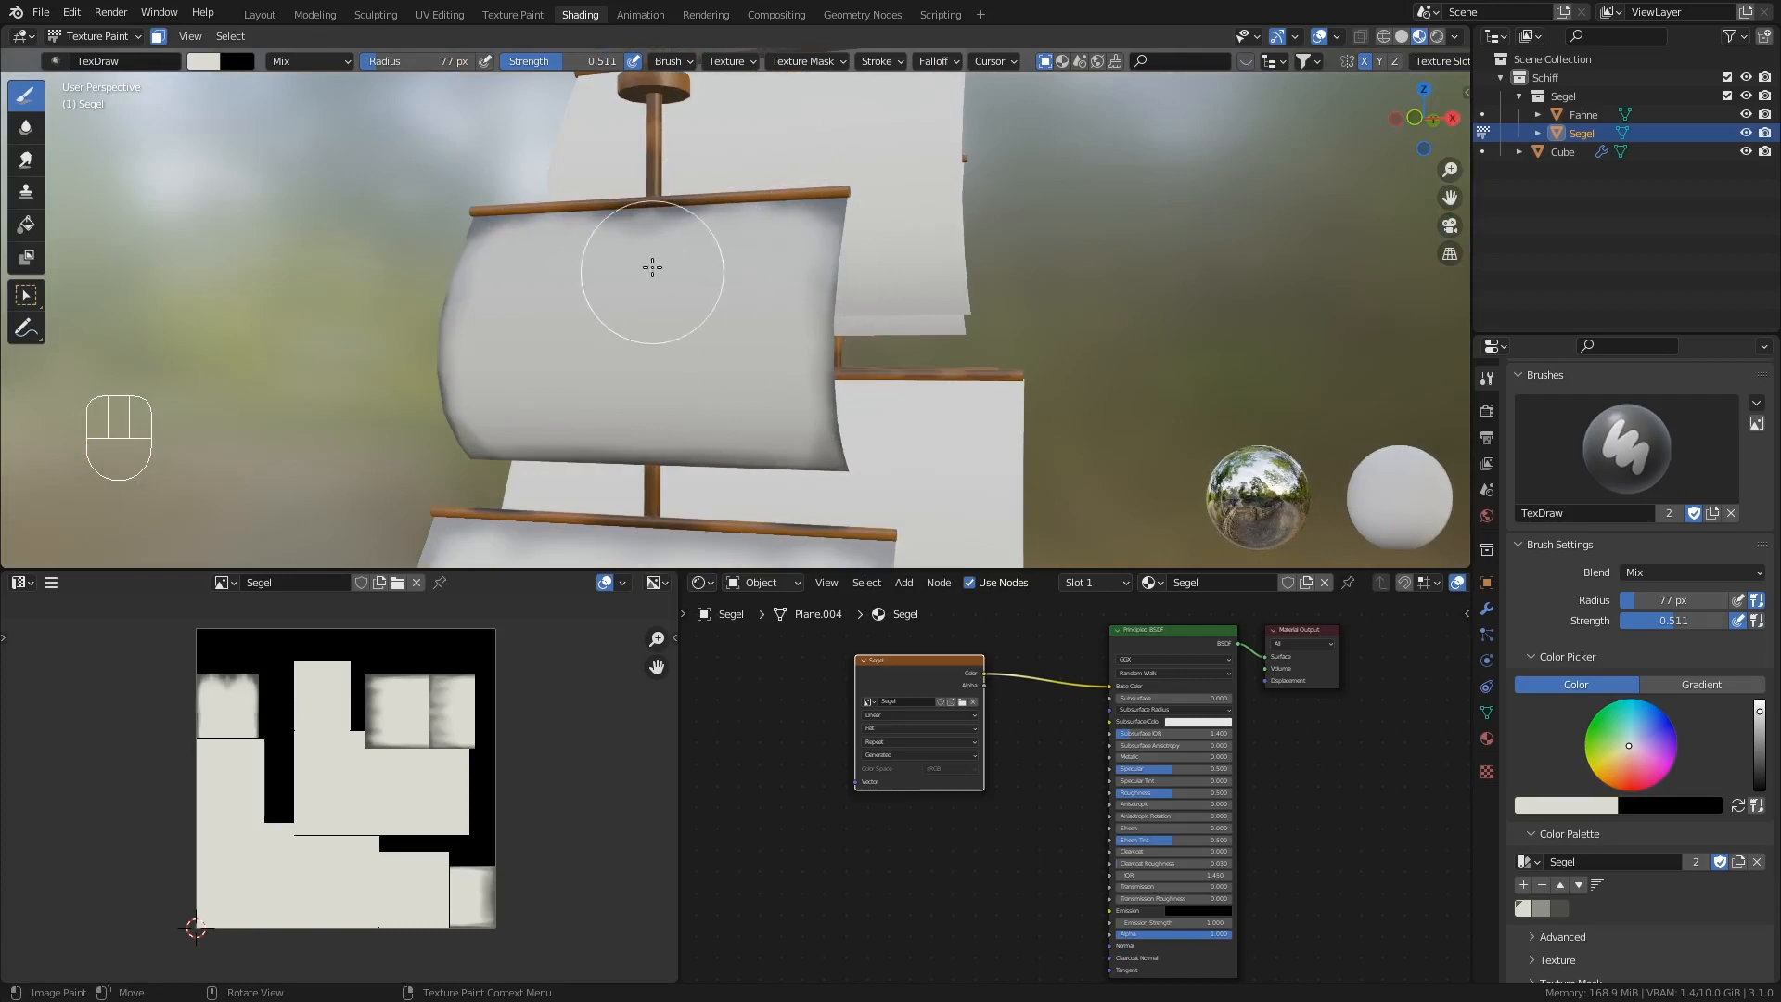
mouse_move(691, 311)
middle_mouse_down()
mouse_move(743, 318)
mouse_move(711, 310)
middle_mouse_up()
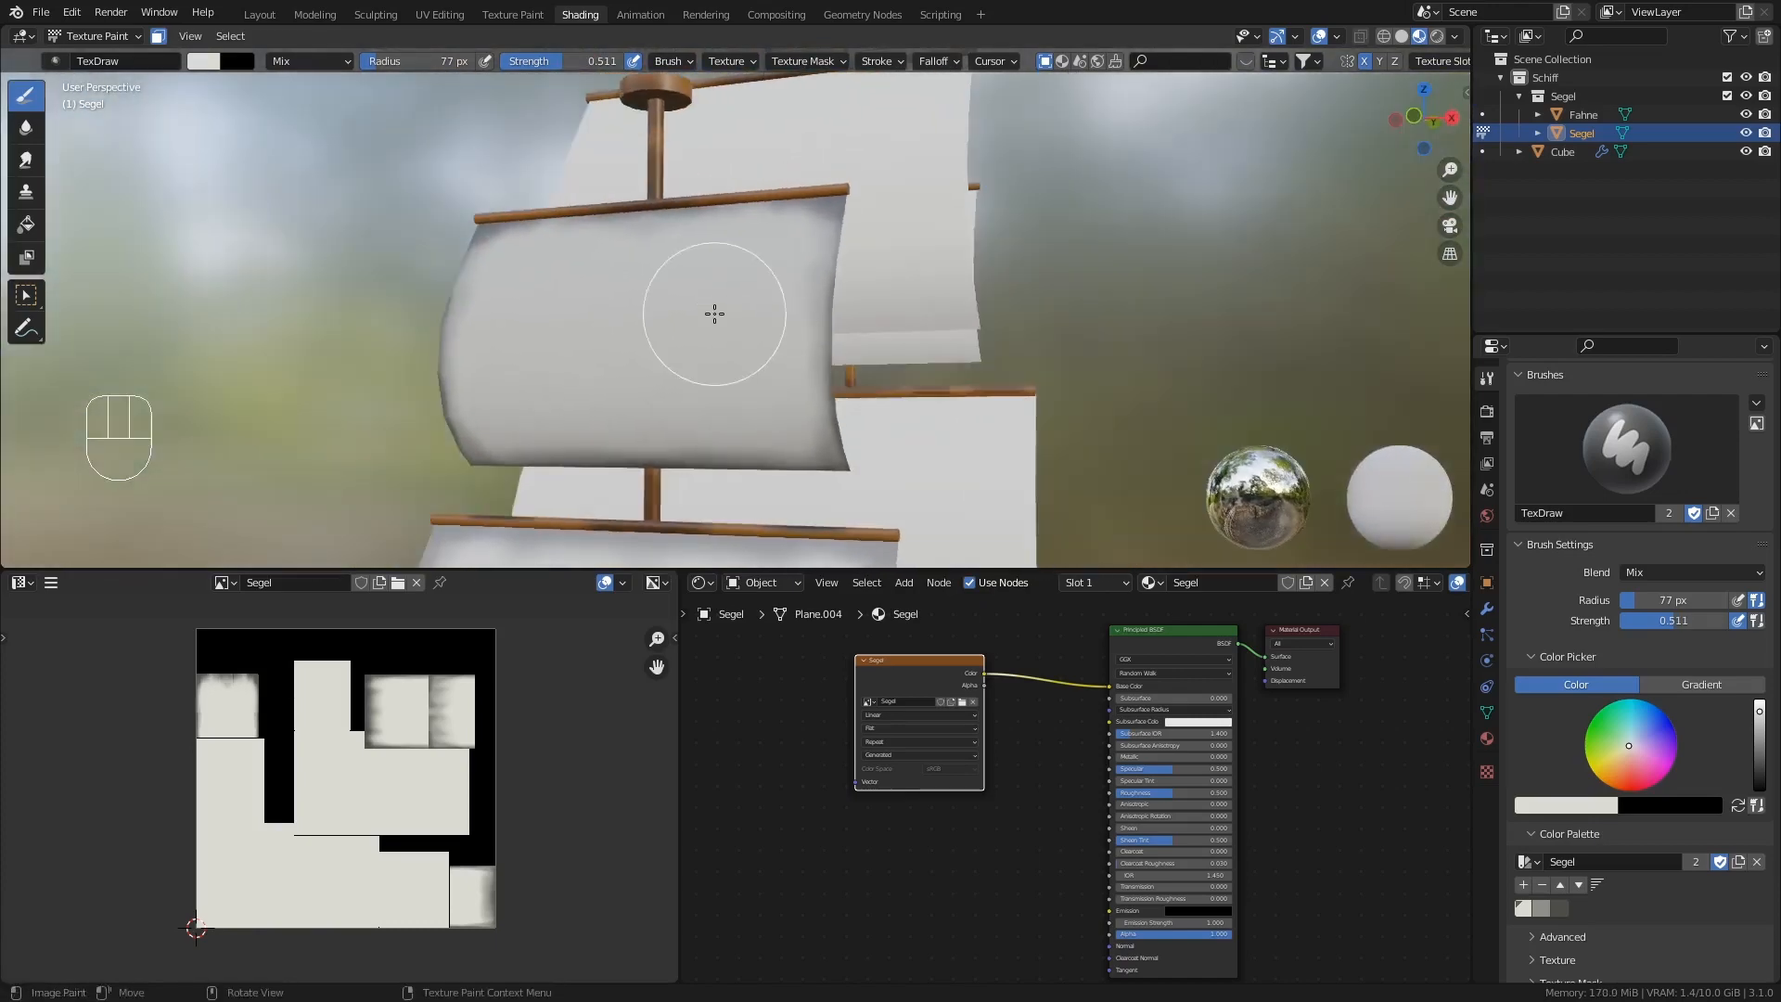
- Smear the grey shading along the top edge of the foremast's upper sail into vertical streaks, using a 12 px brush radius
left_click(23, 160)
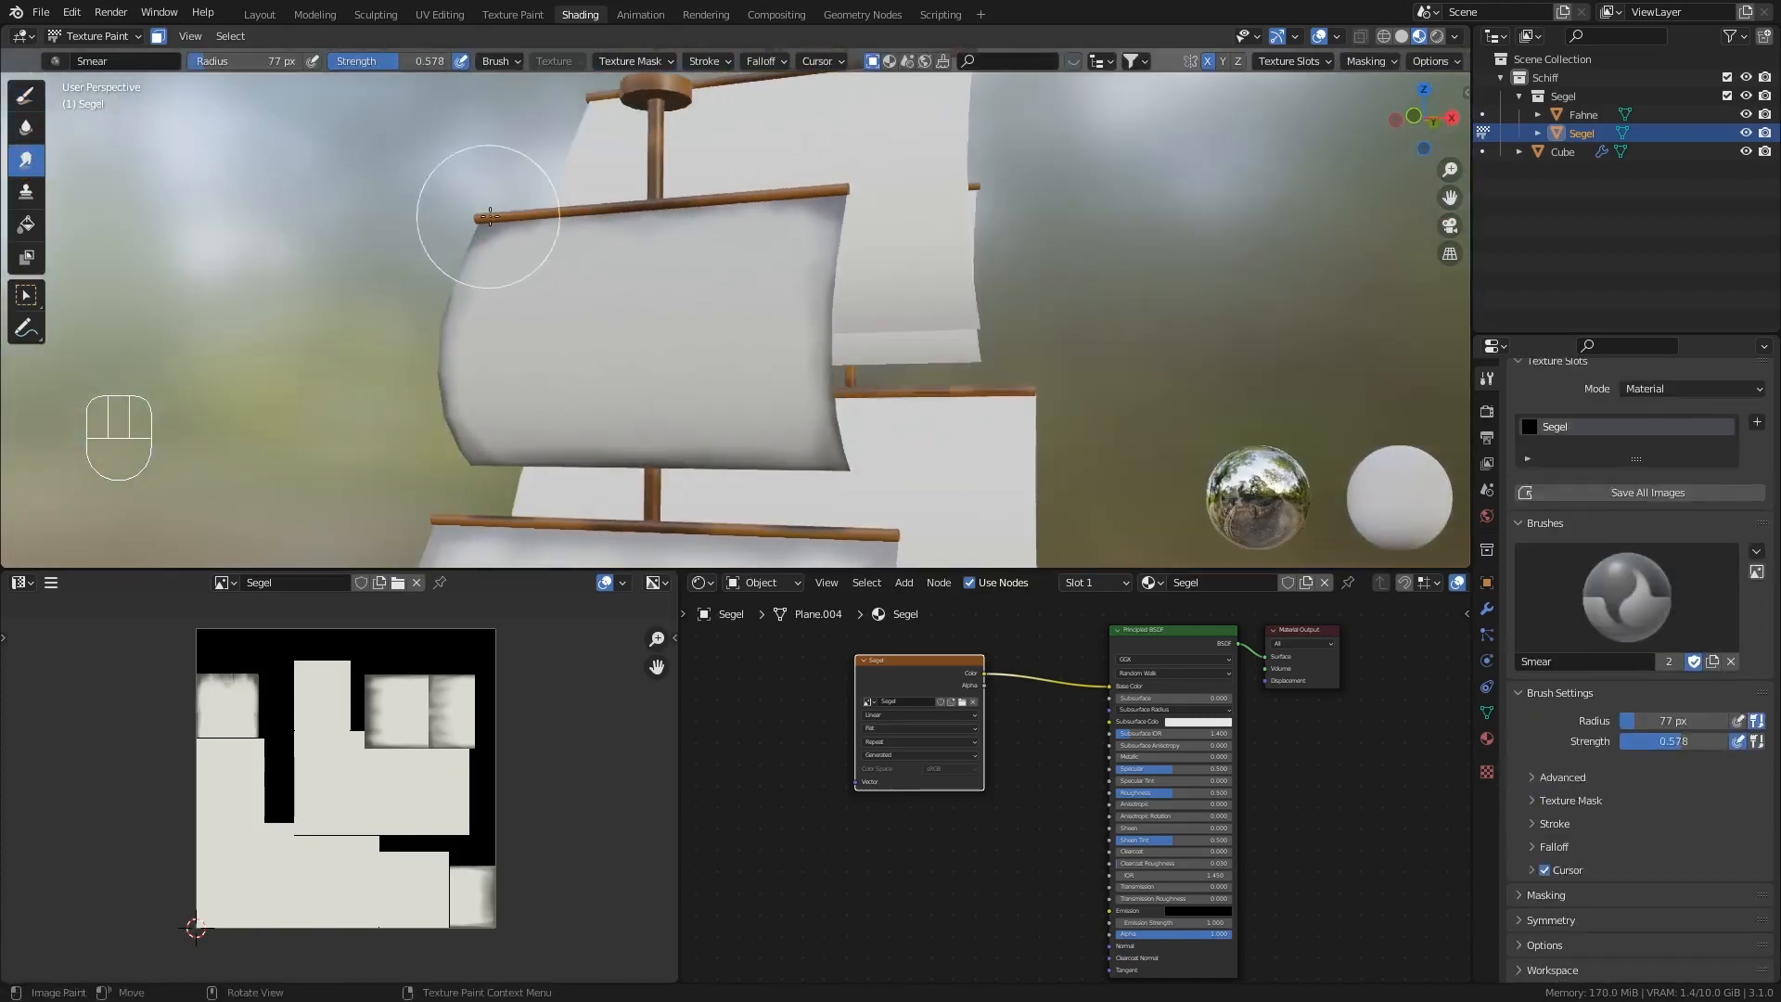
mouse_move(477, 227)
middle_mouse_down()
mouse_move(795, 231)
mouse_move(784, 244)
middle_mouse_up()
key("f")
left_click(710, 240)
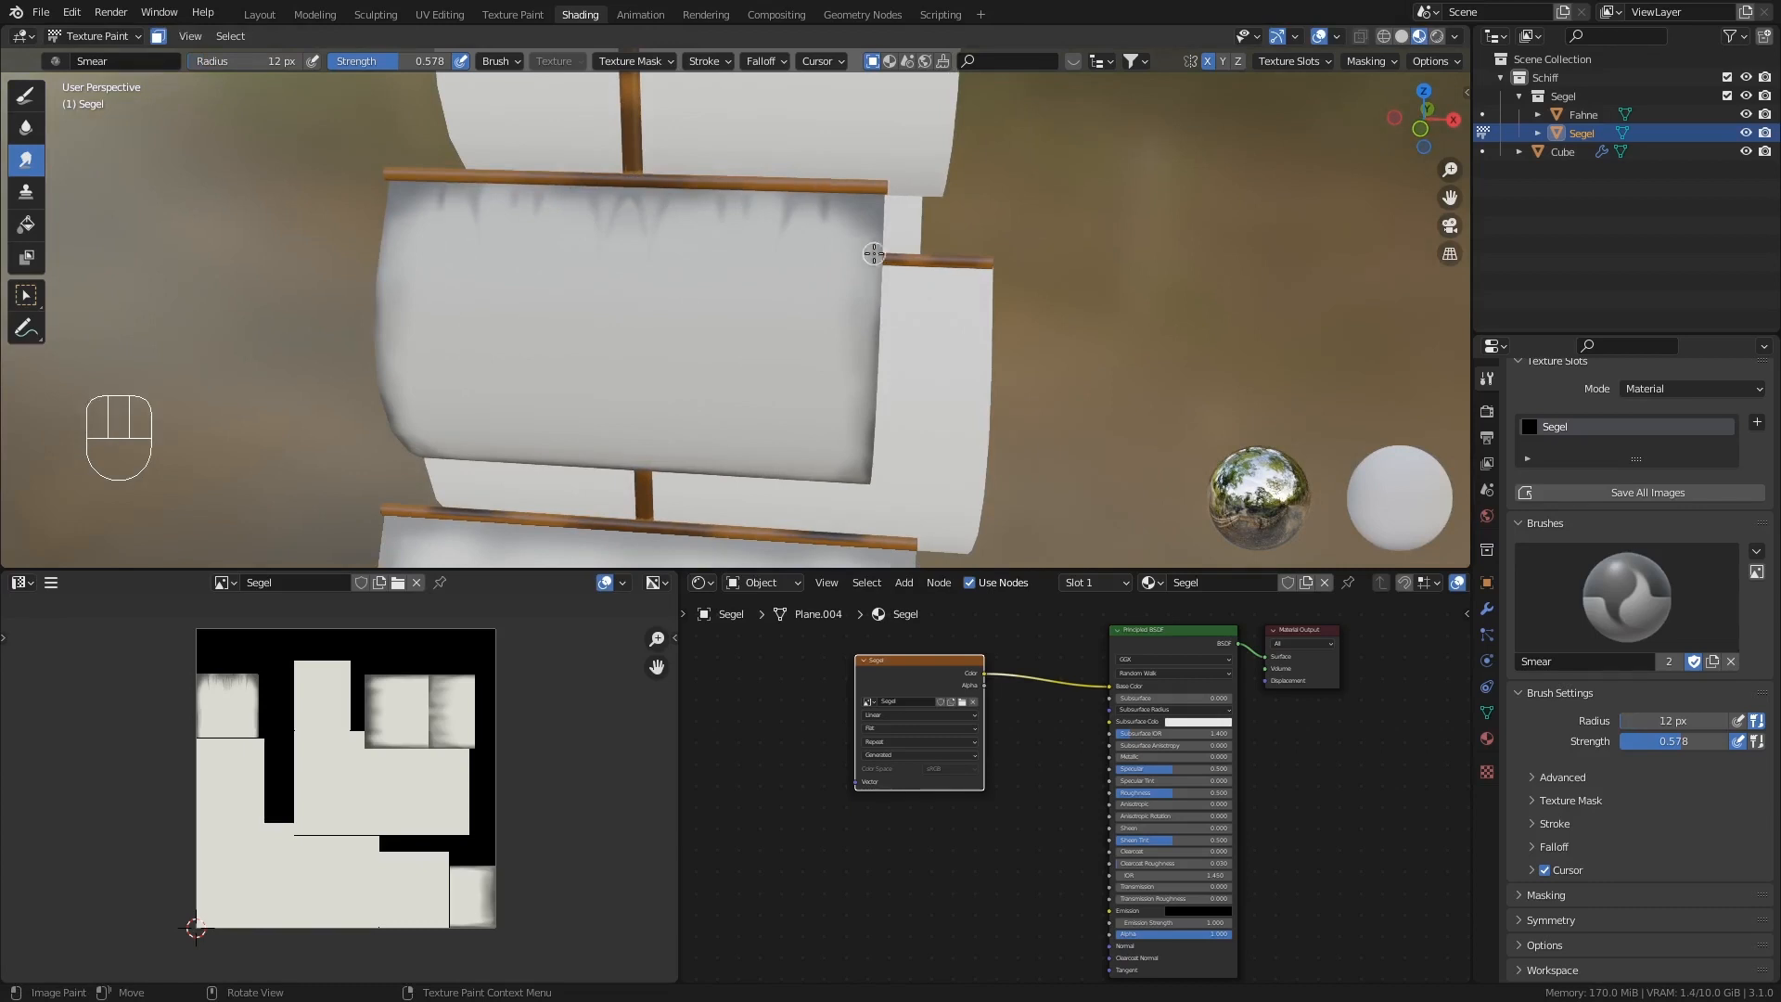
- Smear the shading on all edges of the foremast's upper sail into longer streaks, with a 24 px radius and 0.348 strength
key("f")
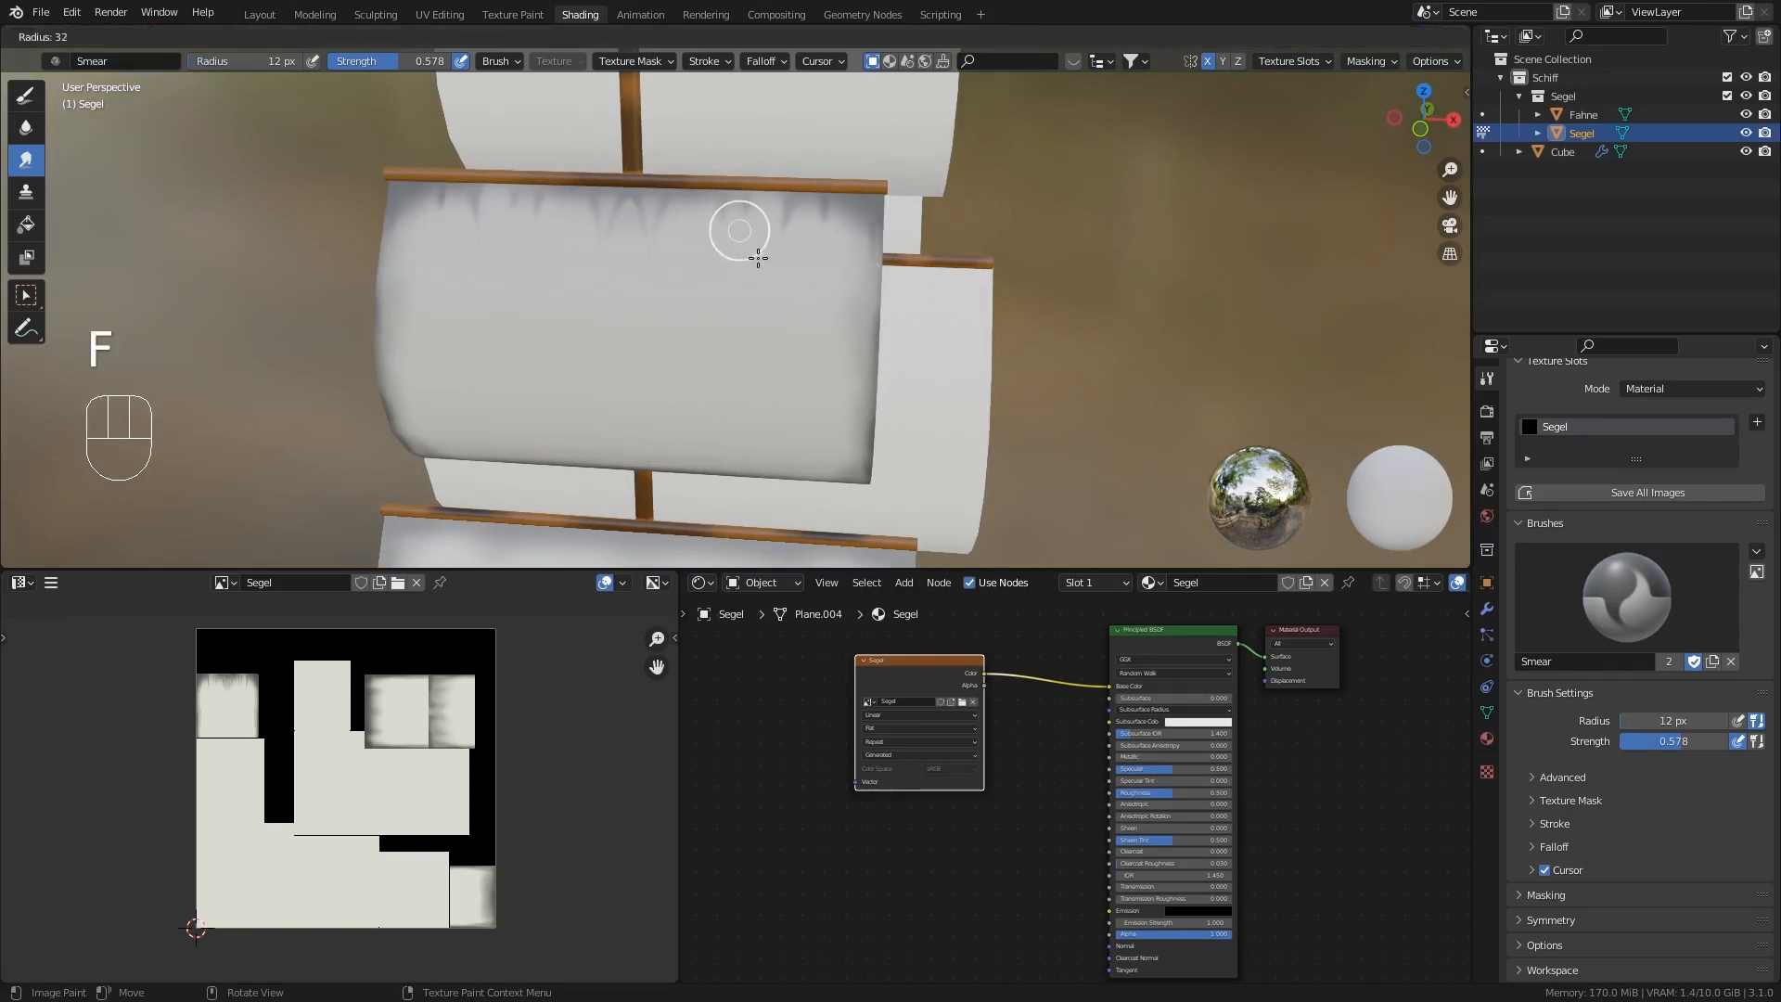
left_click(753, 251)
left_click_drag(389, 61, 386, 61)
mouse_move(708, 192)
left_mouse_down()
mouse_move(714, 232)
mouse_move(744, 227)
mouse_move(730, 521)
left_mouse_up()
middle_click_drag(742, 413, 734, 329)
mouse_move(739, 507)
left_mouse_down()
mouse_move(719, 479)
mouse_move(657, 484)
left_mouse_up()
mouse_move(805, 536)
left_mouse_down()
mouse_move(783, 468)
mouse_move(847, 168)
left_mouse_up()
left_click_drag(854, 232, 858, 354)
mouse_move(855, 221)
left_mouse_down()
mouse_move(841, 352)
mouse_move(808, 318)
left_mouse_up()
middle_click_drag(783, 424, 770, 381)
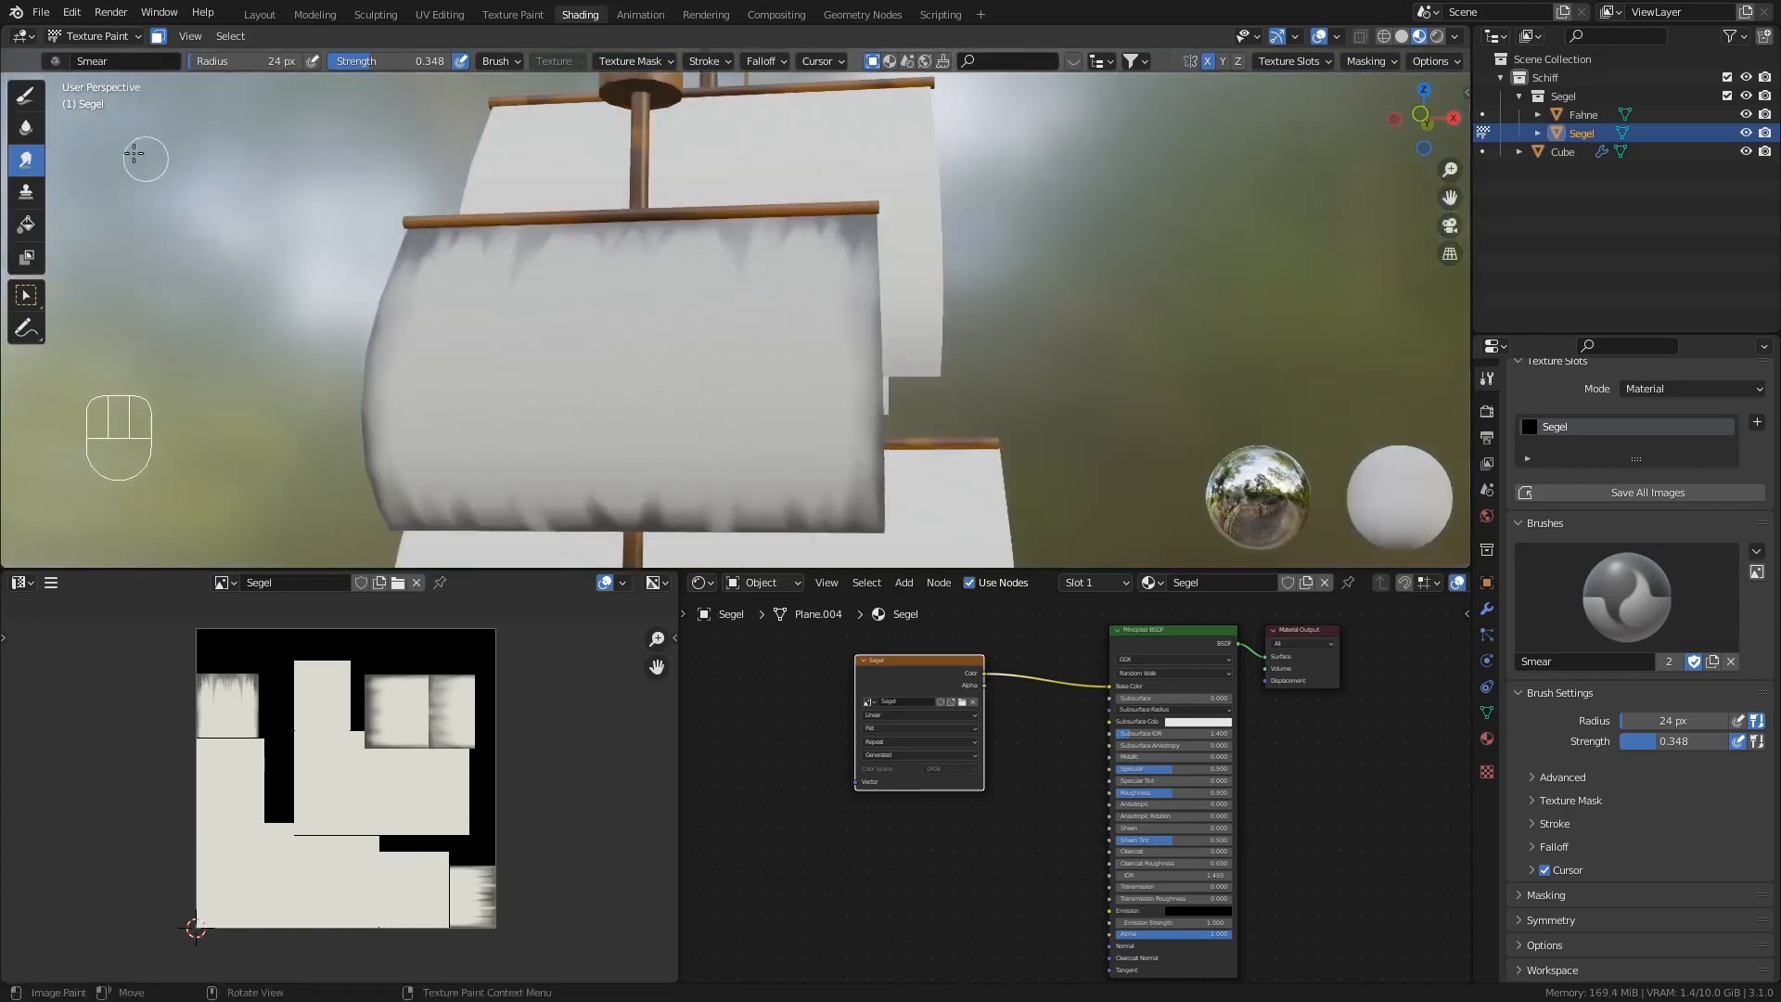
- Soften the smeared streaks along the bottom edge of the foremast's upper sail
left_click(26, 127)
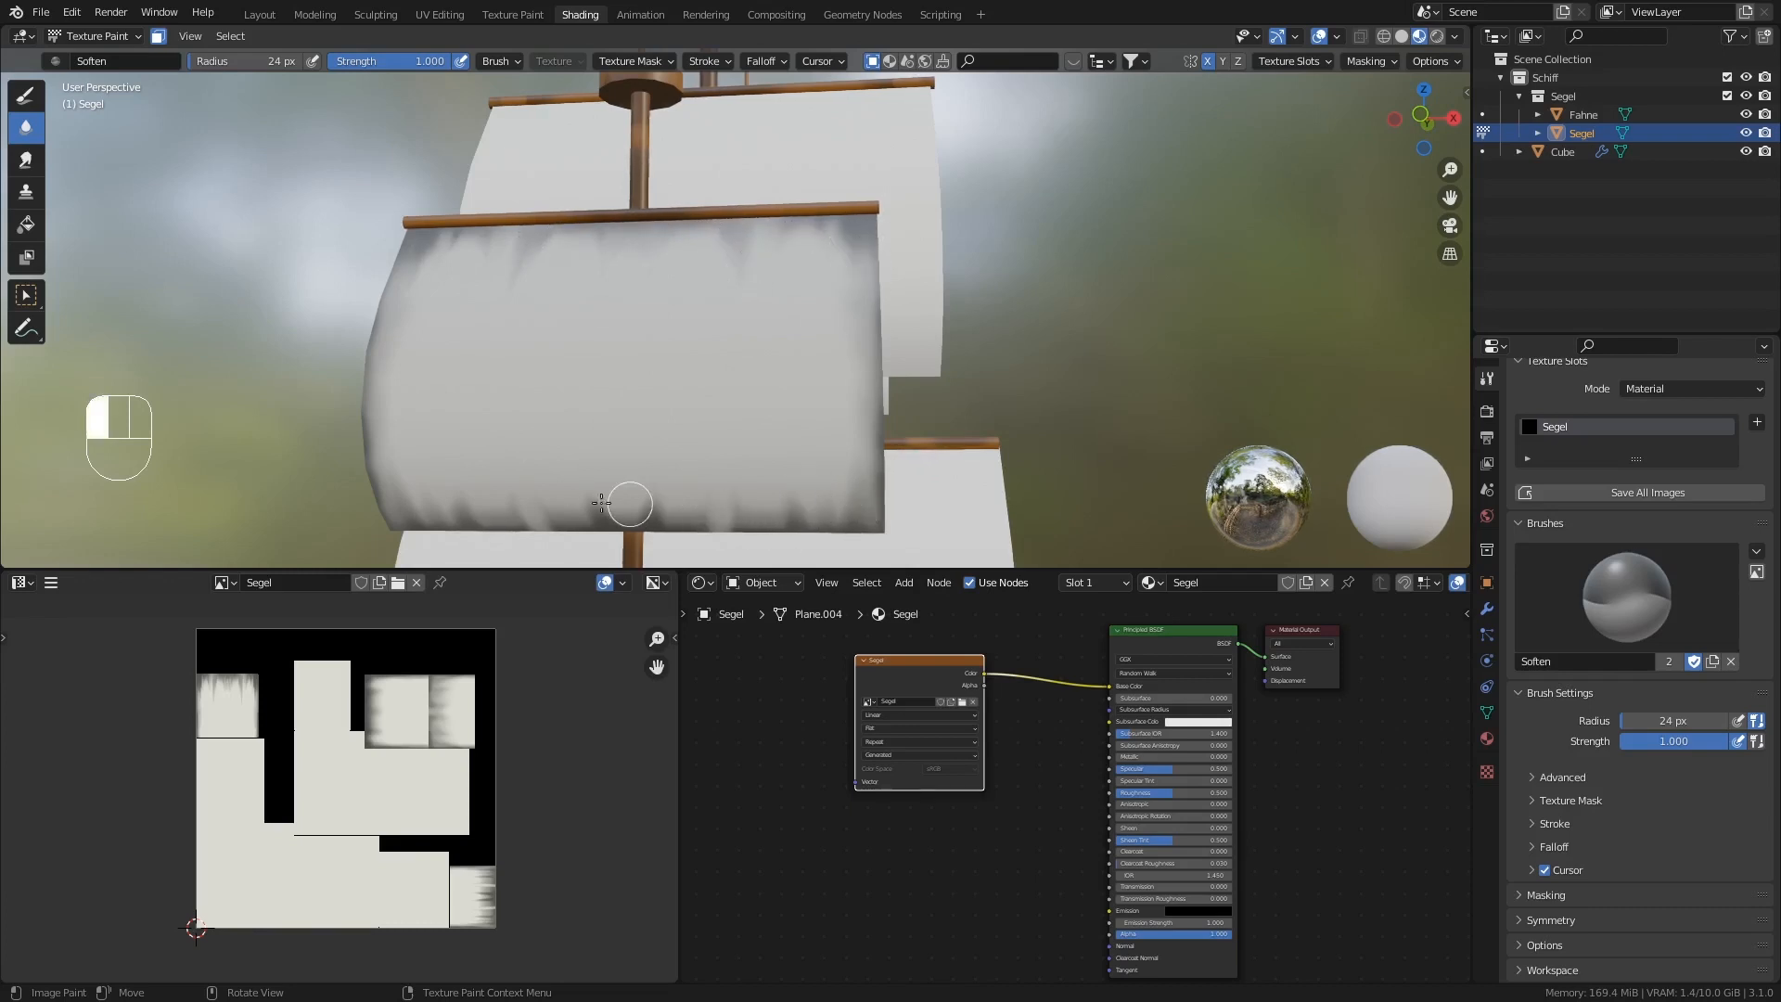
scroll(779, 371, "down", 3)
middle_click_drag(779, 371, 755, 464)
middle_click_drag(755, 464, 712, 278, "shift")
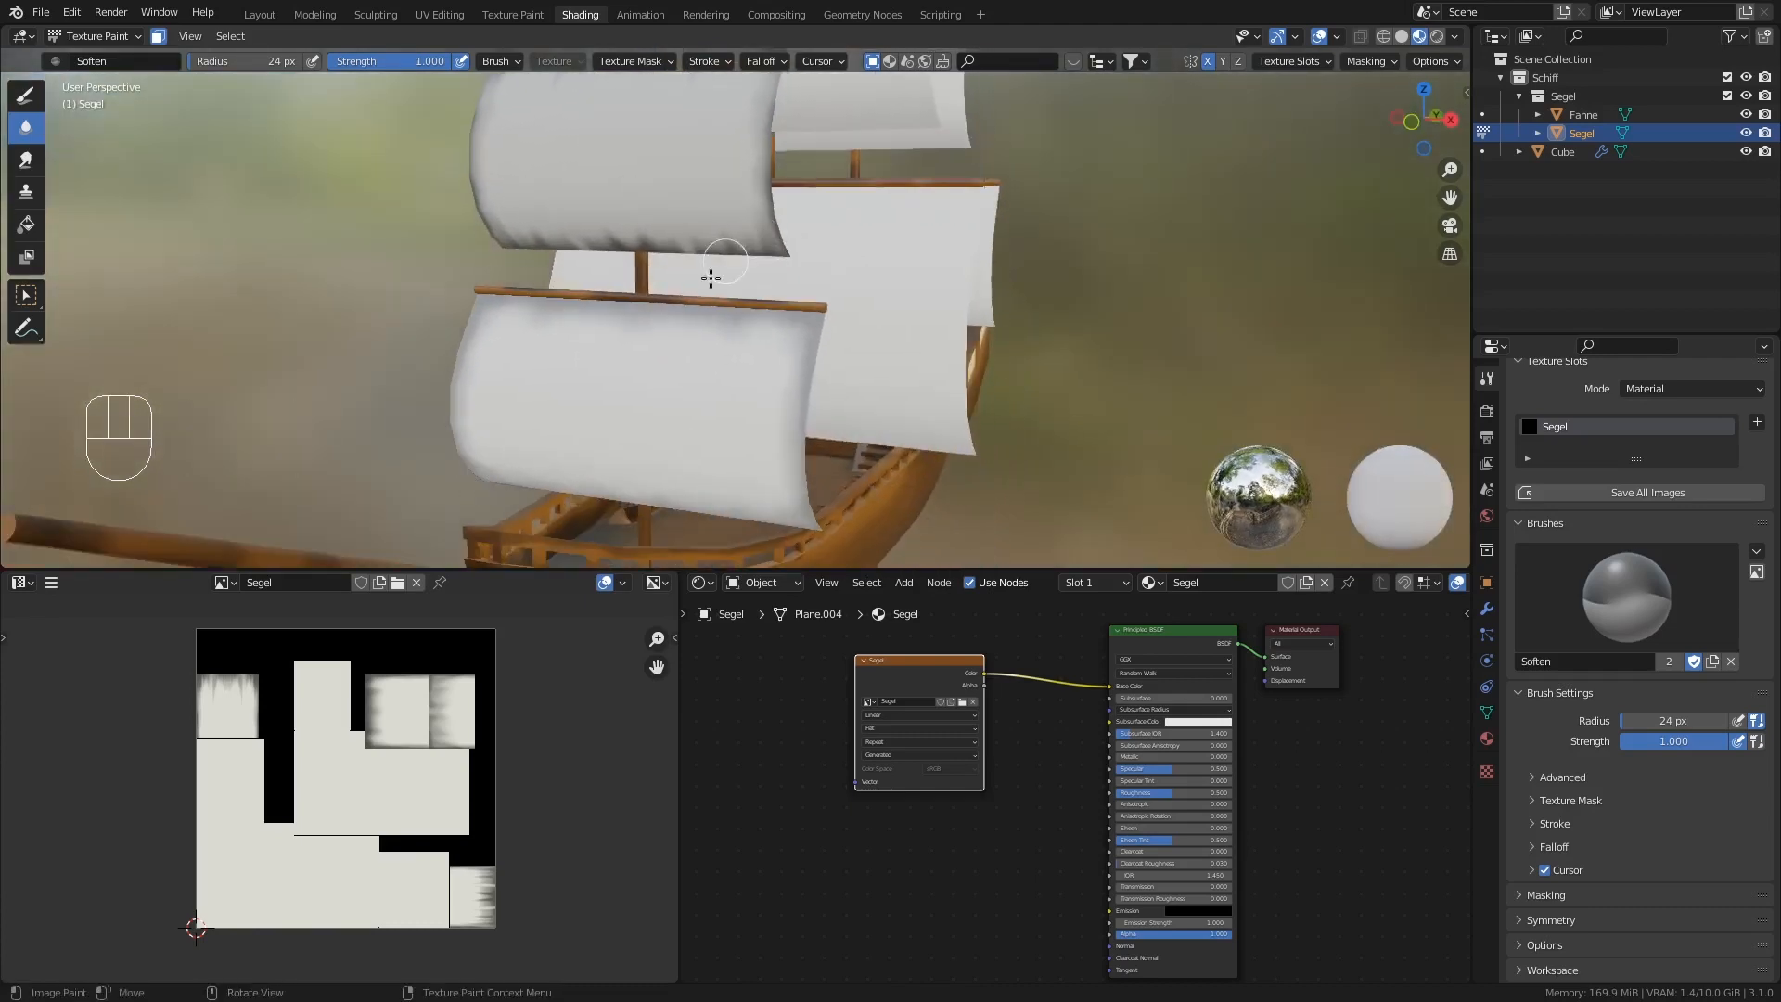
- Select the foremast's lower sail for masked painting and smear its top and side shading into streaks at 24 px and 0.348 strength
left_click(26, 160)
middle_click_drag(678, 338, 694, 334)
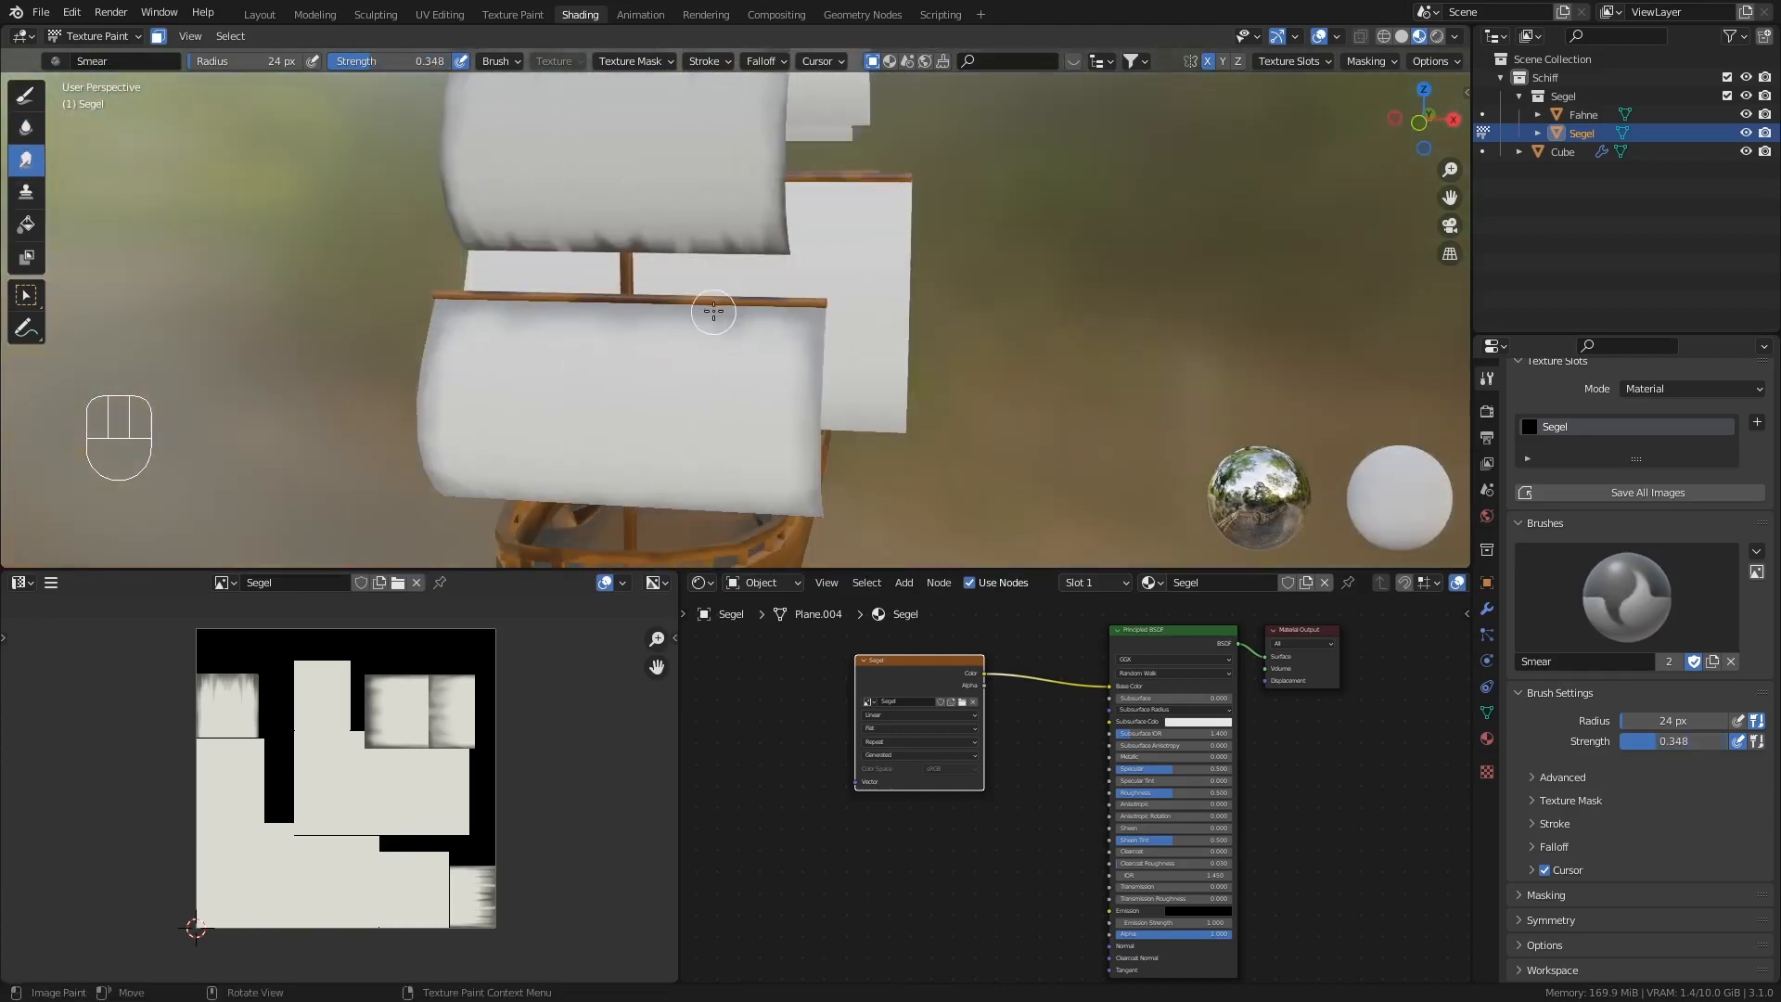
key("Tab")
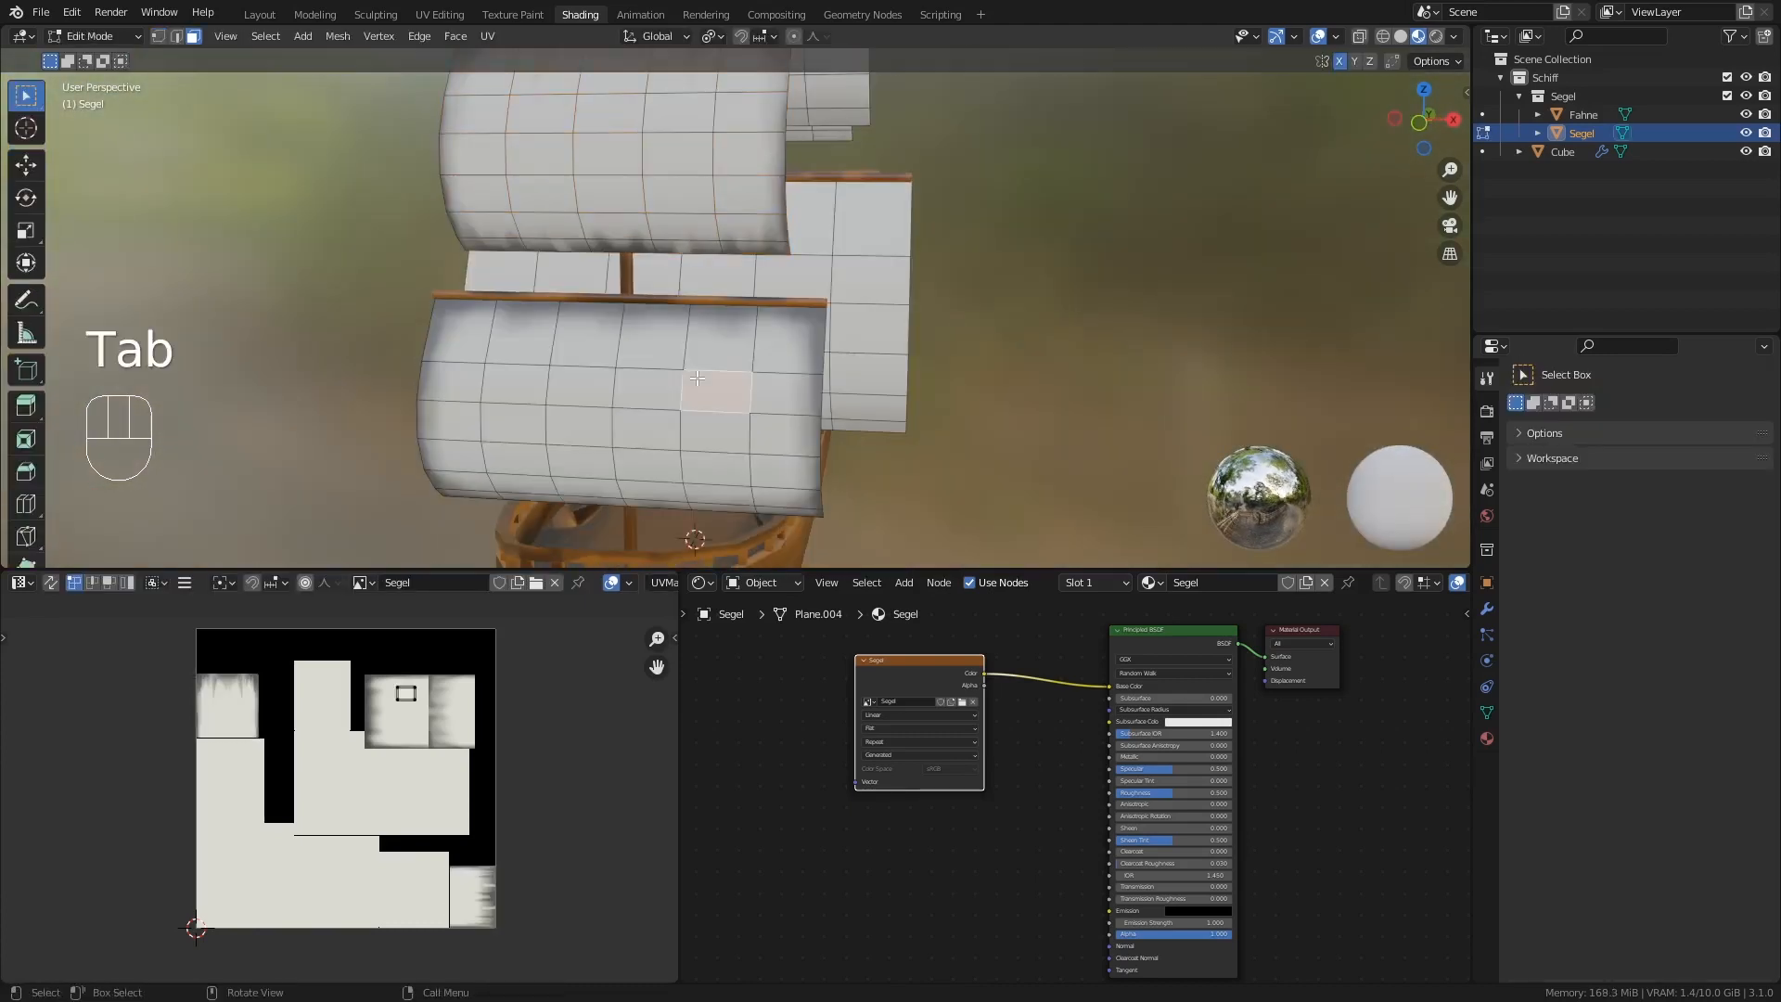
key("l")
key("Tab")
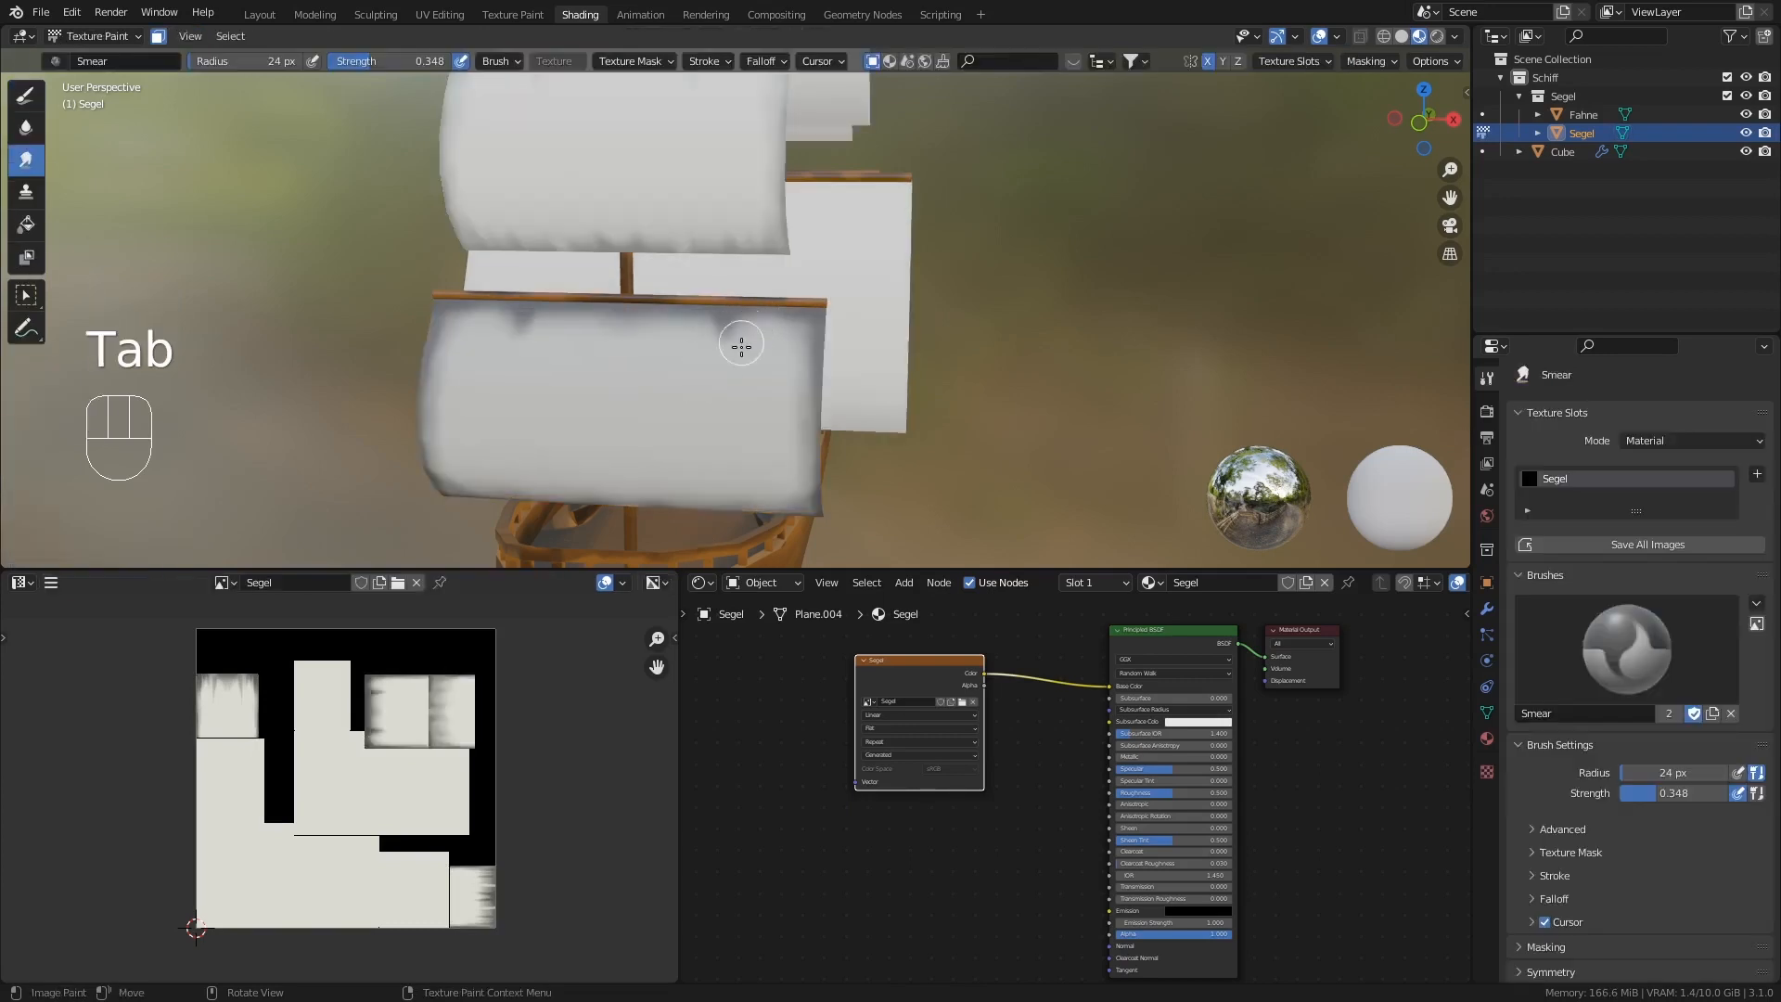
scroll(741, 346, "up", 2)
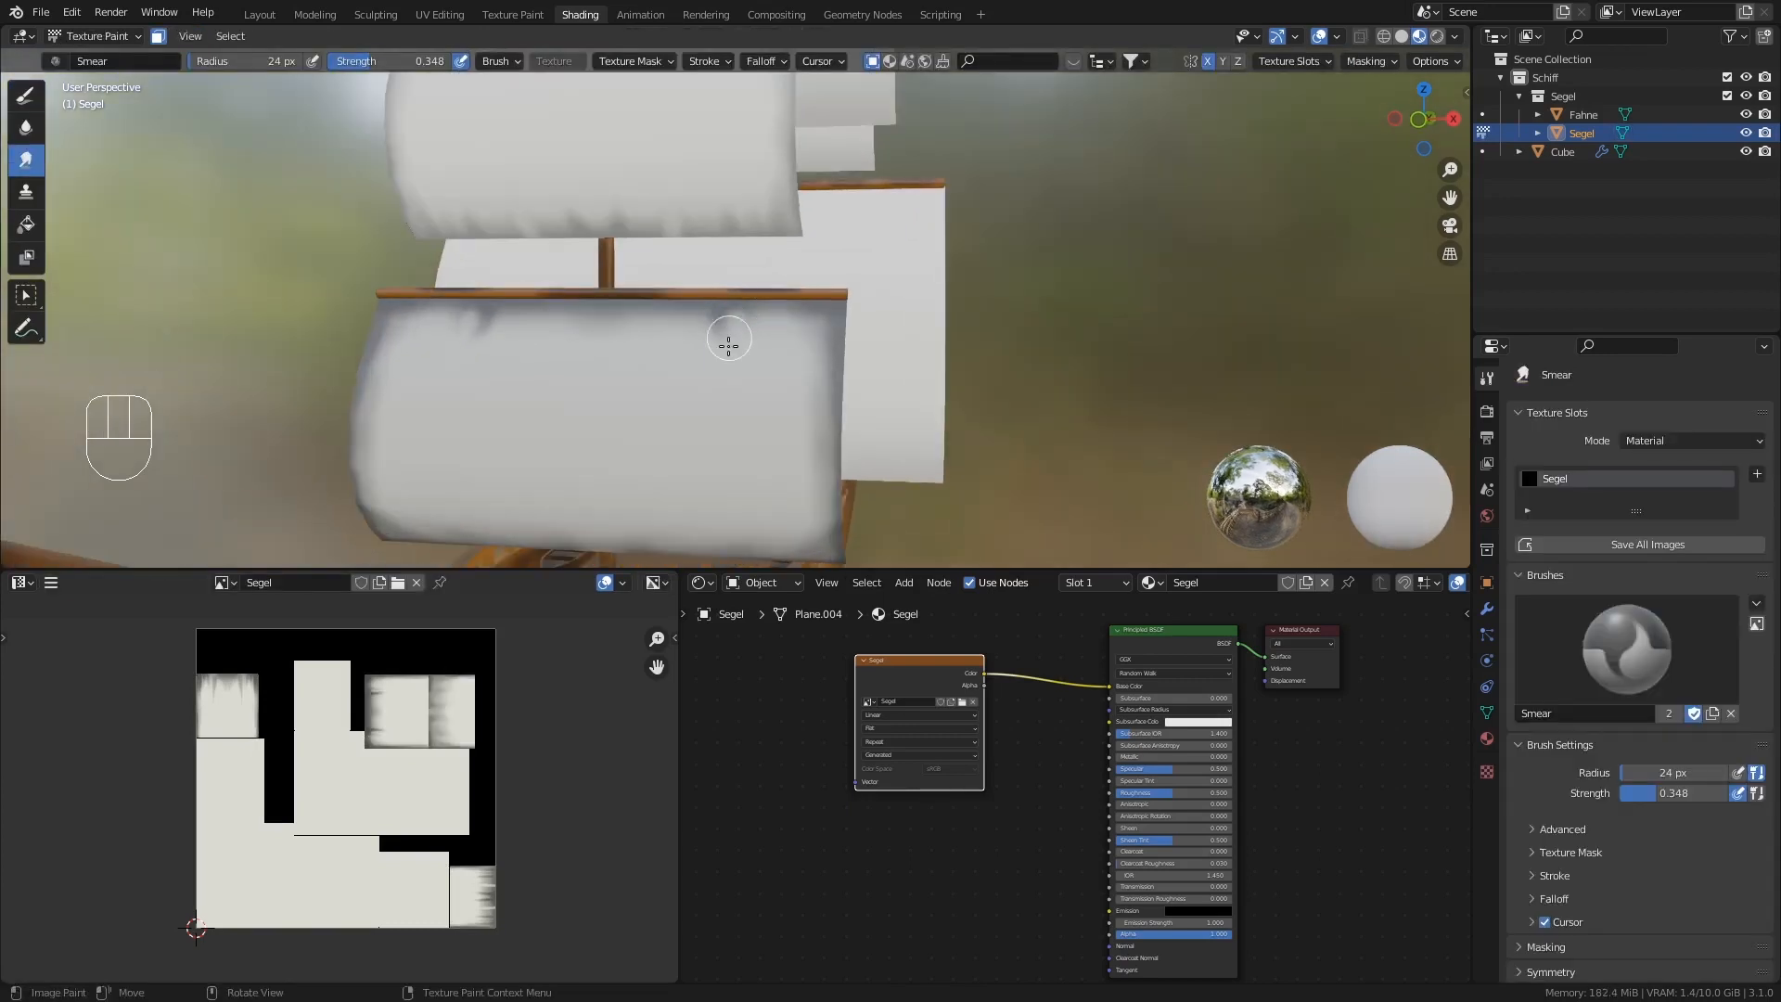
left_click_drag(777, 376, 777, 378)
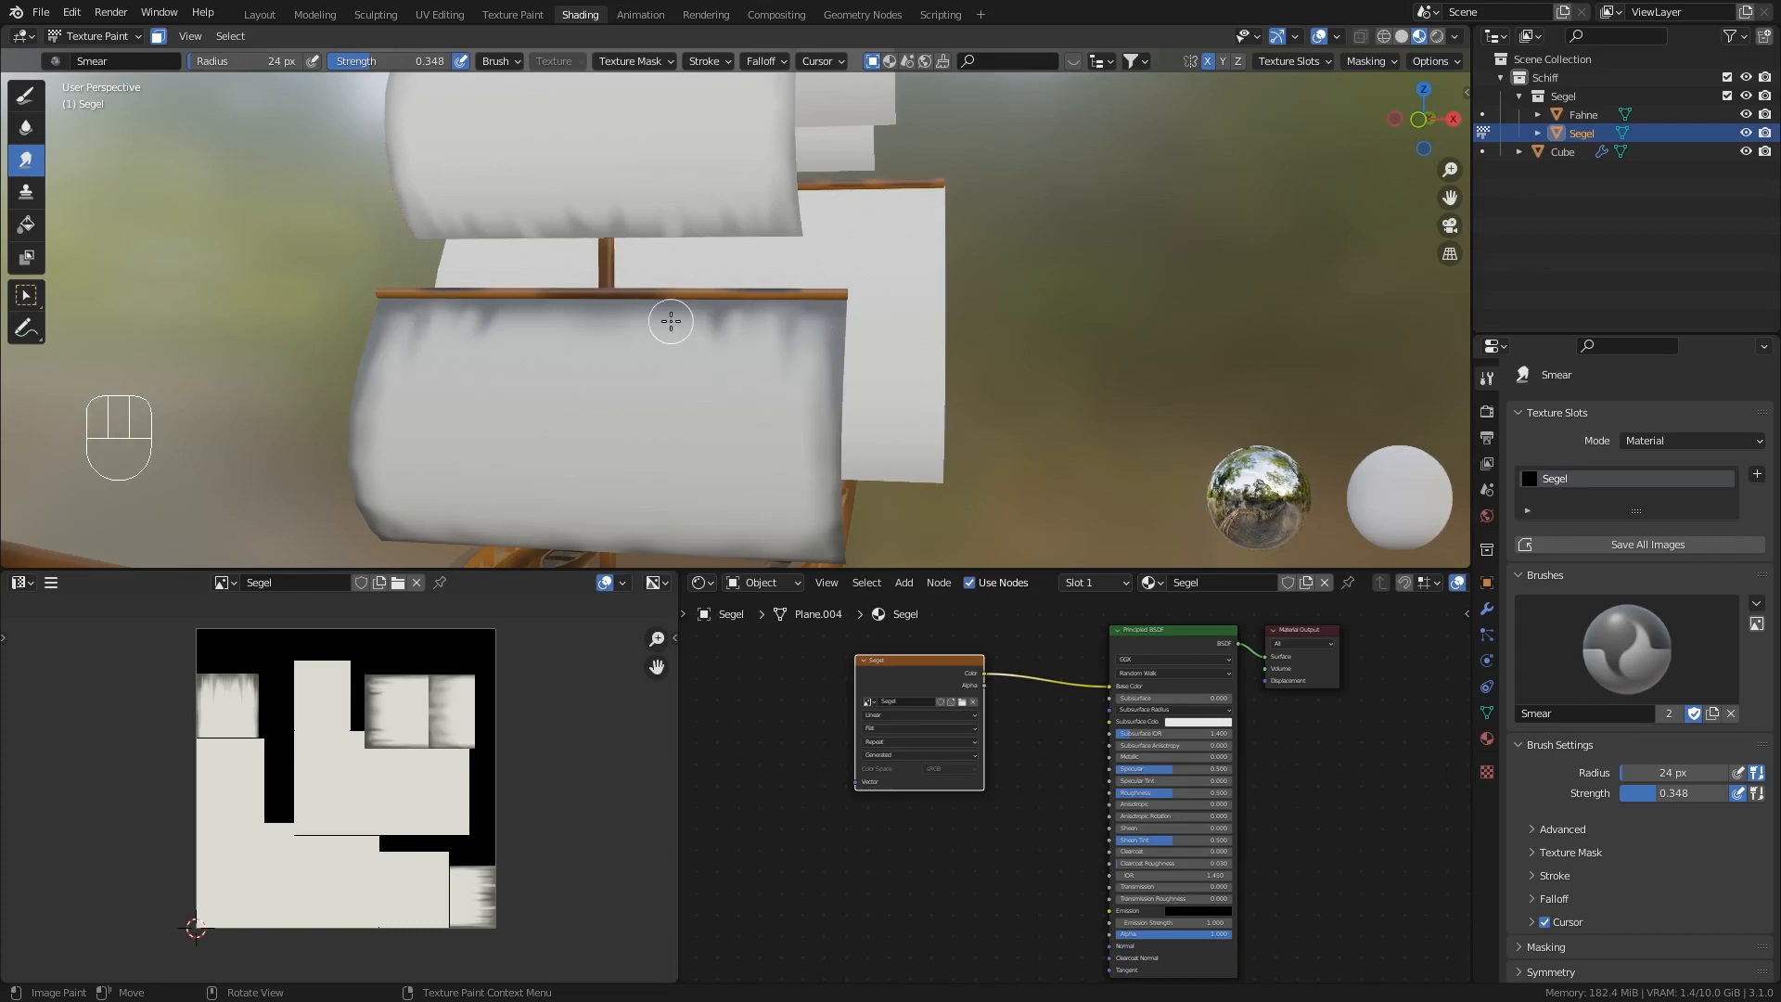
- Smear the shading along the bottom edge and side of the foremast's lower sail with a 12 px brush radius
middle_click_drag(697, 502, 804, 451, "shift")
key("f")
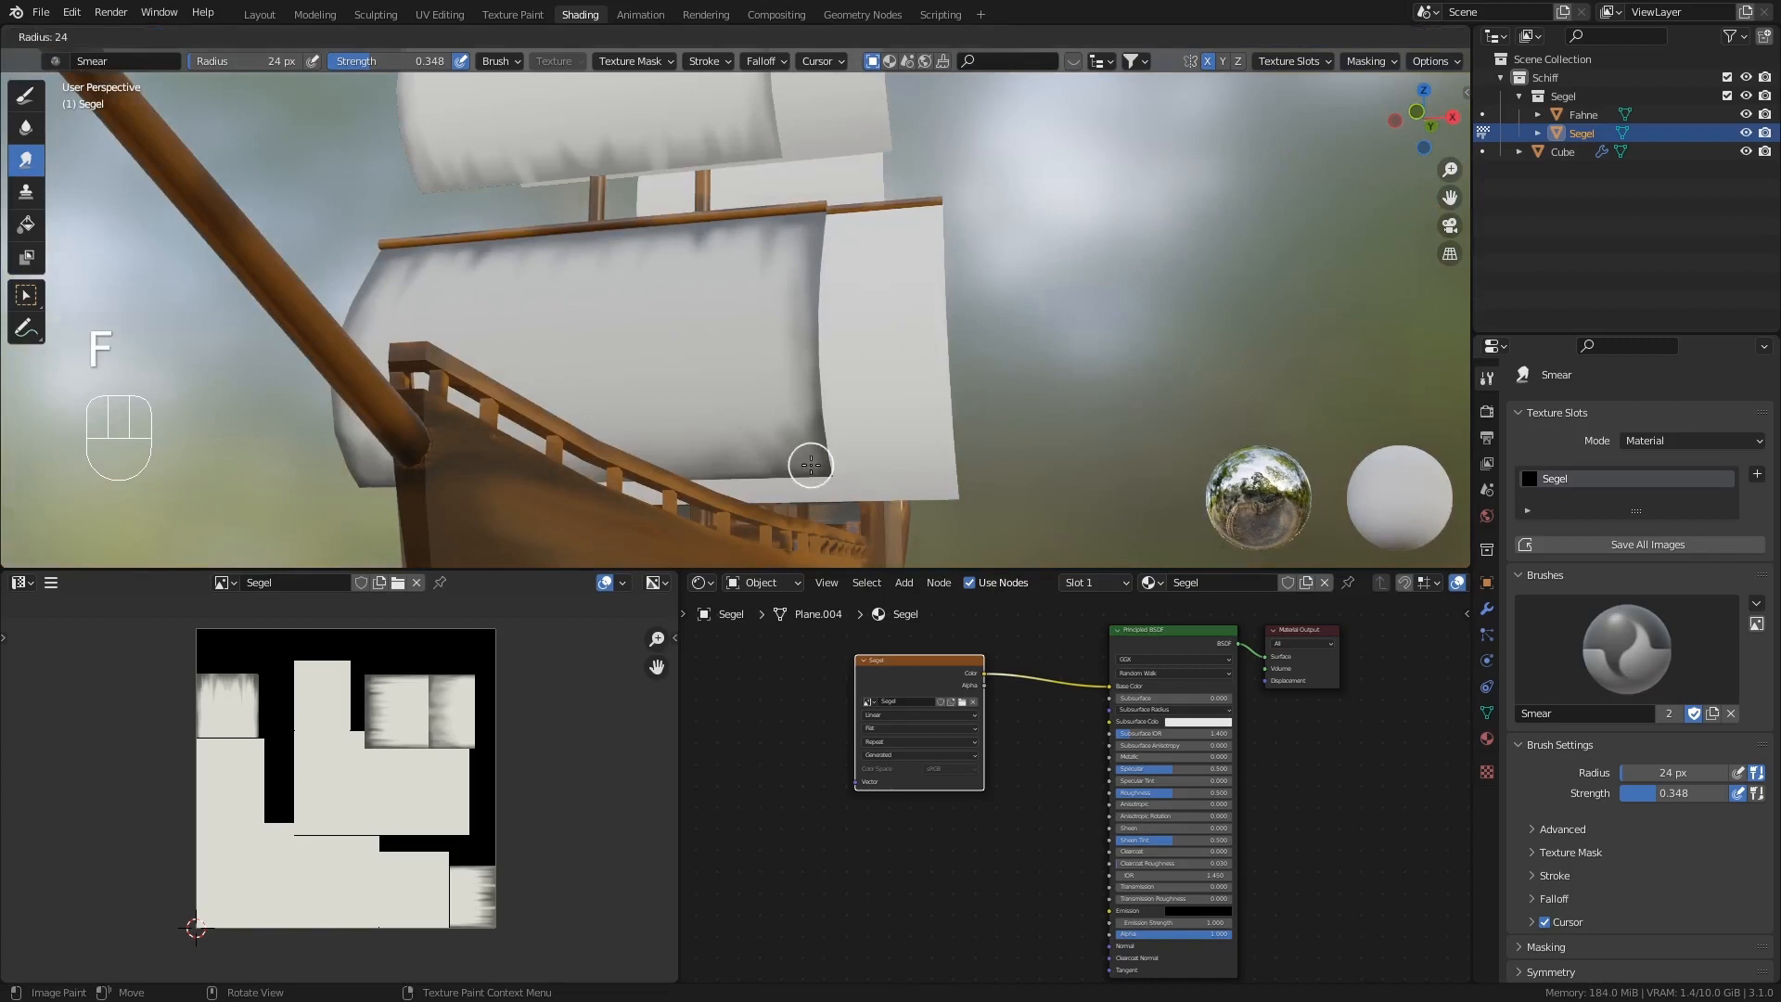
left_click(799, 463)
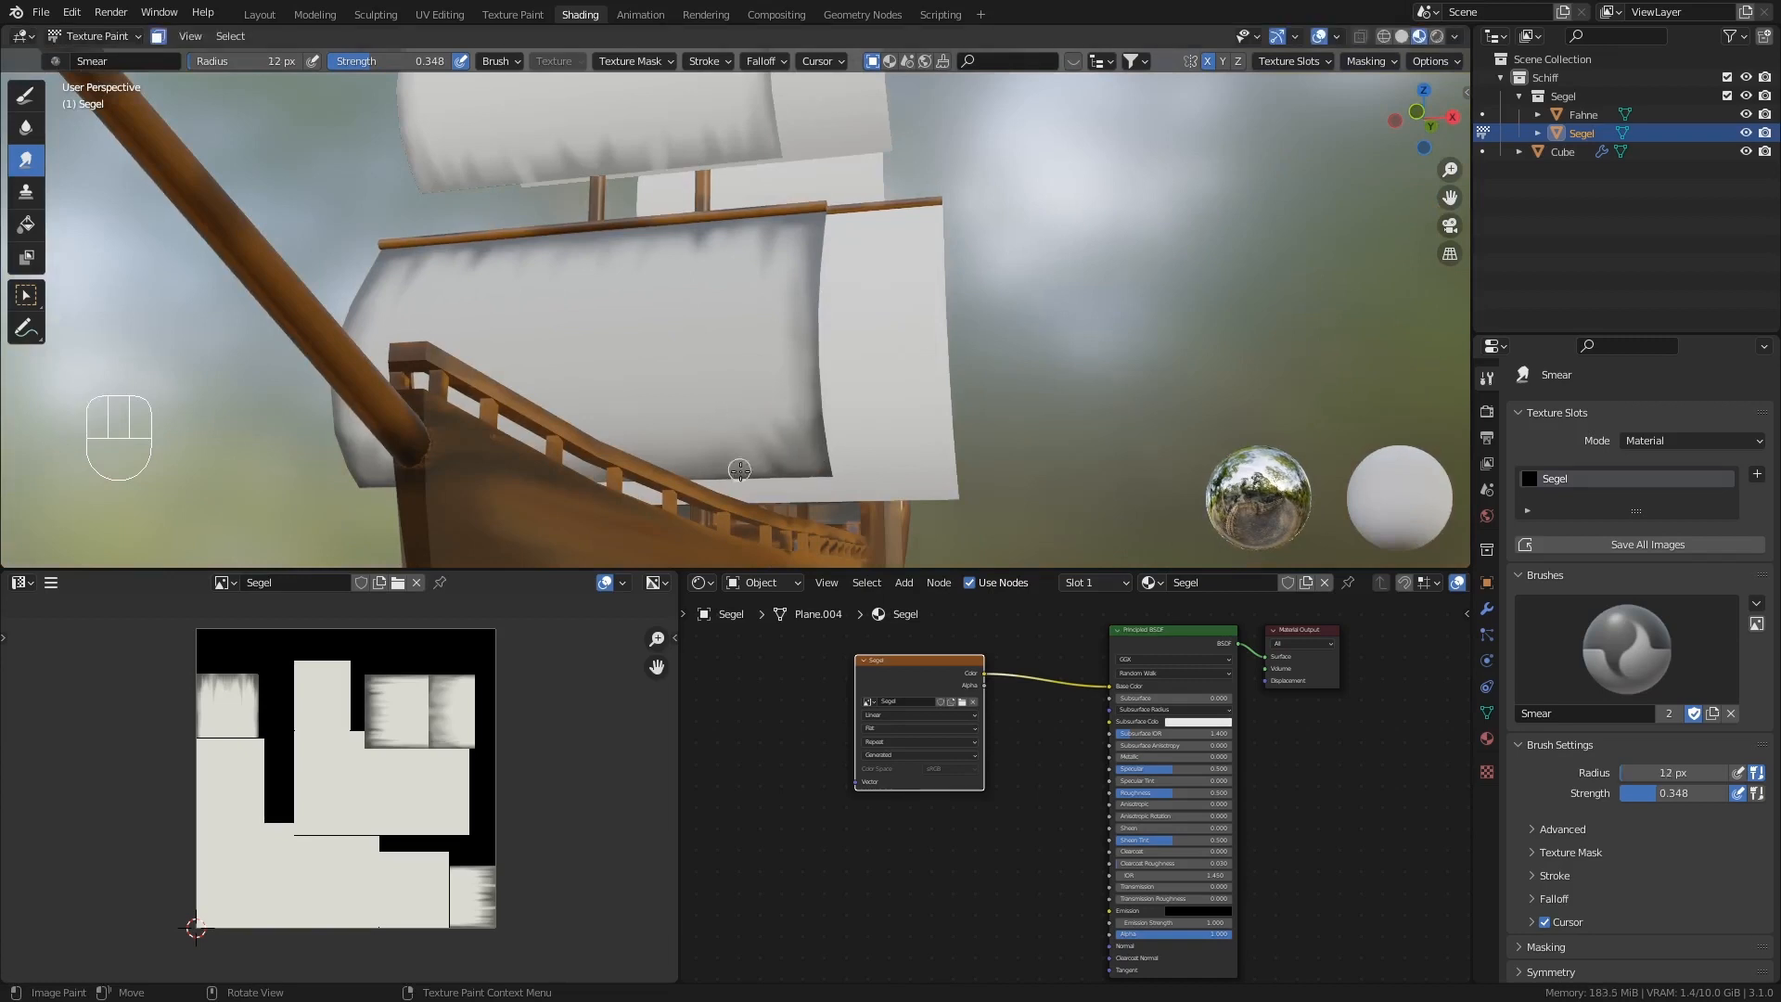
middle_click_drag(785, 465, 648, 404)
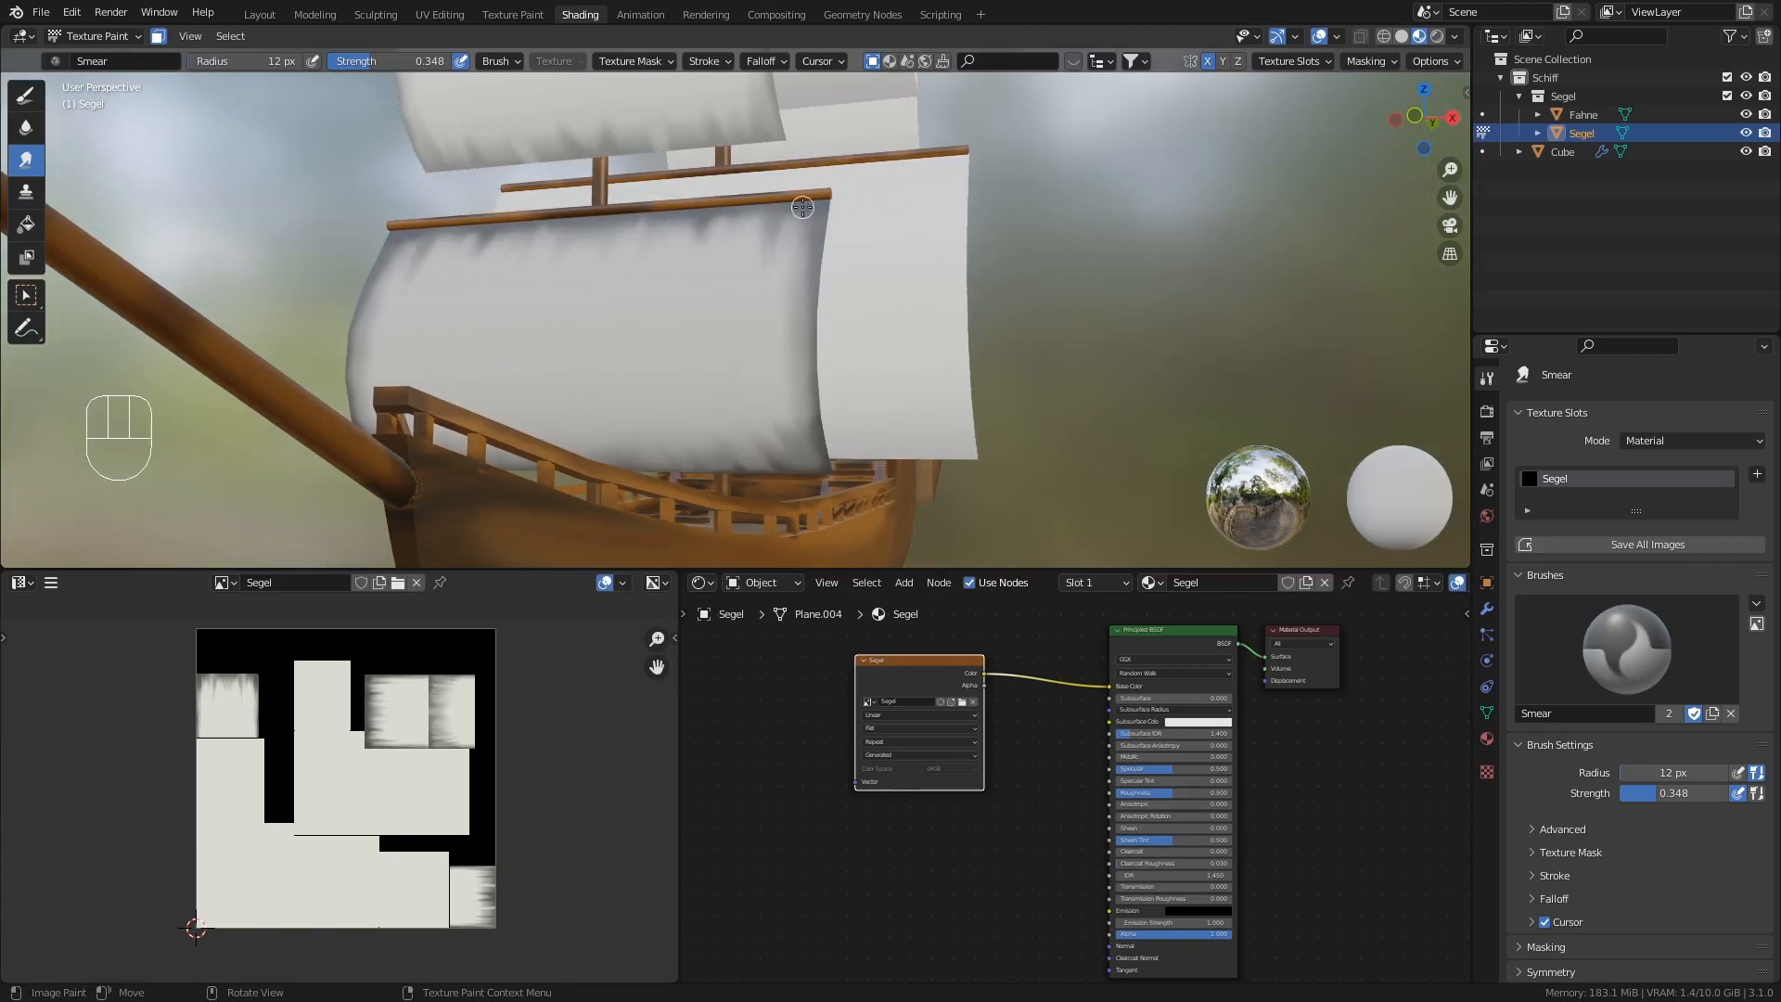
- Add the mainmast's upper sail to the face selection for painting and switch to the Draw brush
scroll(670, 353, "down", 2)
middle_click_drag(670, 353, 679, 422)
middle_click_drag(679, 422, 679, 362)
scroll(681, 405, "down", 3)
mouse_move(679, 361)
middle_mouse_down()
mouse_move(608, 343)
mouse_move(680, 338)
mouse_move(649, 380)
middle_mouse_up()
middle_click_drag(649, 380, 579, 329)
left_click(25, 95)
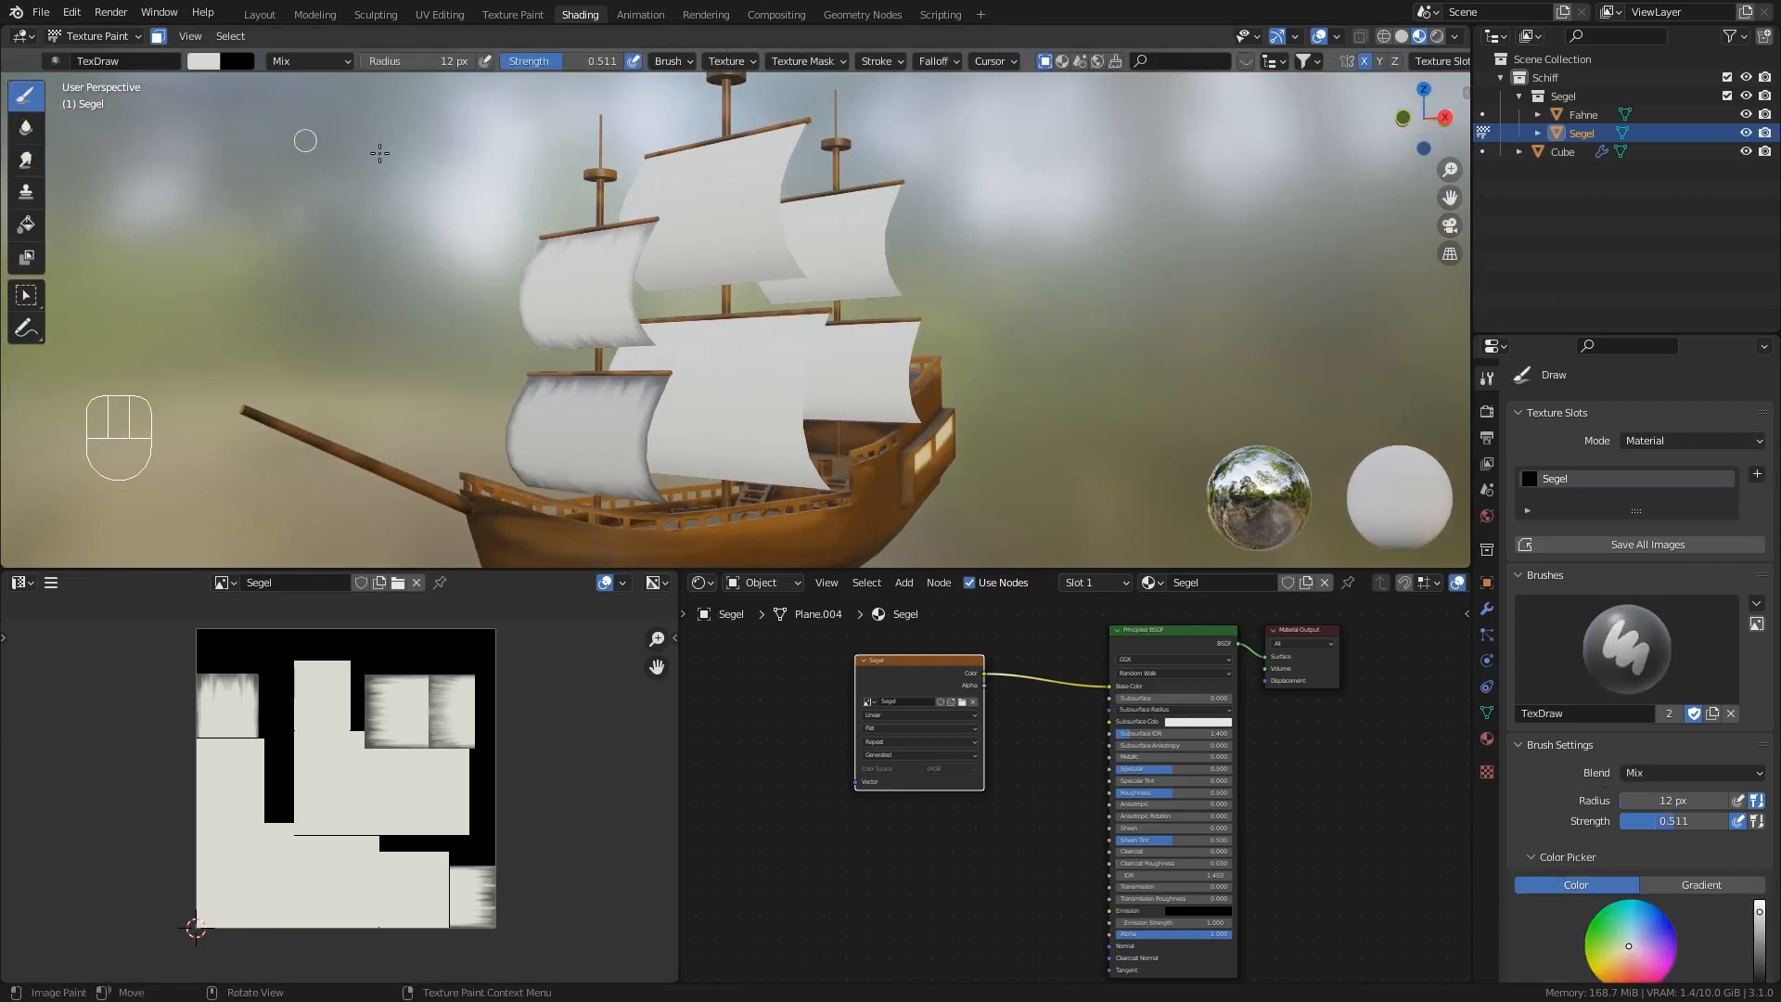
key("Tab")
key("l")
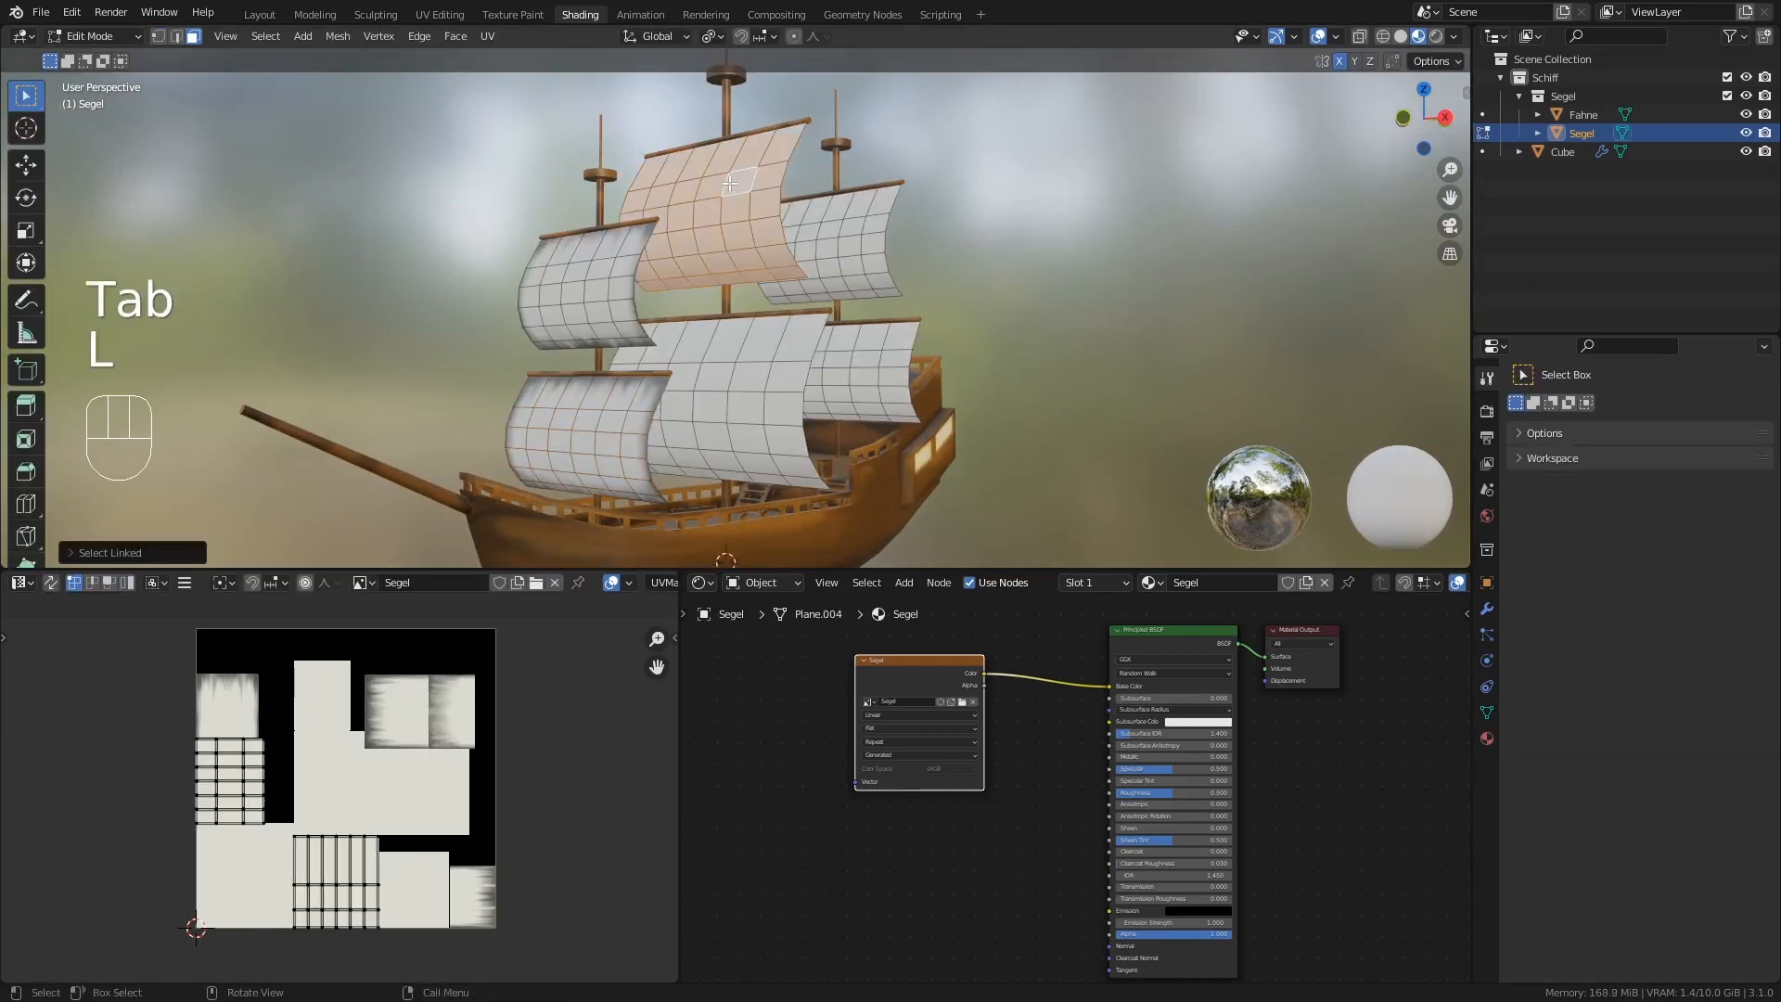
middle_click_drag(710, 199, 751, 214)
key("Tab")
scroll(767, 170, "up", 3)
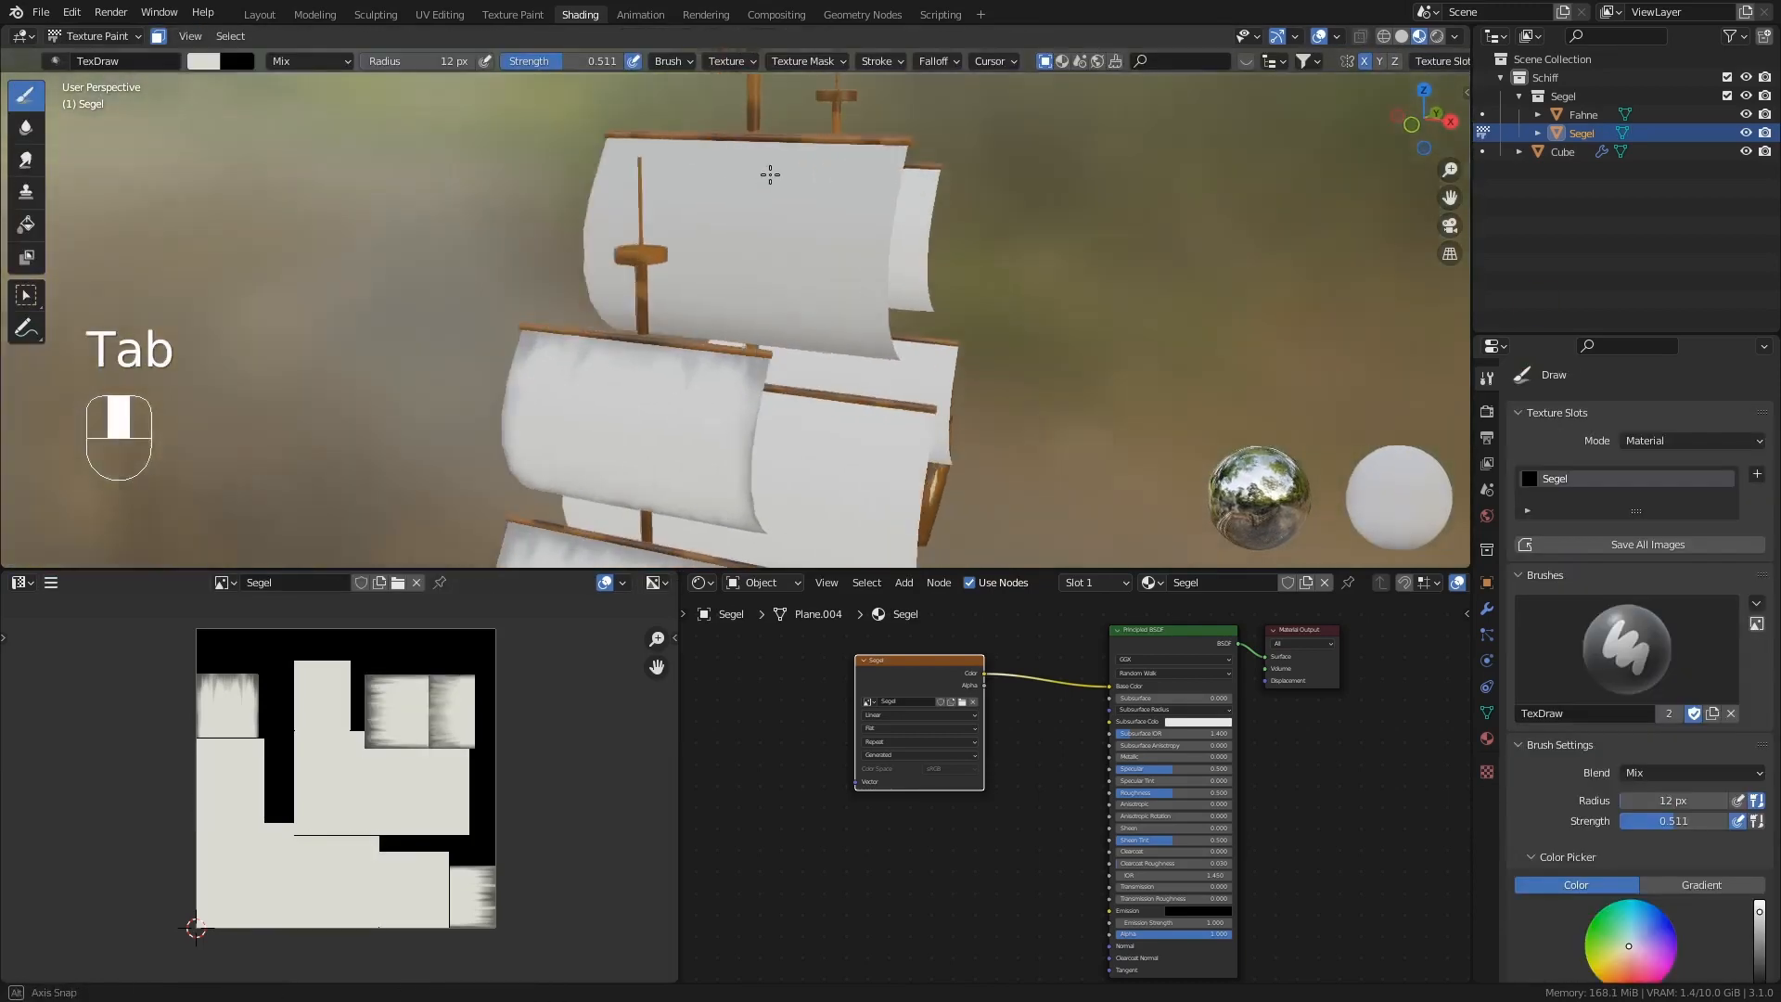
- Paint a medium grey border from the Segel palette along the edges of the mainmast's upper sail, using a 26 px brush radius
scroll(1611, 803, "down", 5)
left_click(1540, 886)
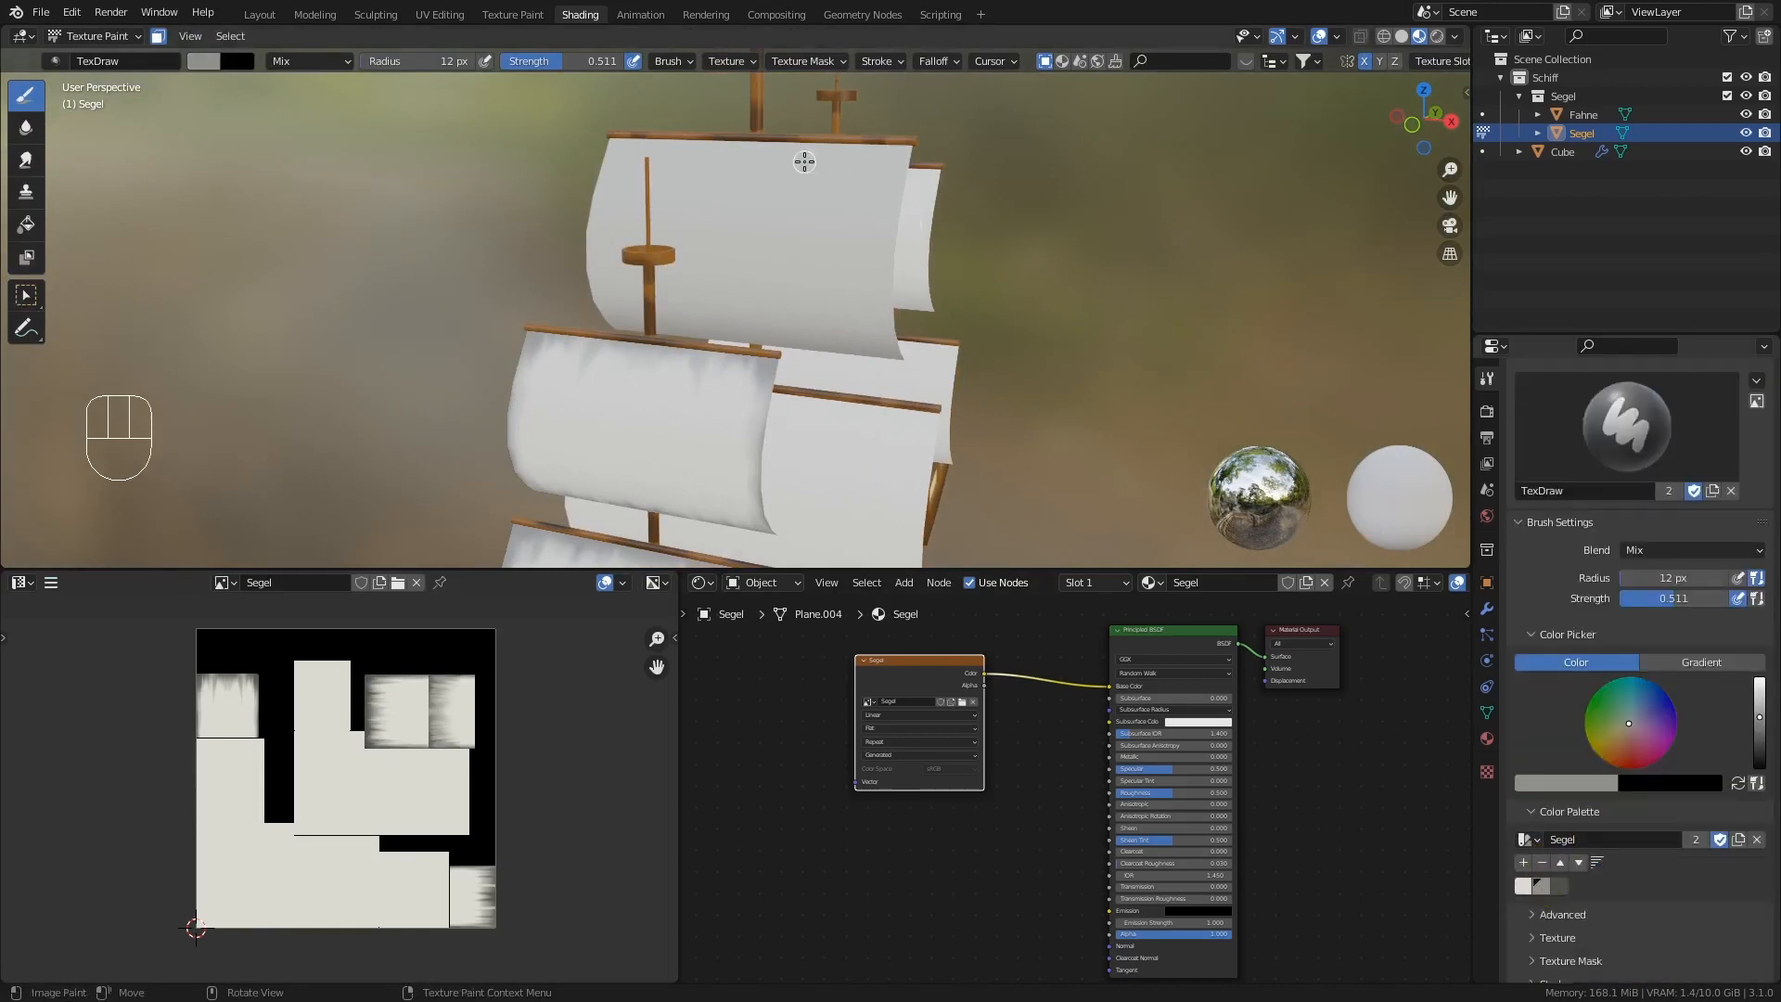
key("f")
left_click(747, 134)
mouse_move(747, 135)
left_mouse_down()
mouse_move(934, 151)
mouse_move(659, 124)
left_mouse_up()
left_click_drag(877, 164, 889, 341)
mouse_move(895, 366)
middle_mouse_down()
mouse_move(919, 328)
mouse_move(876, 324)
middle_mouse_up()
left_click_drag(908, 357, 725, 399)
left_click_drag(787, 381, 881, 378)
middle_click_drag(1006, 338, 1046, 363)
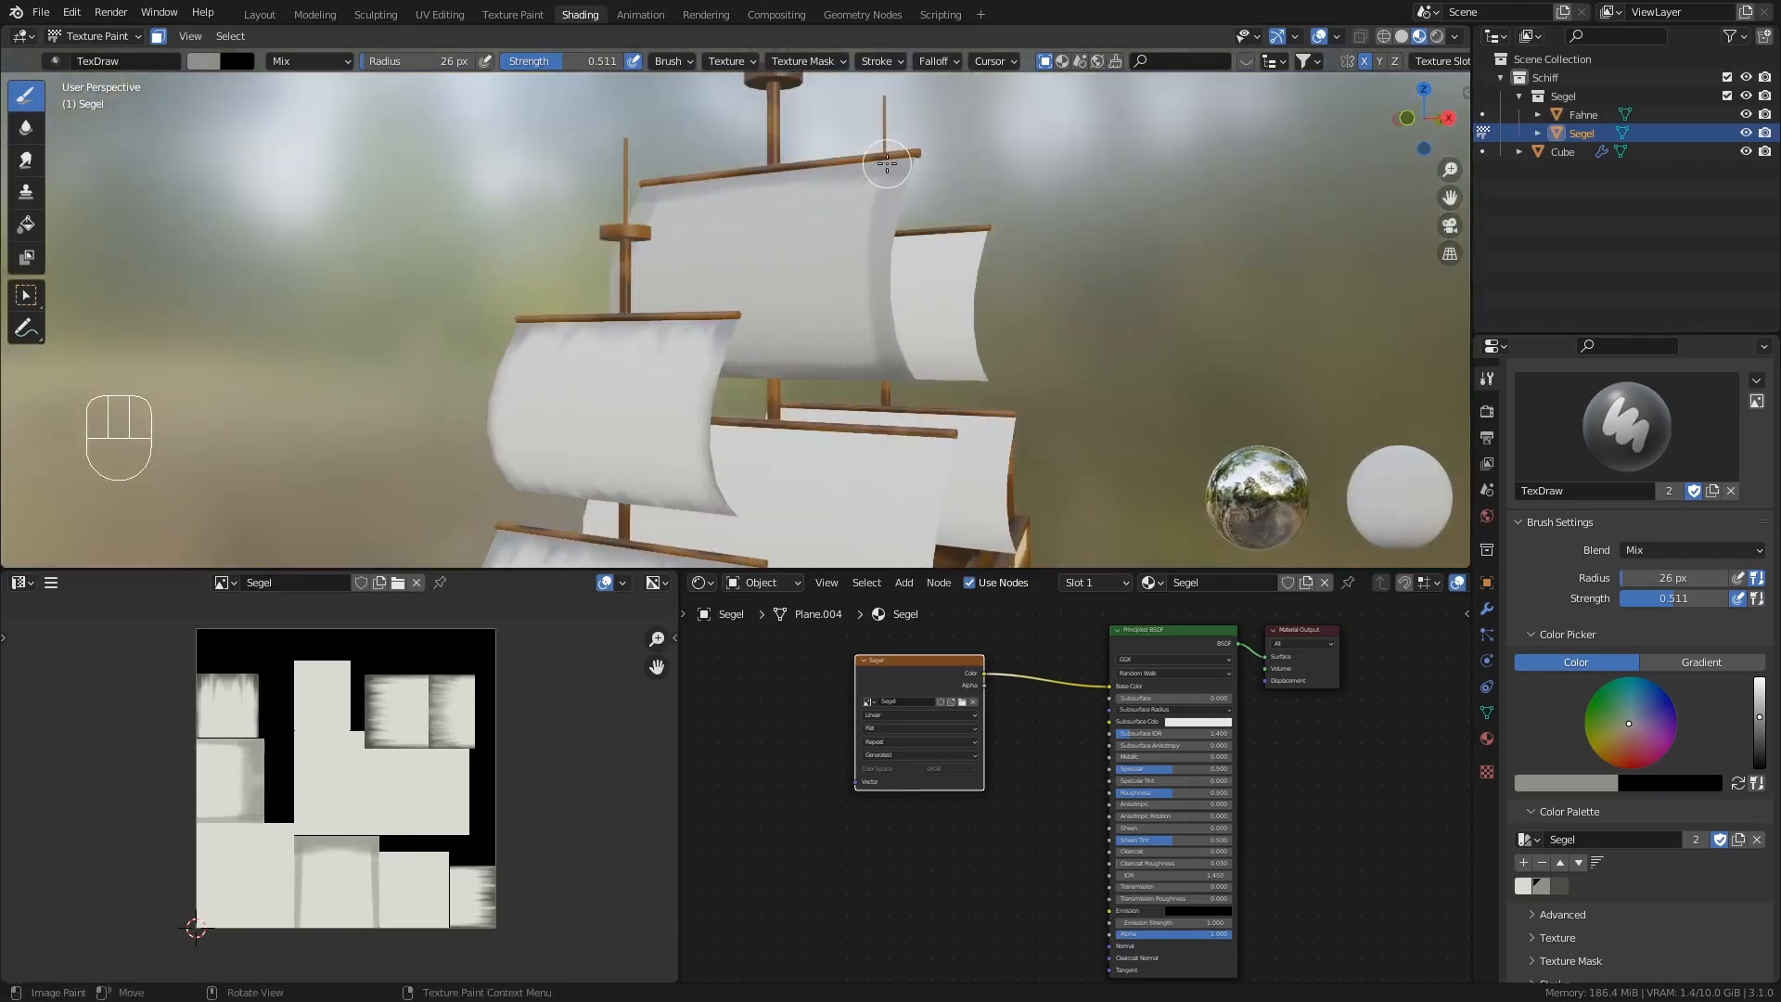
mouse_move(887, 163)
left_mouse_down()
mouse_move(676, 170)
mouse_move(918, 154)
left_mouse_up()
left_click_drag(911, 167, 890, 301)
- Paint dark grey from the Segel palette along the outermost top, side and bottom edges of the mainmast's upper sail
middle_click_drag(935, 308, 1039, 371)
left_click(1564, 889)
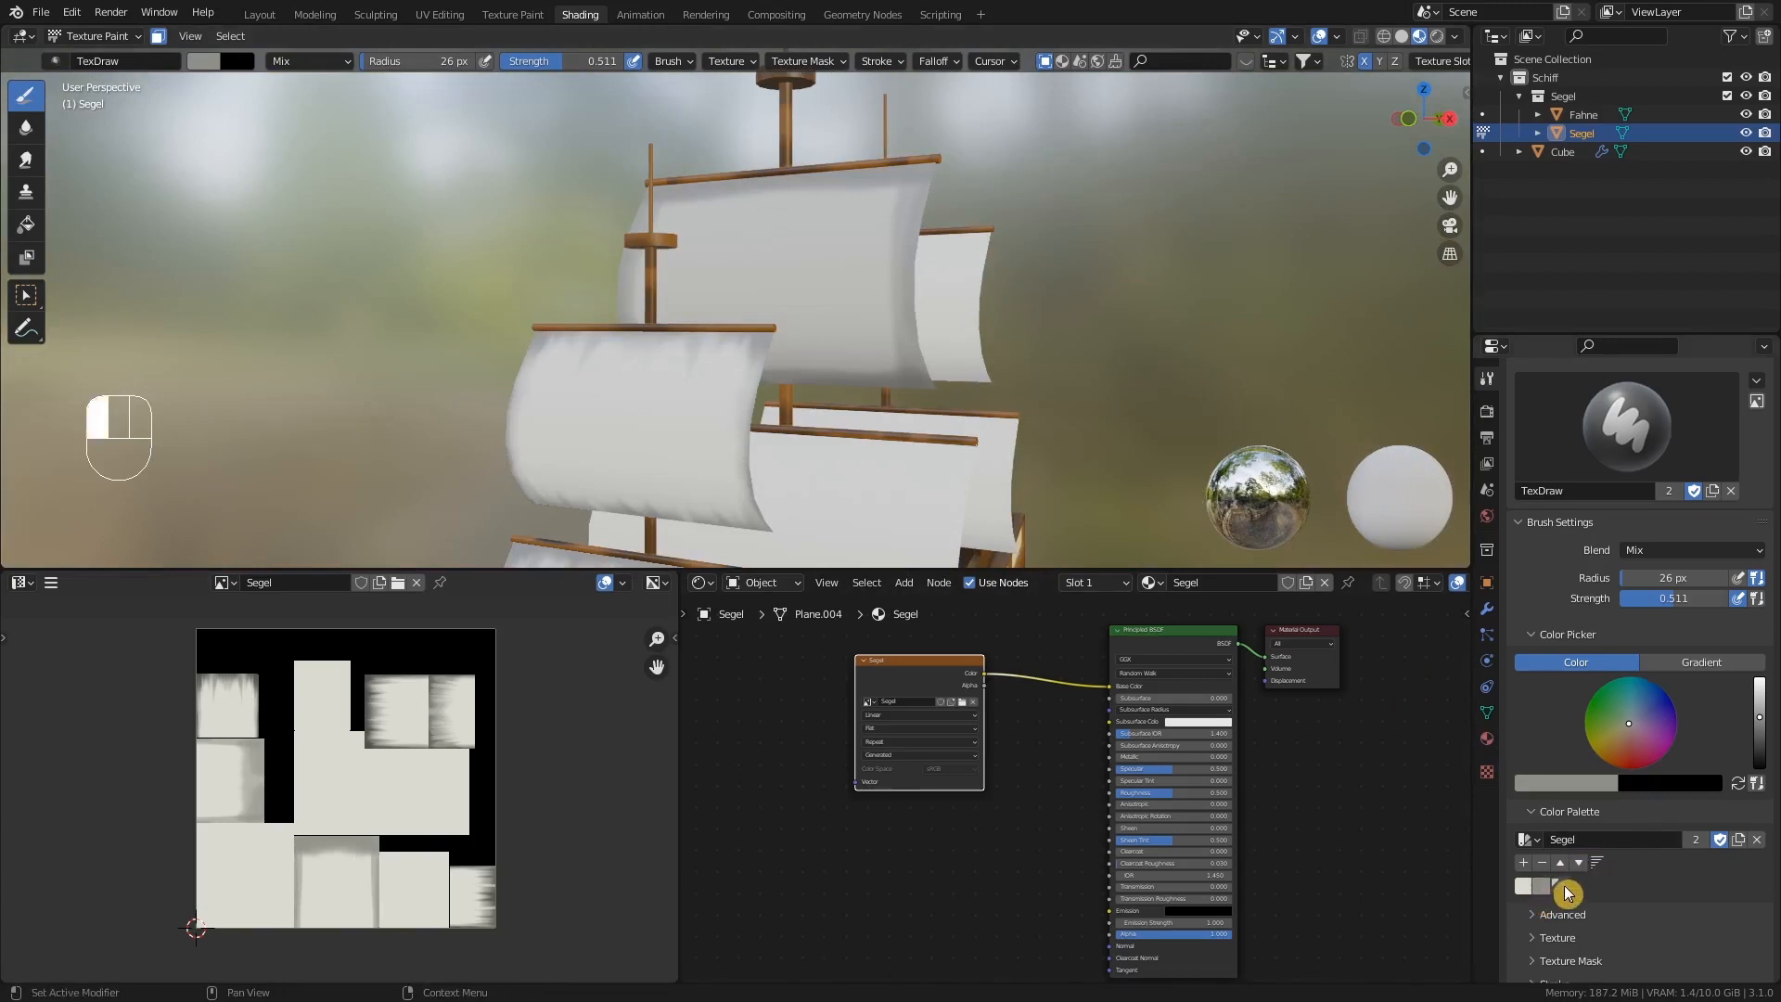
scroll(834, 167, "up", 5)
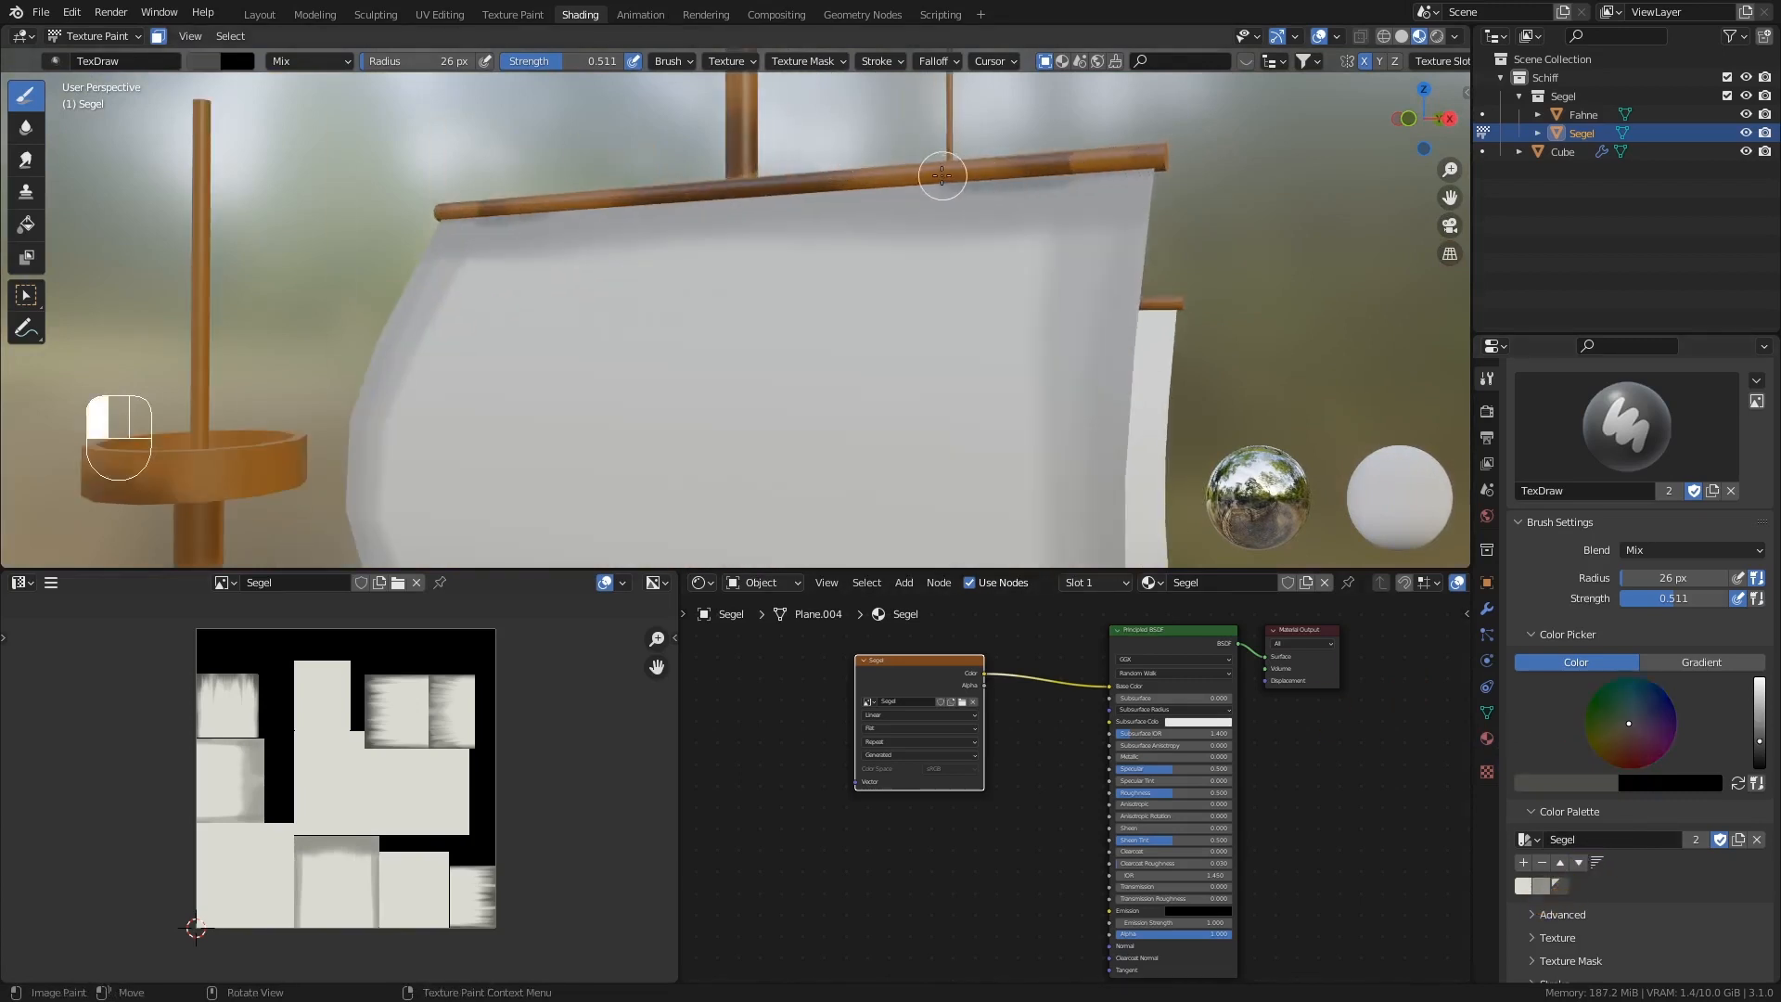
mouse_move(942, 176)
left_mouse_down()
mouse_move(720, 176)
mouse_move(1159, 190)
left_mouse_up()
mouse_move(1165, 194)
middle_mouse_down()
mouse_move(1164, 268)
mouse_move(1168, 231)
middle_mouse_up()
scroll(1163, 269, "down", 3)
mouse_move(1153, 214)
left_mouse_down()
mouse_move(1143, 297)
mouse_move(1181, 543)
left_mouse_up()
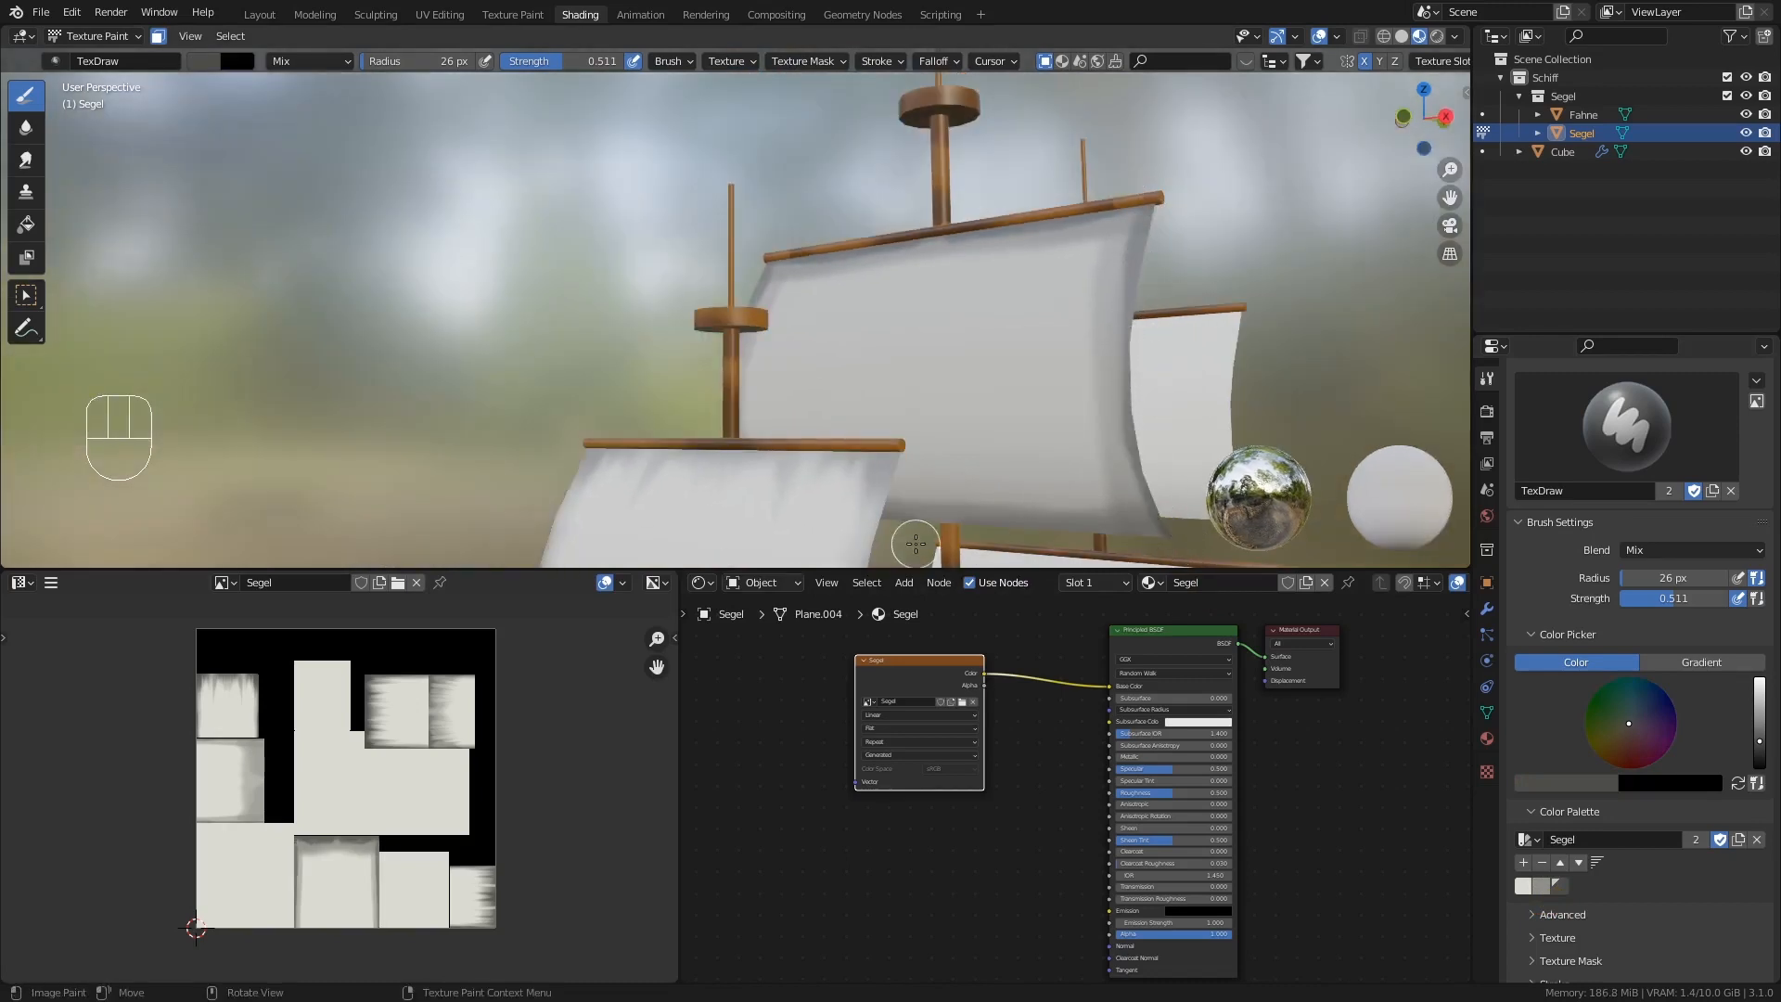
mouse_move(915, 544)
left_mouse_down()
mouse_move(1025, 523)
mouse_move(1164, 536)
left_mouse_up()
- Soften the grey shading around the edges of the mainmast's upper sail with a 26 px brush at full strength
left_click(26, 127)
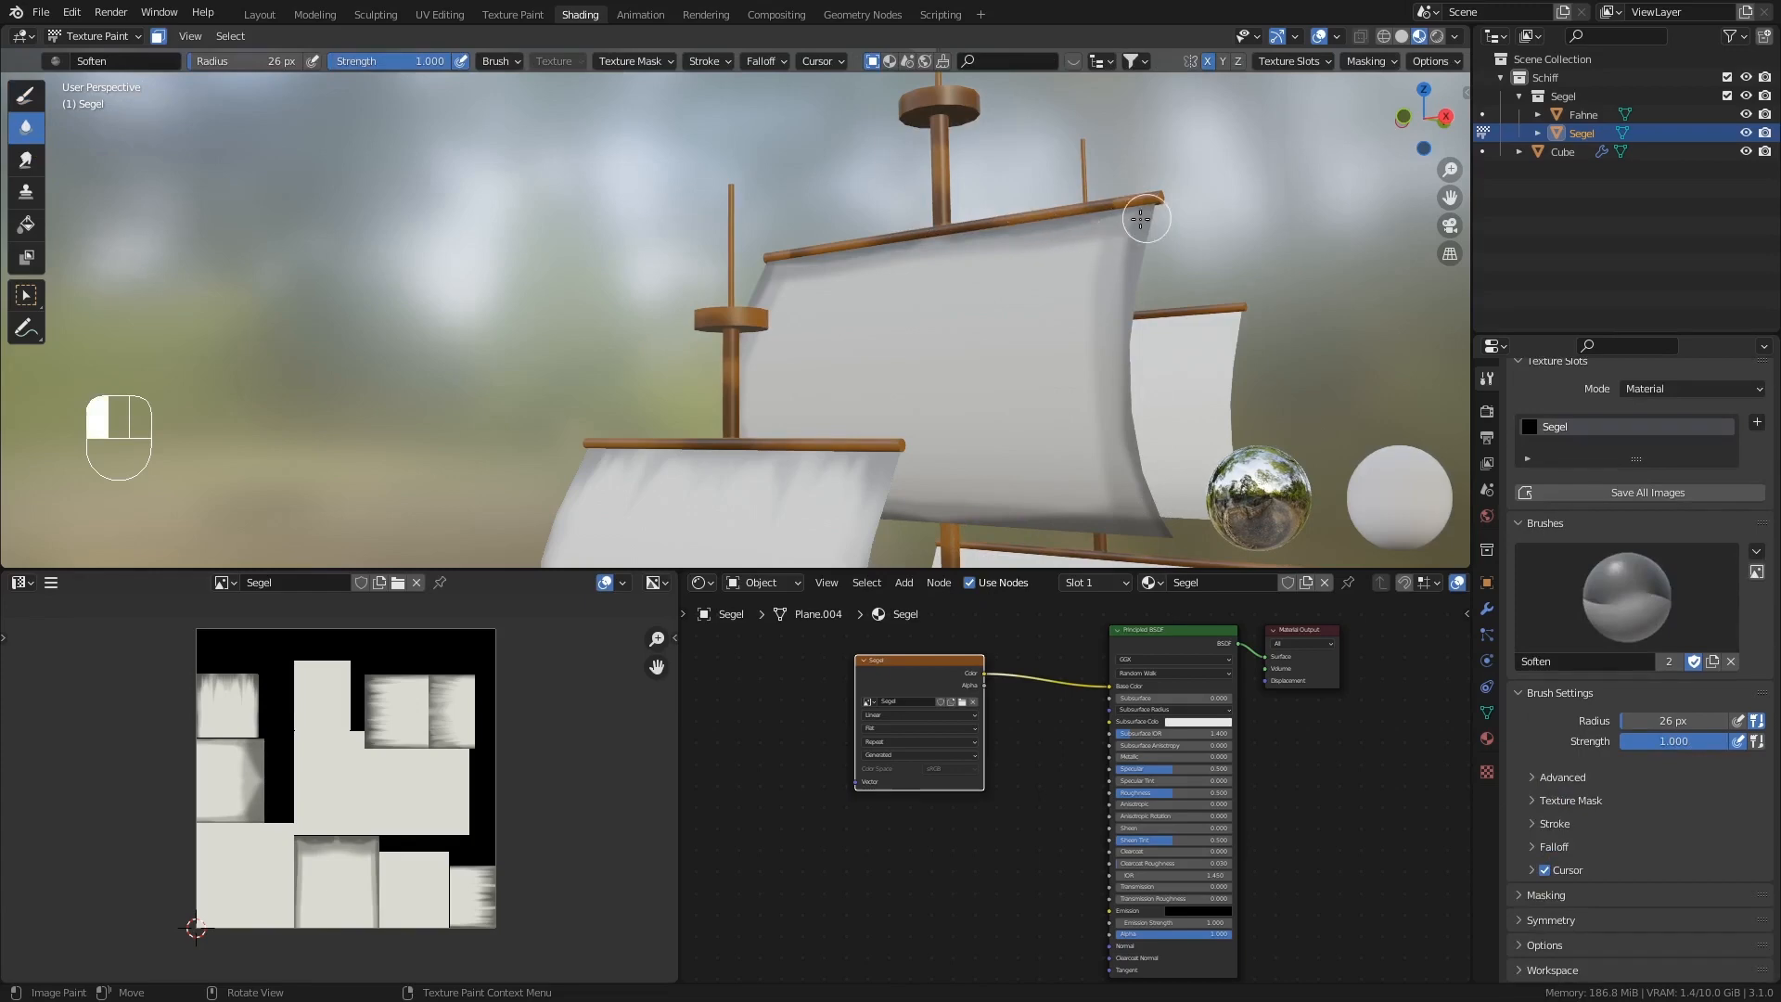
mouse_move(940, 247)
middle_mouse_down()
mouse_move(1092, 350)
mouse_move(1104, 260)
middle_mouse_up()
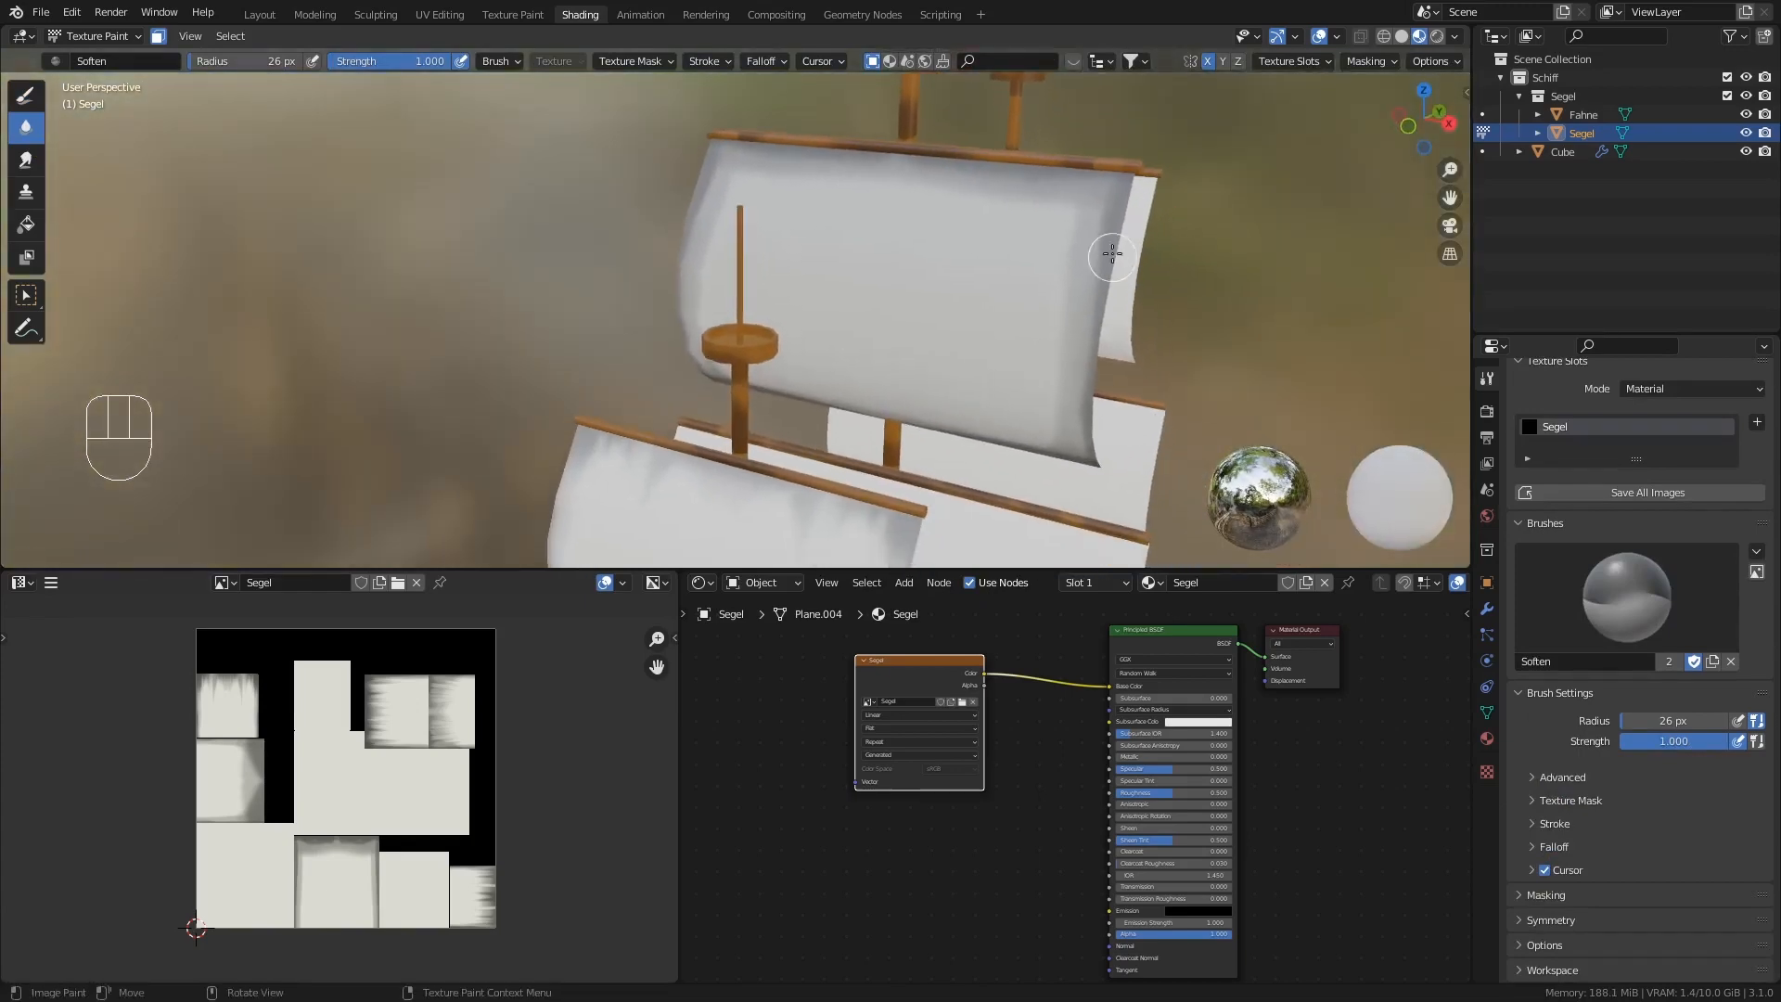
middle_click_drag(1088, 397, 1093, 490)
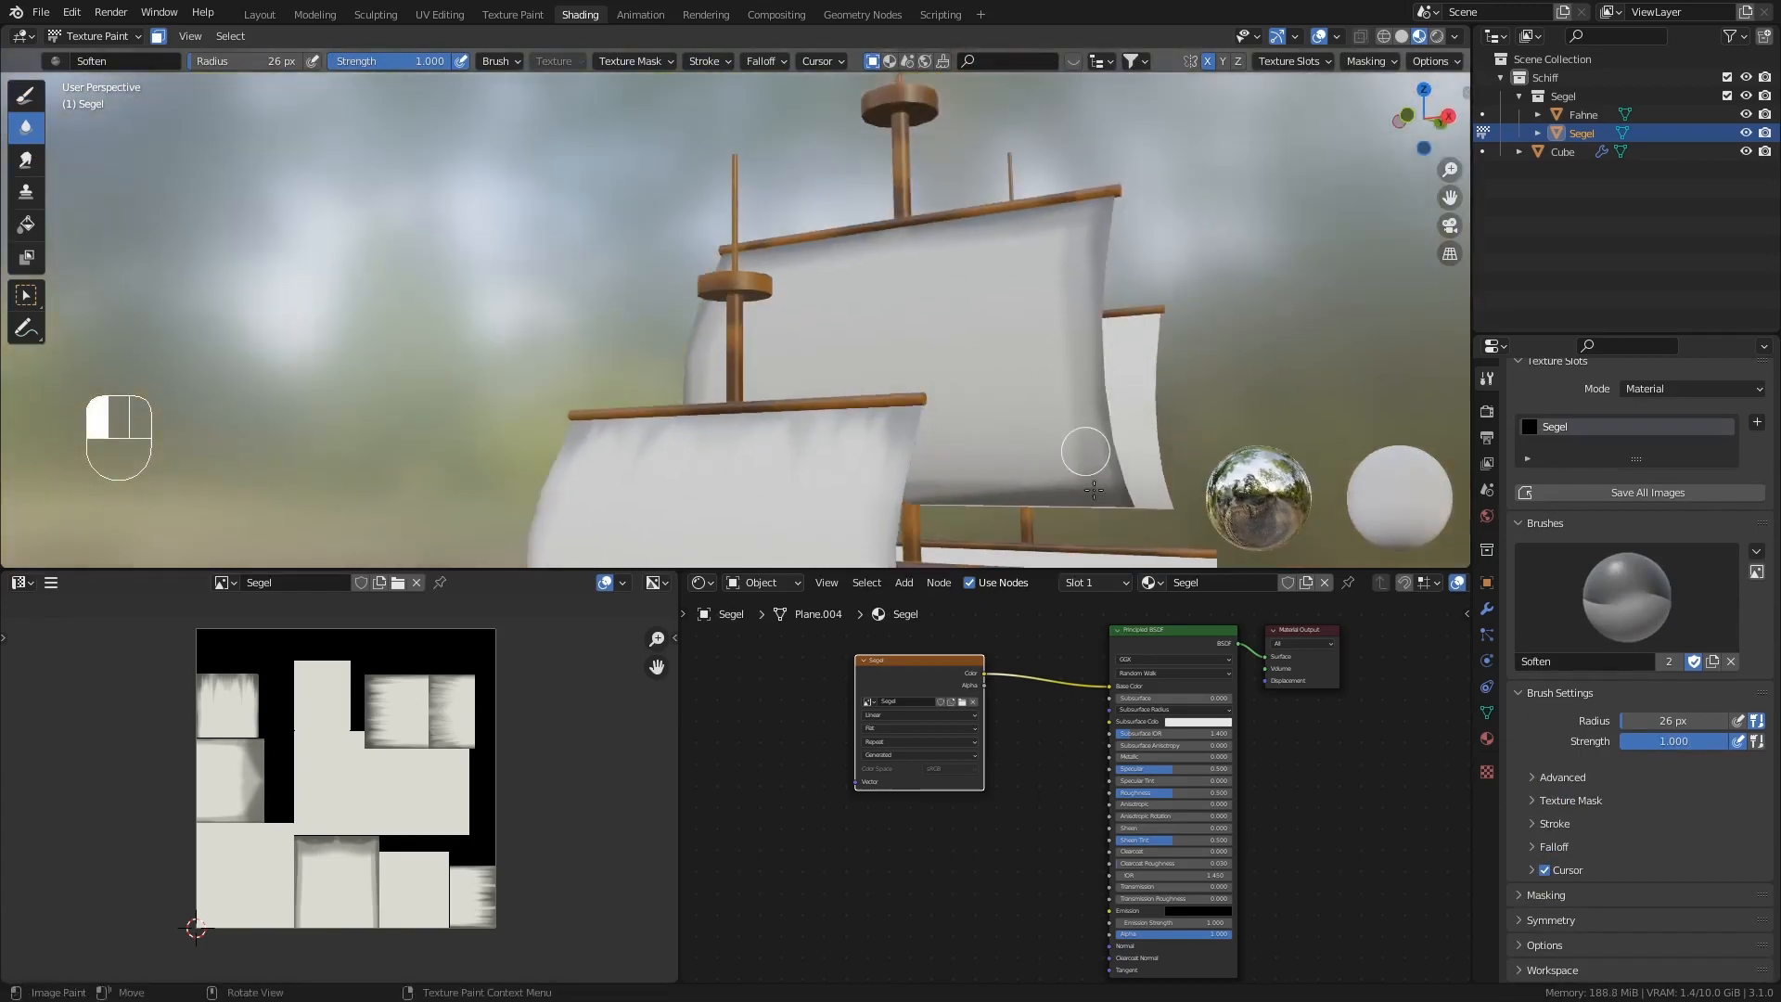
middle_click_drag(957, 479, 1020, 480)
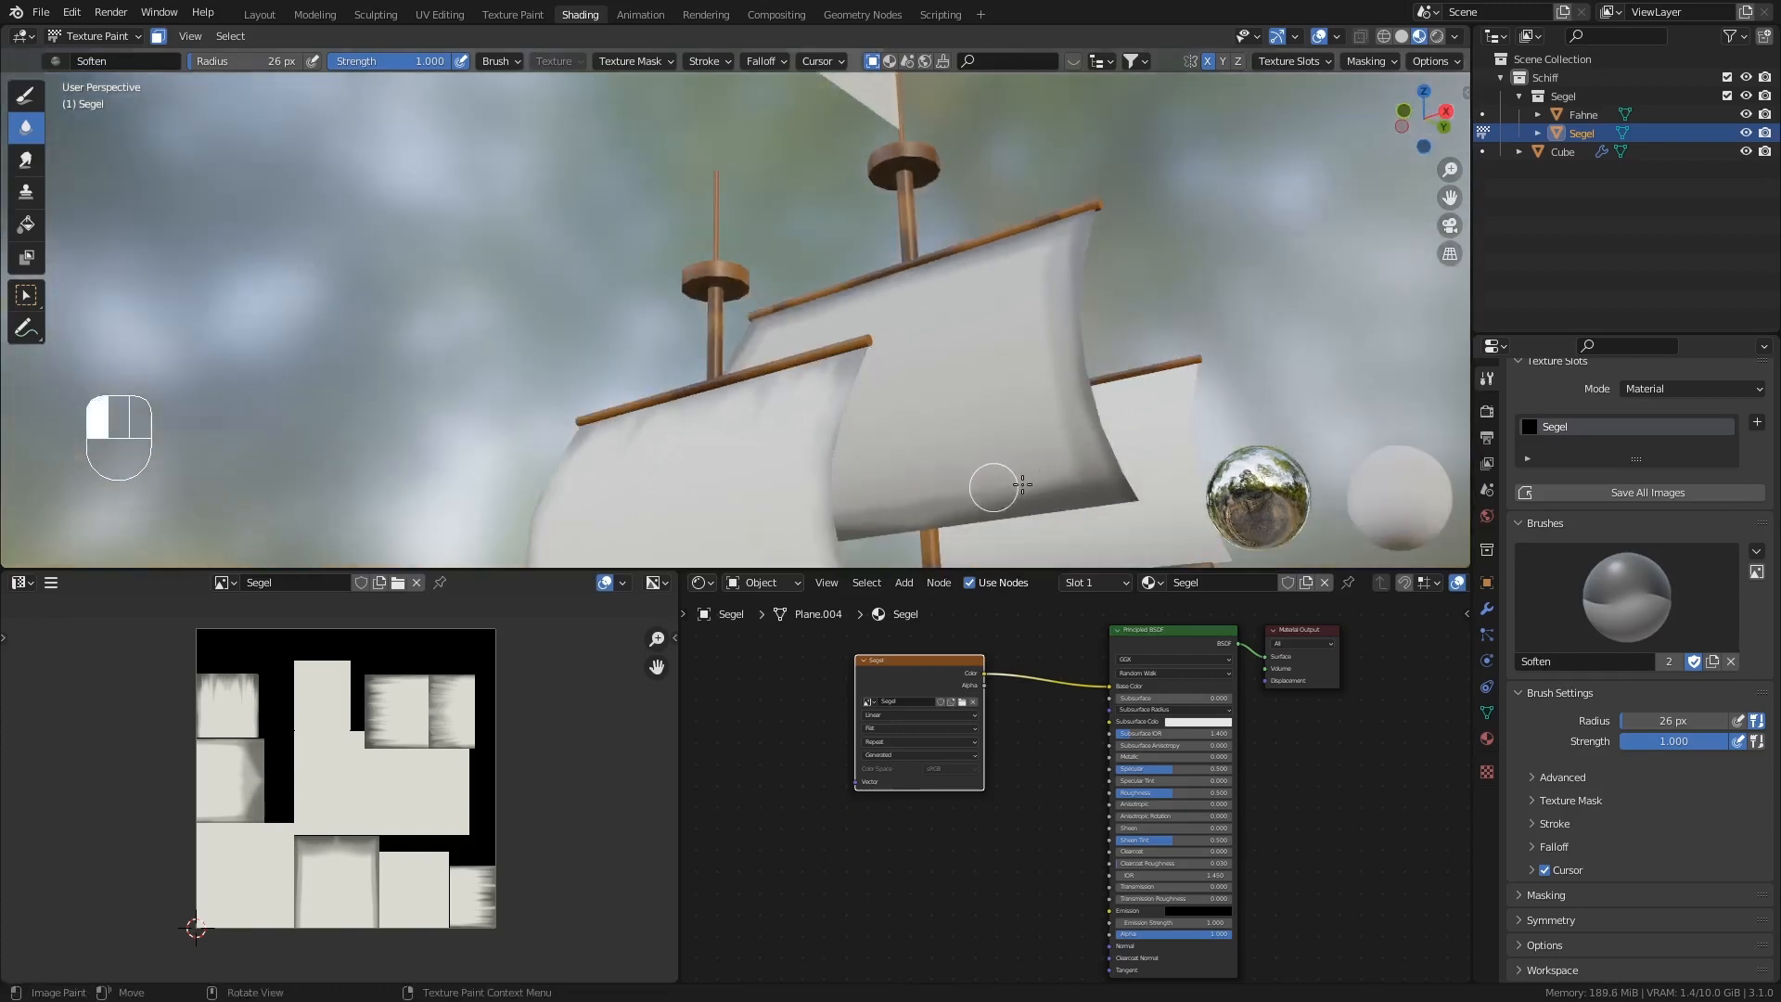
left_click_drag(897, 530, 917, 522)
left_click_drag(894, 511, 910, 501)
- Blend the side and bottom shading of the mainmast's upper sail further with a 62 px Soften brush
mouse_move(996, 473)
middle_mouse_down()
mouse_move(1070, 350)
mouse_move(1054, 294)
mouse_move(938, 222)
middle_mouse_up()
scroll(1063, 265, "up", 4)
scroll(937, 223, "up", 1)
left_click_drag(997, 245, 932, 178)
mouse_move(933, 178)
left_mouse_down()
mouse_move(442, 150)
mouse_move(979, 235)
mouse_move(955, 208)
mouse_move(935, 250)
left_mouse_up()
key("f")
left_click(935, 243)
mouse_move(979, 321)
left_mouse_down()
mouse_move(988, 369)
mouse_move(723, 239)
mouse_move(408, 159)
mouse_move(858, 202)
left_mouse_up()
middle_click_drag(858, 202, 819, 143)
middle_click_drag(890, 303, 888, 158, "shift")
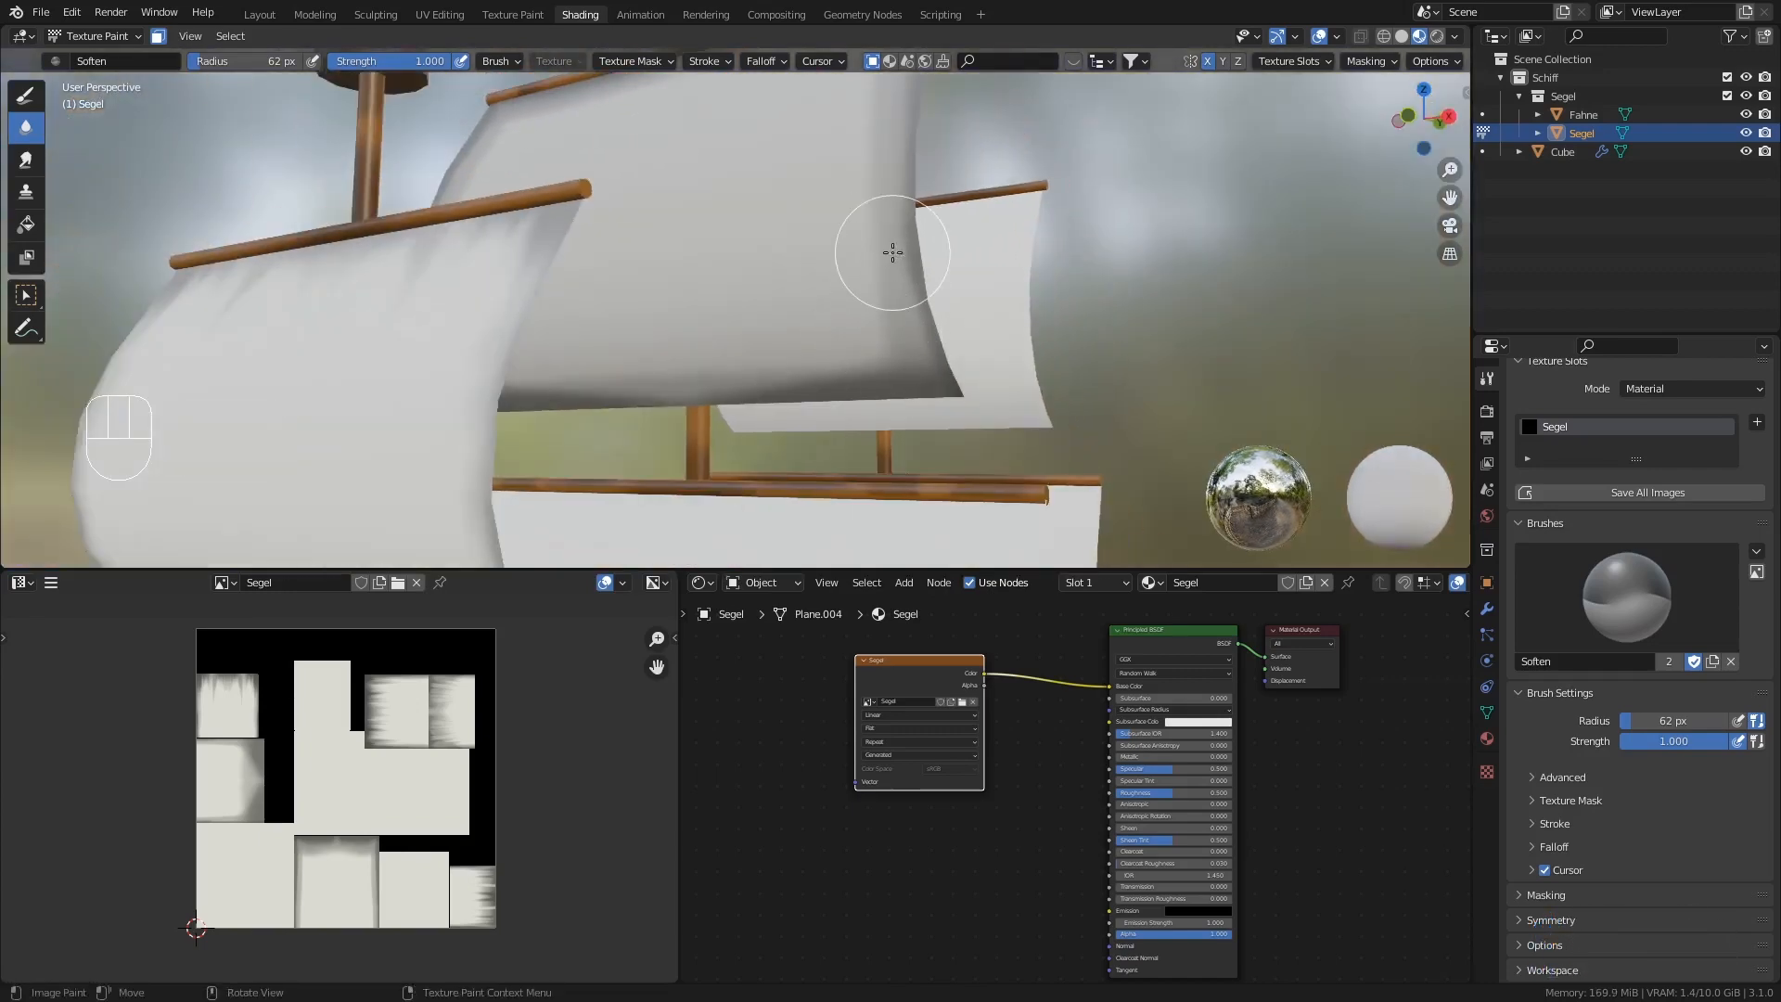
mouse_move(893, 252)
left_mouse_down()
mouse_move(835, 358)
mouse_move(815, 282)
left_mouse_up()
mouse_move(815, 282)
middle_mouse_down()
mouse_move(839, 252)
mouse_move(811, 297)
mouse_move(825, 279)
middle_mouse_up()
- Smear the top and side shading of the mainmast's upper sail into fine streaks with a 14 px radius and 0.348 strength
left_click(25, 159)
mouse_move(113, 172)
middle_mouse_down()
mouse_move(708, 191)
mouse_move(775, 239)
middle_mouse_up()
key("f")
left_click(758, 215)
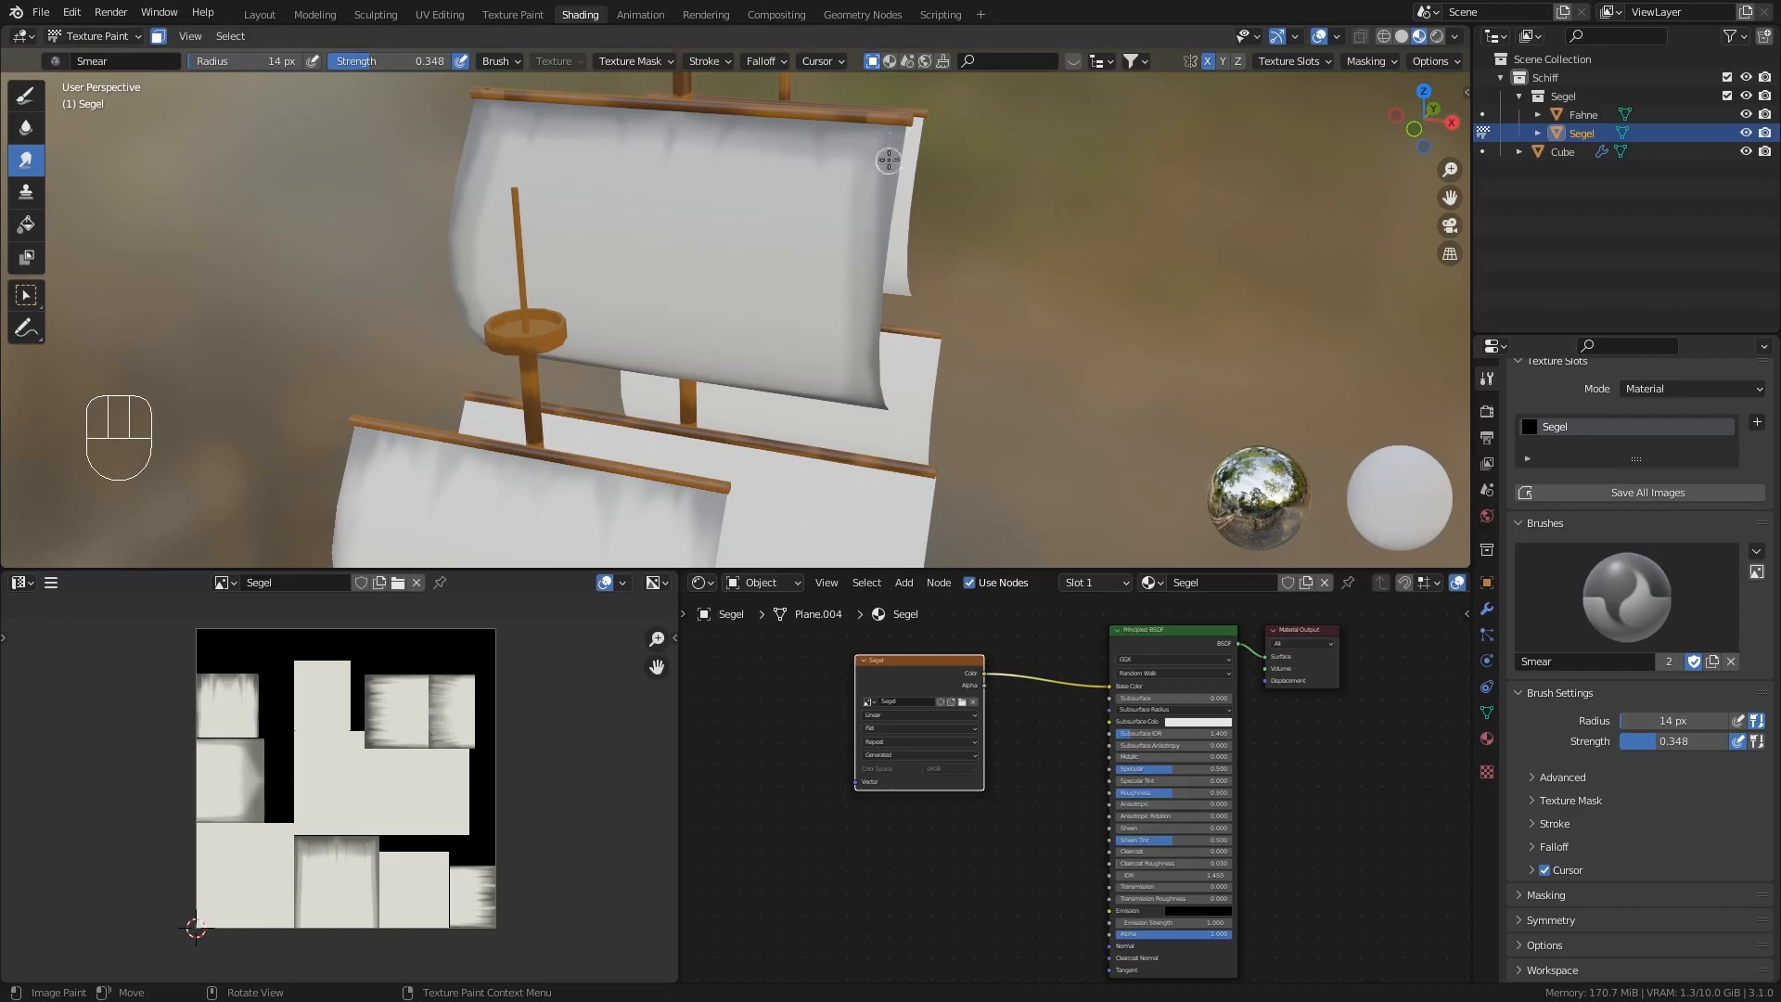
middle_click_drag(885, 175, 874, 434)
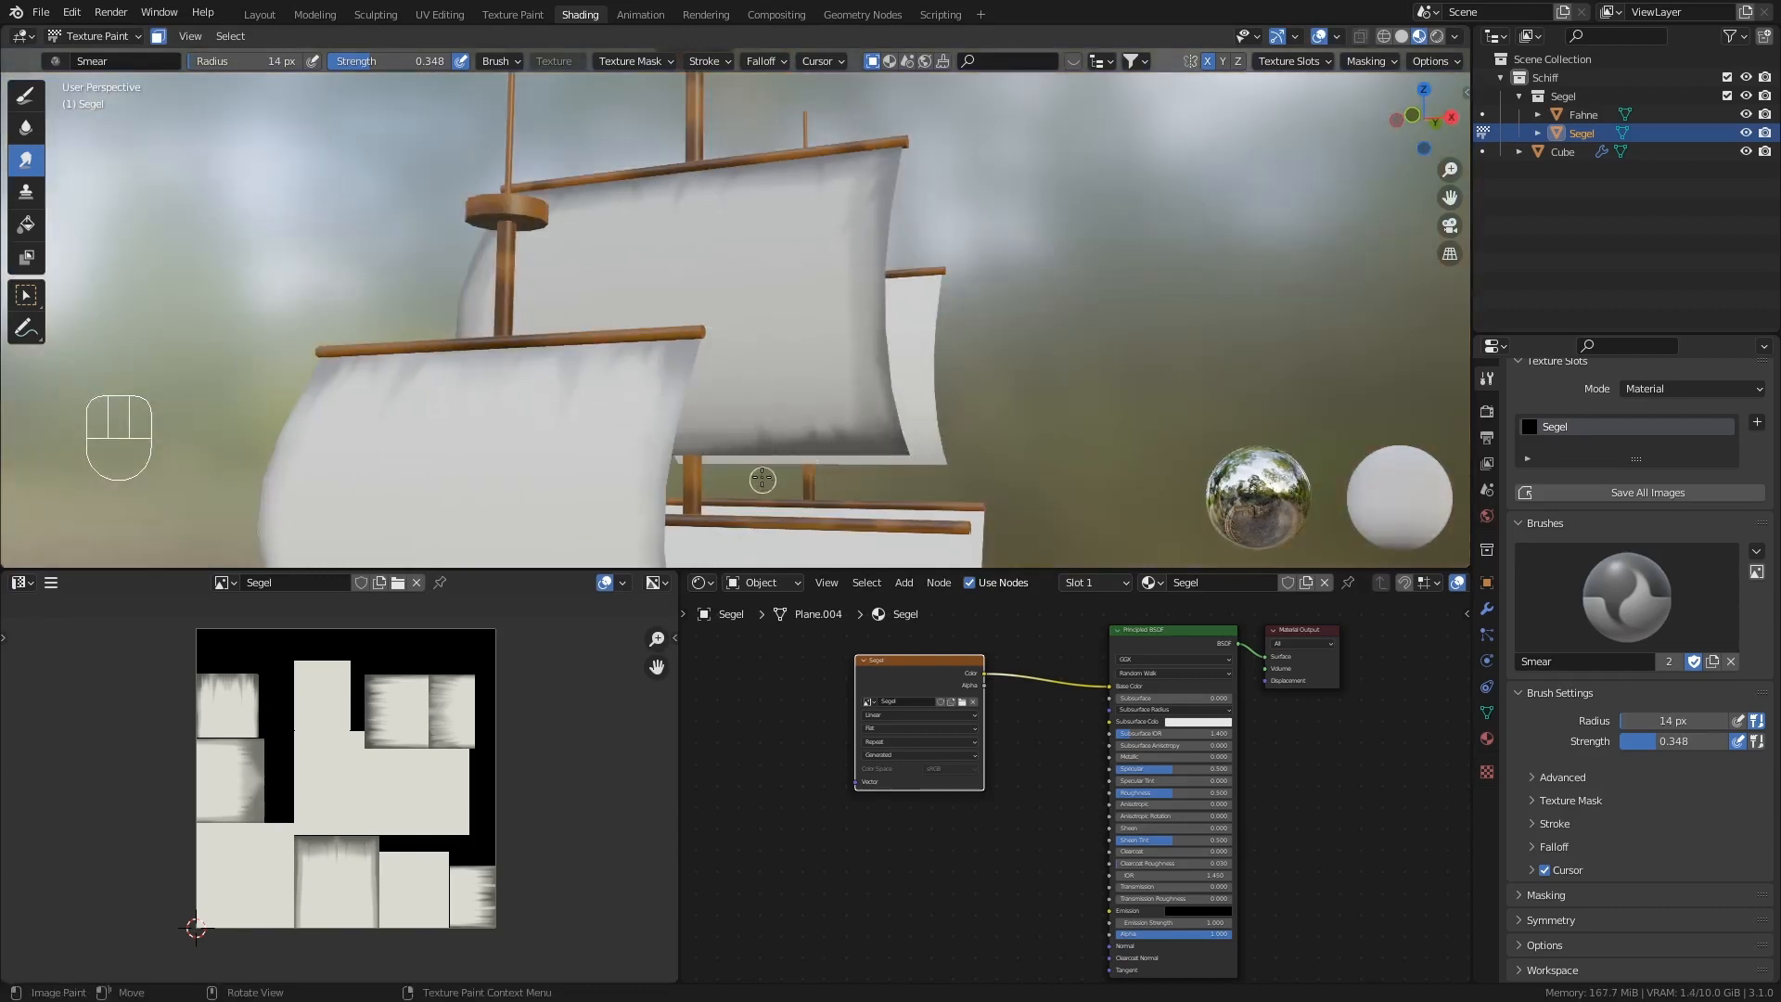
- Smear the bottom shading of the mainmast's upper sail into streaks and refine the streaks along its top edge
middle_click_drag(769, 131, 831, 361)
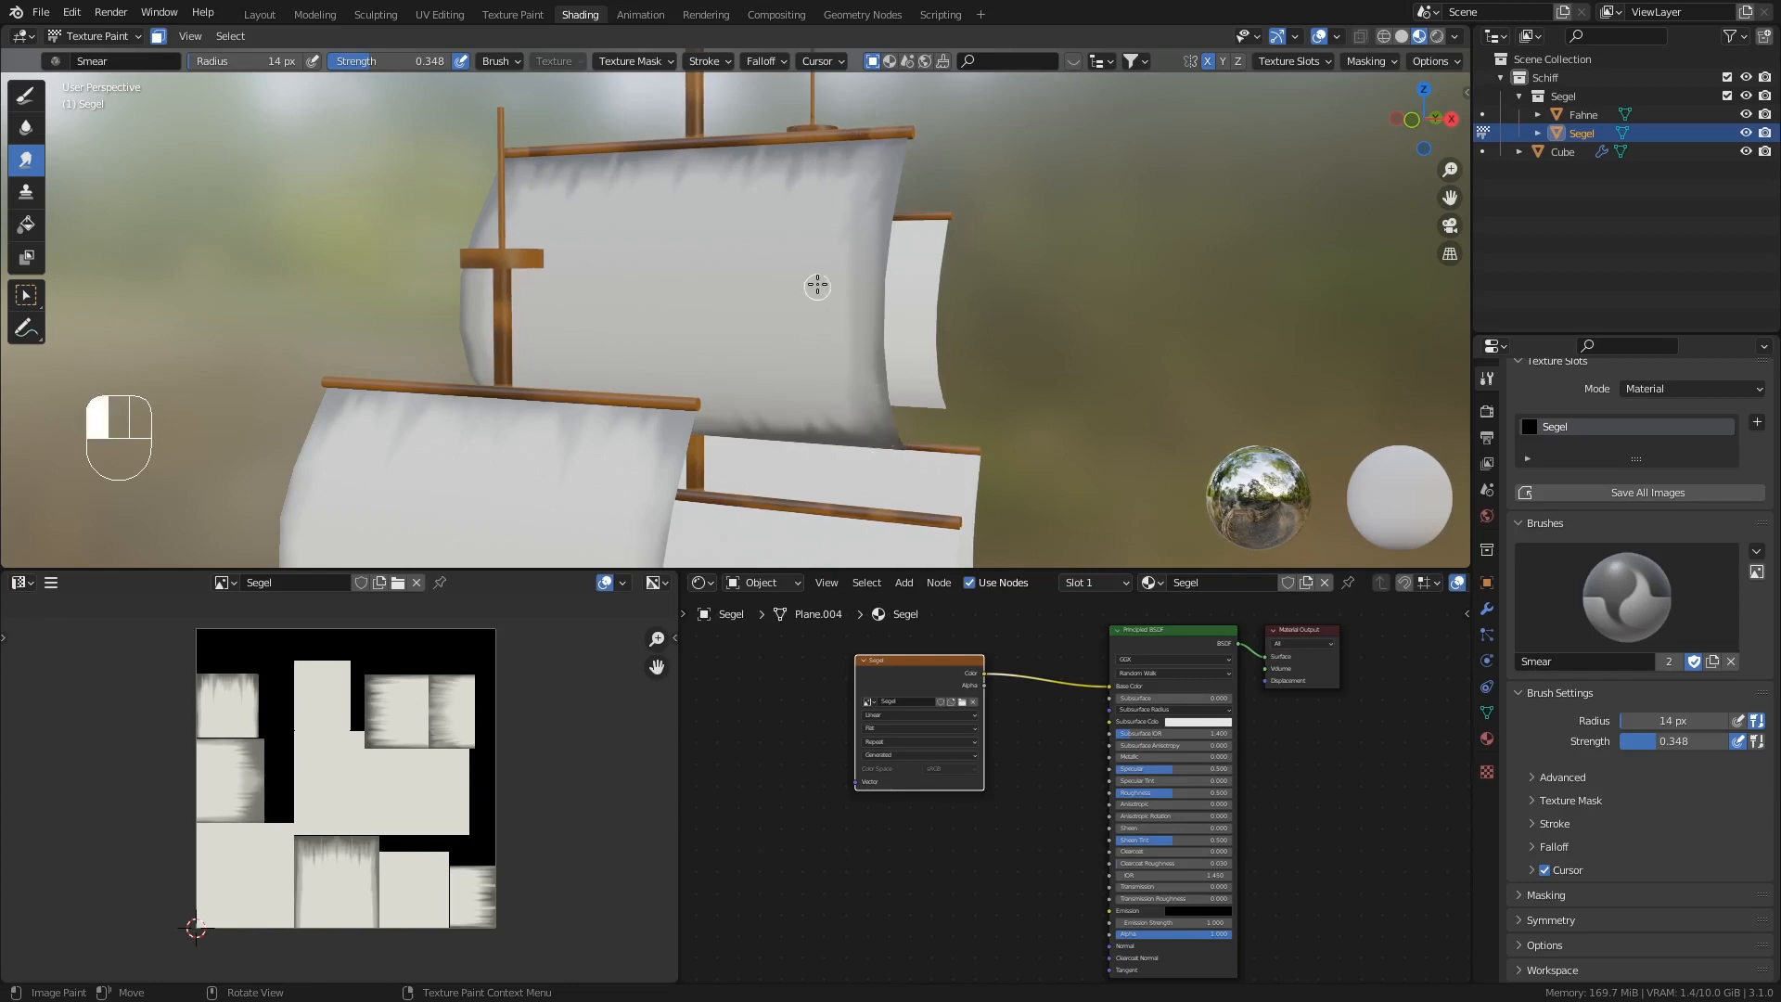
left_click_drag(821, 278, 841, 247)
scroll(846, 268, "down", 2)
mouse_move(849, 270)
middle_mouse_down()
mouse_move(835, 303)
mouse_move(910, 326)
middle_mouse_up()
scroll(898, 316, "up", 3)
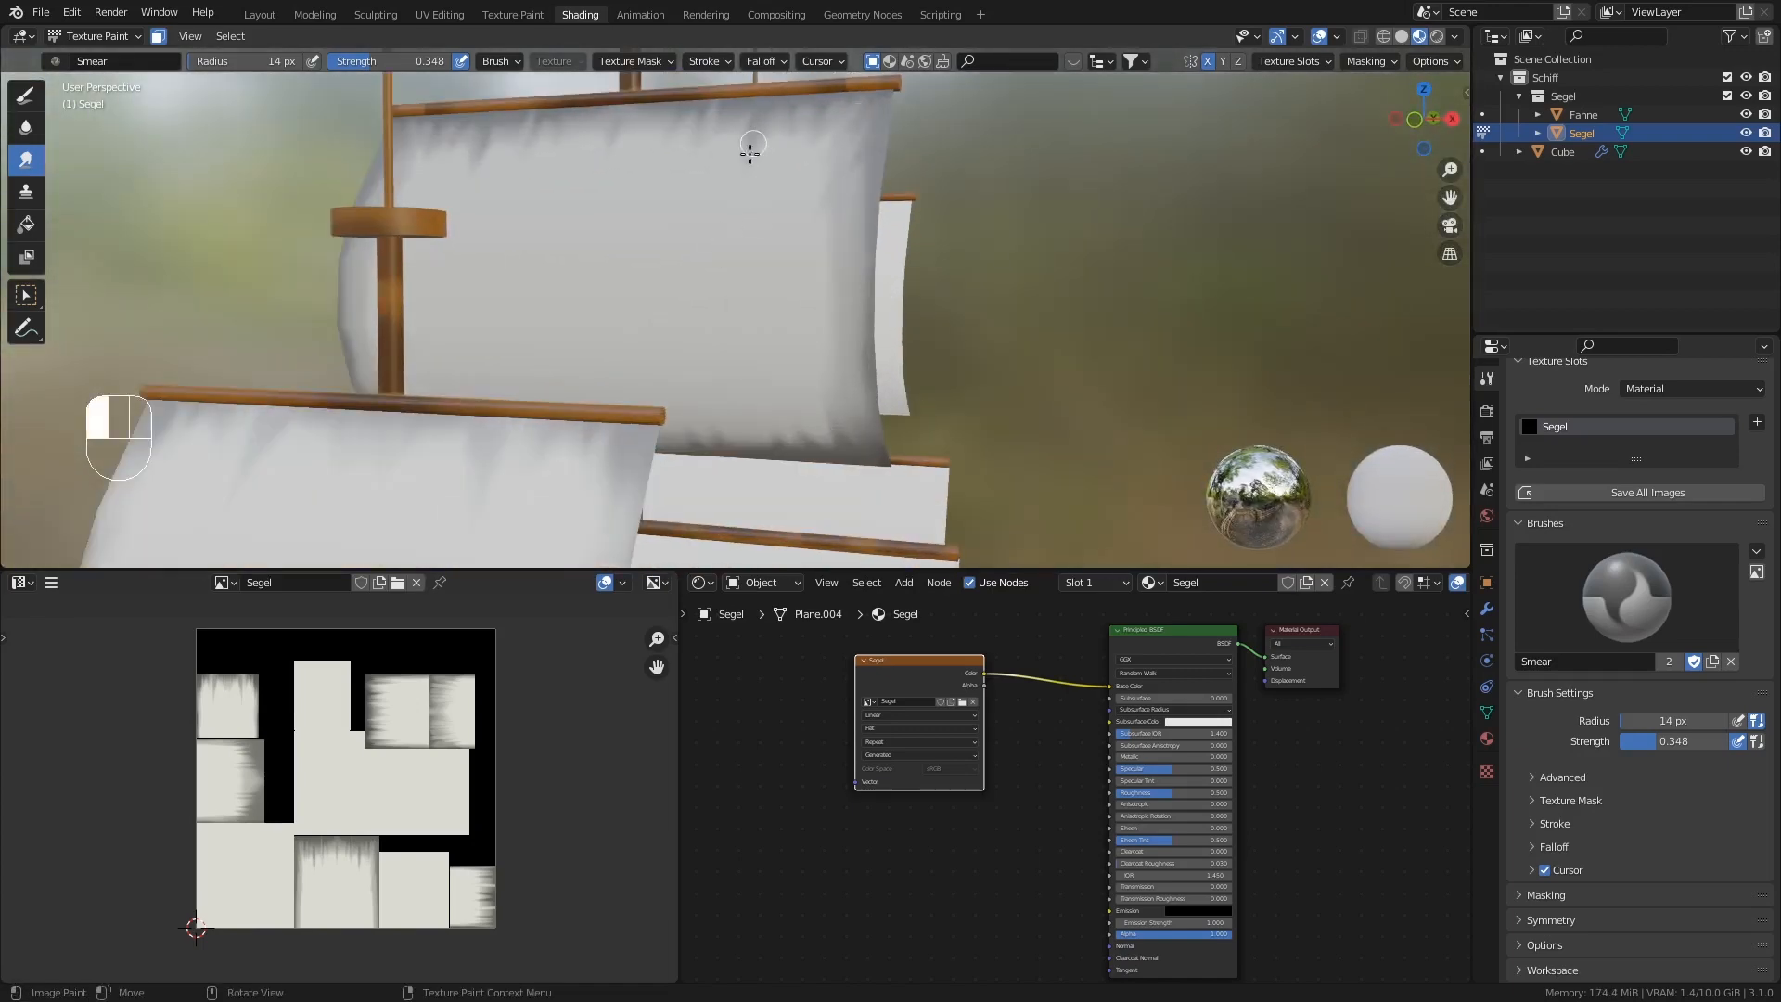
scroll(788, 268, "down", 7)
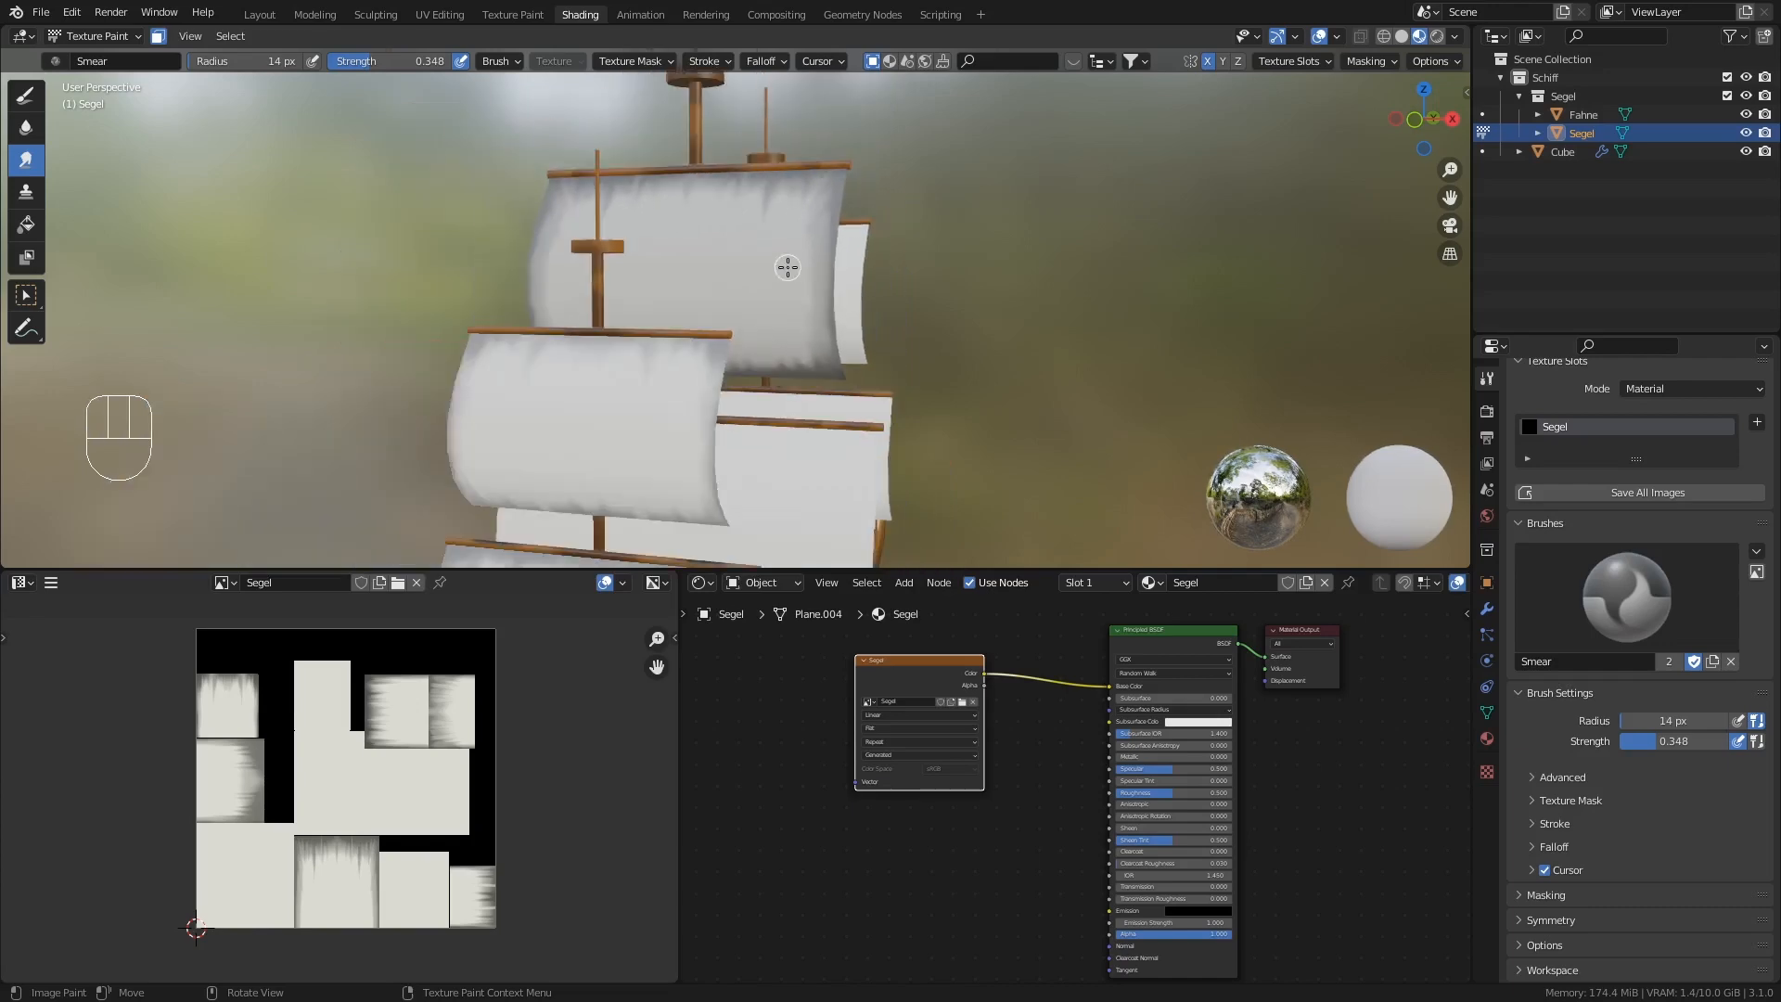
middle_click_drag(843, 425, 770, 357, "shift")
mouse_move(770, 357)
middle_mouse_down()
mouse_move(724, 297)
mouse_move(726, 342)
mouse_move(707, 310)
mouse_move(780, 373)
mouse_move(741, 365)
middle_mouse_up()
scroll(740, 366, "up", 3)
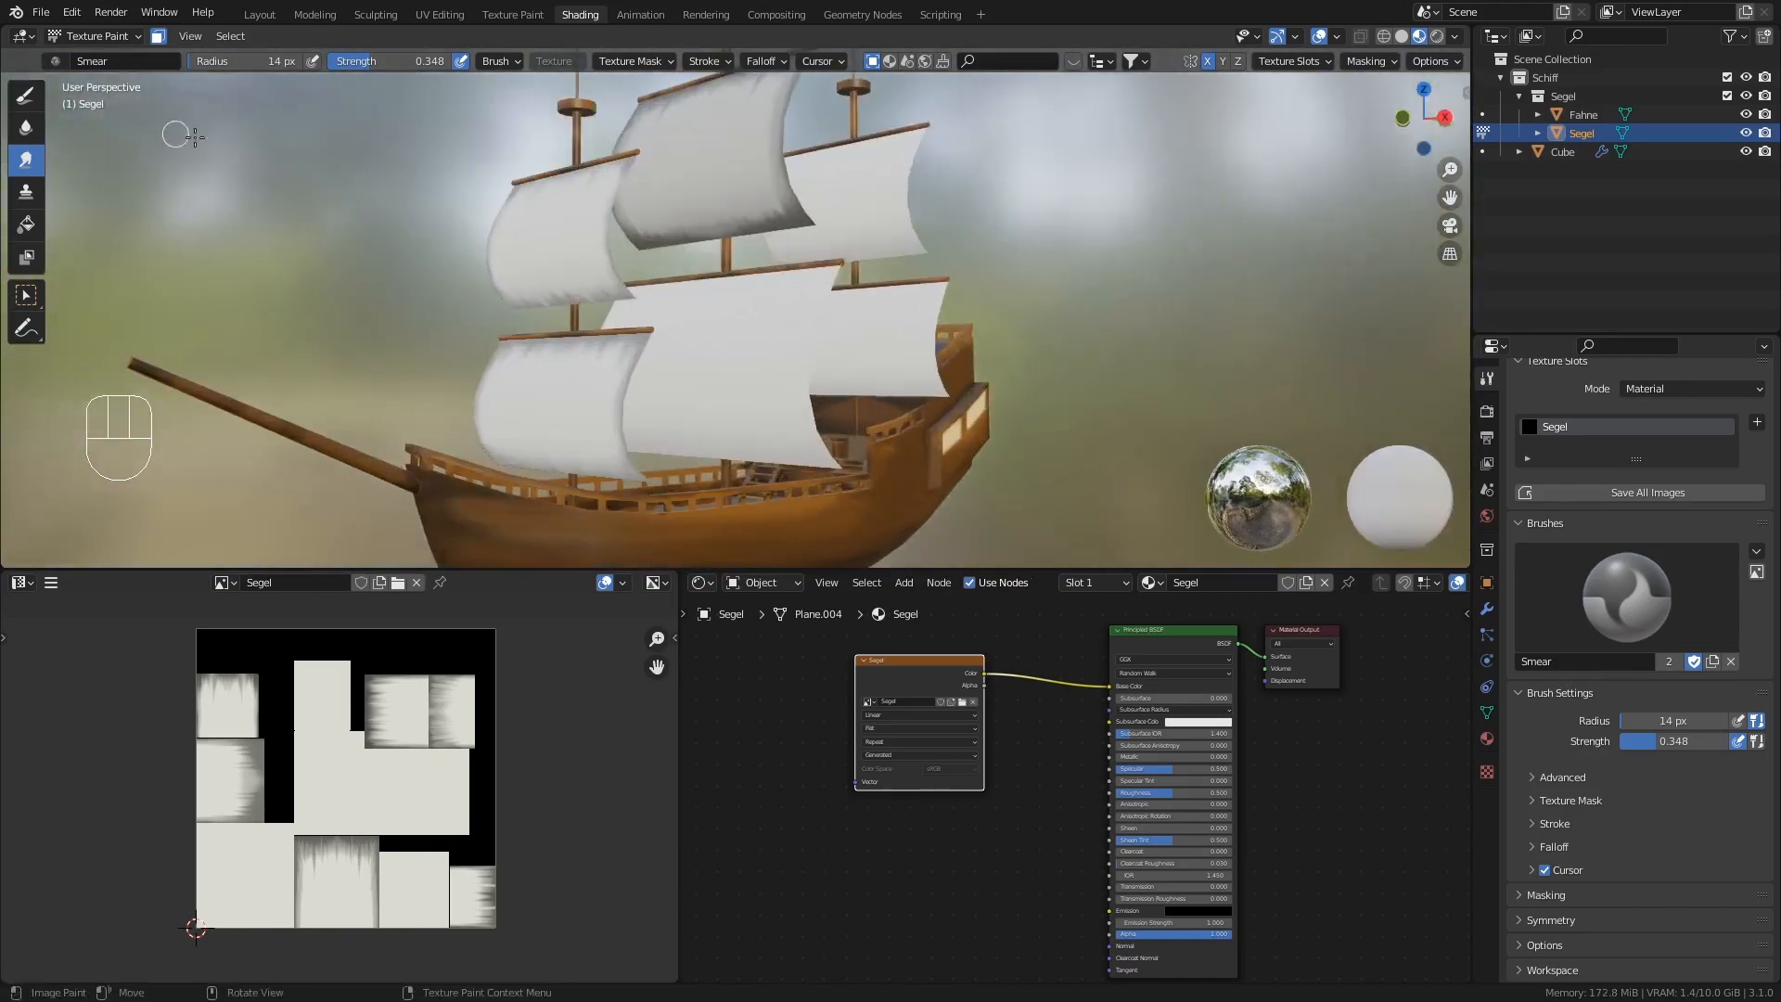
- Select all linked faces of the mainmast's lower sail and return to texture painting with the Draw brush
key("Tab")
left_click(721, 331)
key("l")
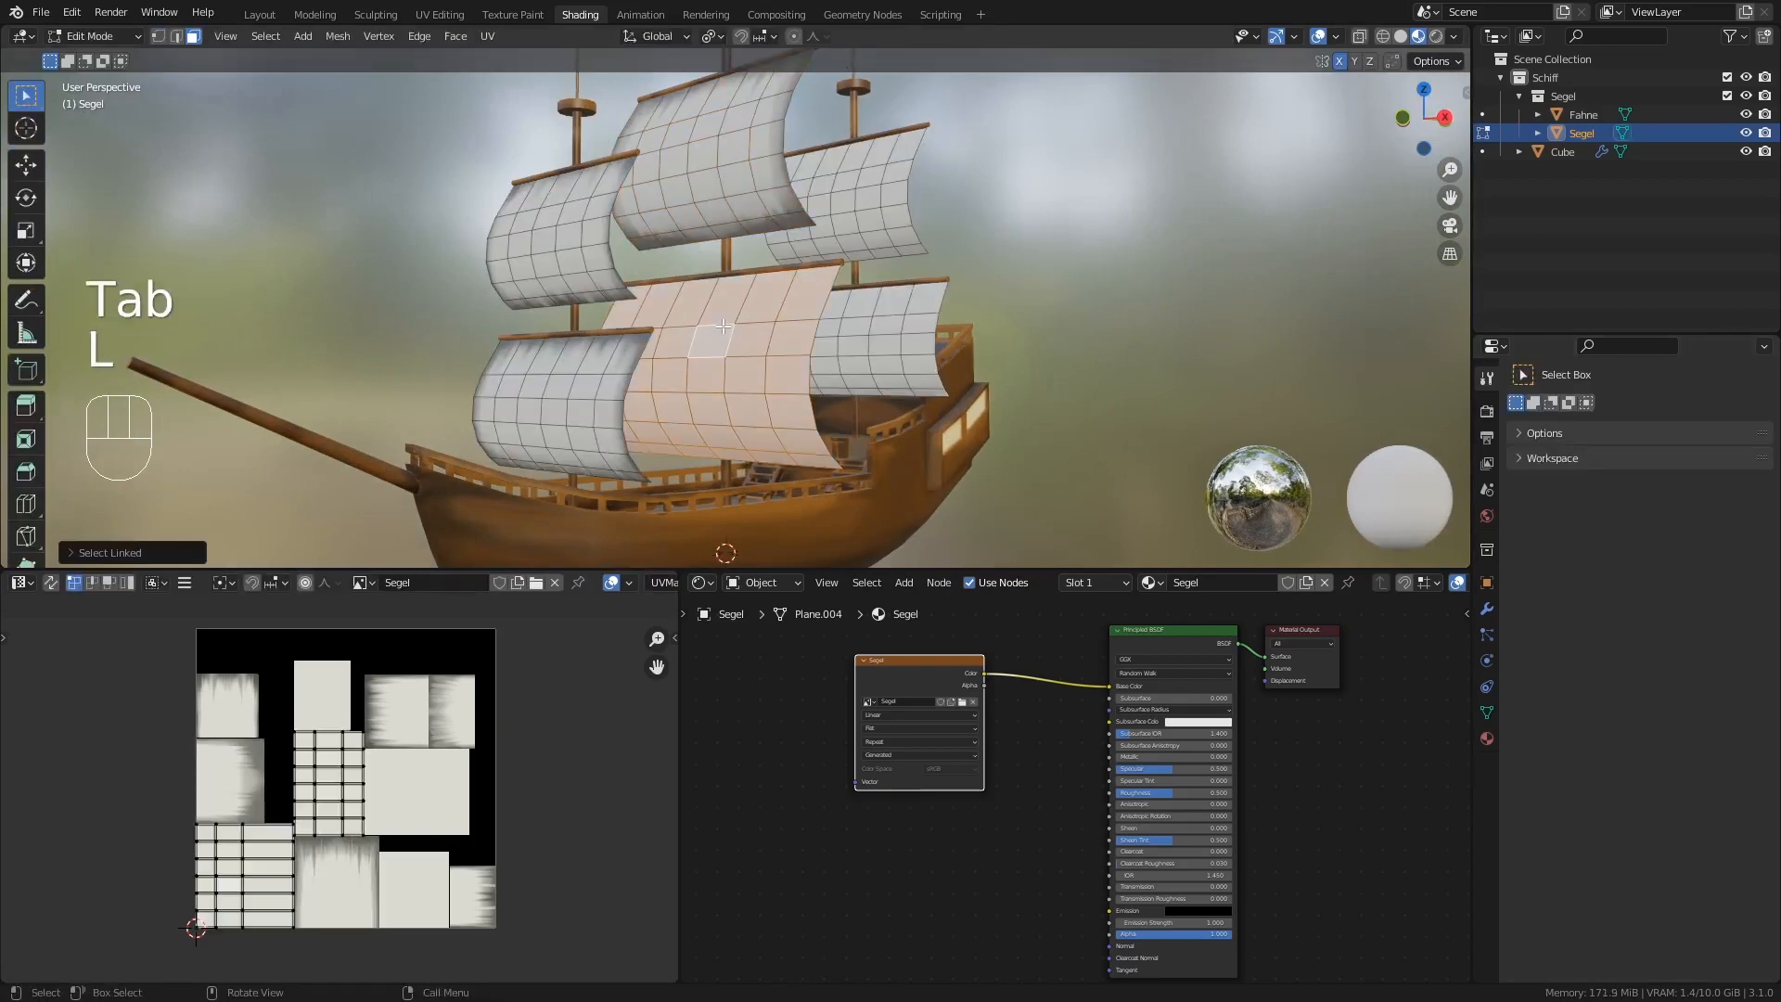
key("Tab")
left_click(28, 97)
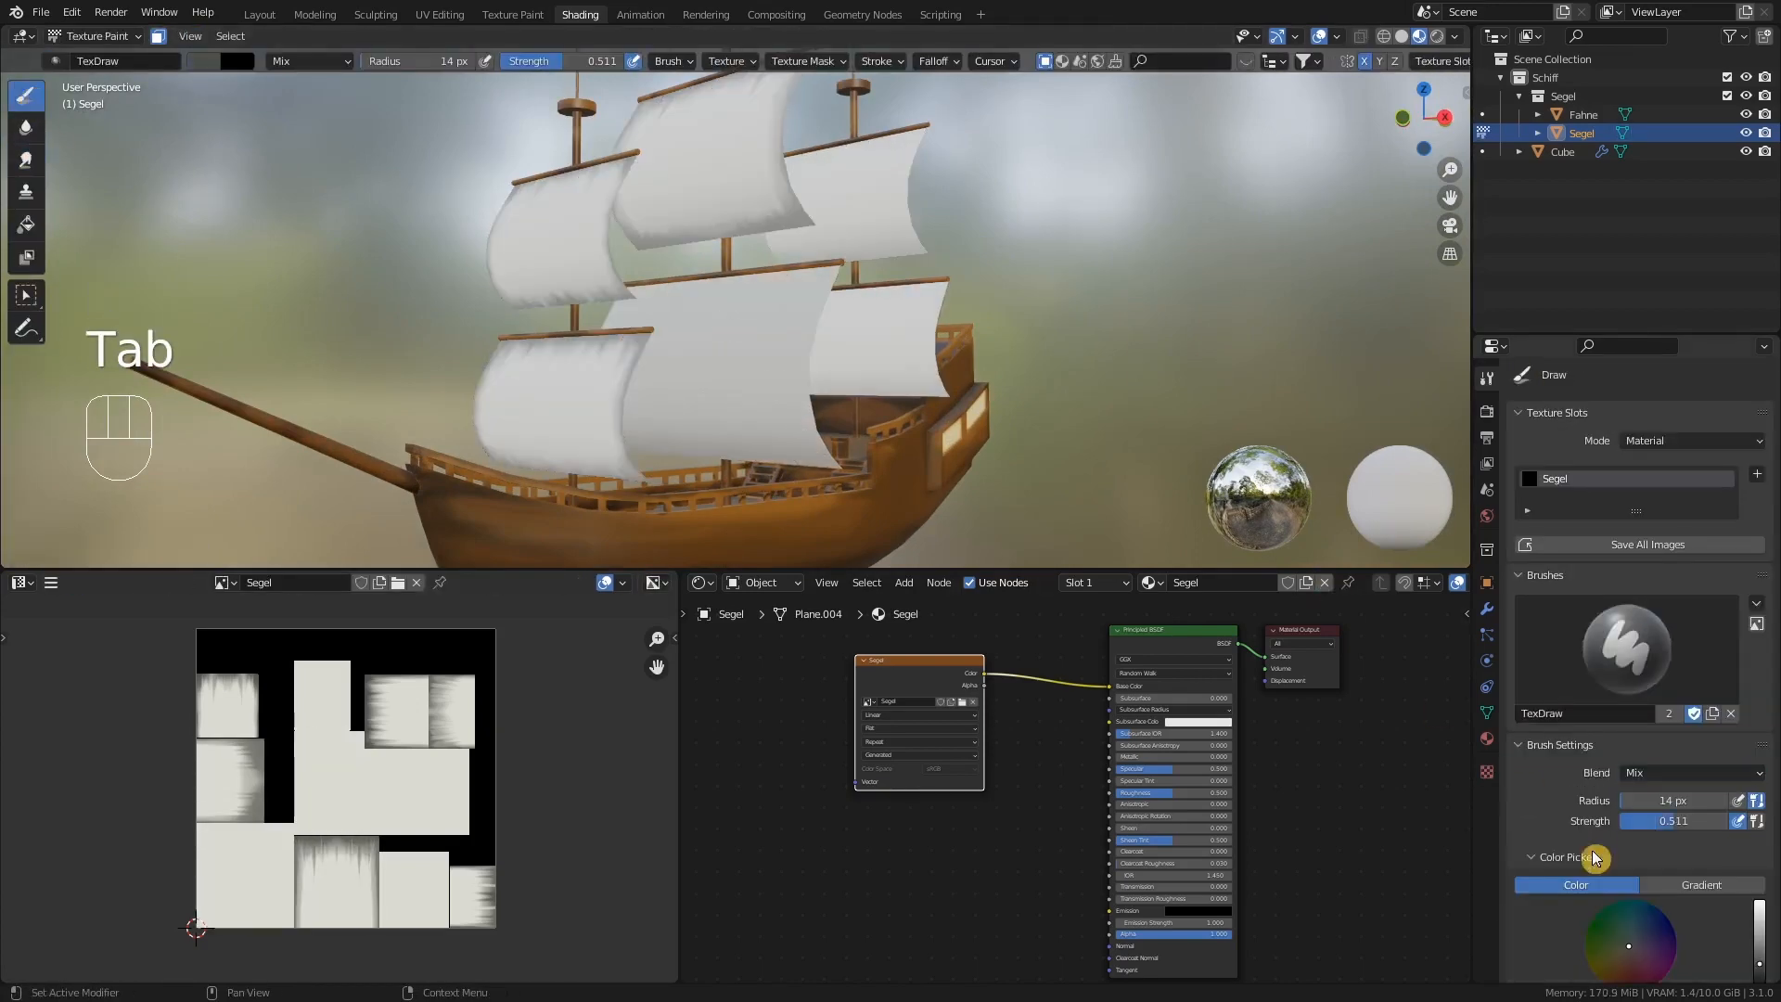
- Shade the top, side and bottom edges of the mainmast's lower sail with the Segel palette's mid grey and a 30 px brush
scroll(1588, 941, "down", 6)
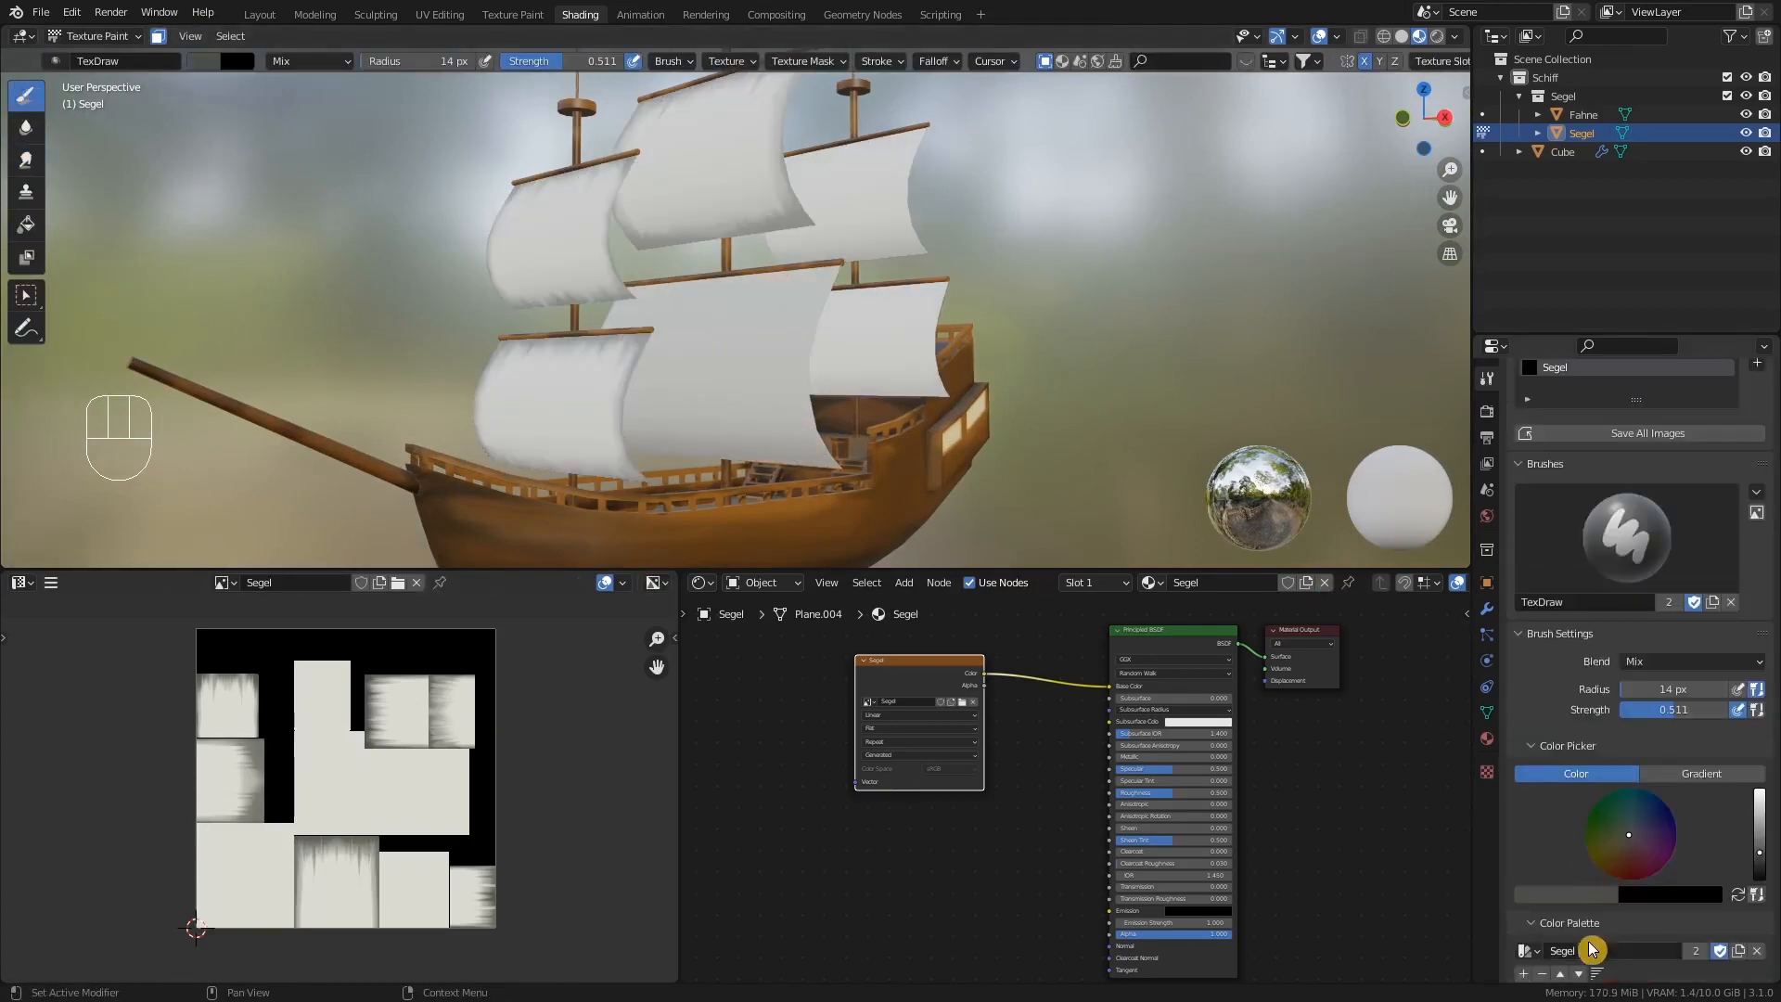
key("f")
left_click(763, 326)
middle_click_drag(762, 326, 785, 355)
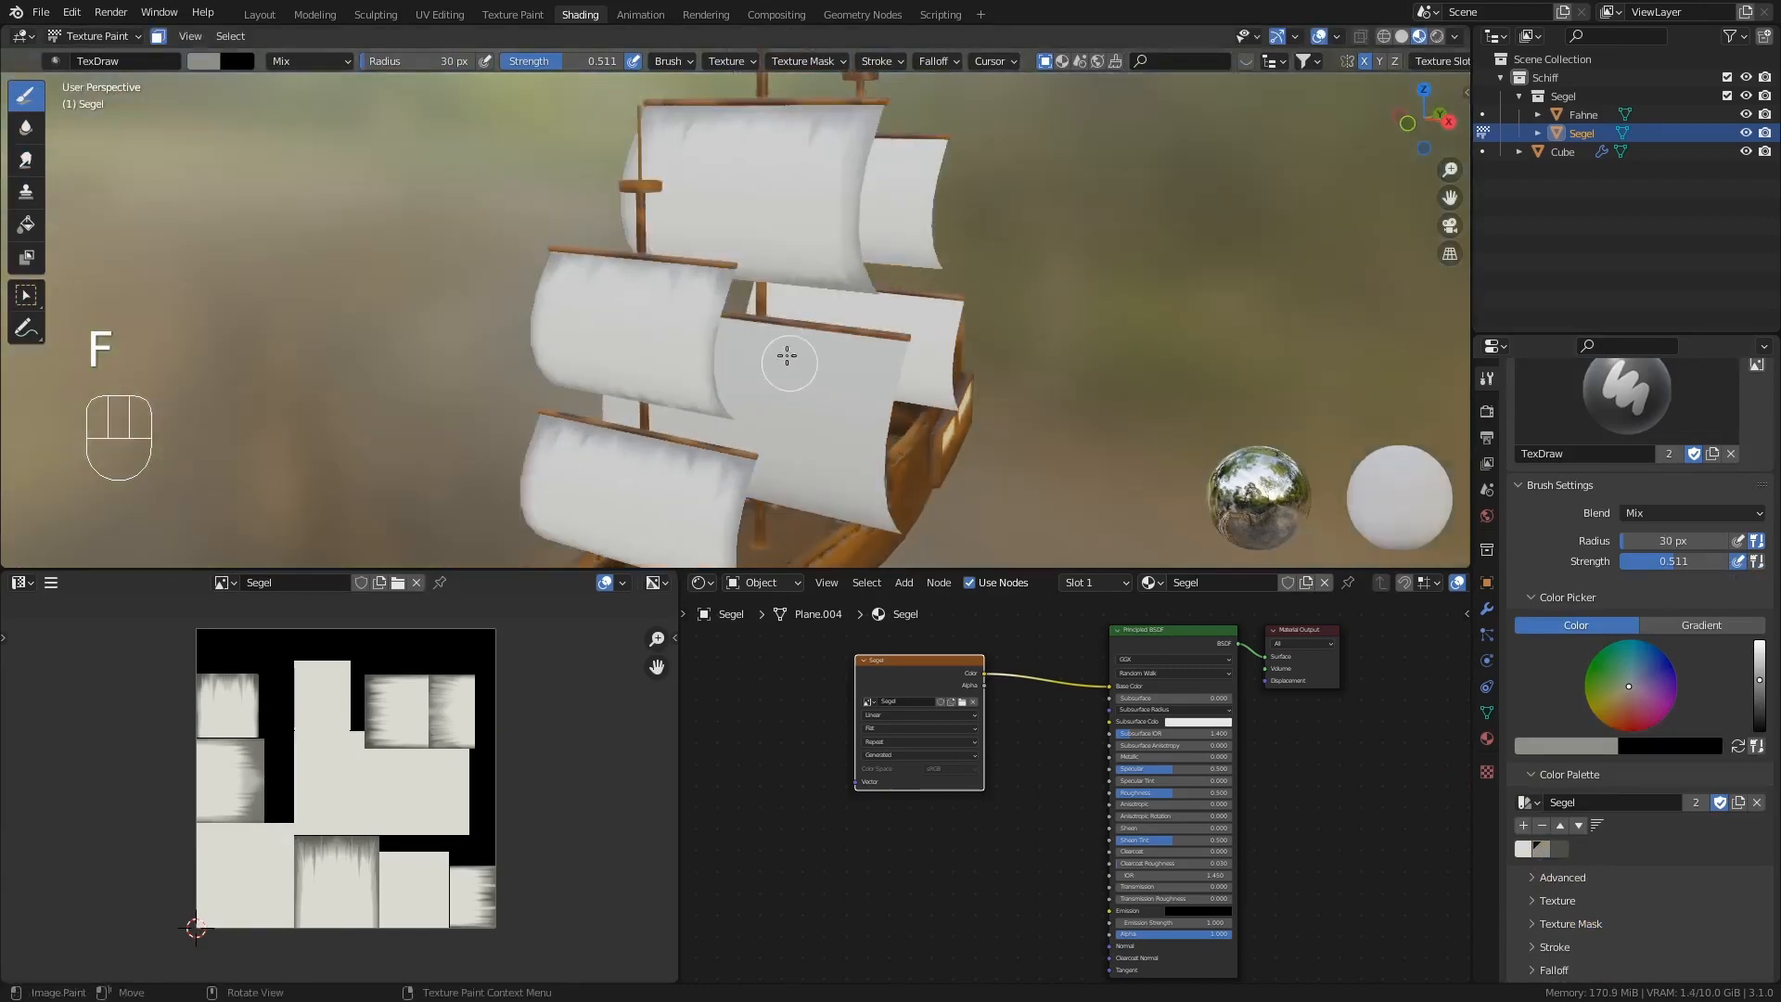
left_click_drag(748, 320, 913, 339)
middle_click_drag(884, 455, 883, 414)
left_click_drag(749, 334, 888, 320)
mouse_move(887, 321)
left_mouse_down()
mouse_move(904, 514)
mouse_move(764, 526)
left_mouse_up()
left_click_drag(883, 344, 878, 384)
- Darken the top, bottom and side edges of the mainmast's lower sail with the palette's dark grey and a 24 px brush
left_click(1558, 848)
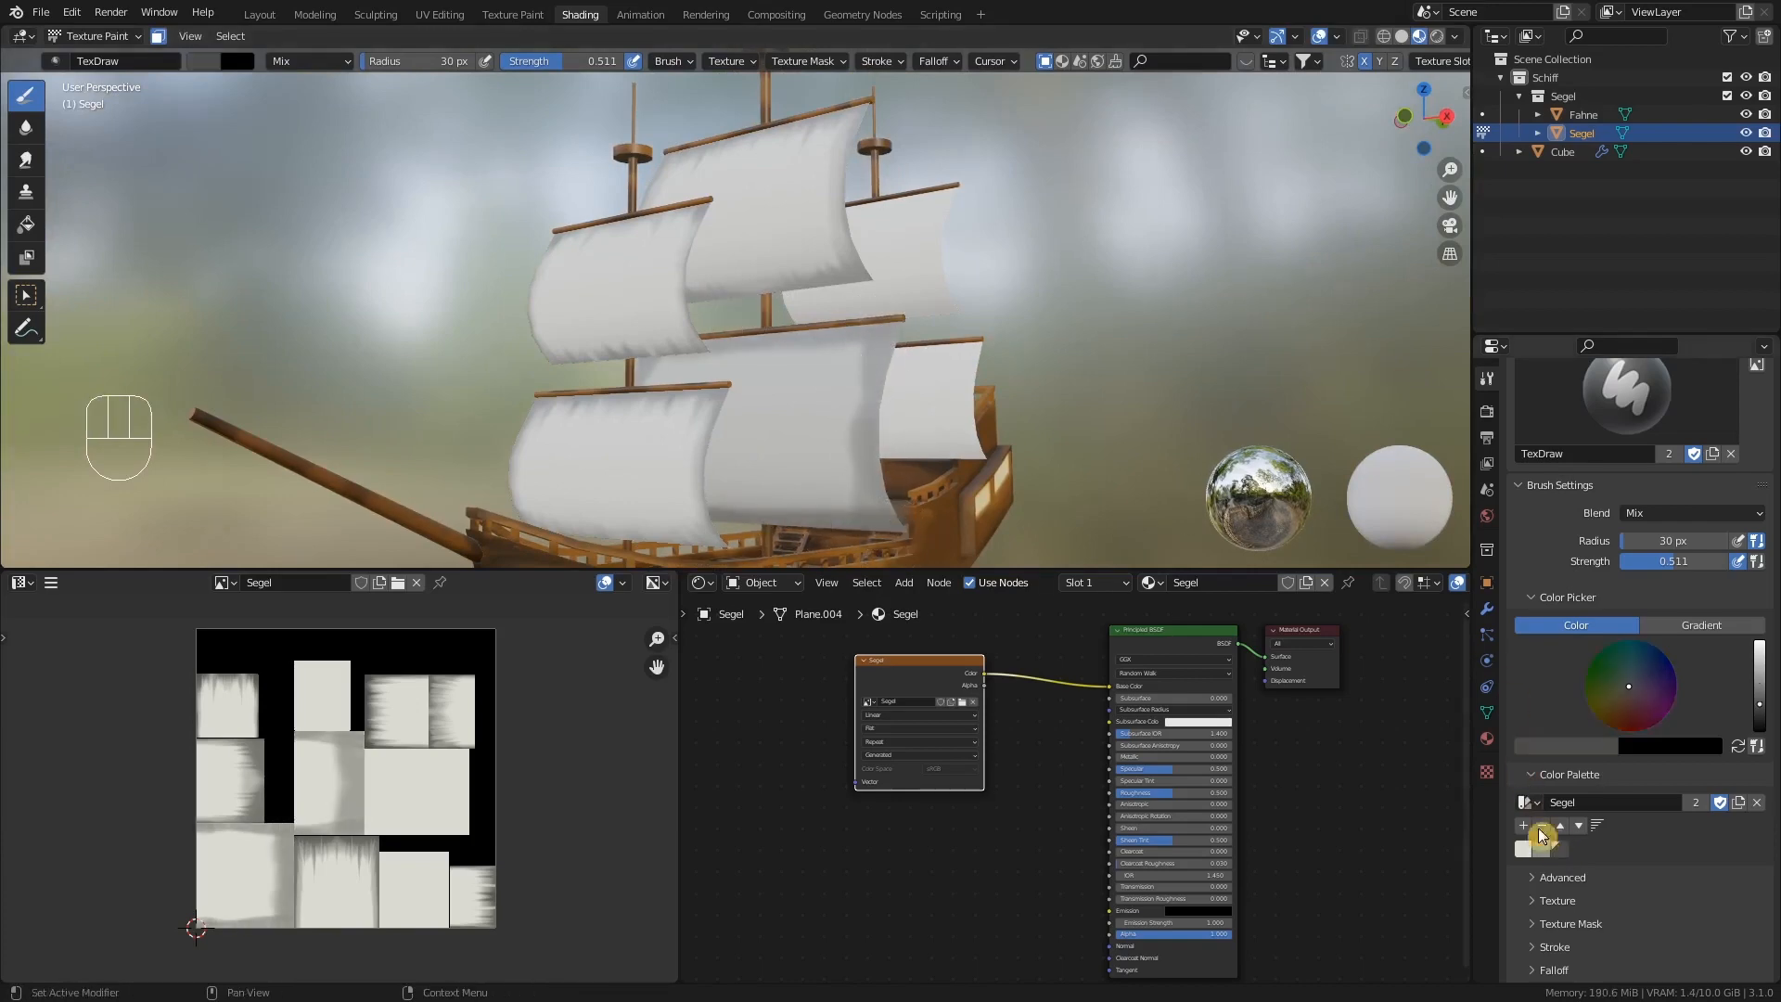
key("f")
left_click(789, 357)
scroll(785, 332, "up", 4)
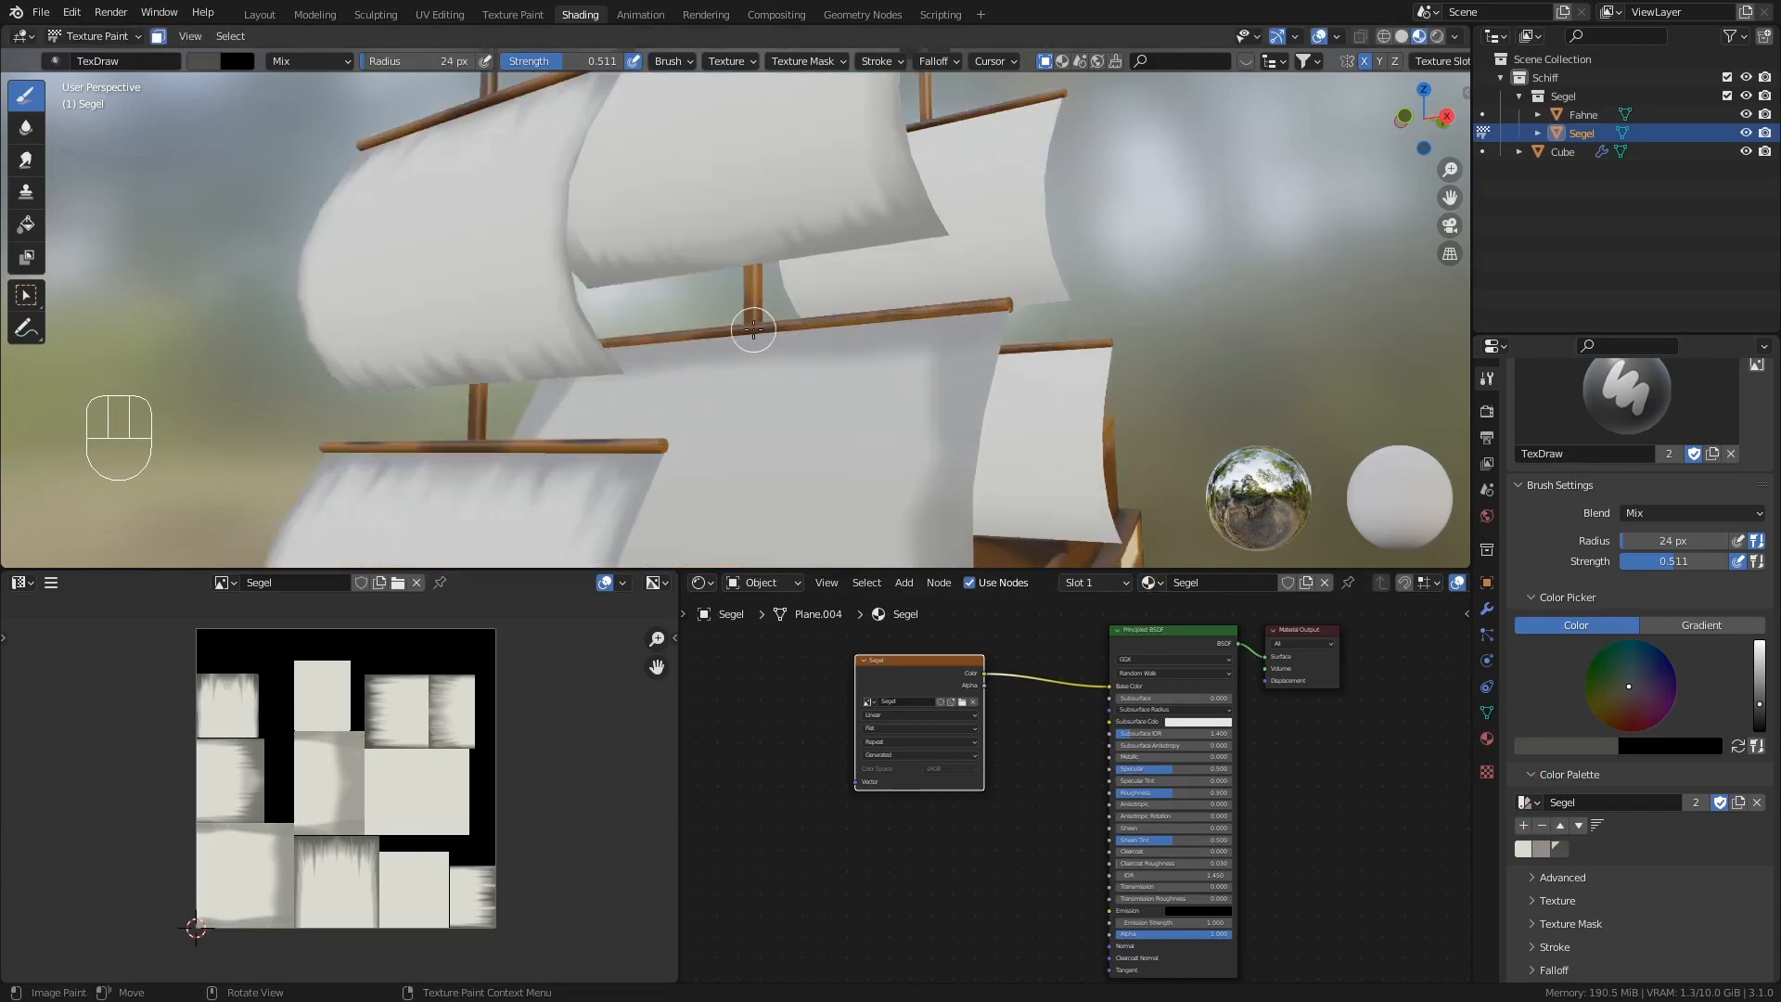
left_click_drag(753, 329, 969, 325)
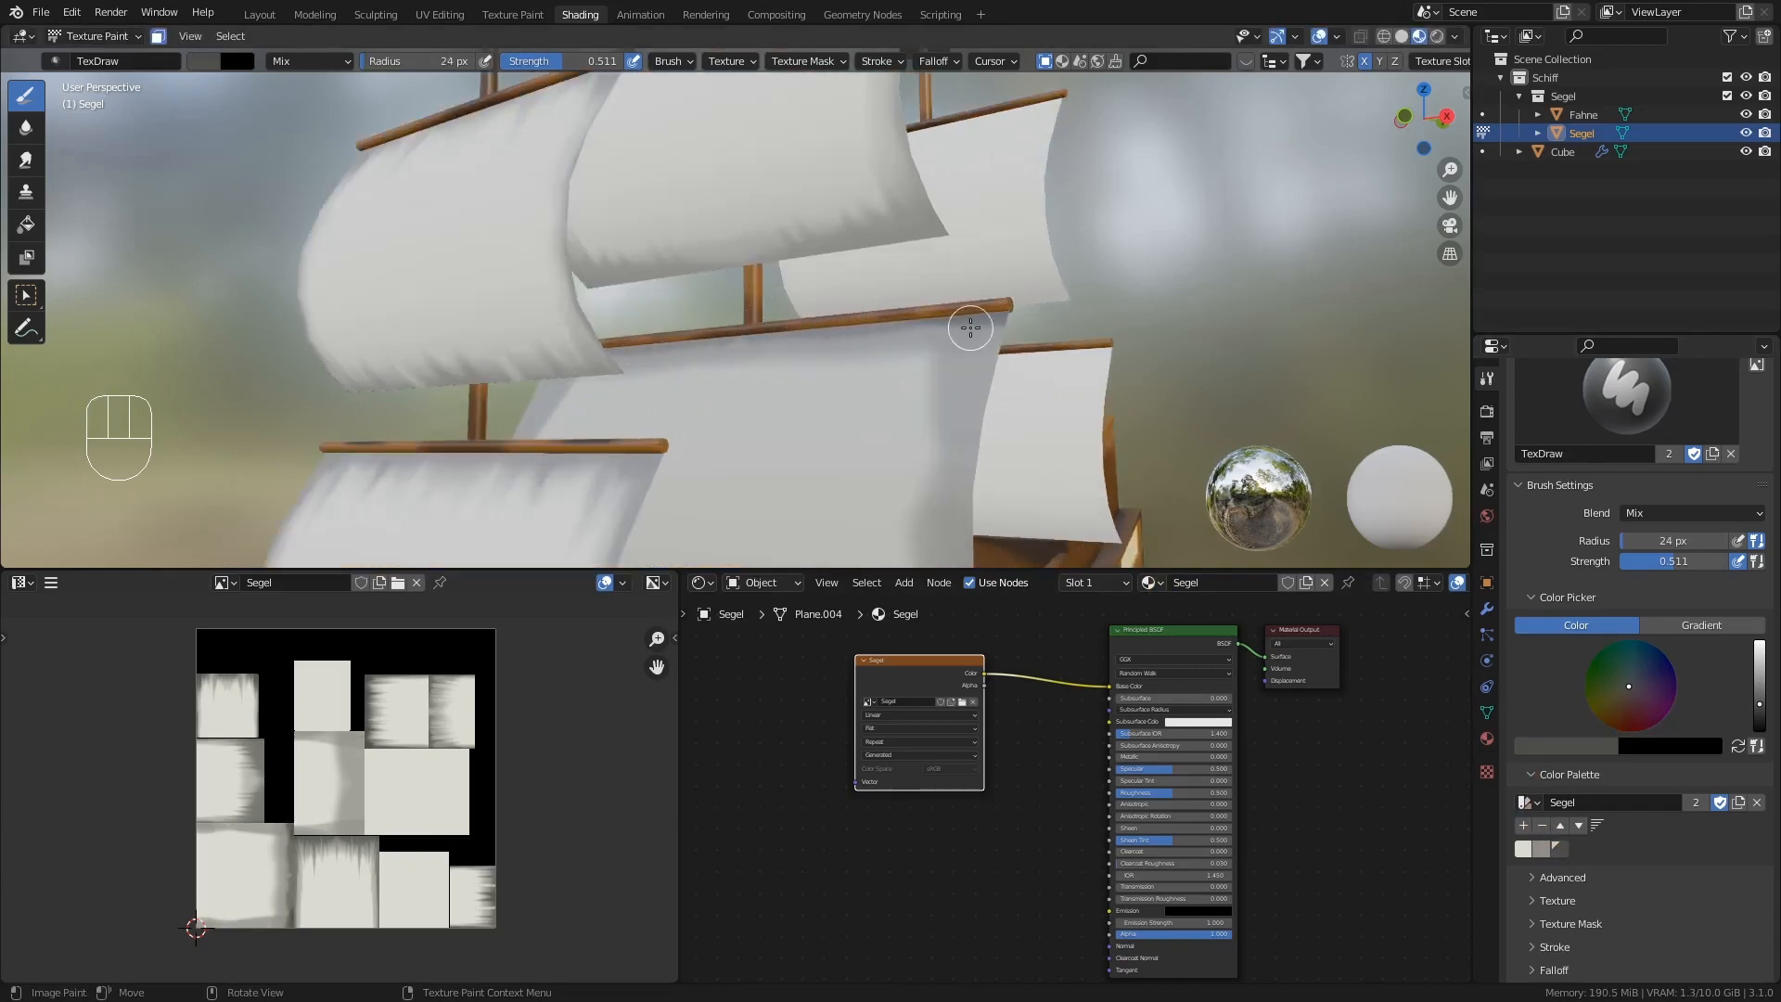
scroll(980, 347, "down", 1)
middle_click_drag(1000, 485, 965, 243, "shift")
left_click_drag(757, 387, 974, 376)
mouse_move(973, 376)
middle_mouse_down()
mouse_move(970, 408)
mouse_move(961, 371)
middle_mouse_up()
middle_click_drag(936, 79, 933, 138, "shift")
mouse_move(952, 121)
left_mouse_down()
mouse_move(950, 339)
mouse_move(1006, 453)
mouse_move(997, 436)
left_mouse_up()
middle_click_drag(965, 413, 985, 414)
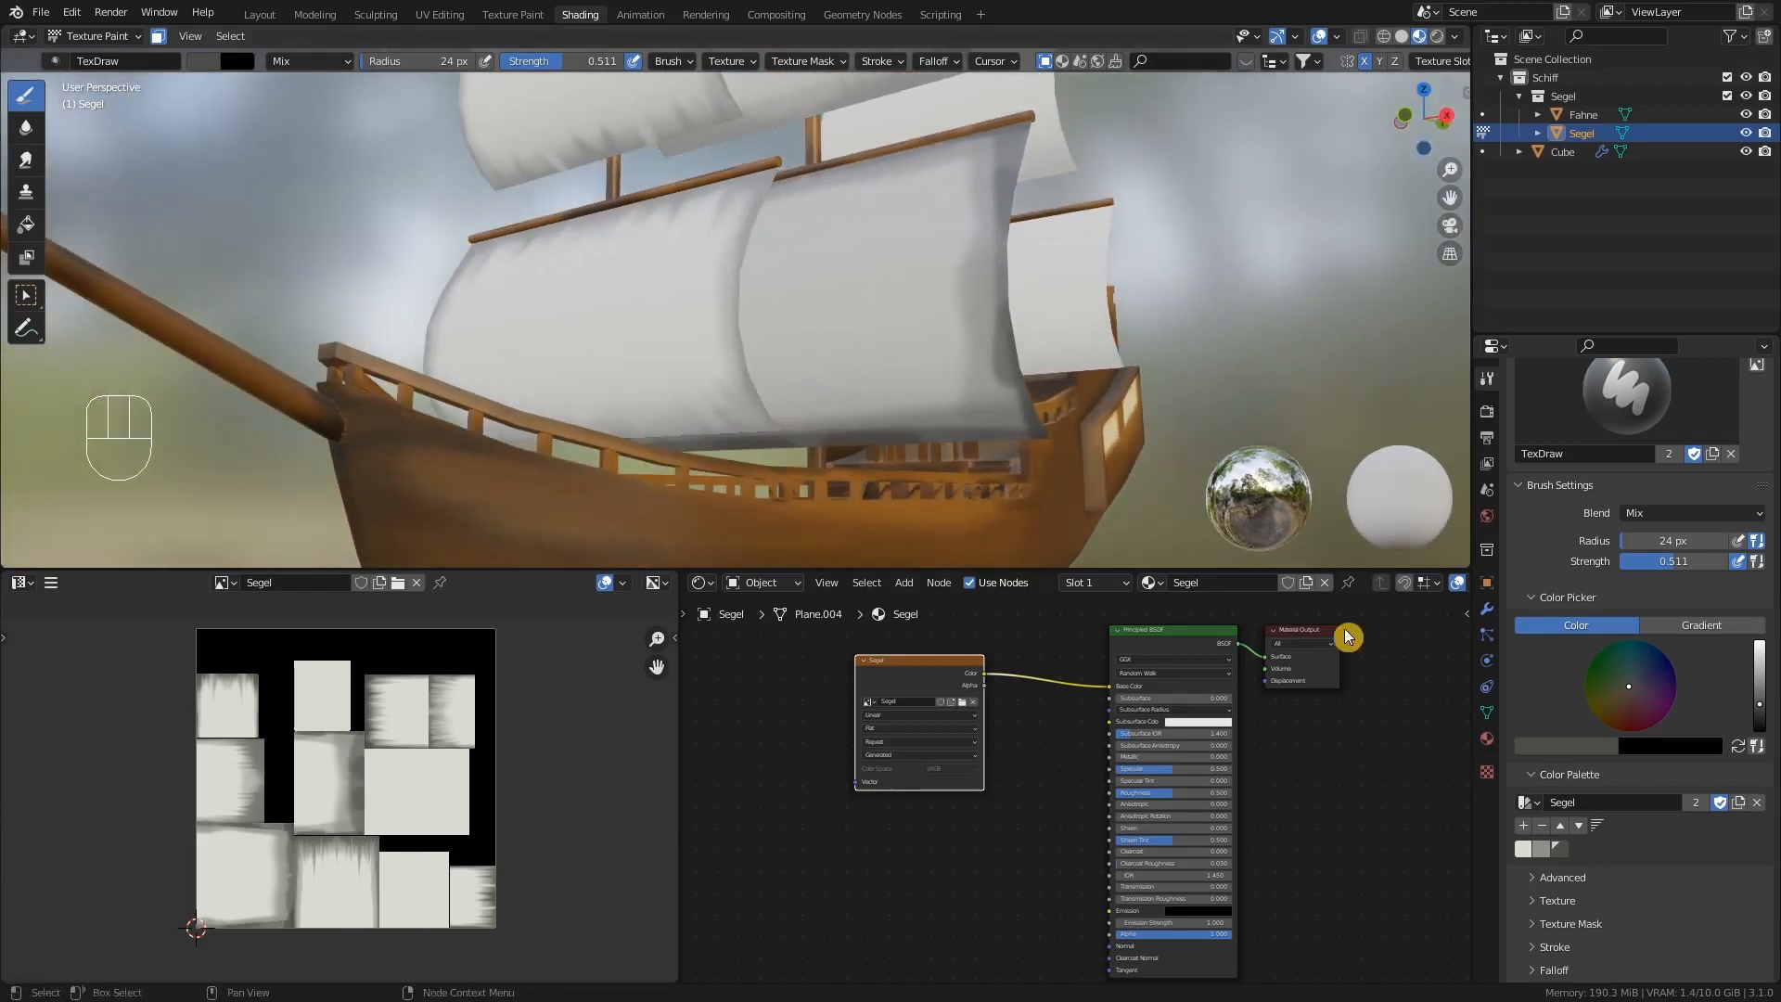
- Paint mid grey along the inner border of the dark side shading on the mainmast's lower sail
left_click(1543, 848)
left_click_drag(996, 145, 983, 225)
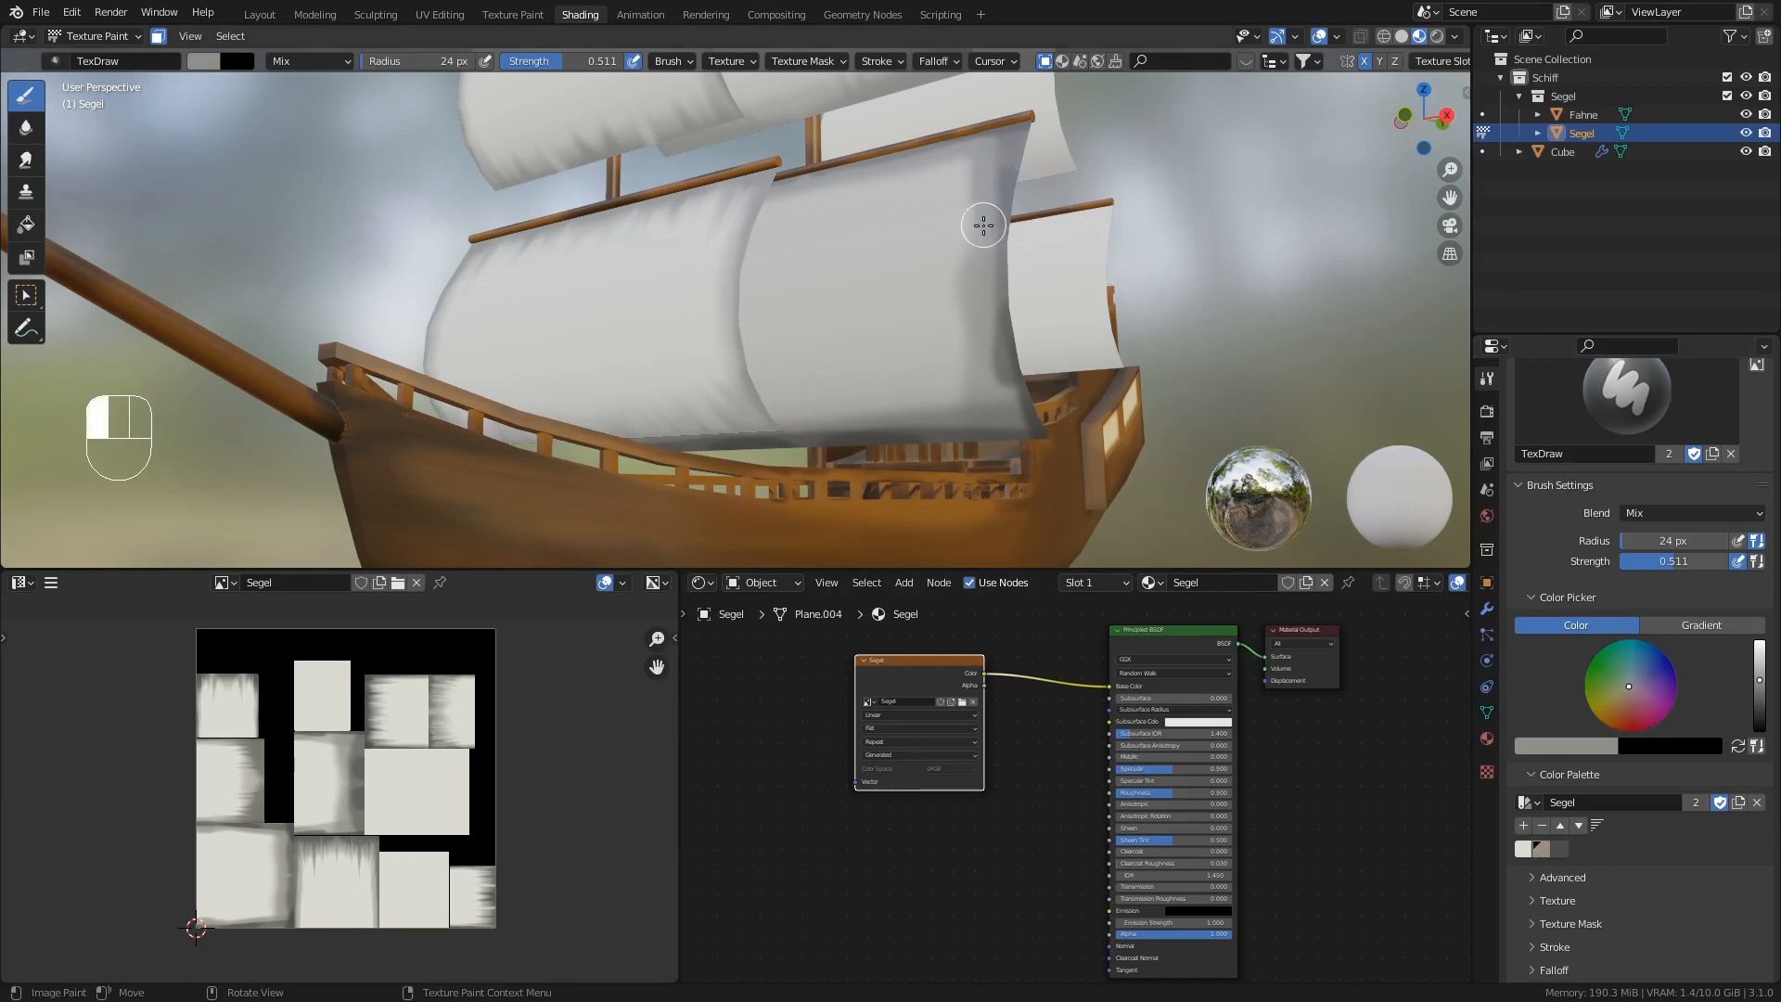
mouse_move(1007, 412)
left_mouse_down()
mouse_move(987, 219)
mouse_move(965, 261)
left_mouse_up()
mouse_move(965, 260)
middle_mouse_down()
mouse_move(976, 305)
mouse_move(928, 306)
middle_mouse_up()
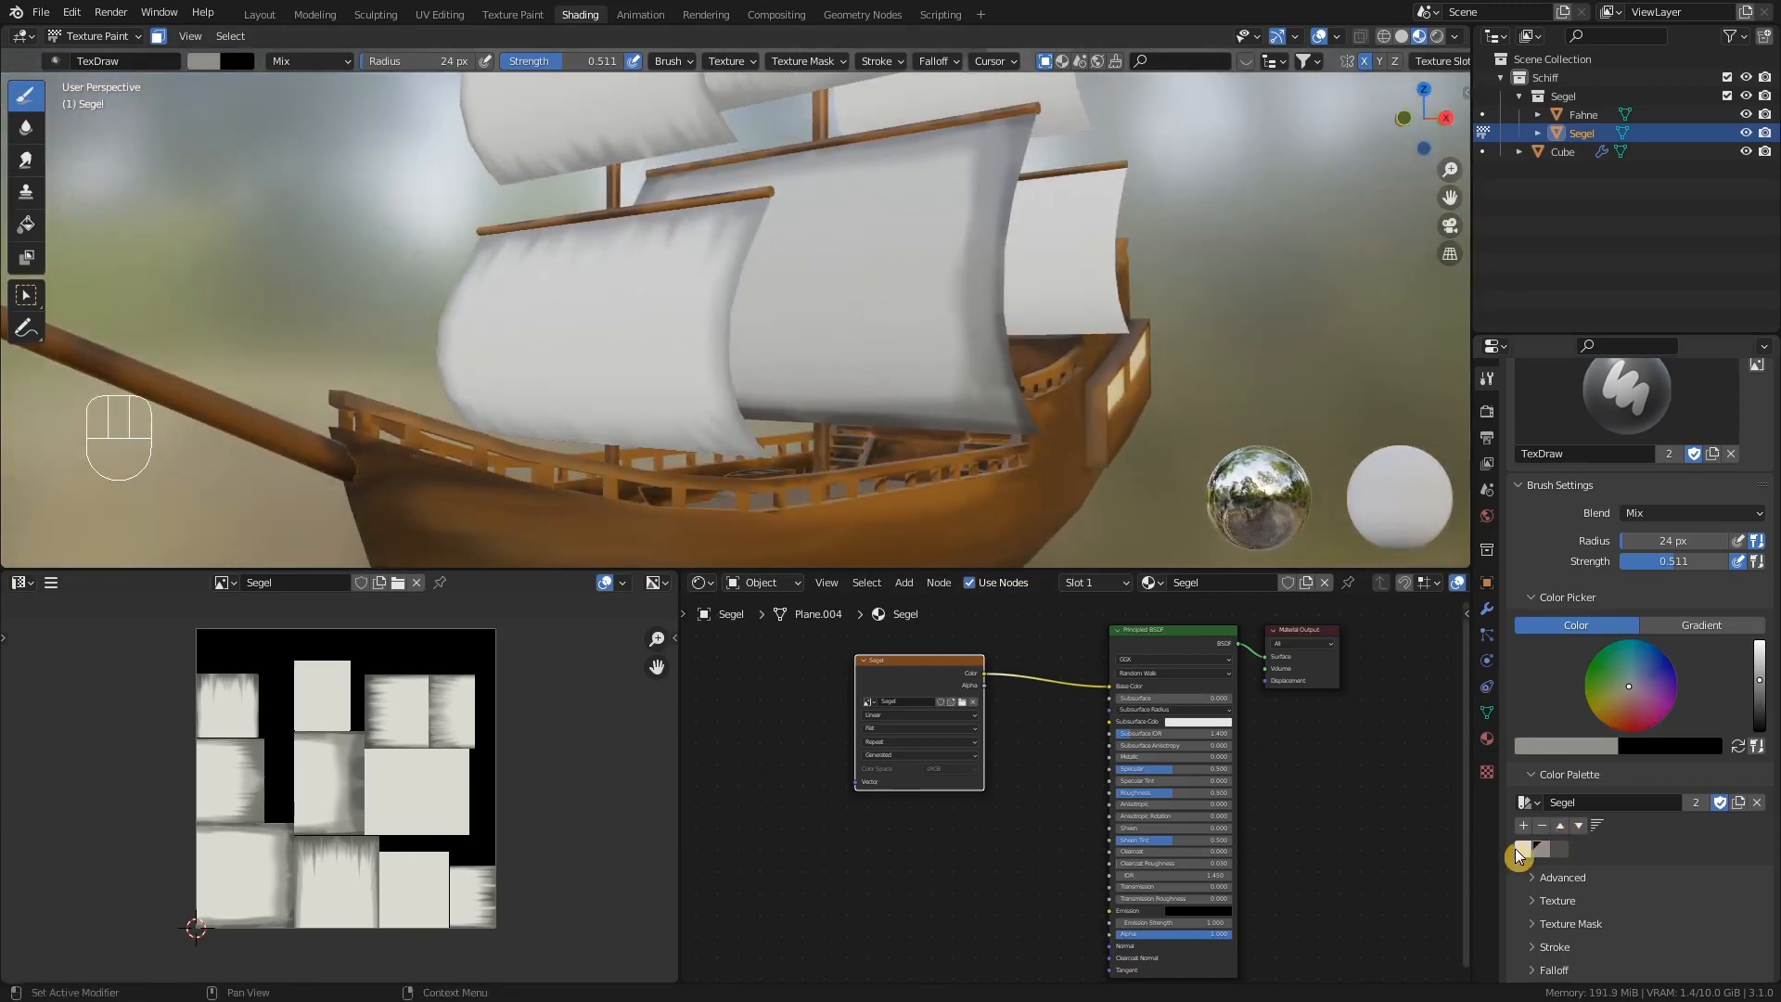
- Soften the side shading of the mainmast's lower sail with a 71 px Soften brush at full strength
left_click(25, 131)
middle_click_drag(835, 179, 894, 222)
key("f")
left_click(911, 169)
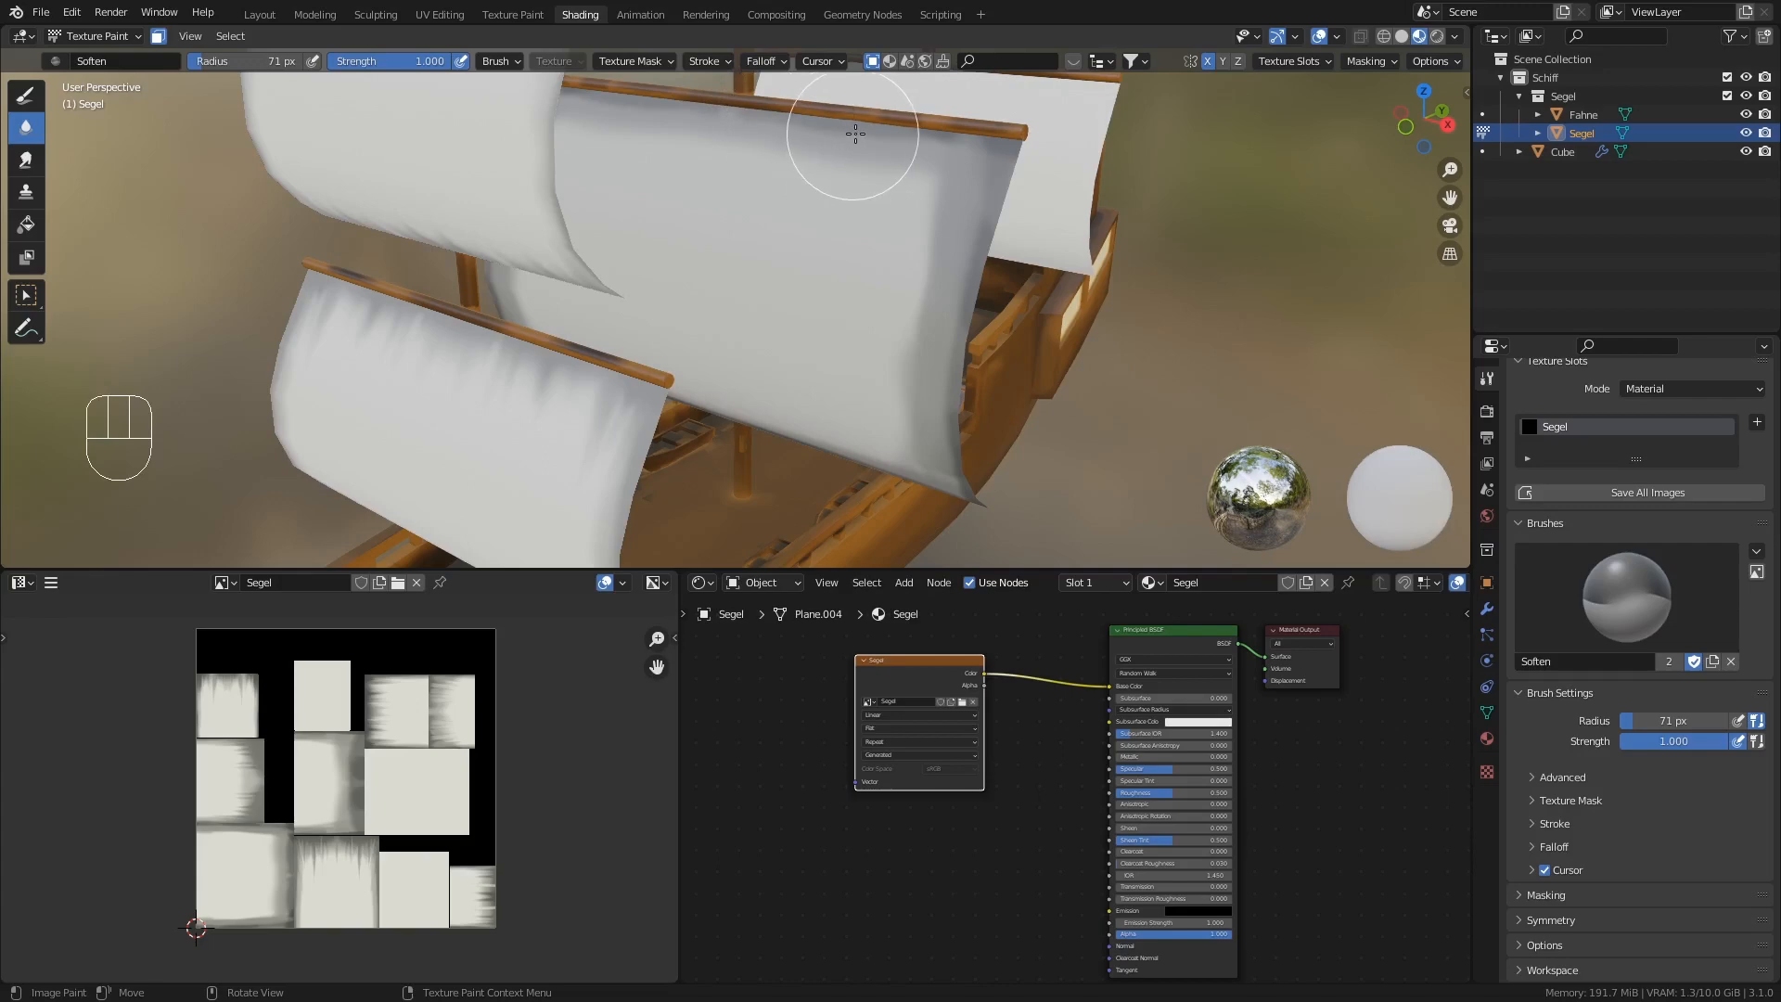
mouse_move(955, 162)
left_mouse_down()
mouse_move(999, 167)
mouse_move(939, 152)
mouse_move(965, 163)
mouse_move(940, 214)
left_mouse_up()
mouse_move(941, 213)
middle_mouse_down()
mouse_move(942, 259)
mouse_move(943, 230)
middle_mouse_up()
mouse_move(954, 289)
left_mouse_down()
mouse_move(958, 353)
mouse_move(952, 336)
left_mouse_up()
mouse_move(940, 287)
left_mouse_down()
mouse_move(931, 343)
mouse_move(939, 151)
mouse_move(906, 306)
mouse_move(962, 501)
mouse_move(931, 484)
left_mouse_up()
- Soften the lower corner and side shading of the mainmast's lower sail from below, and save the file ship5.blend
middle_click_drag(932, 484, 926, 402)
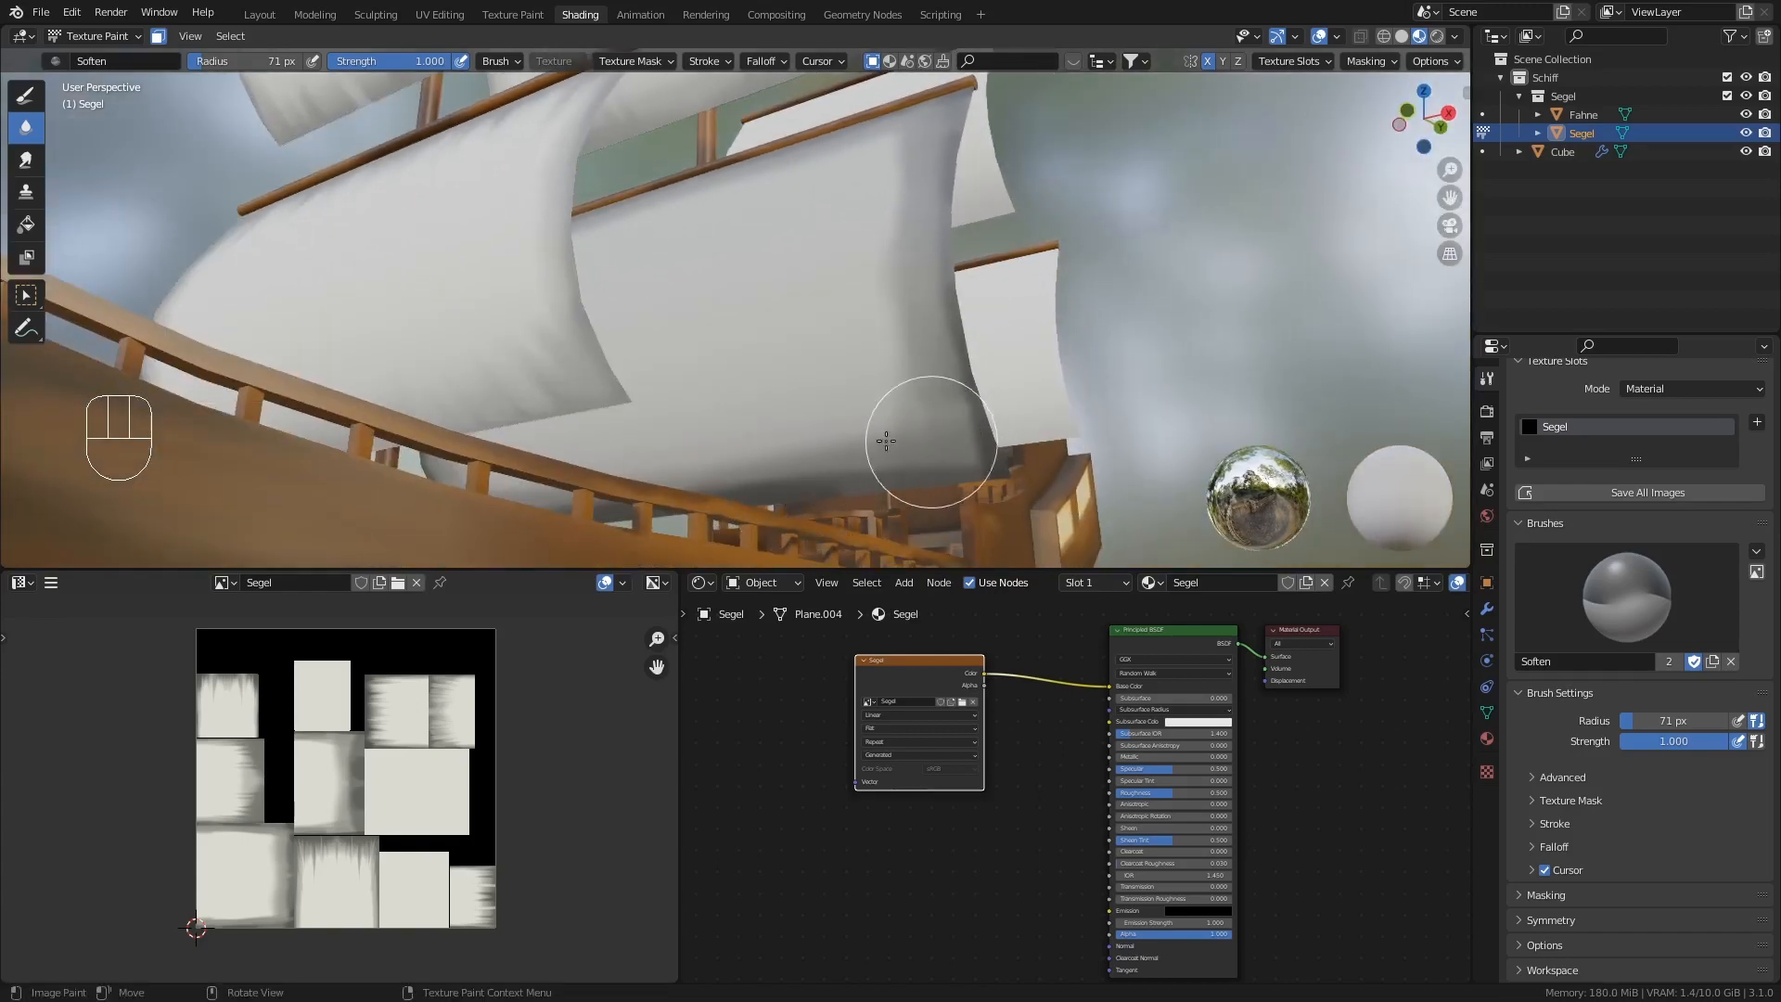
mouse_move(894, 427)
left_mouse_down()
mouse_move(819, 449)
mouse_move(877, 440)
left_mouse_up()
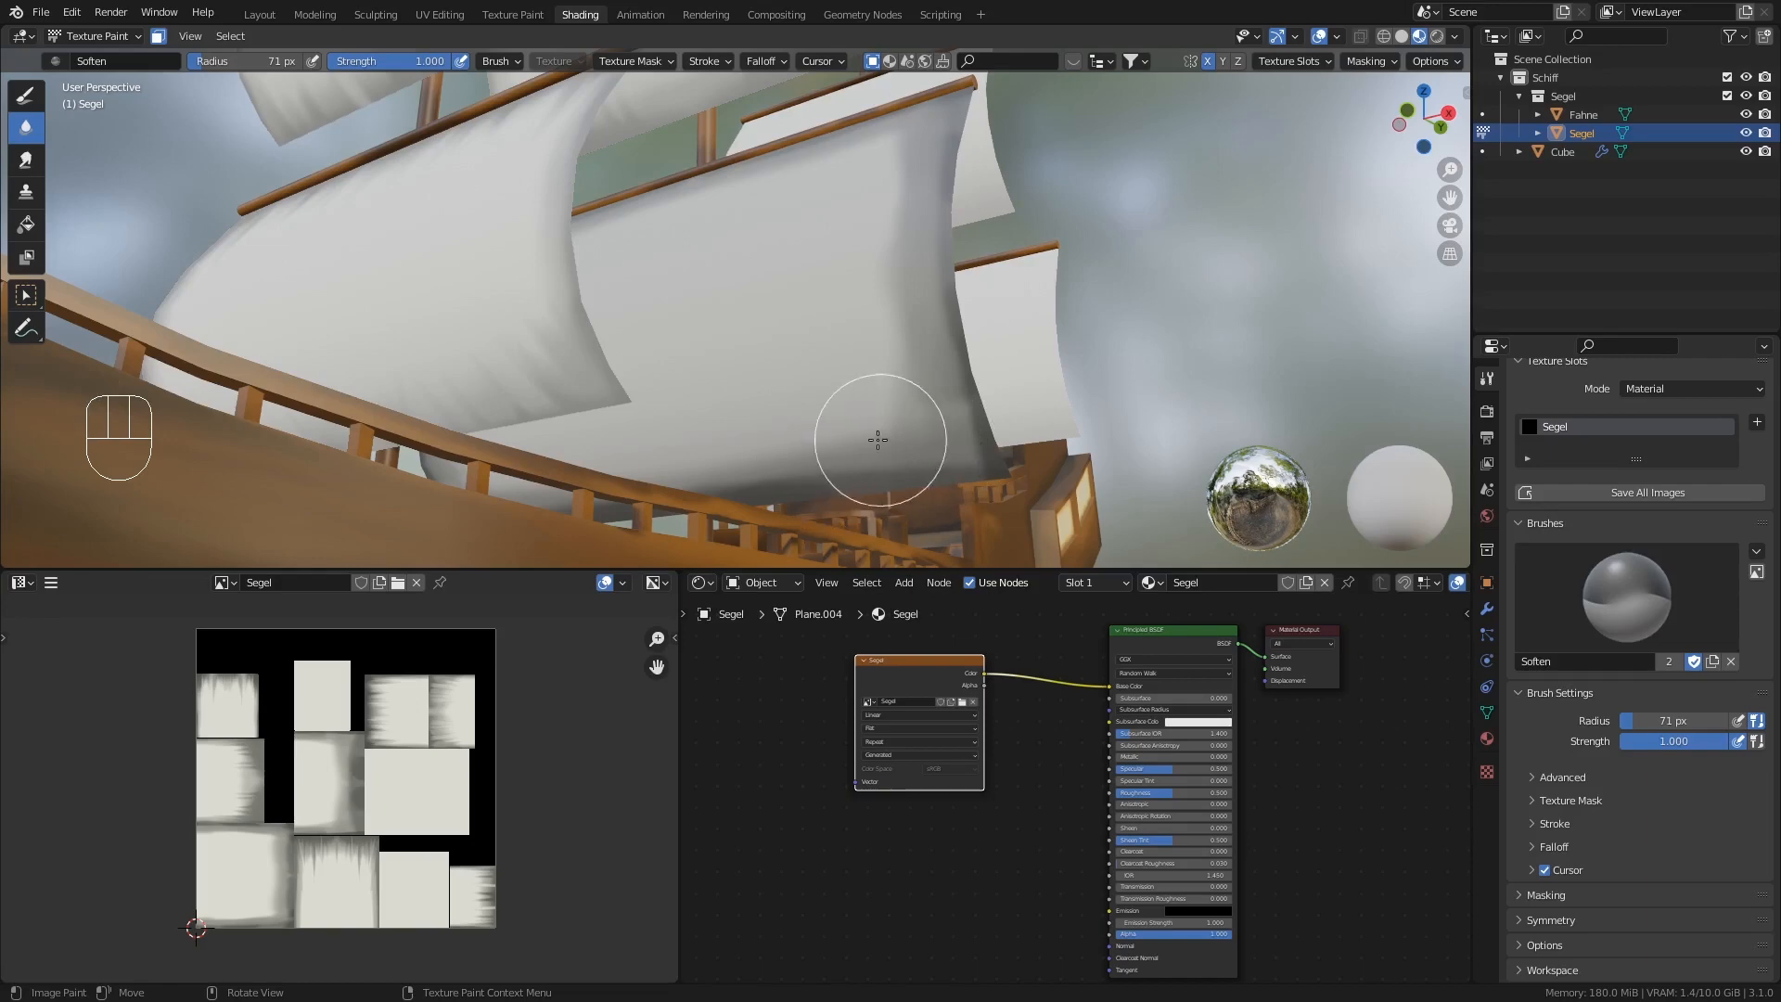
mouse_move(930, 262)
left_mouse_down()
mouse_move(954, 290)
mouse_move(942, 181)
left_mouse_up()
left_click(41, 12)
left_click(102, 169)
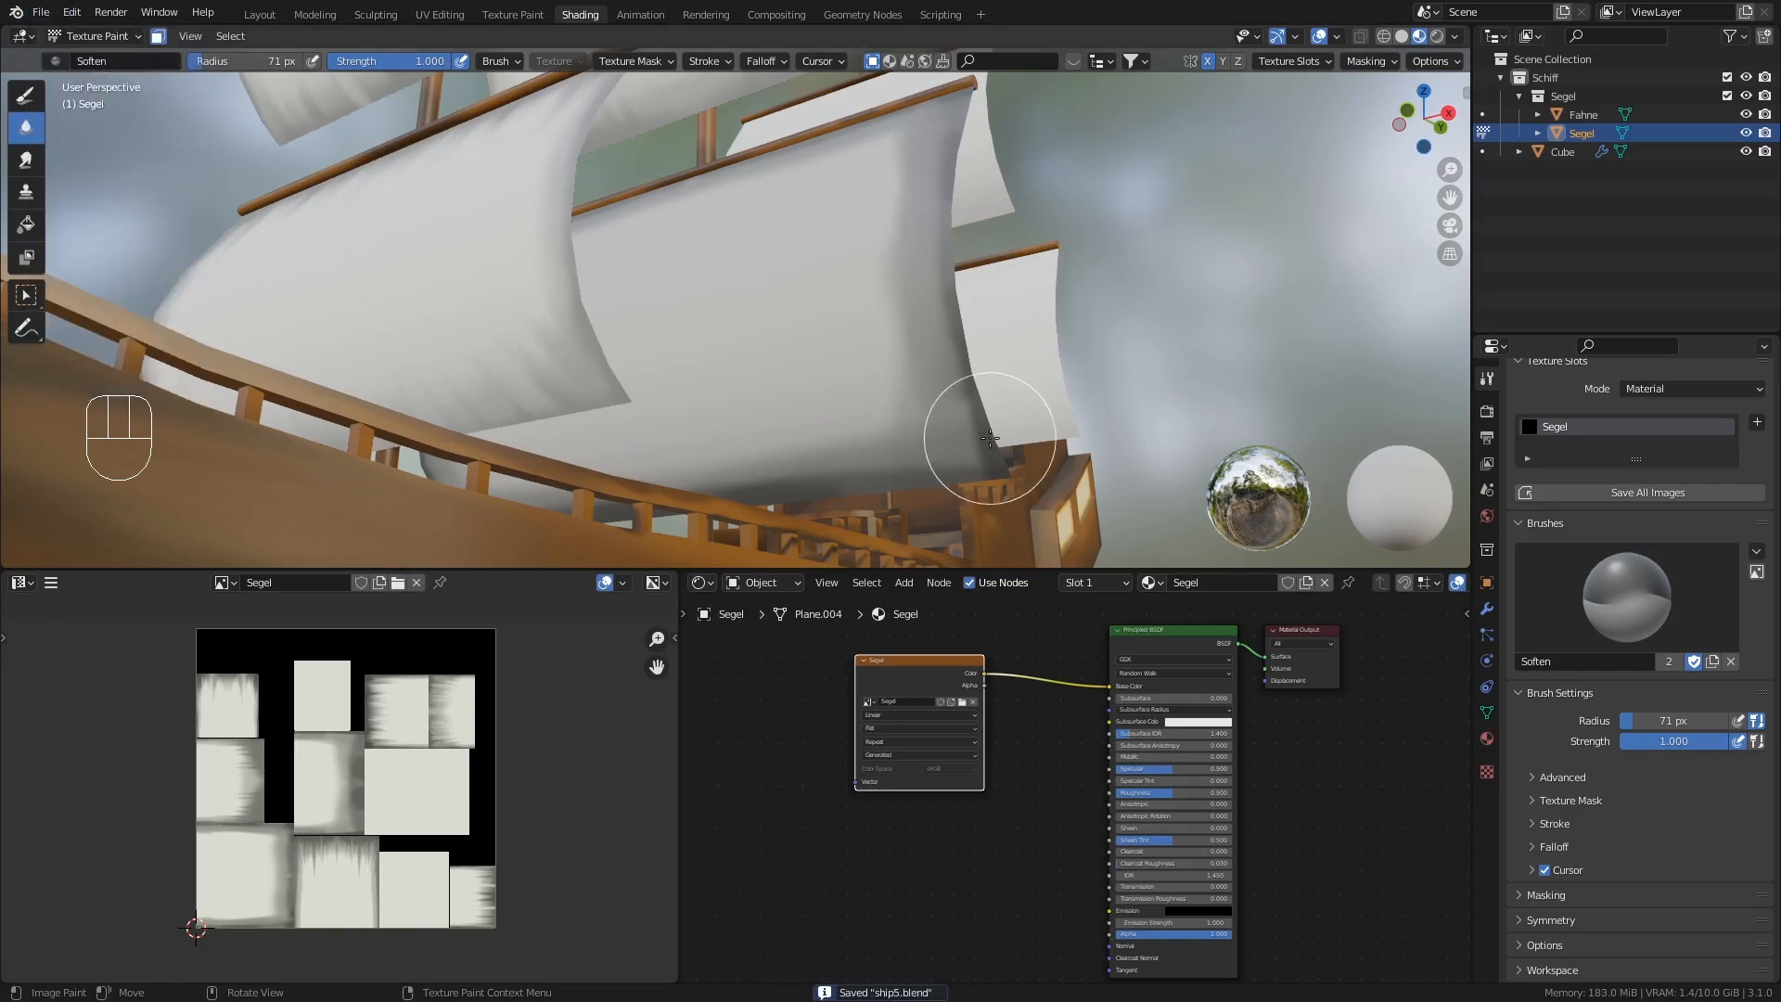
- Soften the bottom and top shading of the mainmast's lower sail with the 71 px Soften brush
mouse_move(990, 438)
left_mouse_down()
mouse_move(599, 499)
mouse_move(791, 429)
mouse_move(749, 387)
left_mouse_up()
middle_click_drag(791, 382, 704, 437)
left_click_drag(665, 427, 856, 411)
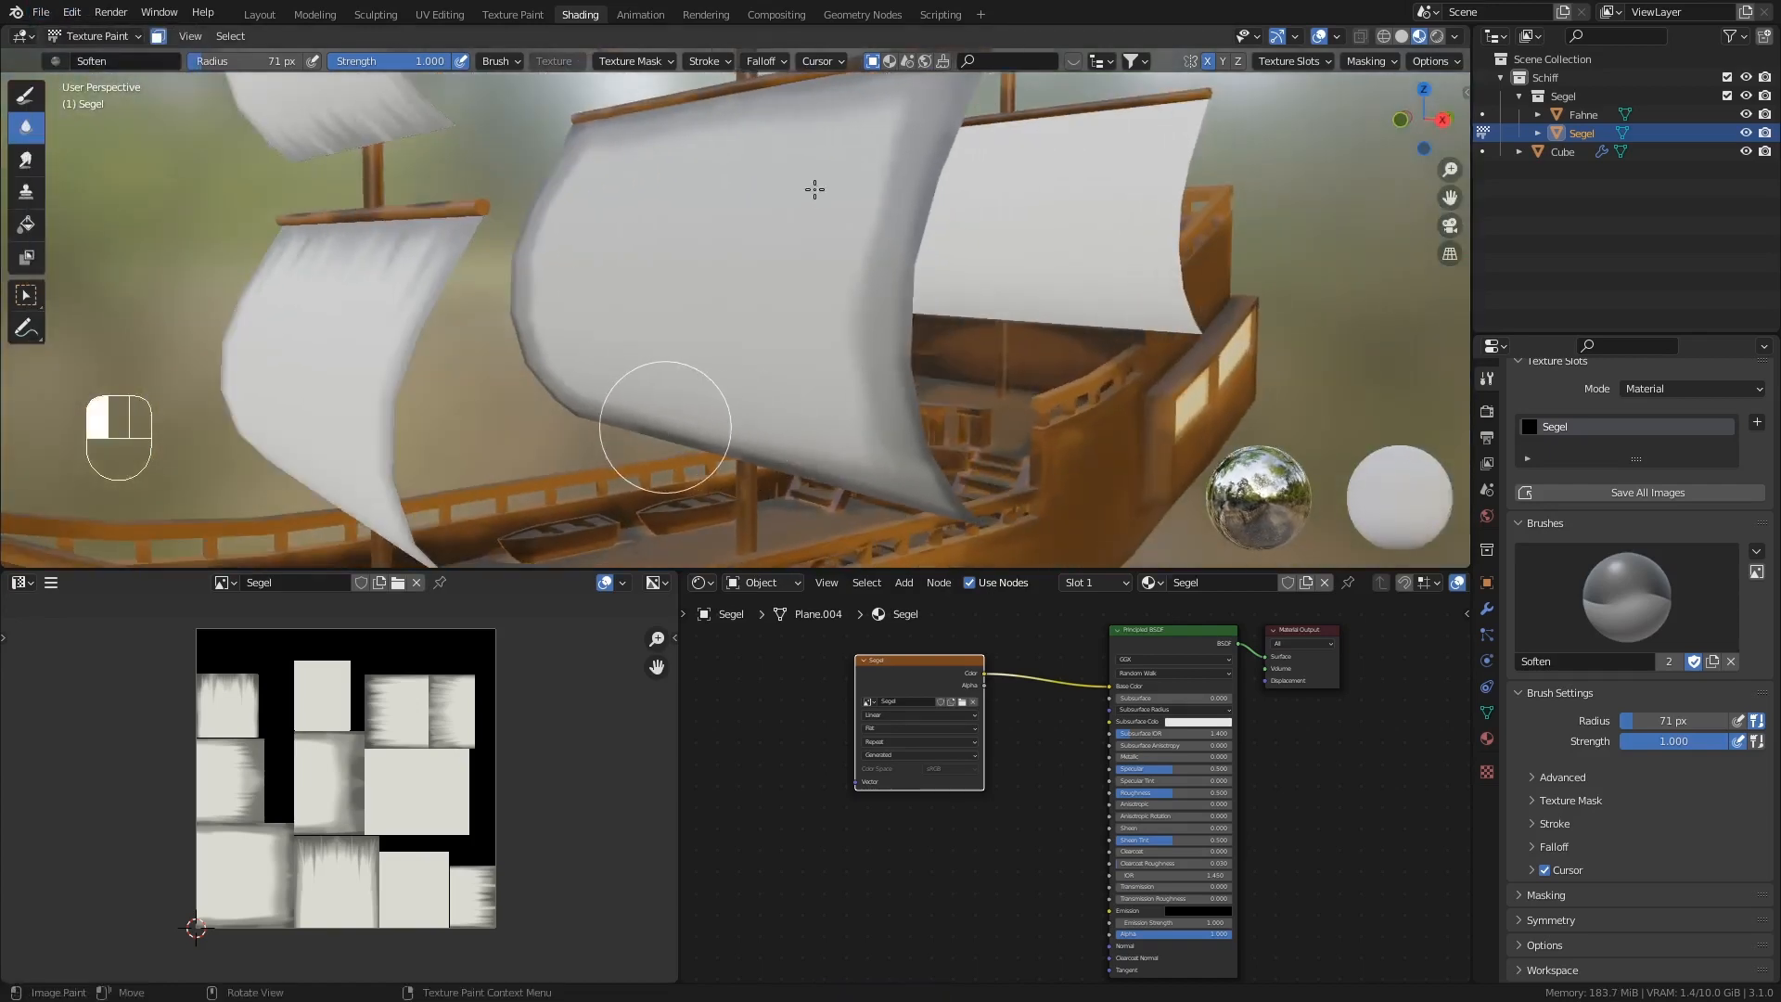
left_click_drag(665, 427, 729, 433)
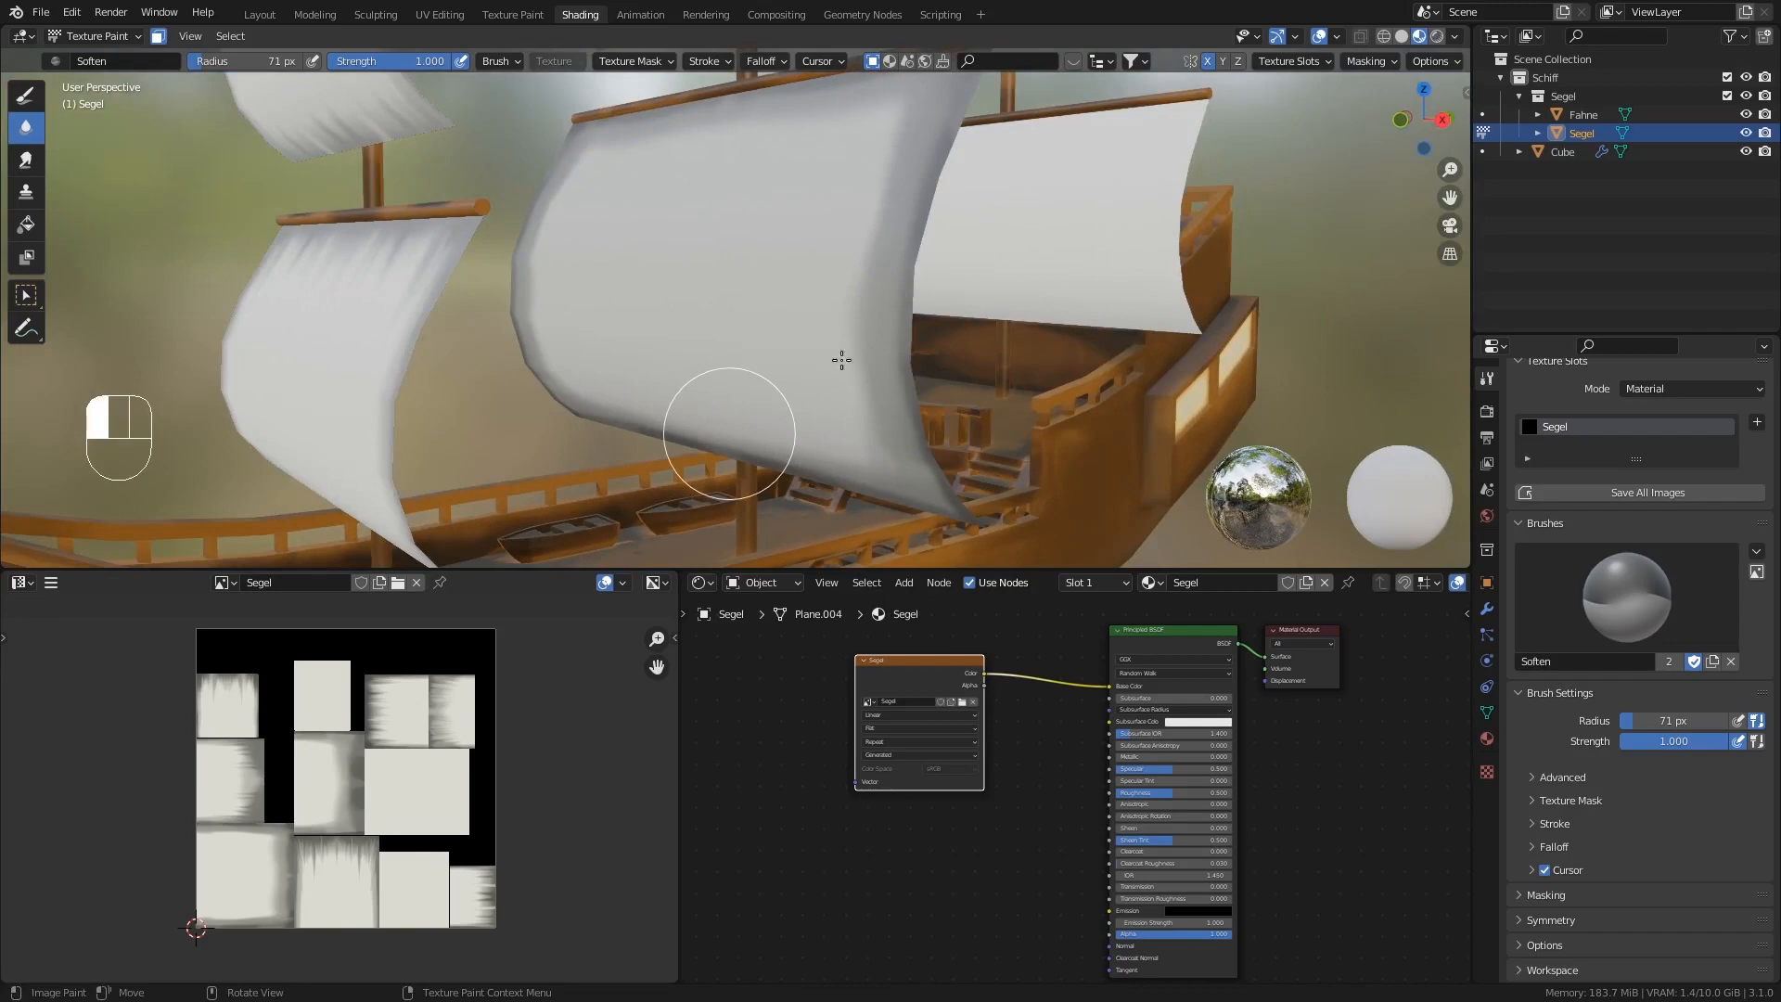
left_click_drag(841, 360, 865, 415)
mouse_move(865, 415)
middle_mouse_down()
mouse_move(906, 421)
mouse_move(909, 459)
middle_mouse_up()
middle_click_drag(915, 294, 892, 355, "shift")
scroll(904, 264, "up", 1)
mouse_move(905, 259)
left_mouse_down()
mouse_move(888, 151)
mouse_move(648, 131)
mouse_move(807, 231)
left_mouse_up()
middle_click_drag(807, 231, 820, 258)
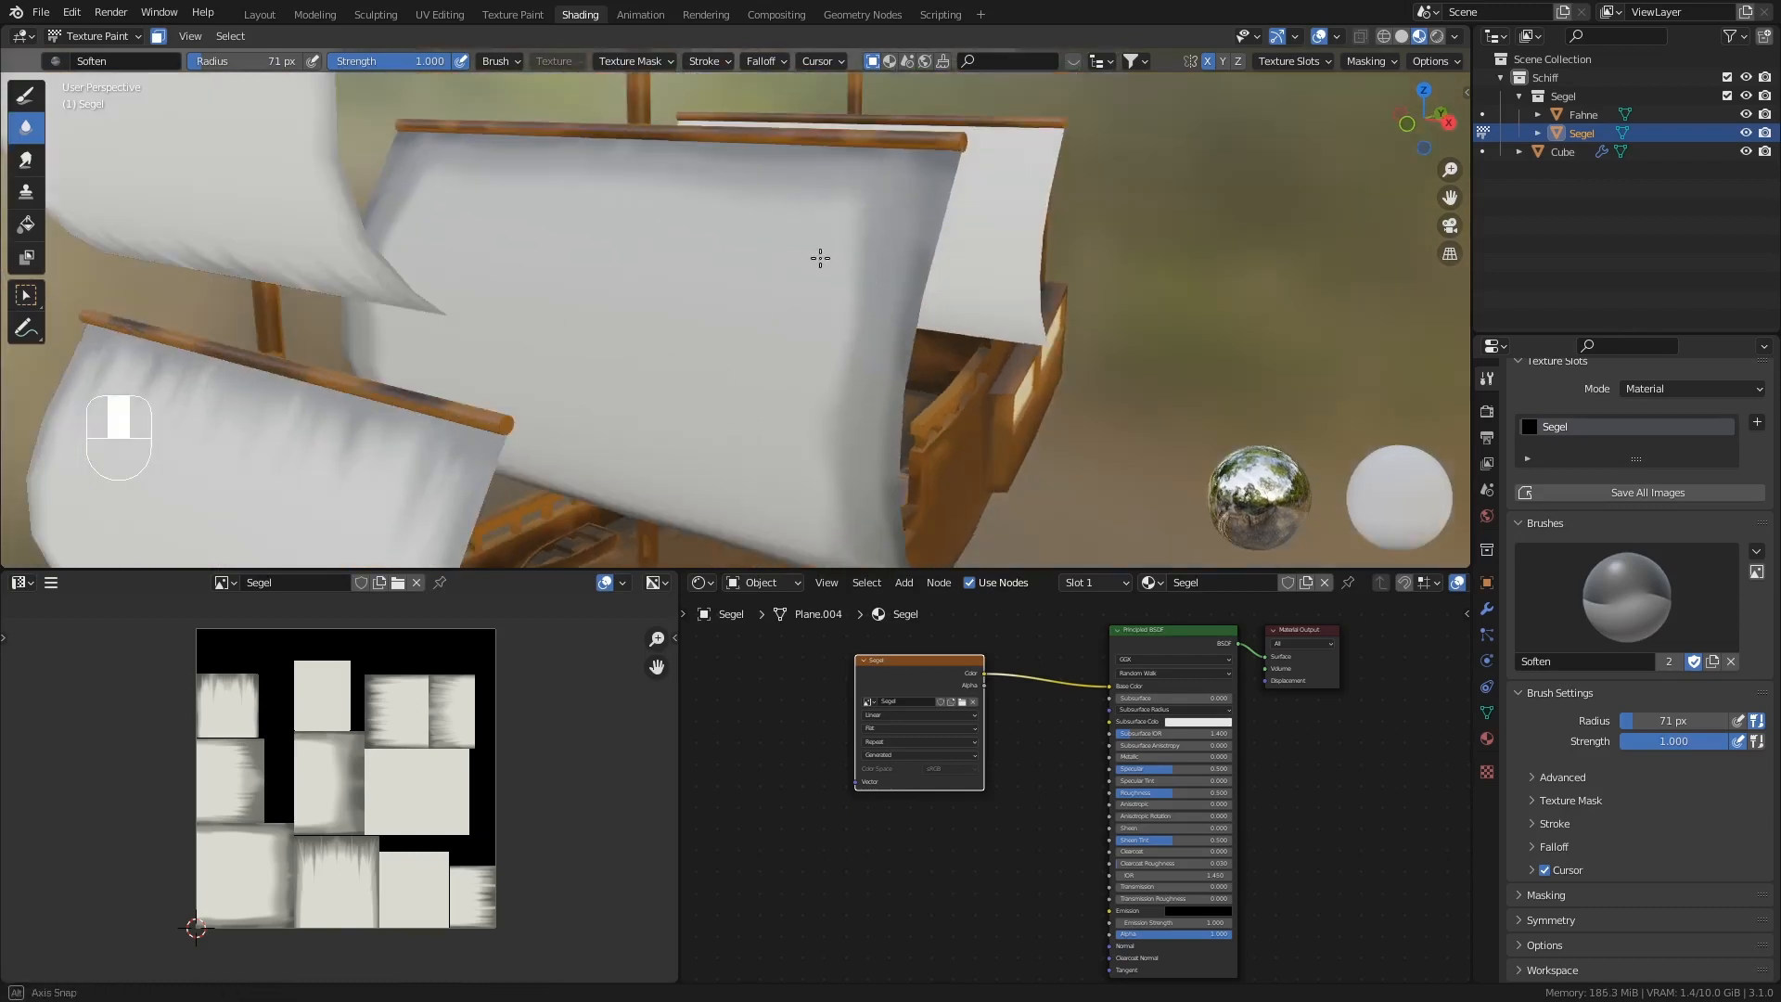
- Smear the top and side shading of the mainmast's lower sail into streaks at 0.348 strength, varying the radius between 20, 7 and 15 px
left_click(26, 159)
middle_click_drag(608, 310, 747, 278)
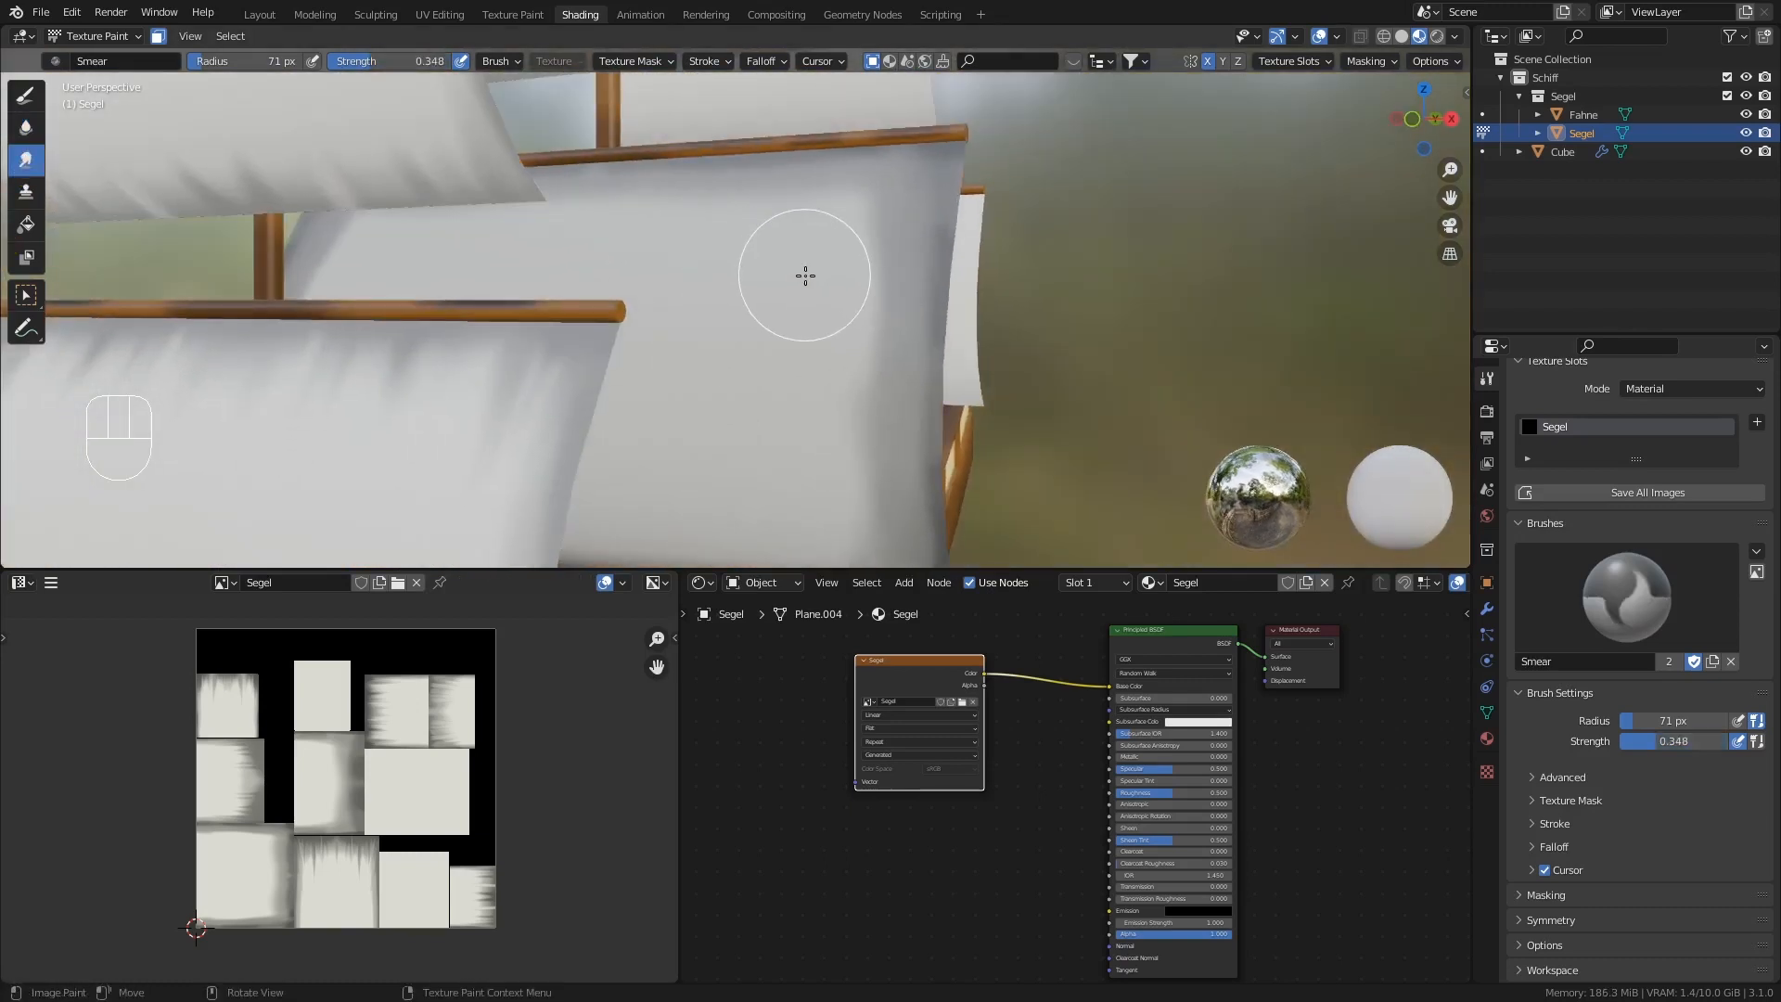
key("f")
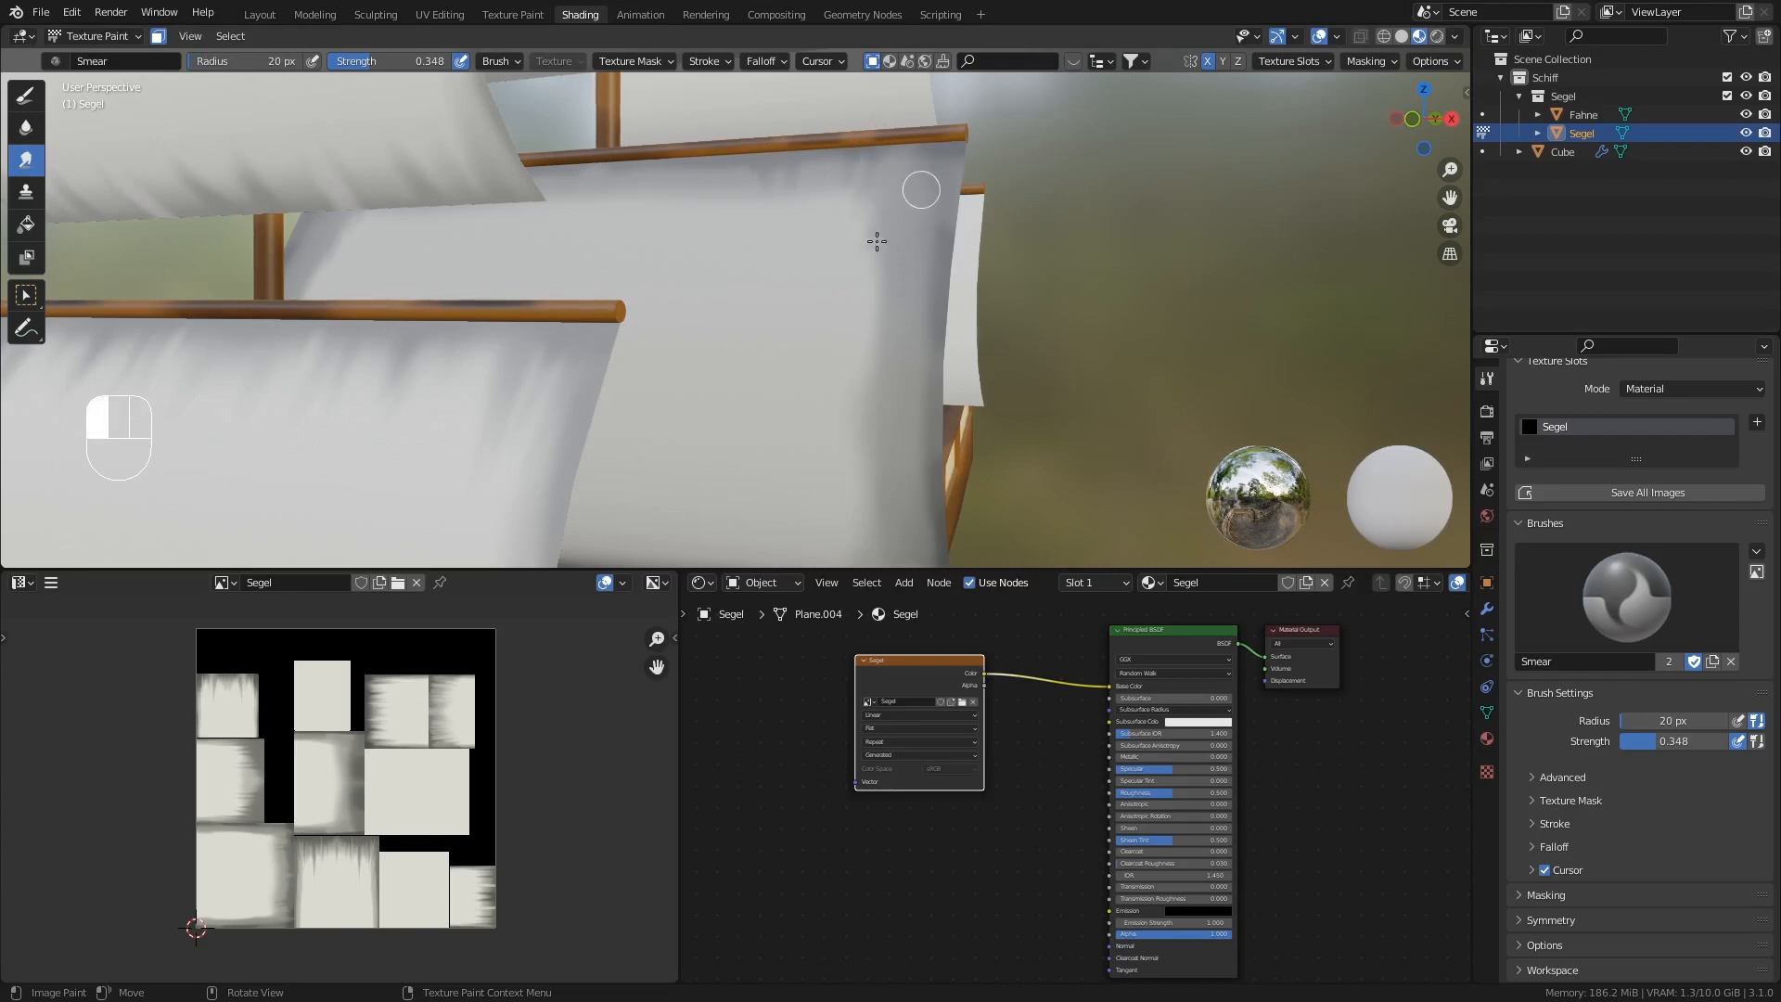
key("f")
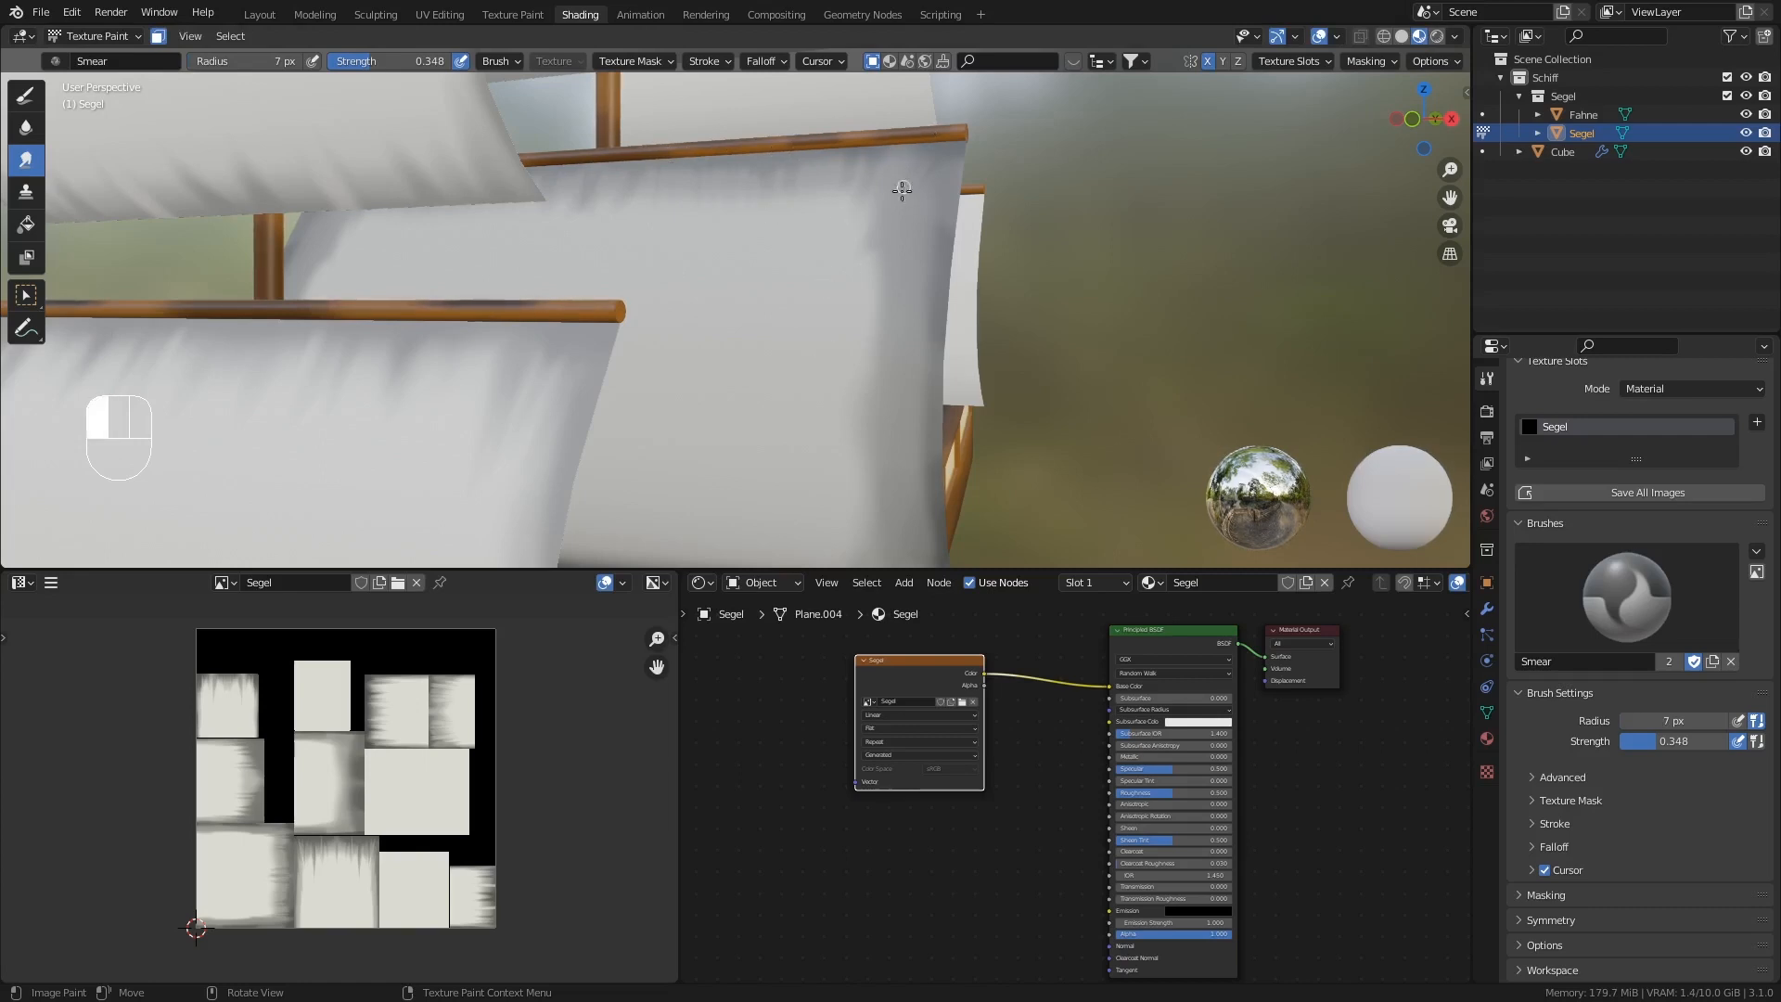
key("f")
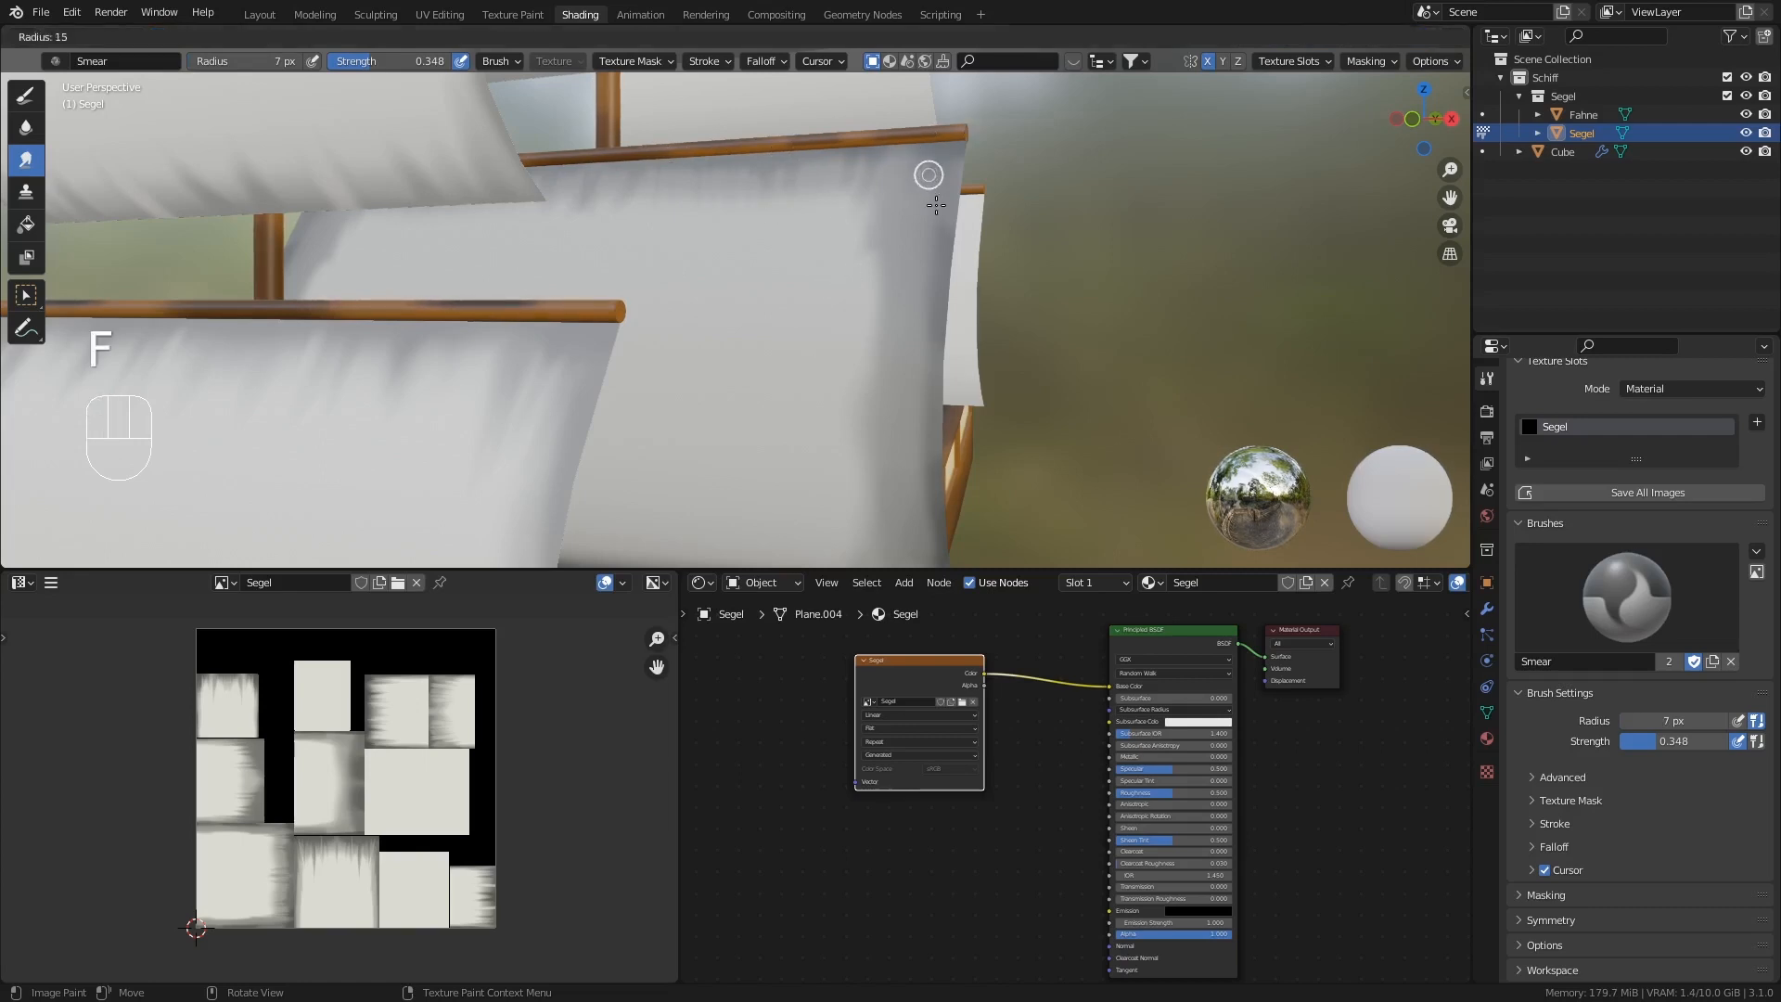
left_click(936, 205)
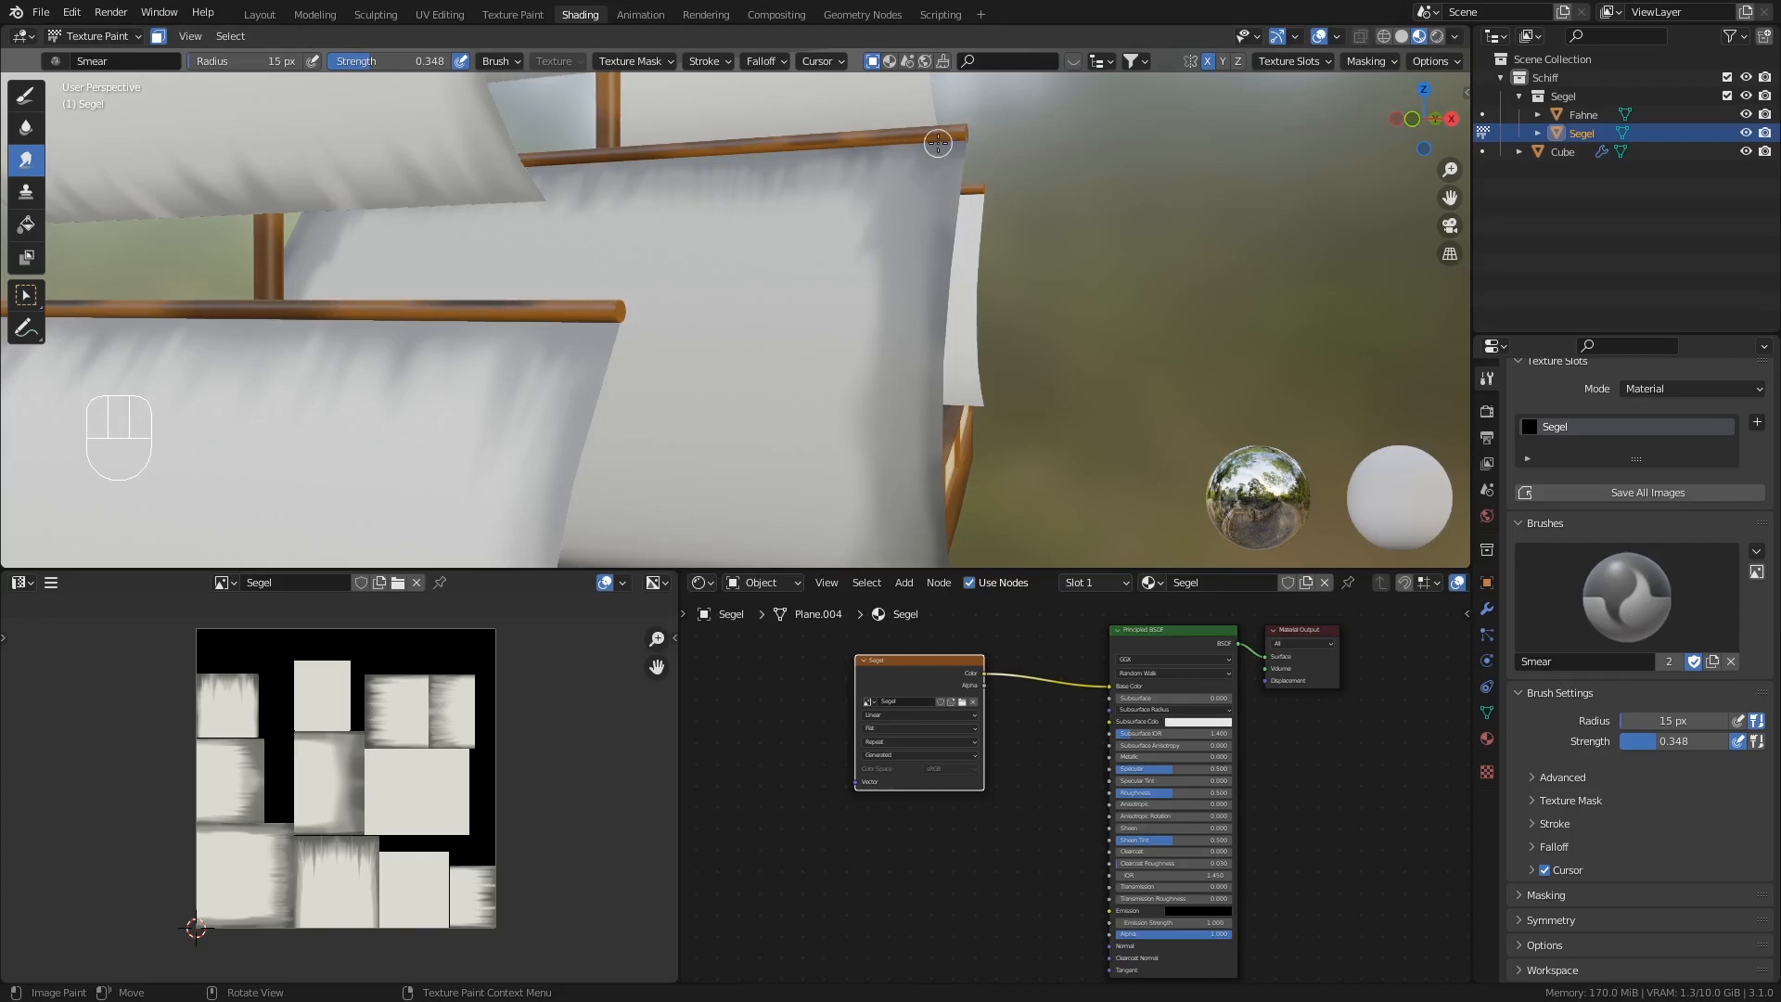
- Smear the bottom shading of the mainmast's lower sail into streaks and refine its side streaks with the 15 px brush
middle_click_drag(758, 396, 732, 279)
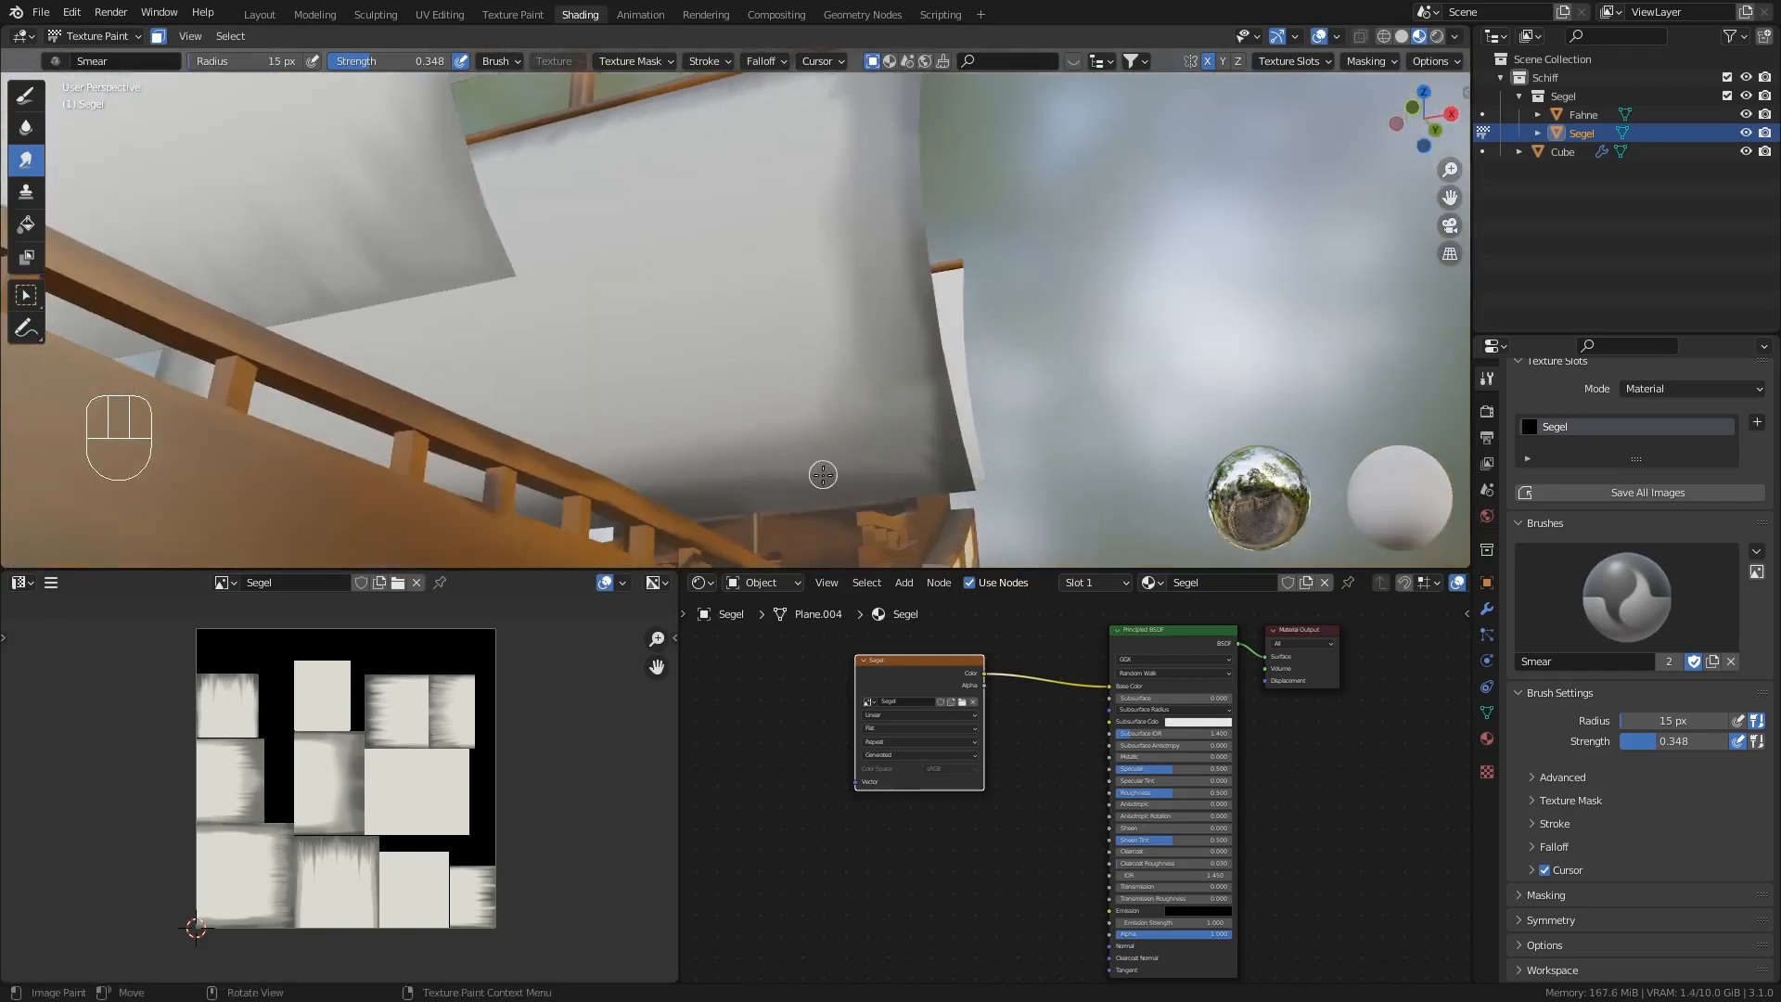
middle_click_drag(721, 490, 561, 397)
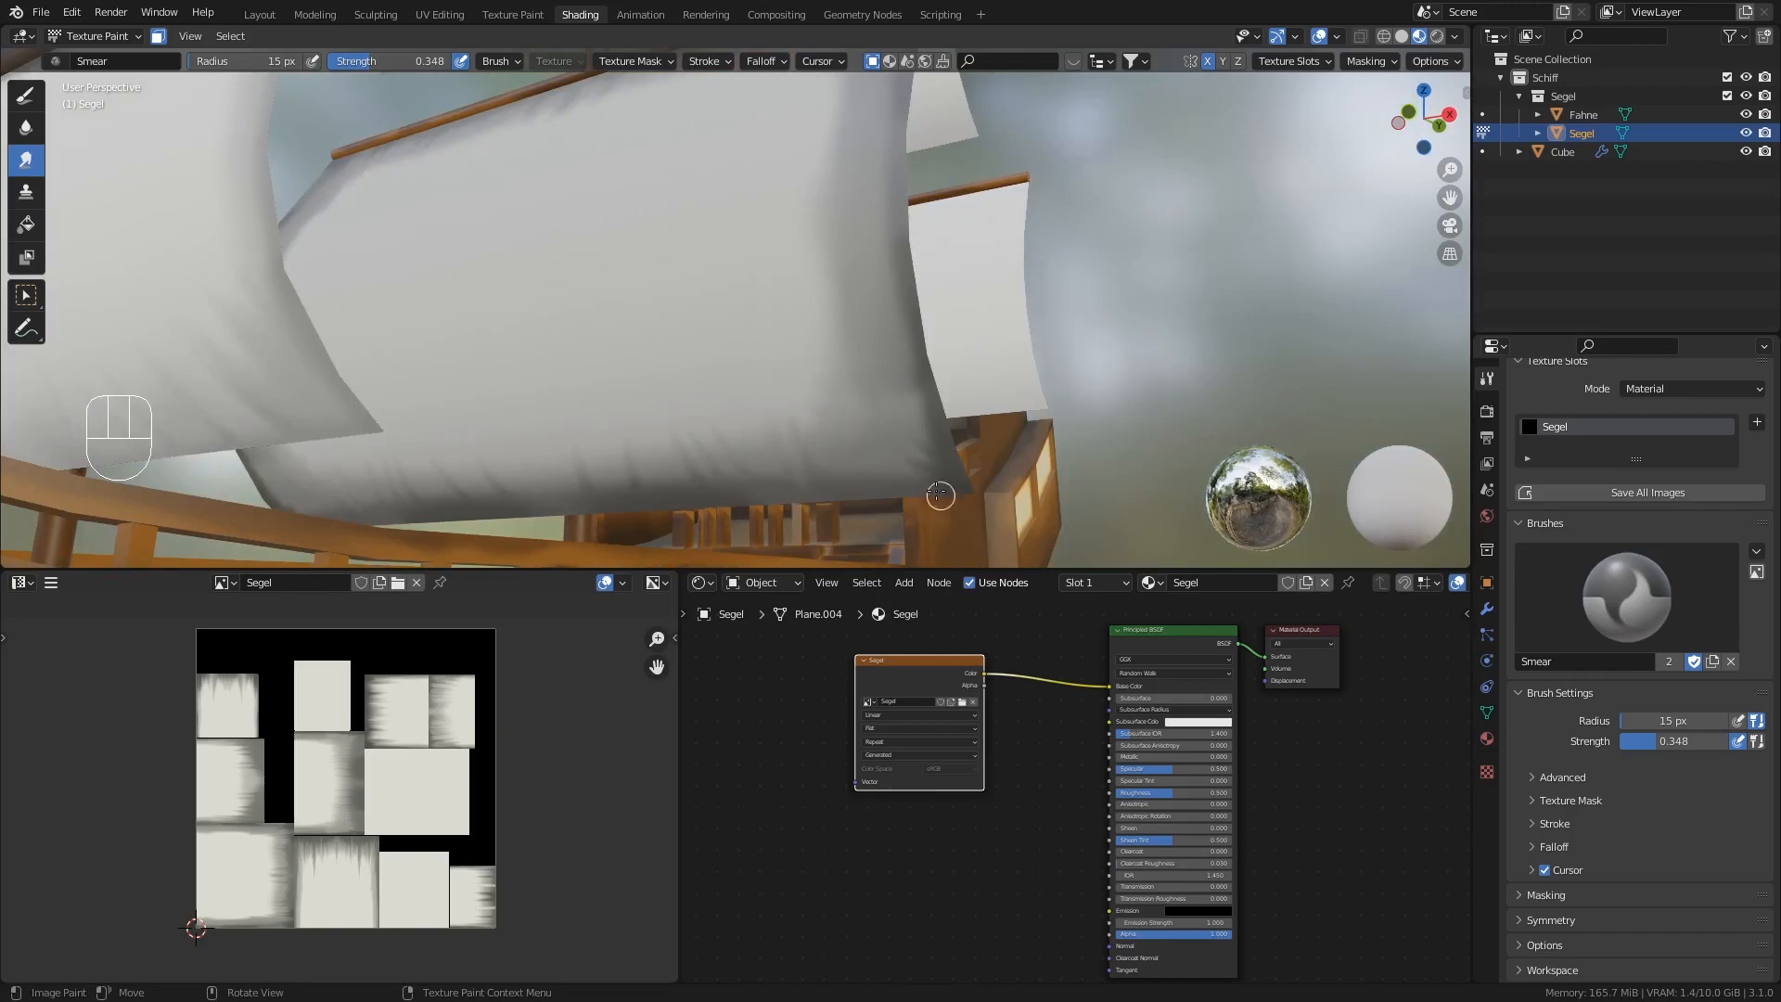
scroll(696, 291, "down", 4)
middle_click_drag(704, 287, 735, 328)
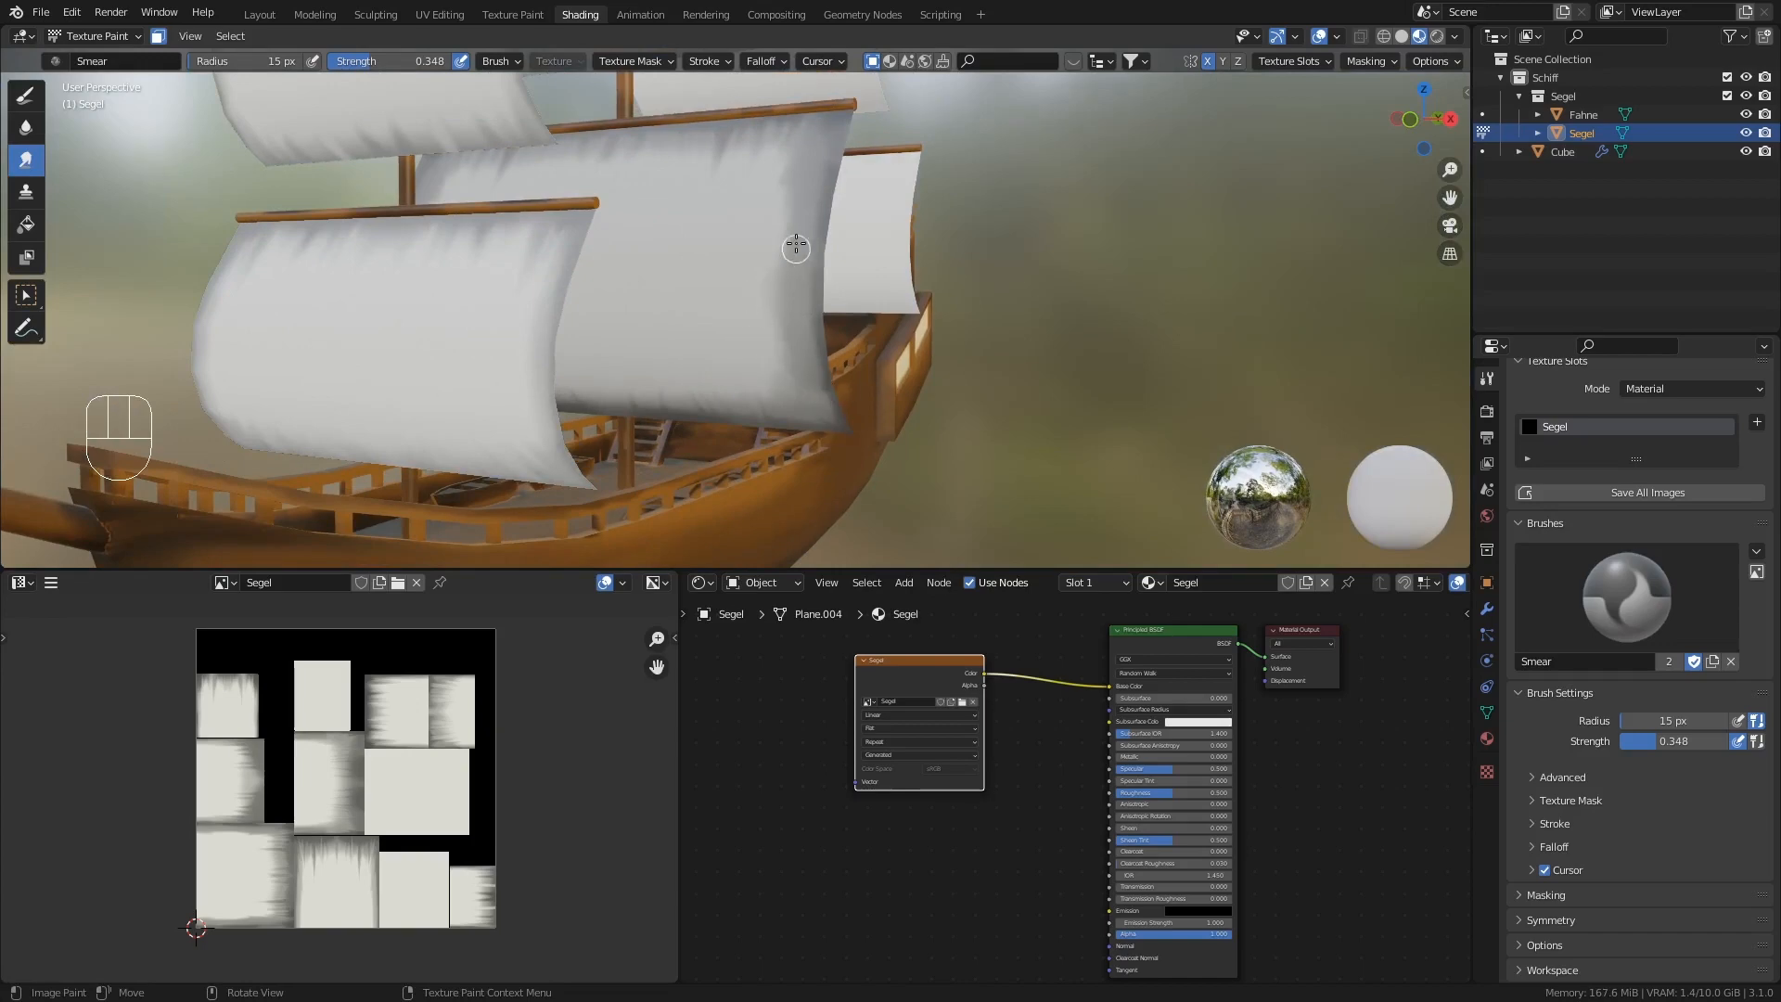
middle_click_drag(697, 323, 742, 320)
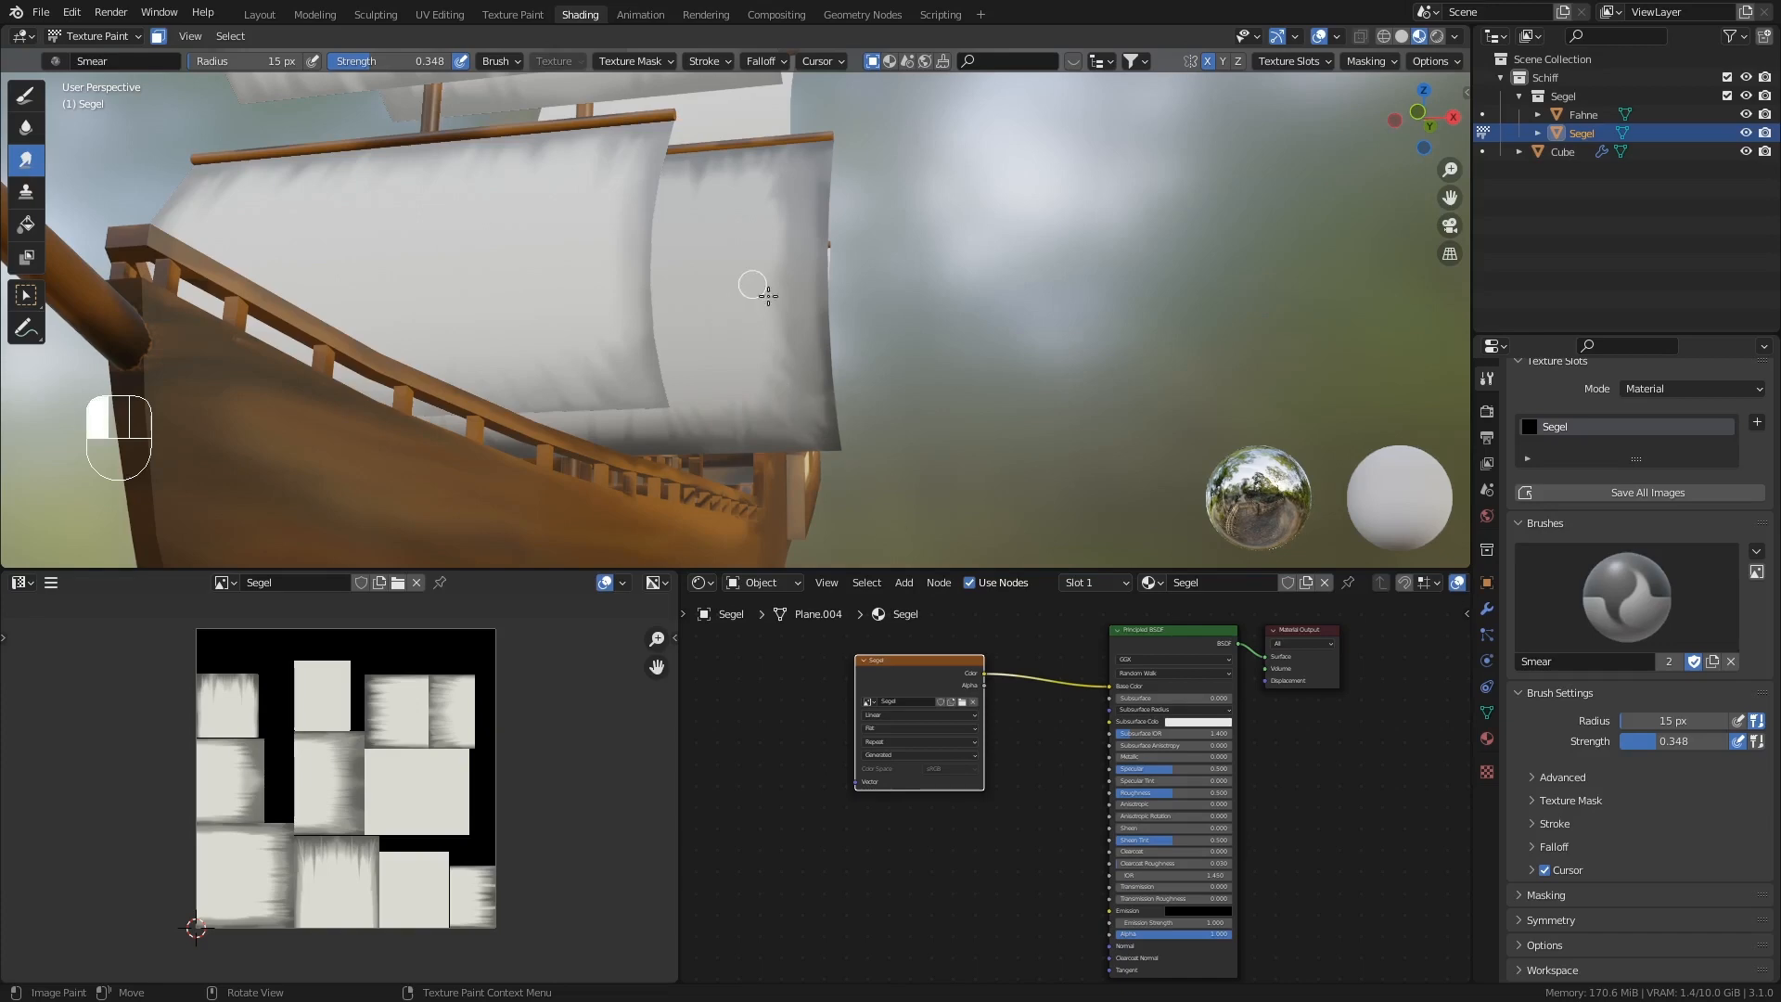
- Select the linked faces of the rear mast's lower sail and return to texture painting
scroll(876, 421, "down", 4)
middle_click_drag(873, 421, 867, 469)
middle_click_drag(867, 468, 730, 397, "shift")
scroll(807, 270, "up", 2)
scroll(807, 270, "up", 1)
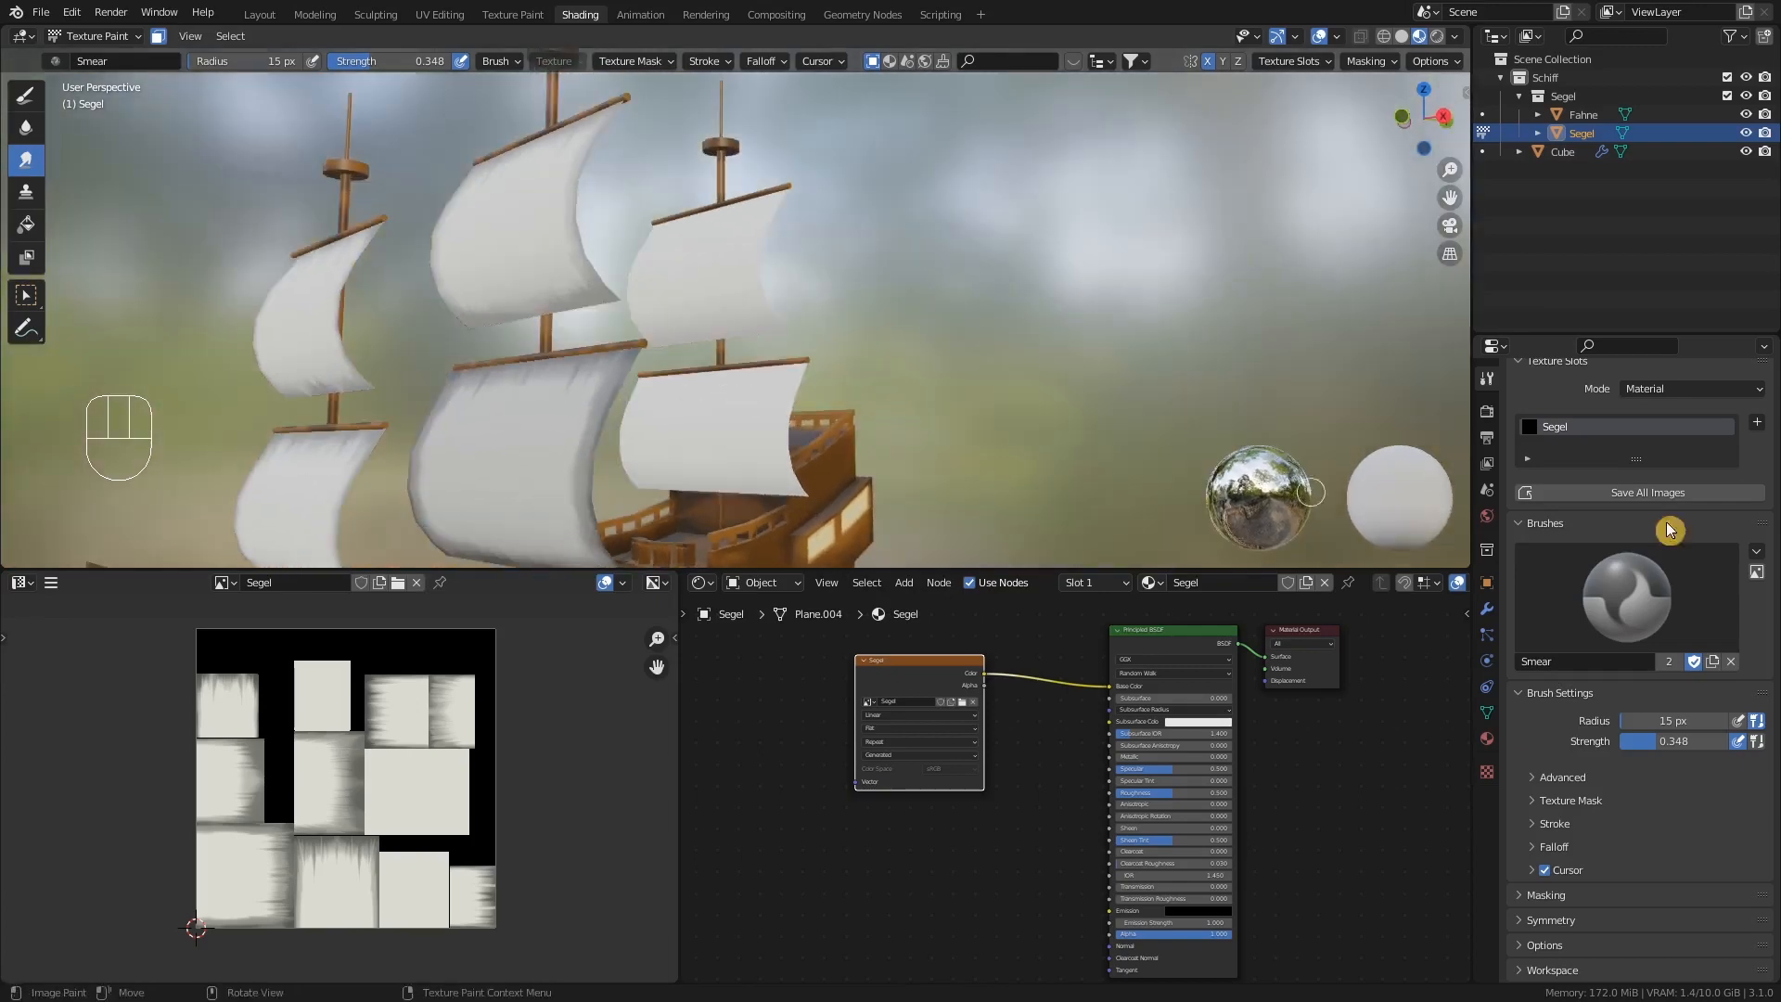
key("Tab")
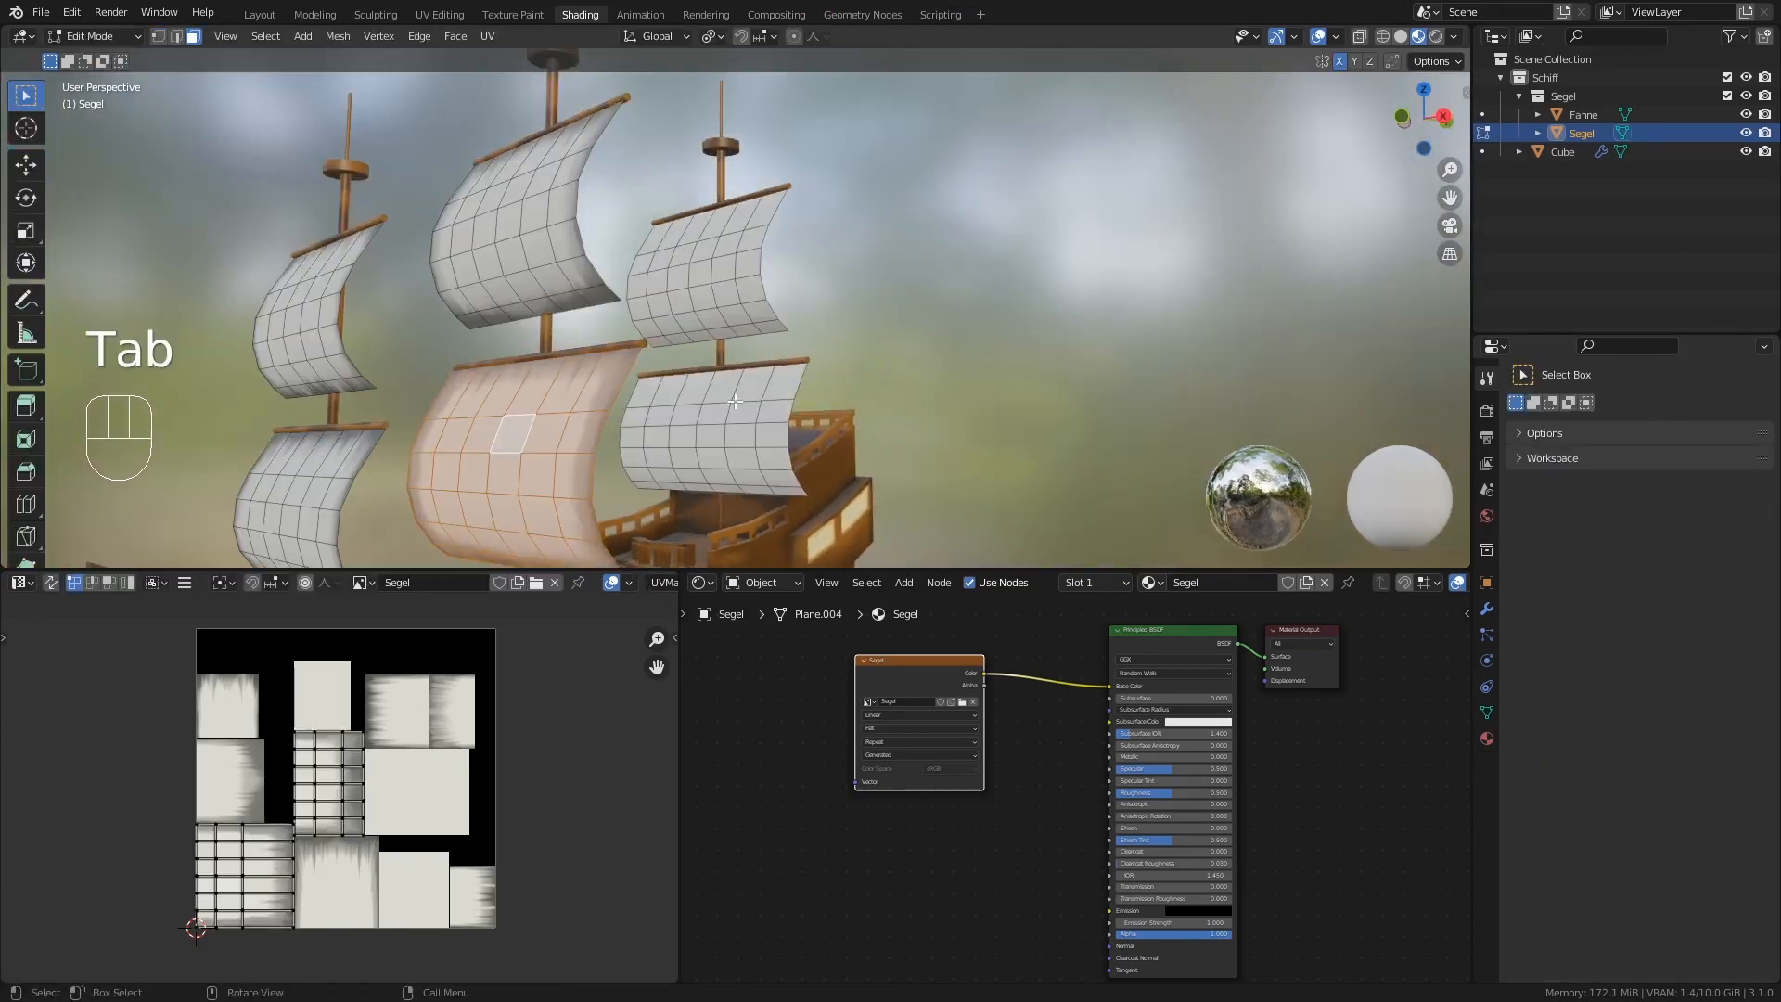
key("l")
key("Tab")
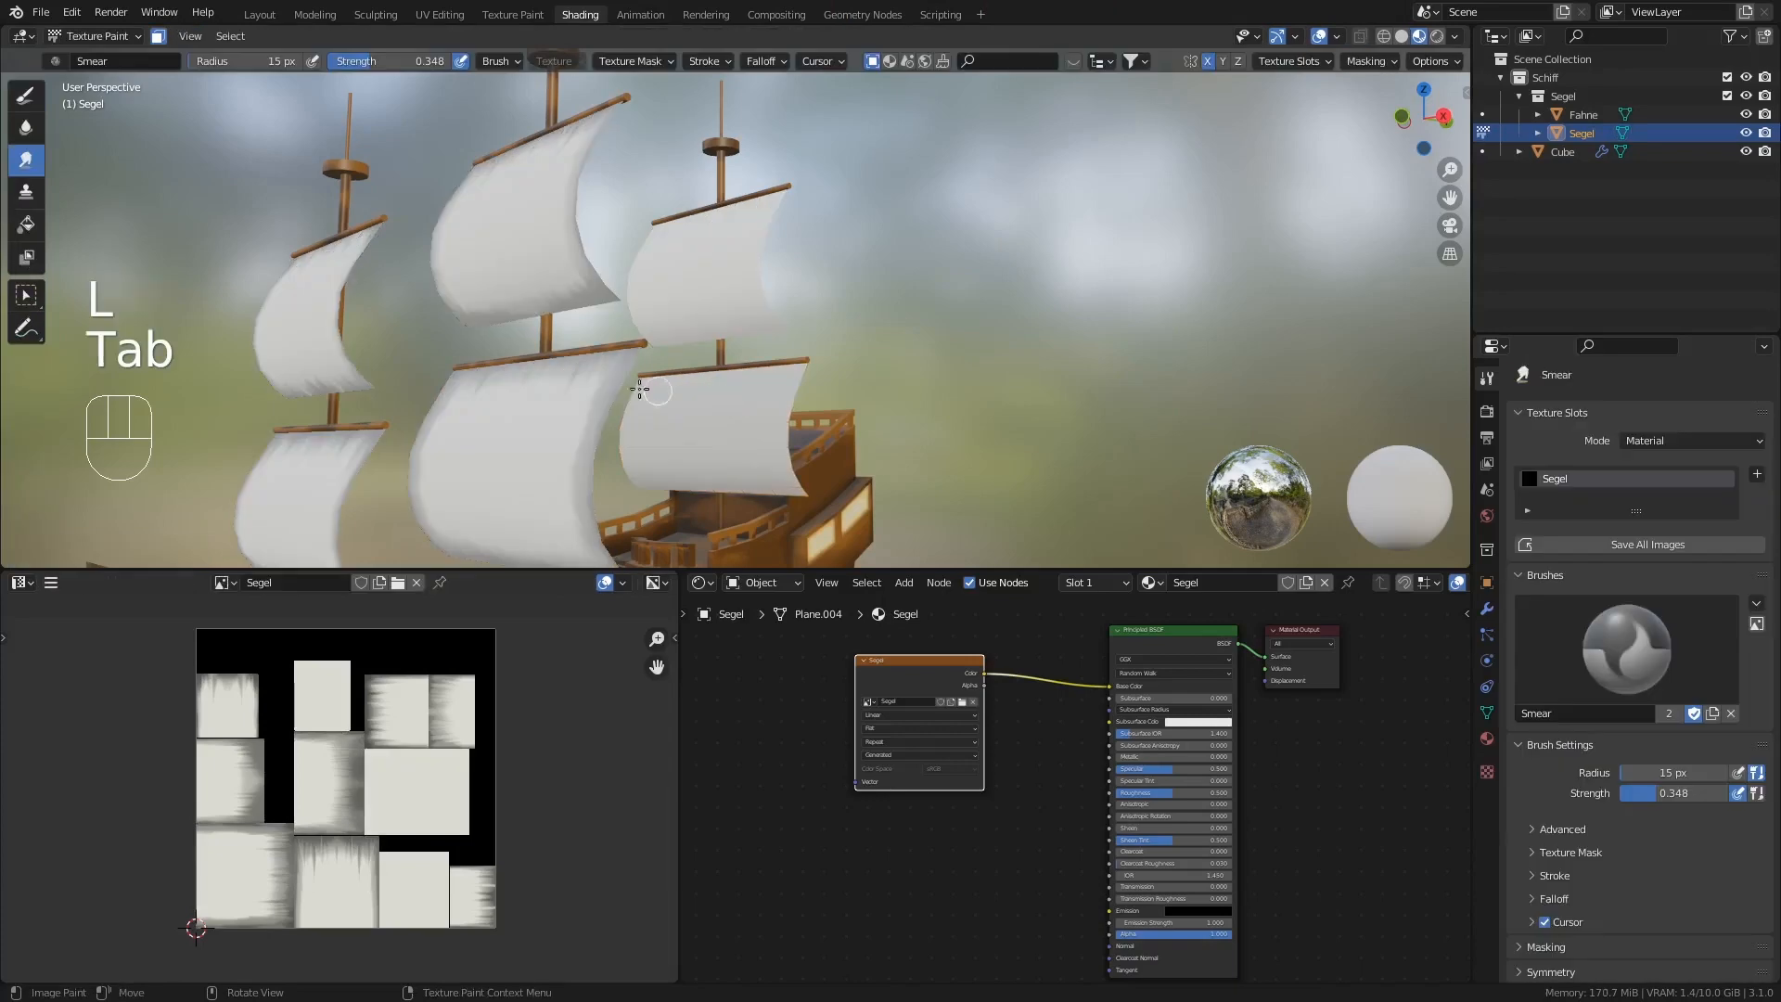
- Shade the edges of the rear mast's lower sail with the Segel palette's mid grey and a 22 px Draw brush
scroll(1570, 778, "down", 6)
left_click(1540, 773)
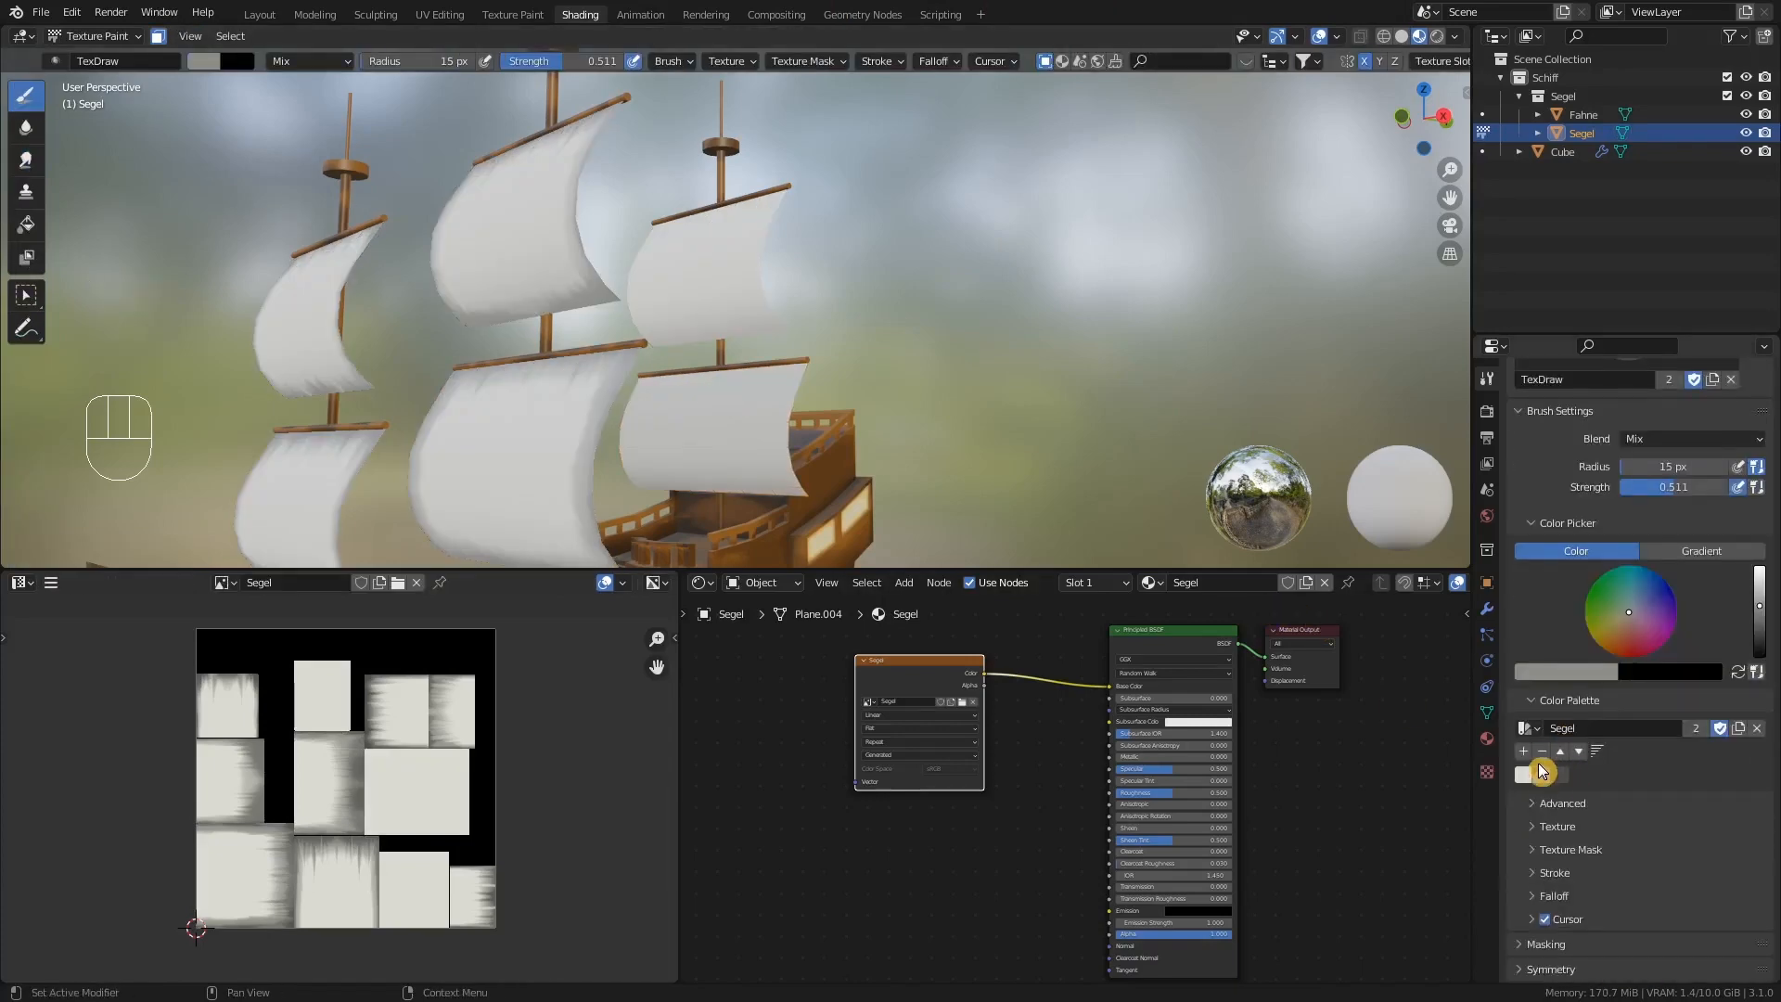
scroll(696, 354, "up", 3)
middle_click_drag(740, 397, 752, 355, "shift")
key("f")
left_click(639, 264)
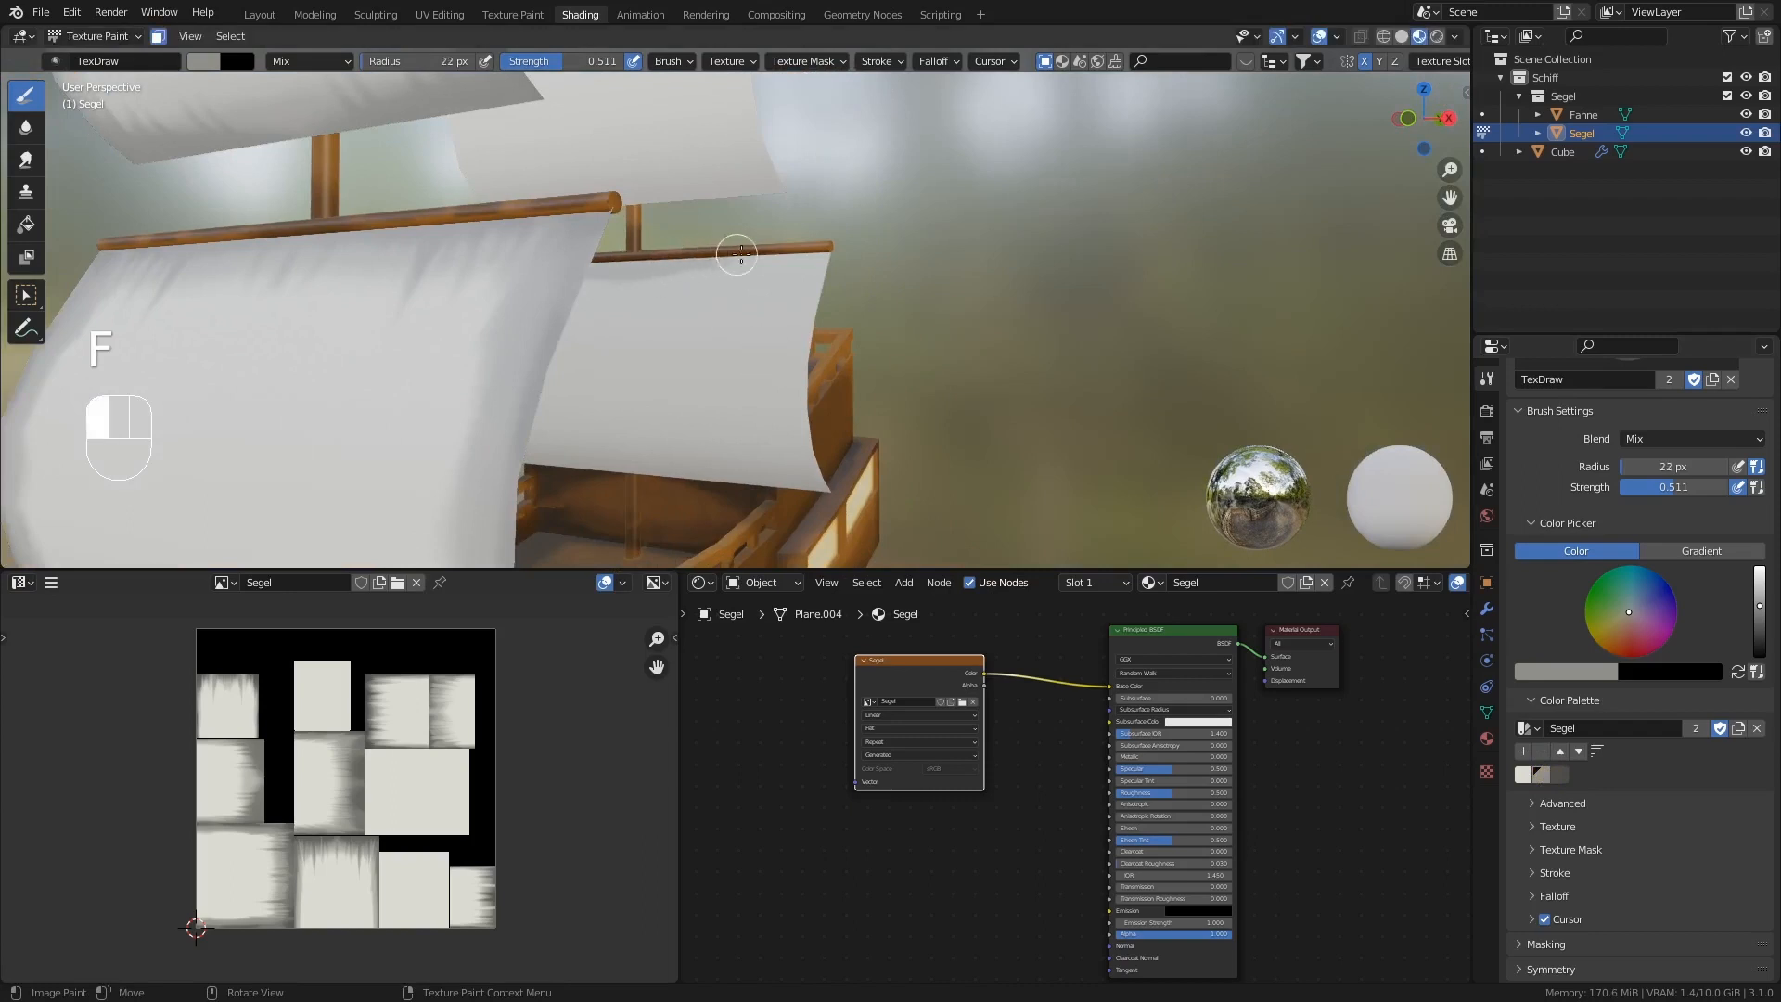
mouse_move(640, 261)
left_mouse_down()
mouse_move(788, 264)
mouse_move(818, 481)
left_mouse_up()
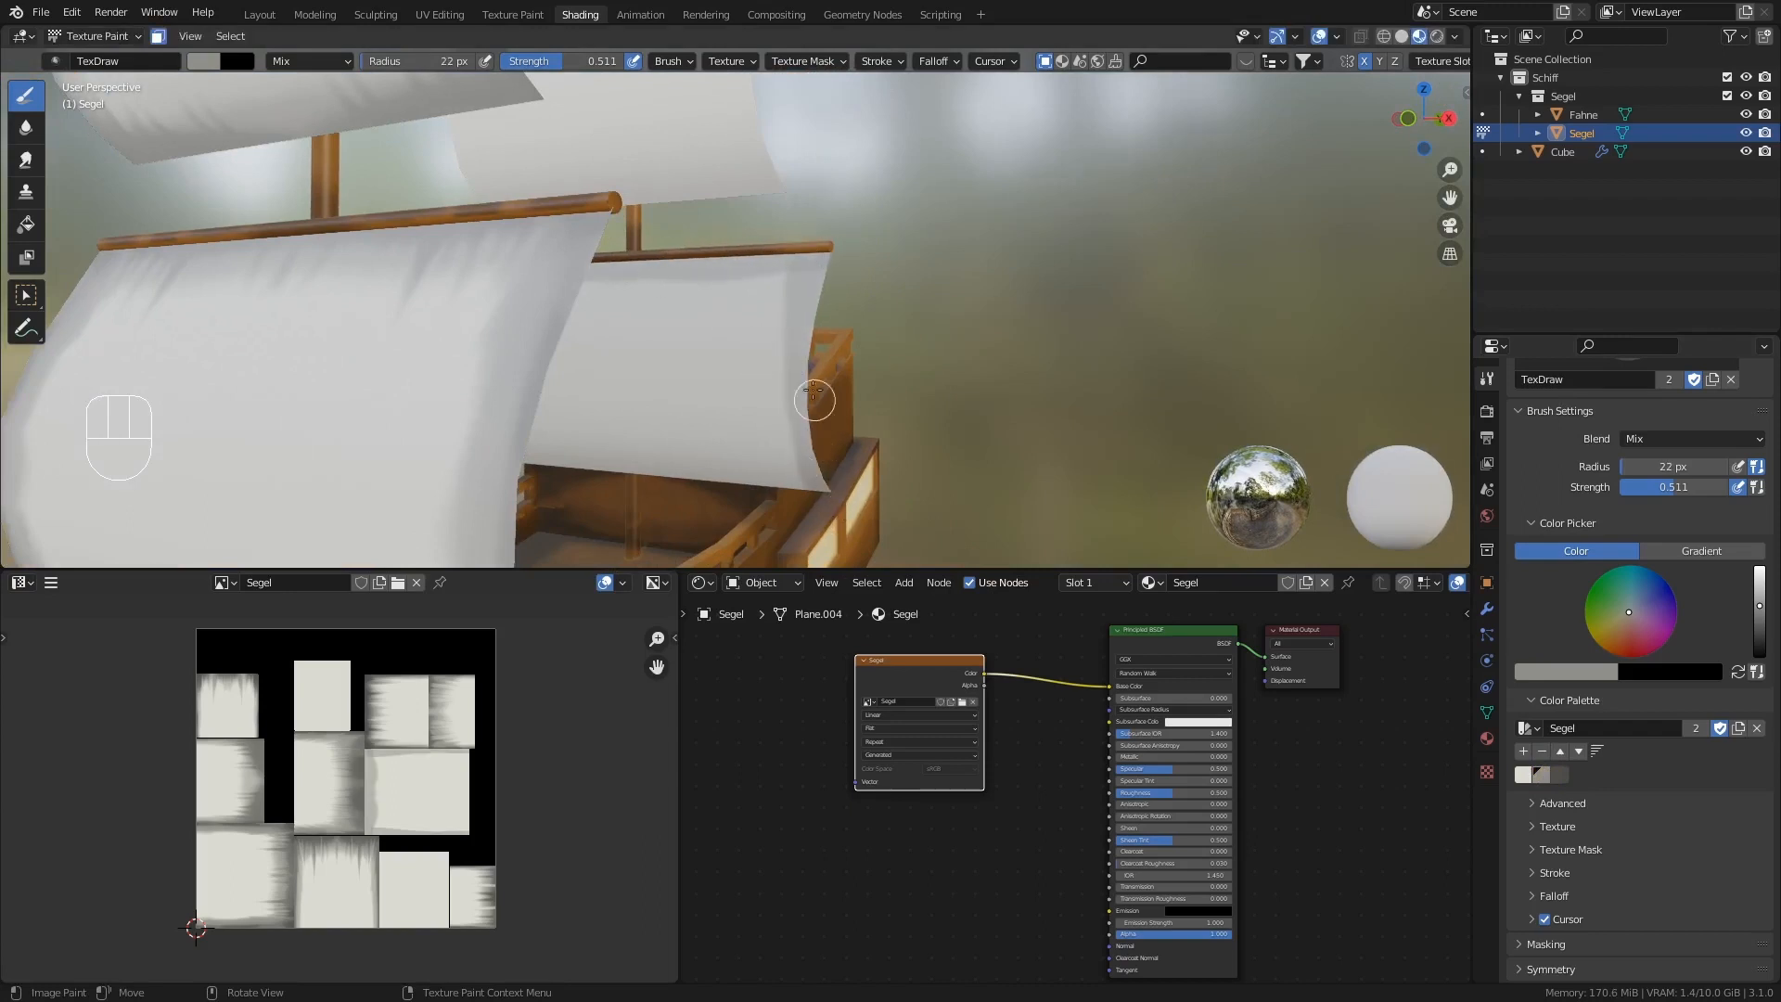
left_click_drag(819, 258, 815, 514)
left_click_drag(553, 482, 816, 487)
mouse_move(529, 474)
left_mouse_down()
mouse_move(747, 489)
mouse_move(532, 478)
left_mouse_up()
- Darken the top, side and bottom edges of the rear mast's lower sail with the Segel palette's dark grey and the 22 px Draw brush
left_click(1539, 775)
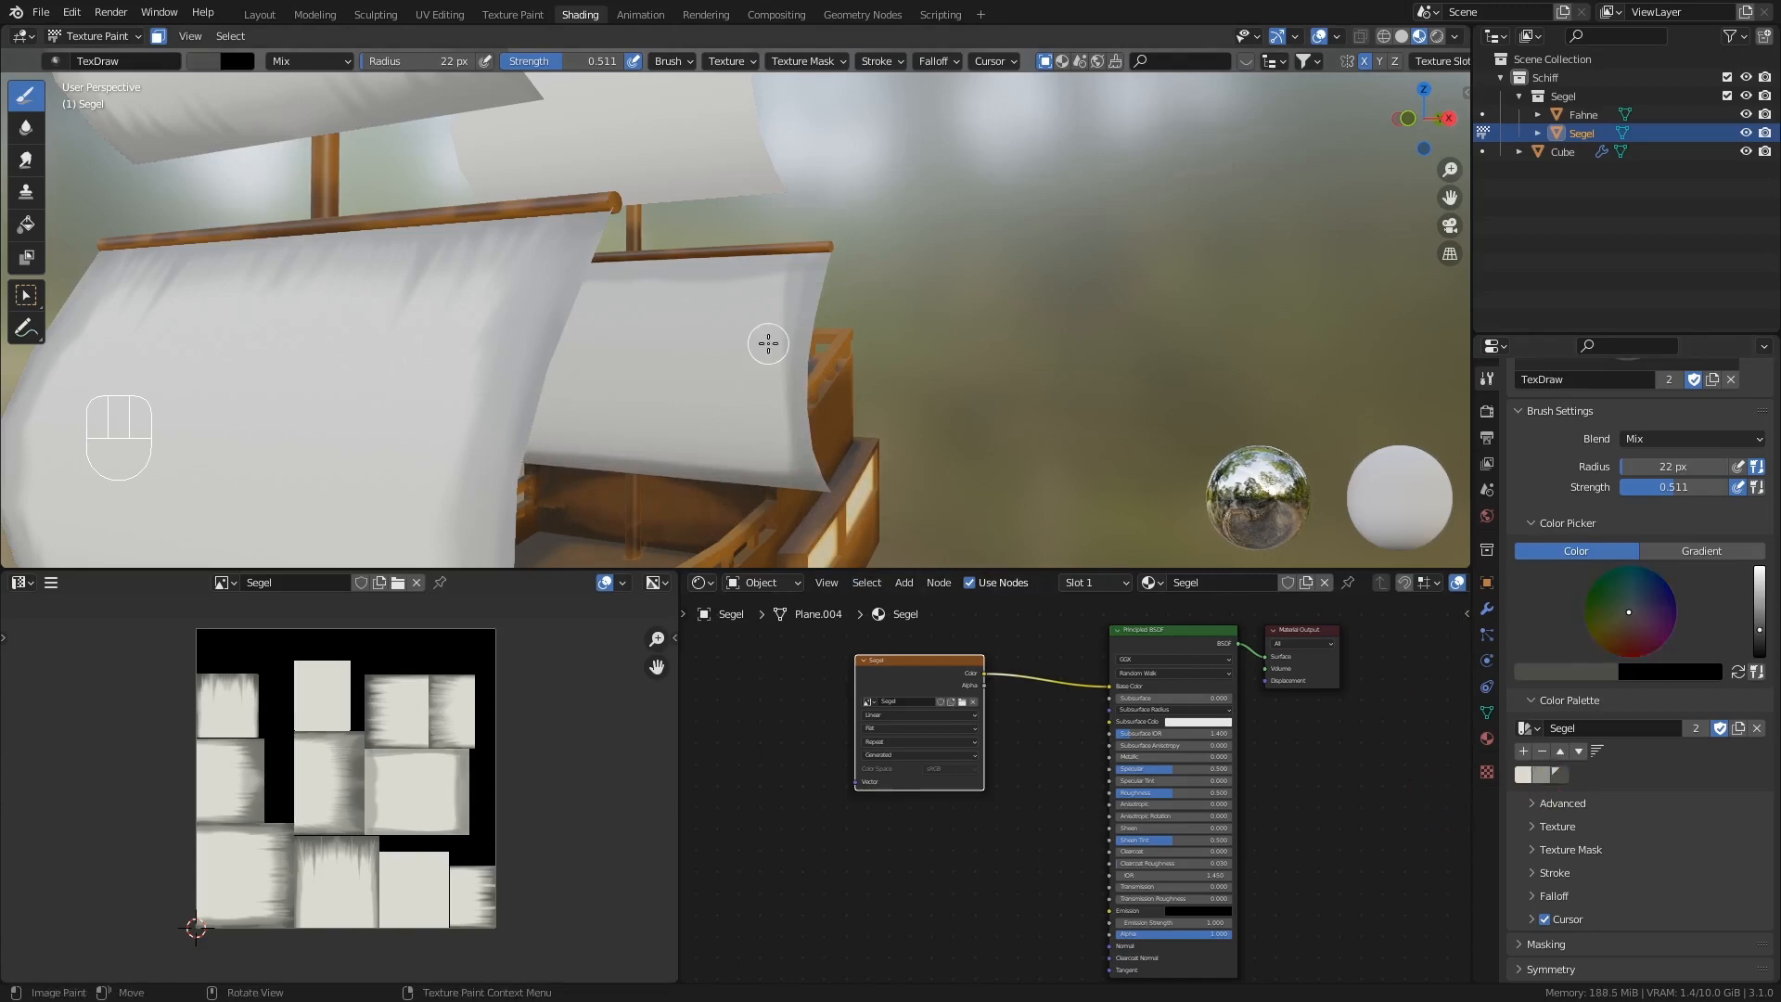
scroll(768, 343, "up", 2)
mouse_move(768, 343)
middle_mouse_down()
mouse_move(739, 319)
mouse_move(775, 231)
middle_mouse_up()
mouse_move(798, 185)
left_mouse_down()
mouse_move(804, 164)
mouse_move(600, 185)
mouse_move(918, 155)
mouse_move(882, 211)
mouse_move(853, 506)
left_mouse_up()
middle_click_drag(853, 510, 828, 329, "shift")
middle_click_drag(598, 487, 581, 443)
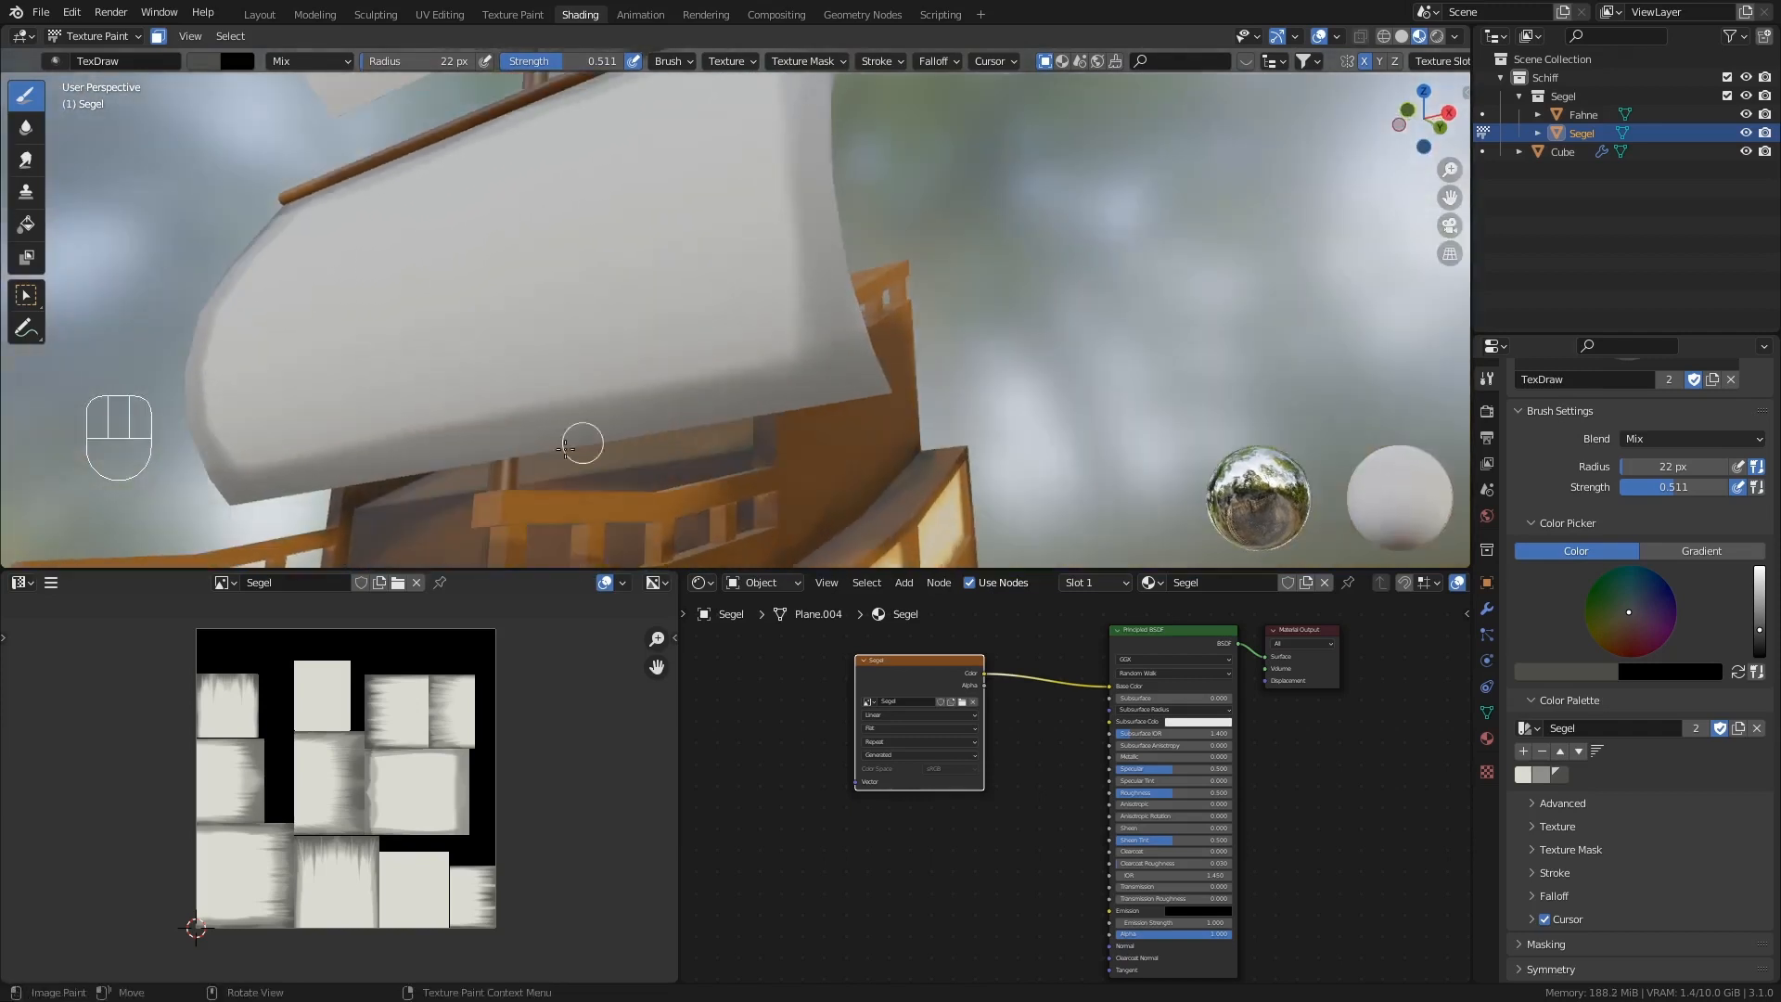
left_click_drag(489, 459, 864, 405)
middle_click_drag(839, 128, 838, 167, "shift")
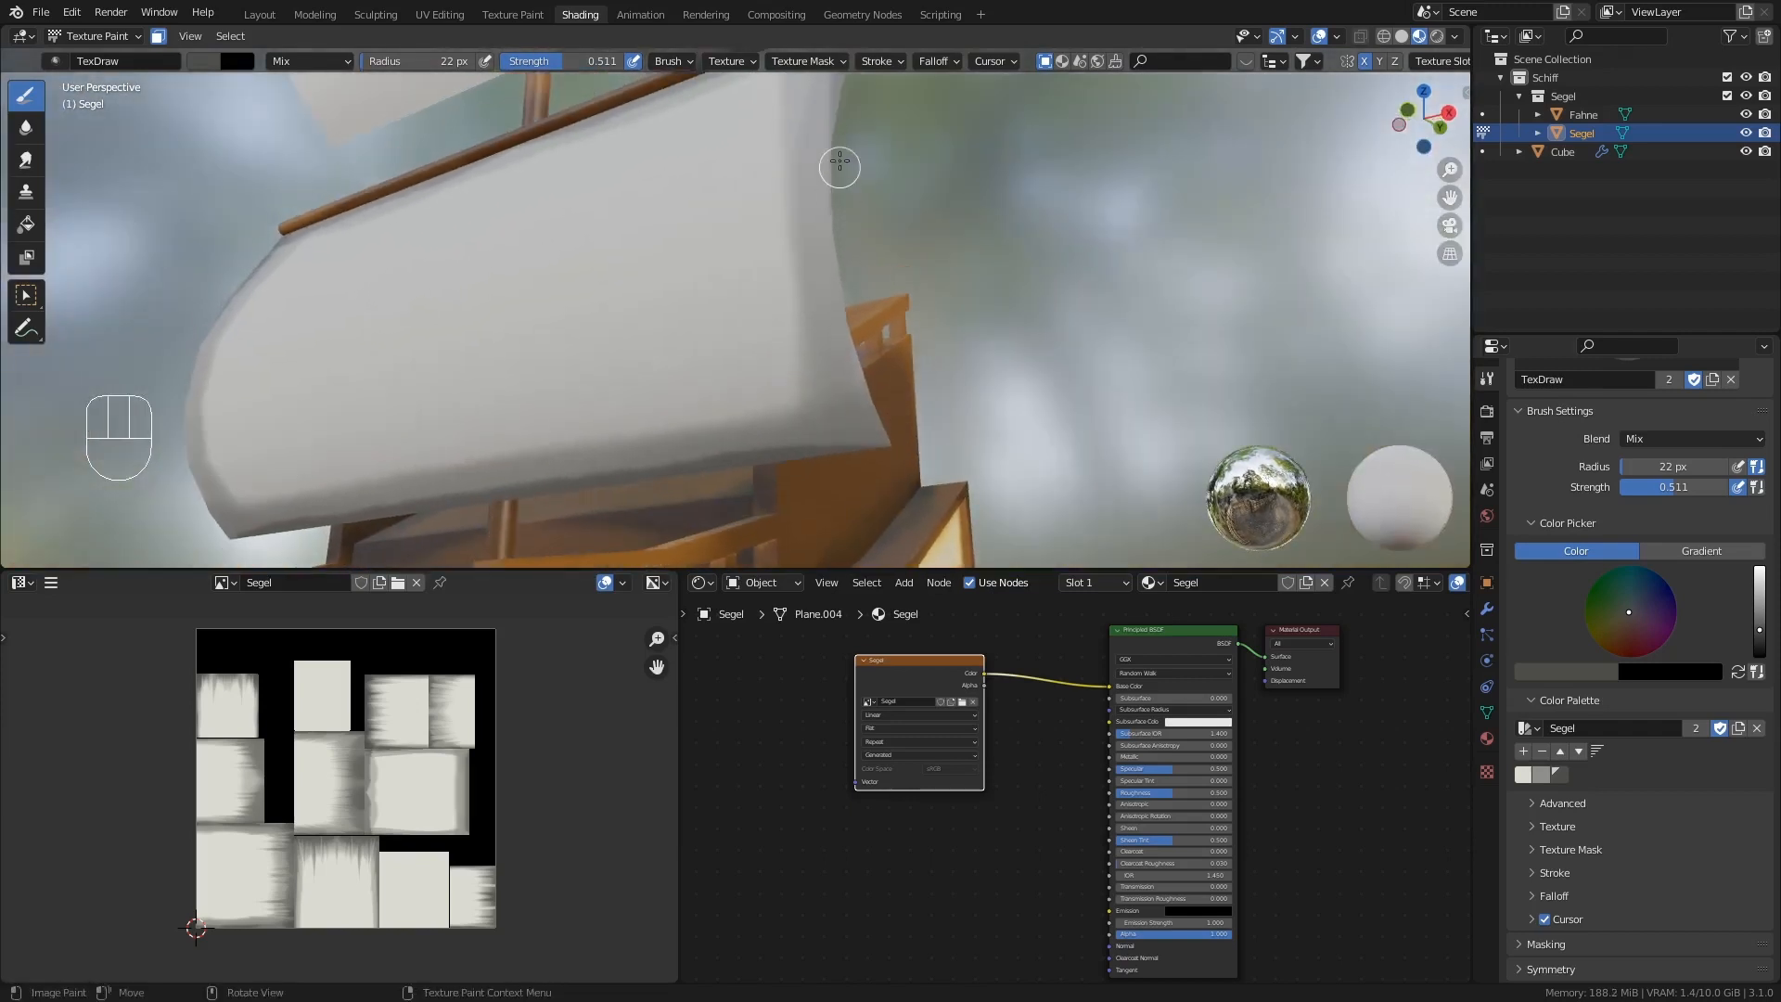
mouse_move(840, 131)
left_mouse_down()
mouse_move(824, 189)
mouse_move(838, 297)
mouse_move(899, 449)
mouse_move(831, 445)
mouse_move(858, 459)
left_mouse_up()
mouse_move(857, 459)
middle_mouse_down()
mouse_move(790, 311)
mouse_move(761, 371)
middle_mouse_up()
mouse_move(751, 357)
middle_mouse_down("shift")
mouse_move(682, 196)
mouse_move(729, 304)
middle_mouse_up("shift")
- Soften the top-edge and upper-corner shading of the rear mast's lower sail at strength 1.000, enlarging the brush radius to 52 px
left_click(26, 127)
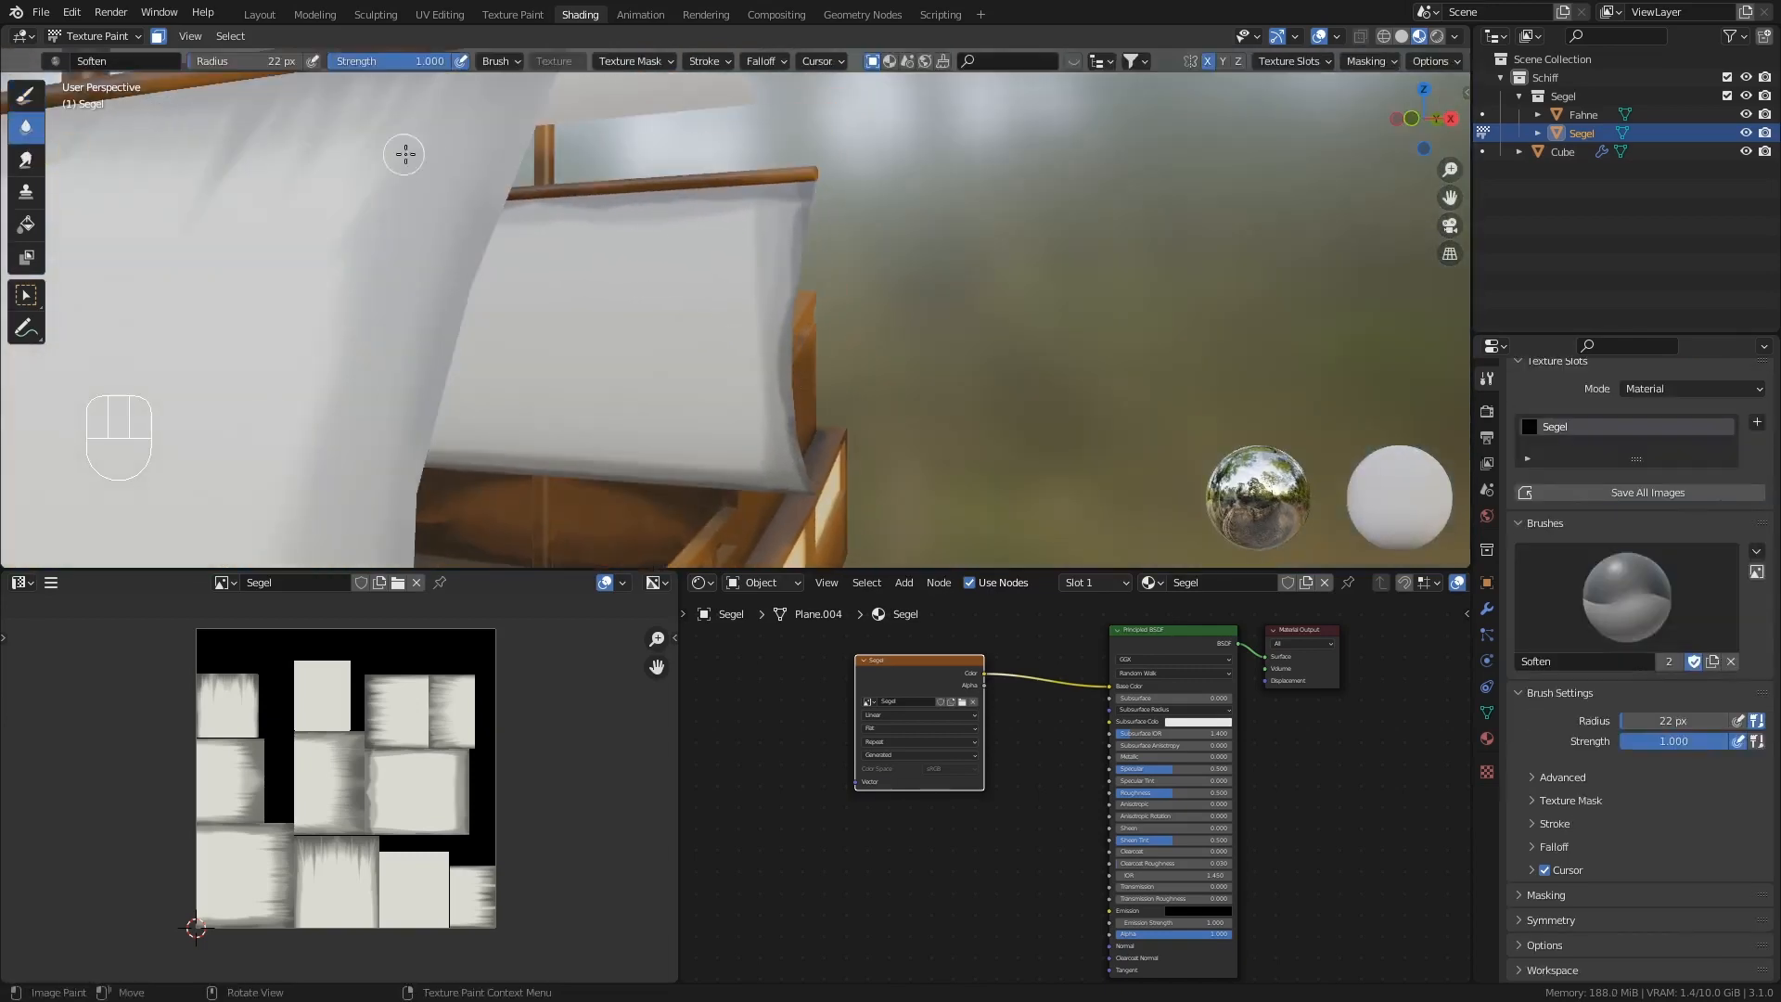
middle_click_drag(501, 167, 593, 269)
mouse_move(639, 269)
middle_mouse_down("shift")
mouse_move(593, 170)
mouse_move(497, 147)
middle_mouse_up("shift")
left_click_drag(547, 185, 562, 194)
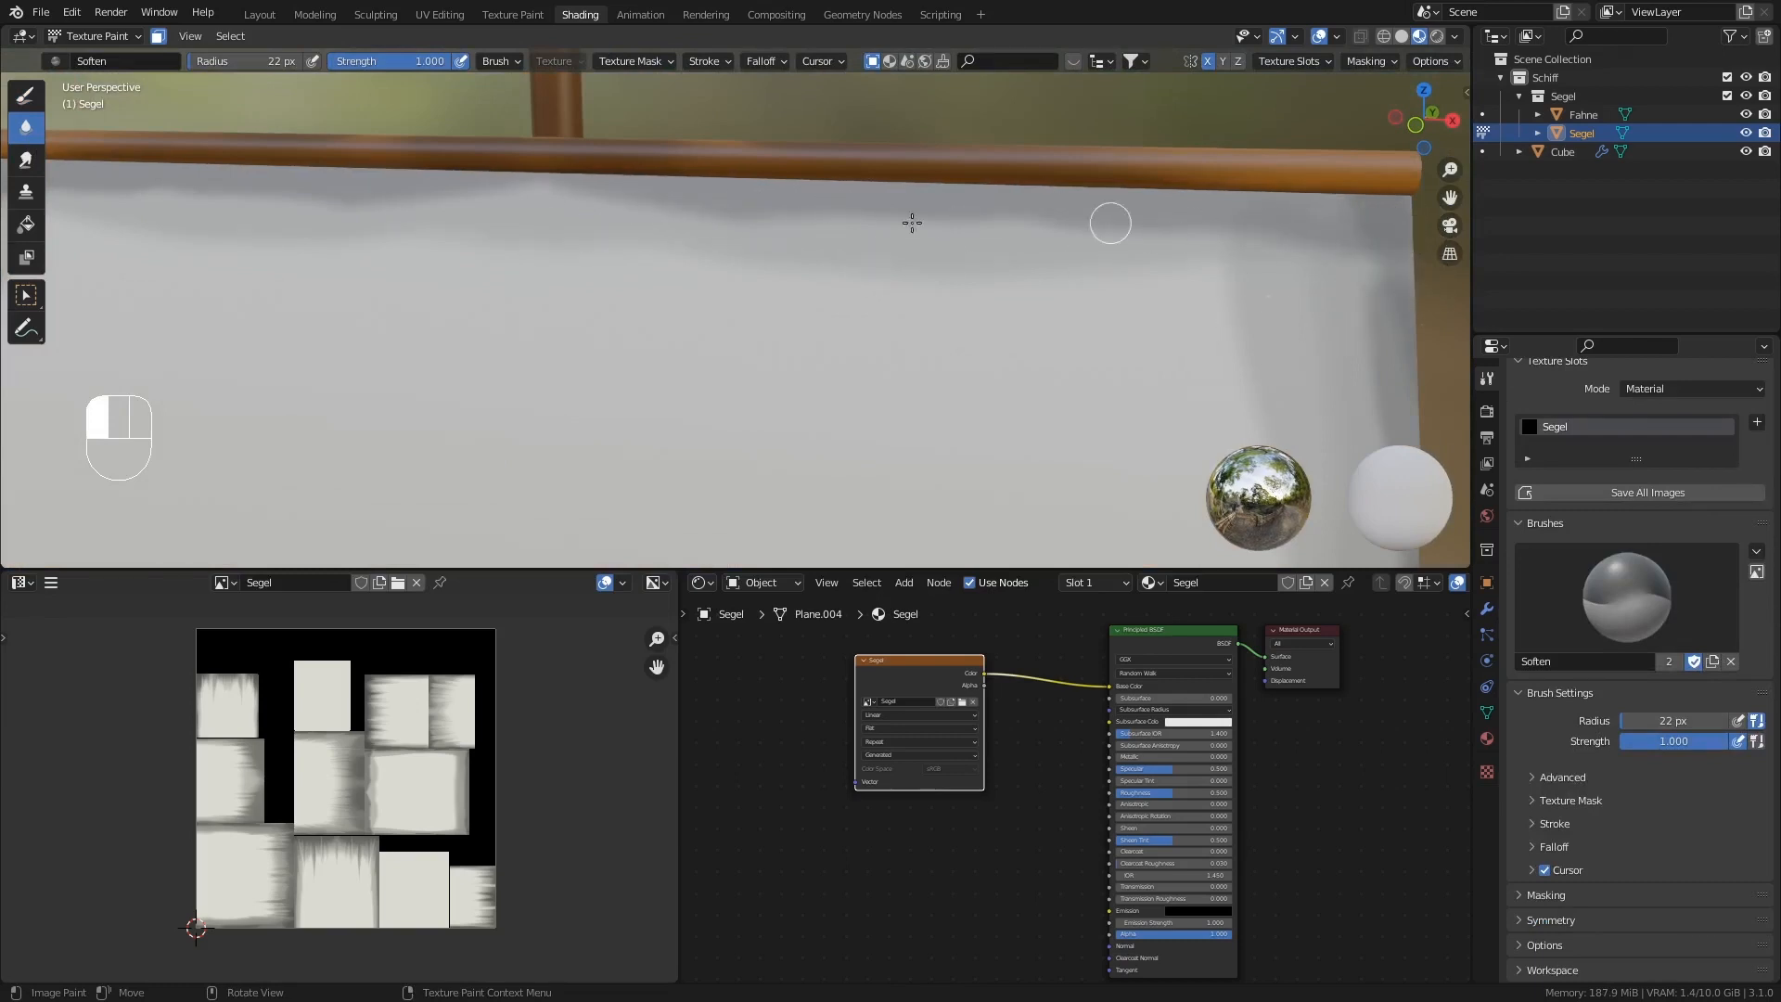
middle_click_drag(1456, 220, 918, 231, "shift")
left_click(876, 170)
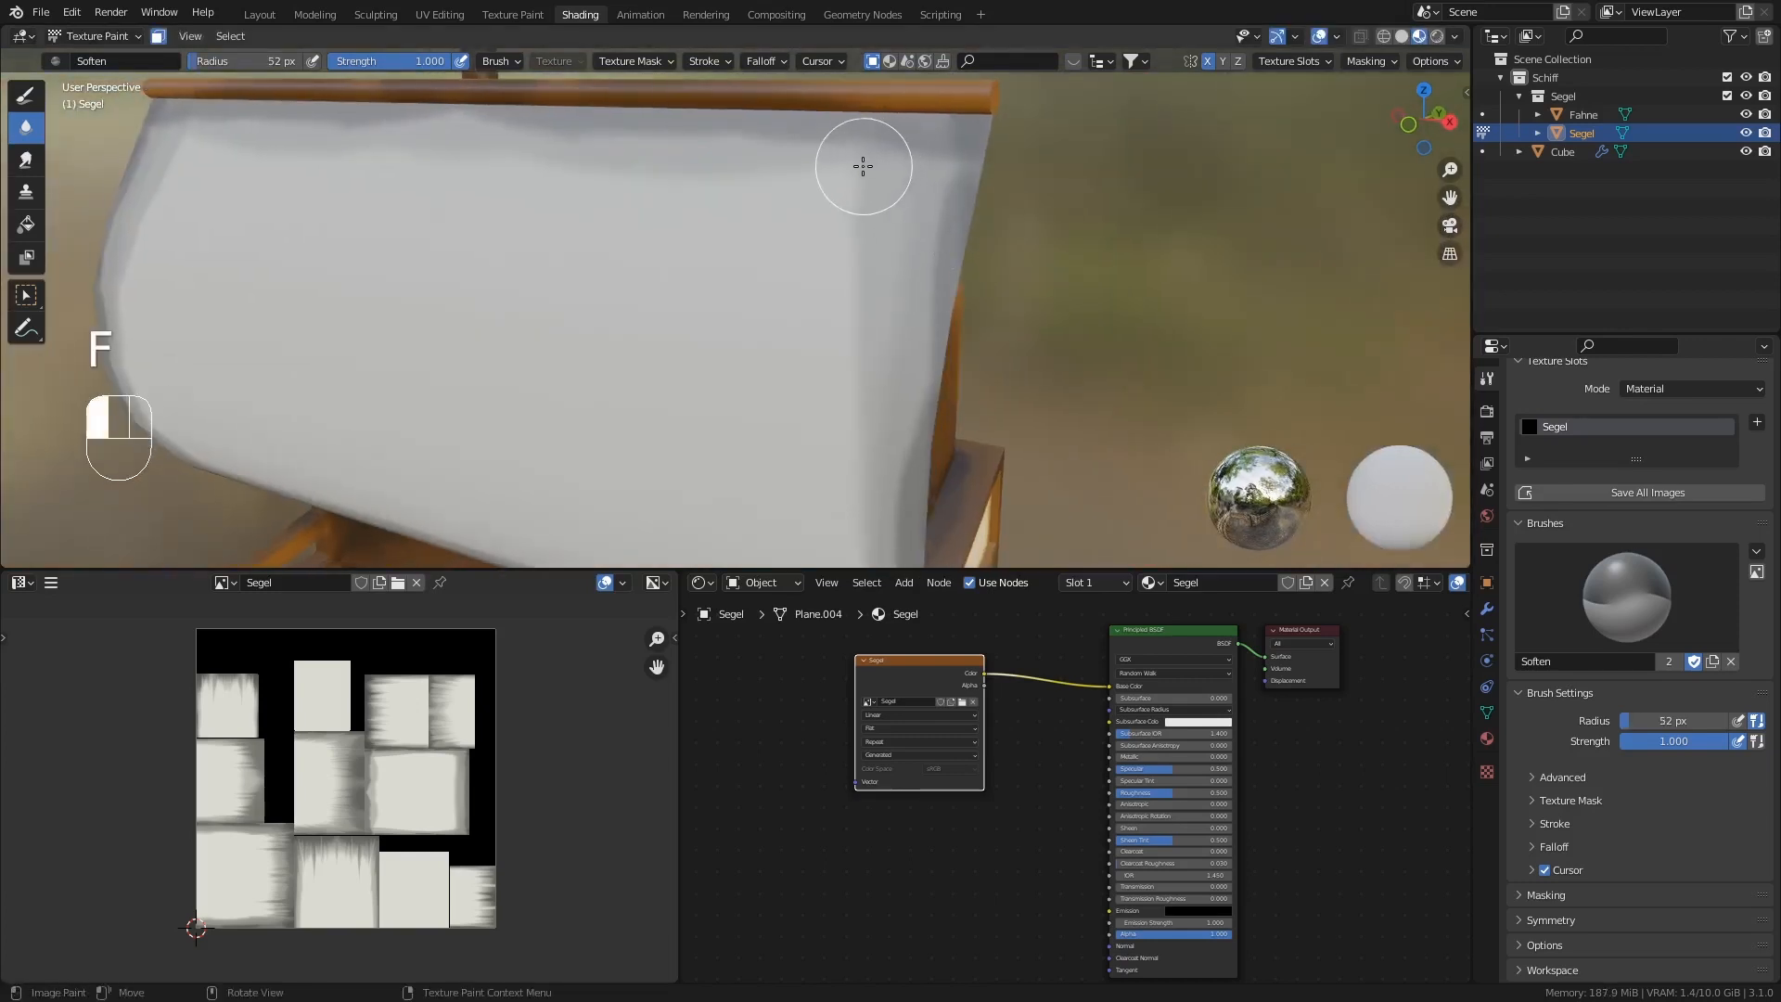
mouse_move(958, 184)
left_mouse_down()
mouse_move(927, 310)
mouse_move(962, 210)
mouse_move(875, 167)
mouse_move(854, 278)
mouse_move(720, 143)
mouse_move(517, 127)
mouse_move(797, 120)
mouse_move(932, 158)
left_mouse_up()
middle_click_drag(906, 449, 903, 396, "shift")
- Soften the side and bottom shading of the rear mast's lower sail with the 52 px Soften brush
mouse_move(921, 262)
left_mouse_down()
mouse_move(847, 529)
mouse_move(931, 186)
mouse_move(913, 504)
left_mouse_up()
middle_click_drag(913, 504, 935, 325, "shift")
middle_click_drag(935, 325, 948, 283)
left_click_drag(950, 281, 993, 376)
mouse_move(995, 292)
left_mouse_down()
mouse_move(945, 415)
mouse_move(505, 409)
left_mouse_up()
mouse_move(519, 399)
left_mouse_down()
mouse_move(902, 389)
mouse_move(733, 396)
left_mouse_up()
mouse_move(560, 398)
left_mouse_down()
mouse_move(1018, 398)
mouse_move(620, 397)
mouse_move(887, 335)
left_mouse_up()
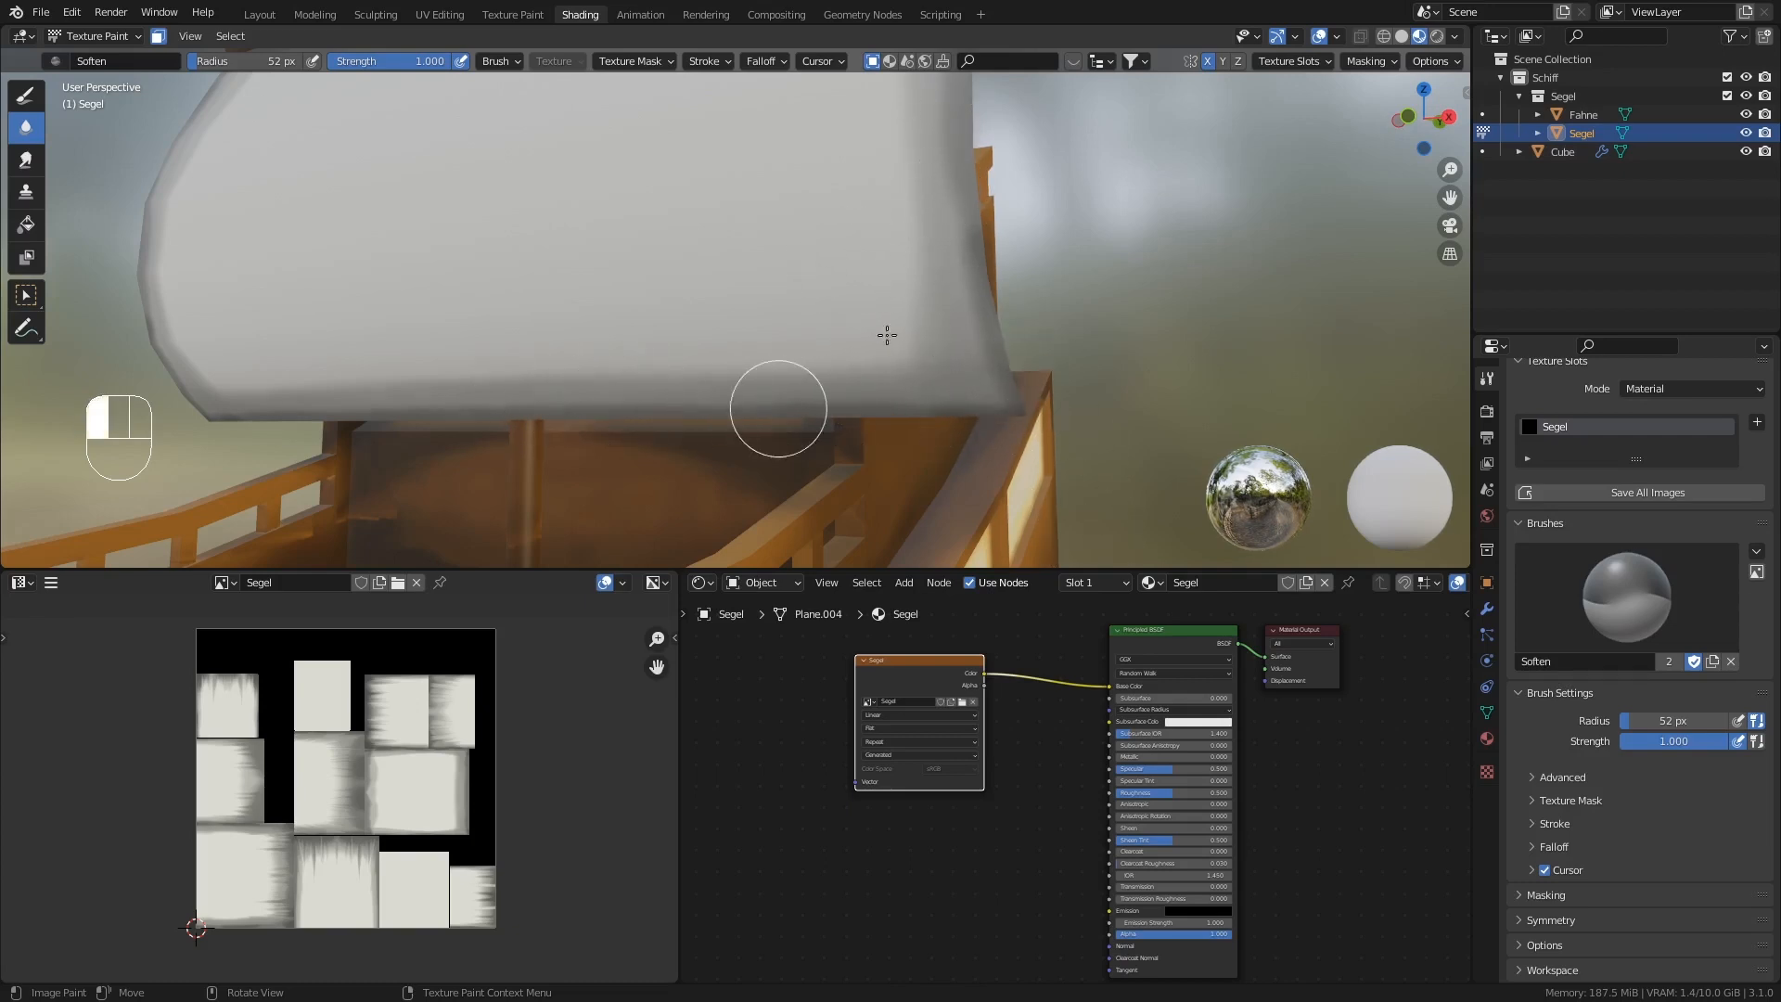
- Smear the bottom shading of the rear mast's lower sail upward into streaks with a 25 px brush at 0.348 strength
left_click(26, 160)
key("f")
left_click(714, 283)
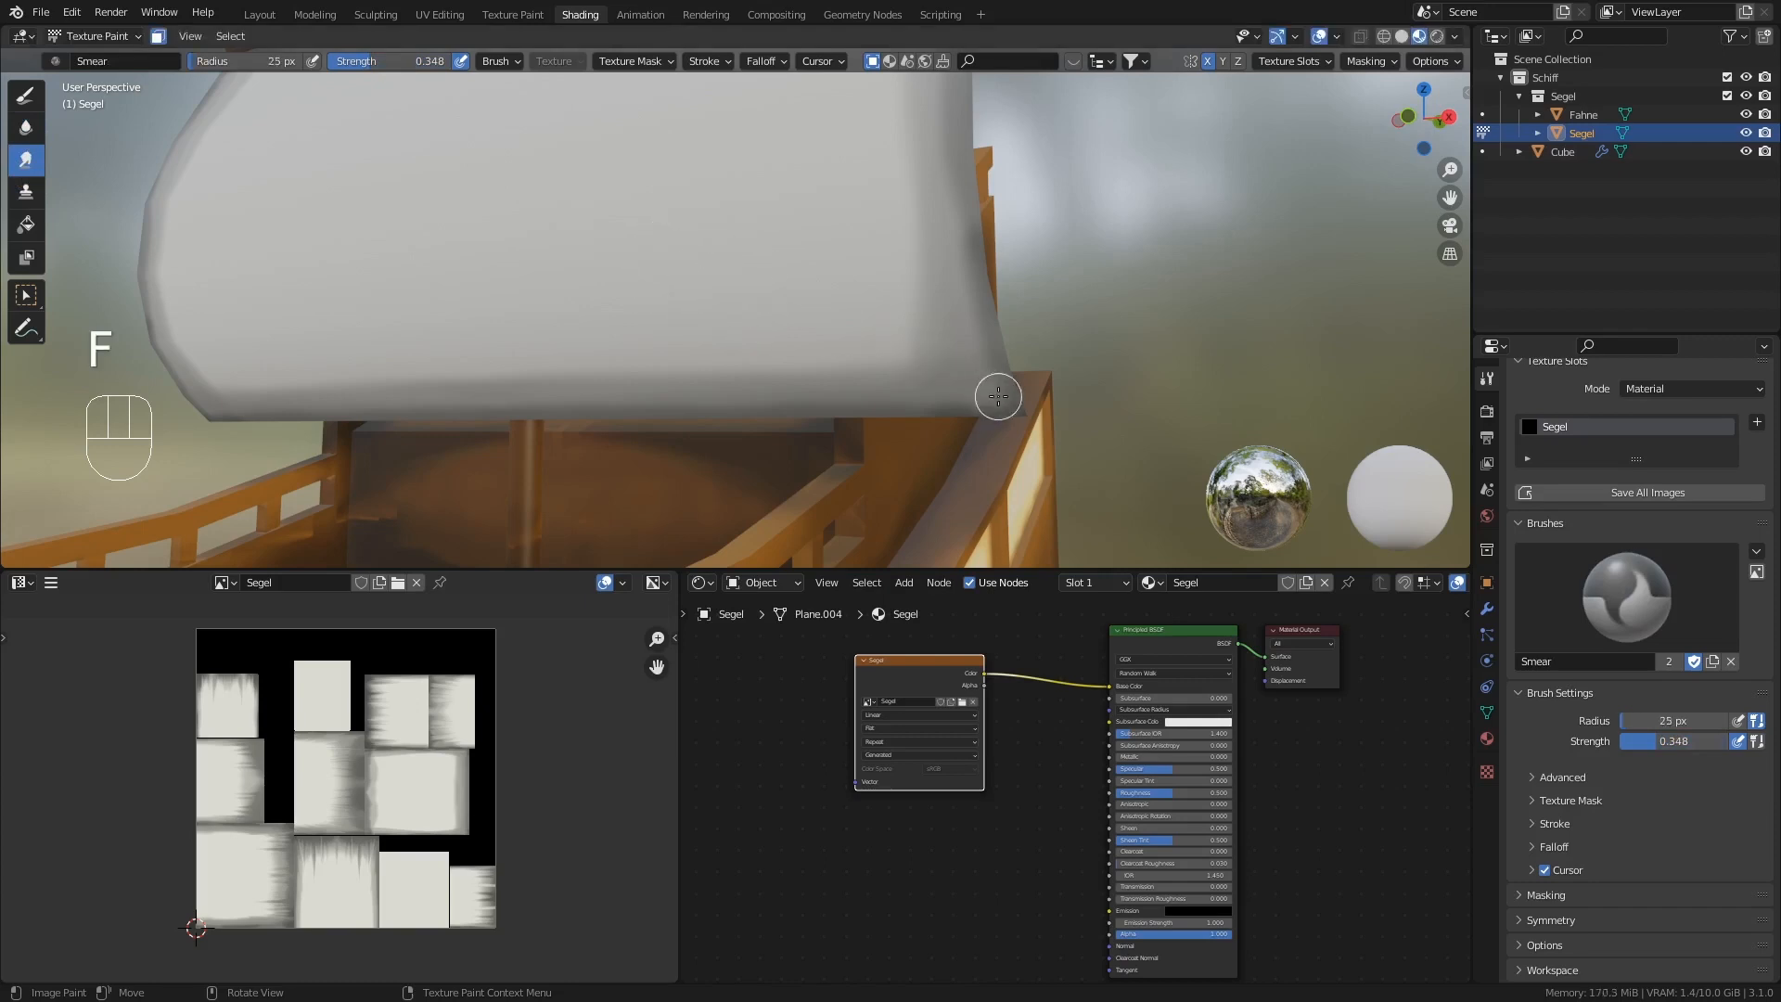
left_click_drag(905, 356, 804, 289)
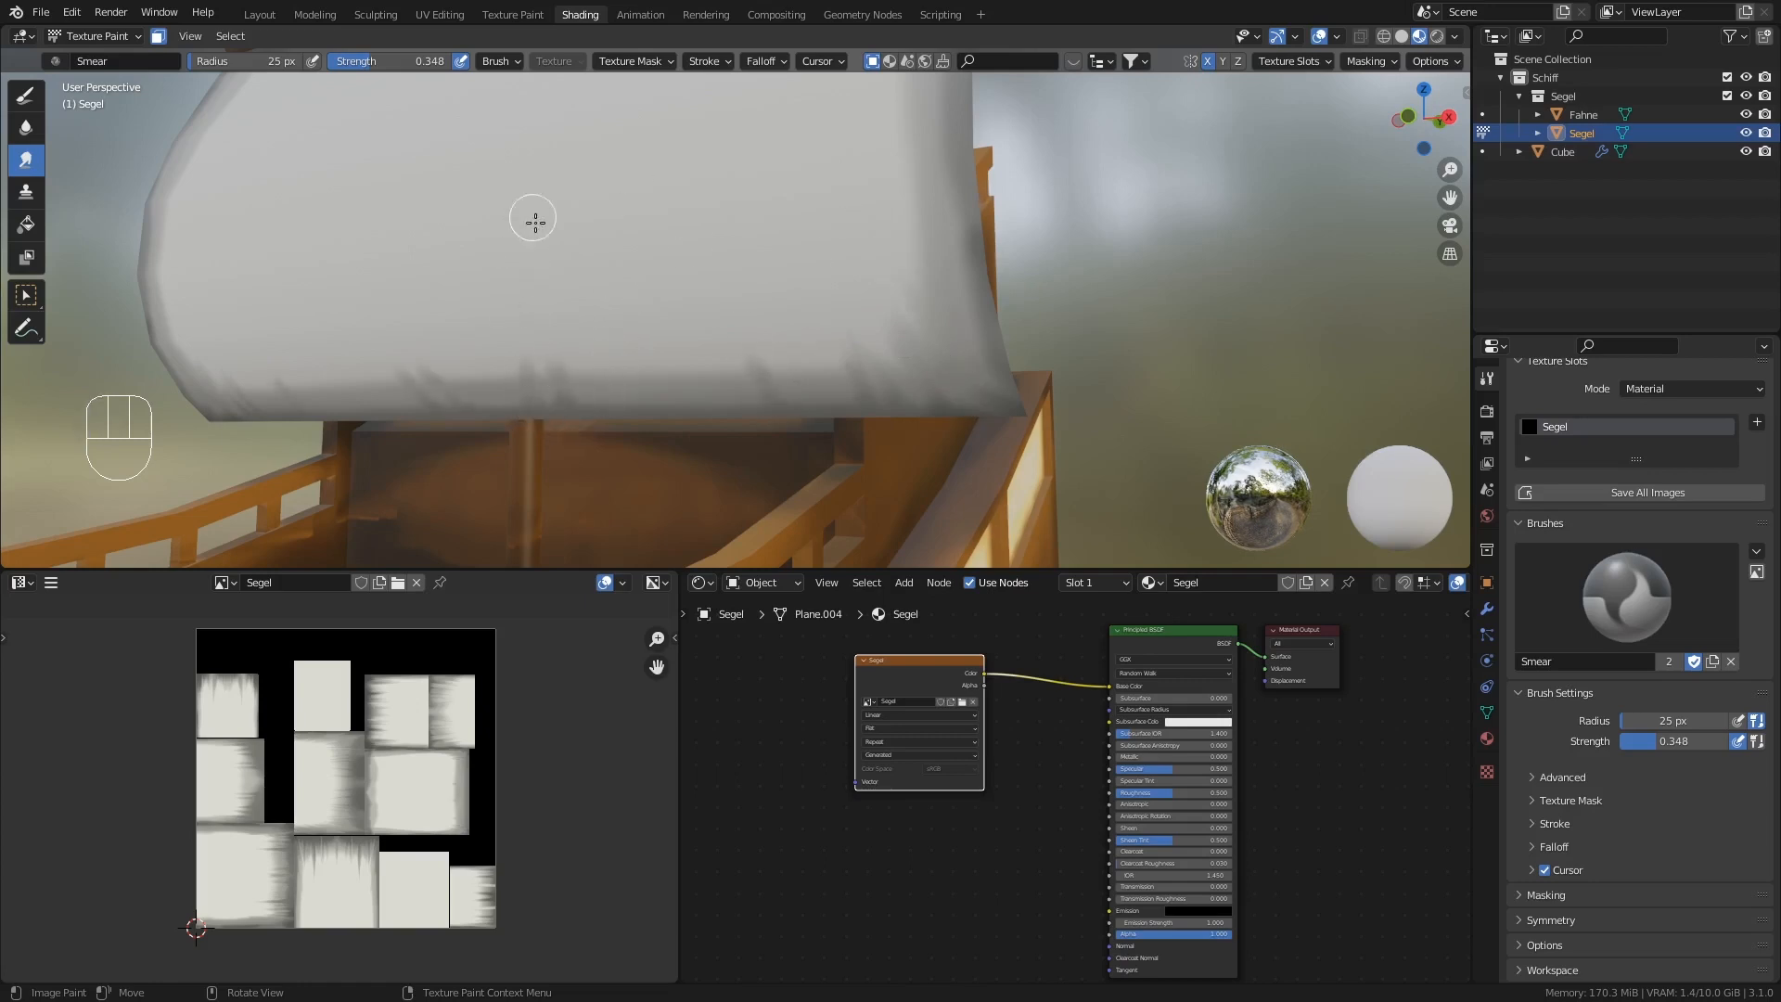
scroll(755, 306, "down", 5)
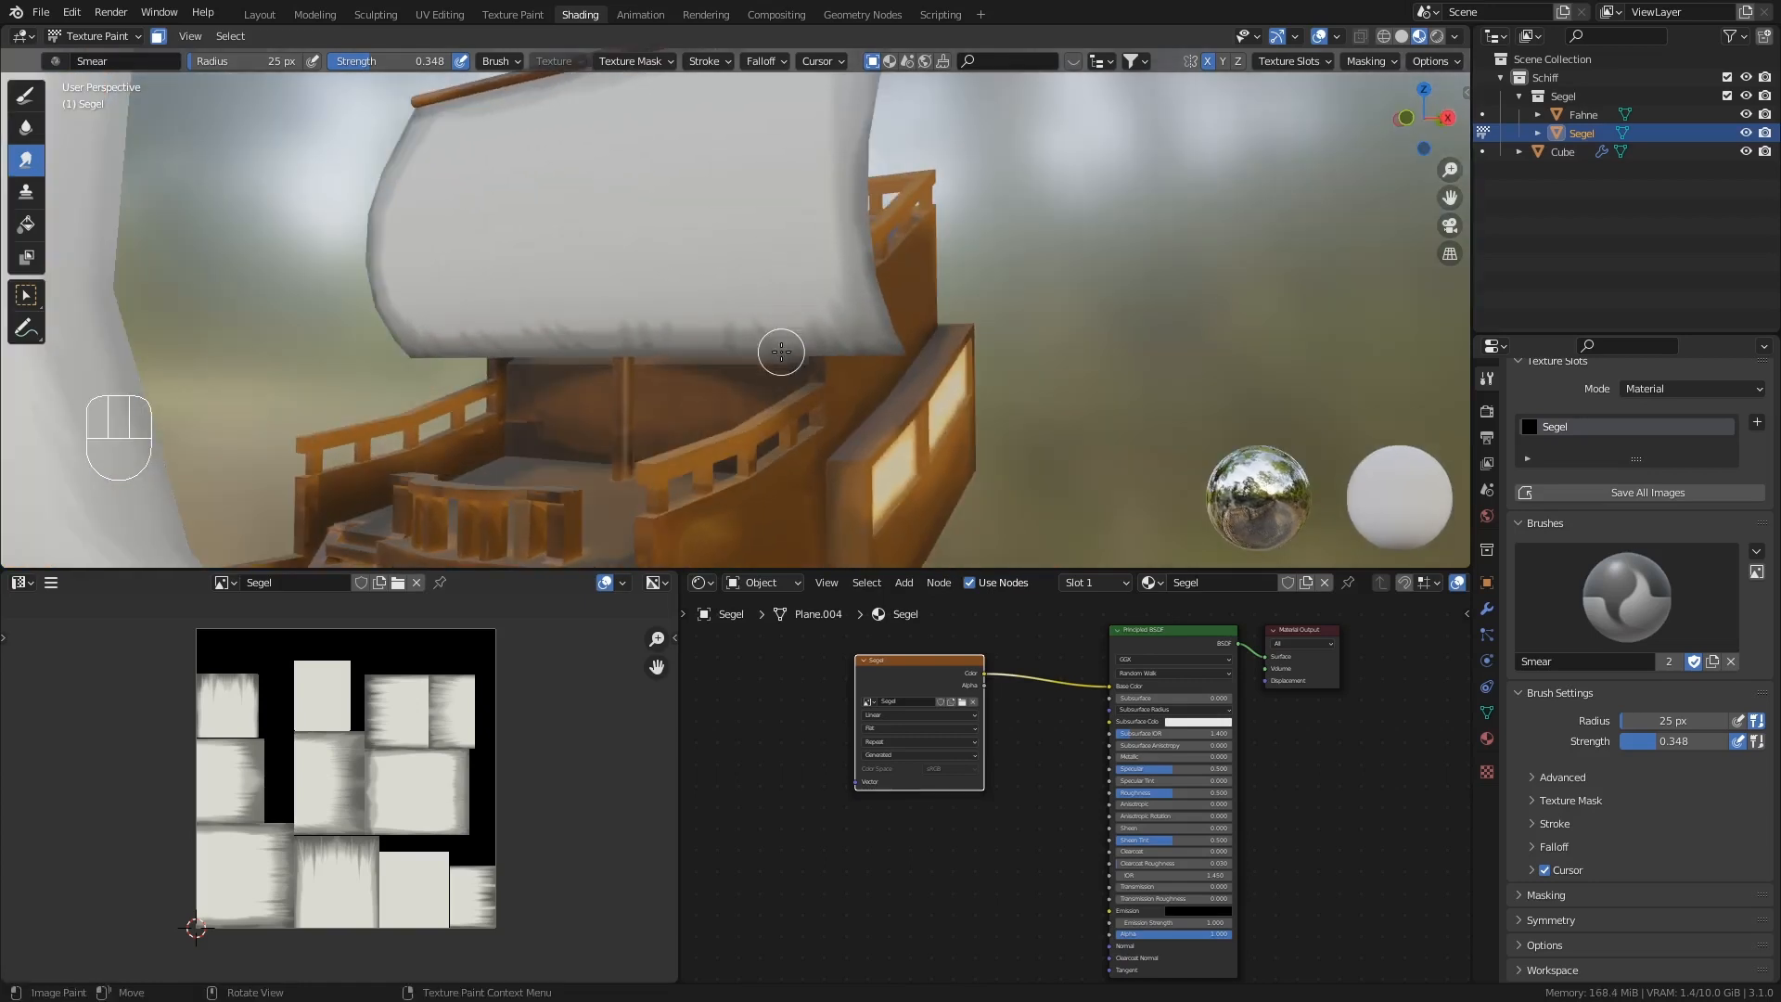
- Smear the top and side shading of the rear mast's lower sail inward into fabric-like streaks
key("f")
middle_click_drag(816, 265, 819, 370, "shift")
left_click_drag(844, 130, 830, 185)
mouse_move(871, 135)
left_mouse_down()
mouse_move(834, 208)
mouse_move(800, 132)
mouse_move(687, 165)
mouse_move(647, 222)
left_mouse_up()
middle_click_drag(724, 241, 755, 216)
left_click_drag(877, 454, 813, 261)
mouse_move(813, 261)
middle_mouse_down()
mouse_move(835, 308)
mouse_move(824, 346)
middle_mouse_up()
- Set the Smear radius to 22 px and extend the streaks along the edges of the rear mast's lower sail, especially the top
key("f")
left_click(807, 337)
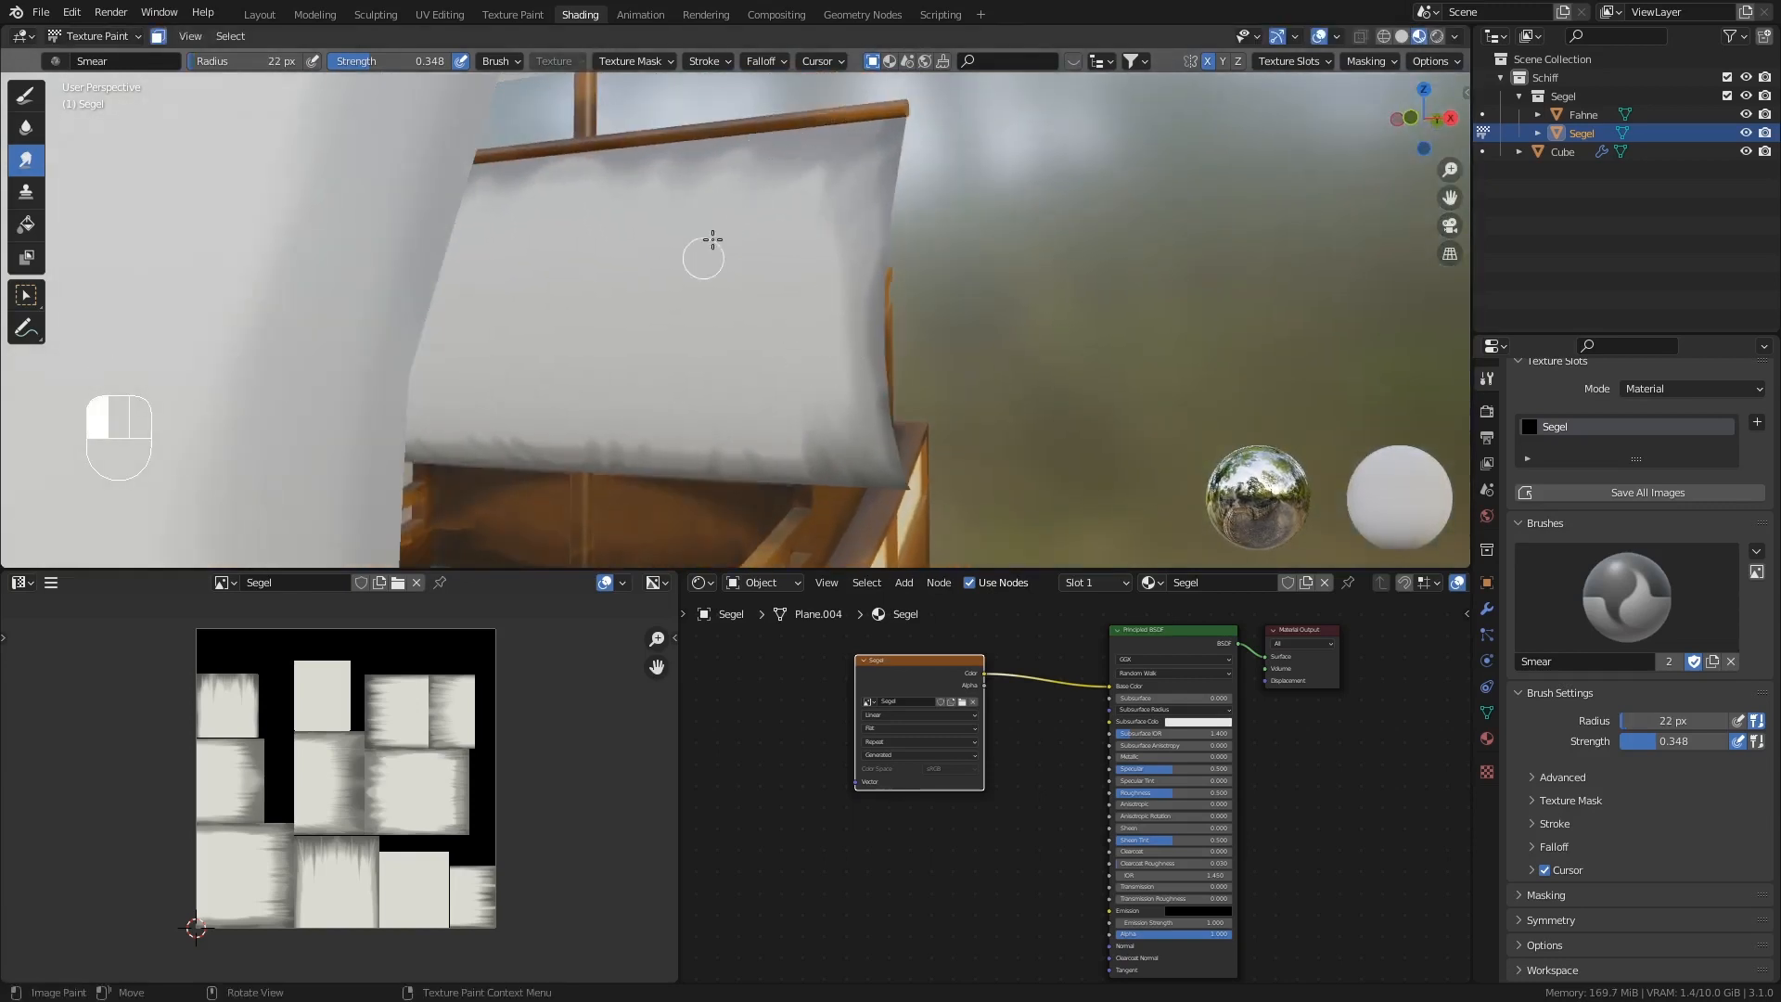
mouse_move(582, 260)
left_mouse_down()
mouse_move(705, 500)
mouse_move(657, 287)
left_mouse_up()
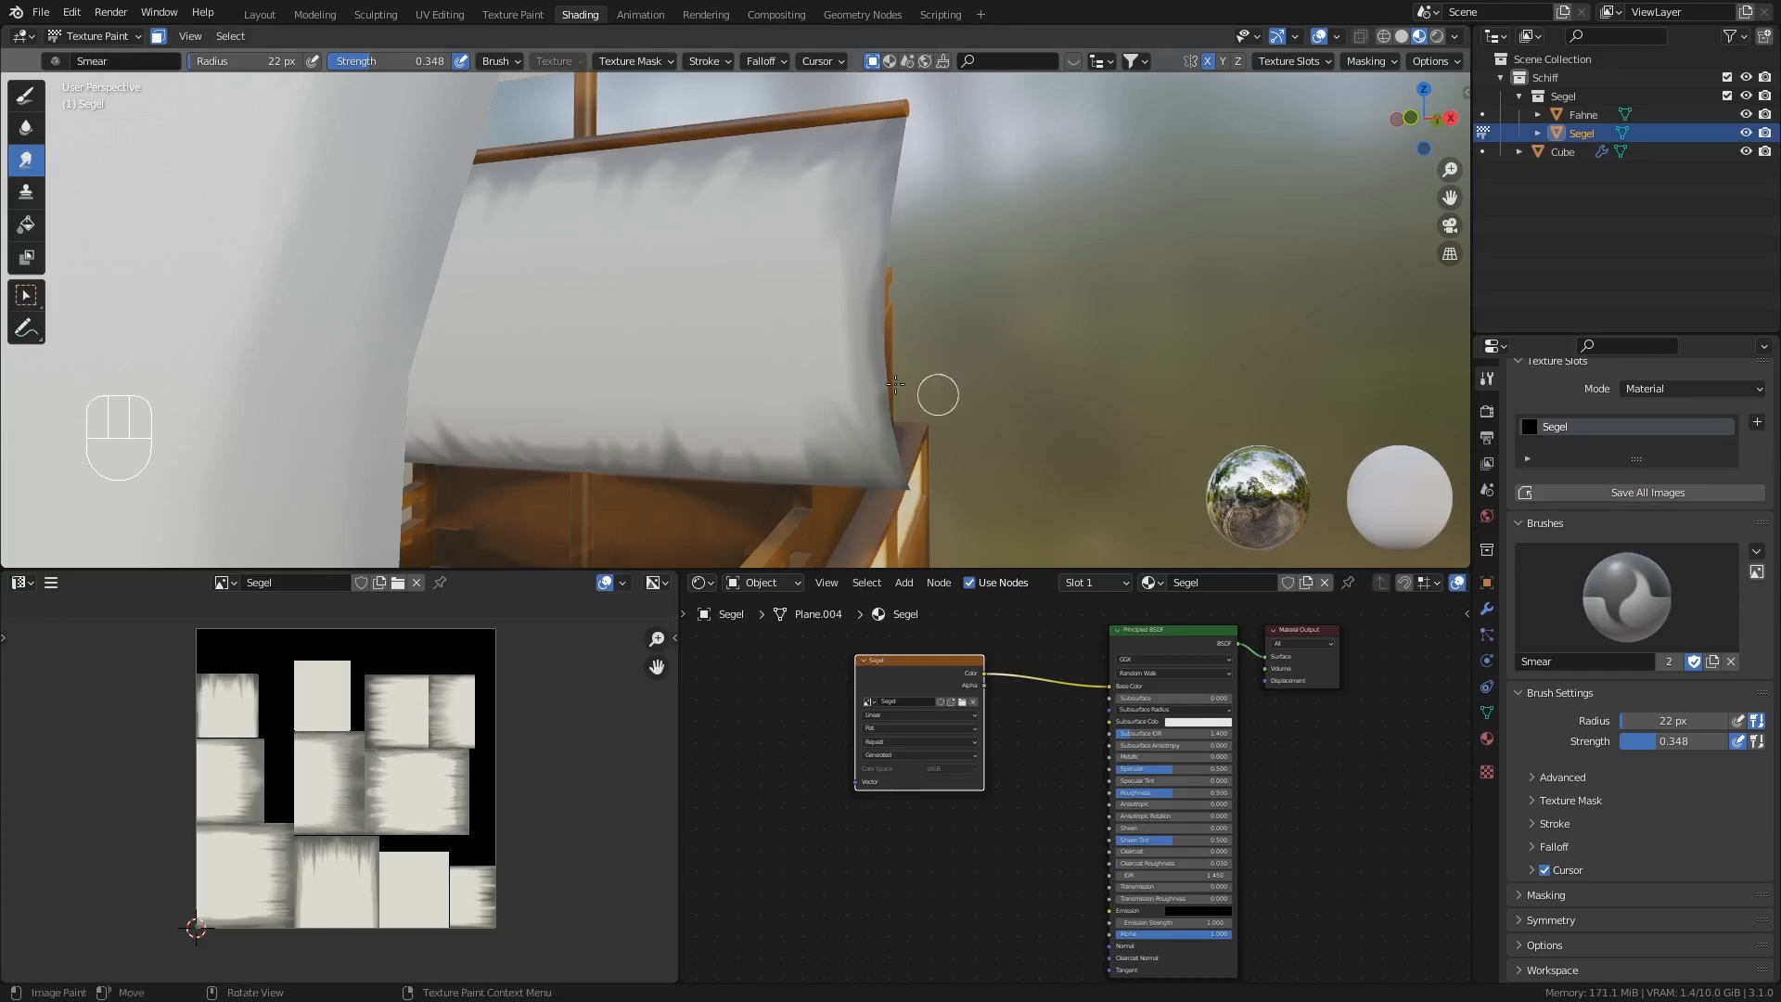
scroll(936, 393, "down", 3)
mouse_move(815, 362)
middle_mouse_down()
mouse_move(751, 348)
mouse_move(818, 346)
mouse_move(787, 375)
middle_mouse_up()
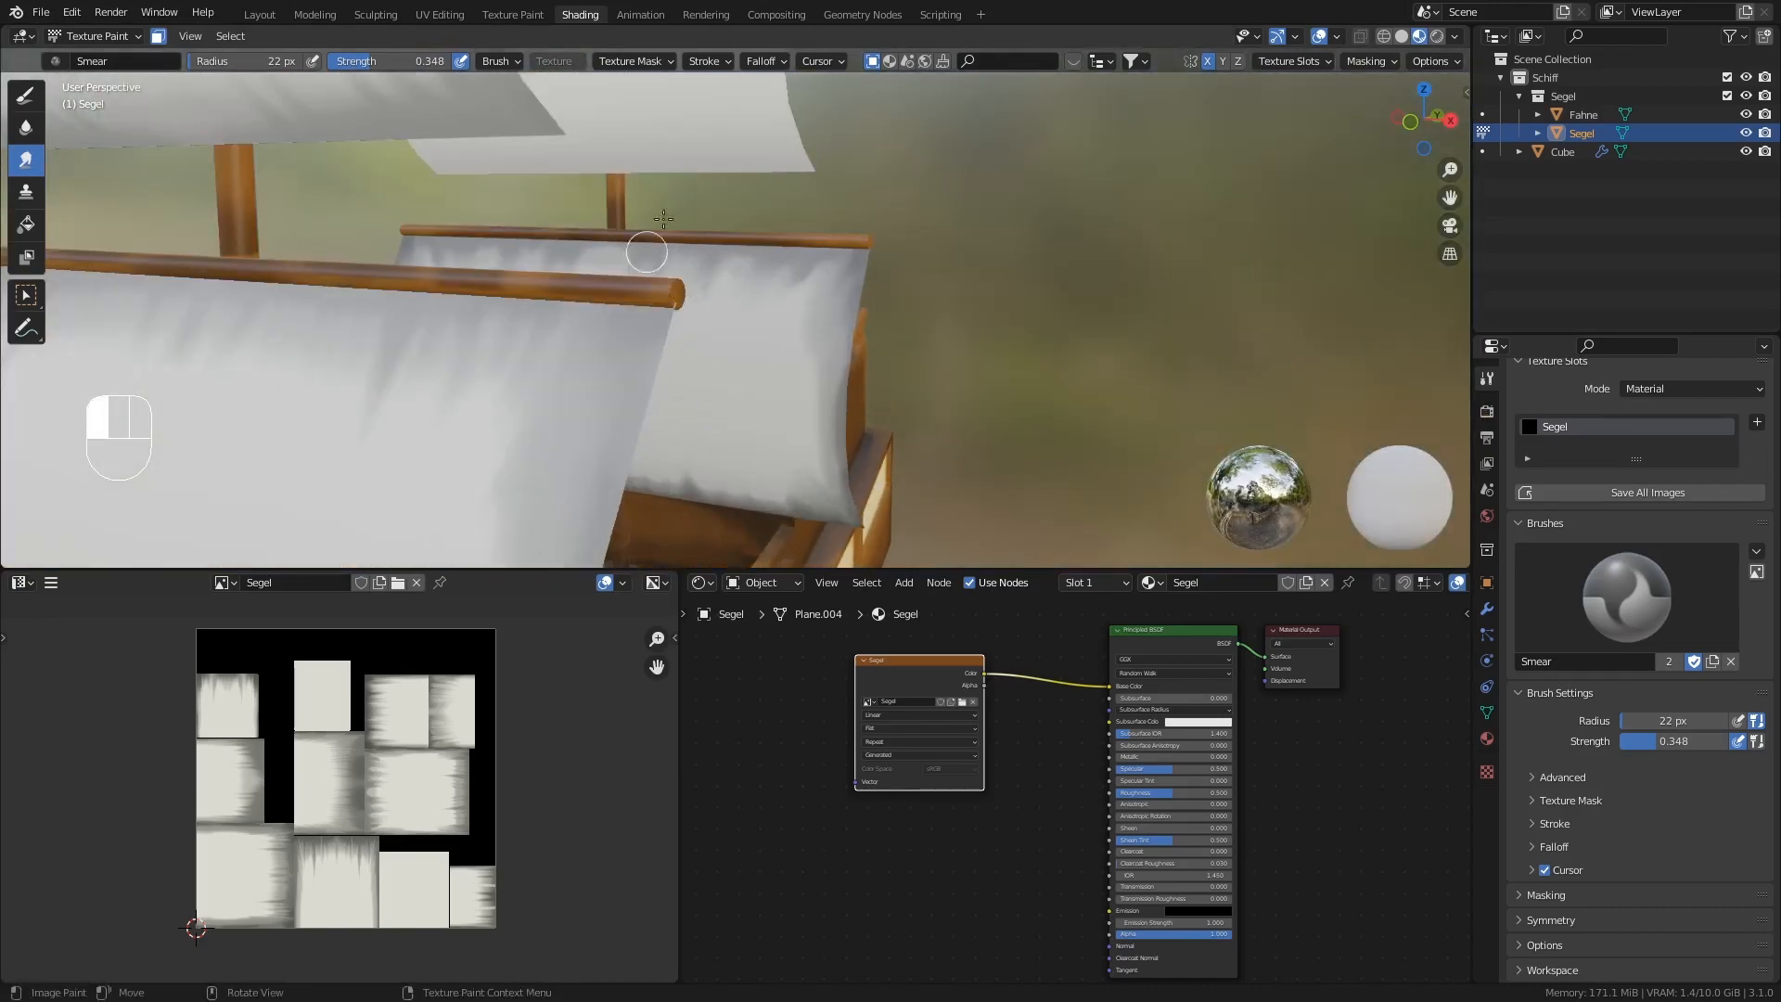
left_click_drag(663, 219, 669, 223)
left_click_drag(793, 249, 817, 239)
- Refine the bottom and side streaks of the rear mast's lower sail with the 22 px Smear brush
middle_click_drag(764, 526, 764, 480)
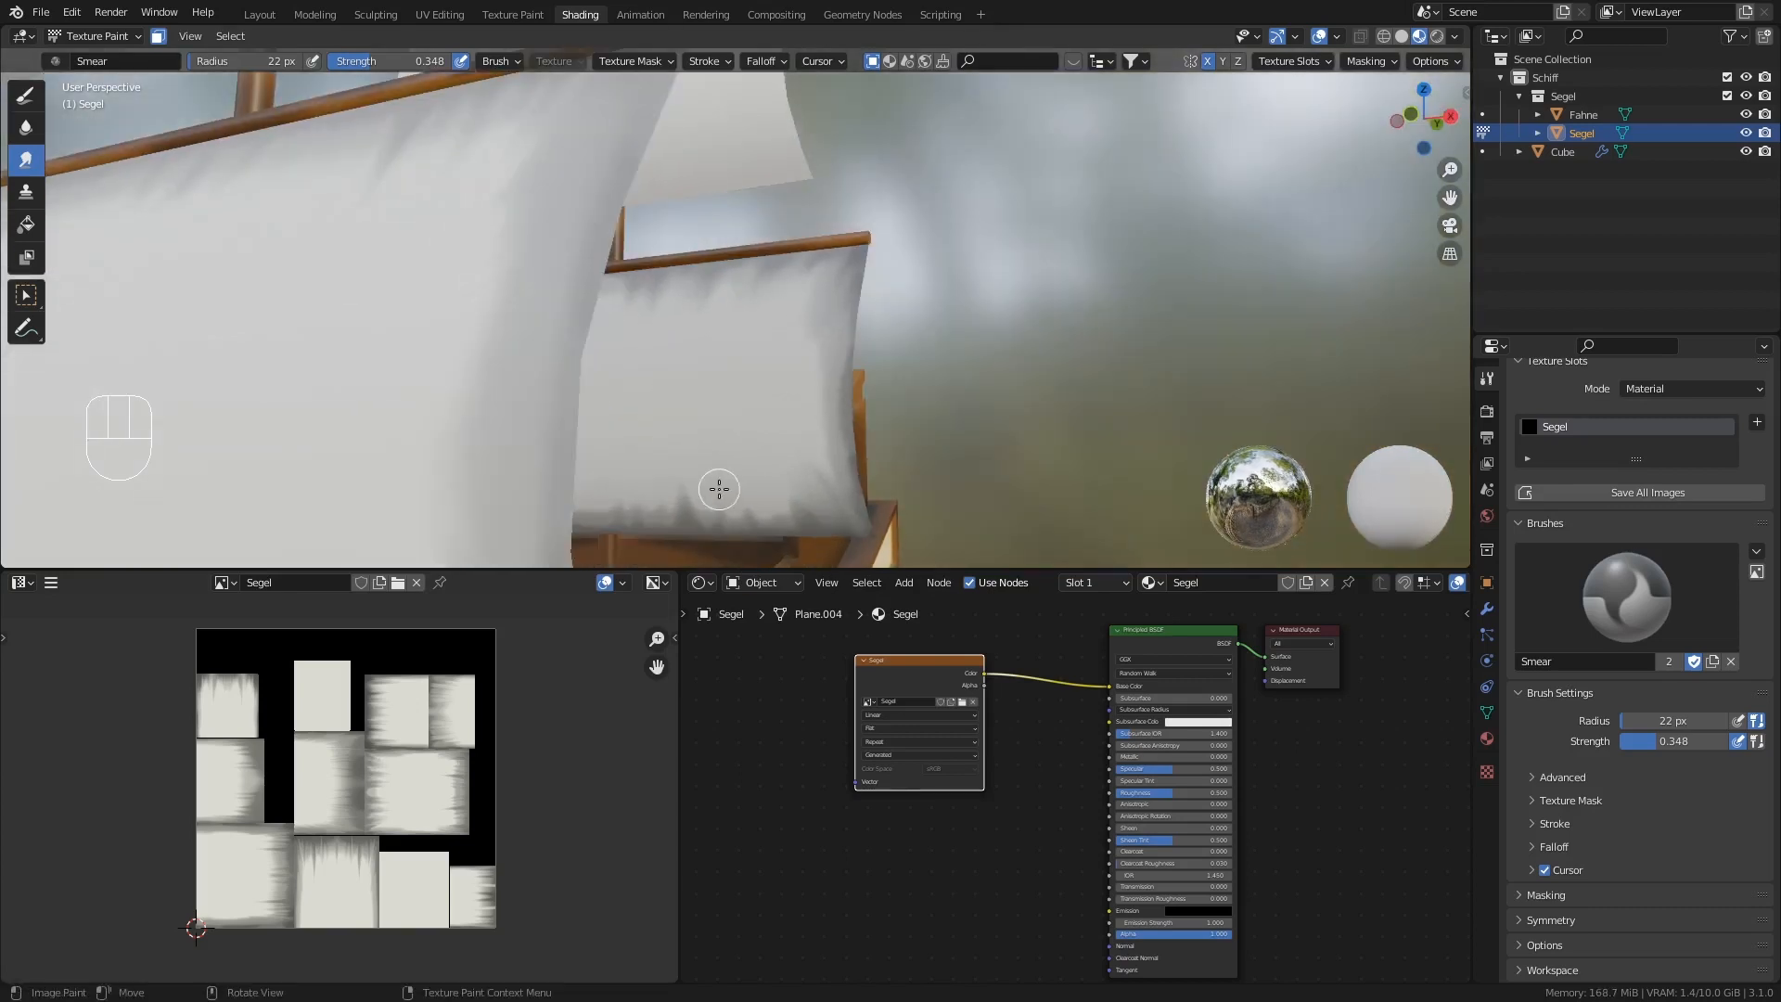
left_click_drag(719, 489, 640, 481)
left_click_drag(640, 482, 667, 502)
left_click_drag(835, 510, 830, 492)
left_click_drag(839, 279, 841, 271)
- Select the linked faces of the rear mast's upper sail and return to texture painting
mouse_move(957, 451)
middle_mouse_down()
mouse_move(910, 381)
mouse_move(901, 318)
mouse_move(779, 385)
middle_mouse_up()
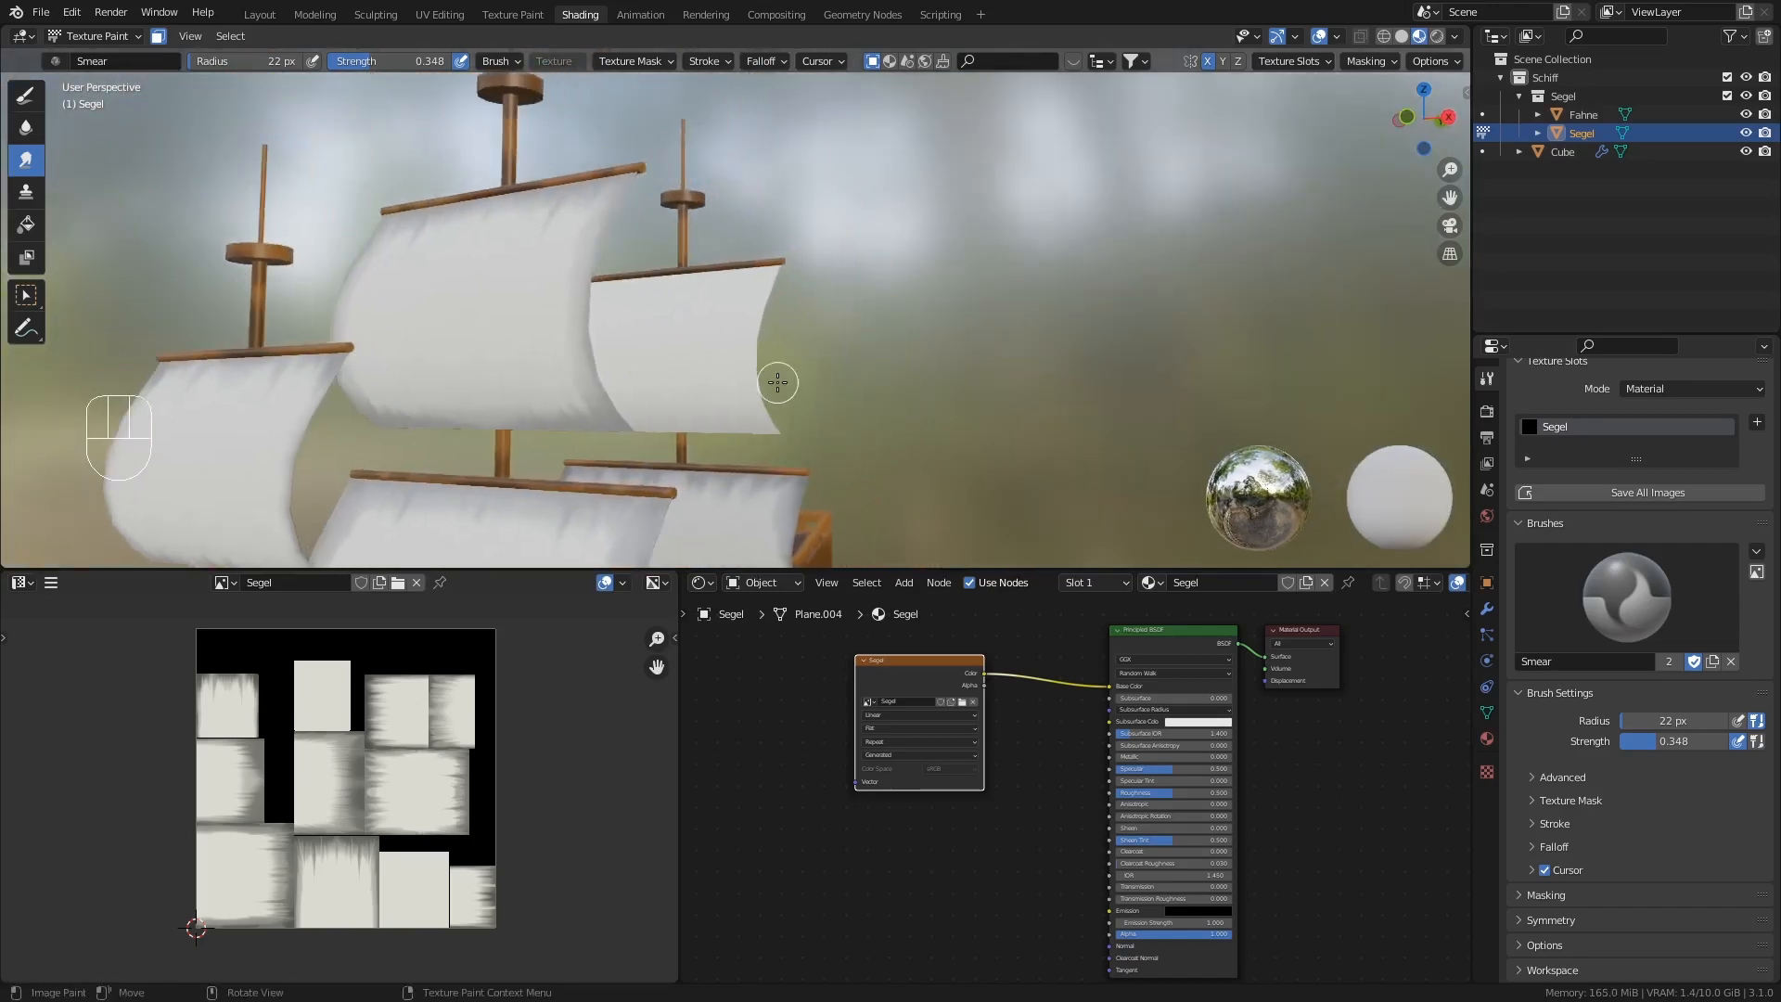
key("Tab")
left_click(738, 309)
key("l")
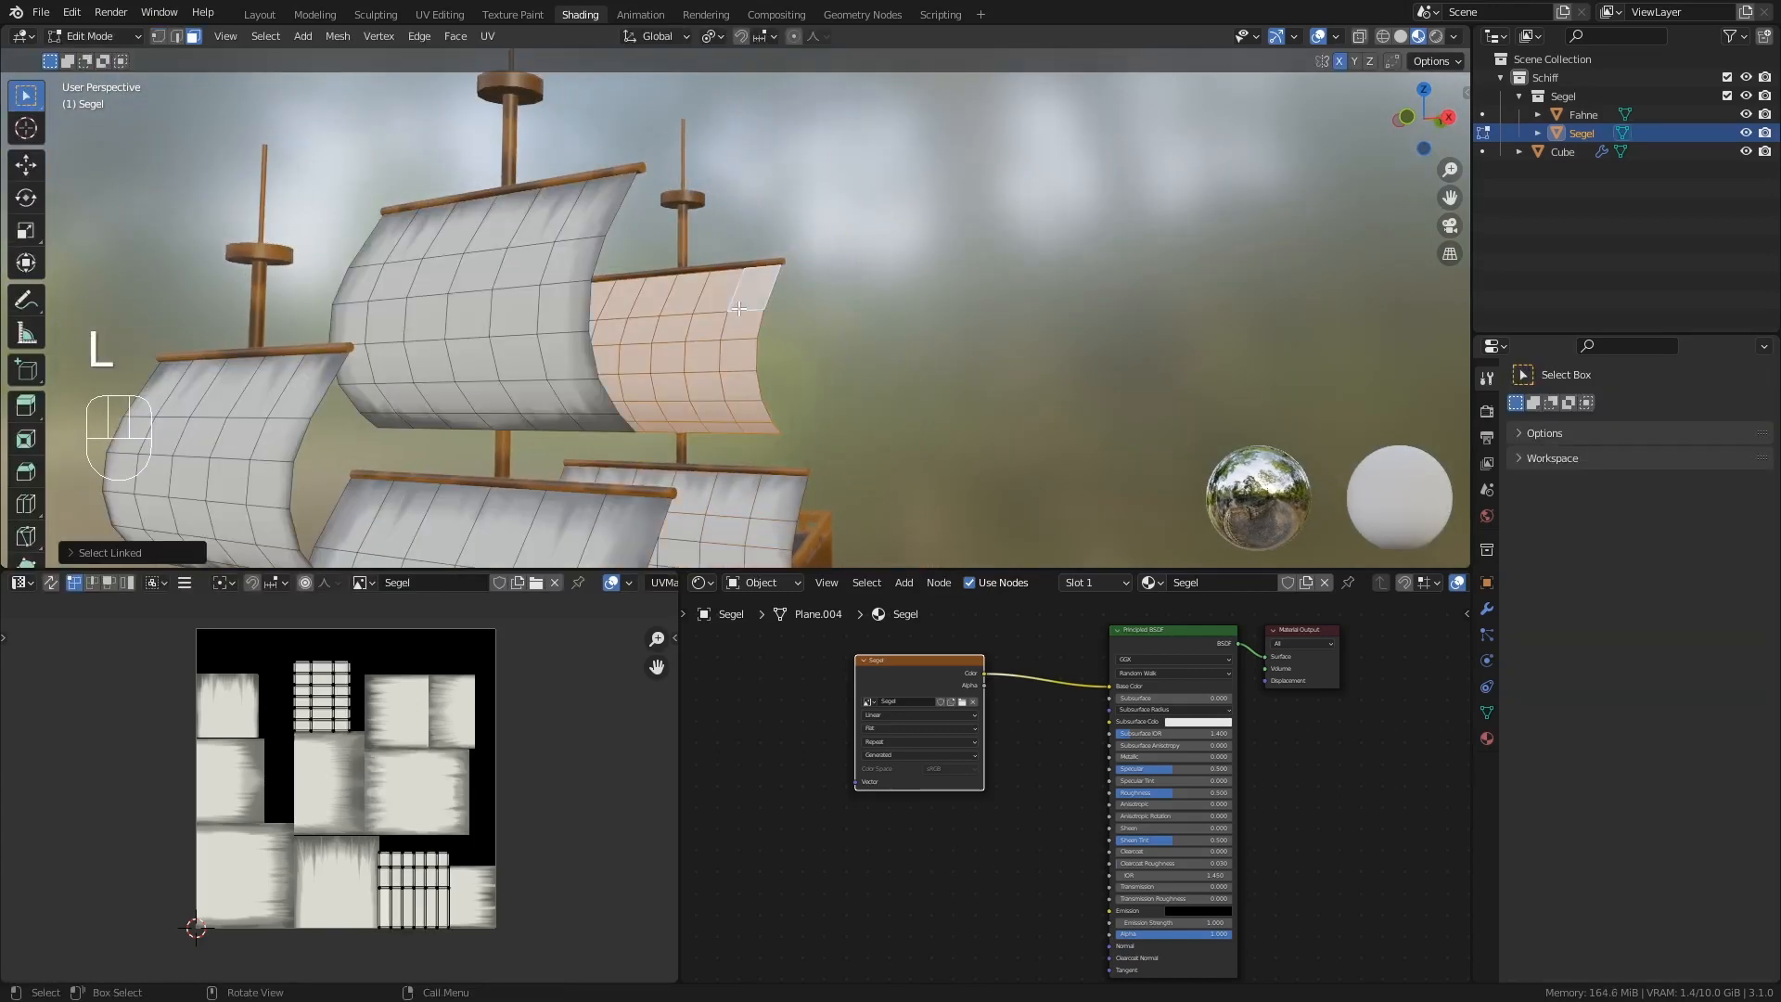
key("Tab")
- Shade the edges of the rear mast's upper sail in the palette's mid grey with the 22 px Draw brush, undoing a misplaced stroke
left_click(26, 94)
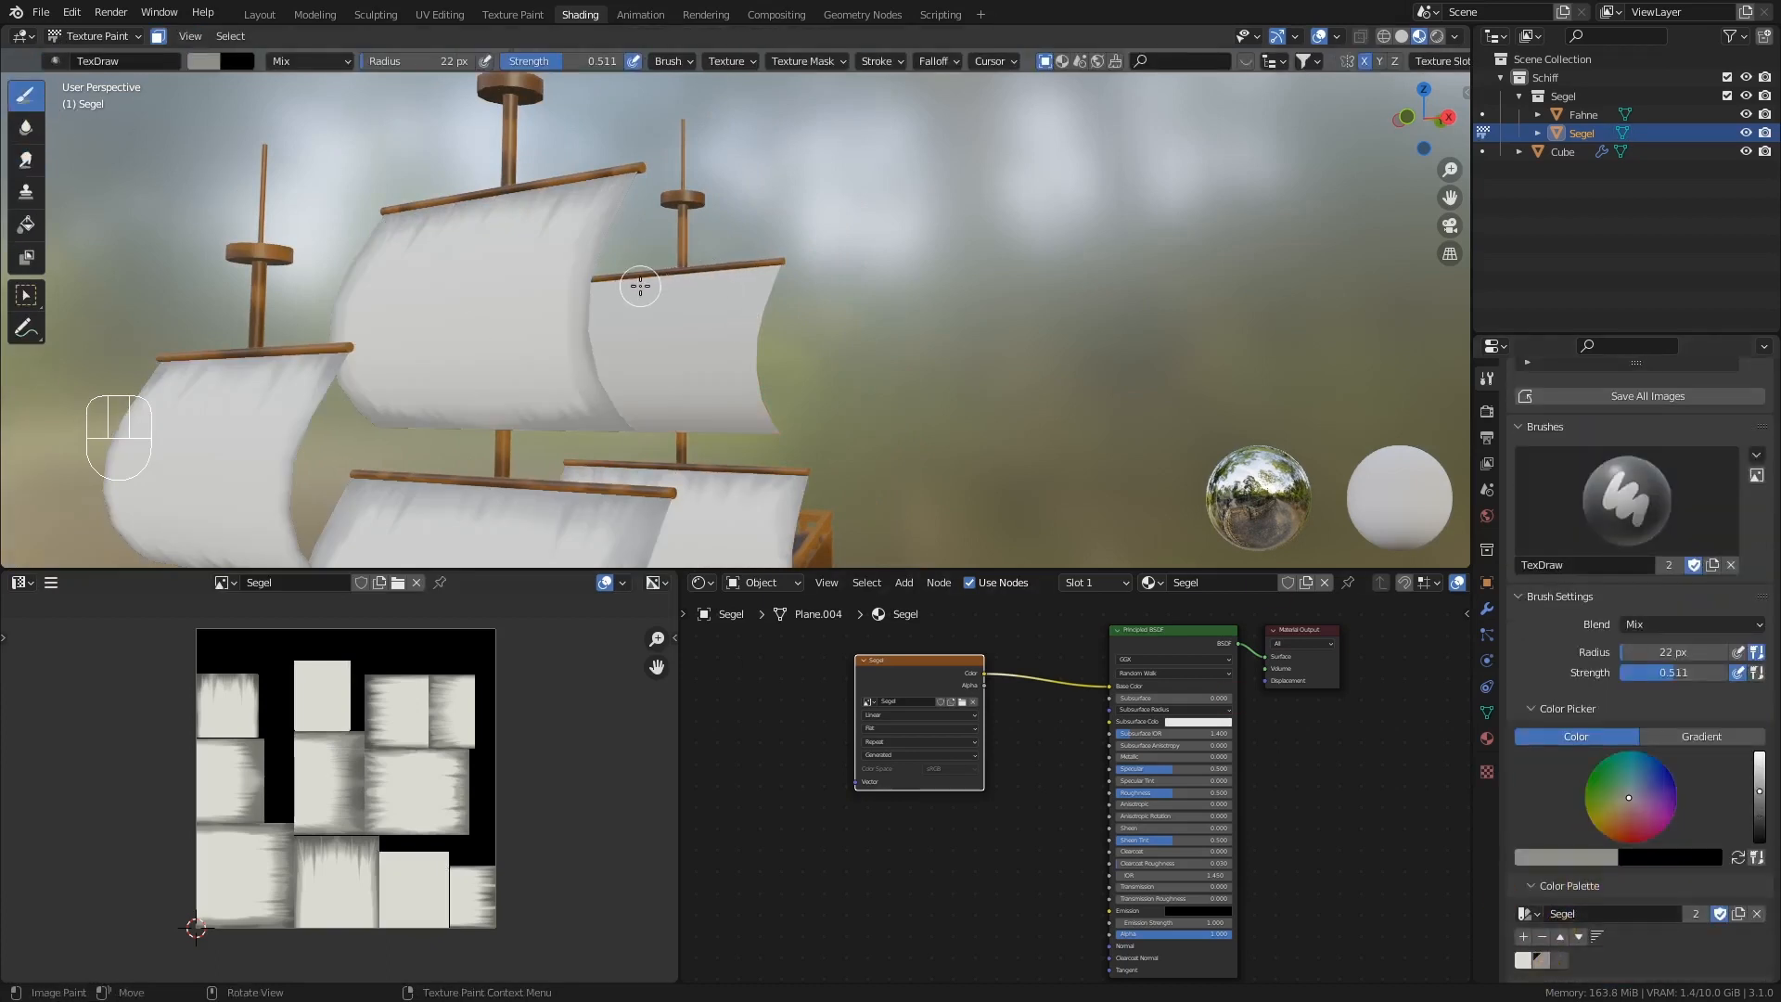
left_click_drag(640, 286, 840, 270)
key("ctrl+z")
scroll(588, 282, "up", 2)
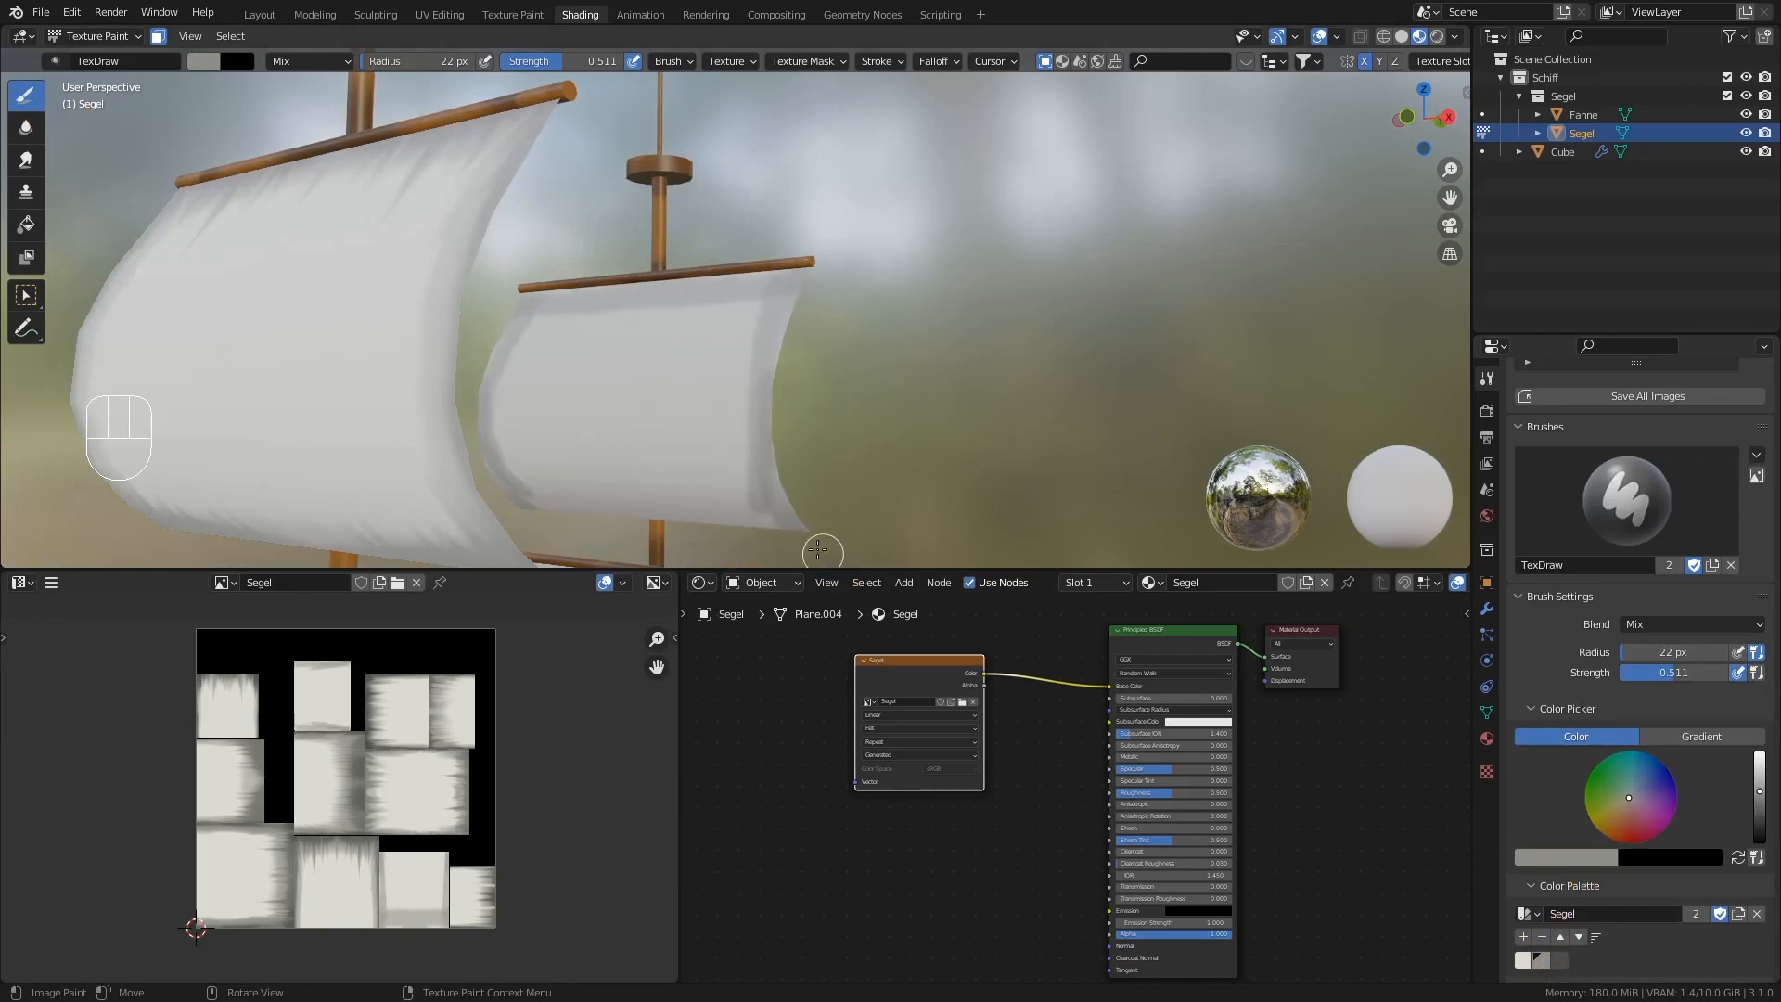
middle_click_drag(803, 547, 674, 449, "shift")
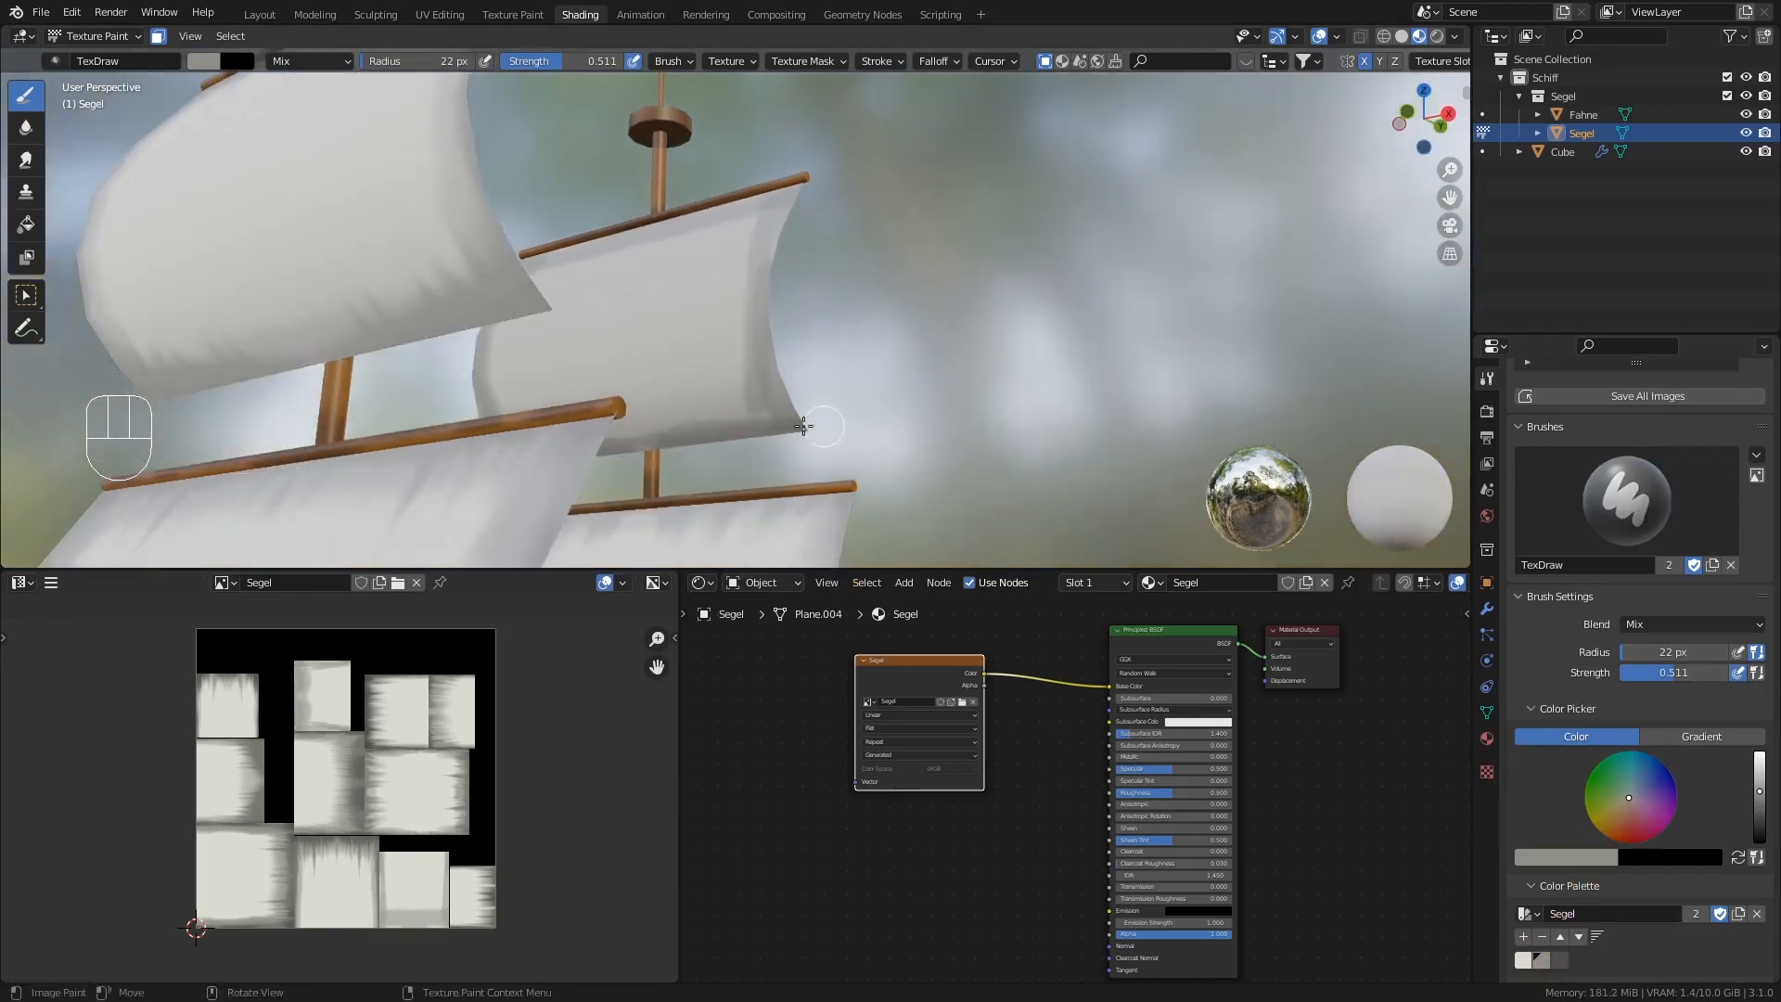
- Darken the top edge of the rear mast's upper sail beneath the yard with the Segel palette's dark grey at 22 px
middle_click_drag(886, 257, 604, 171)
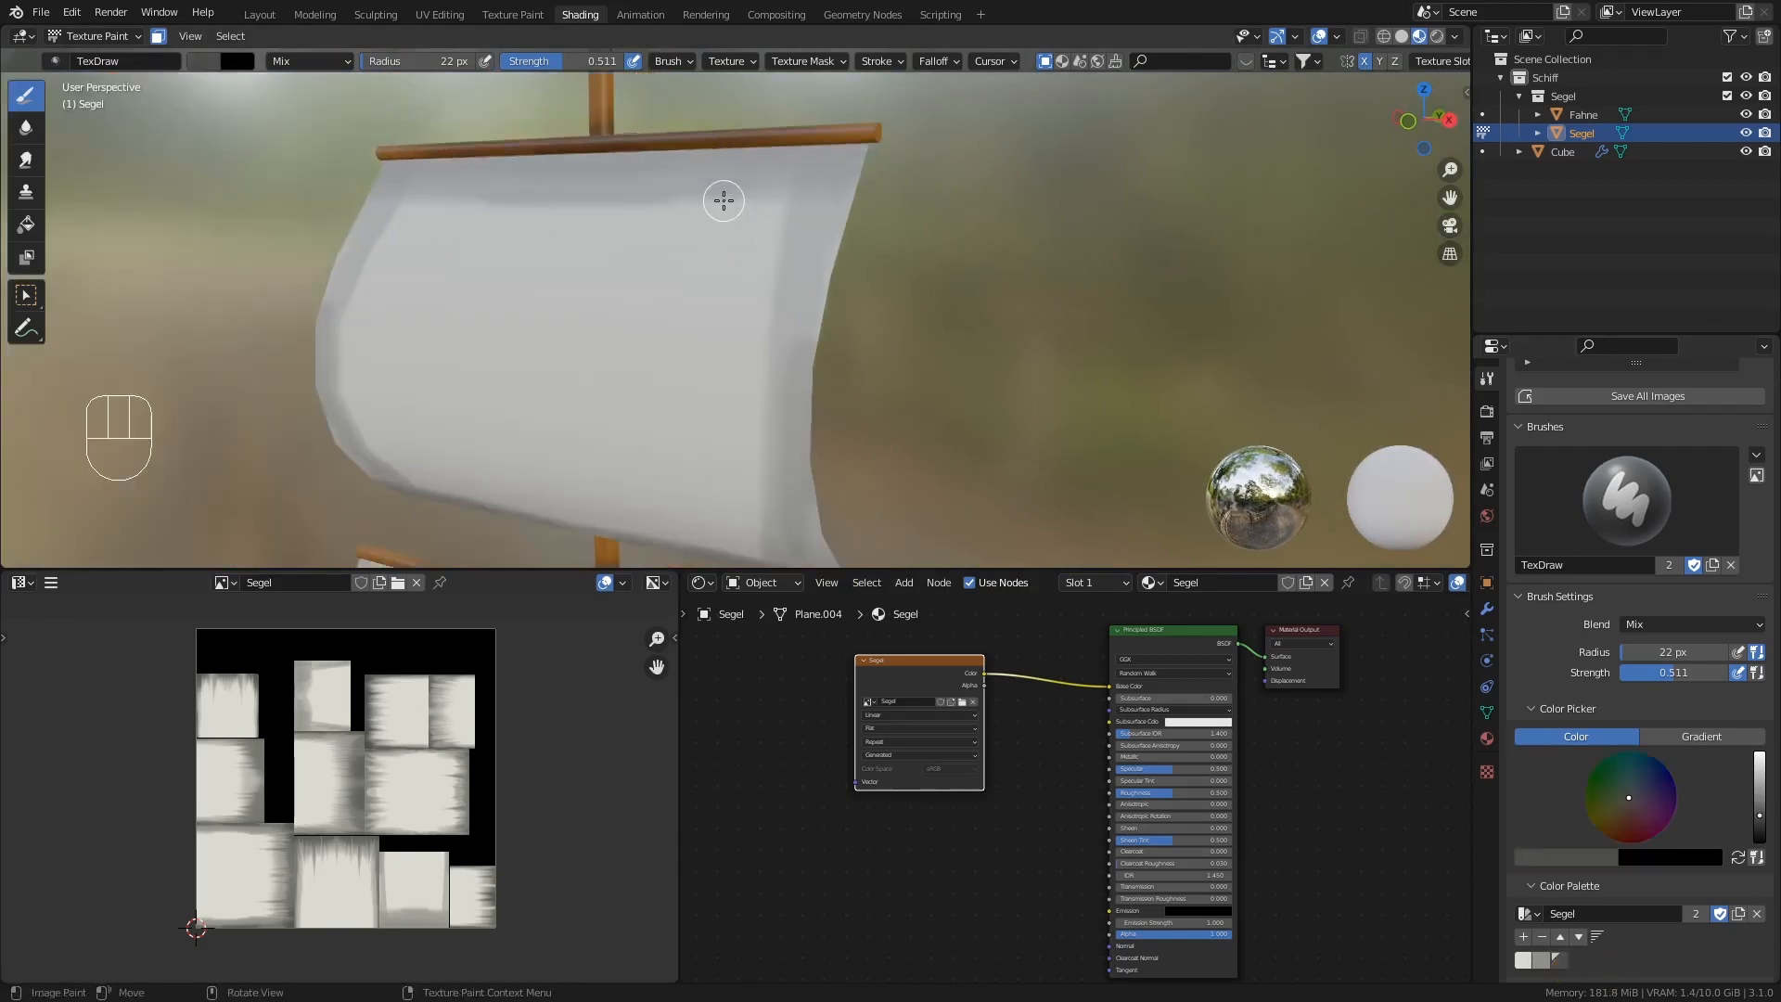
middle_click_drag(723, 200, 504, 270)
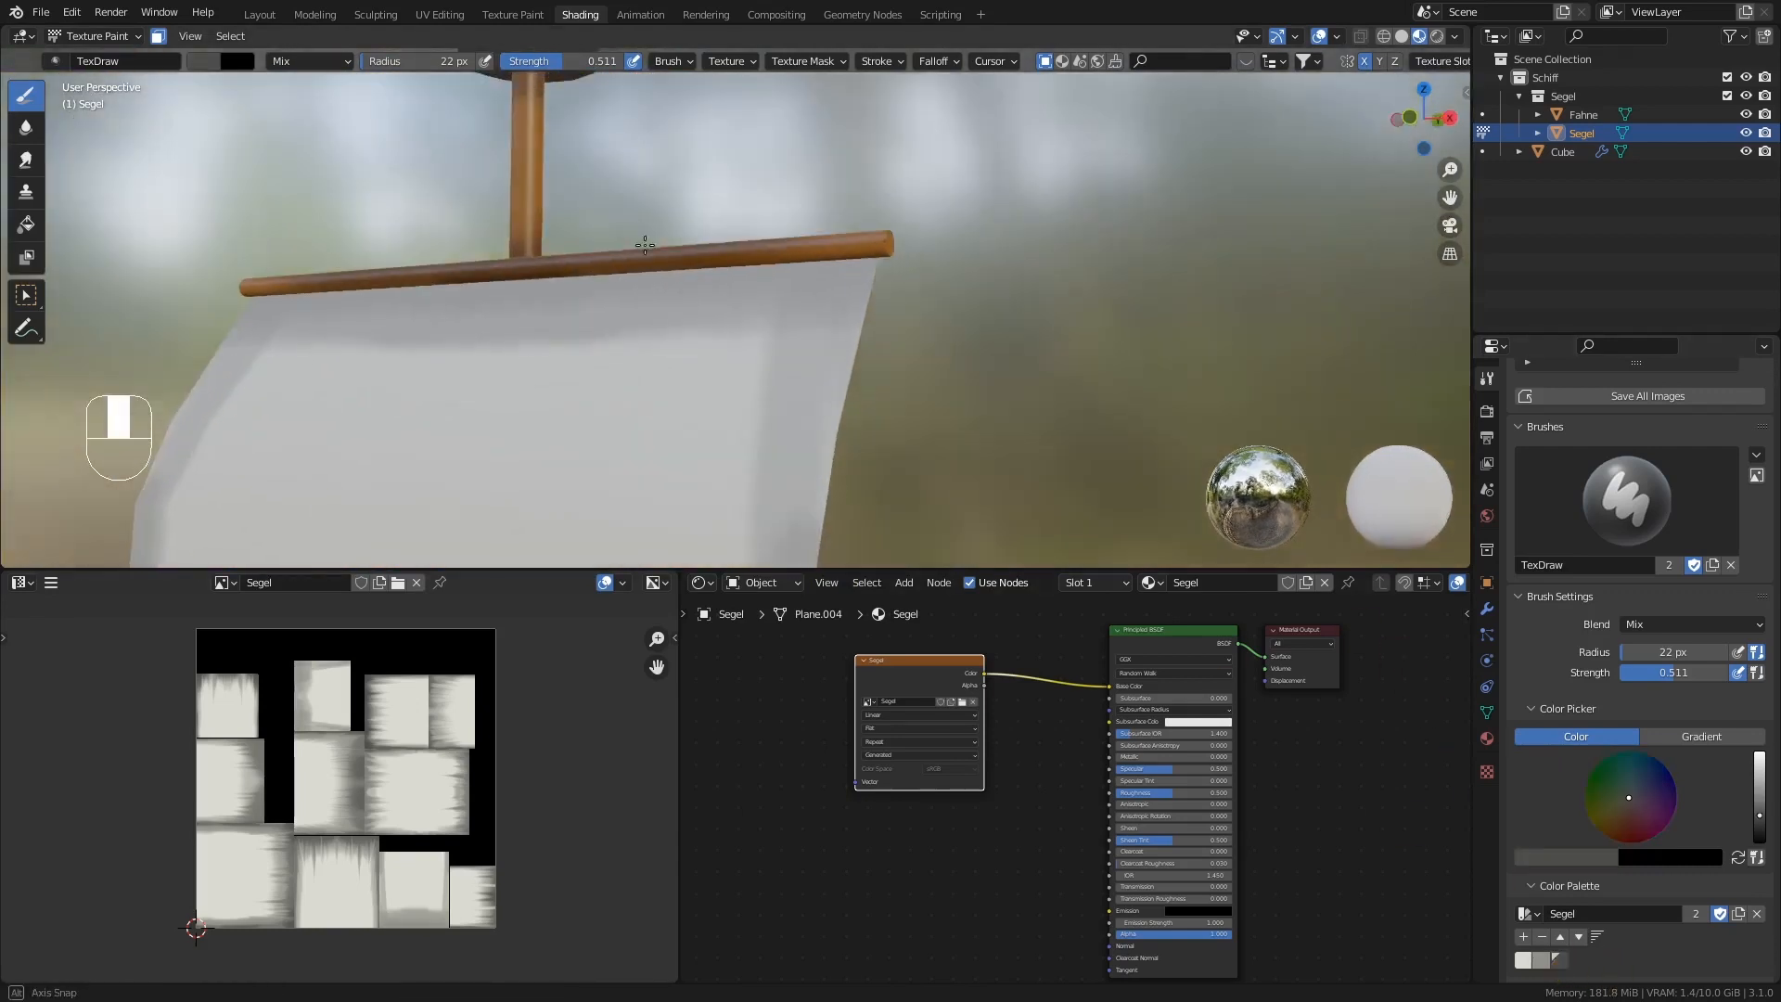
left_click_drag(872, 262, 830, 252)
left_click_drag(557, 271, 524, 275)
mouse_move(603, 278)
left_mouse_down()
mouse_move(538, 279)
mouse_move(855, 268)
left_mouse_up()
- Darken the side and bottom edges of the rear mast's upper sail with the same dark grey and 22 px Draw brush
scroll(855, 268, "down", 3)
mouse_move(825, 371)
middle_mouse_down("shift")
mouse_move(854, 356)
mouse_move(823, 239)
middle_mouse_up("shift")
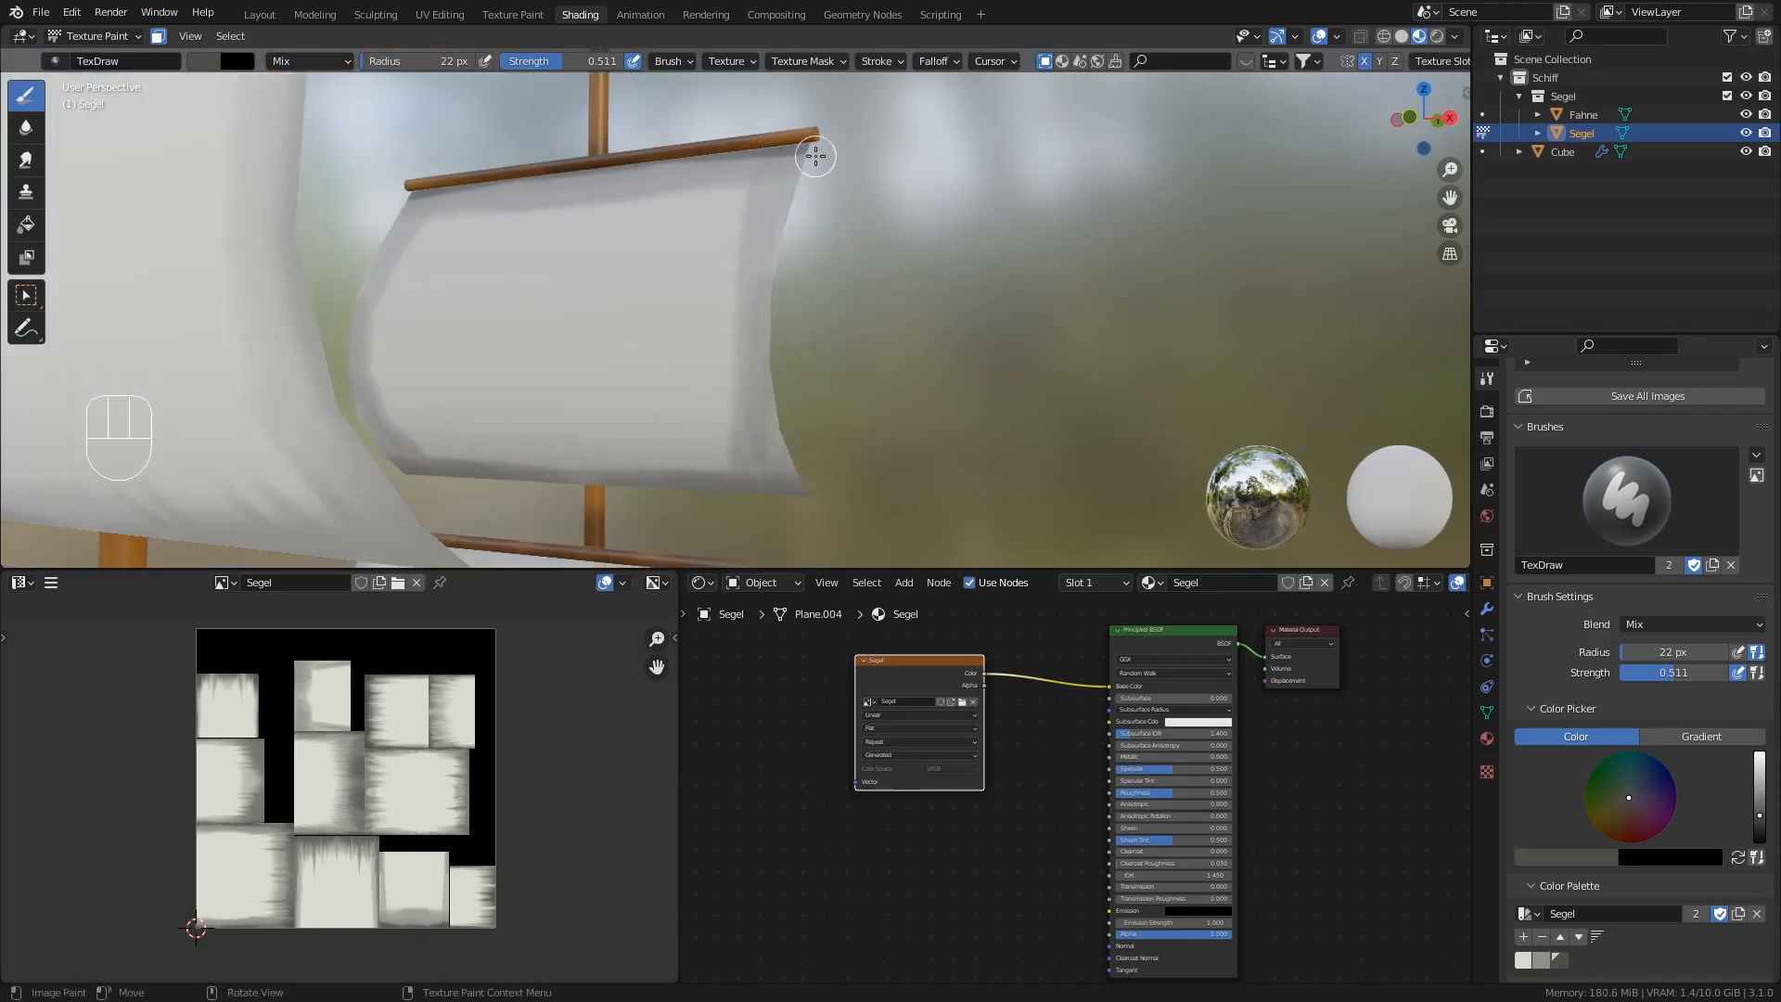
left_click_drag(803, 185, 782, 299)
left_click_drag(782, 306, 781, 374)
left_click_drag(788, 269, 779, 336)
mouse_move(802, 433)
left_mouse_down()
mouse_move(799, 457)
mouse_move(689, 505)
mouse_move(596, 501)
mouse_move(749, 525)
left_mouse_up()
- Soften the top and side shading of the rear mast's upper sail with a 22 px brush at strength 1.000
left_click(26, 127)
middle_click_drag(715, 139, 647, 262)
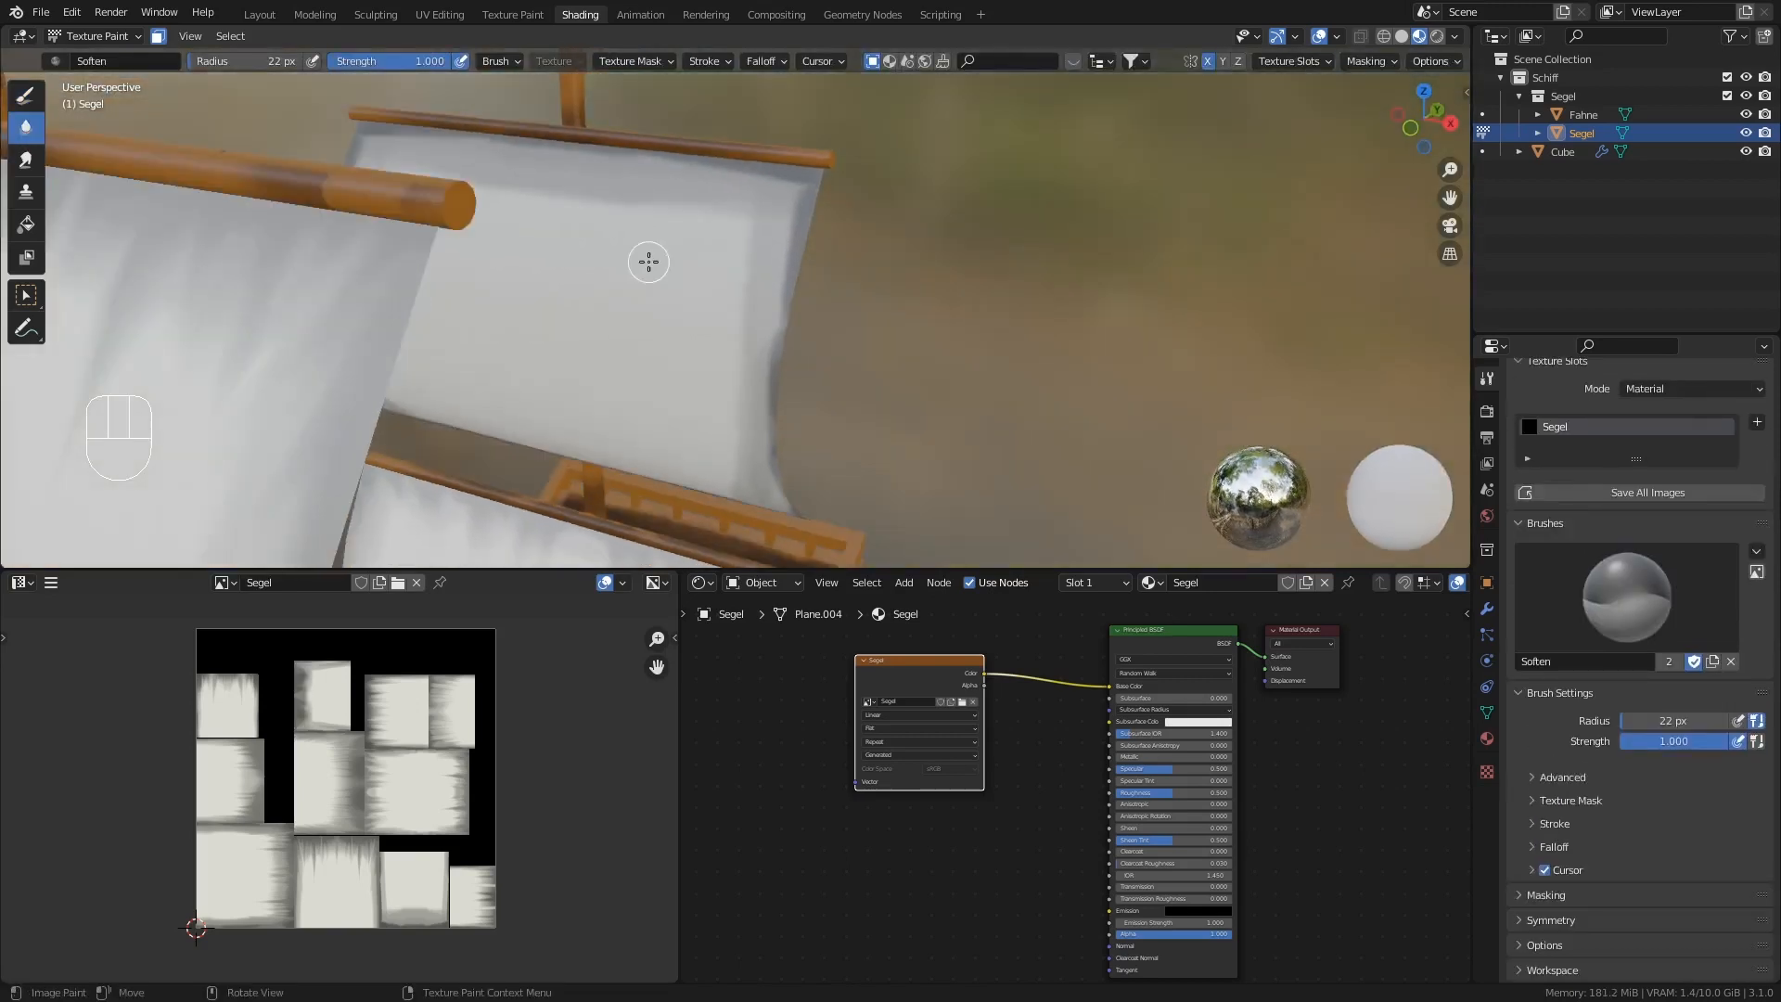
left_click_drag(621, 163, 622, 162)
left_click_drag(852, 227, 843, 278)
left_click_drag(775, 338, 797, 283)
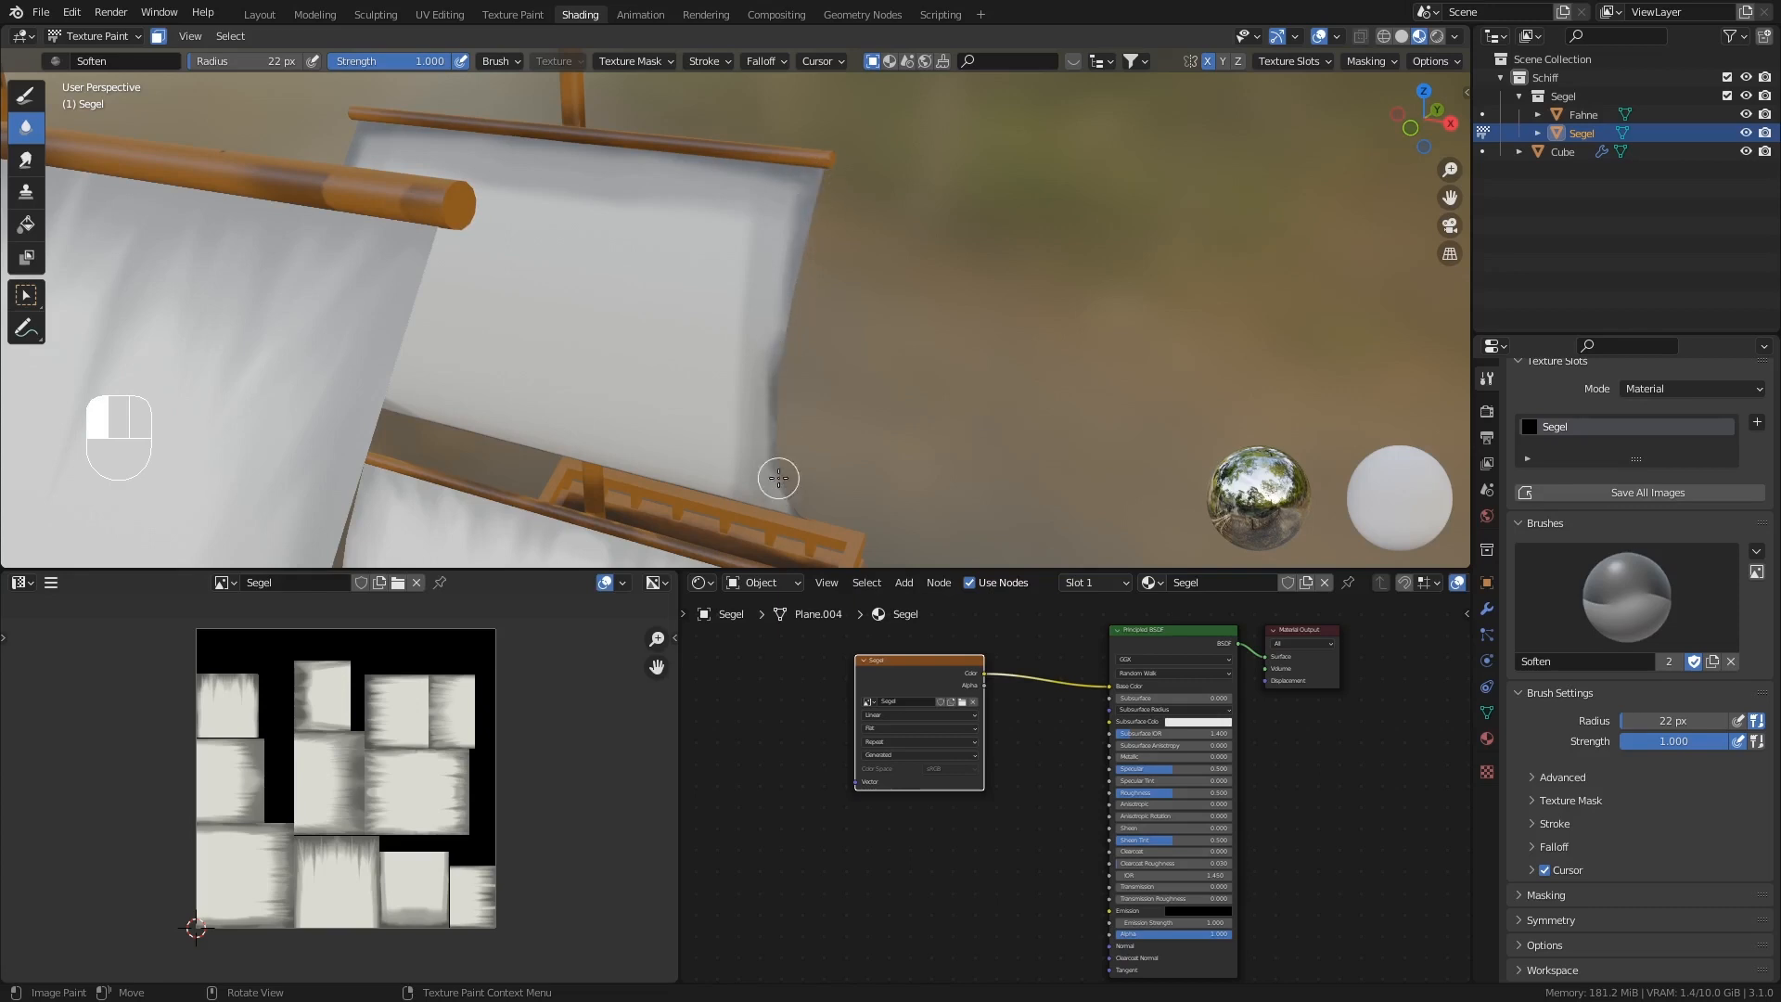
left_click_drag(778, 478, 788, 486)
- Soften the lower side and bottom-edge shading of the rear mast's upper sail with the 22 px brush
middle_click_drag(789, 485, 775, 207)
left_click_drag(771, 215, 760, 301)
left_click_drag(777, 423, 773, 395)
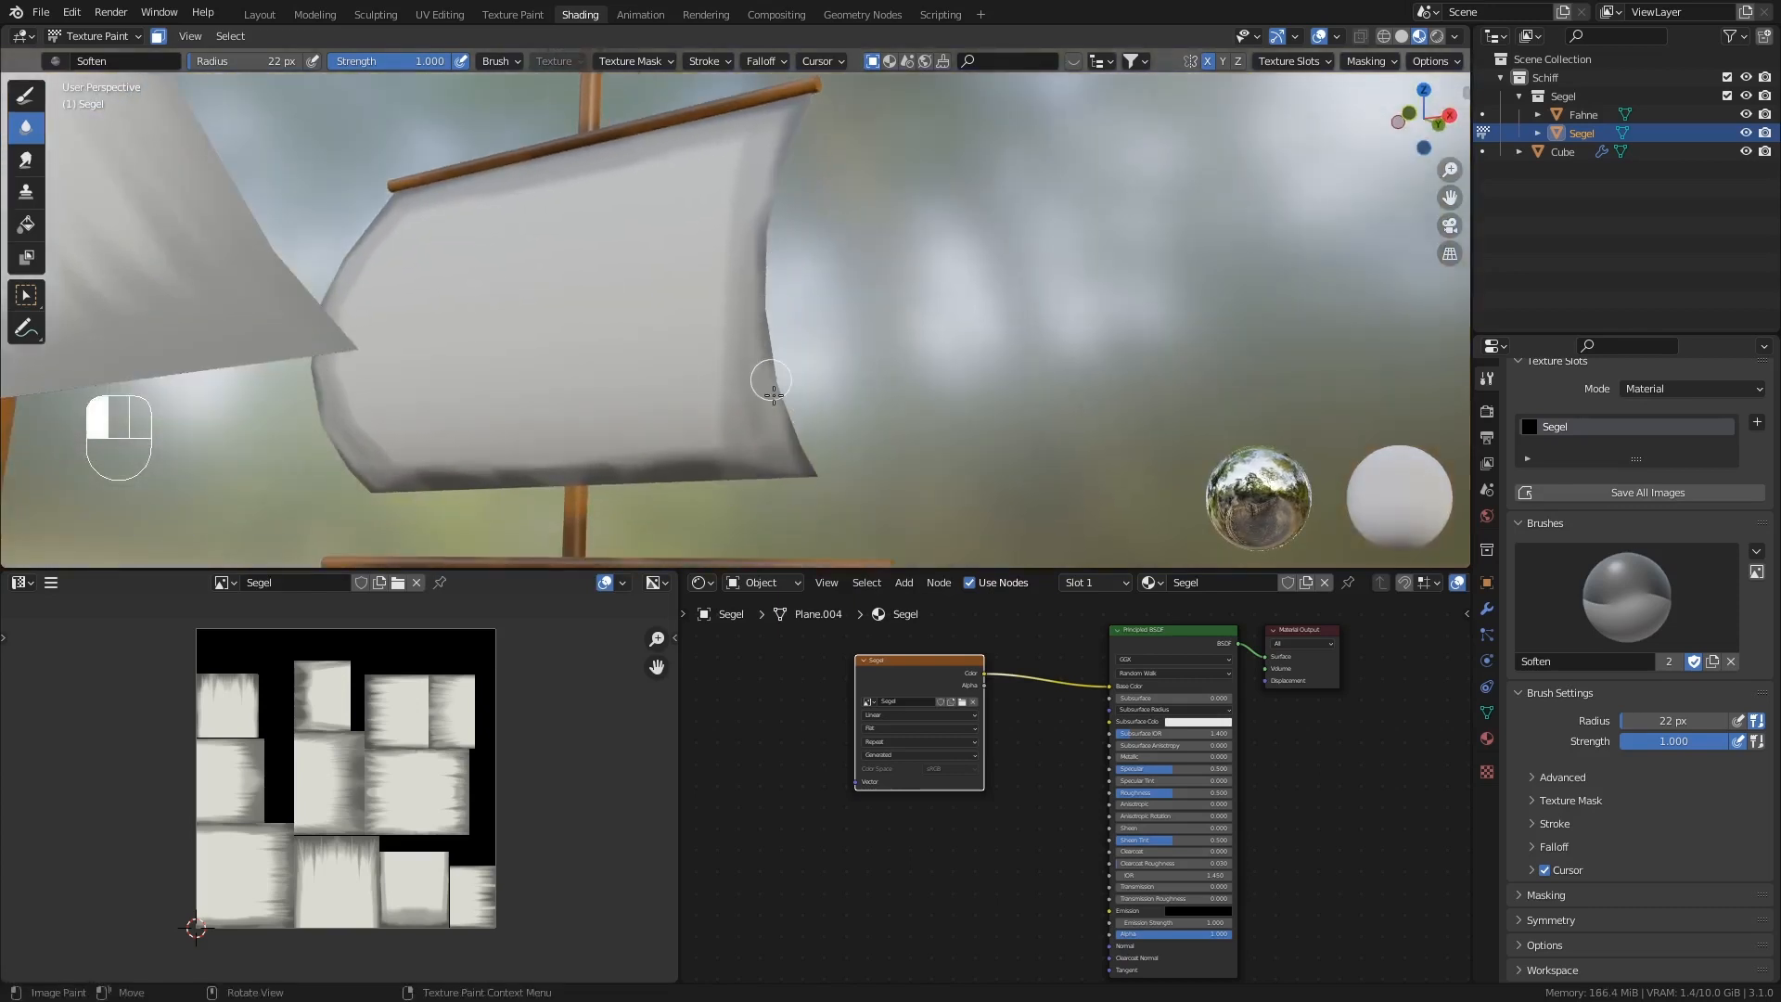
mouse_move(612, 475)
left_mouse_down()
mouse_move(573, 486)
mouse_move(721, 460)
left_mouse_up()
middle_click_drag(732, 417, 766, 455)
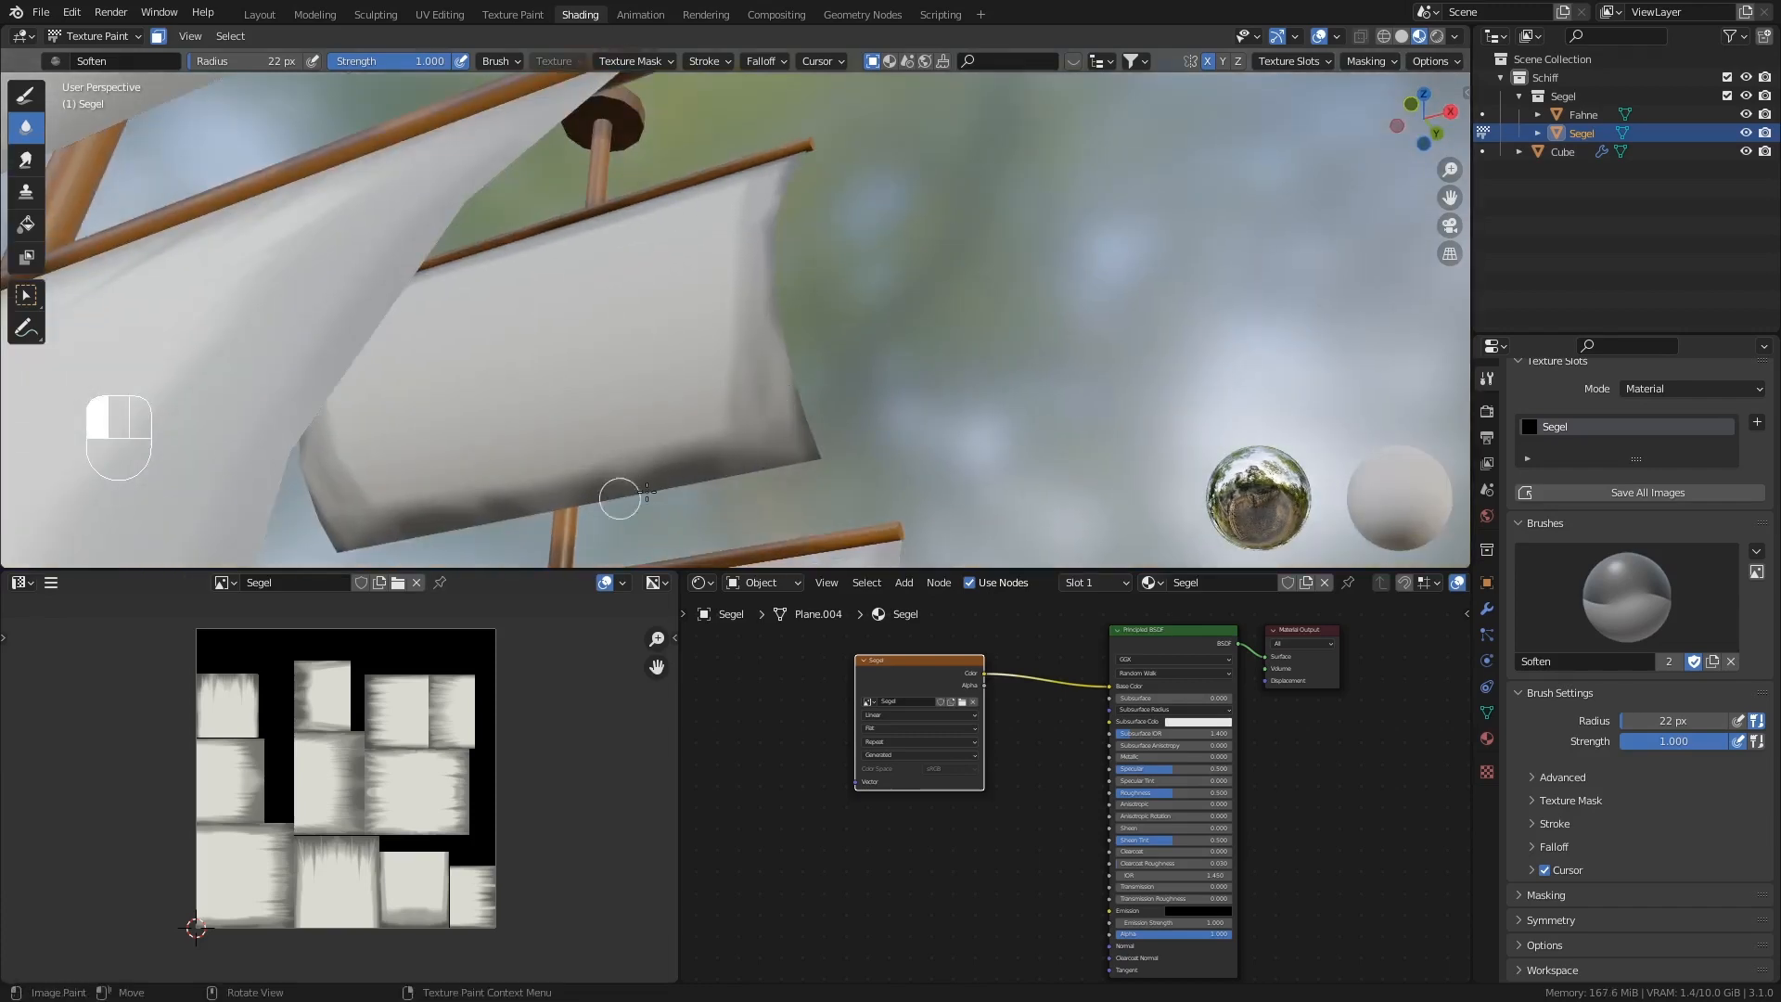
left_click_drag(748, 408, 759, 395)
middle_click_drag(743, 303, 753, 355)
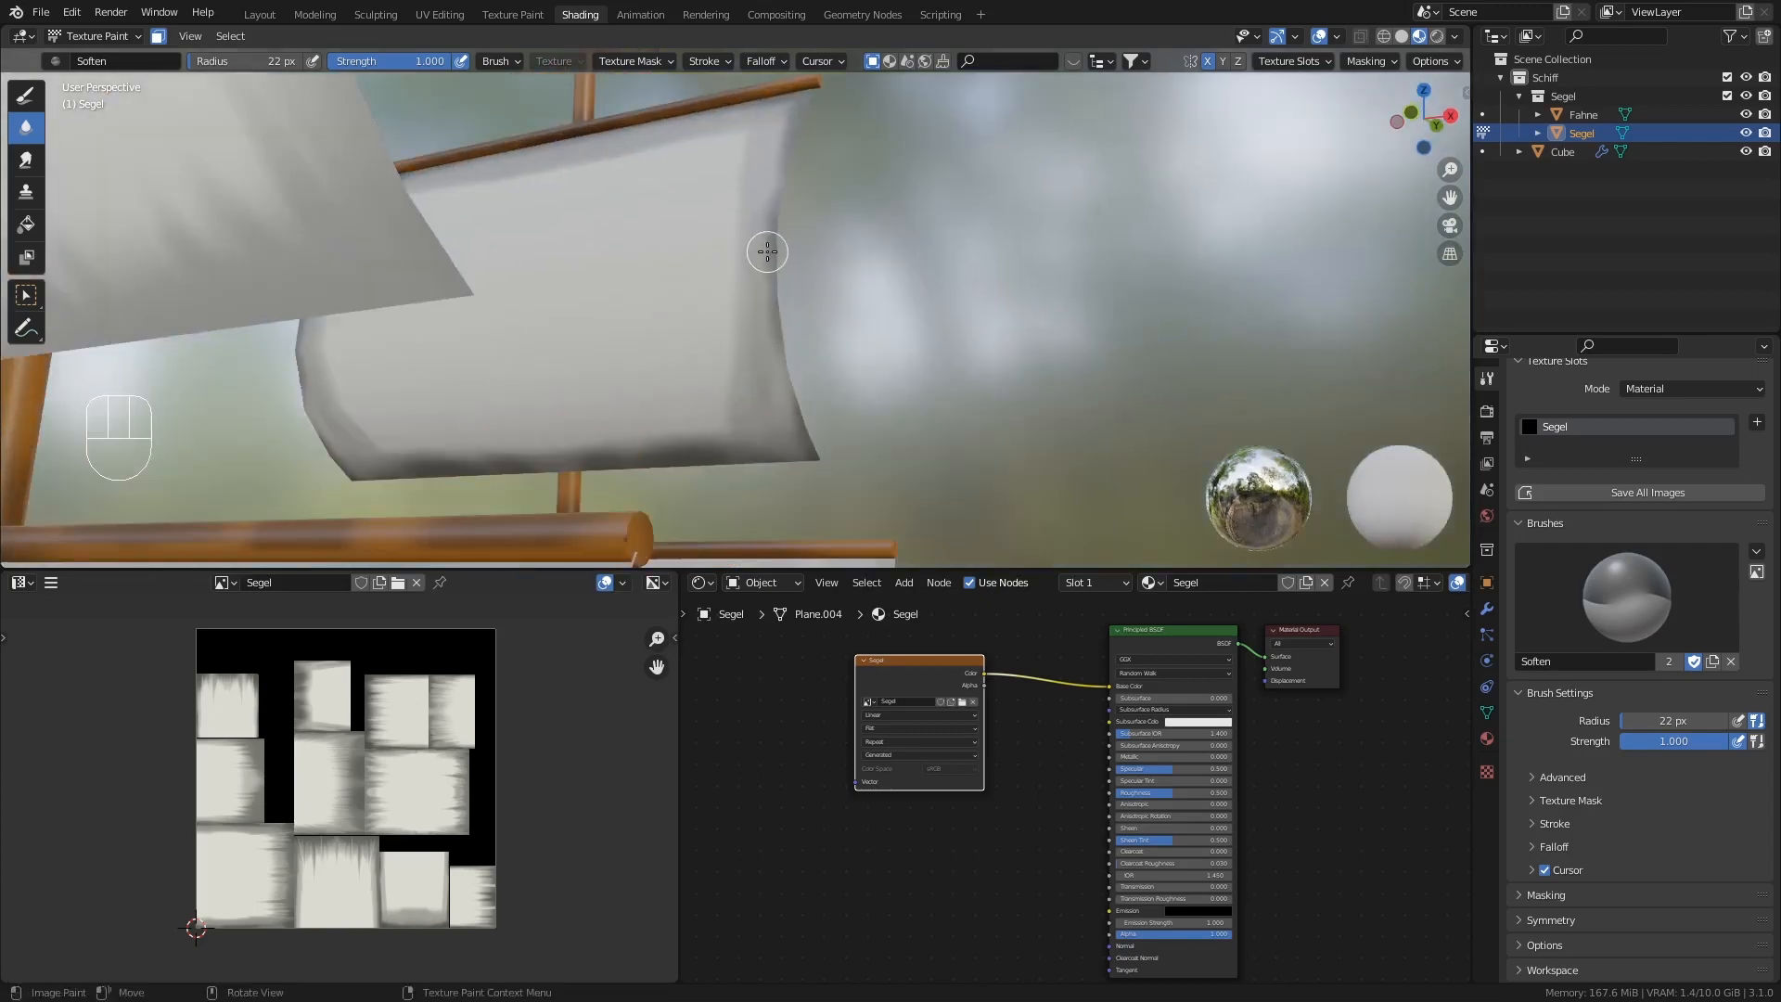
- Blend the remaining hard shading on the side edge, upper corner and top edge of the rear mast's upper sail with the Soften brush
mouse_move(768, 251)
left_mouse_down()
mouse_move(805, 406)
mouse_move(754, 251)
left_mouse_up()
middle_click_drag(754, 251, 762, 278, "shift")
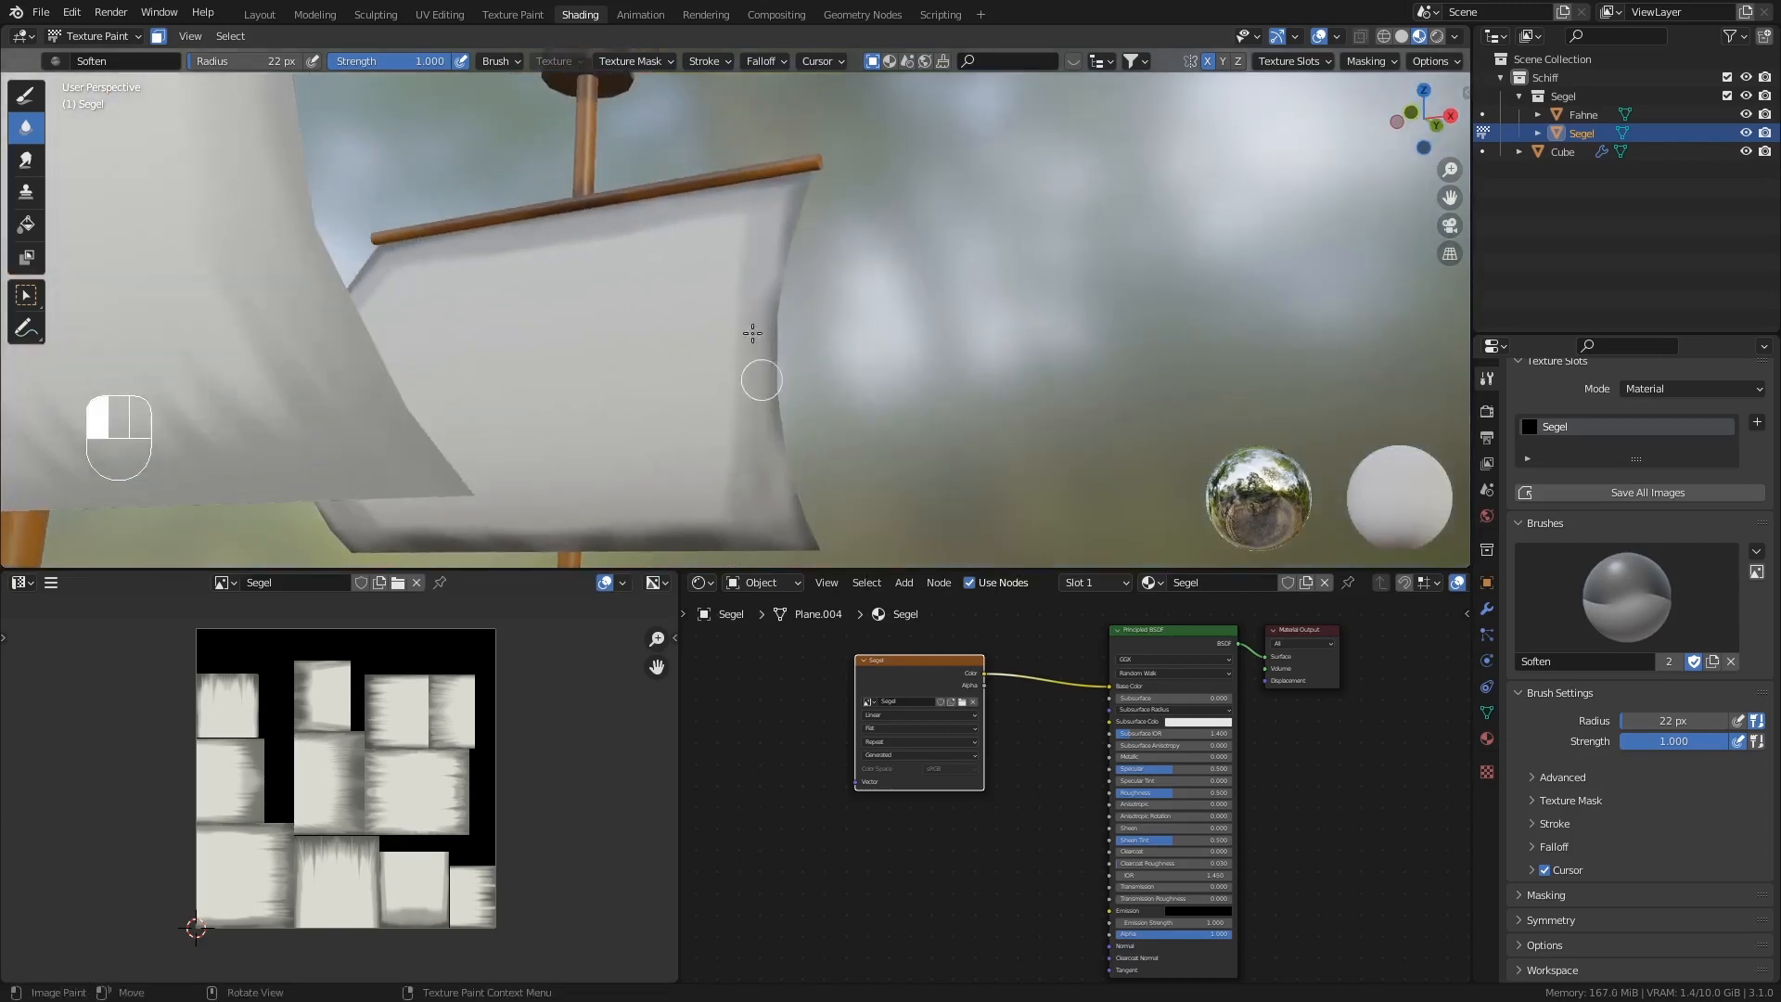
left_click_drag(808, 166, 797, 170)
mouse_move(798, 171)
middle_mouse_down()
mouse_move(732, 214)
mouse_move(742, 297)
middle_mouse_up()
middle_click_drag(742, 297, 621, 243)
left_click_drag(607, 239, 616, 204)
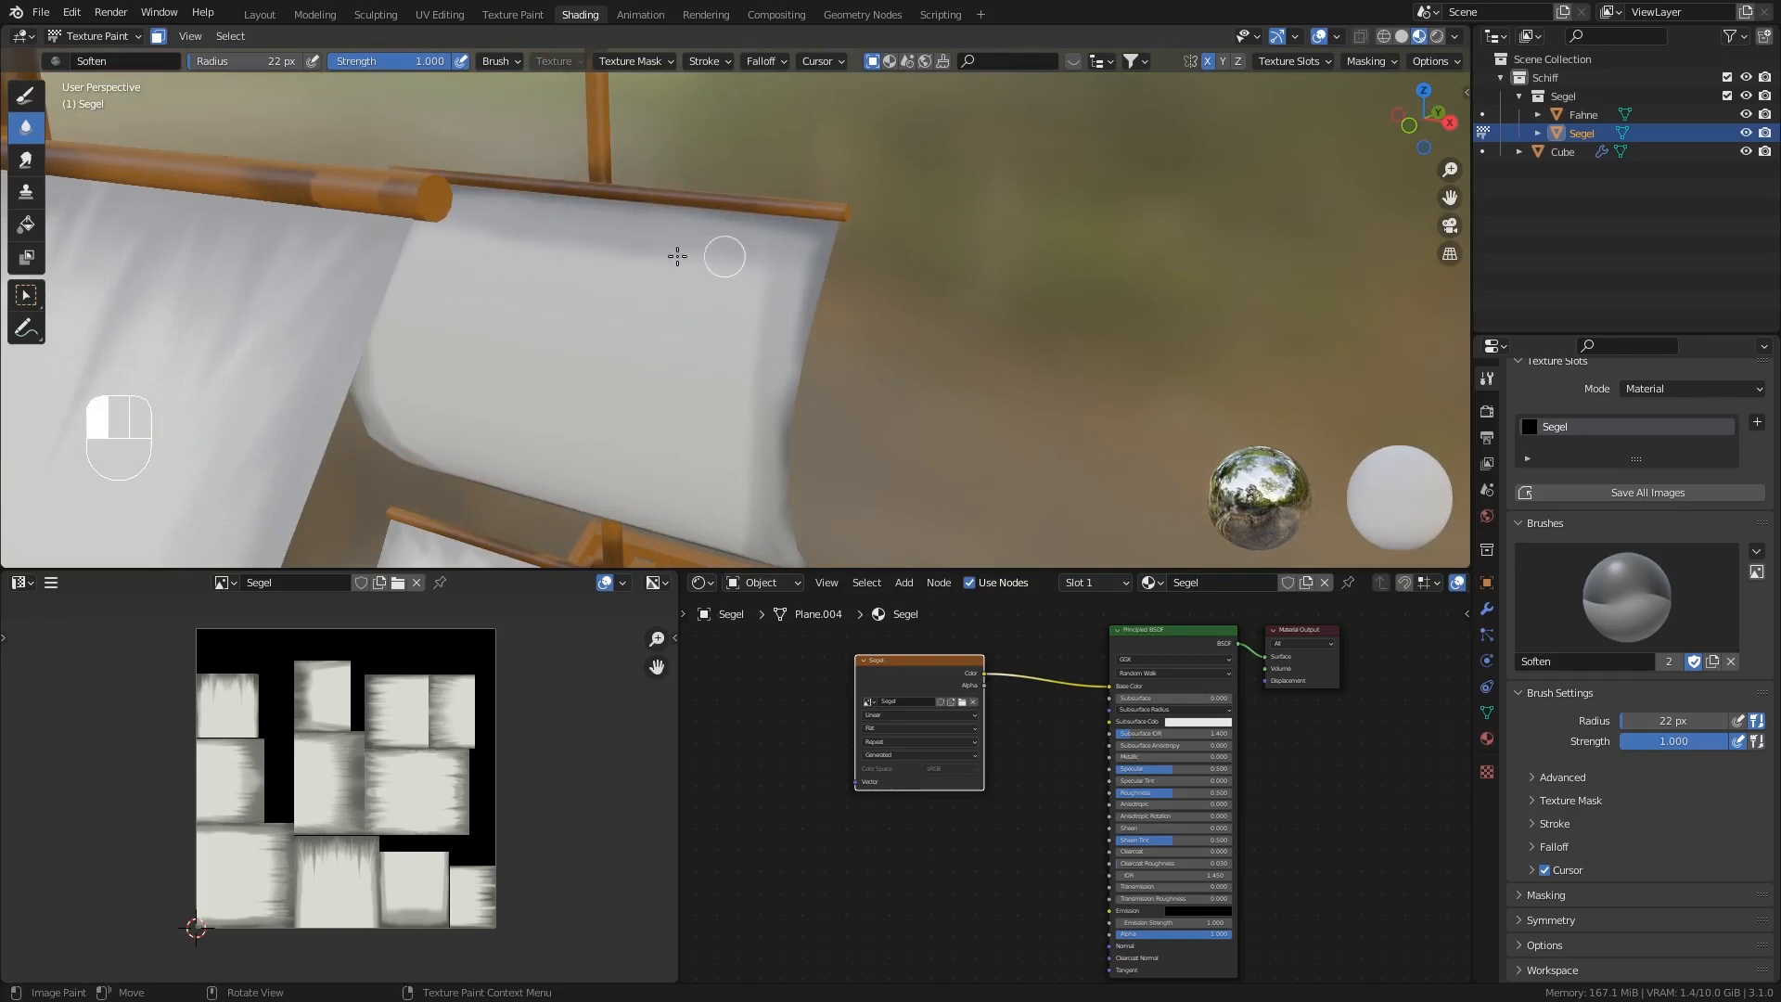
- Smear the middle of the bottom shading on the rear mast's upper sail into fine streaks with a 9 px brush at 0.348 strength
middle_click_drag(786, 455, 816, 330, "shift")
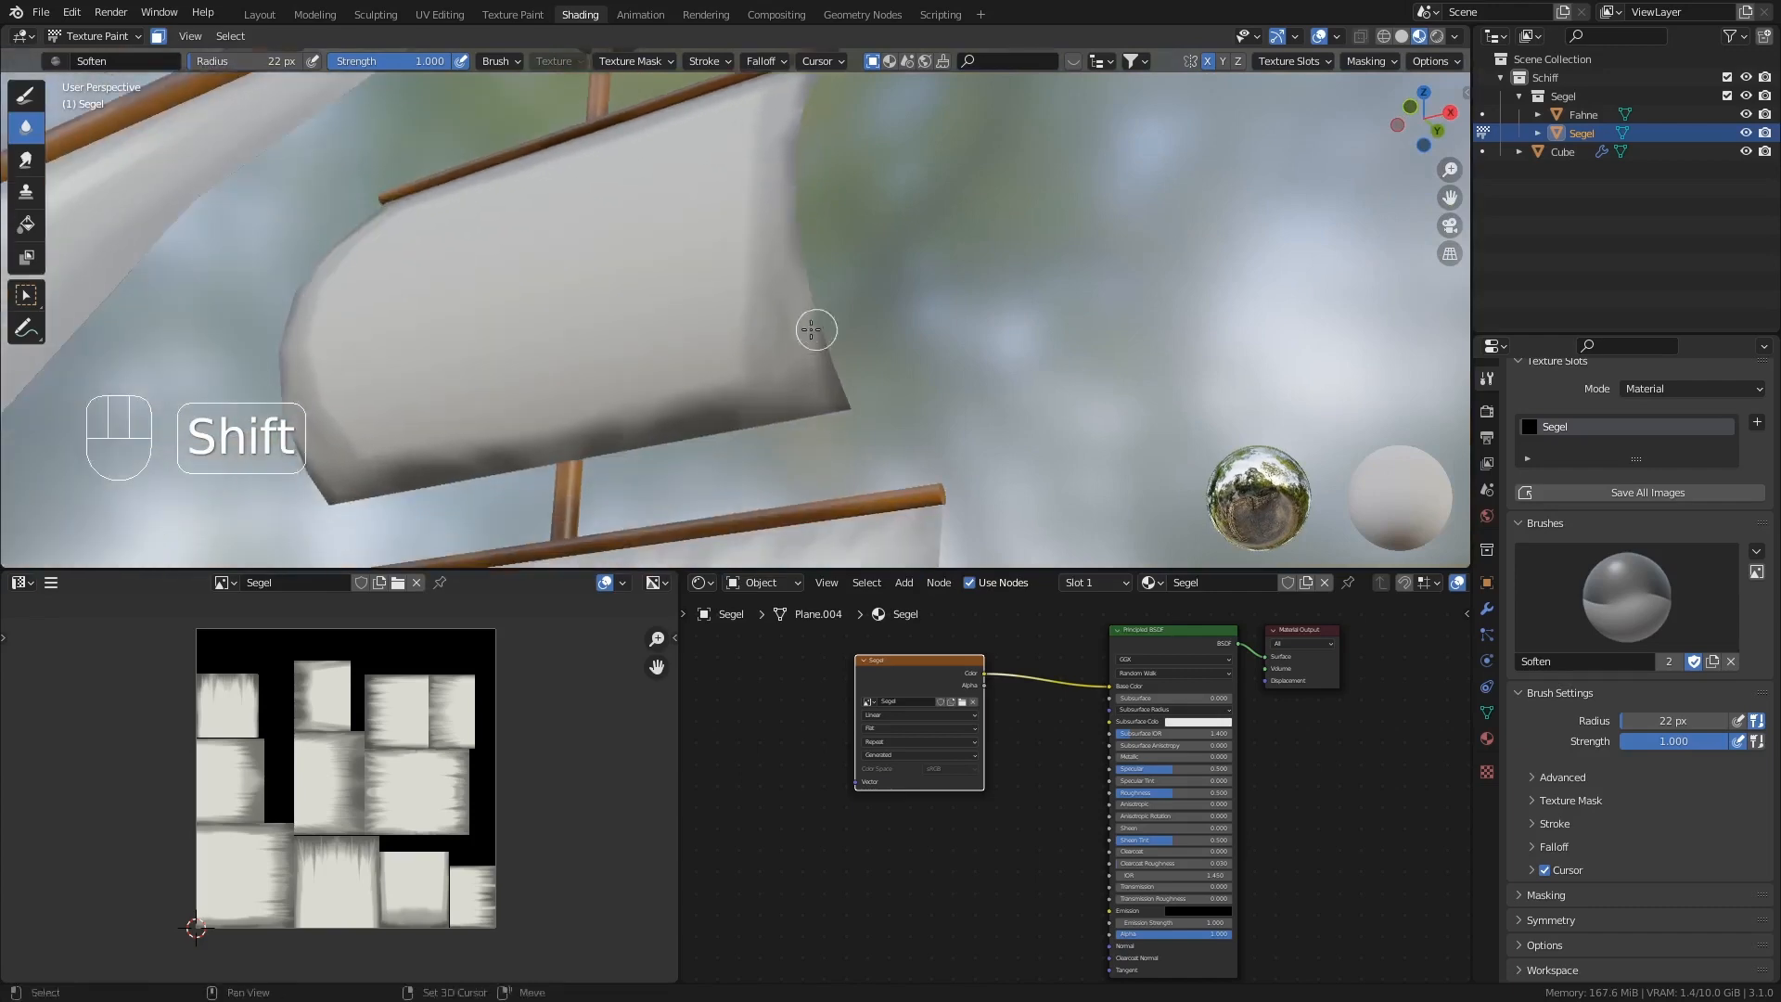
left_click(37, 167)
mouse_move(640, 306)
middle_mouse_down()
mouse_move(676, 386)
mouse_move(704, 382)
middle_mouse_up()
key("f")
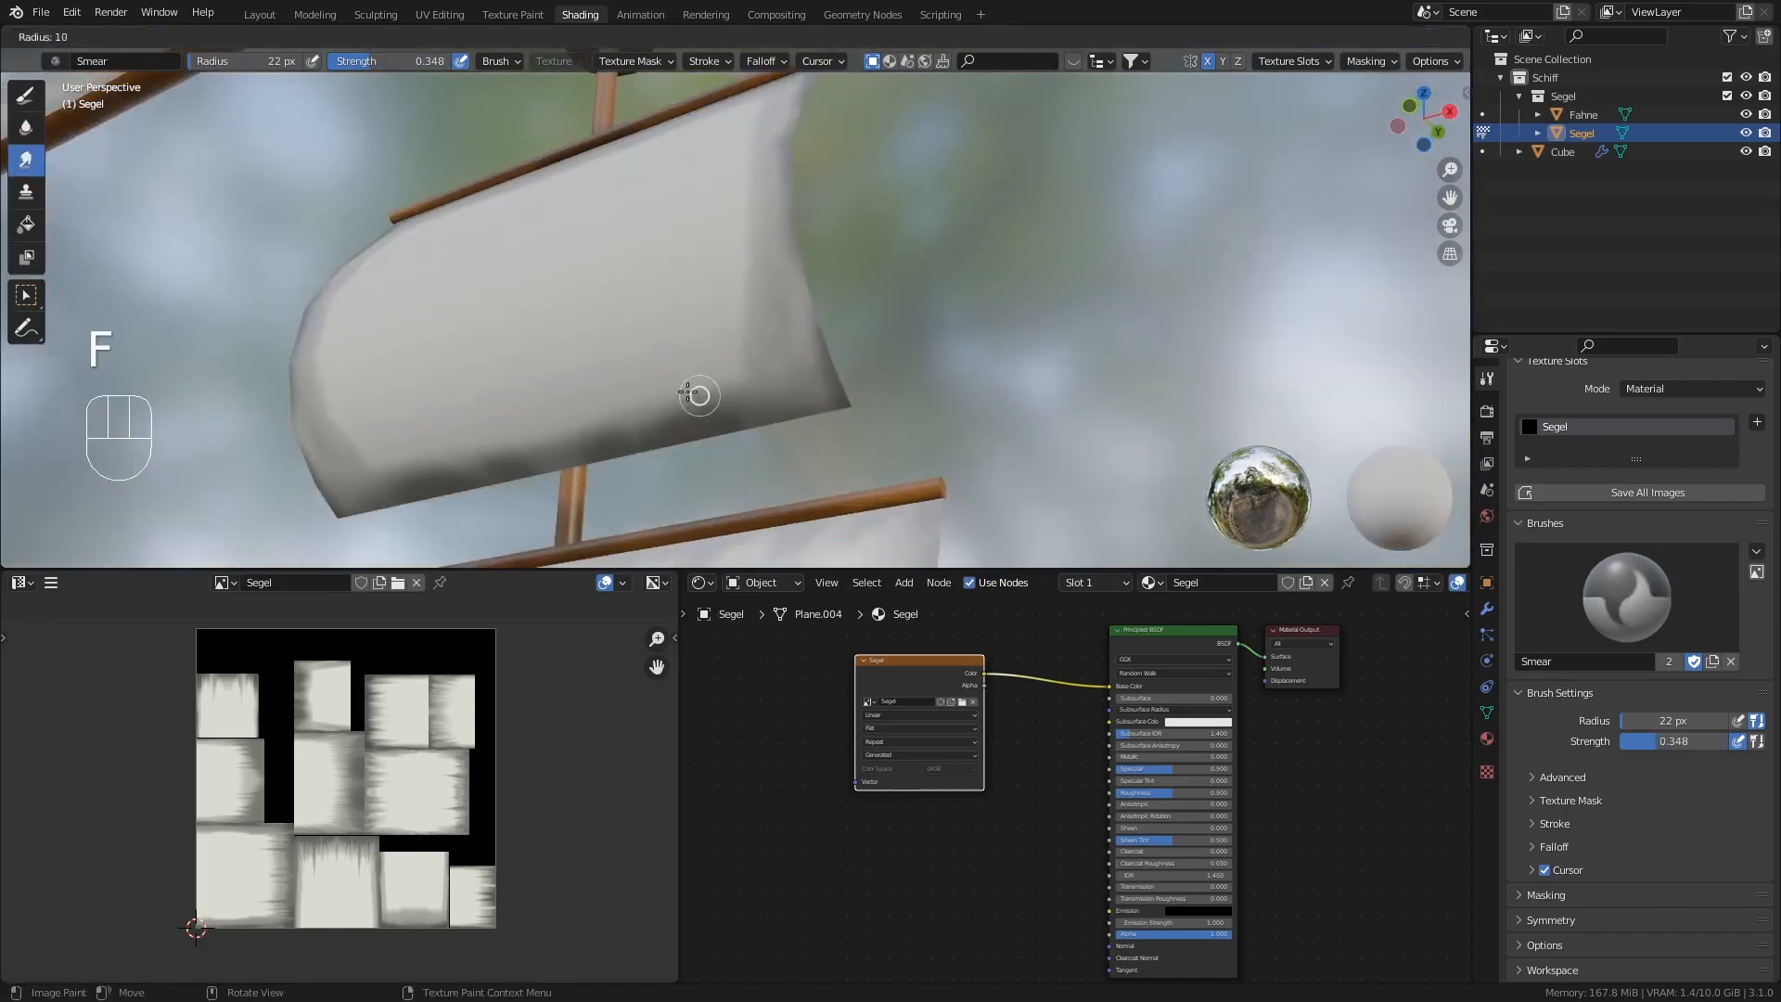
left_click(690, 393)
mouse_move(601, 459)
left_mouse_down()
mouse_move(579, 359)
mouse_move(557, 365)
mouse_move(590, 329)
left_mouse_up()
left_click_drag(633, 441, 631, 433)
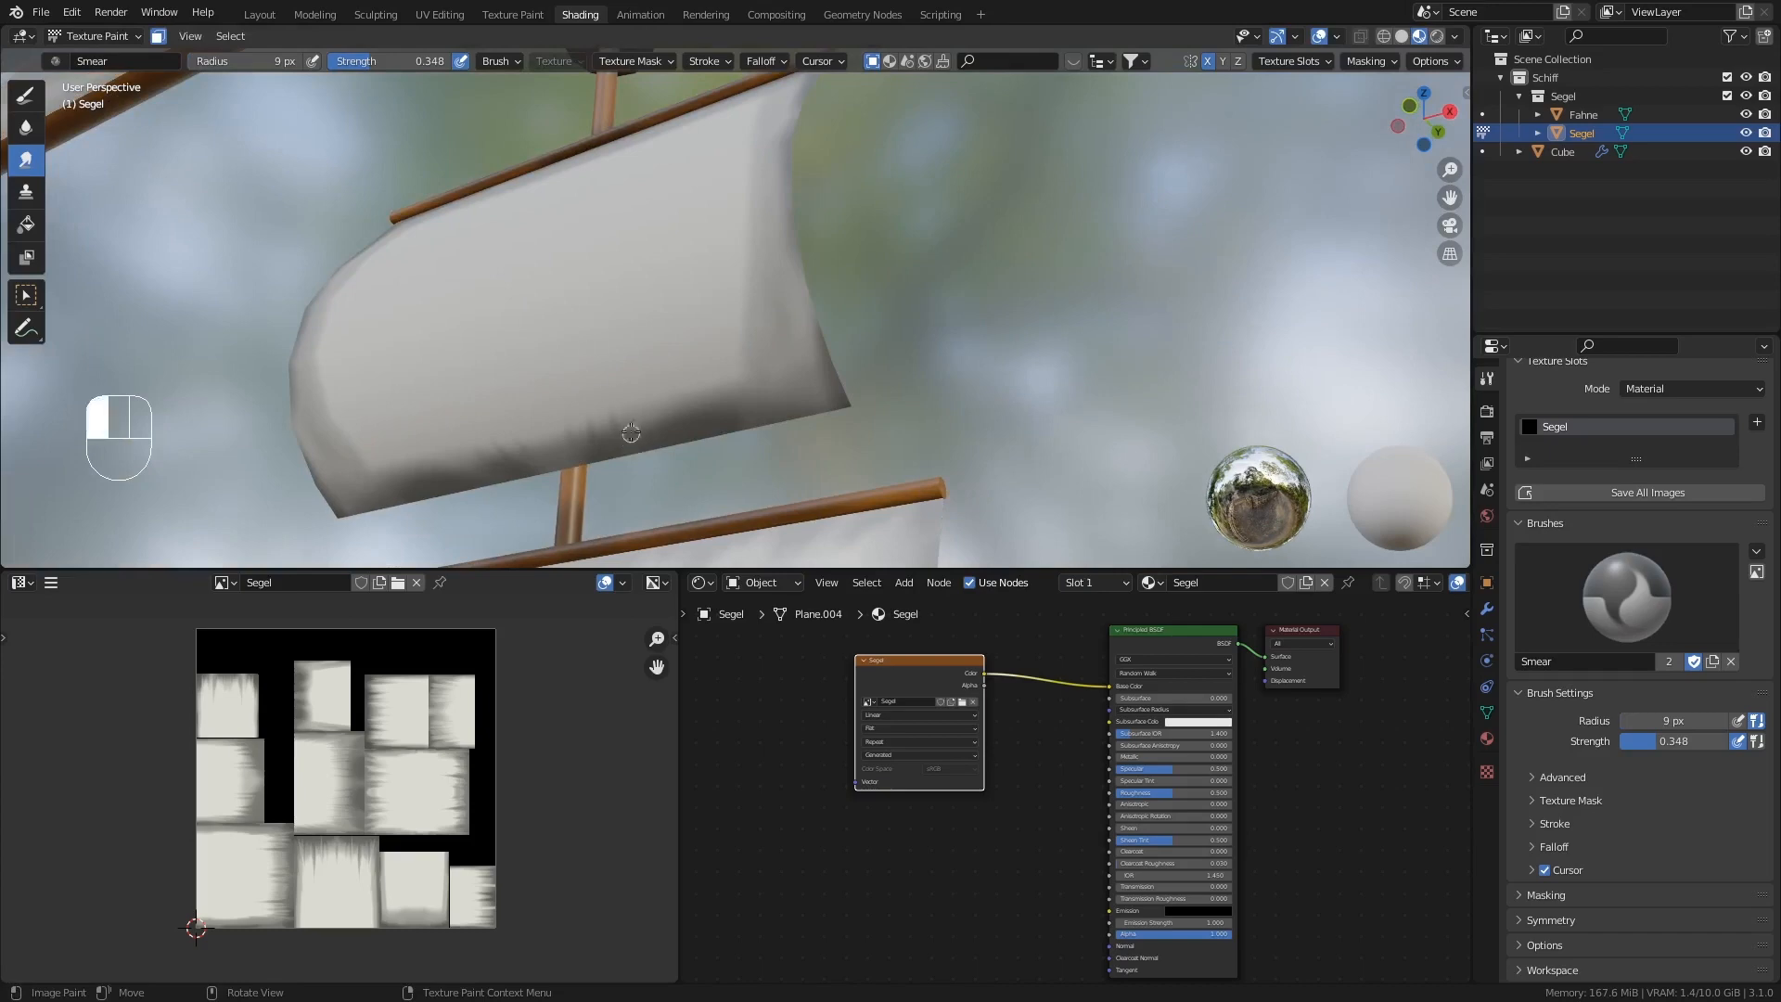
middle_click_drag(631, 433, 618, 362)
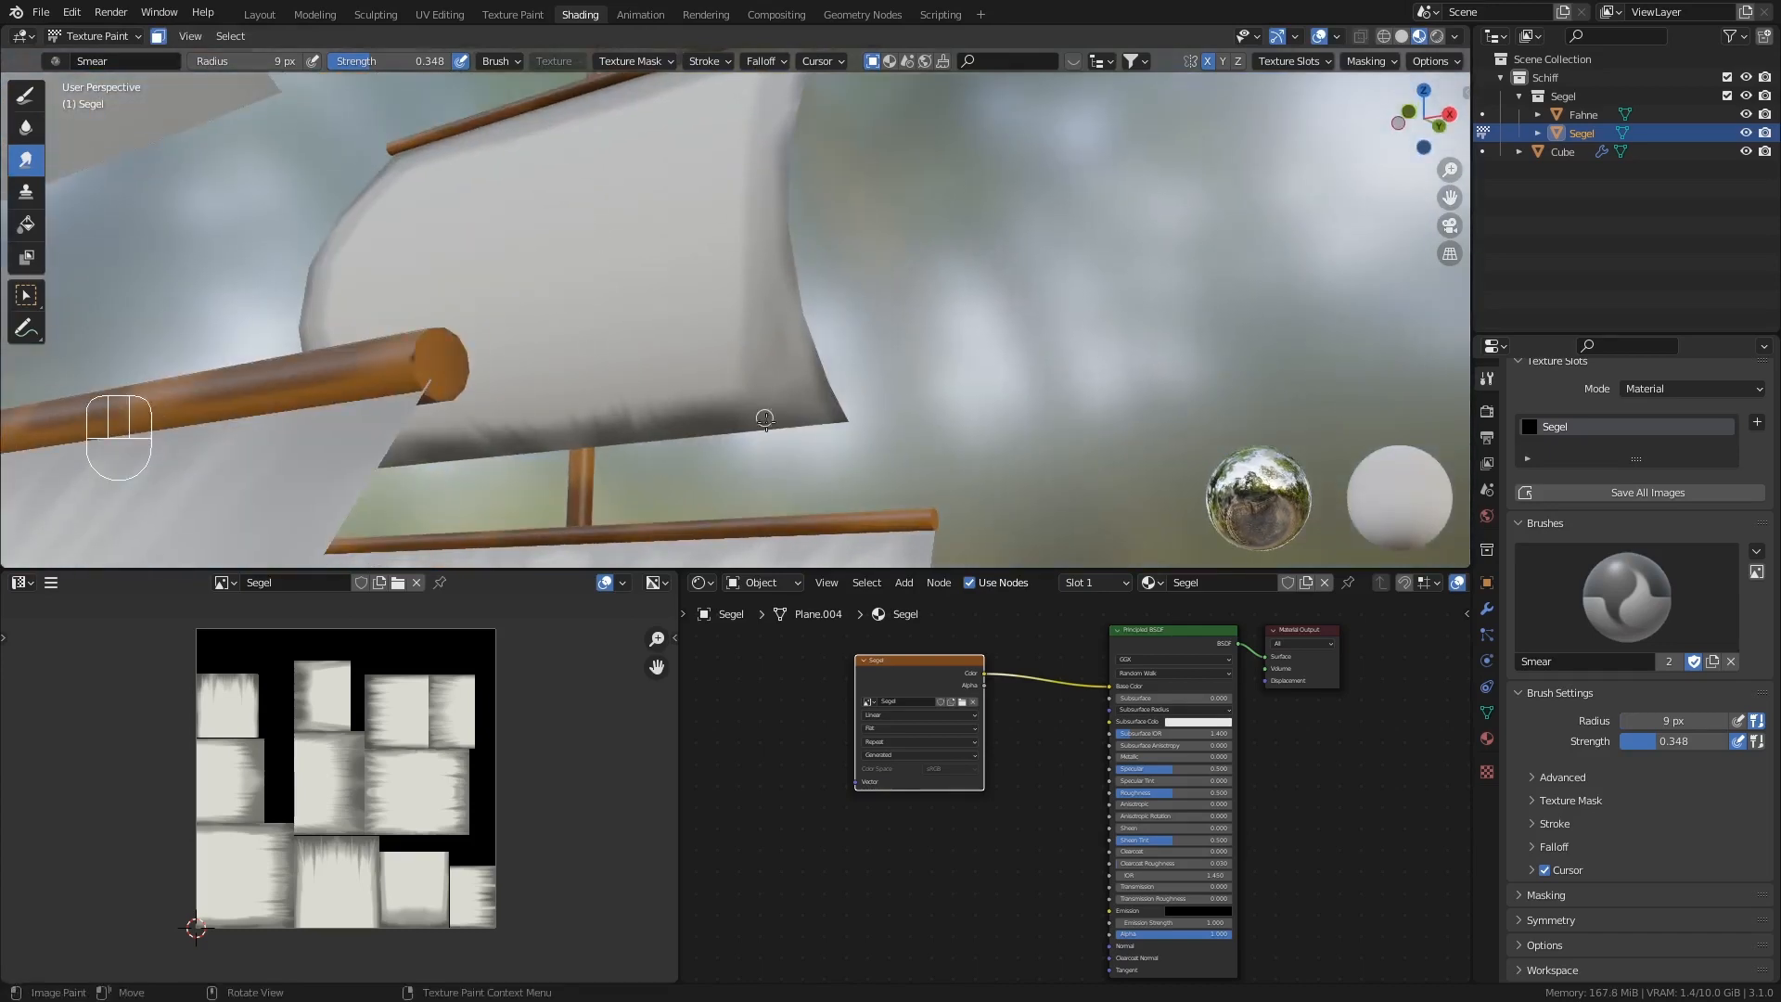
- Smear the rest of the bottom shading and lower corner of the rear mast's upper sail into streaks, varying the radius and ending at 16 px
key("f")
left_click(807, 385)
mouse_move(782, 401)
left_mouse_down()
mouse_move(660, 282)
mouse_move(638, 231)
left_mouse_up()
left_click_drag(809, 374, 710, 292)
mouse_move(777, 388)
left_mouse_down()
mouse_move(781, 365)
mouse_move(740, 340)
mouse_move(797, 380)
mouse_move(721, 309)
left_mouse_up()
key("f")
left_click(760, 351)
mouse_move(721, 424)
left_mouse_down()
mouse_move(680, 326)
mouse_move(648, 327)
left_mouse_up()
key("f")
left_click(664, 441)
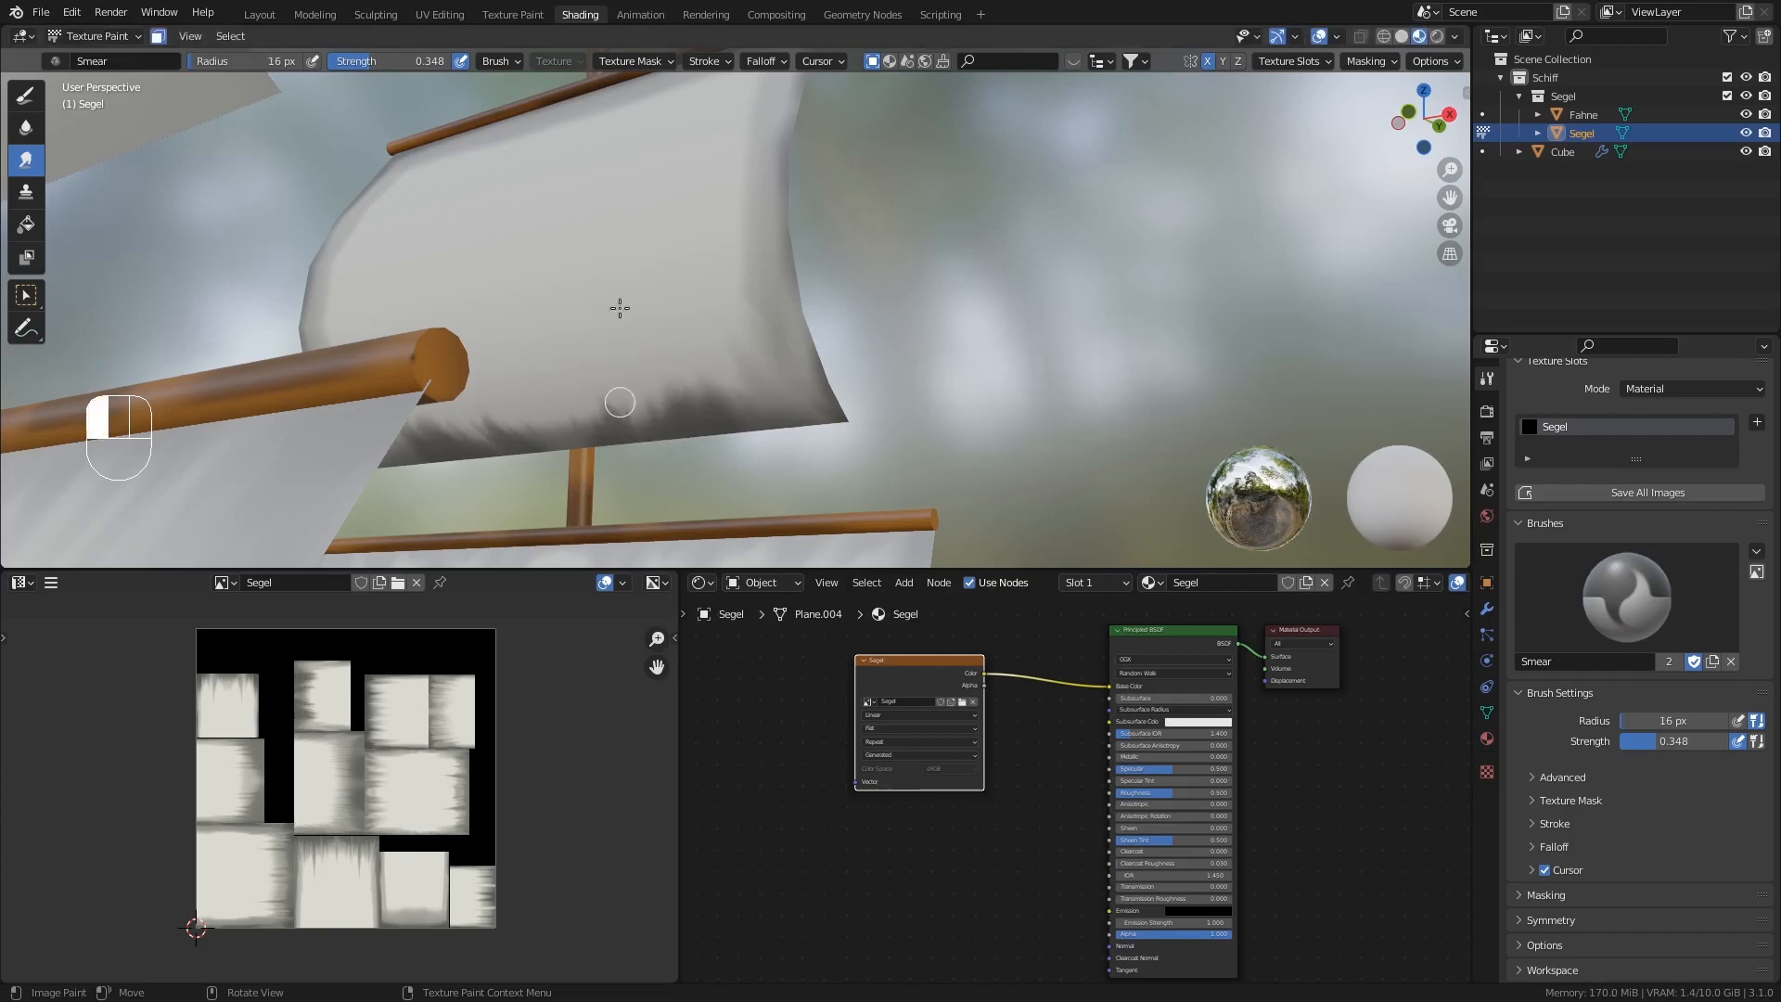
scroll(613, 208, "down", 3)
middle_click_drag(647, 257, 656, 306)
middle_click_drag(696, 95, 700, 230, "shift")
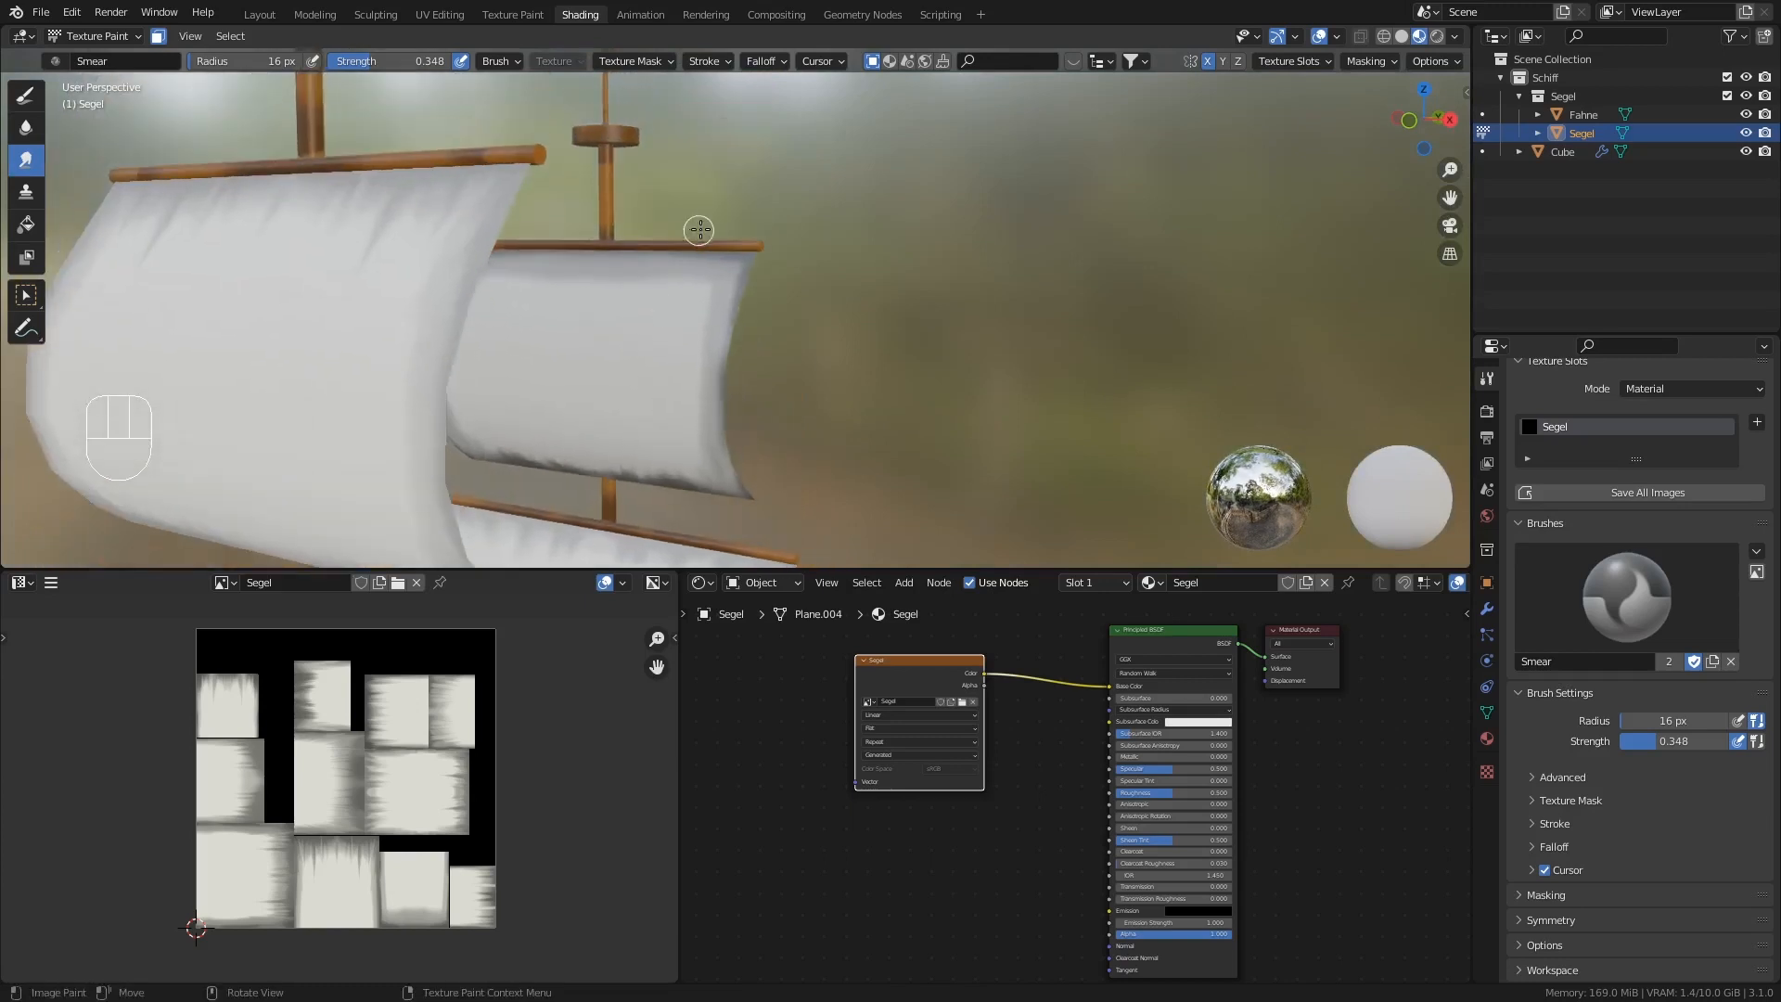
- Smear the top-edge shading of the rear mast's upper sail into downward streaks with a 27 px brush
scroll(737, 257, "up", 1)
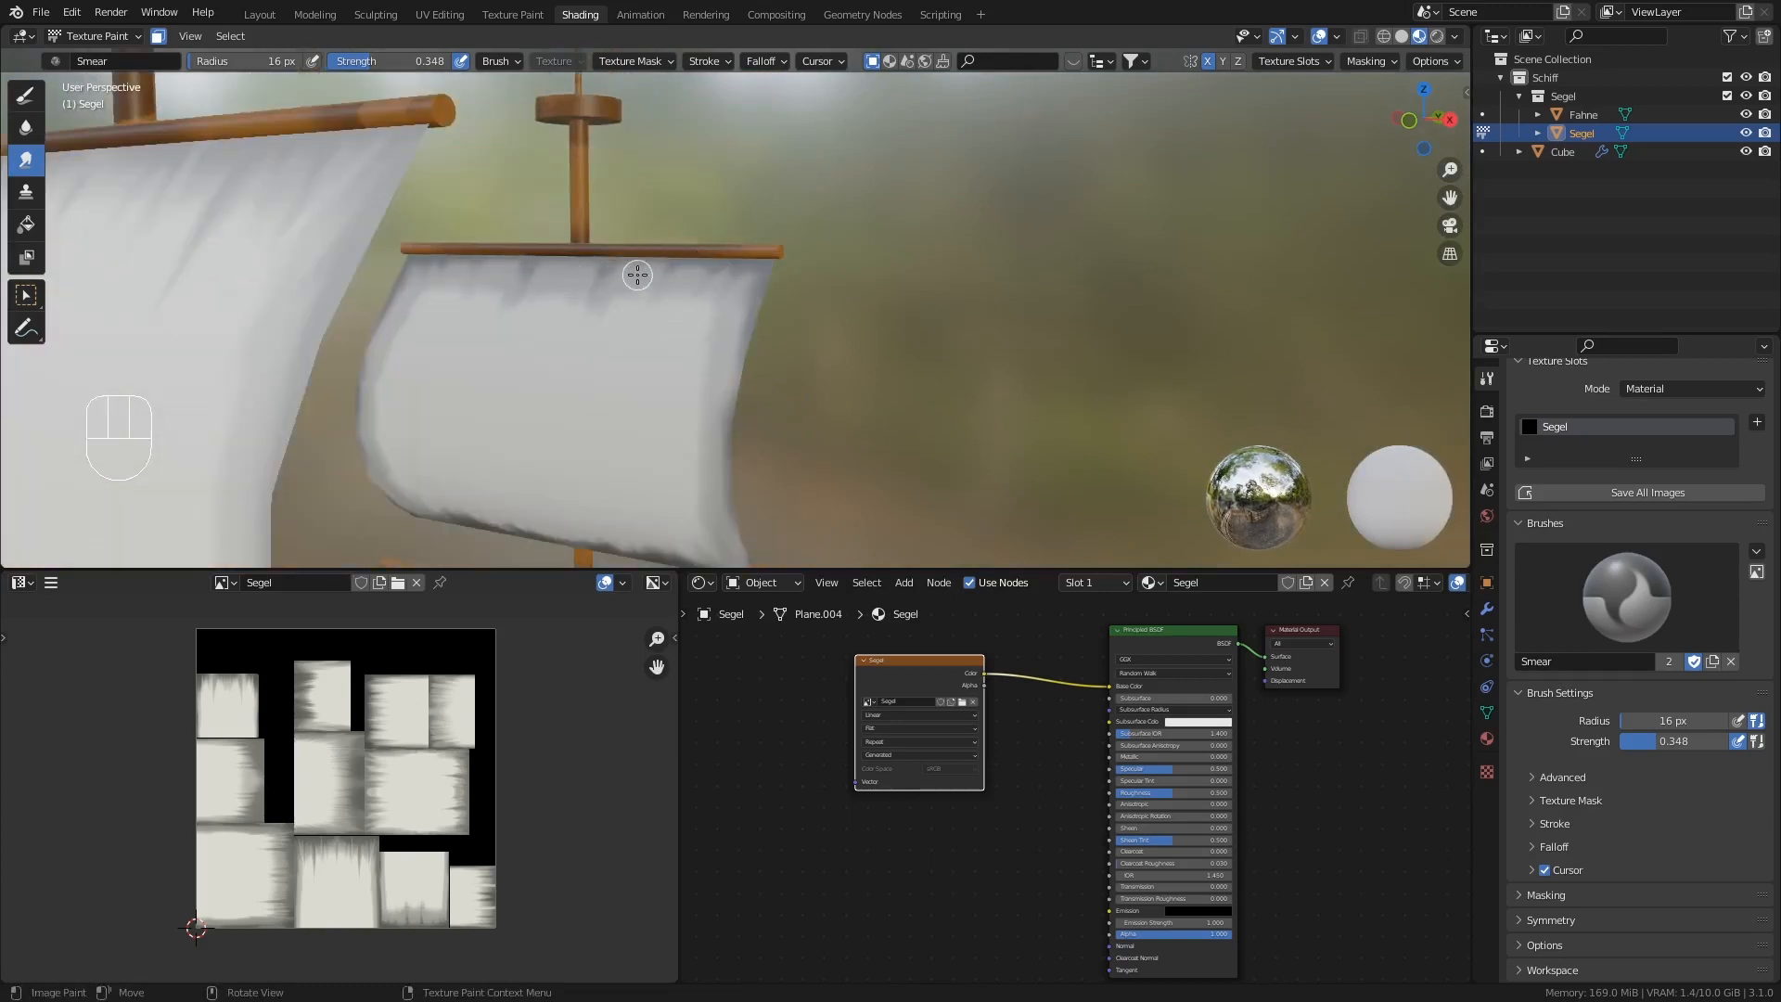
scroll(659, 269, "up", 1)
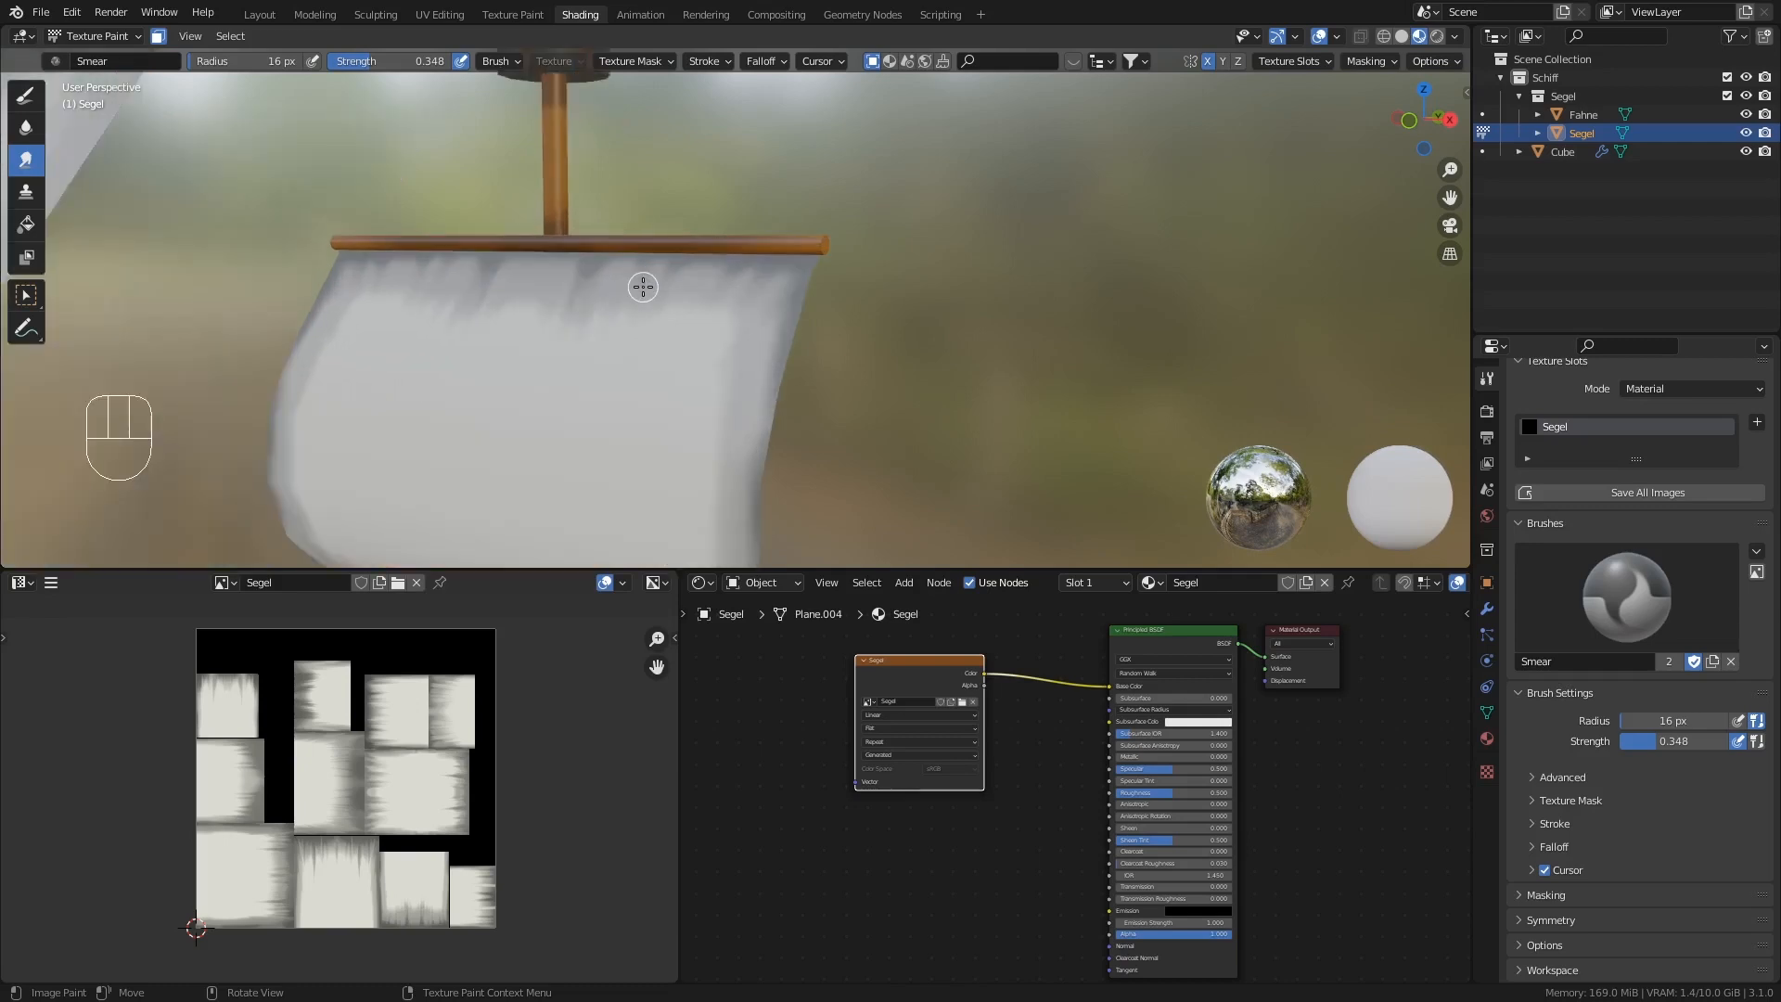
key("f")
left_click(674, 330)
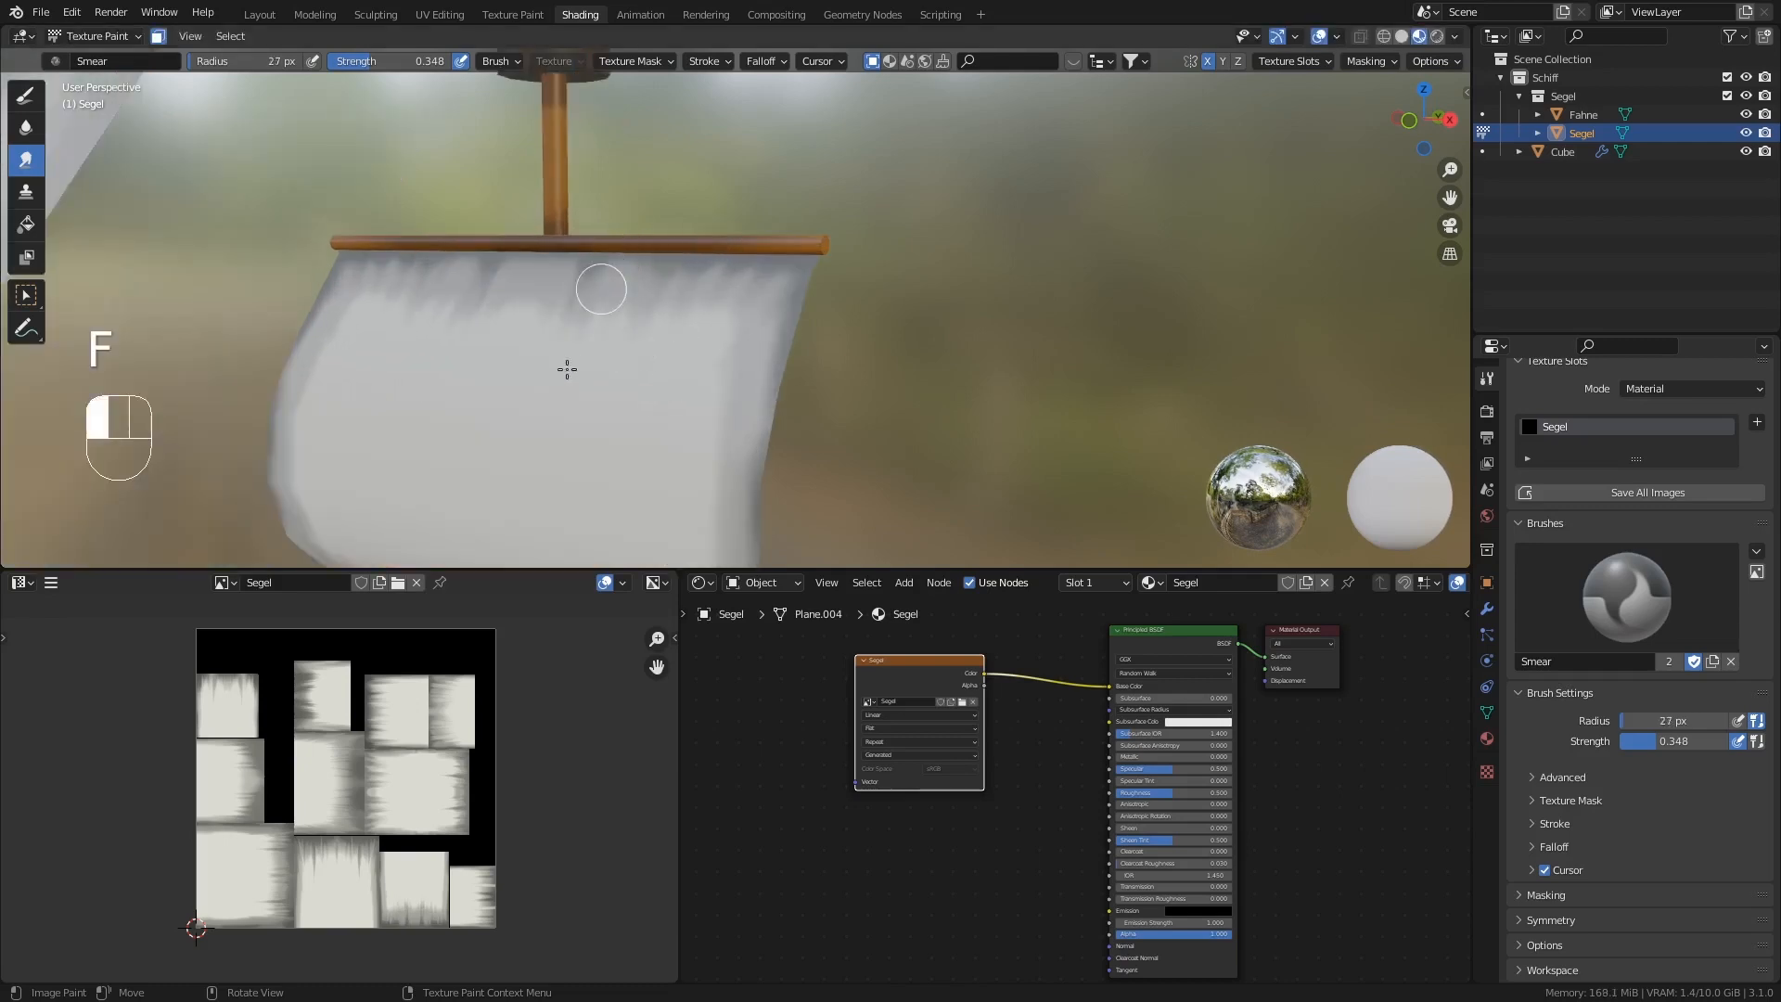
mouse_move(567, 369)
left_mouse_down()
mouse_move(524, 423)
mouse_move(568, 337)
left_mouse_up()
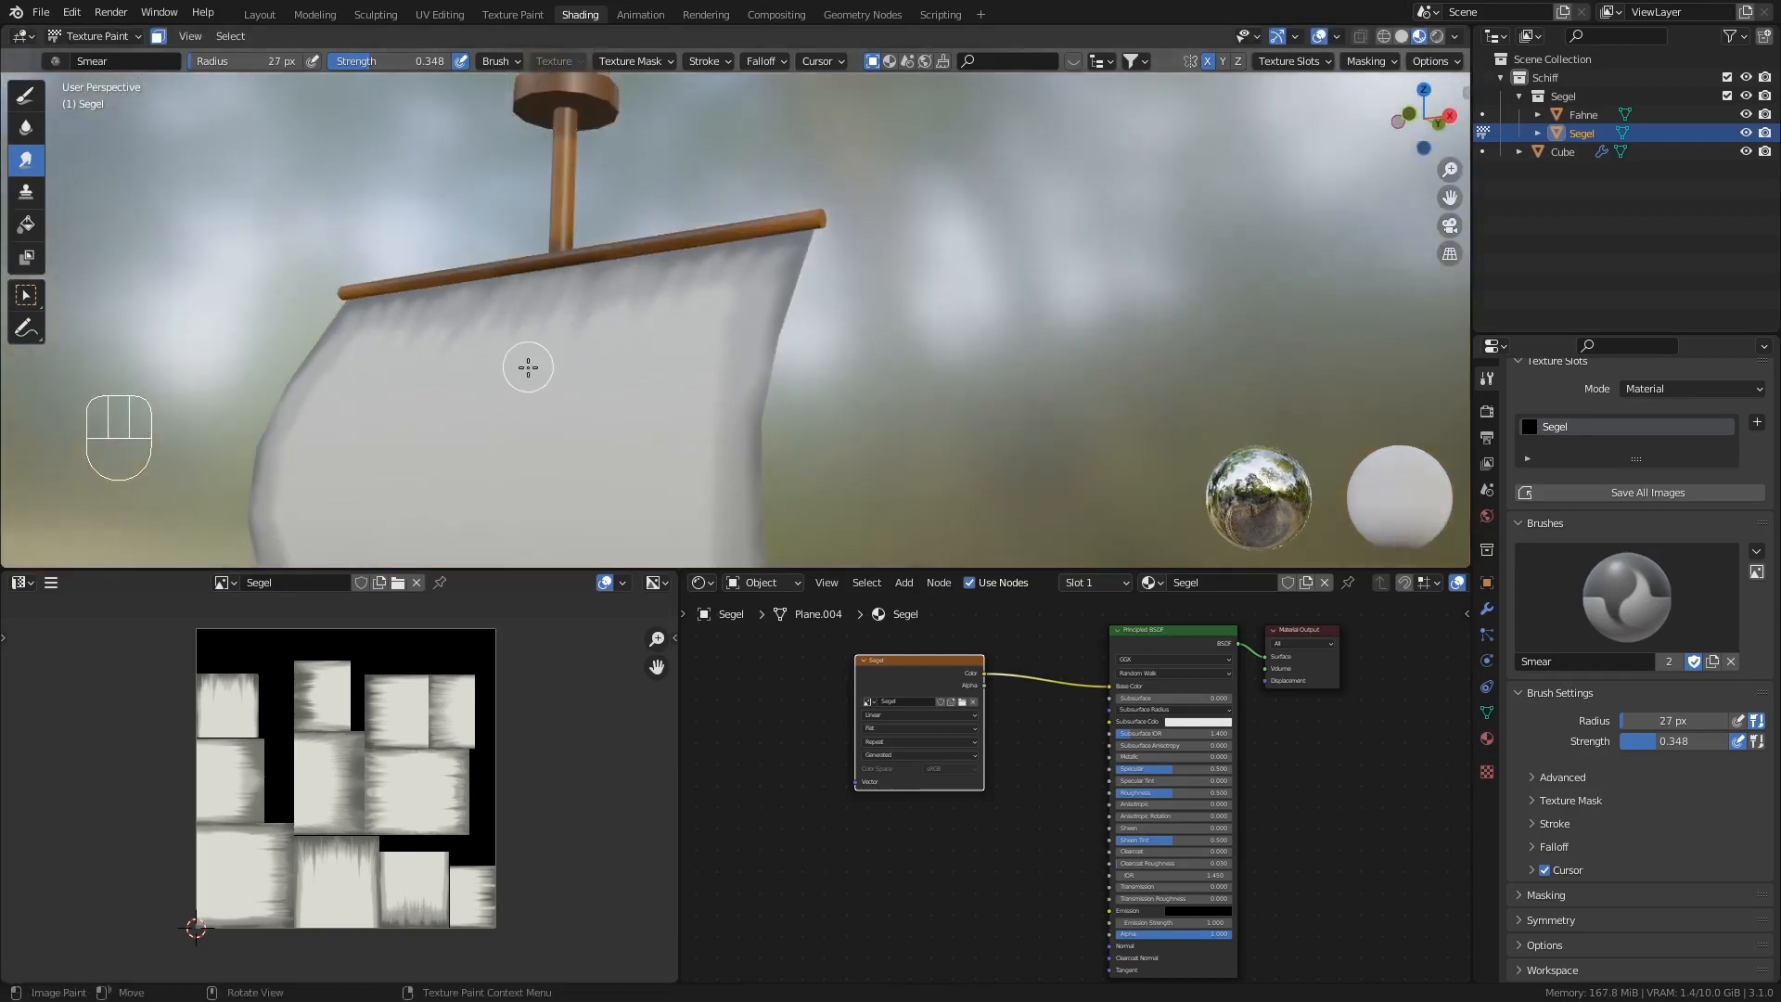
mouse_move(520, 366)
middle_mouse_down()
mouse_move(612, 306)
mouse_move(623, 256)
middle_mouse_up()
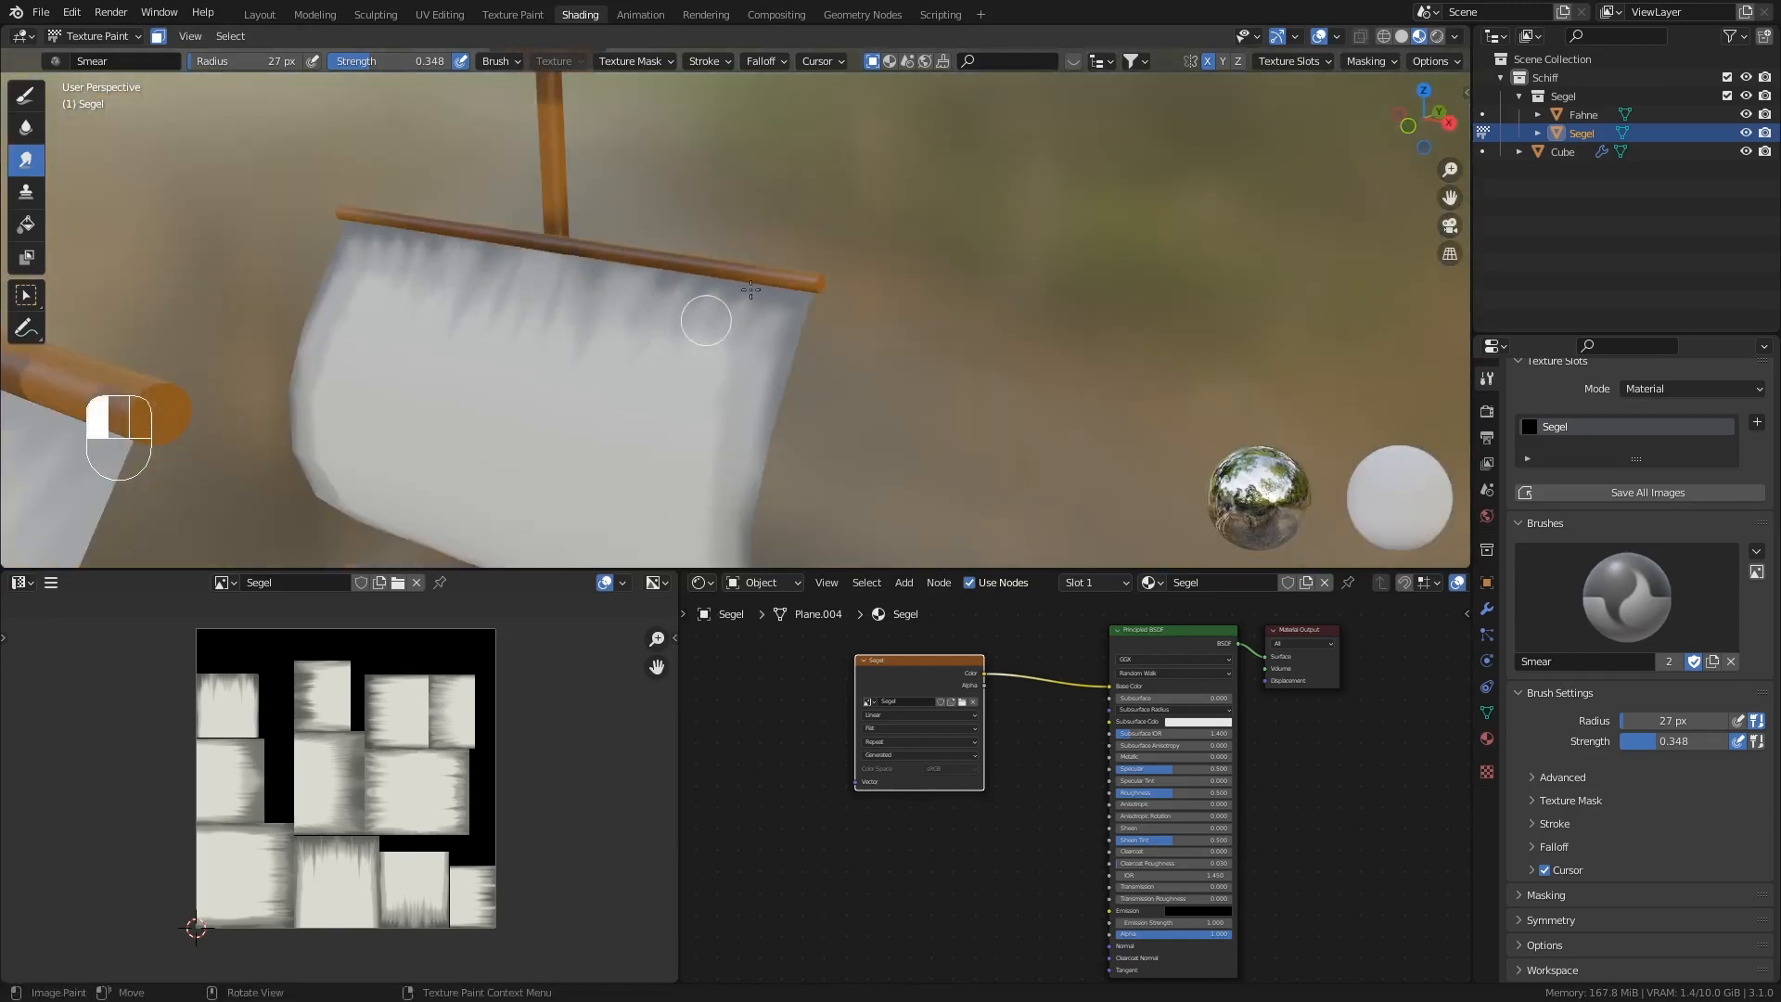
mouse_move(705, 321)
middle_mouse_down()
mouse_move(788, 275)
mouse_move(720, 366)
mouse_move(659, 337)
mouse_move(699, 436)
mouse_move(644, 386)
mouse_move(678, 398)
mouse_move(664, 390)
middle_mouse_up()
- Paint over the shading on the rear mast's upper sail with TexDraw in the off-white Segel palette colour at 55 px radius
left_click(26, 96)
left_click(1610, 861)
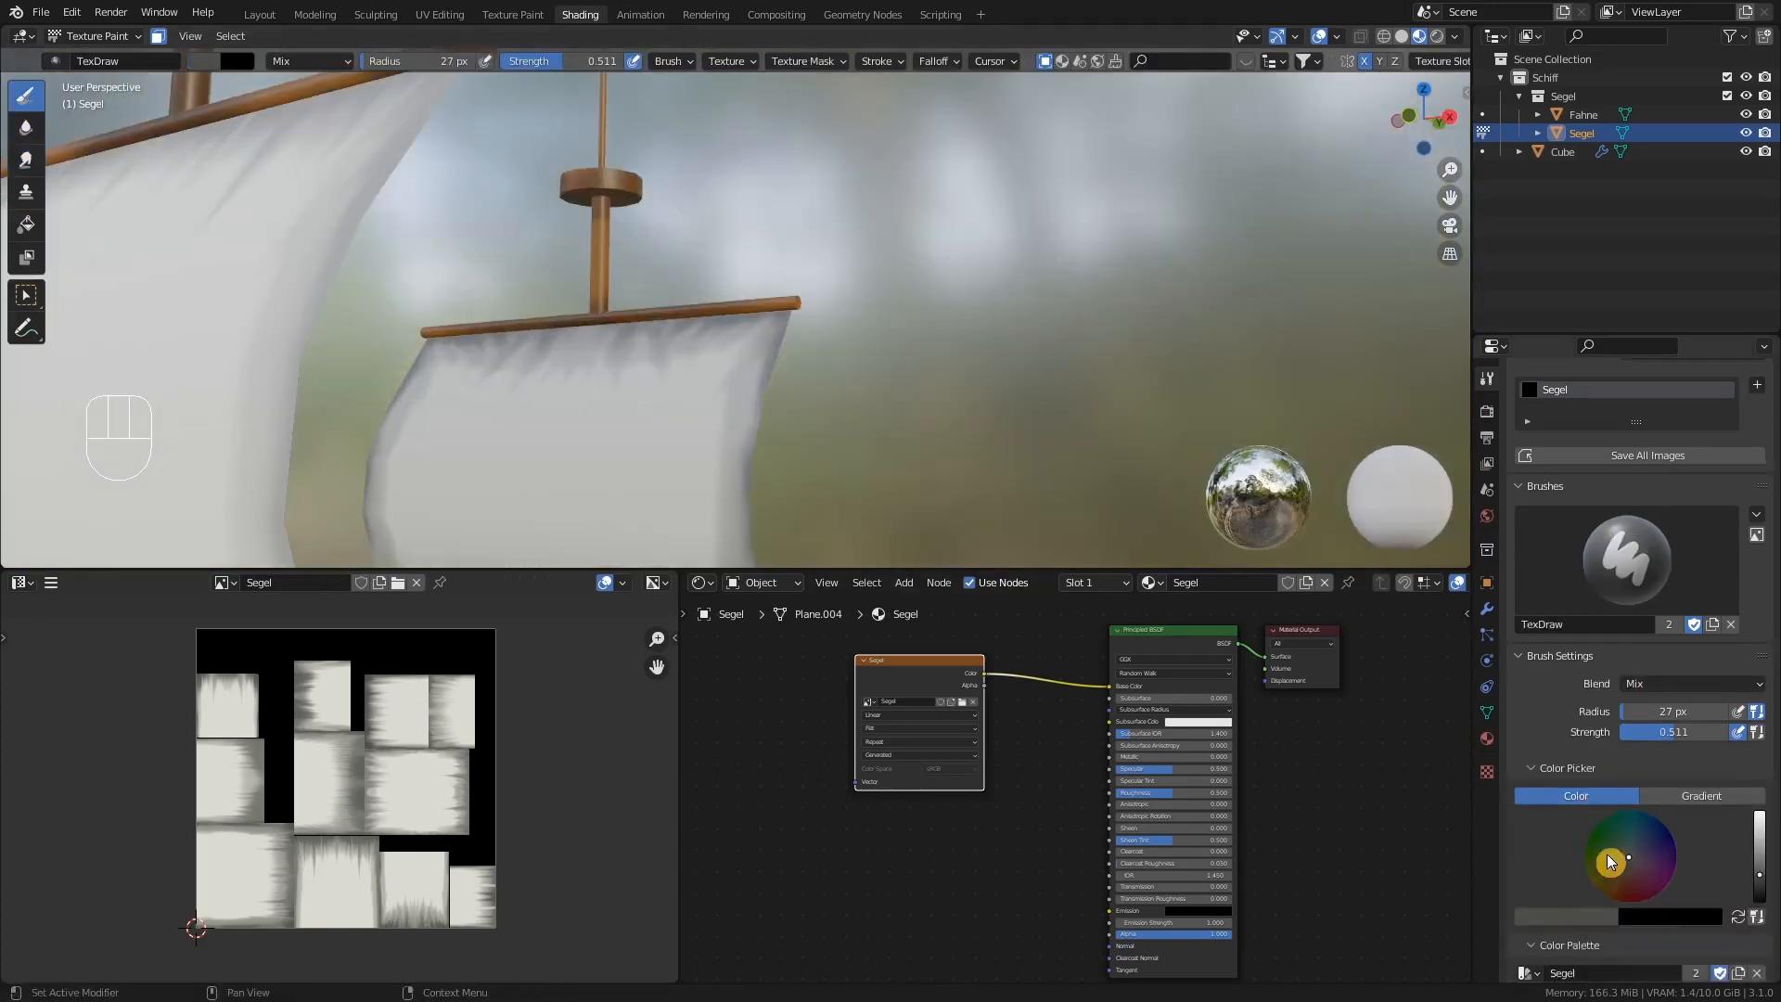
scroll(1609, 861, "down", 2)
left_click(1521, 946)
mouse_move(610, 359)
middle_mouse_down()
mouse_move(631, 393)
mouse_move(704, 424)
mouse_move(684, 386)
middle_mouse_up()
key("f")
left_click(659, 378)
left_click_drag(631, 361, 598, 399)
middle_click_drag(695, 441, 747, 447)
mouse_move(746, 447)
middle_mouse_down("shift")
mouse_move(708, 390)
mouse_move(708, 274)
middle_mouse_up("shift")
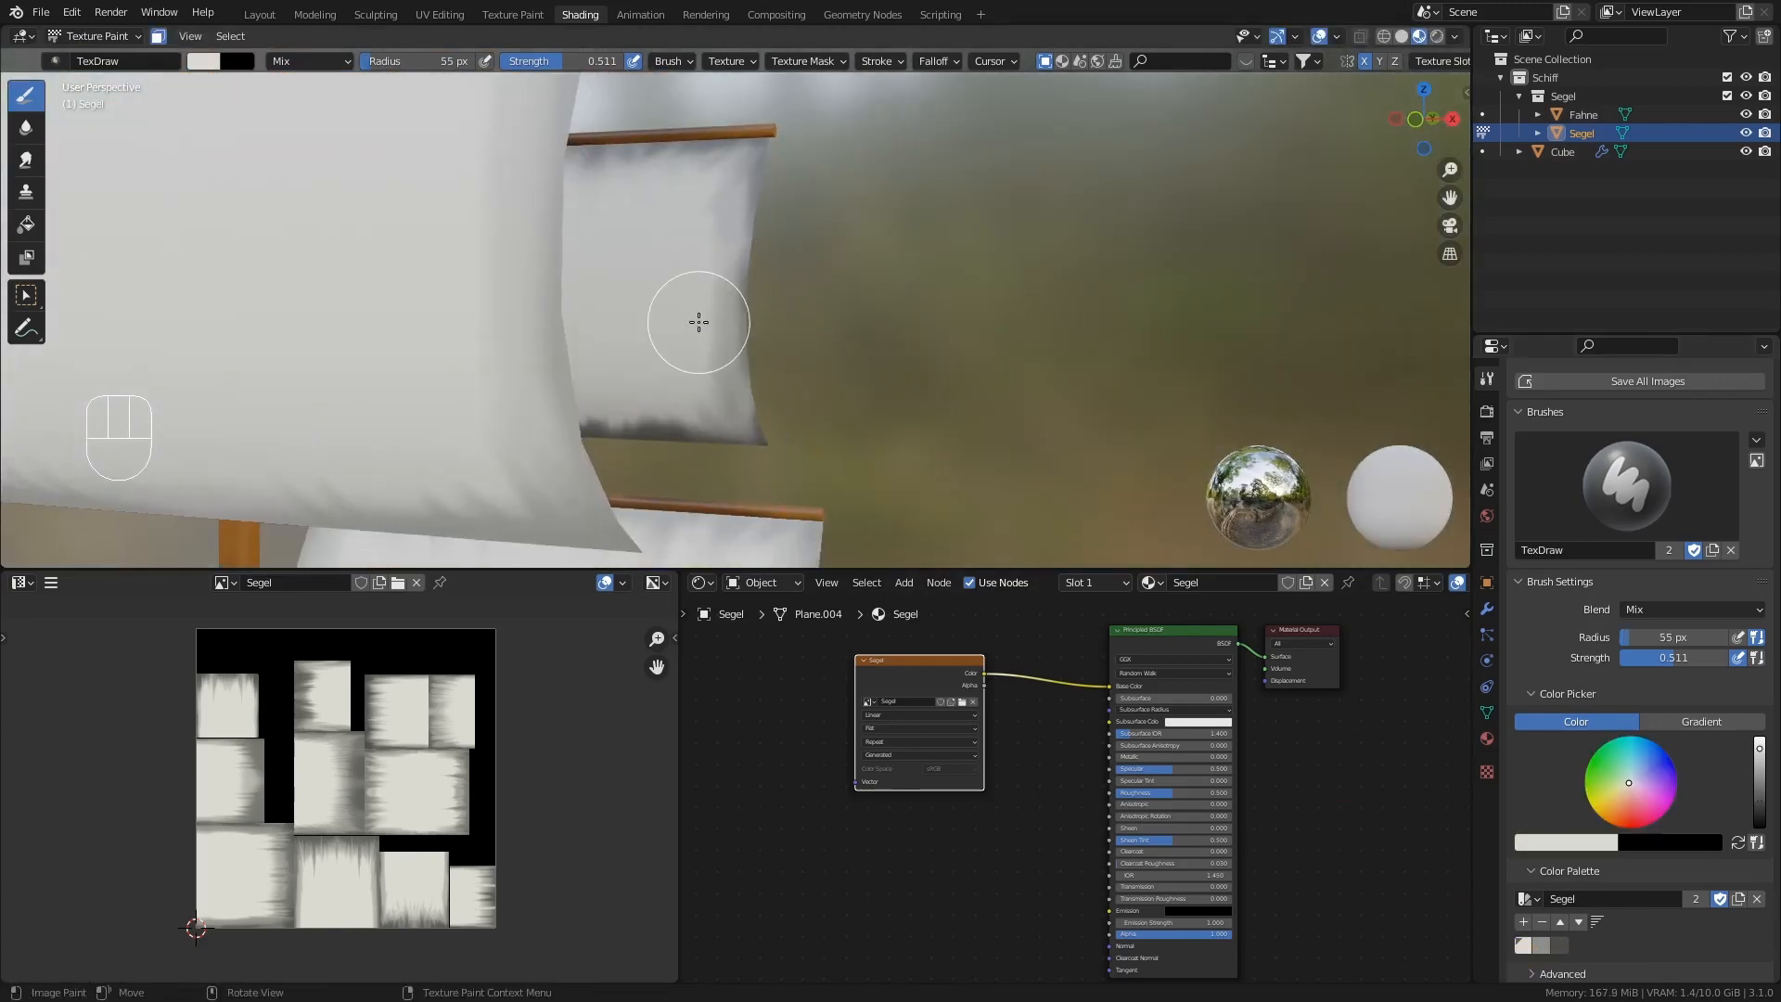
mouse_move(755, 362)
middle_mouse_down()
mouse_move(684, 401)
mouse_move(742, 417)
mouse_move(739, 453)
mouse_move(710, 454)
mouse_move(777, 453)
middle_mouse_up()
- Return from Texture Paint to Object Mode with the whole ship in view
scroll(755, 298, "down", 6)
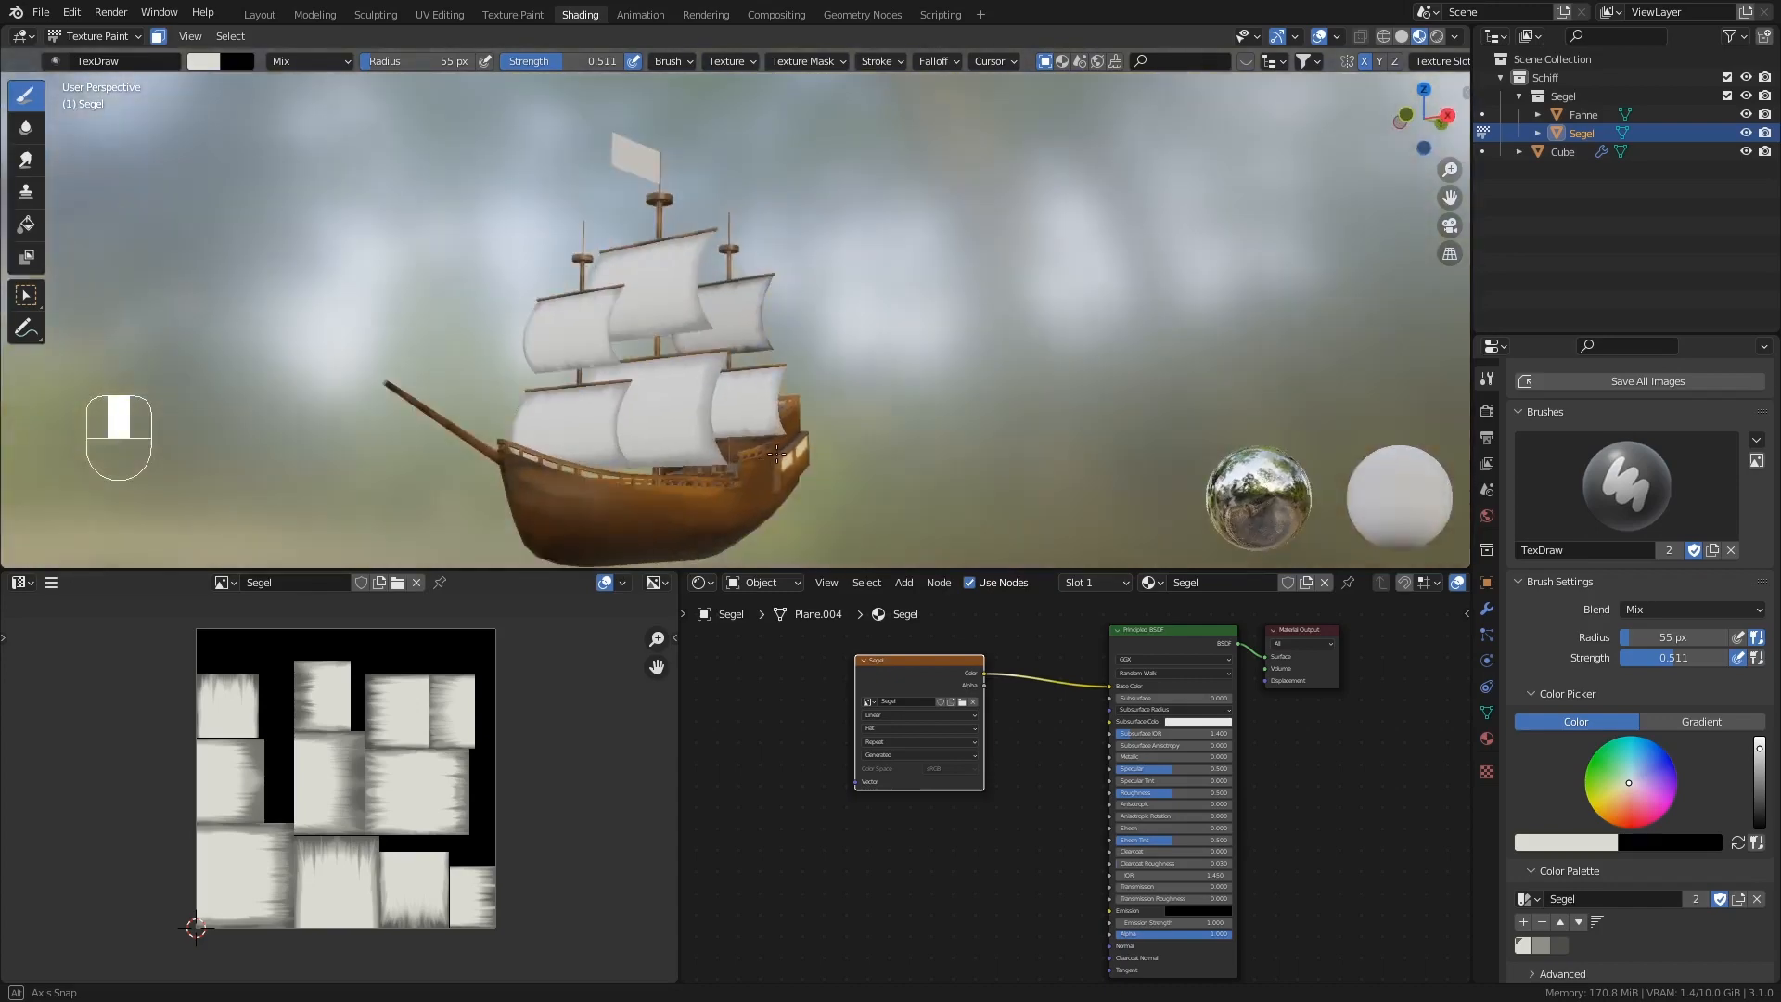
left_click(98, 36)
left_click(97, 58)
middle_click_drag(753, 371, 672, 365)
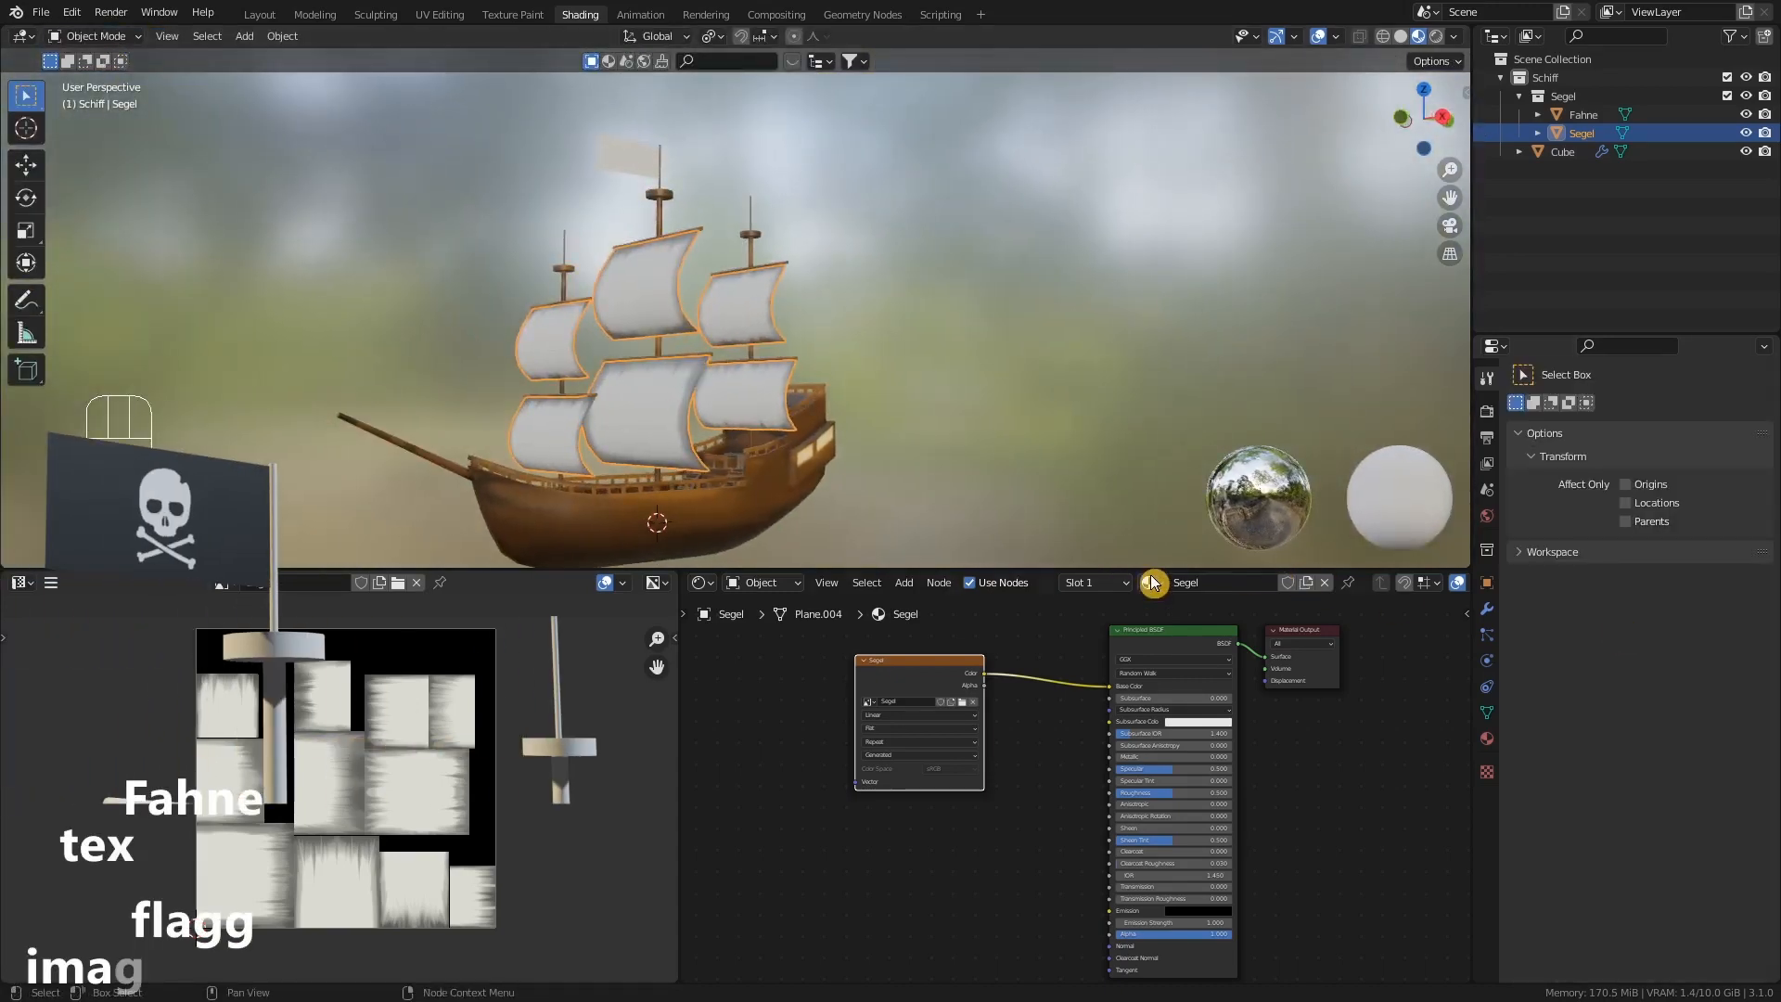
mouse_move(890, 453)
middle_mouse_down()
mouse_move(851, 445)
mouse_move(878, 436)
mouse_move(814, 516)
mouse_move(797, 481)
mouse_move(891, 423)
middle_mouse_up()
middle_click_drag(799, 268, 820, 245)
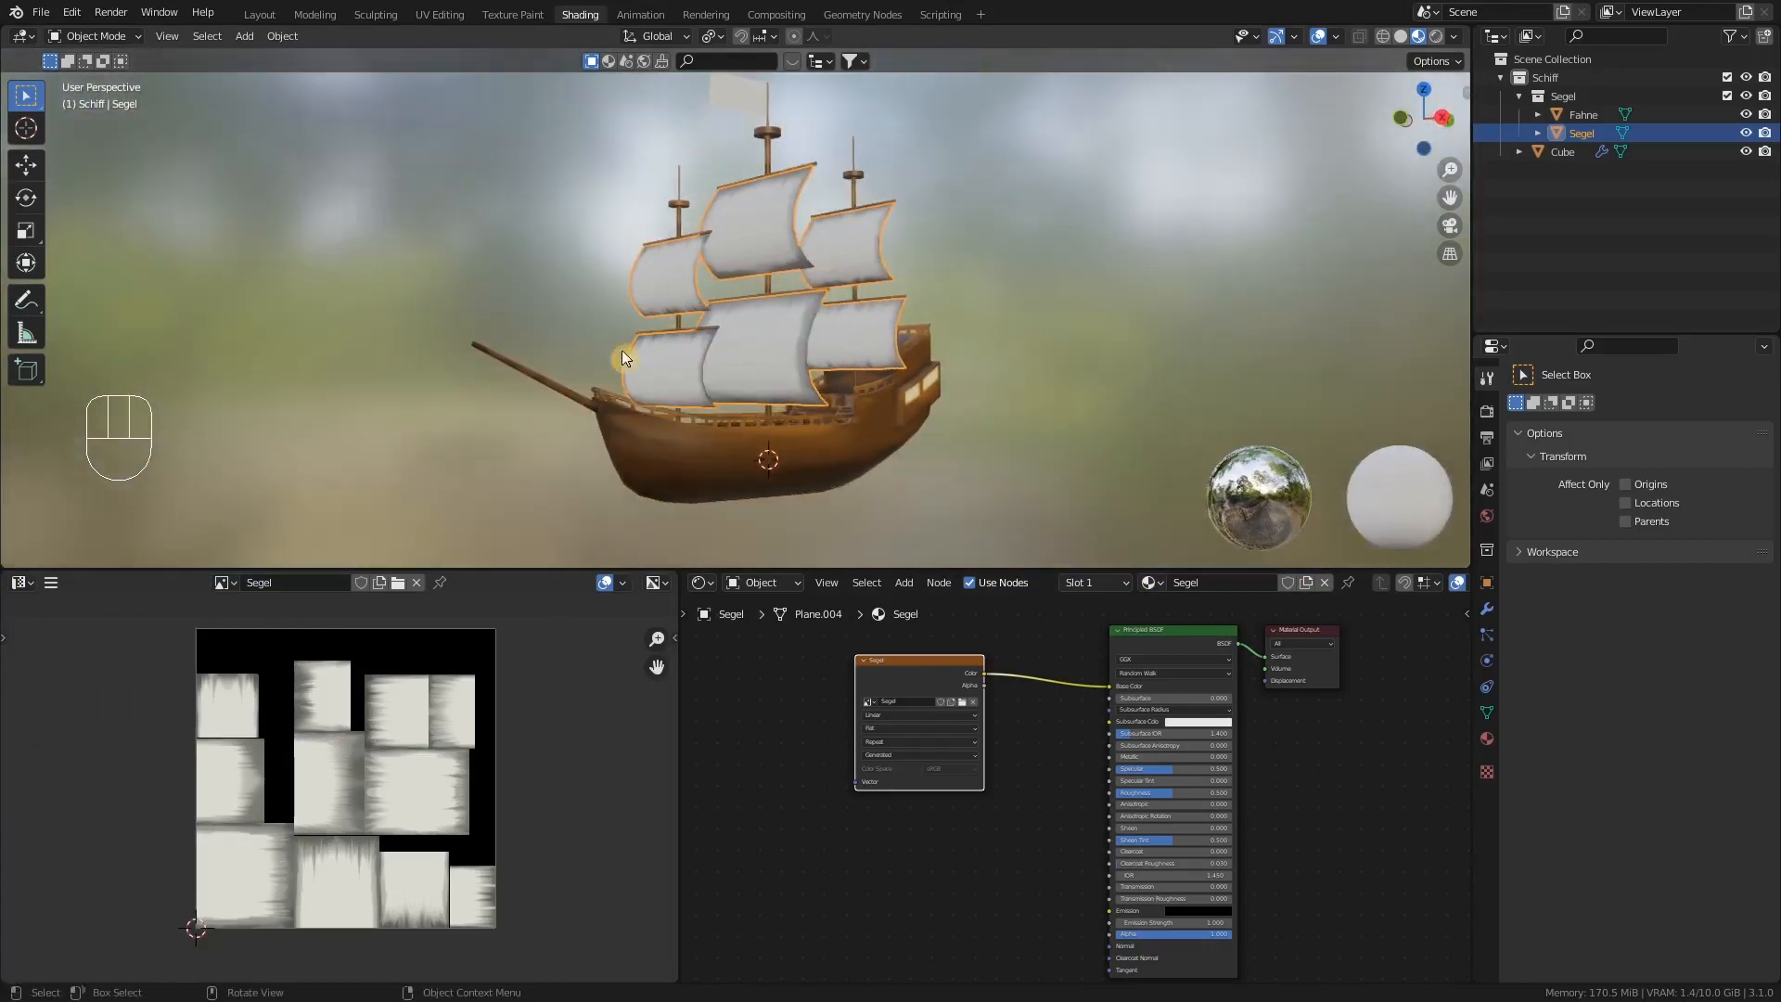
- Save the painted sail texture as Segel.png in the Low Poly Ship folder
left_click(50, 588)
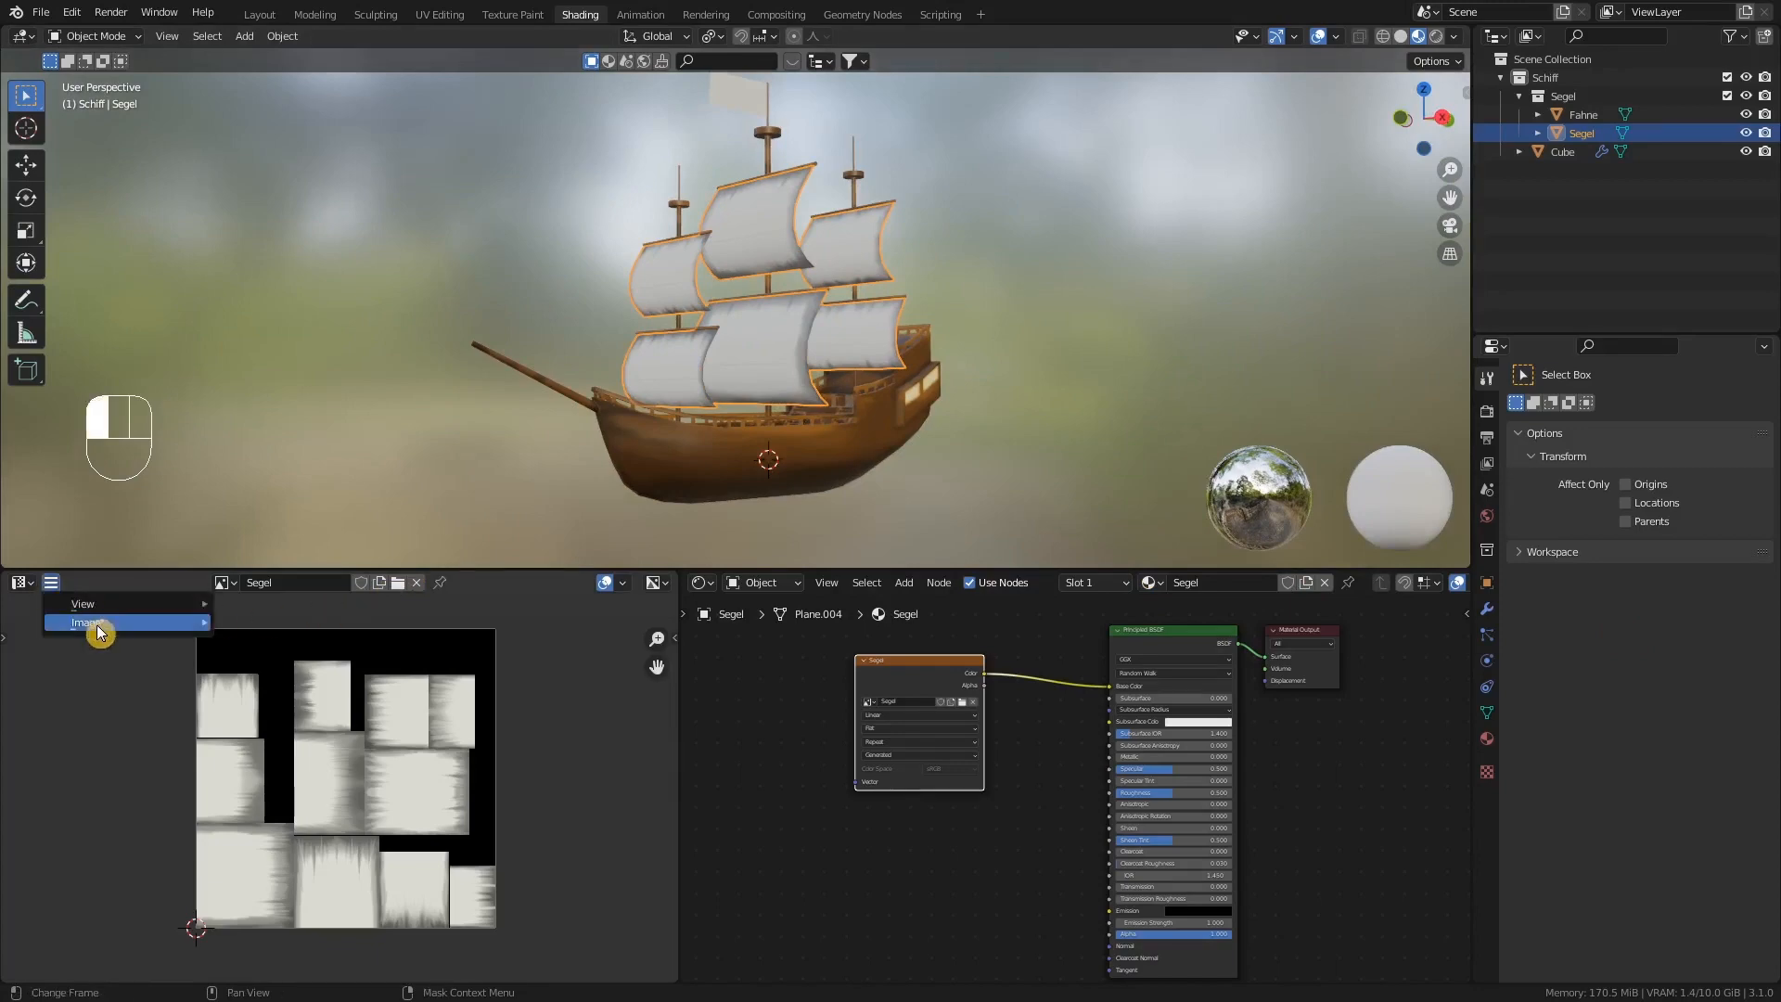
mouse_move(90, 625)
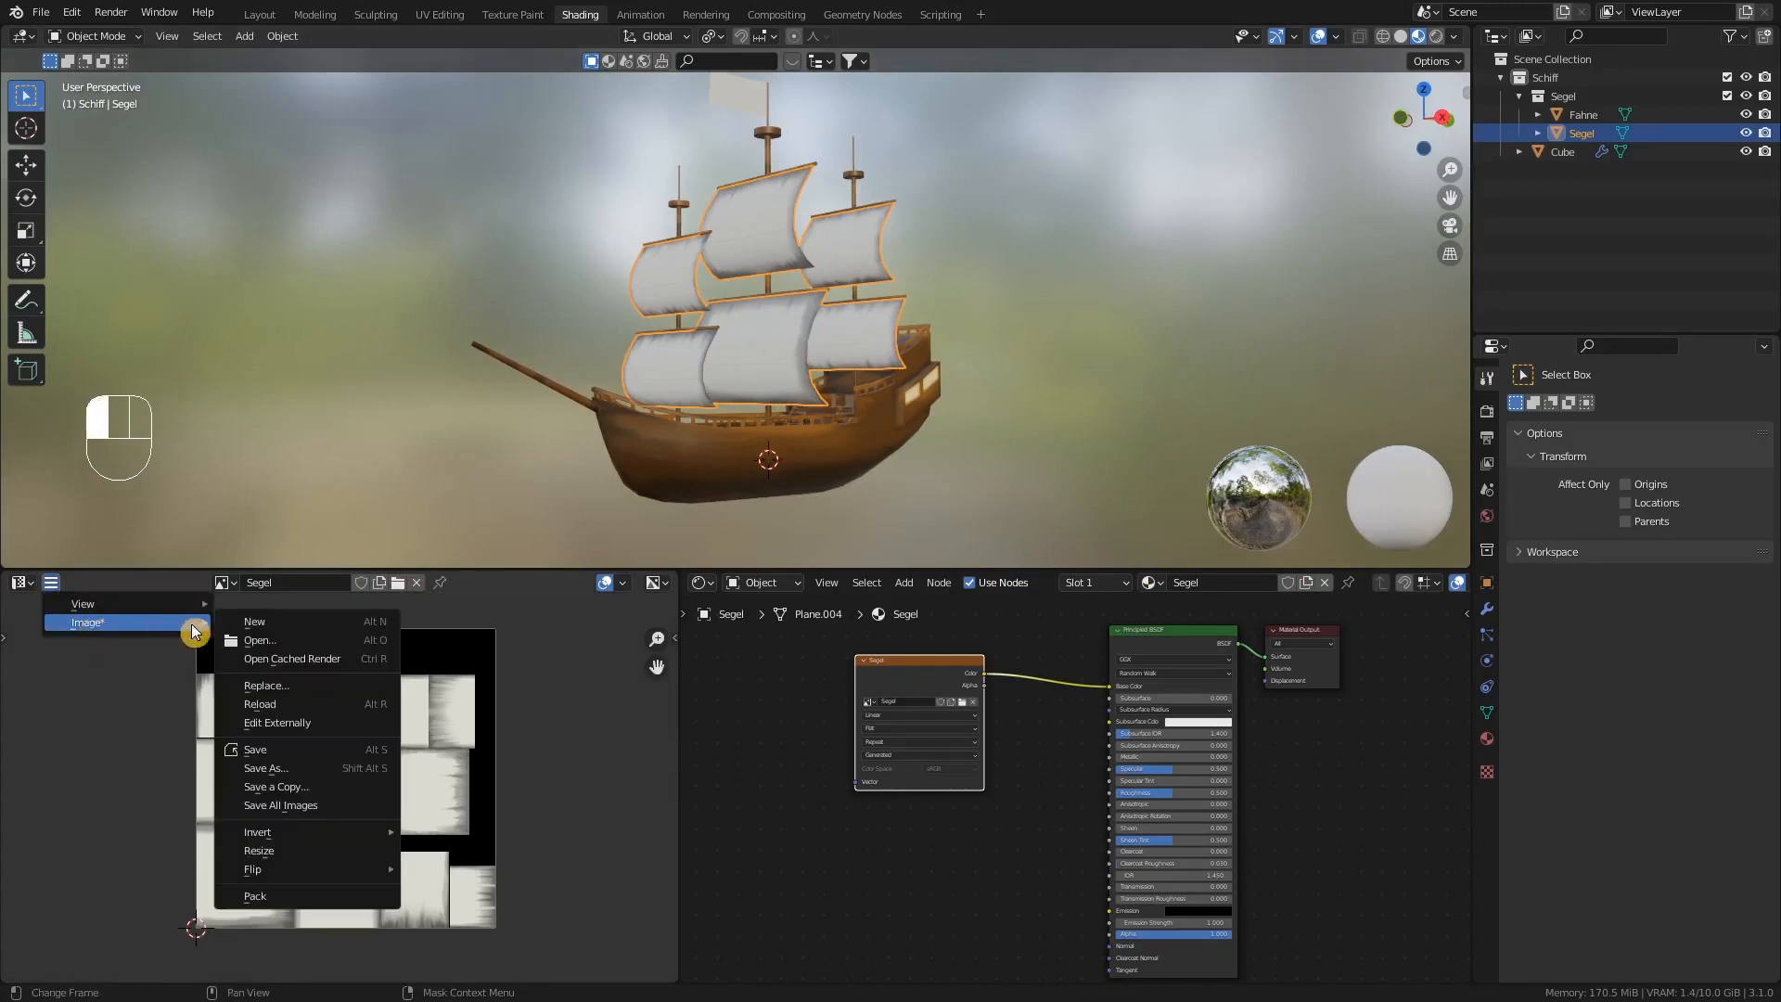
left_click(303, 766)
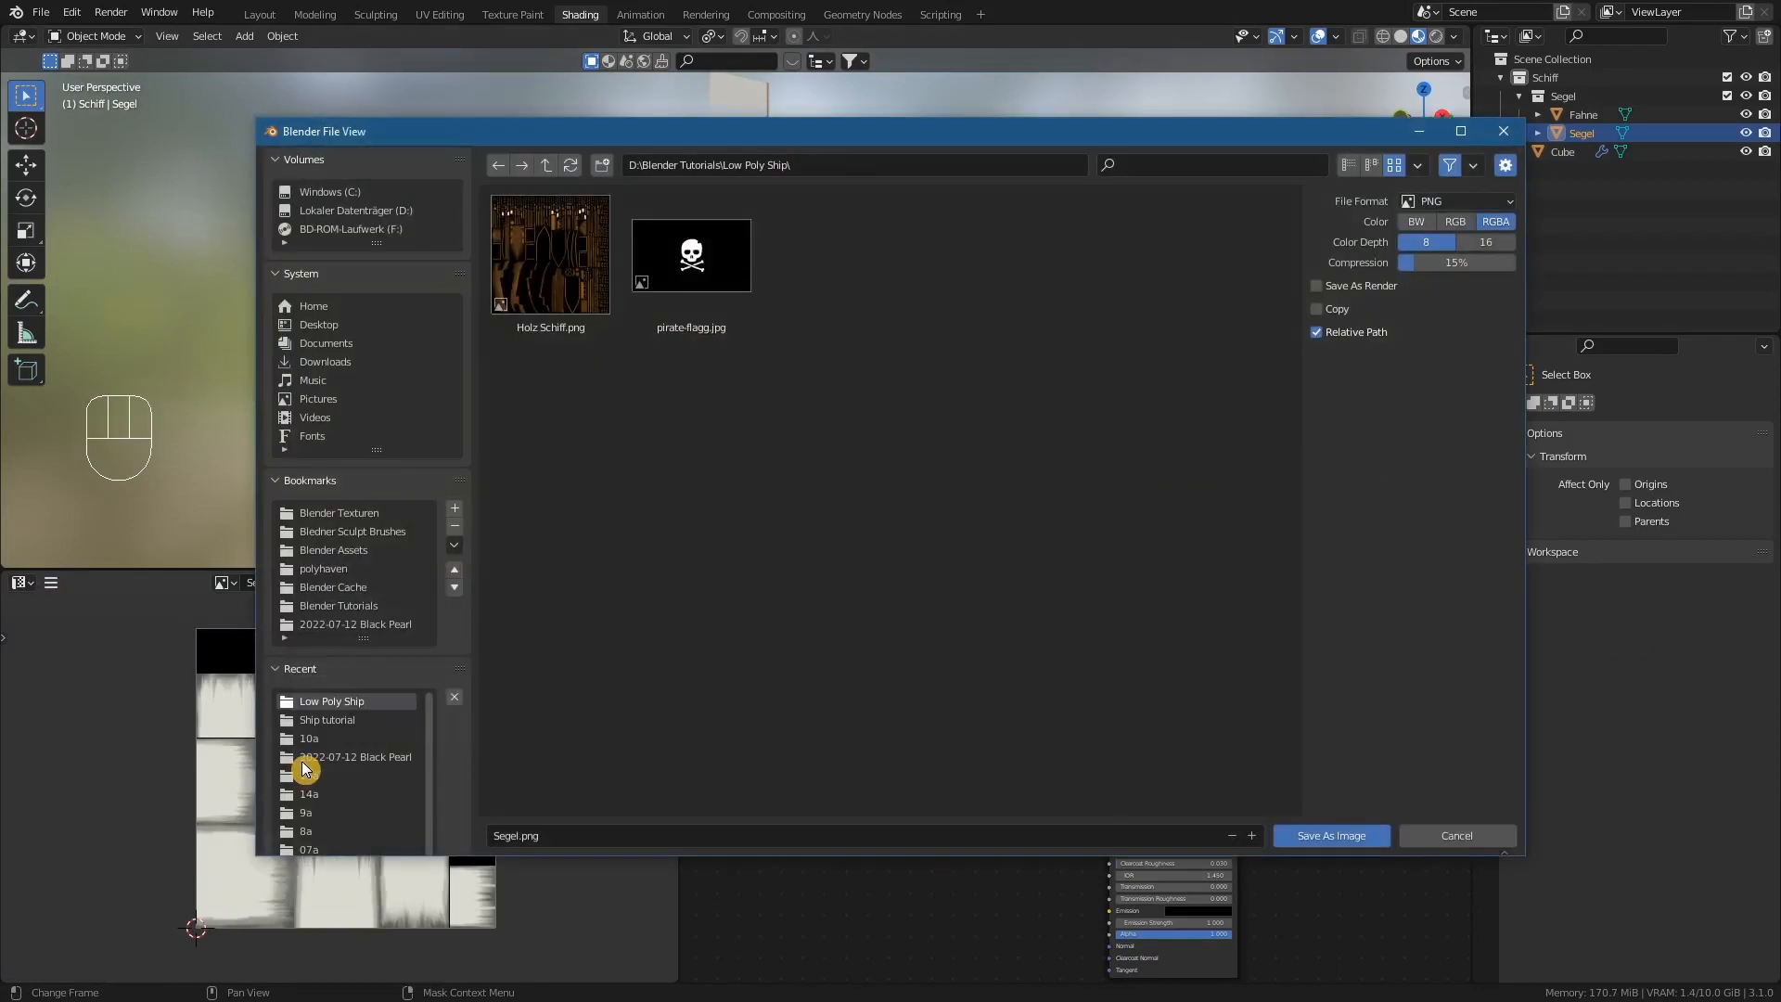
left_click(1335, 832)
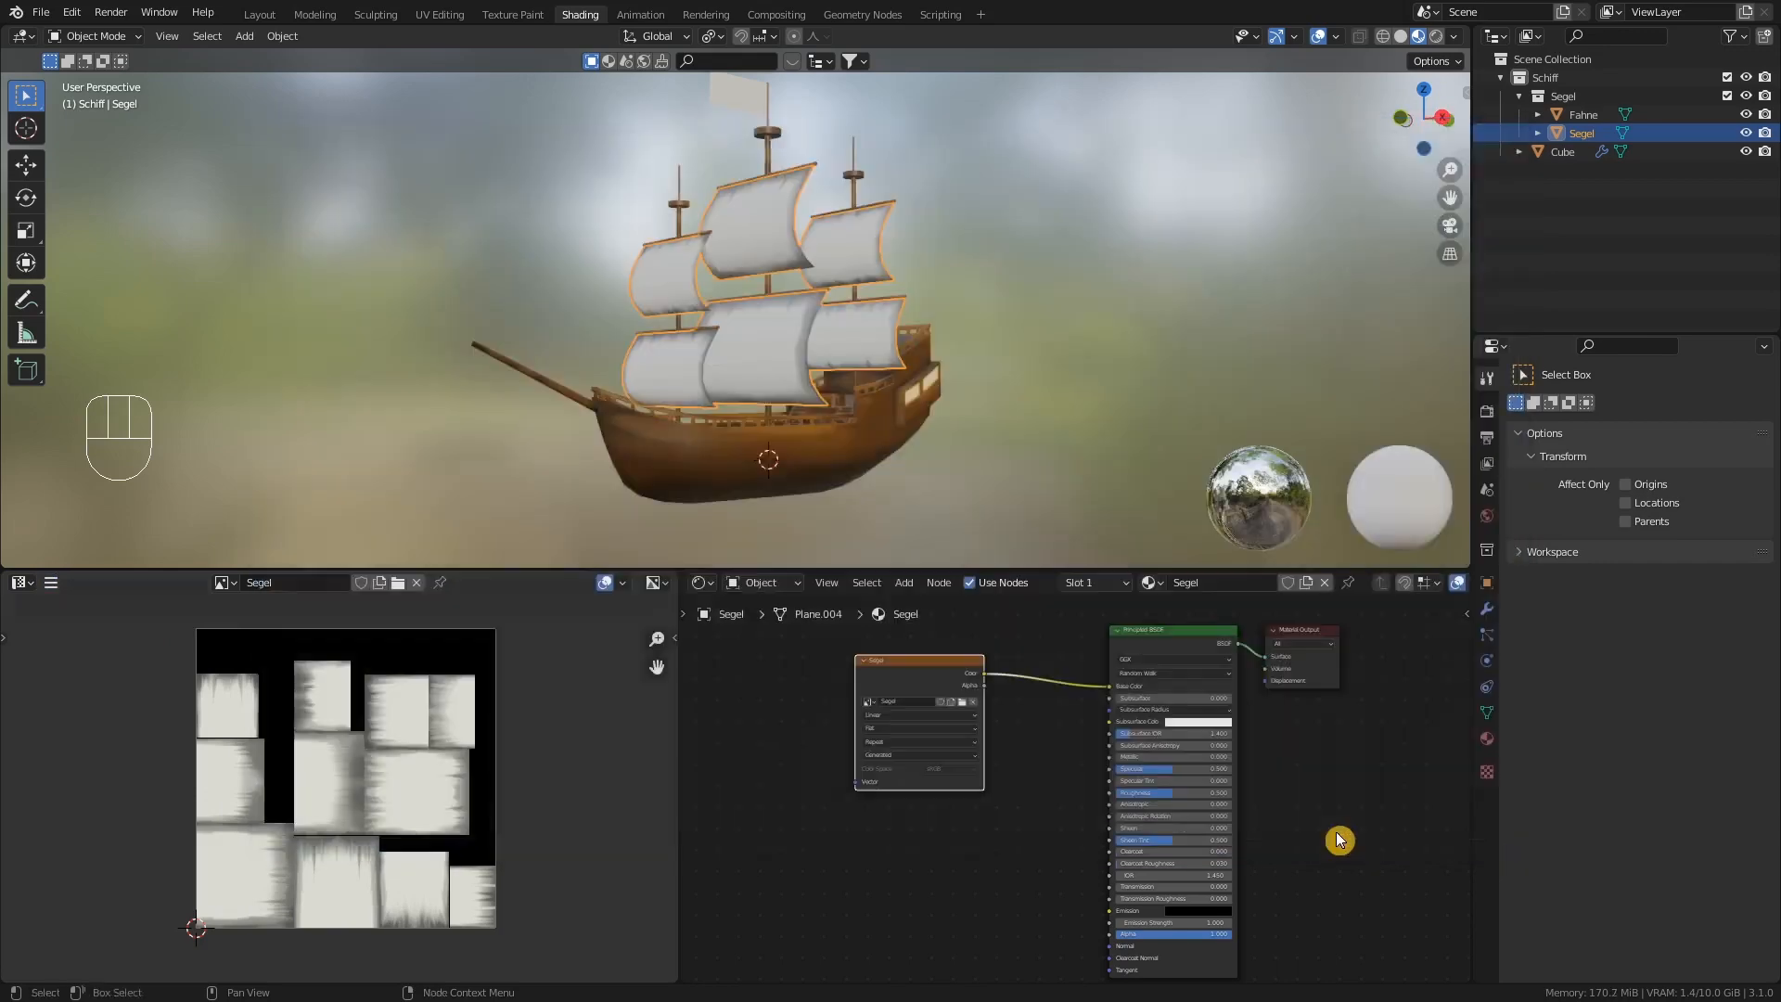
- Save the ship's Blender project under its existing file name
middle_click_drag(921, 365, 843, 366)
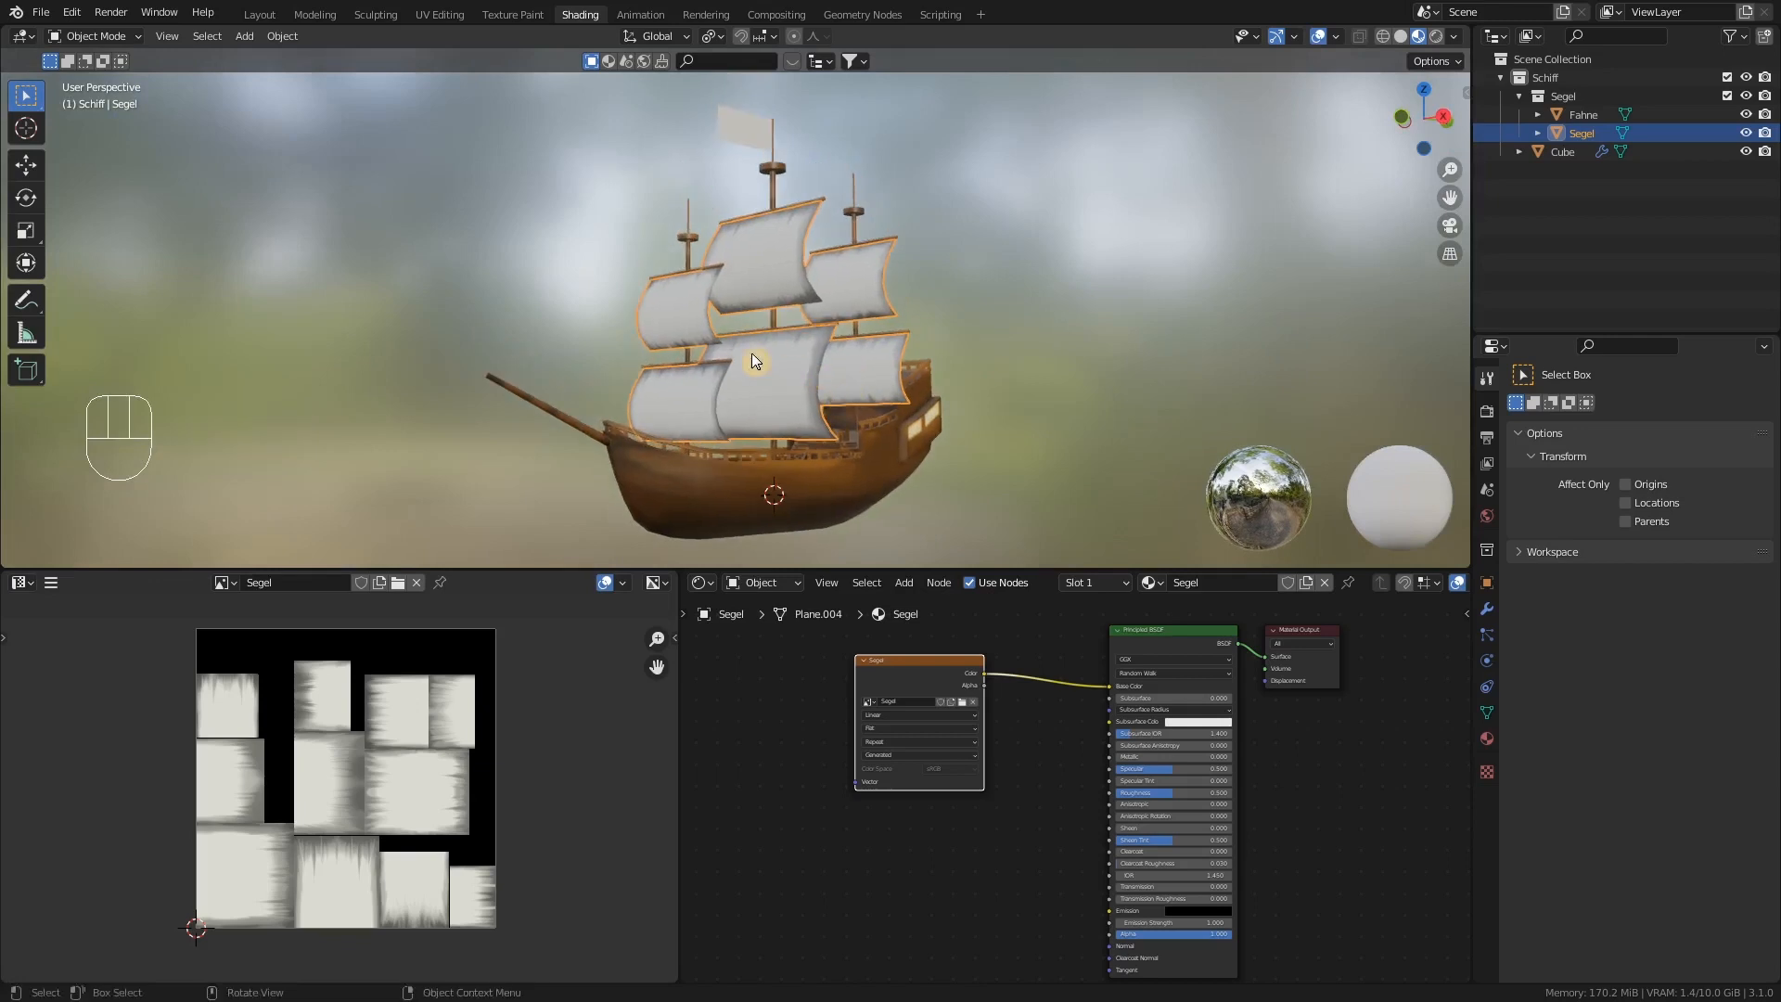
key("ctrl")
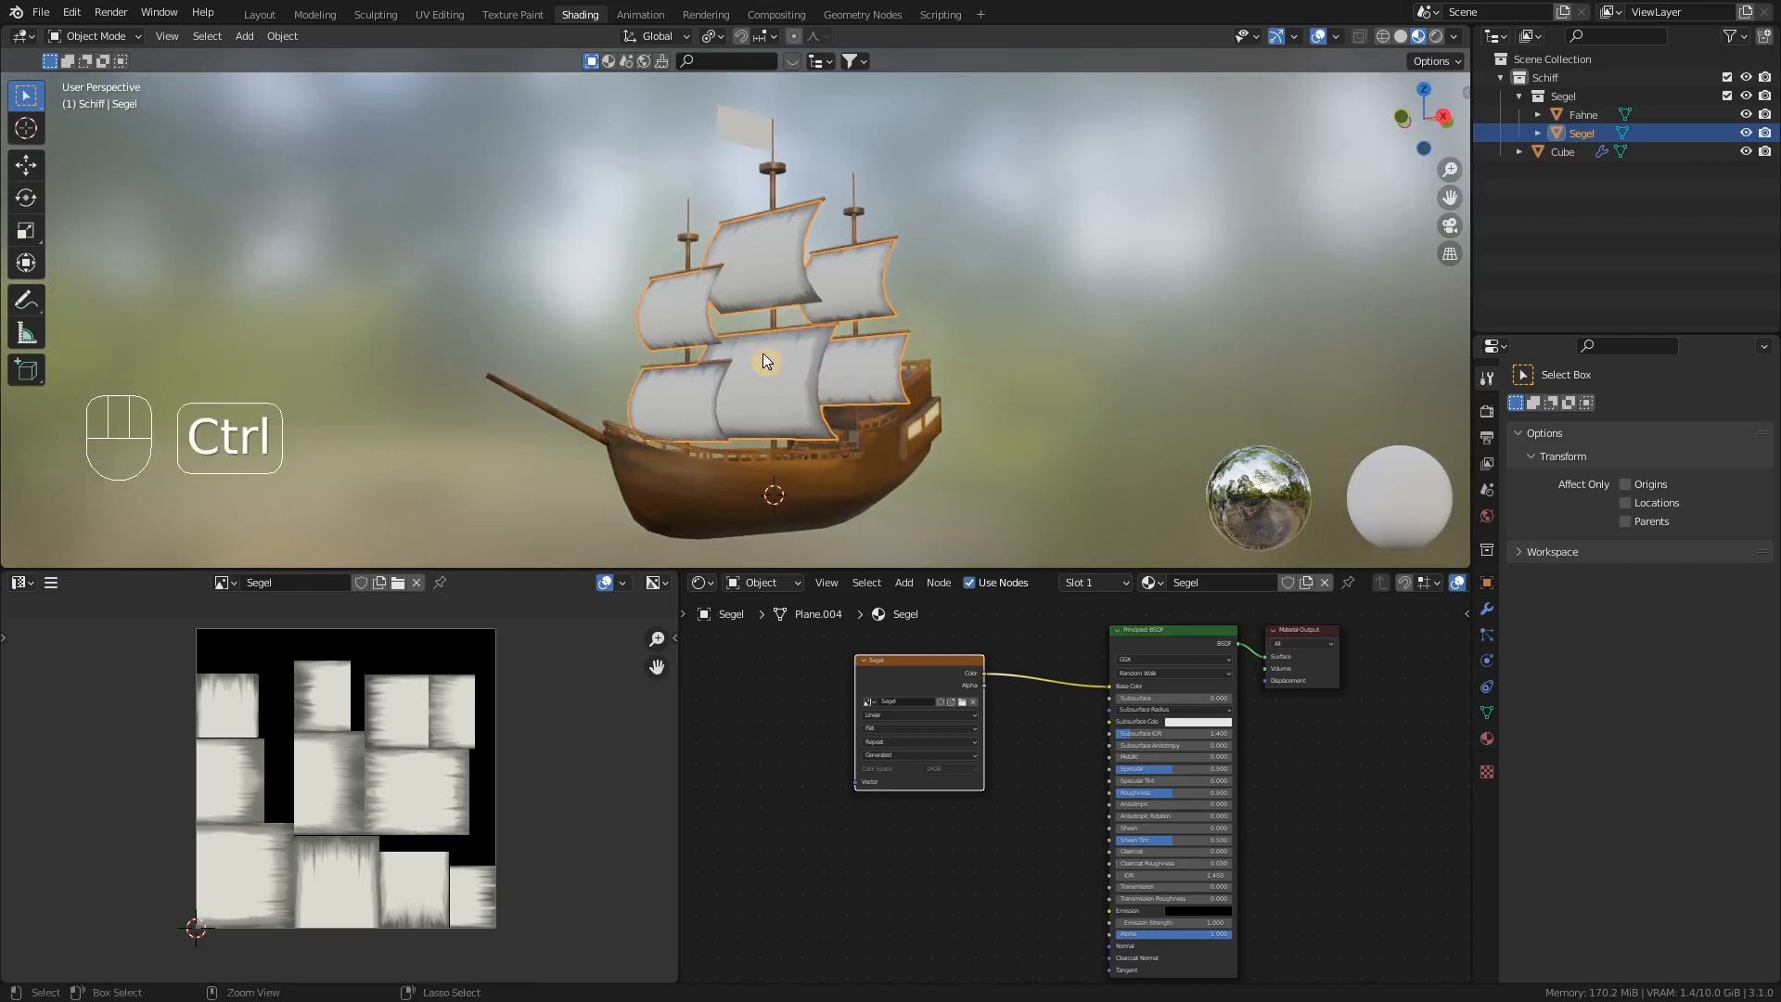
key("ctrl+s")
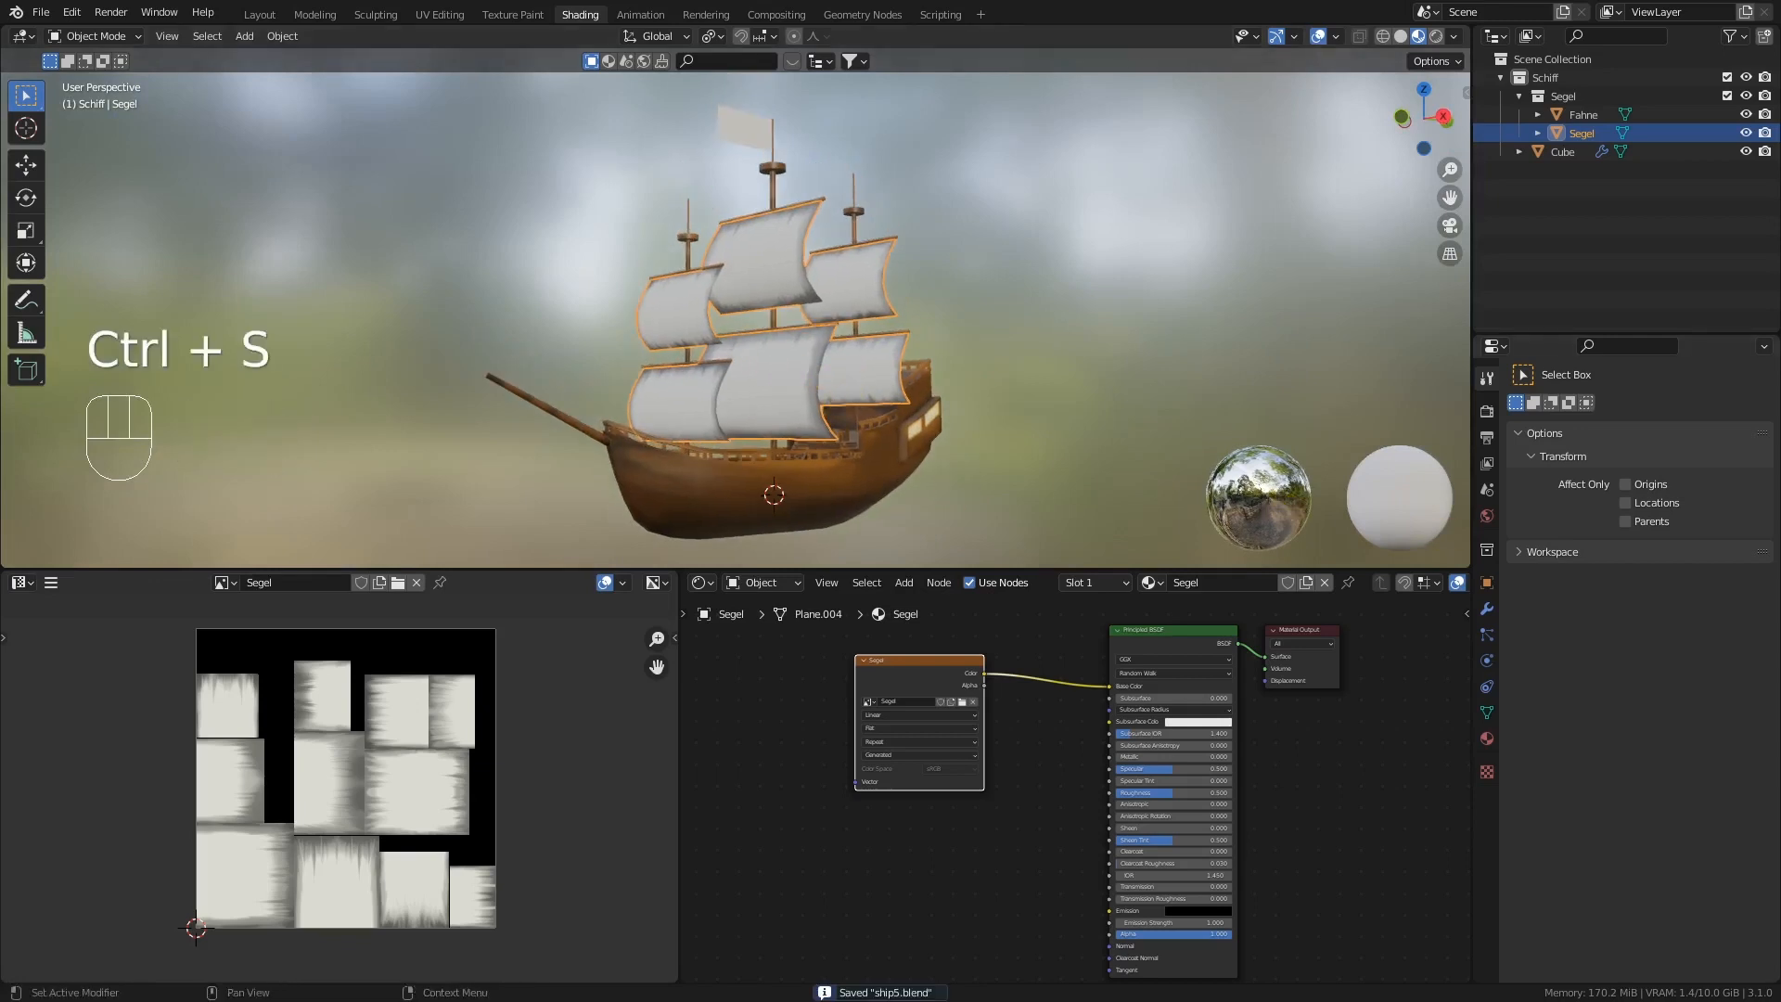
middle_click_drag(916, 397, 927, 404)
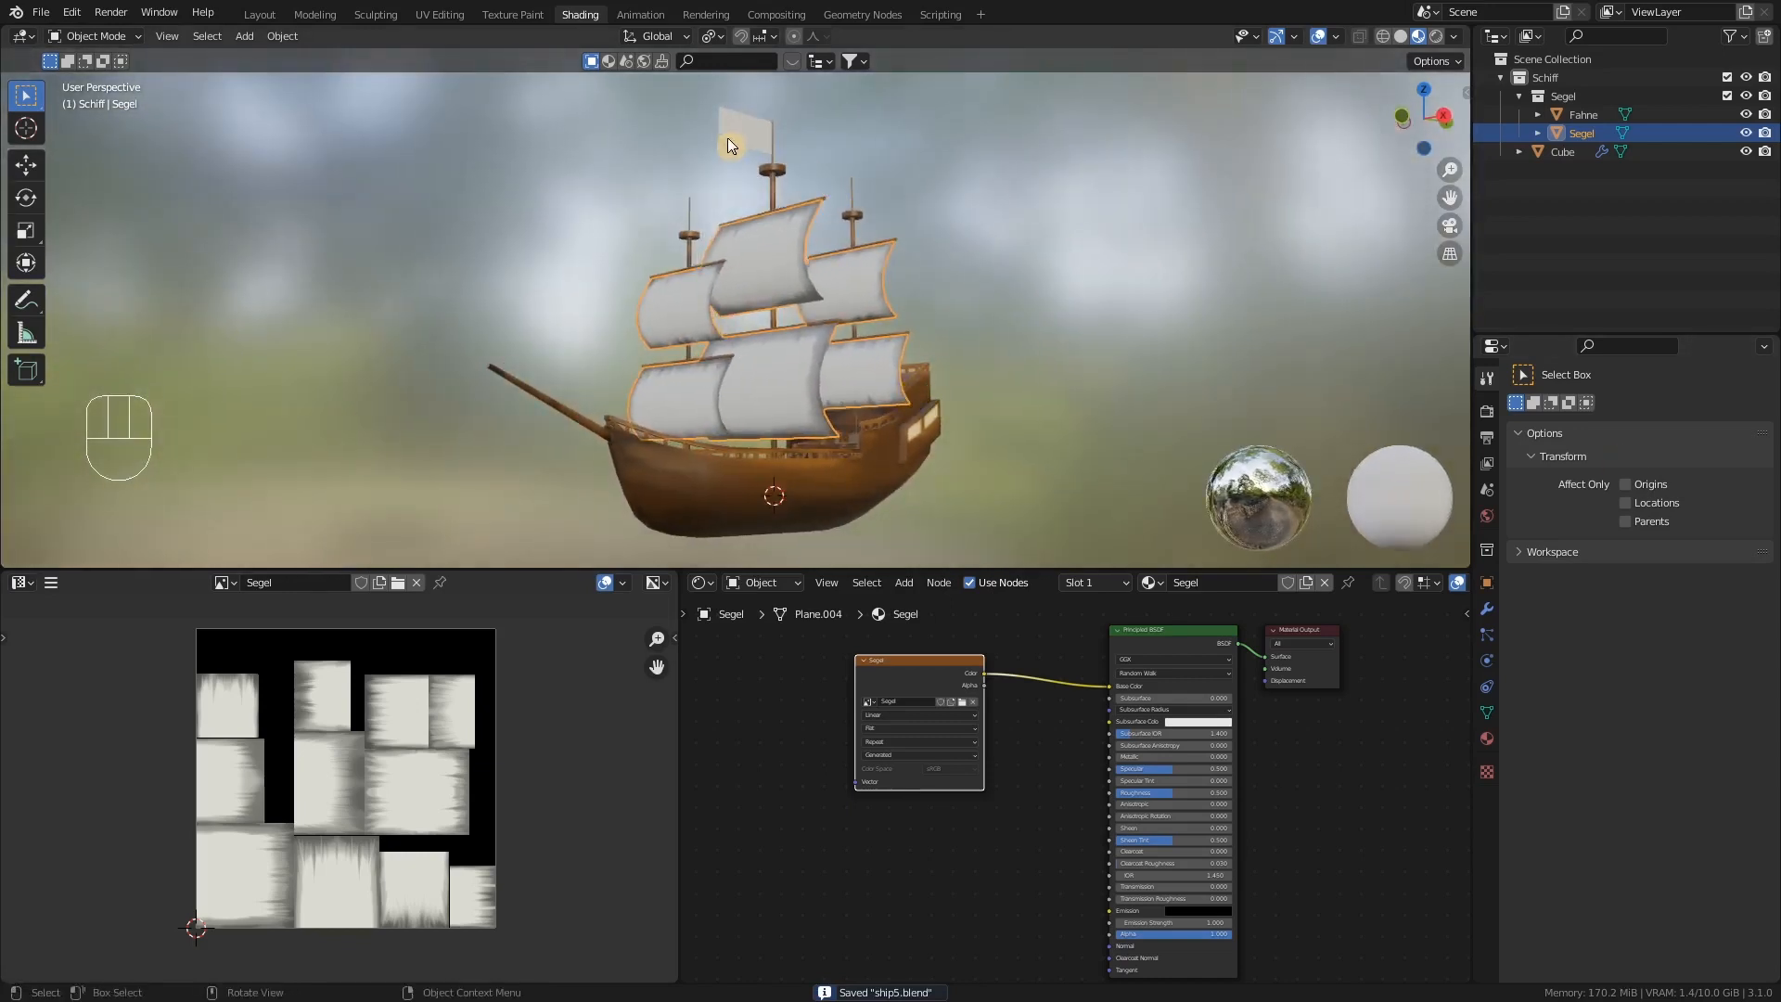
- Create a new material on the mast-top flag and name it Fahne
left_click(746, 125)
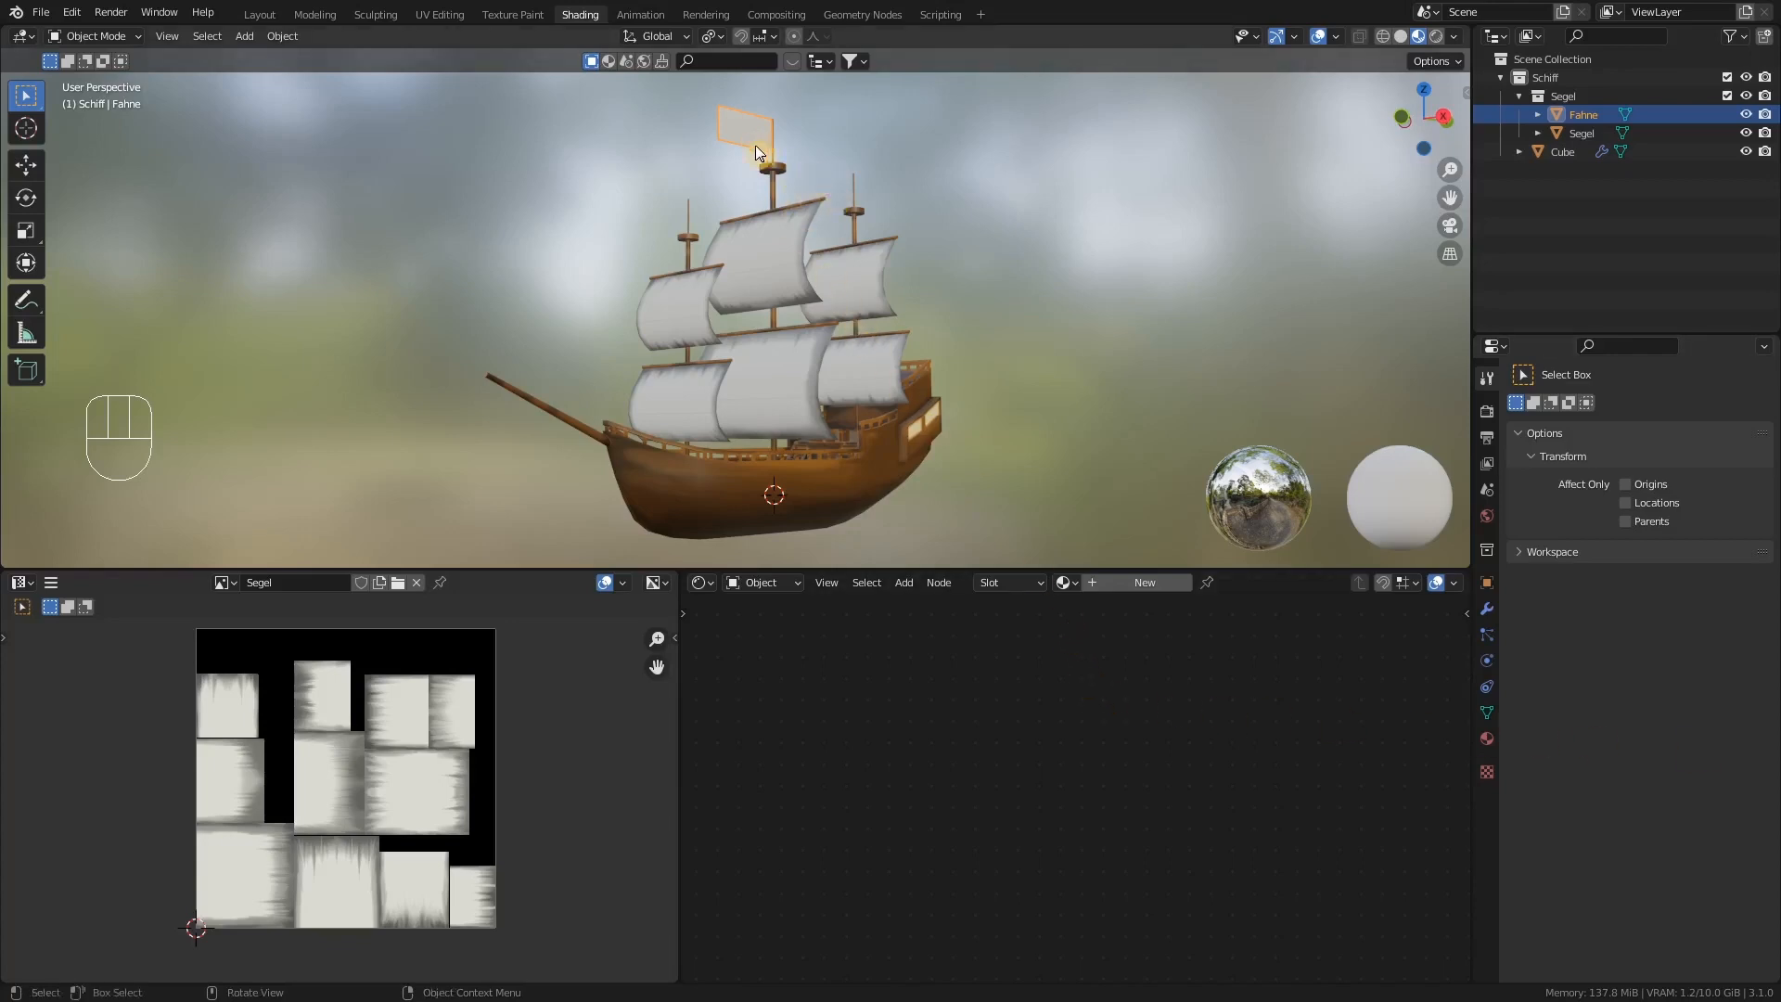
left_click(1147, 582)
double_click(1232, 582)
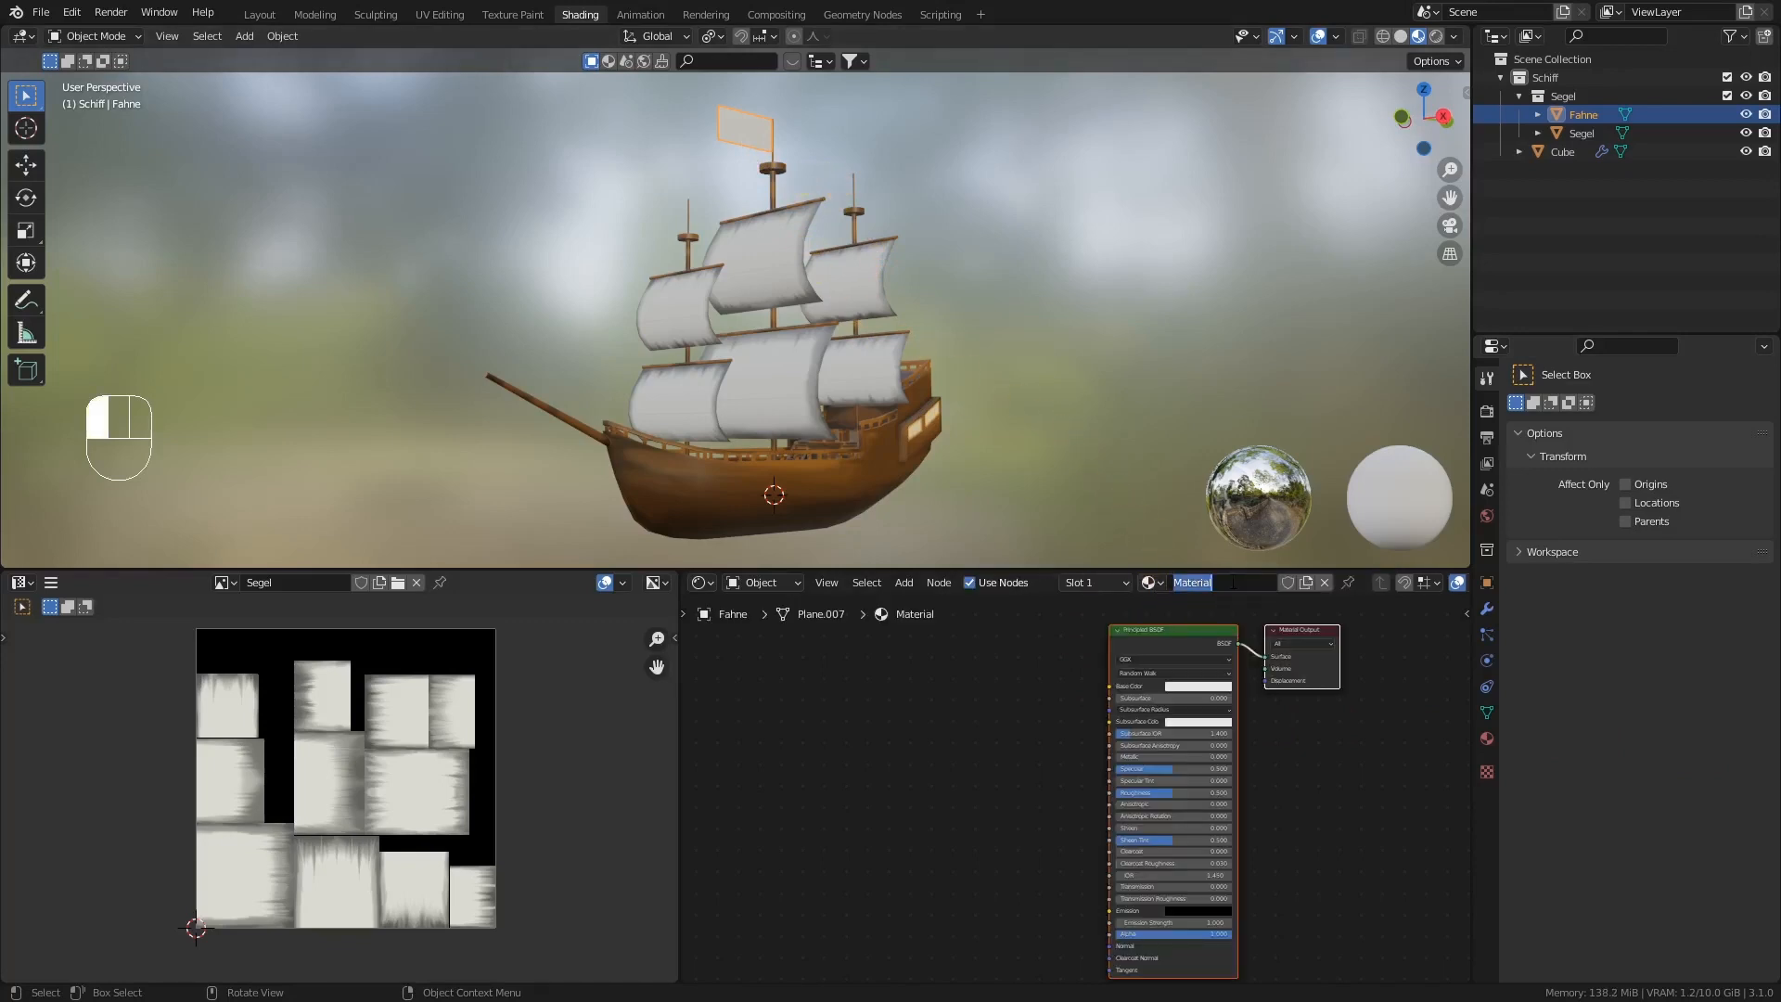
type("Fahne")
key("Return")
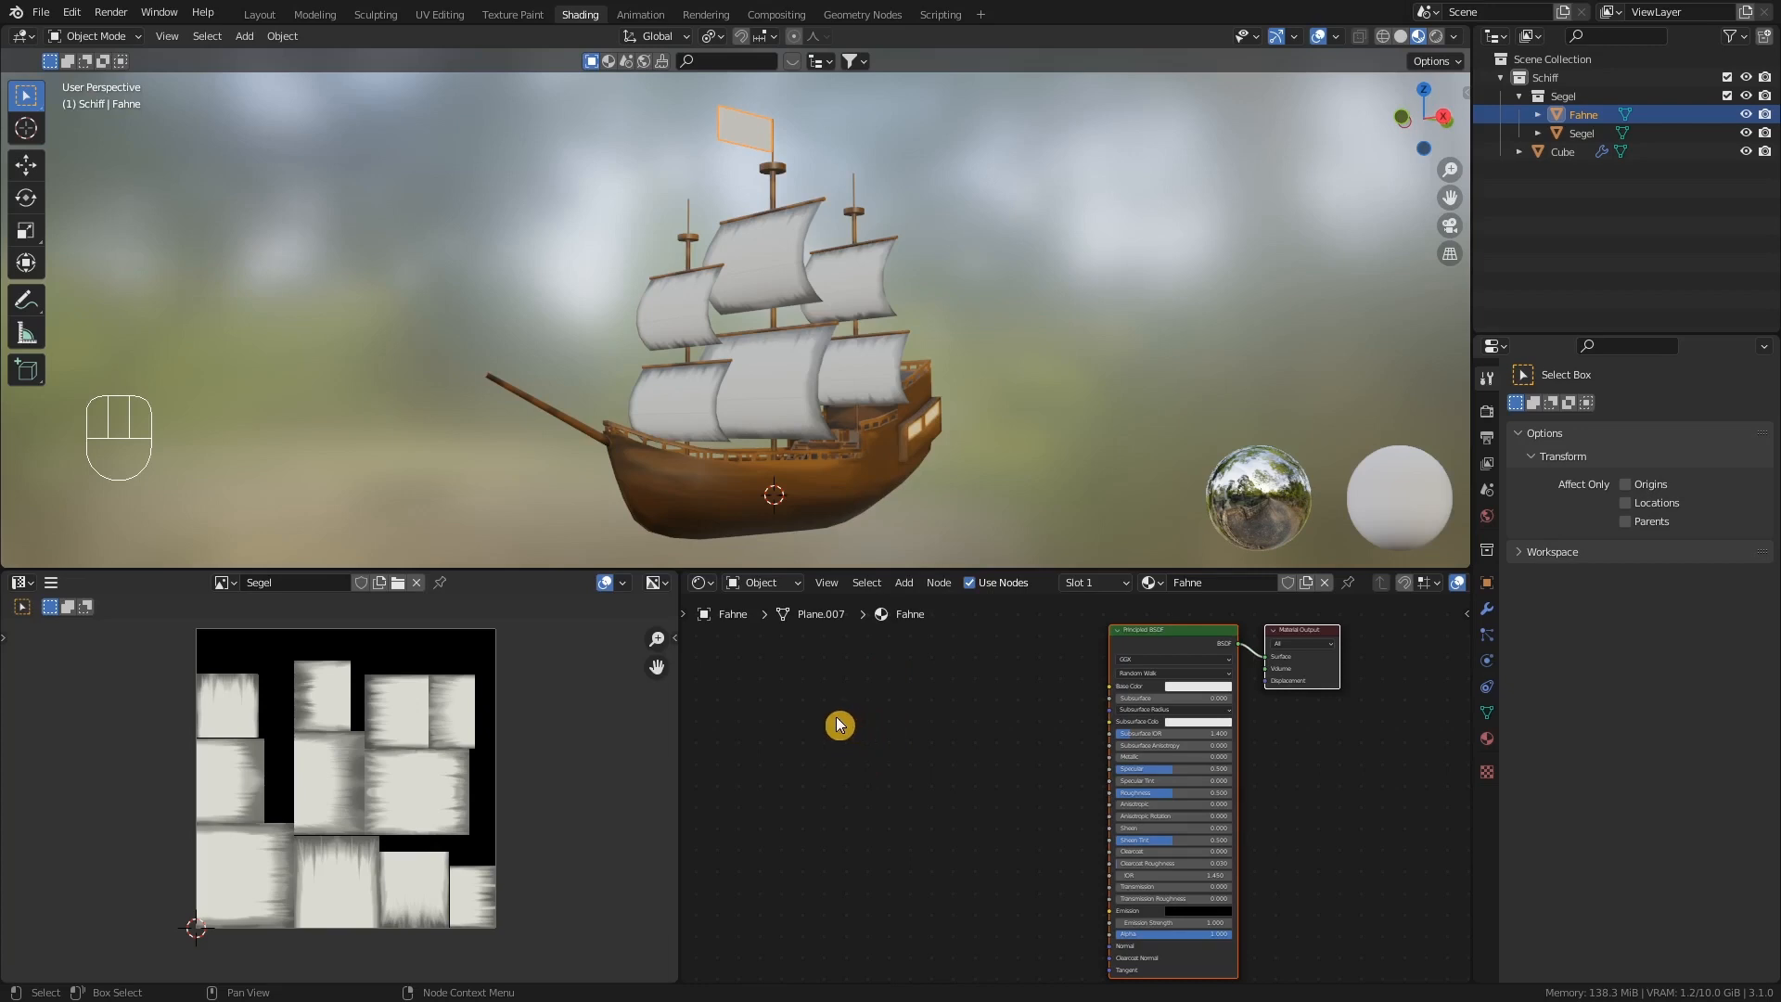
- Add an Image Texture node with pirate-flagg.jpg to the flag's material and connect its Color output to Base Color
key("shift+a")
mouse_move(836, 719)
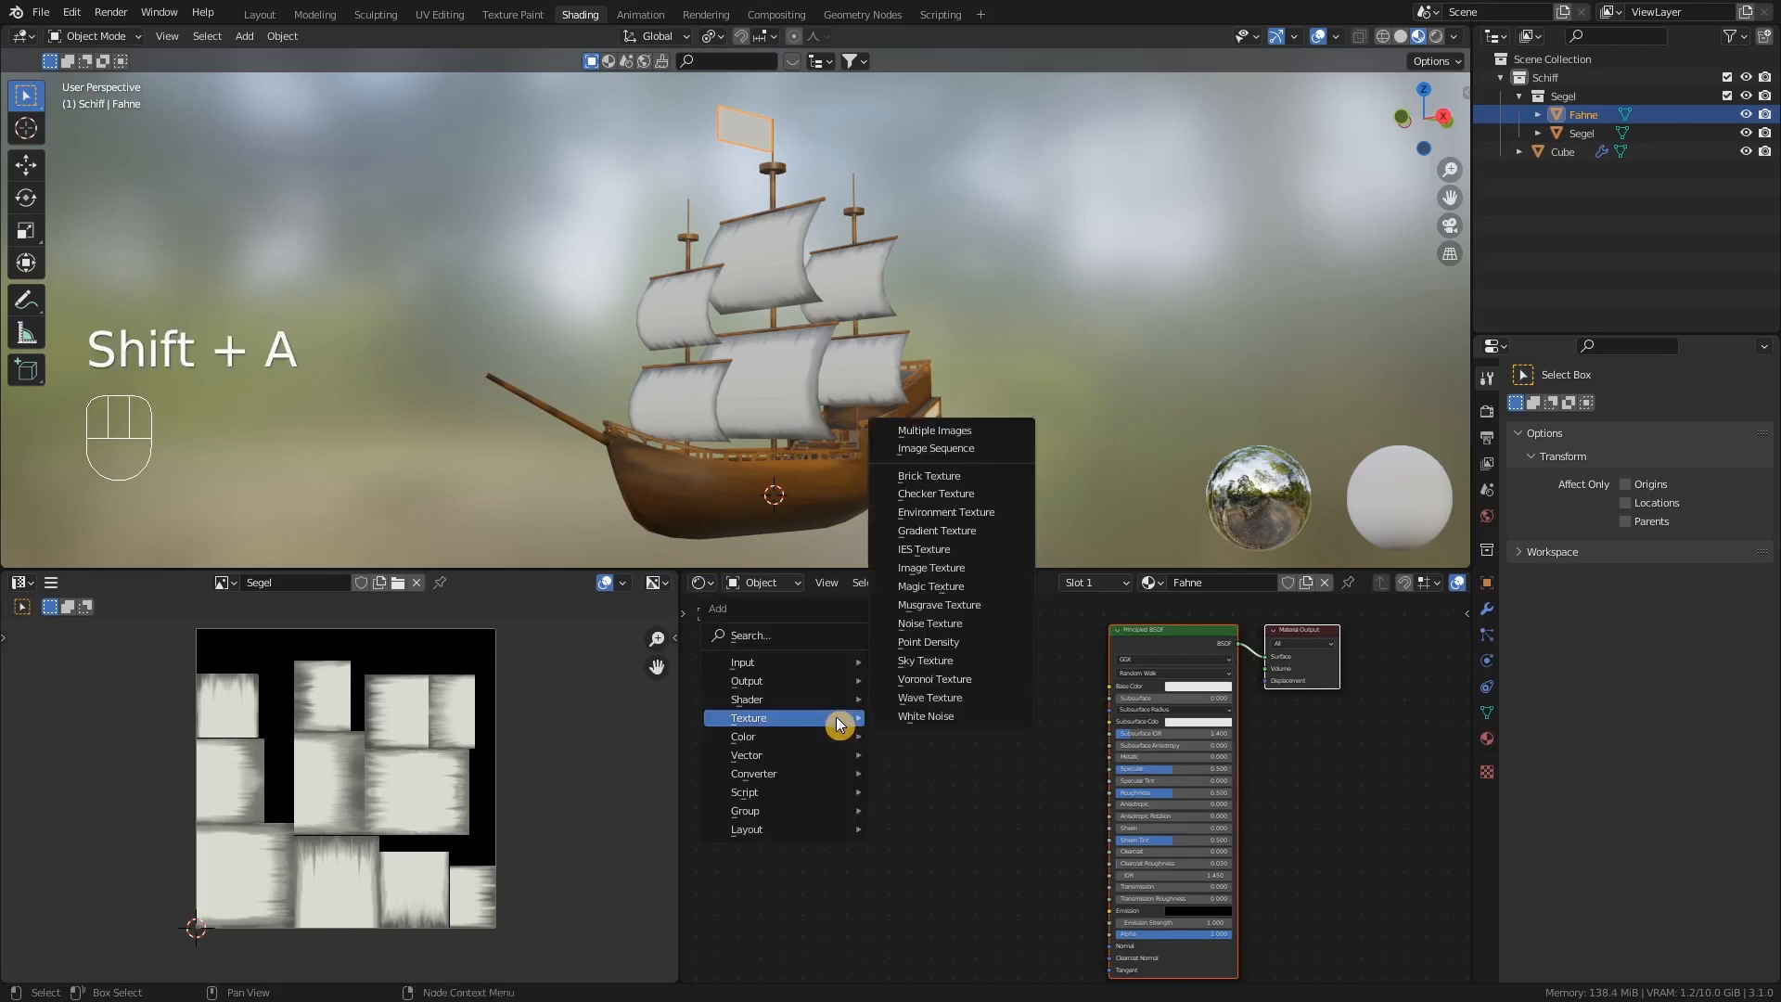
left_click(946, 565)
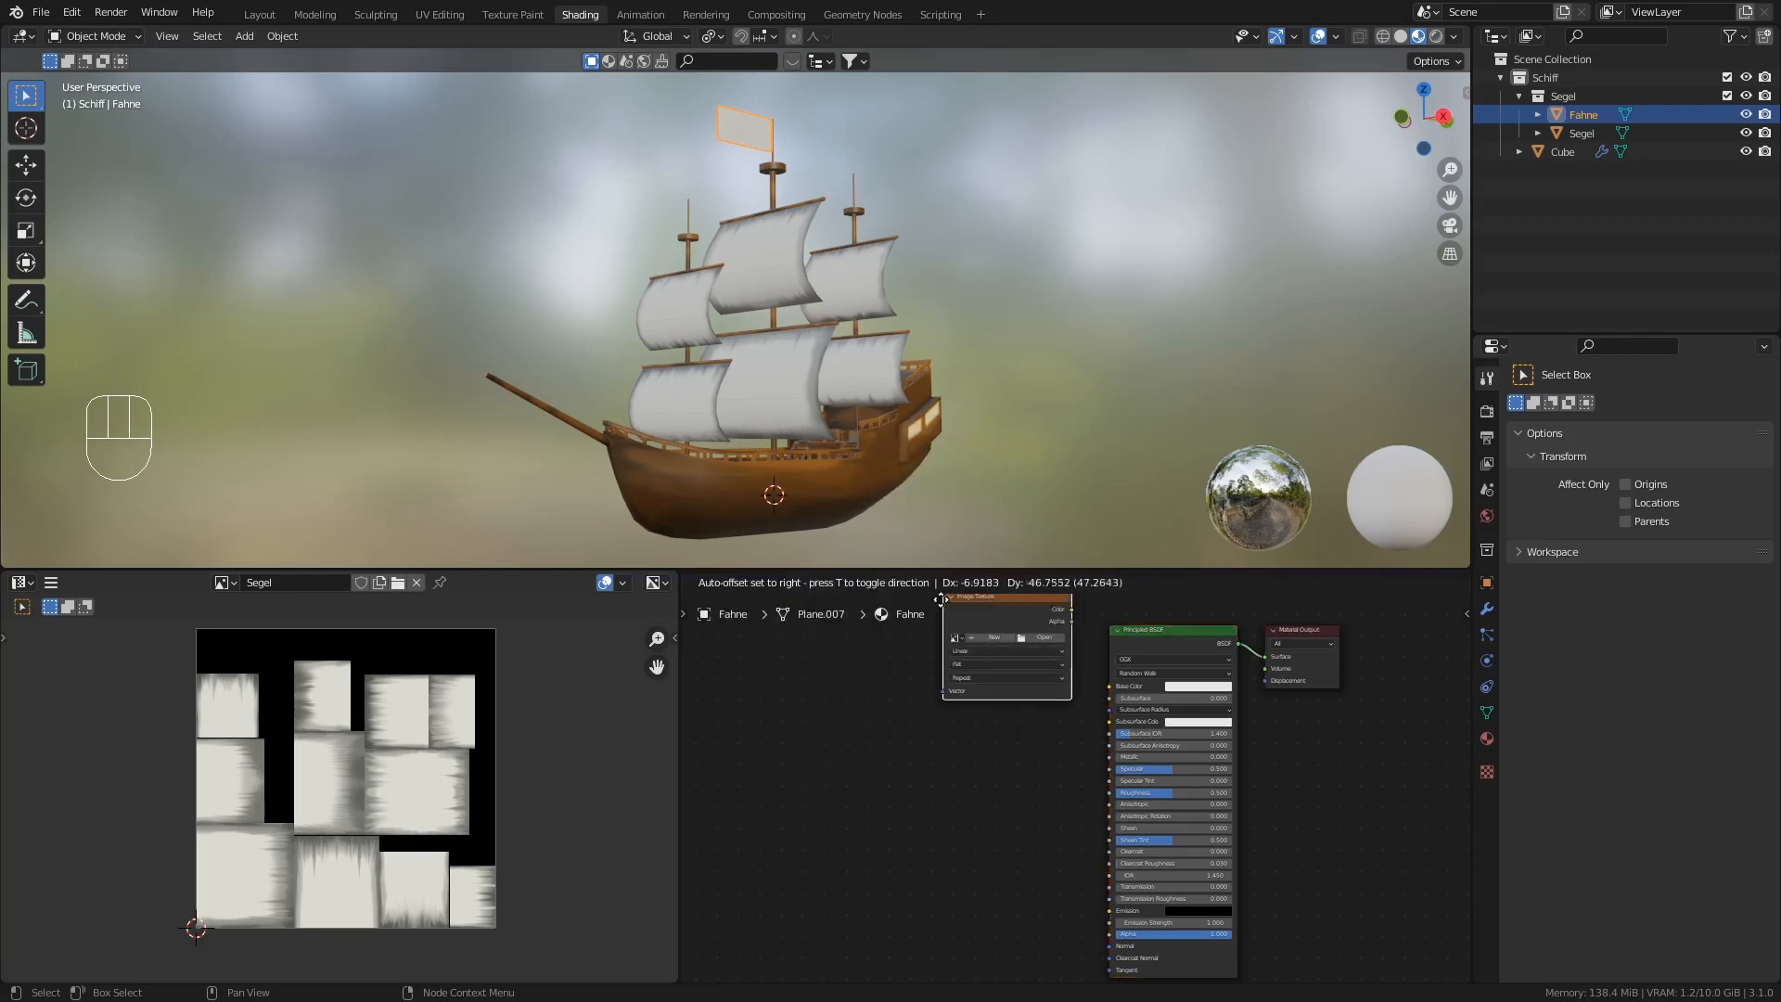
left_click(869, 676)
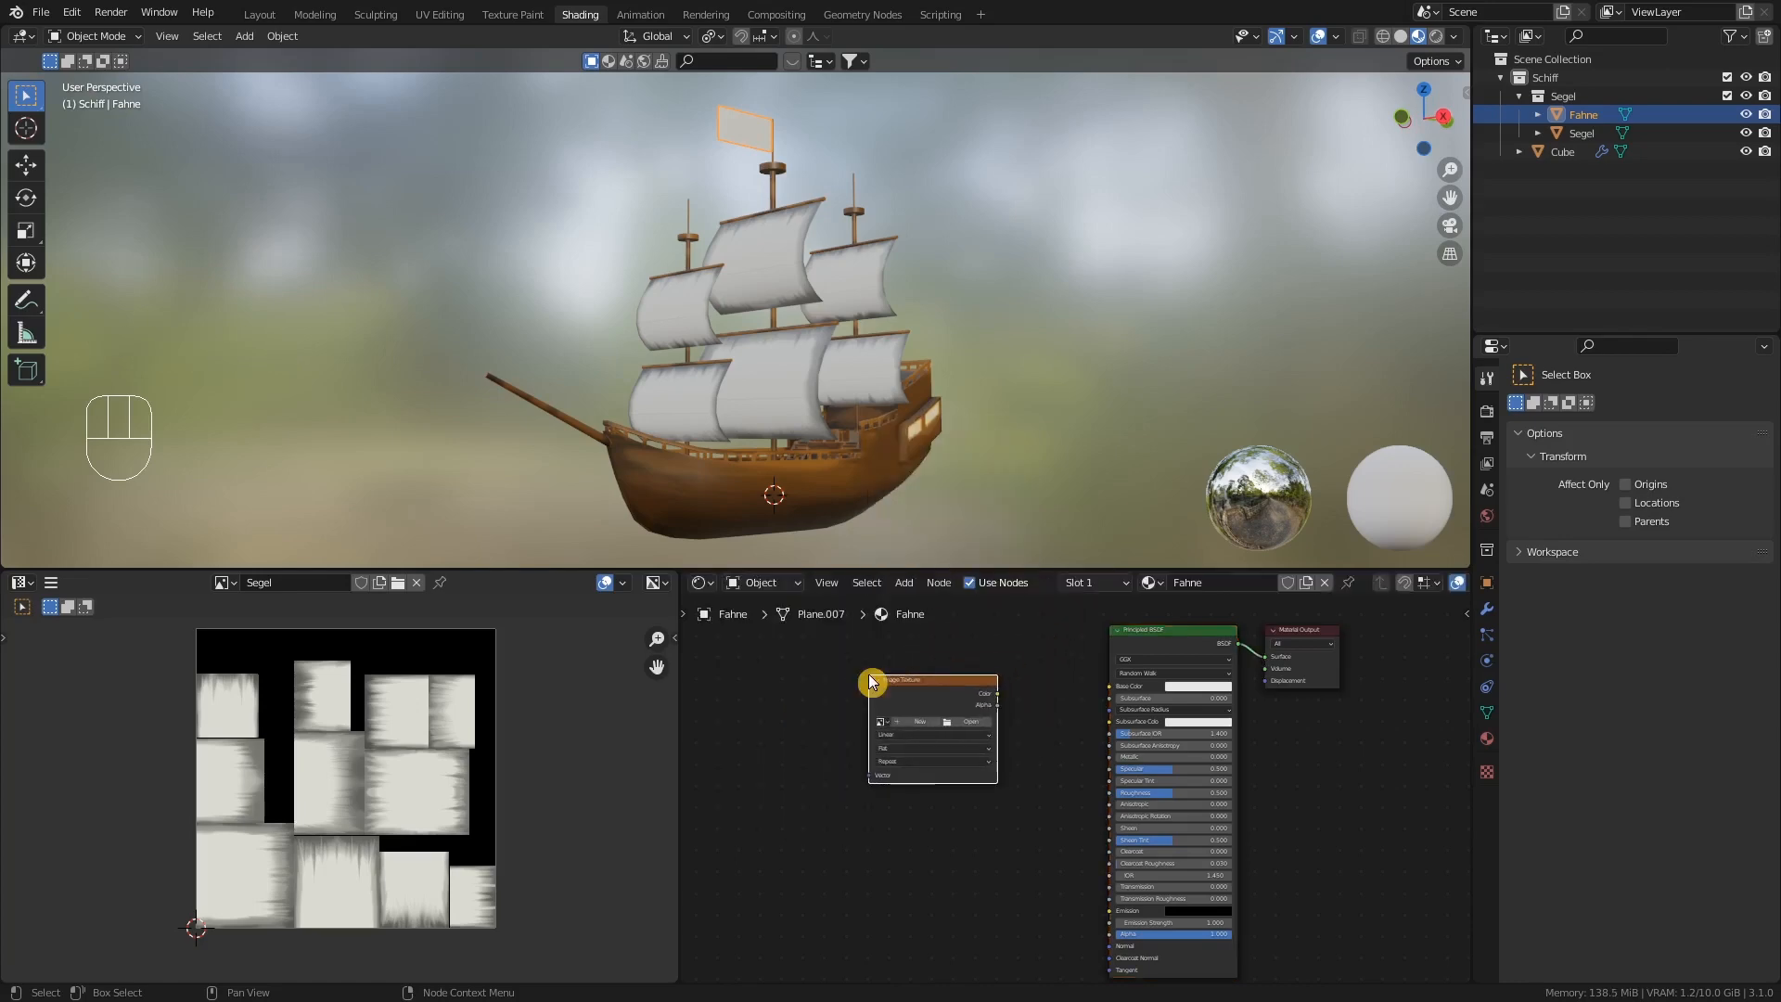
left_click(965, 727)
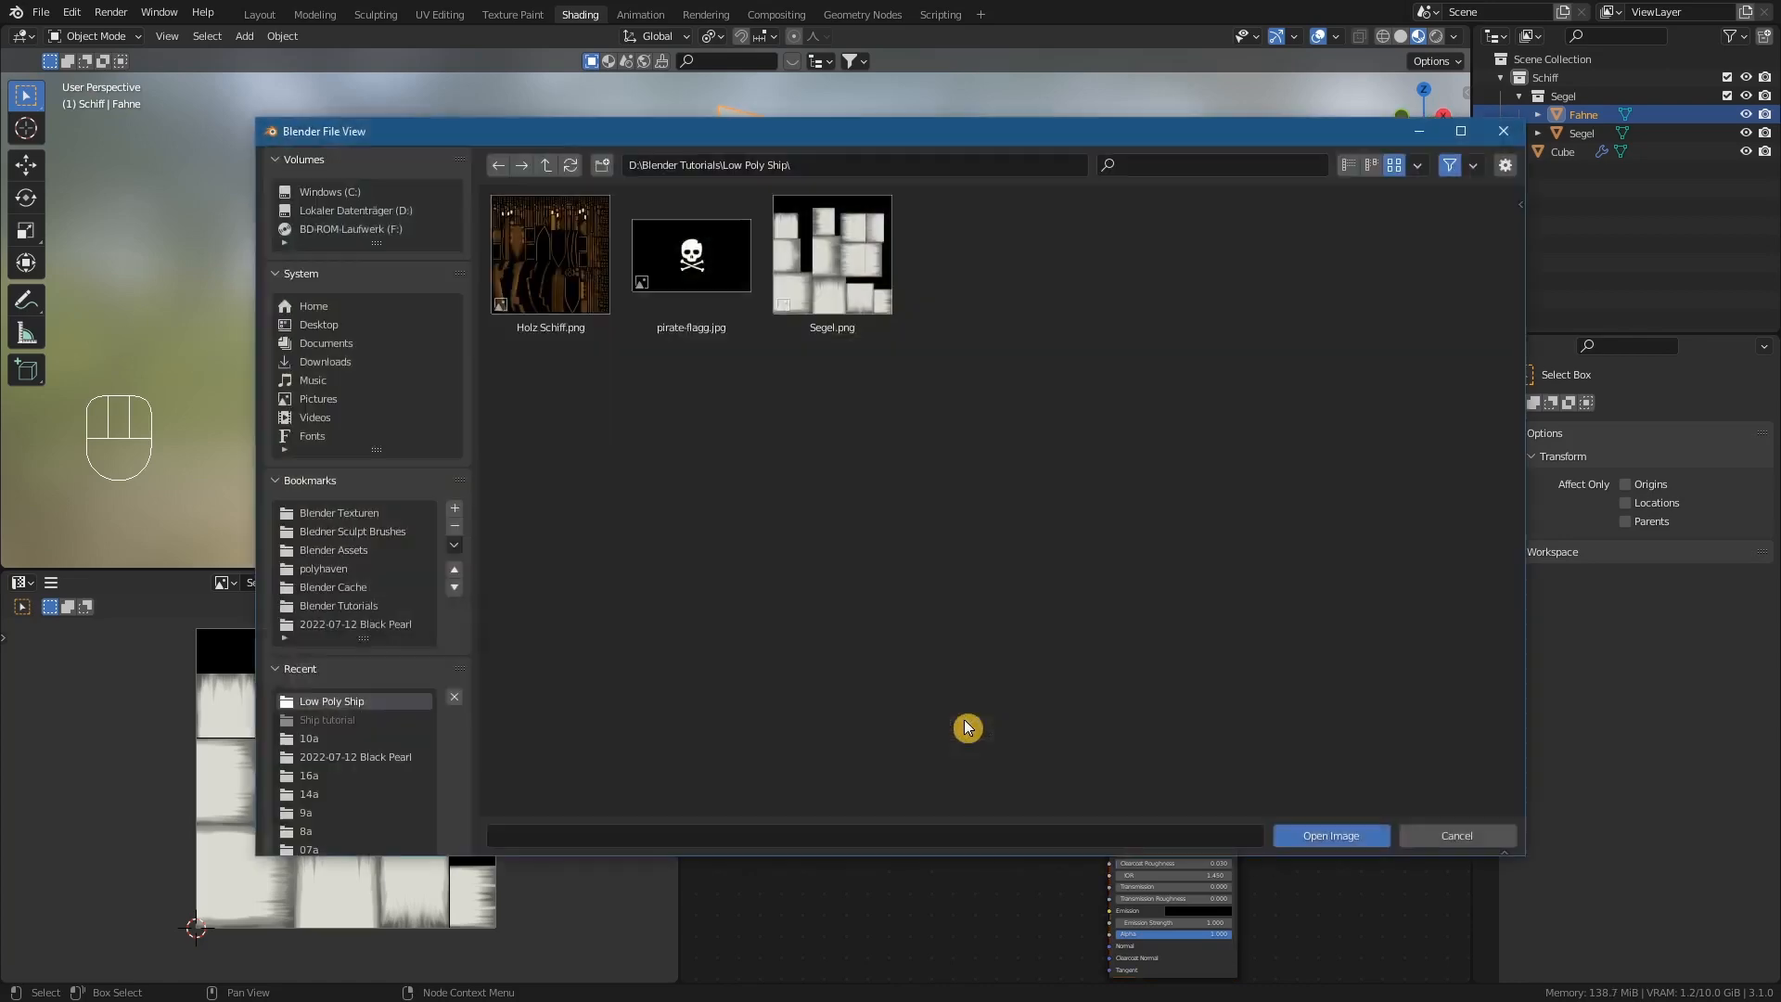
left_click(704, 259)
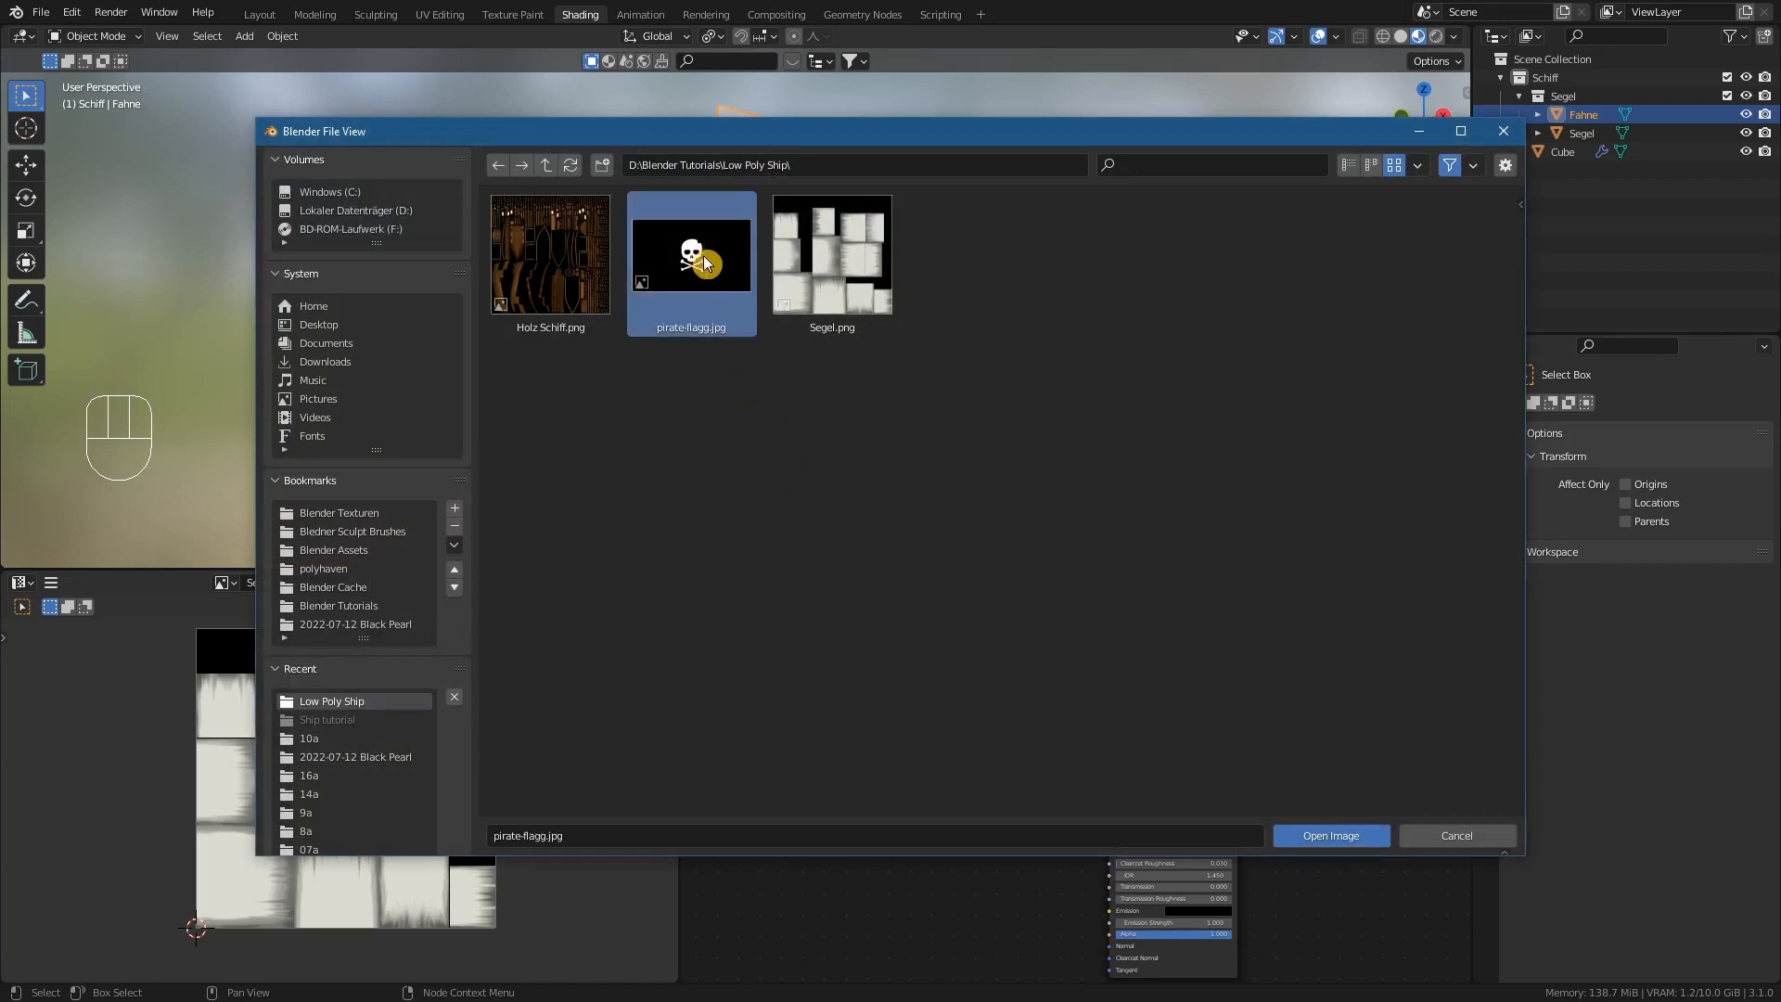
left_click(1332, 835)
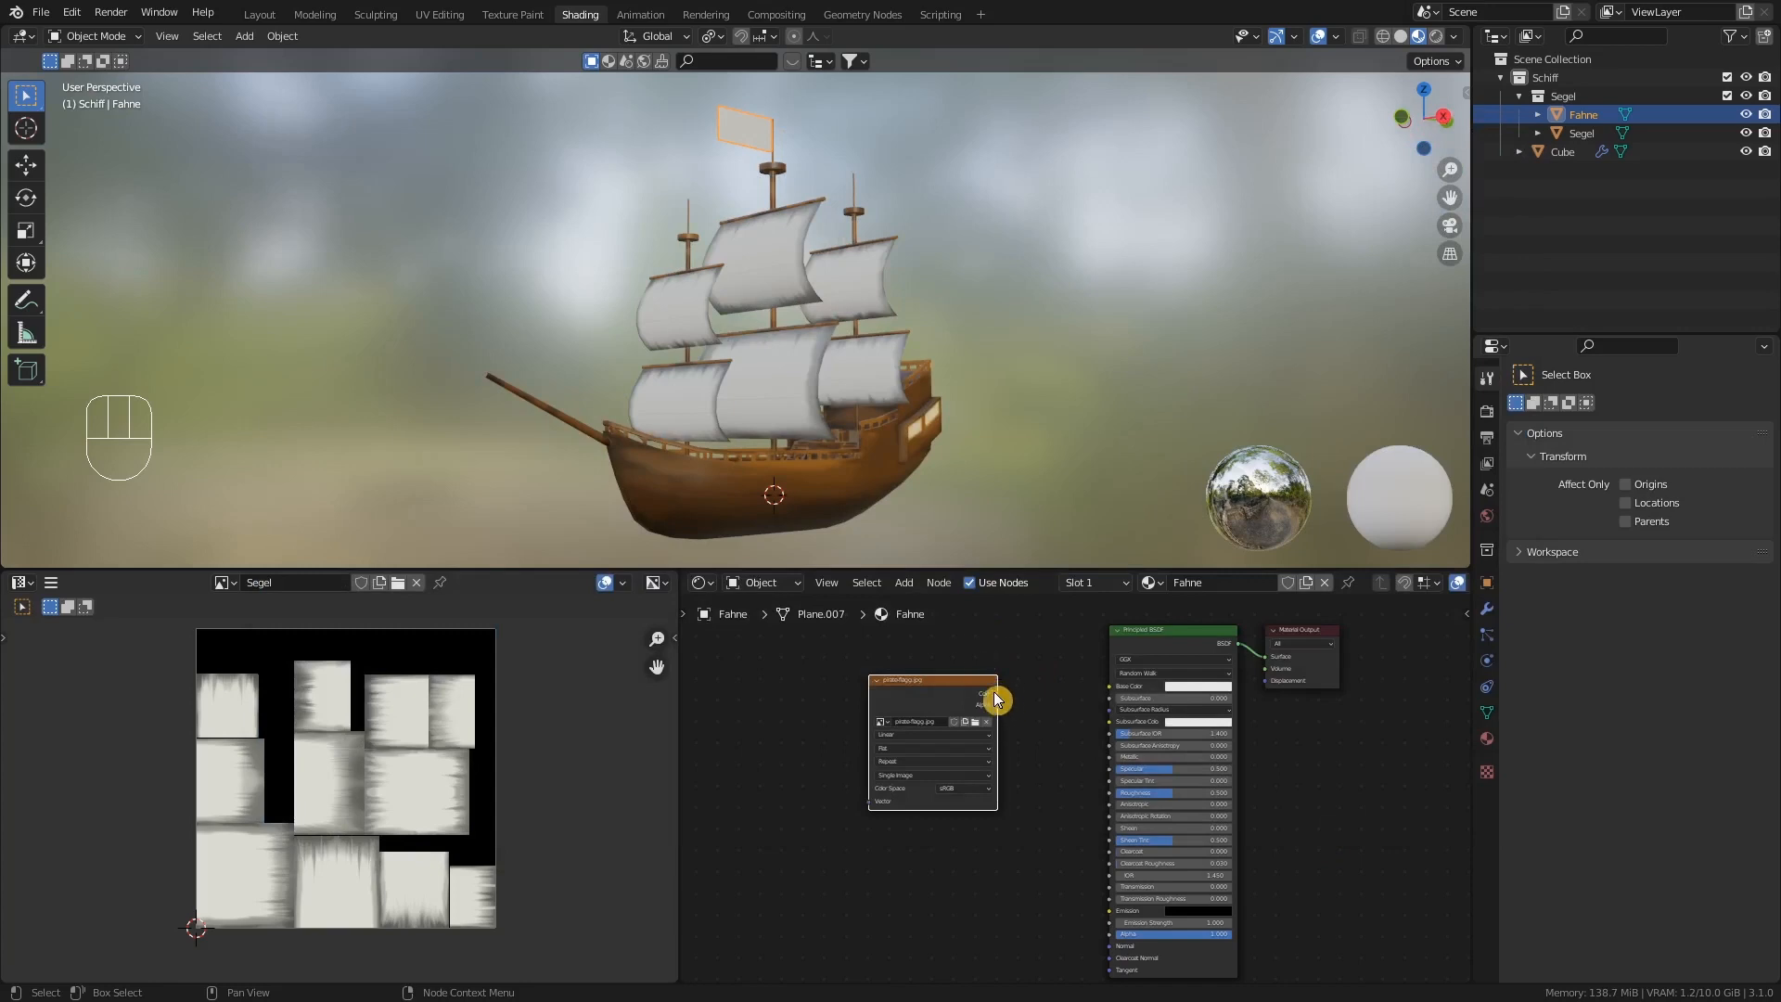
left_click_drag(999, 694, 1110, 687)
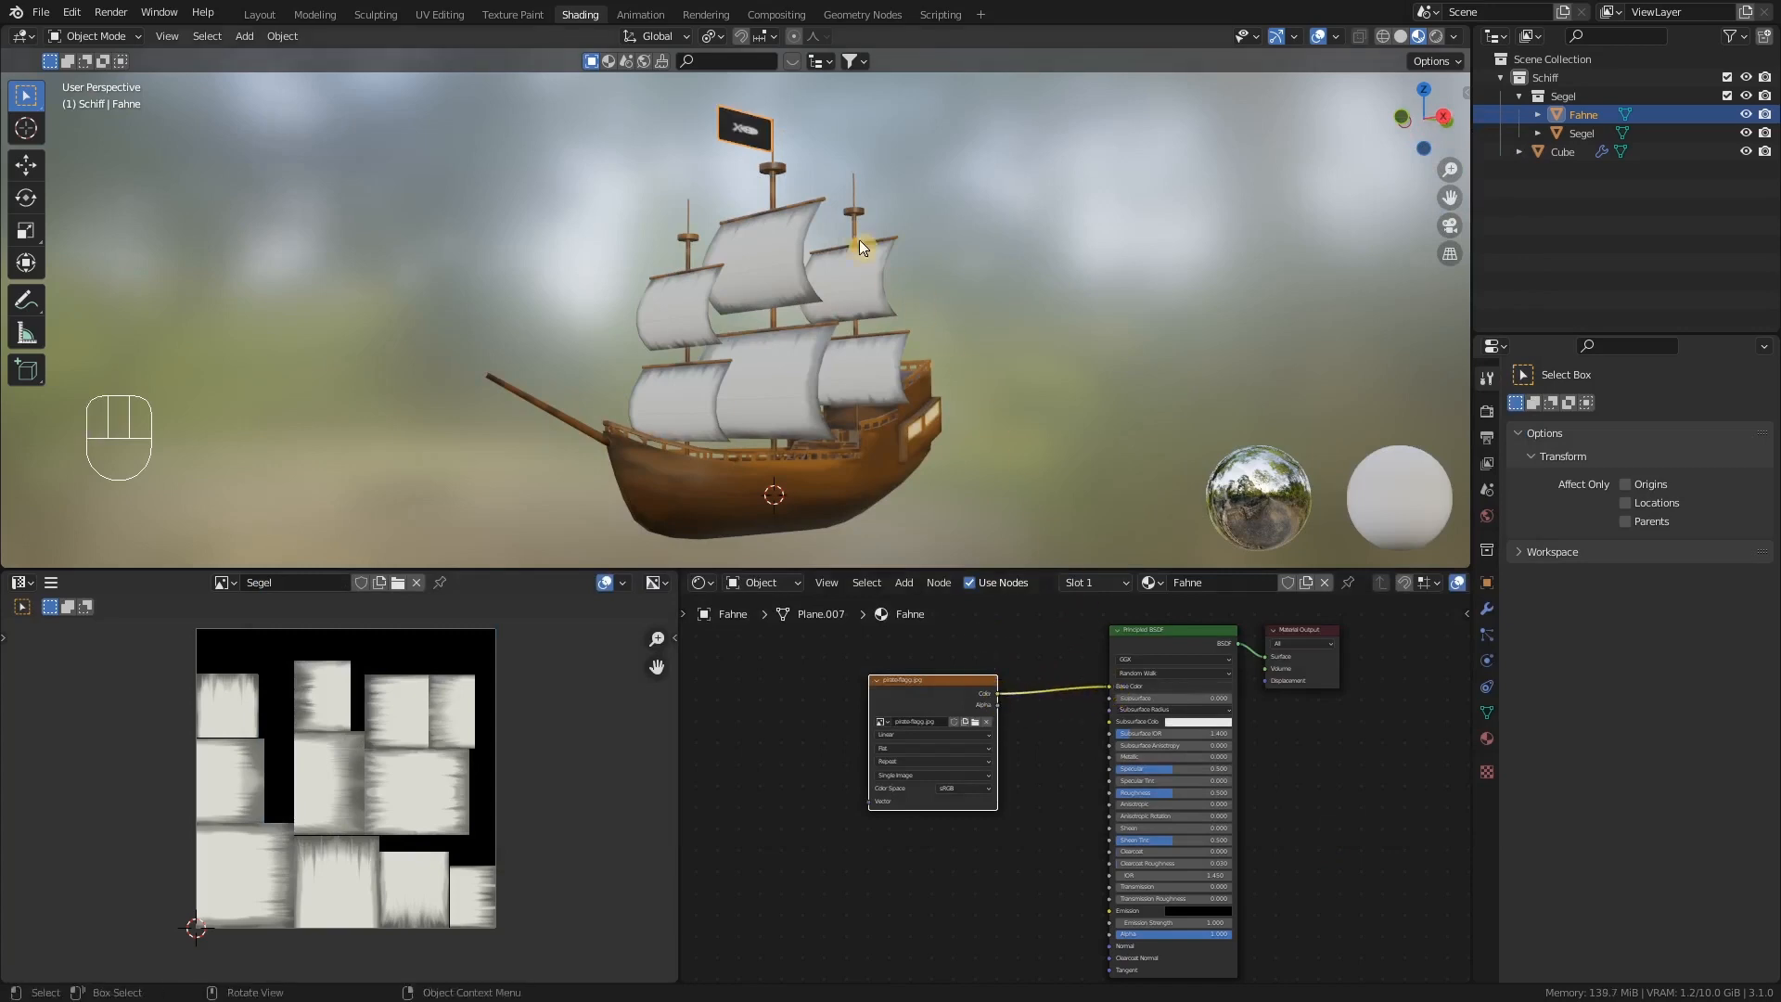
- Subdivide the mast-top flag's face with 10 cuts
scroll(727, 143, "up", 4)
scroll(727, 137, "up", 2)
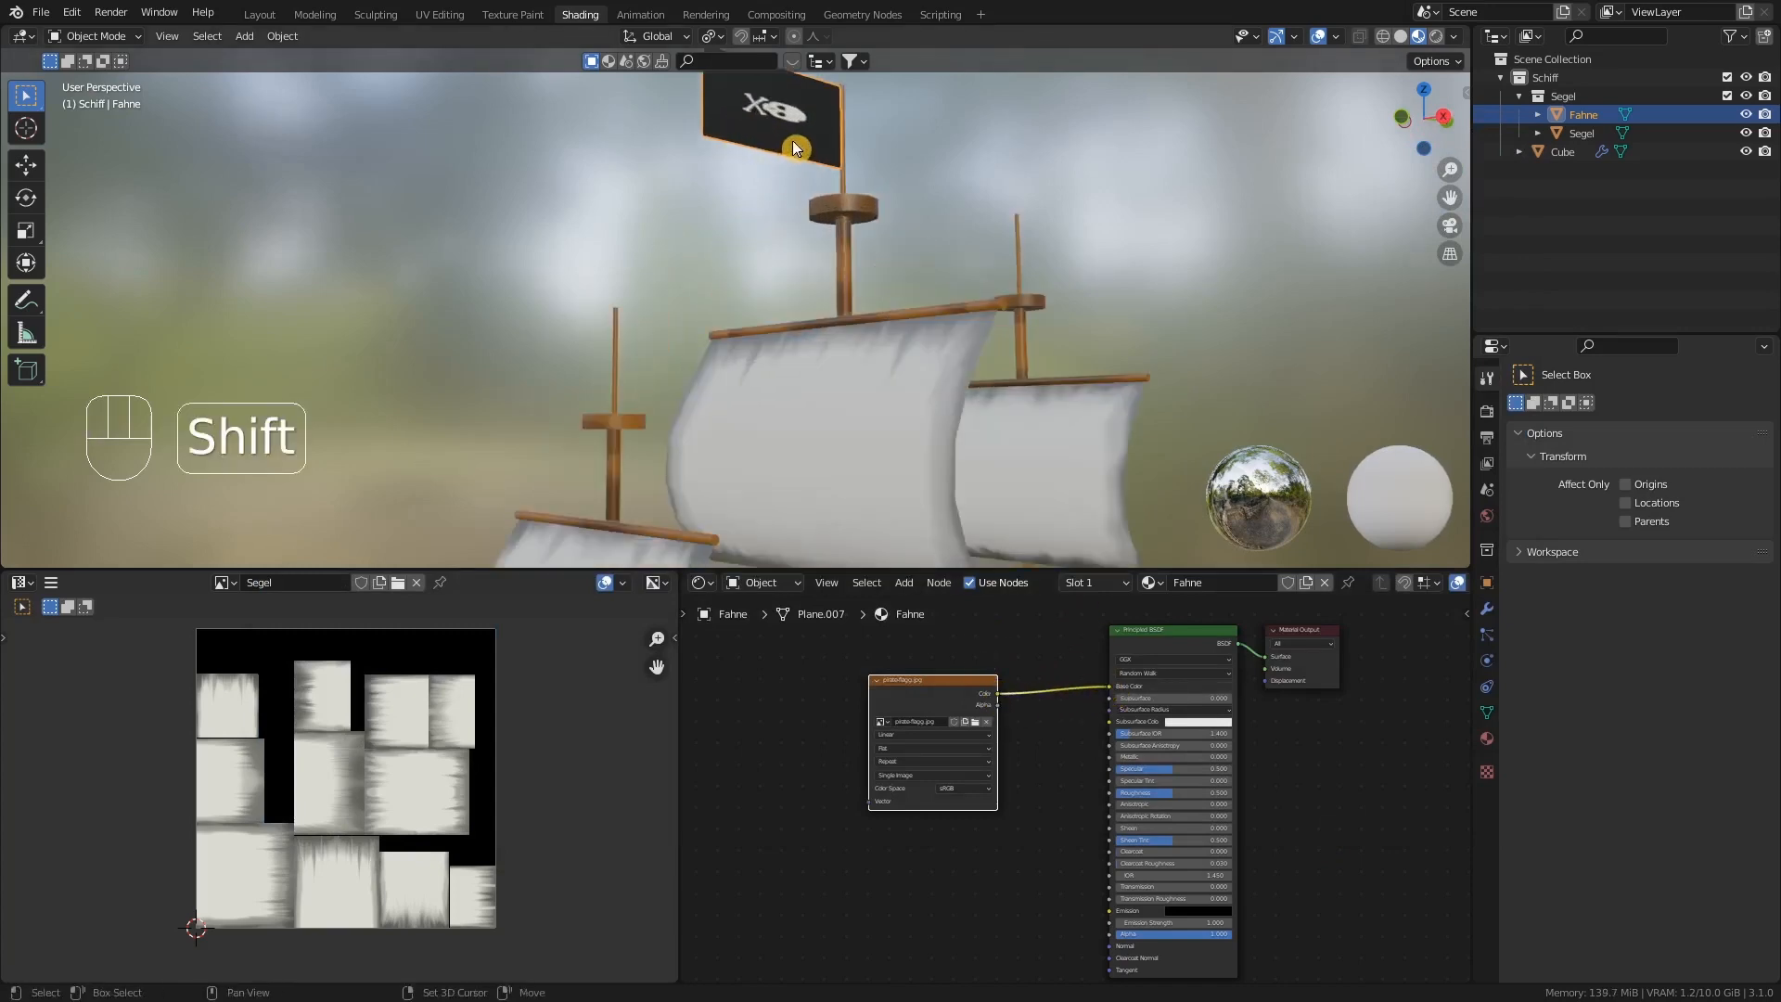
middle_click_drag(792, 141, 770, 326, "shift")
scroll(770, 276, "up", 3)
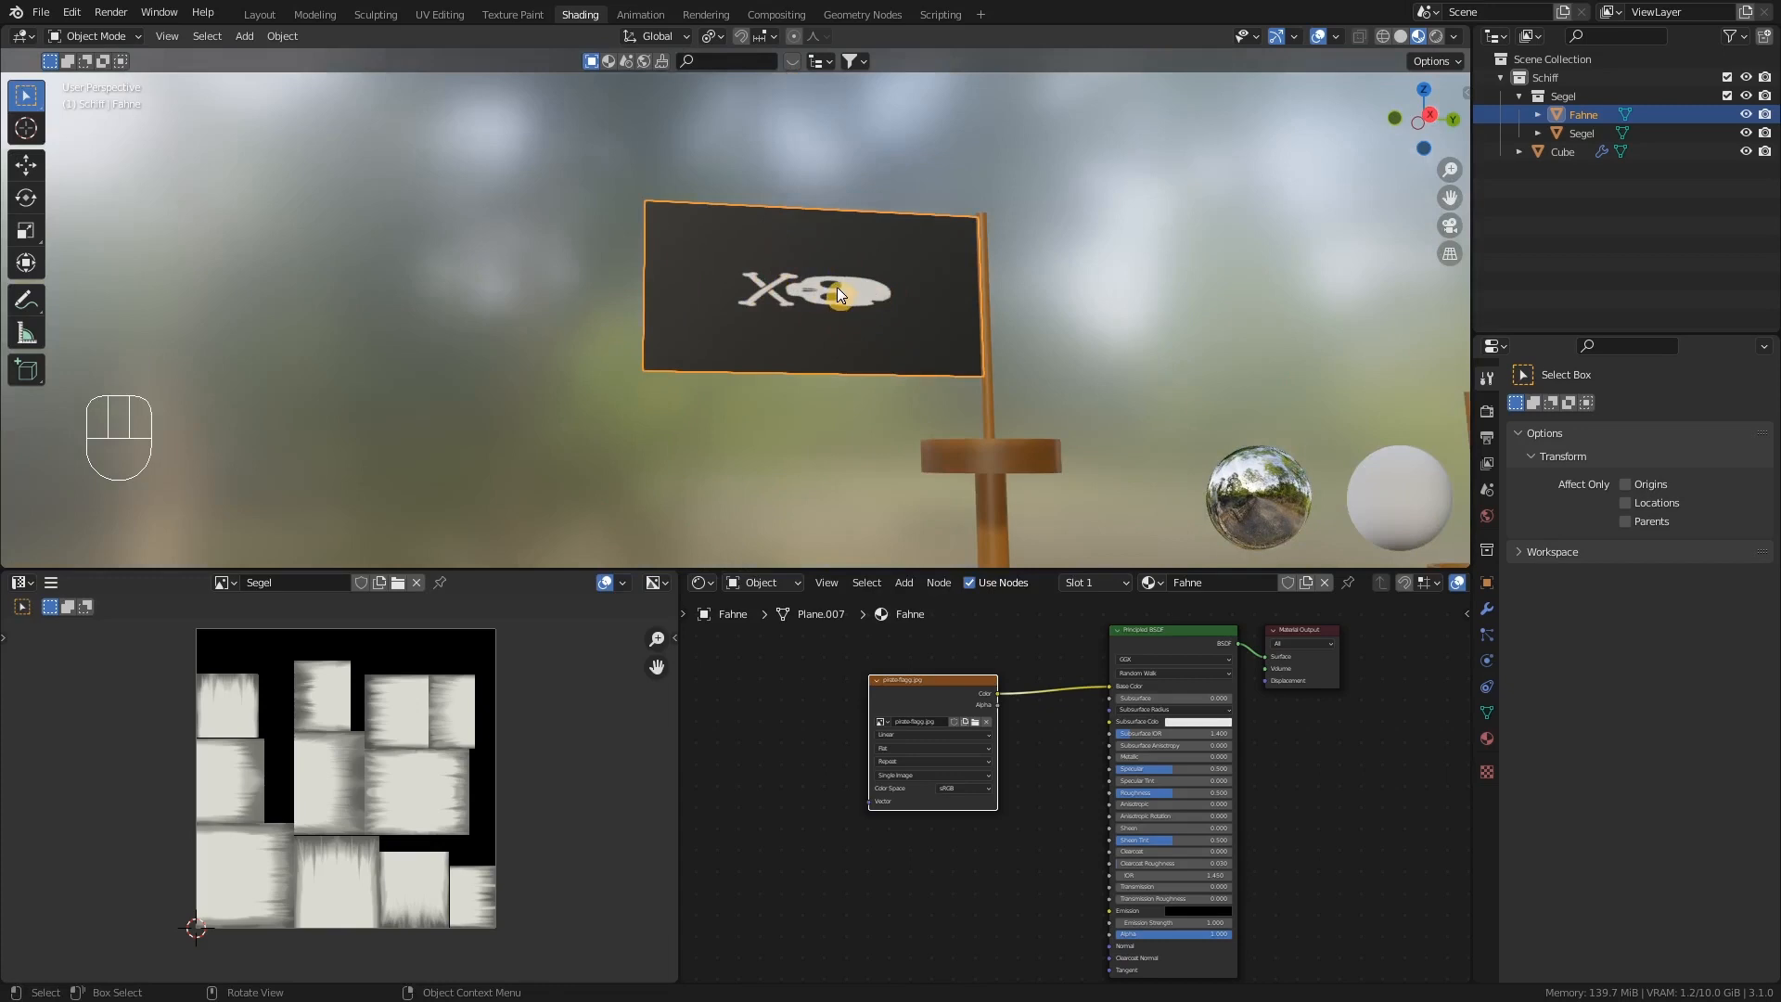
middle_click_drag(832, 289, 835, 243)
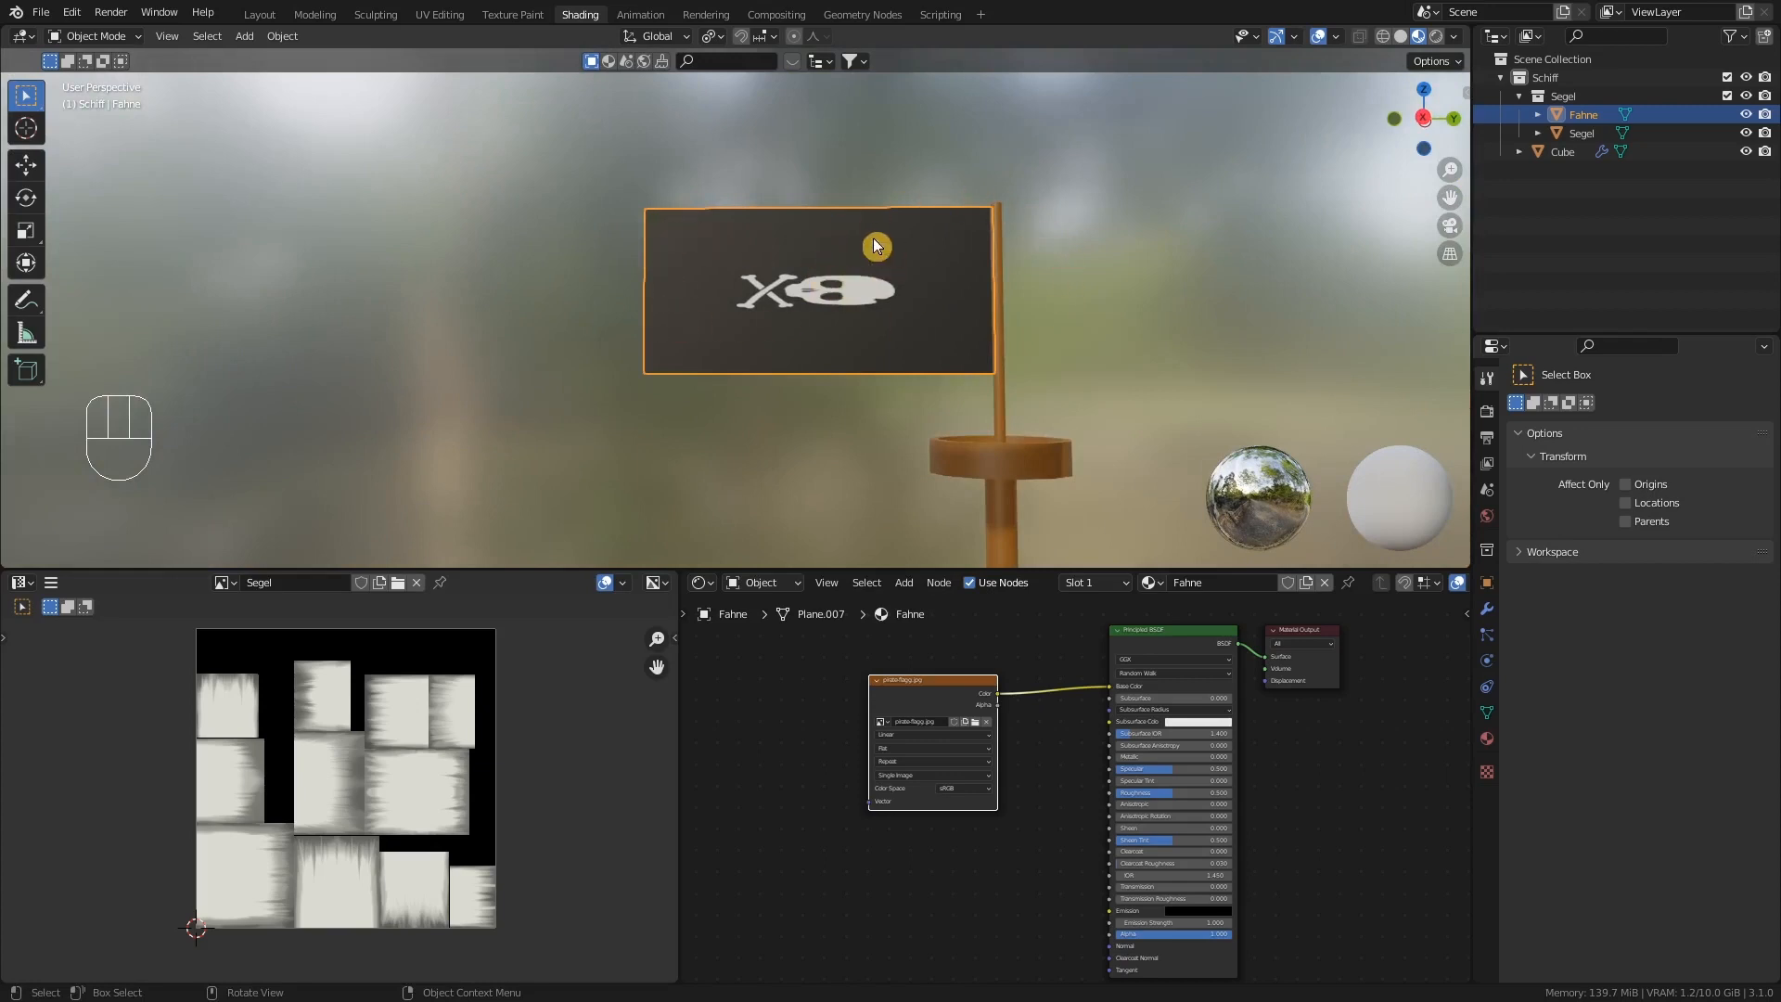
key("Tab")
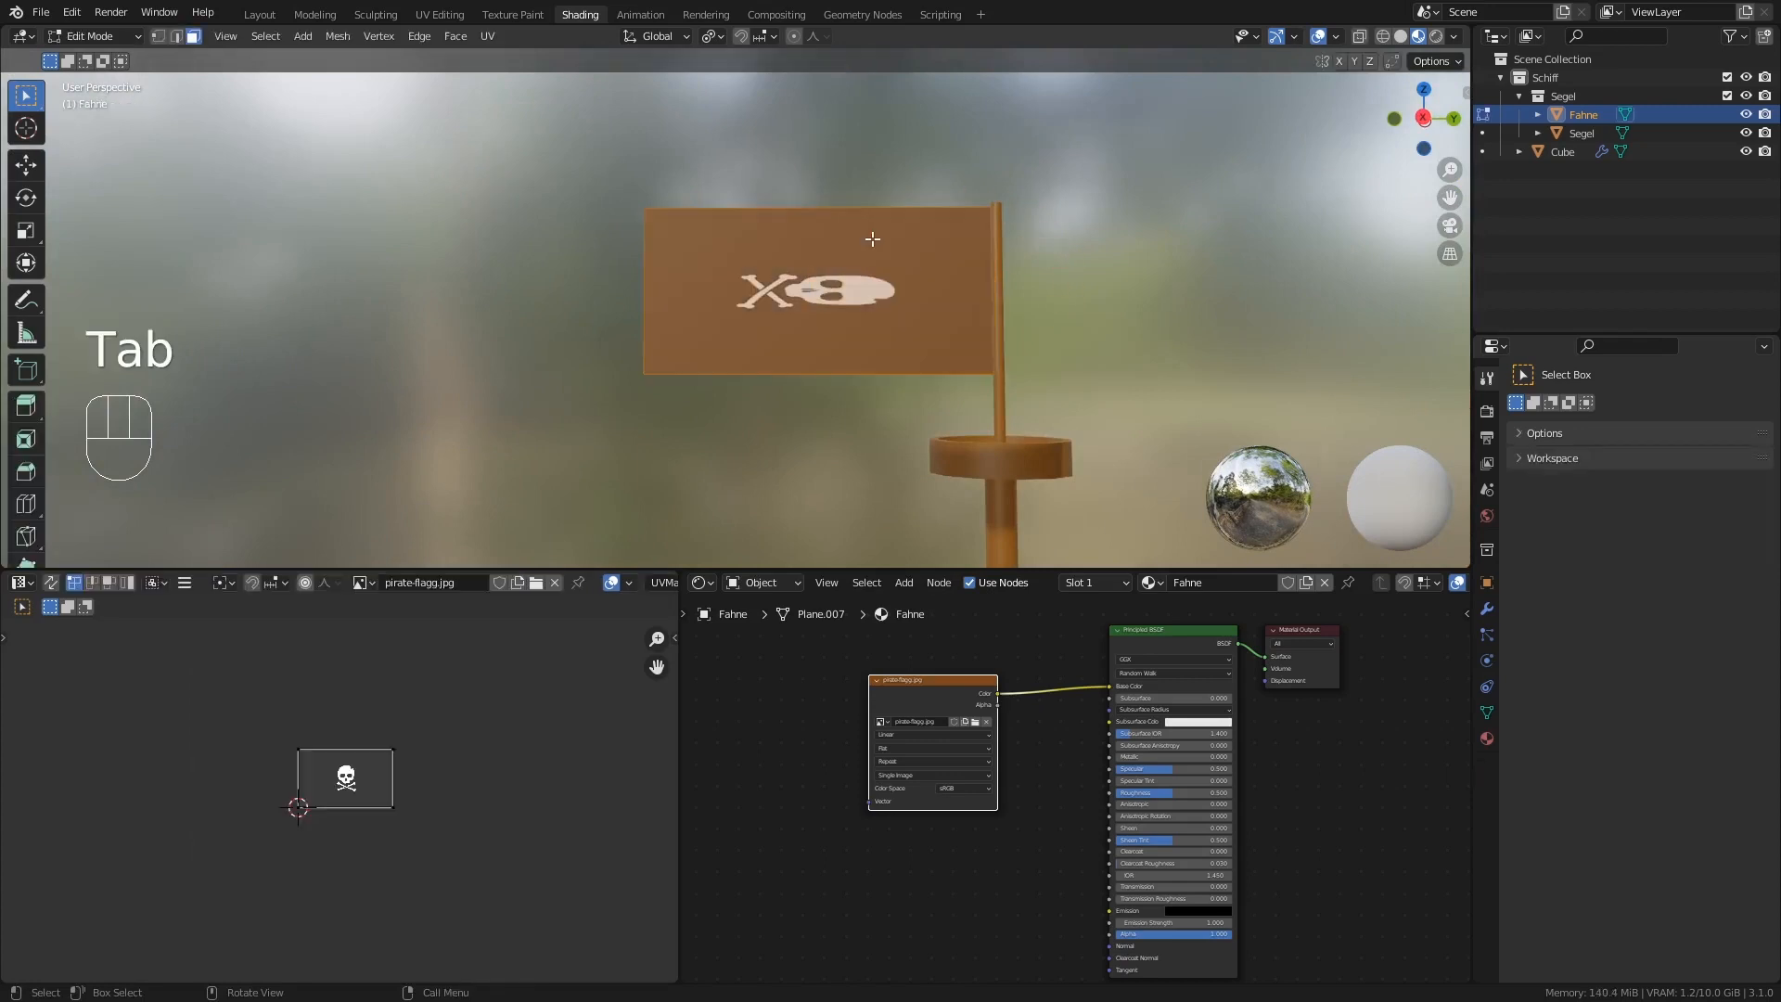
right_click(872, 239)
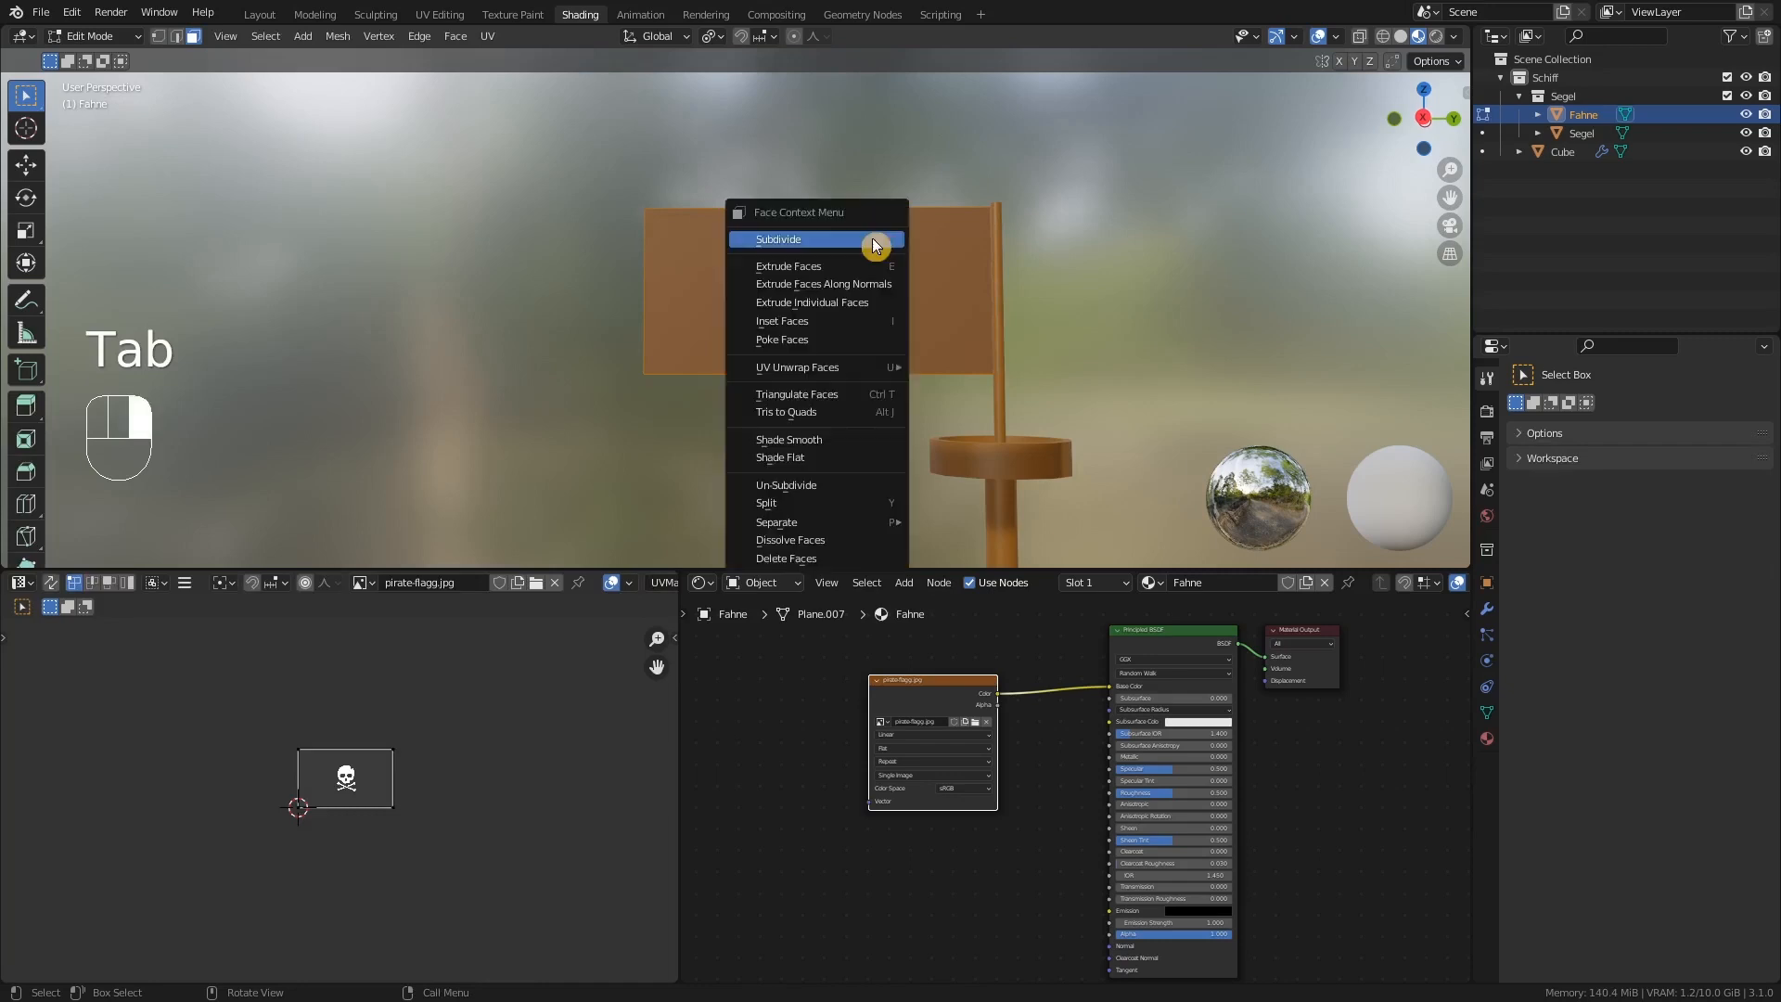
left_click(872, 239)
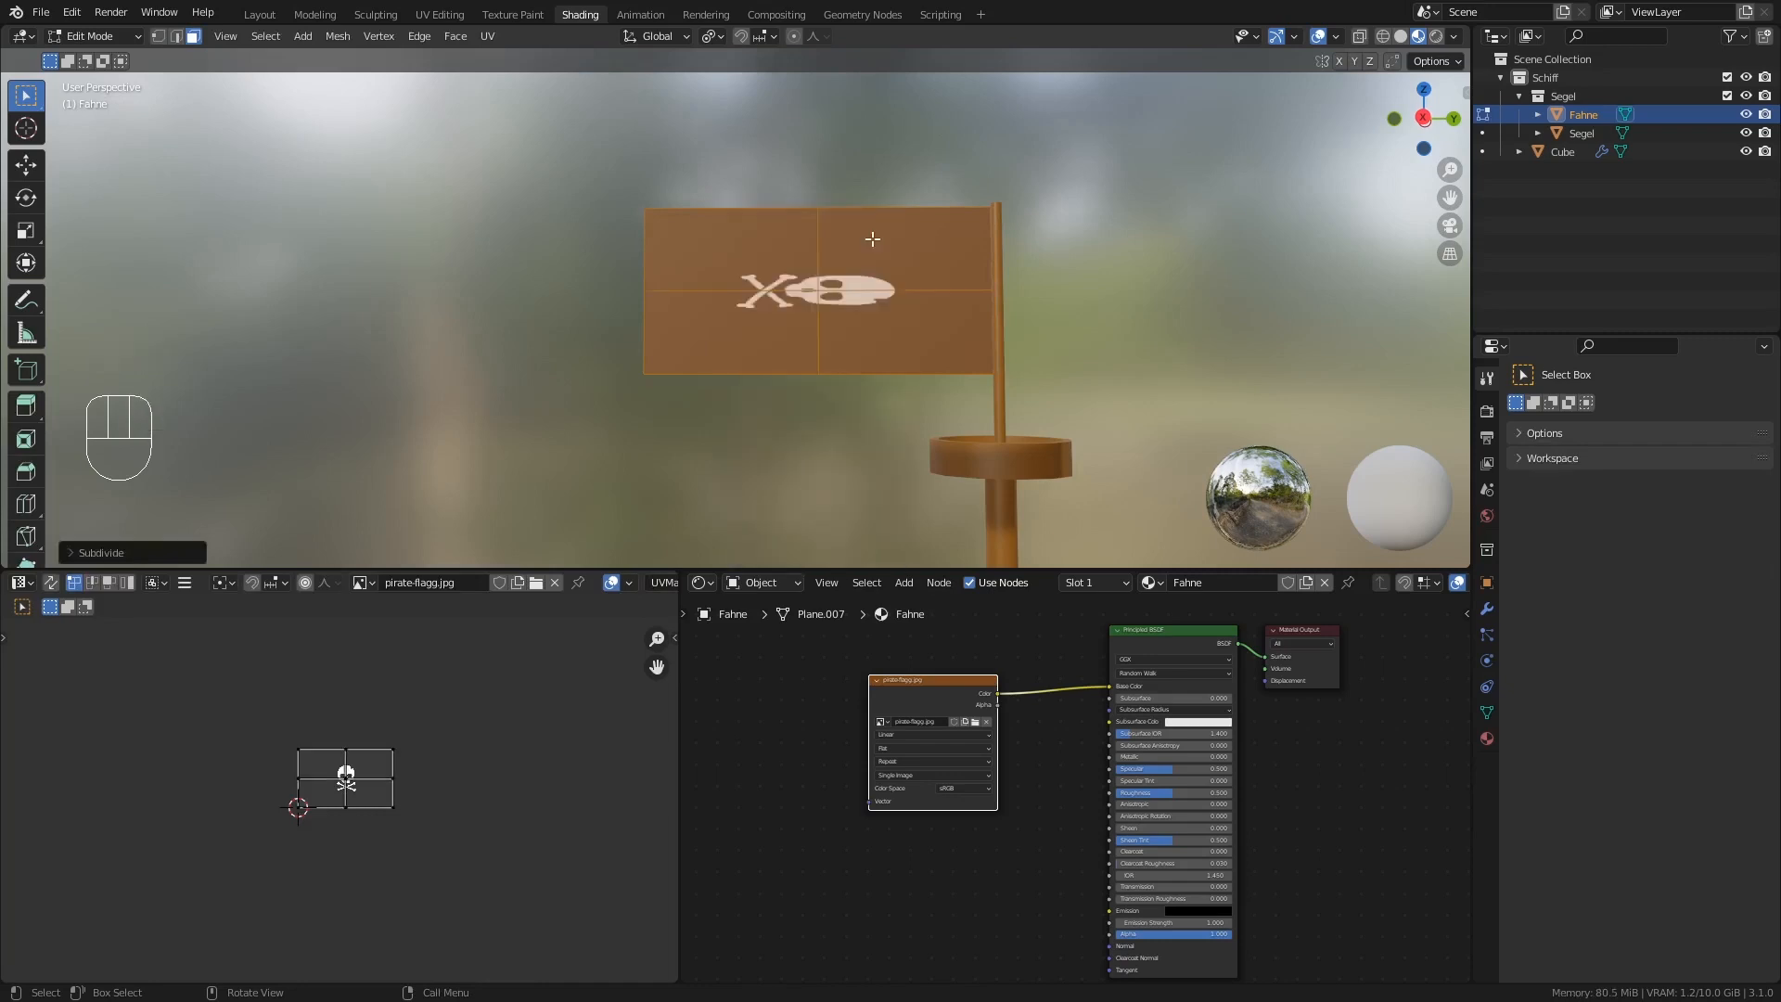
left_click(86, 549)
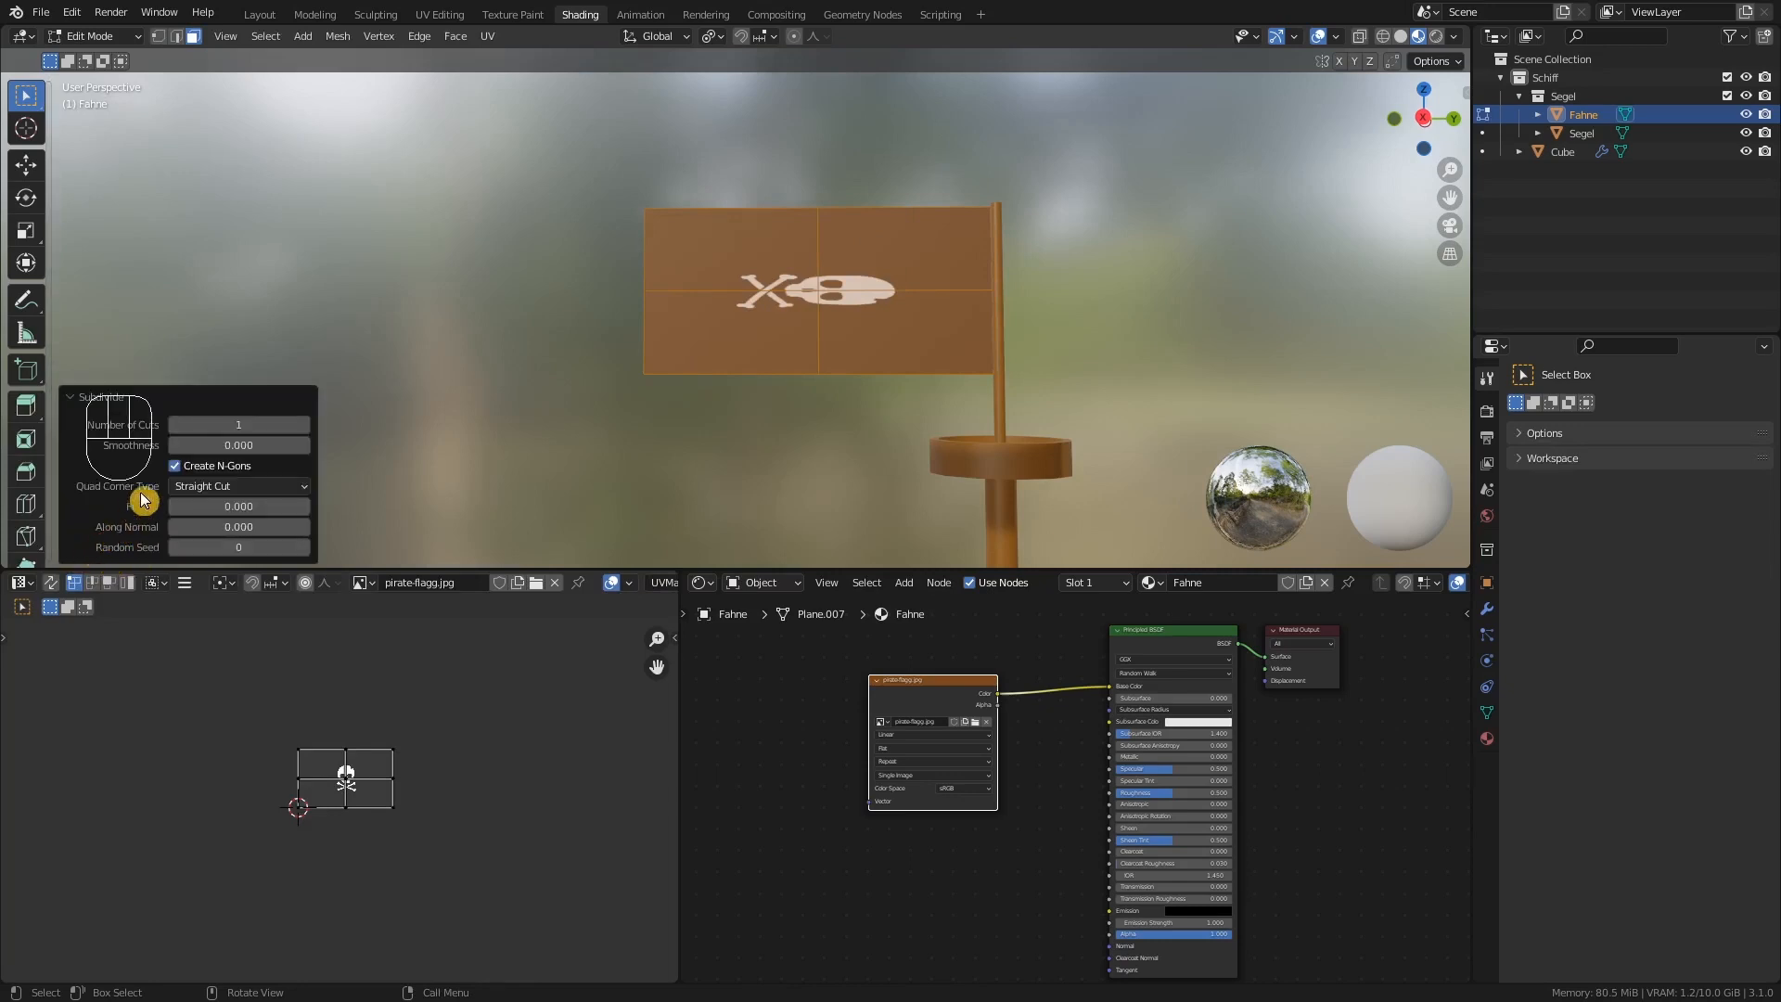
left_click(261, 424)
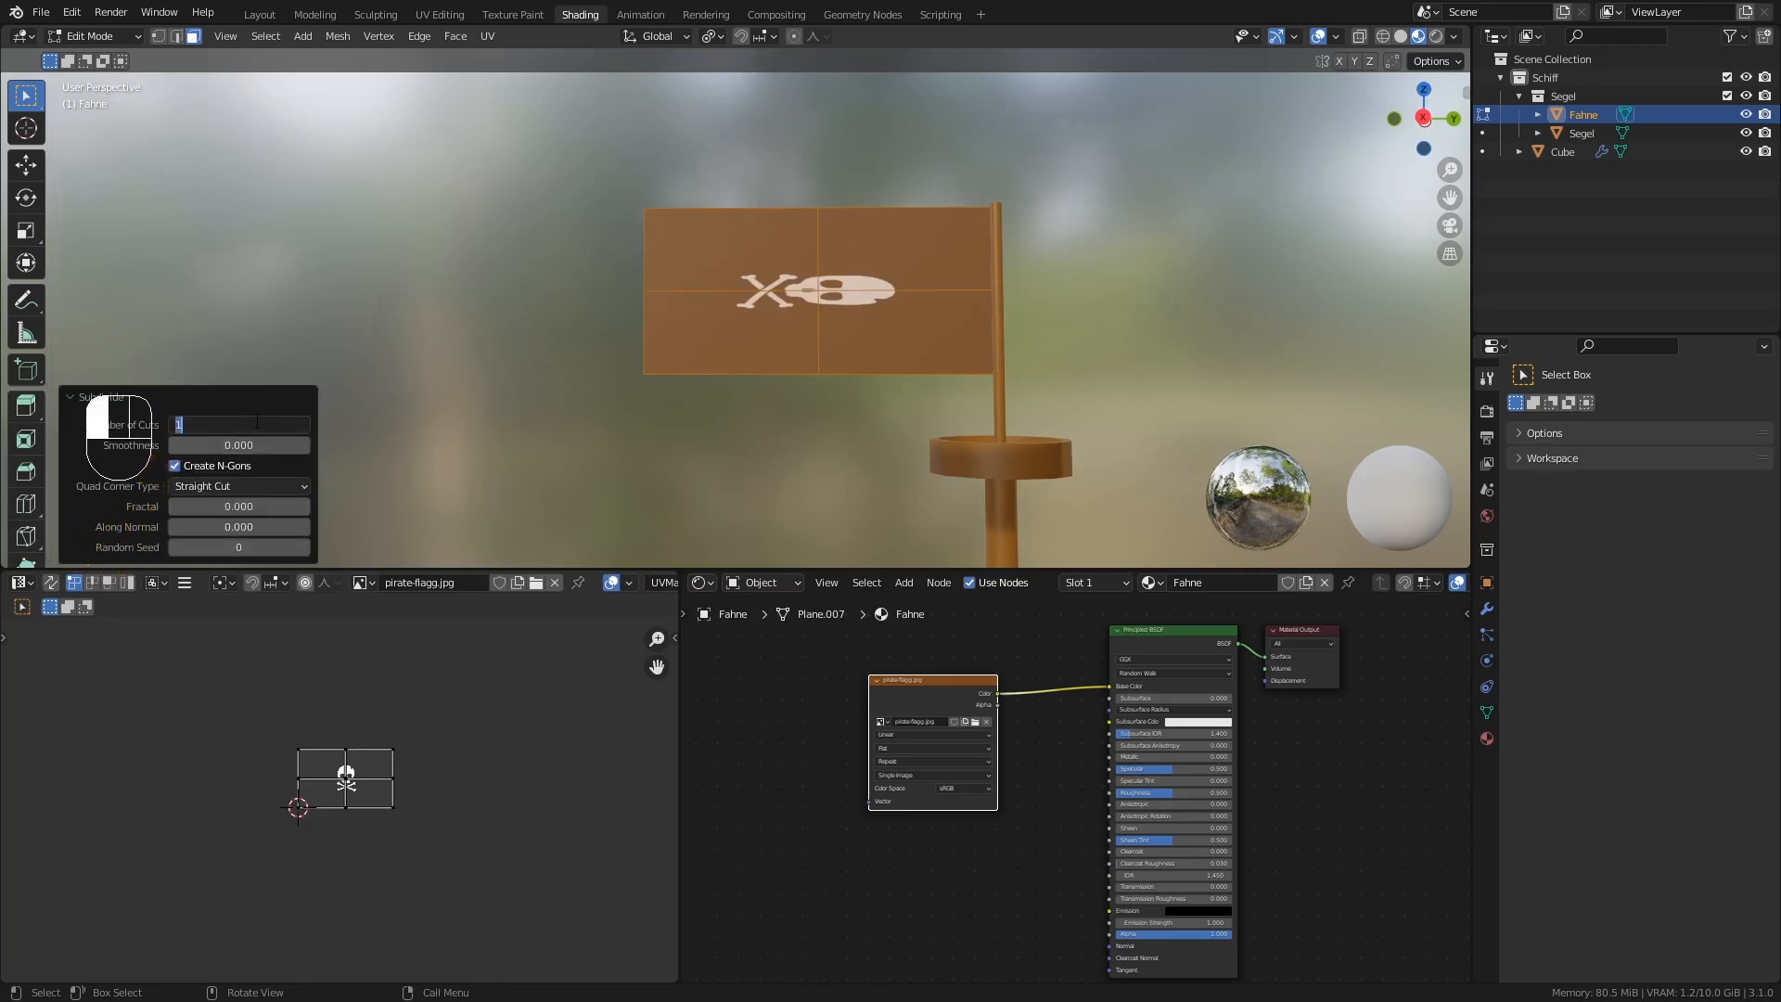
type("10")
key("Return")
- Unwrap all faces of the subdivided flag with the standard Unwrap method
middle_click_drag(721, 281, 847, 243)
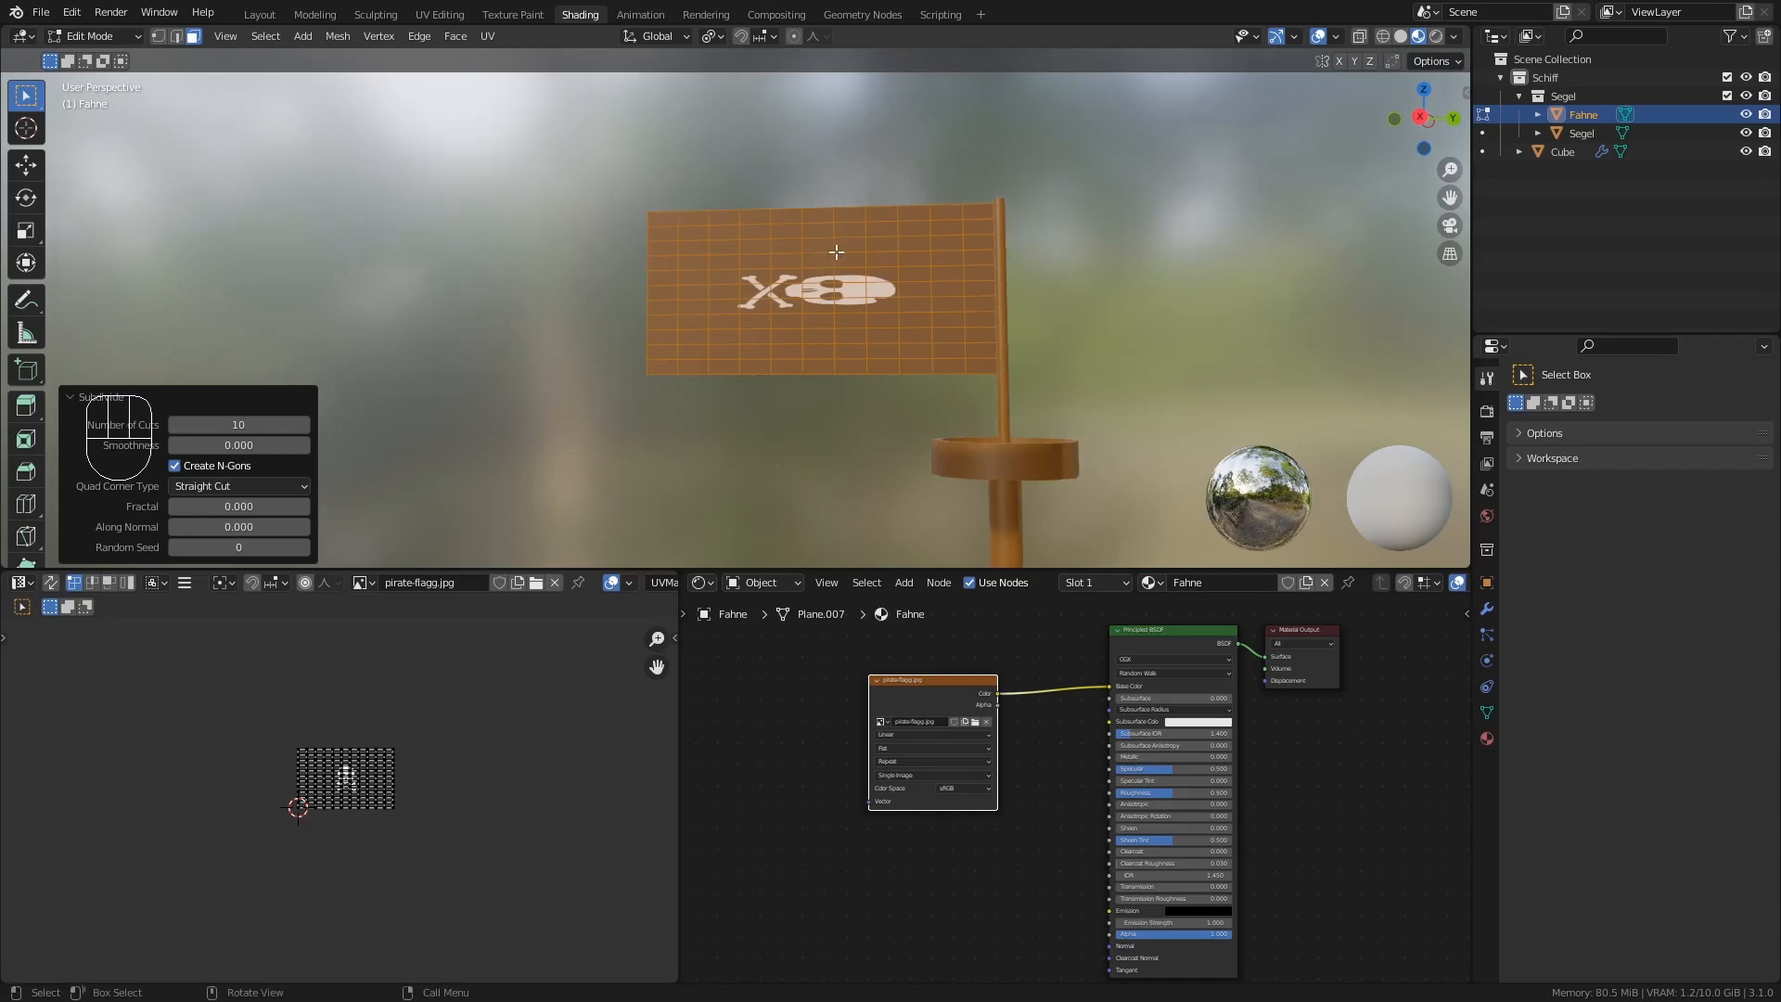
key("u")
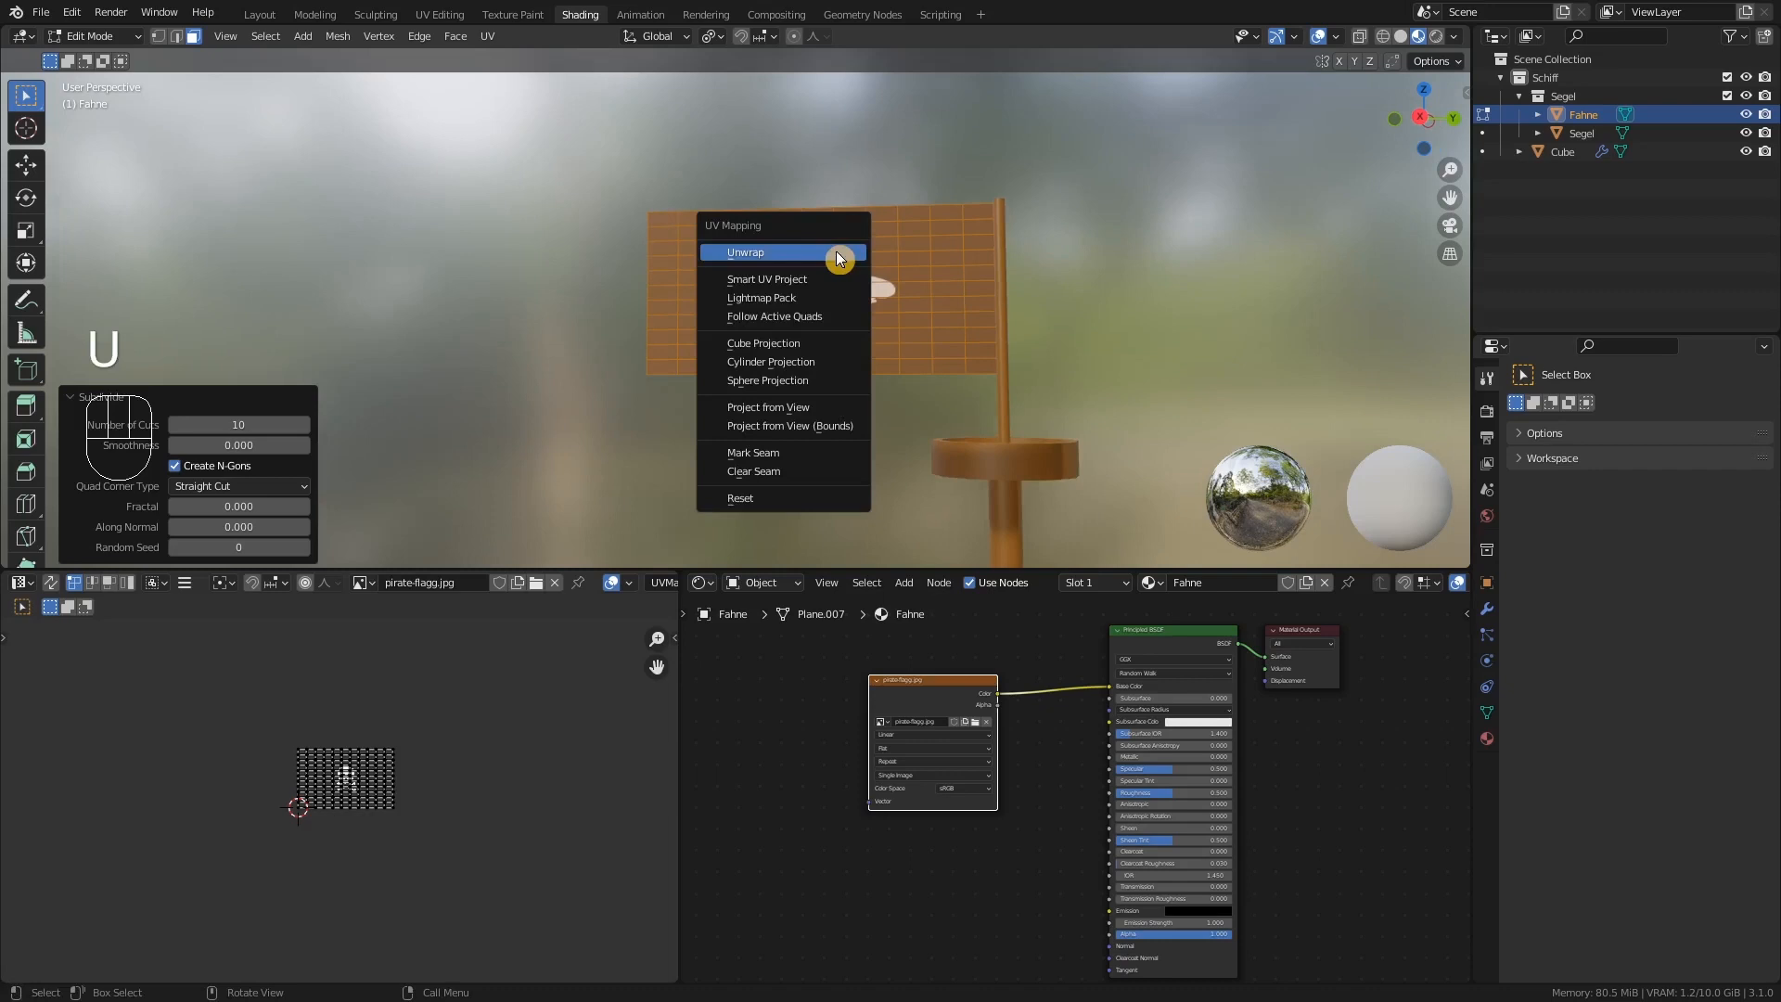
left_click(782, 253)
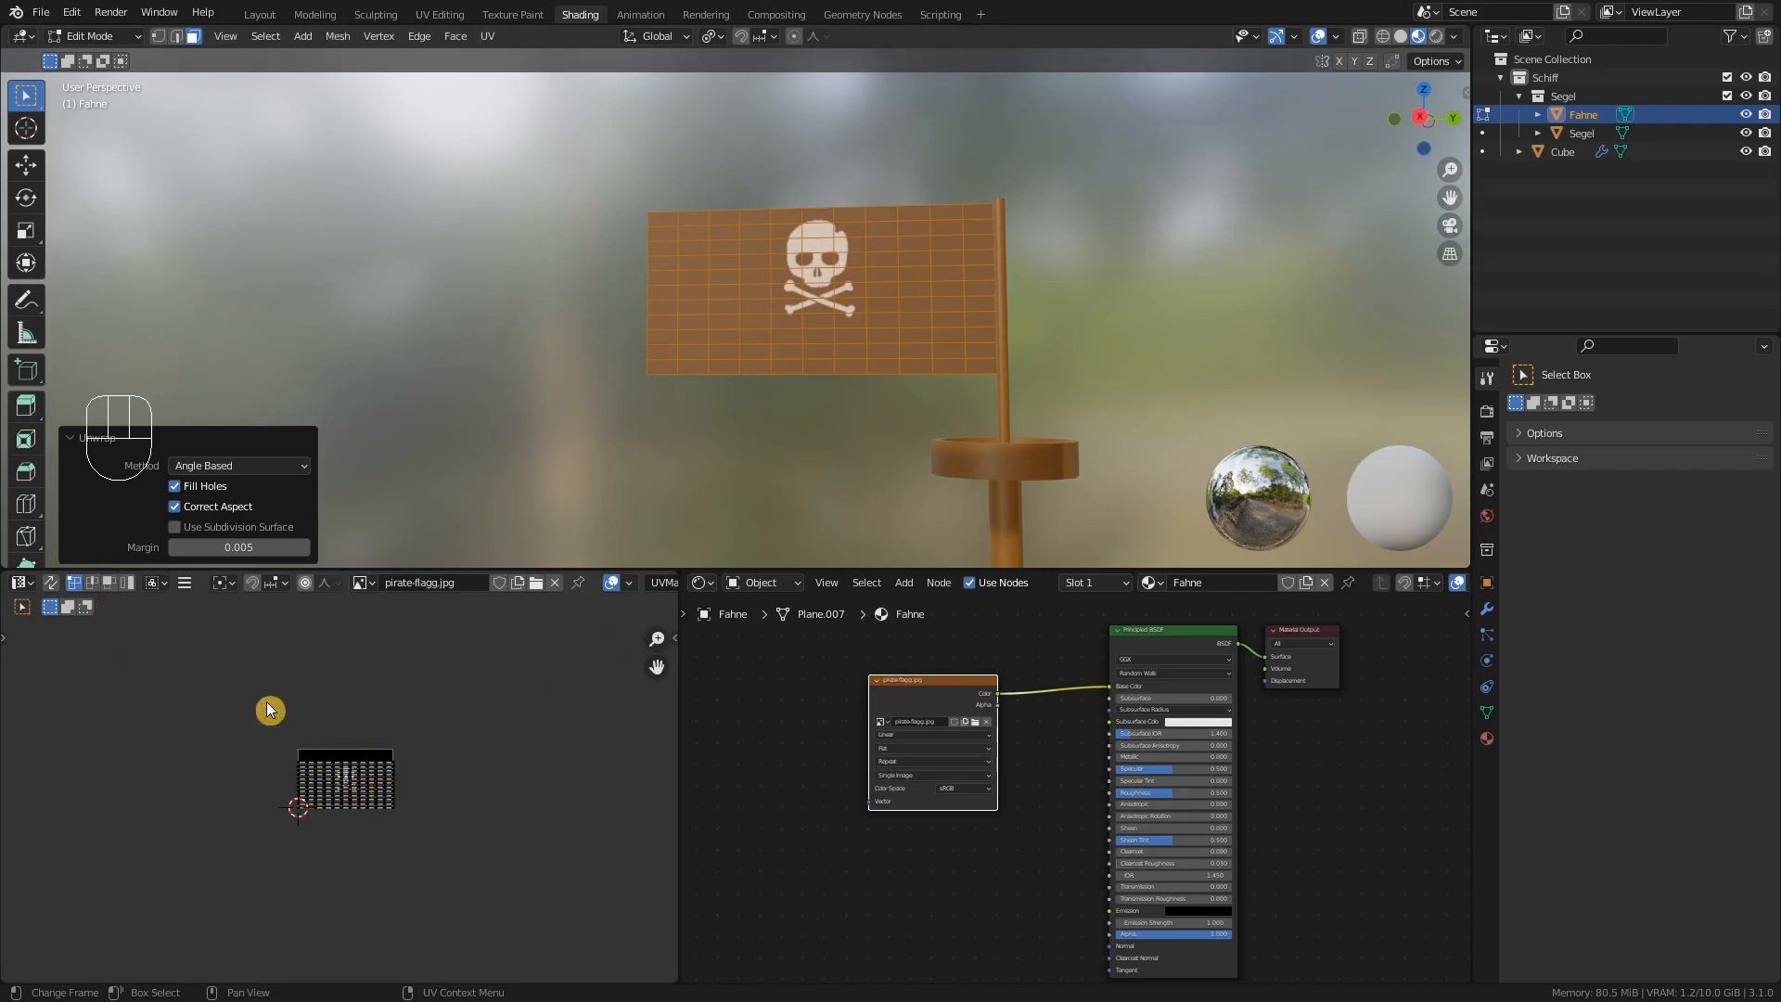
- In the UV Editor, select all of the flag's UVs and move them up about 0.073 along Y to centre them vertically on the pirate image
left_click(20, 584)
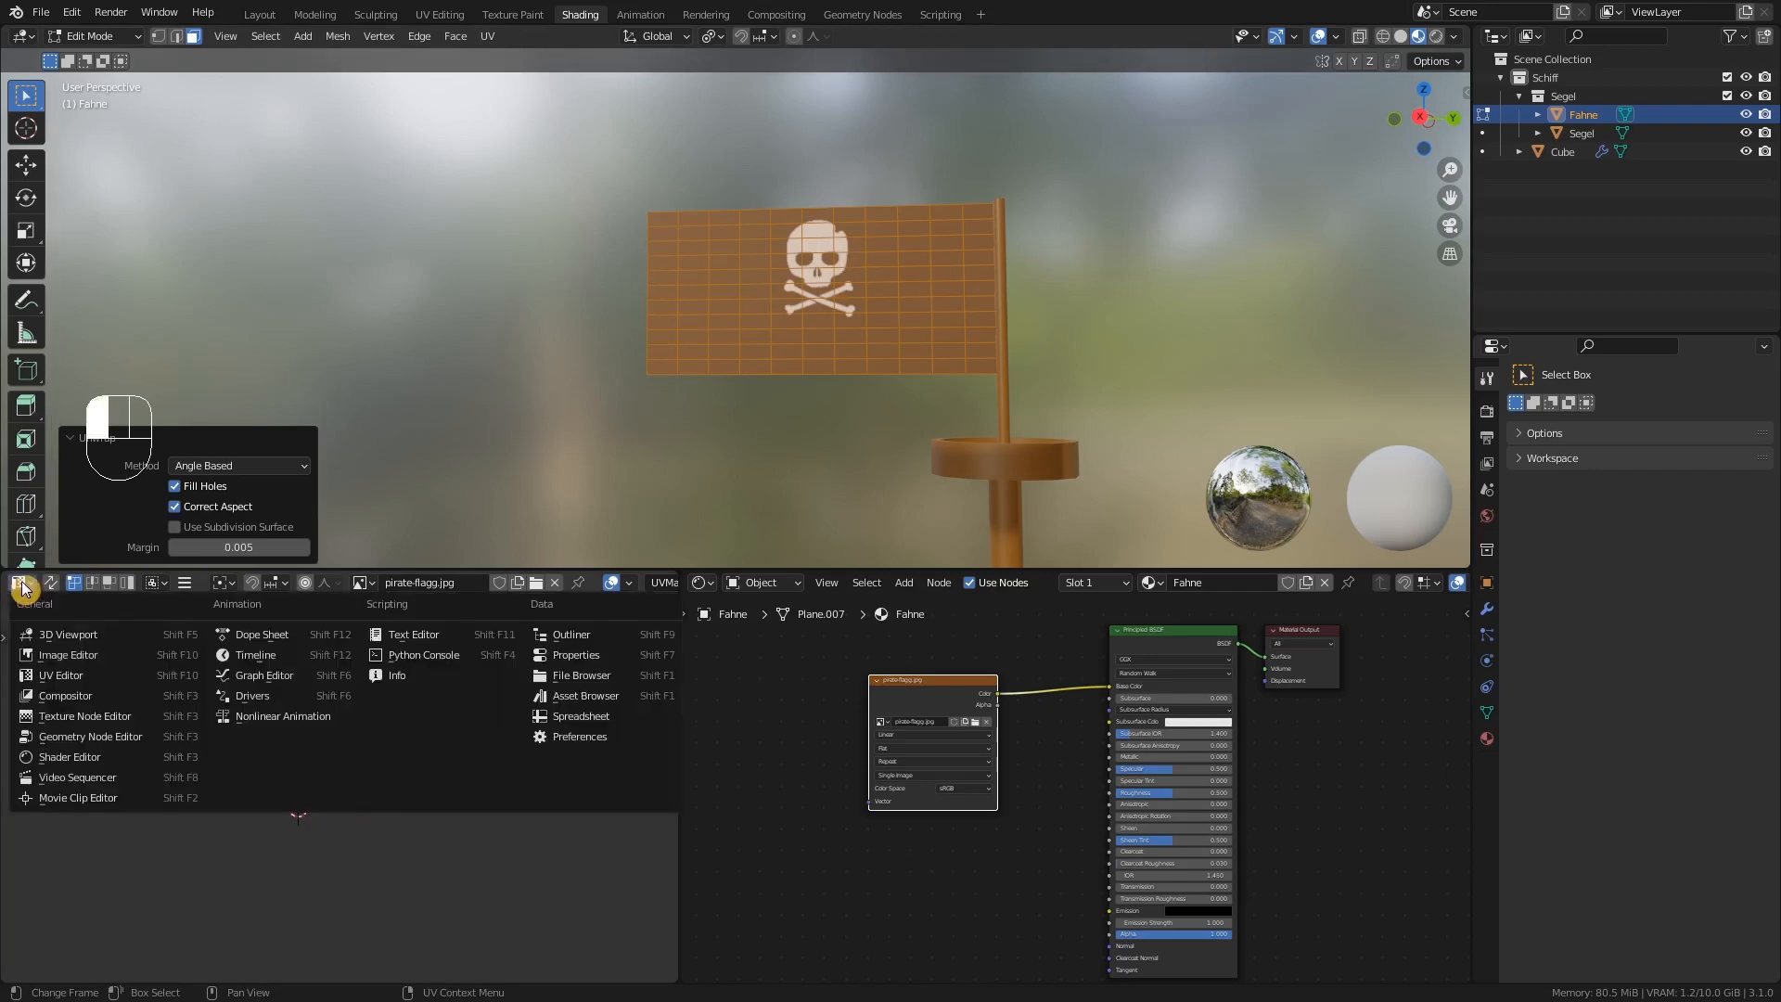
left_click(66, 668)
scroll(350, 772, "up", 3)
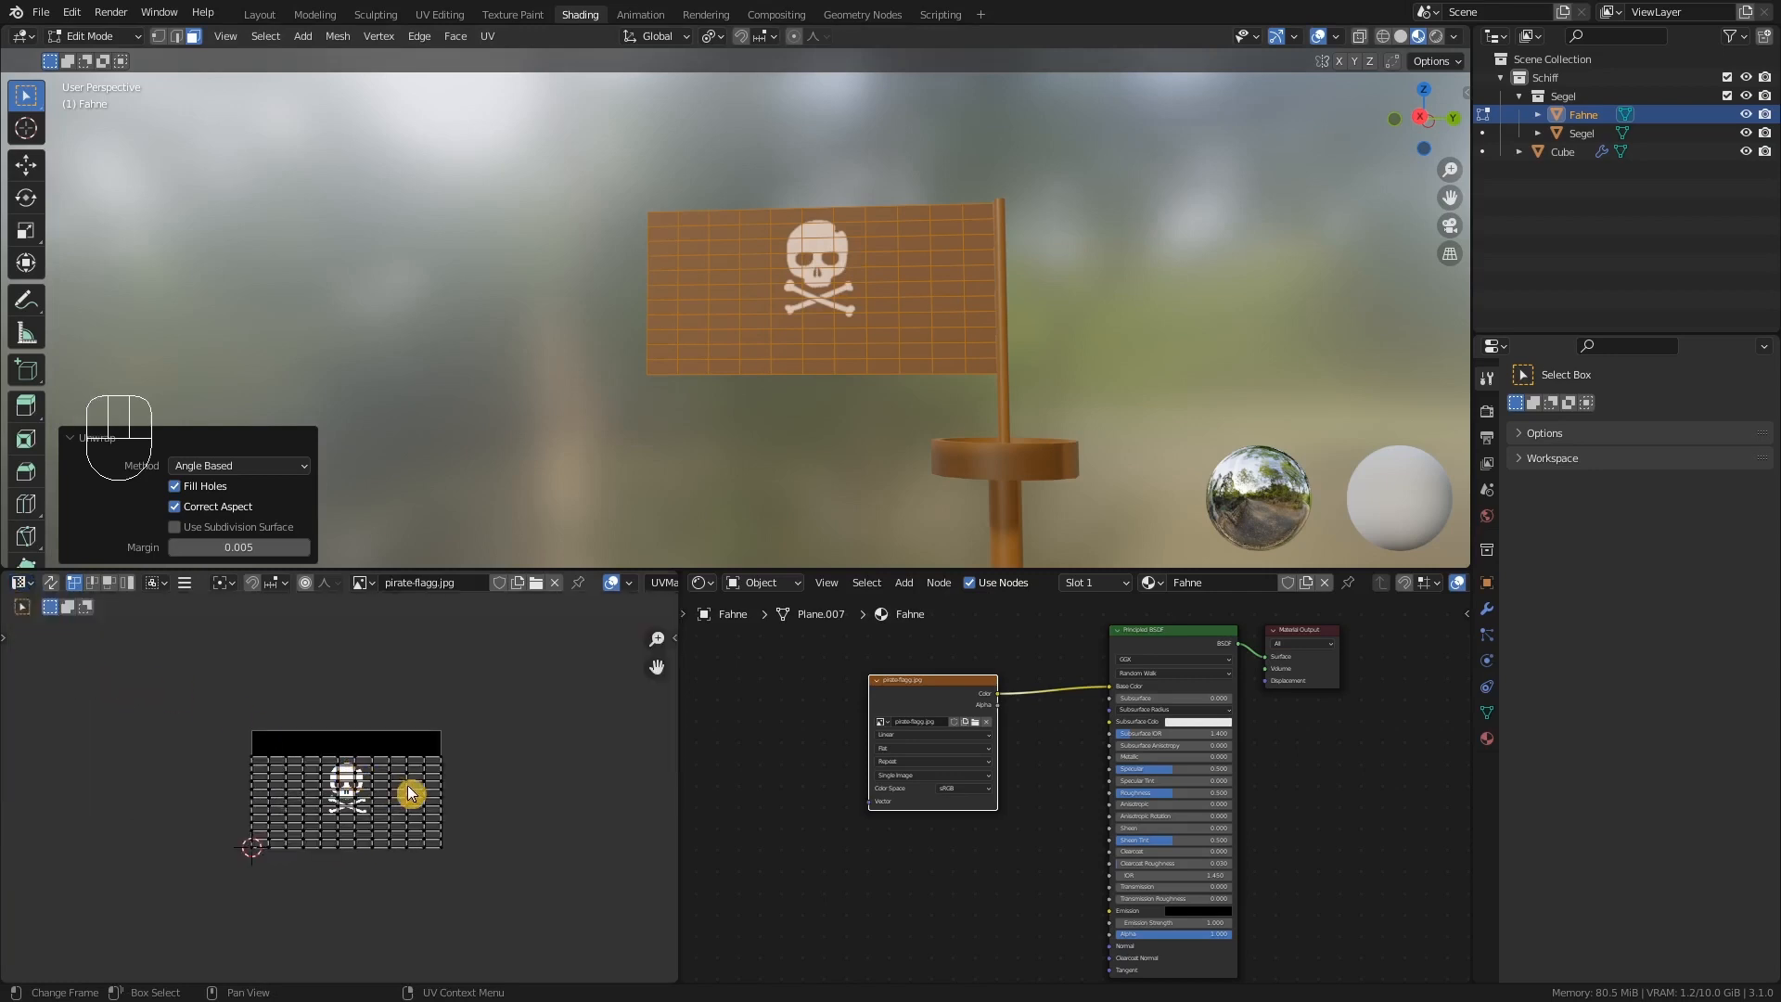
key("a")
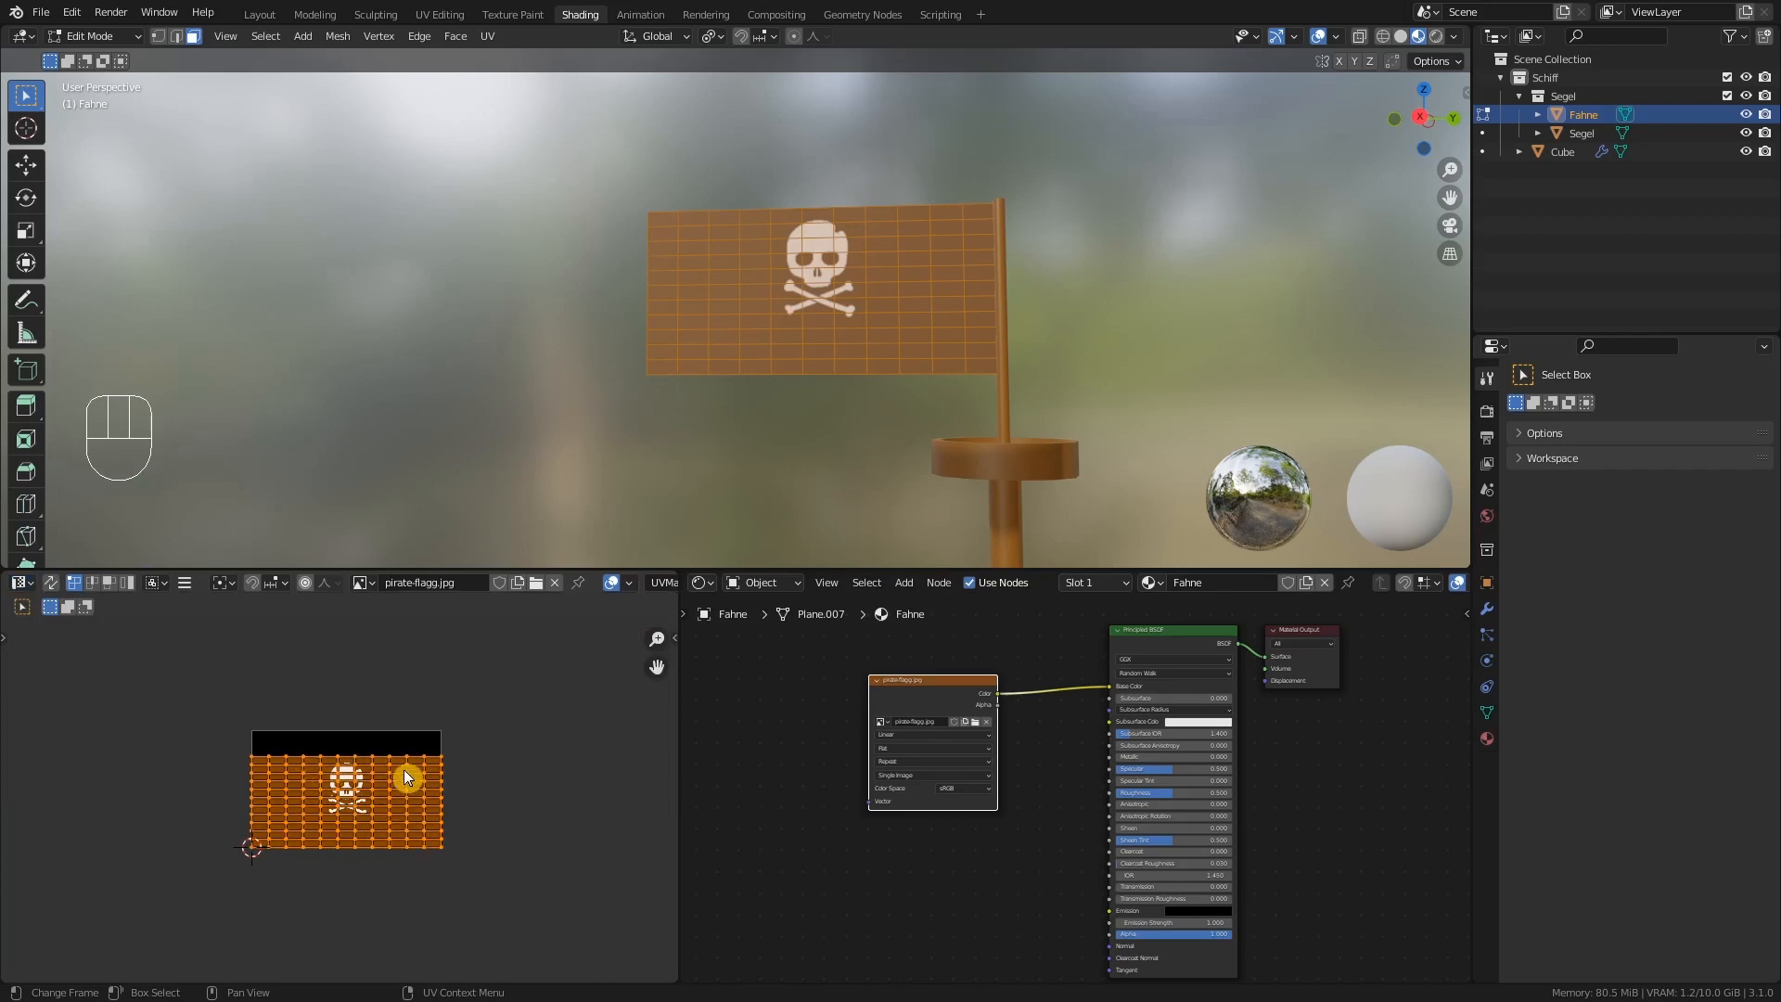
key("g")
key("y")
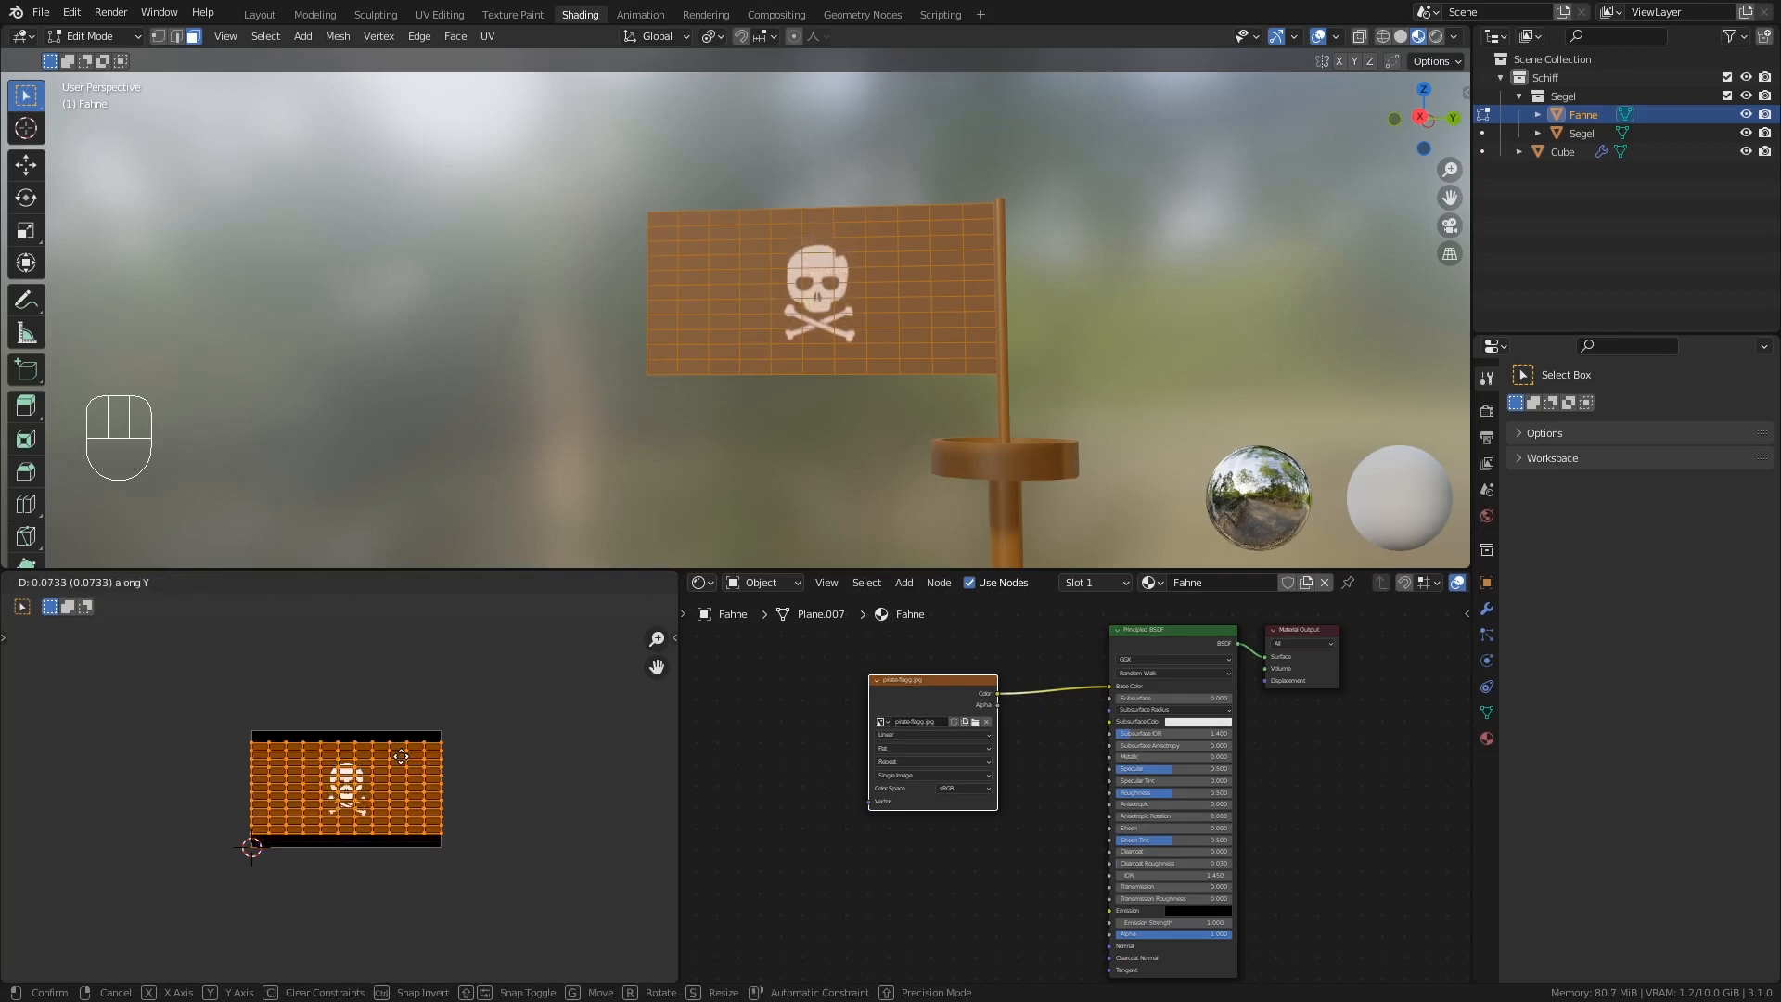
left_click(401, 756)
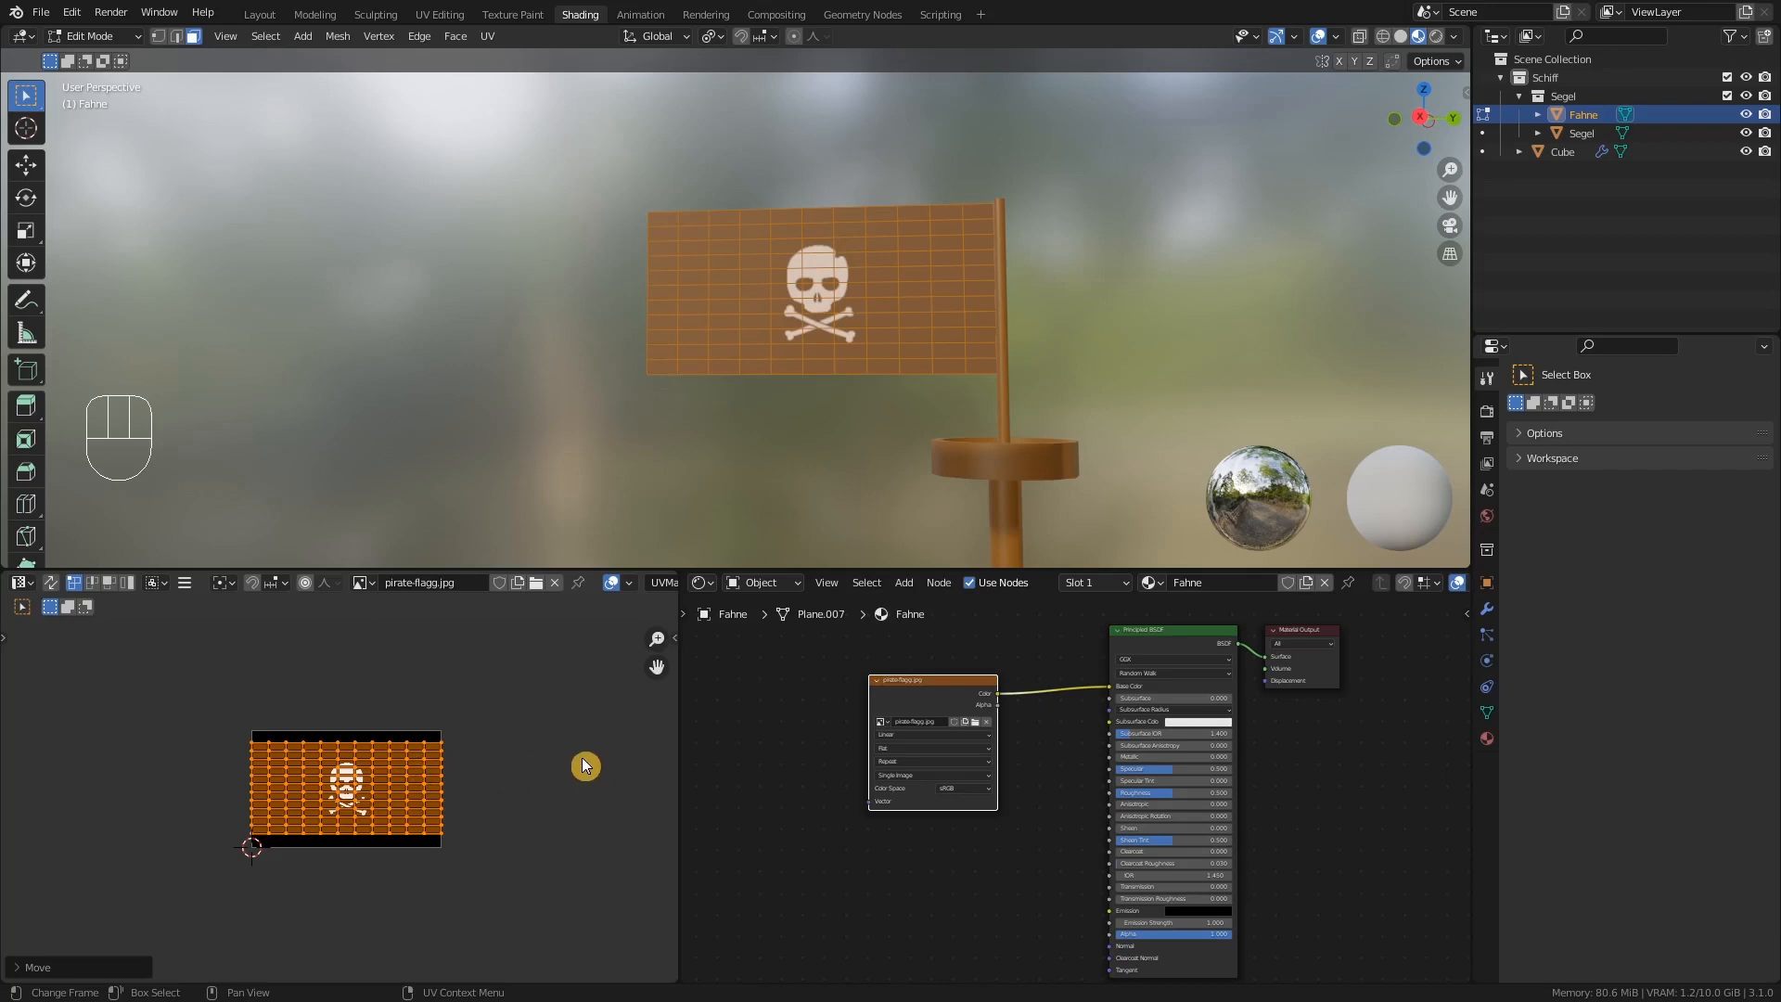
- Scale the flag's UVs down evenly within the pirate image to enlarge the skull on the flag, and return to Object Mode
key("s")
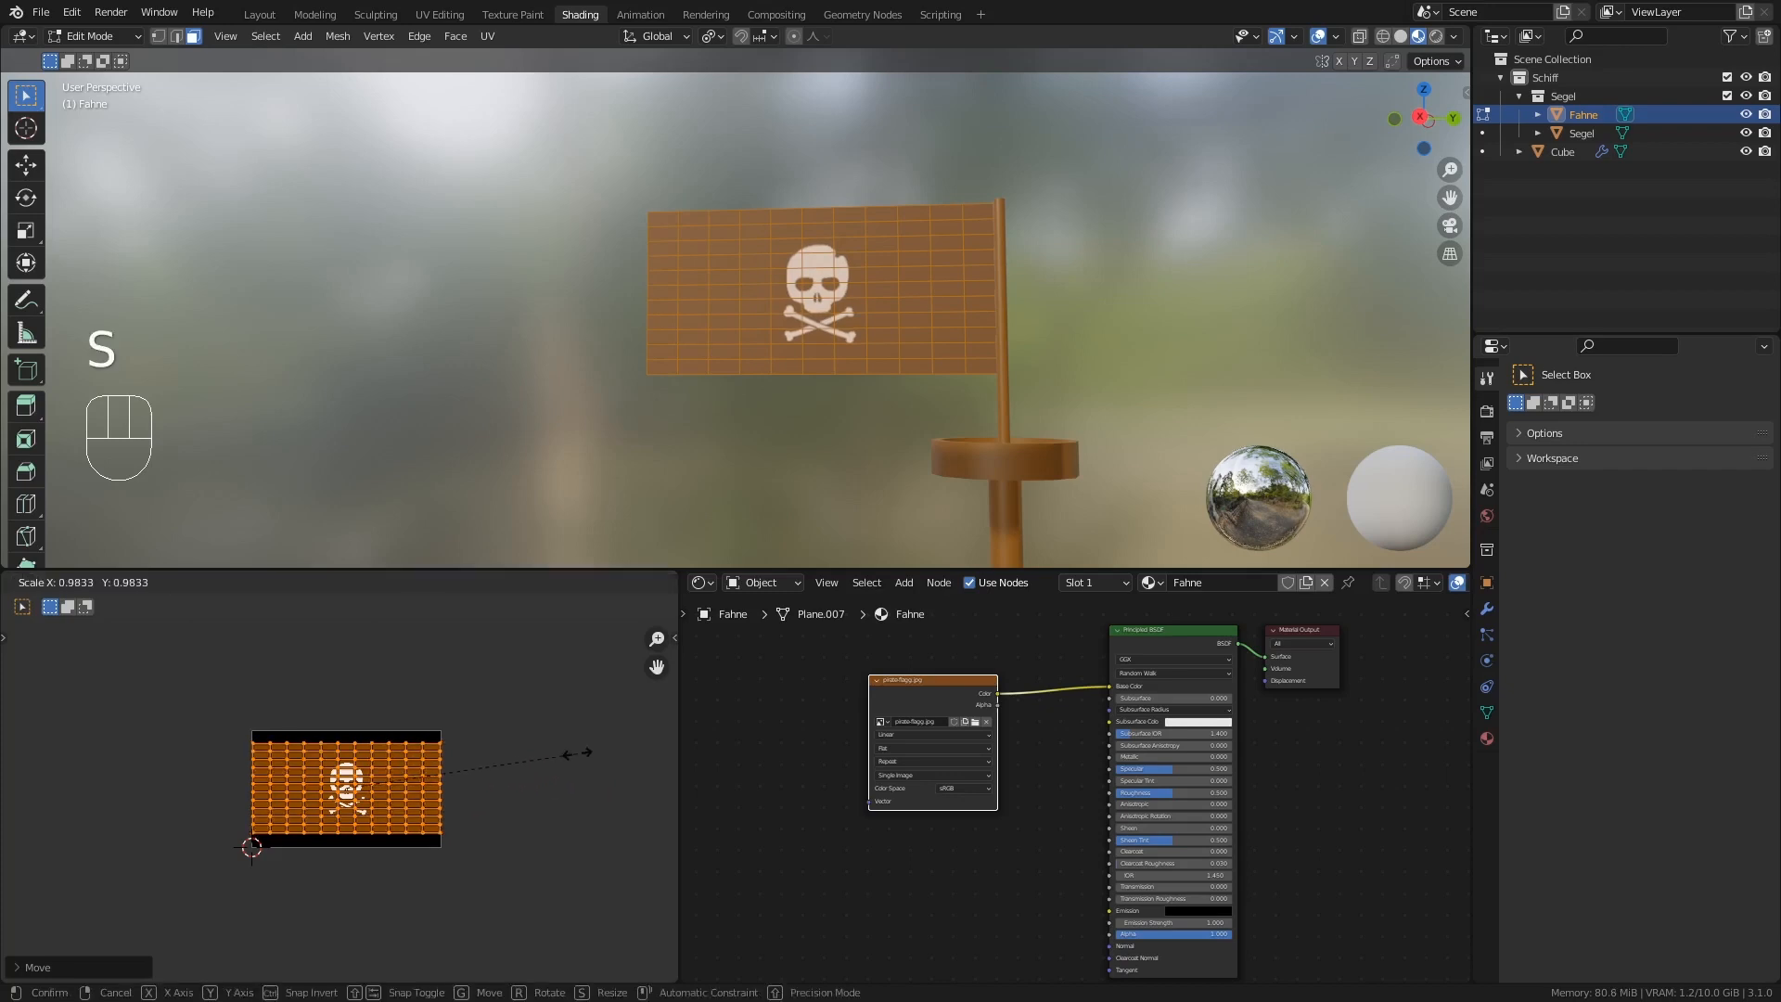
left_click(533, 777)
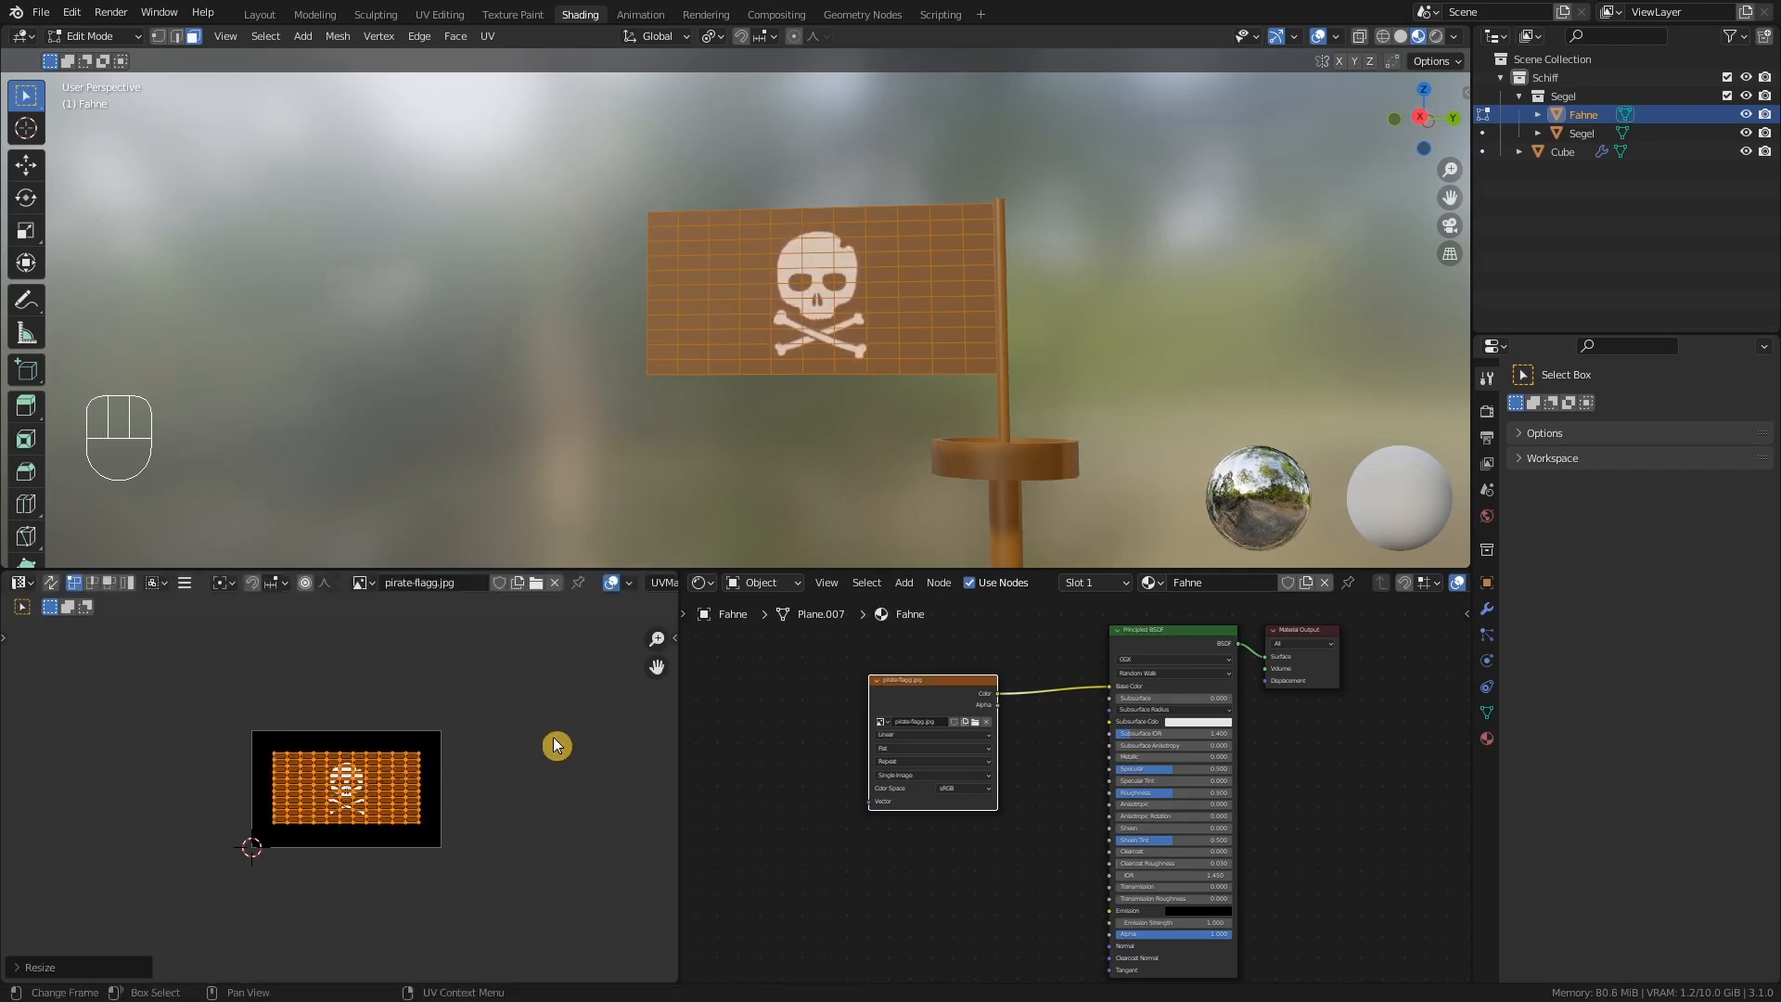
key("Tab")
- Inspect the whole ship from several angles to check the flag's skull motif together with the sails and hull
middle_click_drag(531, 440, 629, 415)
middle_click_drag(725, 387, 726, 176)
scroll(663, 424, "down", 2)
scroll(663, 423, "down", 2)
scroll(749, 236, "down", 3)
middle_click_drag(749, 236, 816, 306)
middle_click_drag(767, 361, 807, 375)
middle_click_drag(870, 443, 779, 408)
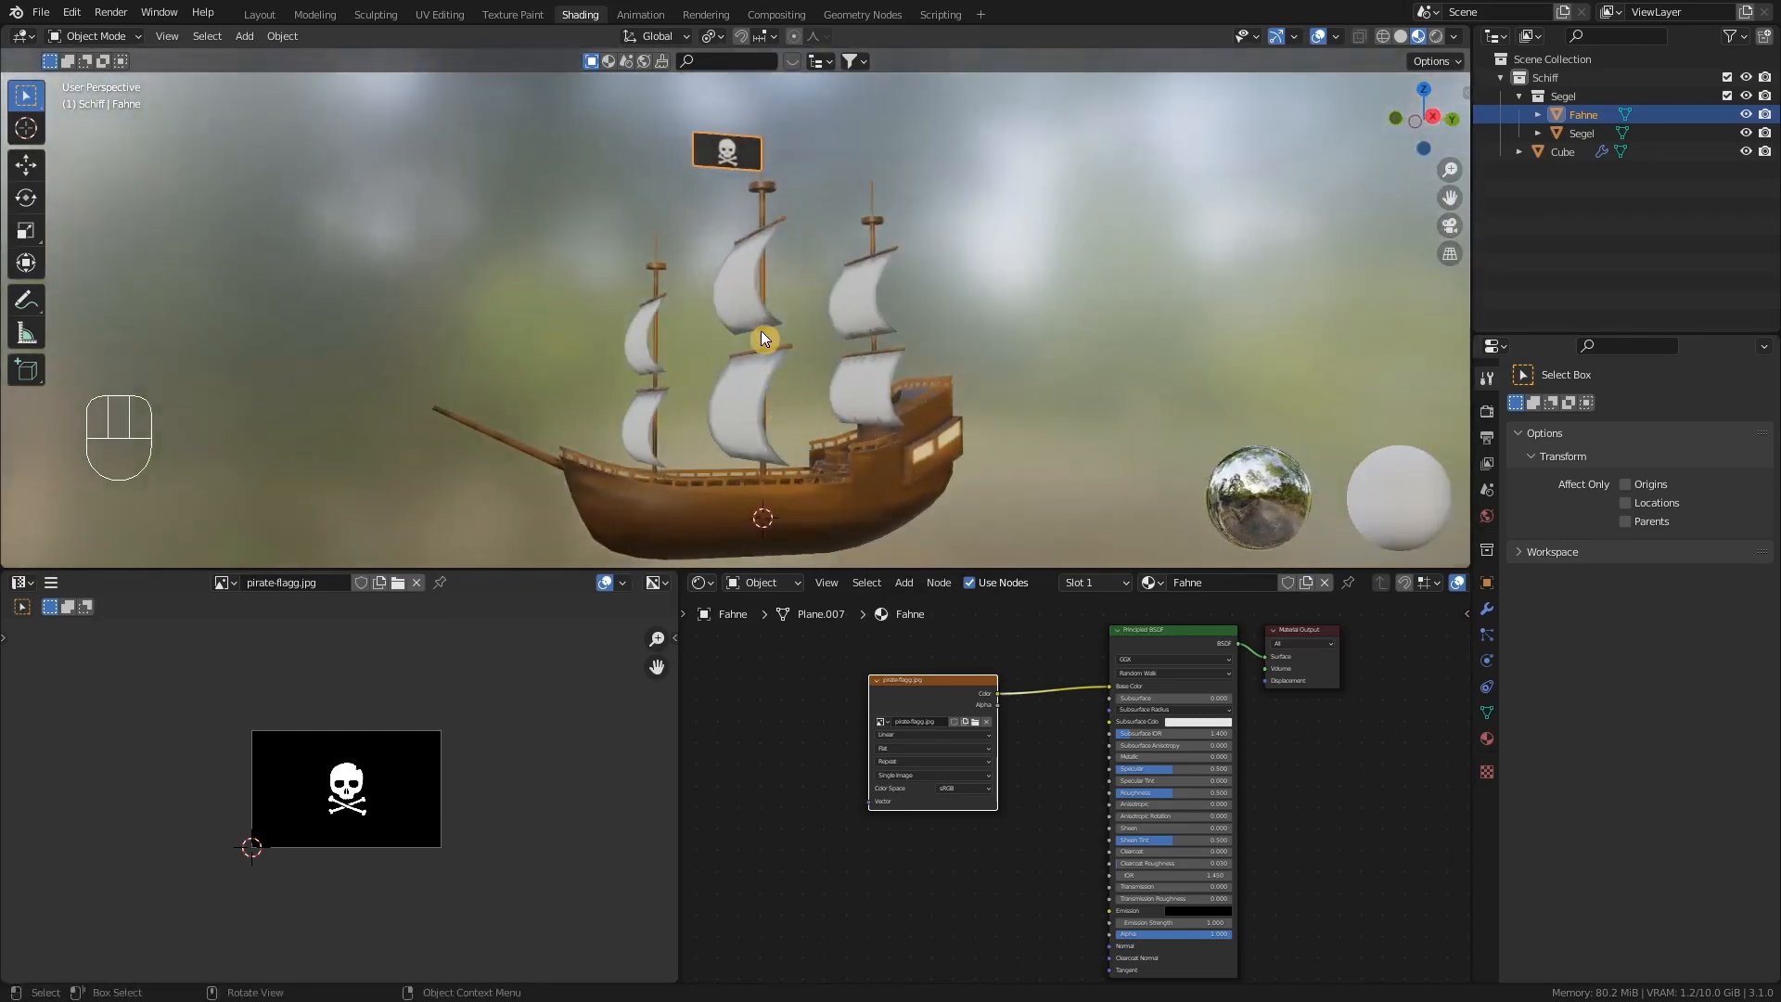
middle_click_drag(761, 330, 754, 345)
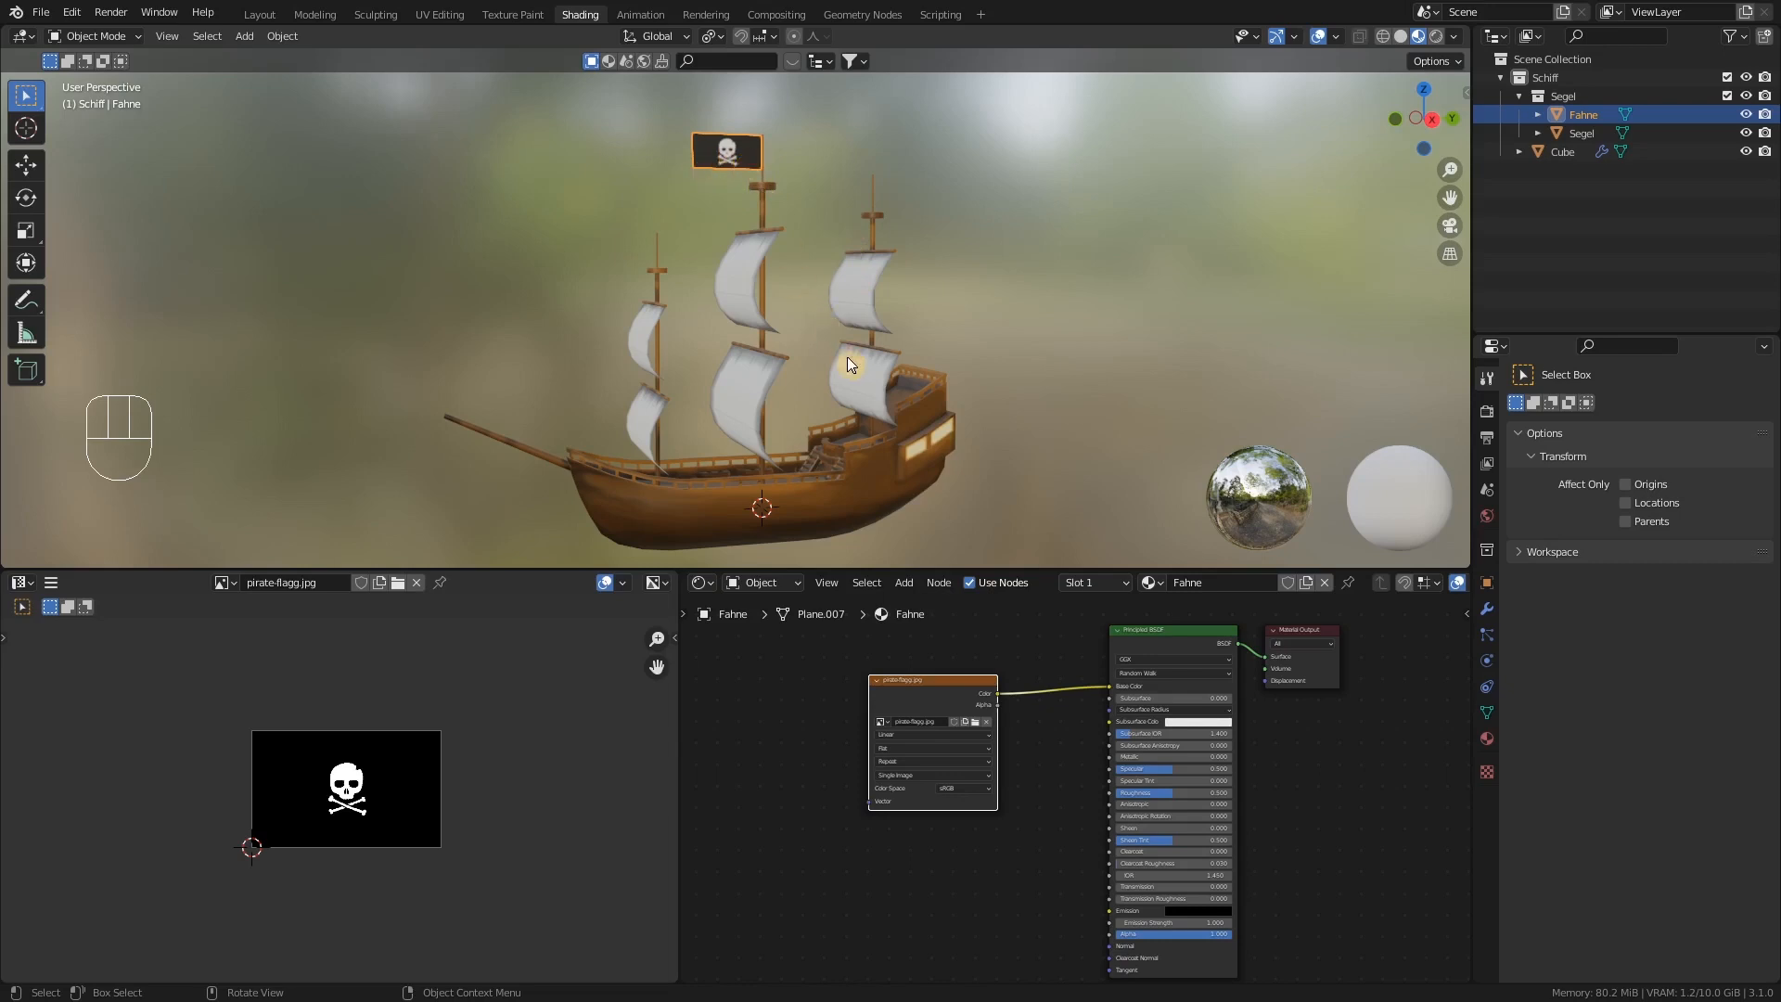
mouse_move(848, 356)
middle_mouse_down()
mouse_move(780, 374)
mouse_move(822, 370)
middle_mouse_up()
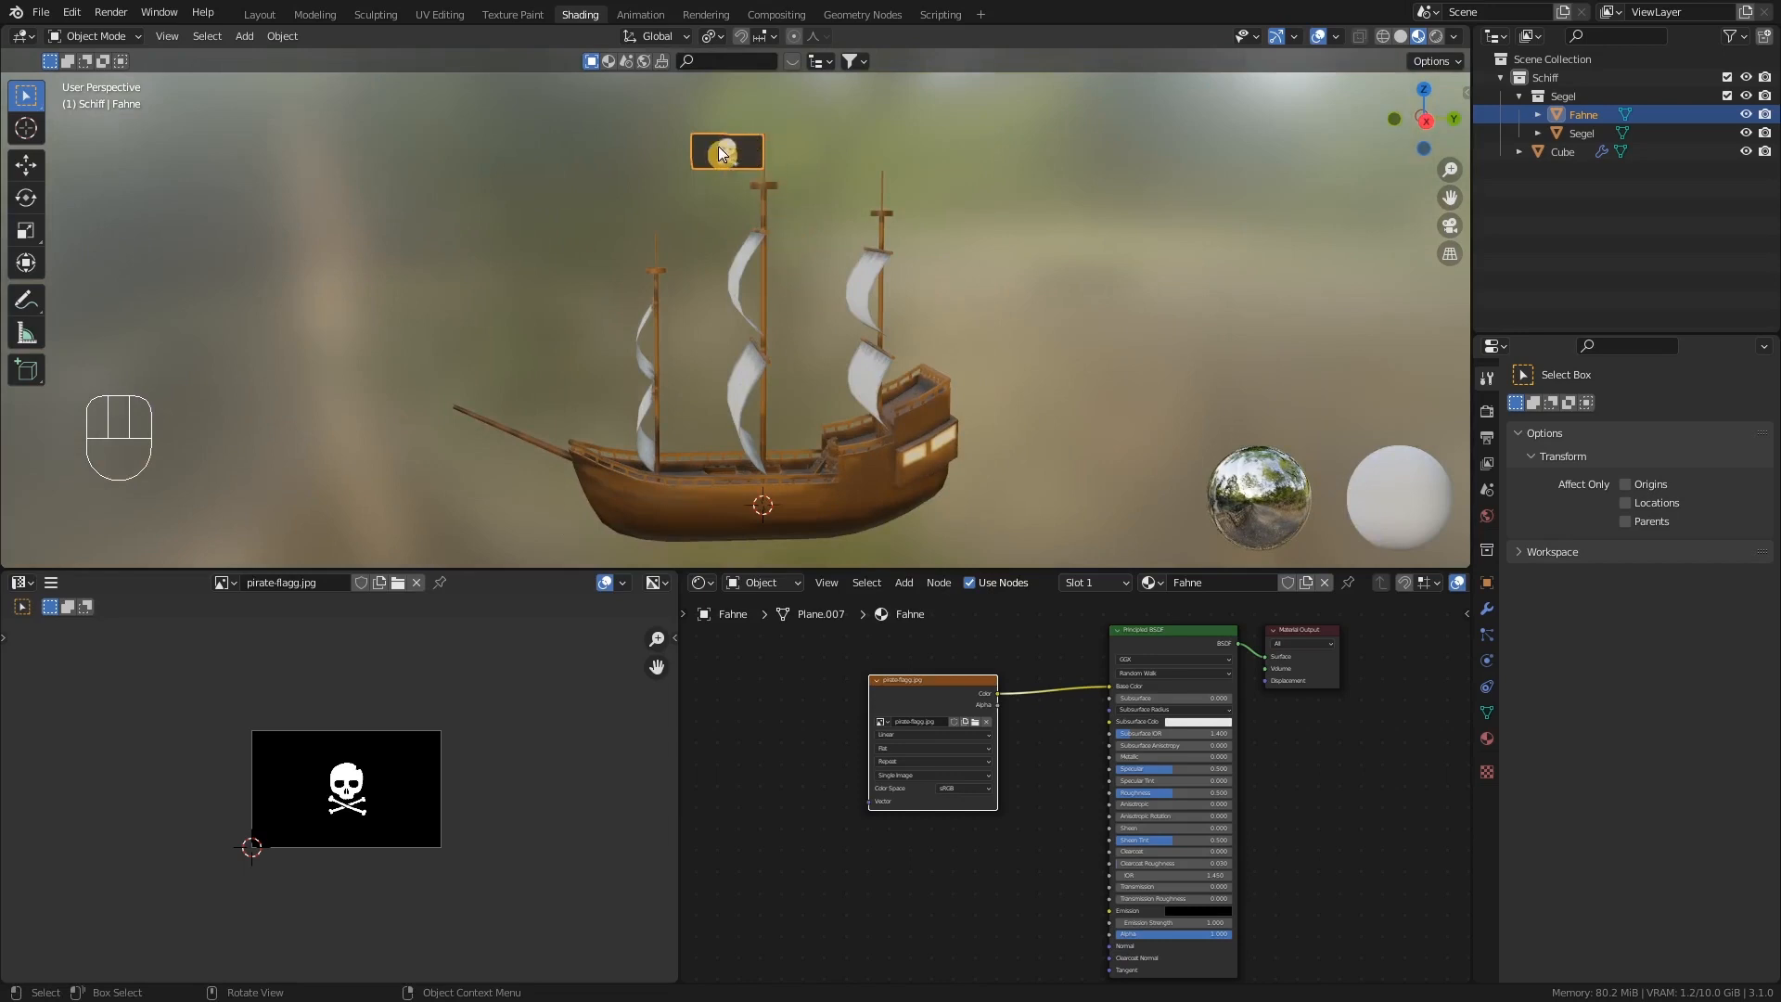
middle_click_drag(797, 186, 873, 265)
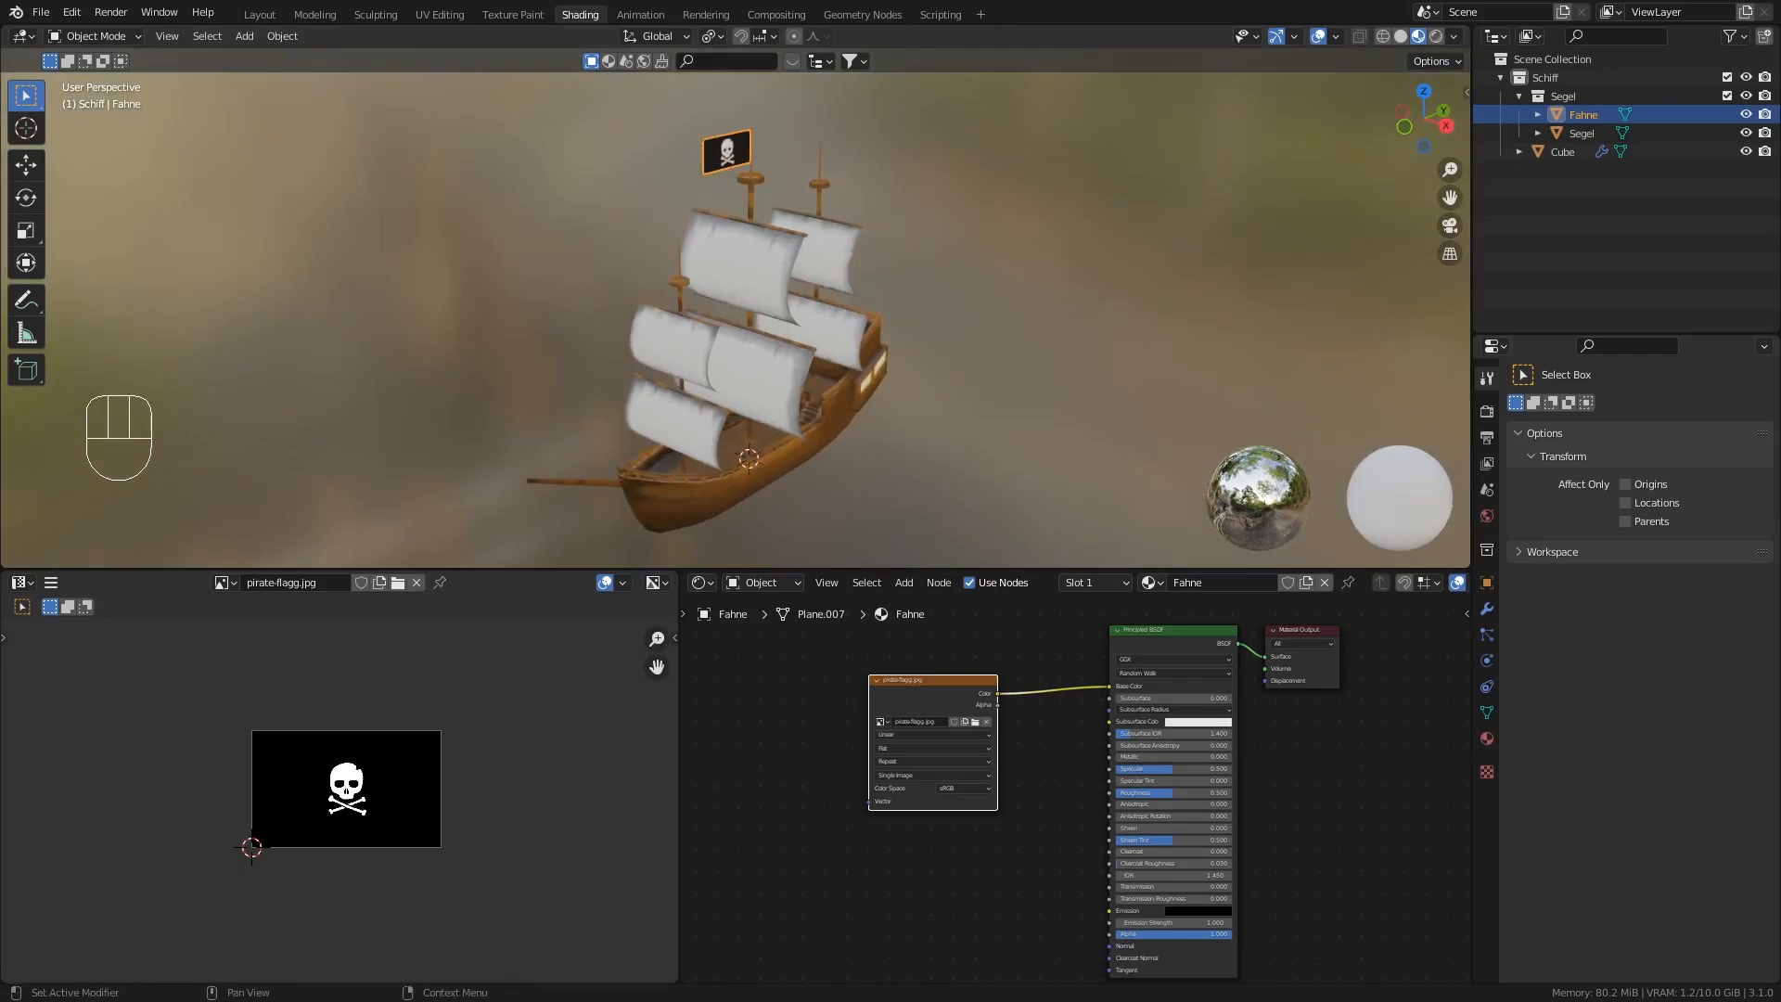